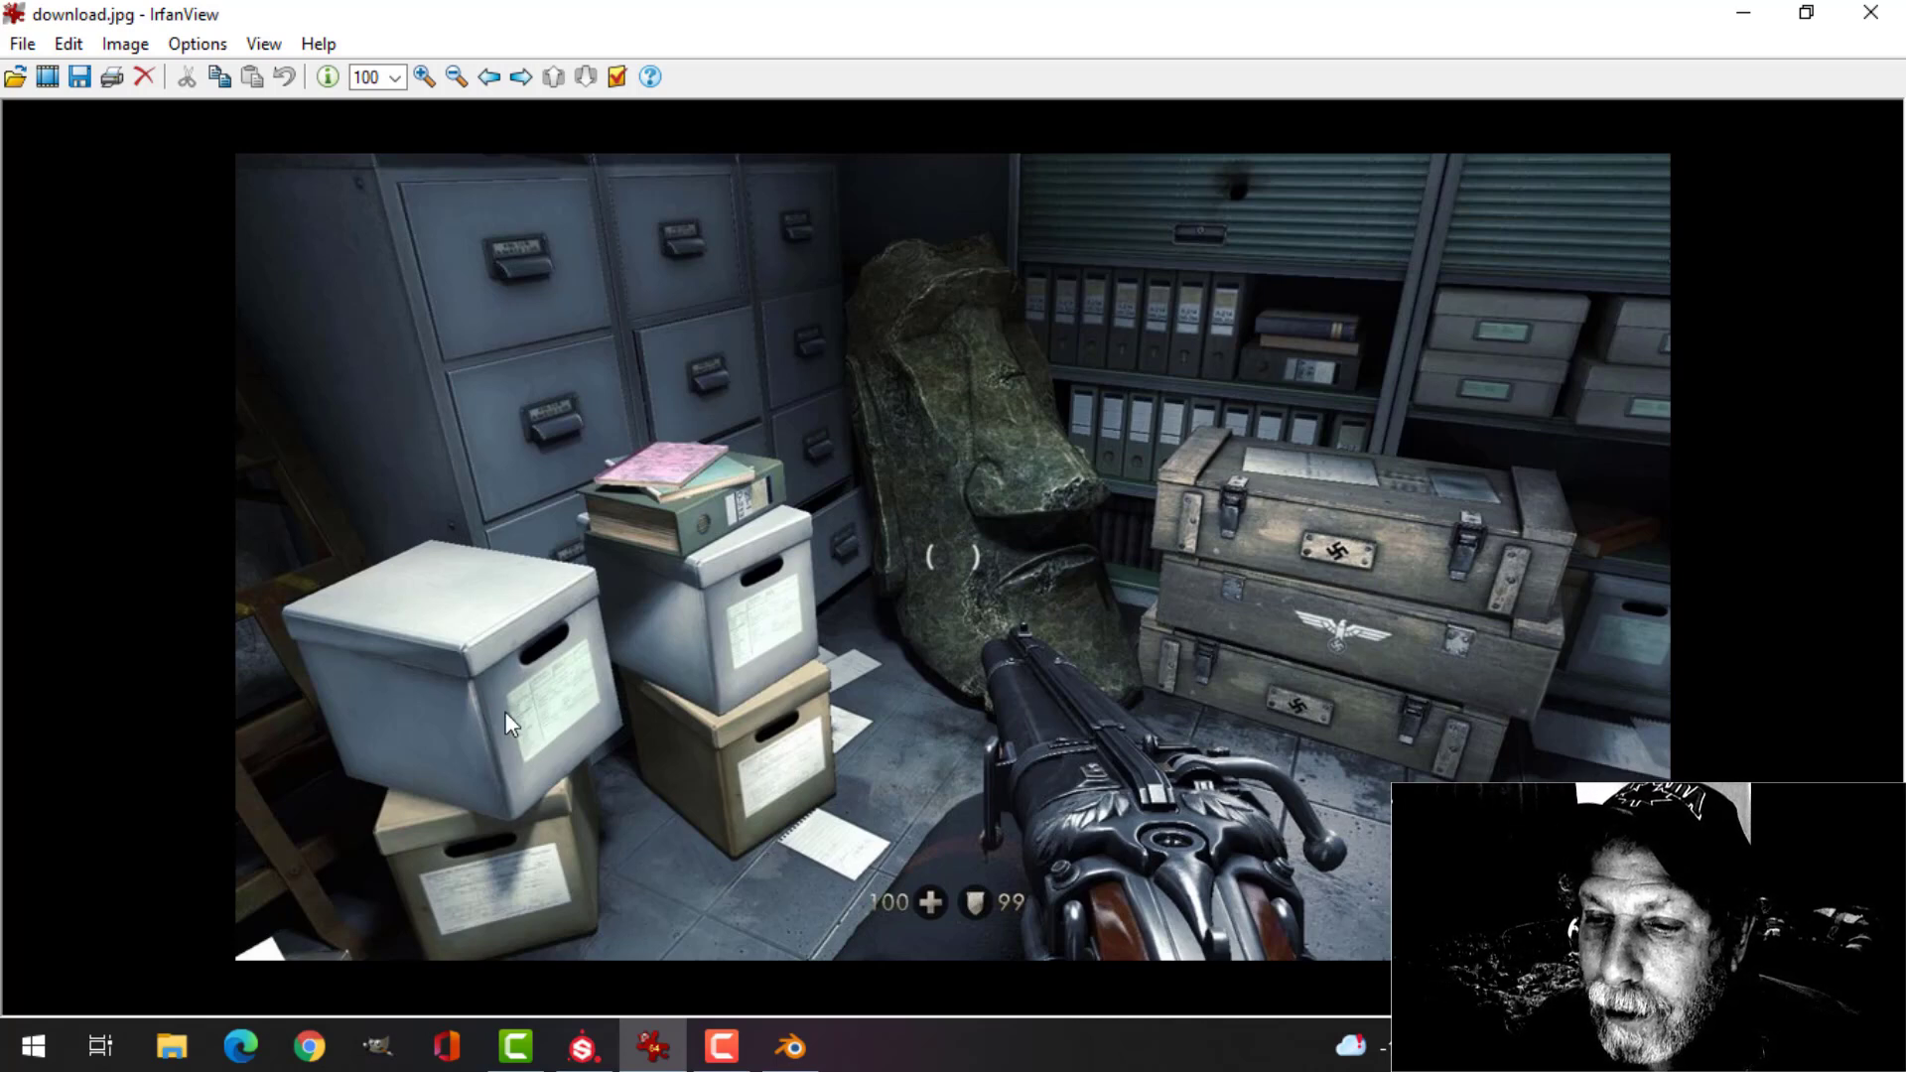
- Switch to Blender and raise the default cube 1 m along Z so it rests on the ground plane
left_click(790, 1046)
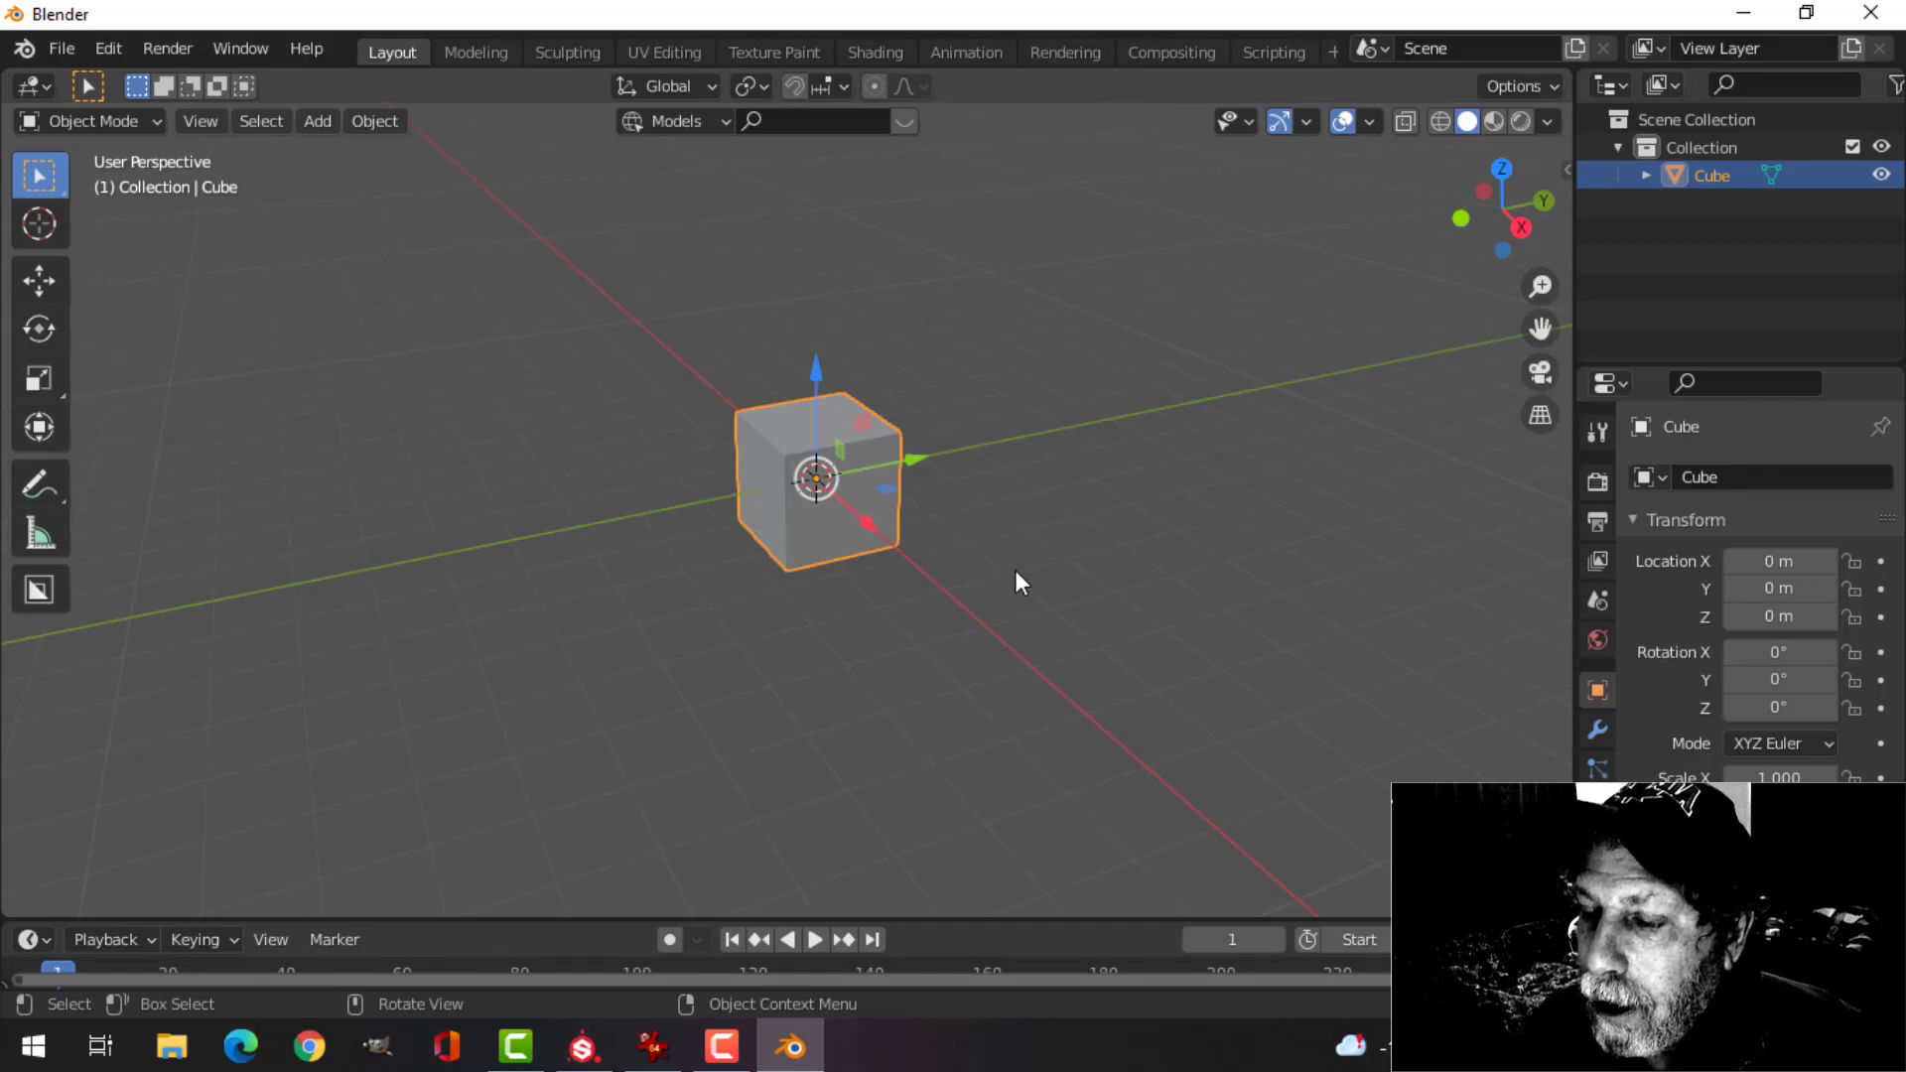
middle_click_drag(1076, 506, 943, 480)
scroll(943, 480, "up", 1)
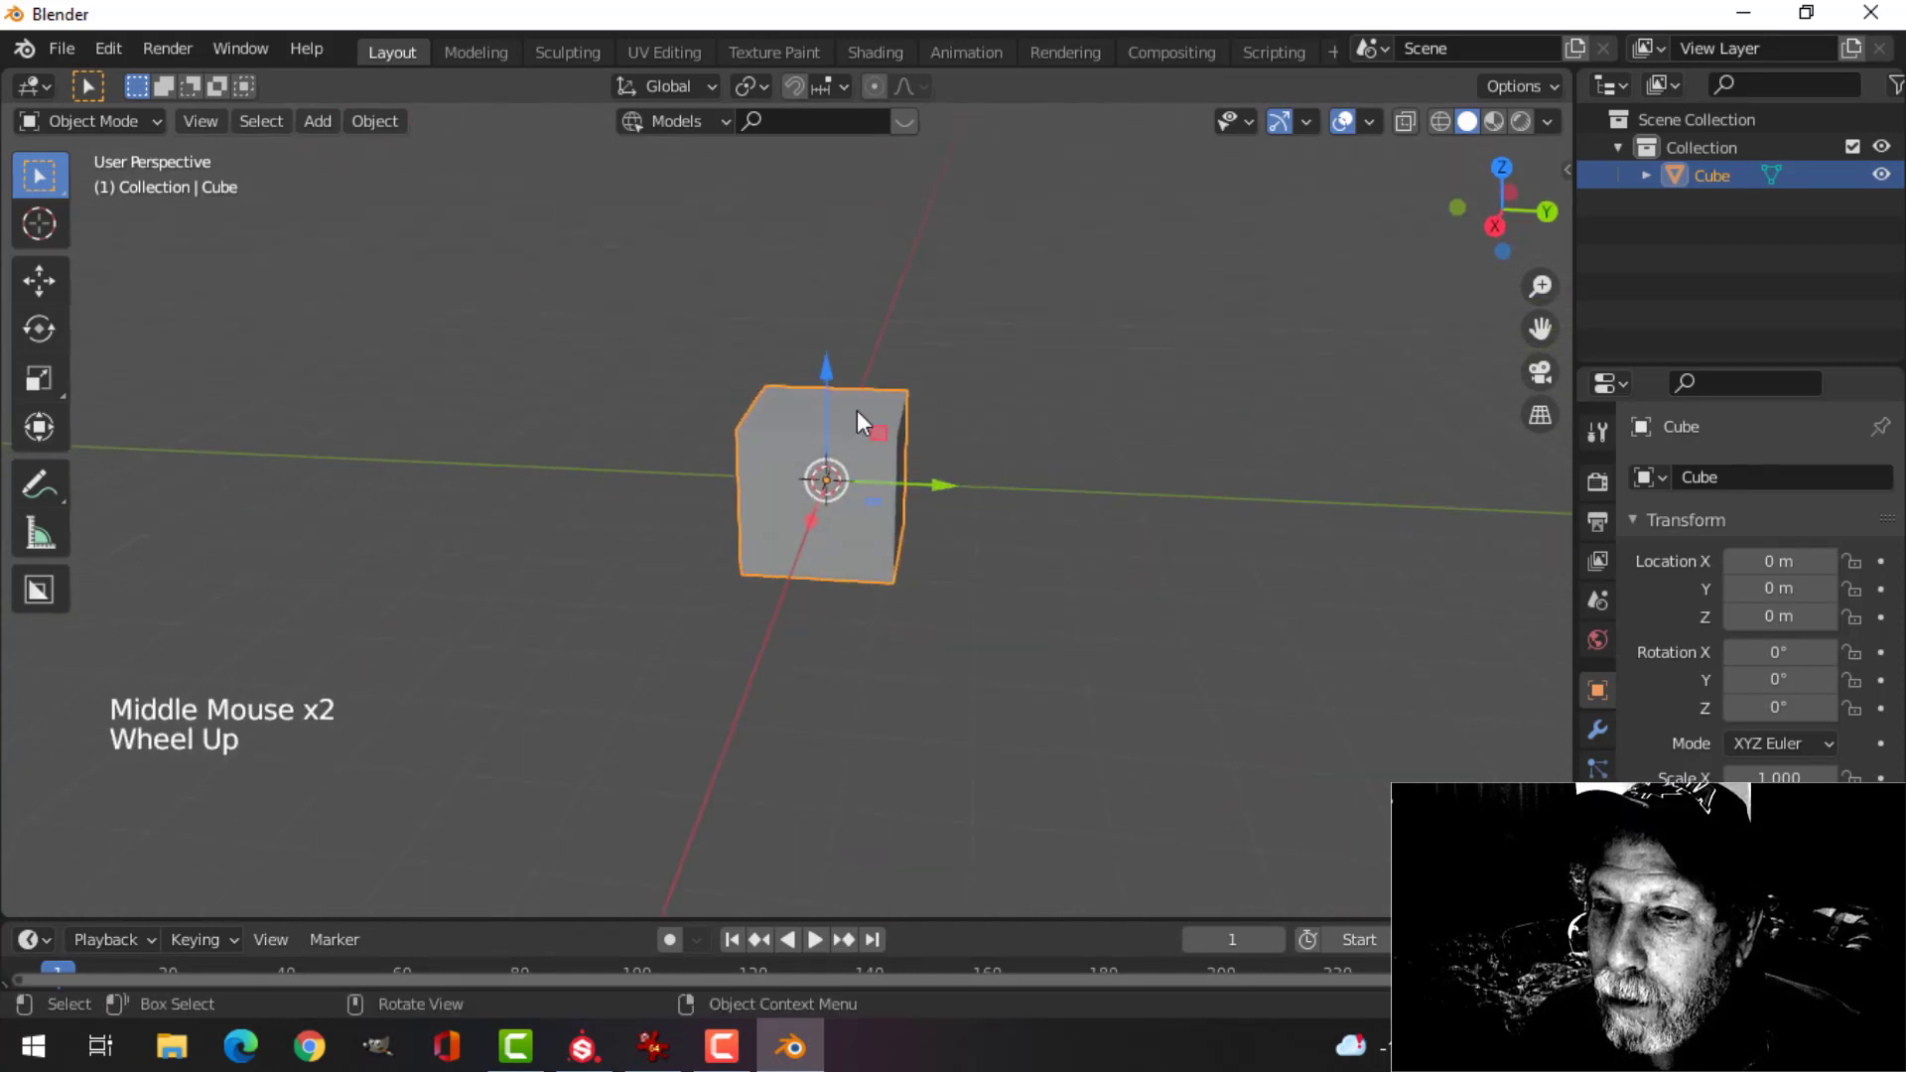
left_click_drag(826, 375, 832, 318, "ctrl")
middle_click_drag(1070, 407, 936, 497)
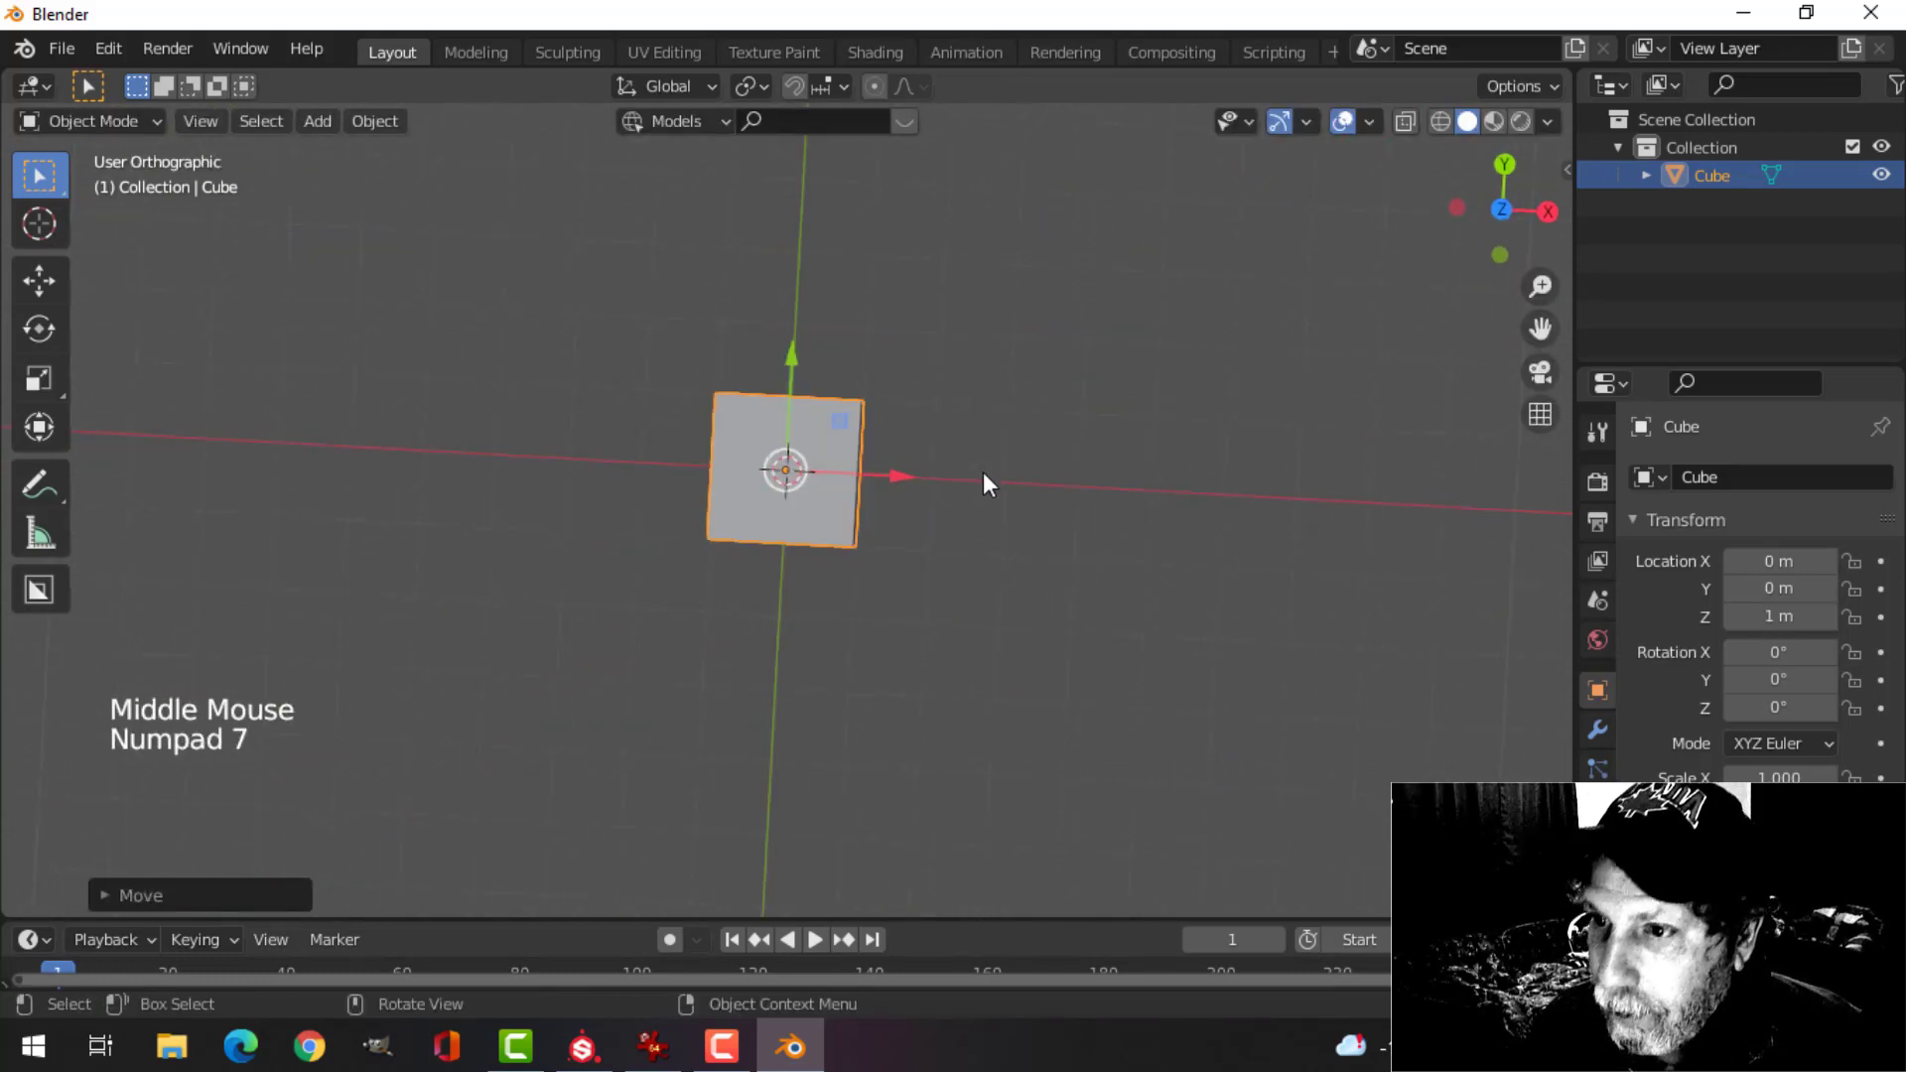
- Lengthen the cube by moving its +Y side face outward and lower its top face to get storage-box proportions
key("KP_7")
key("Tab")
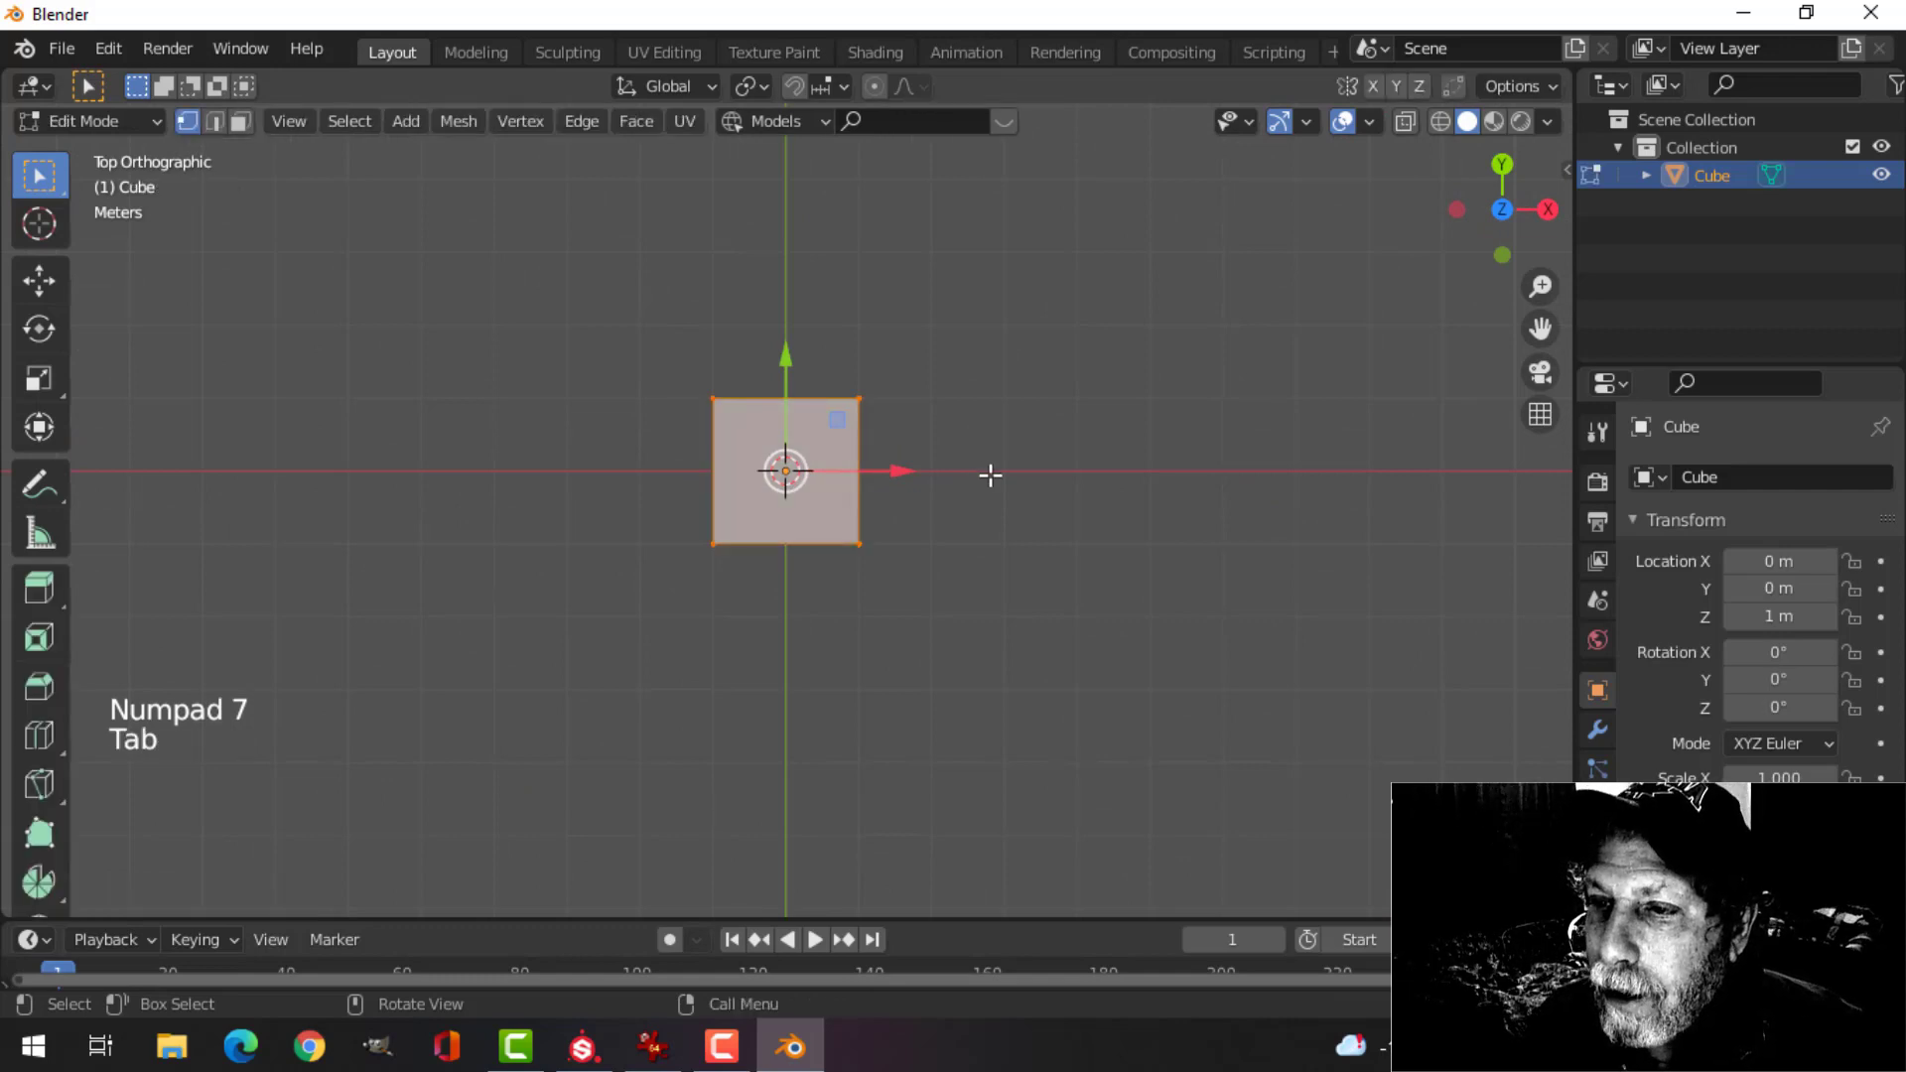
middle_click_drag(1059, 451, 918, 338)
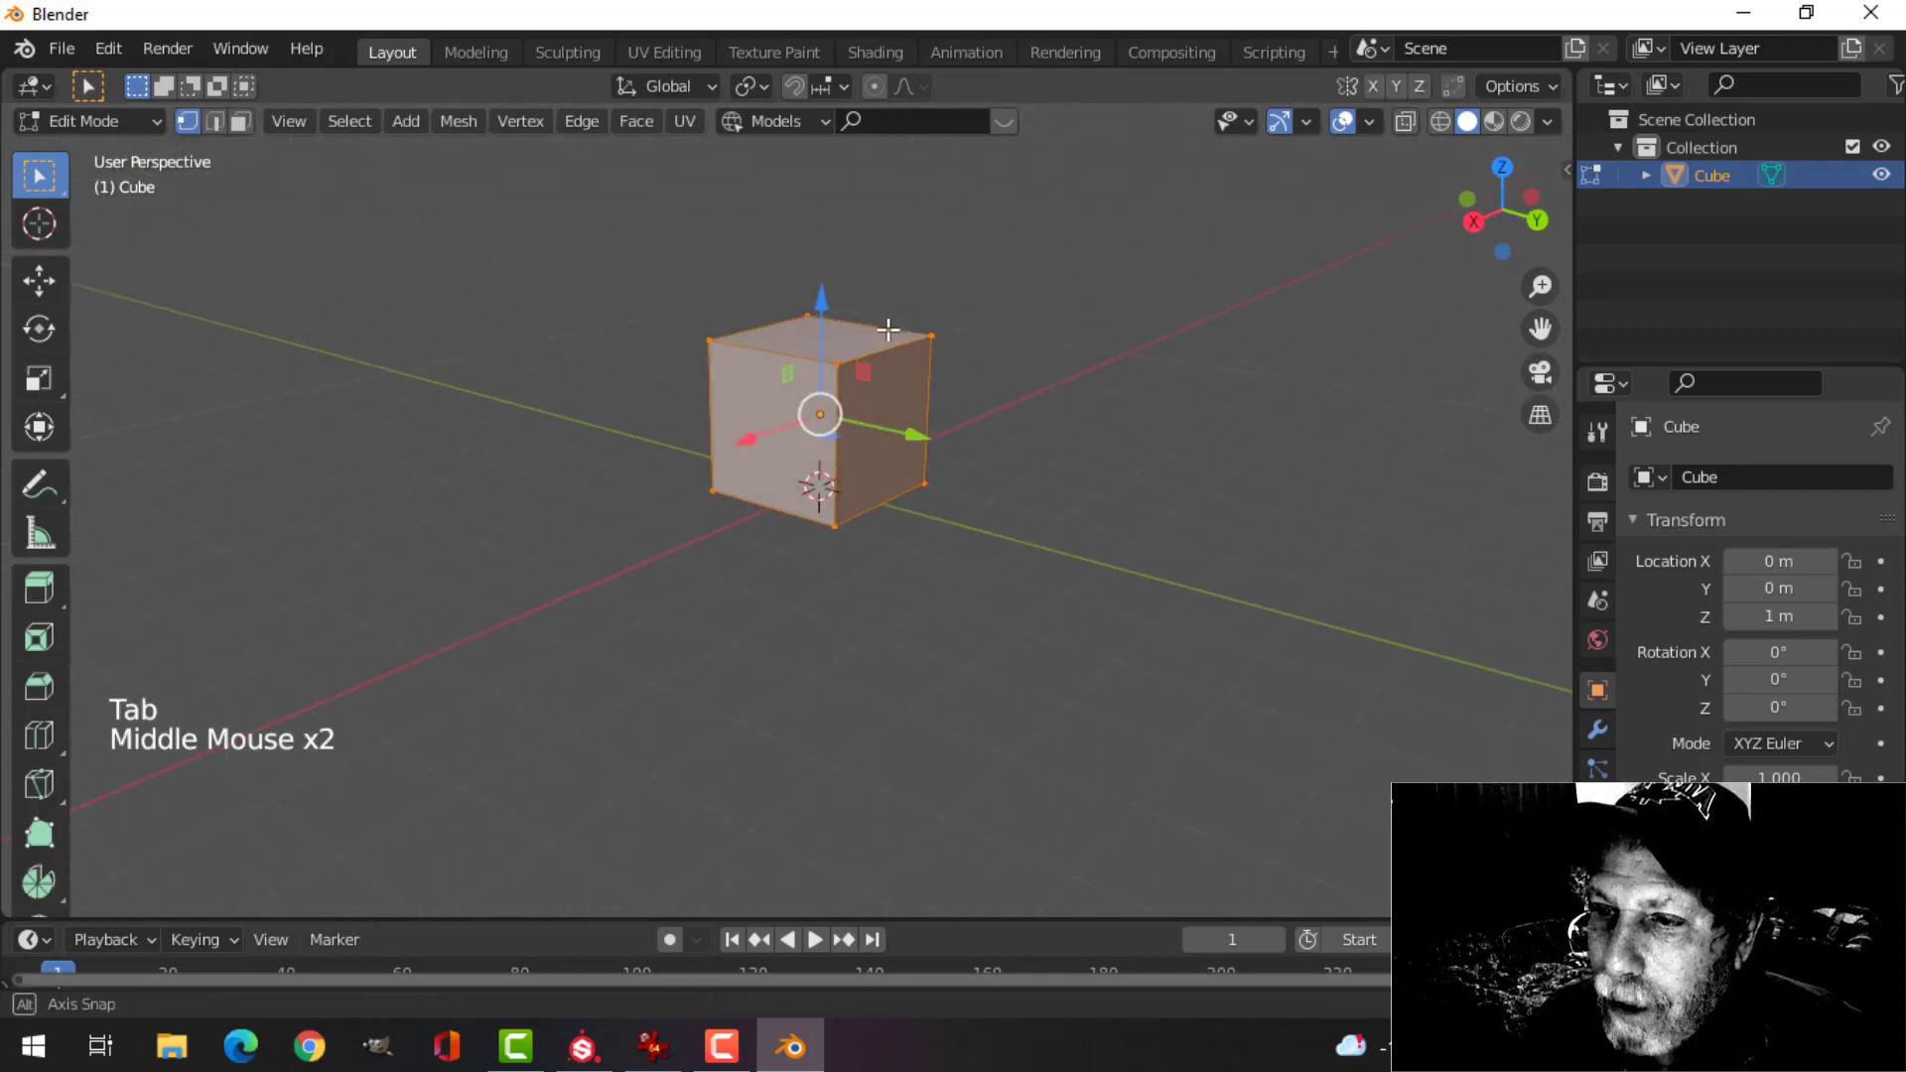
key("3")
left_click(900, 404)
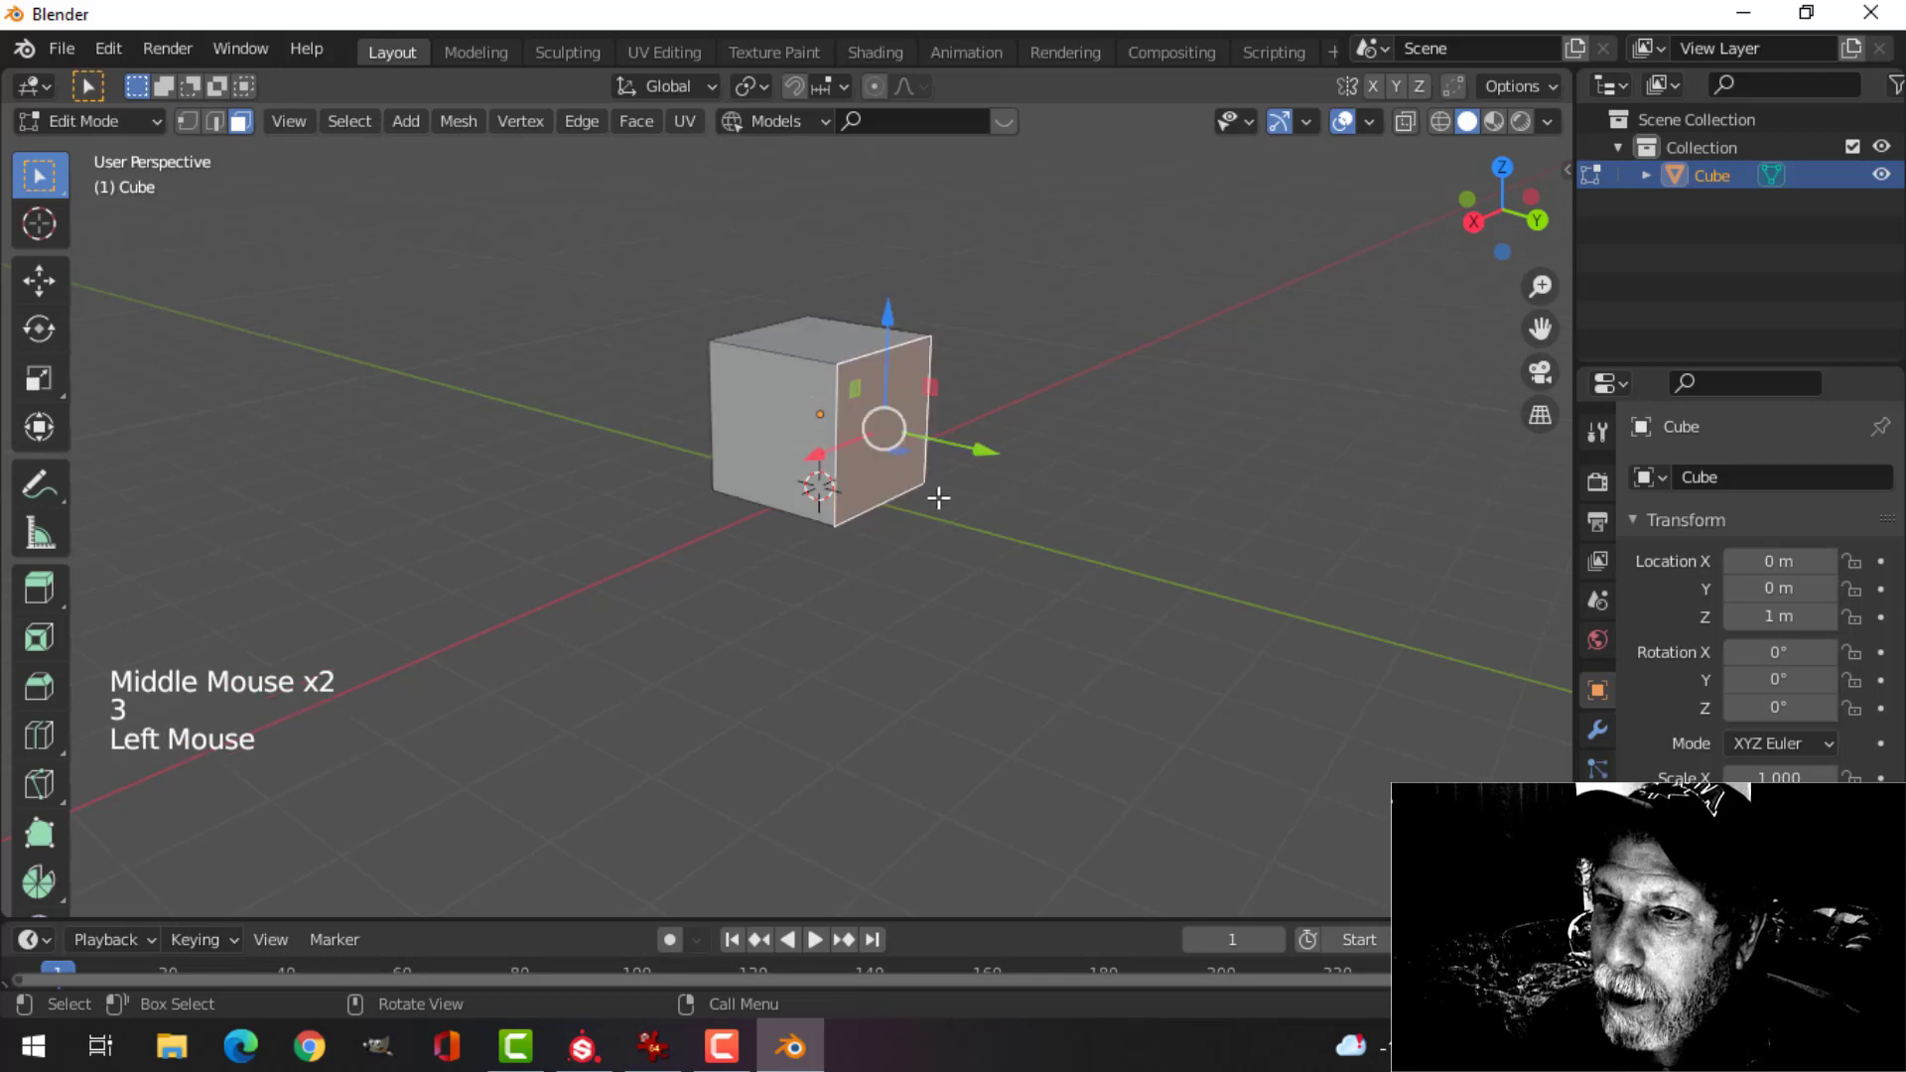
middle_click_drag(936, 497, 1051, 404)
left_click(1037, 412)
left_click_drag(1037, 413, 1122, 415)
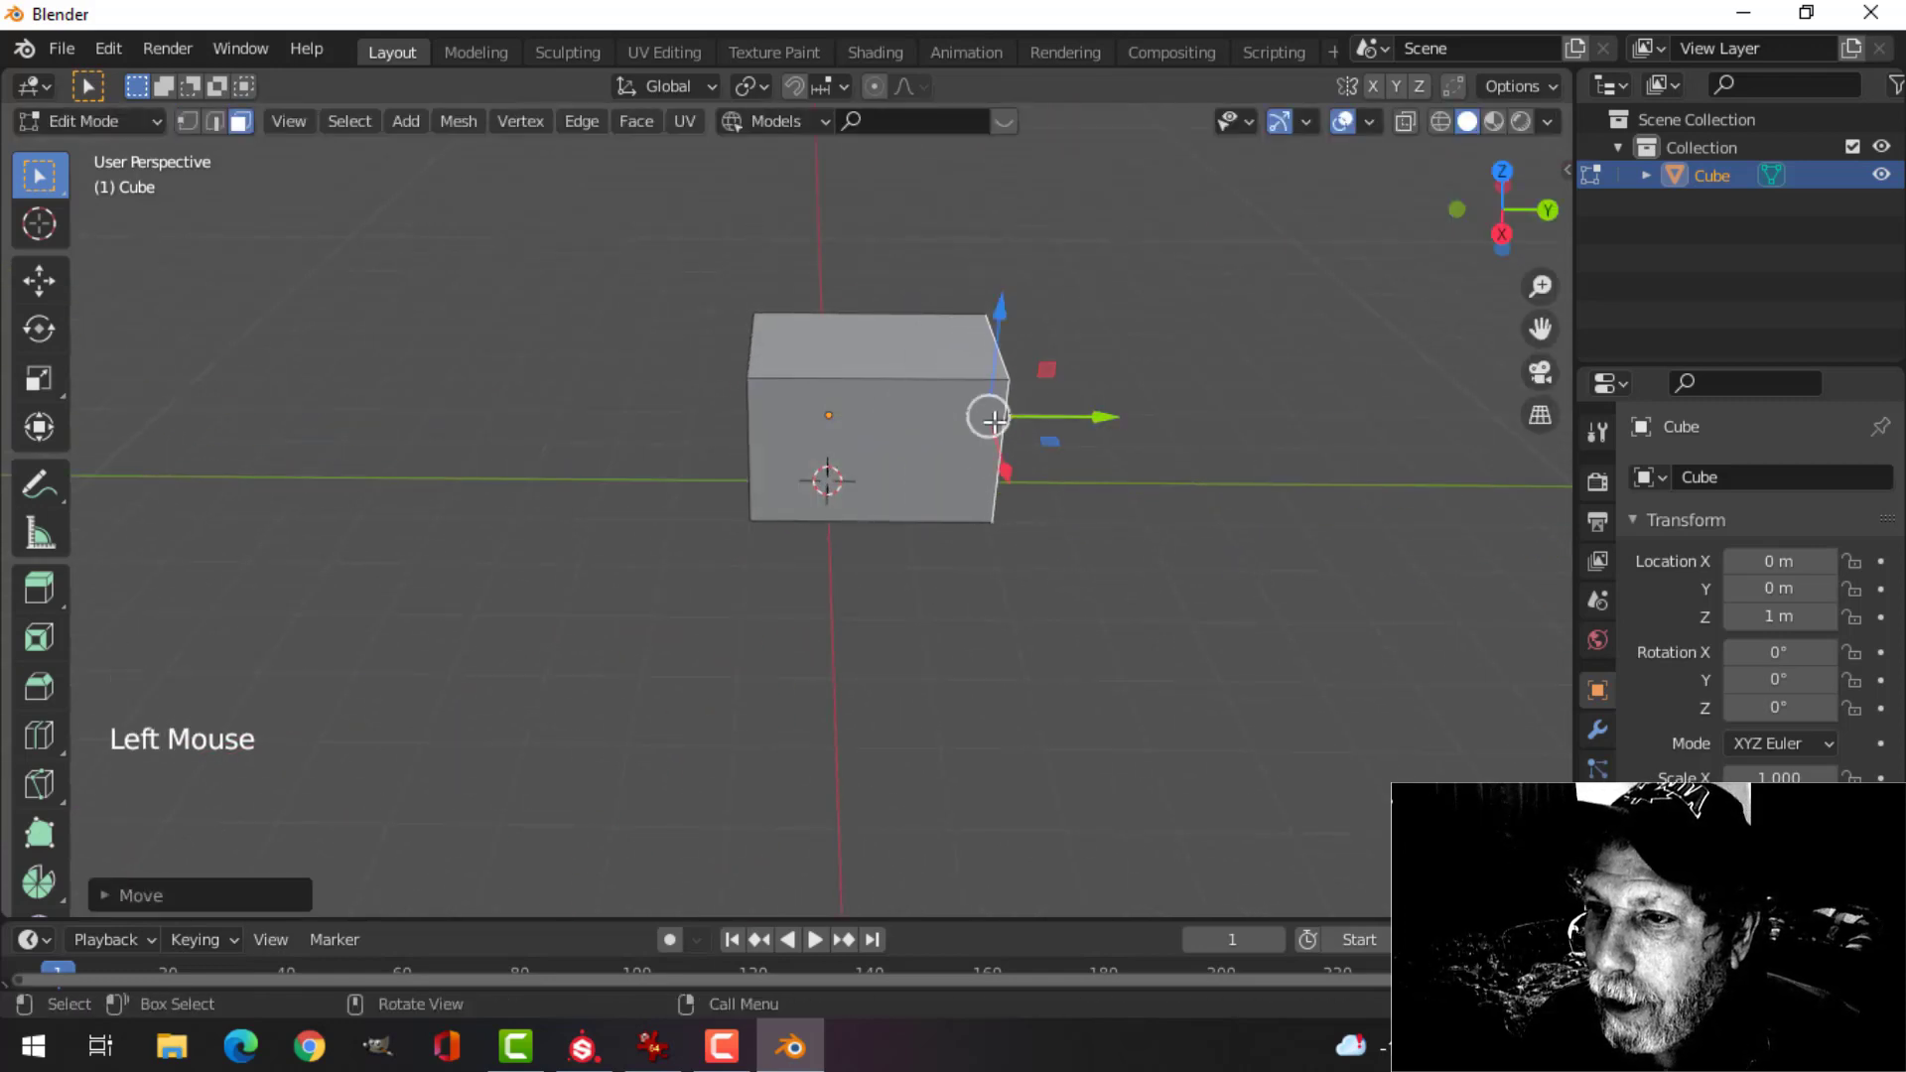
left_click(866, 351)
left_click_drag(873, 229, 871, 266)
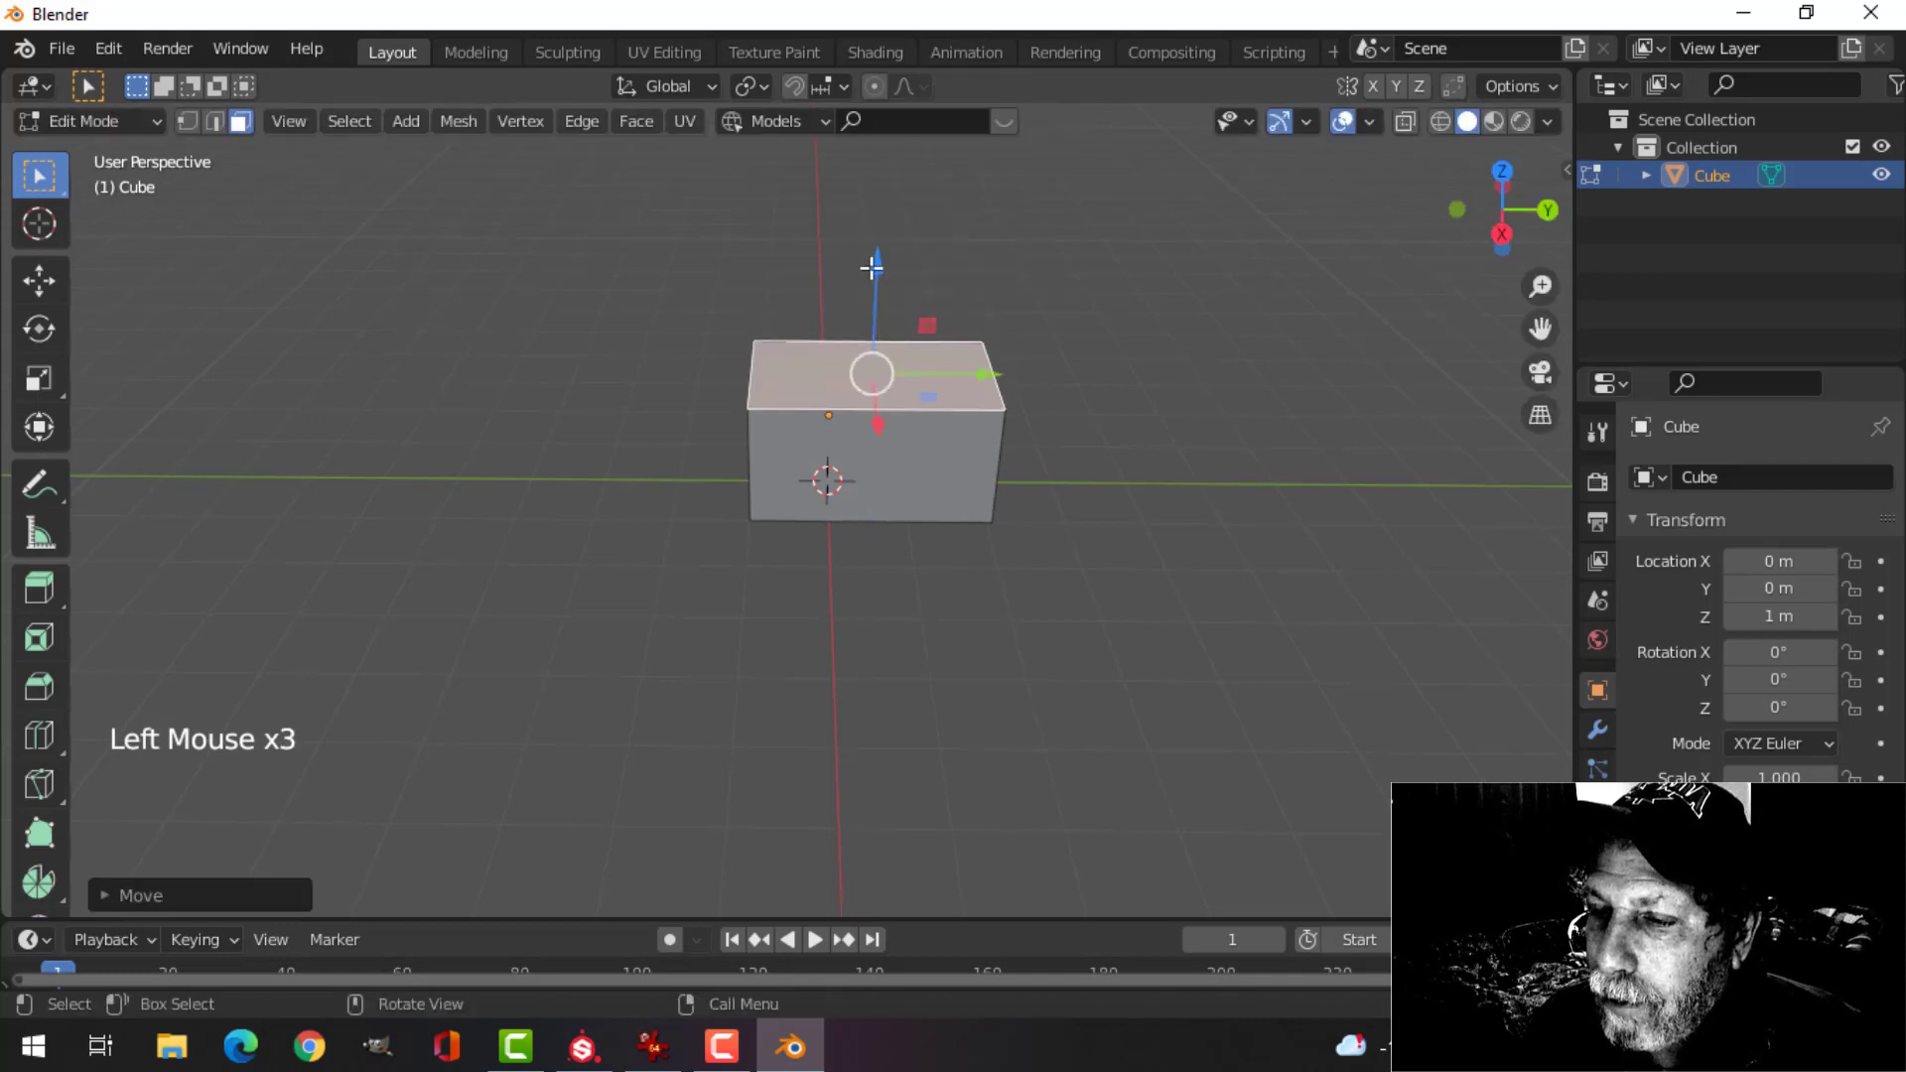
- Separate the box's top face into its own object
middle_click_drag(622, 426, 1012, 527)
left_click(39, 280)
key("alt+a")
scroll(940, 474, "up", 2)
left_click(906, 519)
key("a")
key("alt+a")
middle_click_drag(911, 413, 853, 387)
left_click(854, 387)
middle_click_drag(766, 527, 931, 544)
scroll(915, 515, "up", 2)
key("p")
left_click(934, 548)
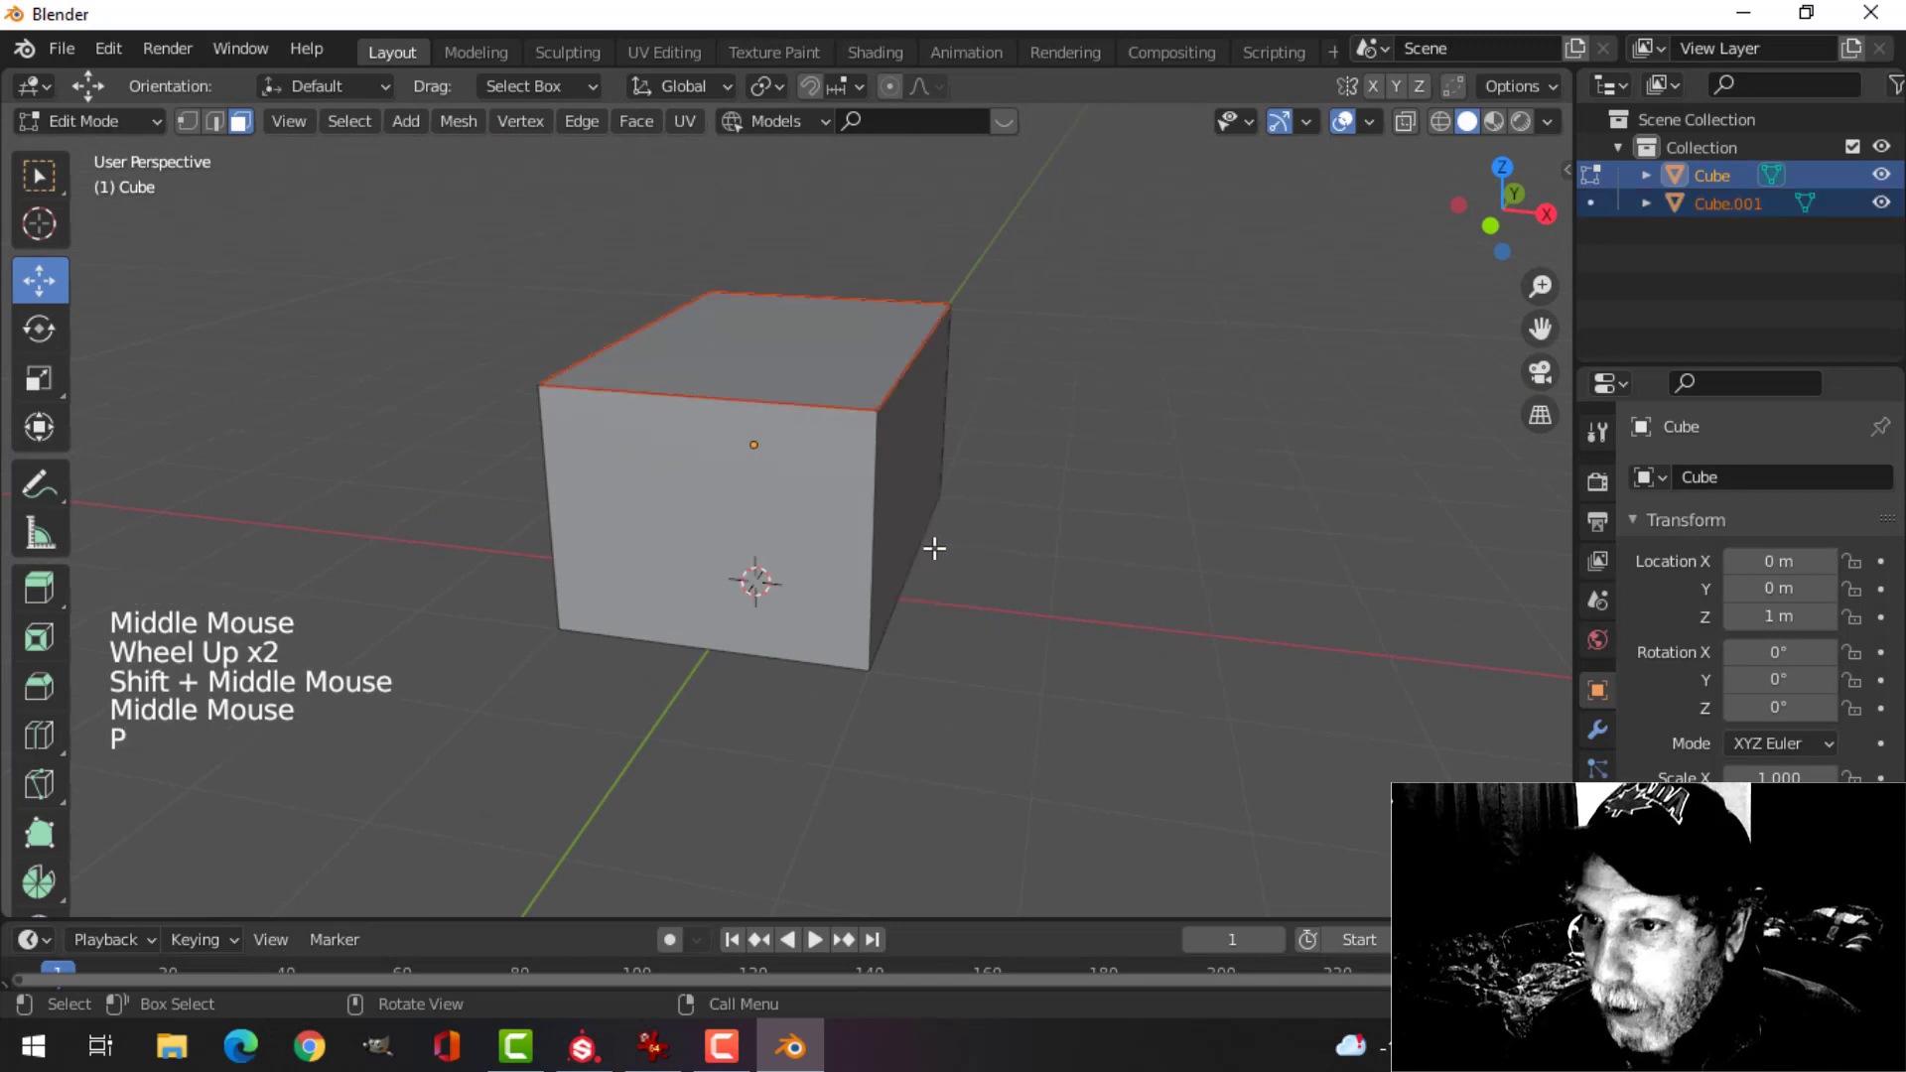
- Raise the separated top face slightly above the box and extrude it upward to form a lid slab
key("Tab")
left_click(843, 387)
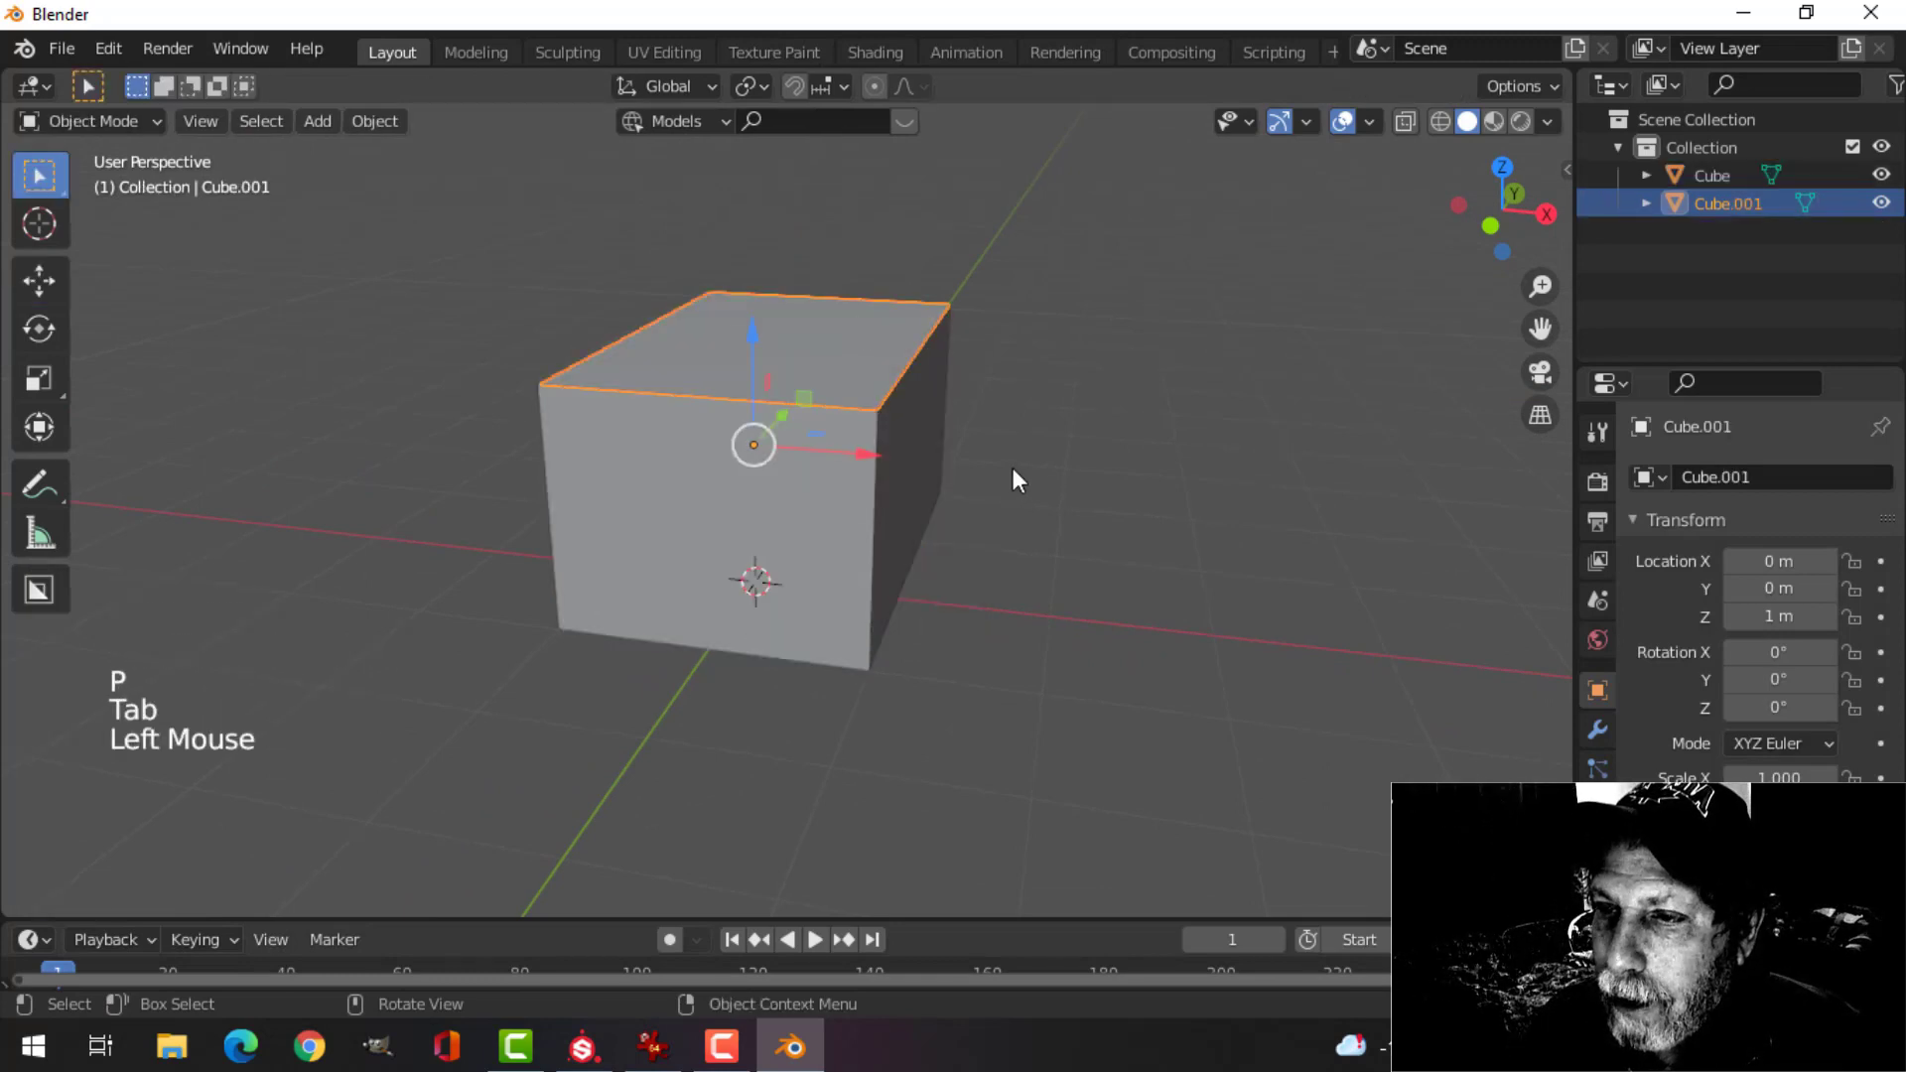
middle_click_drag(1013, 481, 983, 476)
key("Tab")
key("a")
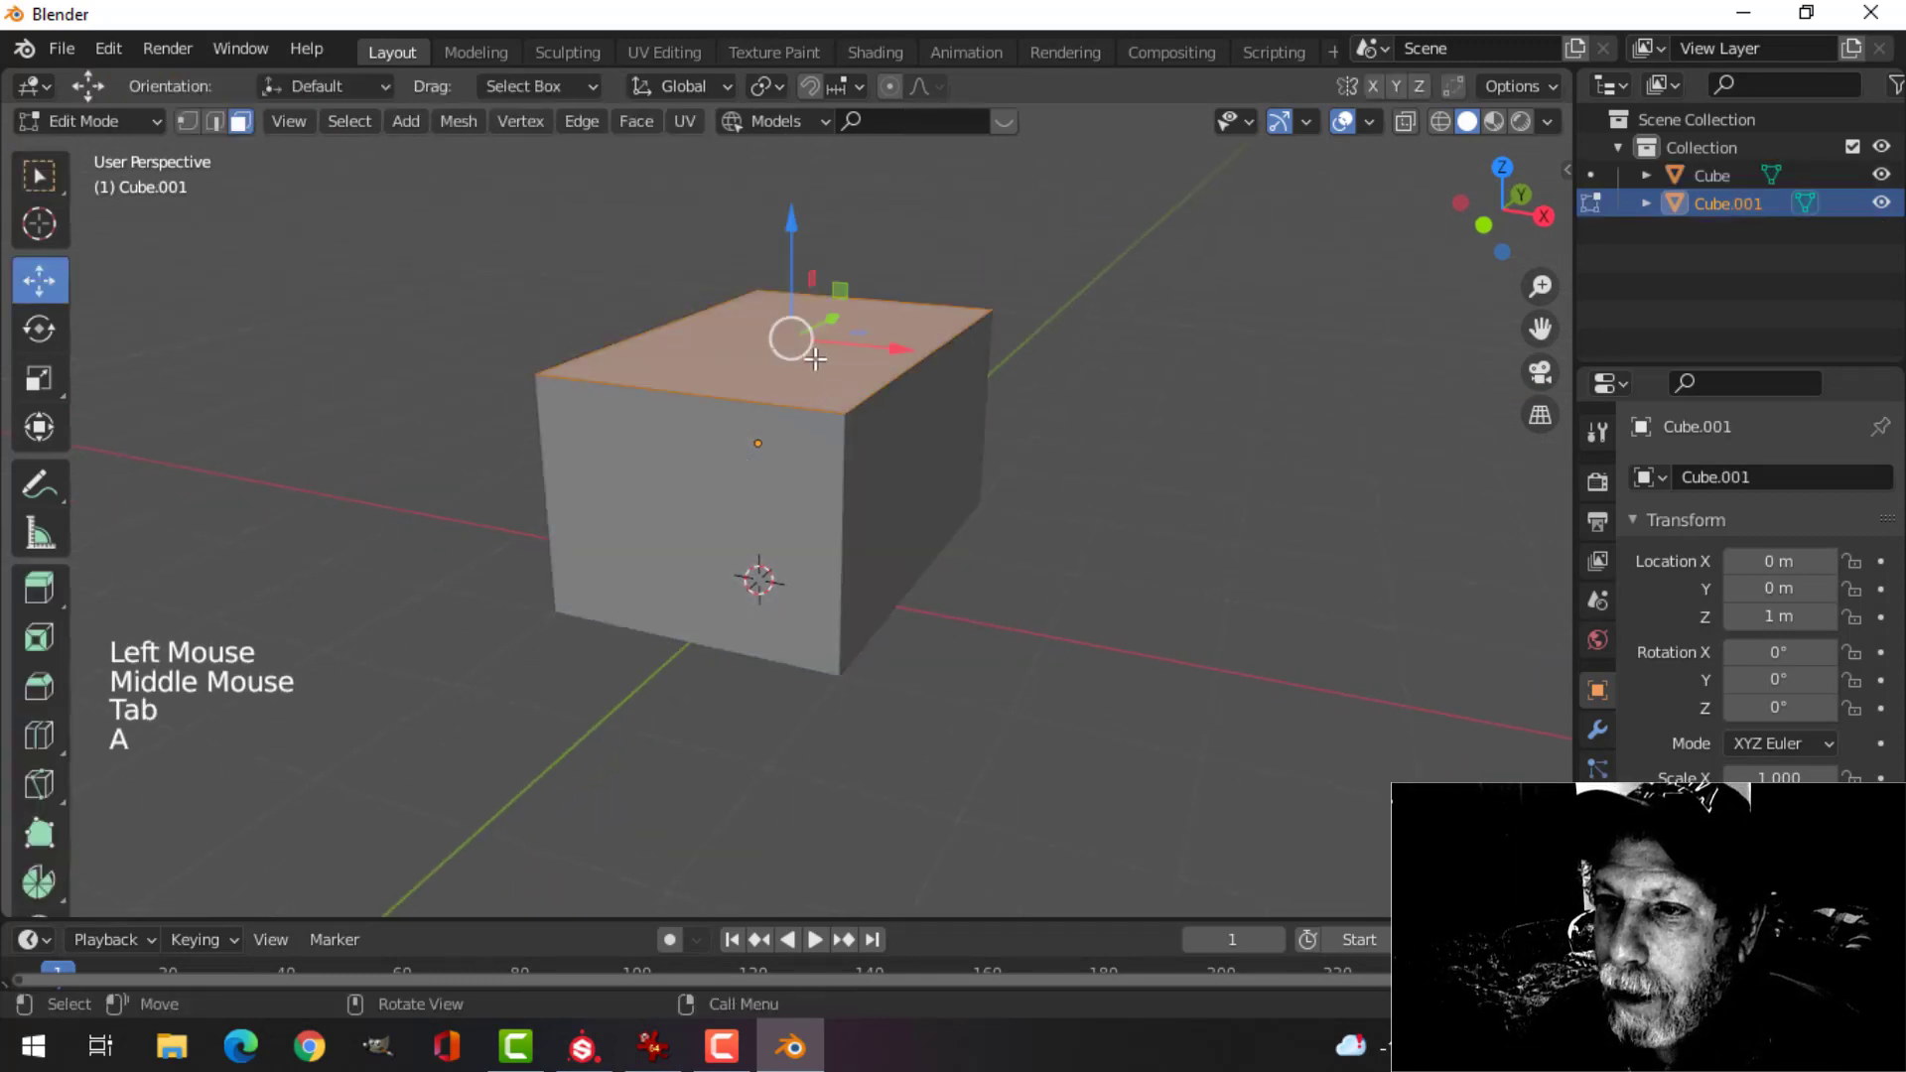
left_click_drag(791, 253, 789, 210)
middle_click_drag(893, 342, 1000, 394)
key("e")
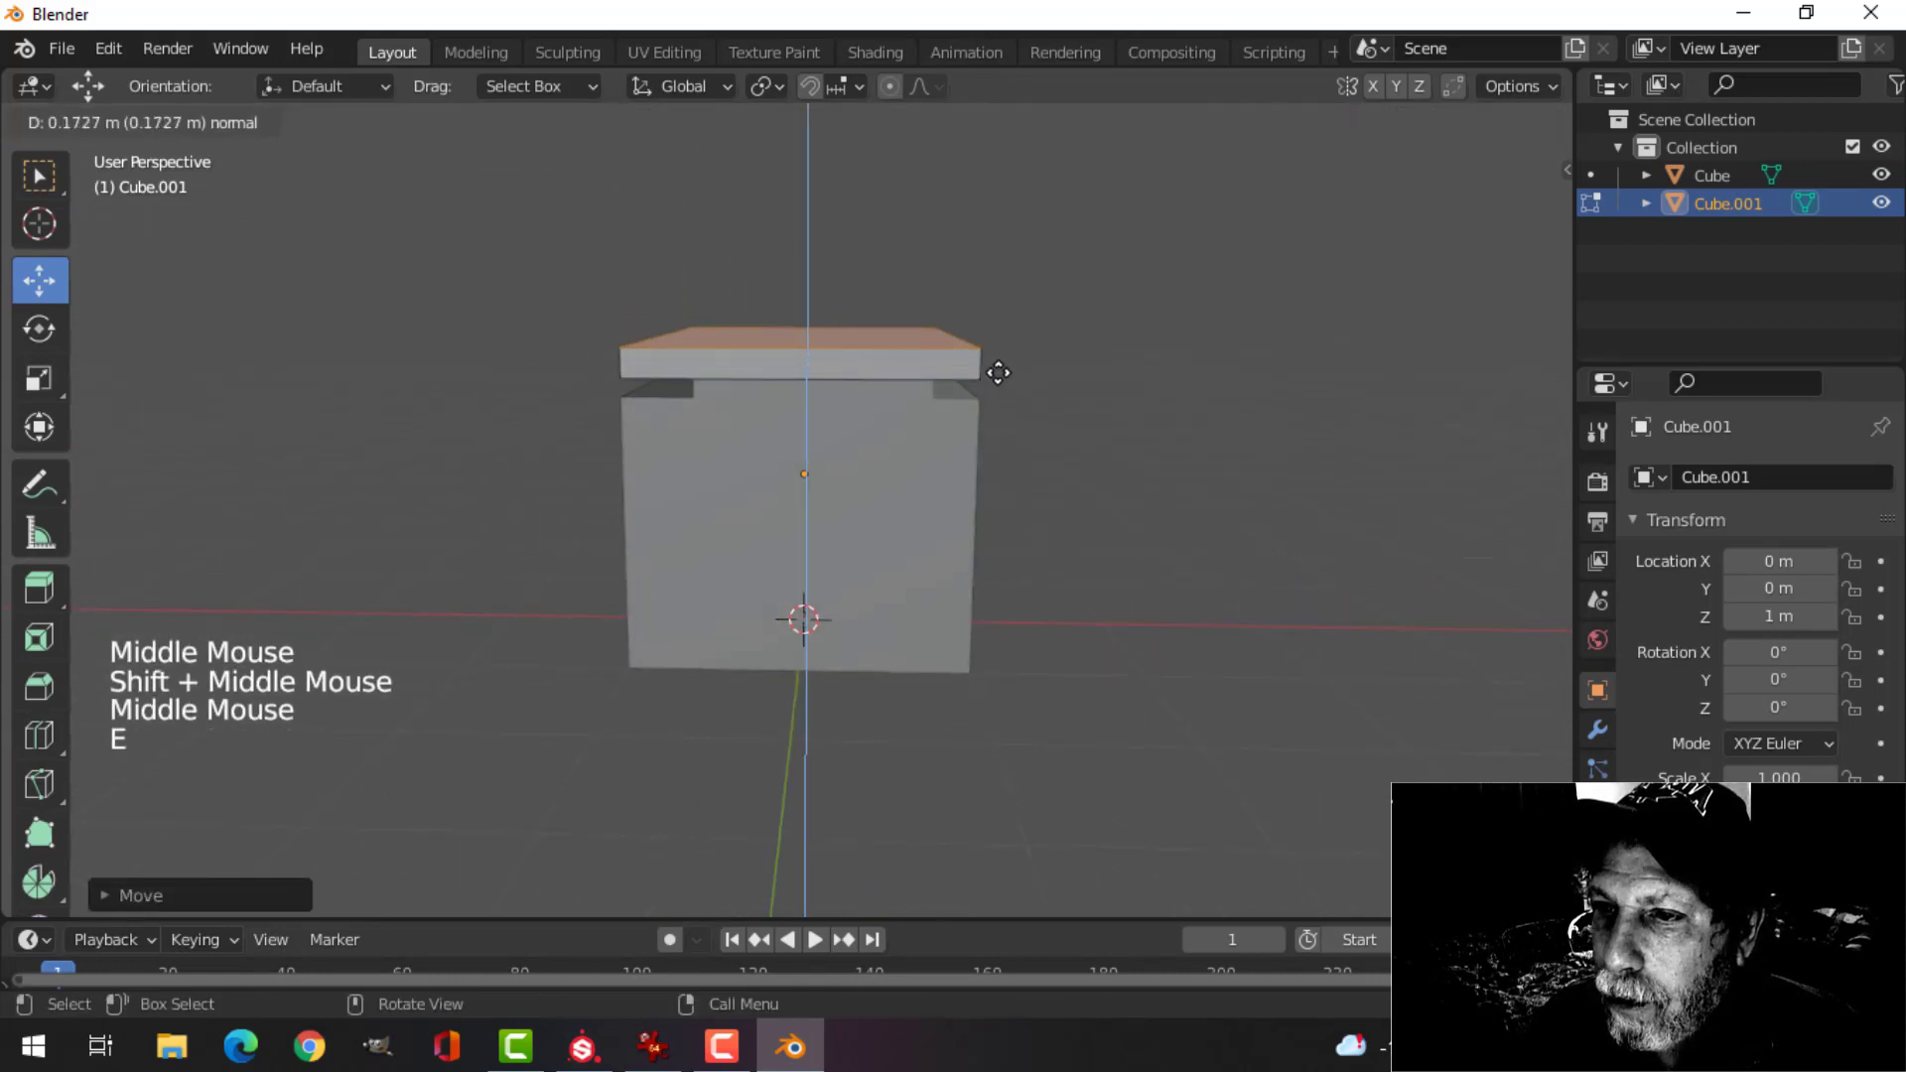
left_click(989, 358)
- Delete the underside face of the lid so it is open at the bottom
middle_click_drag(990, 357, 889, 388)
key("alt+a")
left_click(866, 355)
middle_click_drag(1131, 404, 1010, 484)
key("x")
left_click(1025, 516)
key("Tab")
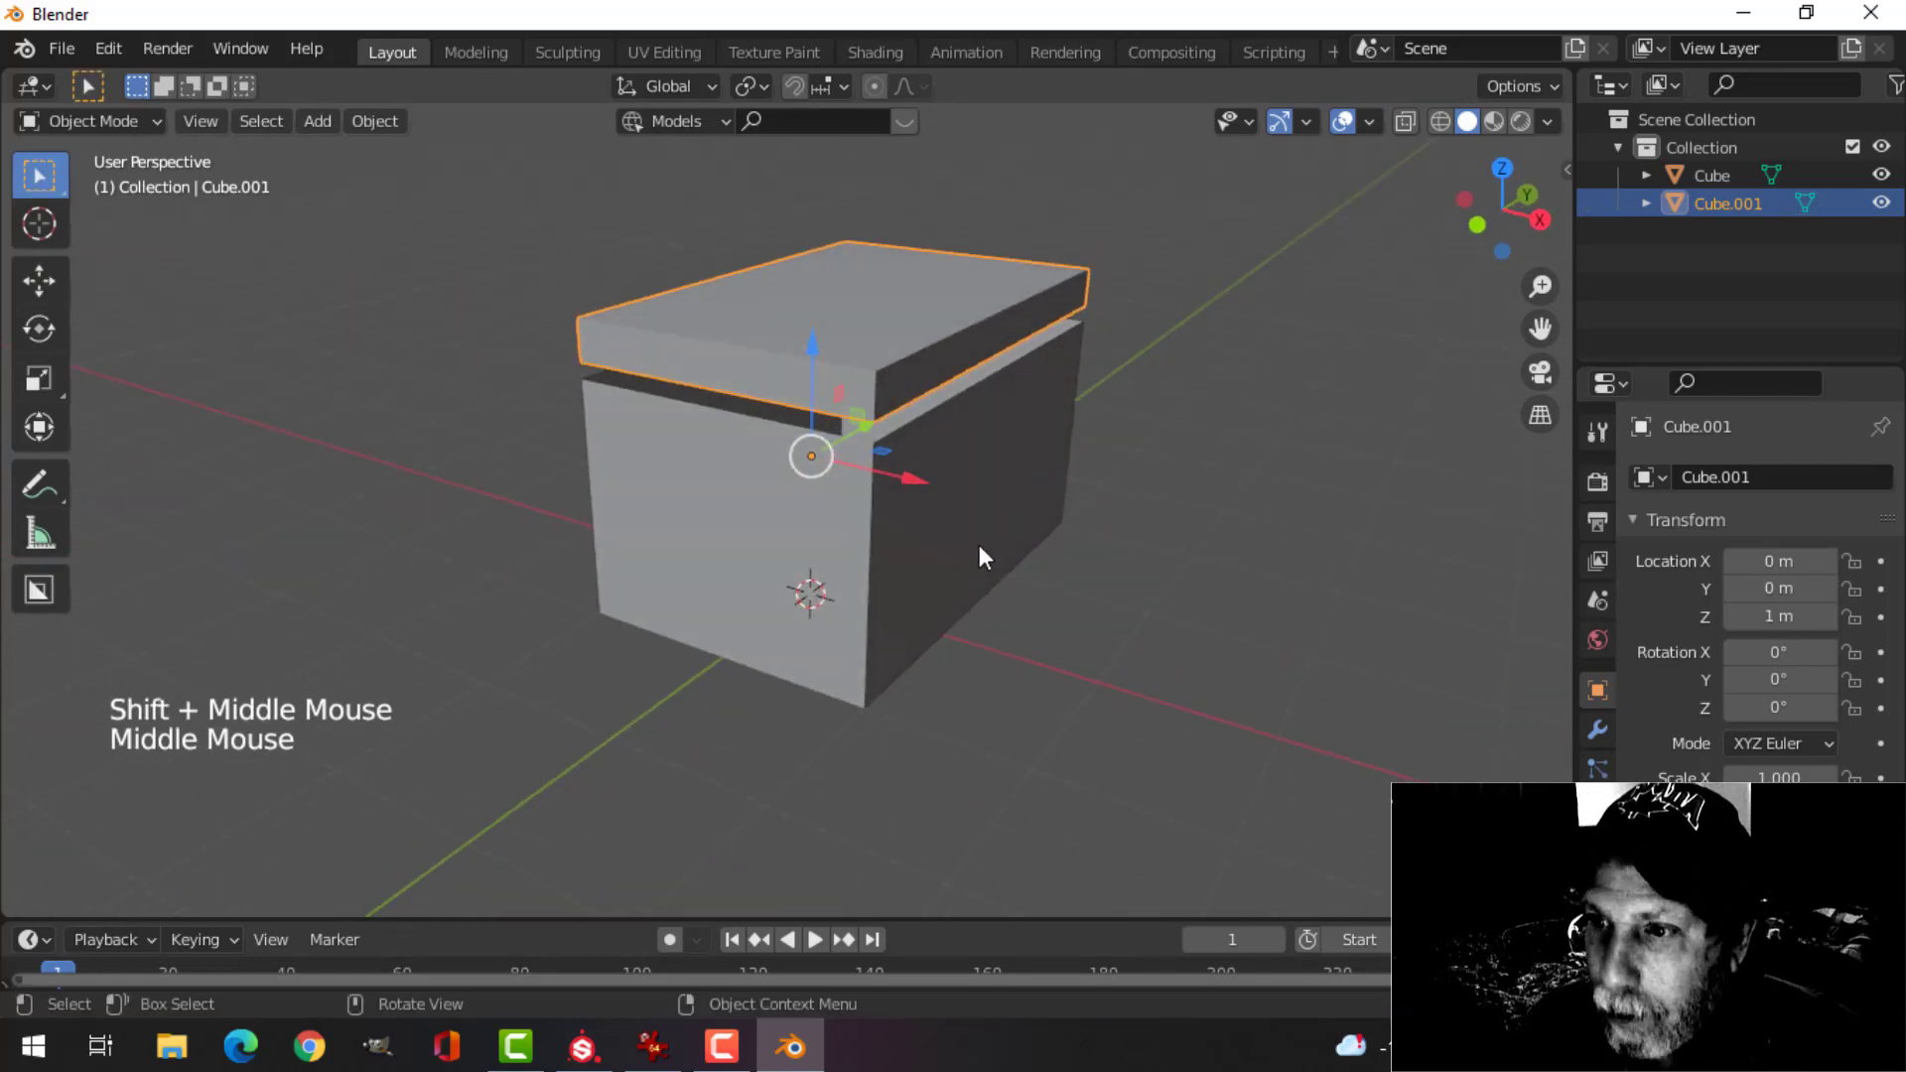
- Edit the box and lid together and bevel all their vertical corner edges about 0.03 m wide with 4 segments
left_click(973, 474, "shift")
middle_click_drag(1205, 523, 1183, 506)
key("Tab")
middle_click_drag(977, 503, 1021, 502)
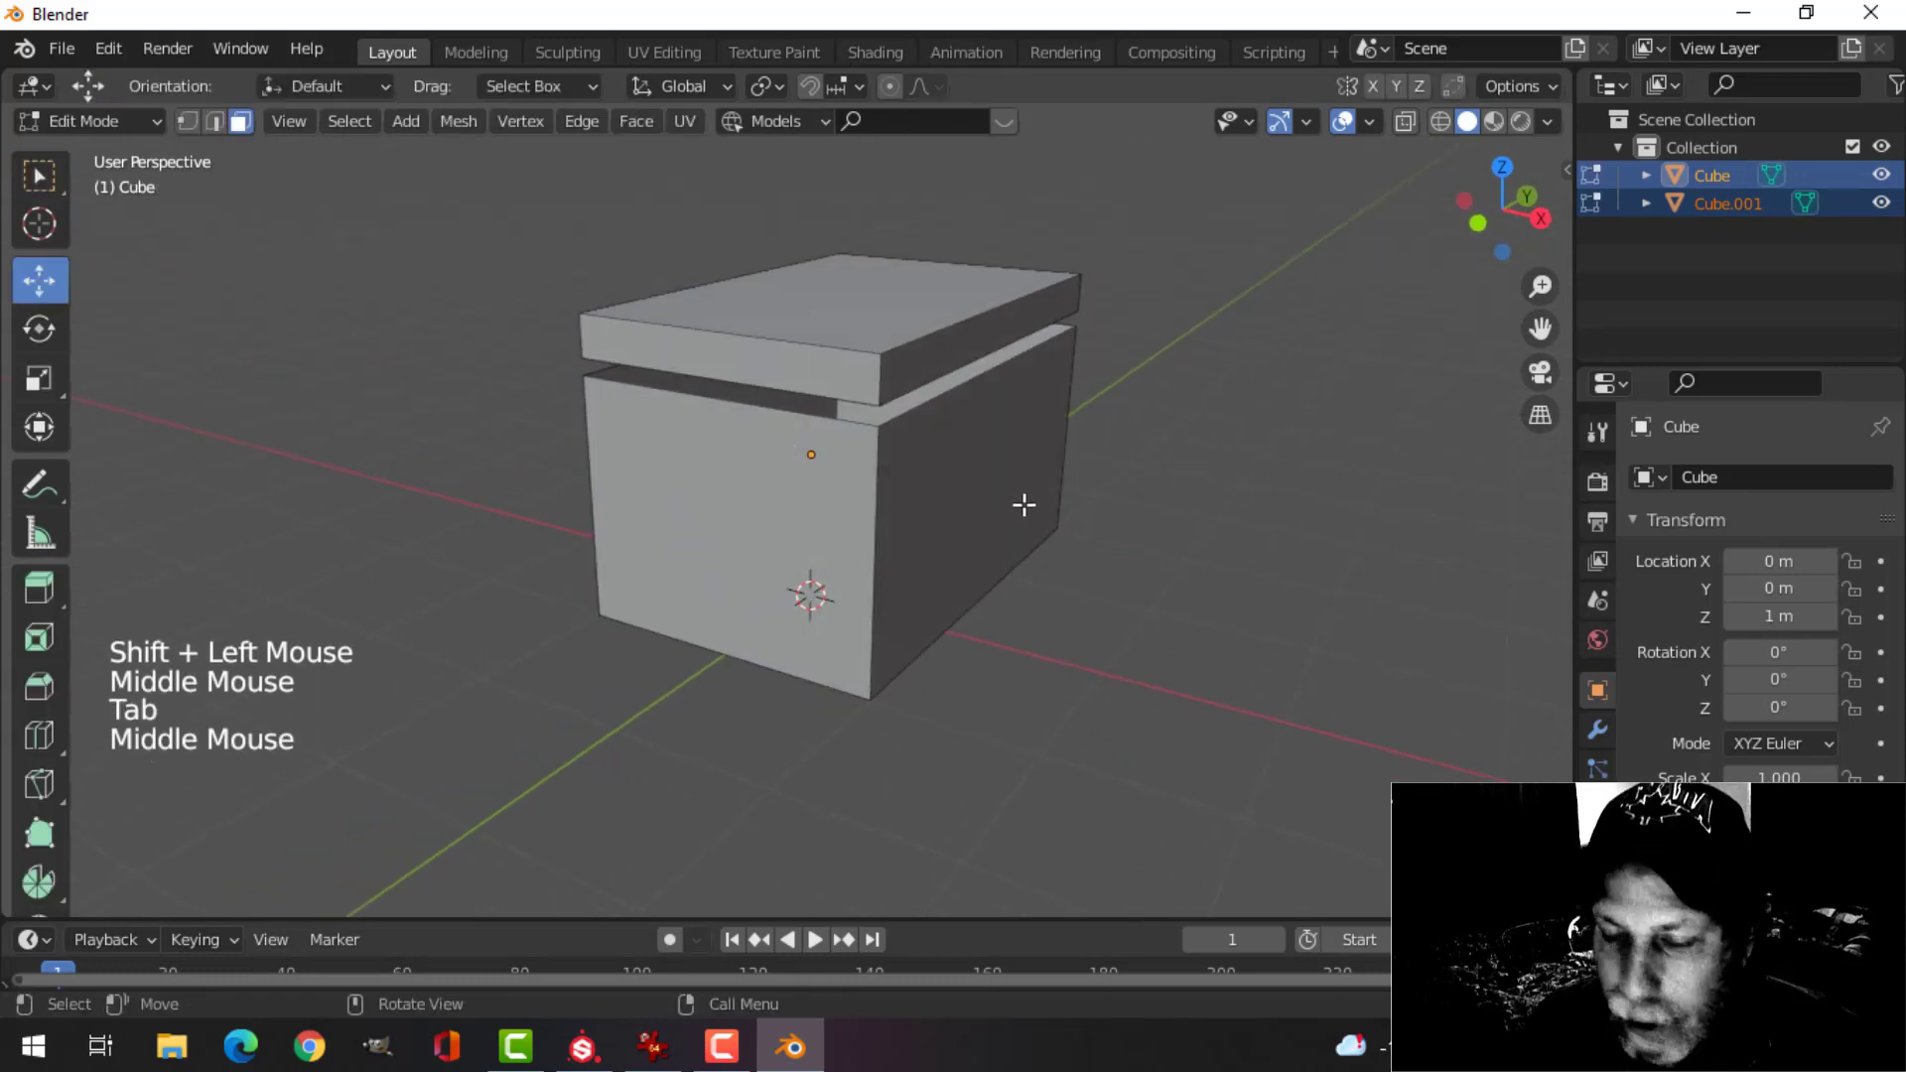
key("2")
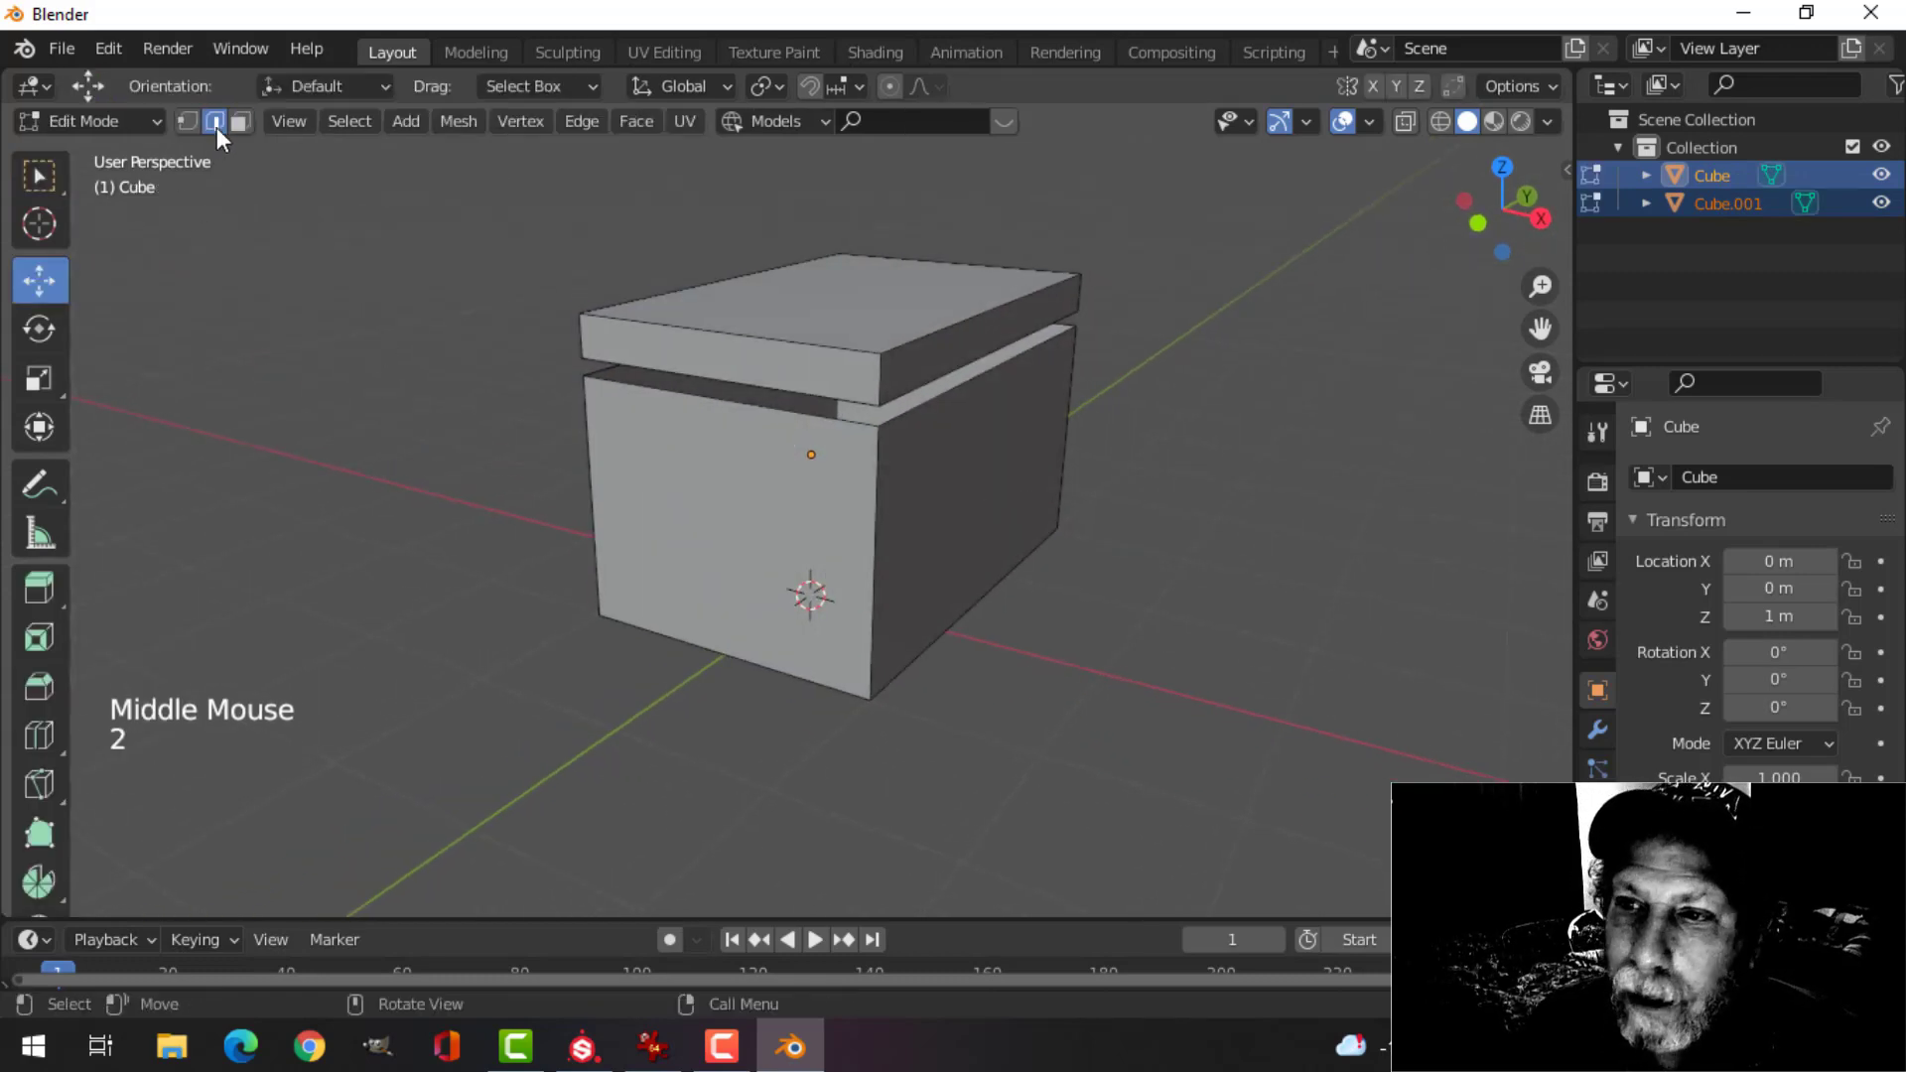
left_click(885, 370)
left_click(873, 516, "shift")
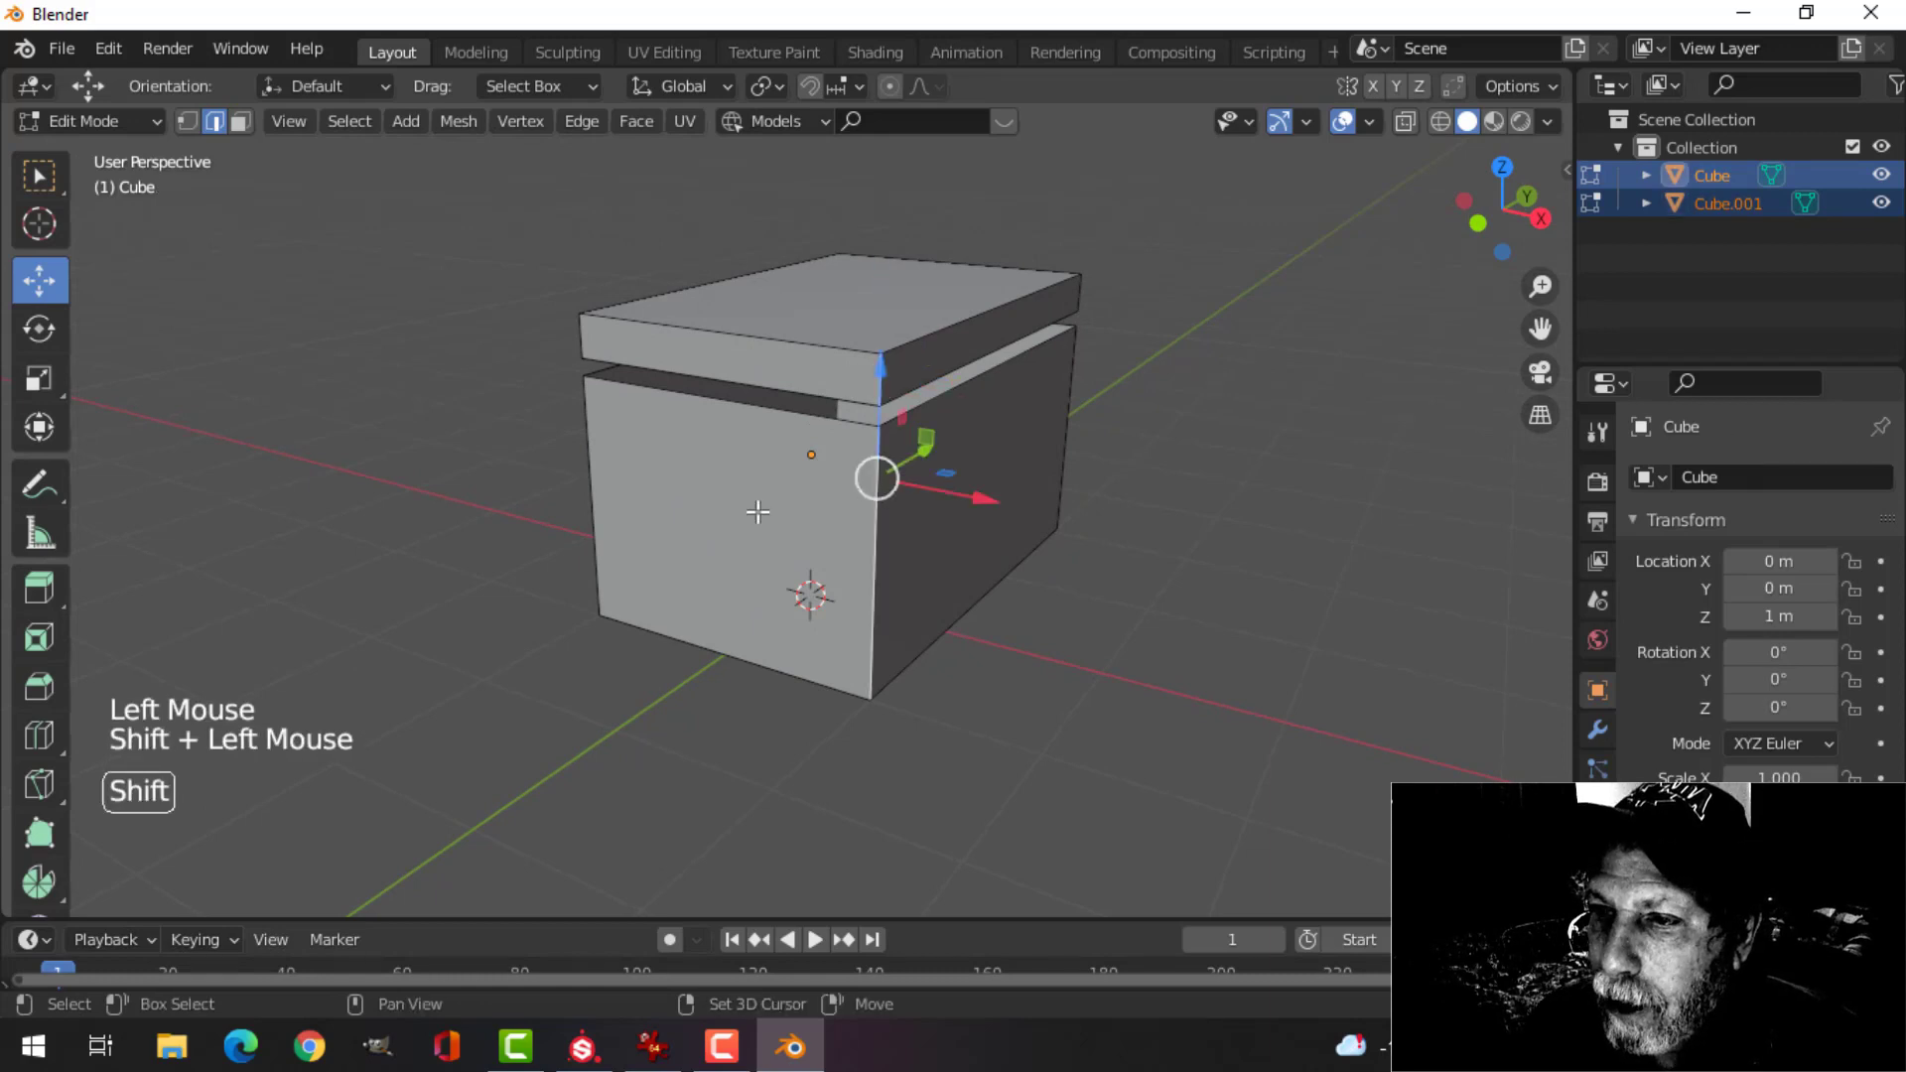
middle_click_drag(873, 516, 1077, 528)
left_click(824, 397, "shift")
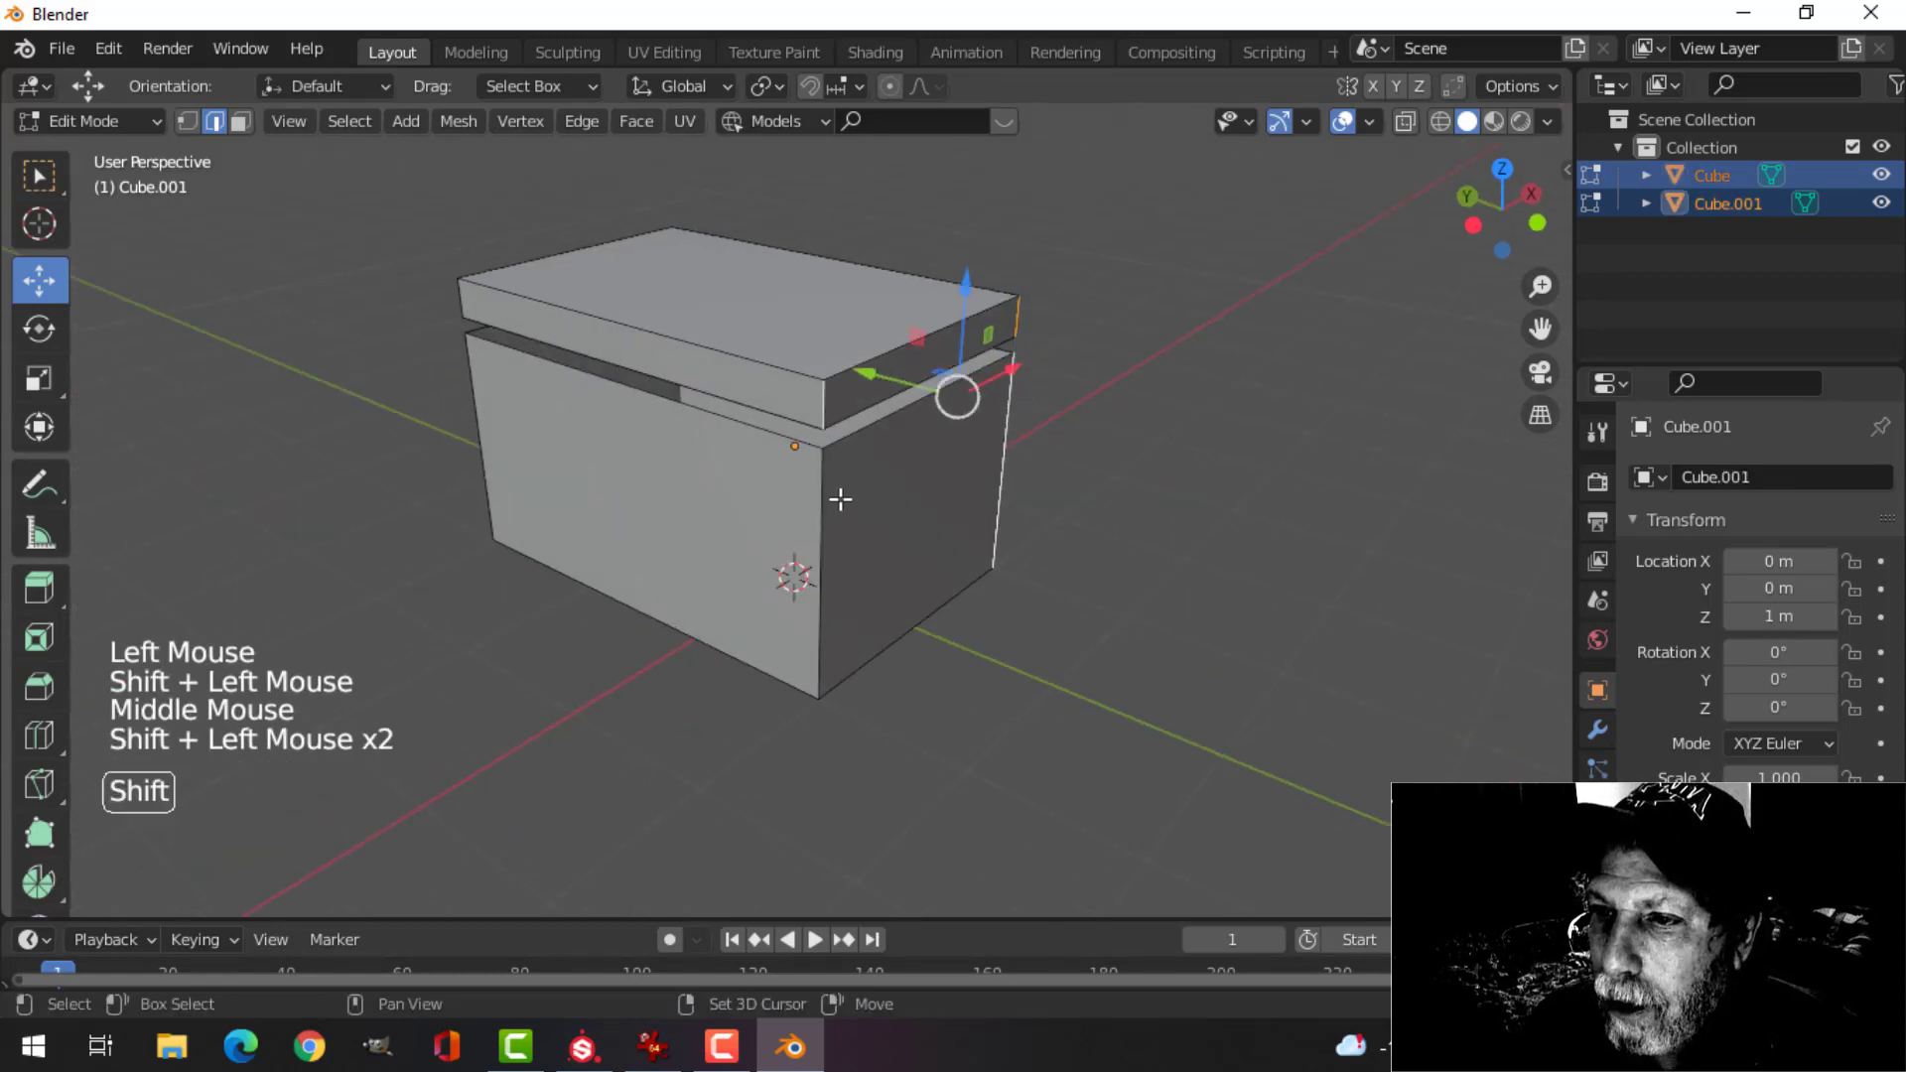
middle_click_drag(839, 500, 392, 420)
left_click(494, 516, "shift")
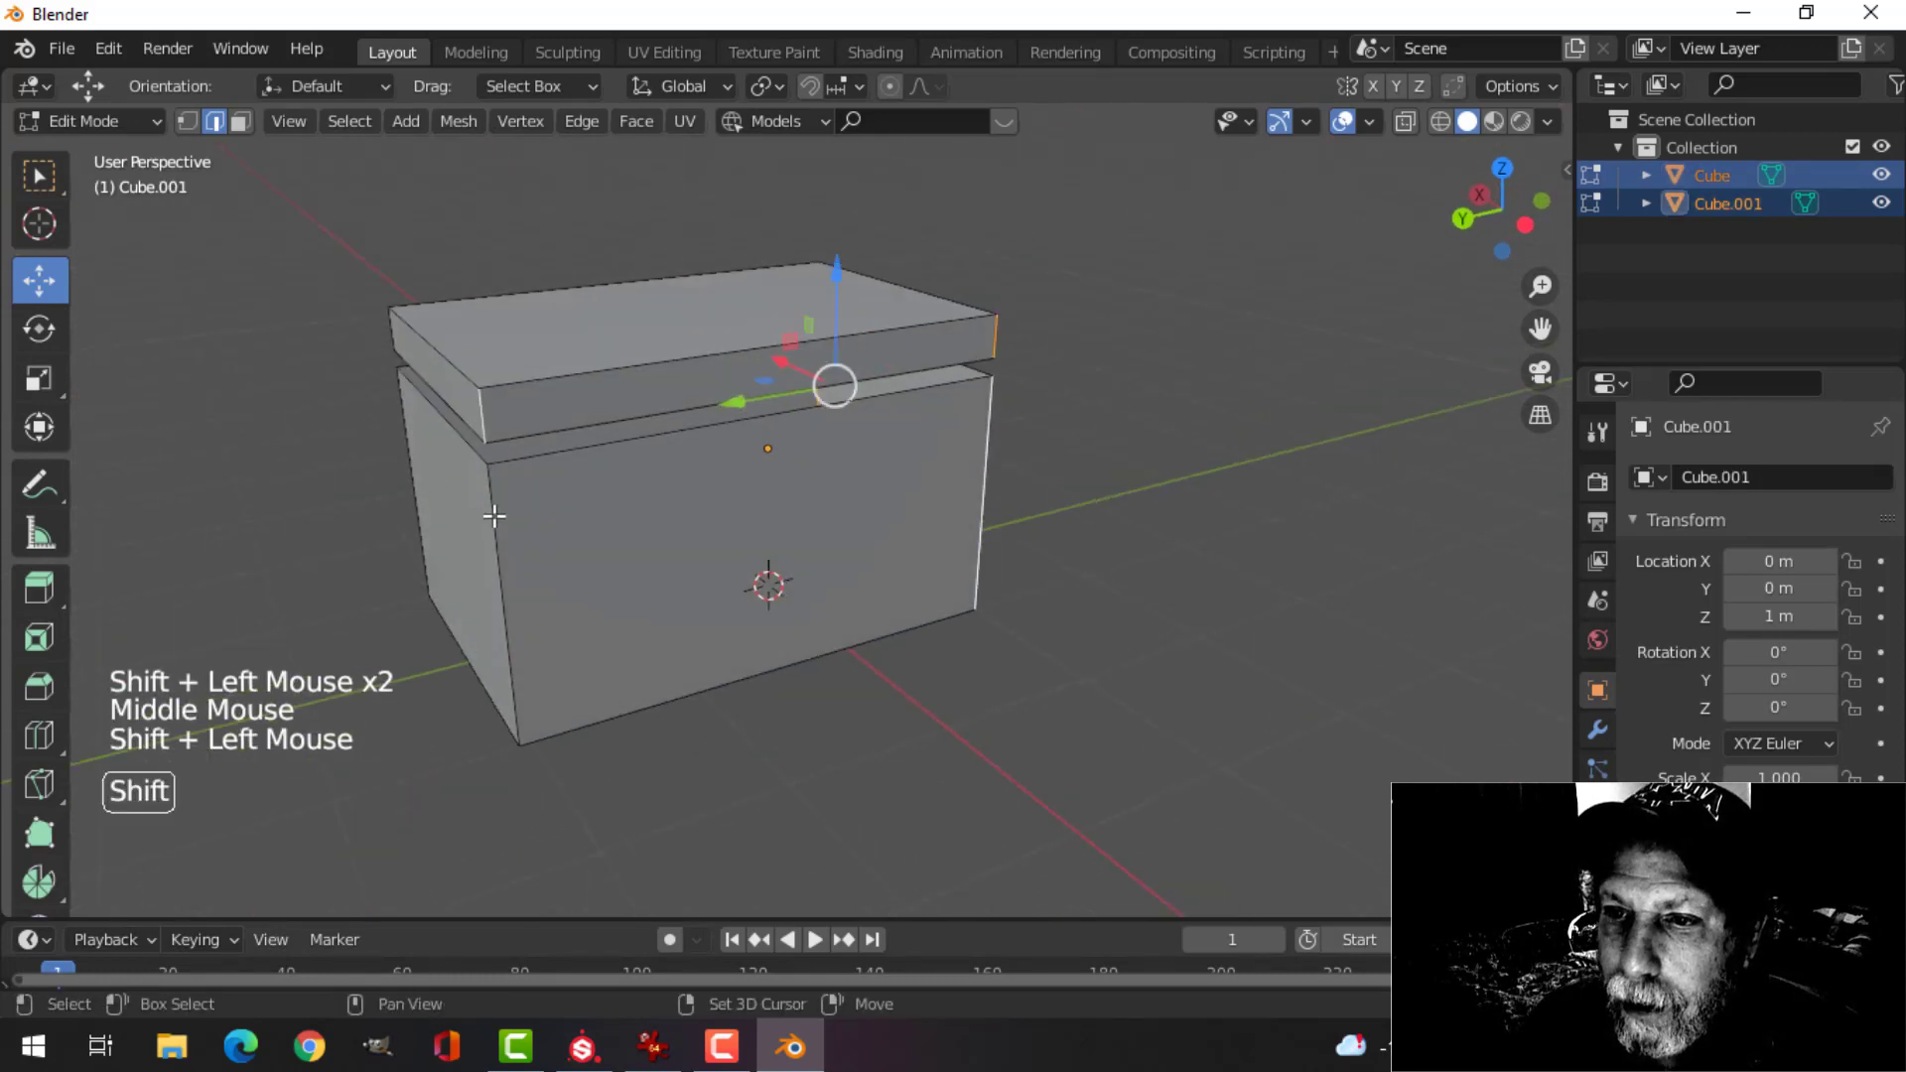
left_click(494, 517, "shift")
middle_click_drag(616, 549, 645, 467)
left_click(915, 446, "shift")
left_click(906, 557, "shift")
scroll(995, 538, "up", 1)
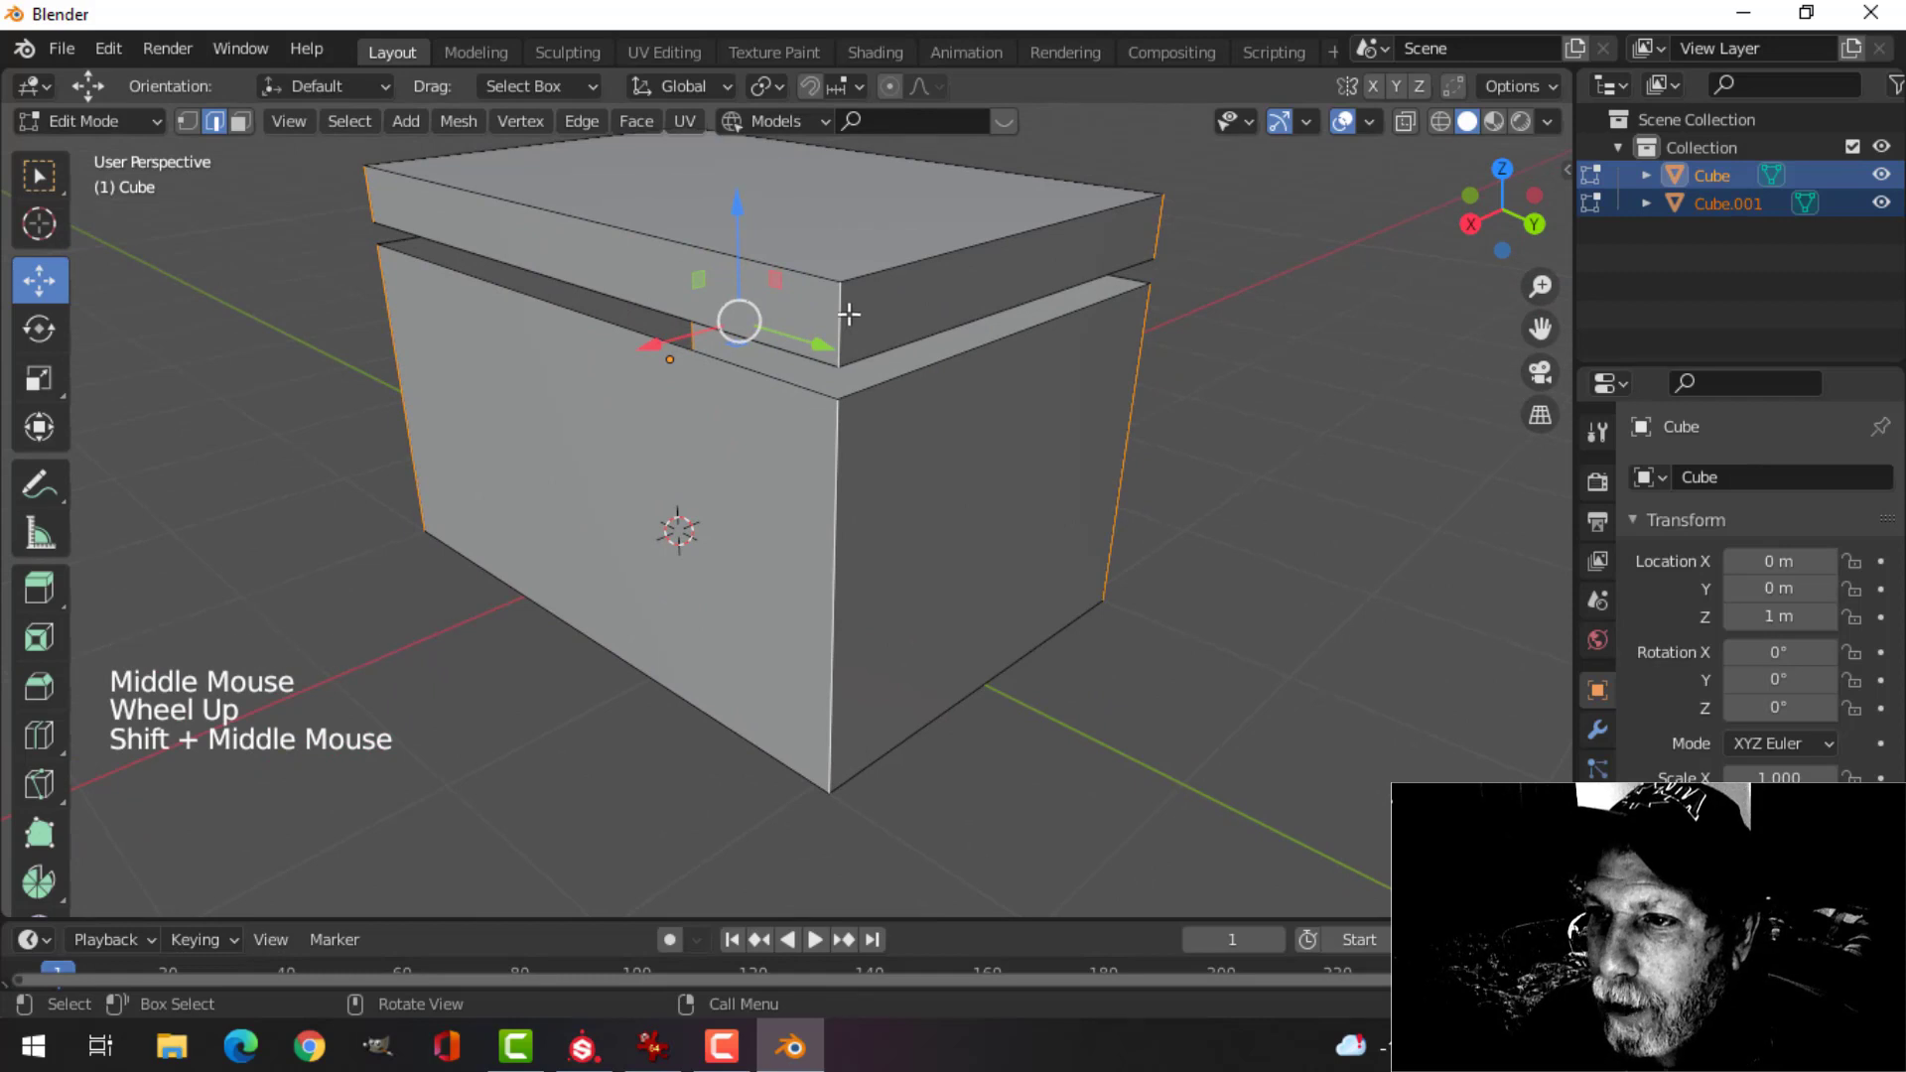
middle_click_drag(1142, 575, 1009, 540, "shift")
key("ctrl+b")
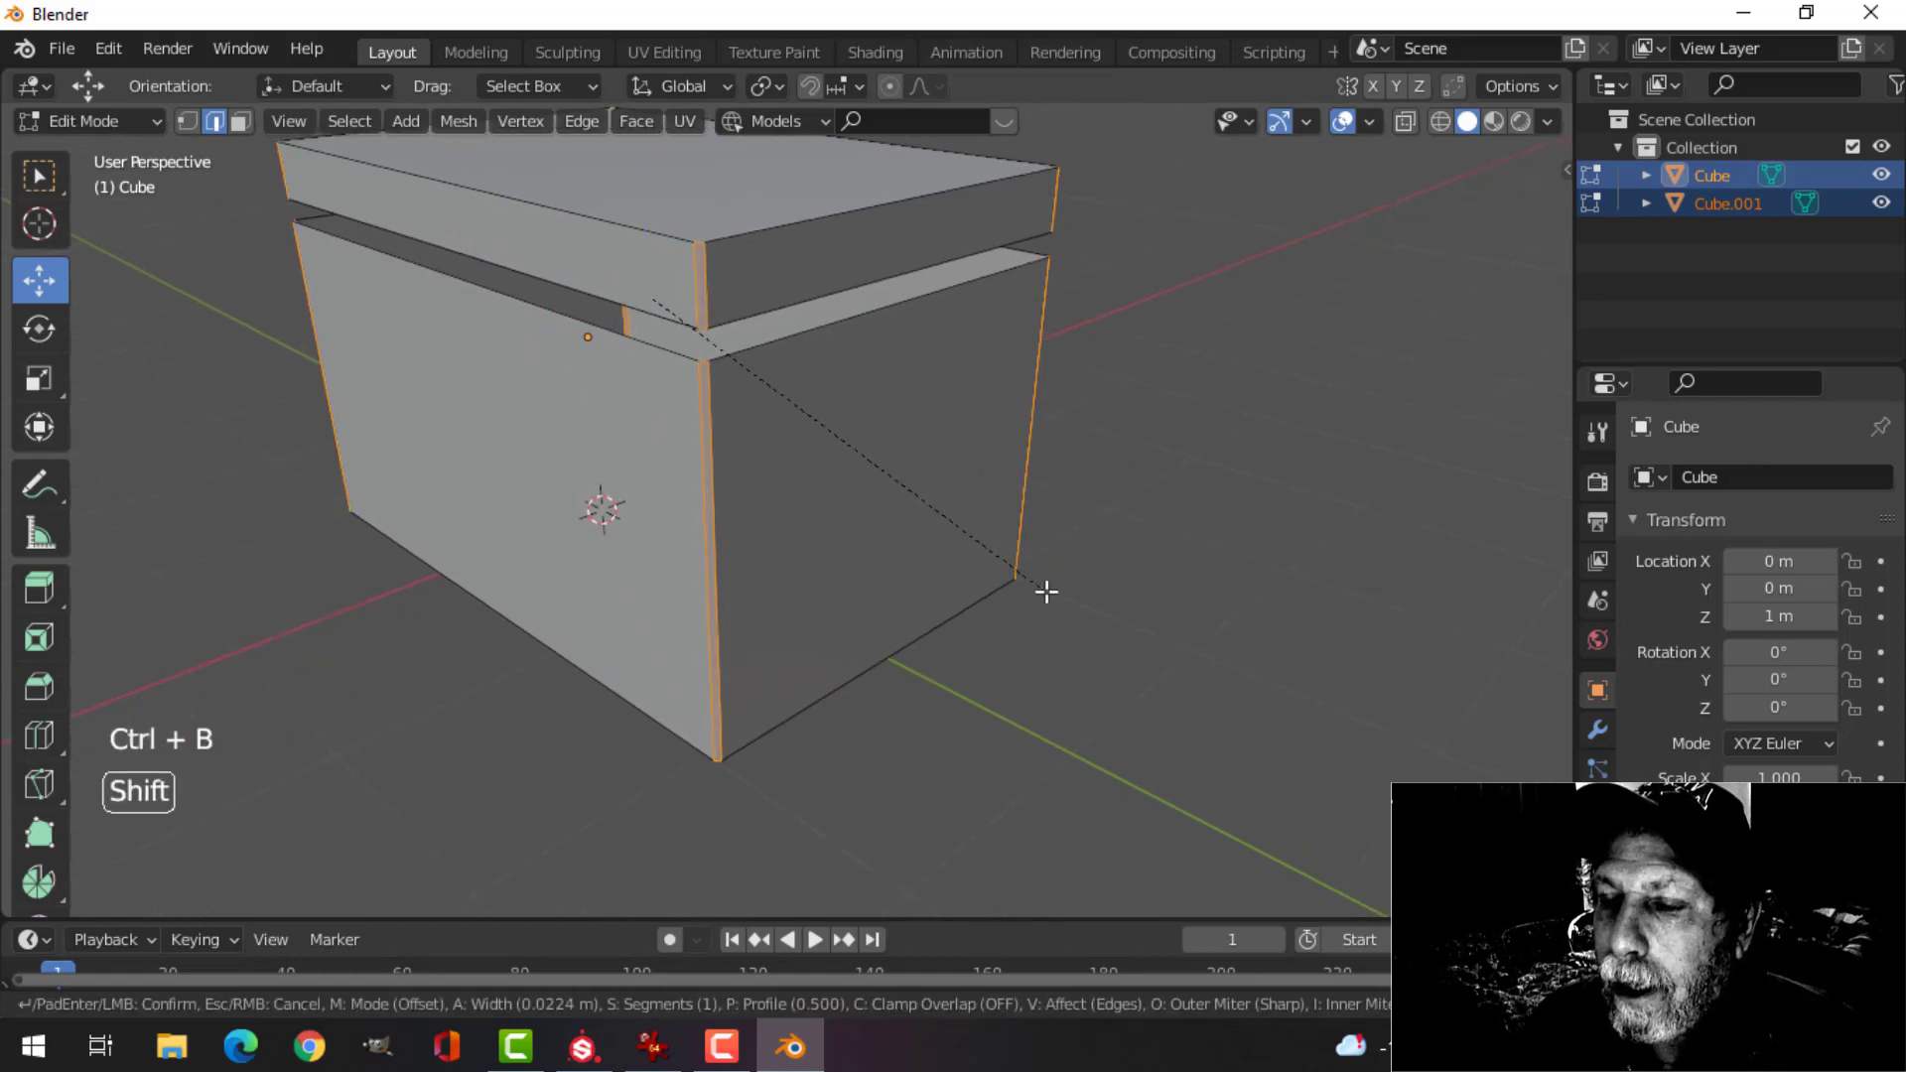
scroll(1052, 591, "up", 1)
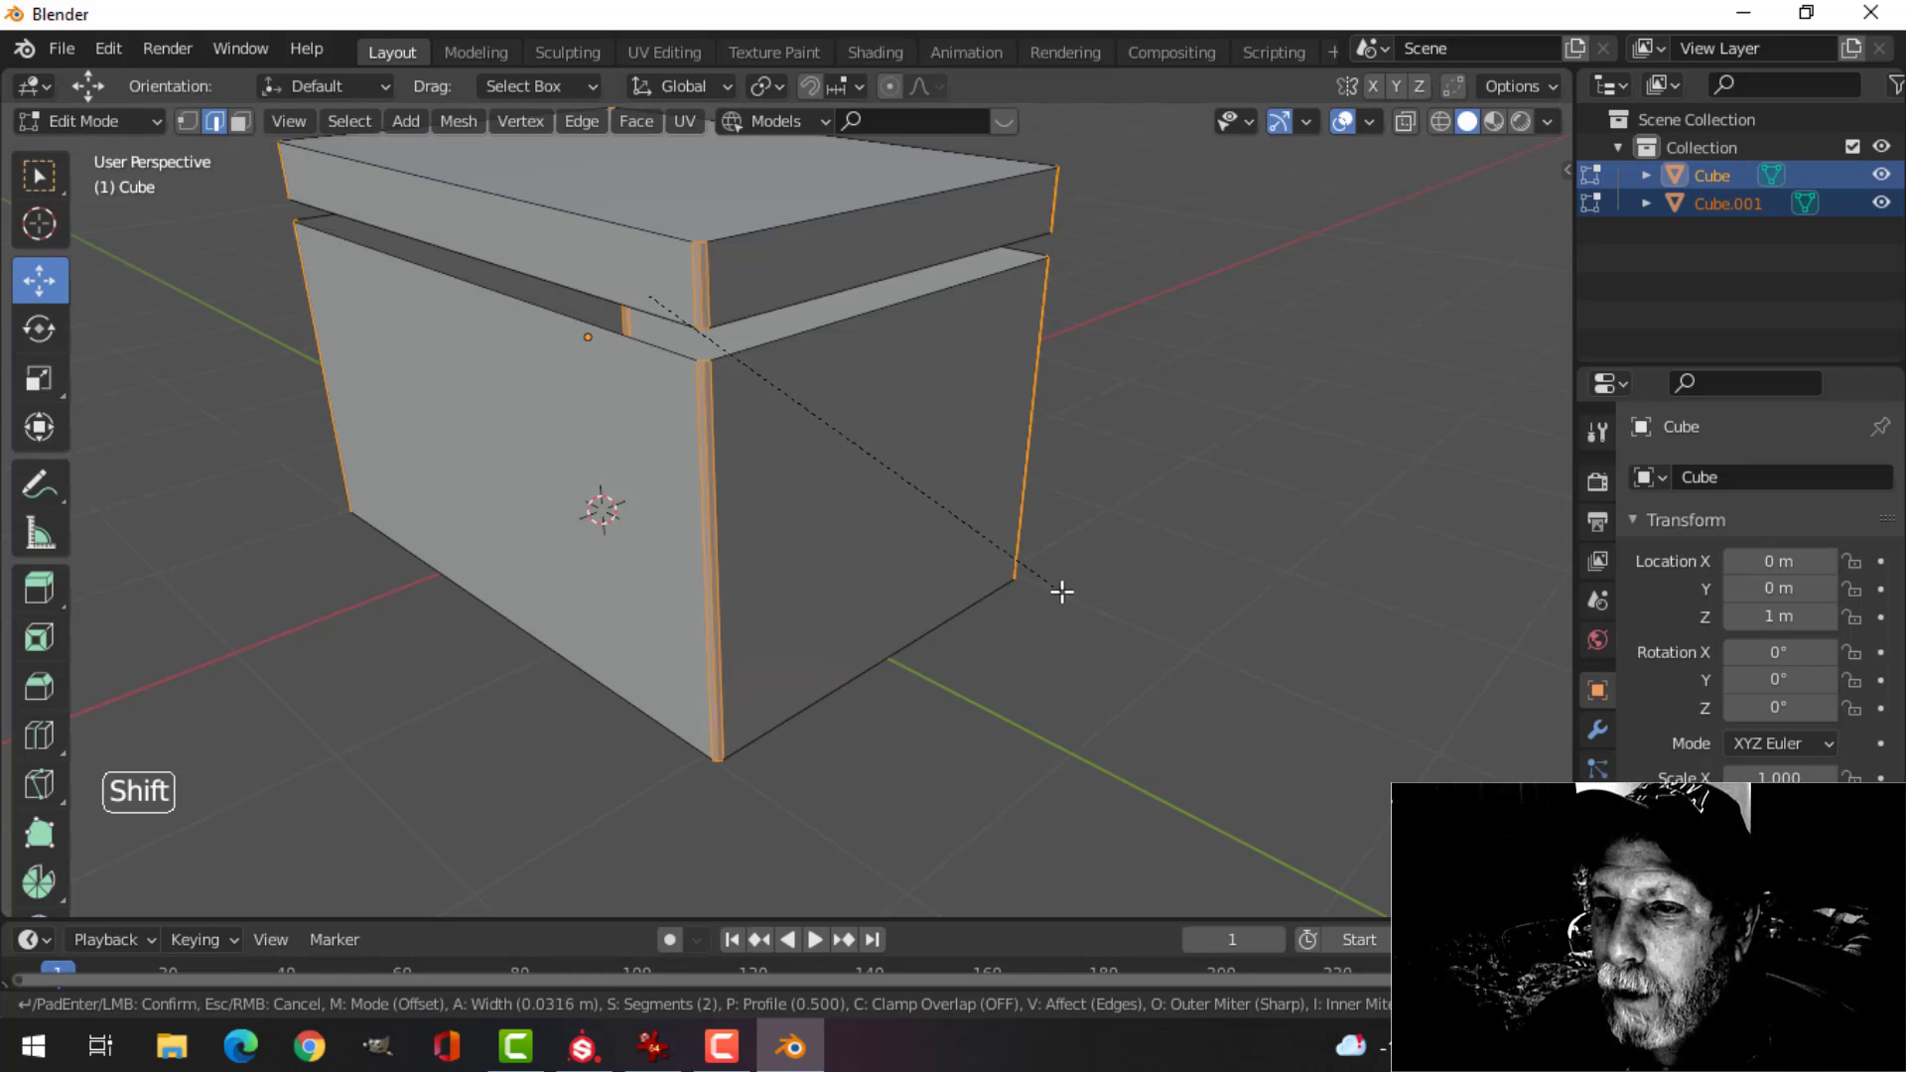
left_click(1062, 591)
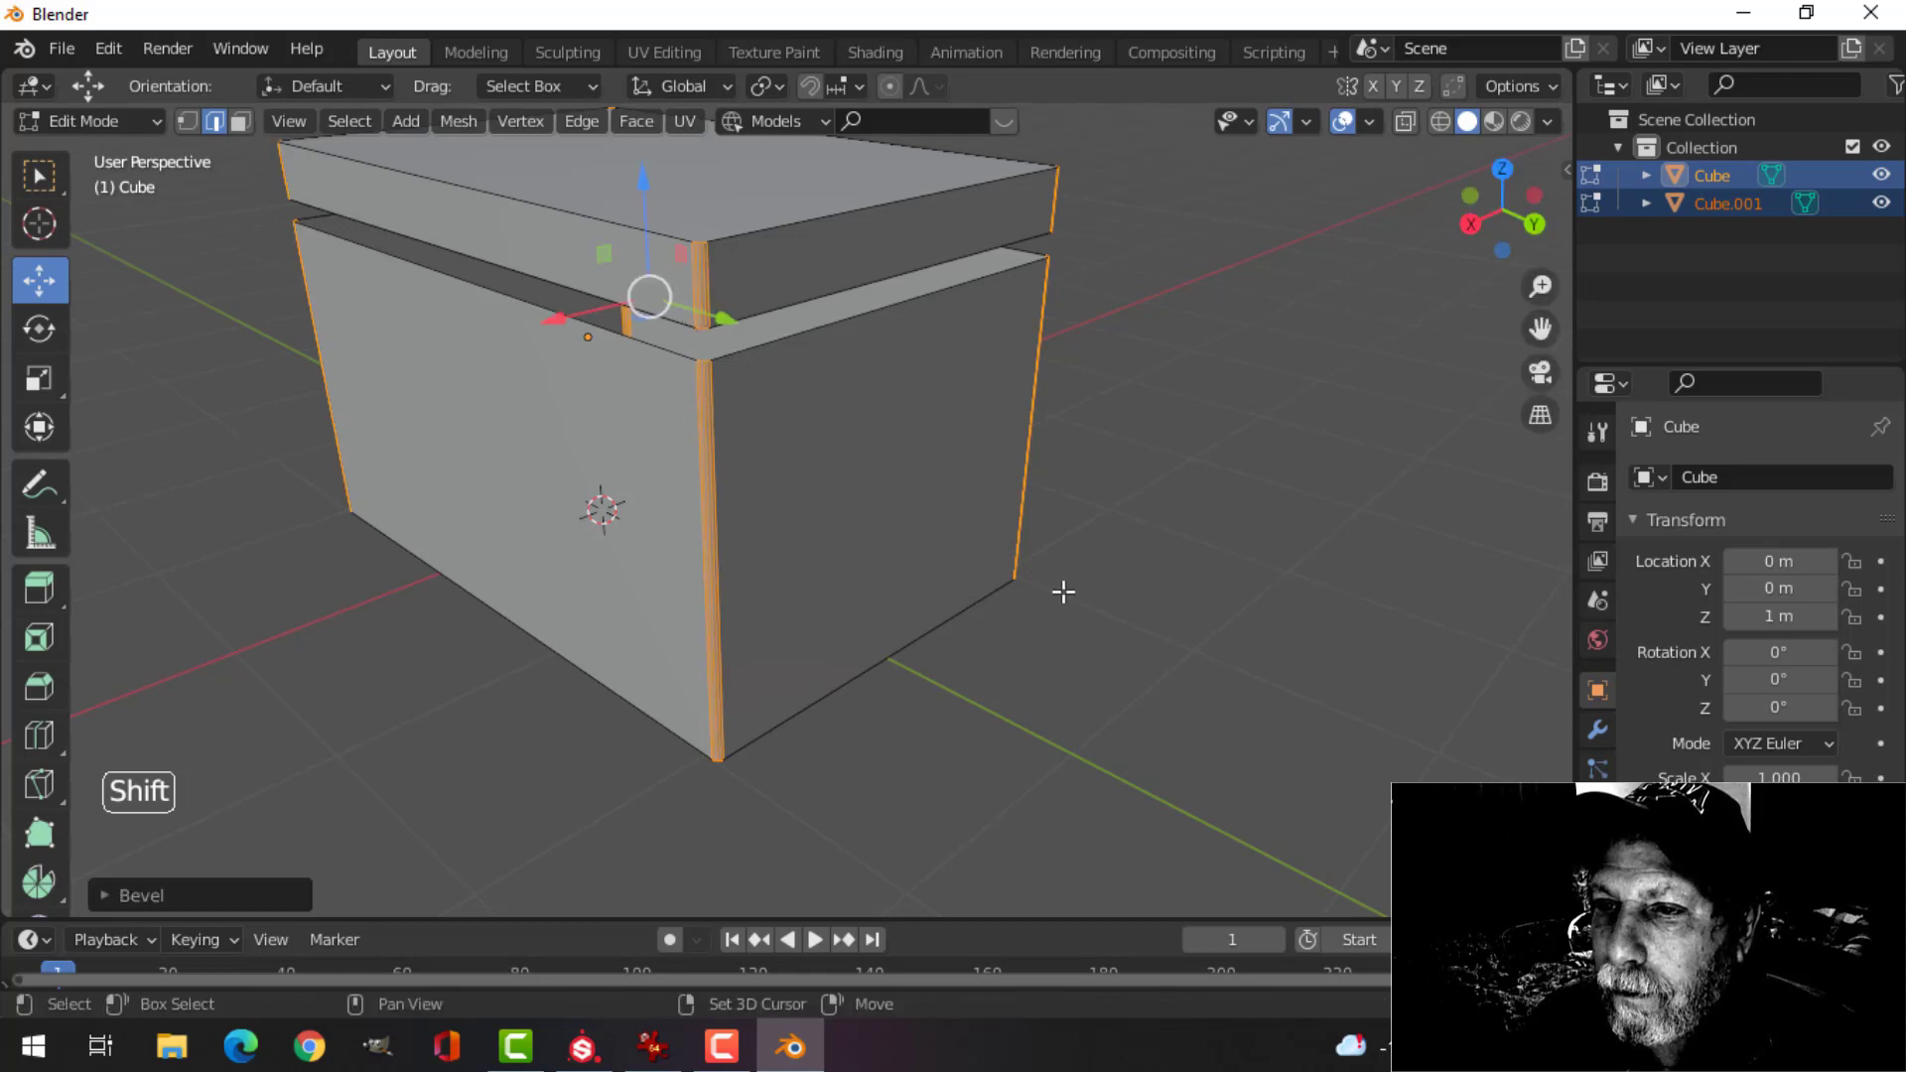
key("alt+a")
middle_click_drag(1191, 516, 844, 482)
key("Tab")
key("alt+a")
- Bevel the border of the box's bottom face about 0.023 m wide with 2 segments
middle_click_drag(844, 482, 907, 389)
left_click(921, 455)
key("Tab")
key("3")
left_click(754, 369)
scroll(890, 374, "up", 2)
key("ctrl+b")
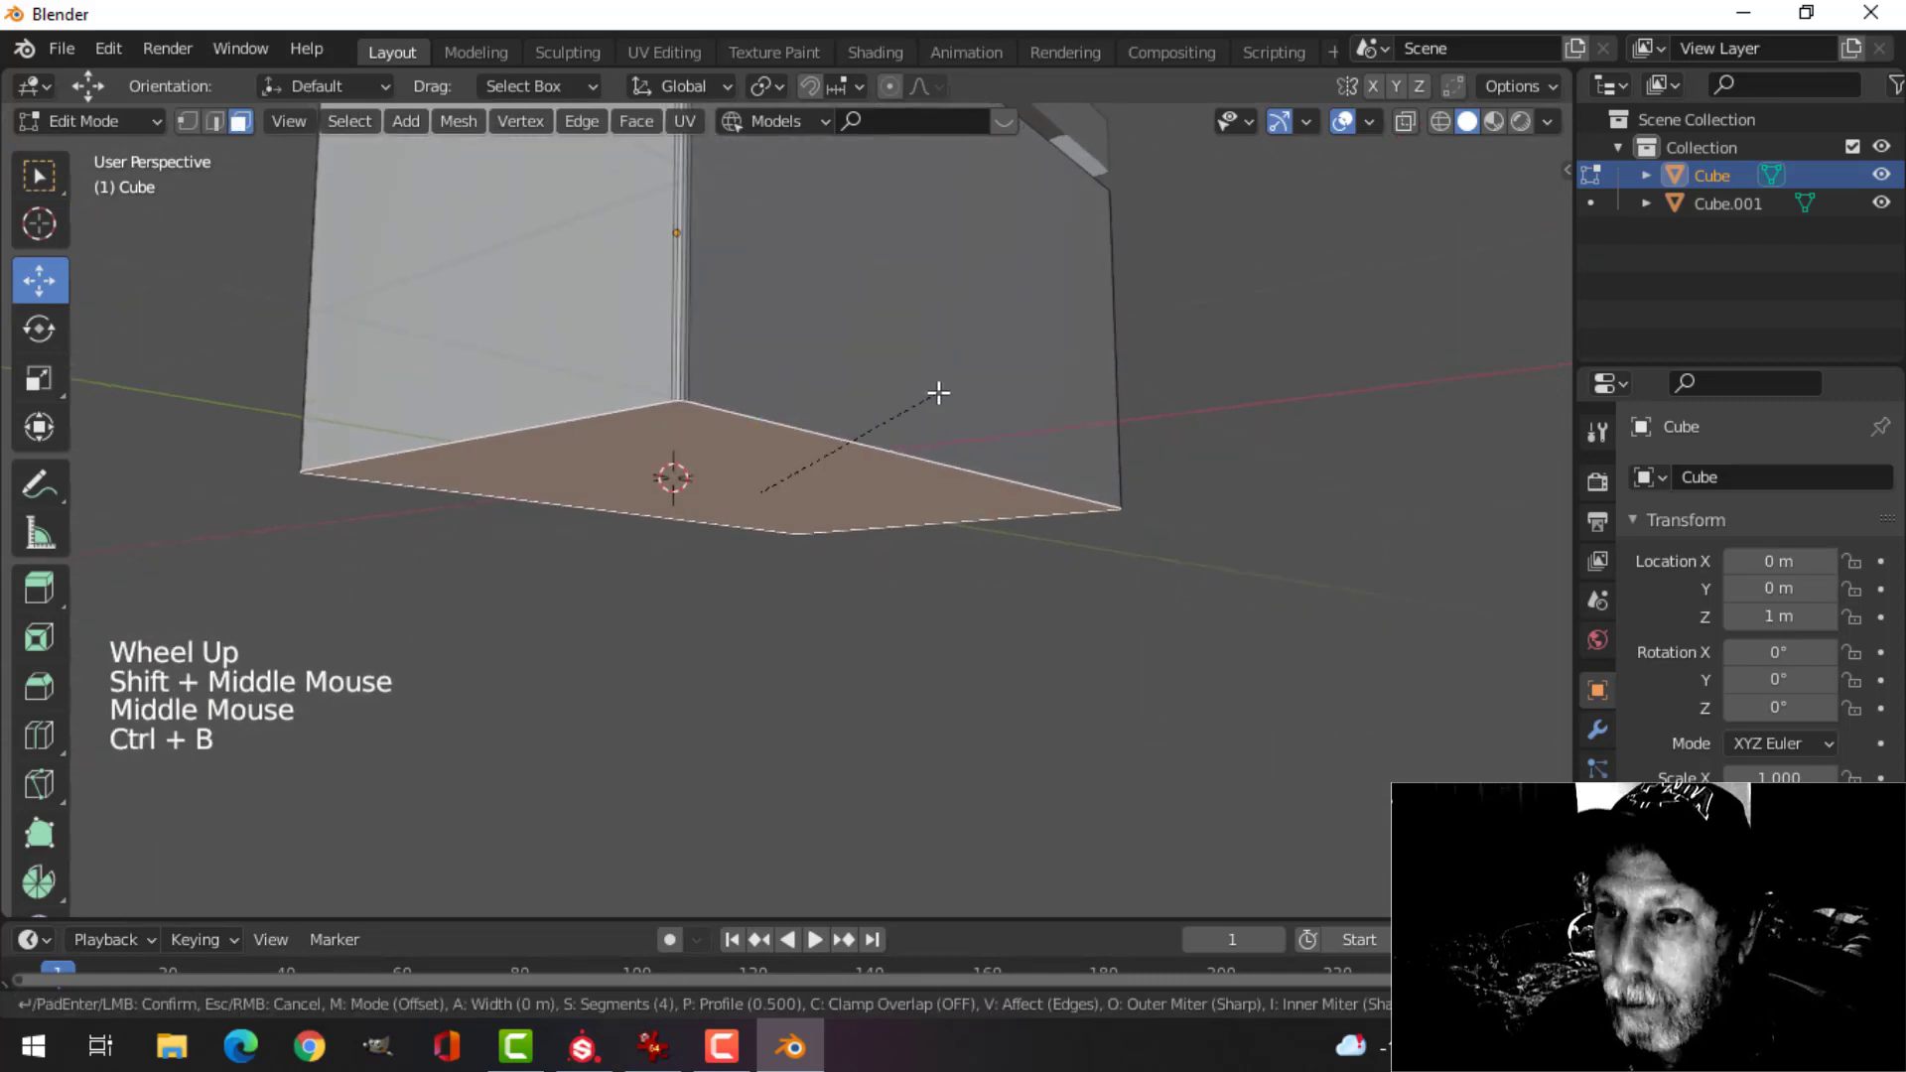
key("shift")
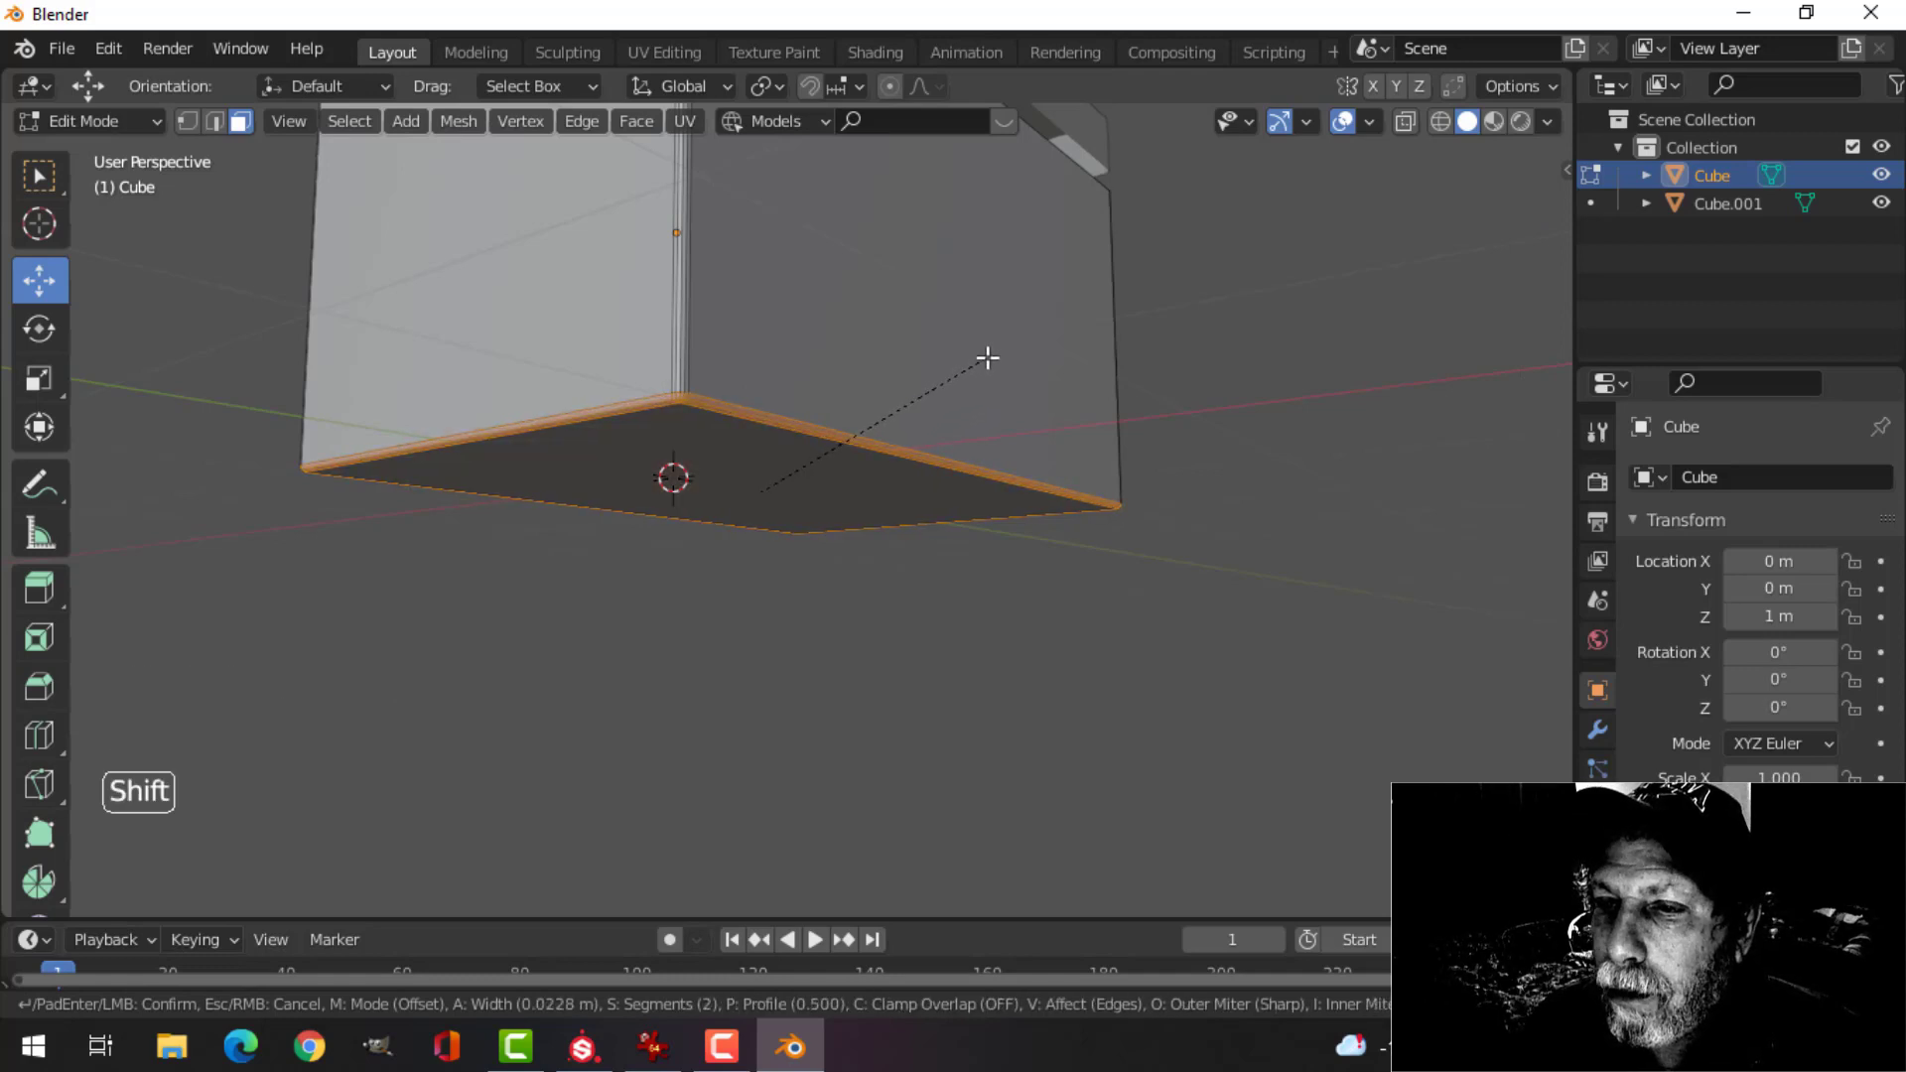
left_click(988, 358)
middle_click_drag(986, 358, 868, 374)
key("alt+a")
- Bevel the border of the lid's top face about 0.02 m wide with 2 segments
key("Tab")
left_click(854, 392)
key("Tab")
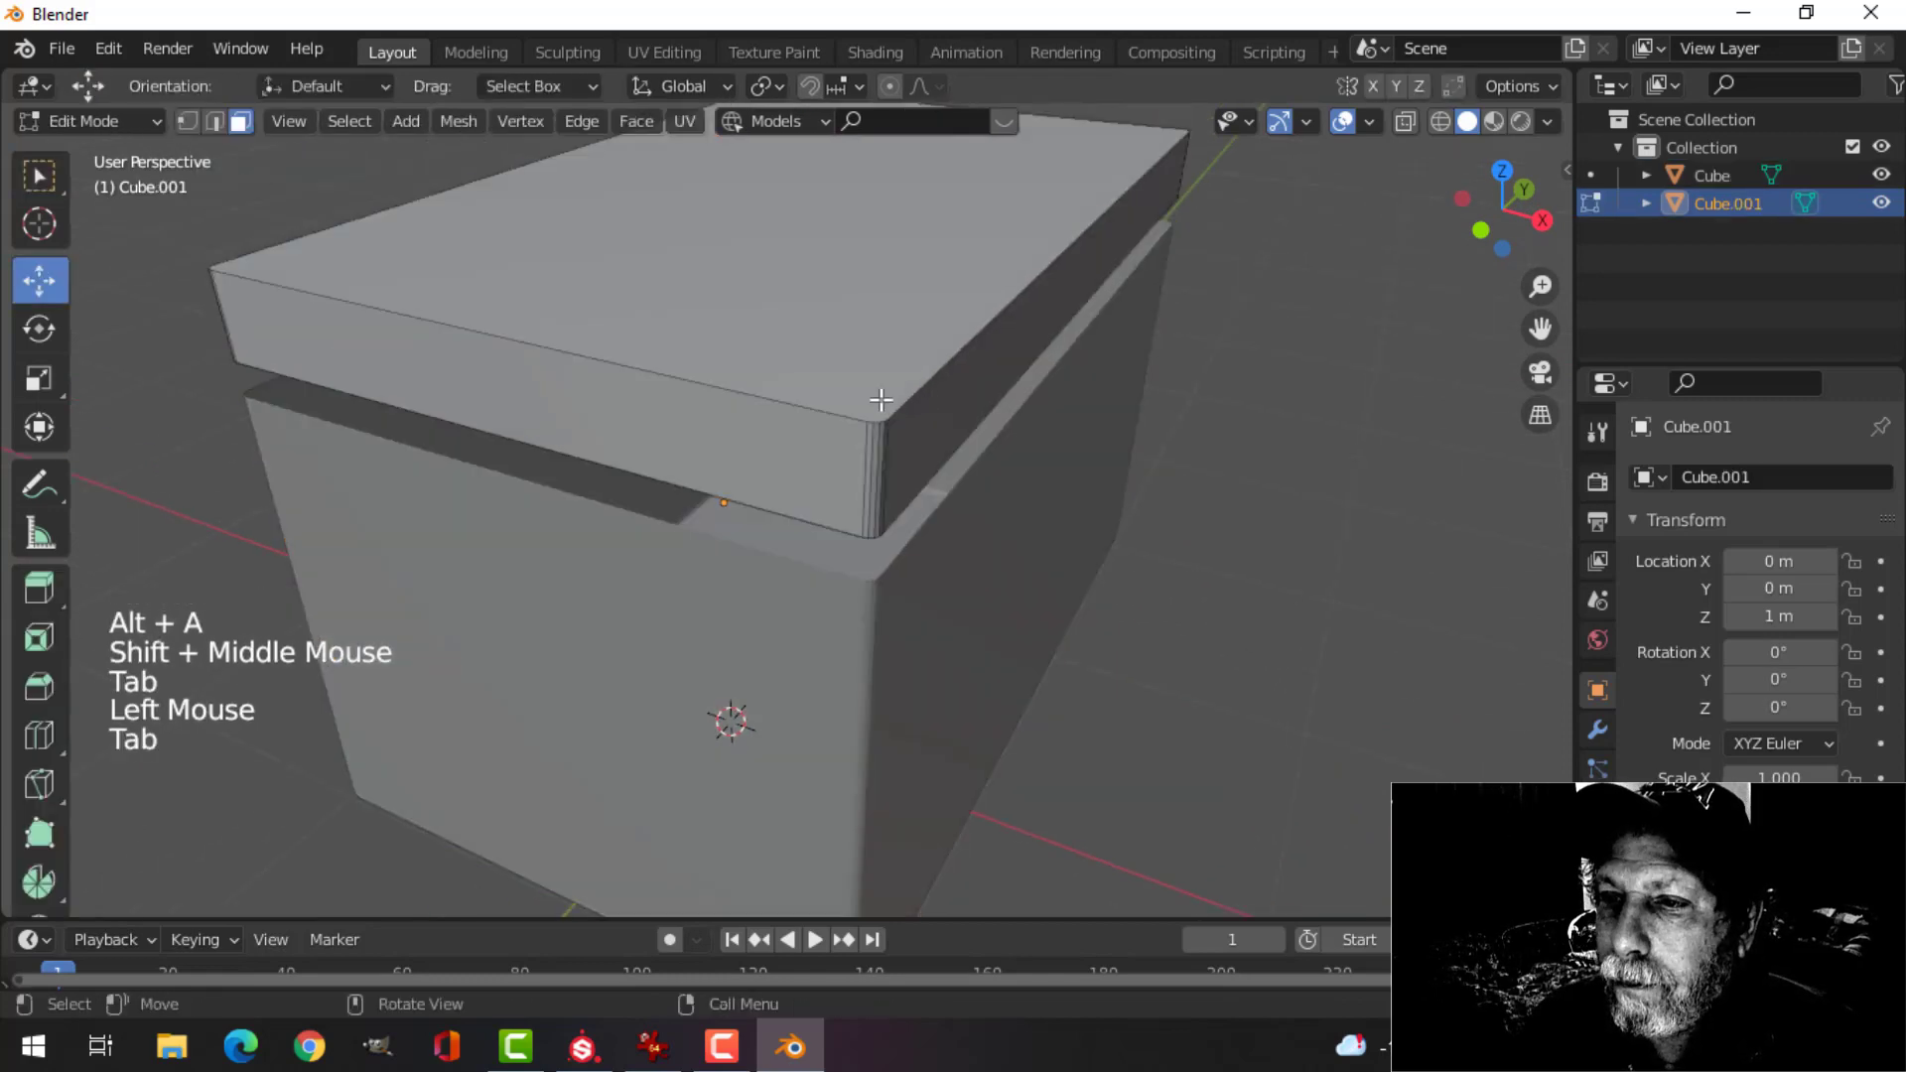
left_click(914, 415, "alt+shift")
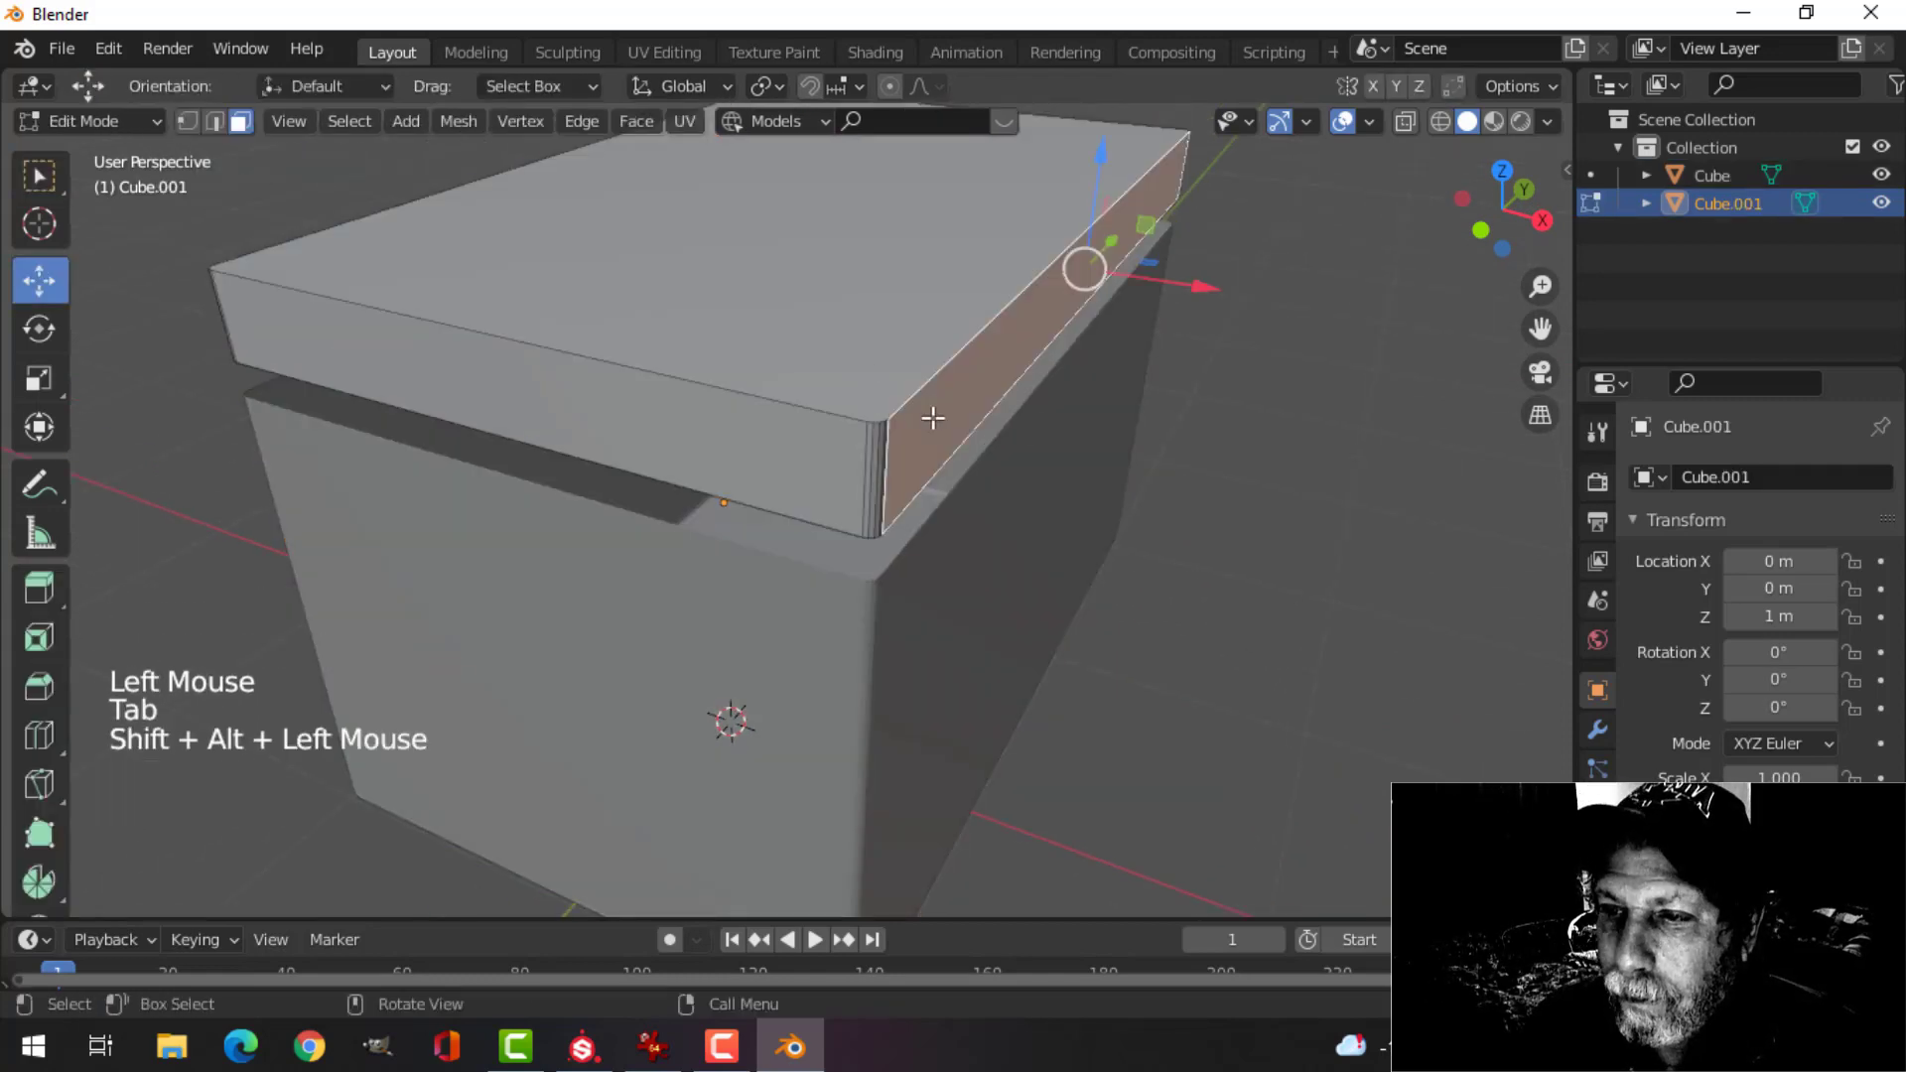
left_click(843, 331)
middle_click_drag(1093, 433, 1111, 396)
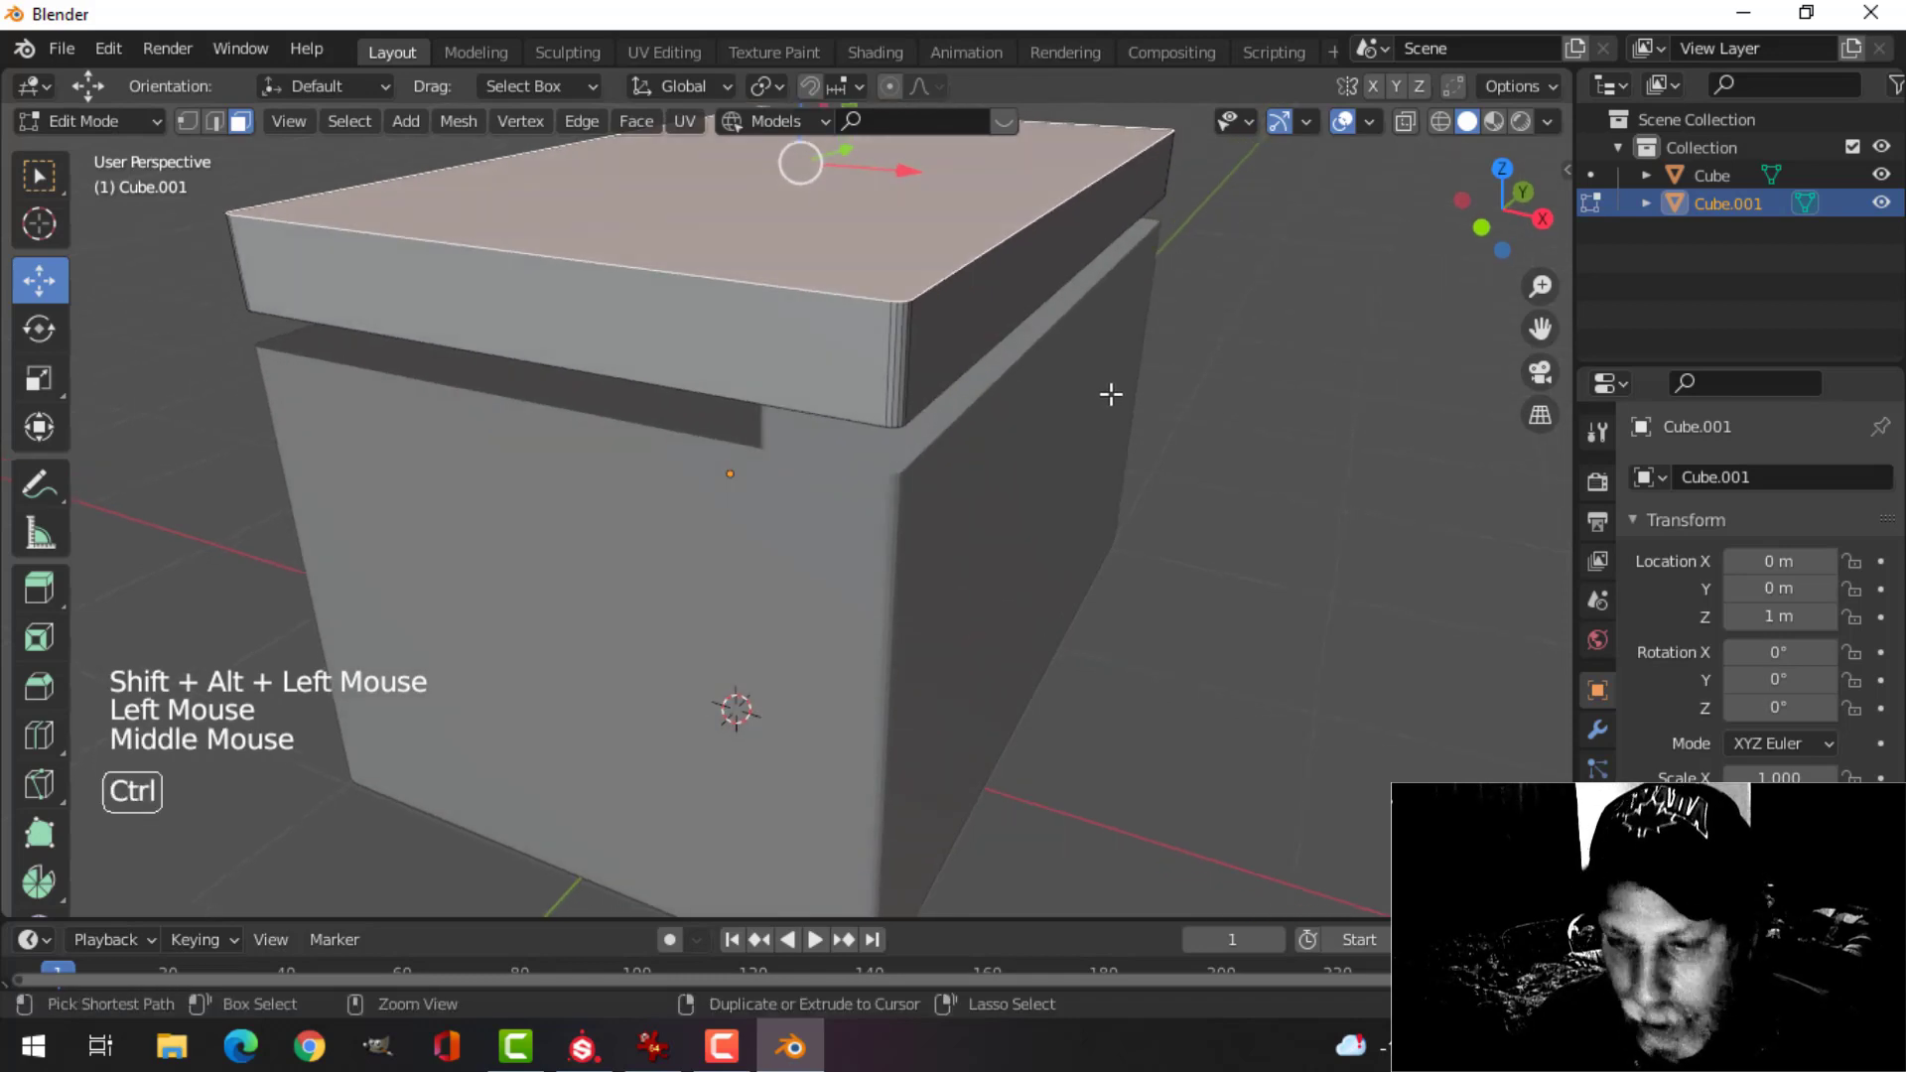
key("ctrl+b")
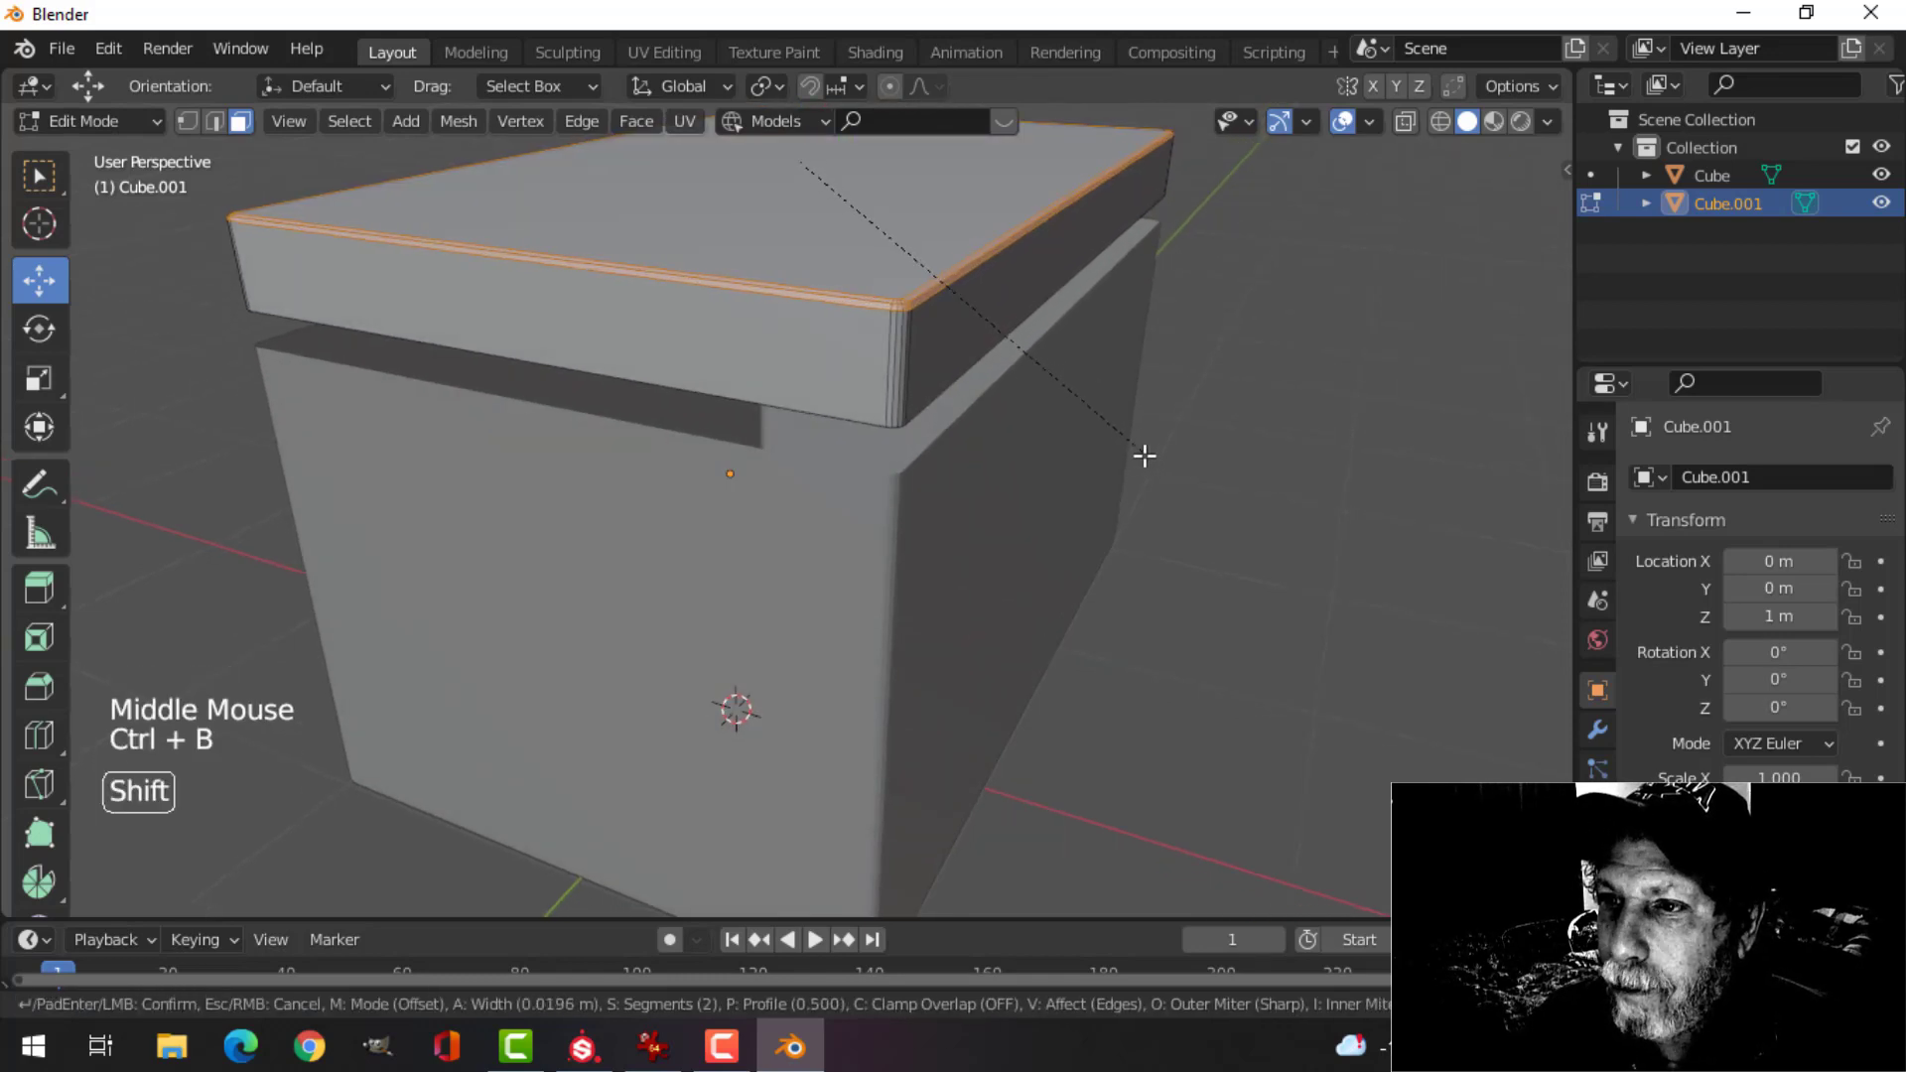
left_click(1149, 460)
scroll(1012, 408, "up", 3)
middle_click_drag(1012, 408, 940, 506, "shift")
scroll(961, 528, "down", 1)
key("alt+a")
scroll(949, 566, "down", 2)
key("Tab")
middle_click_drag(821, 506, 814, 349)
key("alt+a")
scroll(919, 519, "down", 2)
scroll(842, 486, "up", 1)
left_click(814, 348)
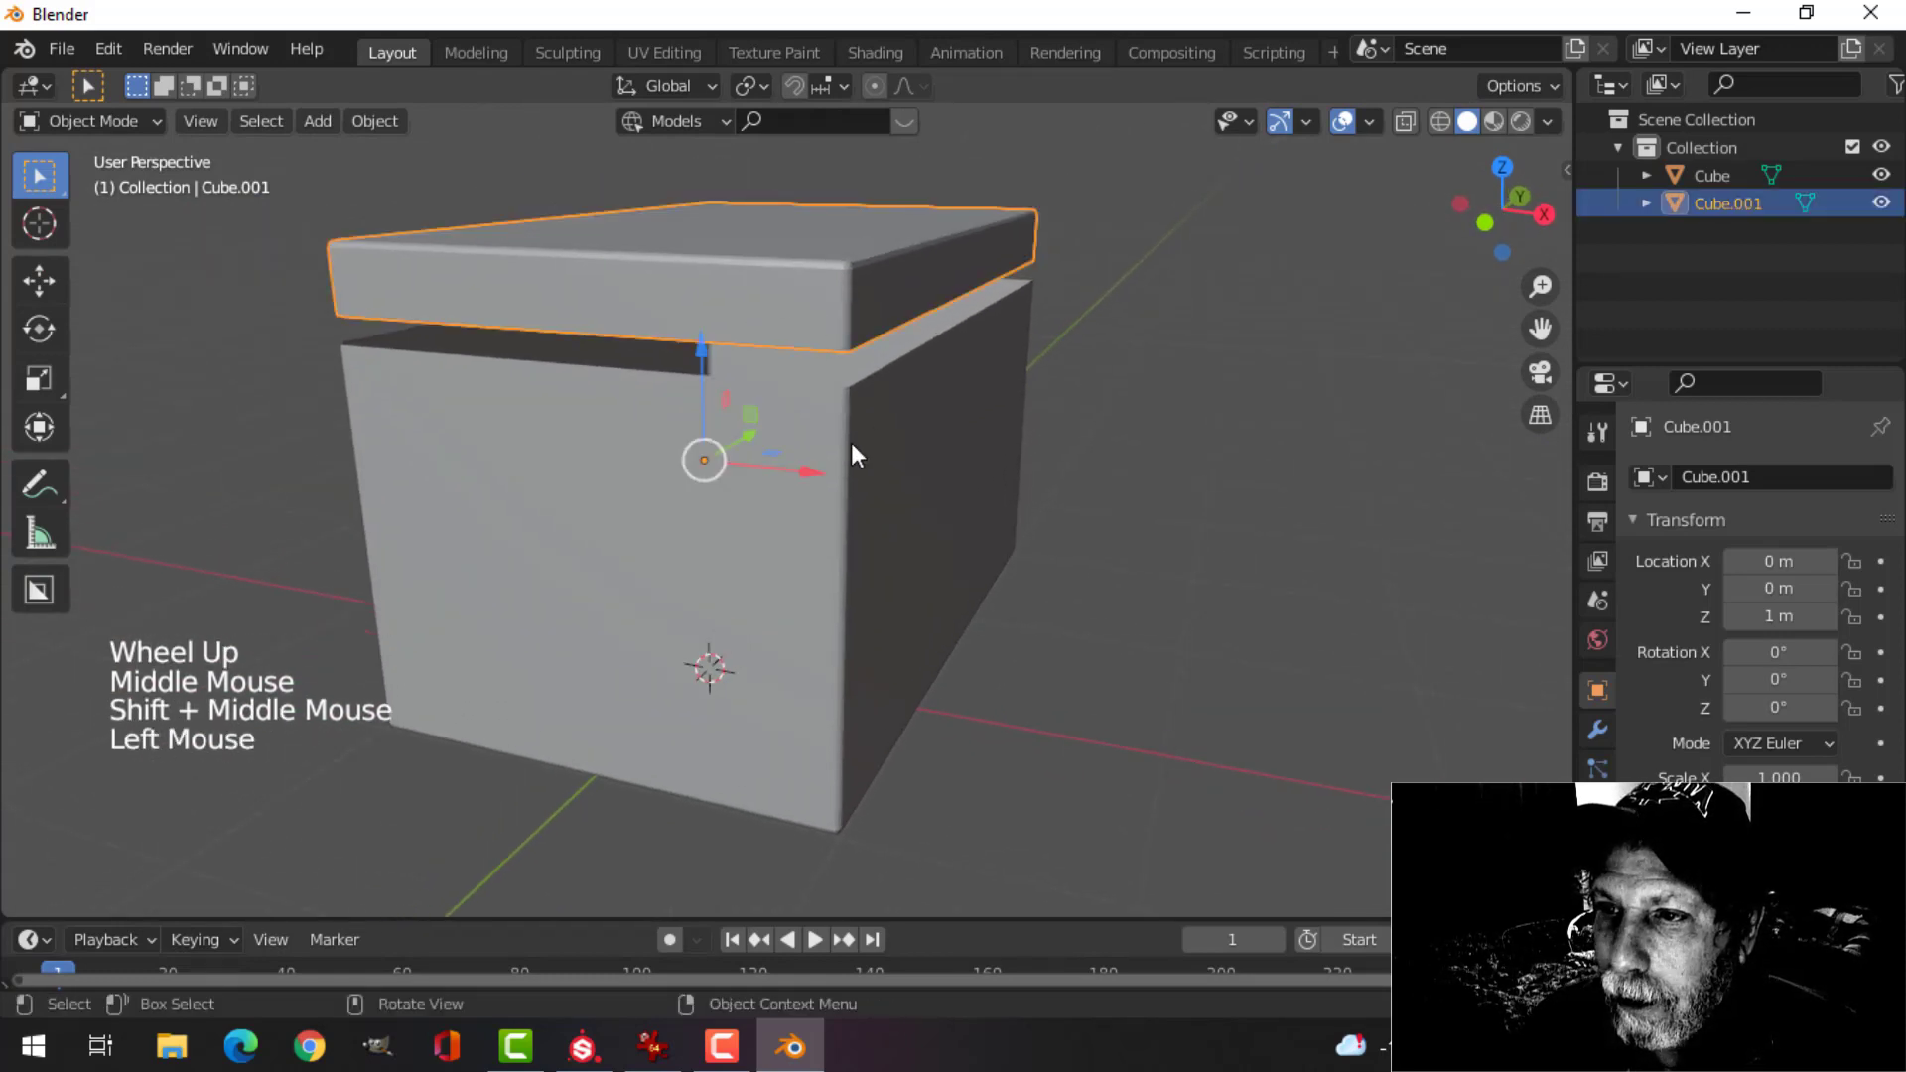
left_click(778, 504, "shift")
key("Tab")
key("a")
middle_click_drag(997, 514, 1032, 488)
key("Tab")
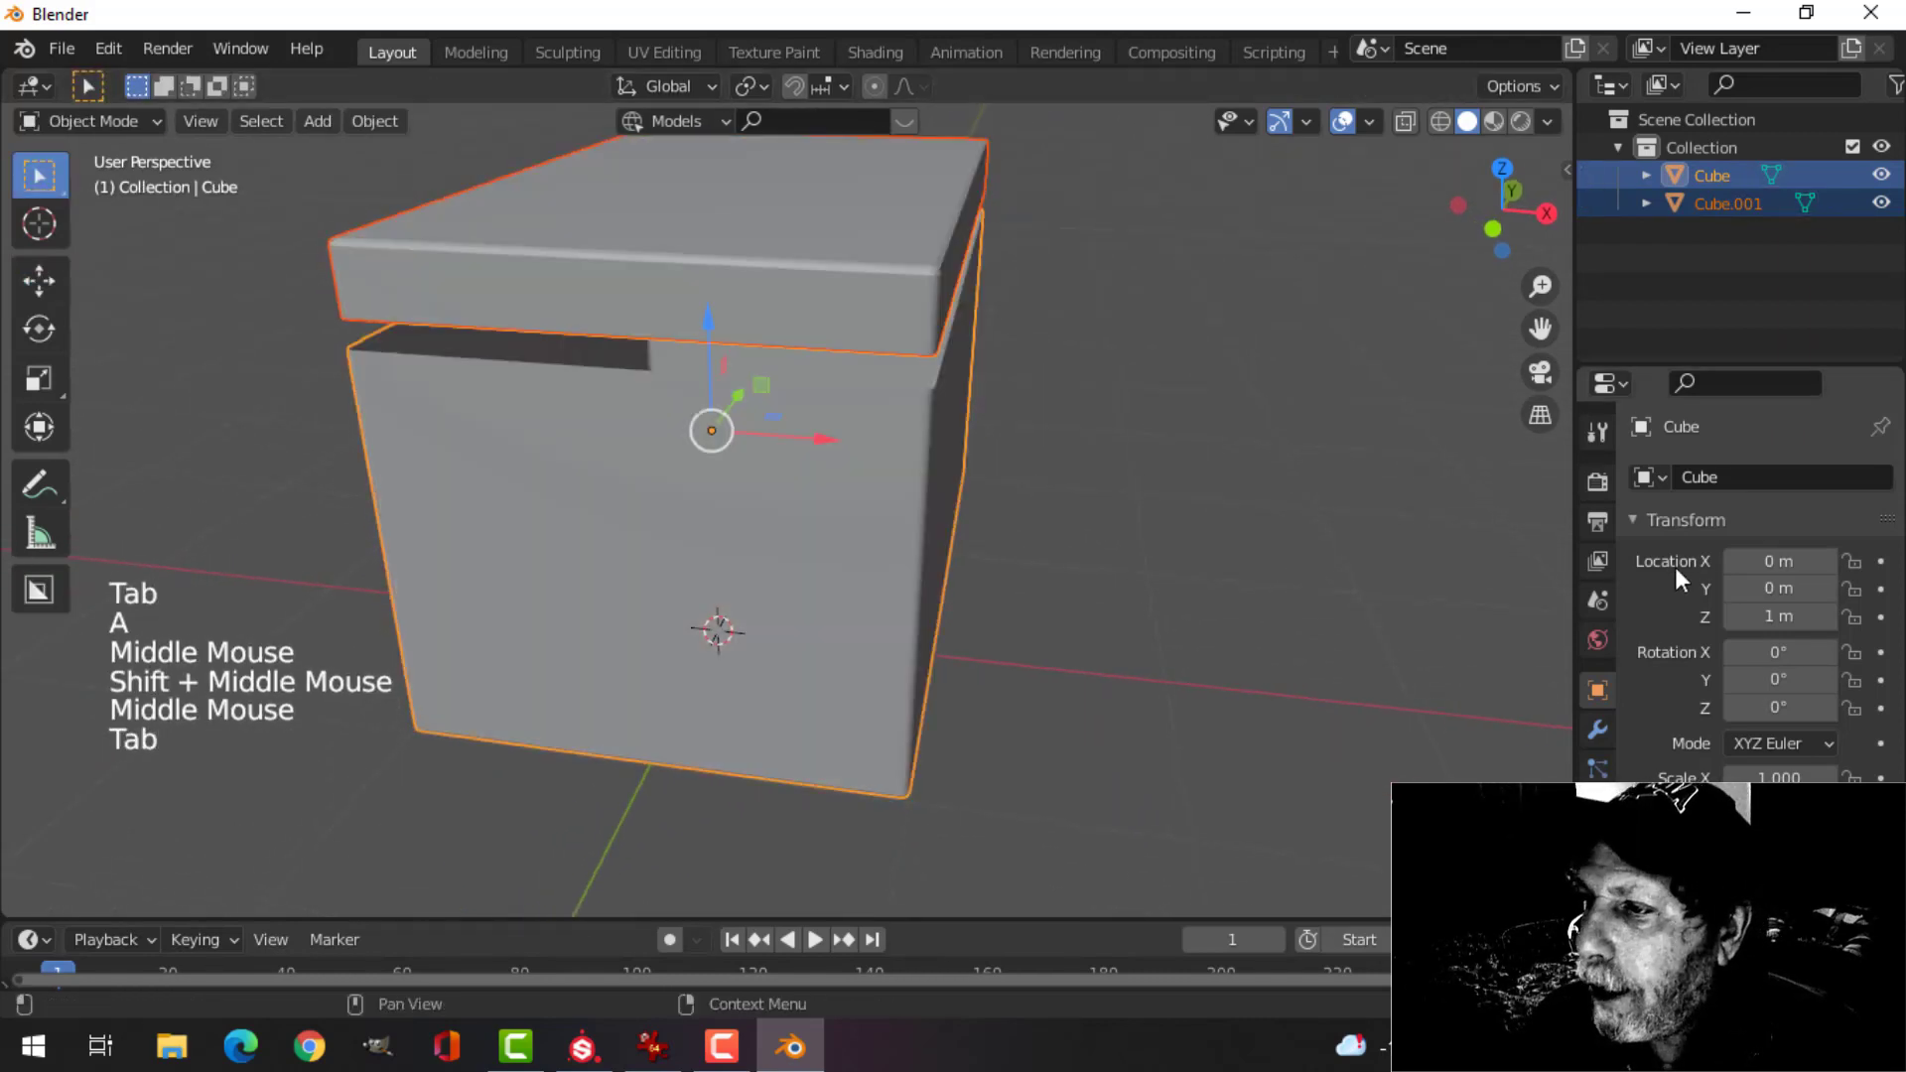
key("alt+a")
- Add a Solidify modifier to the box only, leaving the lid out of the selection
left_click(865, 485)
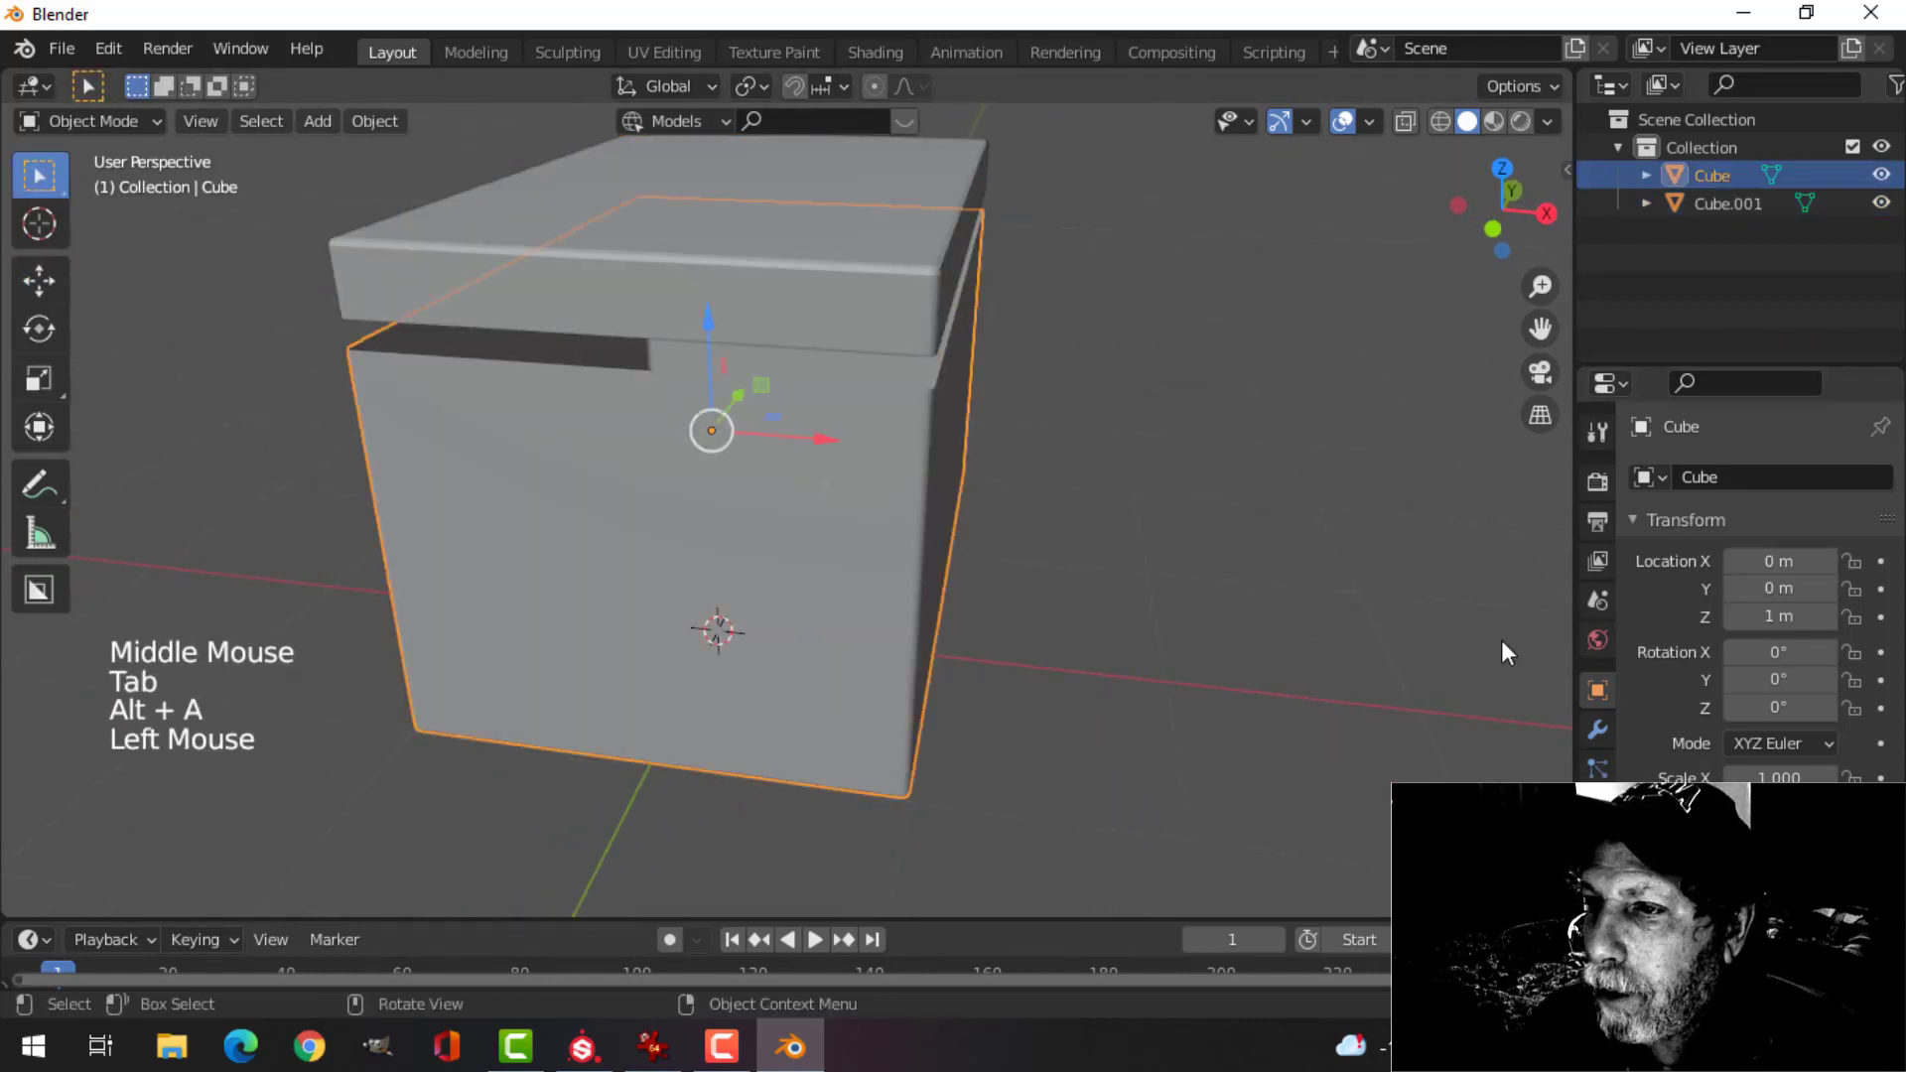
left_click(1604, 731)
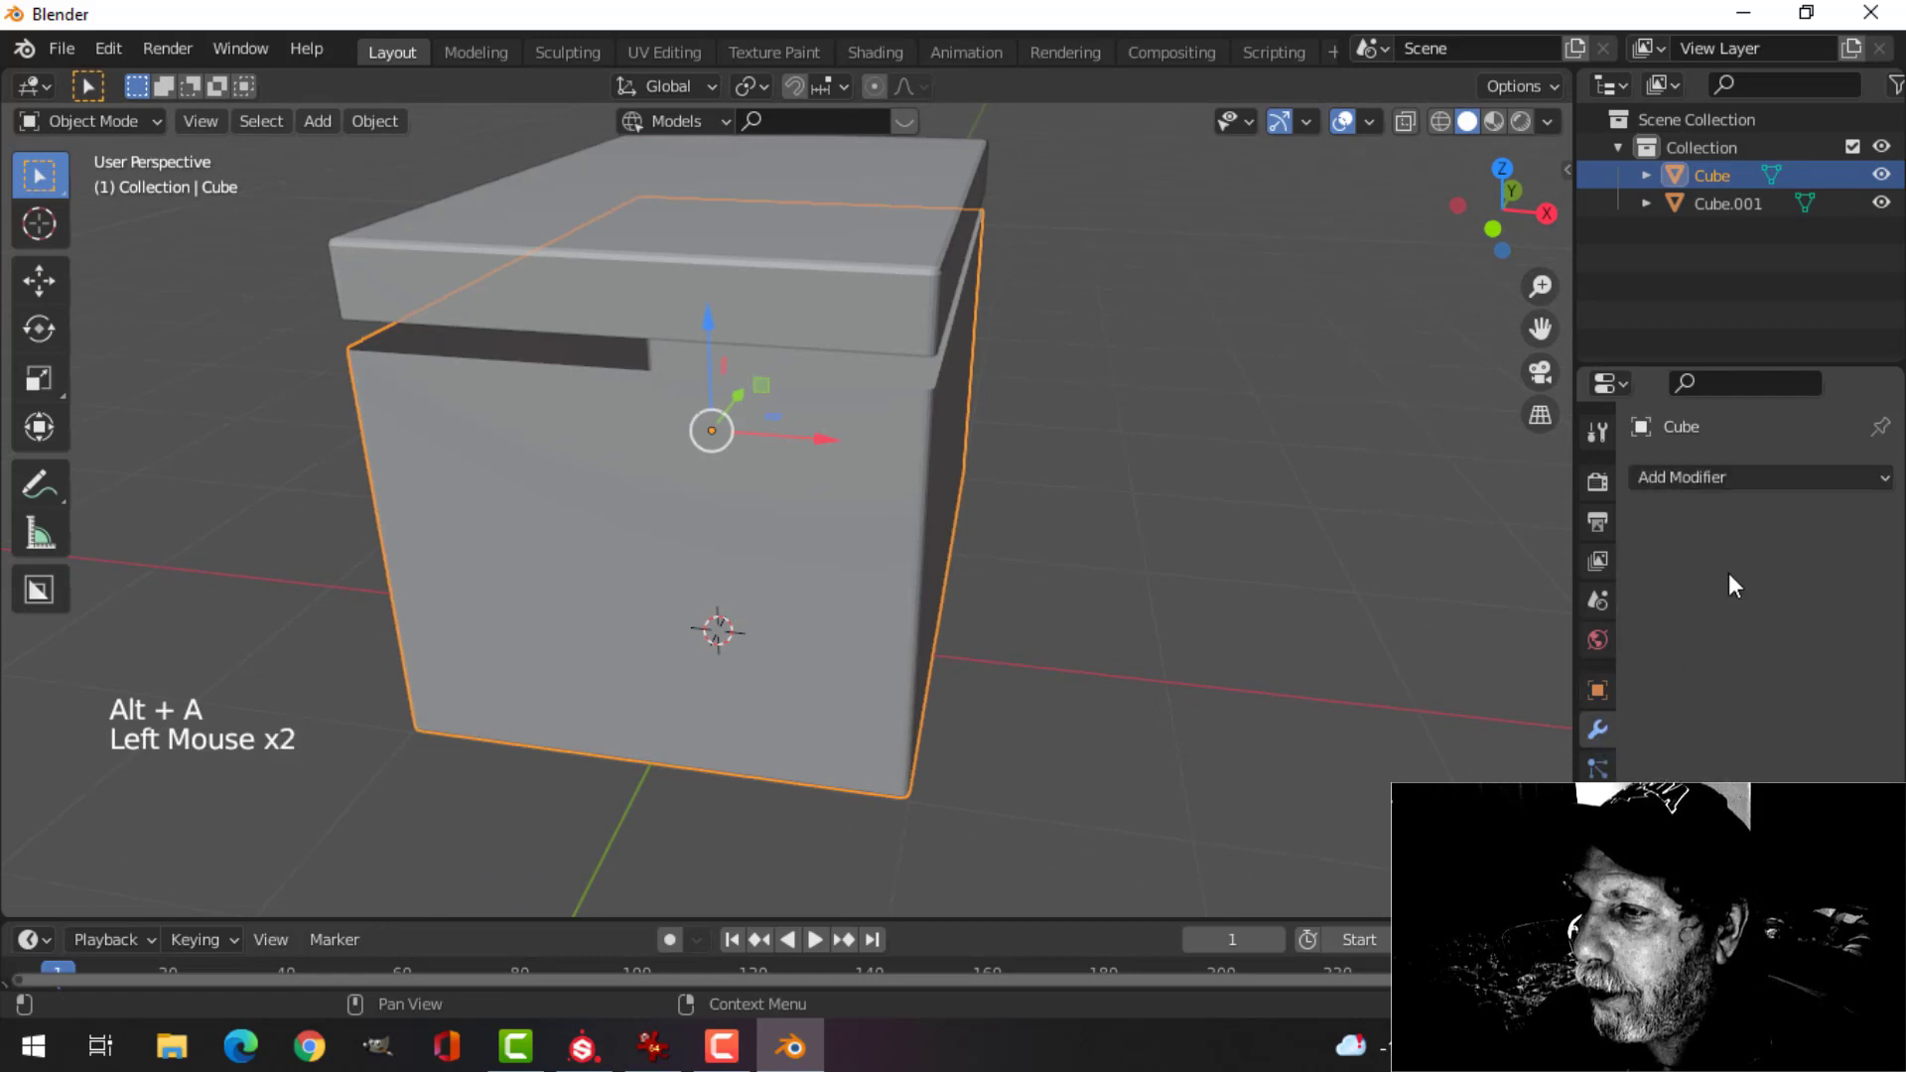
left_click(1739, 487)
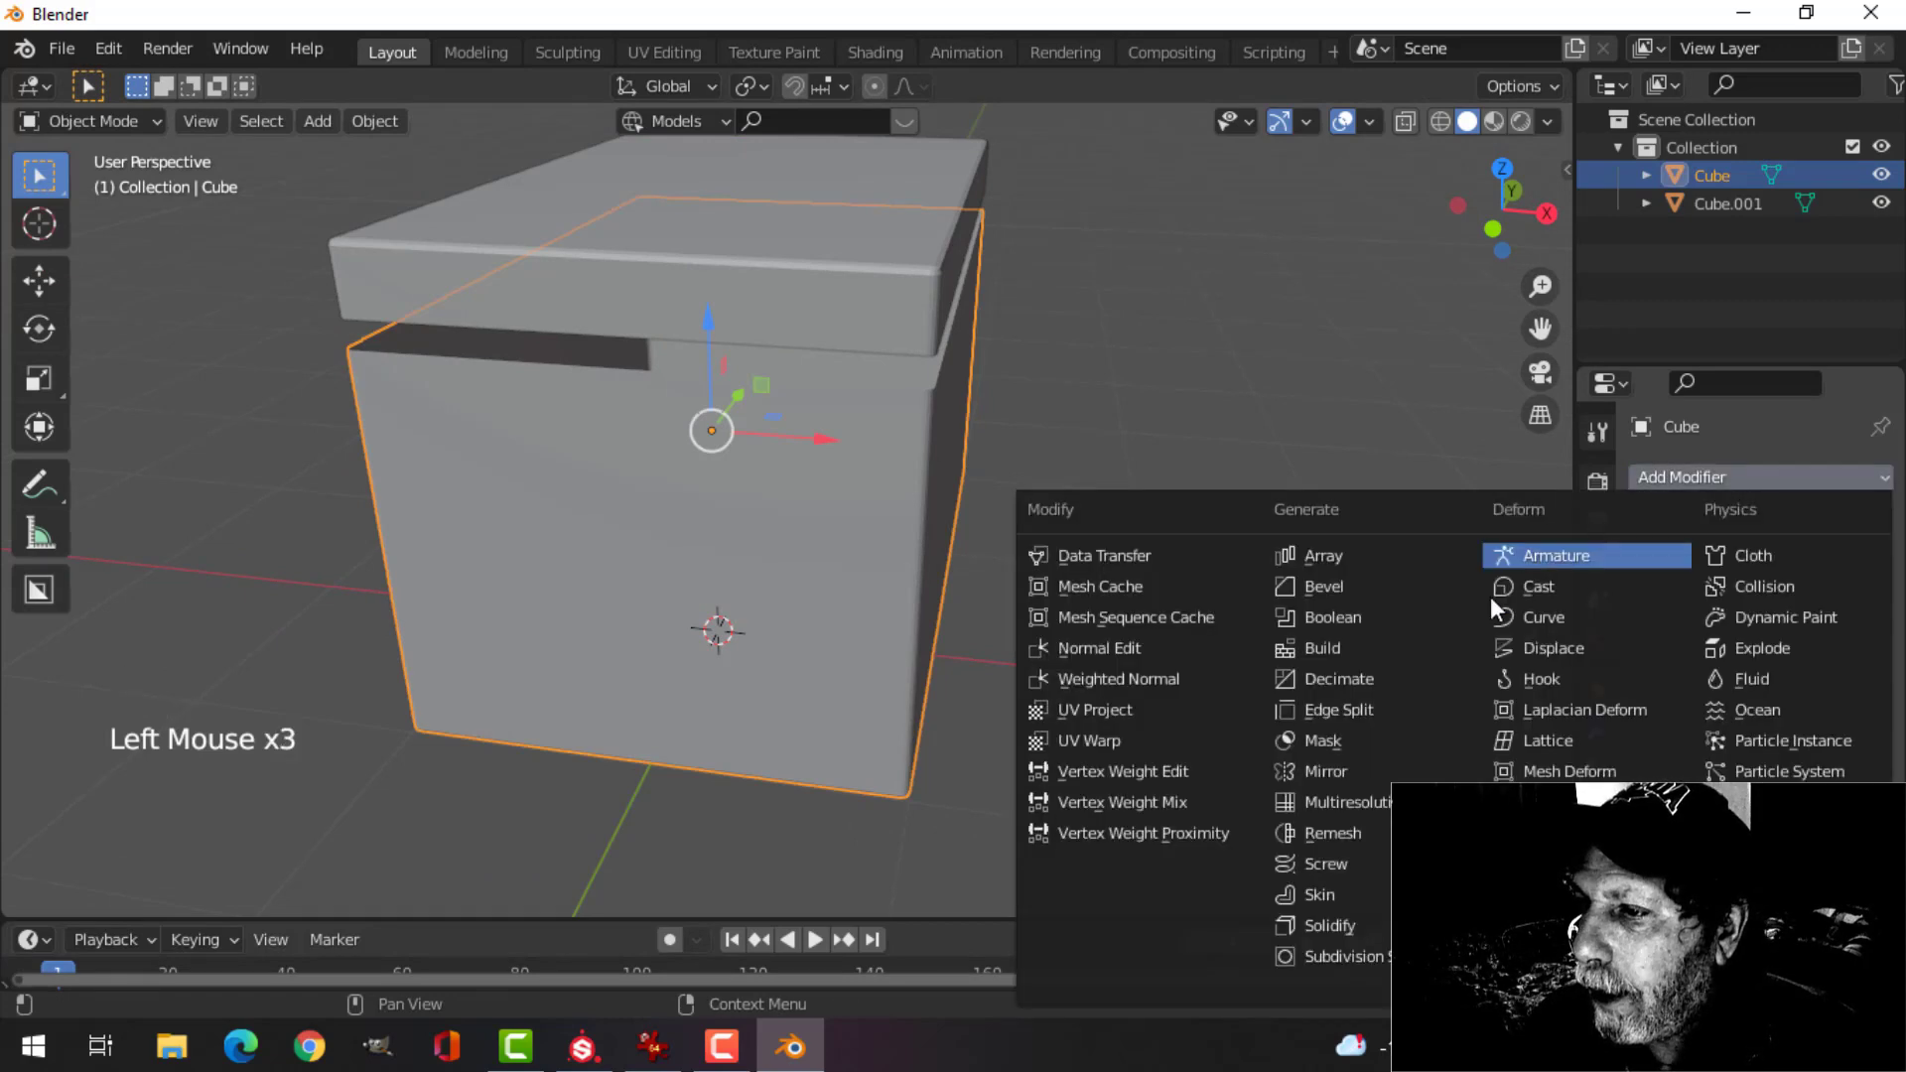
left_click(1370, 921)
- Try a Solidify thickness of 0.018 m on the box, judging the wall at the upper corner
scroll(1205, 553, "up", 3)
scroll(1110, 562, "down", 1)
middle_click_drag(1217, 532, 1103, 528, "shift")
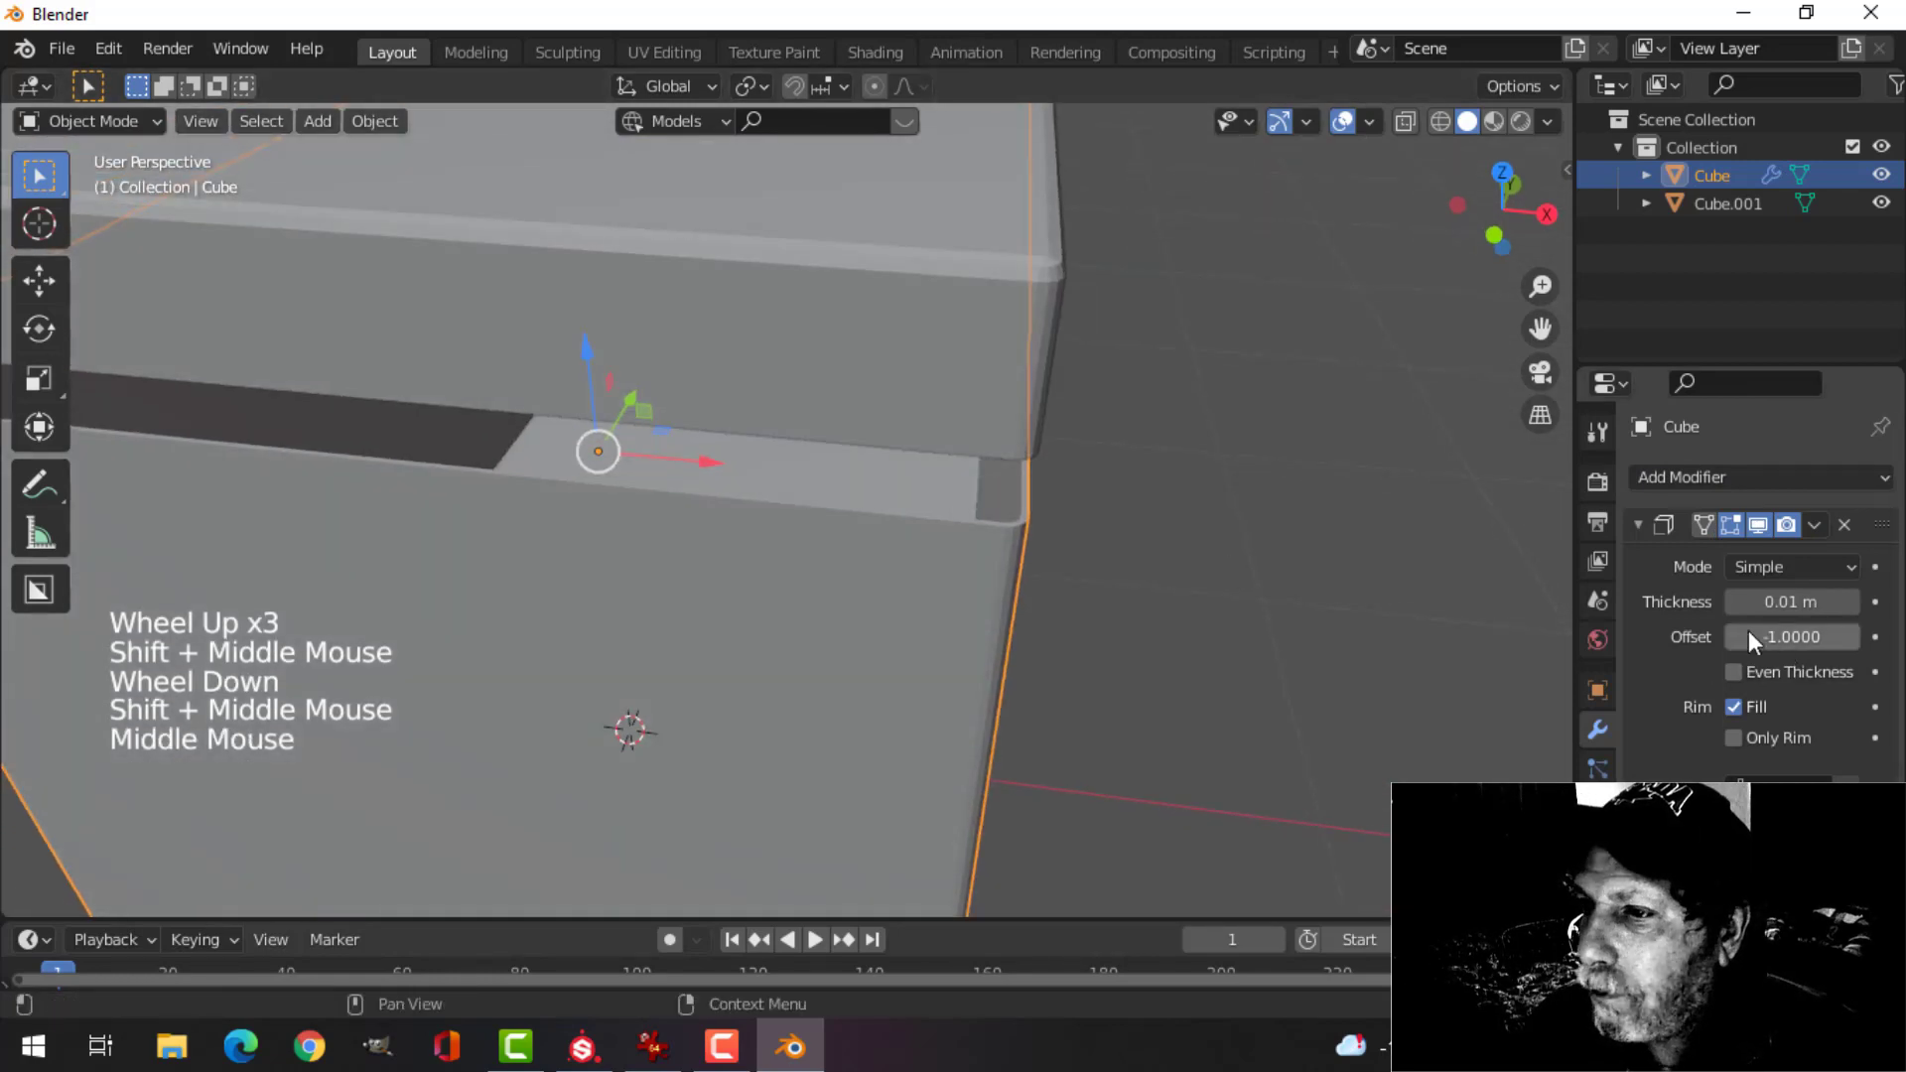
left_click(1786, 602, "shift")
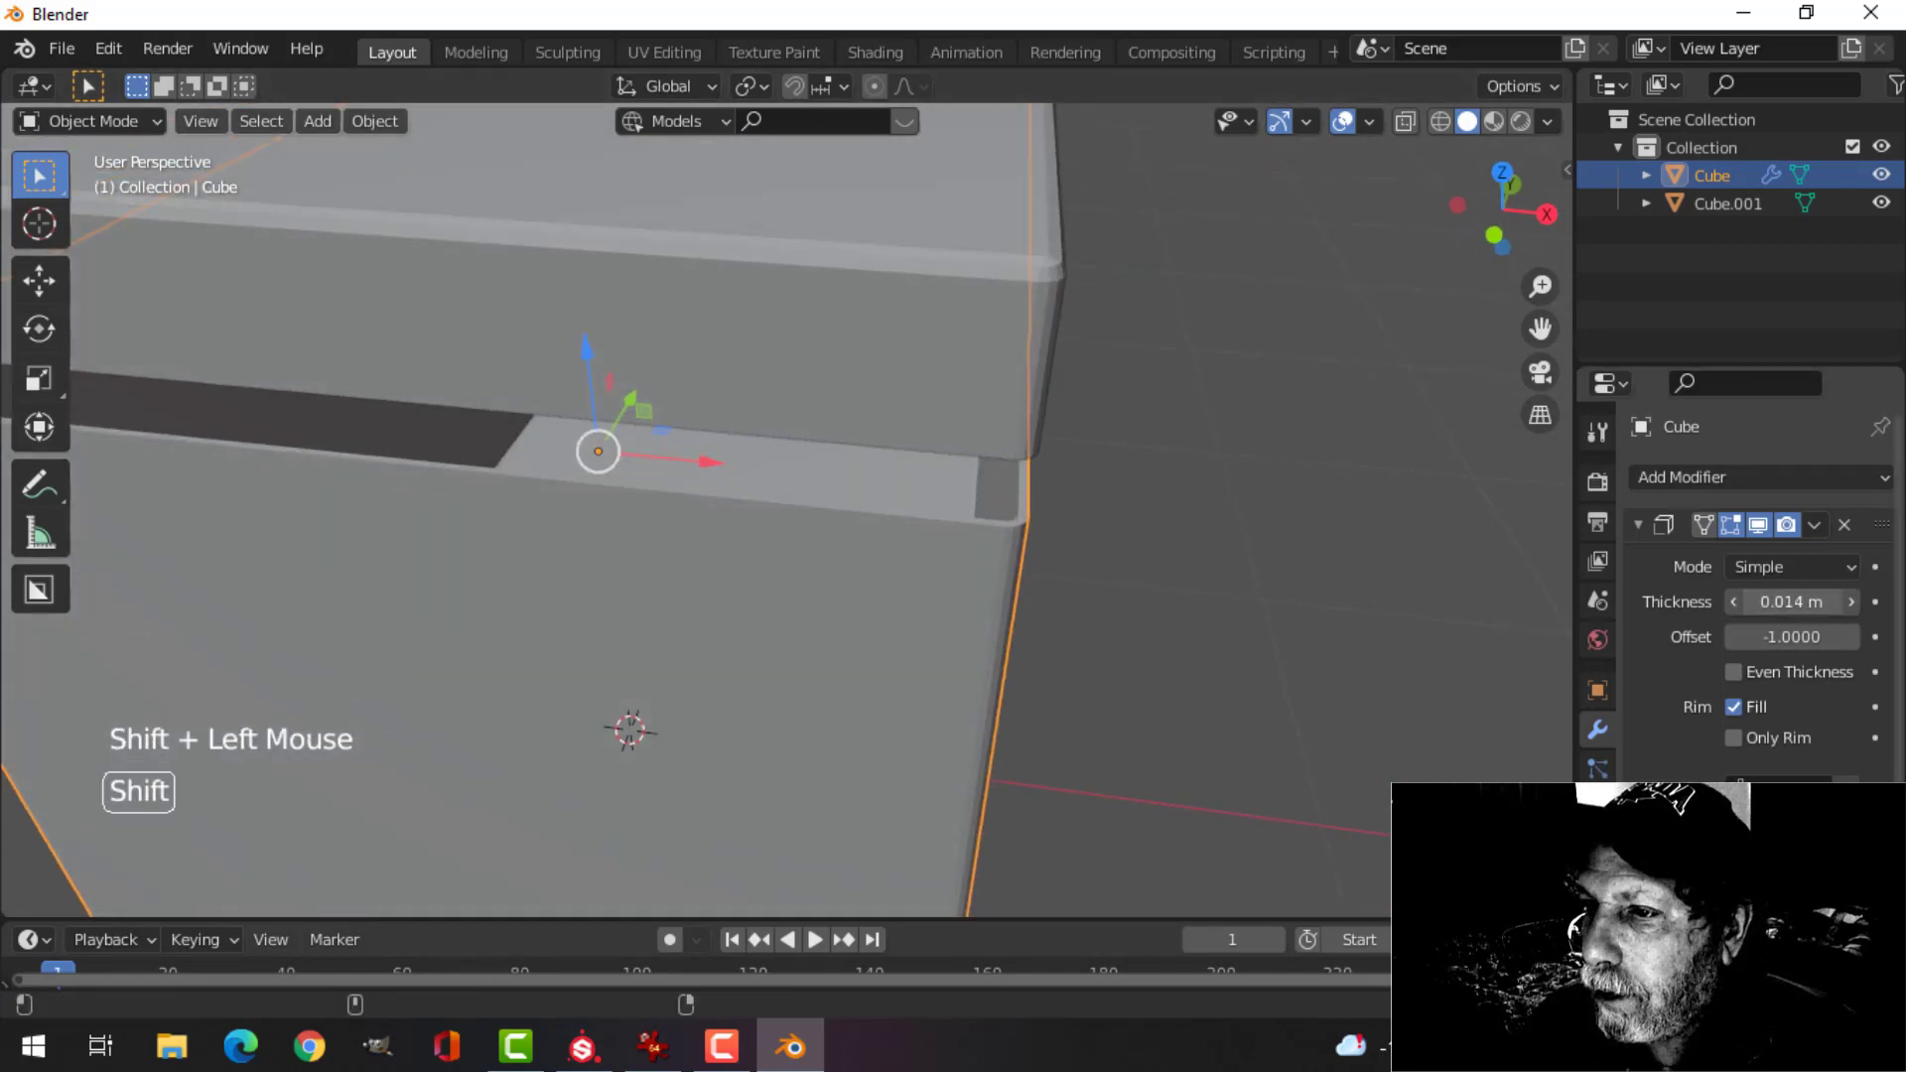
left_click_drag(1787, 601, 1787, 601, "shift")
mouse_move(1328, 576)
middle_mouse_down()
mouse_move(1242, 564)
mouse_move(1302, 574)
middle_mouse_up()
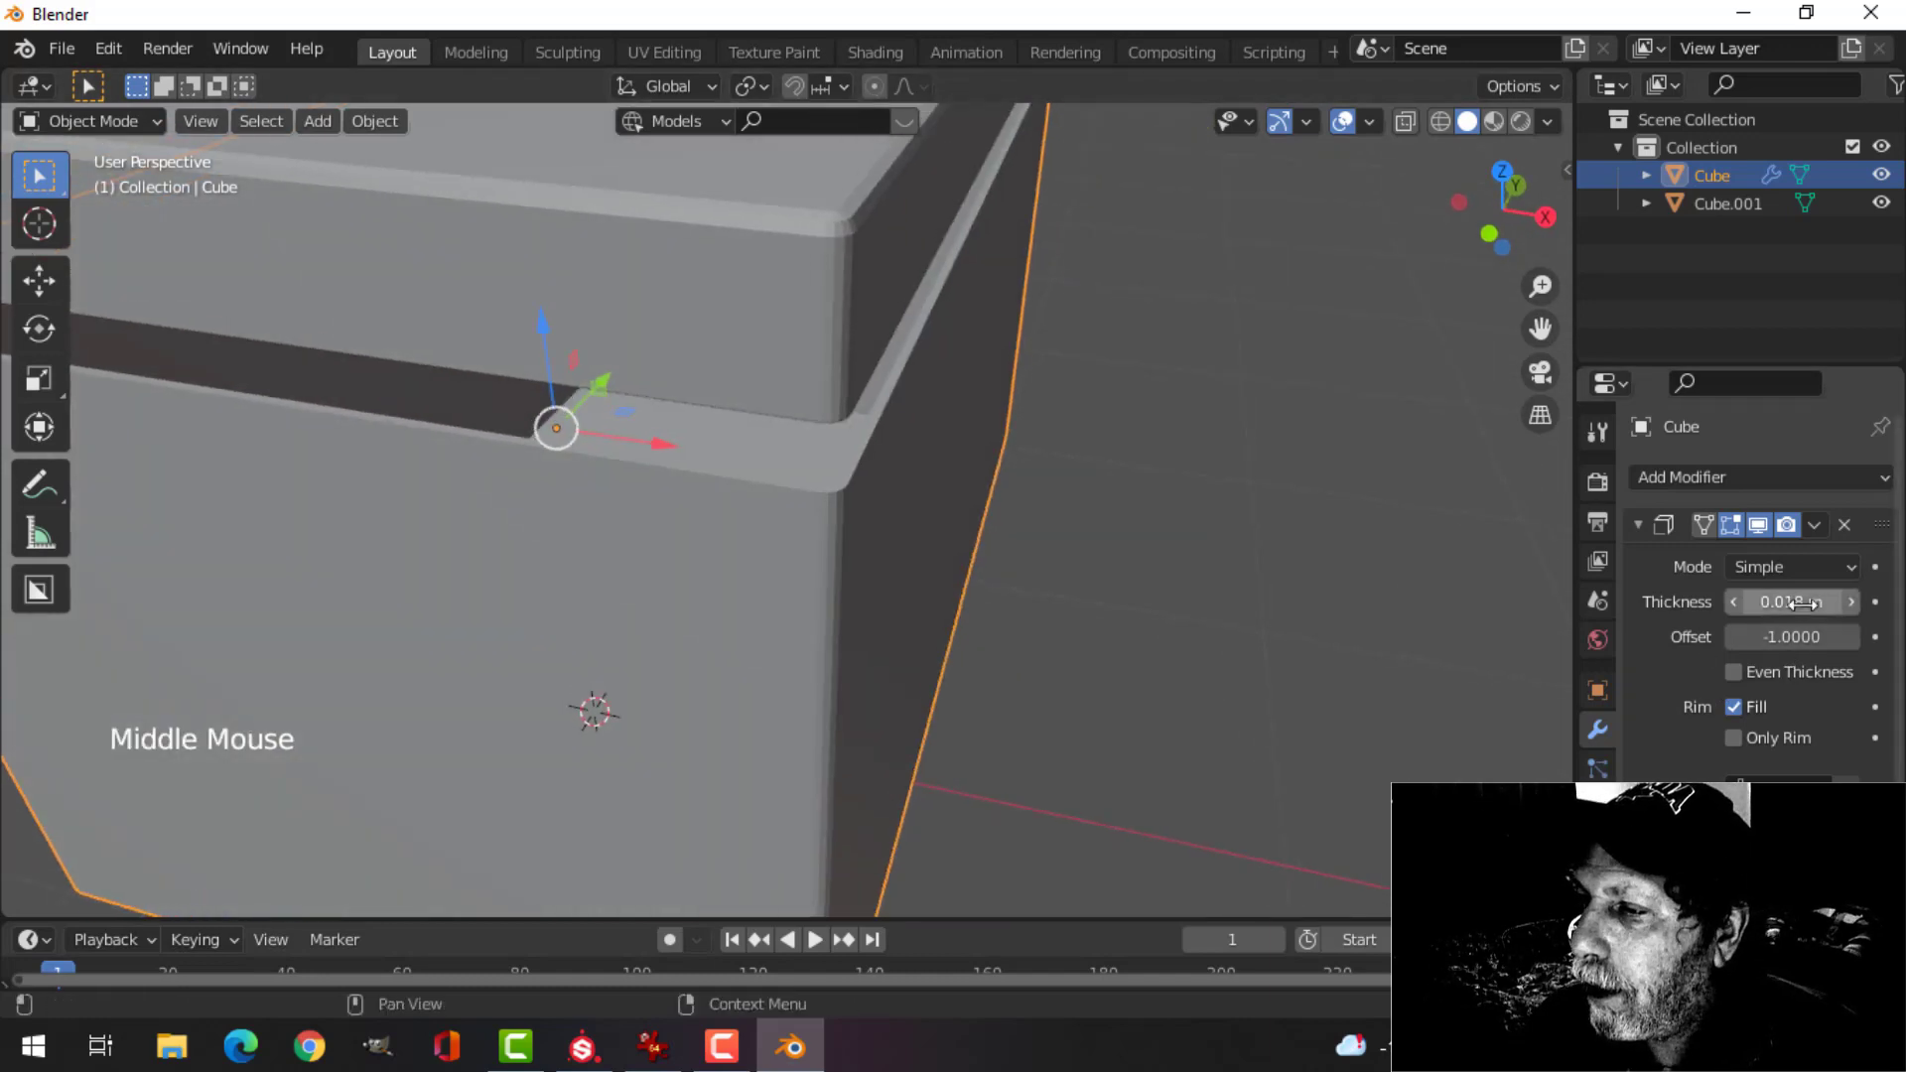
left_click(1802, 602)
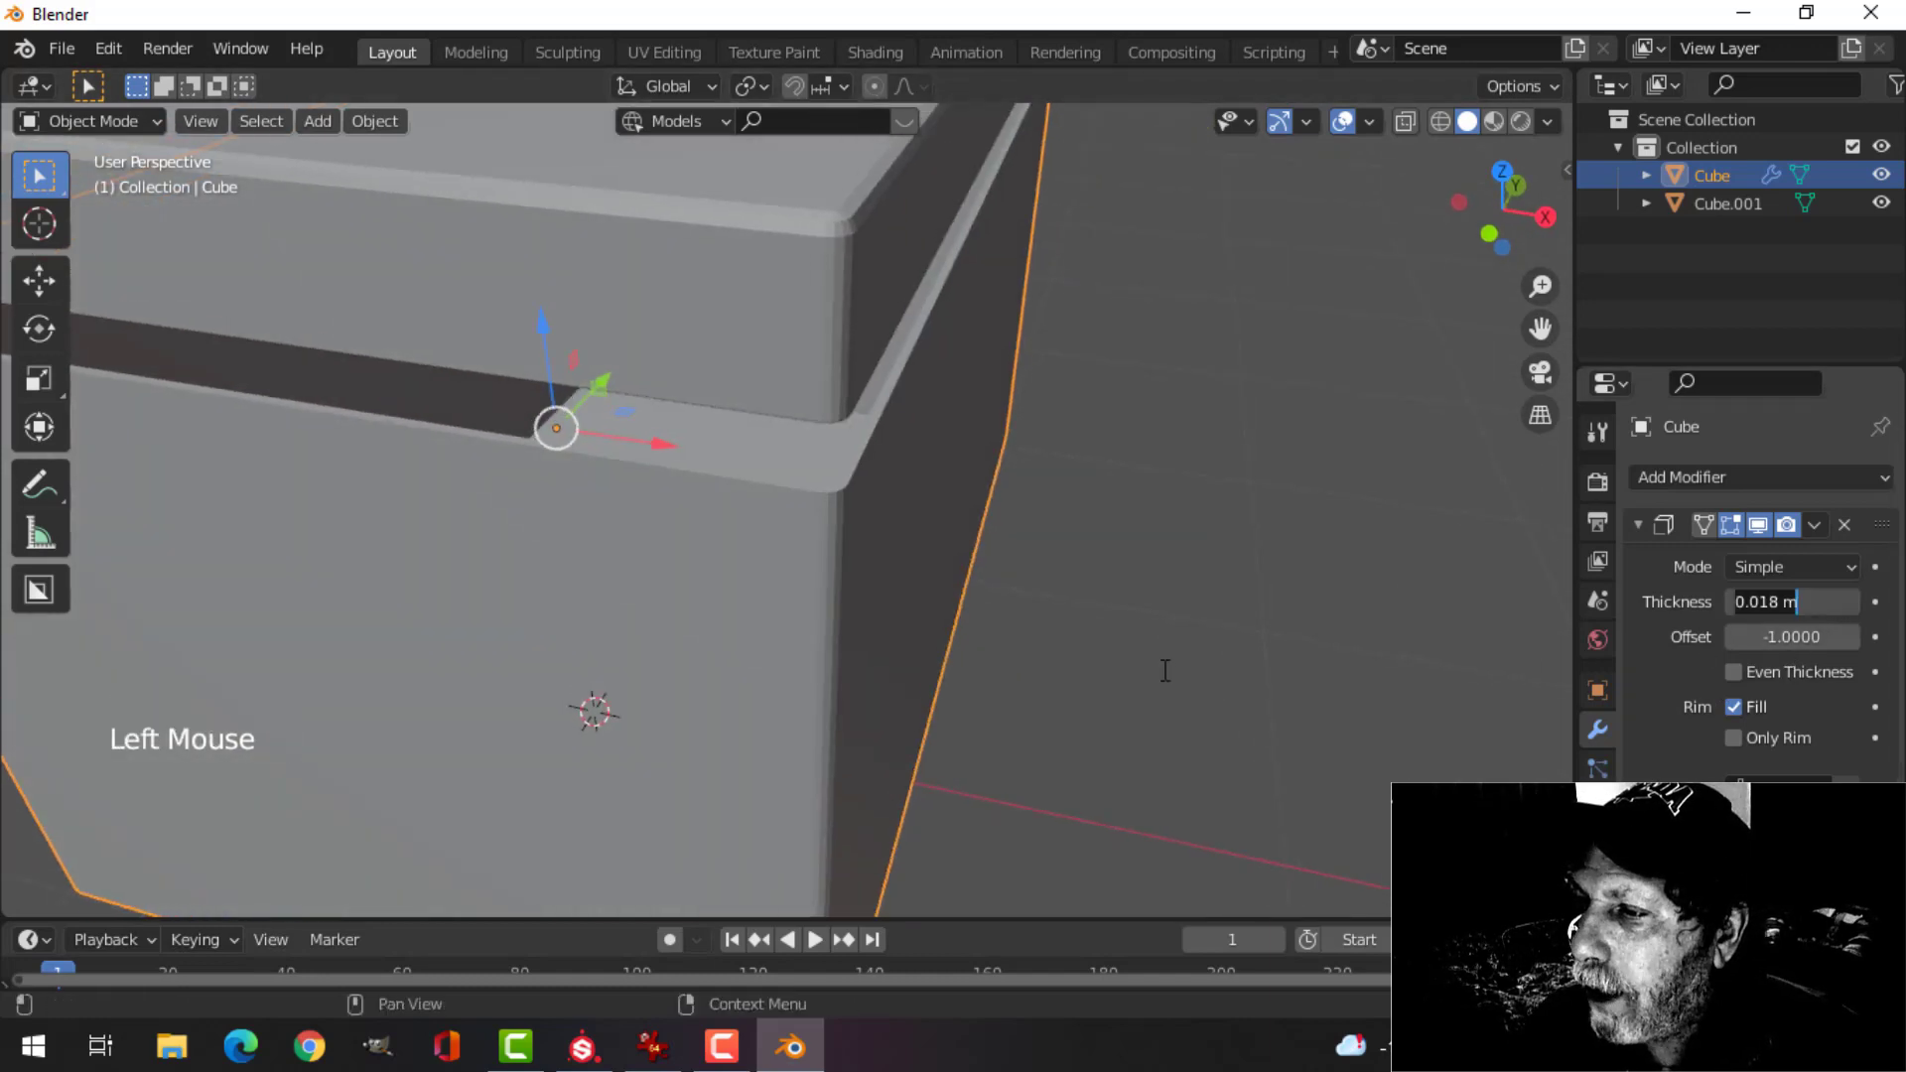
type("A")
key("Return")
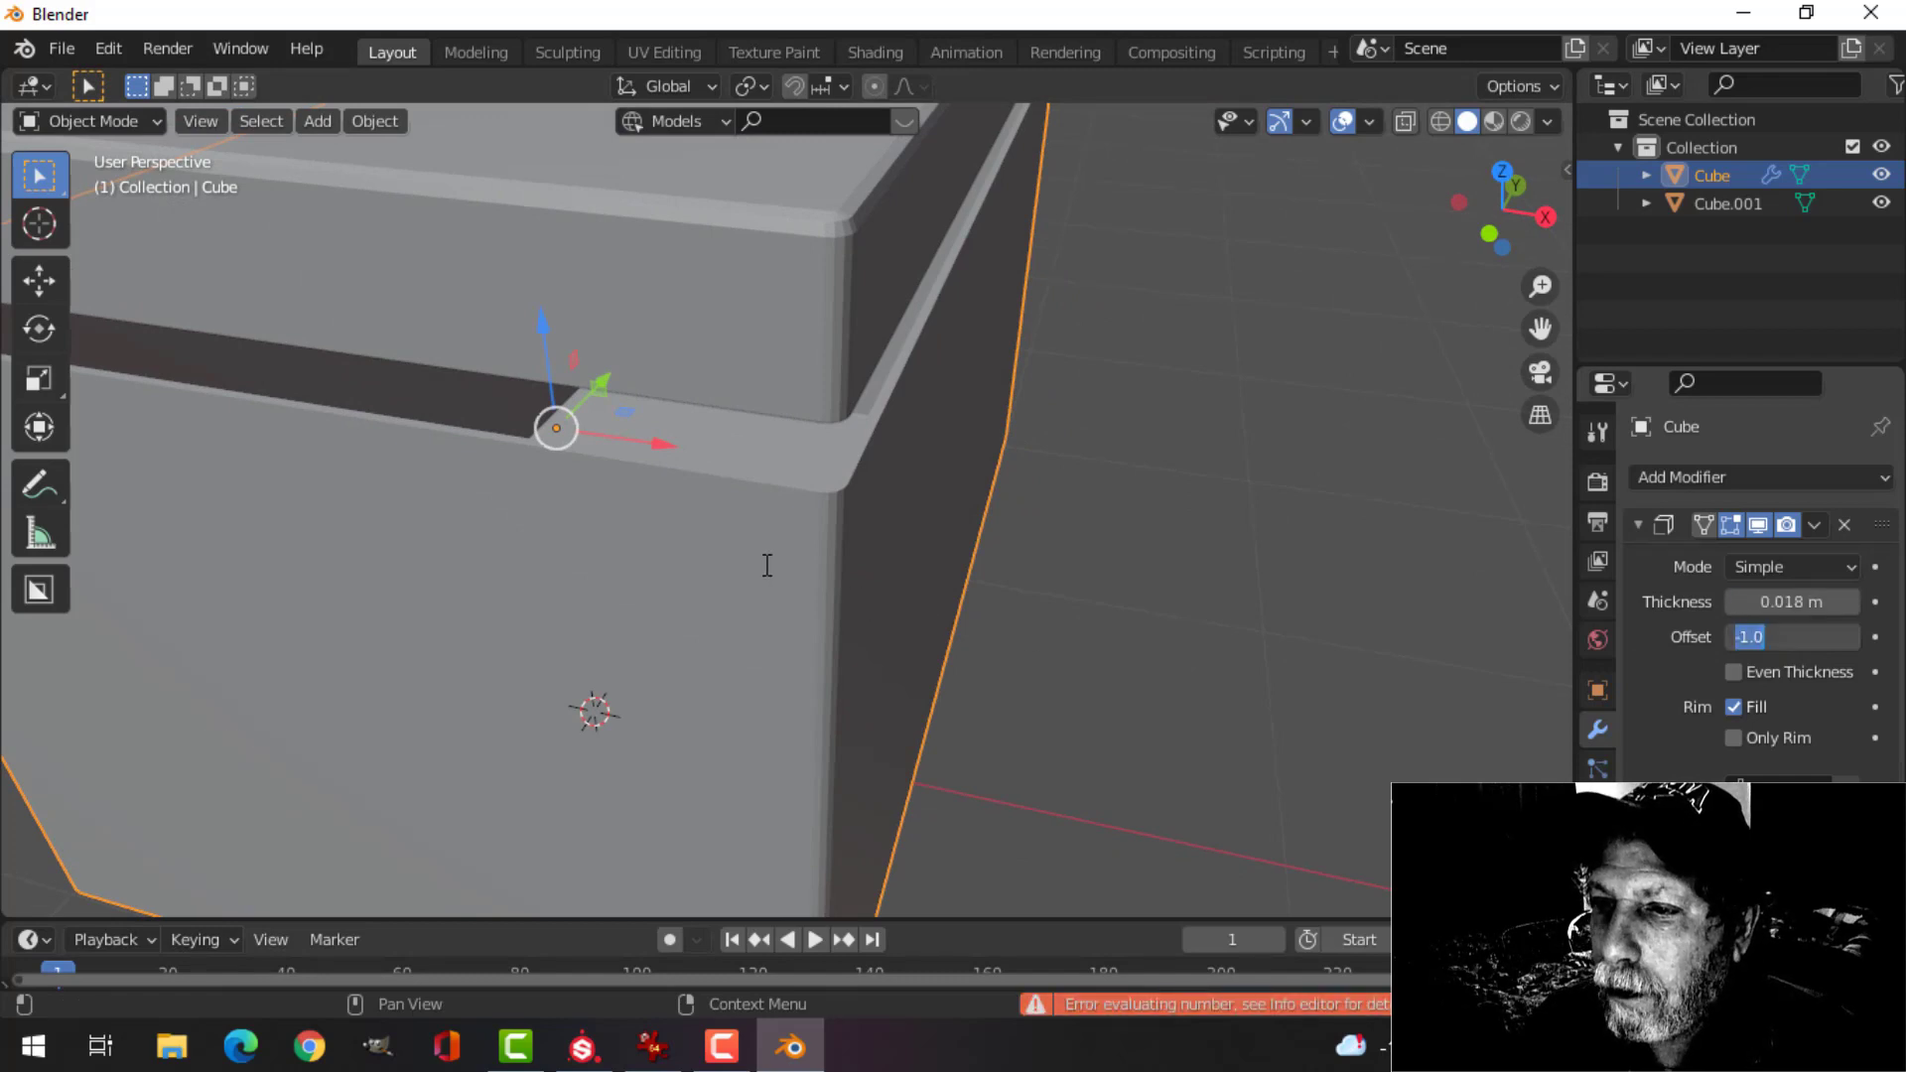
- Set the box's Solidify thickness to 0.02 m
middle_click_drag(757, 612, 878, 640)
scroll(888, 607, "down", 2)
scroll(877, 640, "up", 1)
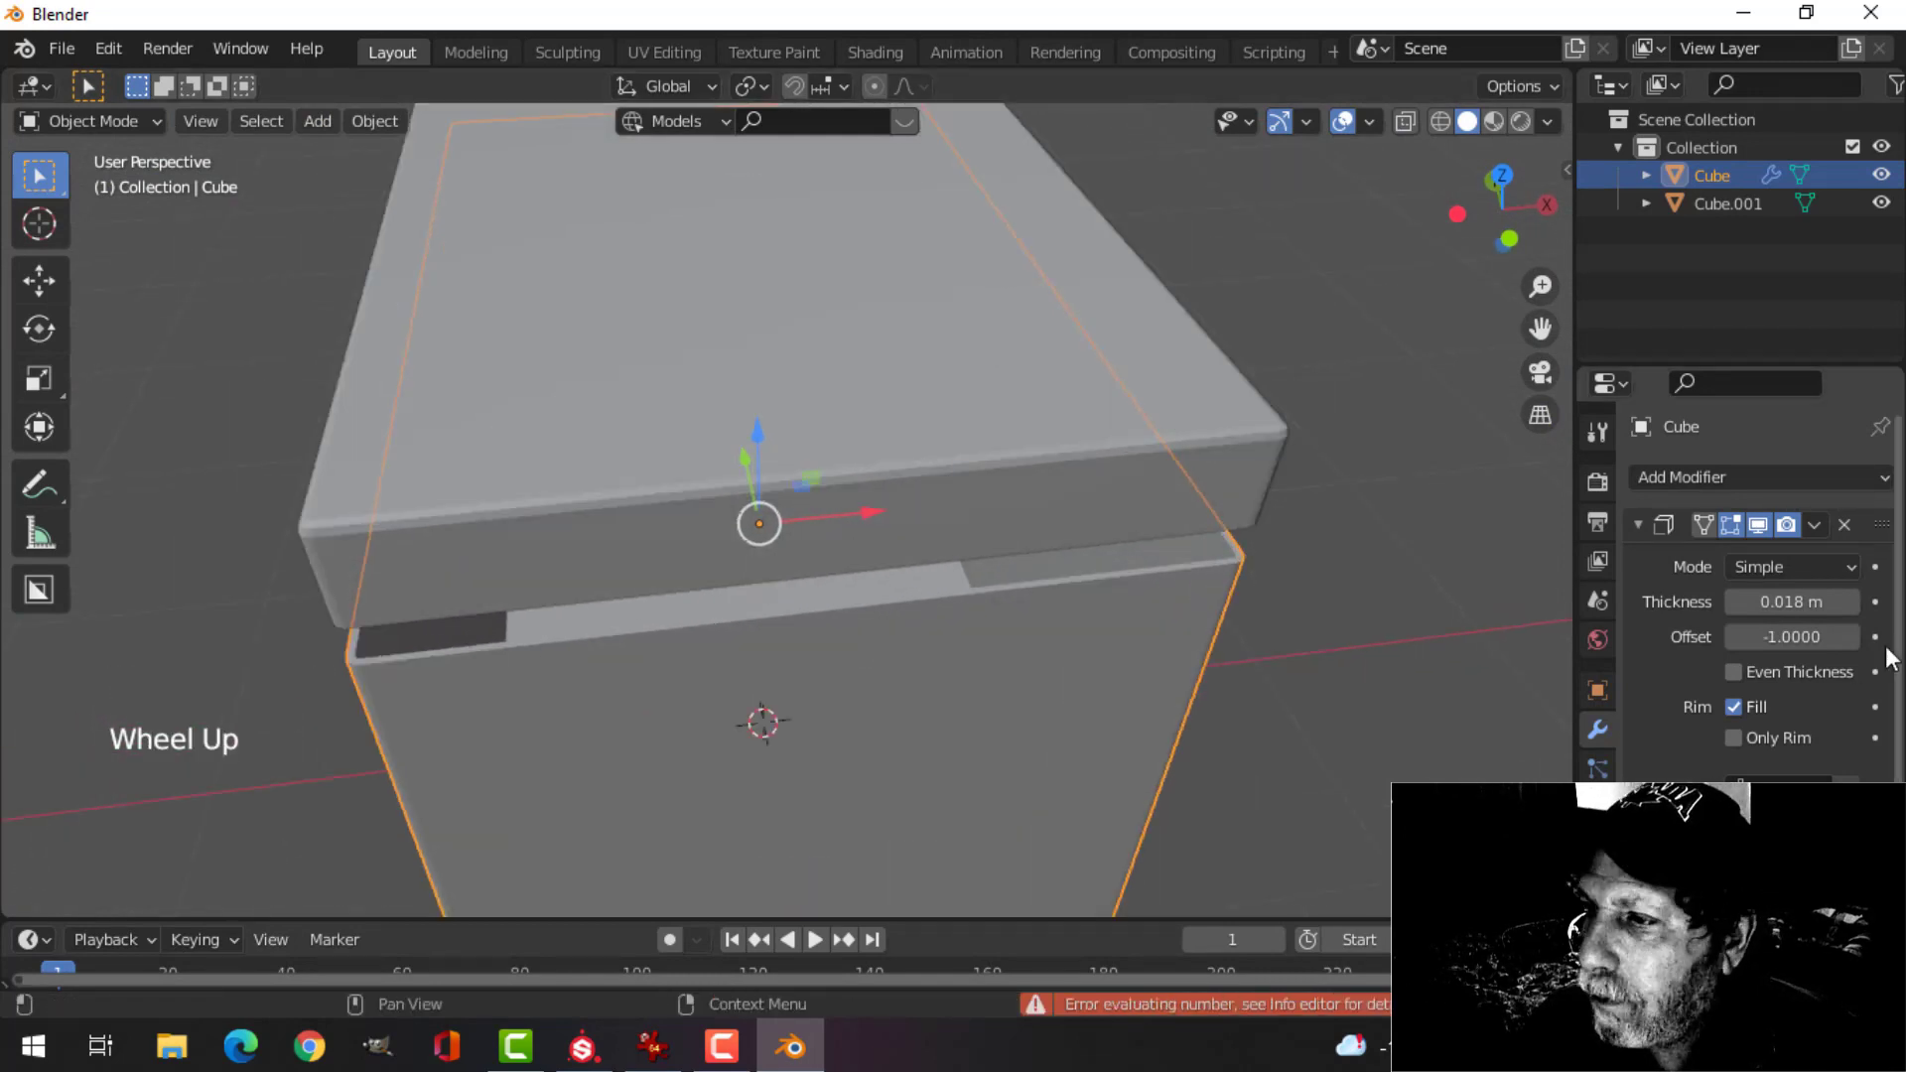
left_click(1788, 601)
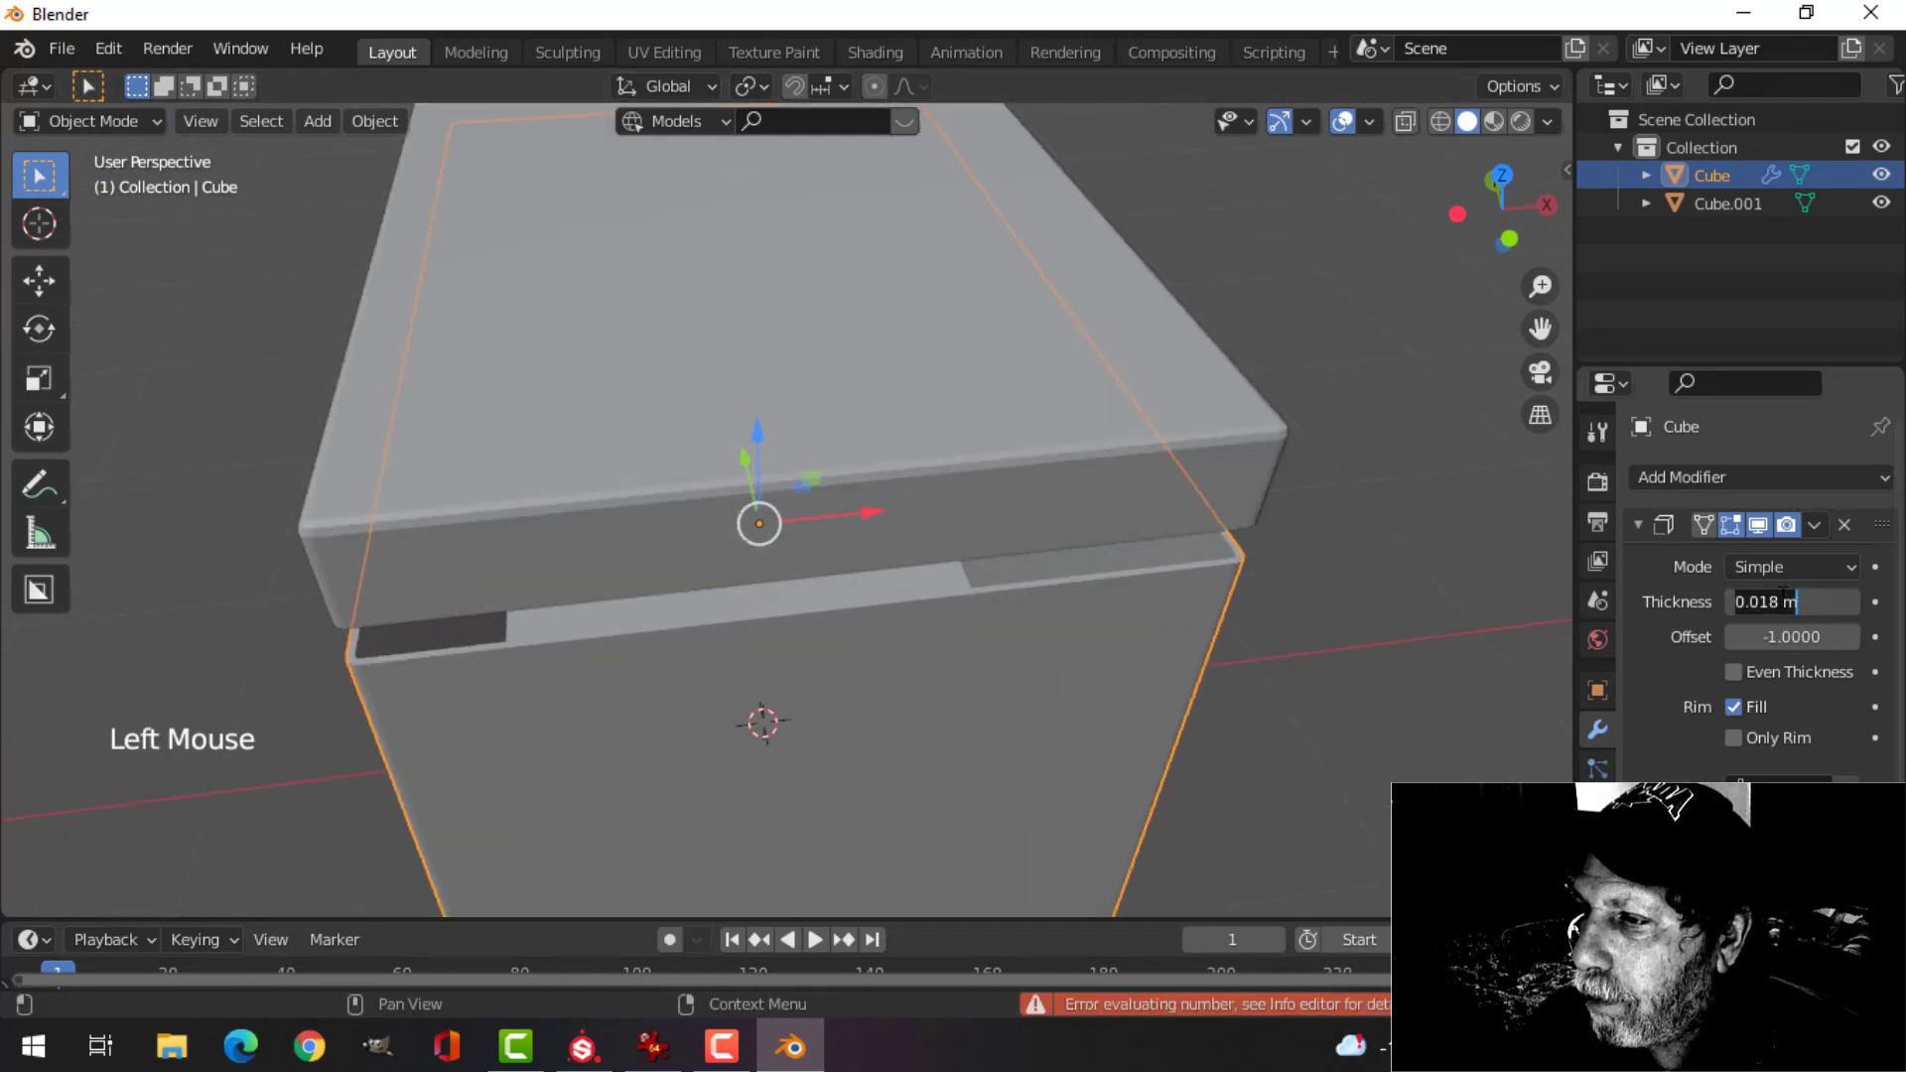
key("BackSpace")
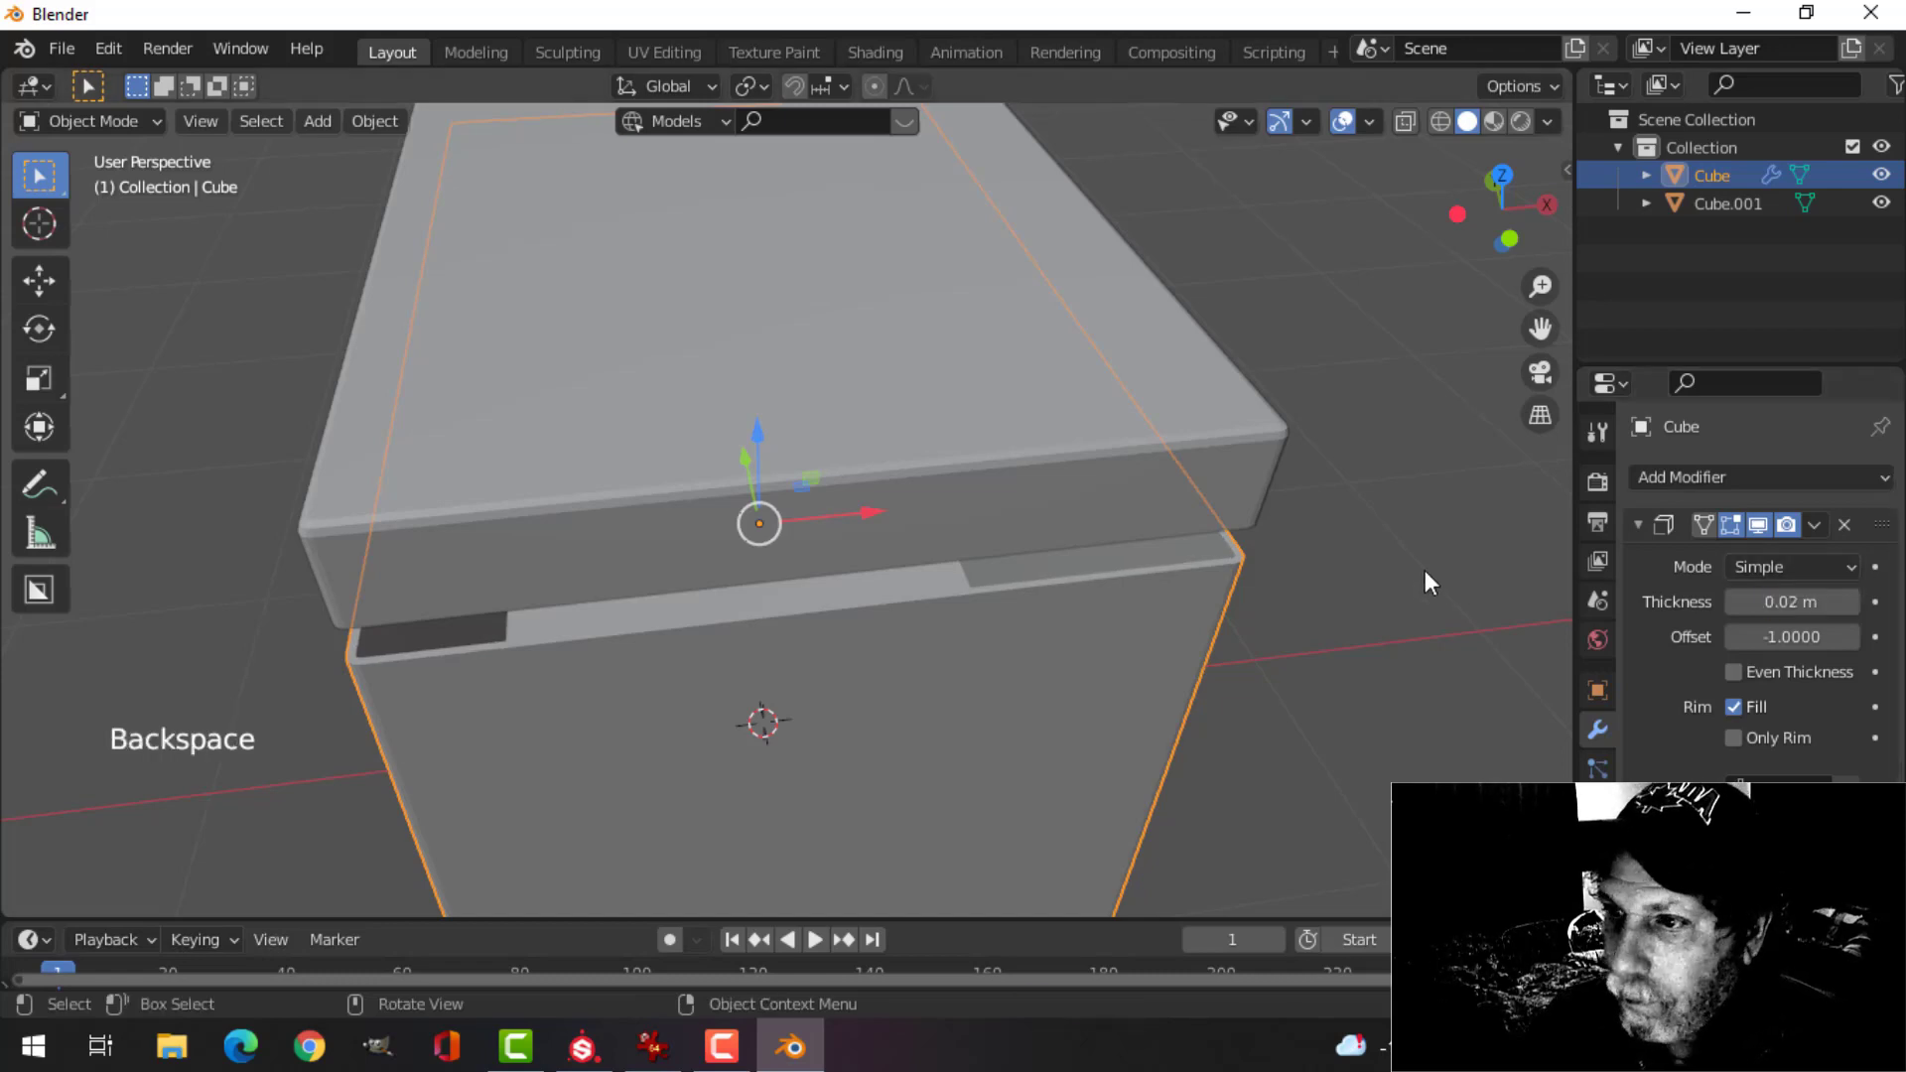
- Add a Solidify modifier to the lid with a thickness of 0.02 m
left_click(1163, 475)
left_click(1733, 483)
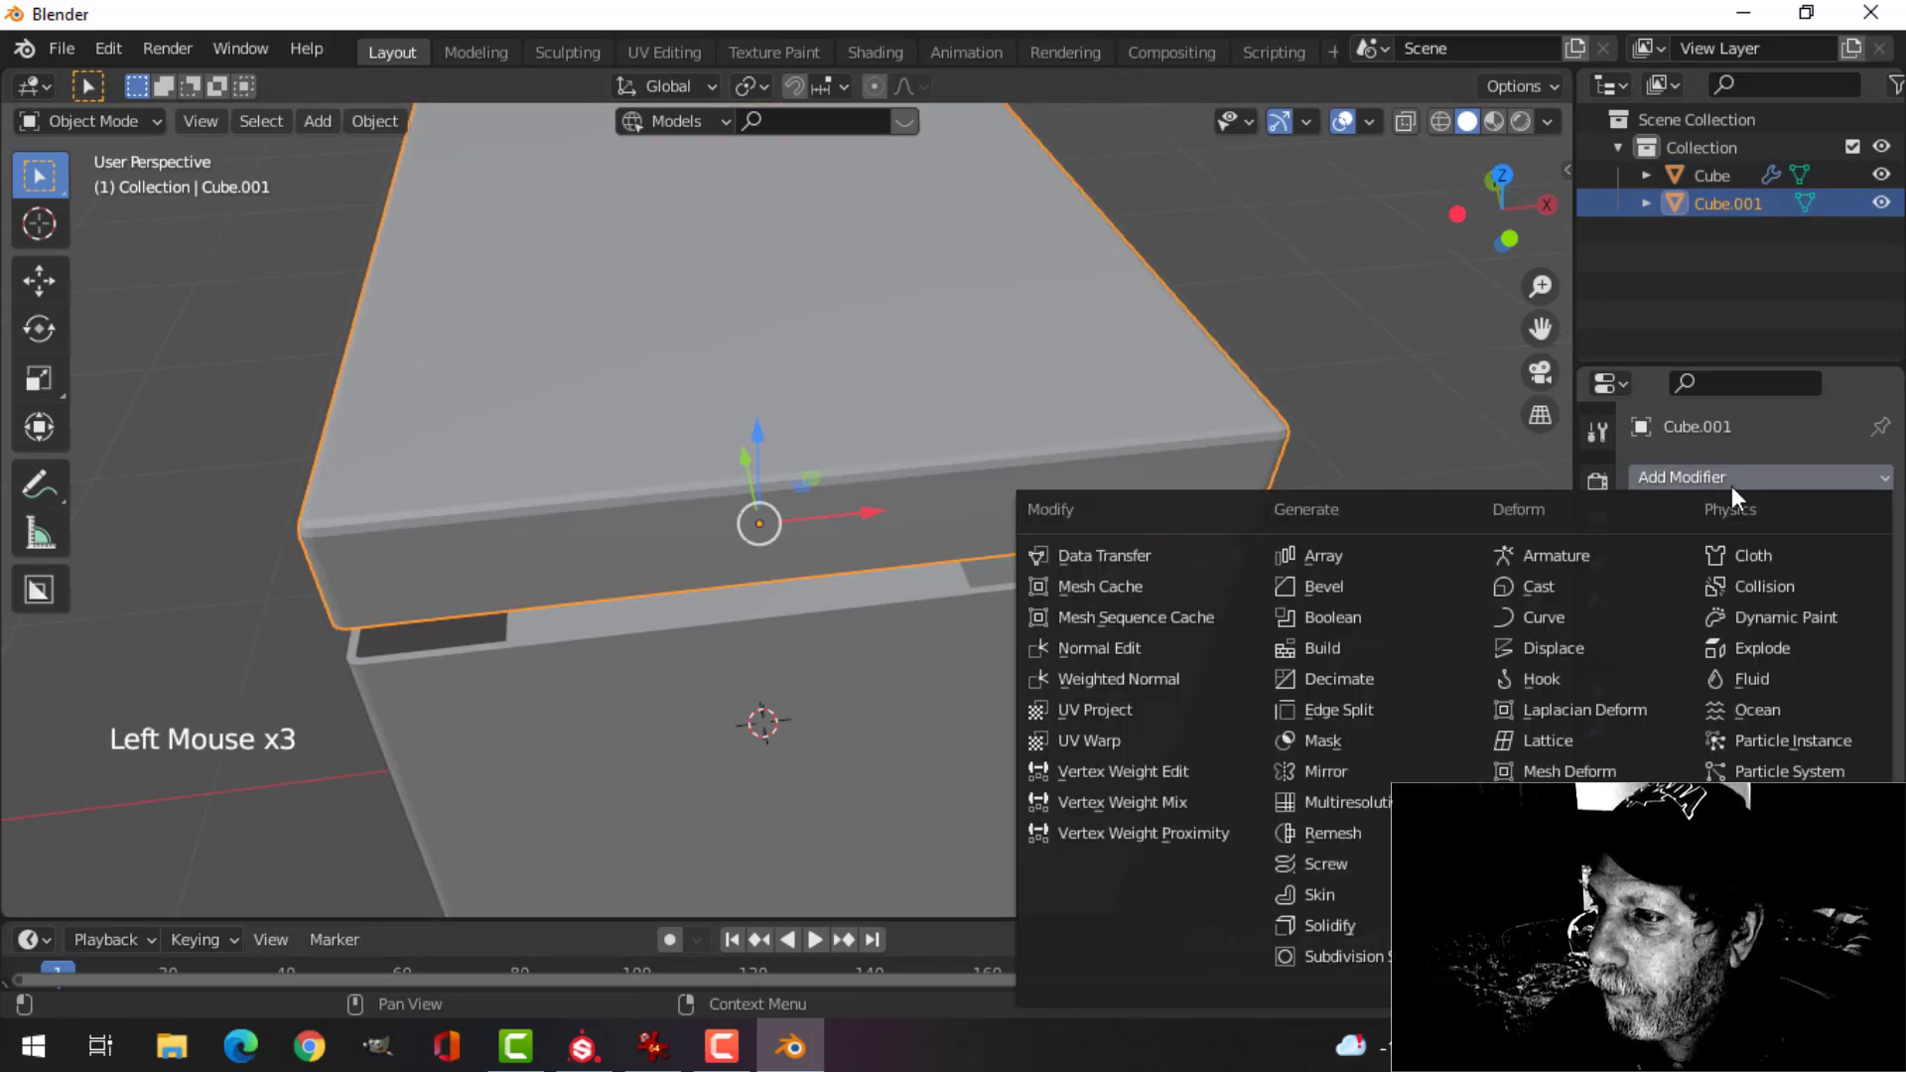
left_click(1350, 915)
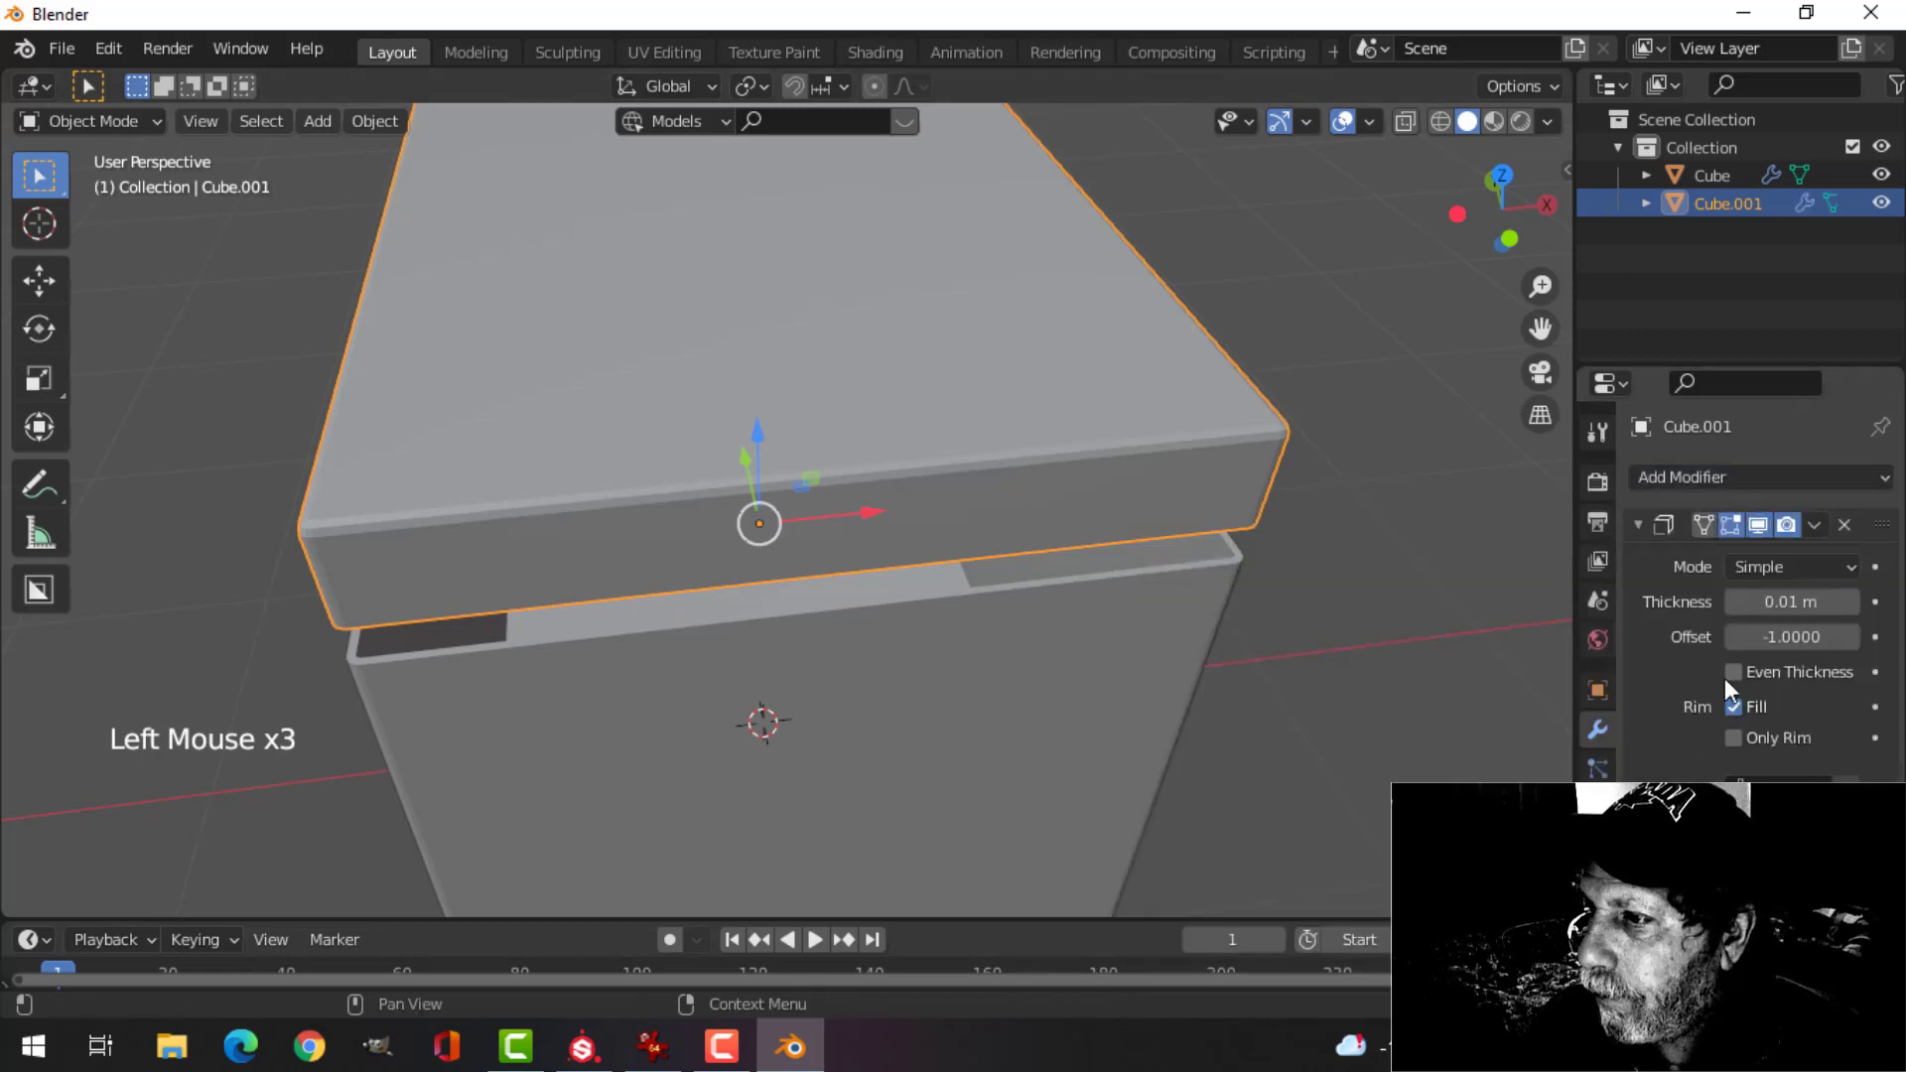
left_click(1779, 602)
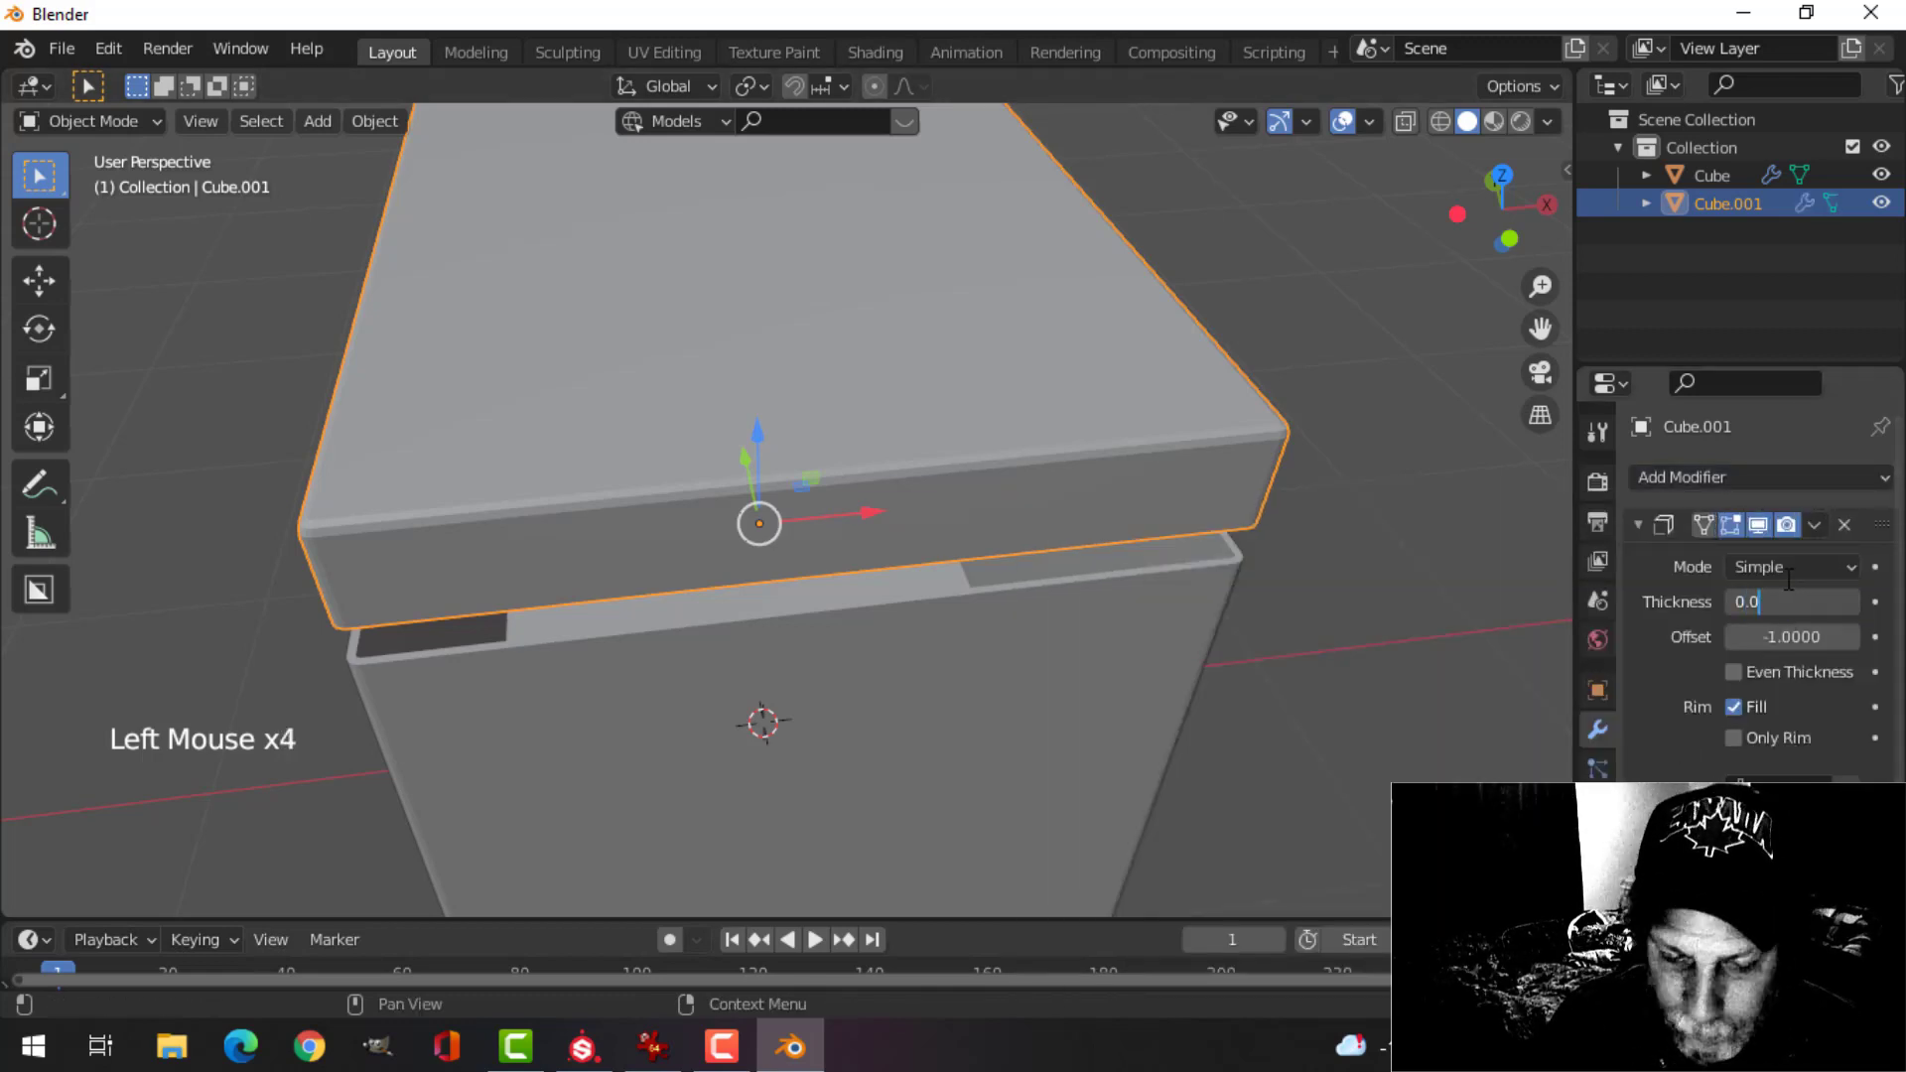
- Hide the box and examine the lid's wall thickness from underneath
middle_click_drag(1043, 511, 969, 574)
scroll(967, 567, "up", 2)
scroll(972, 580, "down", 1)
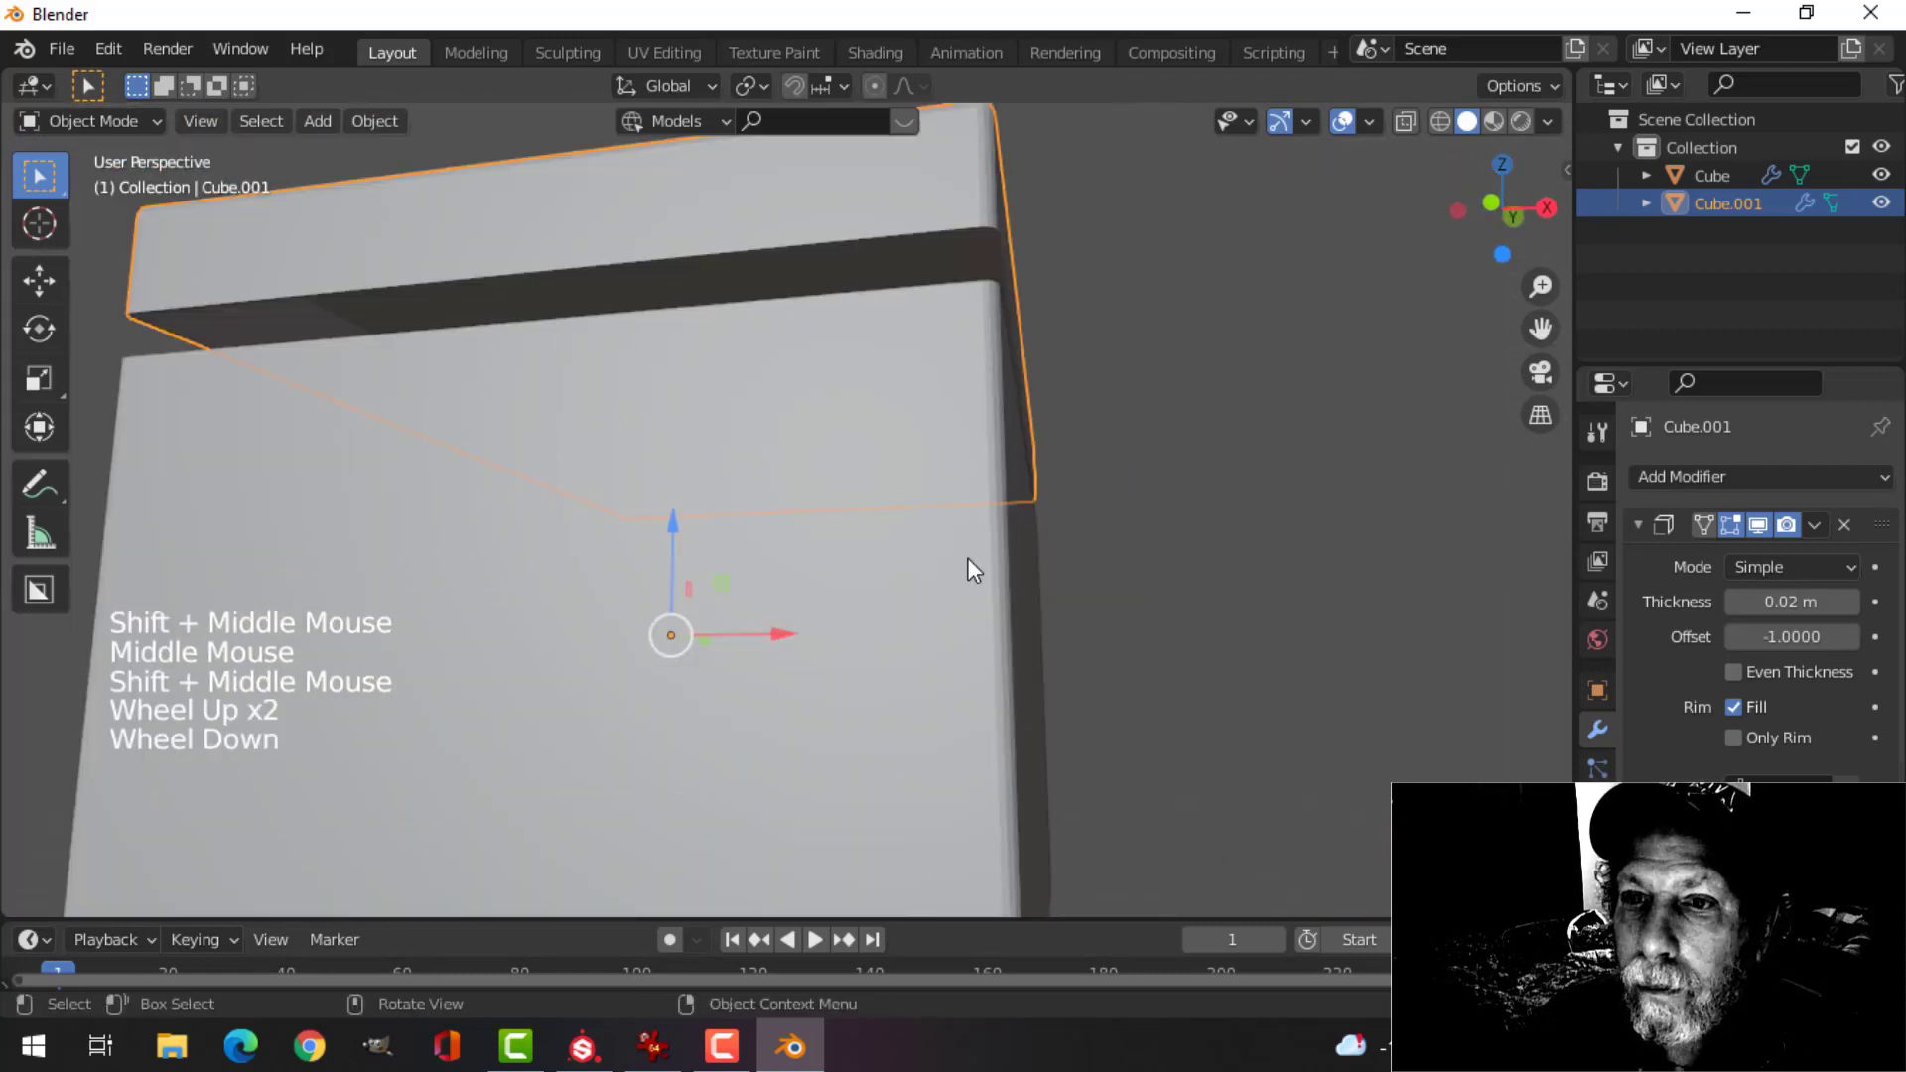
middle_click_drag(990, 496, 1002, 397)
left_click(986, 497)
key("h")
left_click(946, 261)
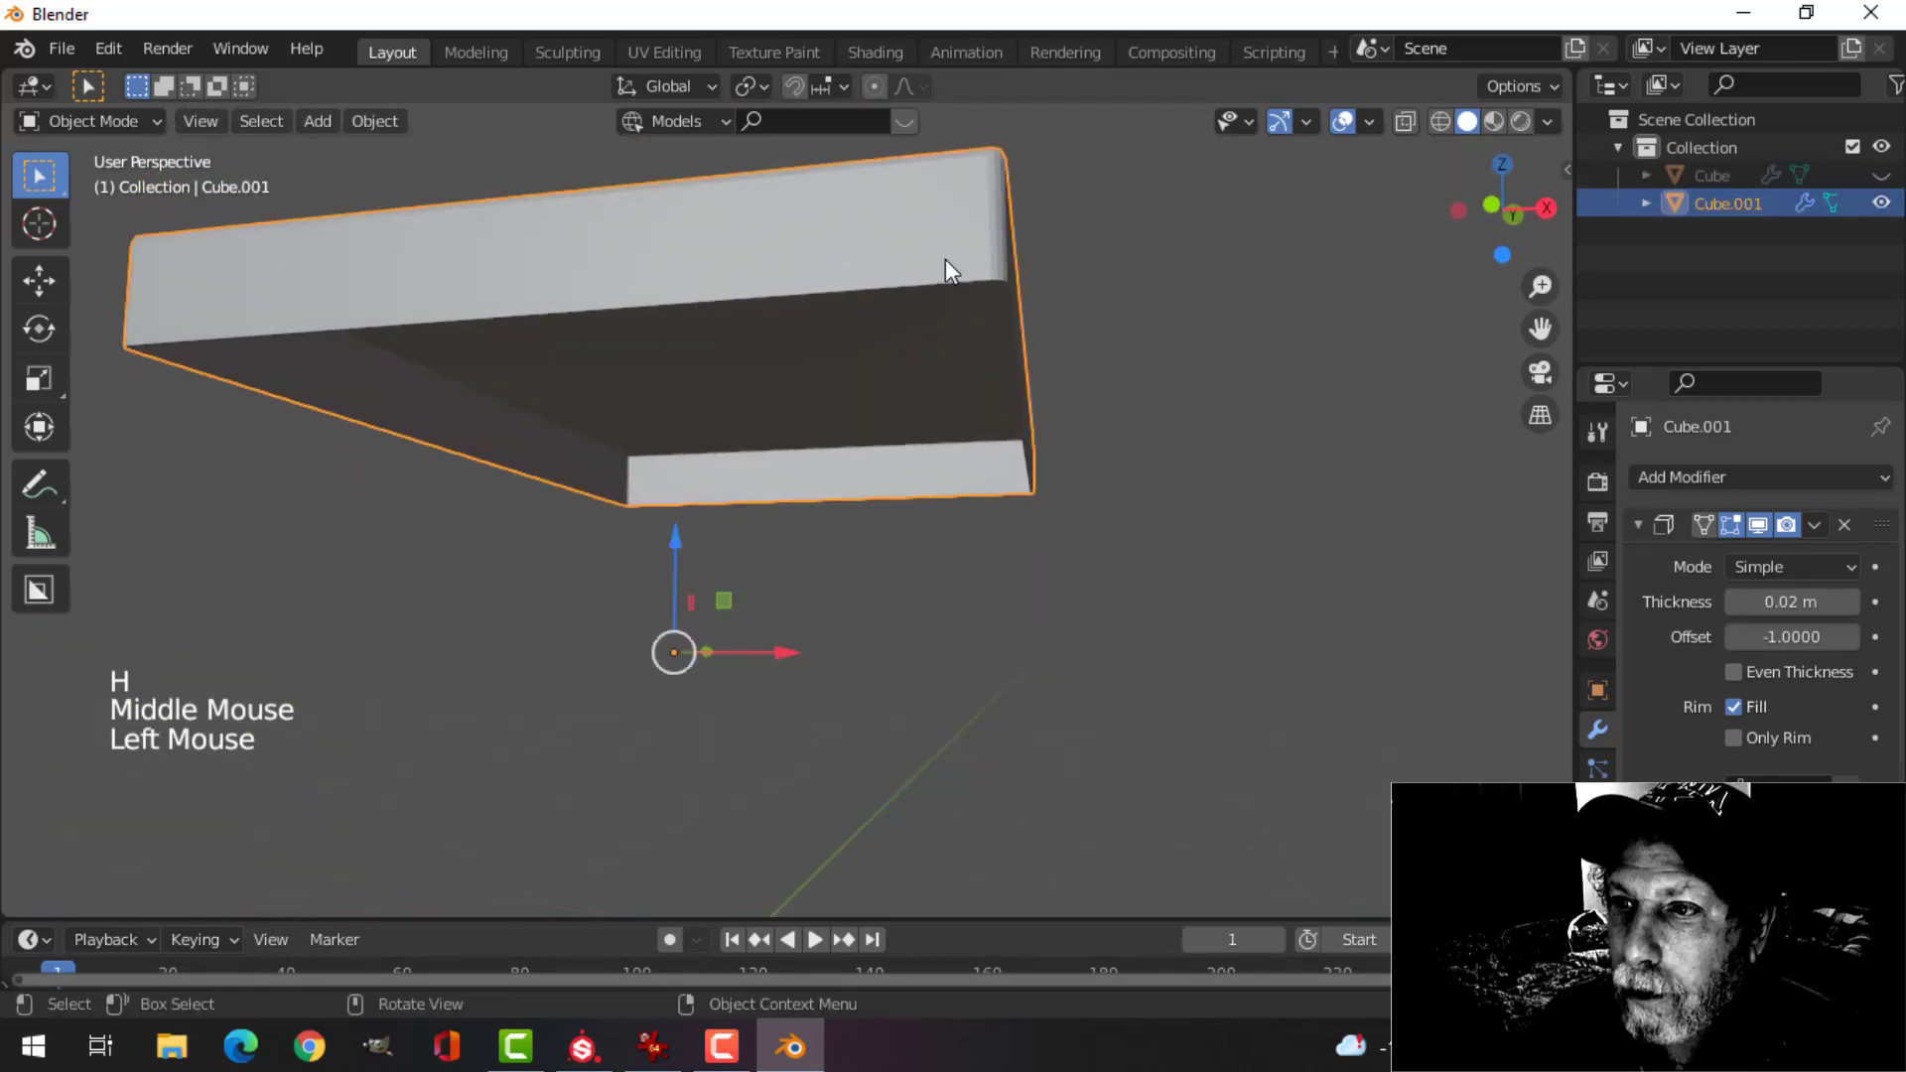
middle_click_drag(983, 278, 1072, 290)
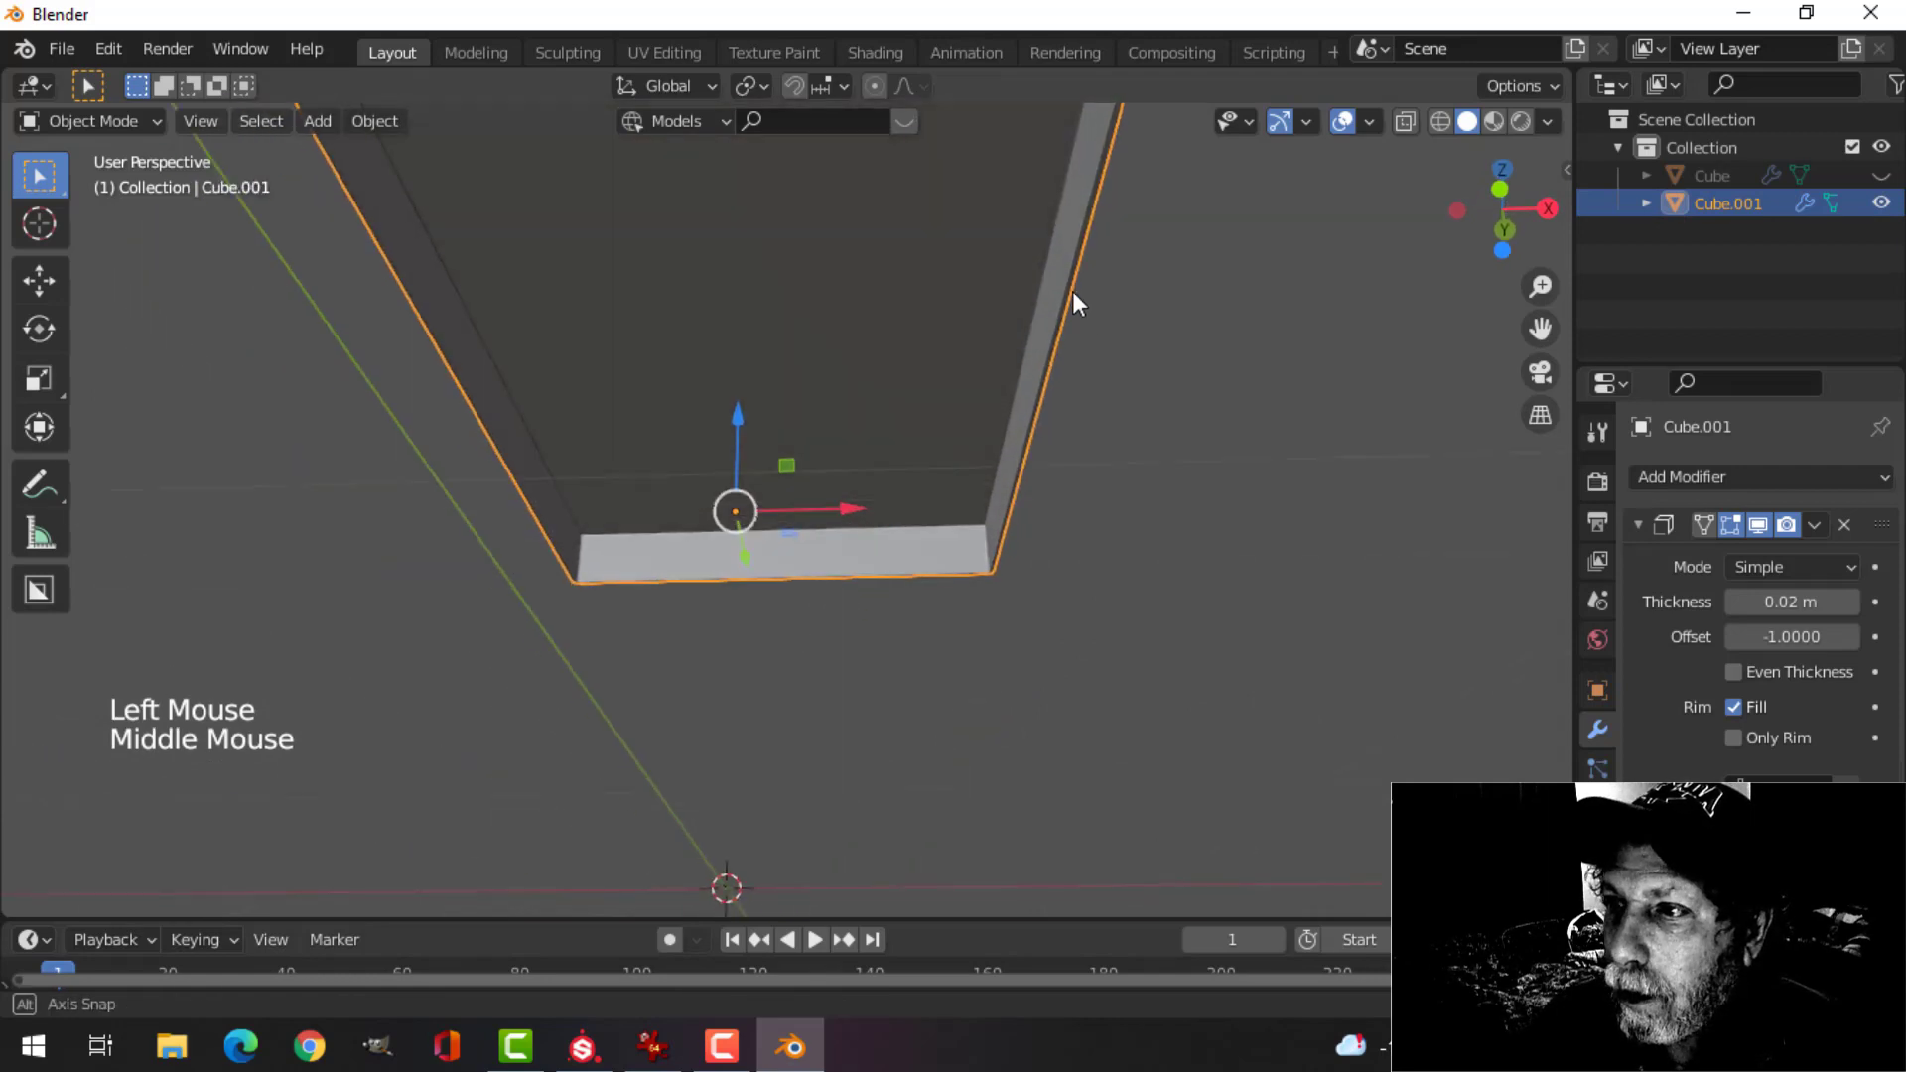
- Apply the lid's Solidify modifier, unhide the box and clear the selection
left_click(1813, 526)
left_click(1739, 562)
middle_click_drag(1211, 518, 1086, 631)
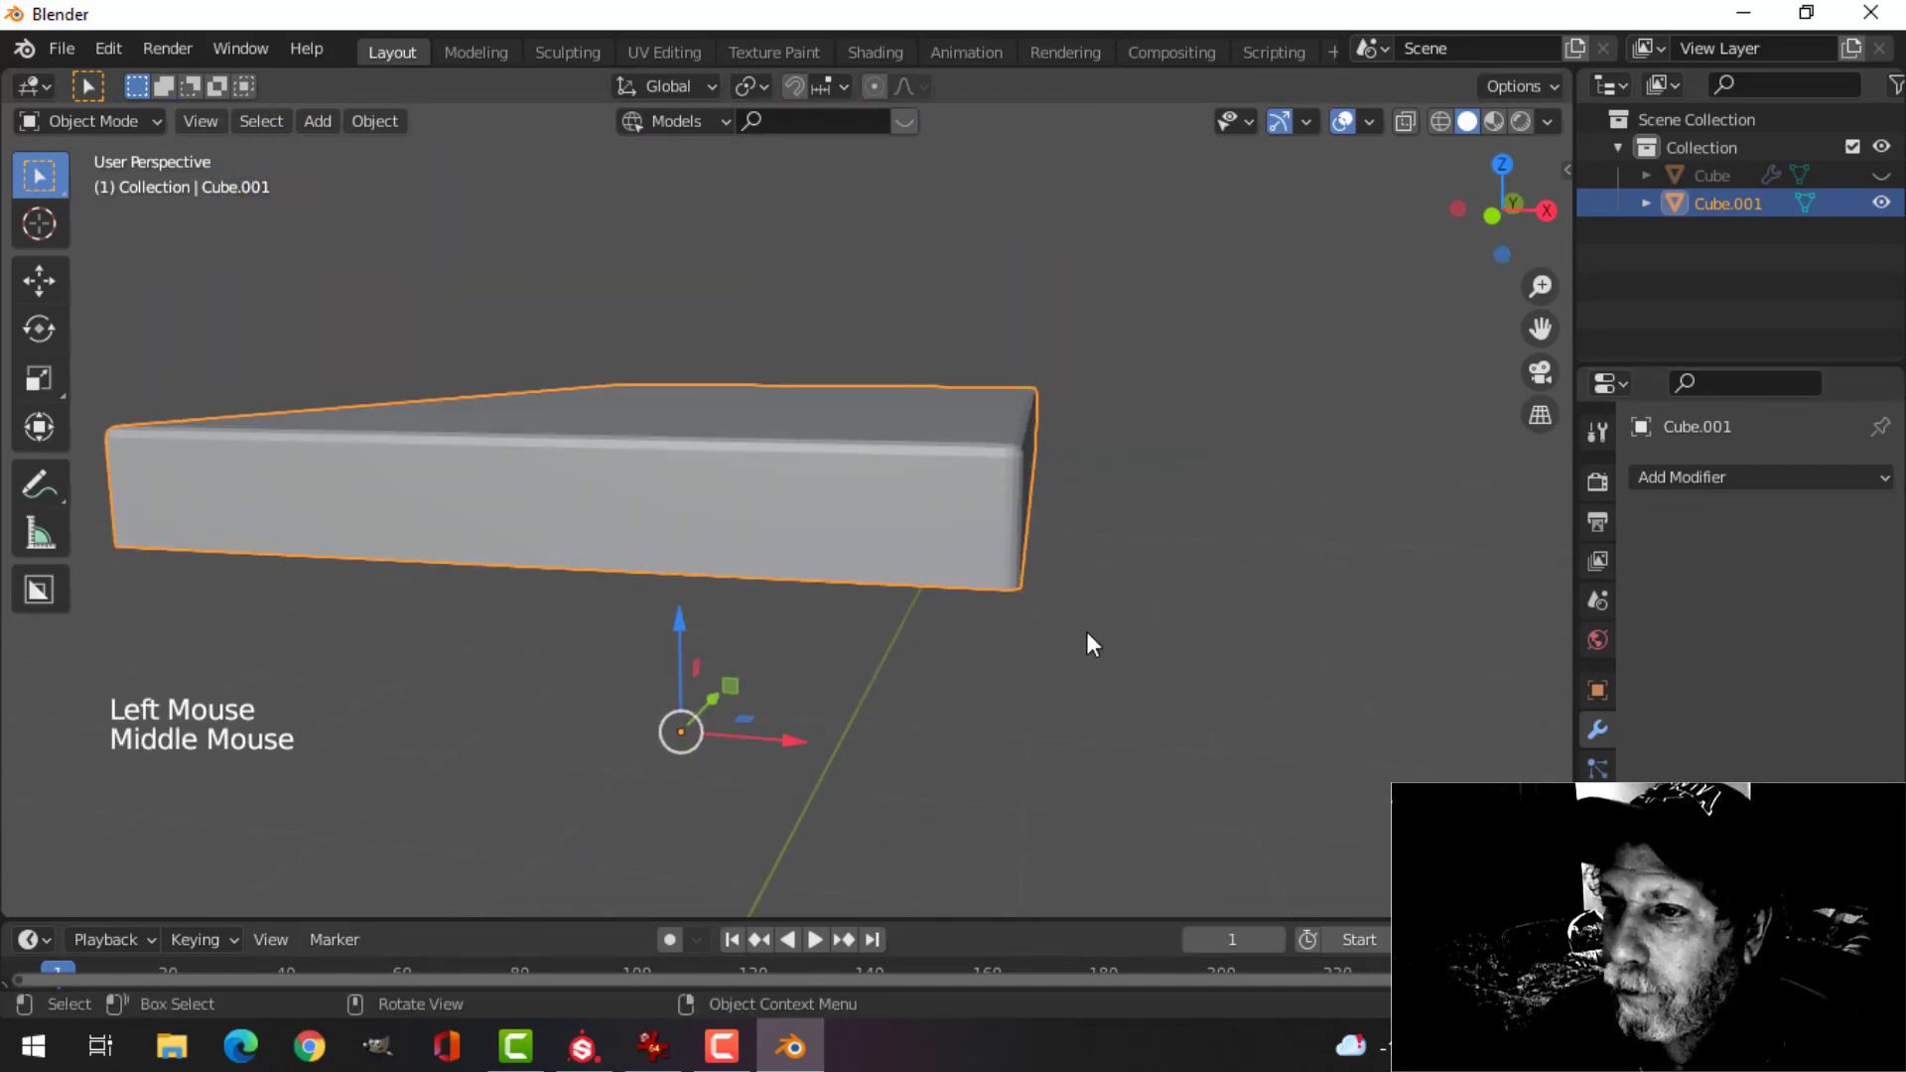
key("KP_Divide")
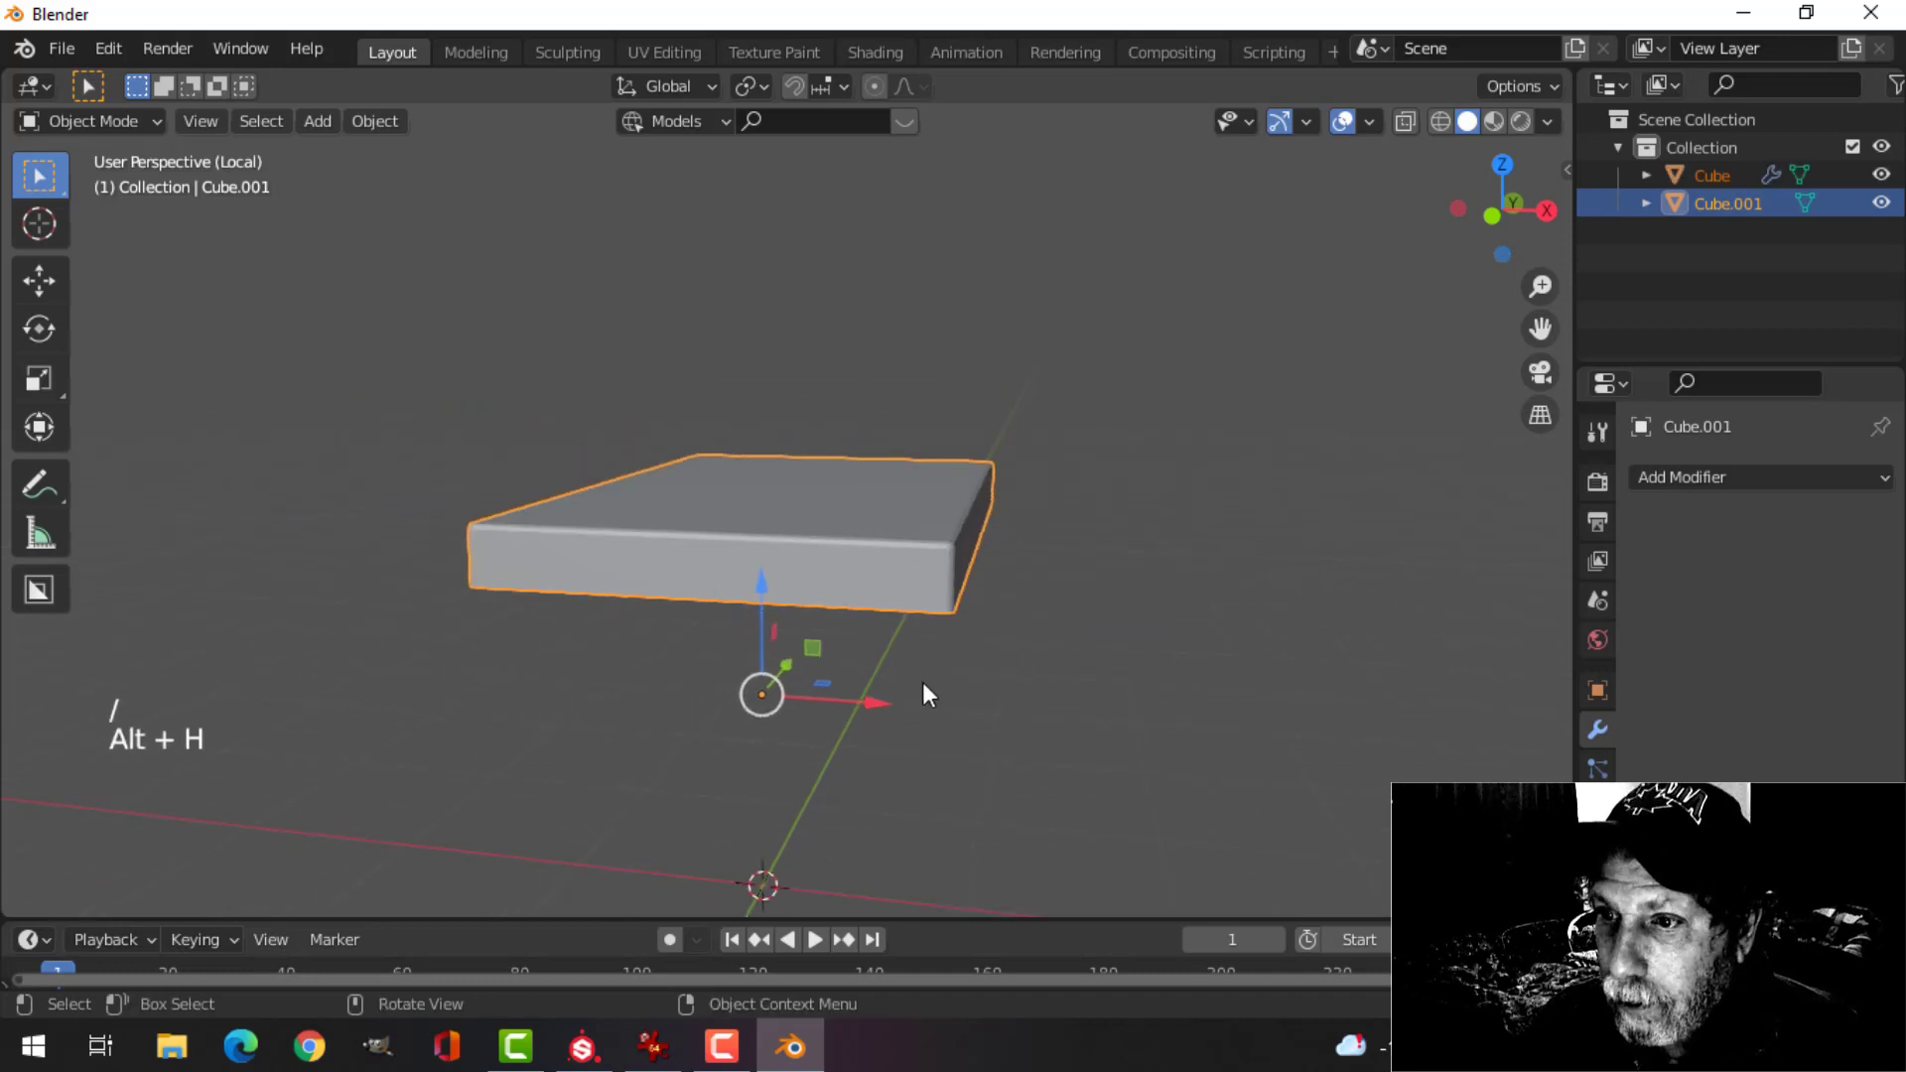
key("KP_Divide")
key("alt+a")
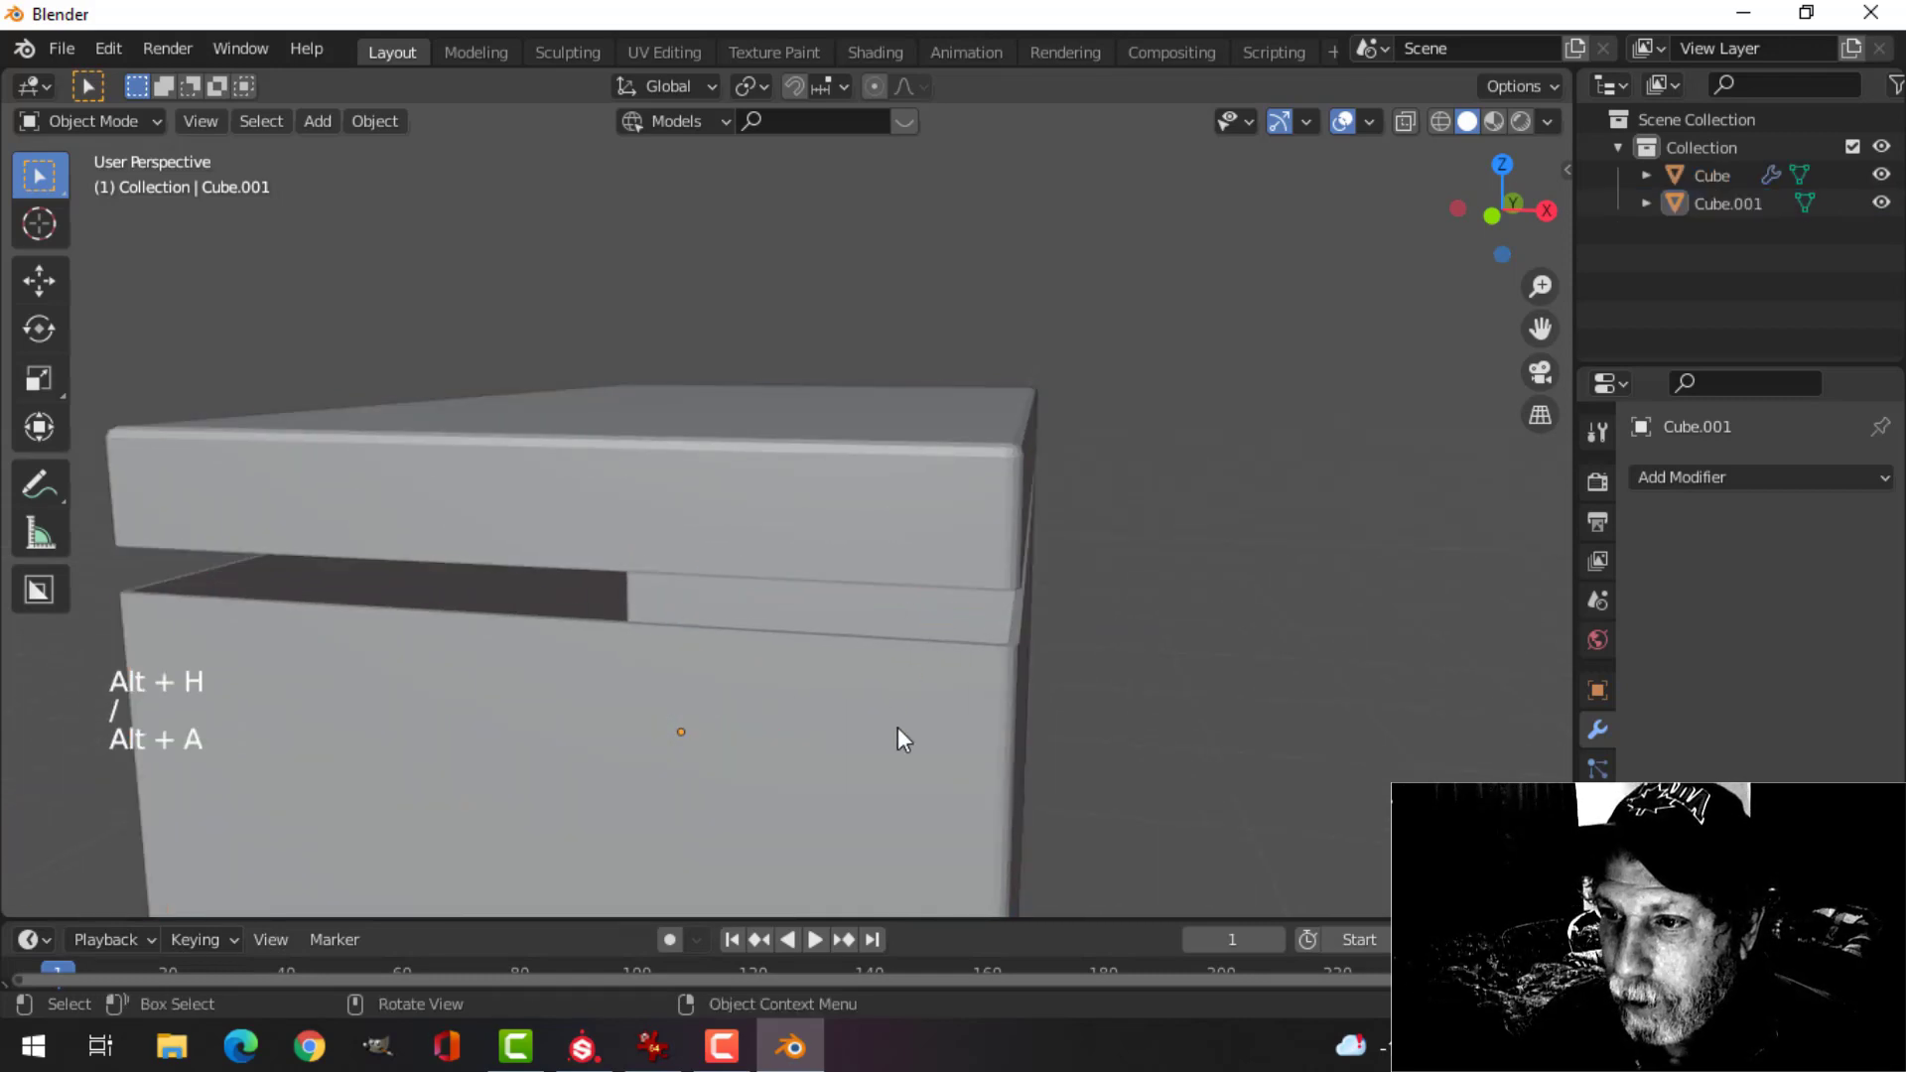
- Apply the Solidify modifier on the box
left_click(897, 730)
left_click(1817, 526)
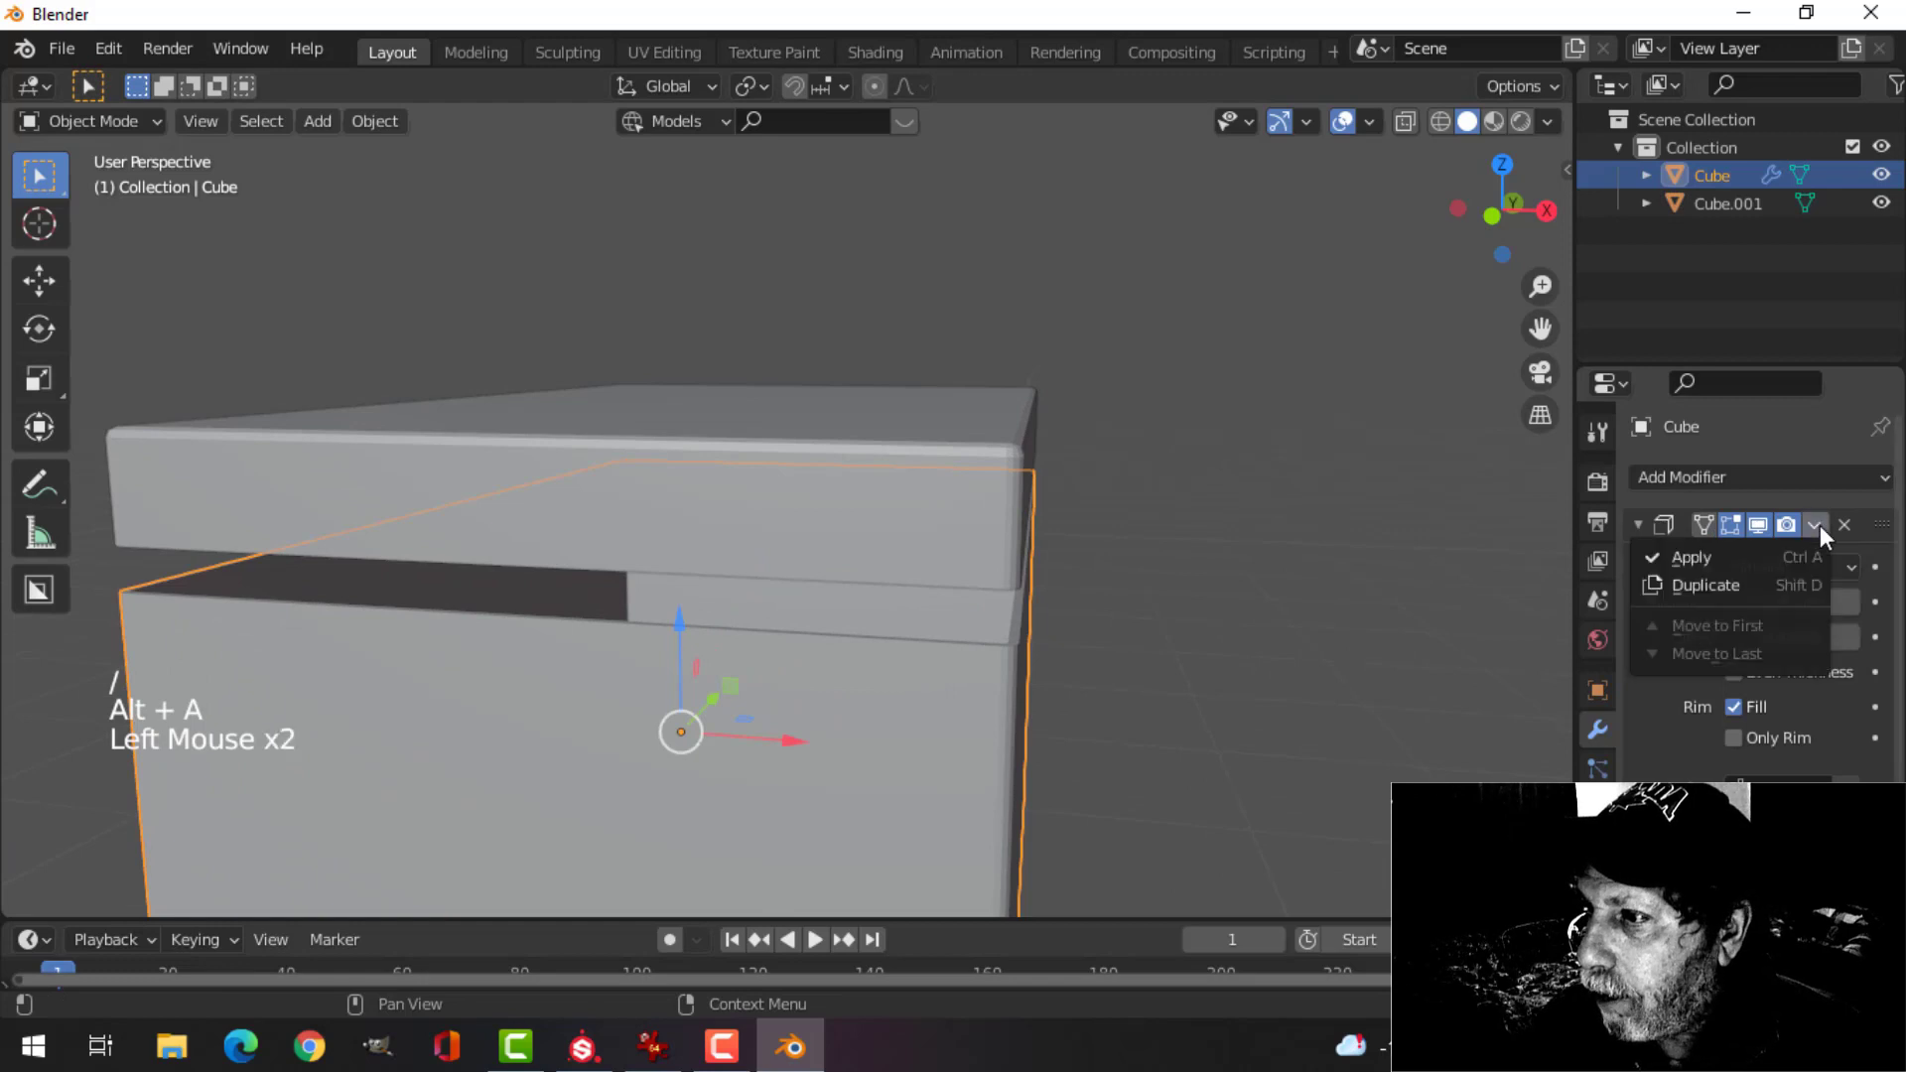
left_click(1747, 568)
- Examine the lid's mesh briefly in Edit Mode
middle_click_drag(1116, 659, 1082, 580, "shift")
scroll(1084, 600, "up", 1)
middle_click_drag(1082, 581, 1072, 719)
key("alt+a")
left_click(959, 396)
key("Tab")
key("Tab")
- Select the loop of rim faces around the box's open upper edge and delete those faces
left_click(1063, 727)
key("Tab")
key("alt+a")
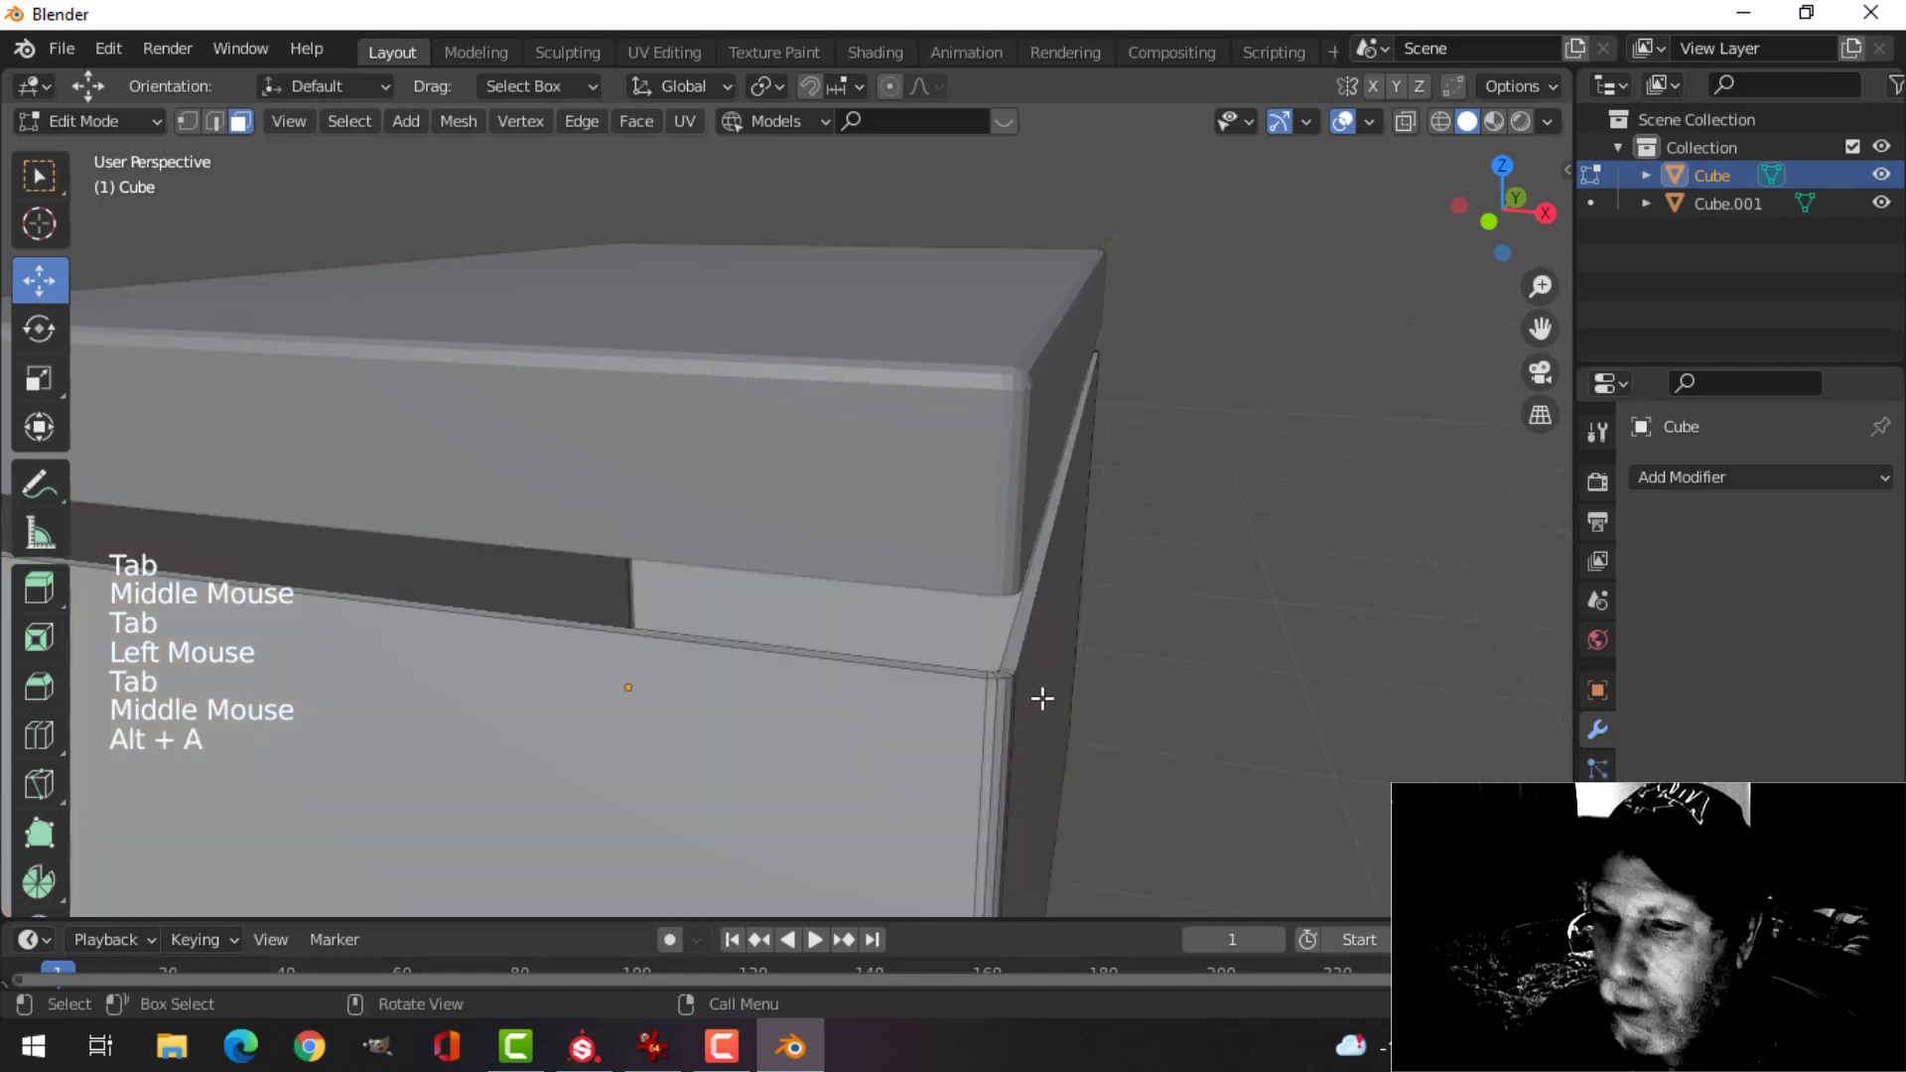
key("3")
left_click(1007, 667, "alt+shift")
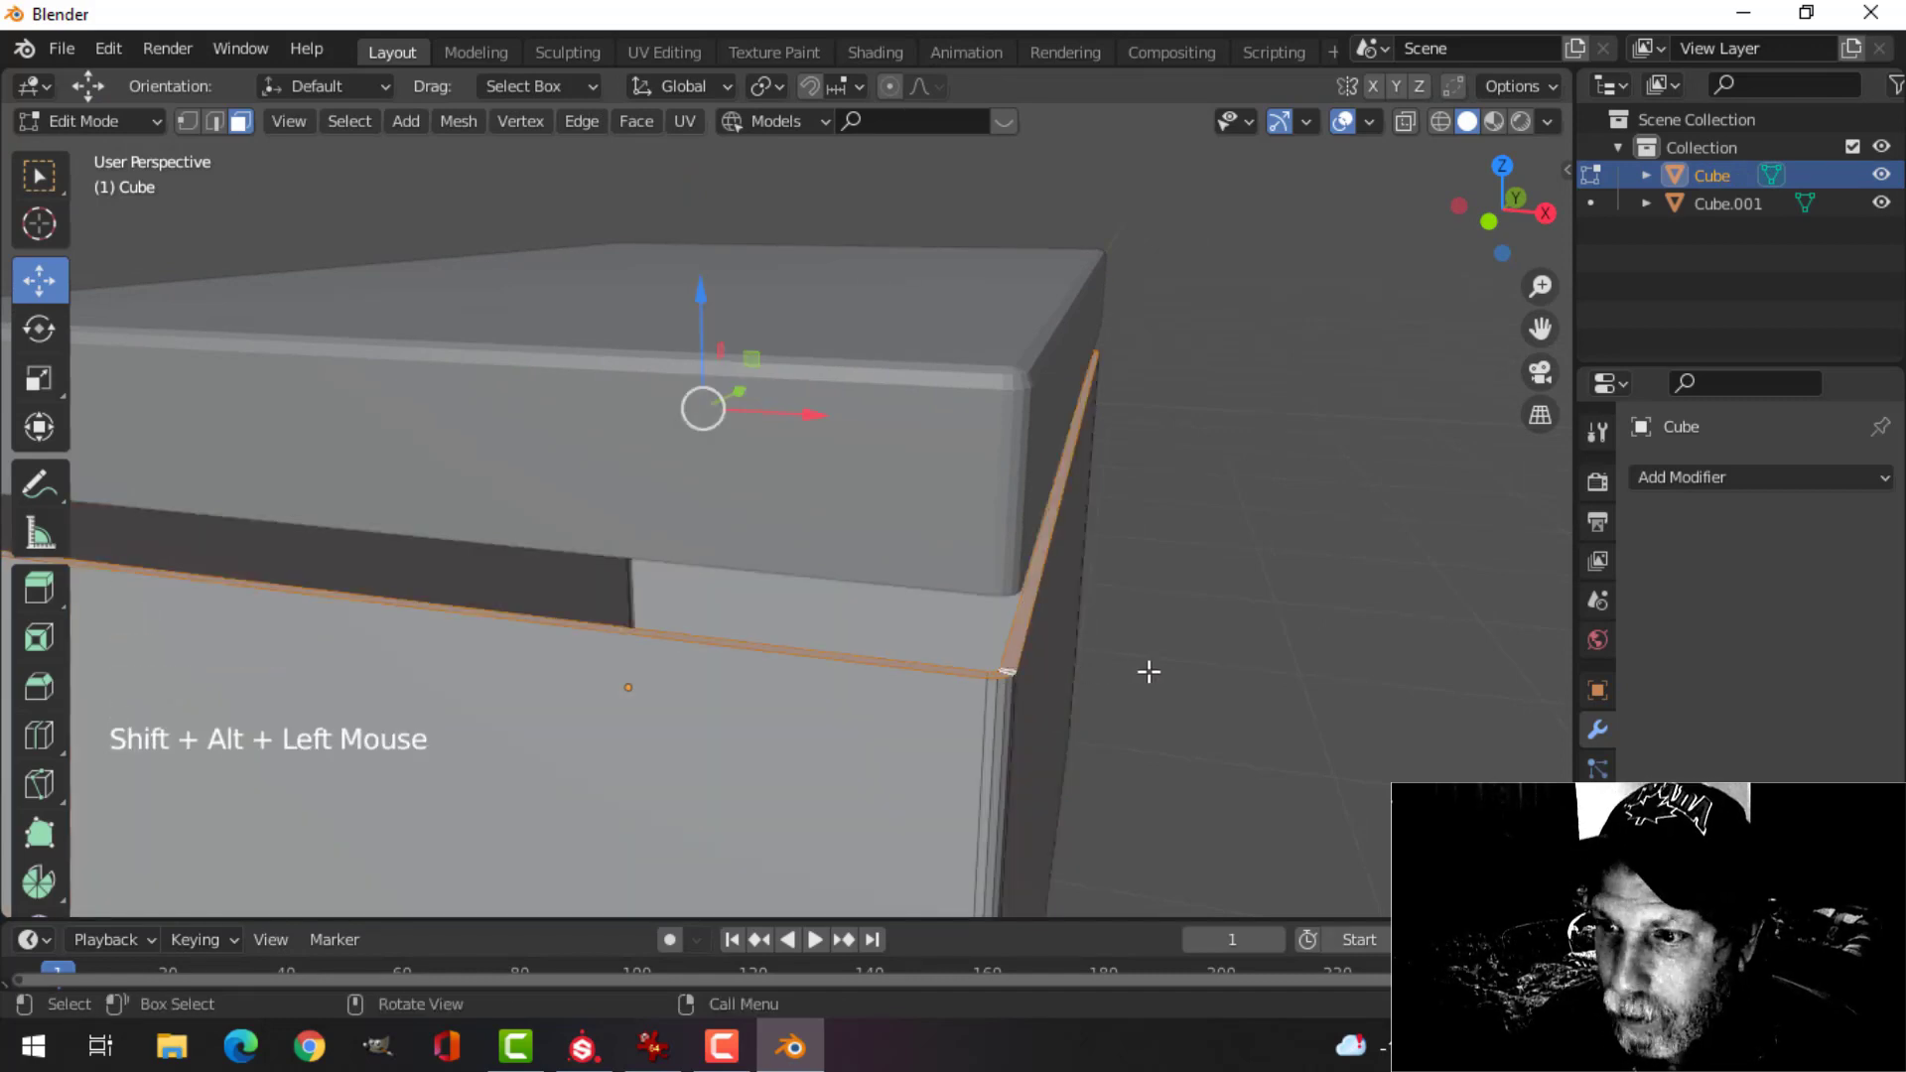
key("x")
left_click(1157, 669)
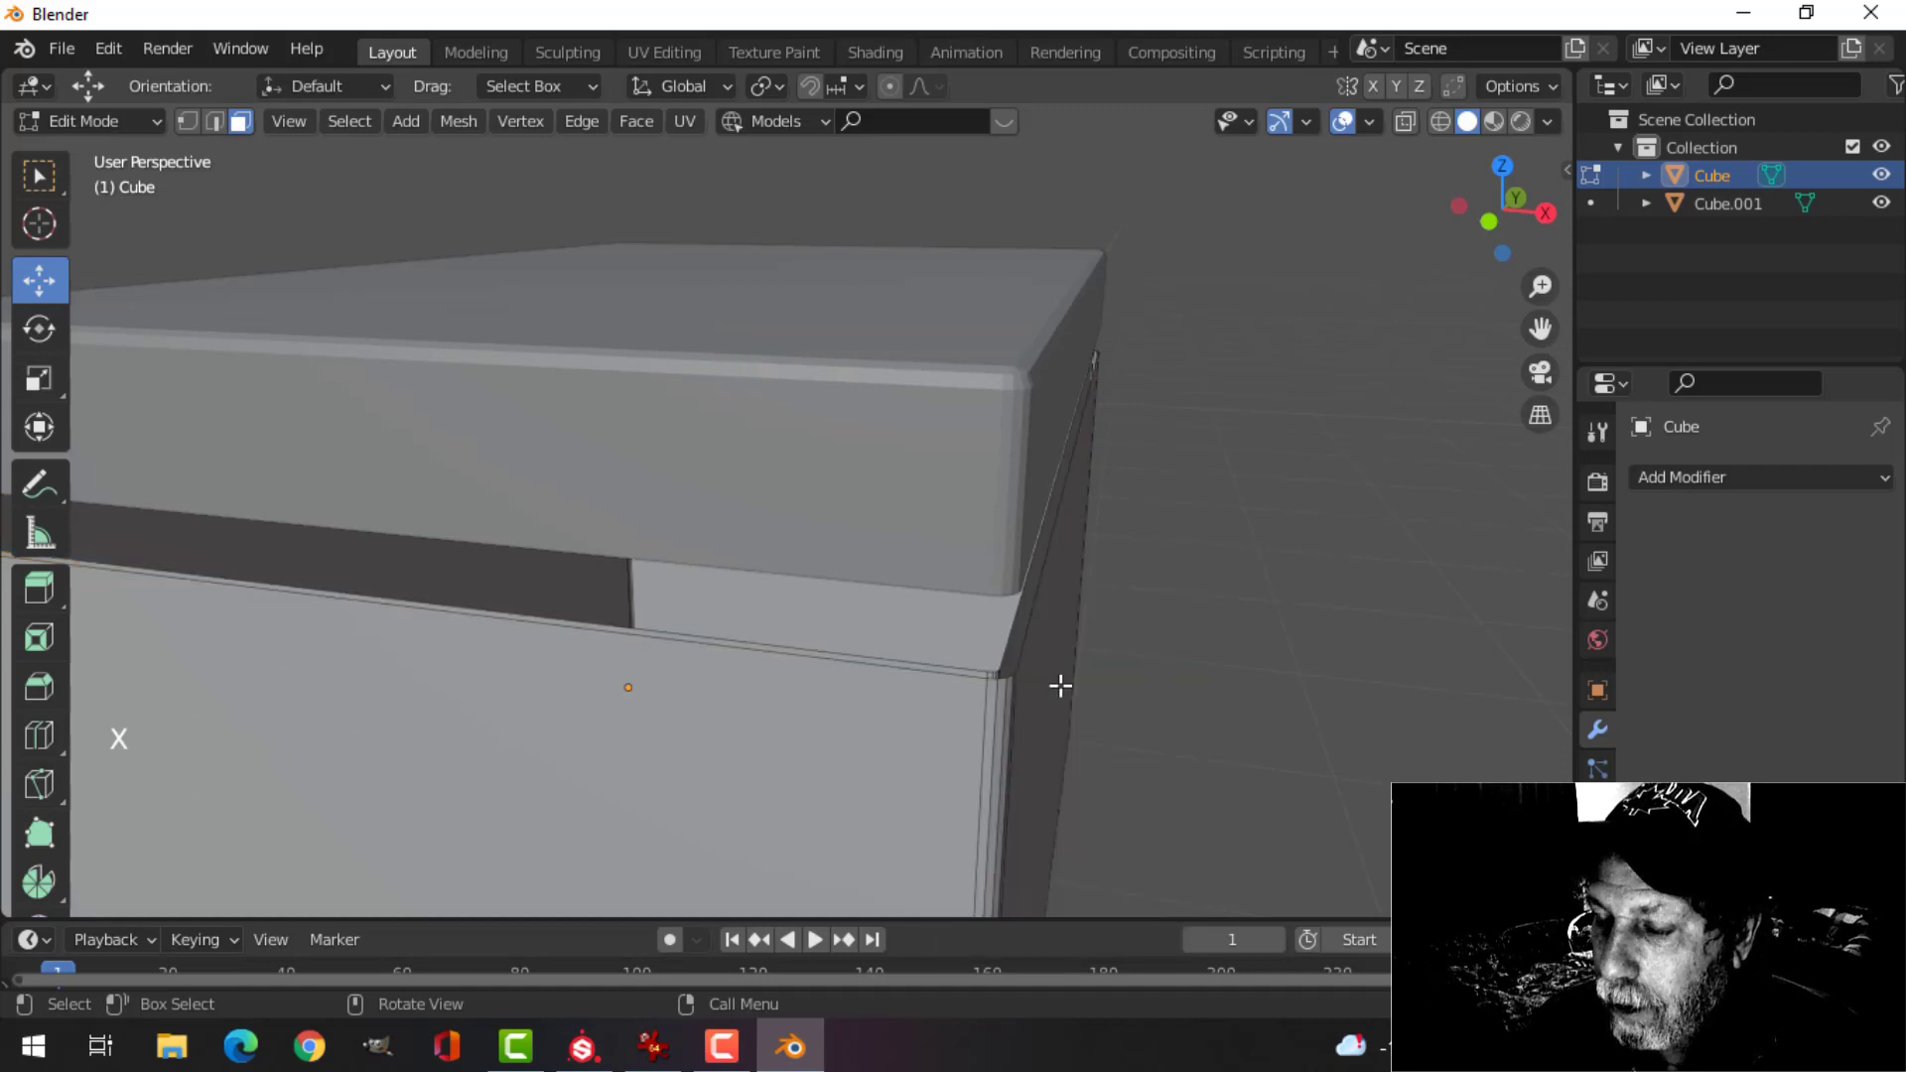
middle_click_drag(1060, 685, 1033, 646)
key("Tab")
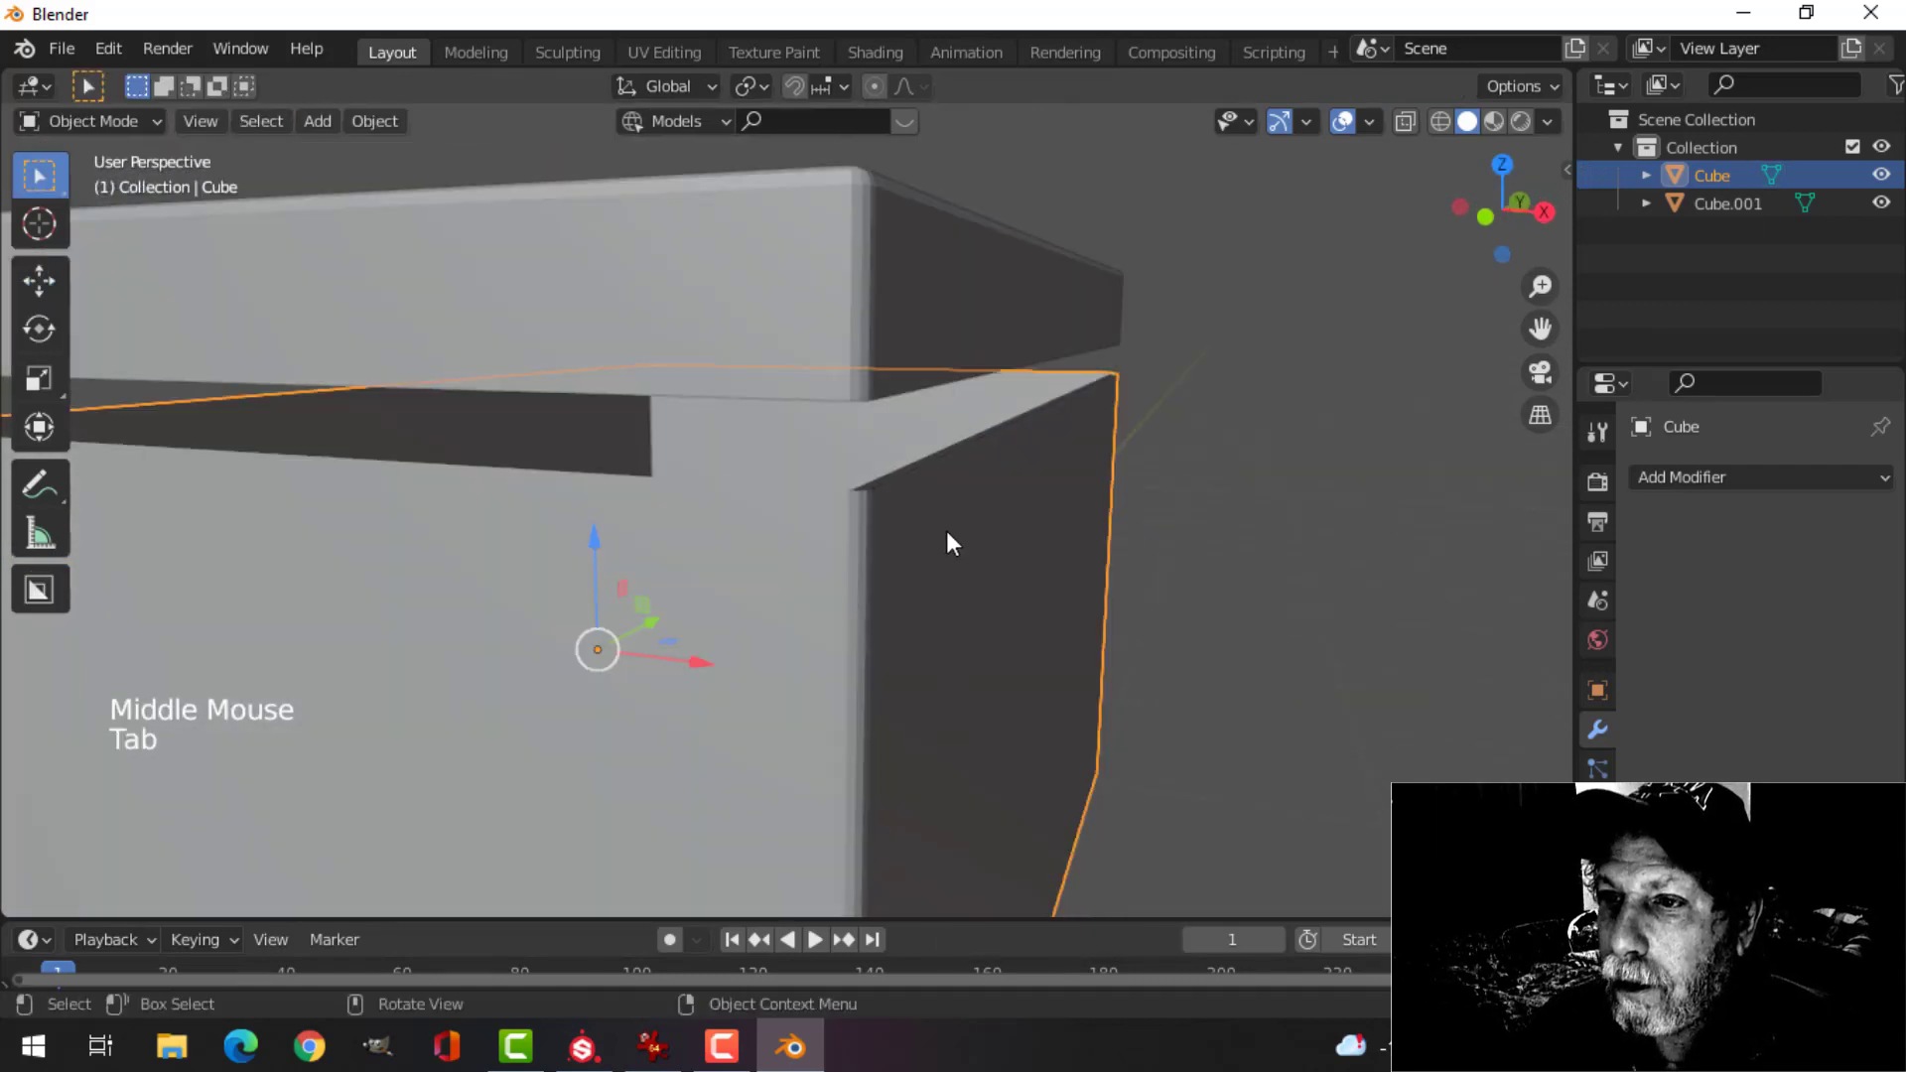
- Select the lid's whole mesh and scale it by about 1.02 along X in a wireframe top view
left_click(909, 427)
key("Tab")
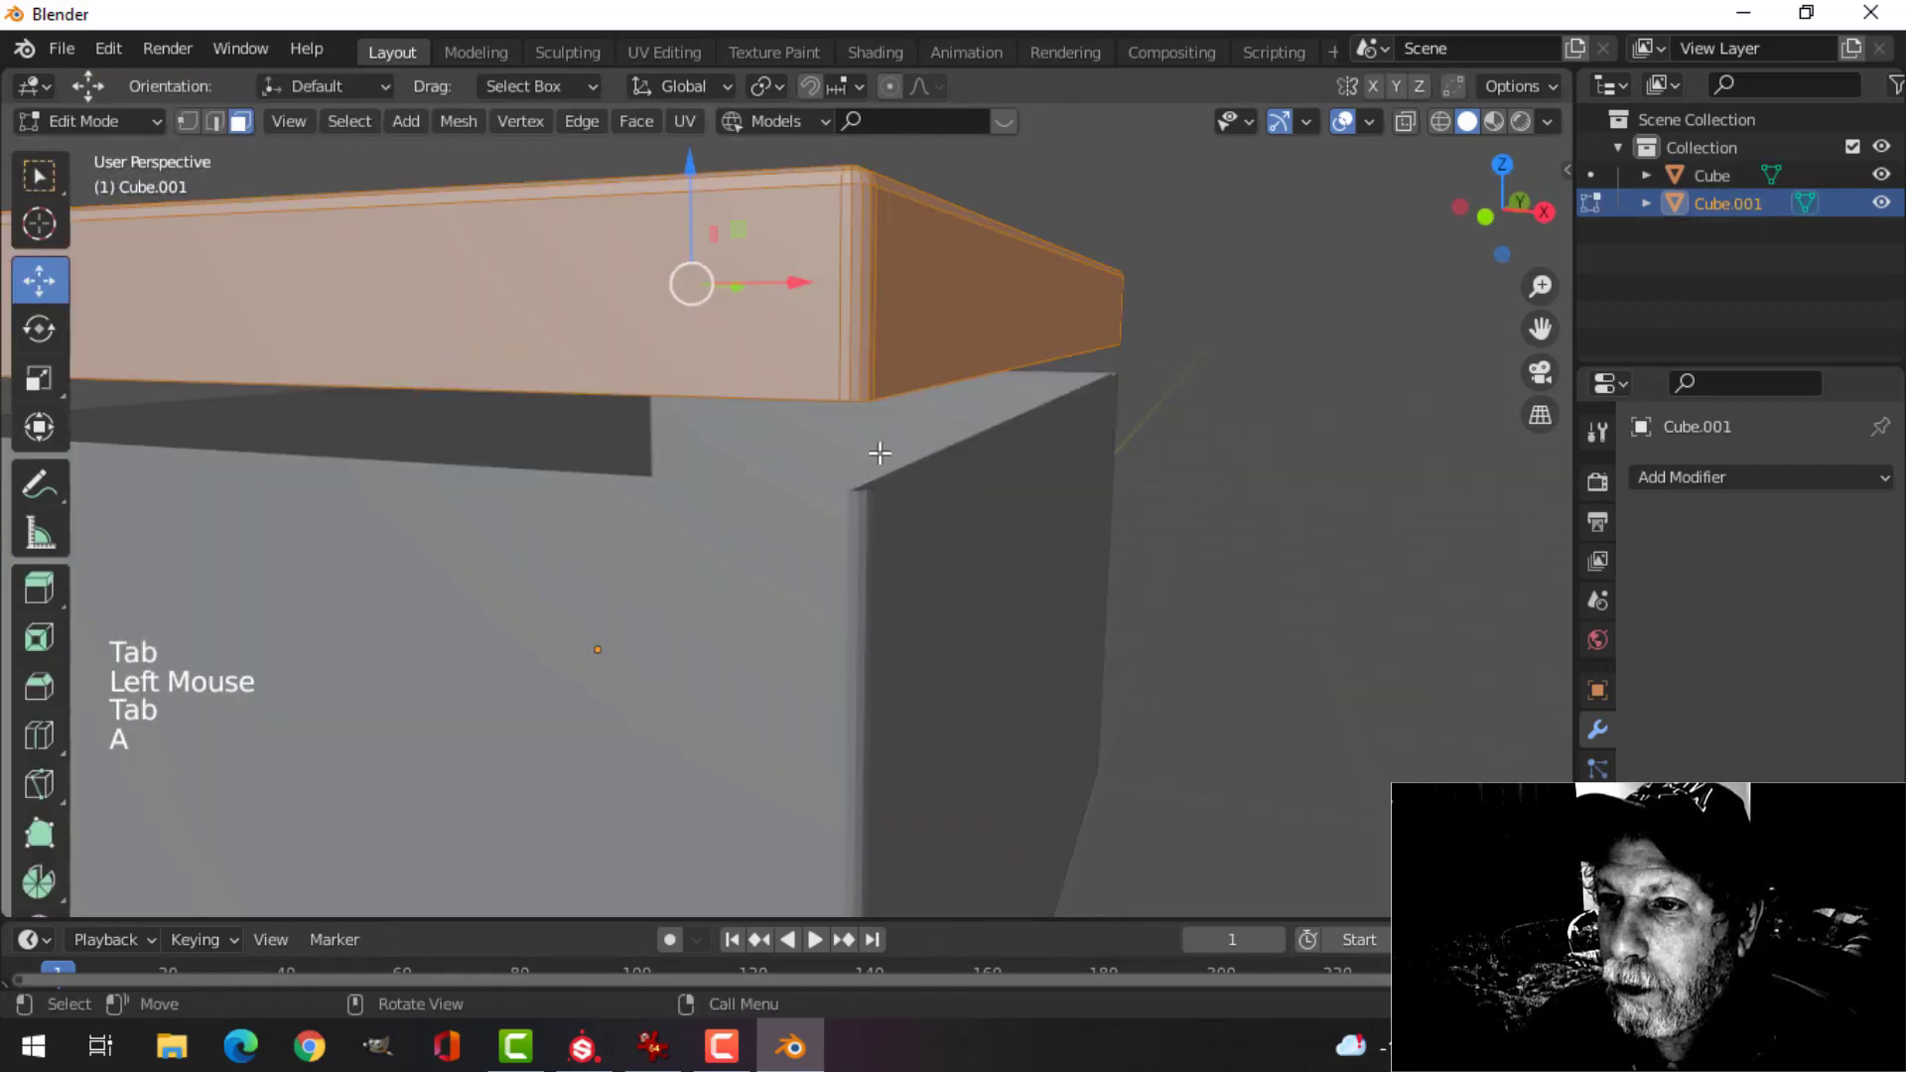
middle_click_drag(885, 503, 931, 522)
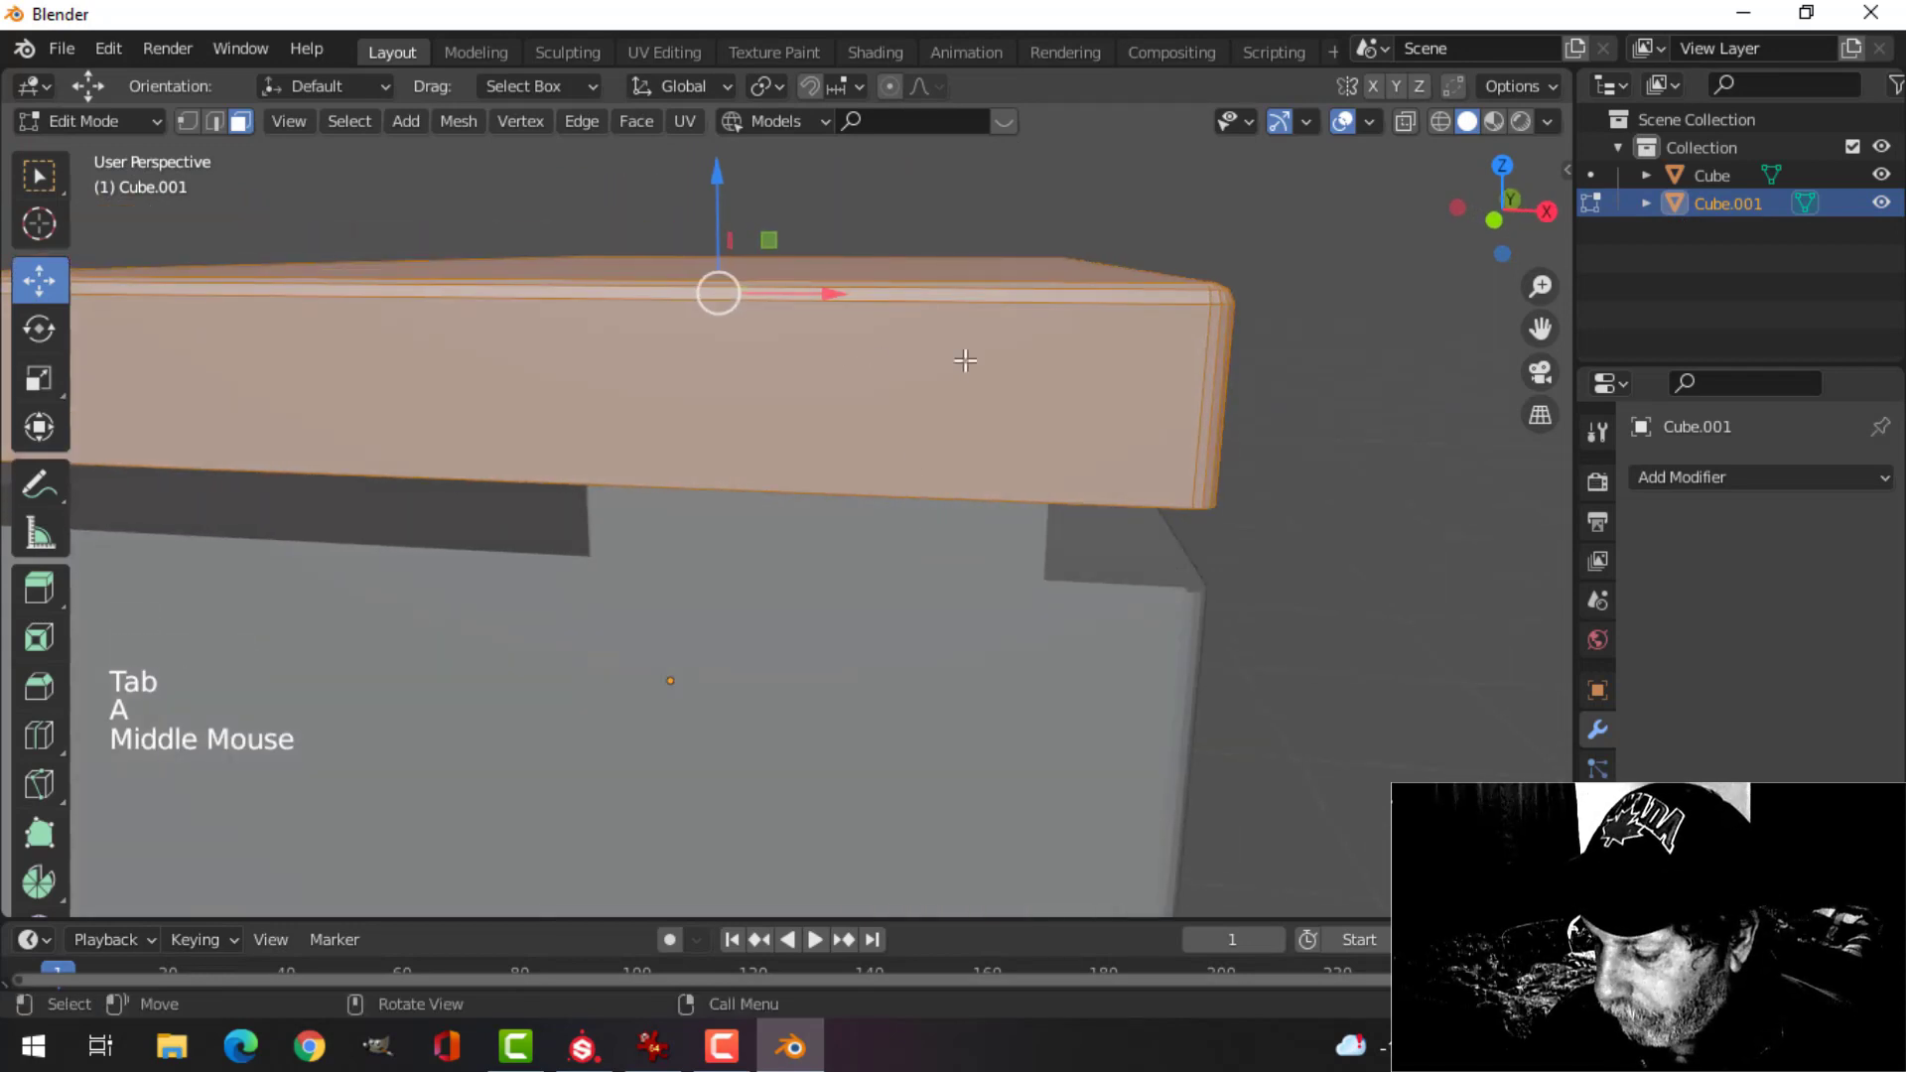
key("KP_7")
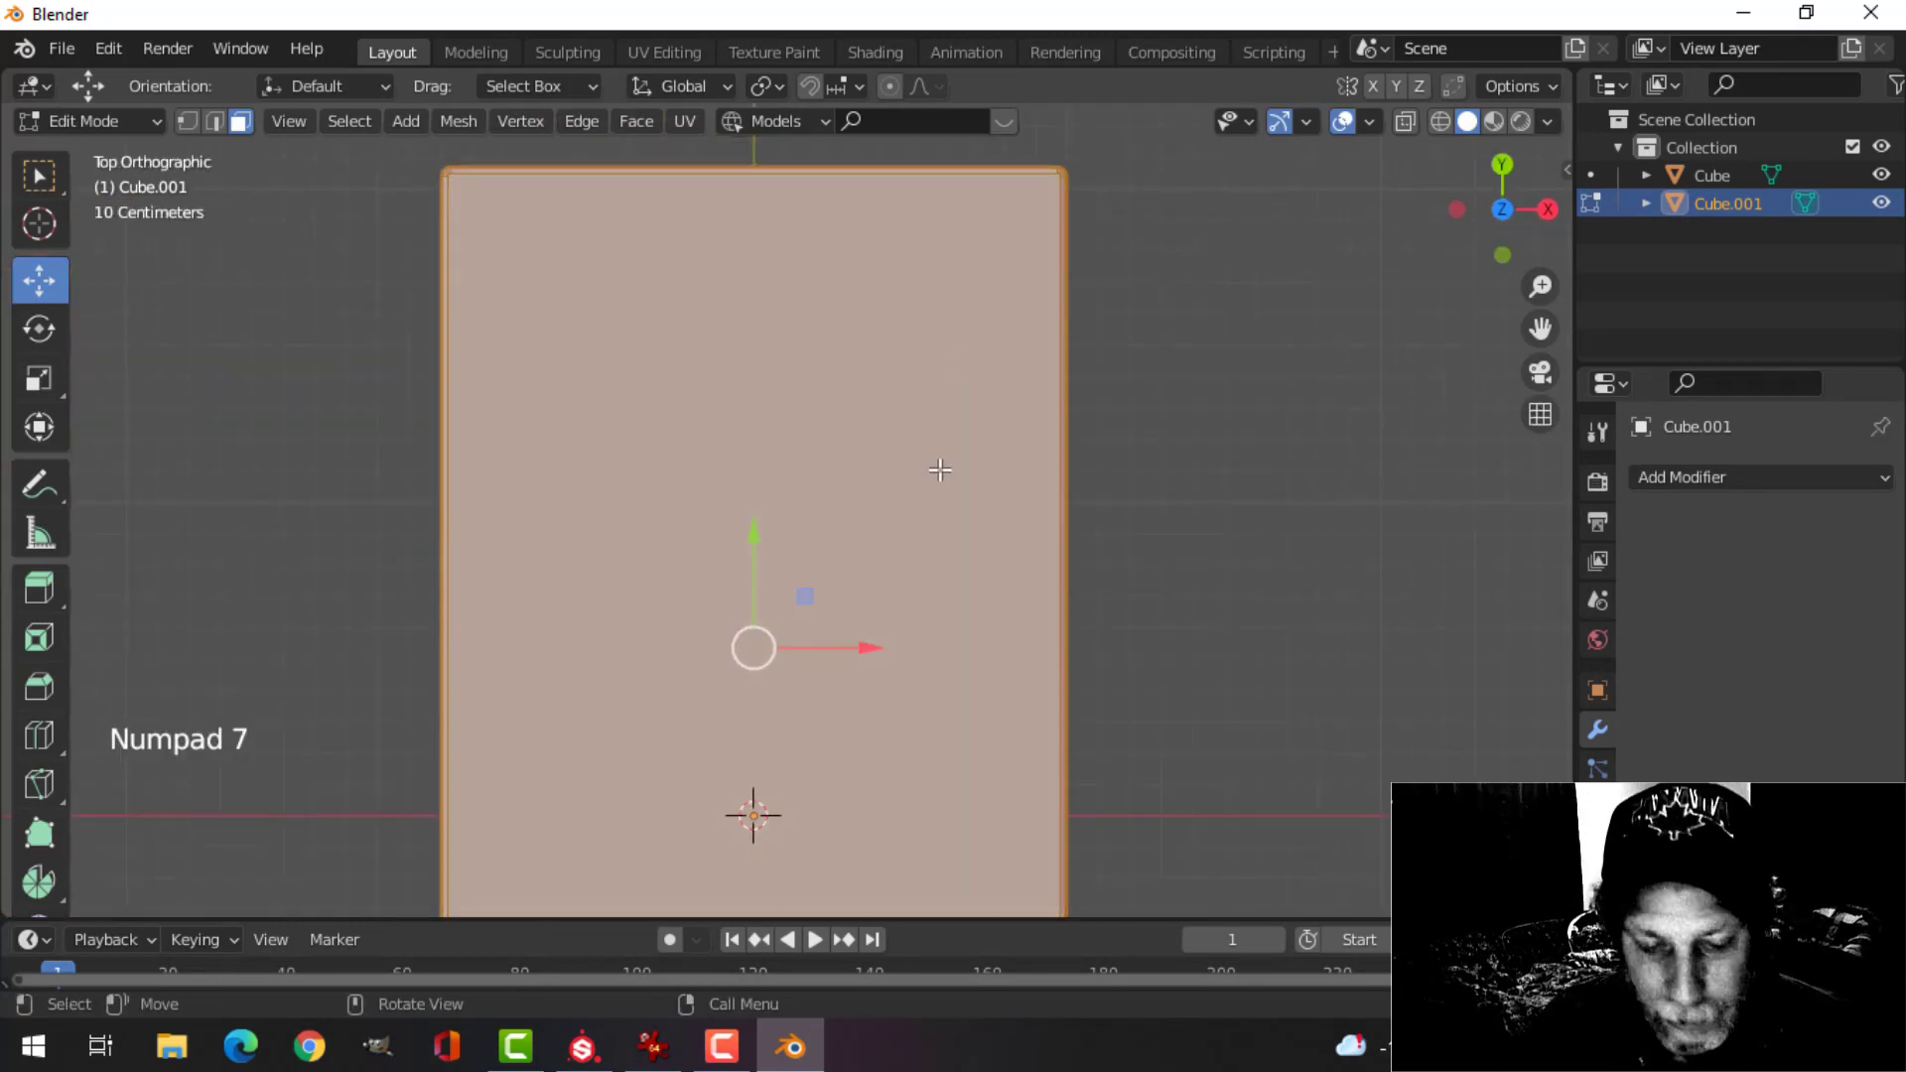
key("z")
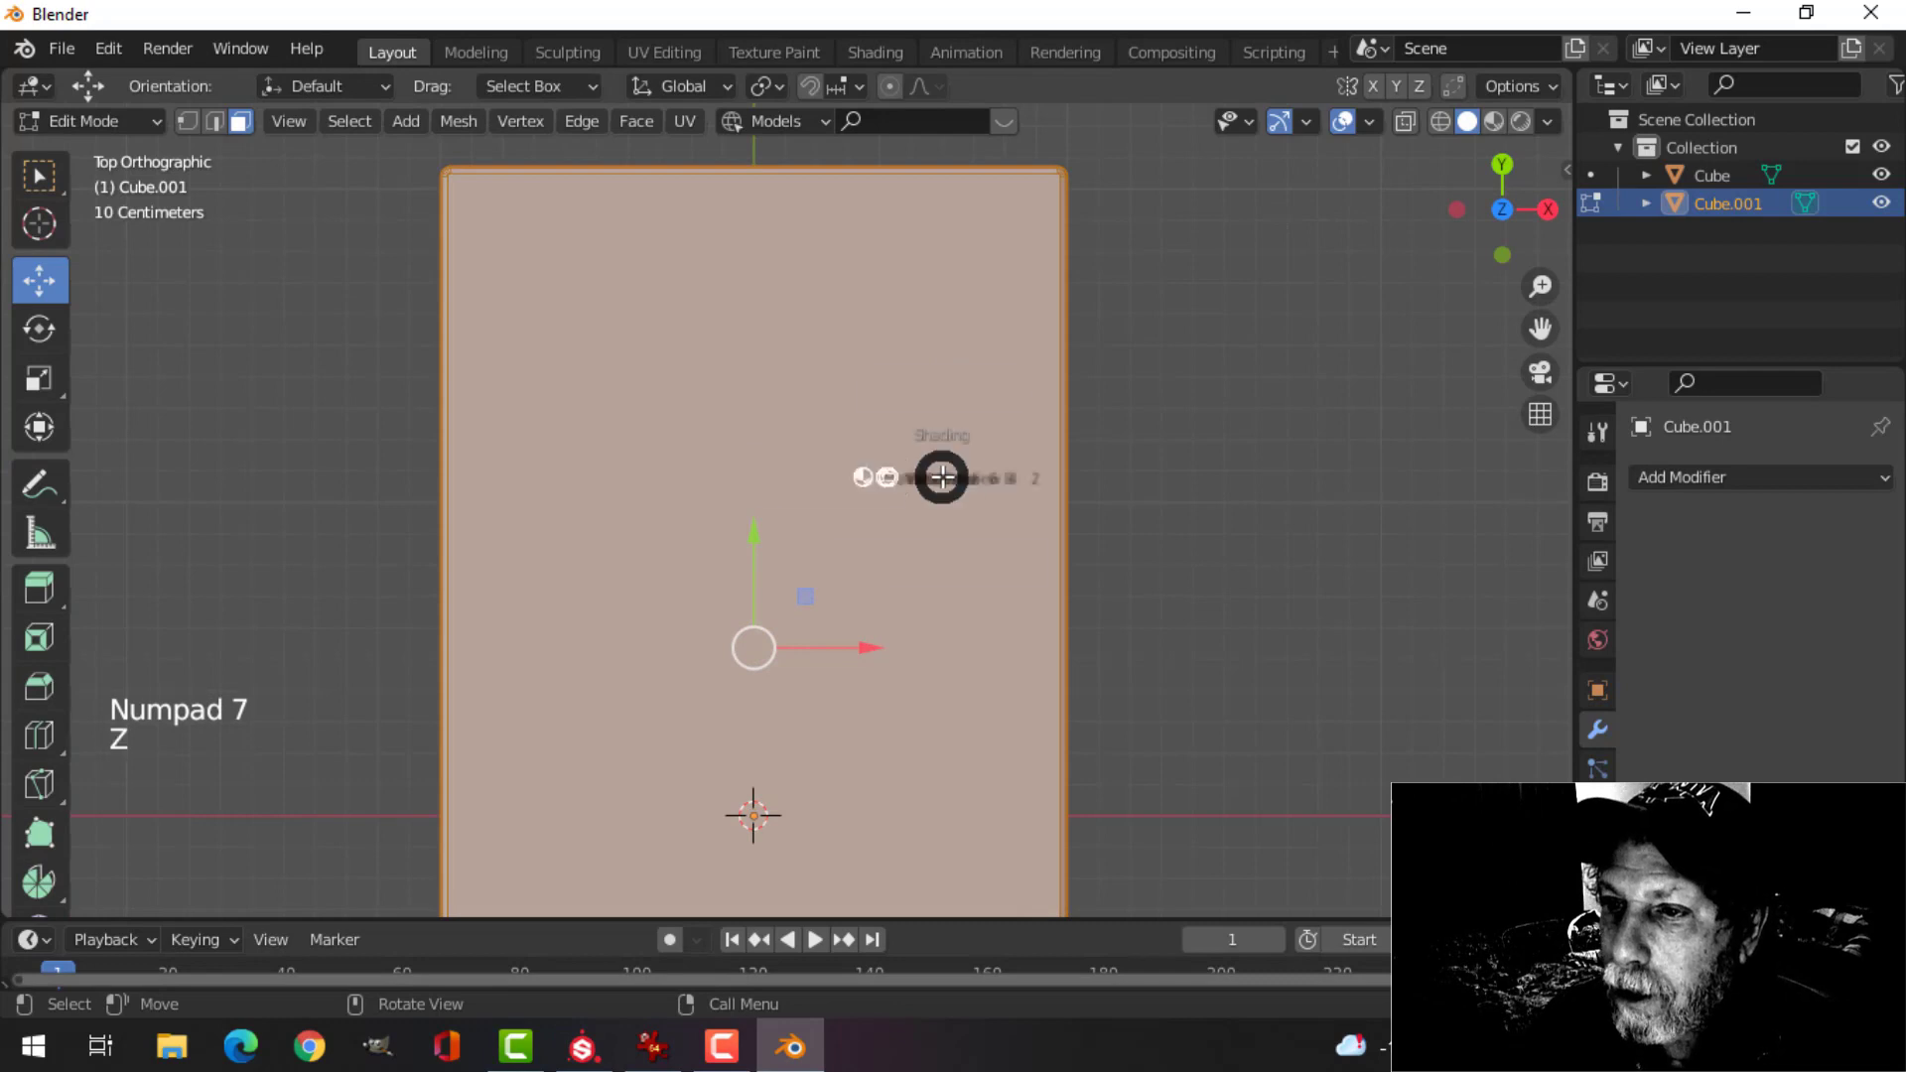
left_click(724, 480)
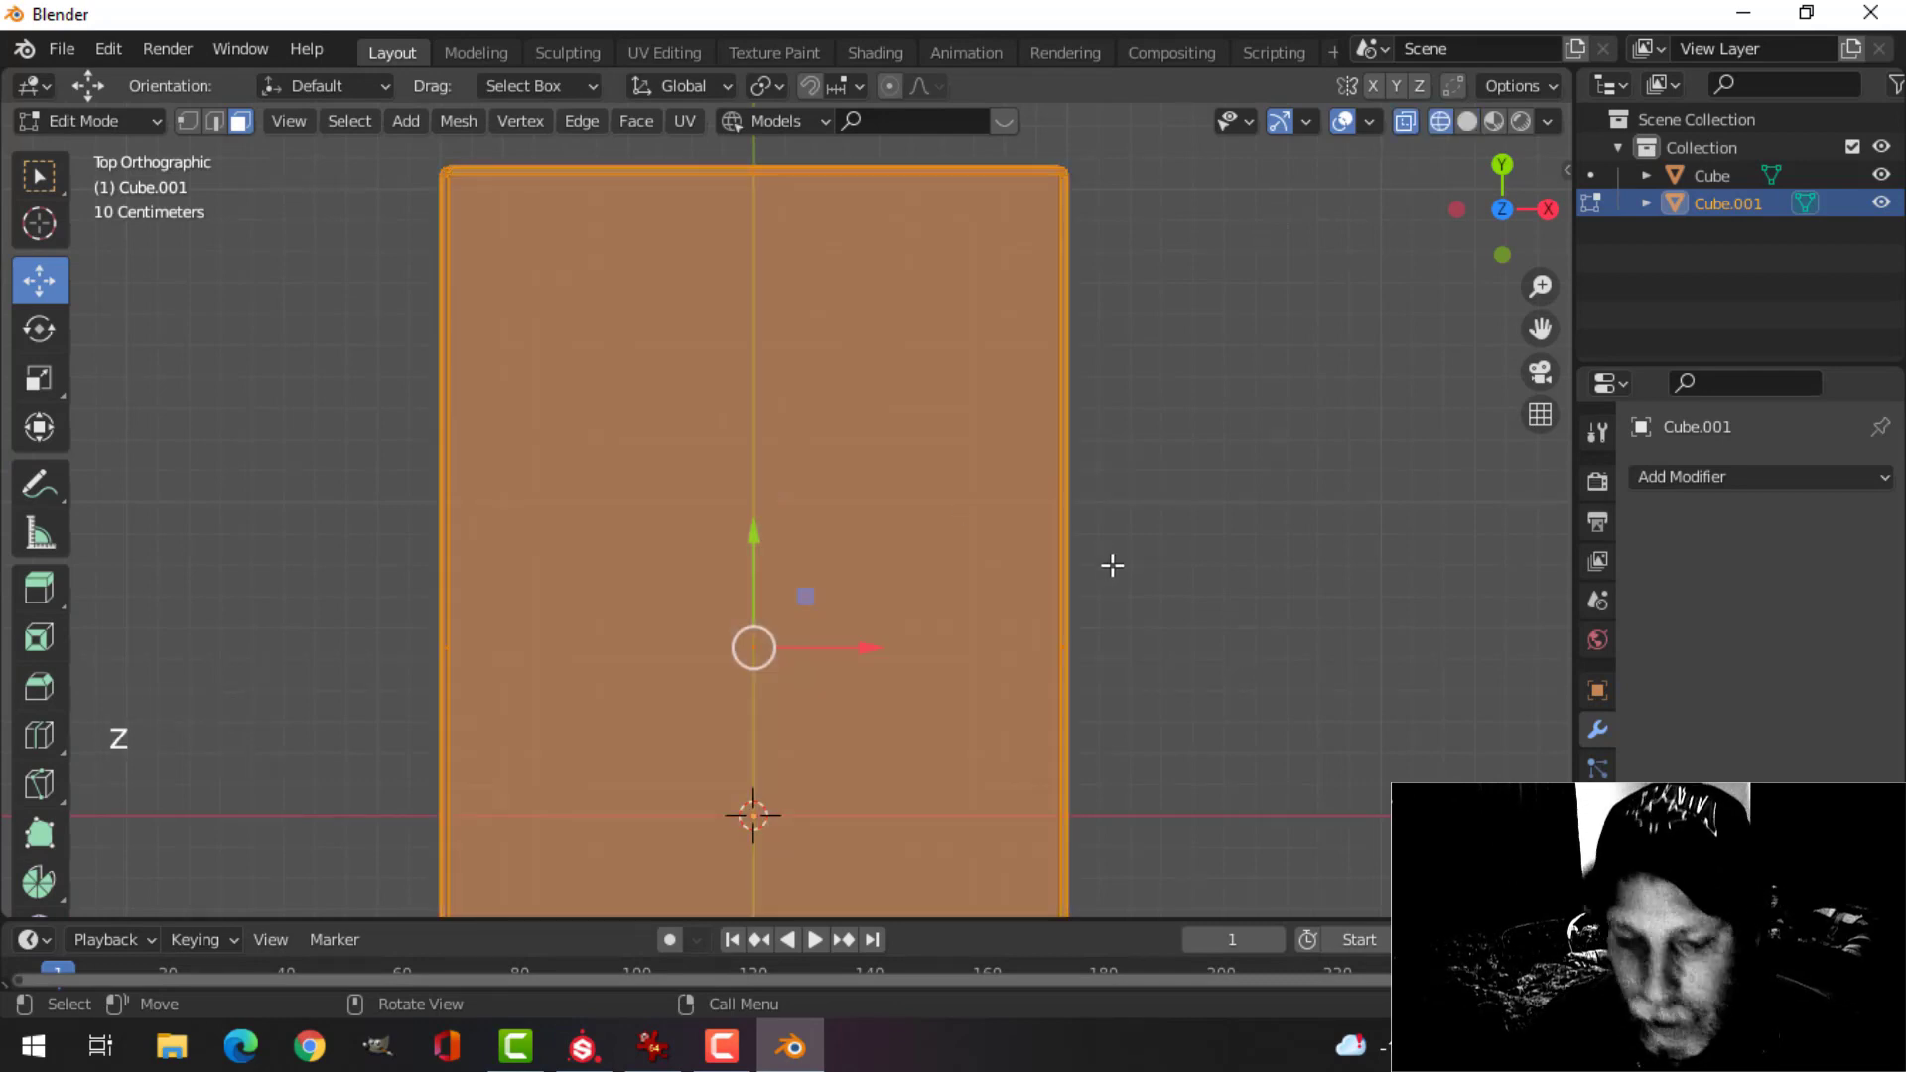
key("s")
key("x")
key("shift")
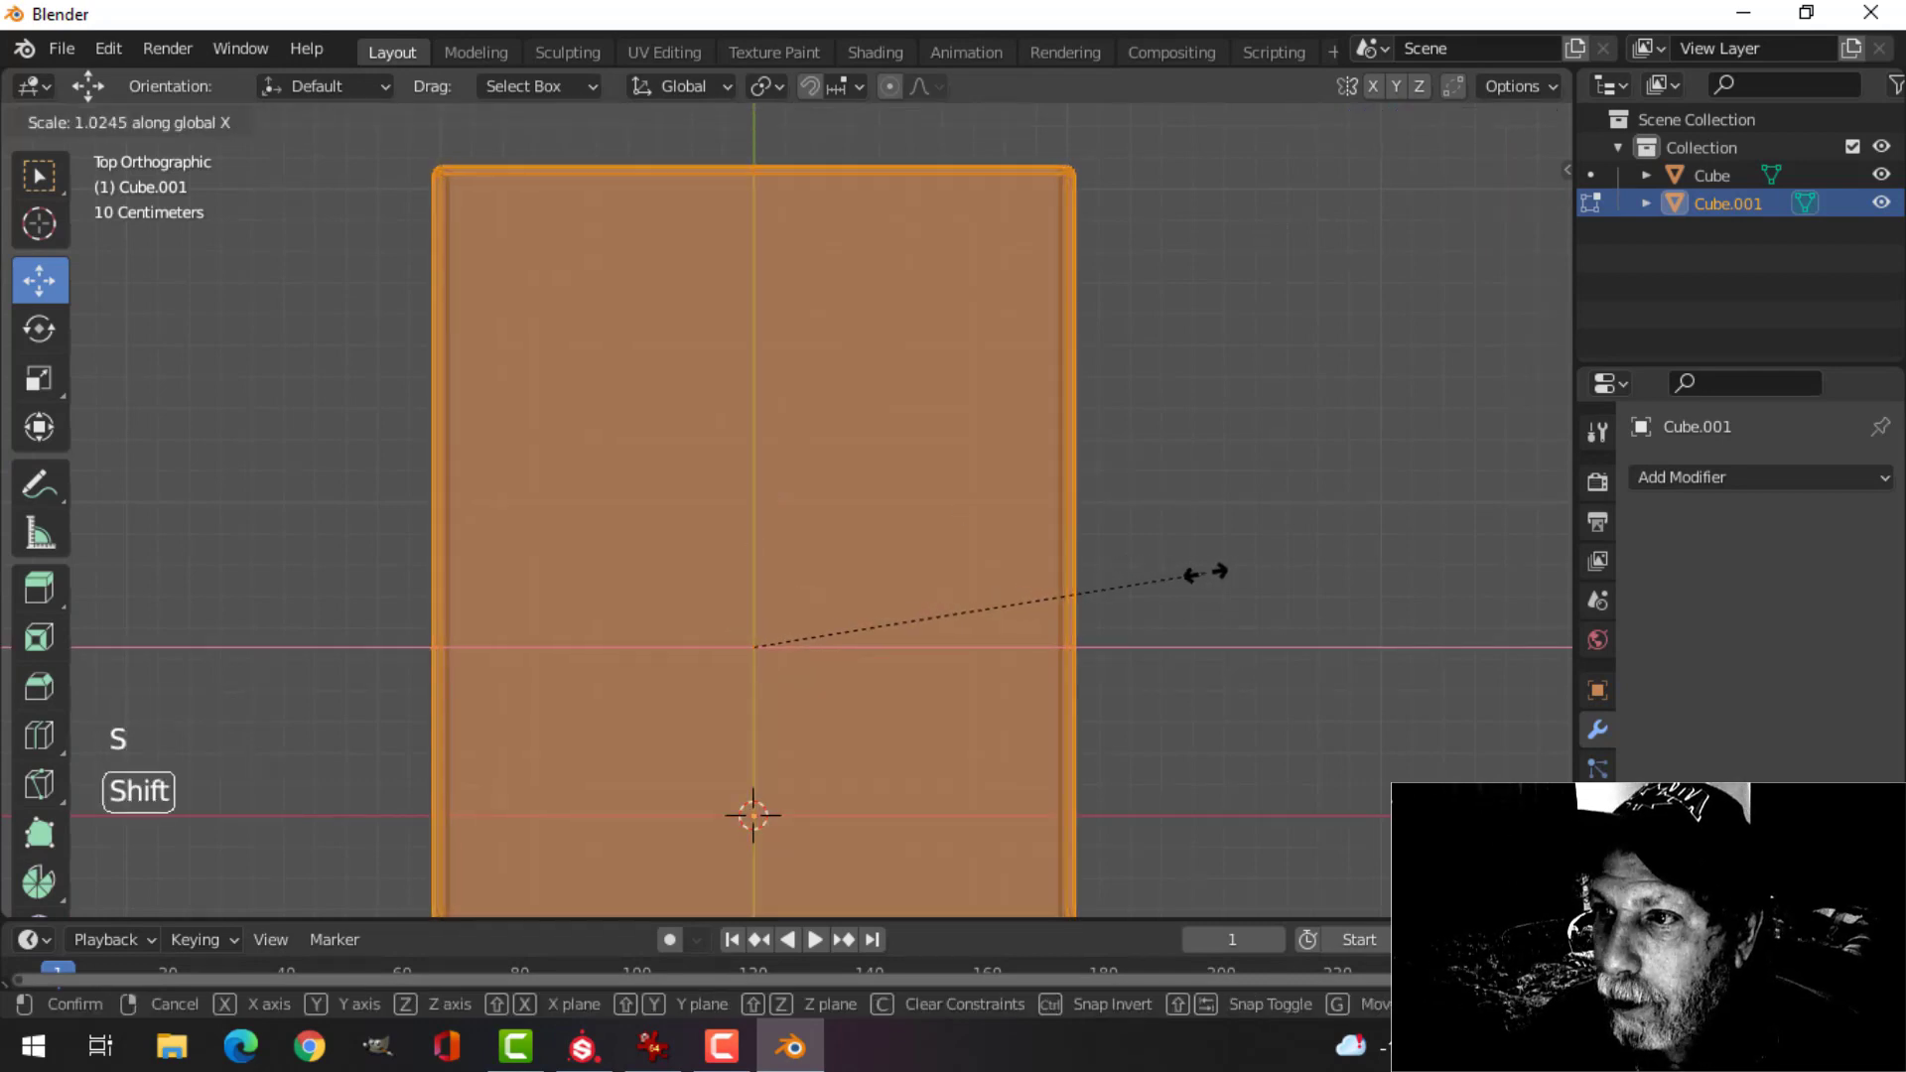
left_click(1212, 570)
- Scale the lid's whole mesh up slightly along Y from the top view and check its fit over the box from the front
middle_click_drag(1224, 591, 1171, 365)
key("KP_7")
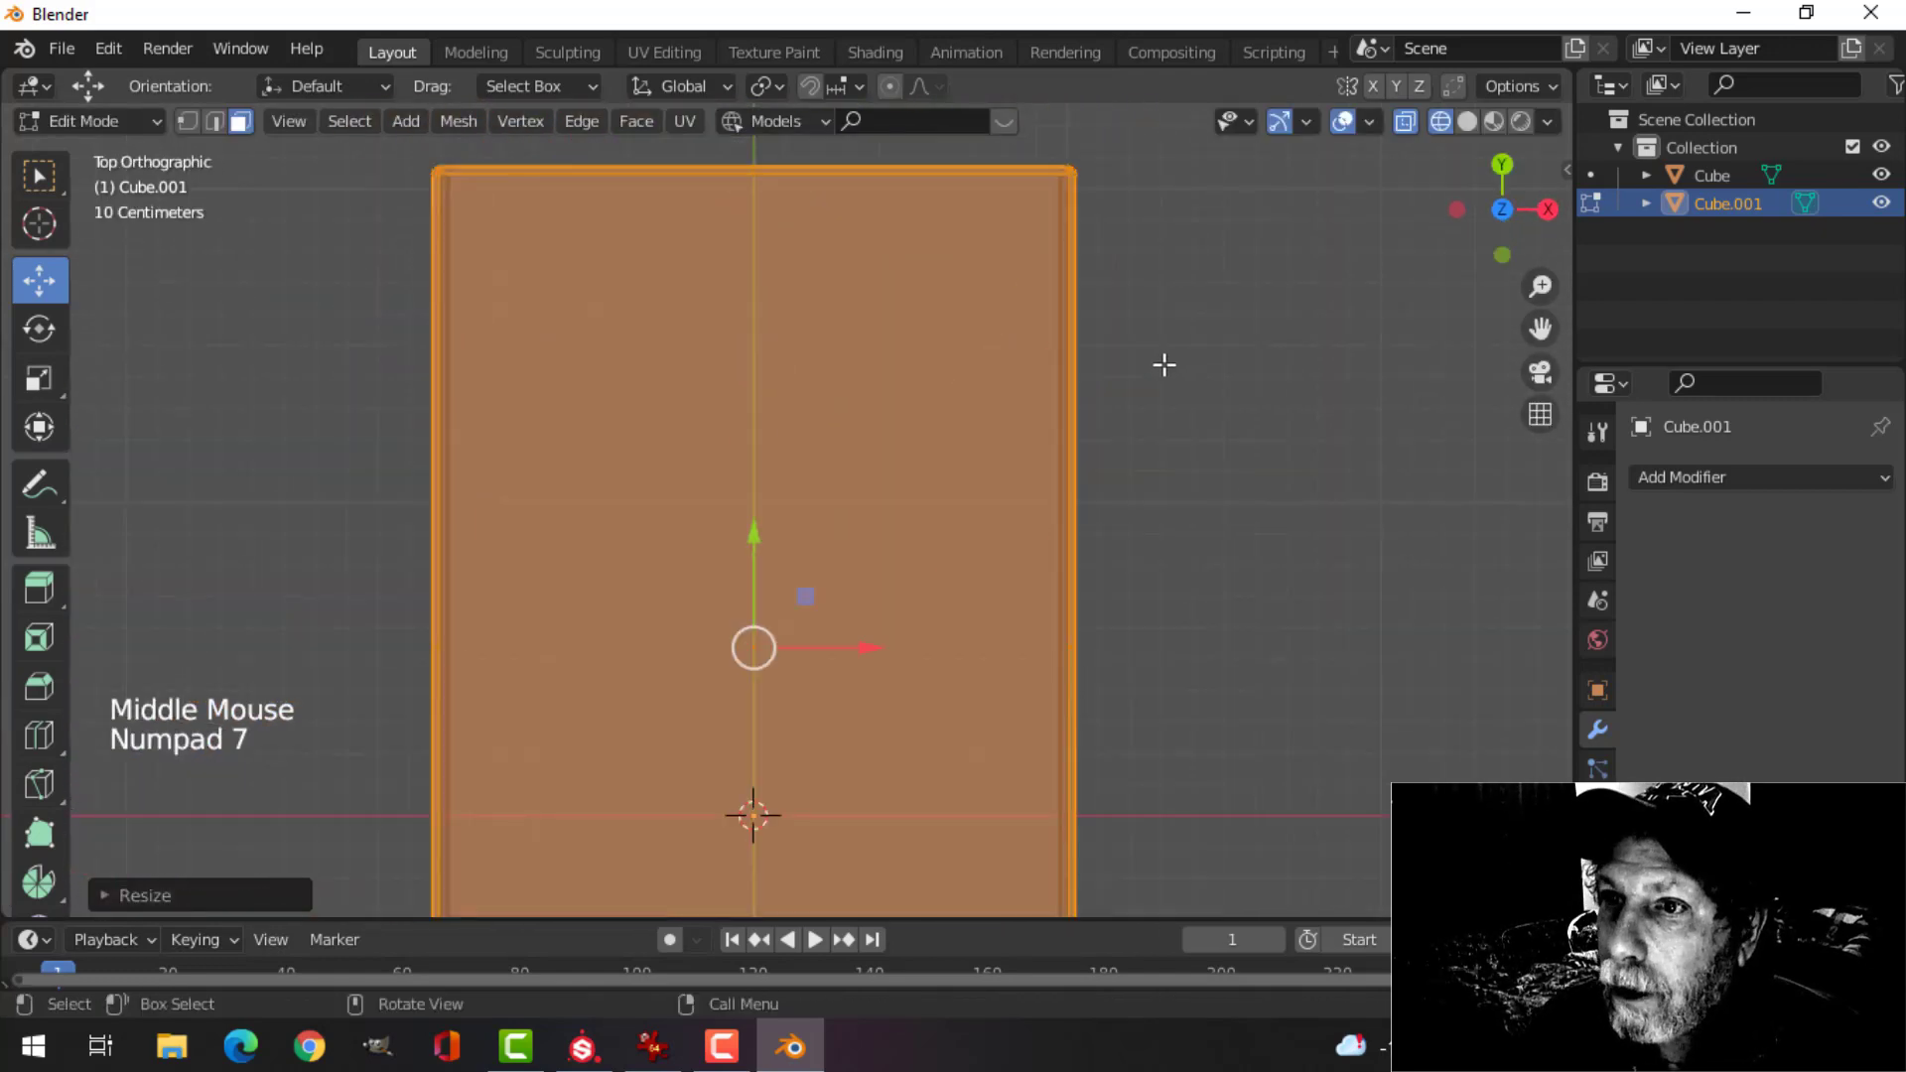
key("s")
key("y")
key("shift")
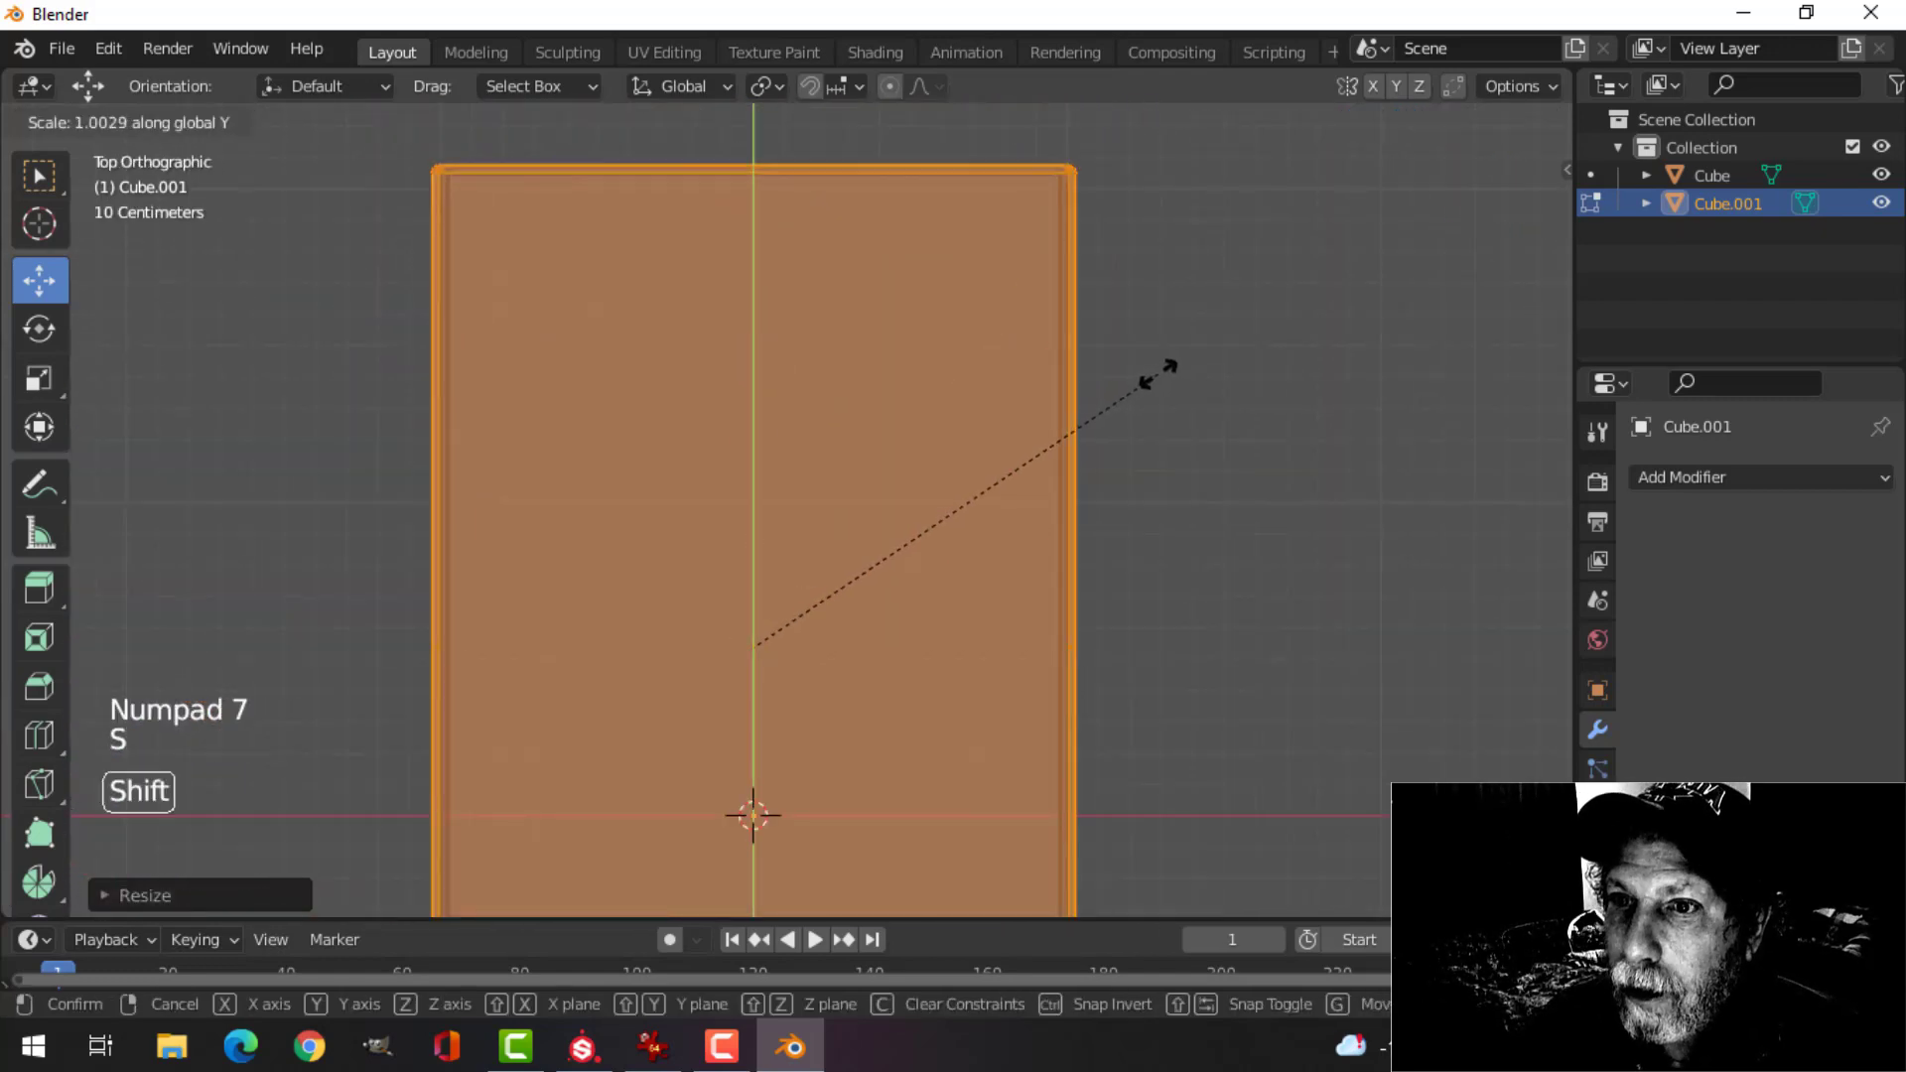
left_click(1204, 338)
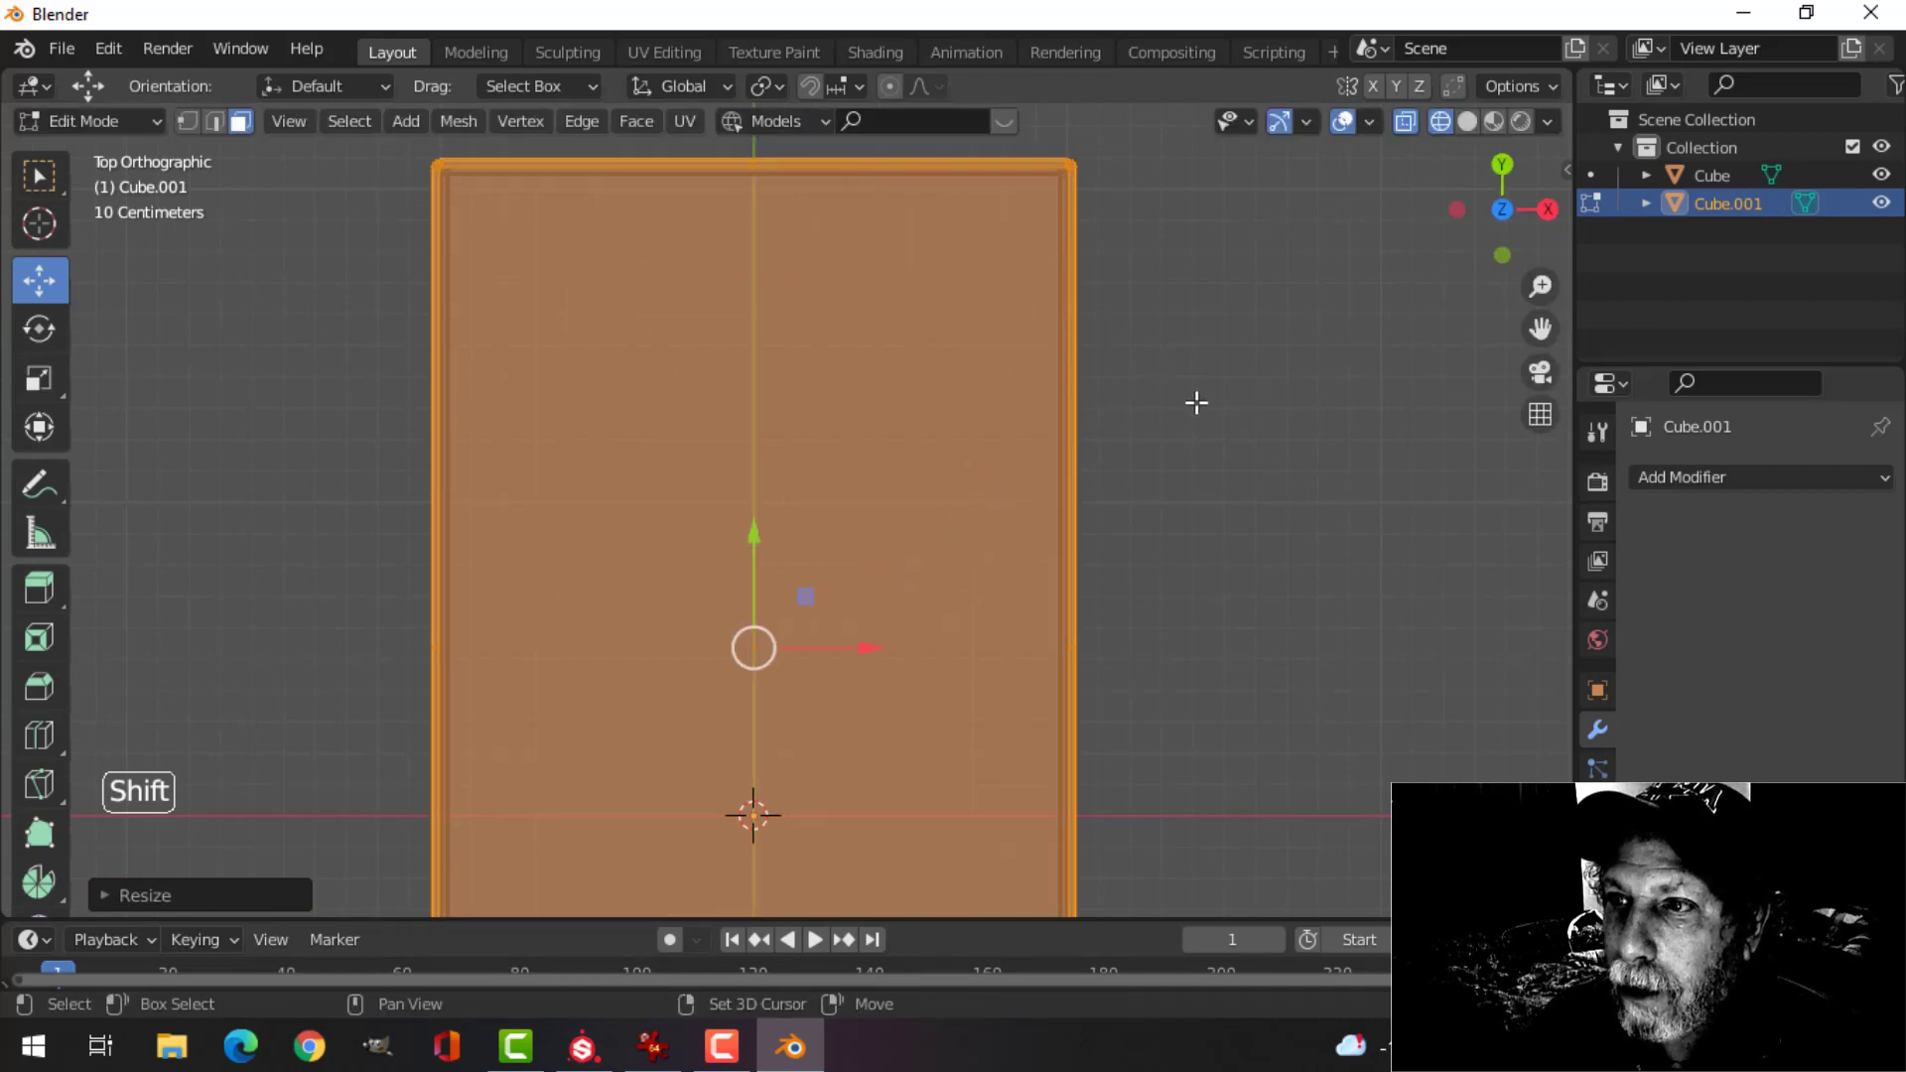
middle_click_drag(1195, 400, 1157, 421)
scroll(1158, 421, "down", 3)
key("KP_1")
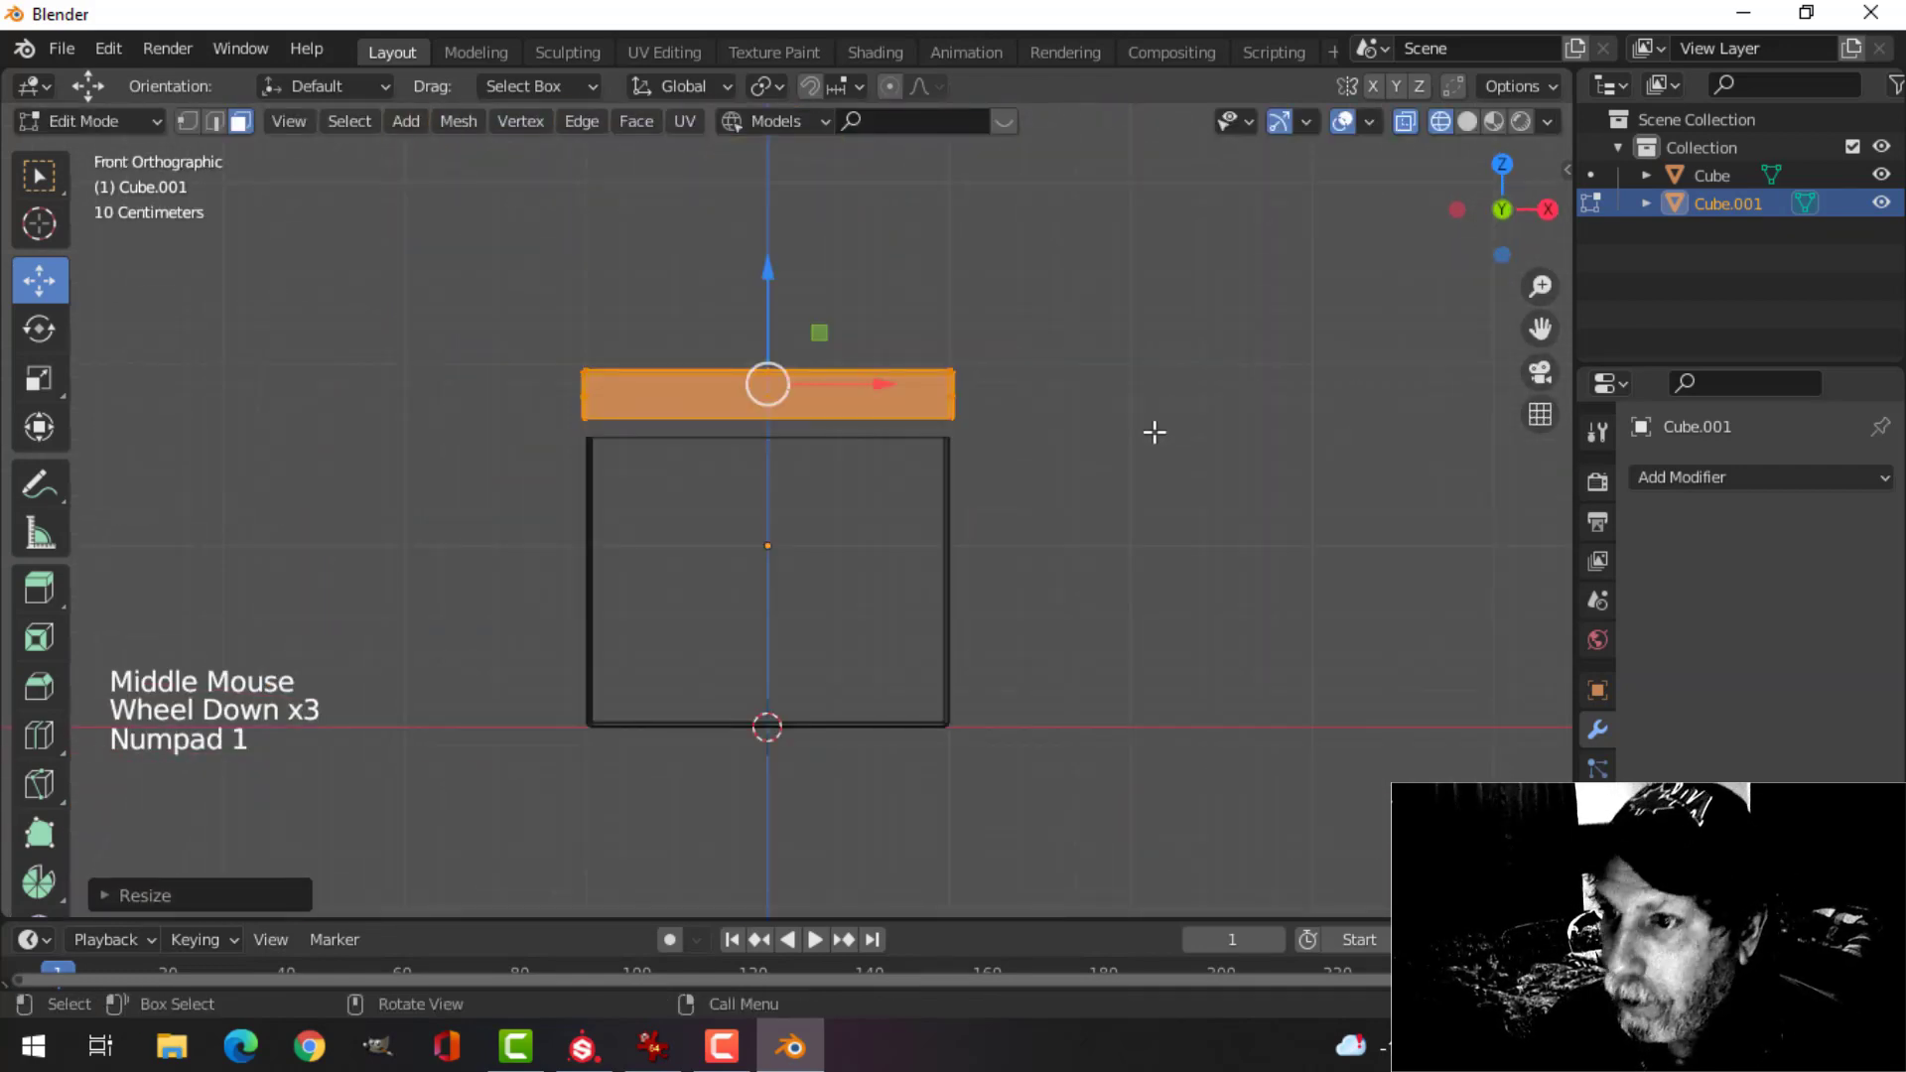
- Lower the lid's mesh along Z so it overlaps the box's upper edge, and return to Object Mode in solid view
scroll(1024, 410, "up", 3)
left_click_drag(758, 174, 754, 282)
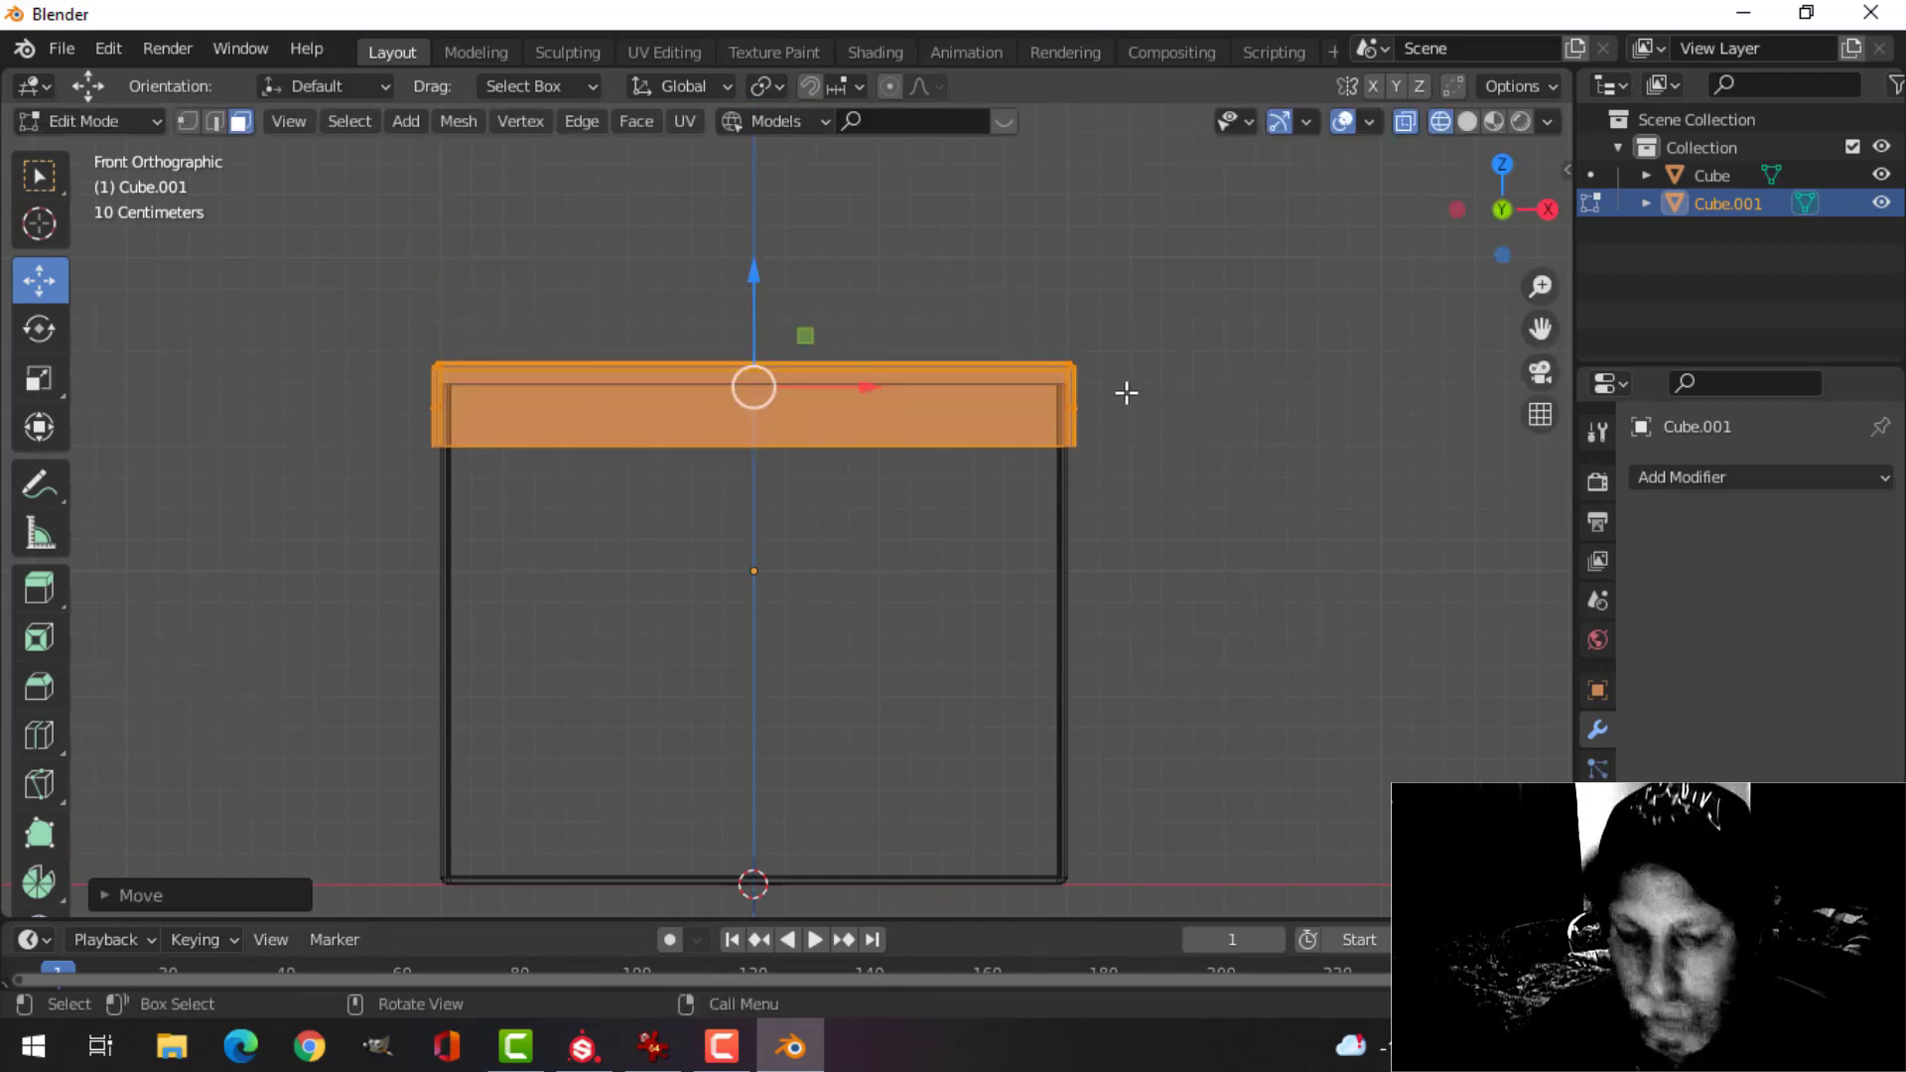
key("z")
left_click(1259, 396)
key("alt+a")
key("Tab")
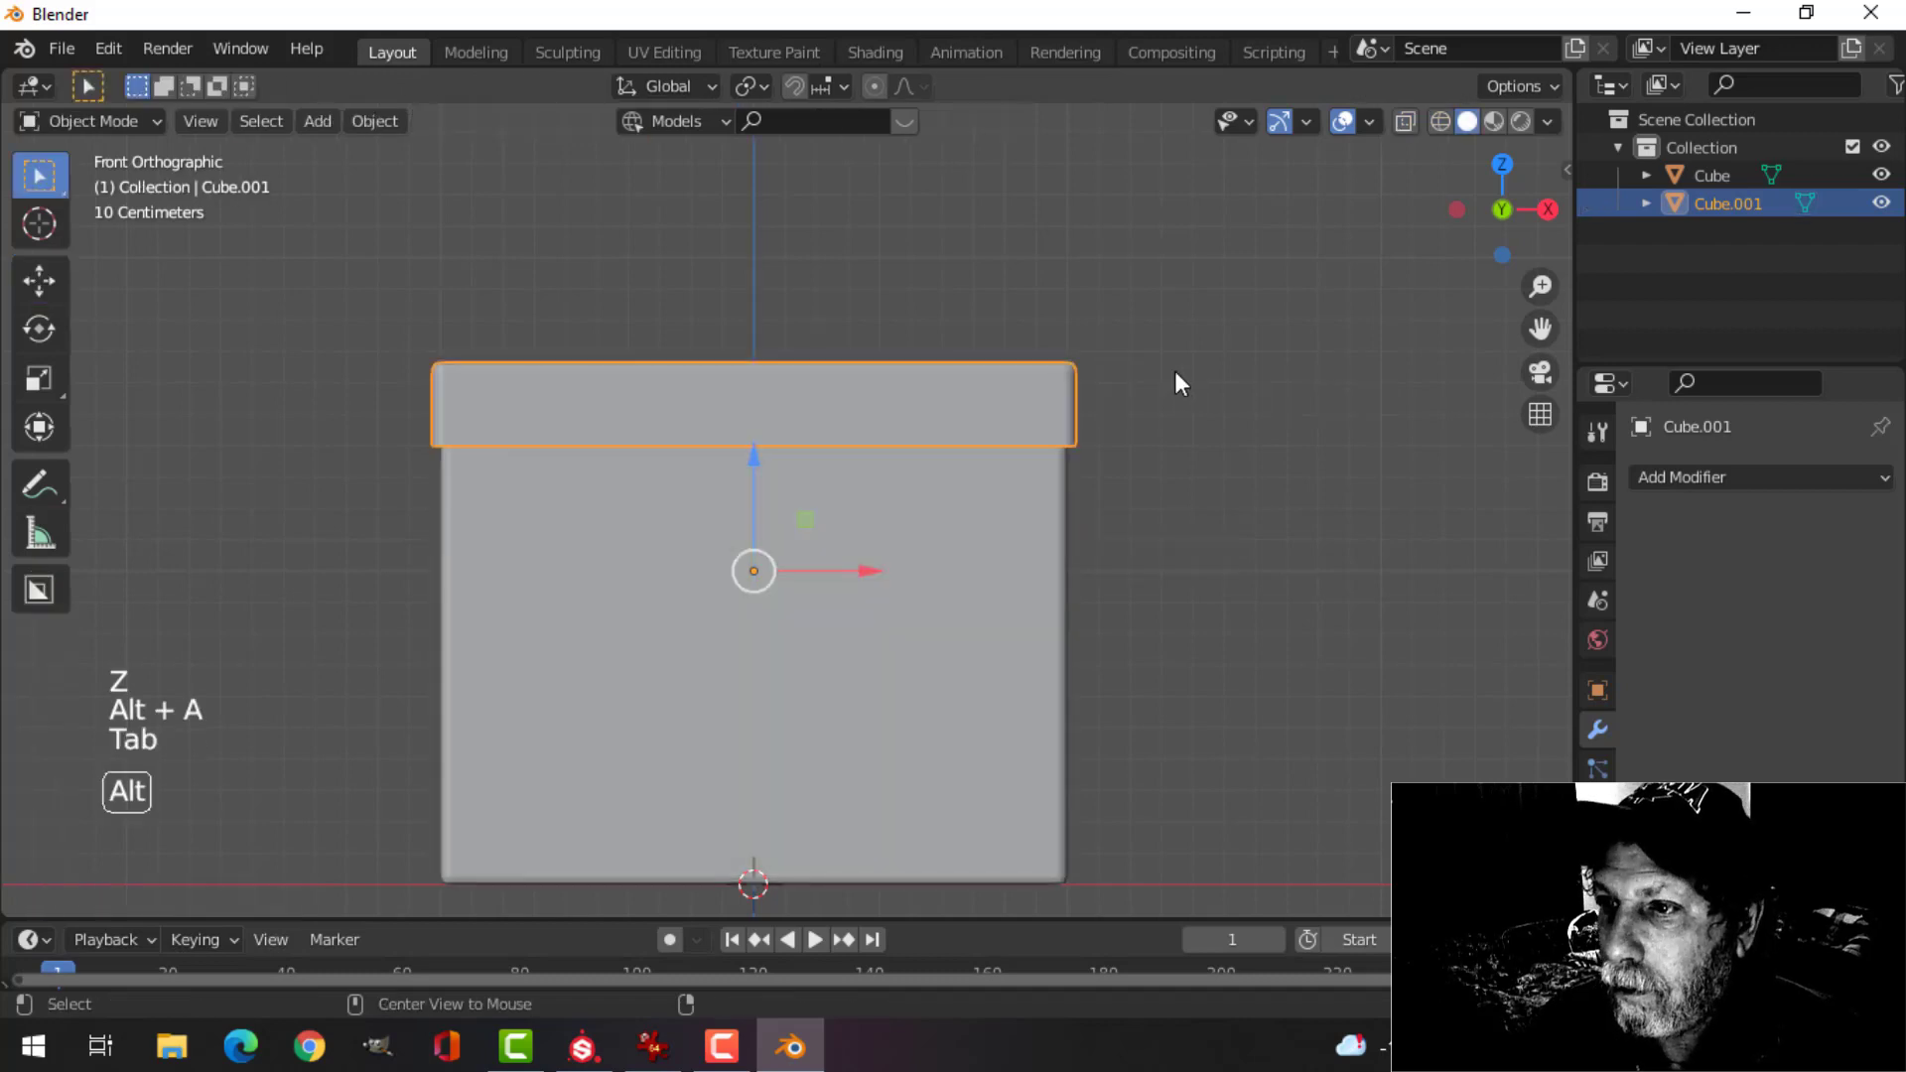
key("alt+a")
mouse_move(1175, 383)
middle_mouse_down()
mouse_move(1170, 281)
mouse_move(1140, 280)
mouse_move(1038, 597)
mouse_move(1064, 486)
mouse_move(932, 622)
mouse_move(961, 562)
mouse_move(926, 549)
mouse_move(946, 574)
middle_mouse_up()
scroll(1139, 280, "down", 1)
scroll(1040, 539, "up", 2)
- Bevel the edge loop around the lid's lower outer rim with 4 segments and a width of about 0.009 m
left_click(736, 362)
key("Tab")
middle_click_drag(791, 485, 762, 519, "shift")
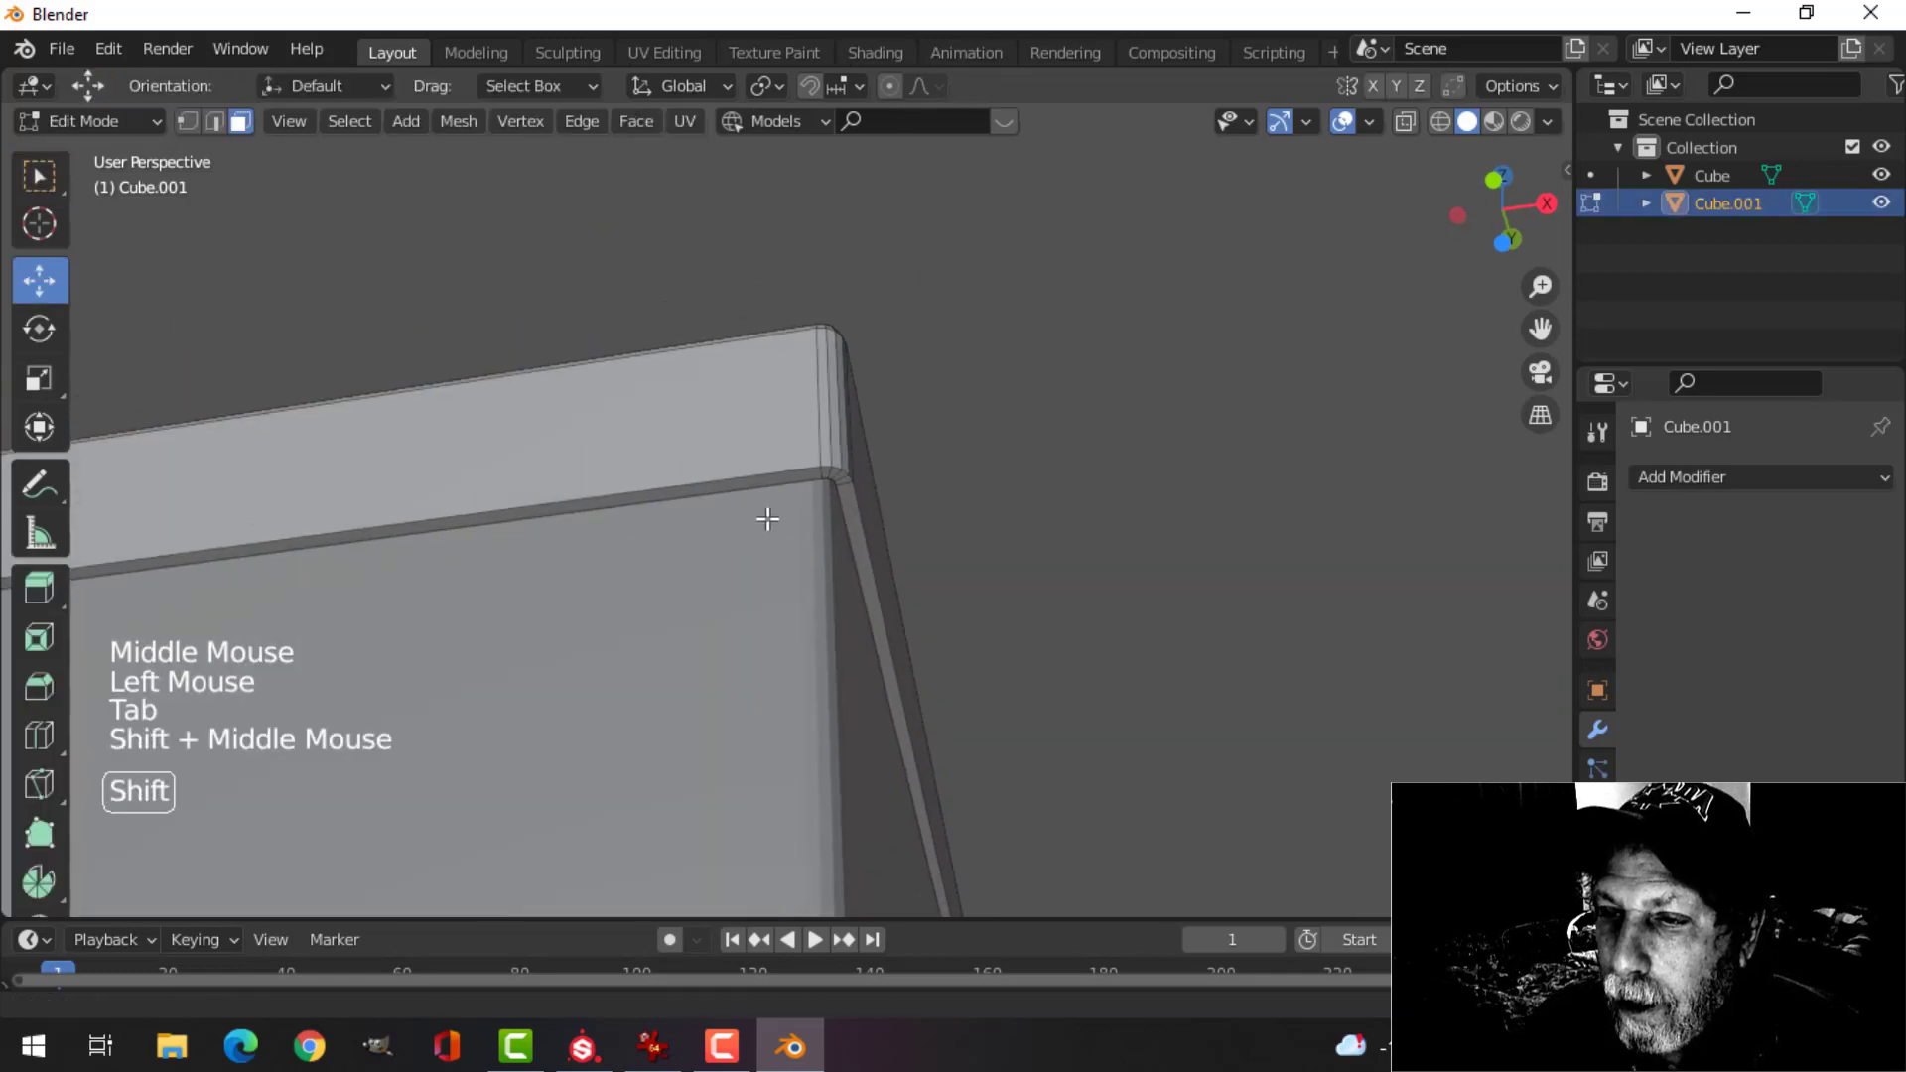
scroll(780, 515, "up", 1)
key("2")
left_click(965, 460, "alt+shift")
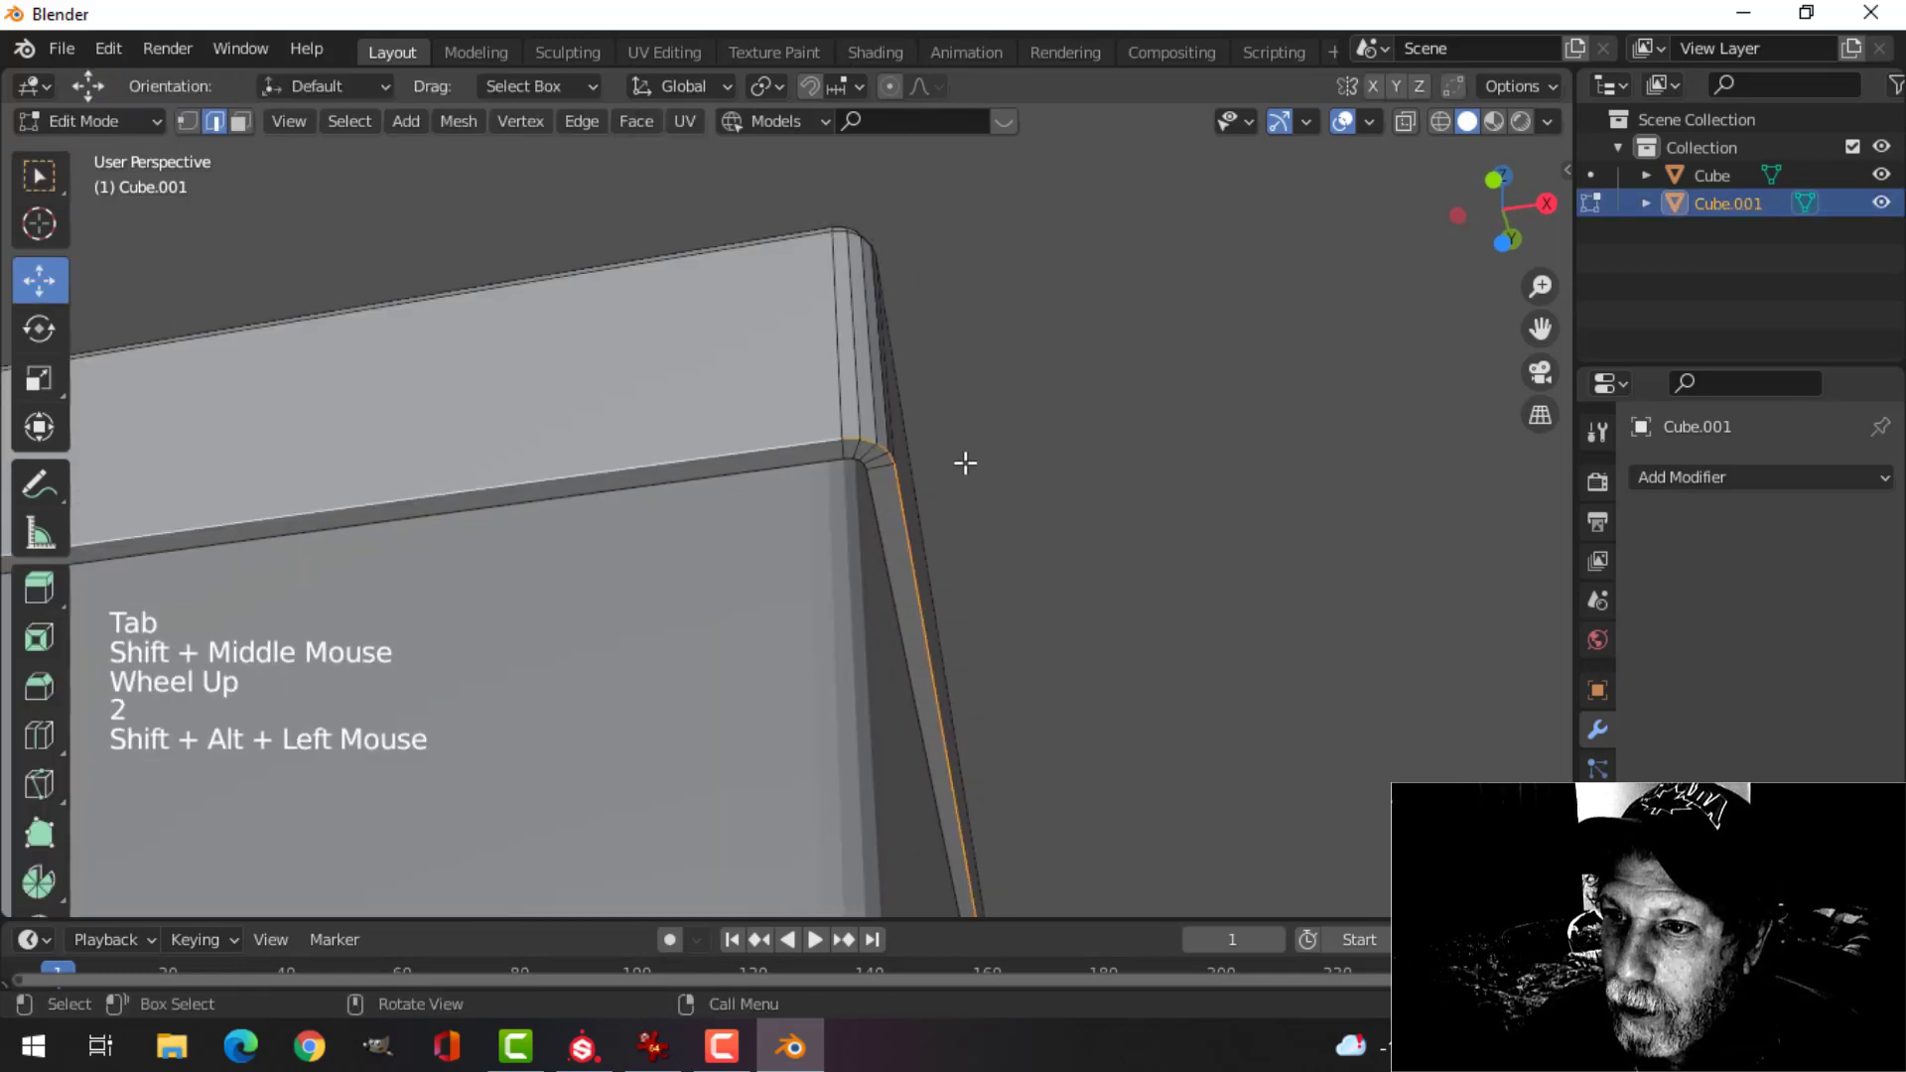
middle_click_drag(966, 460, 910, 443)
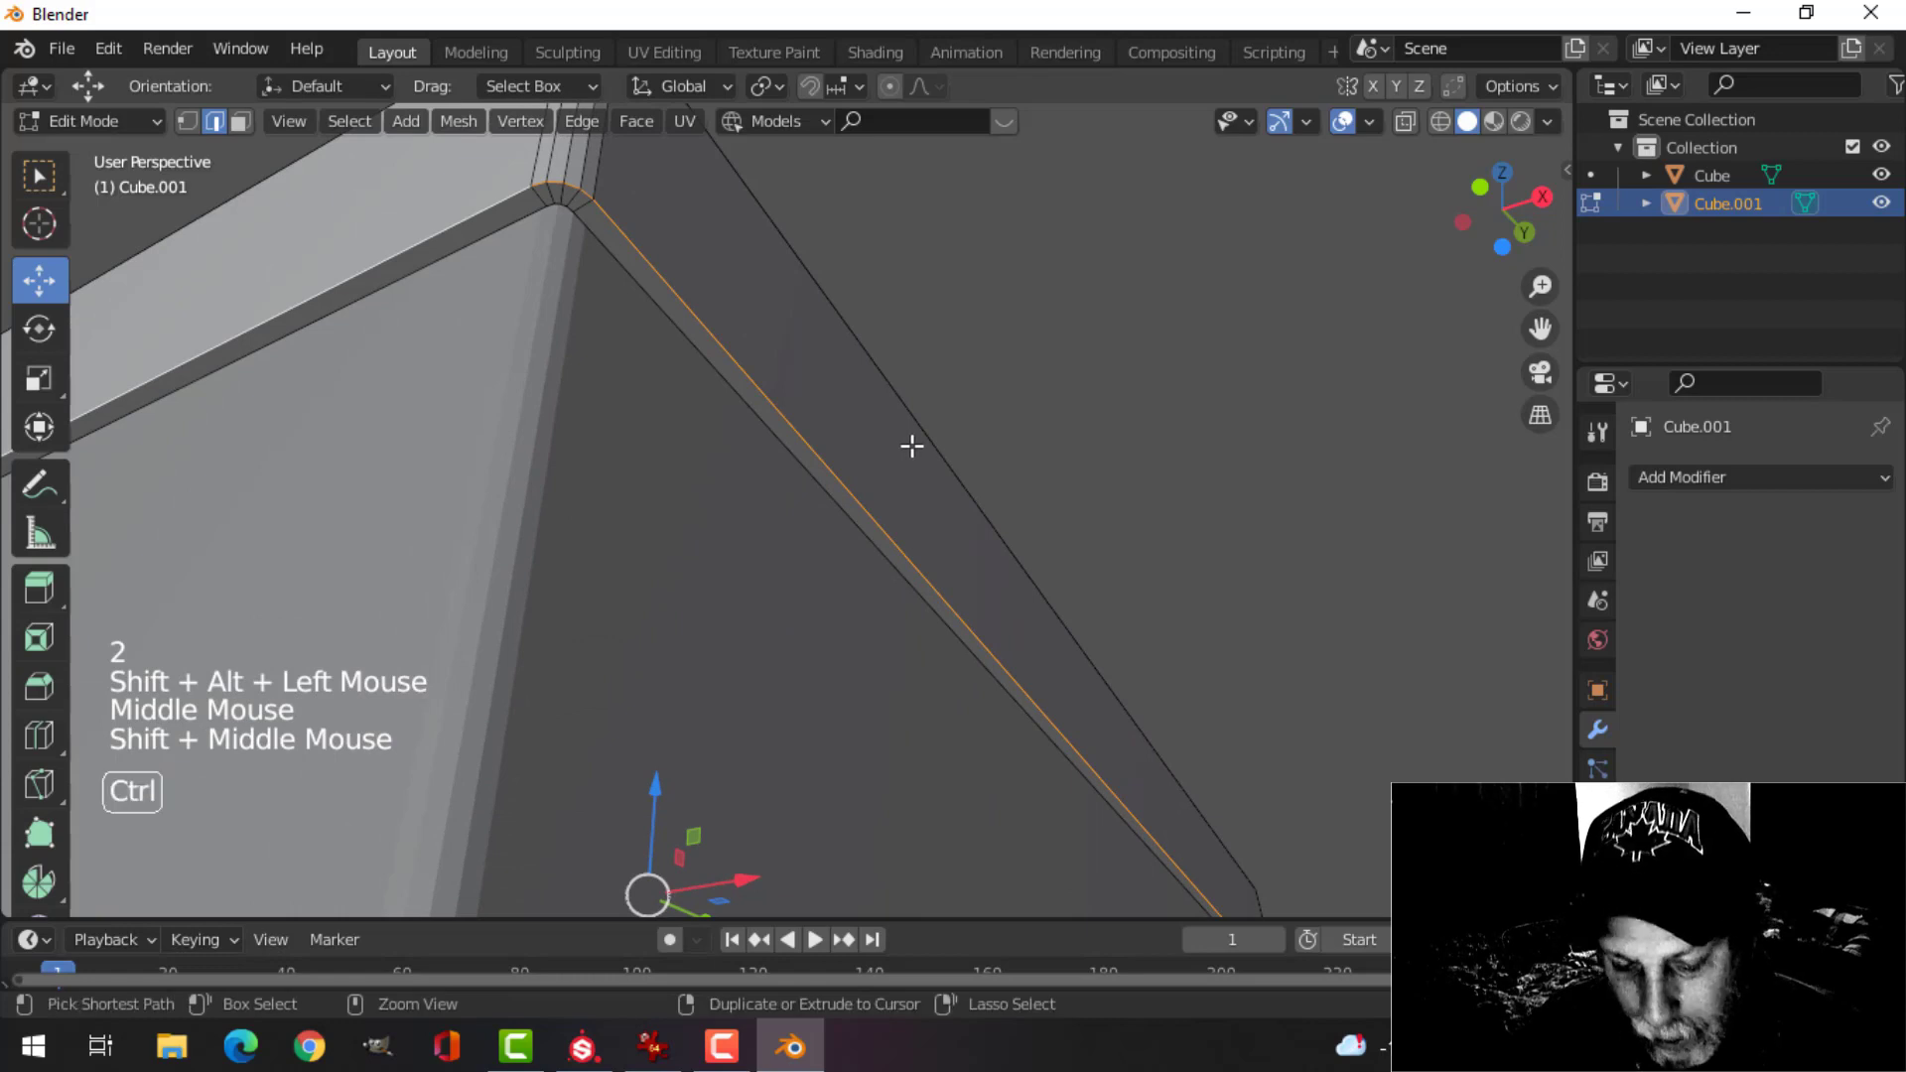
key("ctrl+b")
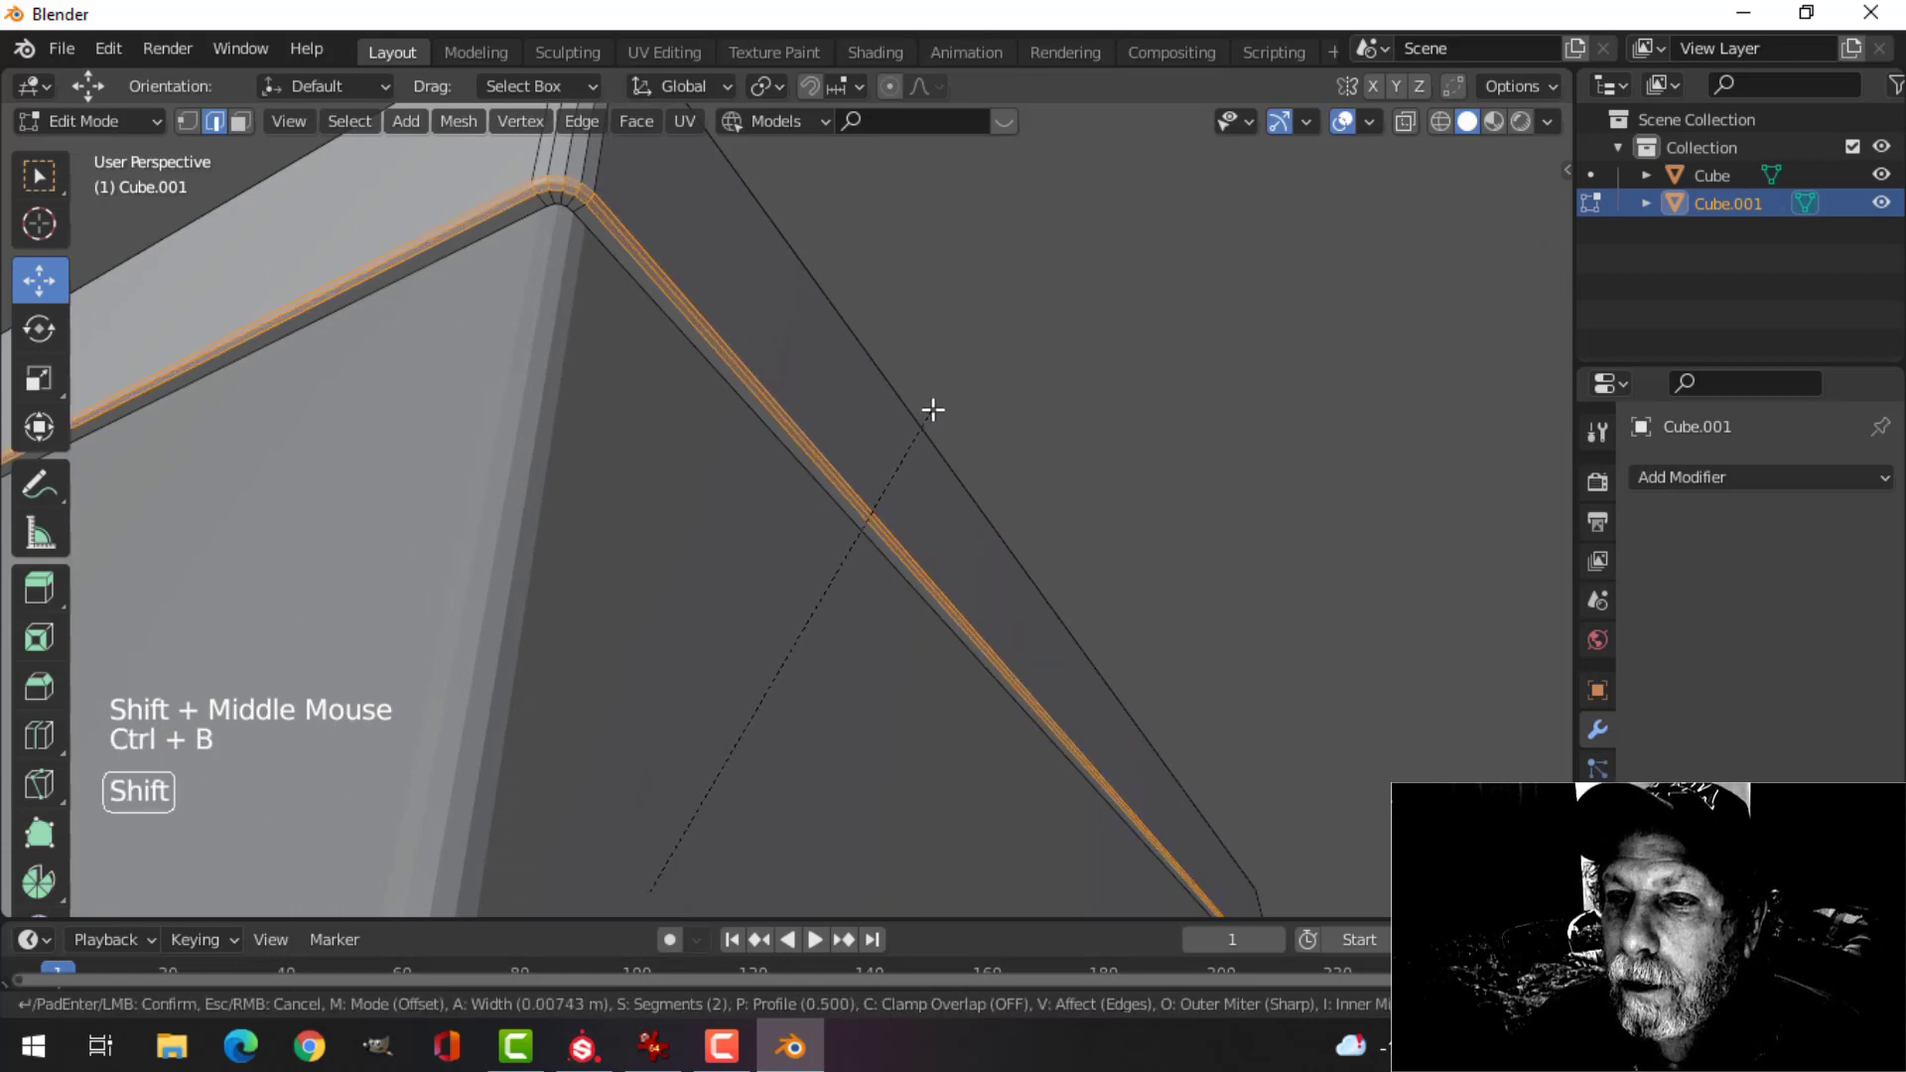
scroll(933, 410, "up", 1)
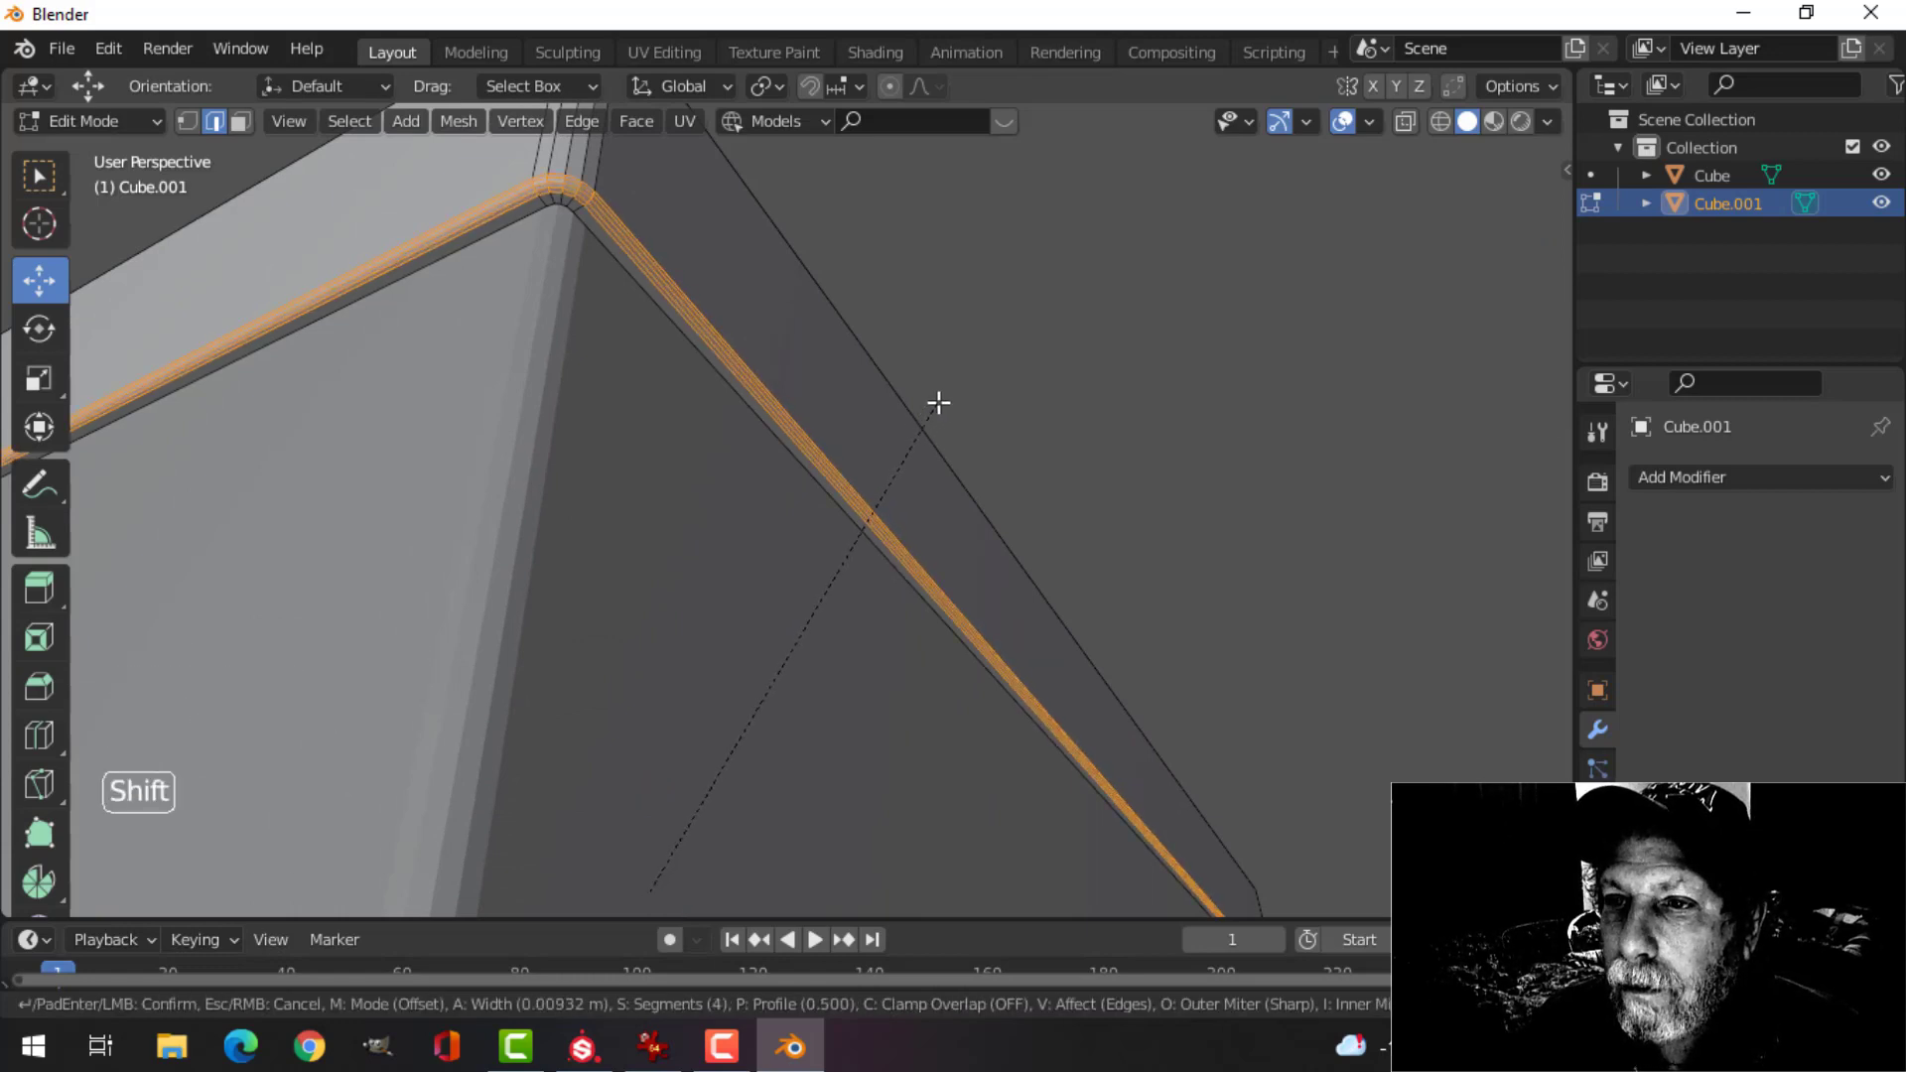
key("Return")
key("Tab")
- Apply Shade Smooth to the lid and to the box
middle_click_drag(787, 404, 800, 481)
scroll(800, 481, "down", 2)
key("alt+a")
middle_click_drag(873, 625, 758, 498, "shift")
left_click(795, 638)
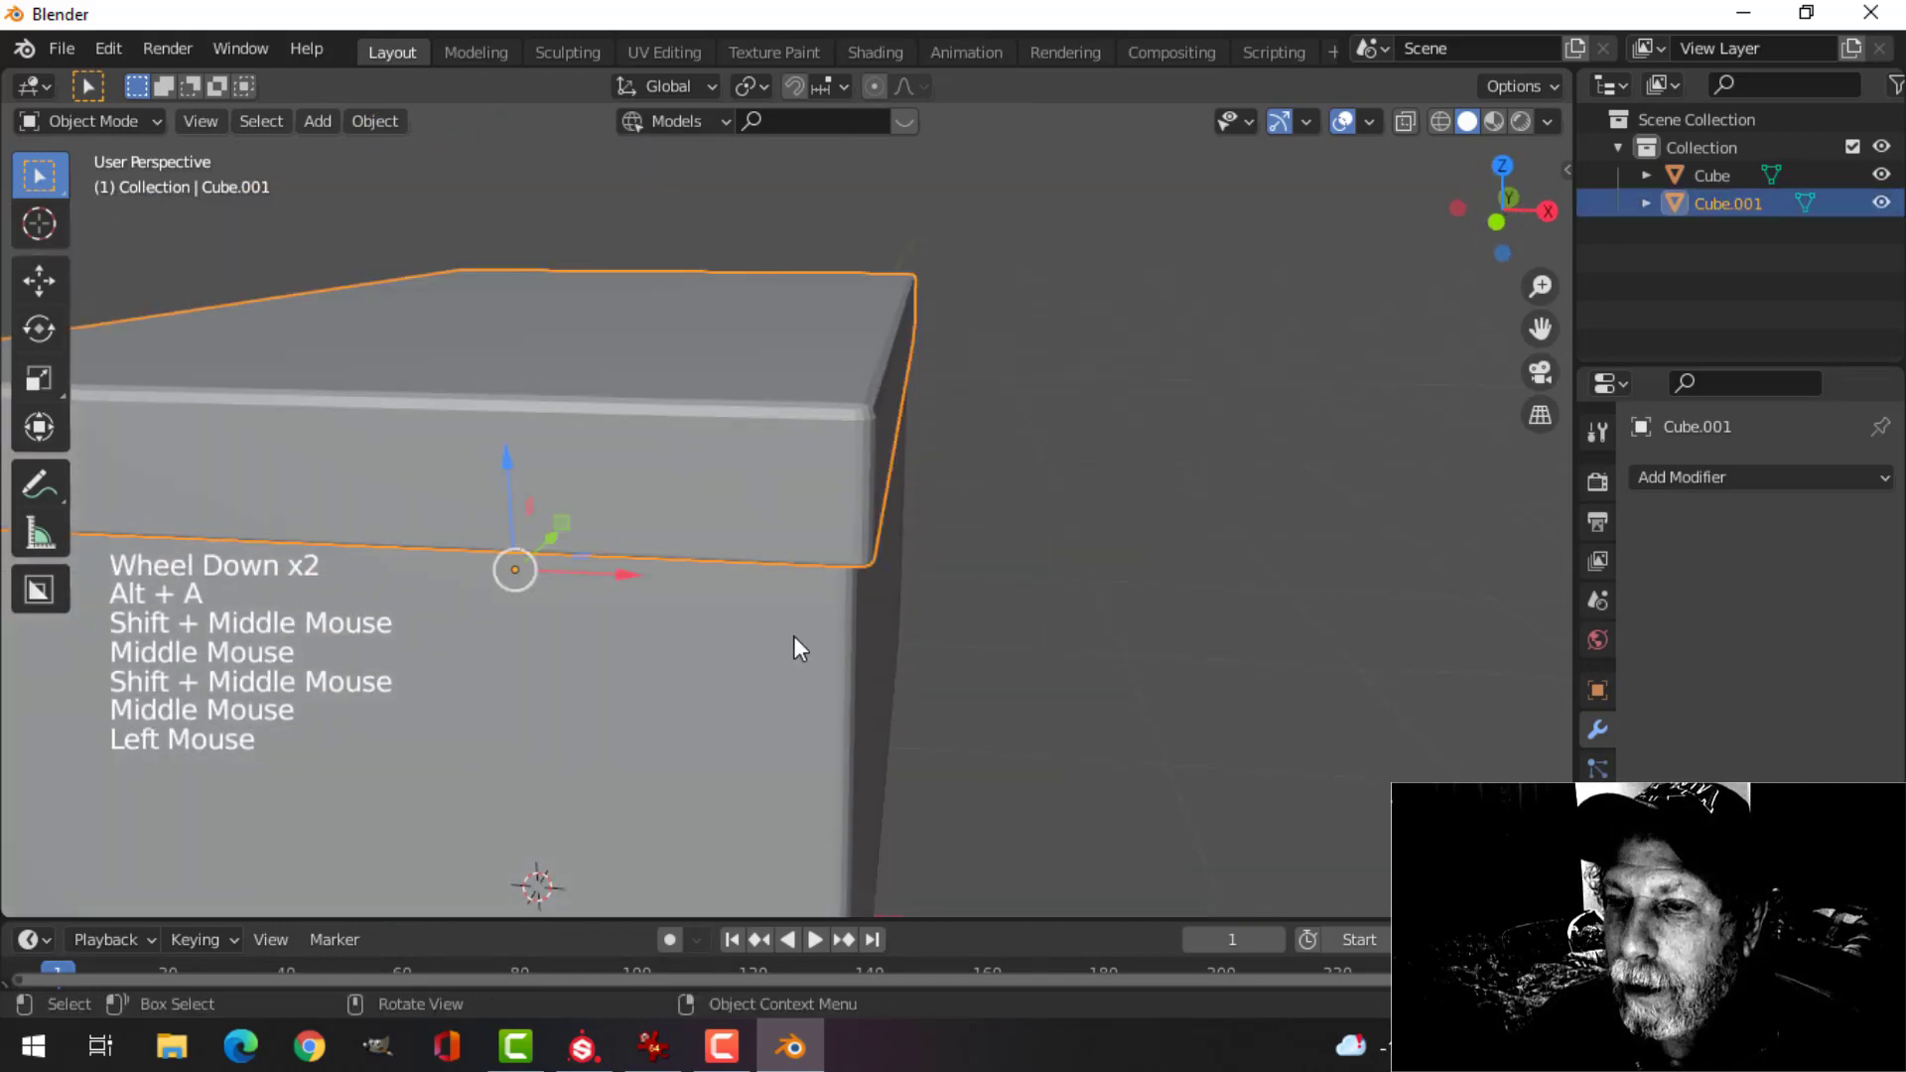
middle_click_drag(794, 637, 945, 607, "shift")
scroll(944, 607, "down", 1)
right_click(830, 426)
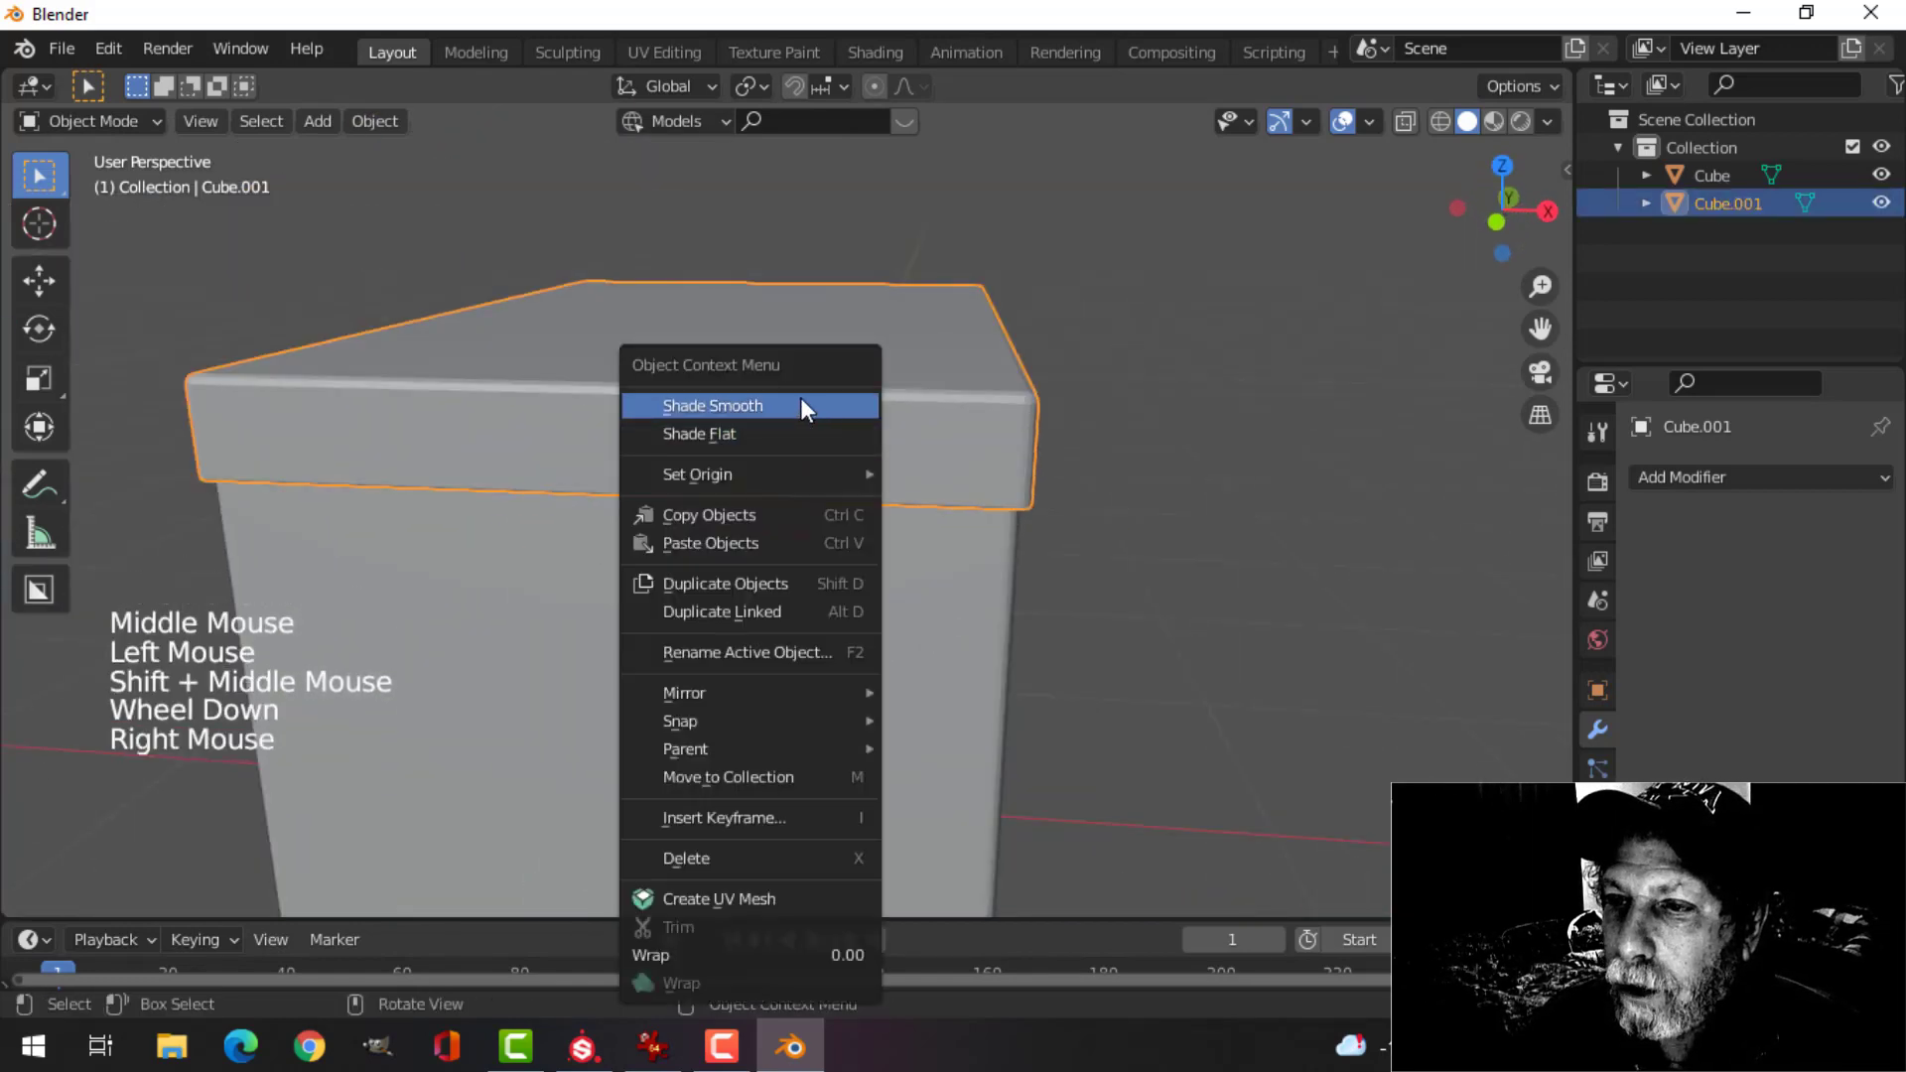
left_click(800, 405)
left_click(832, 616)
right_click(832, 616)
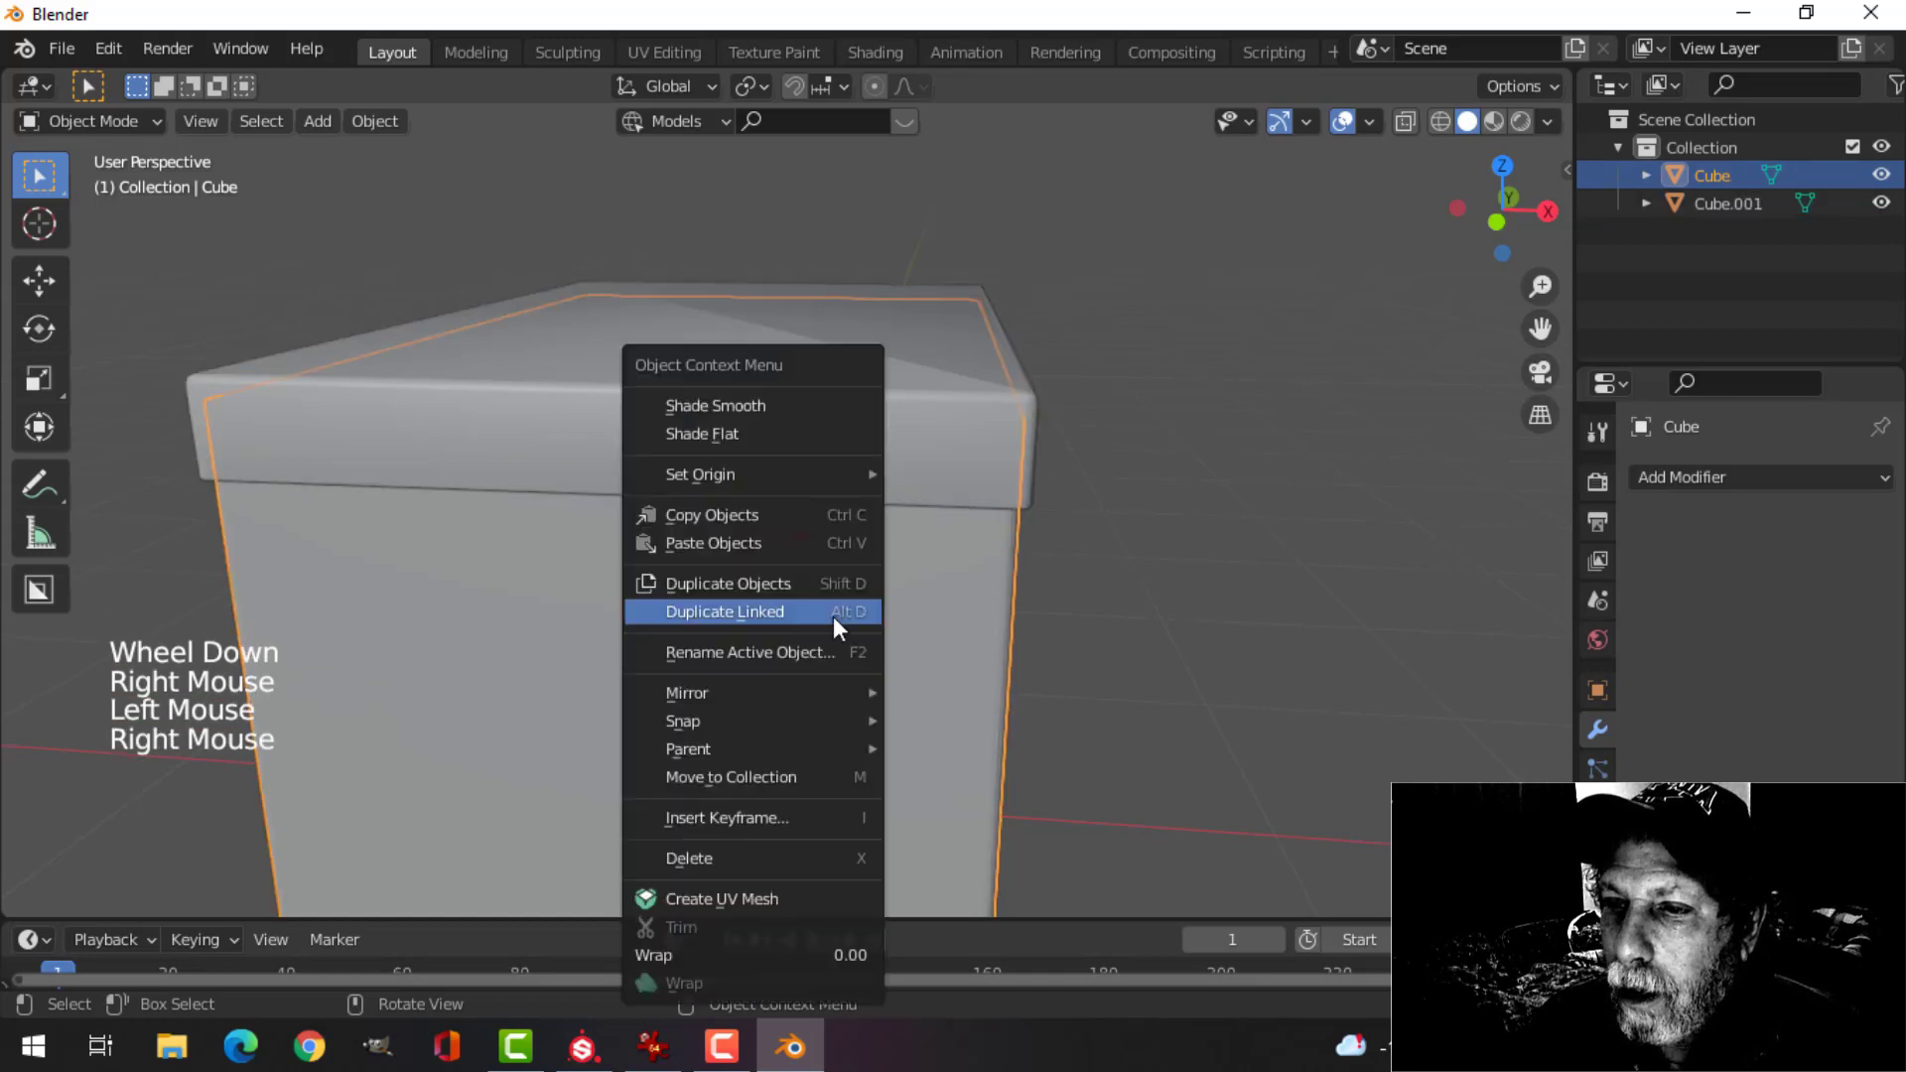
left_click(778, 407)
- Add a Weighted Normal modifier to the lid and enable Auto Smooth for its normals
middle_click_drag(936, 477, 987, 553)
key("alt+a")
middle_click_drag(808, 476, 762, 441)
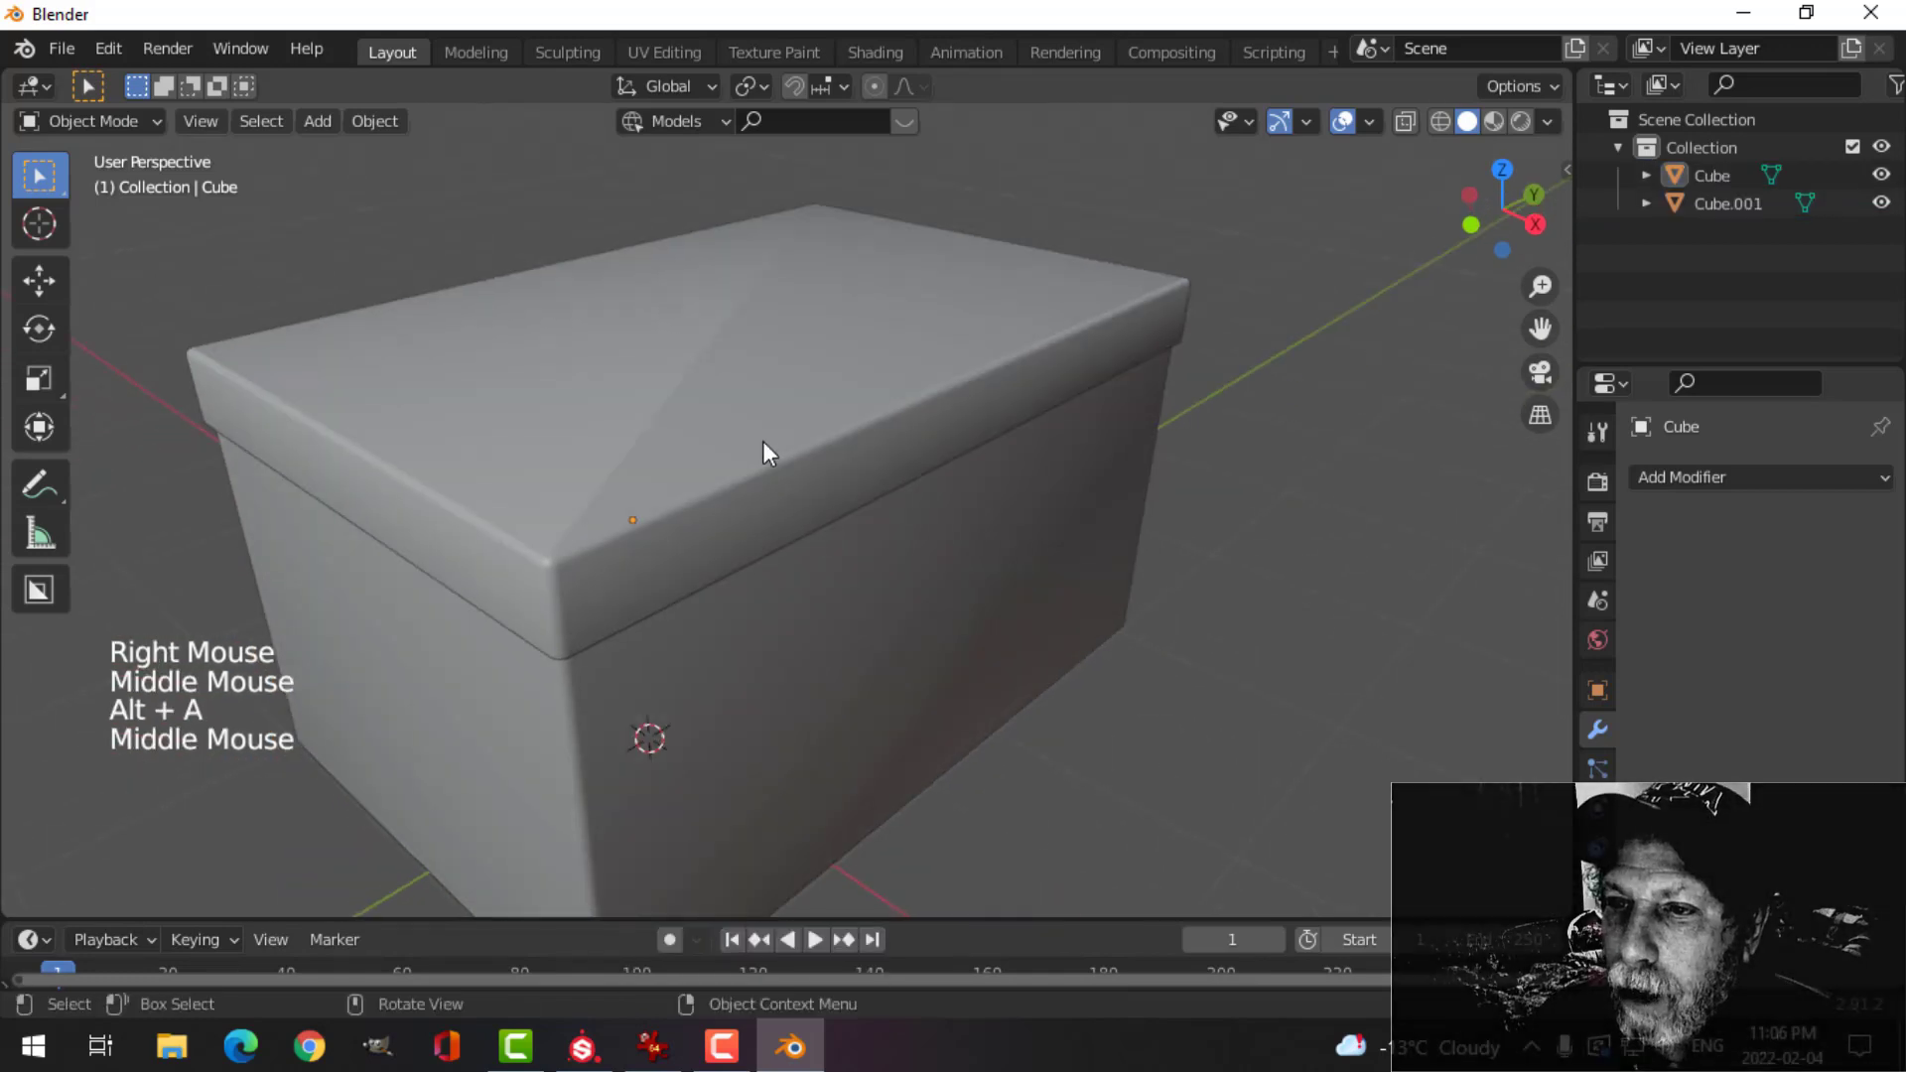
left_click(762, 441)
left_click(1713, 478)
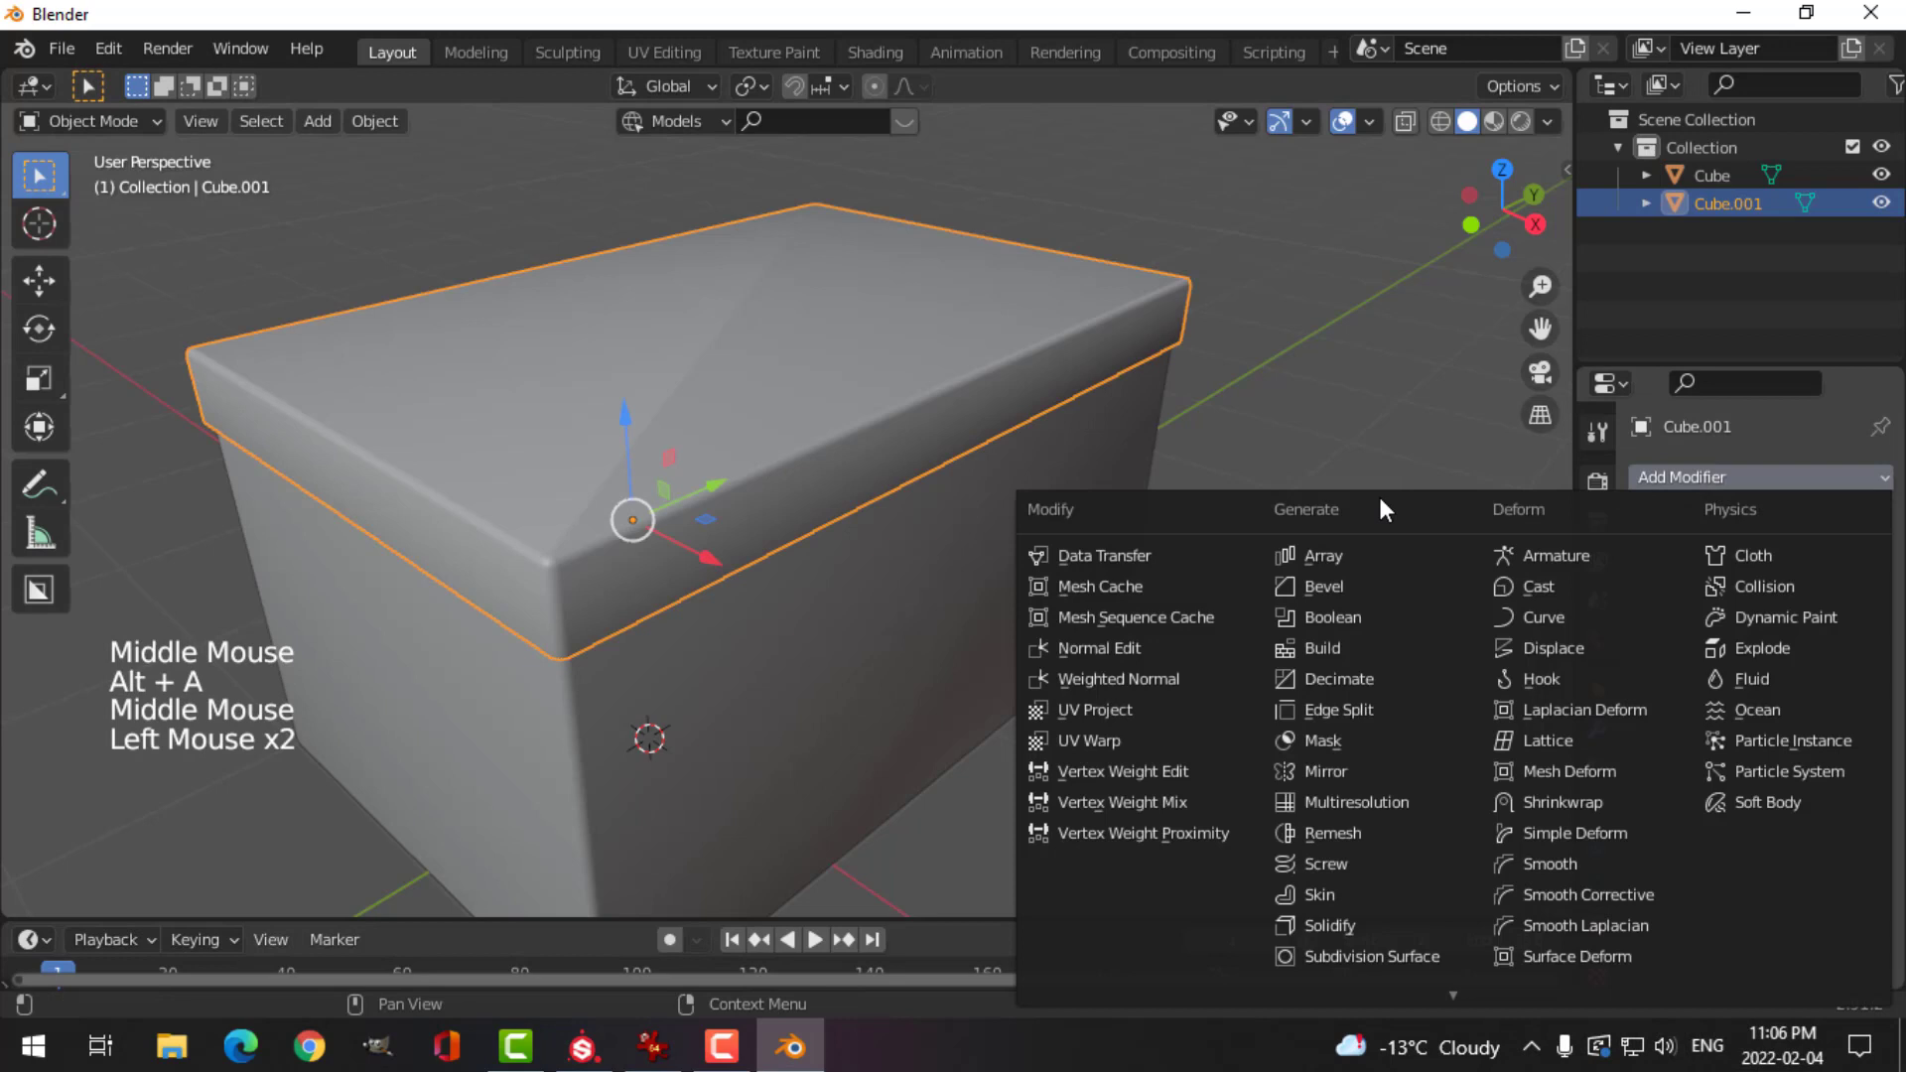
left_click(1163, 675)
left_click(1598, 885)
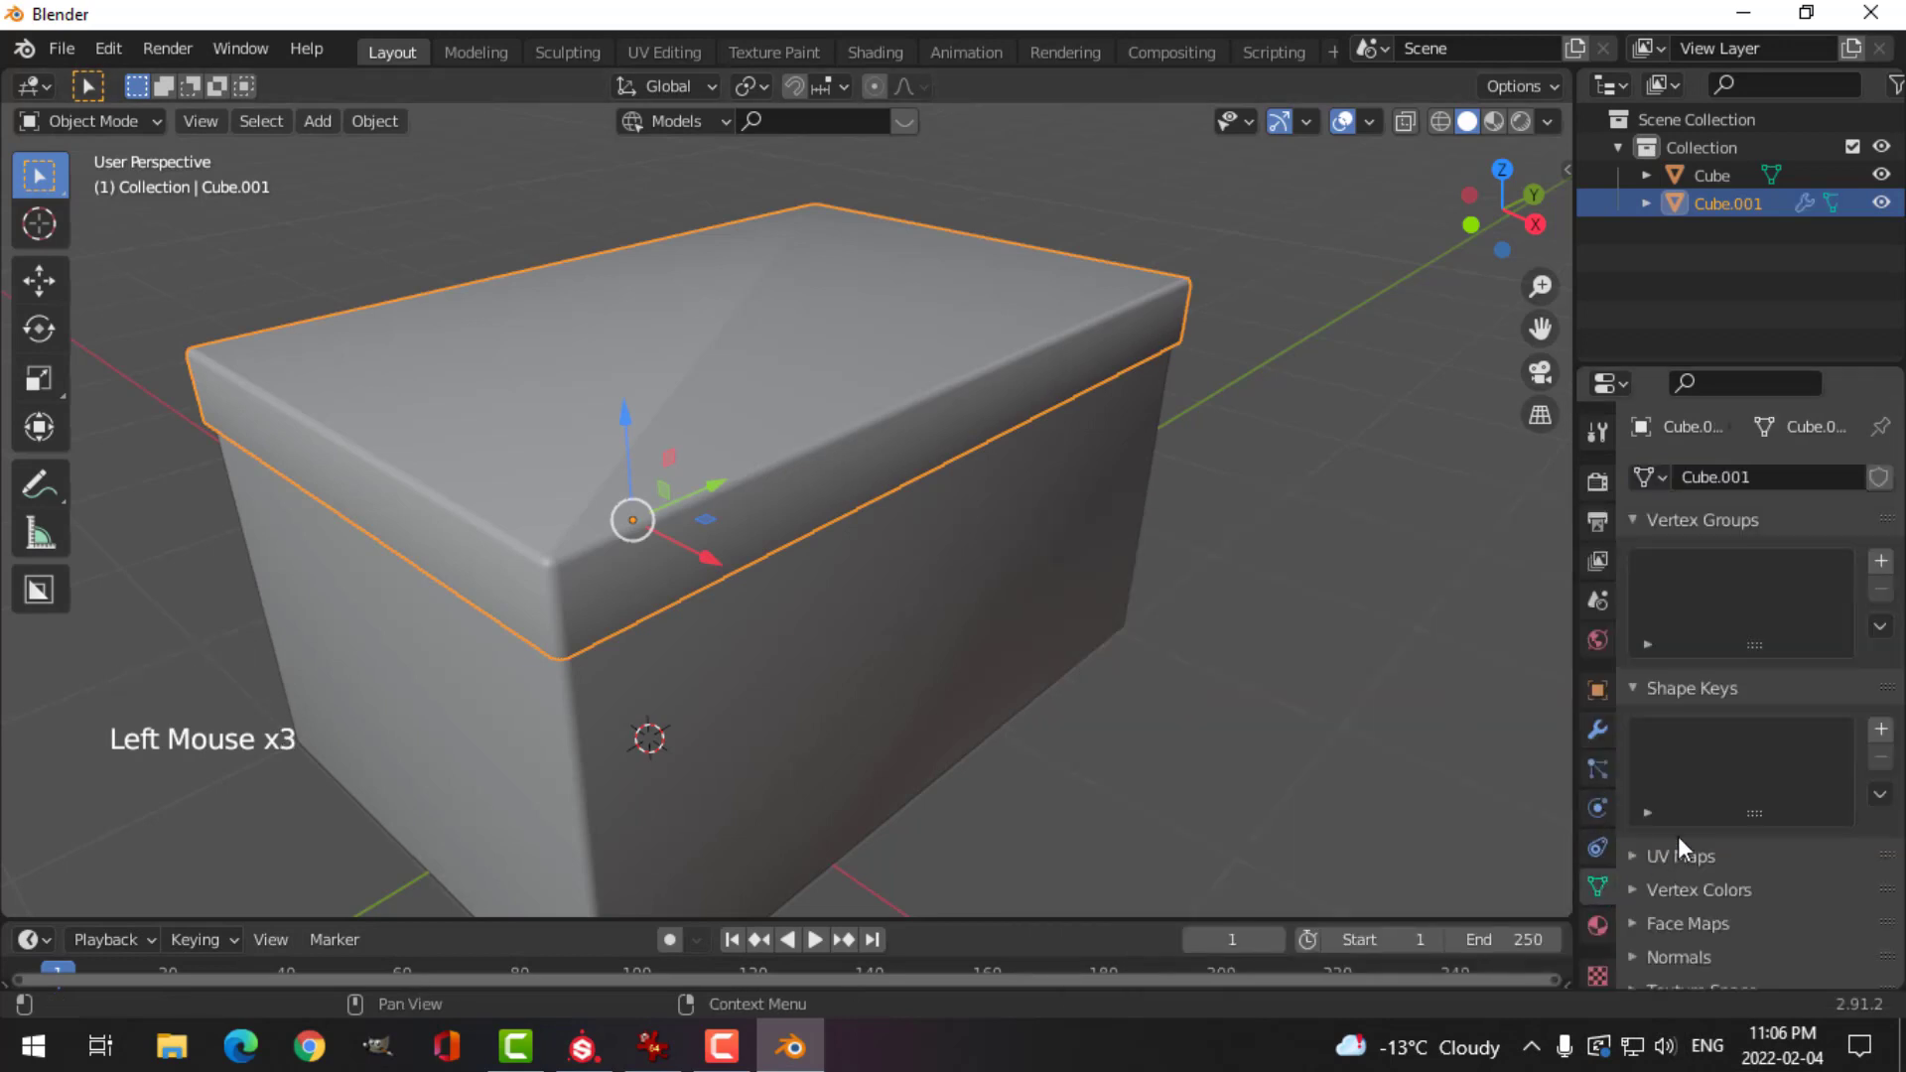
scroll(1676, 844, "down", 4)
left_click(1636, 840)
left_click(1733, 881)
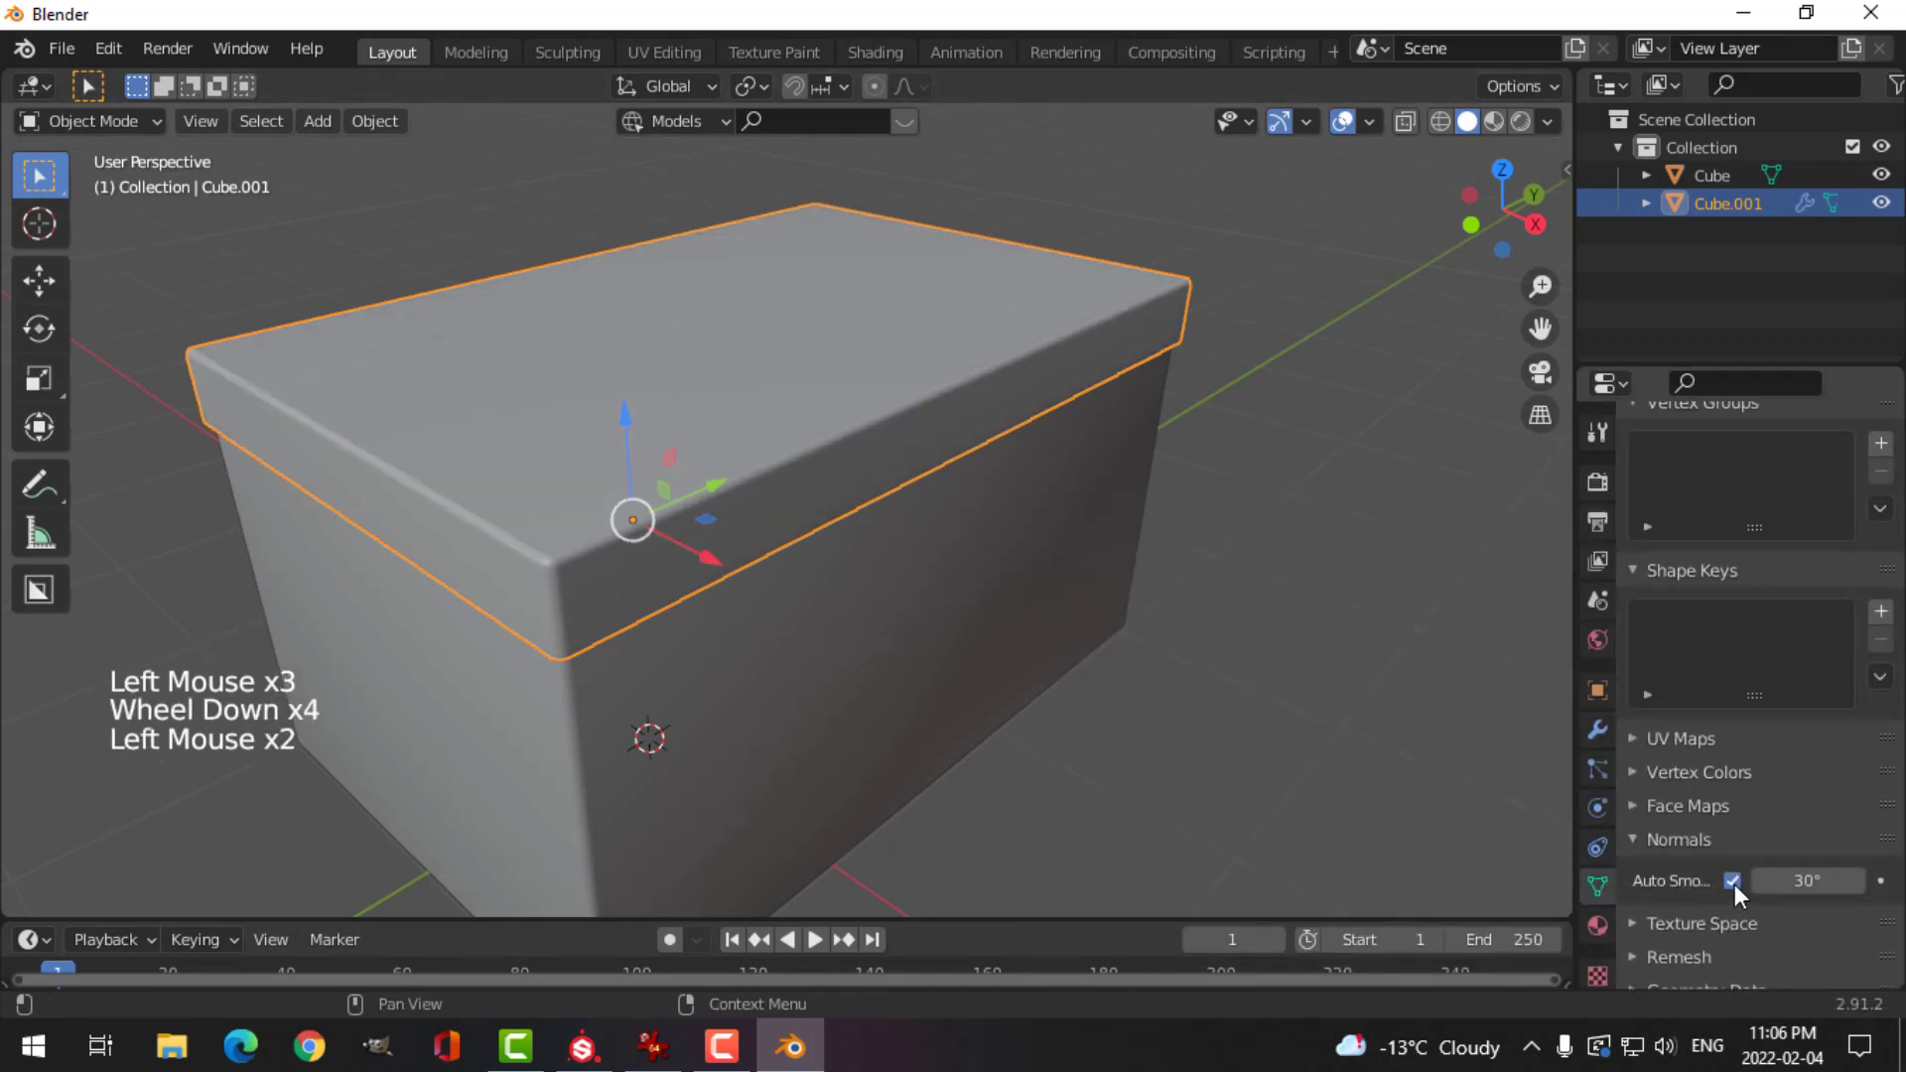
middle_click_drag(938, 653, 931, 655)
key("alt+a")
- Add a Weighted Normal modifier to the box and enable Auto Smooth for its normals
left_click(933, 658)
middle_click_drag(1047, 669, 1077, 552, "shift")
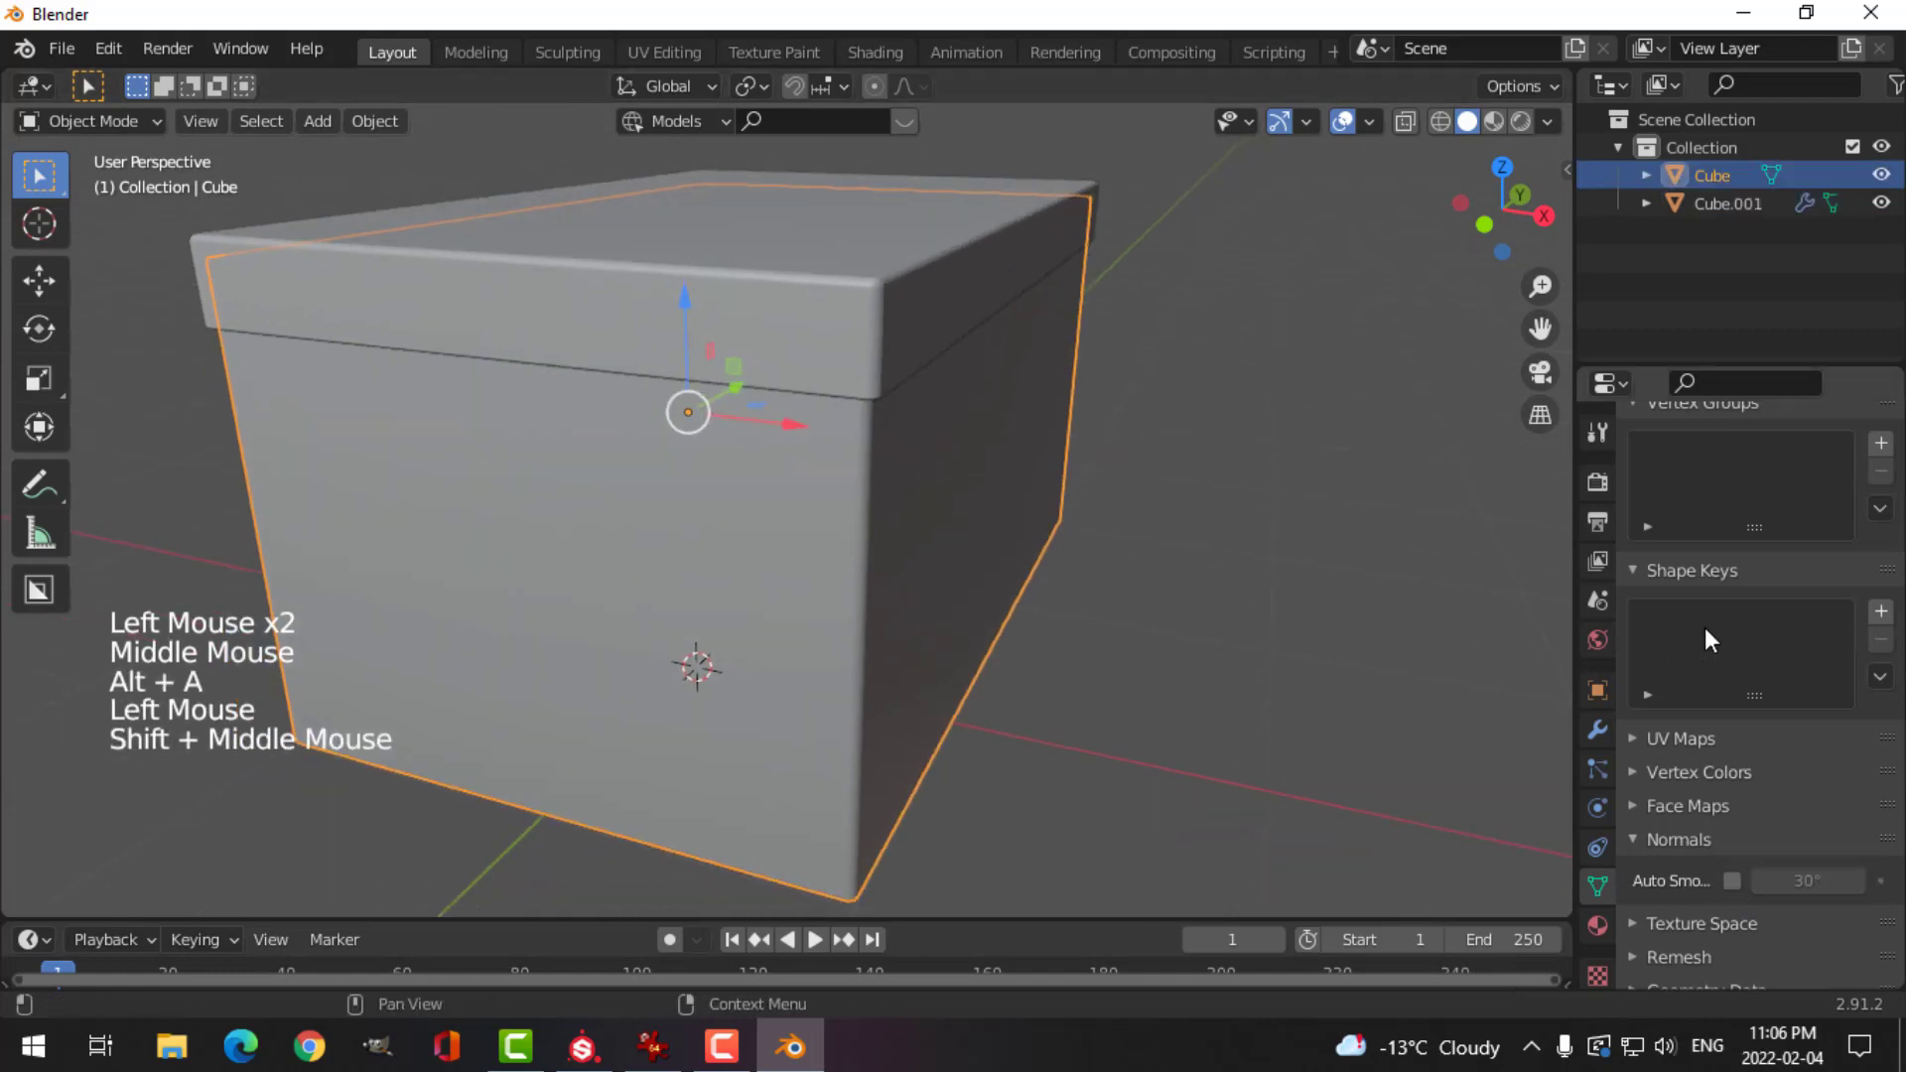
left_click(1596, 732)
left_click(1701, 480)
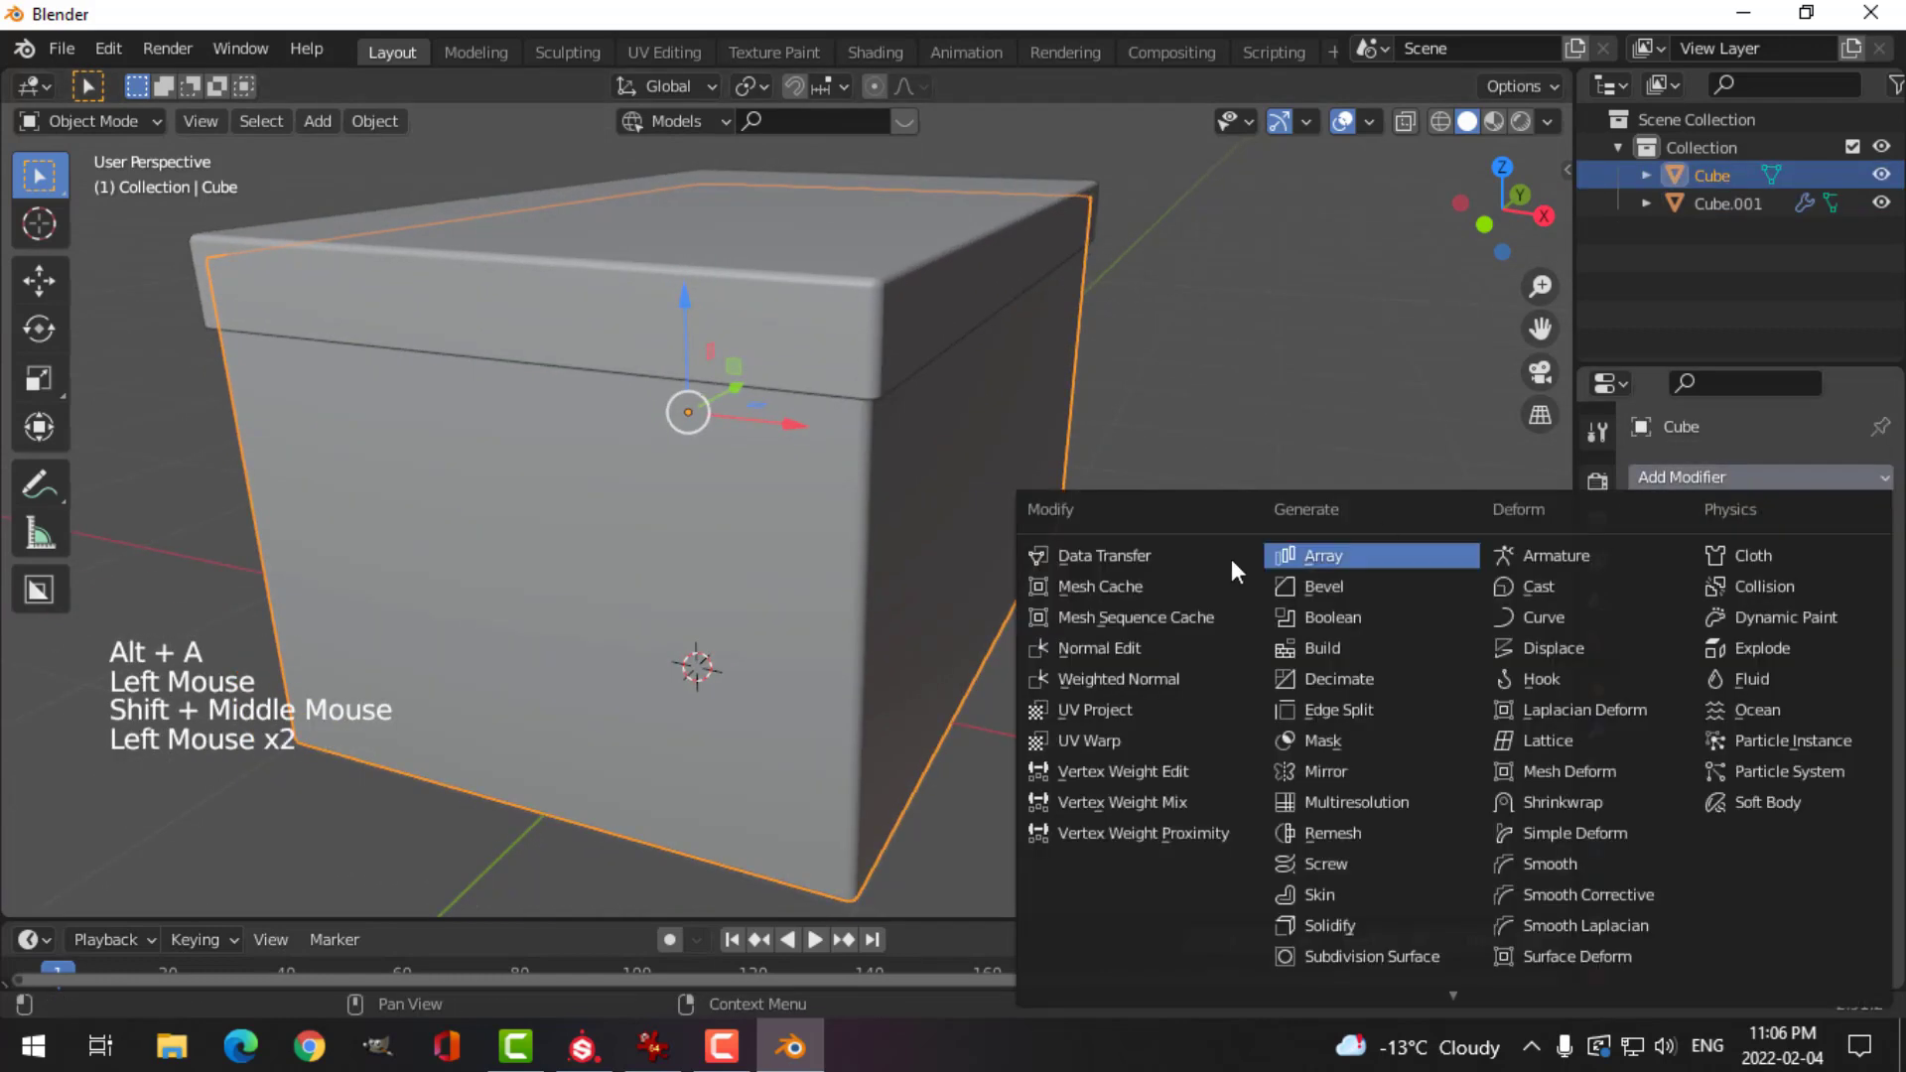
left_click(1169, 681)
left_click(1597, 885)
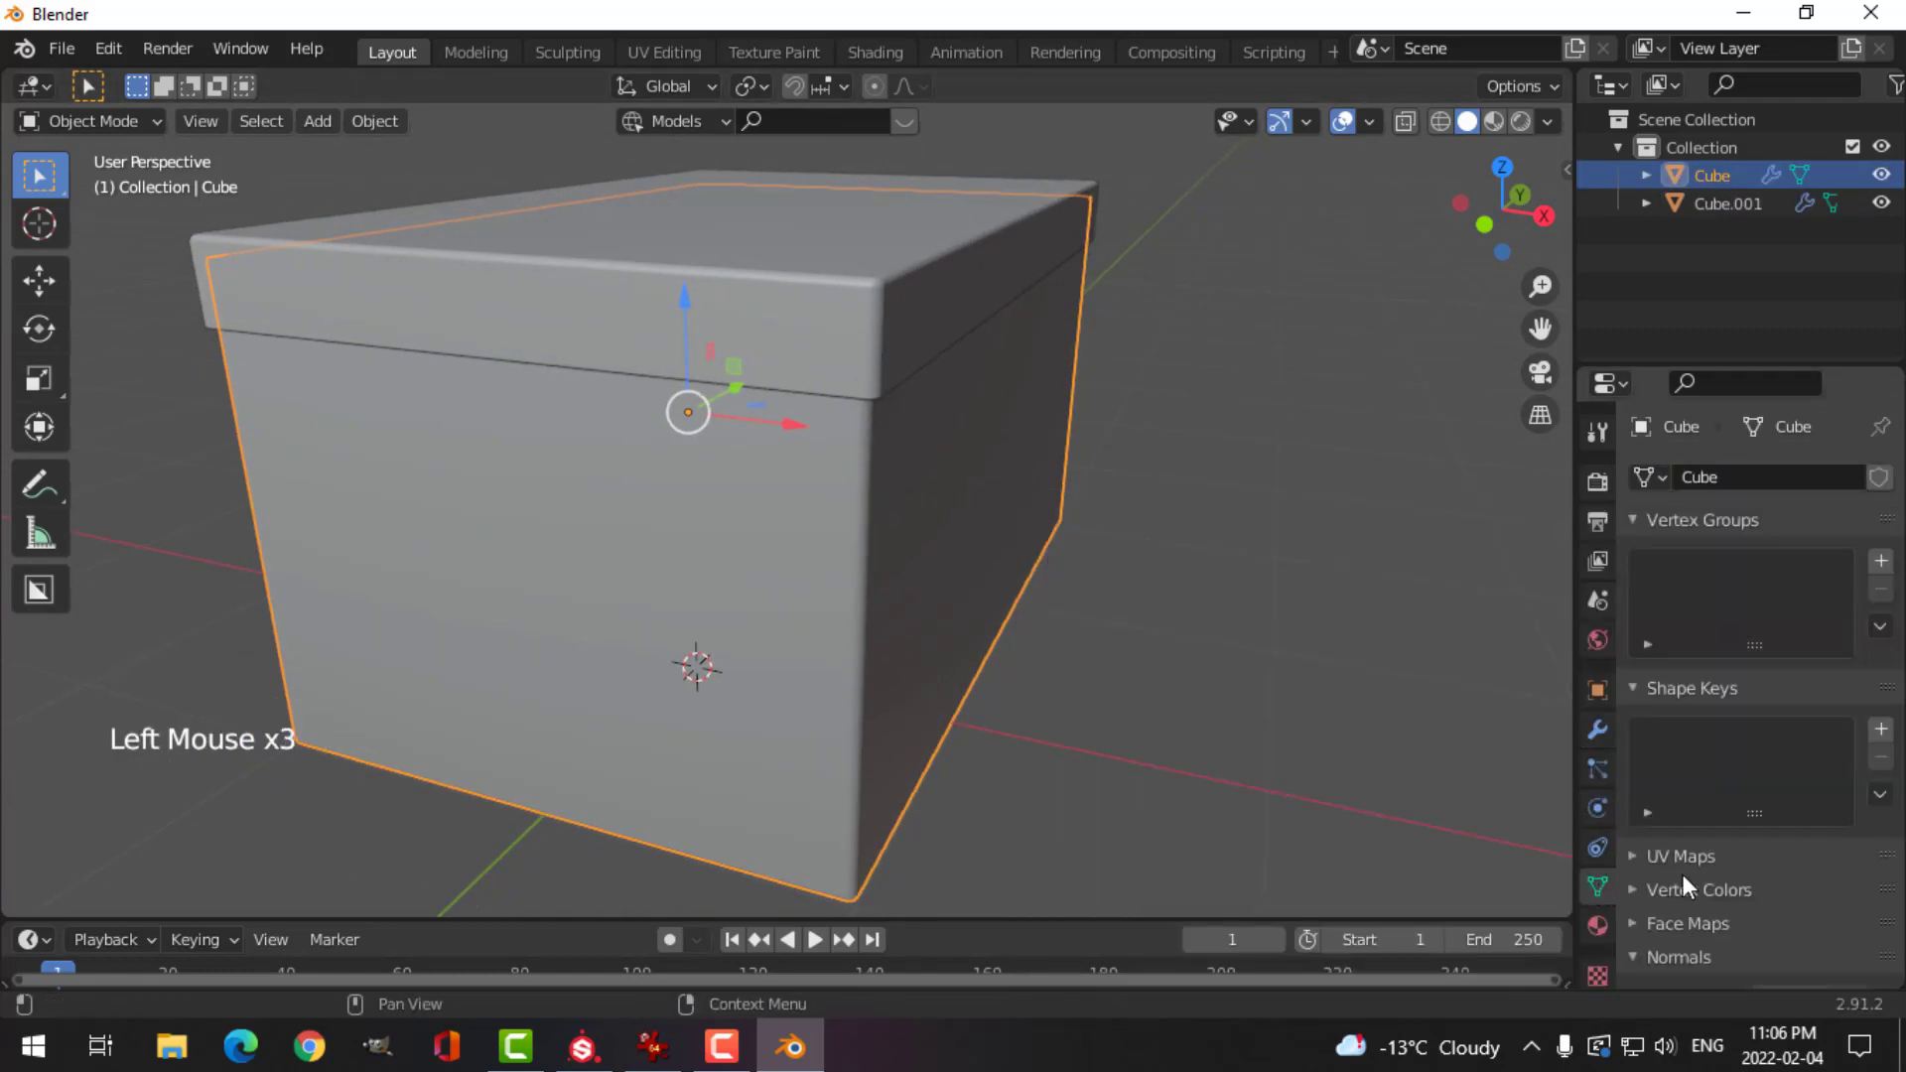
scroll(1687, 865, "down", 3)
left_click(1732, 830)
key("alt+a")
middle_click_drag(1247, 695, 933, 545)
scroll(969, 643, "down", 3)
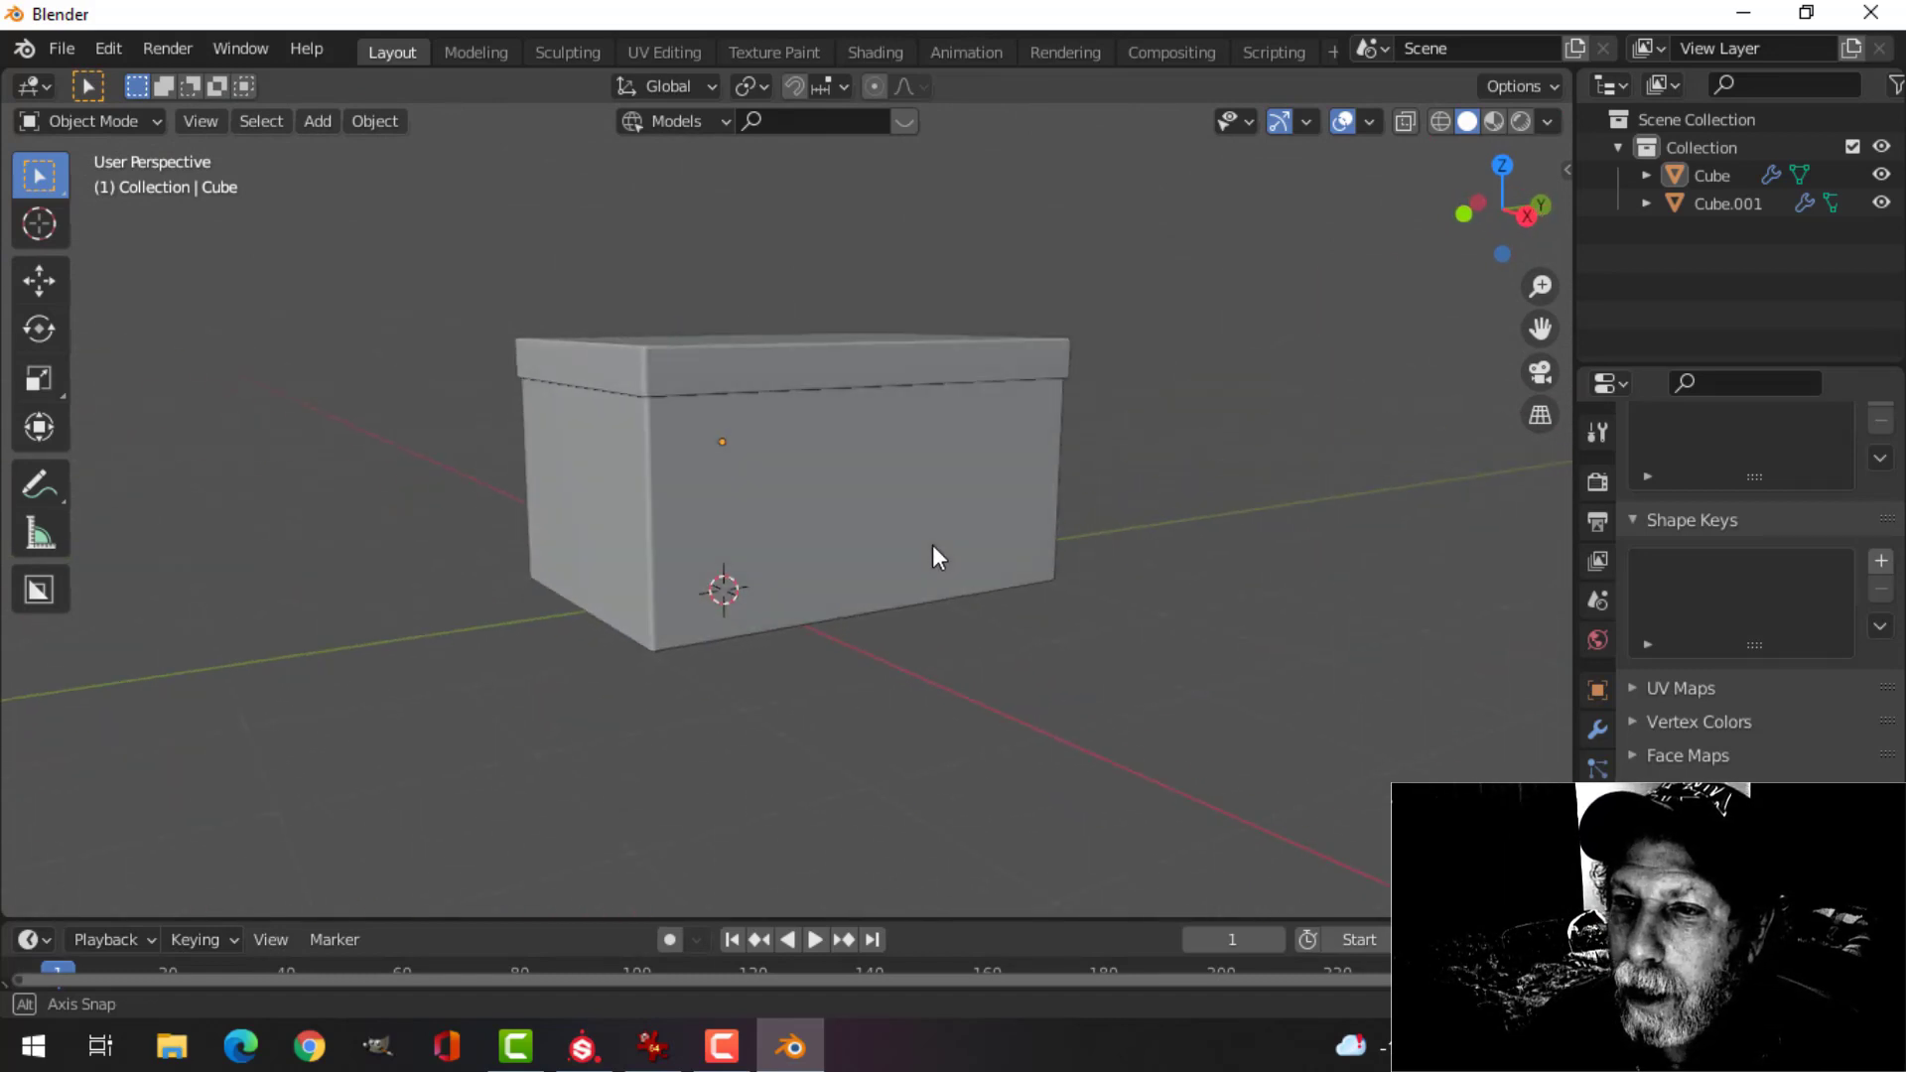
- Check the proportions in the reference image and scale the box and lid meshes together to be slightly narrower along X
left_click(652, 1045)
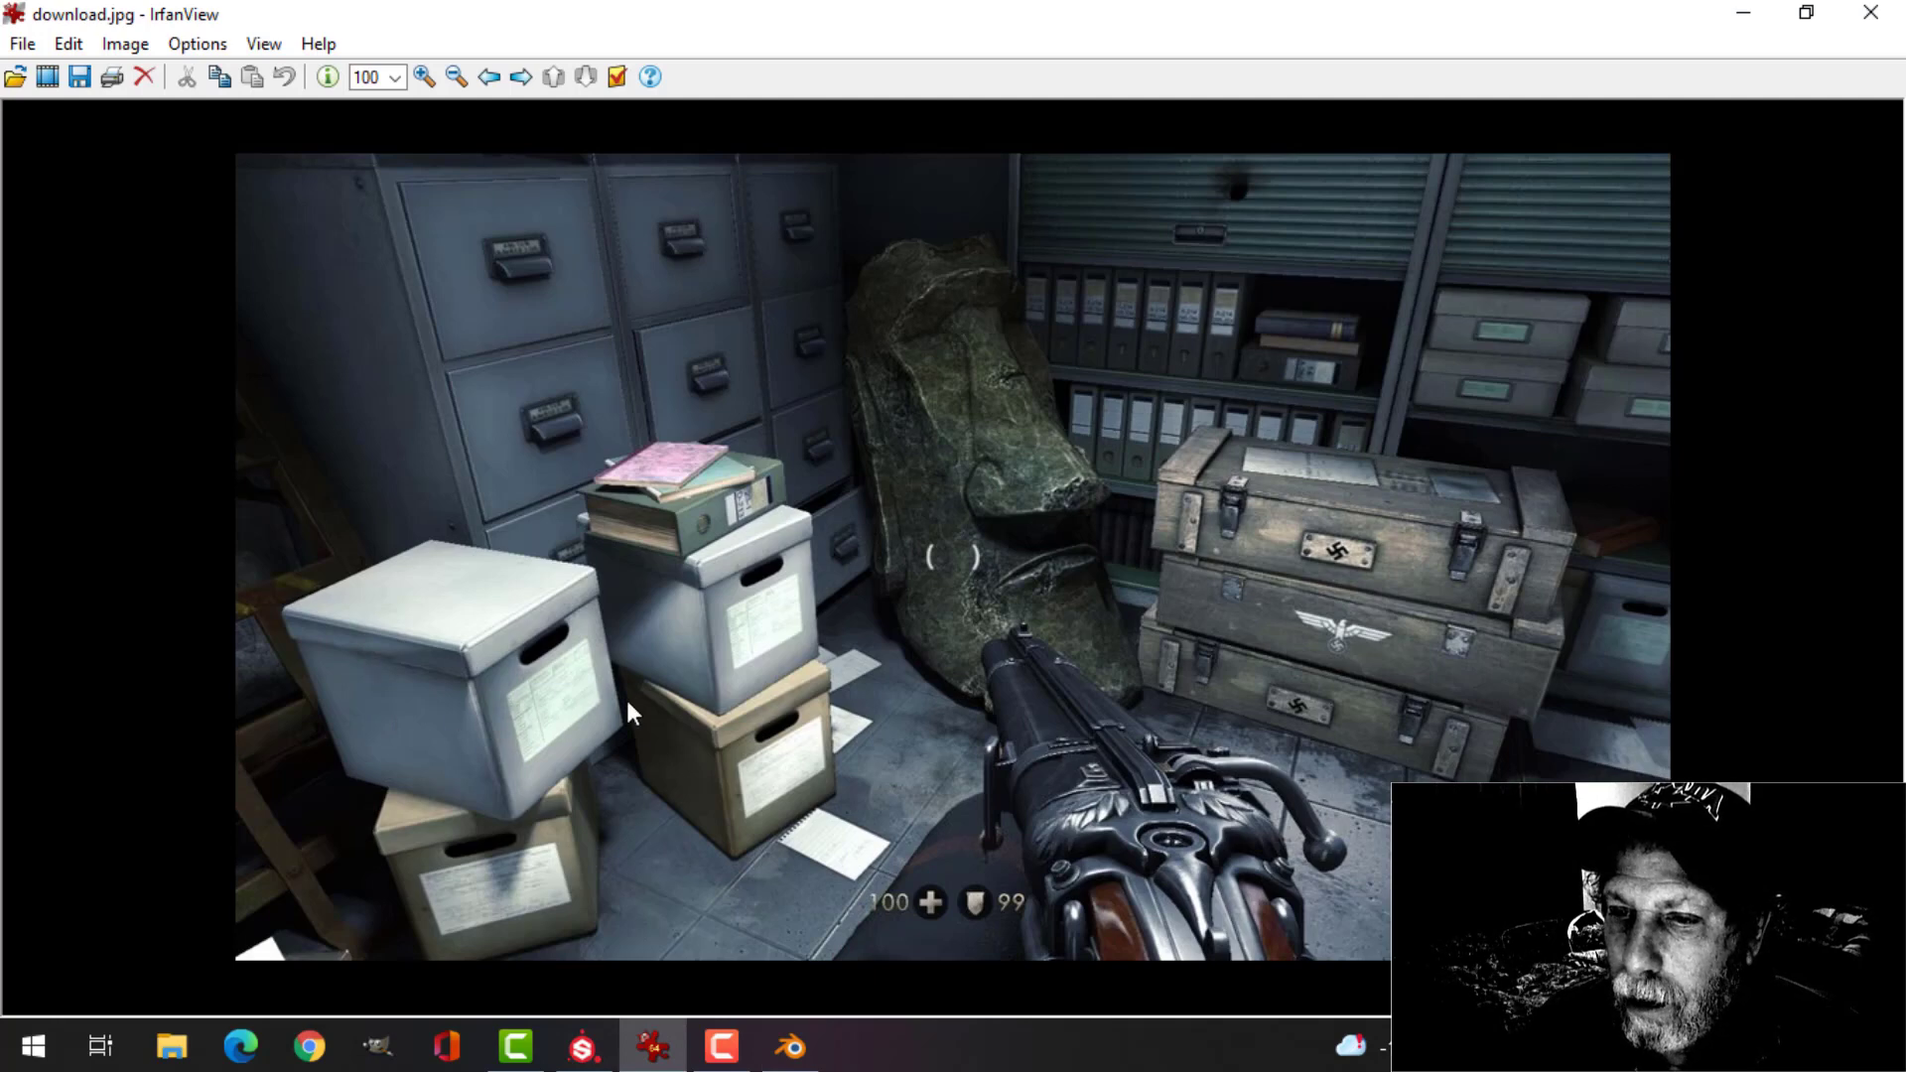
left_click(790, 1046)
middle_click_drag(916, 888, 1306, 685)
scroll(975, 640, "up", 2)
middle_click_drag(975, 640, 931, 640)
left_click(769, 442)
left_click(746, 586, "shift")
middle_click_drag(747, 587, 893, 566)
key("Tab")
key("a")
key("s")
left_click(1070, 627)
key("Tab")
key("alt+a")
scroll(894, 566, "down", 1)
middle_click_drag(789, 516, 918, 556)
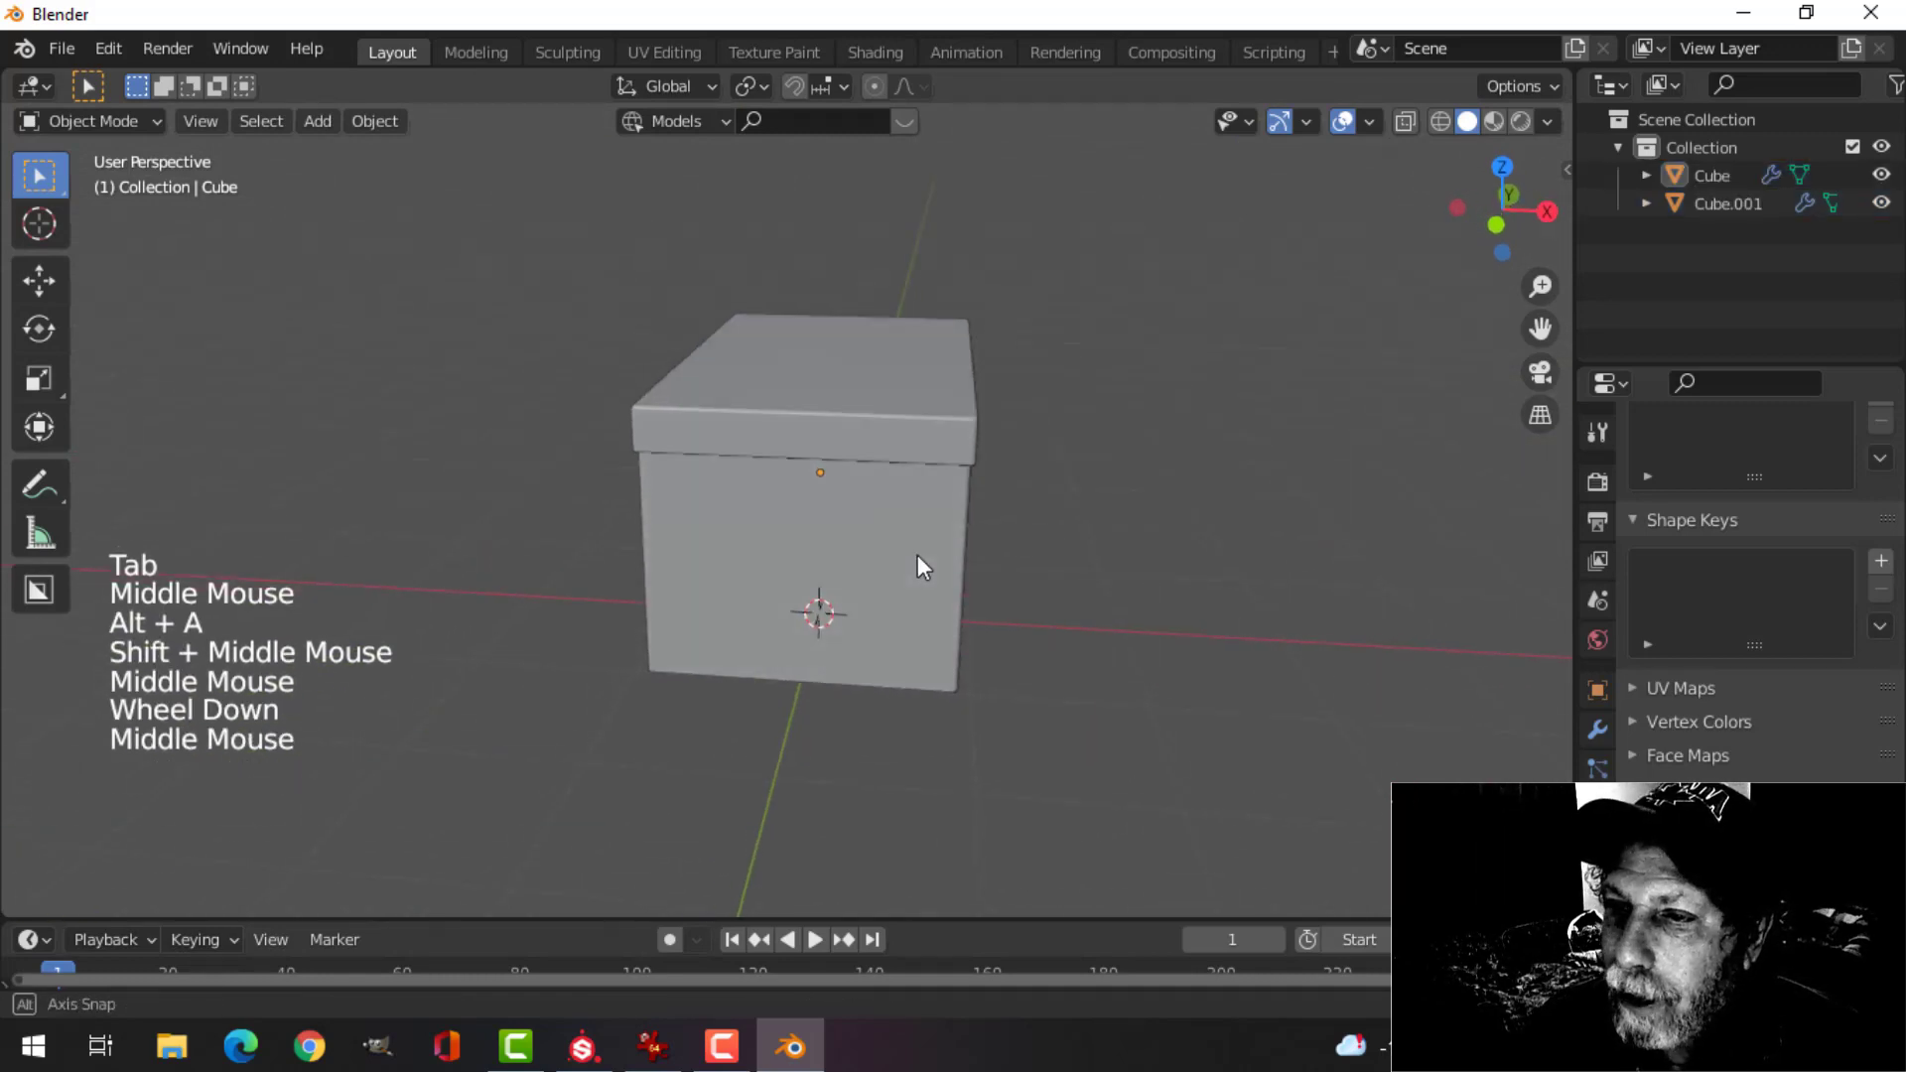
- Save the file as DocumentBox.blend in D:\DOCUMENTS\BLENDER\MODELS\WOLFENSTEIN2
left_click(66, 48)
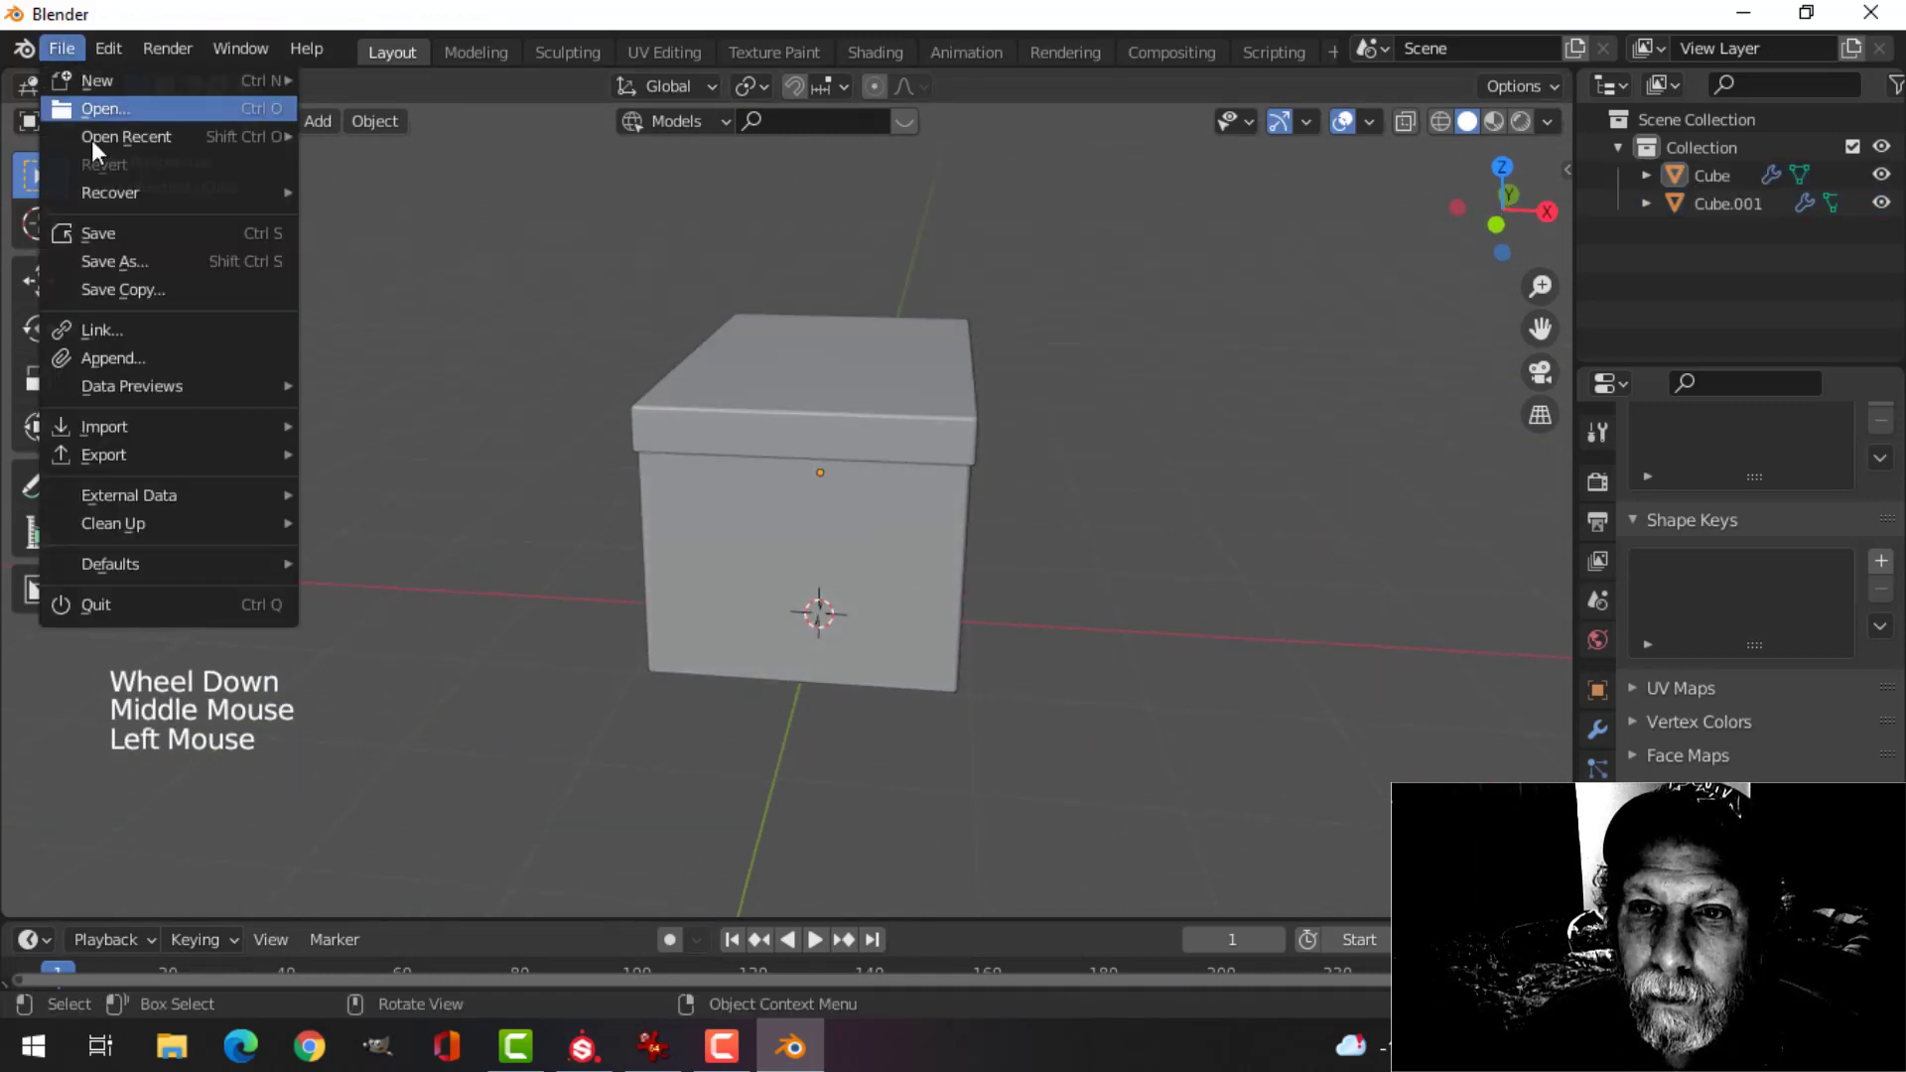
left_click(117, 248)
middle_click_drag(873, 417, 953, 411)
scroll(940, 506, "up", 1)
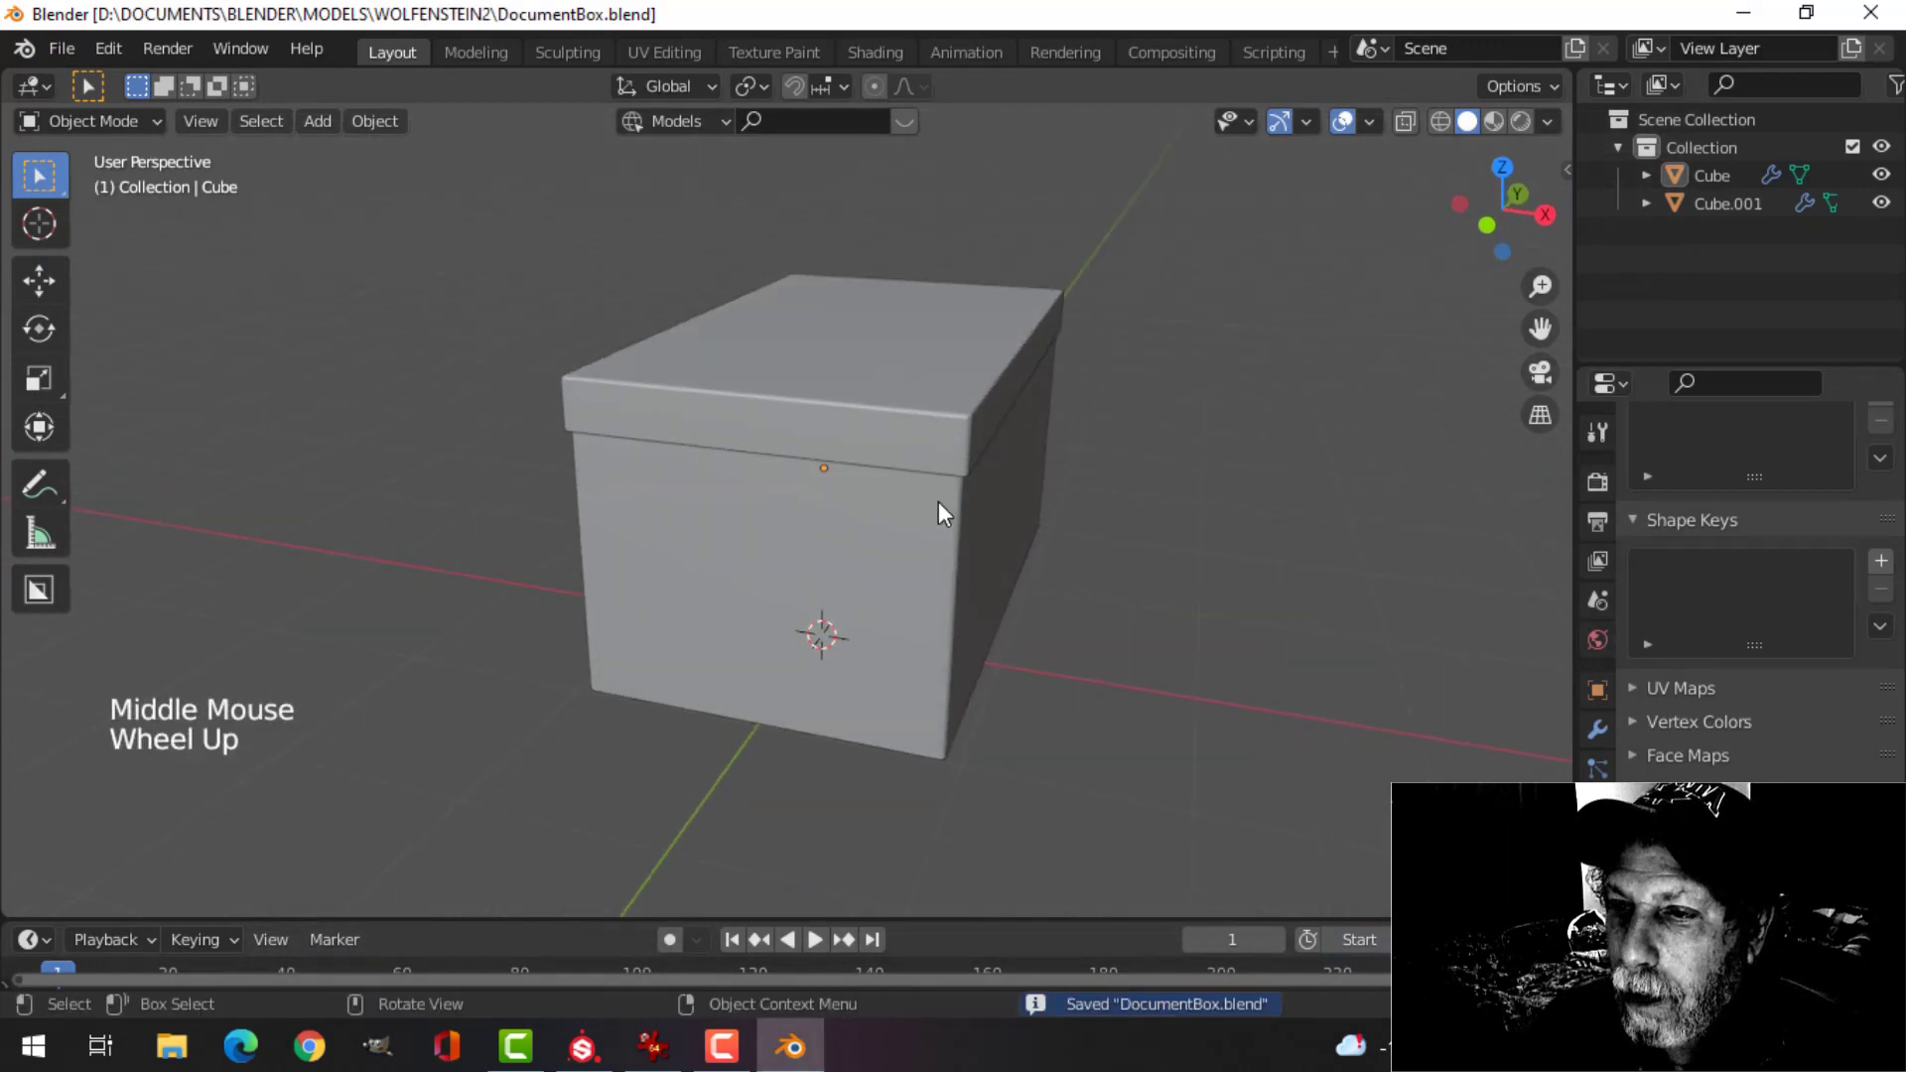
middle_click_drag(940, 506, 825, 591)
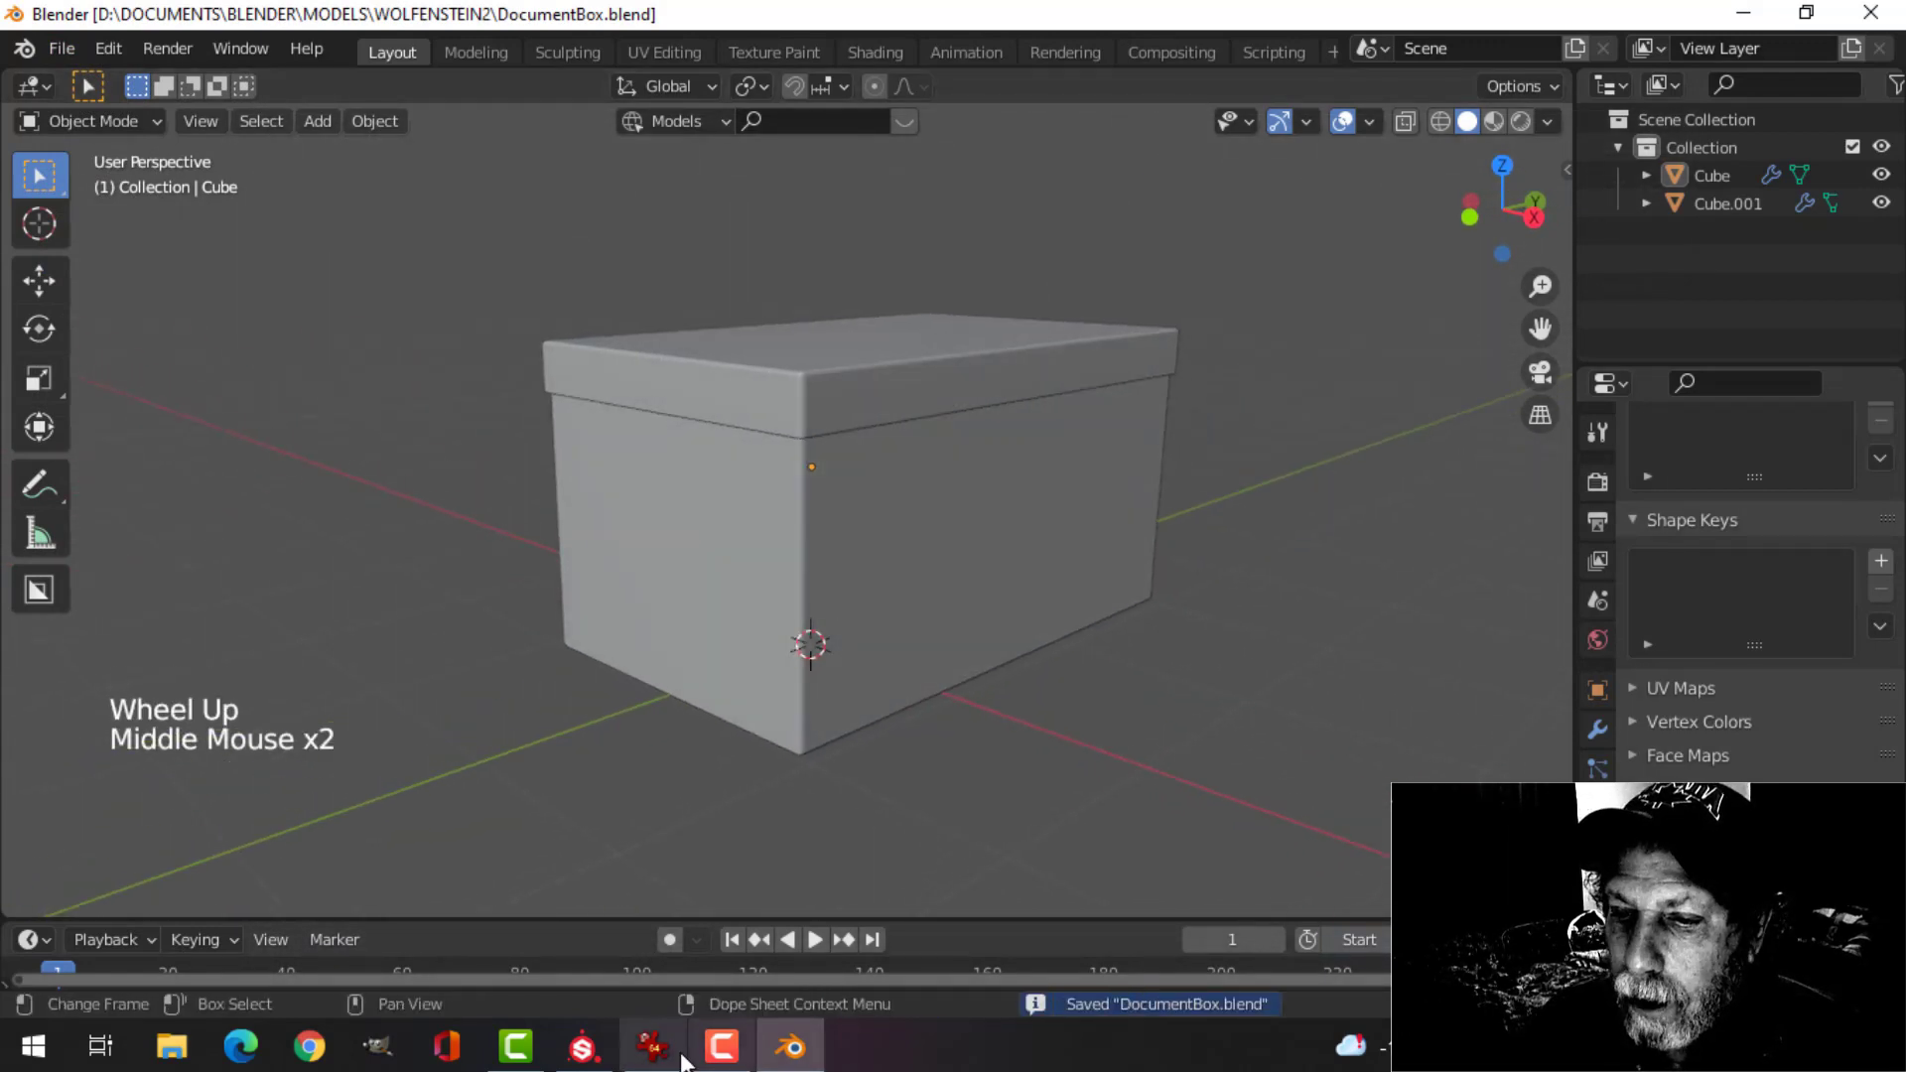
- Check the handle holes in the IrfanView reference image and open the box's mesh in Blender for face selection
left_click(652, 1046)
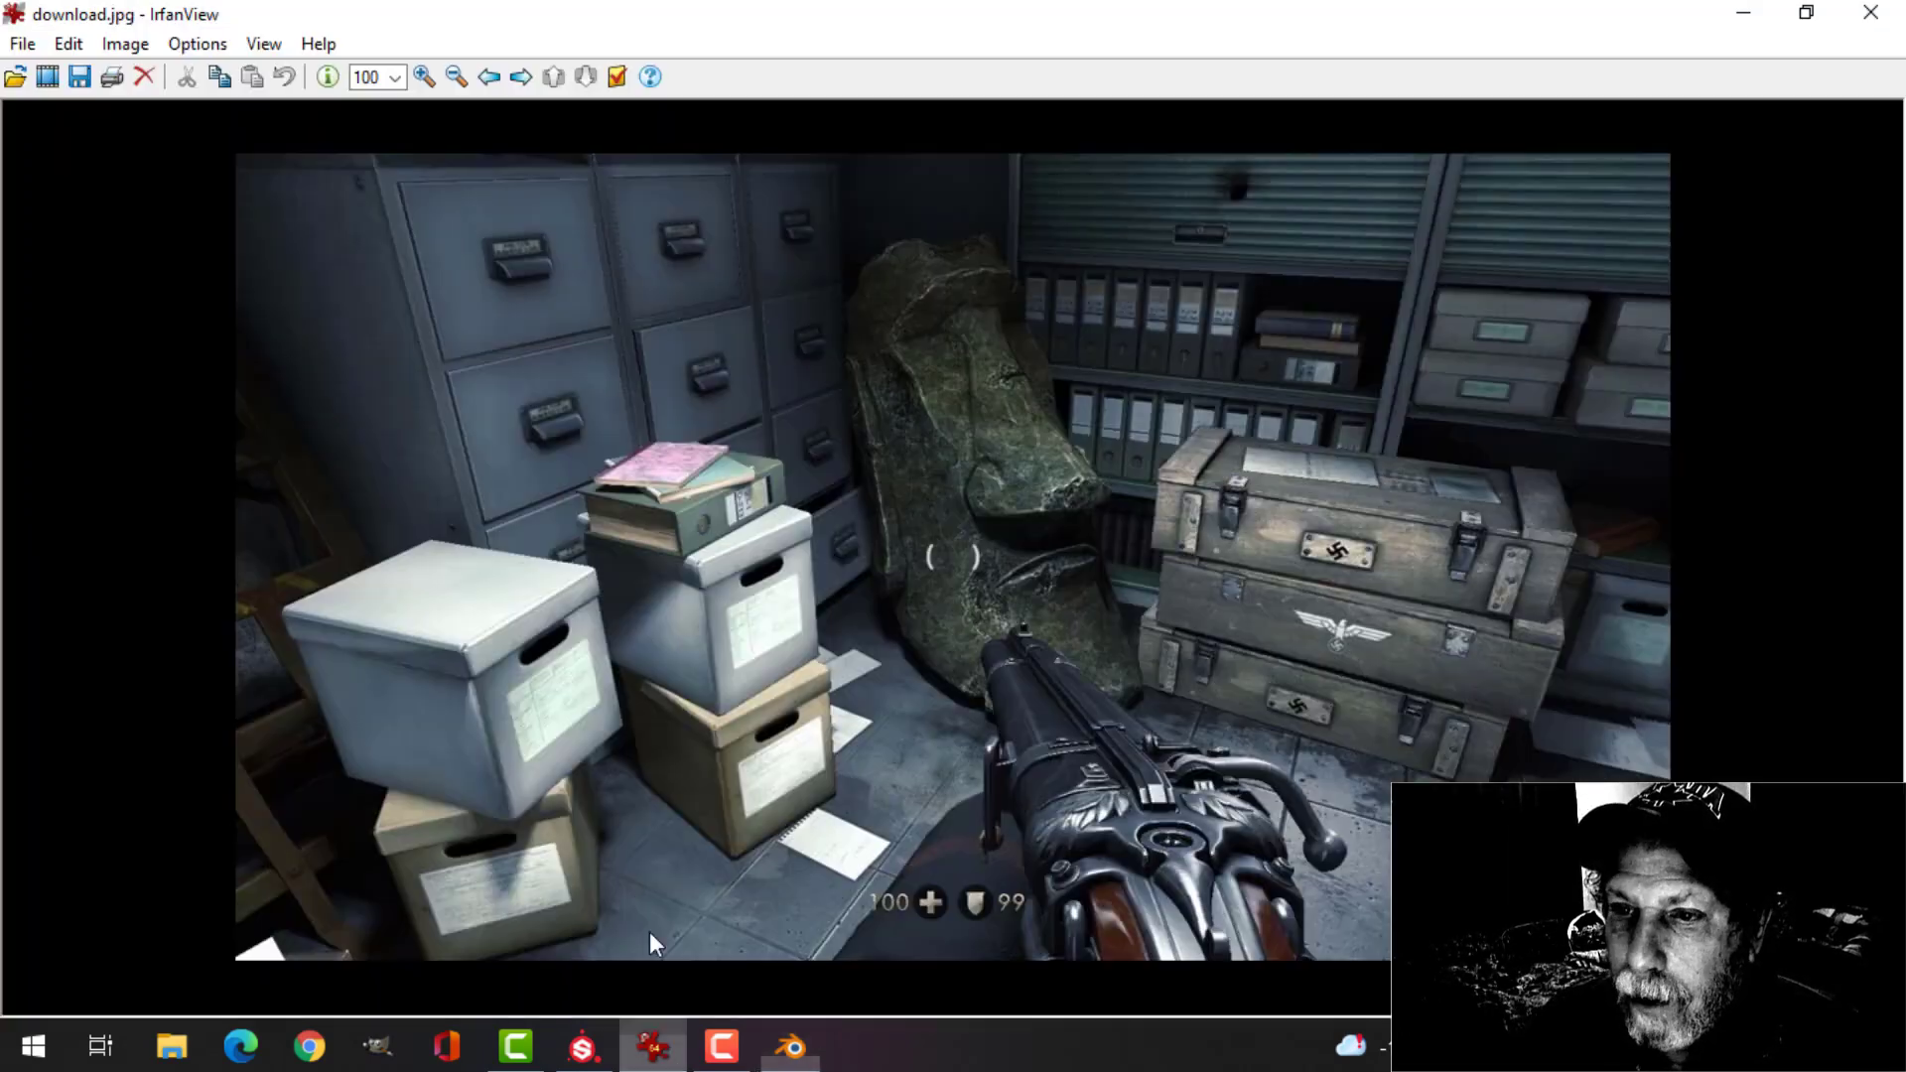
left_click(791, 1048)
middle_click_drag(821, 694, 895, 657)
left_click(755, 654)
middle_click_drag(755, 653, 992, 591)
key("Tab")
key("alt+a")
key("3")
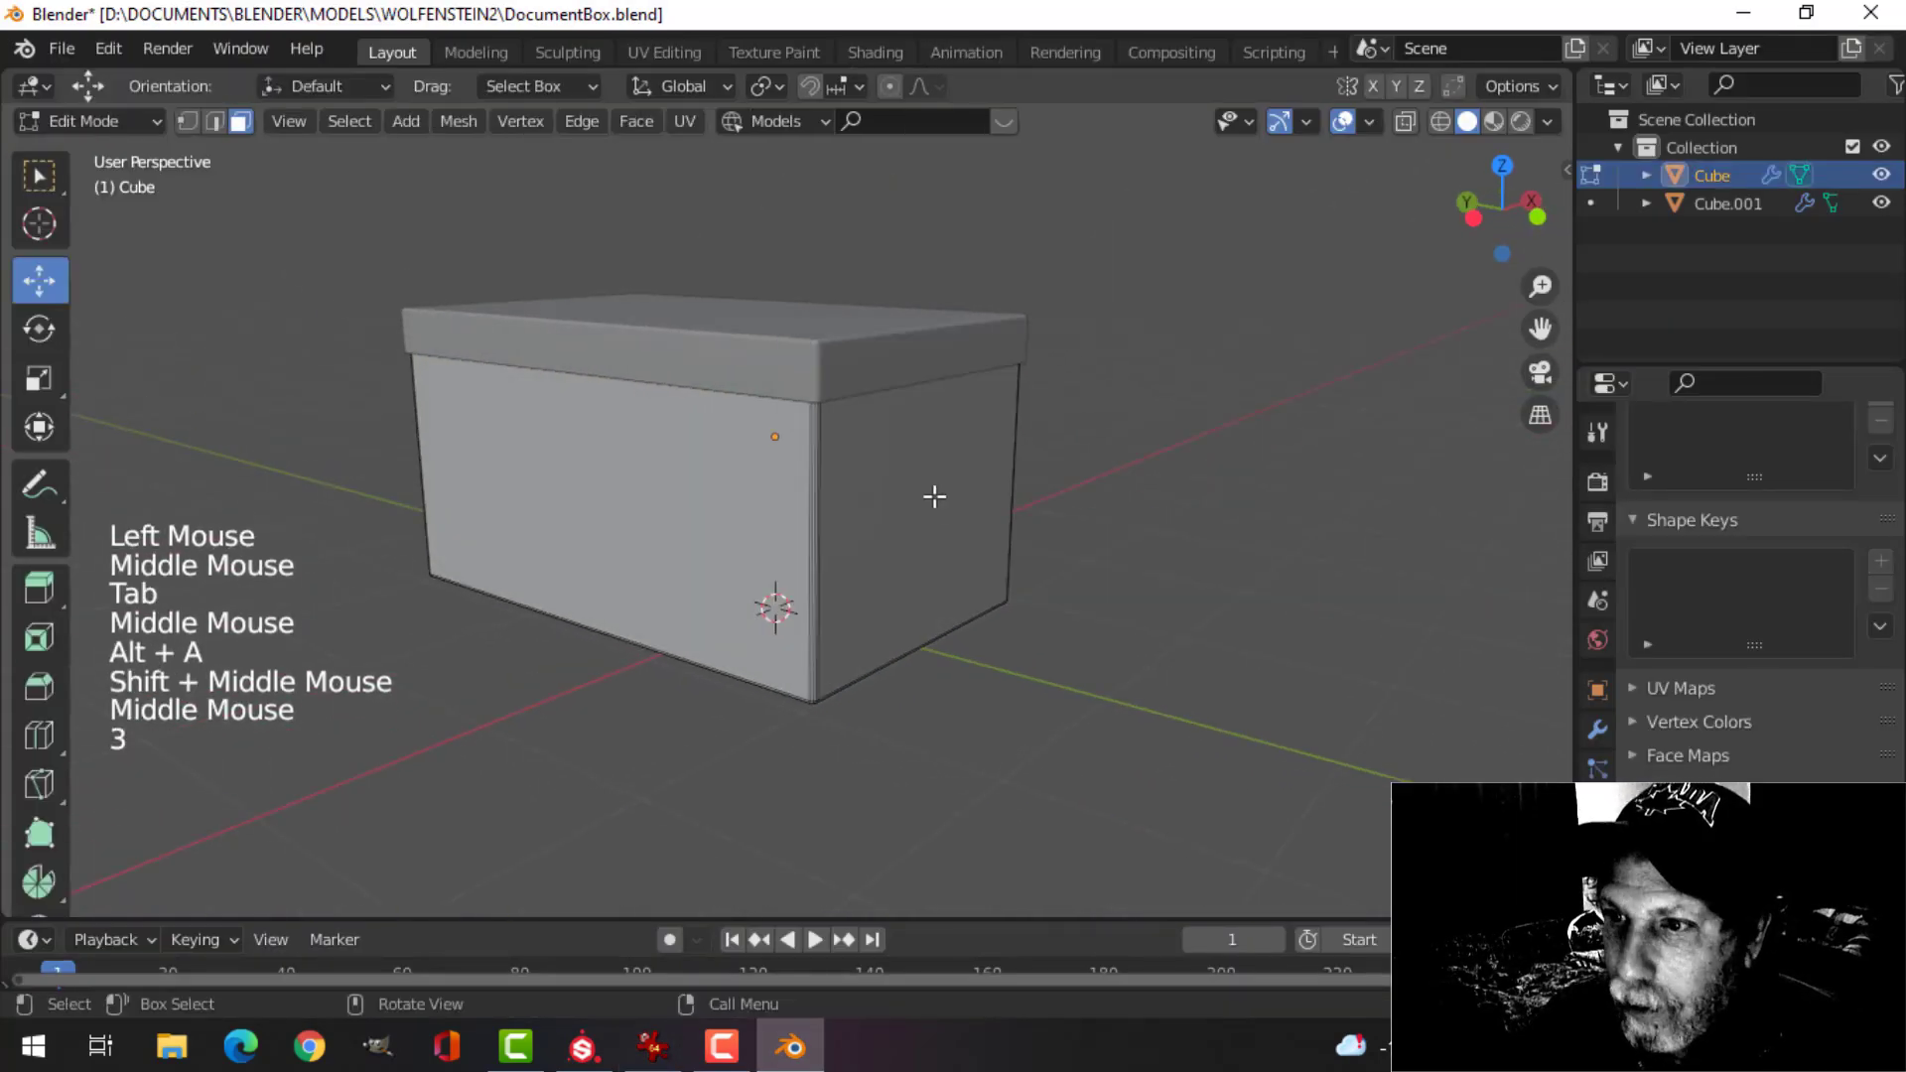
- Duplicate the box's end face and move the copy about 0.27 m outward along Y
left_click(934, 497)
middle_click_drag(934, 496, 1052, 541)
middle_click_drag(1052, 541, 1015, 528)
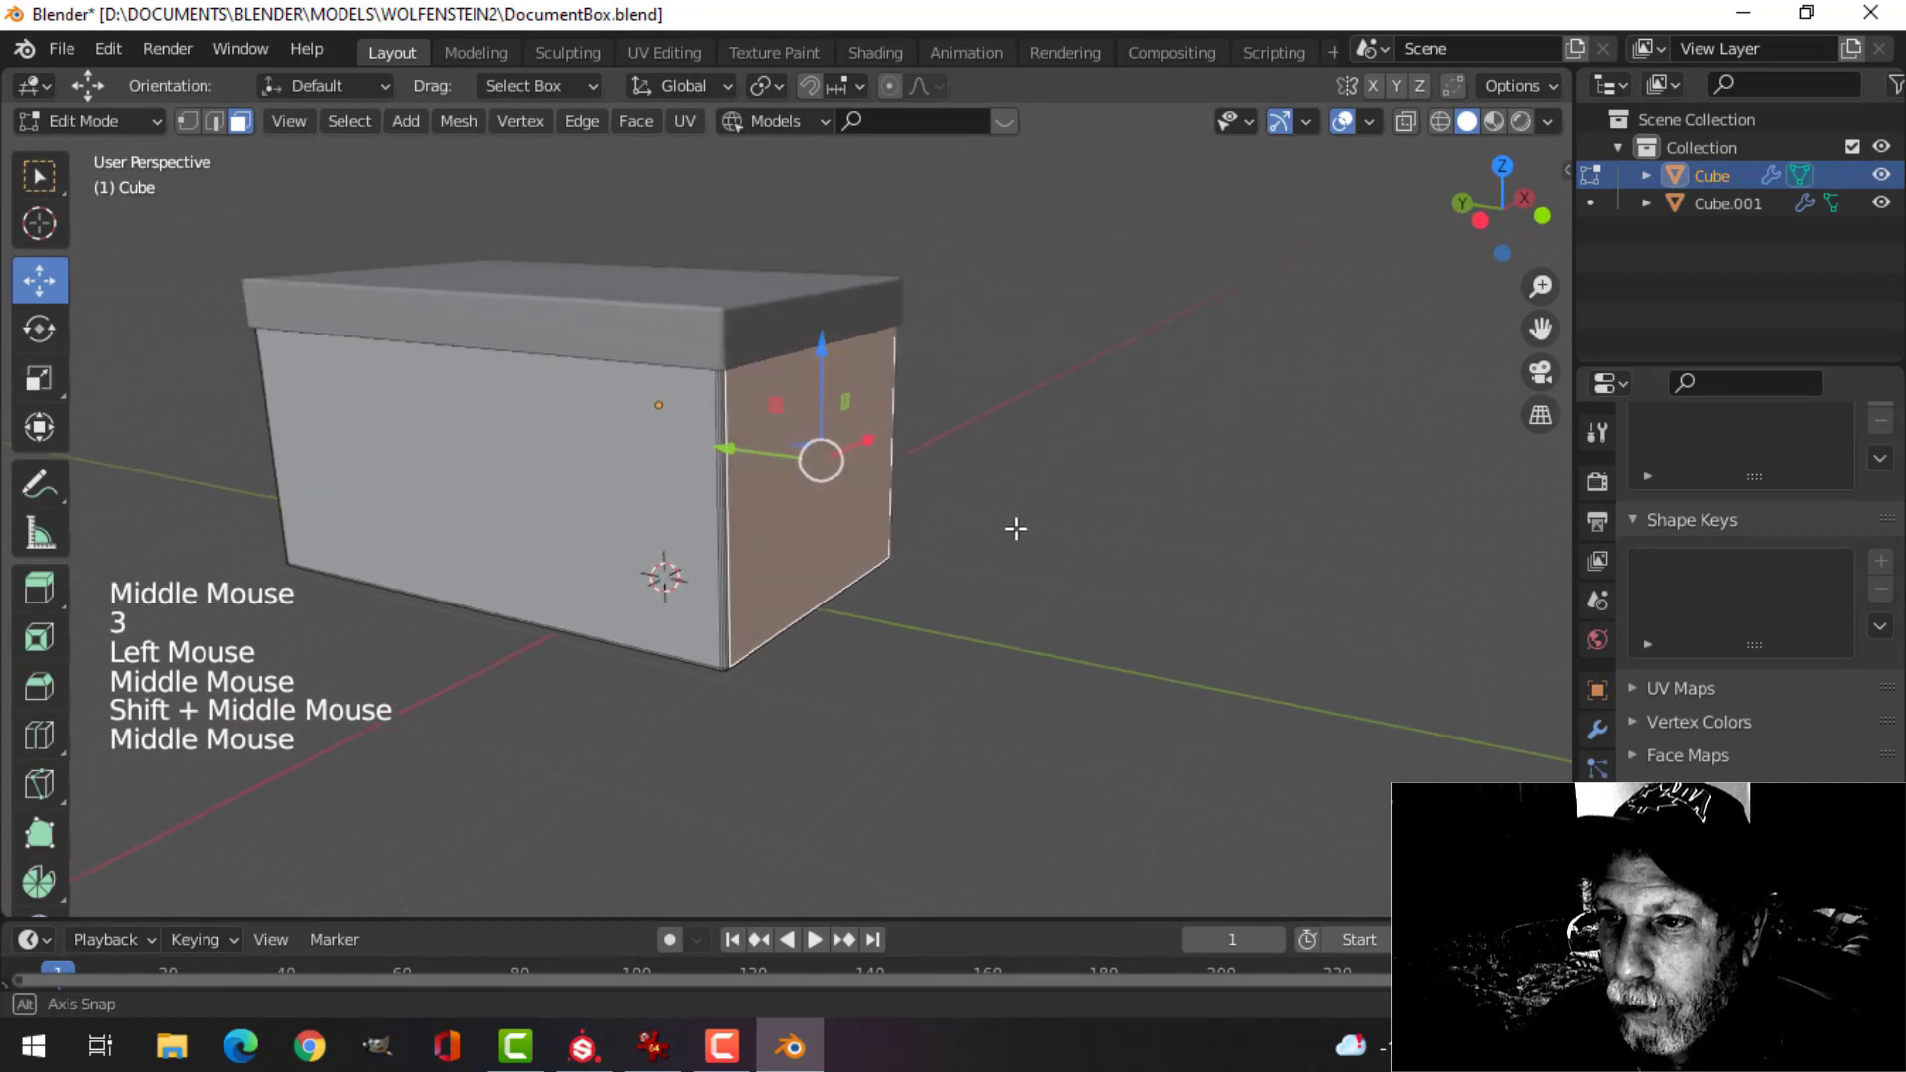
key("shift+d")
left_click(770, 460)
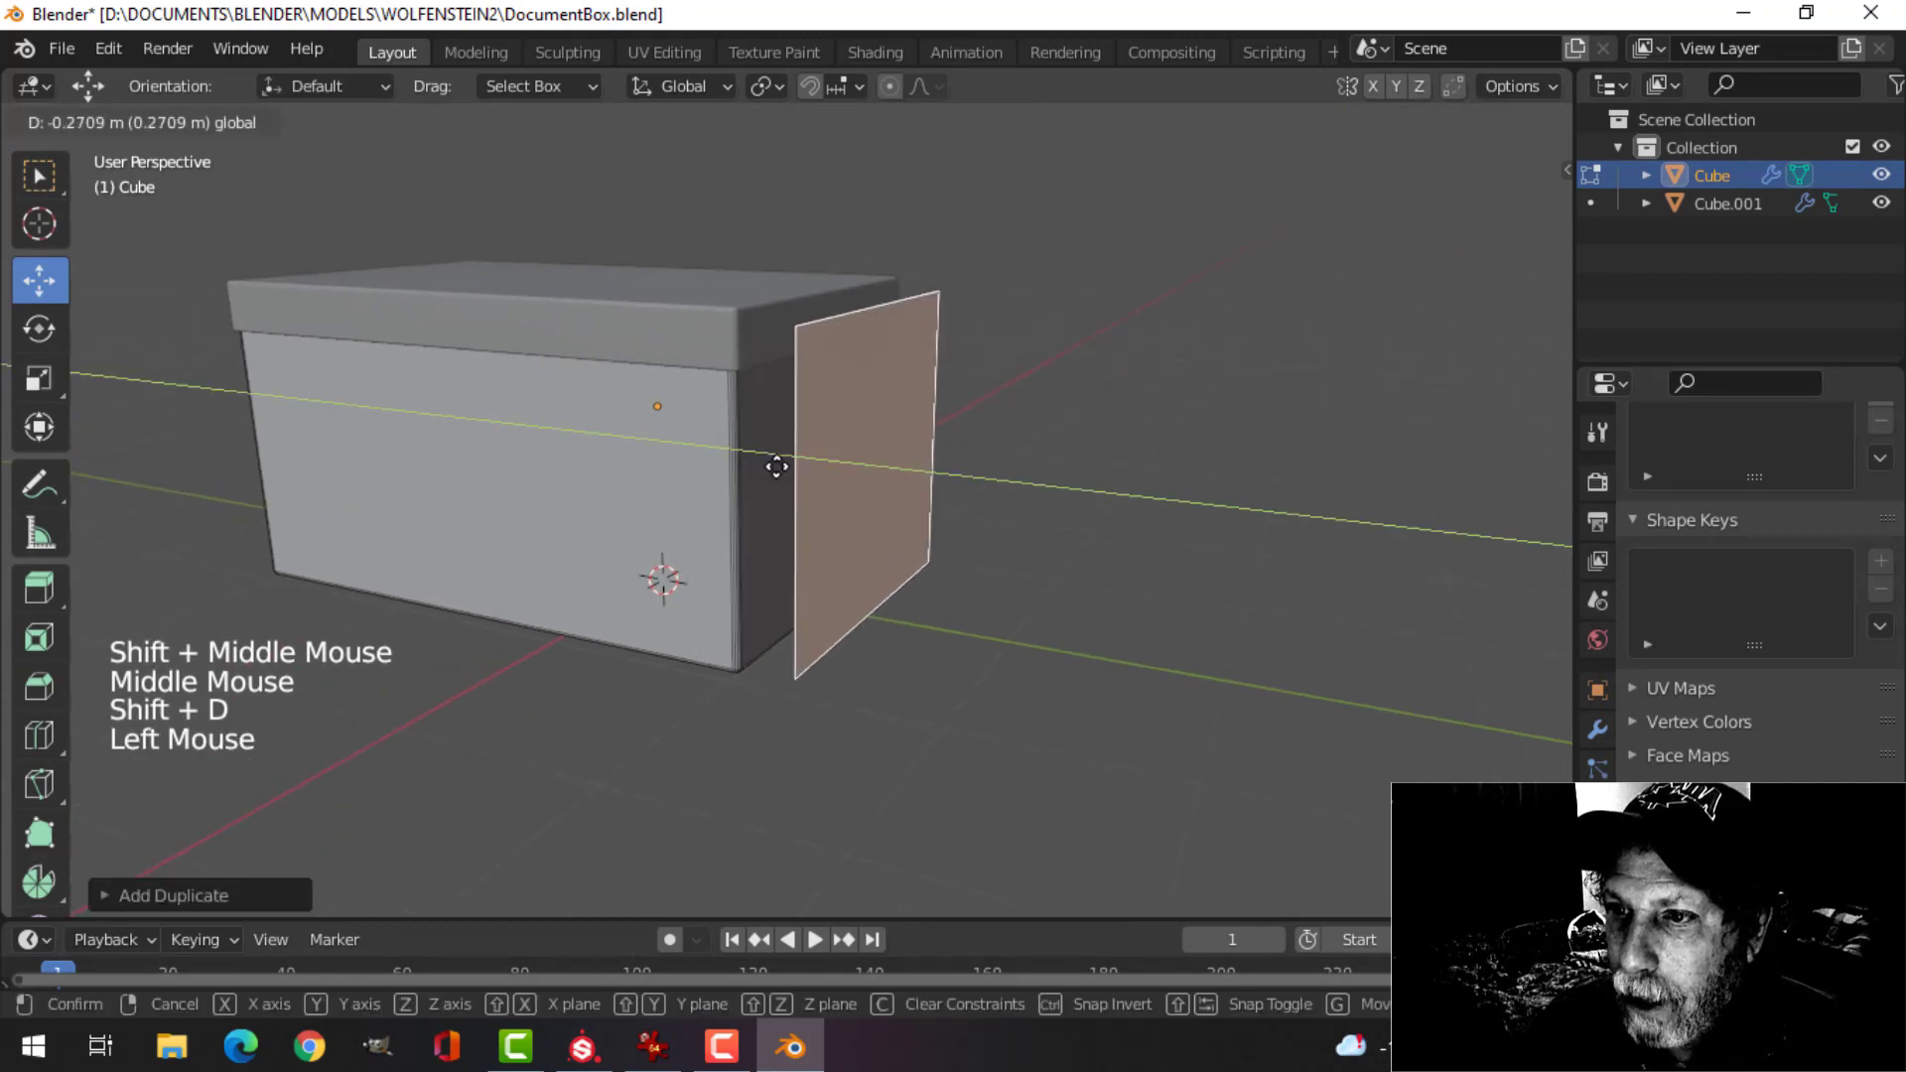
- Separate the duplicated end face into its own object and select that object in Object Mode
middle_click_drag(770, 460, 1008, 467)
key("p")
left_click(1006, 466)
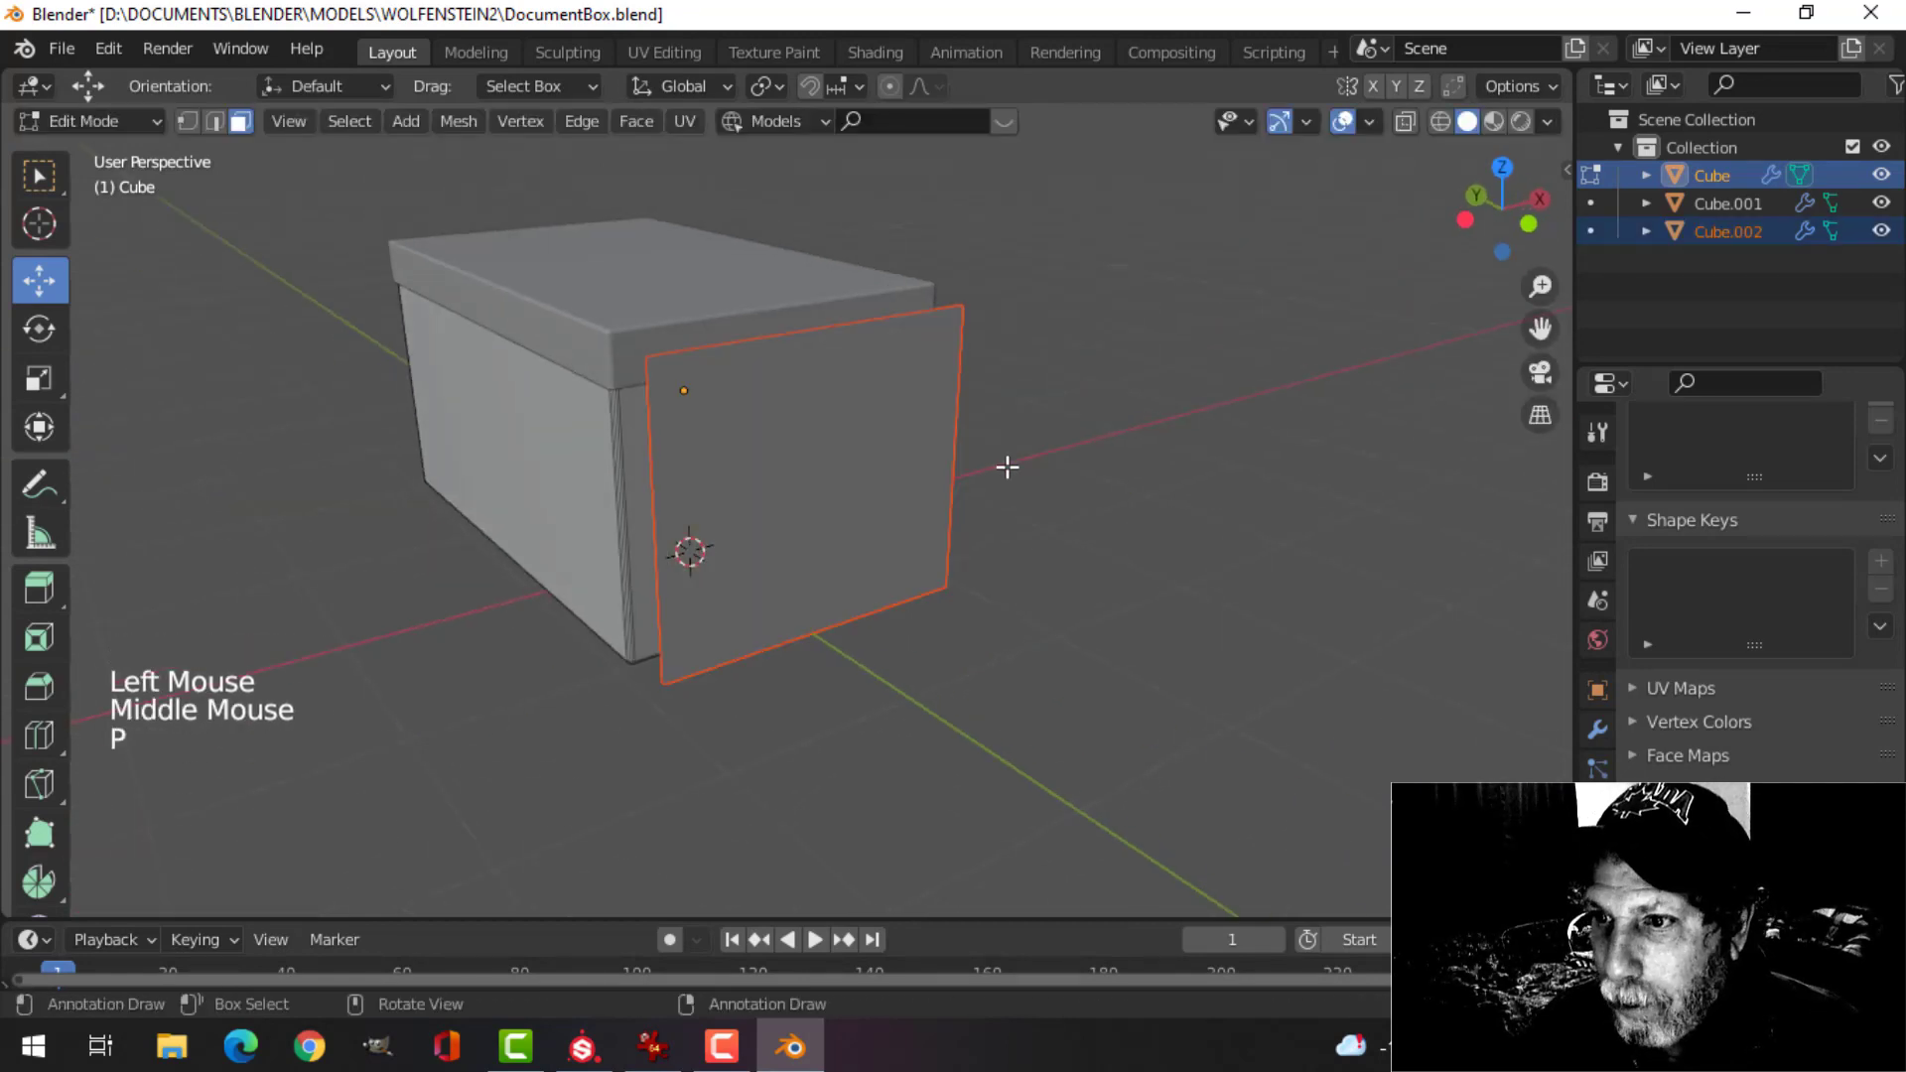
key("Tab")
left_click(878, 440)
- Scale the separated face's whole mesh down to about 0.7 in the front view
key("Tab")
key("a")
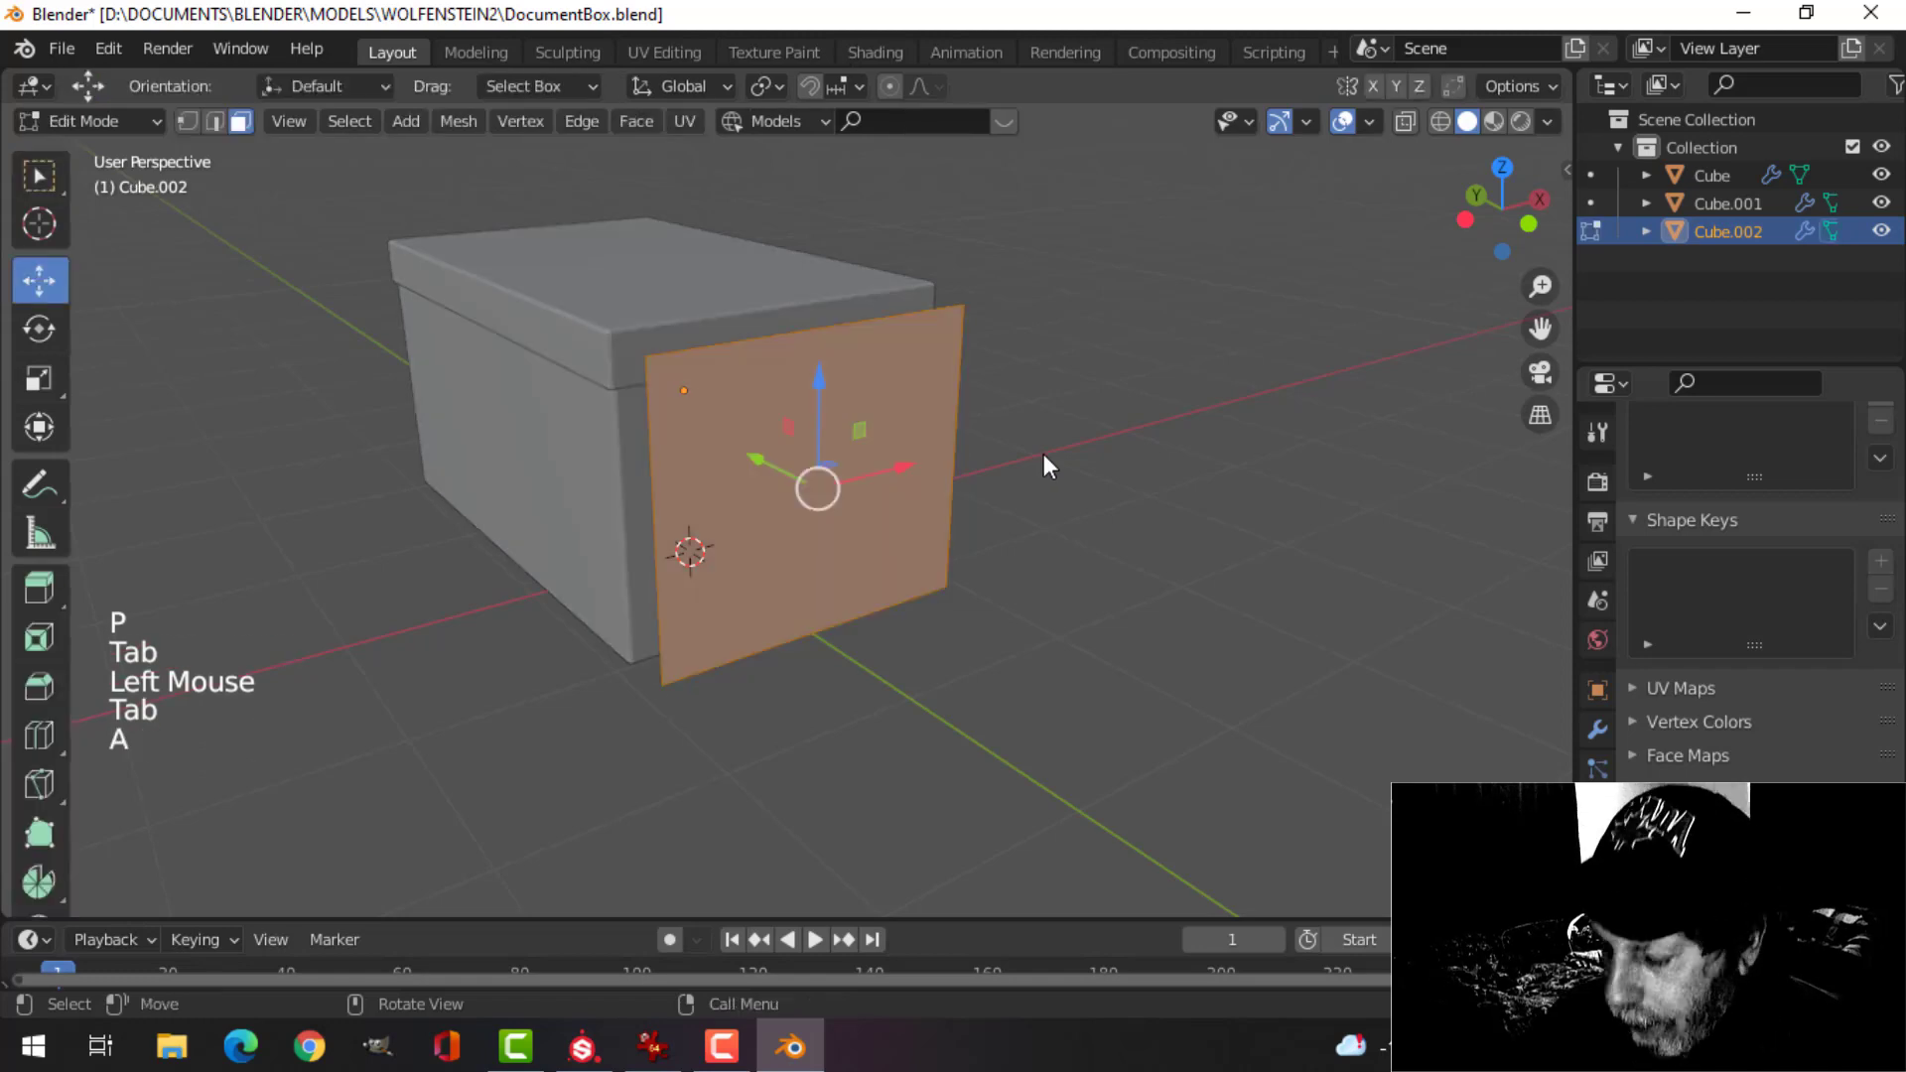
key("KP_1")
scroll(1026, 437, "up", 2)
key("s")
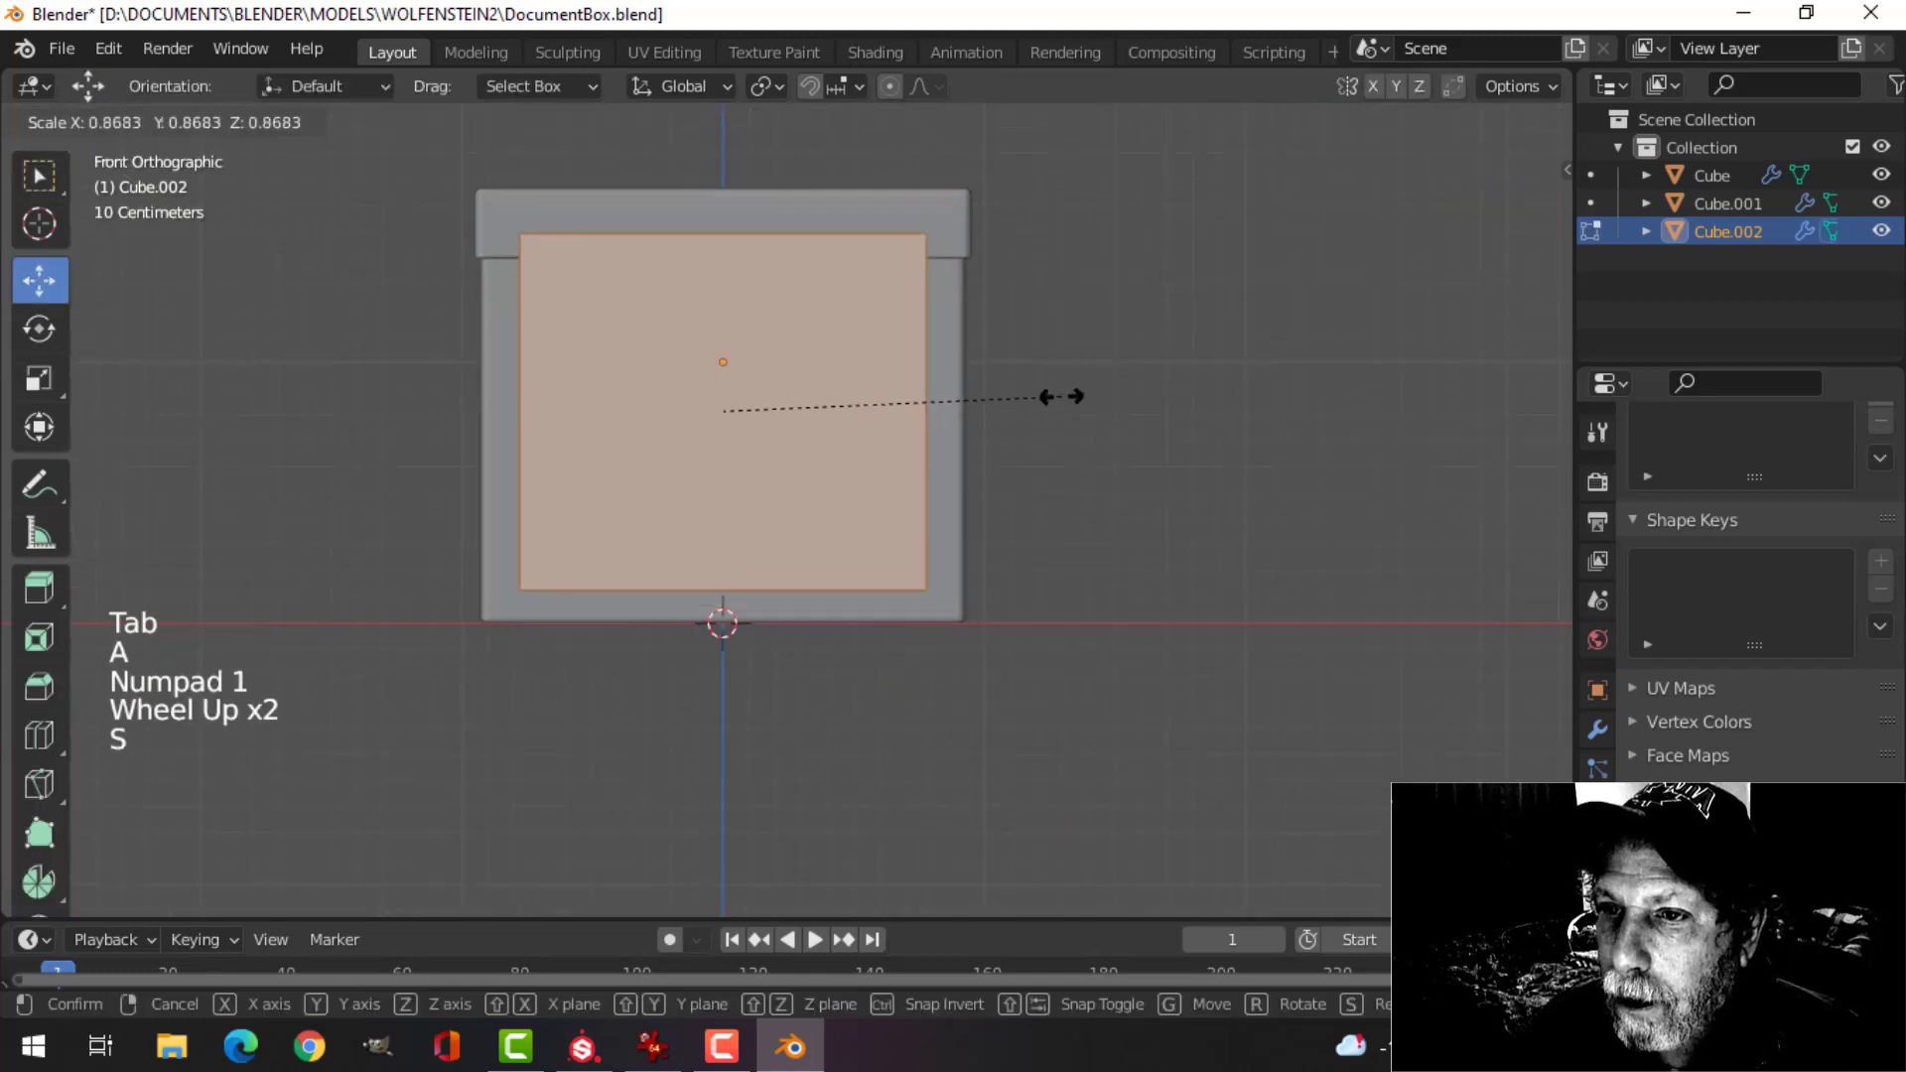
left_click(989, 403)
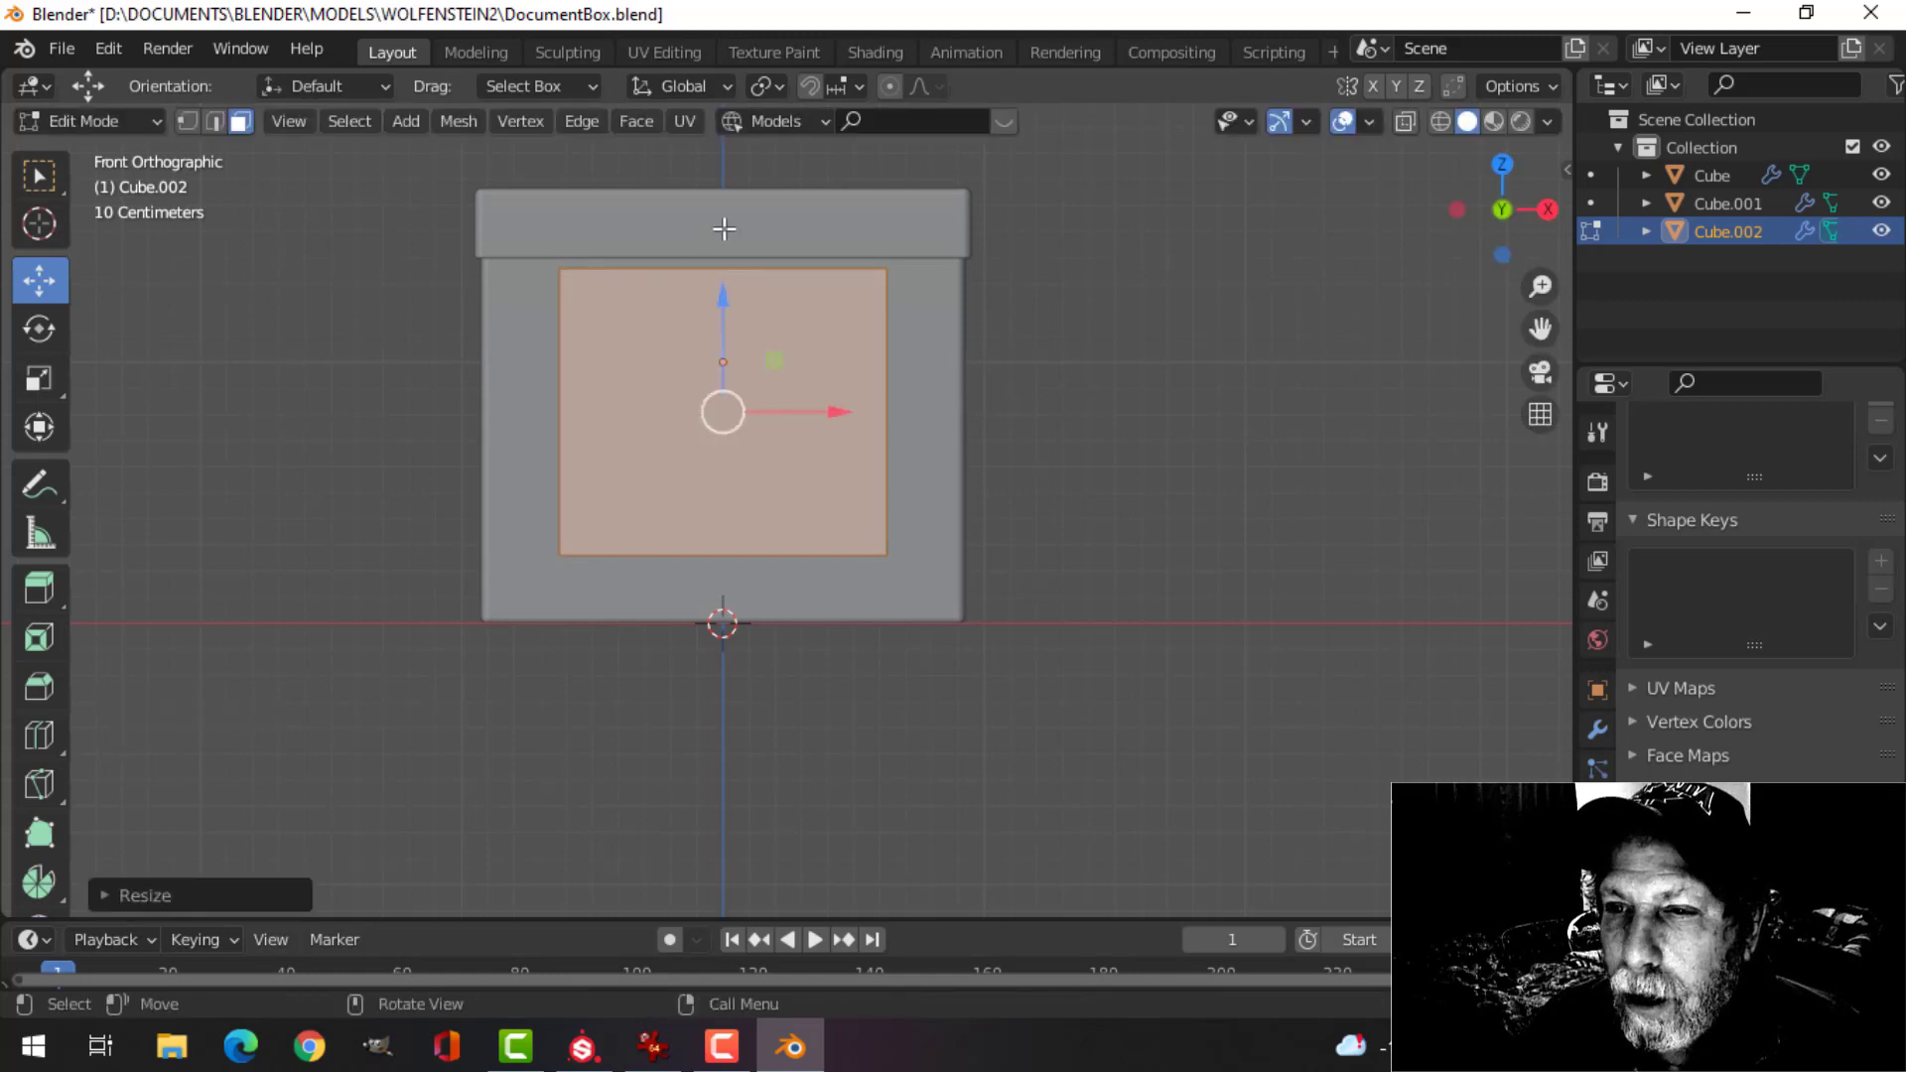
- Move the separated face's lower edge up along Z to leave a thin horizontal strip just below the lid
left_click(700, 557)
left_click(678, 542)
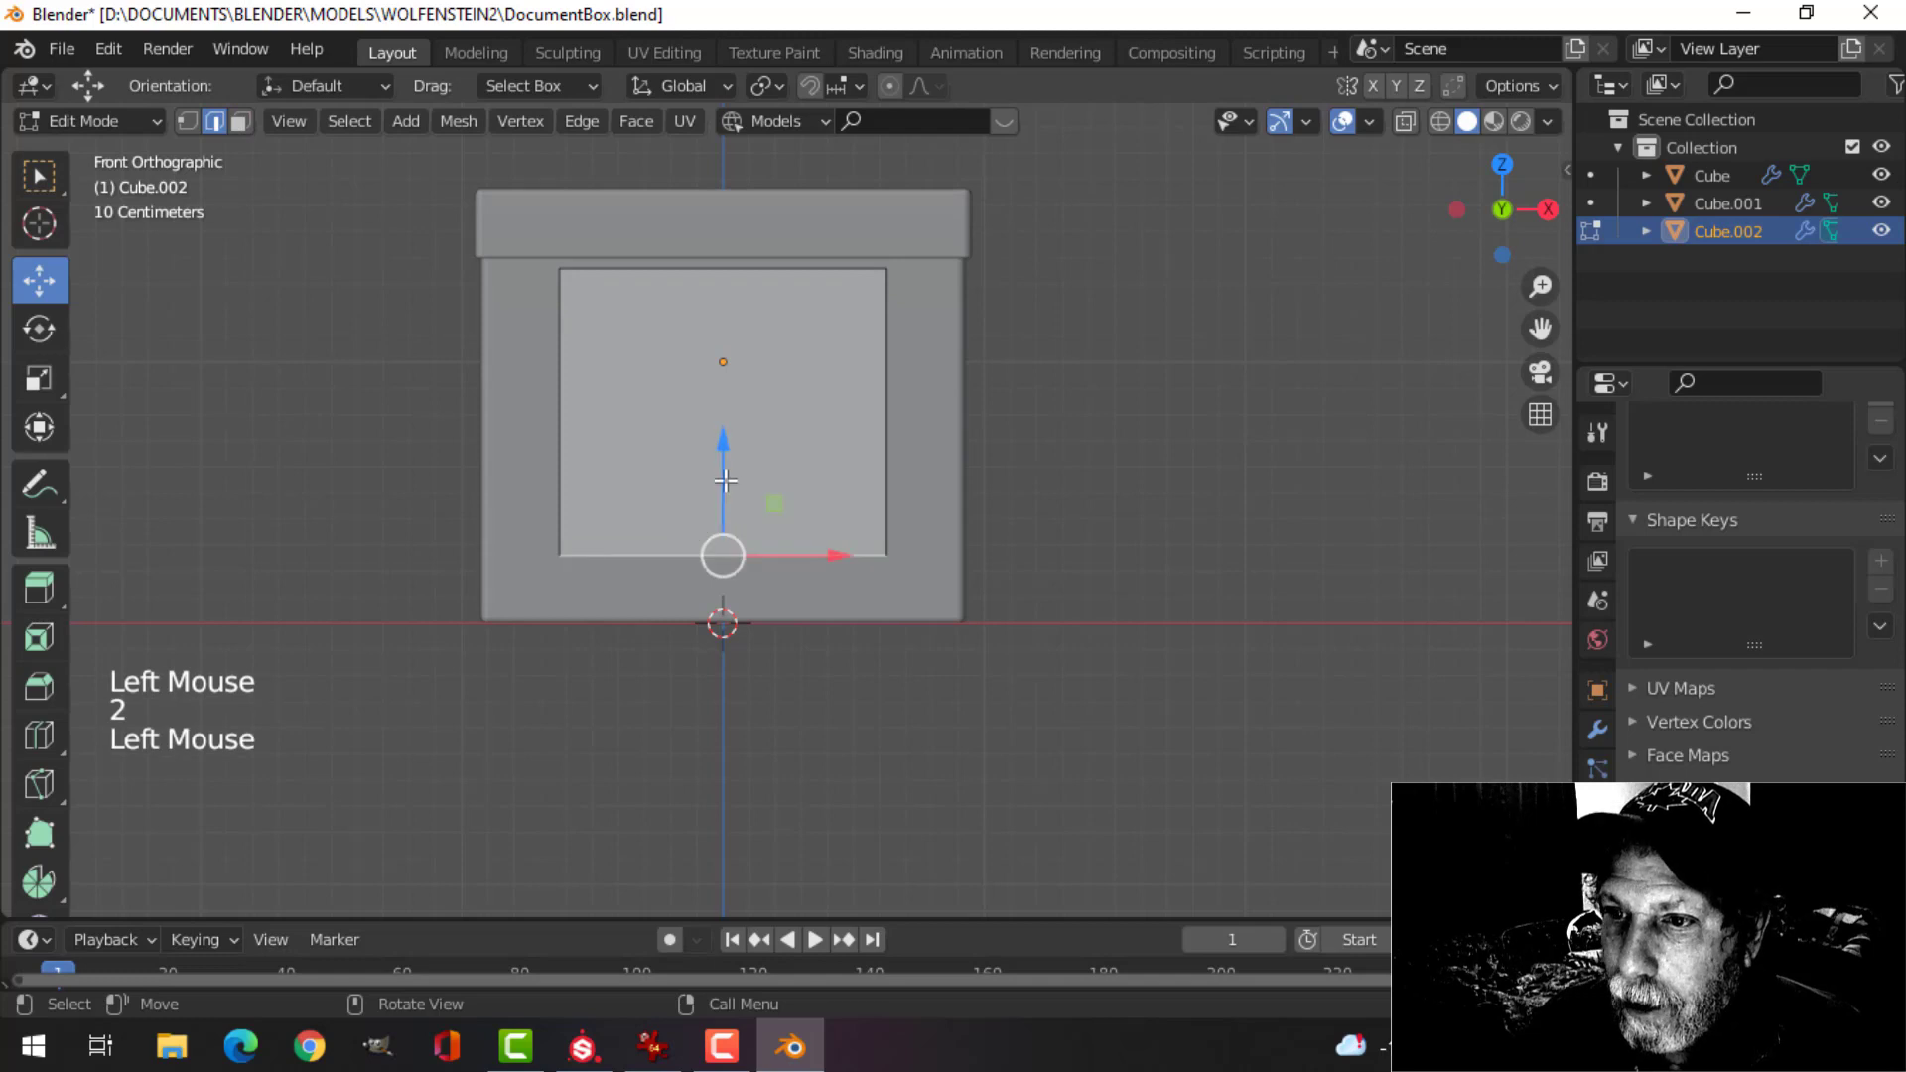
left_click_drag(719, 553, 741, 229)
- Scale the whole strip by about 0.72 along X to the width of a handle hole
key("a")
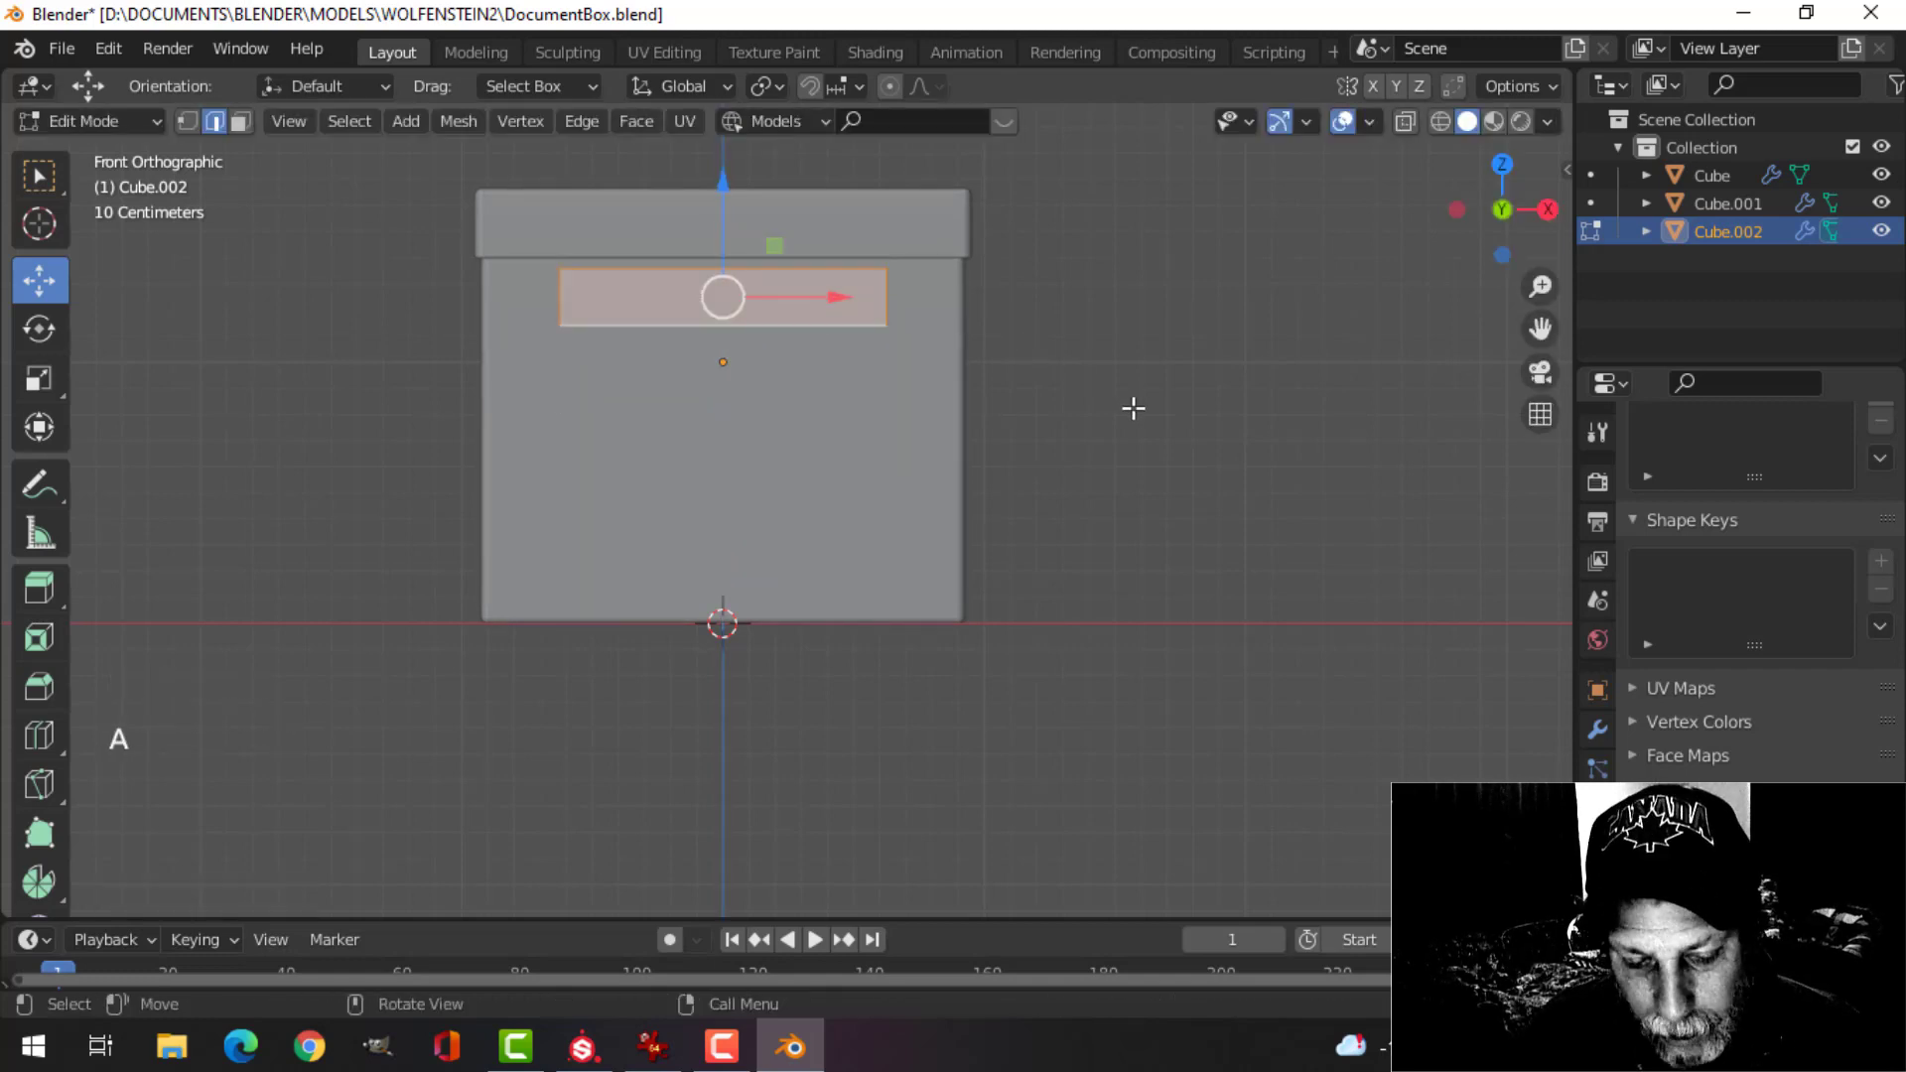
key("s")
key("x")
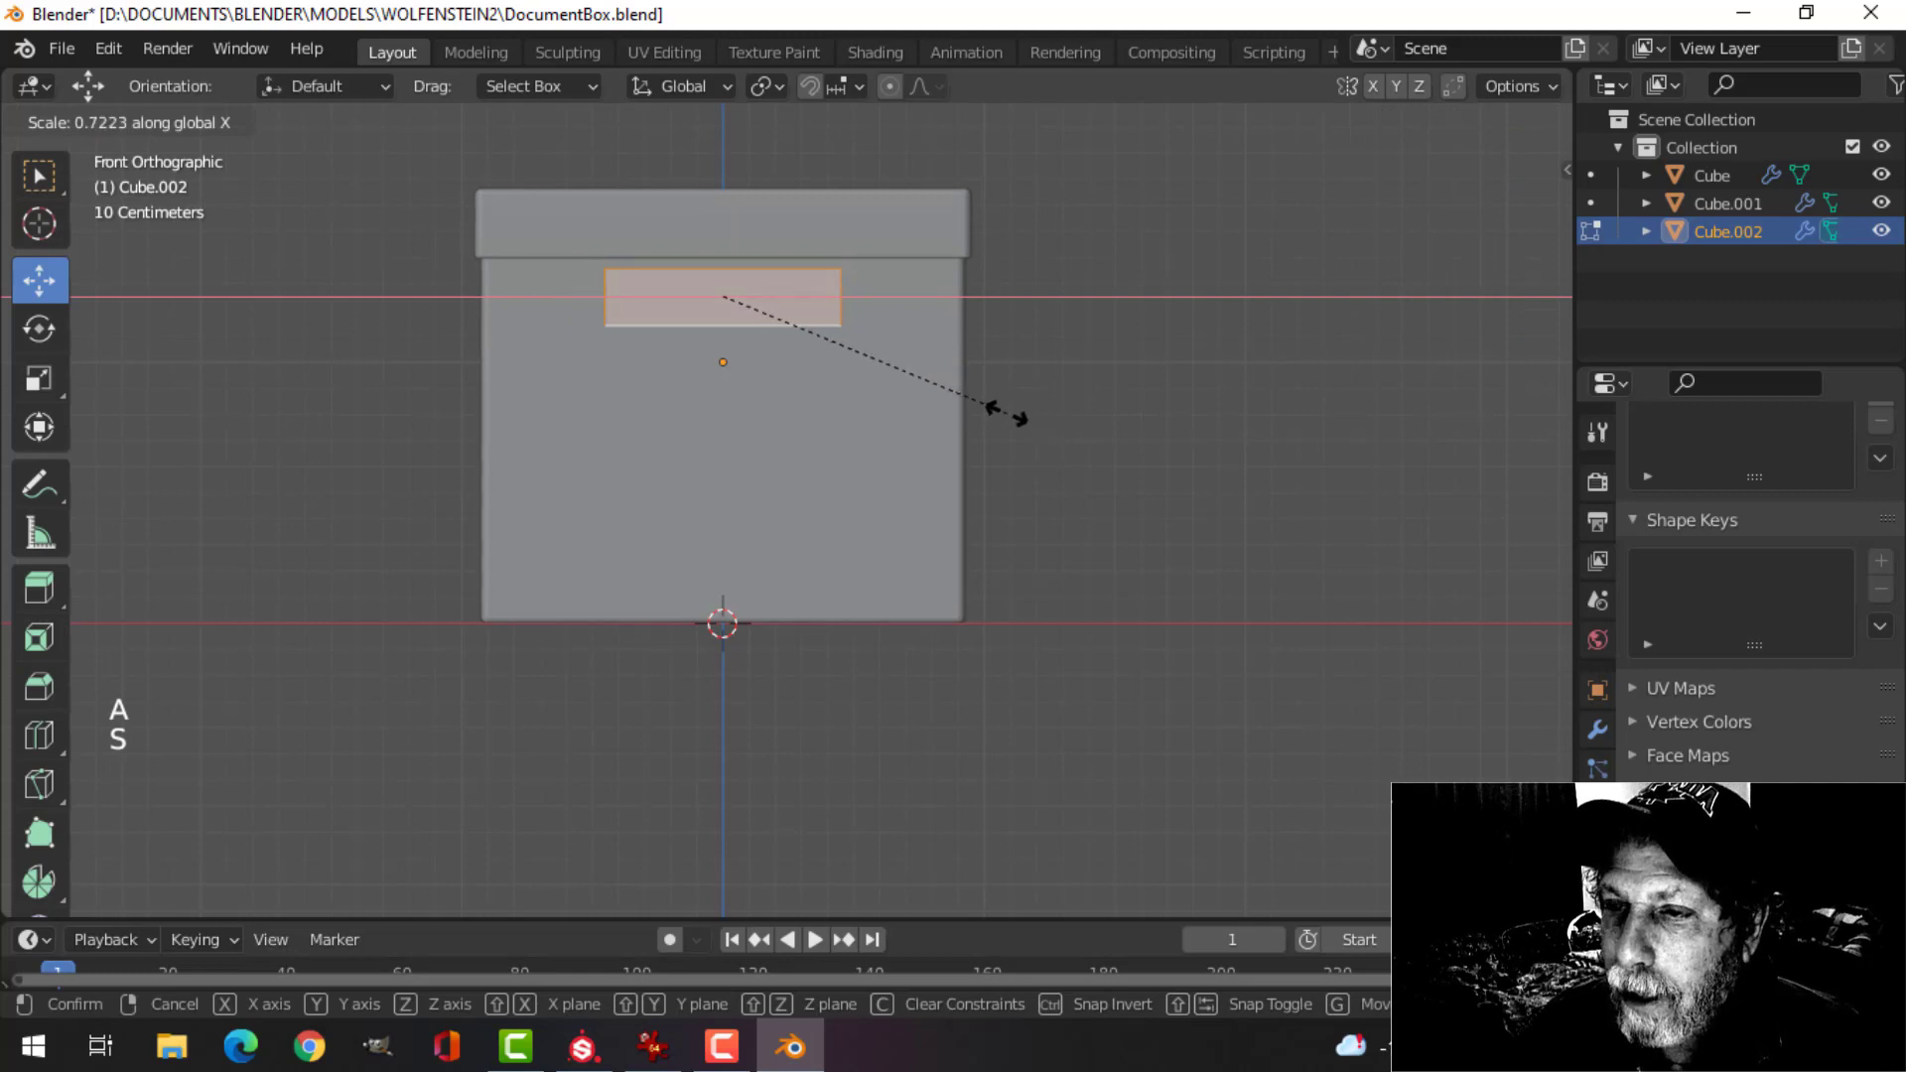
left_click(1008, 412)
middle_click_drag(1007, 412, 923, 446)
scroll(911, 444, "down", 1)
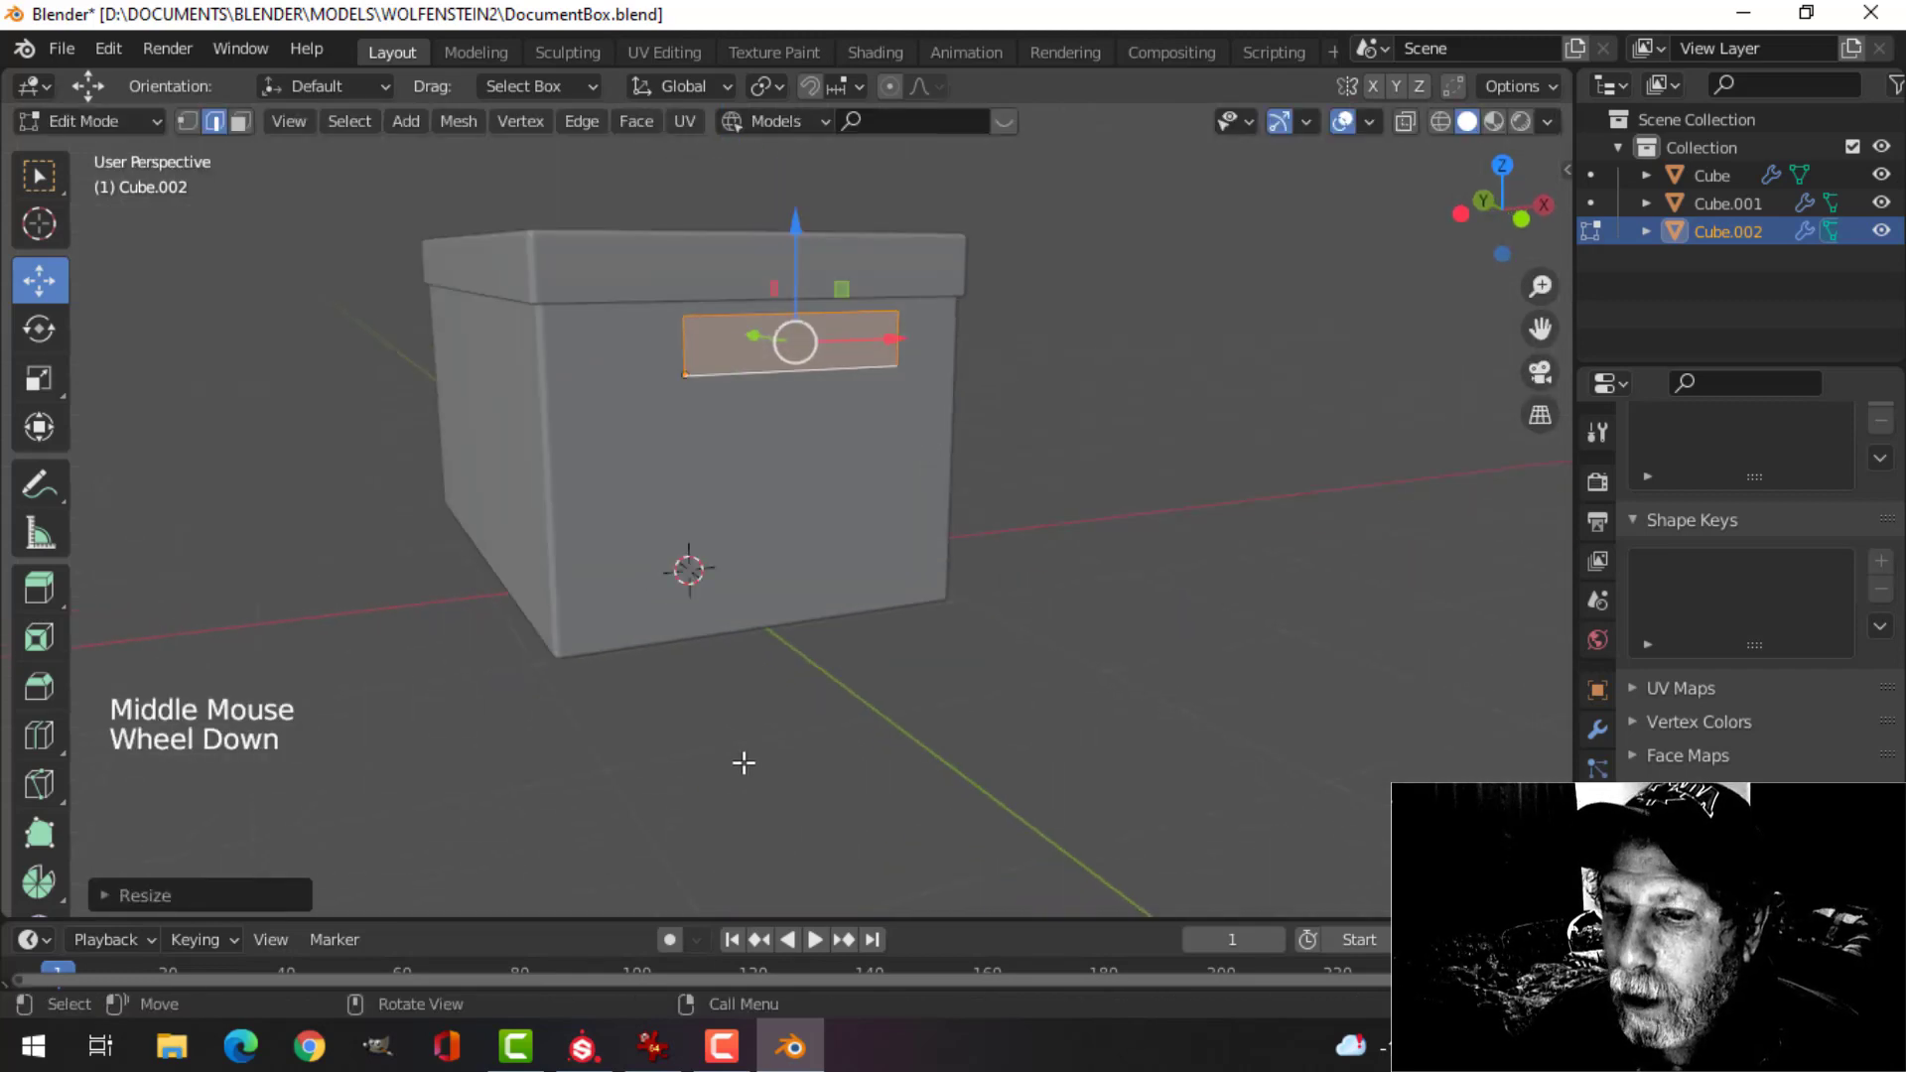
- Check the handle holes in the IrfanView reference image, then scale the strip down to about 0.94 in Blender's front view
left_click(652, 1047)
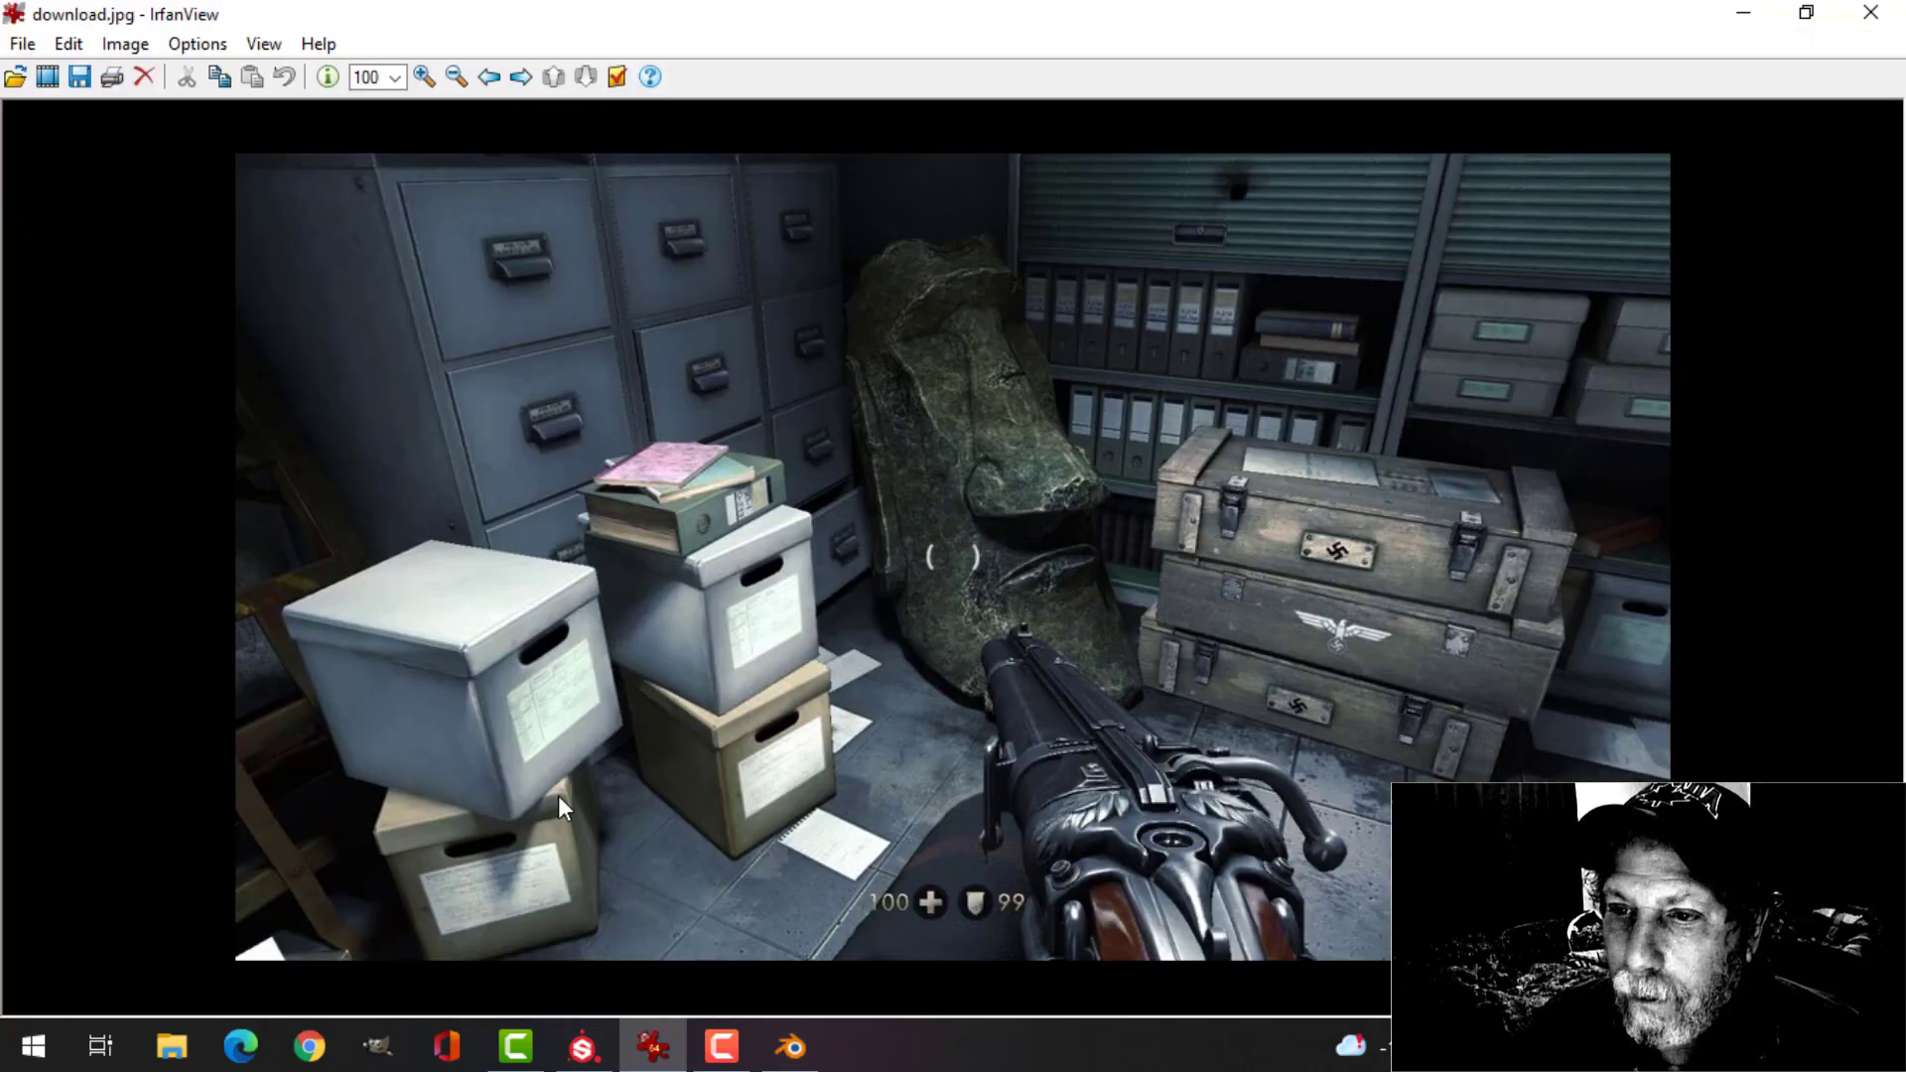
left_click(791, 1047)
scroll(1042, 543, "up", 2)
key("KP_1")
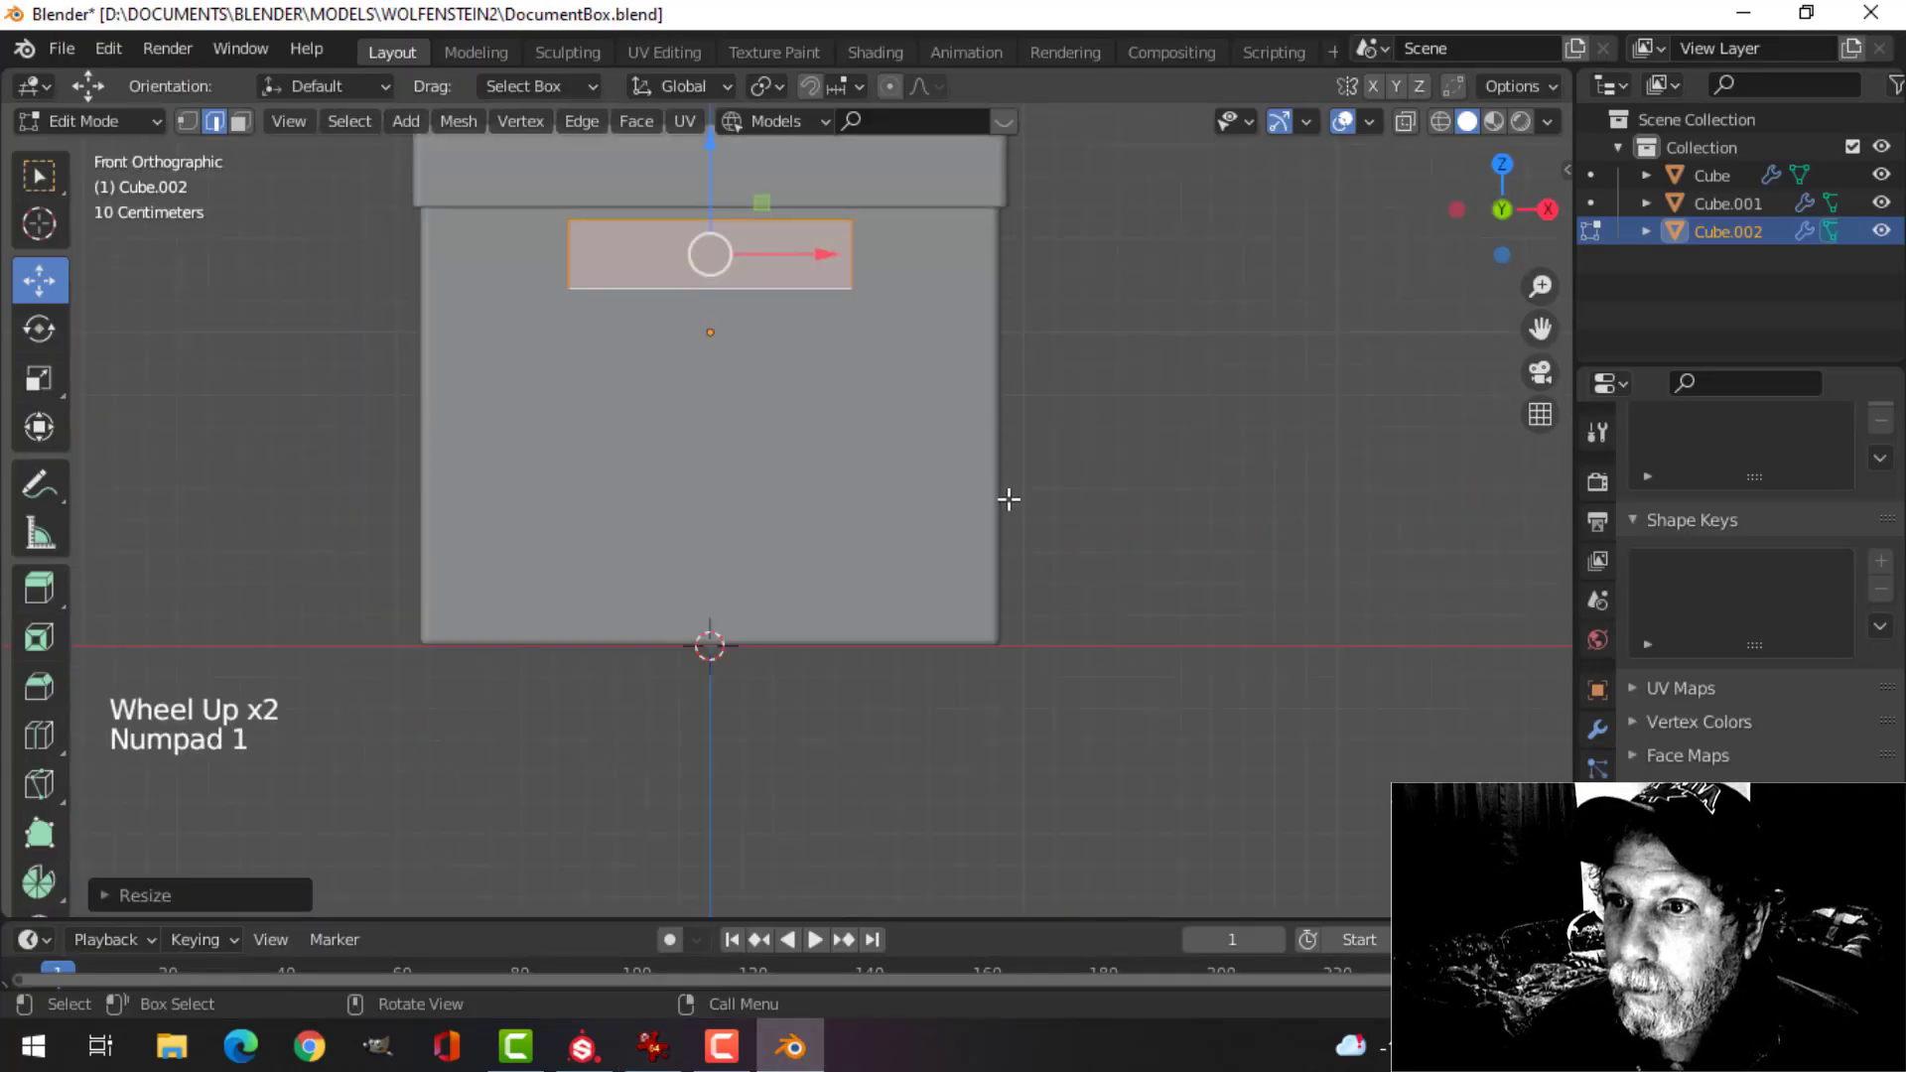
middle_click_drag(1008, 499, 1042, 528, "shift")
key("s")
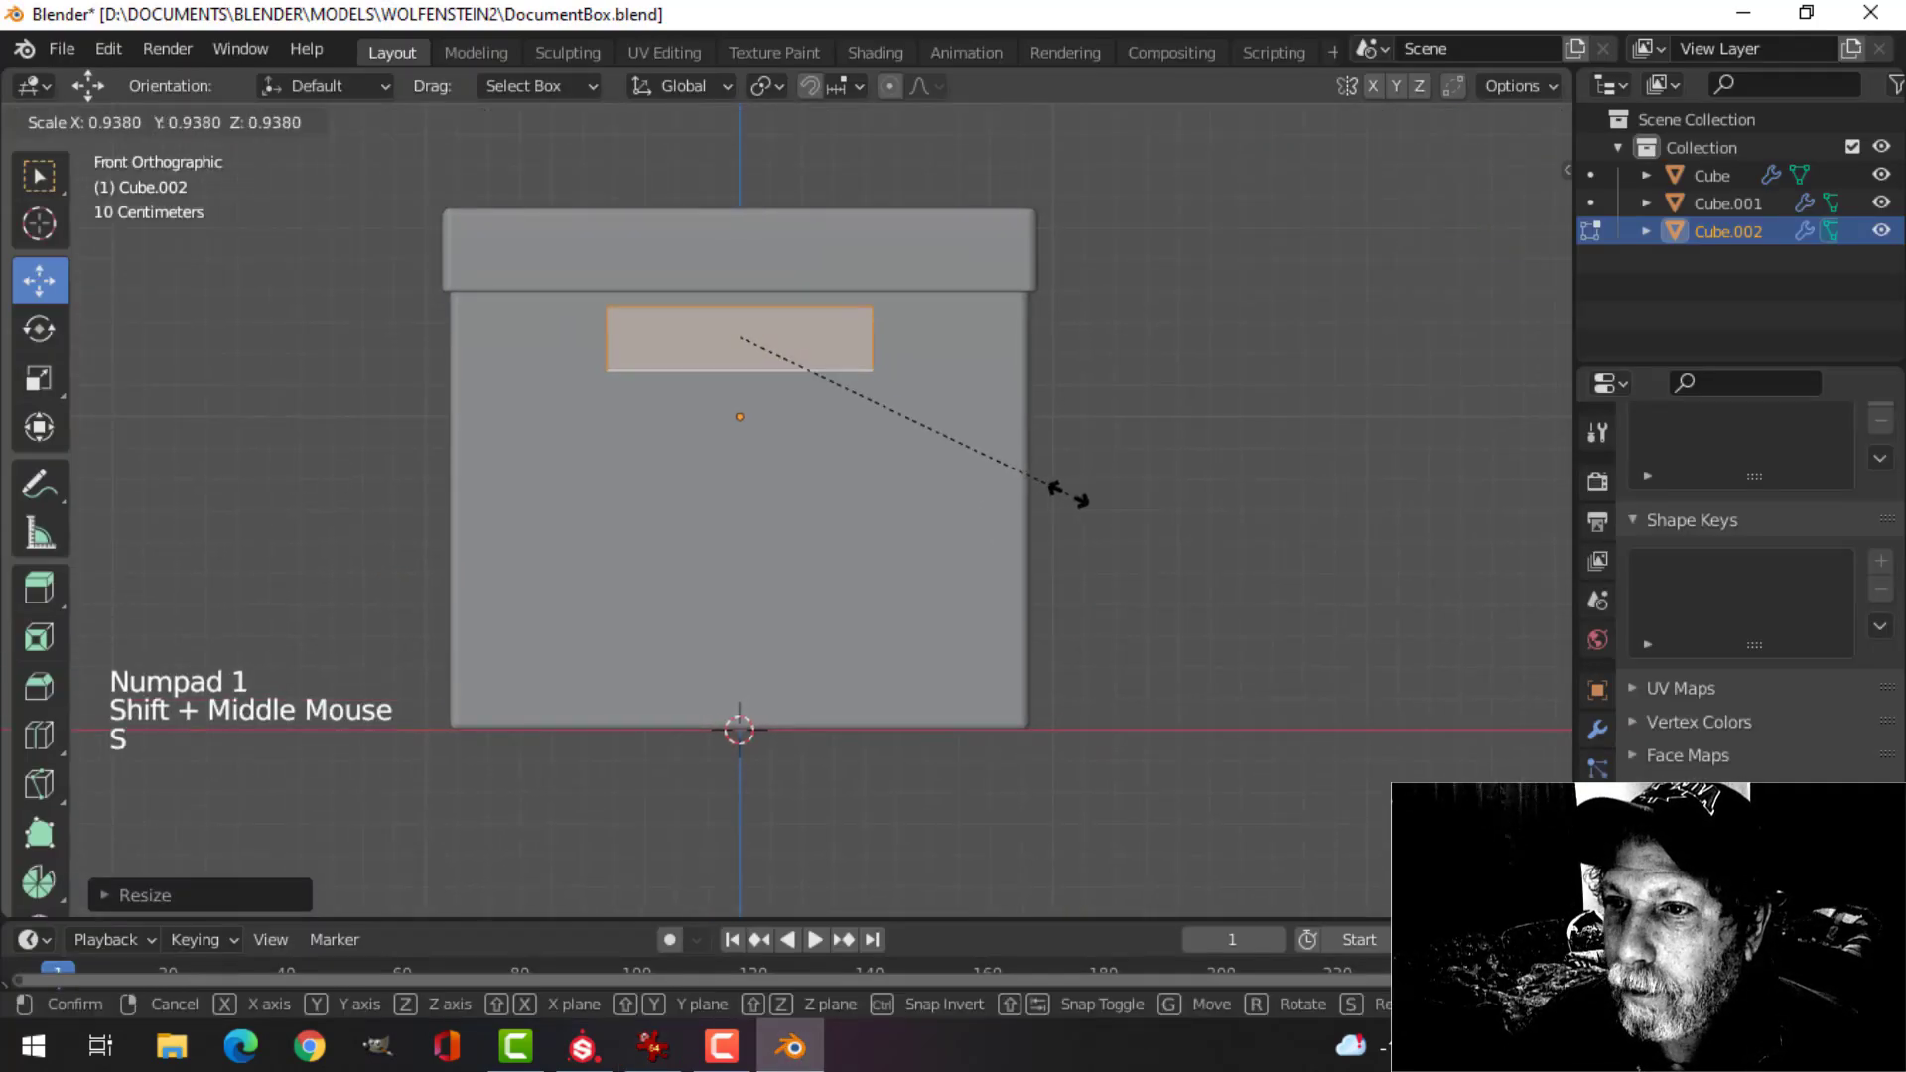
left_click(1052, 496)
- Move the strip along Y to just outside the box's end and extrude it outward into a solid block
middle_click_drag(847, 408, 909, 371)
left_click_drag(909, 371, 823, 351)
middle_click_drag(823, 351, 1072, 408)
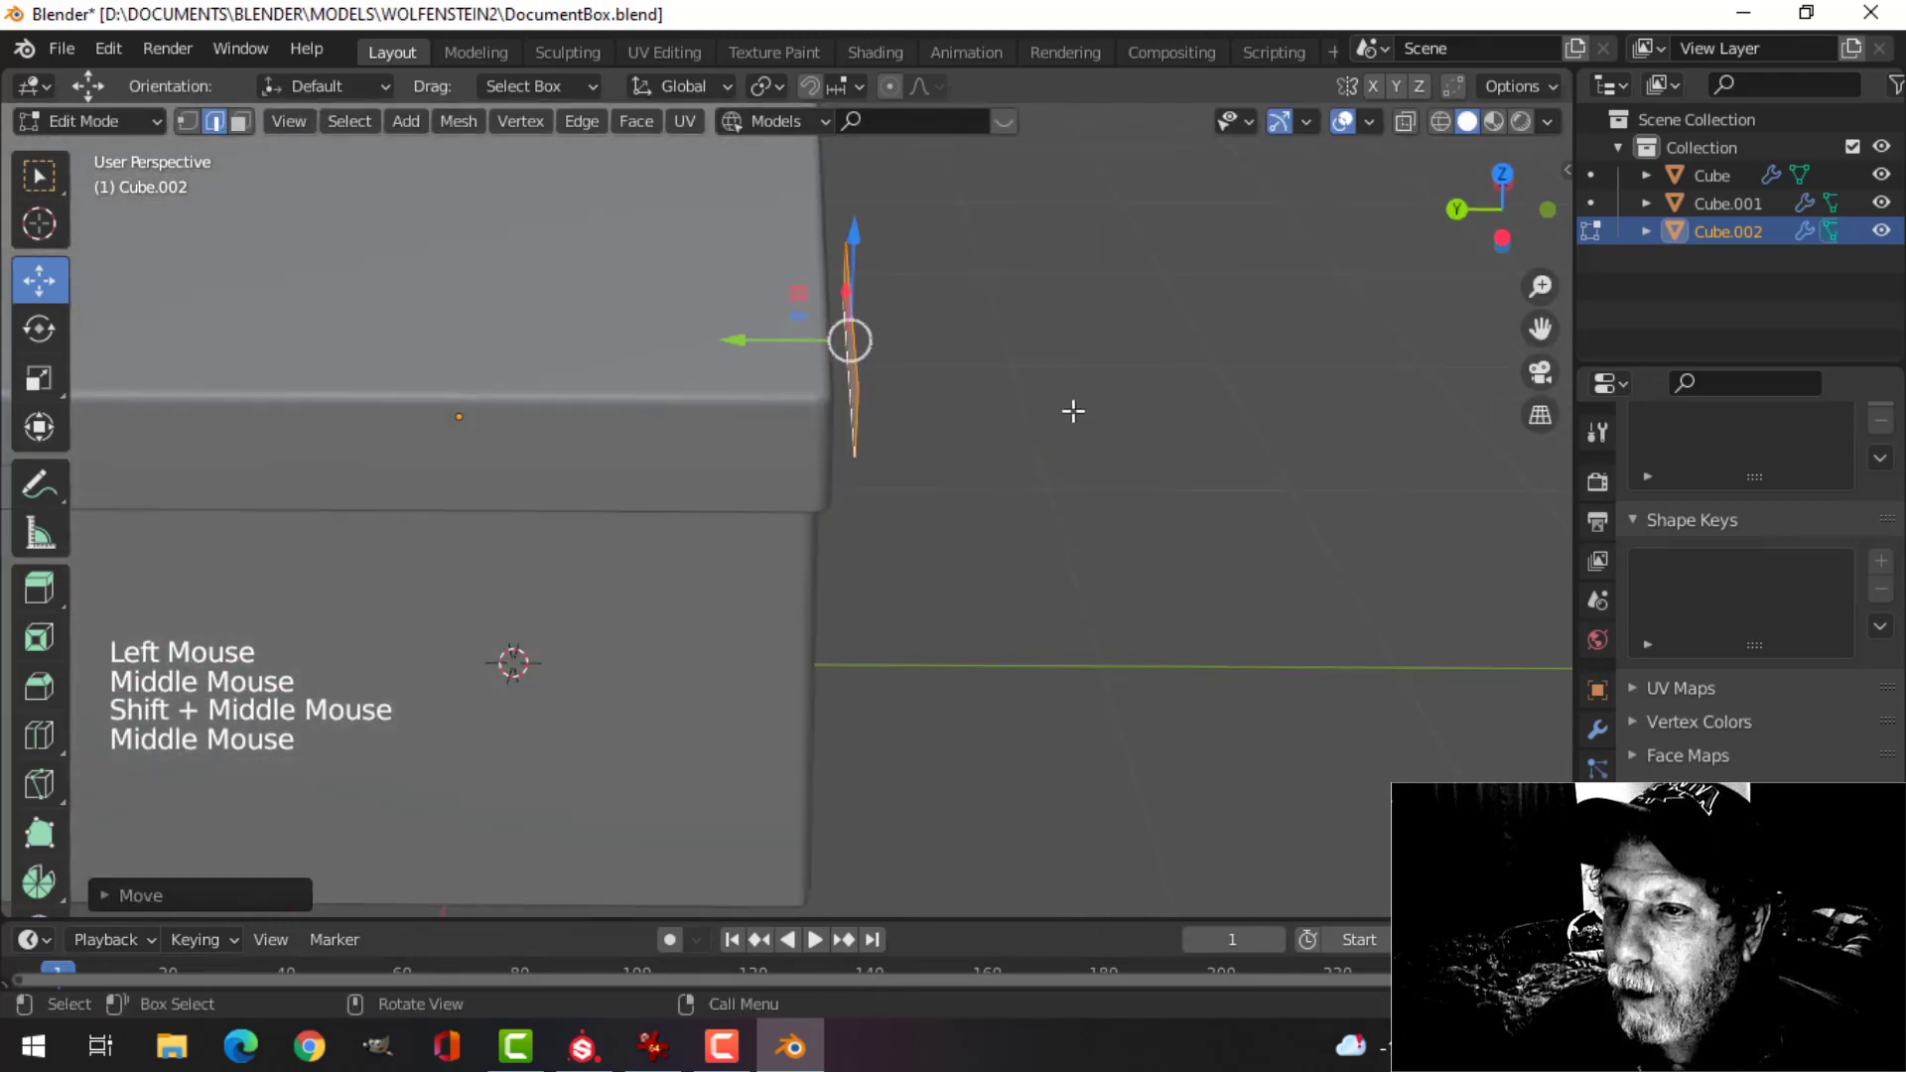
key("e")
left_click_drag(776, 341, 1008, 337)
middle_click_drag(1248, 371, 1138, 343)
- Return to Object Mode and show the handle block's modifier settings
key("Tab")
right_click(856, 319)
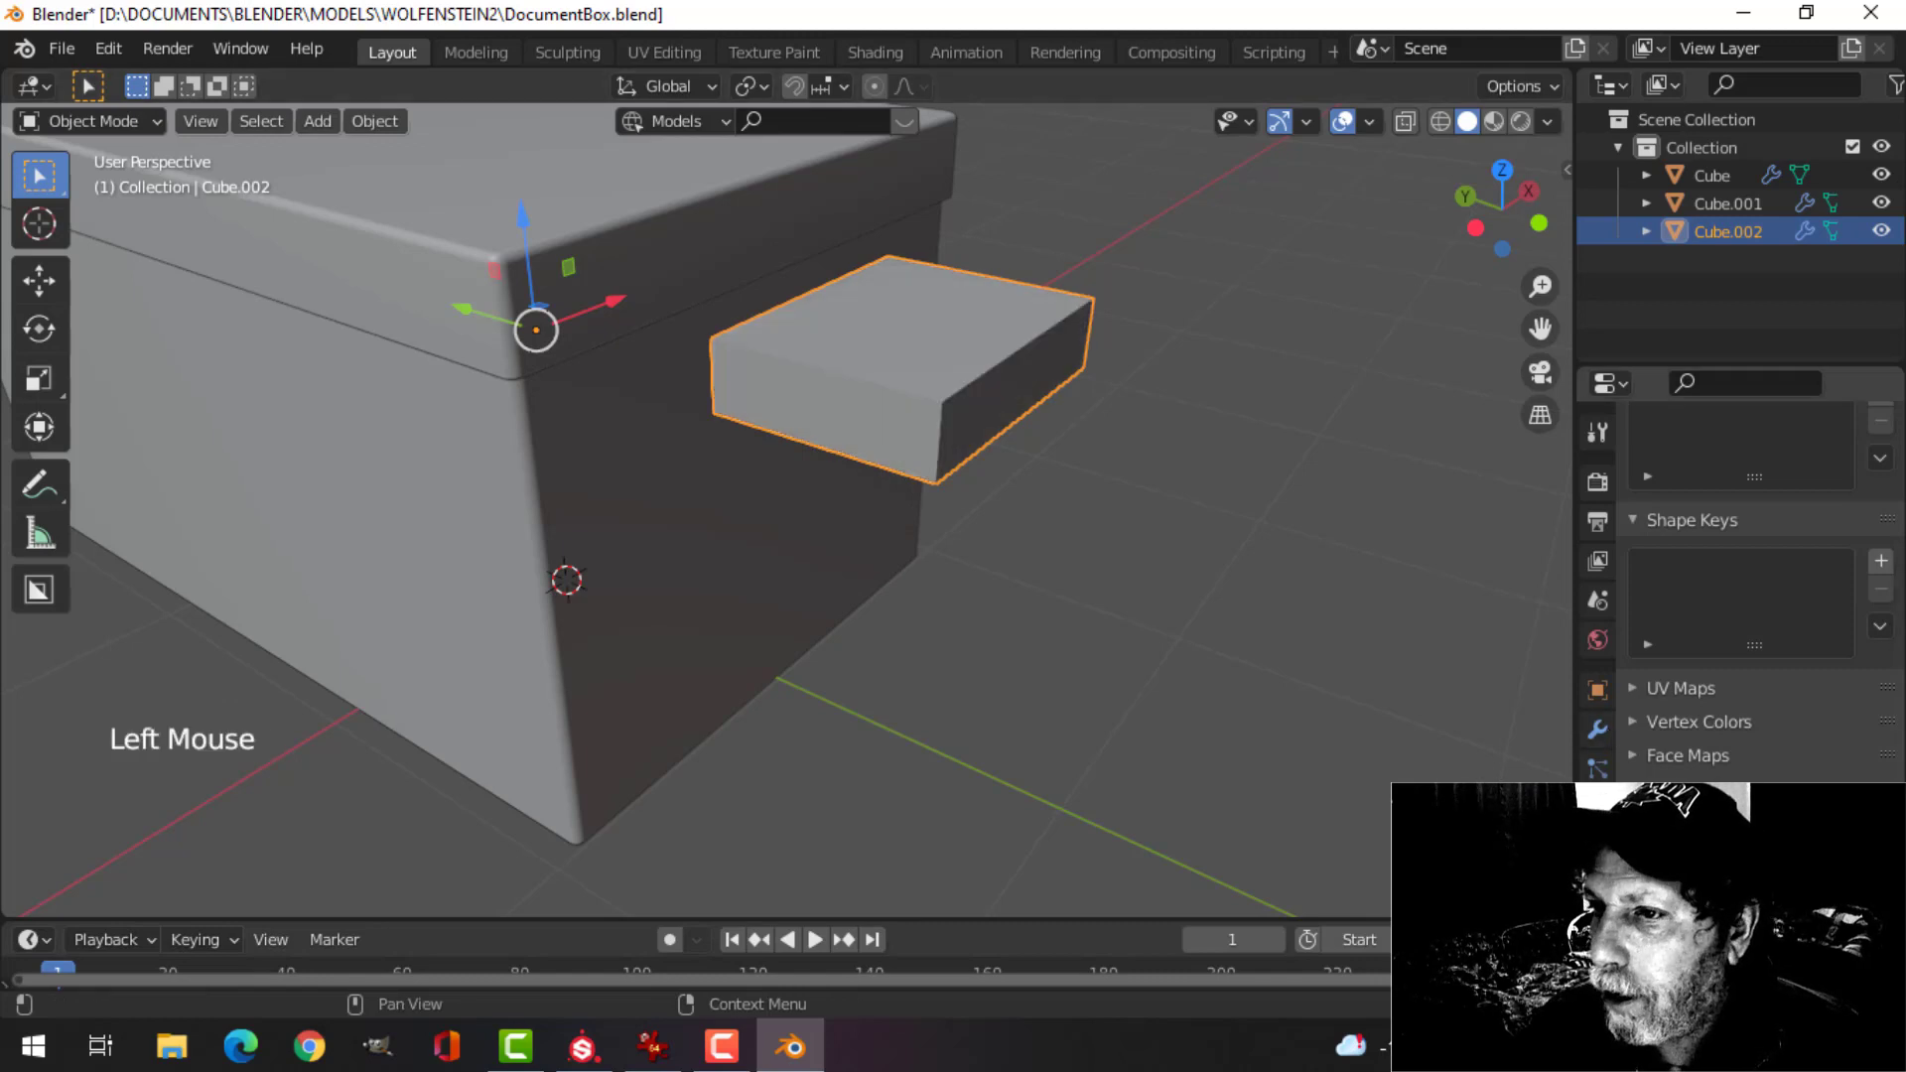
middle_click_drag(1134, 505, 943, 497)
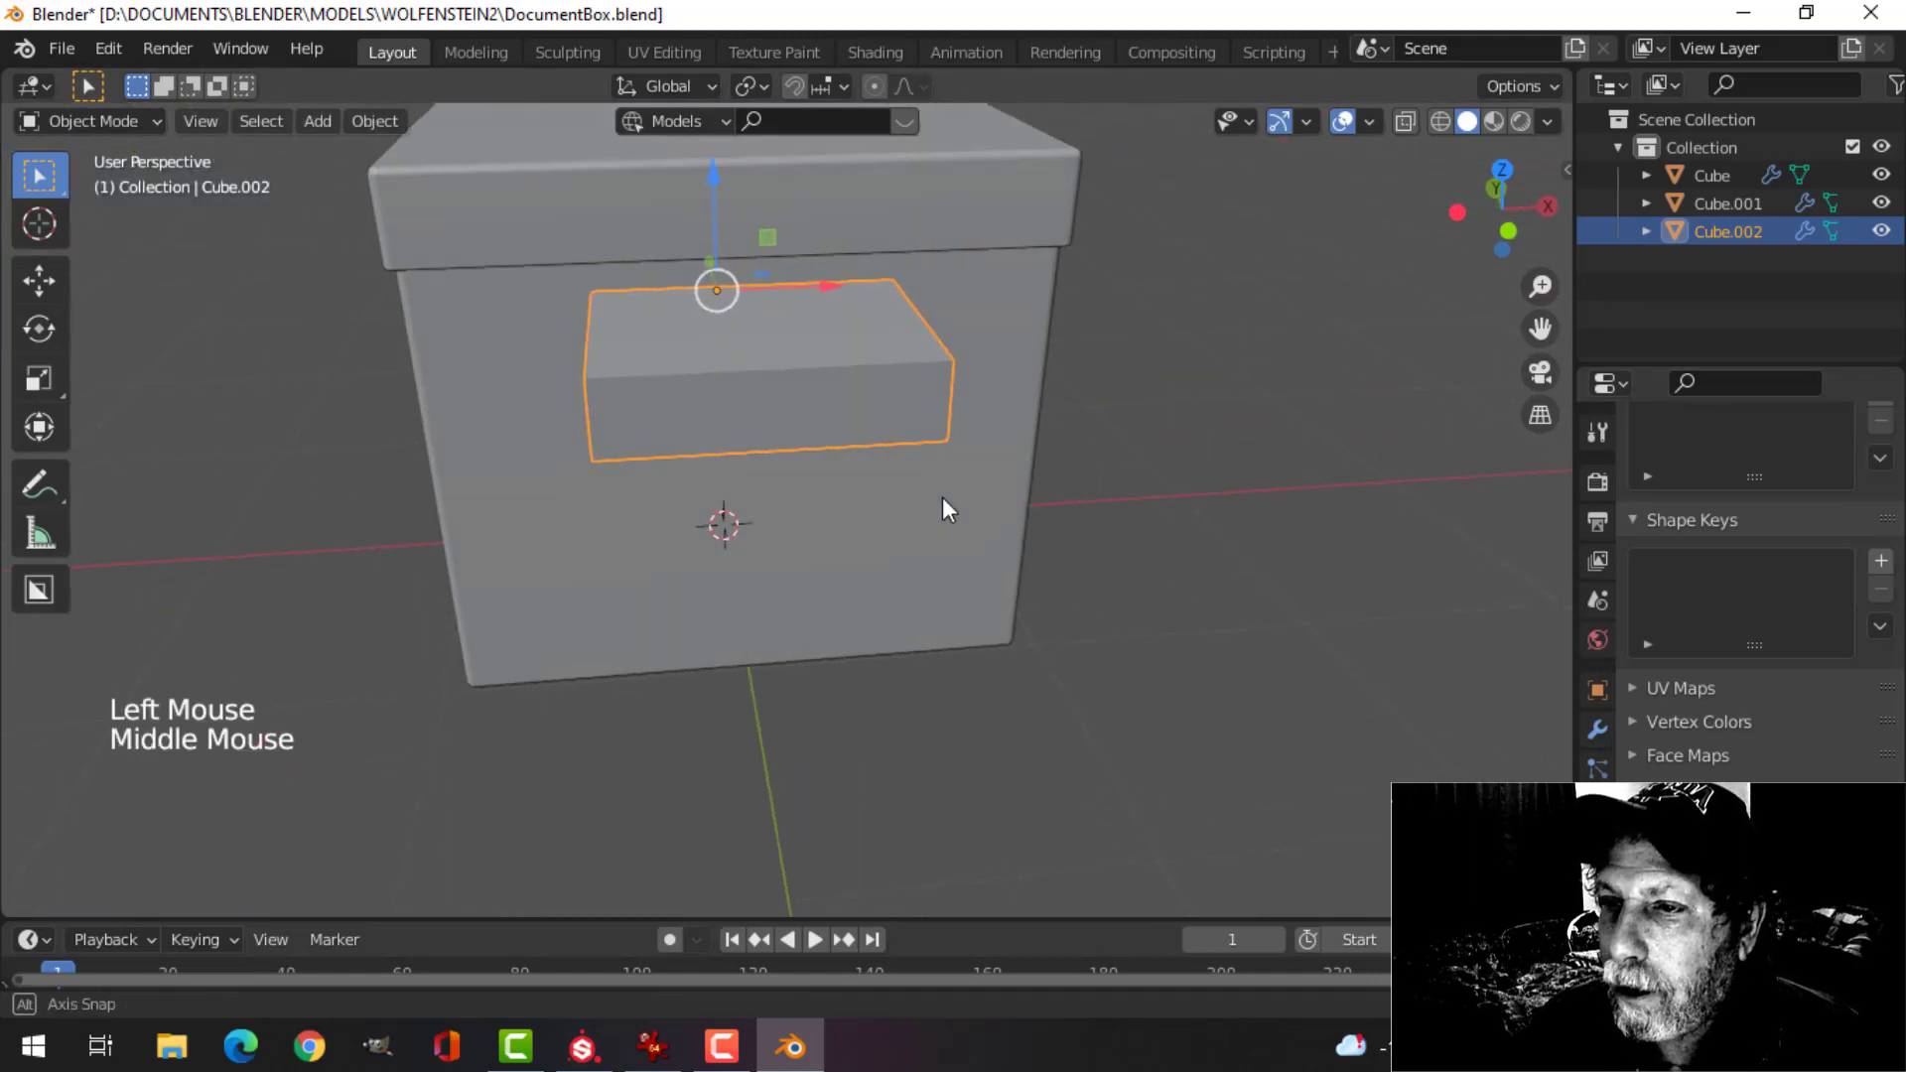
left_click(1597, 730)
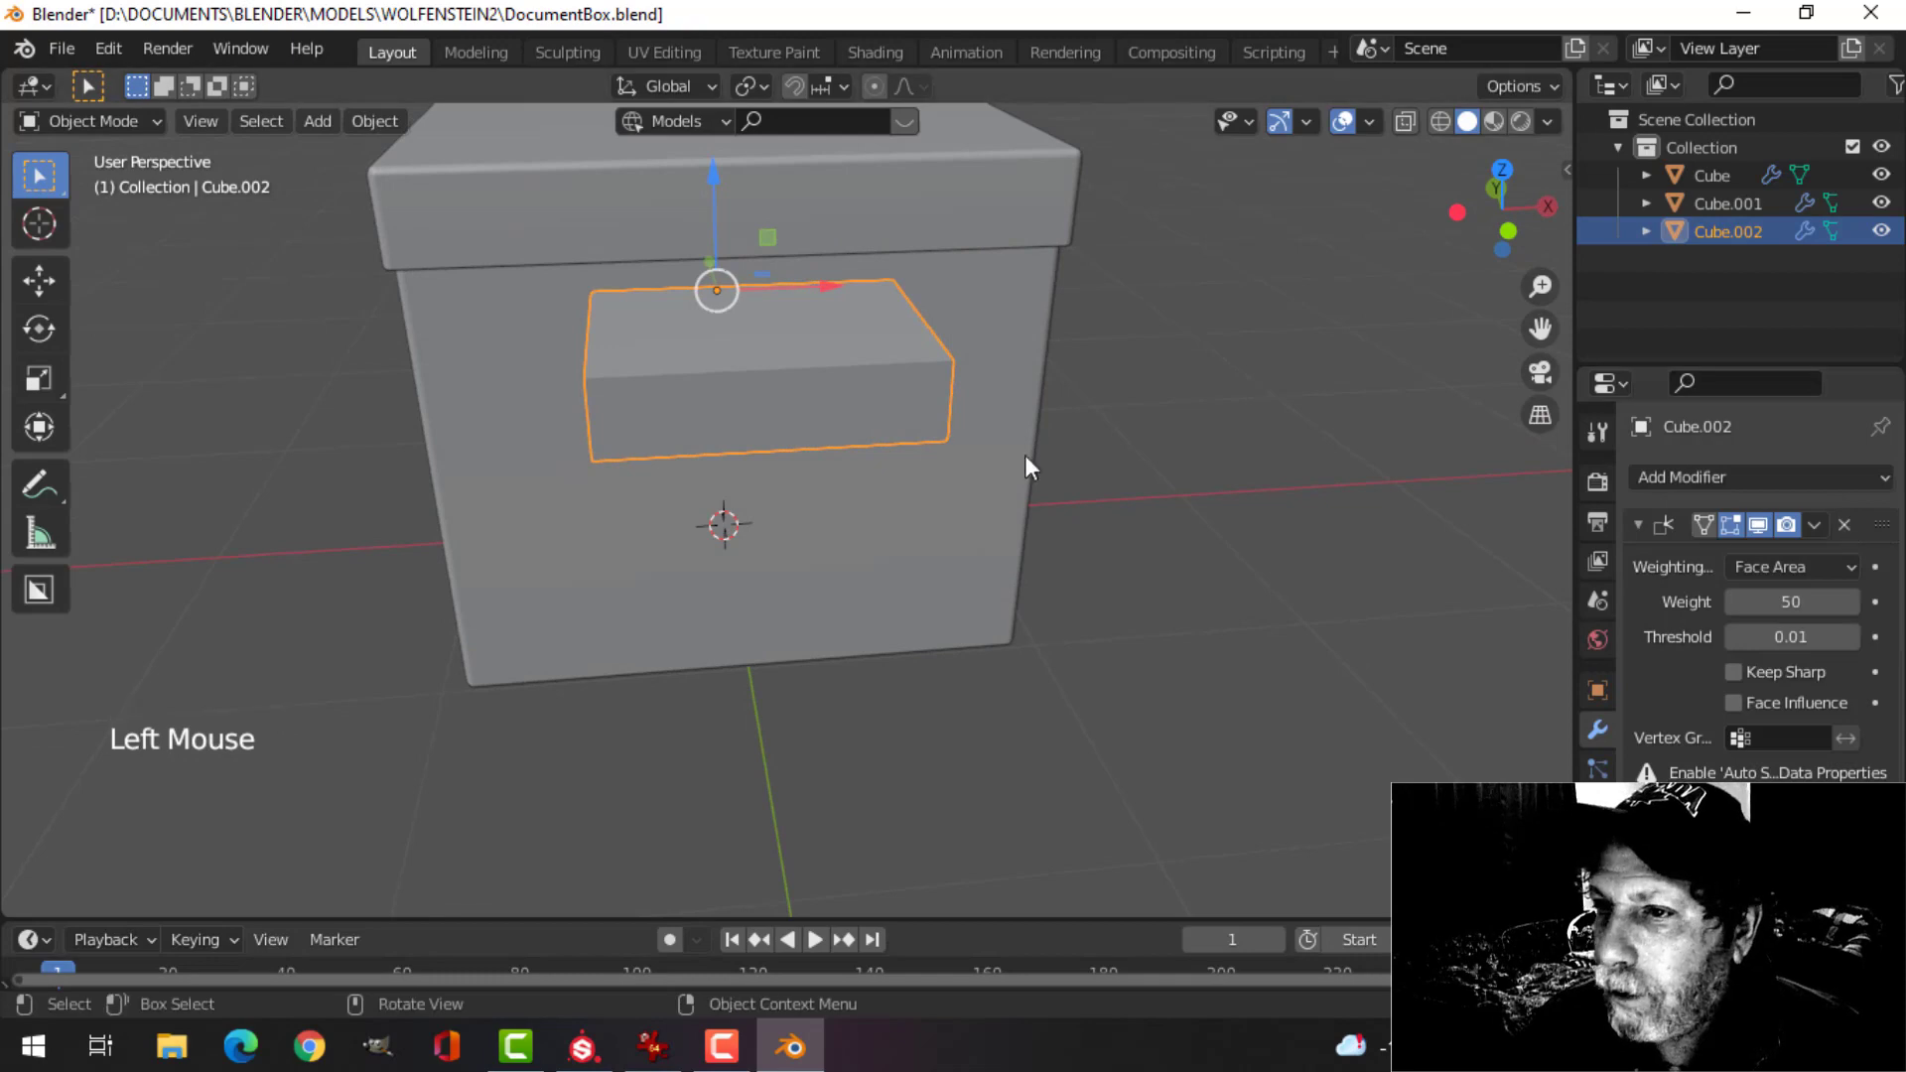
middle_click_drag(1028, 458, 926, 451)
- Bevel the block's four long corner edges running along Y with 4 segments and a width of about 0.048 m
key("Tab")
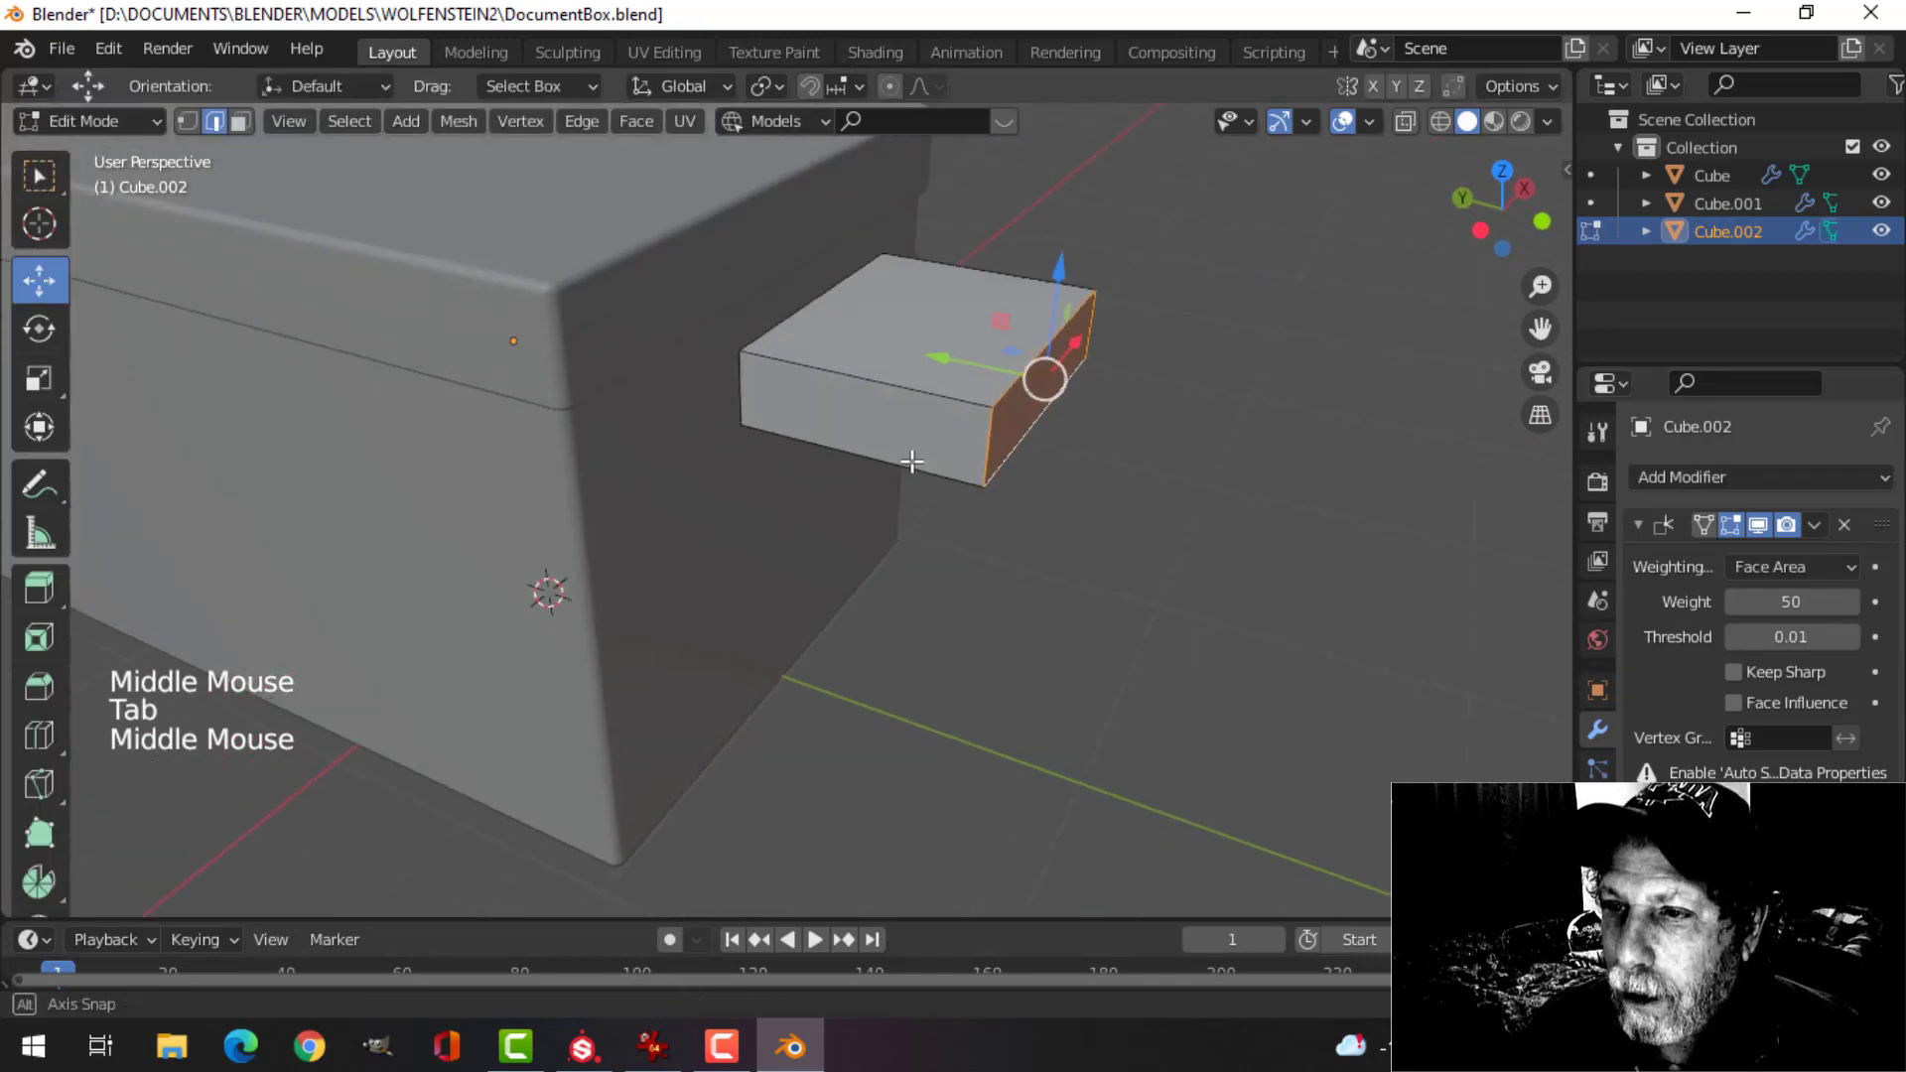
key("alt+a")
key("2")
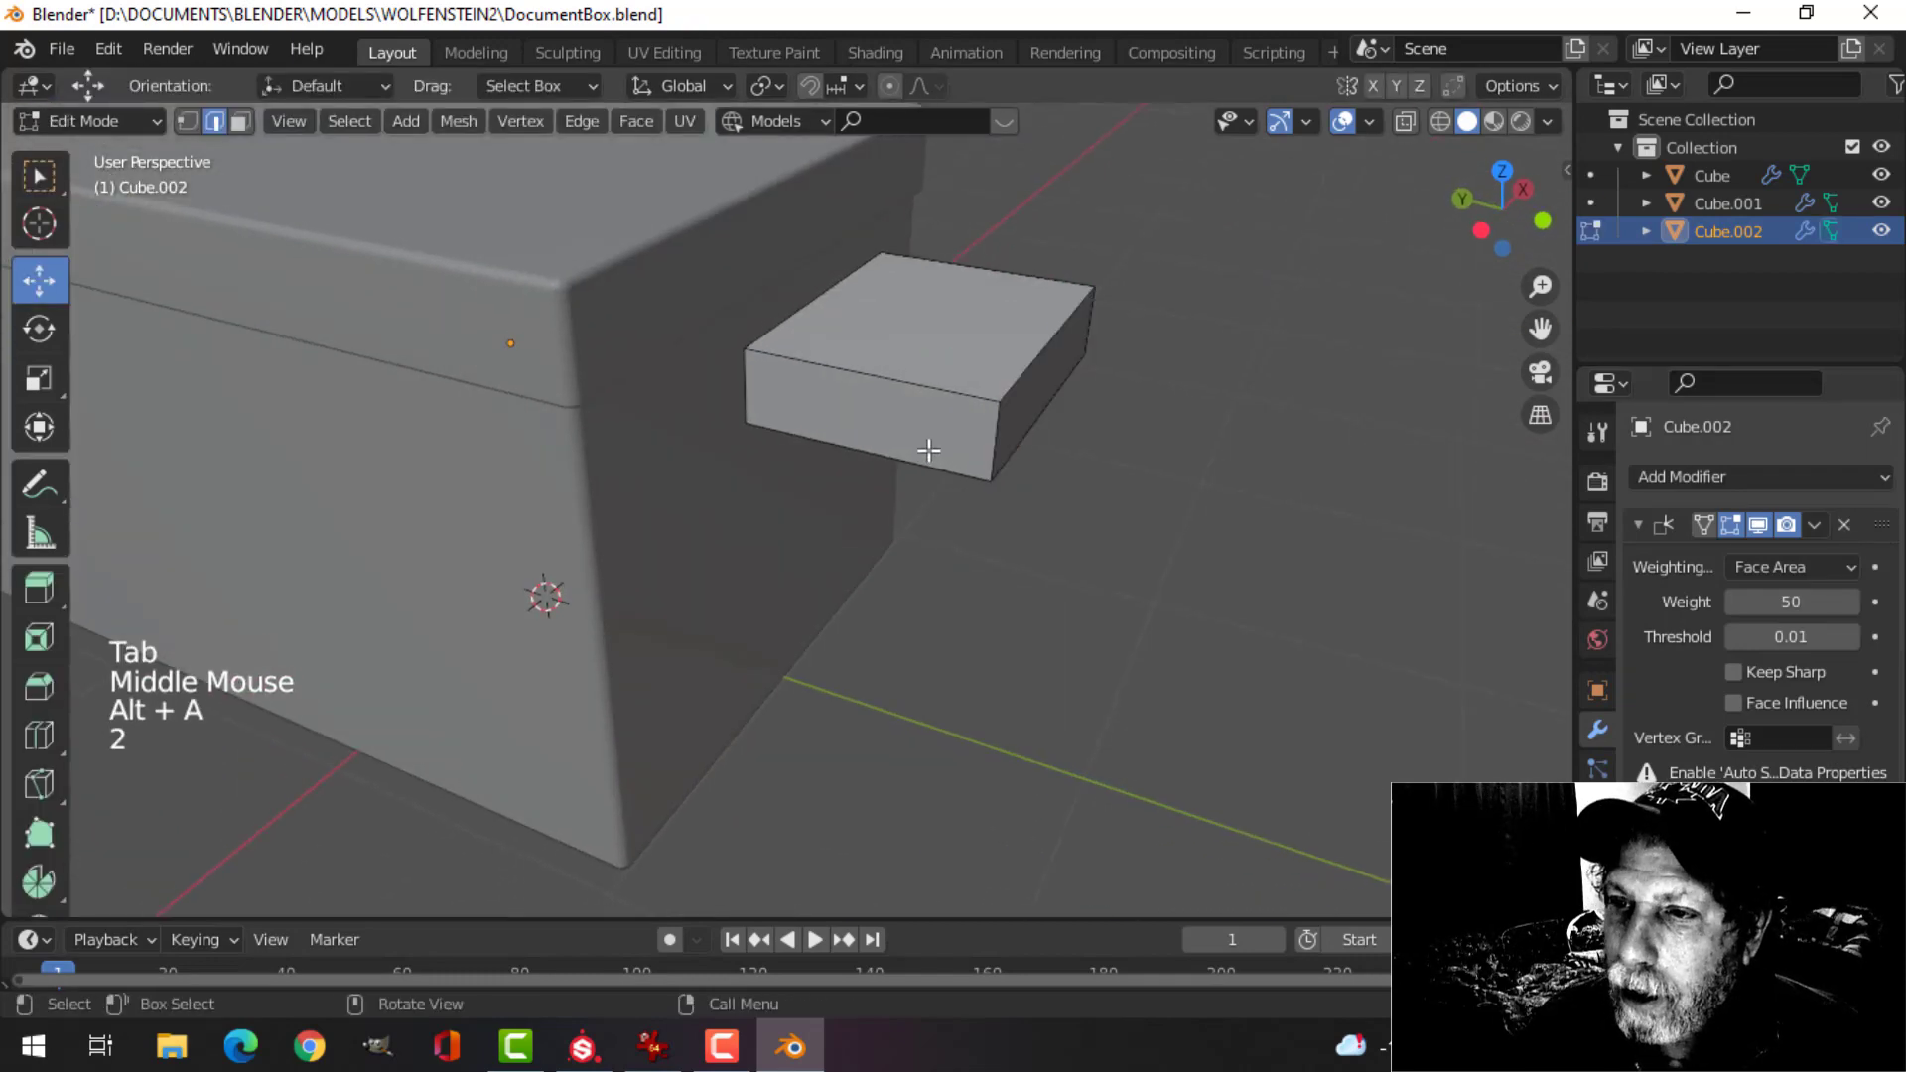
left_click(886, 379)
left_click(1063, 383, "shift")
left_click(1003, 272, "shift")
middle_click_drag(1004, 272, 943, 421)
left_click(830, 404, "shift")
scroll(830, 404, "up", 2)
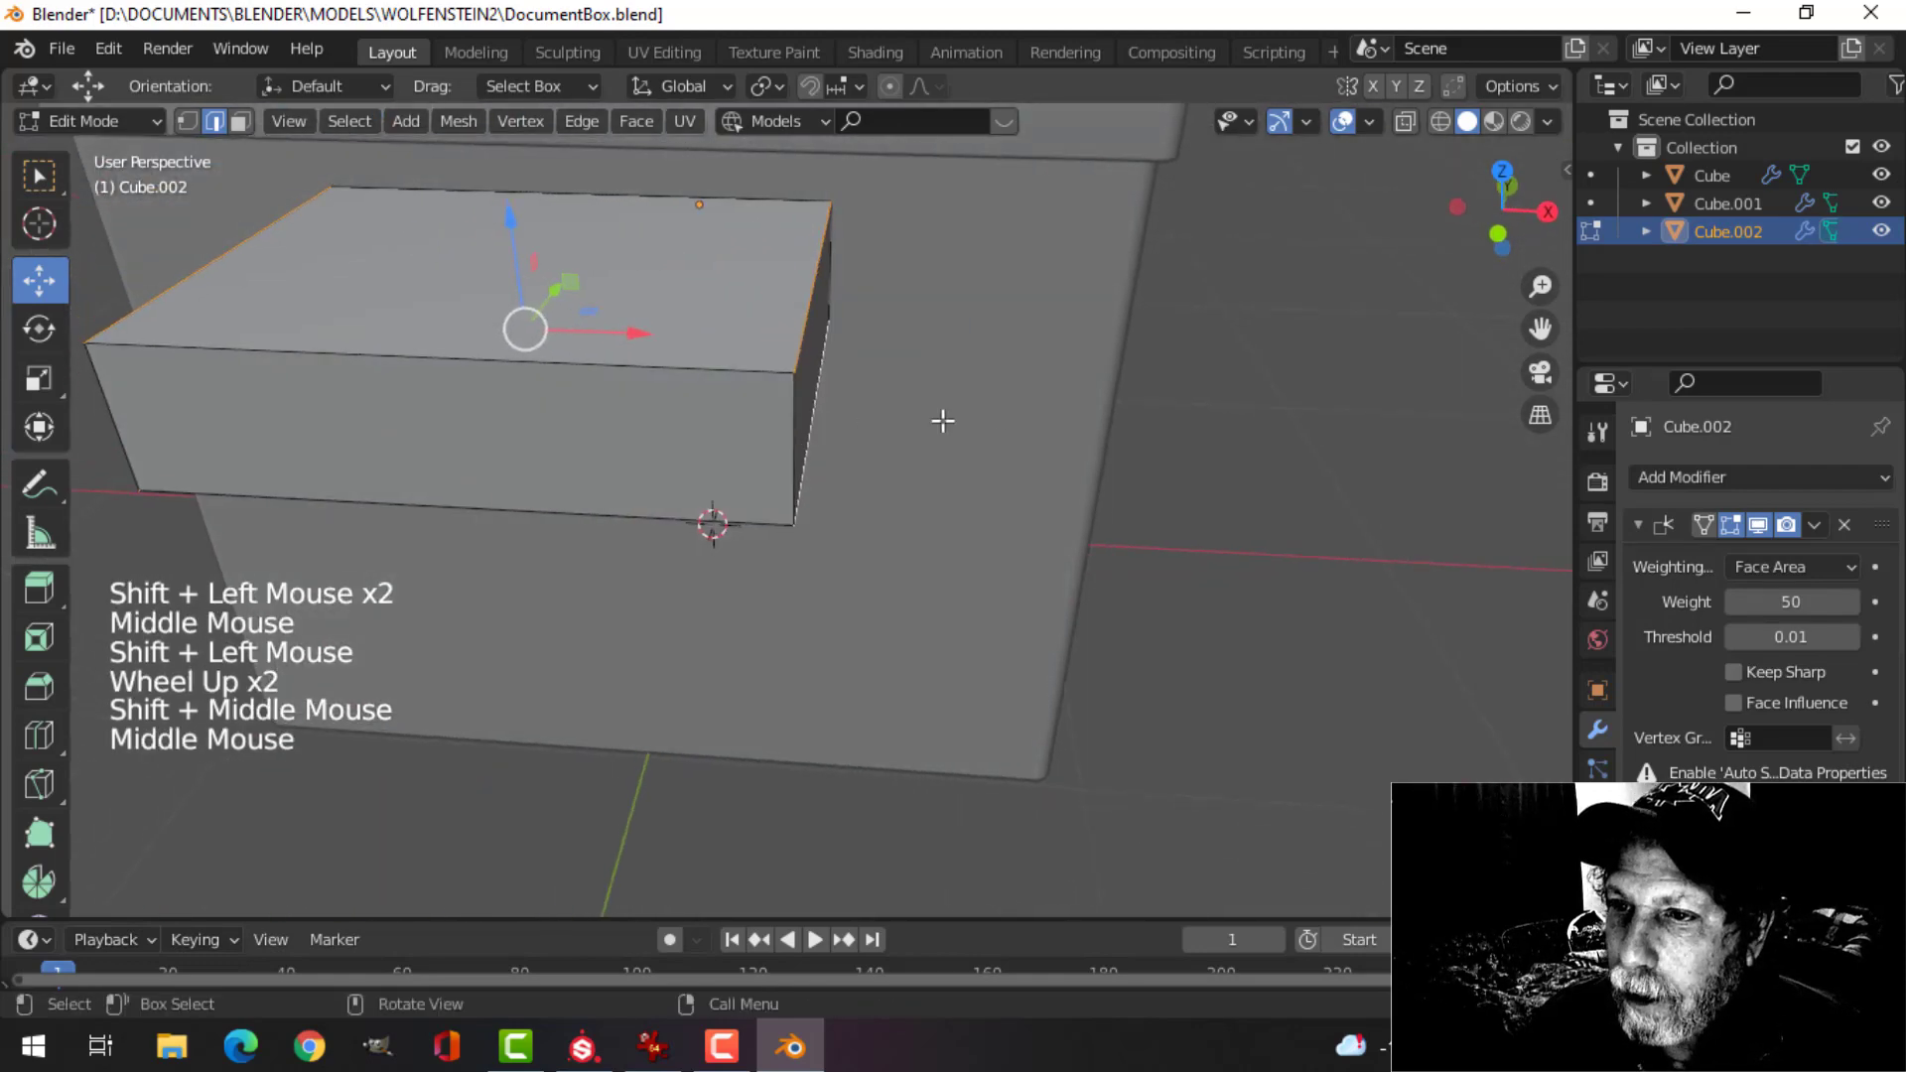
key("ctrl+b")
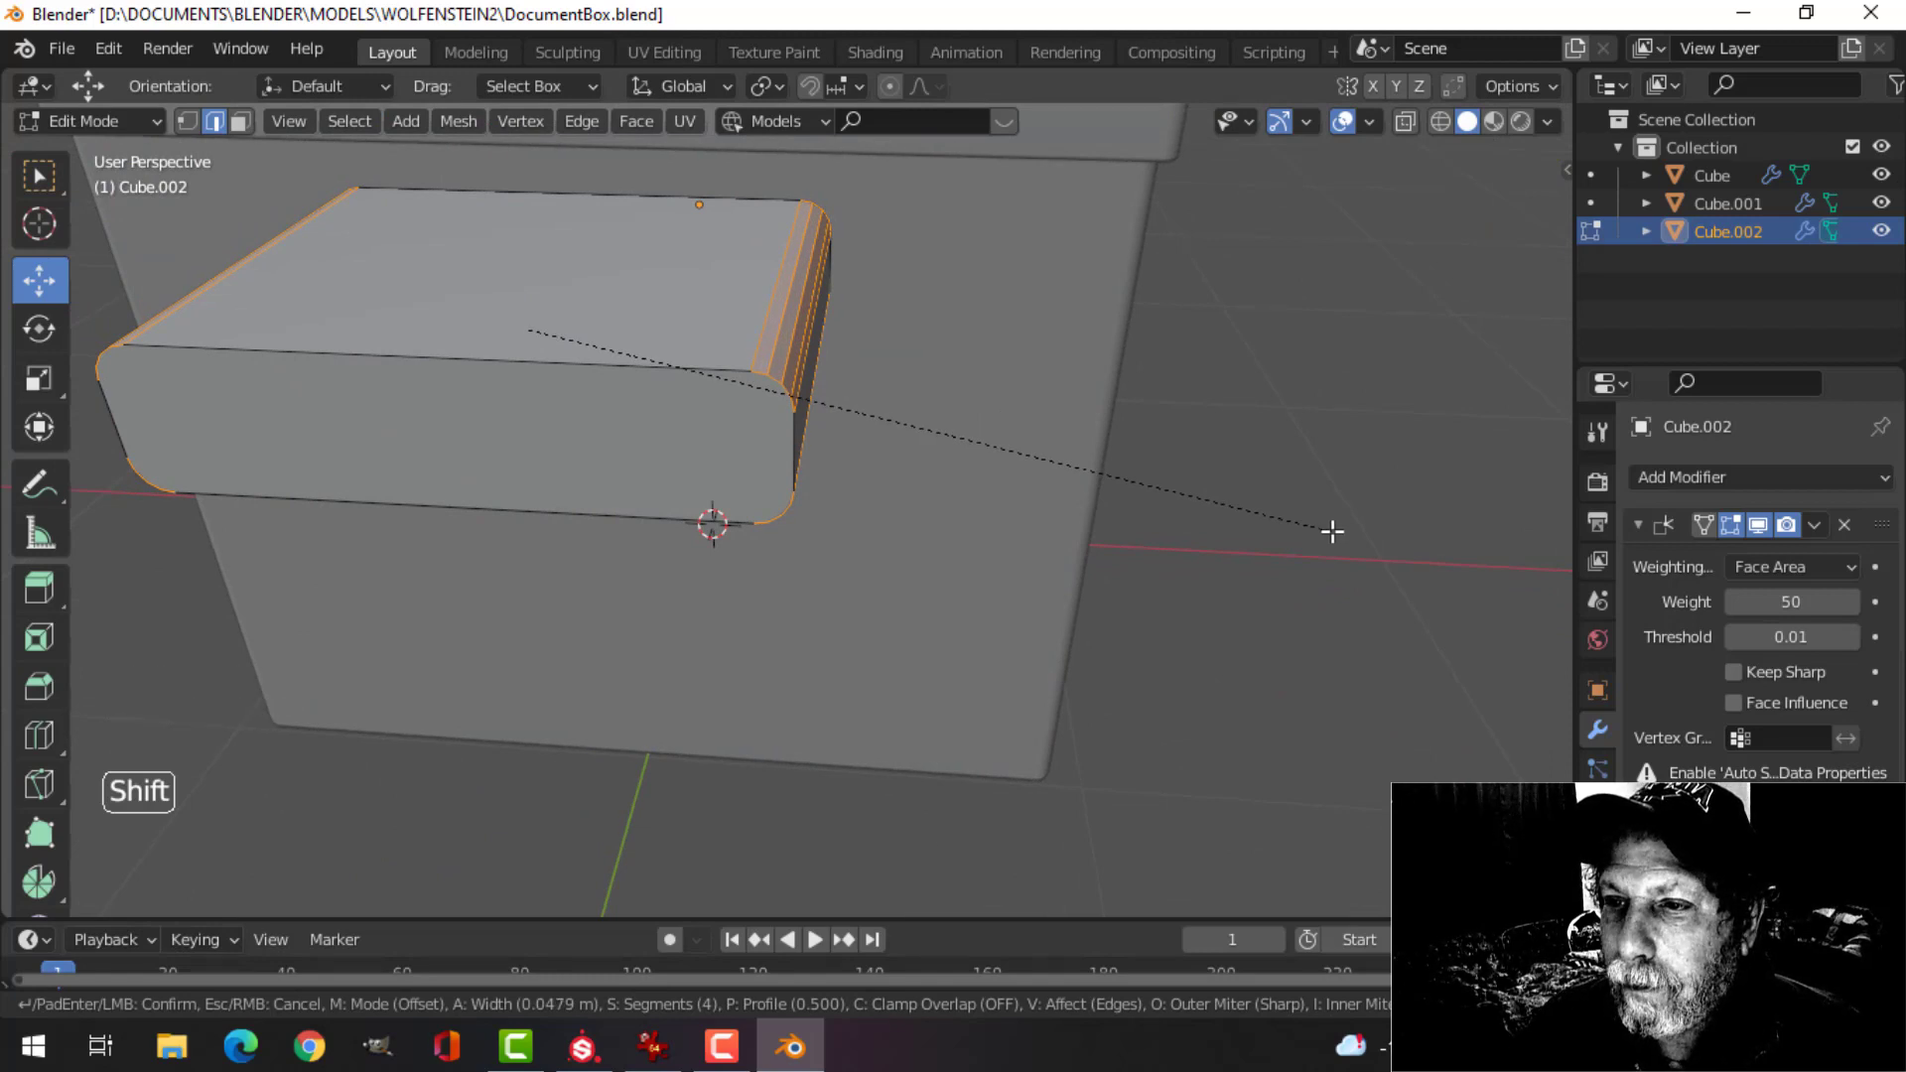
key("Return")
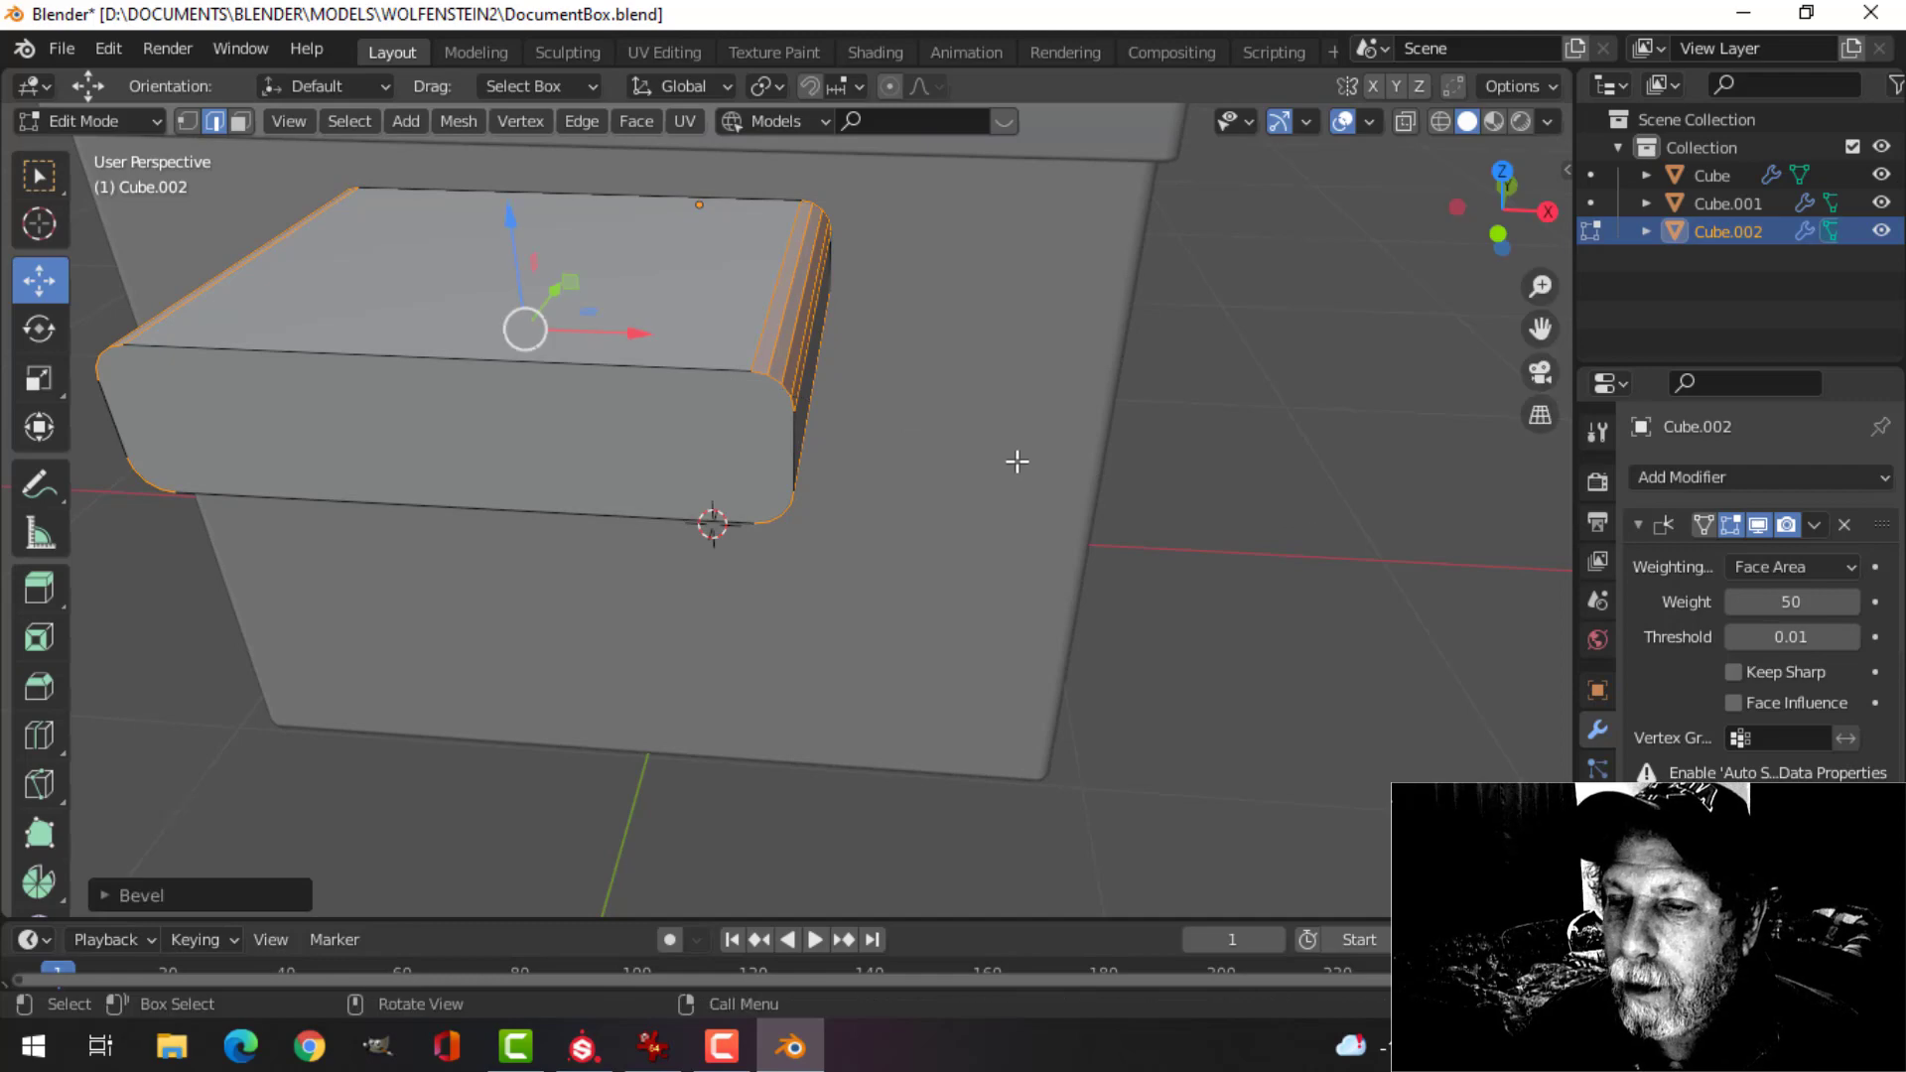
- Move the block's whole mesh along Y until it passes partway through the box's end wall
key("a")
middle_click_drag(795, 455, 1097, 511)
left_click_drag(1057, 366, 735, 342)
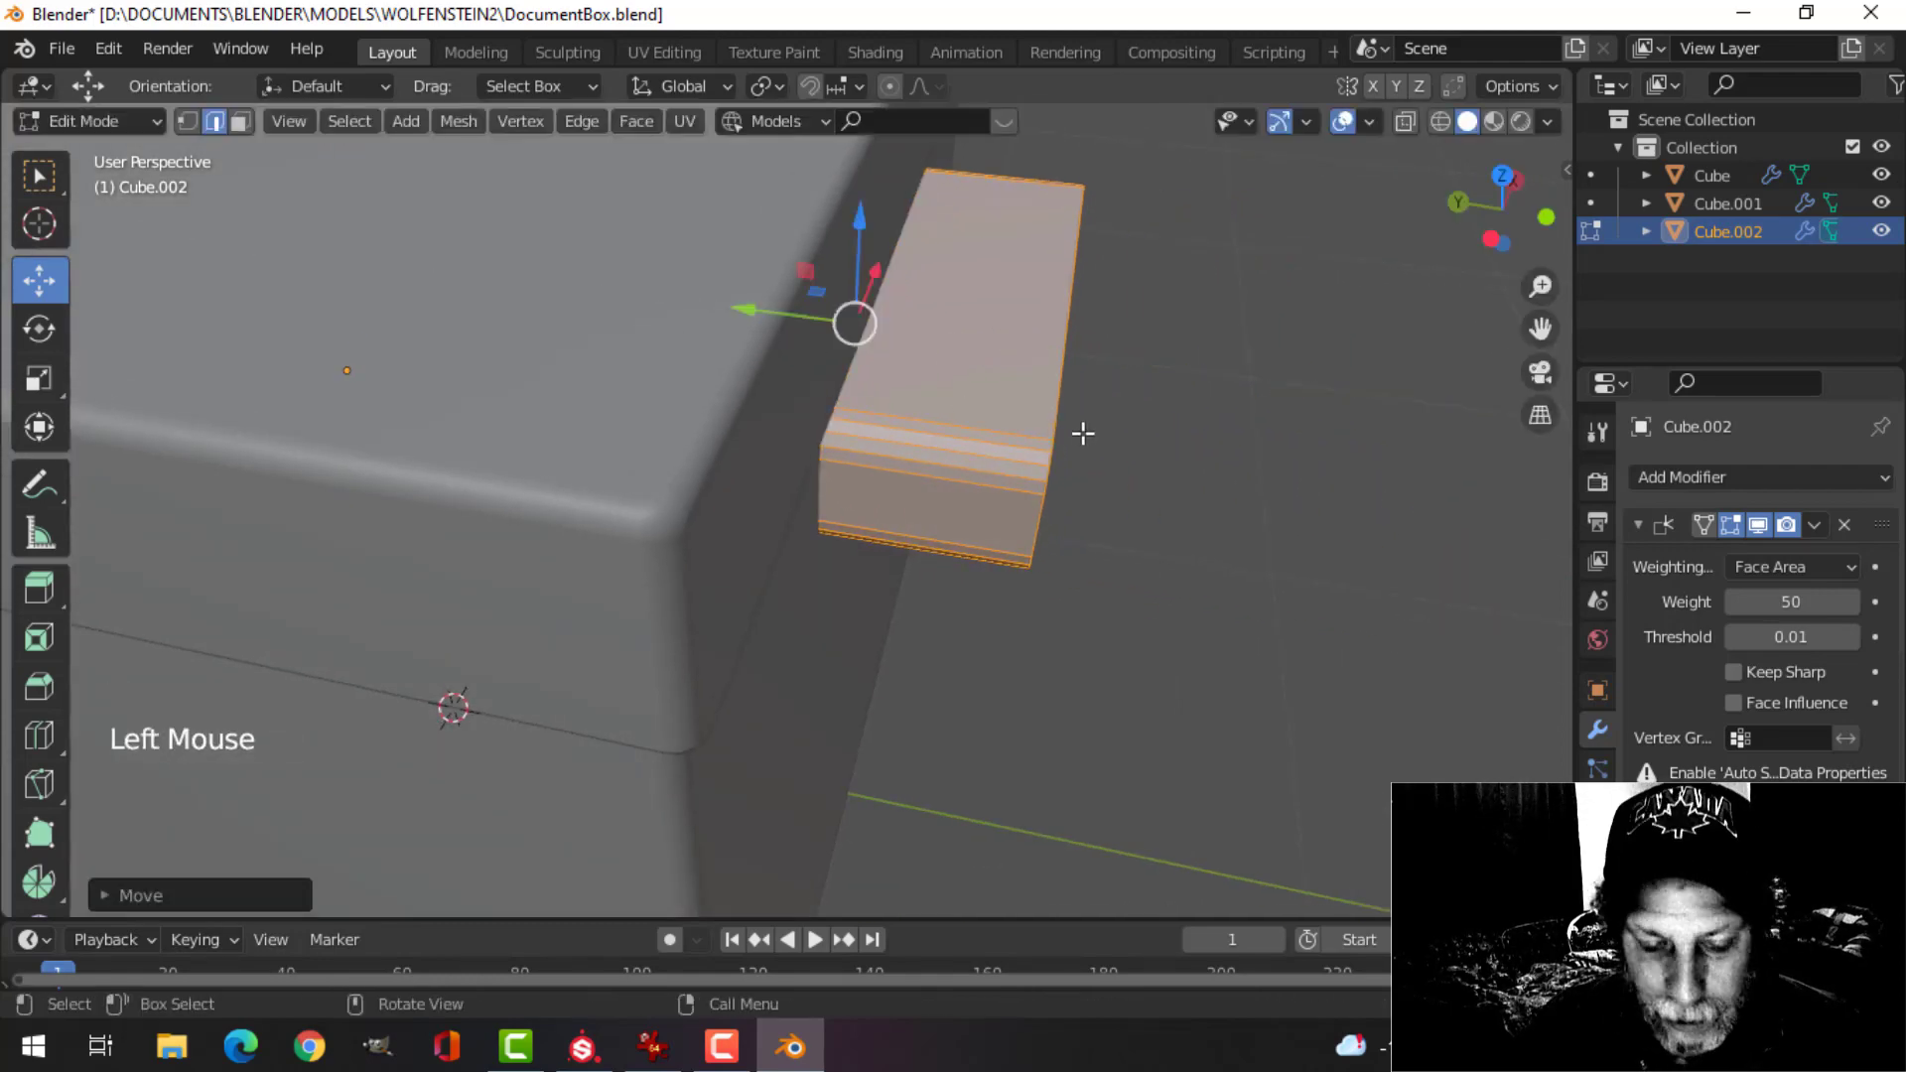
- Inspect in wireframe how far the block reaches into the box, then restore solid shading and deselect everything in Object Mode
key("z")
middle_click_drag(993, 437, 884, 477)
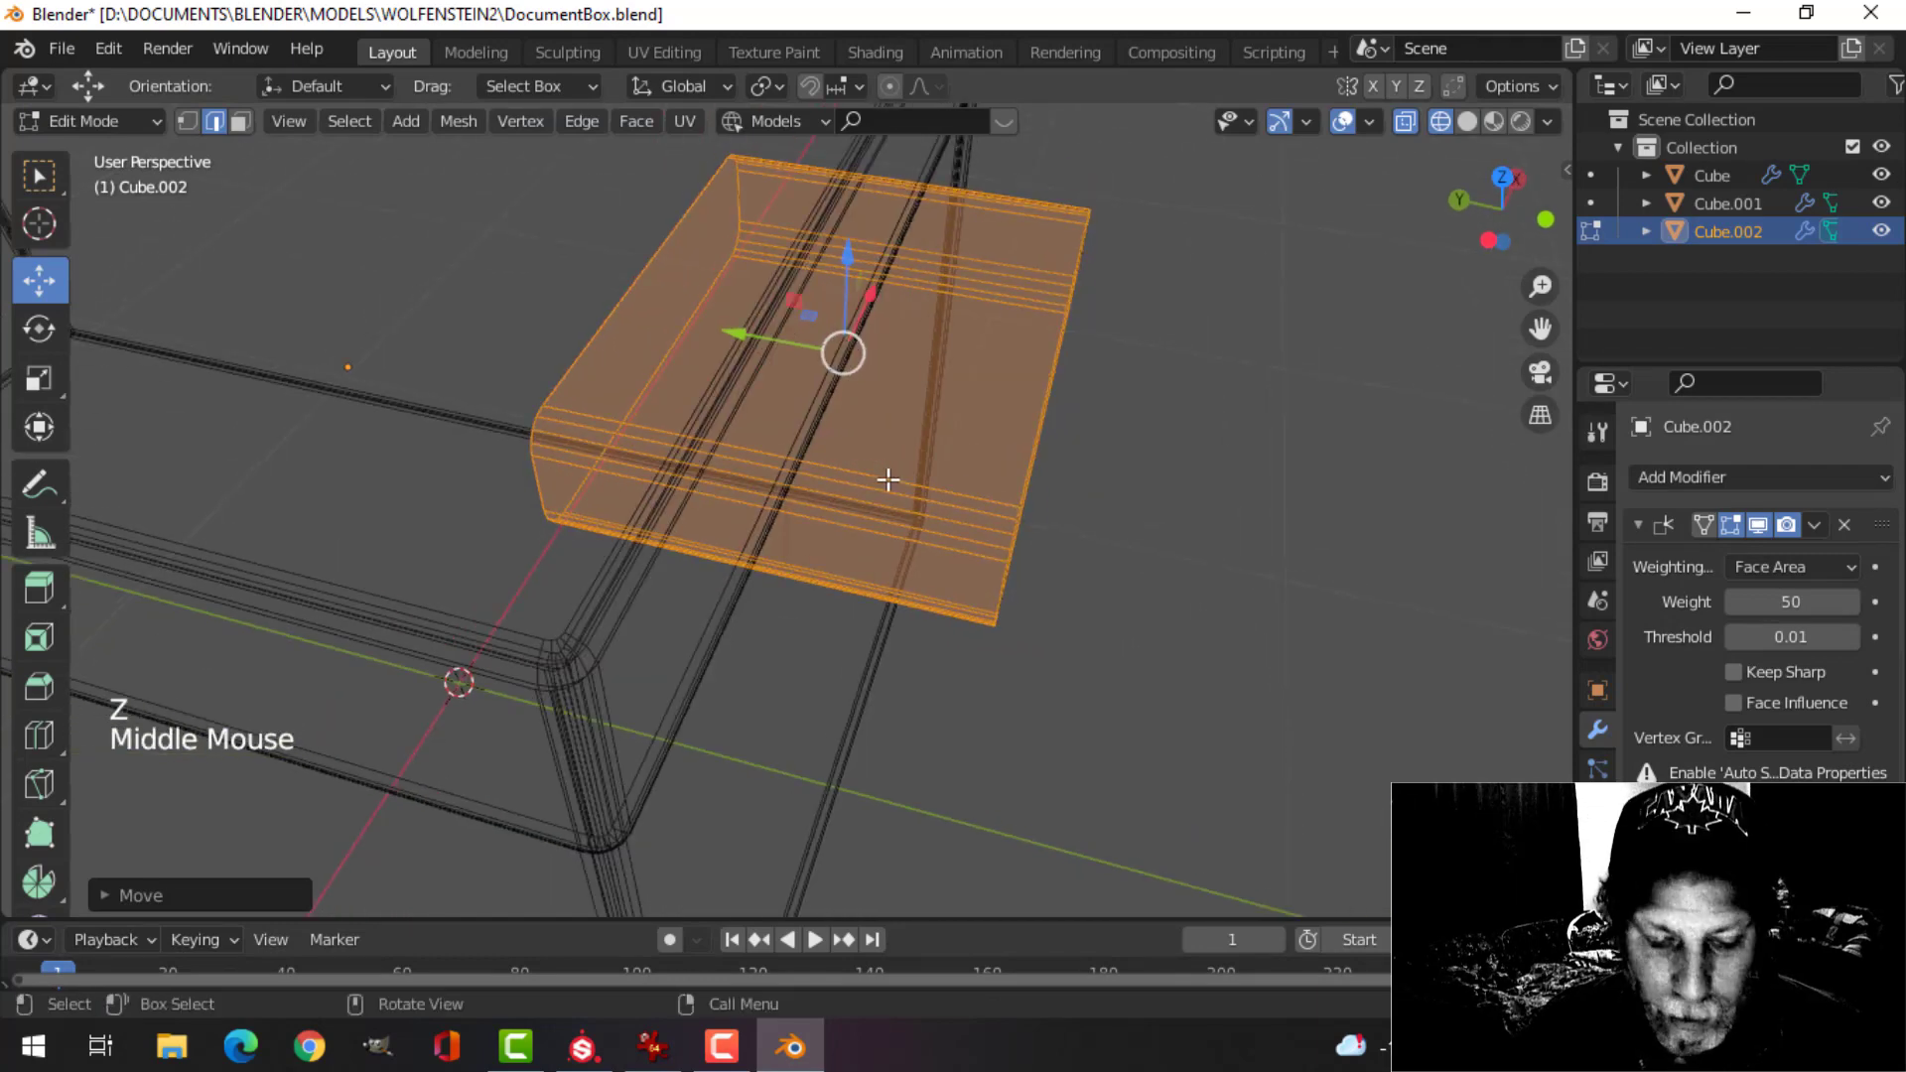
key("z")
left_click(1082, 486)
mouse_move(1082, 487)
middle_mouse_down()
mouse_move(978, 453)
mouse_move(1014, 377)
mouse_move(923, 422)
middle_mouse_up()
key("Tab")
scroll(1010, 455, "down", 3)
key("alt+a")
middle_click_drag(923, 422, 854, 424)
scroll(923, 442, "down", 2)
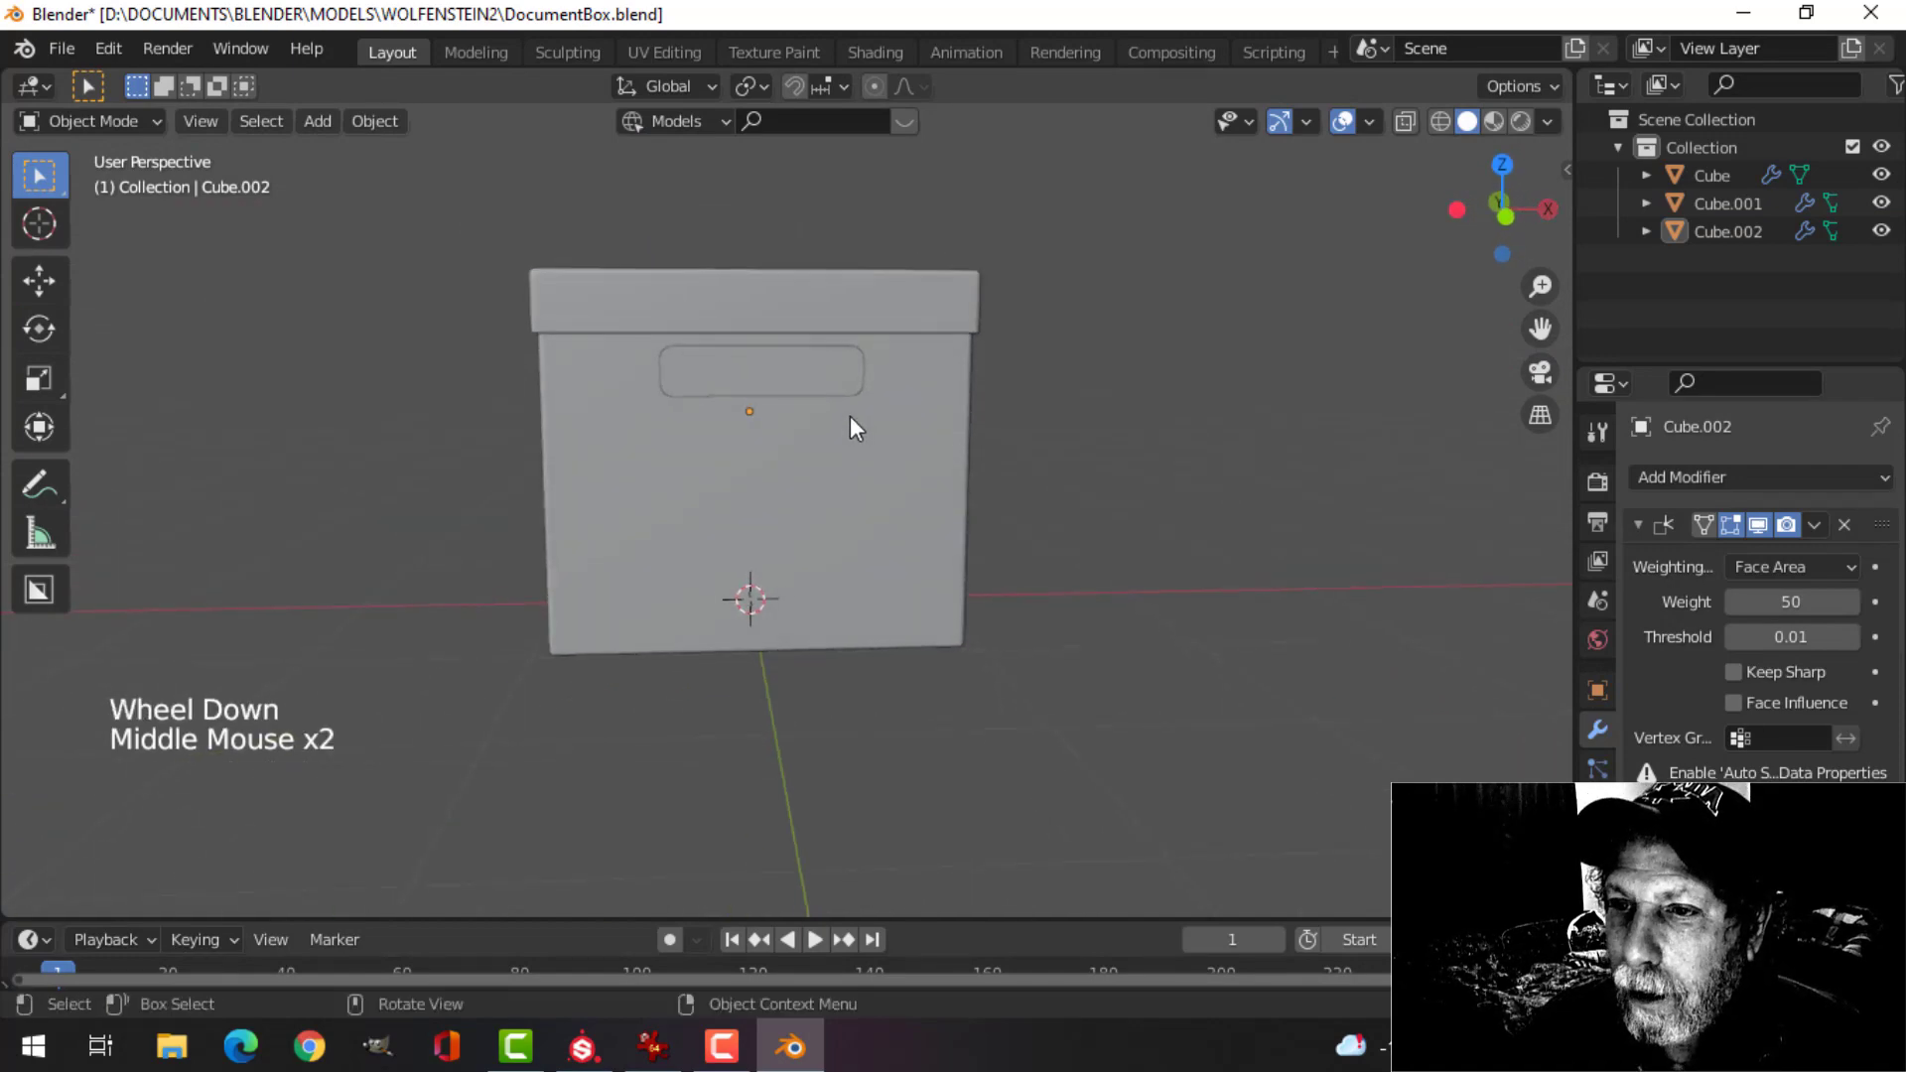
- Compare the handle with the IrfanView reference image and scale the block's whole mesh down slightly in Blender
left_click(650, 1047)
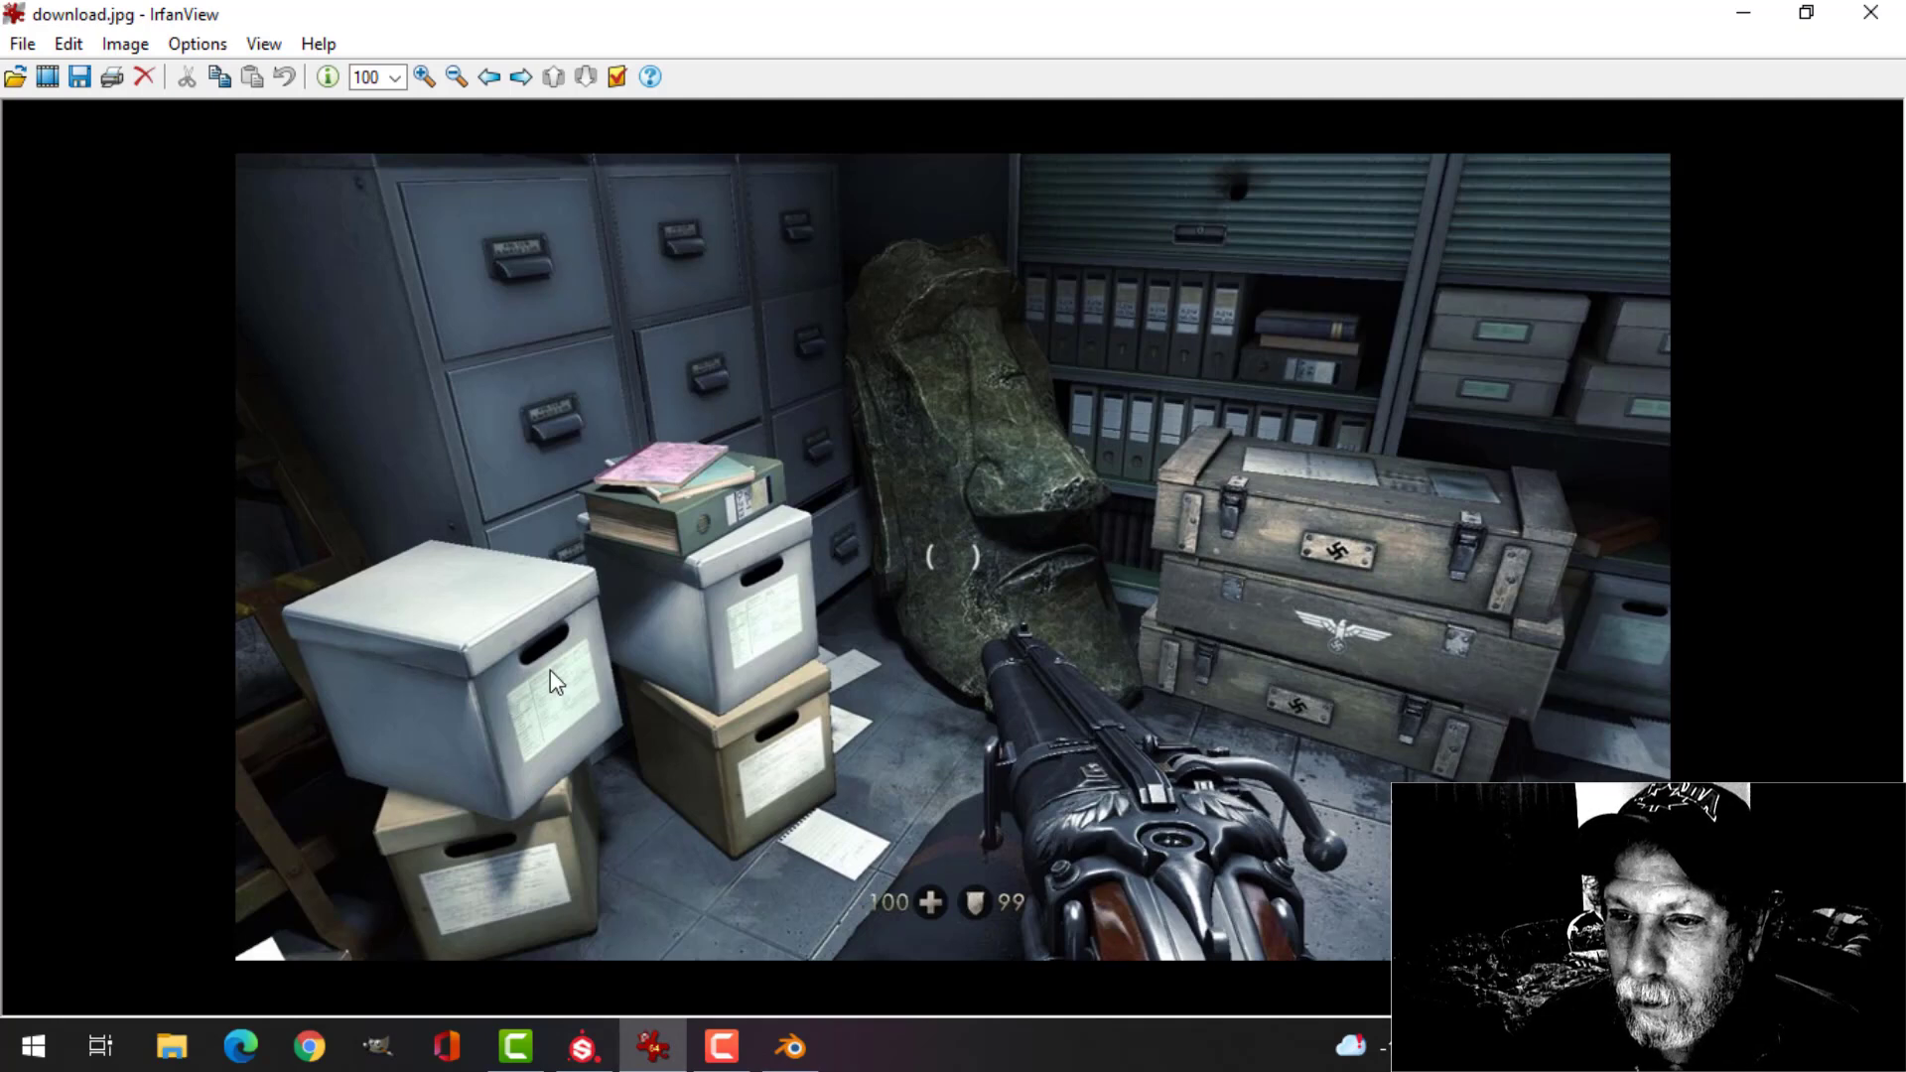
left_click(808, 1059)
left_click(860, 396)
key("Tab")
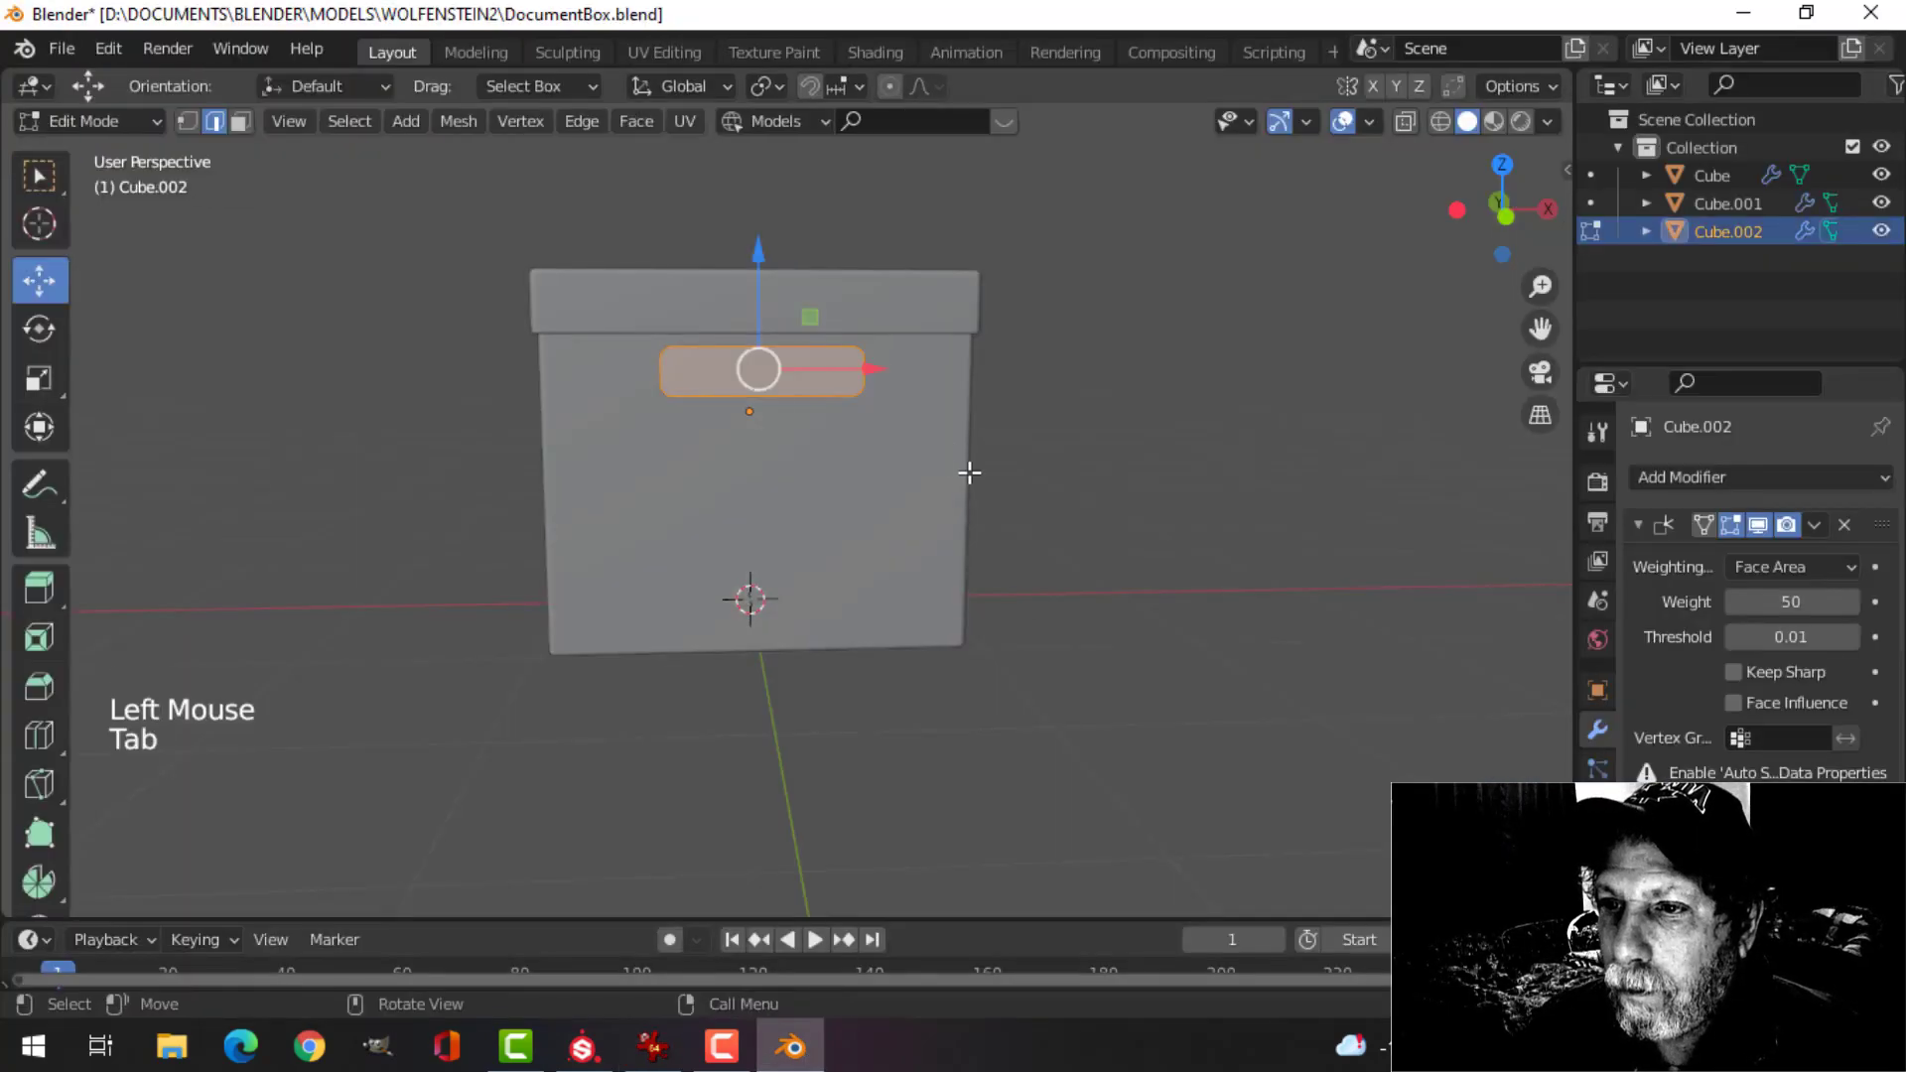
key("a")
middle_click_drag(970, 472, 843, 493)
key("s")
left_click(1017, 515)
key("Tab")
key("alt+a")
scroll(996, 511, "down", 1)
middle_click_drag(1046, 519, 945, 437)
scroll(991, 498, "down", 1)
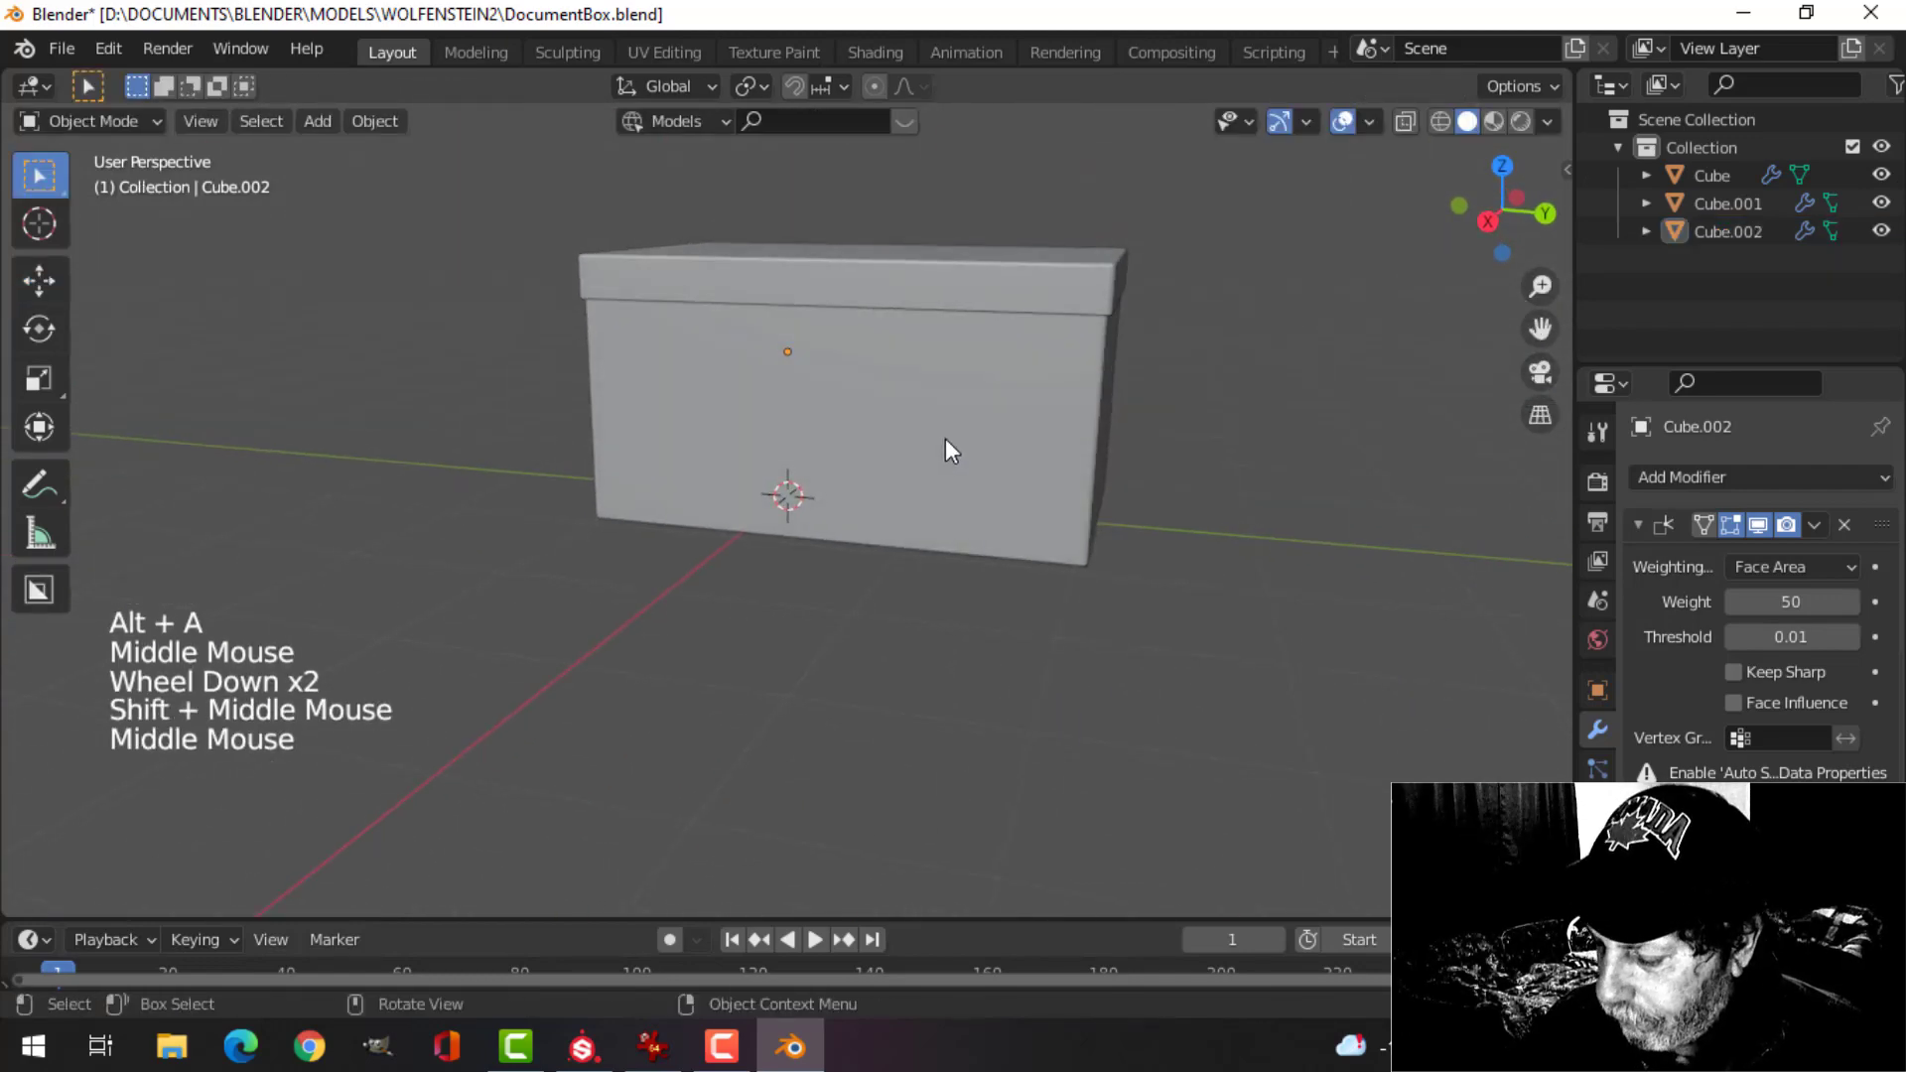
- Select the handle block in the right view and check the face normals by turning the Face Orientation overlay on and off
key("KP_3")
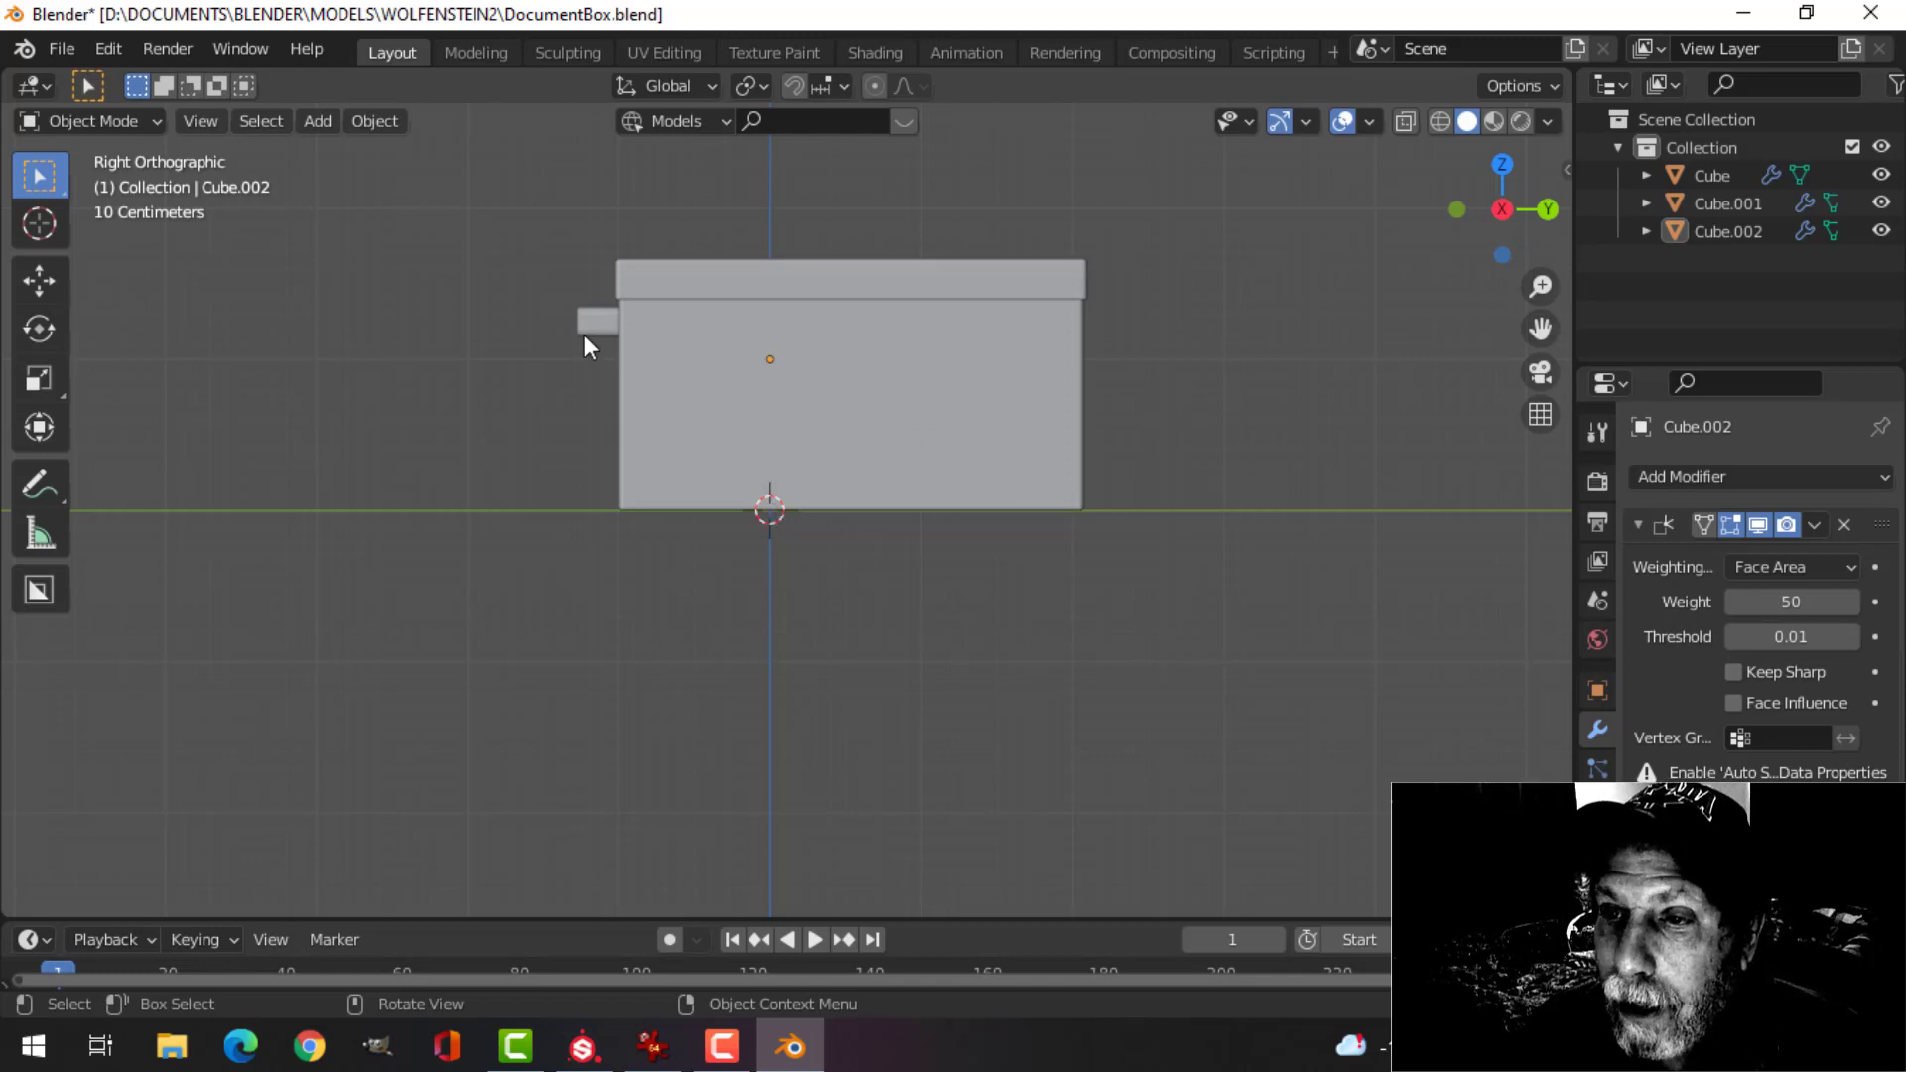
left_click(646, 359)
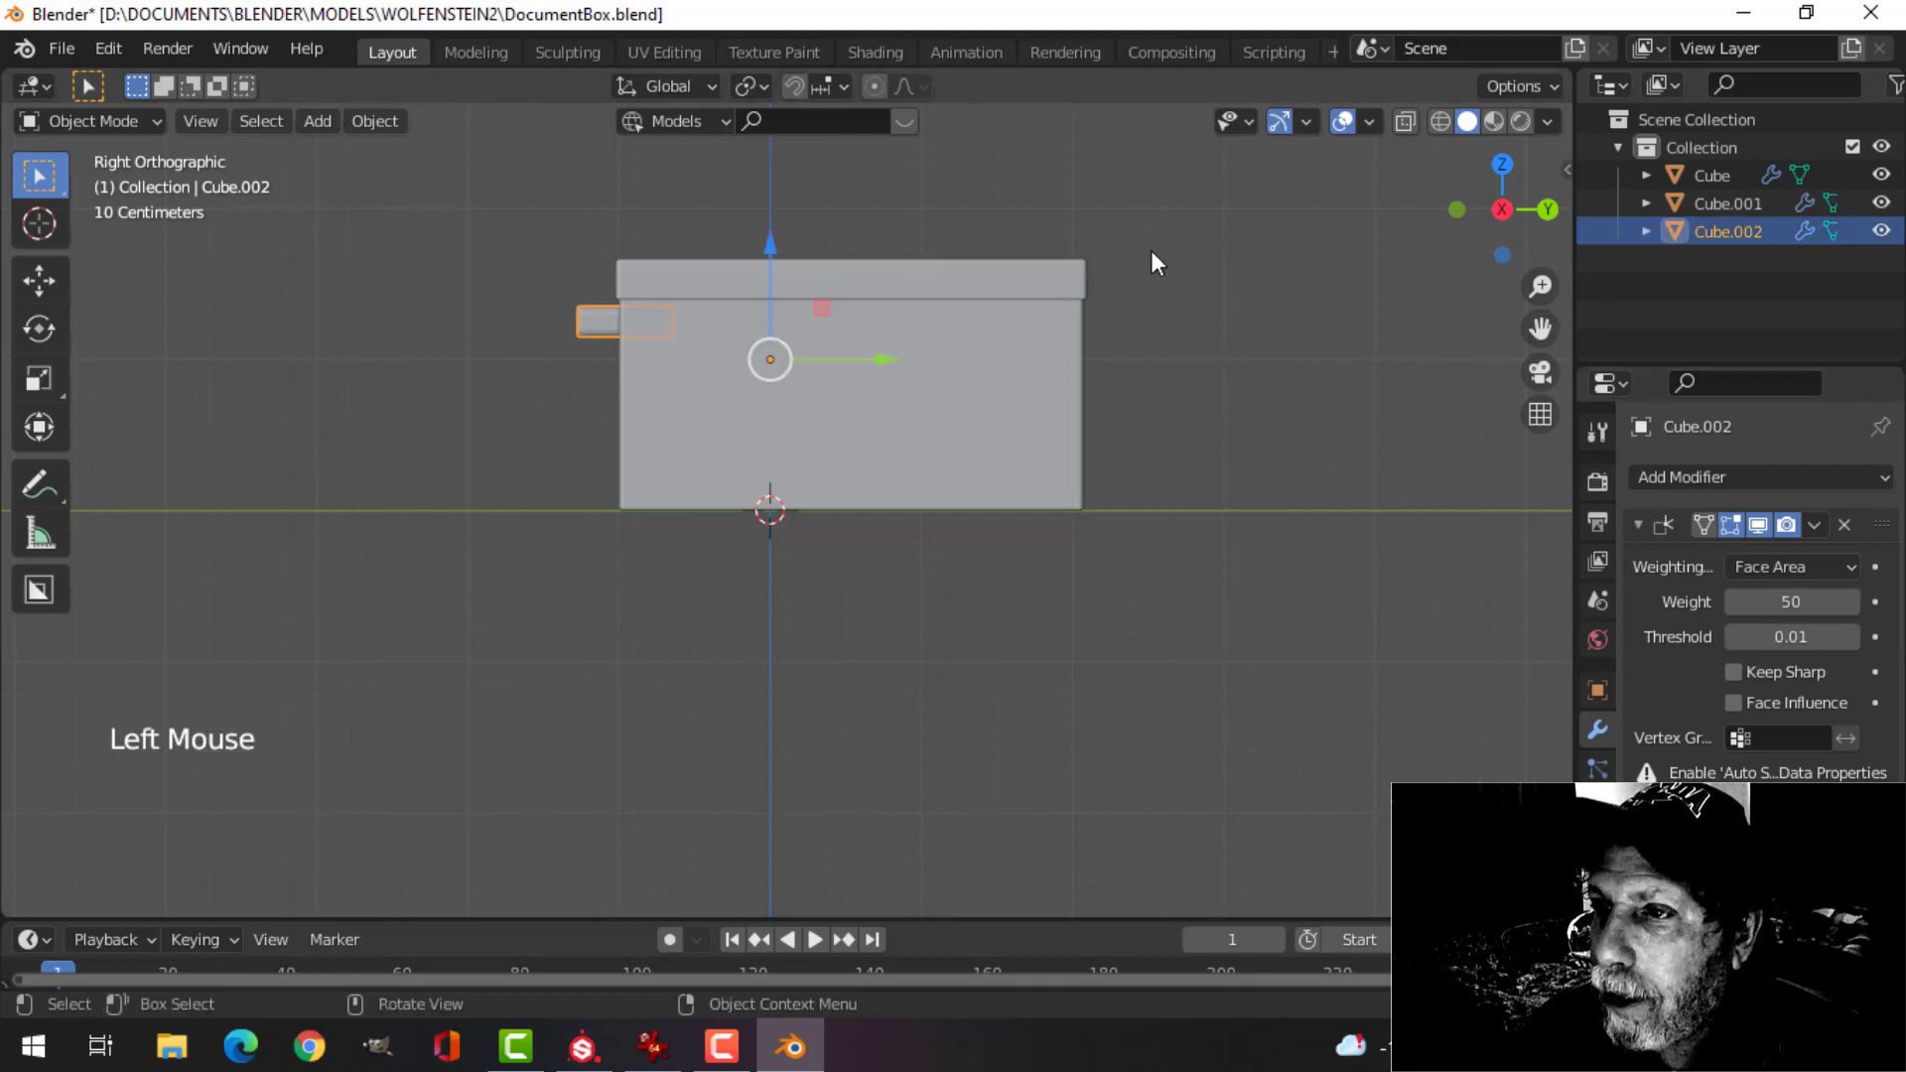
left_click(1370, 121)
left_click(1292, 626)
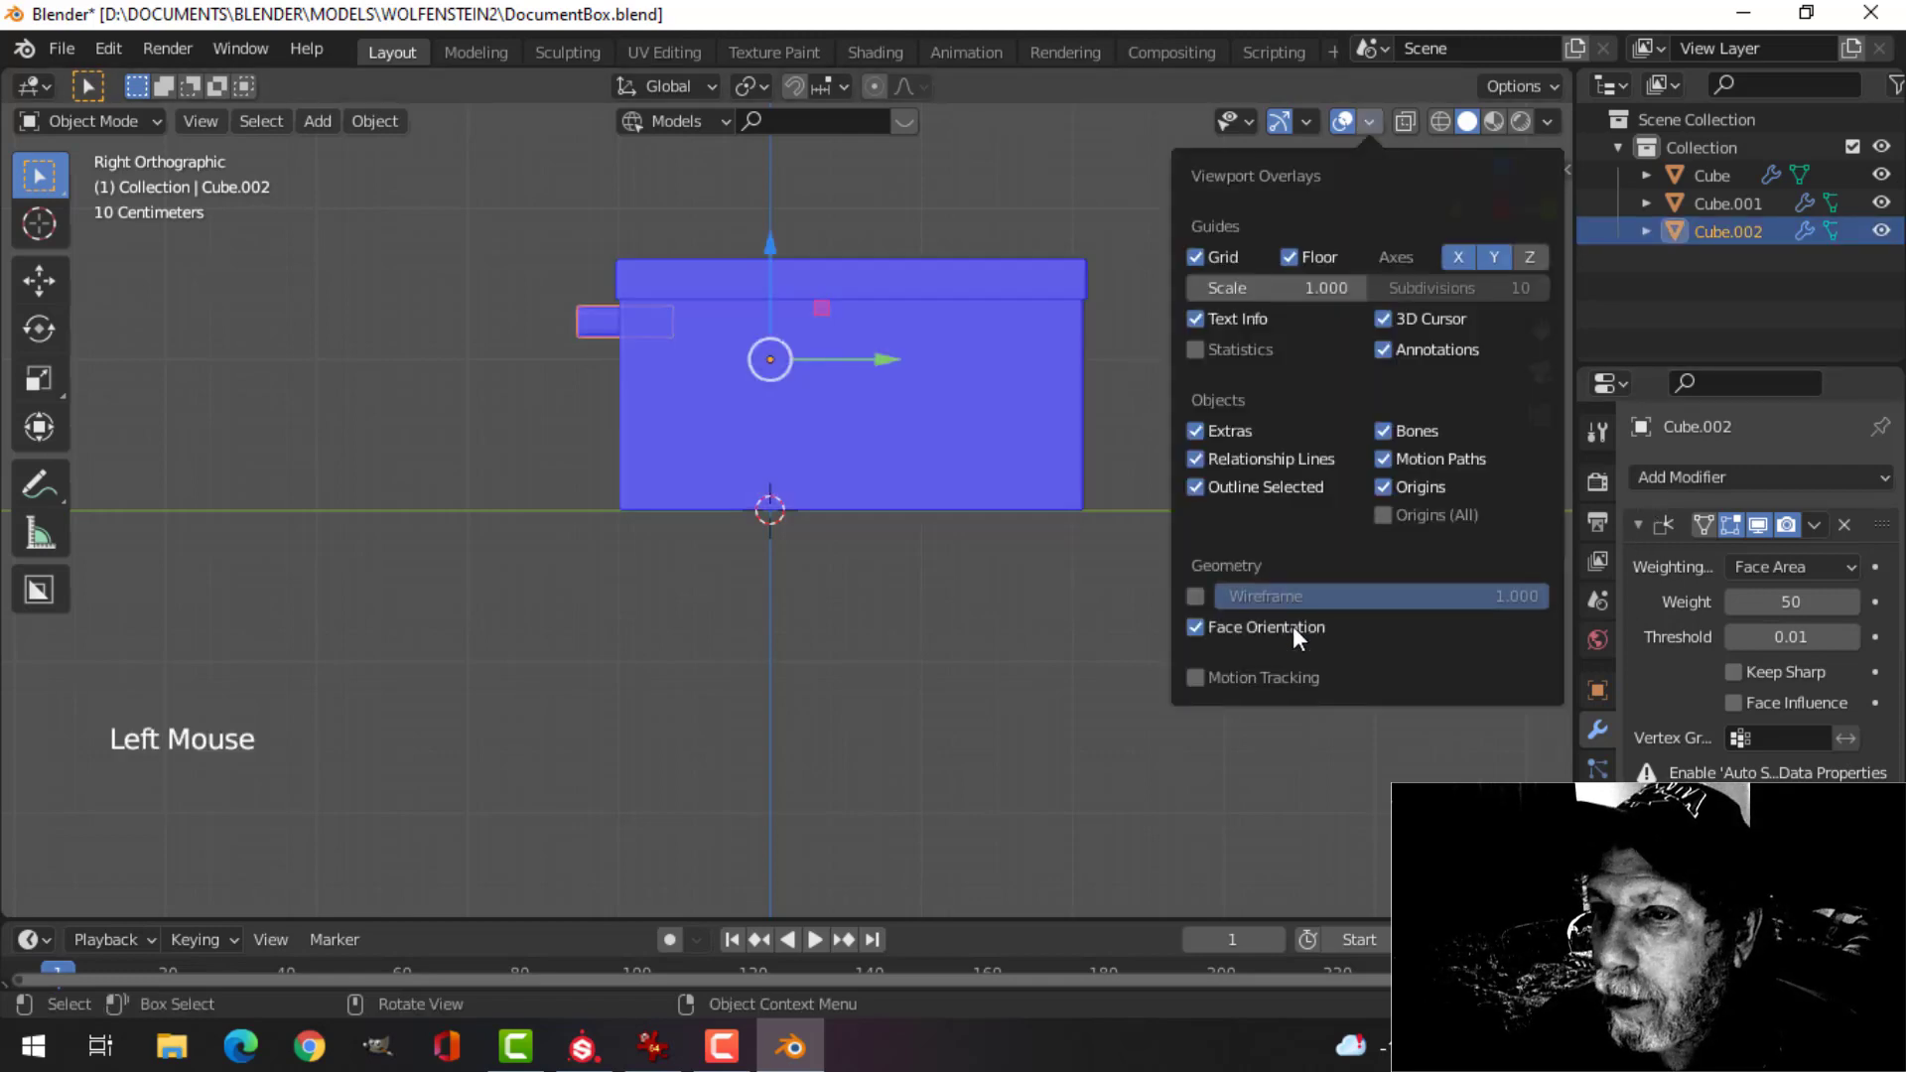
left_click(1292, 625)
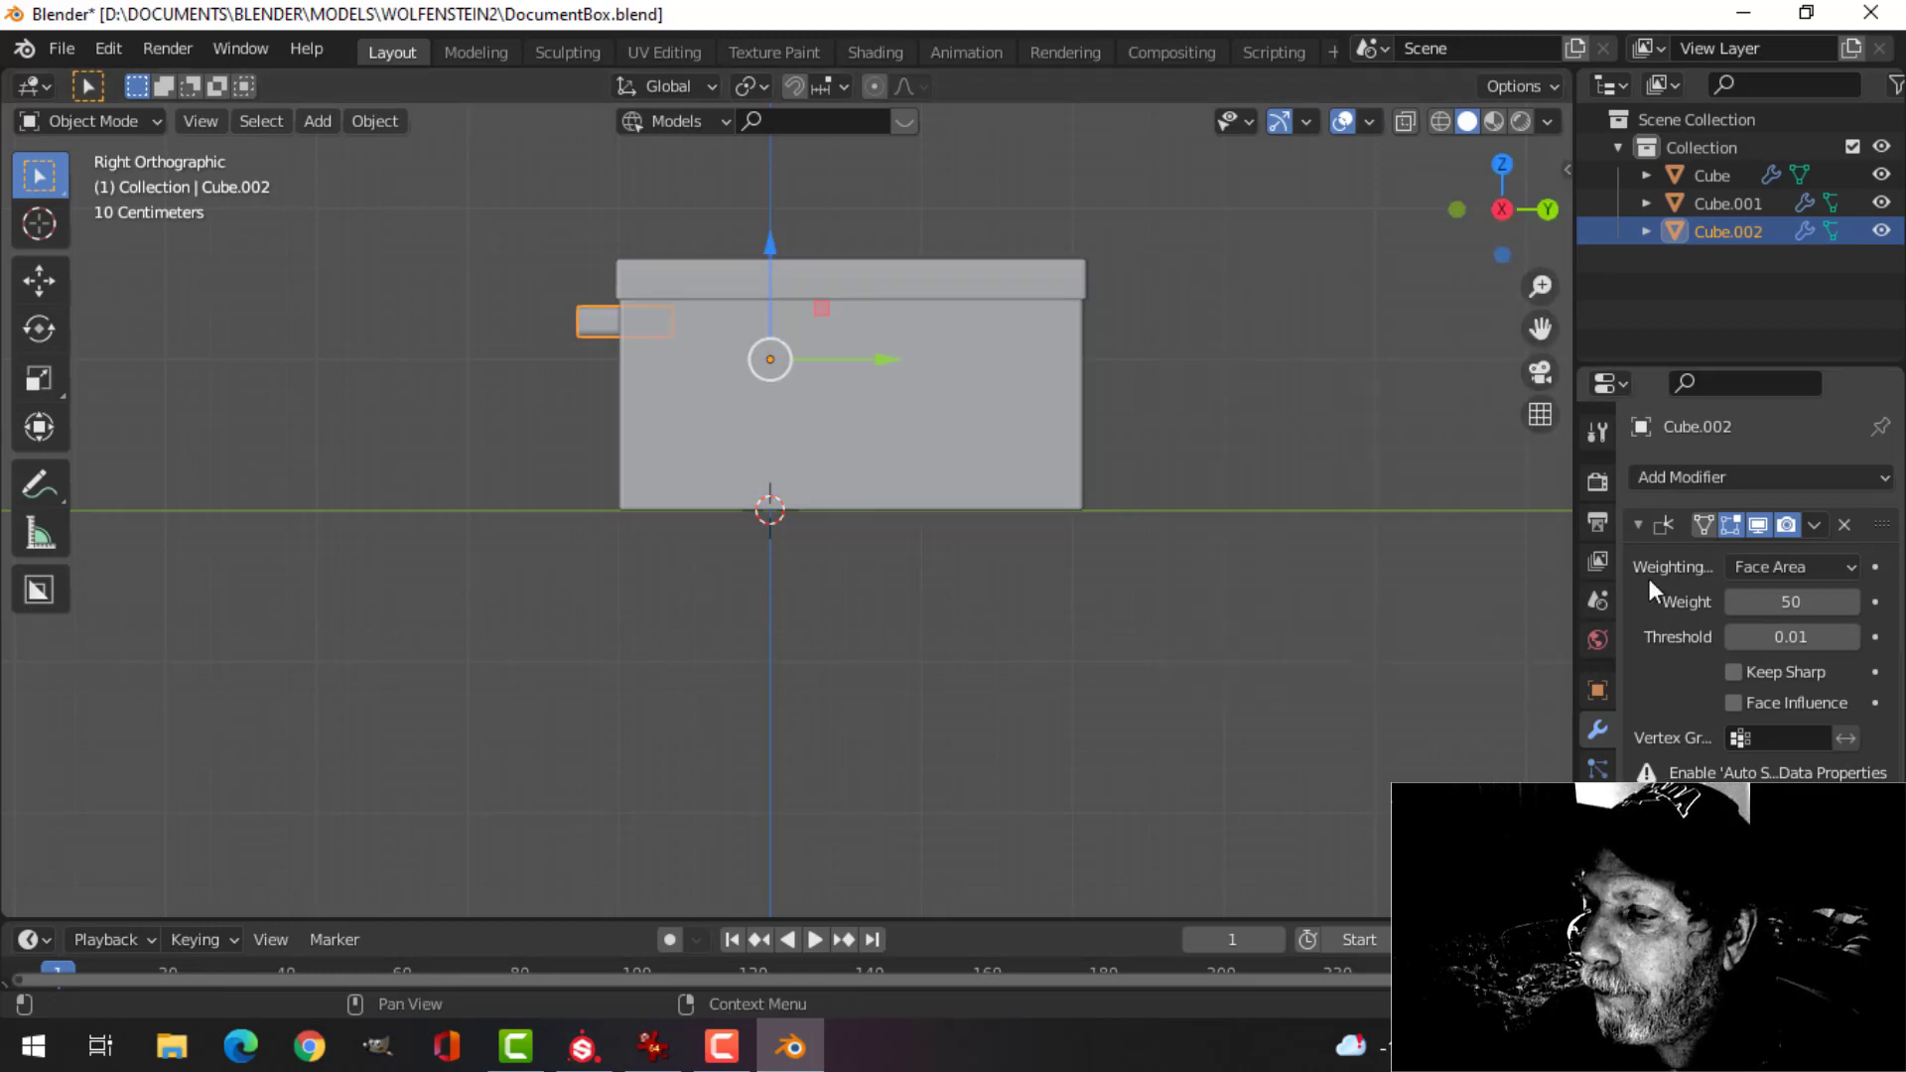
- Replace the handle block's Weighted Normal modifier with a Mirror modifier on Y only, using the box body as mirror object
left_click(1843, 525)
left_click(1735, 478)
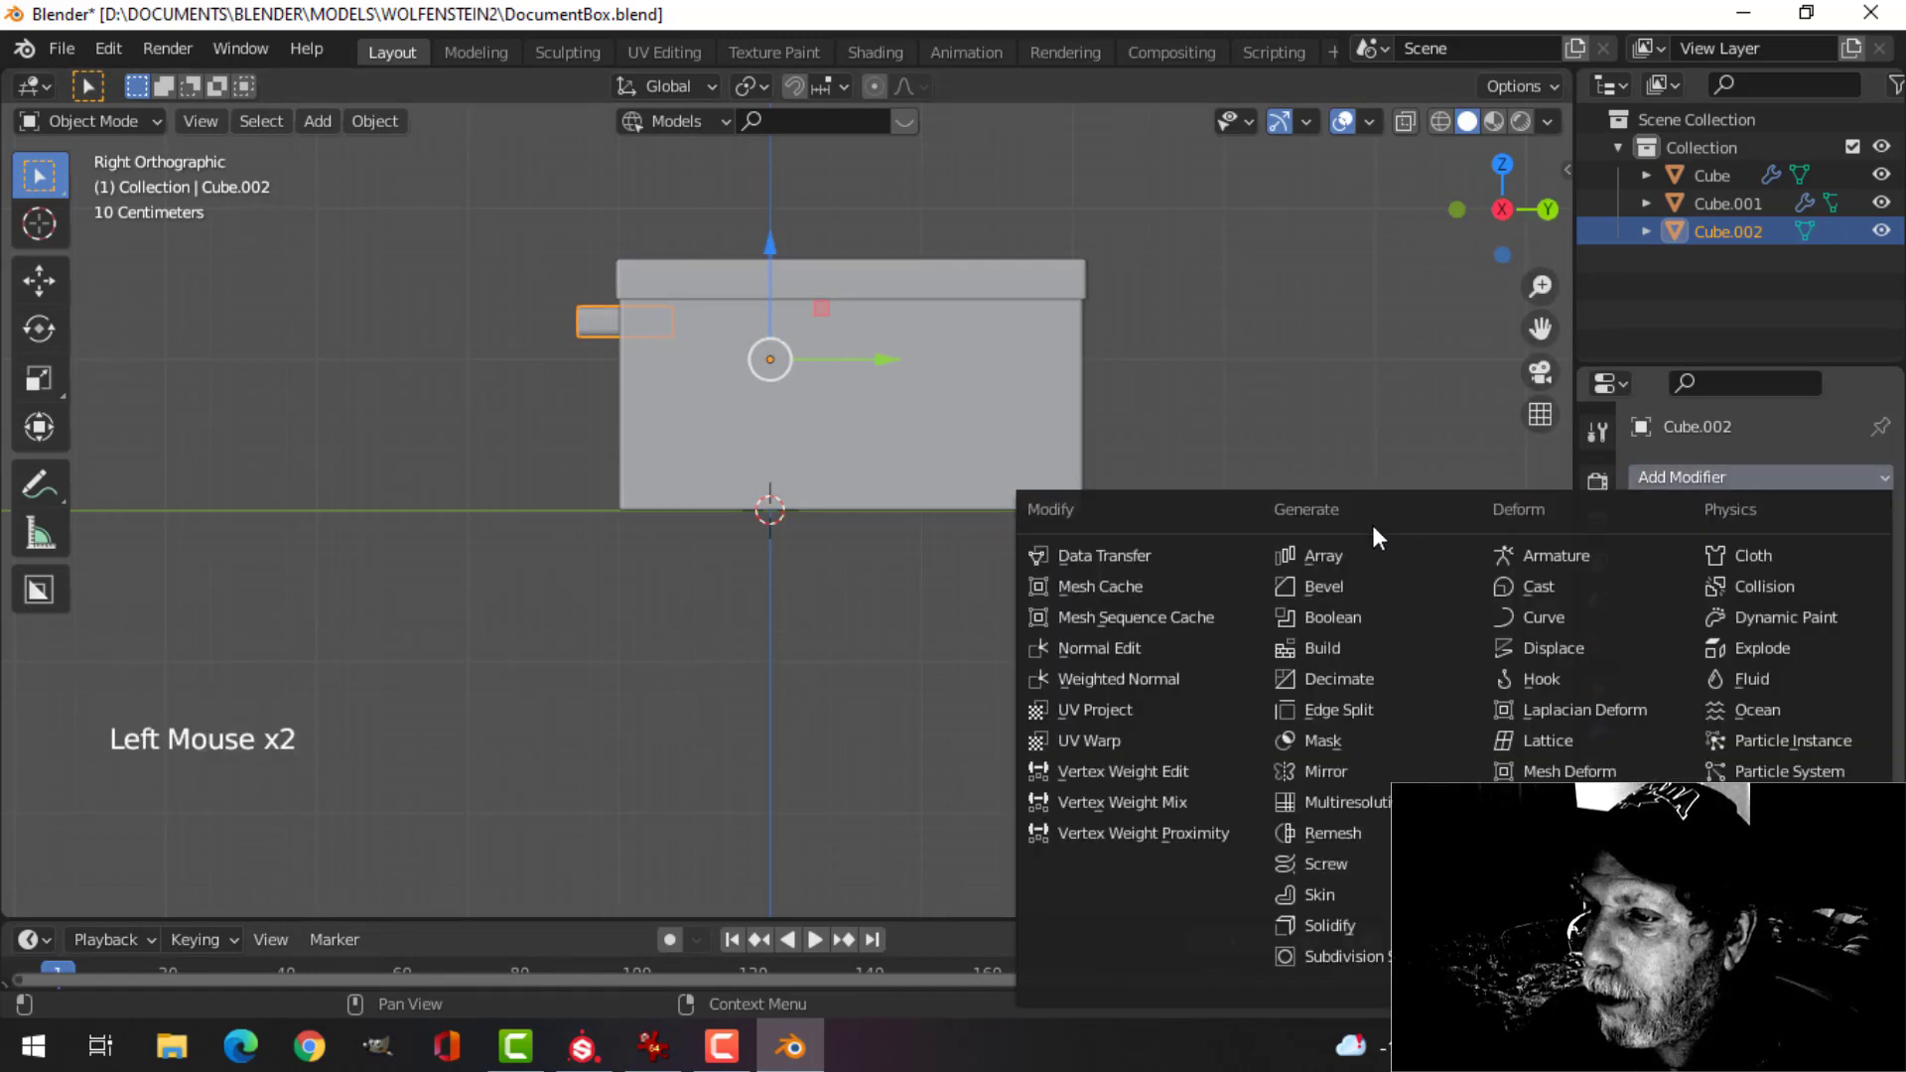
left_click(1355, 771)
left_click(1848, 671)
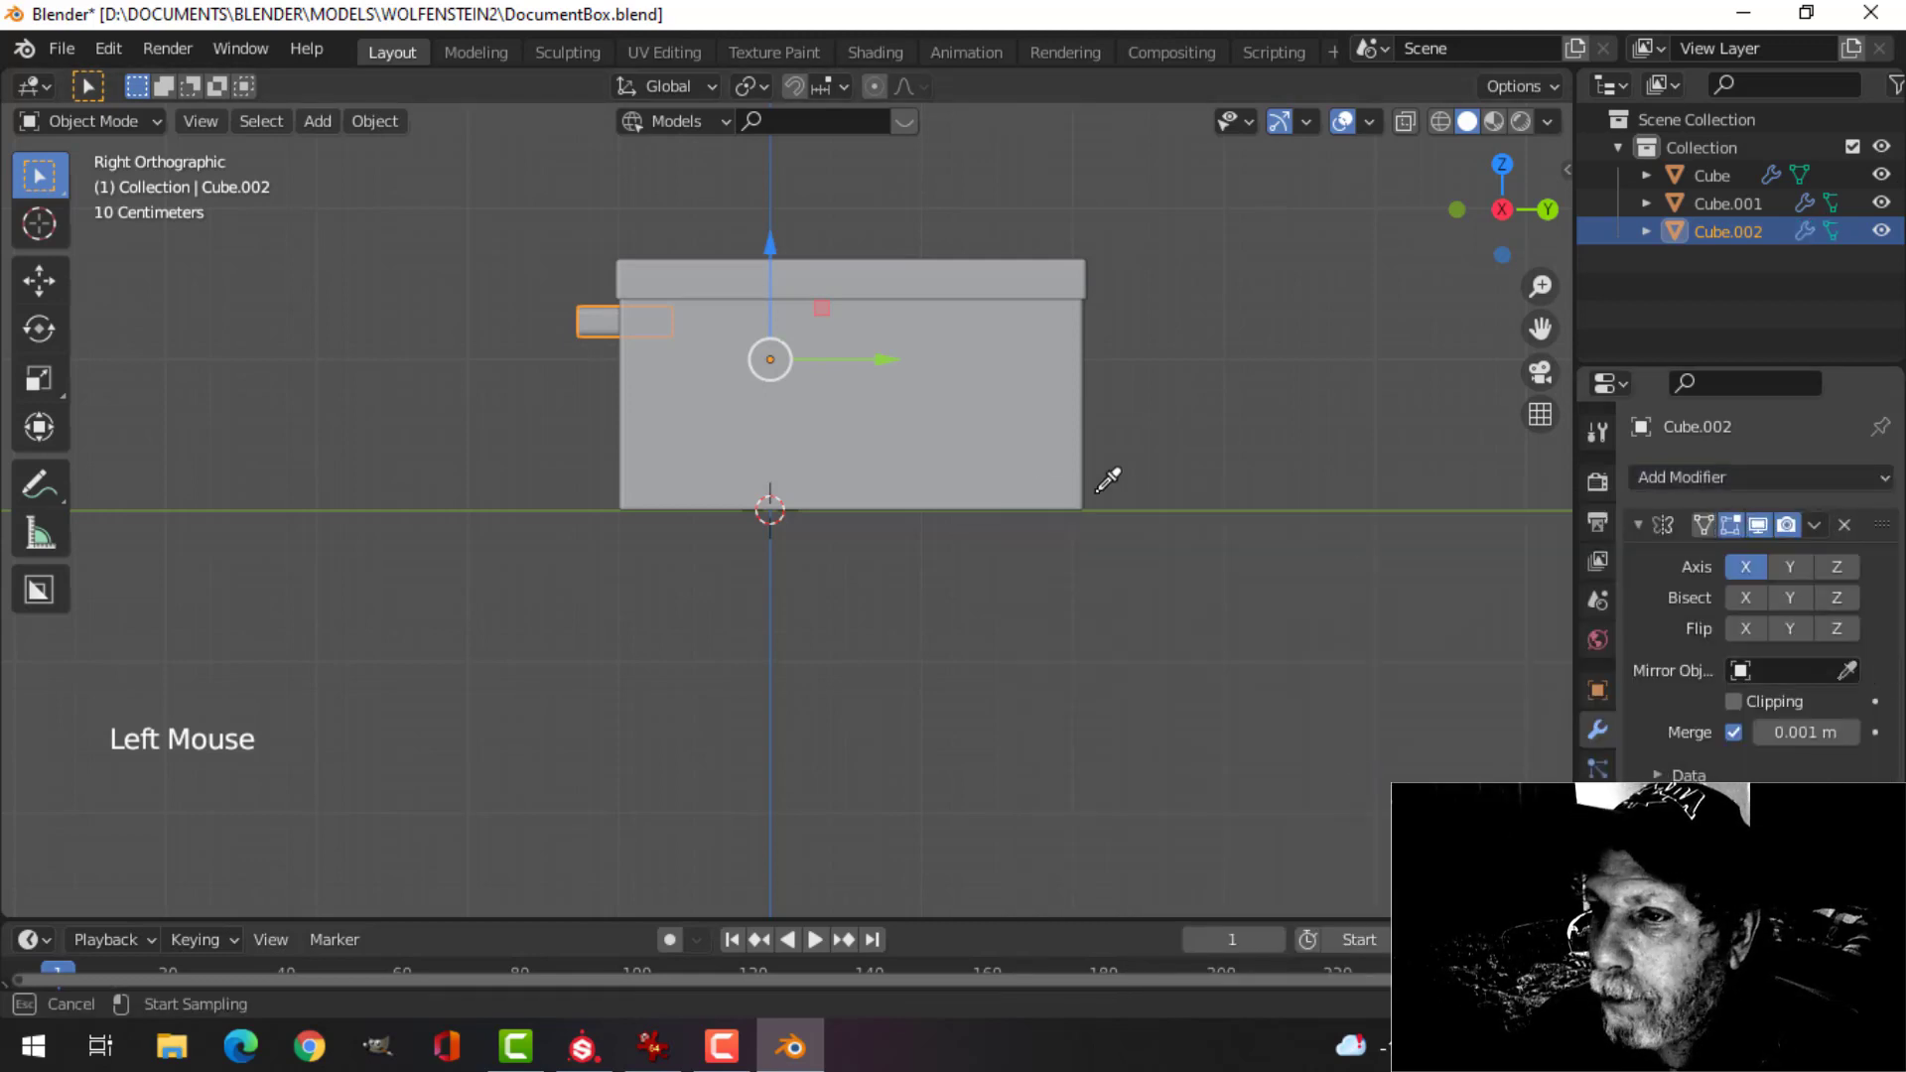
left_click(940, 434)
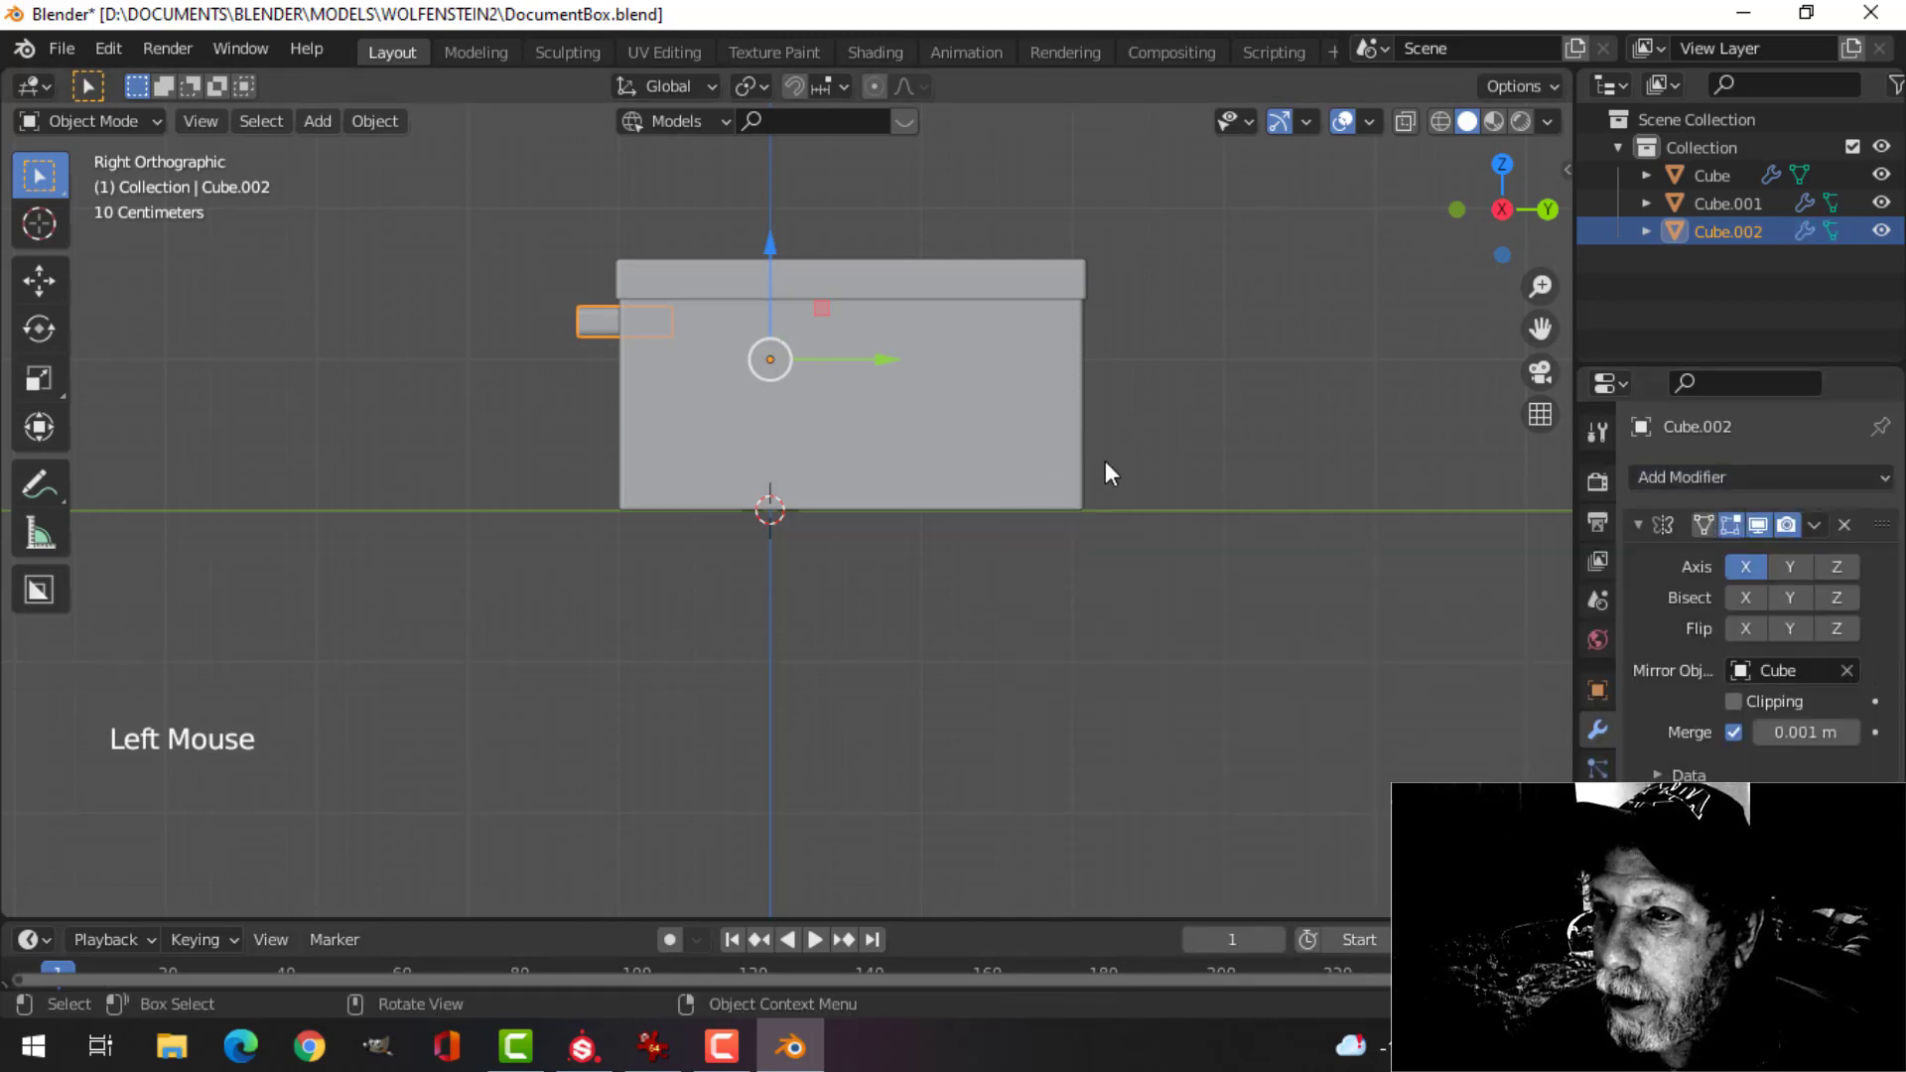
left_click(1792, 566)
left_click(1745, 565)
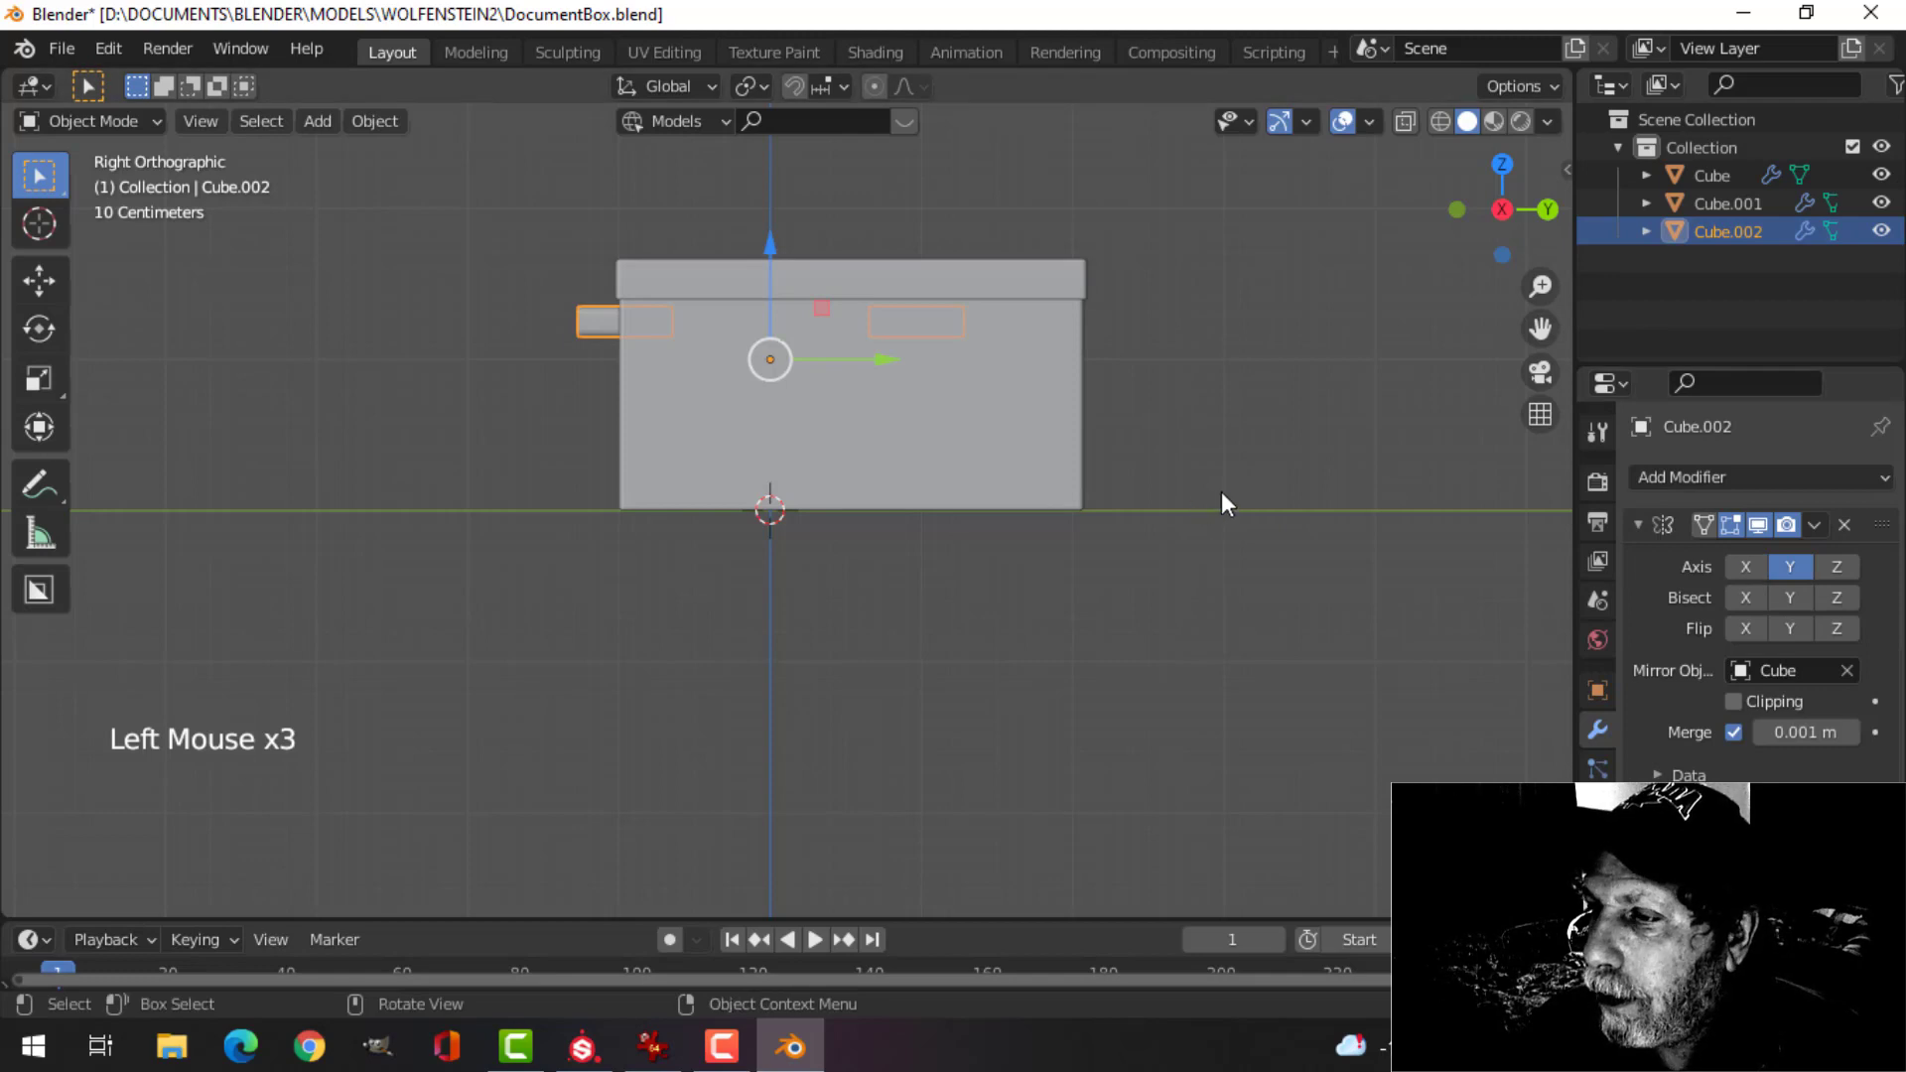
- Set the origins of the handle block and the box body to their own geometry
middle_click_drag(1221, 491, 913, 464)
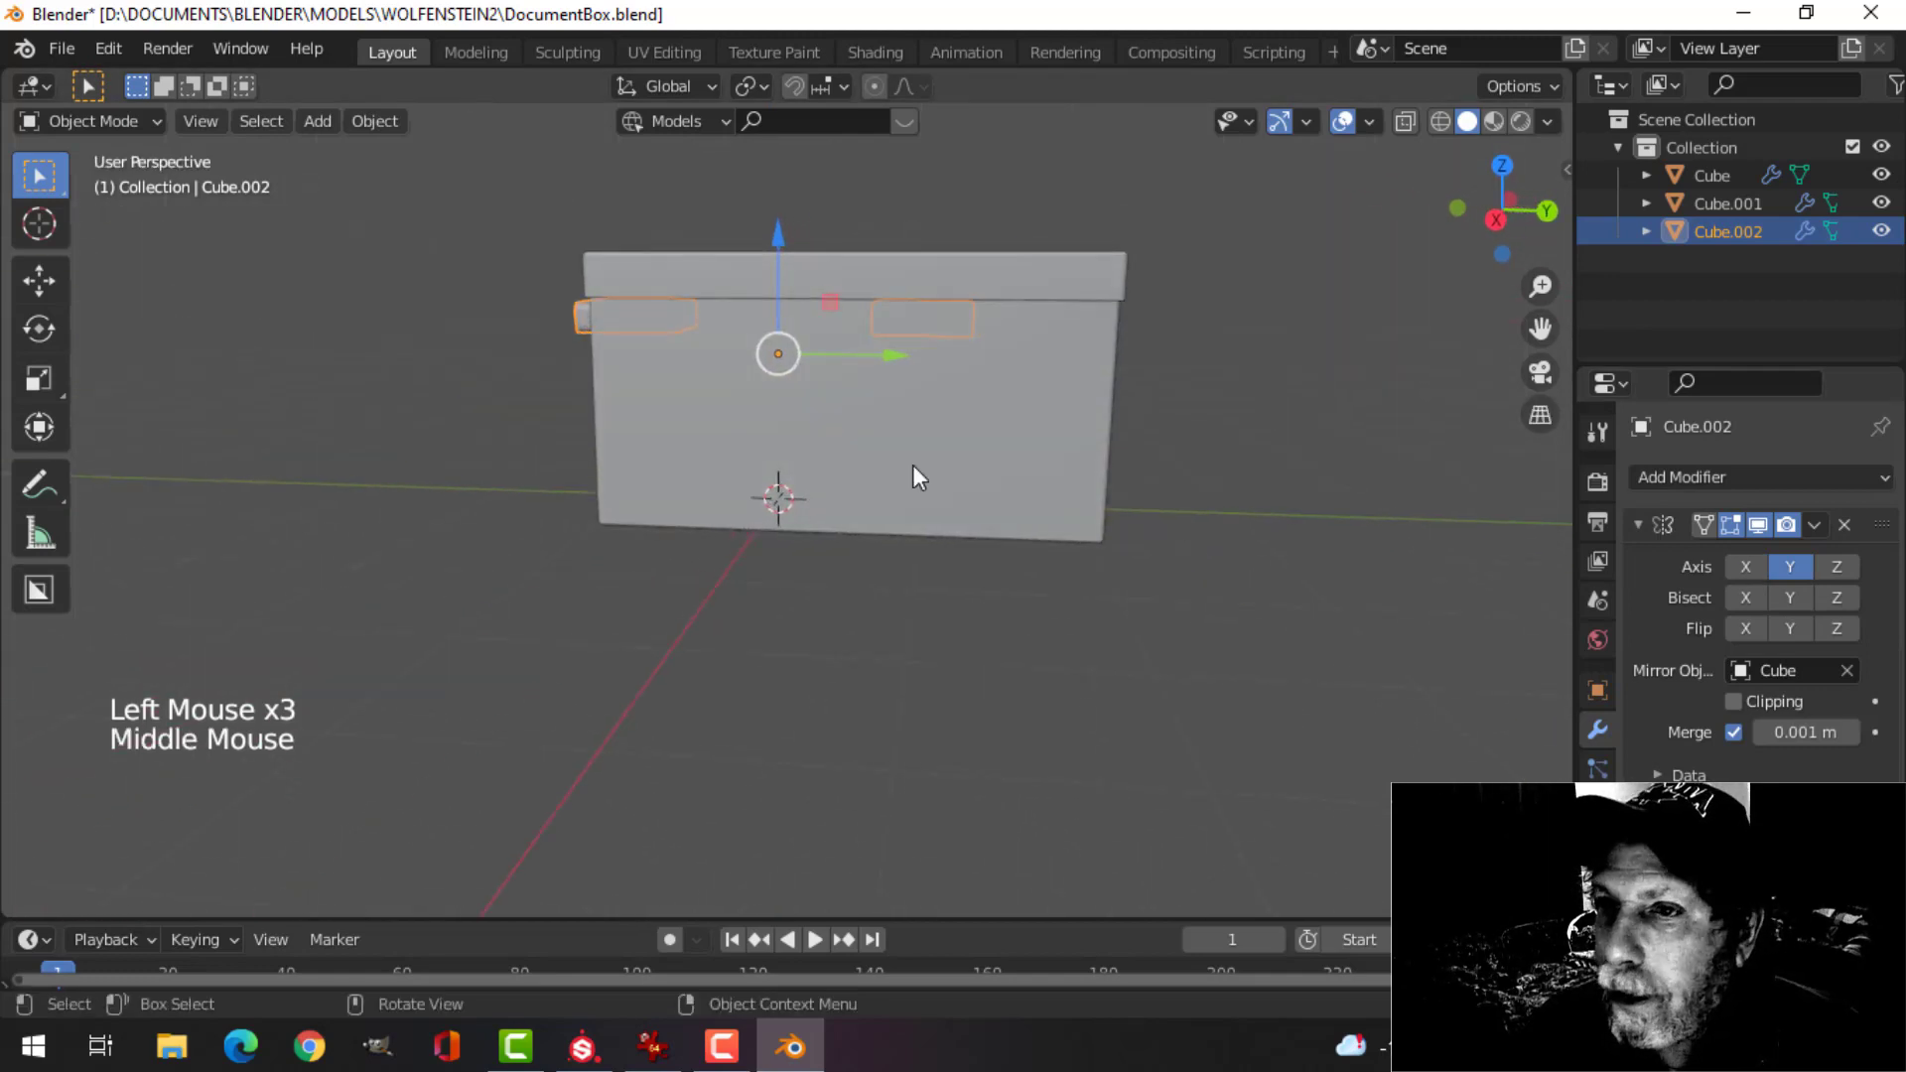
left_click(383, 121)
mouse_move(464, 182)
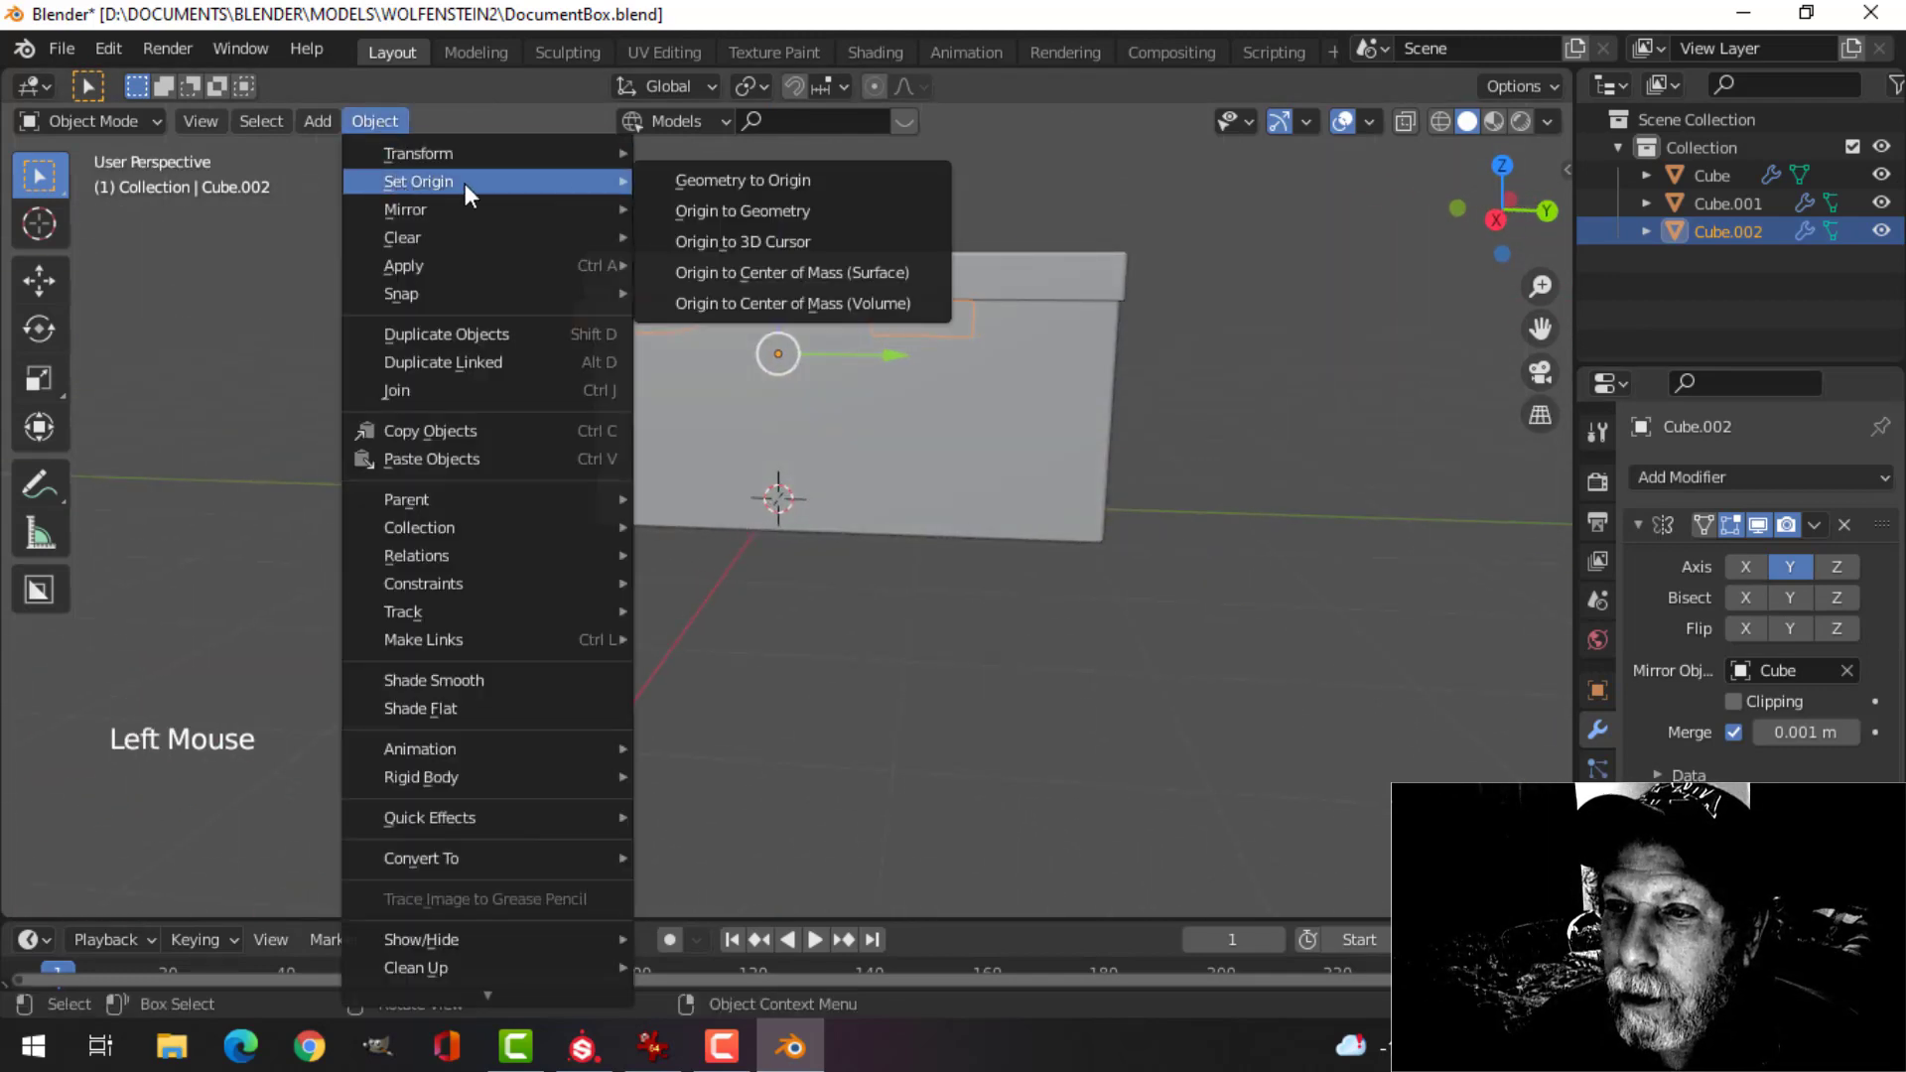
left_click(734, 210)
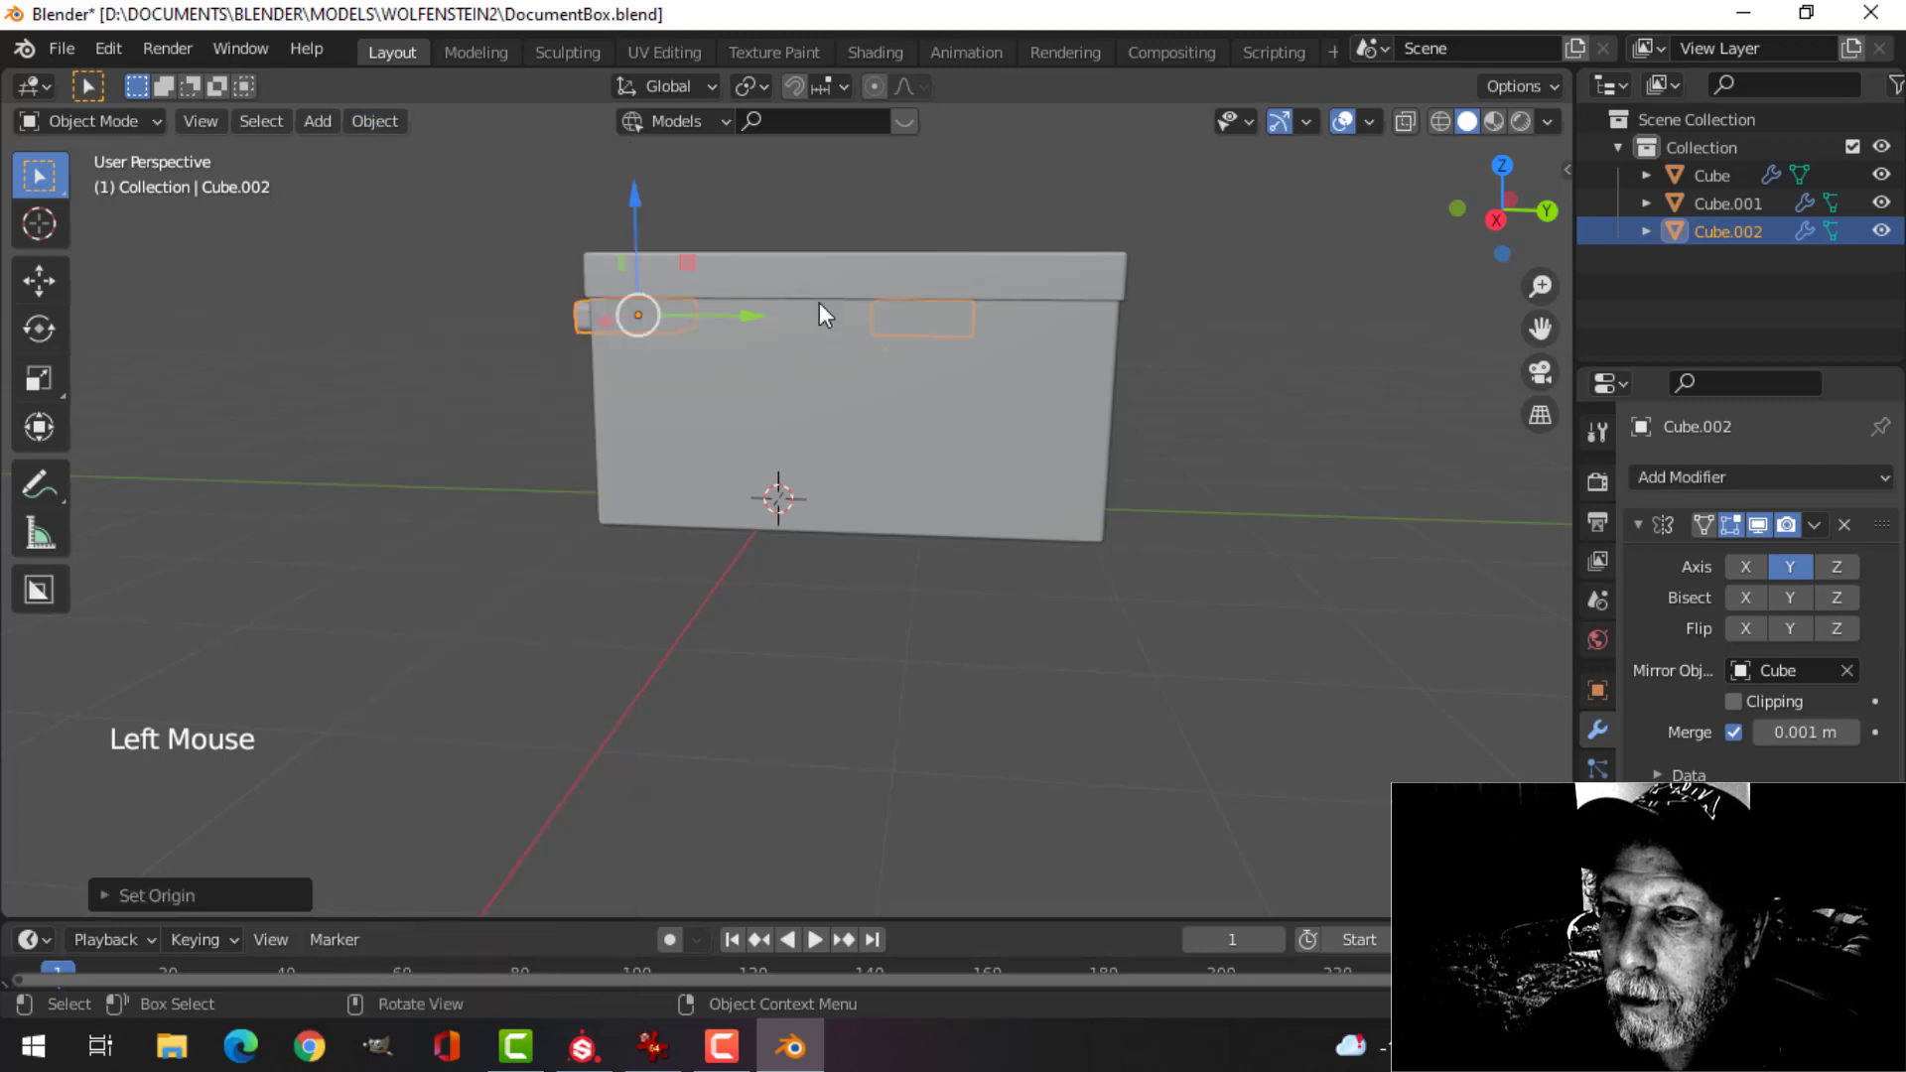
left_click(799, 419)
left_click(382, 123)
mouse_move(413, 181)
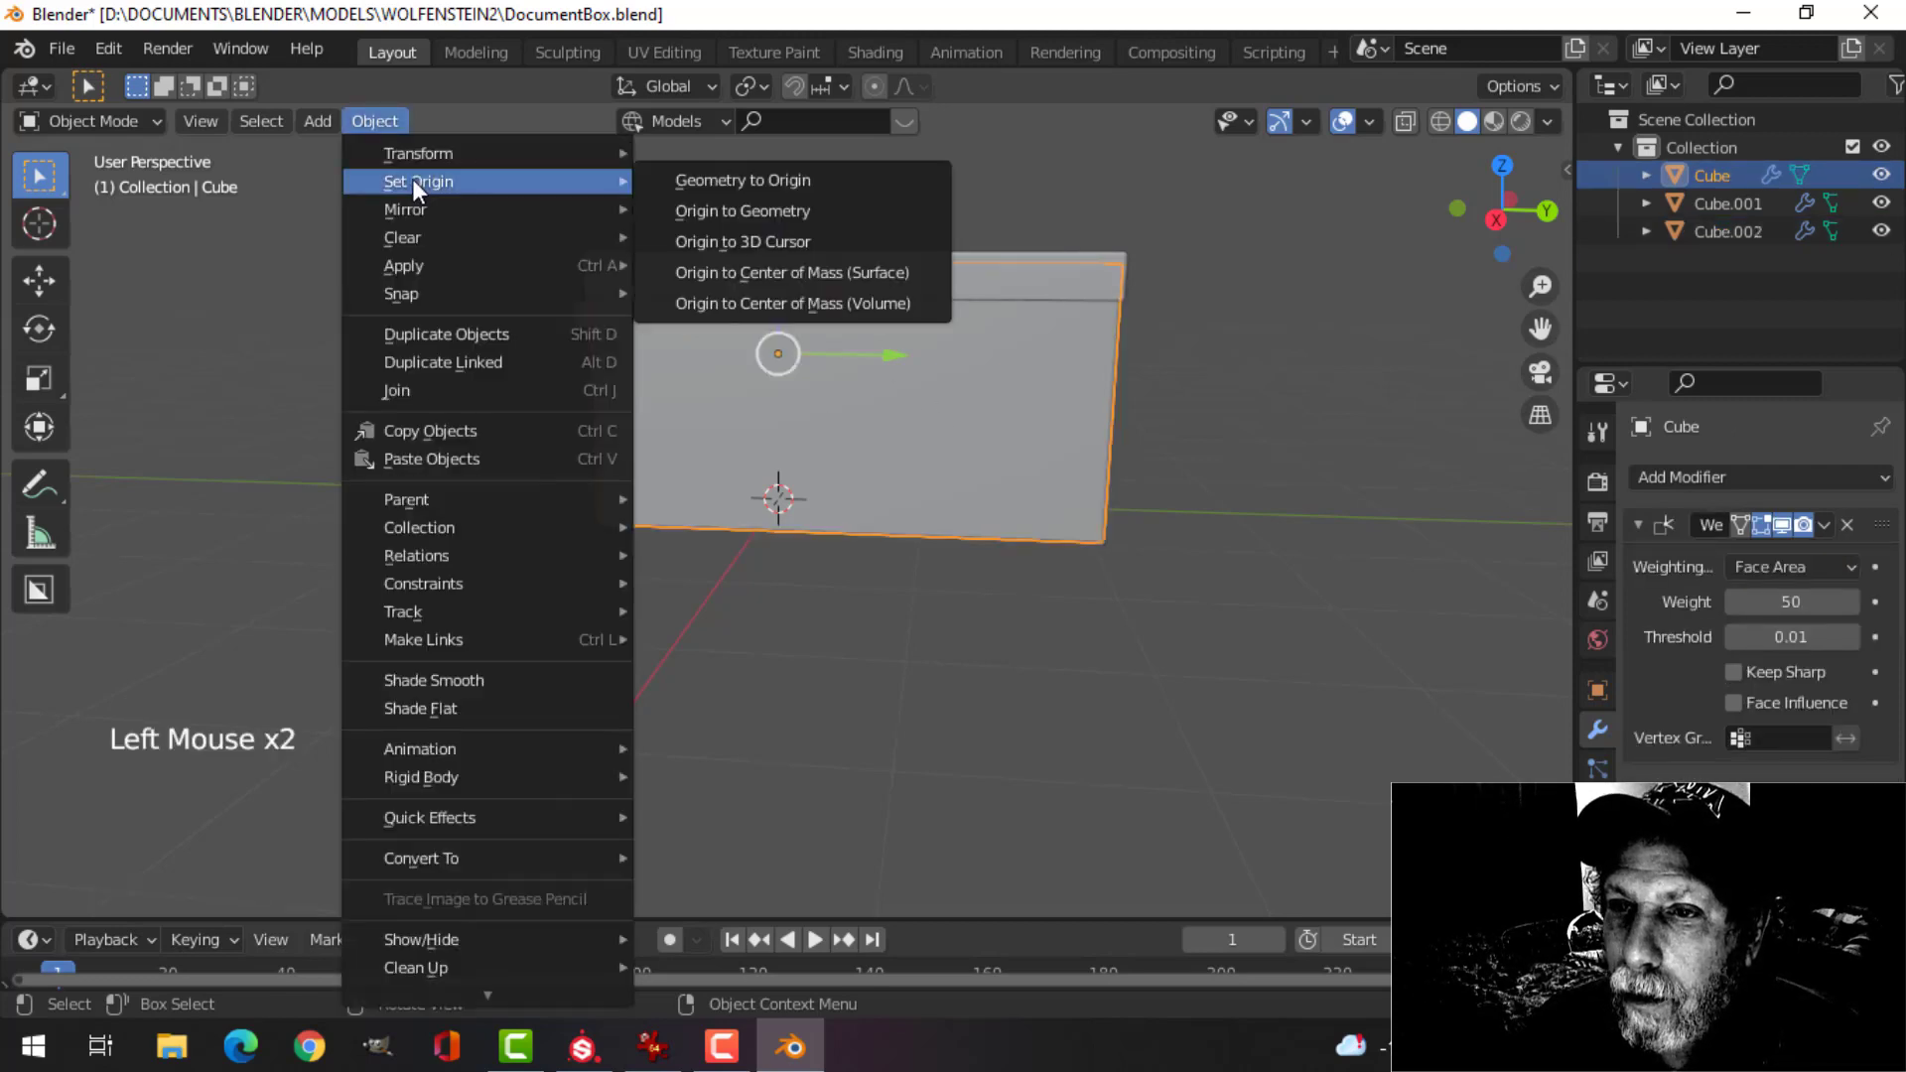
left_click(707, 210)
middle_click_drag(962, 447, 919, 449)
key("alt+a")
scroll(914, 409, "down", 2)
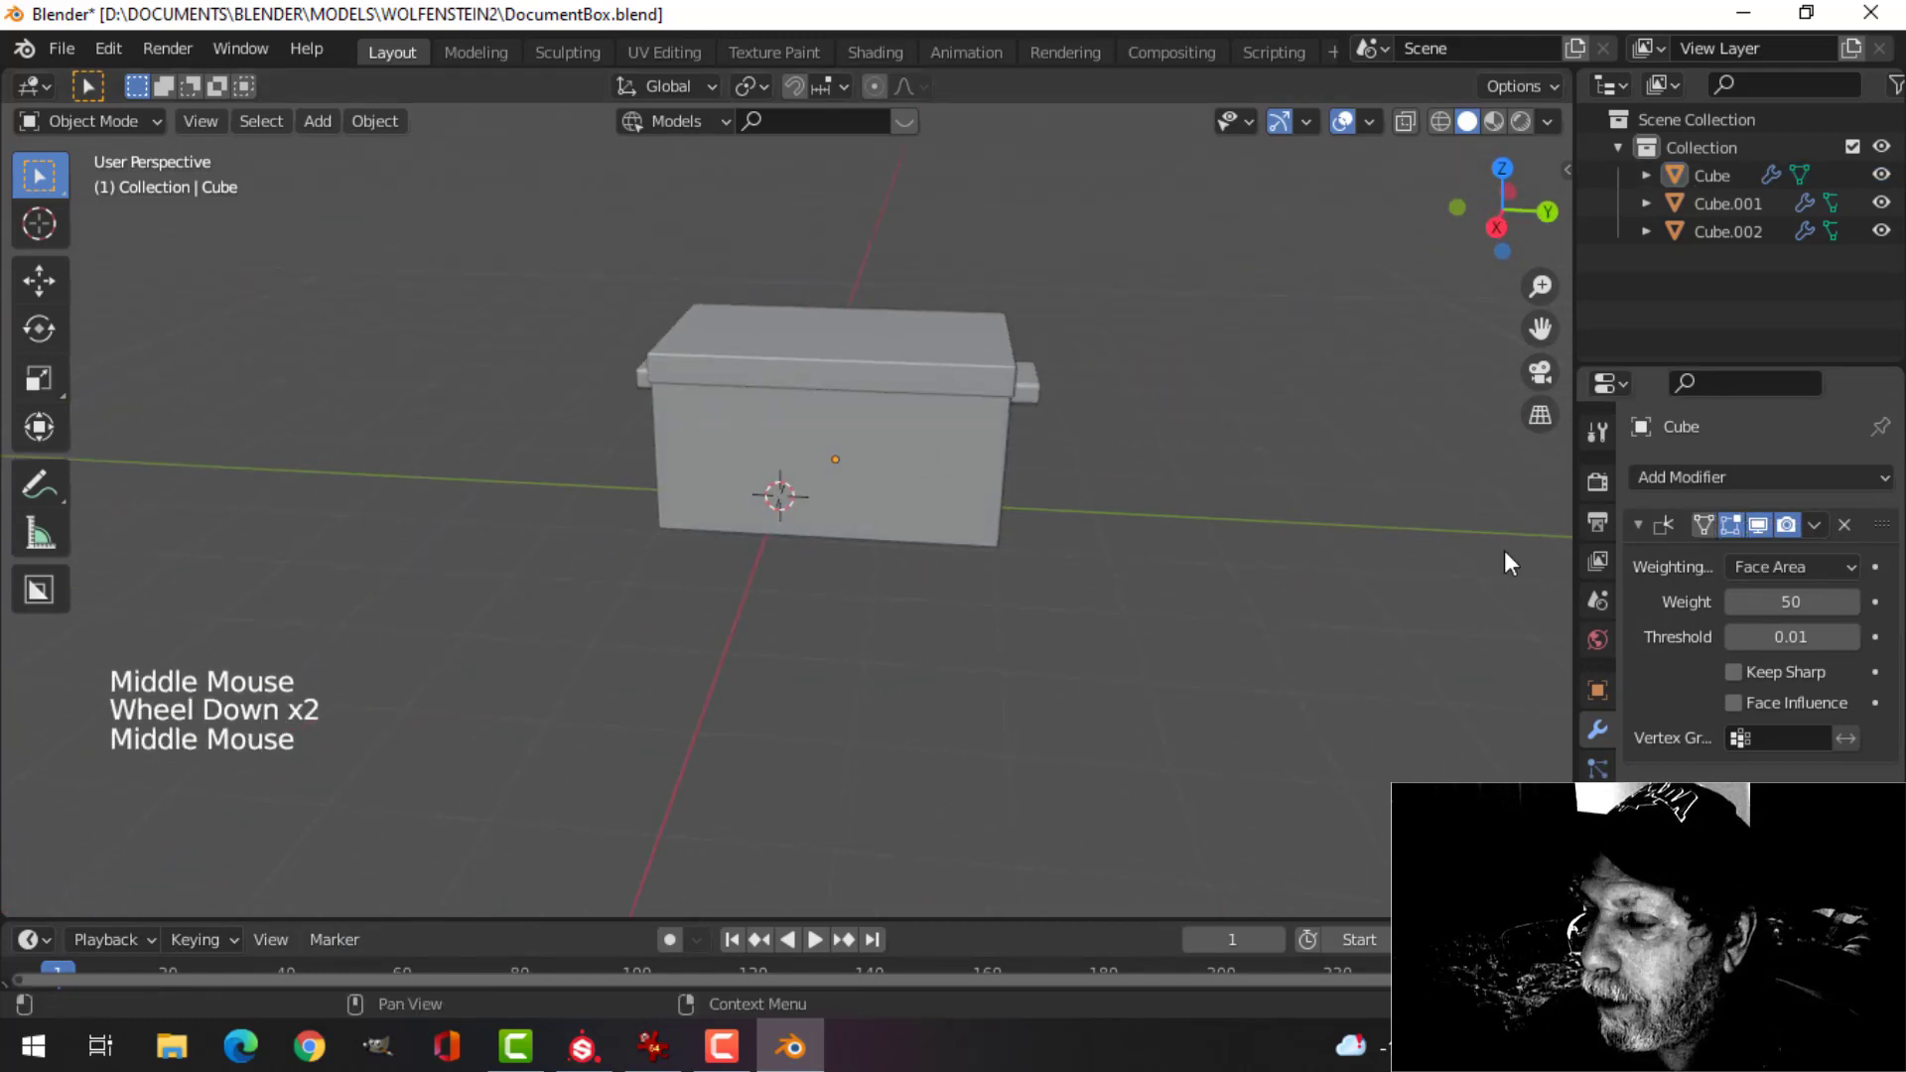
- Apply the Mirror modifier on the handle blocks
left_click(1031, 389)
left_click(1812, 526)
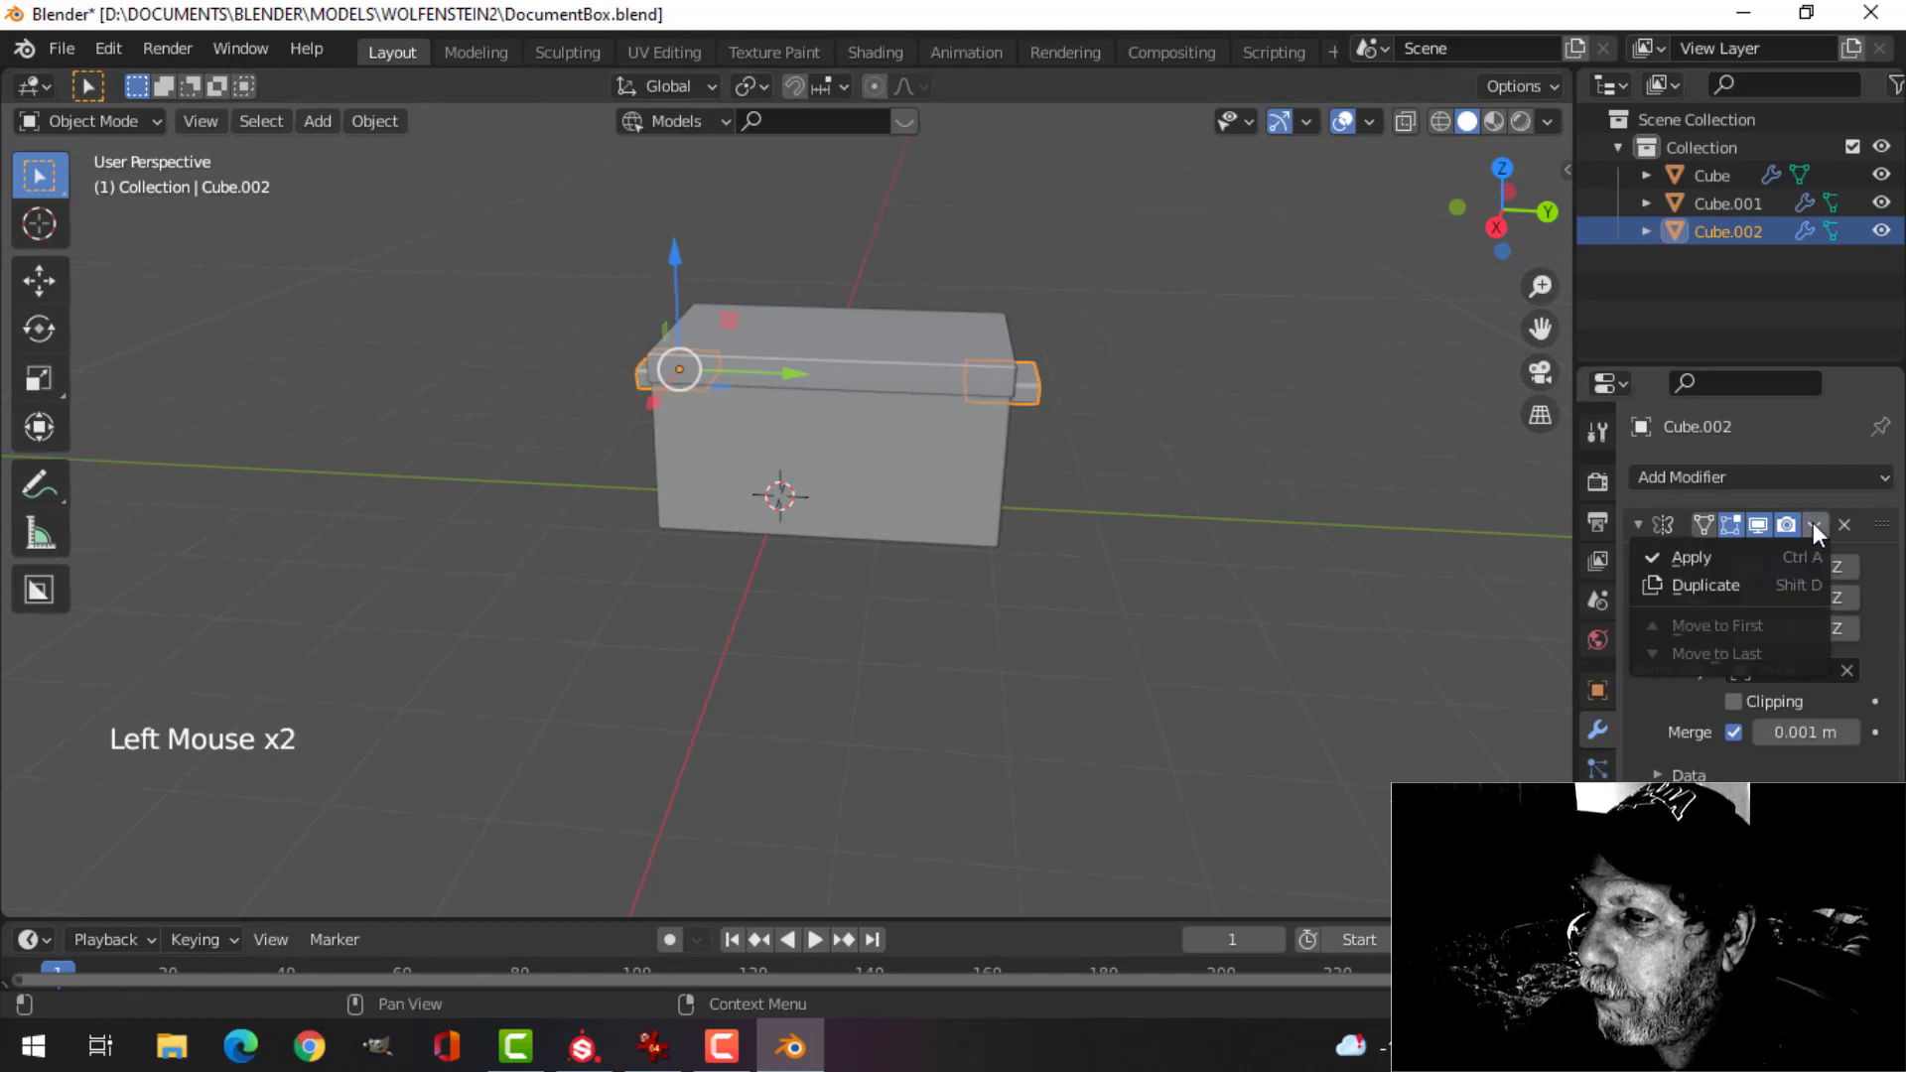
left_click(1727, 555)
- Add a Boolean modifier set to Difference on the box body, move it above Weighted Normal, and use the handle blocks as cutter
middle_click_drag(929, 556, 875, 521)
scroll(877, 490, "up", 3)
middle_click_drag(876, 521, 880, 570)
left_click(881, 570)
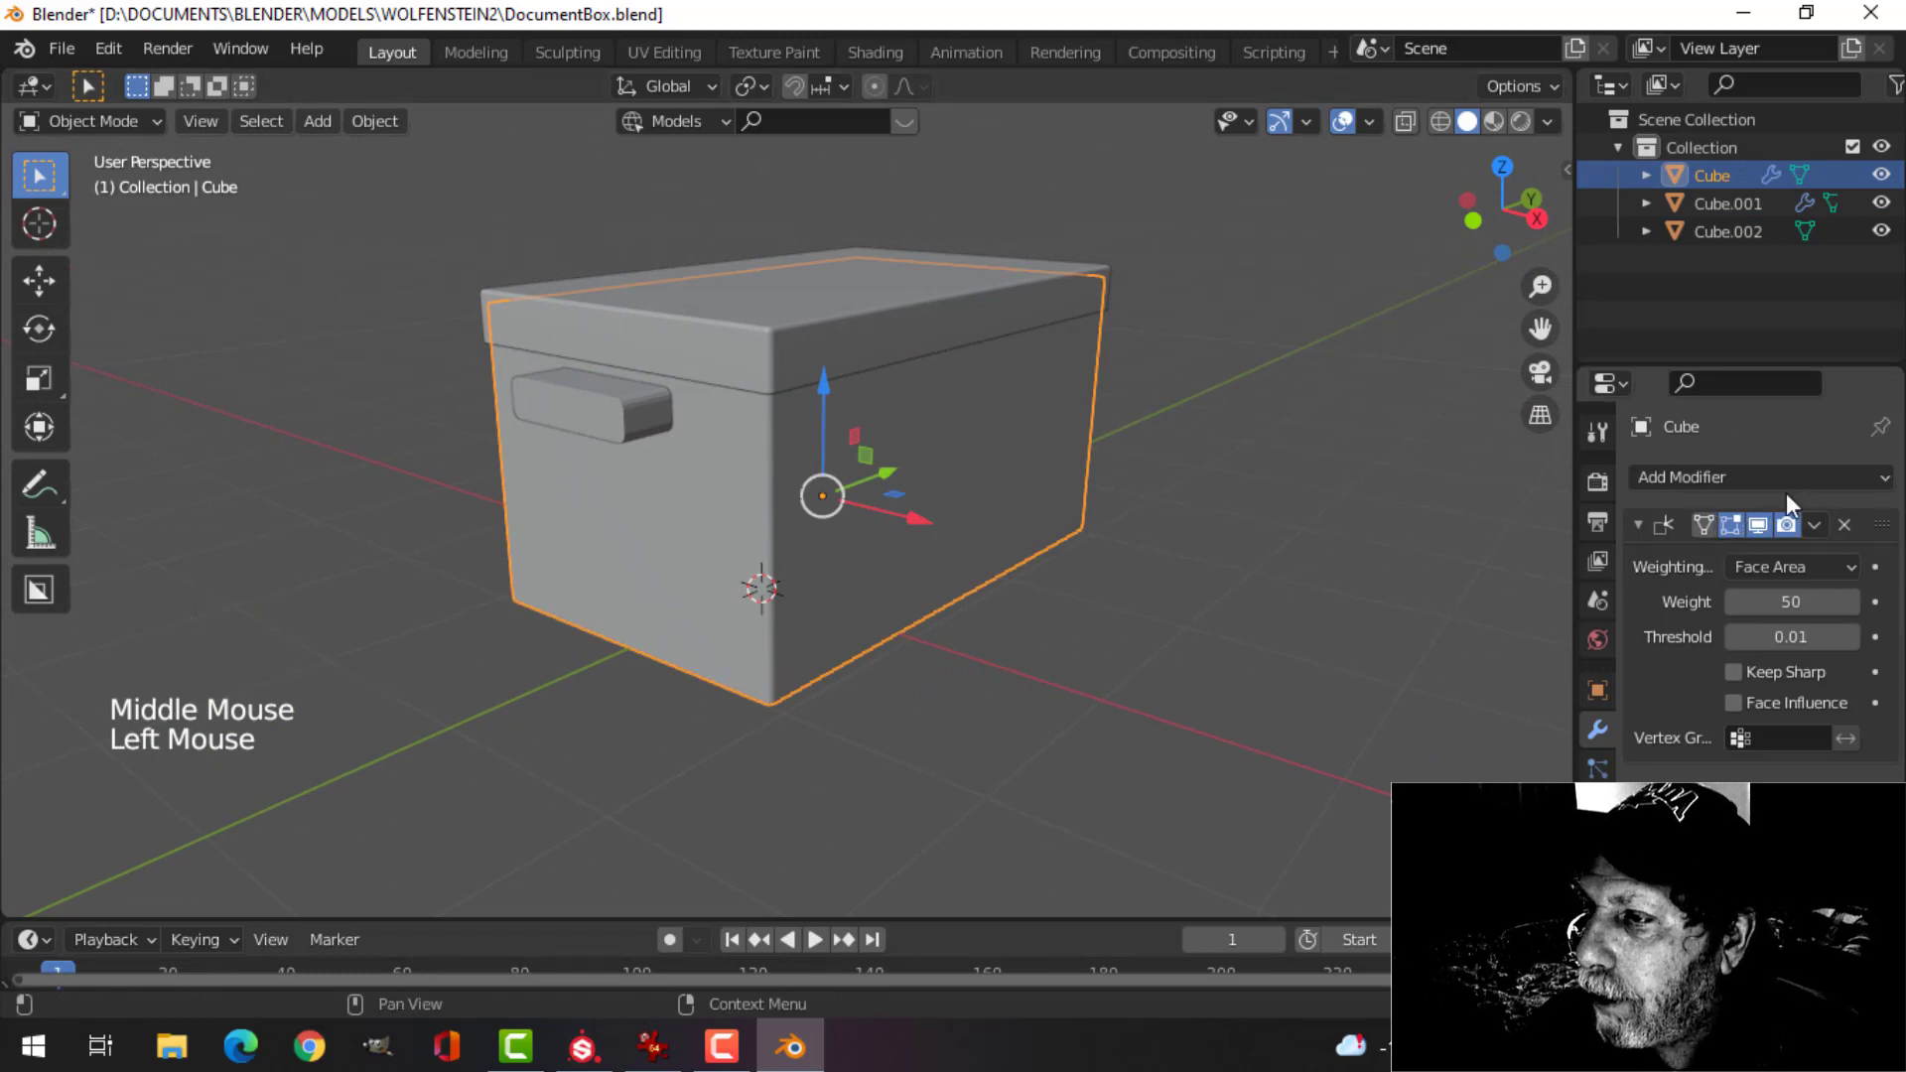
left_click(1751, 475)
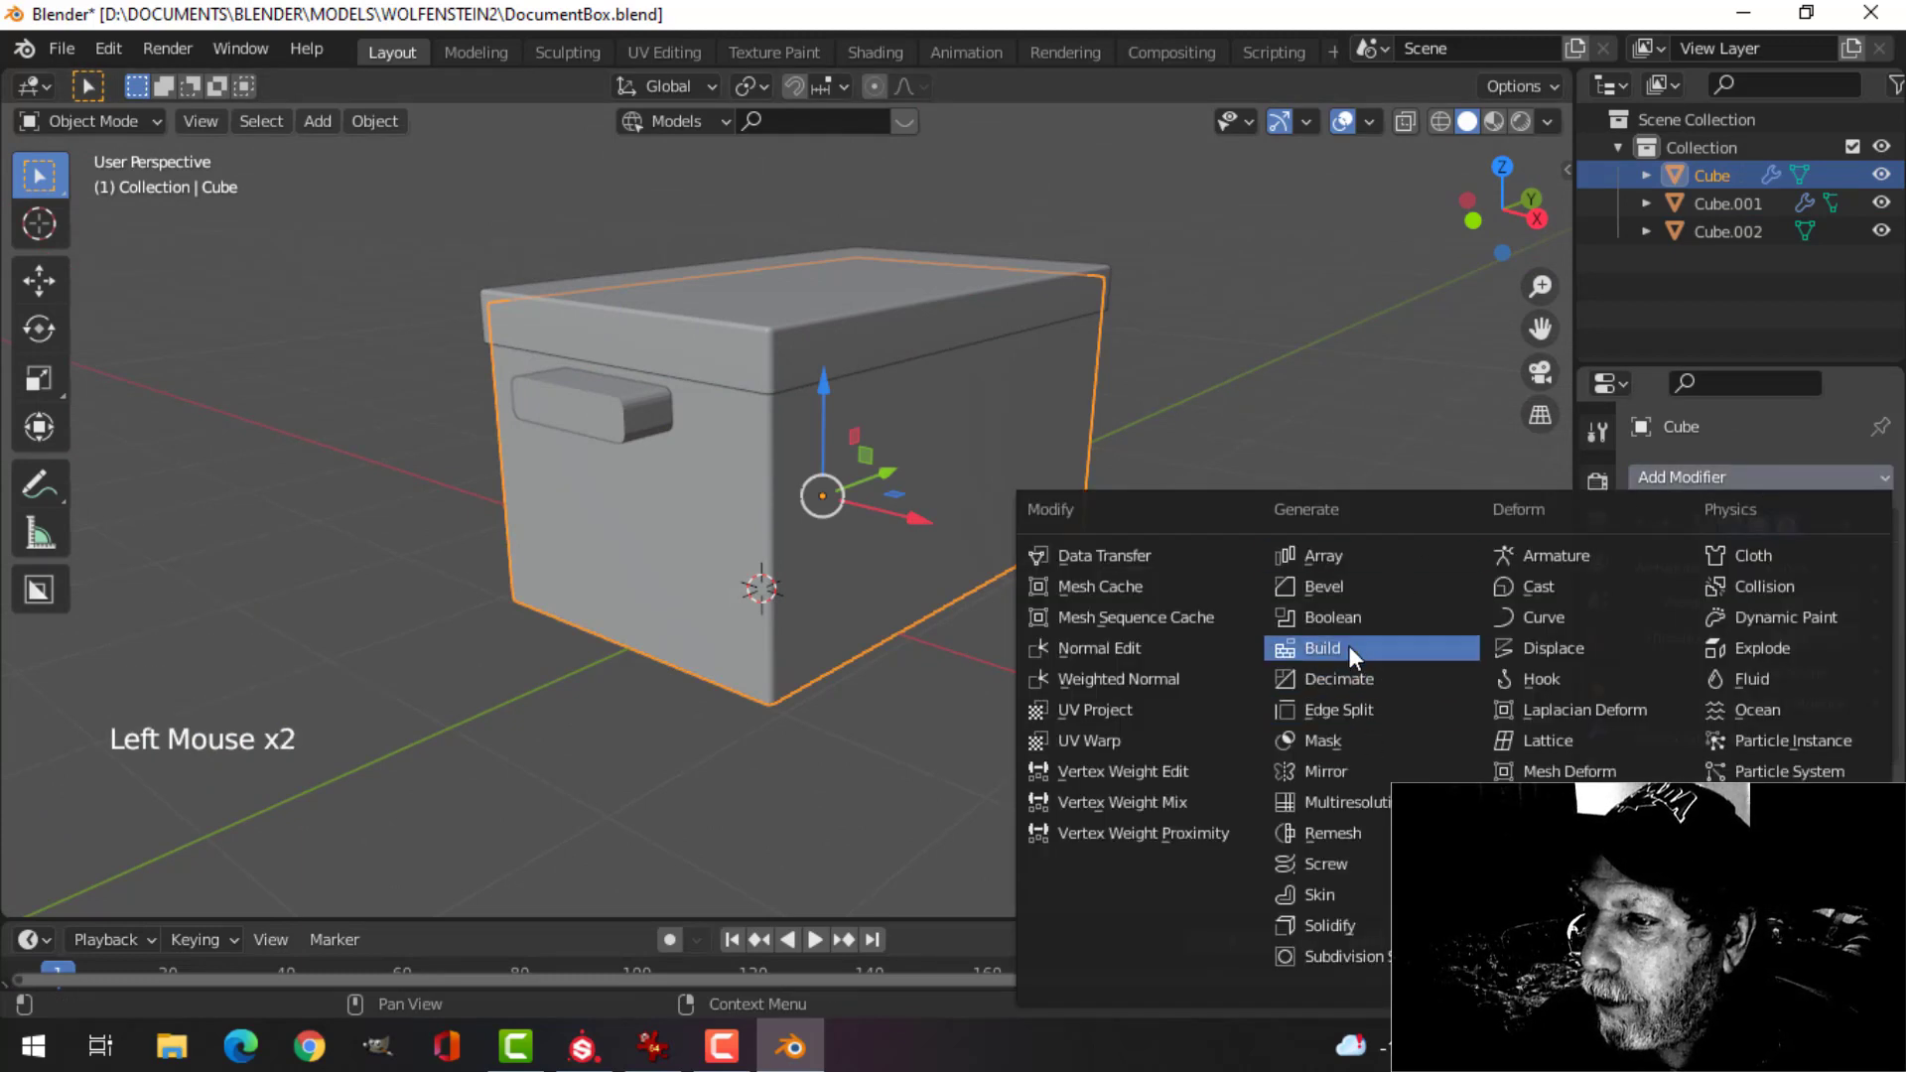
left_click(1434, 617)
left_click_drag(1879, 779, 1866, 533)
left_click(1846, 640)
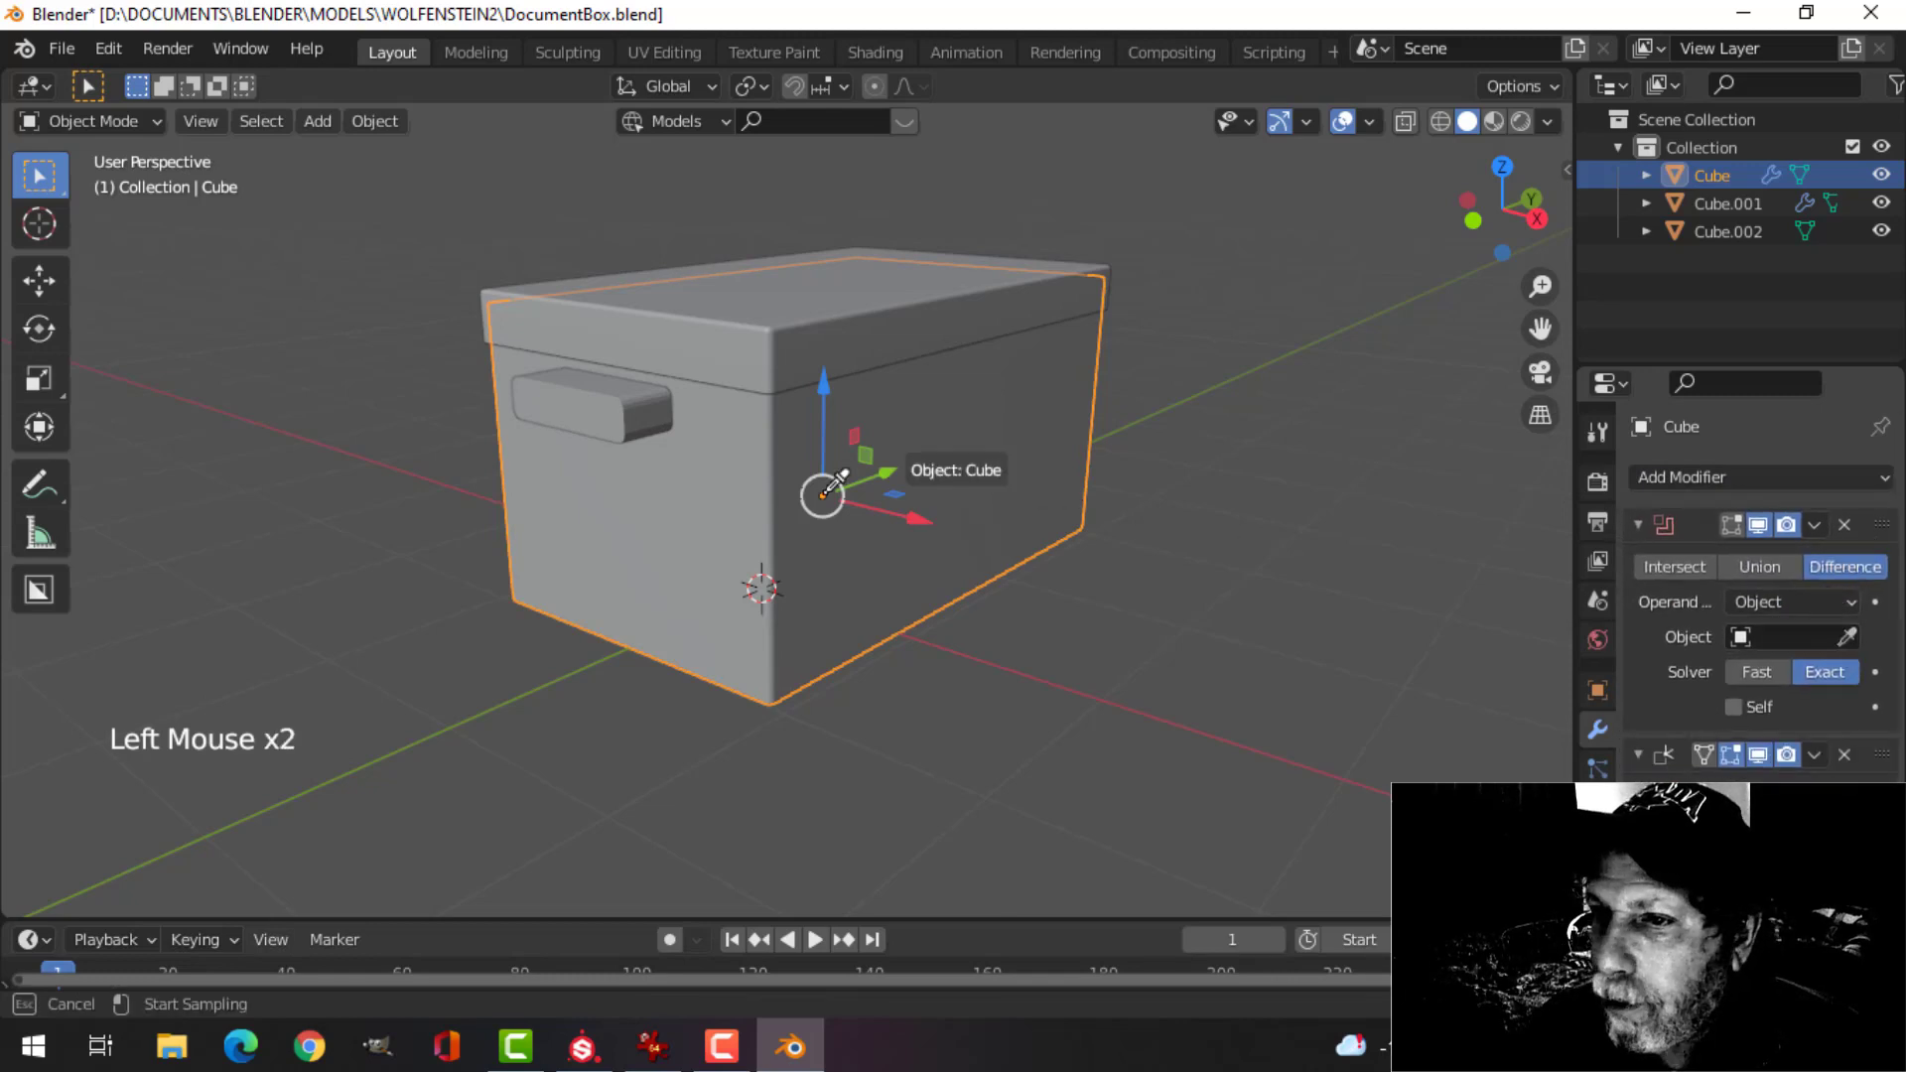
left_click(599, 407)
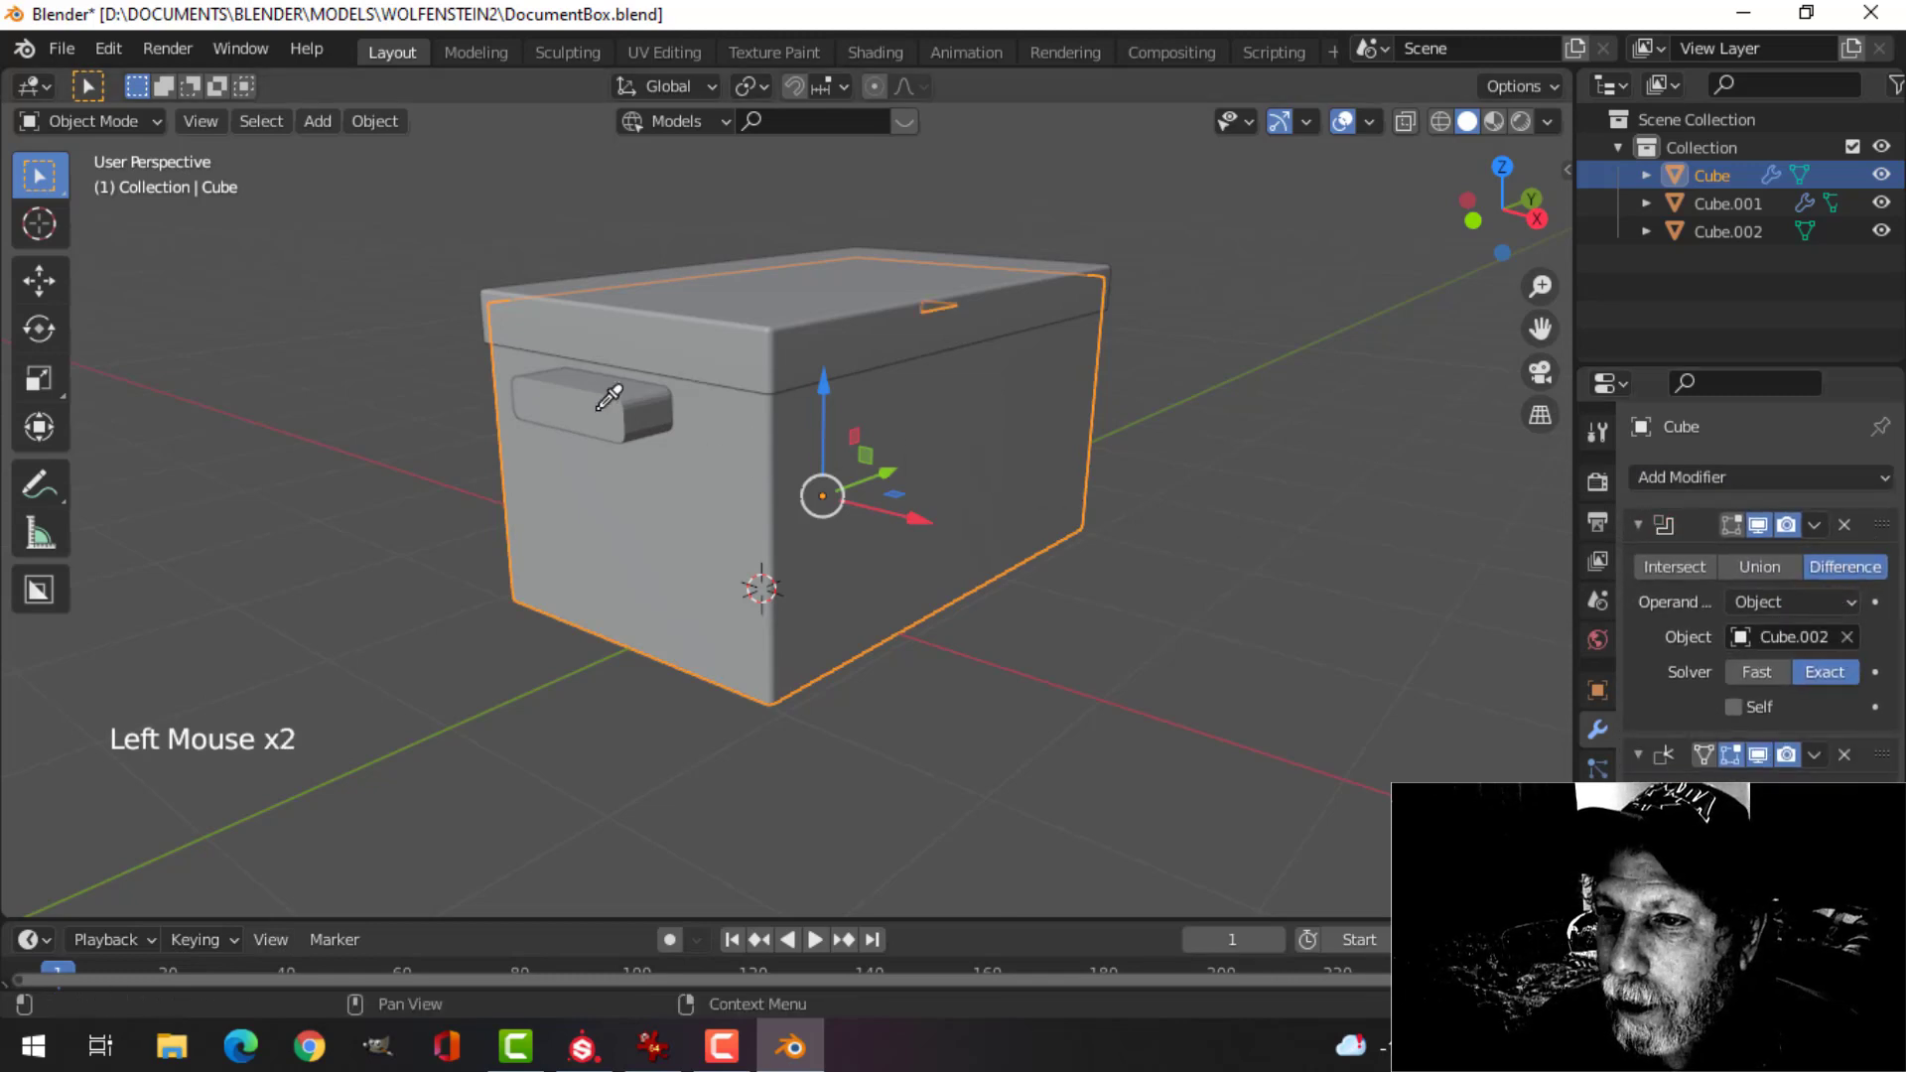
- Apply the Boolean modifier on the box body and delete the handle blocks
left_click(1814, 524)
left_click(1737, 546)
left_click(630, 419)
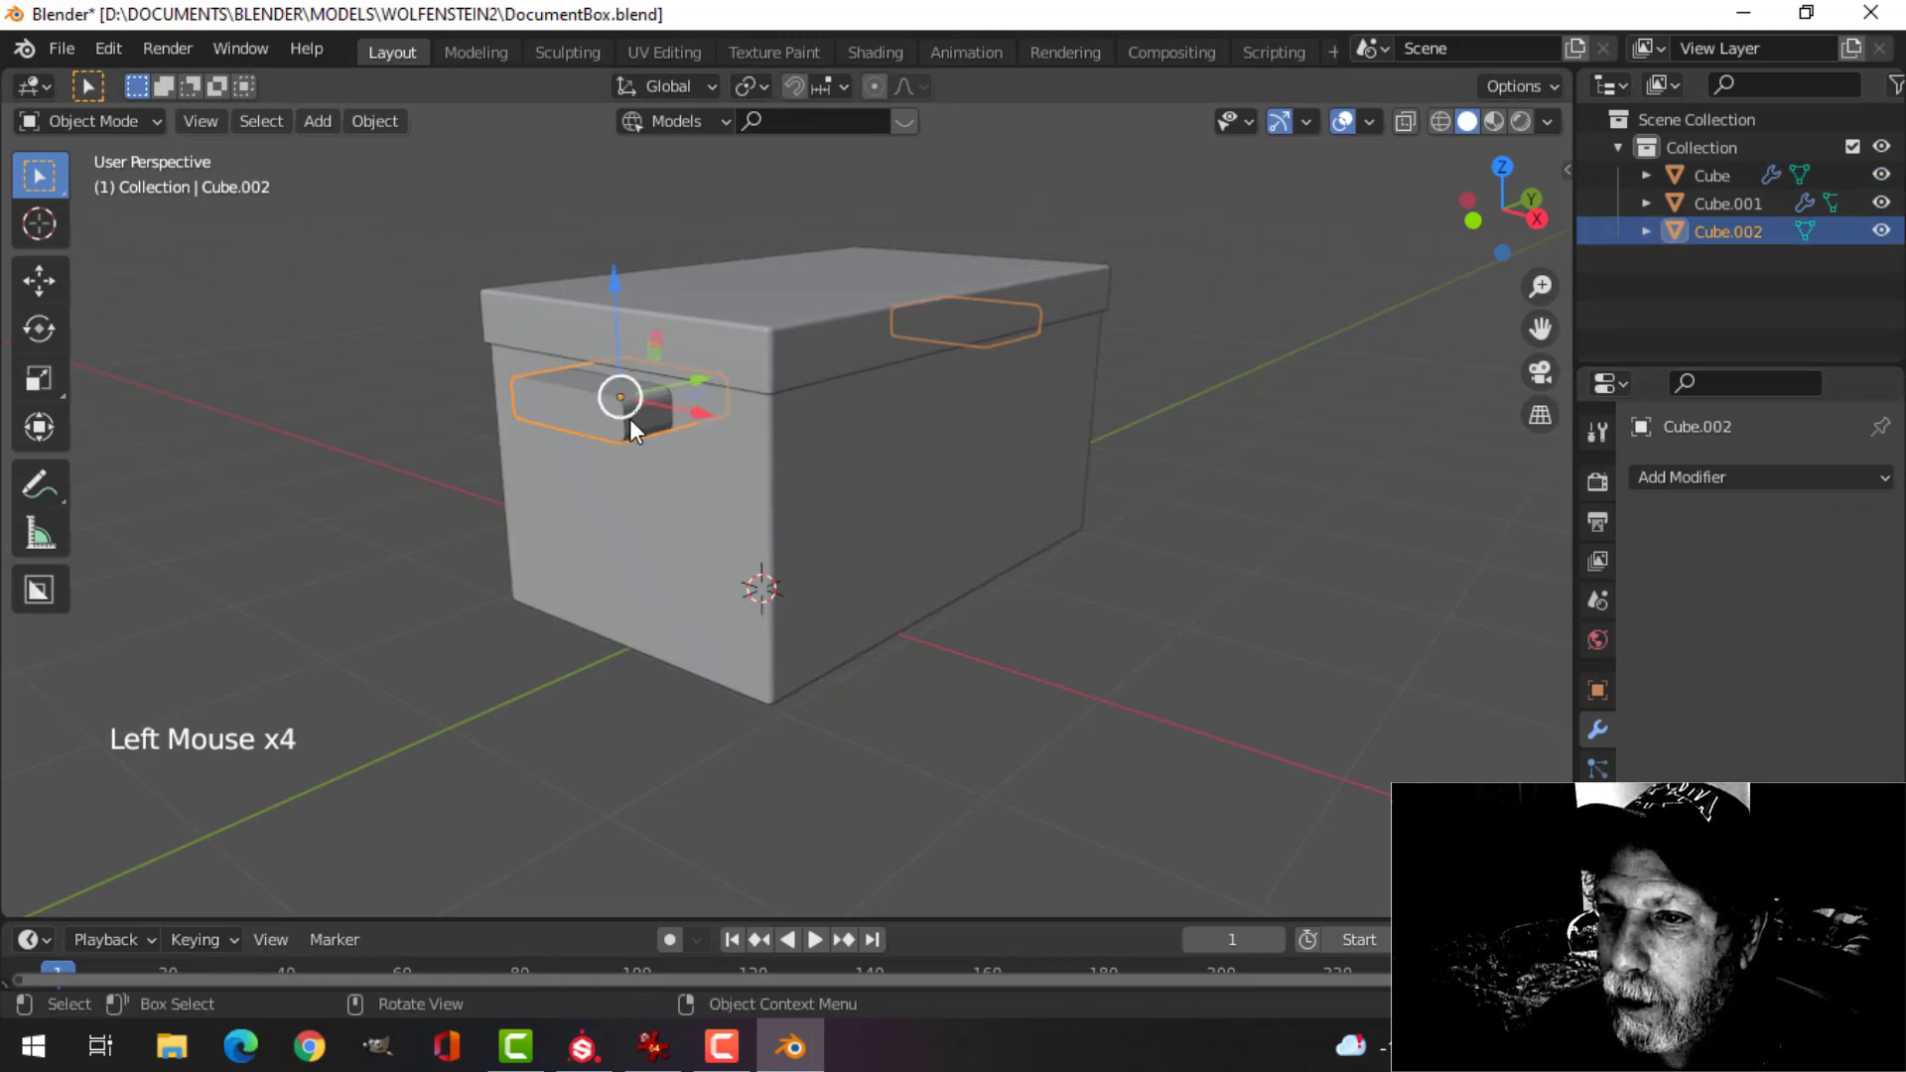
key("x")
- Isolate the box body in local view and inspect the handle holes cut through both ends
middle_click_drag(657, 433, 1182, 546)
scroll(993, 486, "up", 2)
left_click(847, 433)
key("slash")
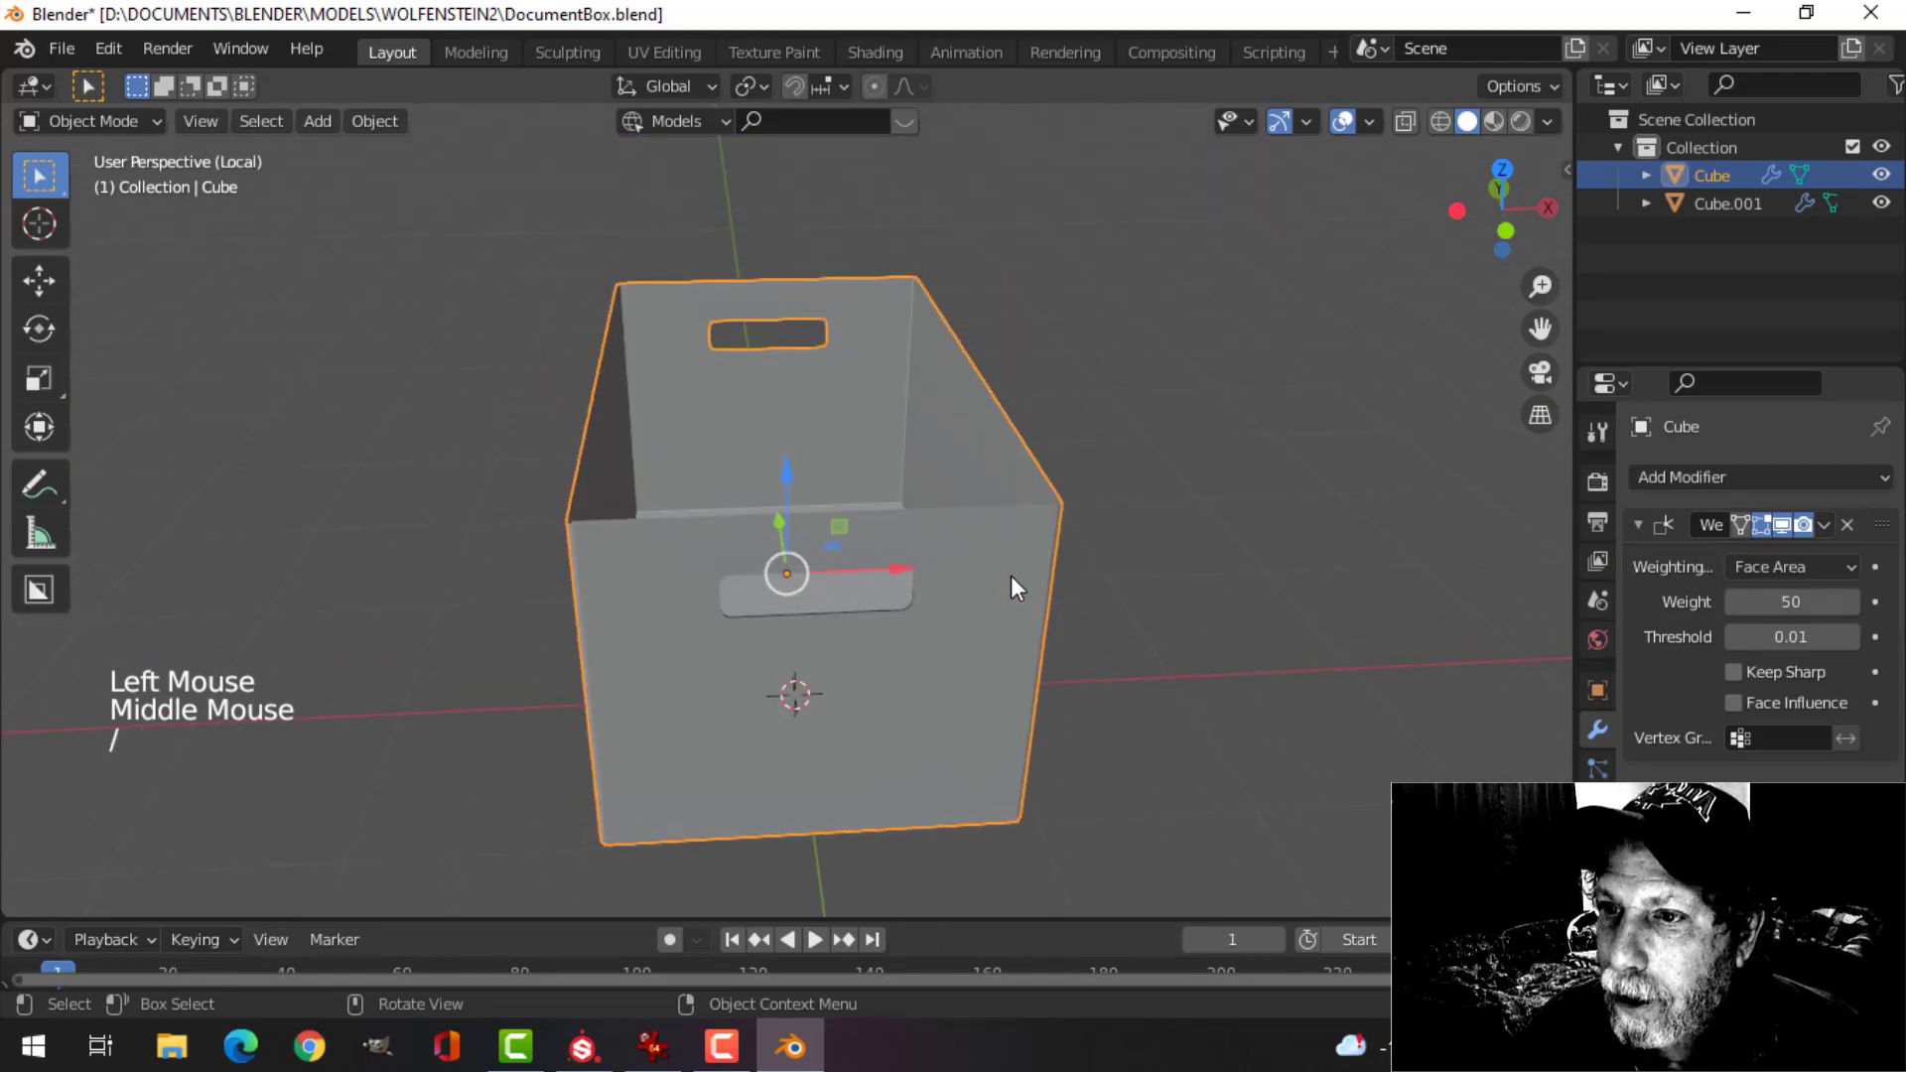
scroll(1033, 583, "up", 3)
middle_click_drag(1051, 586, 1030, 541, "shift")
middle_click_drag(1030, 541, 1013, 509)
scroll(1106, 583, "up", 1)
key("alt+a")
middle_click_drag(1106, 583, 1085, 480, "shift")
- Enter edit mode on the box body and select the outer rim edges of the first handle hole in edge select mode
left_click(1057, 406)
middle_click_drag(1057, 403, 1162, 486, "shift")
key("Tab")
key("alt+a")
middle_click_drag(1162, 487, 1036, 445)
middle_click_drag(1047, 363, 1079, 392, "shift")
scroll(1076, 450, "down", 1)
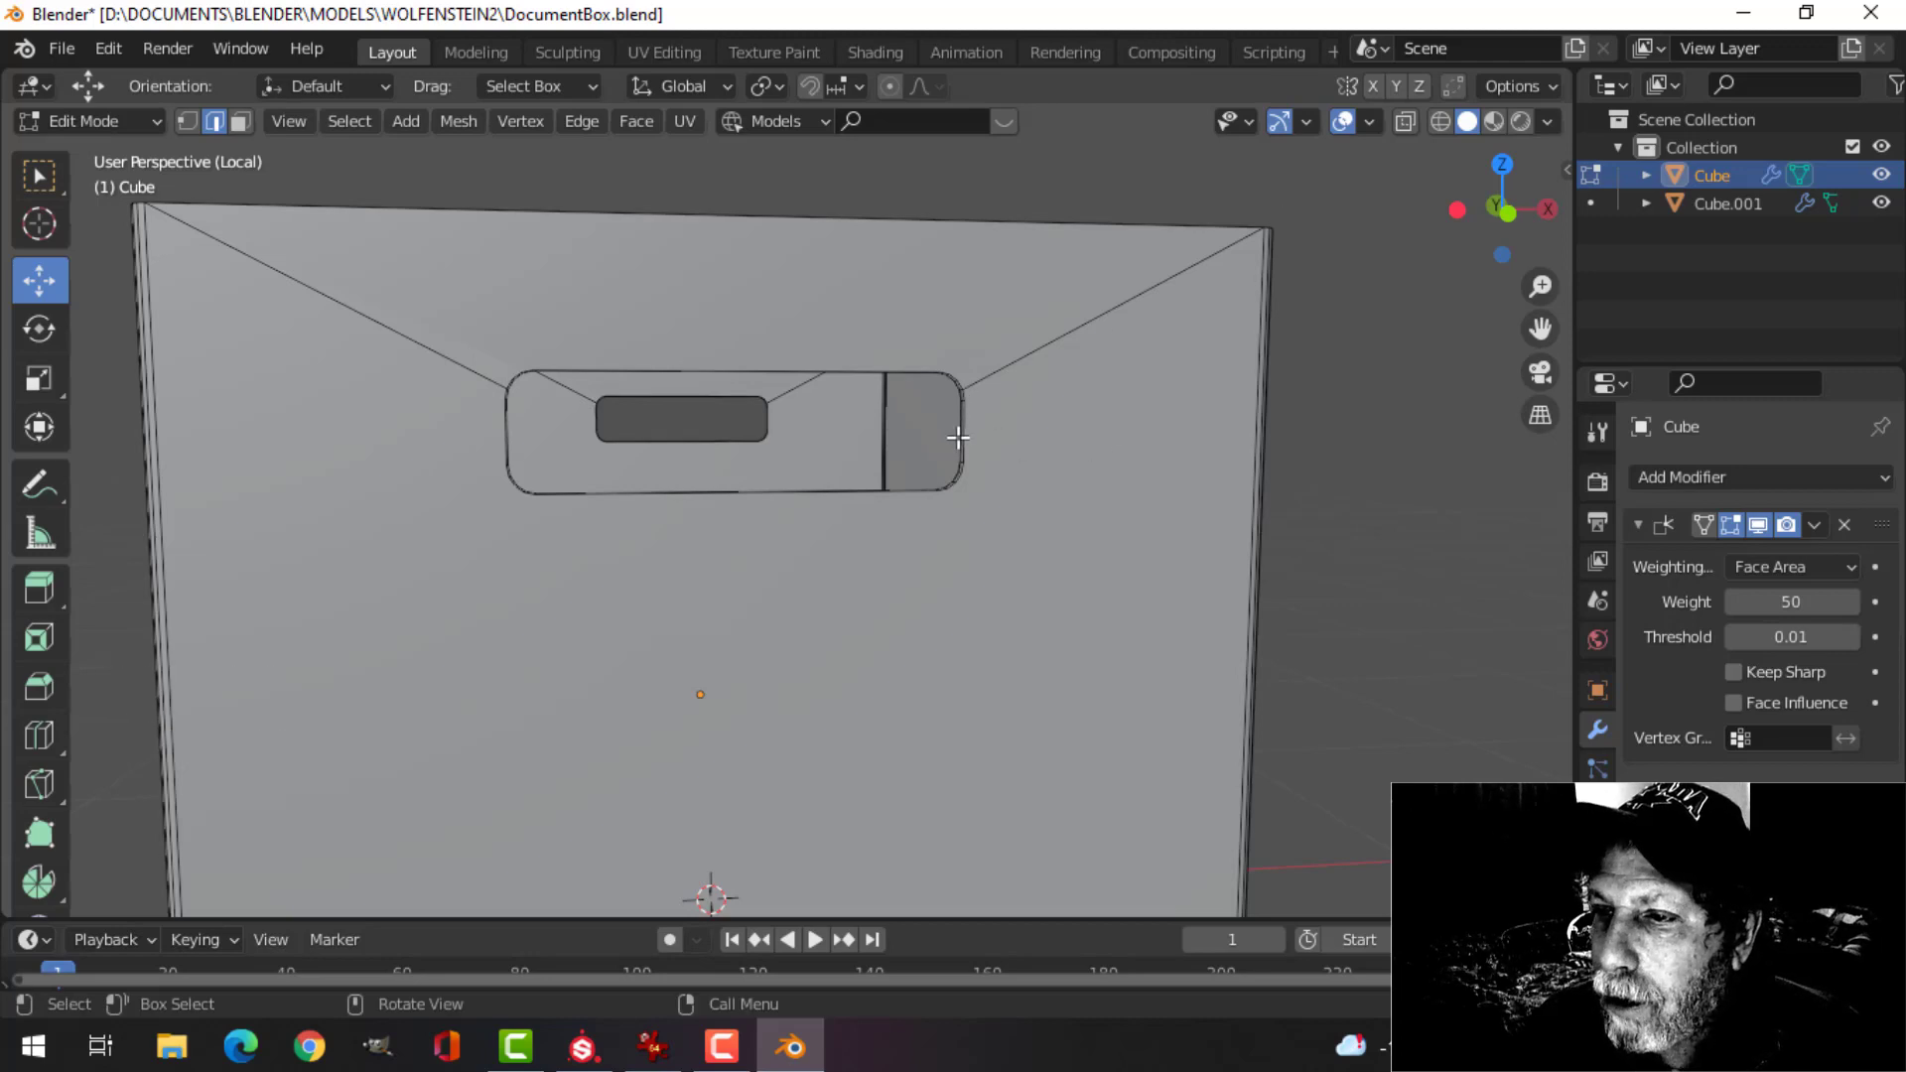
middle_click_drag(735, 496, 808, 506)
scroll(787, 519, "up", 2)
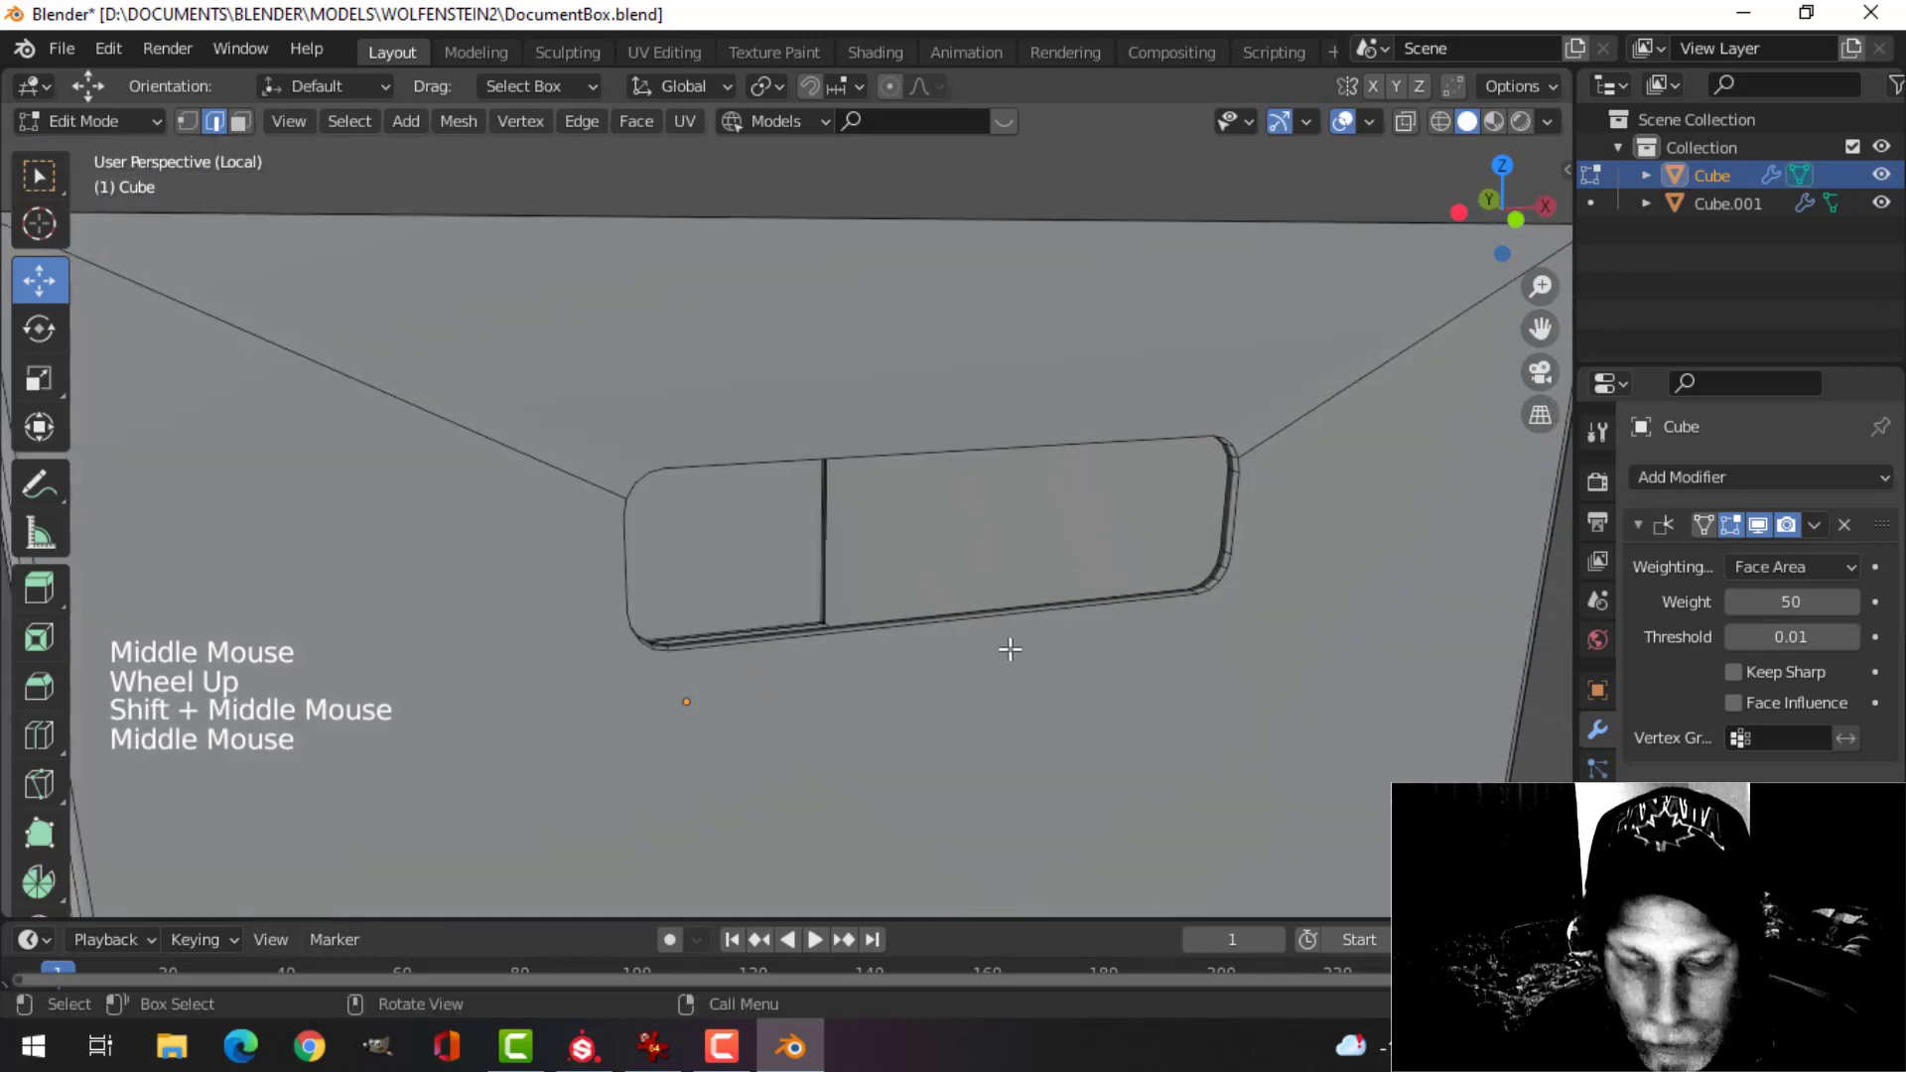
key("2")
left_click(960, 625, "alt+shift")
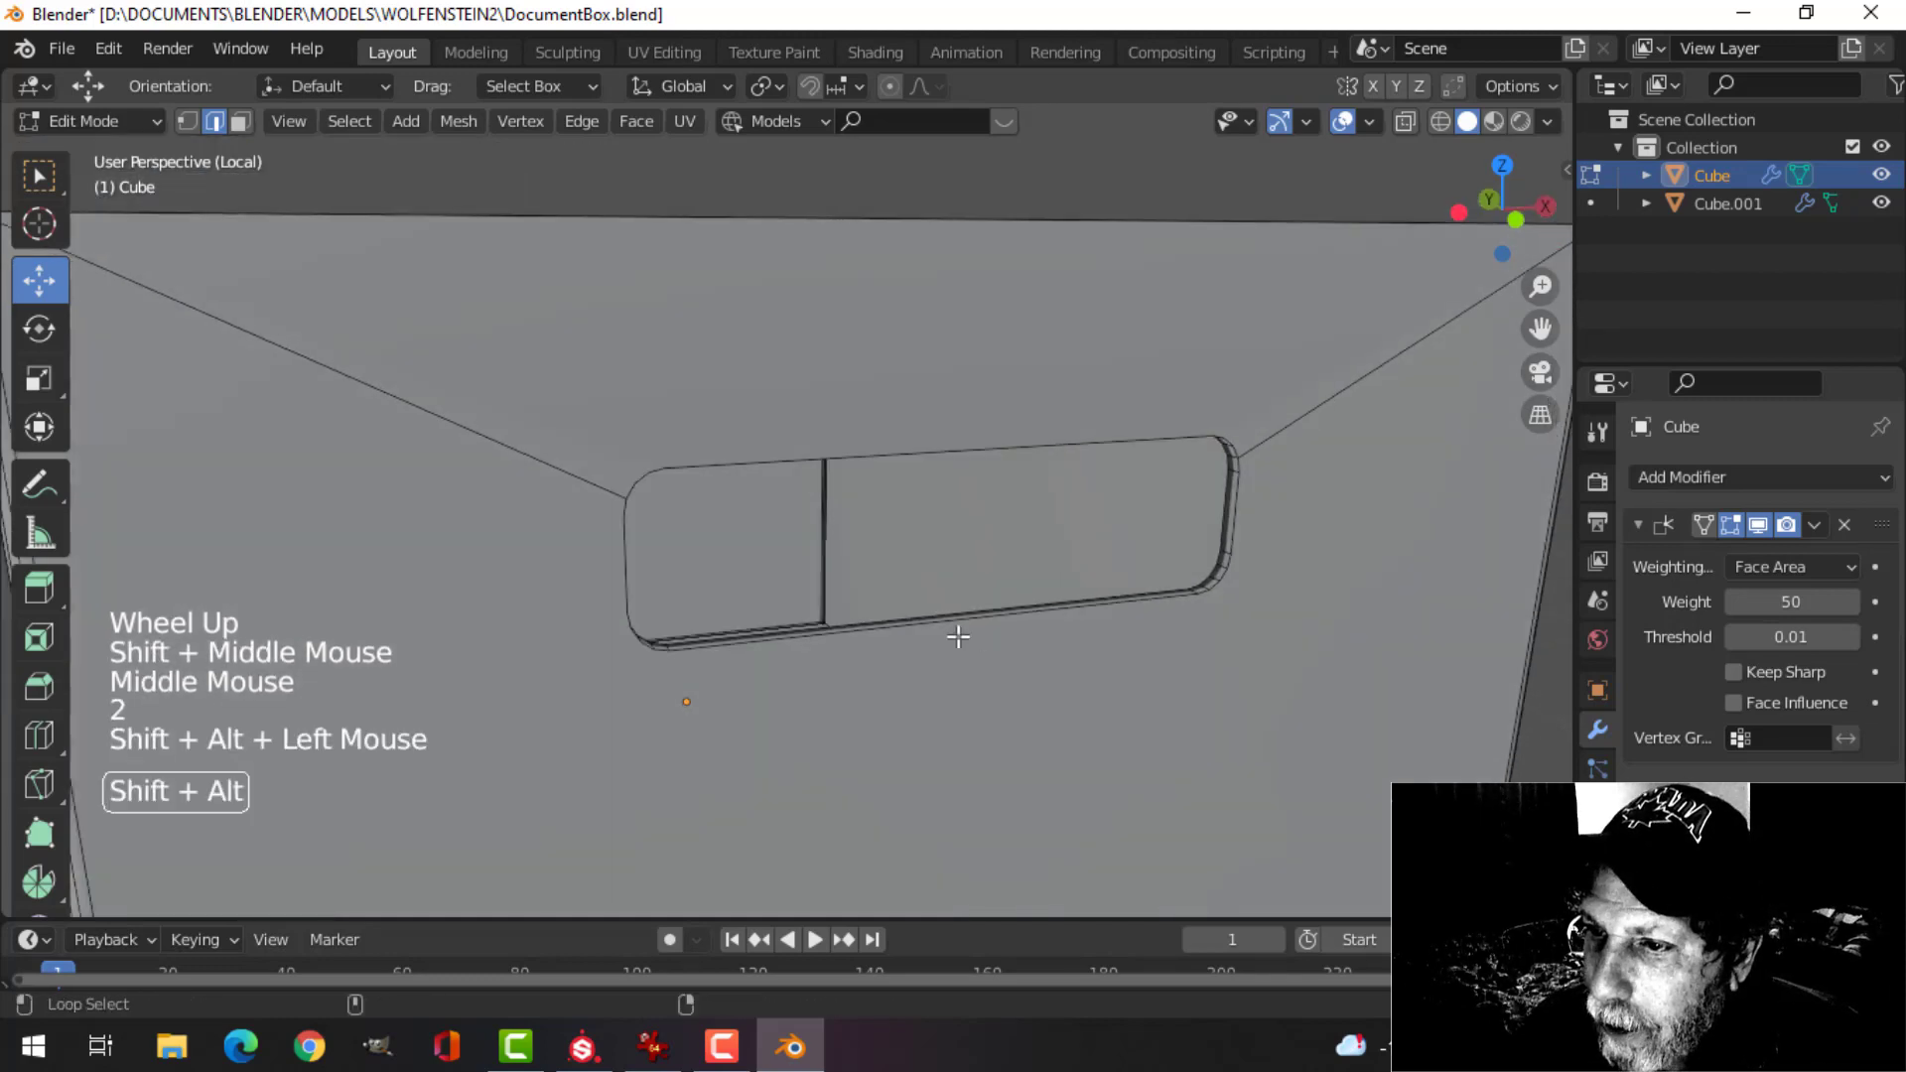
left_click(771, 439, "alt+shift")
- Add the inner rim edges of the same handle hole to the selection, completing the loop around it
middle_click_drag(1097, 575, 556, 595)
middle_click_drag(556, 595, 705, 634, "shift")
scroll(668, 556, "up", 3)
scroll(589, 469, "up", 3)
left_click(553, 453, "alt+shift")
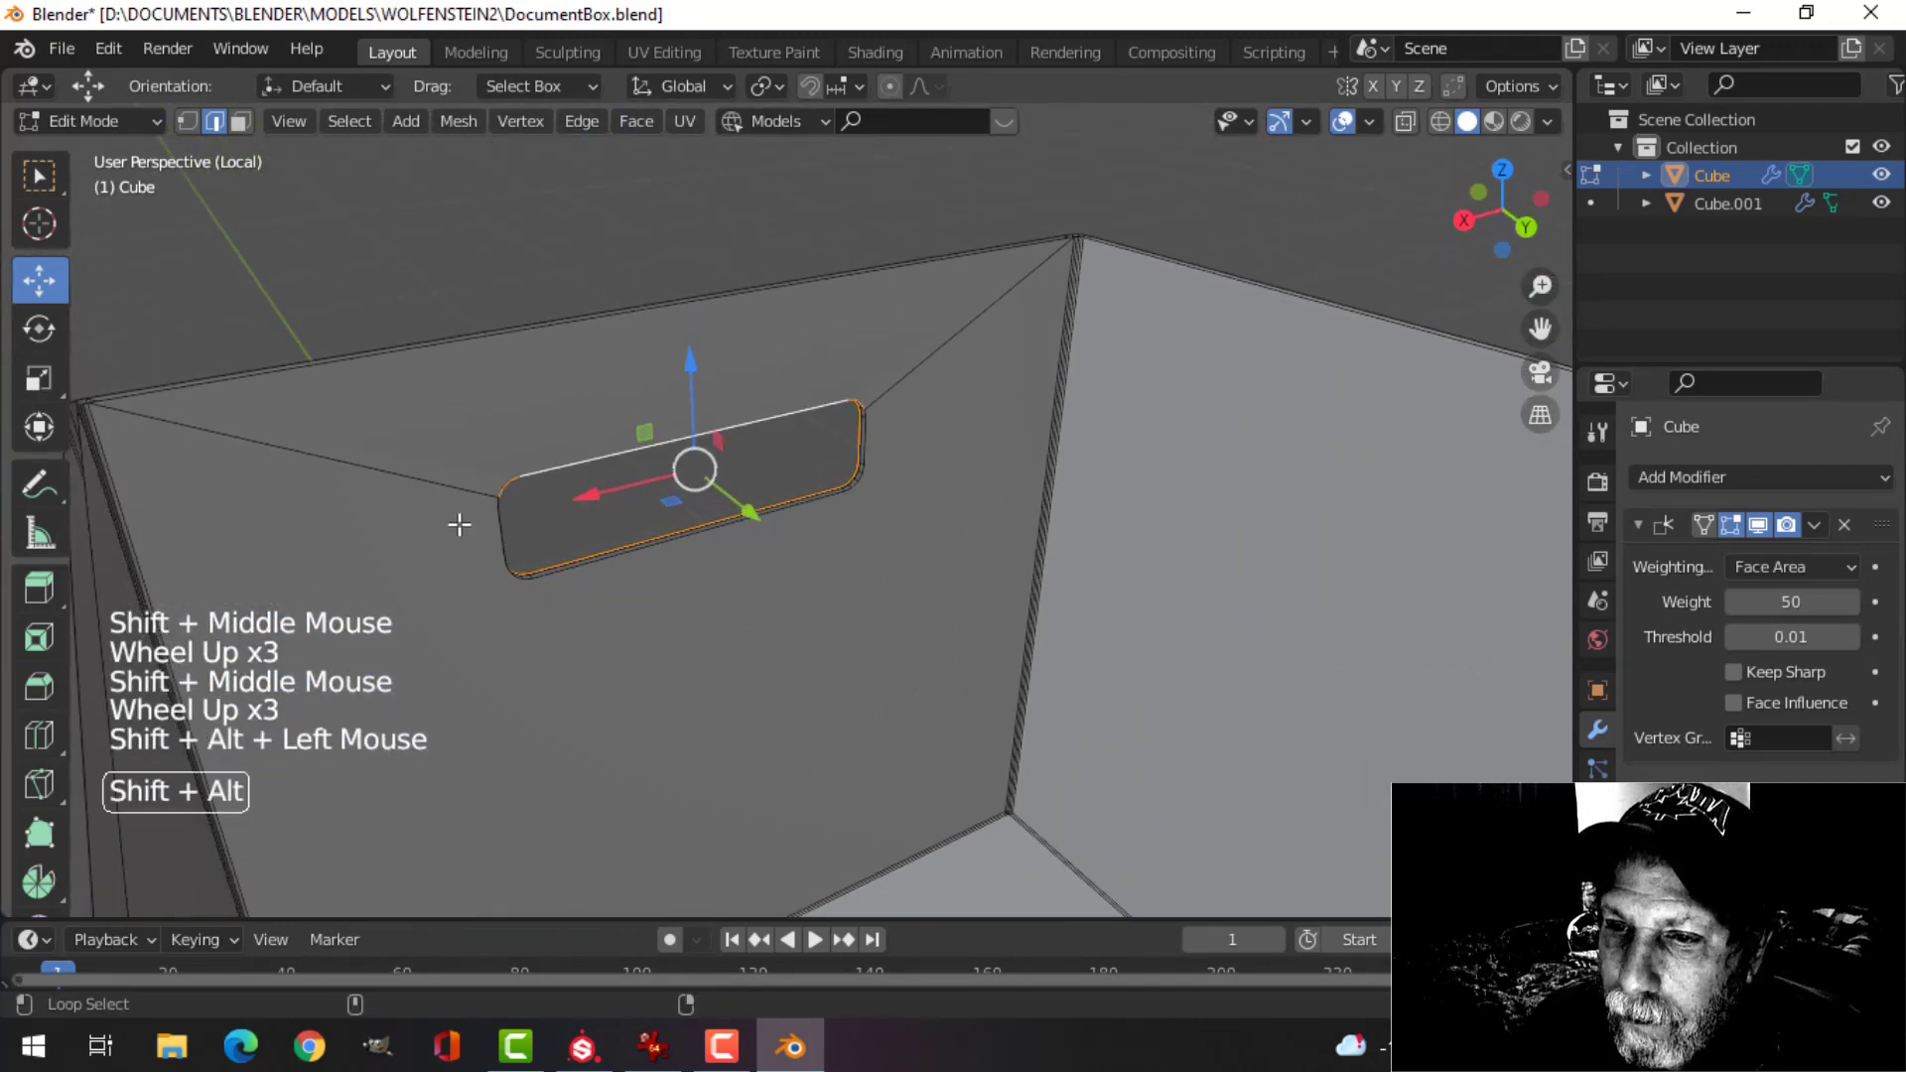
left_click(460, 524, "alt+shift")
key("ctrl+z")
left_click(540, 557, "alt+shift")
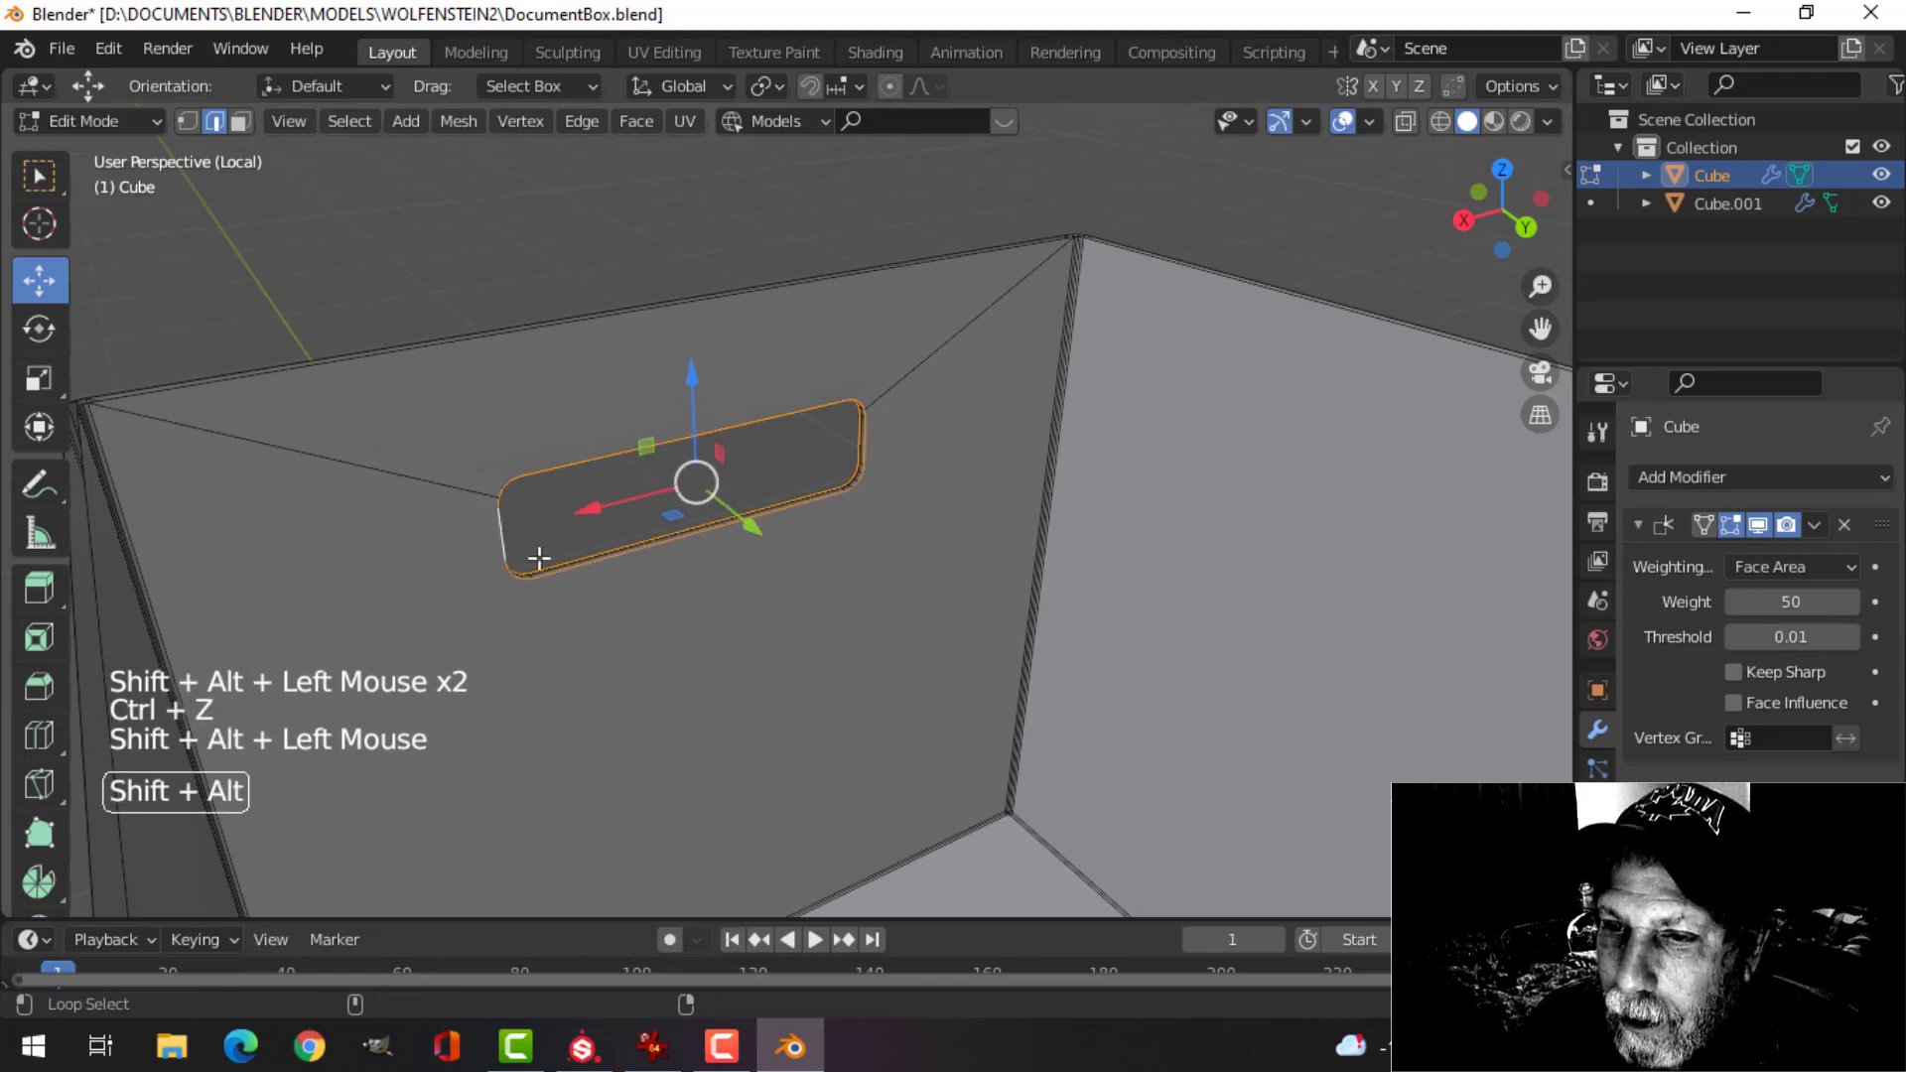
- Add the inner rim edges of the handle hole at the opposite end to the selection
middle_click_drag(987, 583, 770, 591)
scroll(784, 591, "down", 6)
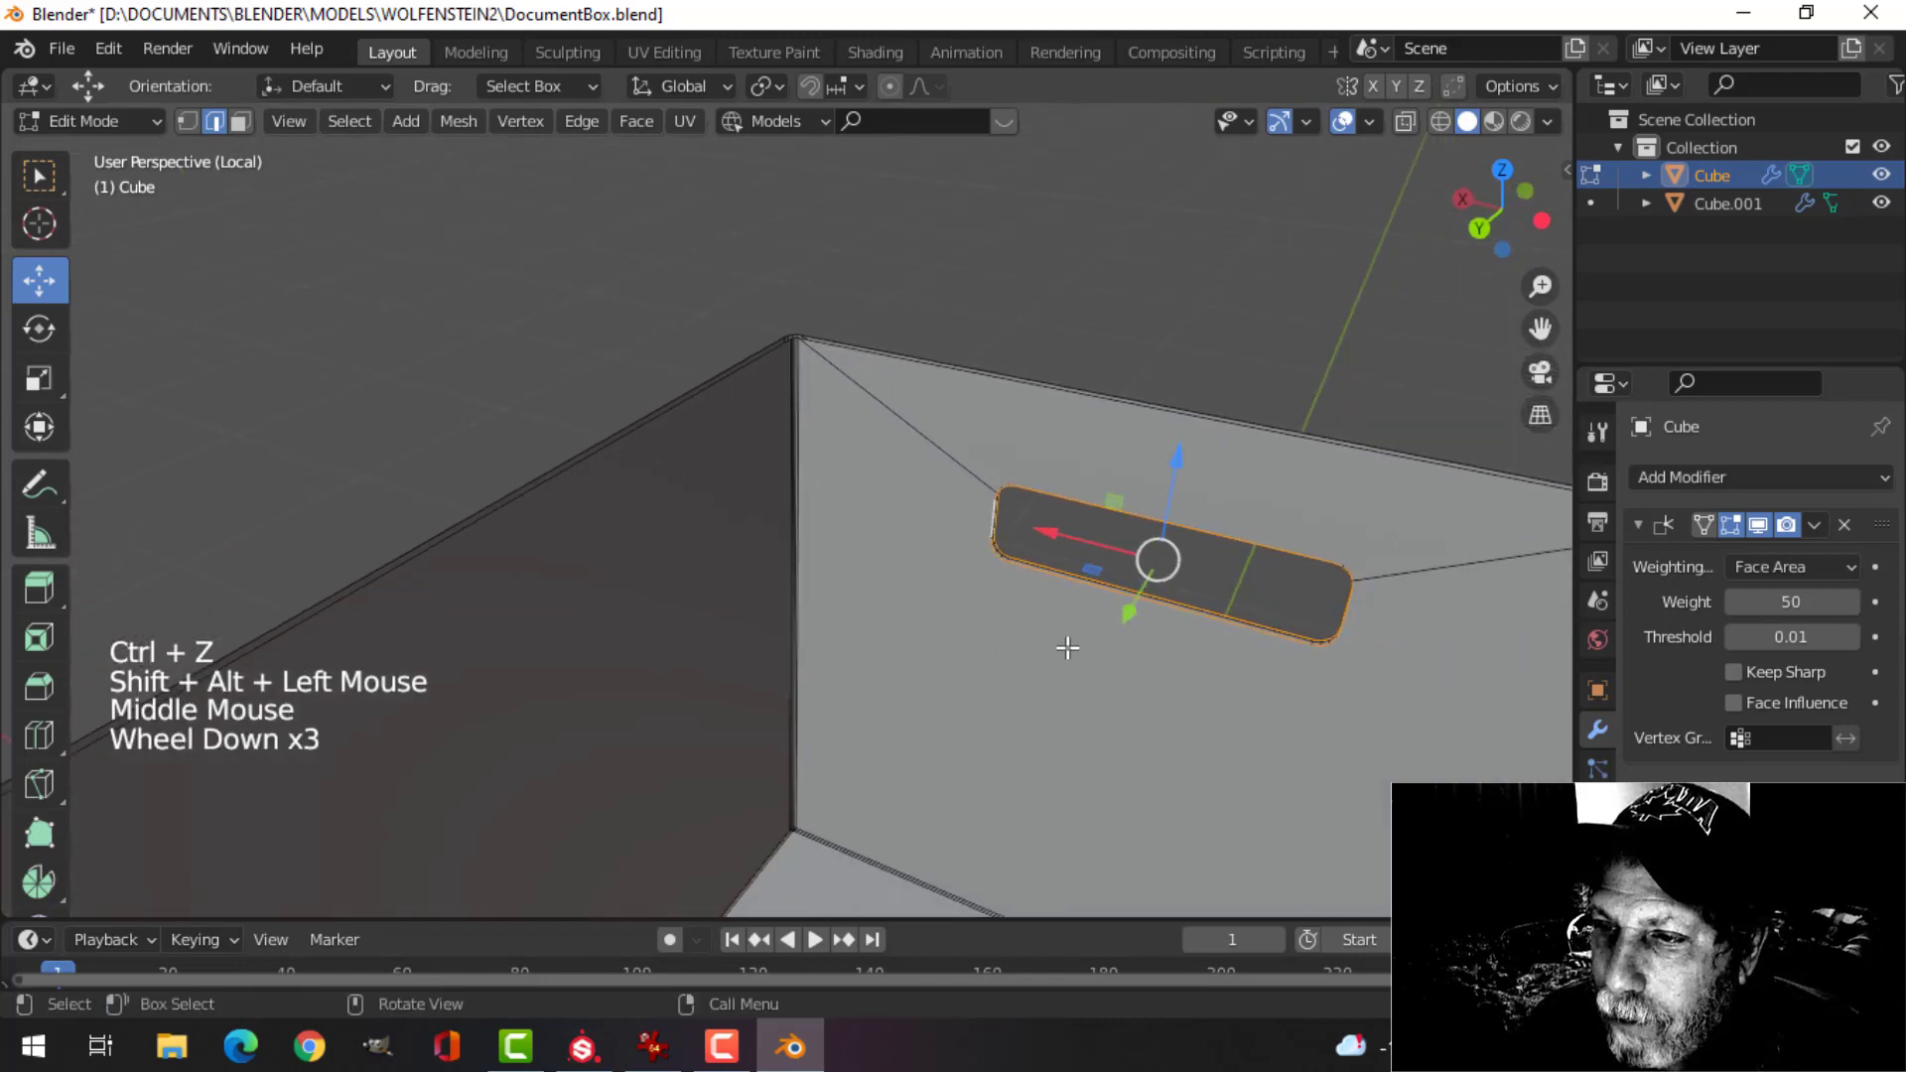
middle_click_drag(1089, 664, 992, 625, "shift")
middle_click_drag(992, 626, 792, 627)
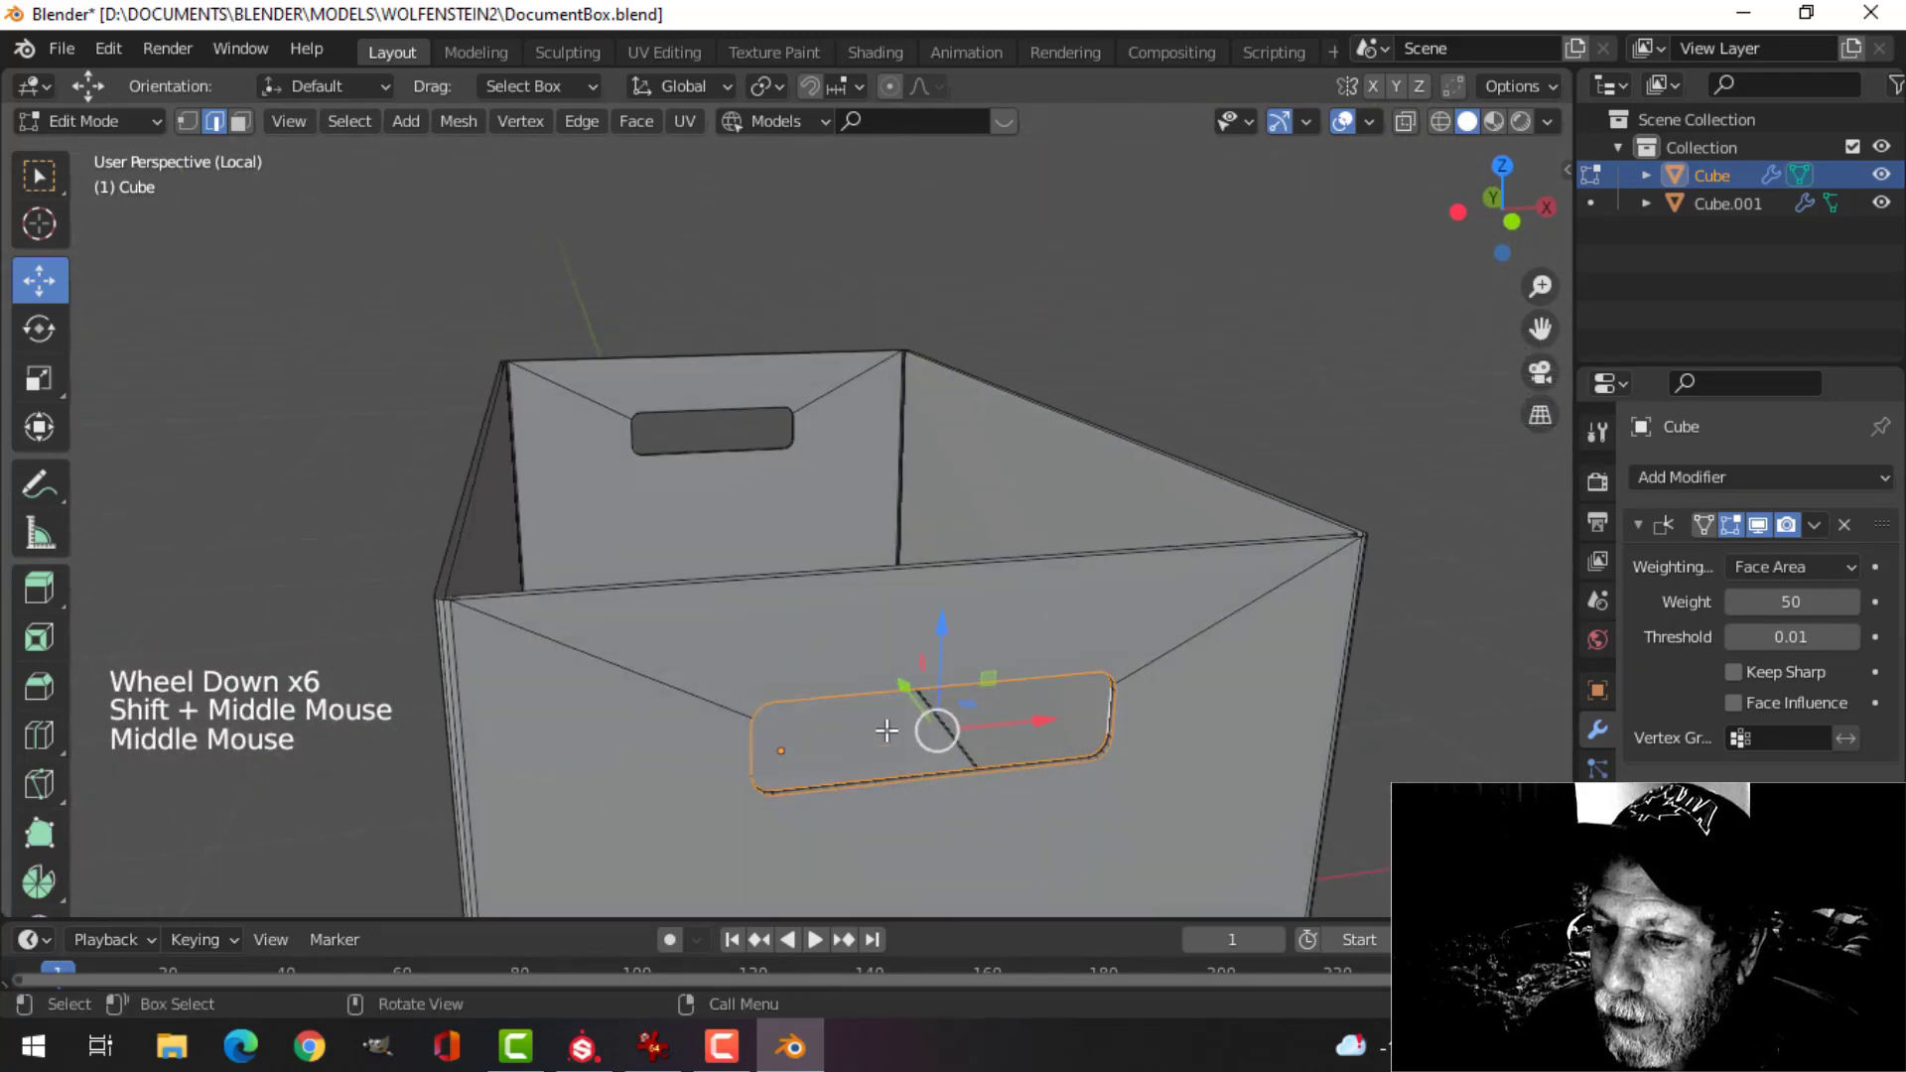
middle_click_drag(855, 705, 736, 635, "shift")
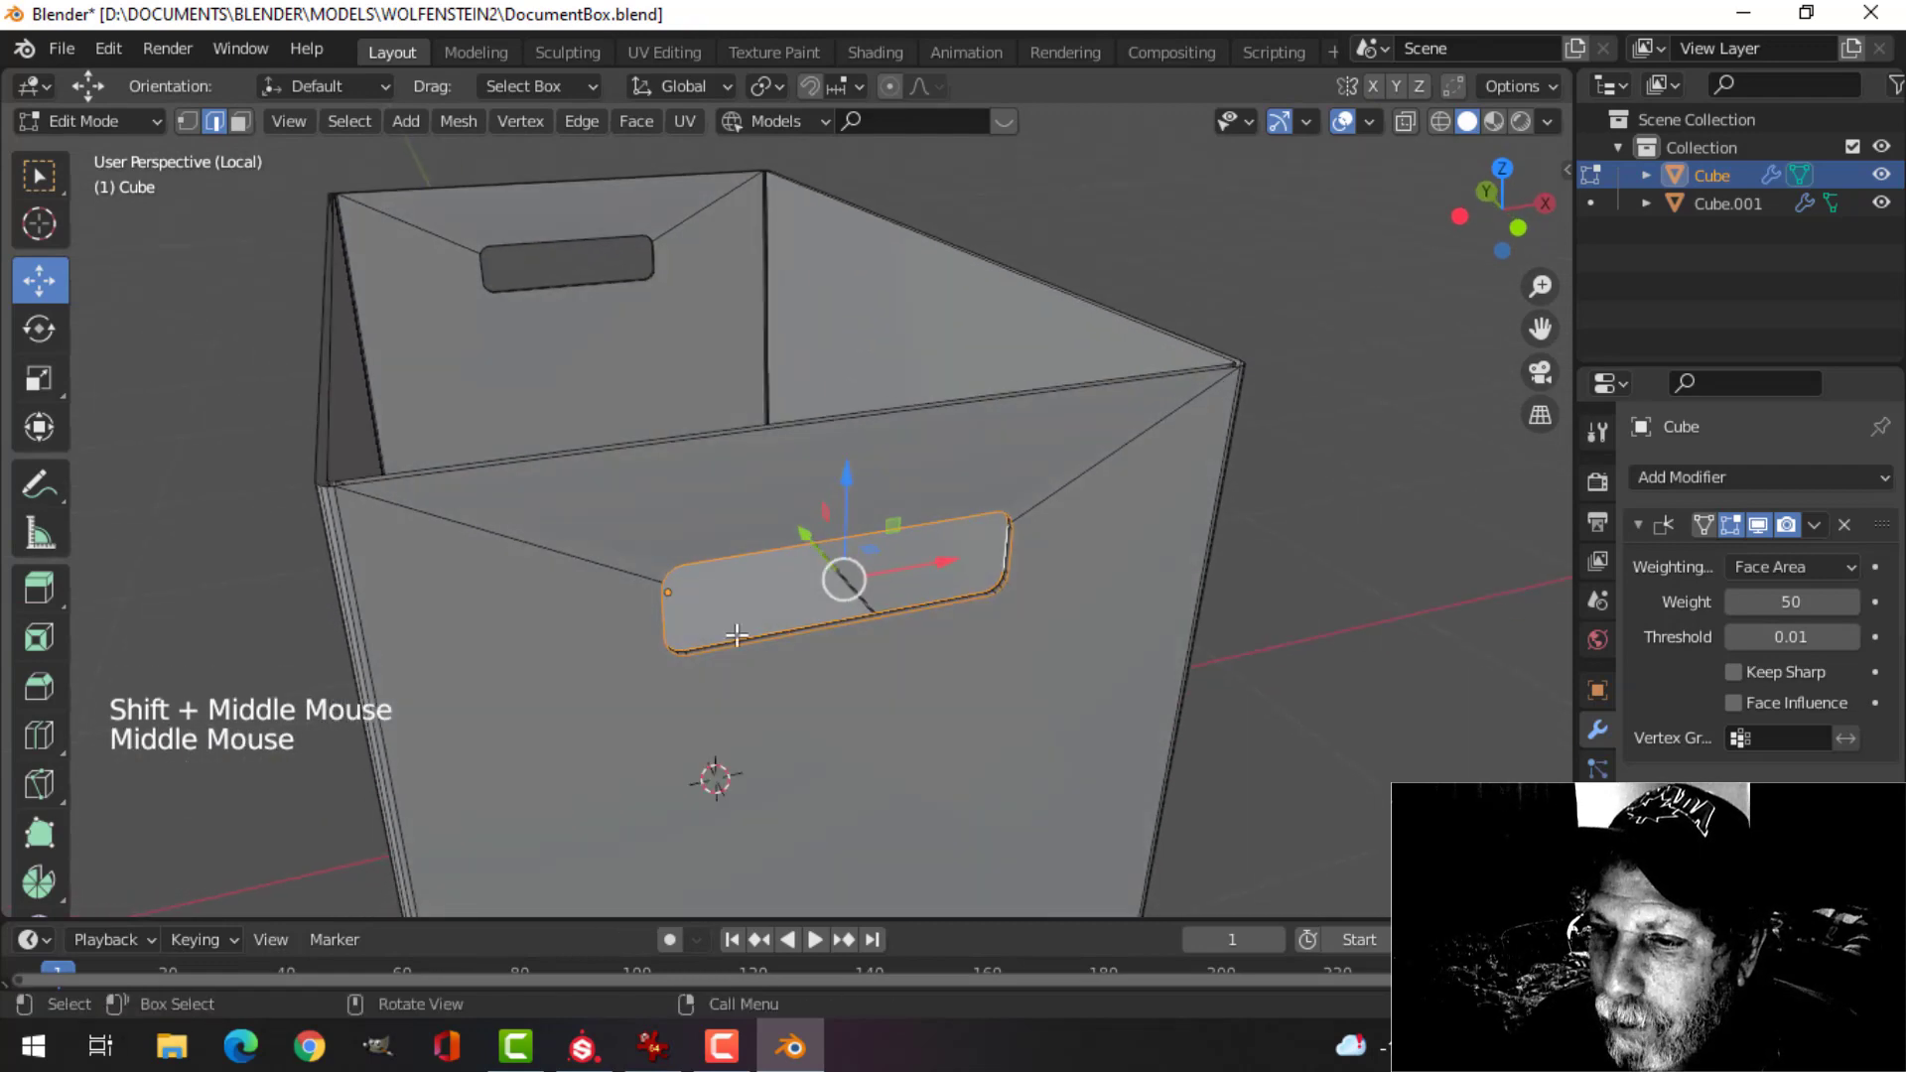
middle_click_drag(645, 410, 719, 545, "shift")
scroll(629, 387, "up", 3)
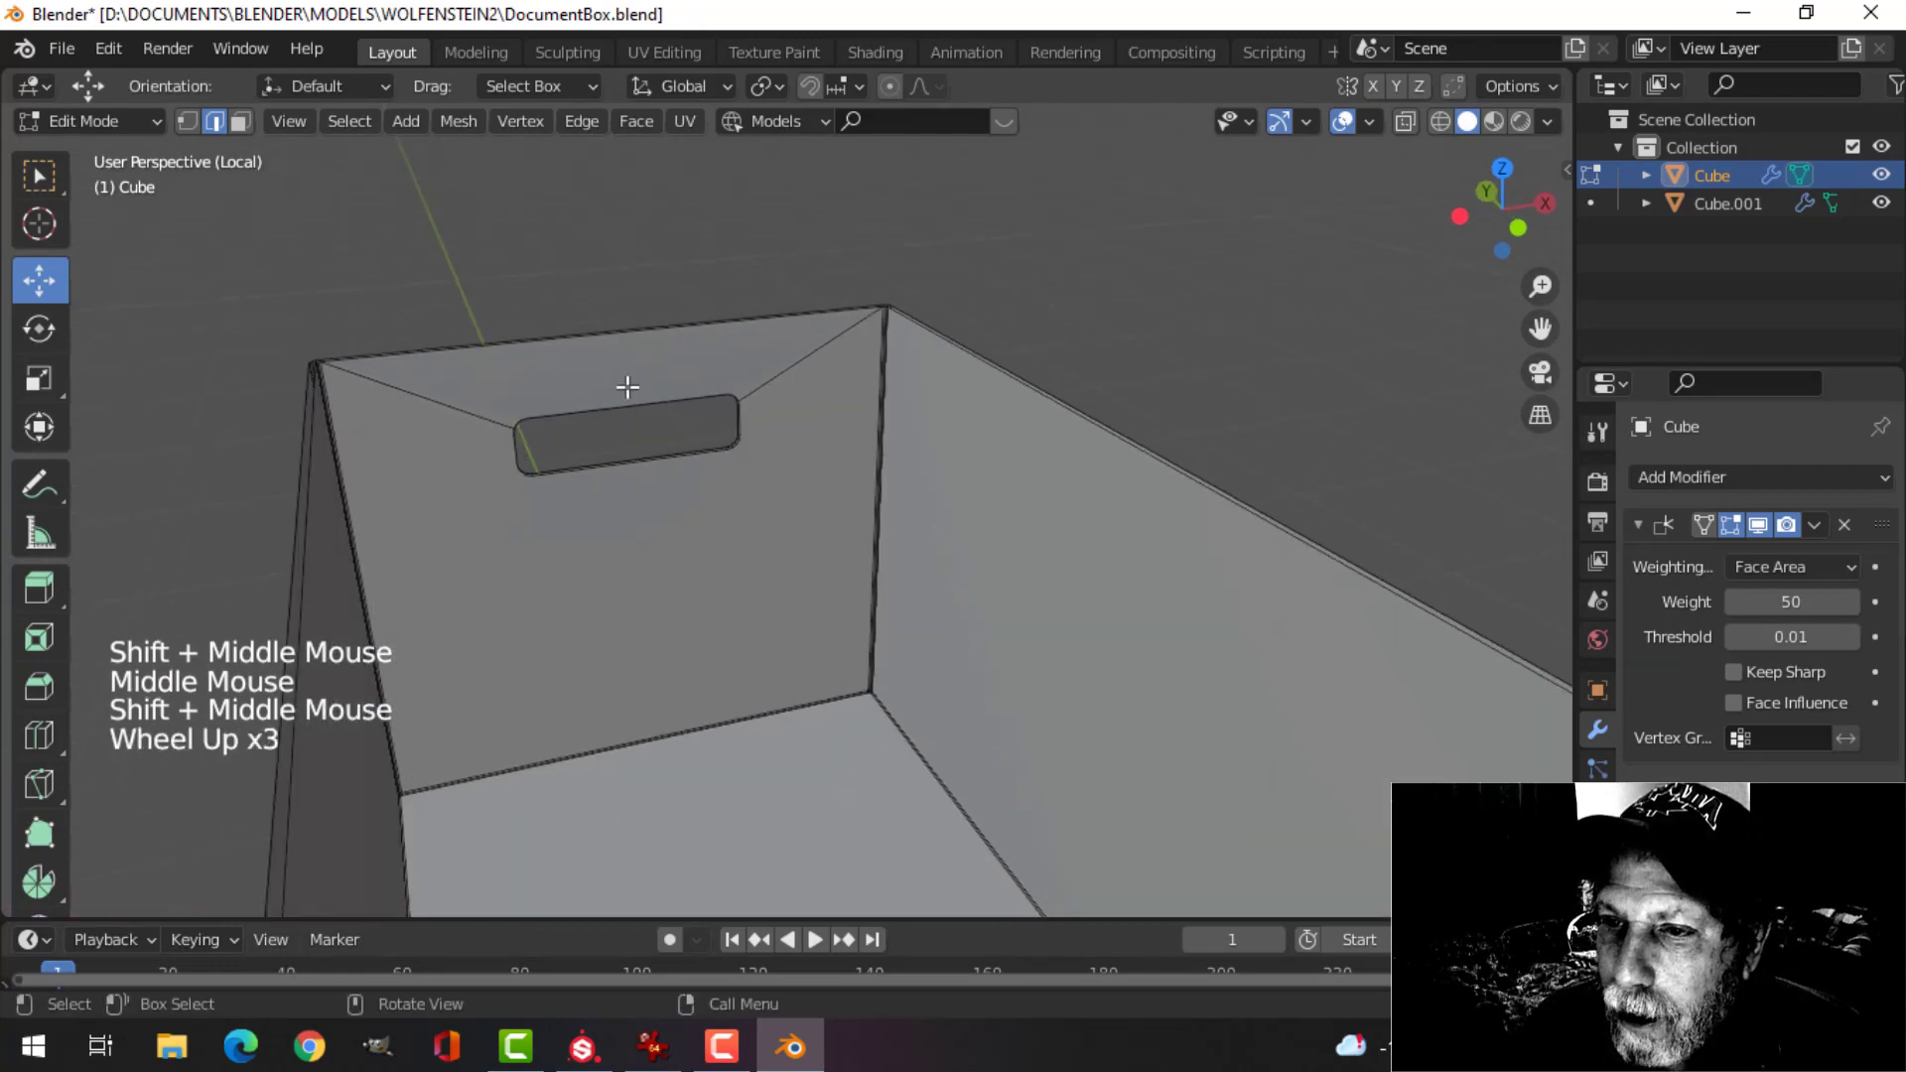
left_click(634, 451, "alt+shift")
left_click(618, 484, "alt+shift")
- Extend the selection with the outer rim edges of the second handle hole
middle_click_drag(618, 485, 741, 388)
scroll(902, 621, "down", 3)
scroll(931, 479, "up", 1, "shift")
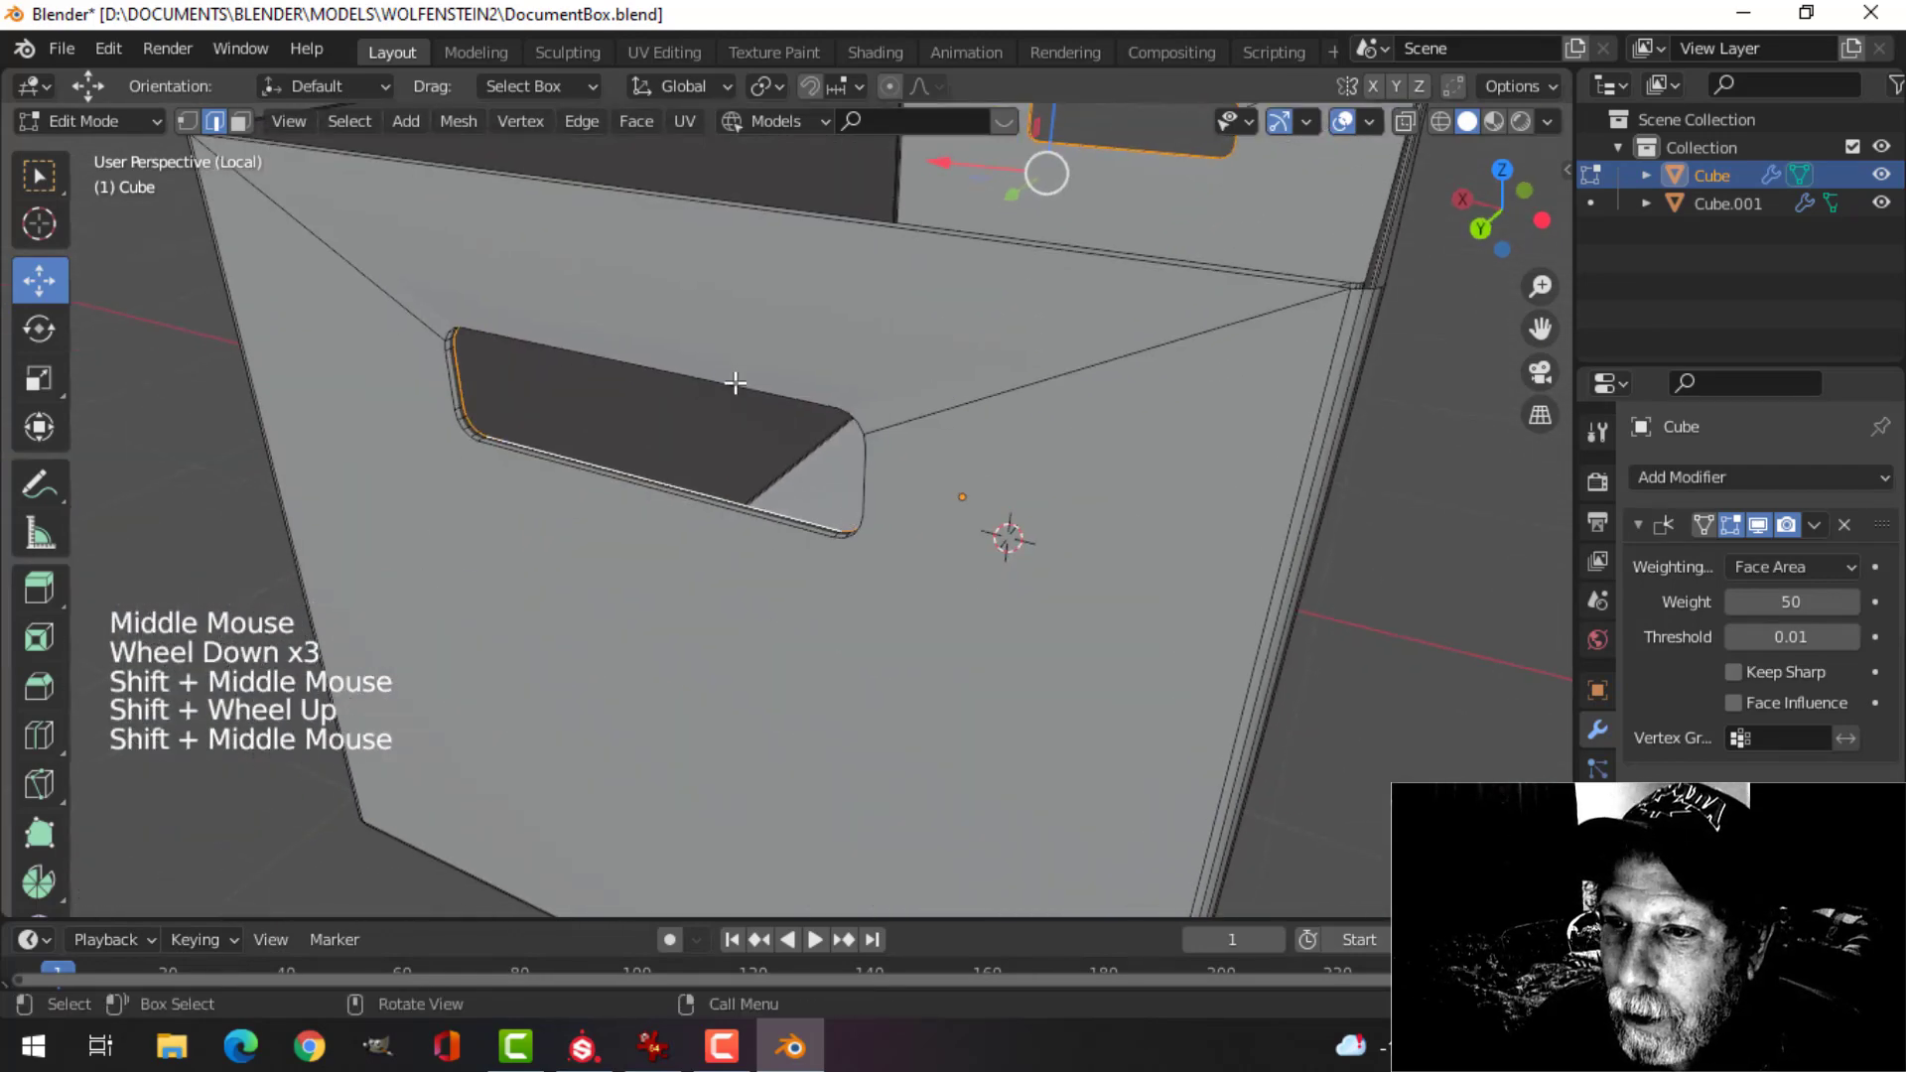
left_click(688, 472, "alt+shift")
left_click(792, 540, "alt+shift")
- Bevel the selected handle hole rims by about 0.006 m with 4 segments and return to object mode
middle_click_drag(791, 540, 1170, 625)
scroll(974, 498, "down", 3)
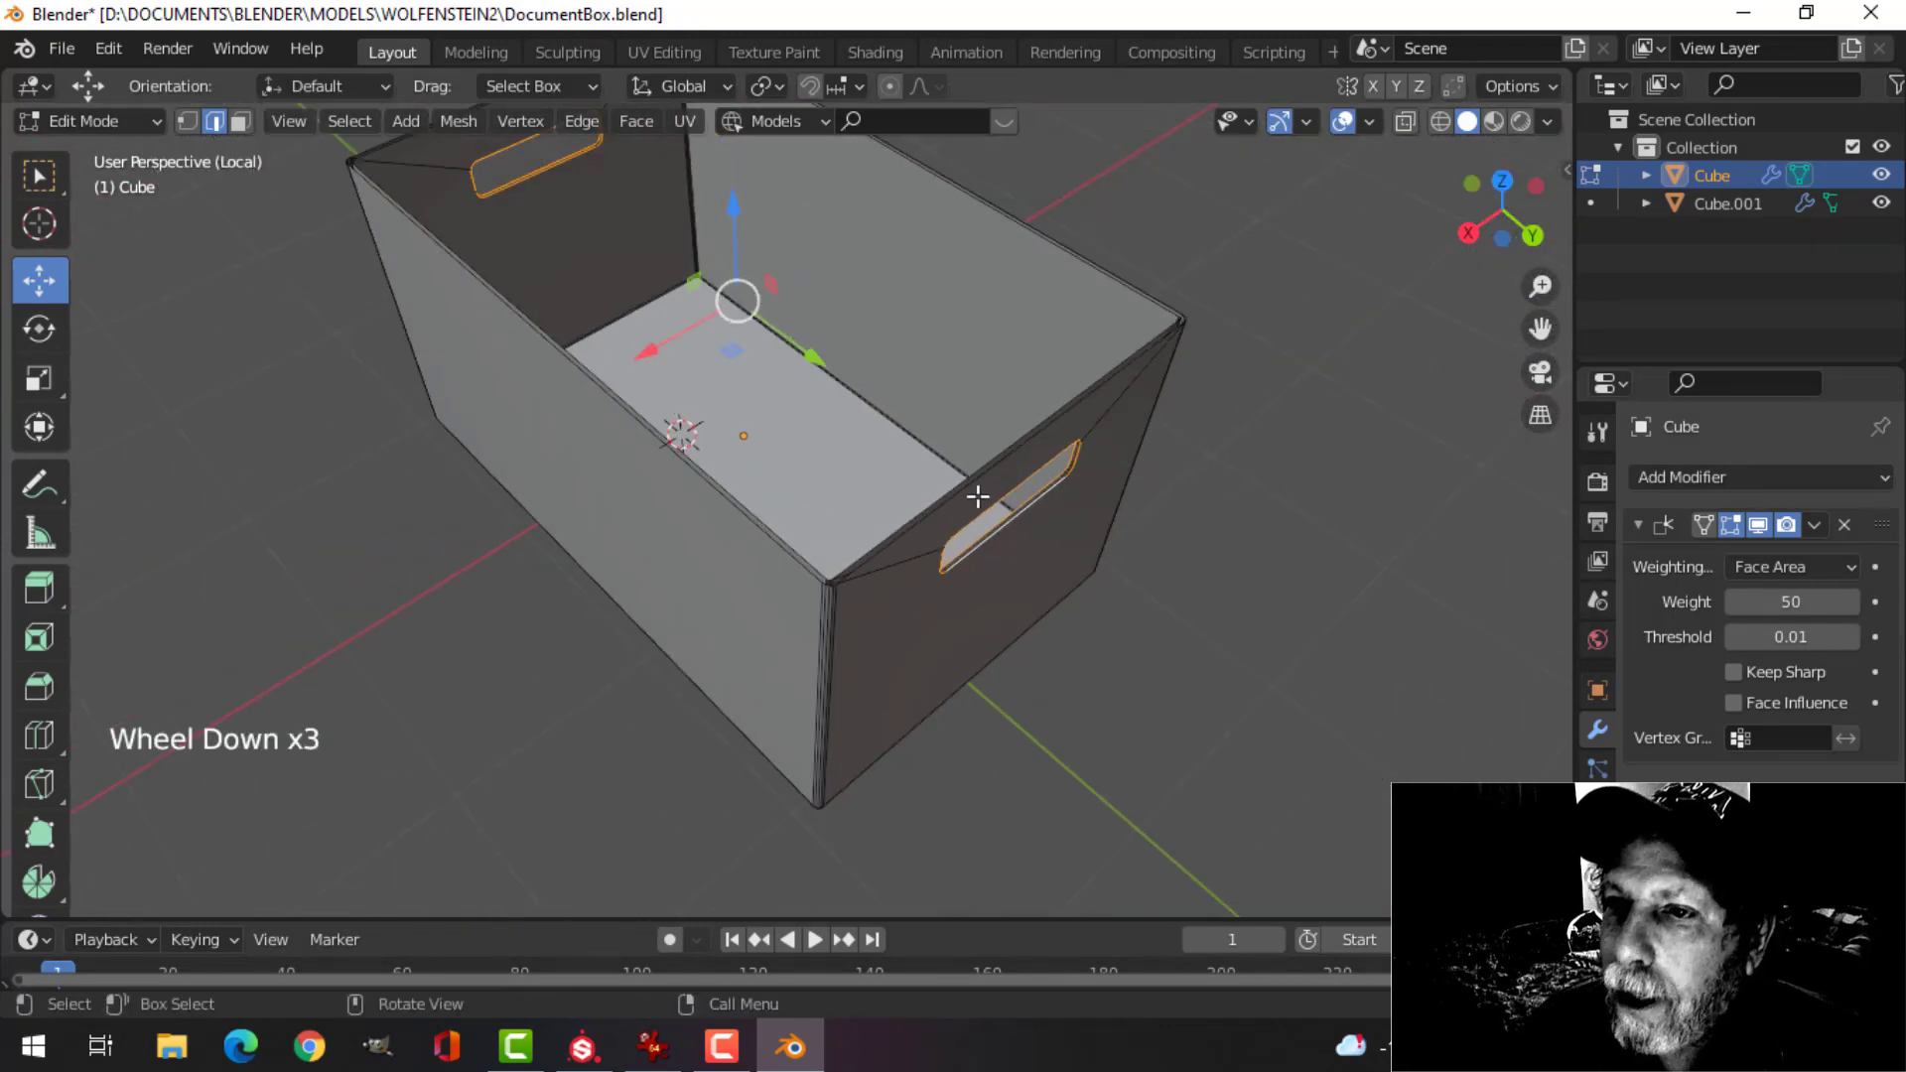
middle_click_drag(974, 497, 1005, 556, "shift")
scroll(930, 613, "up", 1, "shift")
scroll(930, 613, "up", 2)
scroll(870, 392, "up", 4)
key("ctrl+b")
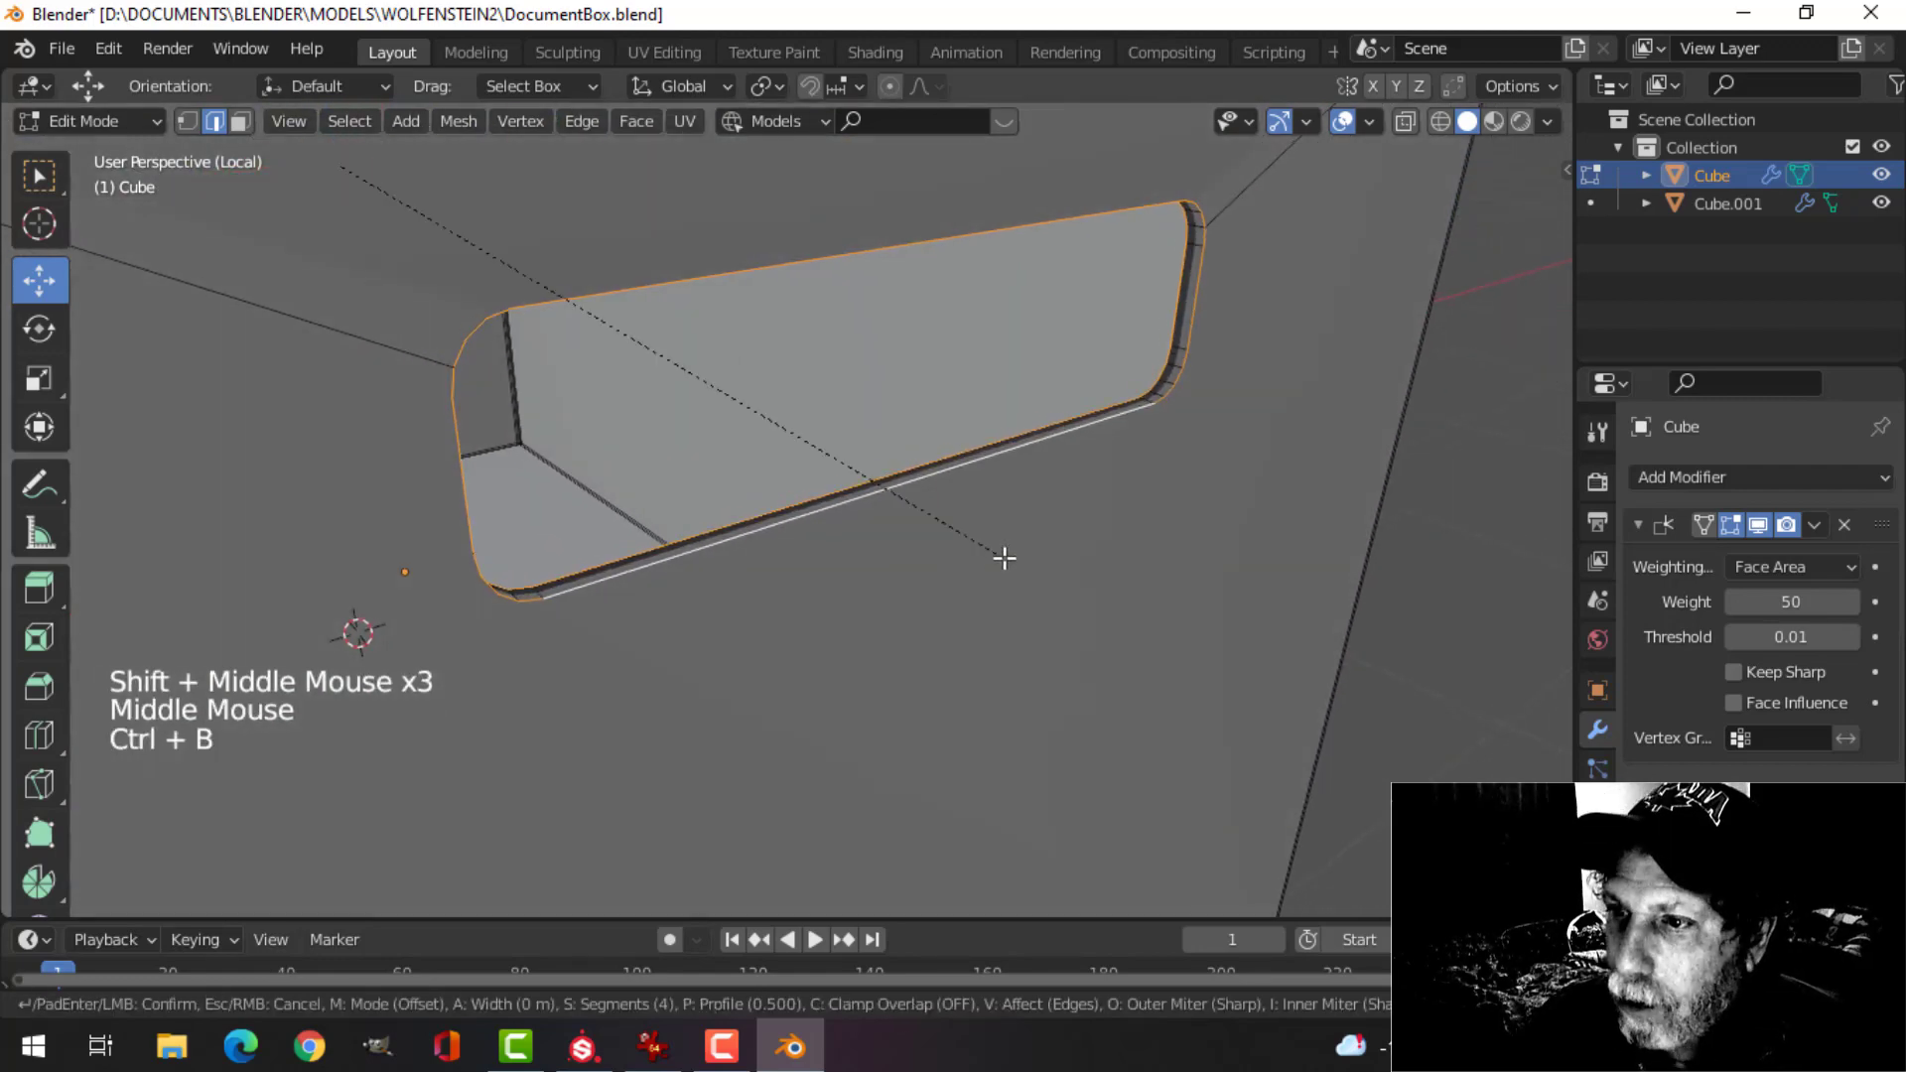
key("shift")
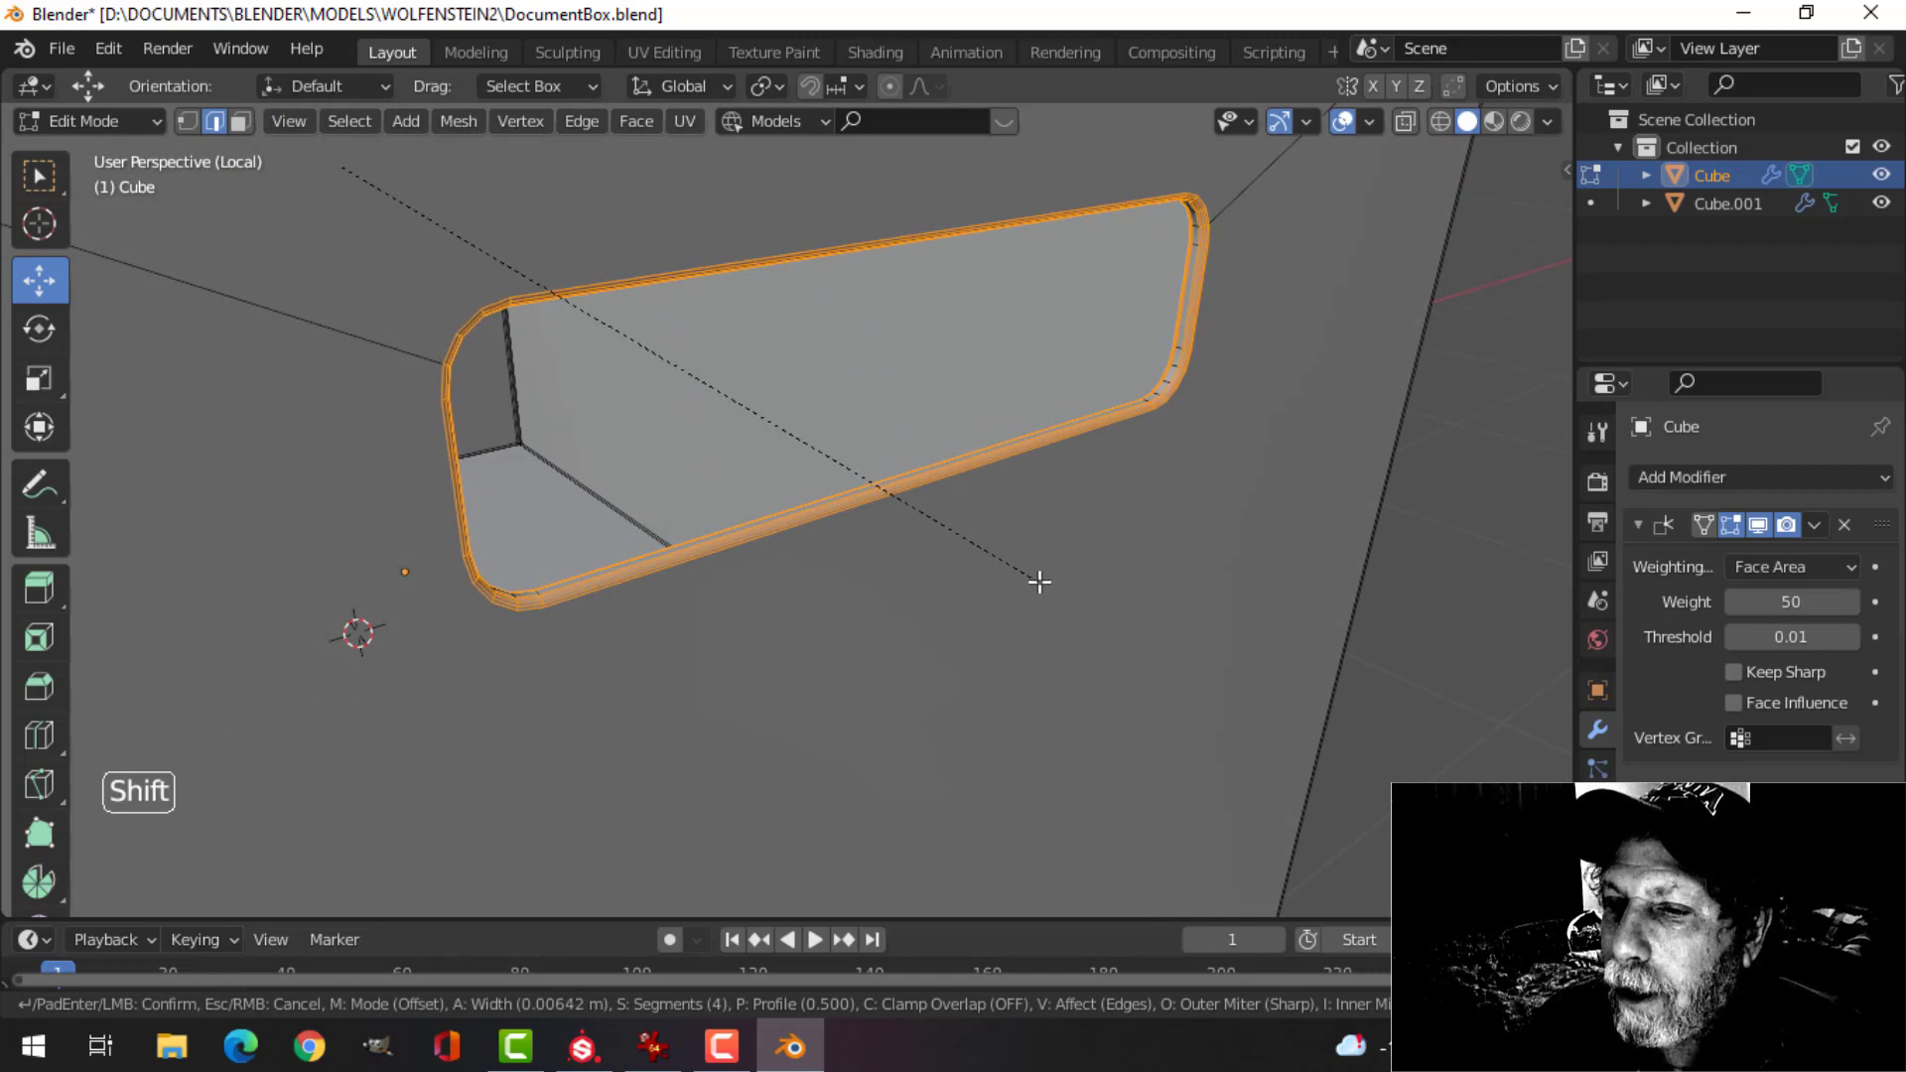
left_click(1040, 581)
key("Tab")
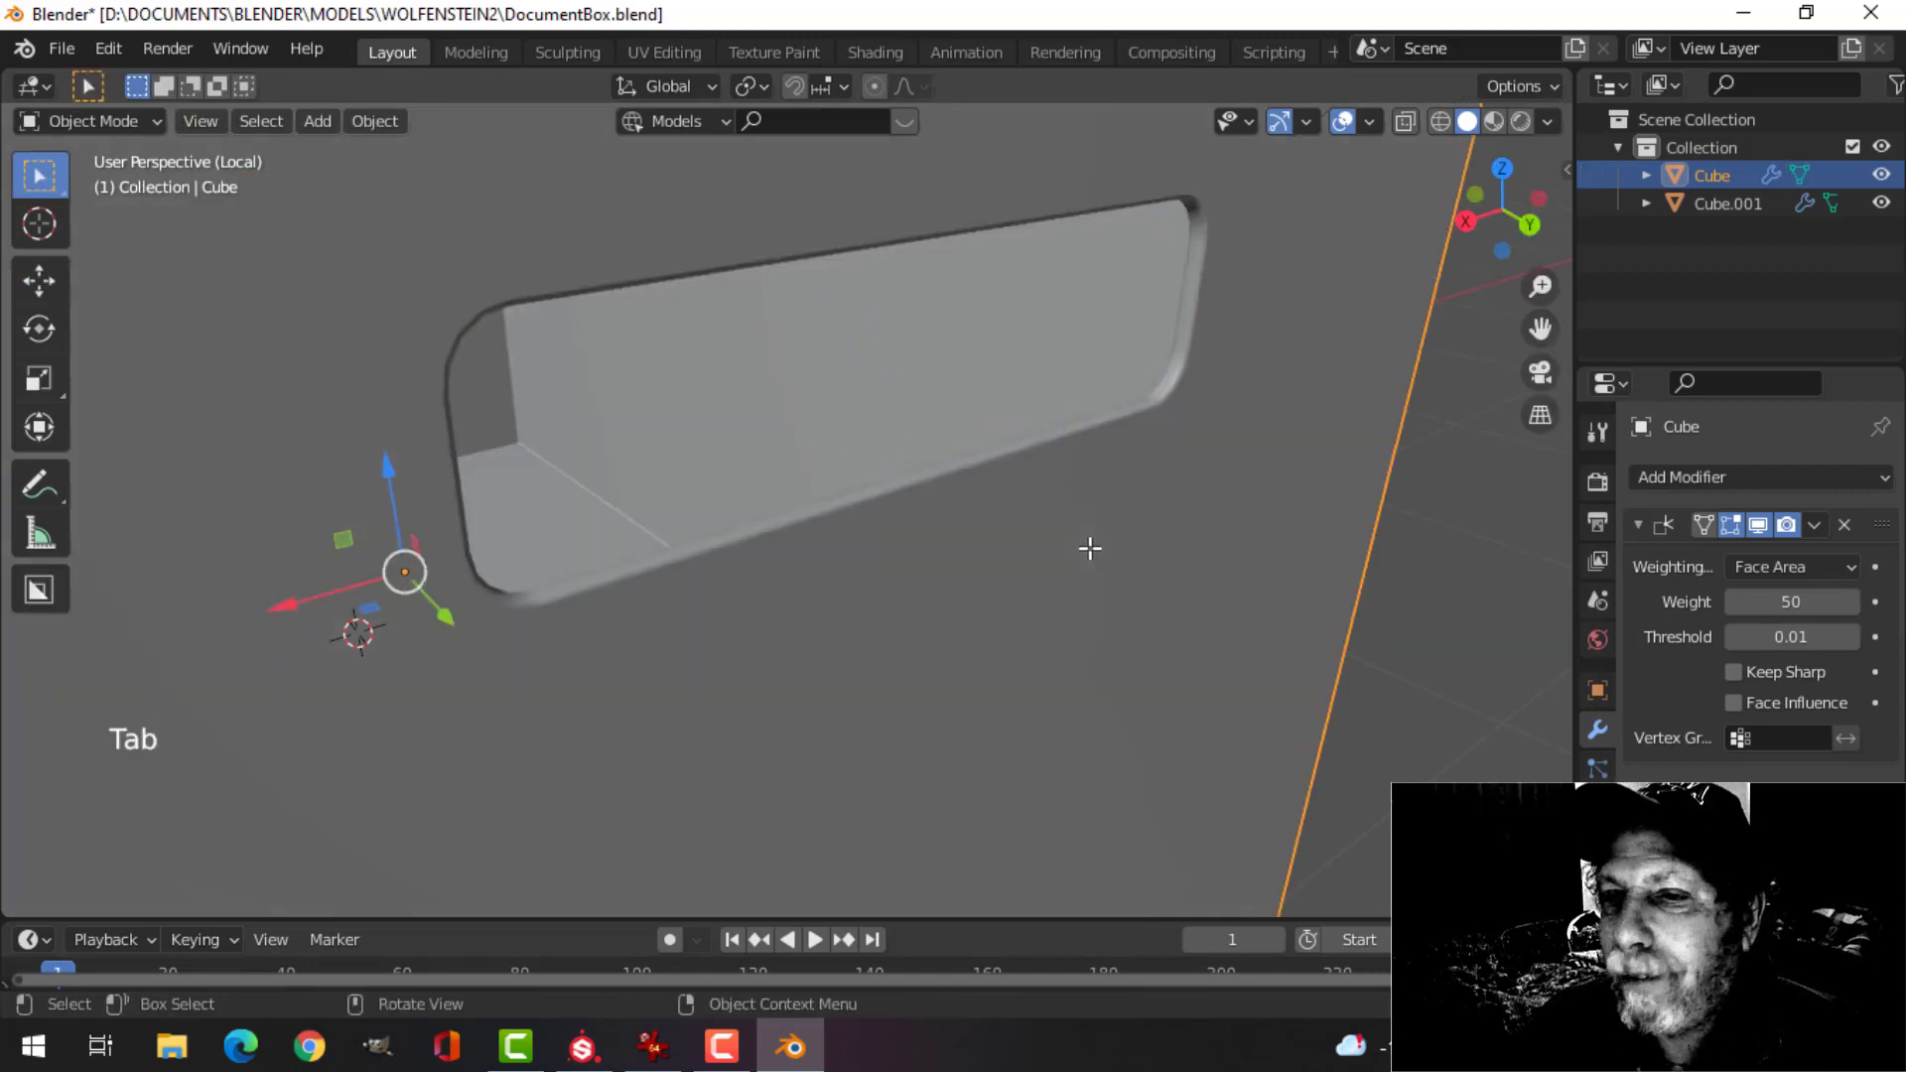
- Examine the shading of the bevelled rims on both handle holes
scroll(1089, 545, "down", 3)
key("alt+a")
middle_click_drag(1072, 566, 639, 361)
scroll(849, 538, "down", 3)
scroll(570, 546, "up", 1)
middle_click_drag(782, 414, 894, 502)
scroll(830, 490, "up", 2)
scroll(901, 487, "down", 1)
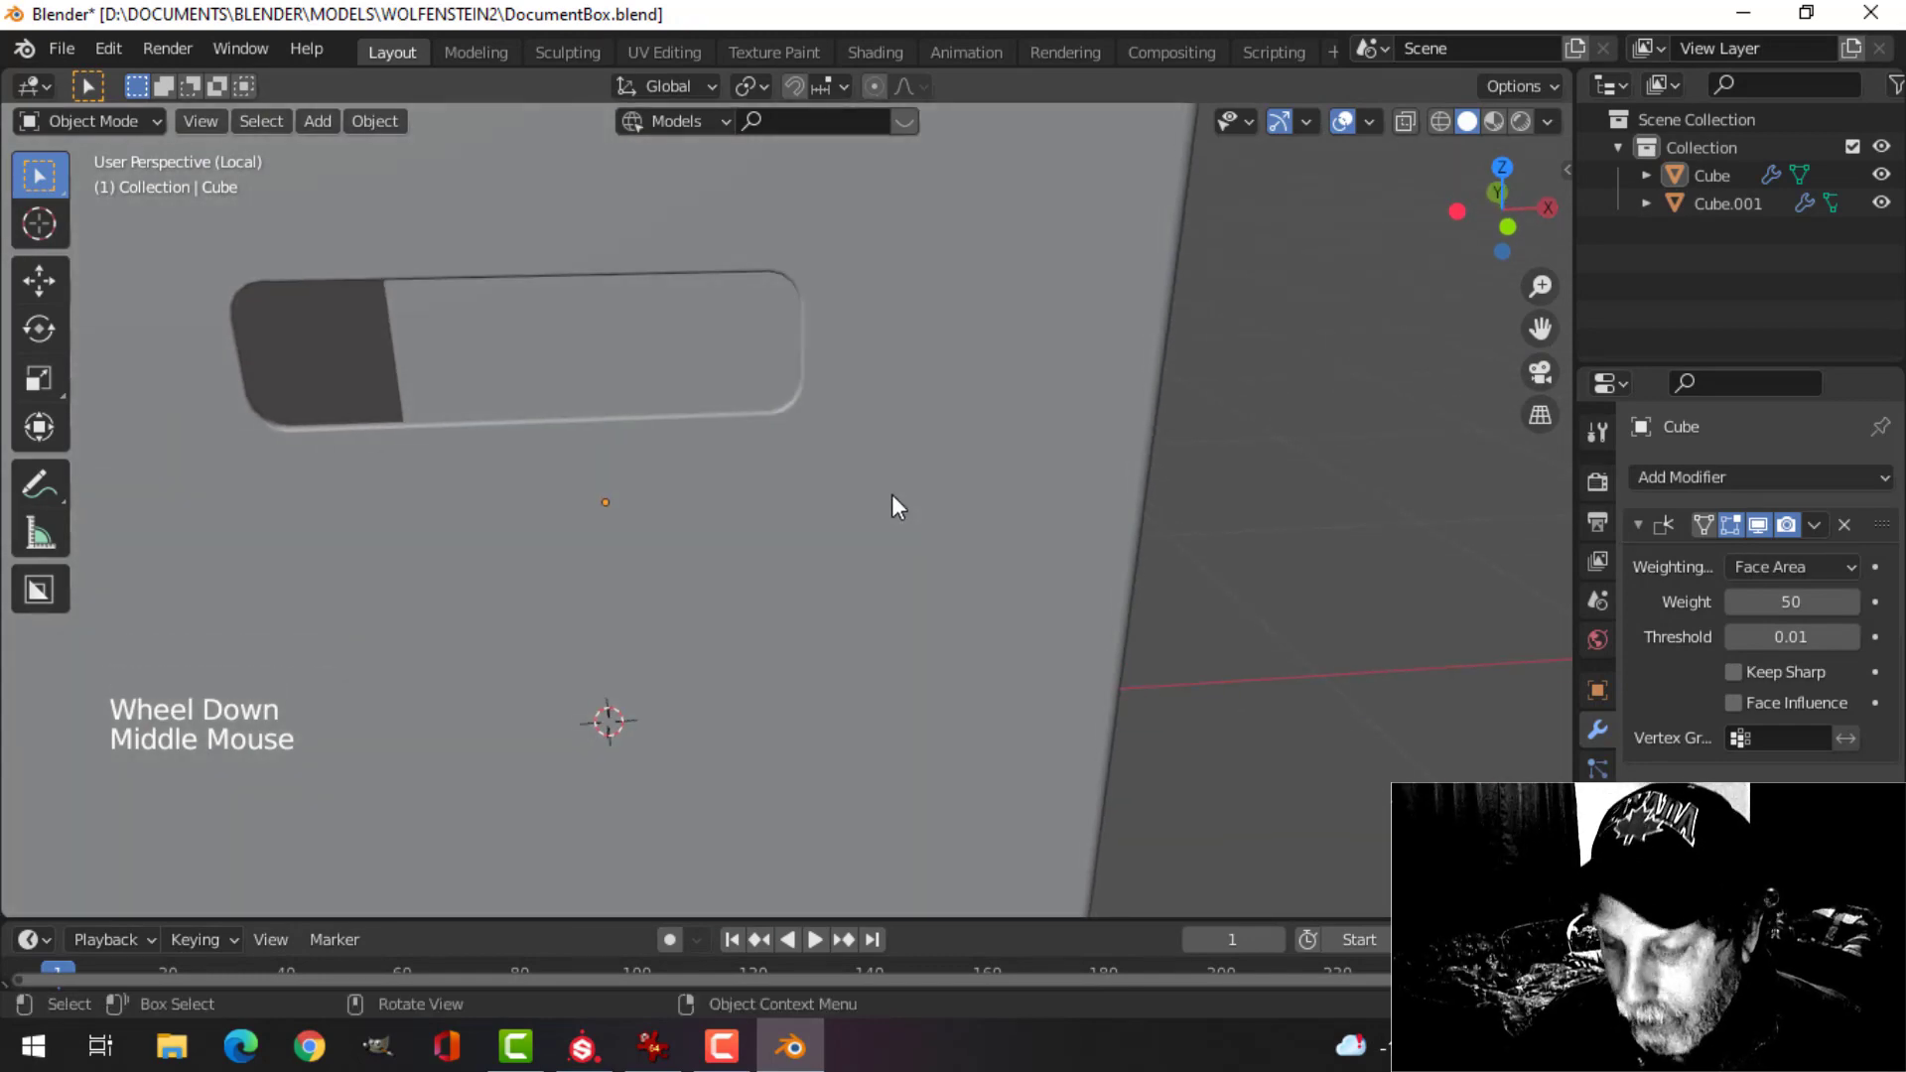
- Leave local view to bring back the lid and look over the closed box
key("slash")
scroll(1081, 485, "down", 2)
key("alt+a")
middle_click_drag(1081, 485, 944, 445)
scroll(783, 475, "up", 3)
mouse_move(783, 474)
middle_mouse_down()
mouse_move(722, 530)
mouse_move(730, 493)
mouse_move(890, 460)
mouse_move(1012, 384)
mouse_move(1063, 242)
mouse_move(975, 558)
mouse_move(751, 467)
middle_mouse_up()
scroll(707, 522, "down", 1)
scroll(974, 558, "down", 2)
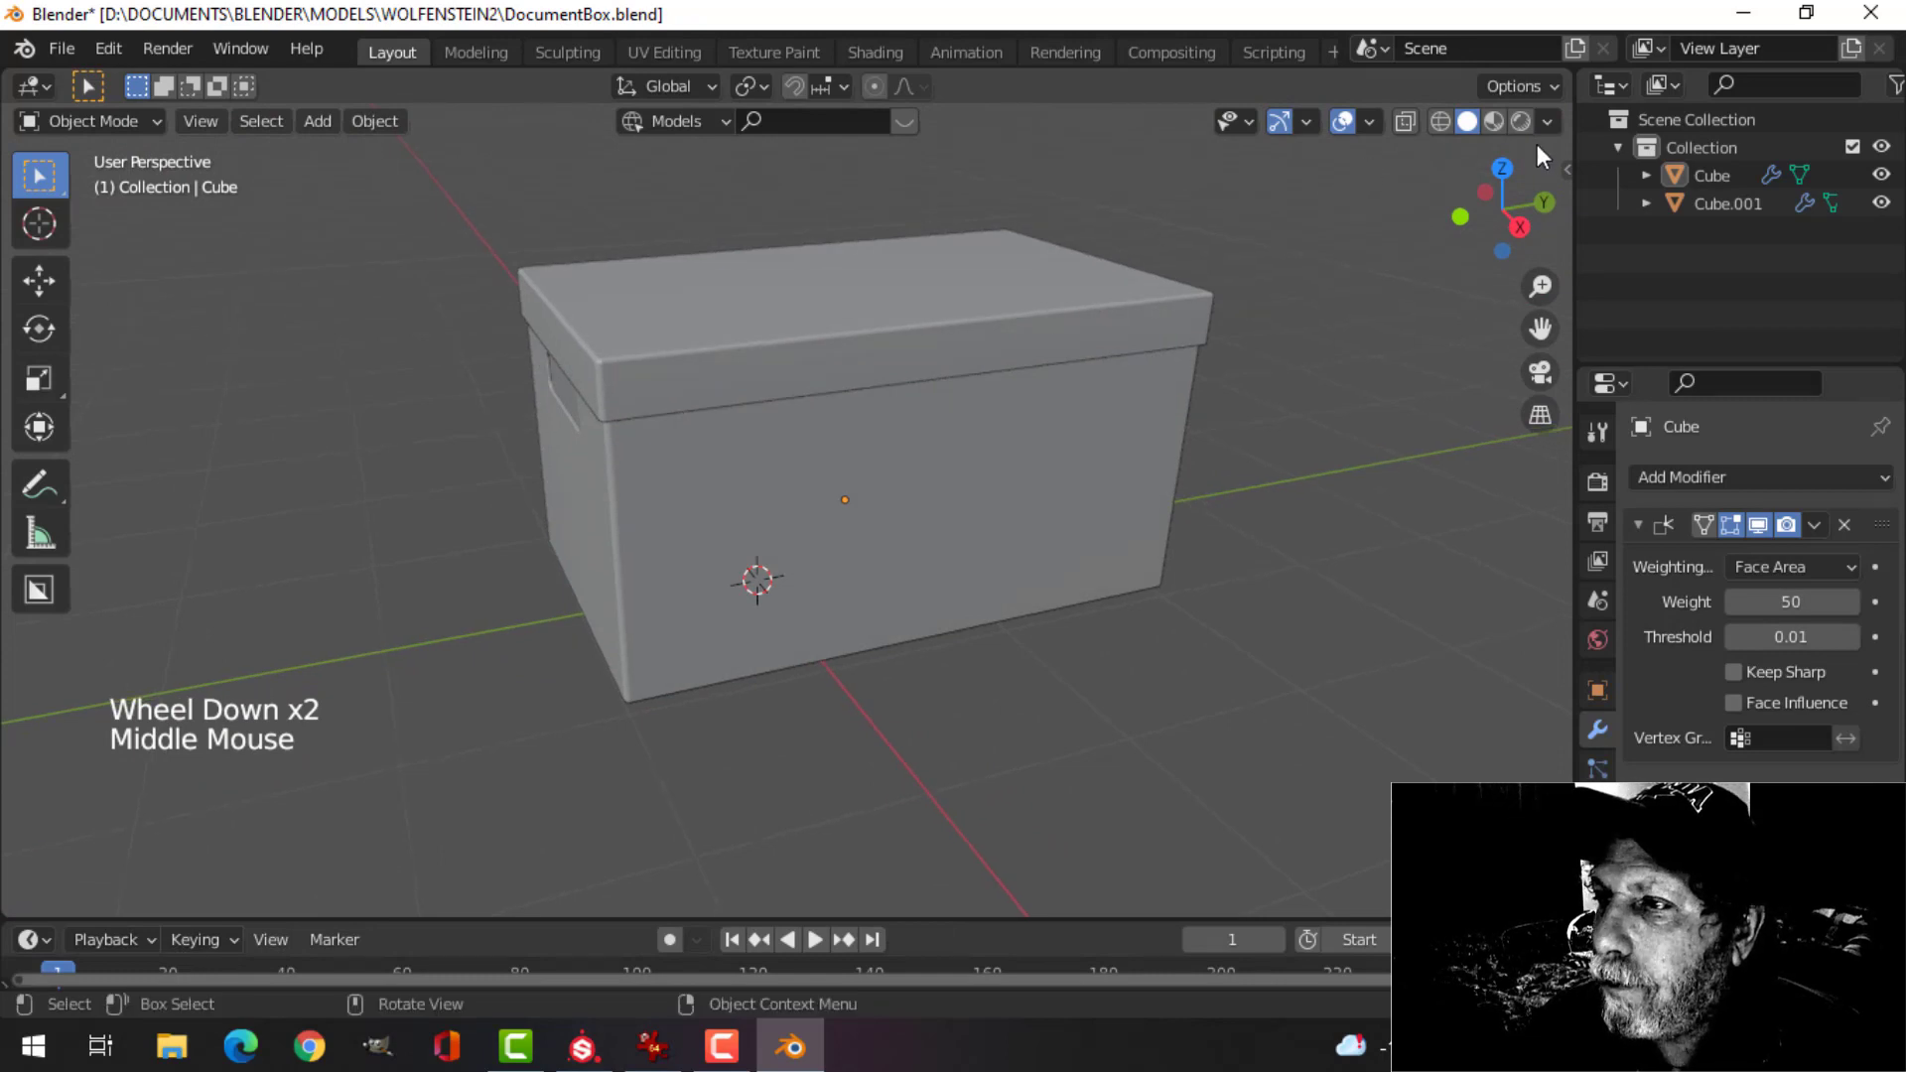
- Turn on Cavity in the viewport shading options and view the box from its handle end
left_click(1547, 122)
left_click(1389, 750)
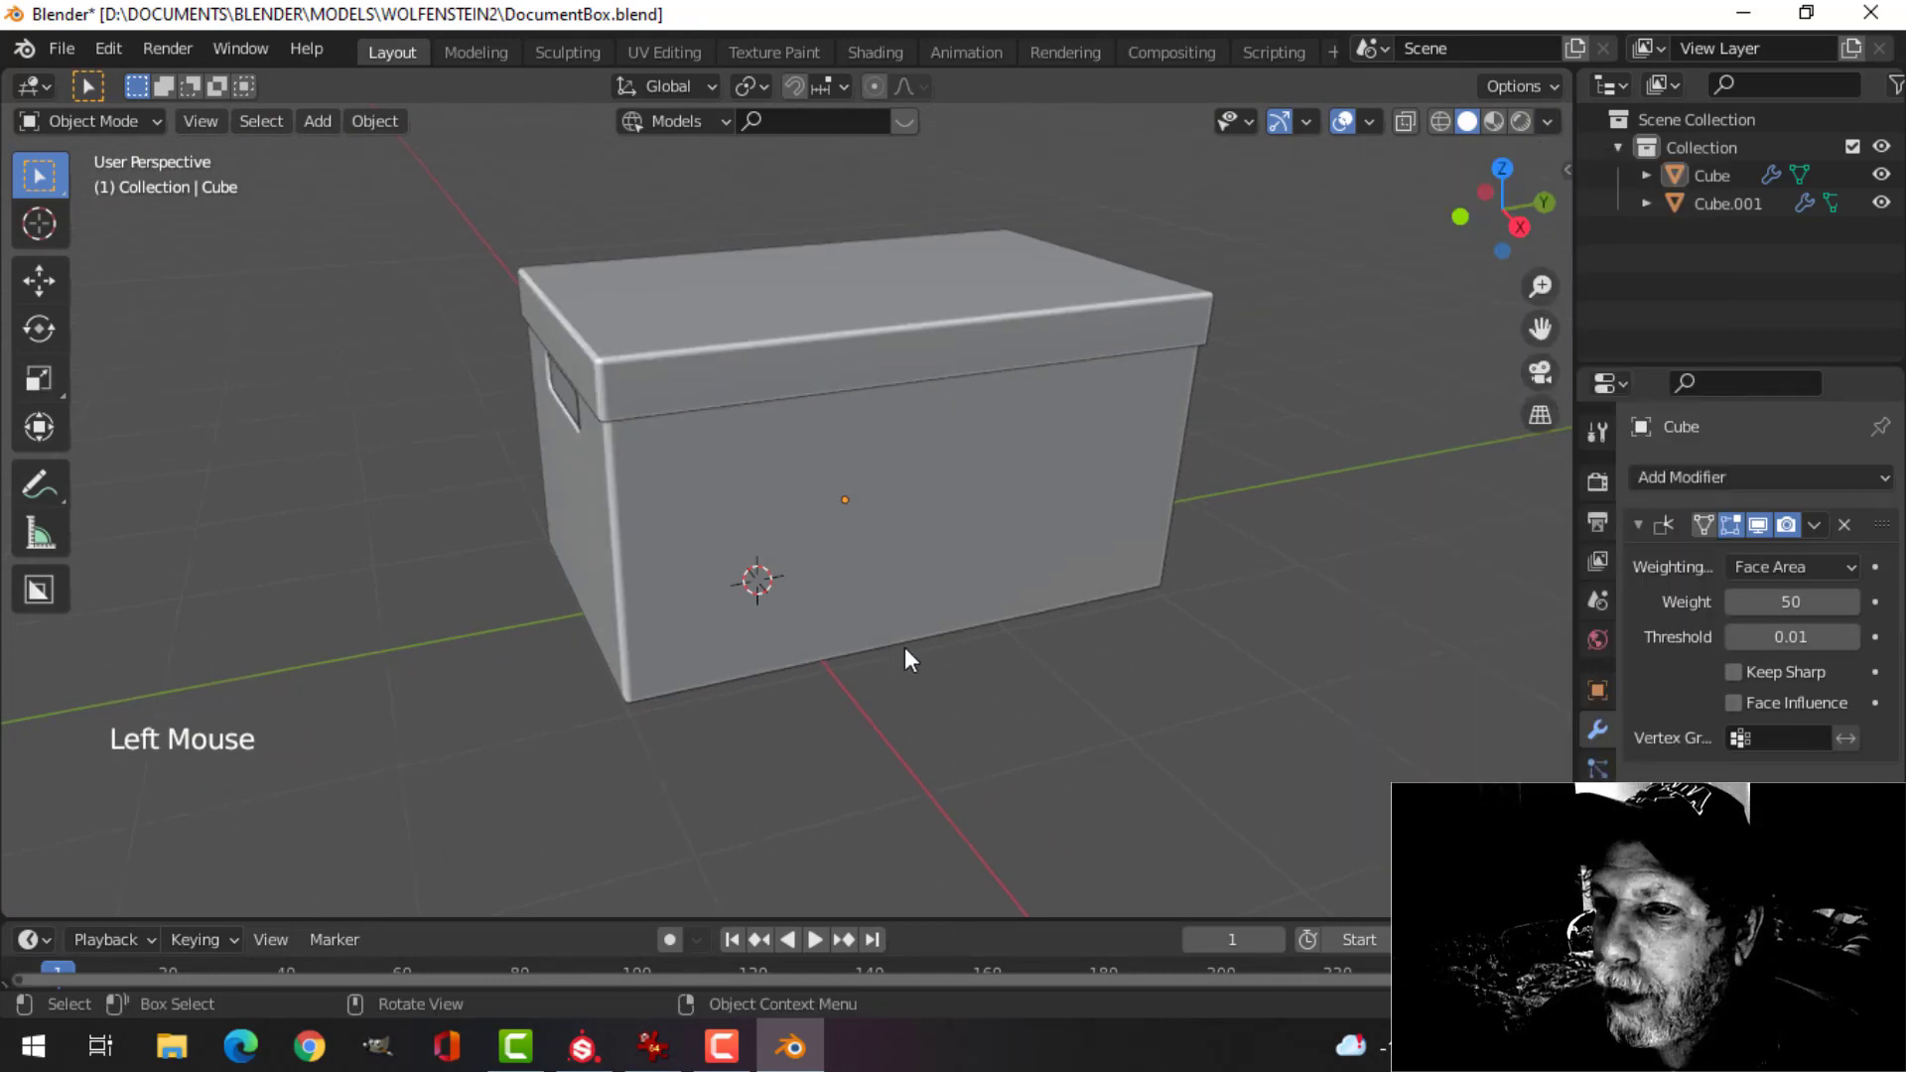
middle_click_drag(907, 659, 1041, 532)
scroll(1031, 545, "up", 1)
scroll(1031, 546, "up", 1, "shift")
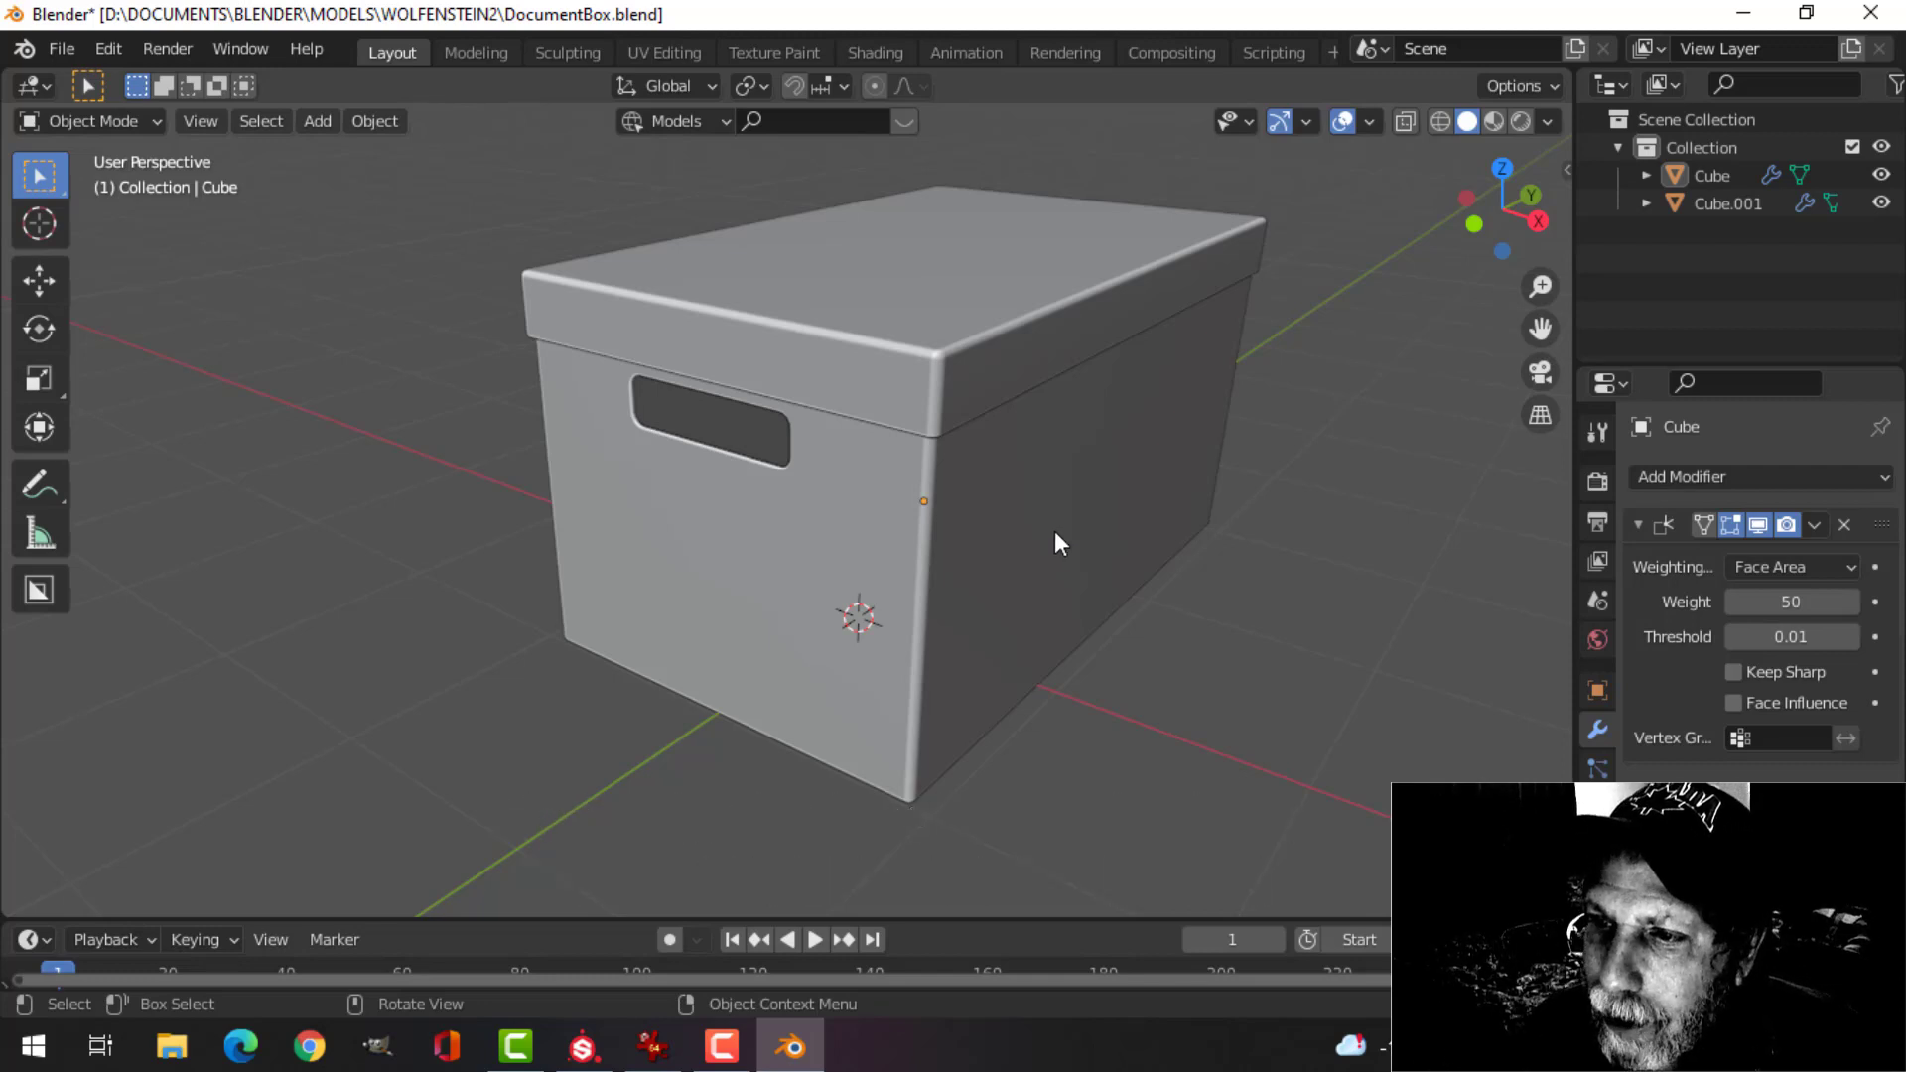
mouse_move(1068, 520)
middle_mouse_down()
mouse_move(1106, 509)
mouse_move(1044, 500)
middle_mouse_up()
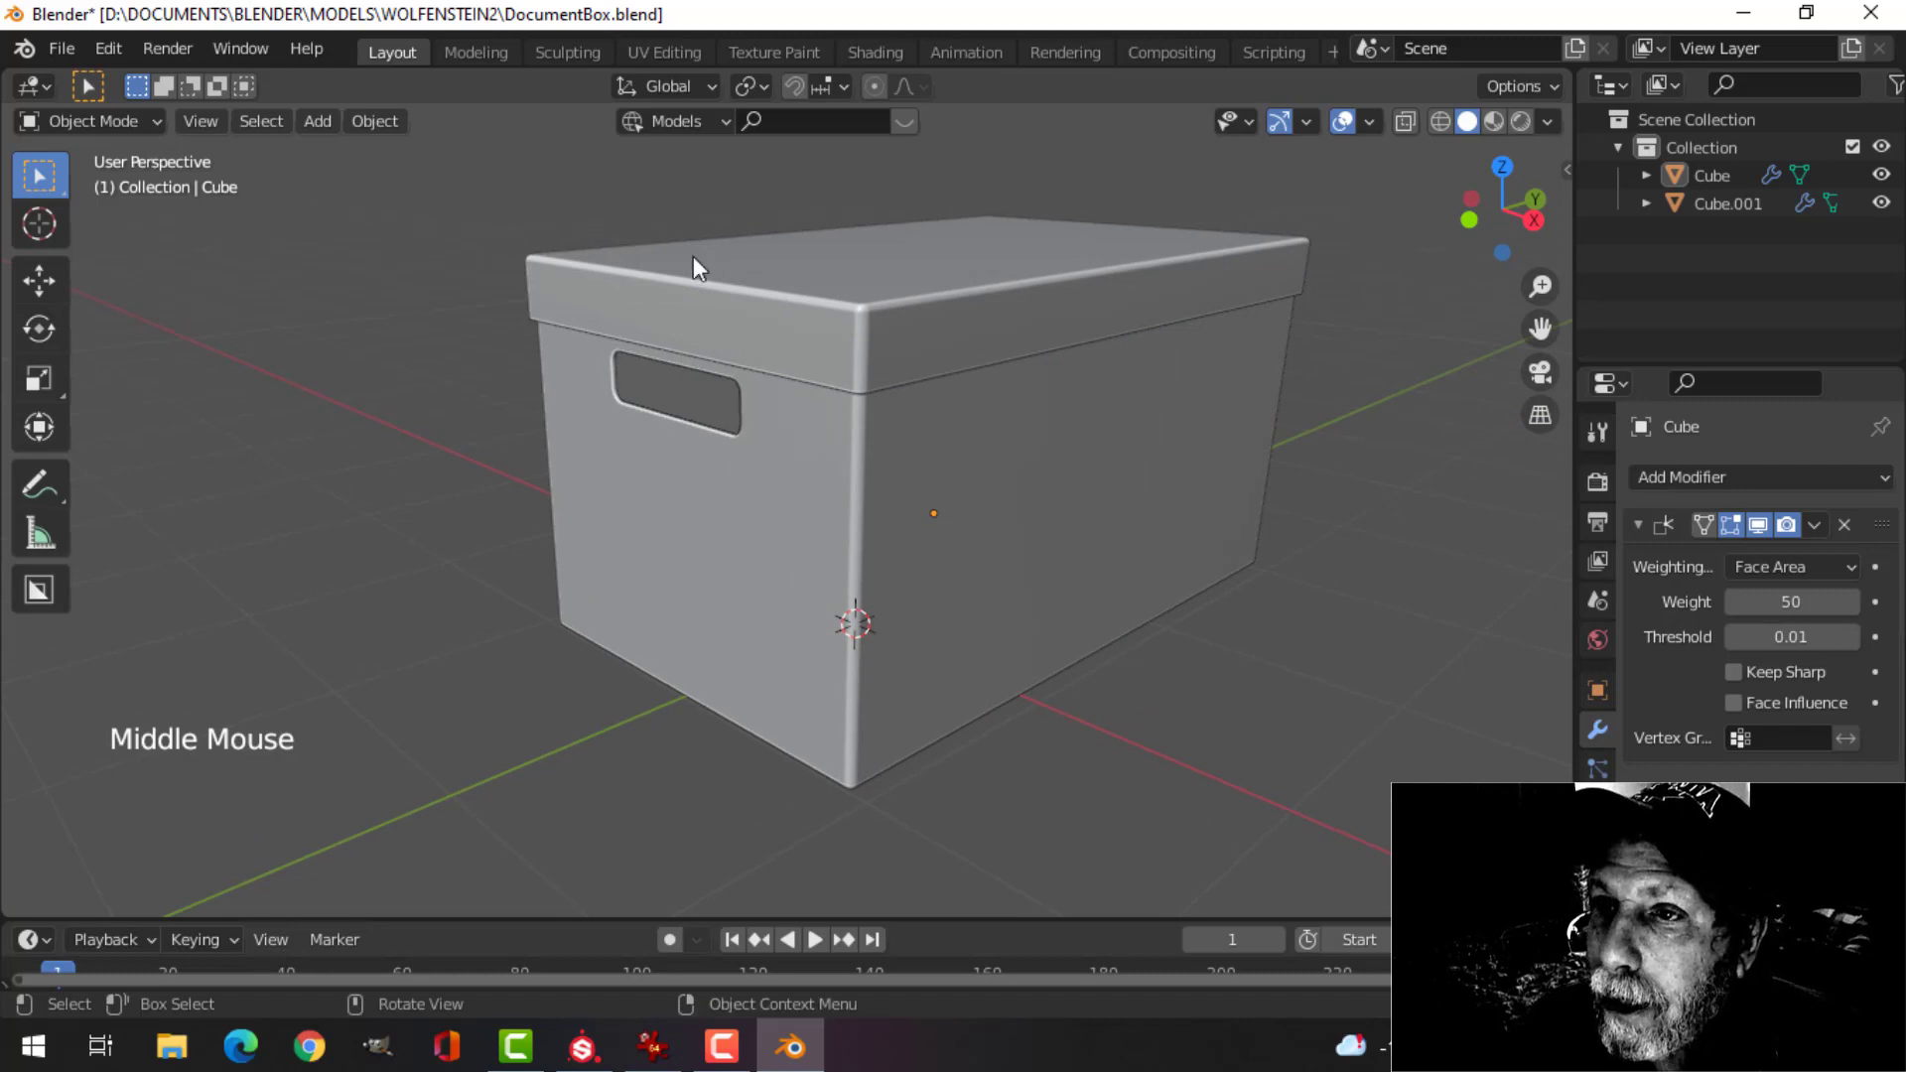
- Switch to the UV Editing workspace, return to object mode and frame the box closely
left_click(661, 53)
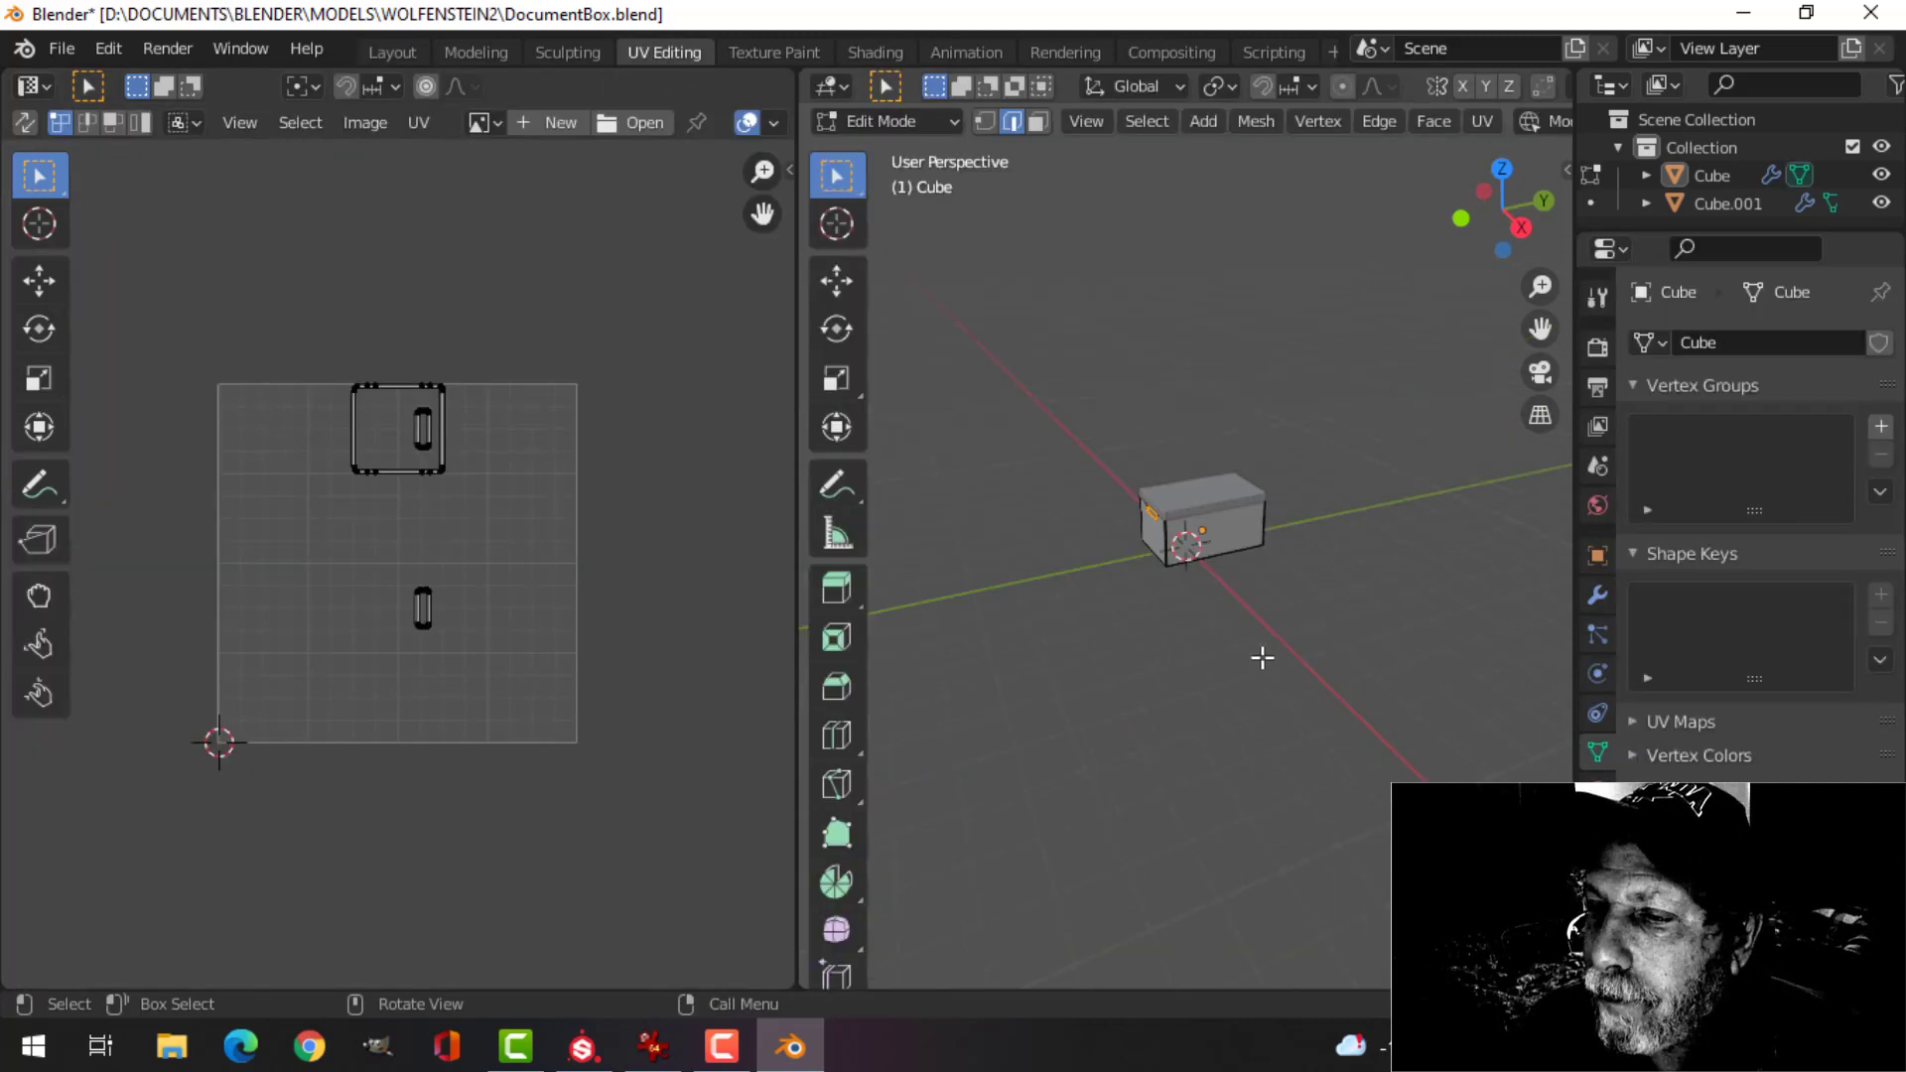
scroll(1261, 658, "up", 6)
key("Tab")
middle_click_drag(1294, 592, 1164, 586)
scroll(411, 645, "up", 1)
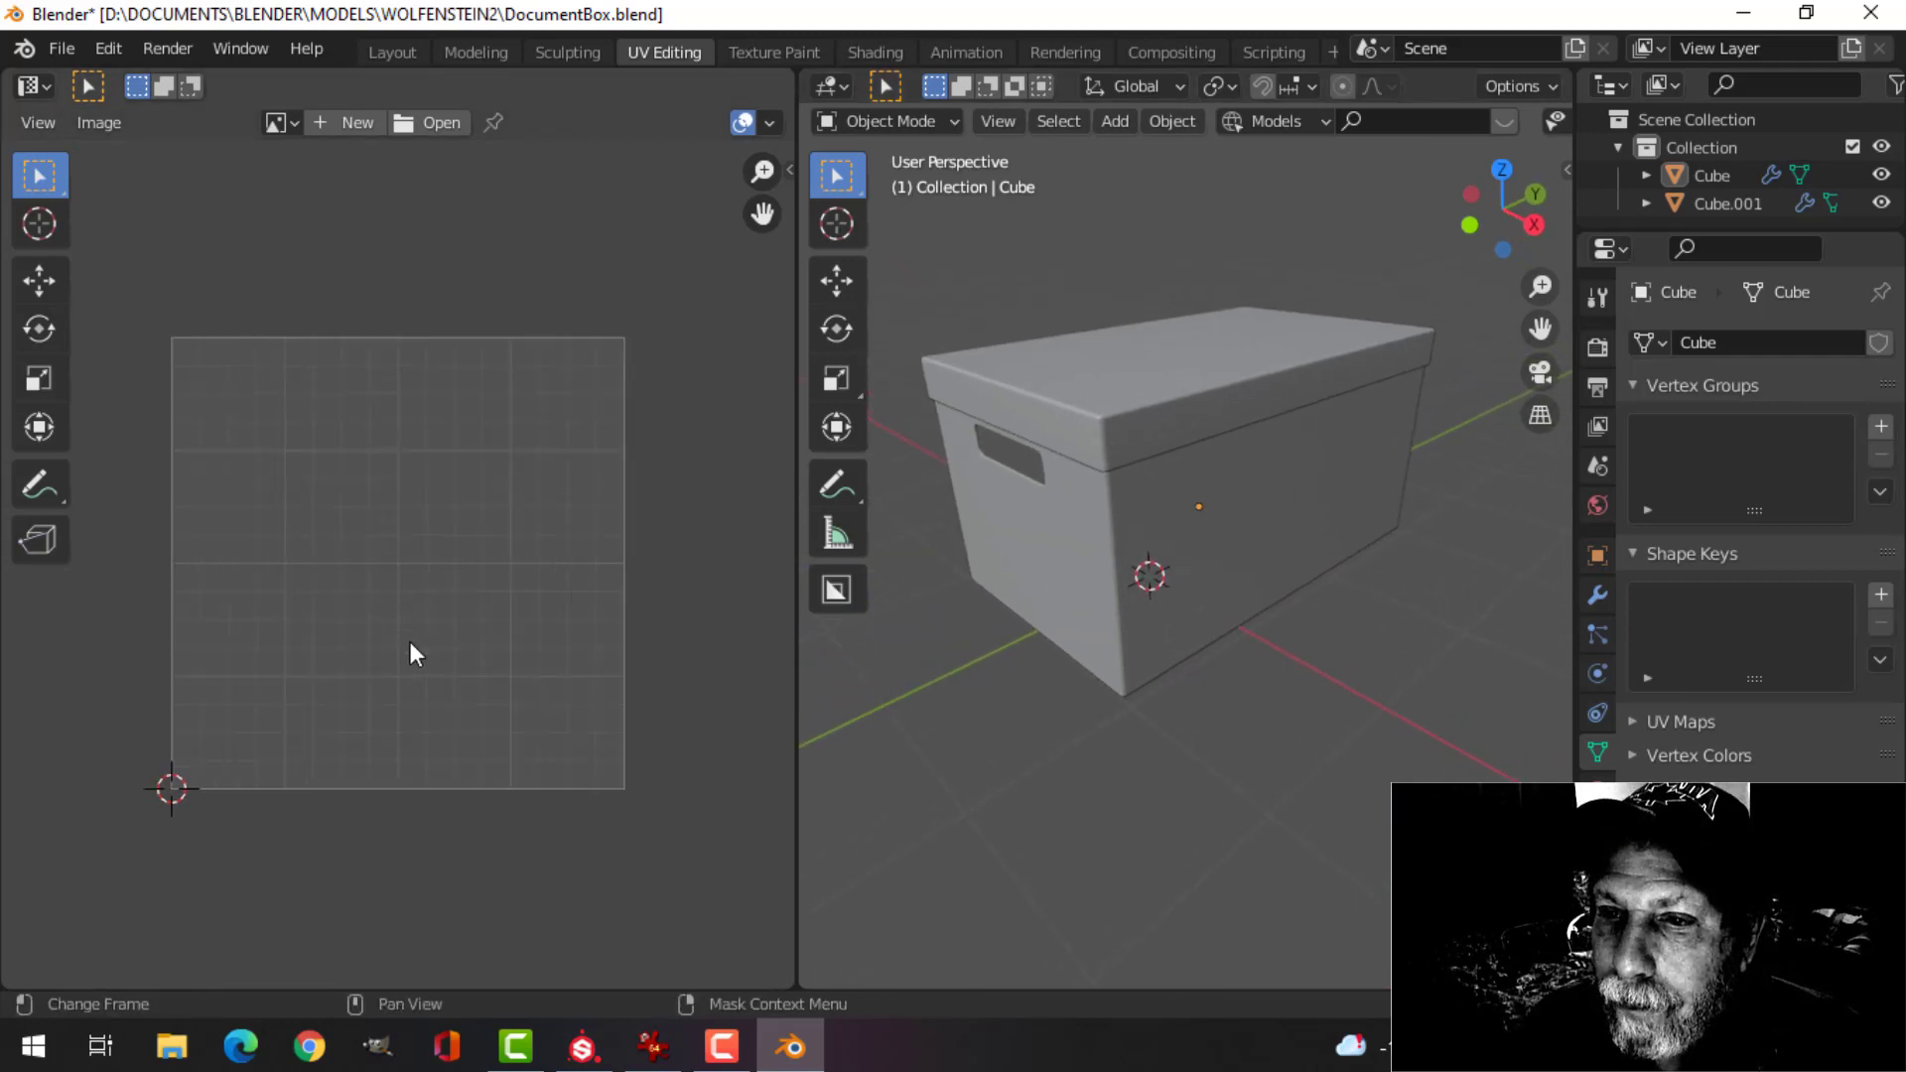
middle_click_drag(1152, 688, 1128, 651)
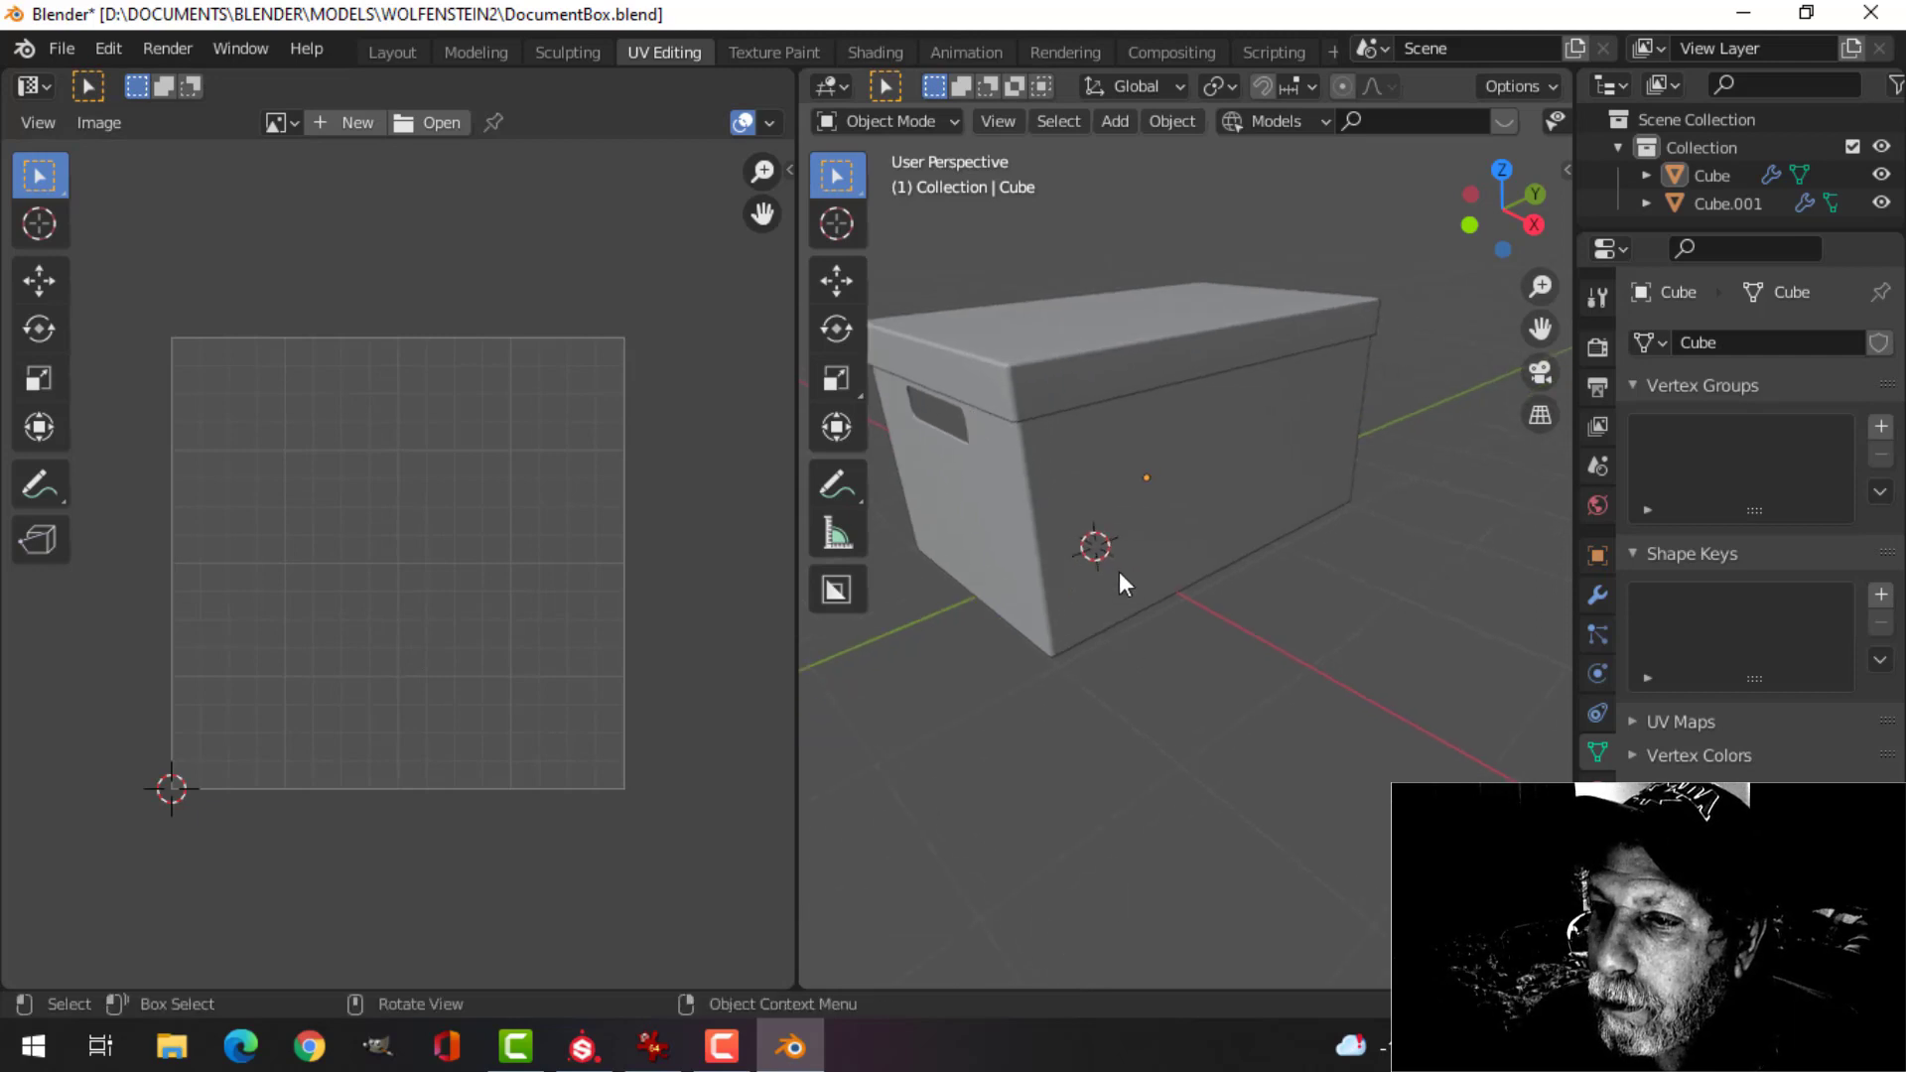
- Unwrap the box body and lid together in edit mode using Smart UV Project with a 66° angle limit and 0.000 island margin
key("a")
key("Tab")
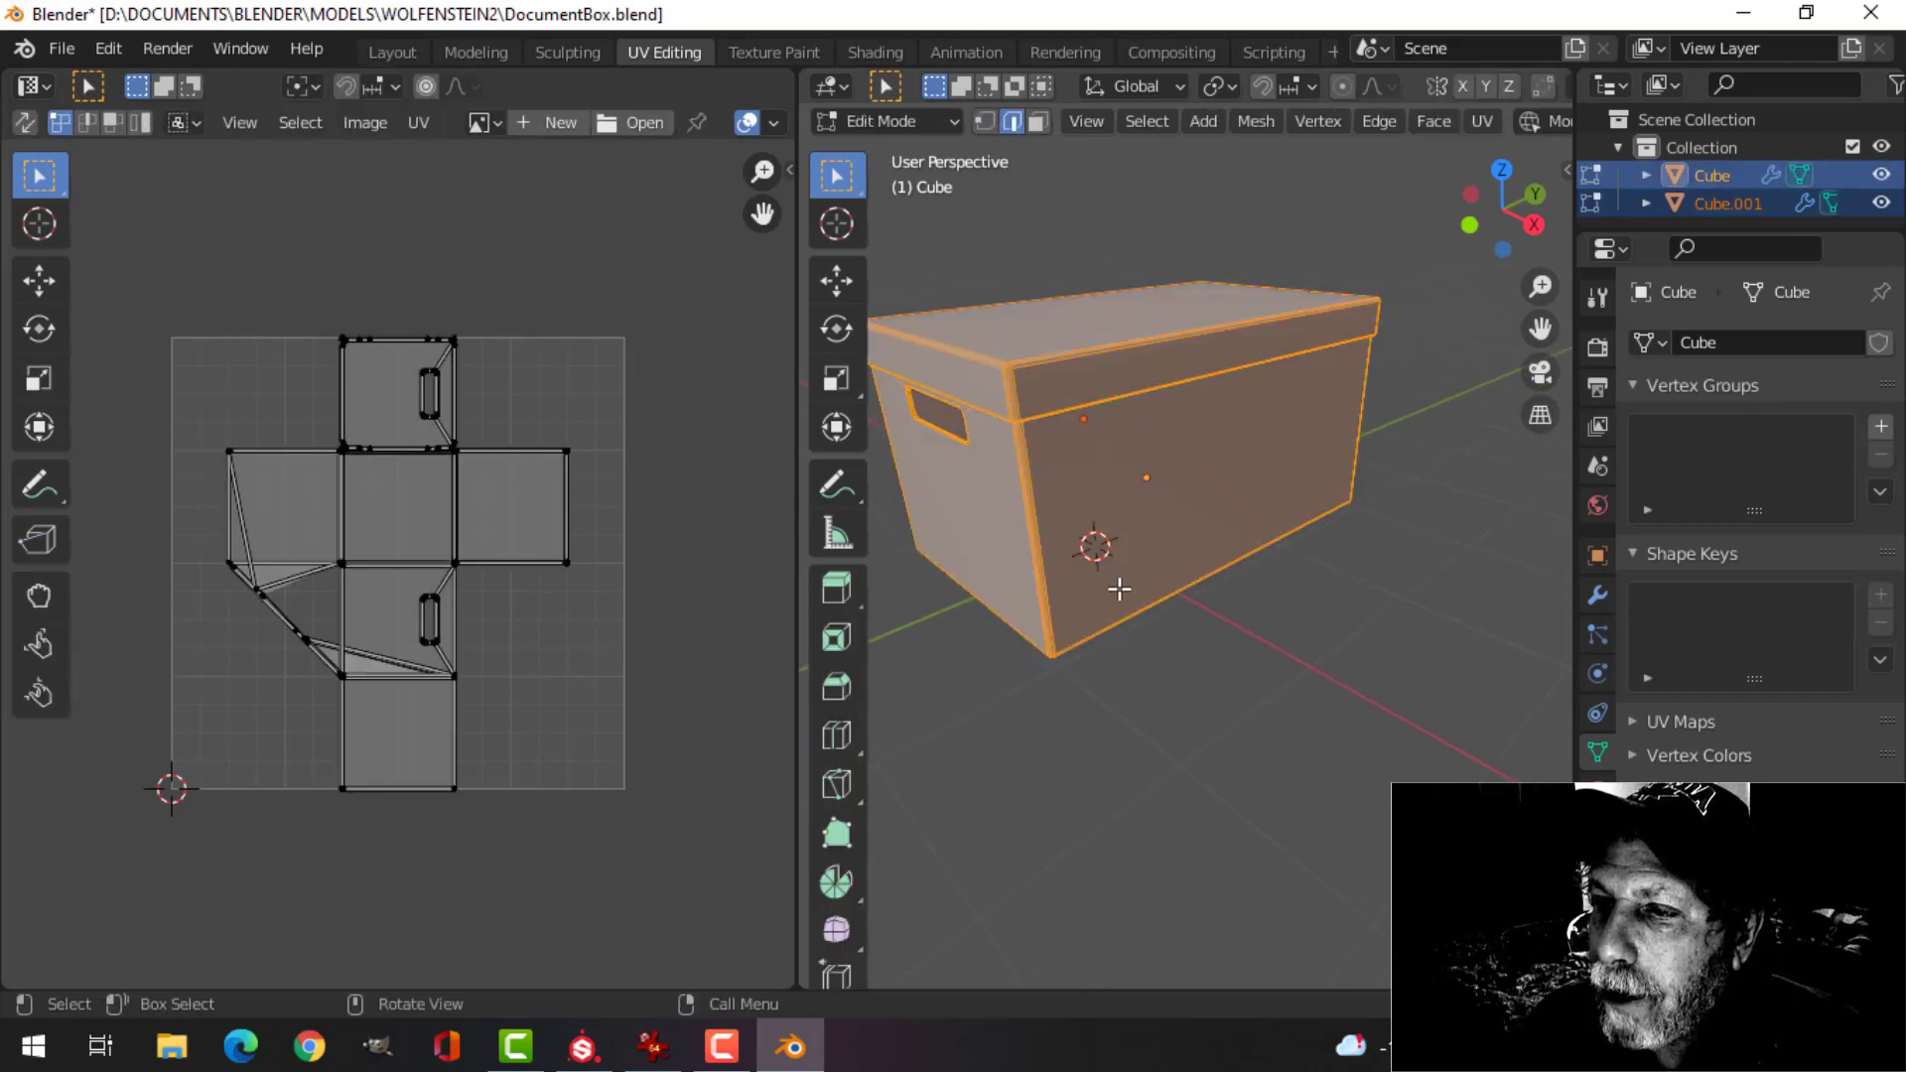
middle_click_drag(1151, 635, 1268, 621)
key("u")
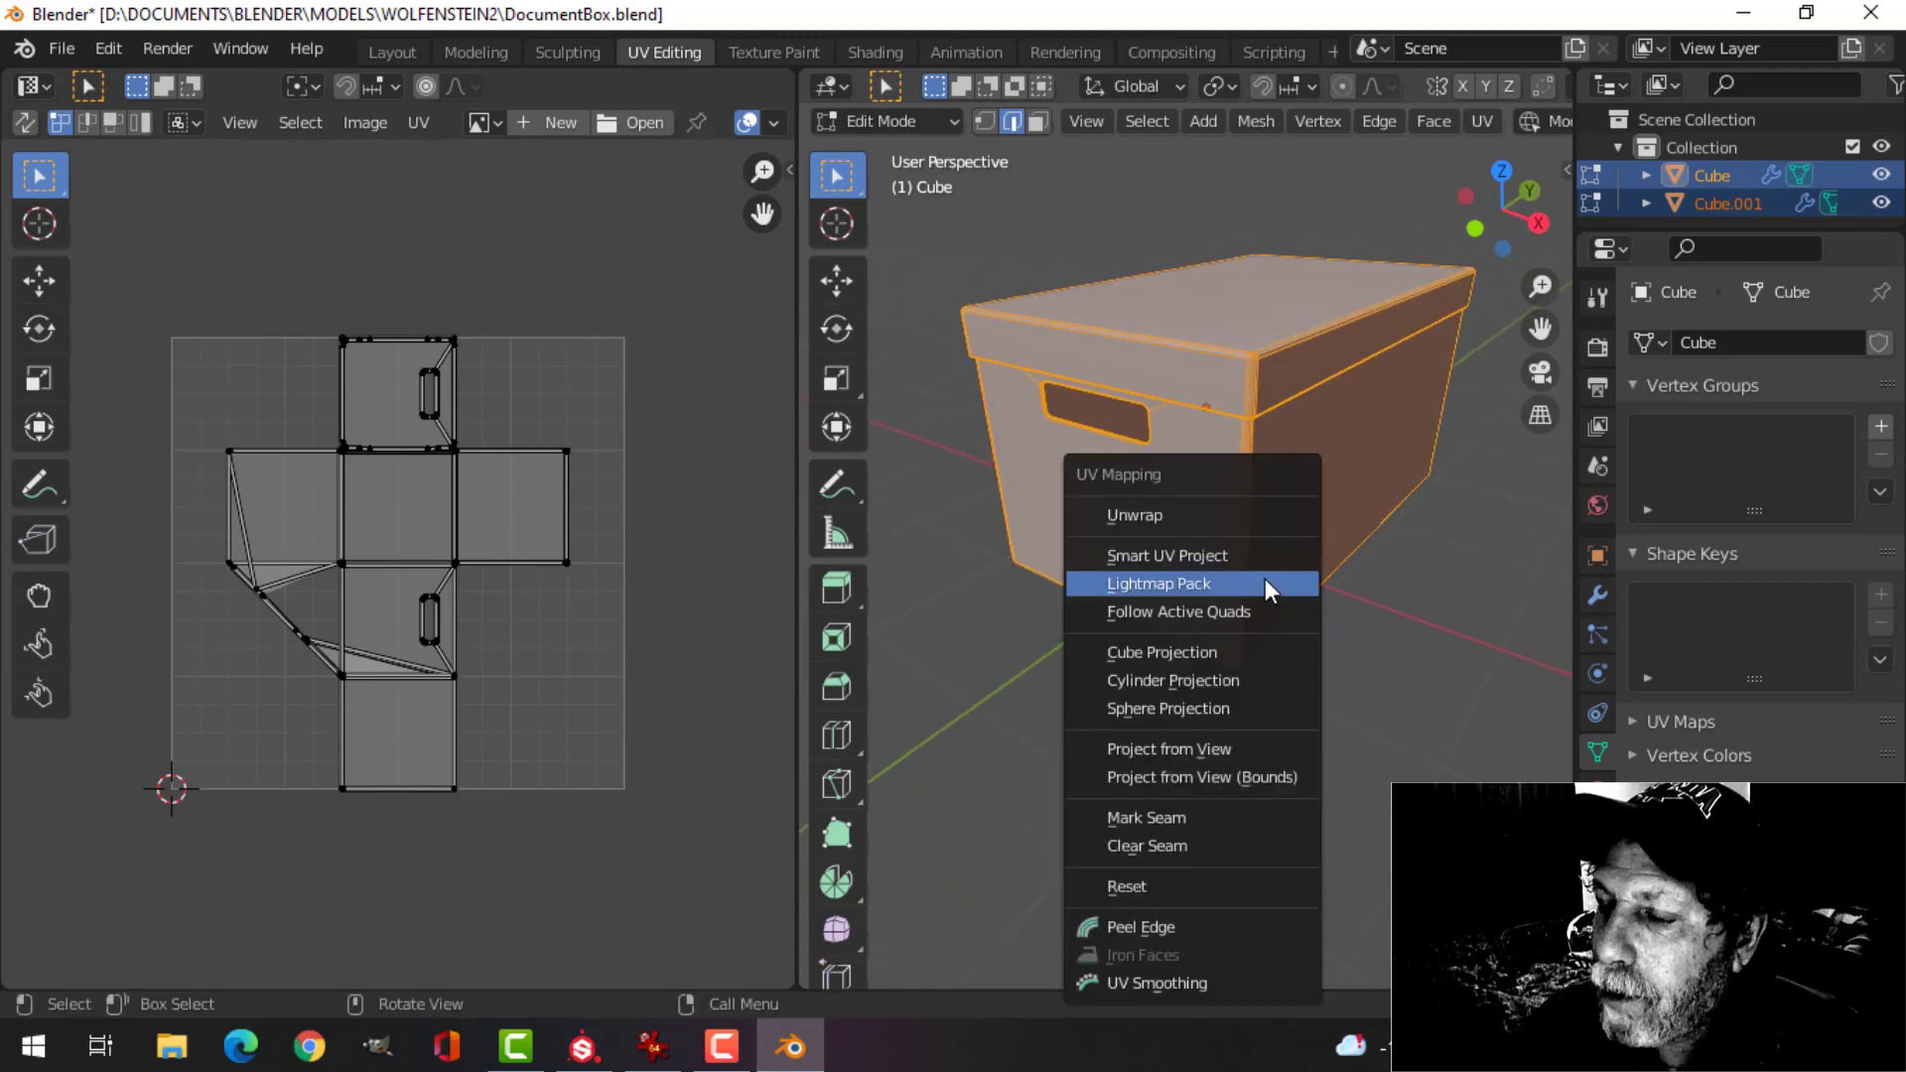
left_click(1224, 557)
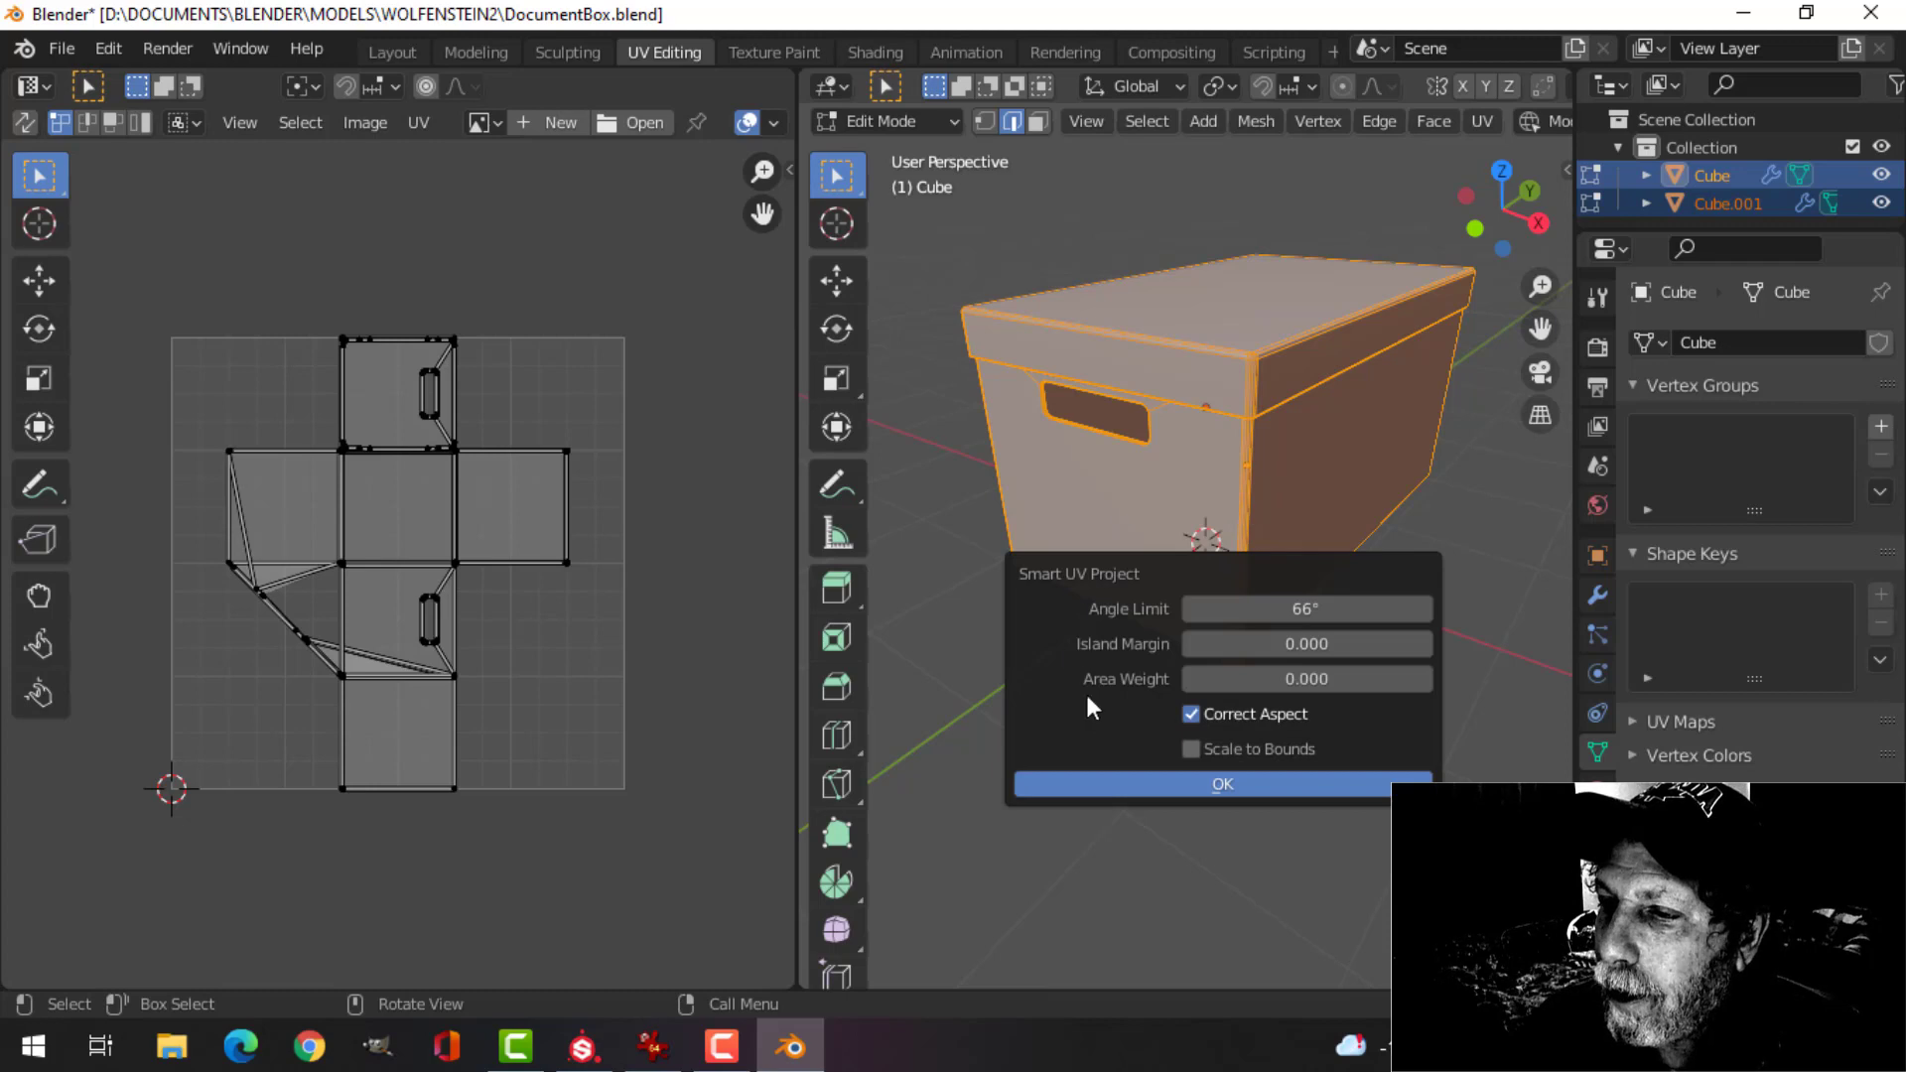
left_click(1183, 788)
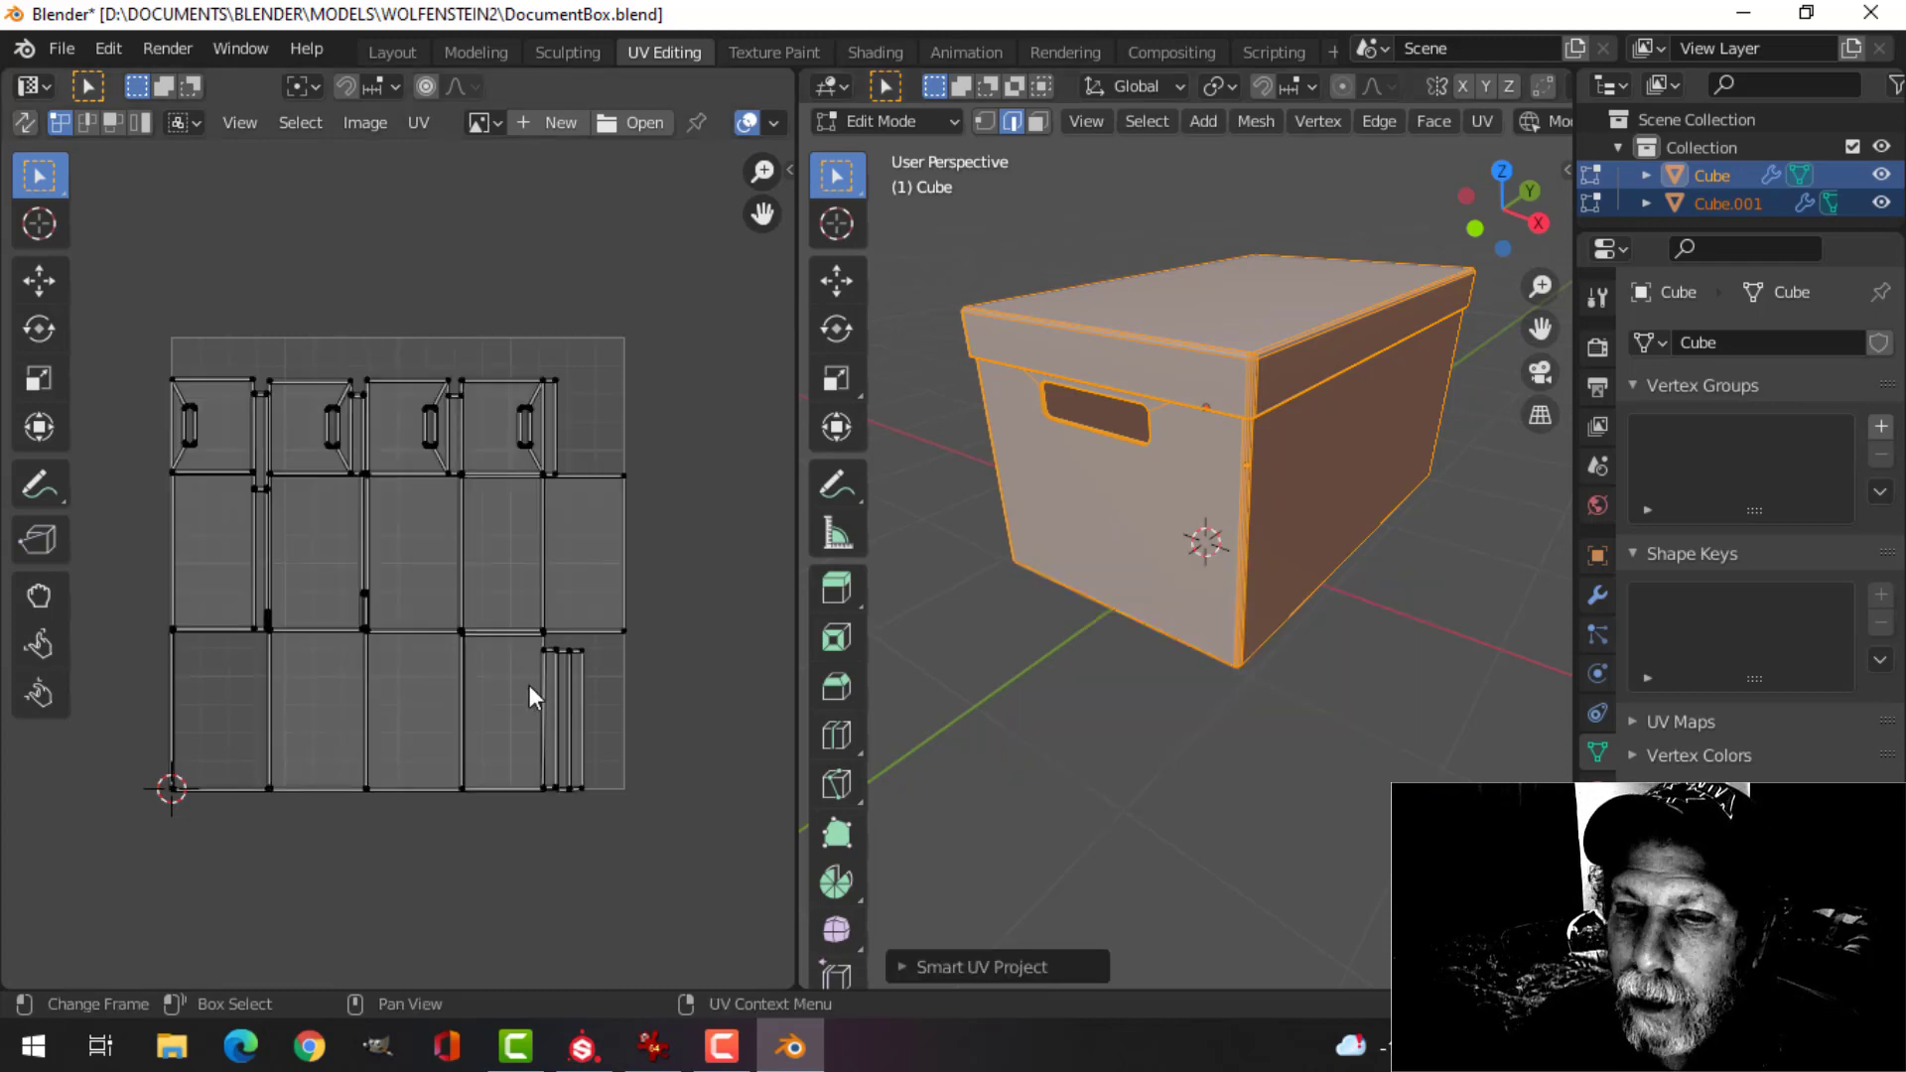
scroll(528, 685, "up", 3)
scroll(486, 663, "down", 1)
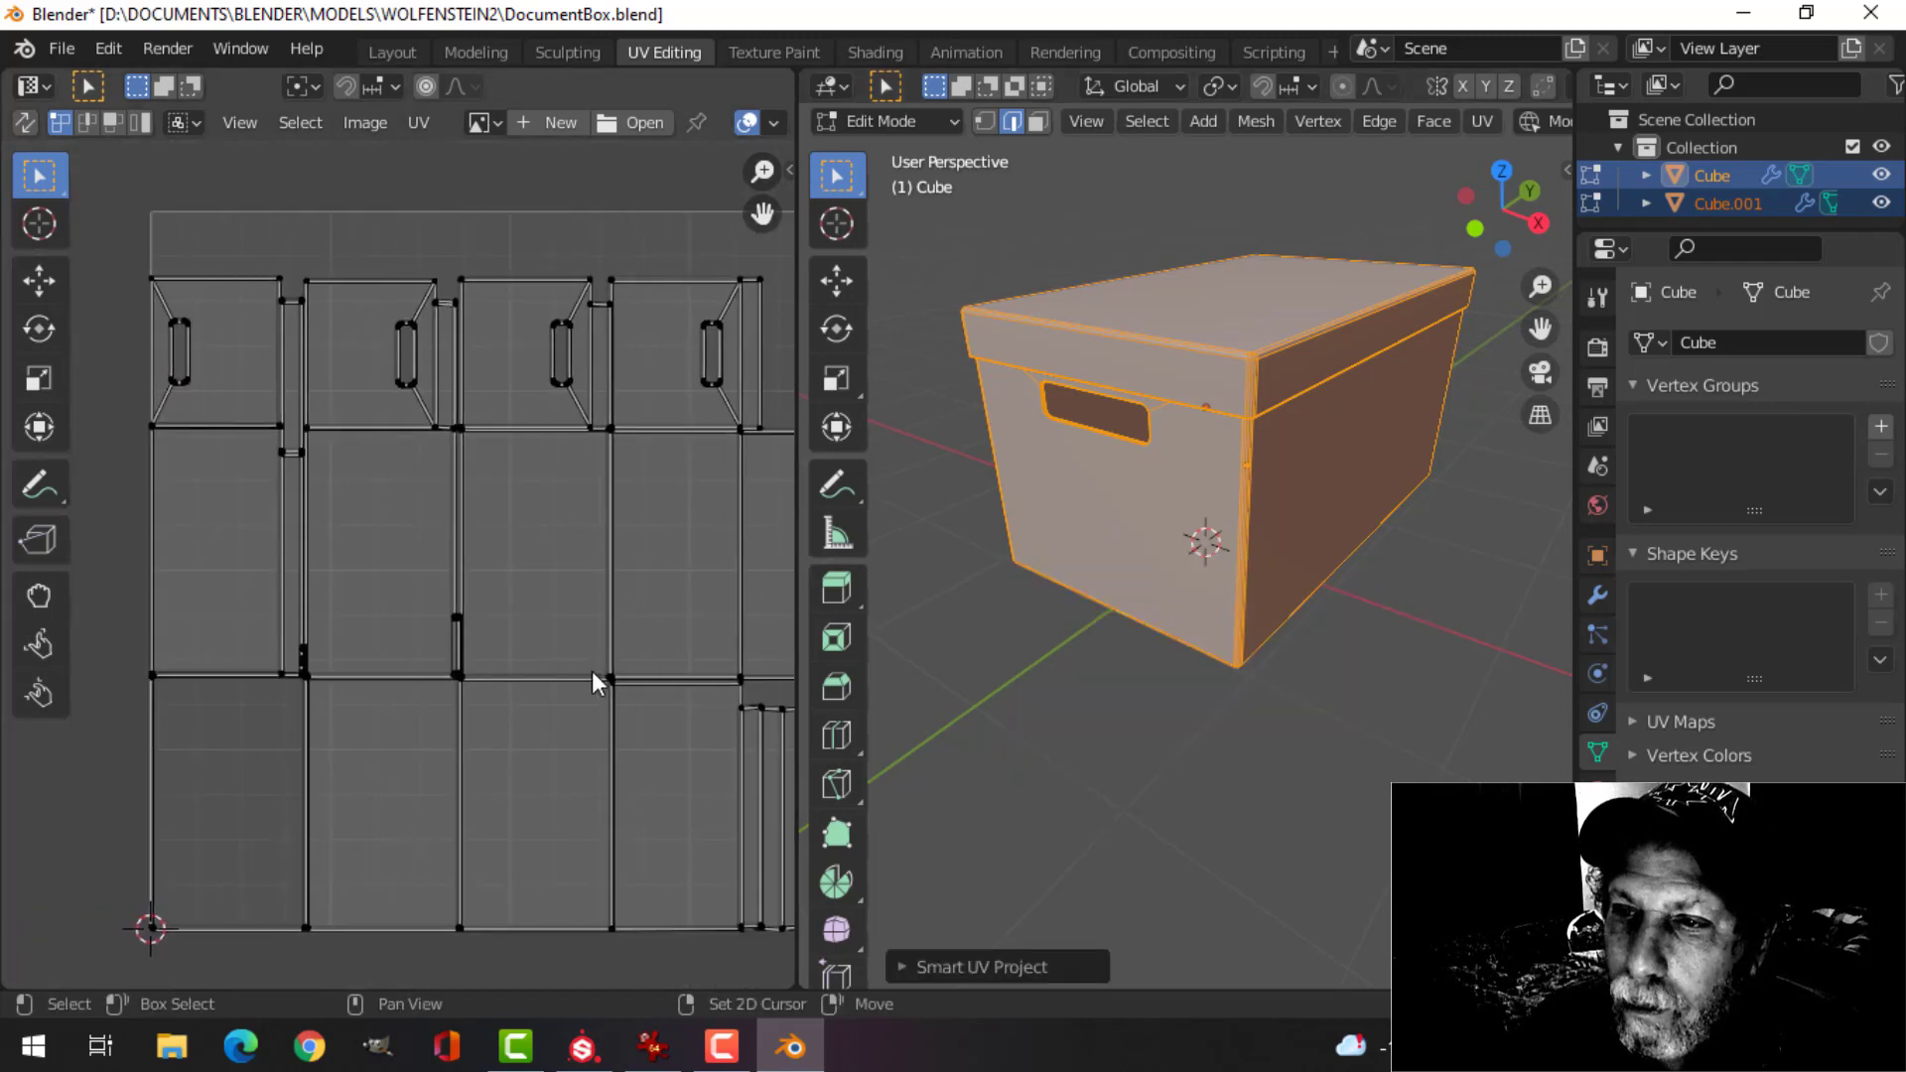
scroll(974, 652, "down", 1)
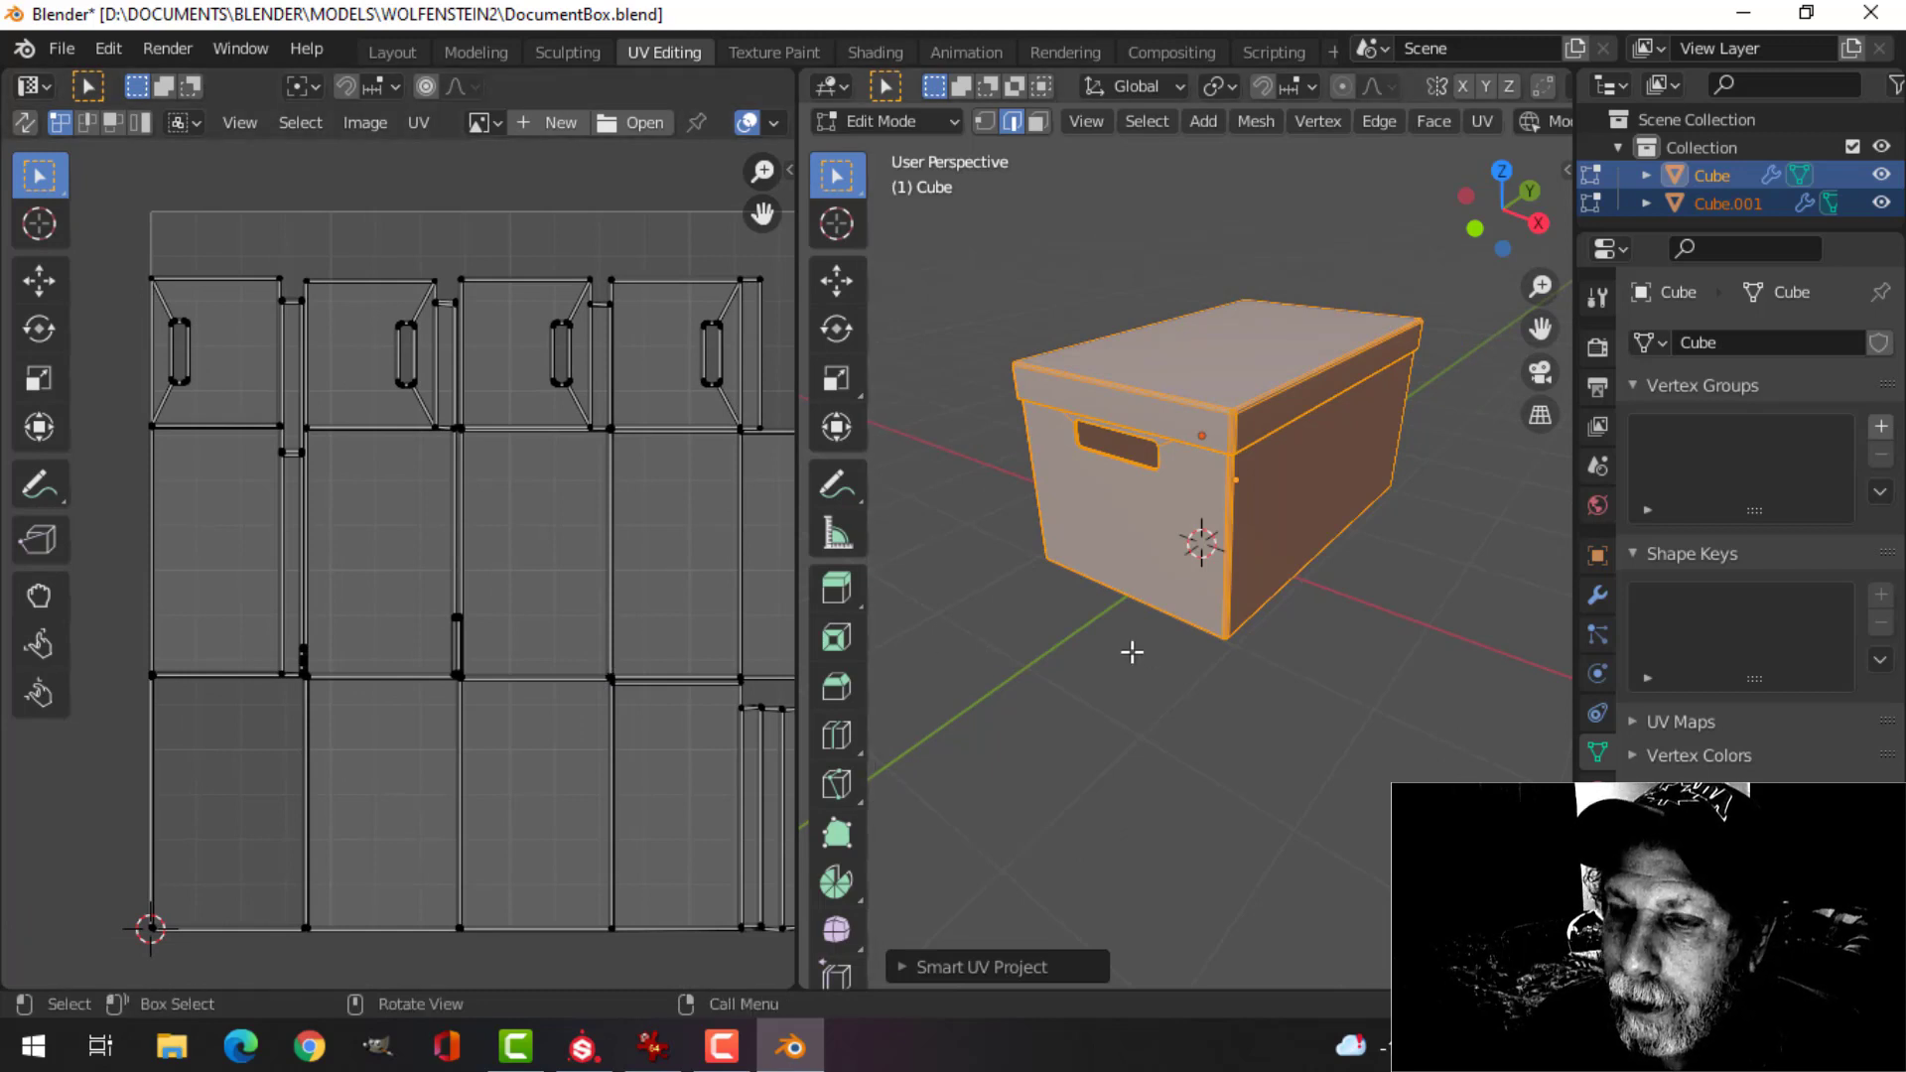
scroll(1129, 651, "down", 1)
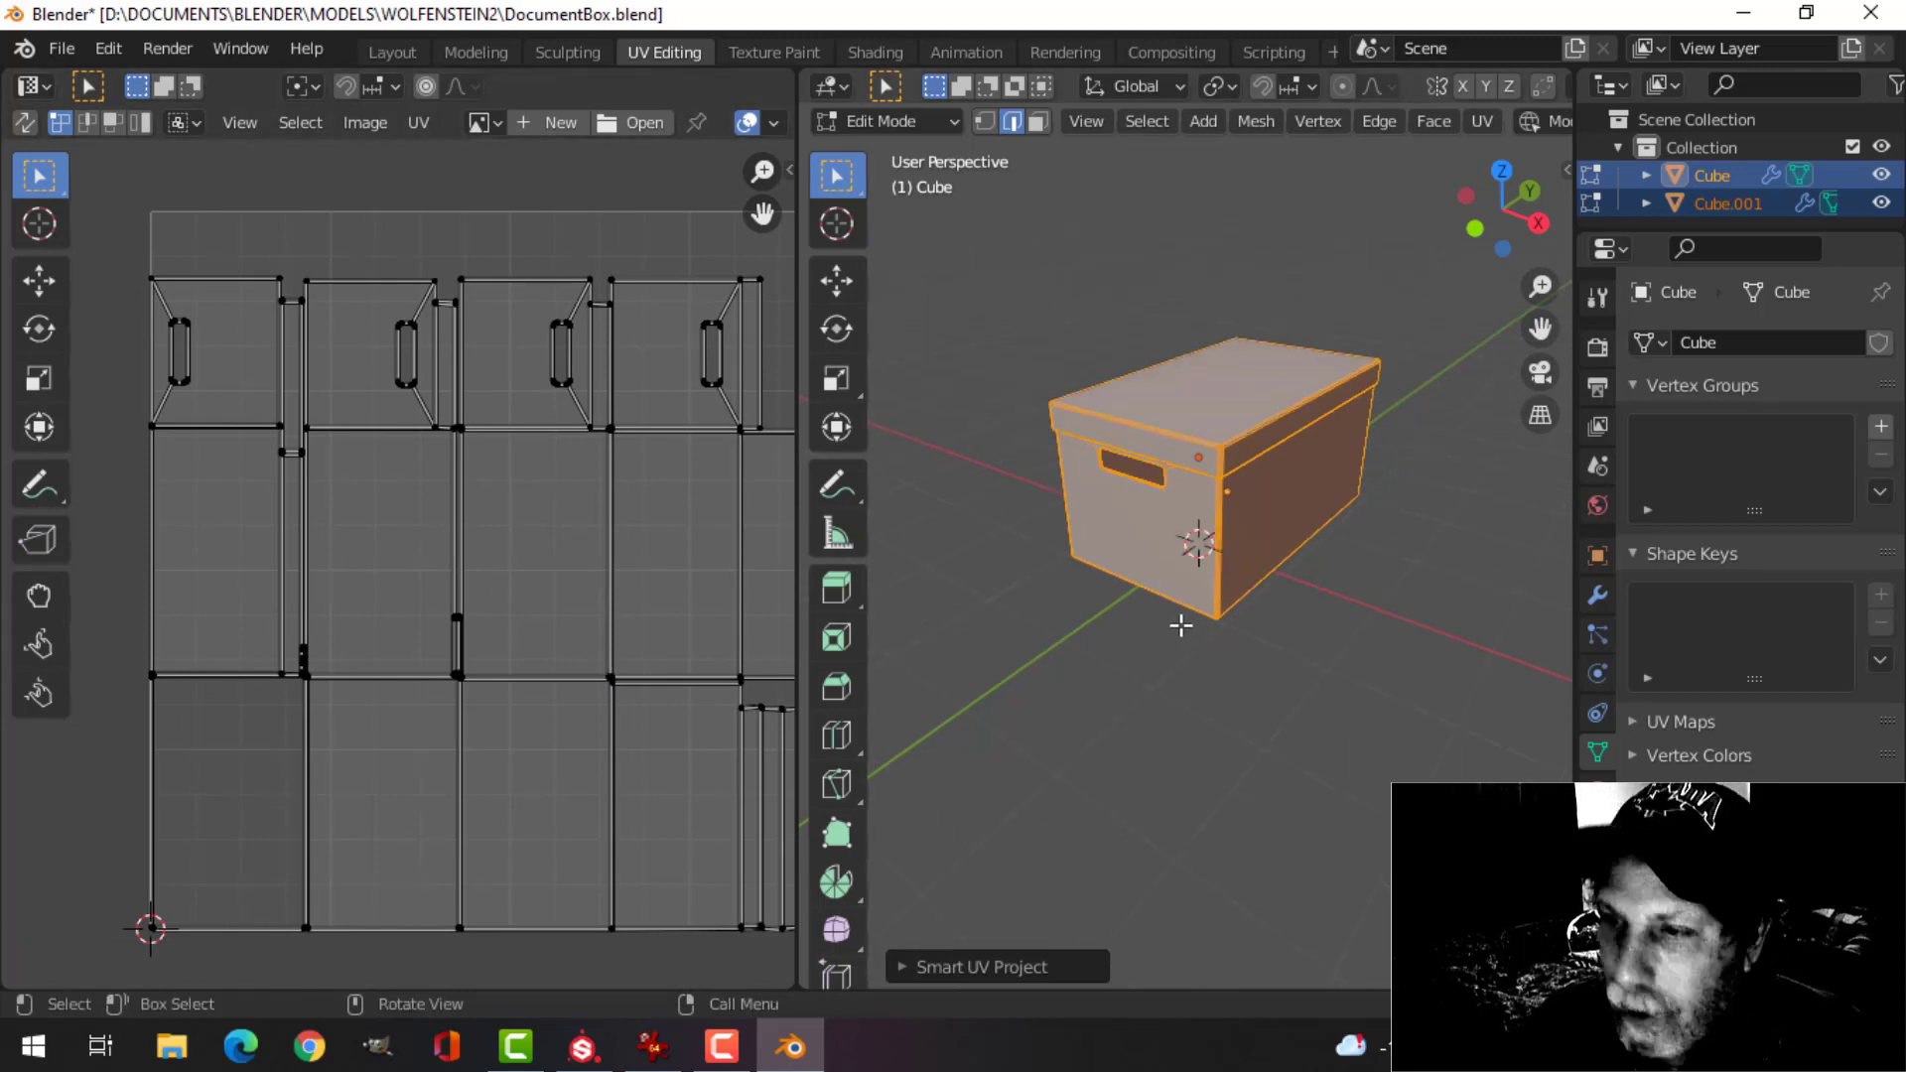
- Set the UV working area to 2048 × 2048 with the Resize Area command for the box and lid
key("Tab")
scroll(1193, 623, "up", 2)
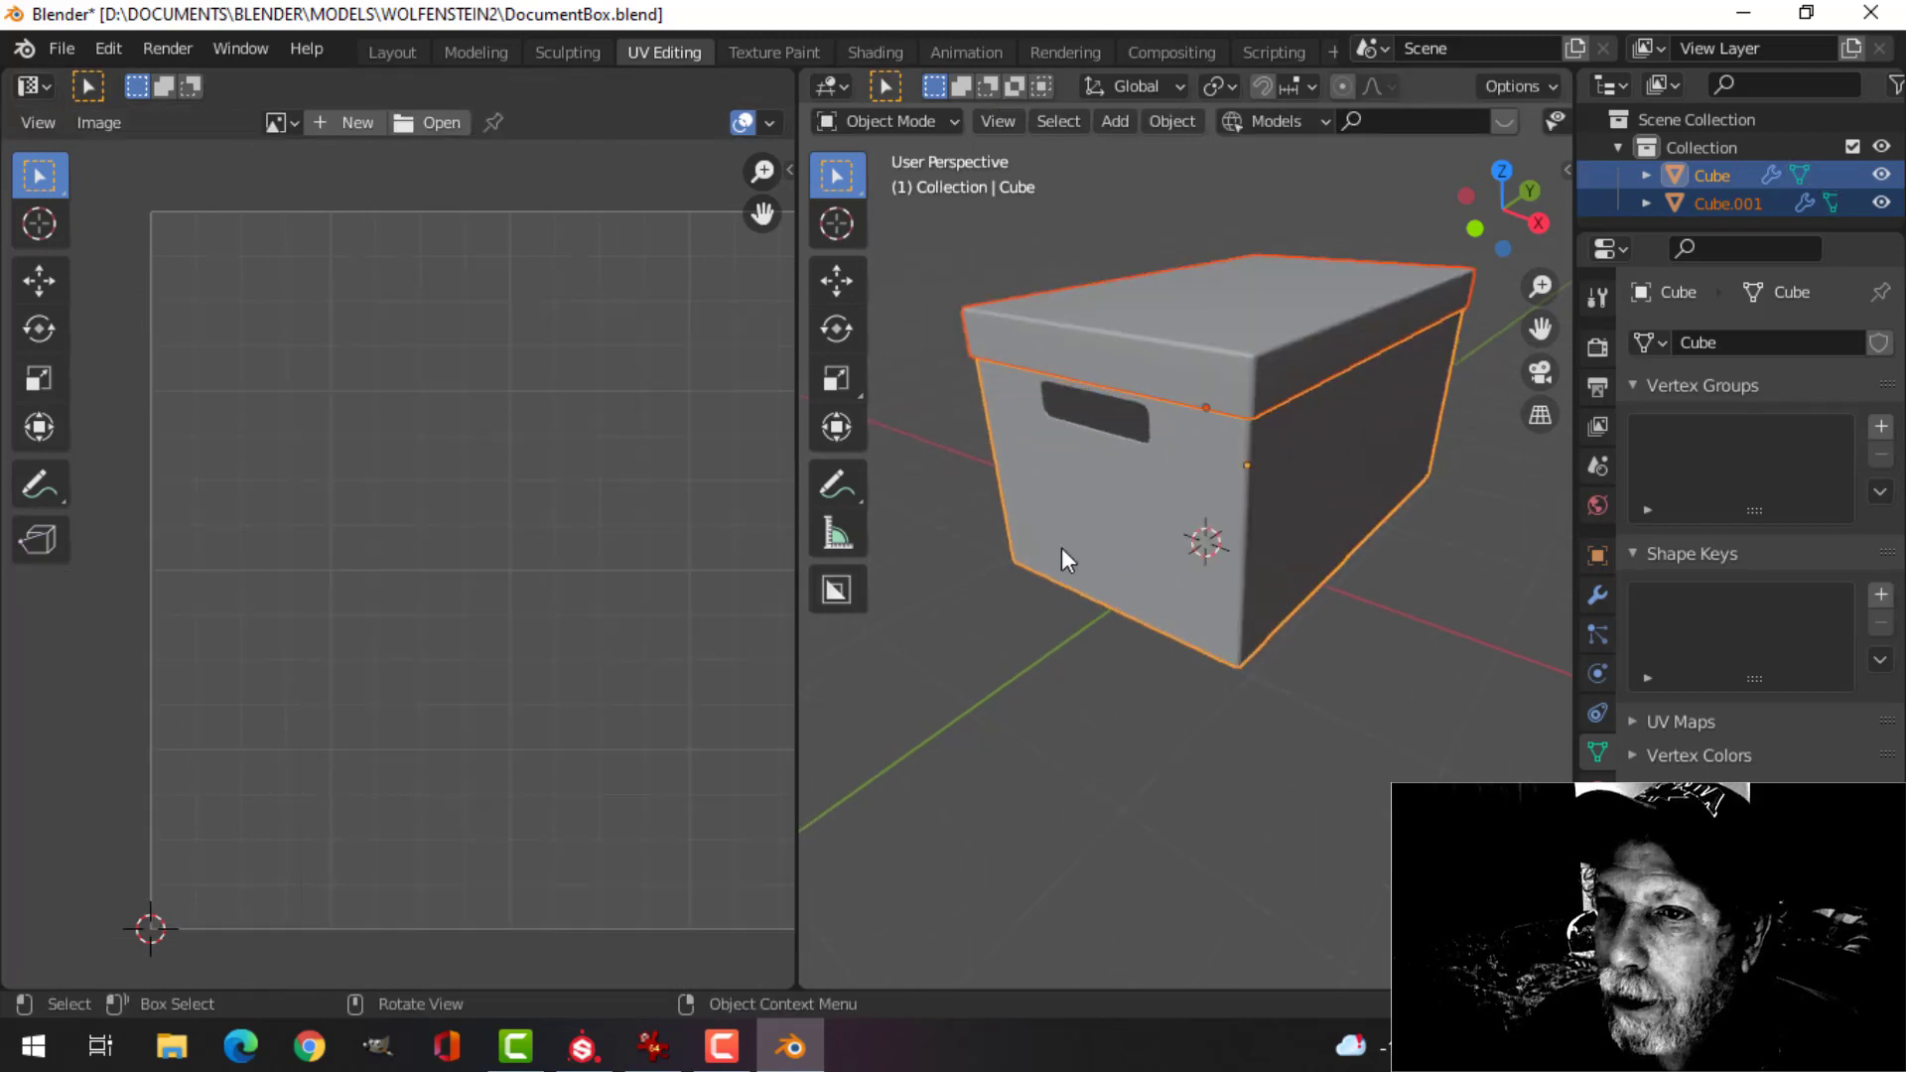
key("Tab")
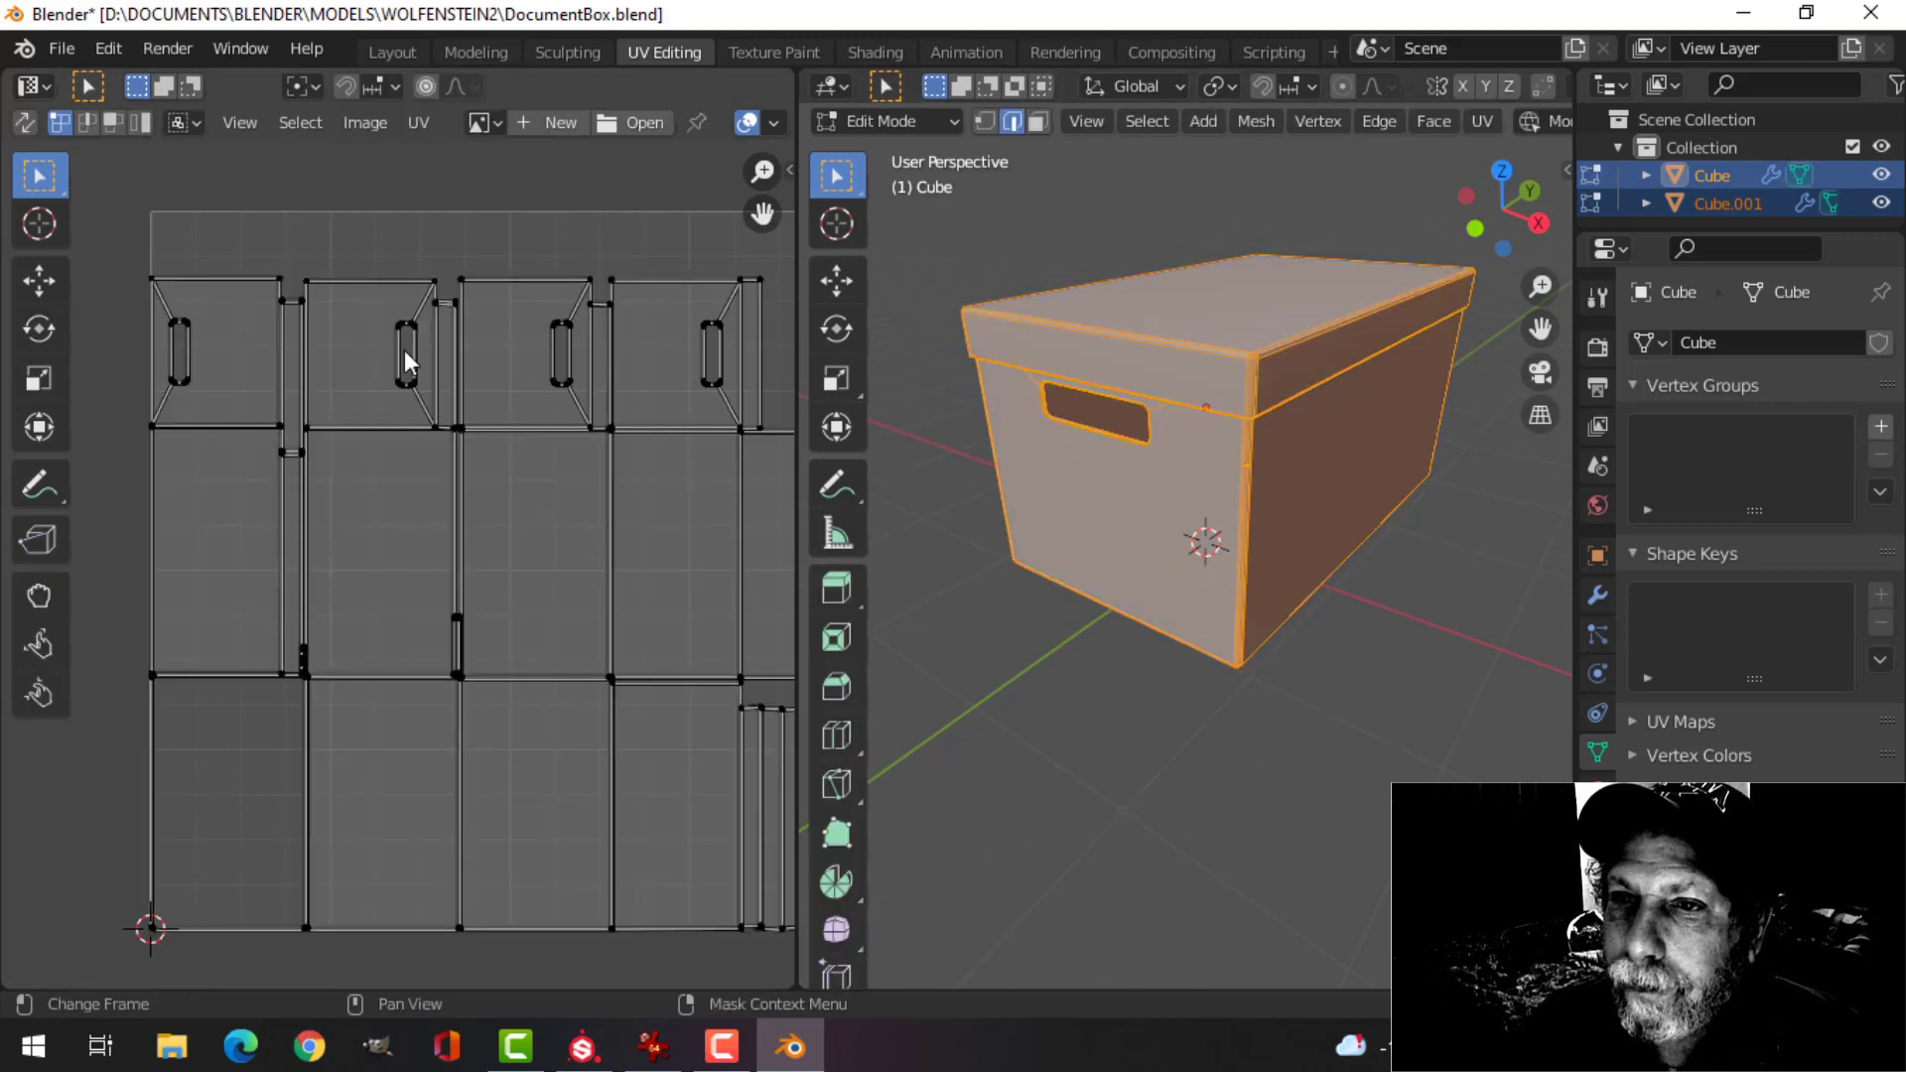
left_click(419, 123)
left_click(456, 892)
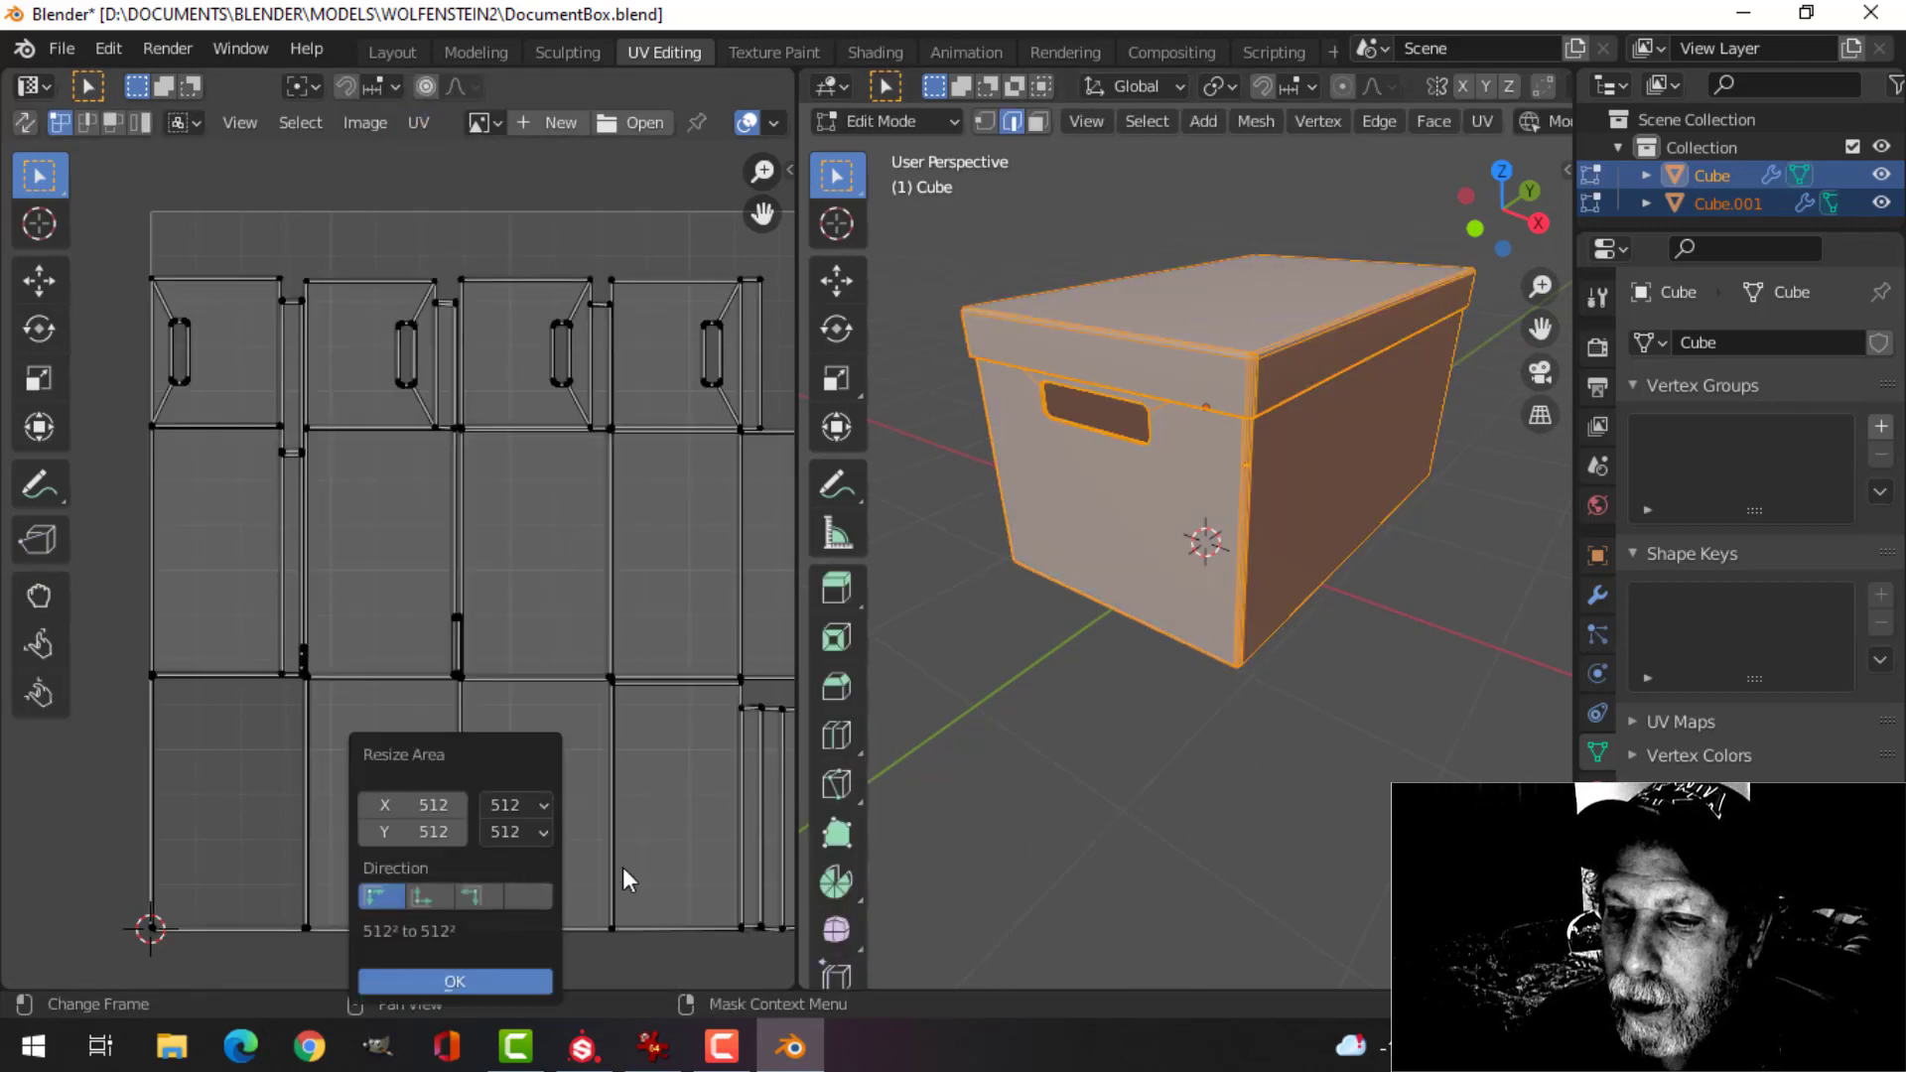
left_click(538, 810)
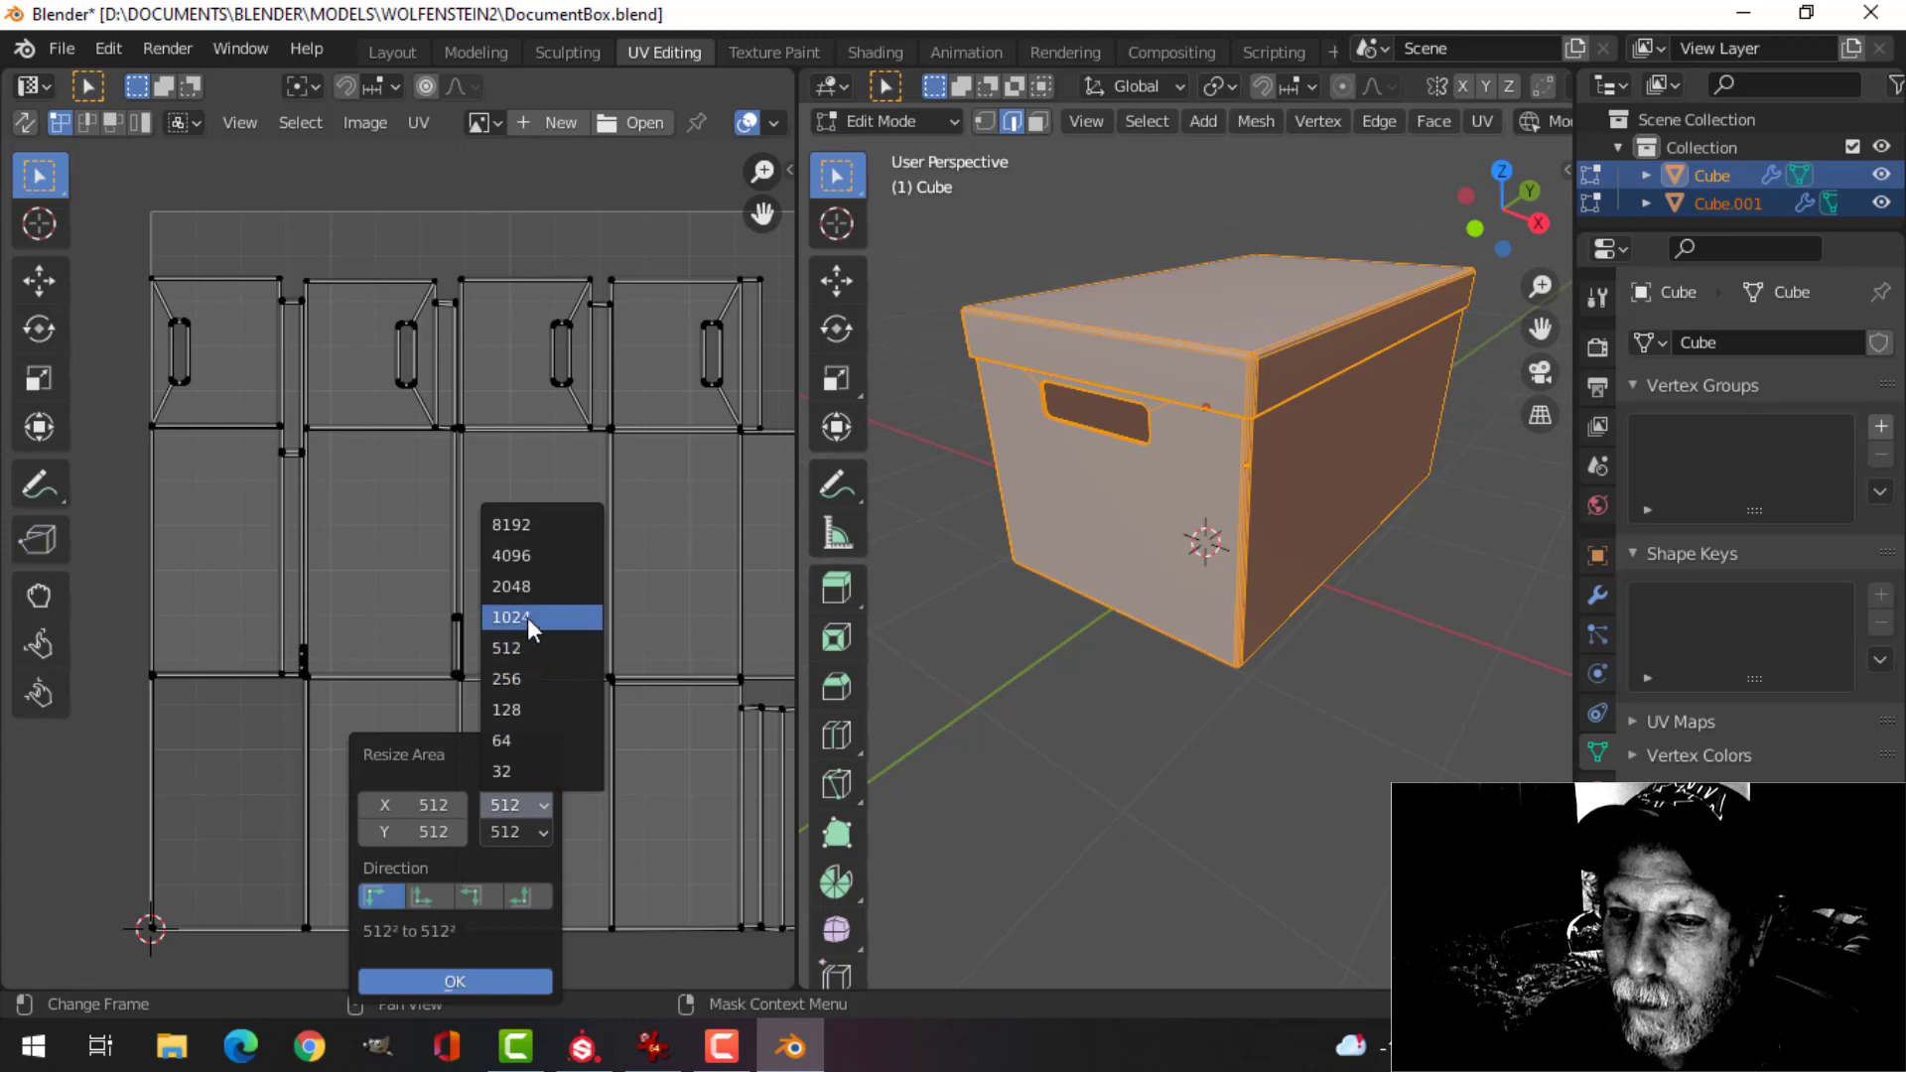
left_click(526, 590)
left_click(538, 831)
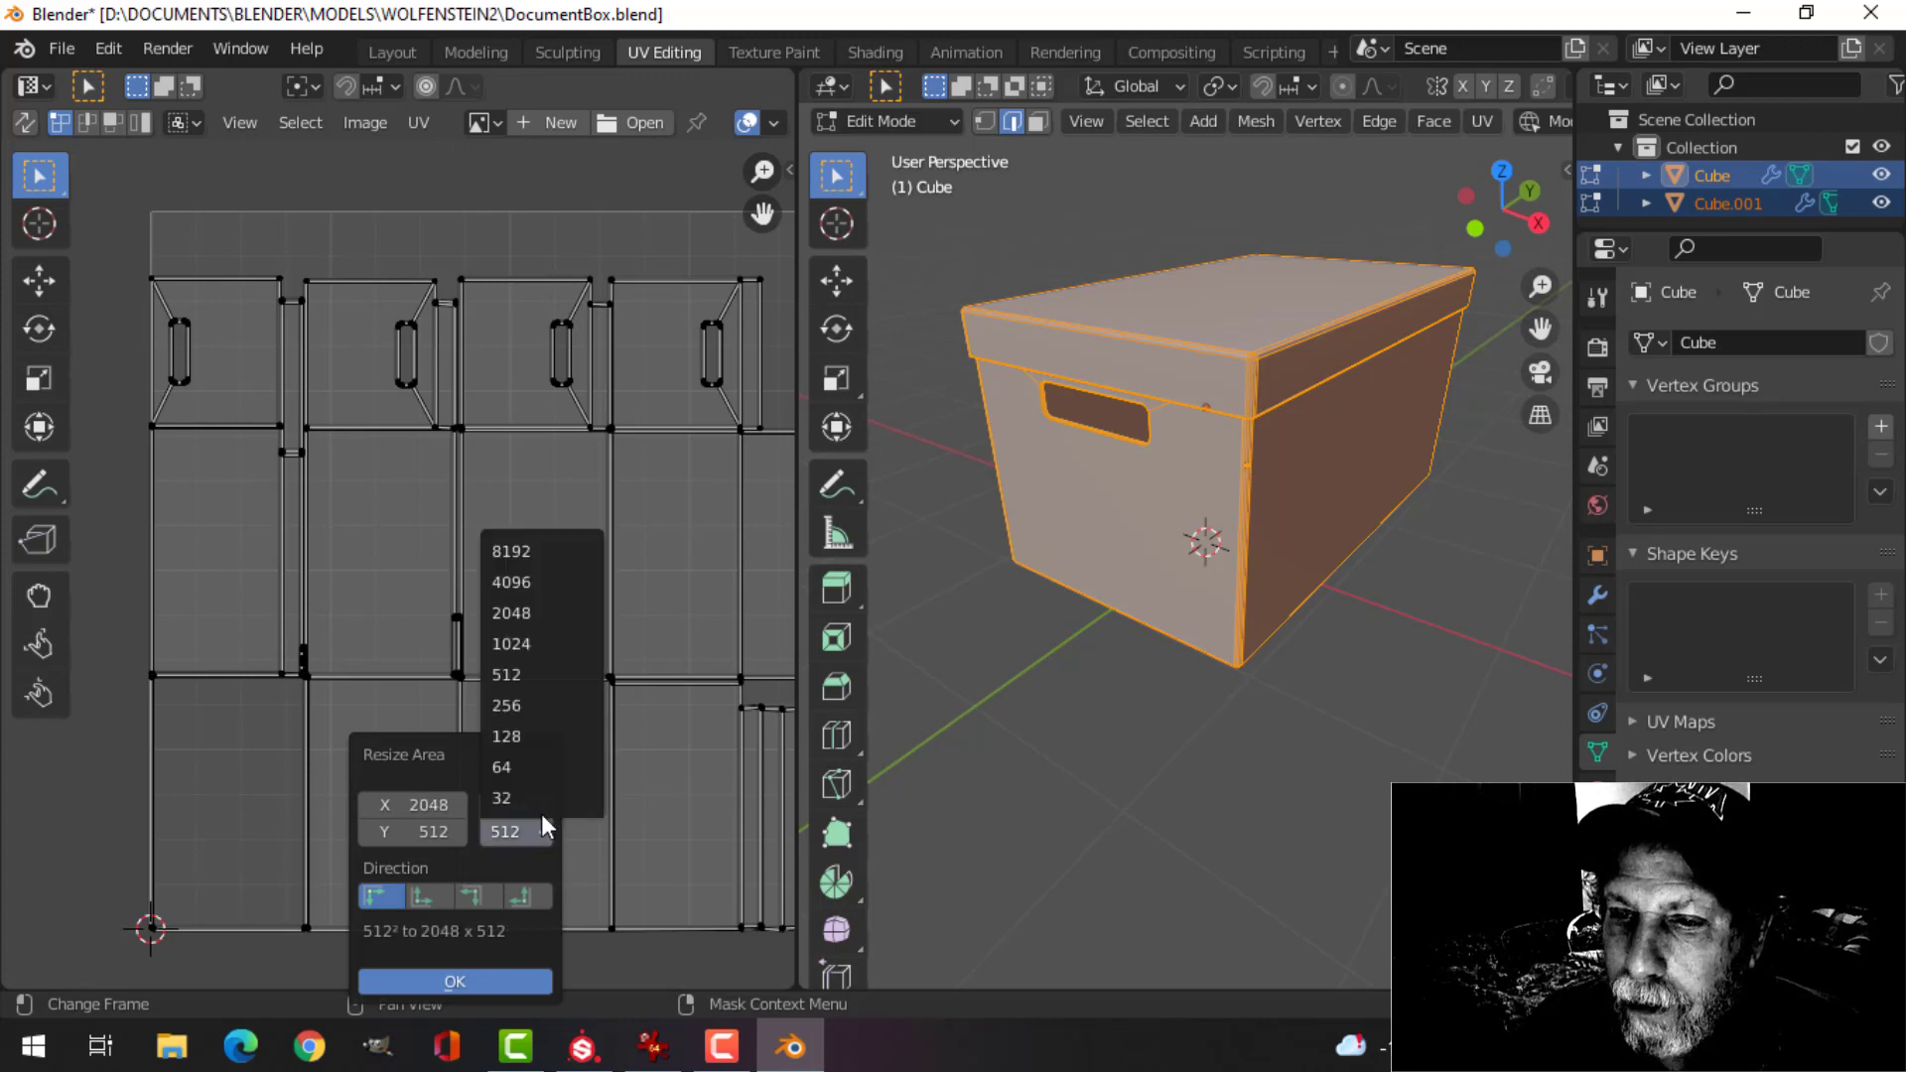
left_click(533, 610)
left_click(454, 981)
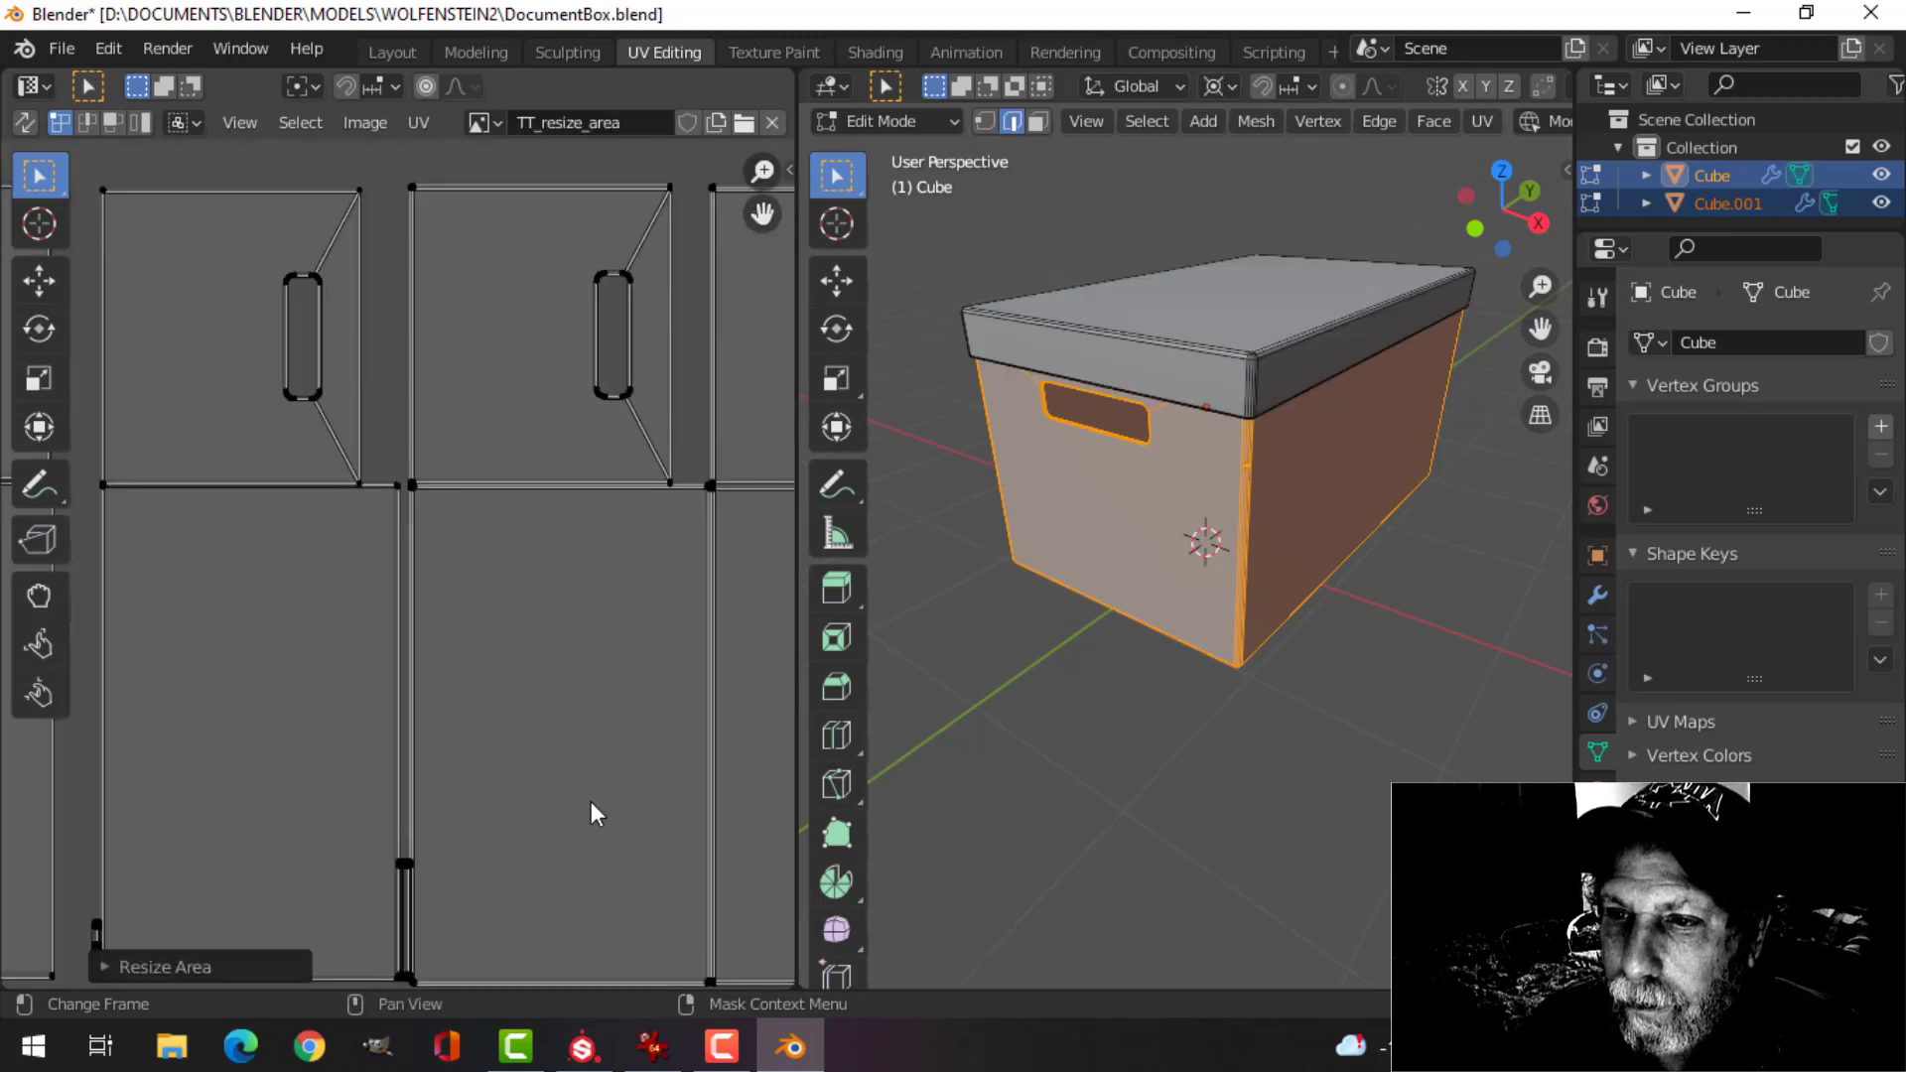
- Unwrap the box body and lid again using Smart UV Project with a 66° angle limit and 0.000 island margin, then return to object mode
scroll(1174, 638, "down", 4)
scroll(641, 603, "down", 3)
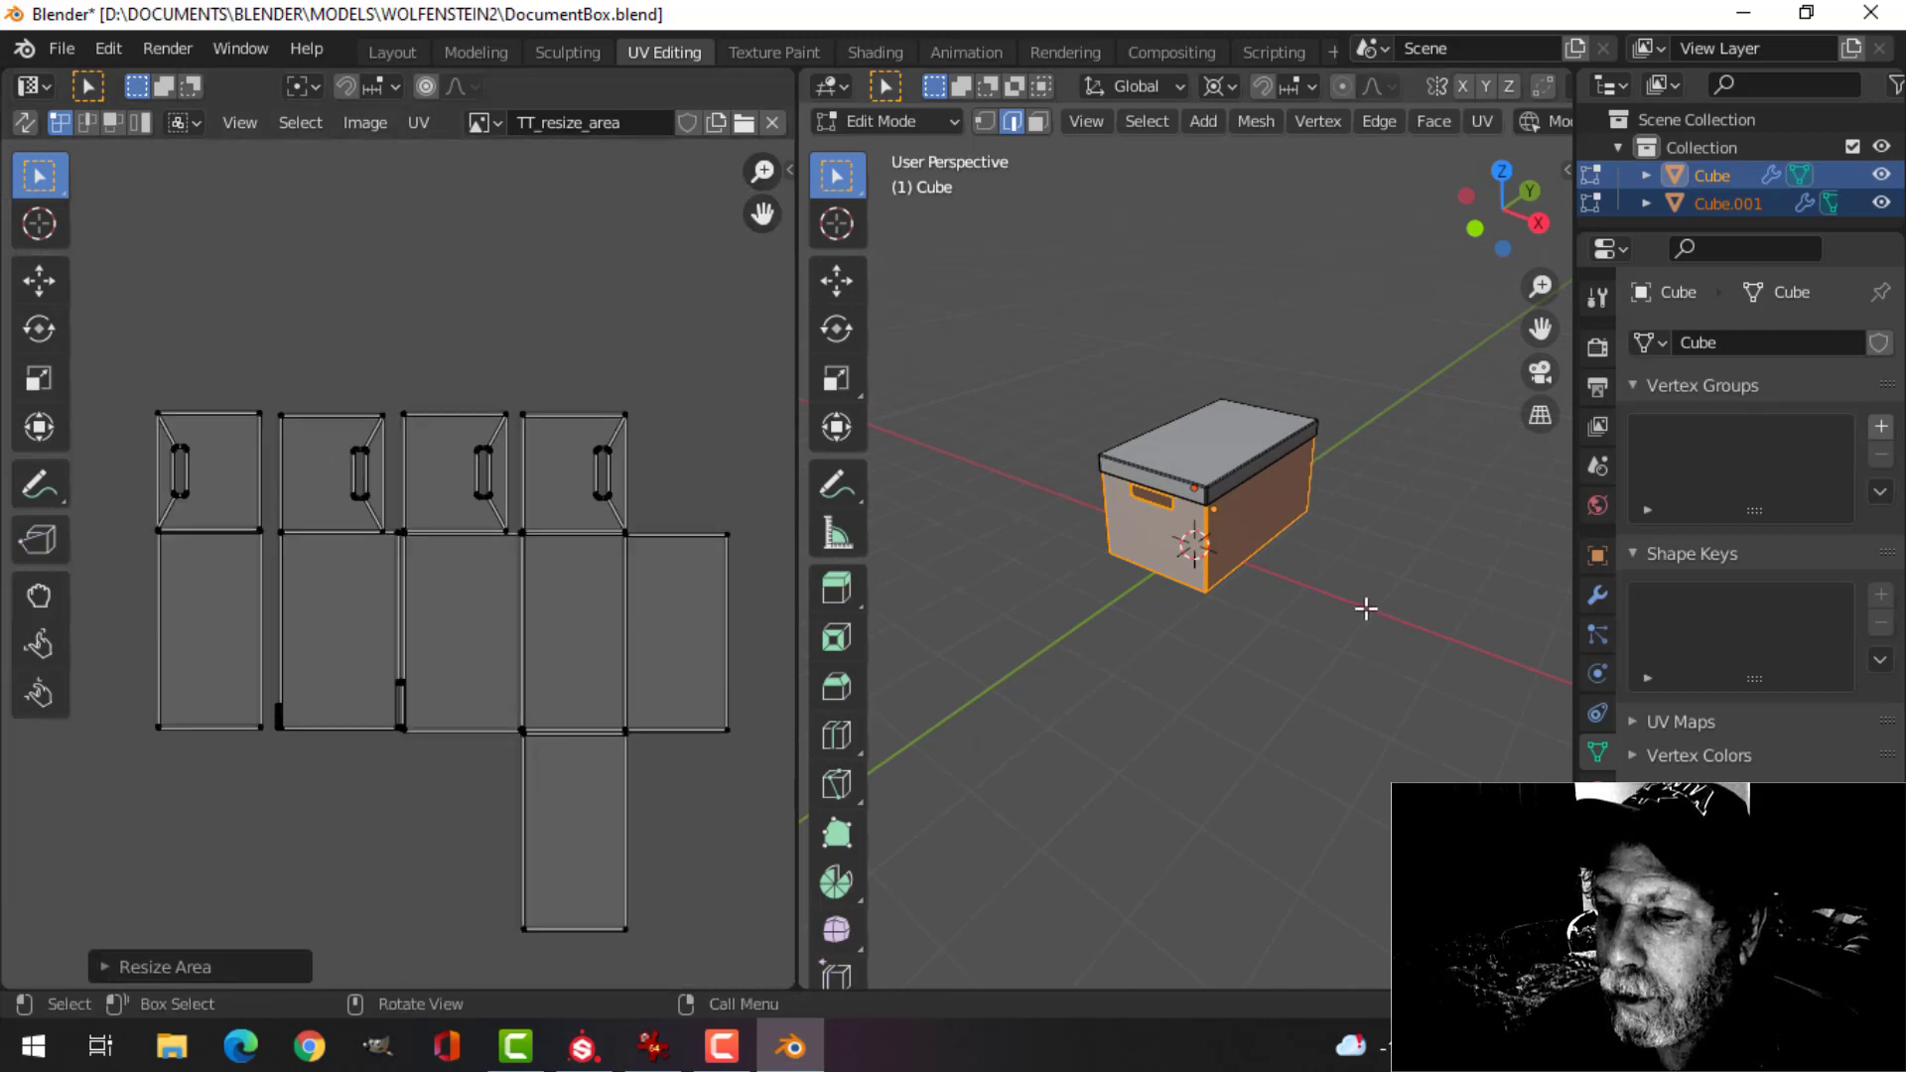
key("Tab")
key("Tab")
key("u")
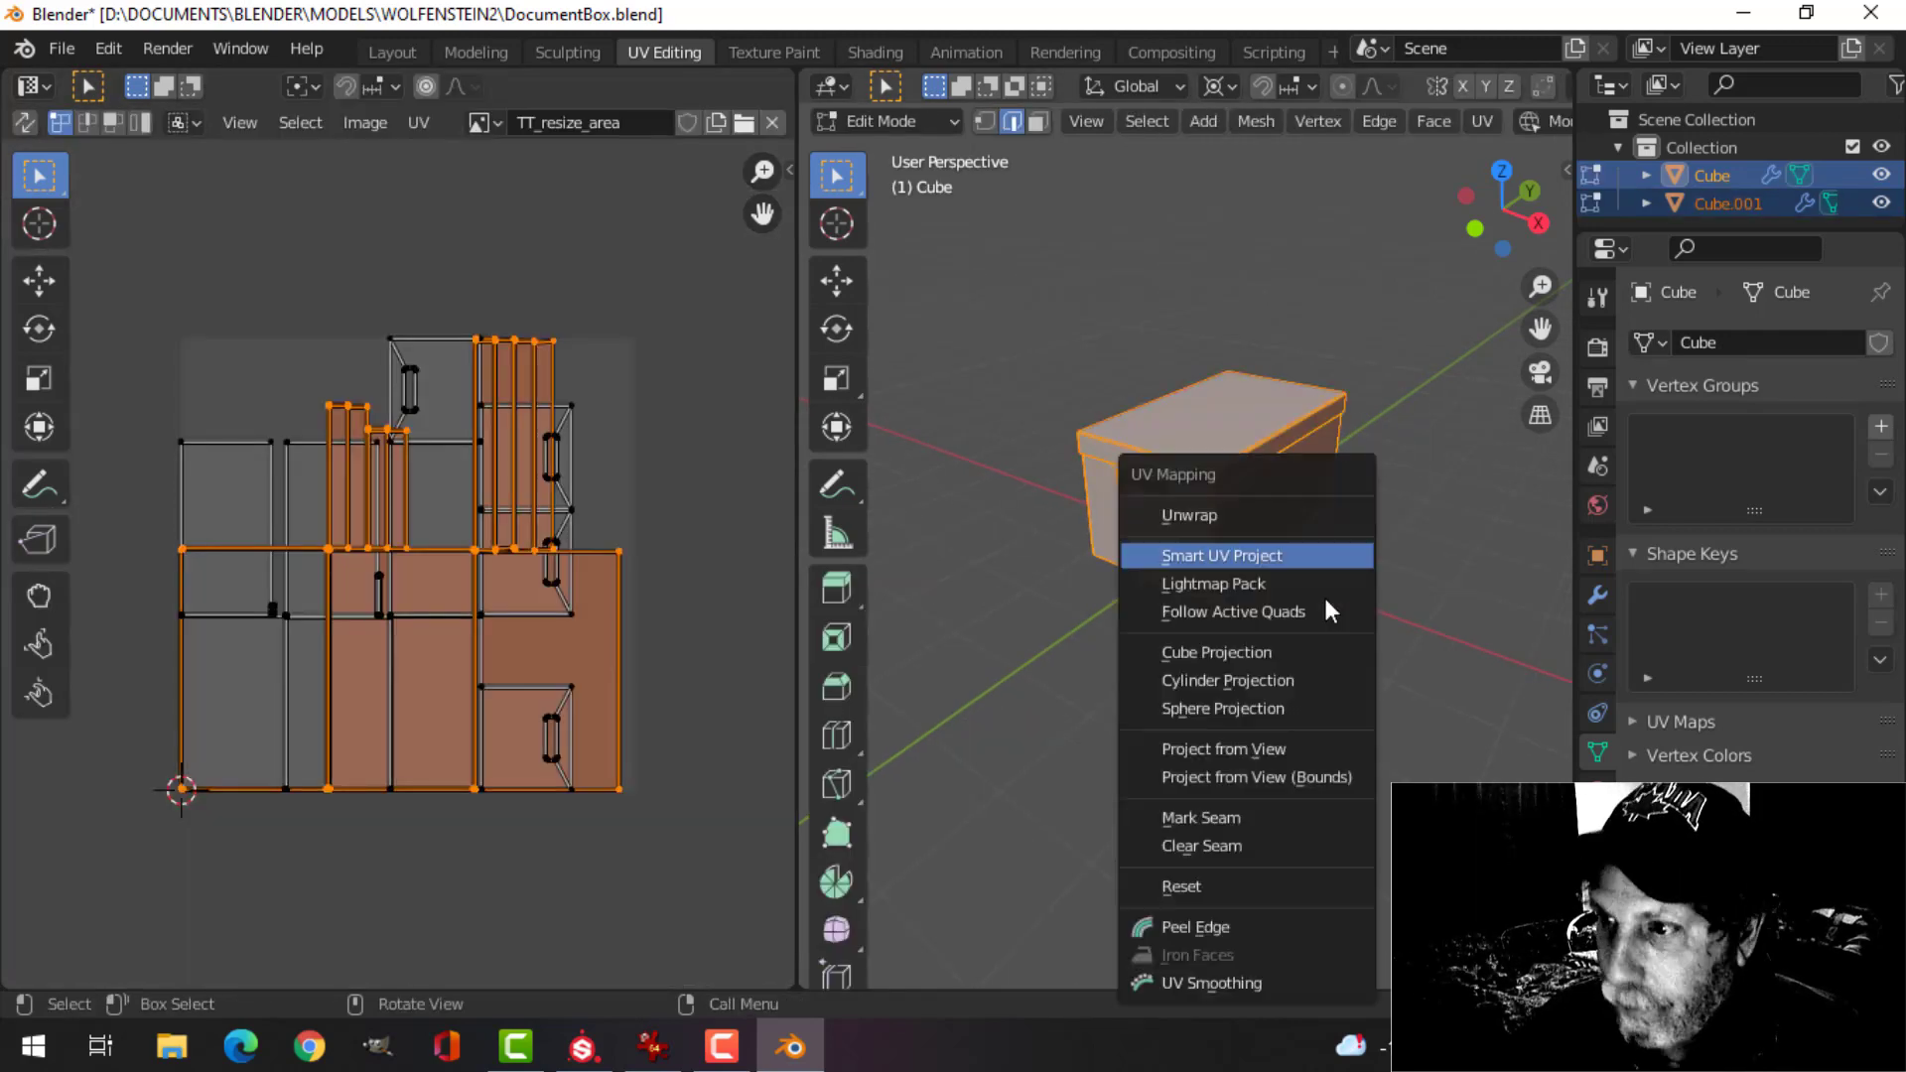
left_click(1251, 556)
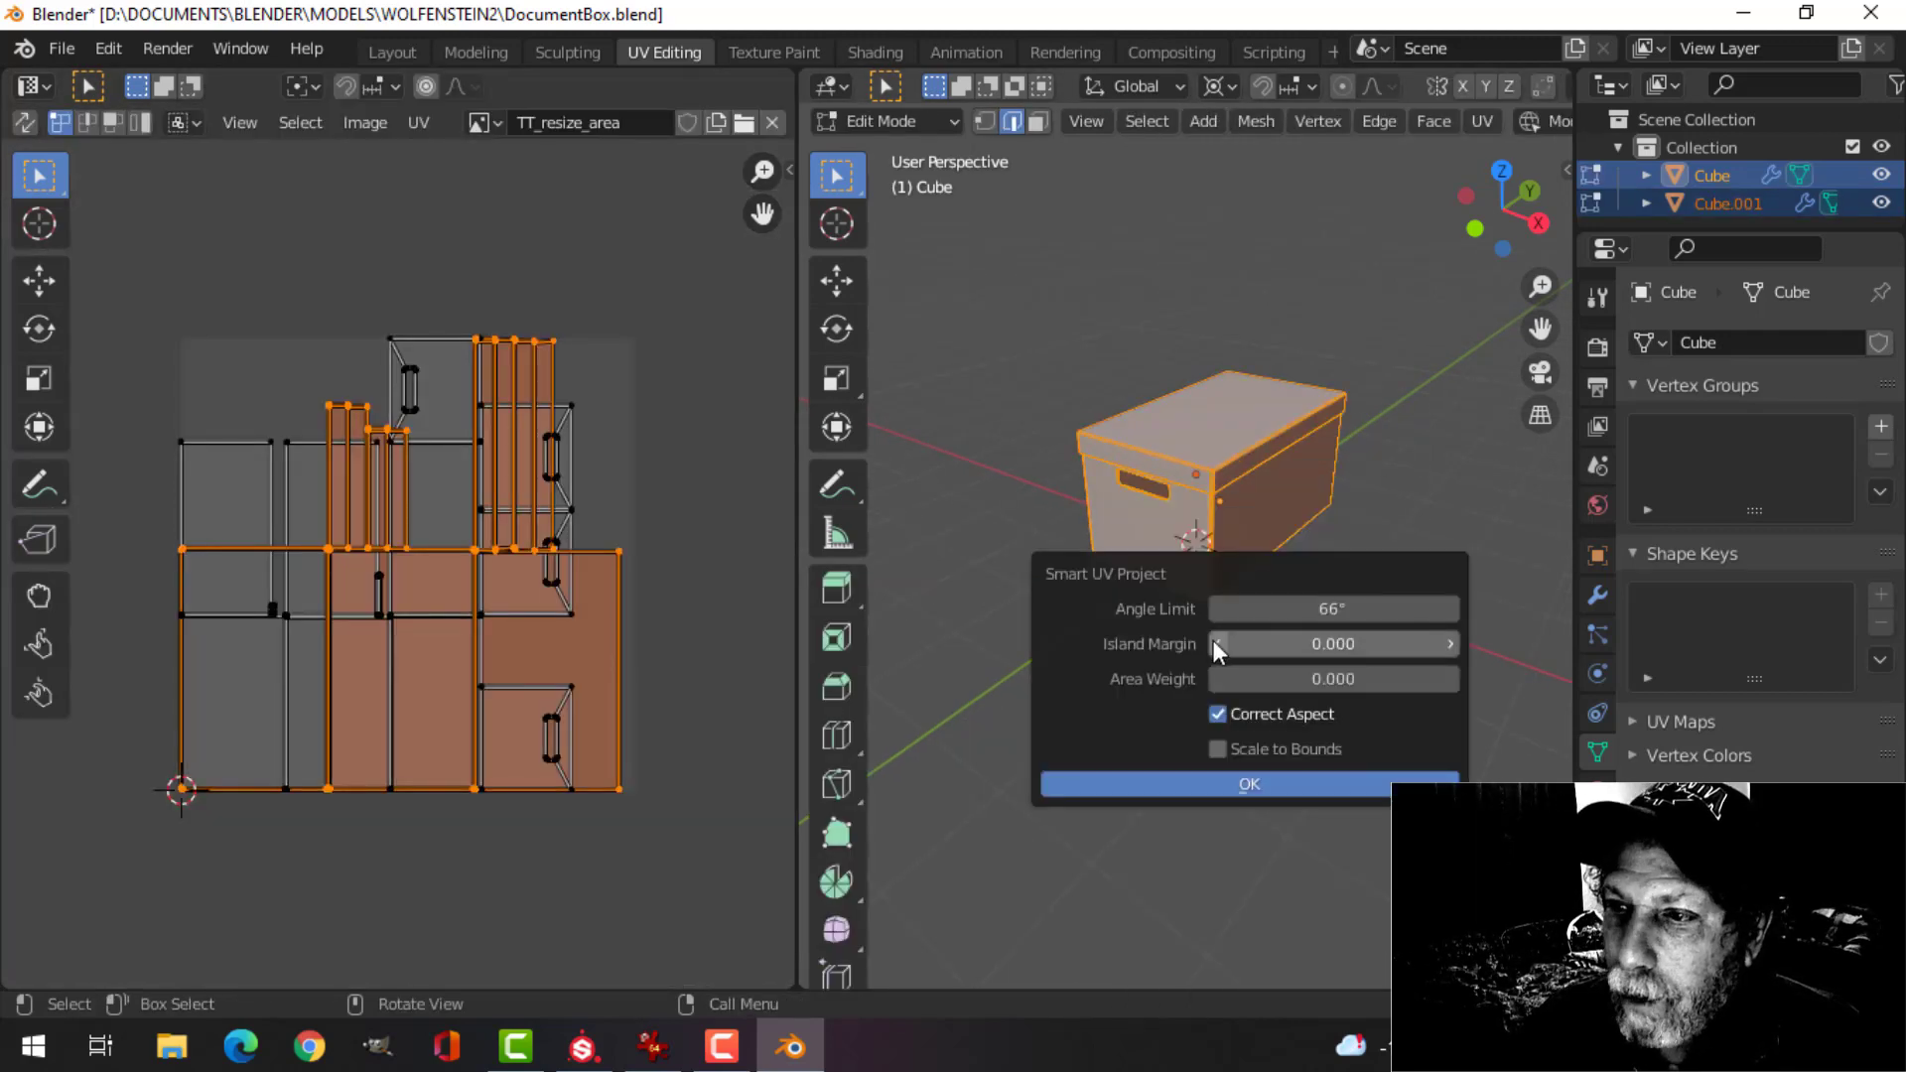
left_click(1241, 788)
key("Tab")
scroll(1241, 626, "up", 4)
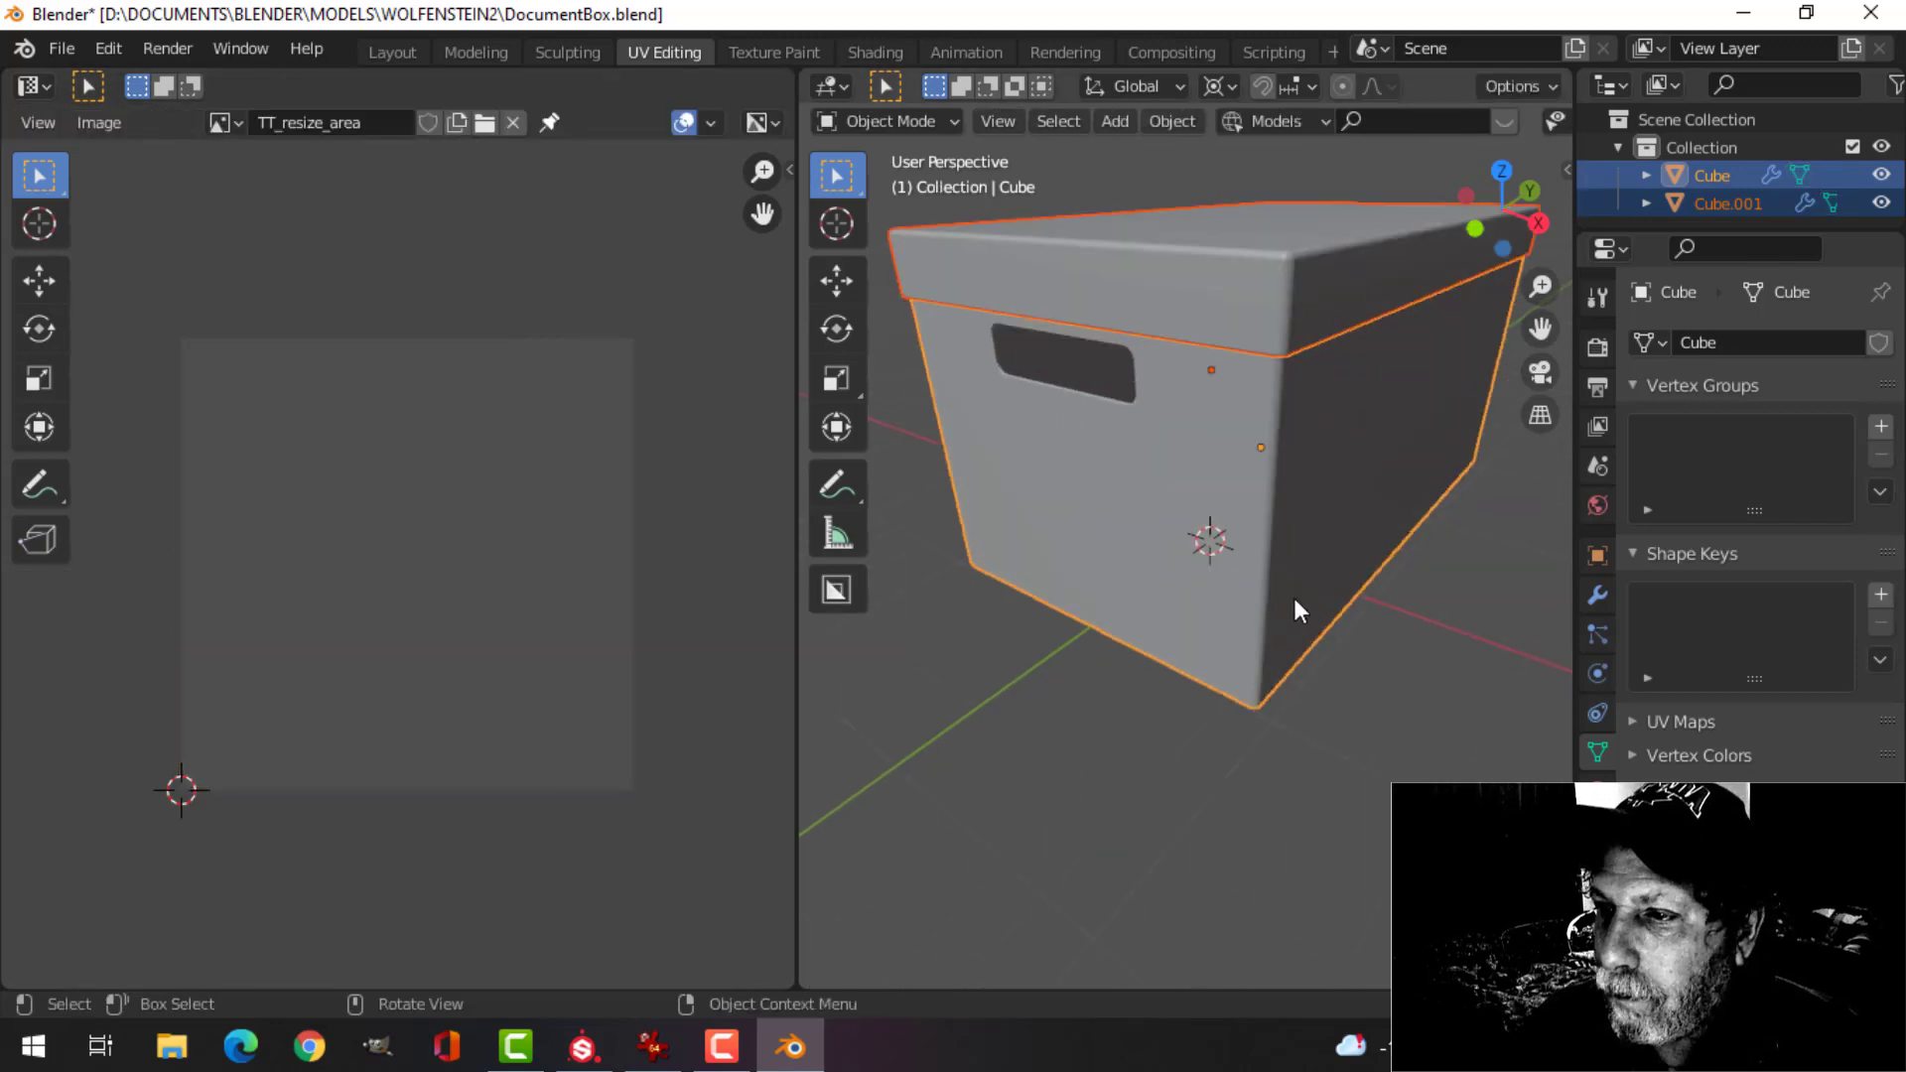
- Edit only the box body with UV sync selection turned on, clear the selection and switch to face select mode
middle_click_drag(1295, 598, 1211, 587)
left_click(1182, 571)
key("Tab")
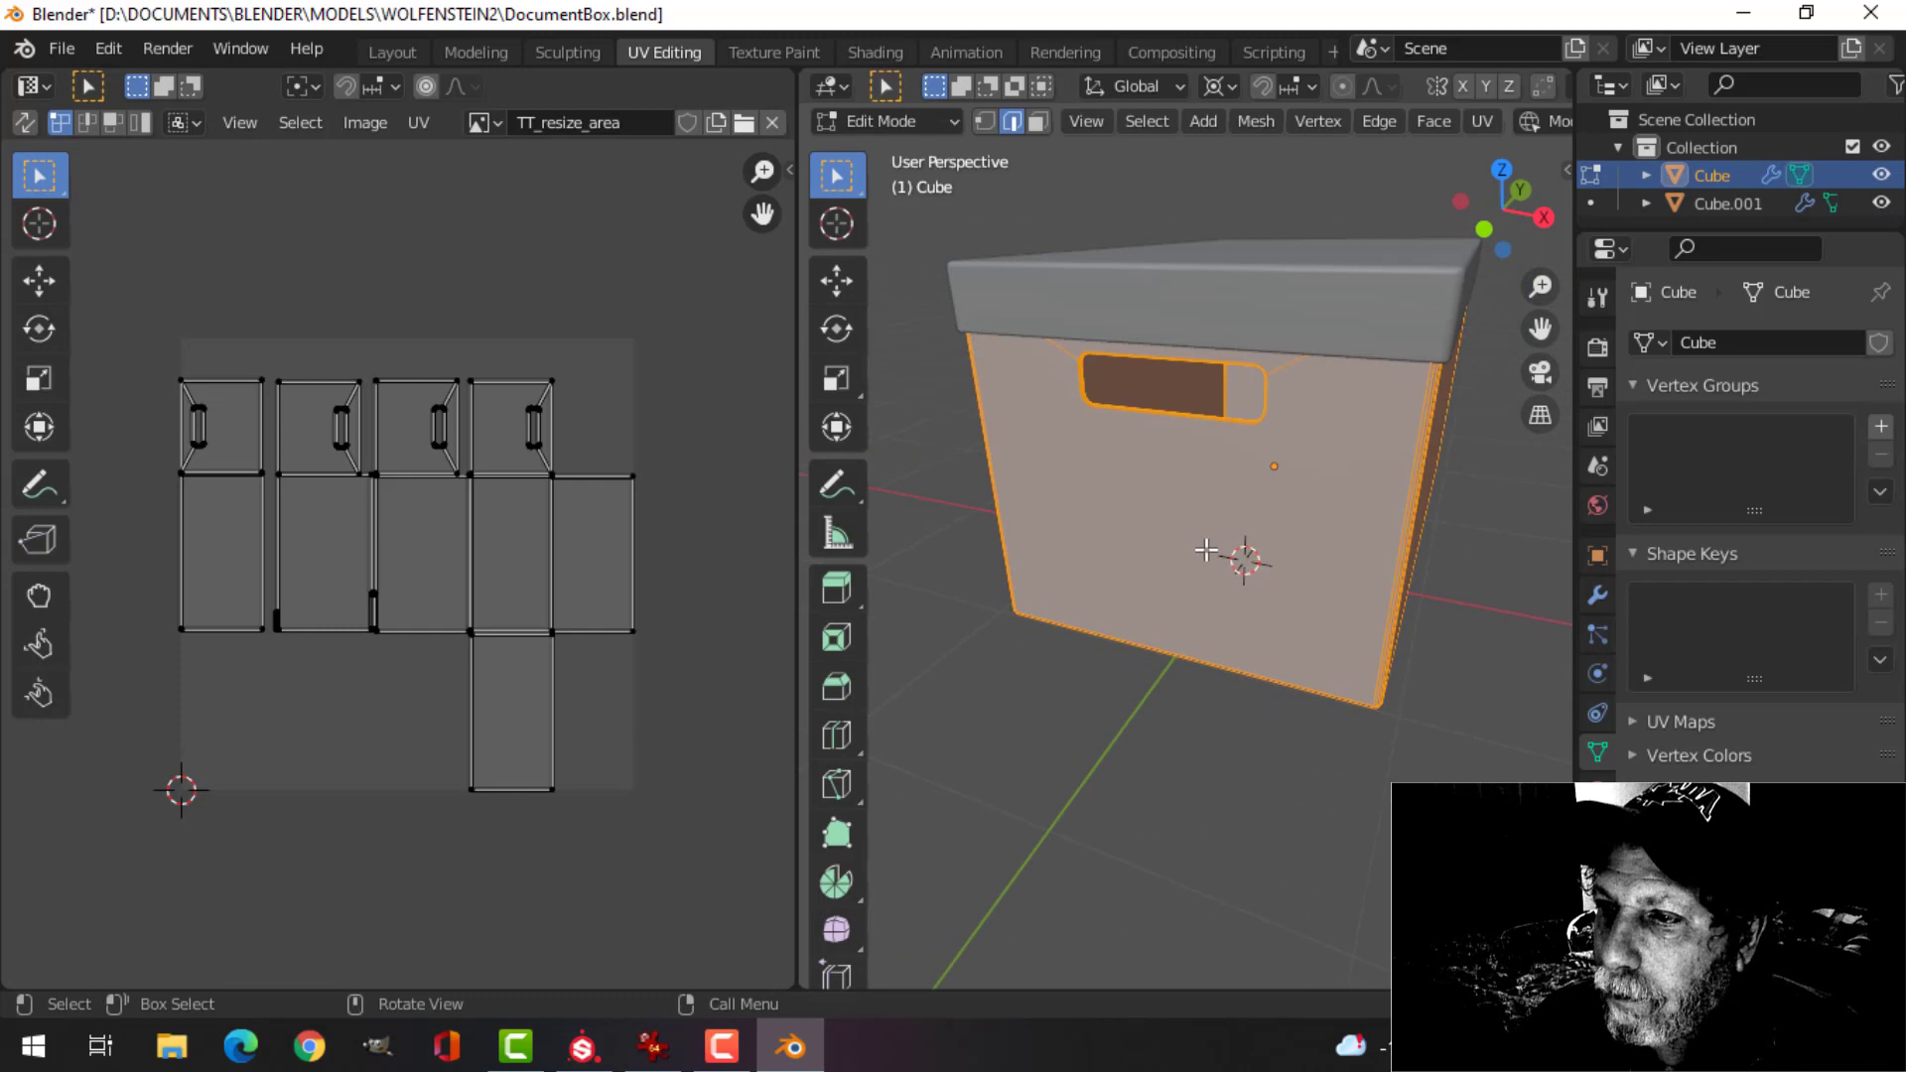
left_click(23, 129)
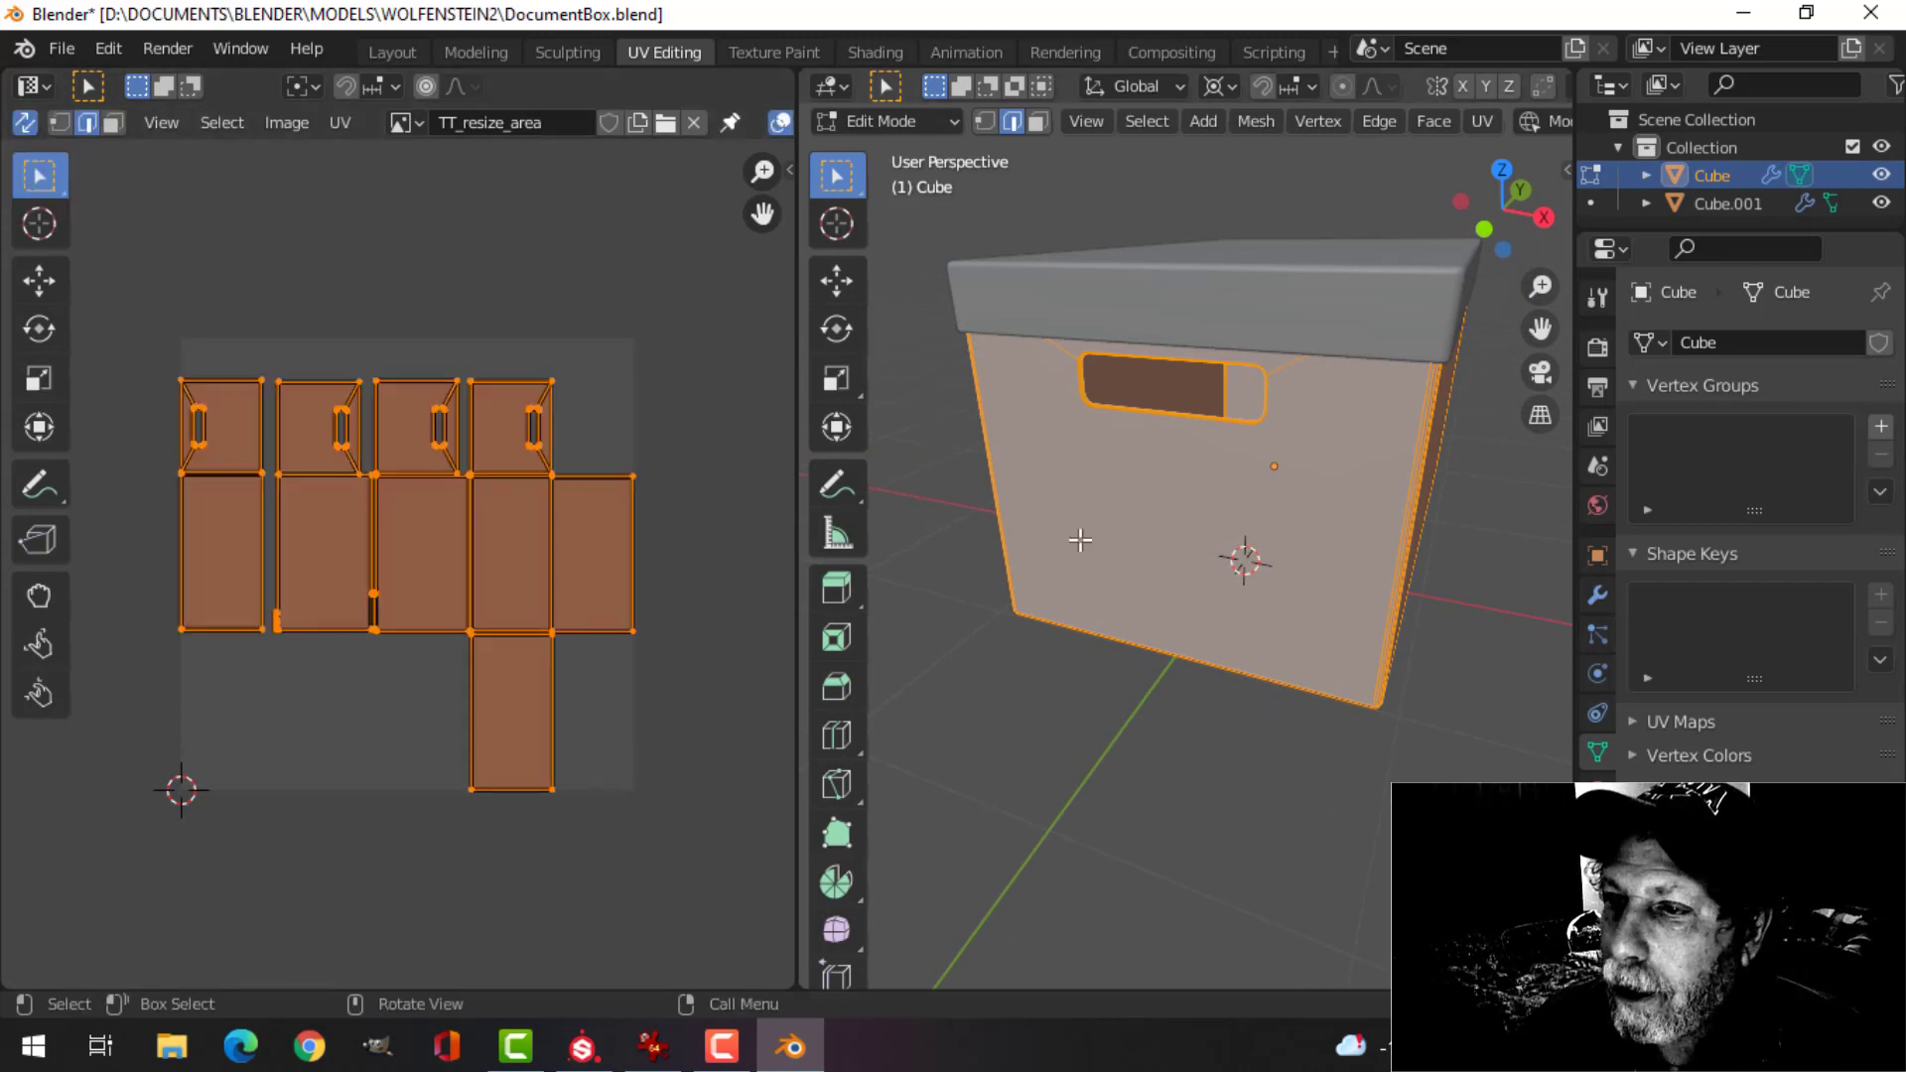
left_click(1354, 586)
key("3")
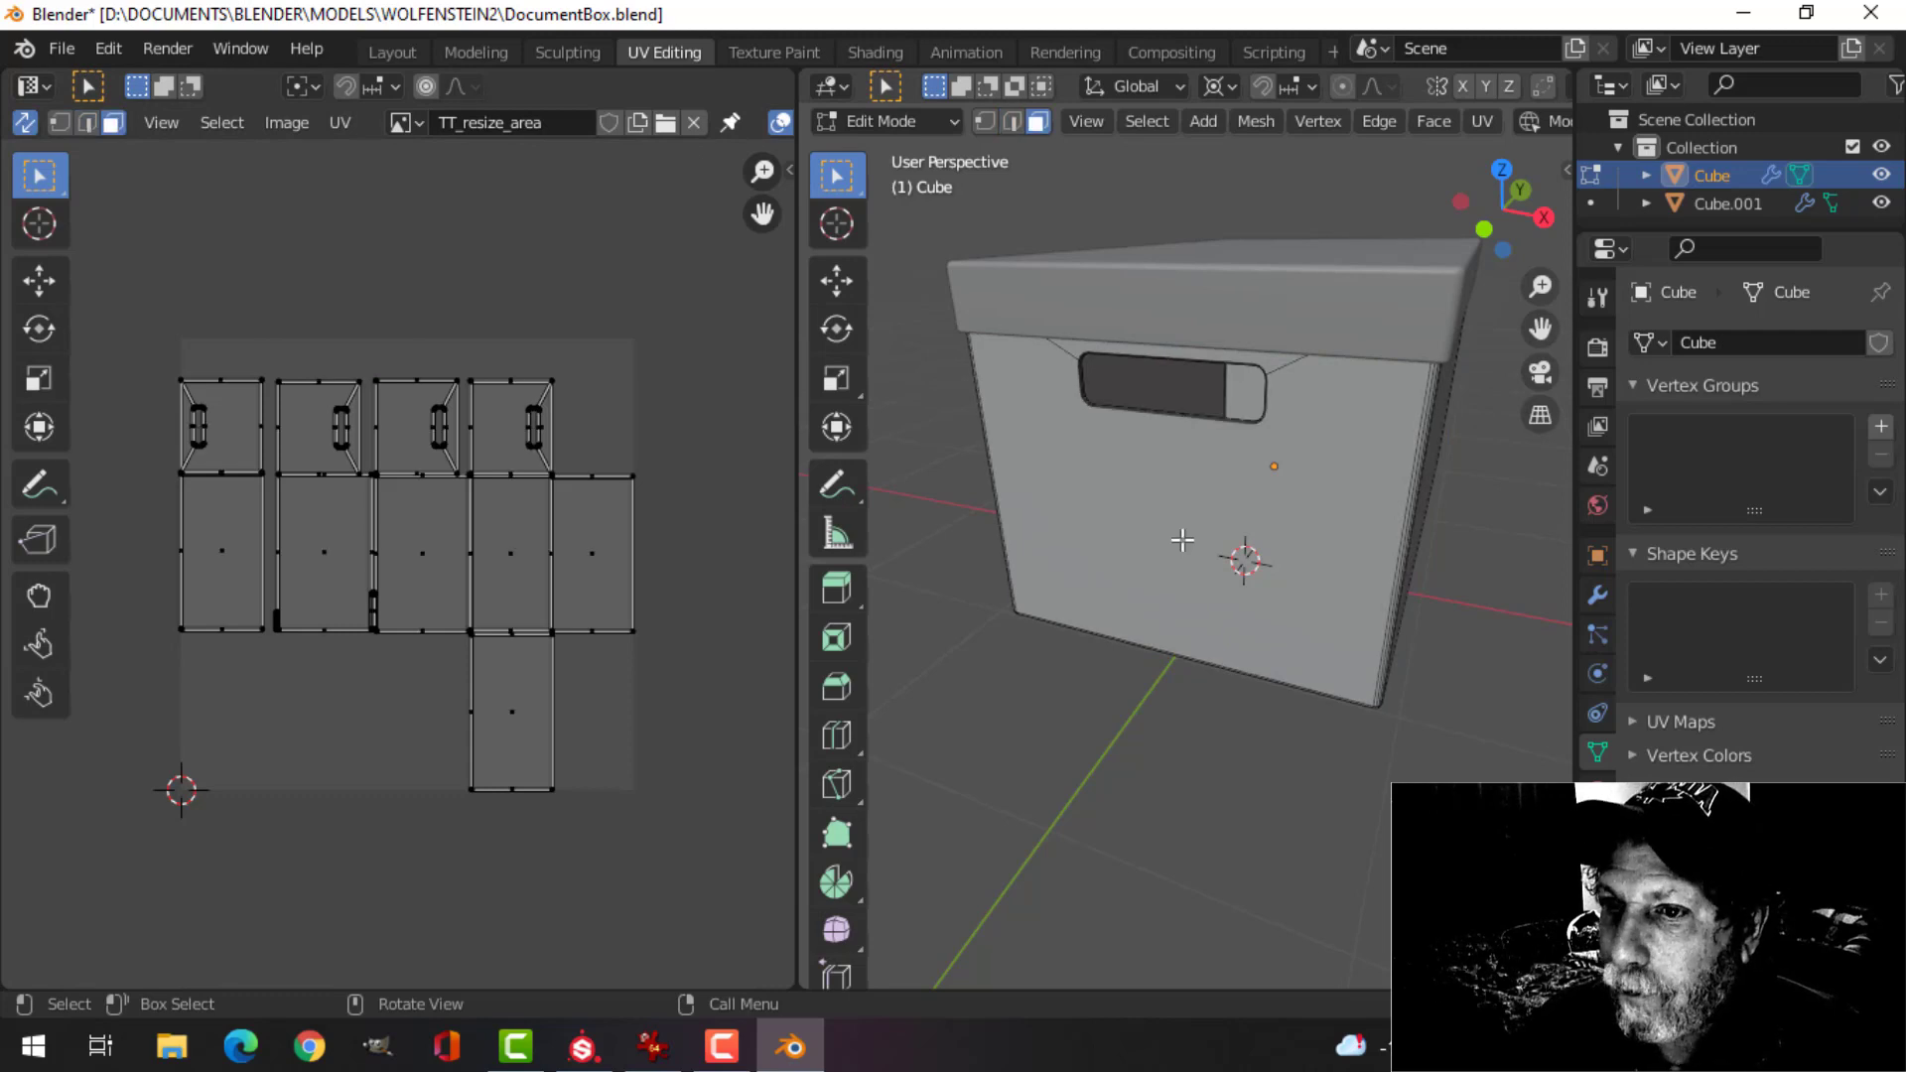
- Select the box's end and long side faces one at a time to identify their matching UV islands
left_click(1294, 650)
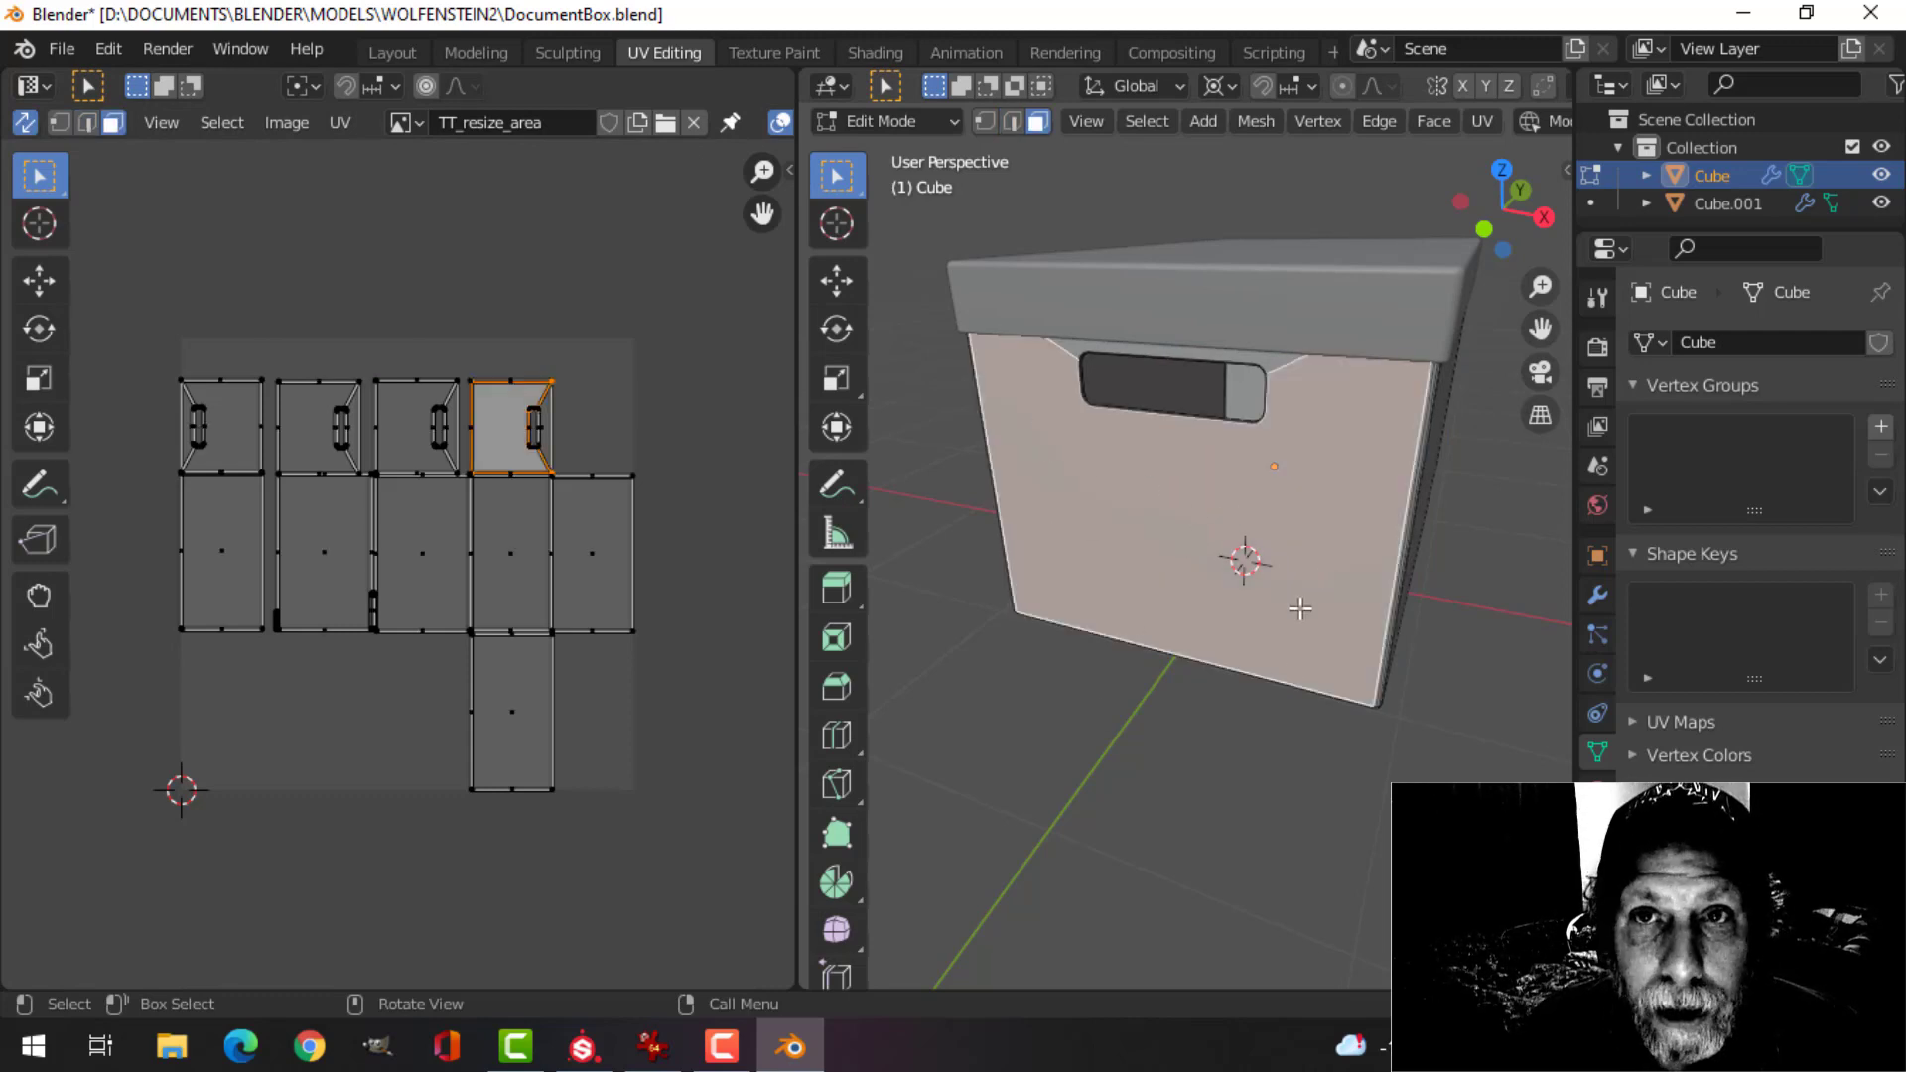
middle_click_drag(1401, 601, 1332, 595)
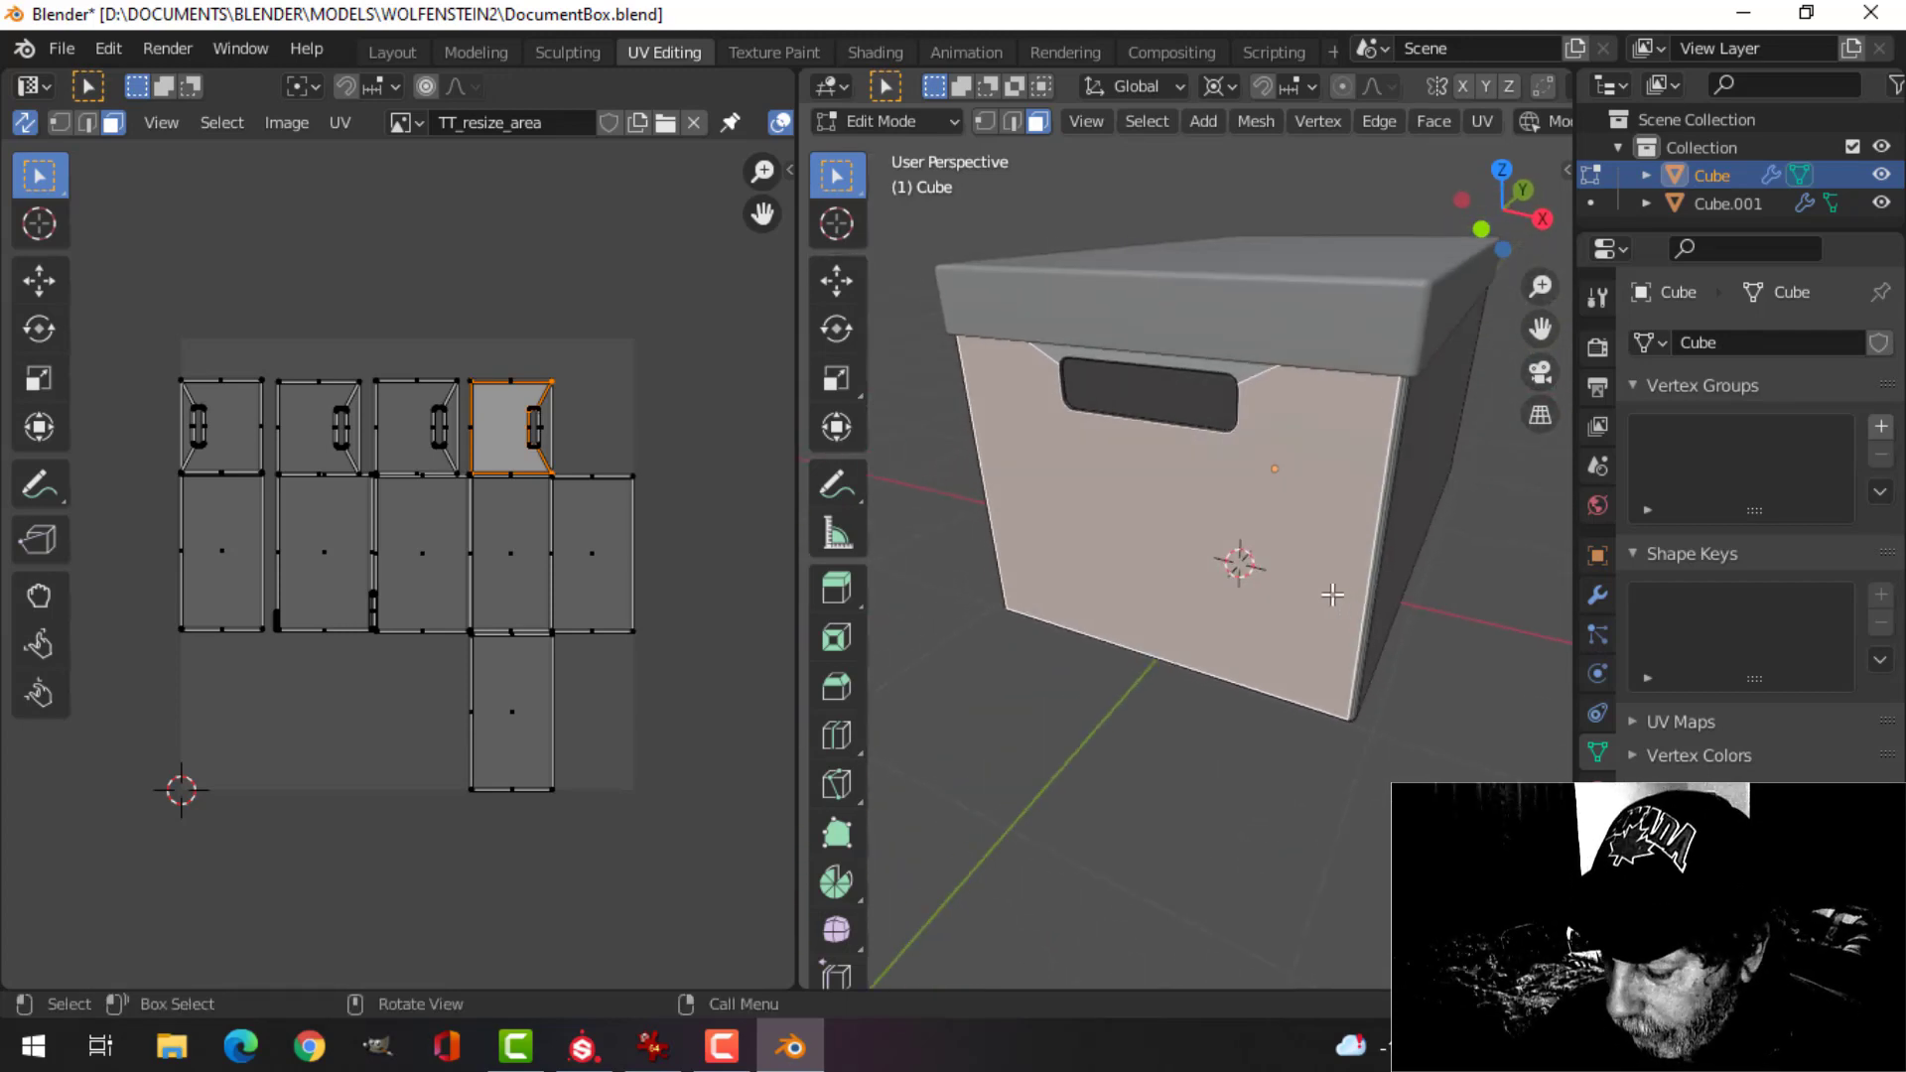
key("KP_1")
scroll(510, 490, "up", 4)
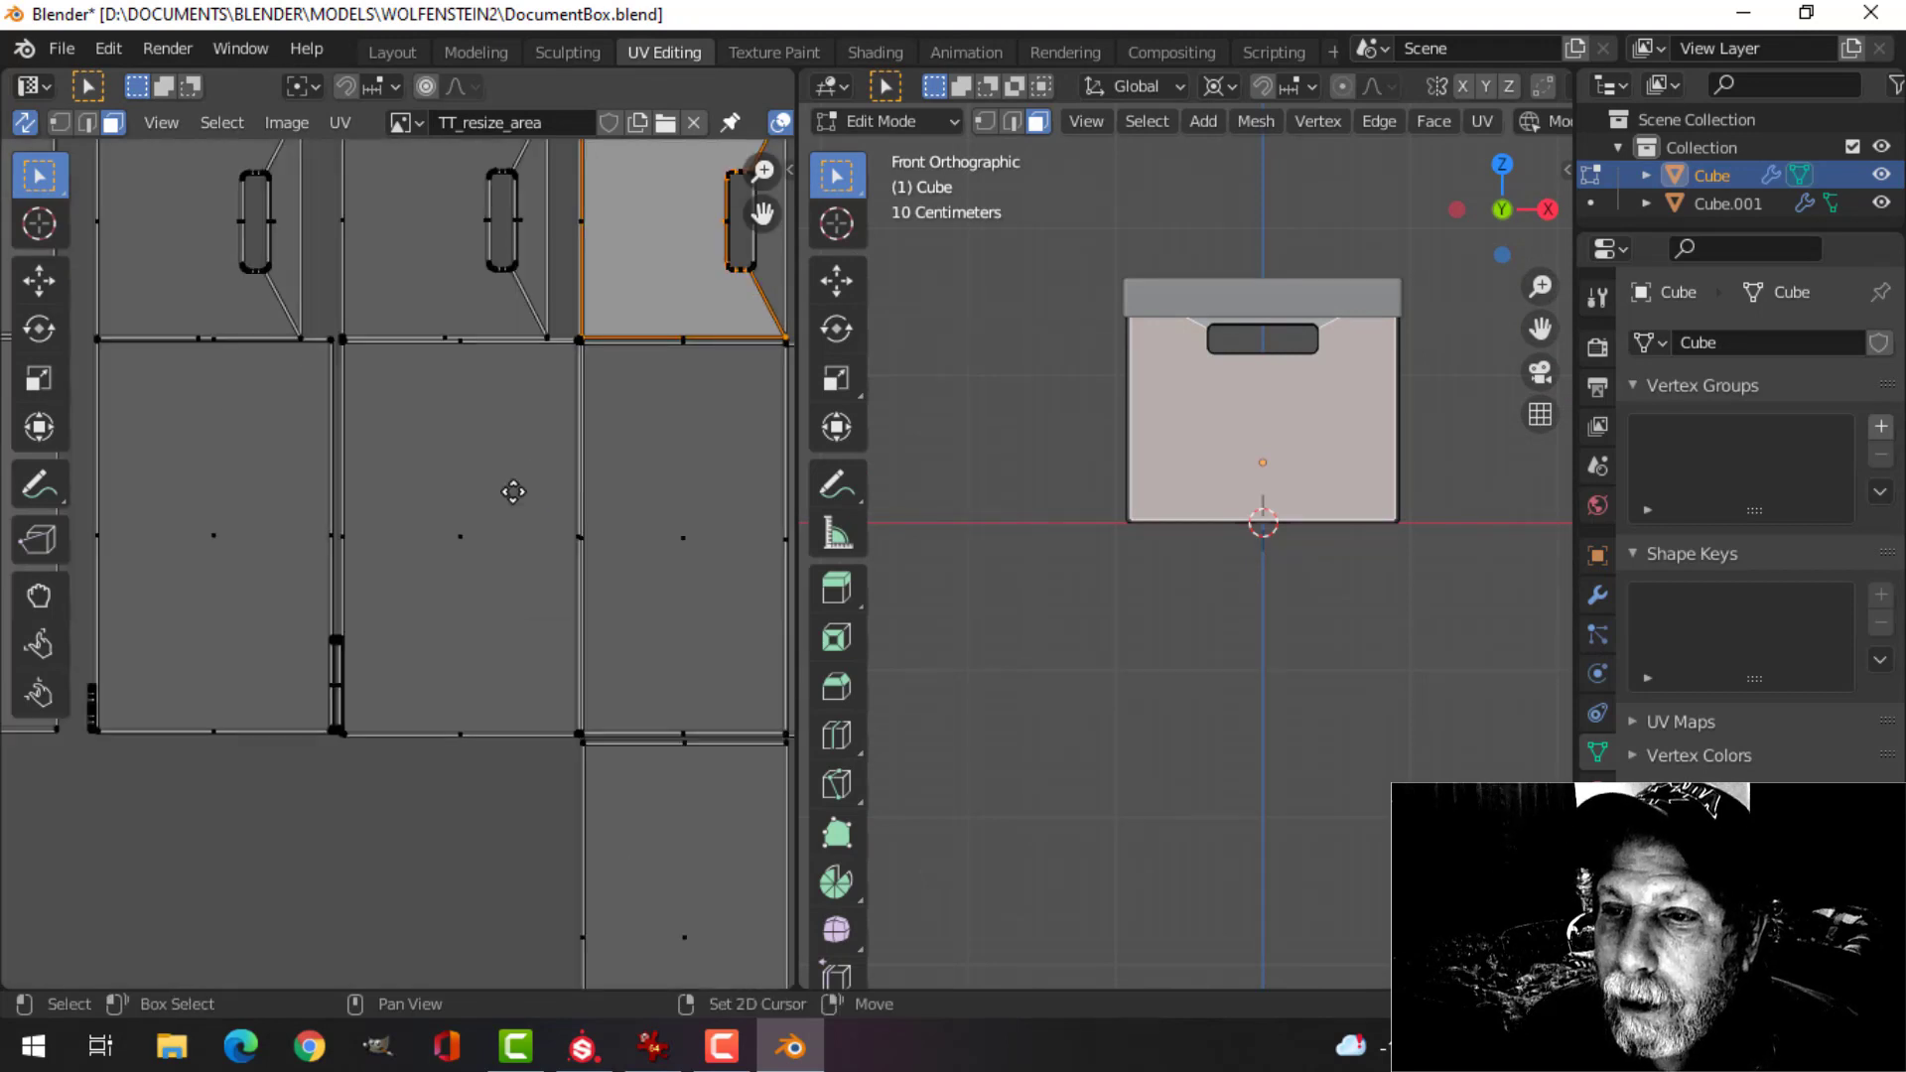
scroll(403, 615, "down", 3)
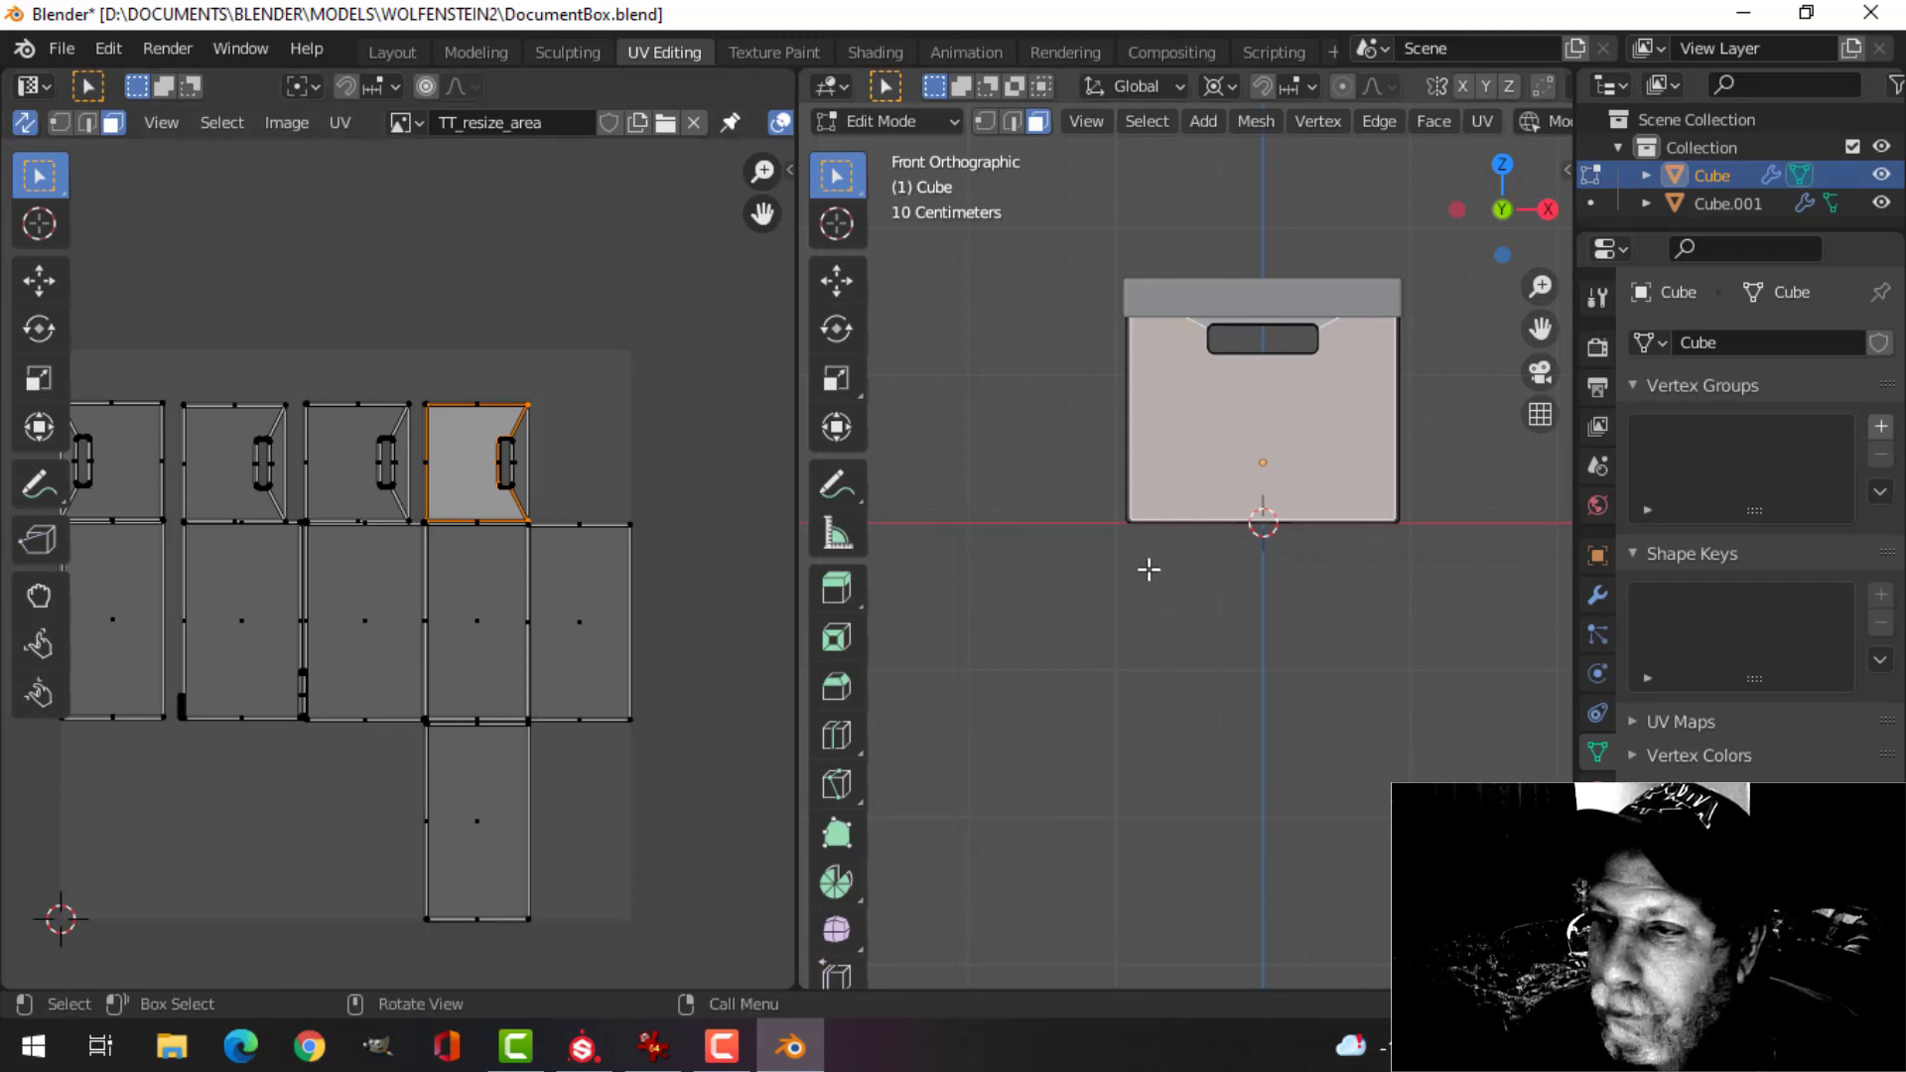
middle_click_drag(1318, 578, 1187, 568)
left_click(1131, 624)
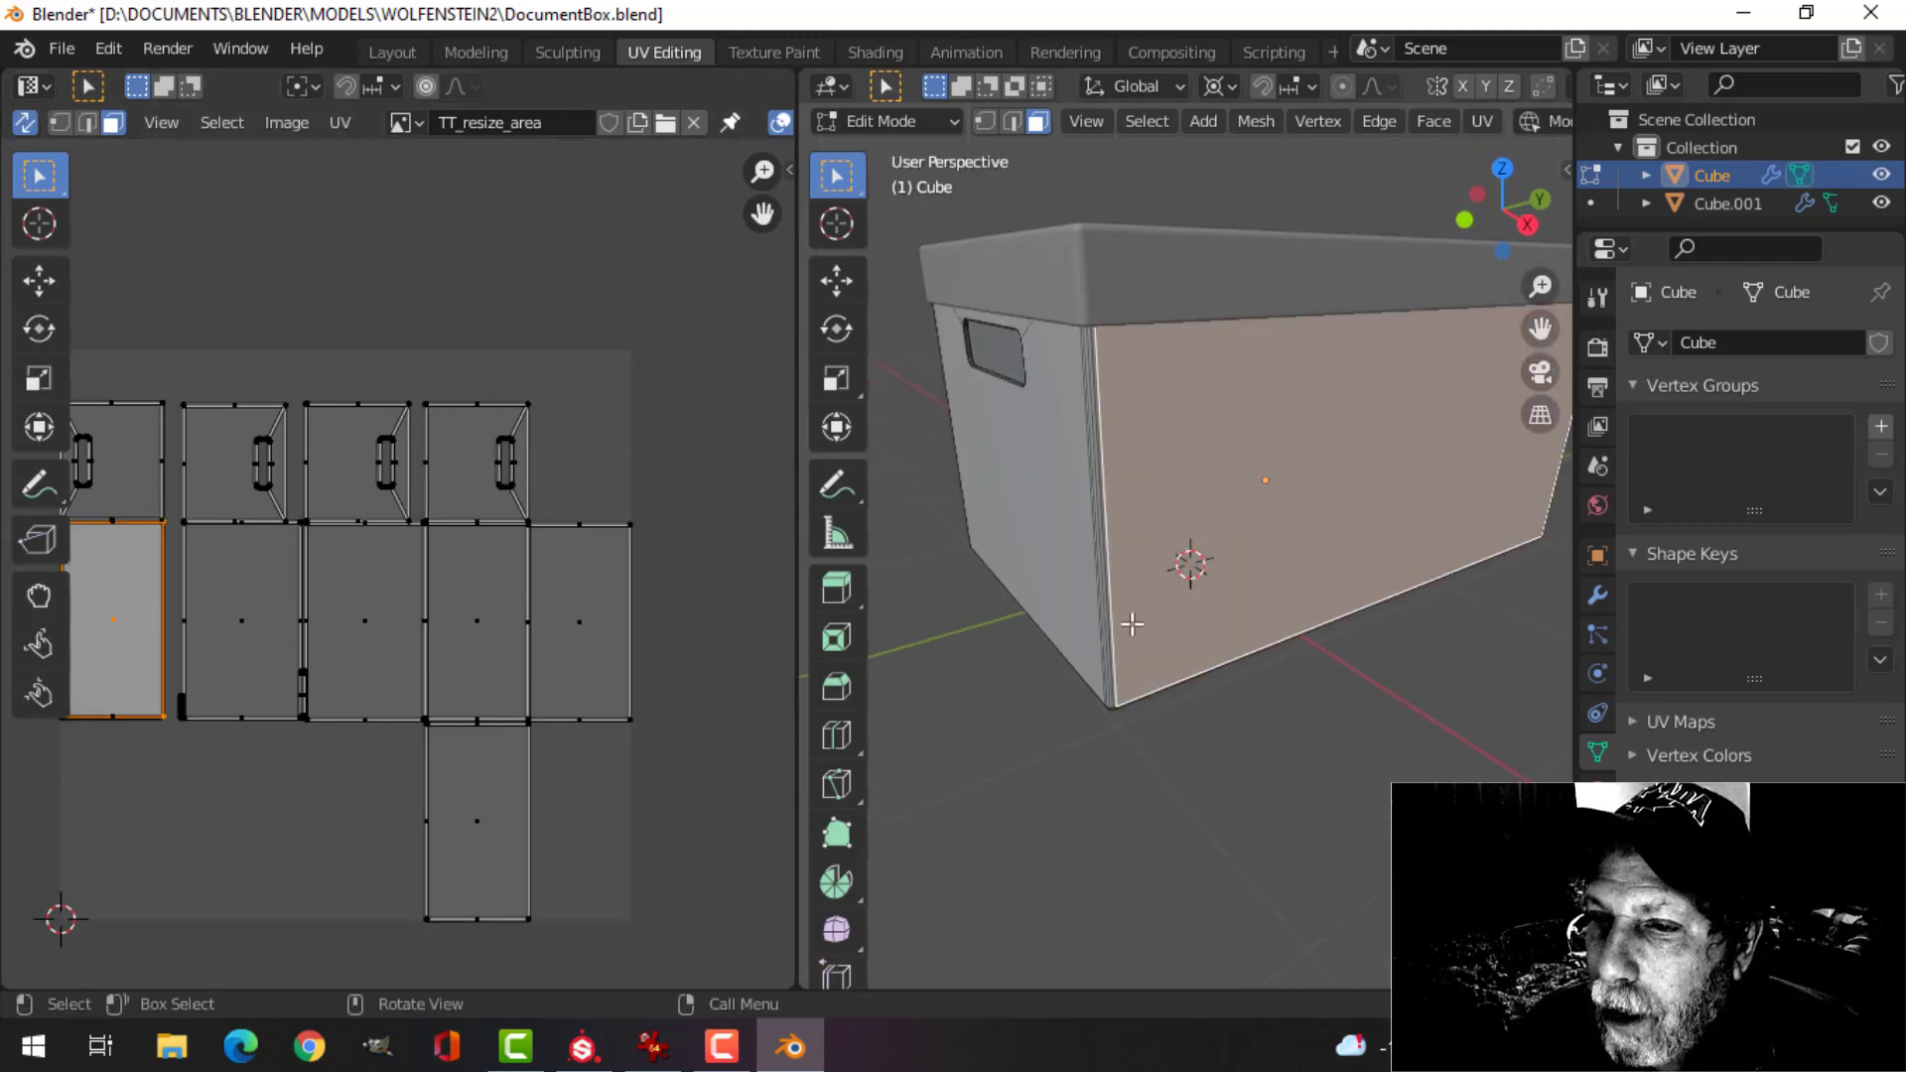
middle_click_drag(1104, 612, 1170, 639)
left_click(1418, 392)
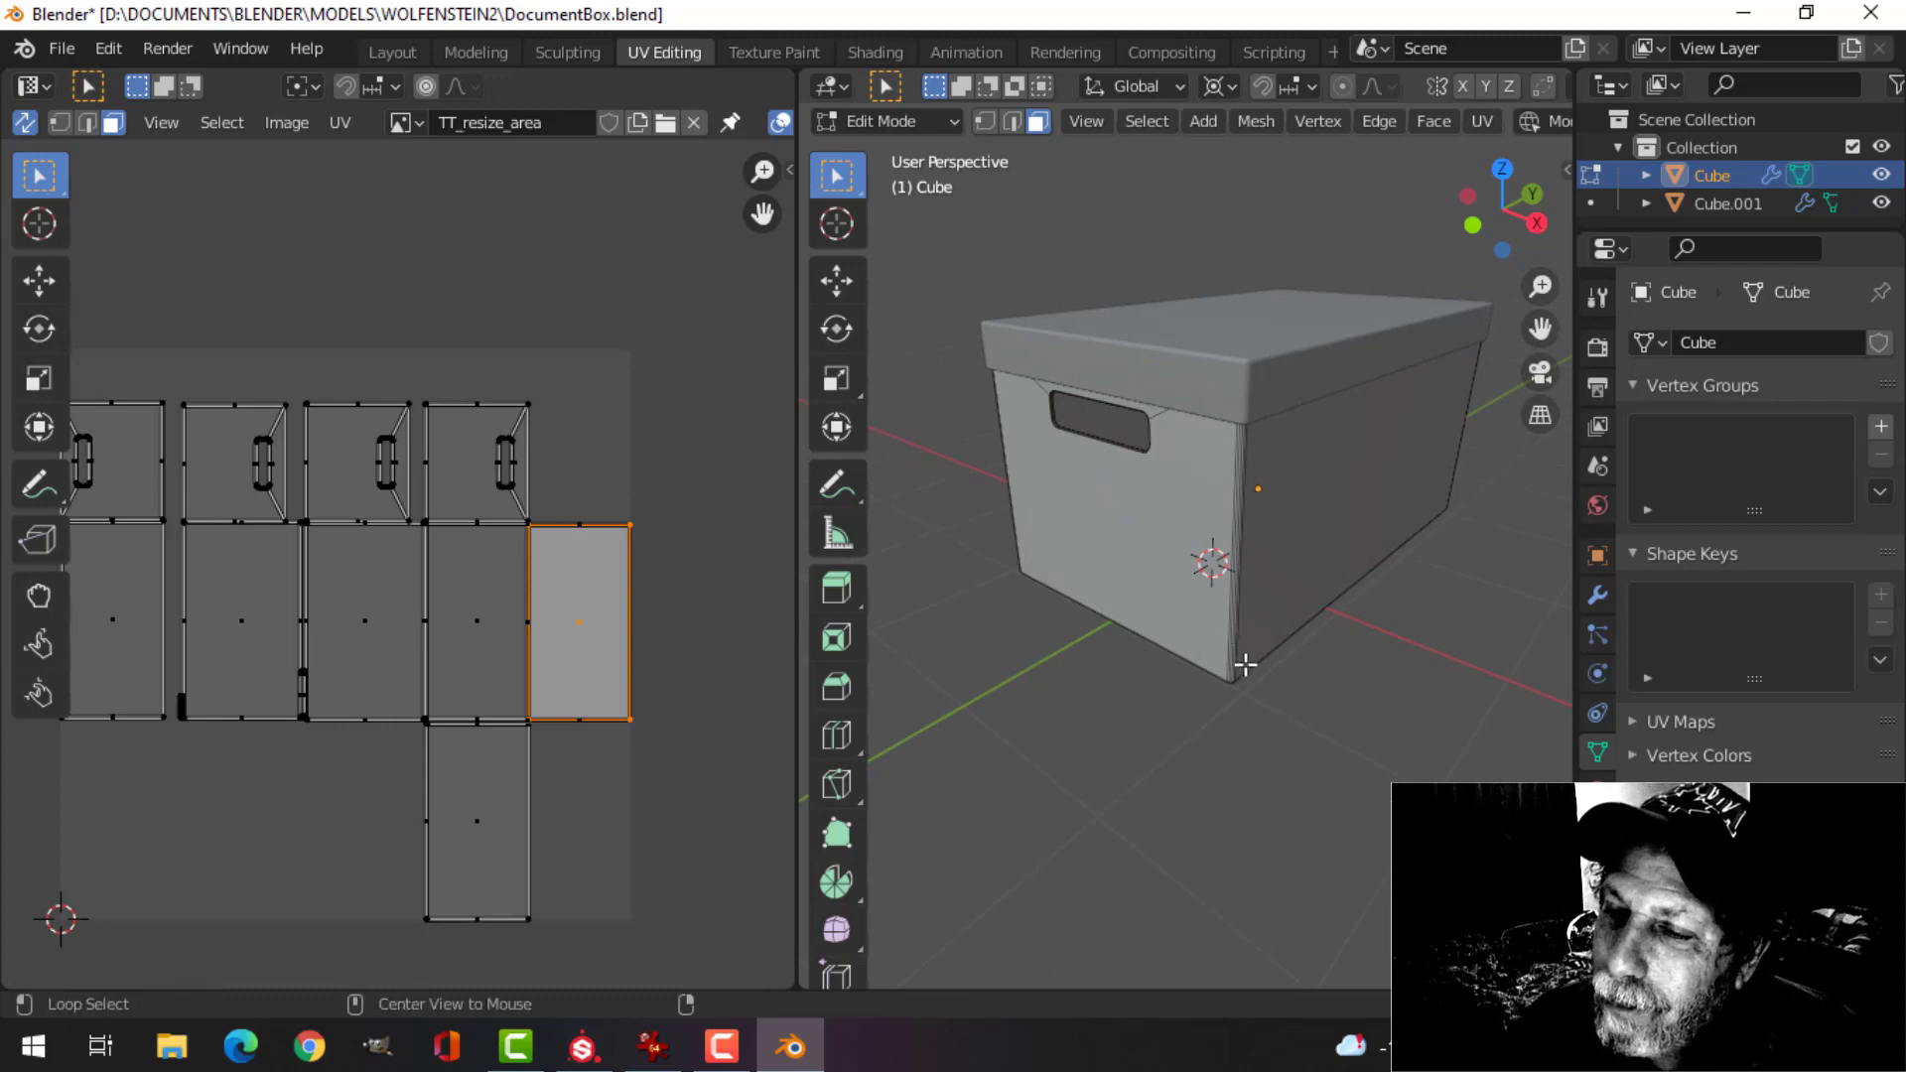
middle_click_drag(1297, 655, 1372, 674)
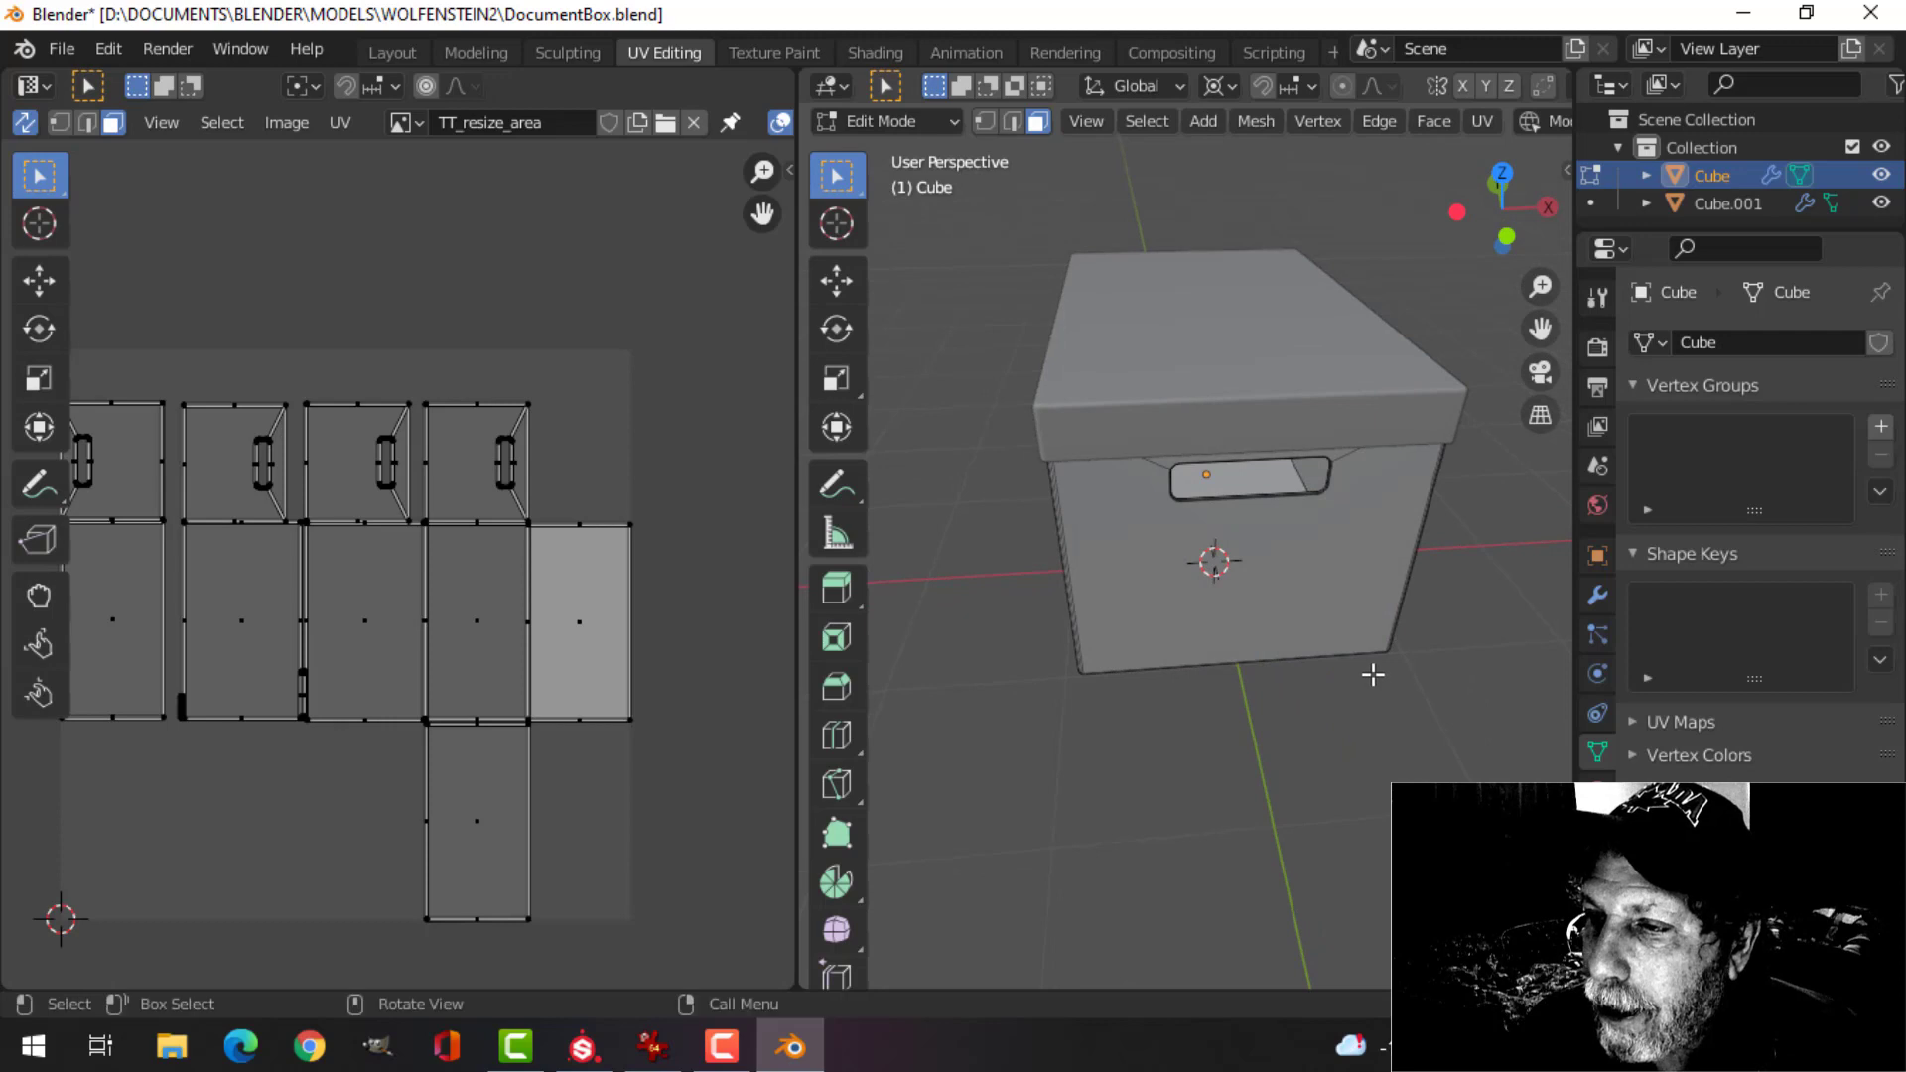
- Select the box's inner floor, both inner long walls and both inner handle walls through the handle holes, and grow the selection
left_click(1246, 480)
middle_click_drag(1247, 480, 1357, 626)
scroll(1369, 596, "up", 5)
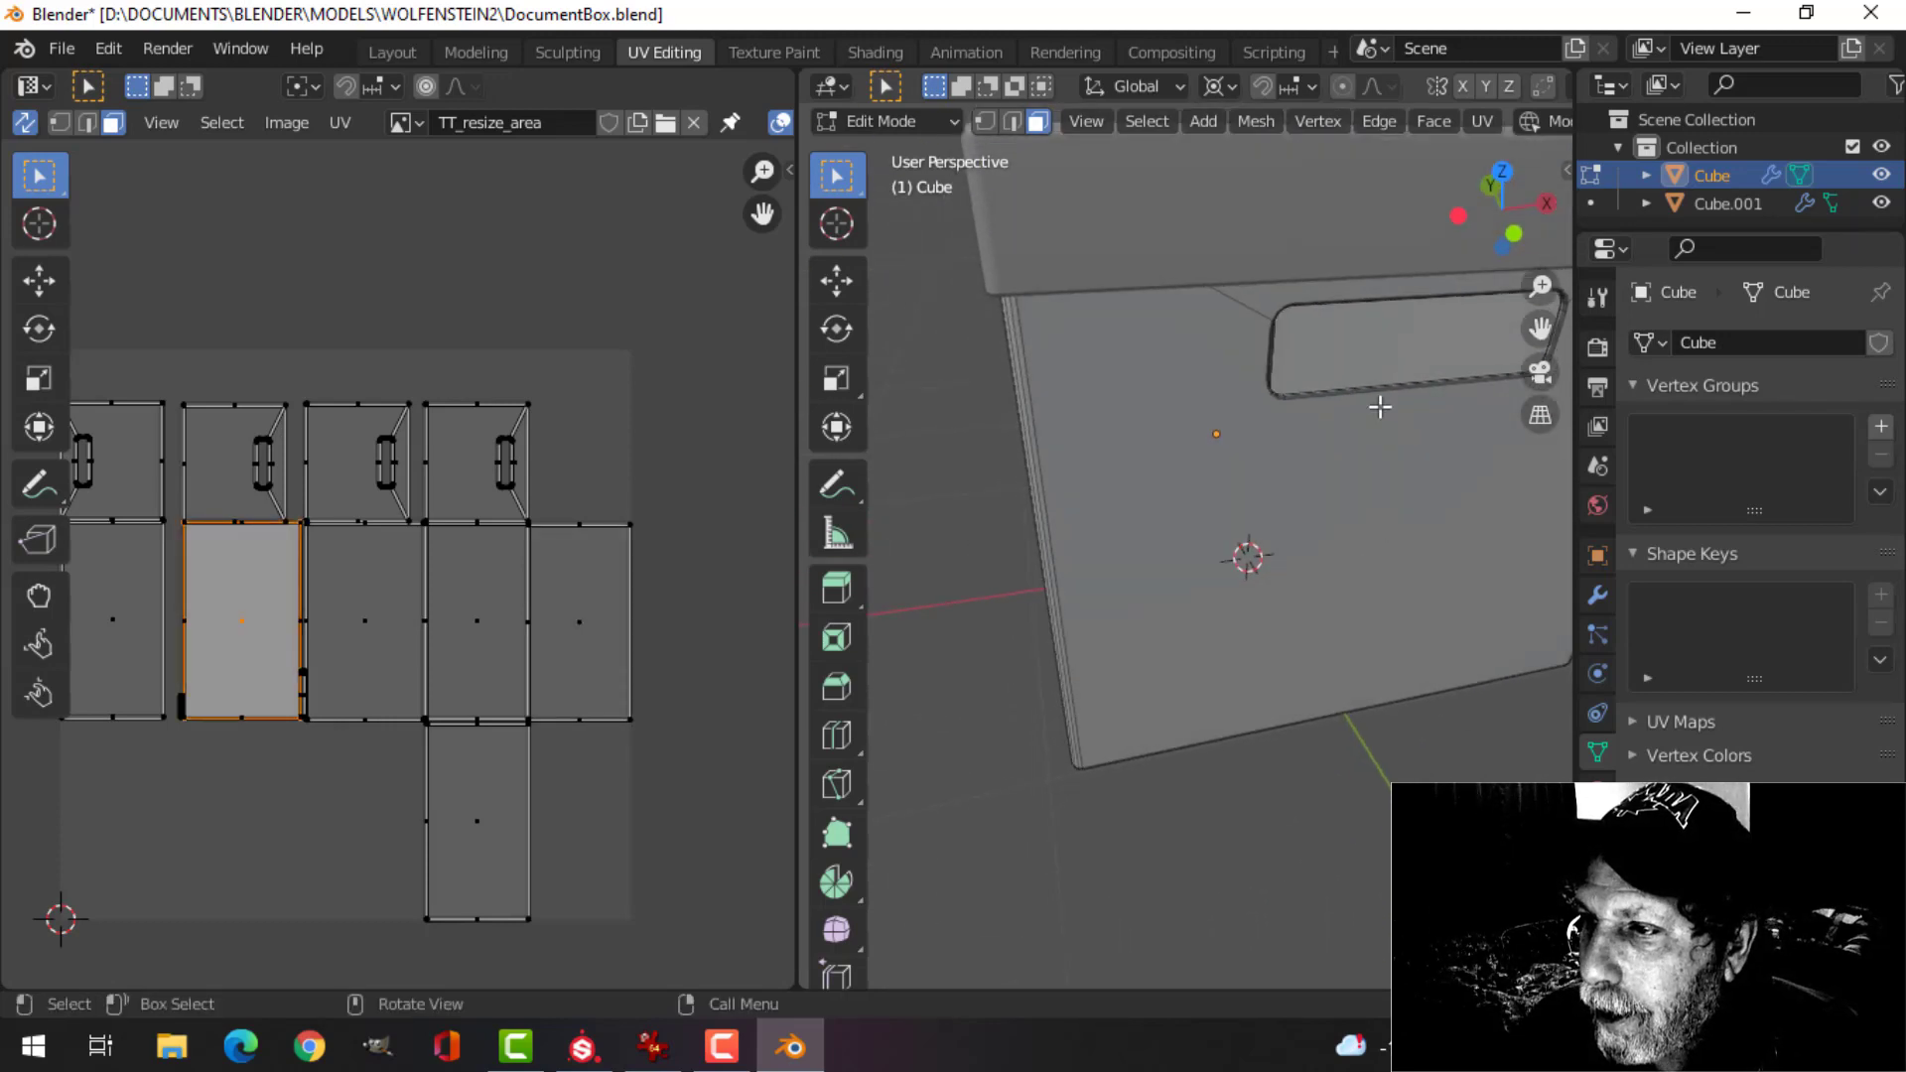
left_click(1367, 346, "shift")
middle_click_drag(1367, 346, 1026, 289)
left_click(1230, 327, "shift")
left_click(1221, 231, "shift")
left_click(1026, 289, "shift")
middle_click_drag(1234, 413, 1072, 426)
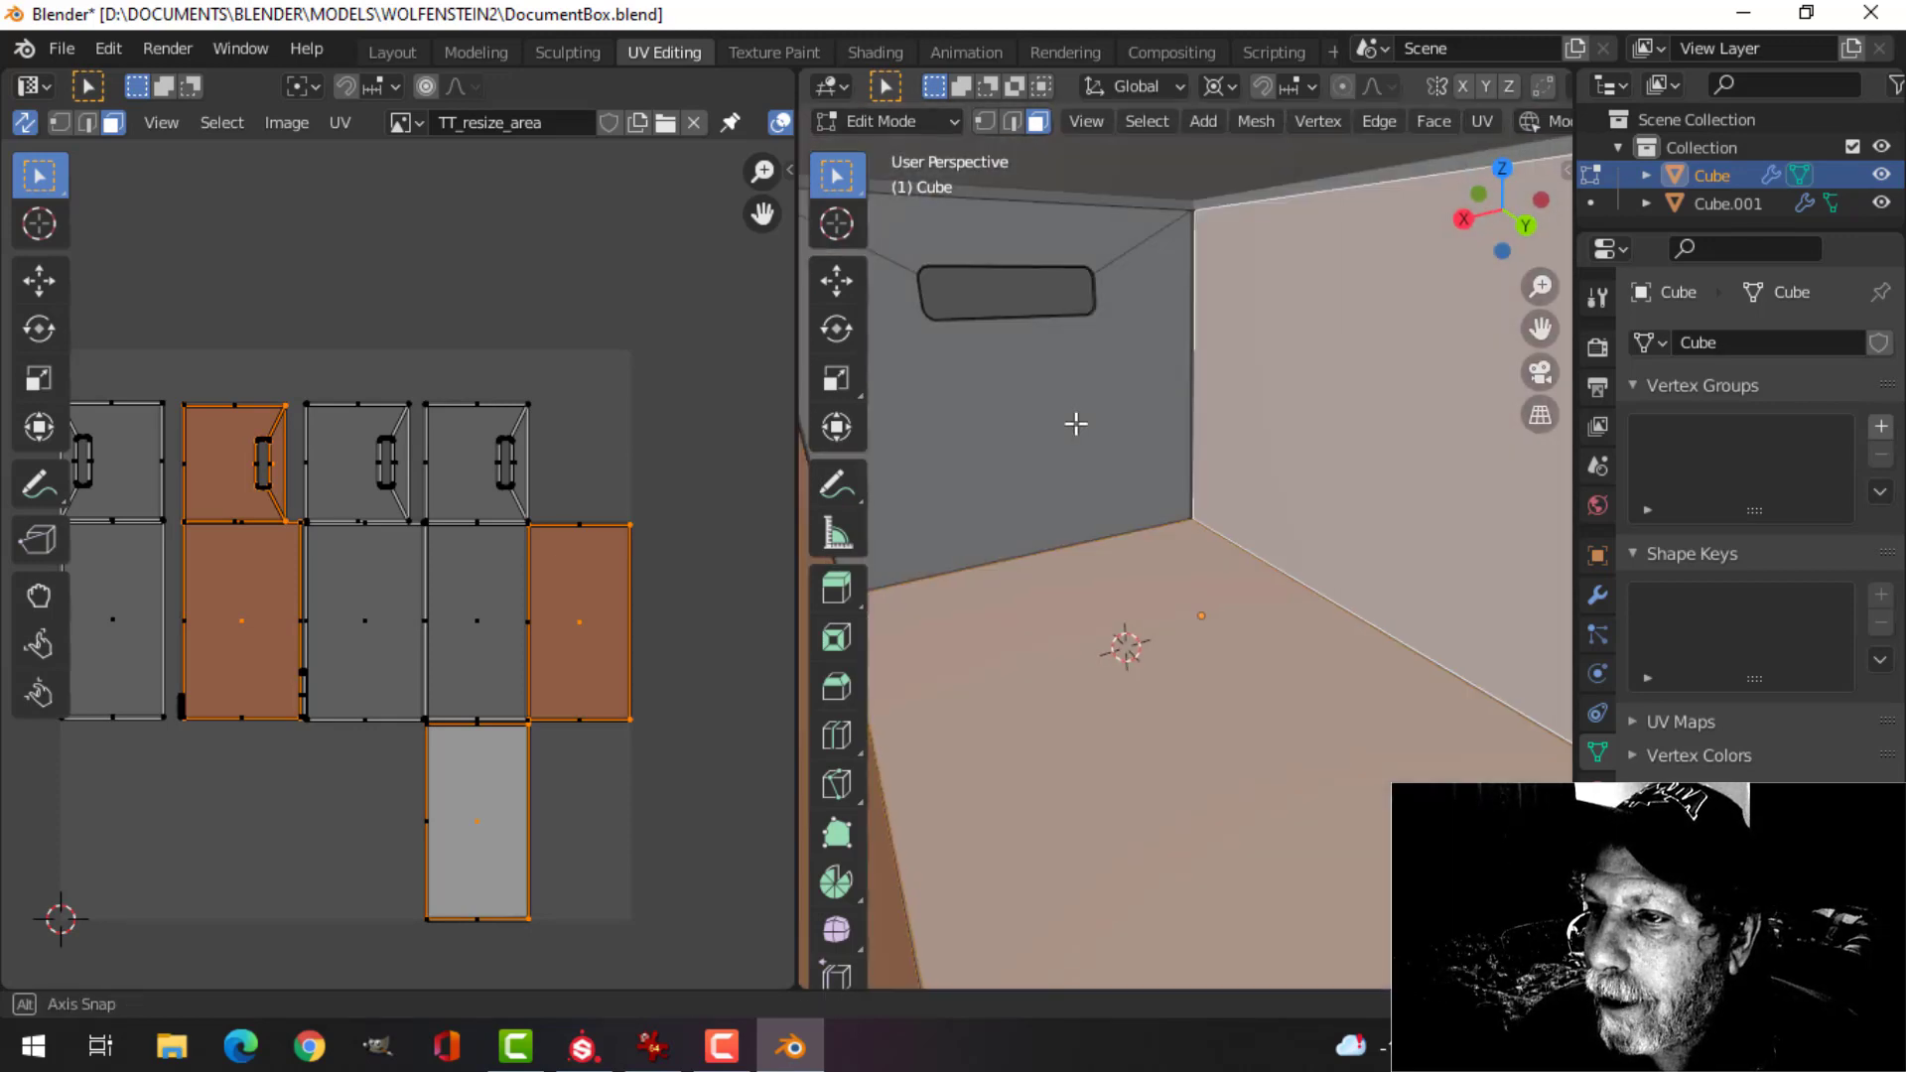
left_click(1066, 289, "shift")
left_click(1066, 247, "shift")
middle_click_drag(1066, 247, 1241, 426)
scroll(1356, 468, "down", 5)
key("ctrl+KP_Add")
- Move the UV islands of the selected interior faces above the UV square, clear of the exterior islands
scroll(1301, 472, "up", 3)
scroll(357, 622, "down", 3)
middle_click_drag(357, 621, 574, 658)
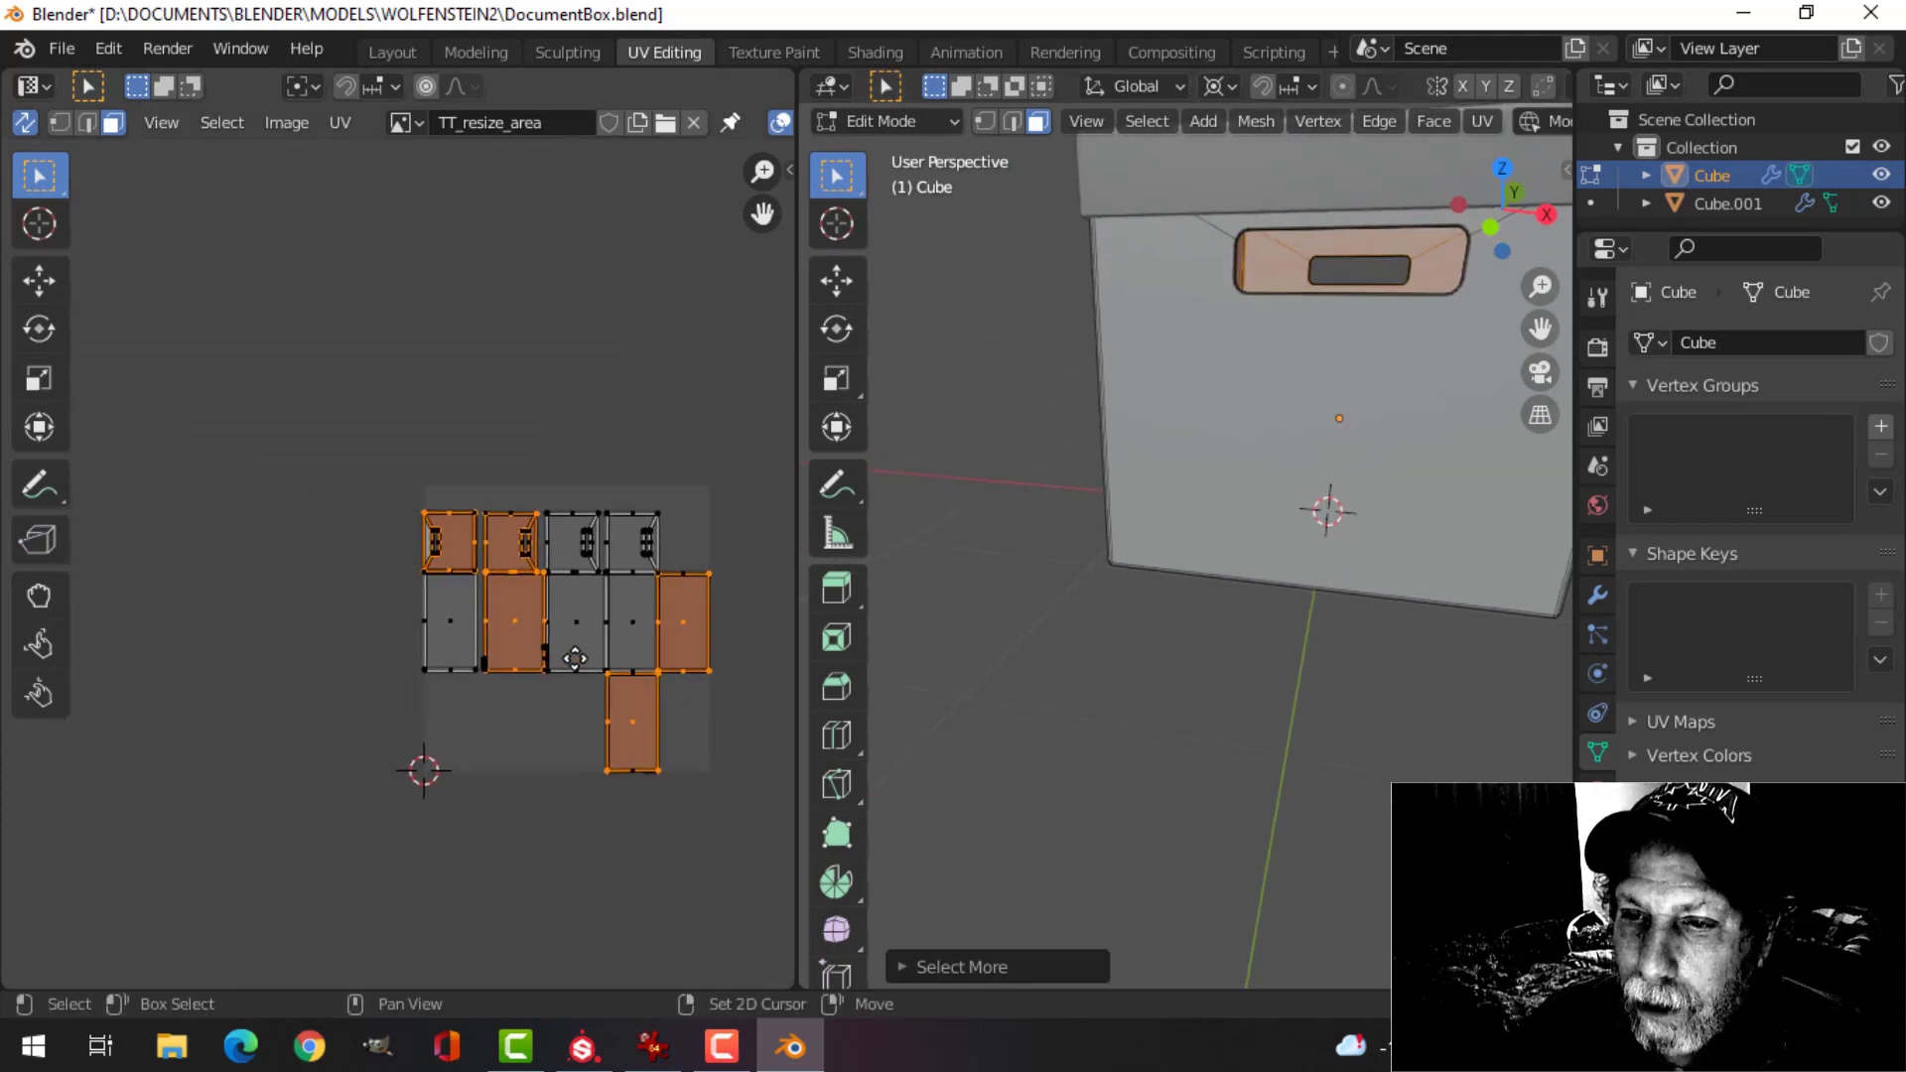
key("g")
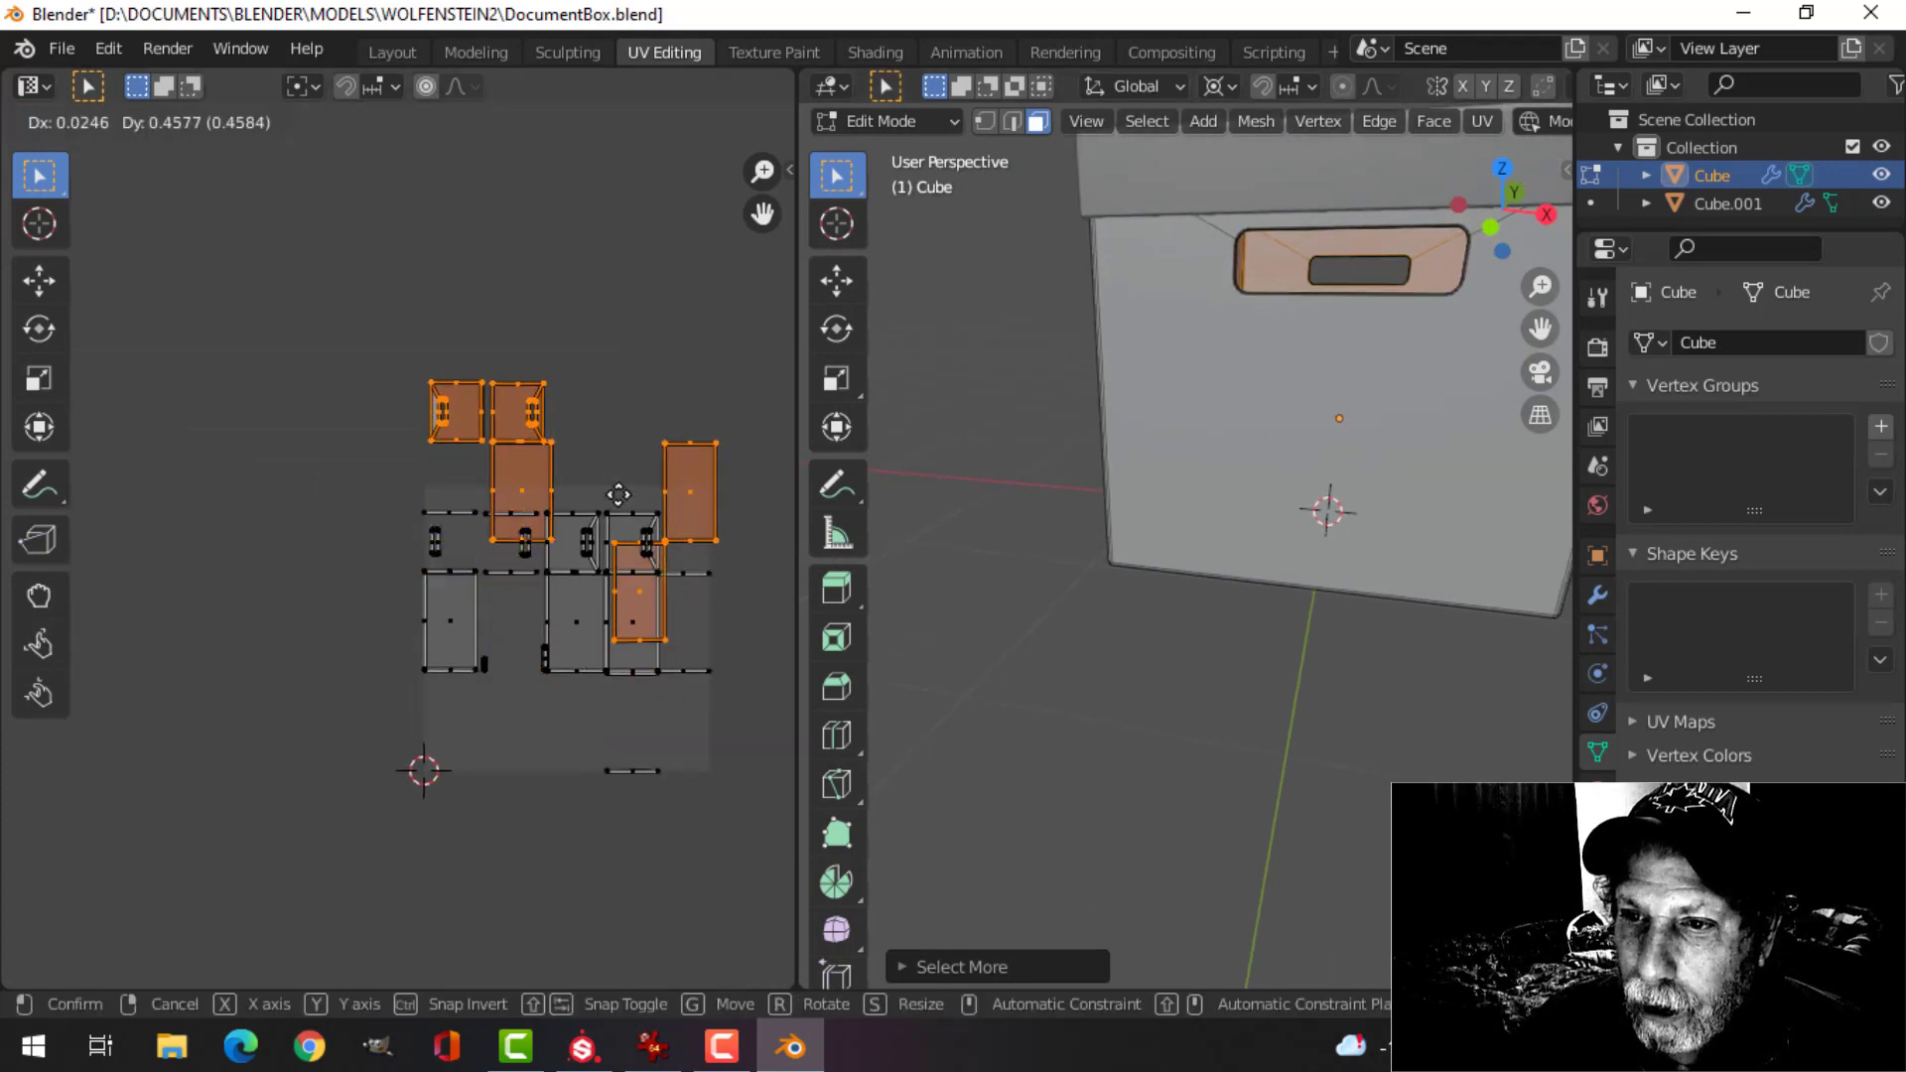
left_click(576, 322)
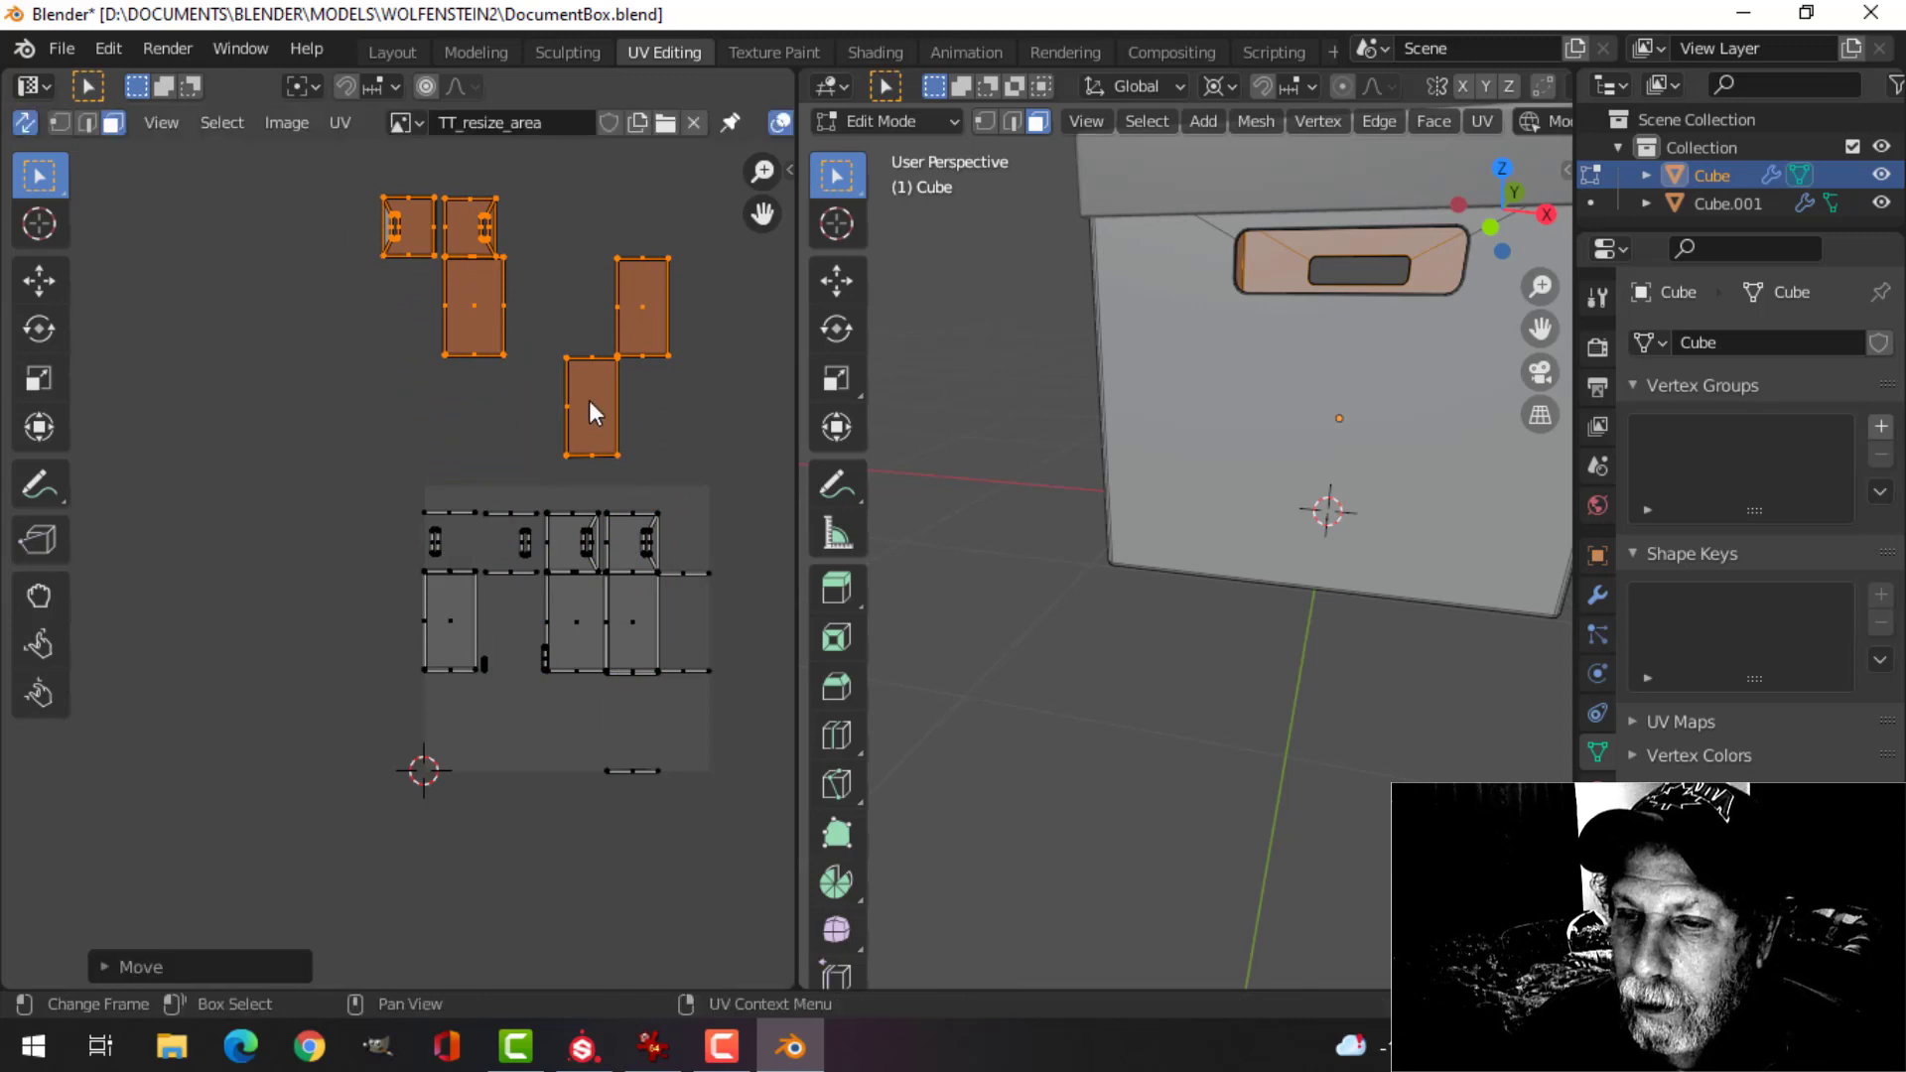
- Move the two top edge strips and two handle-hole islands of the inner end walls out of the UV square
scroll(629, 489, "up", 4)
scroll(629, 485, "up", 3)
middle_click_drag(631, 485, 404, 438)
scroll(503, 526, "down", 3)
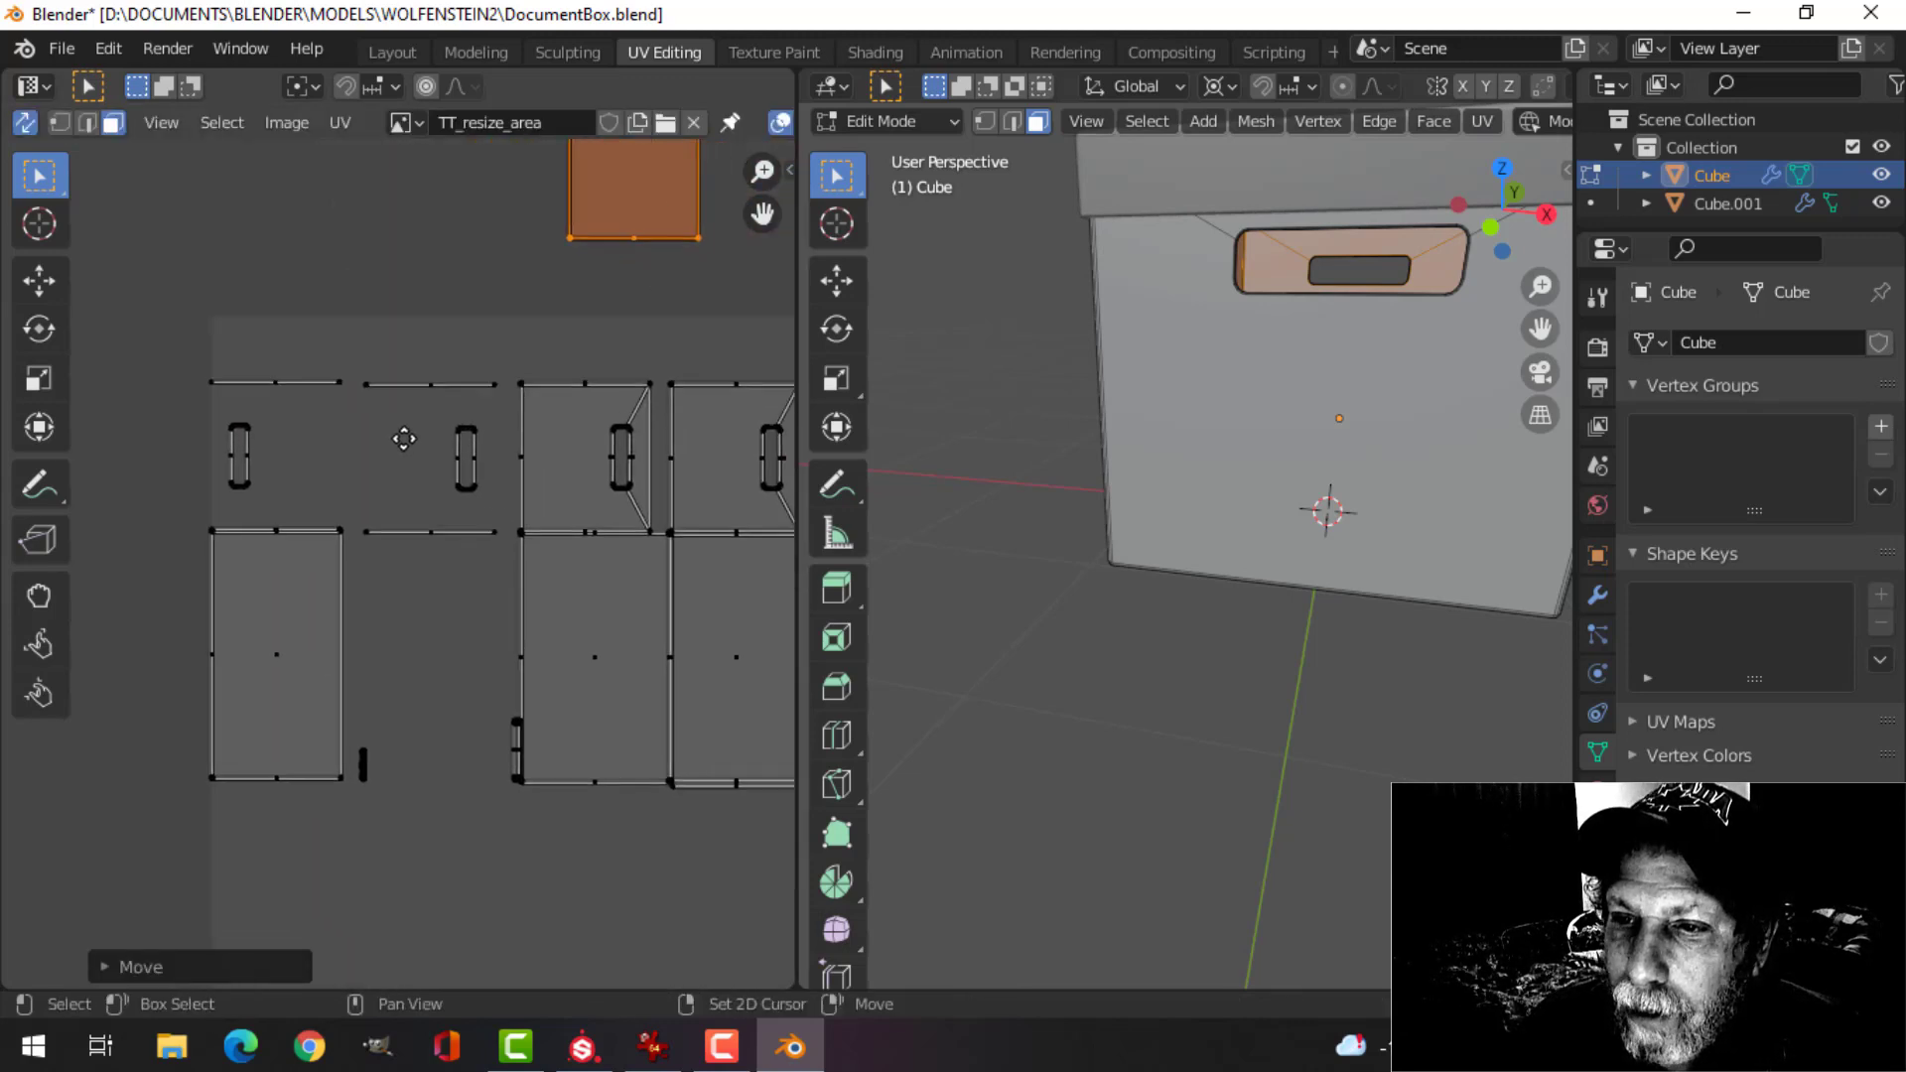
left_click(203, 343)
left_click_drag(160, 333, 499, 512)
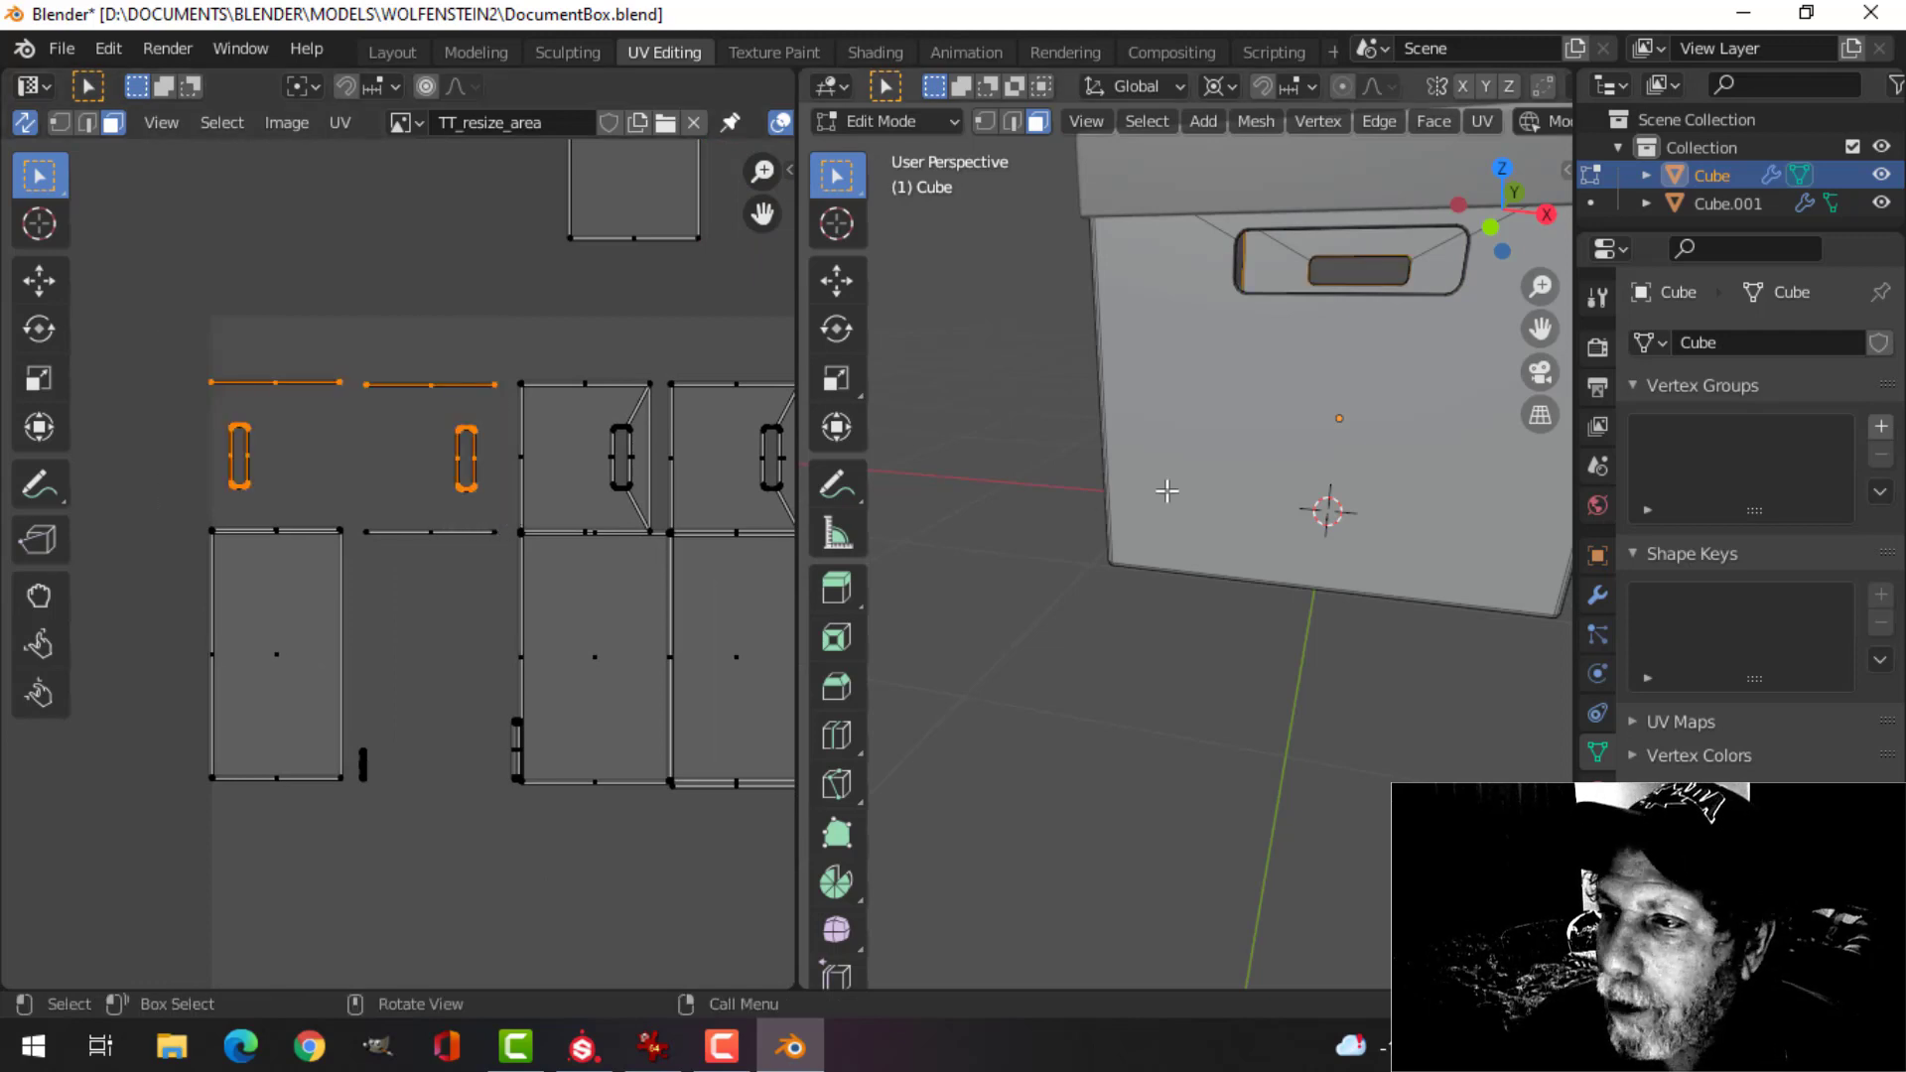
mouse_move(1165, 489)
middle_mouse_down()
mouse_move(1022, 476)
mouse_move(1141, 532)
mouse_move(996, 496)
mouse_move(1073, 524)
mouse_move(1340, 460)
mouse_move(1331, 476)
mouse_move(962, 472)
mouse_move(1165, 485)
mouse_move(1221, 527)
mouse_move(1199, 493)
middle_mouse_up()
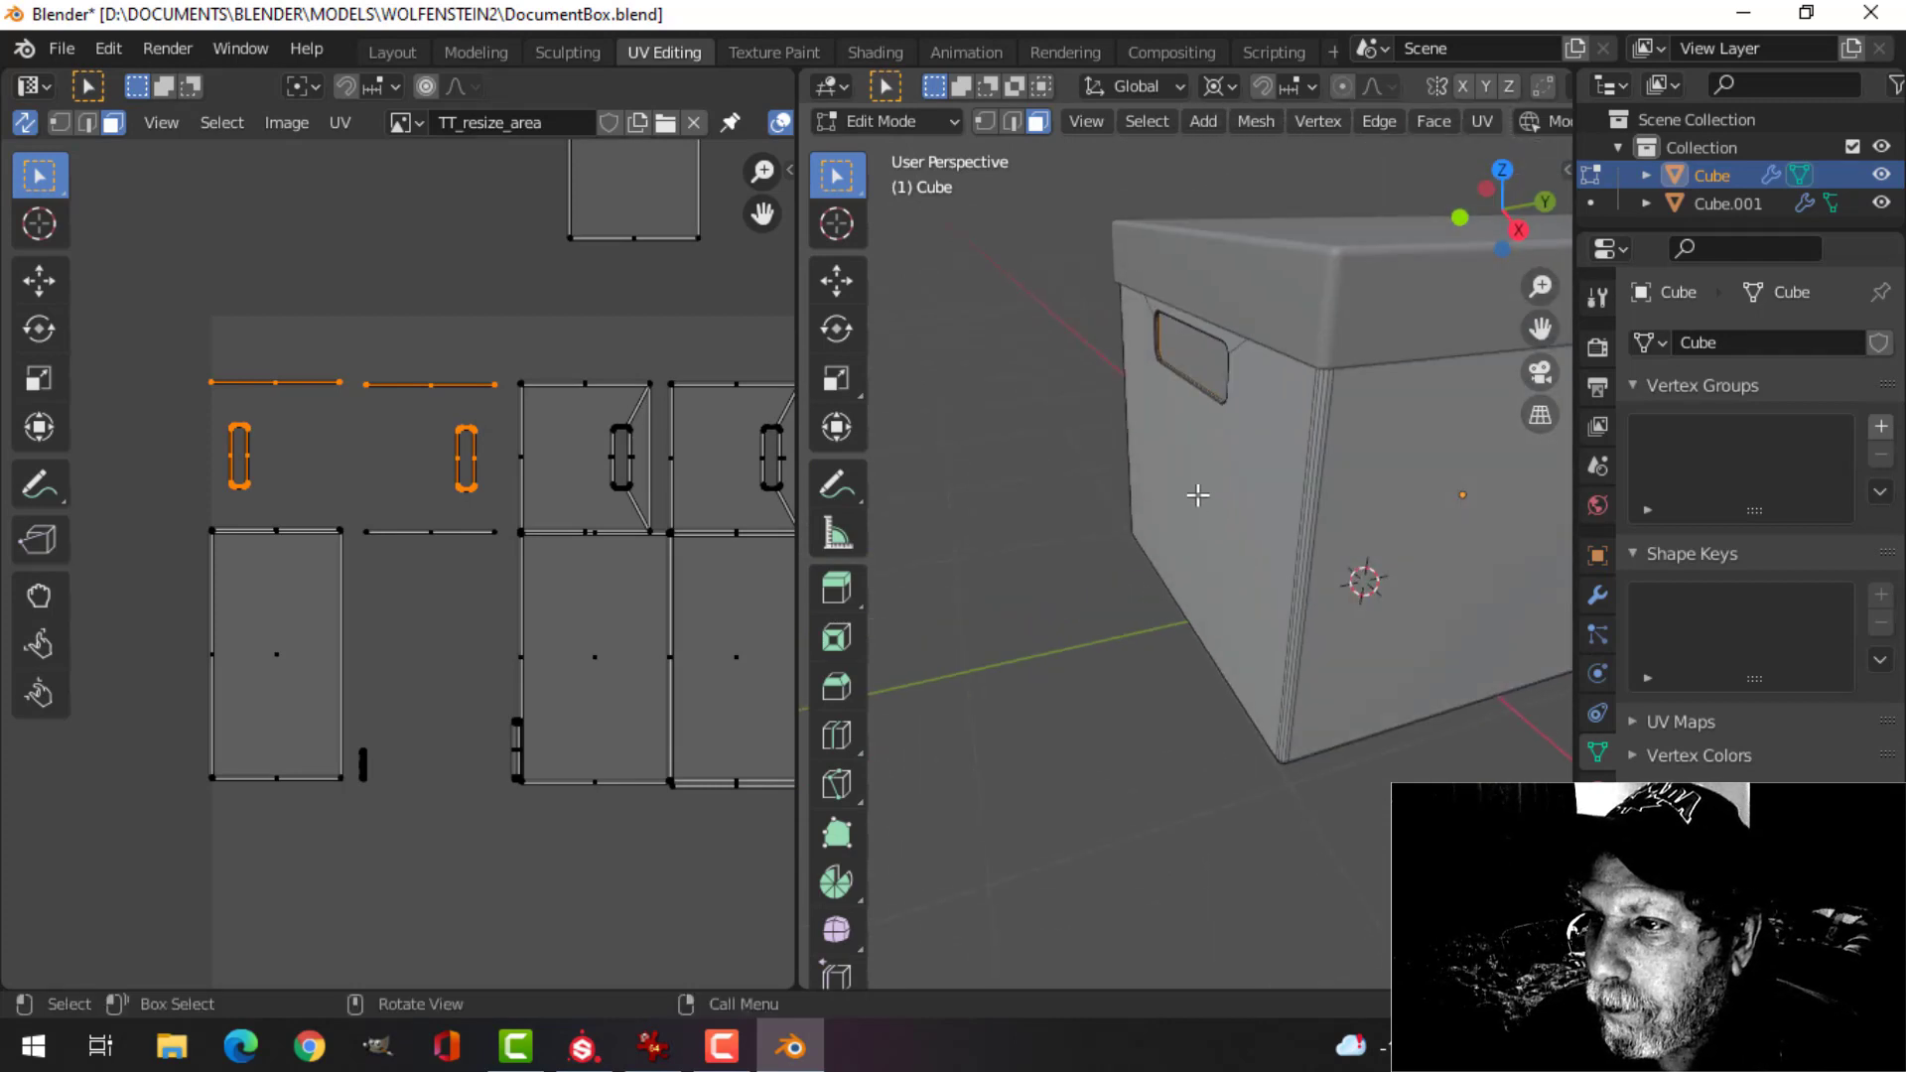
scroll(1181, 427, "up", 5)
scroll(705, 563, "down", 4)
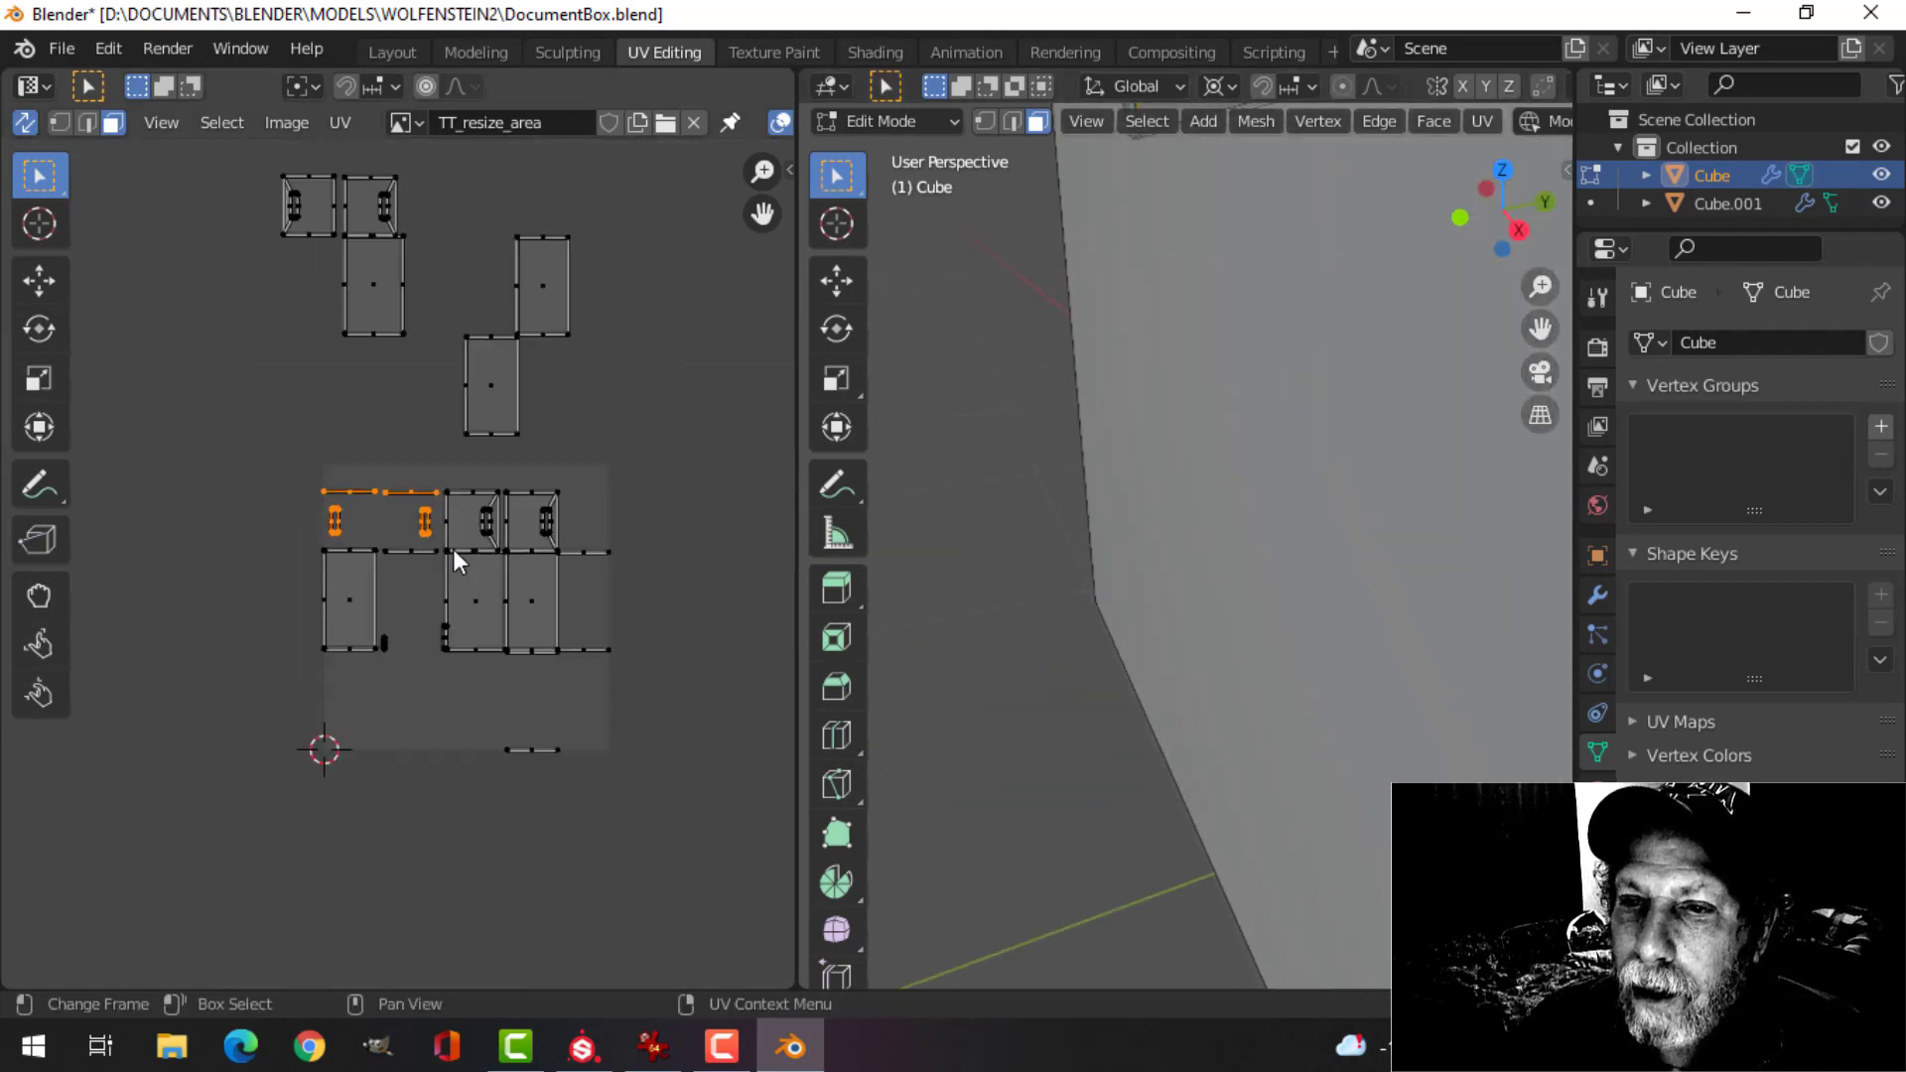
key("g")
left_click(634, 573)
- Move the thin horizontal edge strip left below the relocated inner end wall out of the UV square, under the parked strips
scroll(1320, 496, "down", 5)
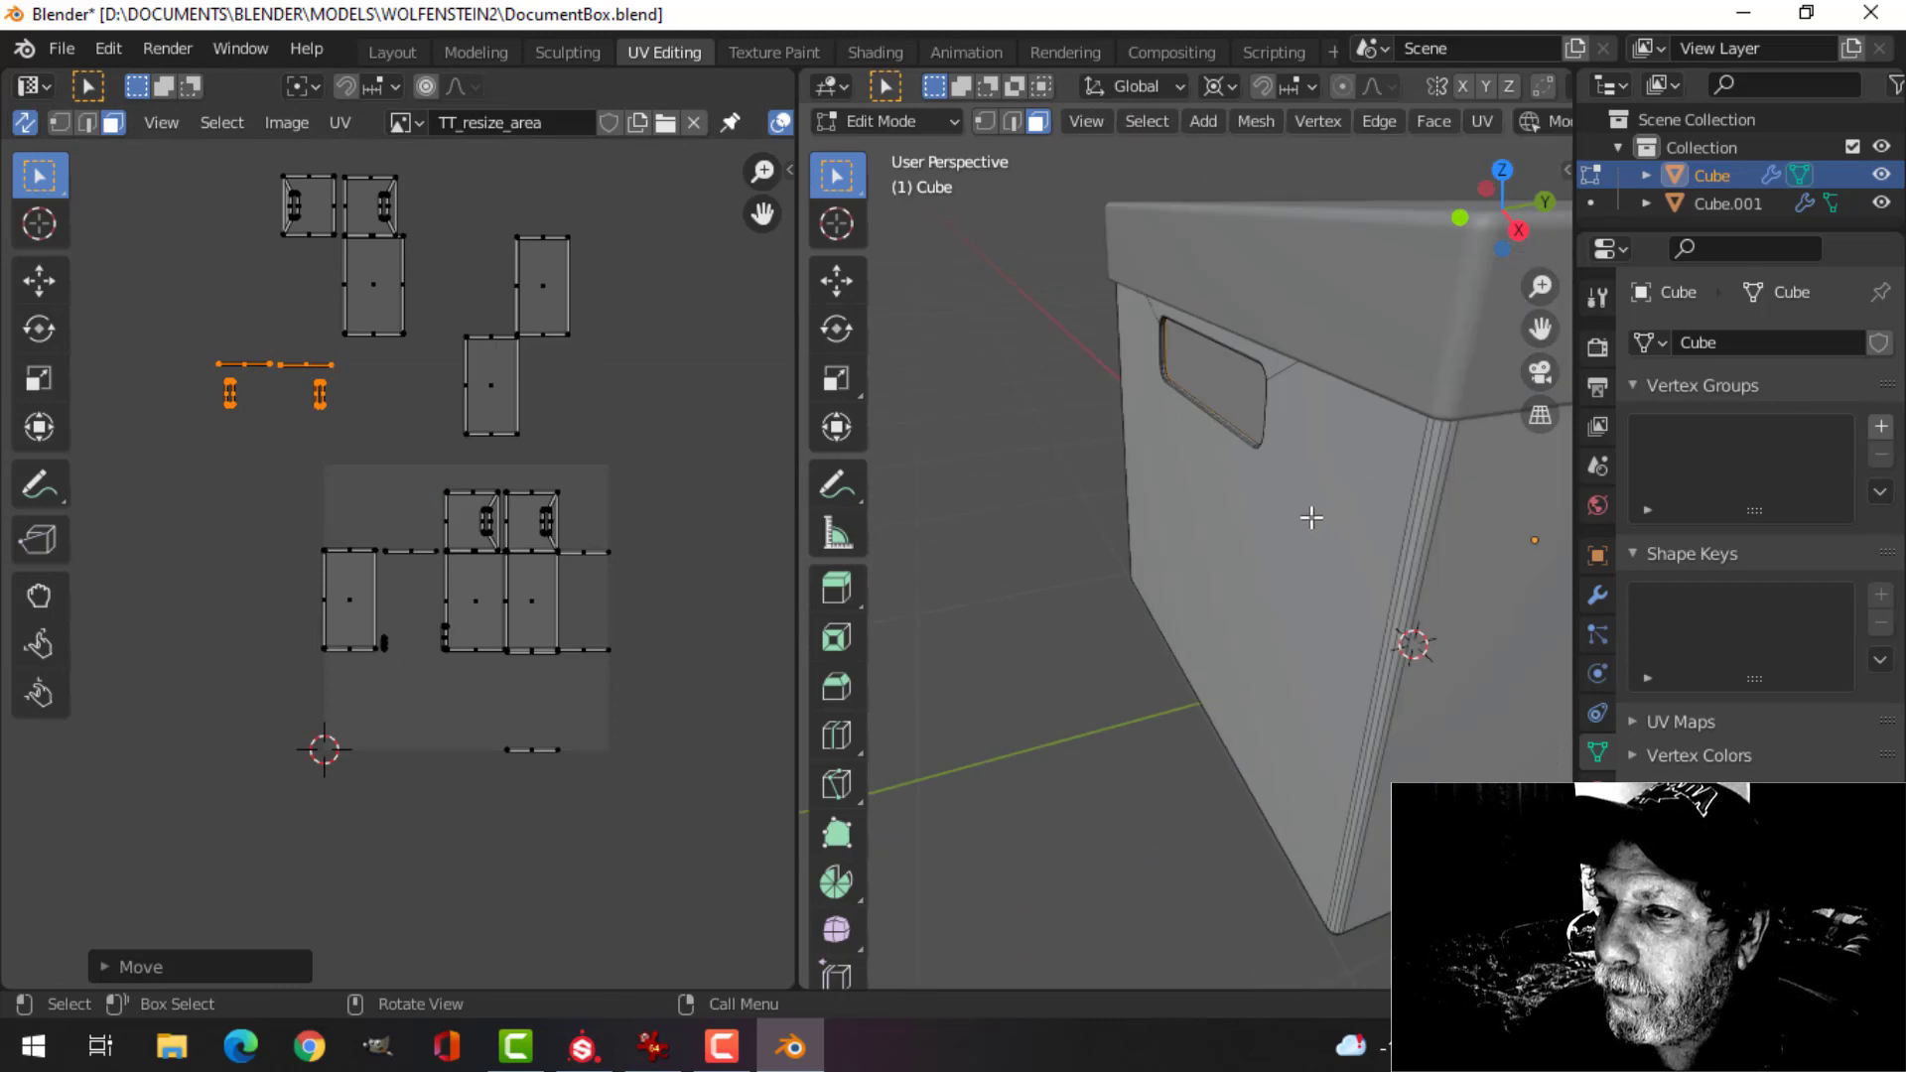
scroll(608, 608, "up", 3)
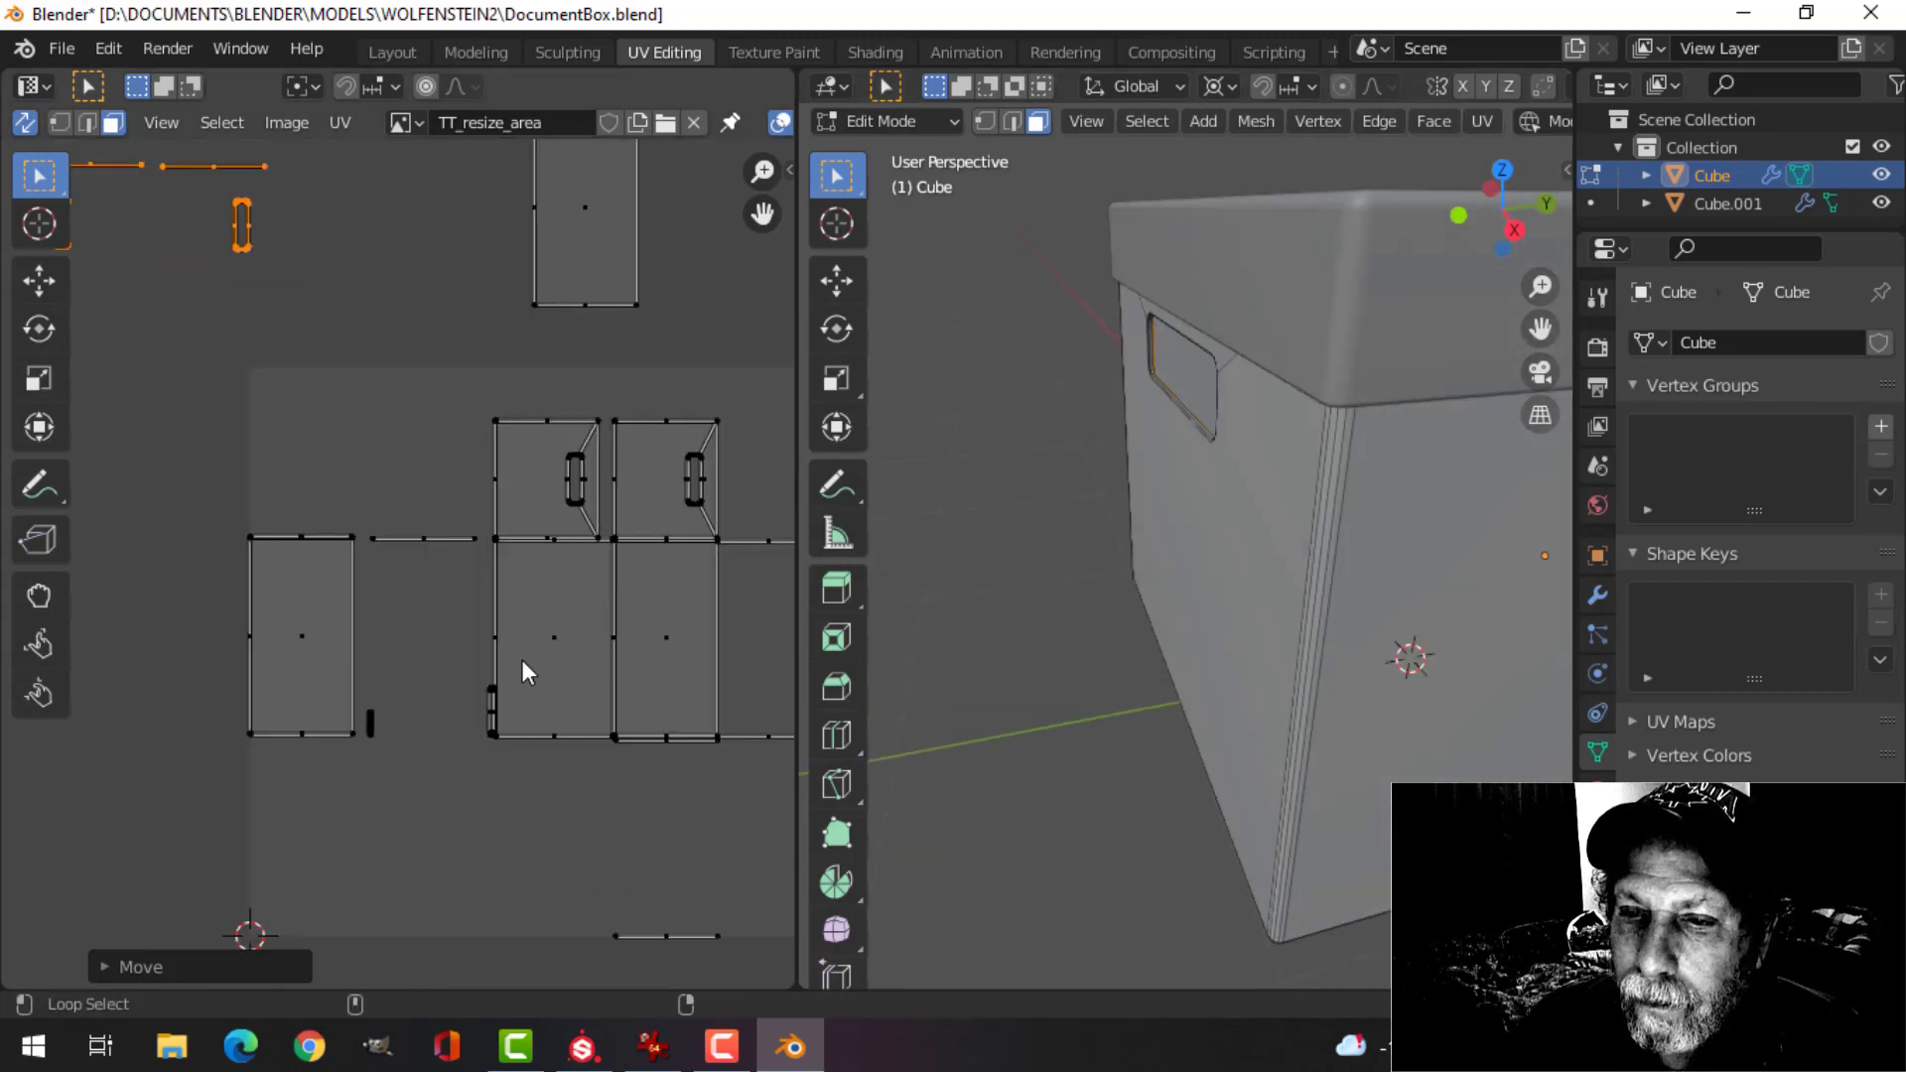
key("alt+a")
scroll(397, 681, "down", 2)
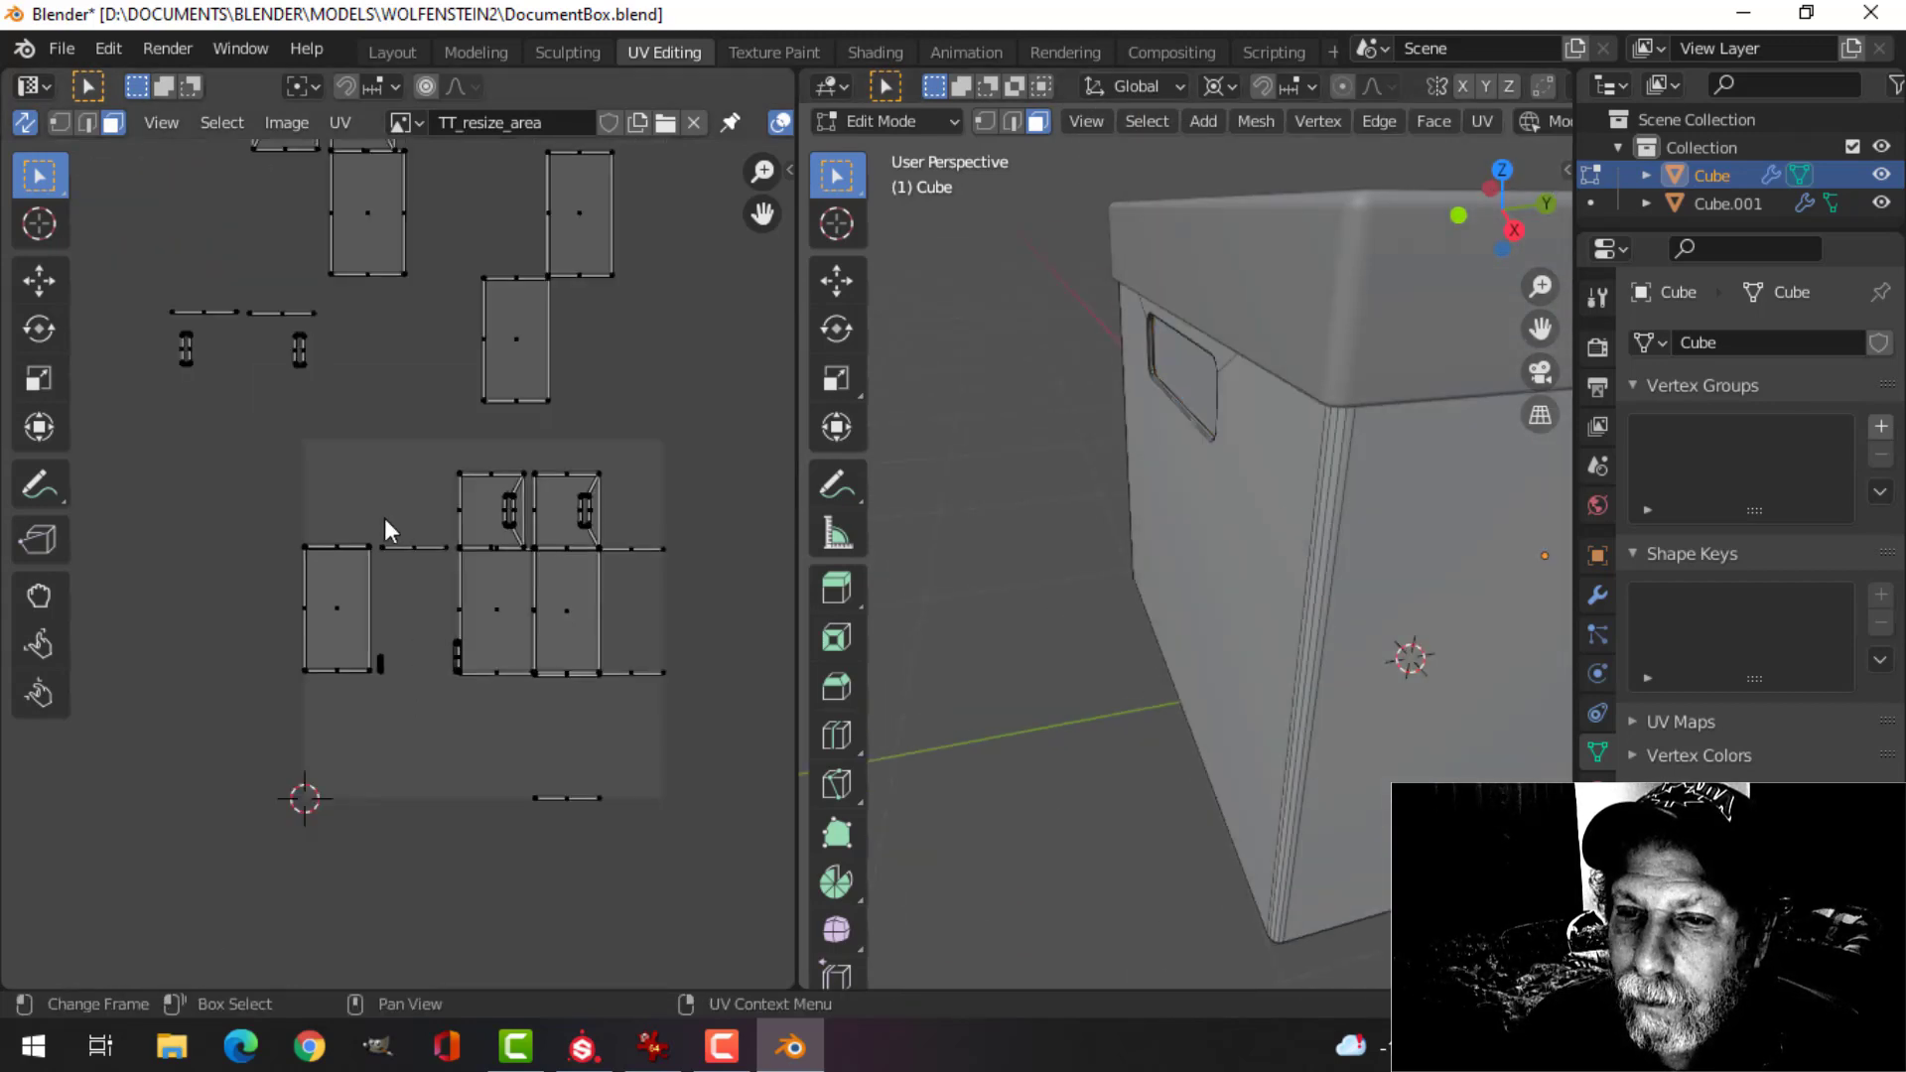
left_click_drag(384, 518, 439, 576)
scroll(1097, 579, "down", 3)
scroll(1097, 579, "up", 4)
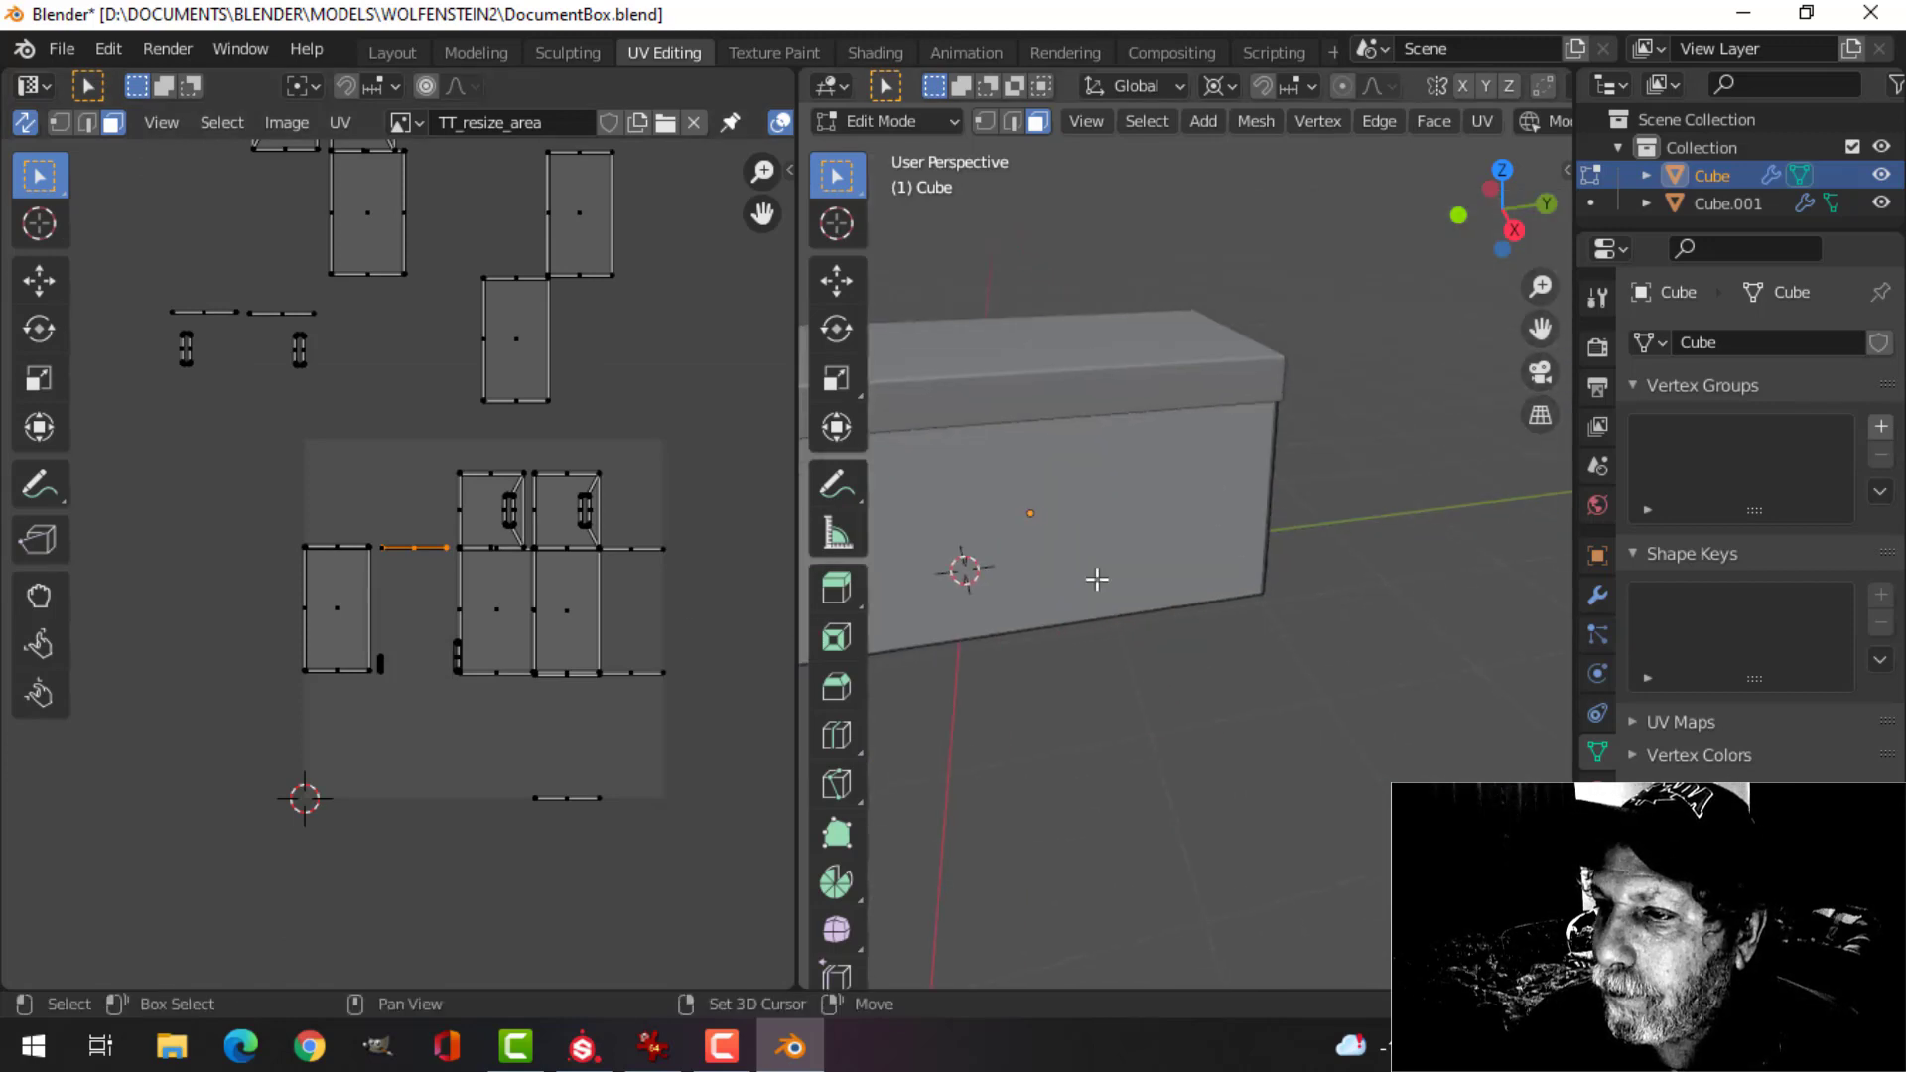
middle_click_drag(1097, 579, 1232, 524)
scroll(1261, 512, "up", 4)
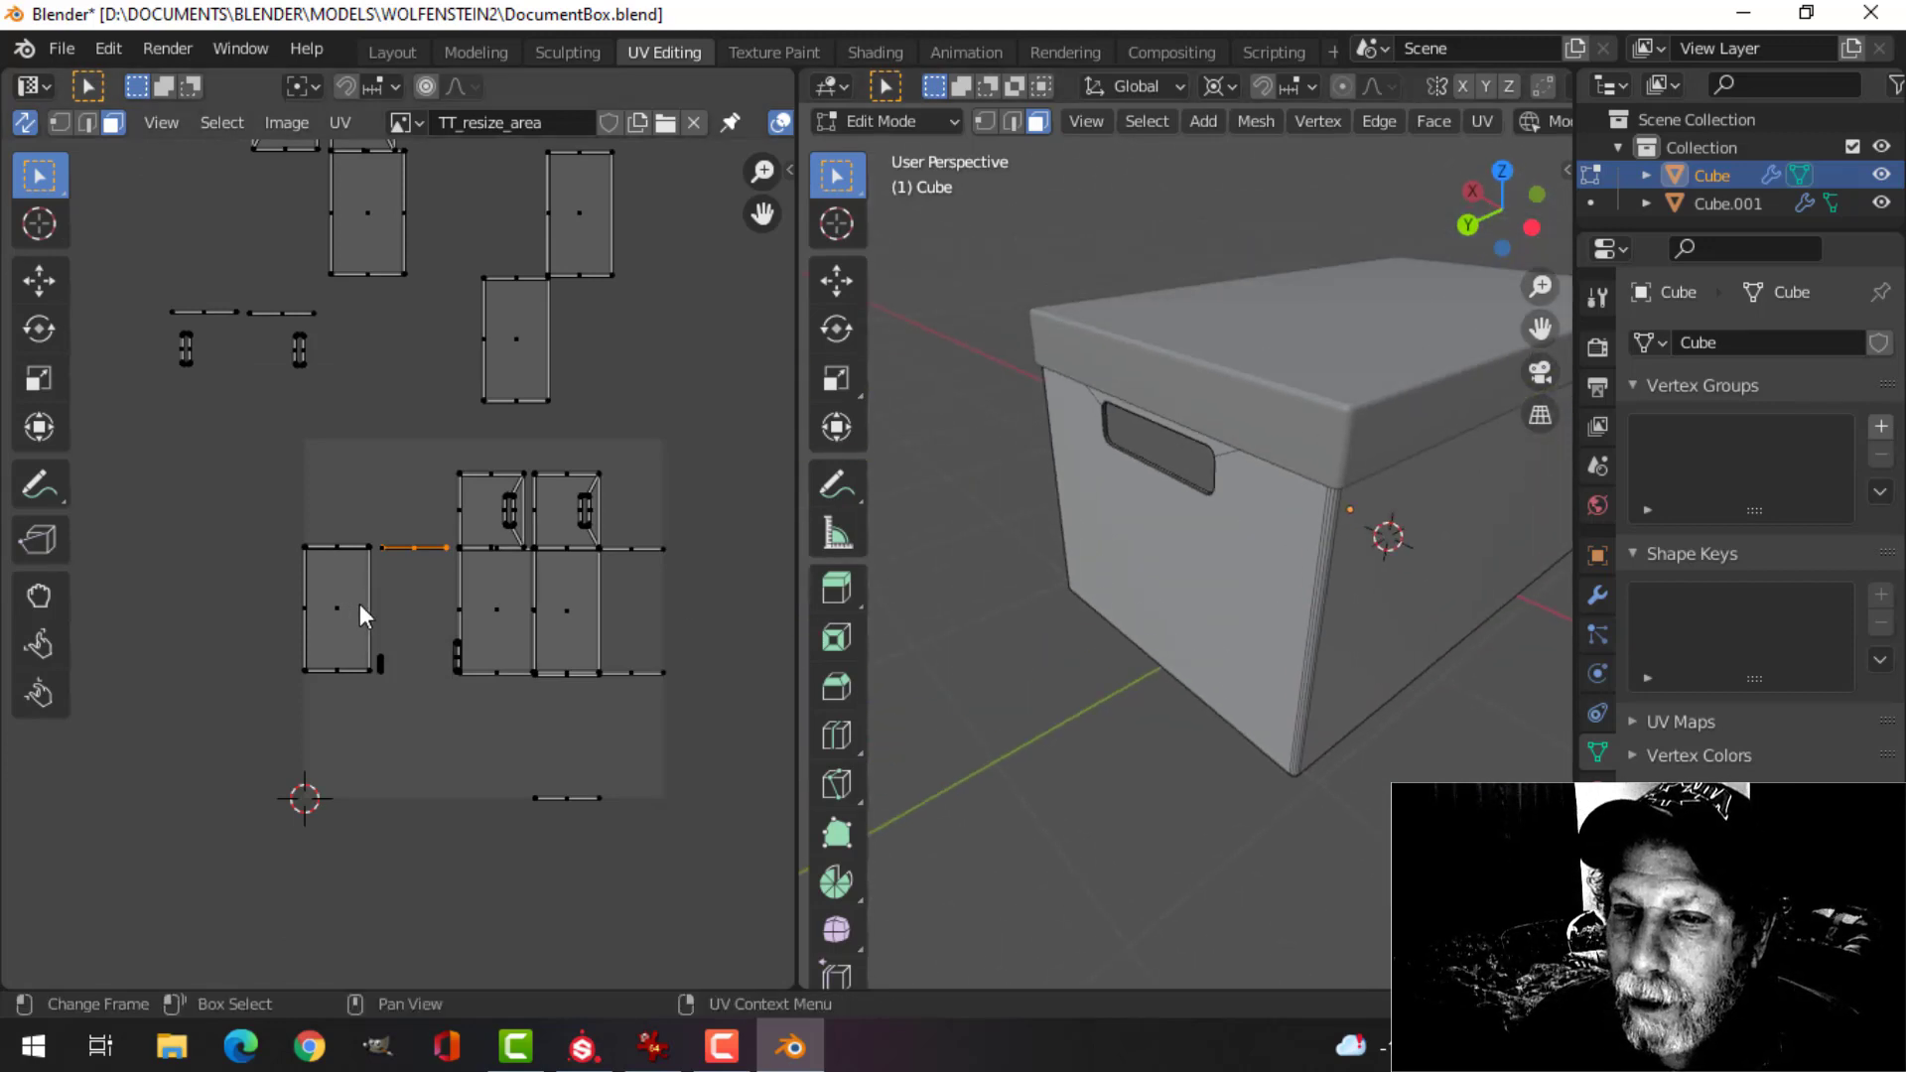
scroll(397, 611, "up", 3)
key("g")
left_click(233, 320)
scroll(597, 562, "down", 2)
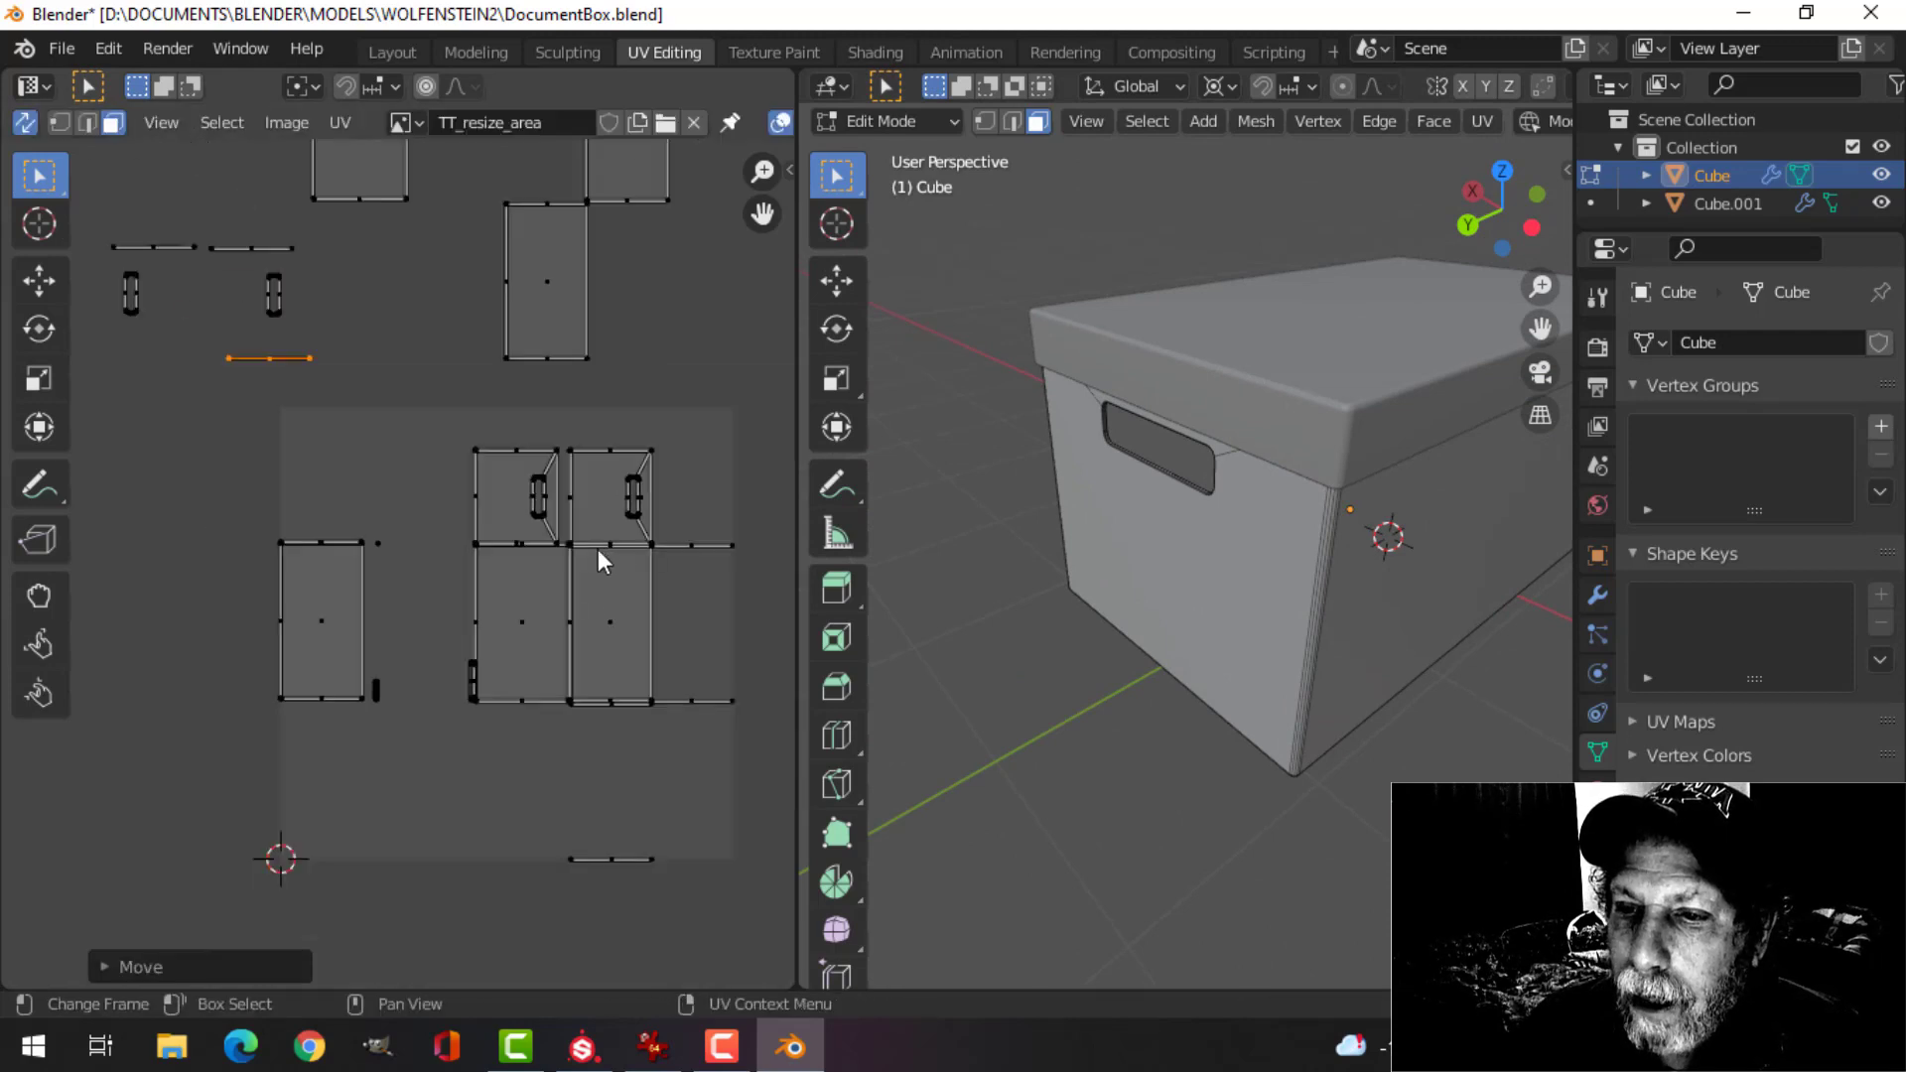
- Move the two thin edge strips extending sideways from the exterior wall islands out of the UV square, under the parked strips
middle_click_drag(597, 554, 459, 448)
left_click_drag(616, 476, 553, 400)
scroll(1334, 572, "down", 3)
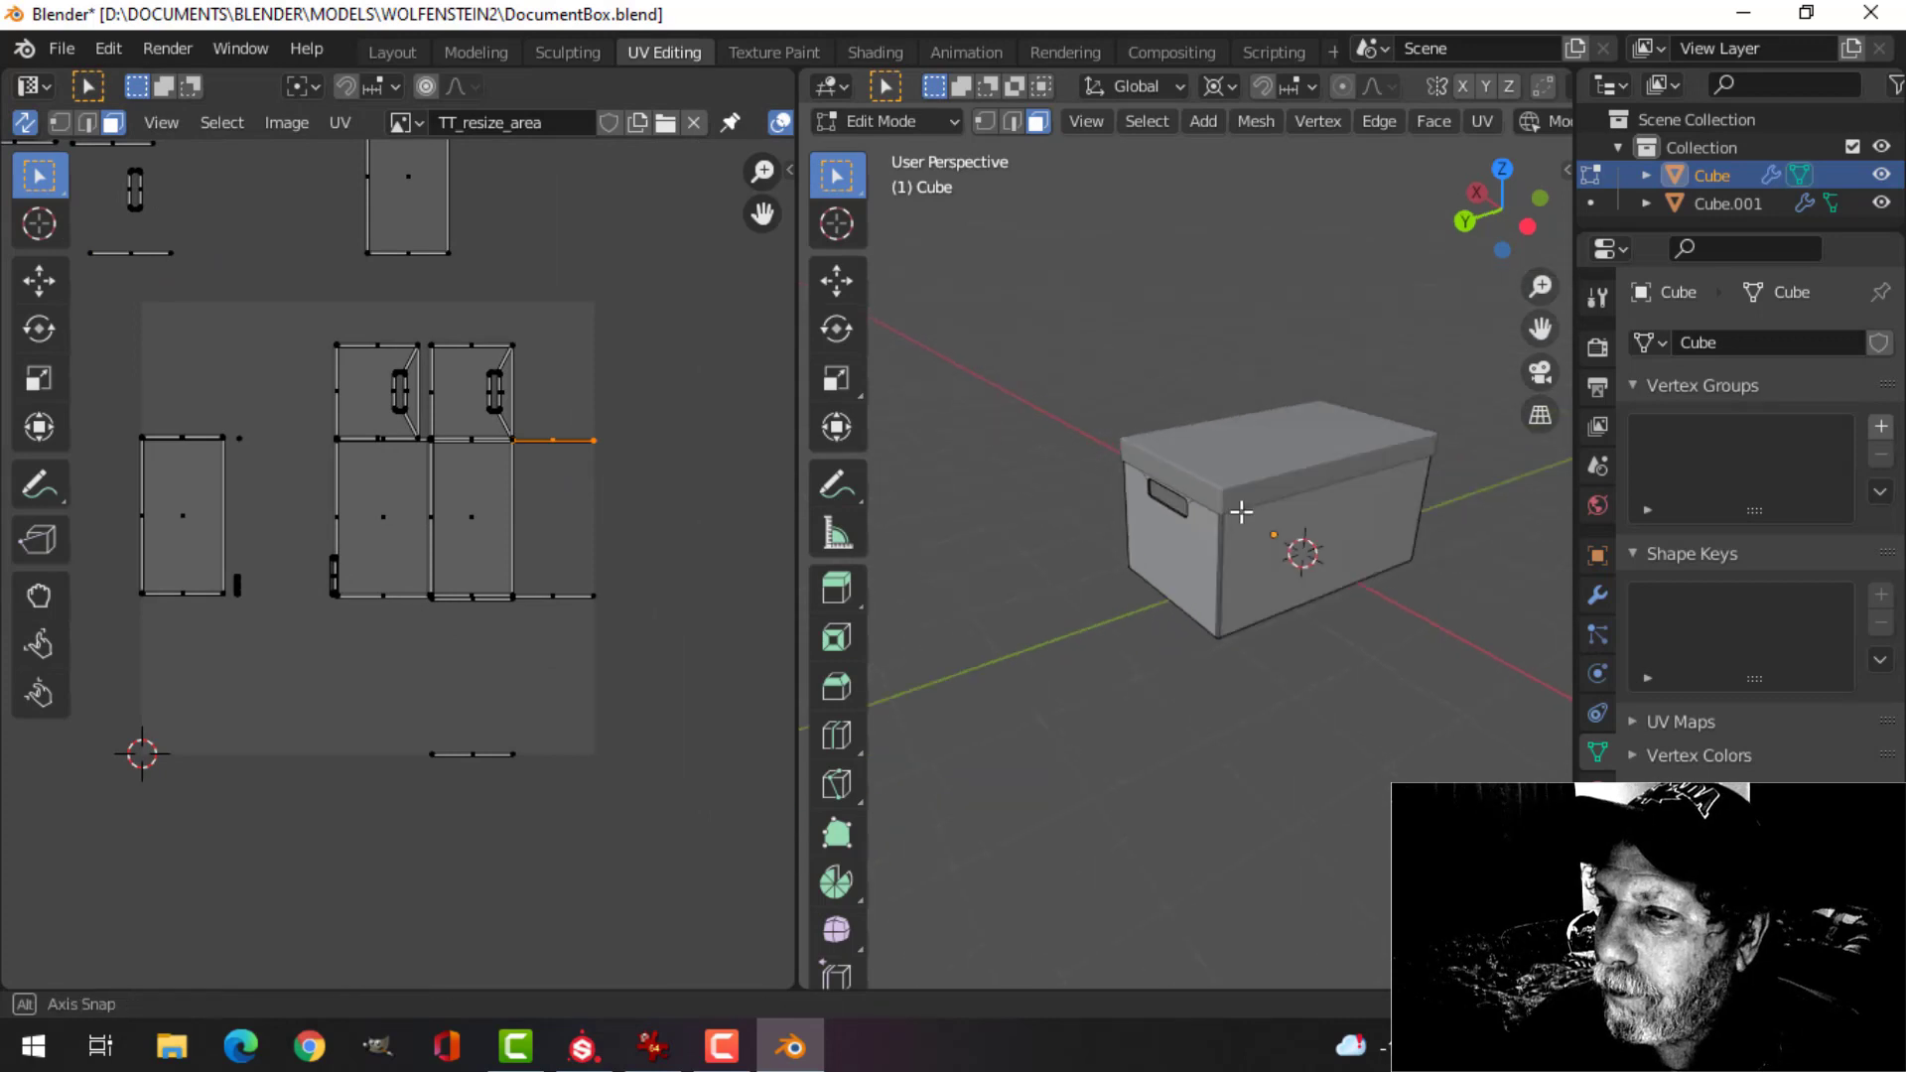
mouse_move(1238, 511)
middle_mouse_down()
mouse_move(1195, 502)
mouse_move(1231, 504)
middle_mouse_up()
scroll(610, 521, "down", 2)
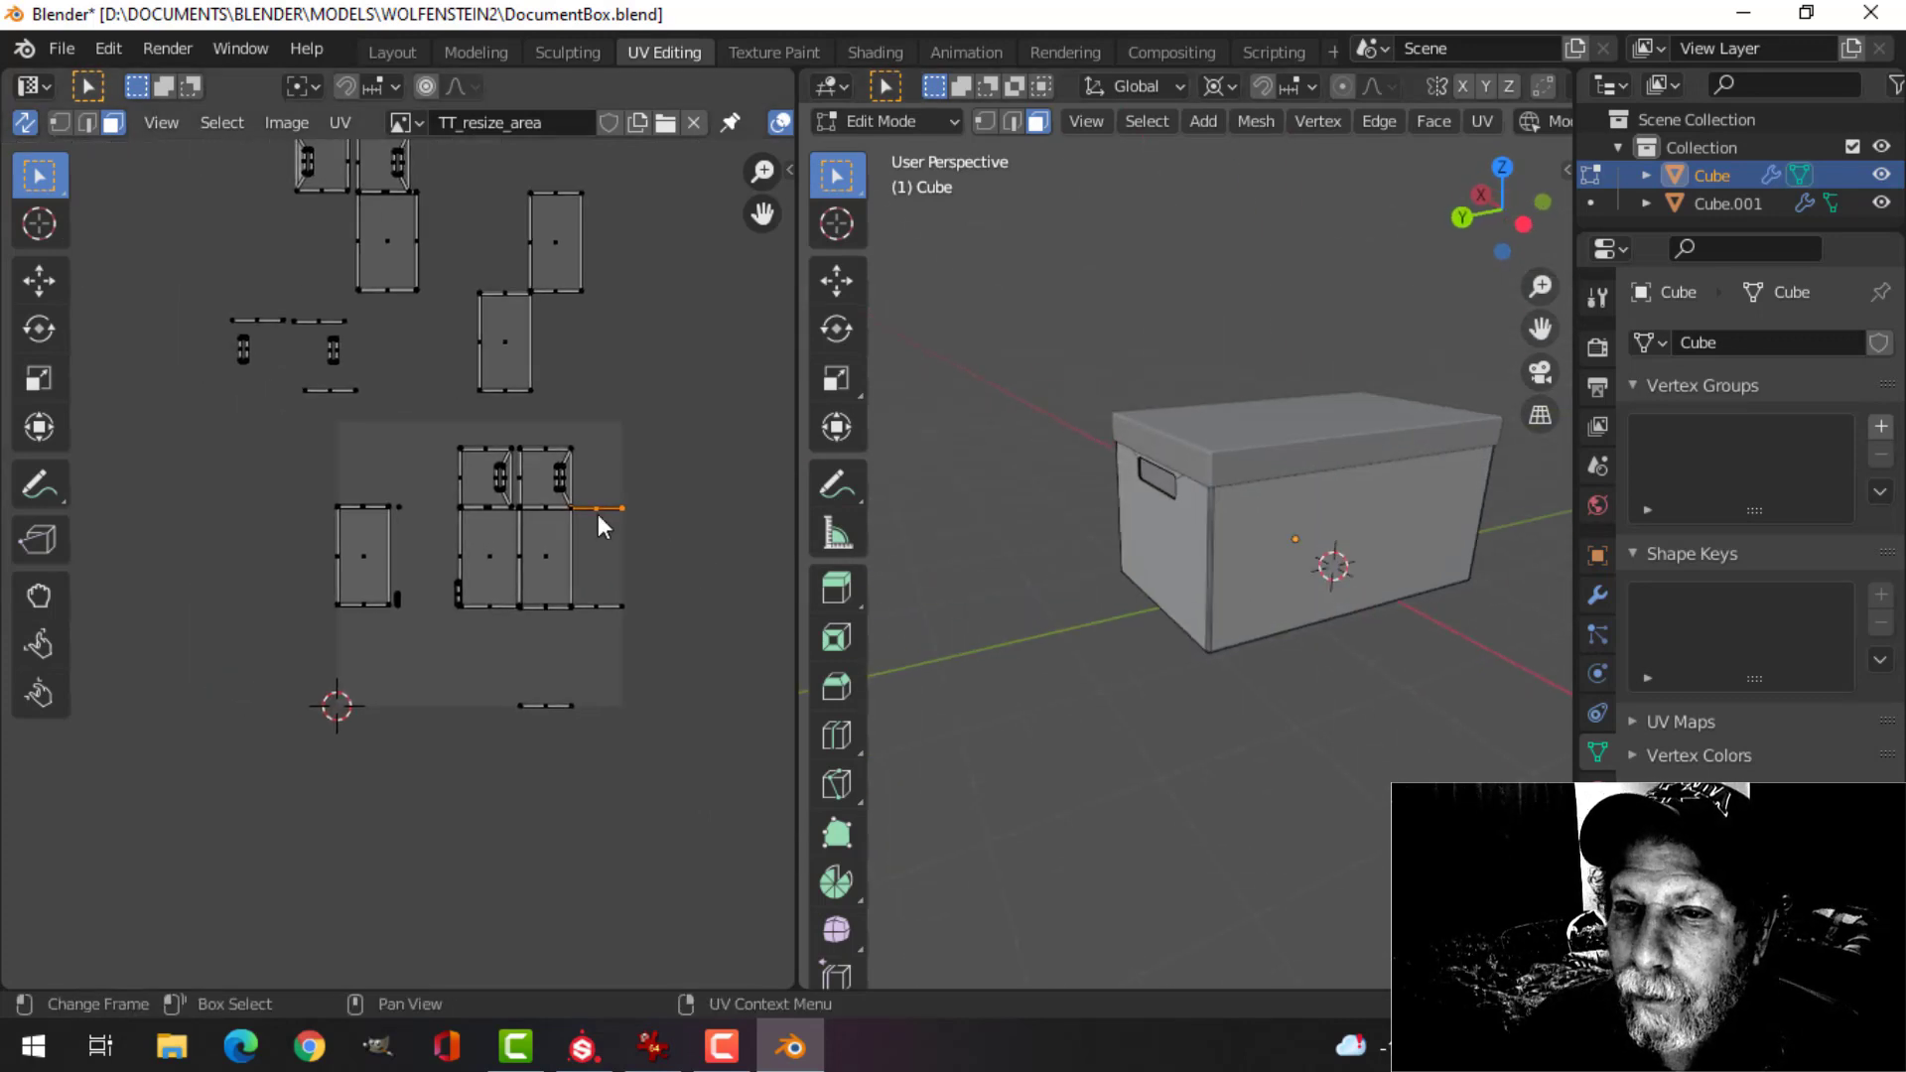
key("g")
left_click(341, 414)
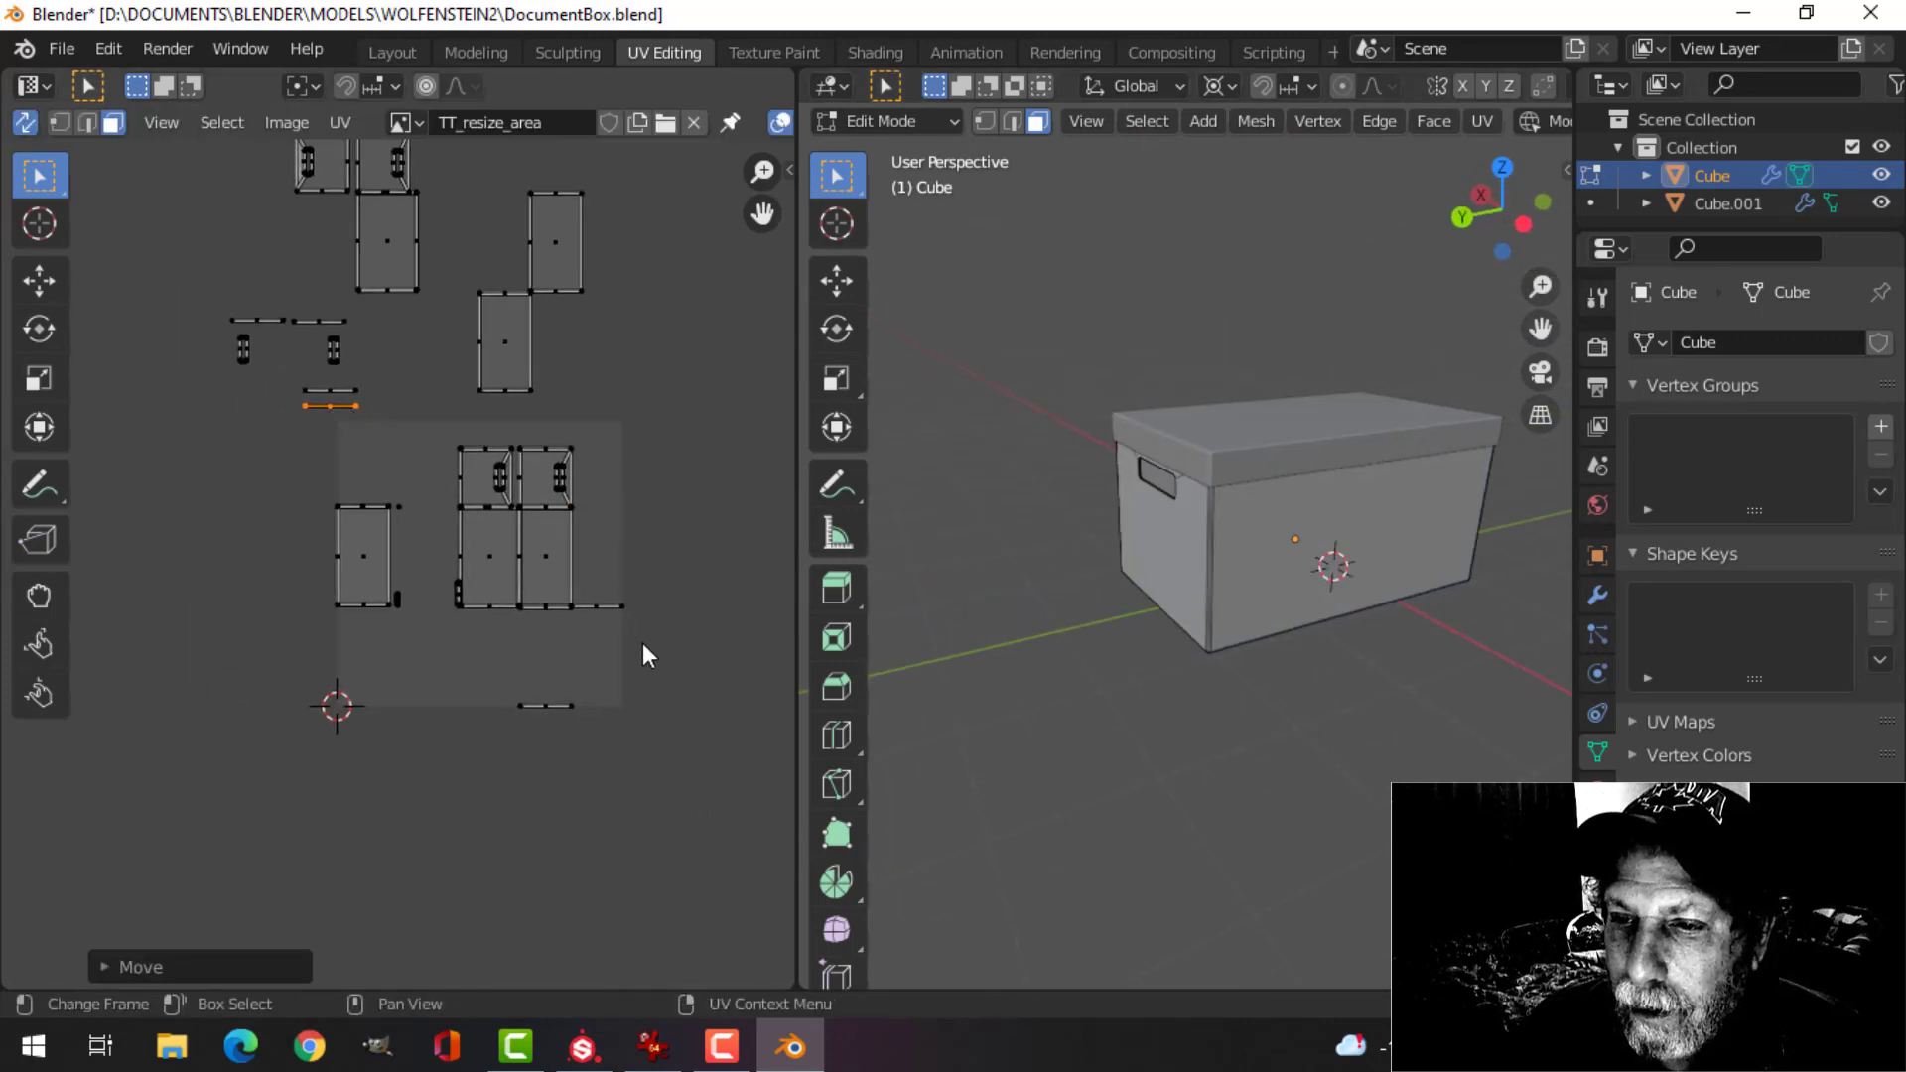
left_click(598, 606)
key("g")
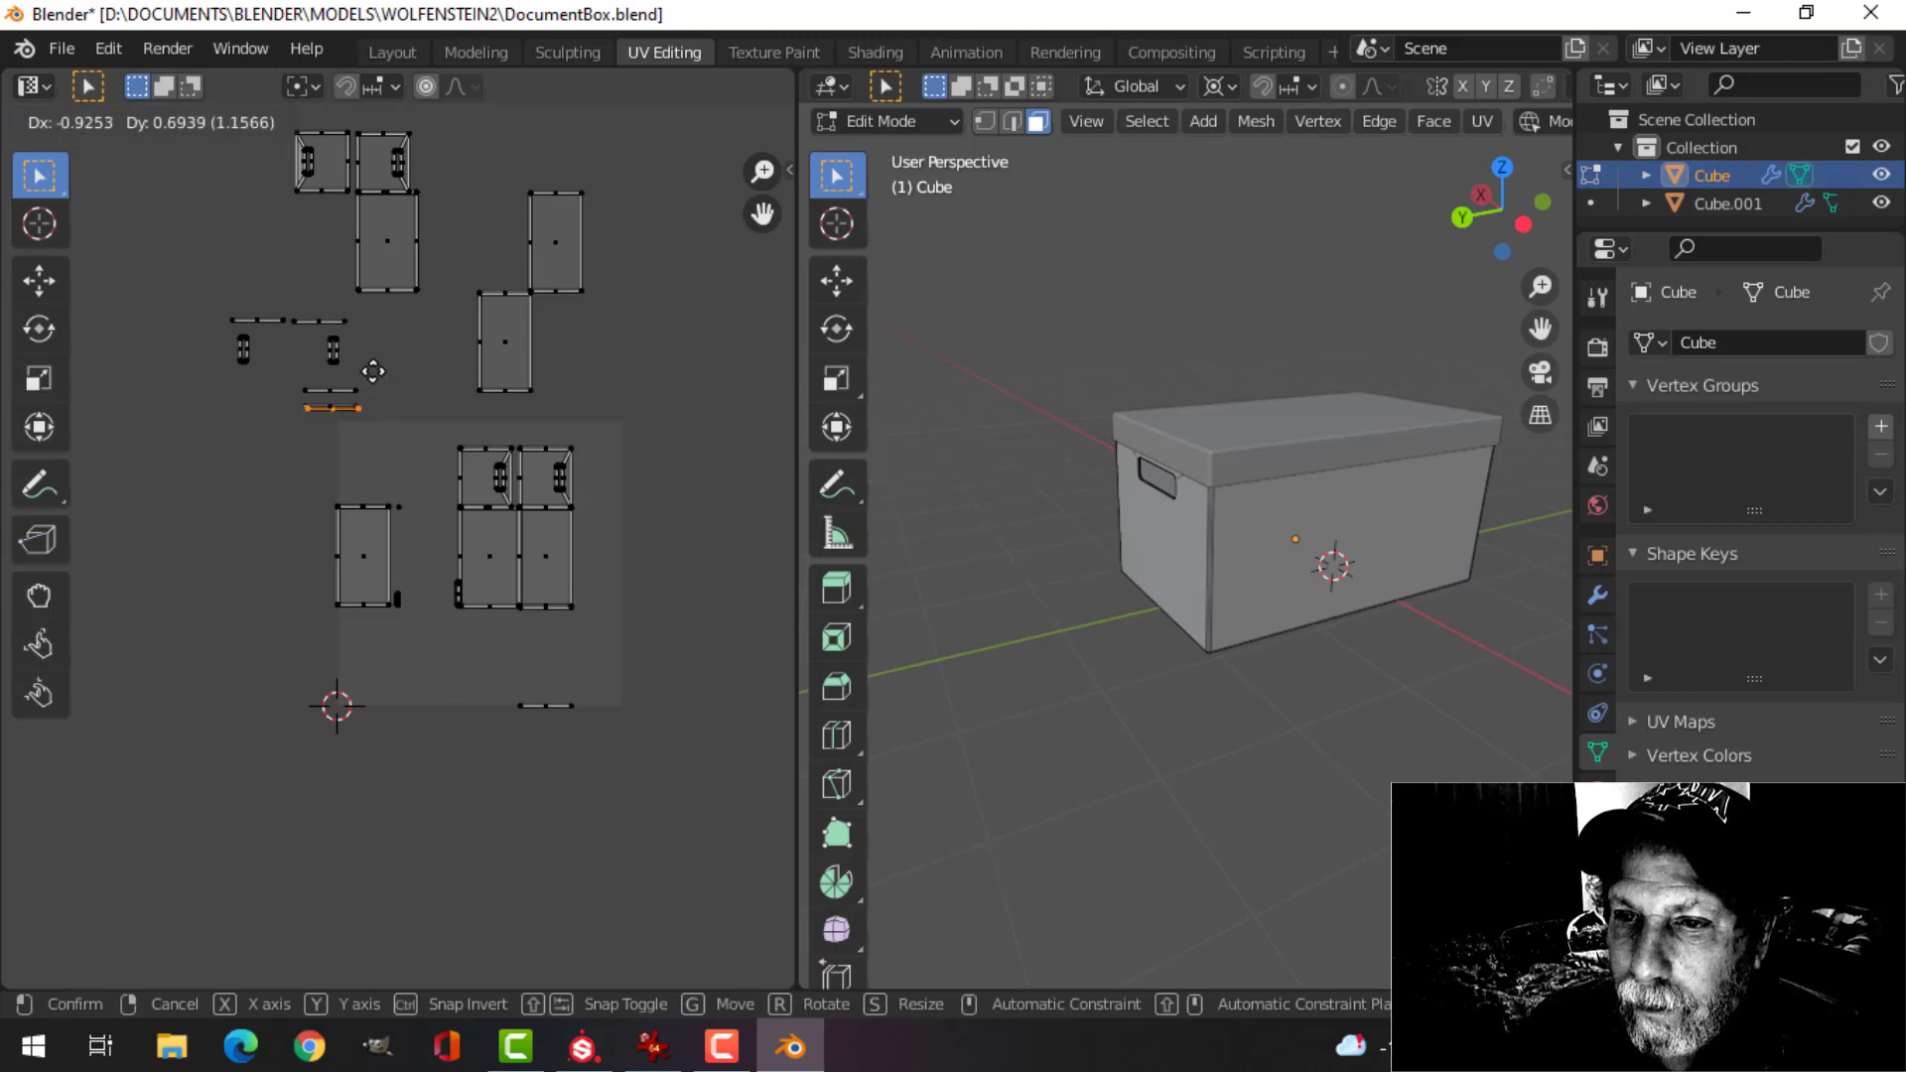
left_click(374, 350)
- Move the tiny dot-like island near the standalone long-wall island's upper corner out of the UV square, beside the parked handle-hole islands
scroll(449, 561, "up", 3)
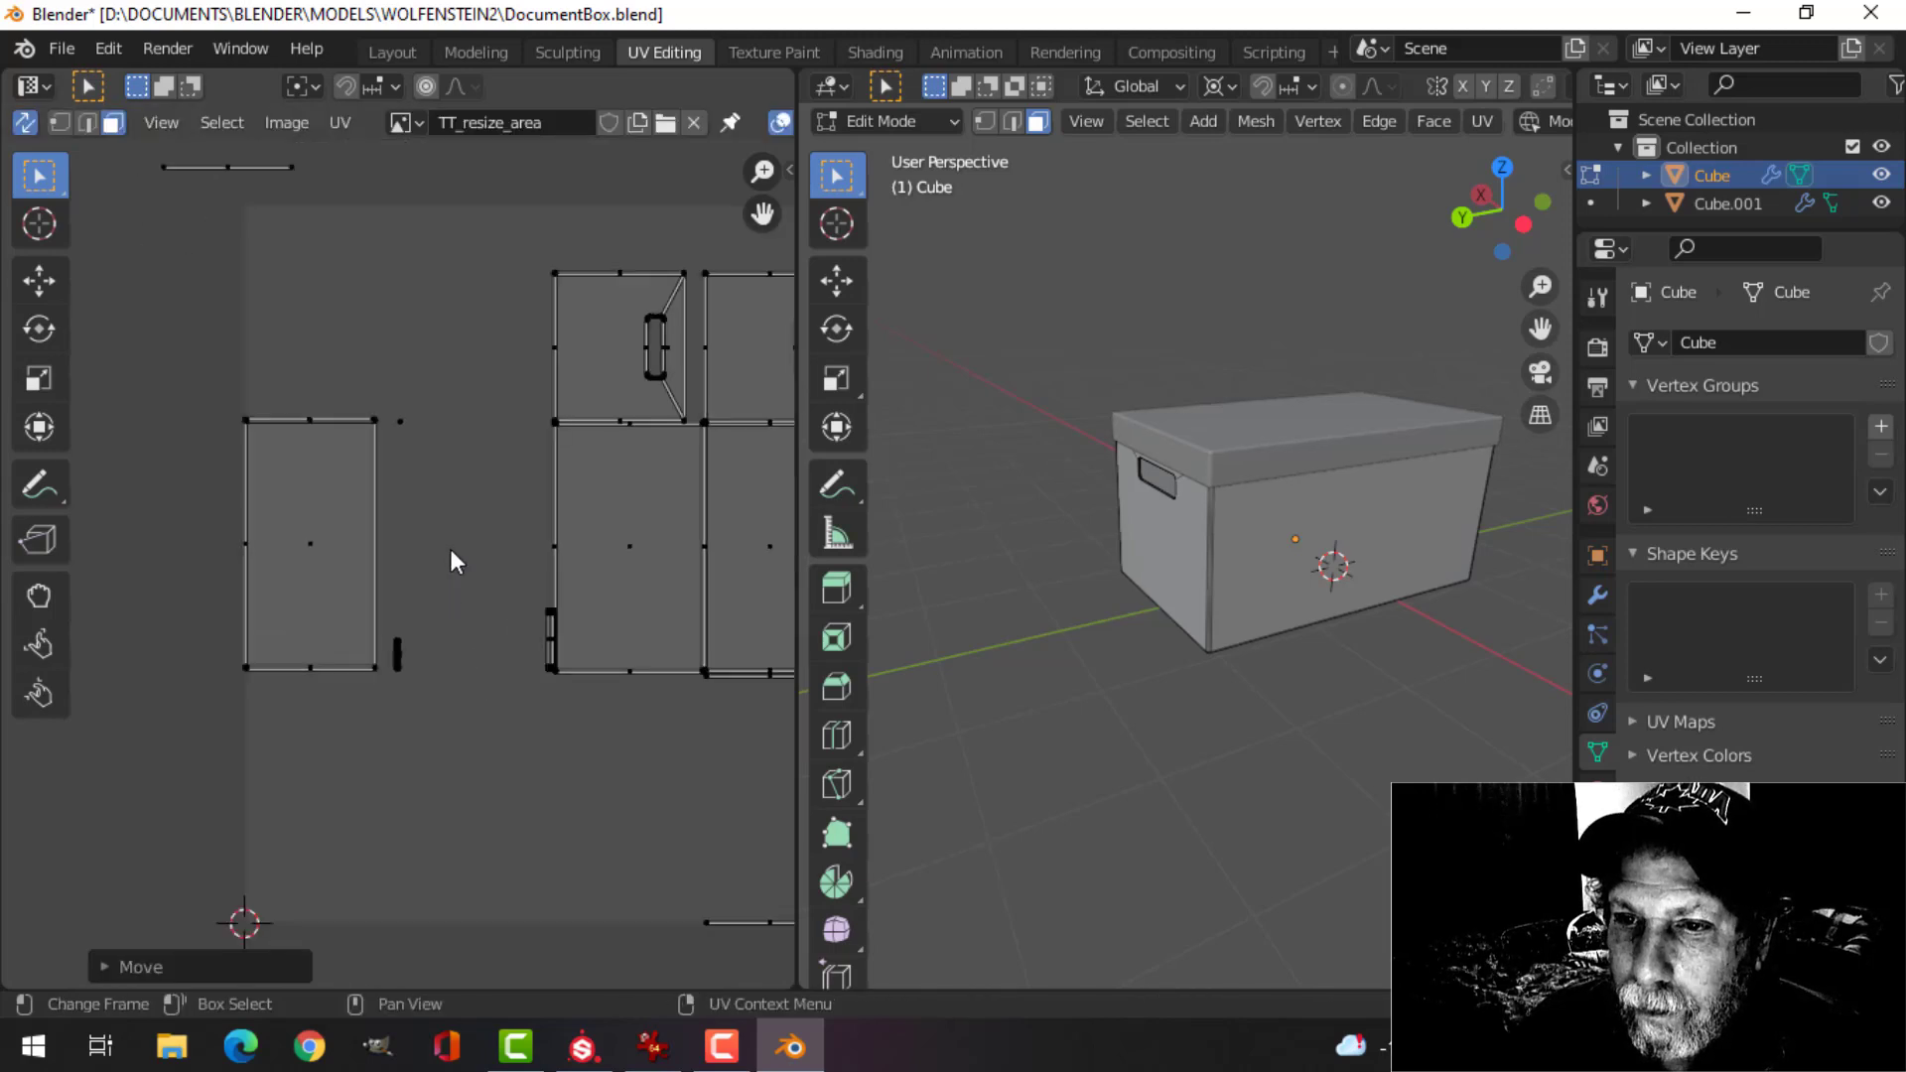
left_click_drag(397, 402, 427, 469)
scroll(570, 617, "down", 3)
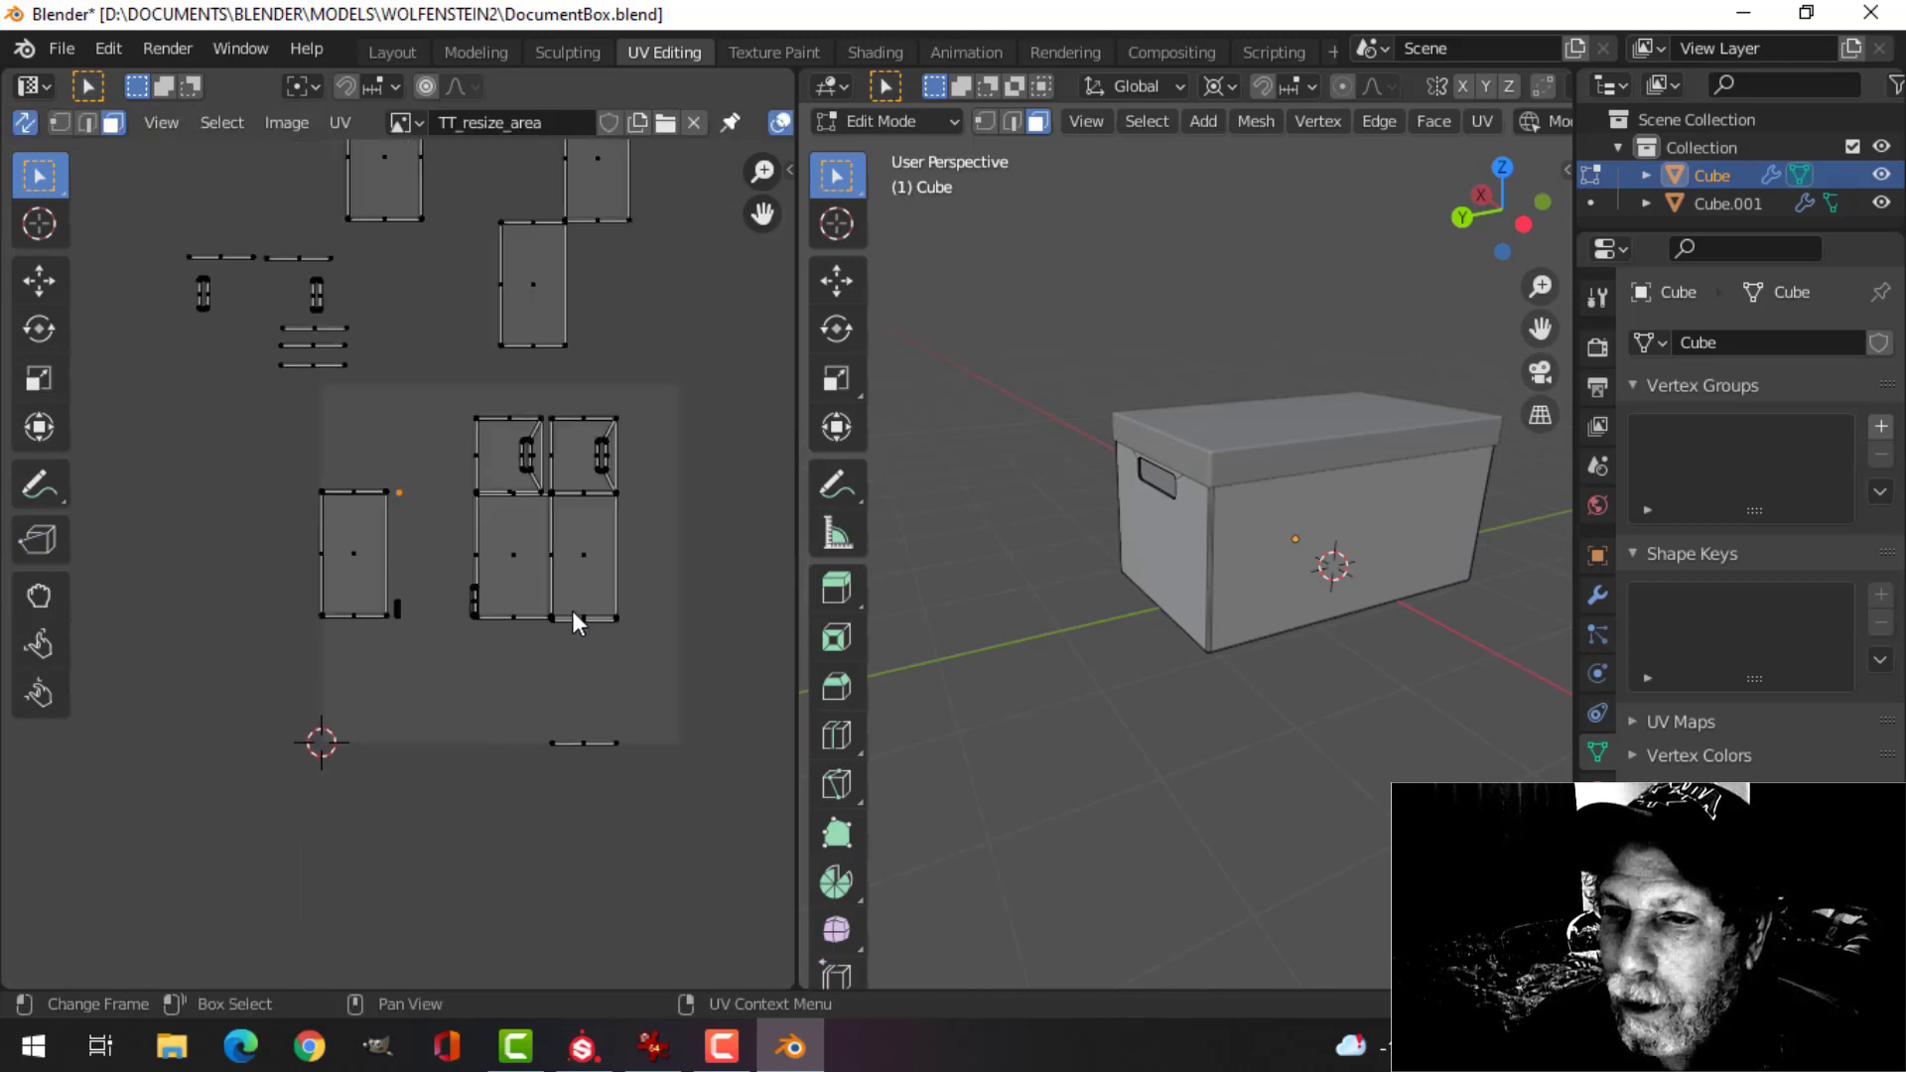
key("g")
left_click(405, 406)
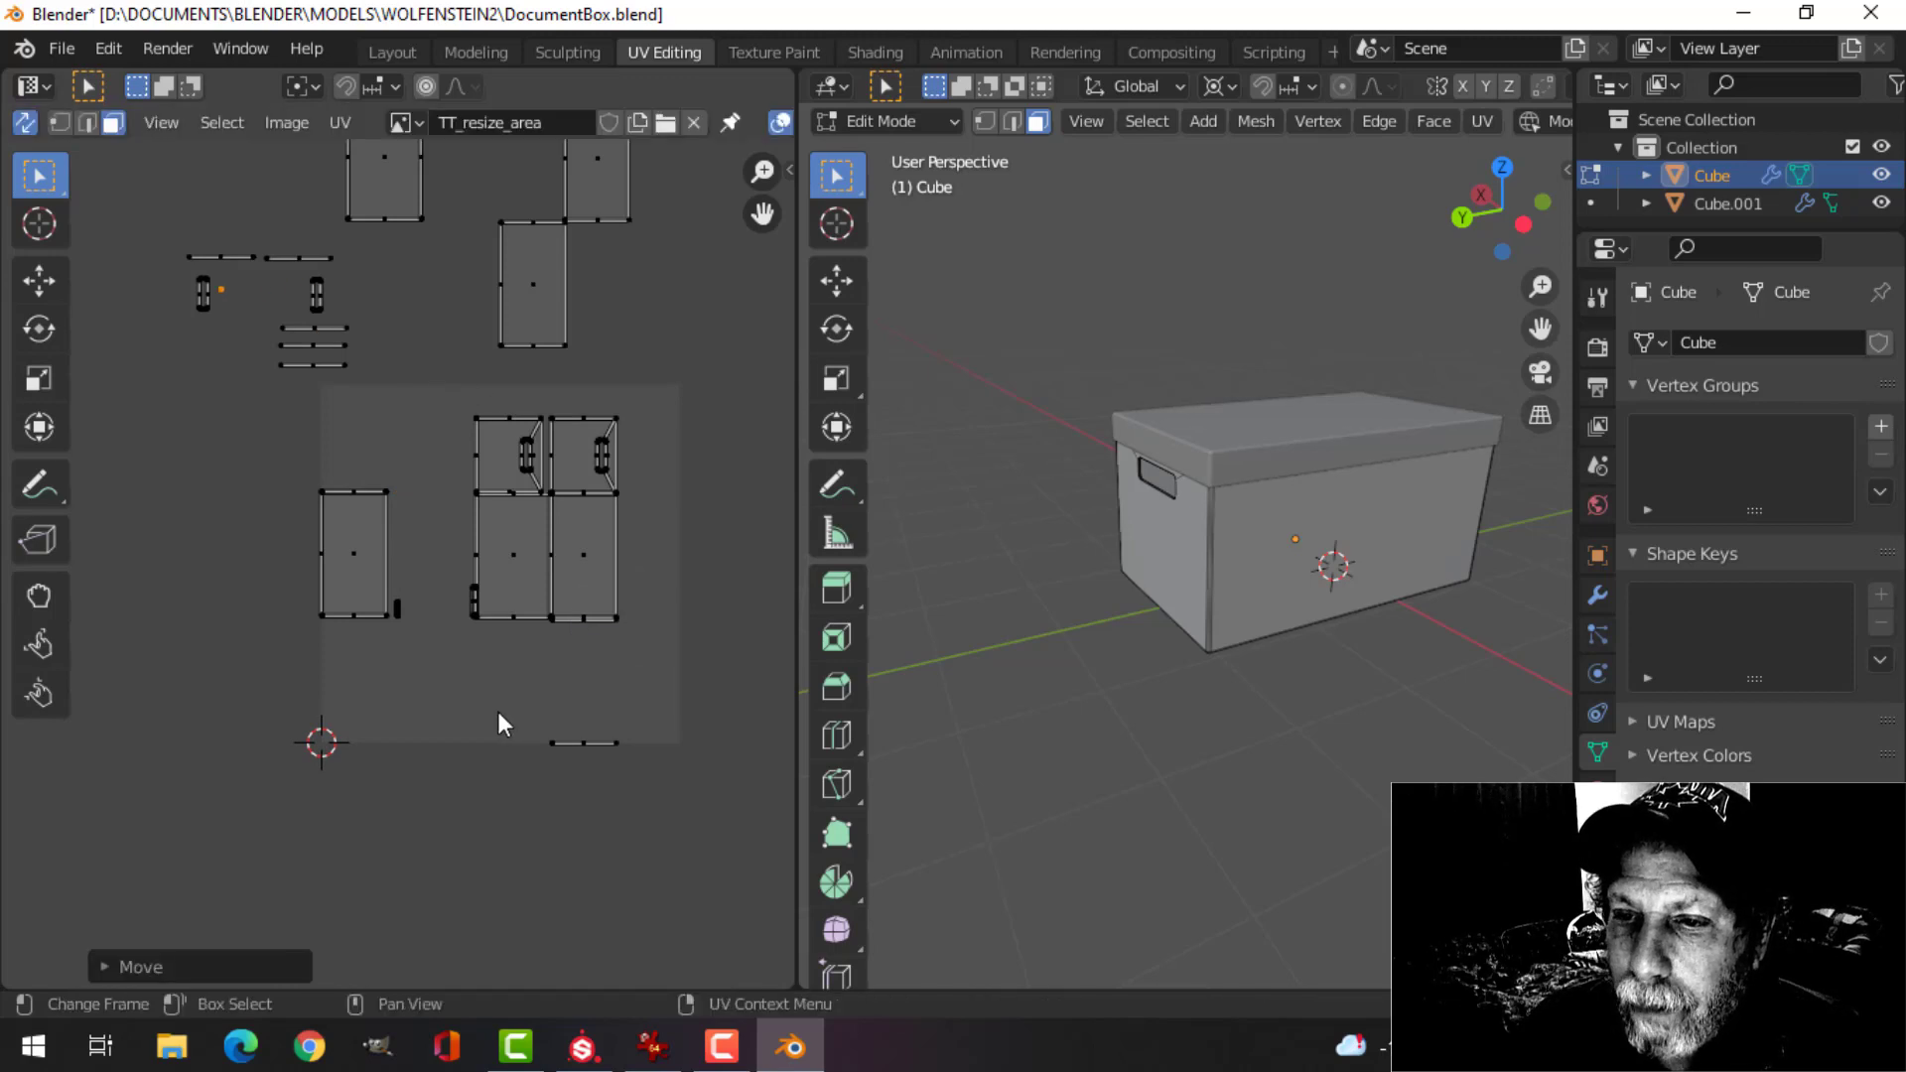
scroll(487, 684, "up", 4)
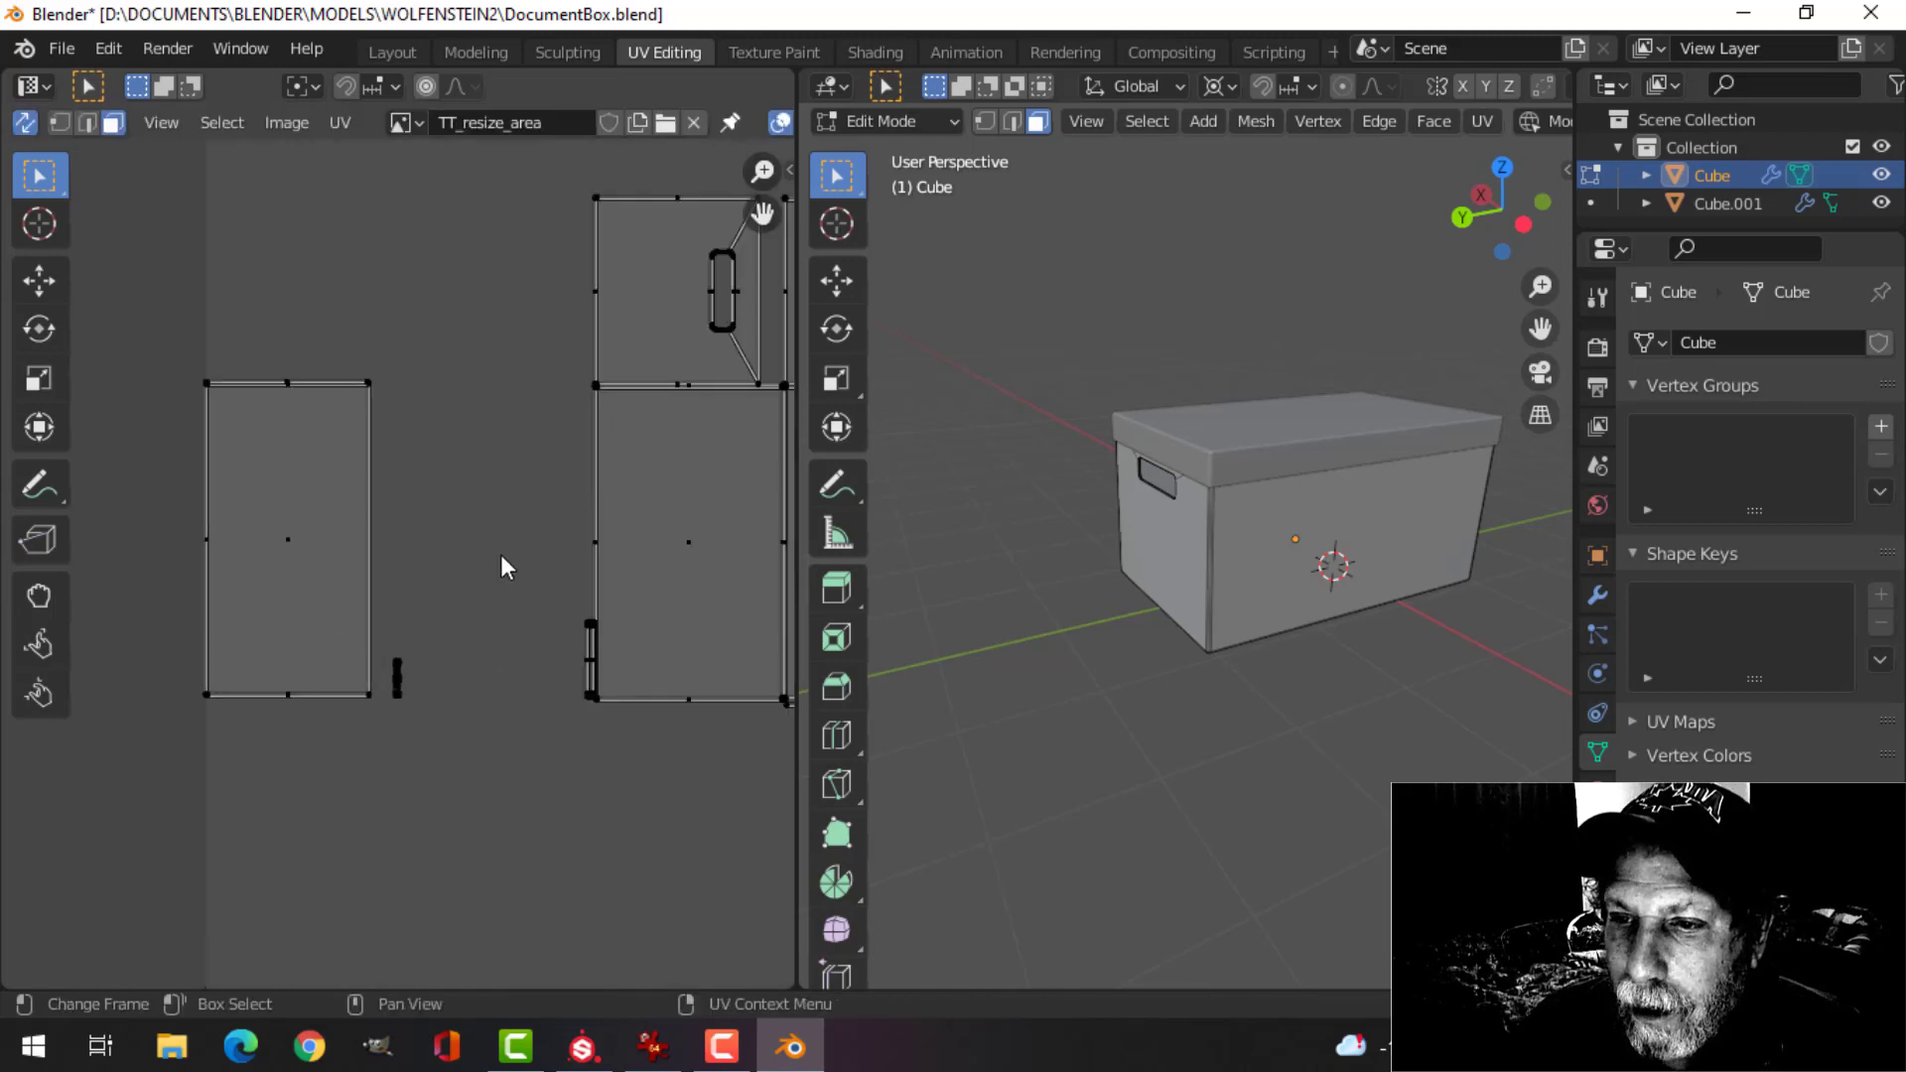
left_click_drag(500, 554, 592, 747)
left_click_drag(594, 747, 593, 746)
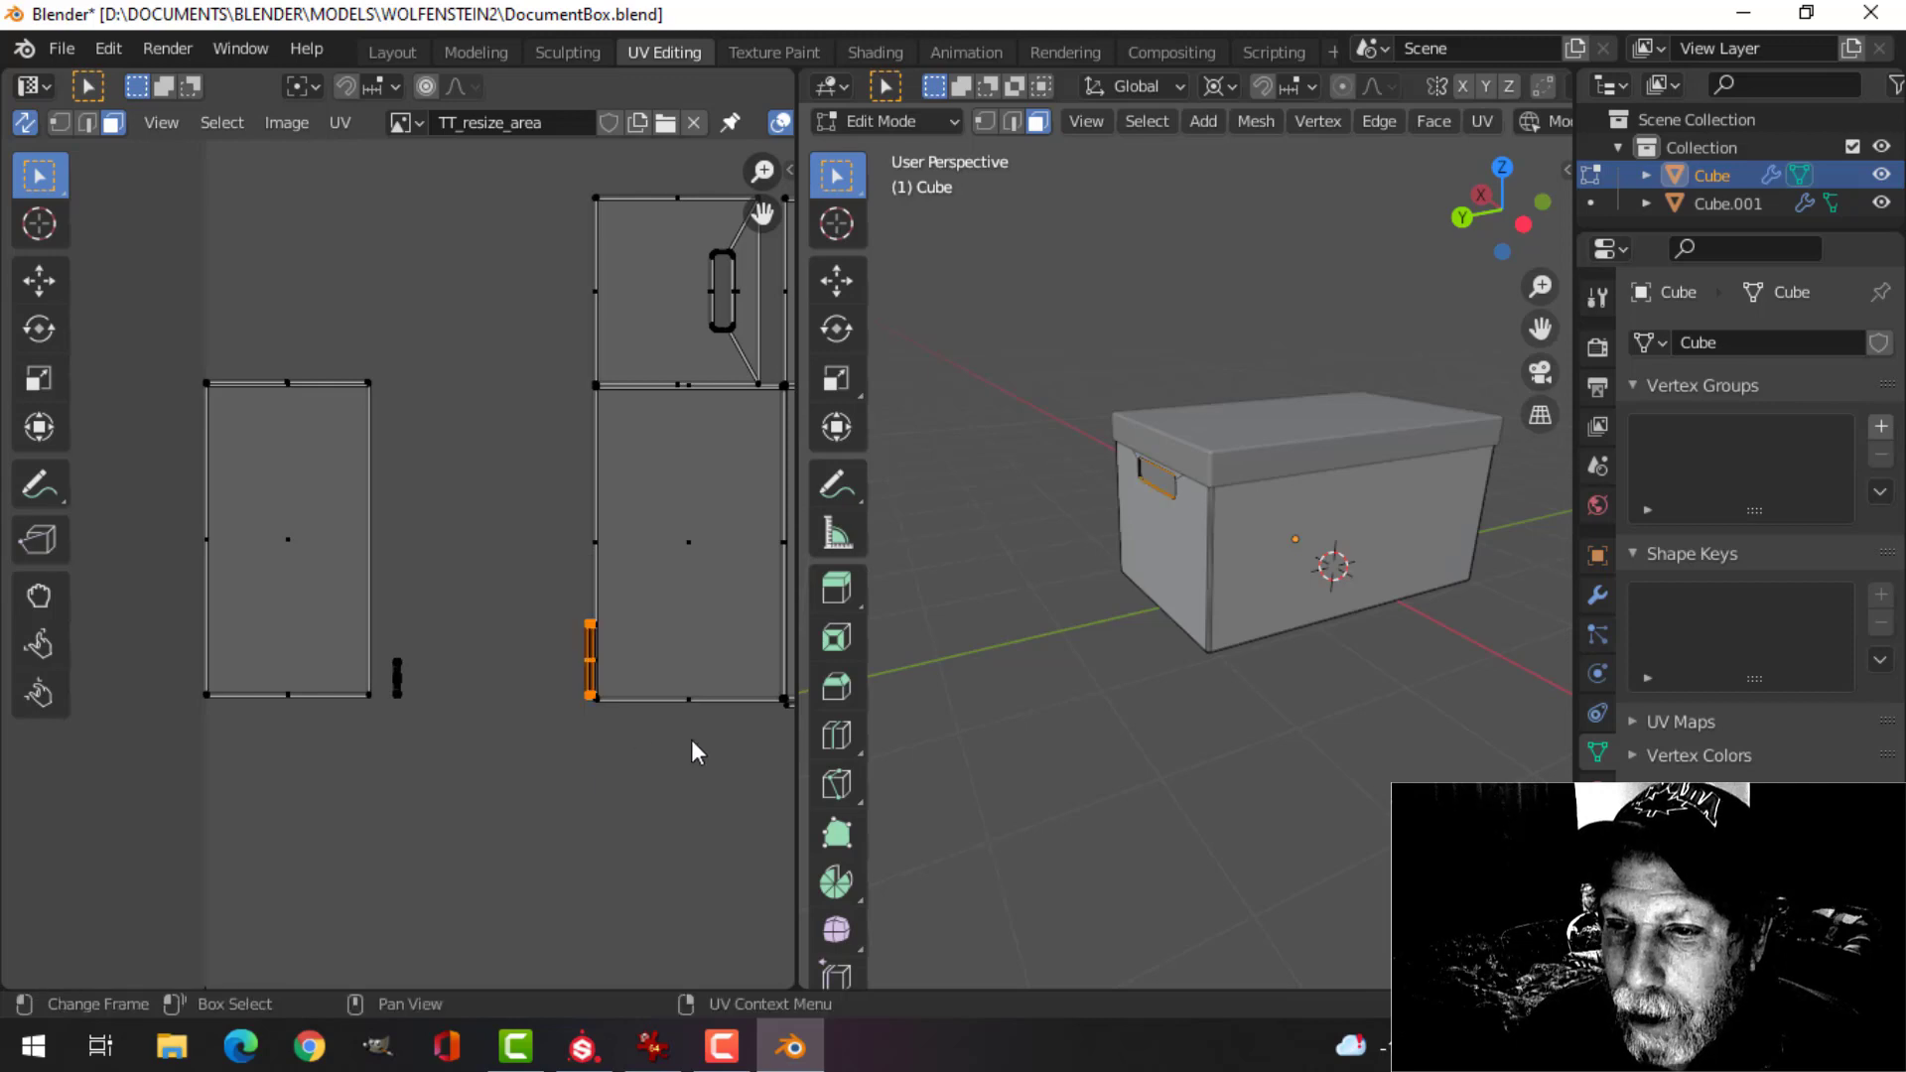
key("g")
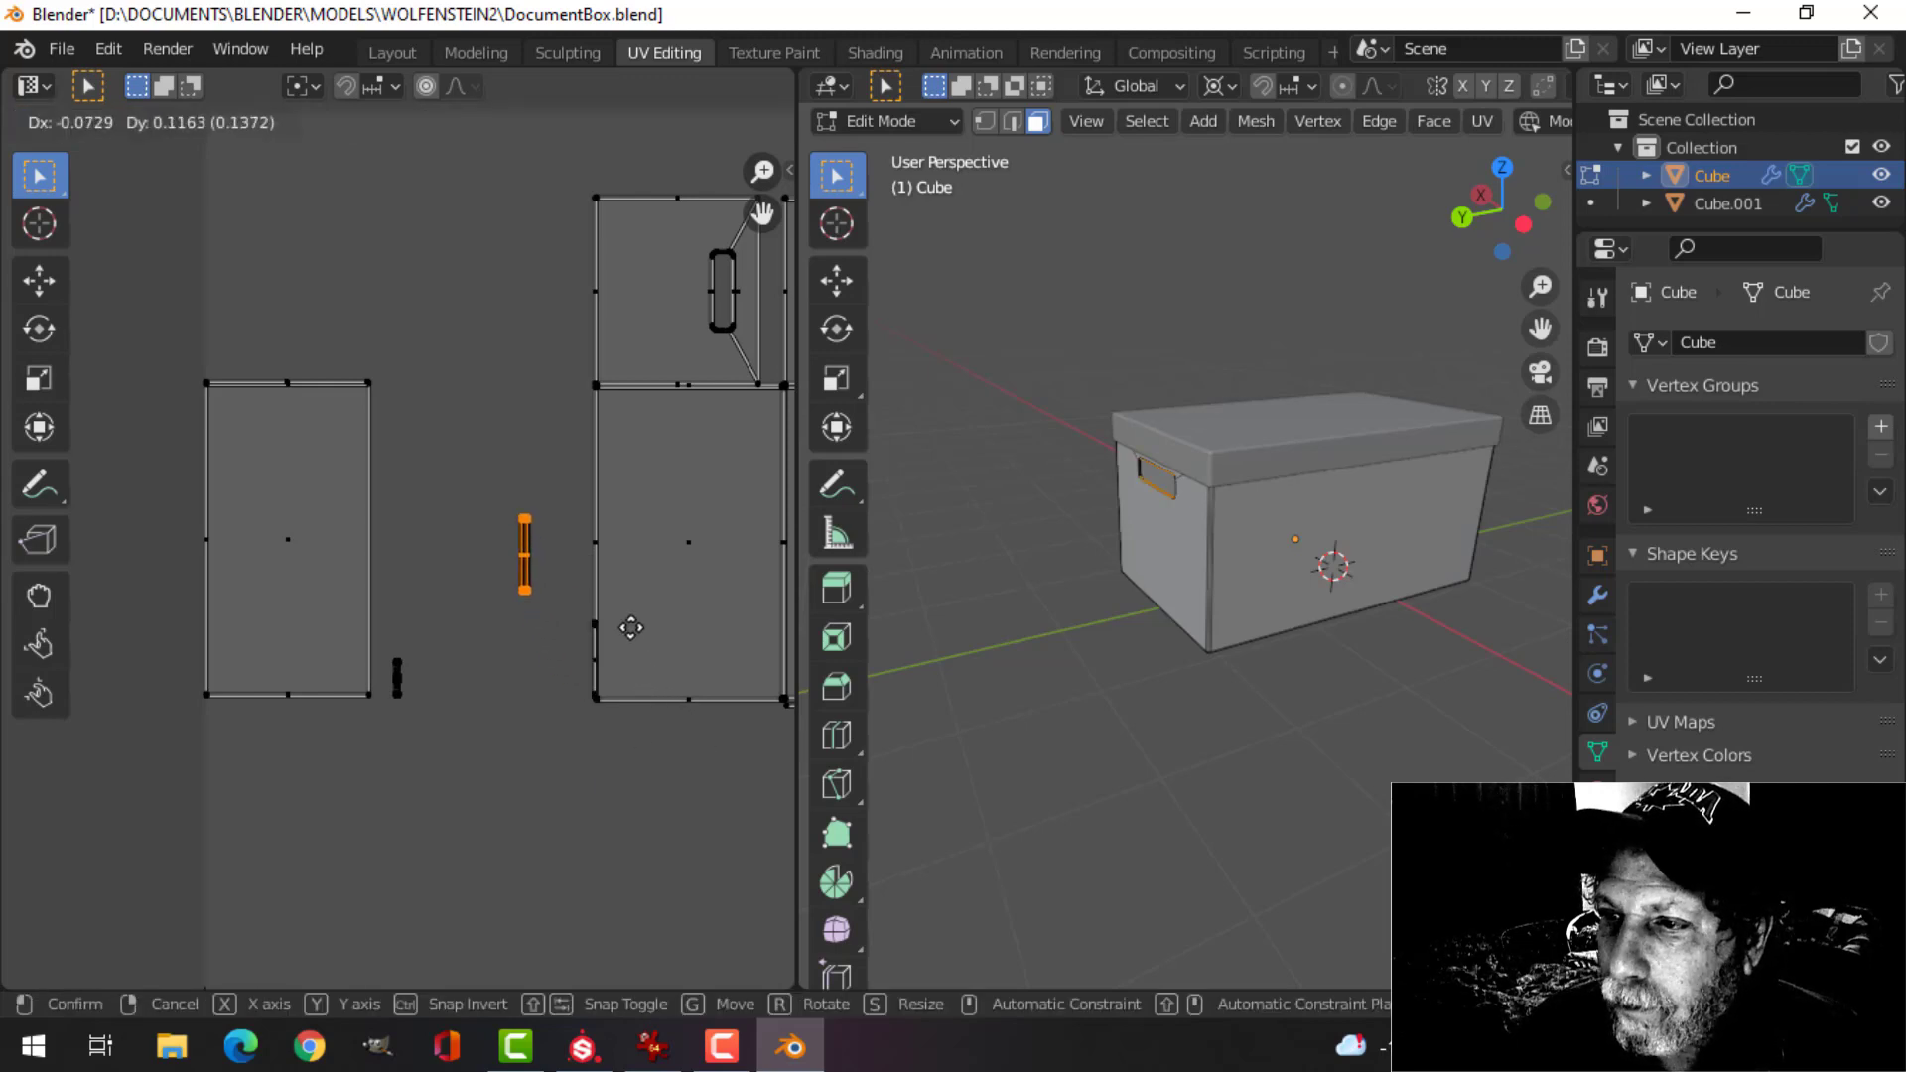
left_click(630, 627)
- Select both complete handle-hole rim strips beside the exterior islands and move them out of the UV square, beside the parked handle-hole islands
scroll(620, 655, "up", 5)
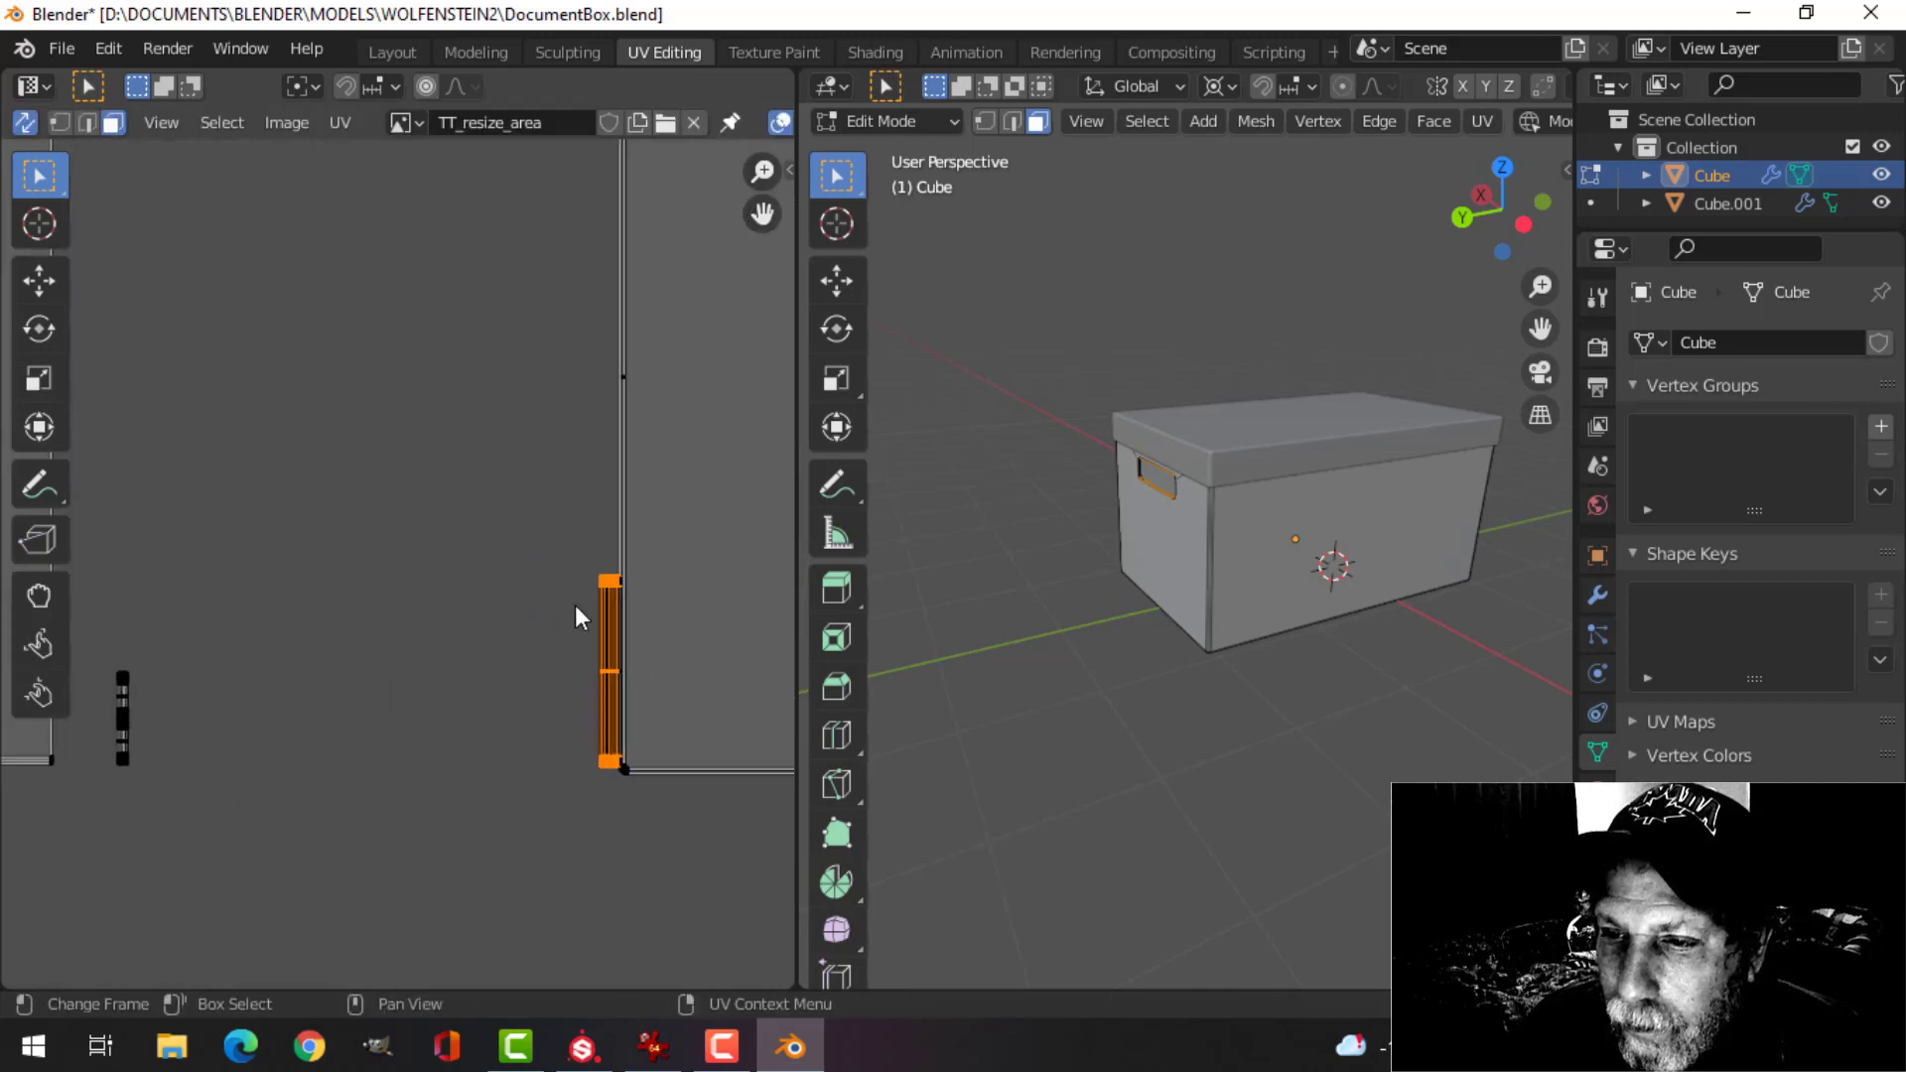
scroll(616, 625, "up", 4)
left_click(527, 431)
left_click_drag(526, 409, 645, 803)
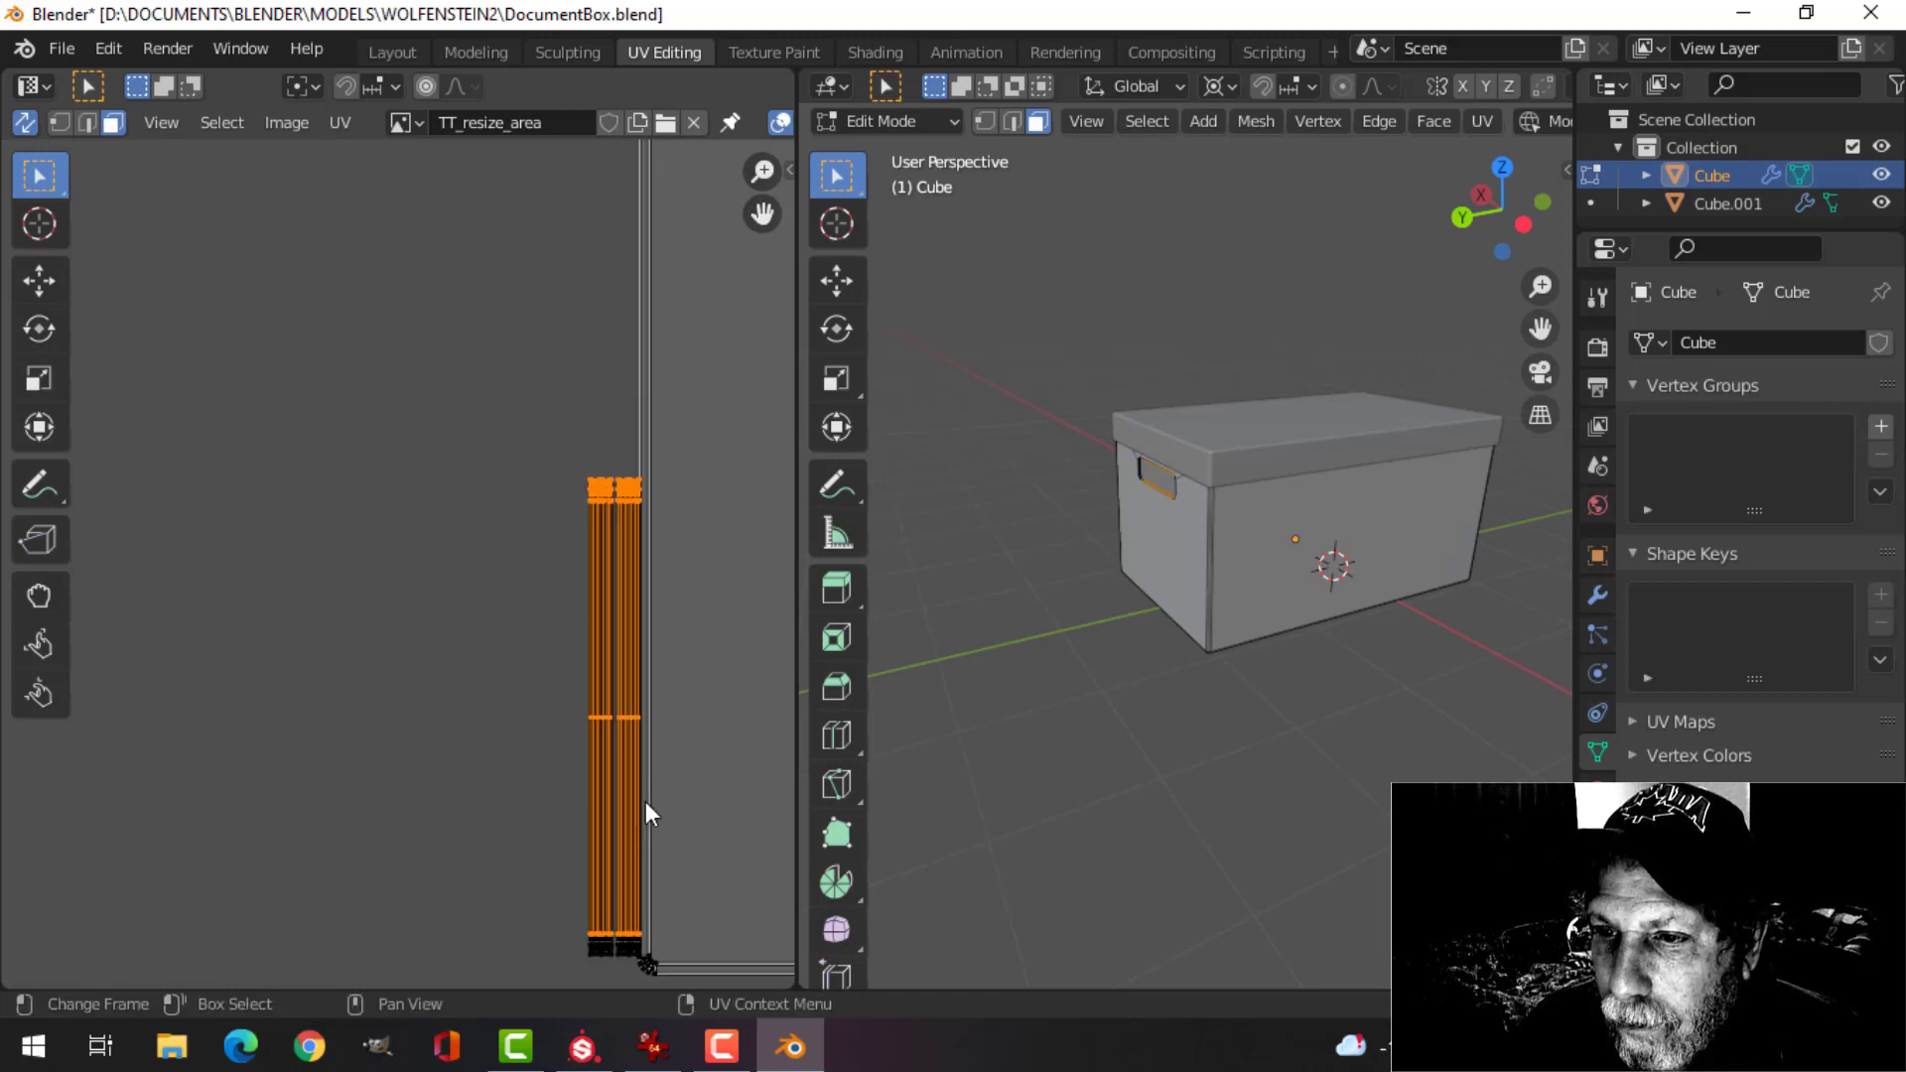
key("l")
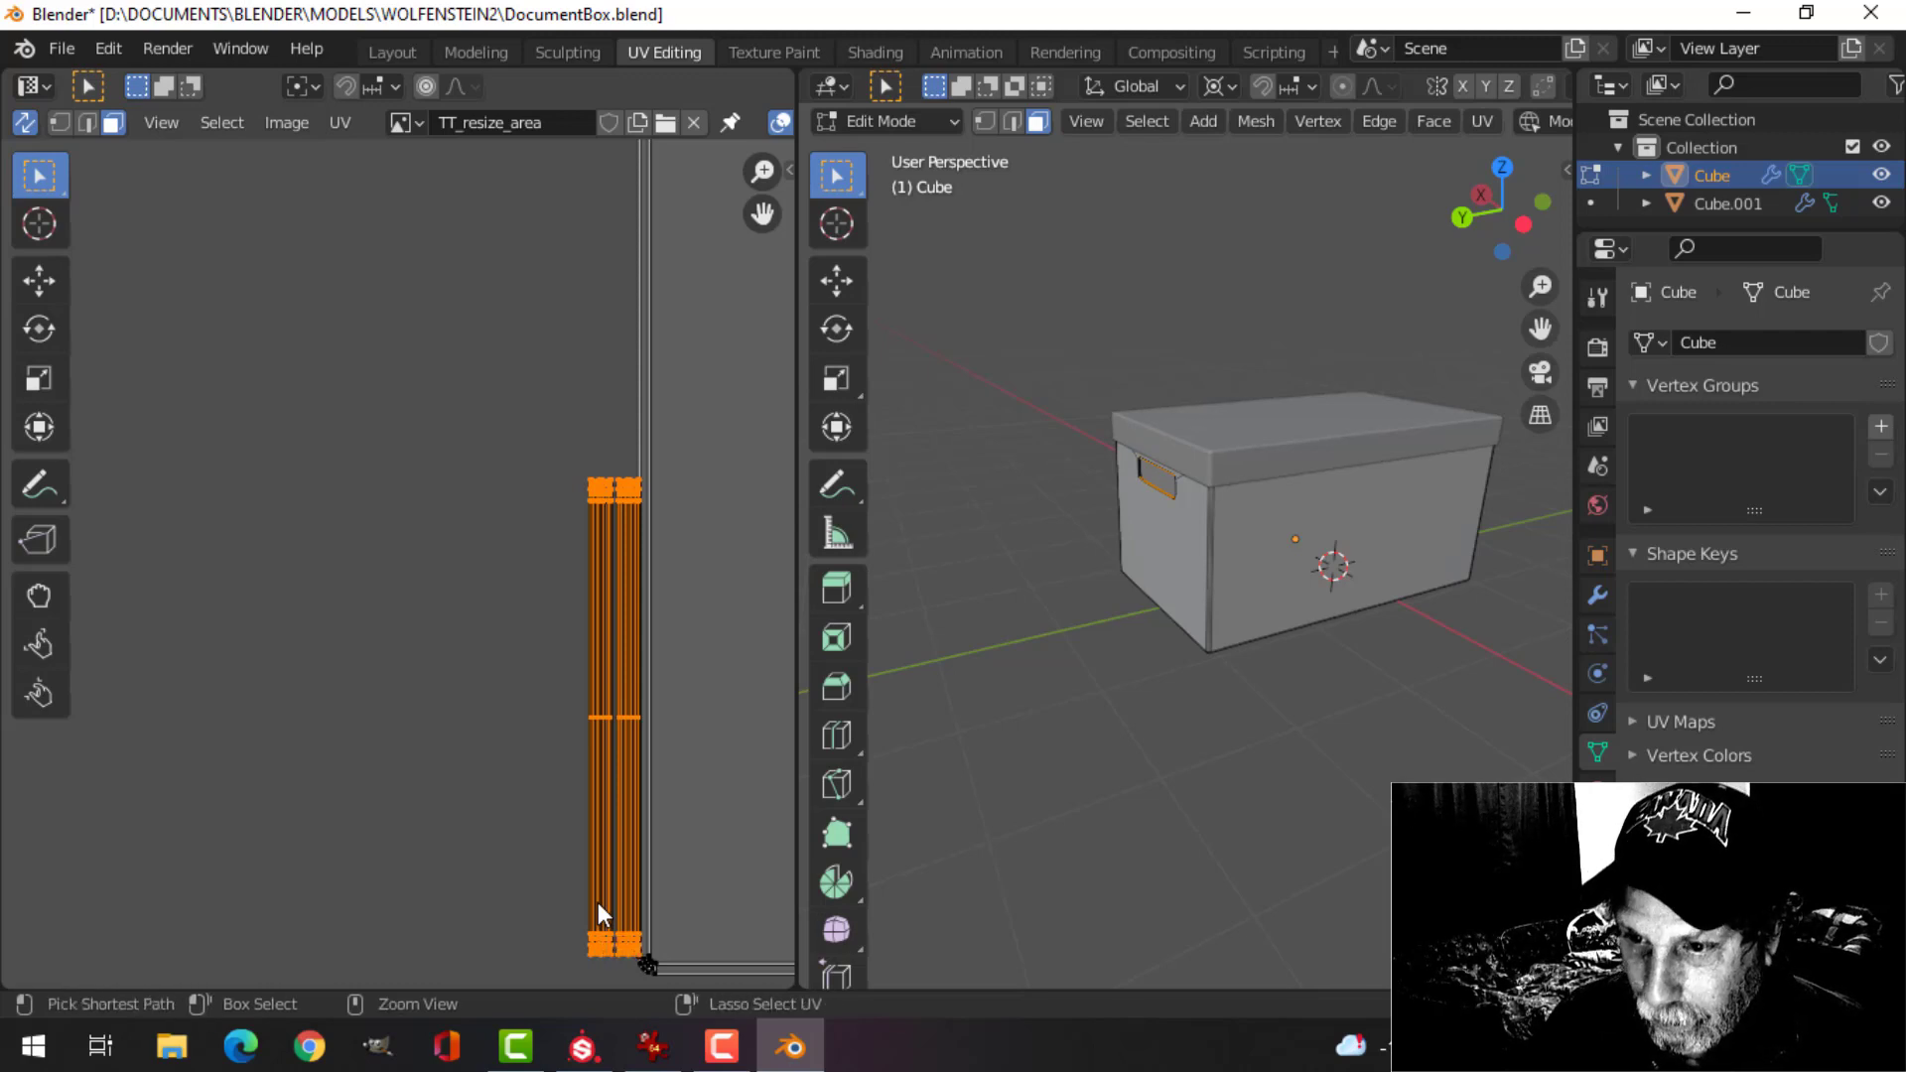
left_click(597, 902, "ctrl")
scroll(548, 849, "down", 8)
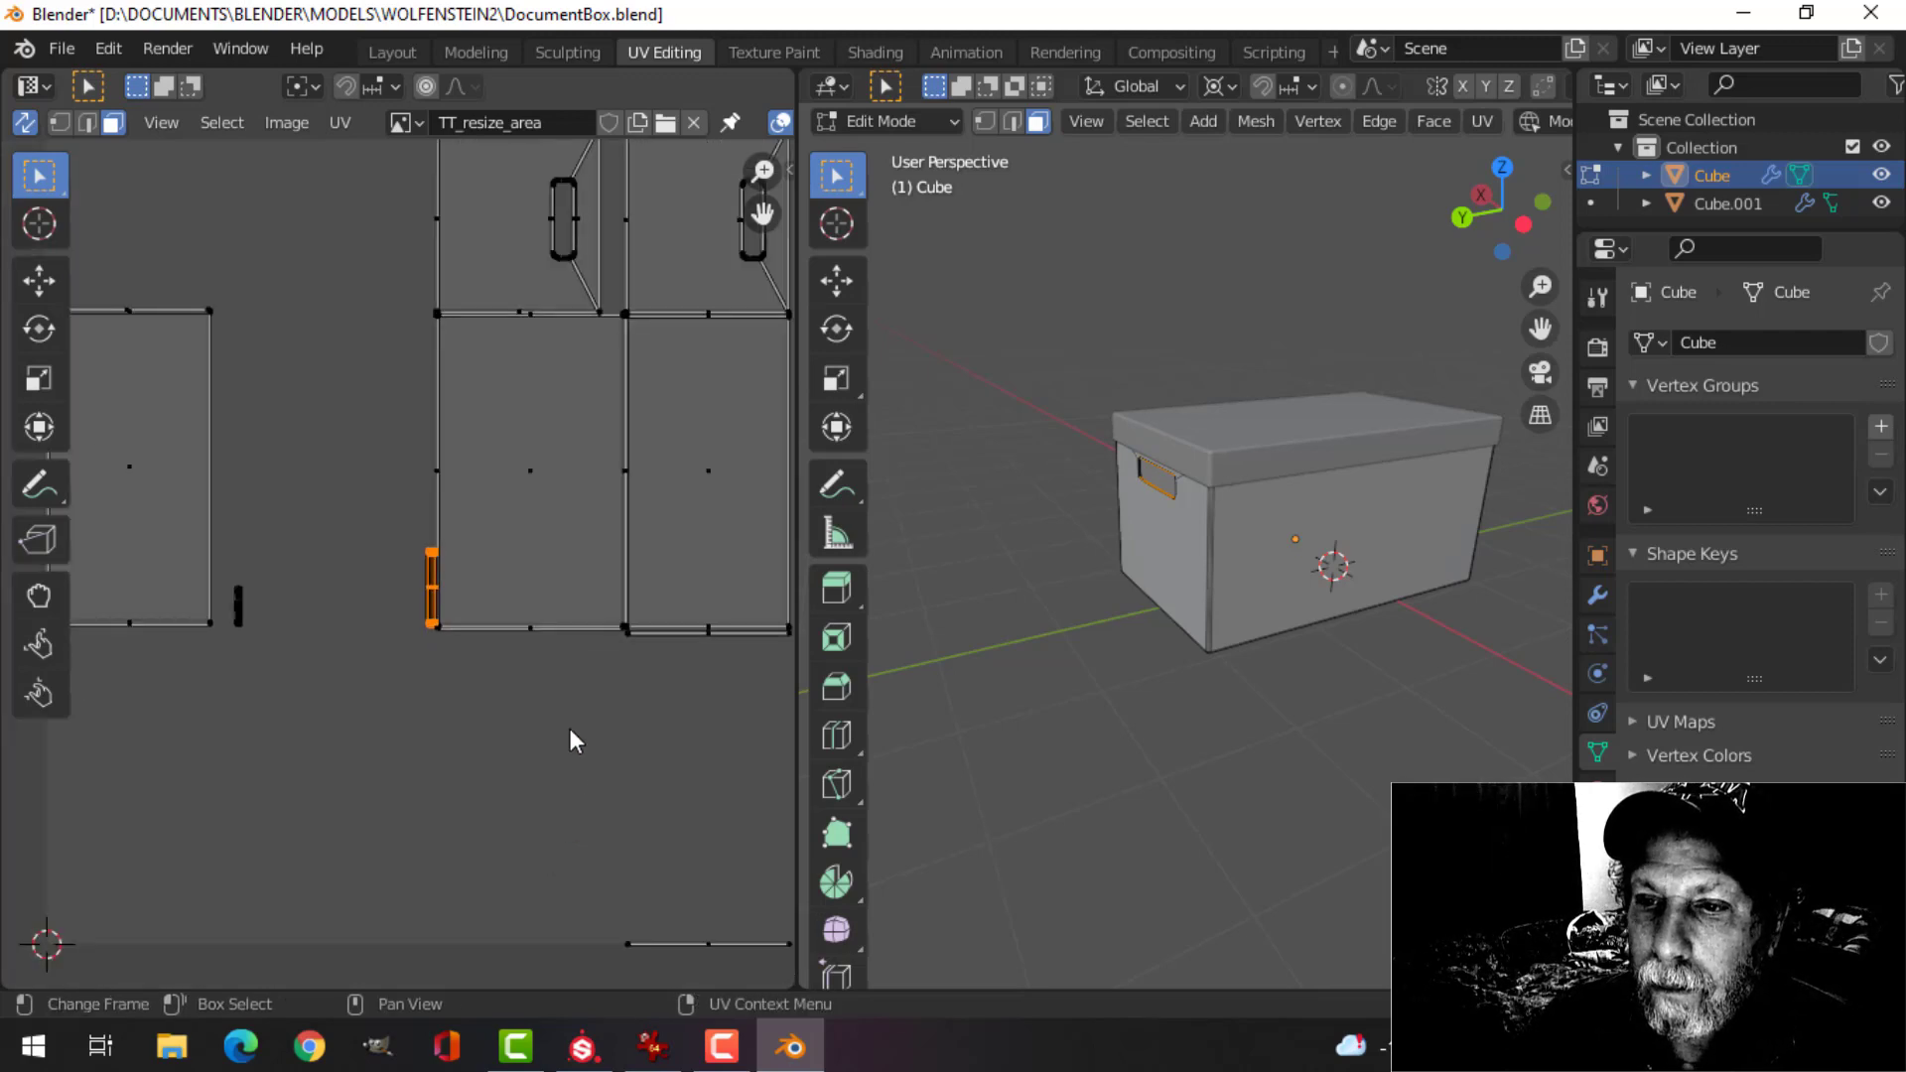
key("g")
left_click(443, 475)
scroll(592, 732, "down", 3)
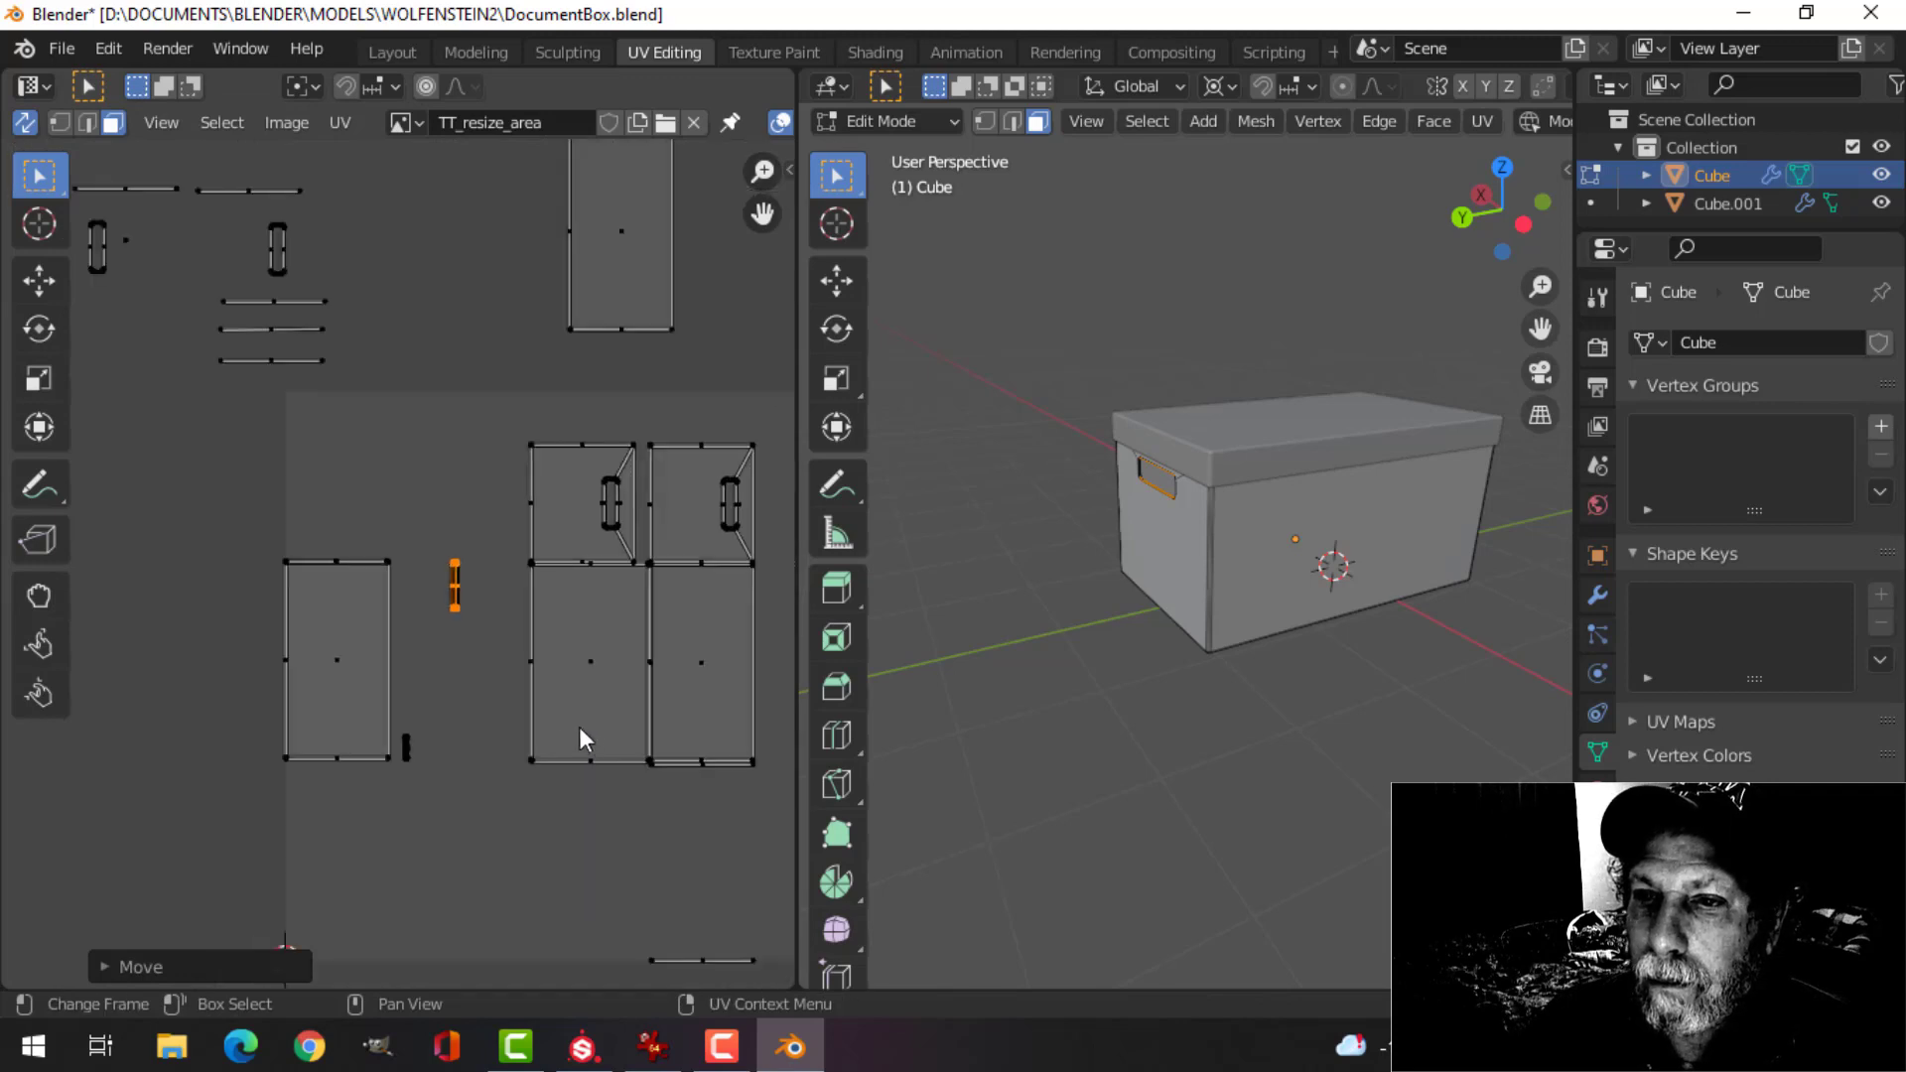
key("g")
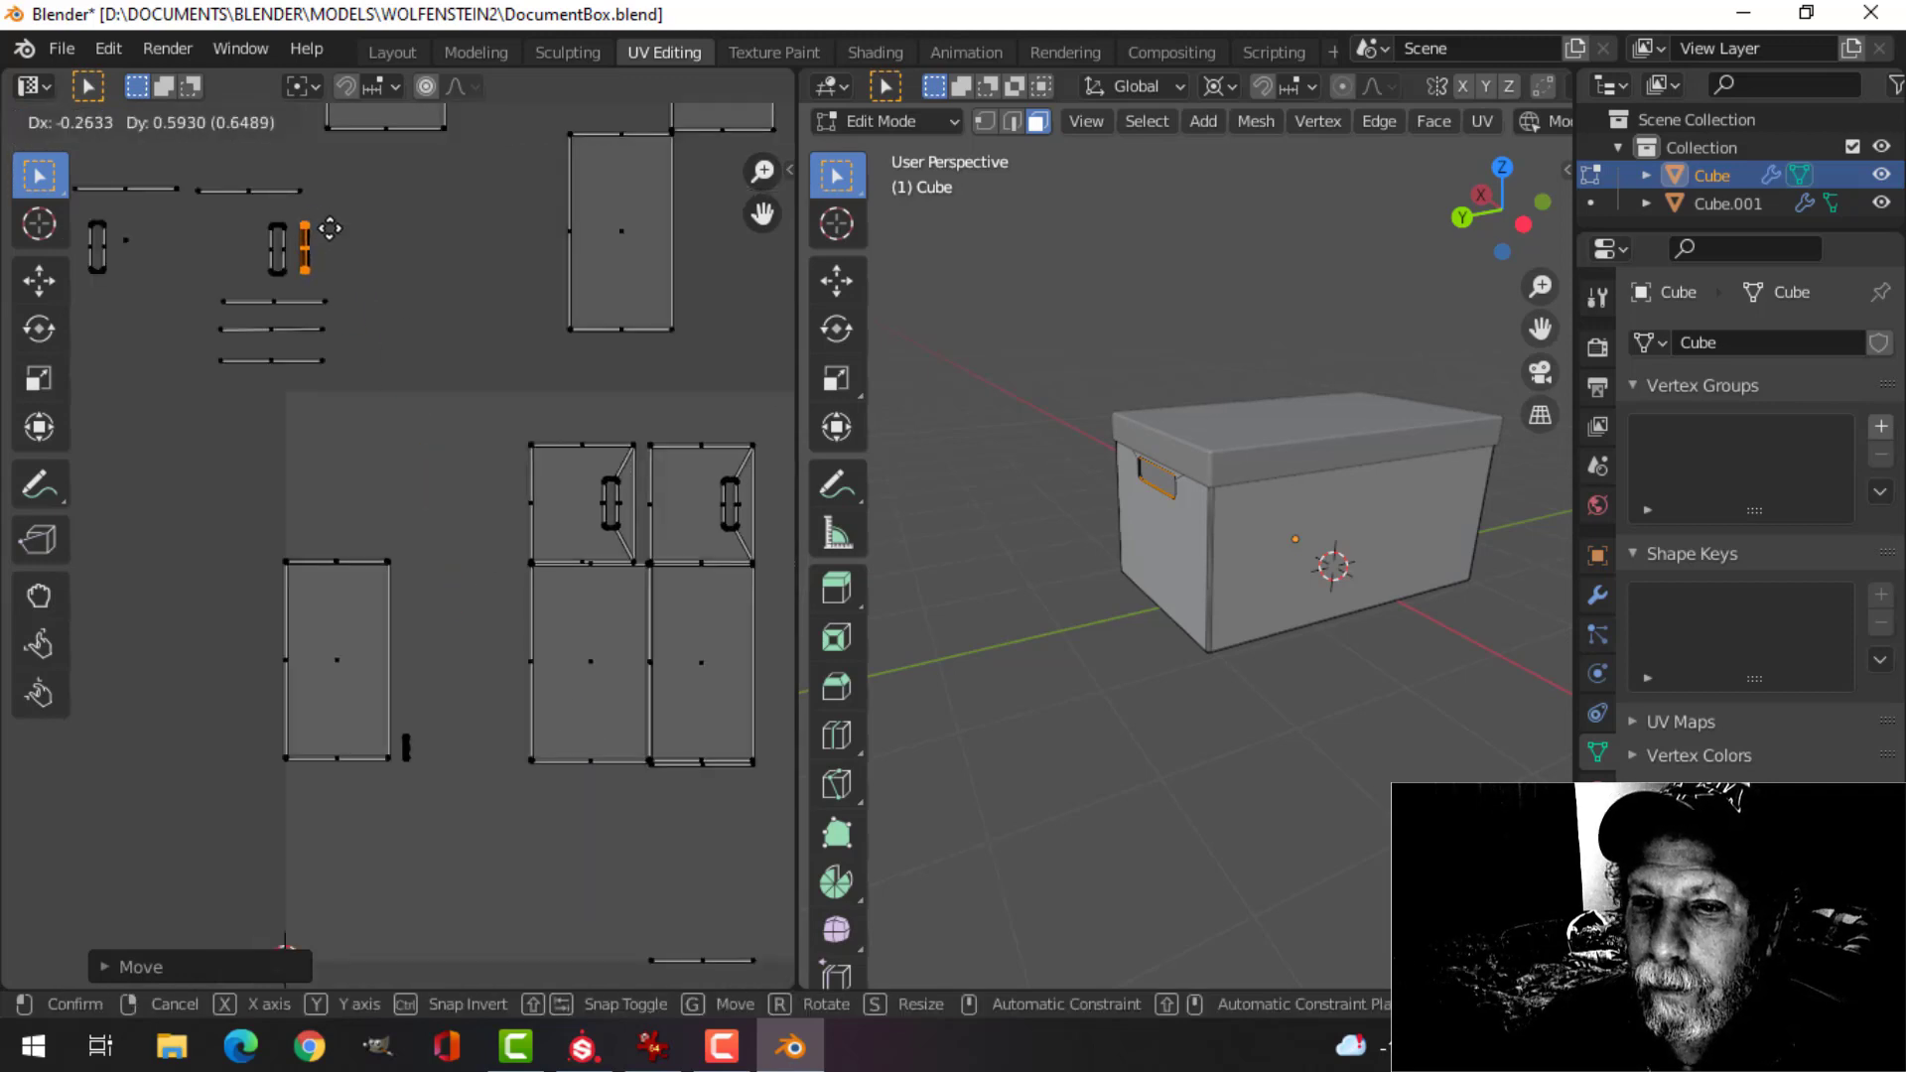
left_click(330, 228)
- Move the small rim strip beside the standalone long-wall island to the parked handle-hole islands, and clear the selection
left_click_drag(473, 814, 401, 675)
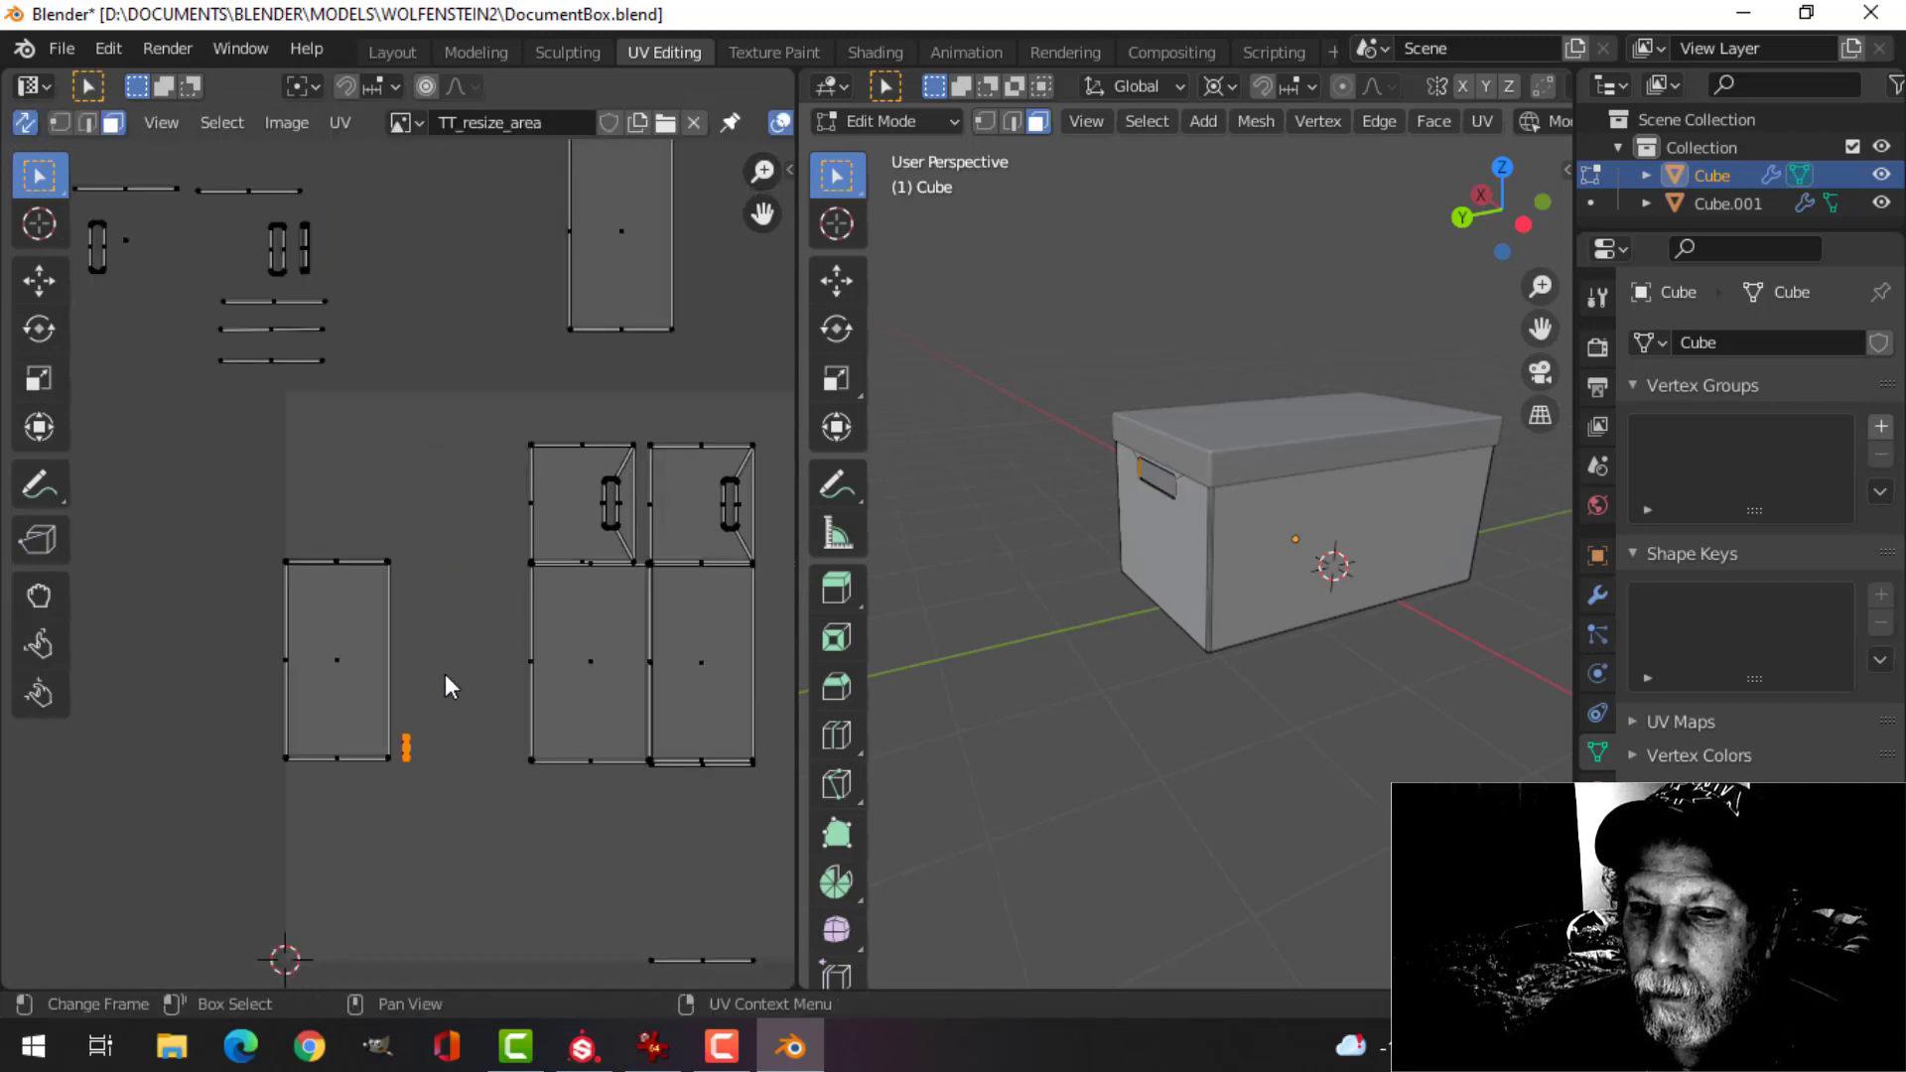
key("g")
left_click(290, 171)
key("alt+a")
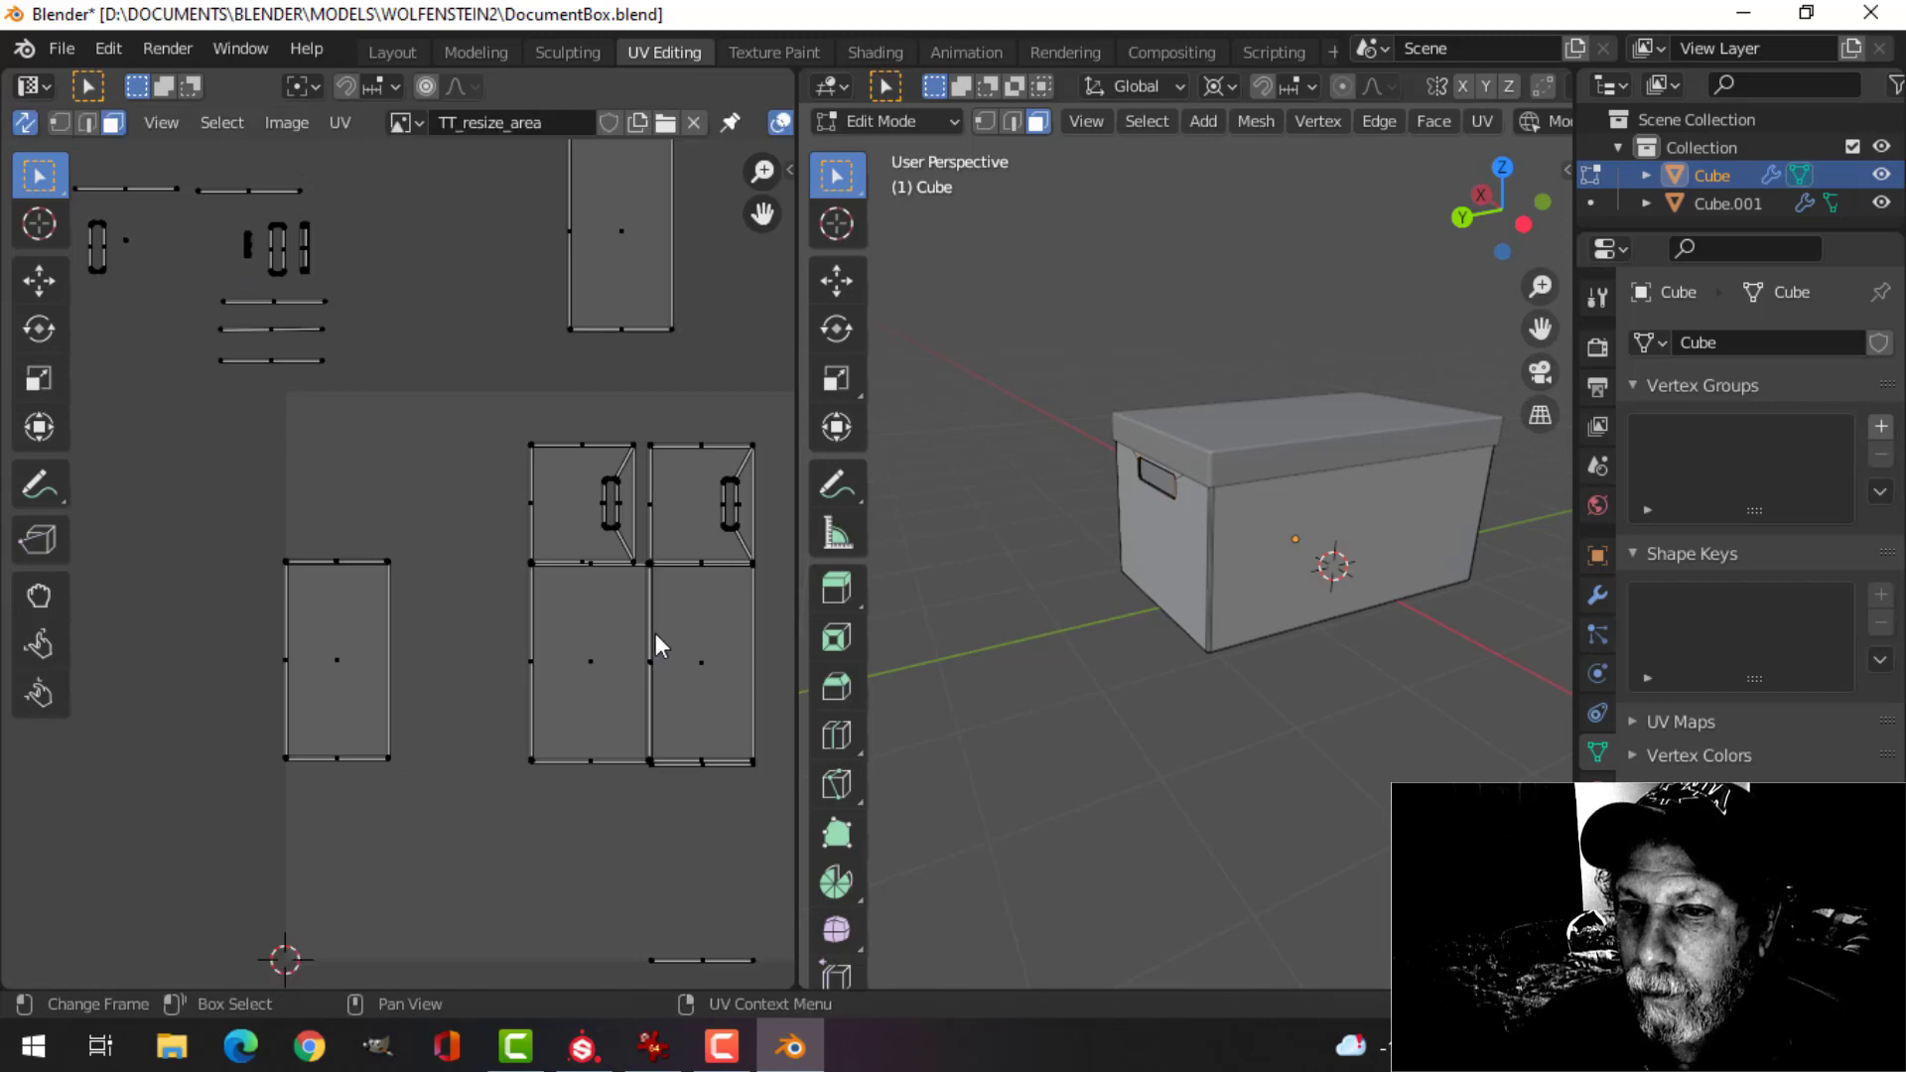
- Select the four adjoining wall and floor islands to check which box faces they cover, and clear the selection
middle_click_drag(656, 633, 538, 553)
left_click_drag(419, 344, 710, 772)
middle_click_drag(1271, 695, 1141, 597)
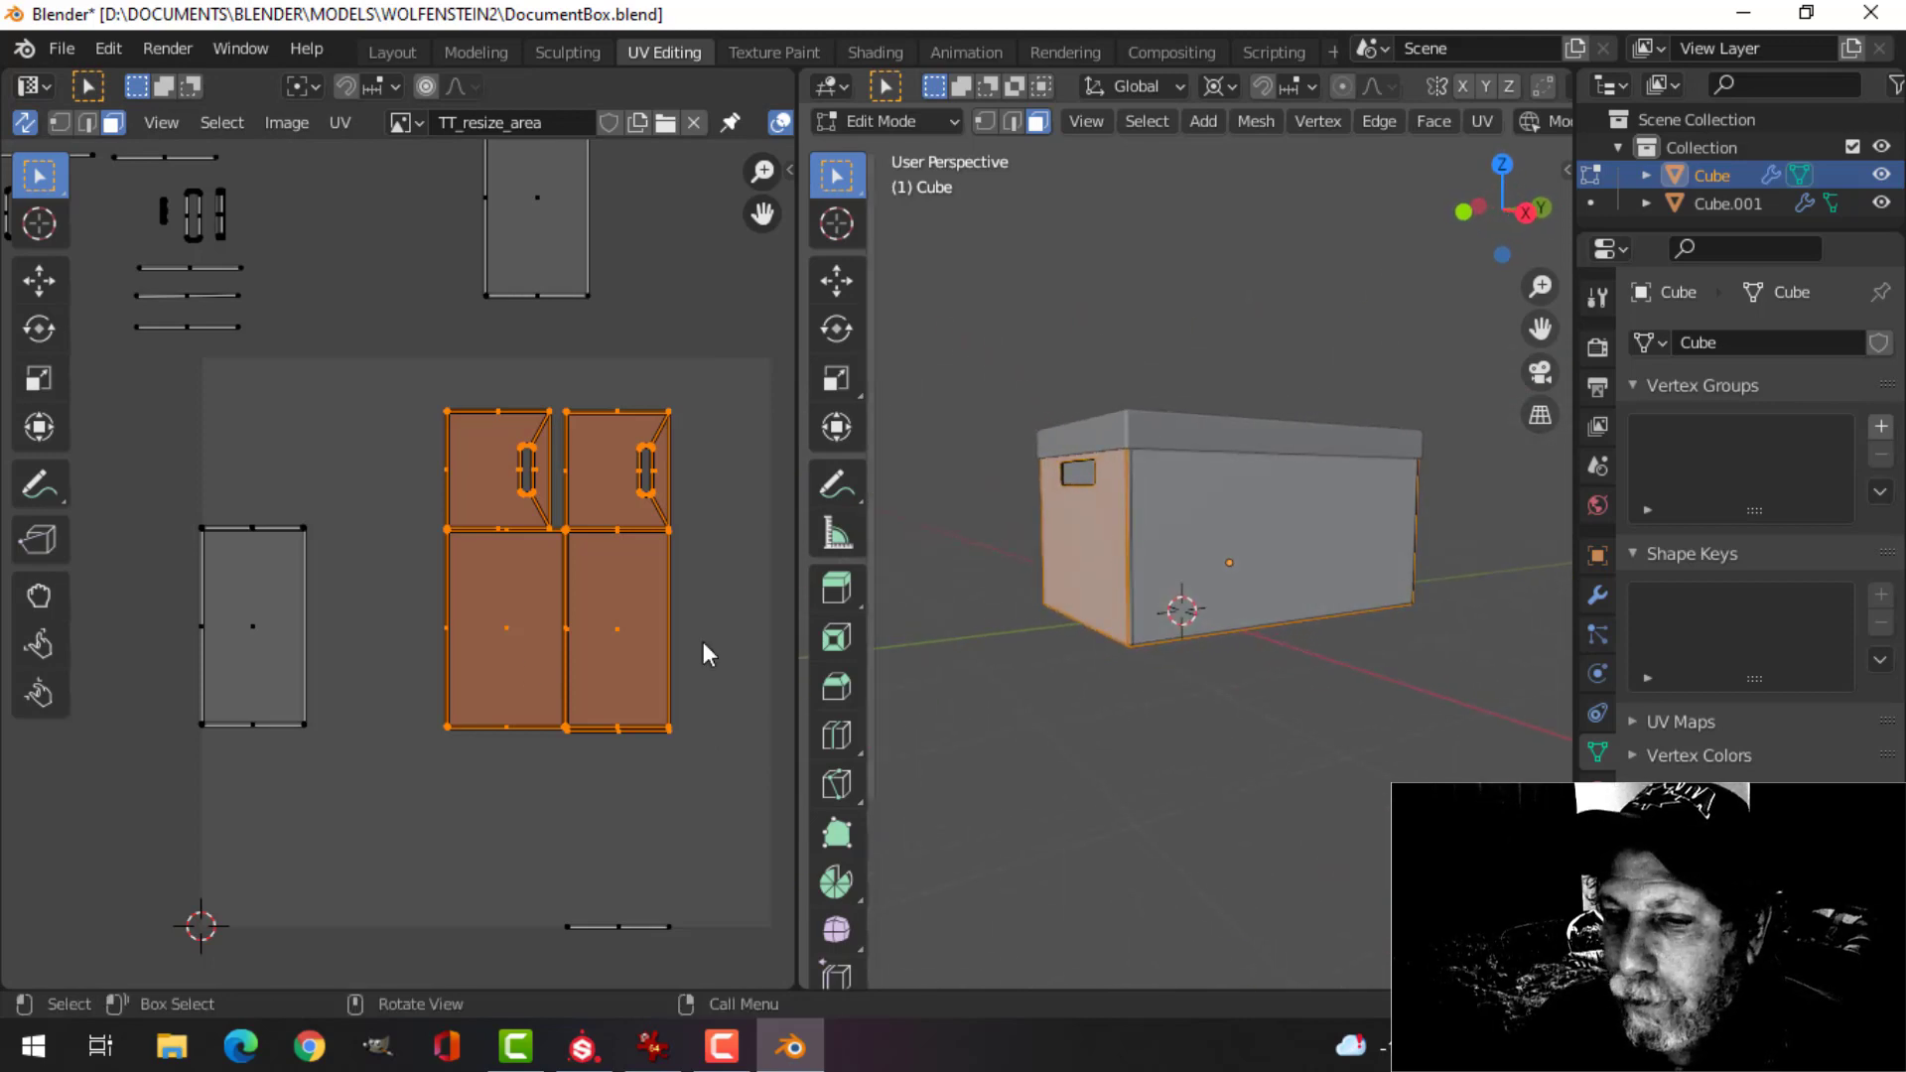
left_click(510, 855)
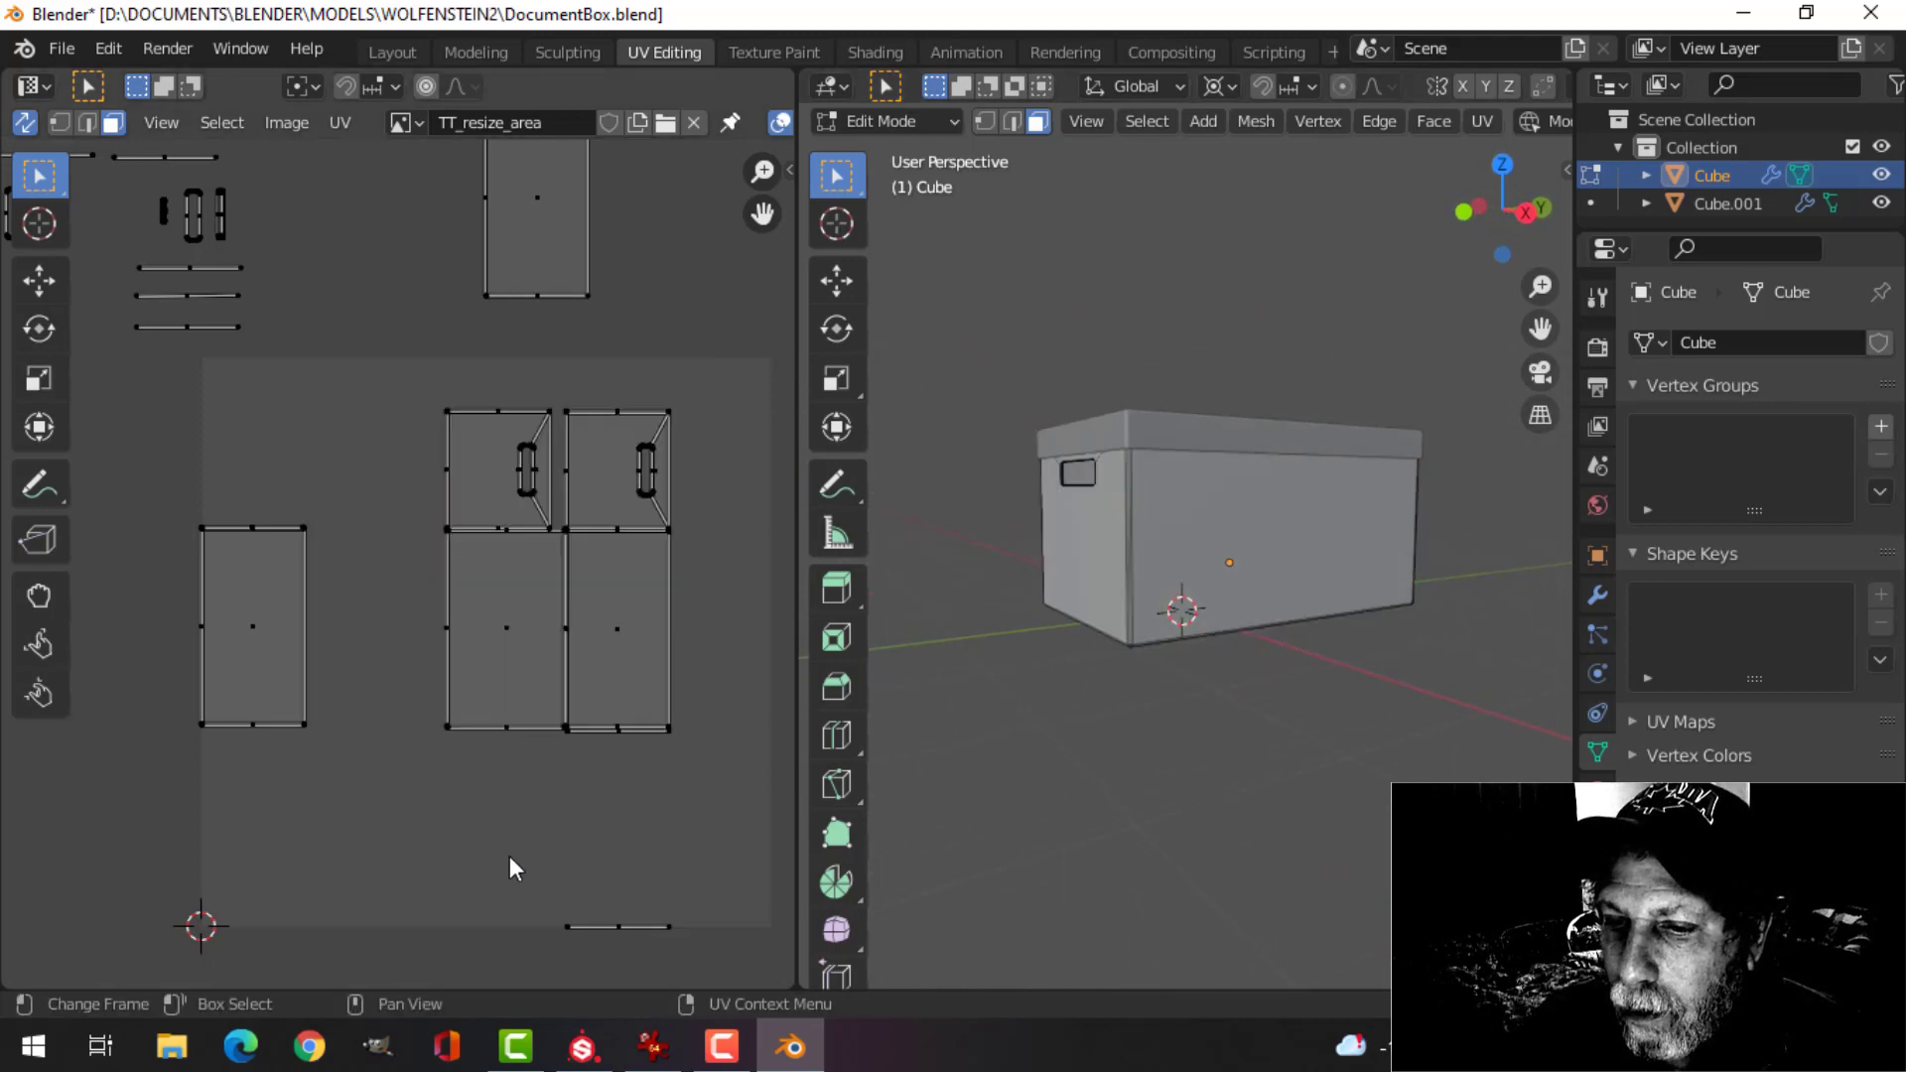
- Move the thin strip on the UV square's lower border out of the square, under the parked edge strips
left_click_drag(539, 886, 694, 955)
key("g")
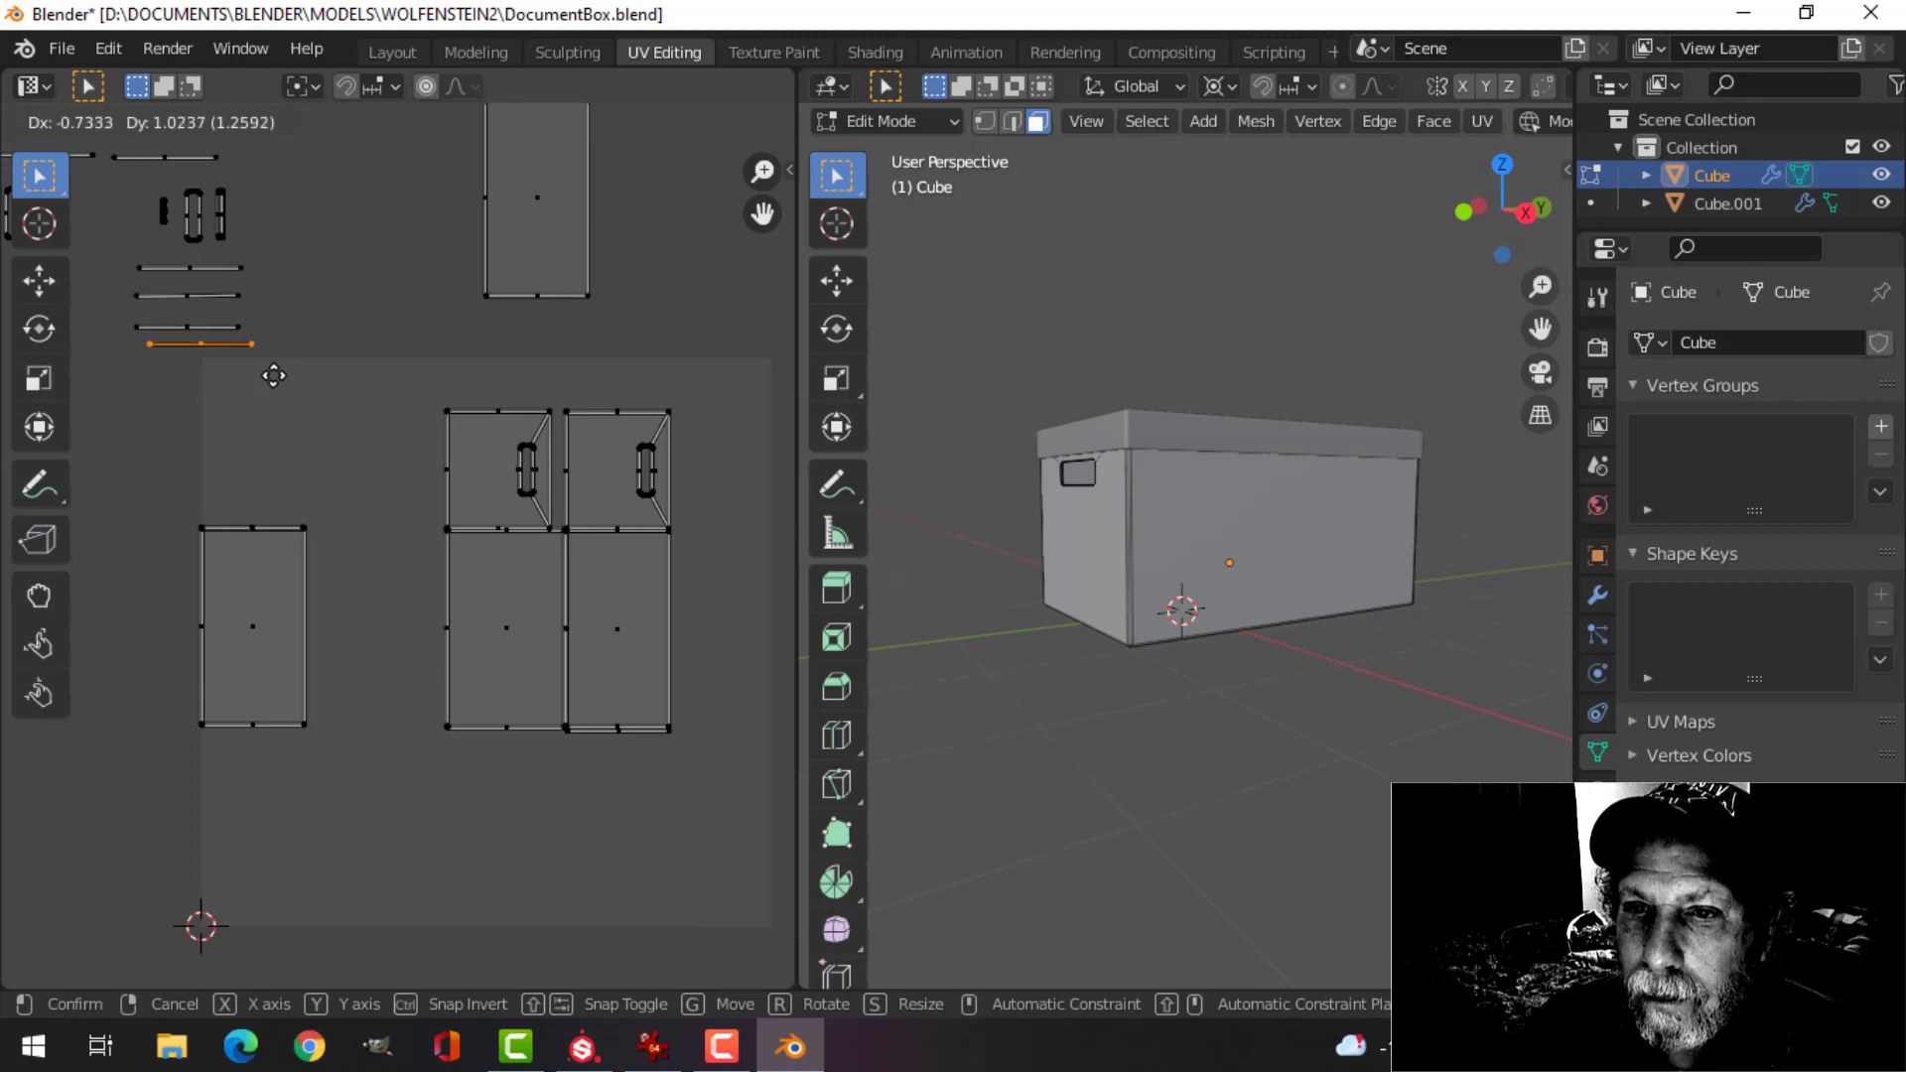
left_click(263, 372)
- Select the islands remaining in the UV square, in groups and all together, to check that they cover the box's exterior faces
left_click_drag(395, 375, 715, 764)
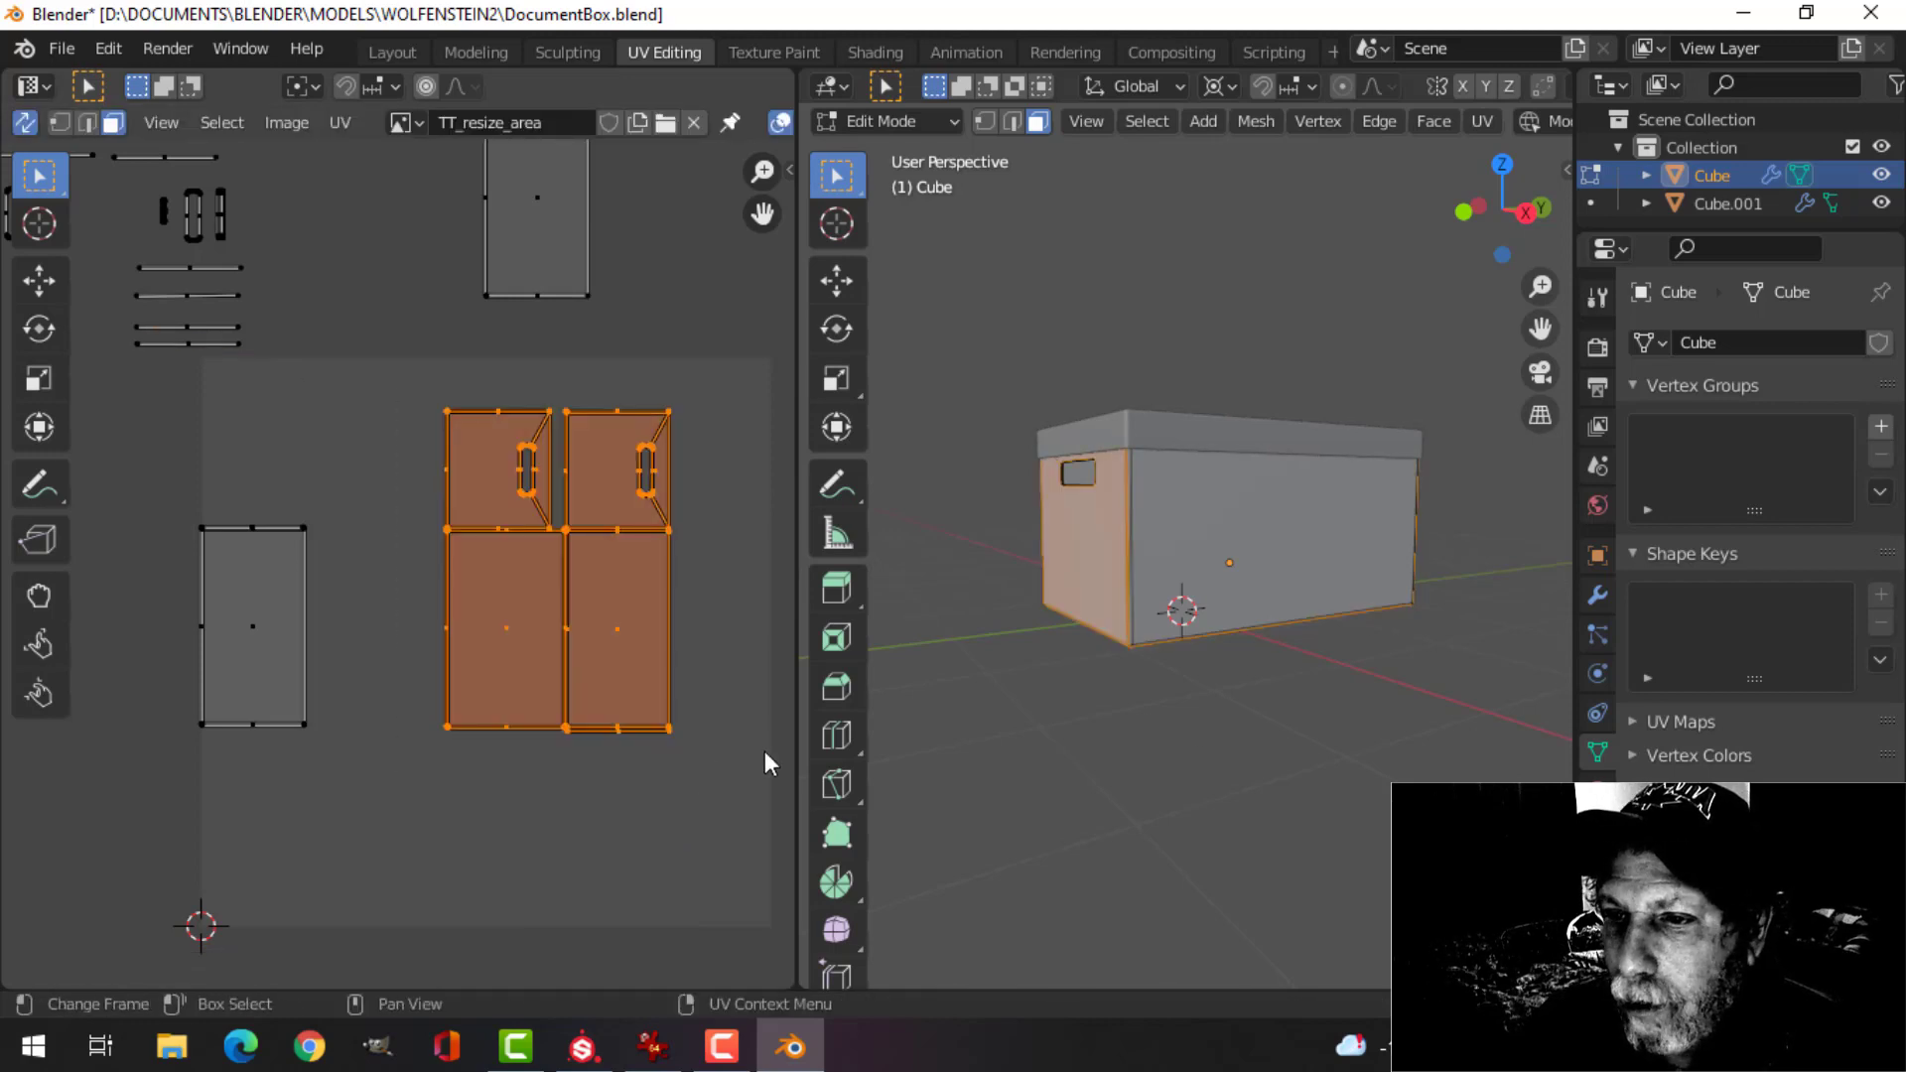
middle_click_drag(1252, 655, 844, 646)
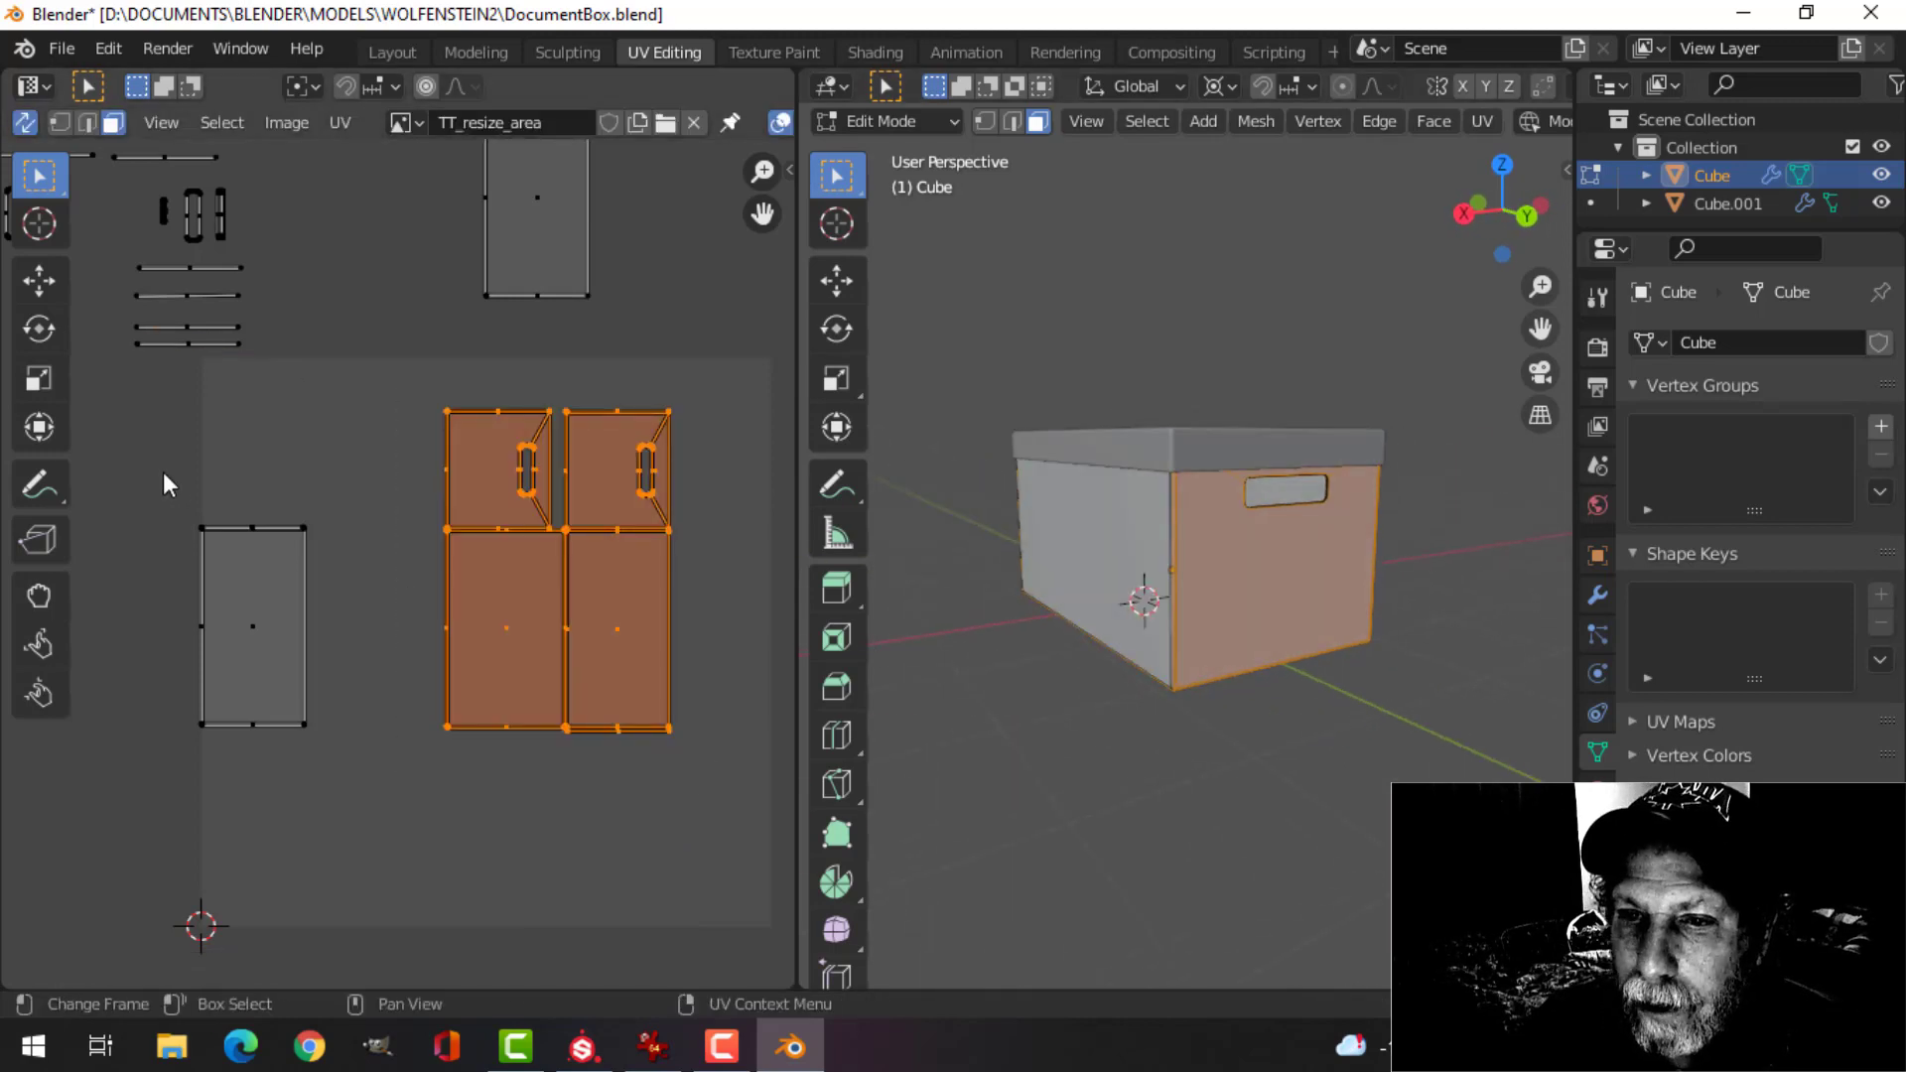
left_click_drag(162, 473, 350, 762)
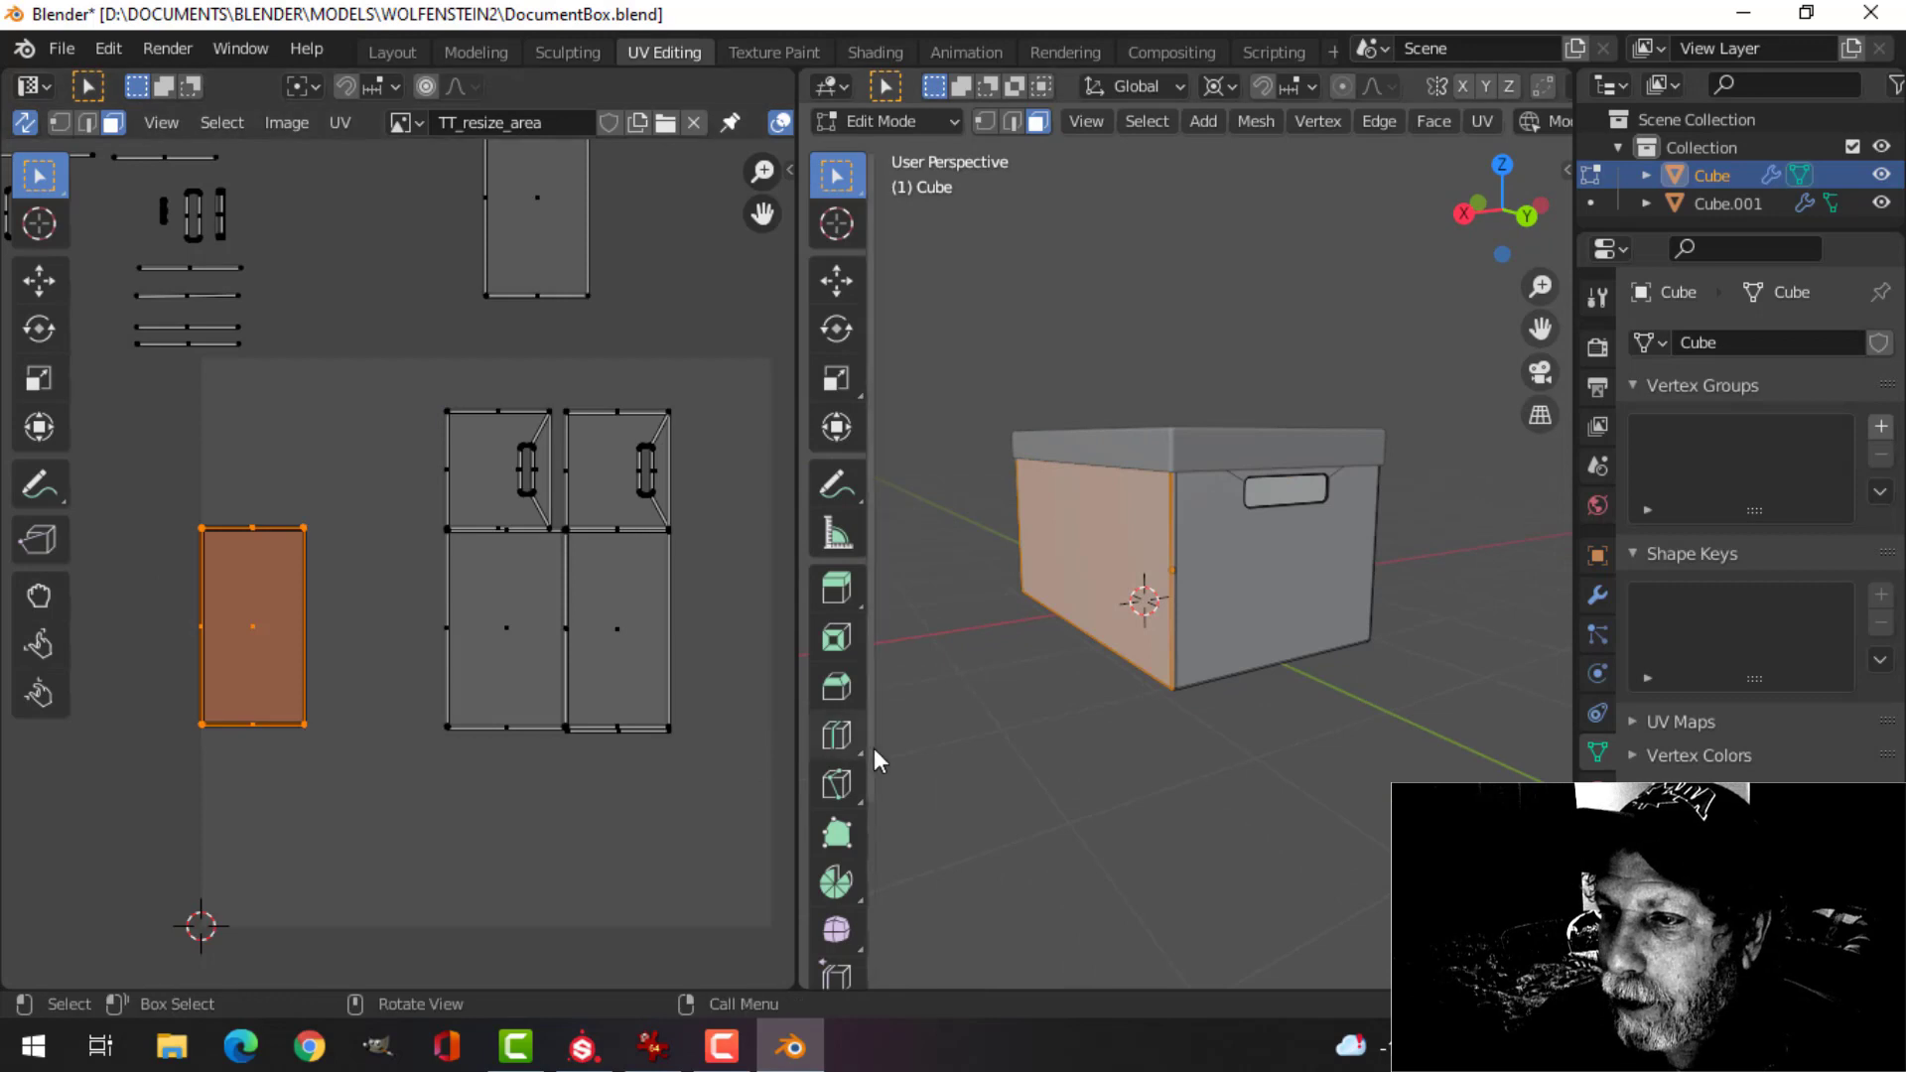
left_click(235, 443)
left_click_drag(147, 391, 705, 839)
middle_click_drag(1281, 715, 1175, 710)
scroll(604, 545, "down", 4)
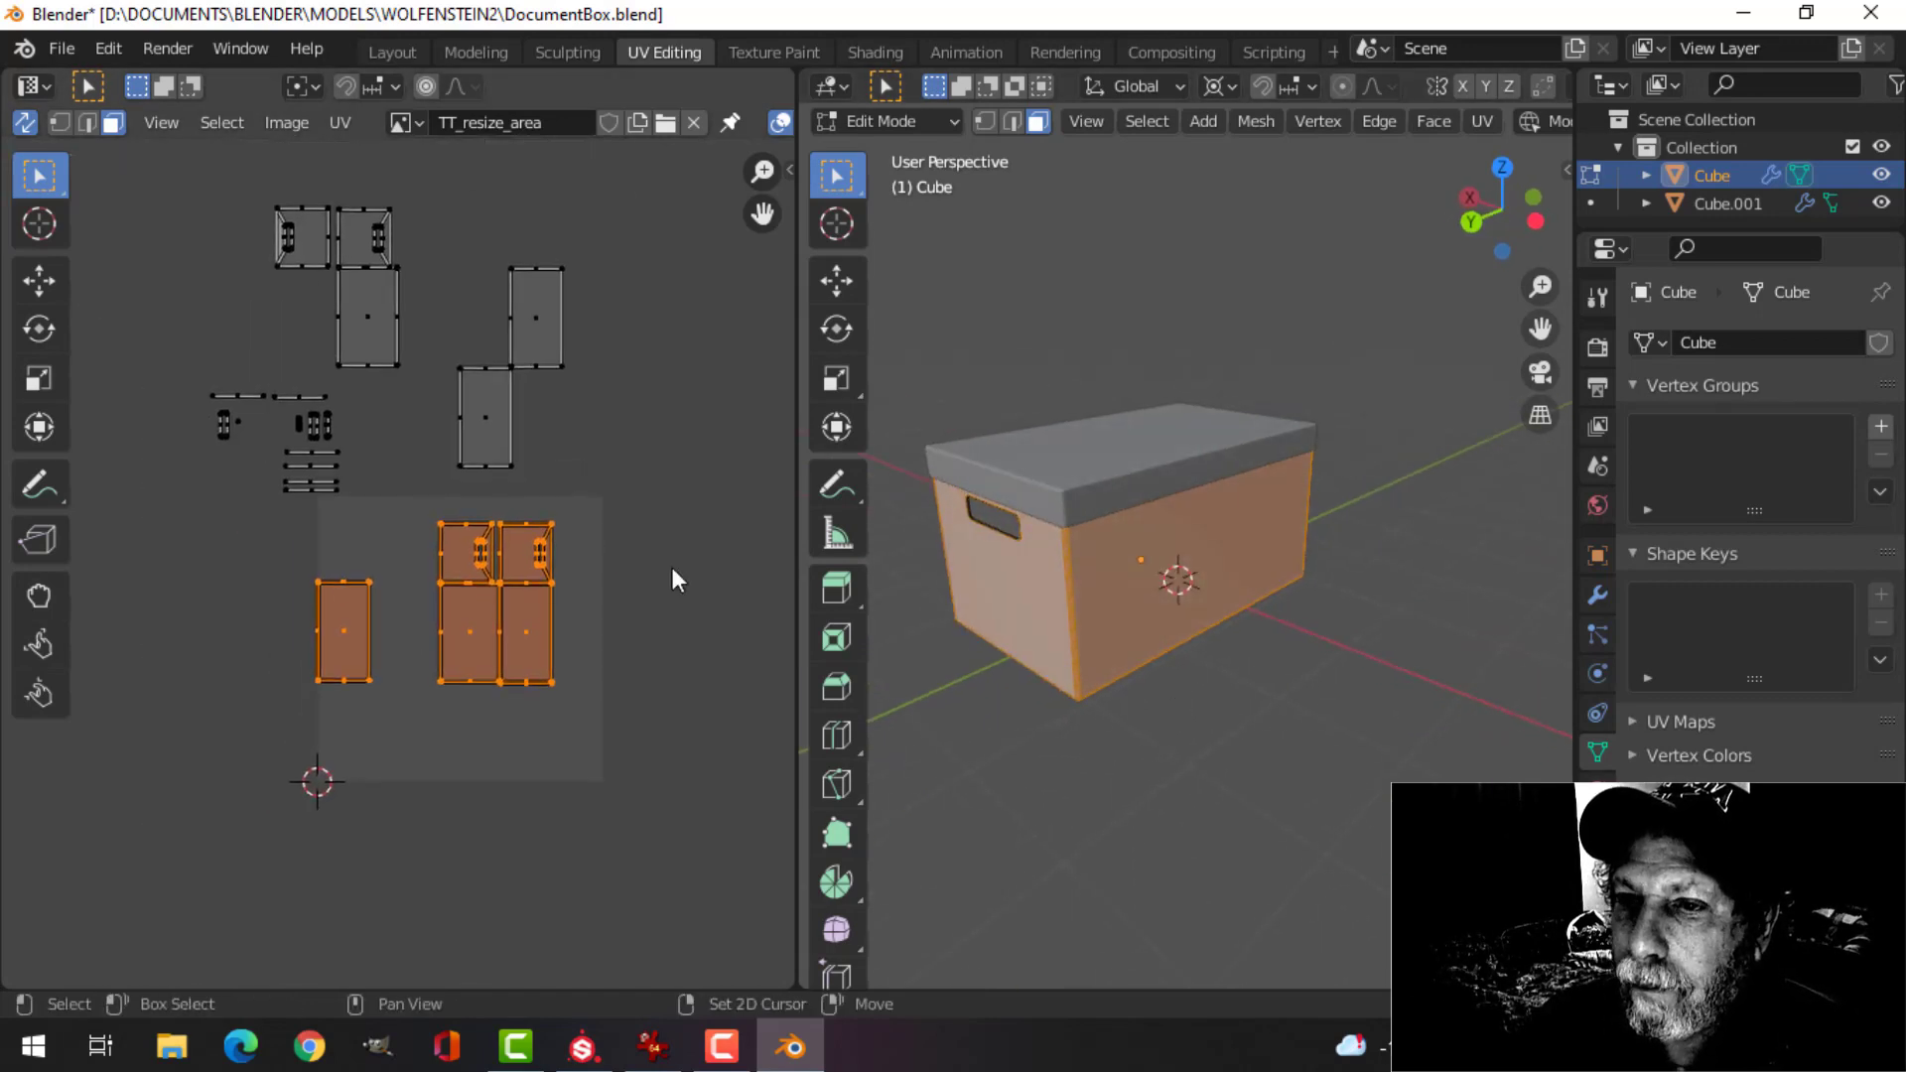
- Switch mesh editing from the box to the lid and deselect all of the lid's UVs
key("Tab")
left_click(1060, 454)
key("Tab")
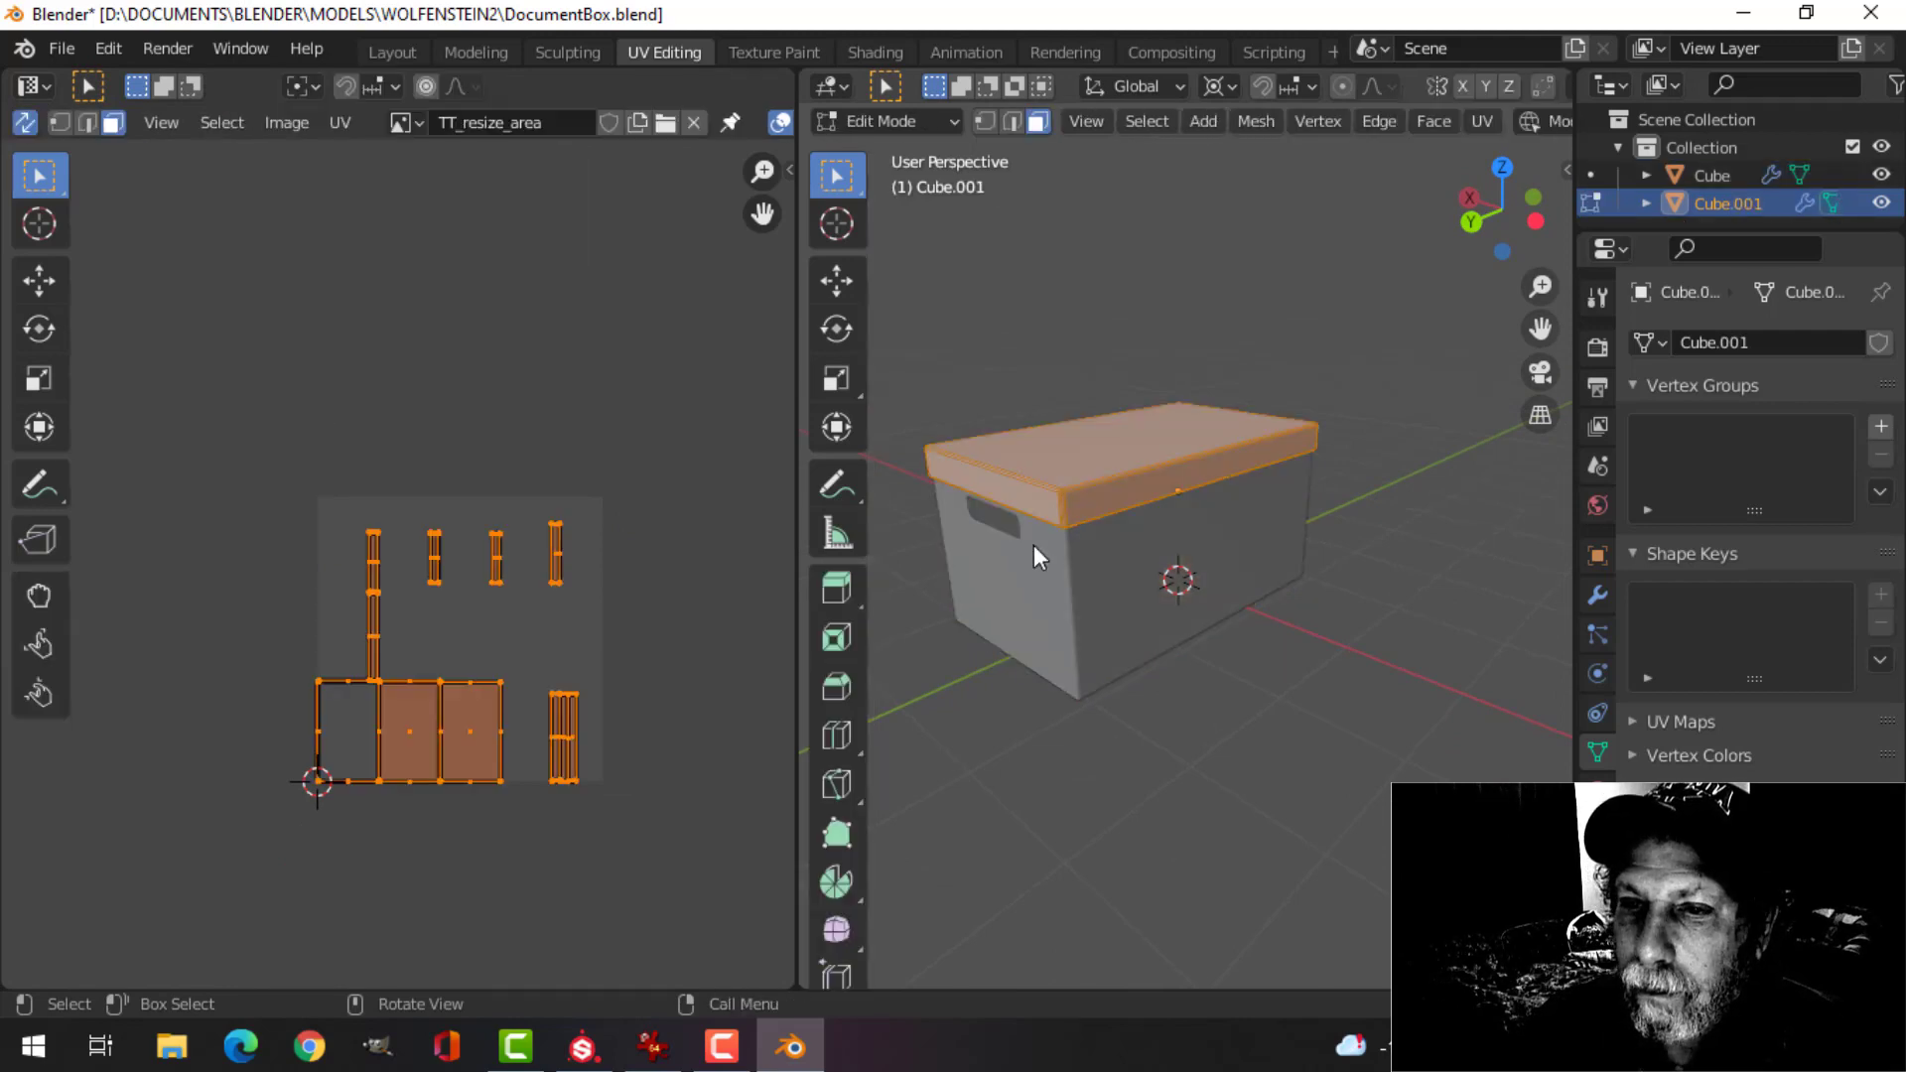
scroll(574, 723, "up", 1)
key("Tab")
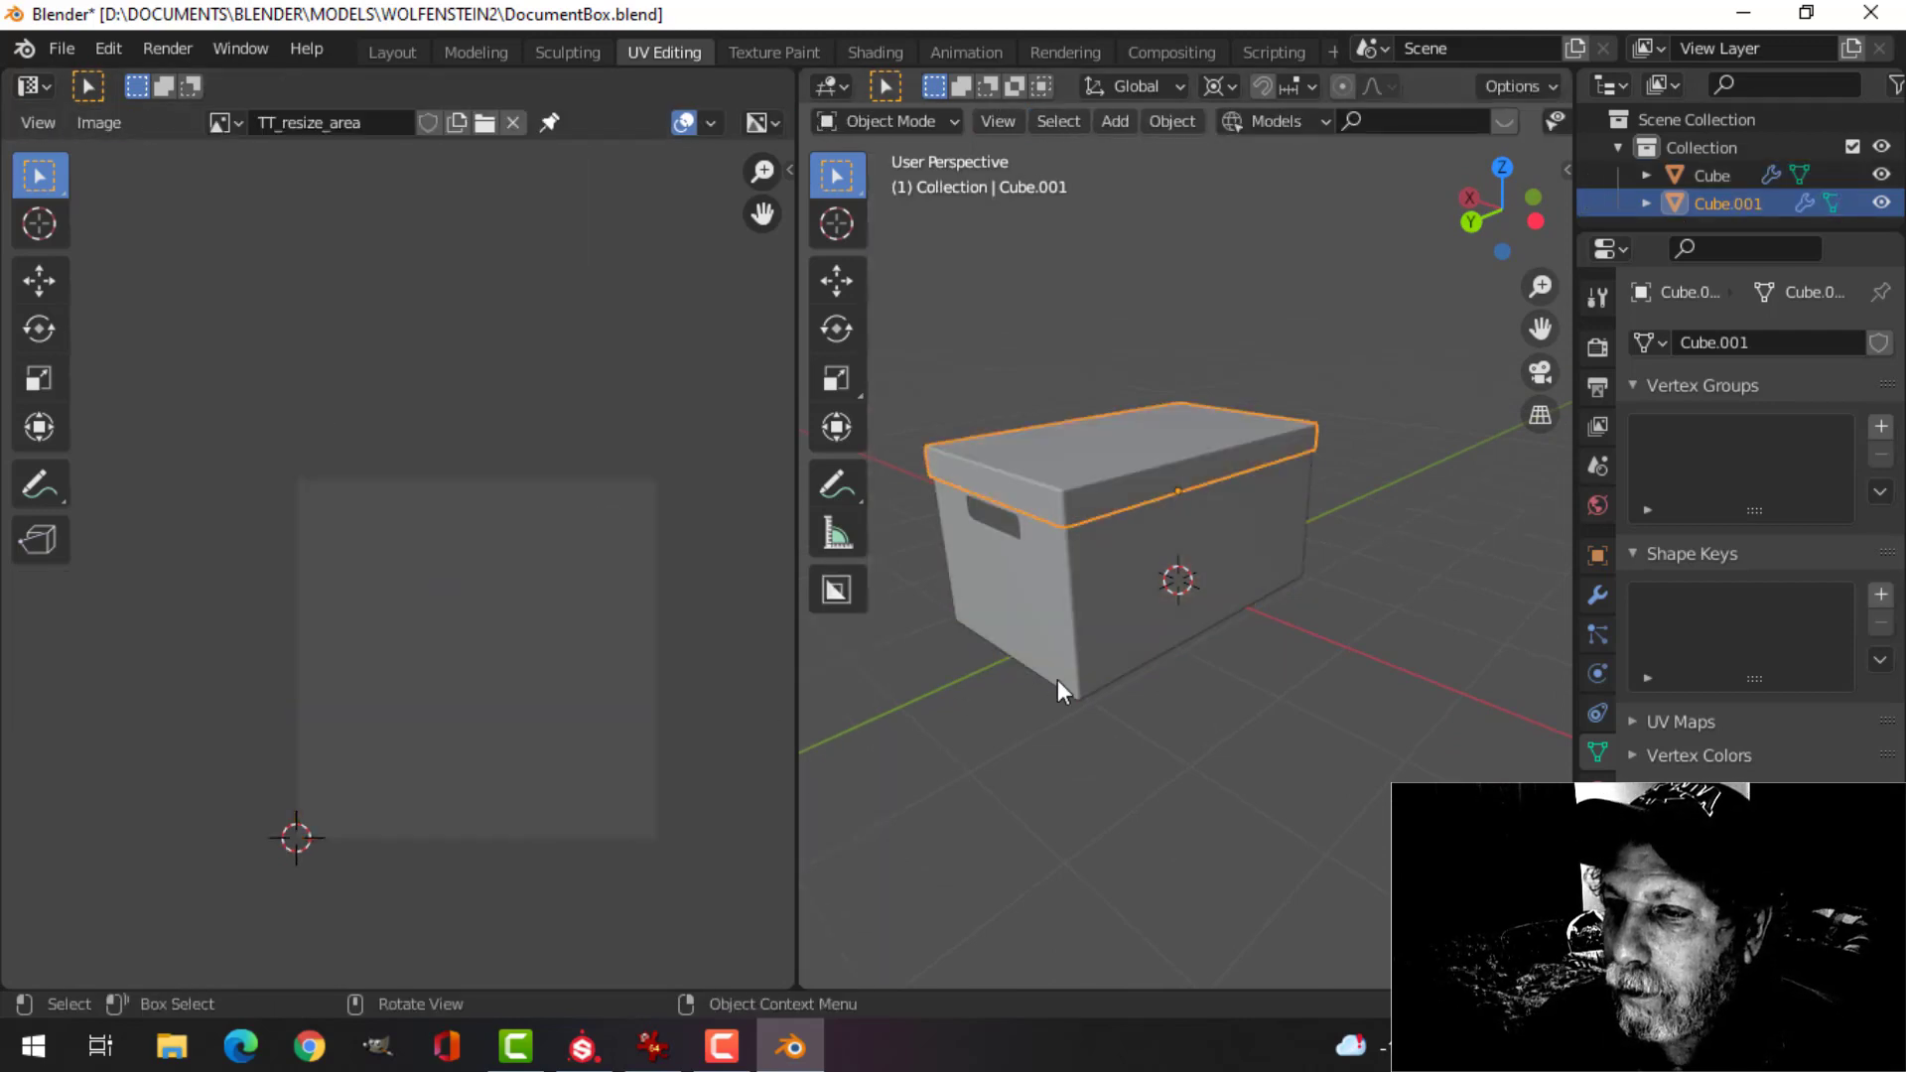
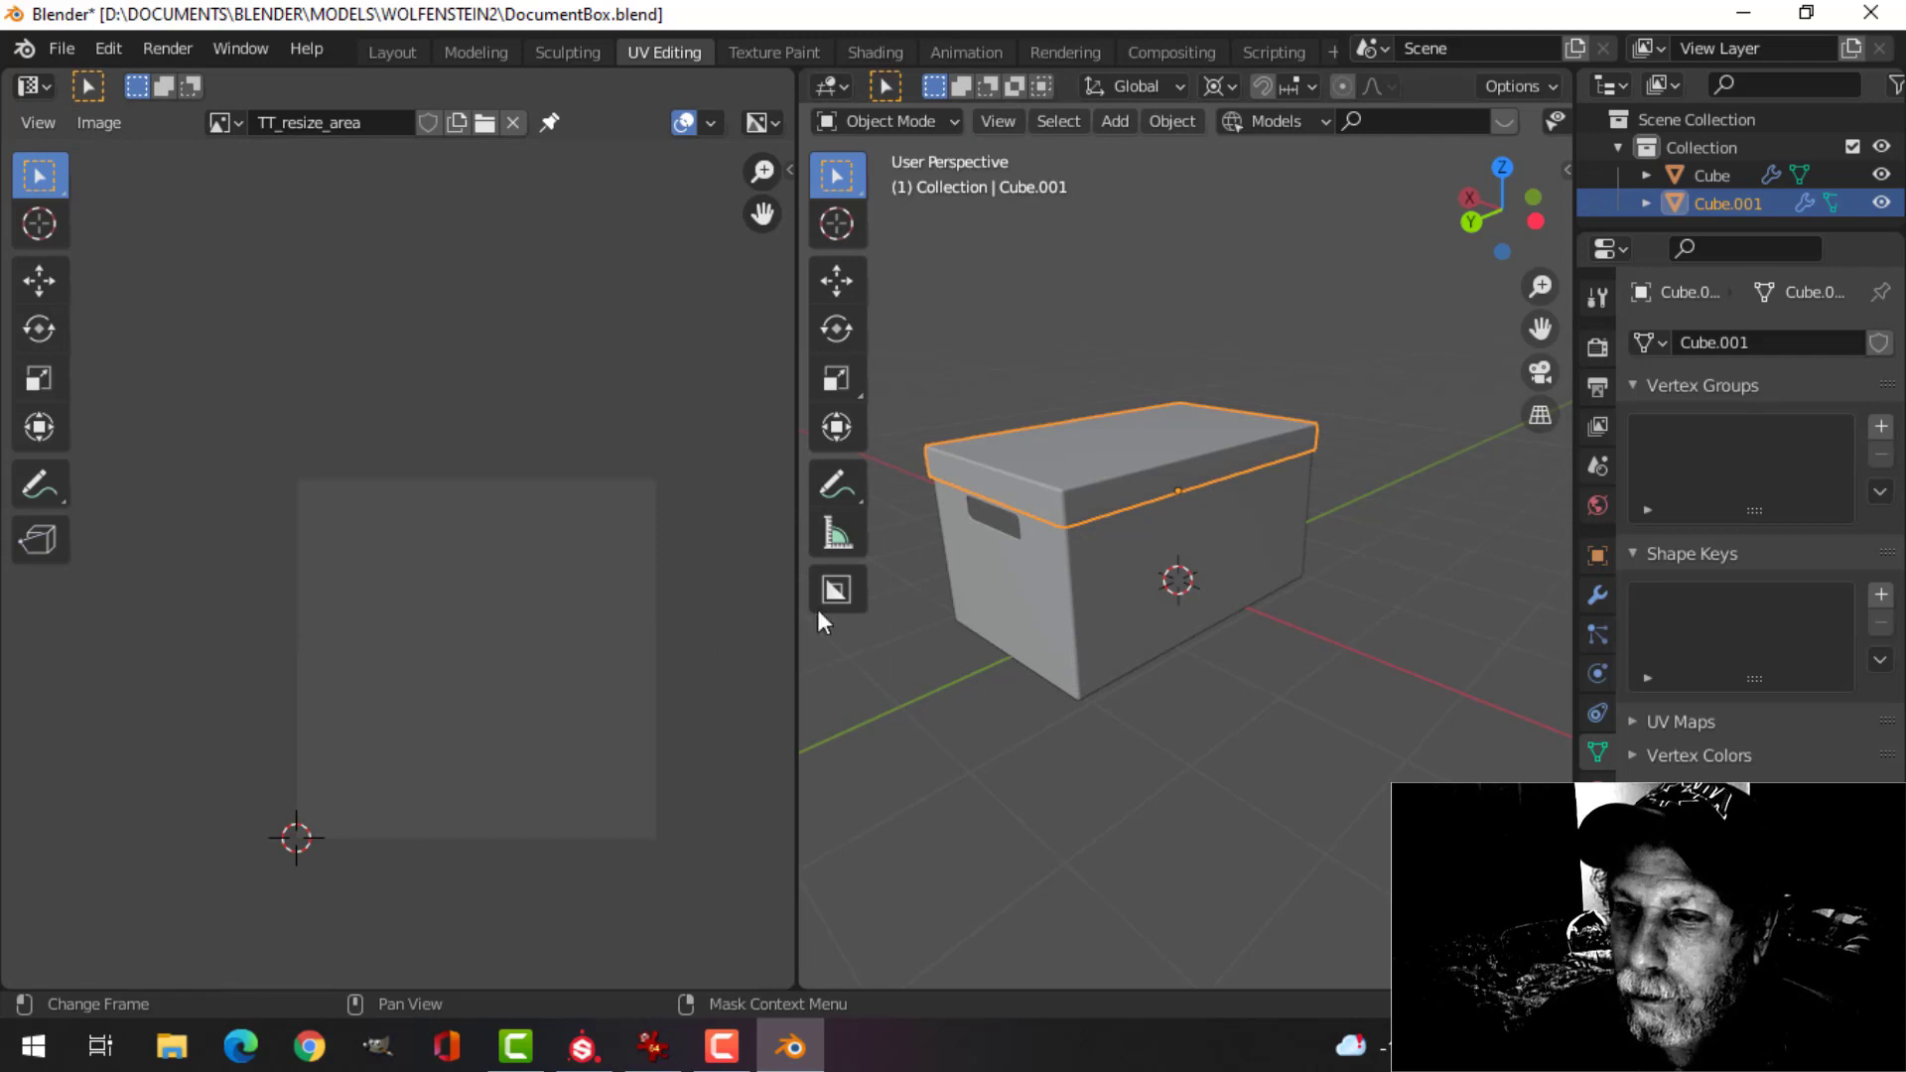
key("Tab")
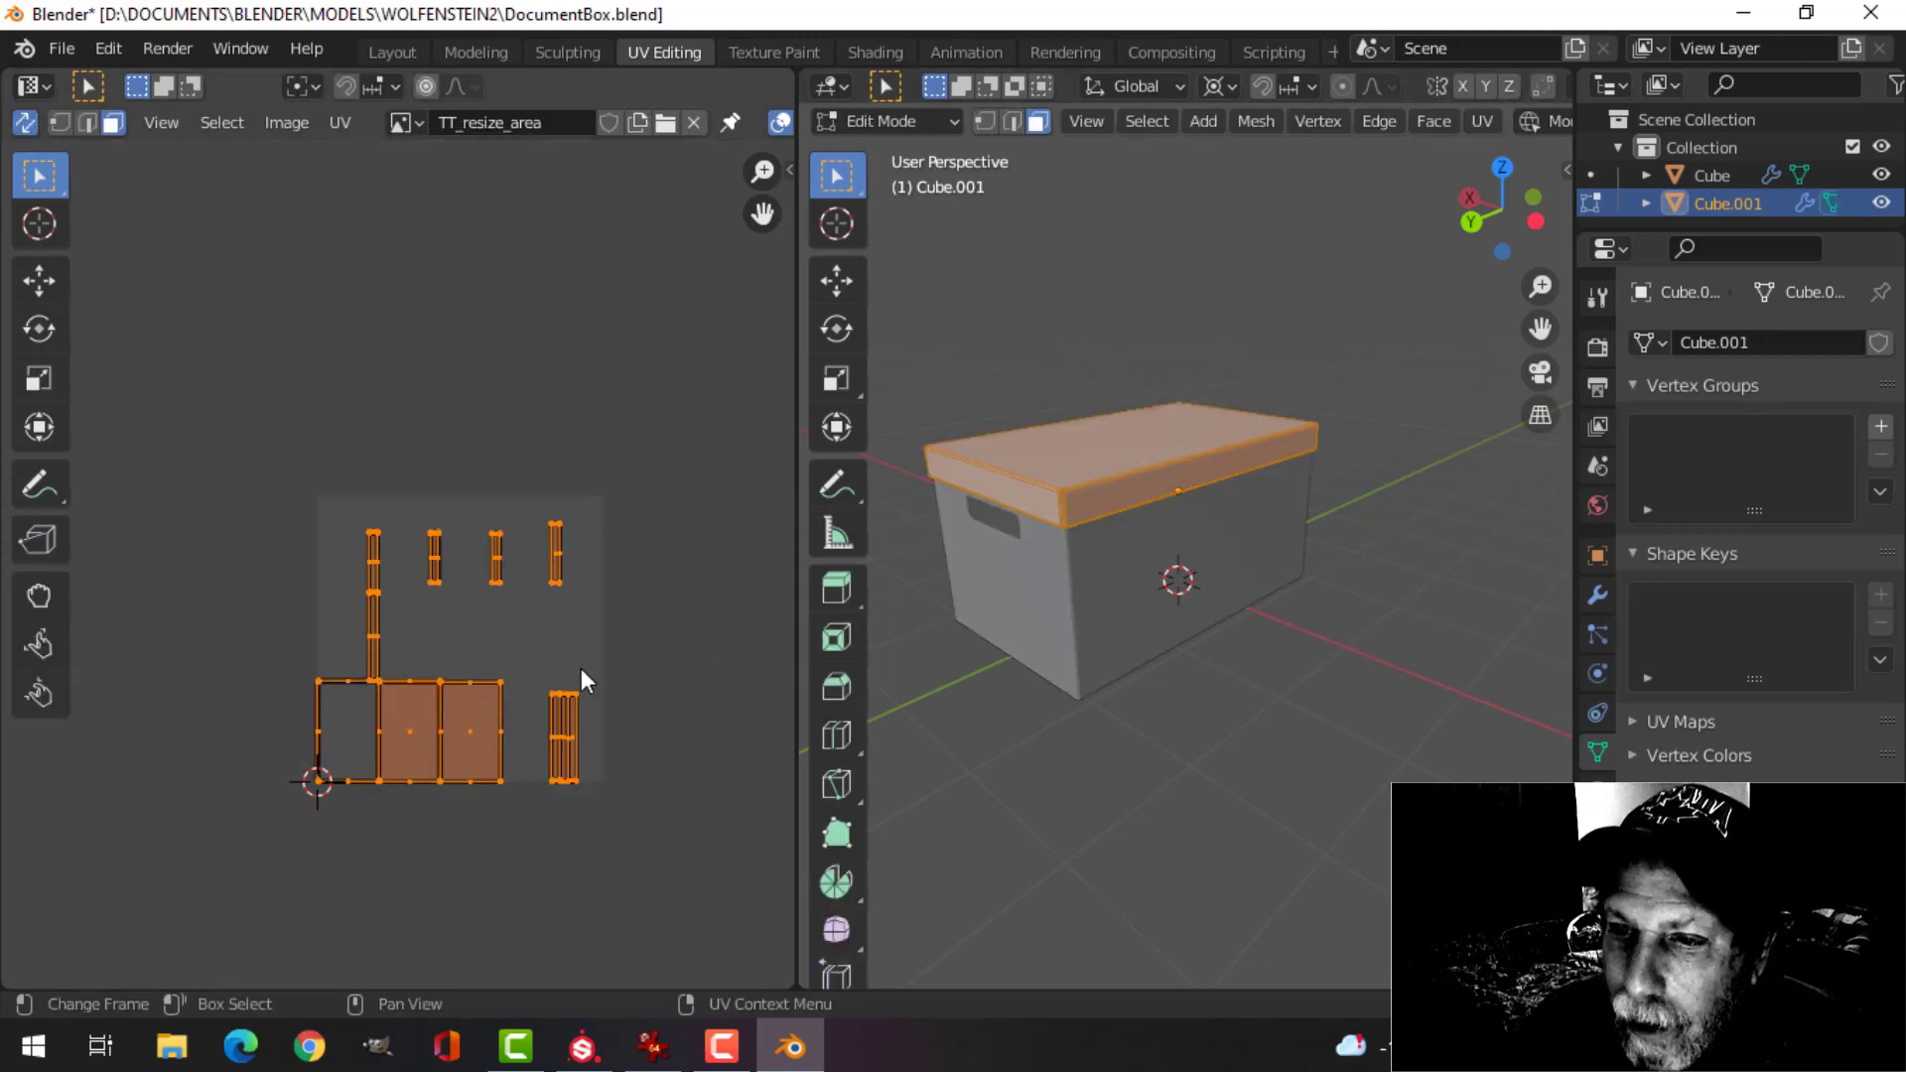
scroll(580, 669, "up", 3)
left_click(623, 604)
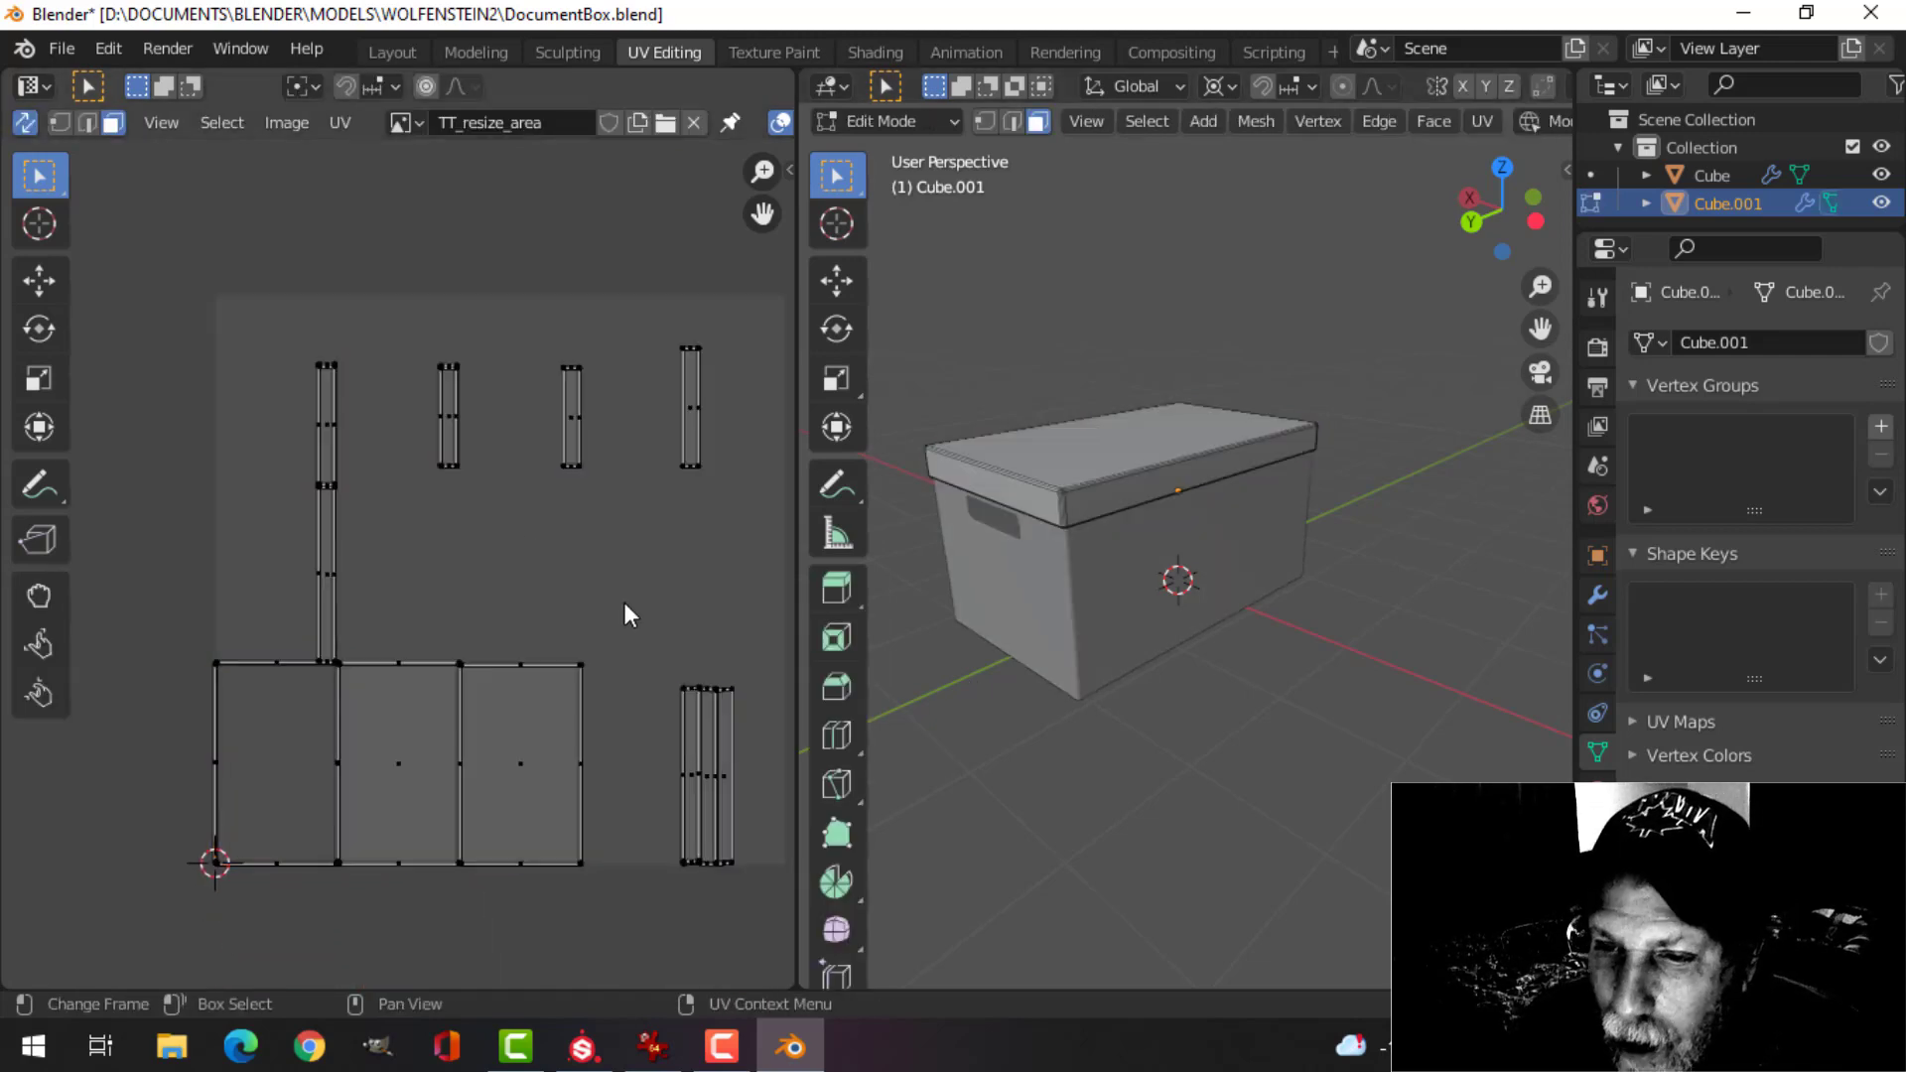
scroll(601, 611, "up", 3)
scroll(528, 481, "down", 3)
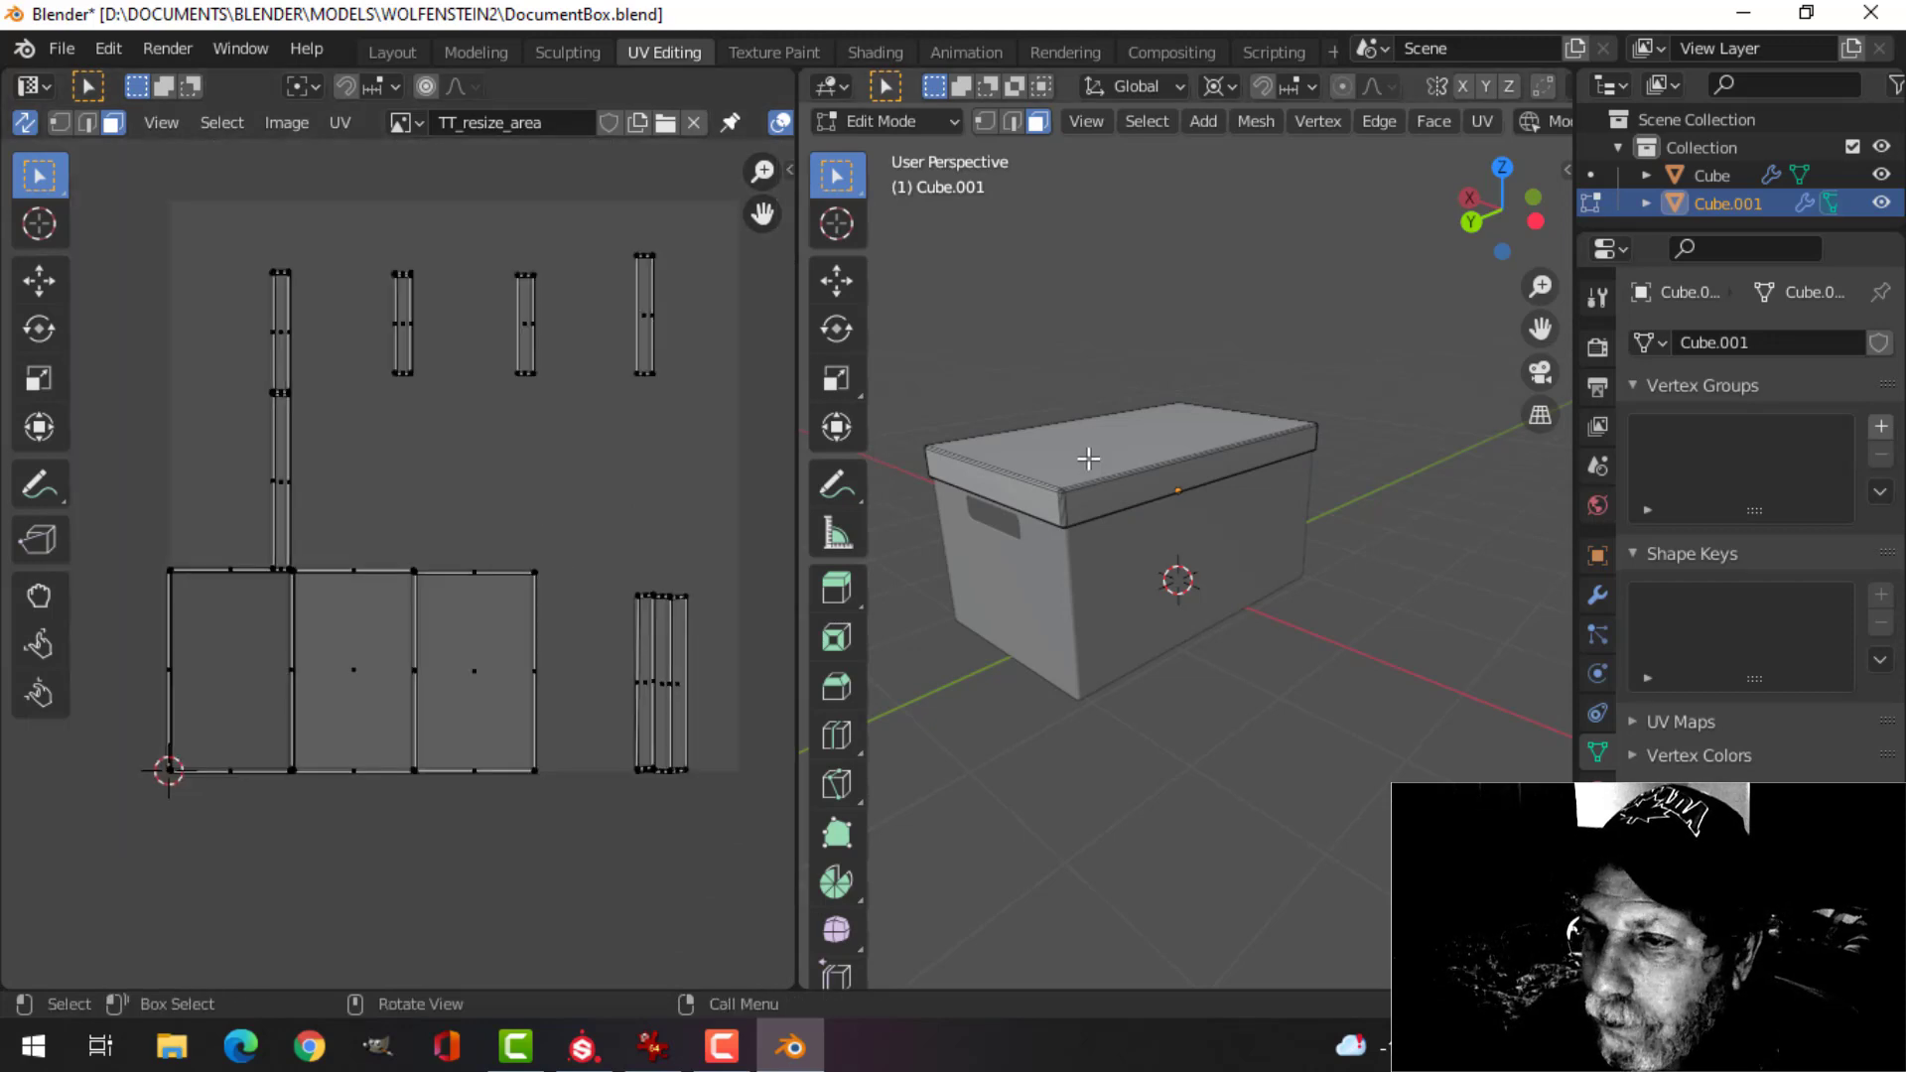
- Select the lid's top face, grow the selection over its outer sides, and shrink it back one level
left_click(1186, 450)
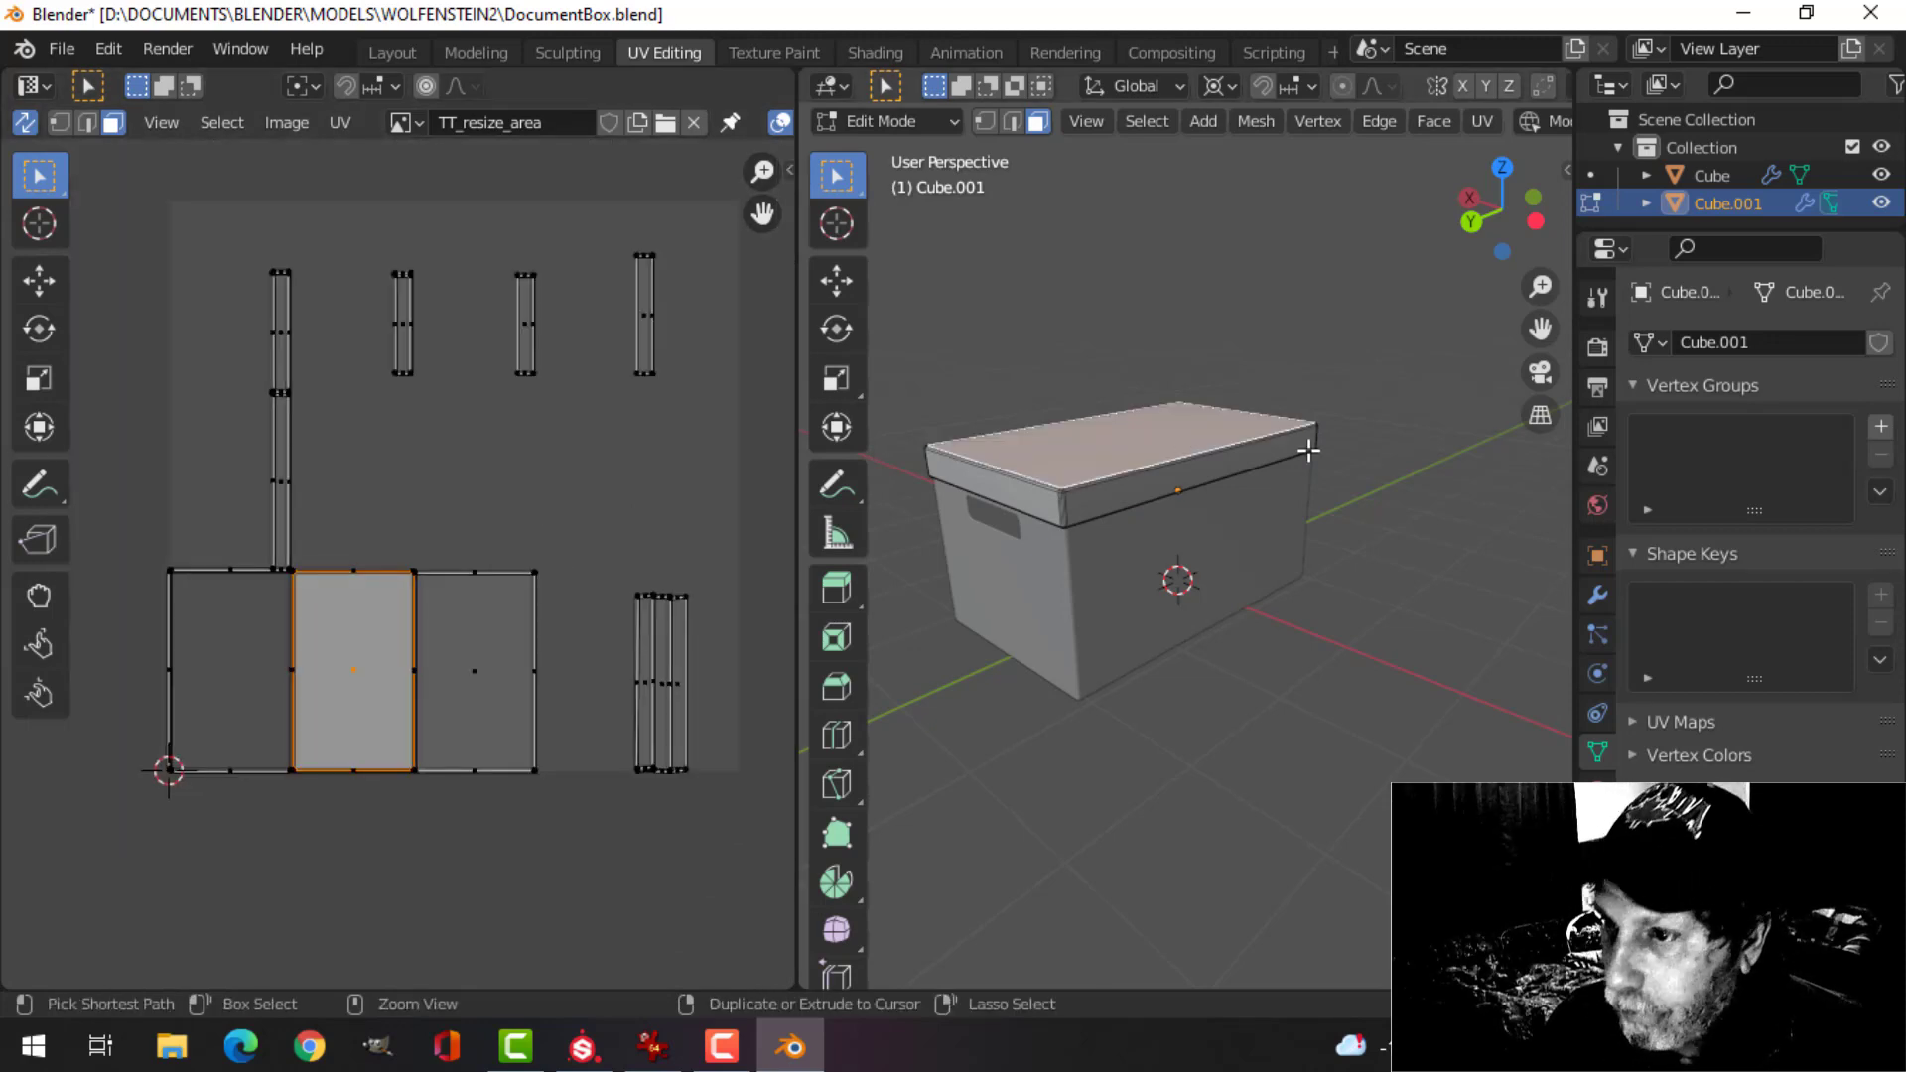
key("ctrl+KP_Add")
key("ctrl+KP_Add")
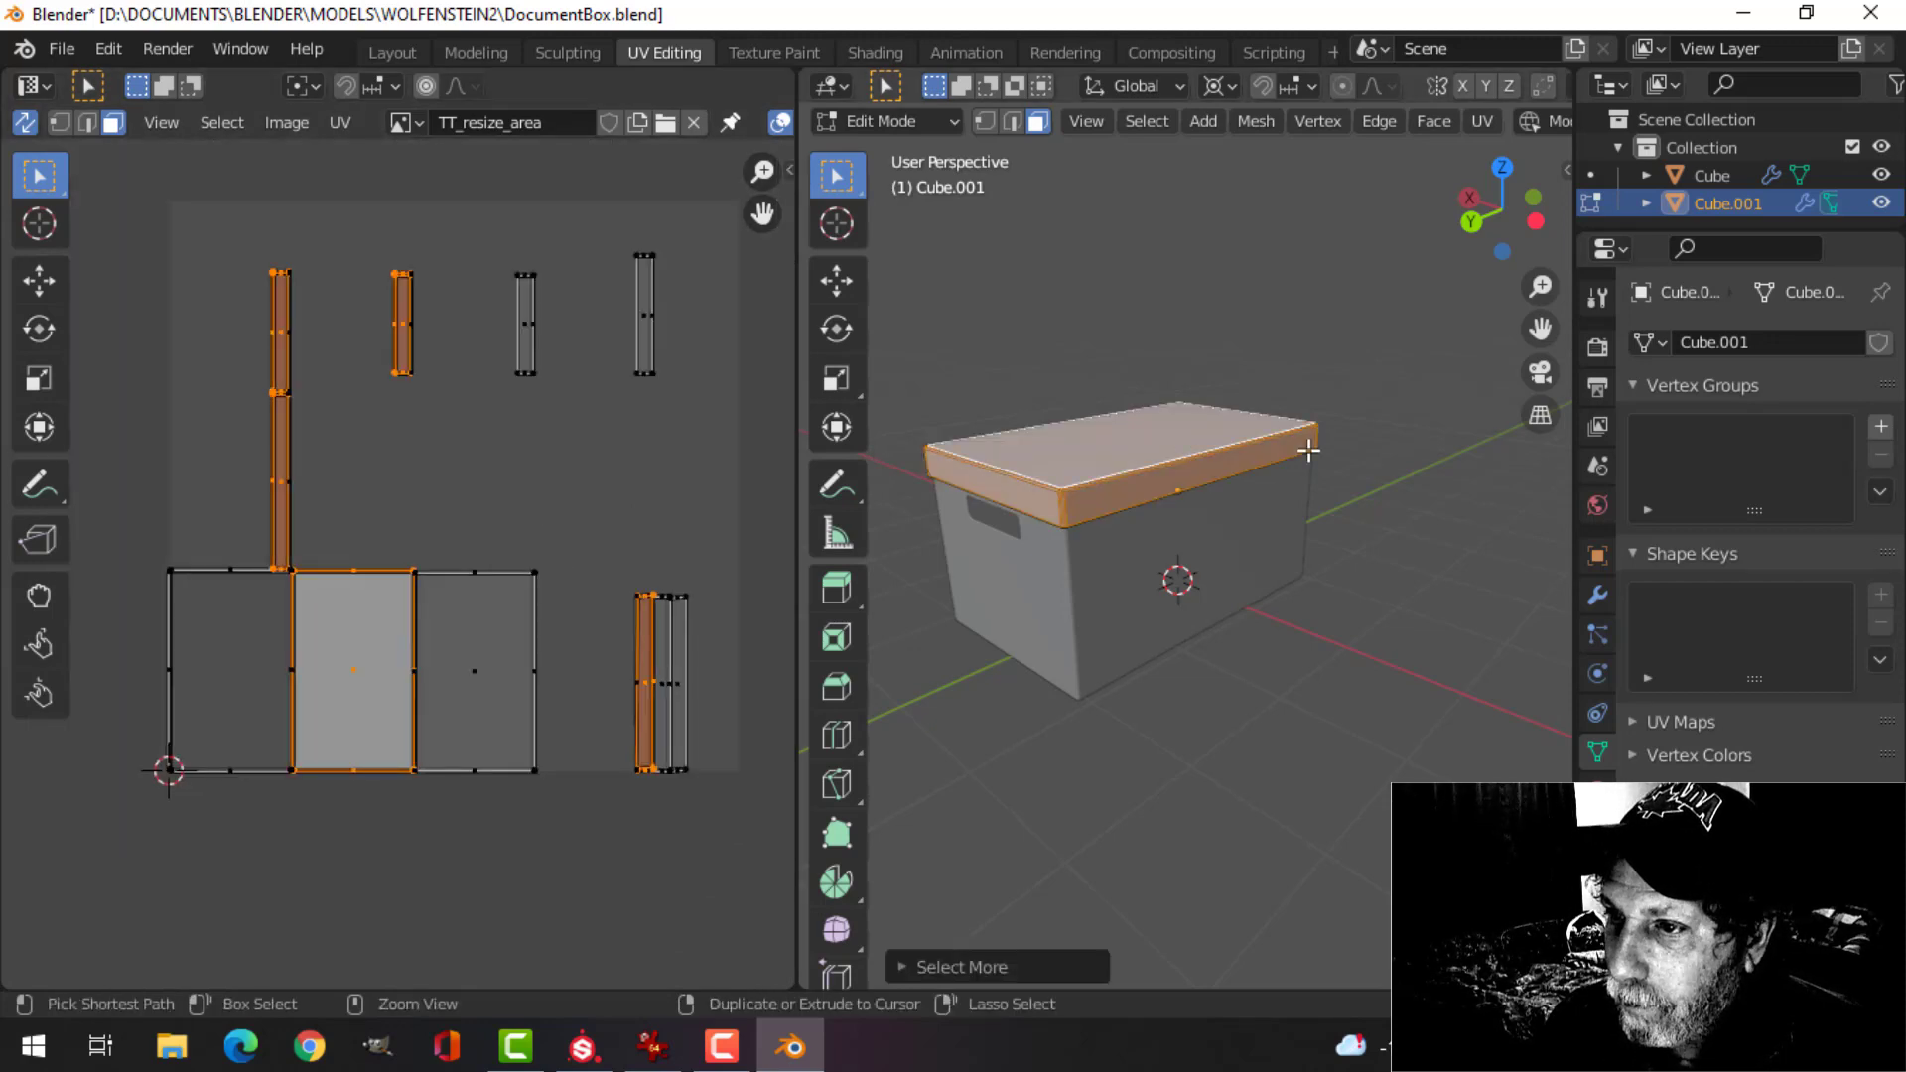
middle_click_drag(1235, 502, 1199, 438)
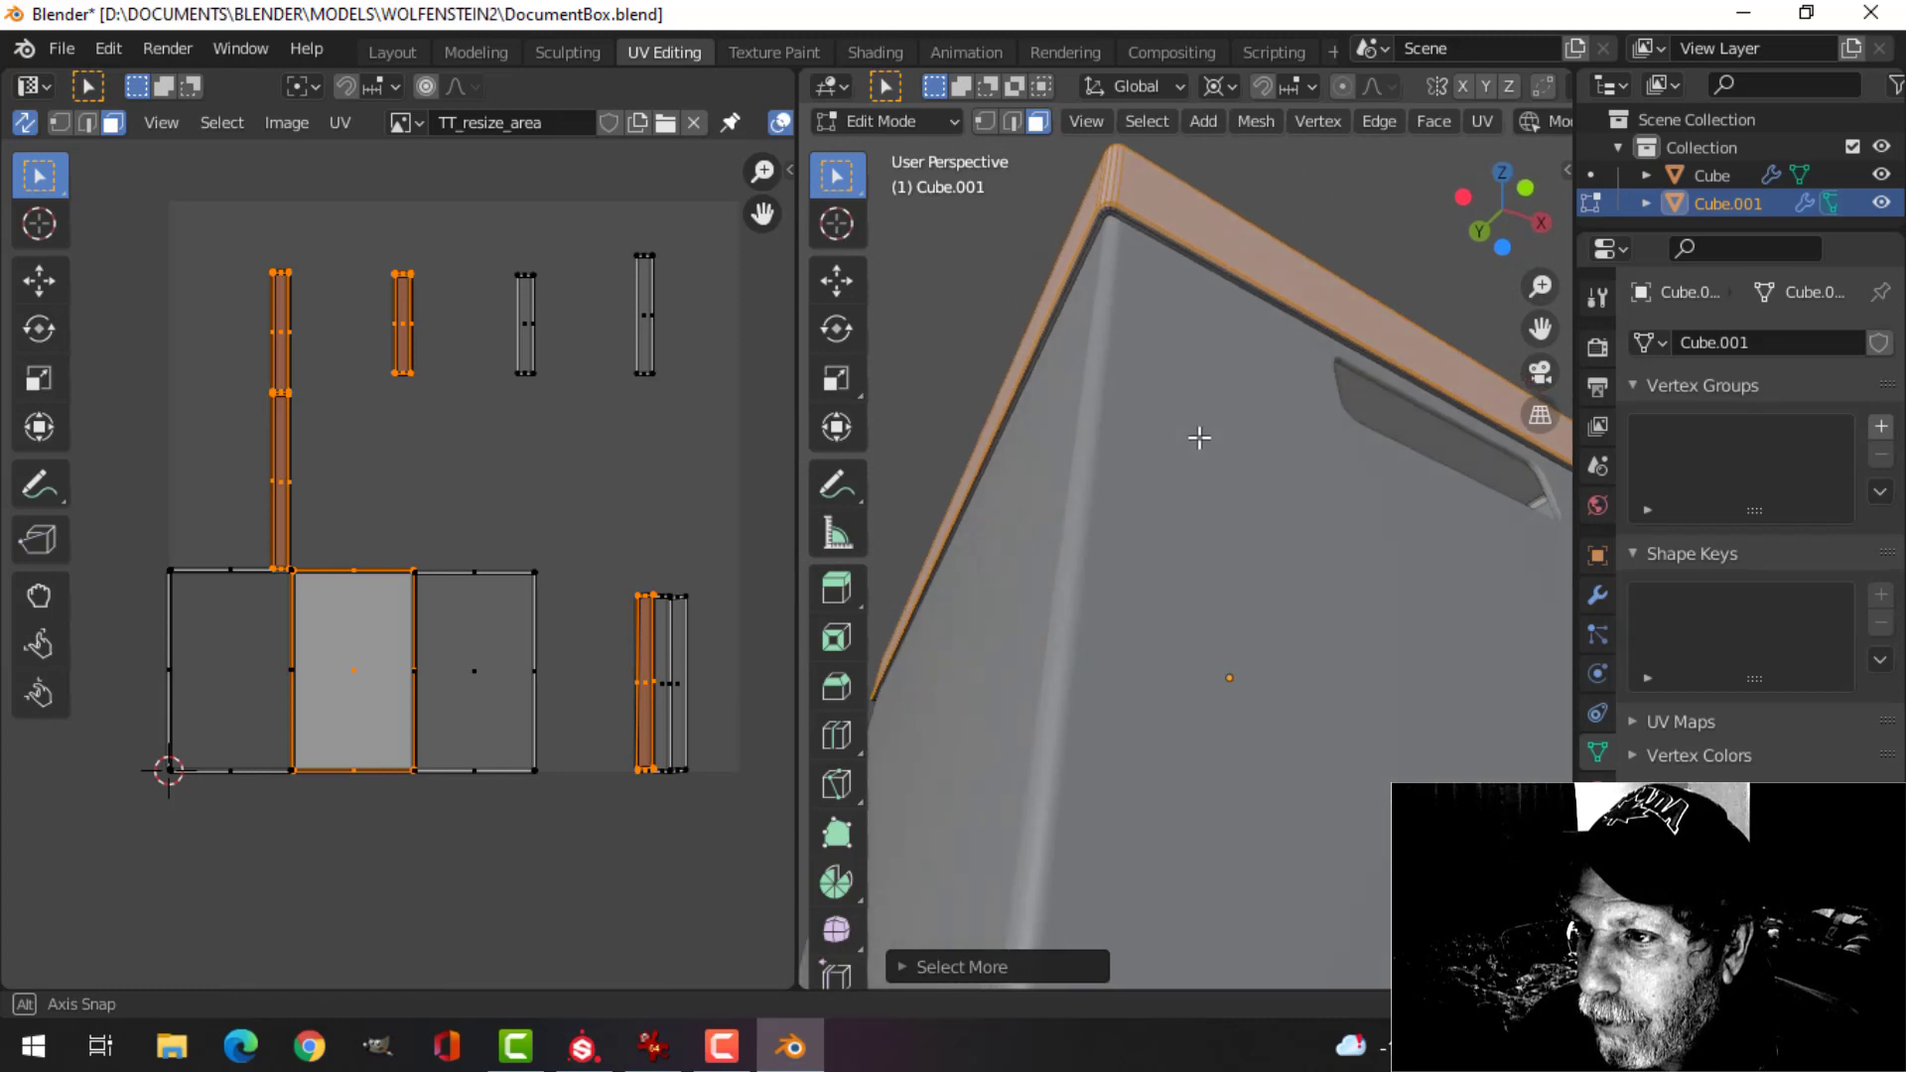
key("ctrl+KP_Subtract")
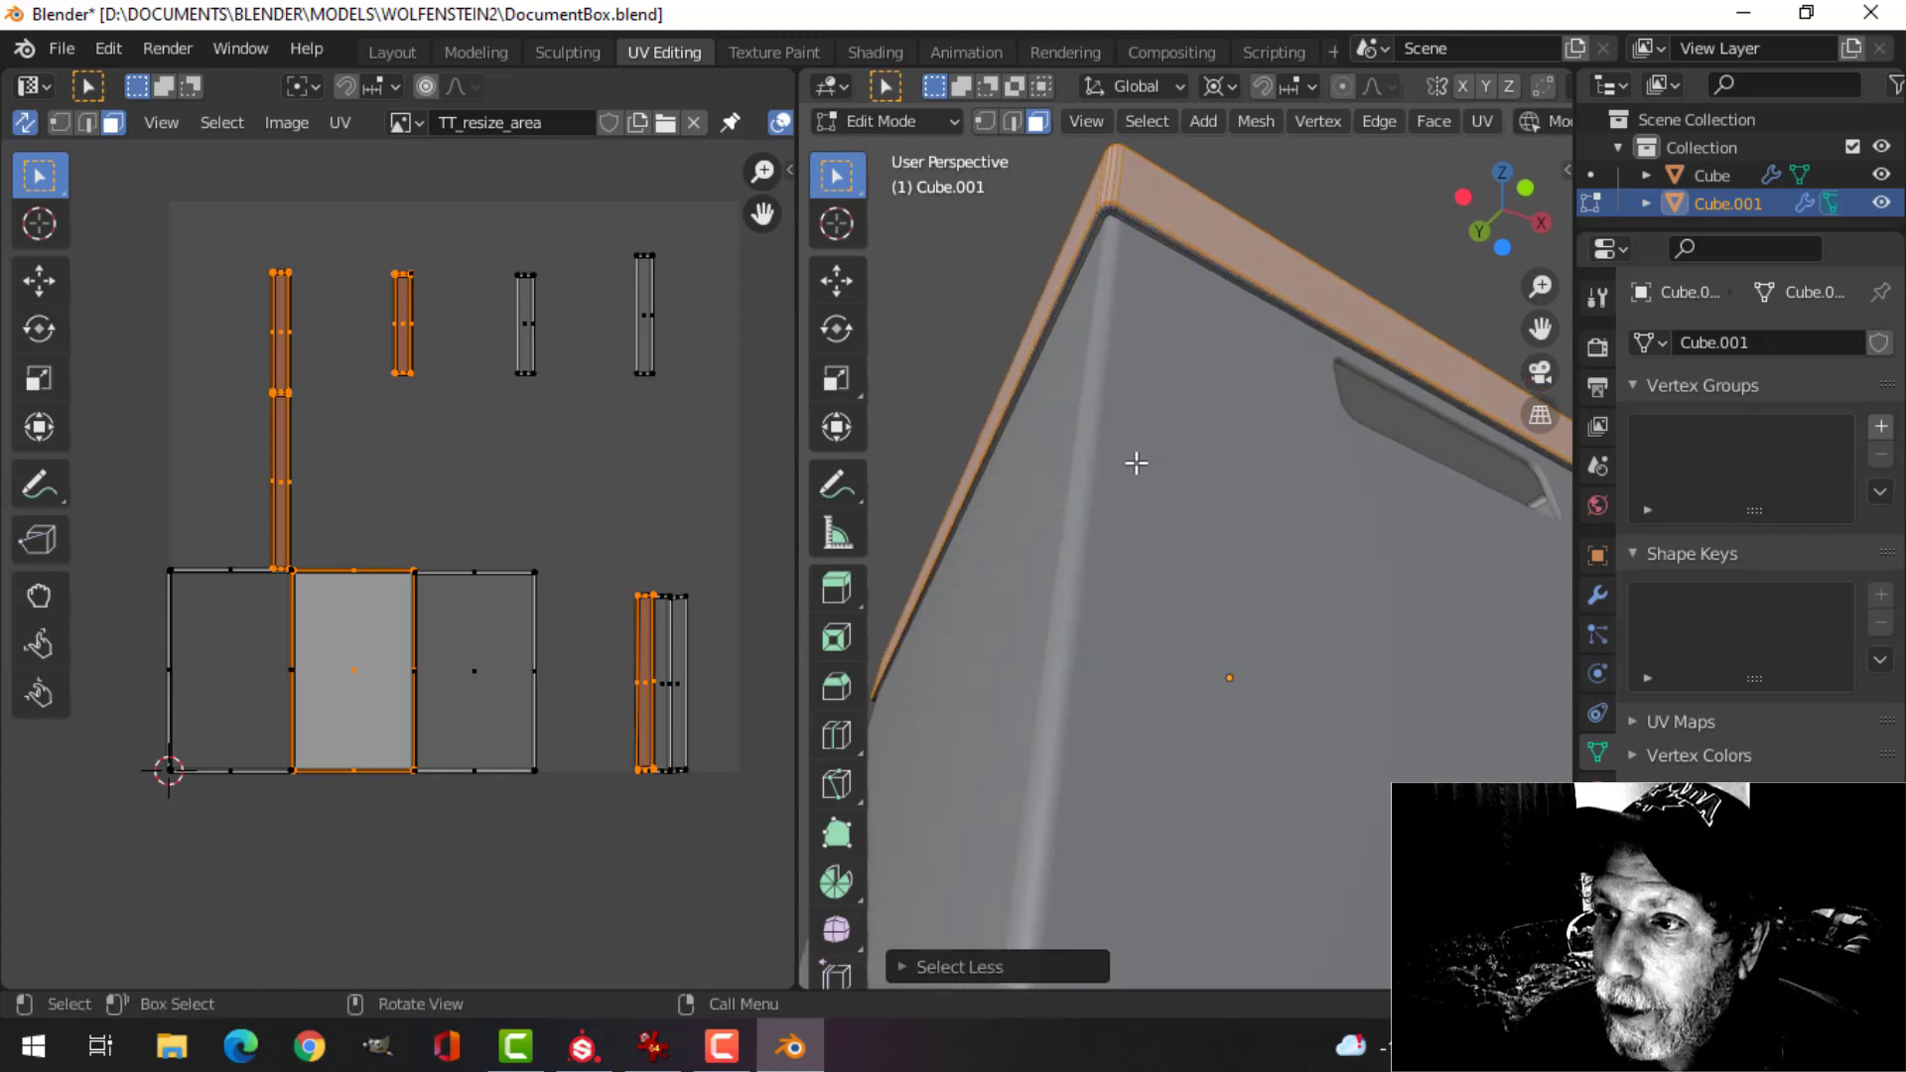
- Move the selected UV islands of the lid's top and outer sides out of the UV square, below its lower border
scroll(517, 499, "down", 3)
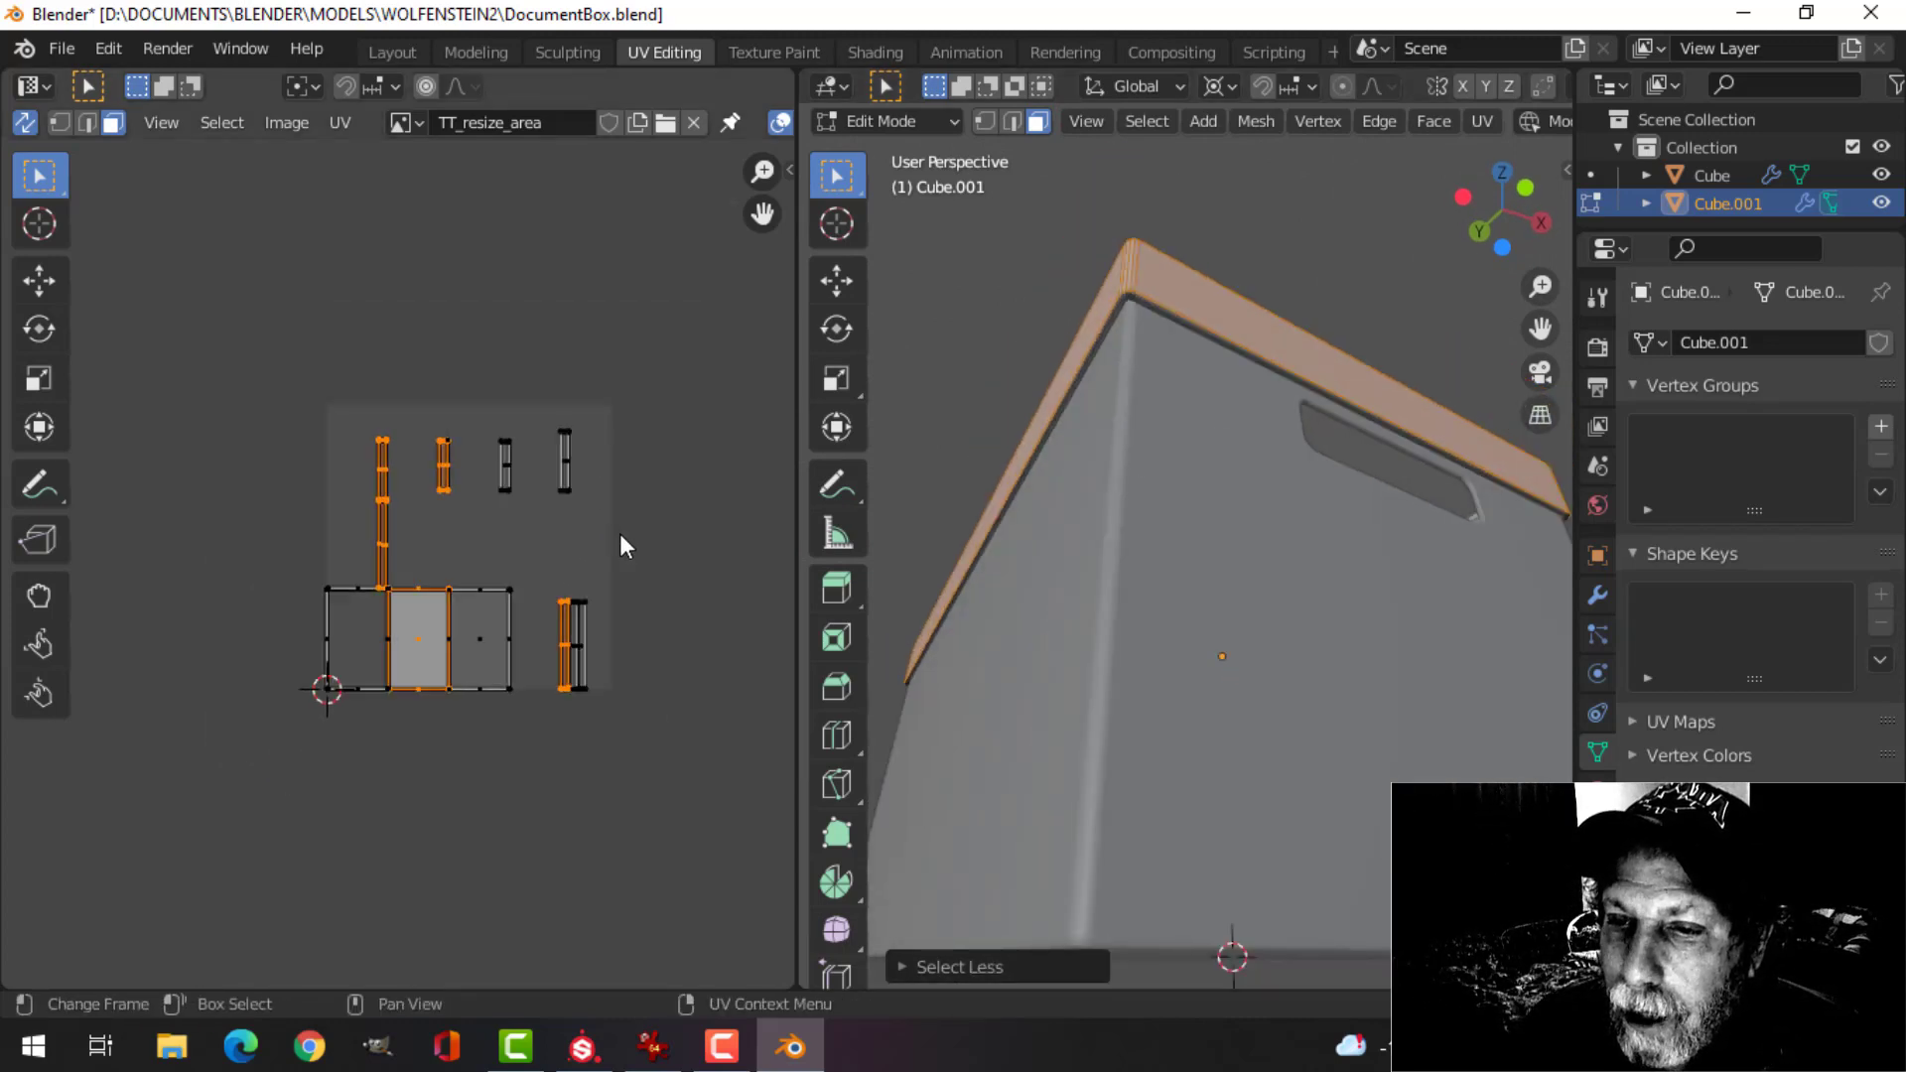
key("g")
left_click(592, 774)
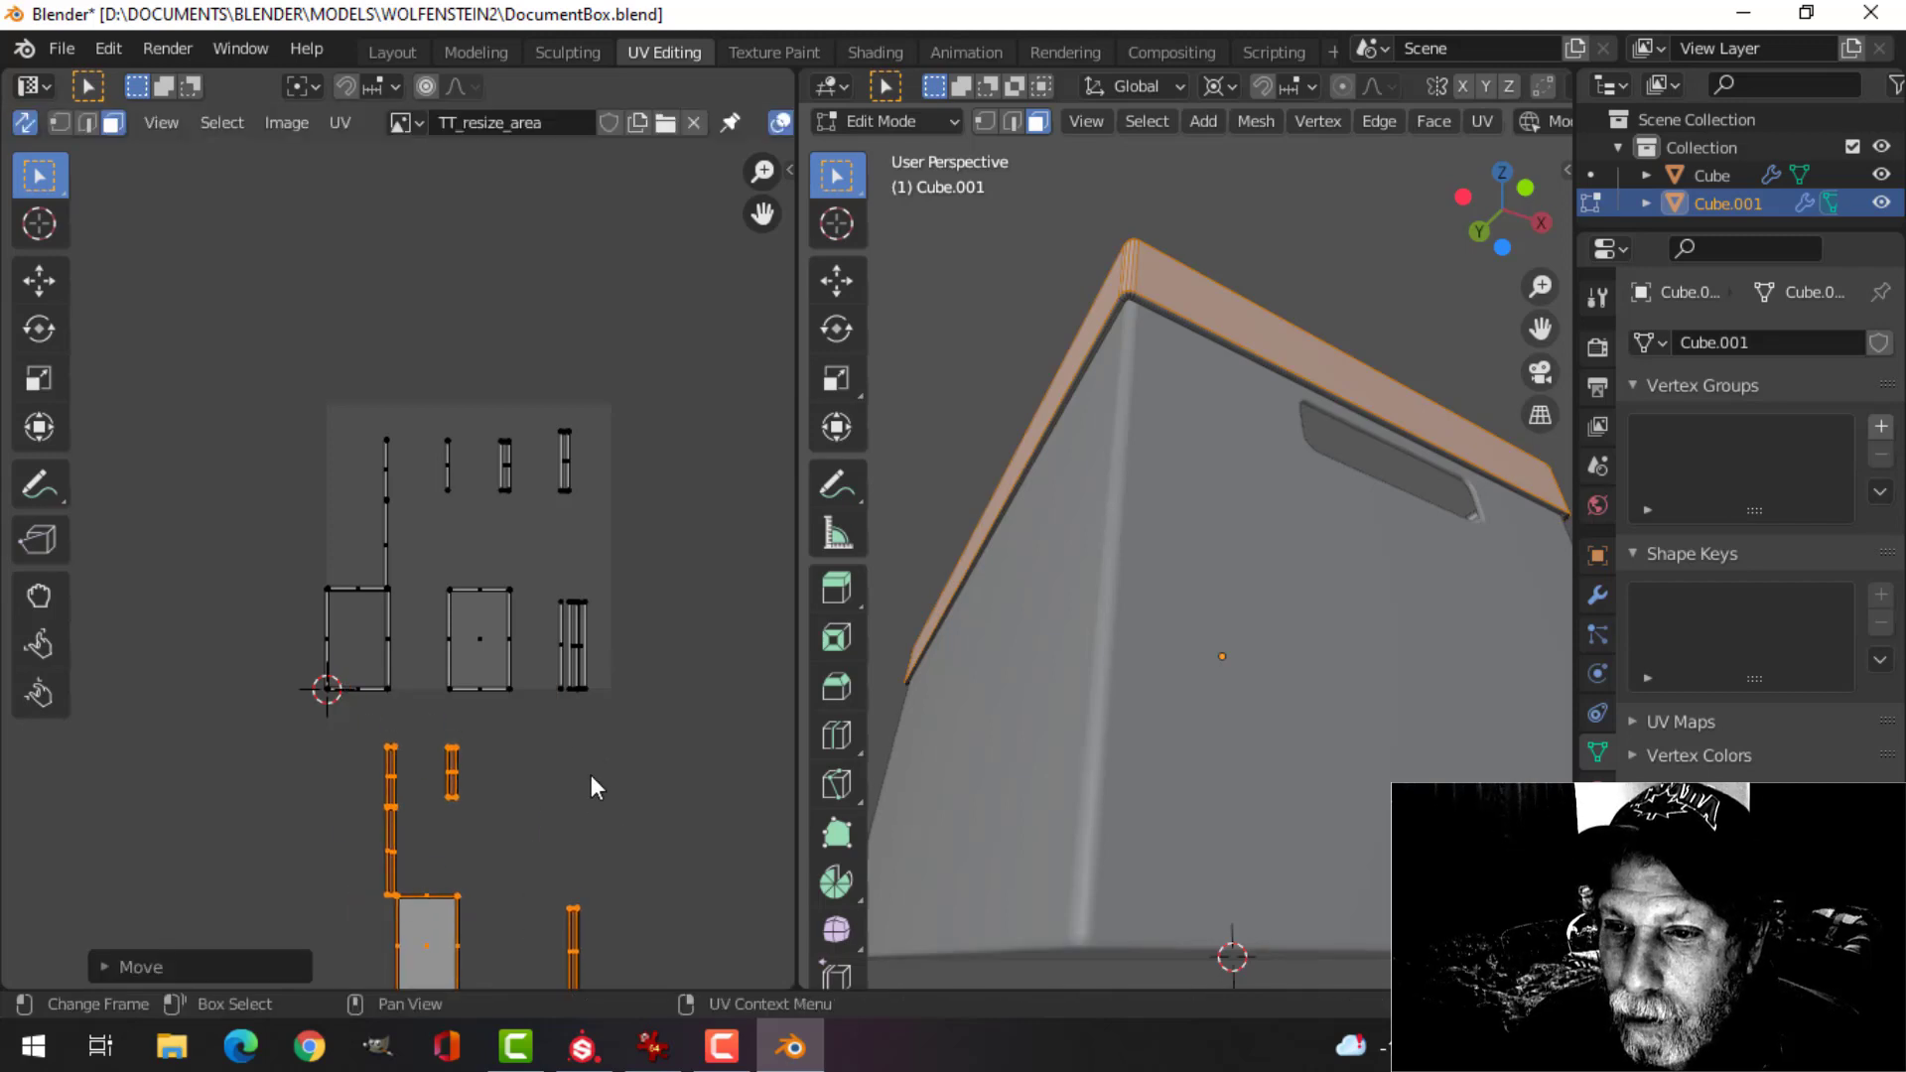
- Select all lid islands remaining in the UV square and park them outside it, beyond its right border
left_click_drag(226, 357, 641, 705)
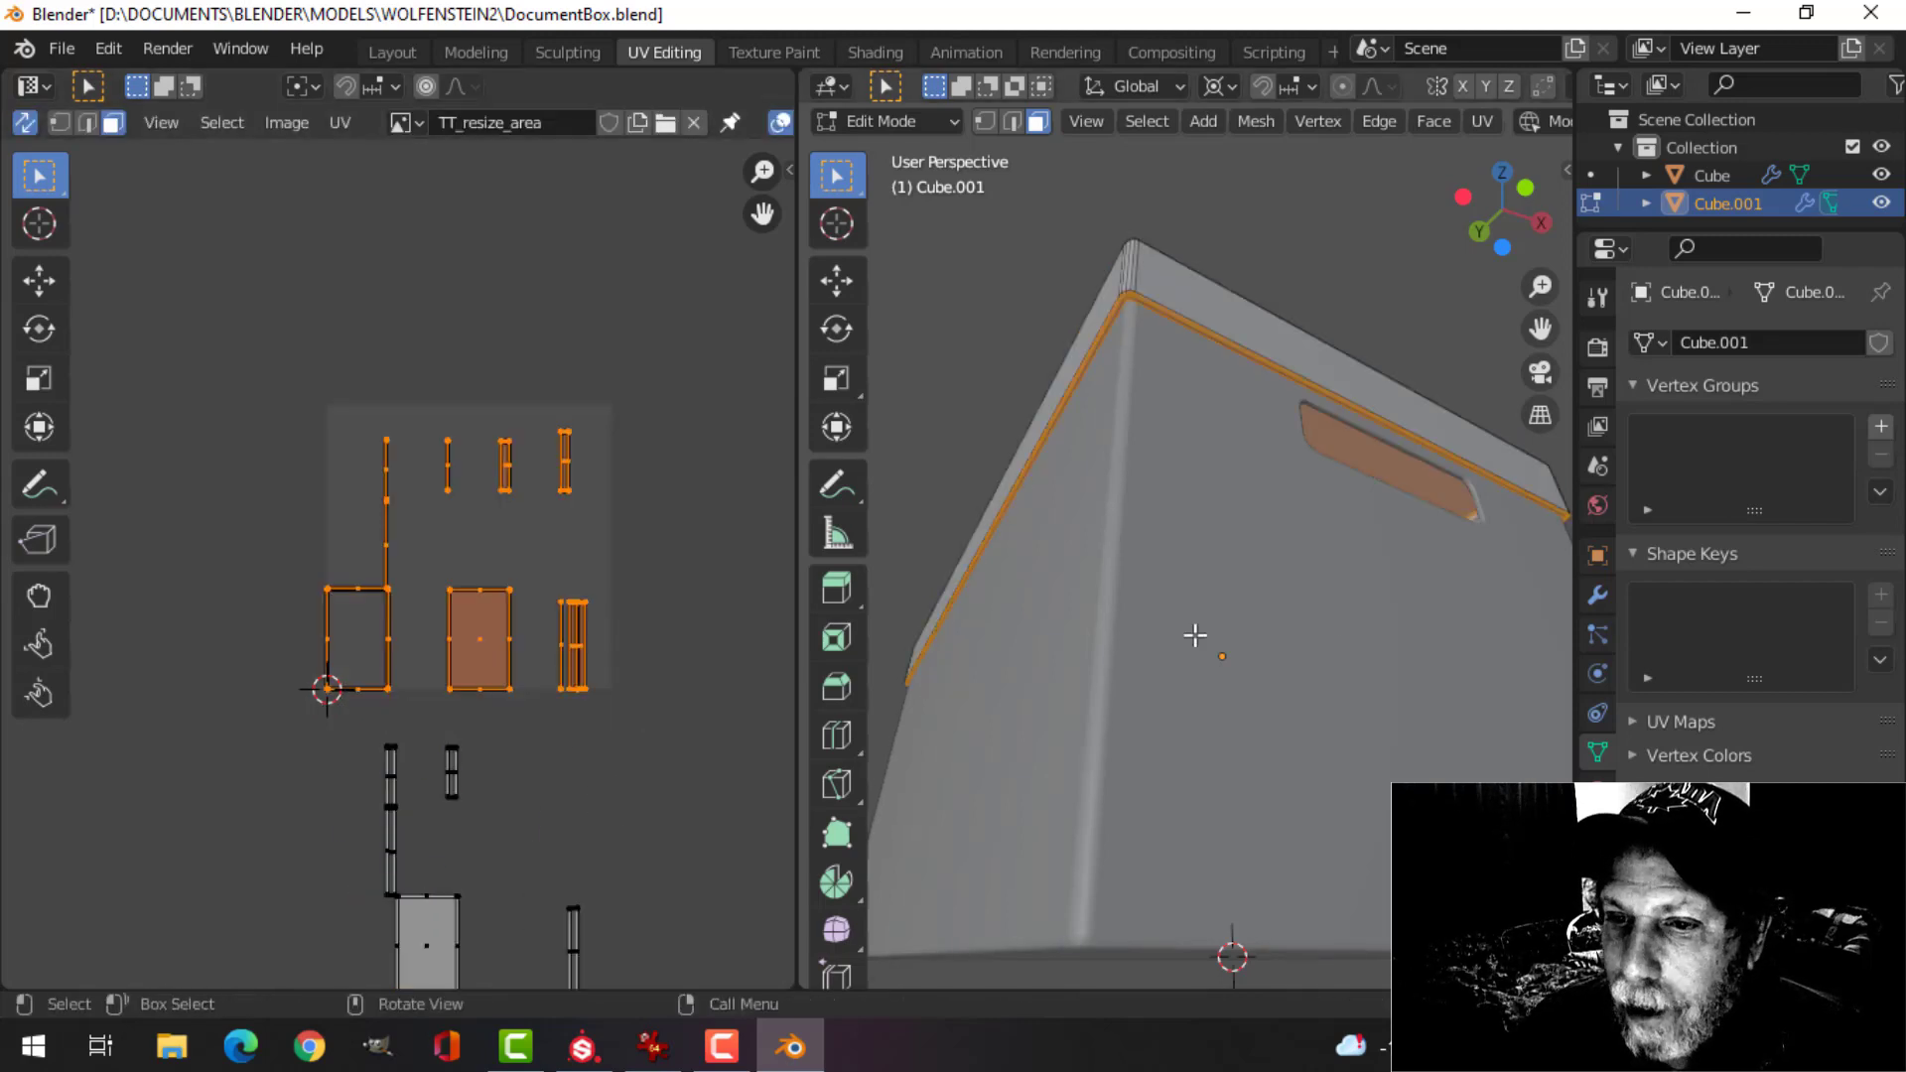
scroll(1191, 629, "down", 3)
middle_click_drag(1311, 609, 993, 645)
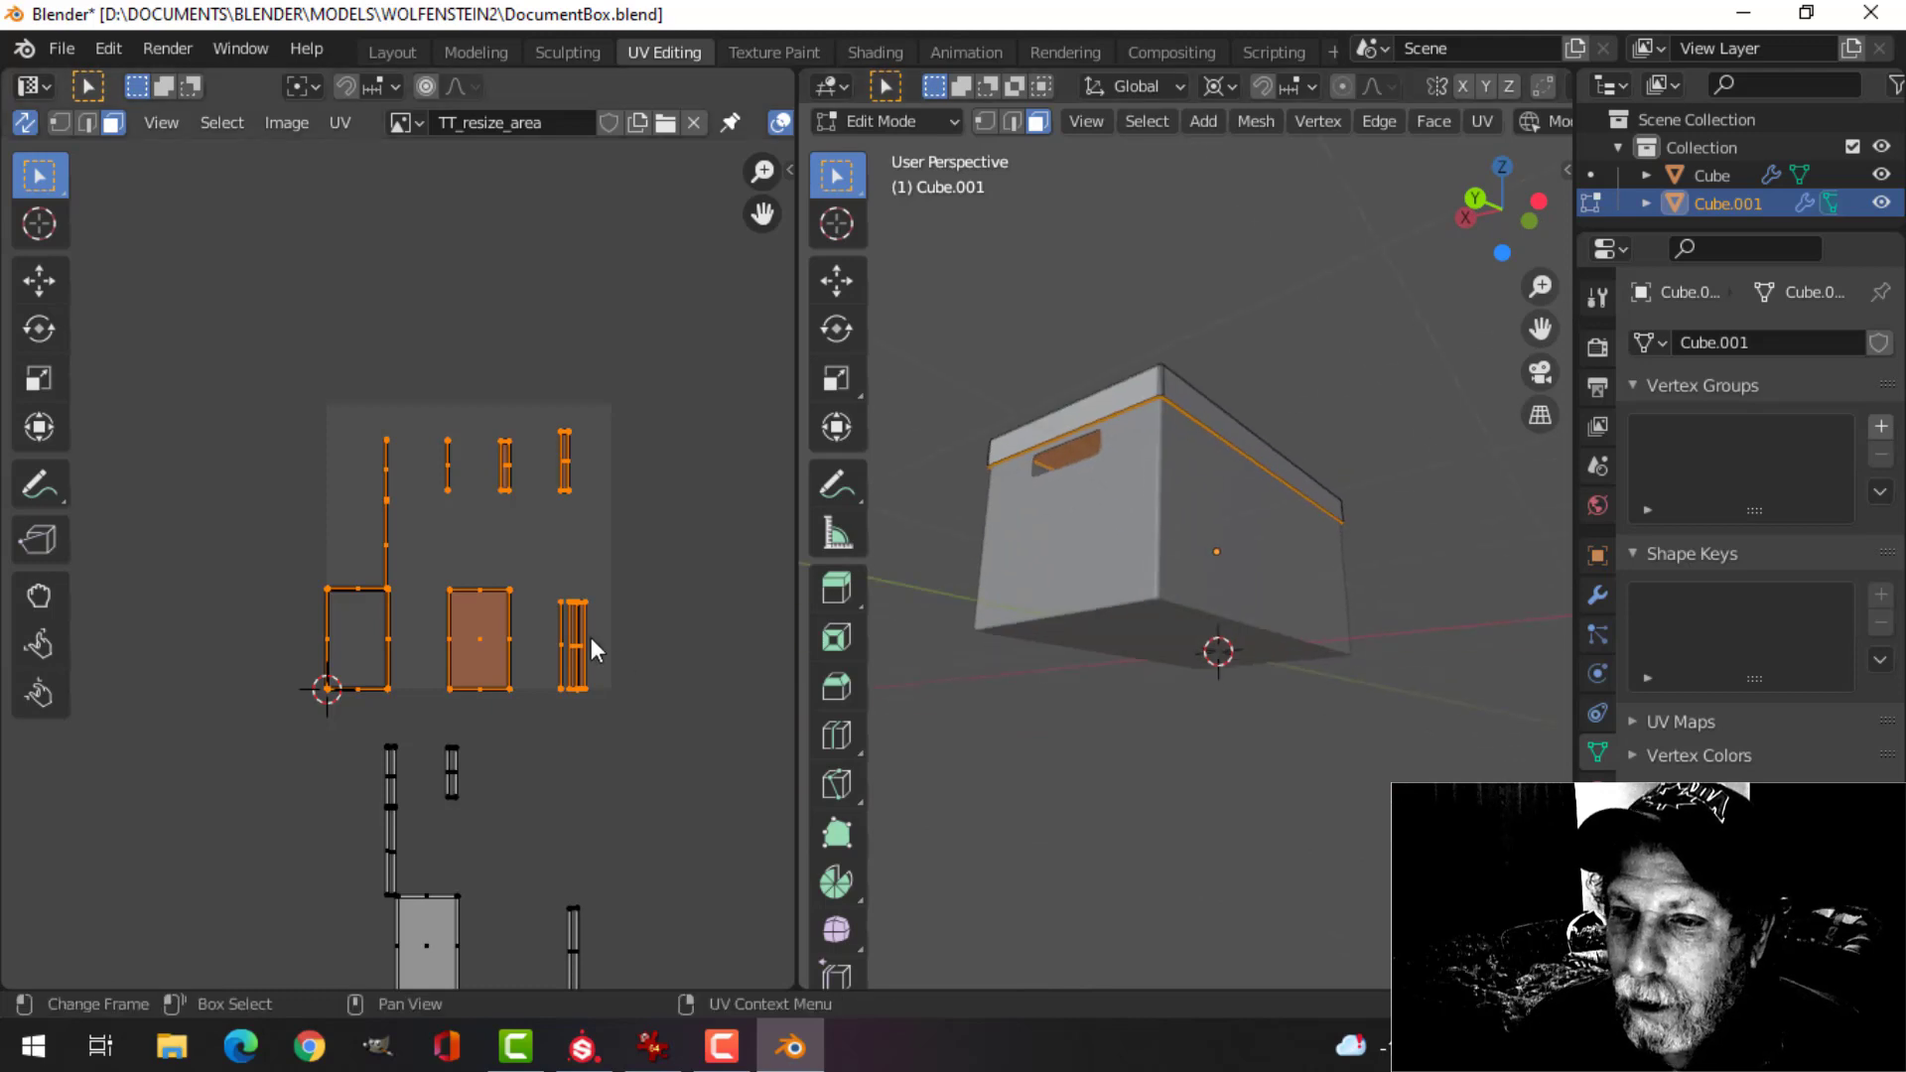
scroll(586, 641, "down", 2)
key("g")
left_click(770, 659)
- Add the box to the selection, edit both meshes together, and deselect all of their UVs
key("Tab")
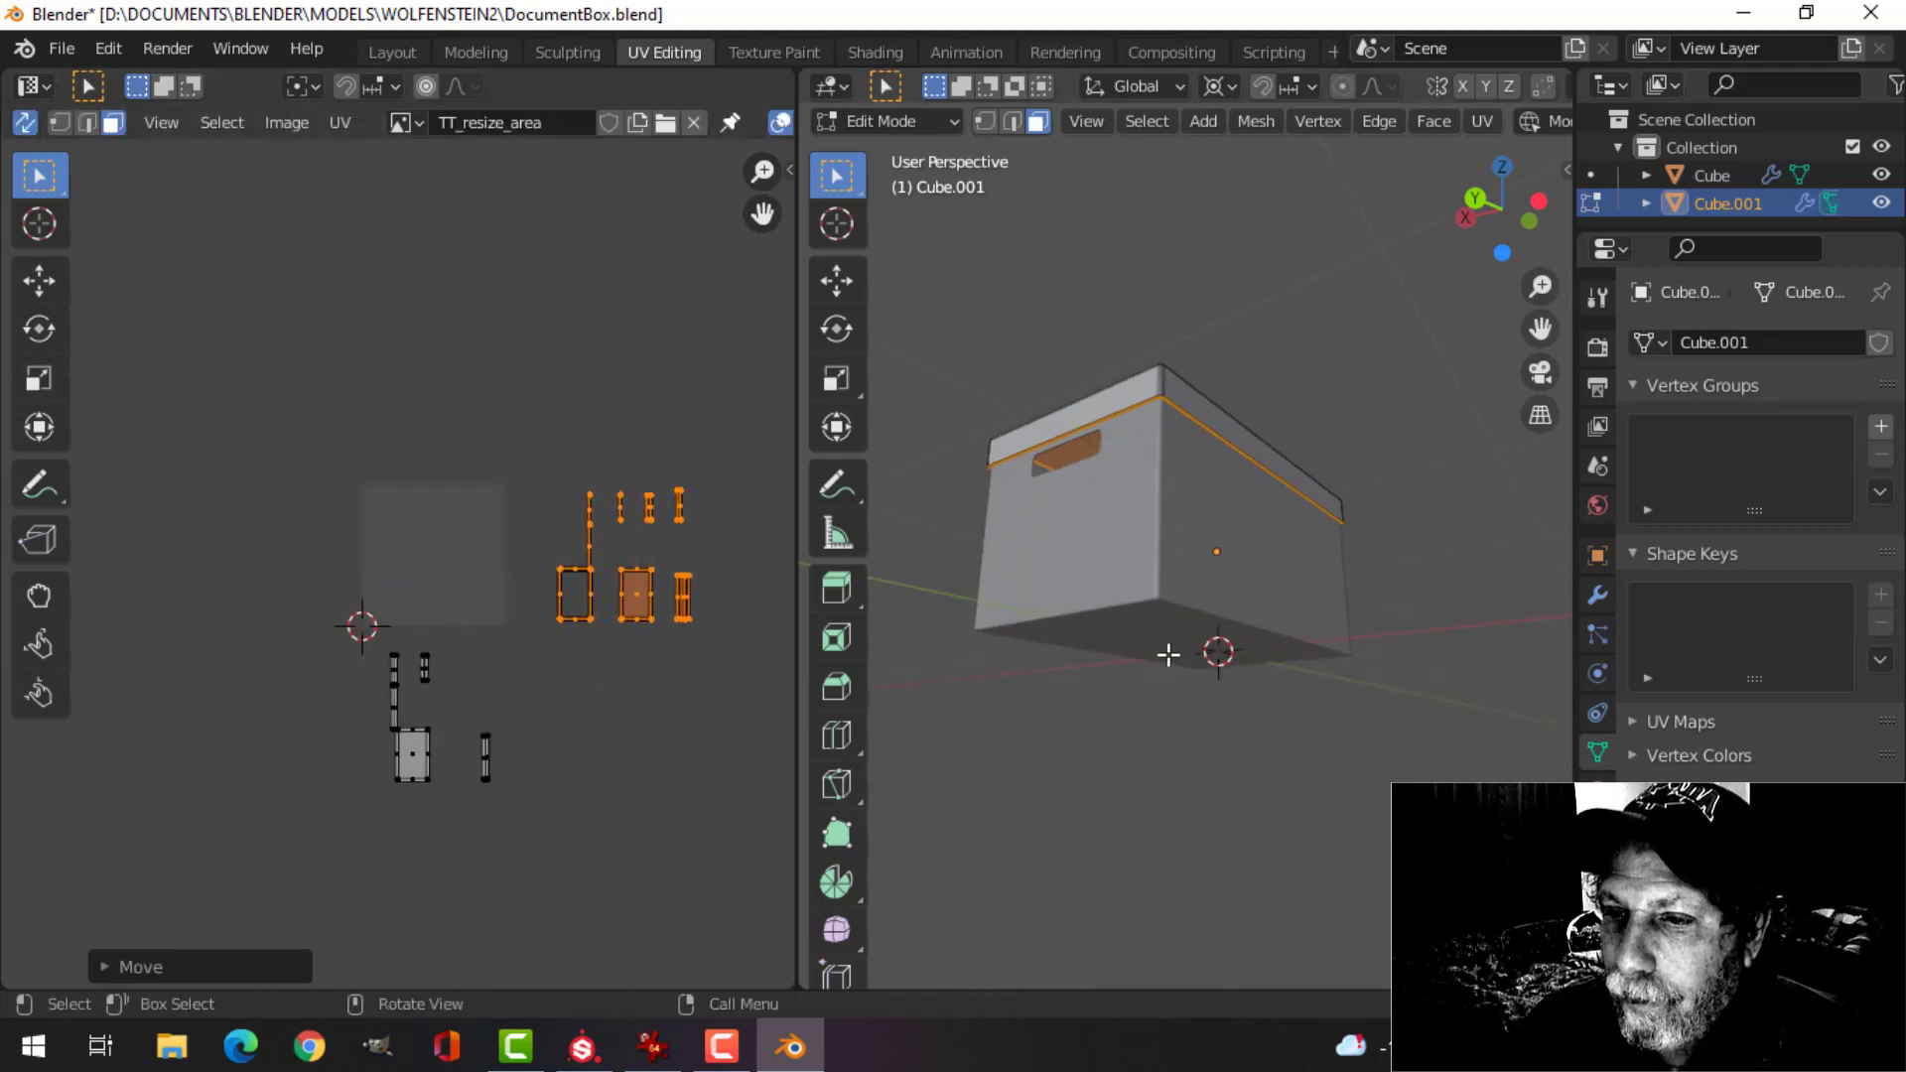
left_click(1183, 617, "shift")
key("Tab")
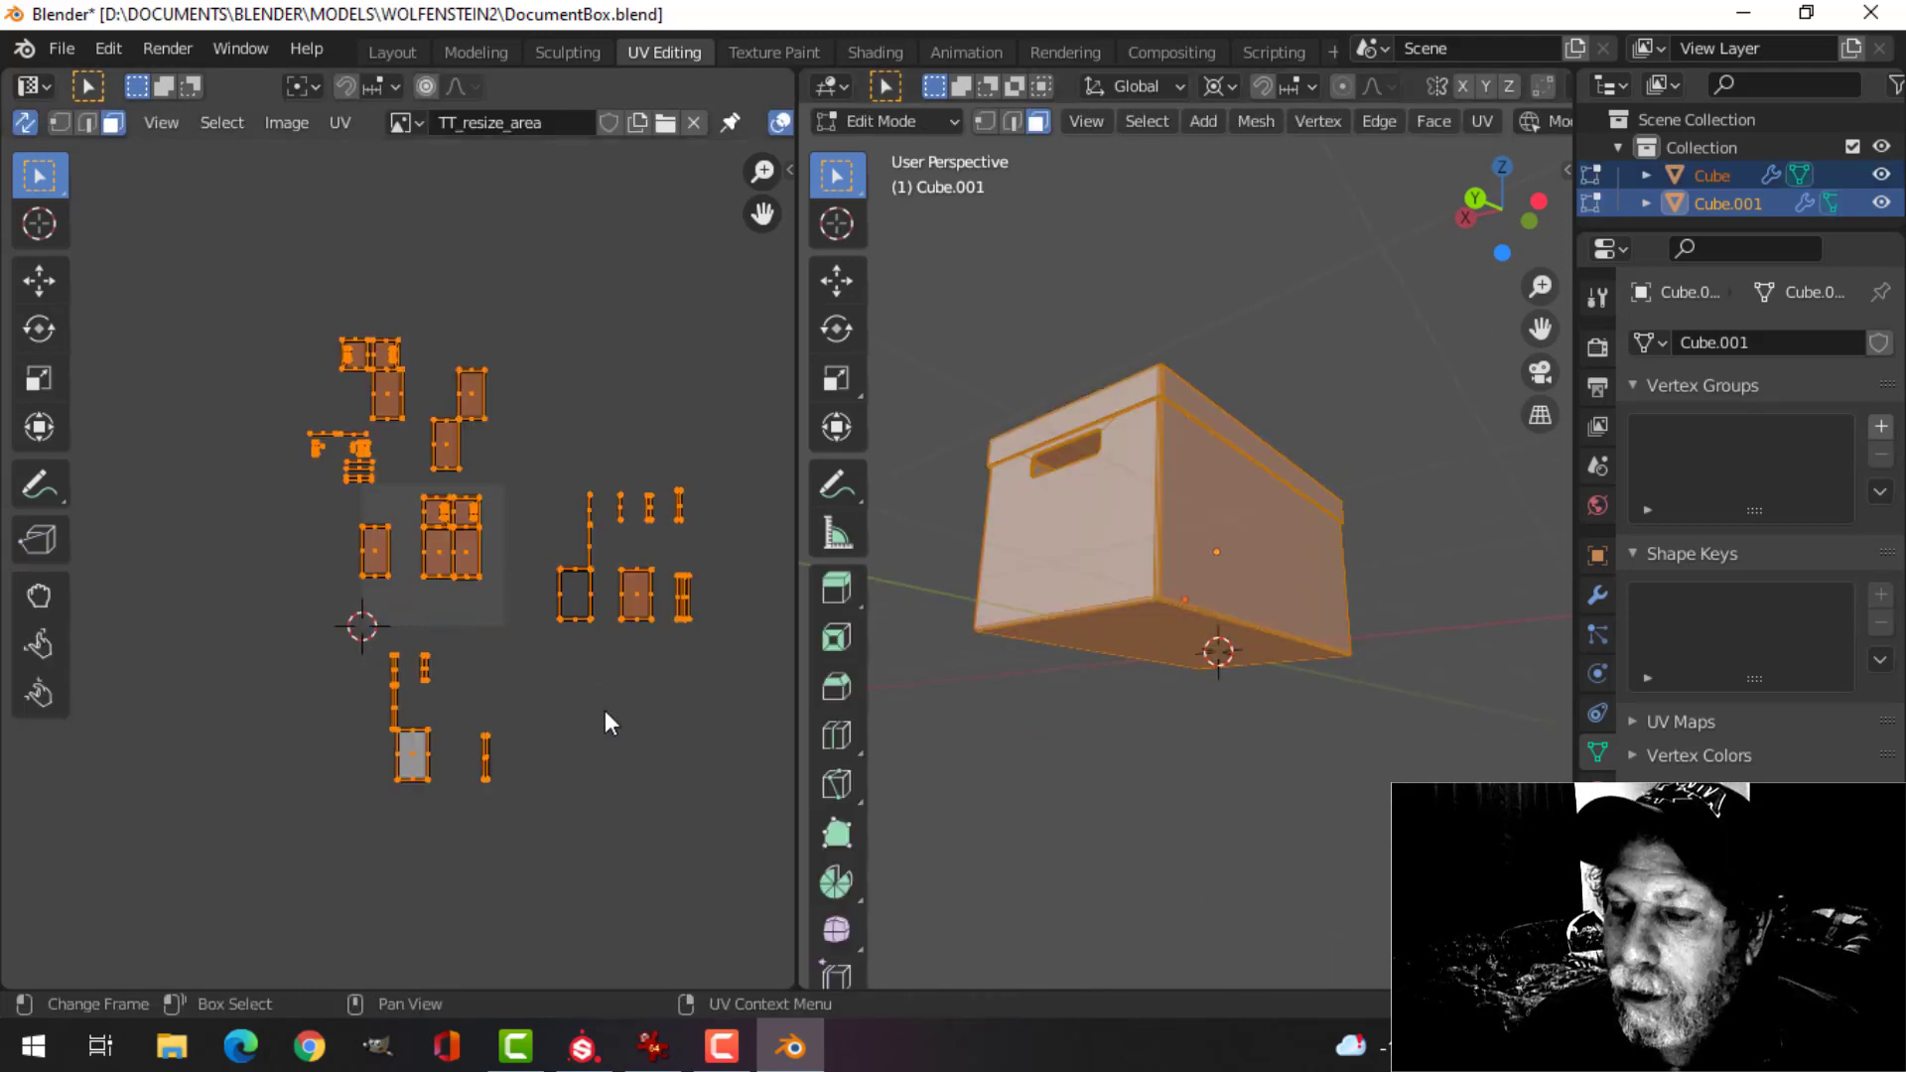
scroll(528, 699, "up", 3)
scroll(576, 695, "down", 1)
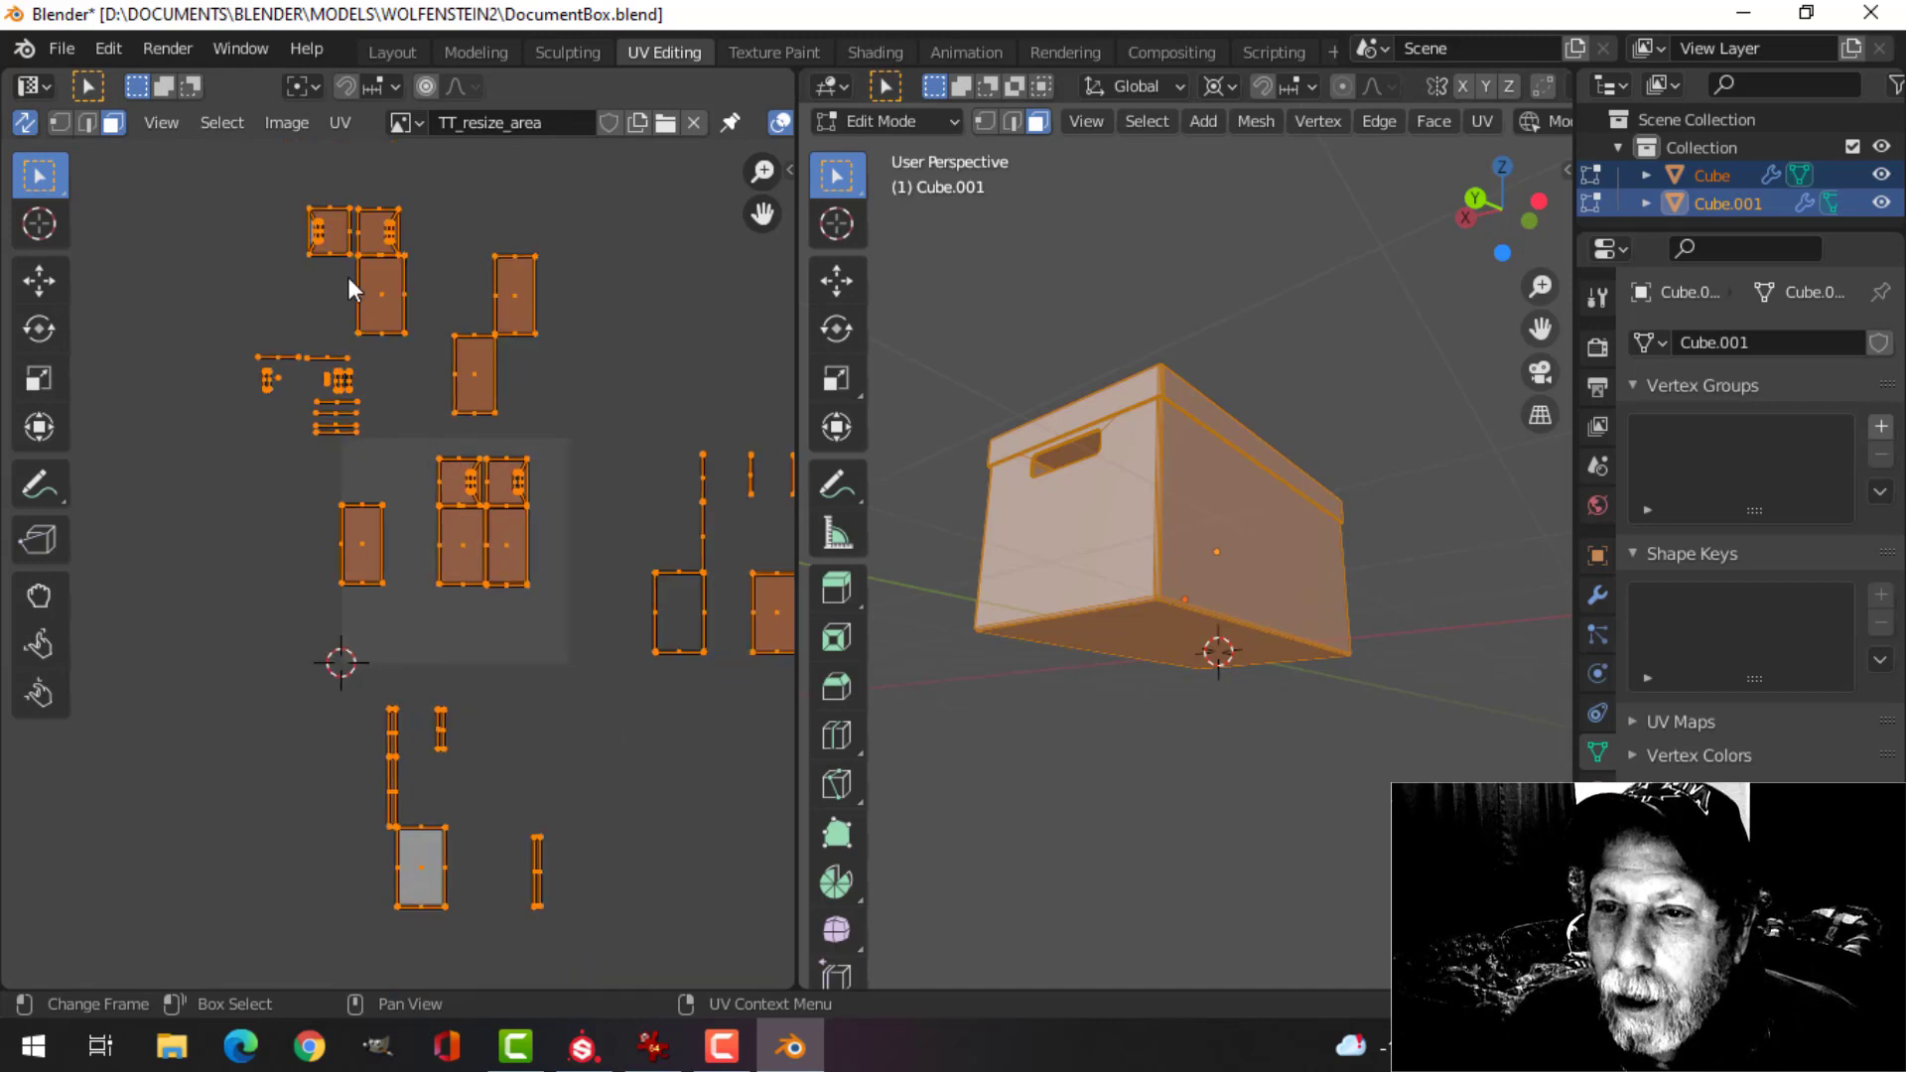
scroll(516, 594, "up", 2)
left_click(605, 609)
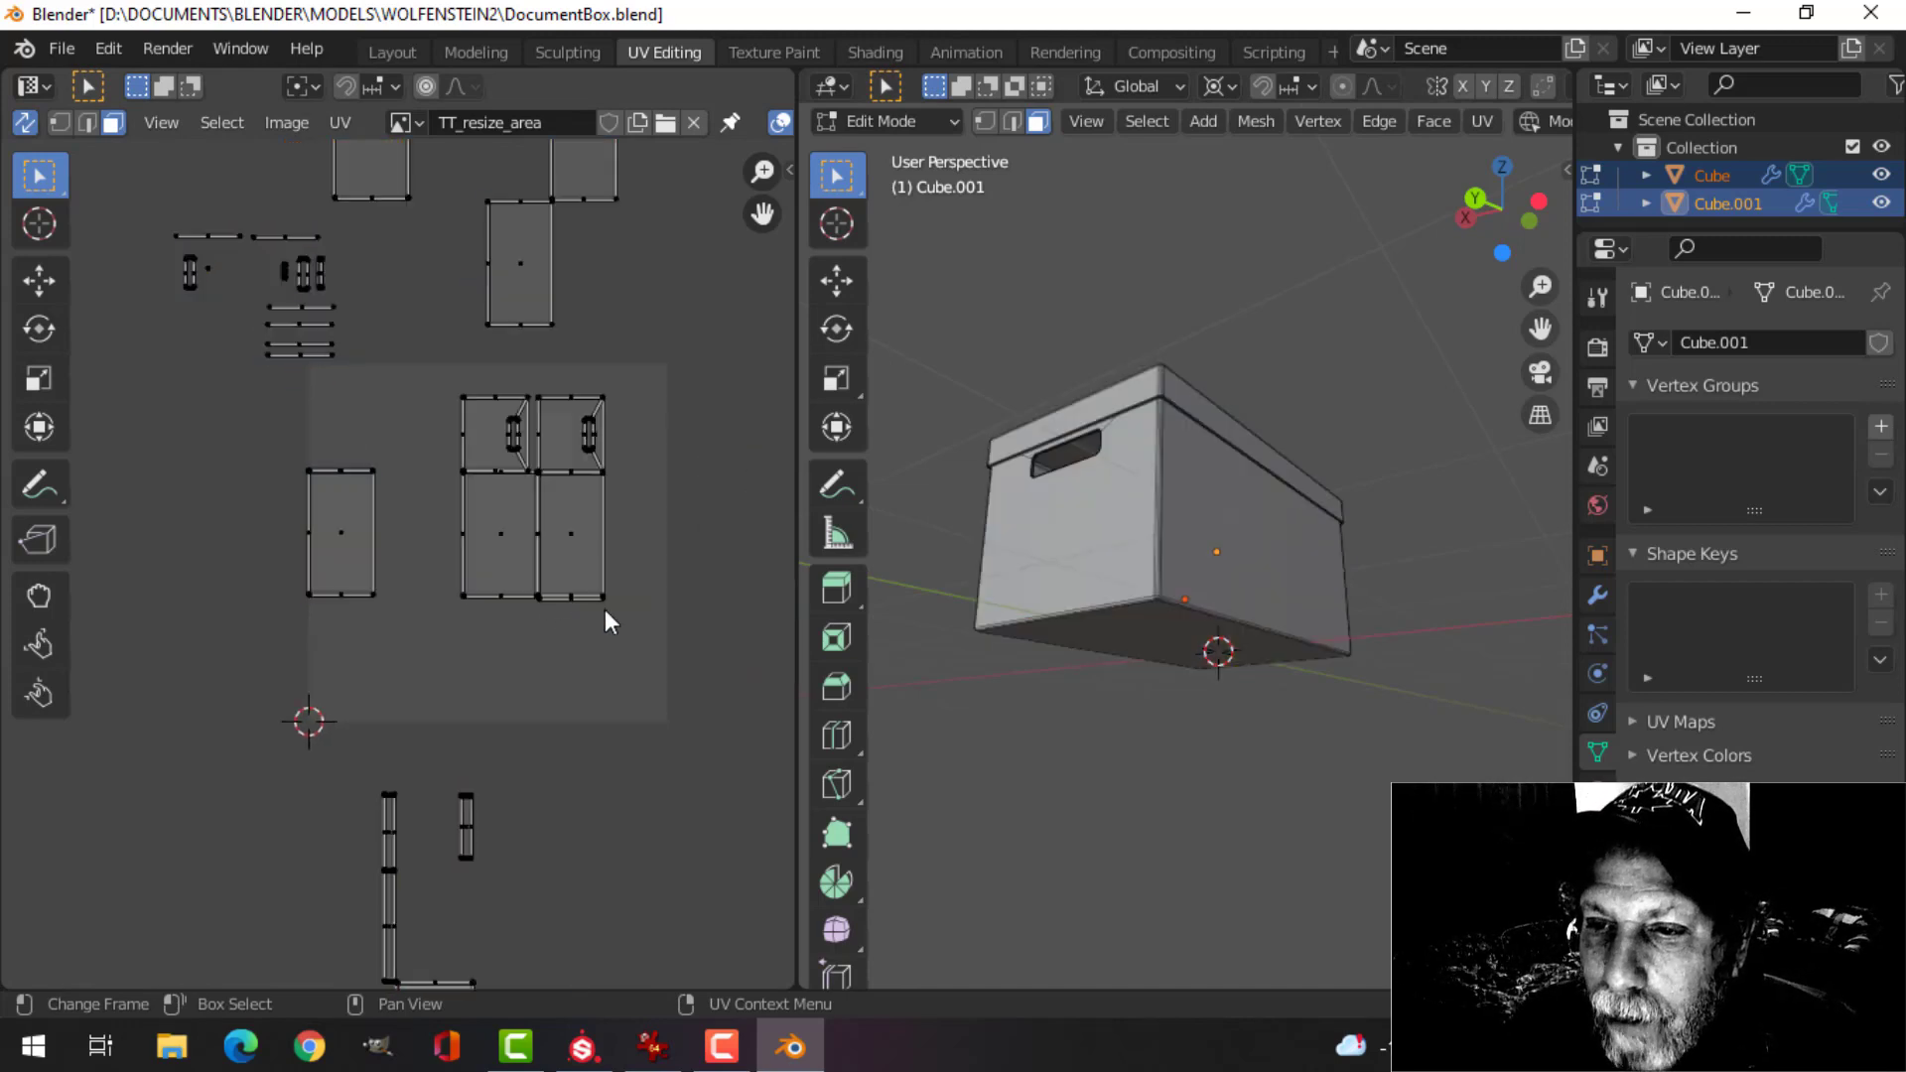
scroll(516, 606, "up", 2)
scroll(456, 509, "down", 1)
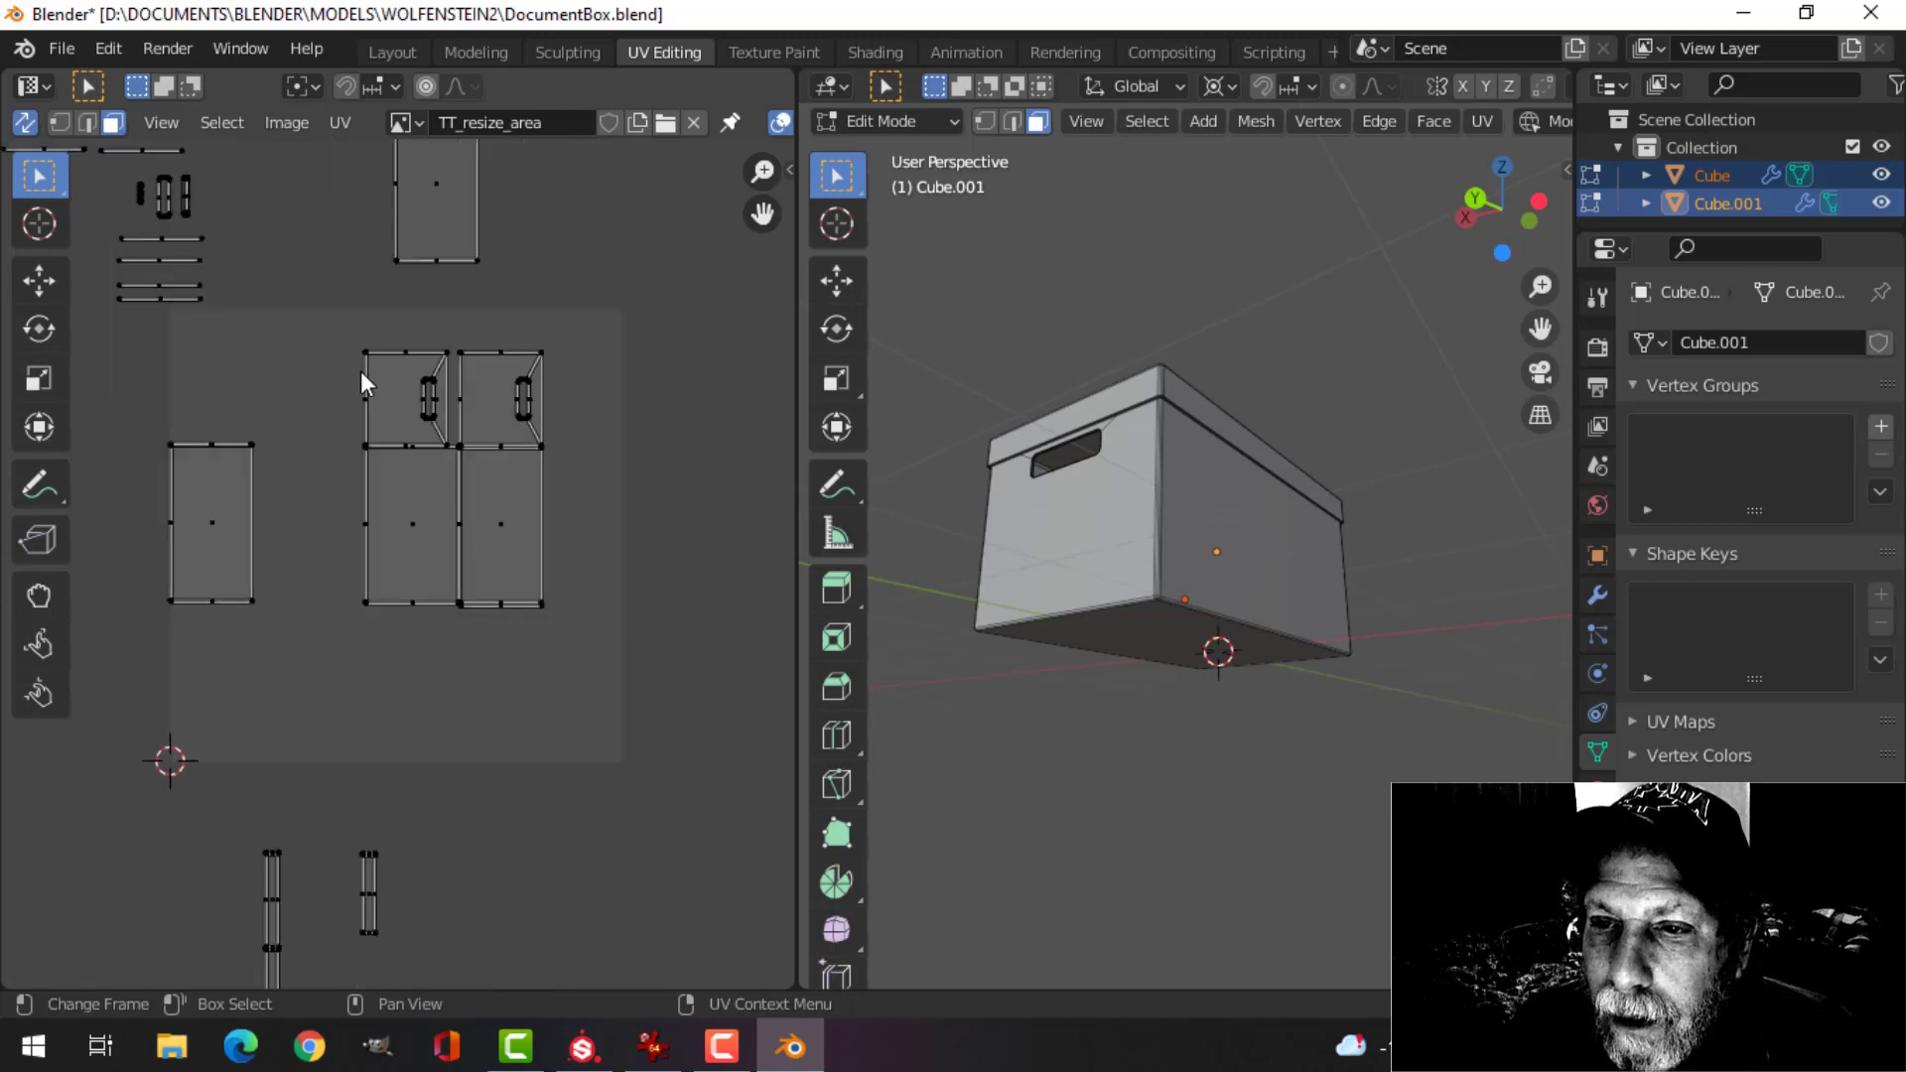
- Select the box's two exterior handle-side islands and move them into the upper right corner of the UV square
left_click_drag(314, 300, 591, 426)
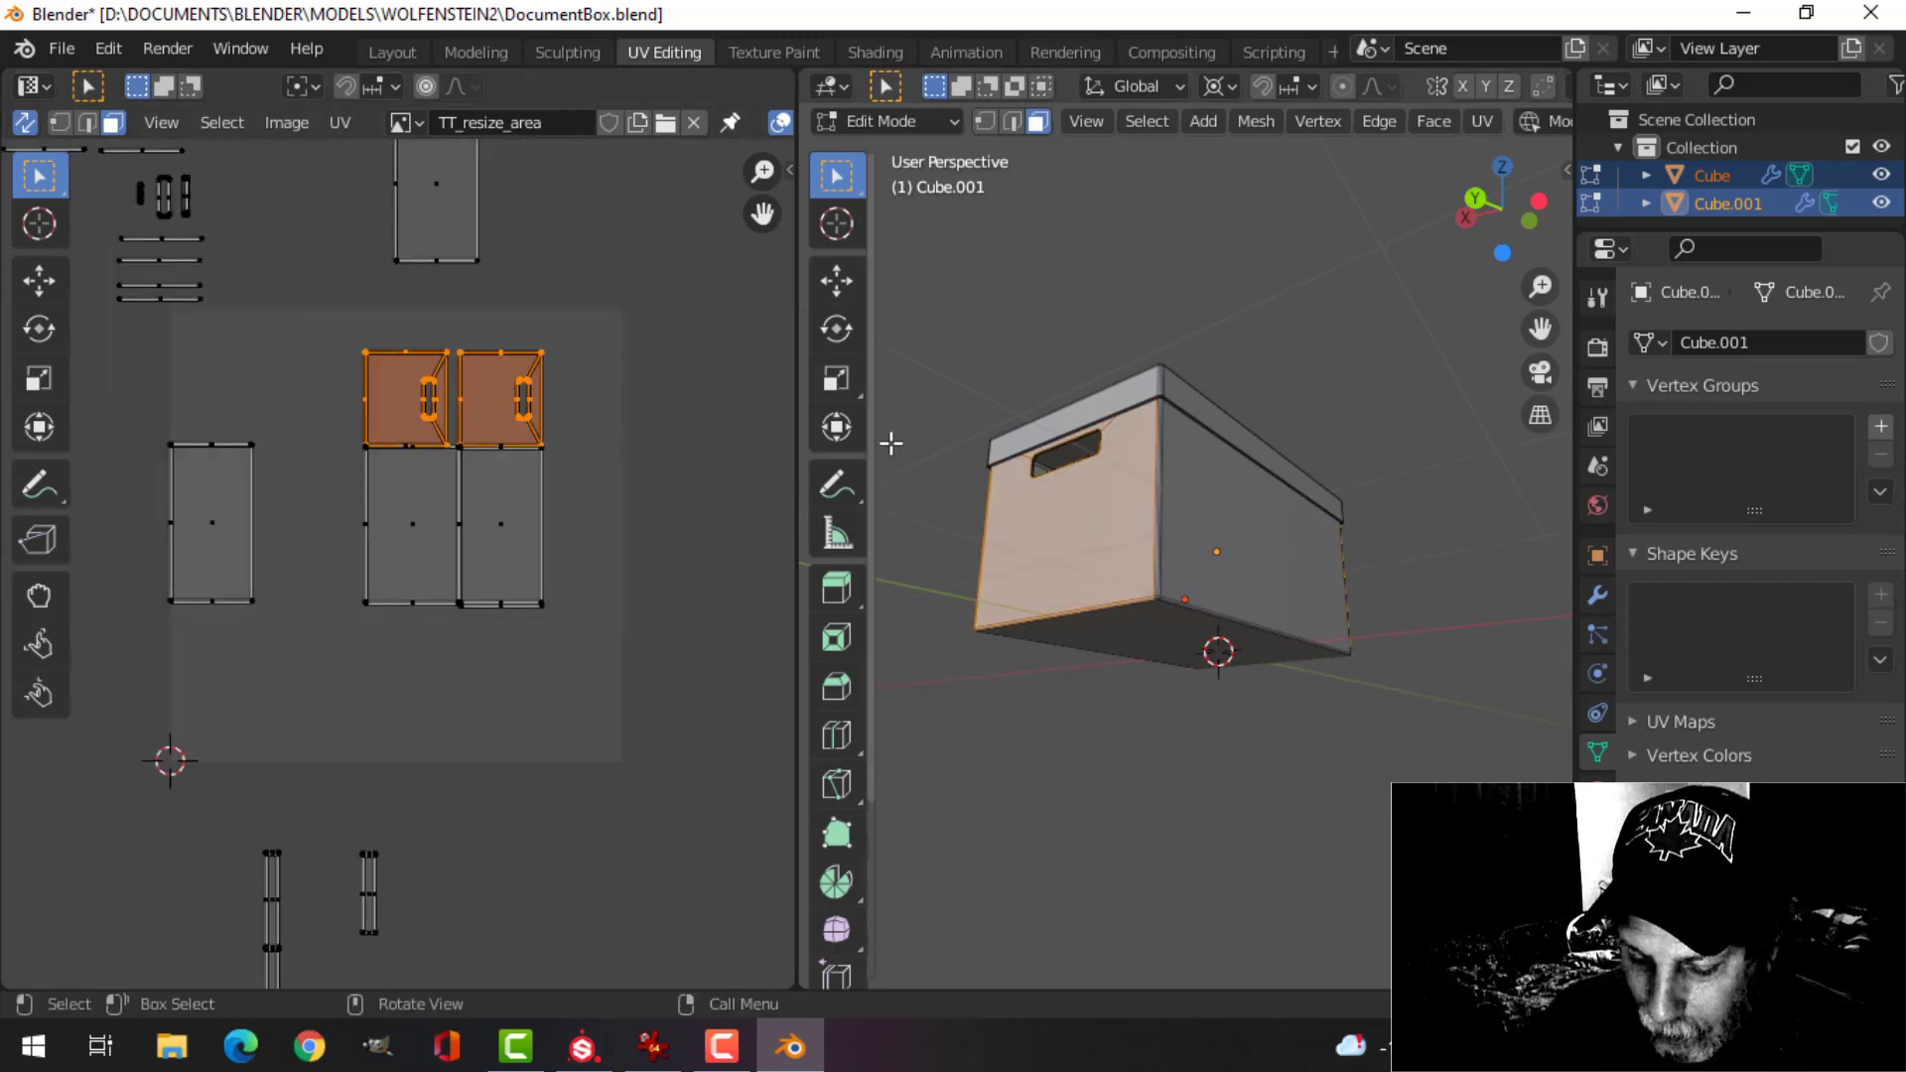
key("ctrl+l")
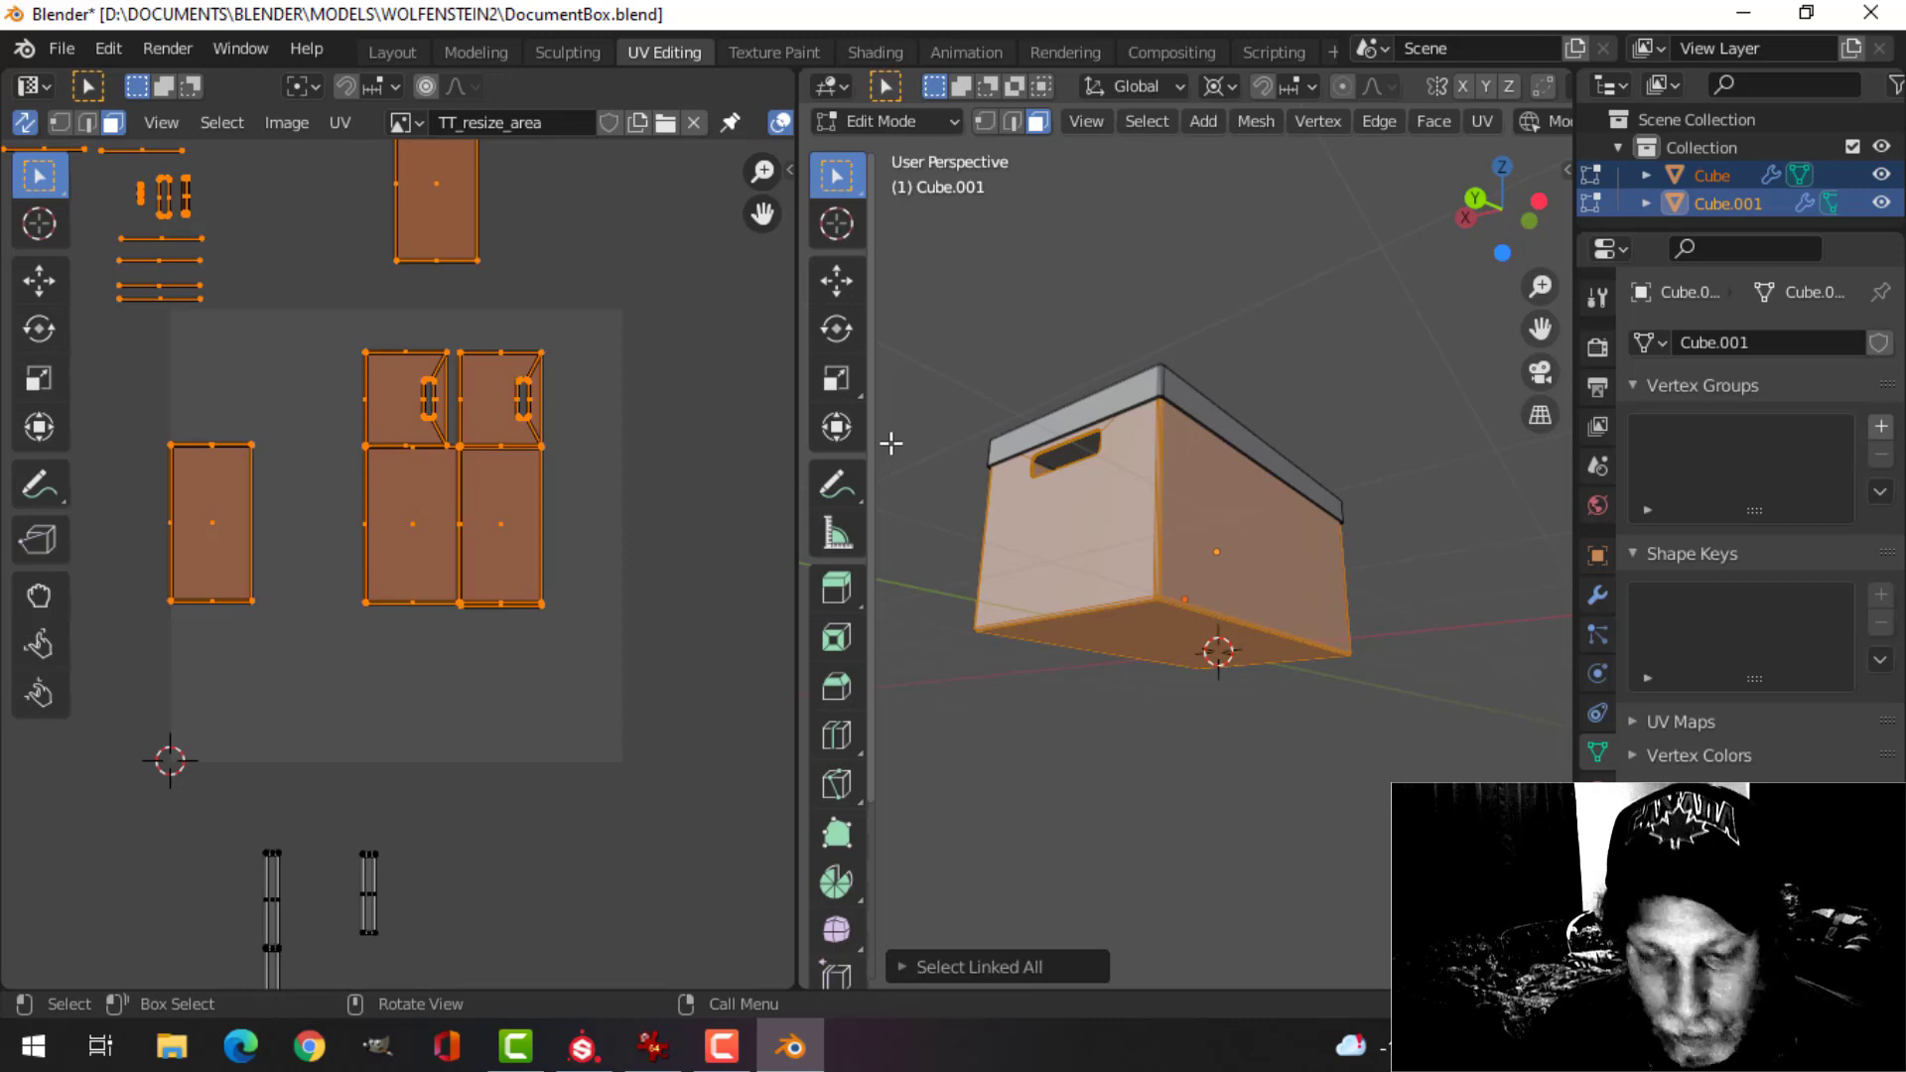
key("alt+a")
left_click_drag(313, 308, 619, 403)
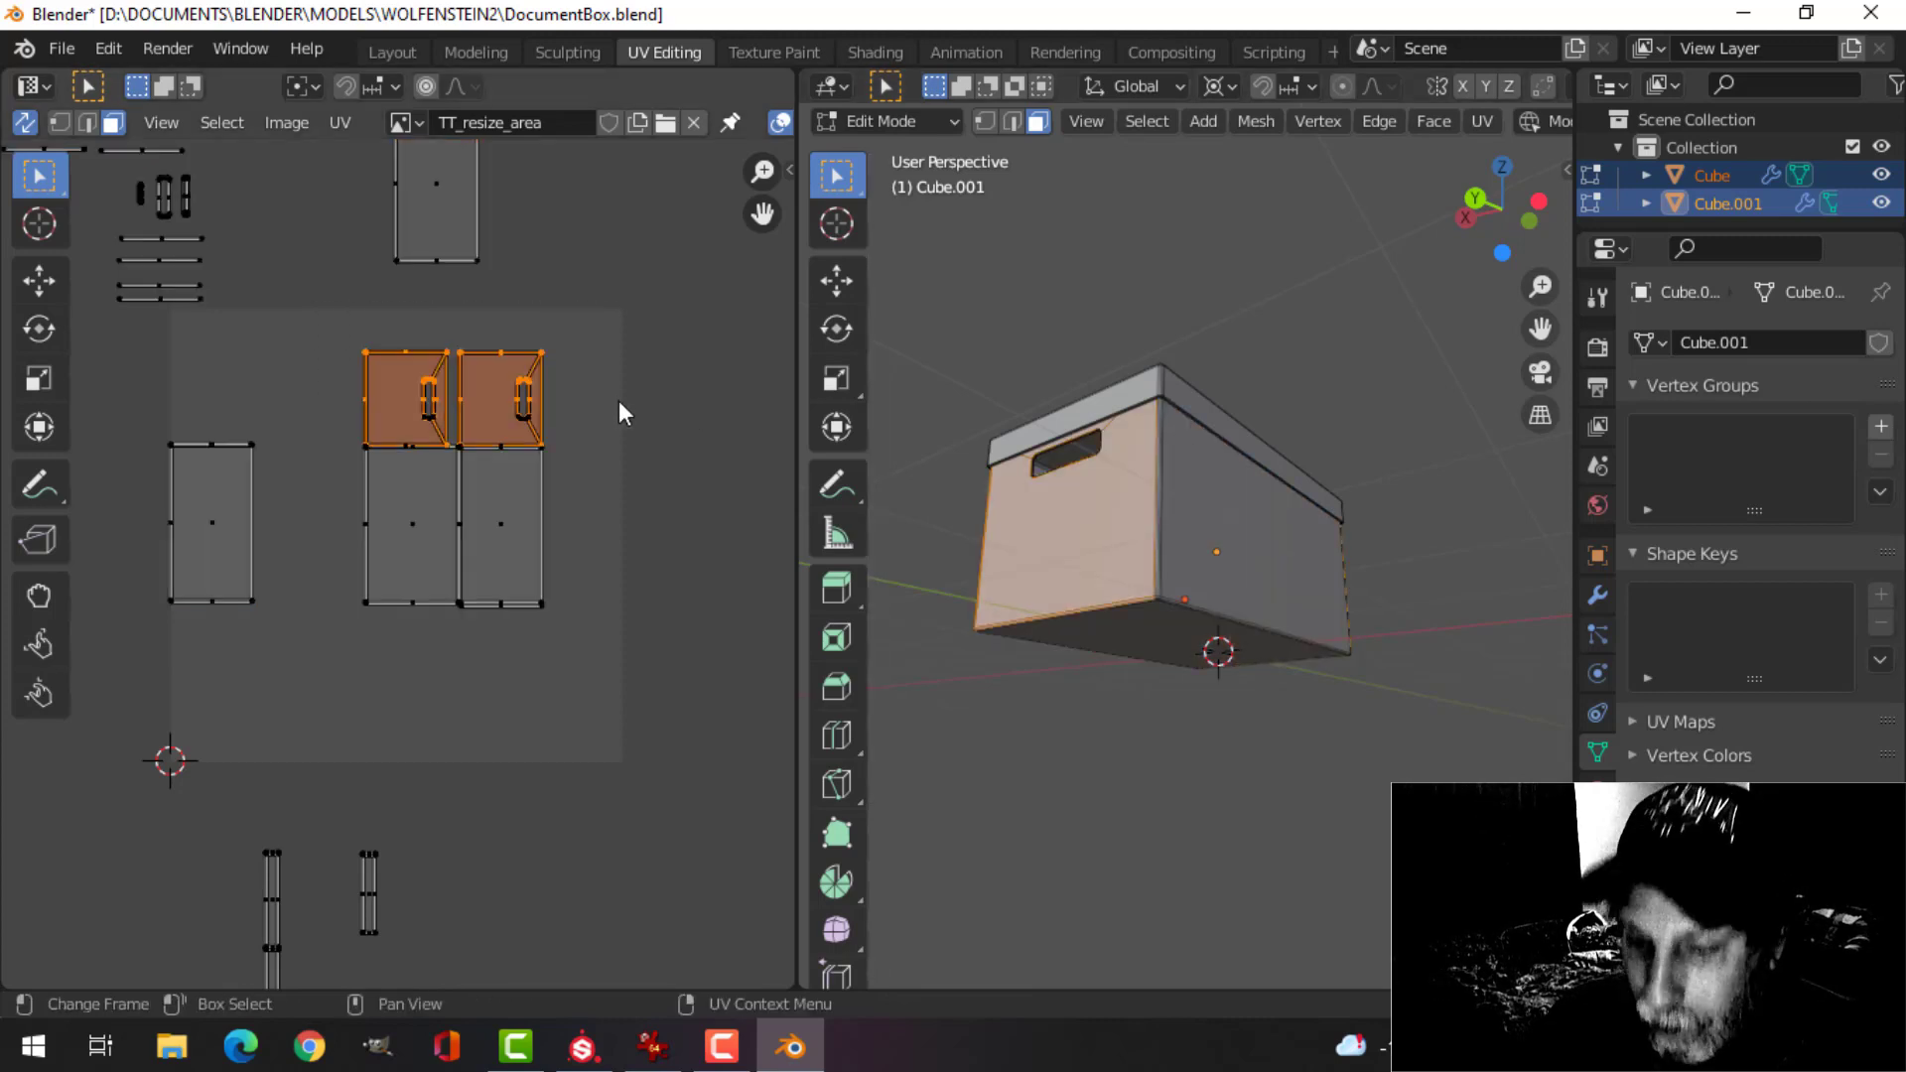
key("l")
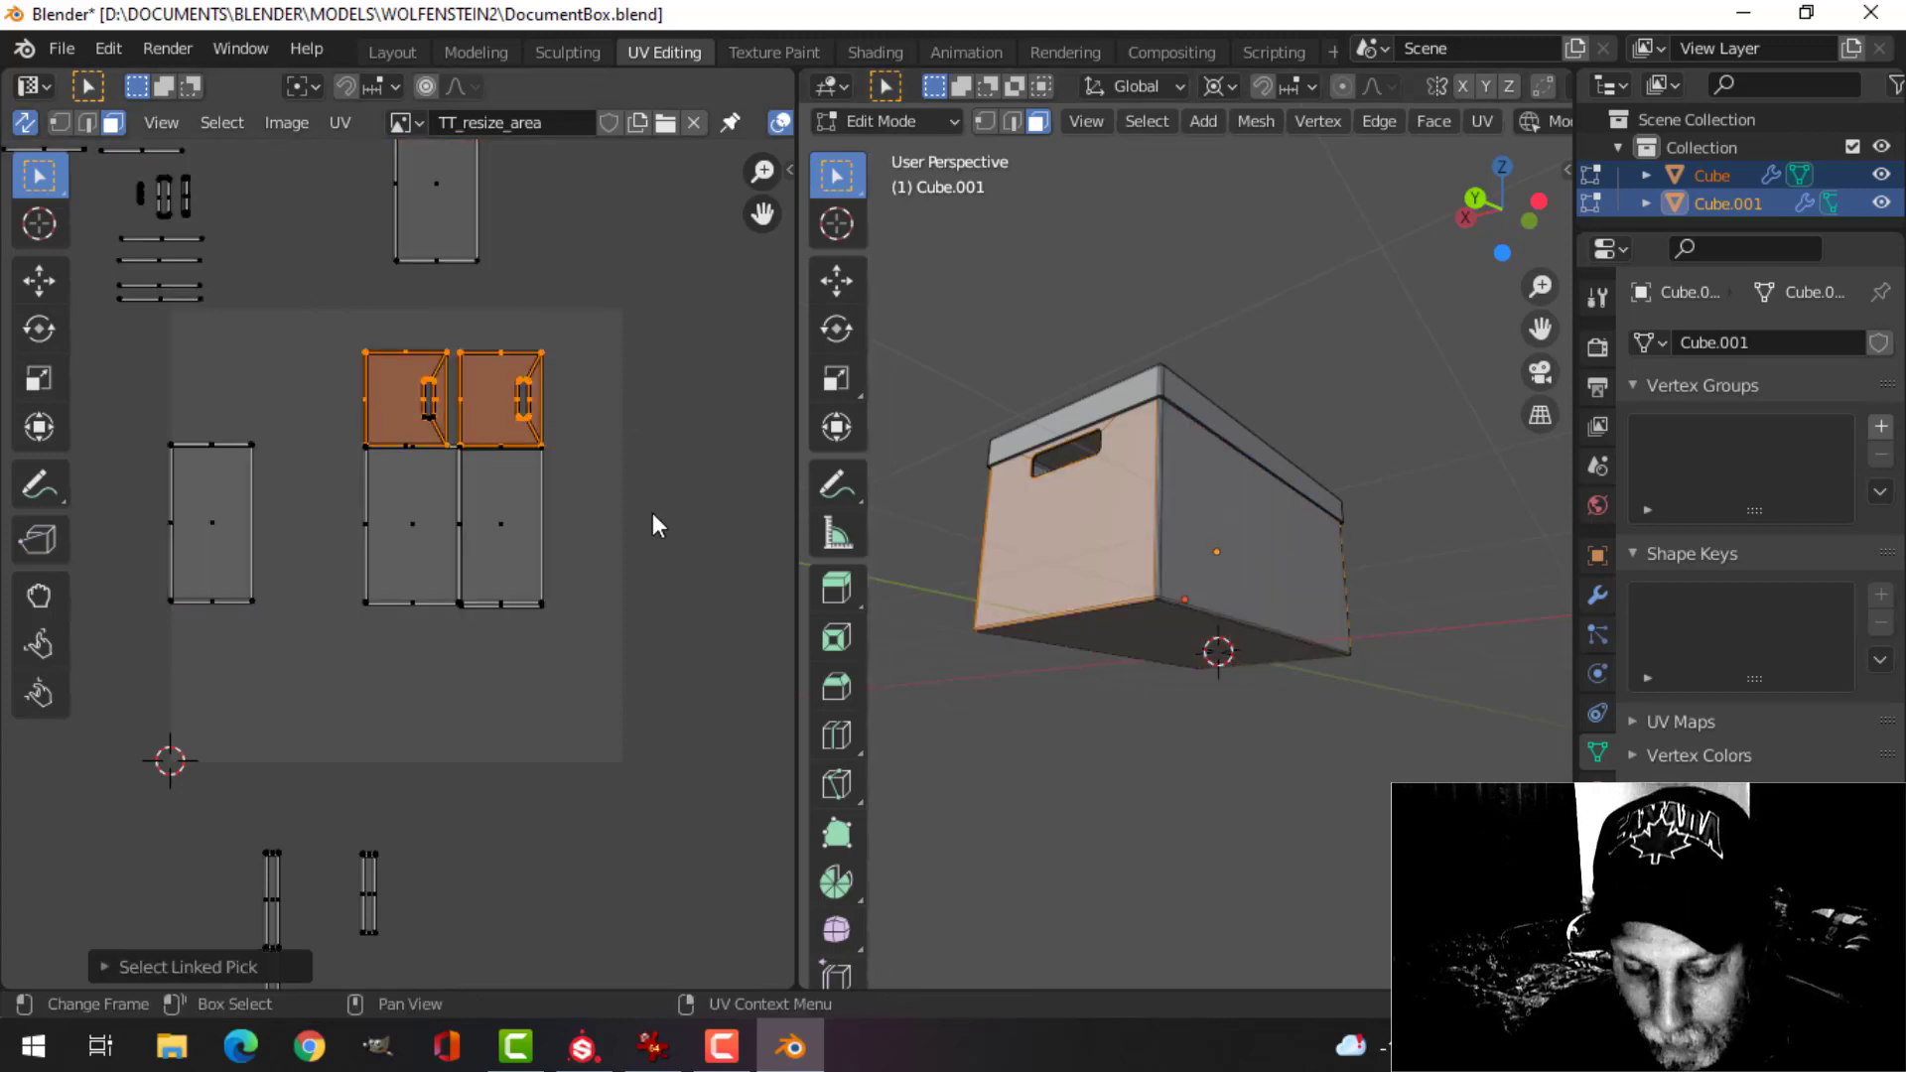
key("g")
left_click(695, 467)
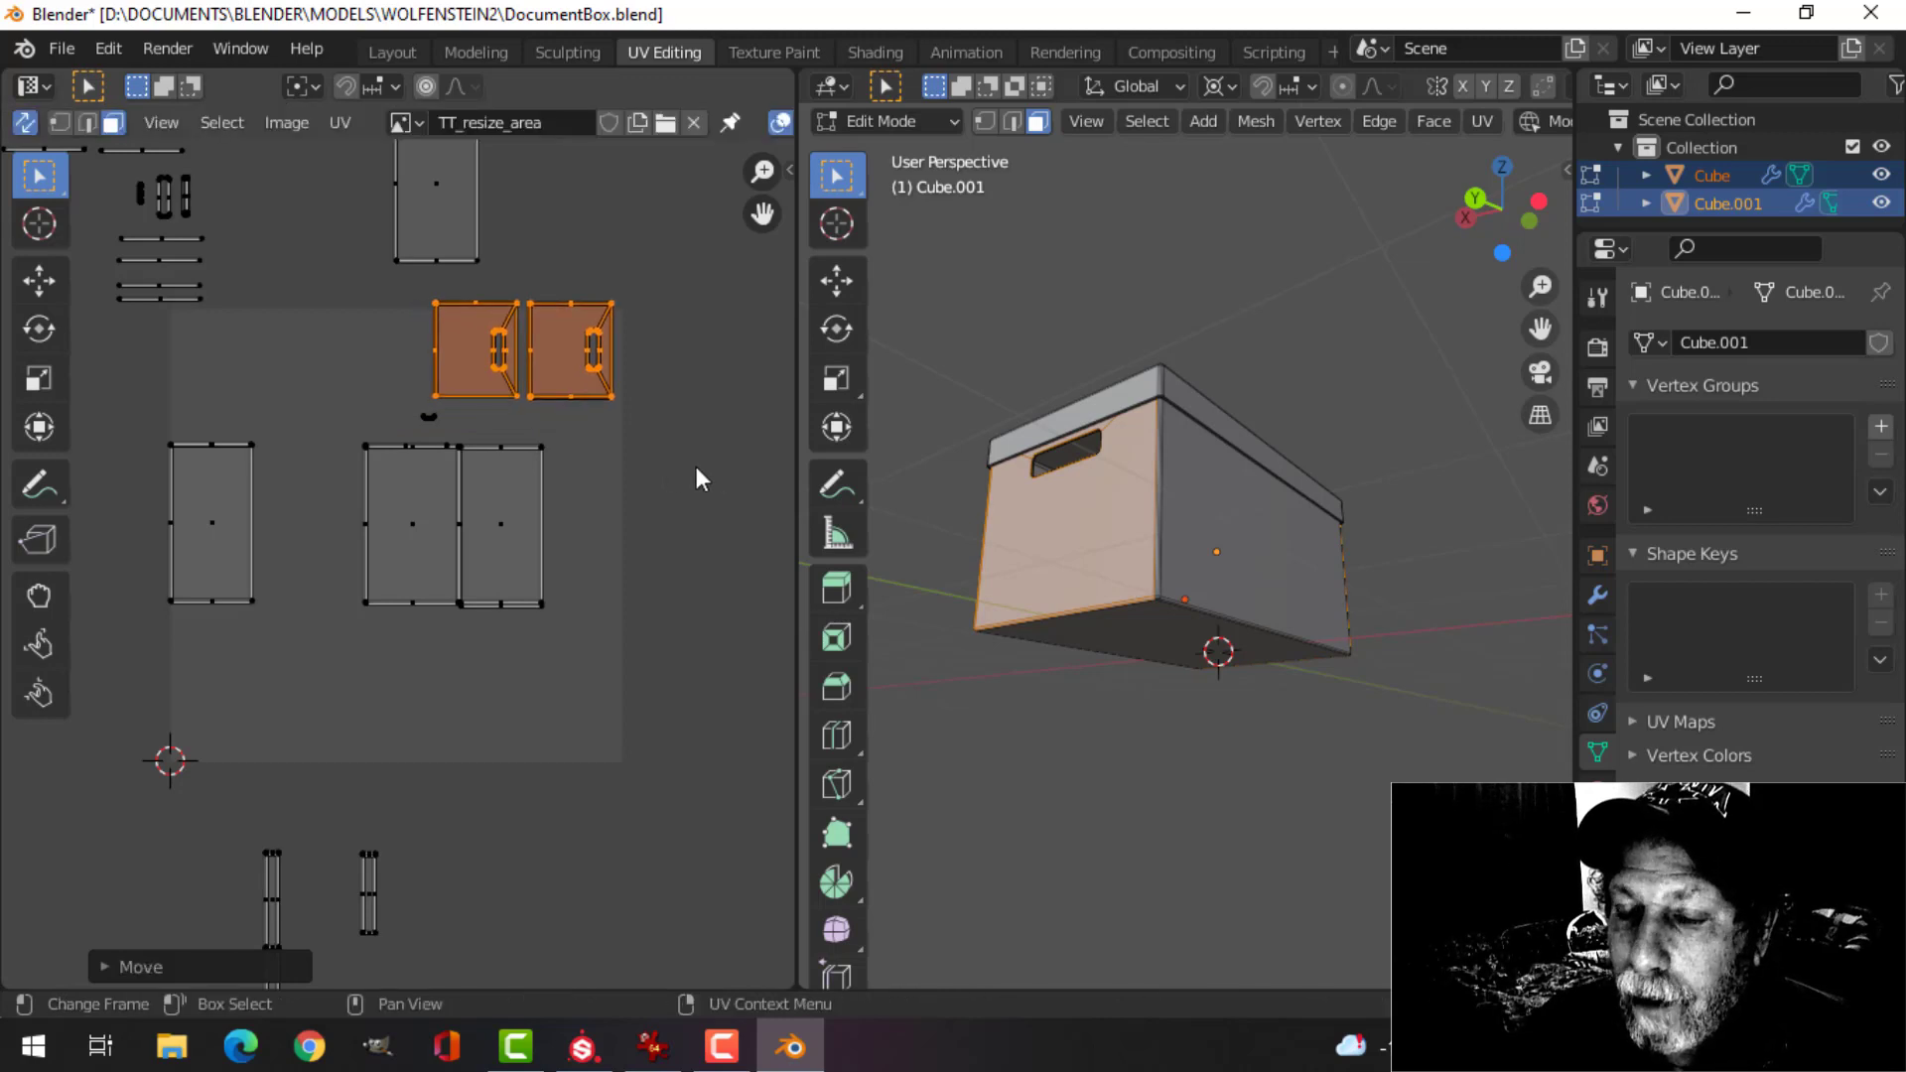
- Move the tiny leftover handle-hole island out of the UV square, beside the handle pieces parked at its upper left
scroll(532, 438, "up", 4)
middle_click_drag(532, 438, 470, 565)
scroll(672, 498, "up", 1)
scroll(561, 565, "down", 2)
left_click_drag(383, 404, 496, 478)
scroll(532, 511, "down", 5)
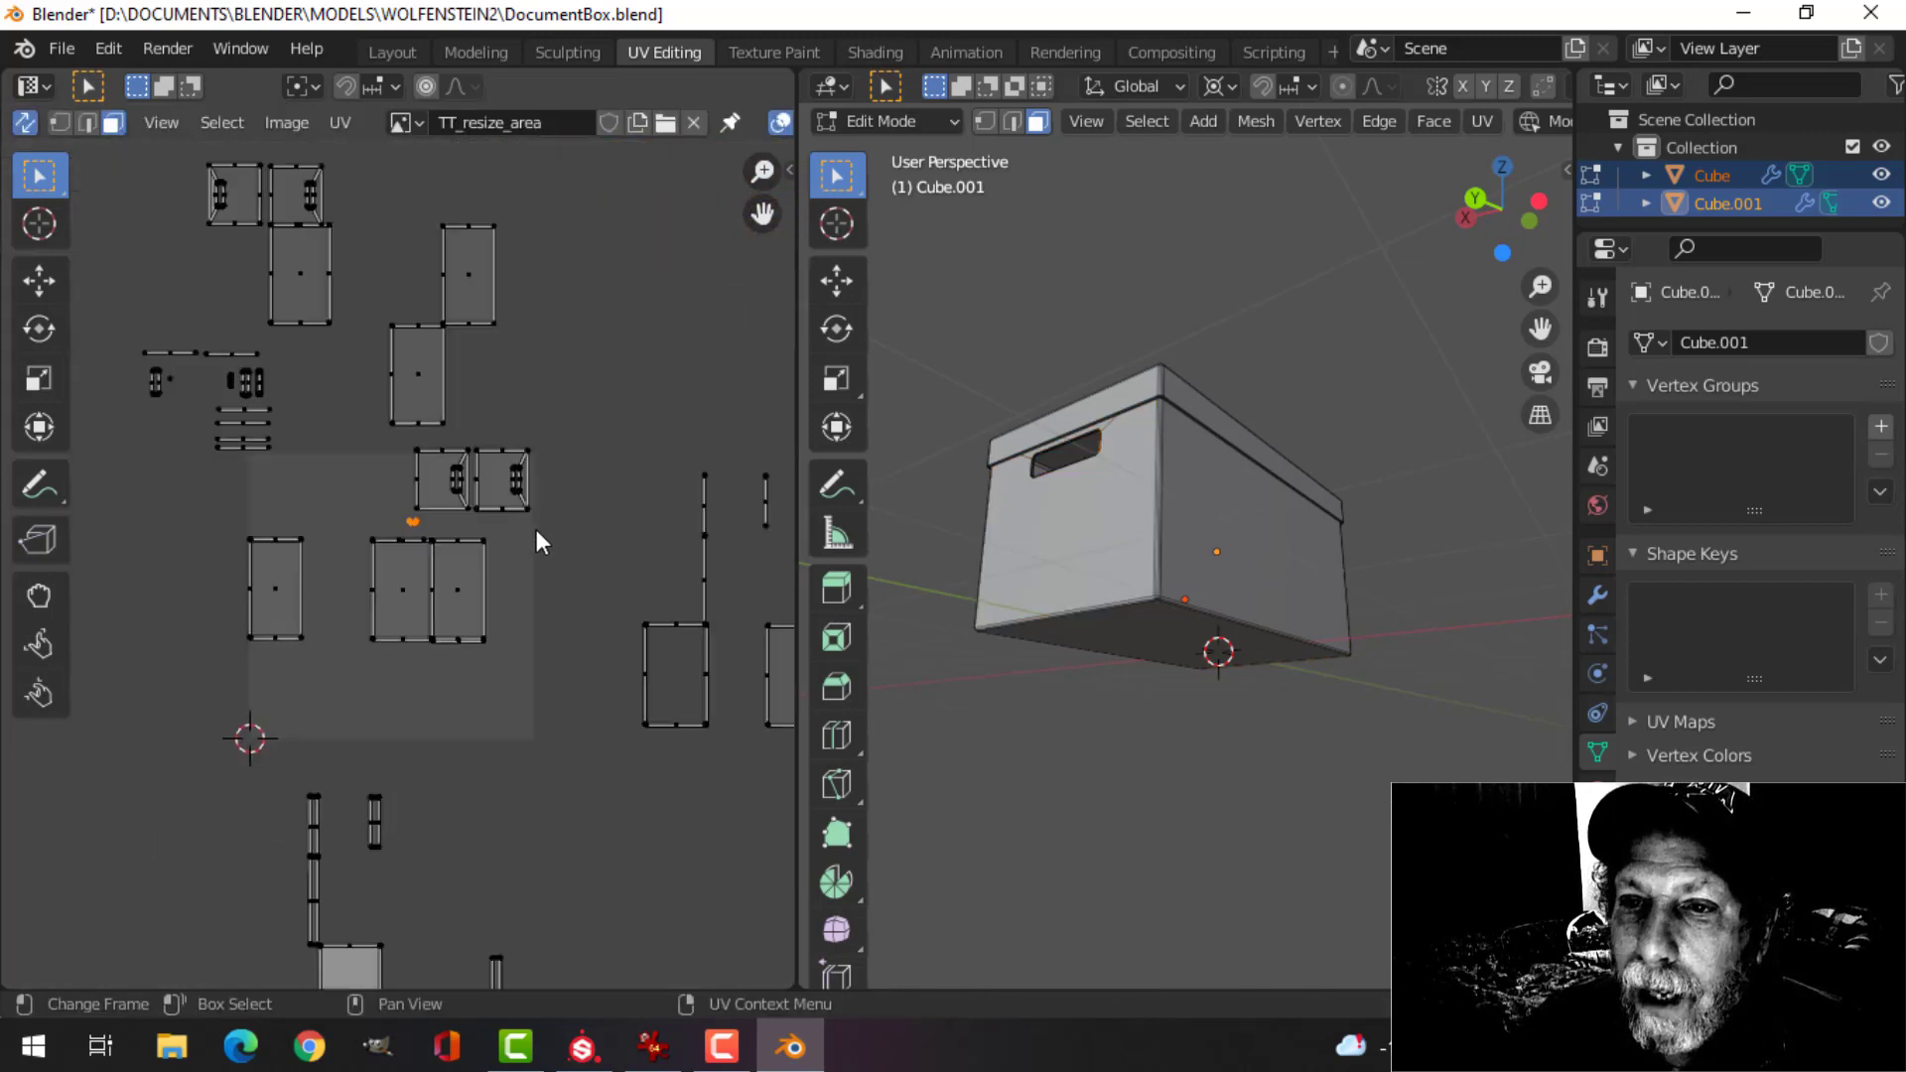
key("g")
left_click(514, 470)
scroll(521, 496, "up", 3)
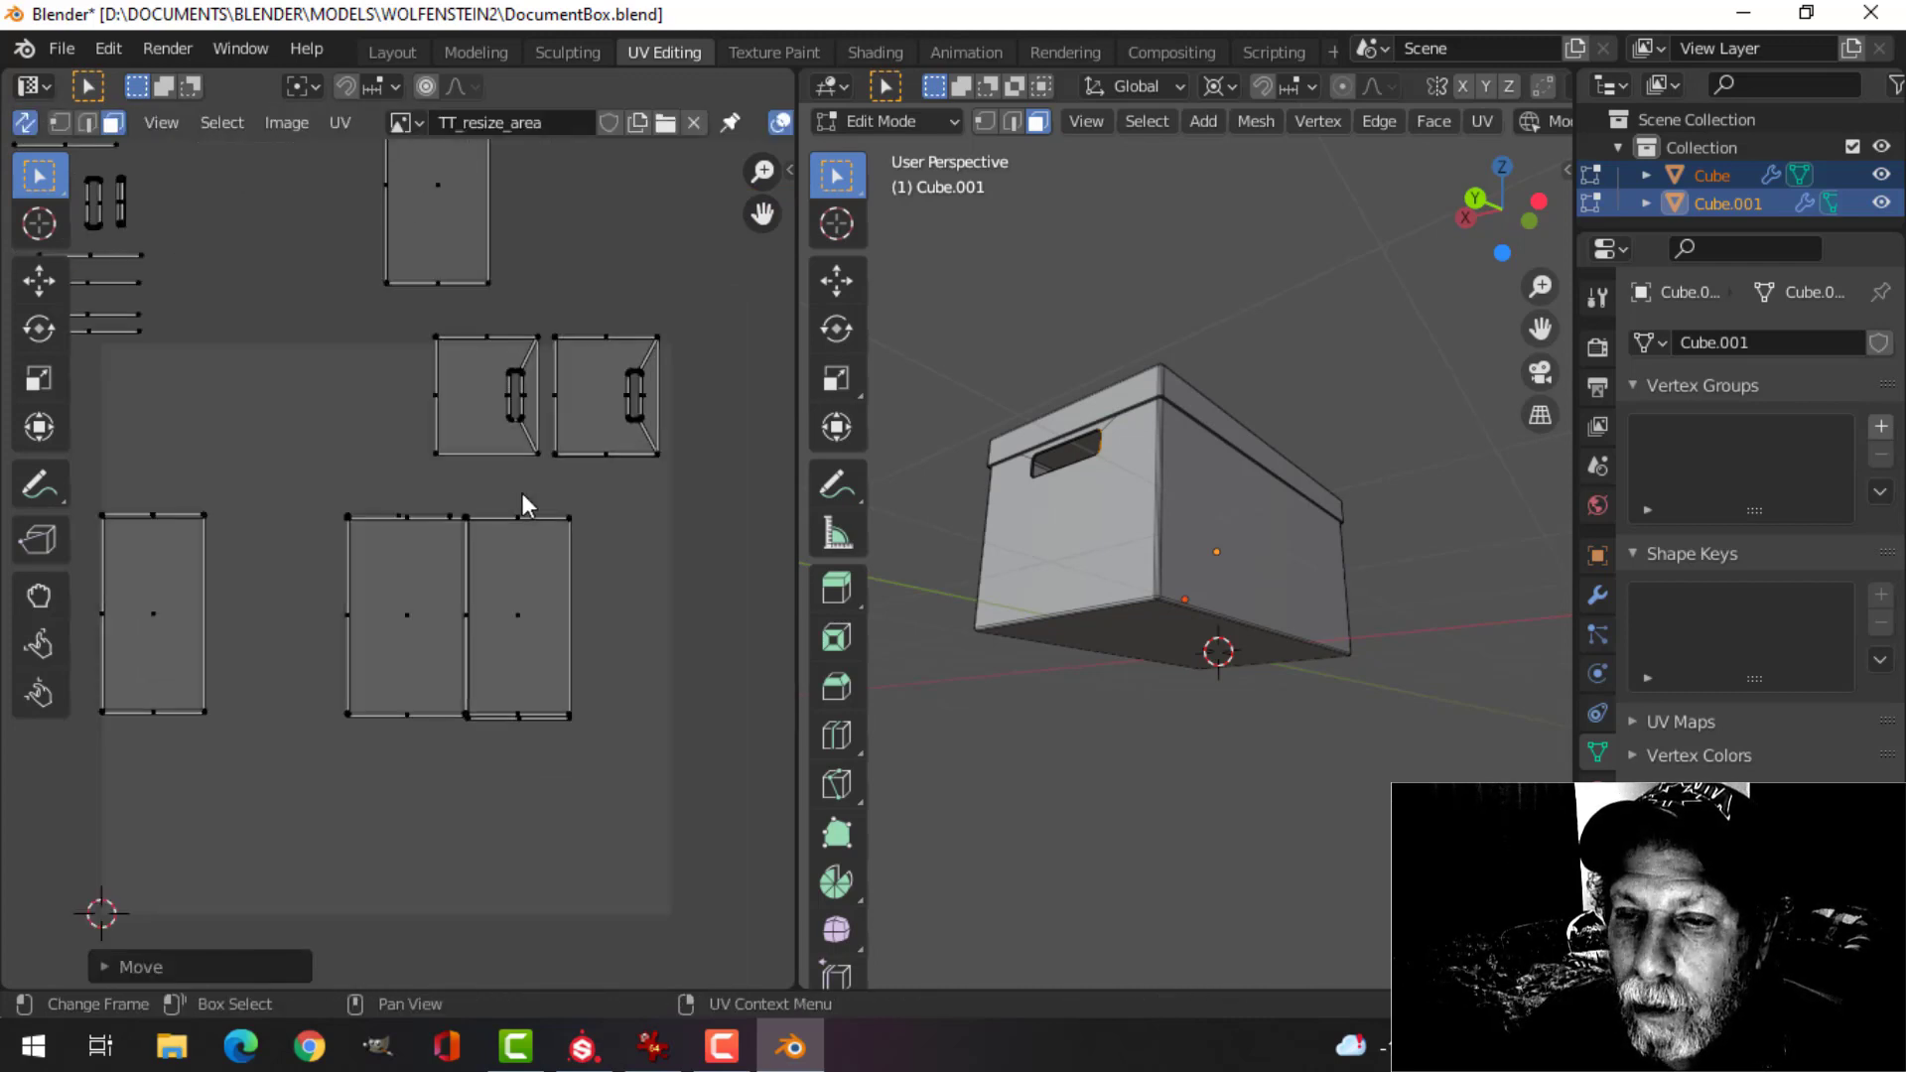
scroll(527, 499, "up", 2)
scroll(541, 502, "down", 4)
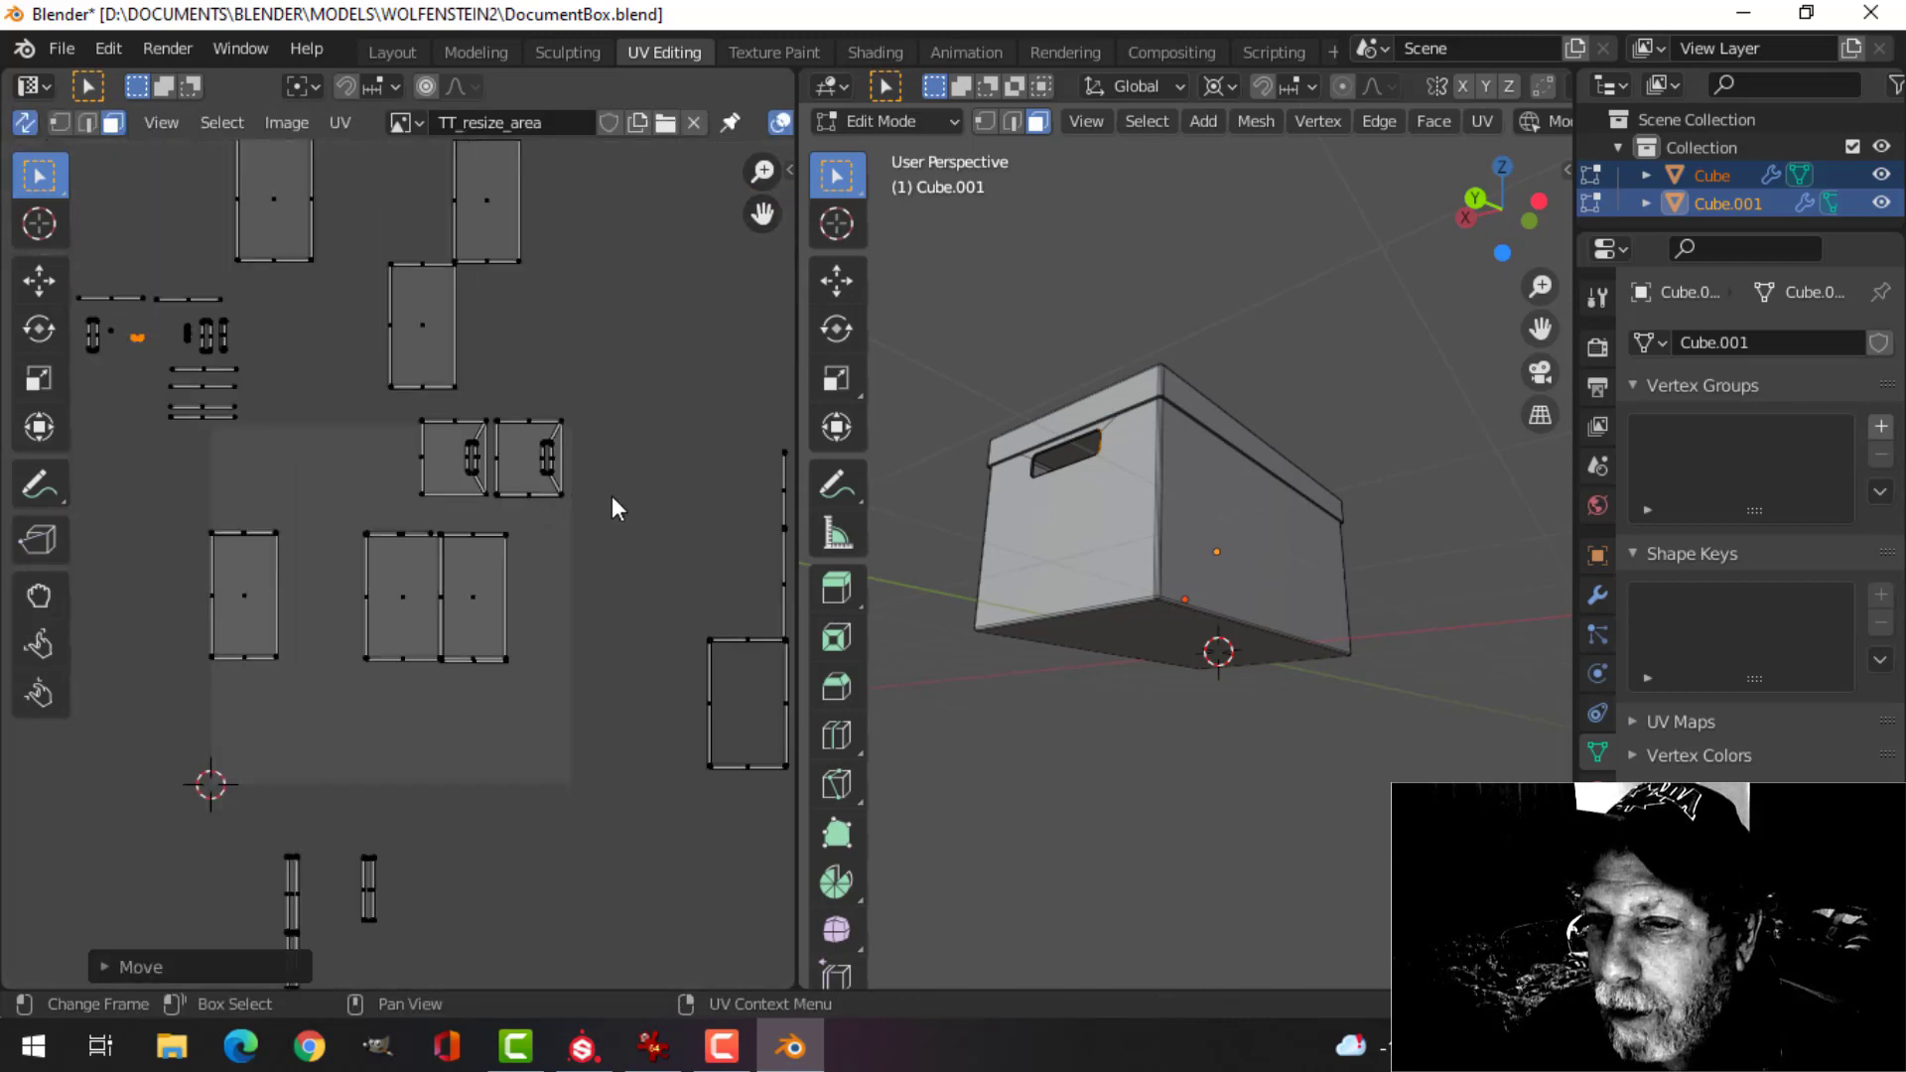
- Rotate the two handle-side islands by 90° so that their handle holes face upward
middle_click_drag(611, 496, 568, 550)
left_click_drag(370, 451, 576, 546)
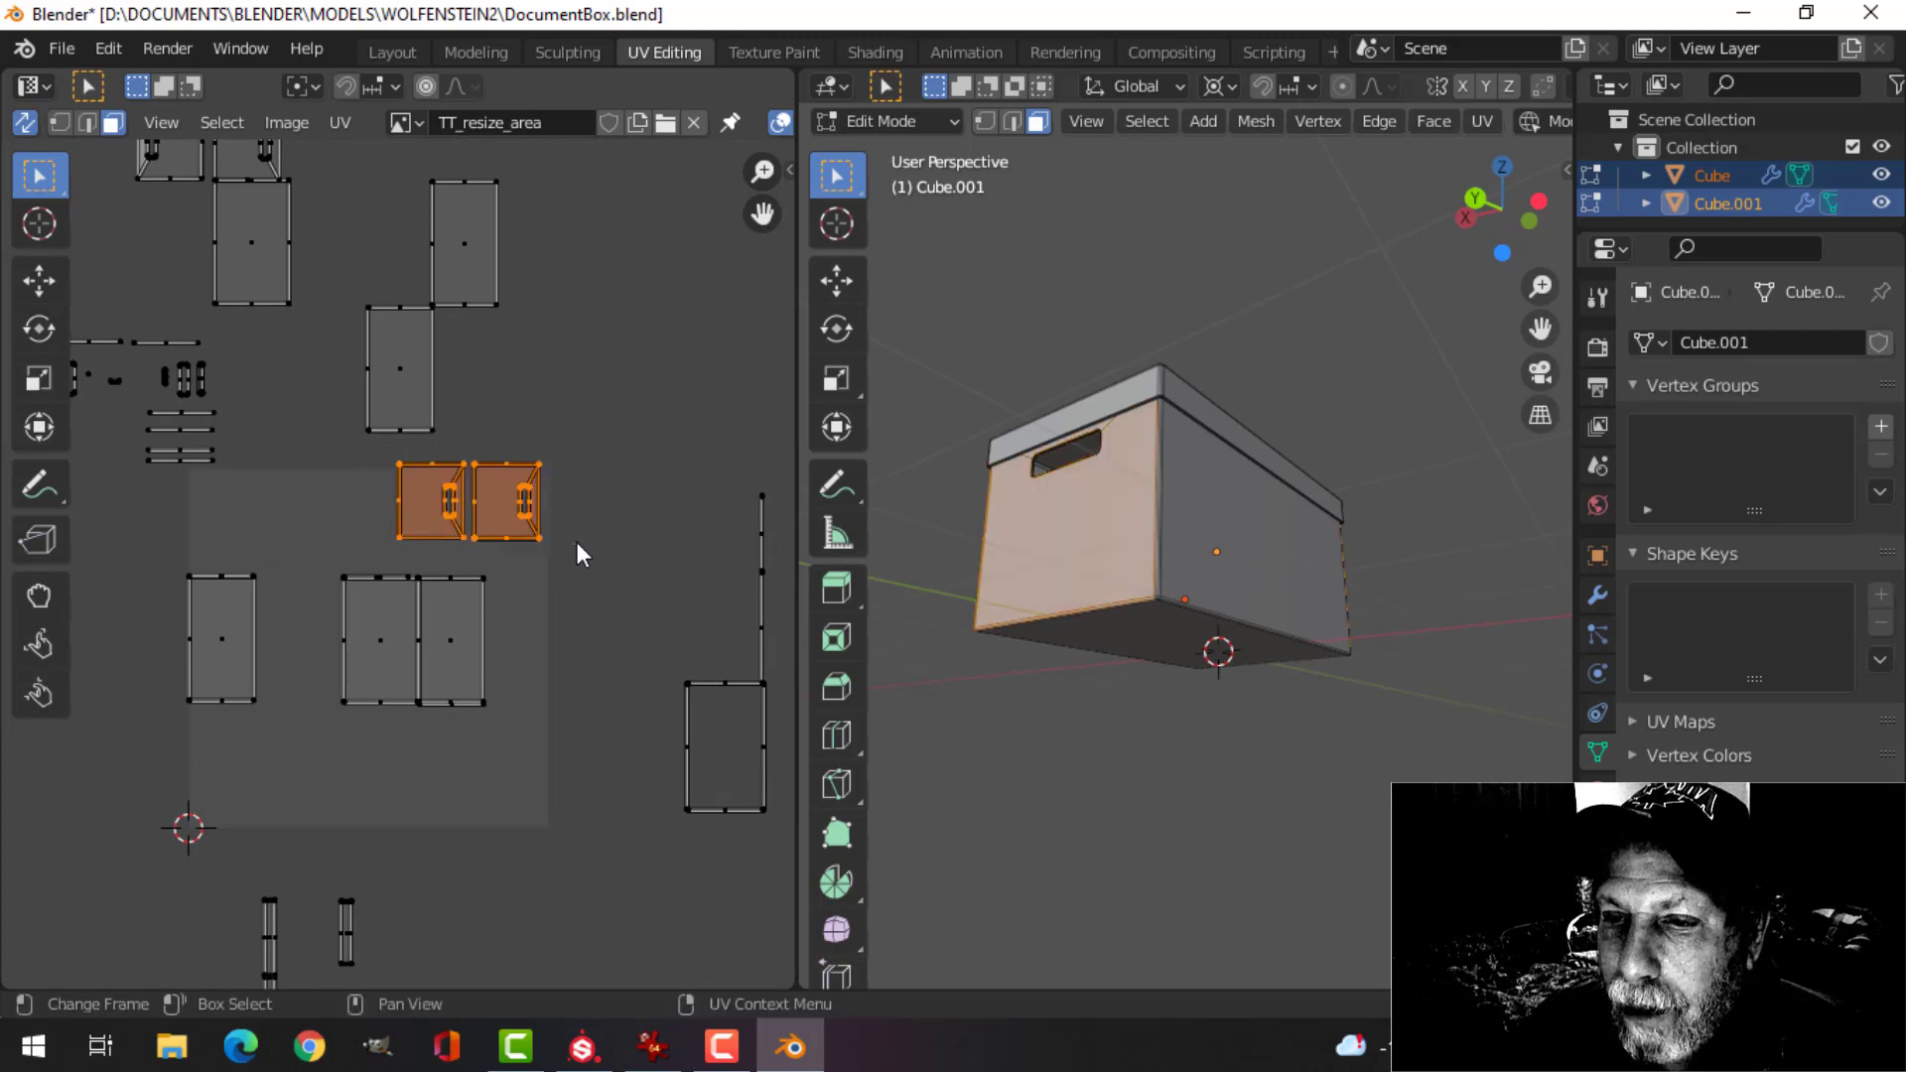
type("r")
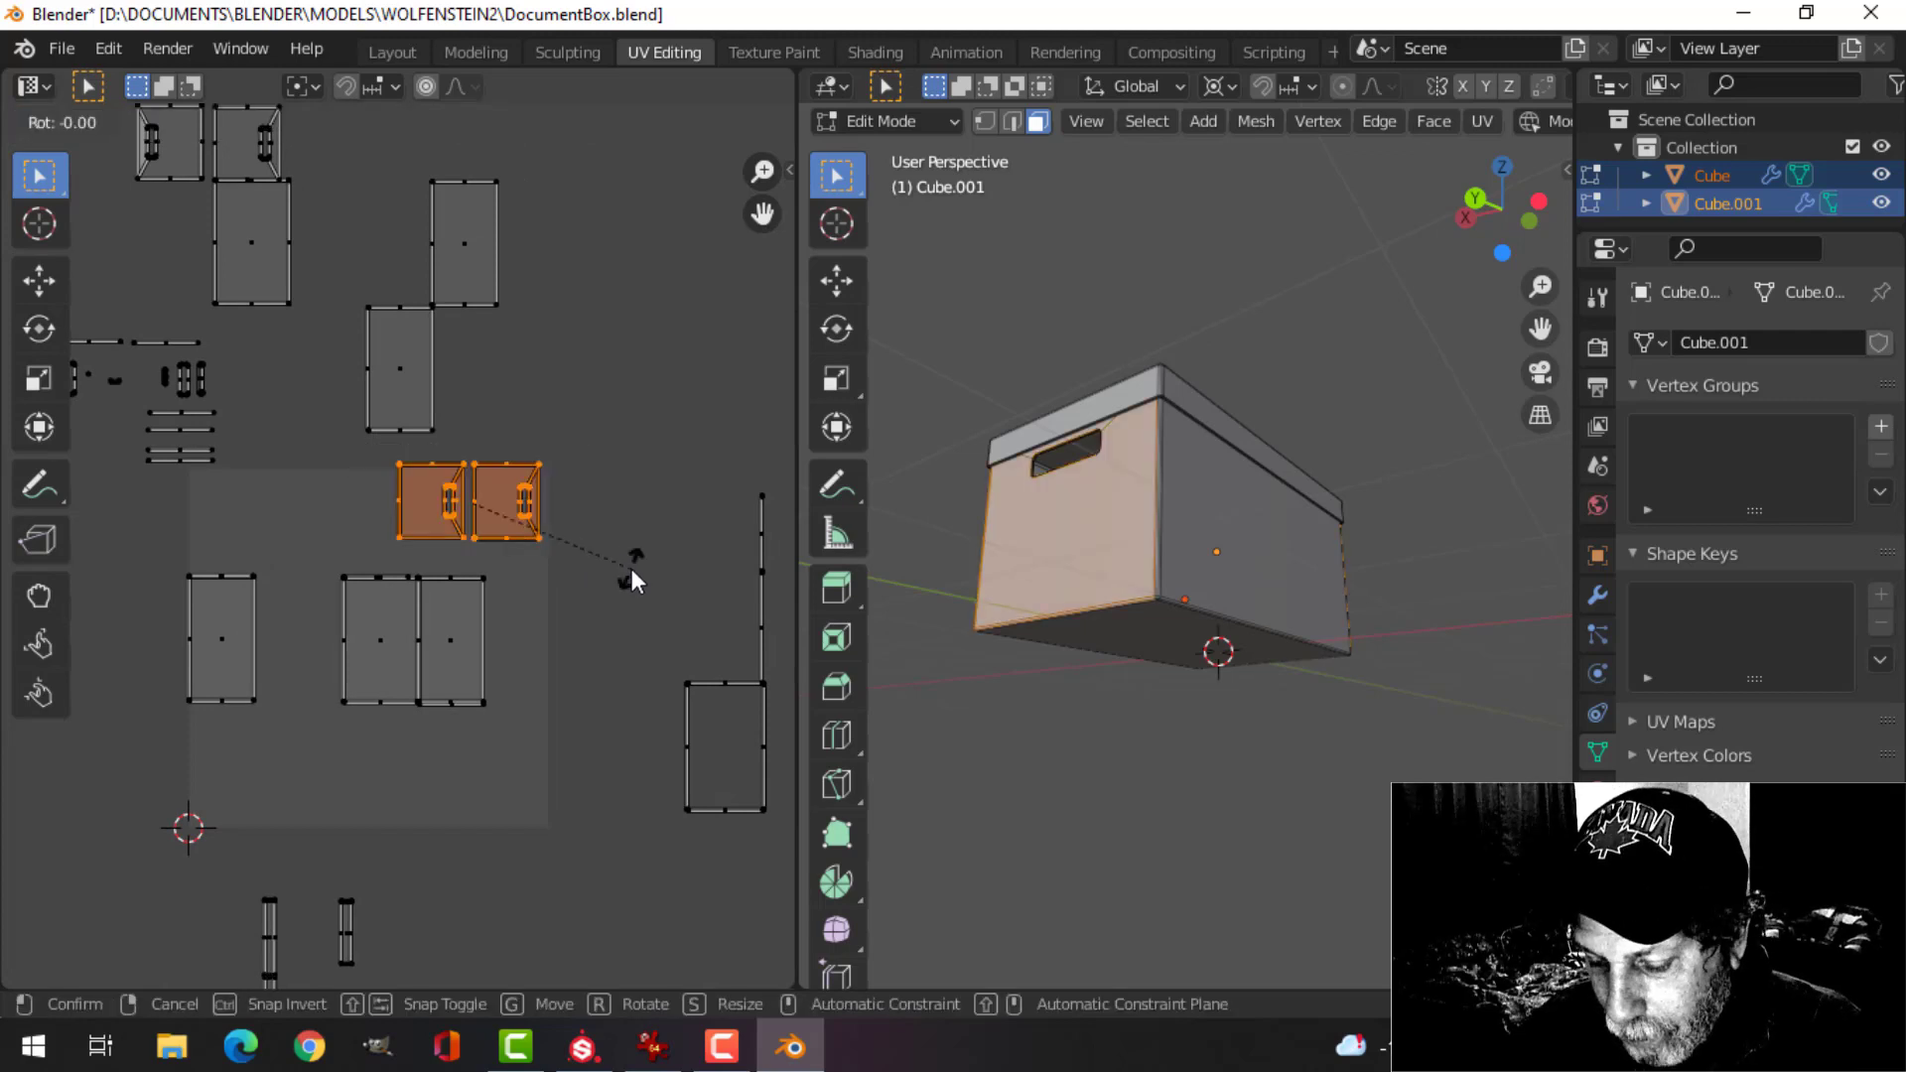
type("-90")
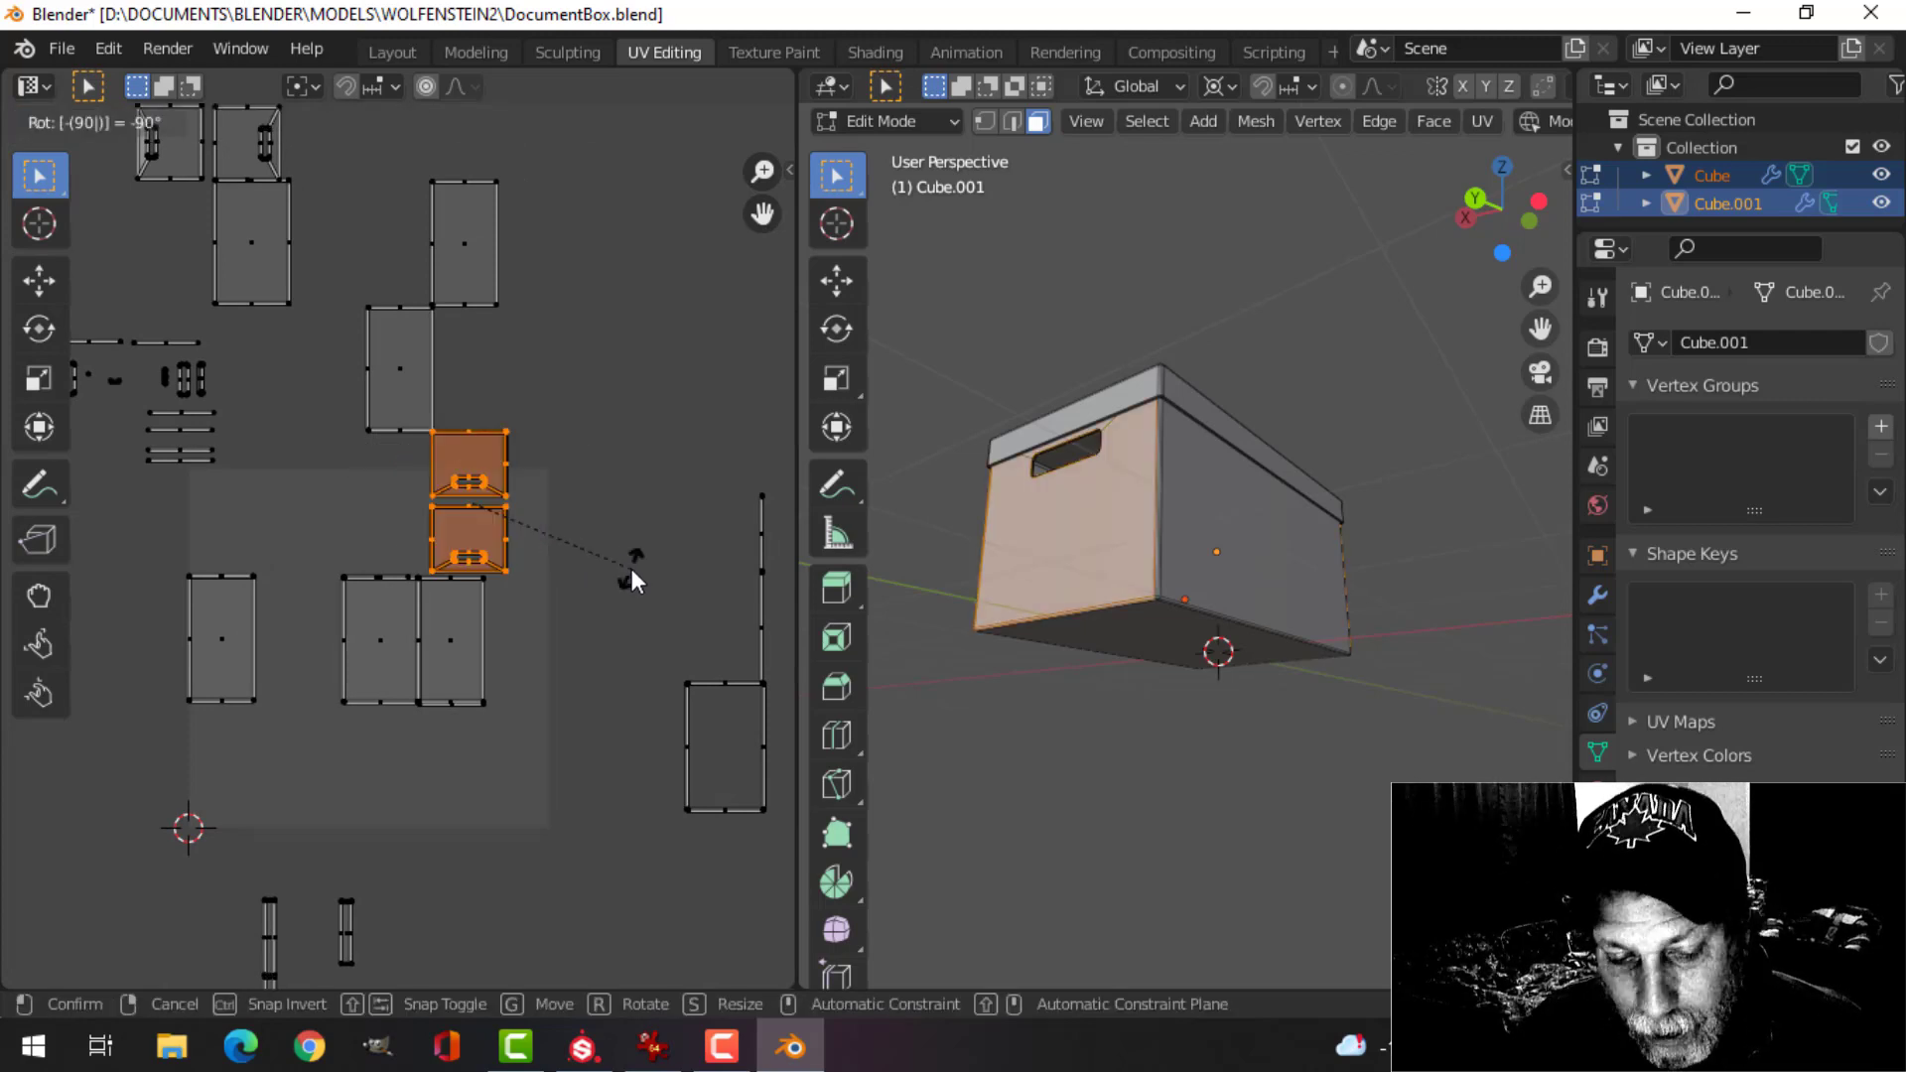
key("Escape")
type("r-90")
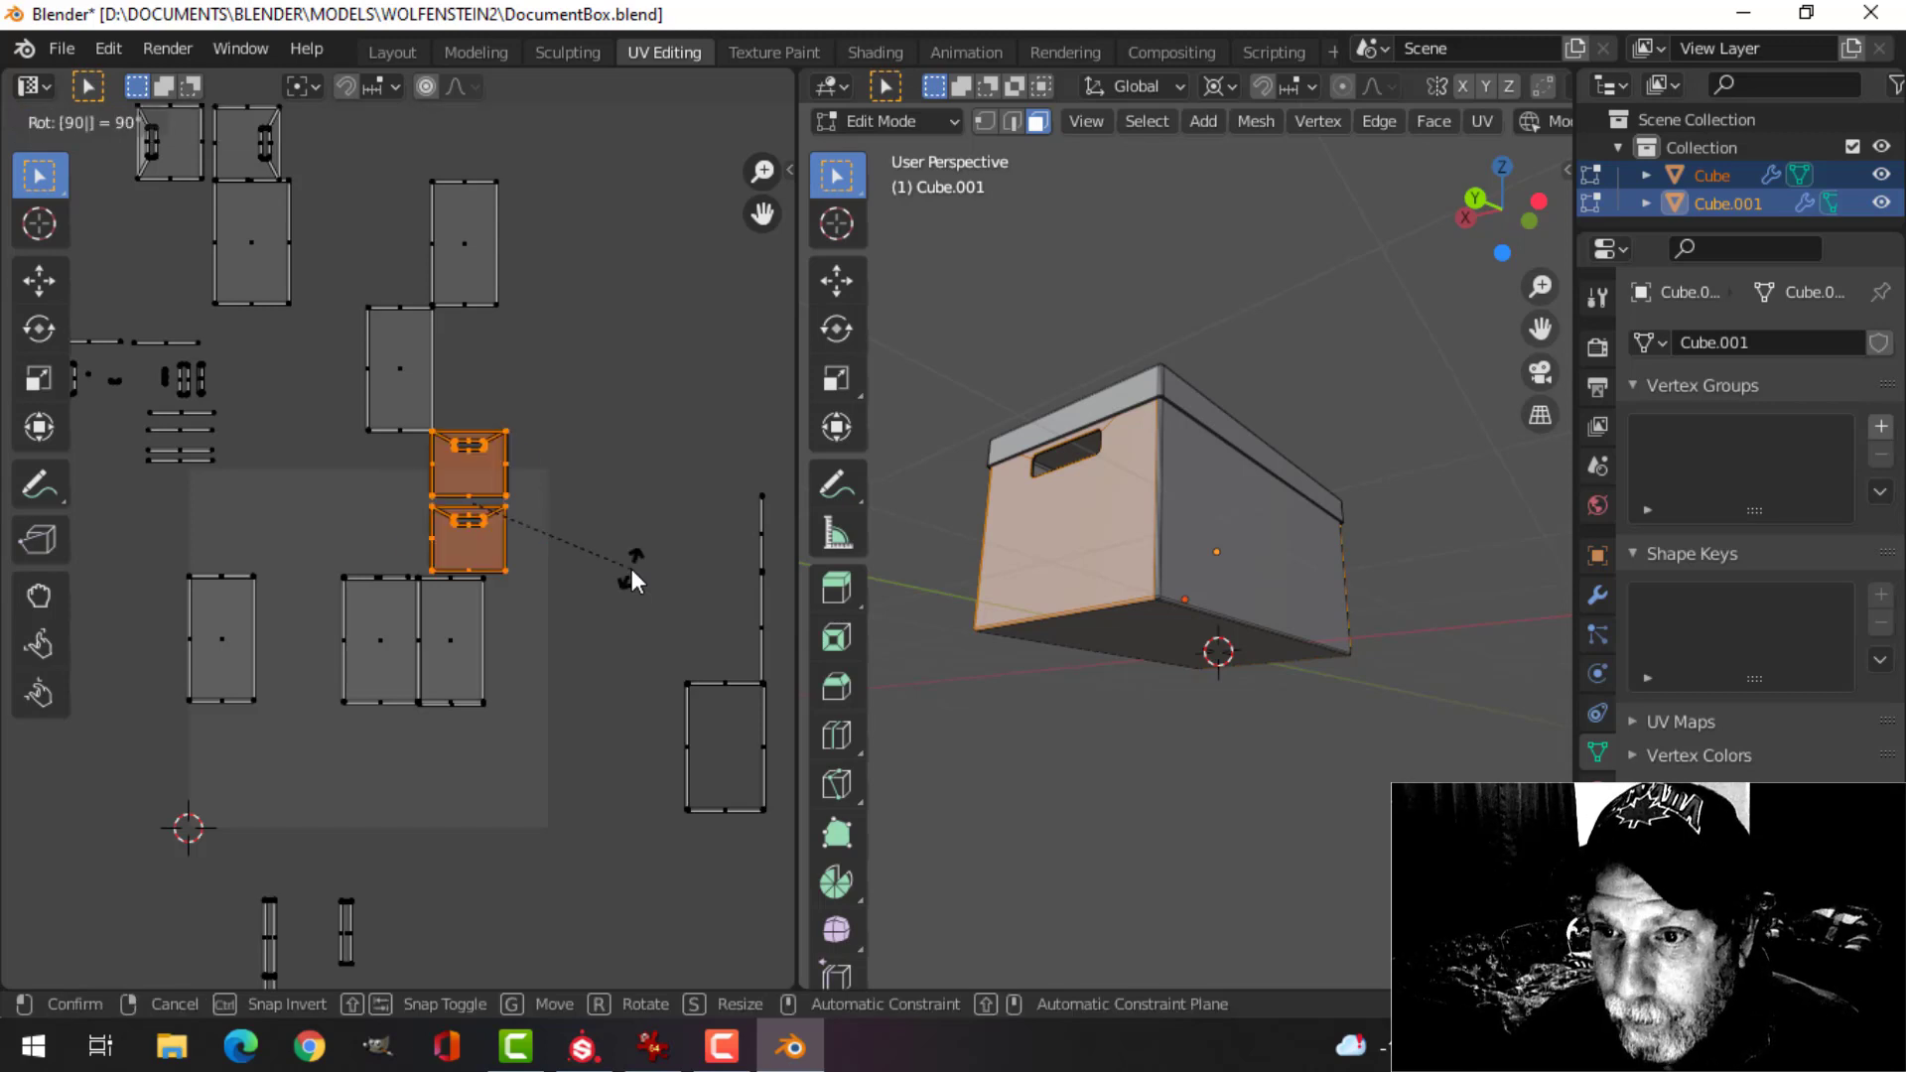
key("Return")
scroll(633, 574, "down", 1)
middle_click_drag(647, 606, 665, 526)
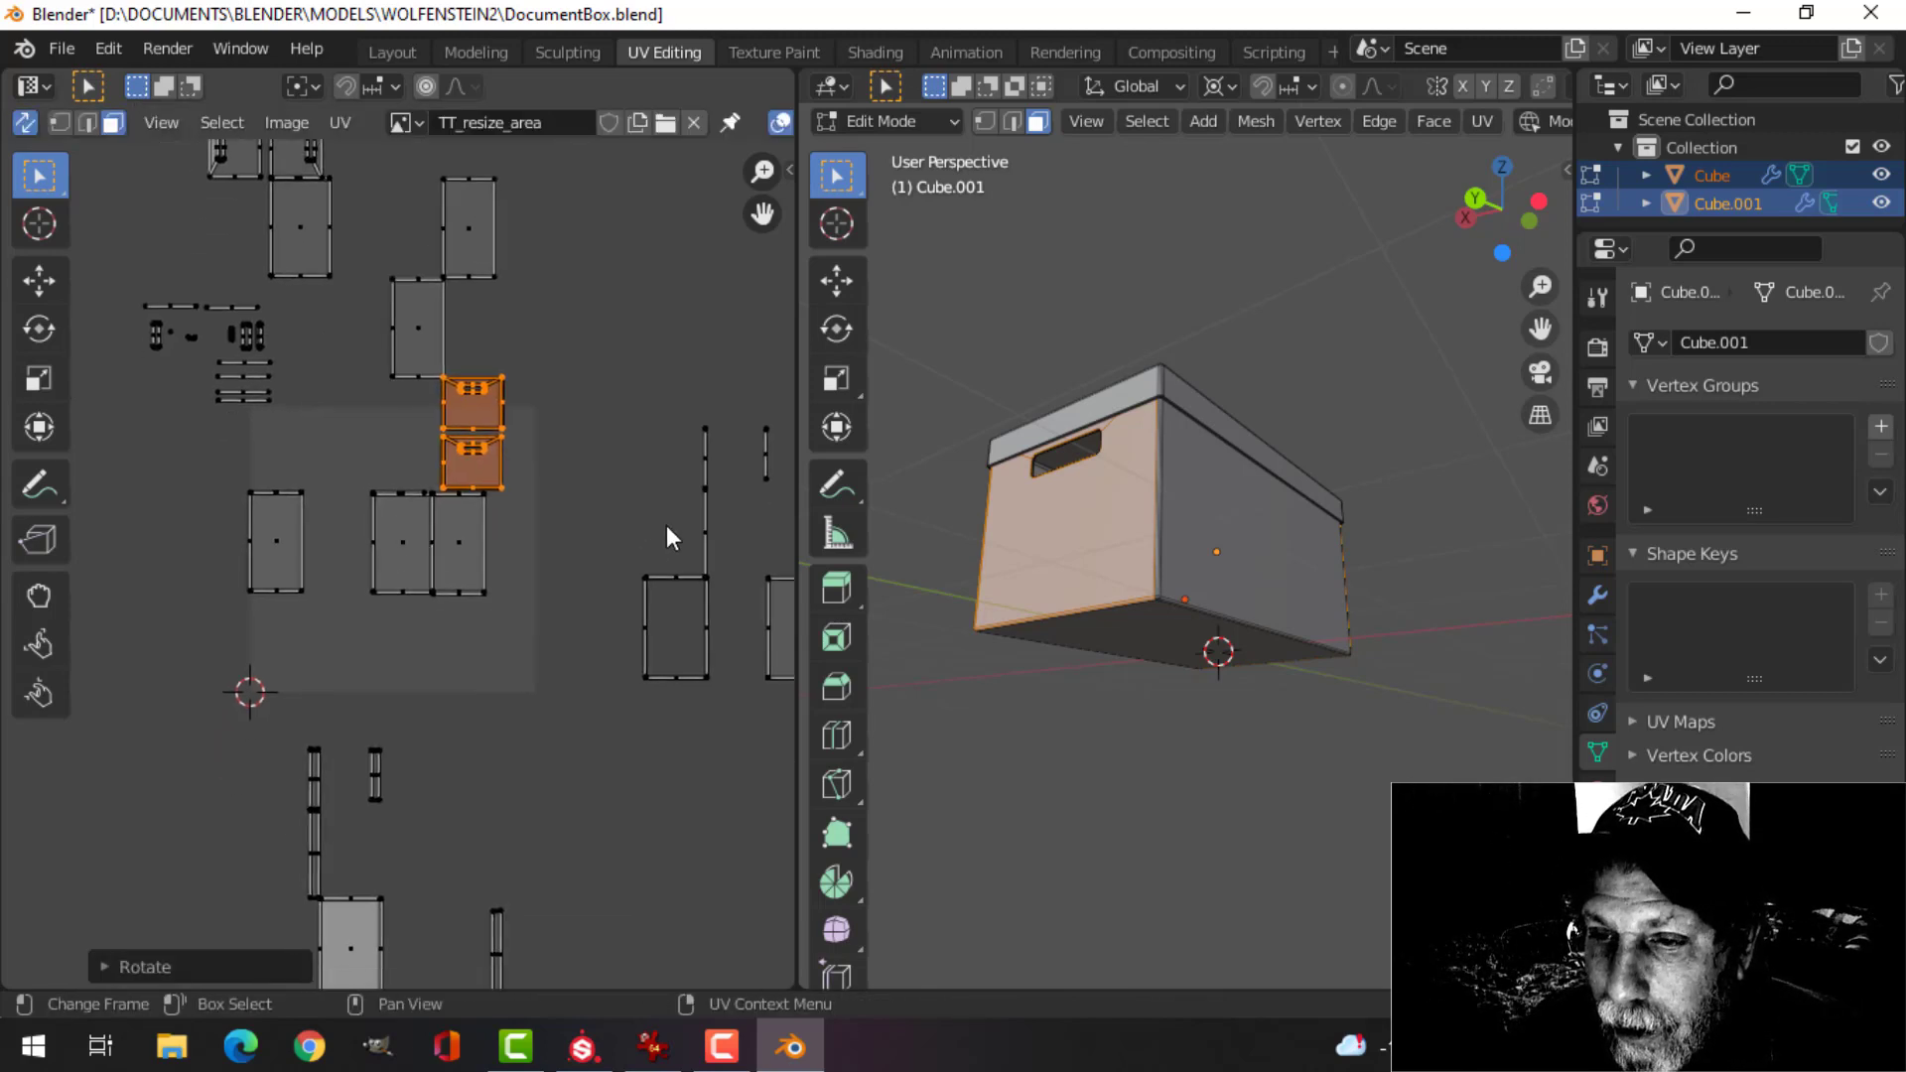
- Move the two handle-side islands to the UV square's lower right corner and scale them up uniformly
key("g")
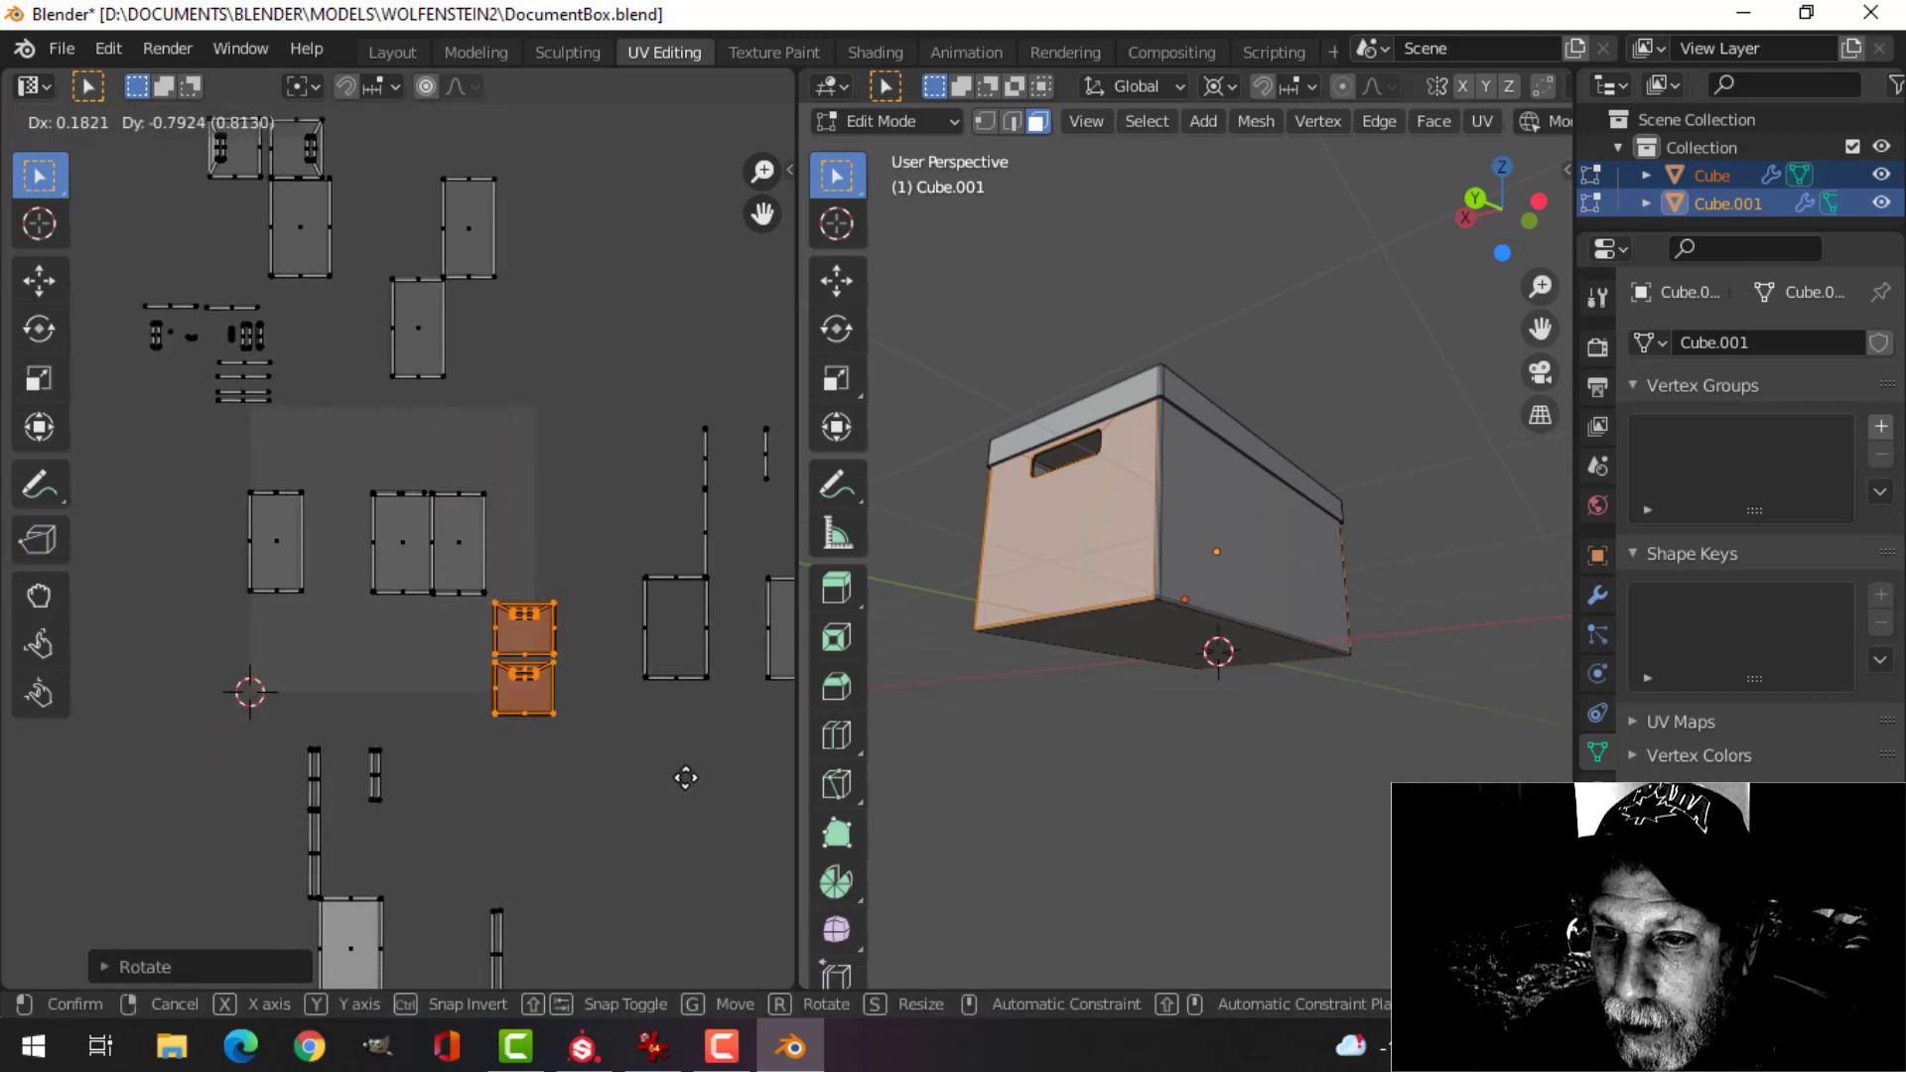
left_click(671, 747)
scroll(628, 713, "up", 3)
key("s")
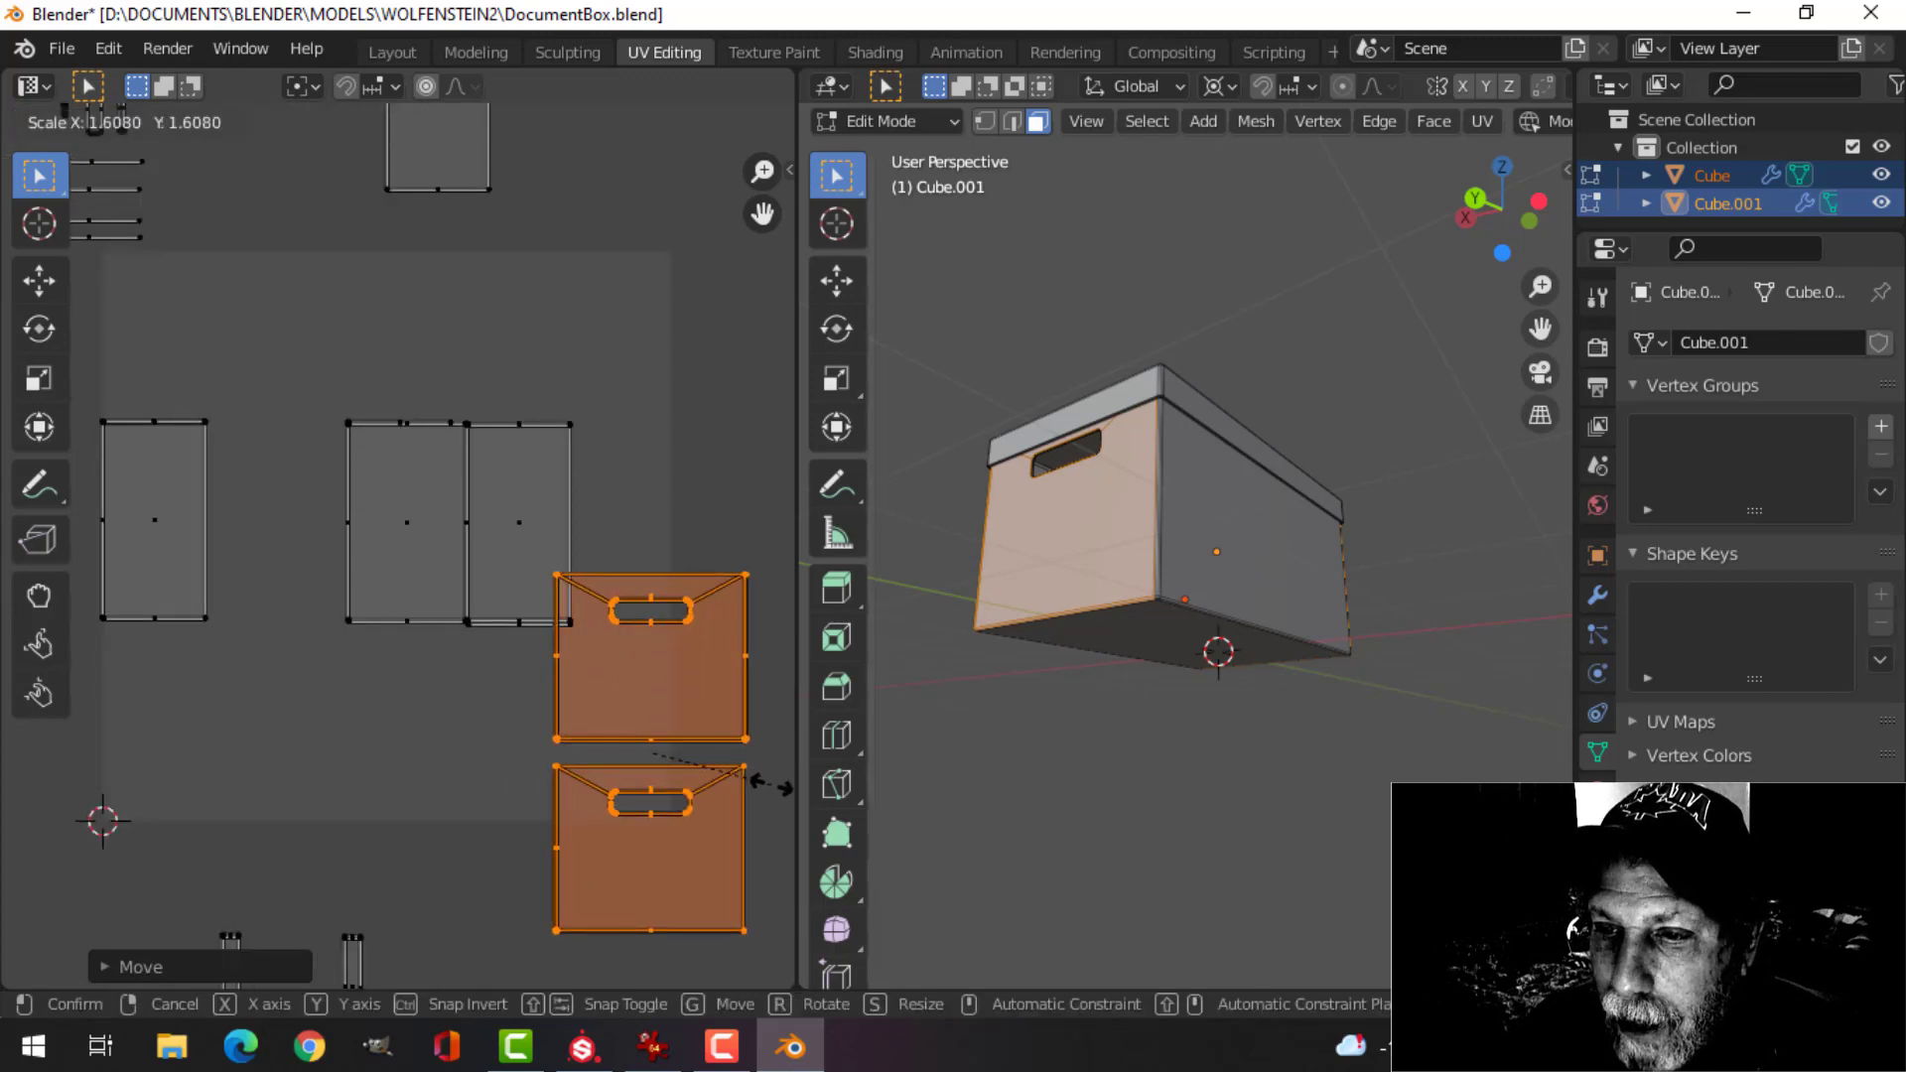
left_click(774, 789)
- Select the adjoining islands of the box's bottom and long side and move them to the UV square's upper right corner
key("b")
left_click_drag(588, 495, 627, 509)
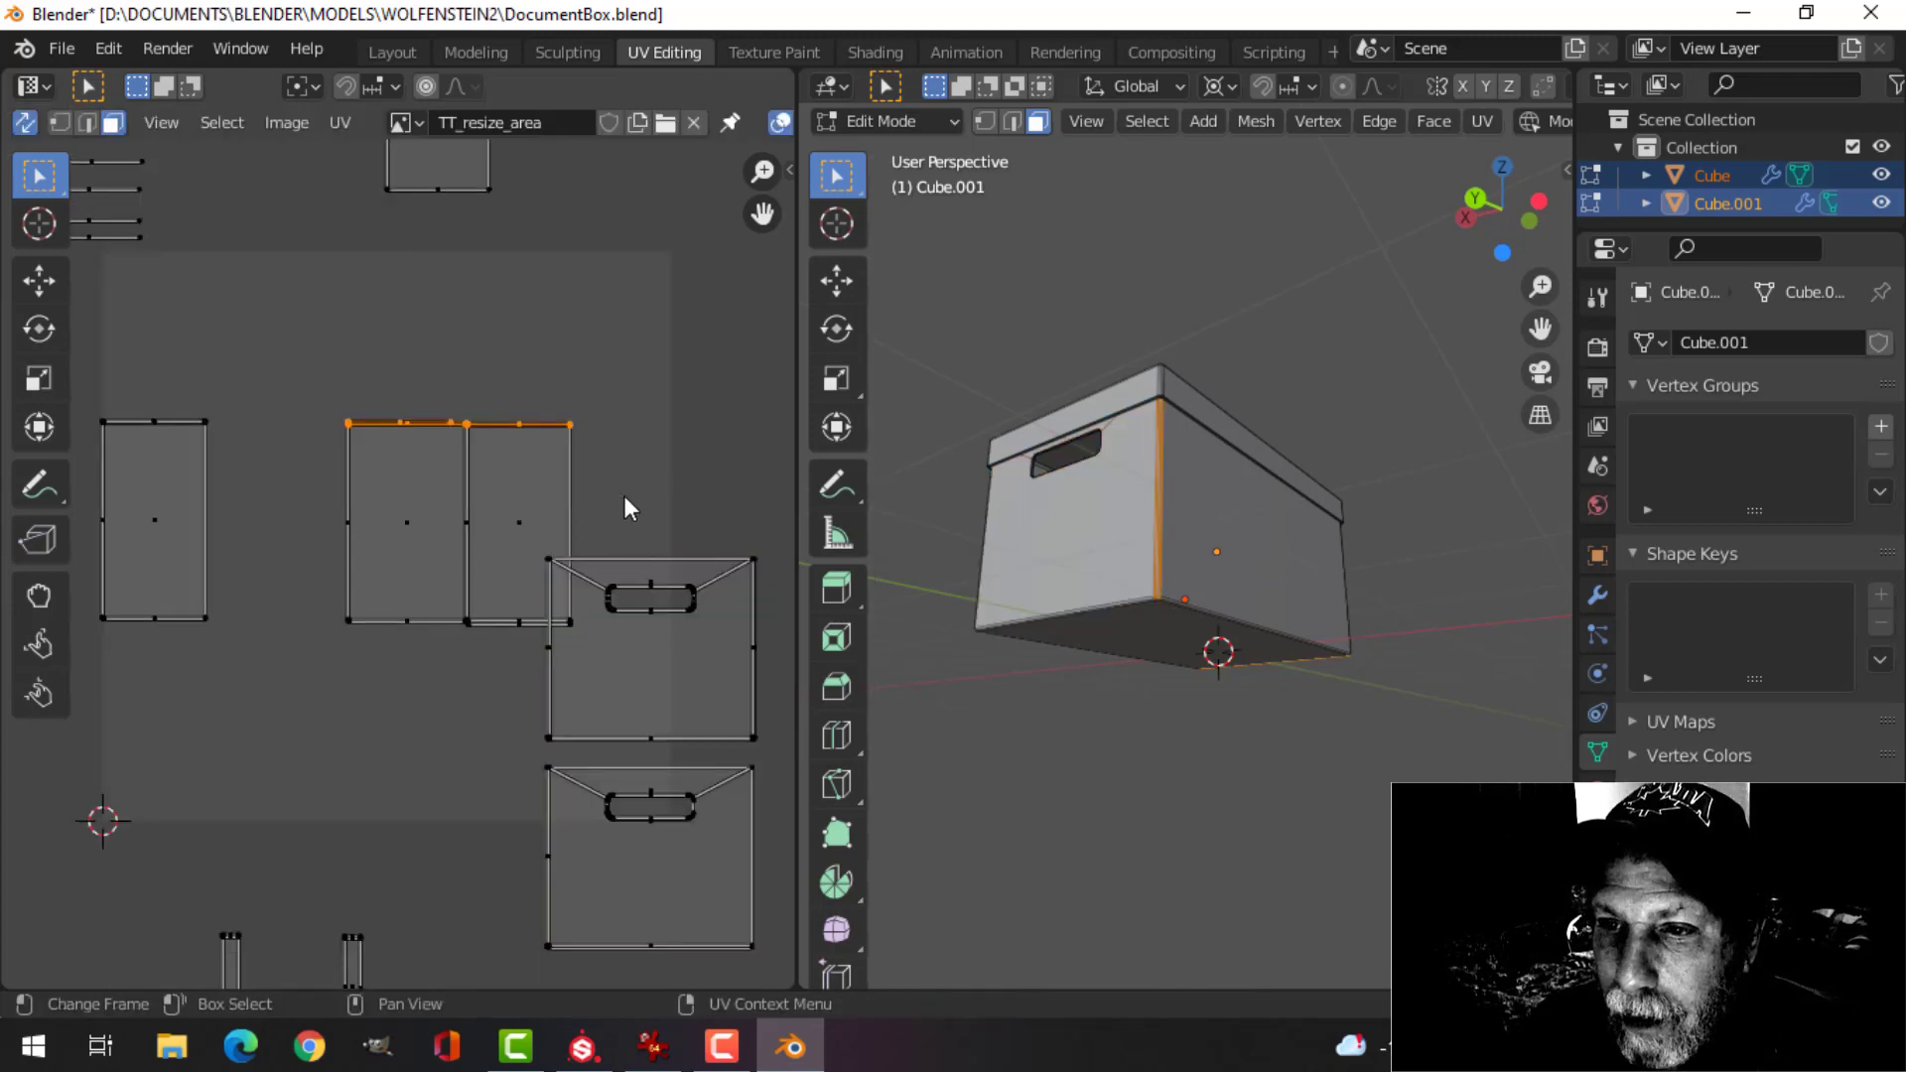
key("l")
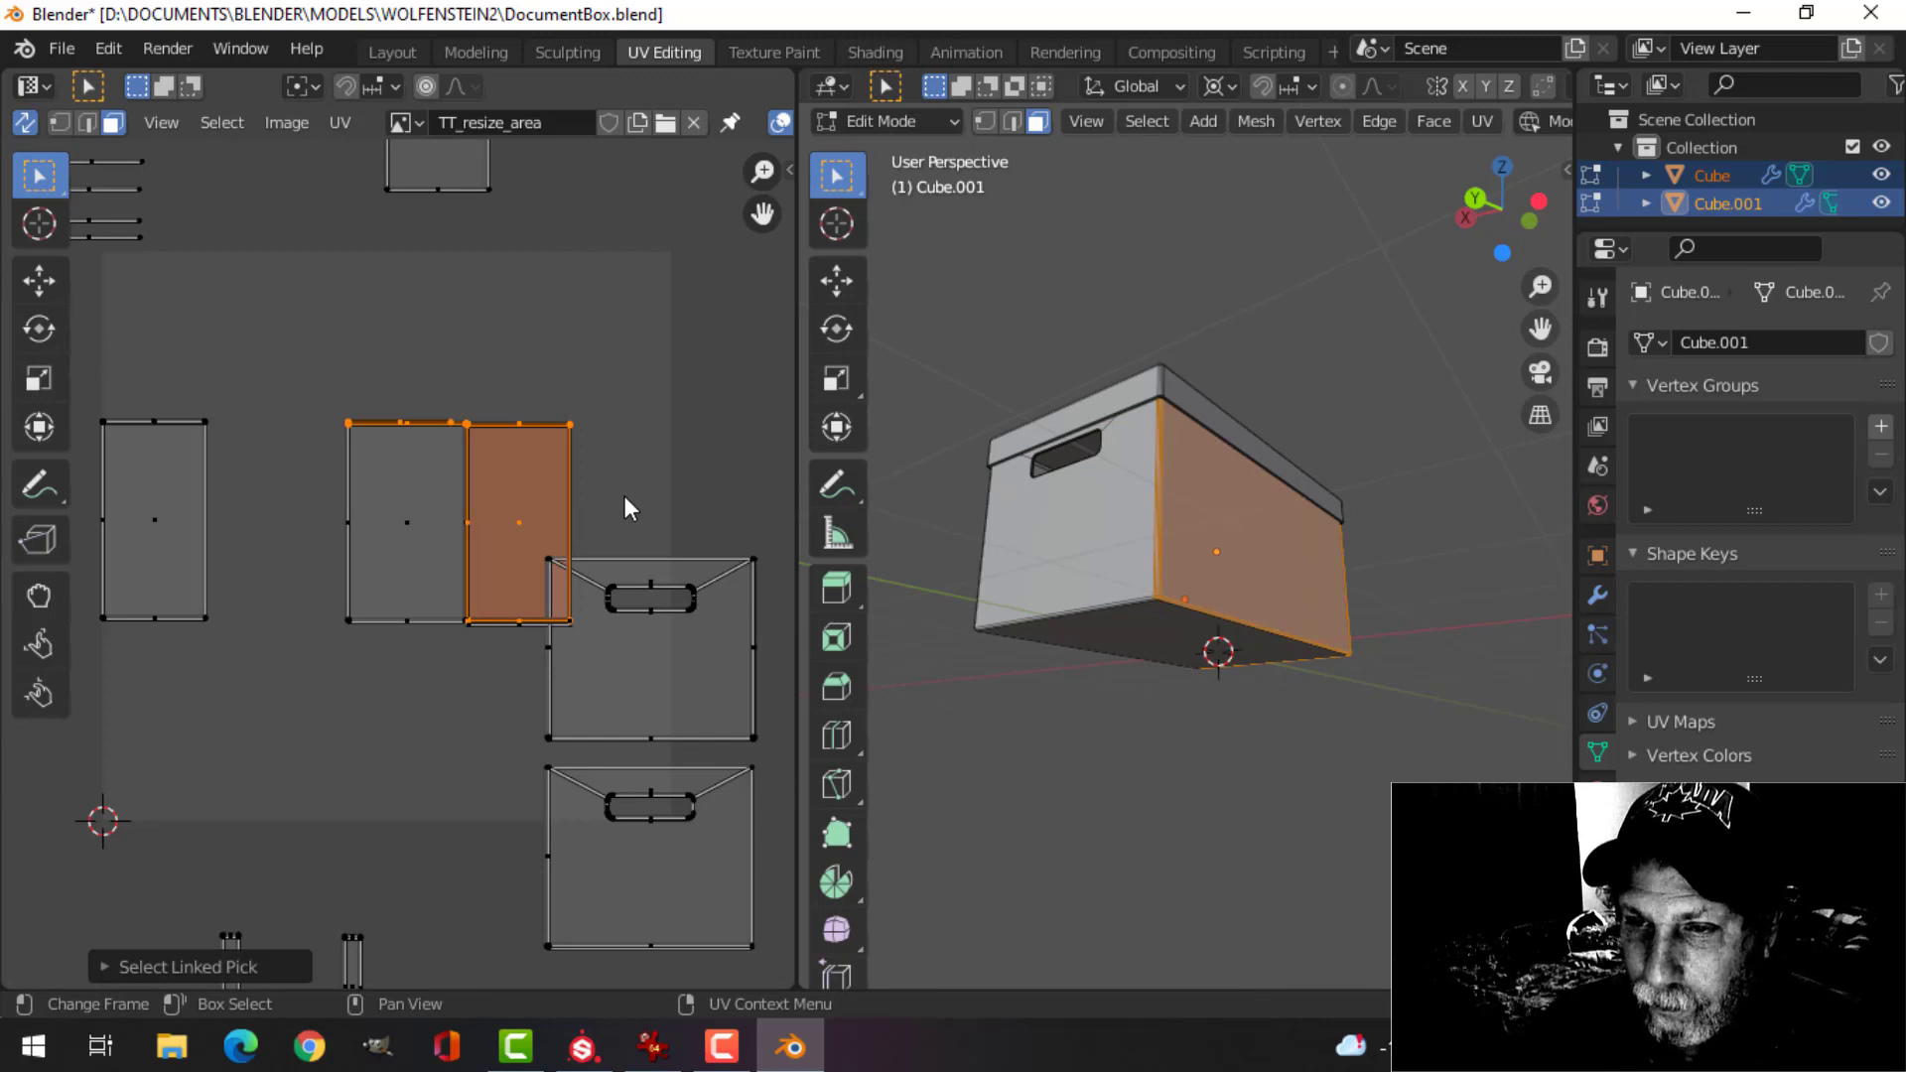
key("l")
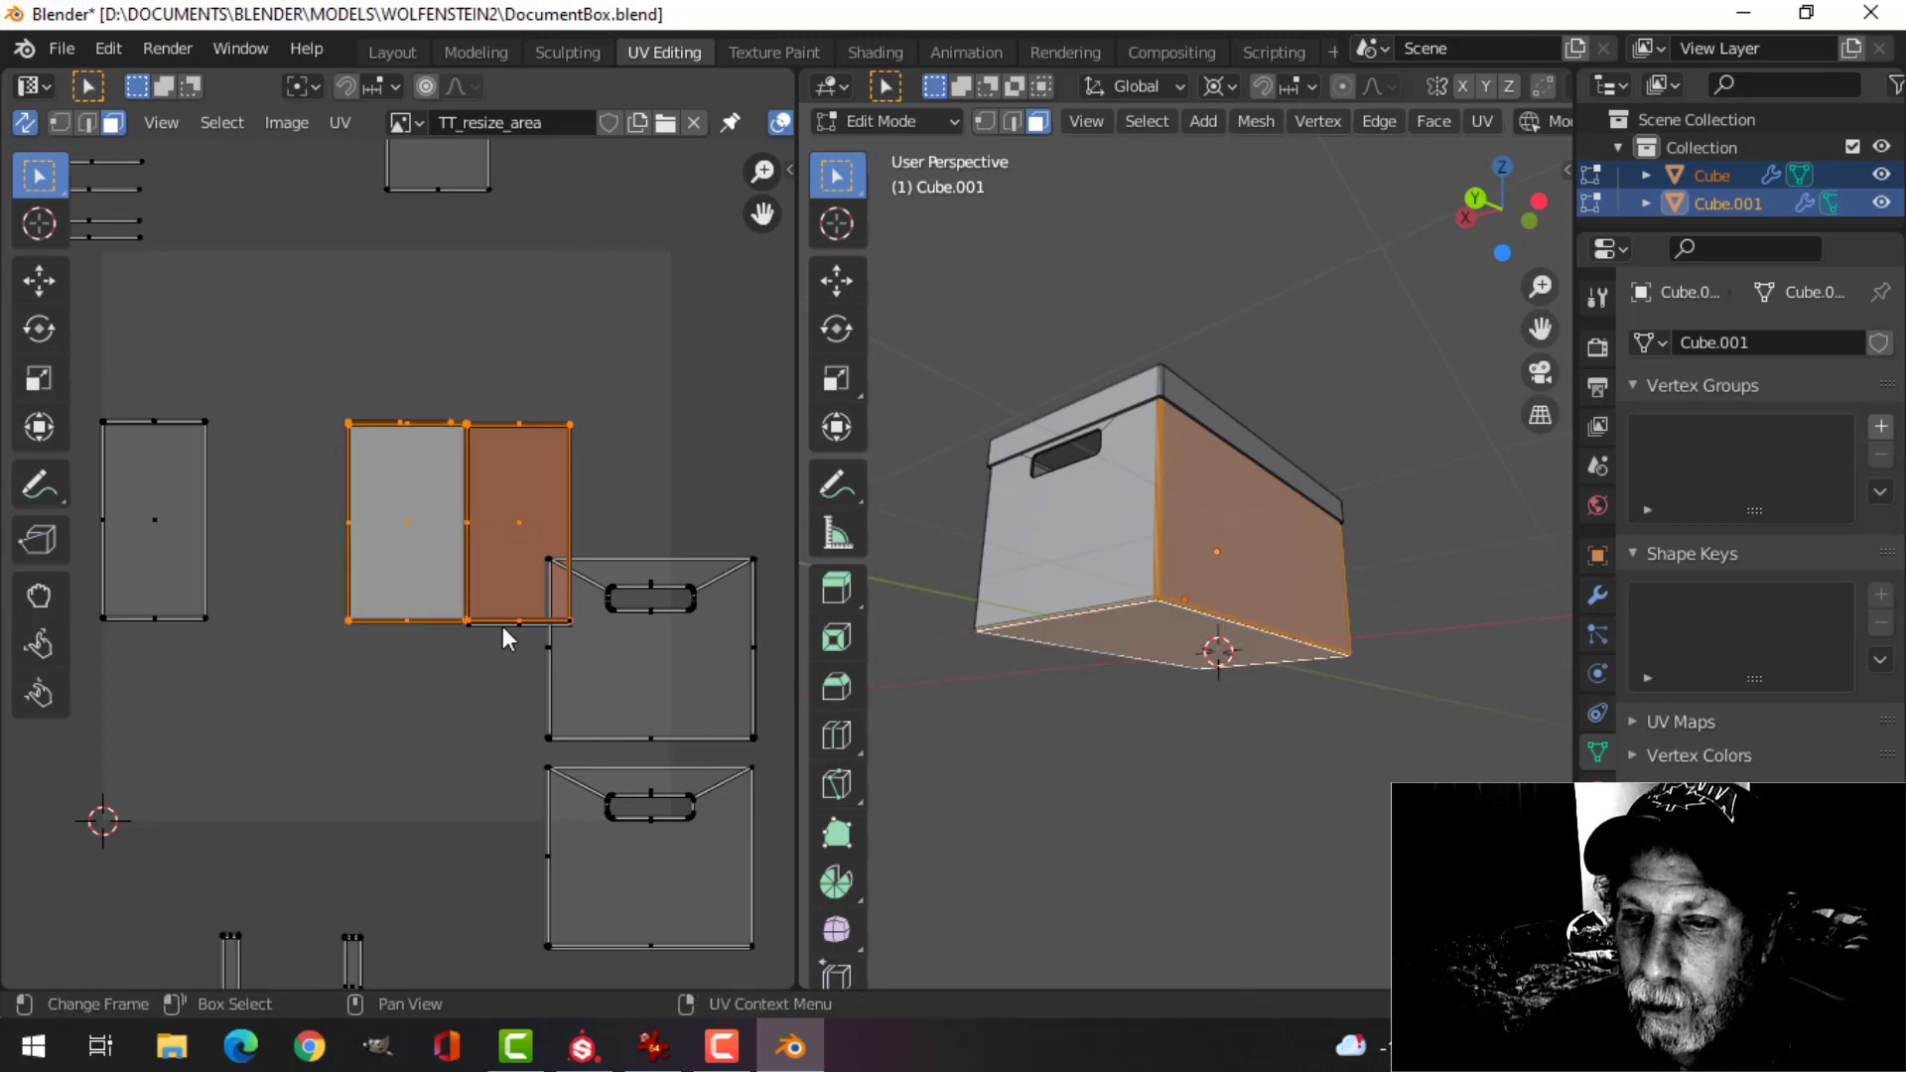
scroll(505, 661, "up", 4)
middle_click_drag(504, 661, 417, 510)
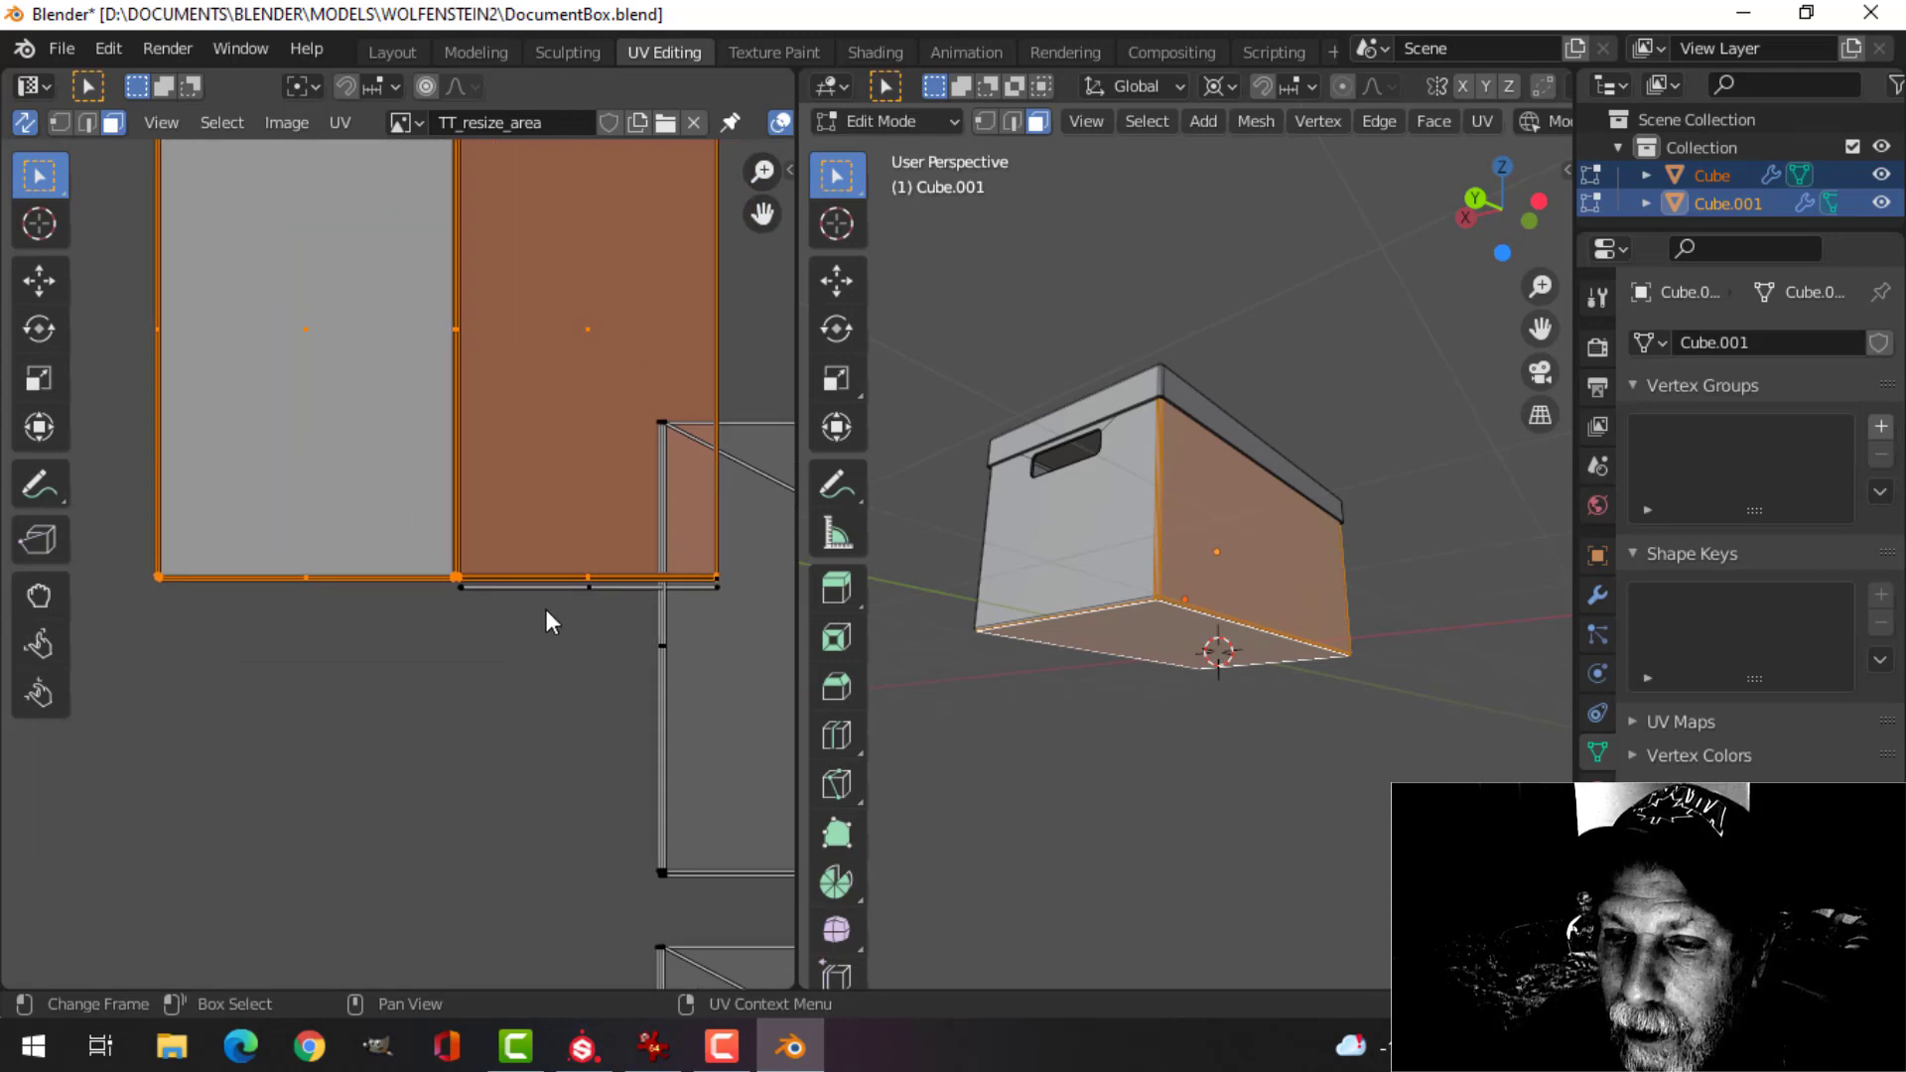
scroll(546, 609, "down", 5)
key("g")
left_click(606, 514)
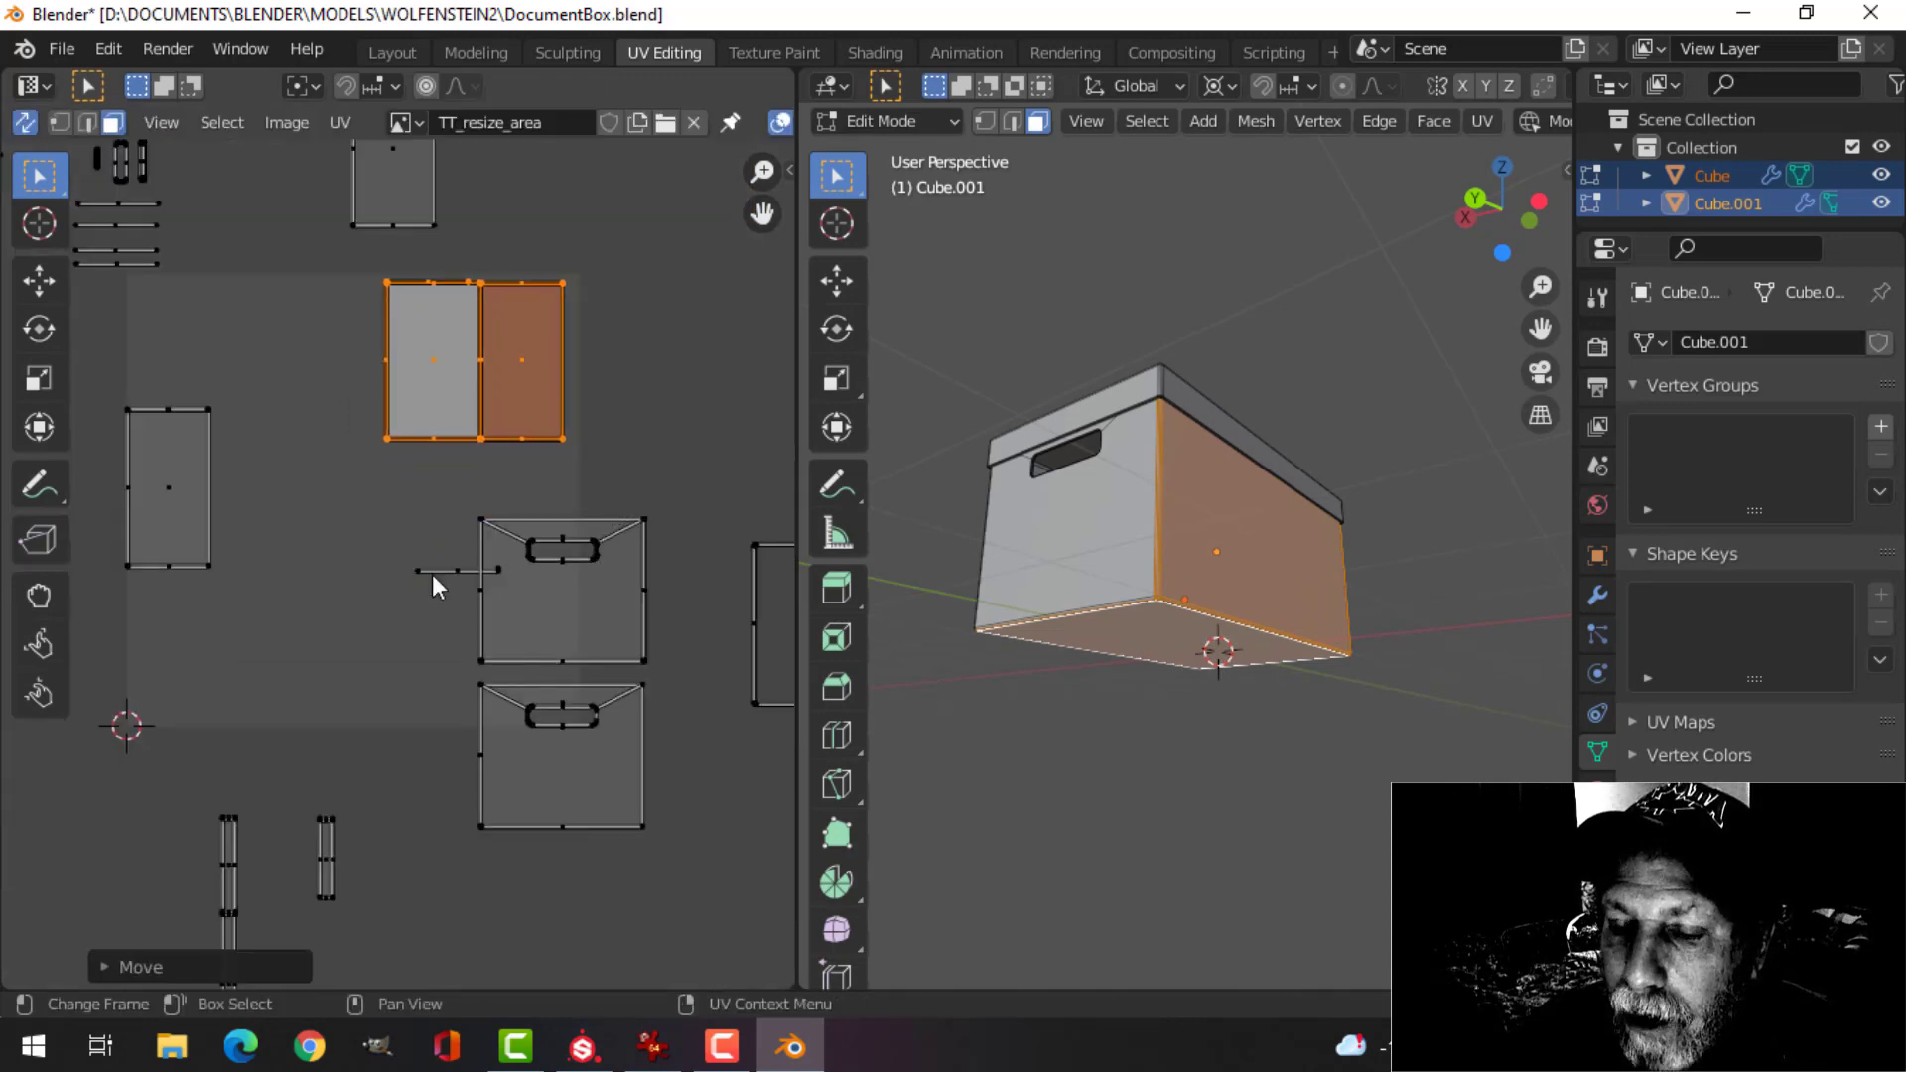
- Move the leftover thin strip out of the UV square, under the edge strips parked at its upper left
left_click(418, 571)
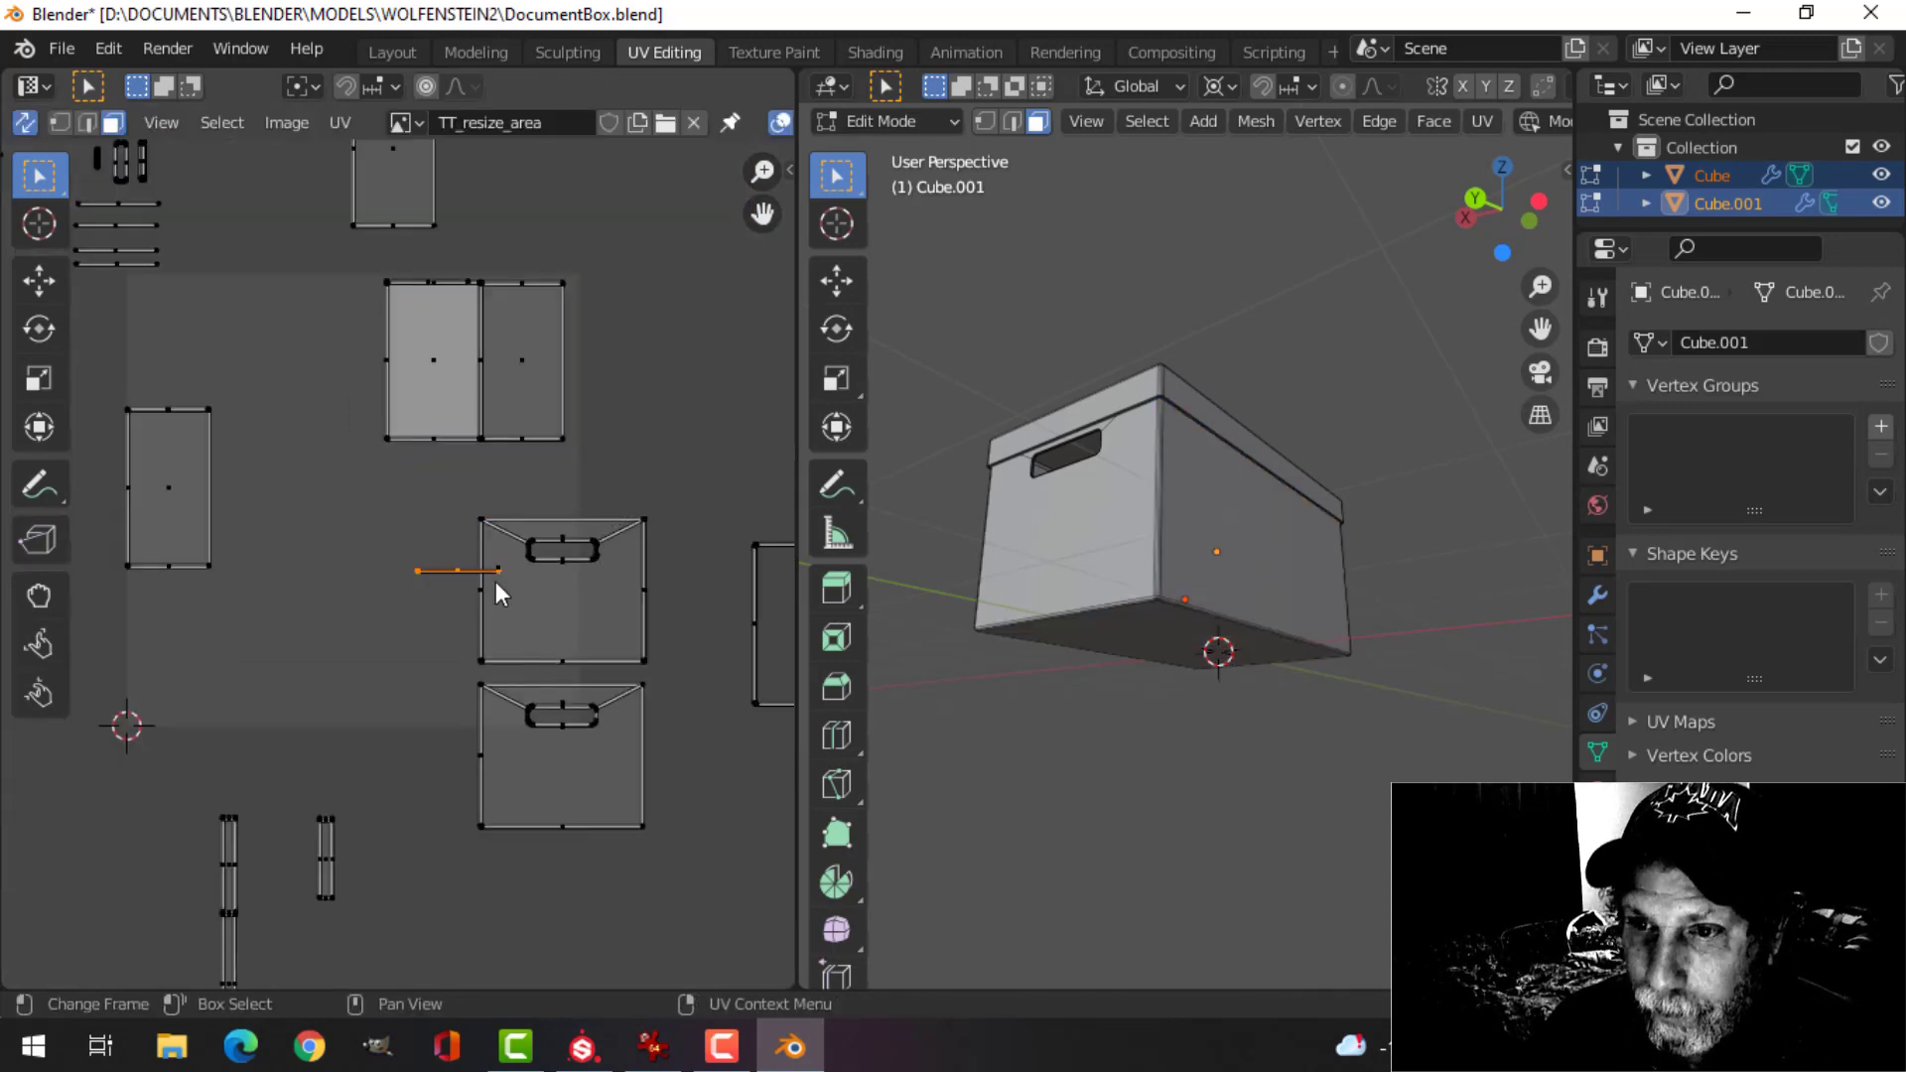
scroll(548, 557, "down", 2)
key("g")
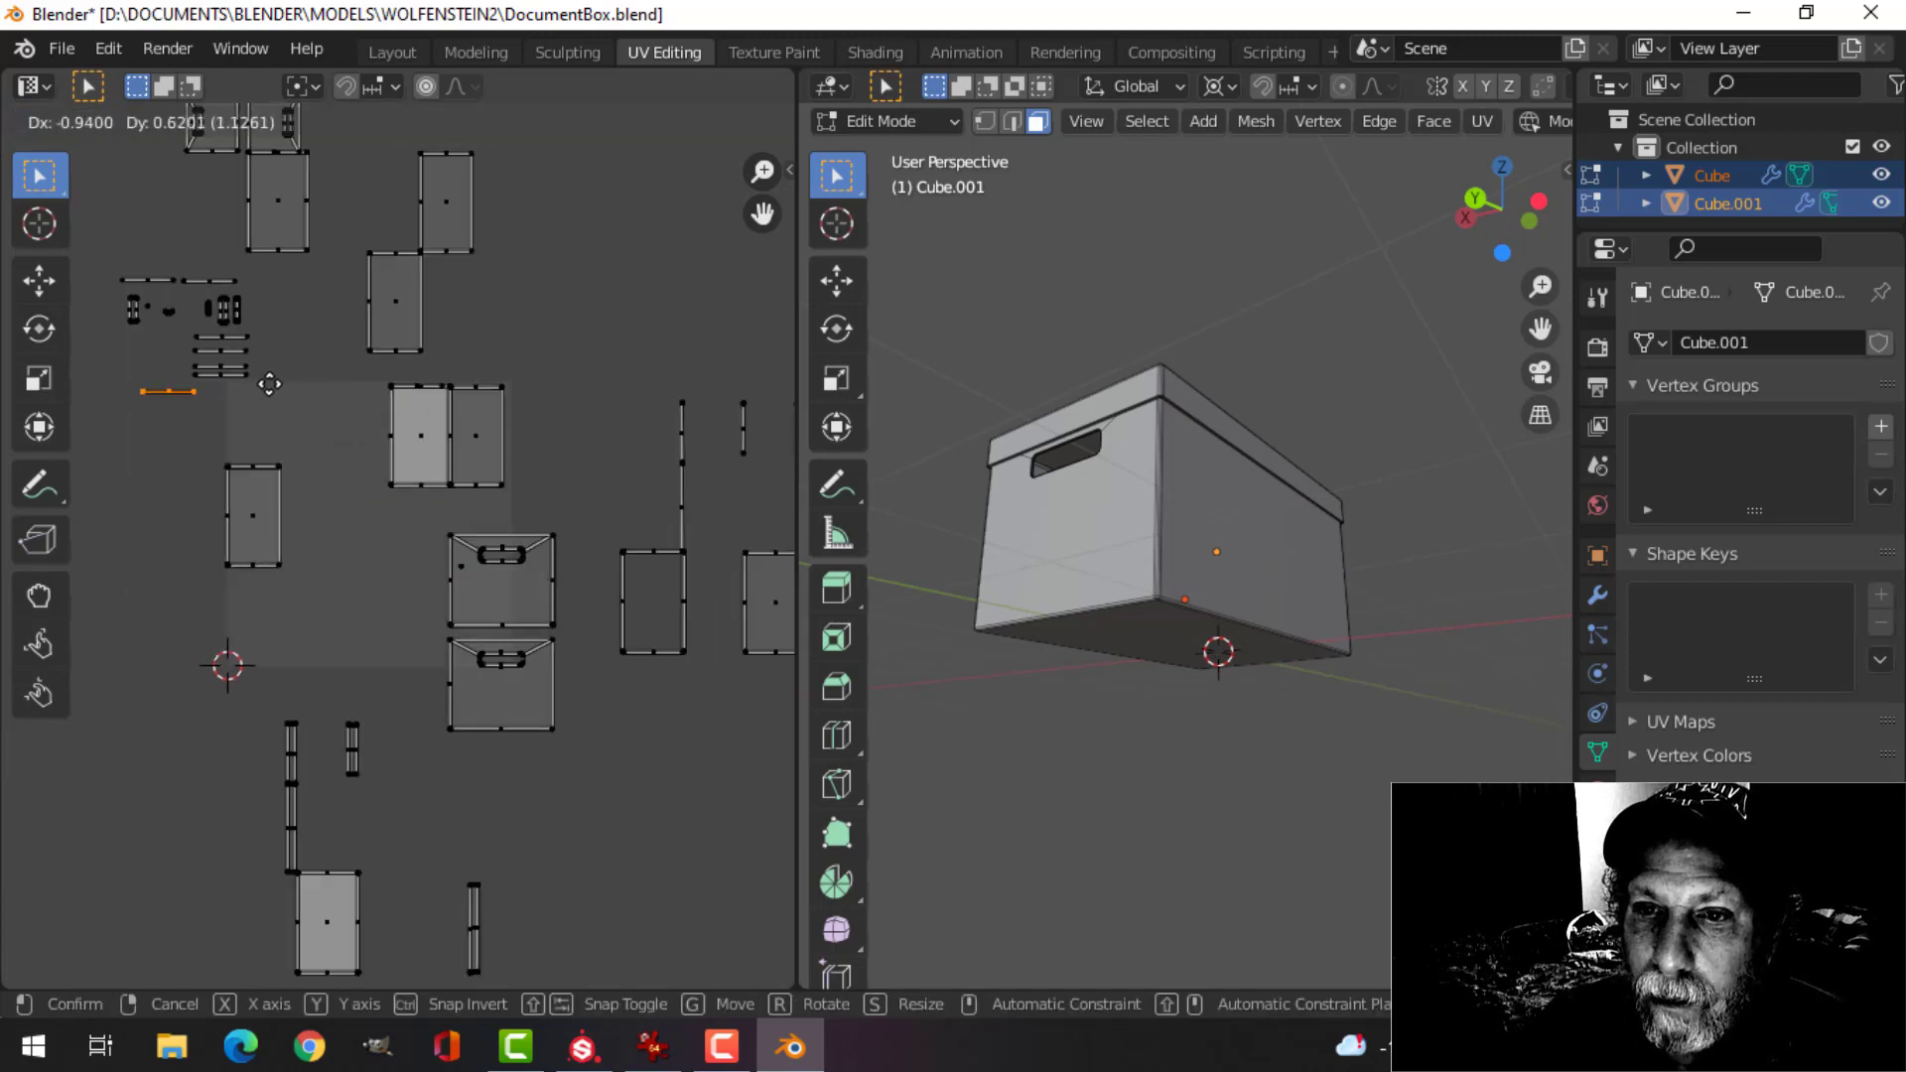
left_click(262, 386)
- Move the upper handle-side island down to line up closely above the lower one, leaving only a narrow gap
left_click_drag(415, 506, 573, 625)
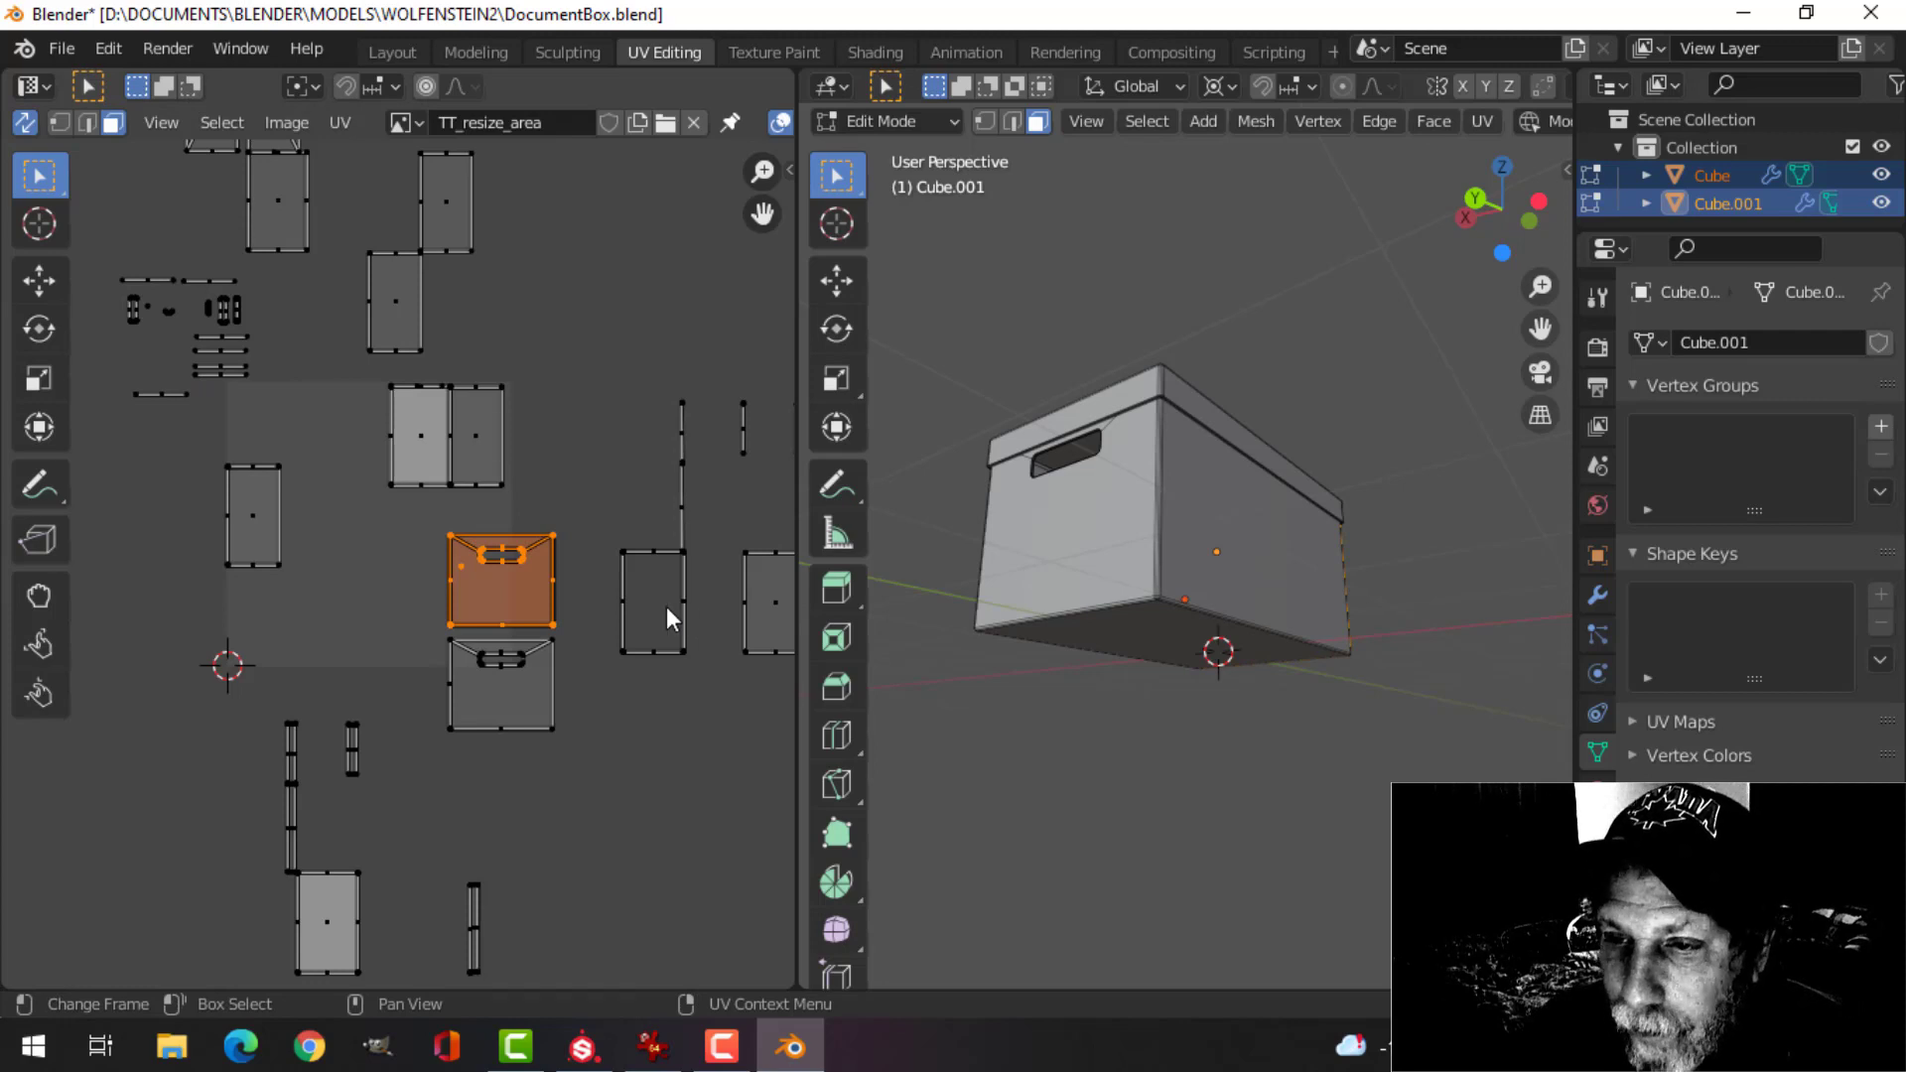
scroll(665, 605, "up", 5)
key("g")
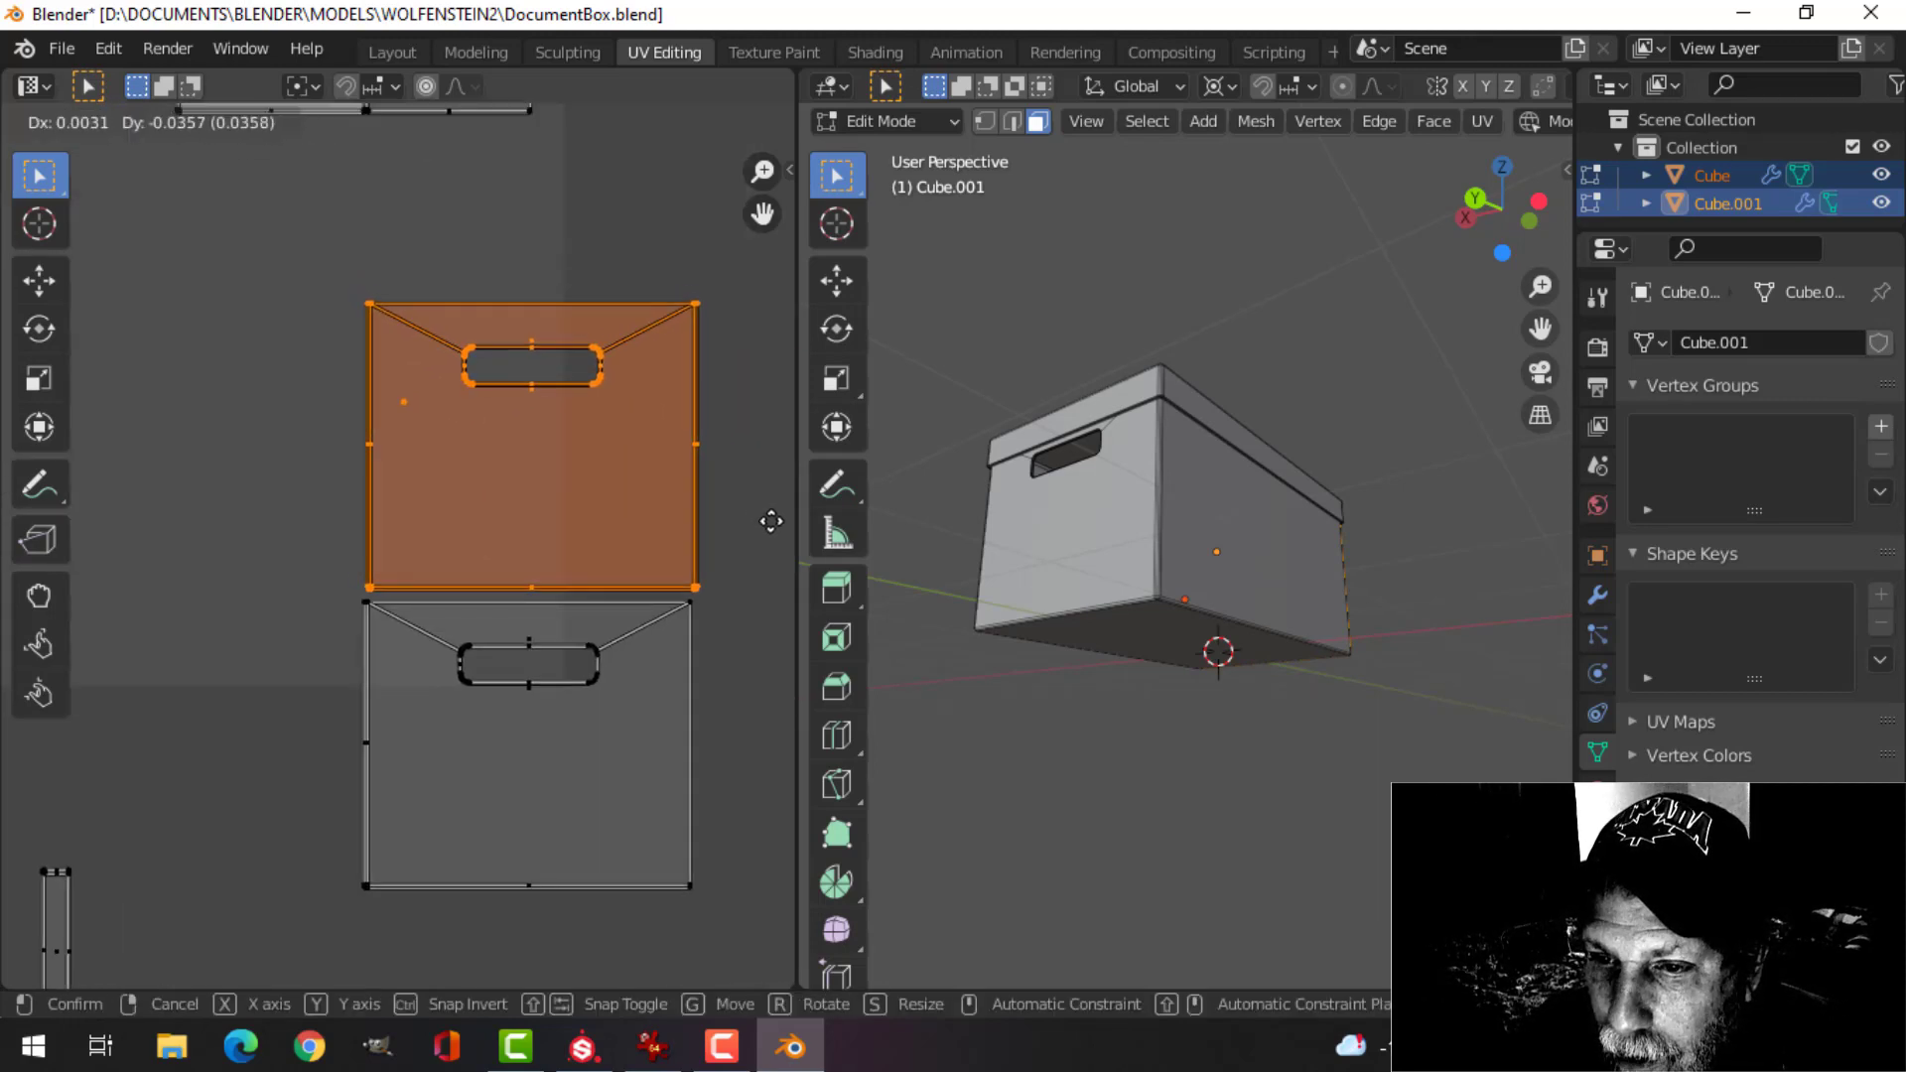
left_click(769, 523)
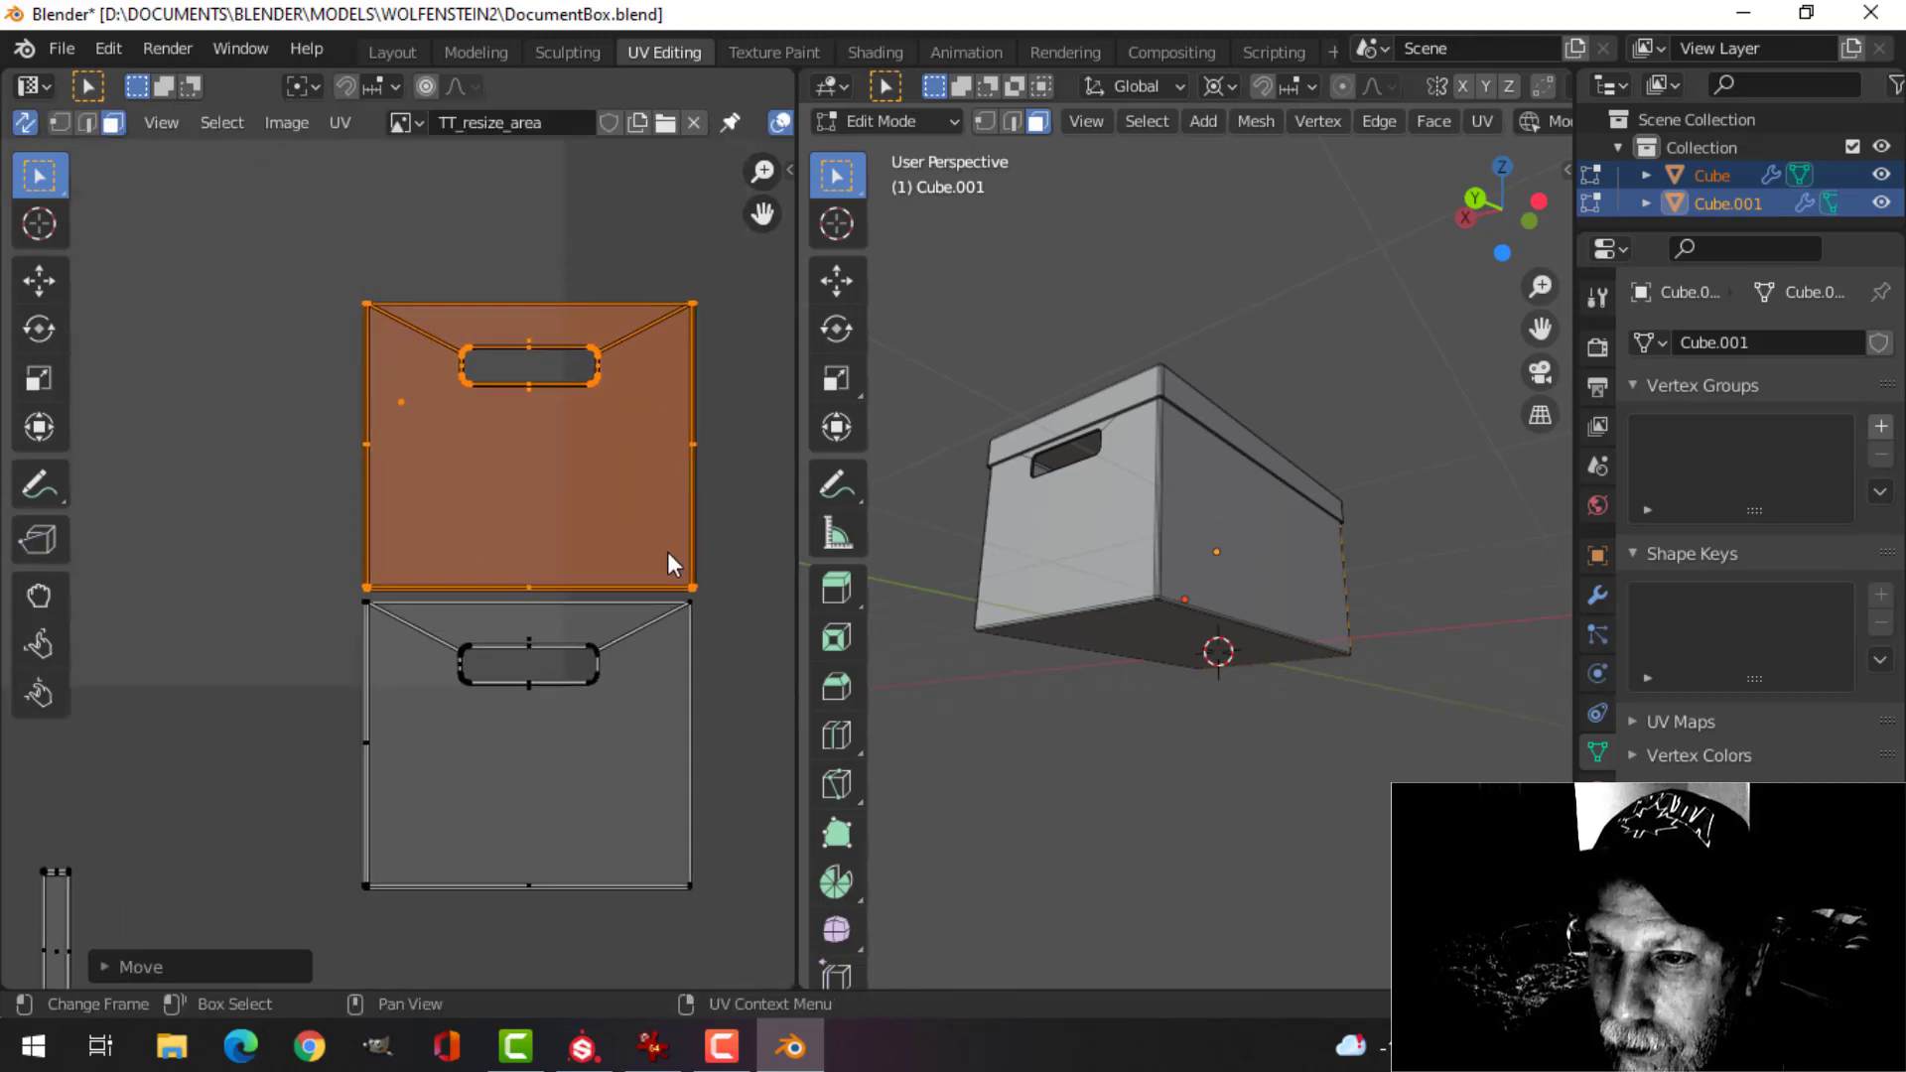
scroll(675, 598, "down", 4)
middle_click_drag(508, 453, 587, 595)
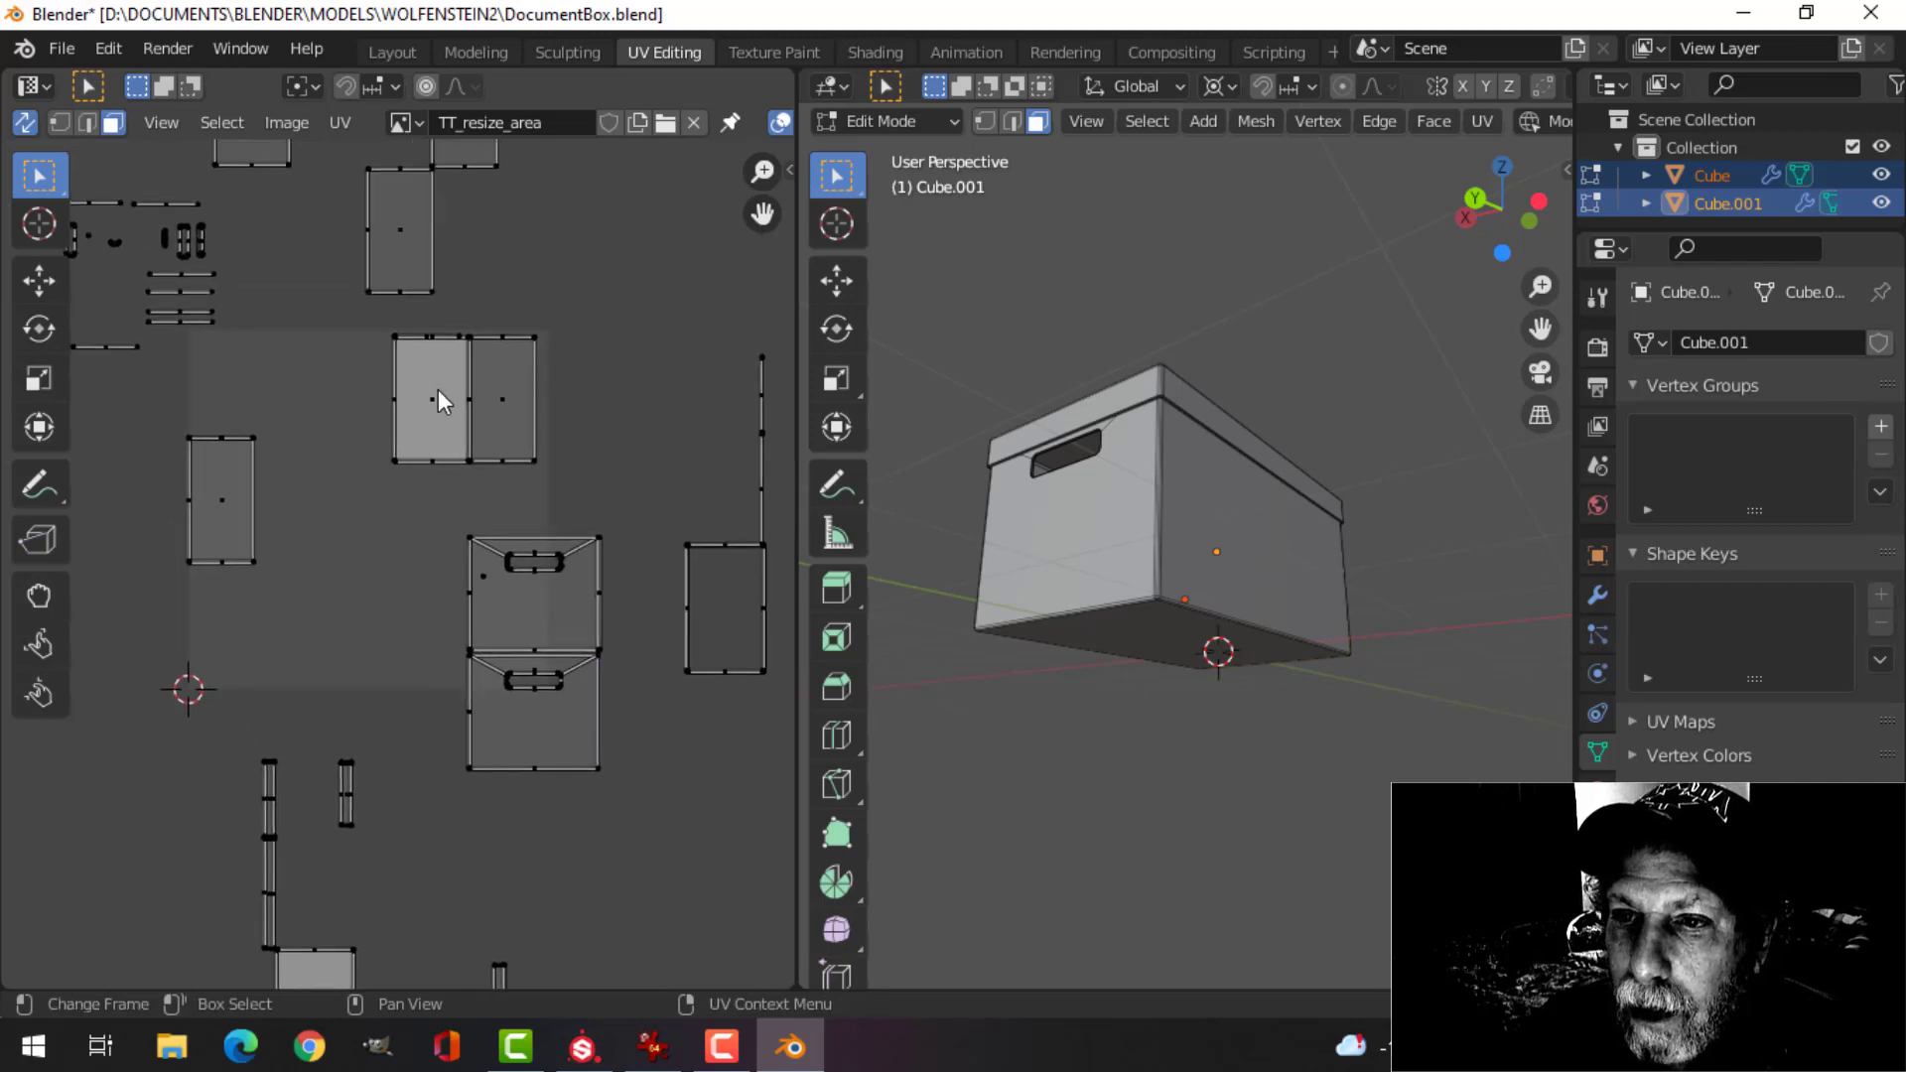
- Move the adjoining bottom and long-side islands down to the UV square's lower left corner
left_click_drag(360, 311, 617, 498)
key("g")
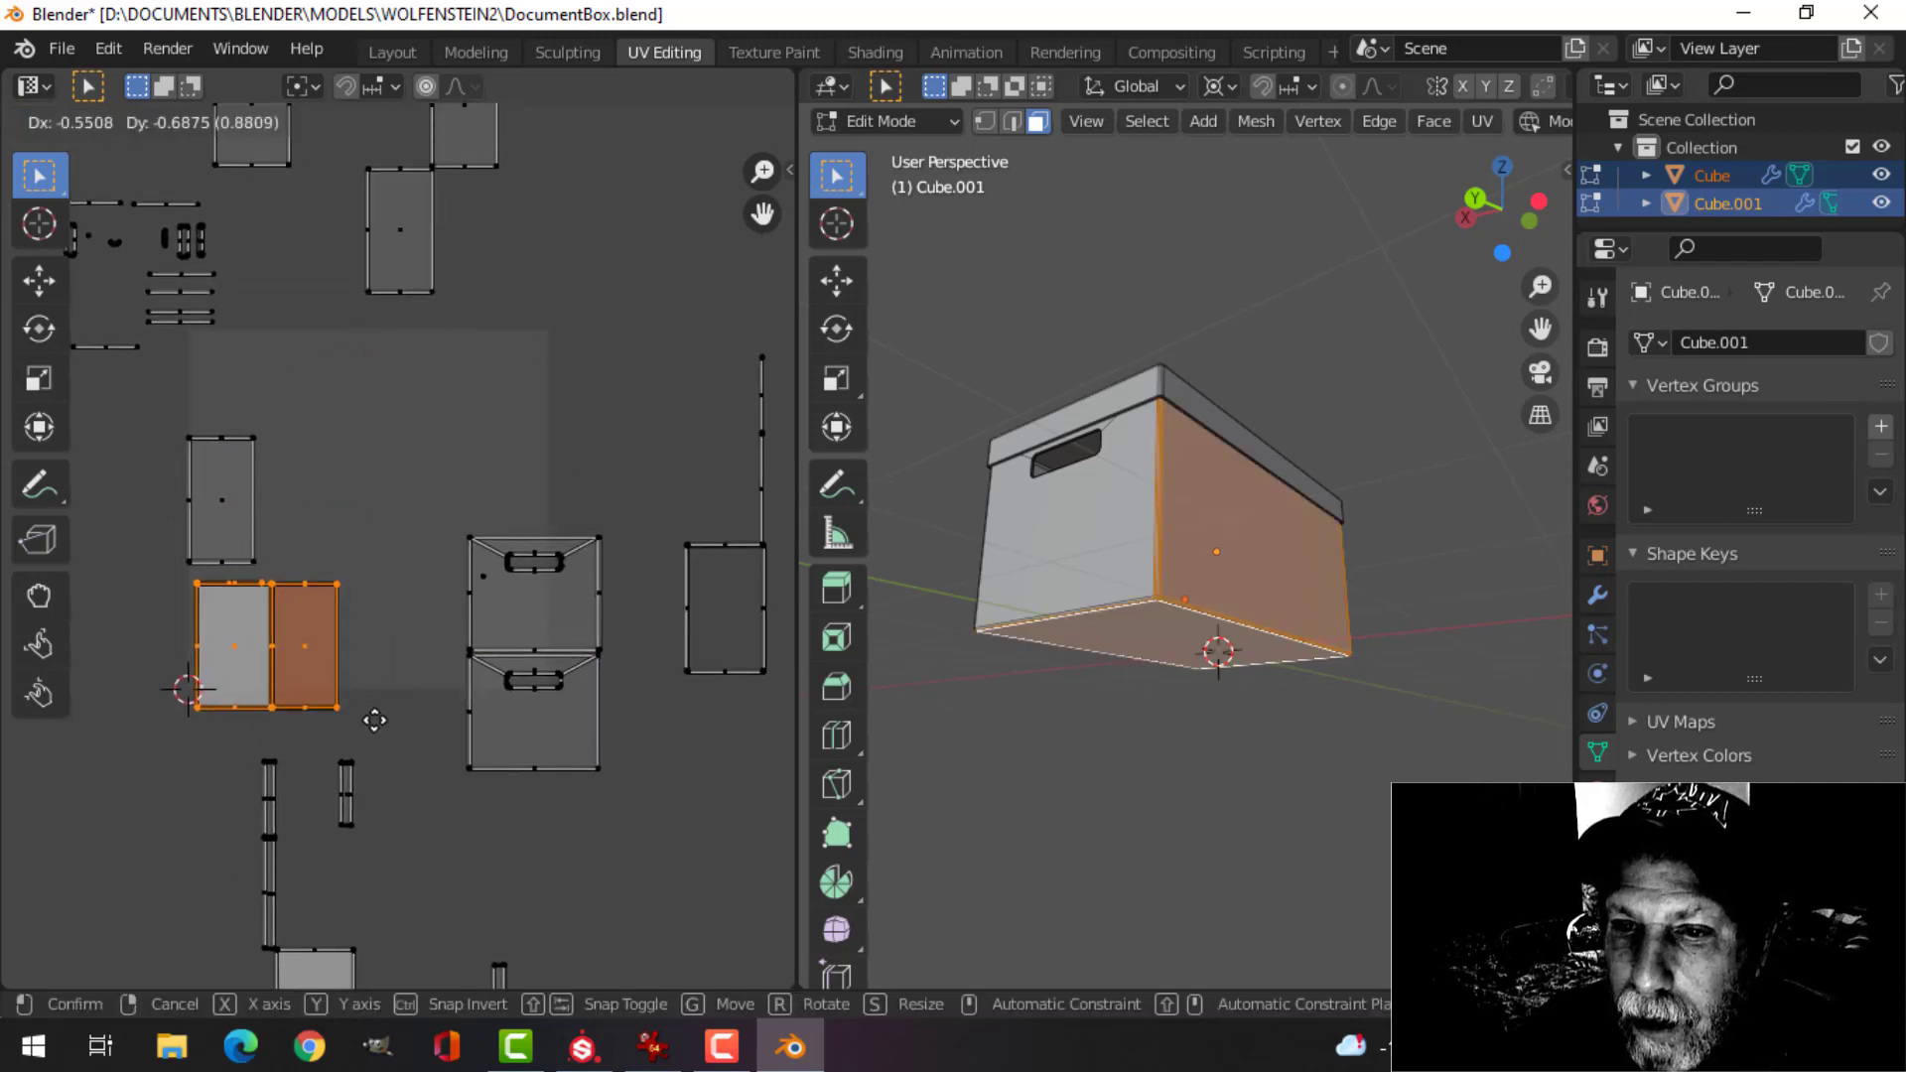
left_click(387, 715)
- Move the two handle-side islands up and inward so they fit inside the UV square's lower right corner
left_click(443, 486)
left_click_drag(443, 486, 635, 806)
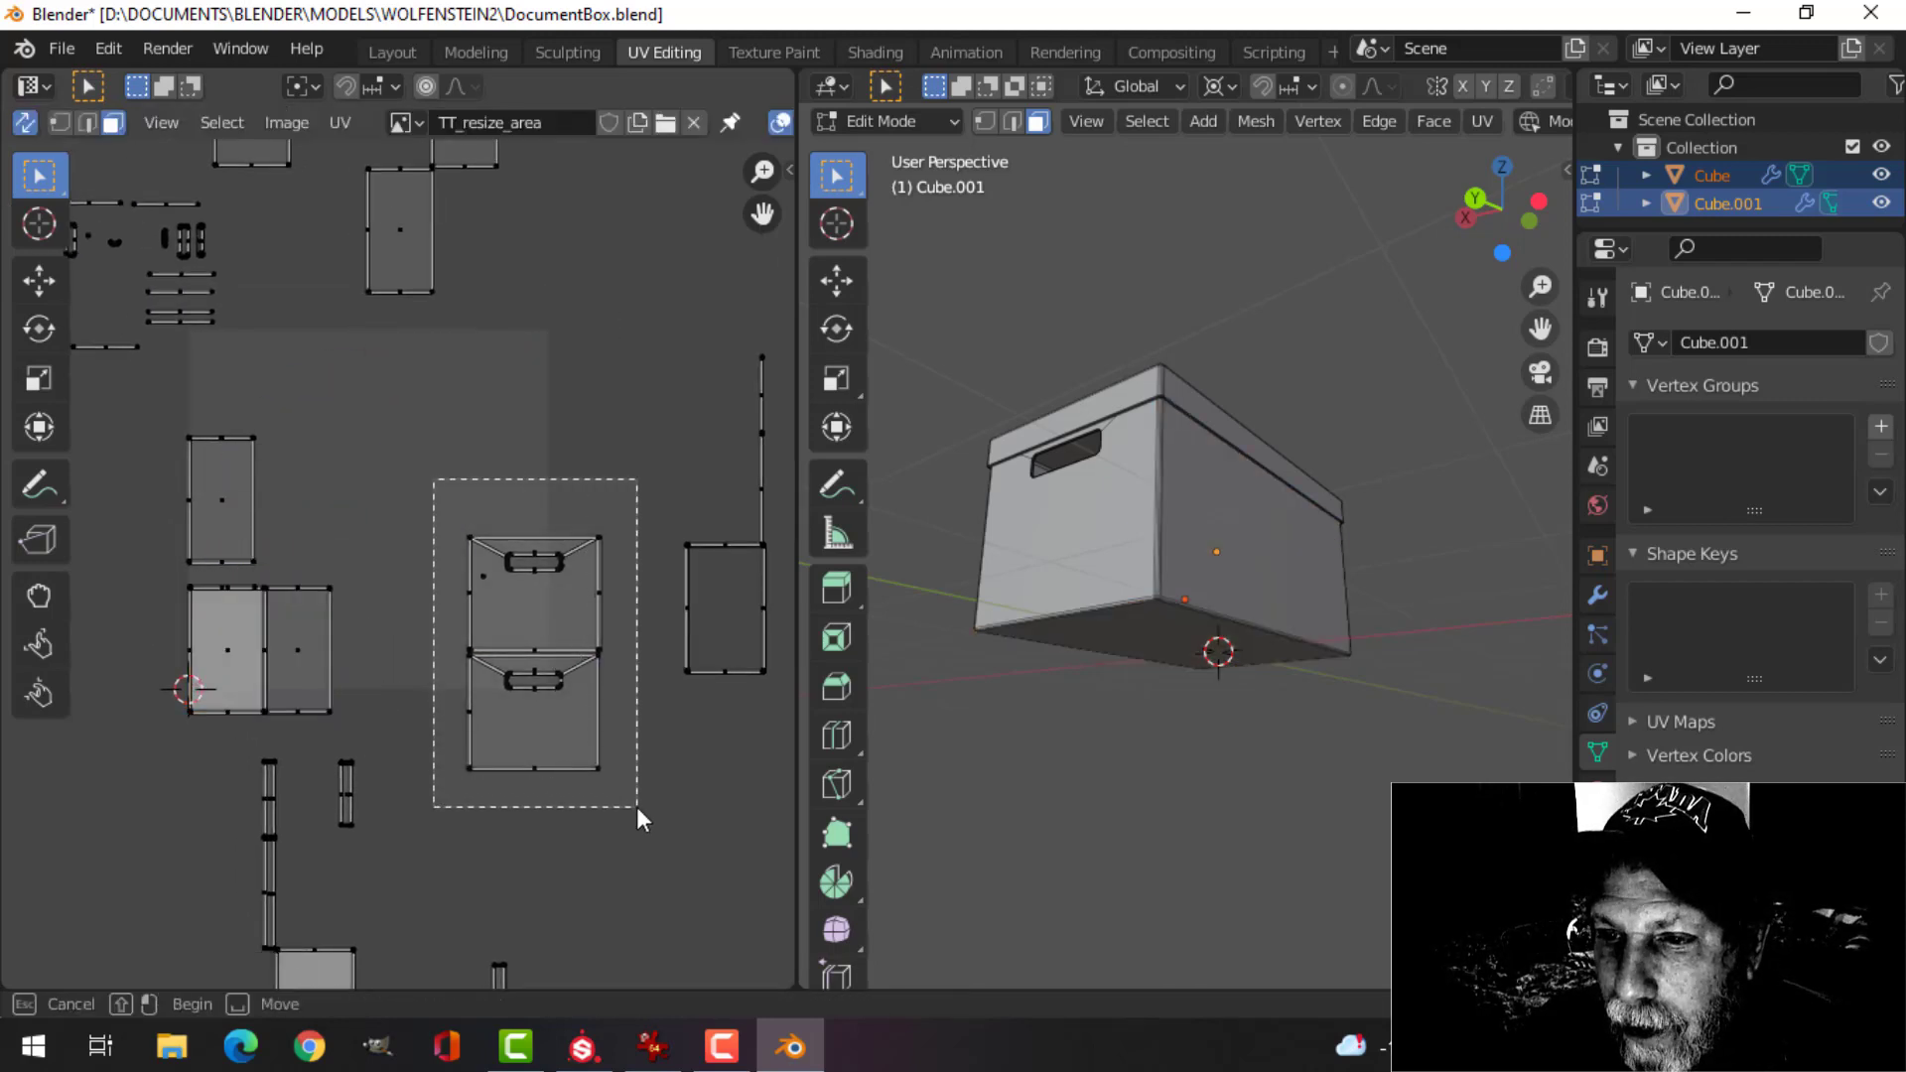
key("g")
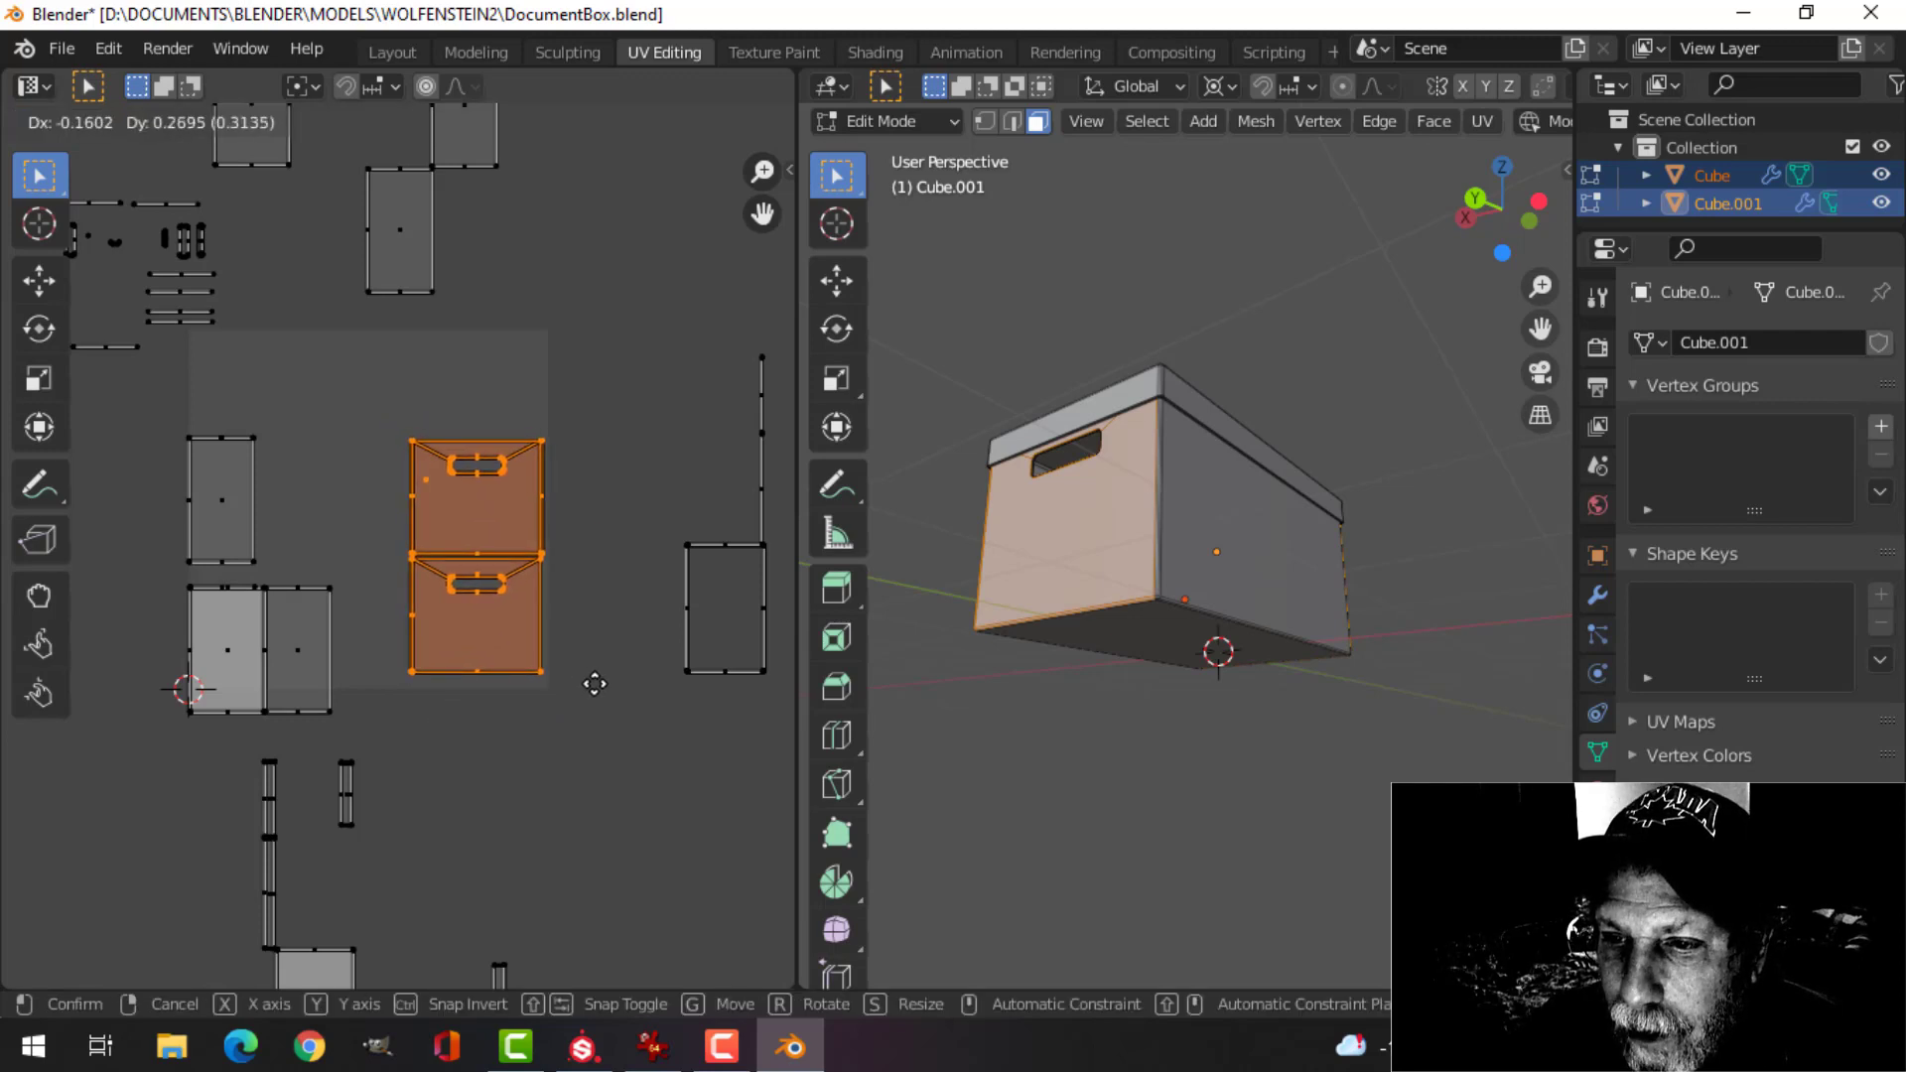
left_click(601, 693)
- Select the bottom island and both long-side islands and shift them up together, just inside the UV square's lower left edges
middle_click_drag(663, 691, 703, 701)
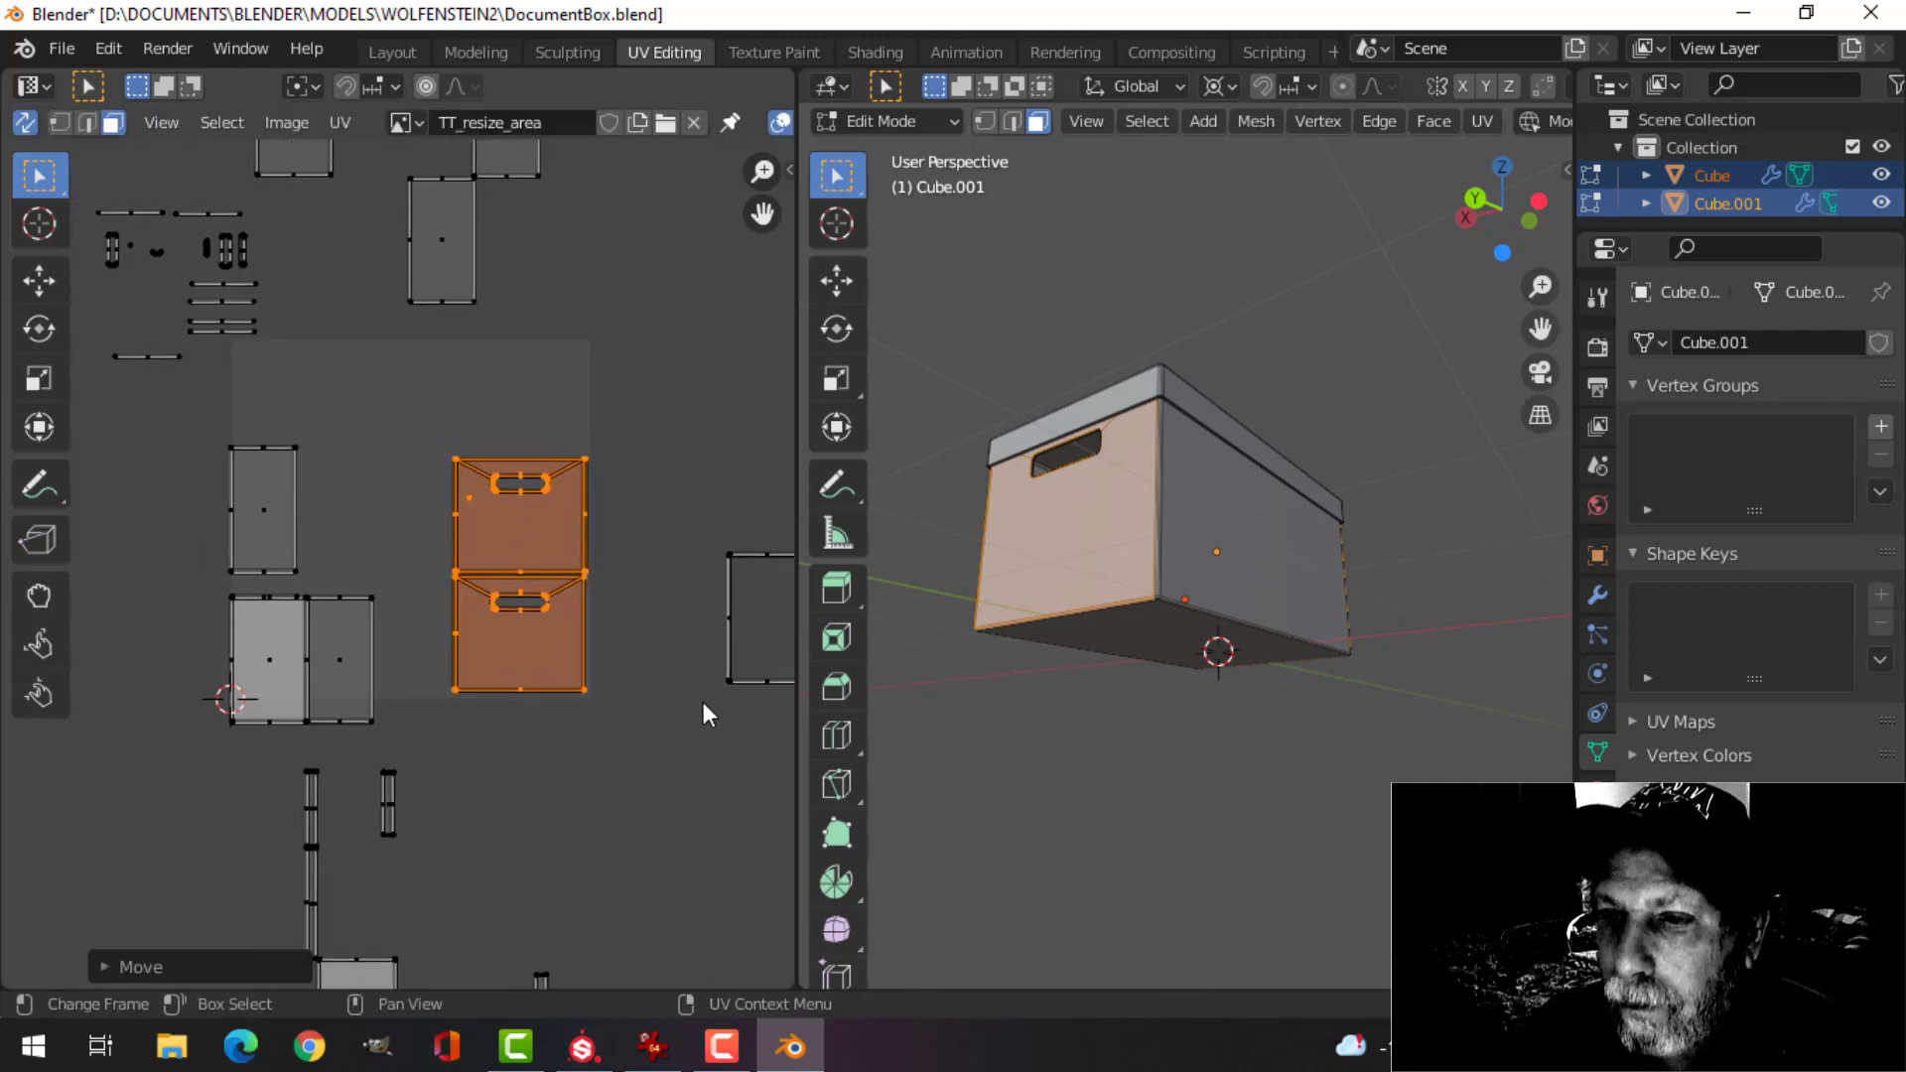
scroll(593, 464, "down", 3)
middle_click_drag(550, 740, 585, 665)
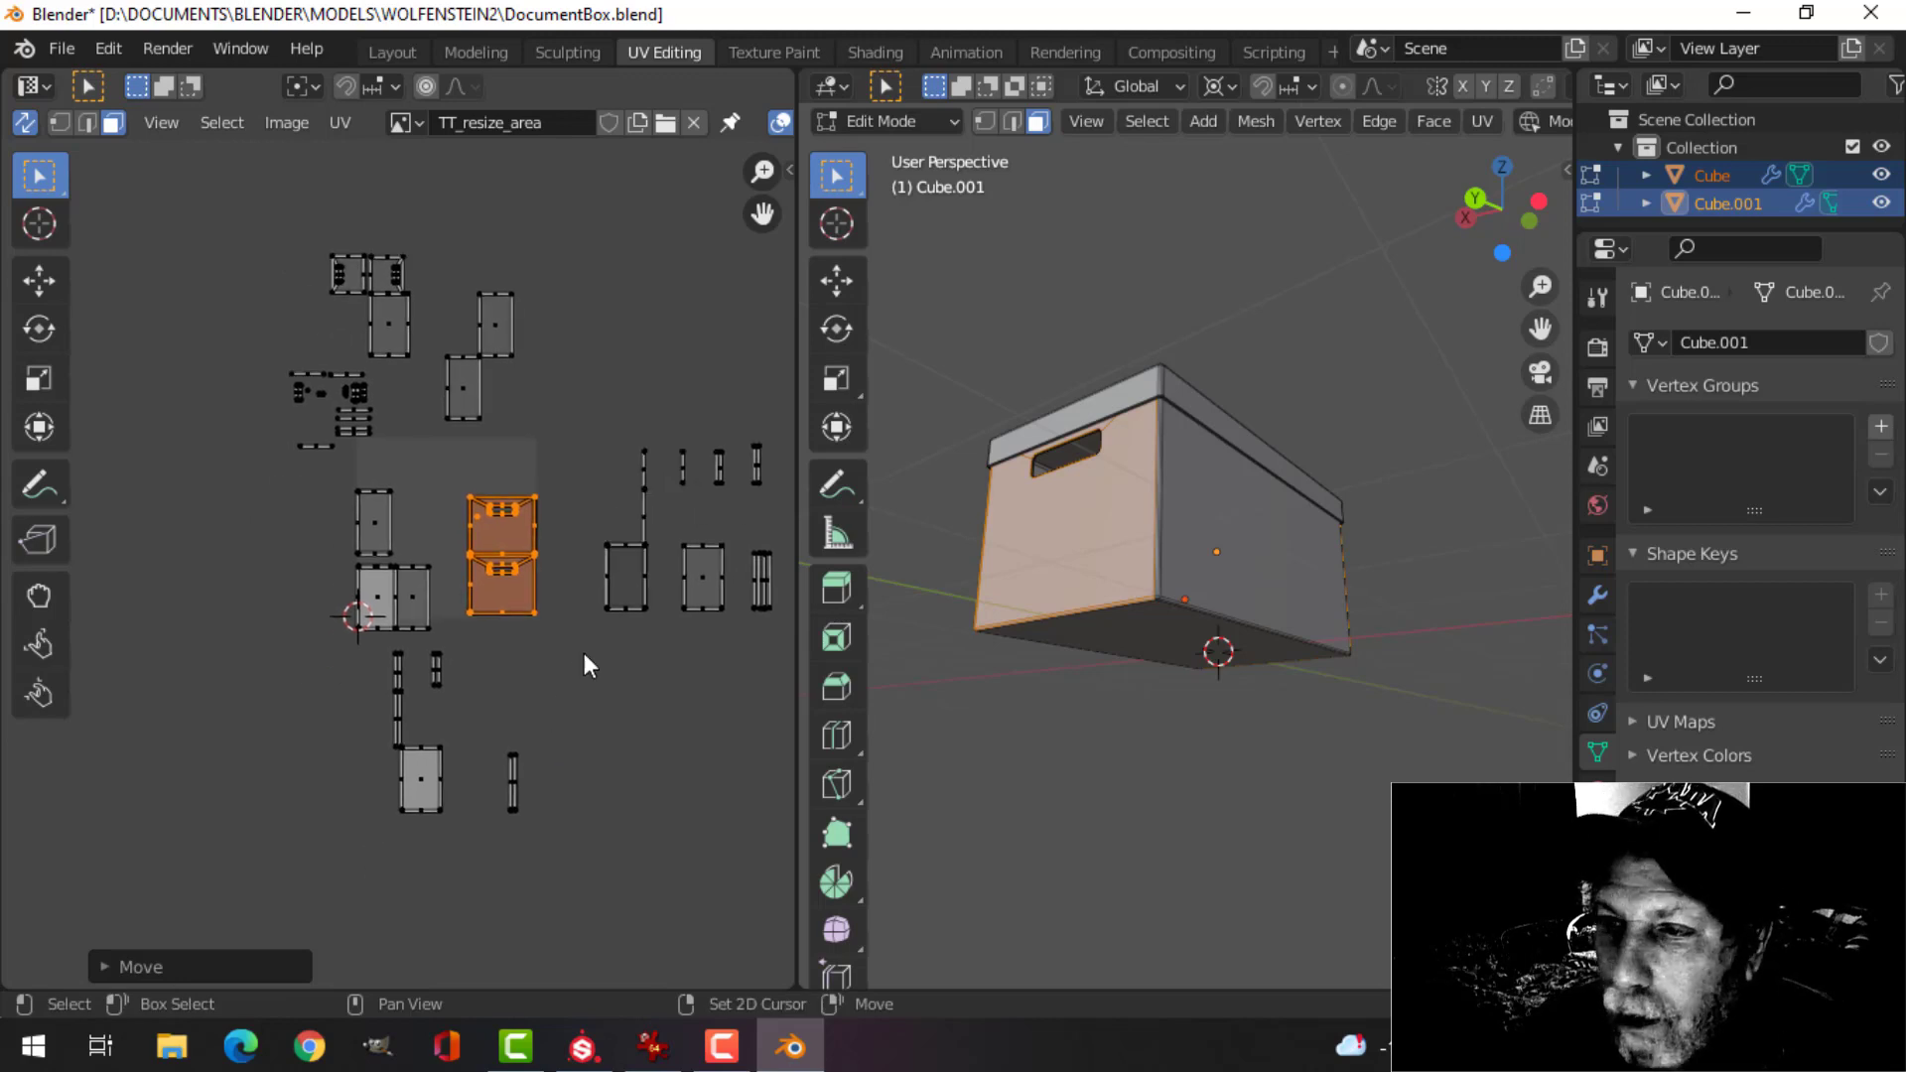
left_click_drag(321, 479, 437, 640)
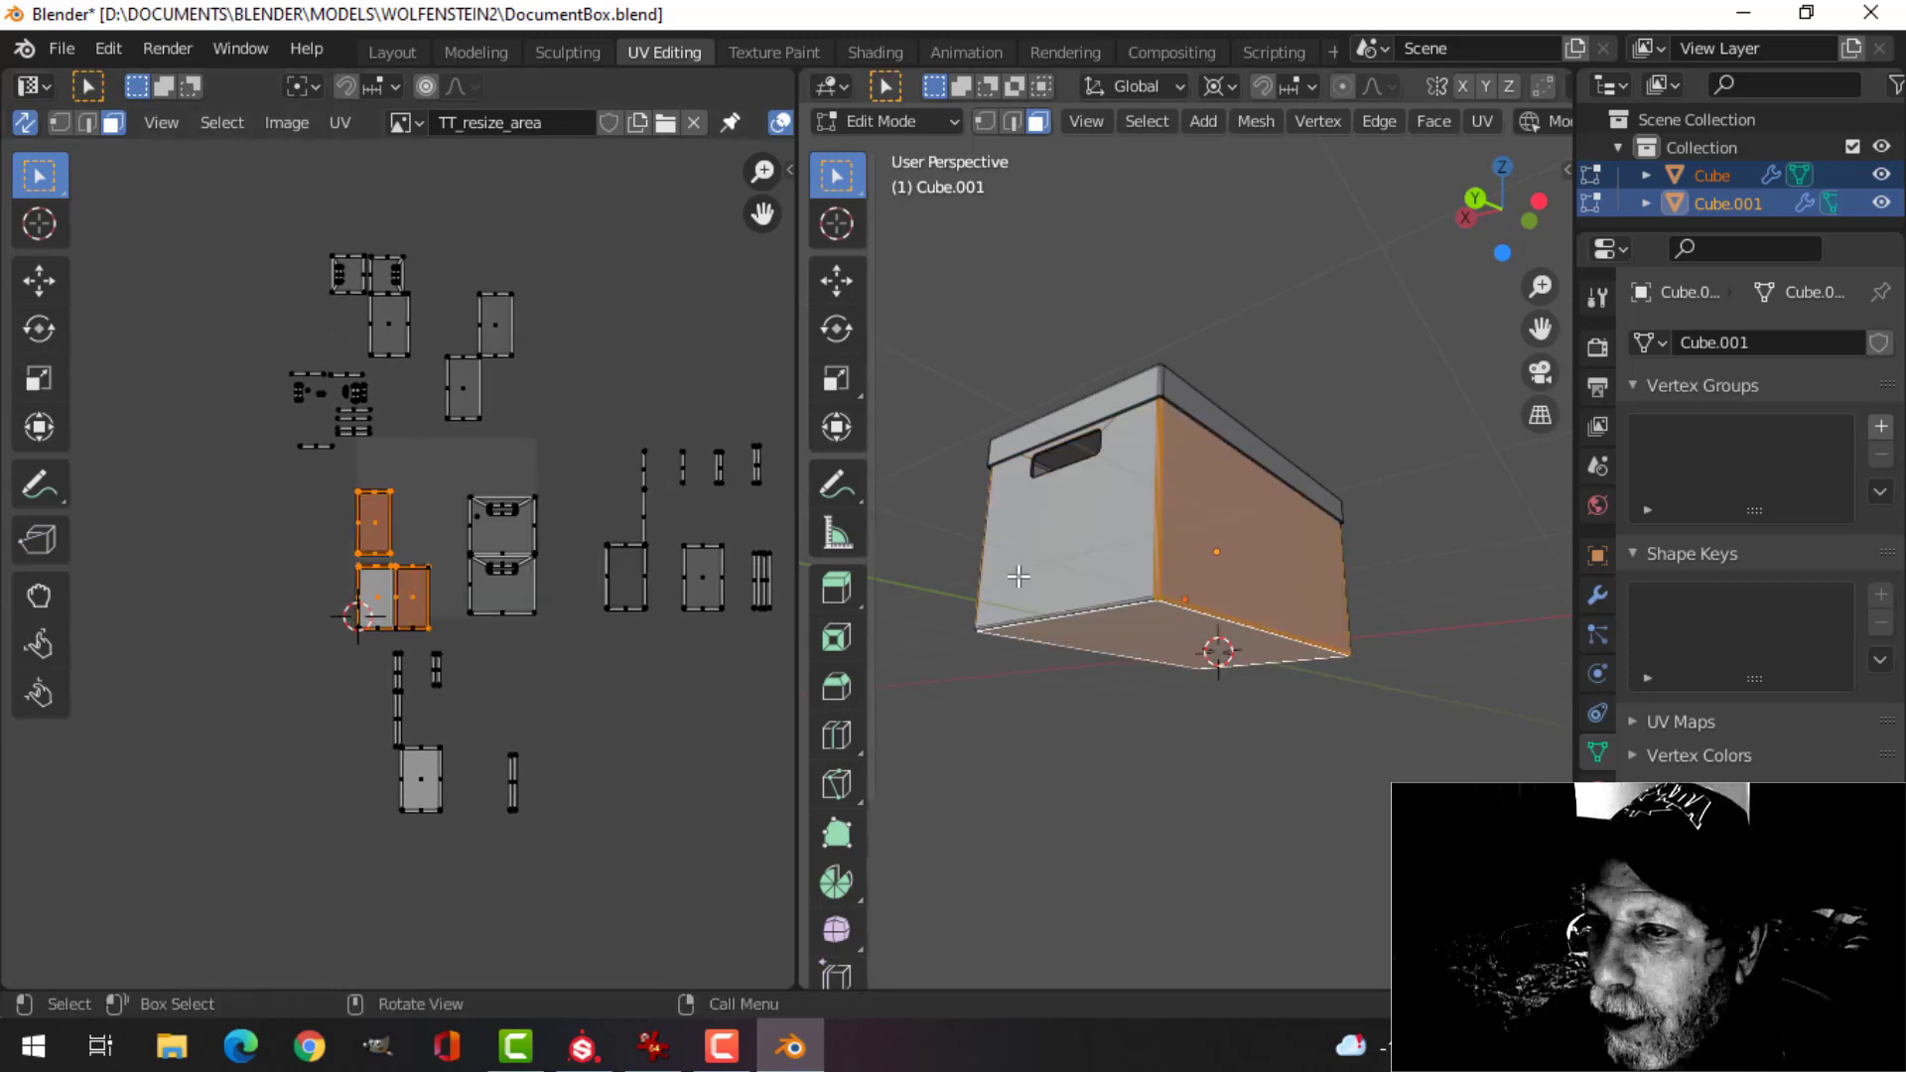
middle_click_drag(1013, 566, 1489, 672)
scroll(385, 571, "up", 3)
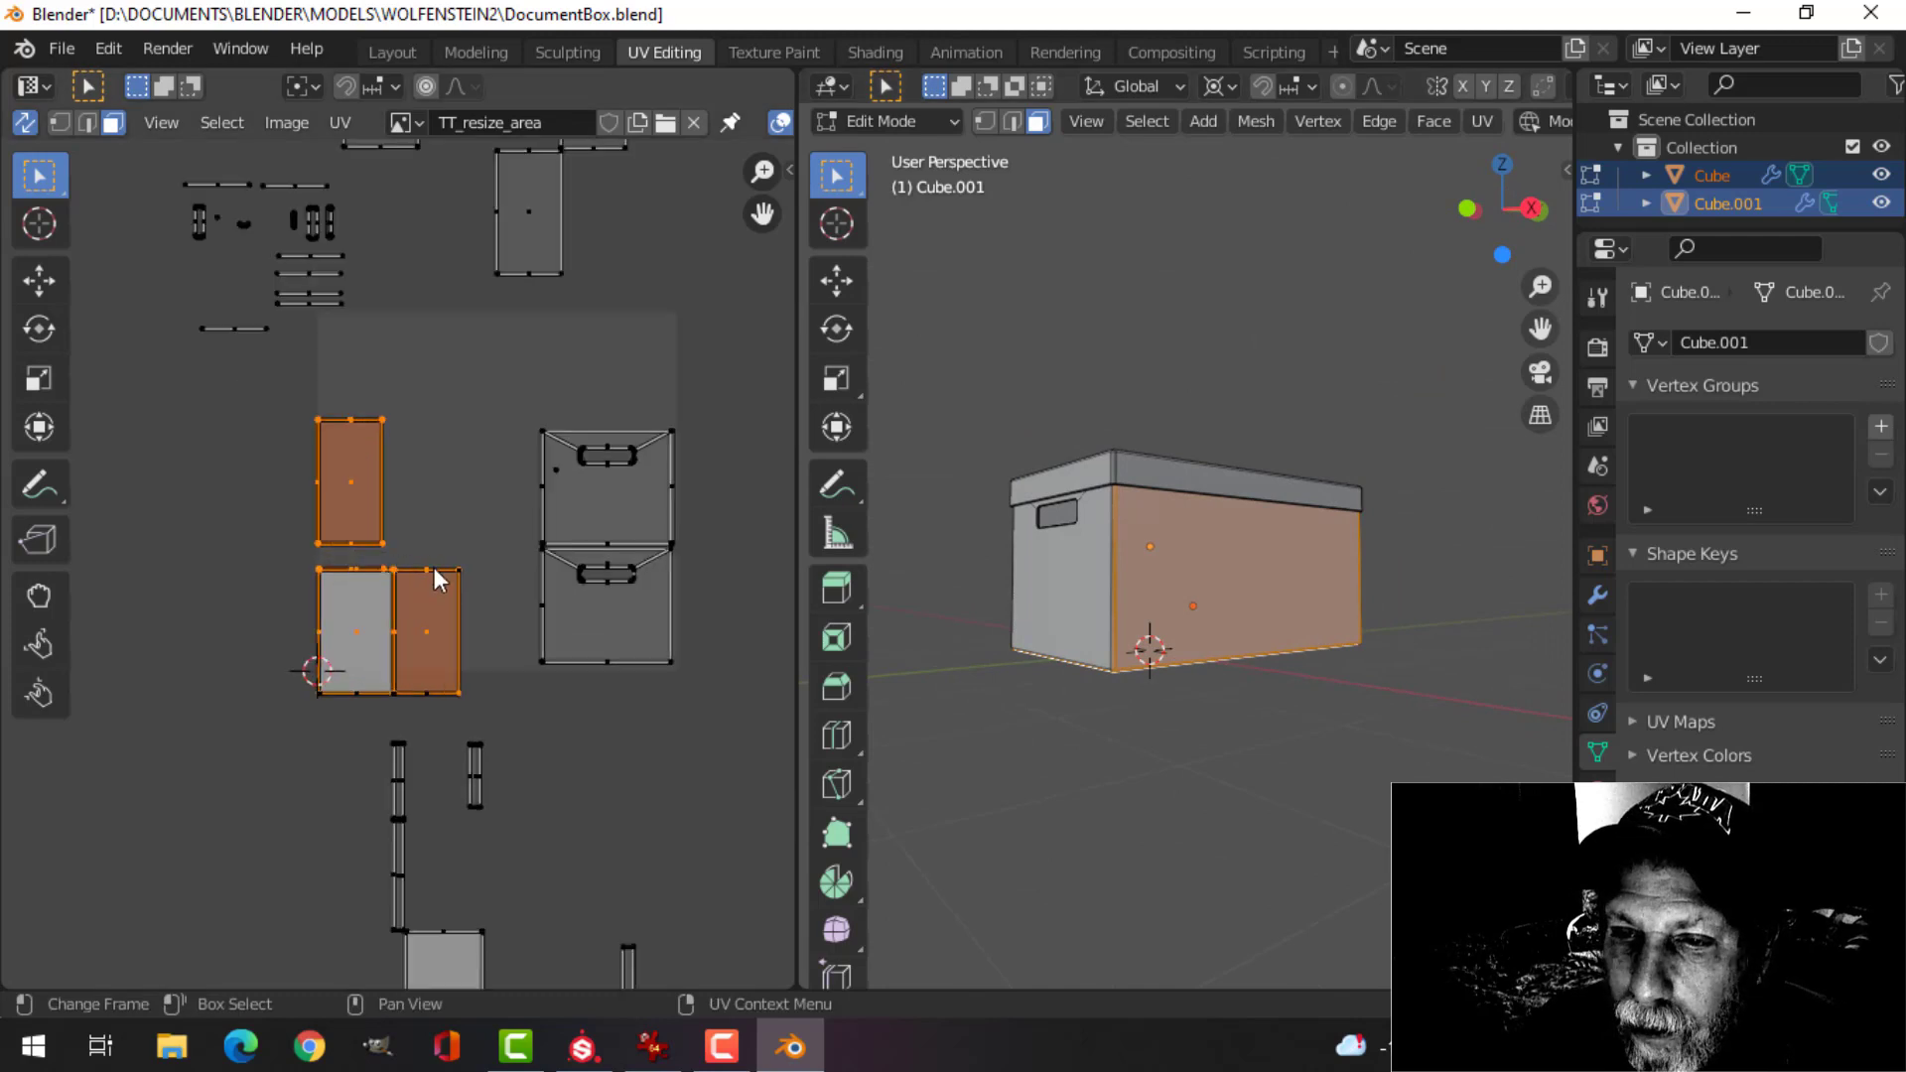
middle_click_drag(433, 568, 456, 491)
key("g")
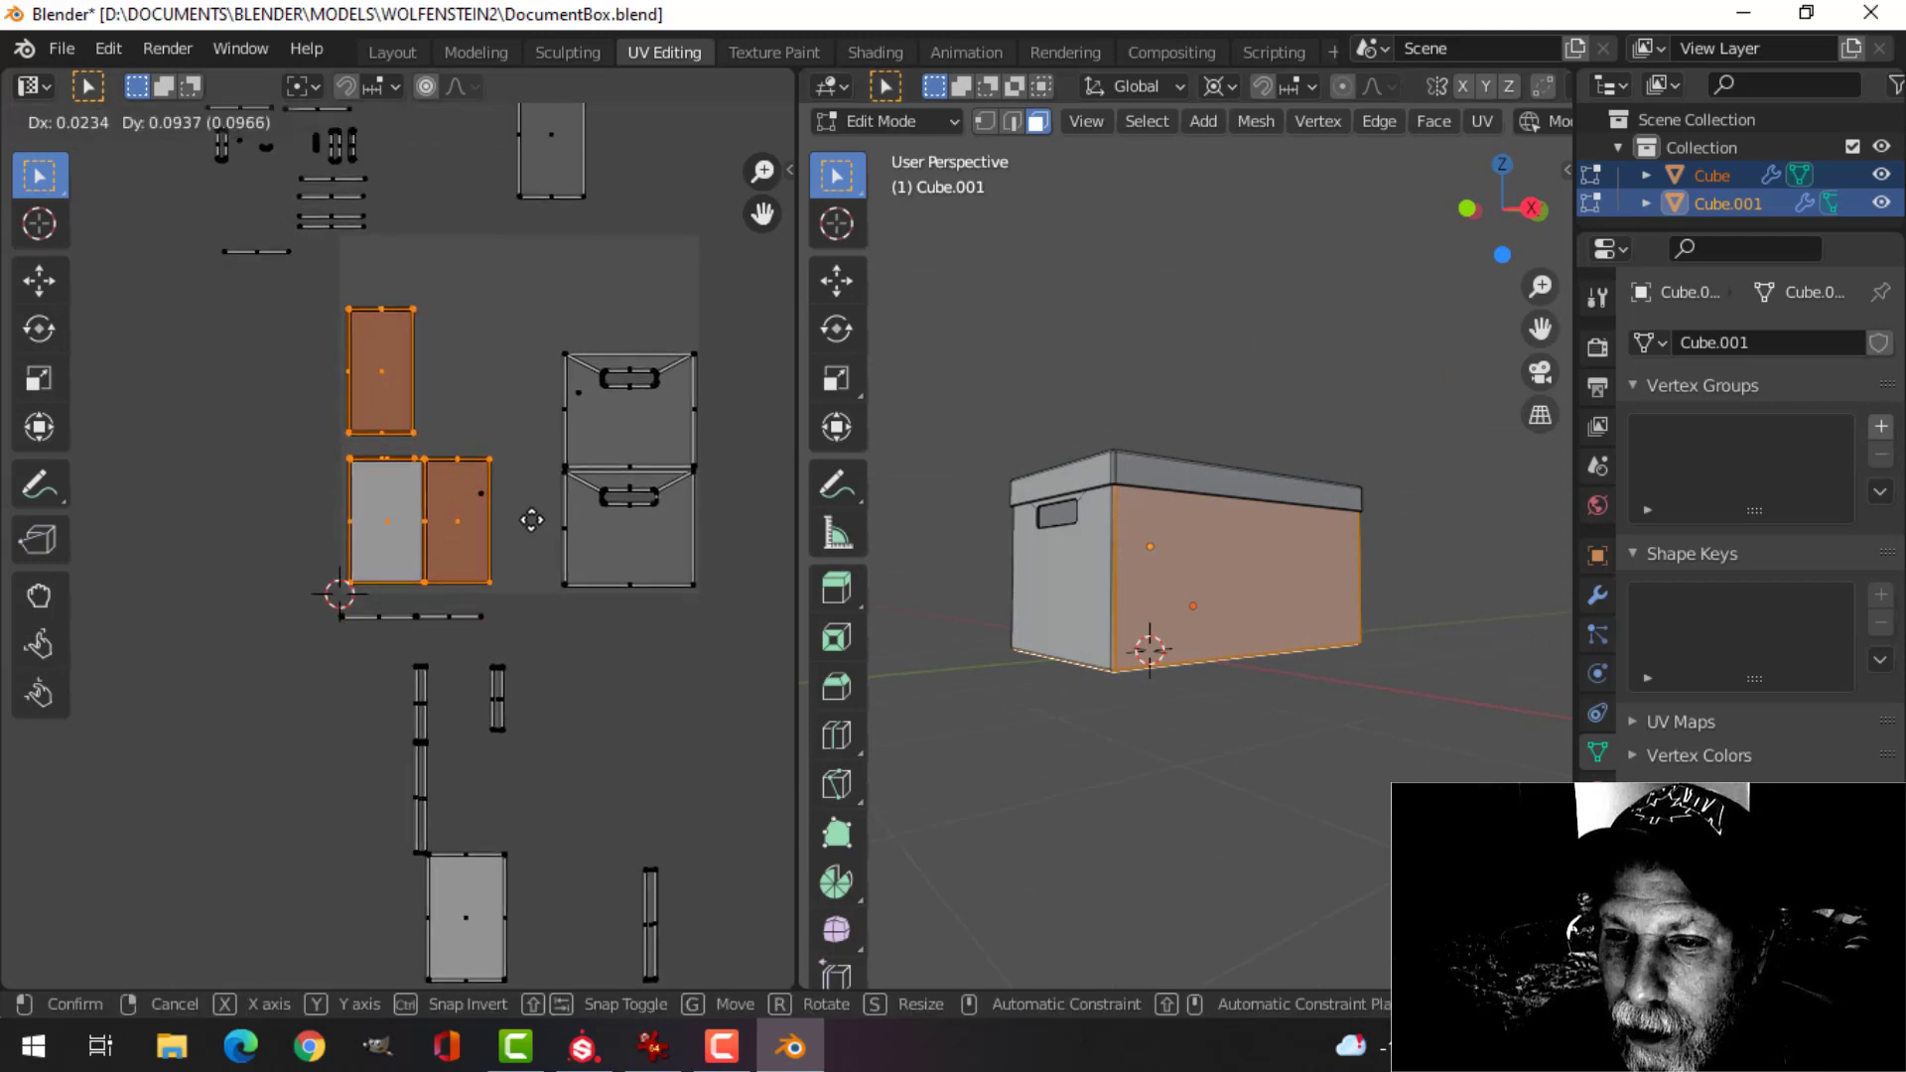
left_click(526, 523)
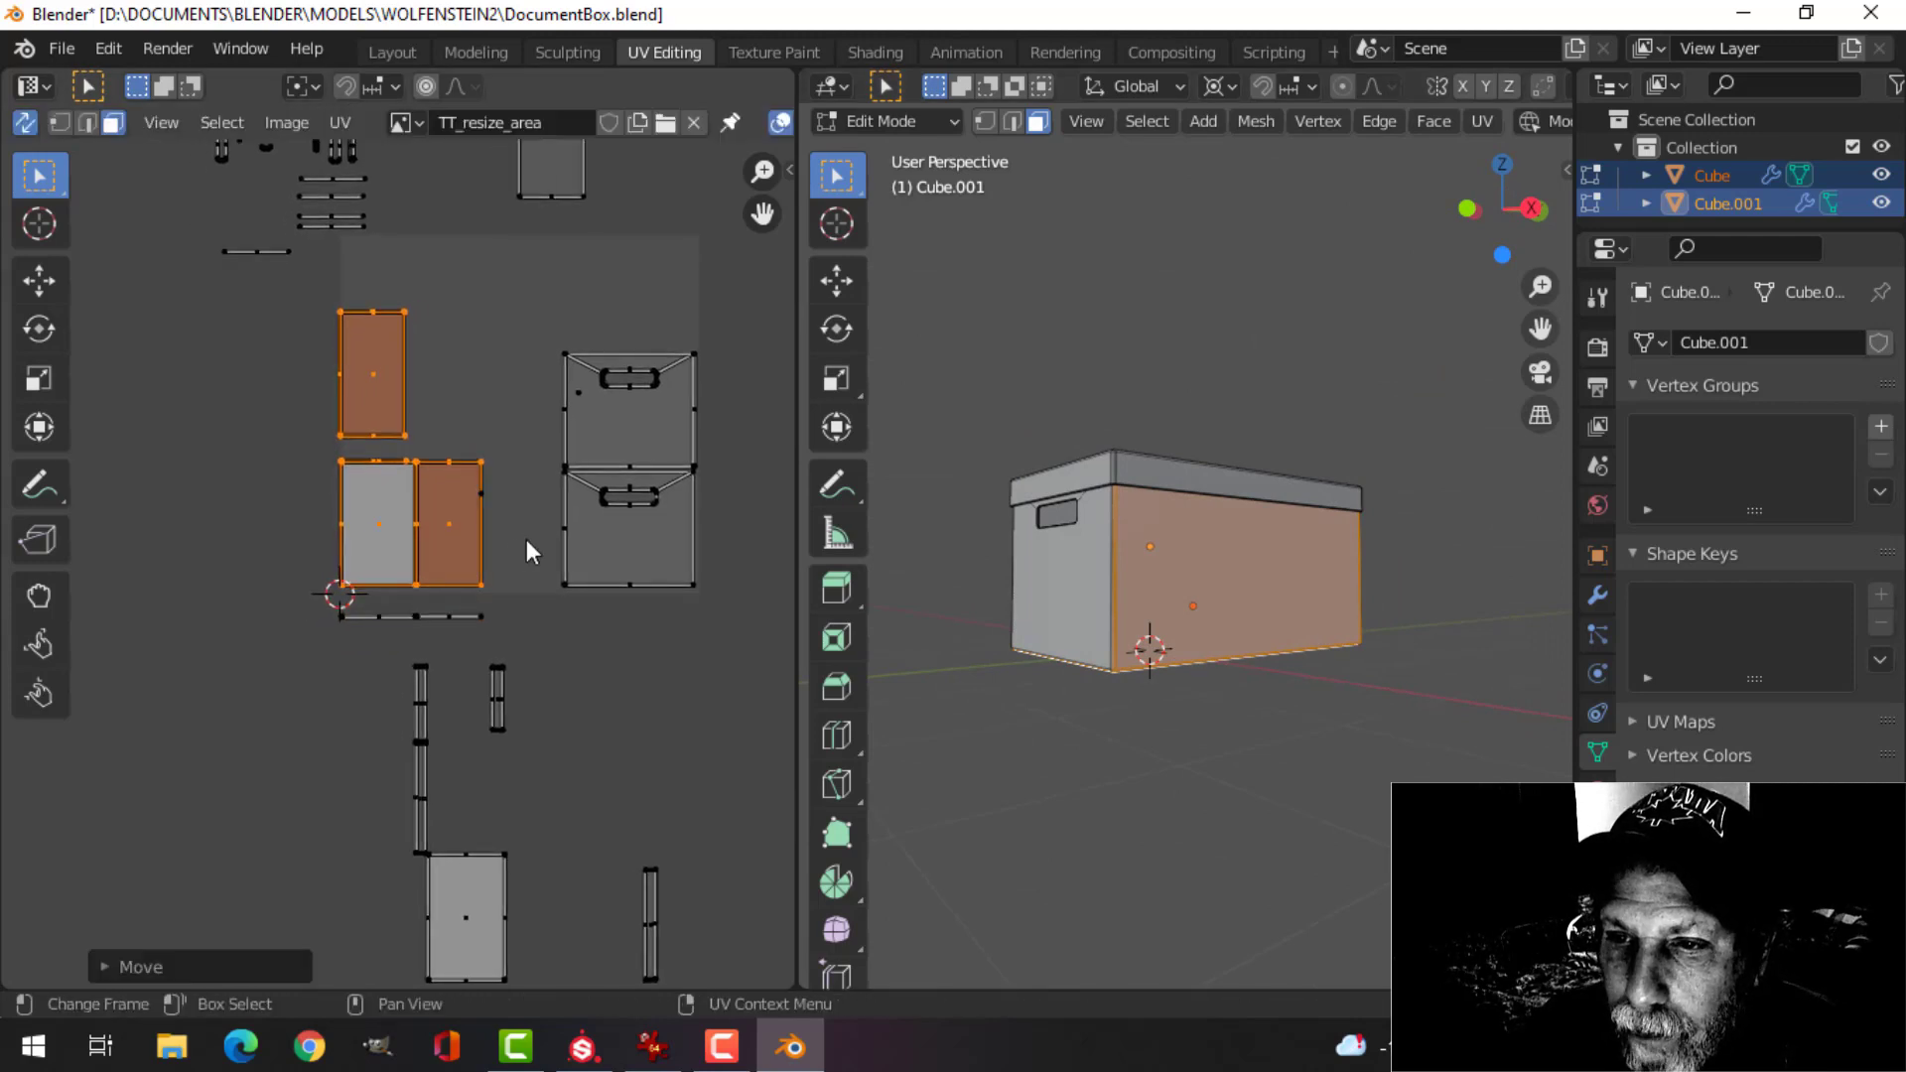
- Move the separate upper long-side island down beside the bottom and long-side pair, filling the gap before the handle-side islands
scroll(556, 531, "up", 4)
scroll(552, 522, "down", 1)
scroll(476, 476, "down", 1)
key("alt+a")
middle_click_drag(448, 460, 495, 535)
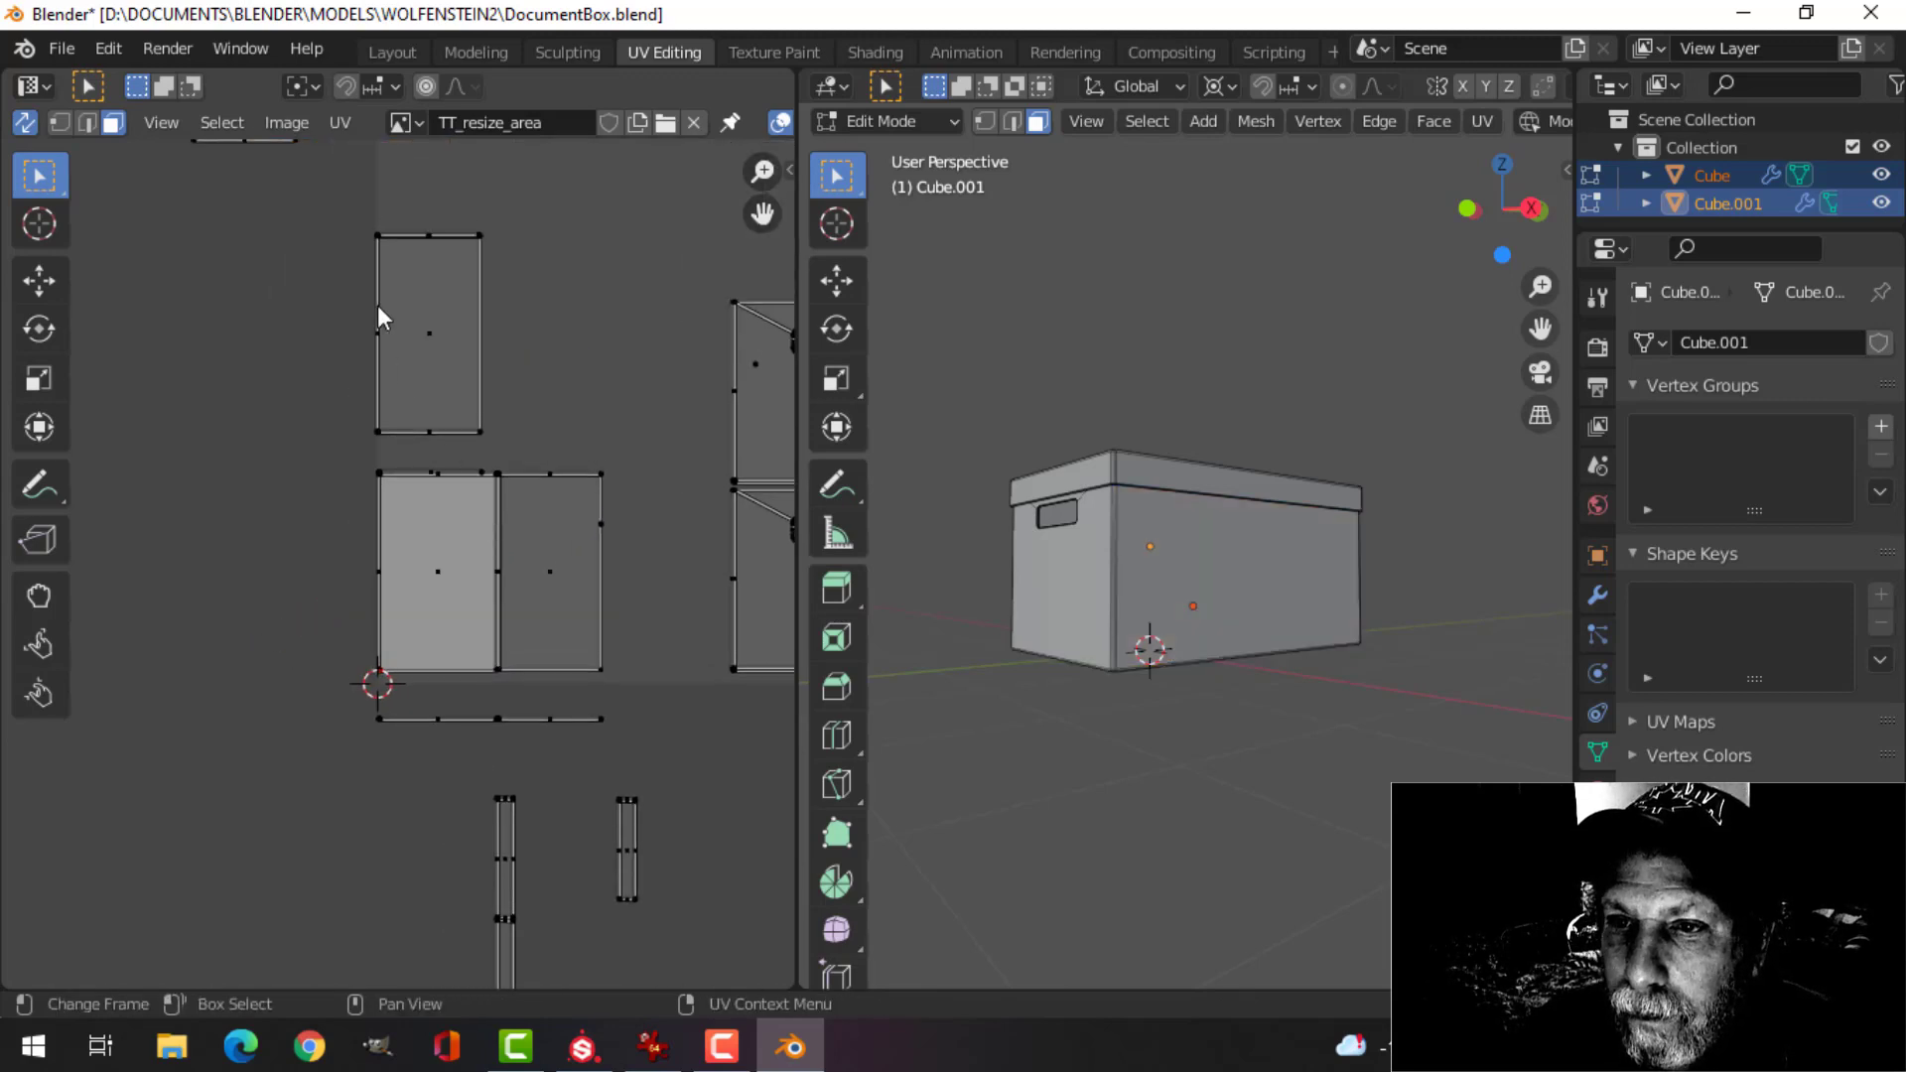
left_click_drag(340, 181, 522, 346)
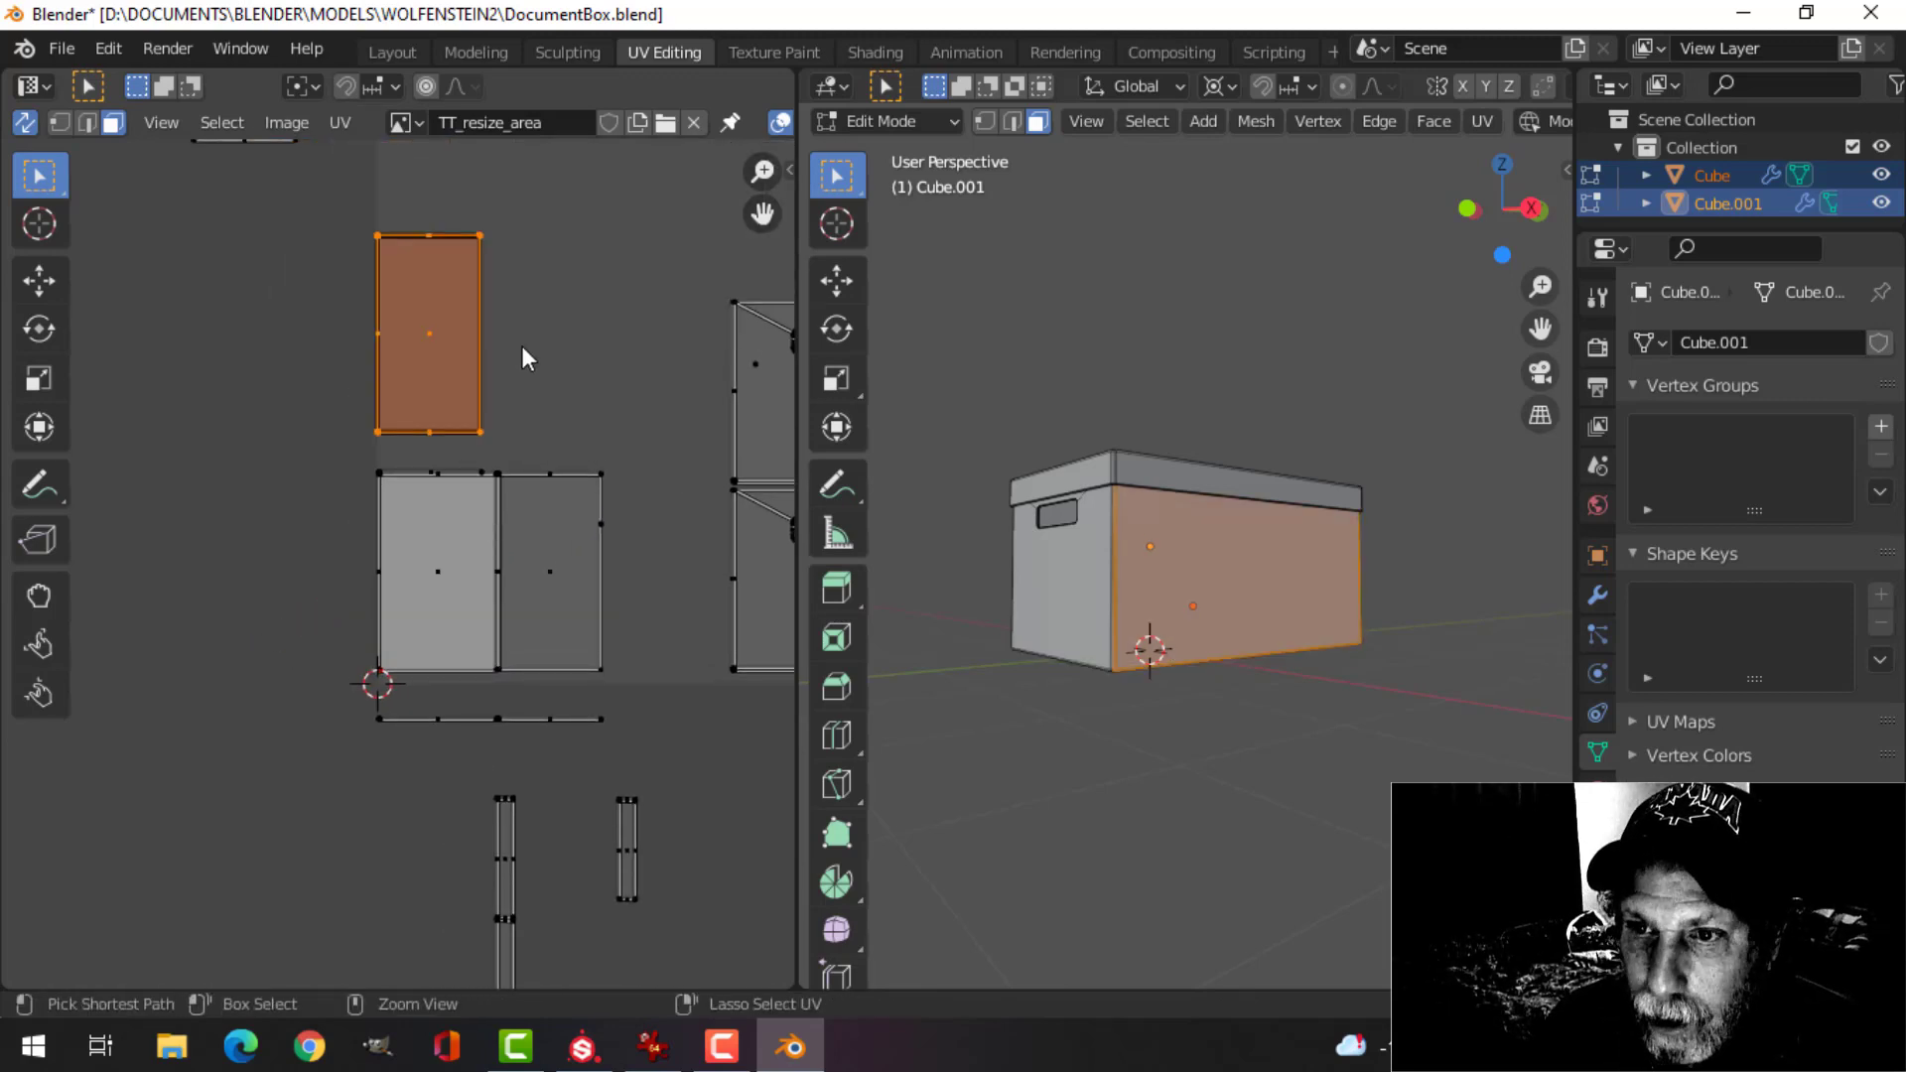
key("g")
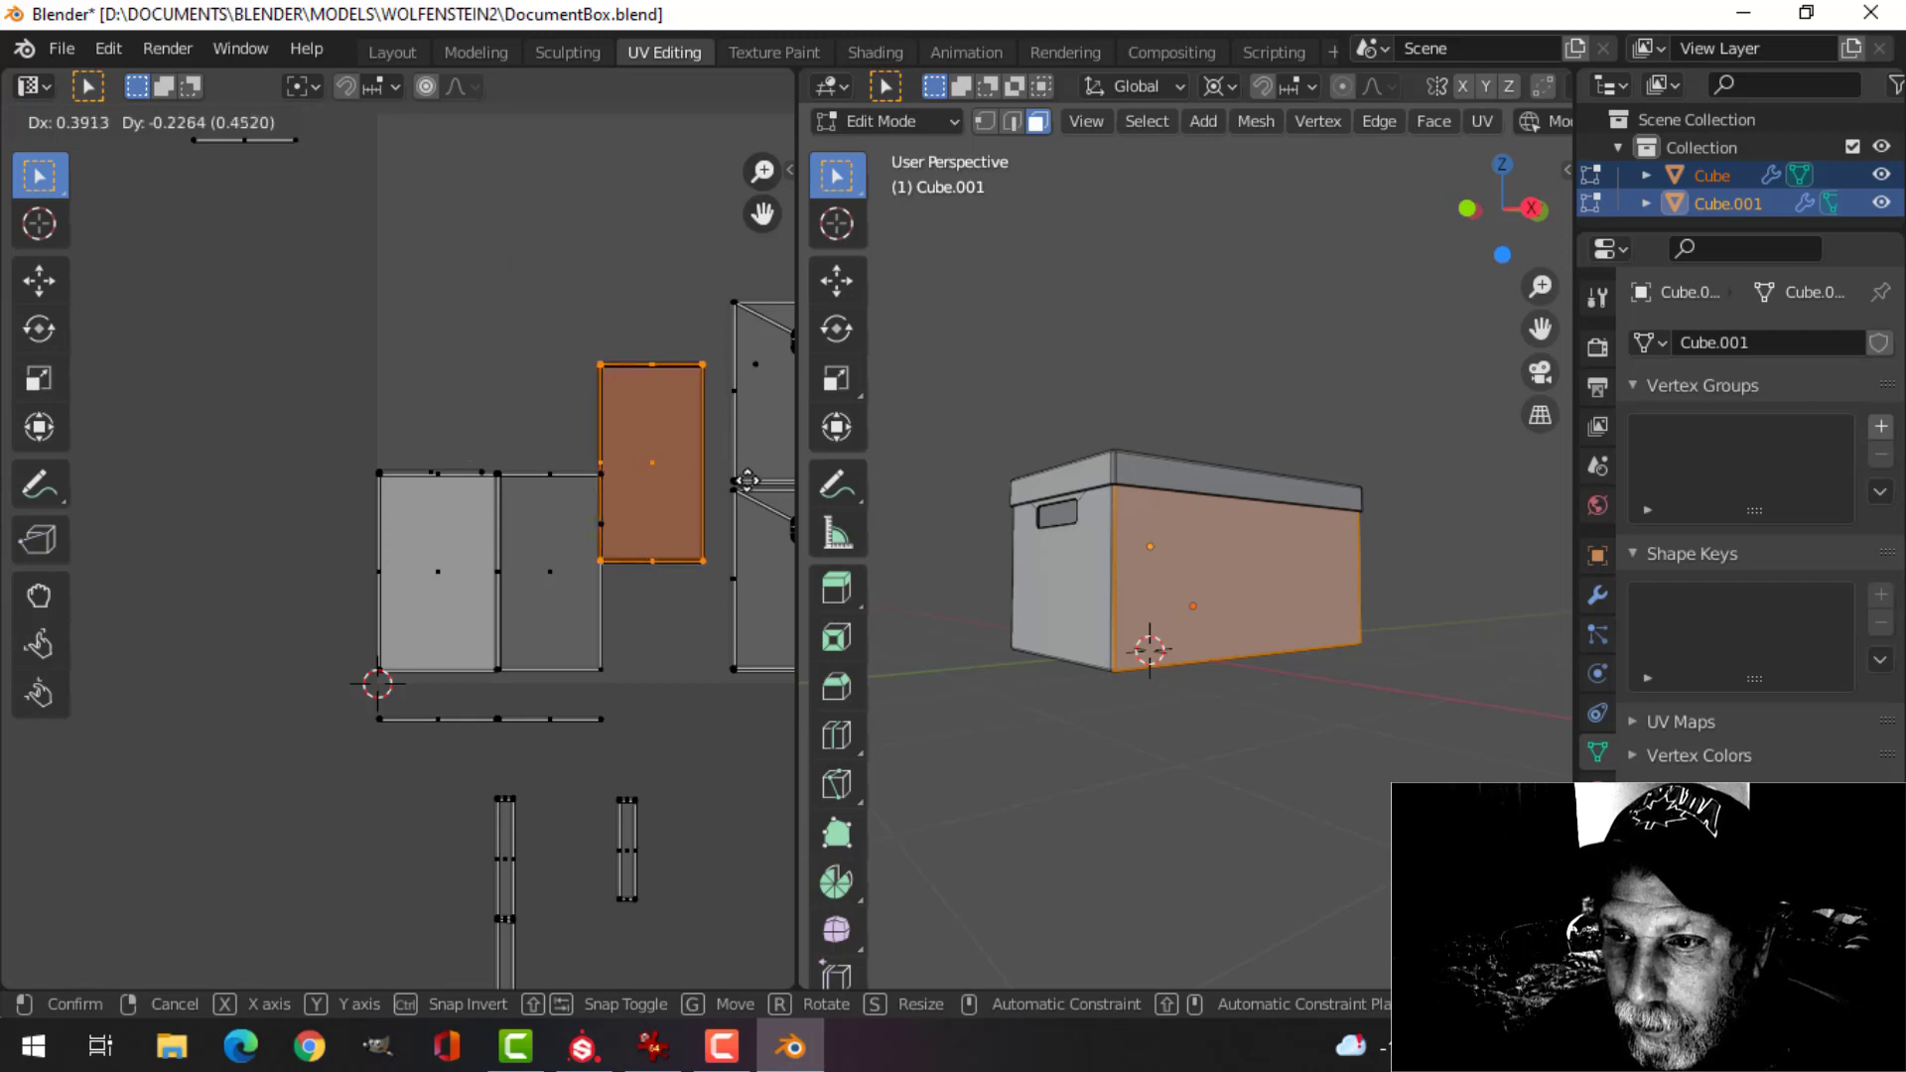
left_click(761, 582)
scroll(425, 544, "down", 1)
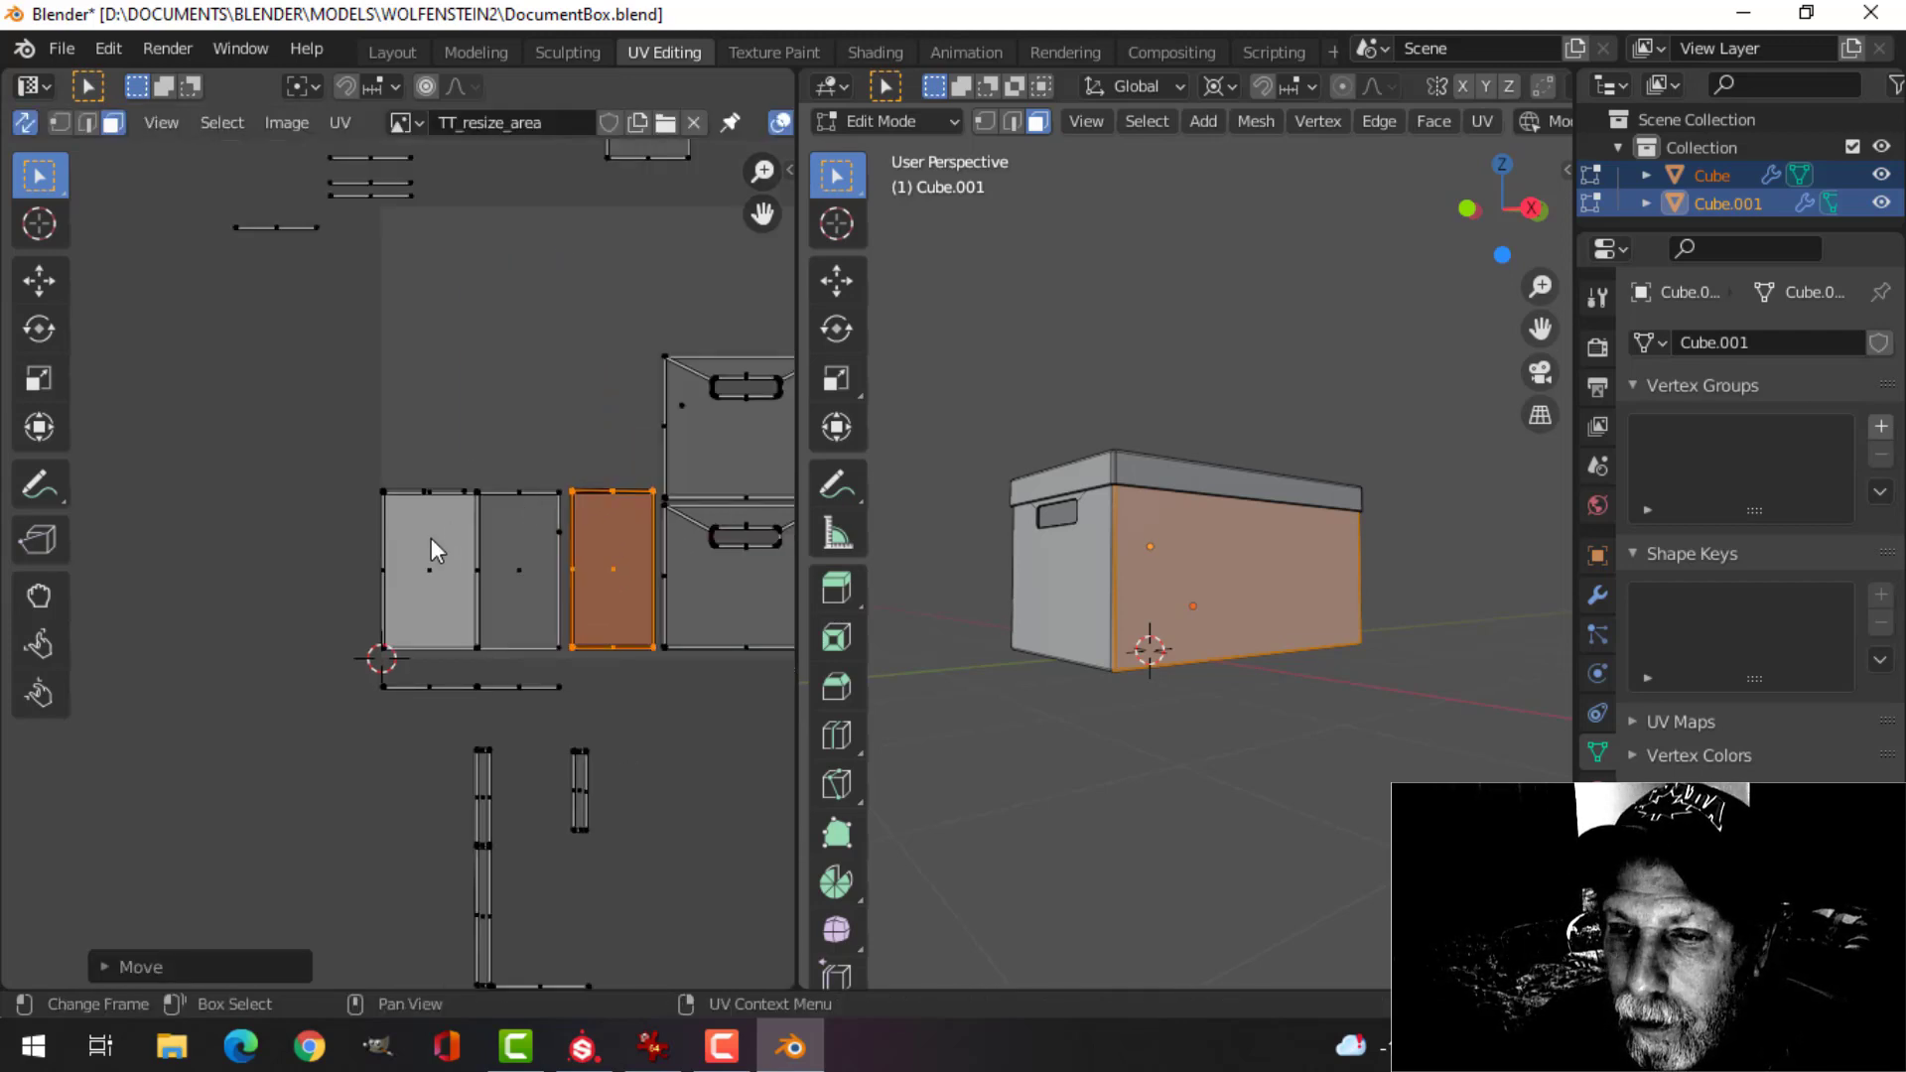
left_click(429, 546)
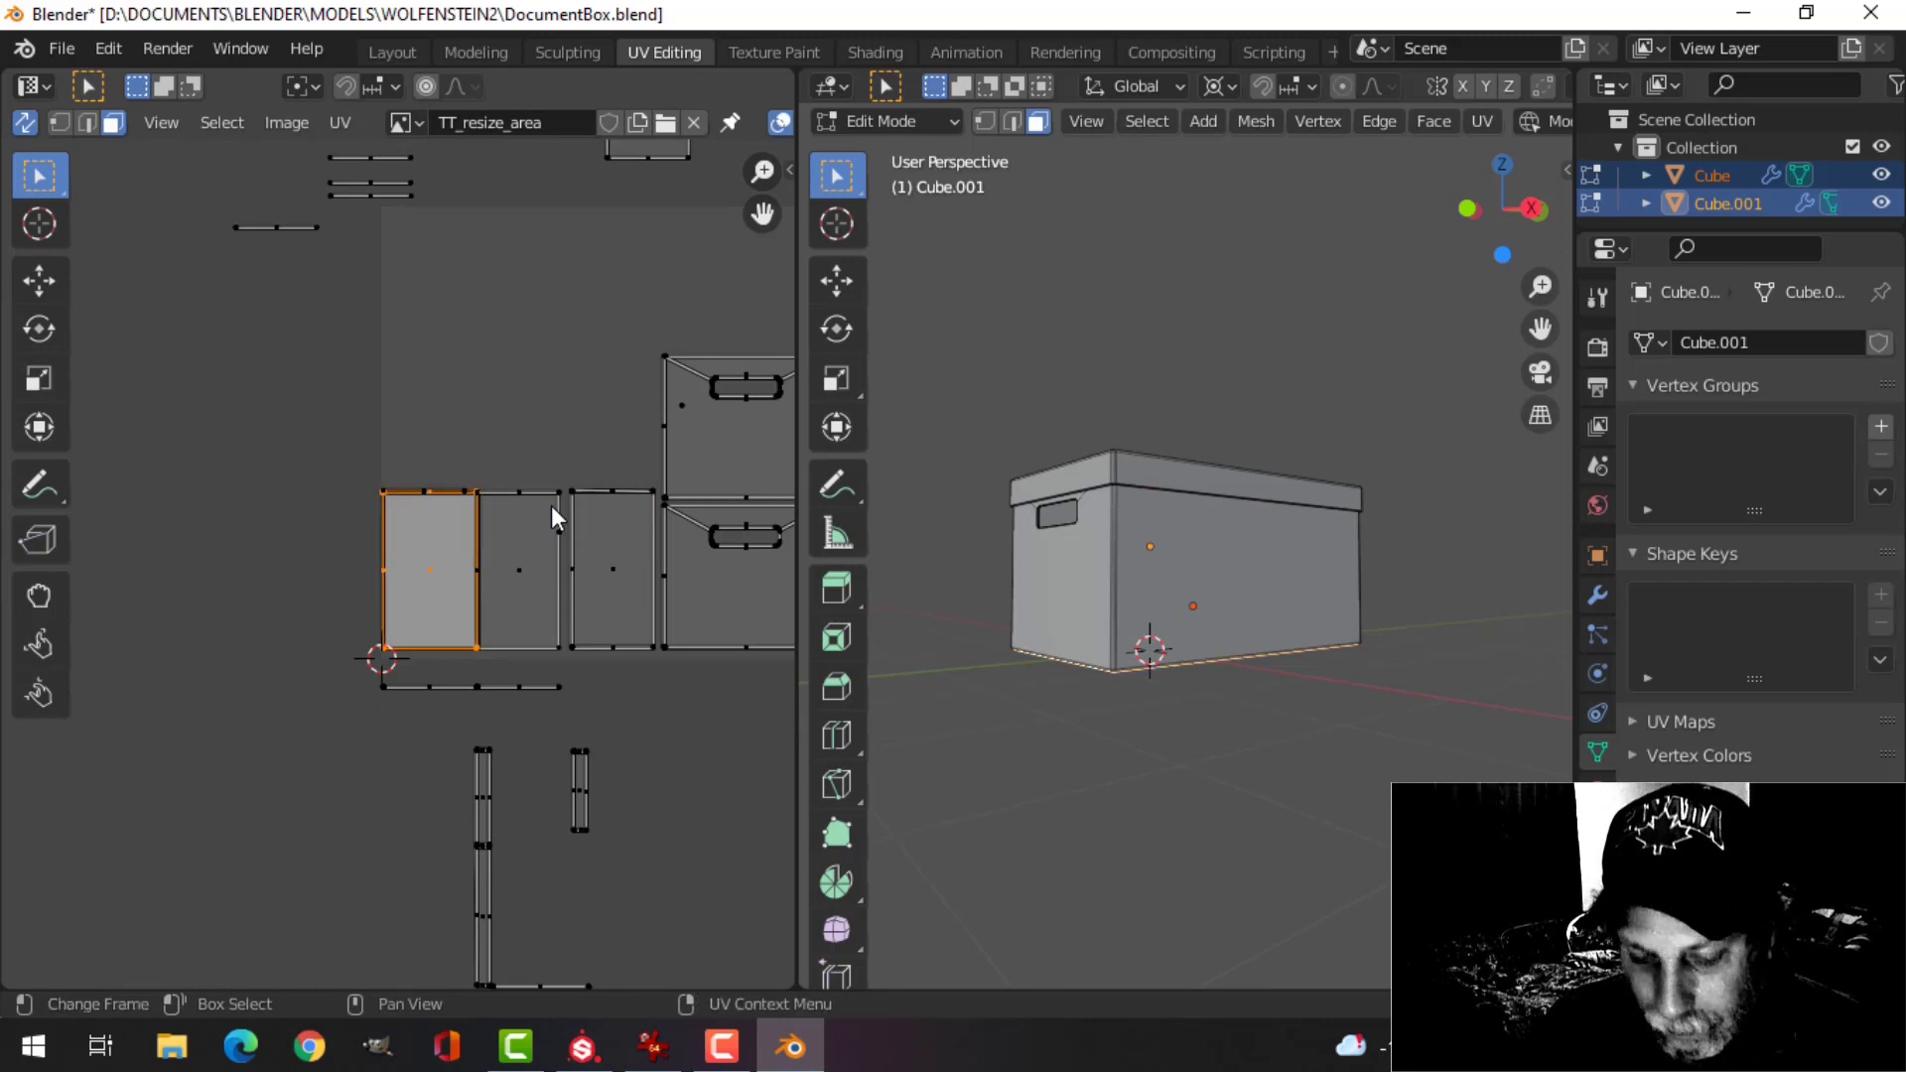
key("g")
left_click(536, 425)
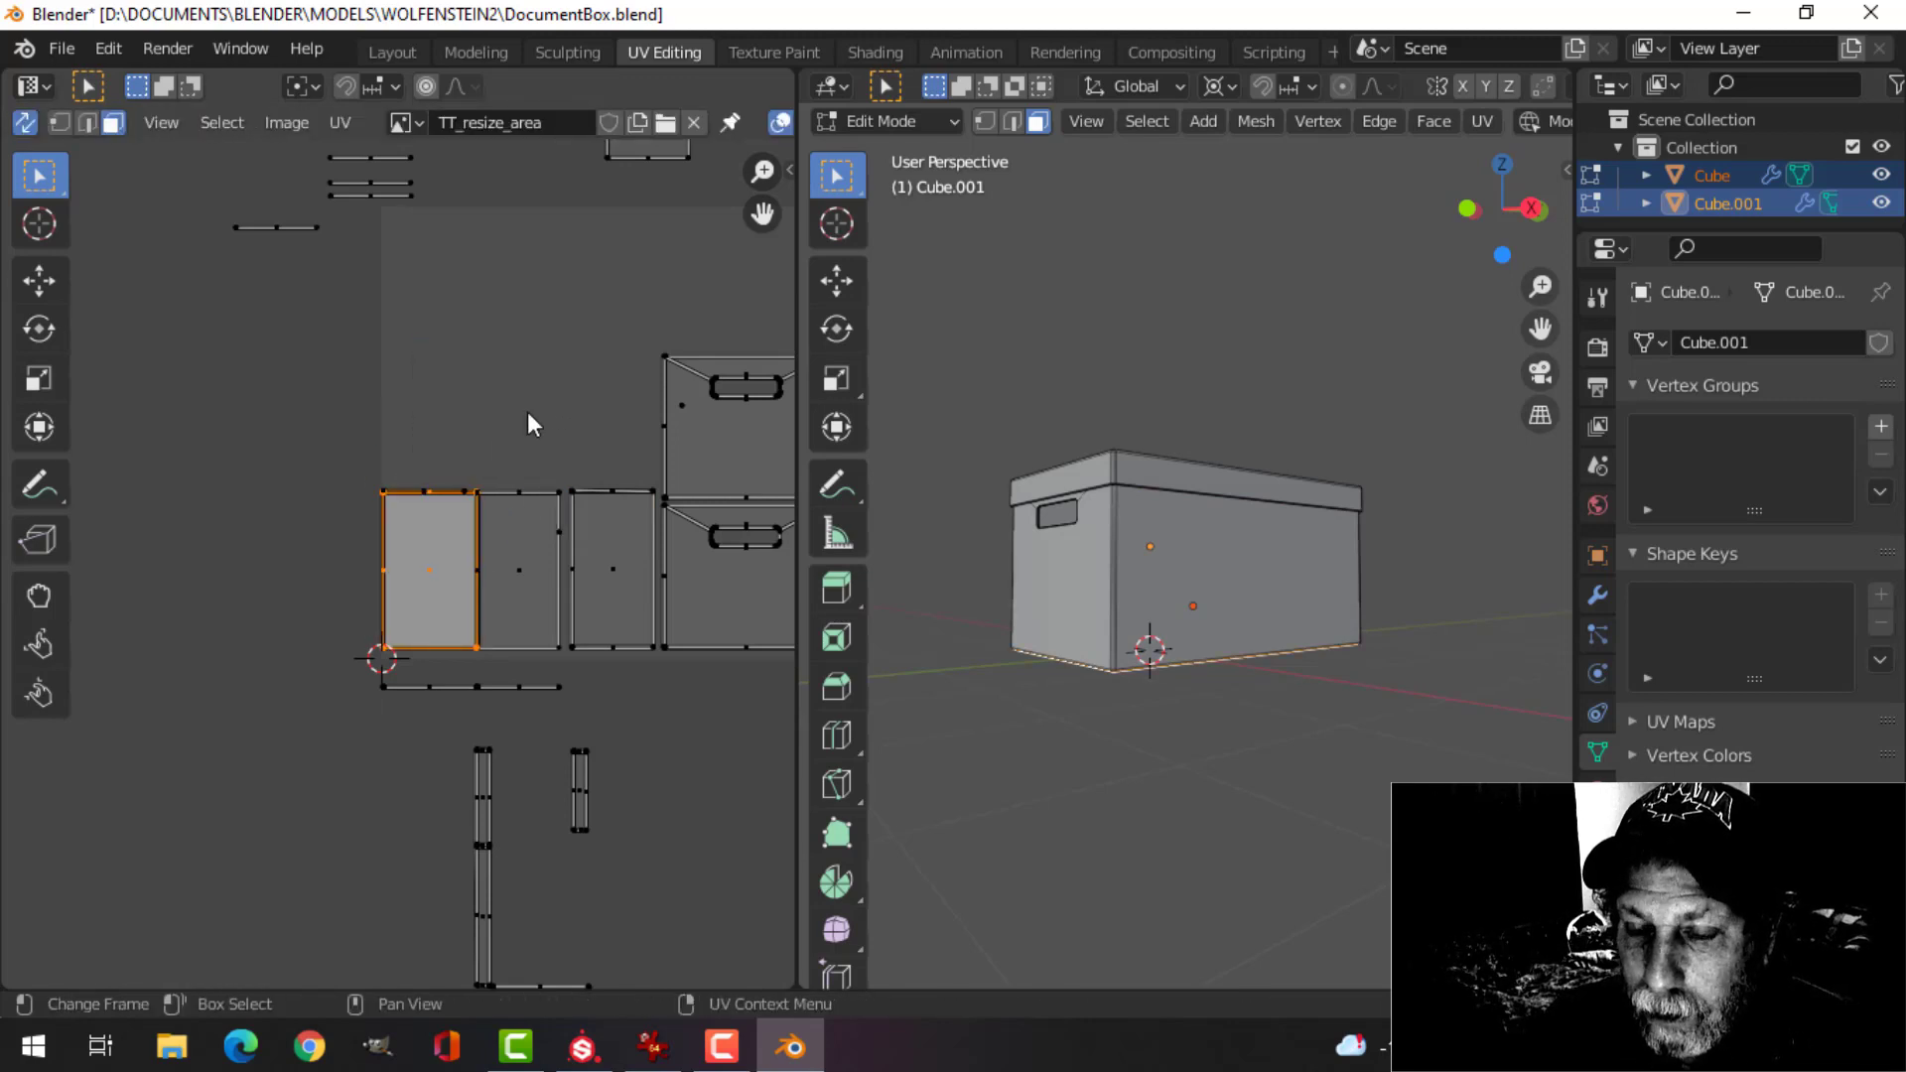
- Move the thin strip lying along the bottom island's upper edge out of the UV square, directly above the lowest parked strip
scroll(487, 466, "up", 4)
key("alt+a")
scroll(436, 387, "up", 4)
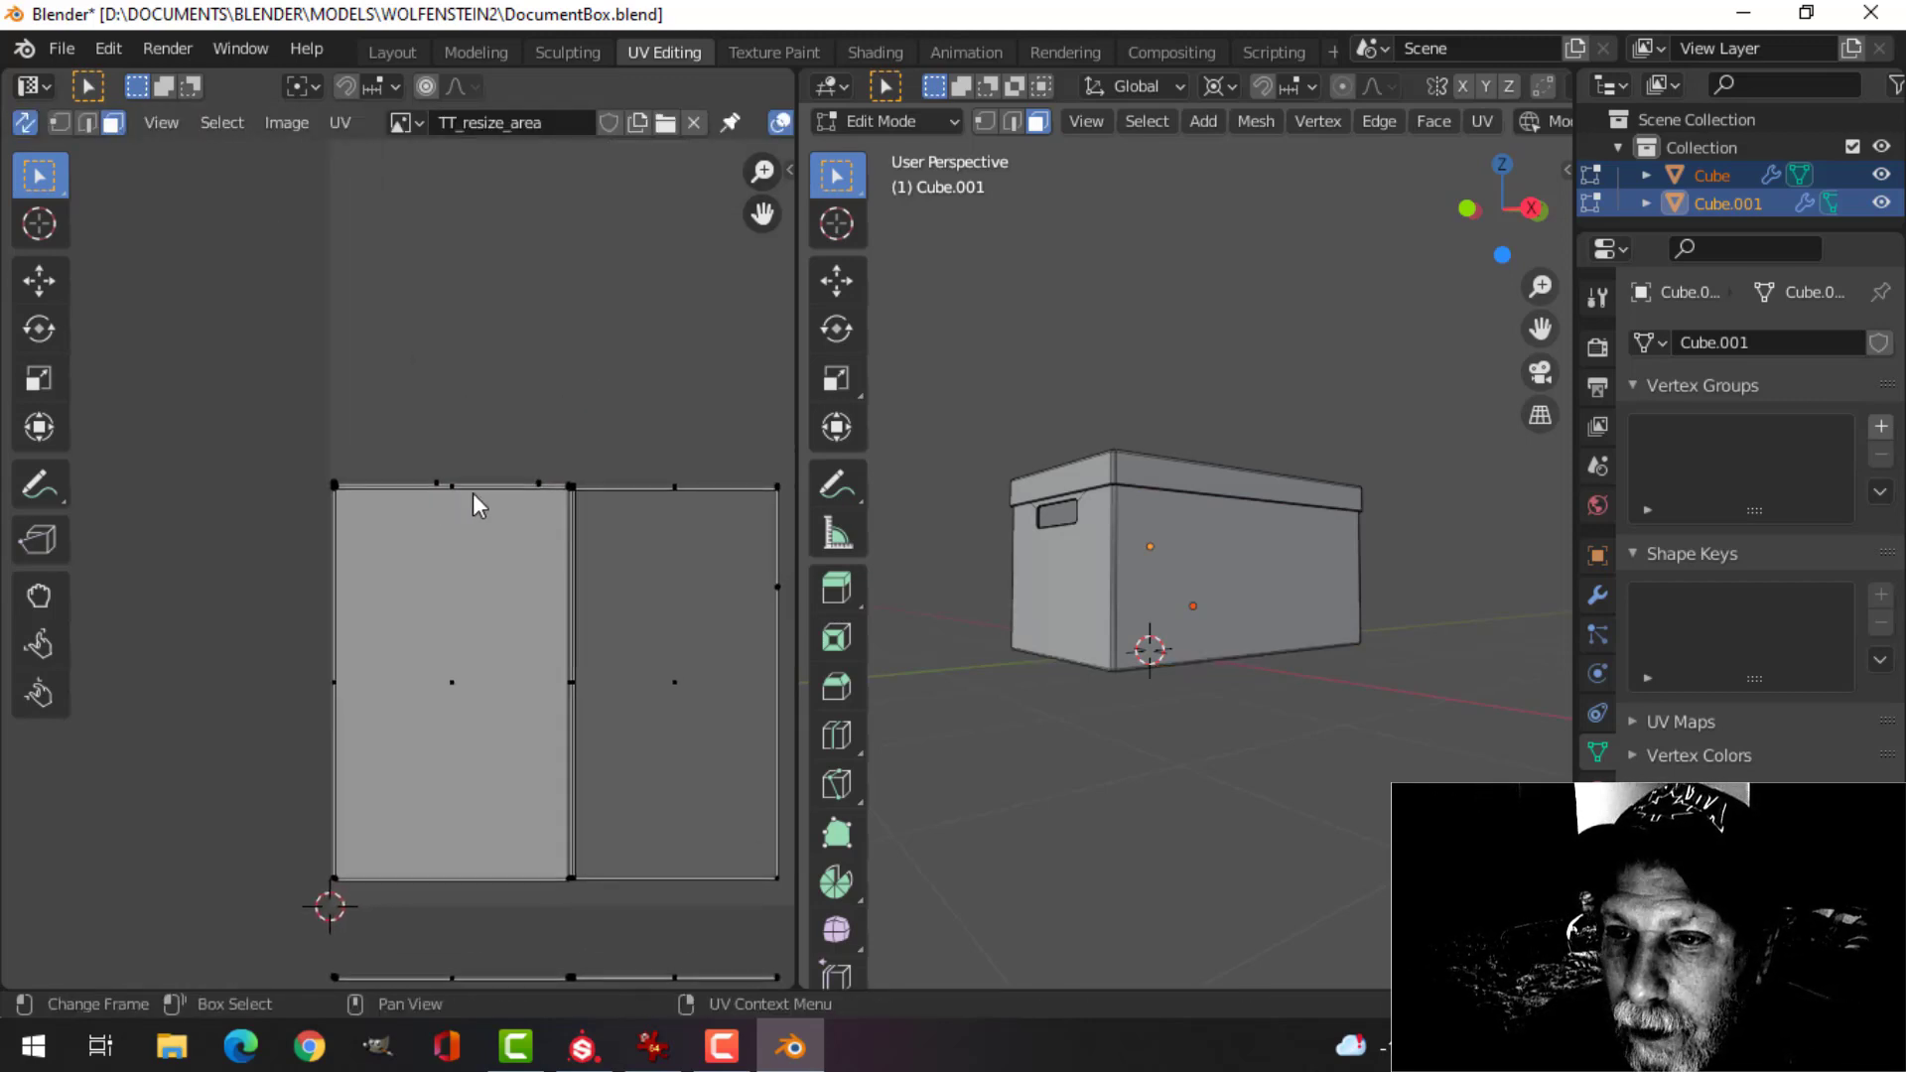
left_click_drag(232, 374, 717, 402)
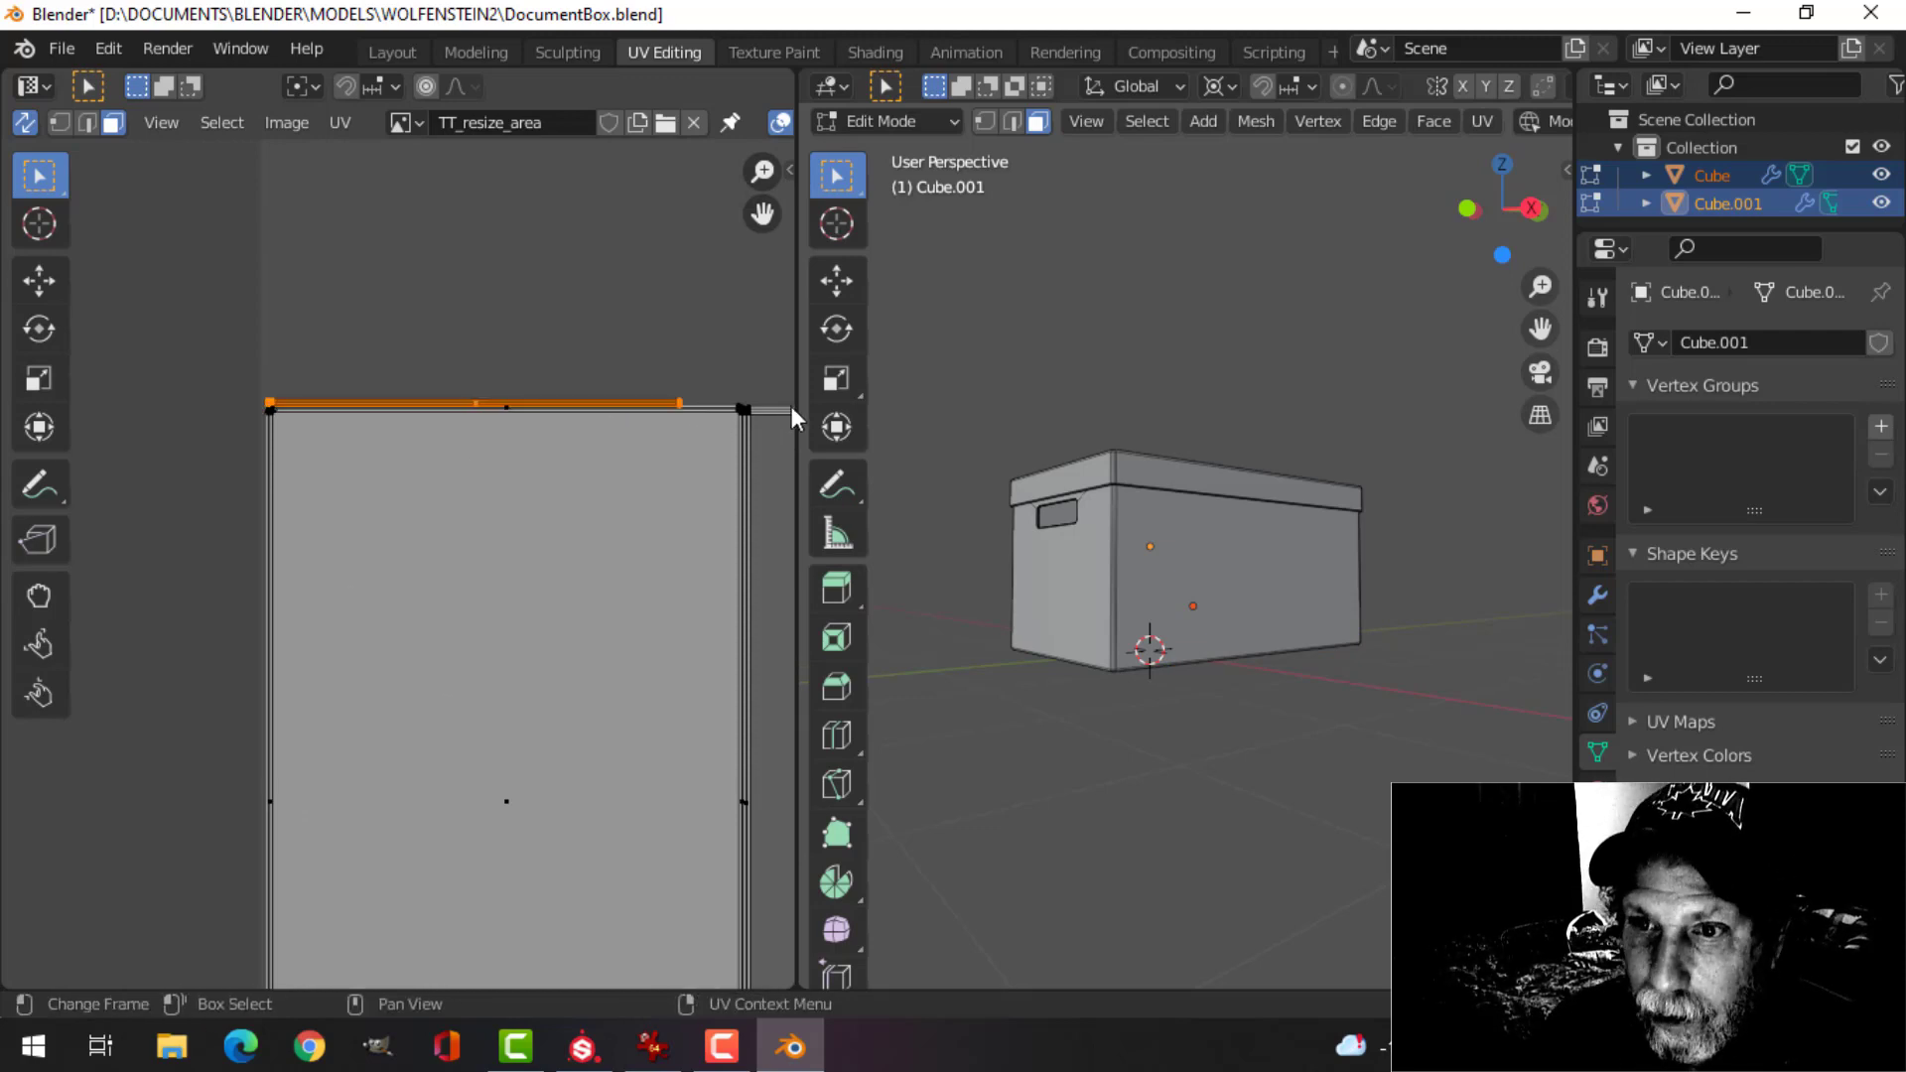
key("g")
left_click(667, 318)
scroll(623, 361, "down", 4)
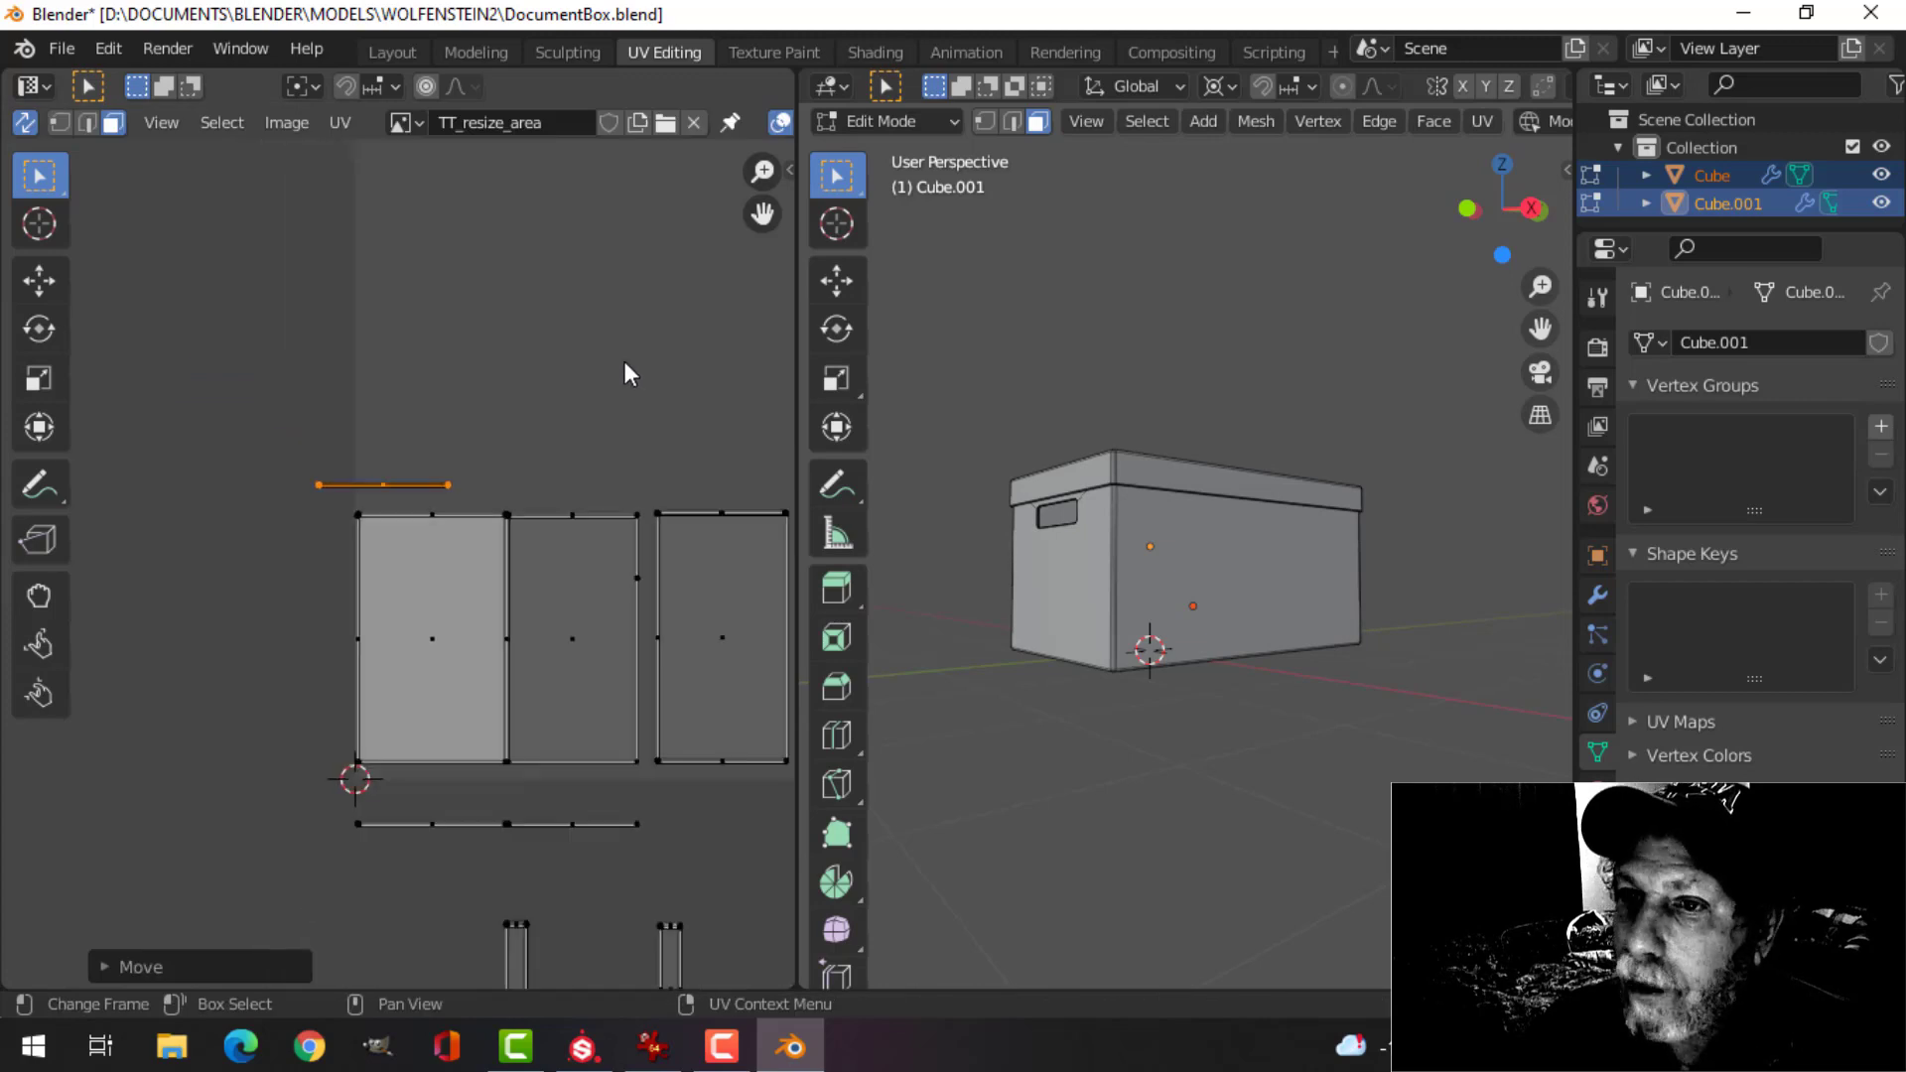
middle_click_drag(624, 361, 784, 510)
key("g")
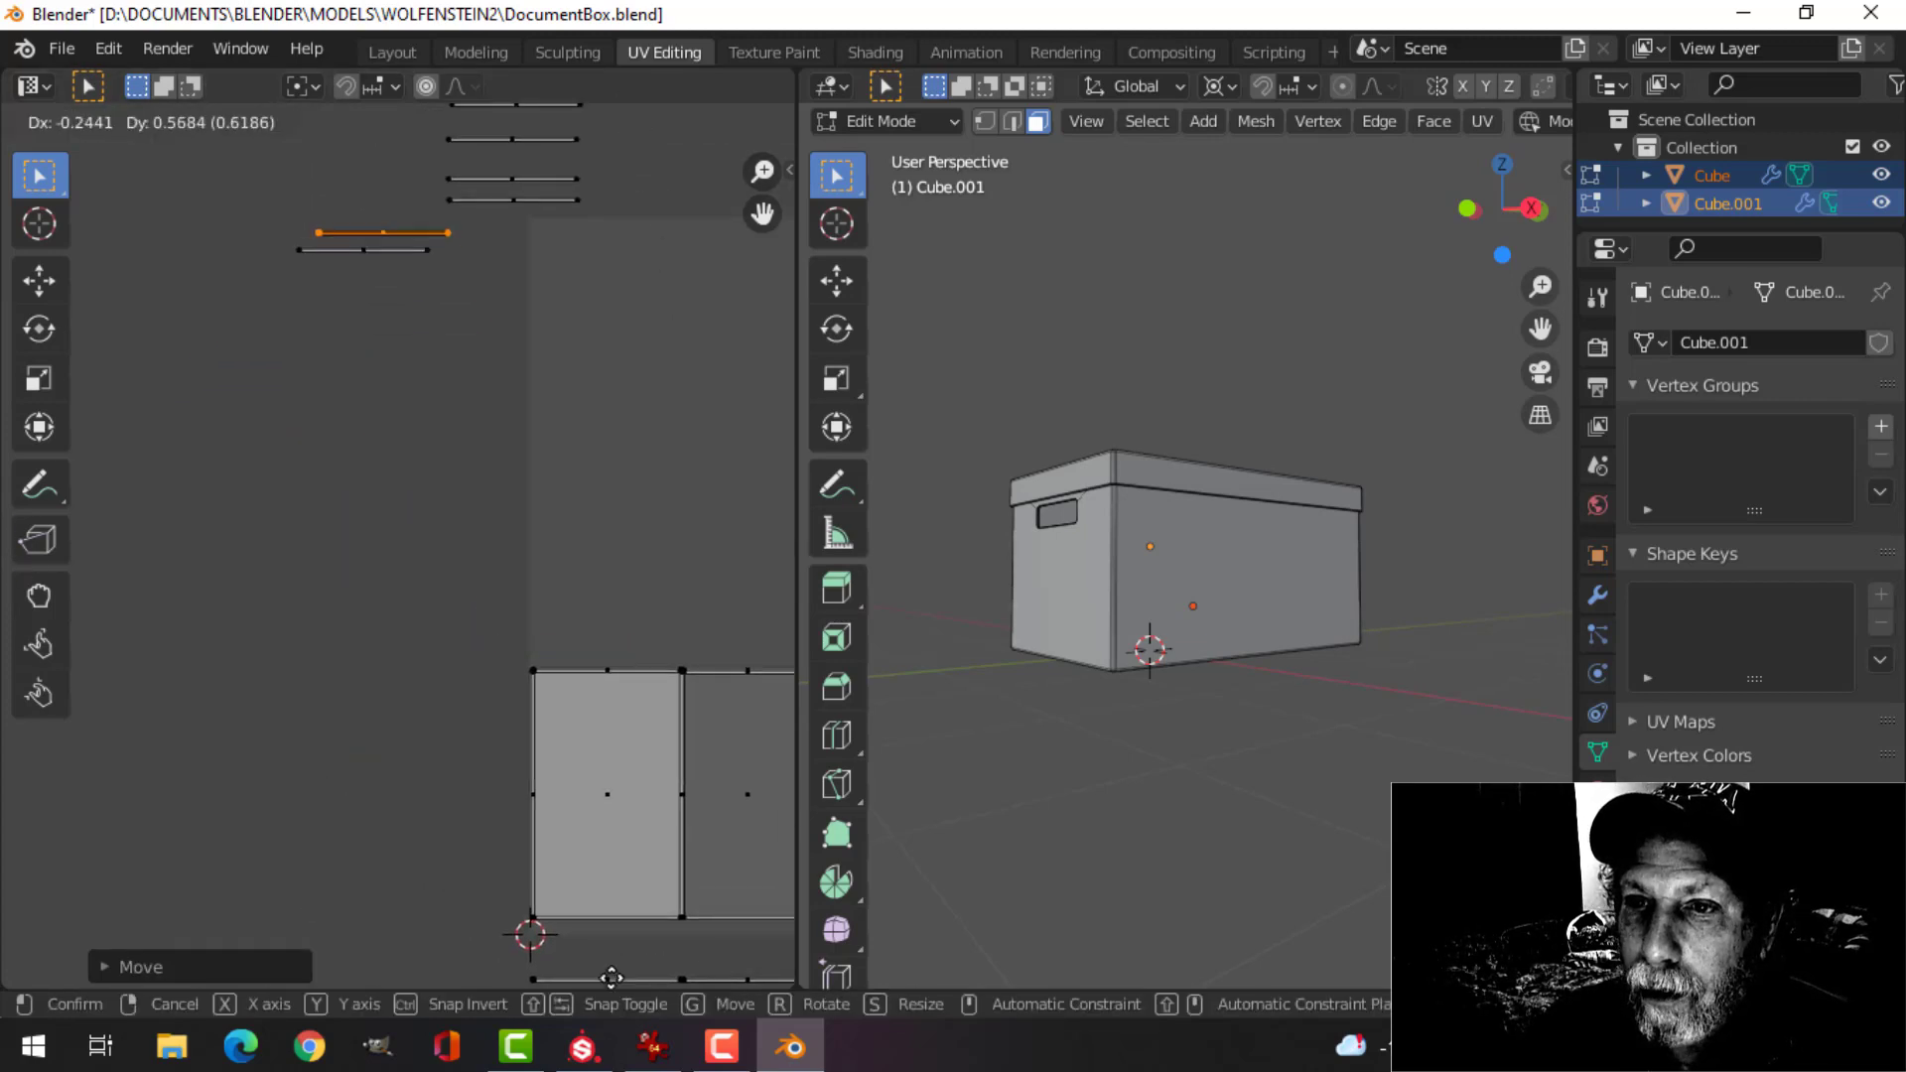
left_click(596, 981)
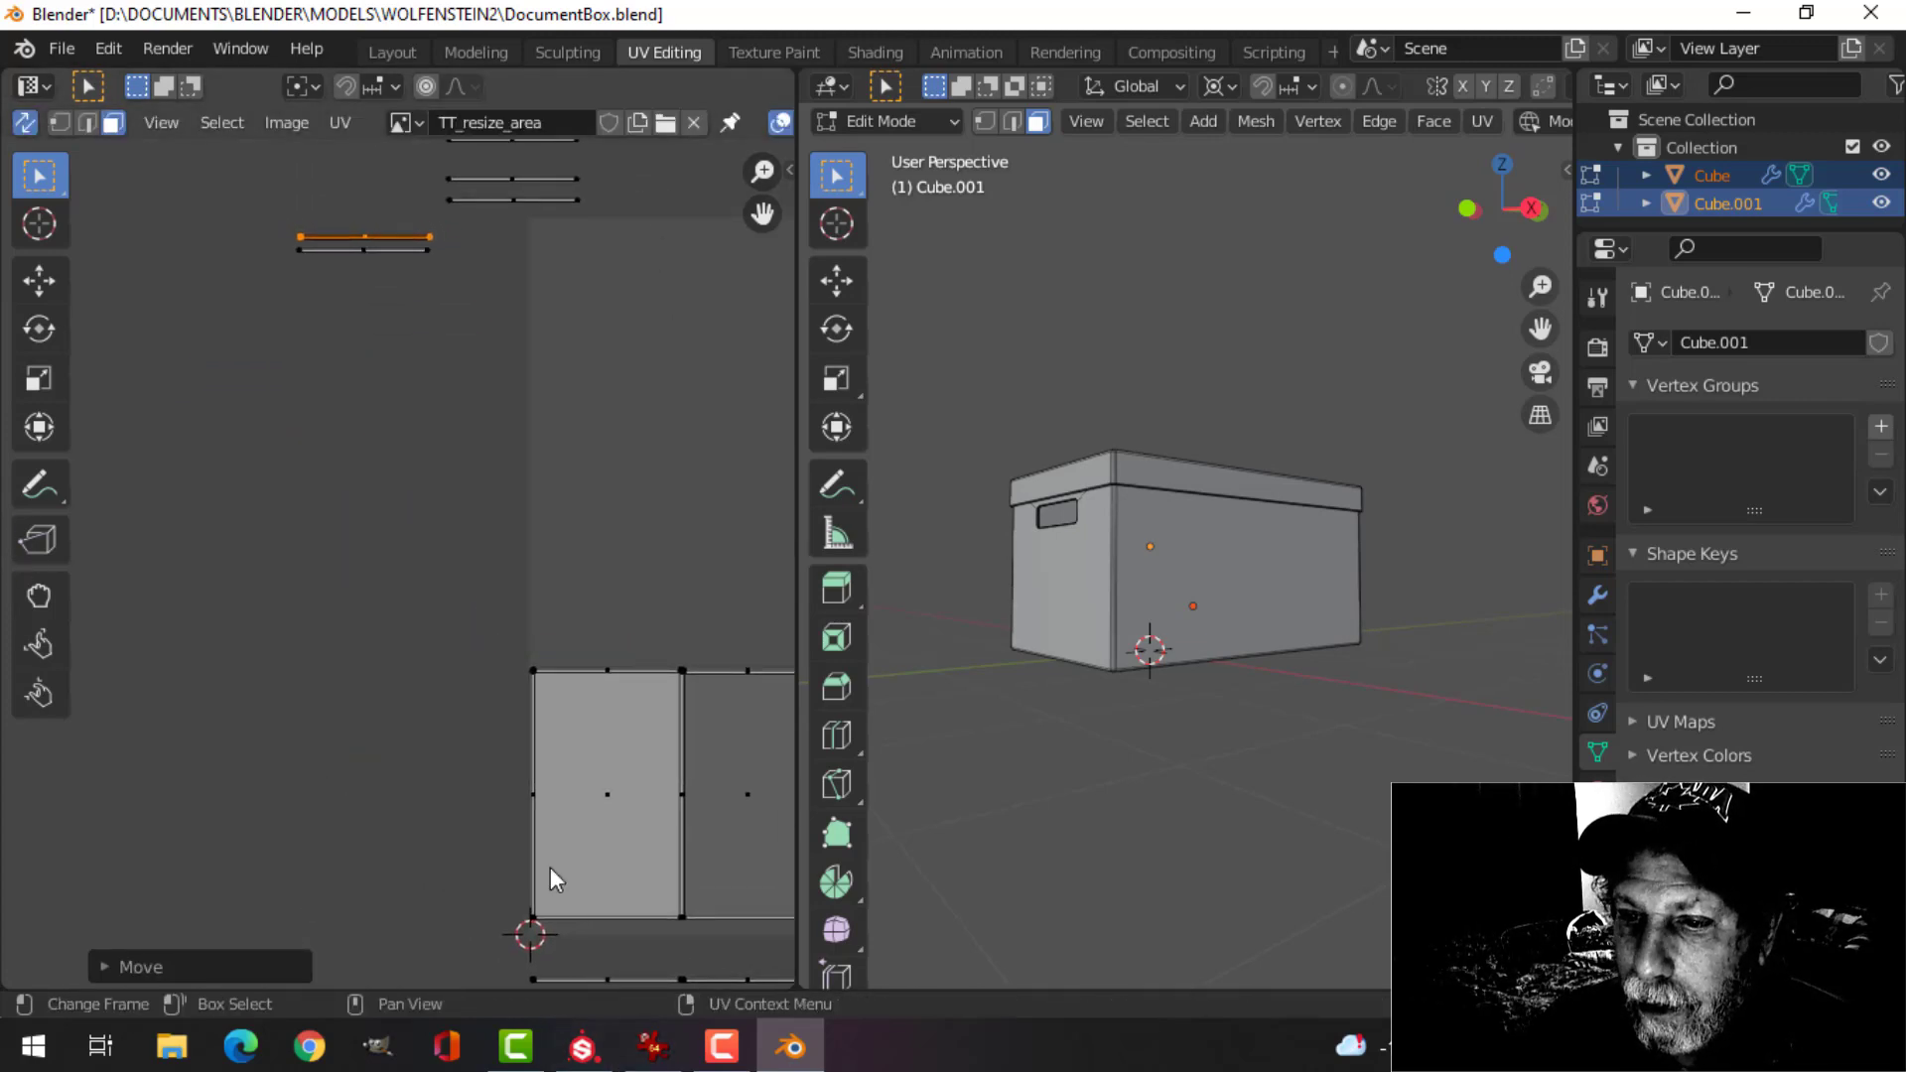
- Select the box's long side, handle side and bottom faces in turn to check which UV islands they belong to
scroll(551, 867, "down", 2)
middle_click_drag(544, 839, 460, 612, "shift")
scroll(580, 667, "down", 2)
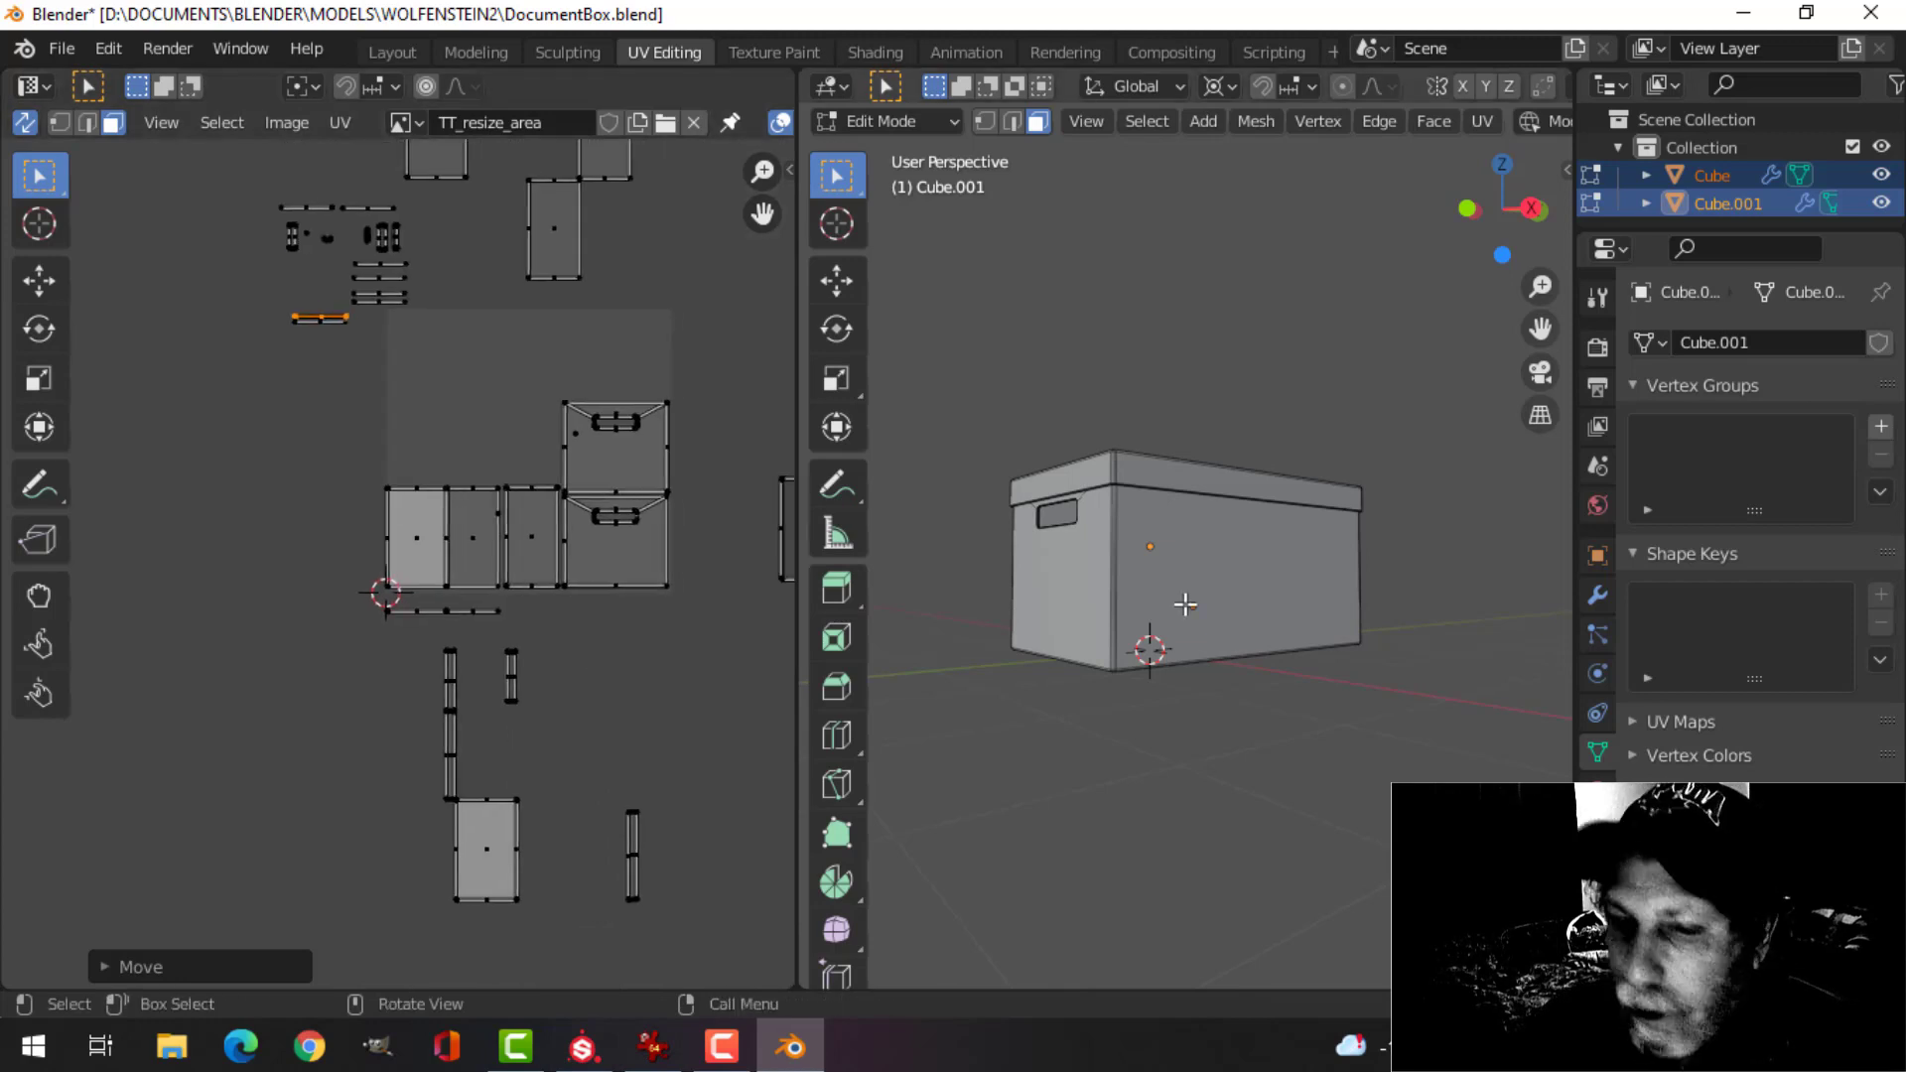
left_click(1091, 558)
middle_click_drag(1052, 665, 1203, 643)
left_click(1087, 571)
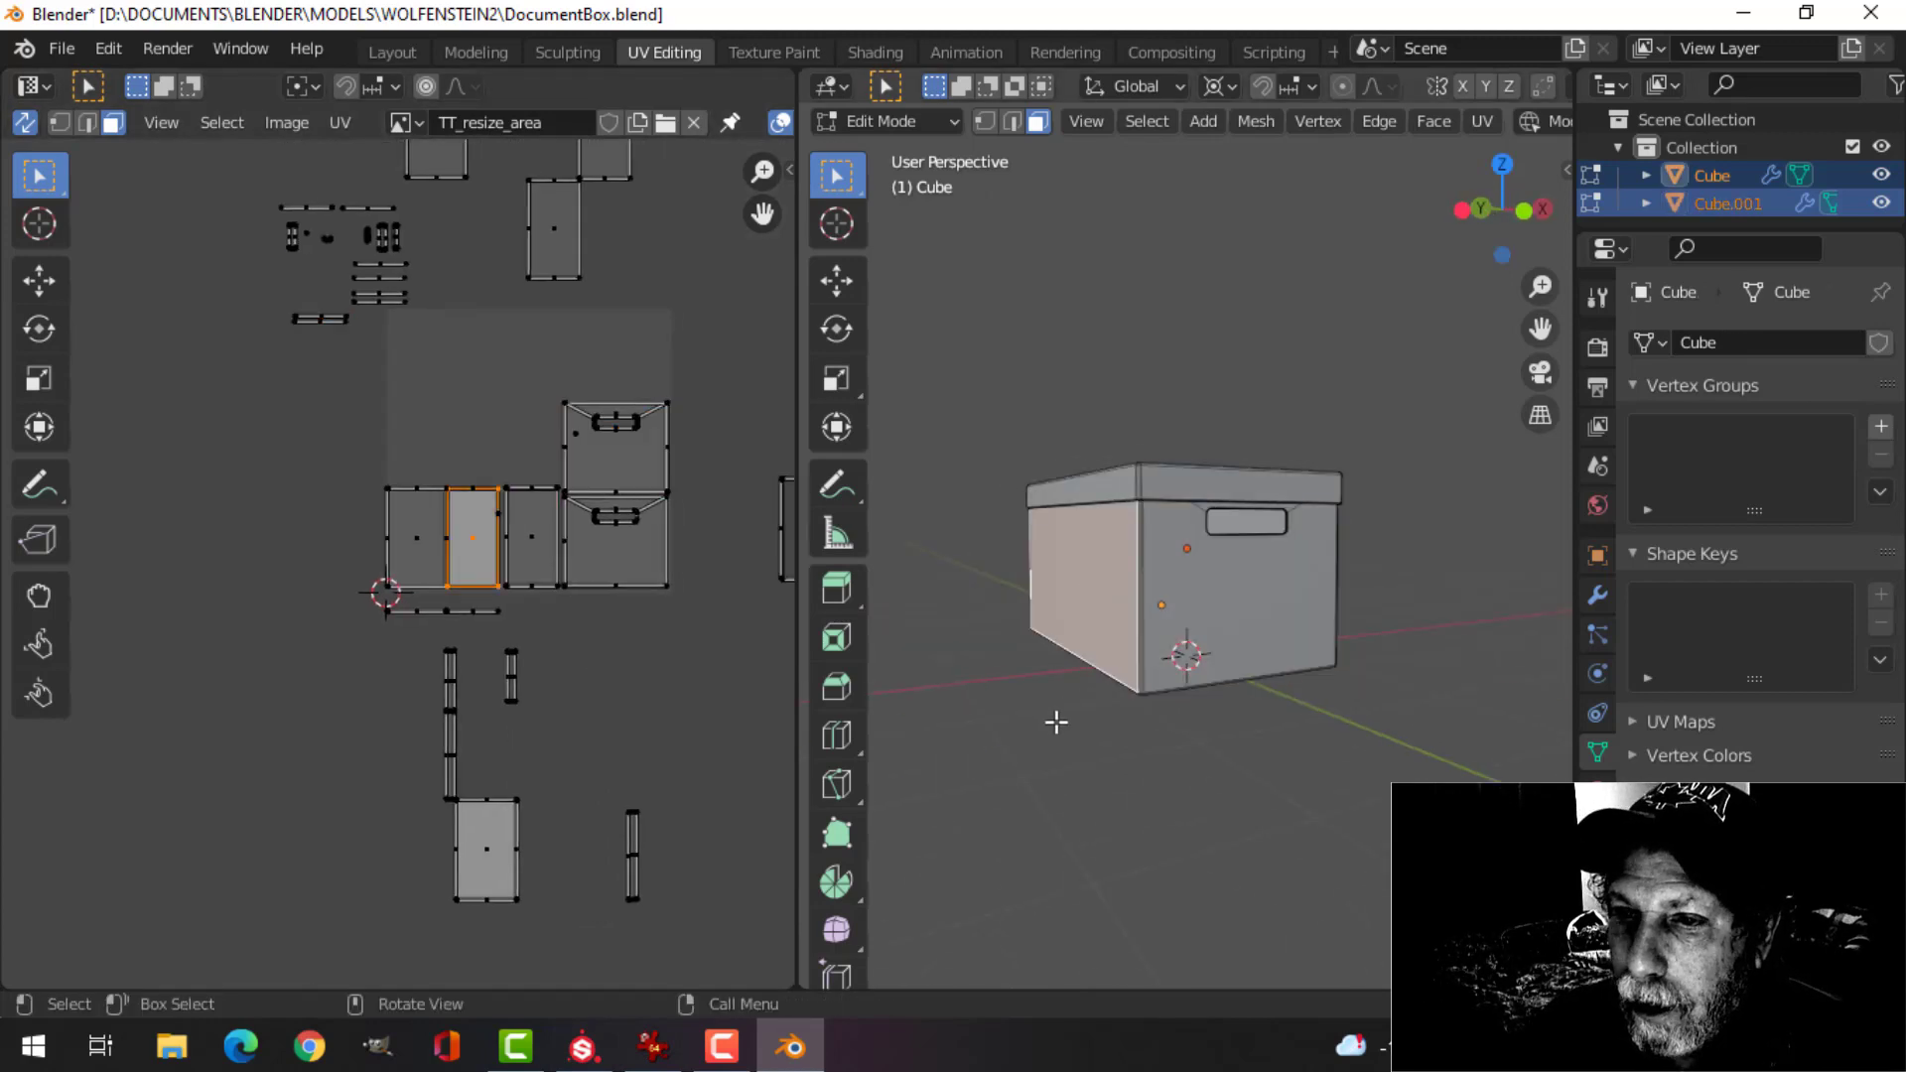
middle_click_drag(1055, 721, 1480, 735)
left_click(1033, 639)
middle_click_drag(1033, 638, 1158, 575)
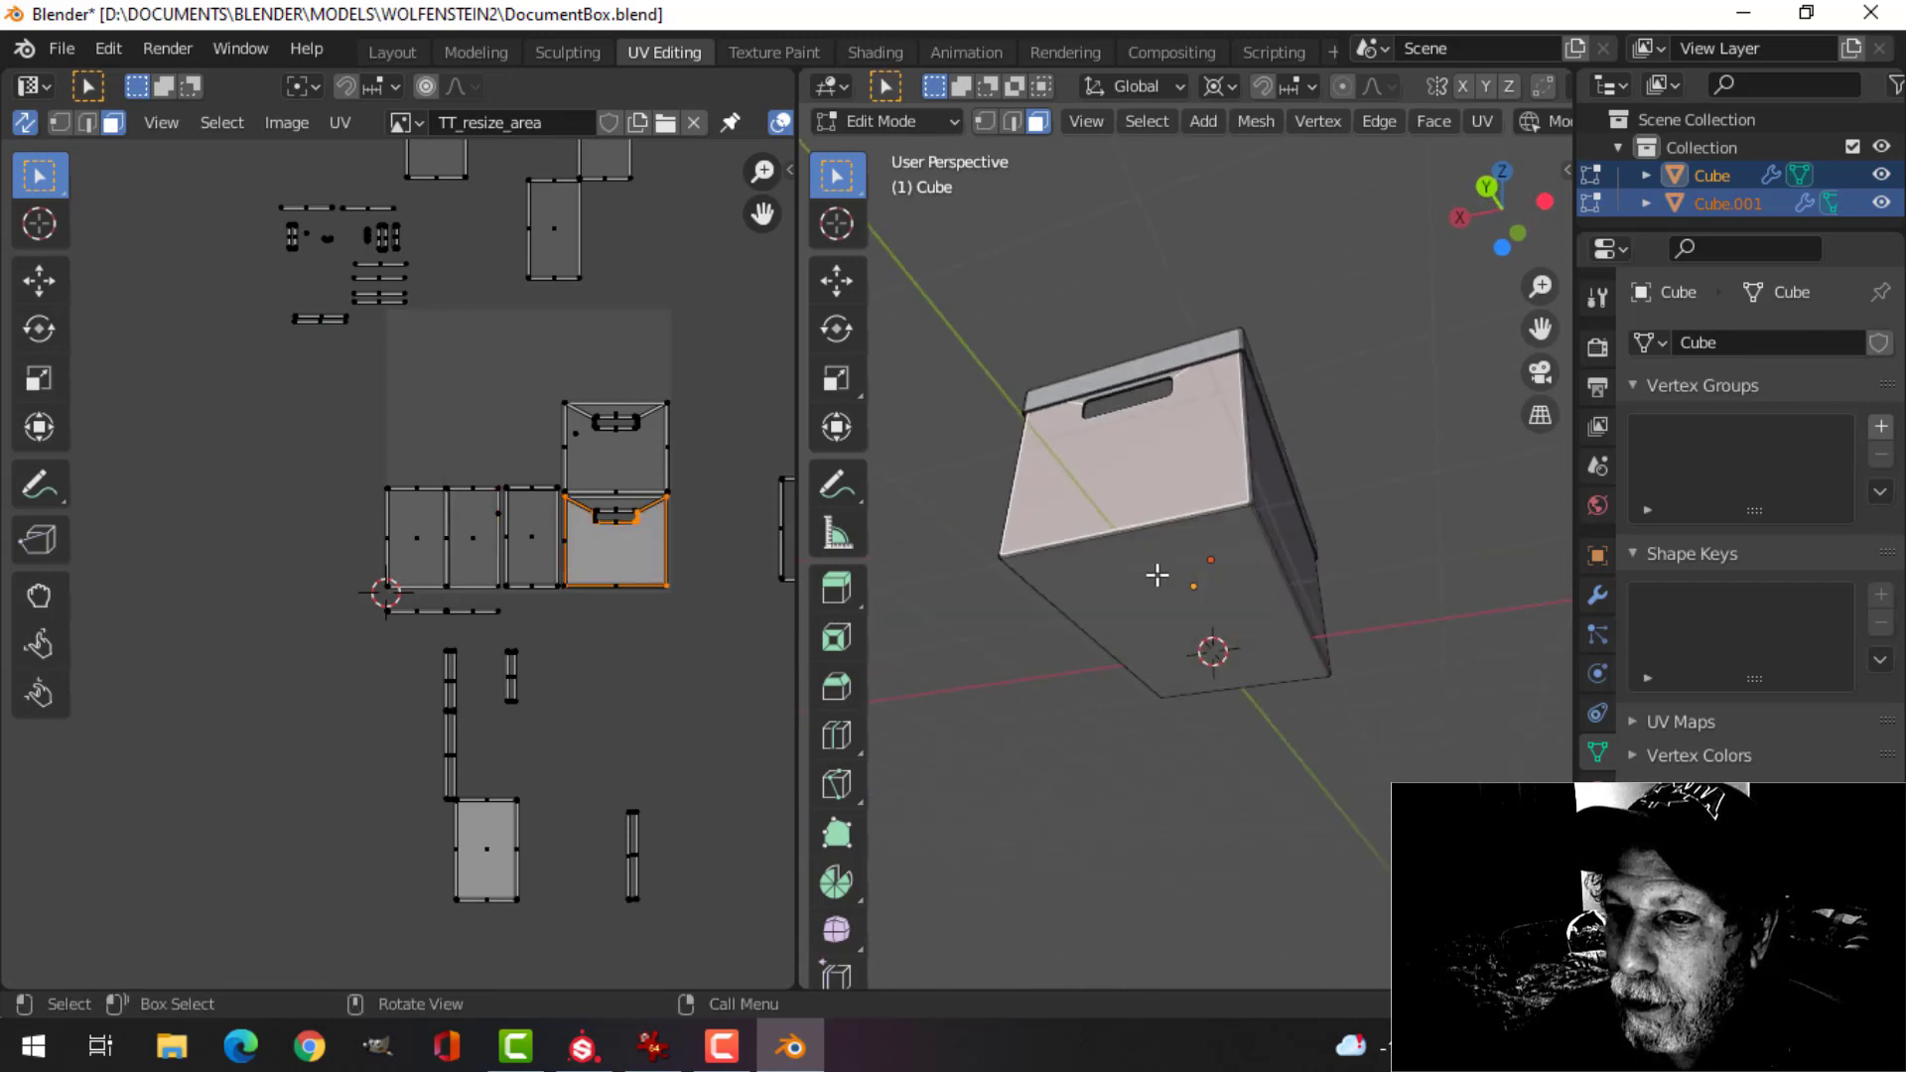
left_click(1159, 577)
middle_click_drag(1213, 635, 1247, 677)
- Select the lid's top face and move its island into the UV square, above the box's bottom island
left_click(1171, 492)
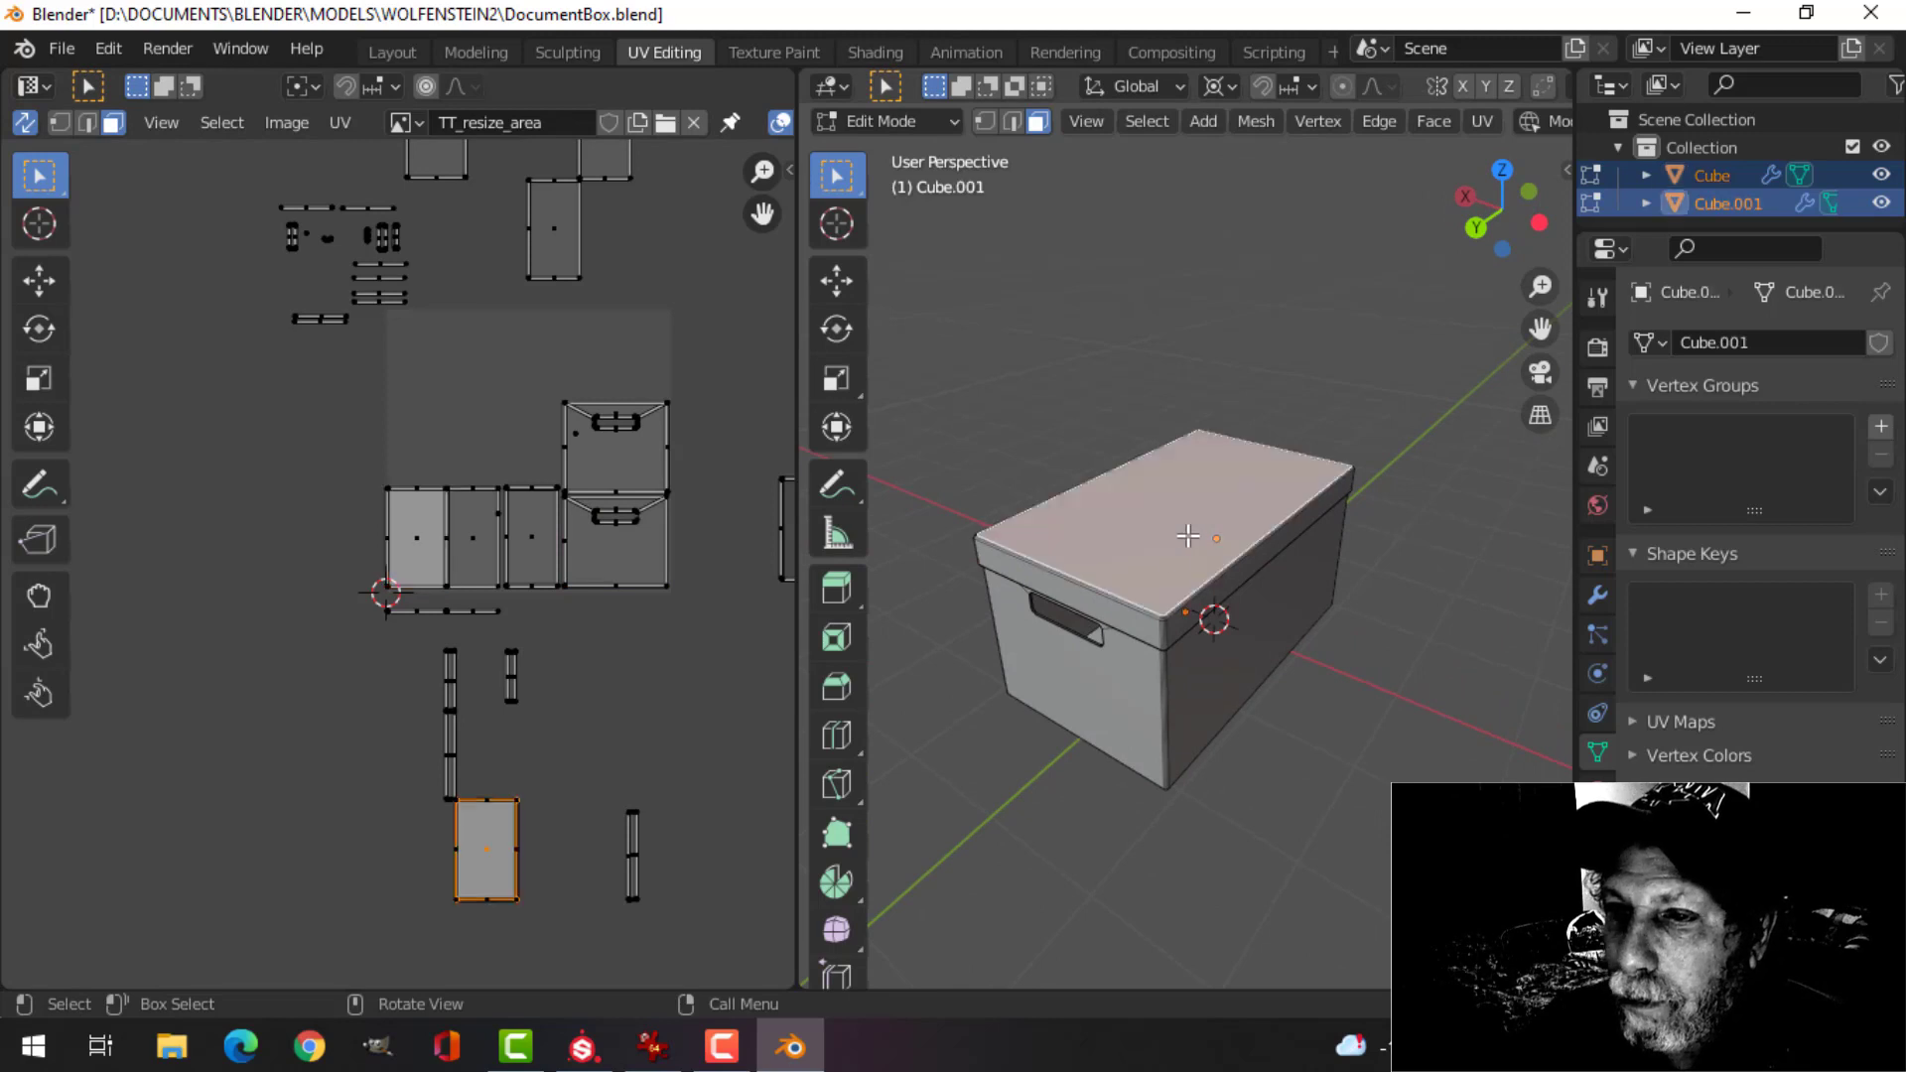
scroll(1008, 668, "down", 2)
scroll(707, 596, "down", 1)
scroll(707, 595, "down", 1)
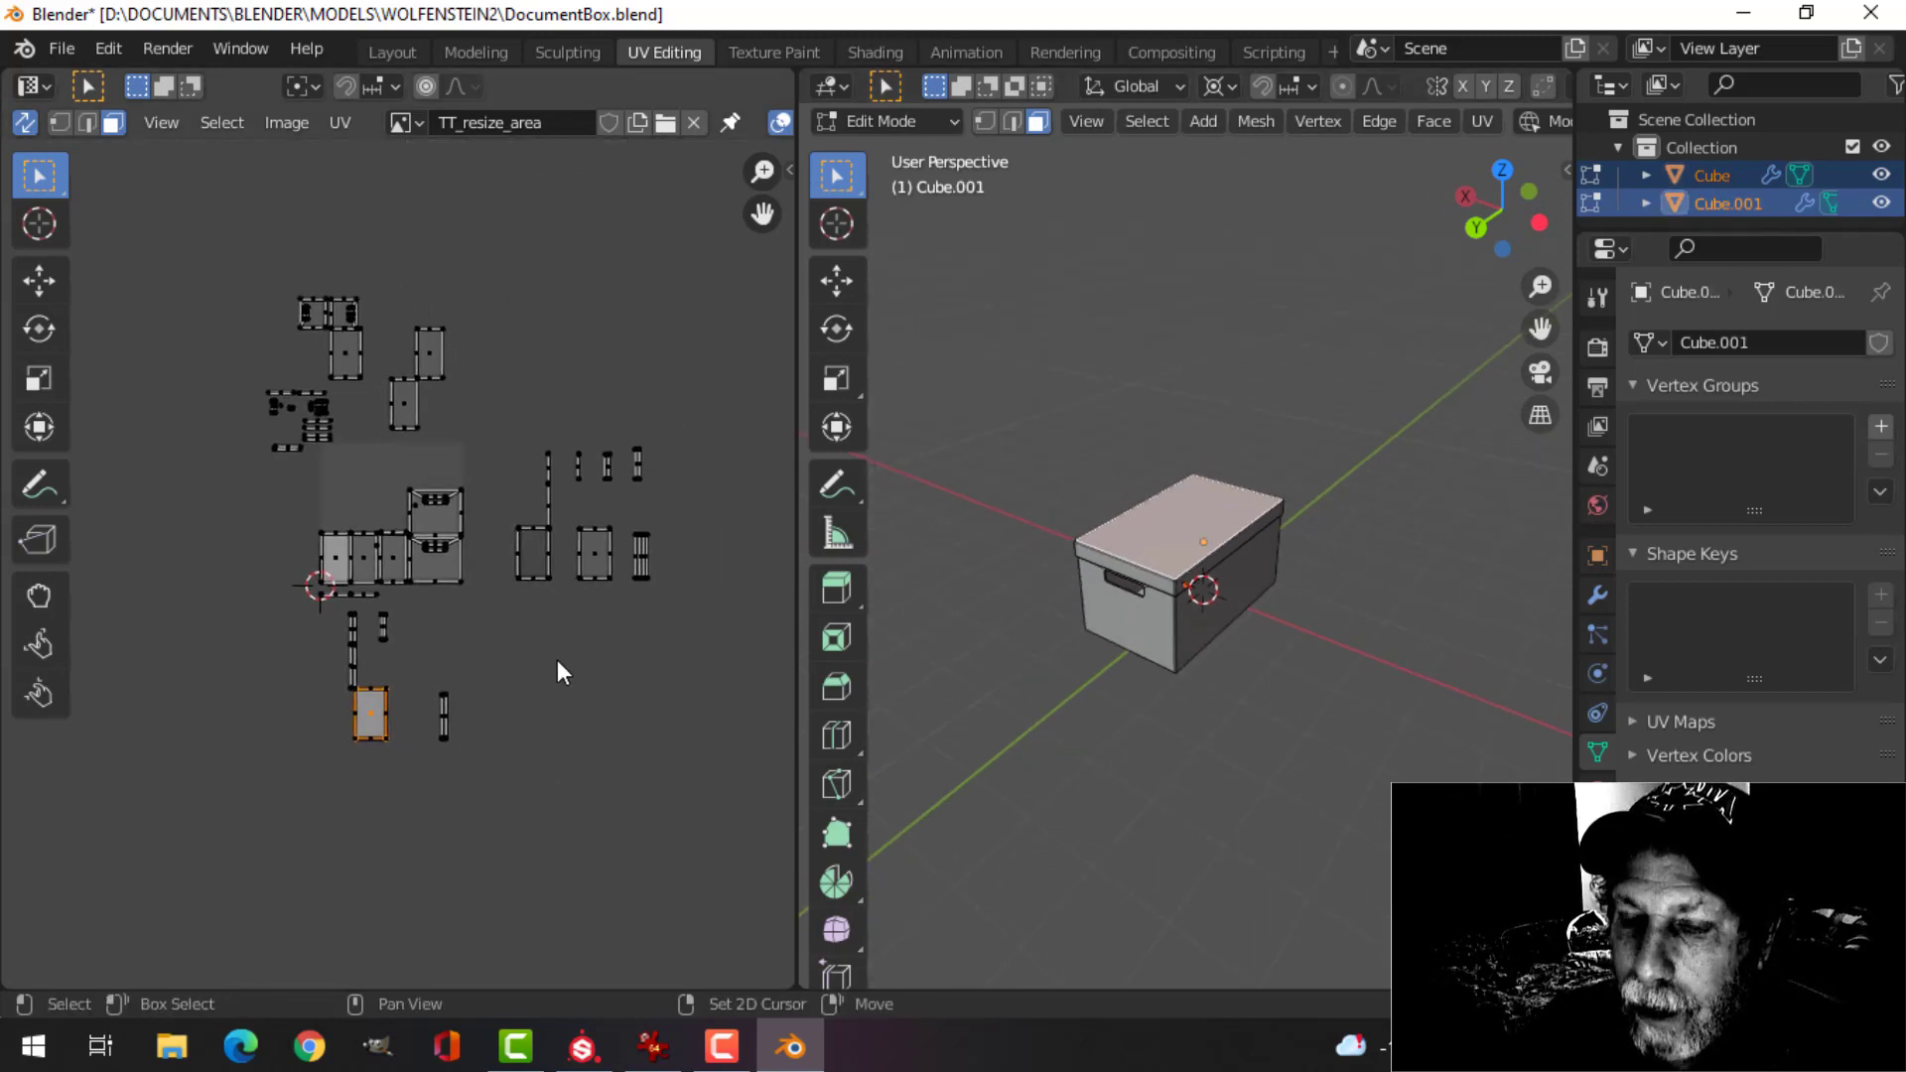
scroll(557, 659, "up", 3)
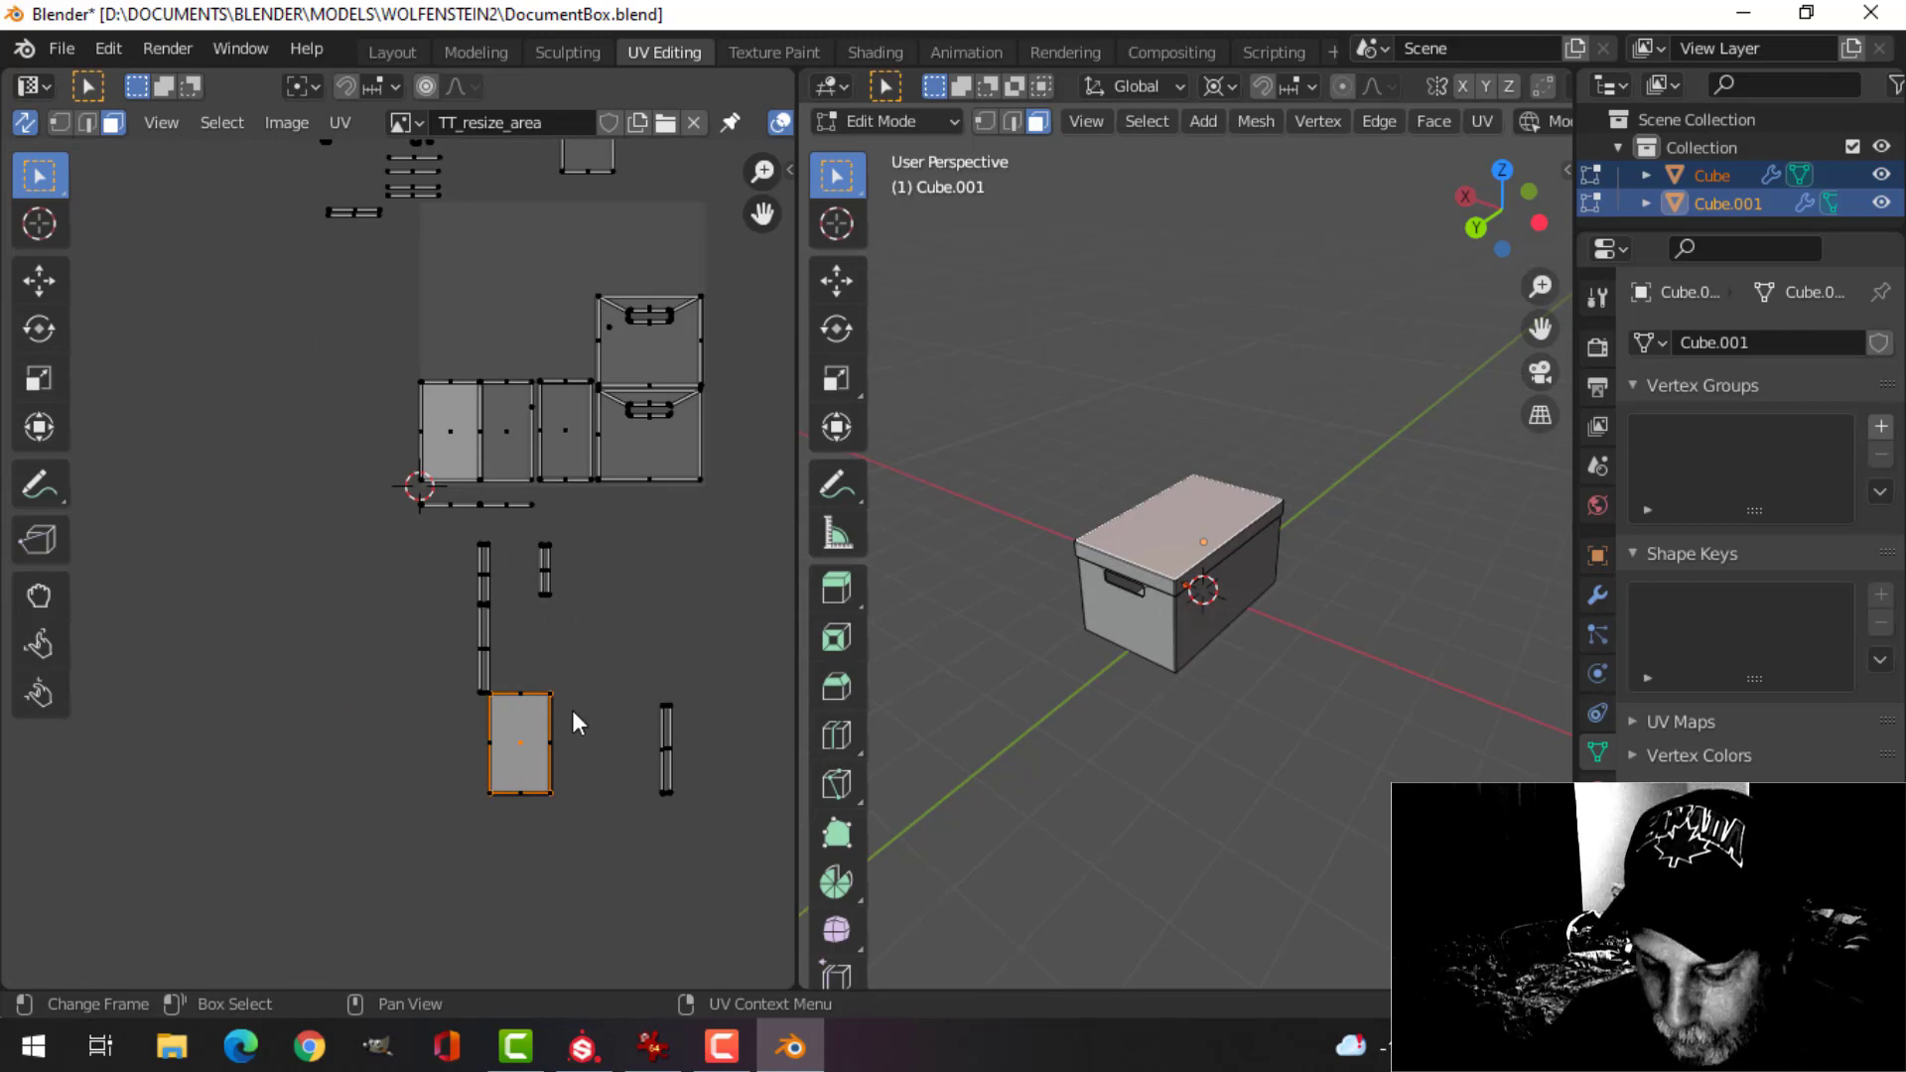
key("a")
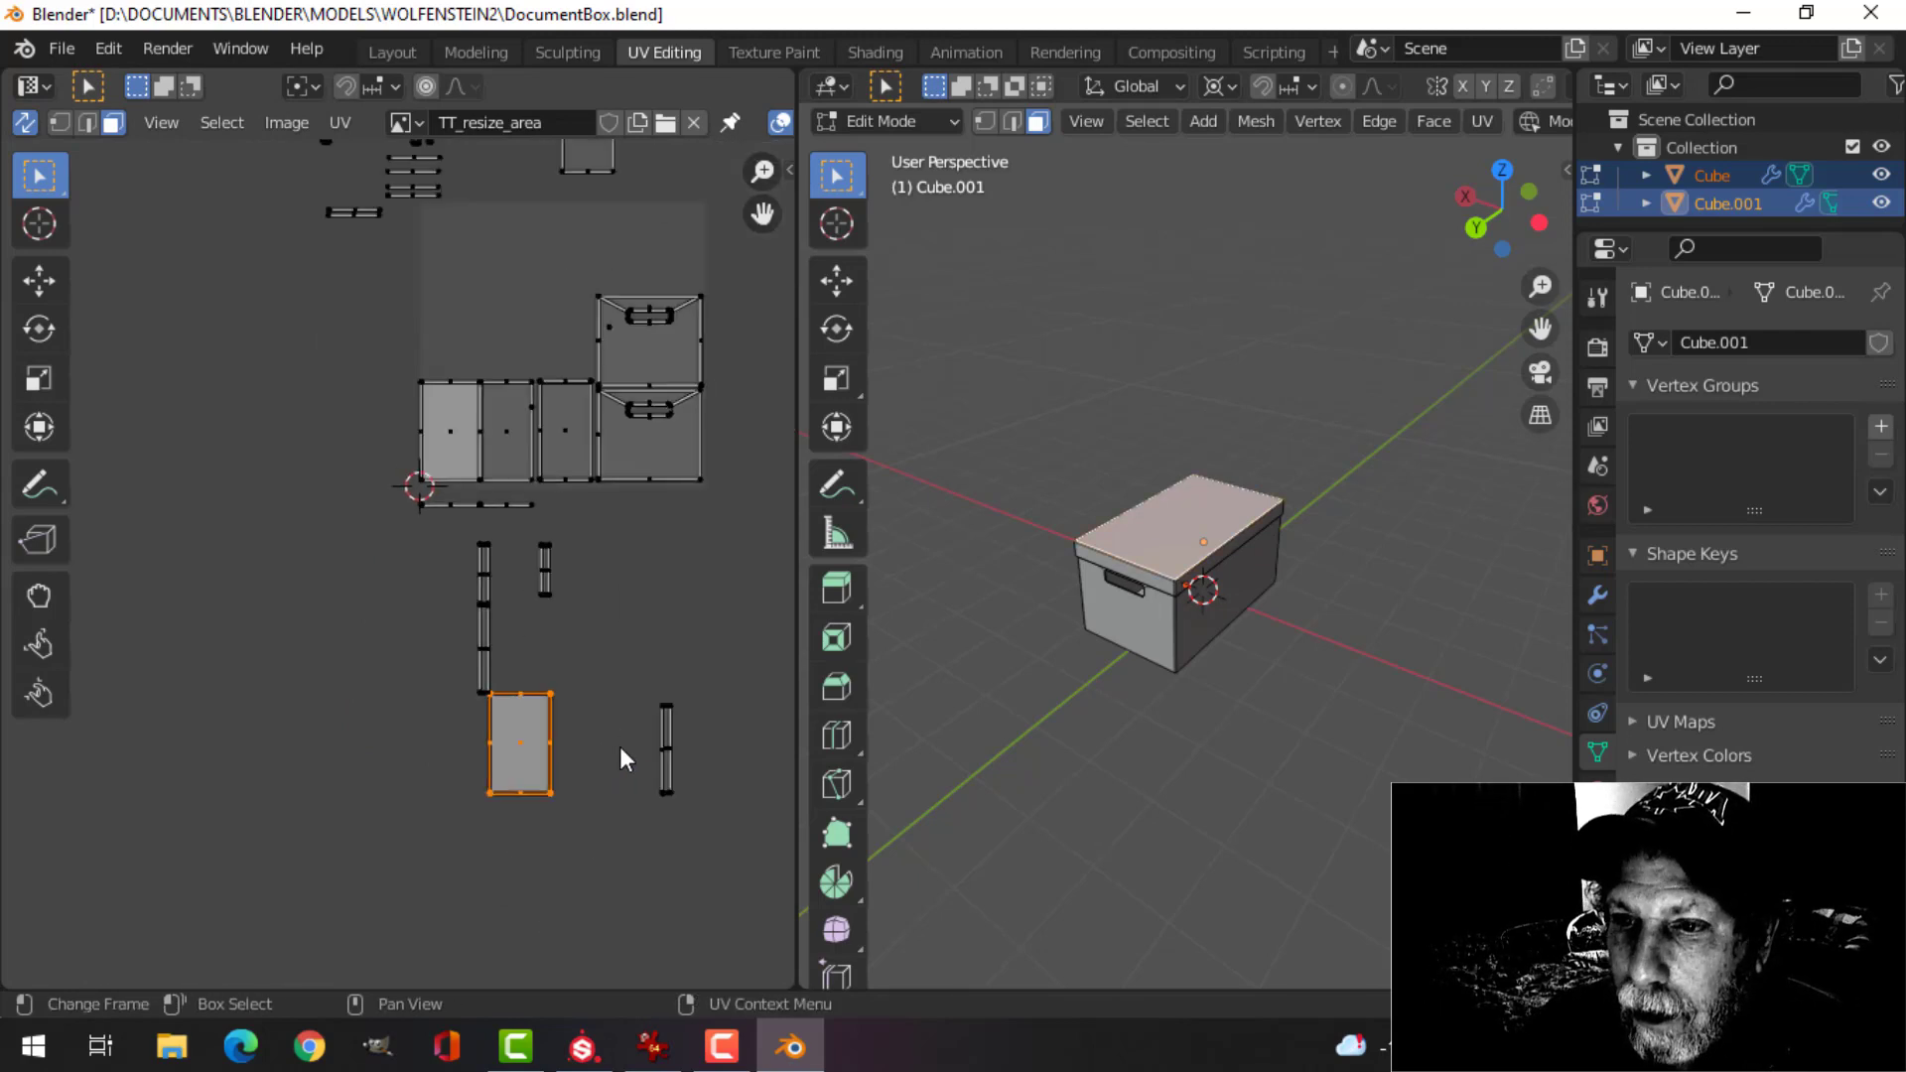
key("g")
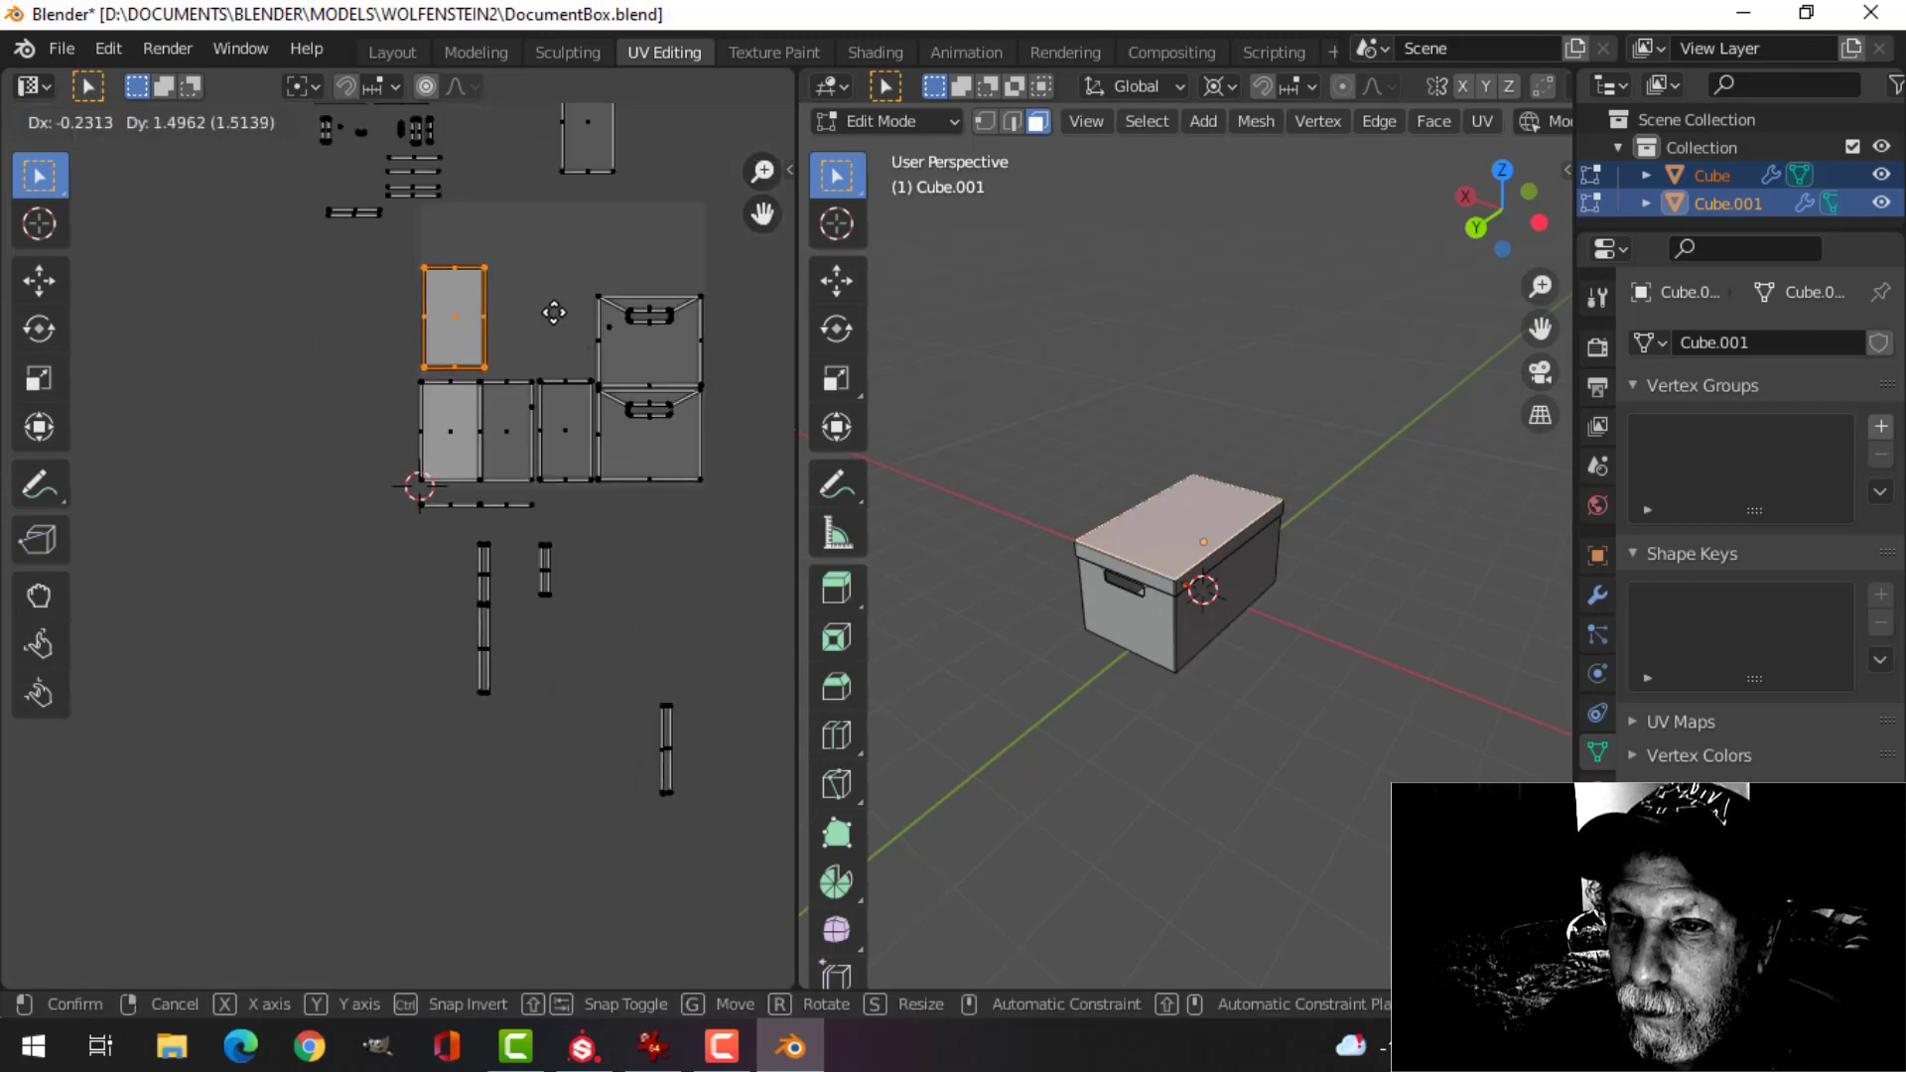
- Place the lid's top-face UV island inside the UV square, just above the row of box side islands
left_click(553, 310)
middle_click_drag(553, 298, 547, 502)
left_click(573, 355)
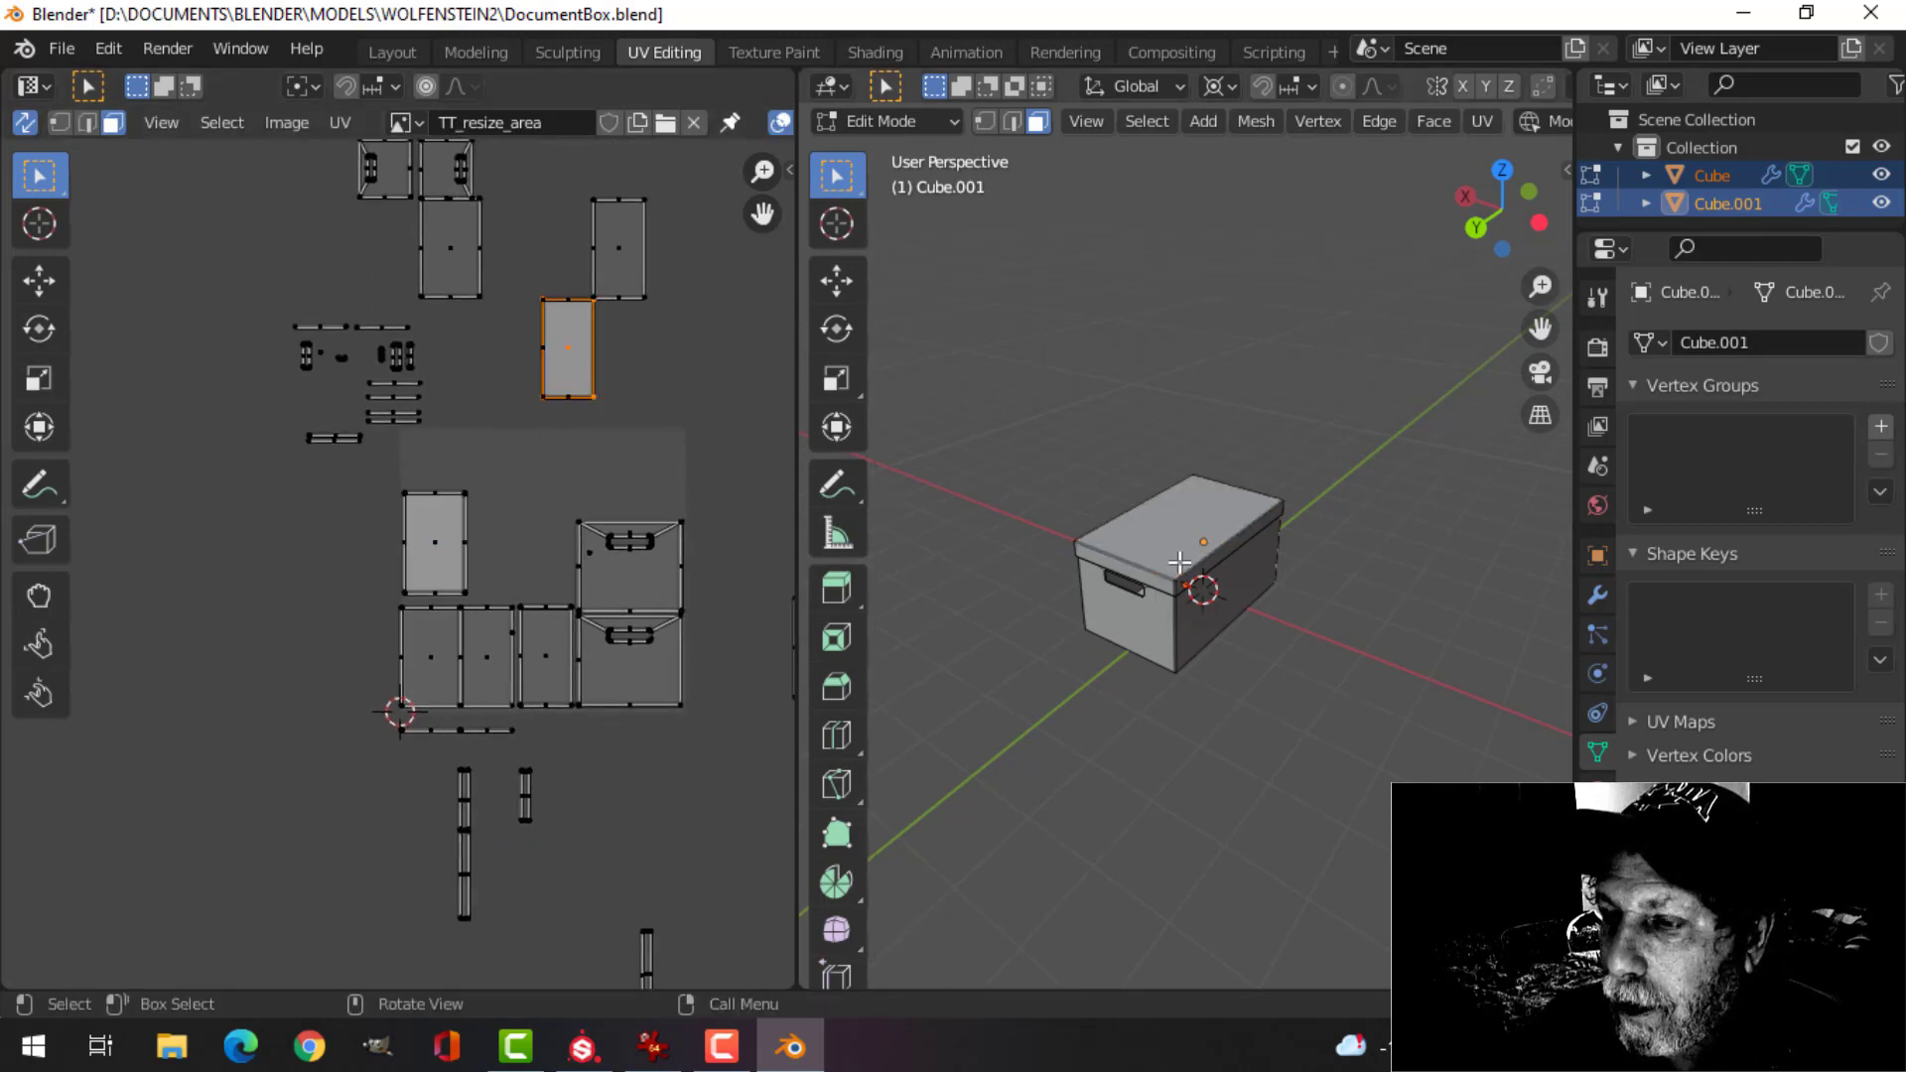
- Select the face loop around the lid's rim on the model to identify its strips in the UV layout
middle_click_drag(1180, 562, 933, 515)
scroll(1092, 556, "up", 3)
middle_click_drag(1092, 556, 1032, 595)
scroll(1080, 551, "up", 3)
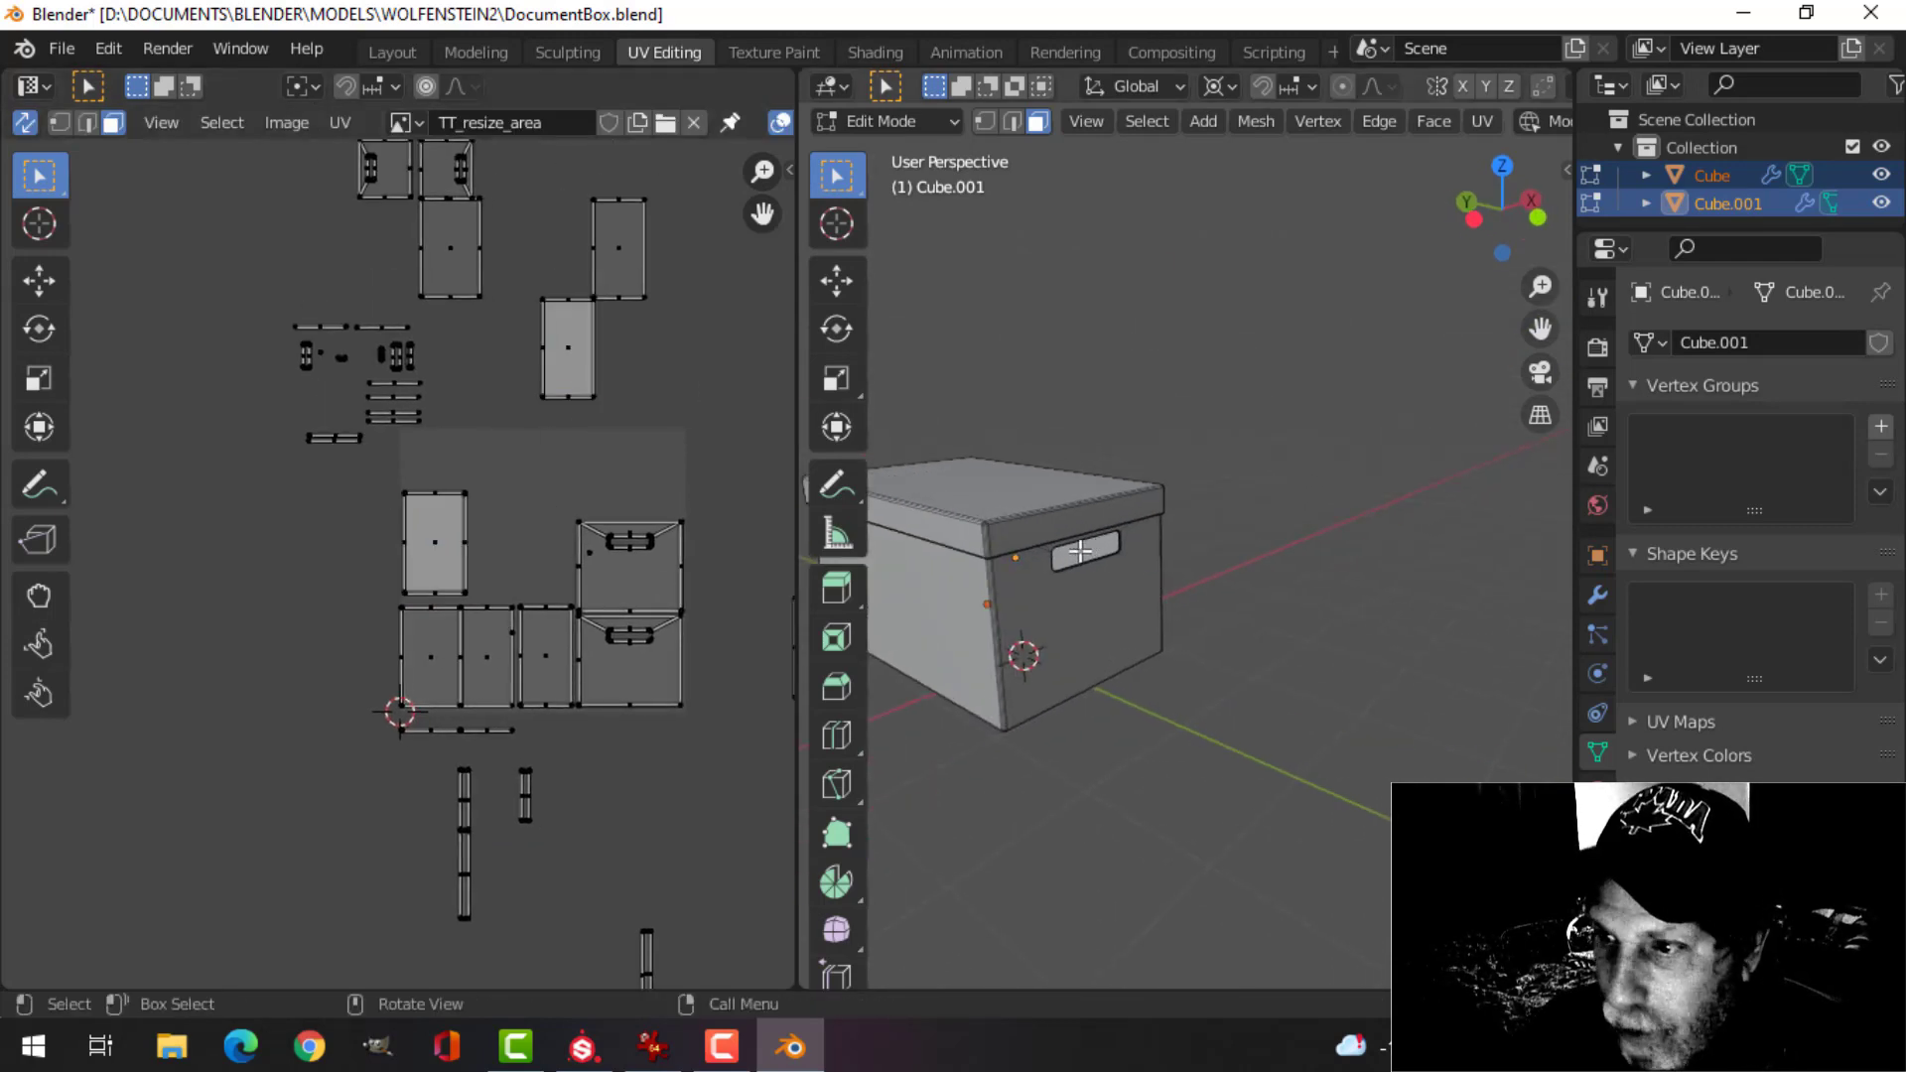
left_click(989, 540, "alt")
scroll(515, 789, "down", 3)
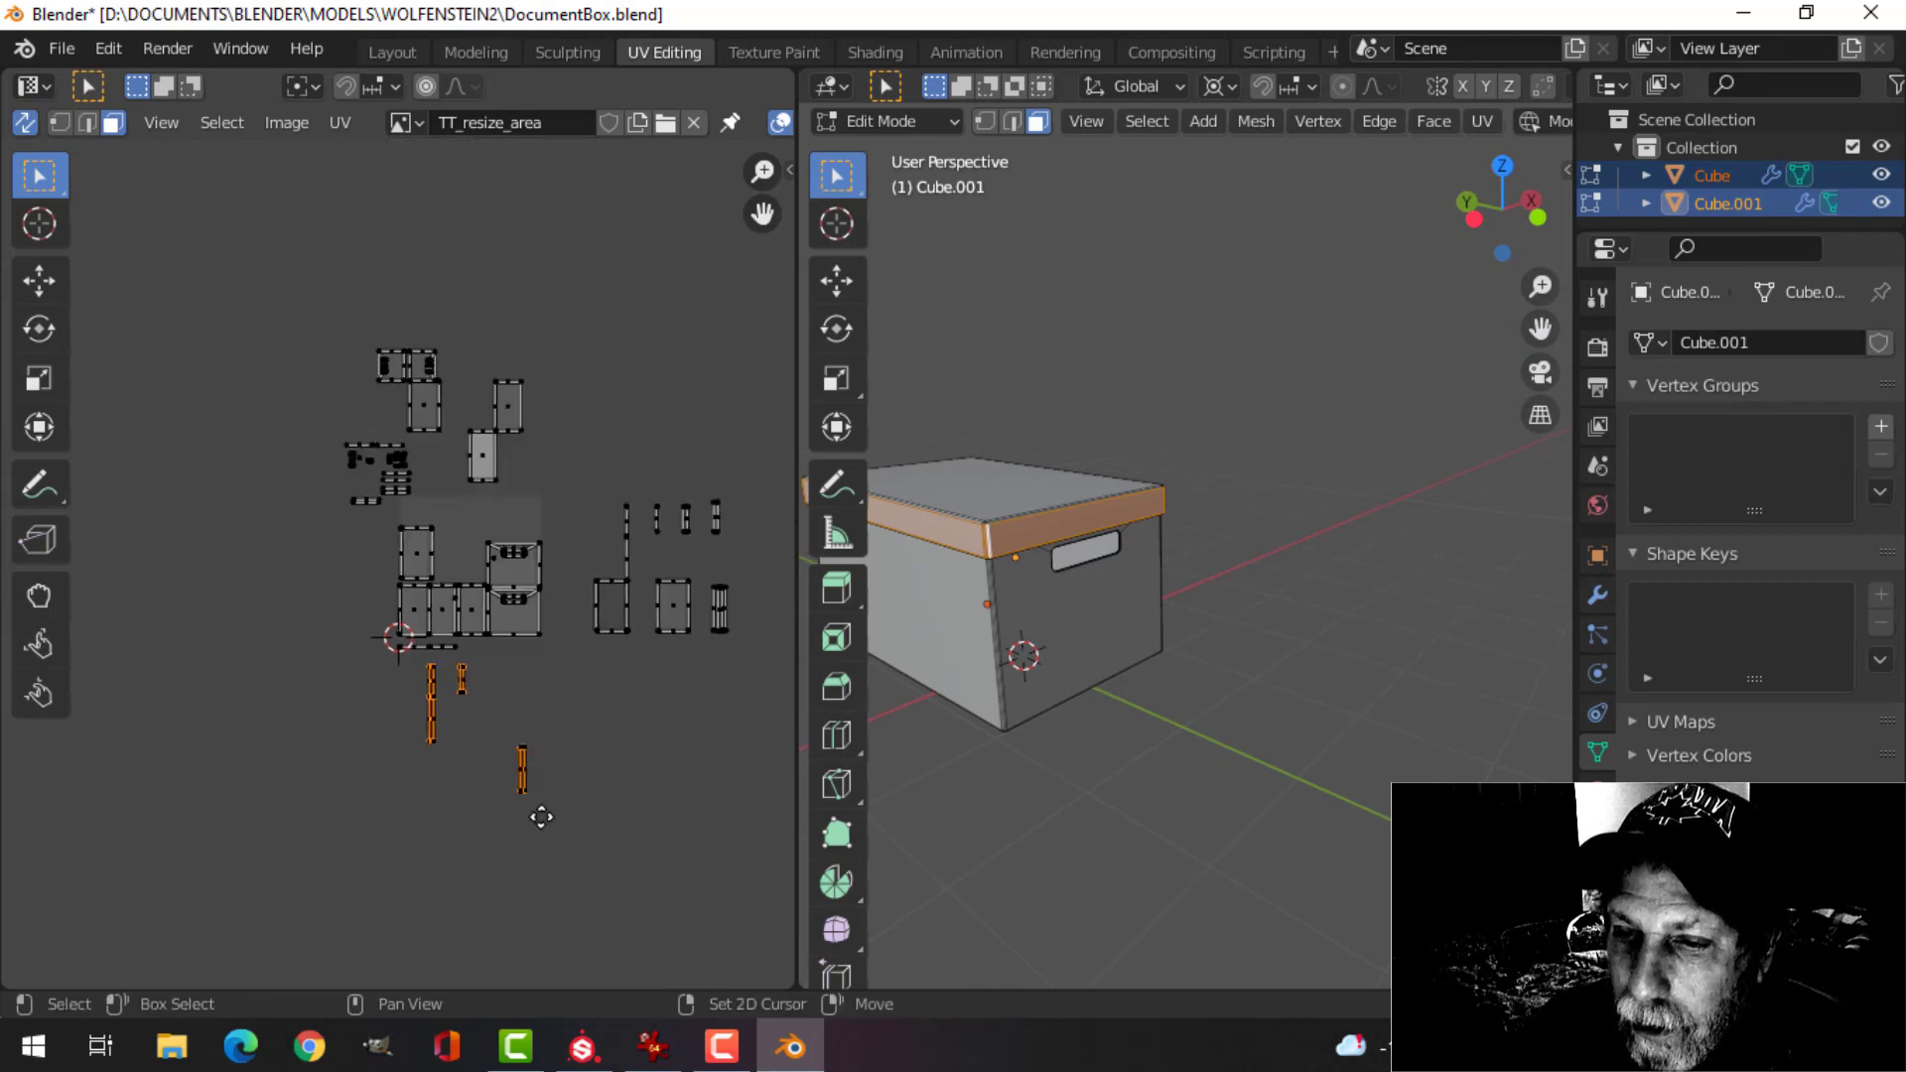
scroll(530, 740, "up", 2)
scroll(556, 705, "up", 3)
left_click(574, 681)
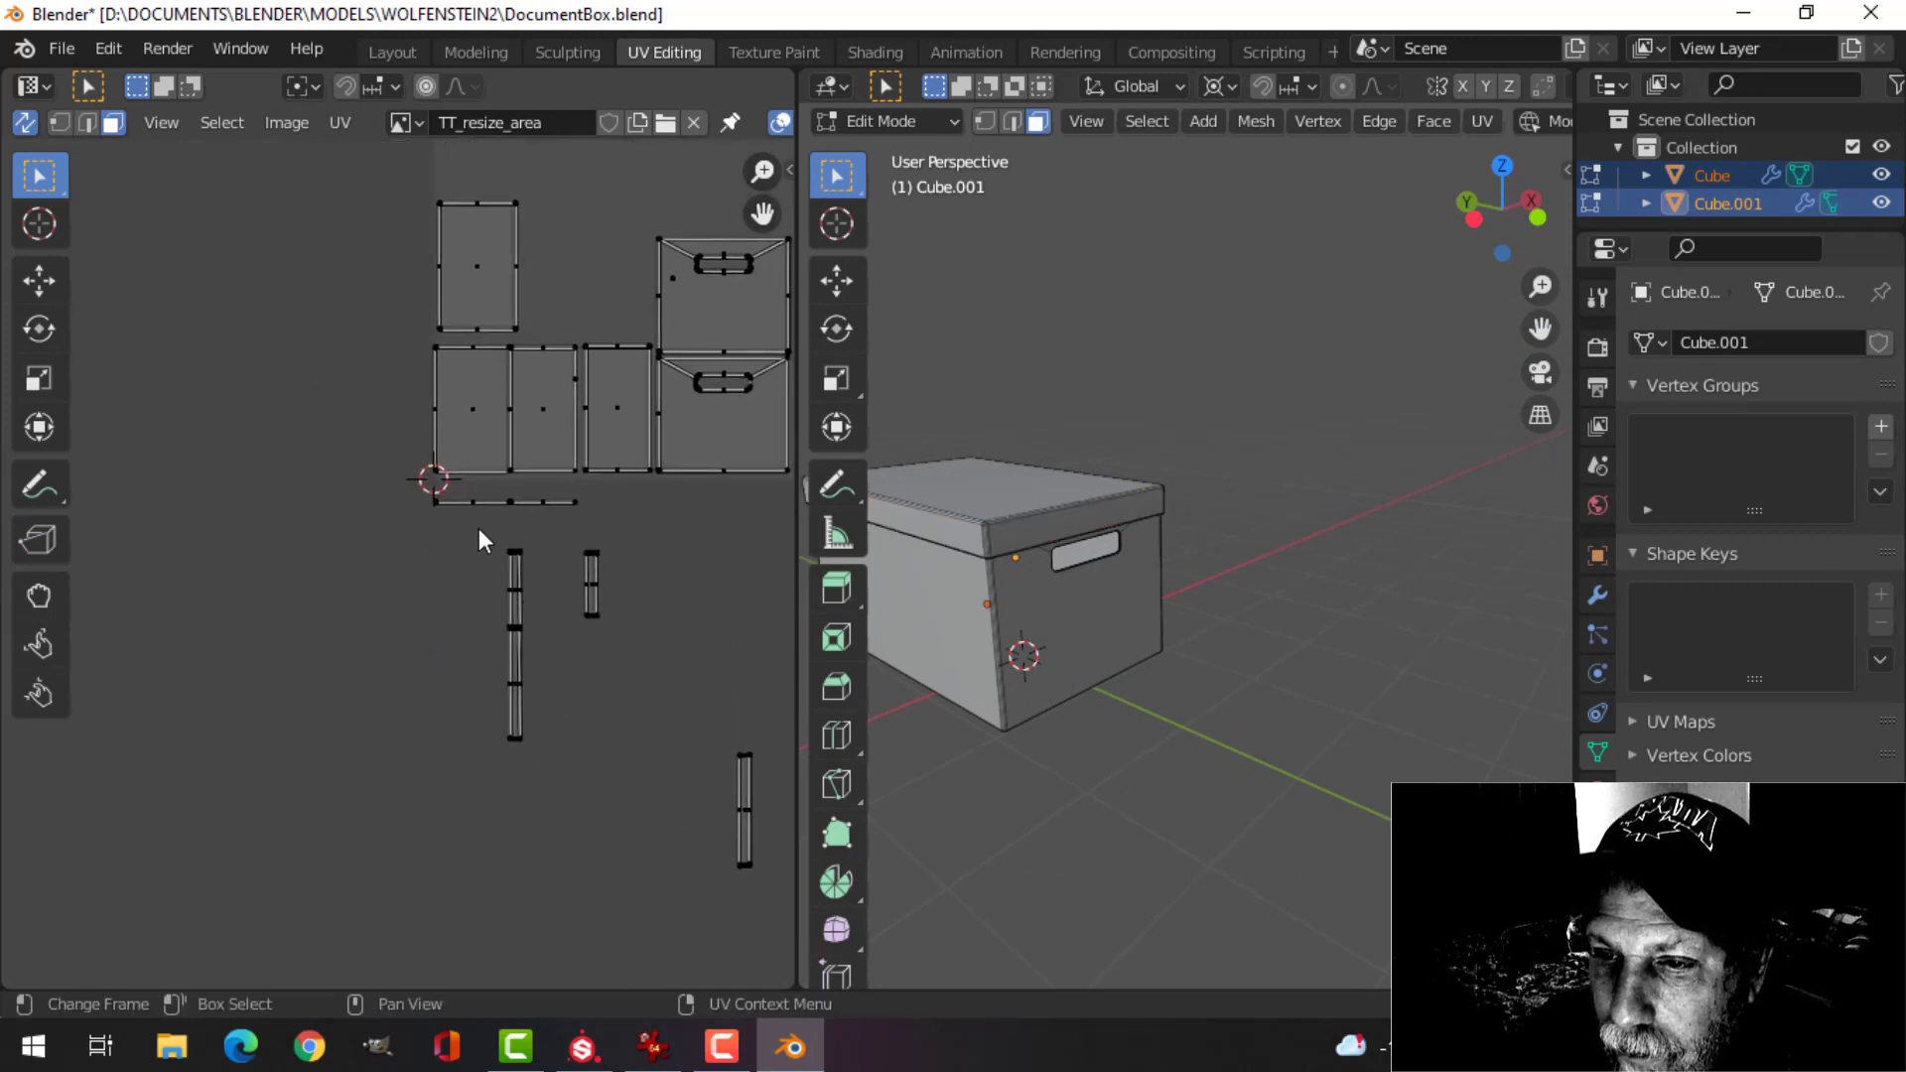
- Move the long rim strips from below the UV square to stand vertically beside the lid's top-face island
left_click_drag(479, 523, 571, 790)
scroll(585, 814, "up", 3)
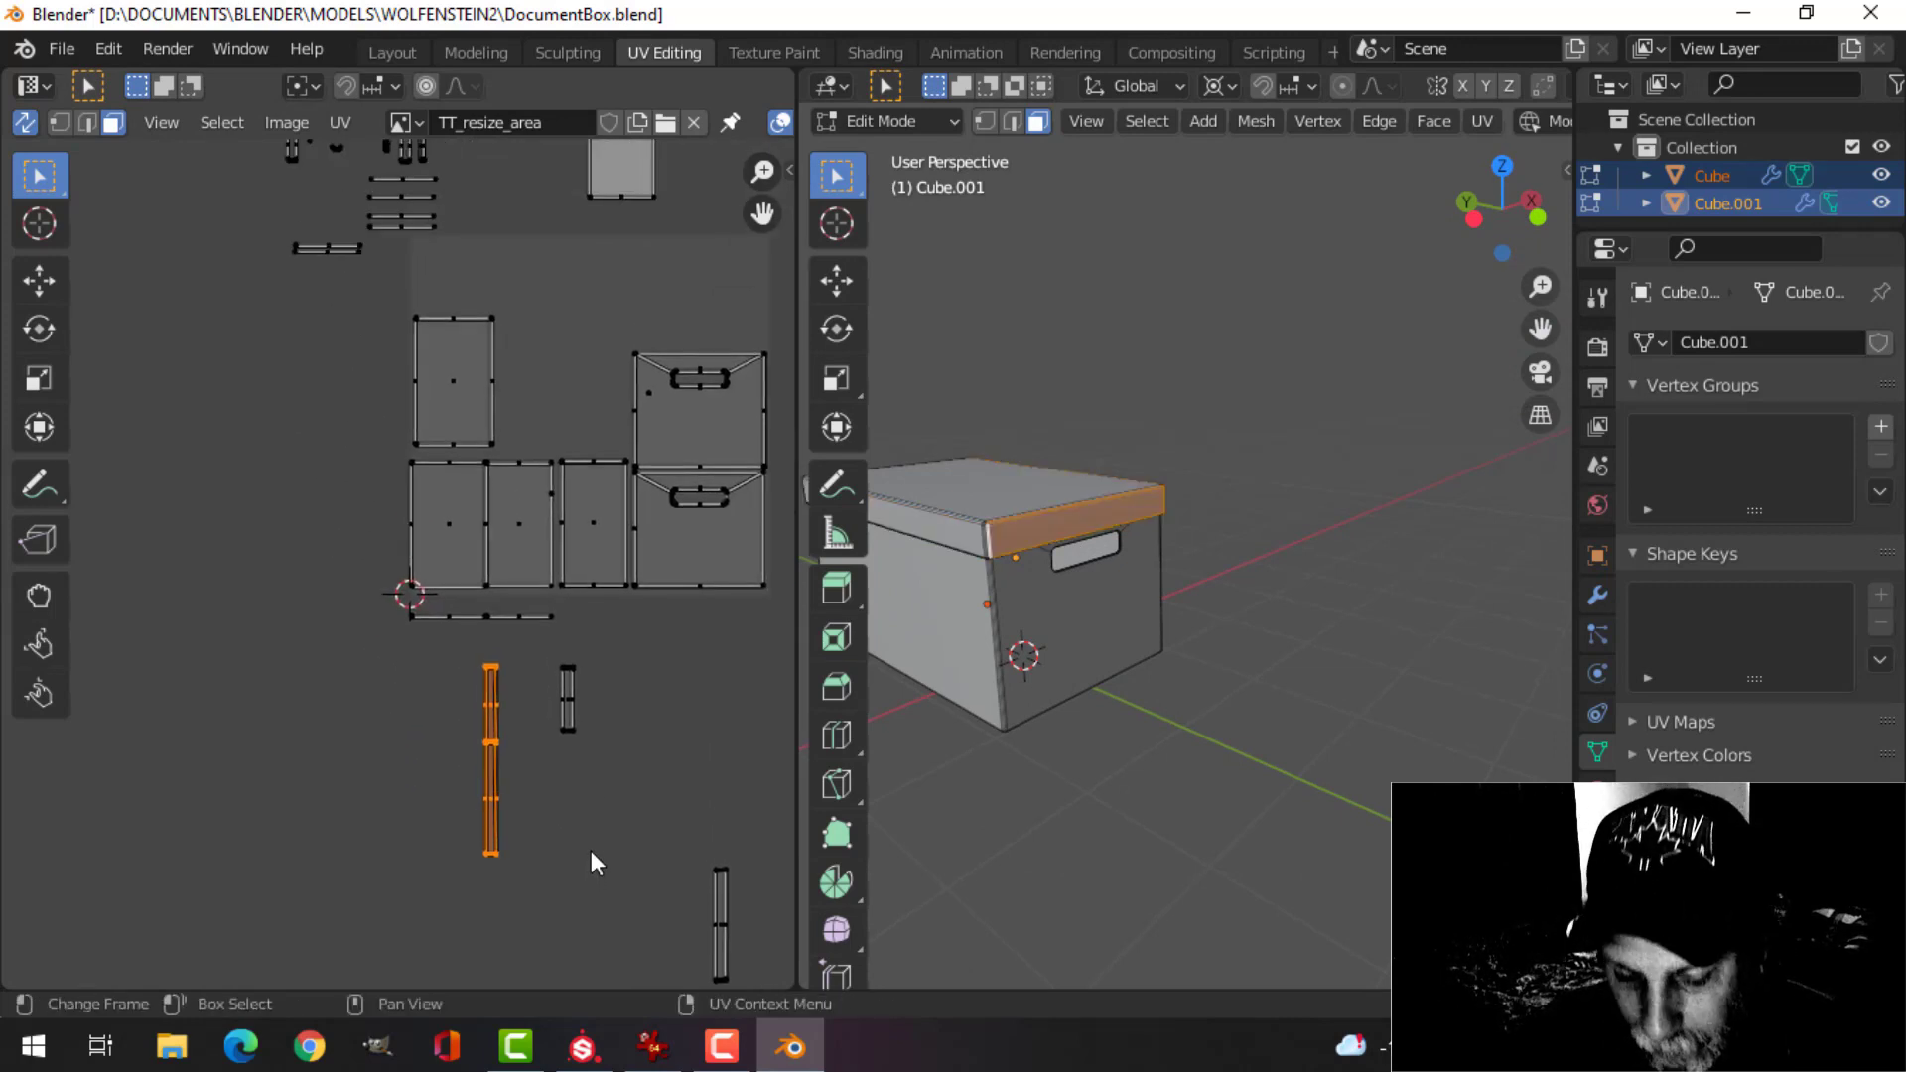
key("g")
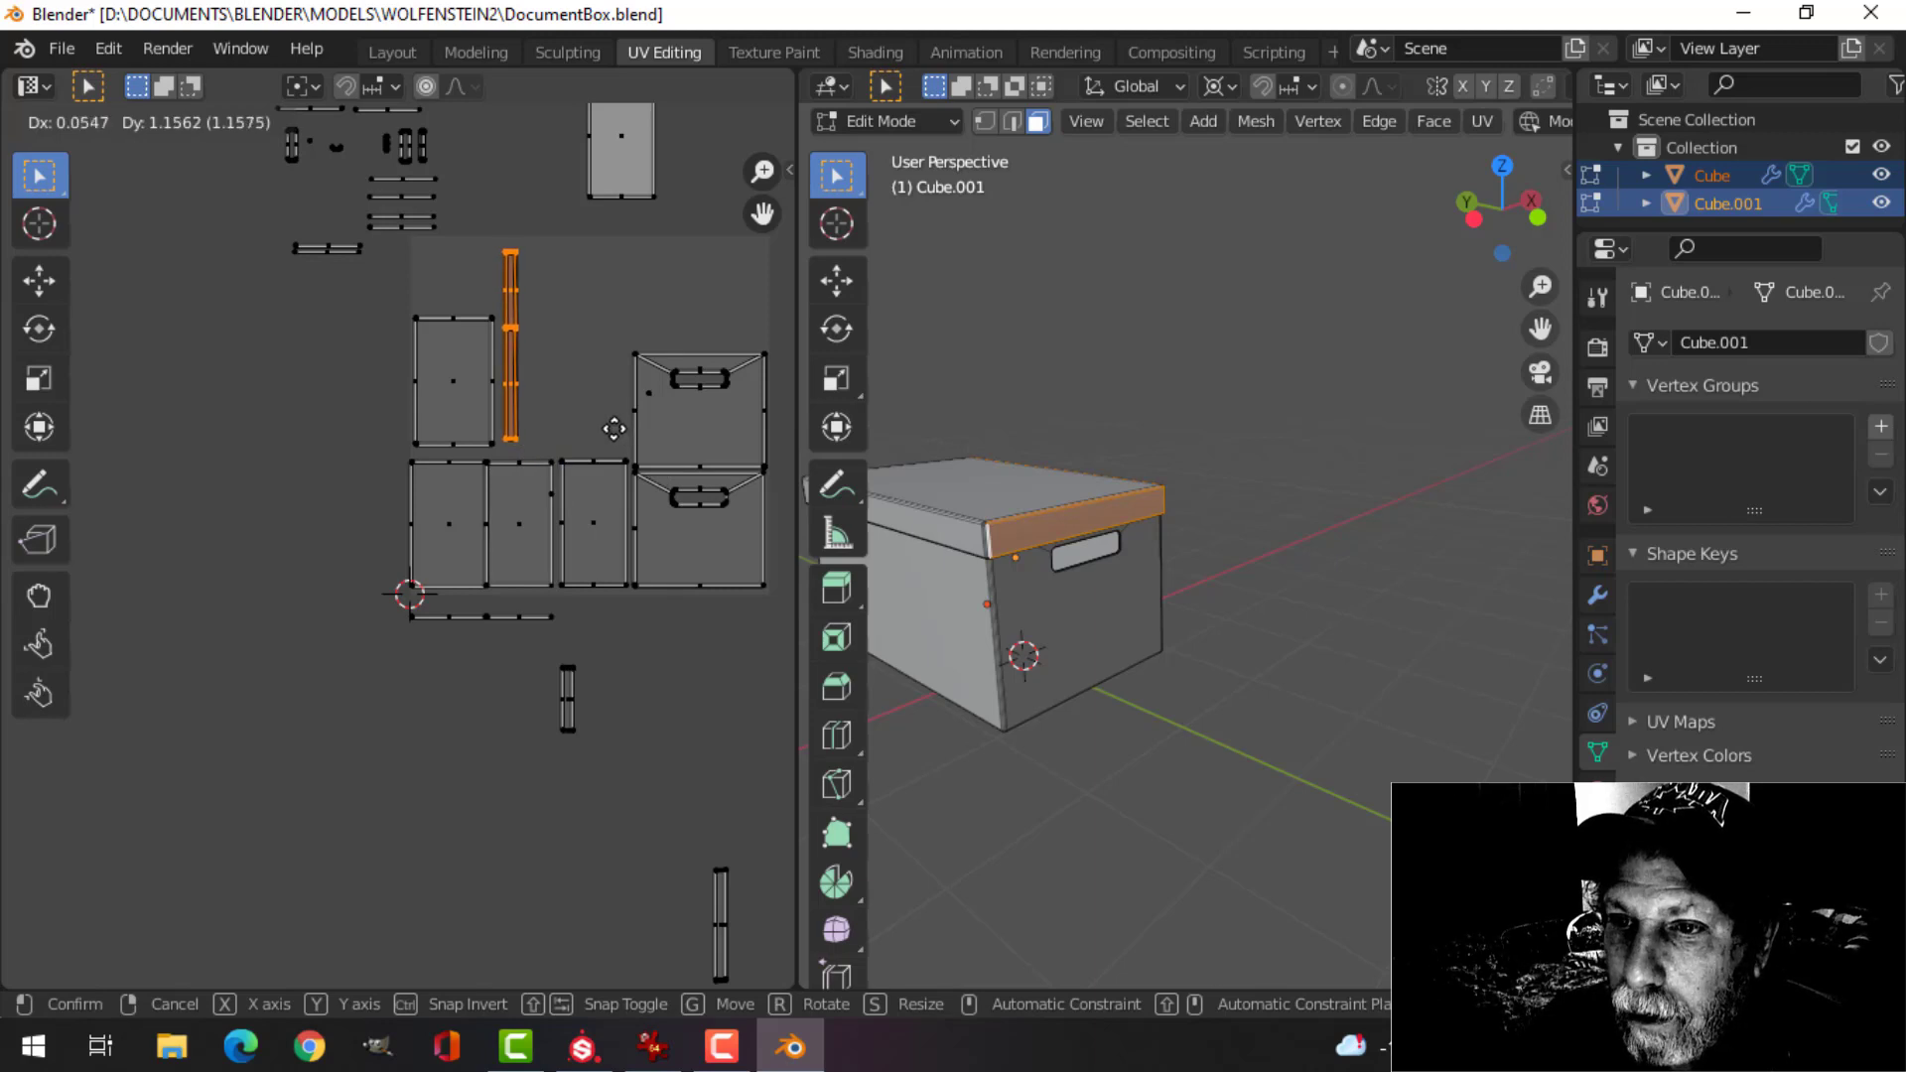
left_click(613, 430)
- Move the far rim strip below the UV square so it stands right beside the long rim strips
left_click(655, 808)
left_click_drag(672, 812, 743, 993)
key("g")
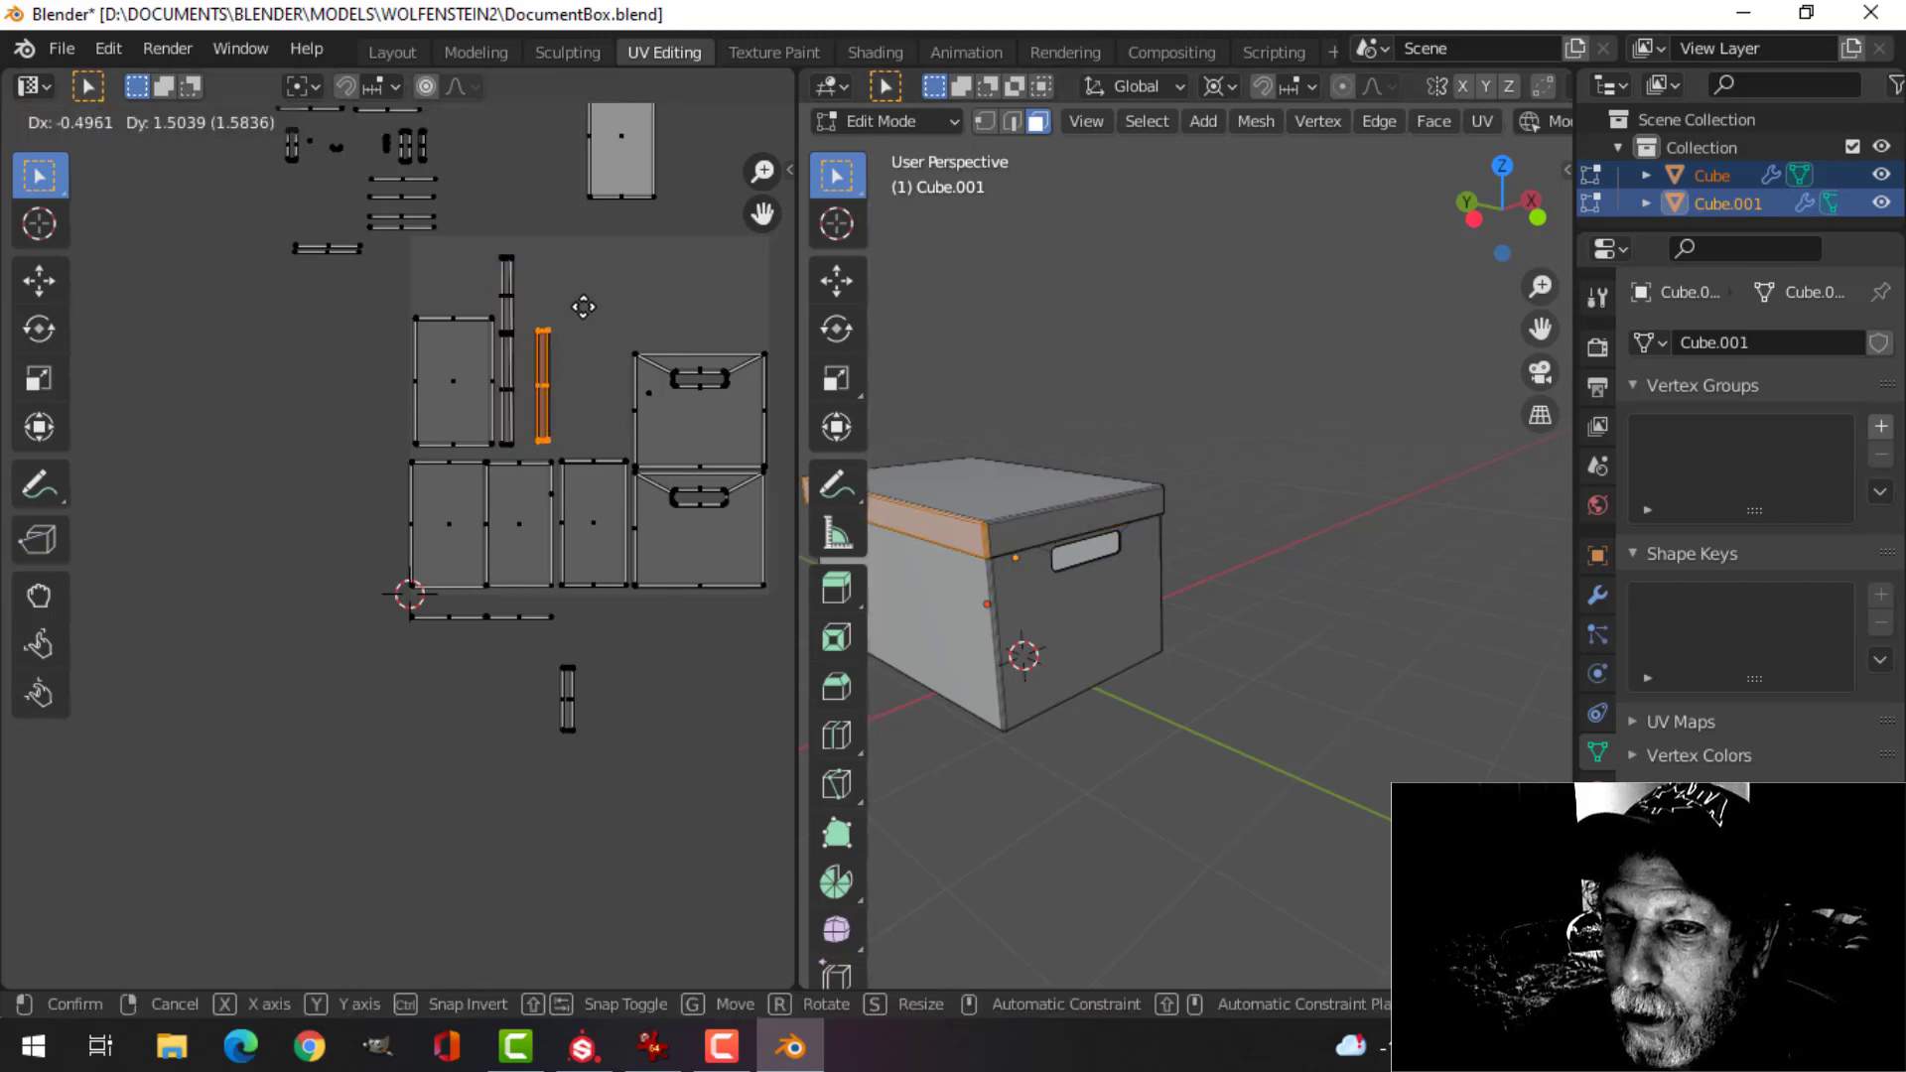
left_click(568, 309)
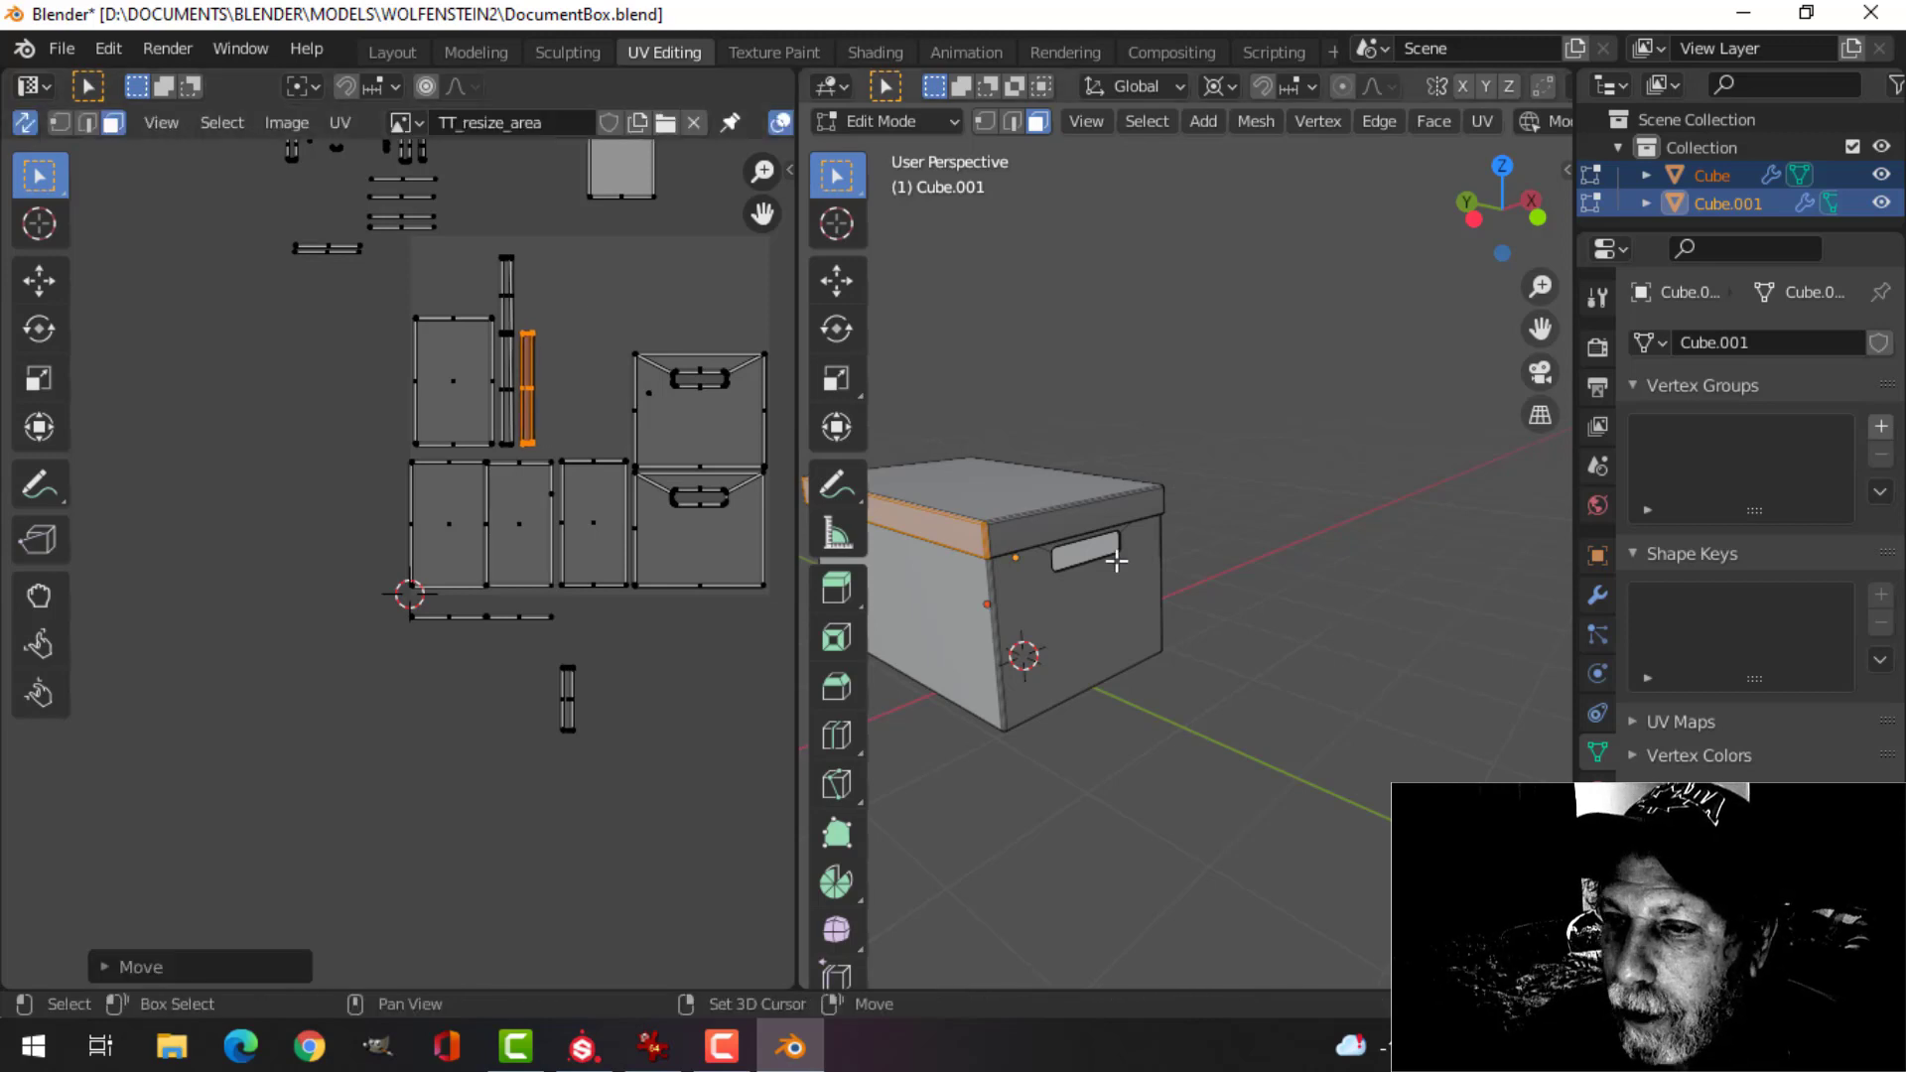
- Identify the lid's remaining rim faces and move their short UV strip beside the other rim strips
middle_click_drag(1142, 595, 1115, 555)
left_click(1116, 555)
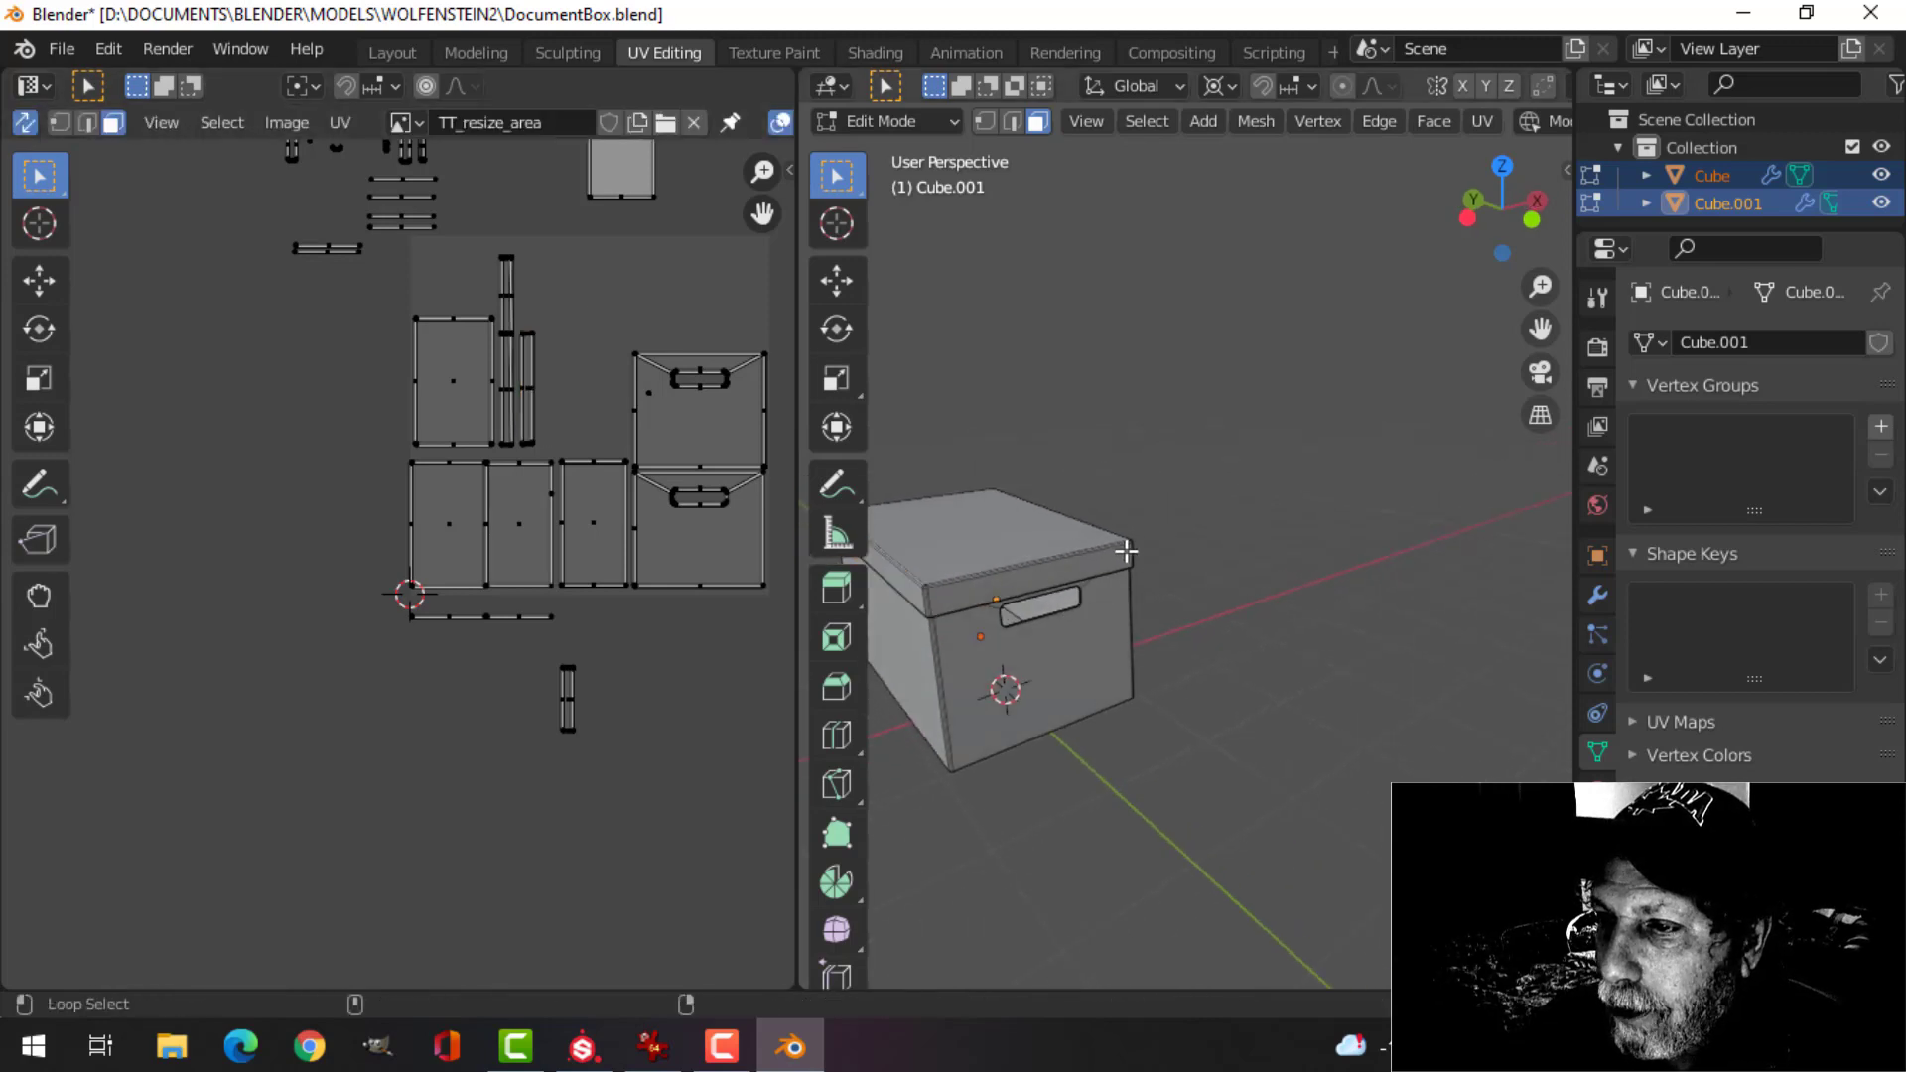
left_click(1128, 553, "alt")
middle_click_drag(1225, 574, 1200, 616)
scroll(593, 600, "down", 3)
scroll(596, 596, "up", 5)
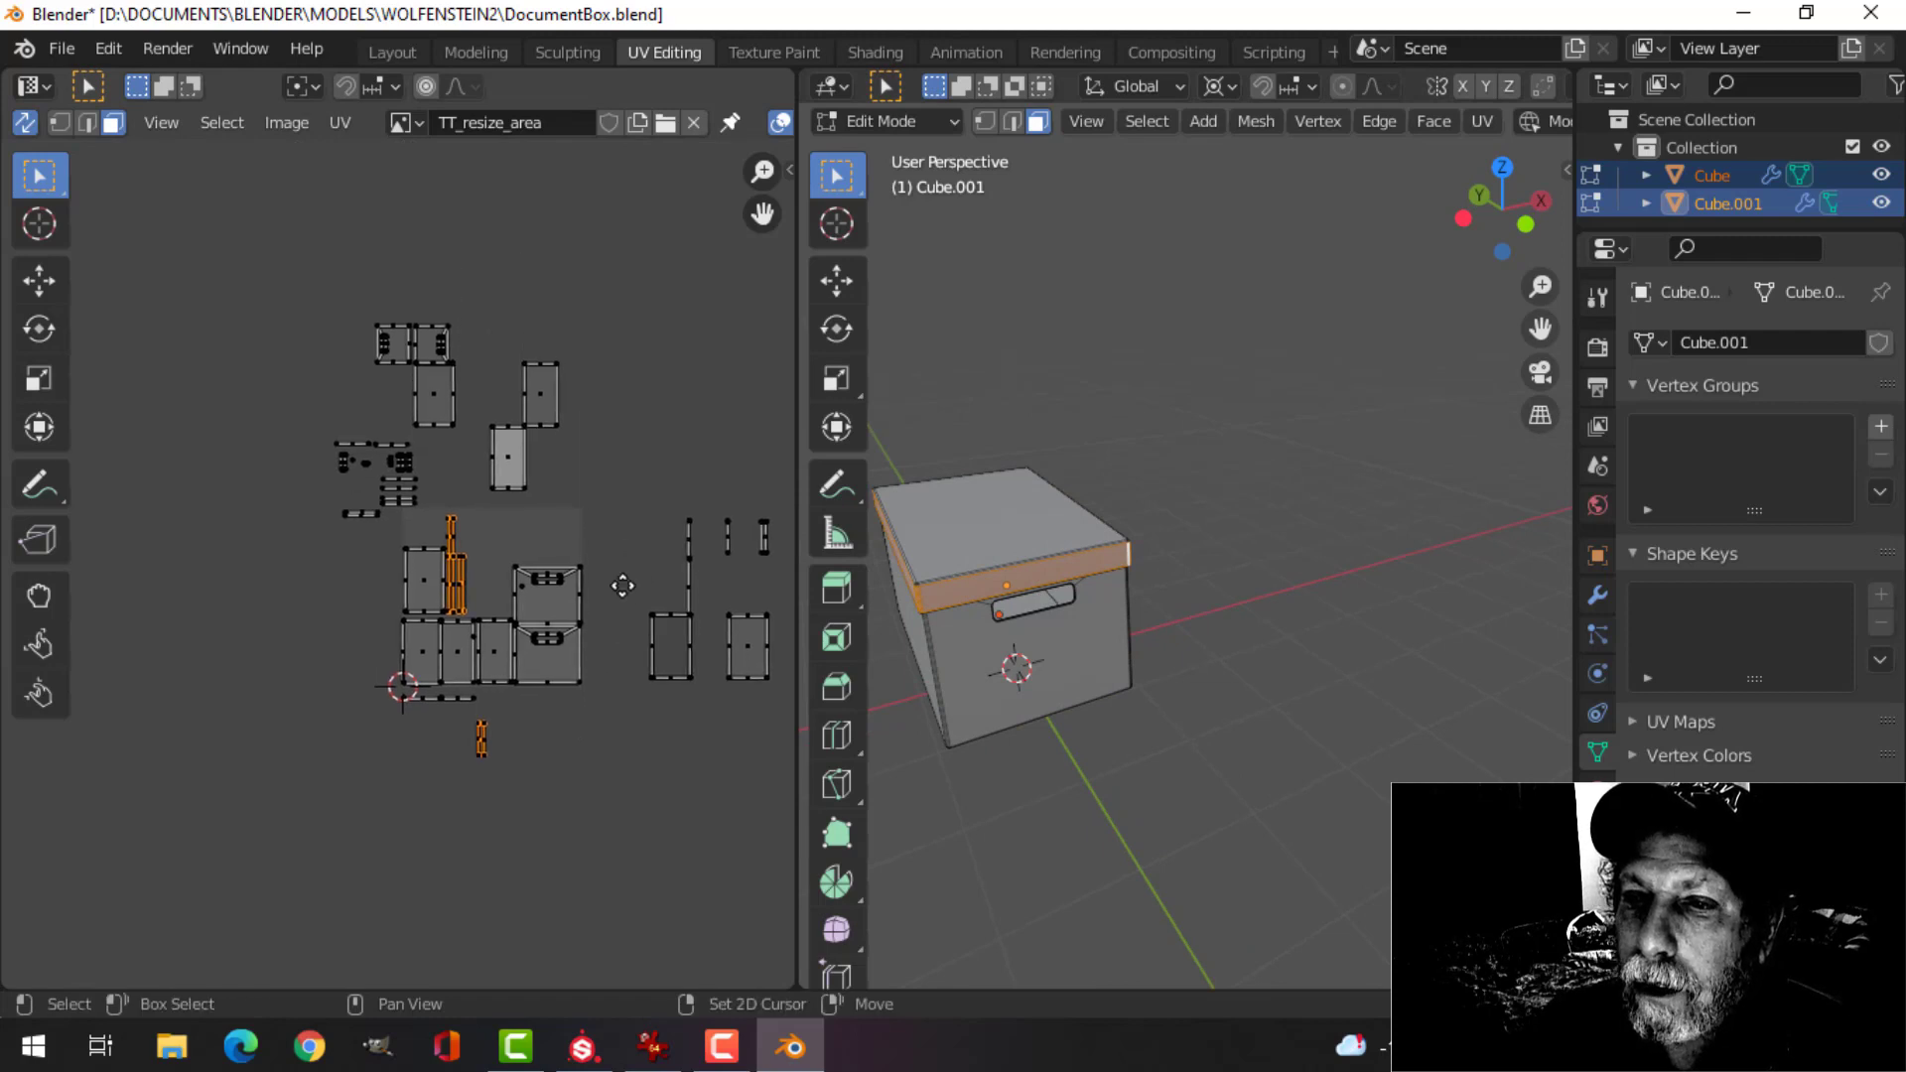
left_click(600, 616)
left_click_drag(557, 580, 683, 782)
key("g")
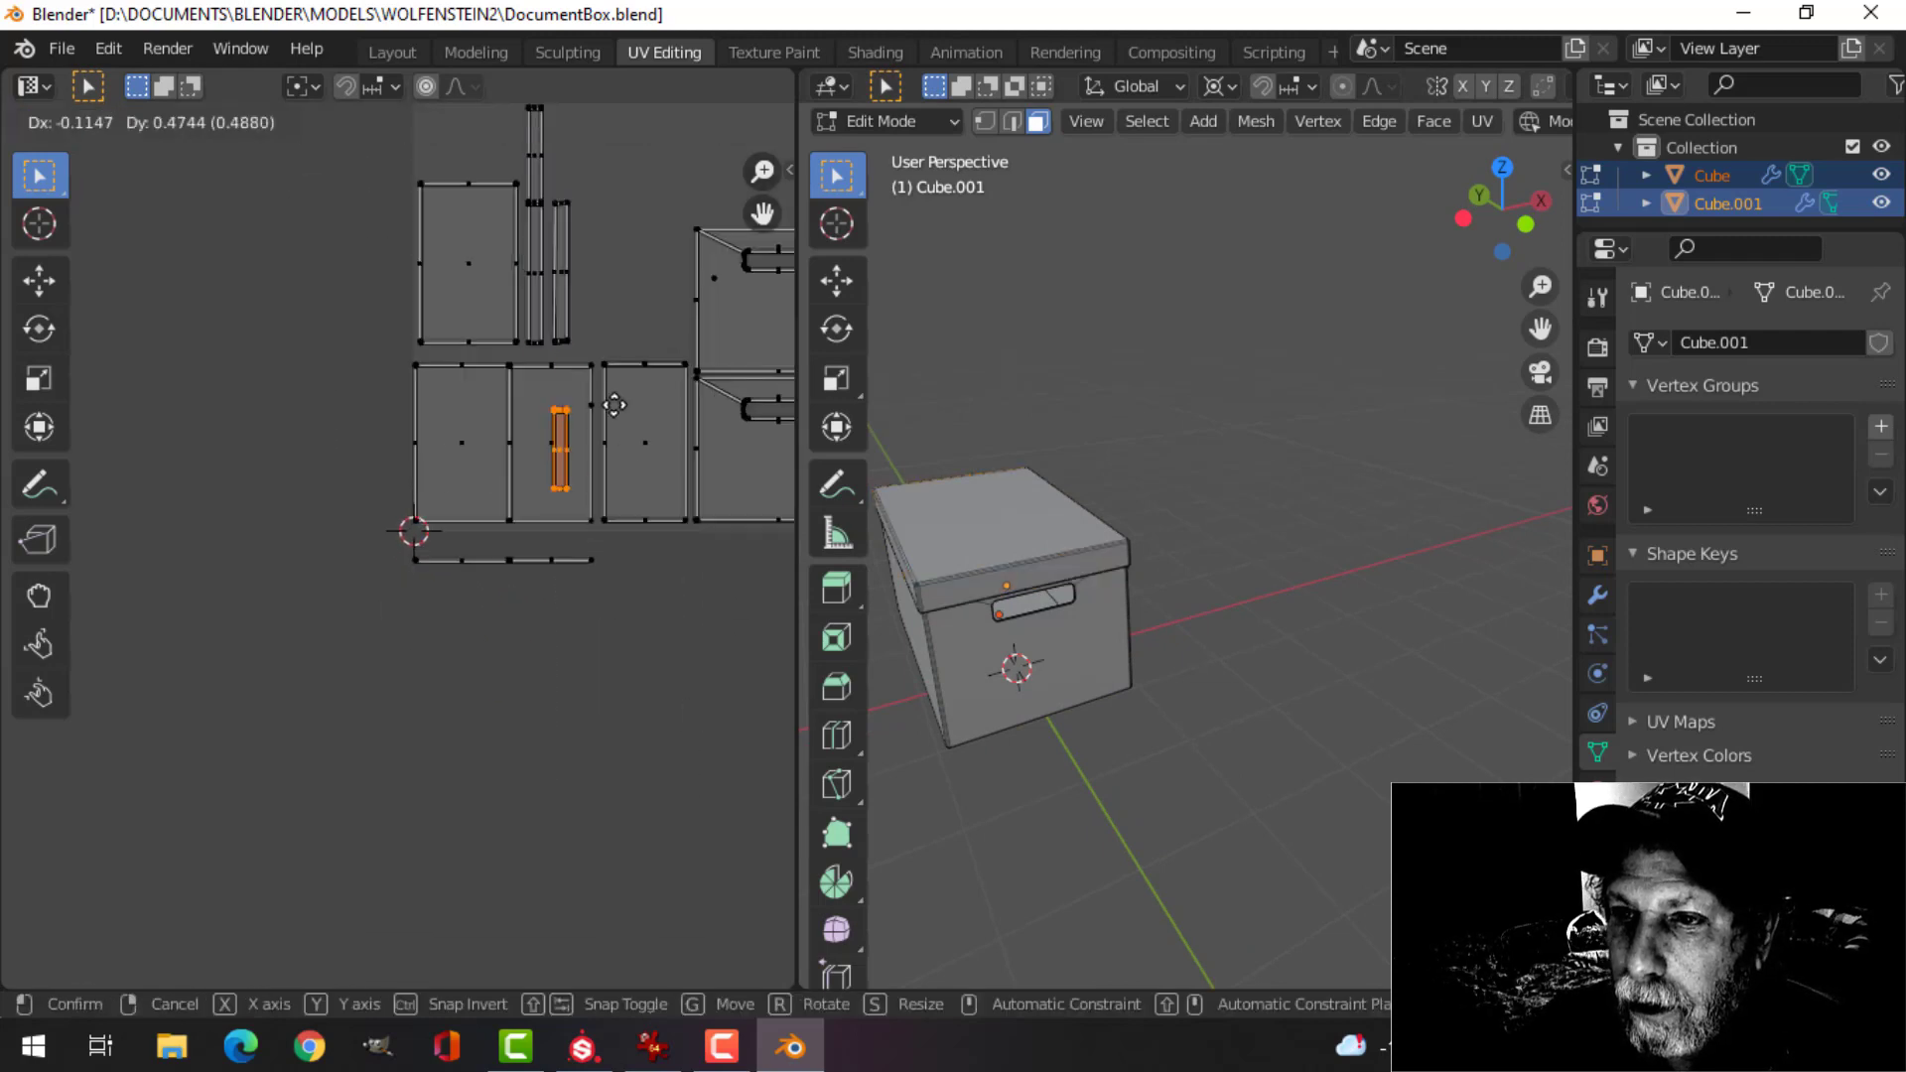
left_click(661, 328)
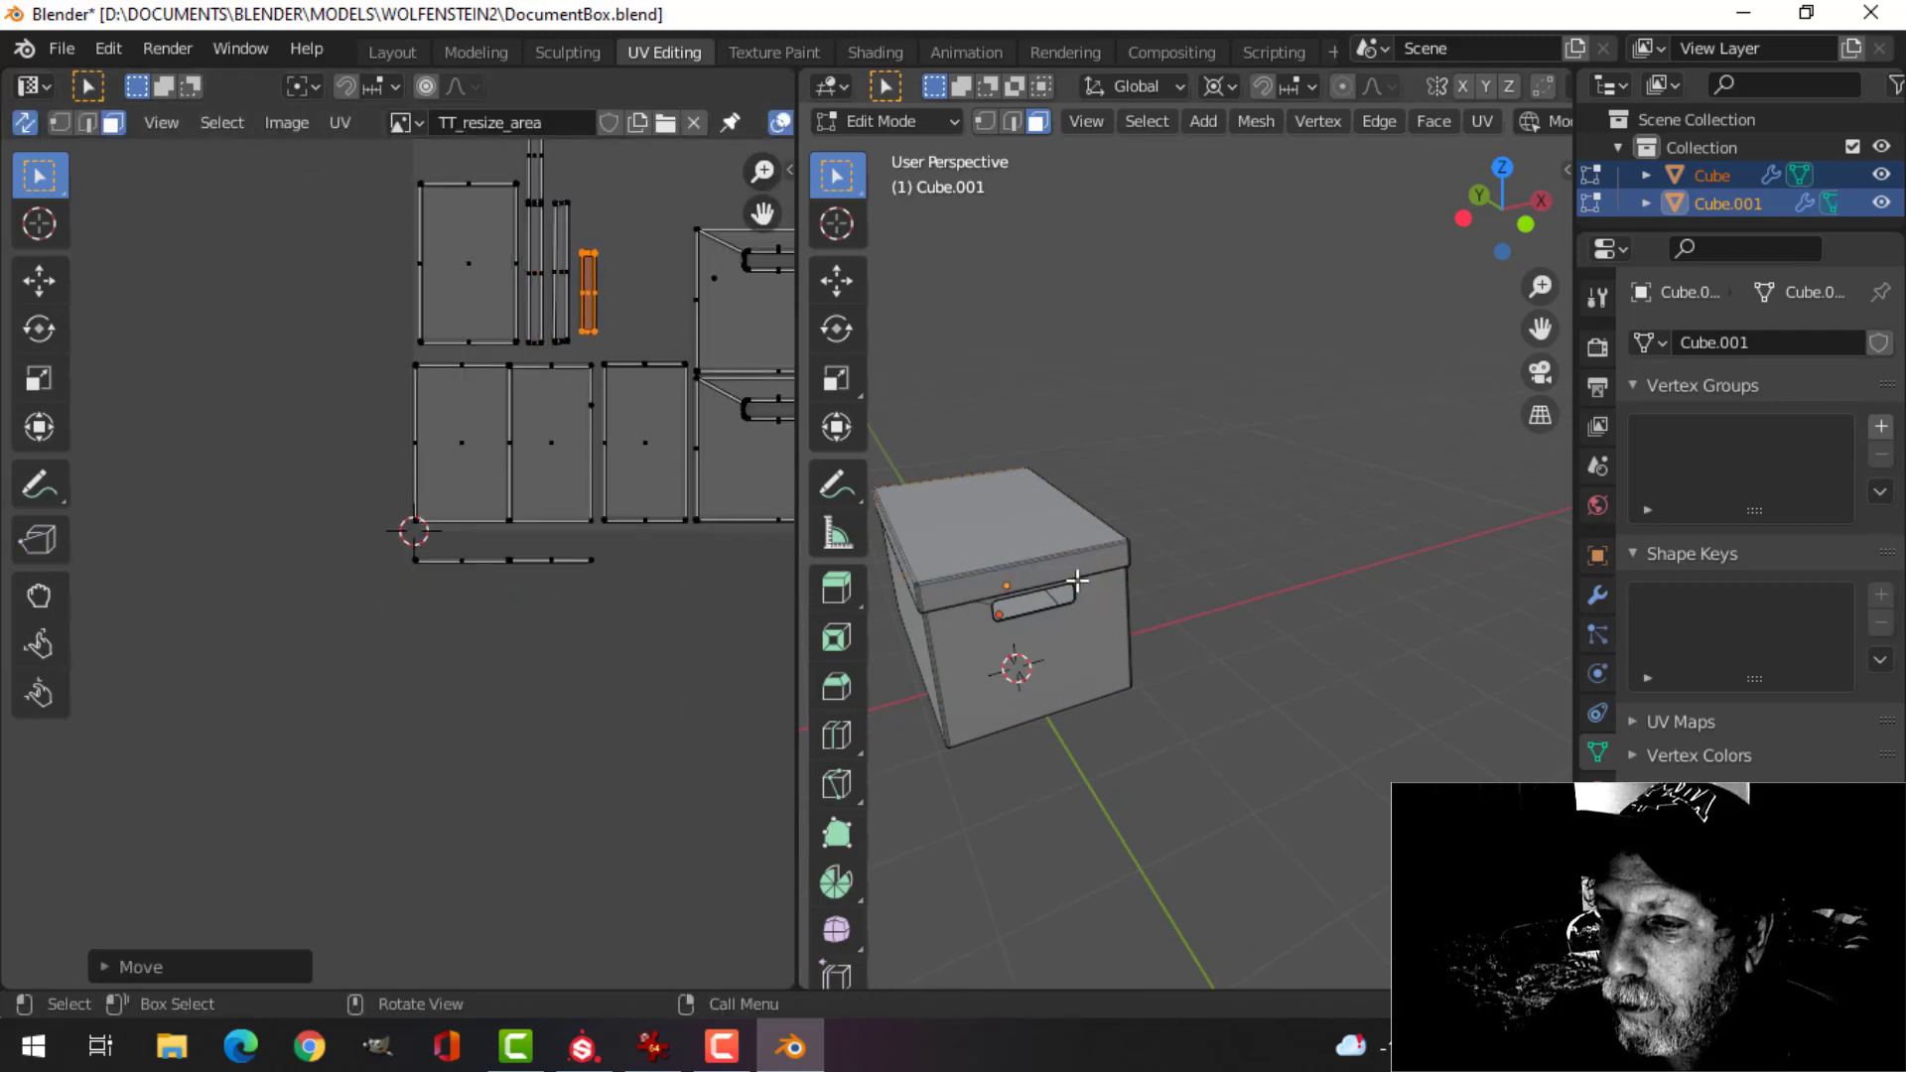
- Check the lid's UV islands by selecting its top face and growing the selection over the whole rim
left_click(1130, 554, "alt")
mouse_move(1178, 557)
middle_mouse_down()
mouse_move(1043, 634)
mouse_move(1161, 575)
mouse_move(1076, 566)
mouse_move(1188, 541)
middle_mouse_up()
left_click(1256, 523)
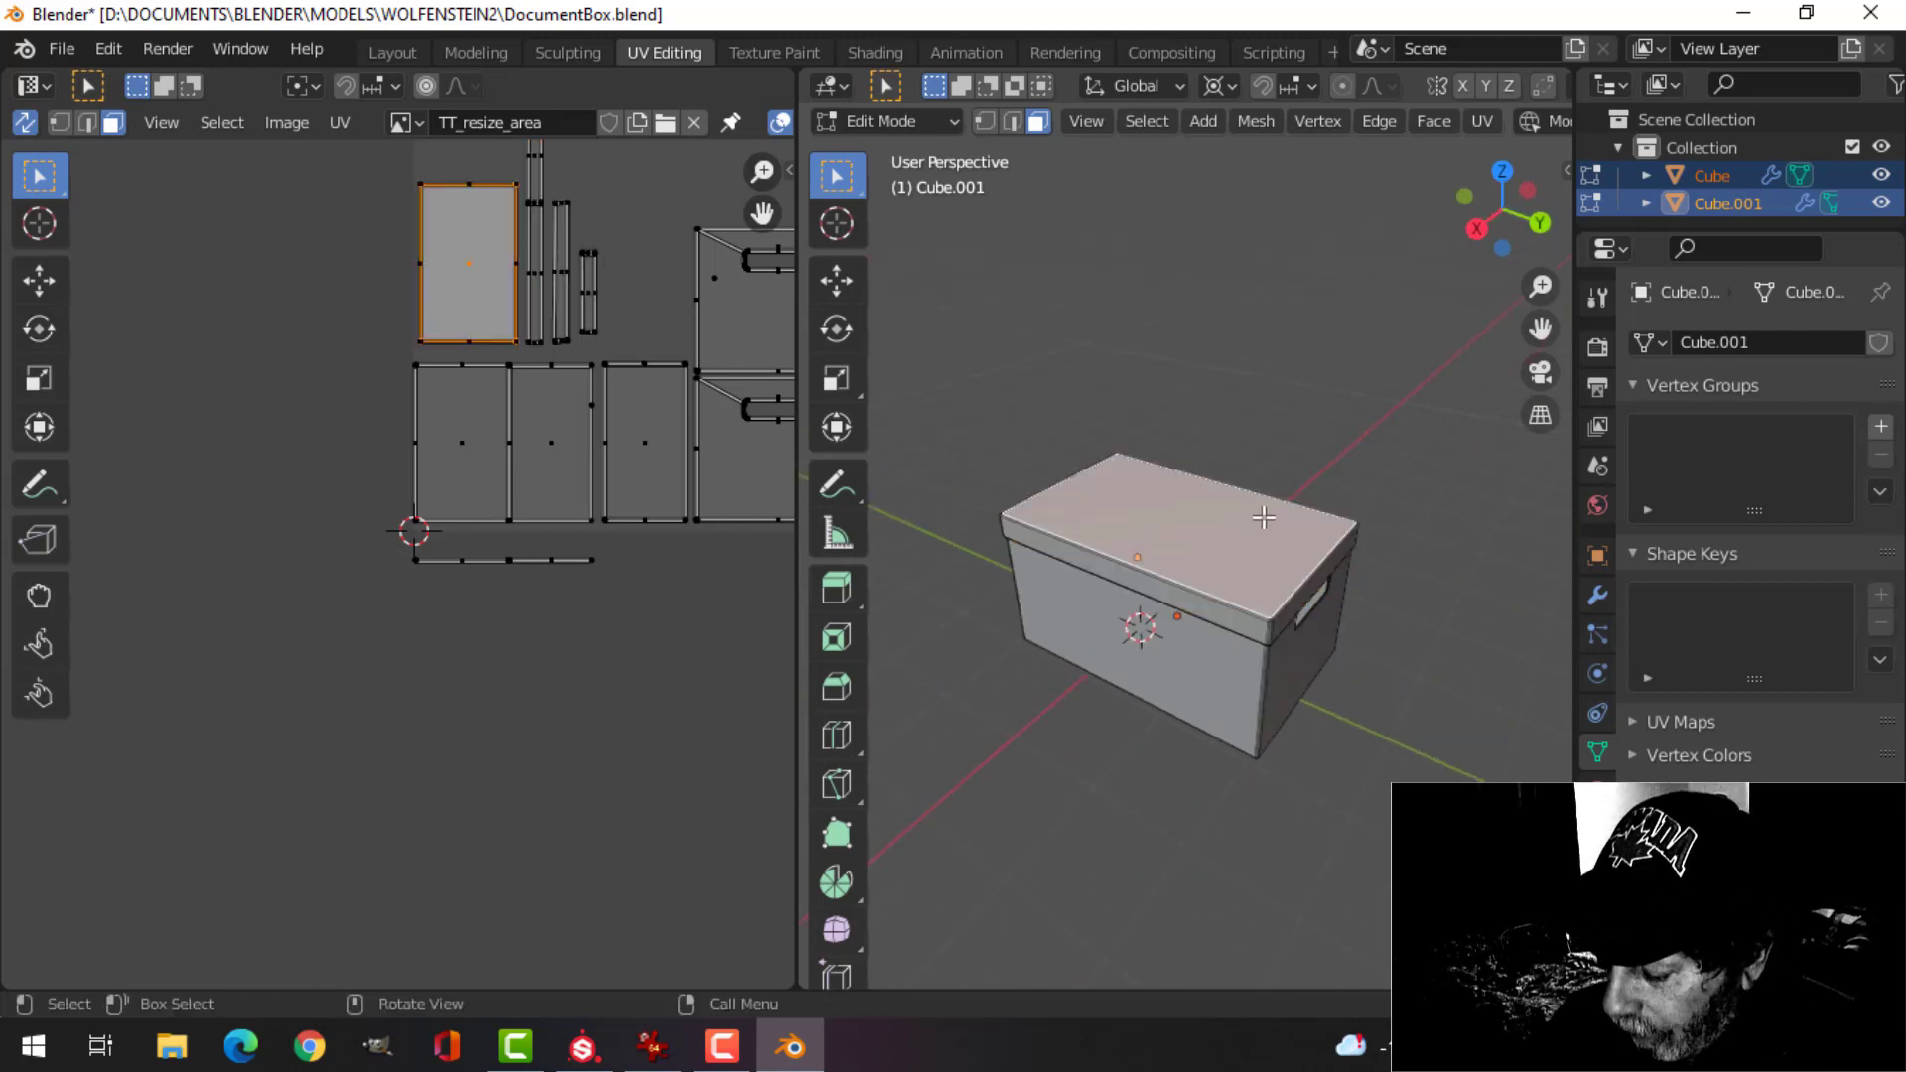
key("ctrl+KP_Add")
key("ctrl+KP_Add")
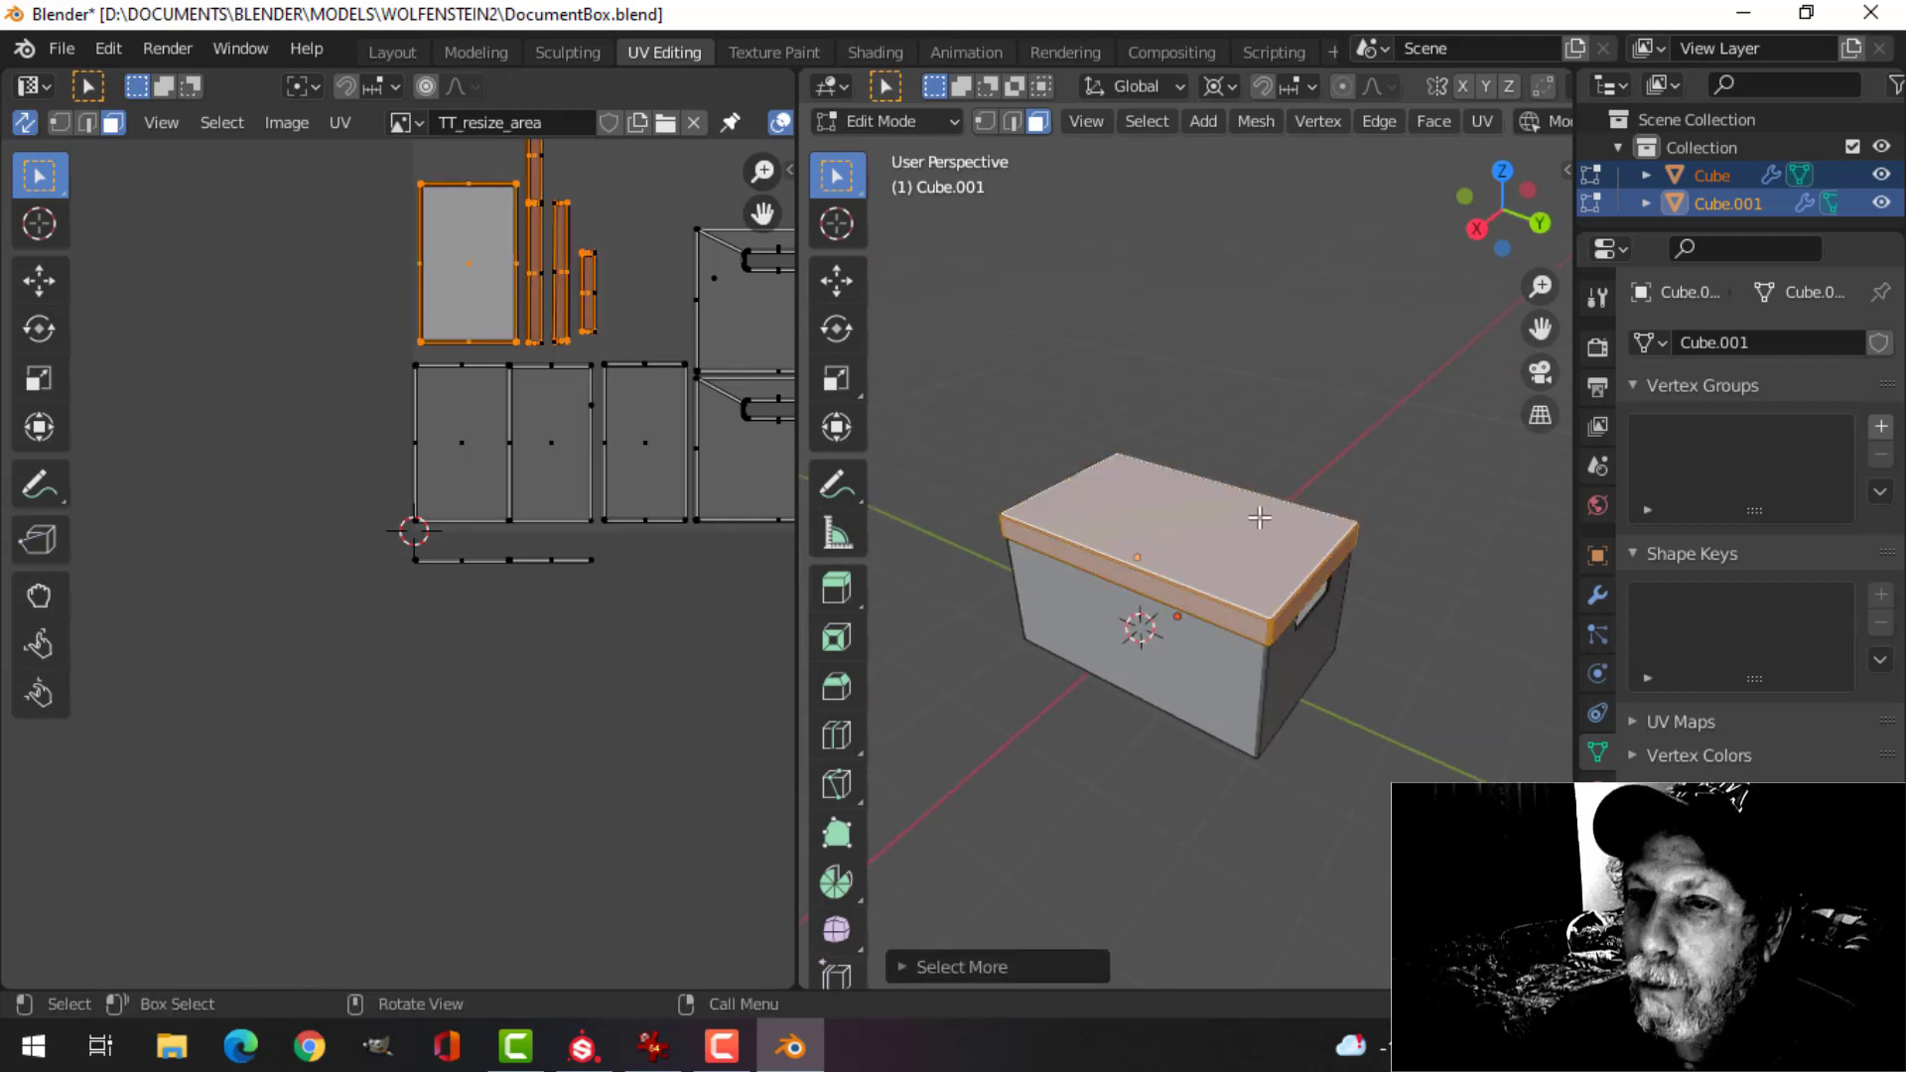
scroll(606, 576, "down", 4)
scroll(606, 575, "up", 3)
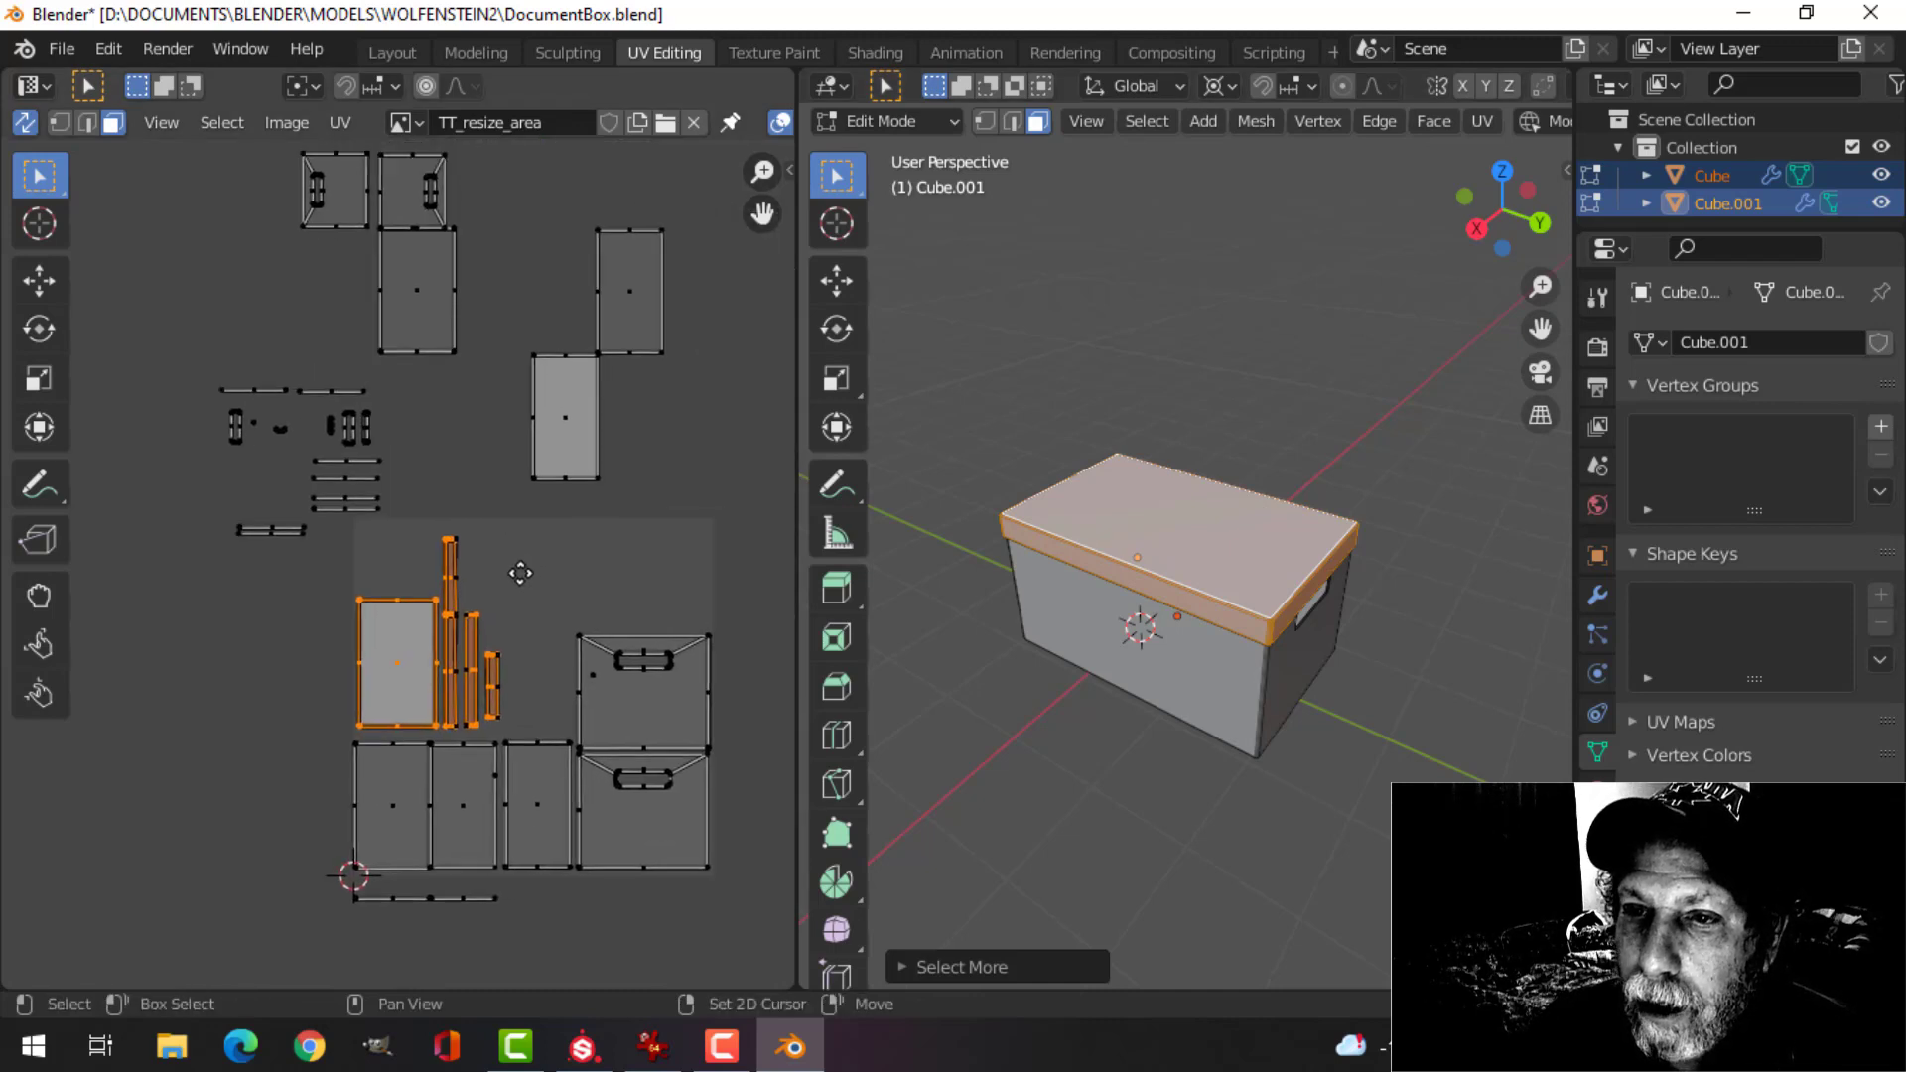
- Select the two unplaced end-panel islands with handle cutouts above the UV square and scale them down
key("alt+a")
left_click_drag(223, 161, 489, 270)
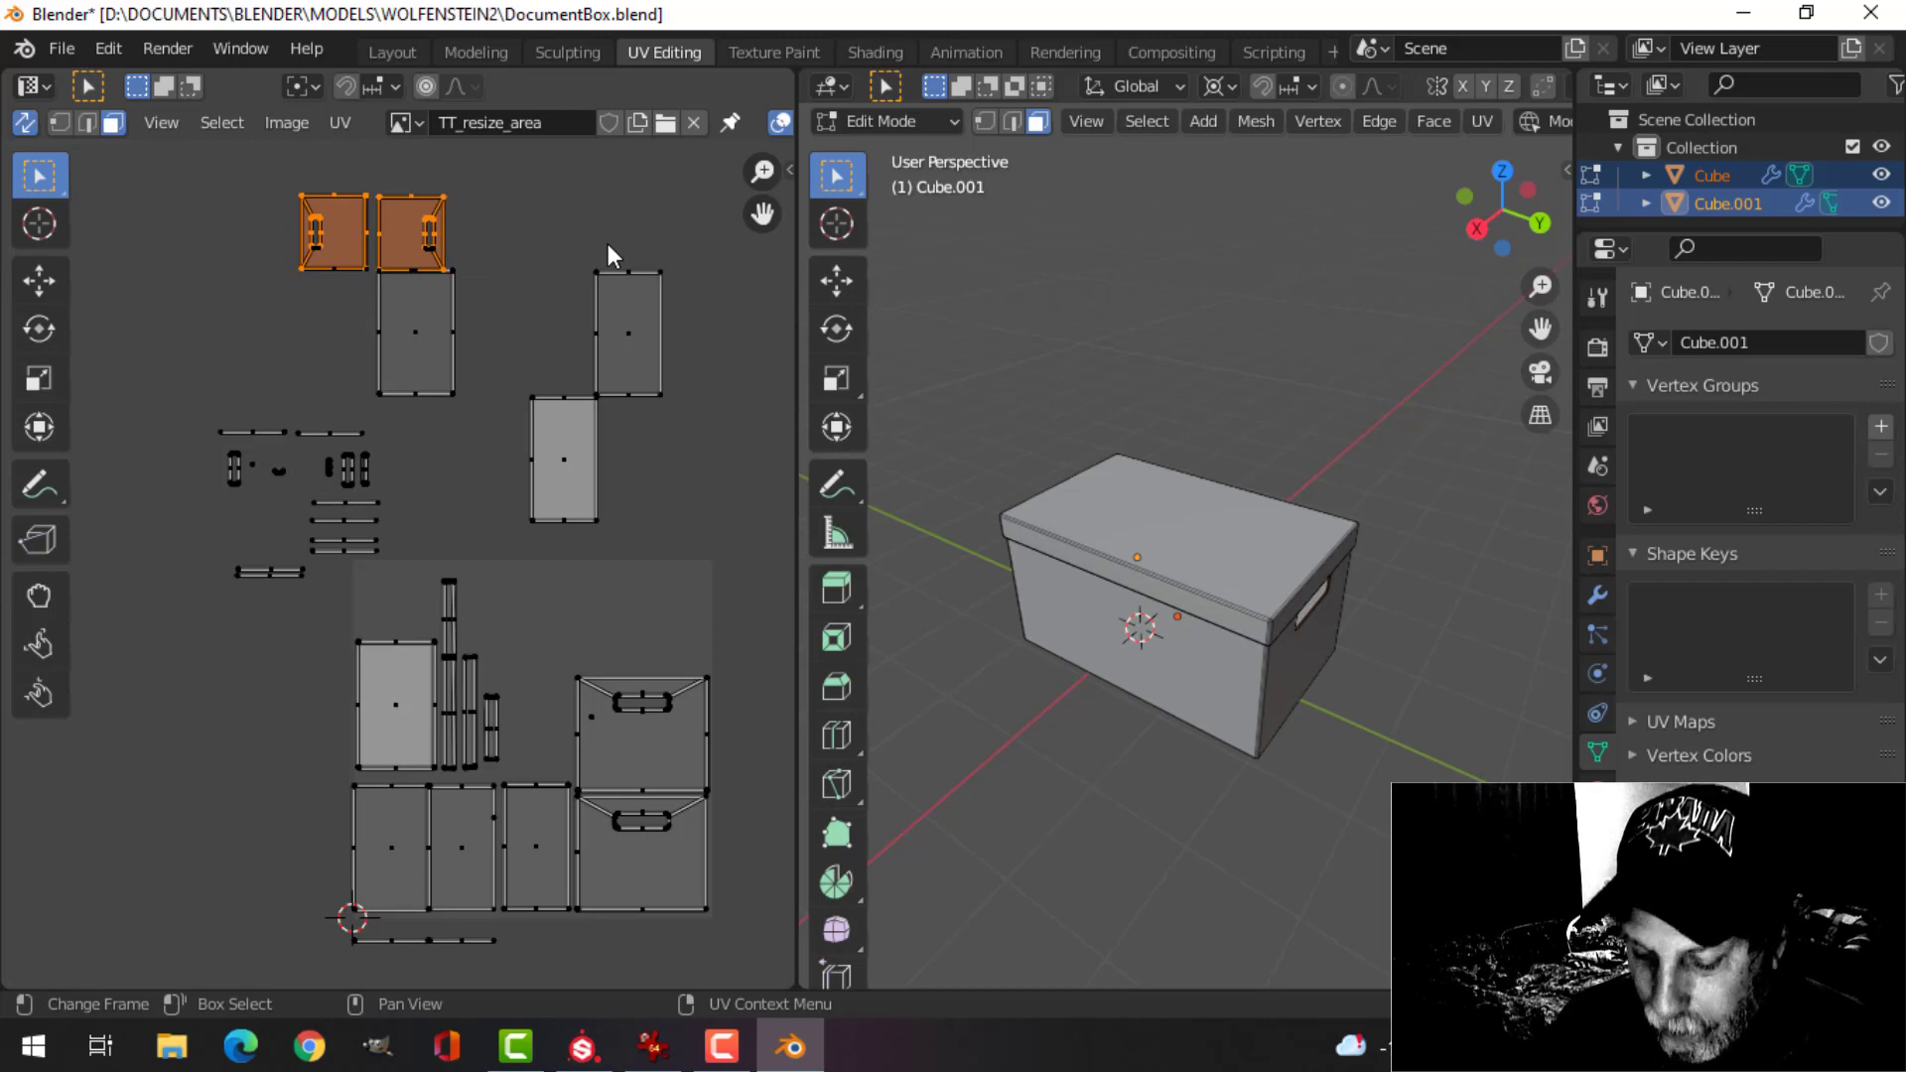
middle_click_drag(1267, 477, 1472, 532)
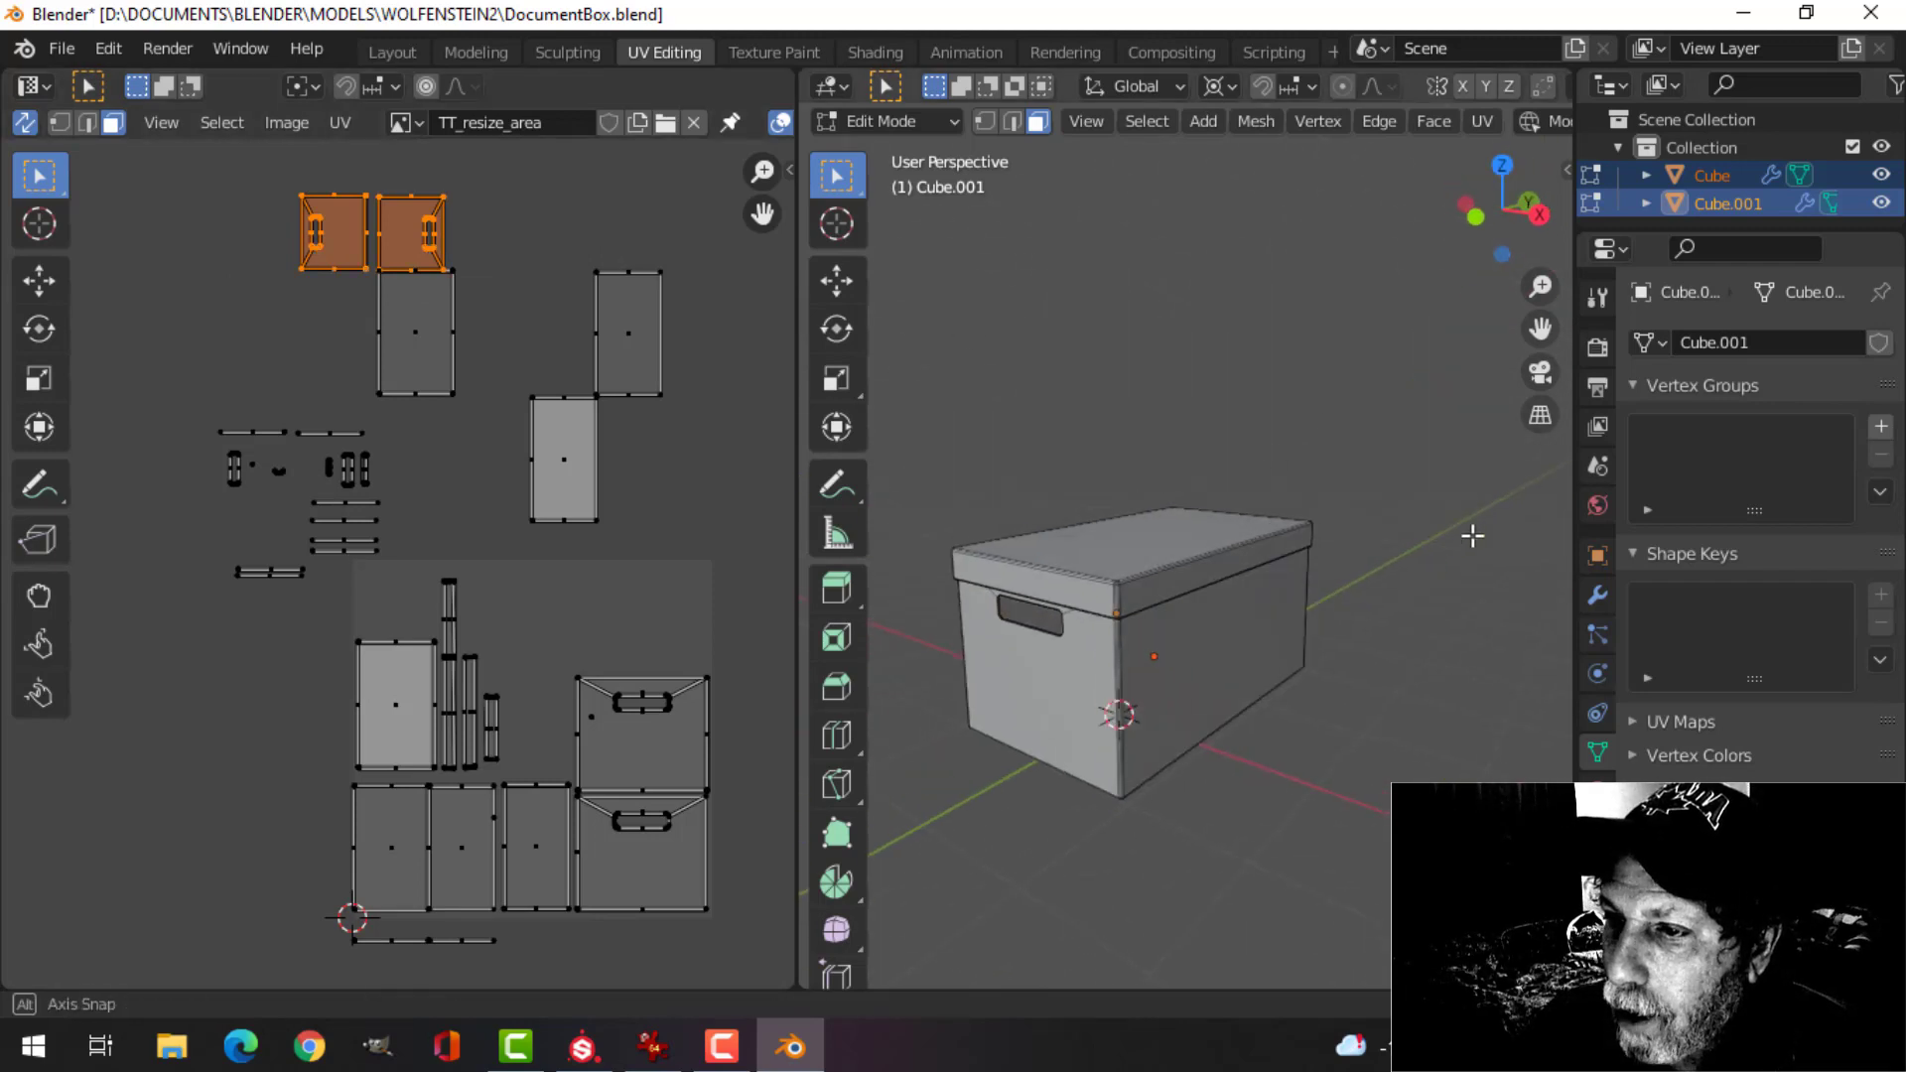
scroll(351, 221, "up", 2)
key("s")
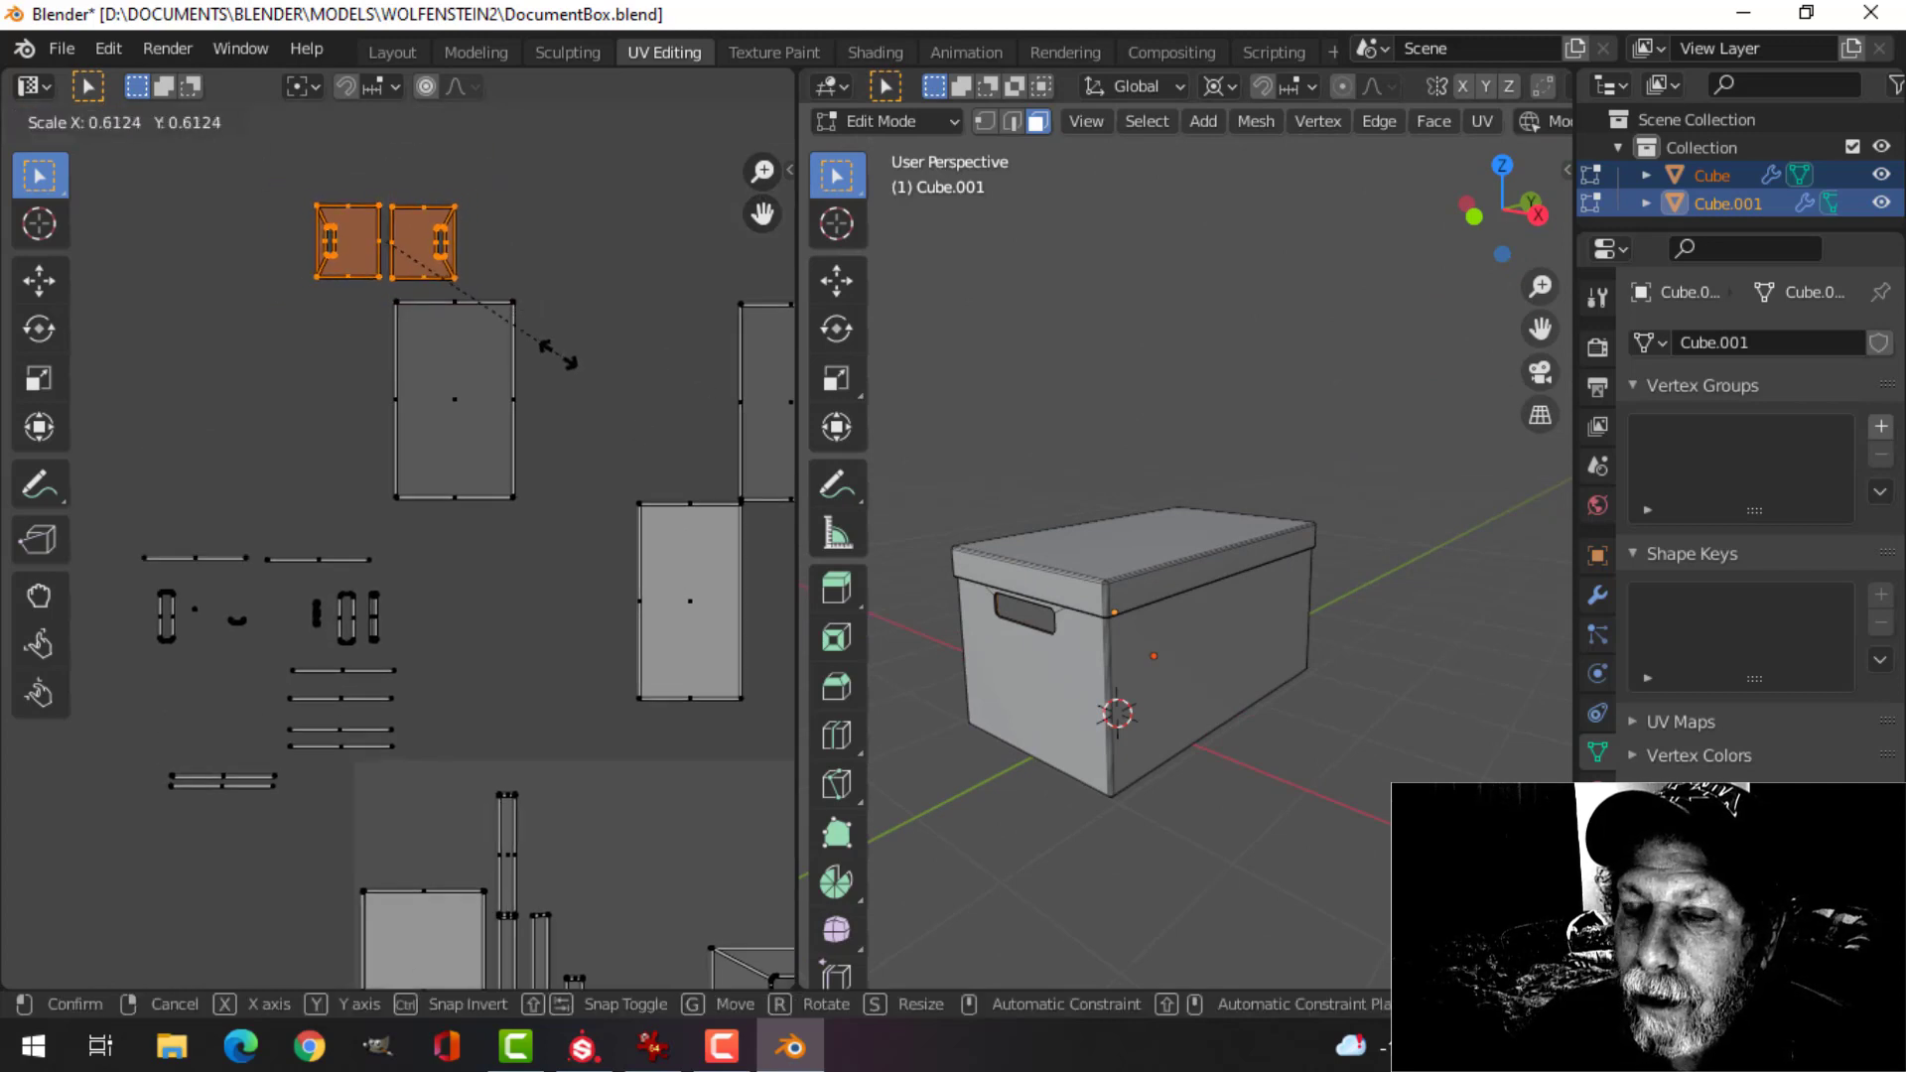
left_click(574, 433)
- Move the two reduced handle-panel islands into the UV square, directly above the lid's top-face island
scroll(556, 461, "down", 4)
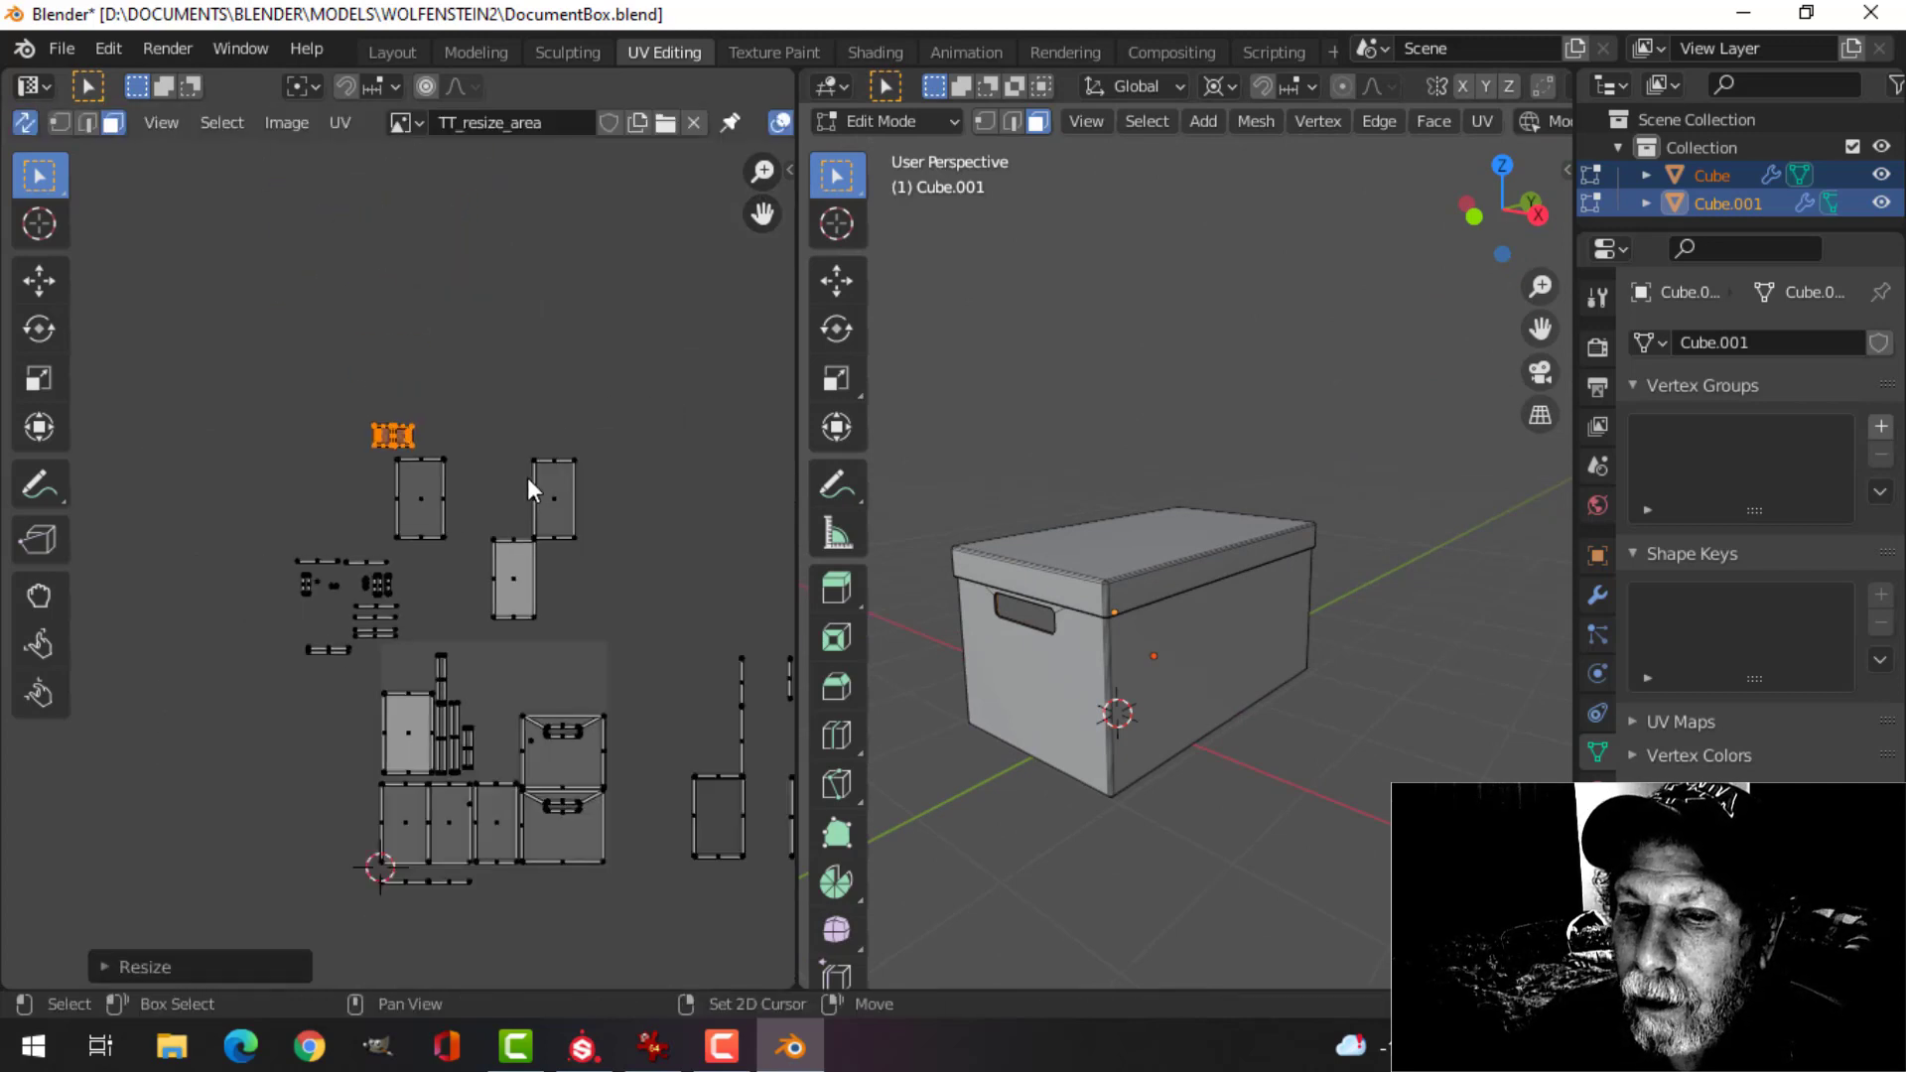
scroll(498, 397, "up", 2)
key("g")
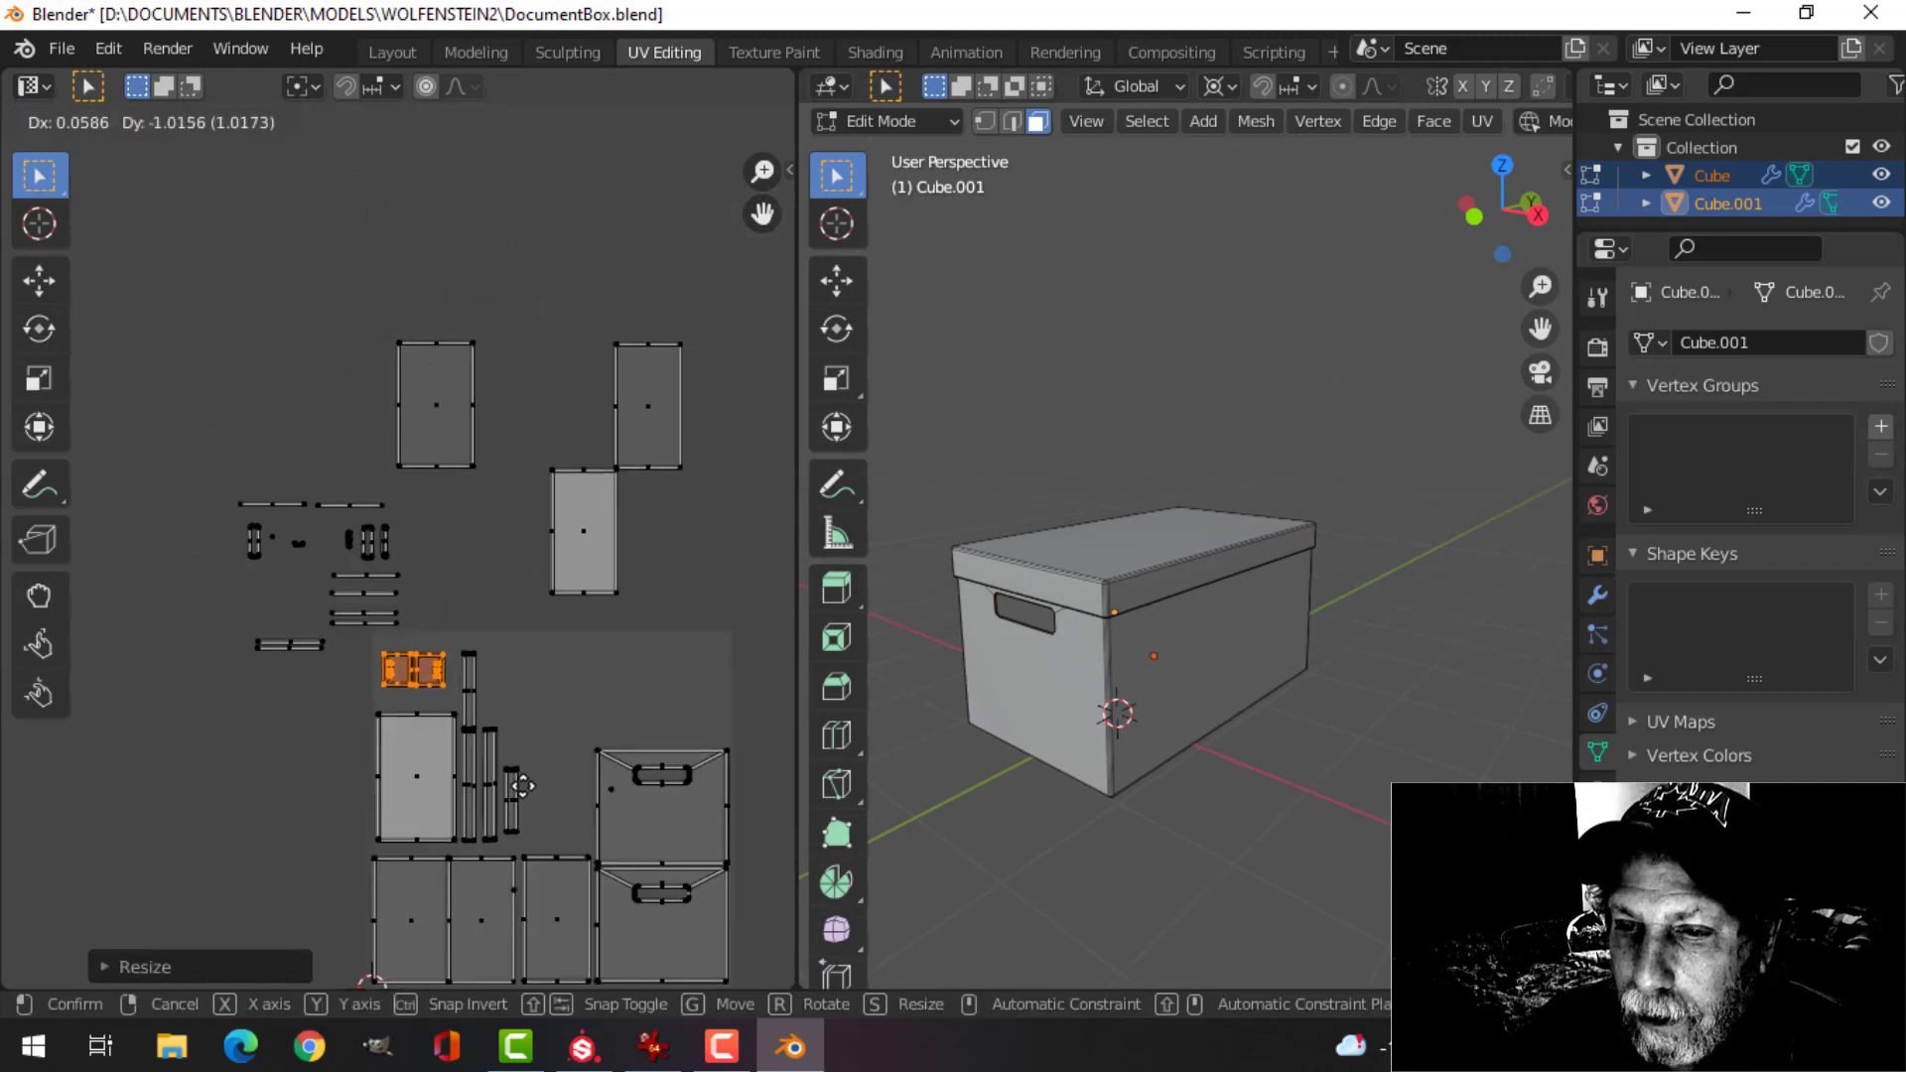
left_click(532, 782)
- Select the three unplaced rectangular panel islands above the UV square and scale them down together
middle_click_drag(783, 638, 556, 460)
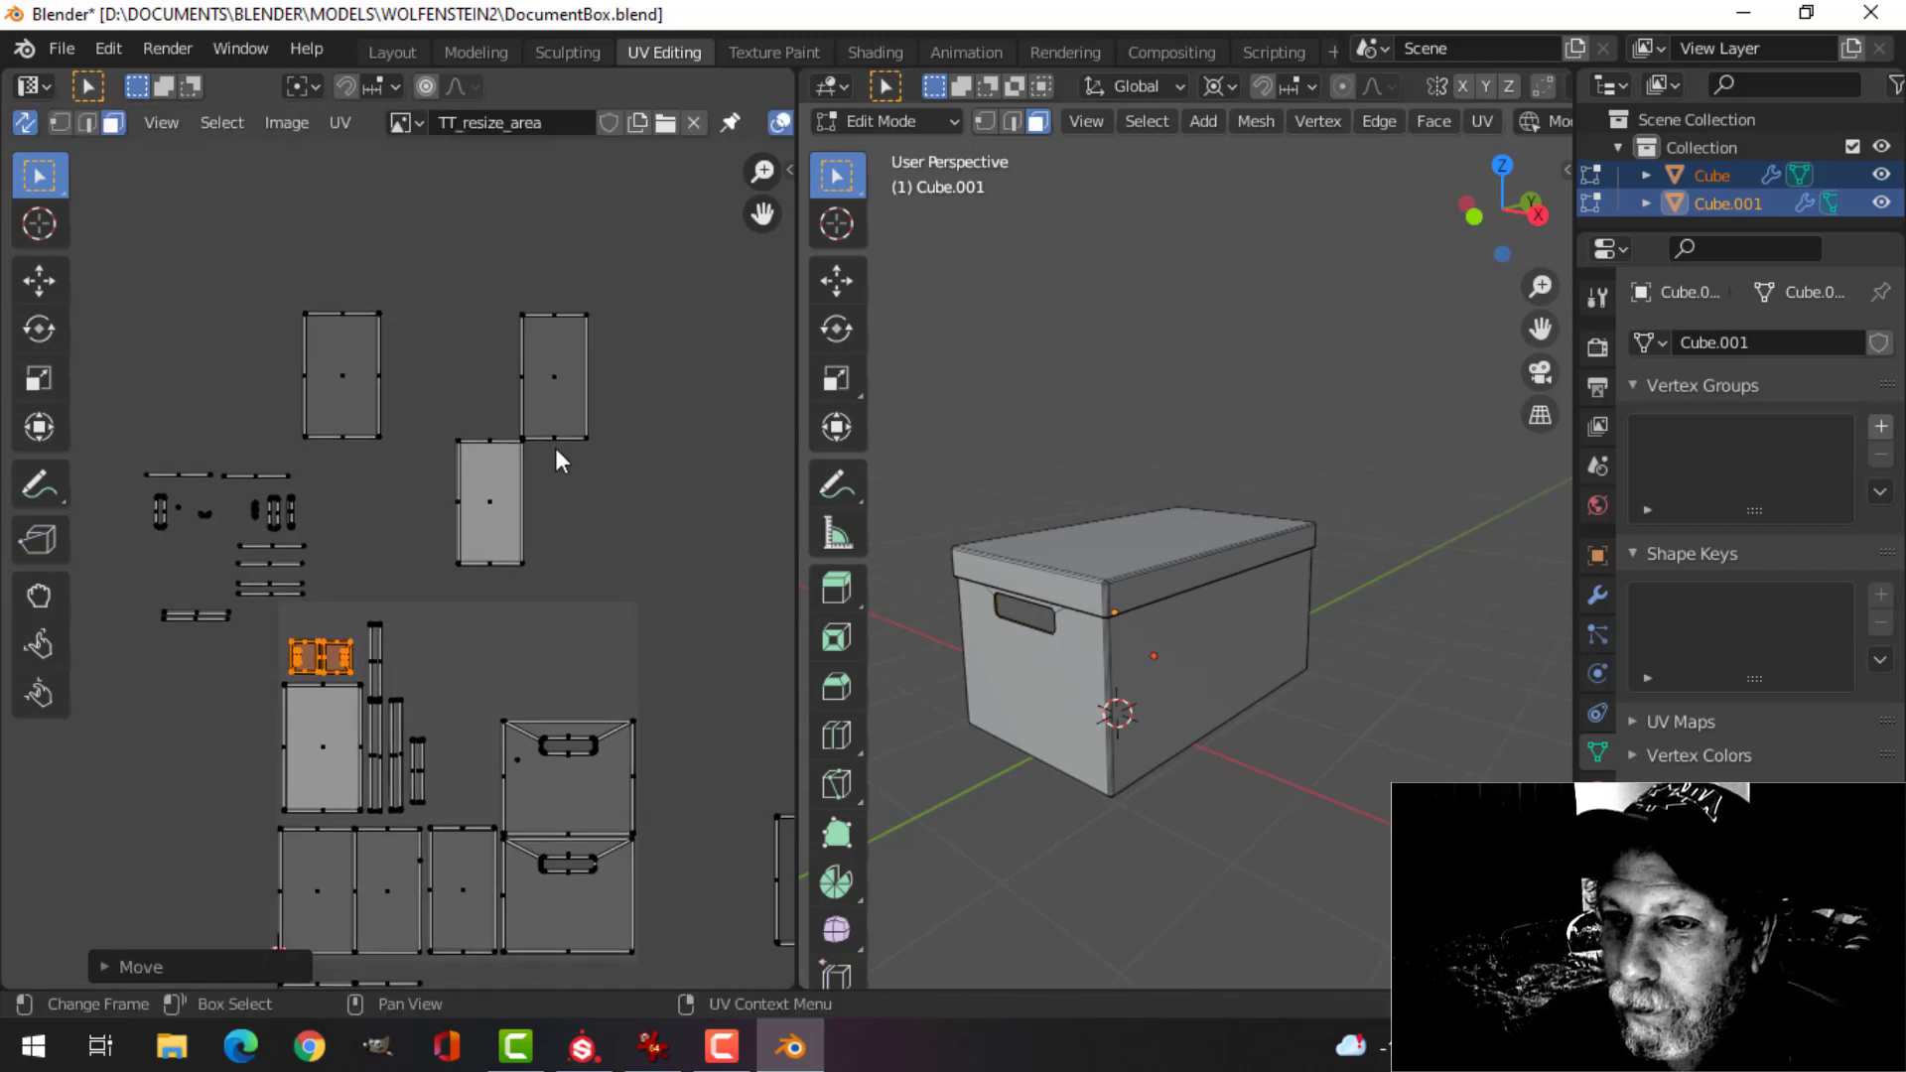
left_click(552, 370)
middle_click_drag(1181, 377, 1280, 507)
left_click_drag(262, 268, 421, 355)
left_click_drag(457, 288, 642, 368, "shift")
key("ctrl+l")
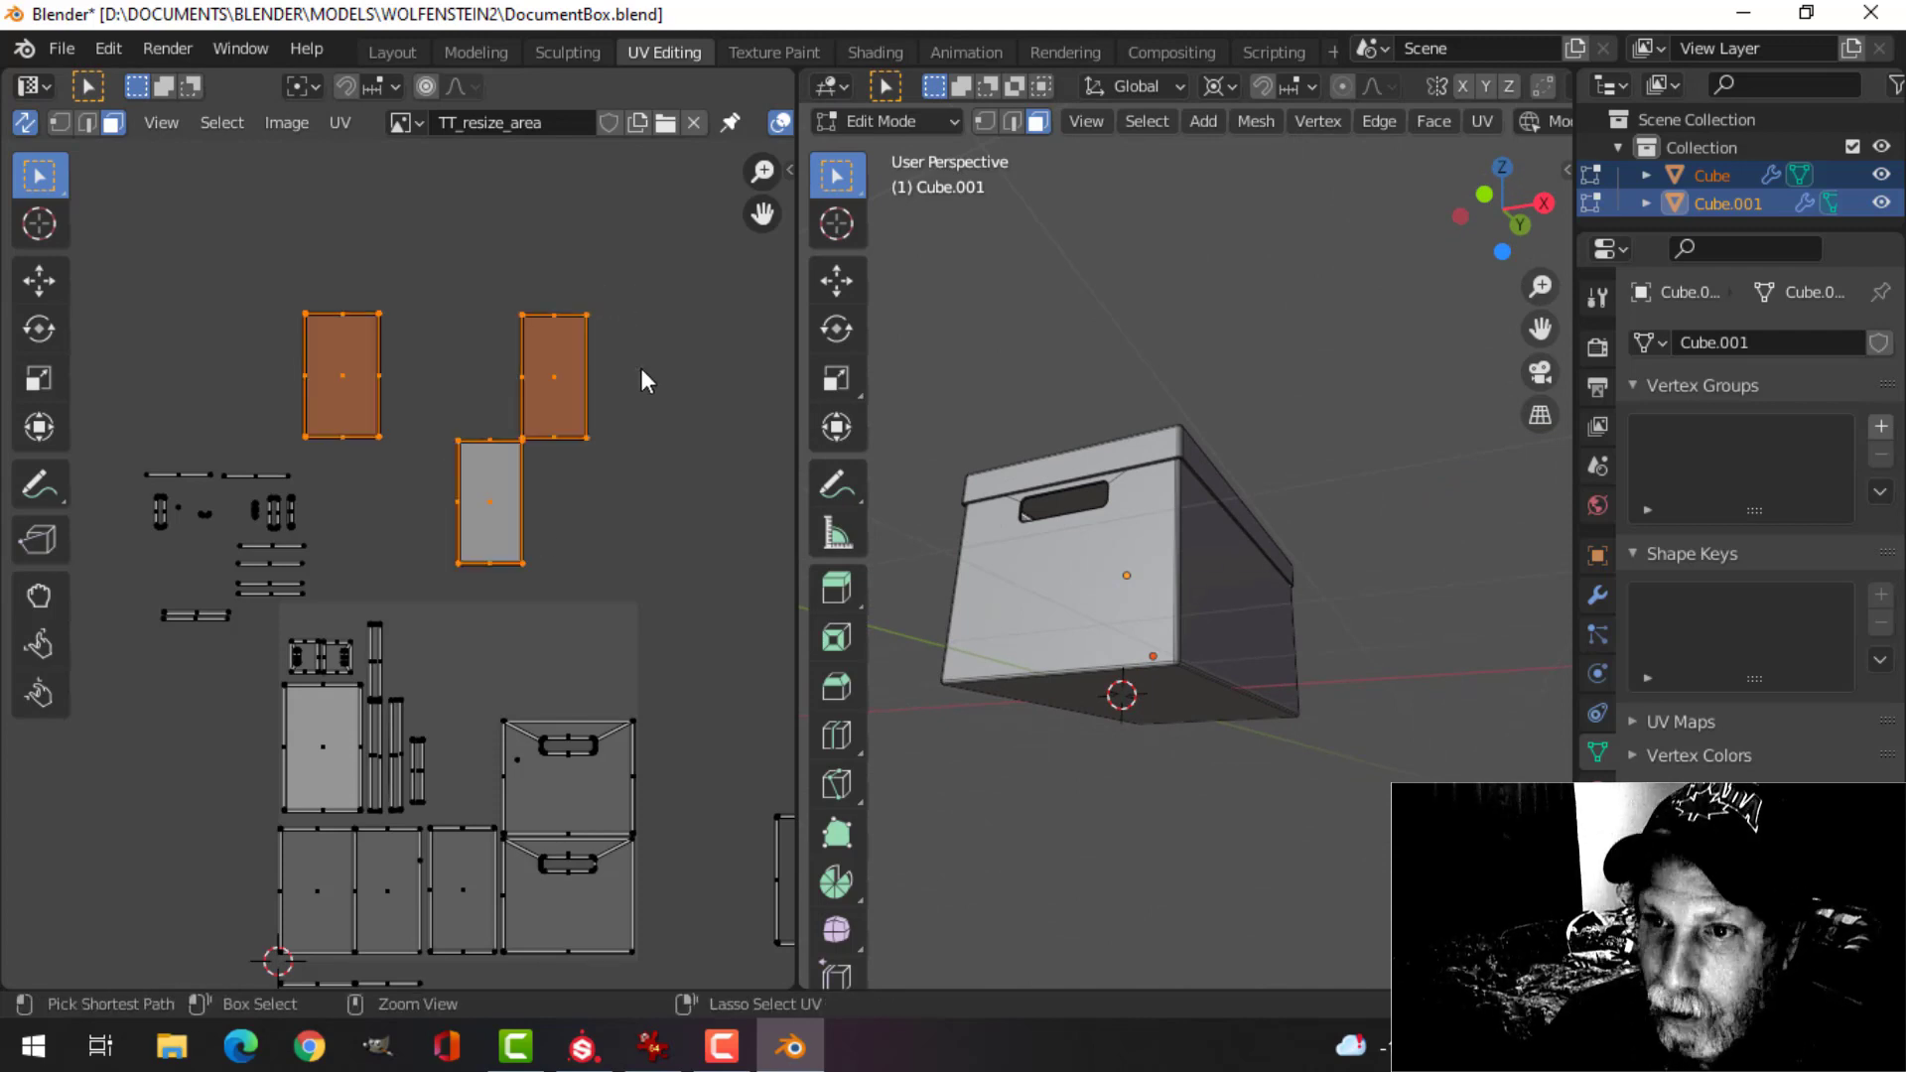
key("s")
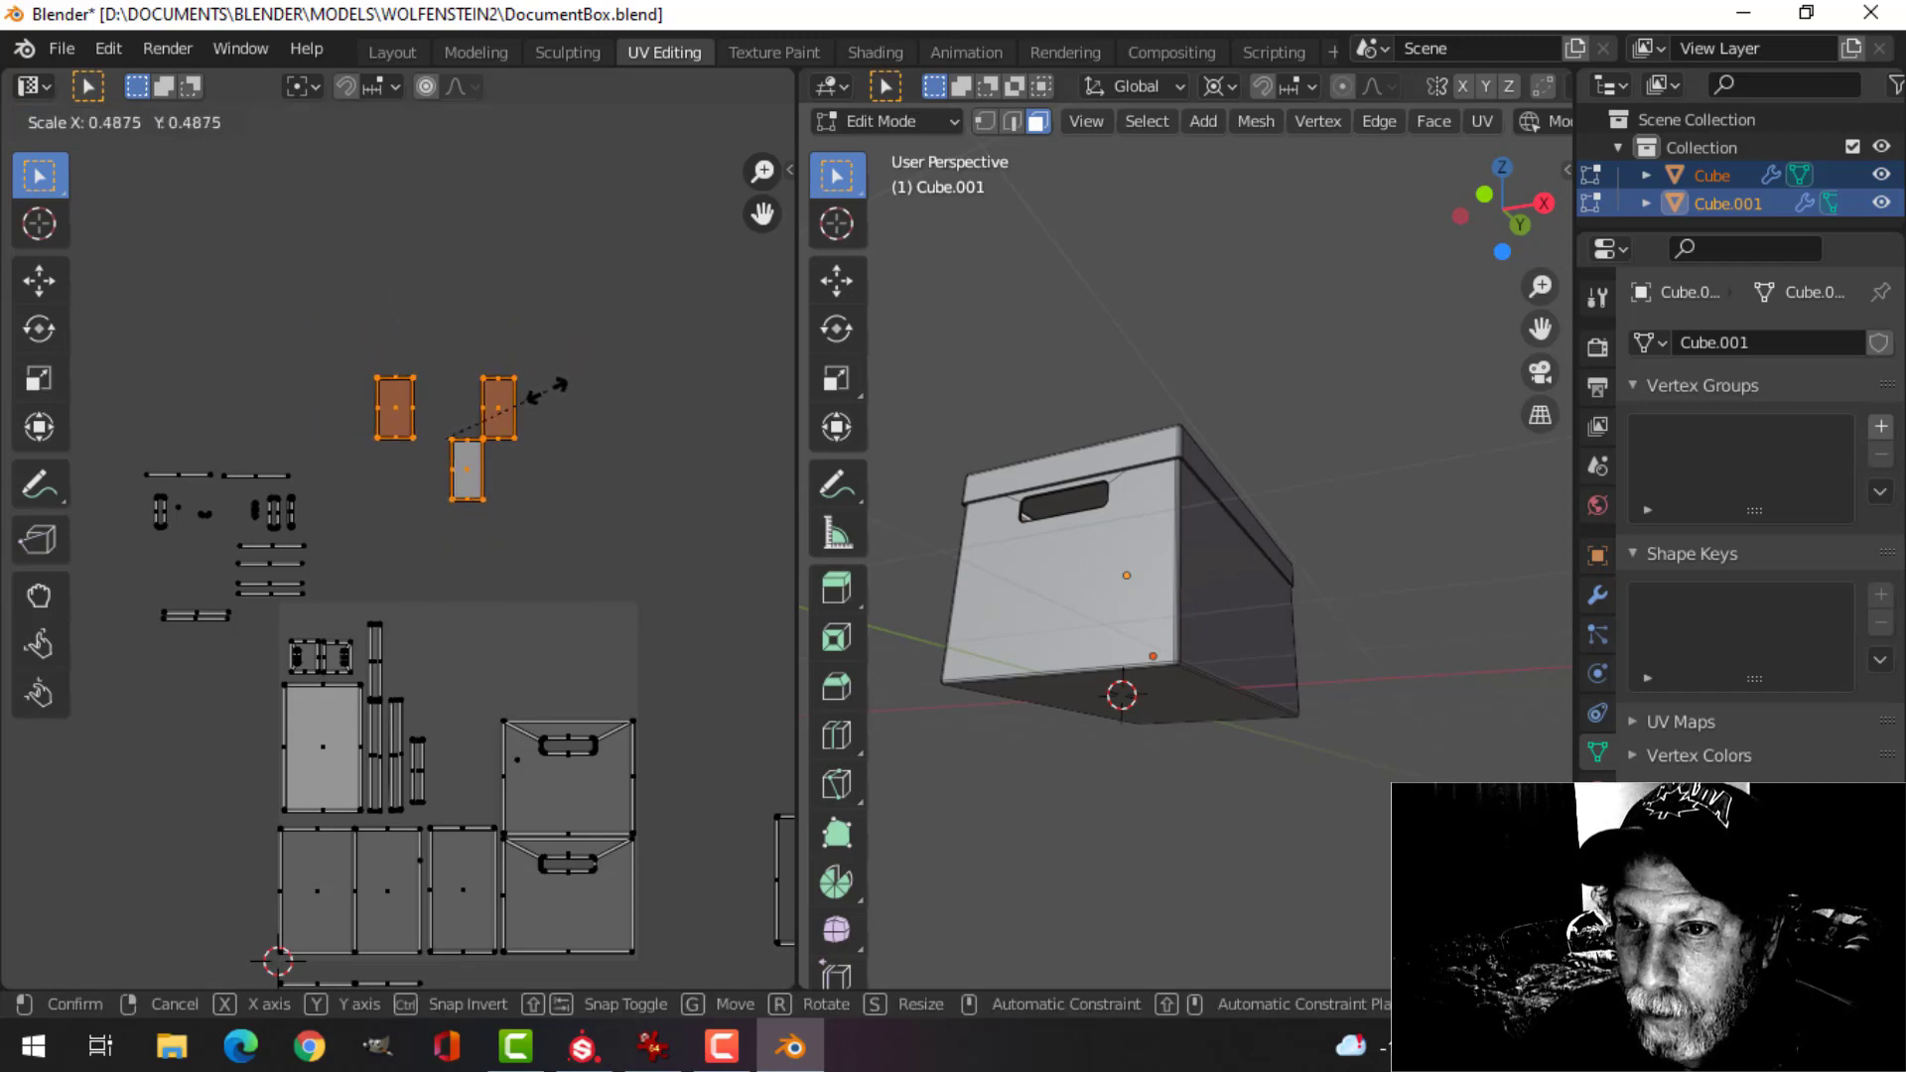
left_click(531, 402)
- Move the three reduced rectangular islands into the UV square's free area above the large handle panels
scroll(580, 515, "up", 3)
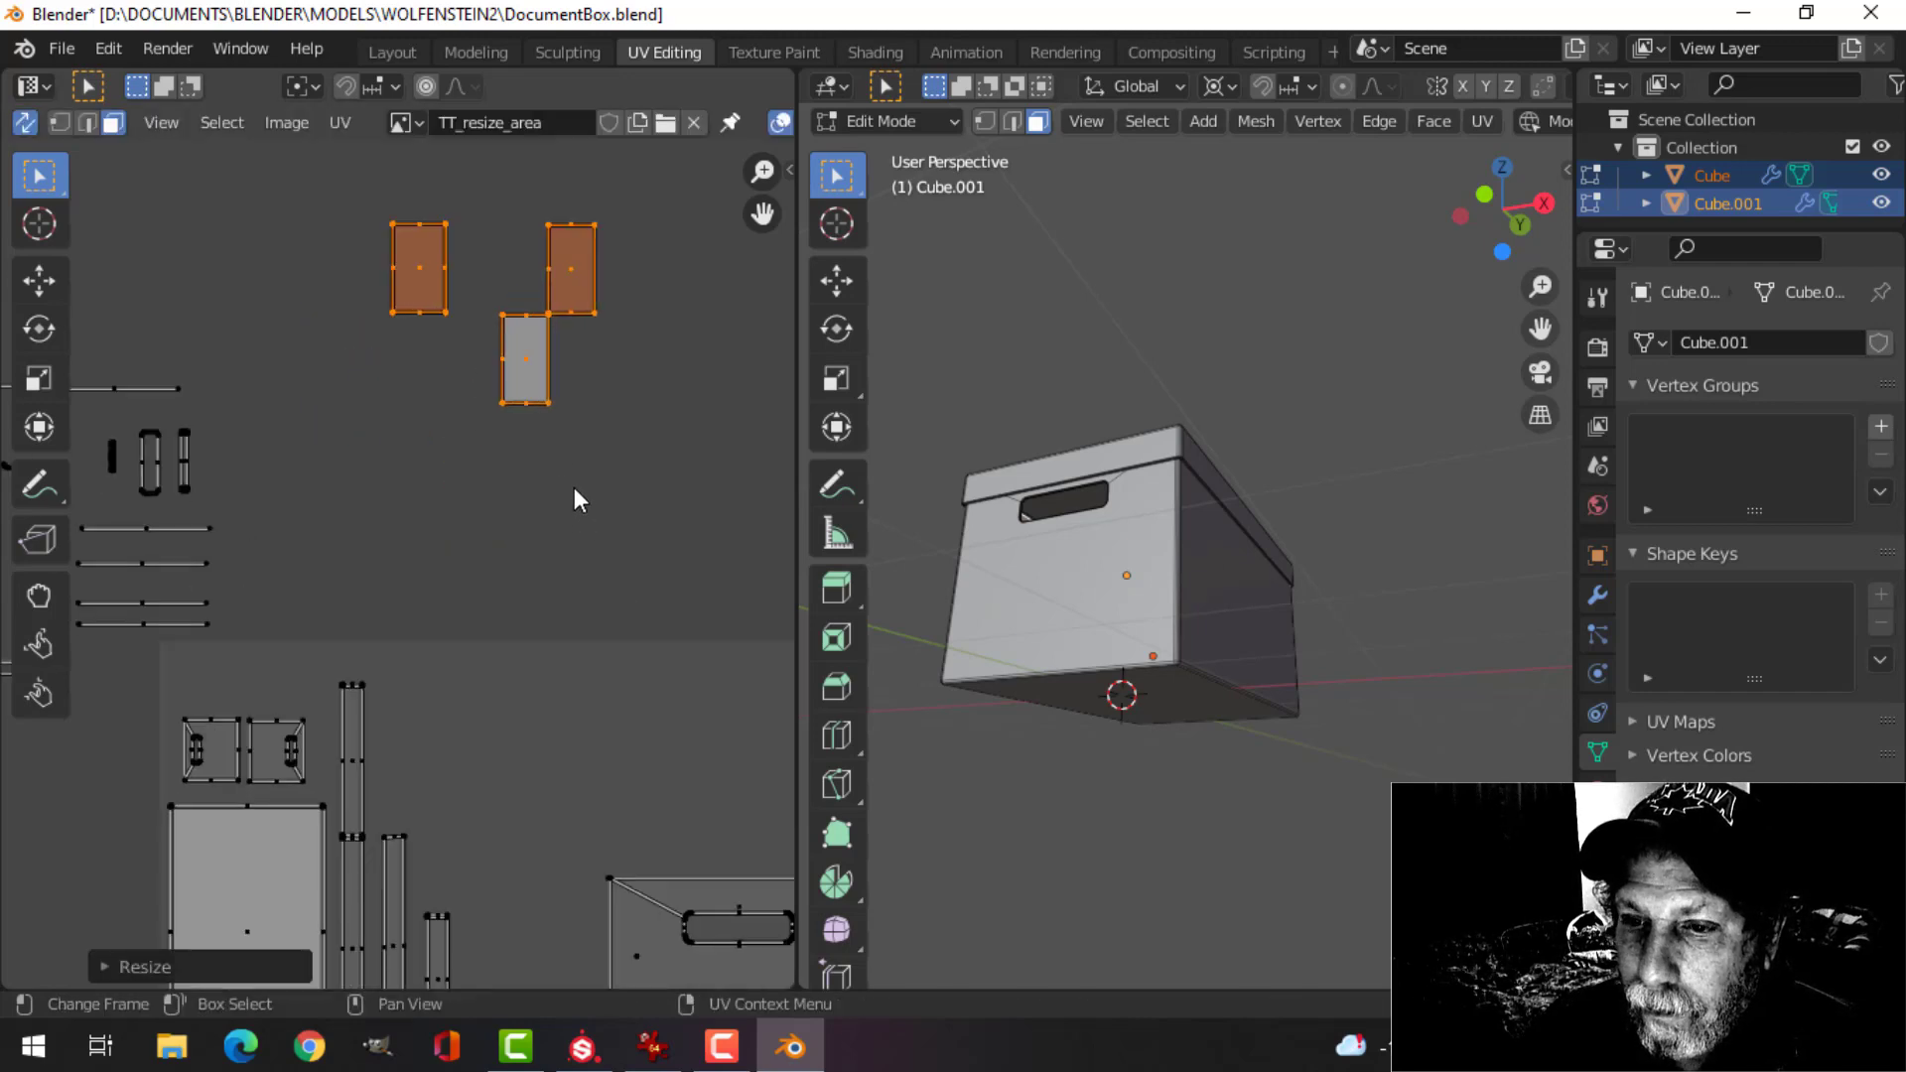
scroll(565, 506, "down", 2)
key("g")
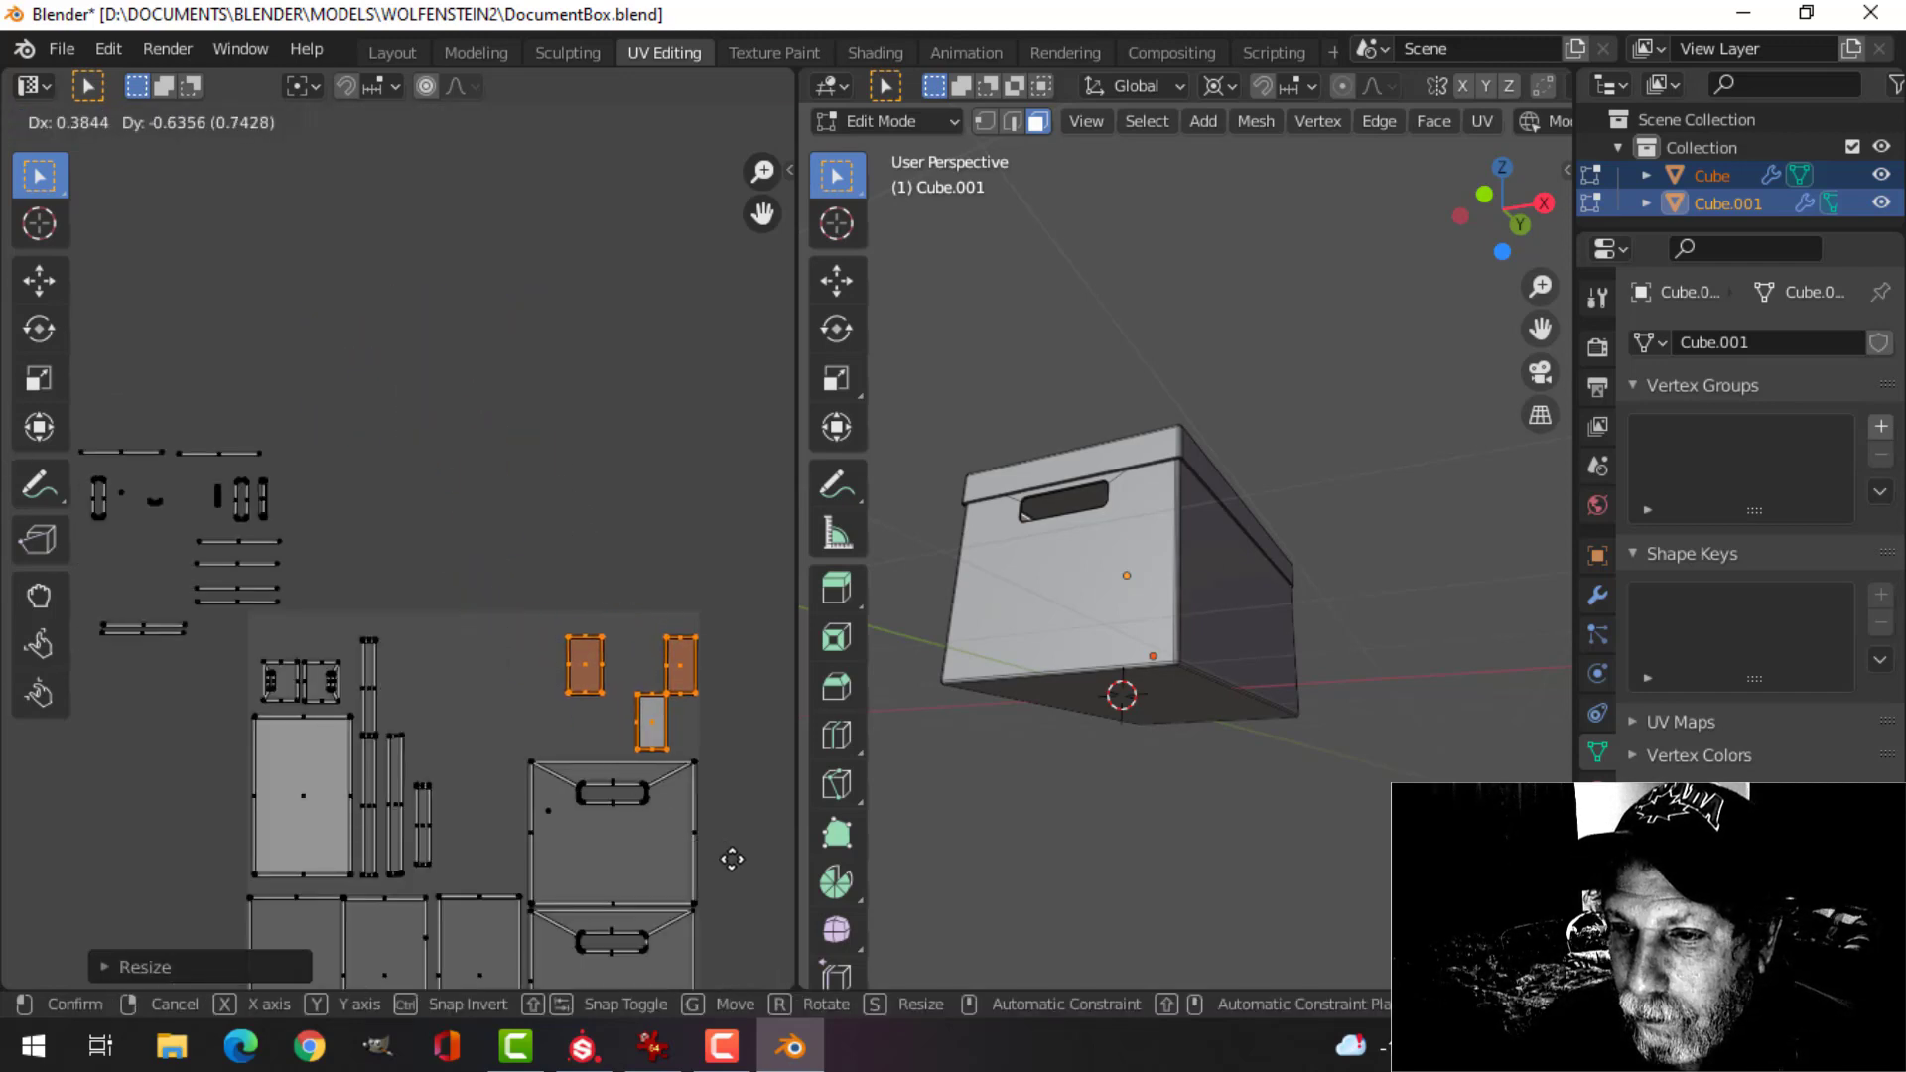
left_click(723, 837)
scroll(728, 722, "up", 4)
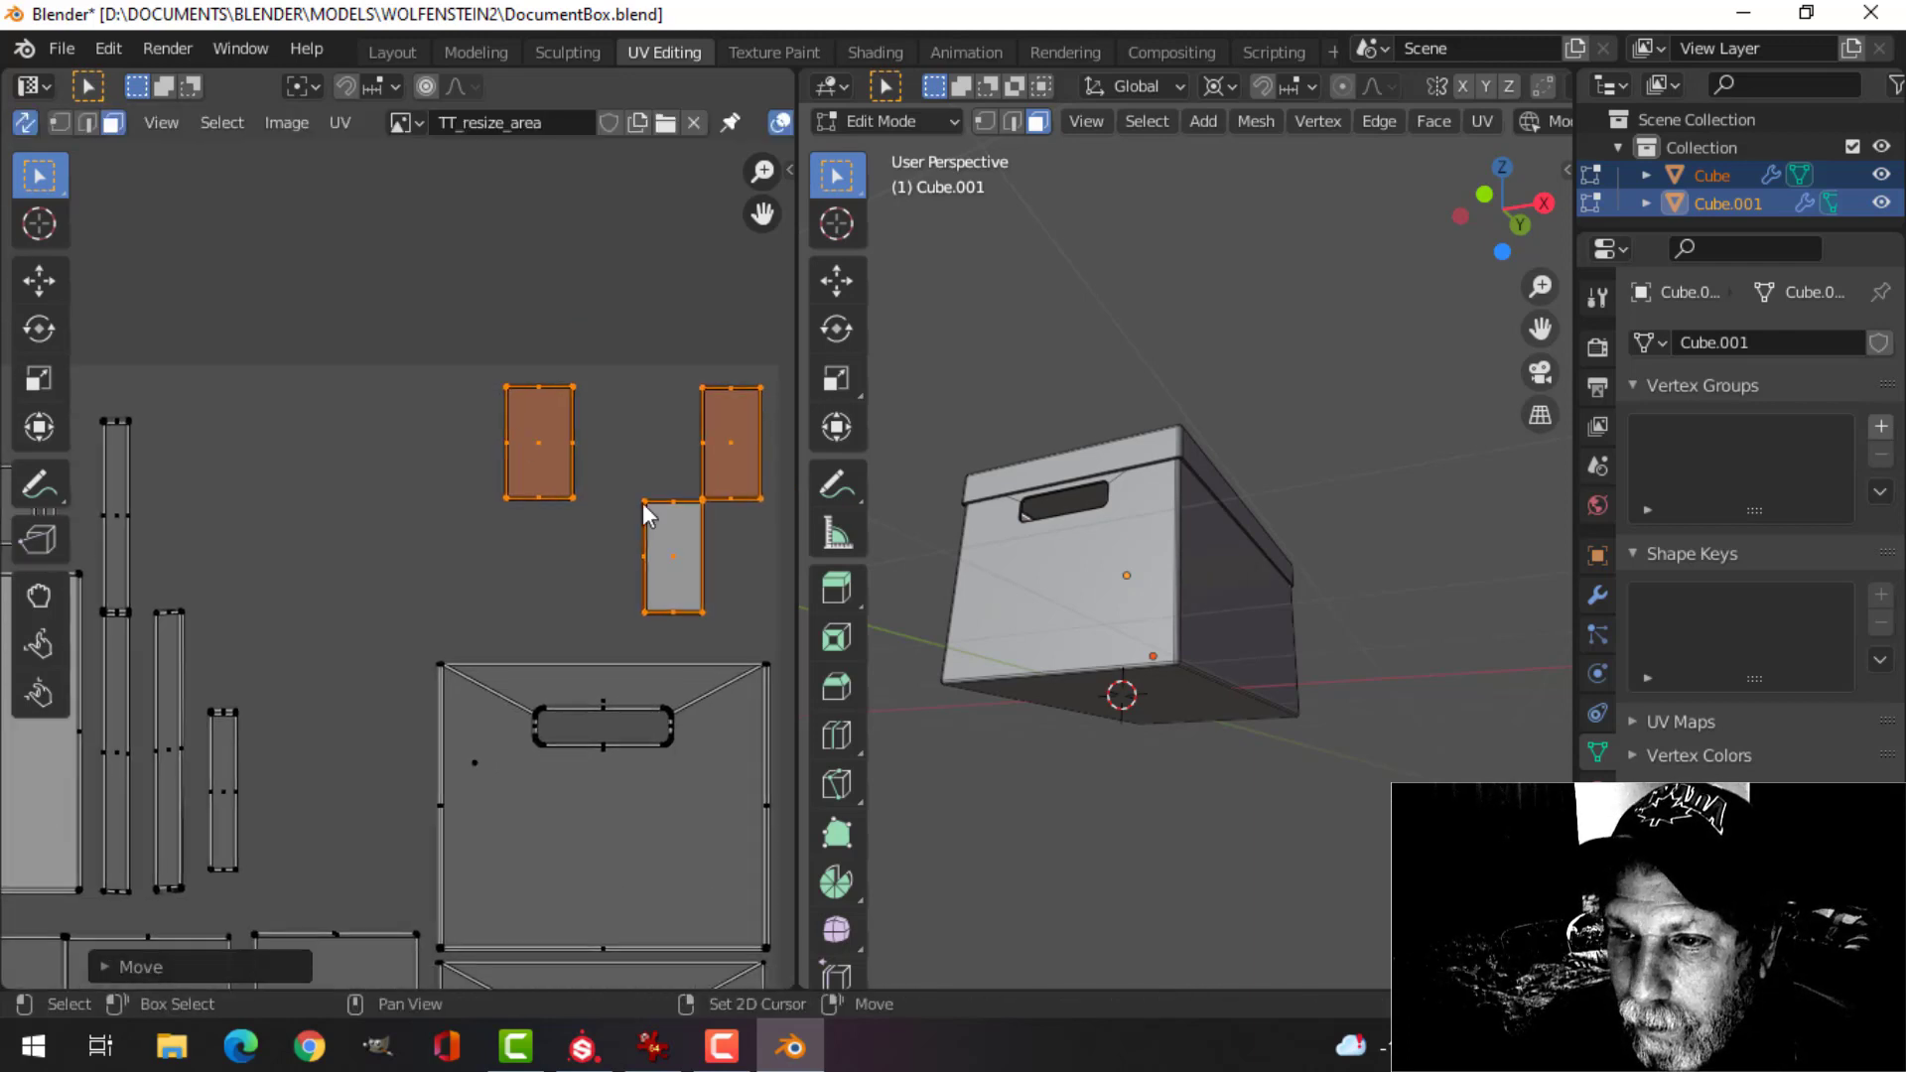
- Line up the three reduced rectangular islands side by side in a compact row inside the UV square
left_click(631, 490)
left_click_drag(623, 481, 659, 618)
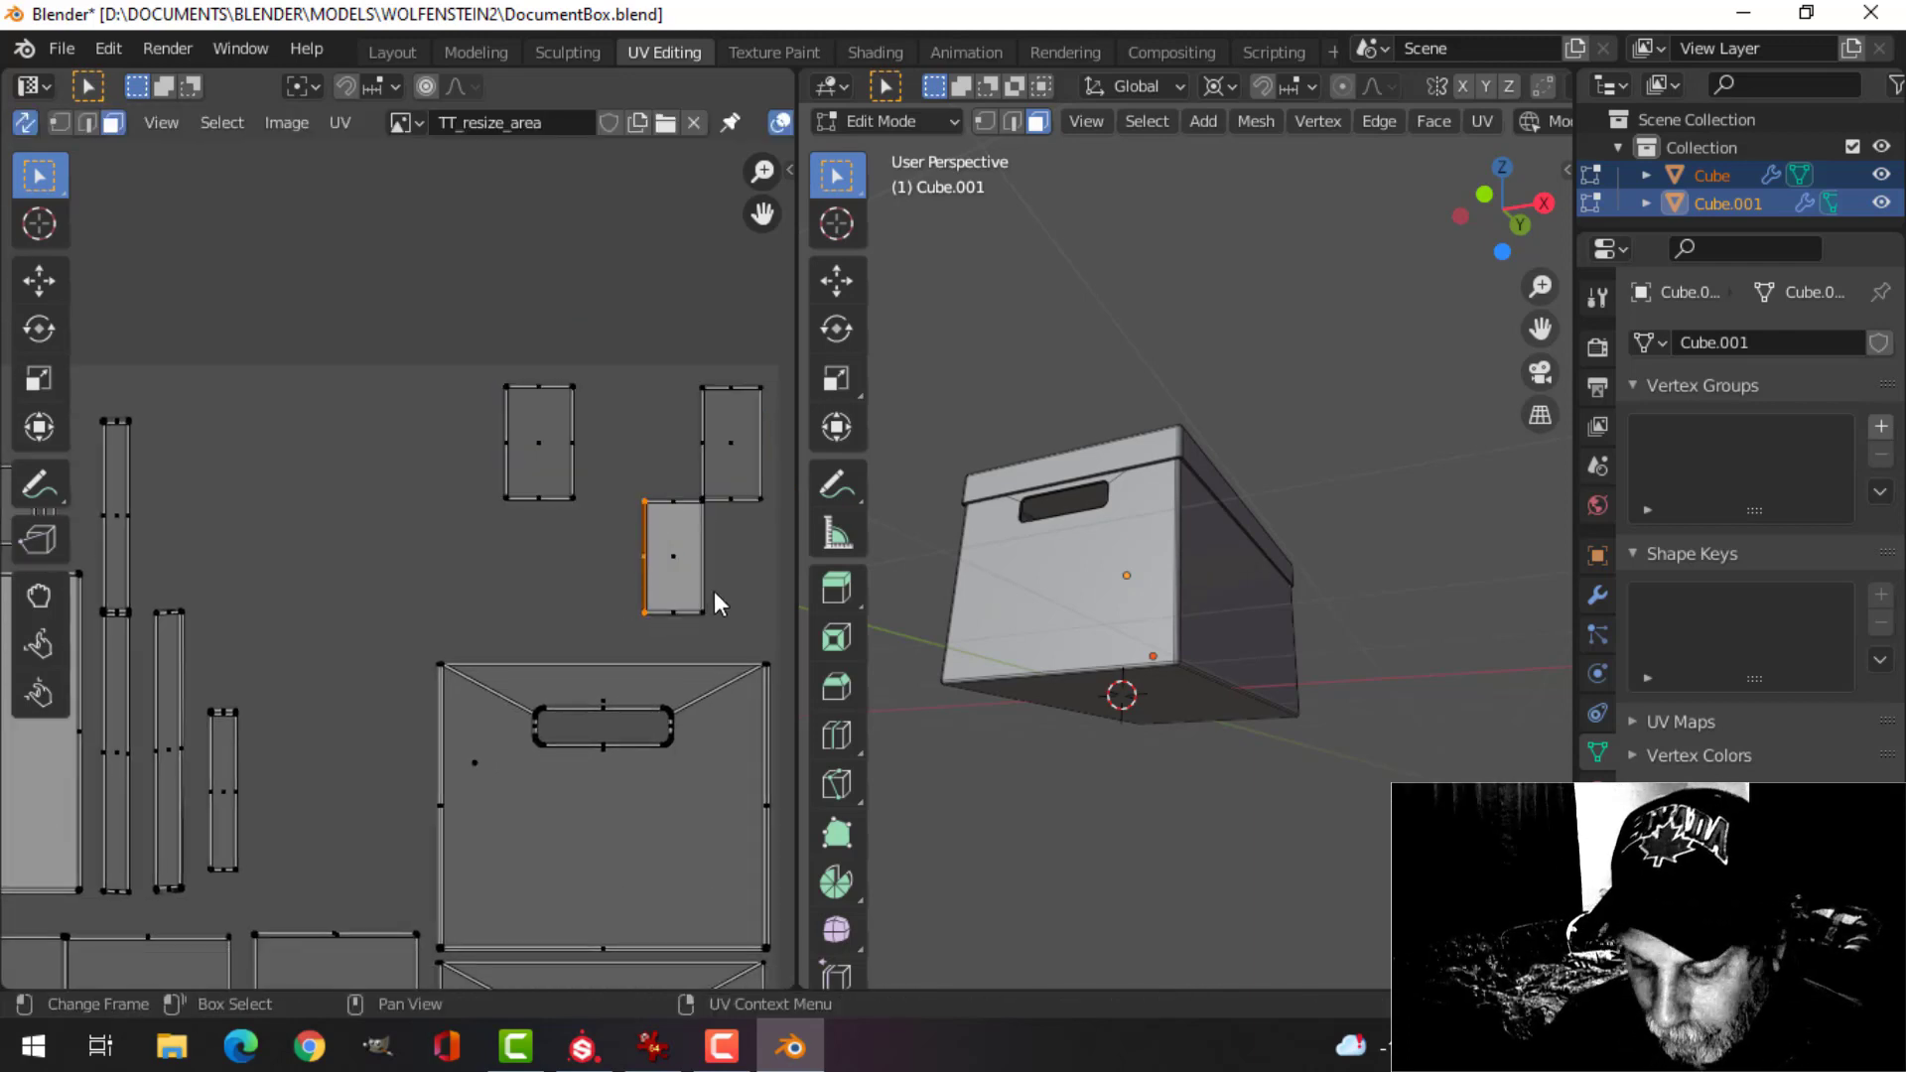
key("ctrl+l")
key("g")
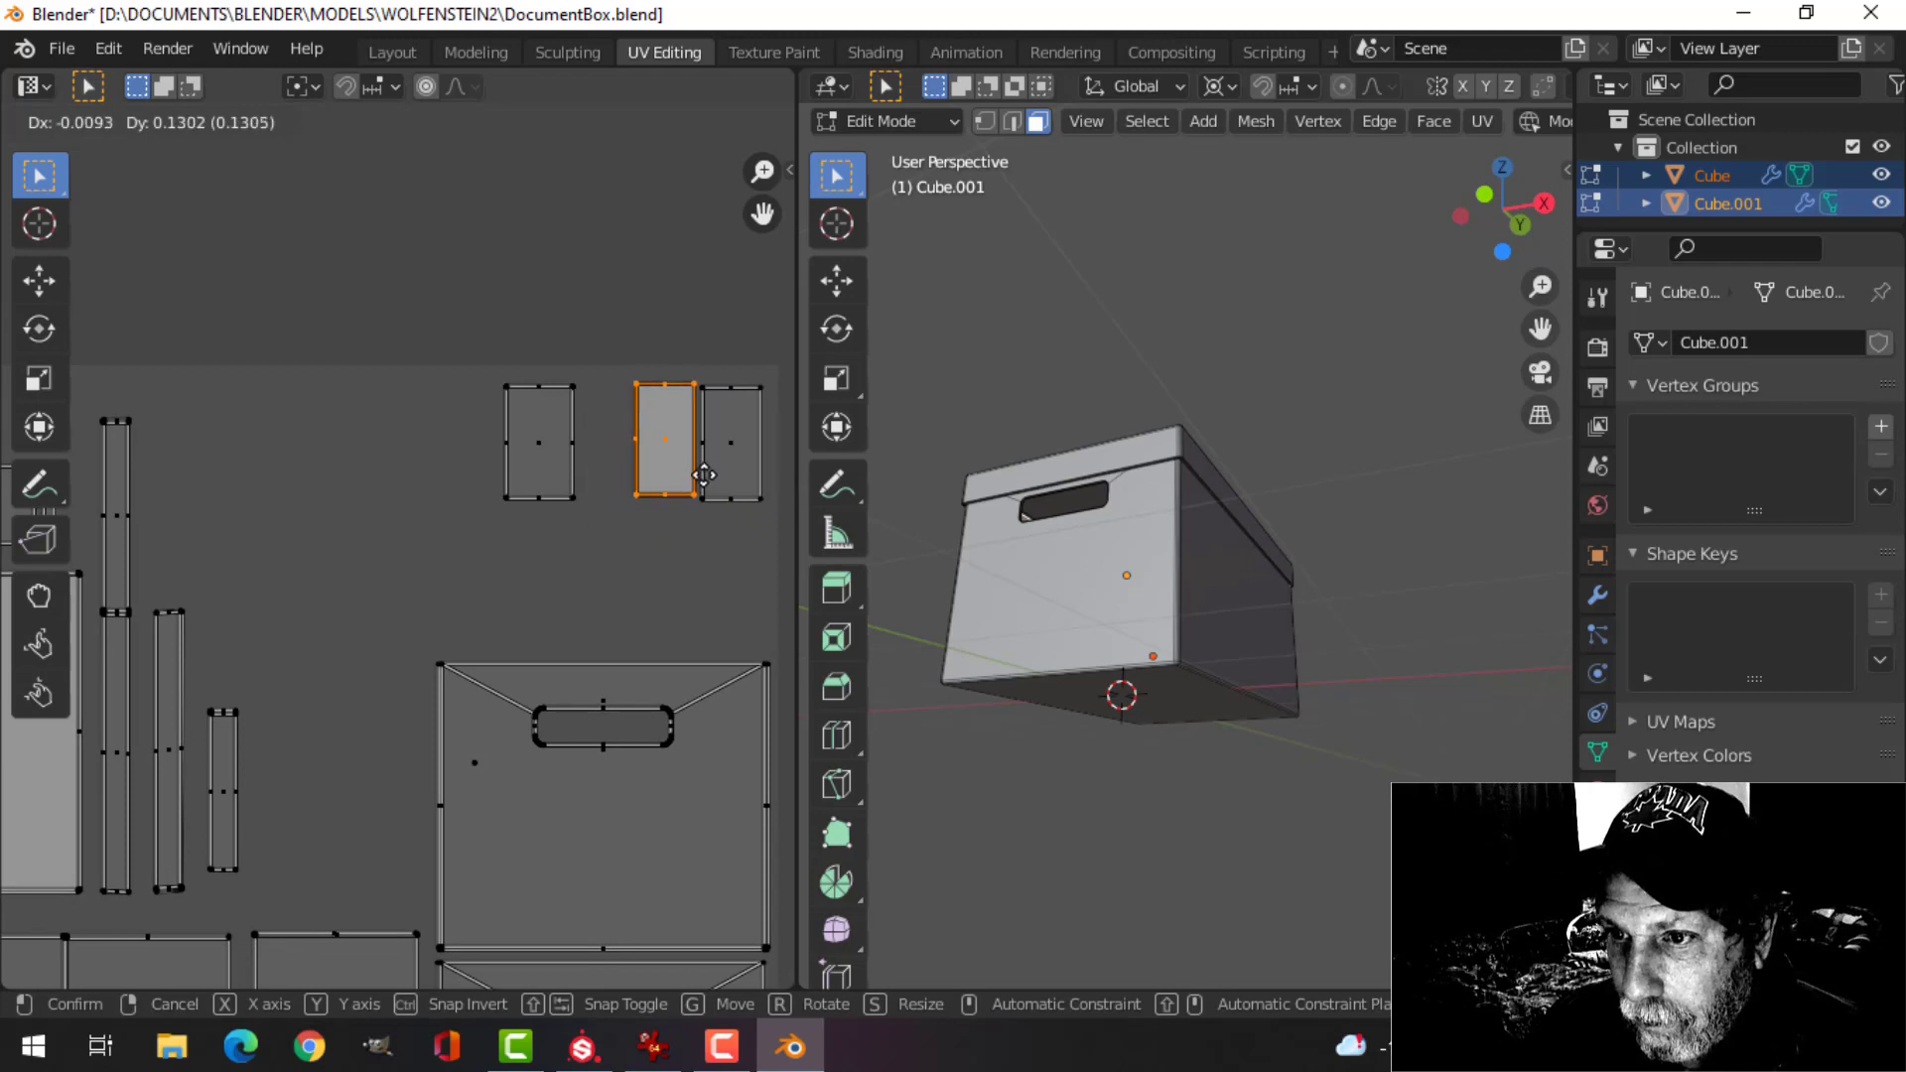
left_click(700, 480)
left_click_drag(473, 354, 584, 533)
key("g")
left_click(634, 534)
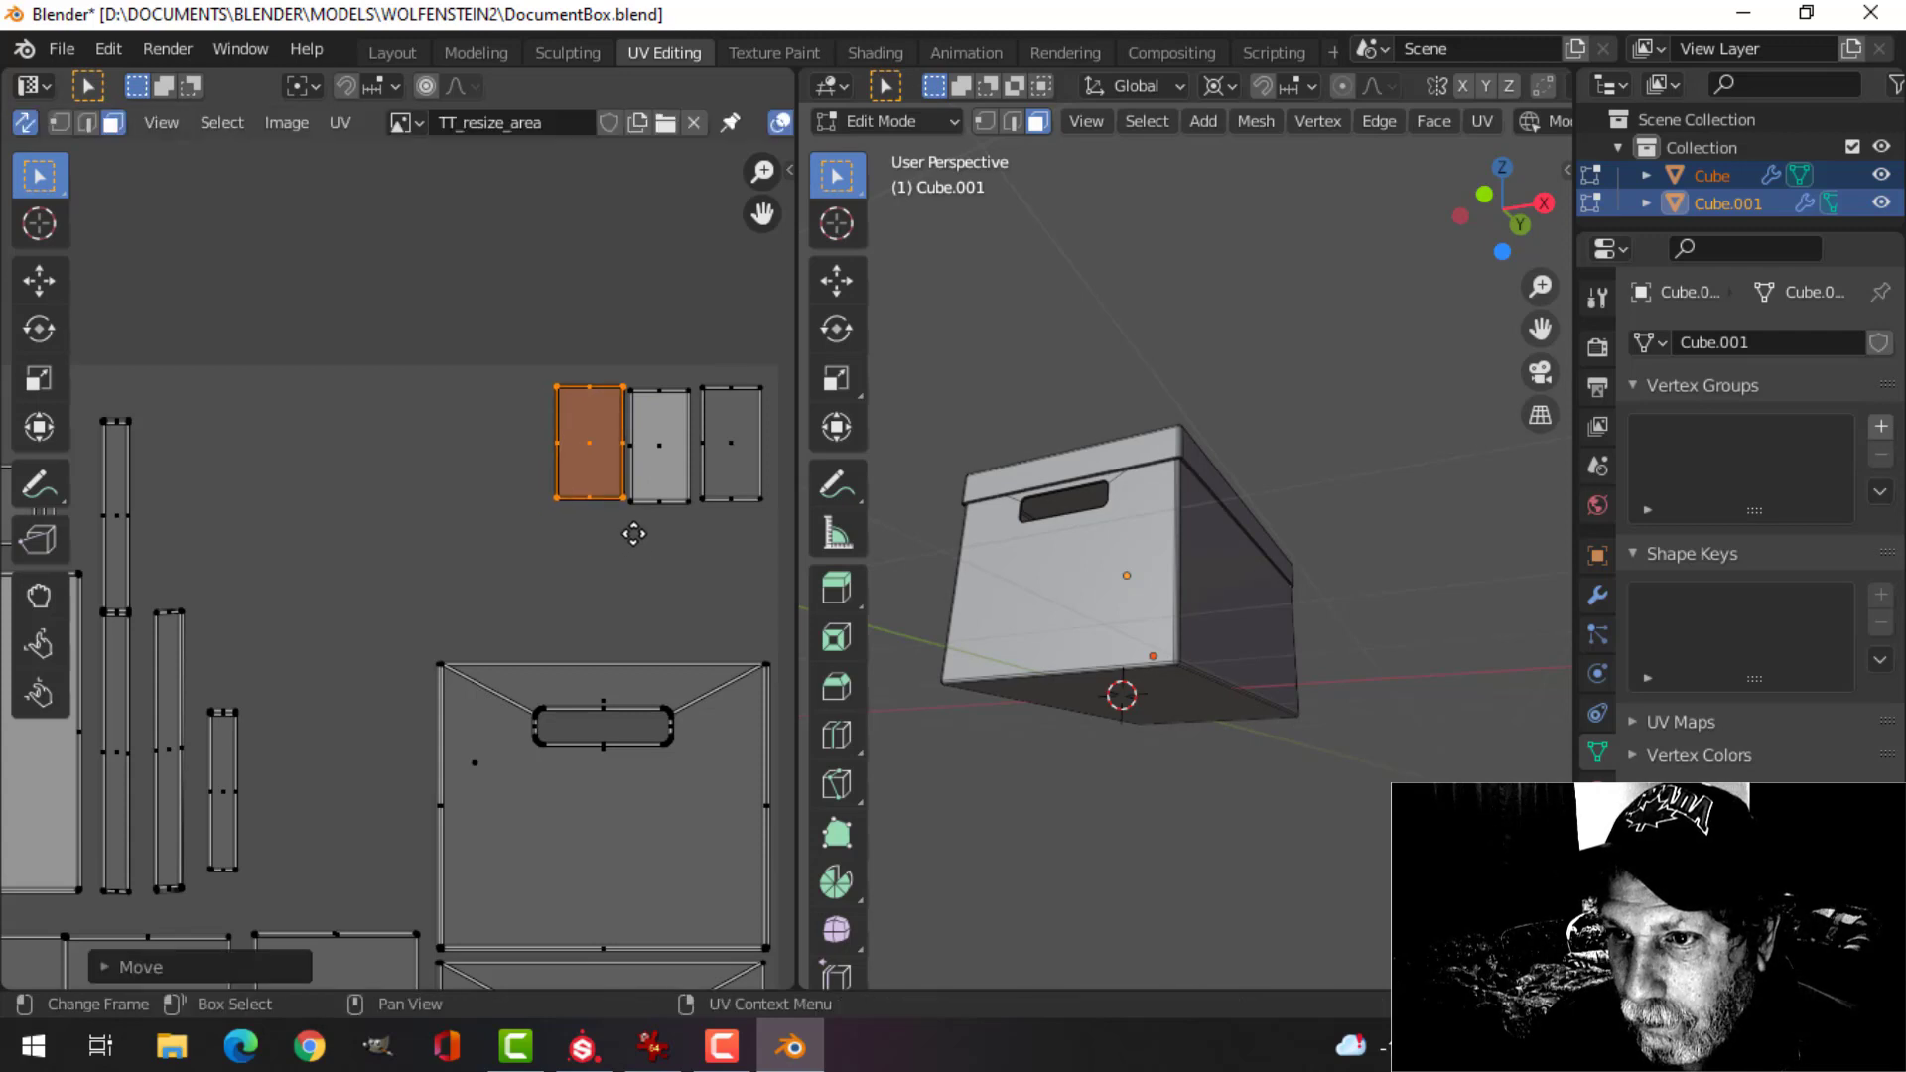
scroll(475, 536, "down", 3)
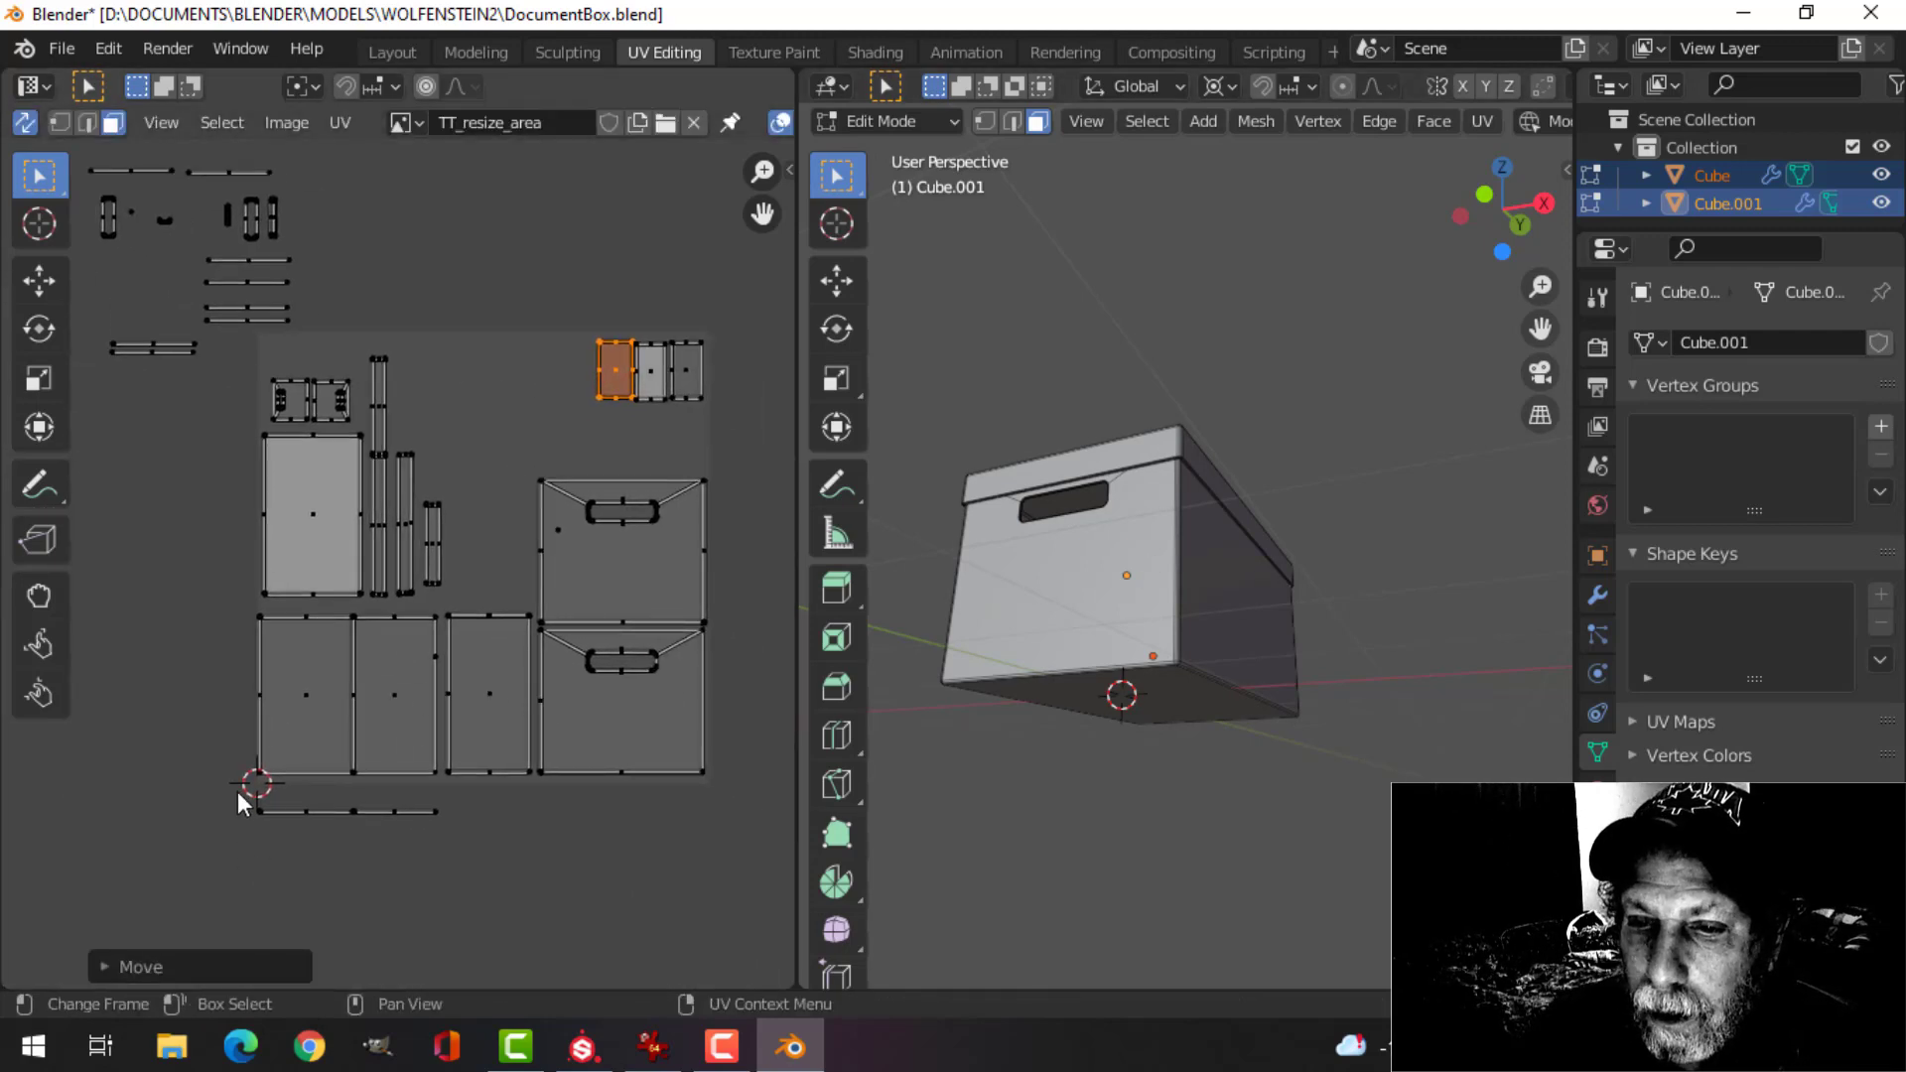
- Move the thin corner-edge strip from below the UV square to just above the large handle panels
left_click_drag(238, 790, 502, 863)
middle_click_drag(1208, 711, 1265, 717)
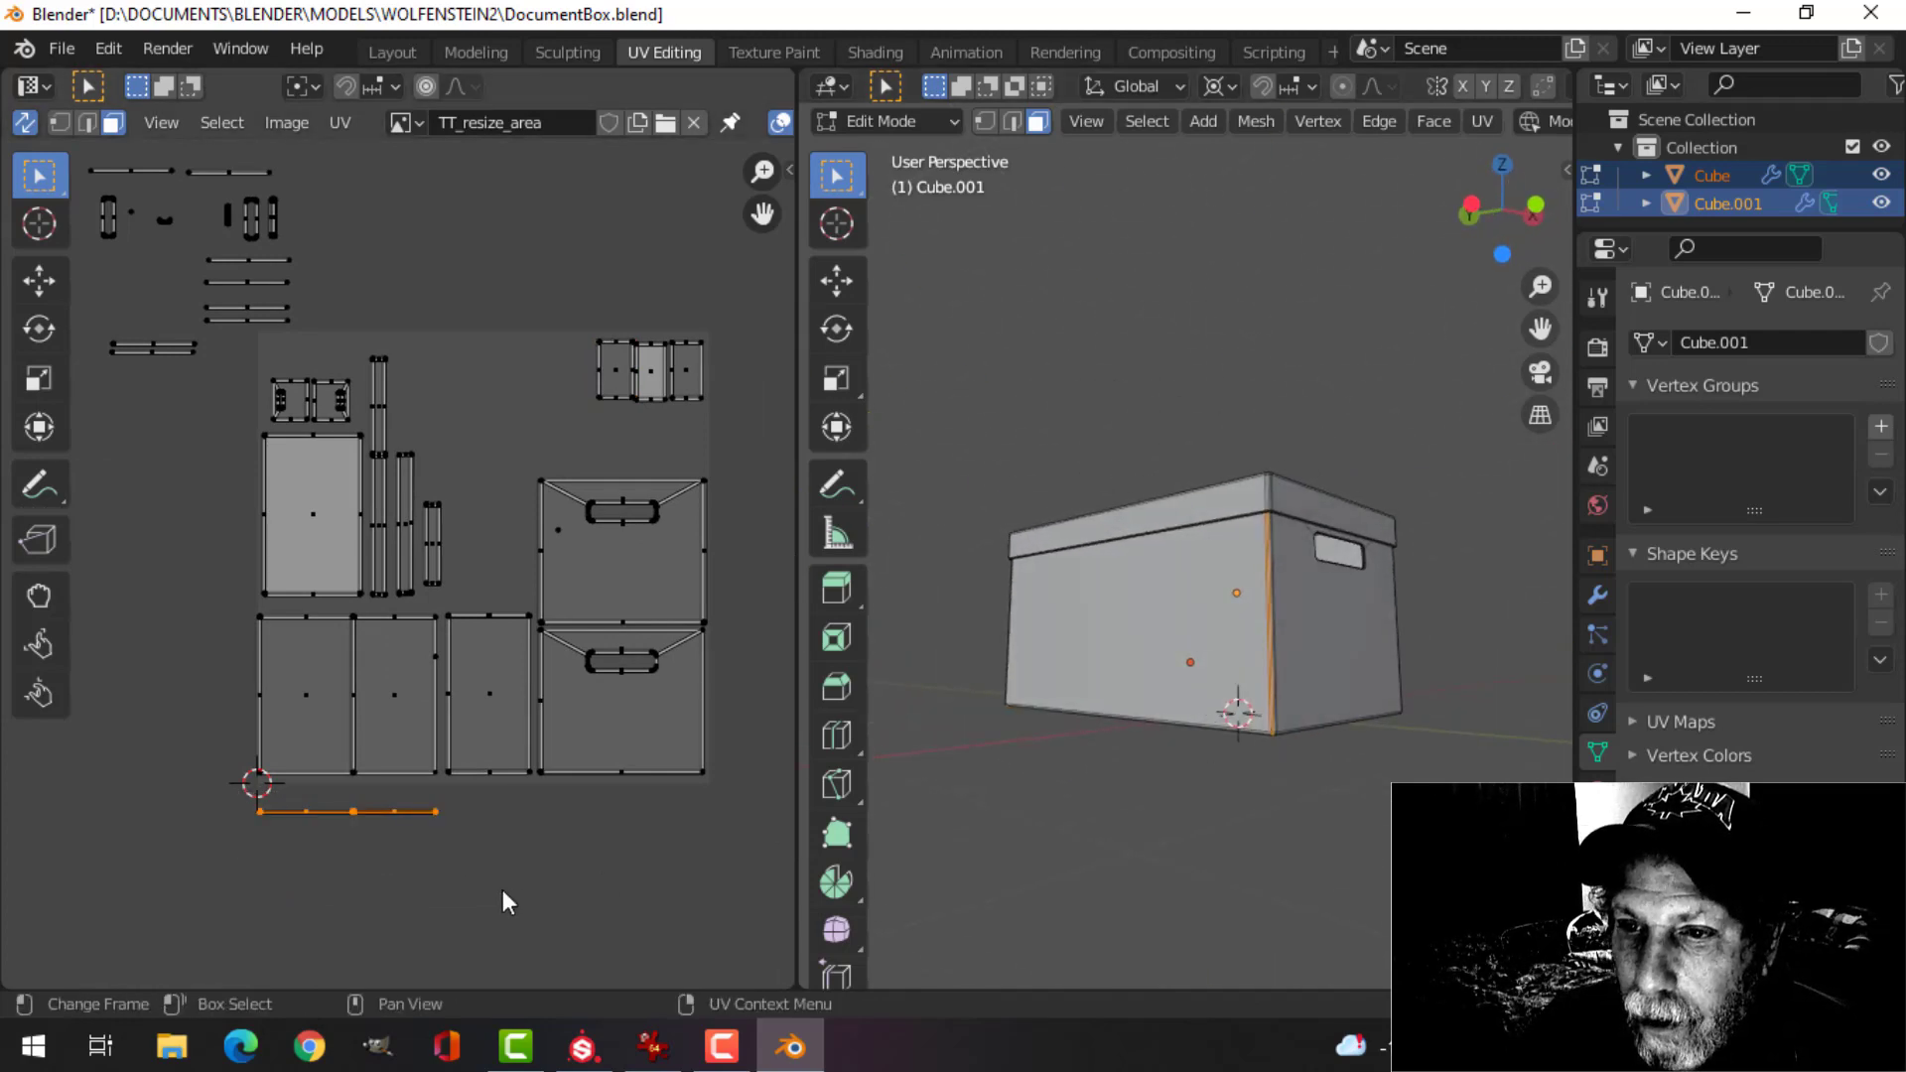
key("g")
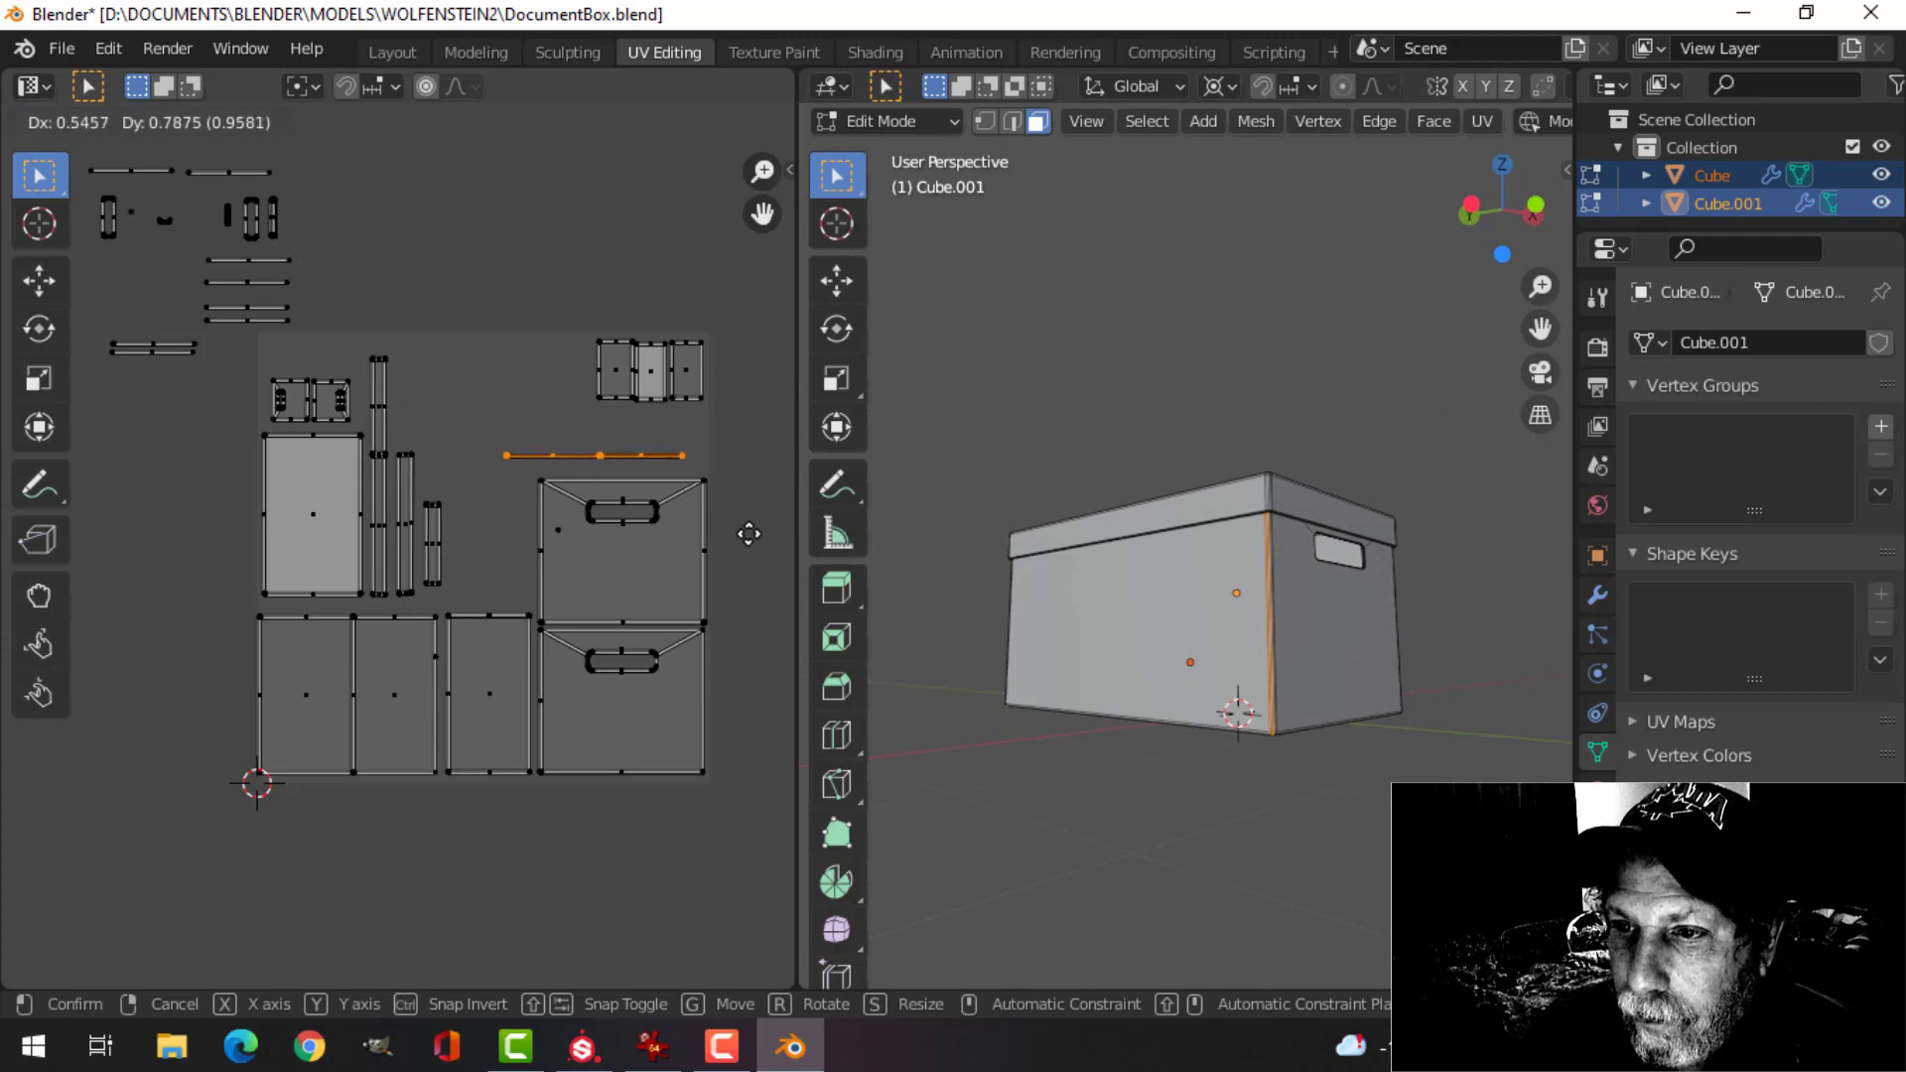
left_click(771, 542)
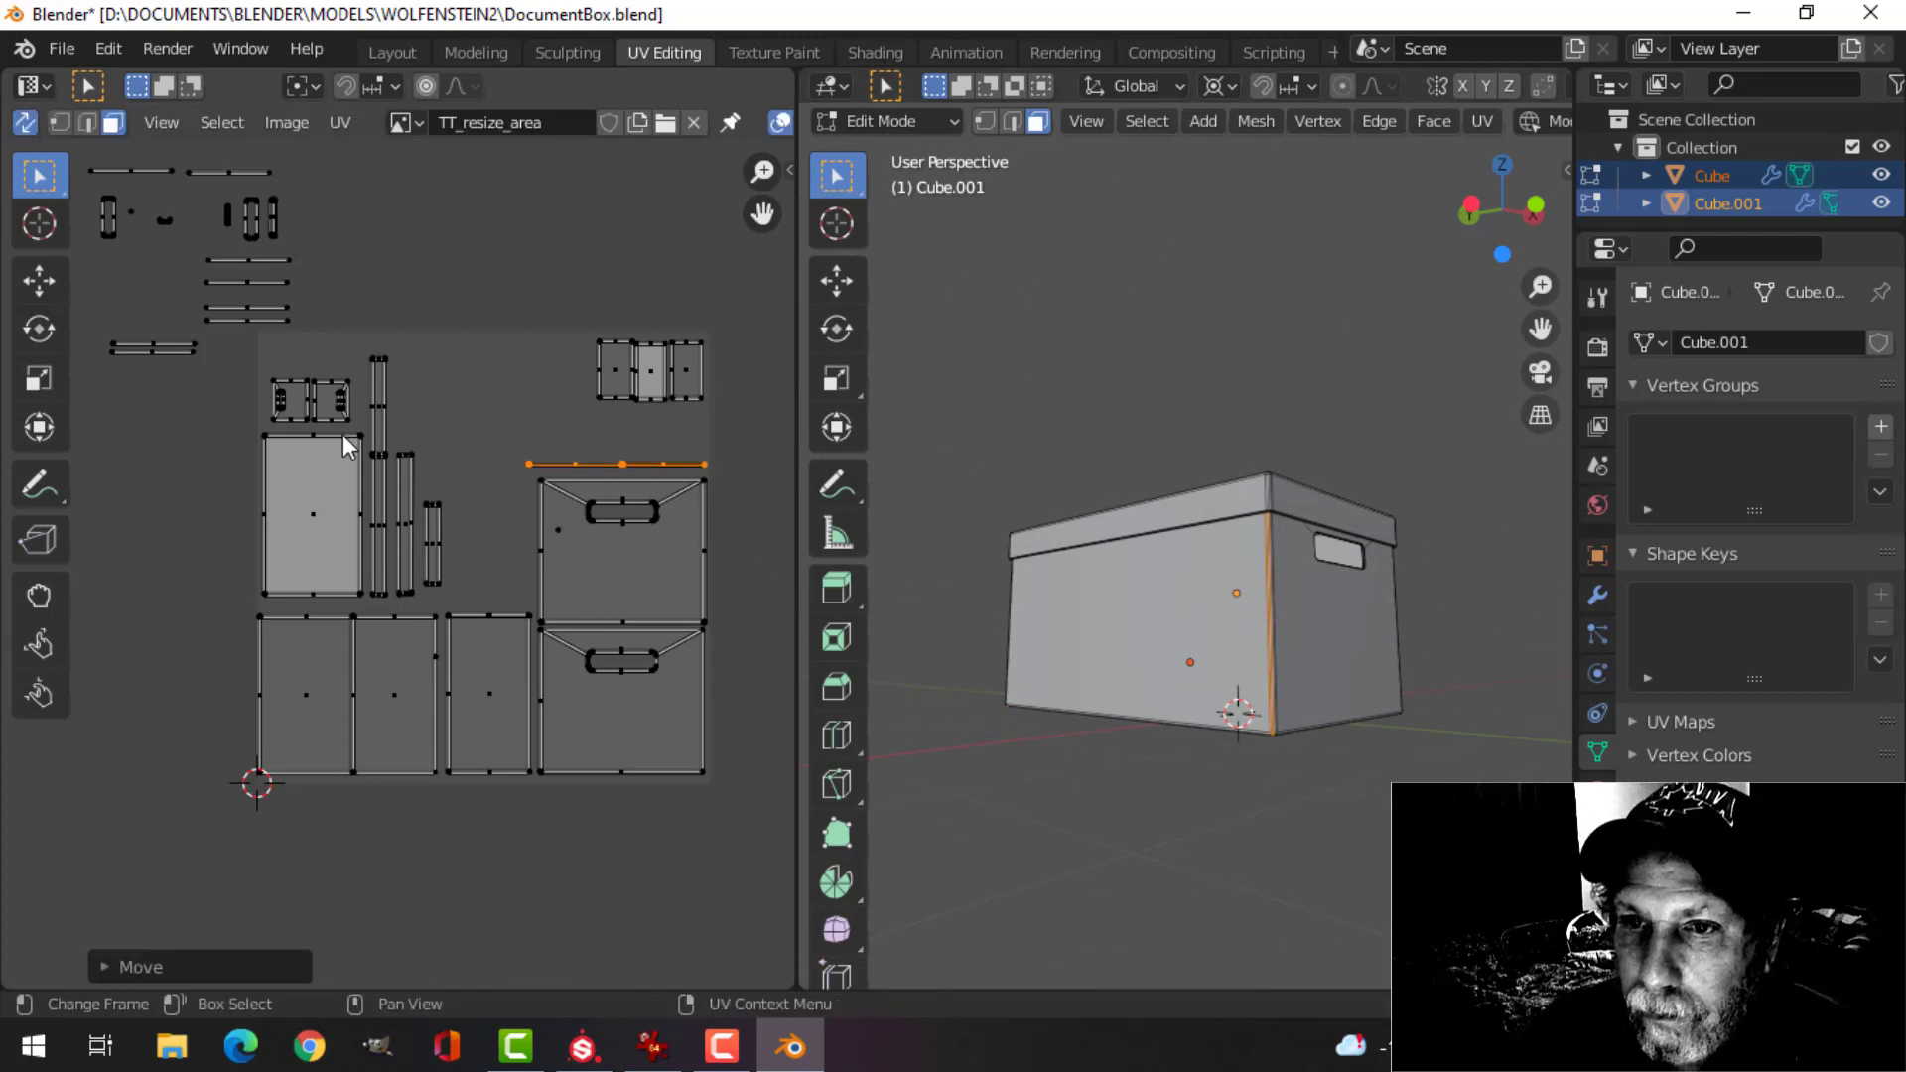
- Select all the small islands left outside the UV square and move them together to directly above it
middle_click_drag(271, 367, 526, 512)
left_click_drag(254, 257, 593, 514)
mouse_move(1142, 616)
middle_mouse_down()
mouse_move(1171, 606)
mouse_move(1131, 635)
middle_mouse_up()
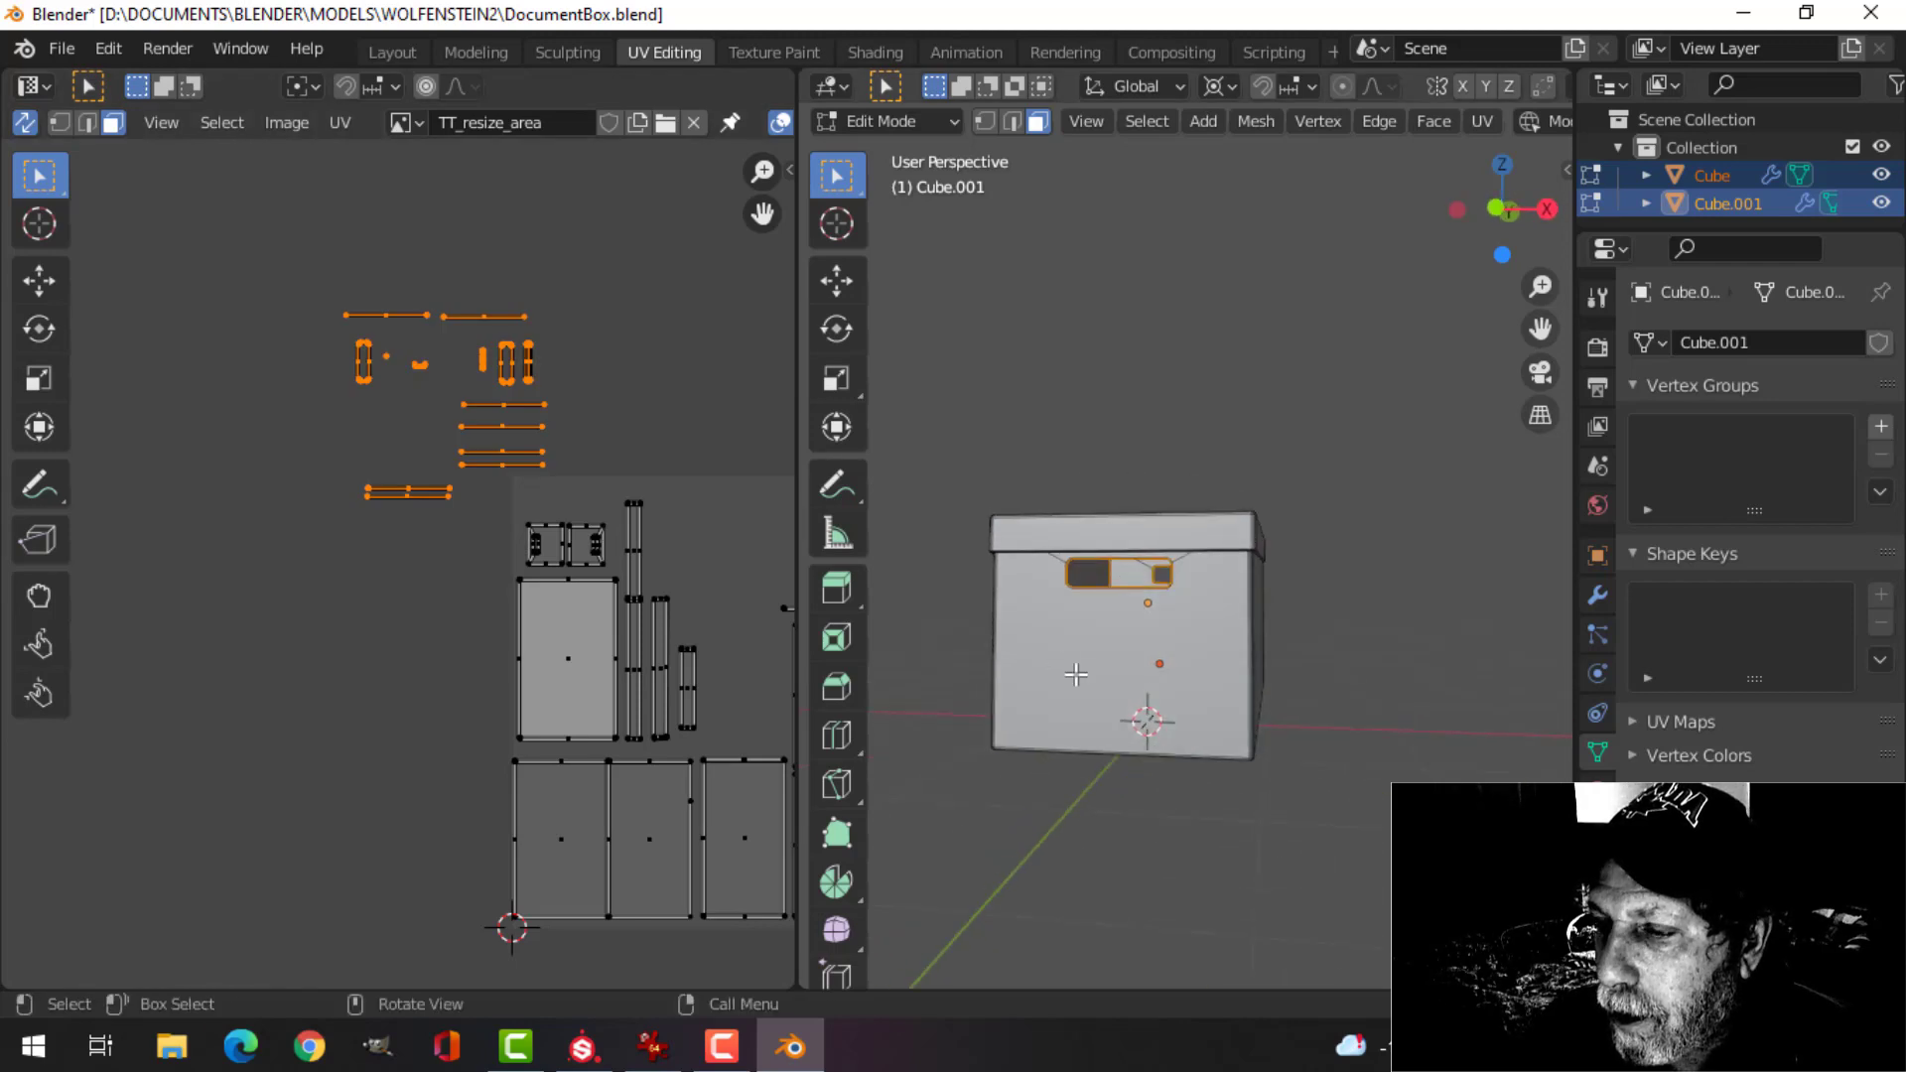
scroll(1132, 635, "up", 5)
scroll(742, 619, "down", 2)
middle_click_drag(743, 619, 516, 587)
scroll(437, 308, "up", 3)
scroll(489, 434, "down", 2)
middle_click_drag(489, 434, 391, 468)
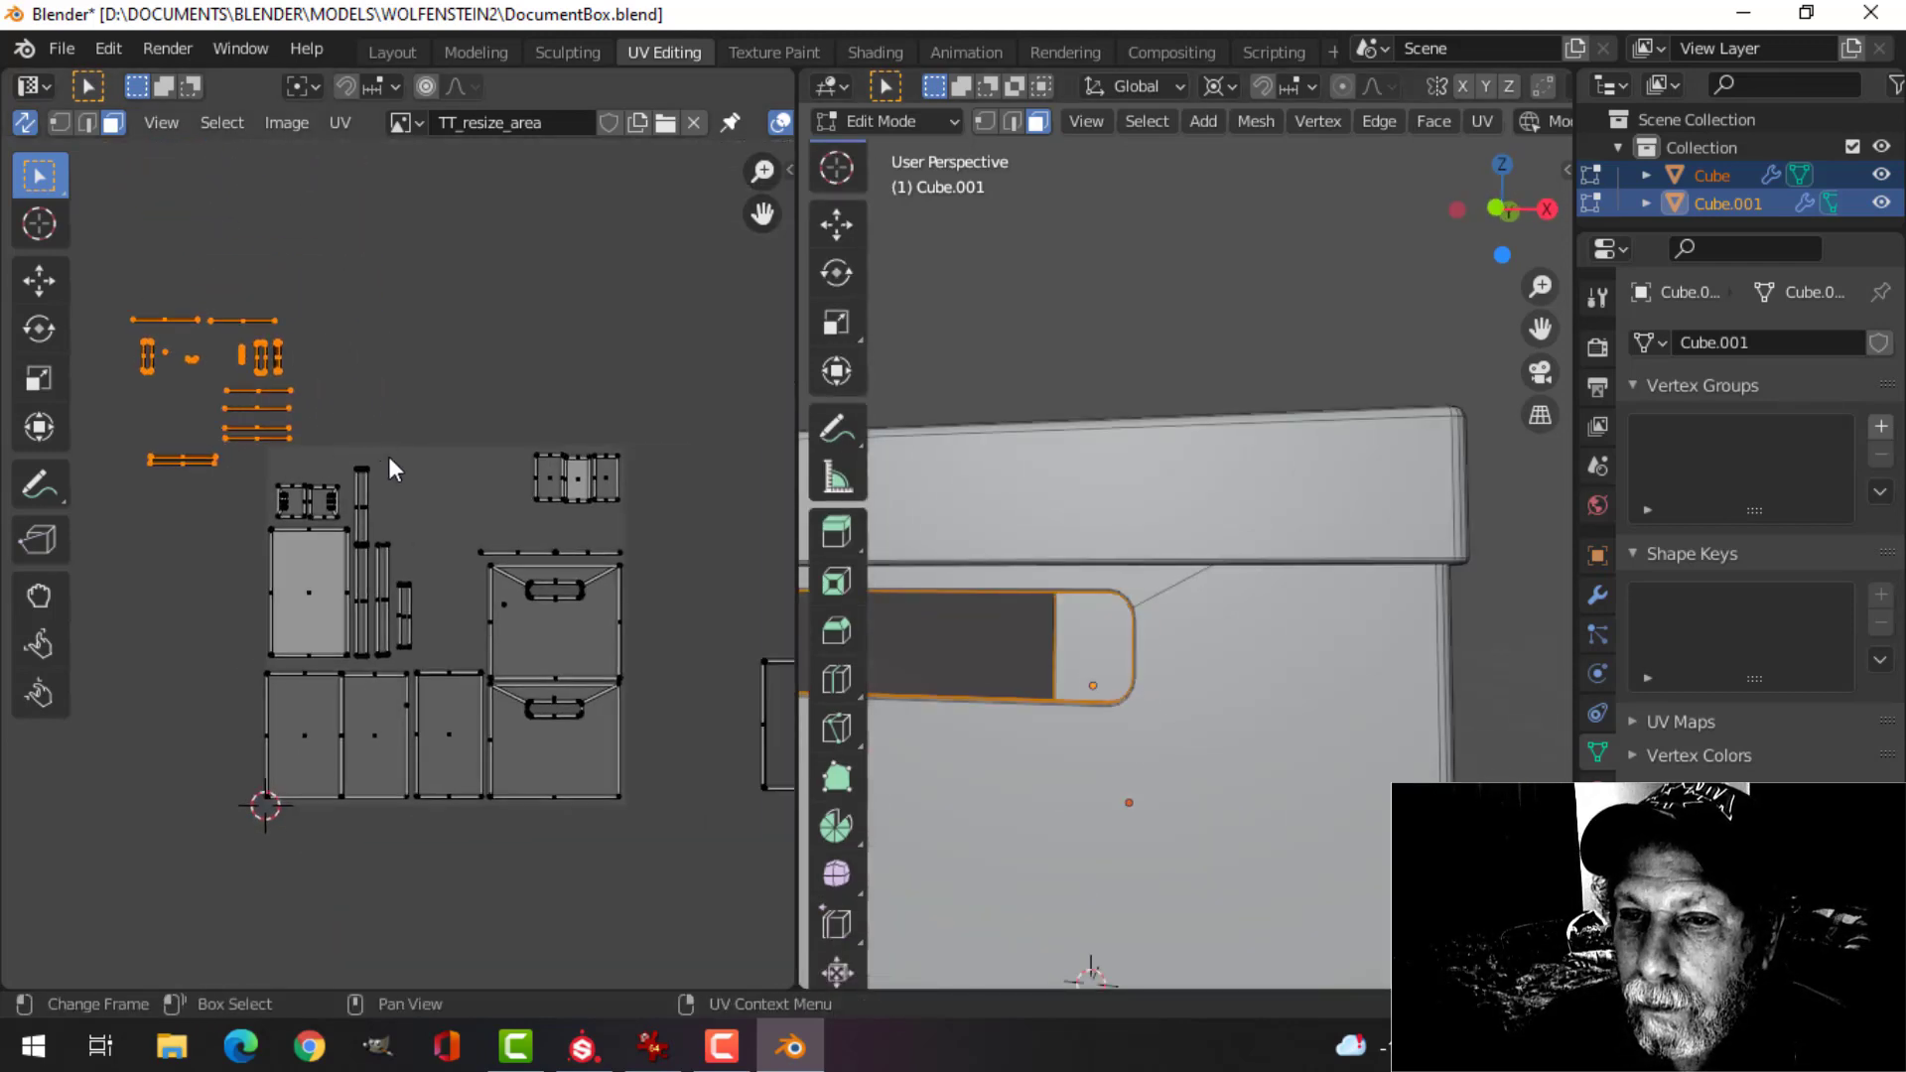
key("g")
left_click(642, 418)
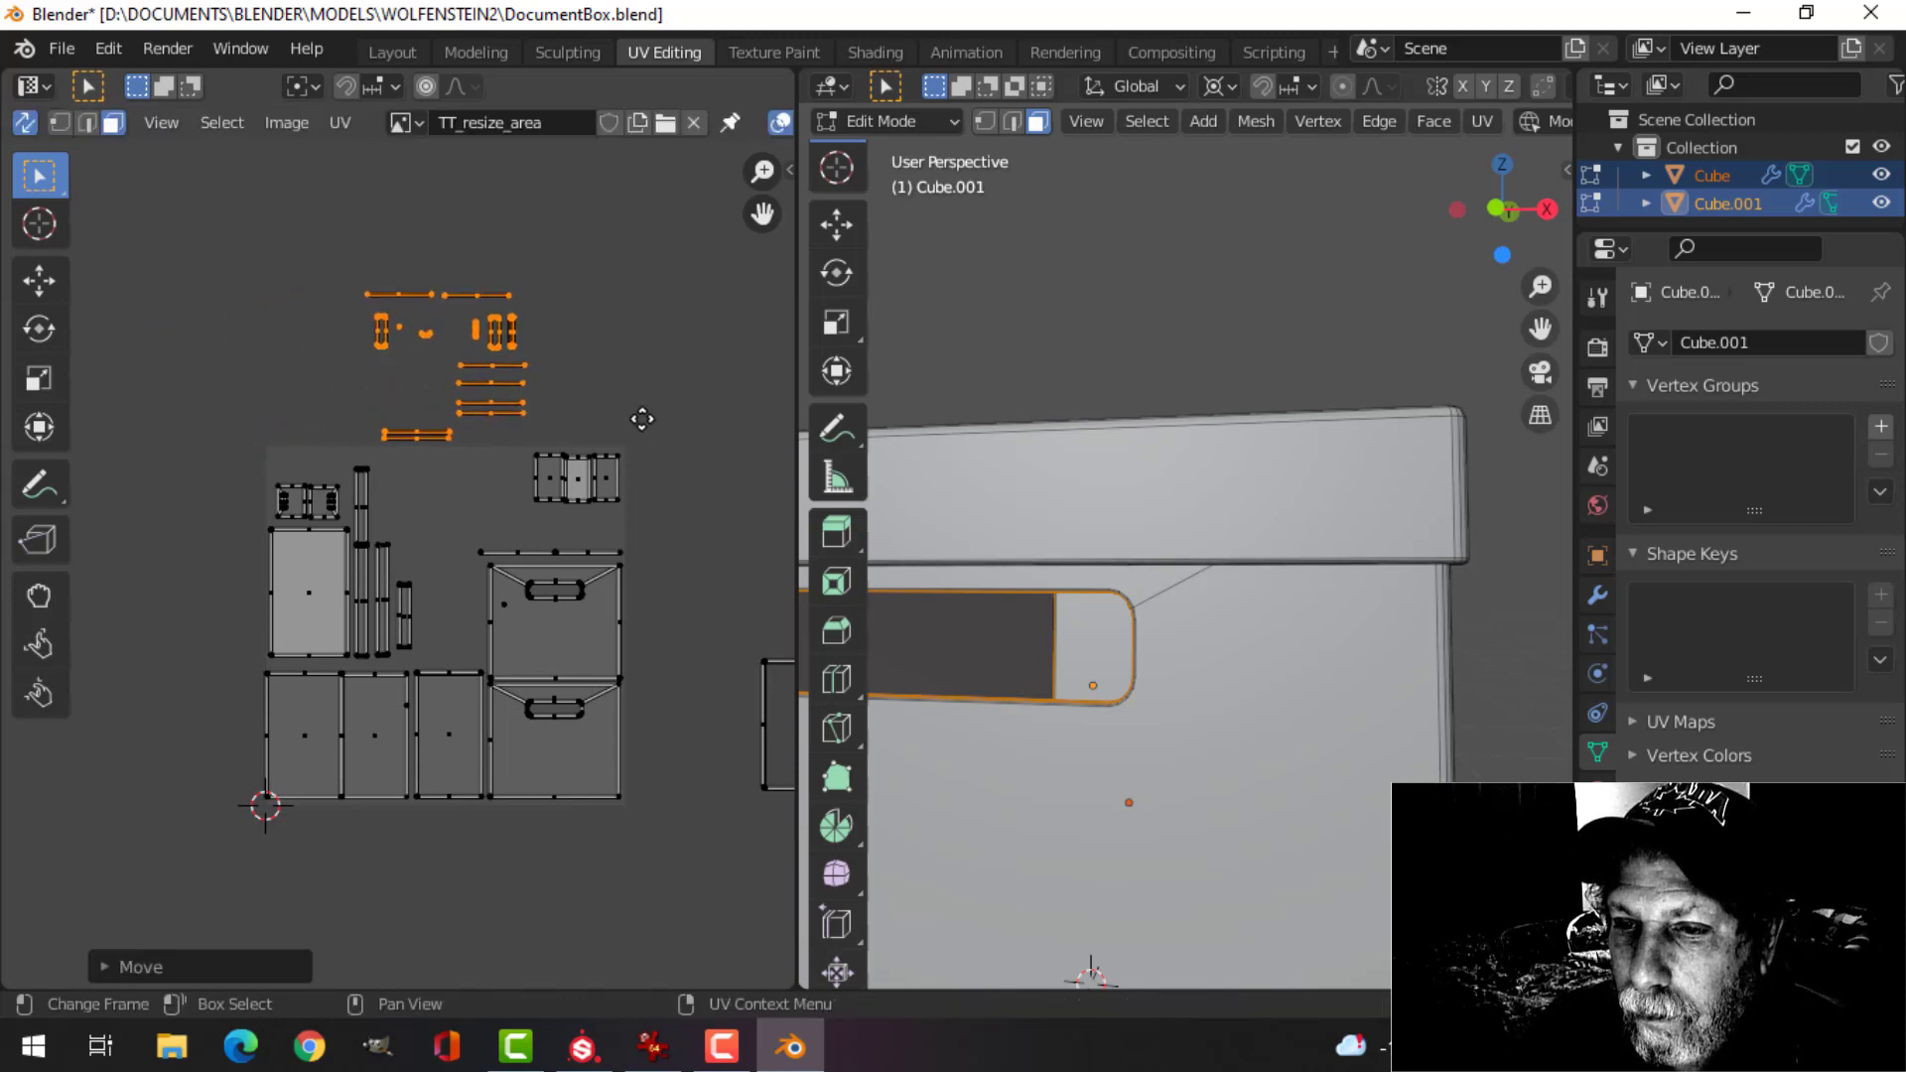
- Move the lowest double-strip island directly beneath the stack of four thin horizontal strips above the UV square
scroll(571, 450, "up", 4)
left_click(433, 424)
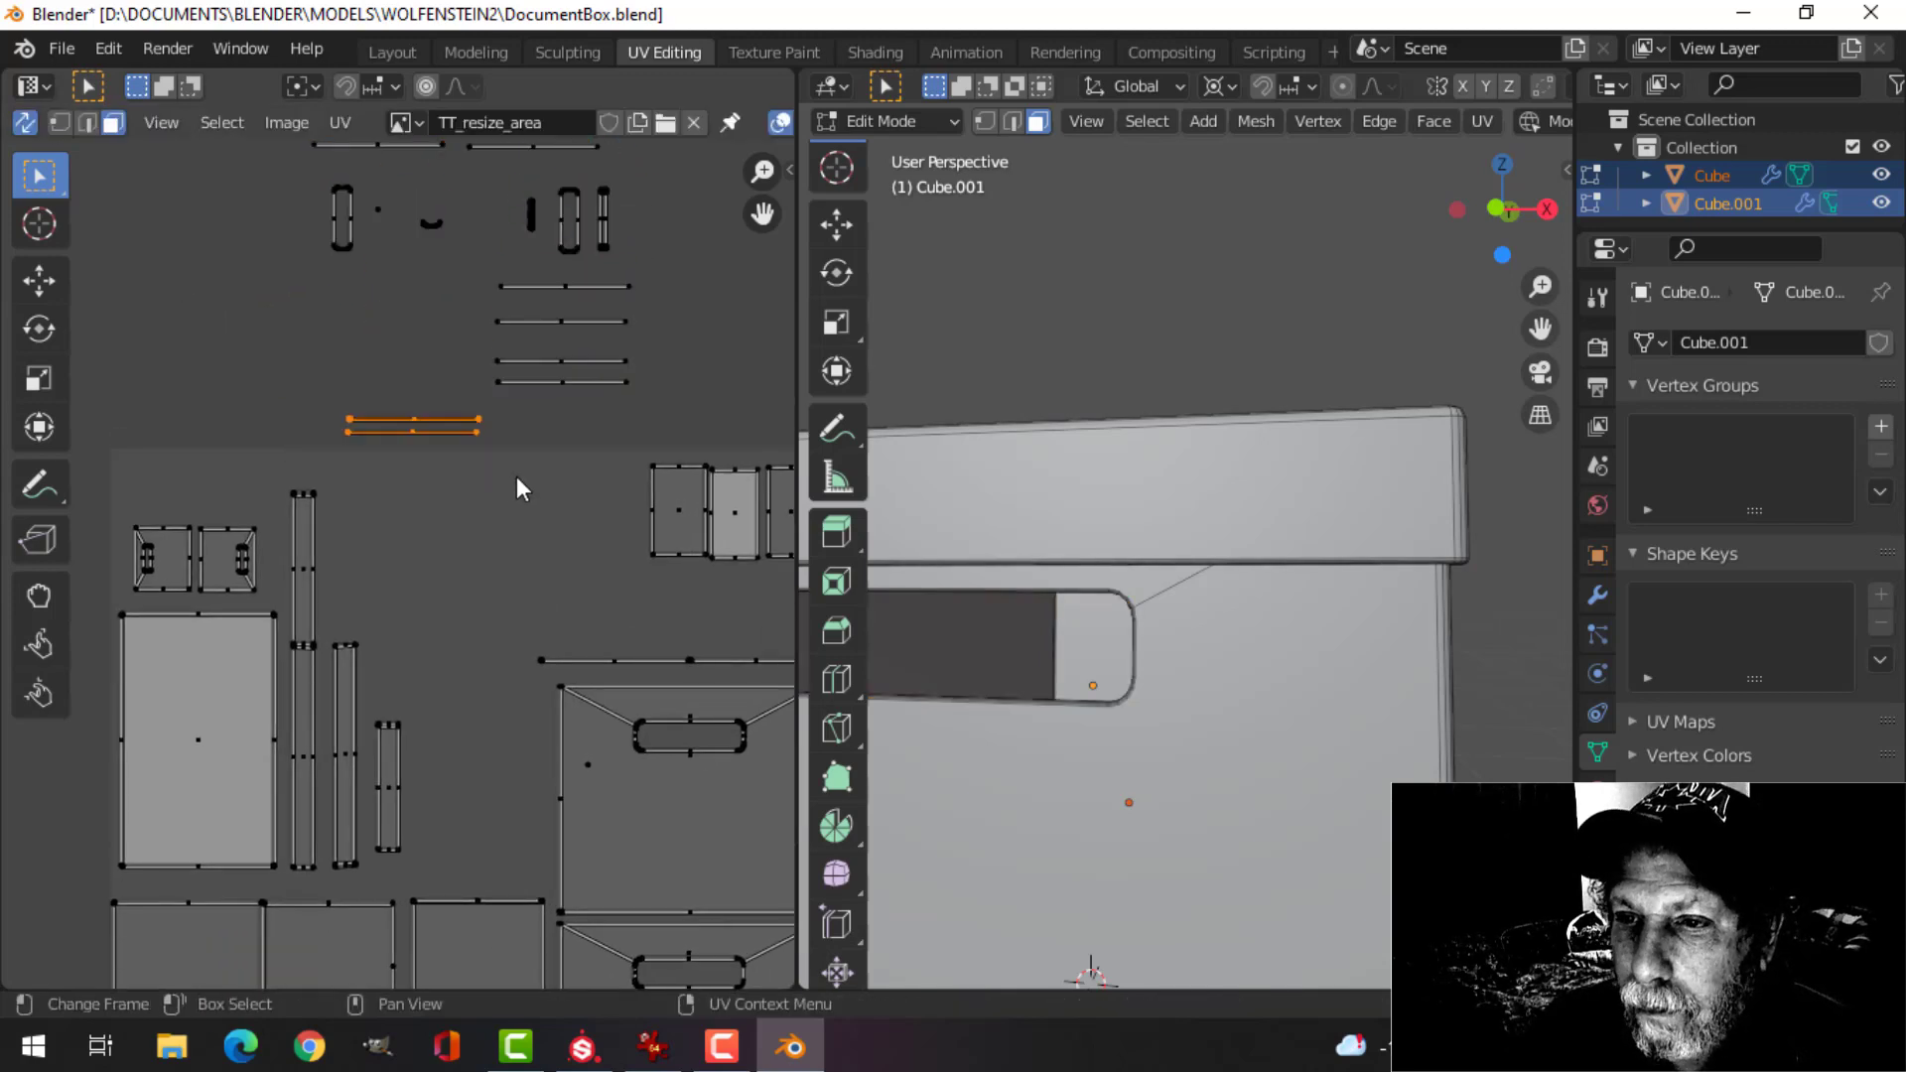
key("g")
left_click(681, 454)
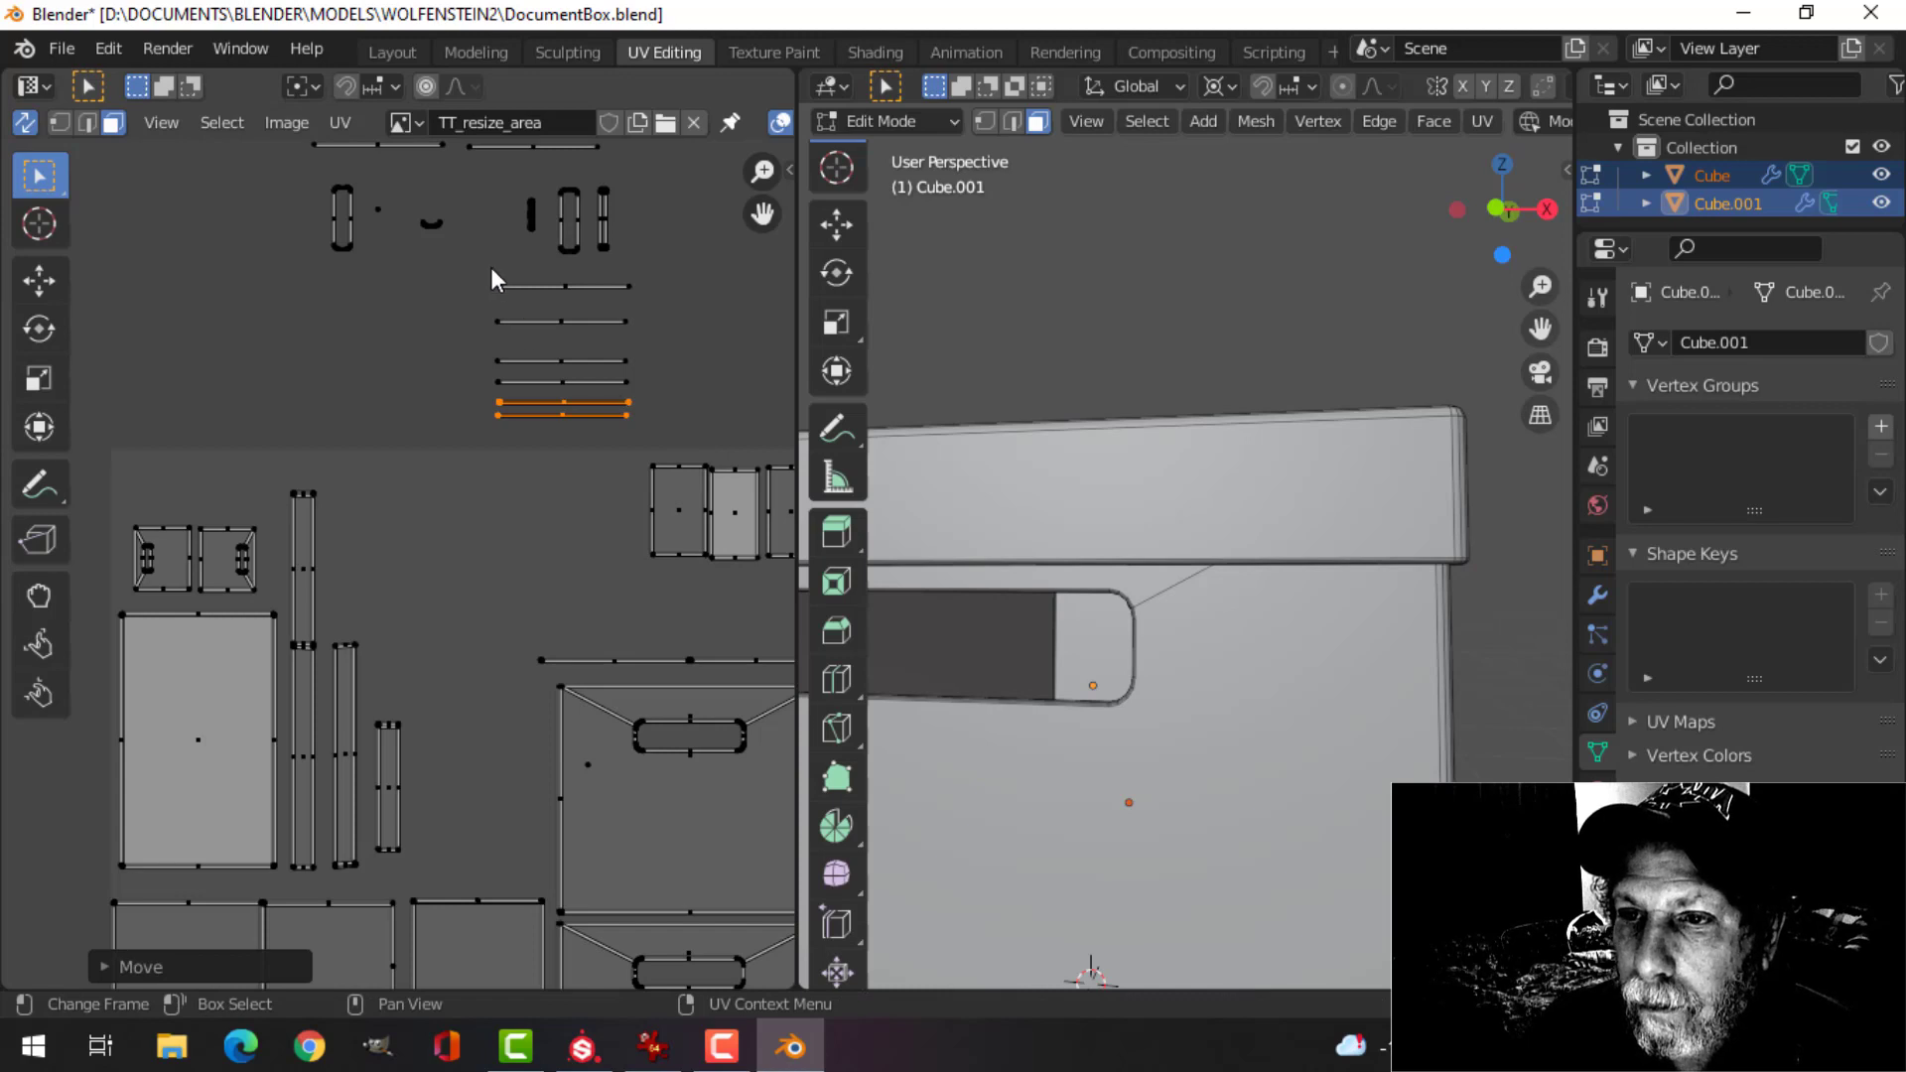
- Move the whole stack of thin horizontal strips into the gap between the short vertical strip and the upper handle panel
left_click_drag(460, 257, 681, 446)
key("g")
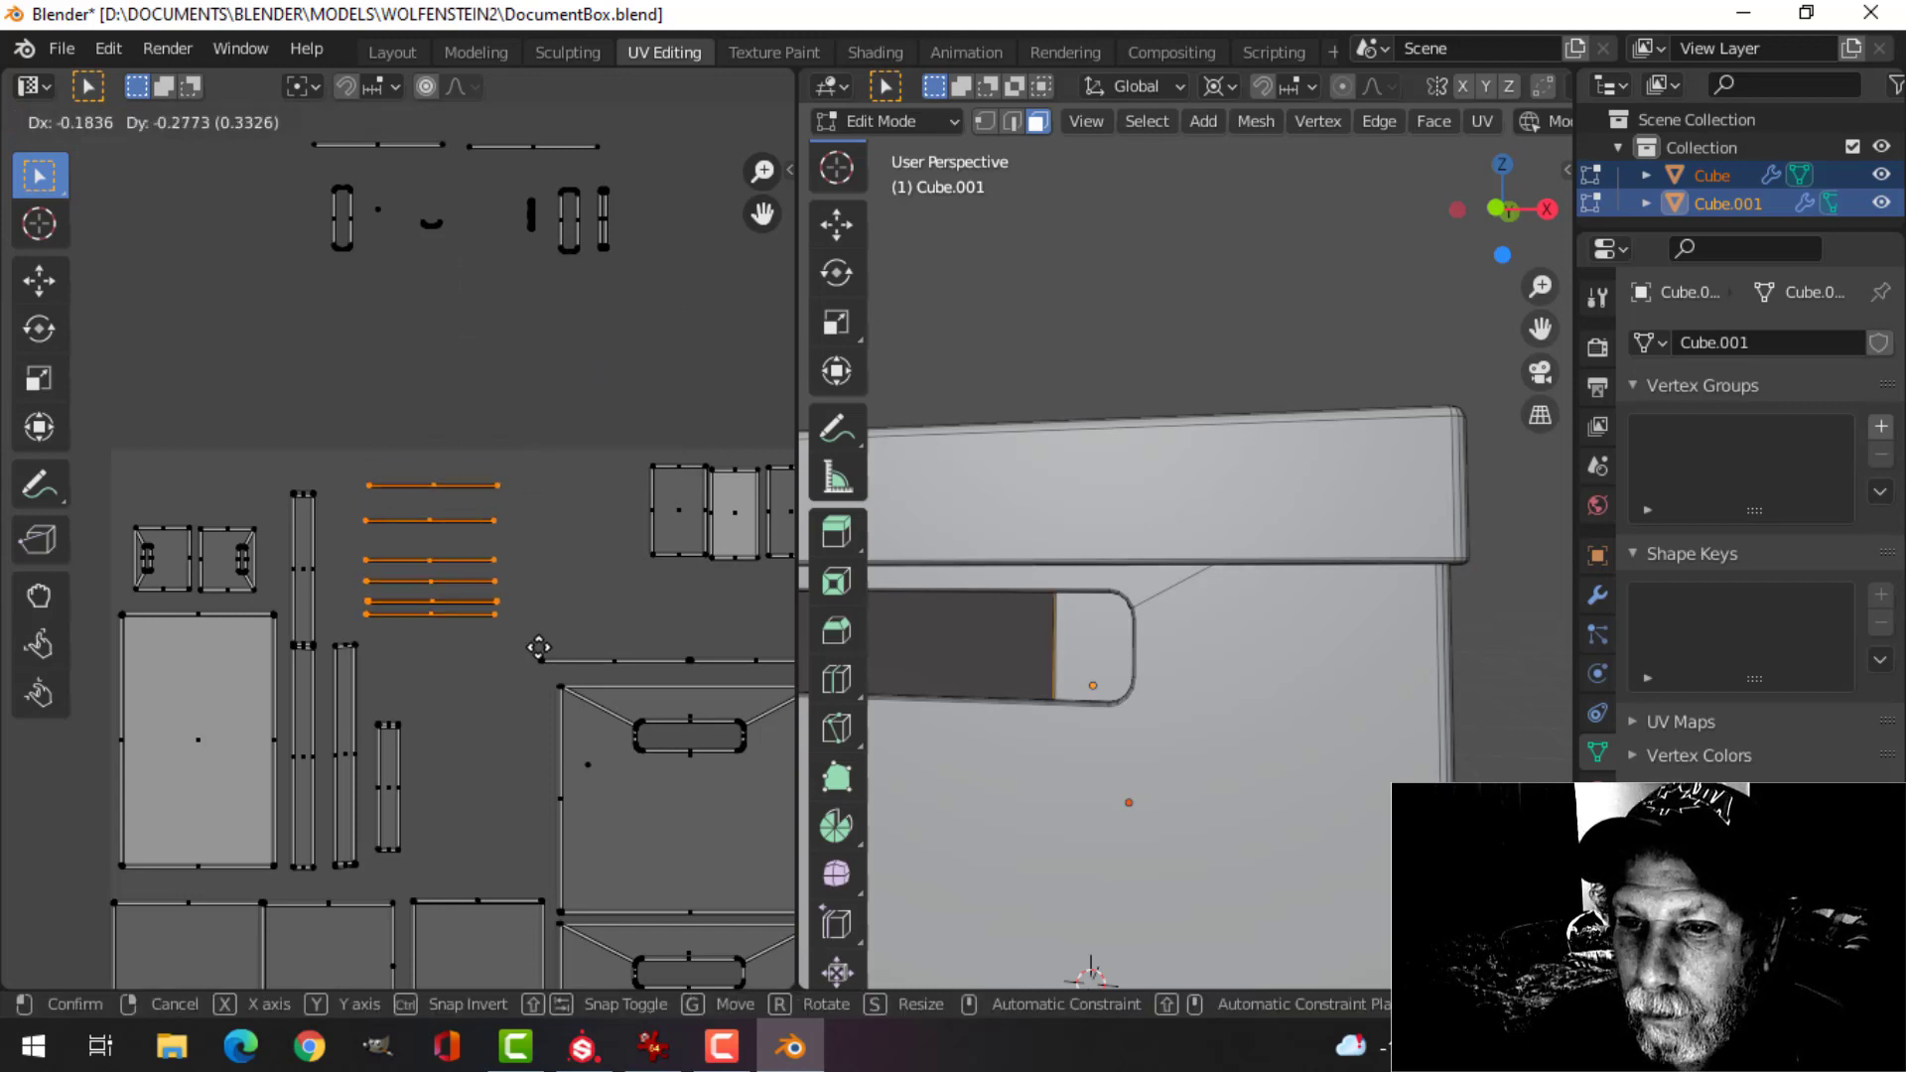
left_click(593, 896)
- Move the remaining handle-rim pieces and two thin strips into the free area along the UV square's upper edge, and deselect everything
middle_click_drag(551, 425, 534, 575)
left_click_drag(221, 220, 680, 467)
key("g")
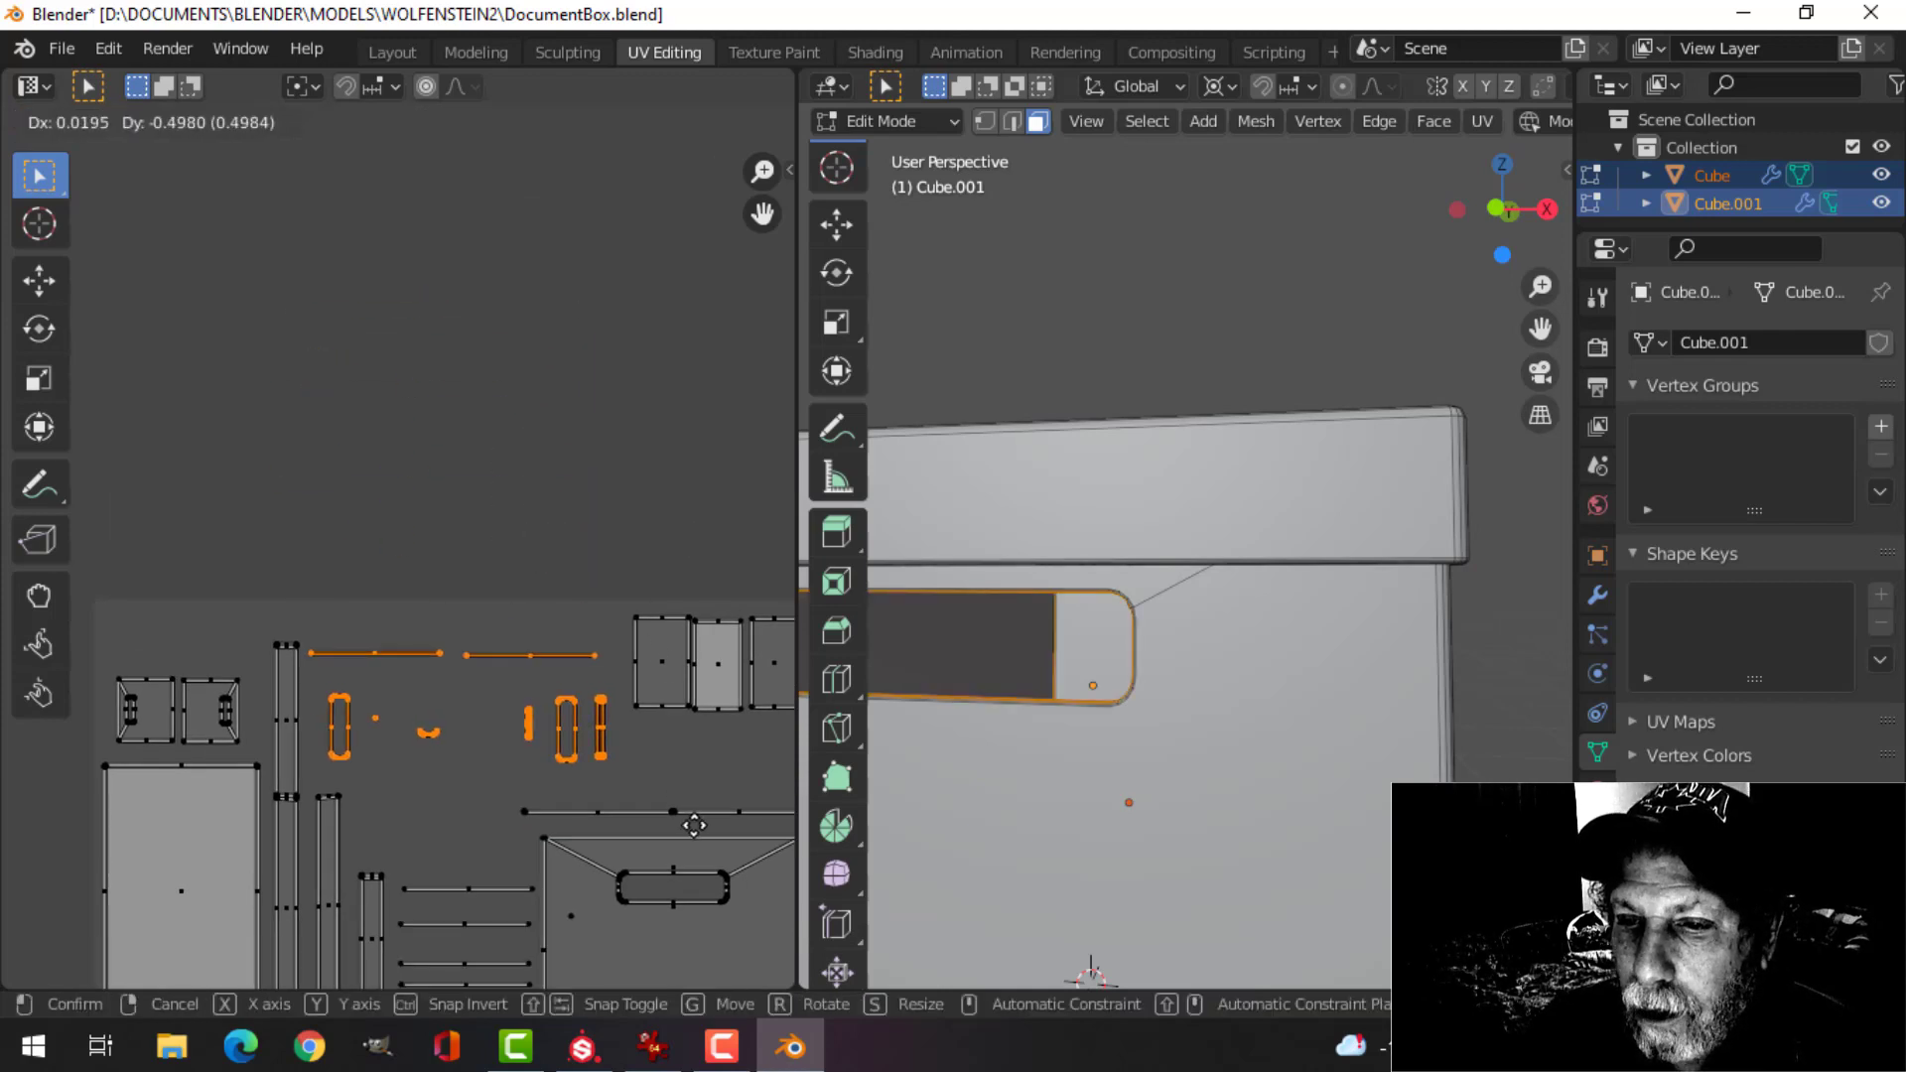
left_click(694, 825)
key("alt+a")
- Check the finished UV layout, return the box and lid to Object Mode and save the file
scroll(558, 540, "down", 2)
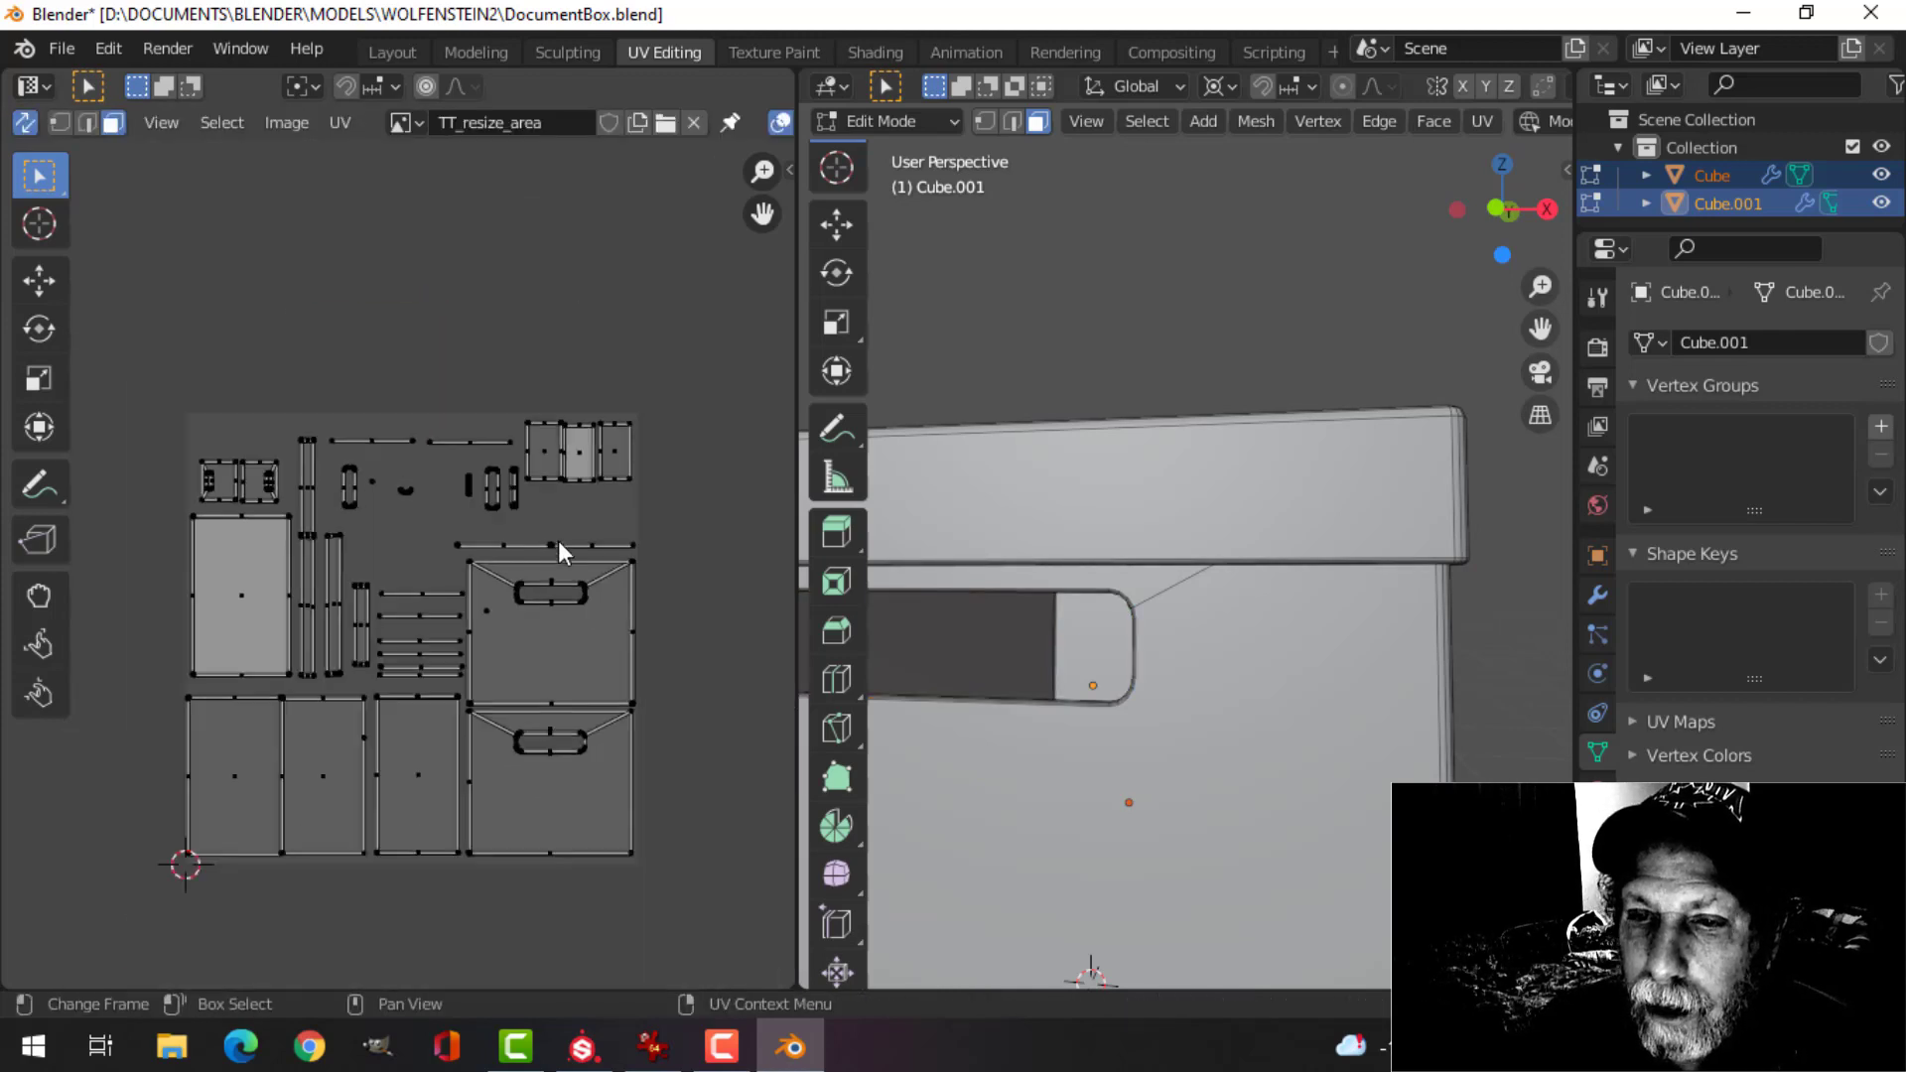
middle_click_drag(558, 540, 582, 516)
scroll(551, 568, "up", 3)
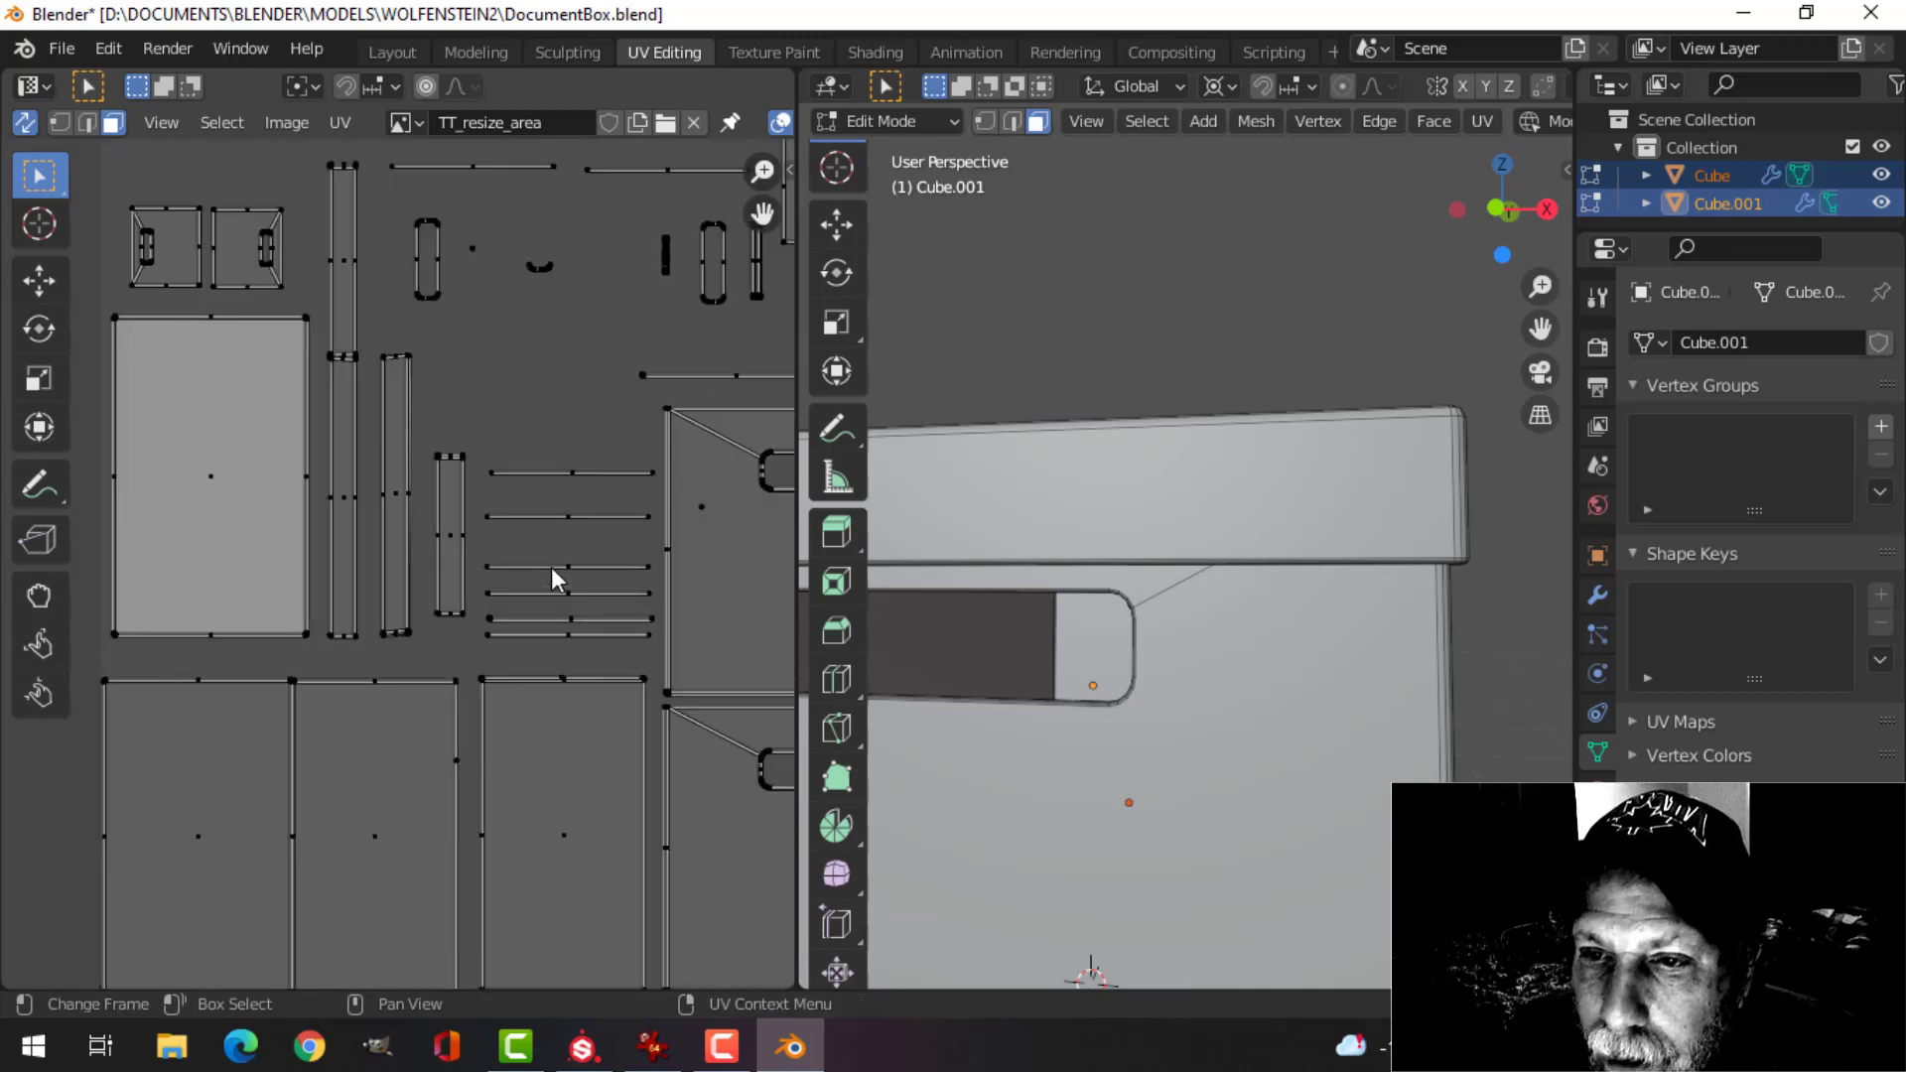
scroll(1092, 645, "down", 5)
scroll(526, 842, "down", 1)
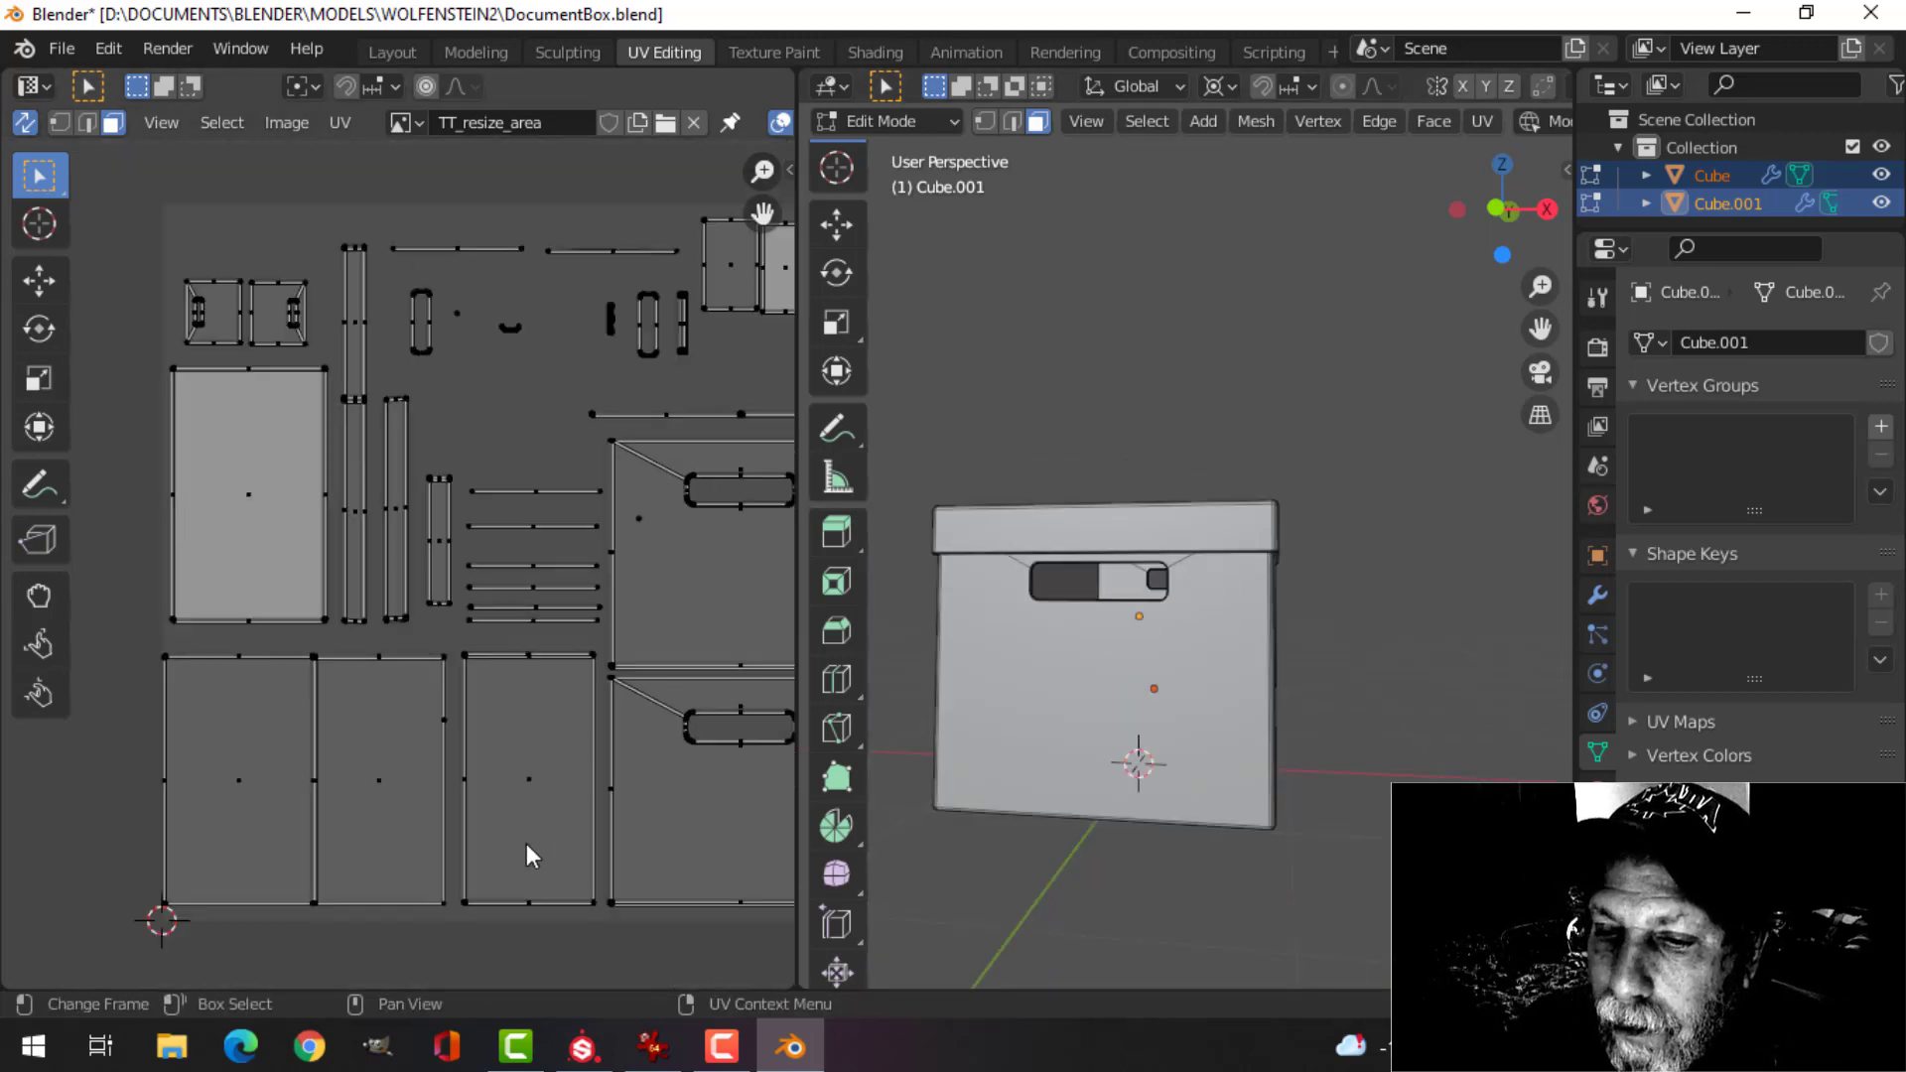
scroll(526, 843, "down", 2)
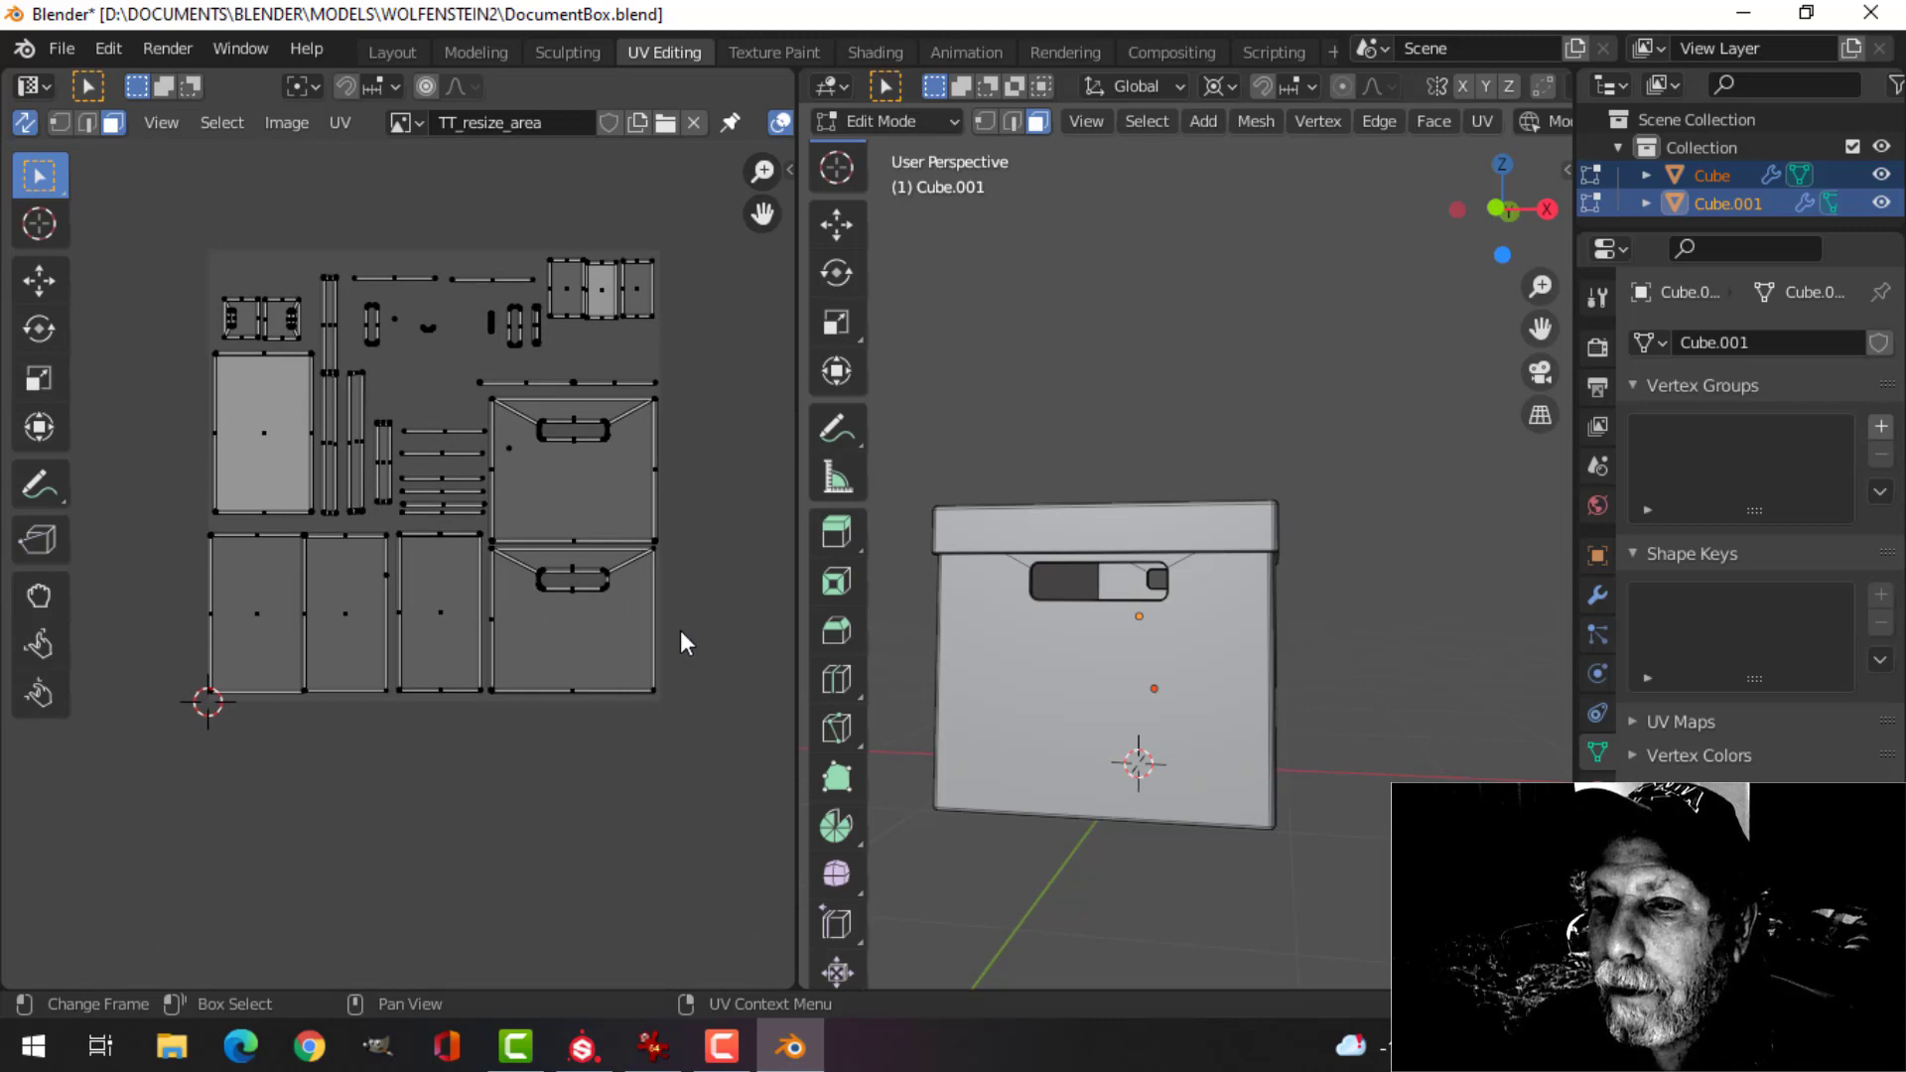
key("Tab")
key("ctrl+s")
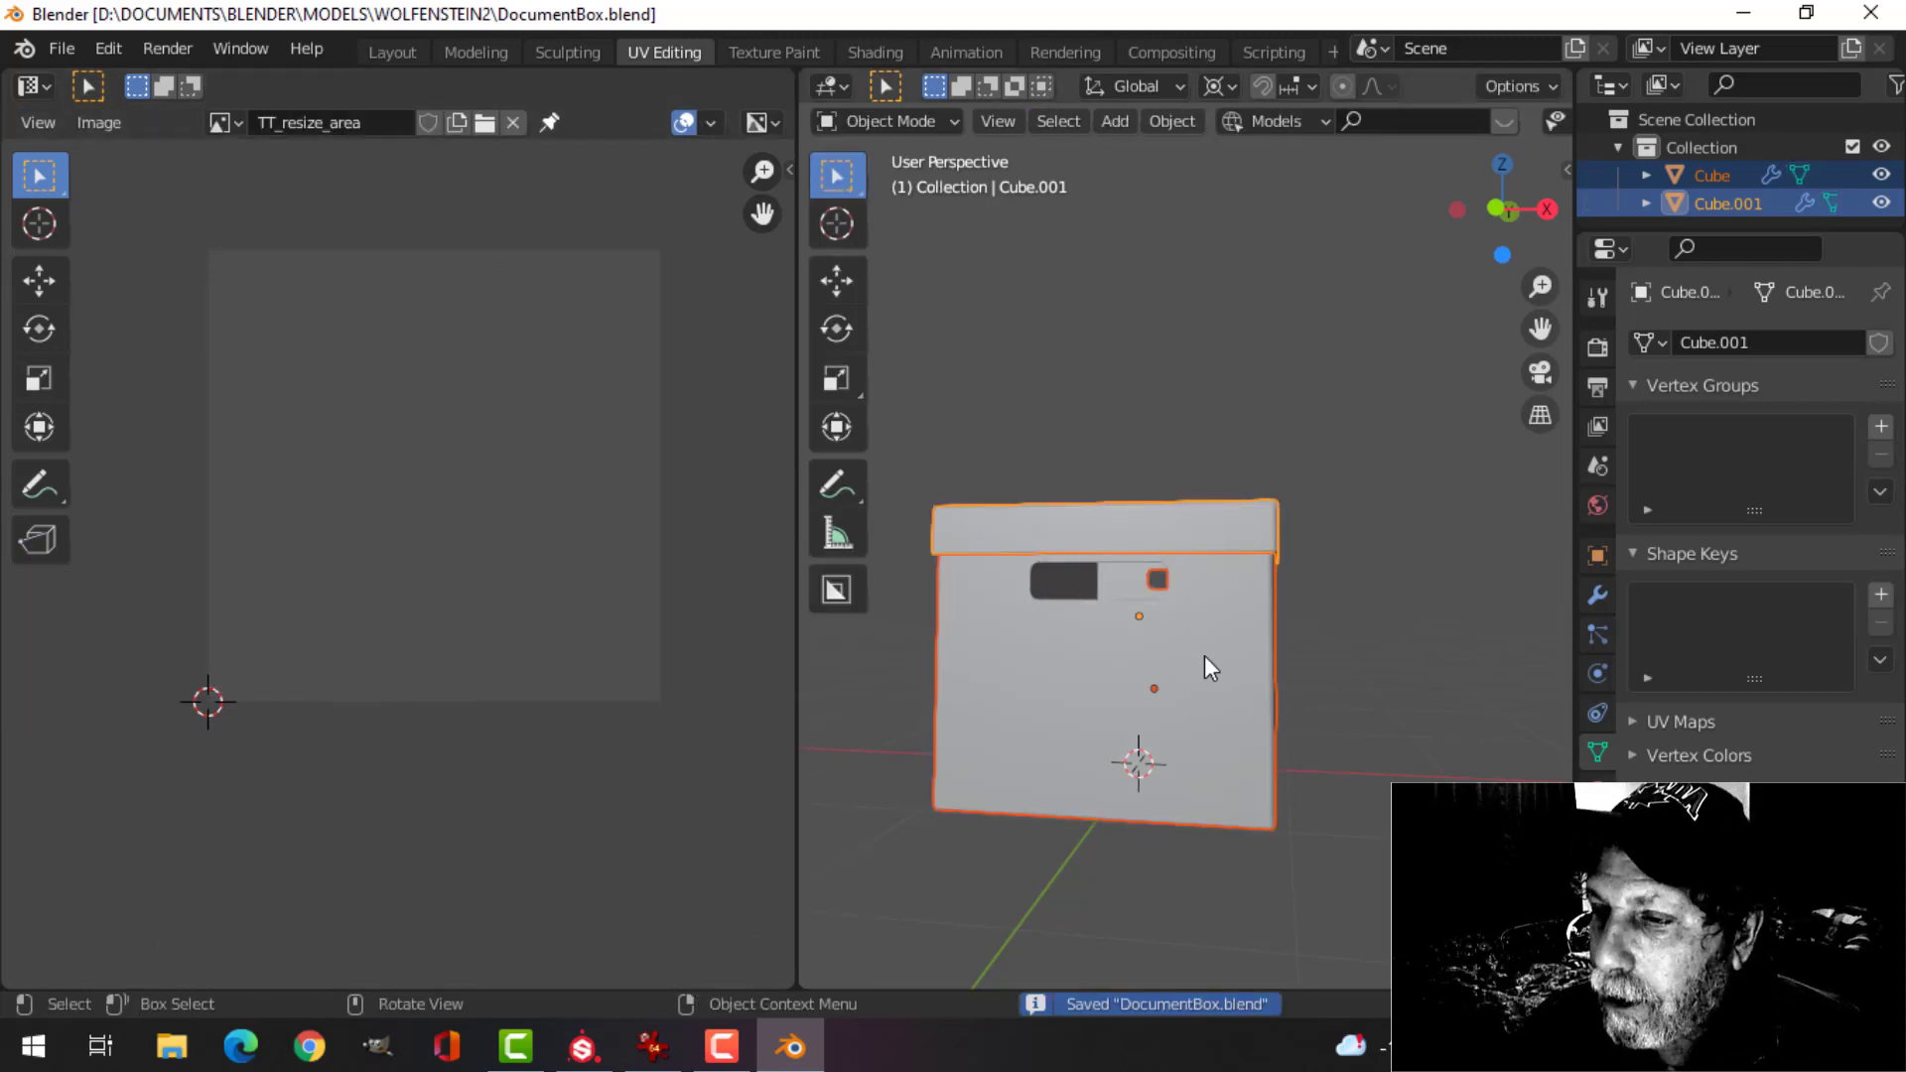
- Reselect both the box and its lid in Object Mode and save the file again
middle_click_drag(1205, 655, 1244, 698)
key("alt+a")
key("a")
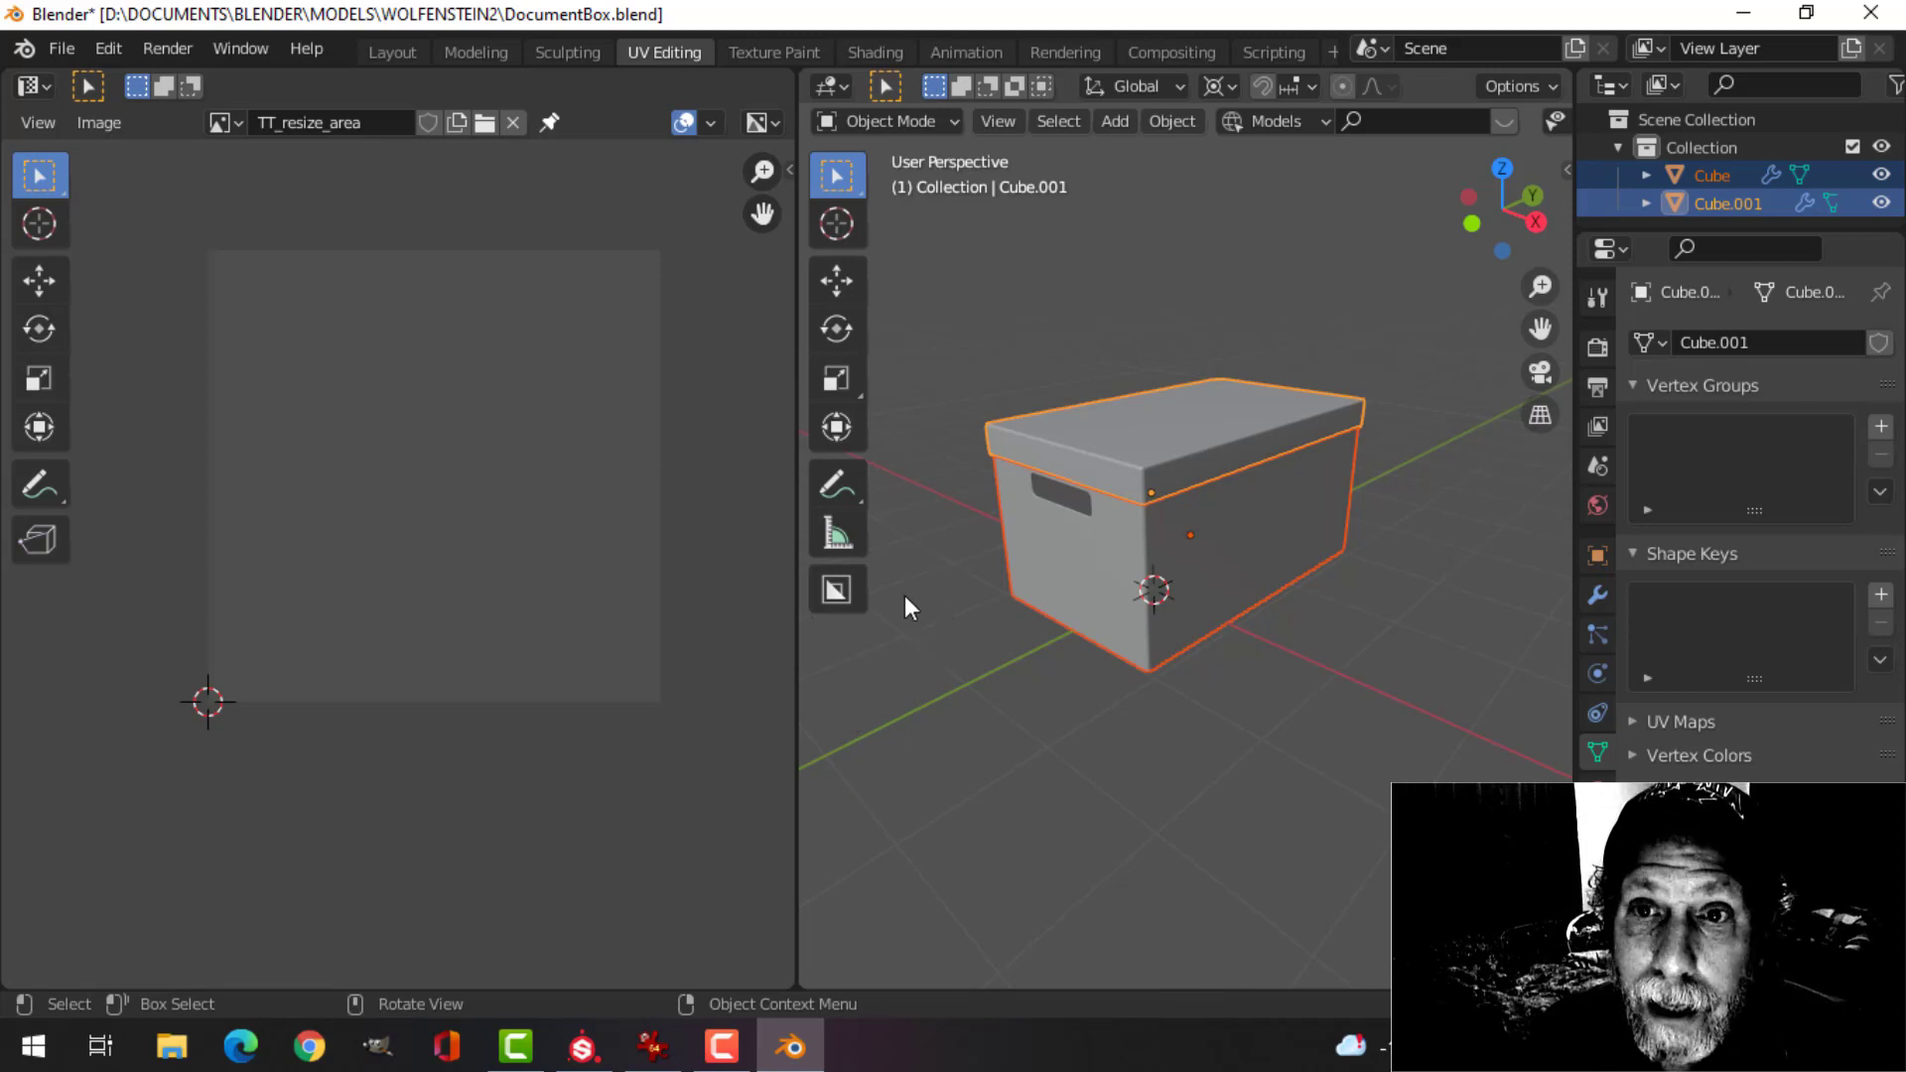
key("ctrl+s")
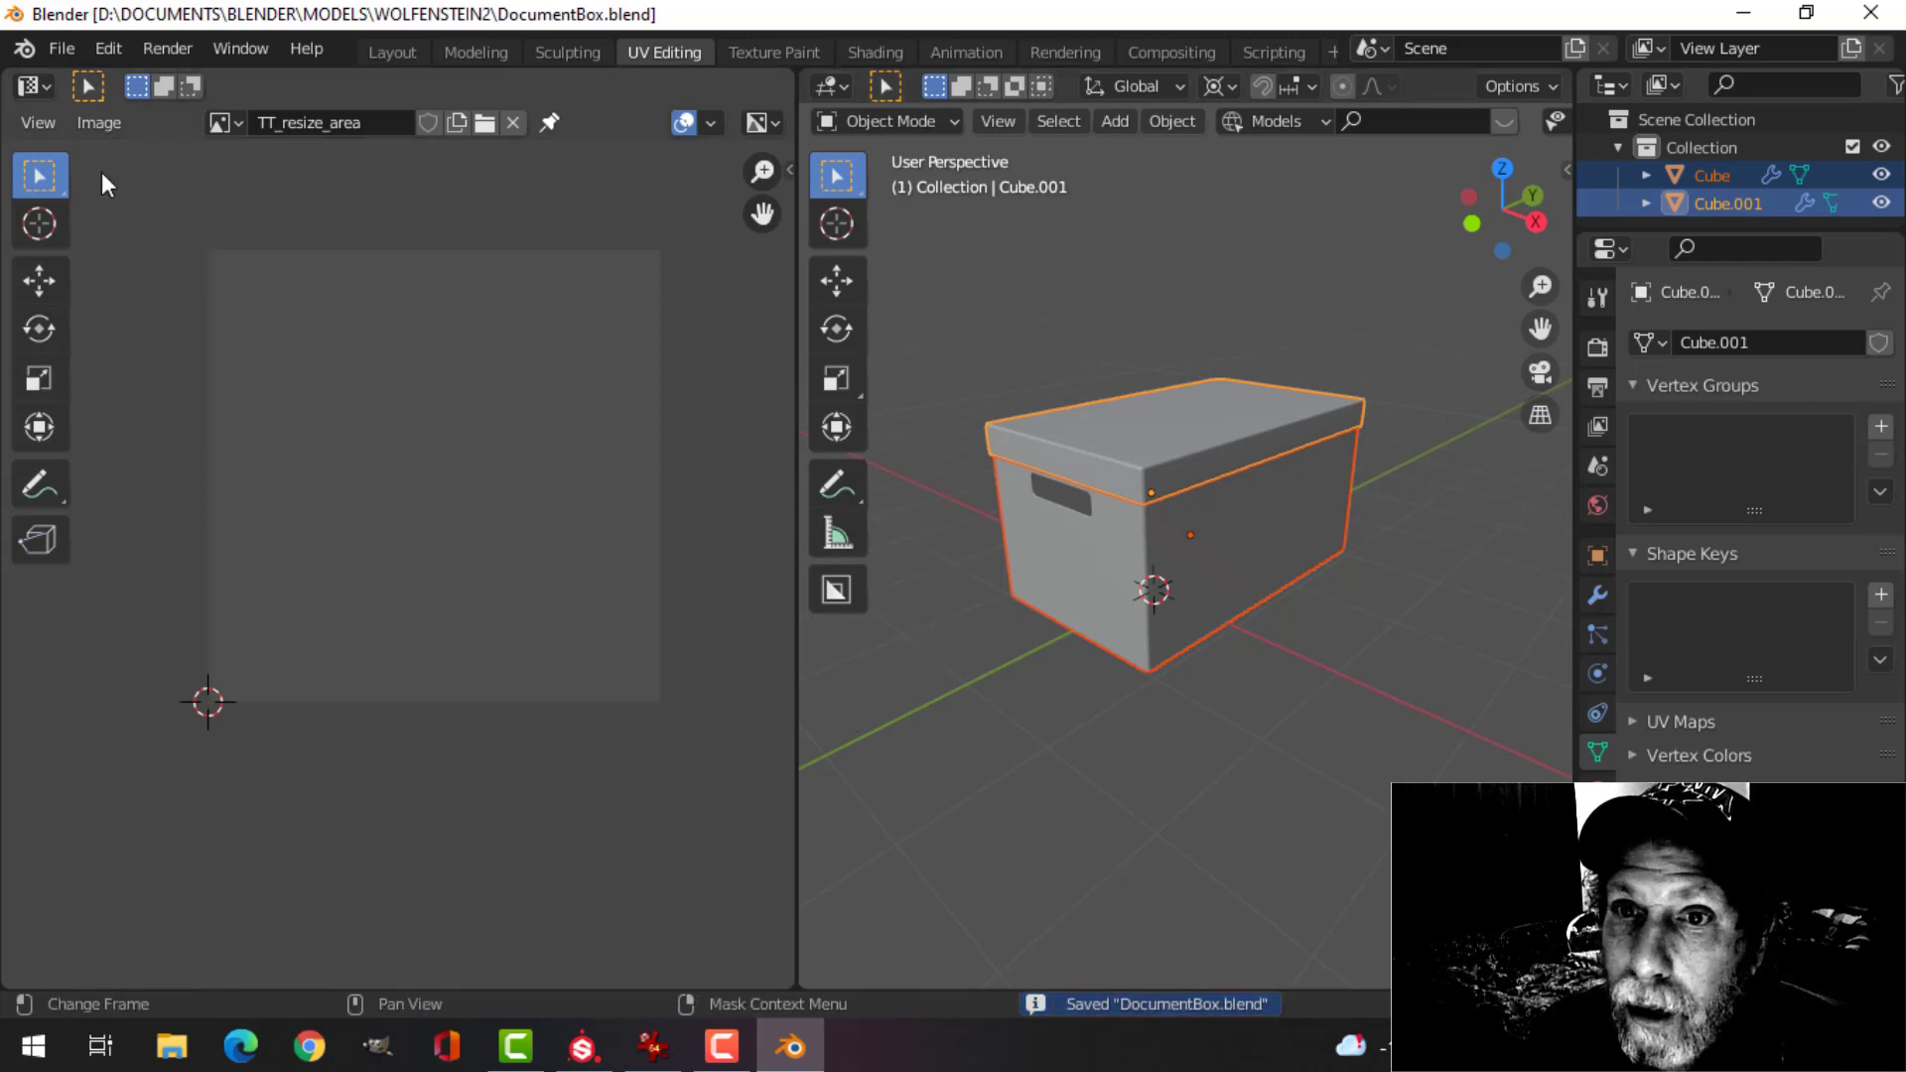
- Export only the selected objects as DocumentBox.fbx into the BLENDER\EXPORT WOLFENSTEIN2 folder
left_click(57, 47)
mouse_move(149, 449)
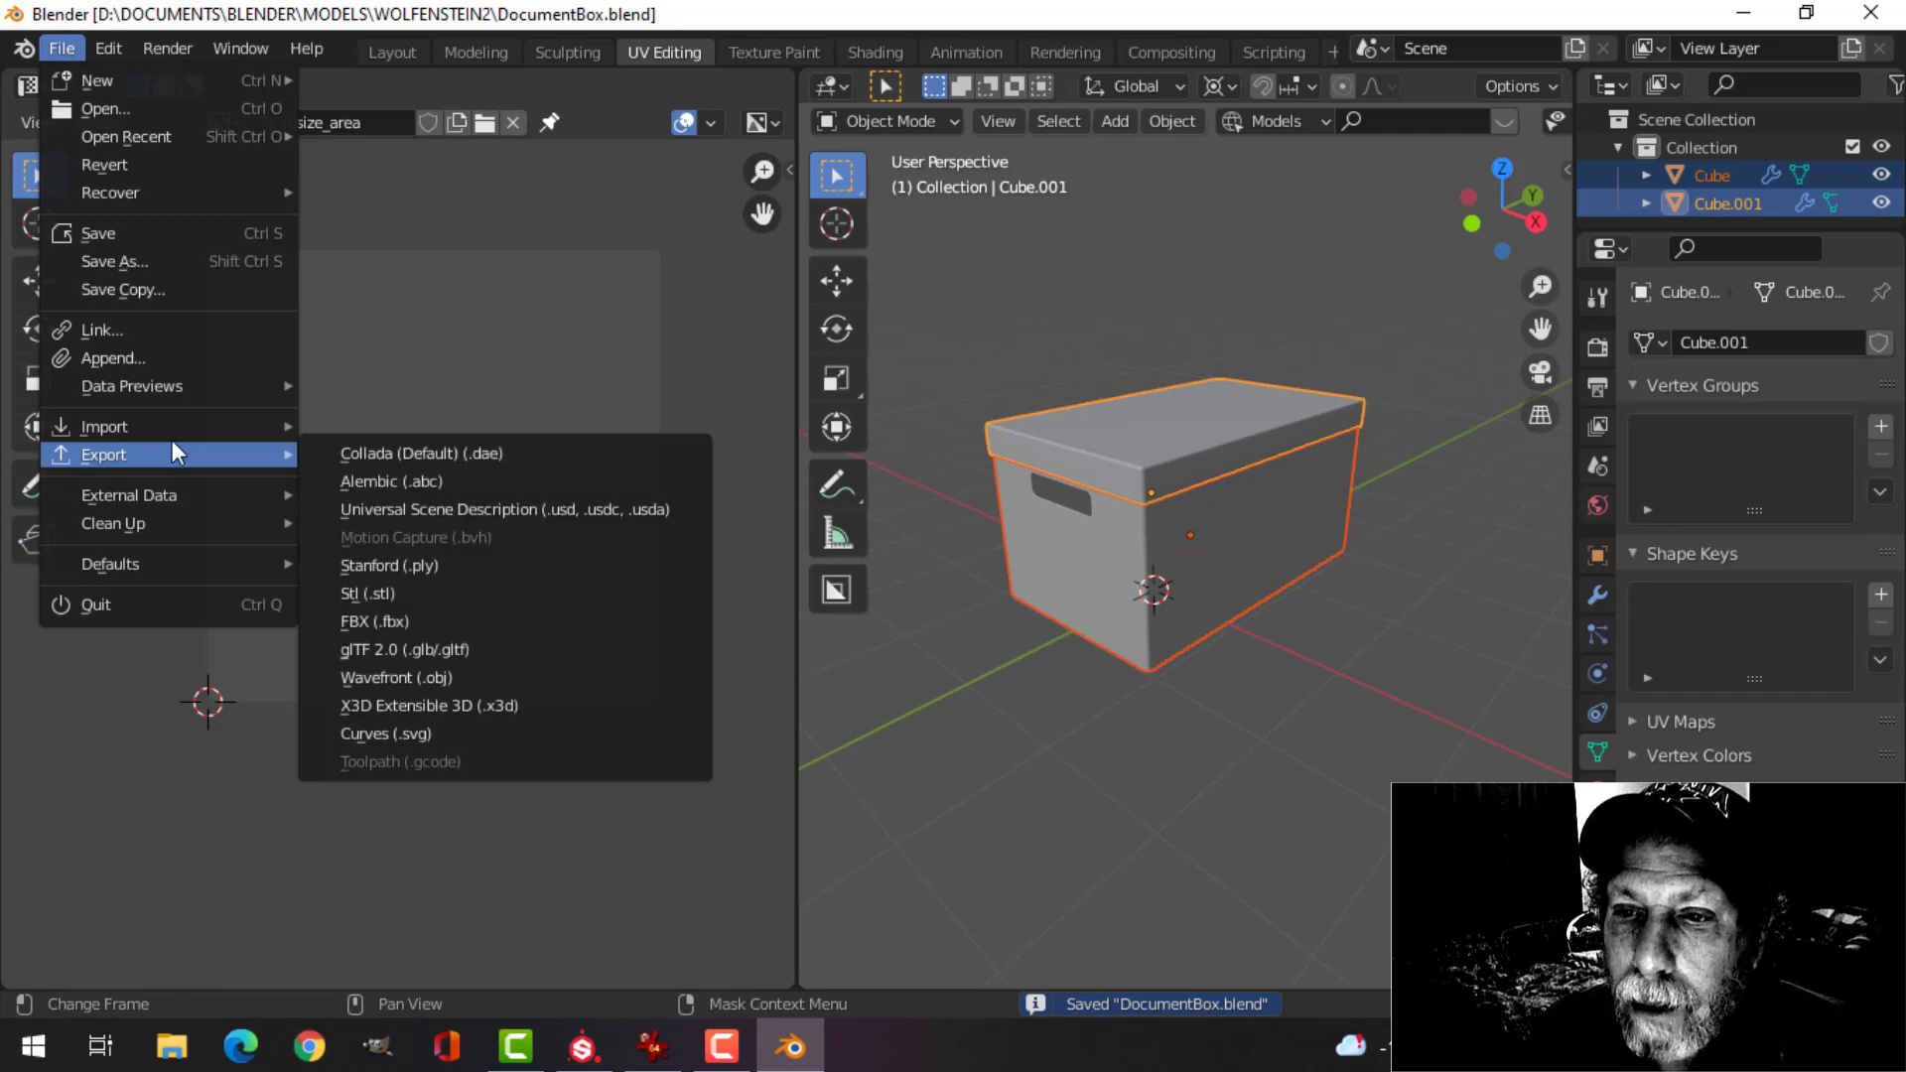
left_click(359, 620)
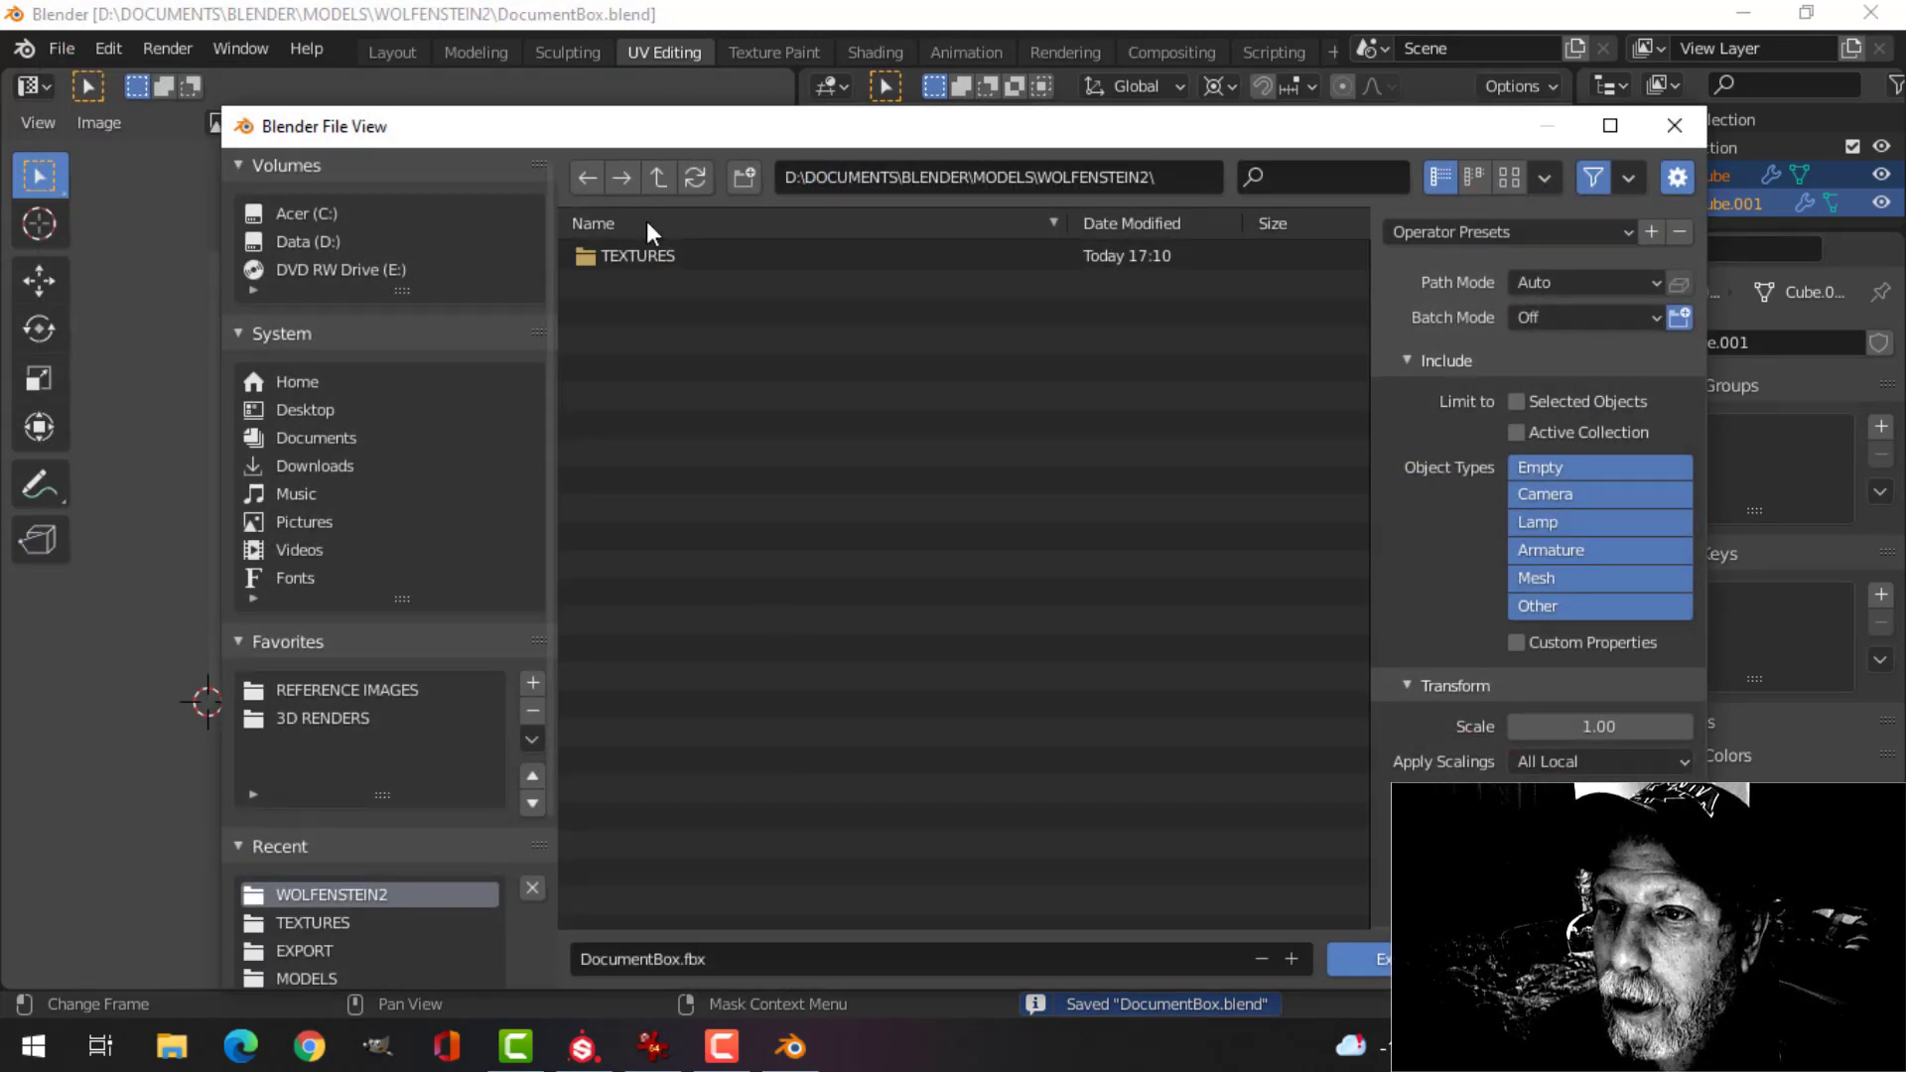
left_click(656, 168)
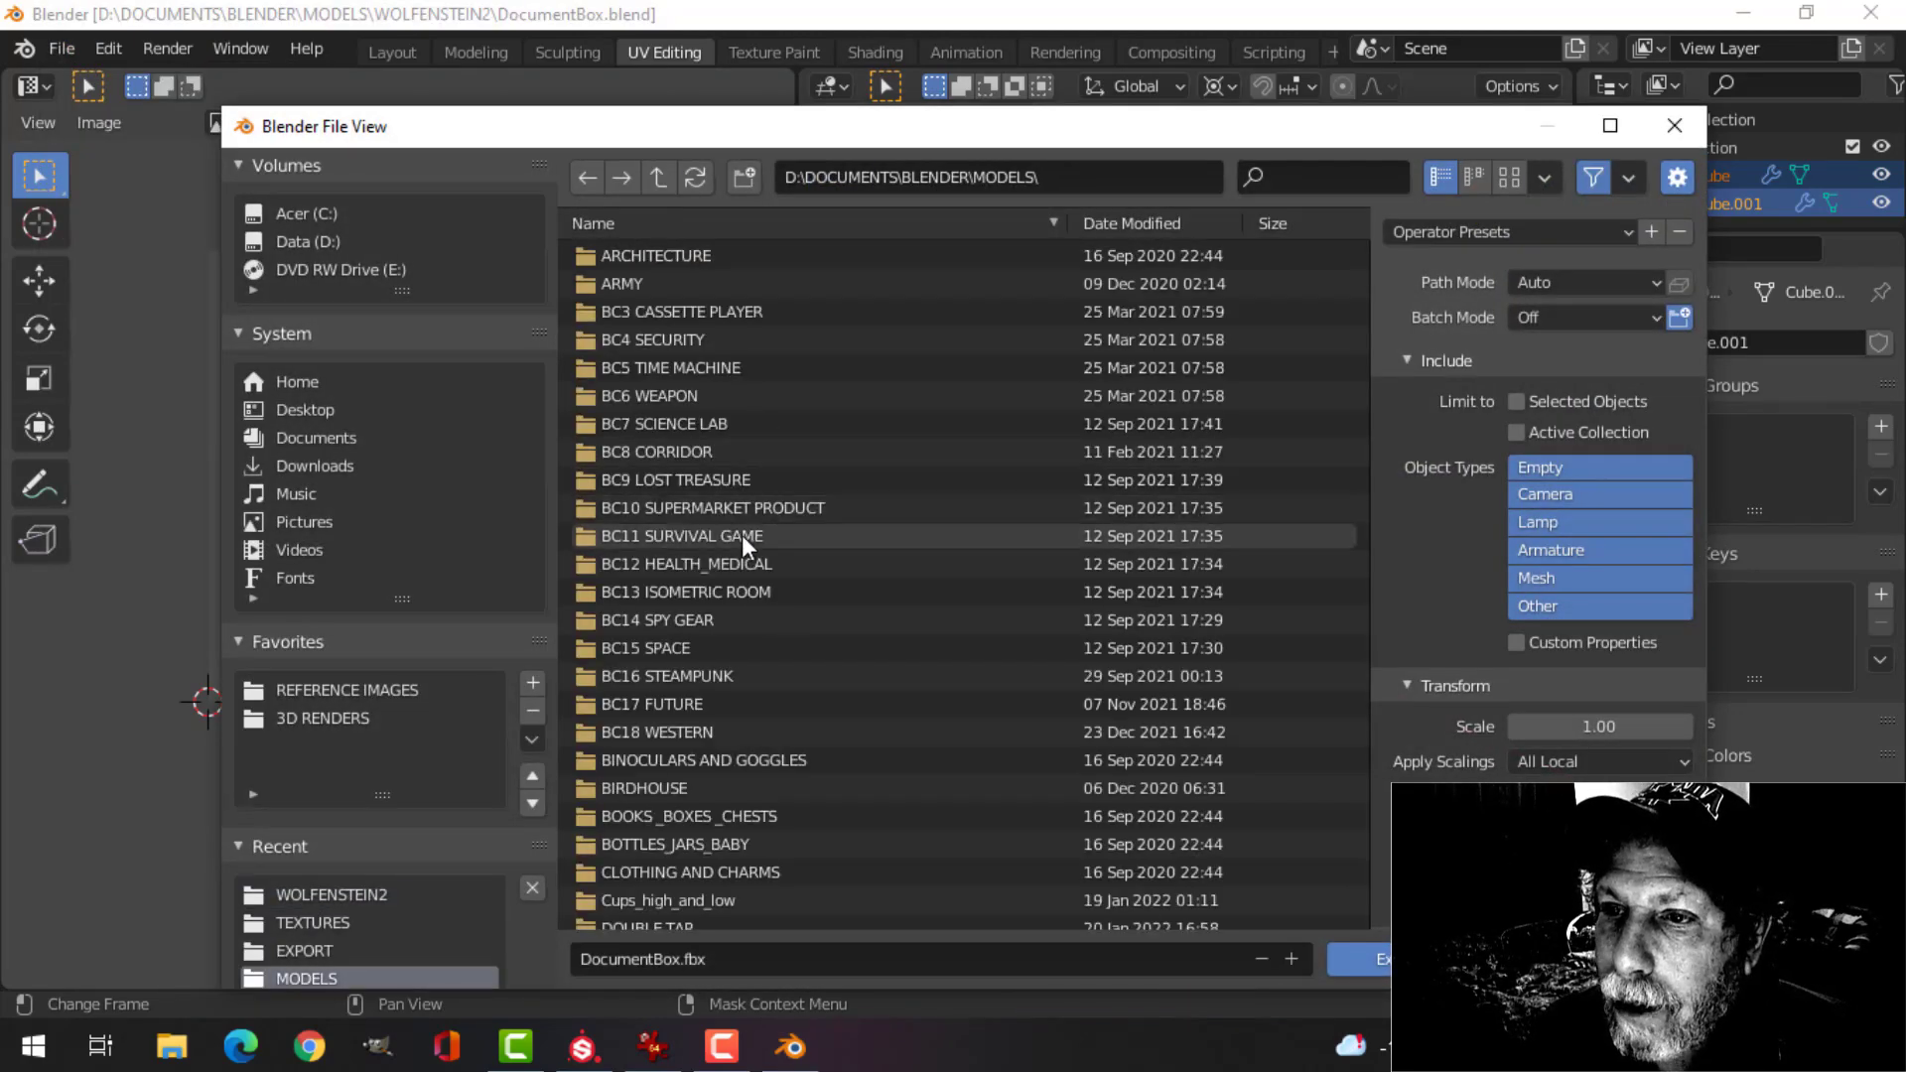
left_click(658, 179)
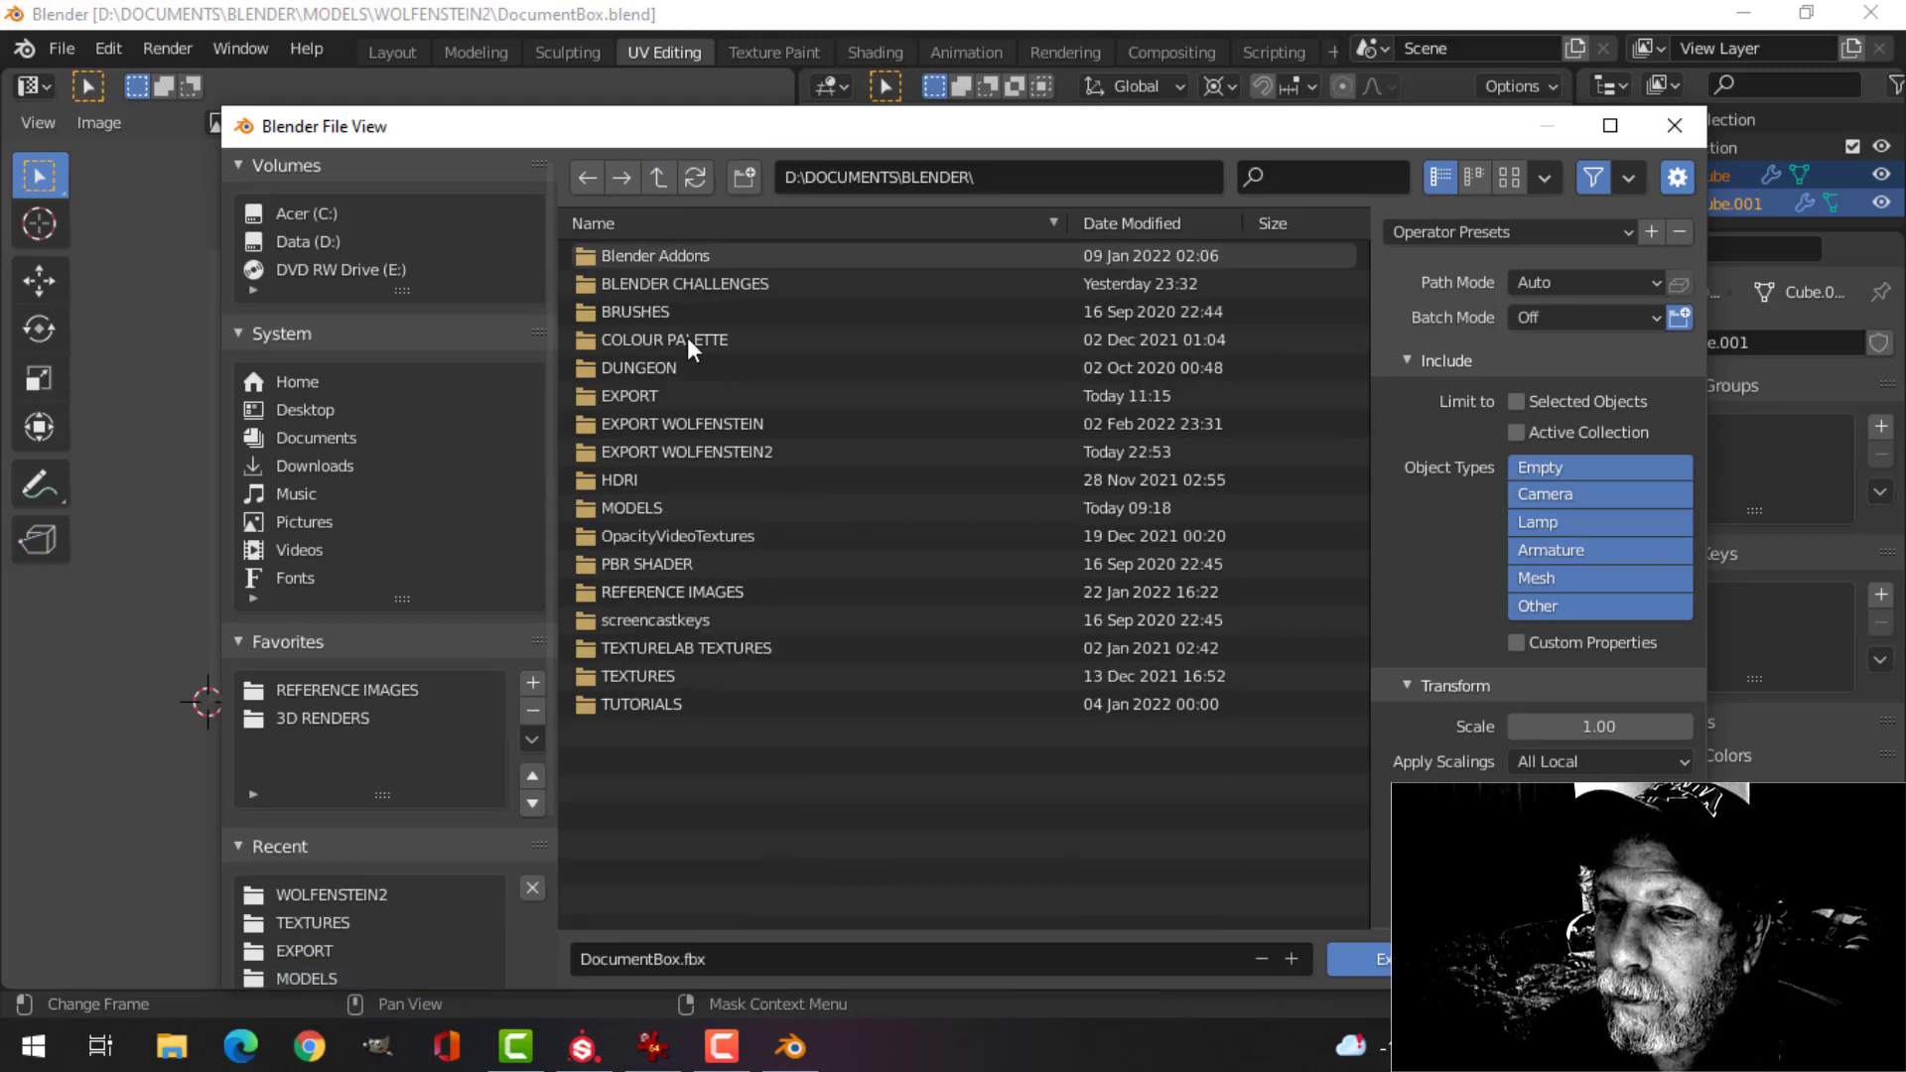
left_click(694, 458)
double_click(694, 459)
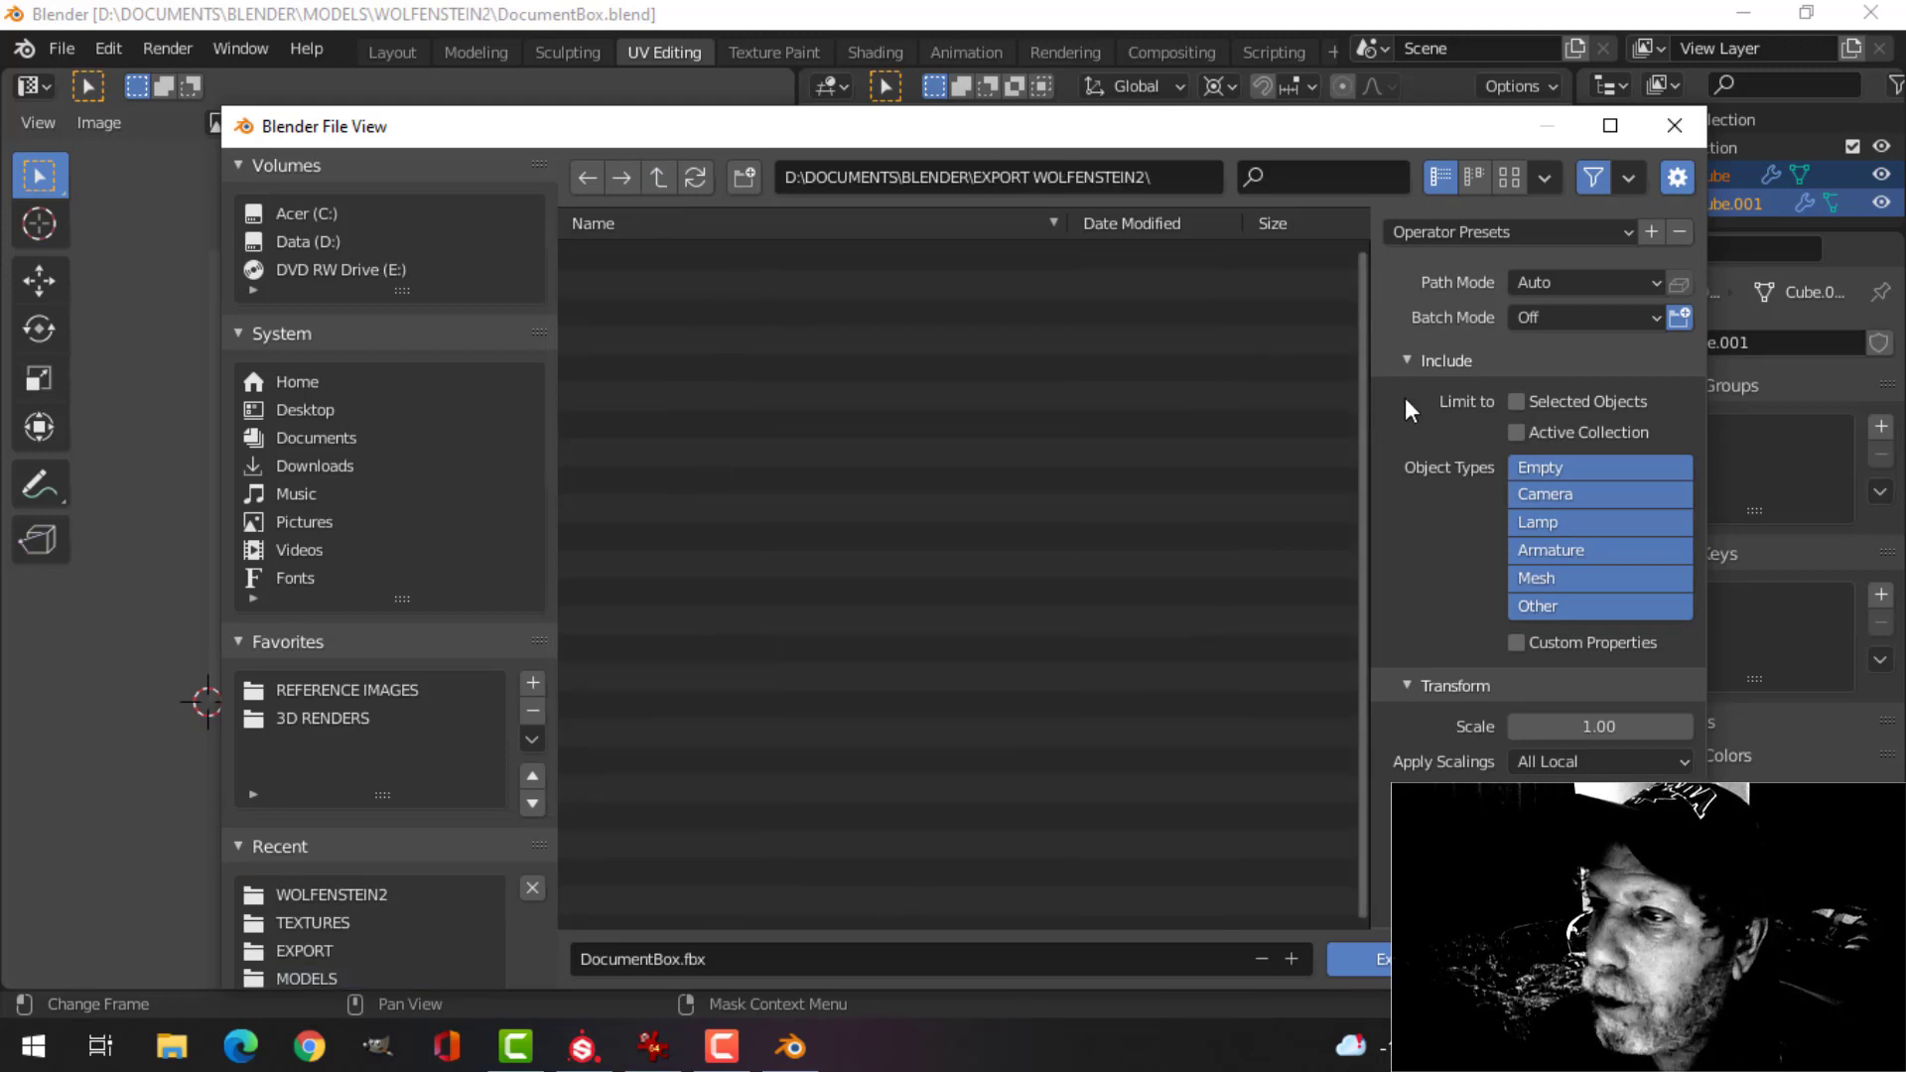
left_click(1516, 401)
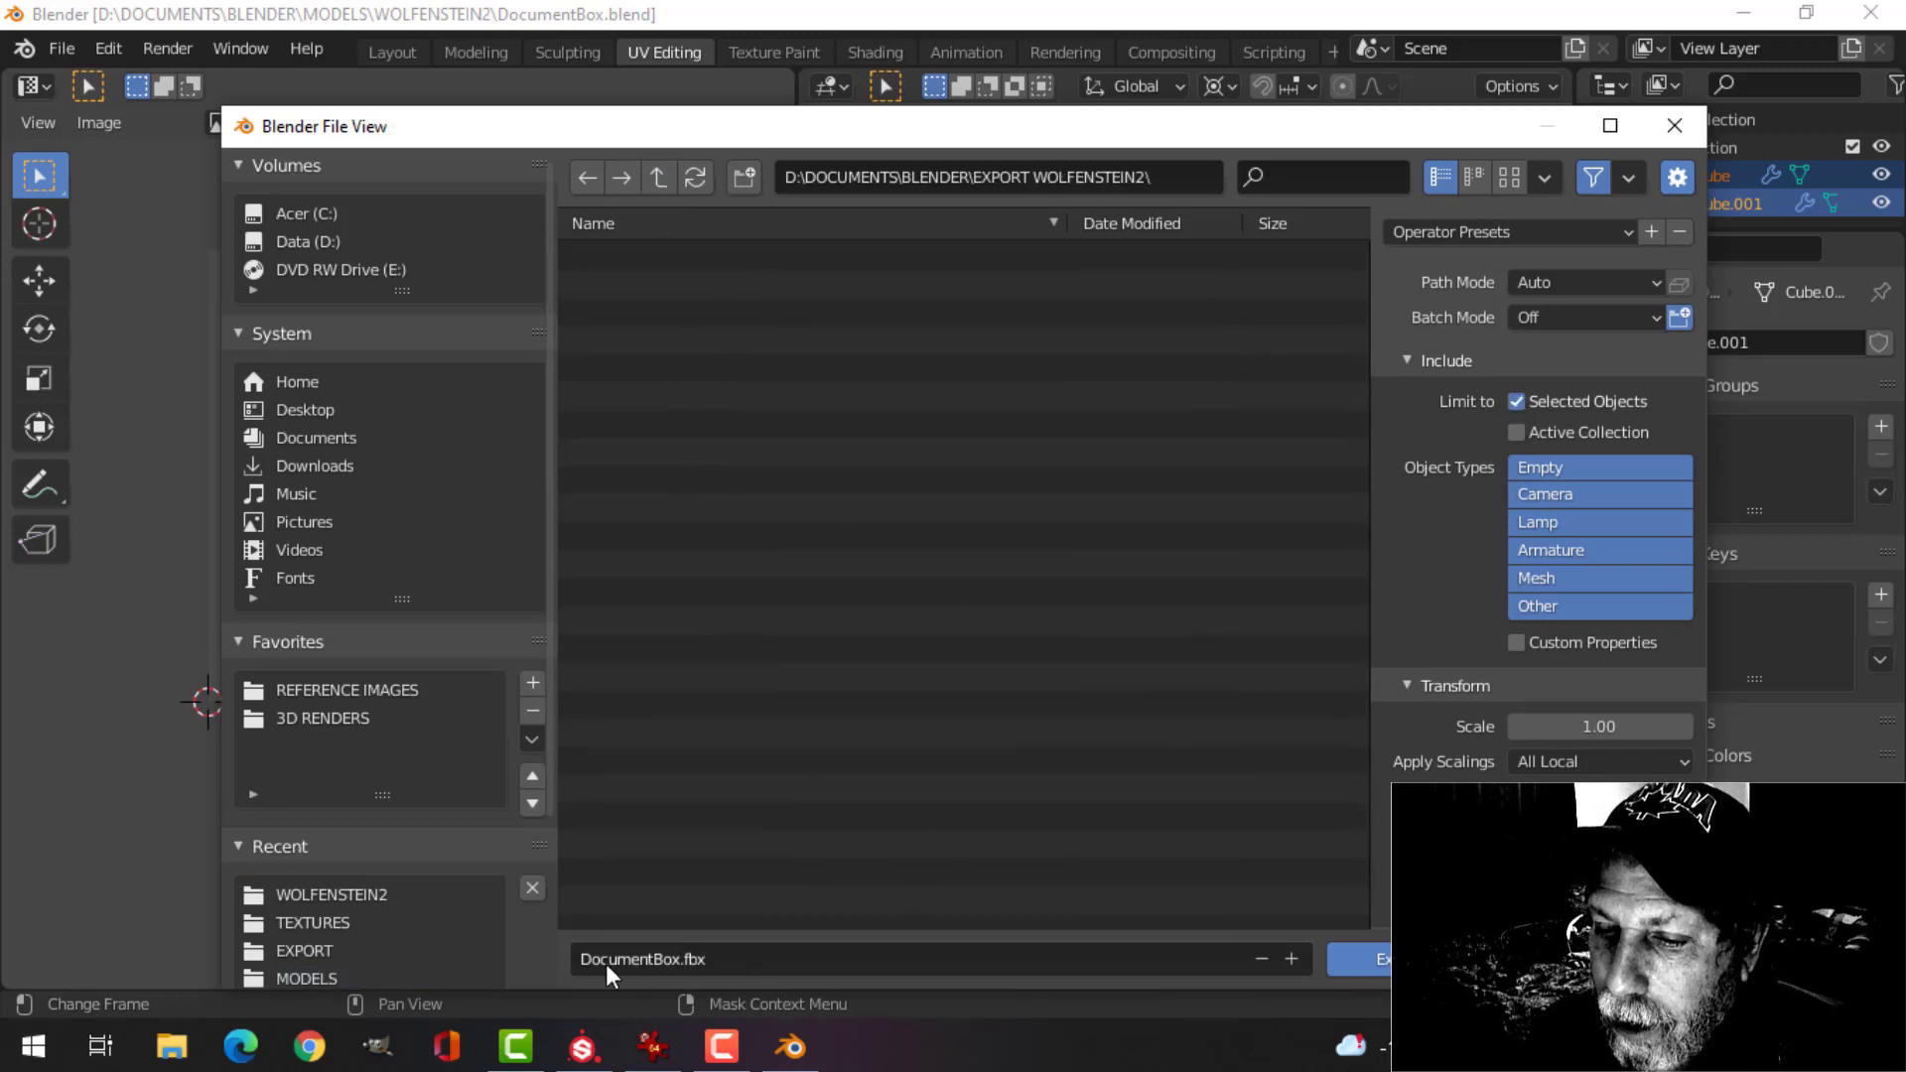
left_click(1358, 959)
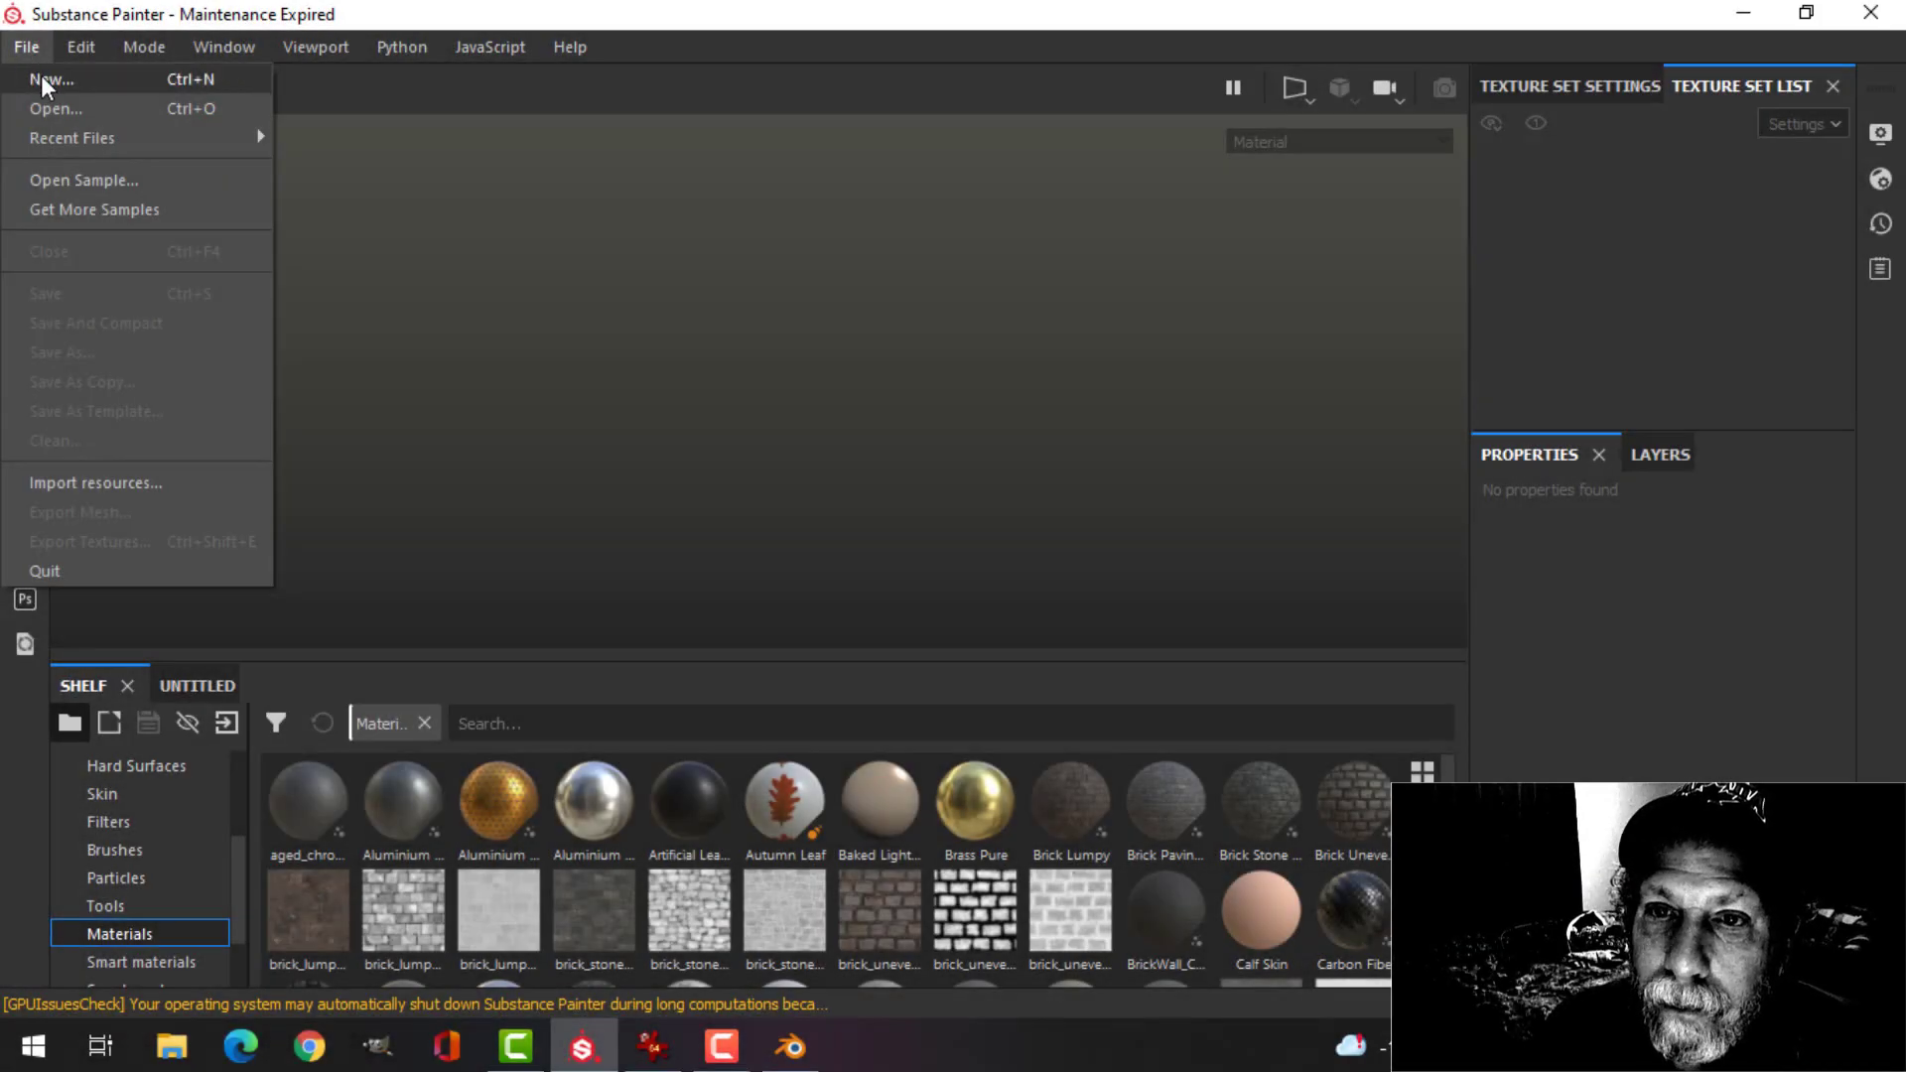
- Switch to Substance Painter and start a new project with the normal map format set to OpenGL
left_click(44, 88)
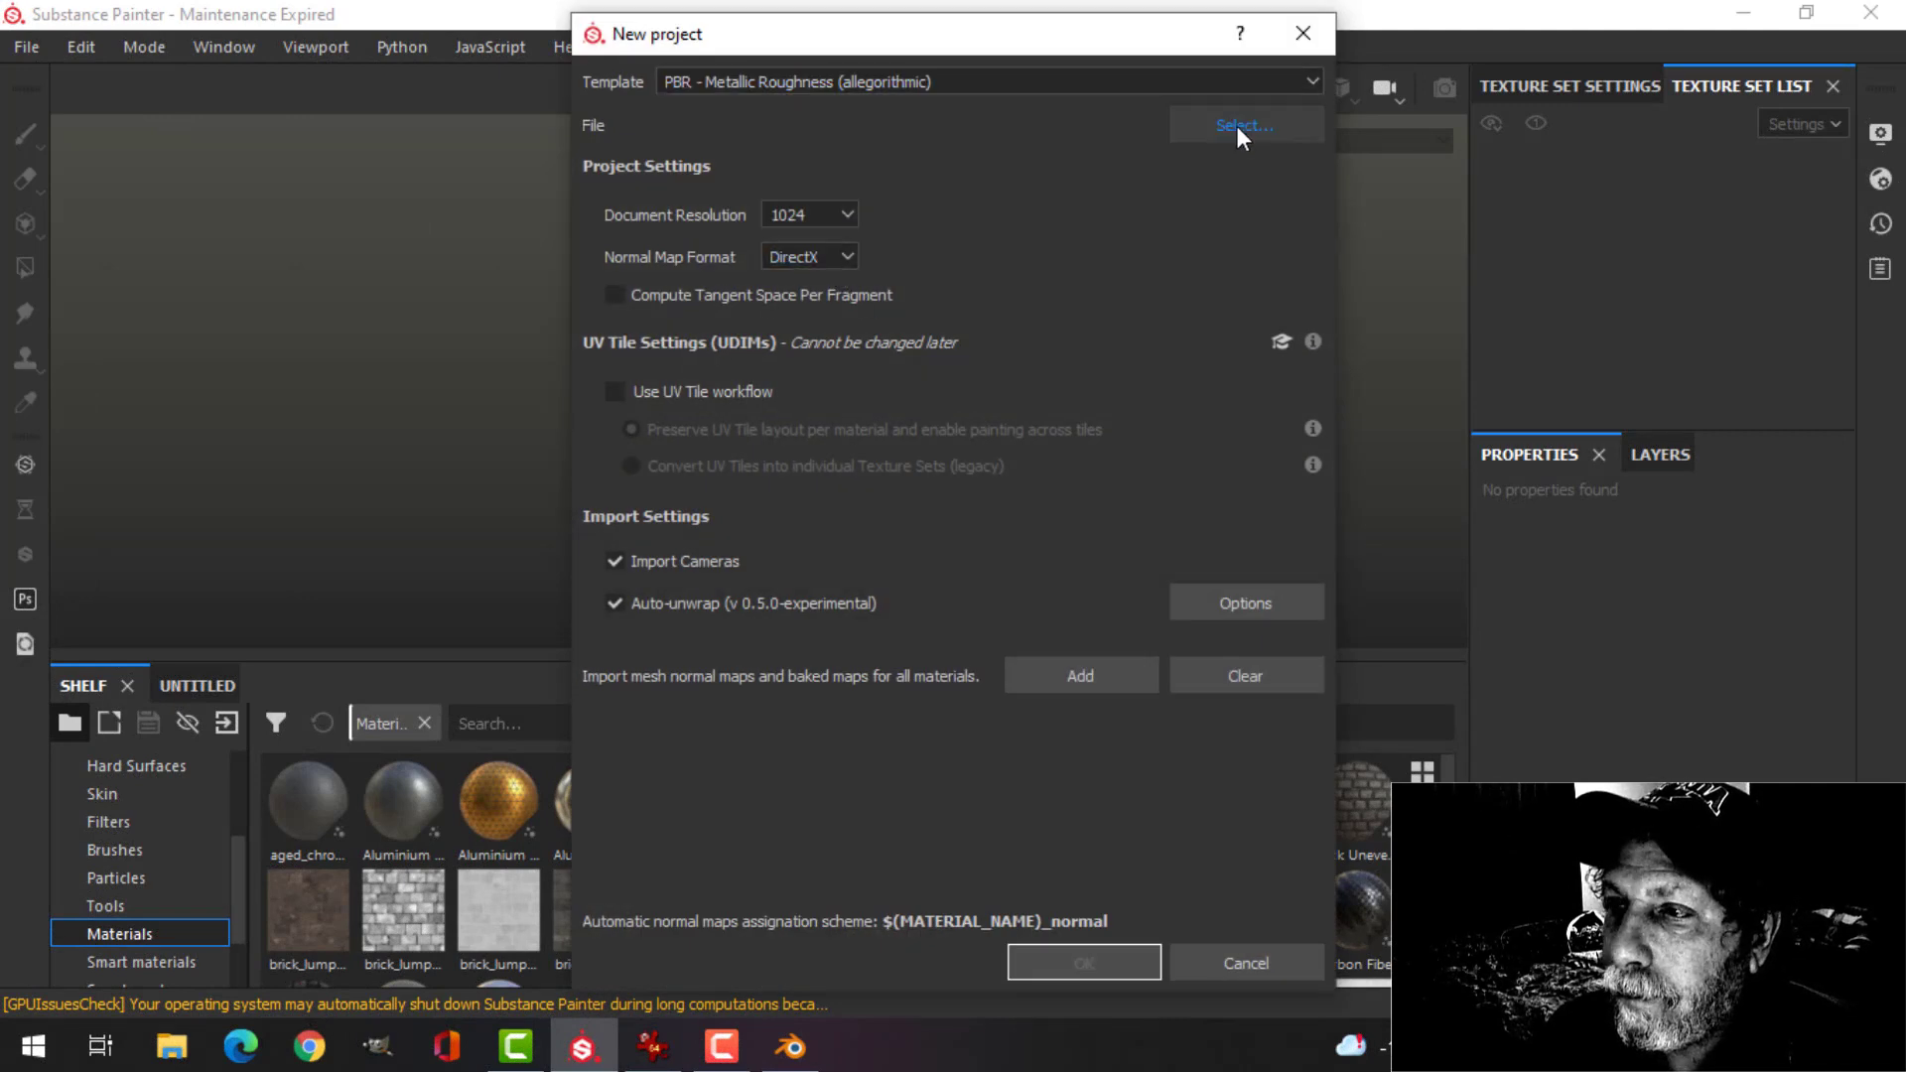
left_click(789, 257)
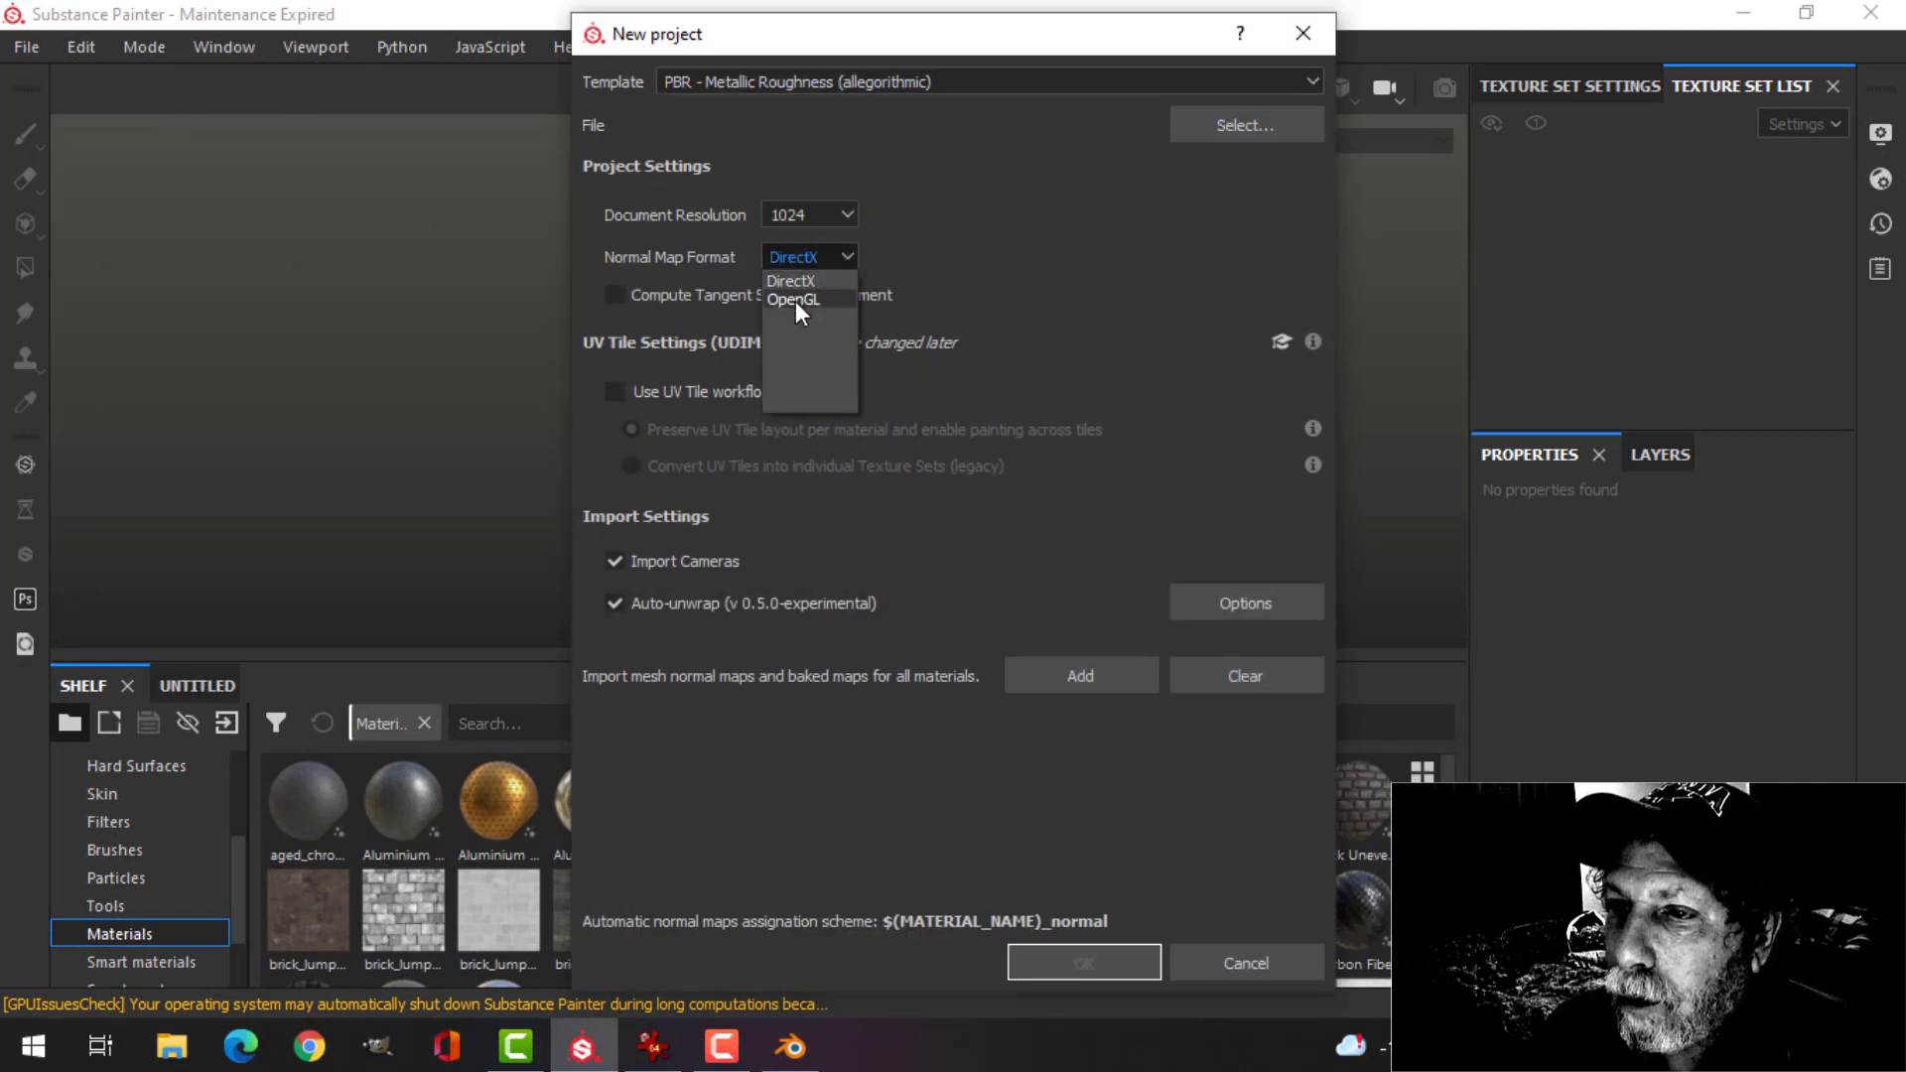
left_click(795, 300)
- Choose DocumentBox.fbx from the EXPORT WOLFENSTEIN2 folder as the project mesh and create the project
left_click(1205, 131)
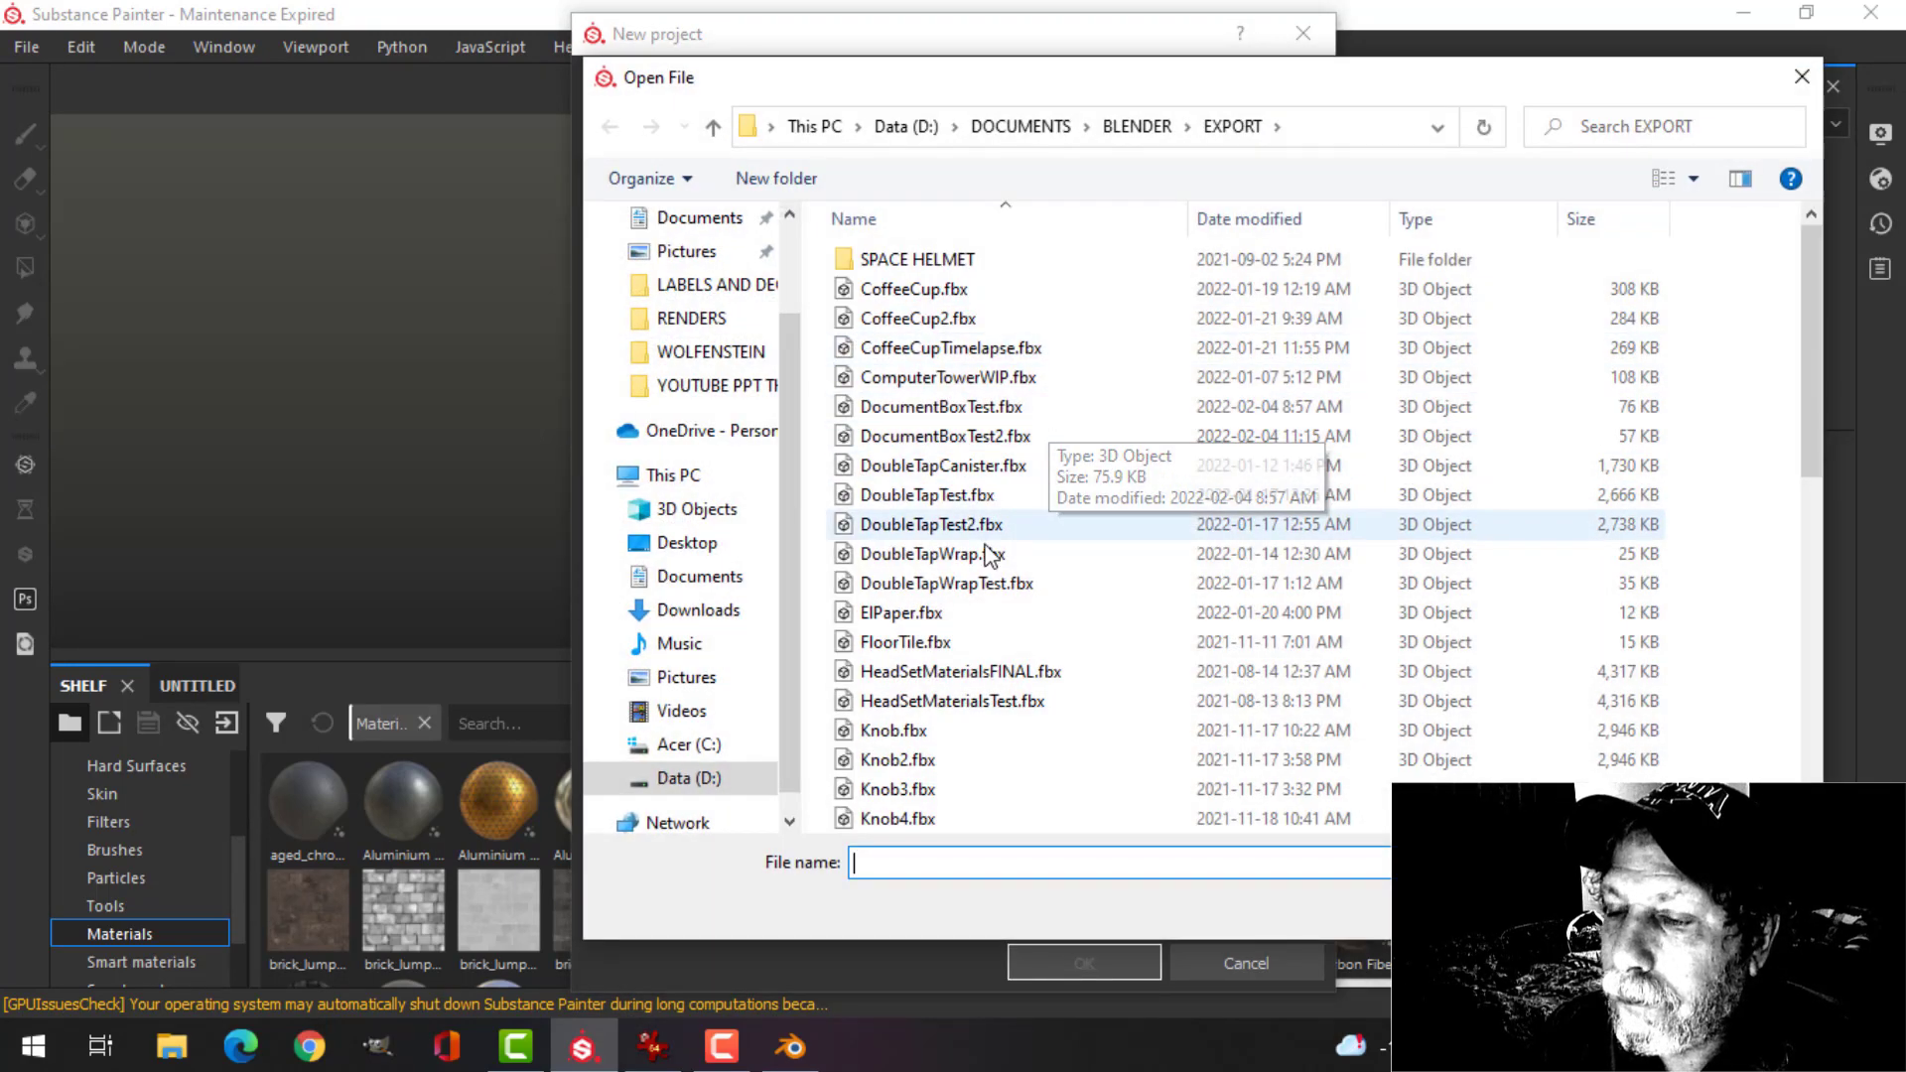
left_click(1141, 126)
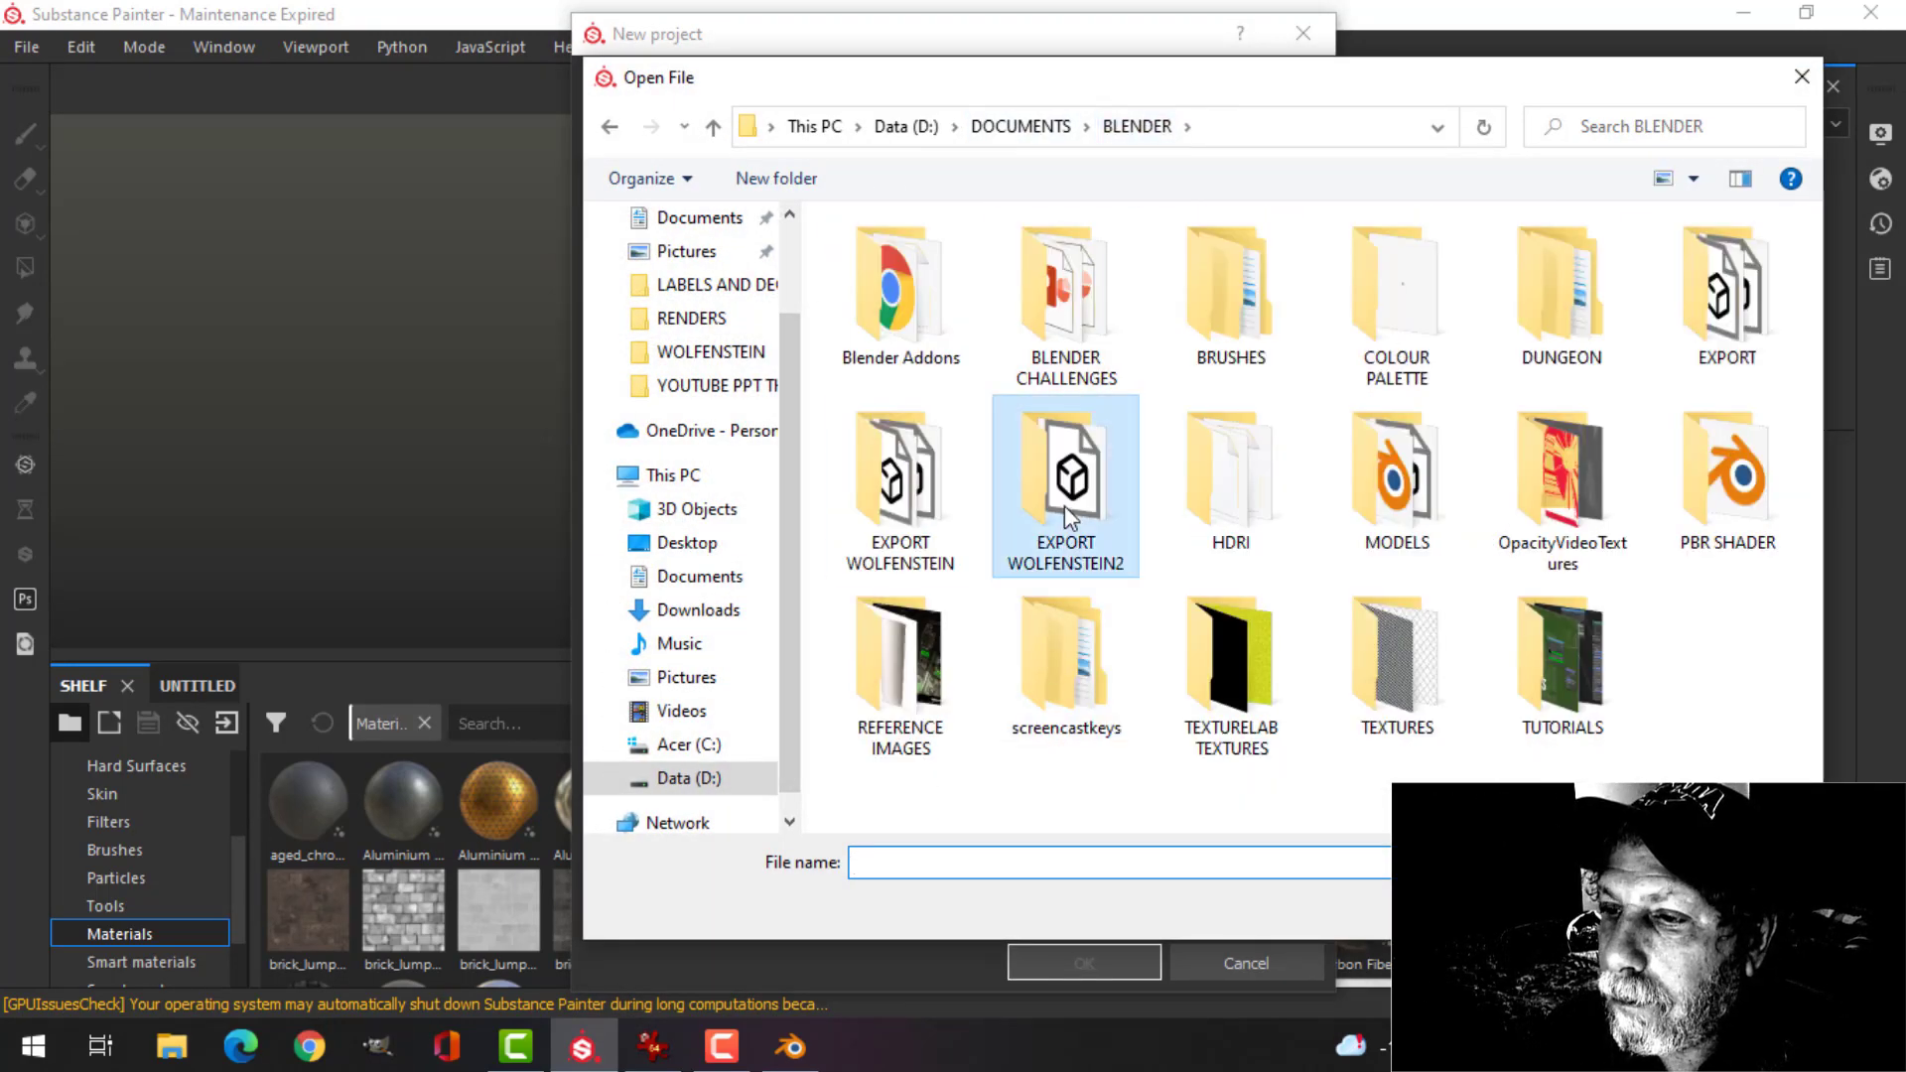
double_click(1067, 513)
left_click(921, 264)
left_click(1600, 909)
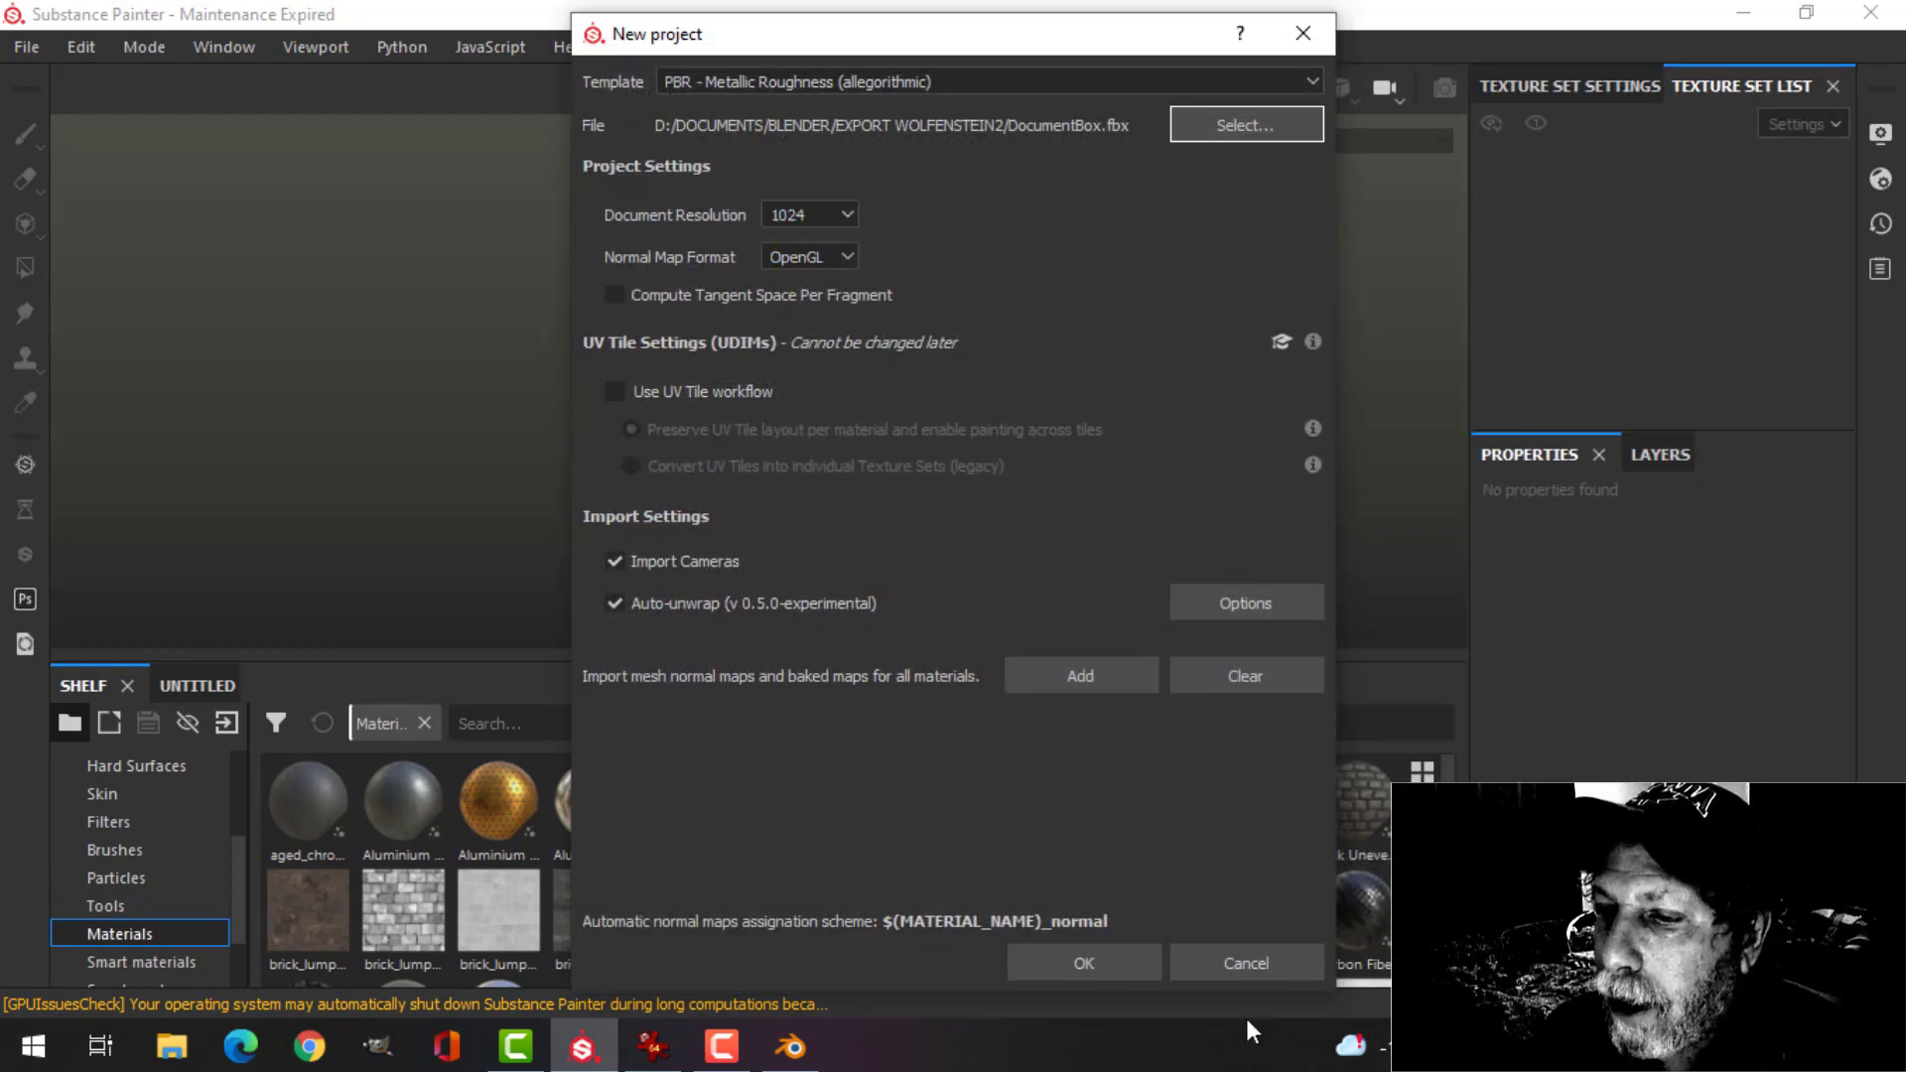
left_click(1083, 963)
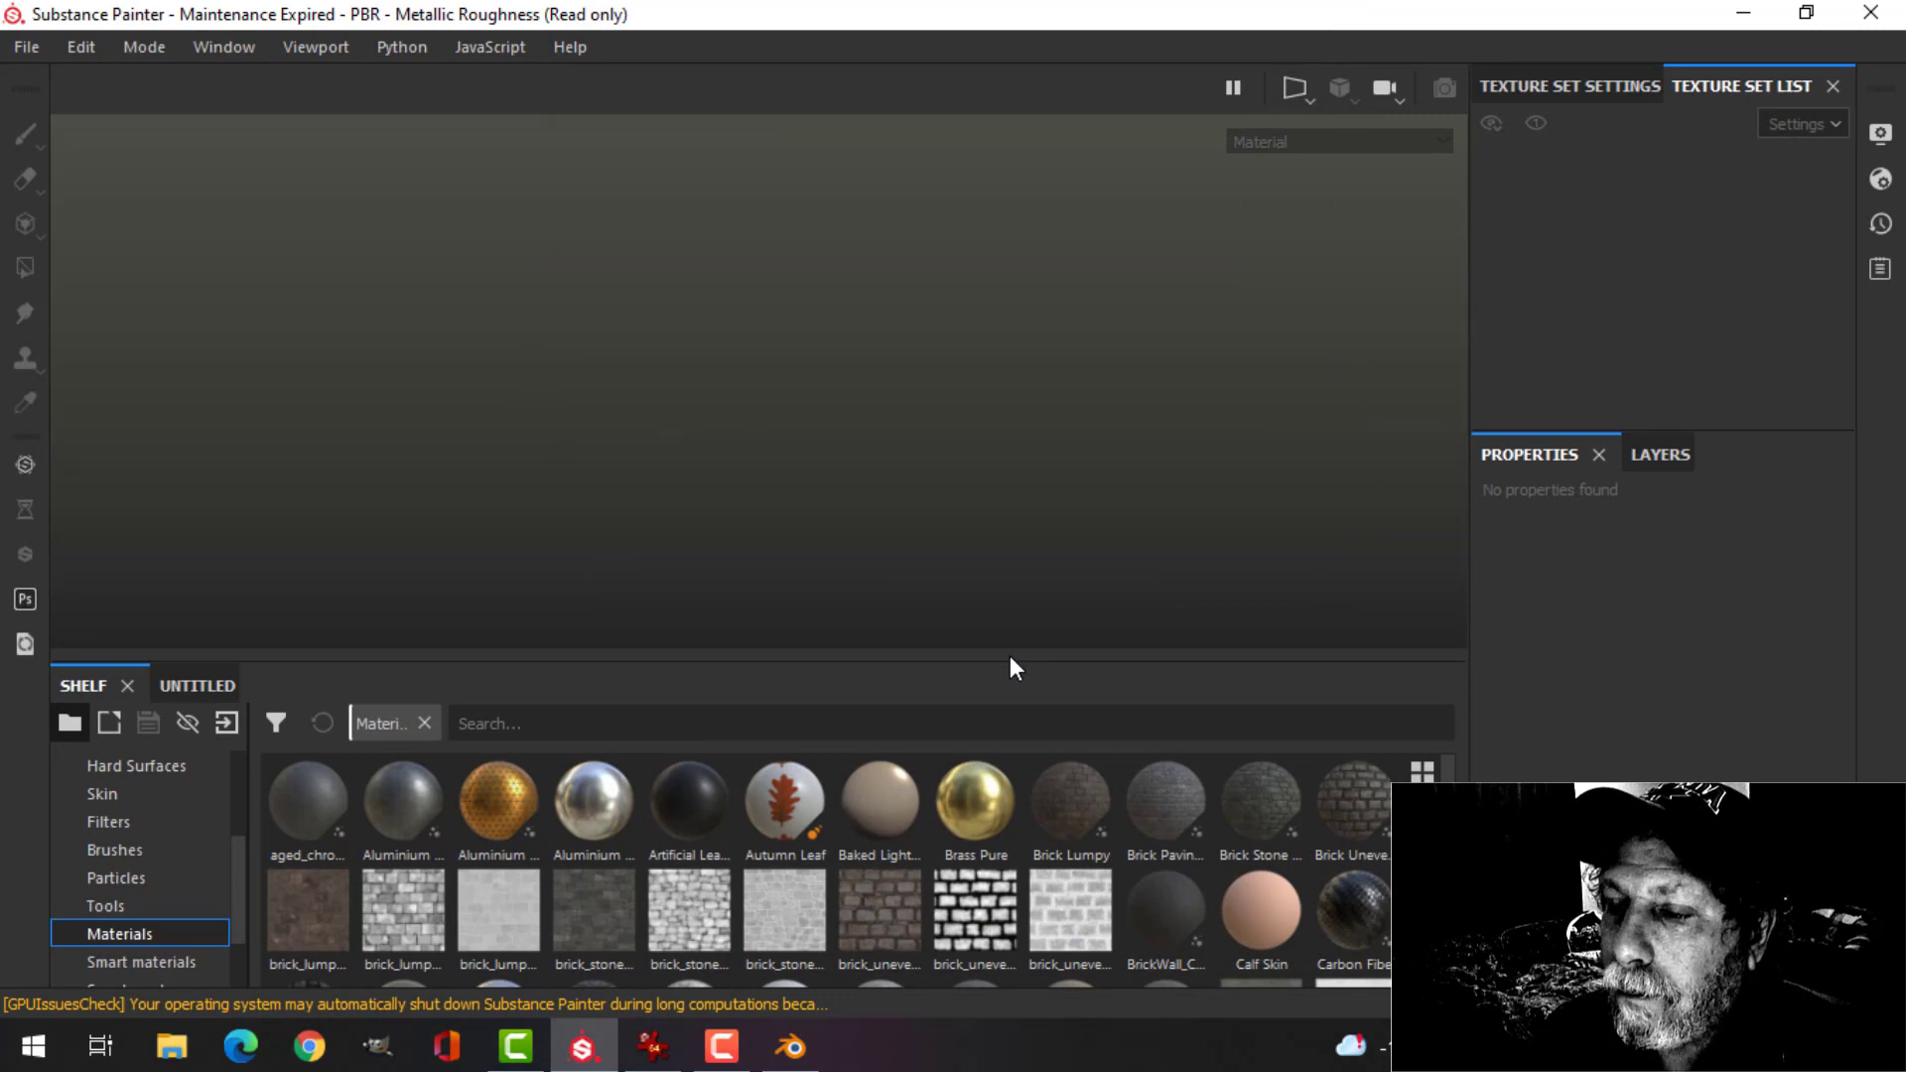
- Rename the box's texture set from Material to DocBox1
left_click_drag(927, 463, 1316, 437, "alt")
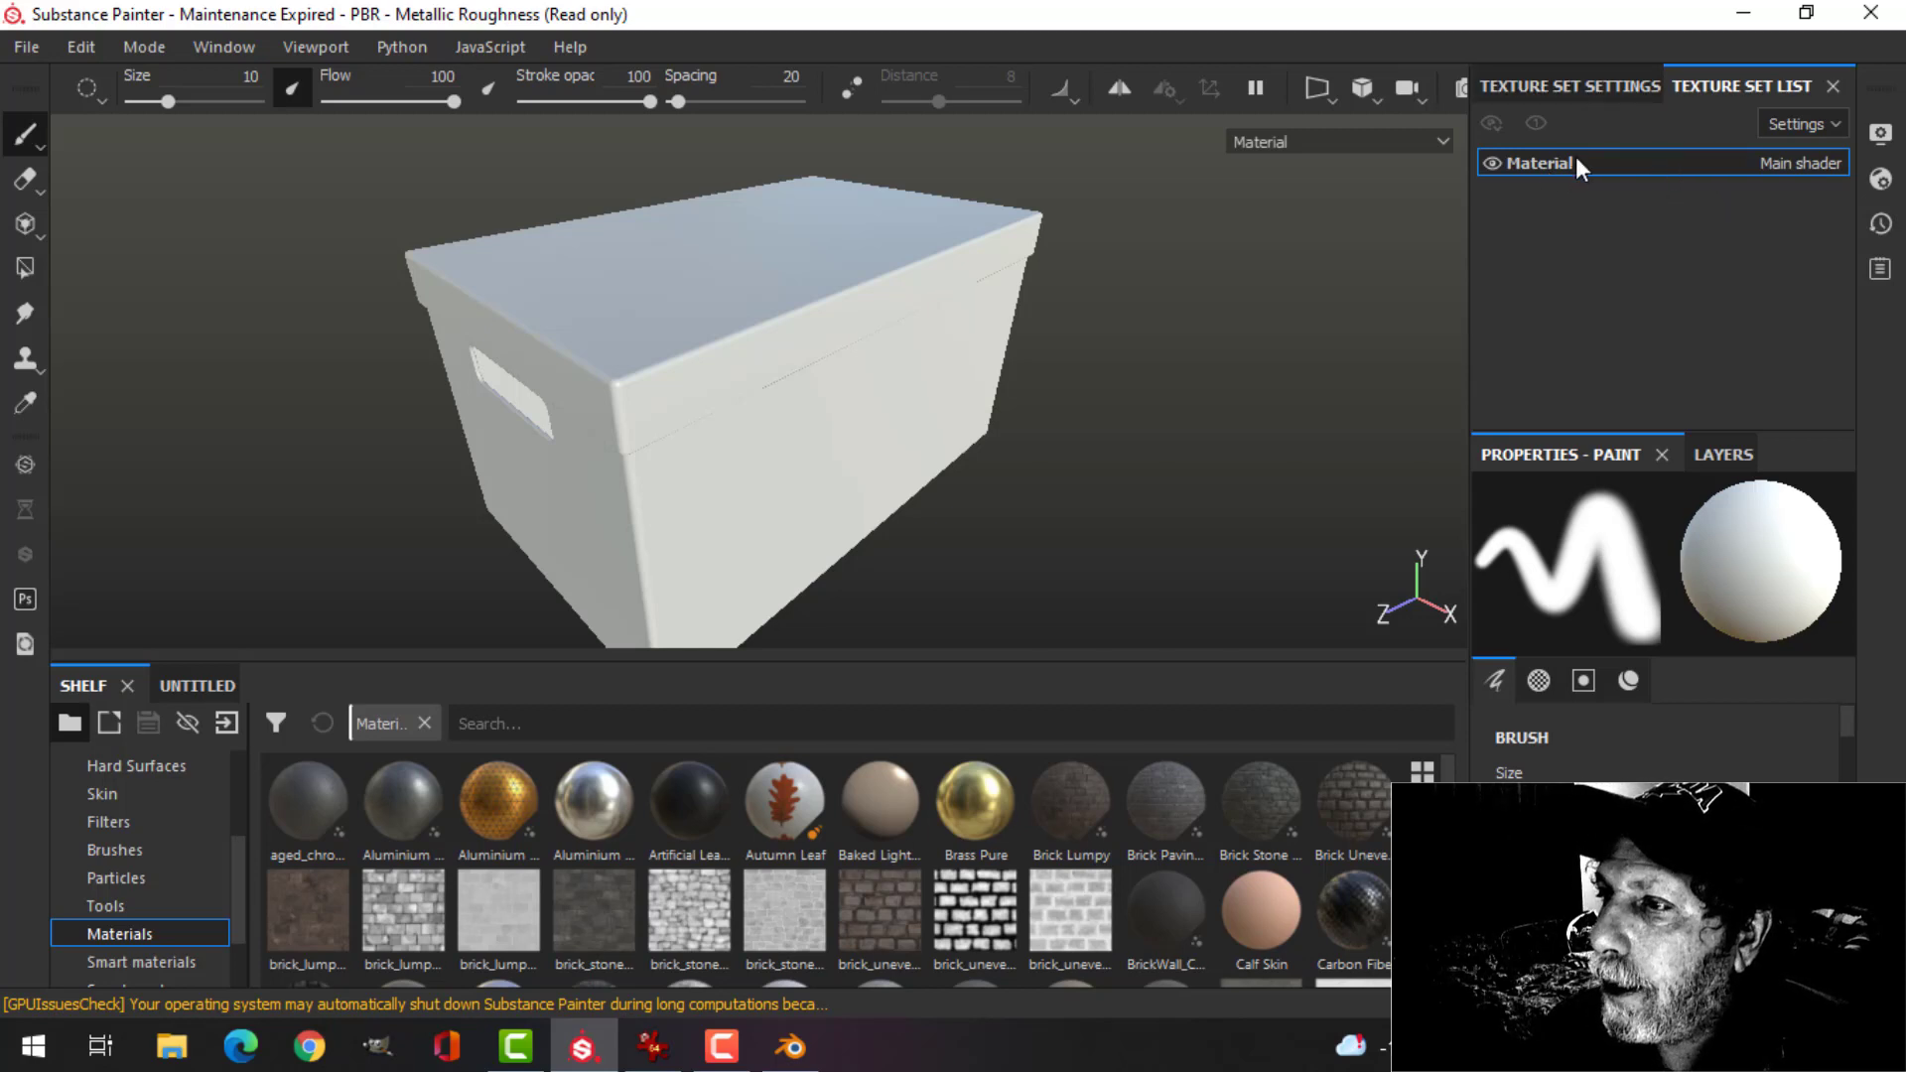
double_click(1523, 163)
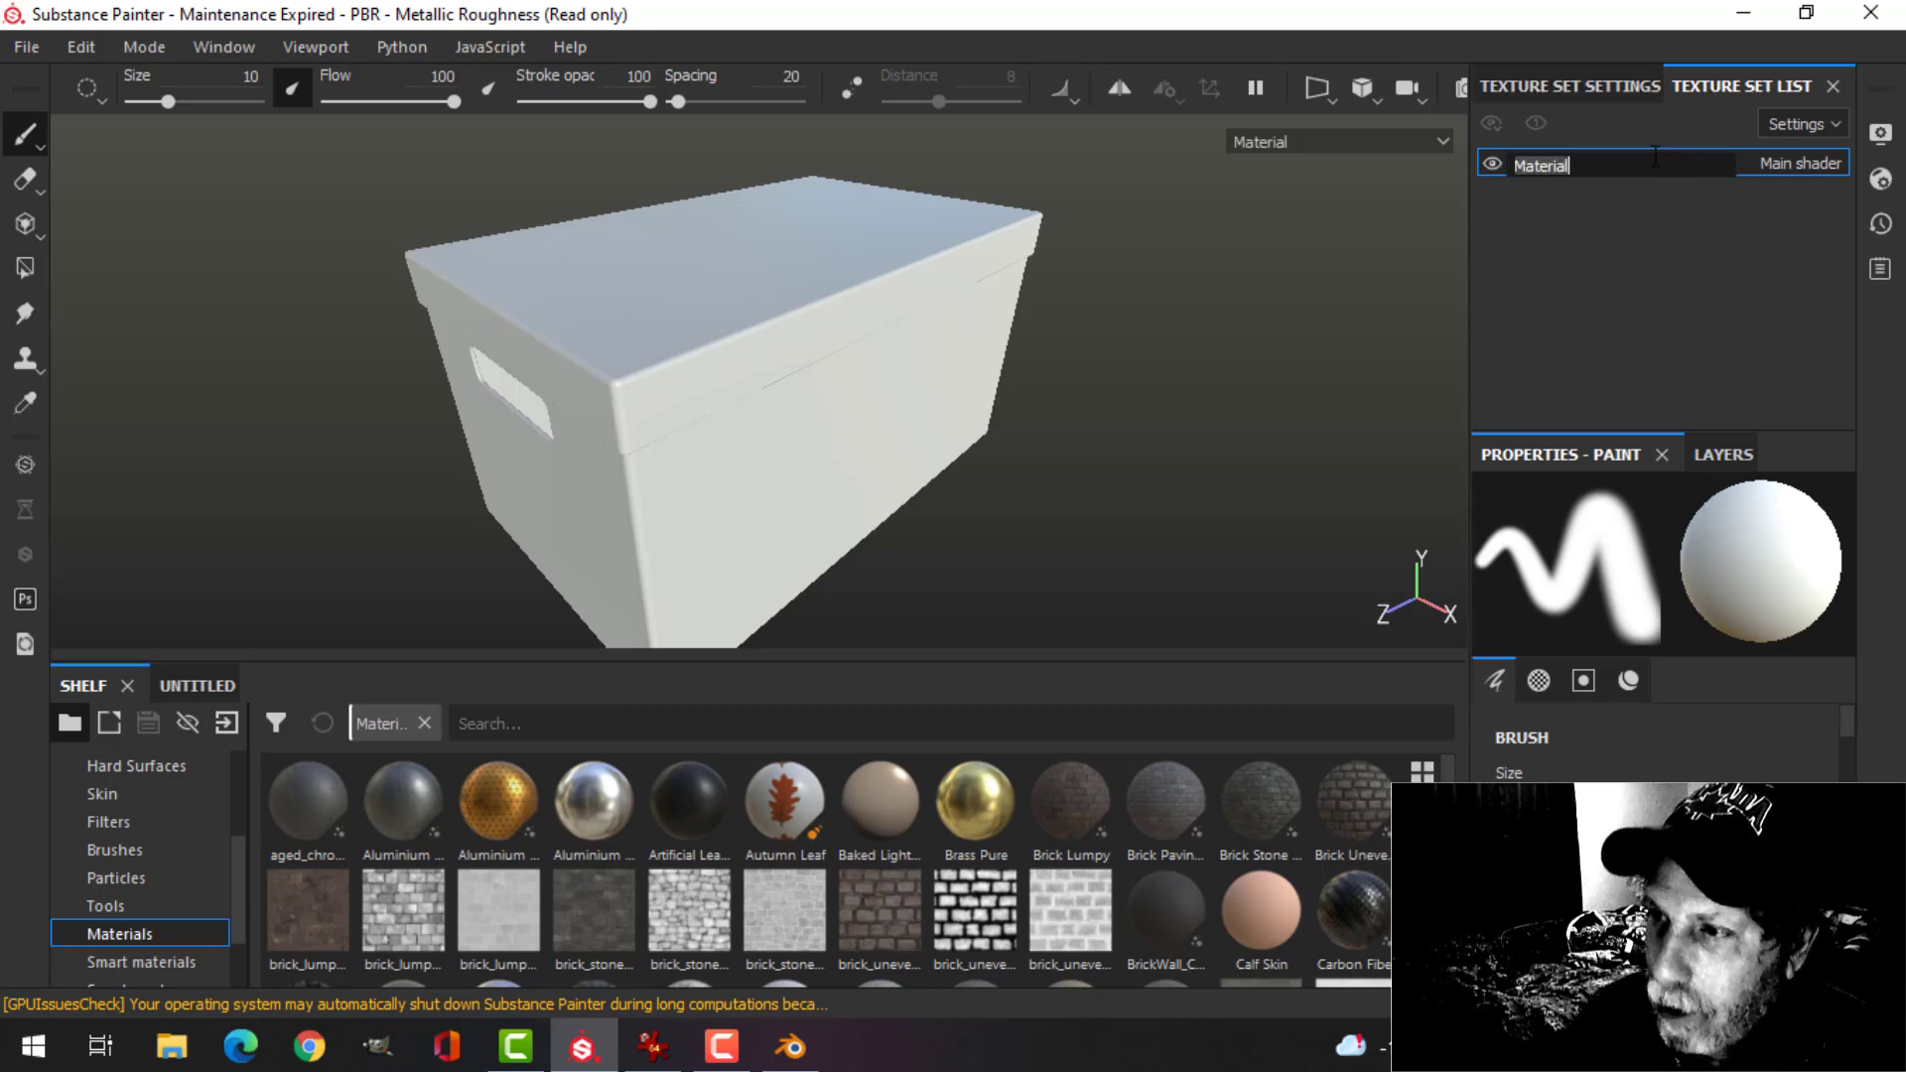
key("Caps_Lock")
type("D")
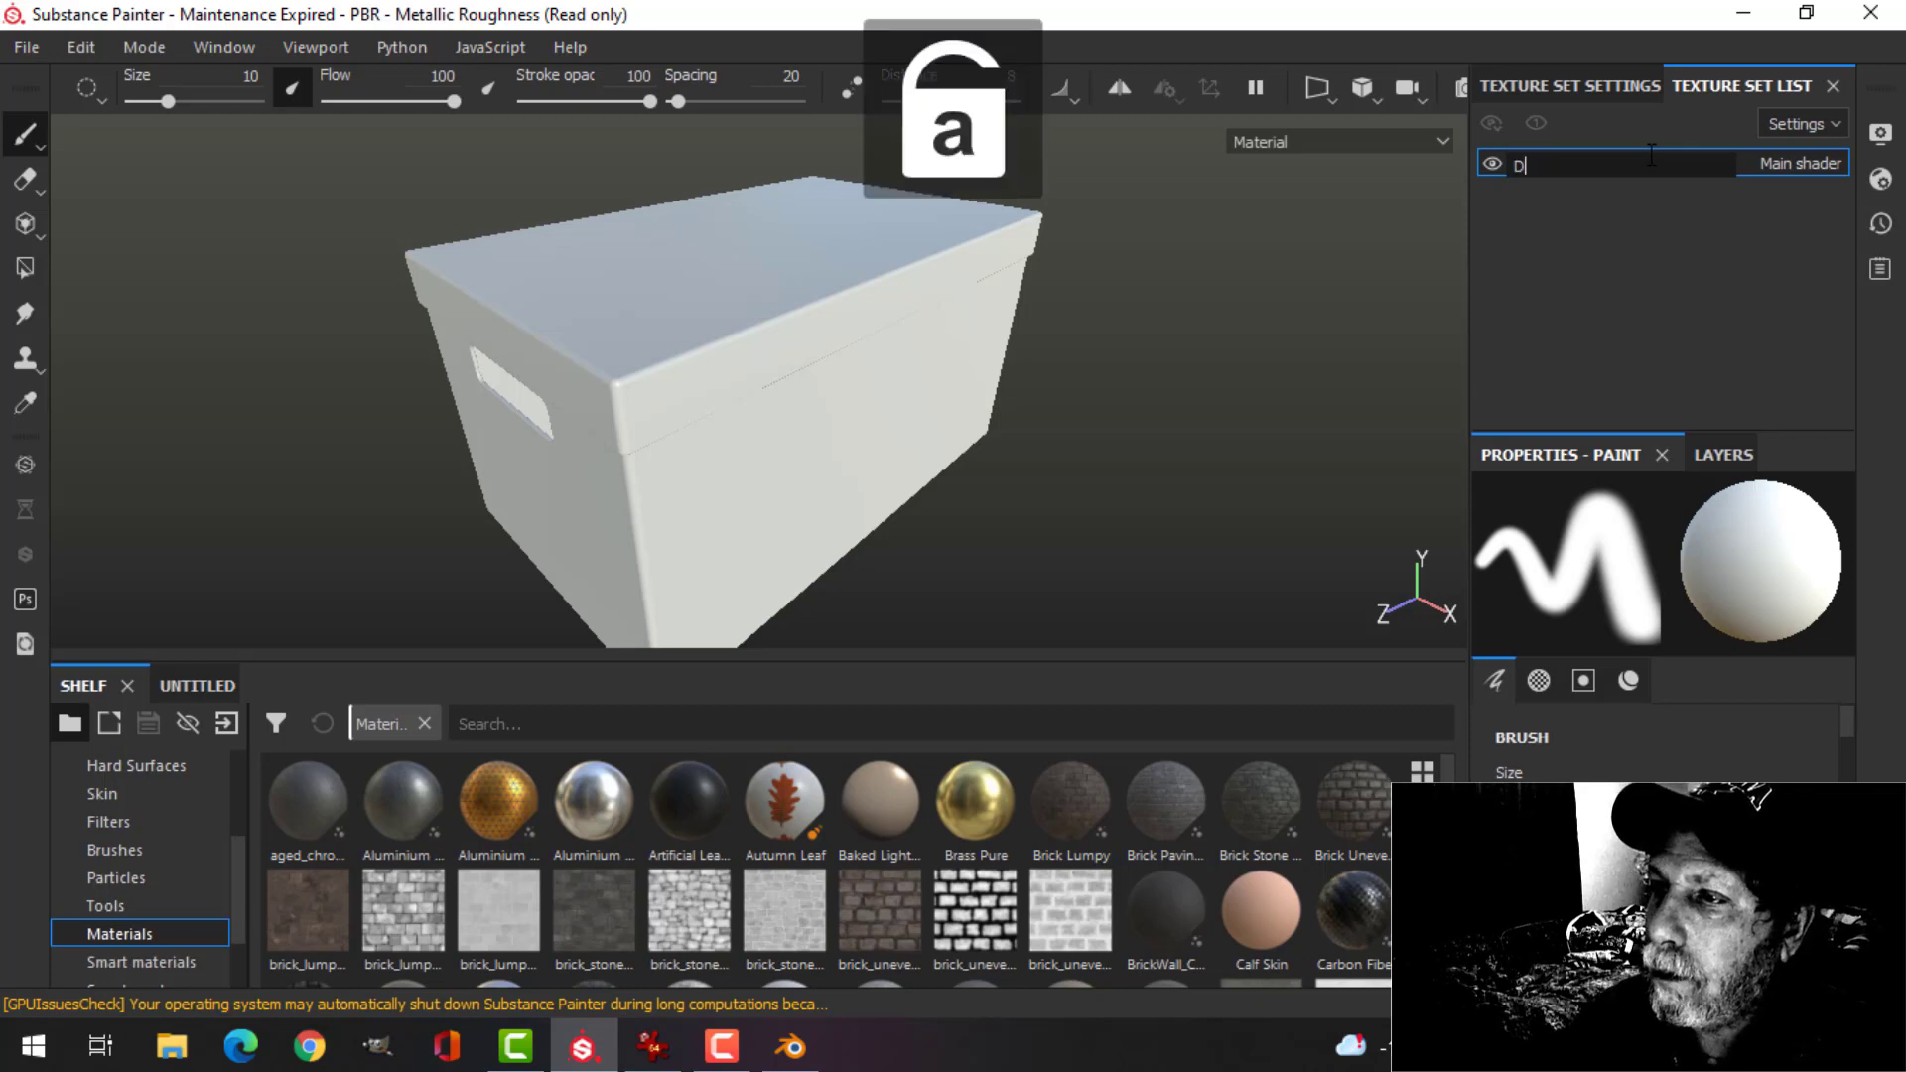
type("ocBox1")
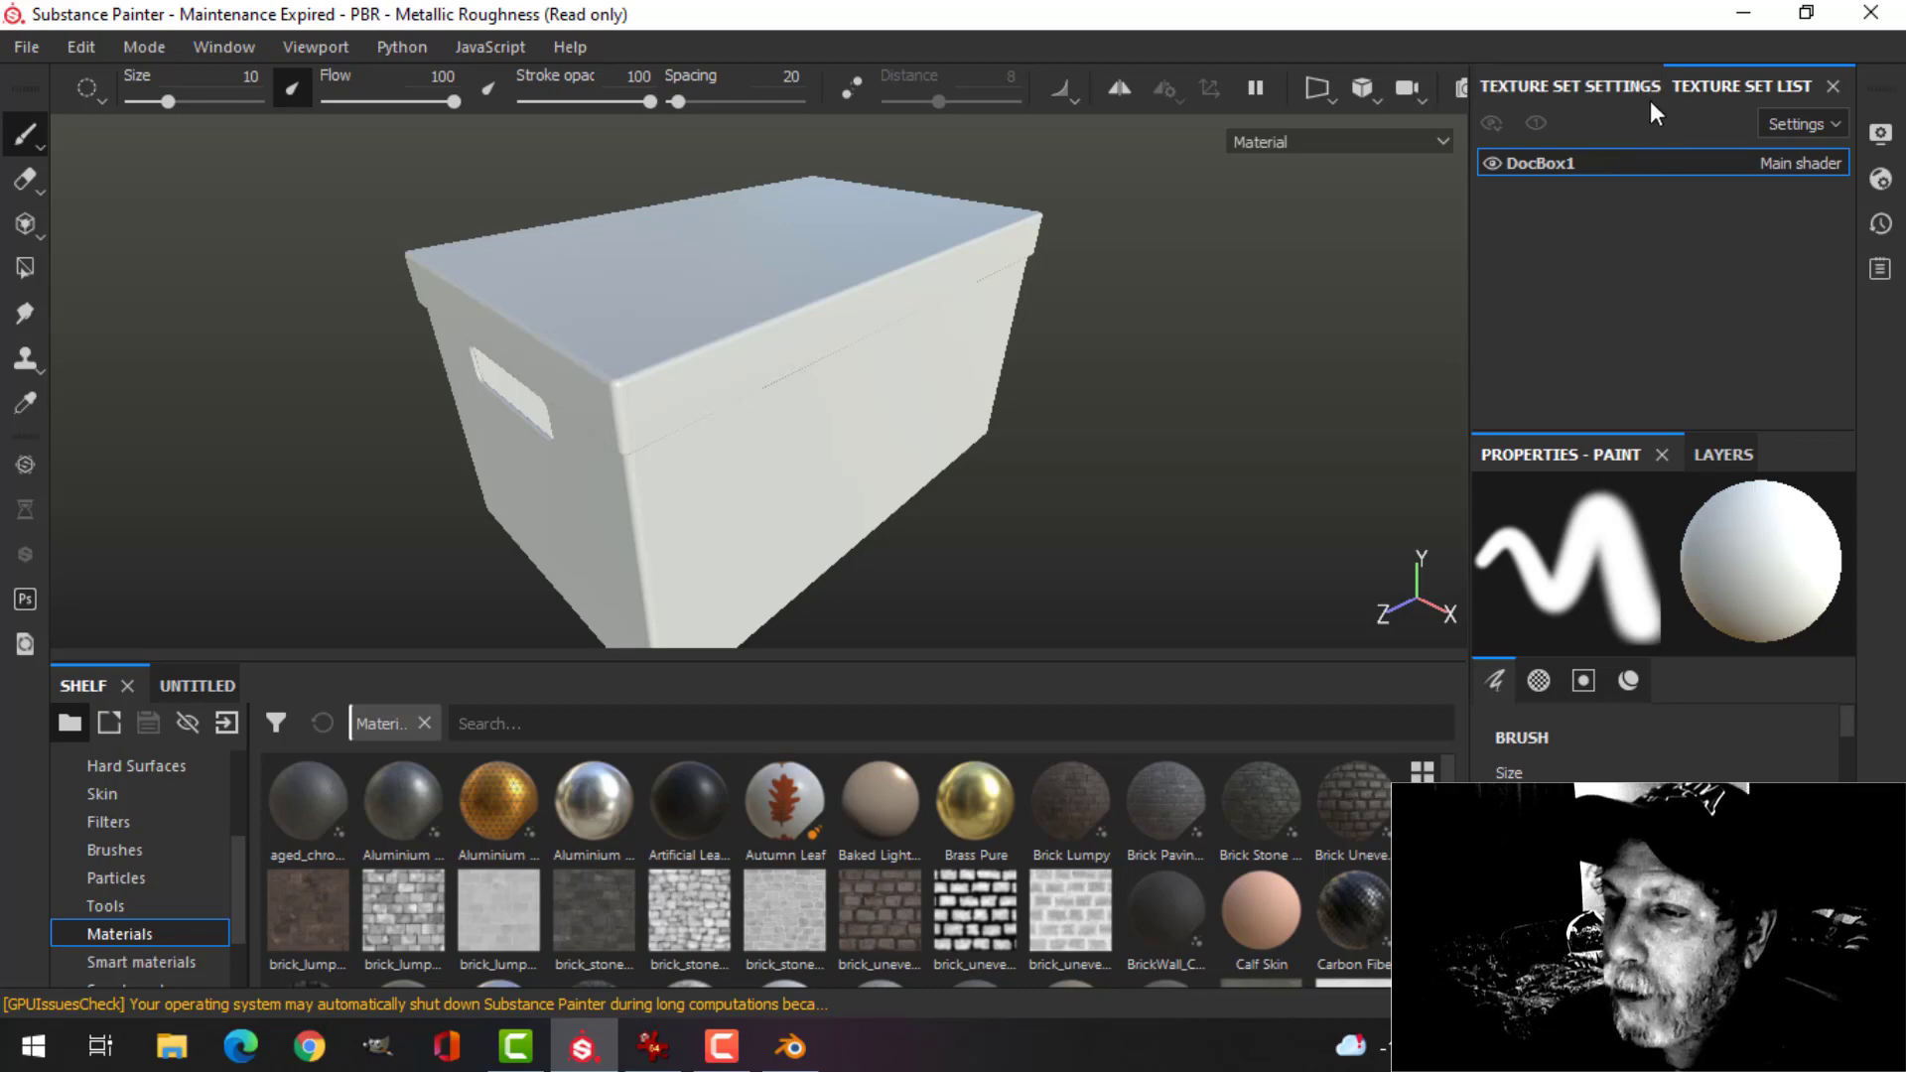
- Check the reference image of the storage boxes, and add an Ambient occlusion channel to the DocBox1 texture set
left_click(652, 1046)
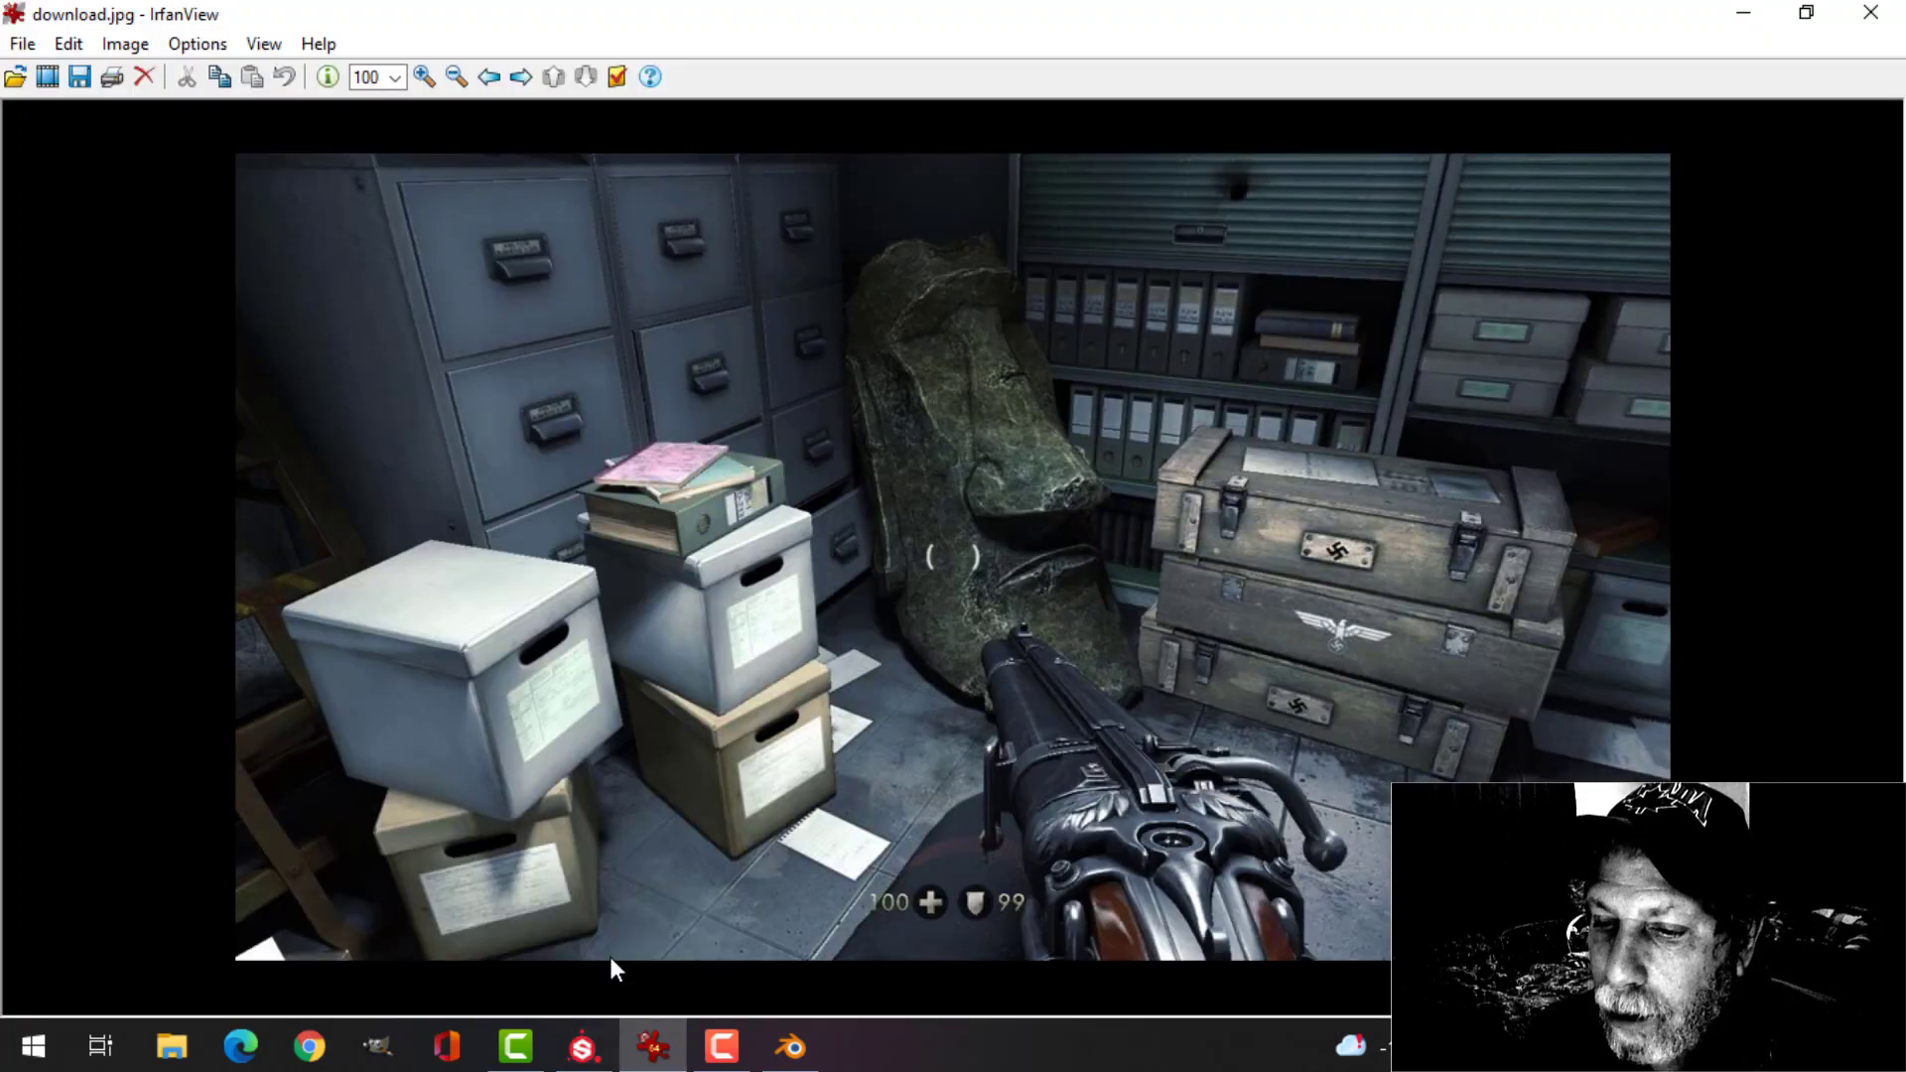
left_click(652, 1046)
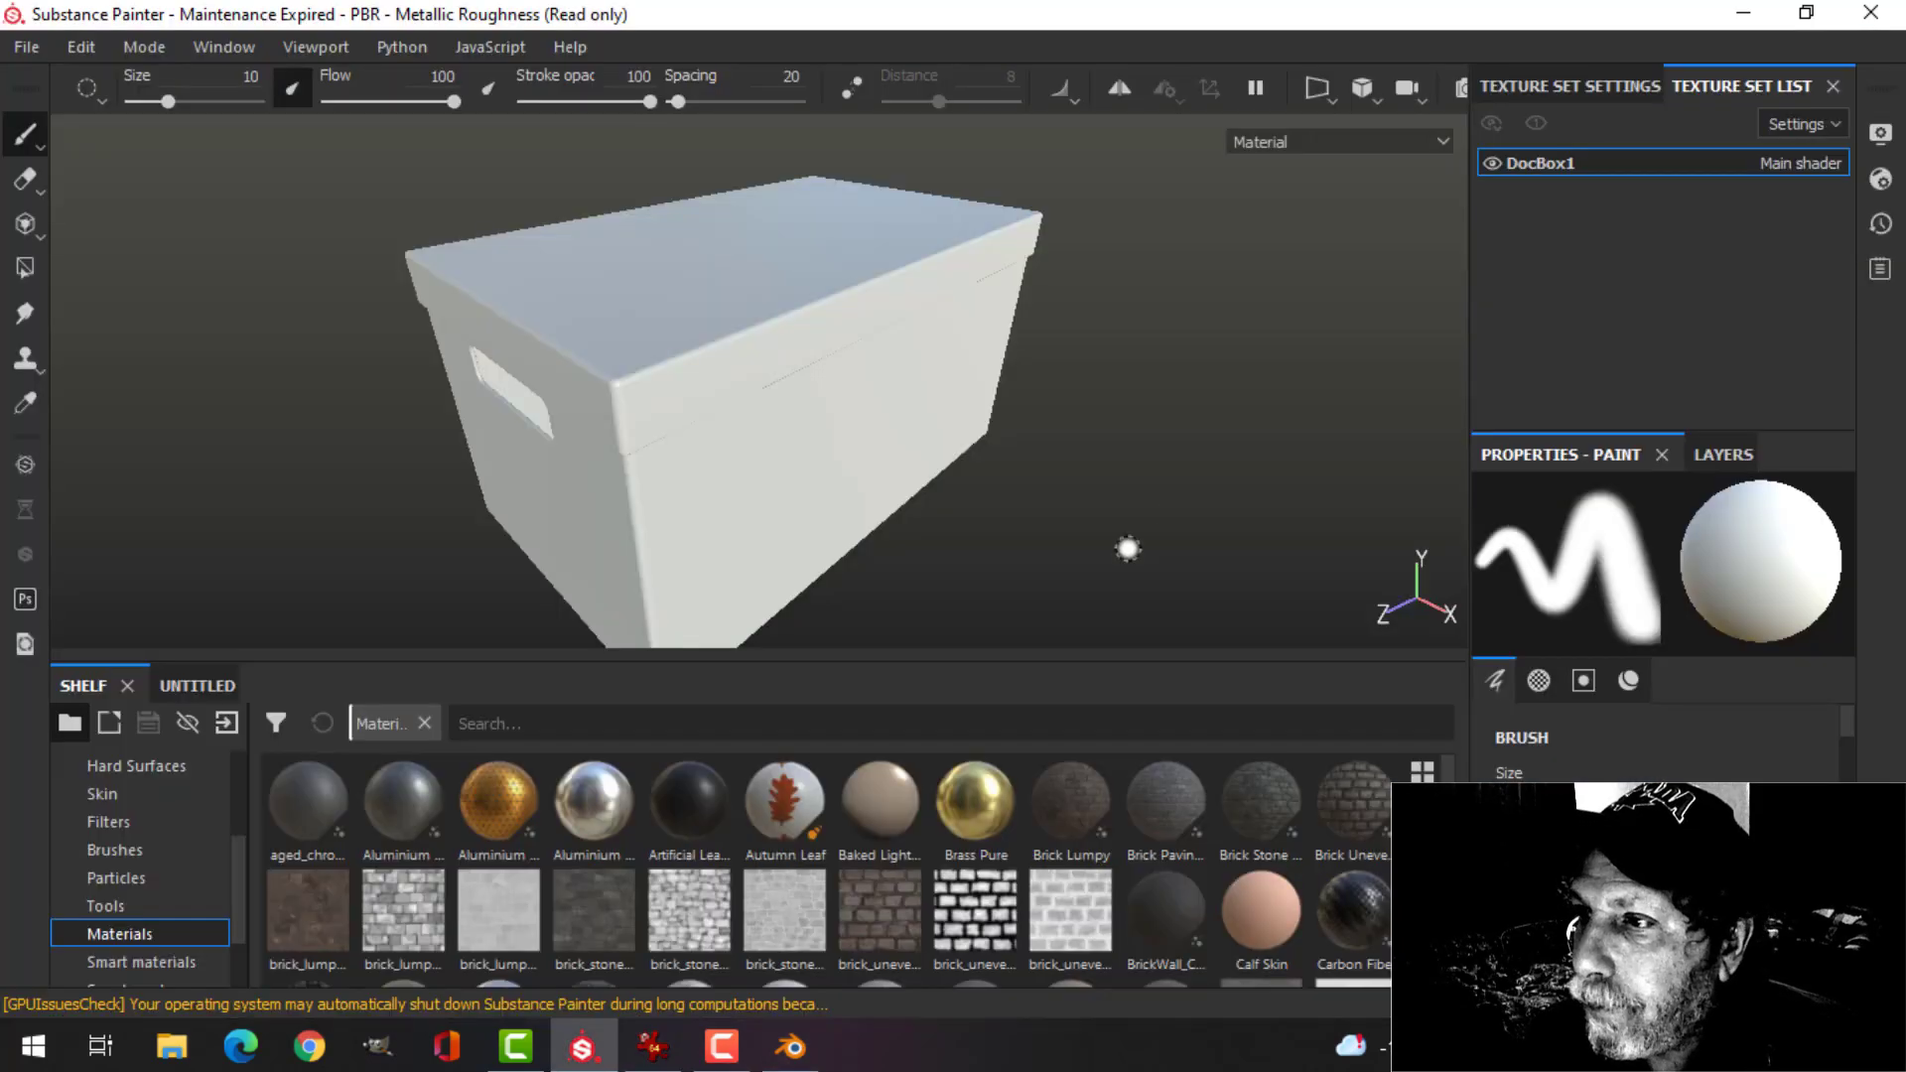
left_click(1593, 90)
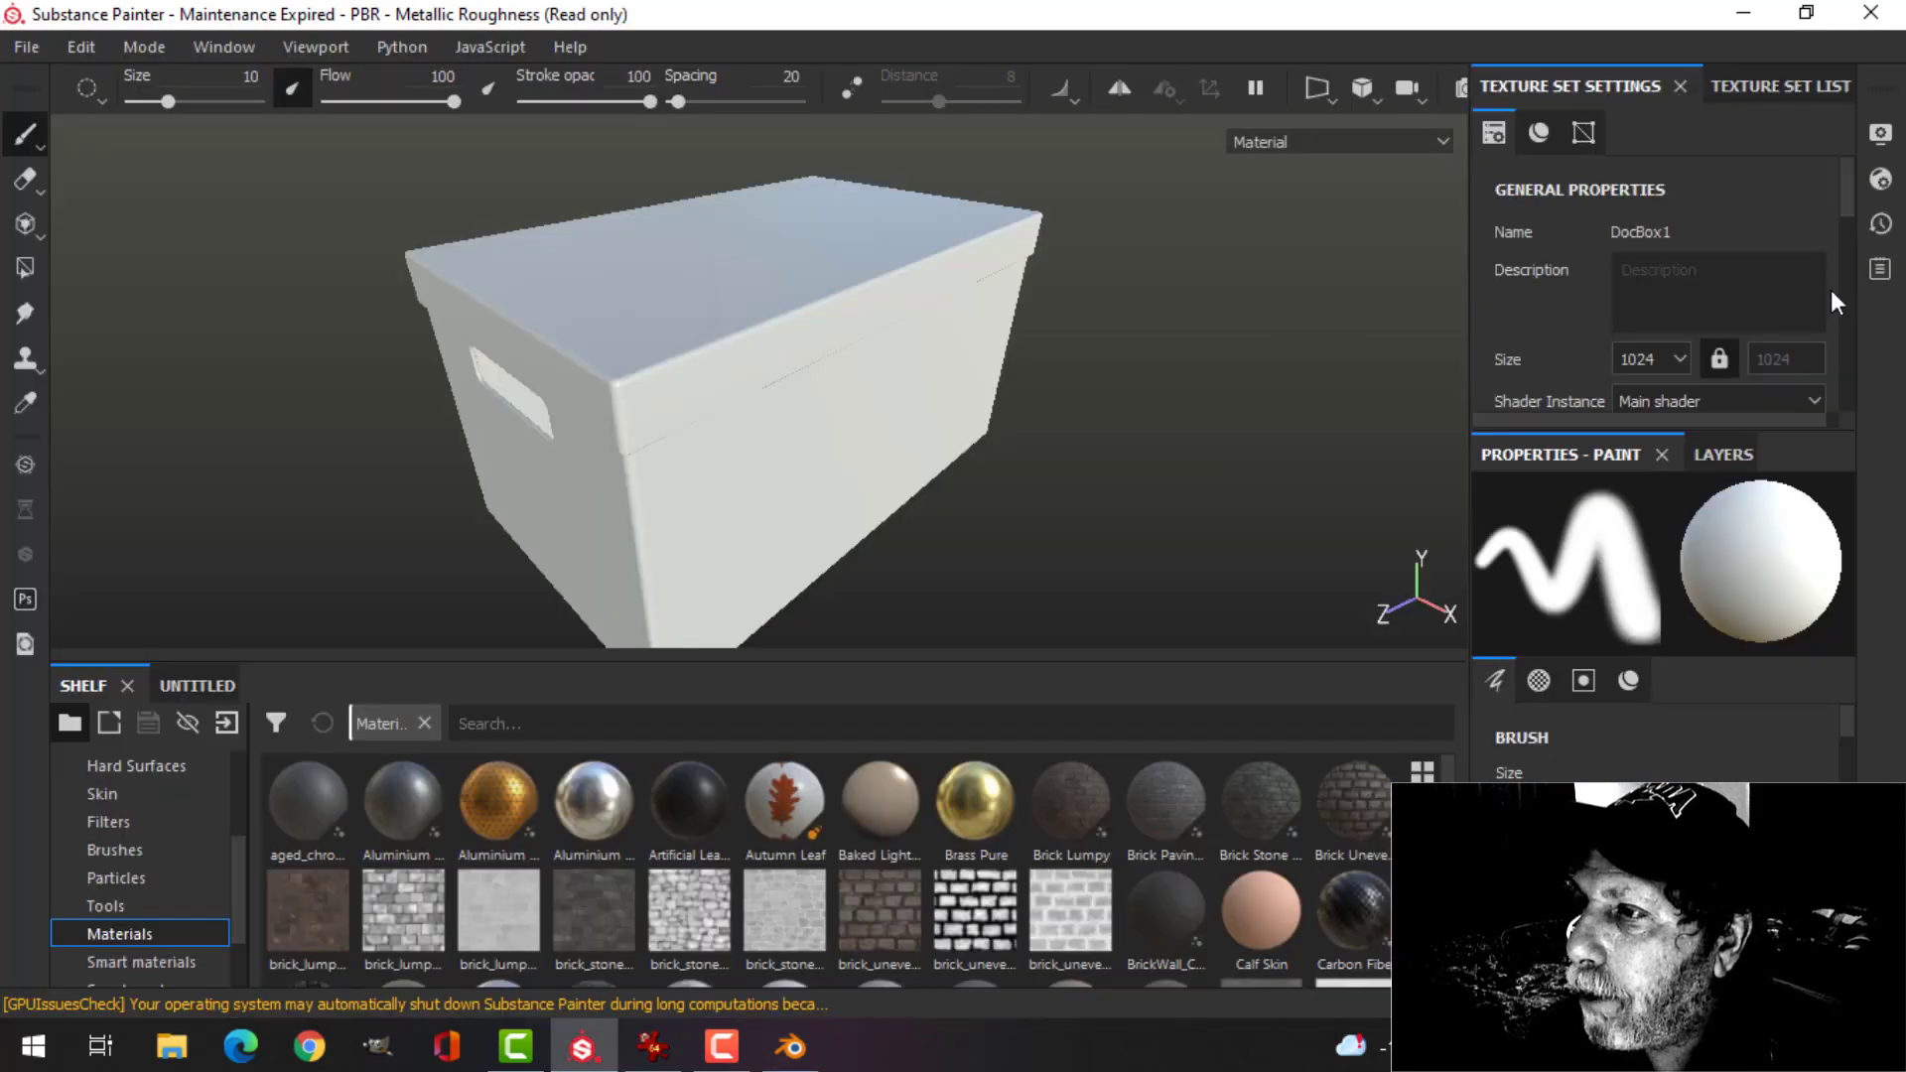
left_click_drag(1844, 181, 1850, 248)
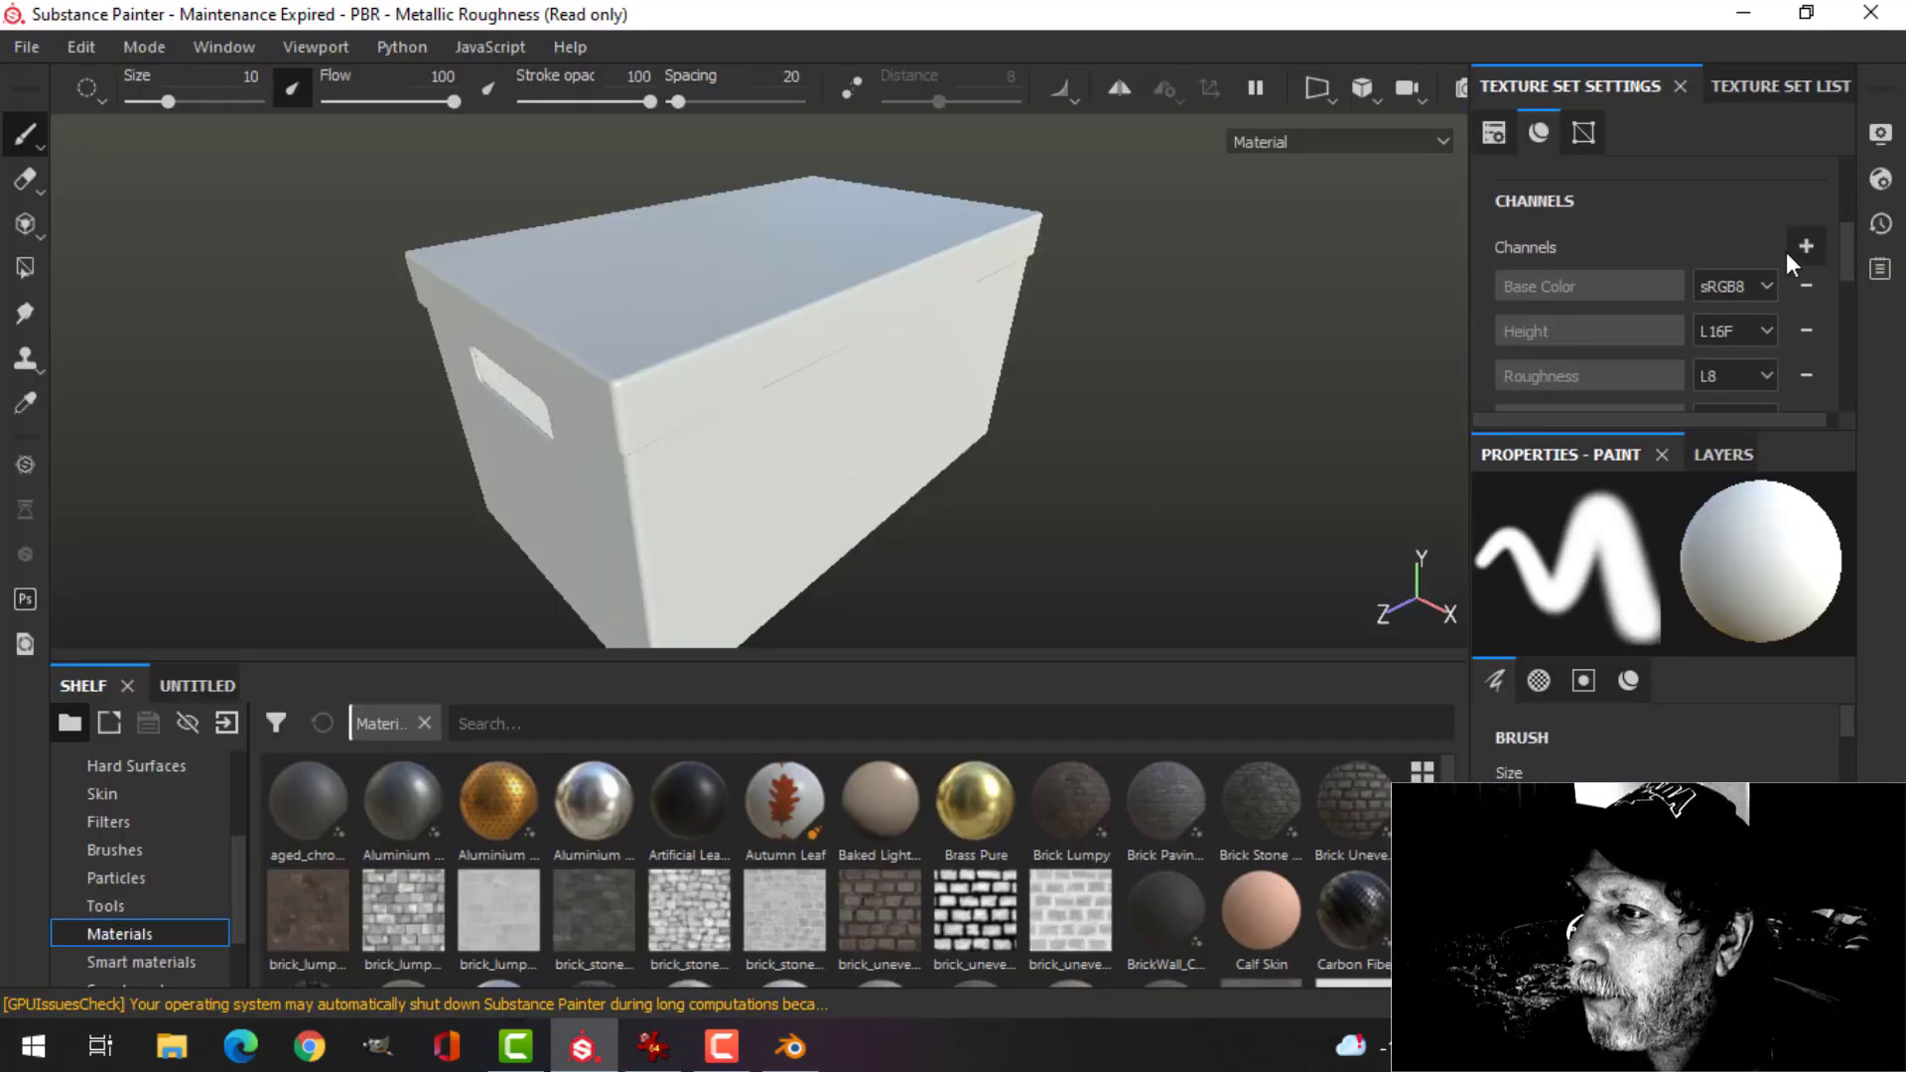
left_click(1803, 246)
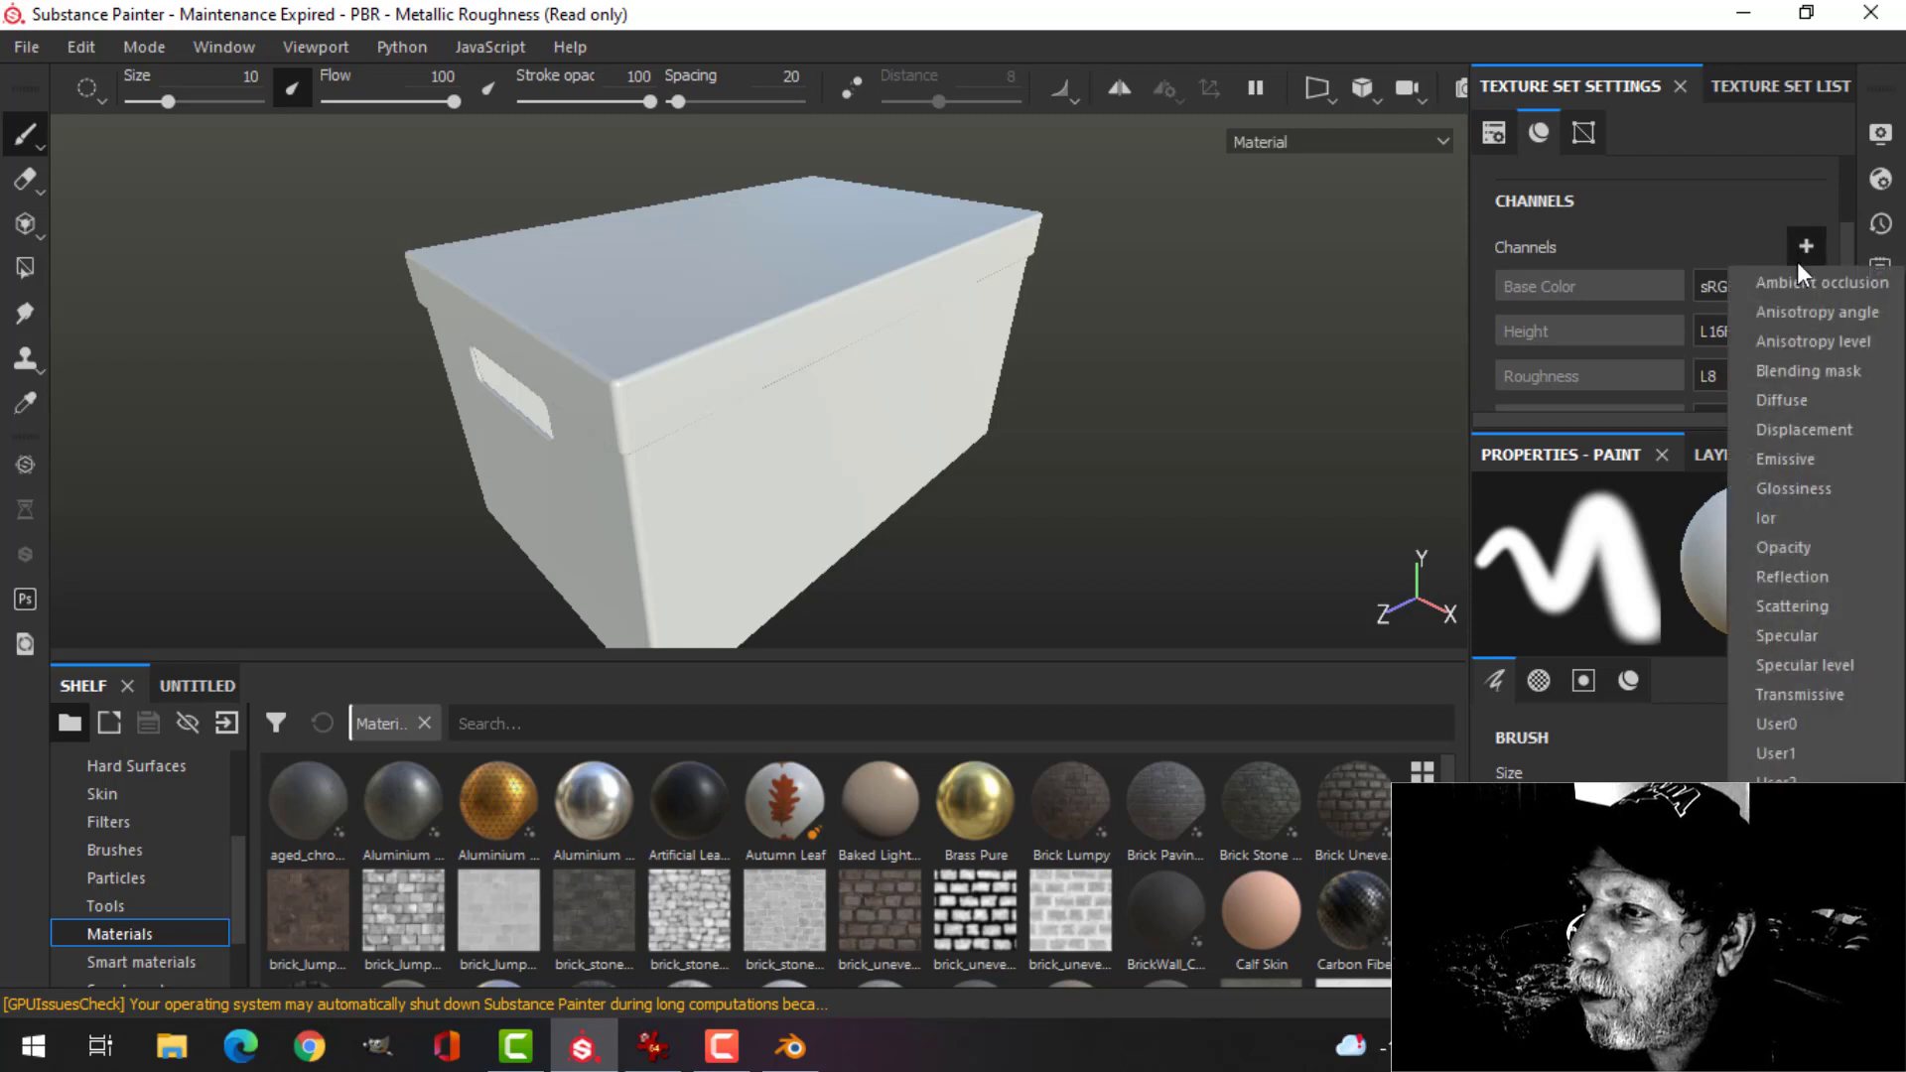
left_click(1794, 275)
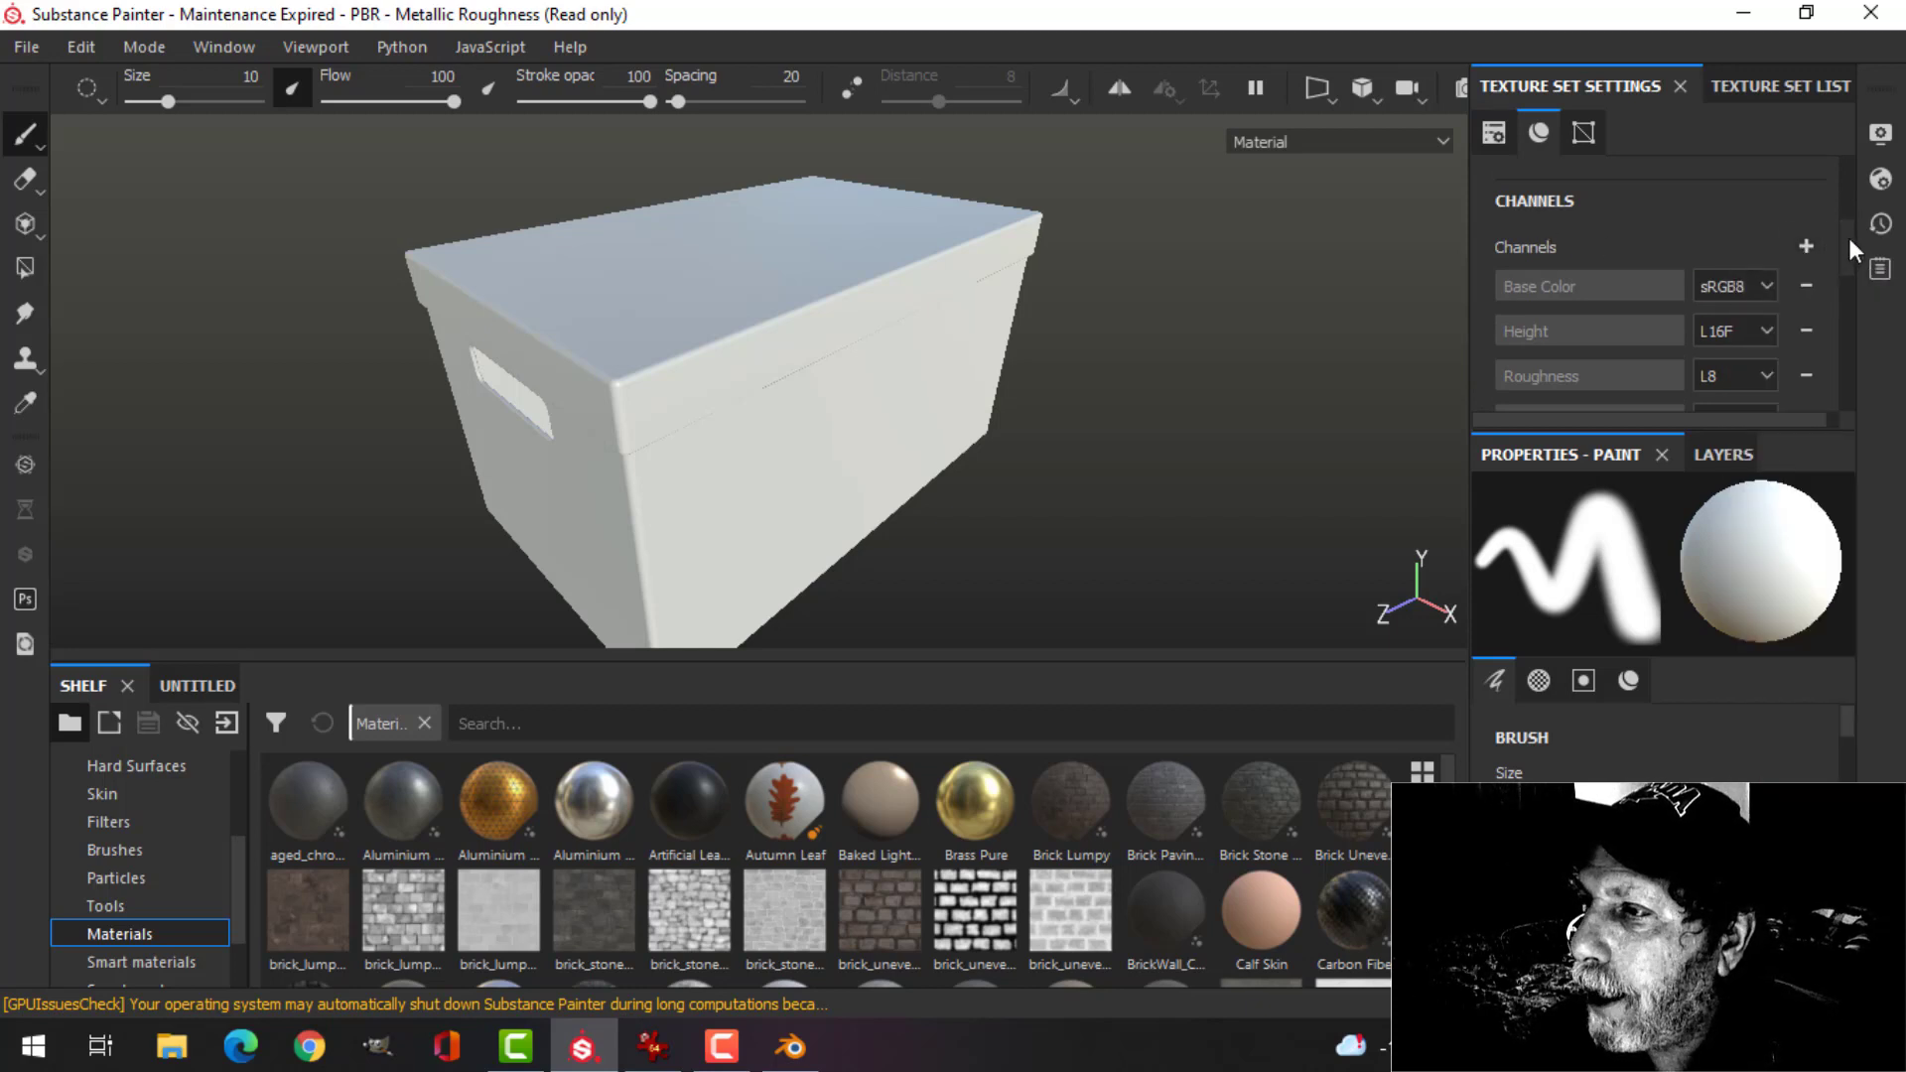
- Bake all mesh maps except ID at 1024 output size, using the low poly mesh as the high poly mesh
left_click_drag(1848, 244, 1850, 336)
left_click(1744, 304)
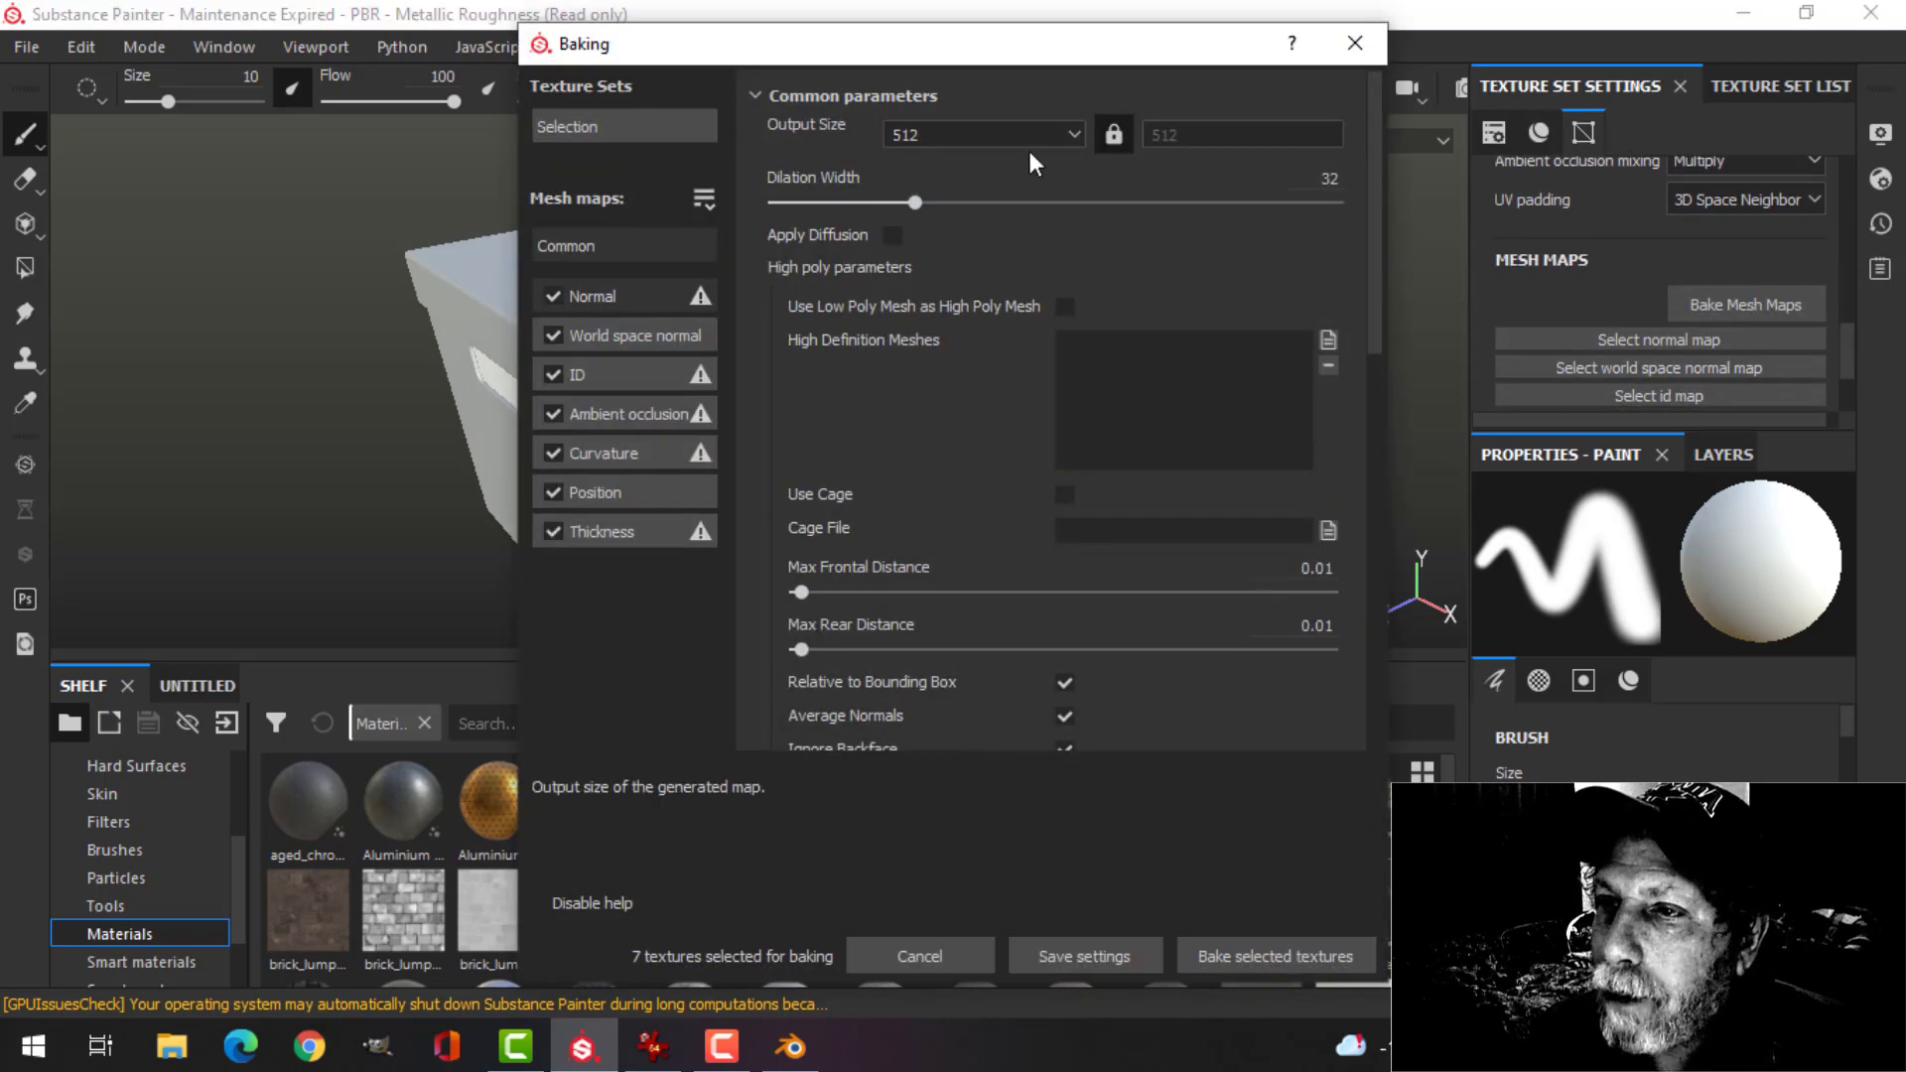
left_click(1023, 133)
left_click(917, 250)
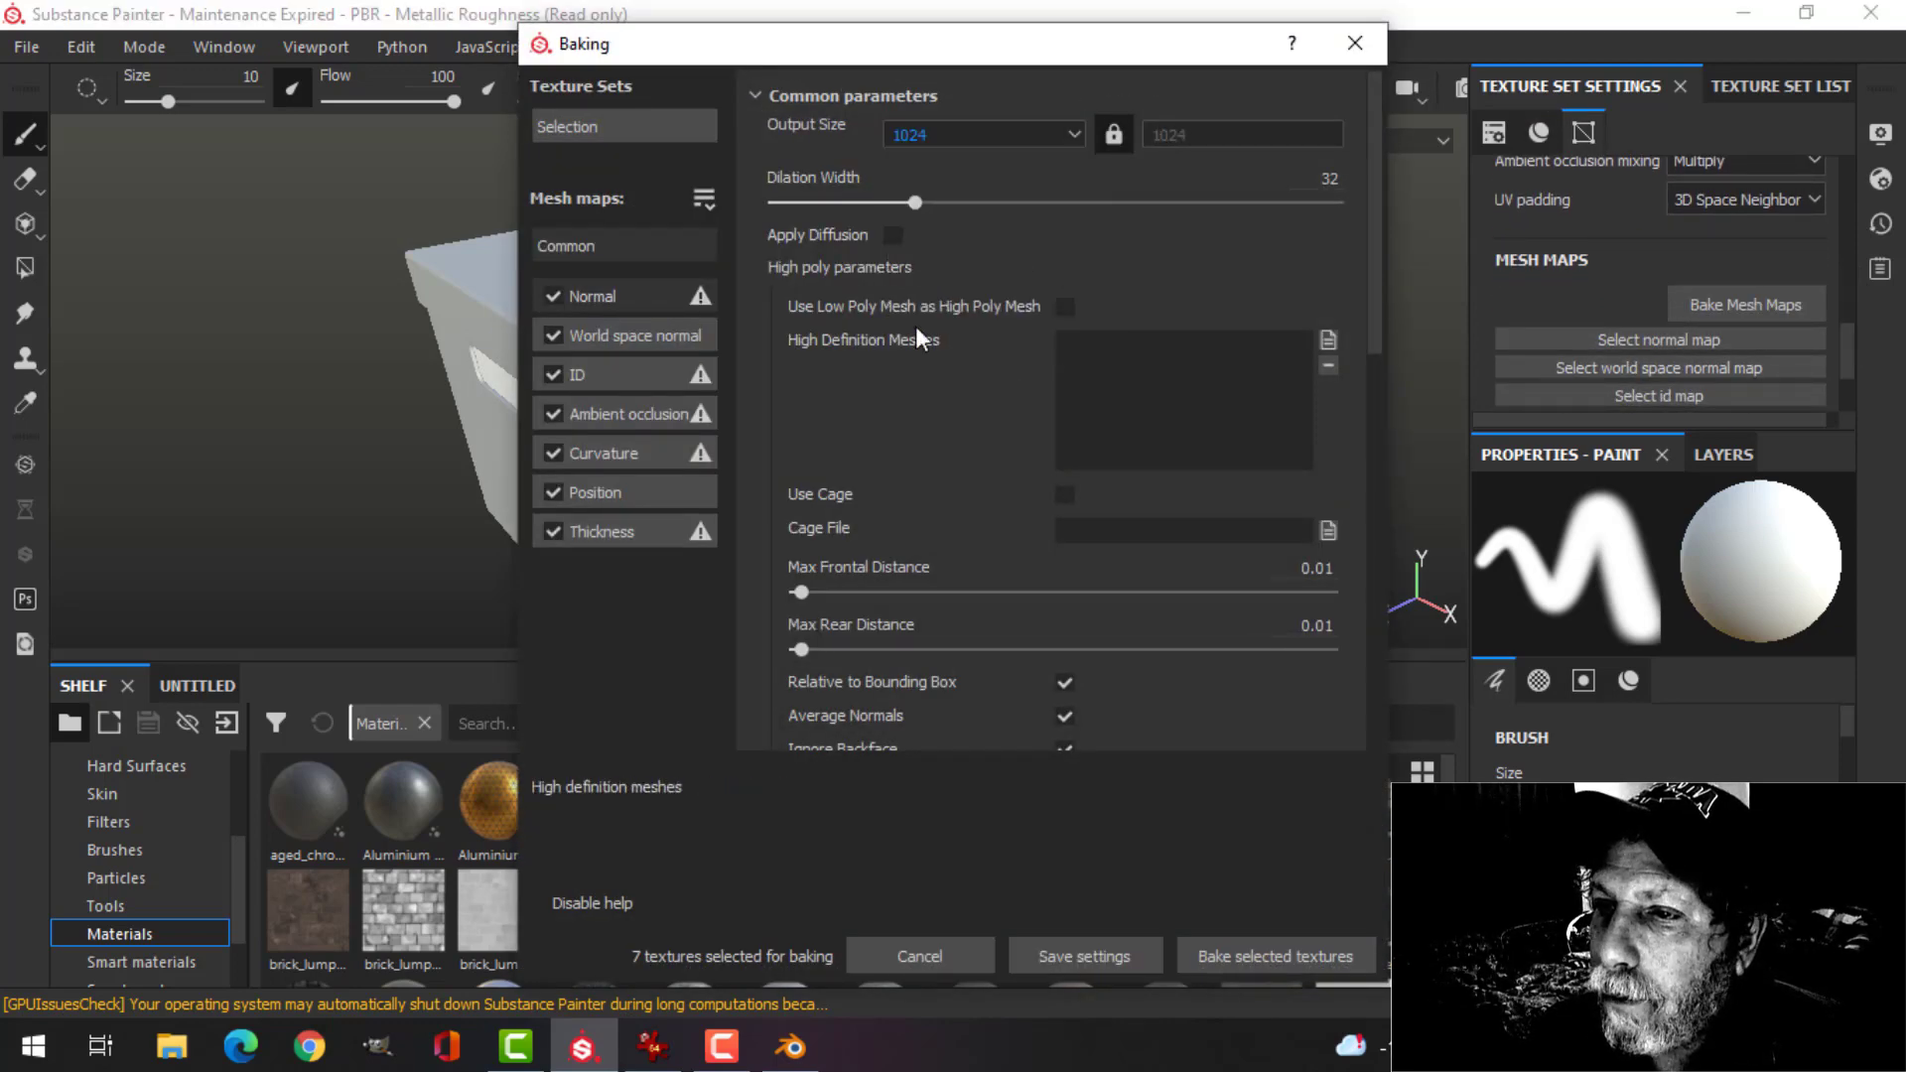
left_click(1065, 305)
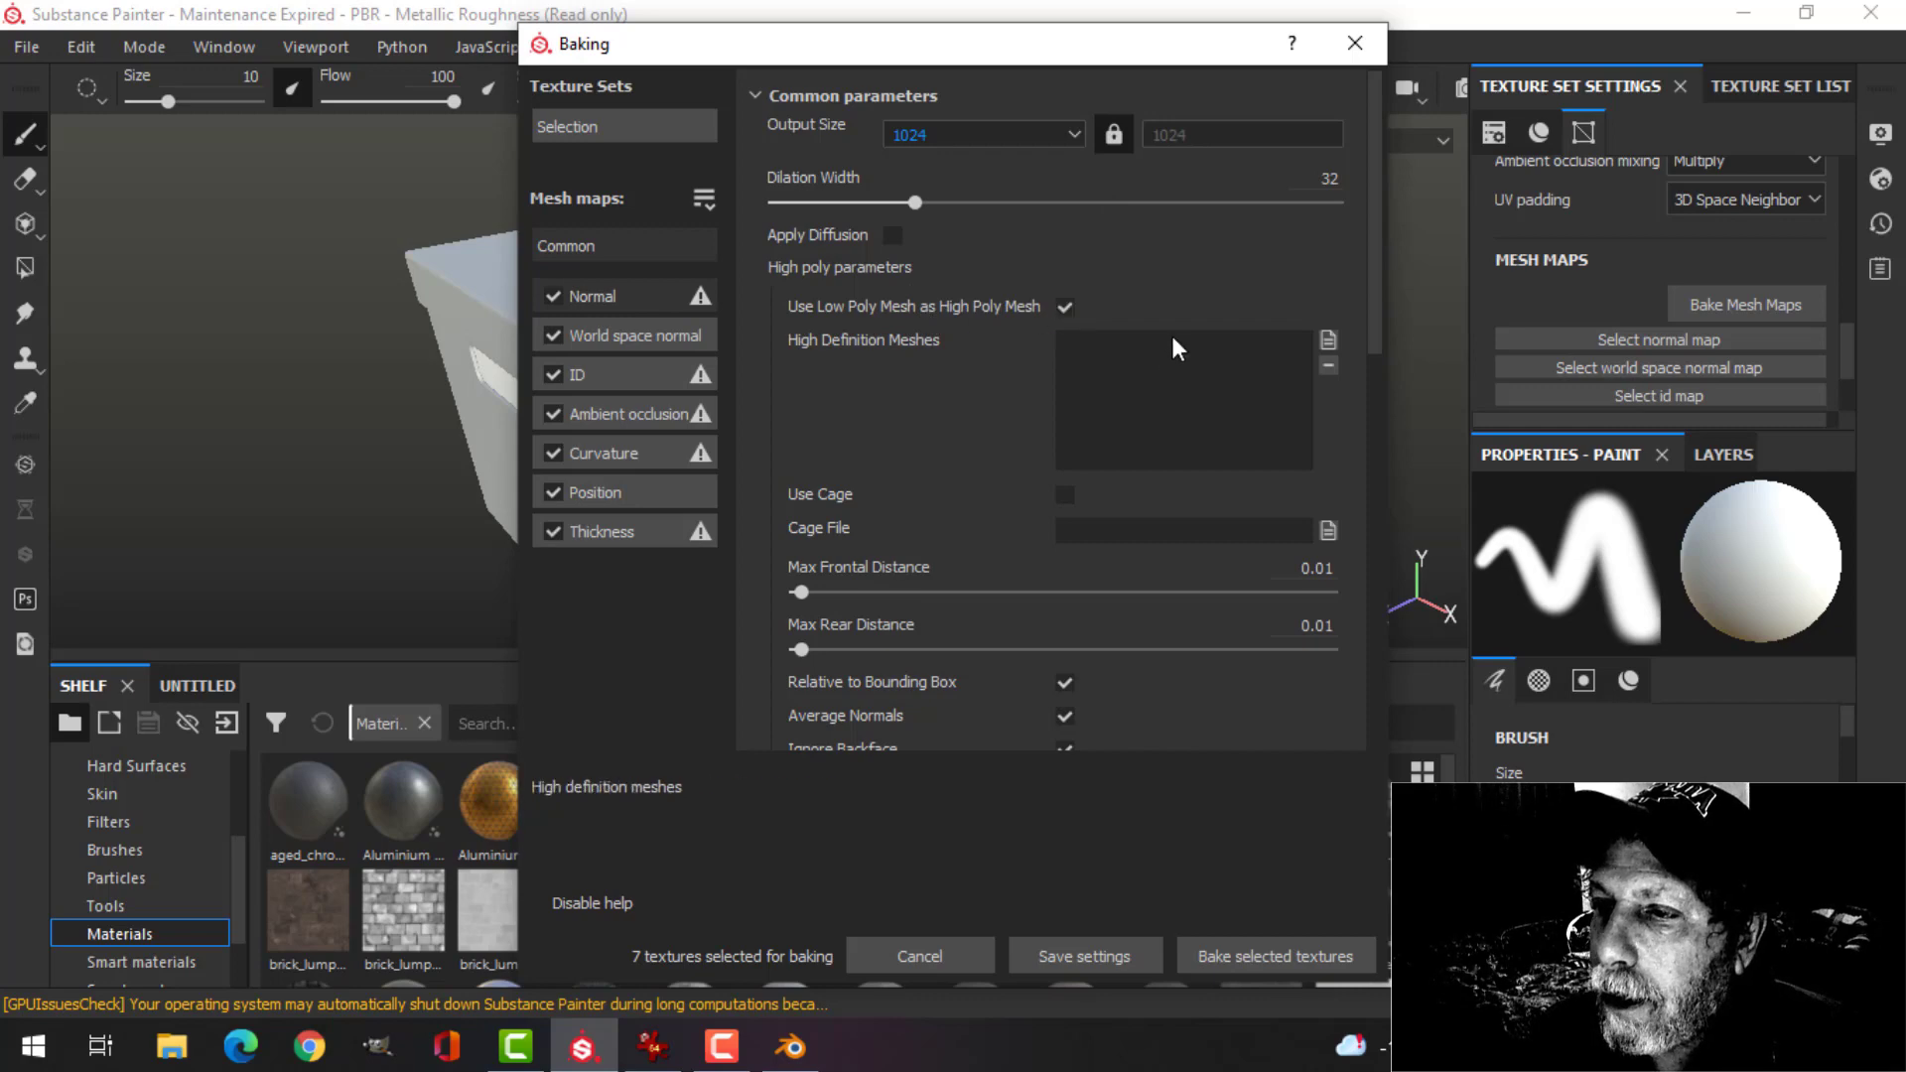
left_click(555, 377)
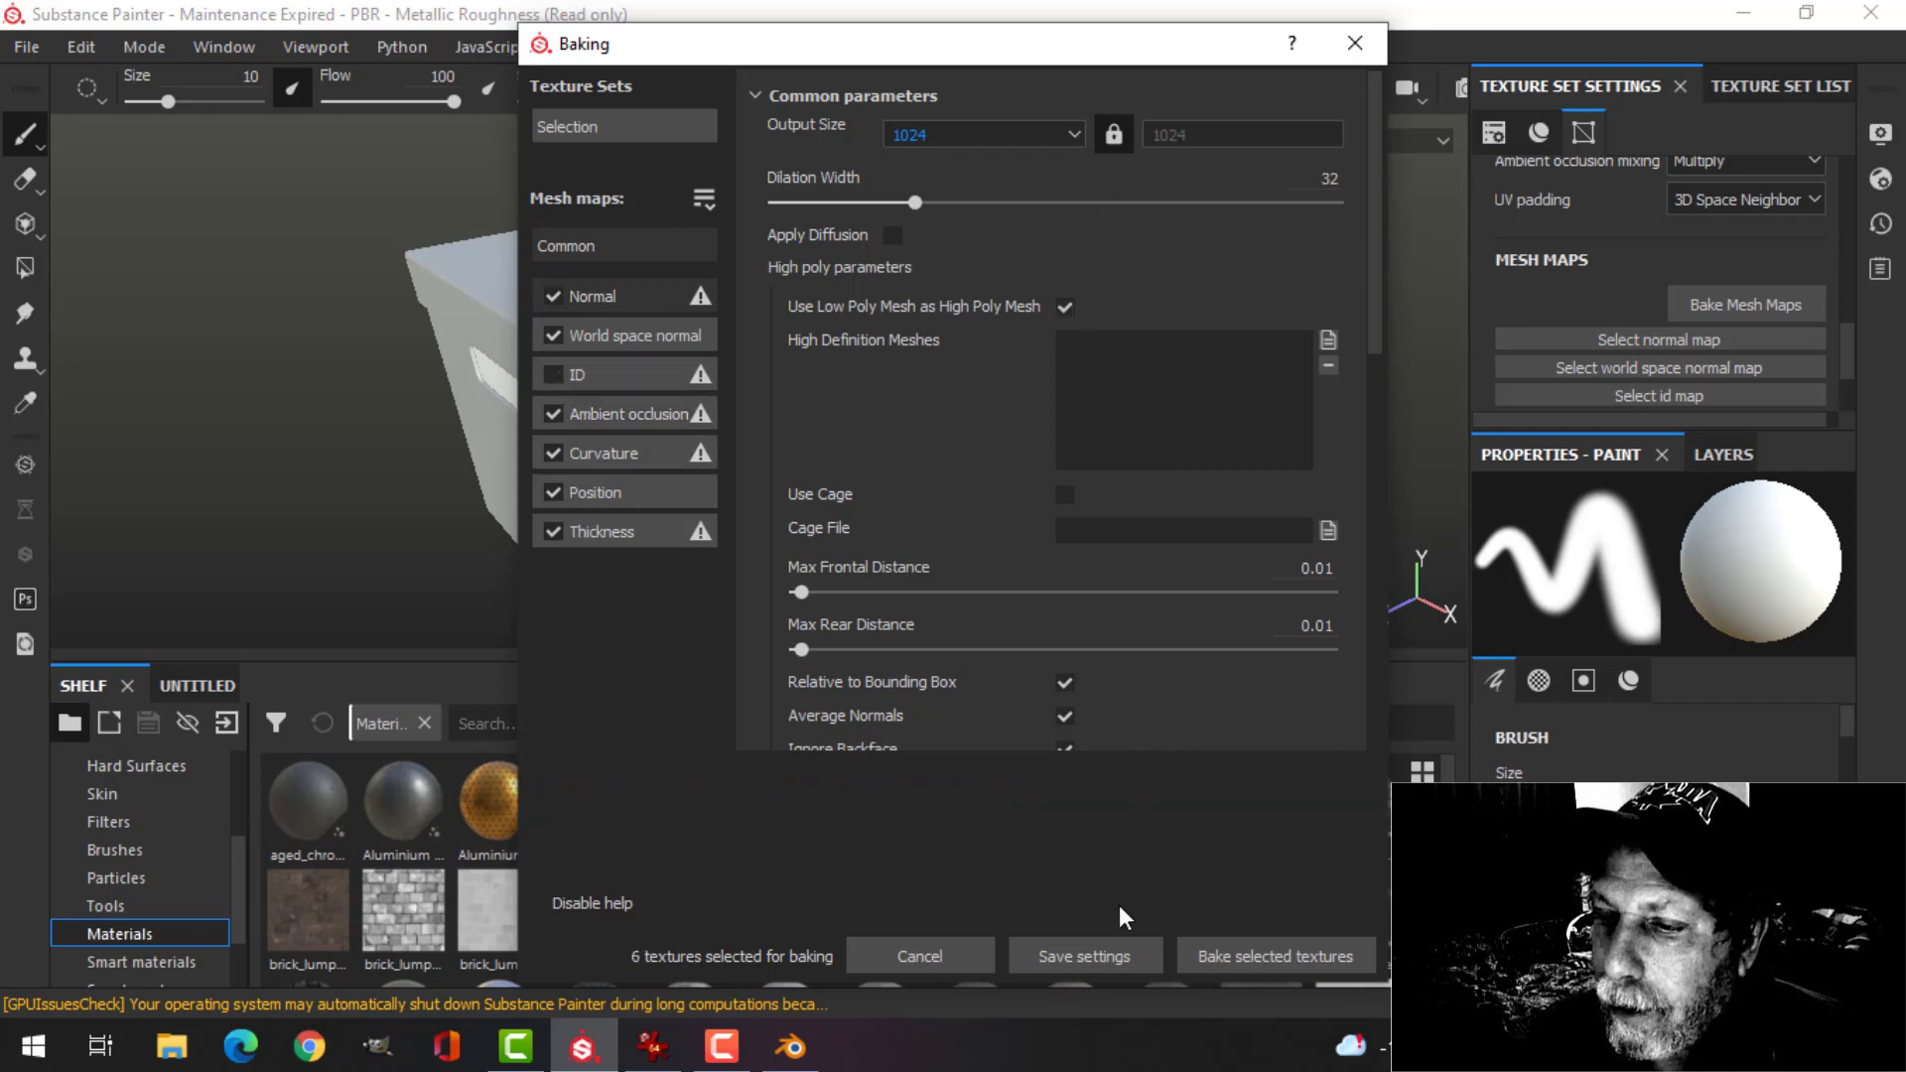
left_click(1238, 955)
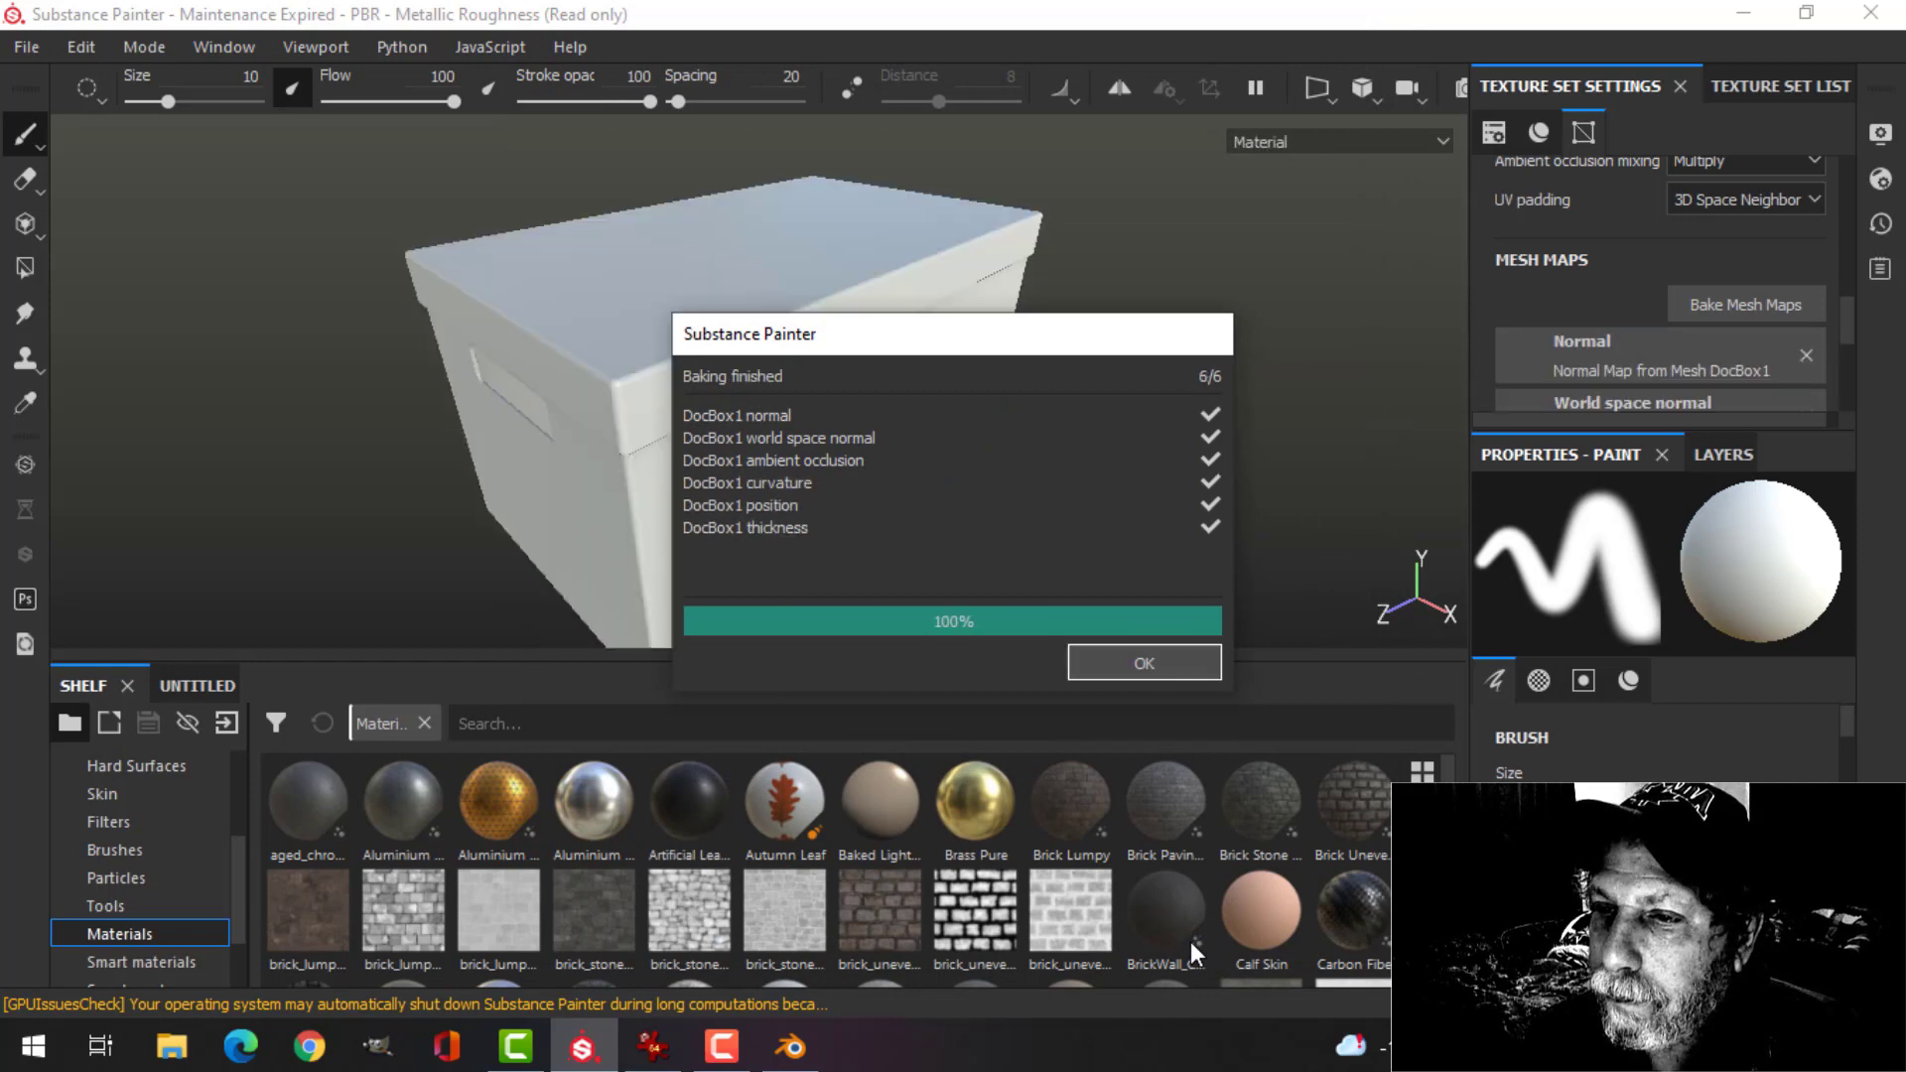
left_click(1147, 661)
- Delete Layer 1 from the layer stack
left_click_drag(850, 509, 973, 417, "alt")
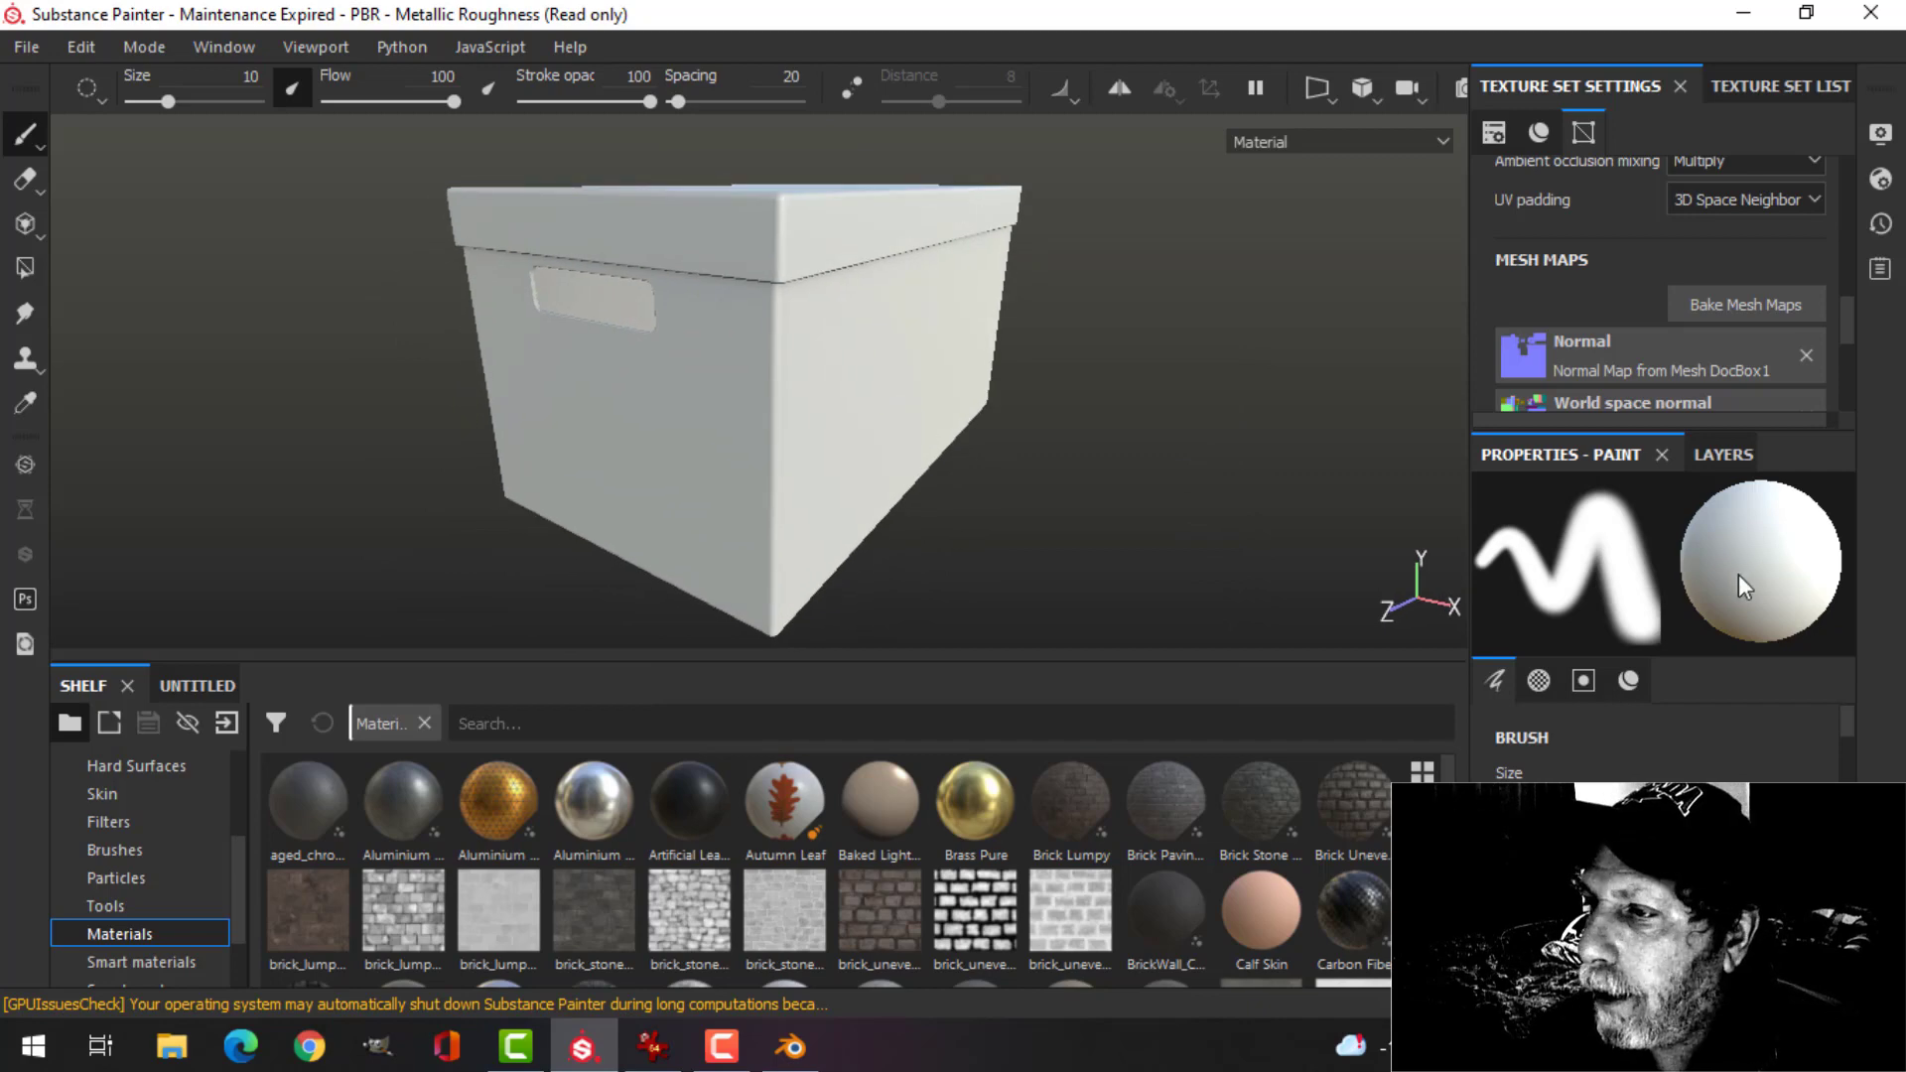
left_click(1723, 453)
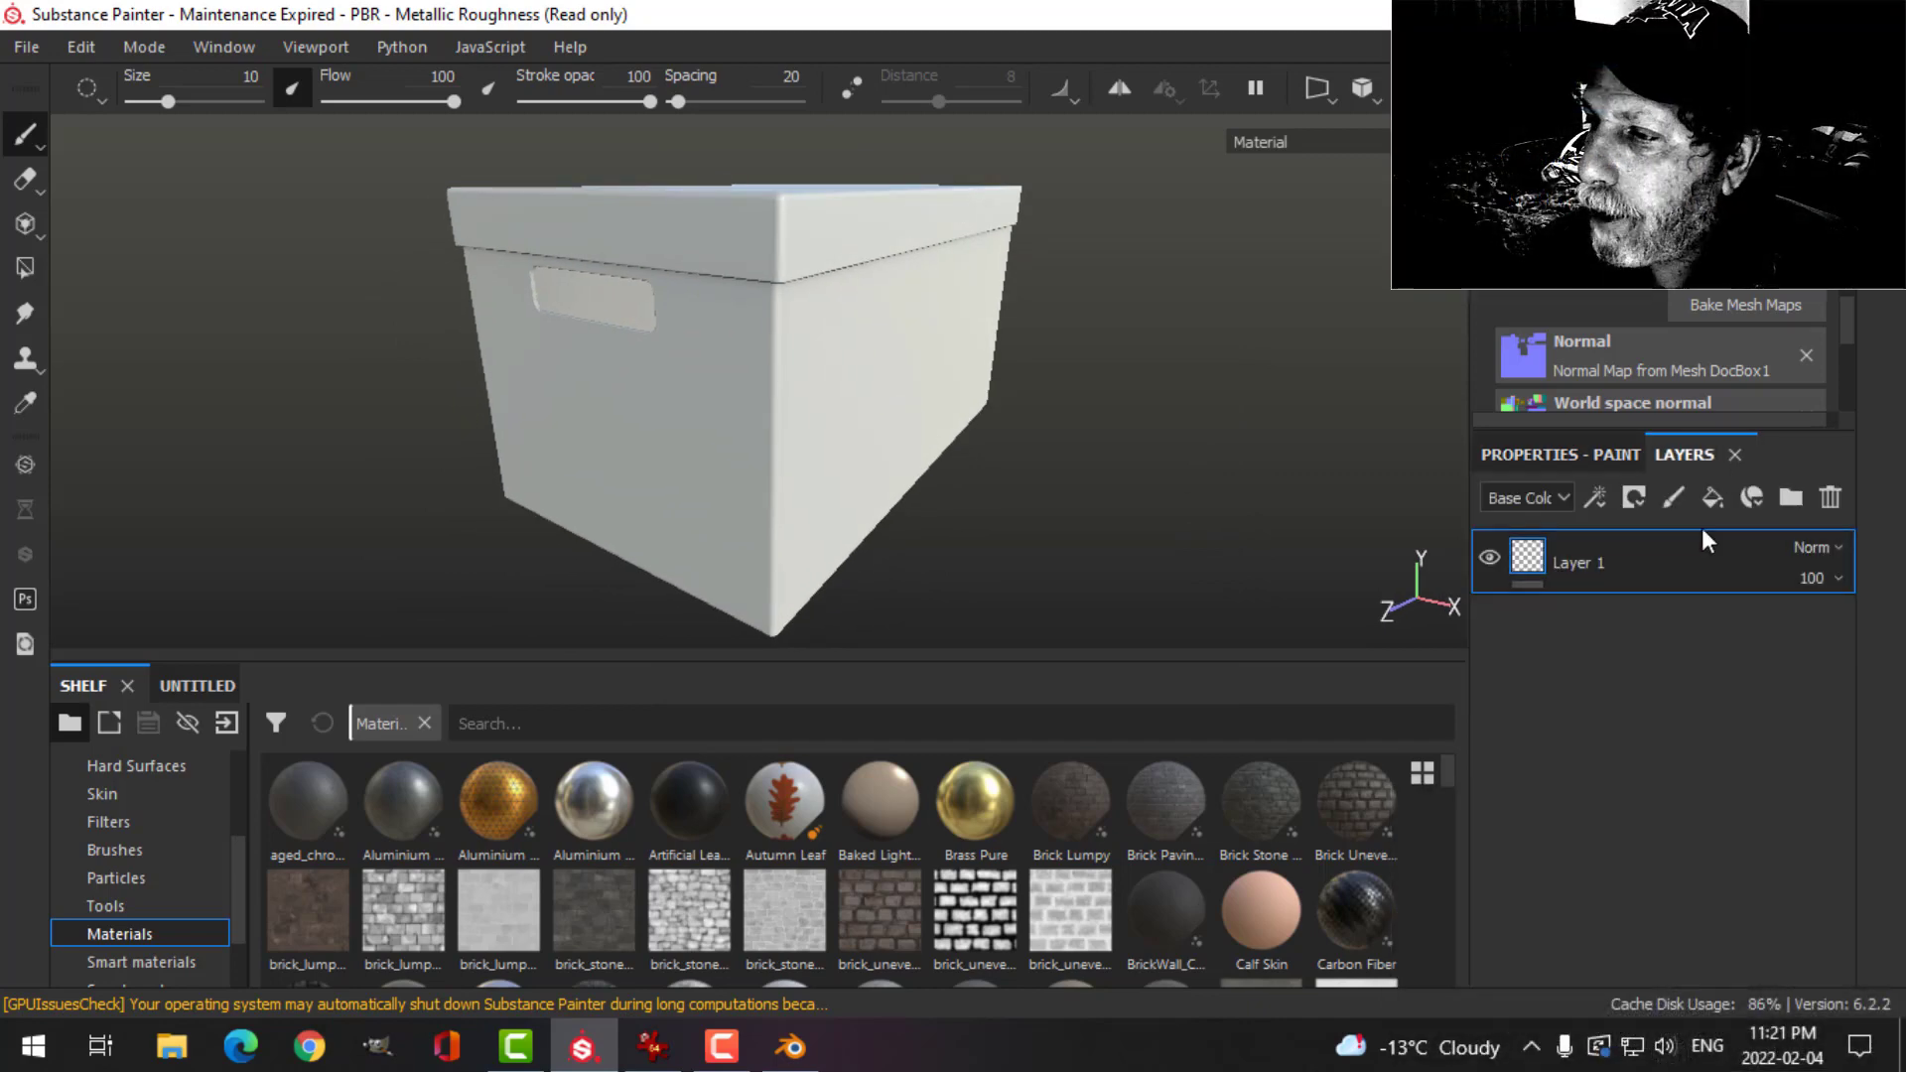
left_click(1836, 496)
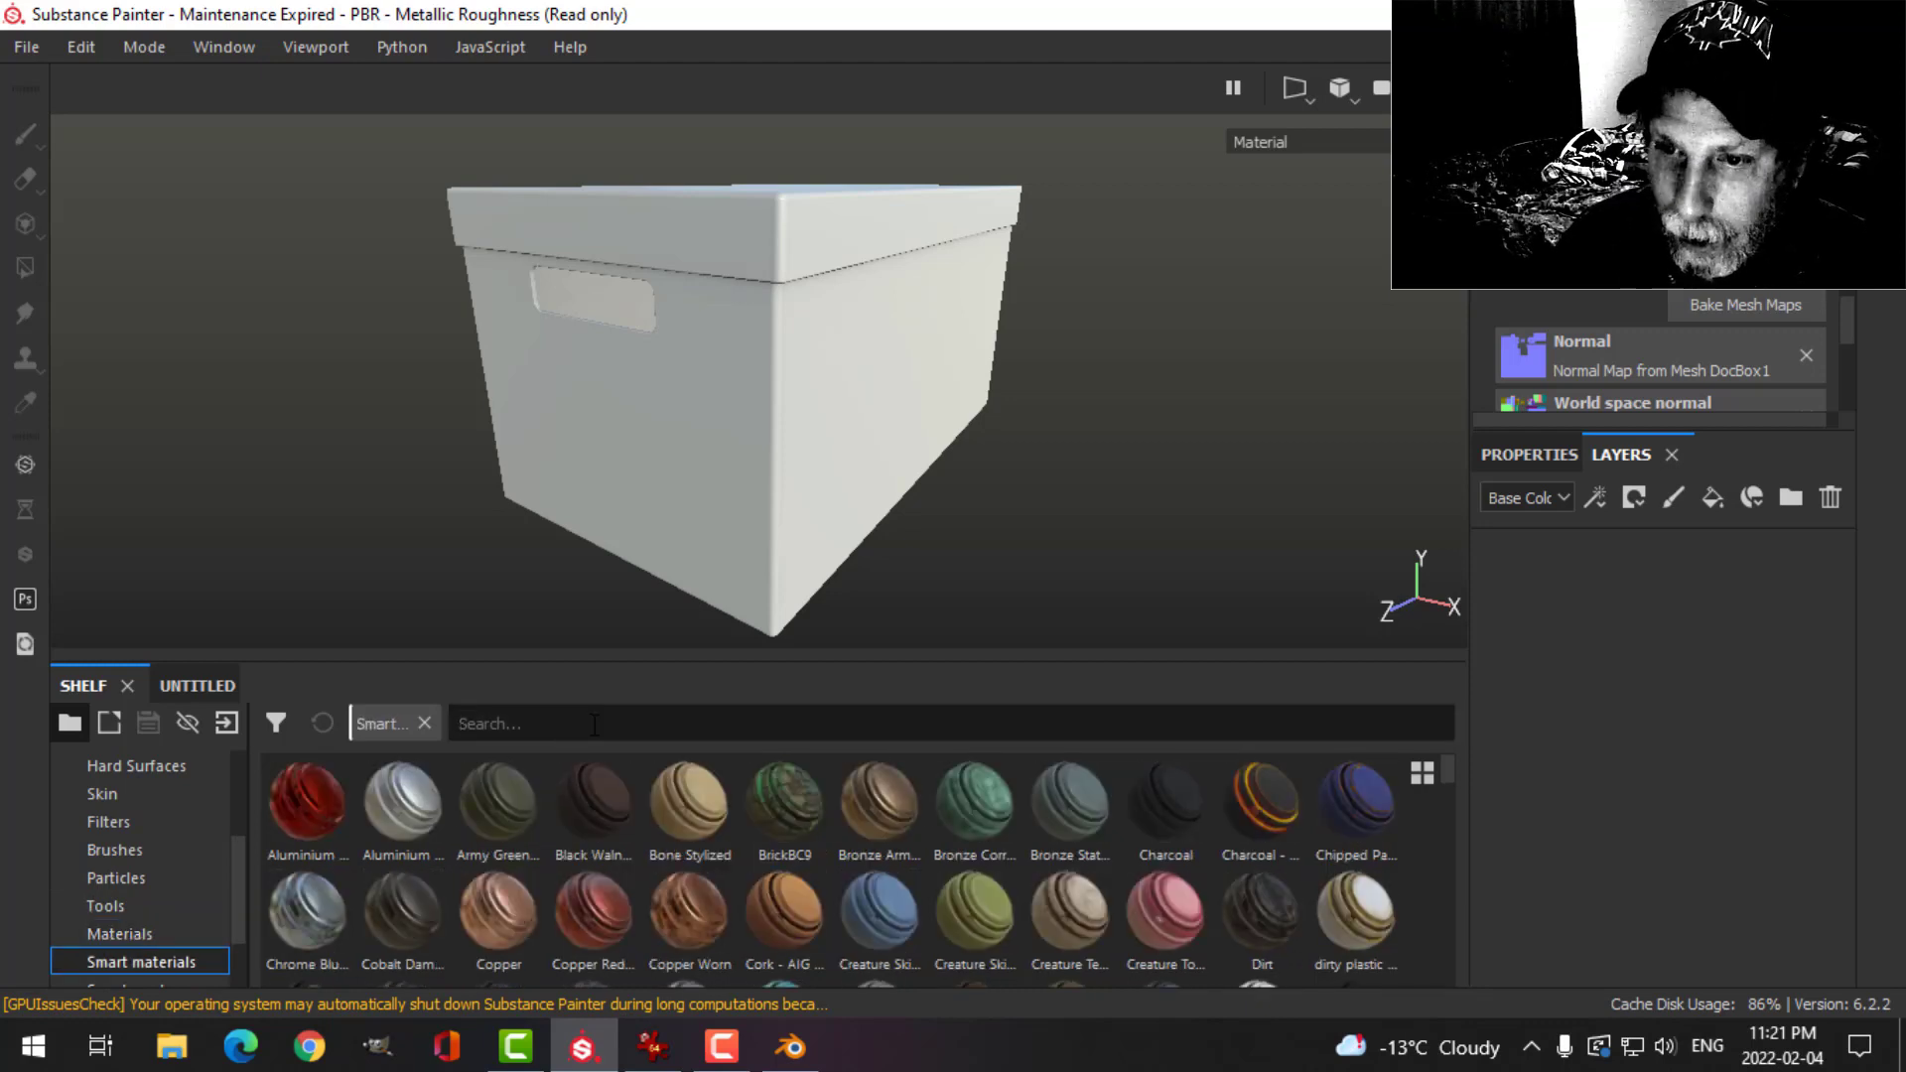
- Search the smart materials for "pap" and add paper_1 to the layer stack
left_click(593, 724)
type("pap")
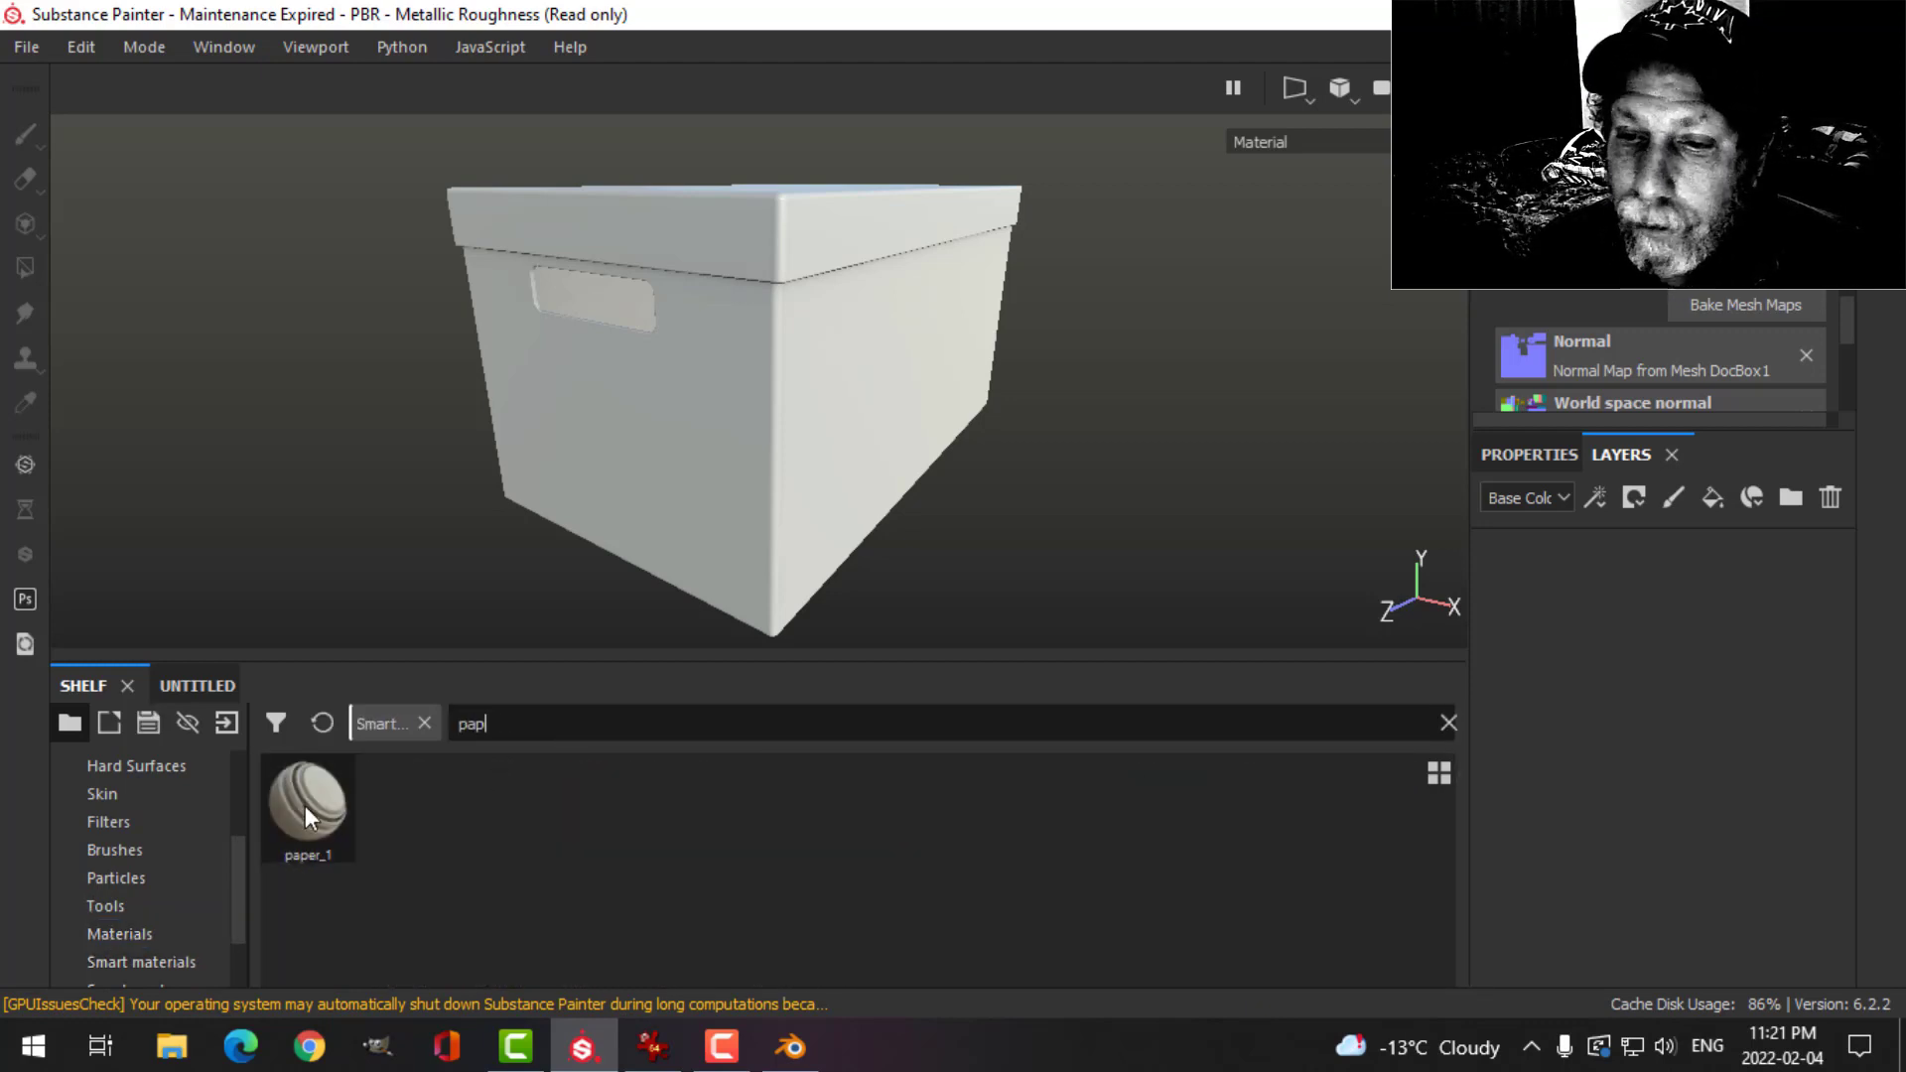
mouse_move(306, 806)
left_click_drag(306, 806, 1568, 647)
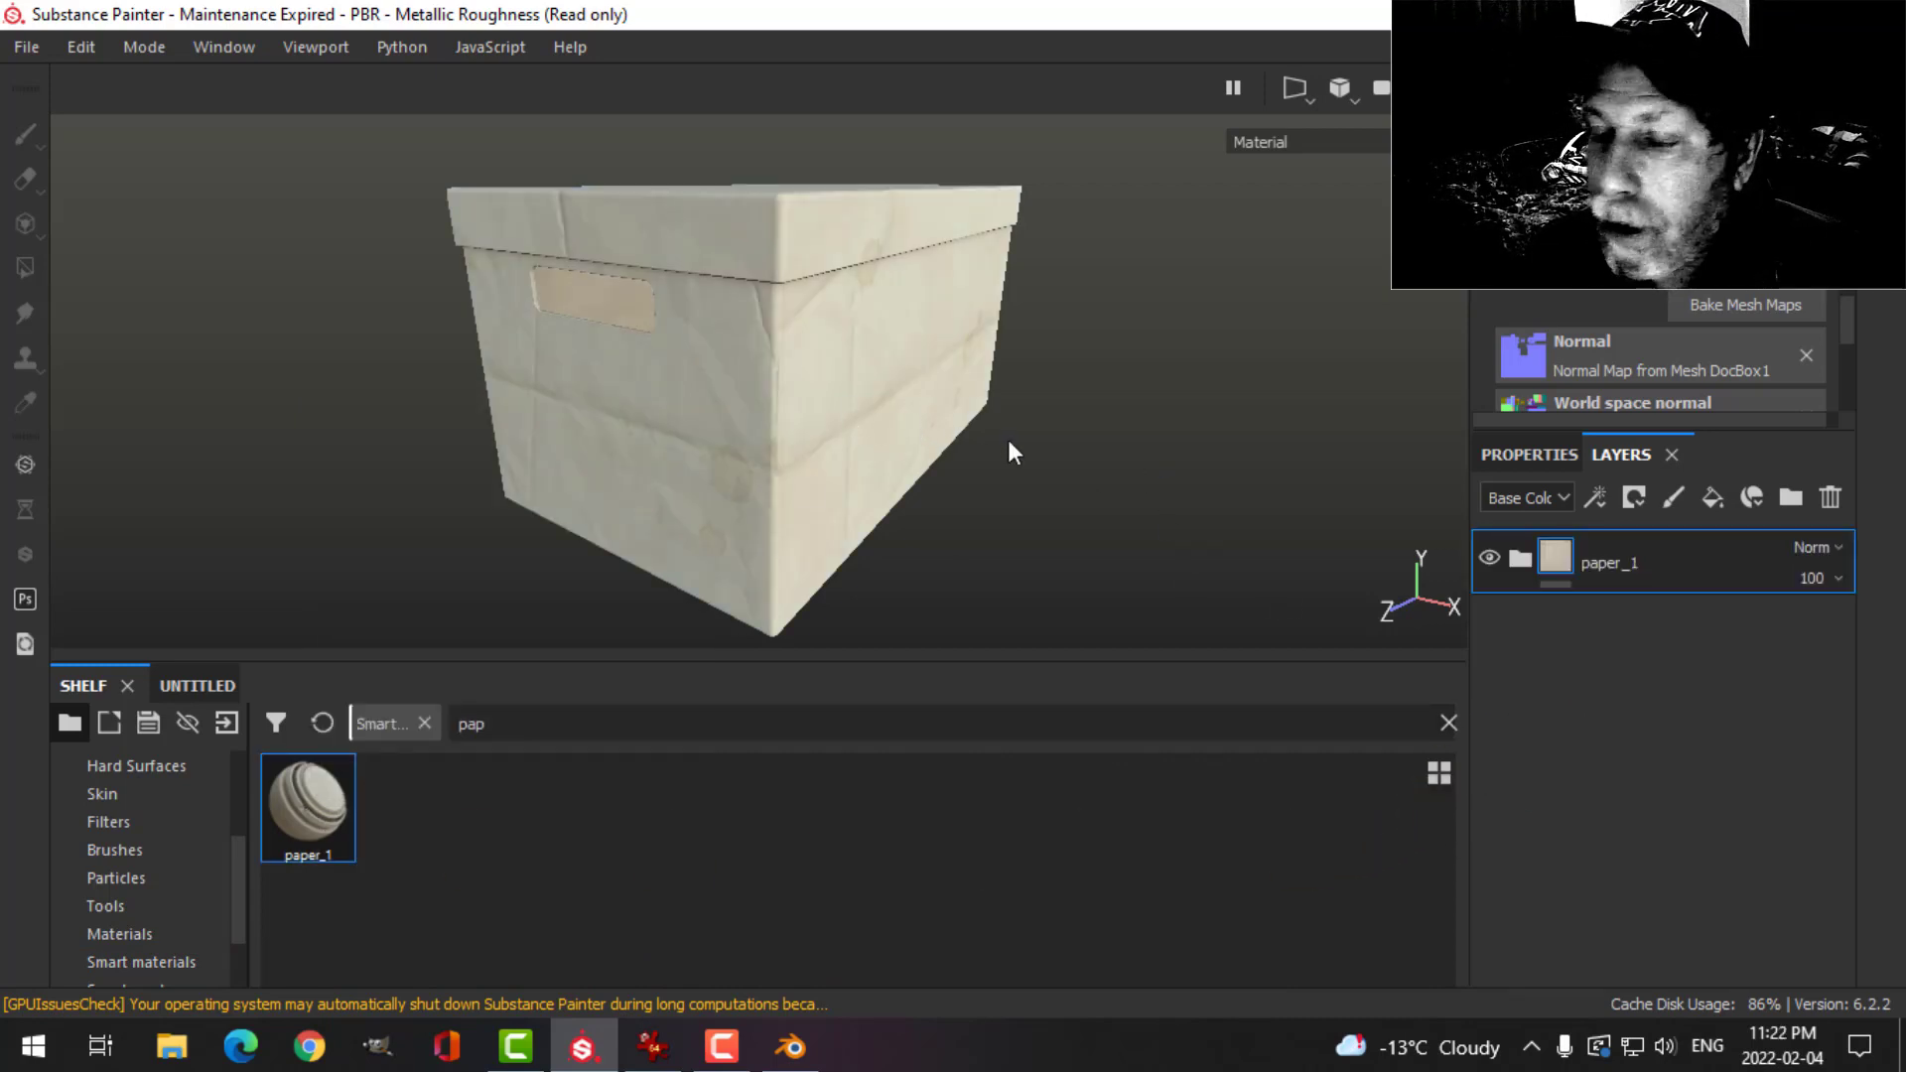
- Remove the Folds and Dirt spots layers from the paper_1 material folder
left_click(1522, 557)
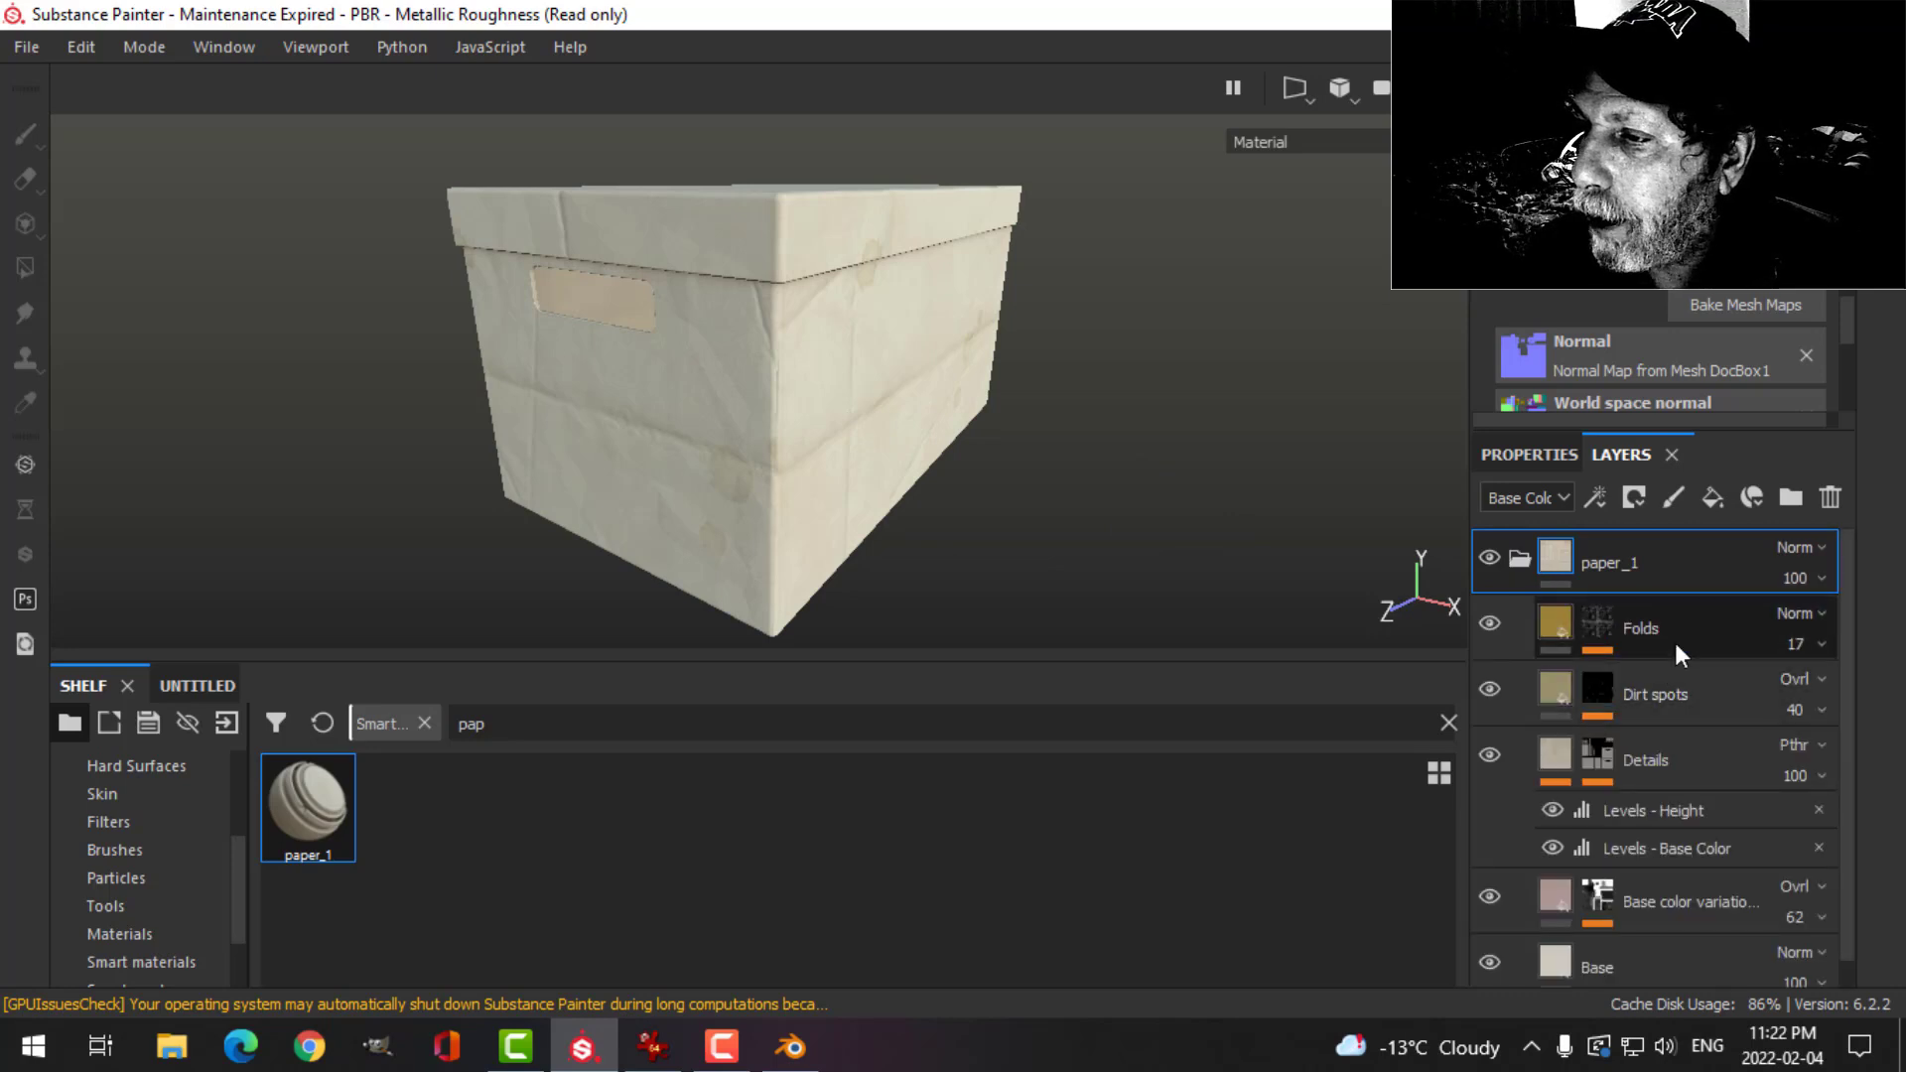
left_click(1831, 499)
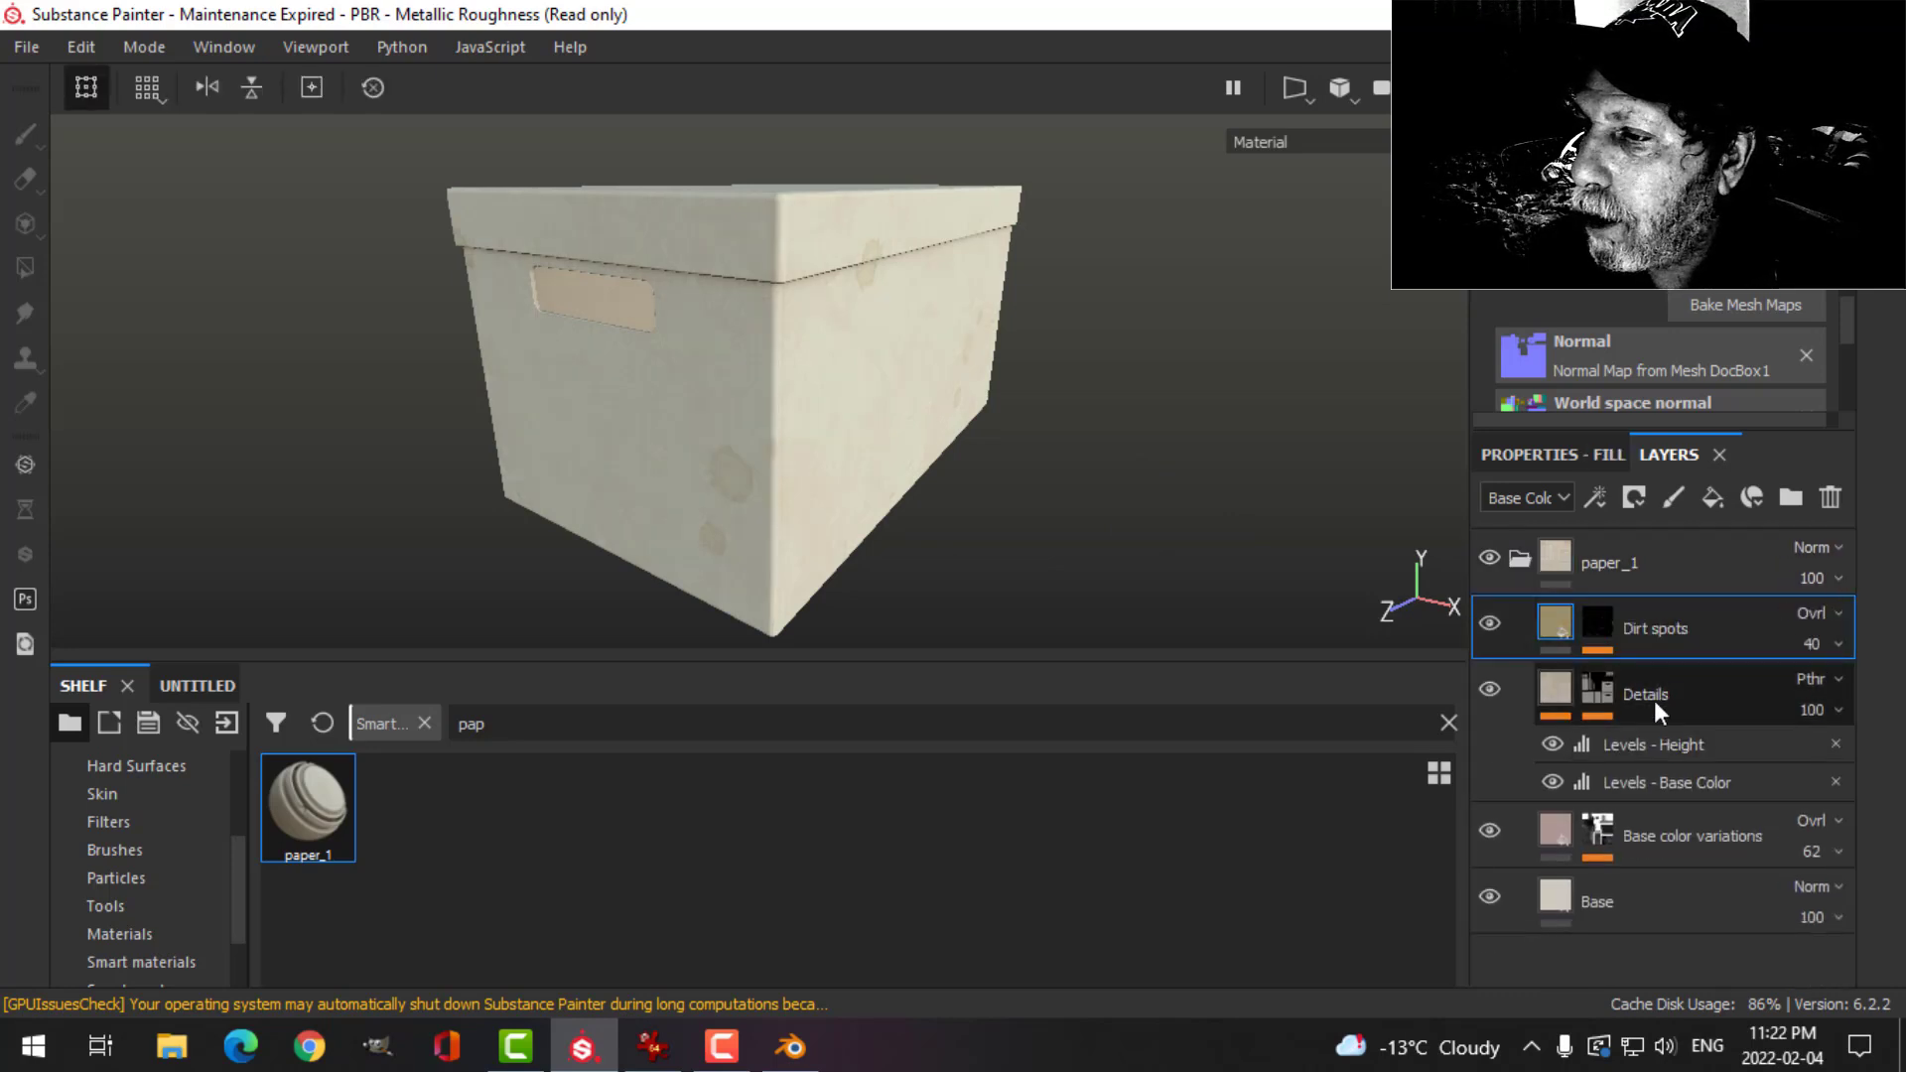
left_click(1659, 628)
key("Delete")
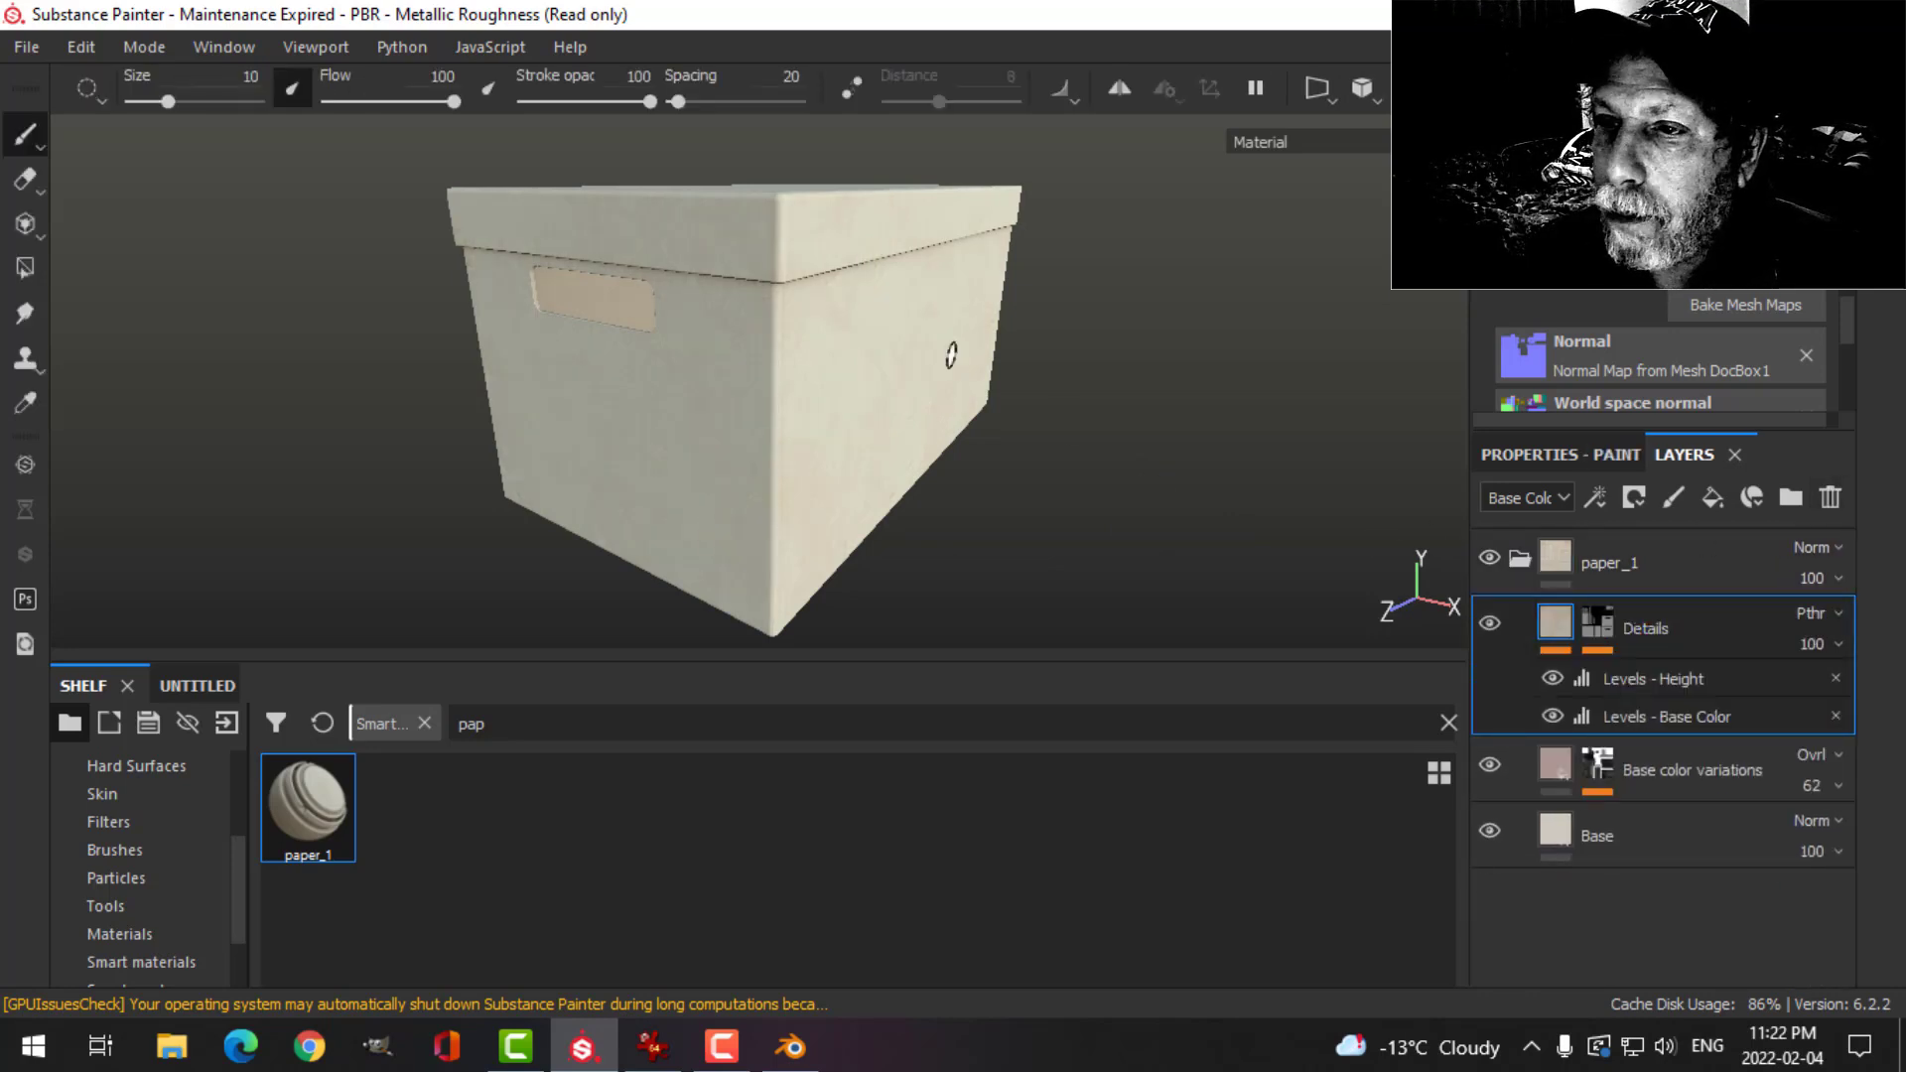
- Set the Base layer's base color to a cardboard tan, RGB 0.384, 0.298, 0.141
mouse_move(951, 354)
left_mouse_down("alt")
mouse_move(888, 413)
mouse_move(944, 408)
mouse_move(938, 429)
mouse_move(867, 417)
mouse_move(885, 396)
left_mouse_up("alt")
scroll(938, 429, "up", 3)
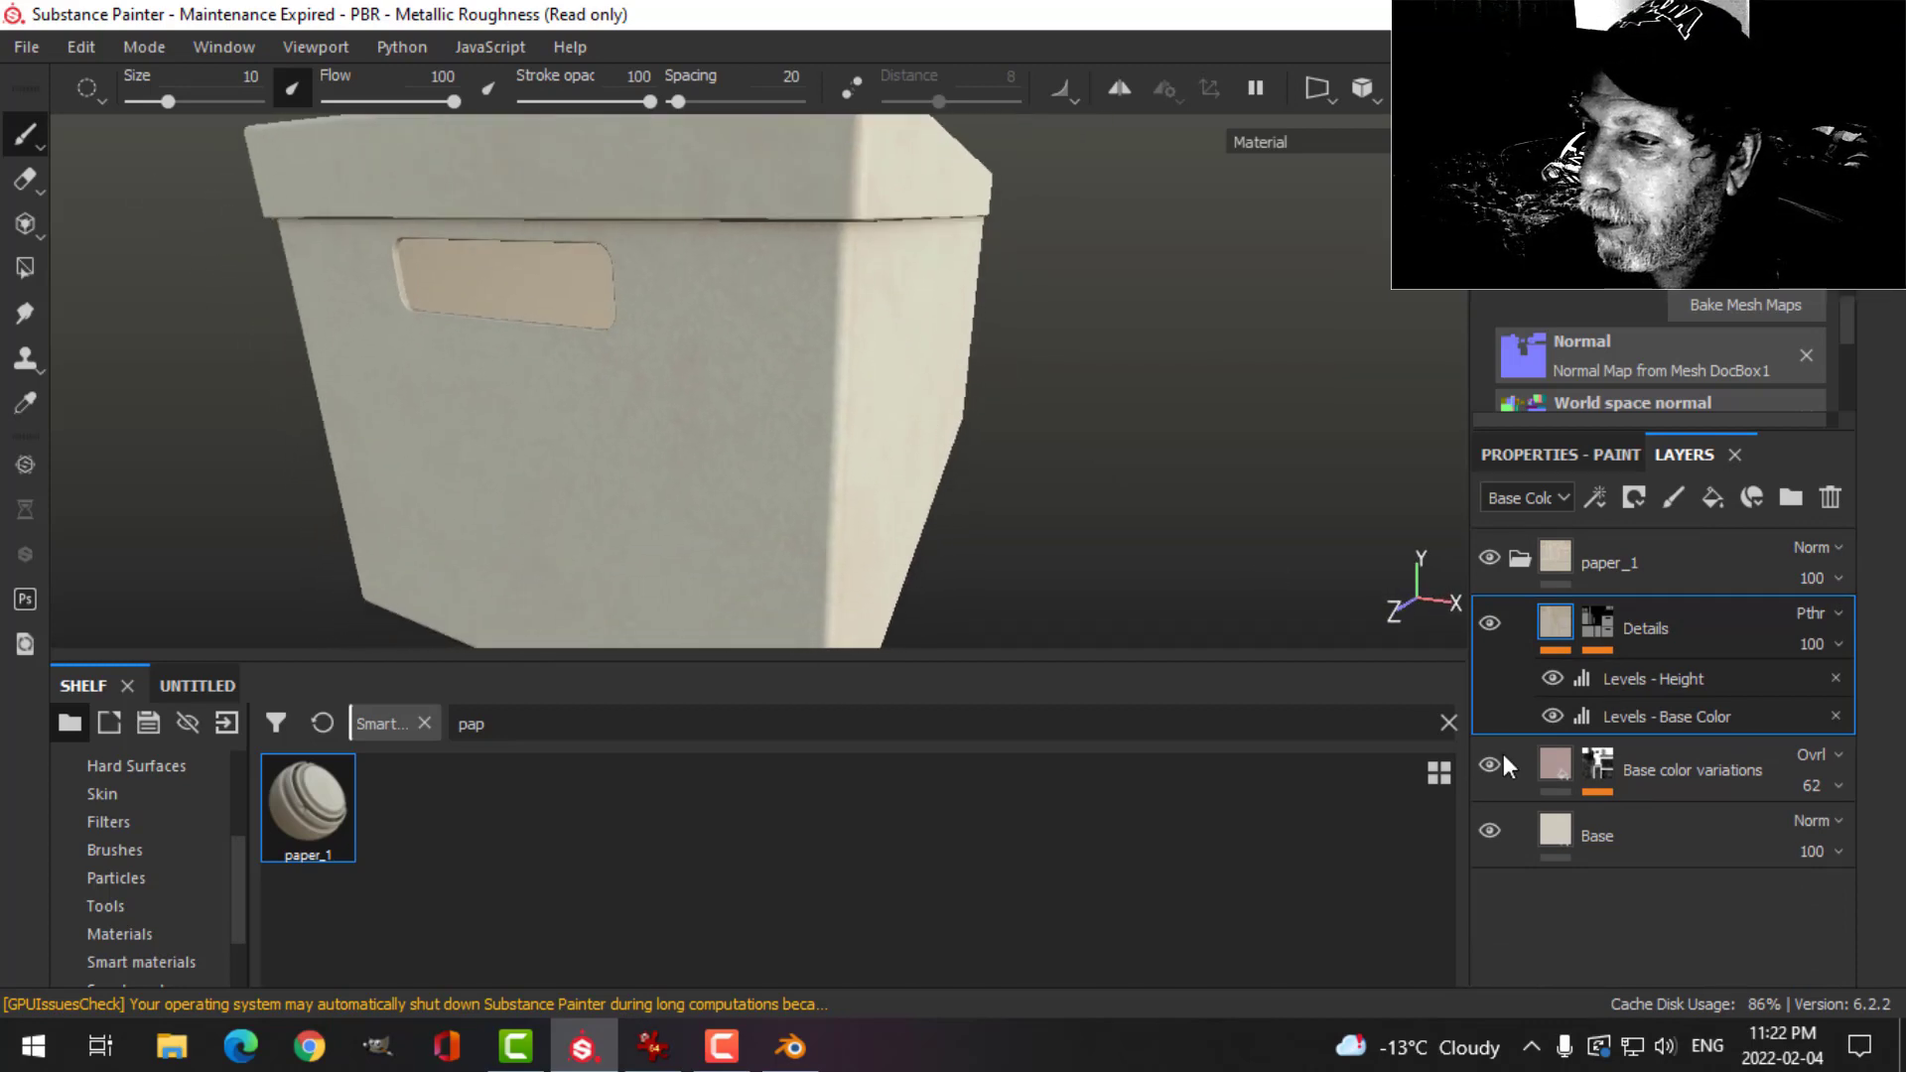
left_click(1554, 826)
left_click(1572, 466)
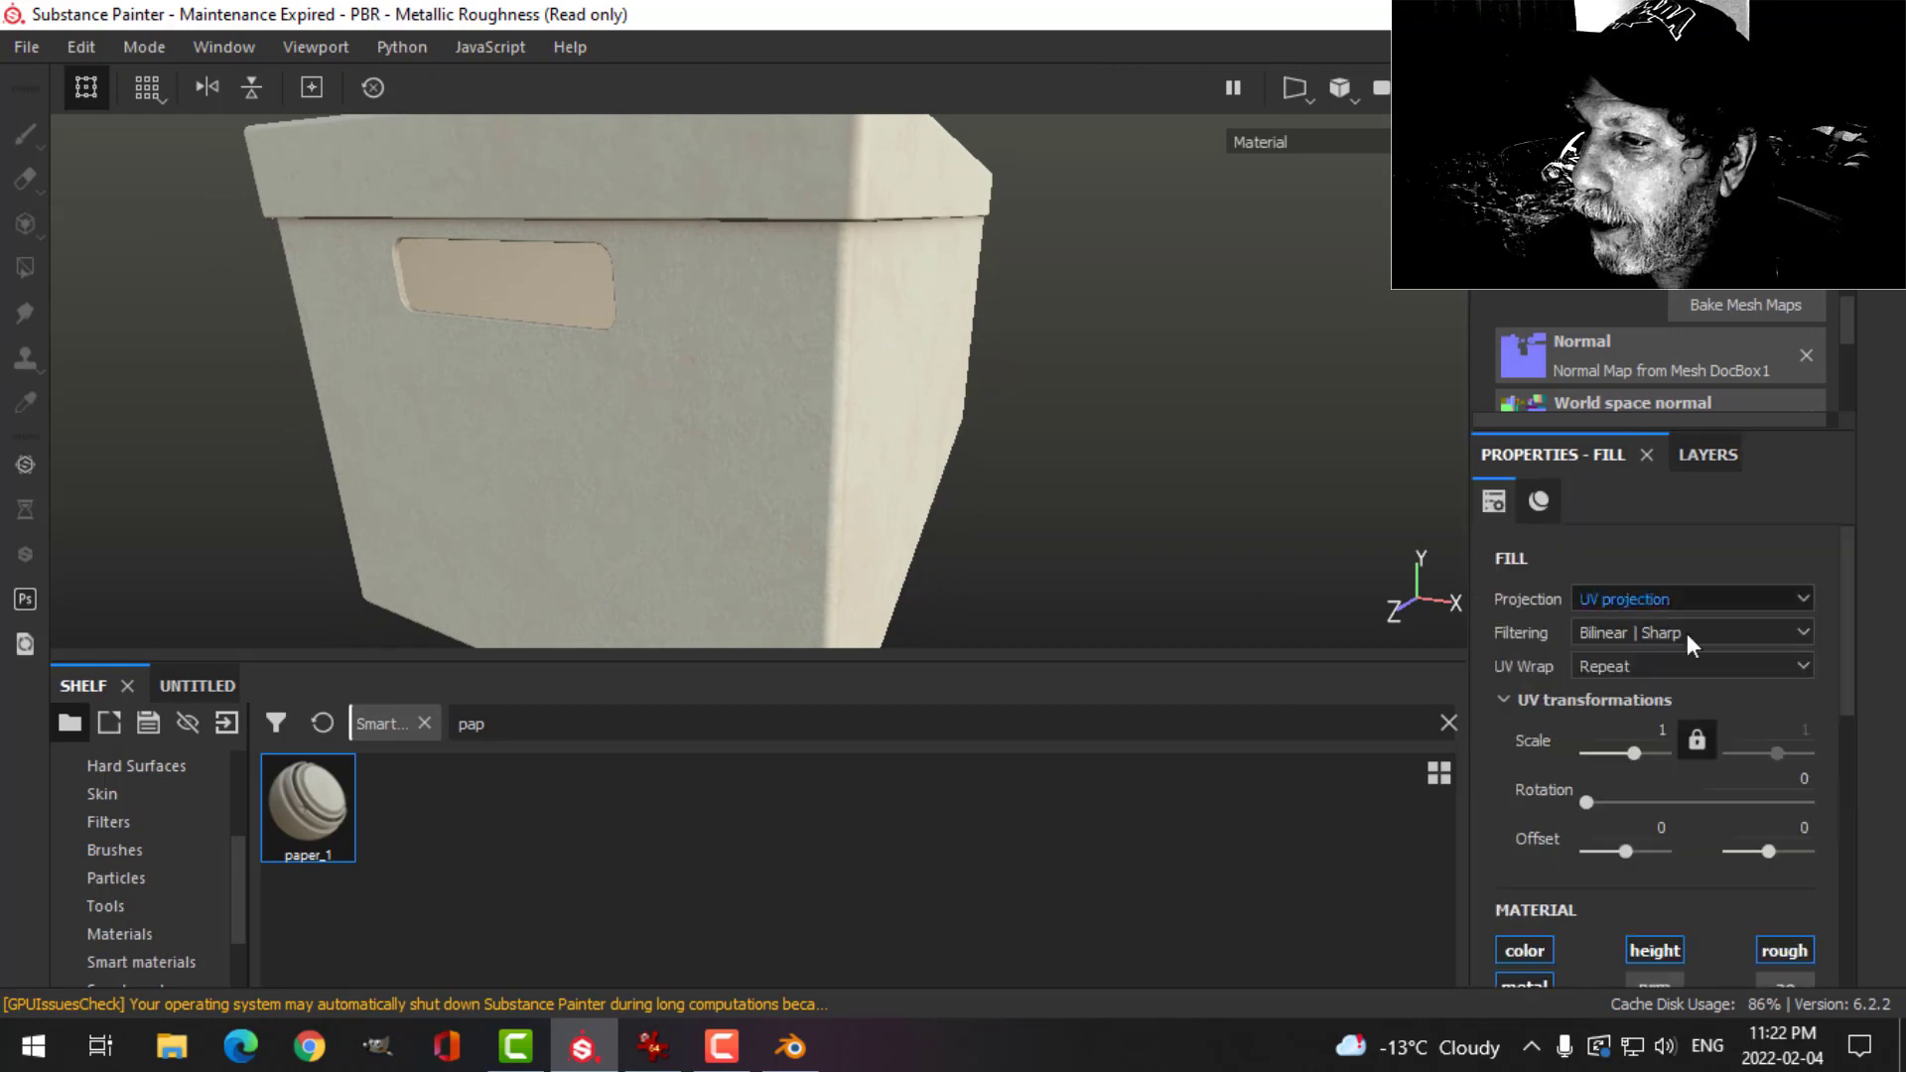
scroll(1635, 894, "down", 4)
left_click(1638, 852)
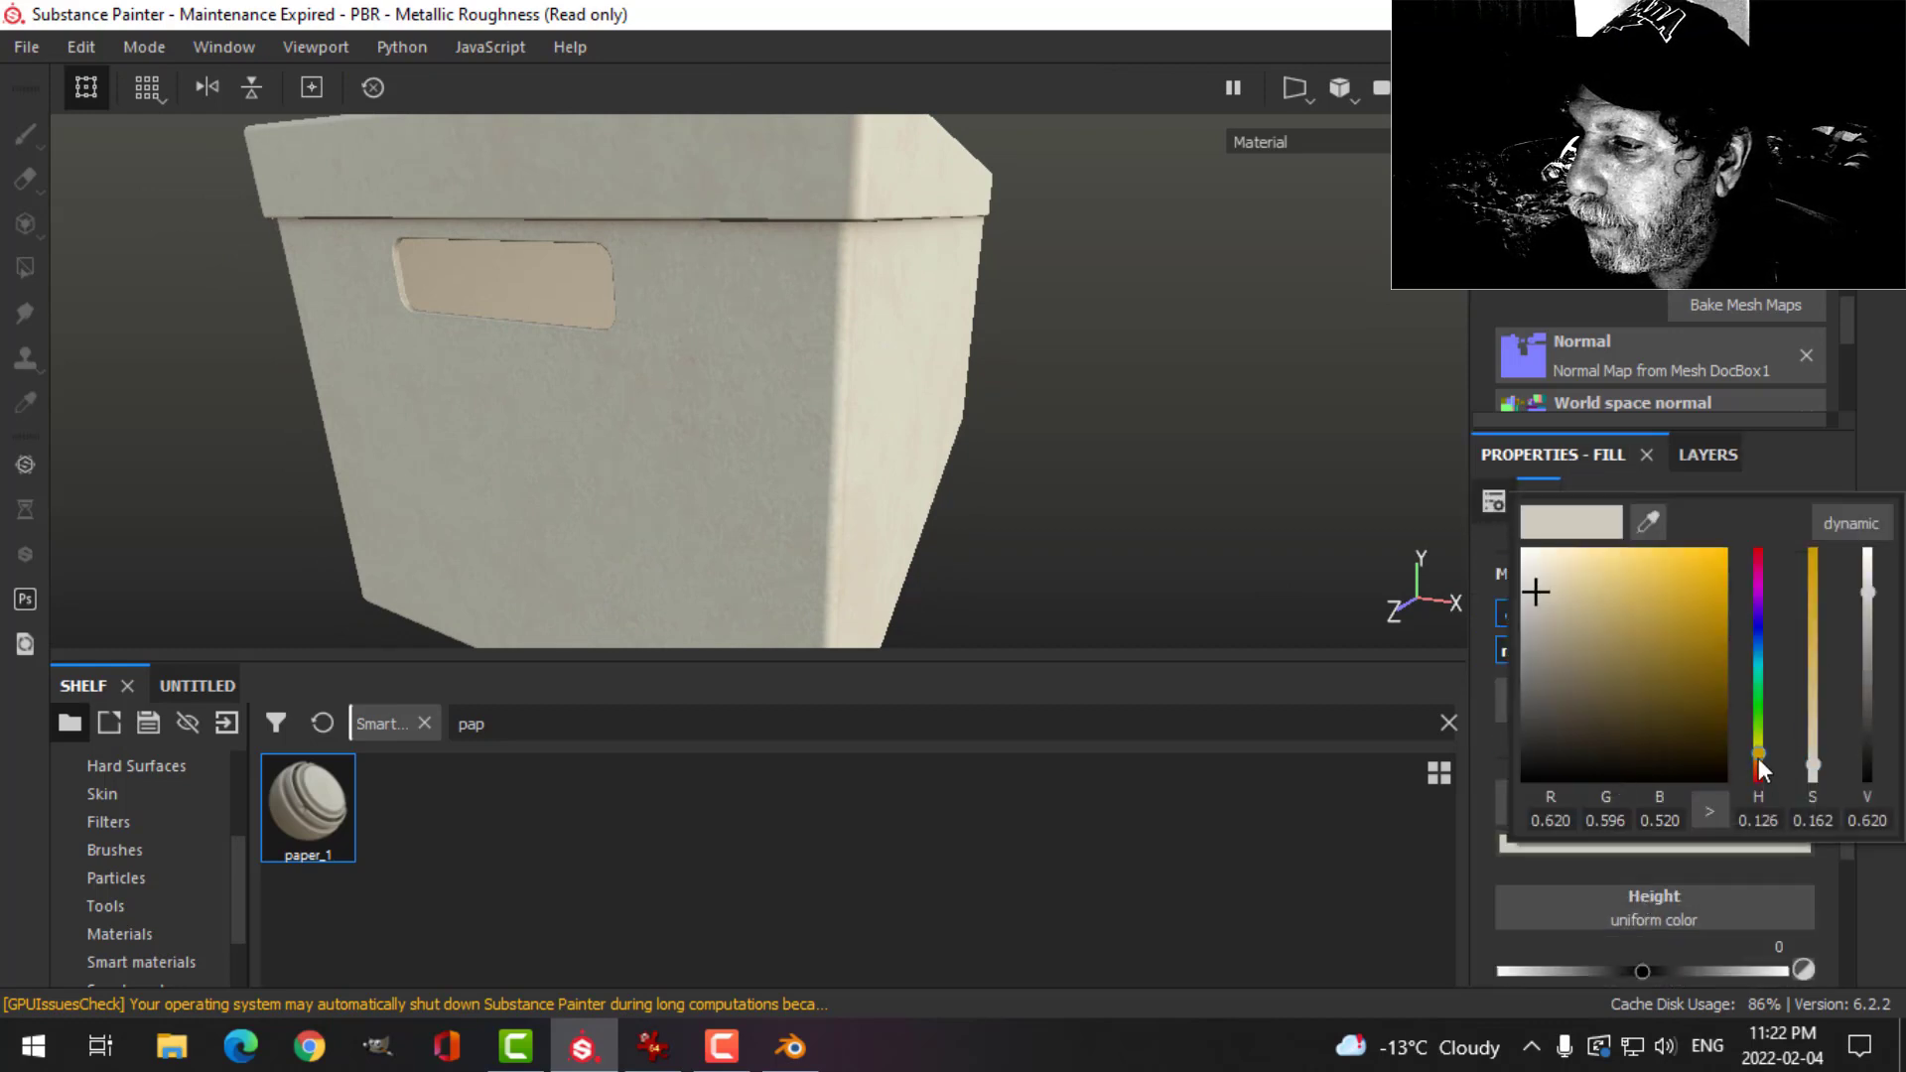
left_click(1759, 758)
left_click(1643, 640)
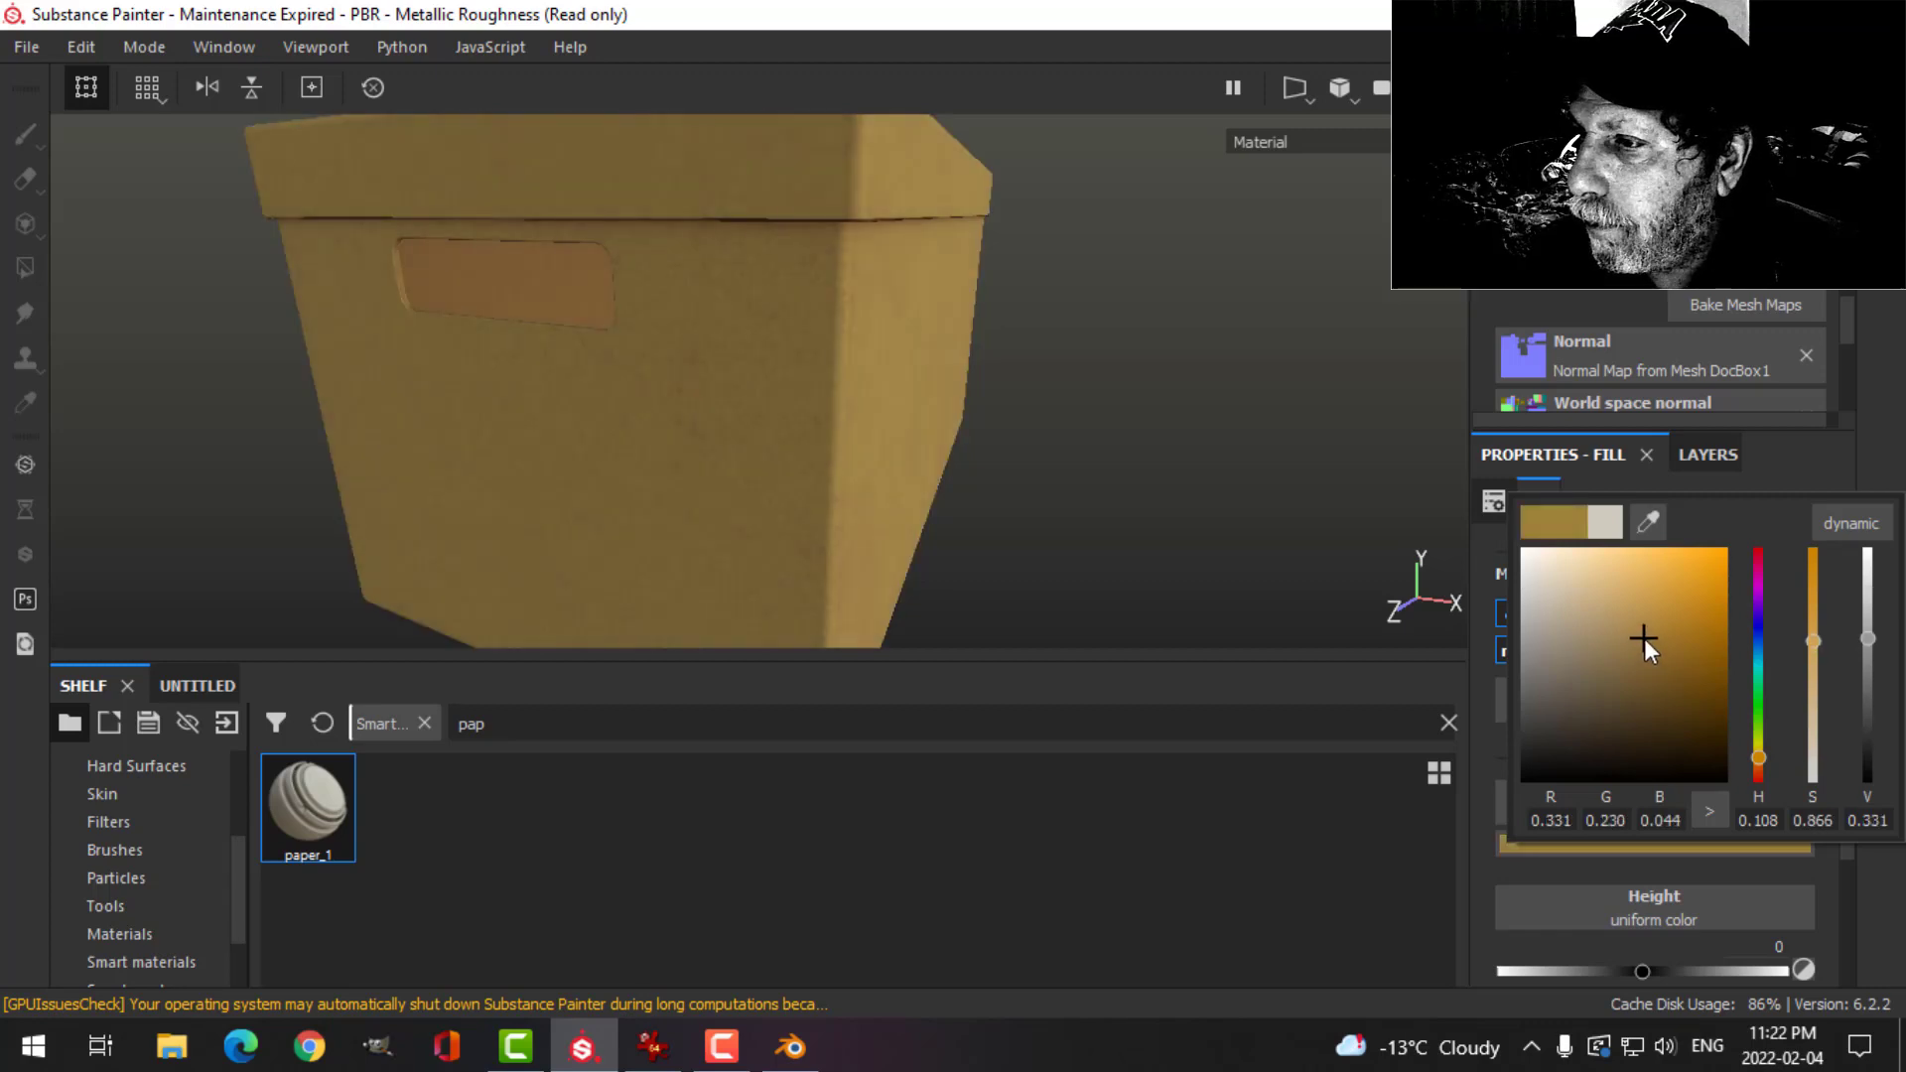
left_click_drag(1643, 639, 1594, 628)
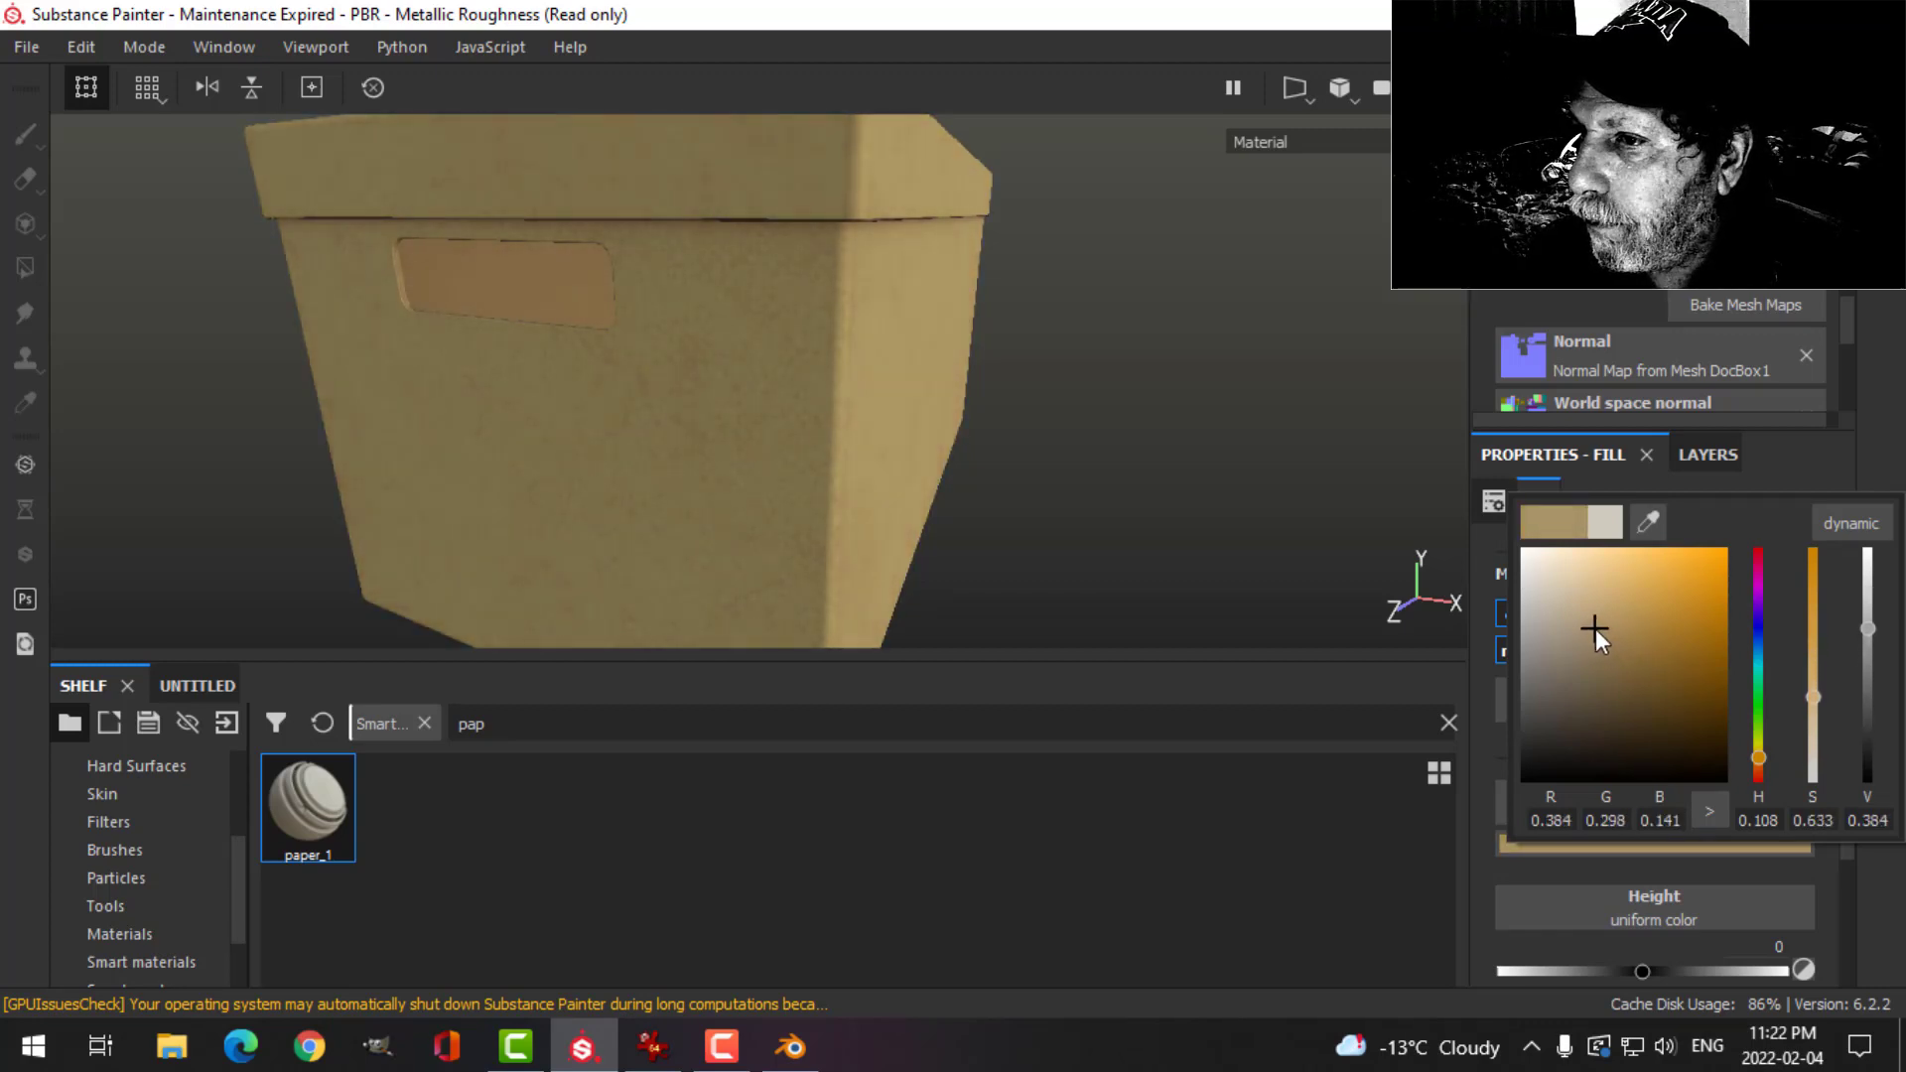
- Set the Base color variations layer's color to a yellowish brown, RGB 0.331, 0.263, 0.054
left_click_drag(901, 210, 899, 506, "alt")
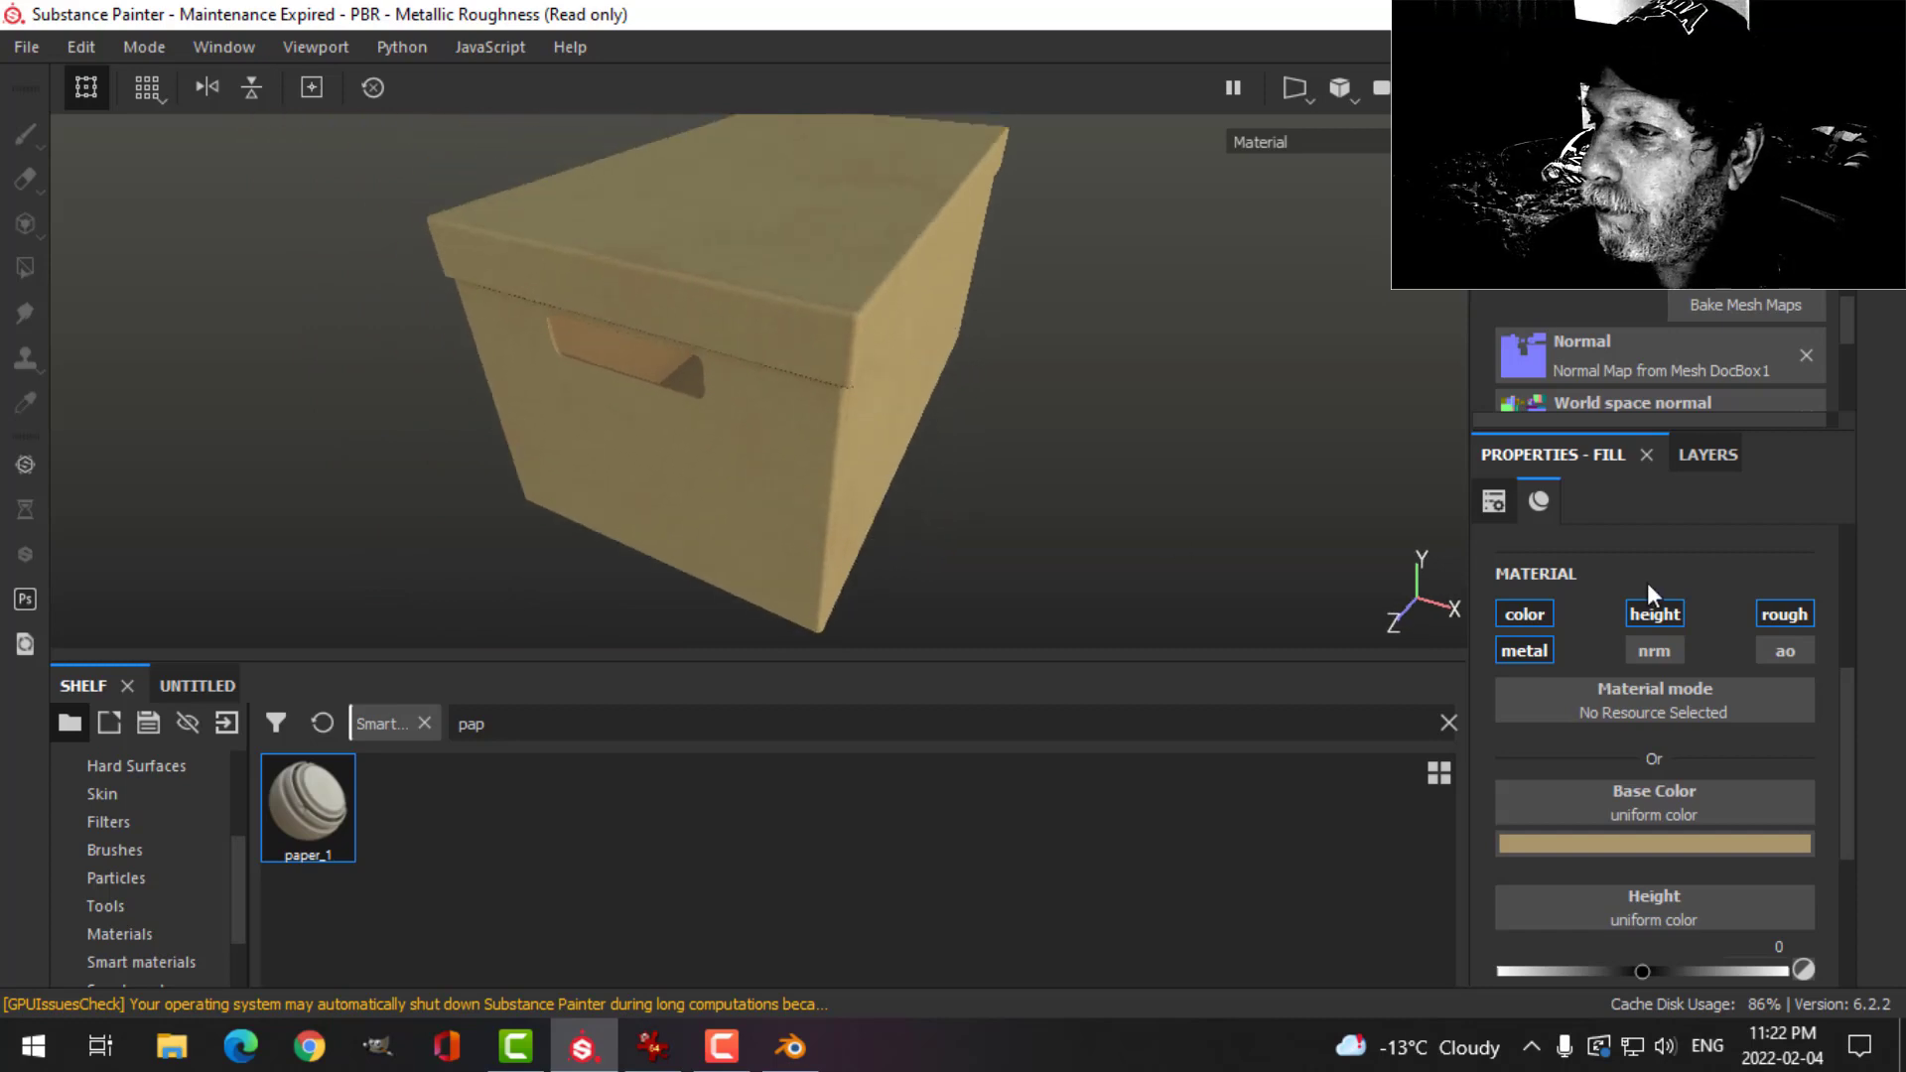
left_click(1707, 456)
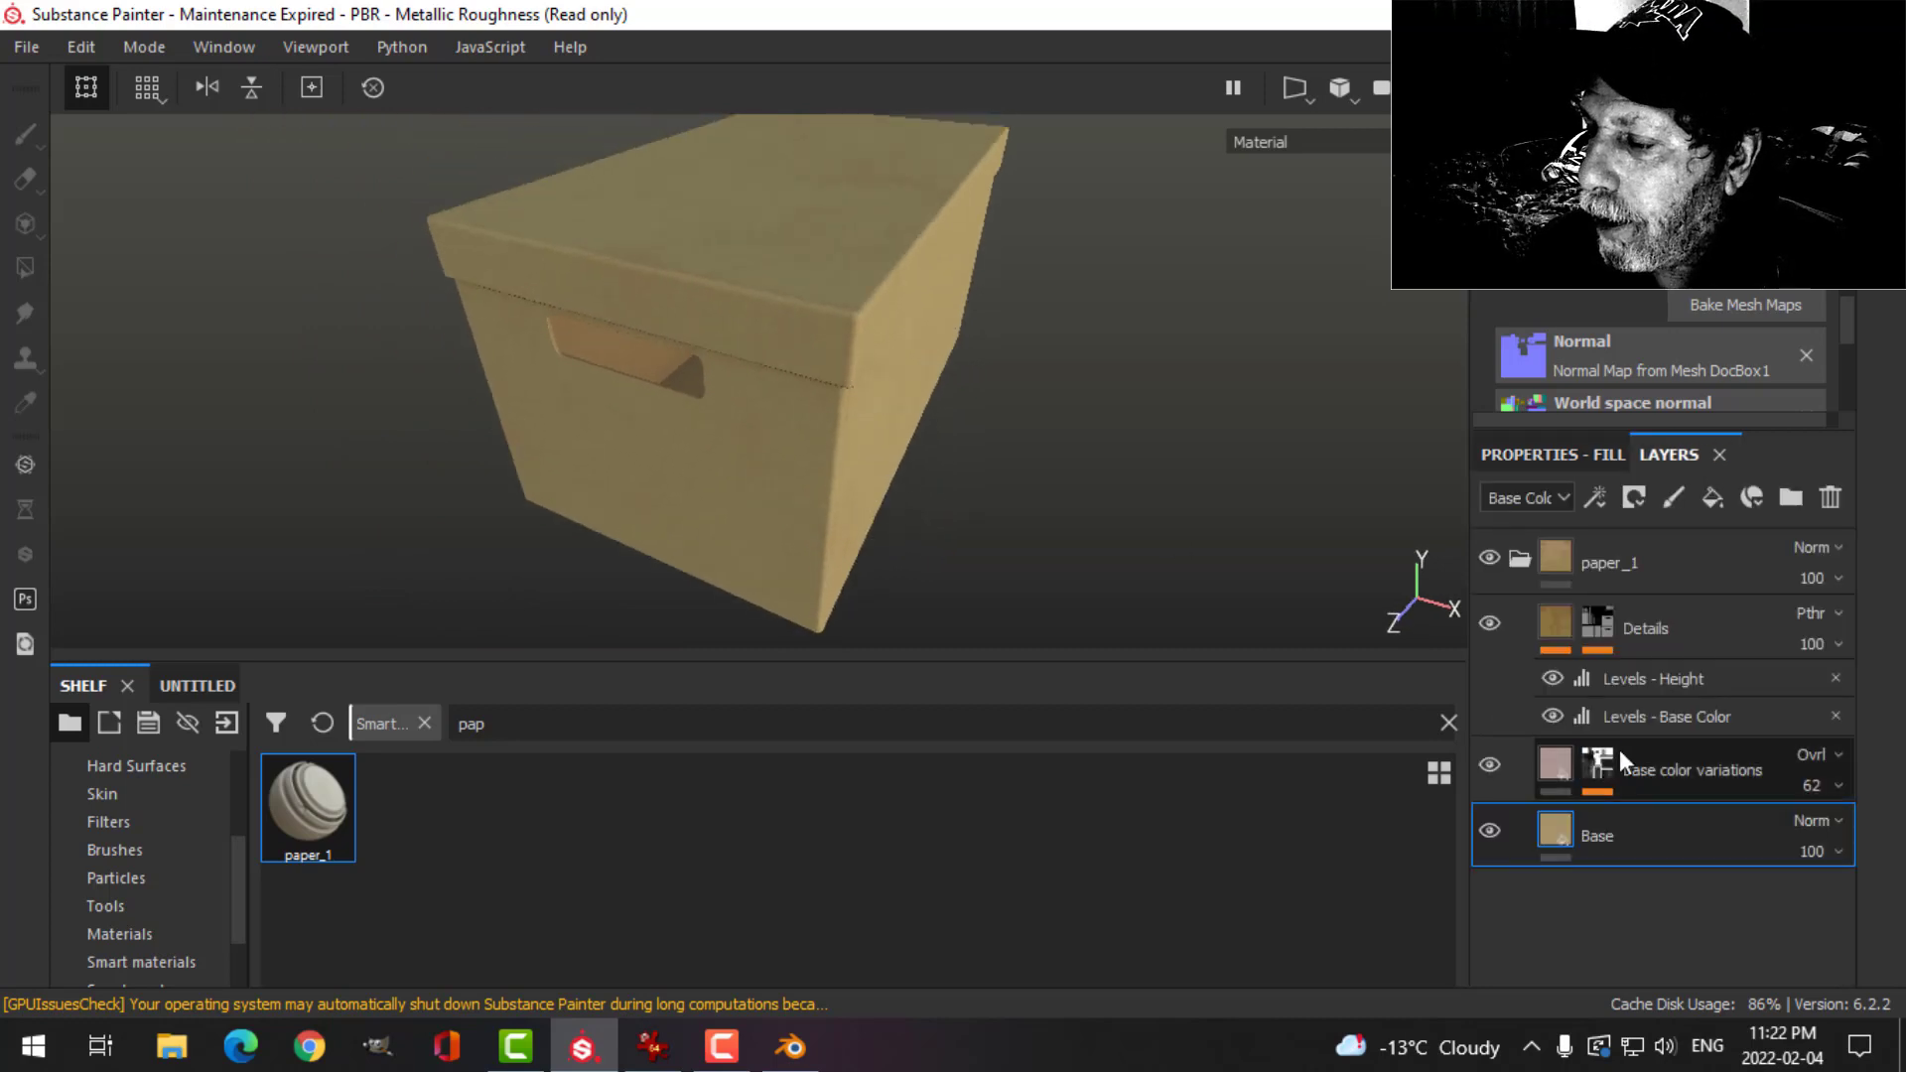
left_click(1555, 767)
left_click(1670, 849)
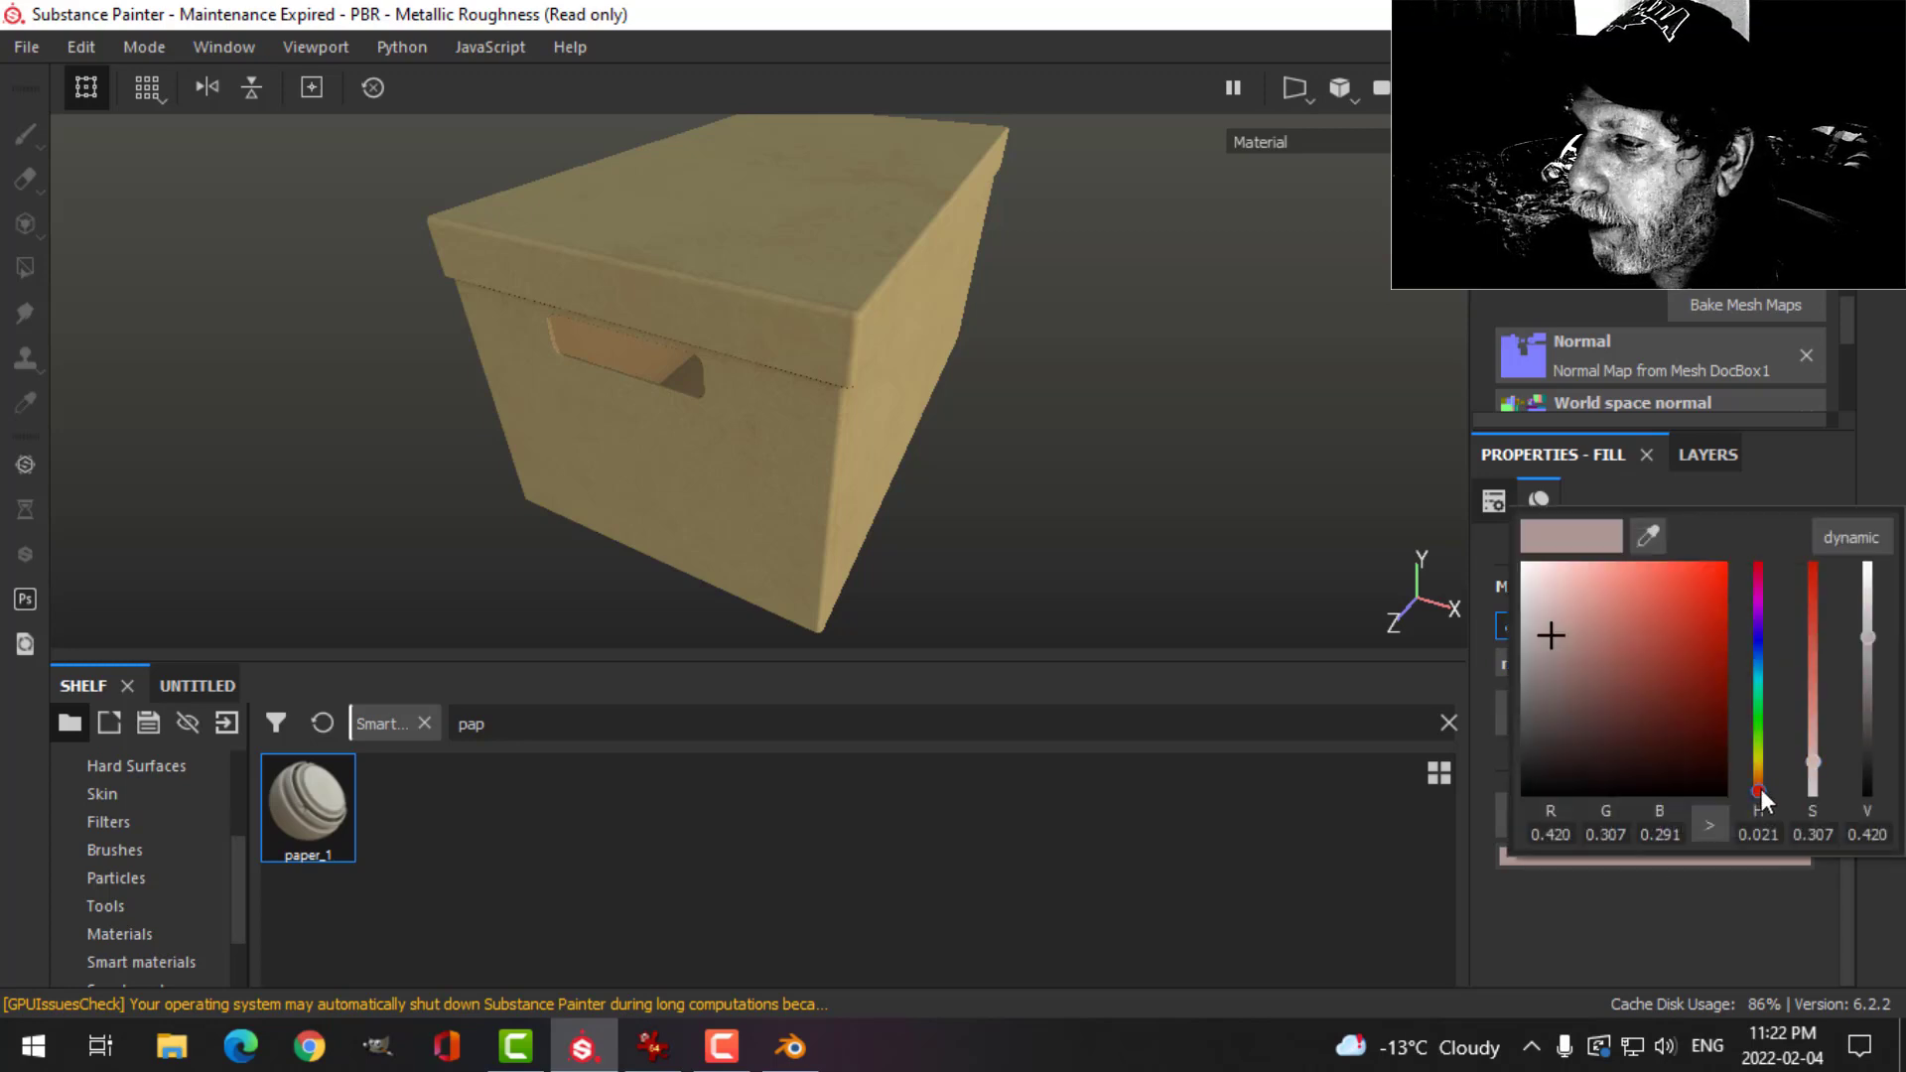
left_click_drag(1760, 788, 1763, 769)
left_click(1634, 652)
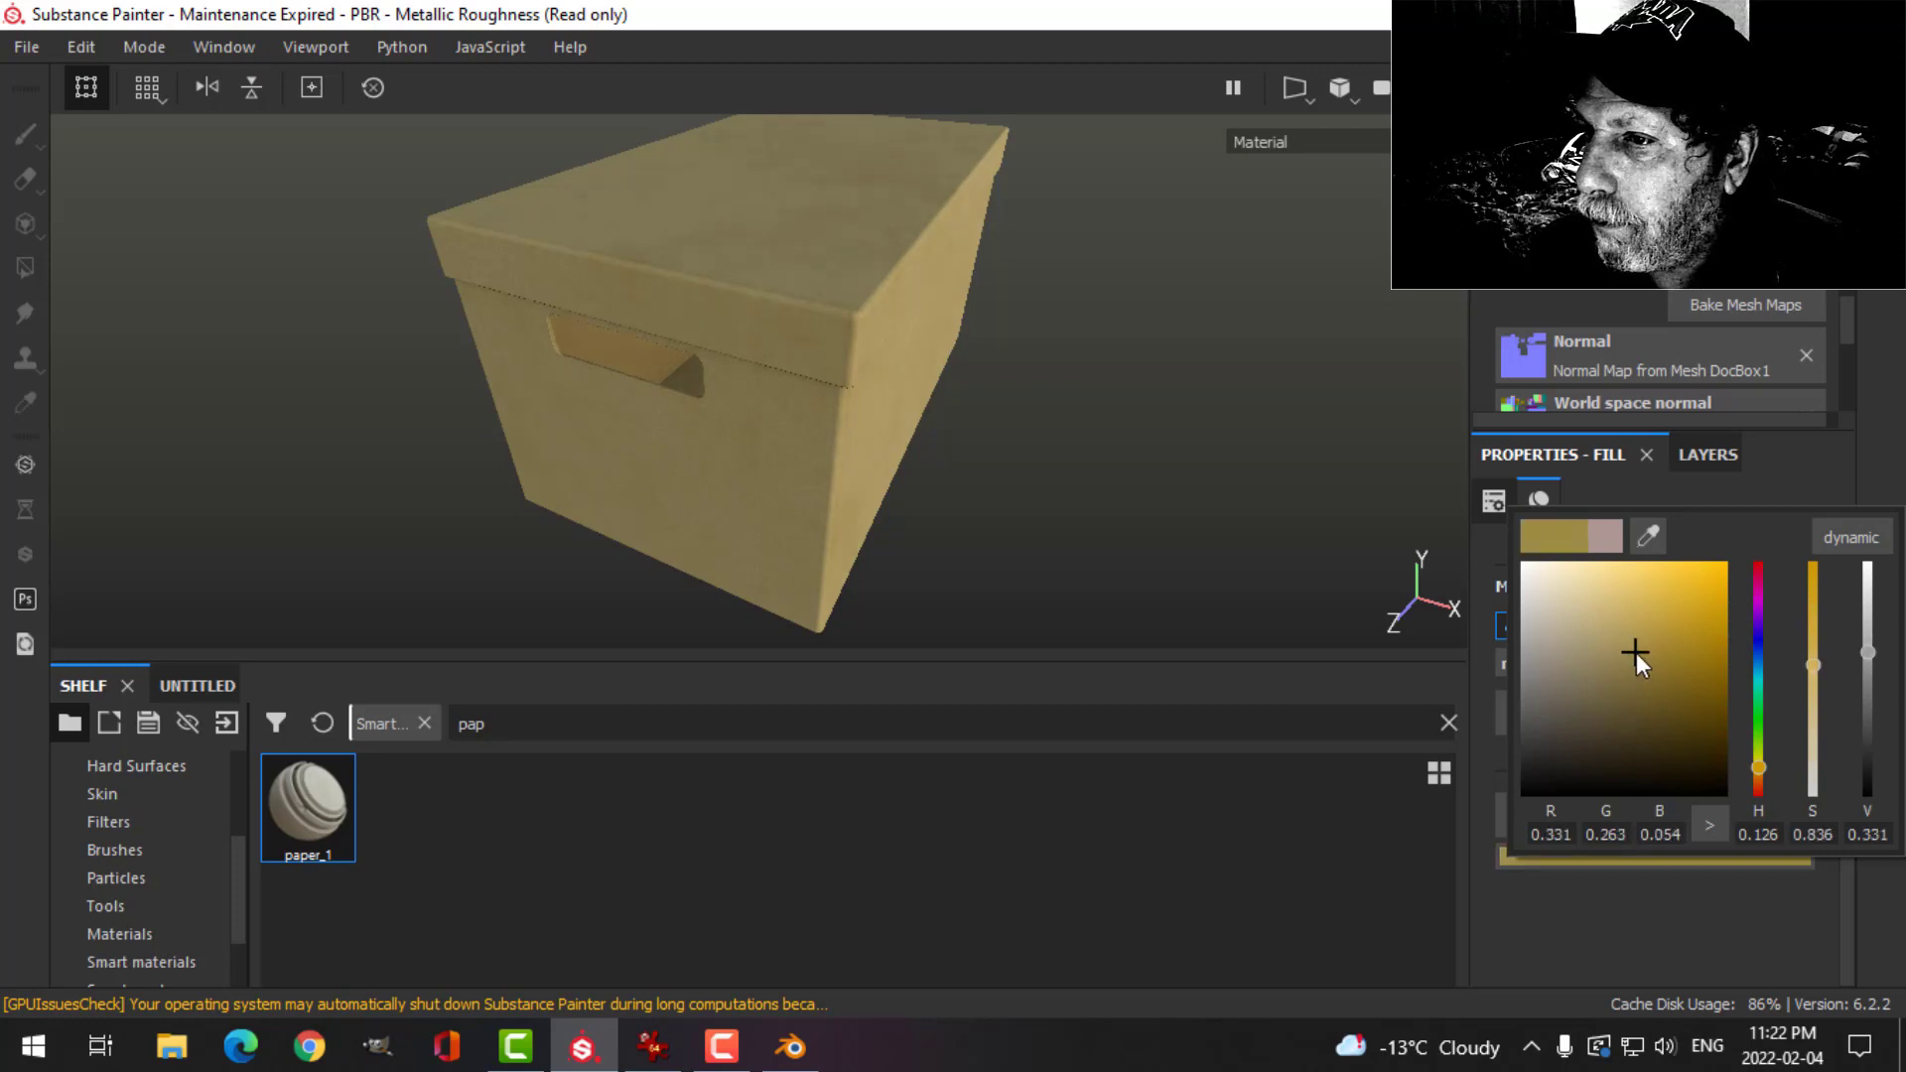
- Adjust the noise Size offset of the White noise fill in the Details layer's mask
left_click_drag(724, 391, 860, 519, "alt")
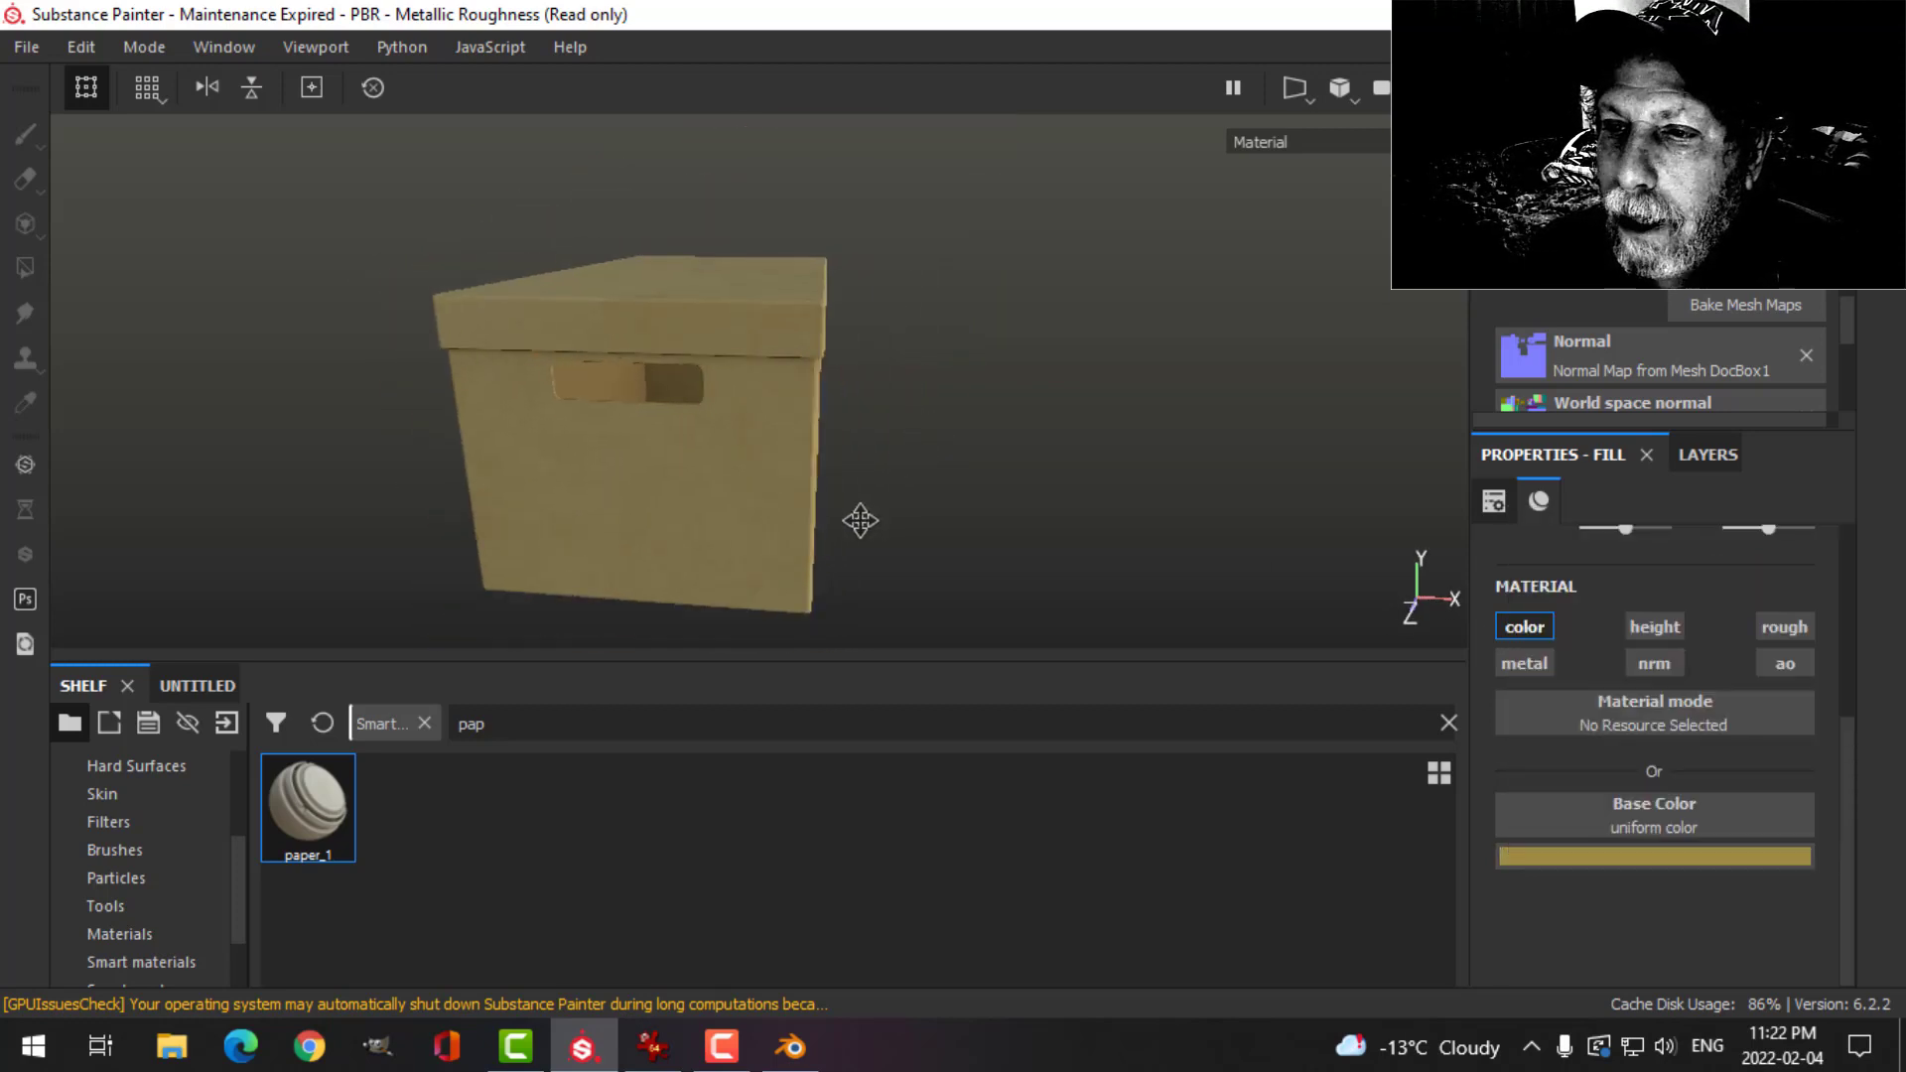
left_click_drag(970, 408, 834, 438, "alt")
scroll(831, 436, "up", 4)
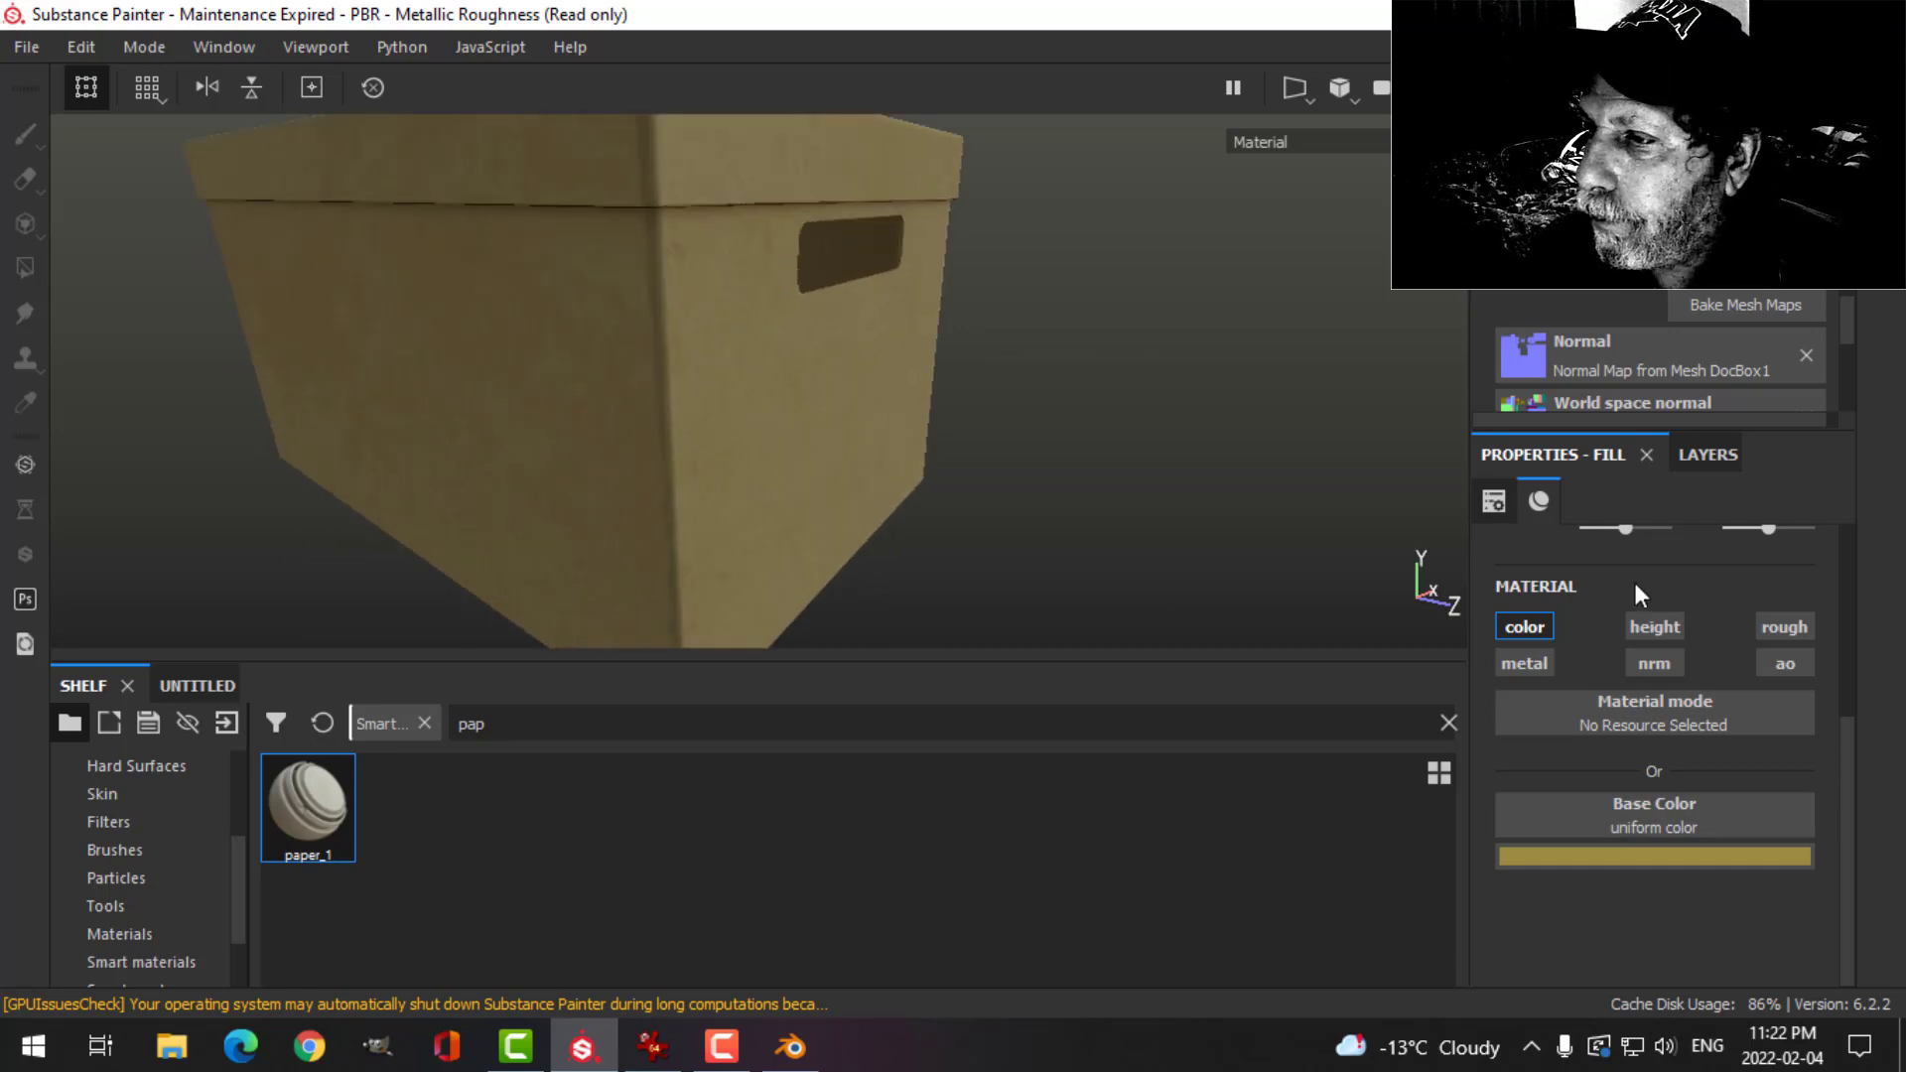
left_click(1708, 455)
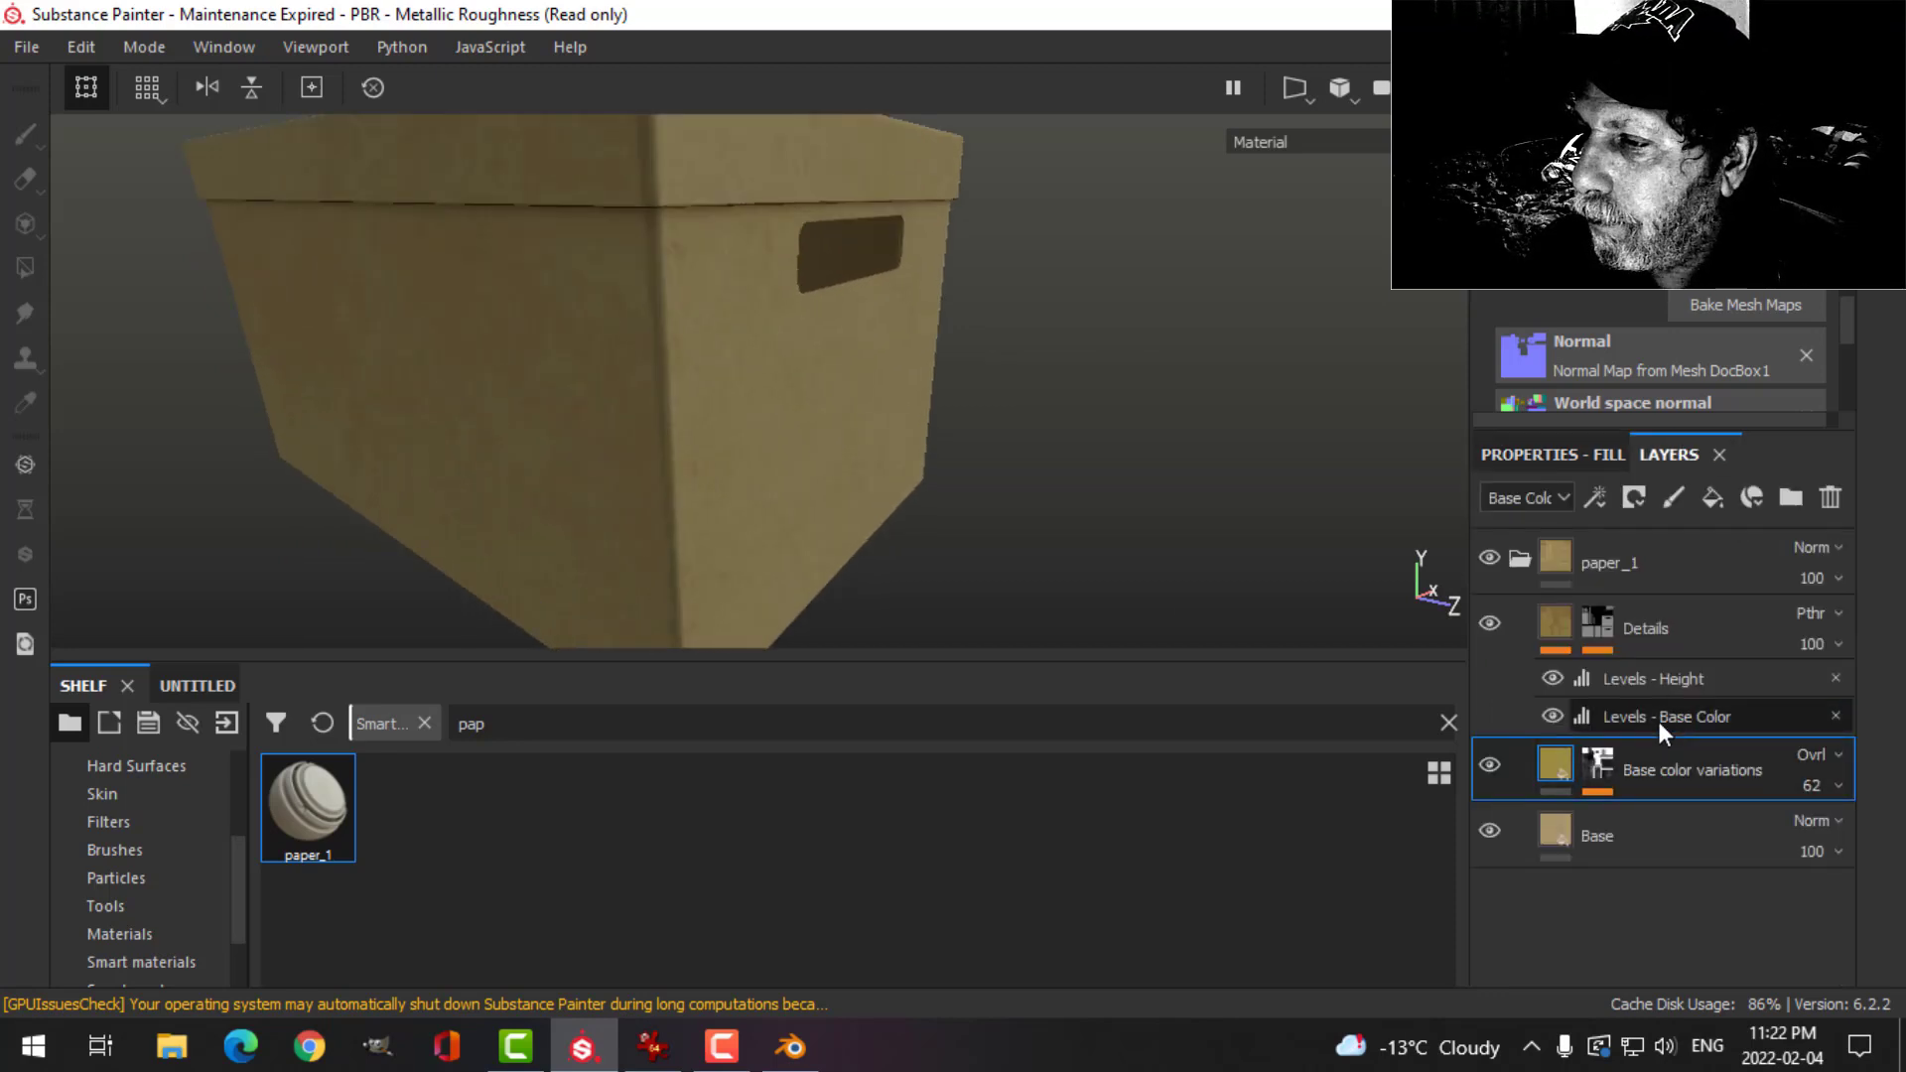
left_click(1618, 628)
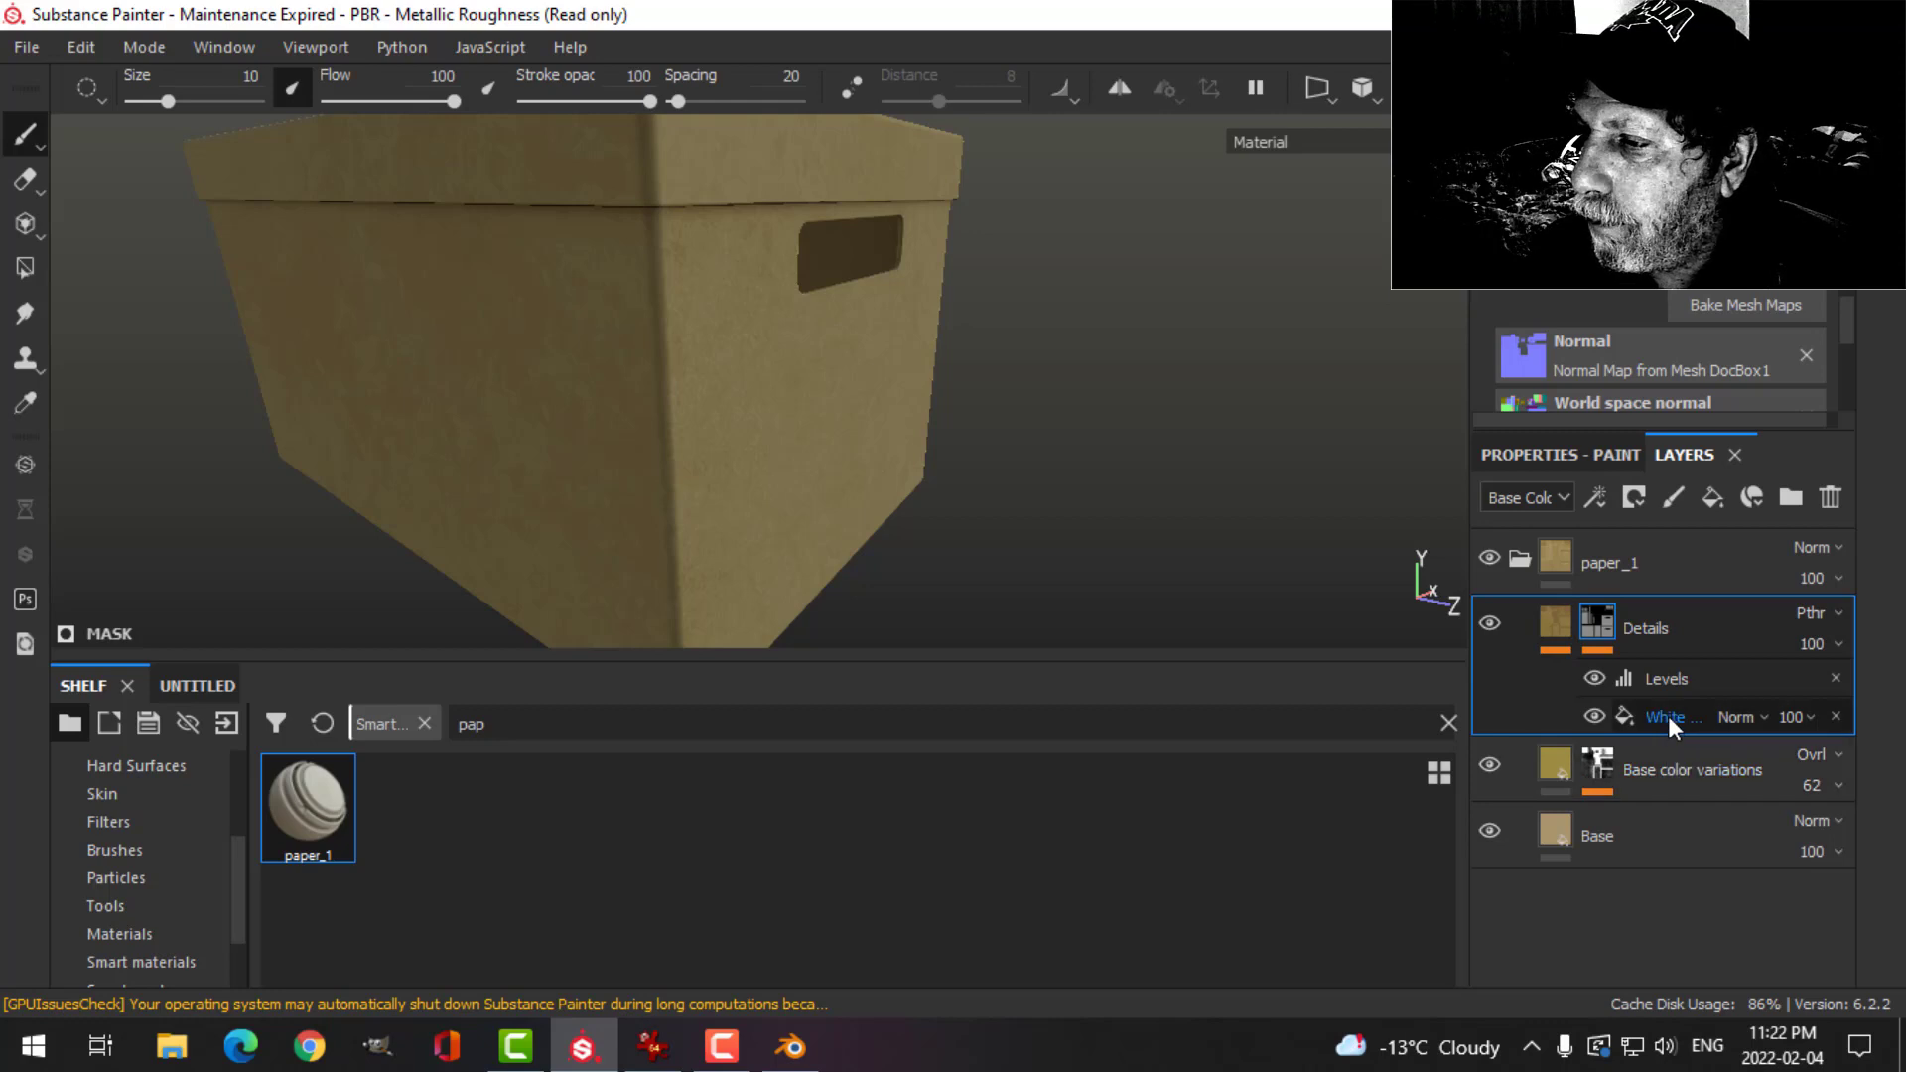
left_click(1667, 716)
left_click(1610, 452)
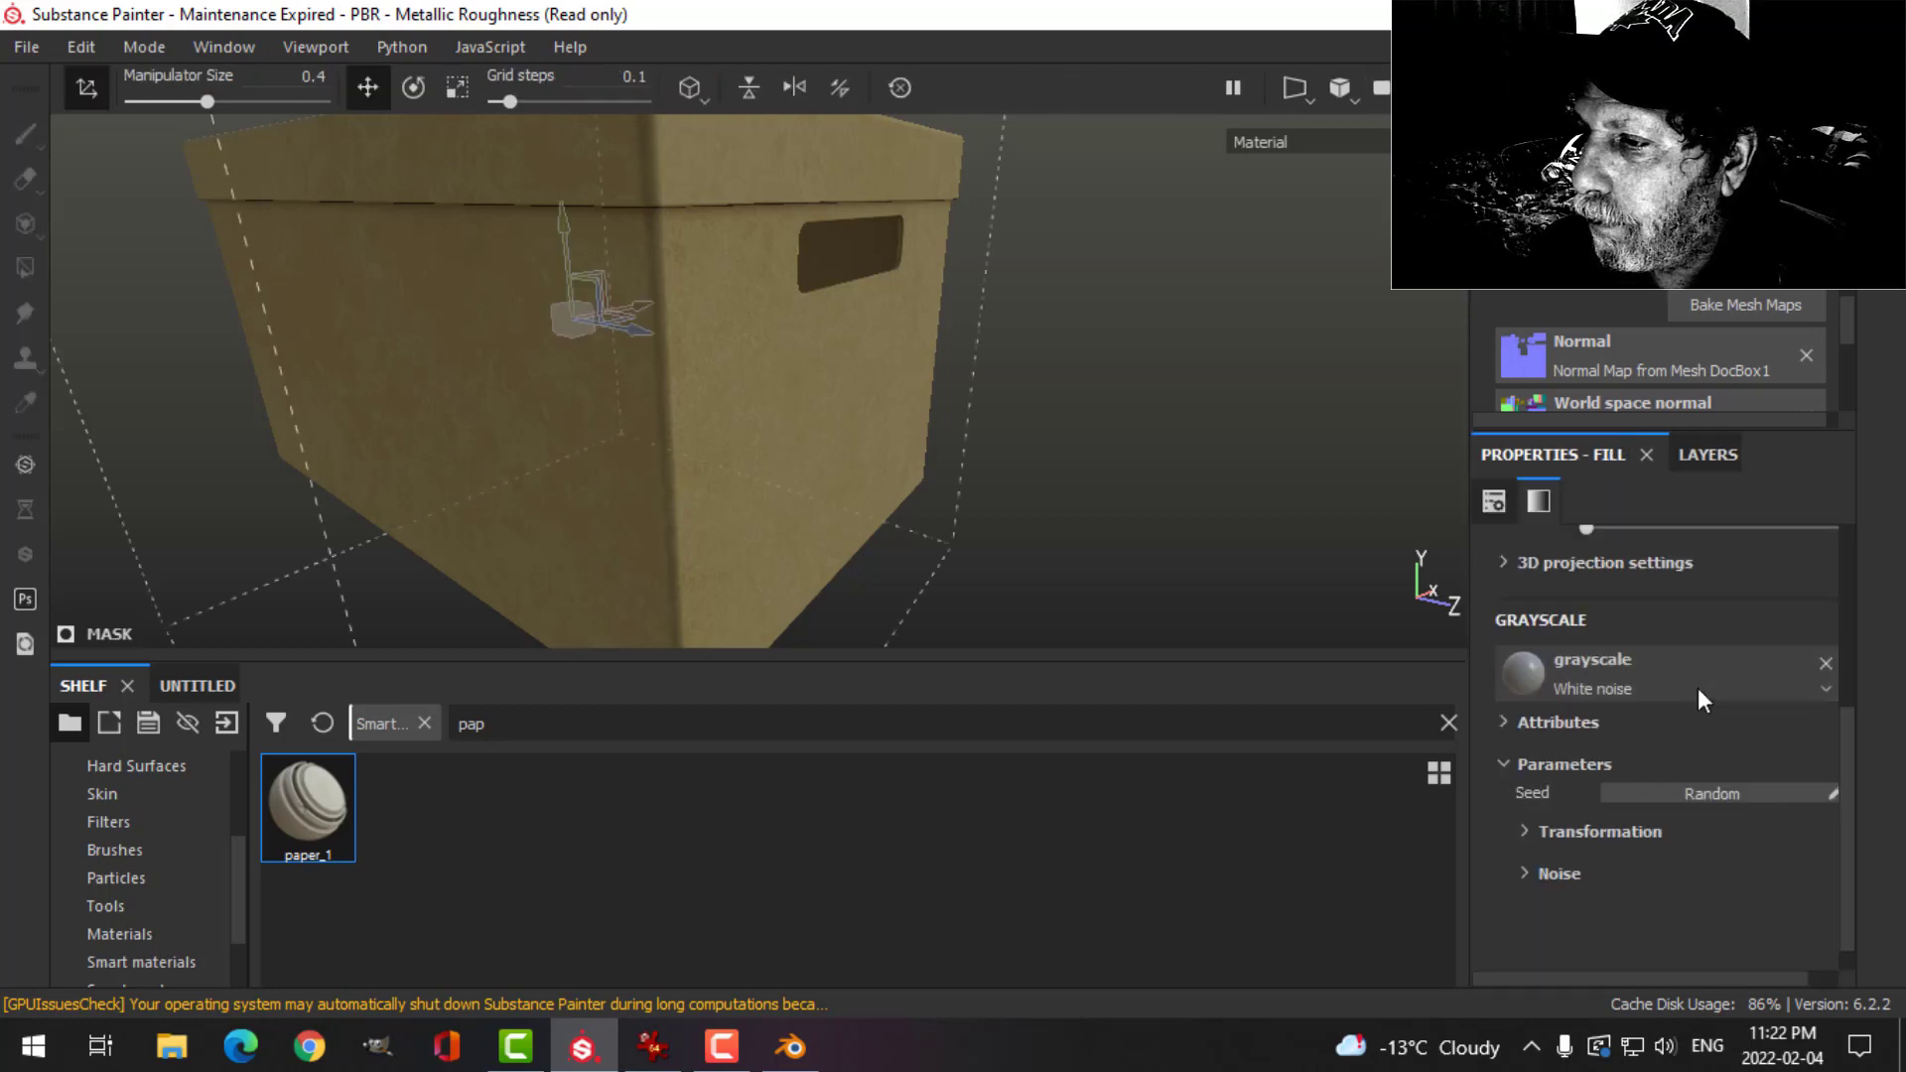
left_click(1523, 873)
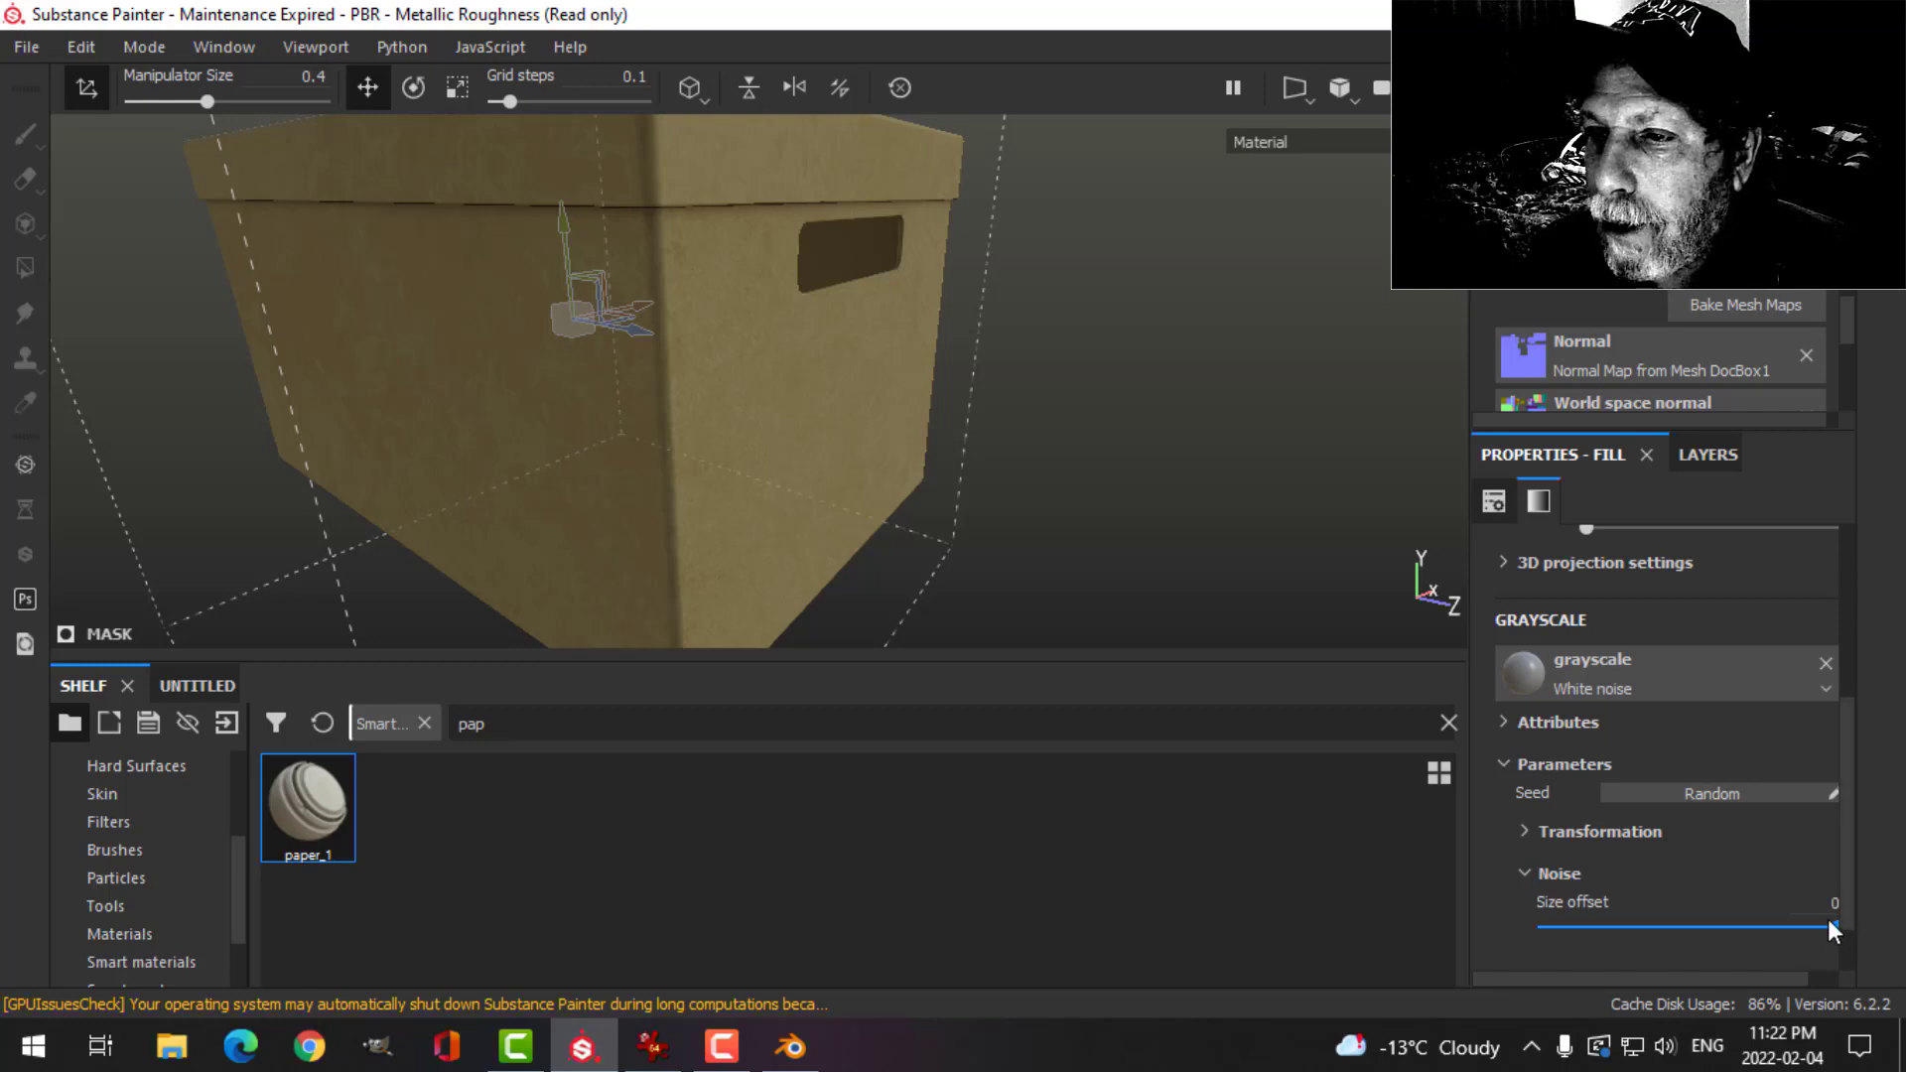
mouse_move(1831, 926)
left_mouse_down()
mouse_move(1752, 928)
mouse_move(1866, 916)
left_mouse_up()
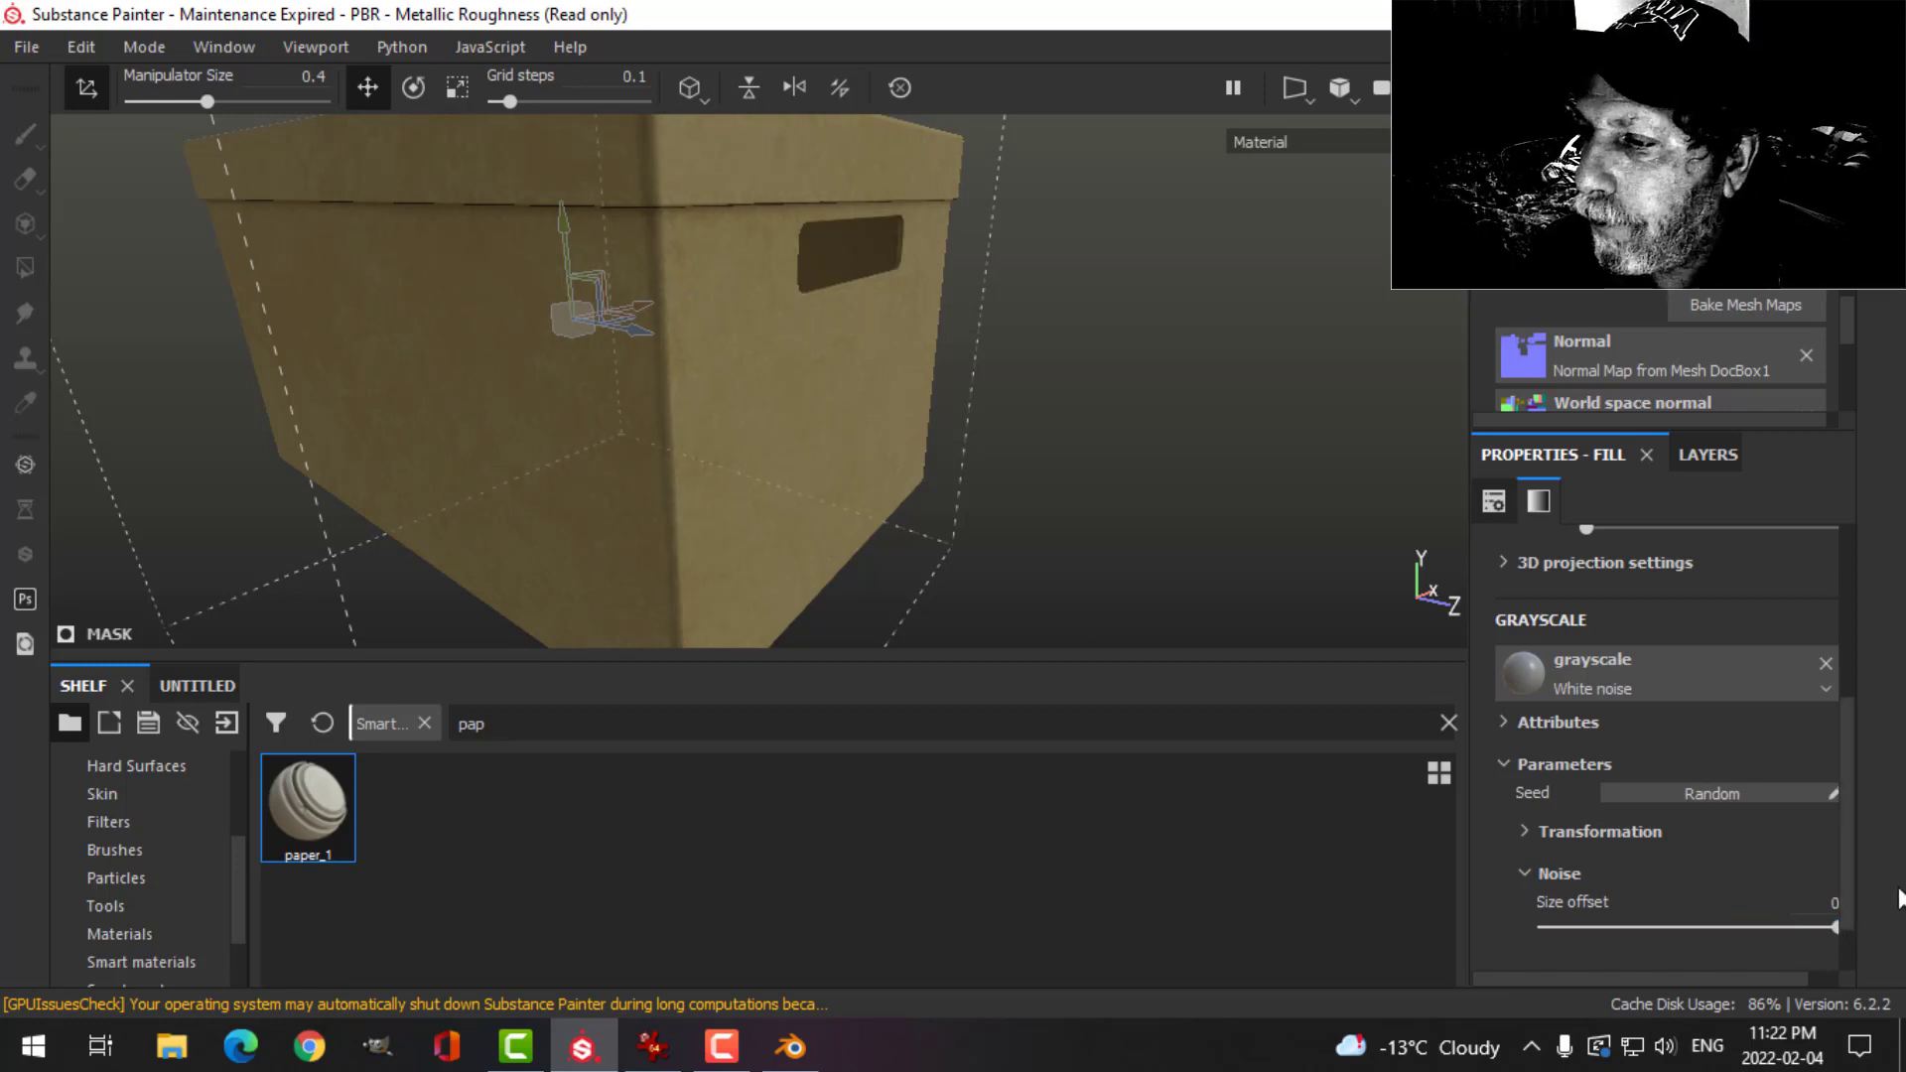
- Try hiding and removing the White noise fill in the Details layer's mask, and undo its removal
left_click(1712, 453)
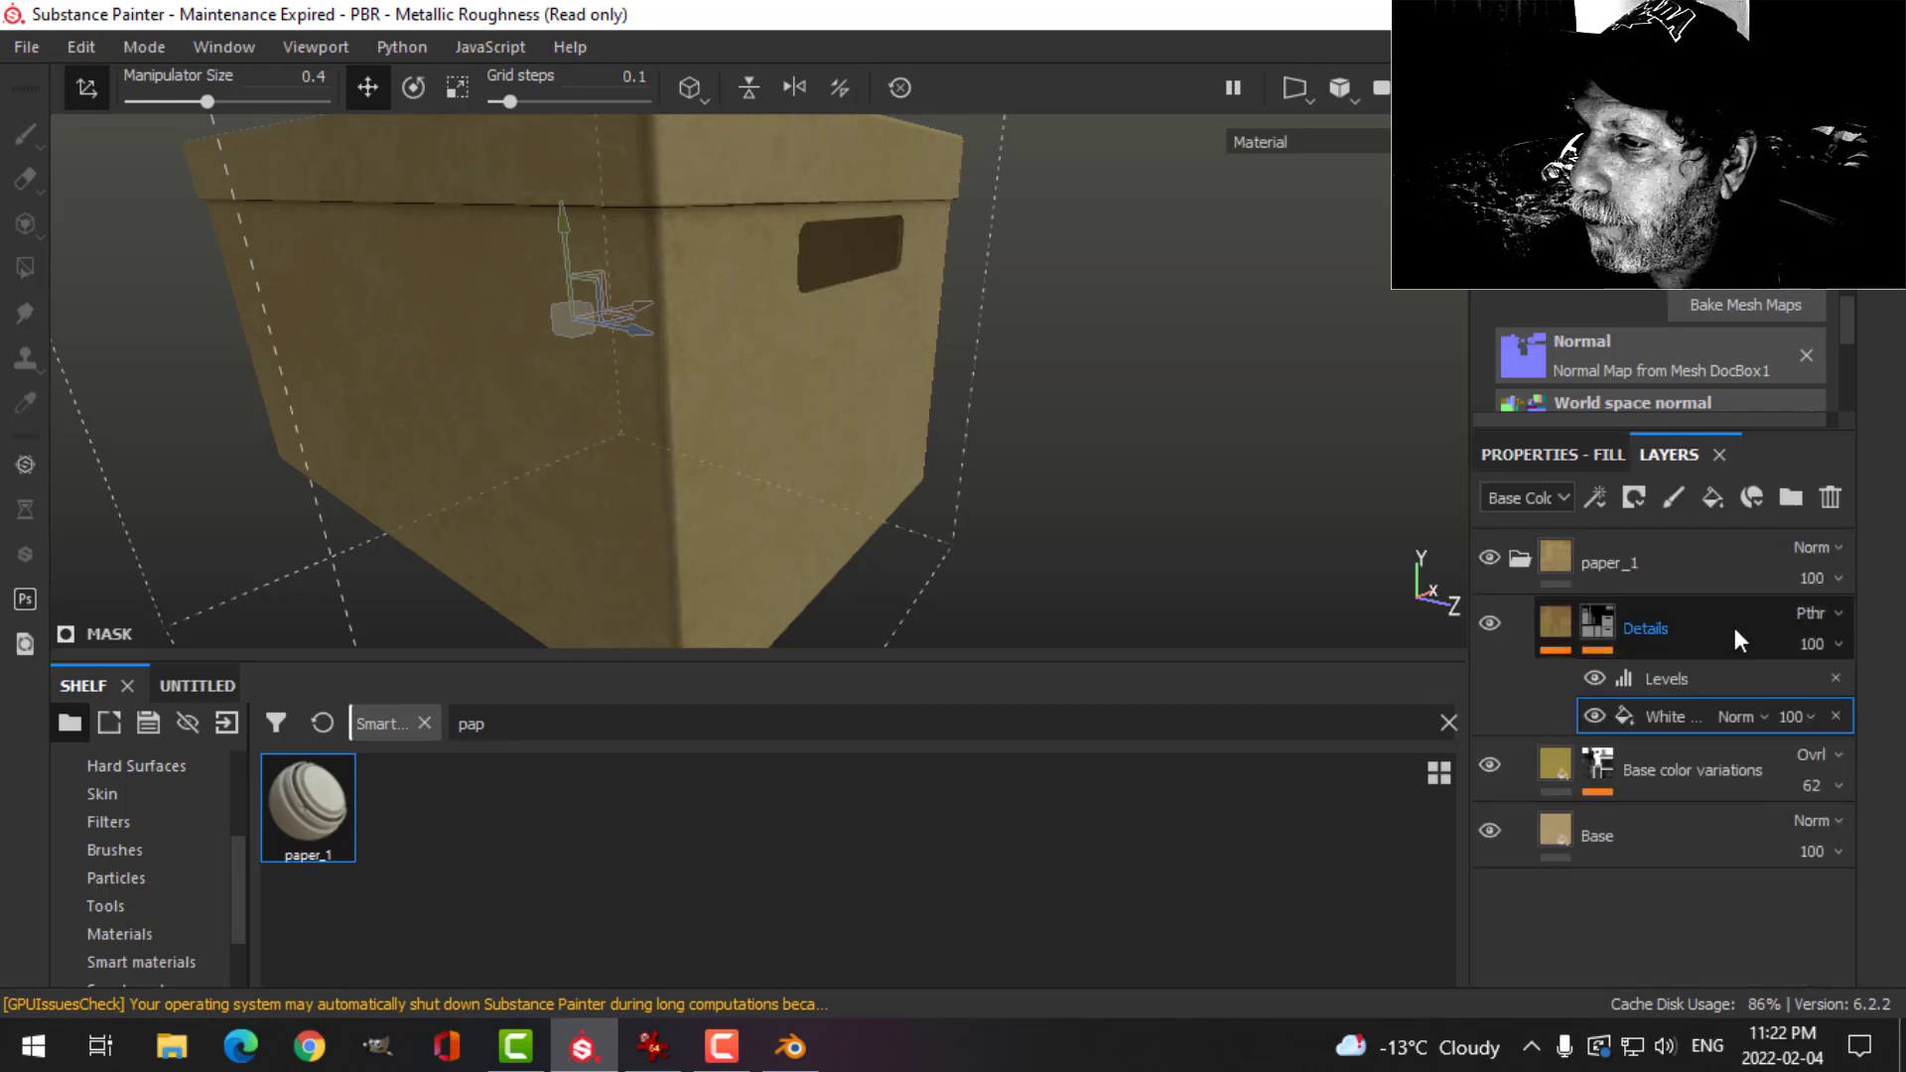
left_click(1594, 715)
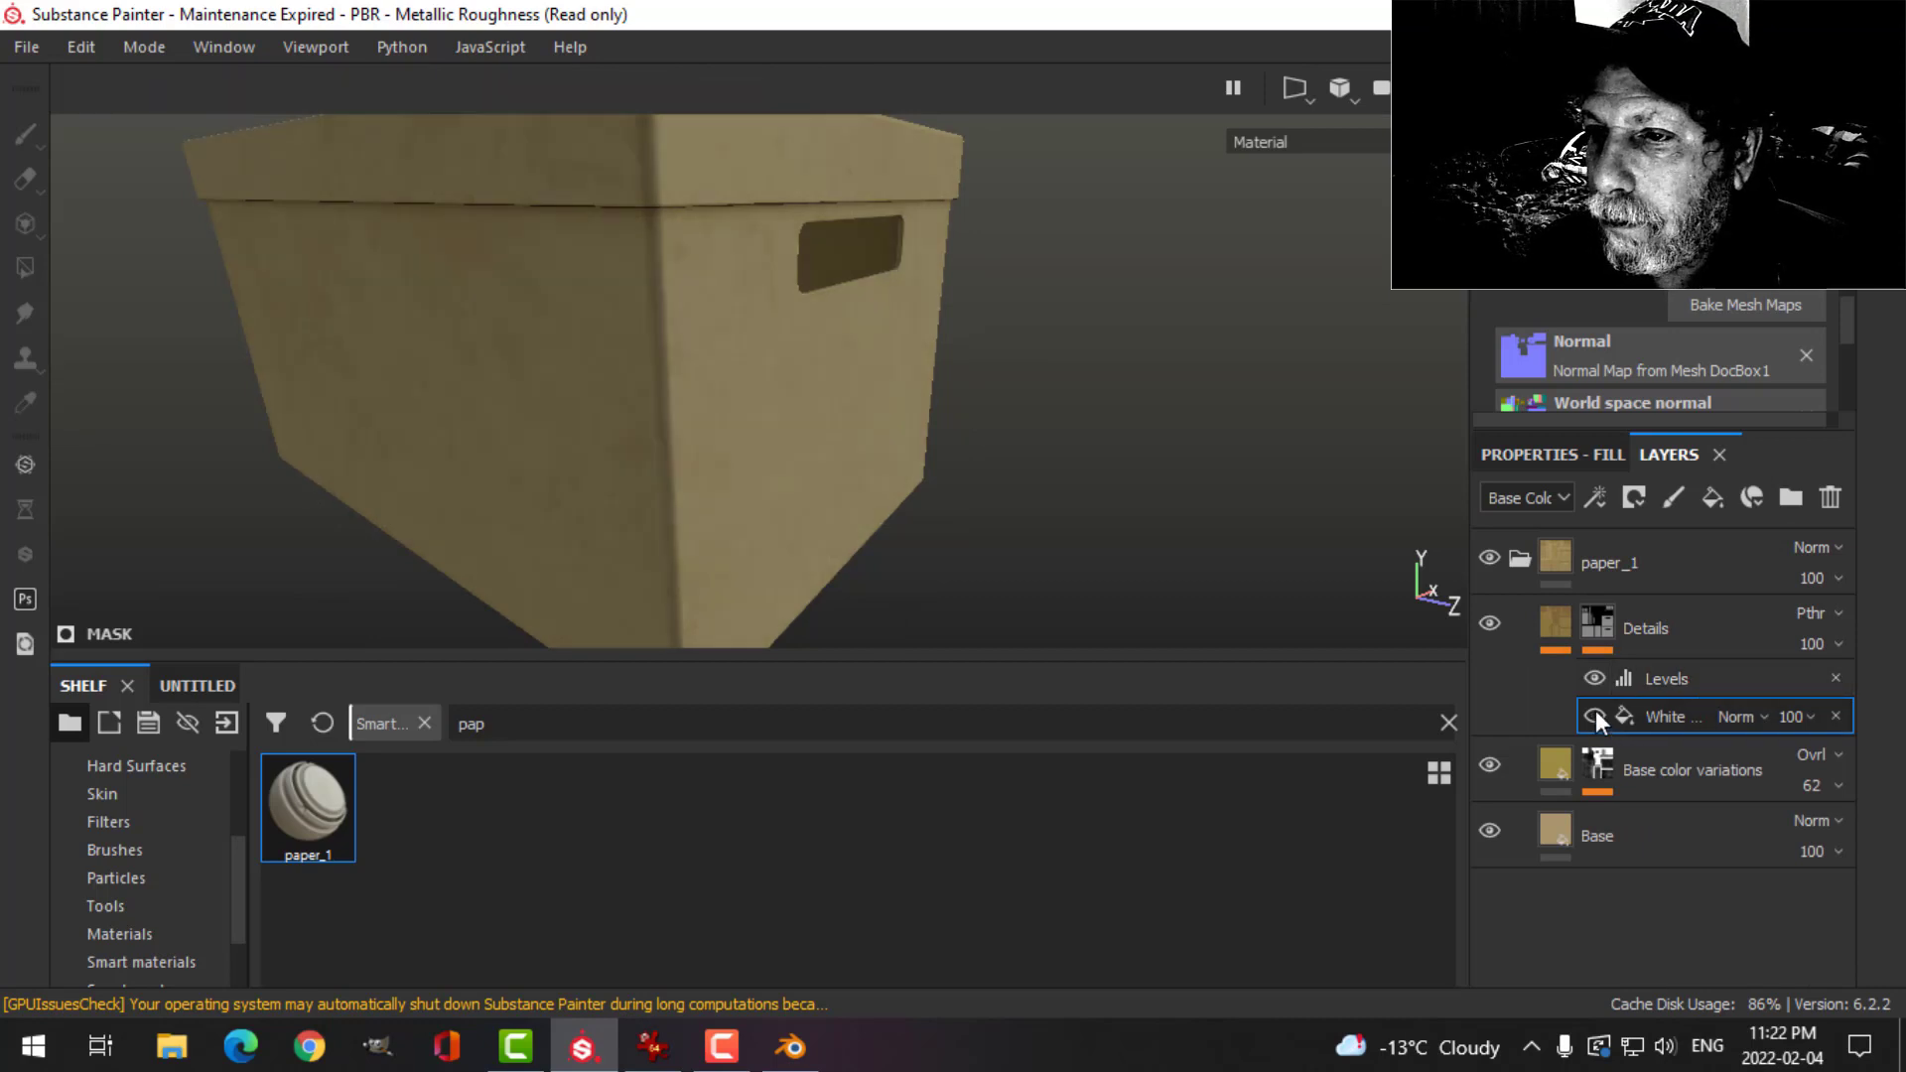
left_click(1595, 715)
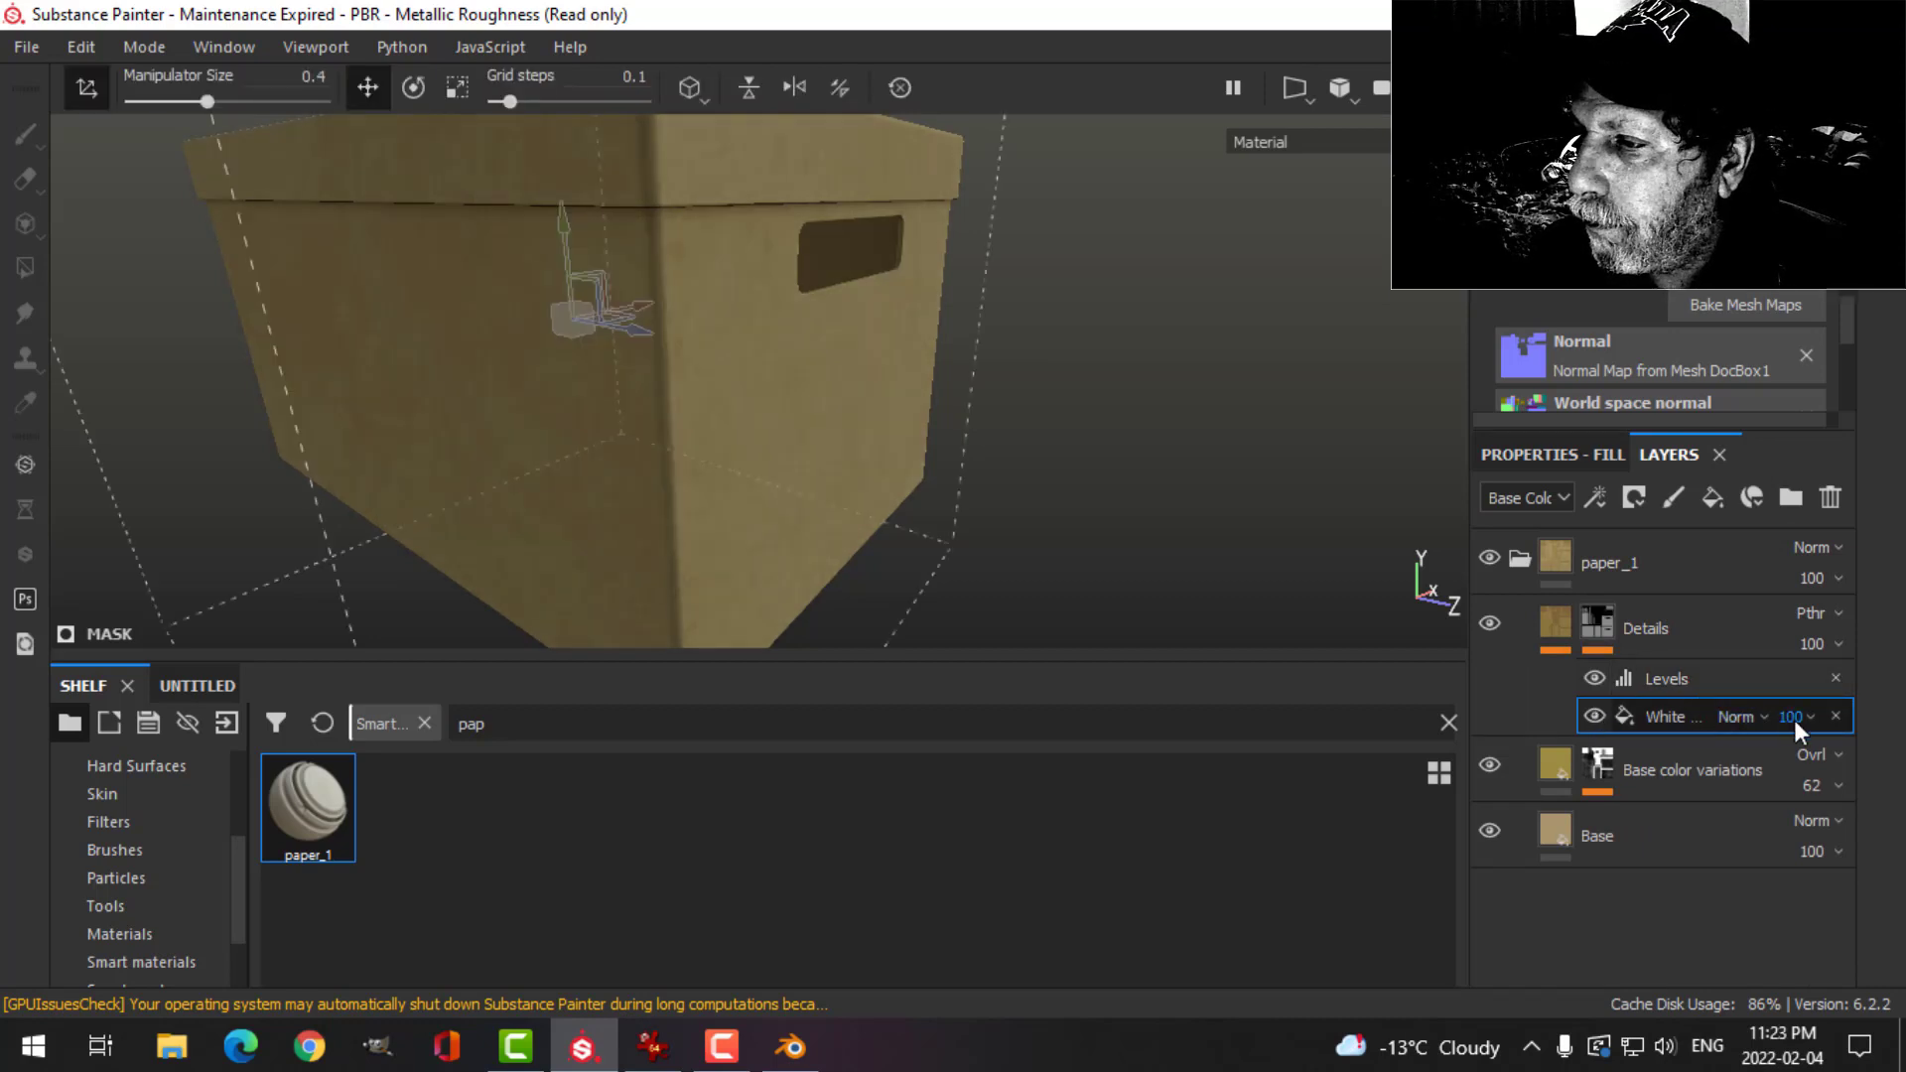
key("Delete")
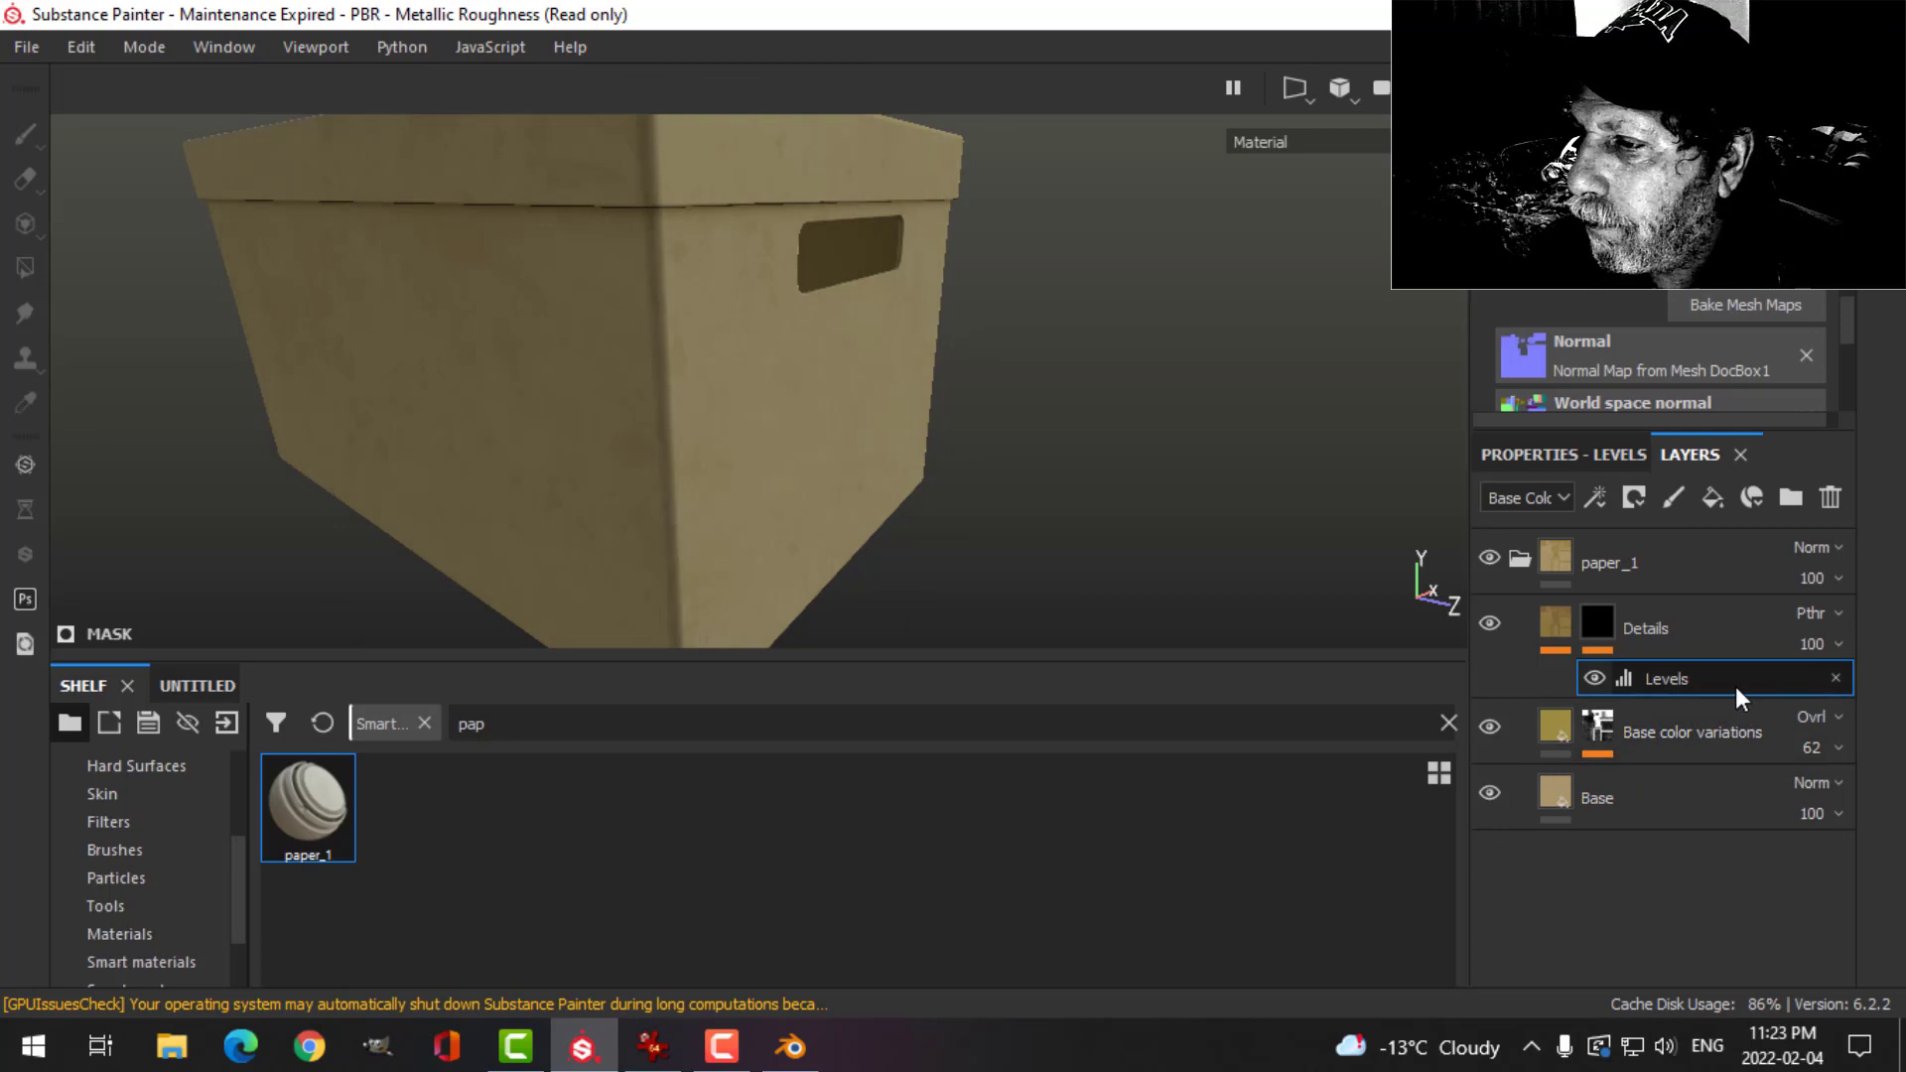
key("ctrl+z")
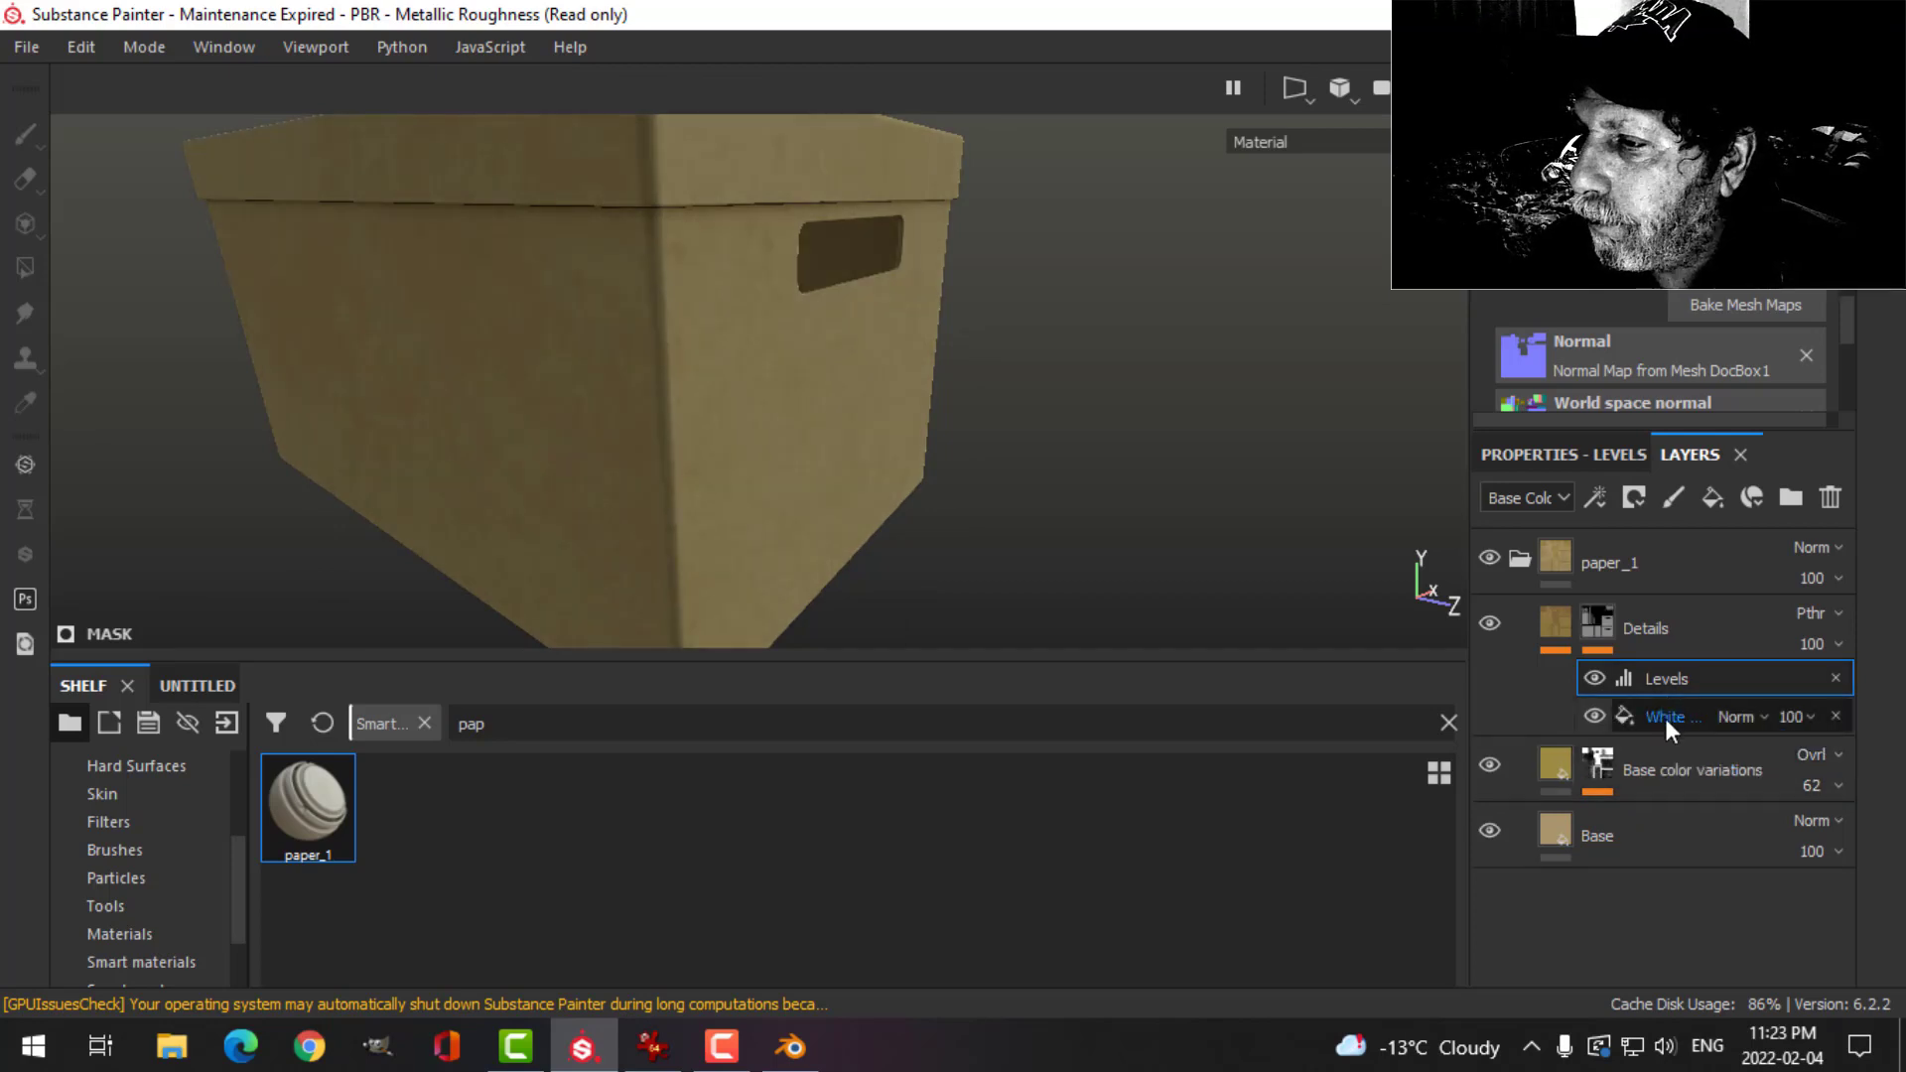
- Set the opacity of the White noise fill in the Details layer's mask to 67
left_click(1663, 713)
left_click(1813, 716)
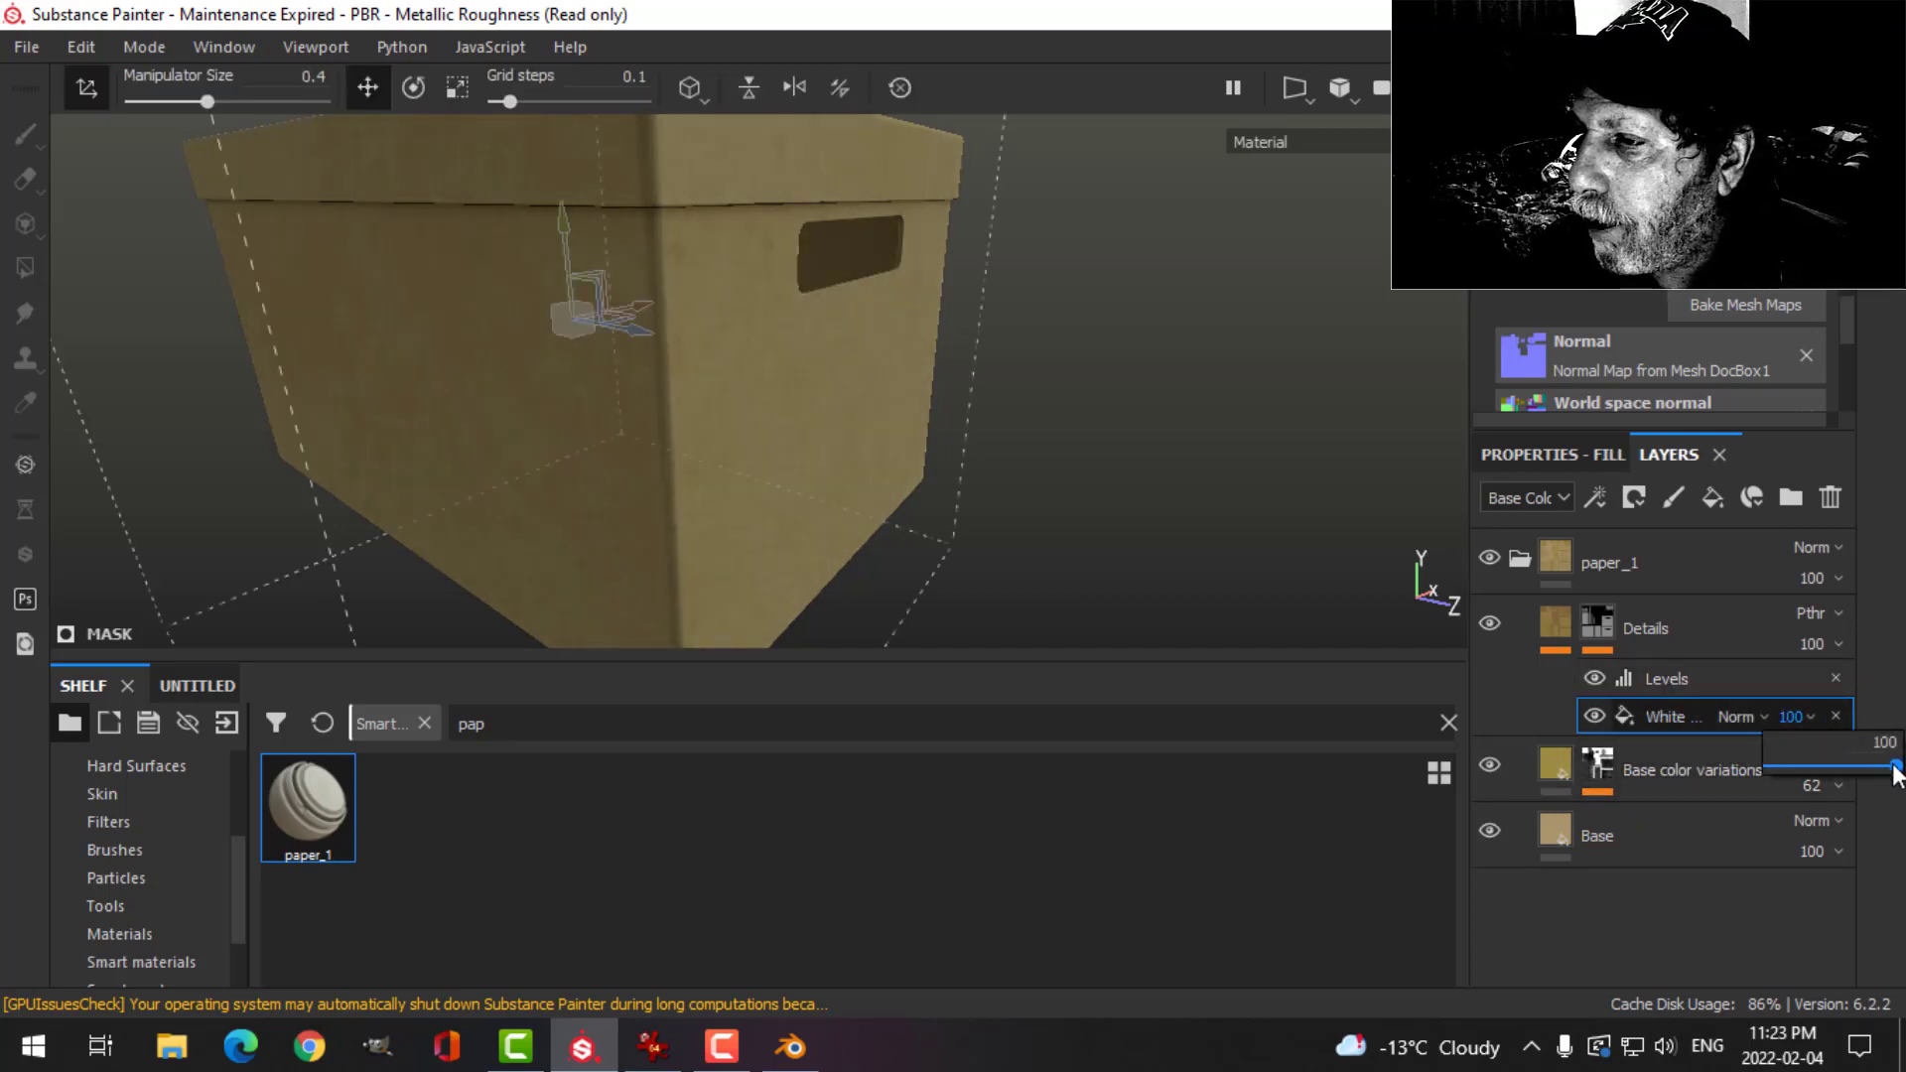
left_click_drag(1892, 770, 1847, 772)
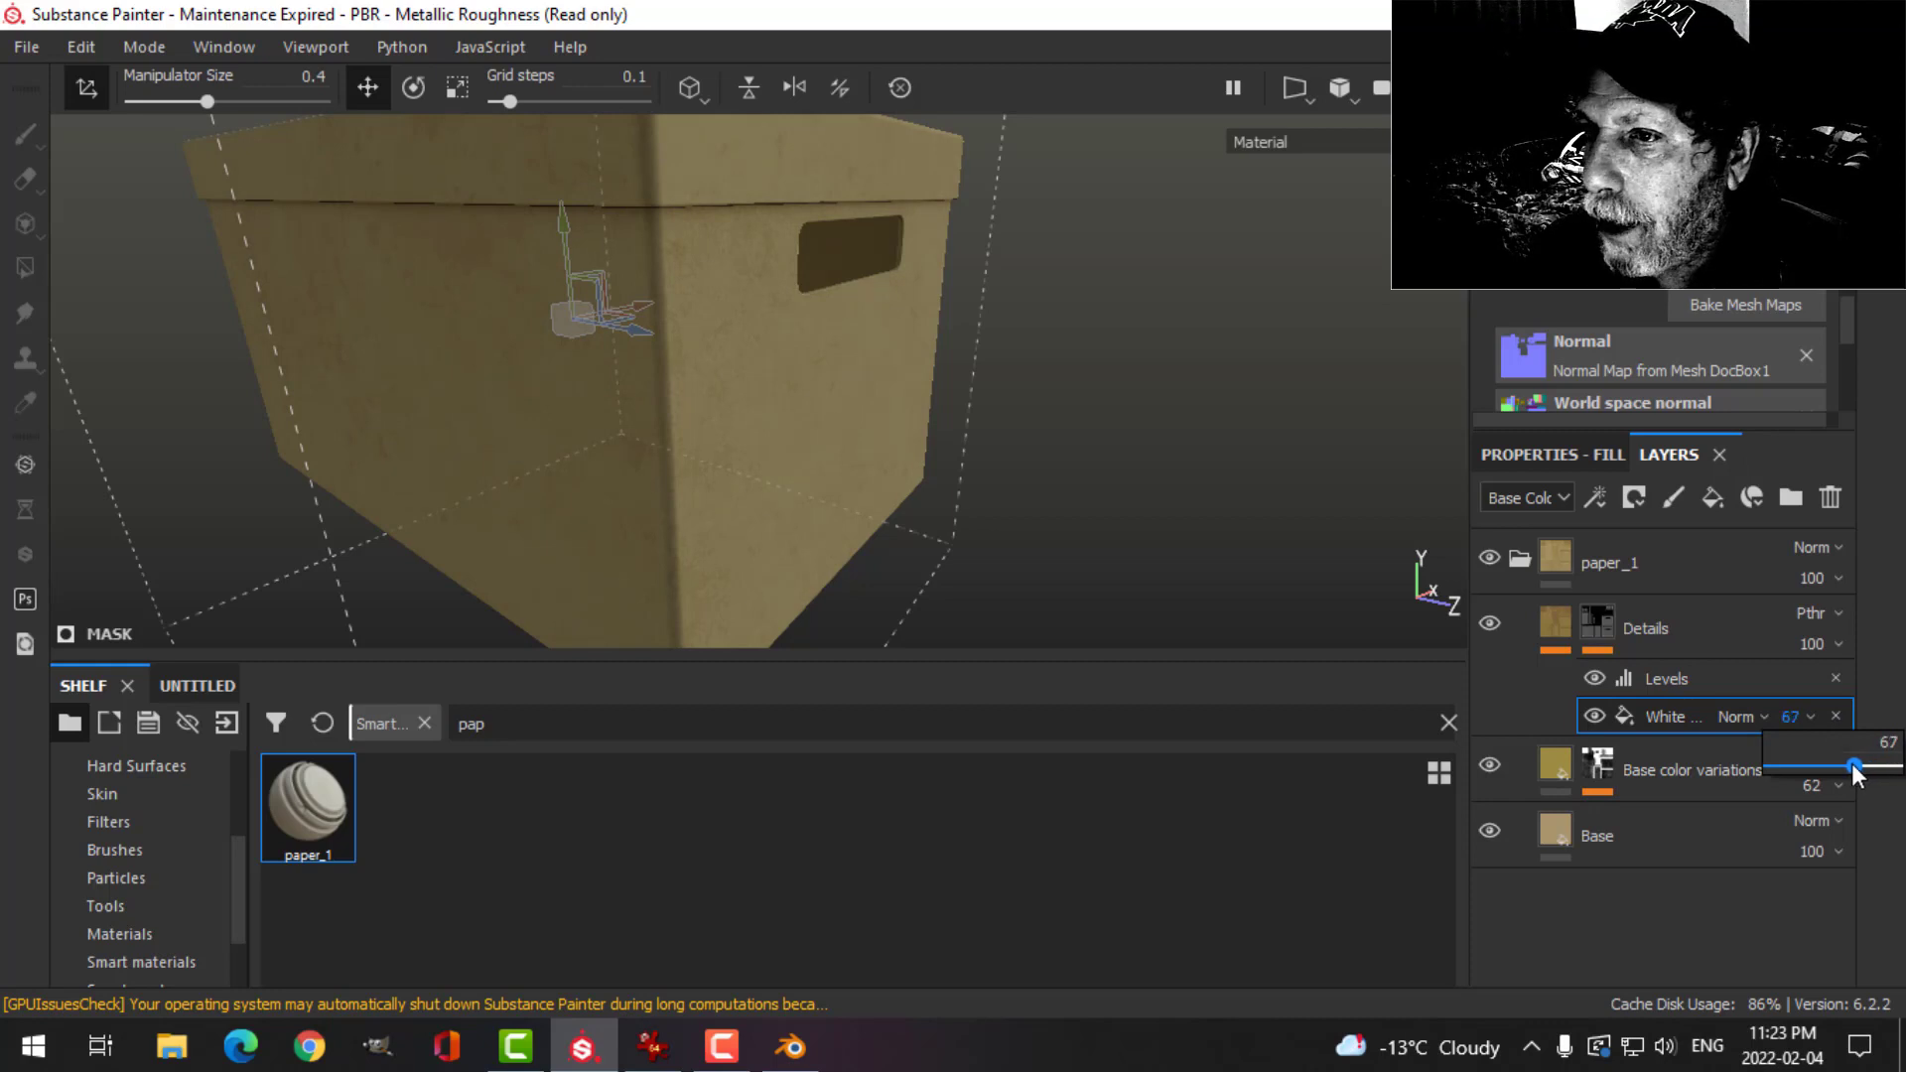
- Collapse the paper_1 material folder and rename it Cardboard
left_click(1518, 559)
left_click(1604, 570)
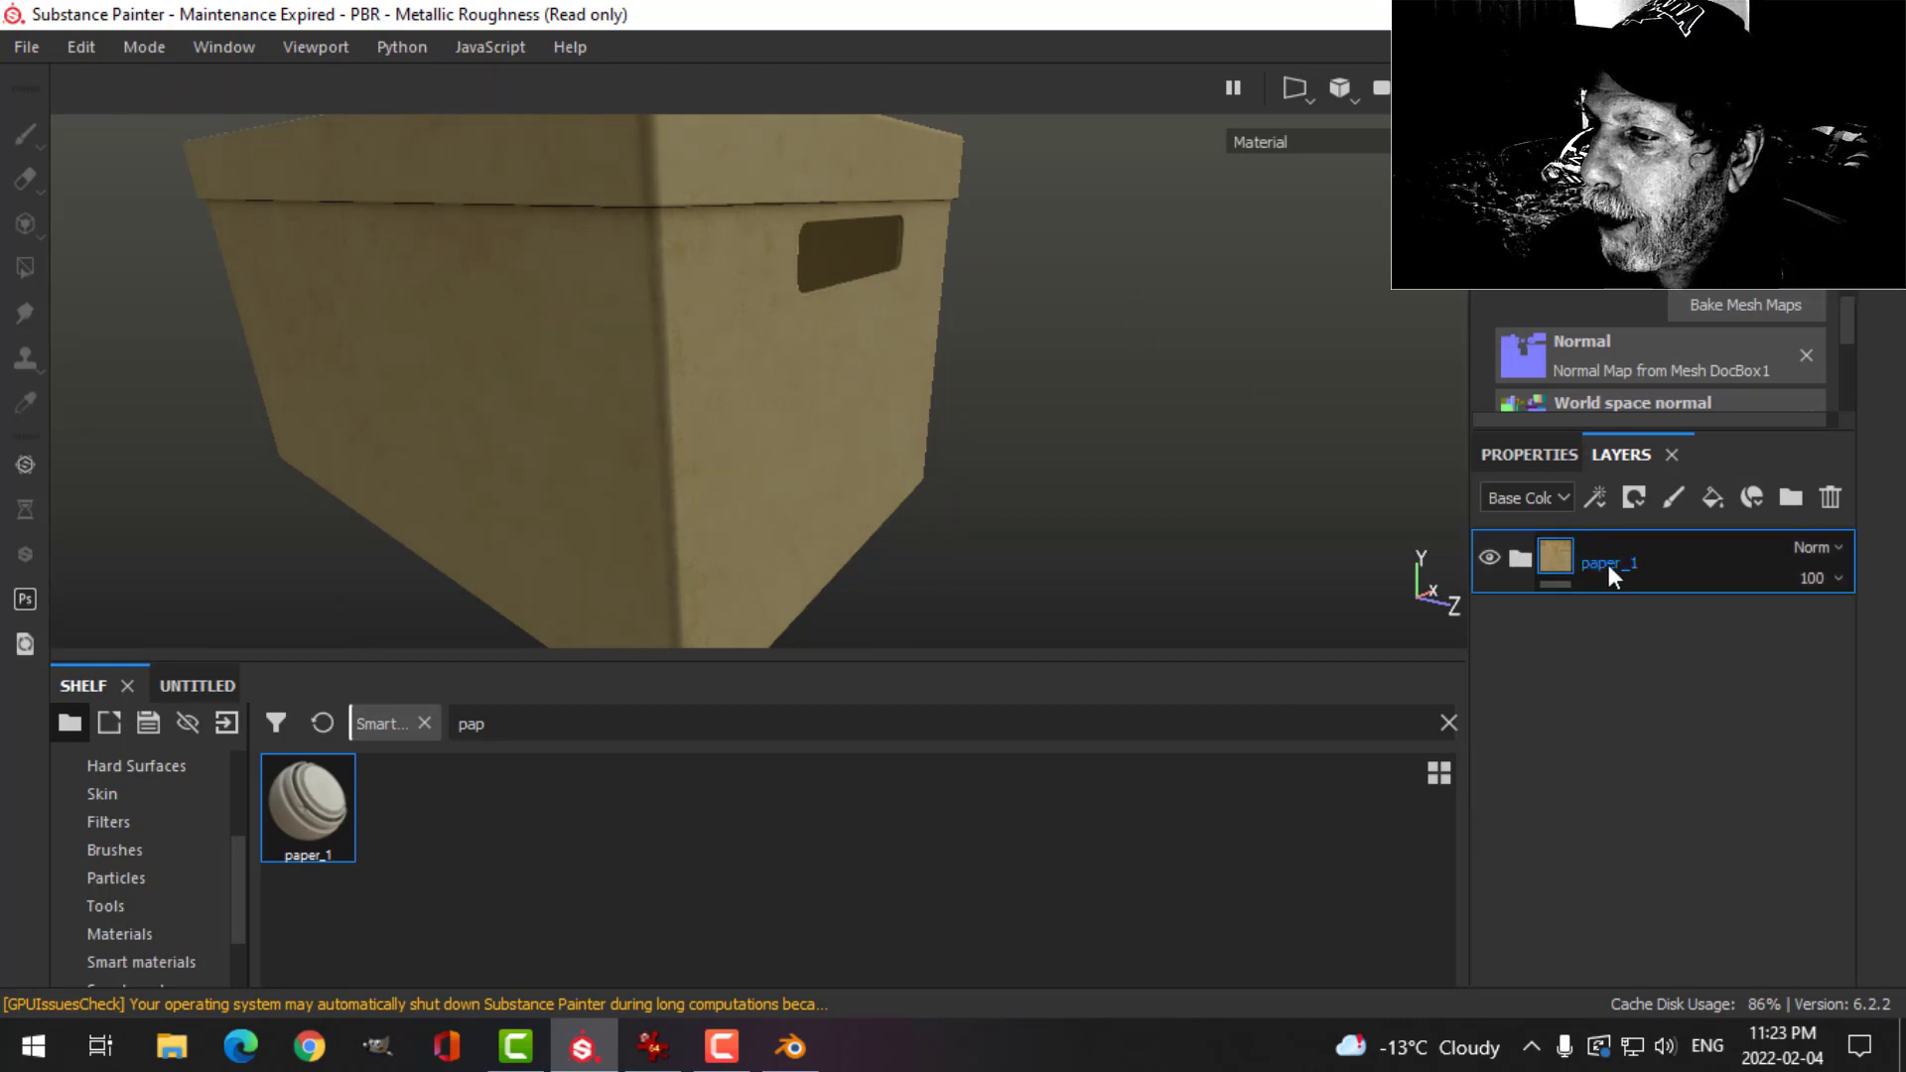
double_click(1608, 563)
type("Car")
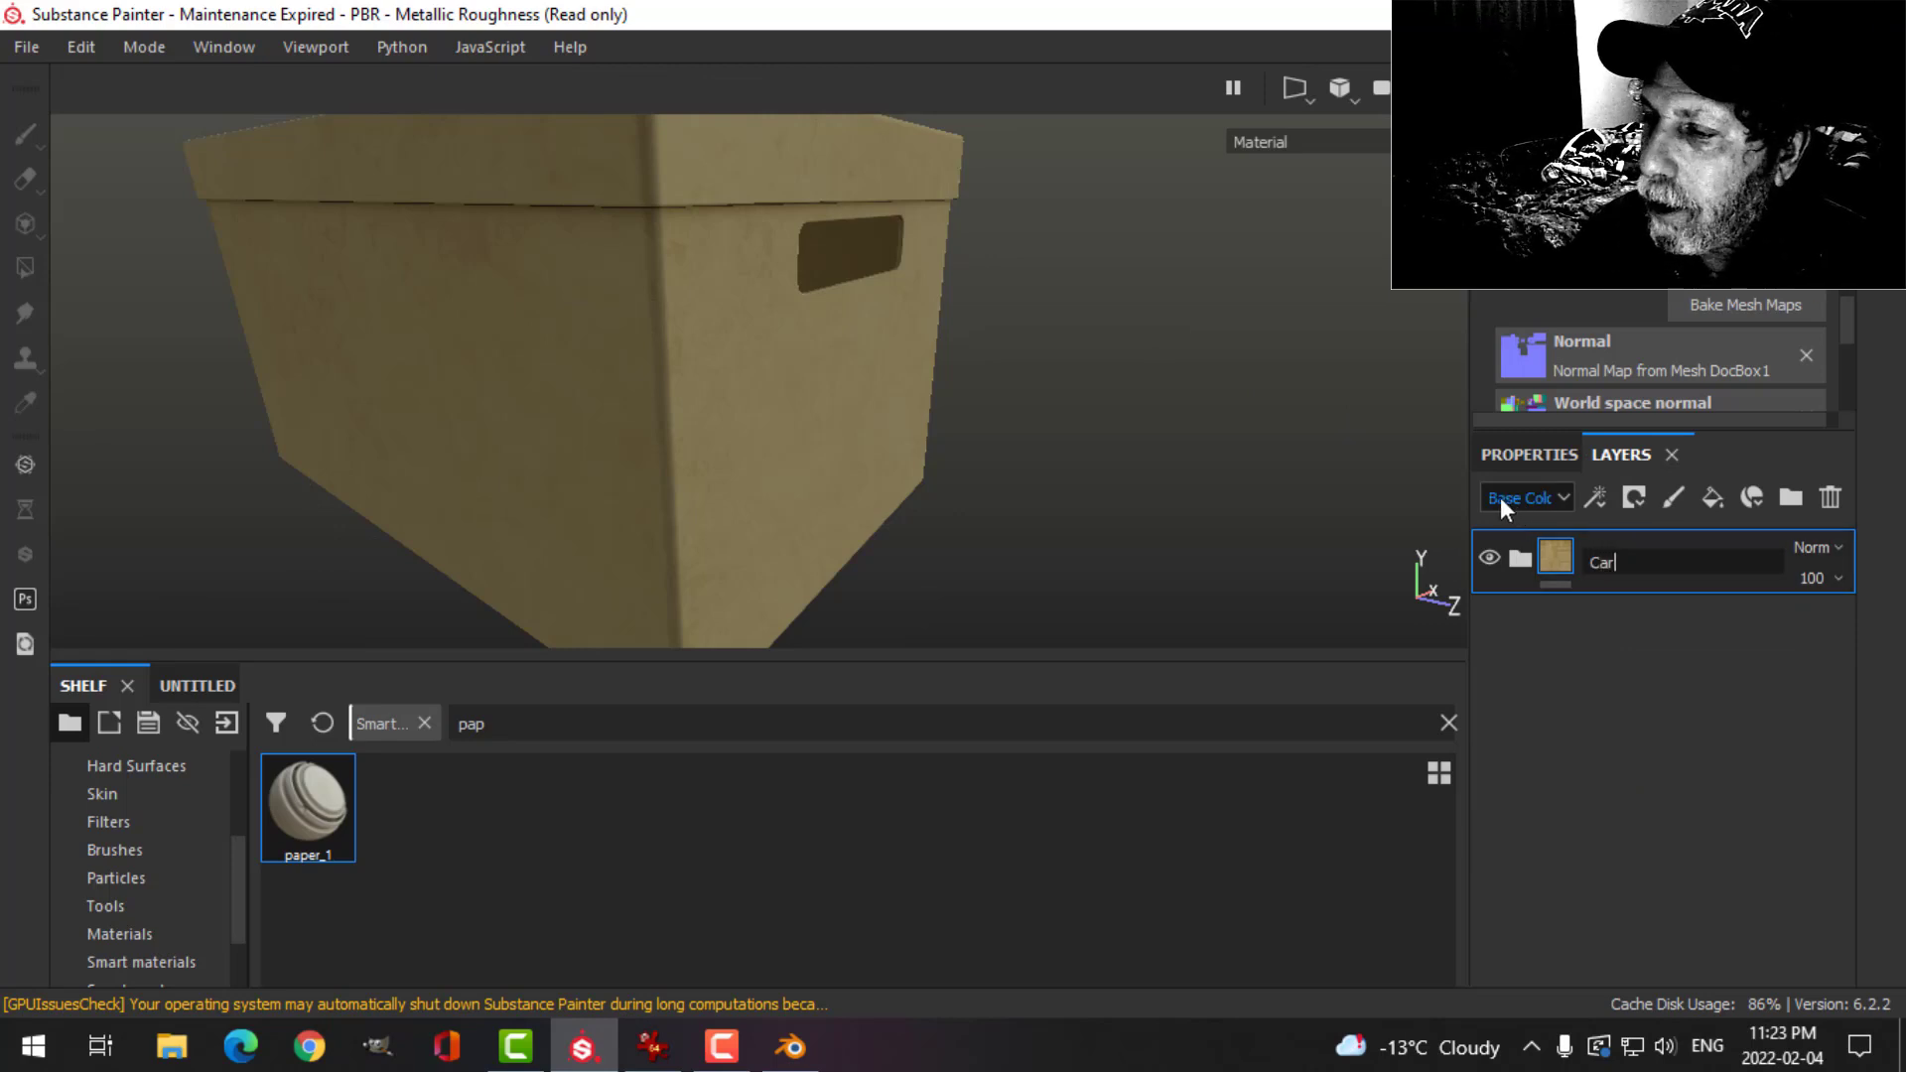
type("dboard")
key("Return")
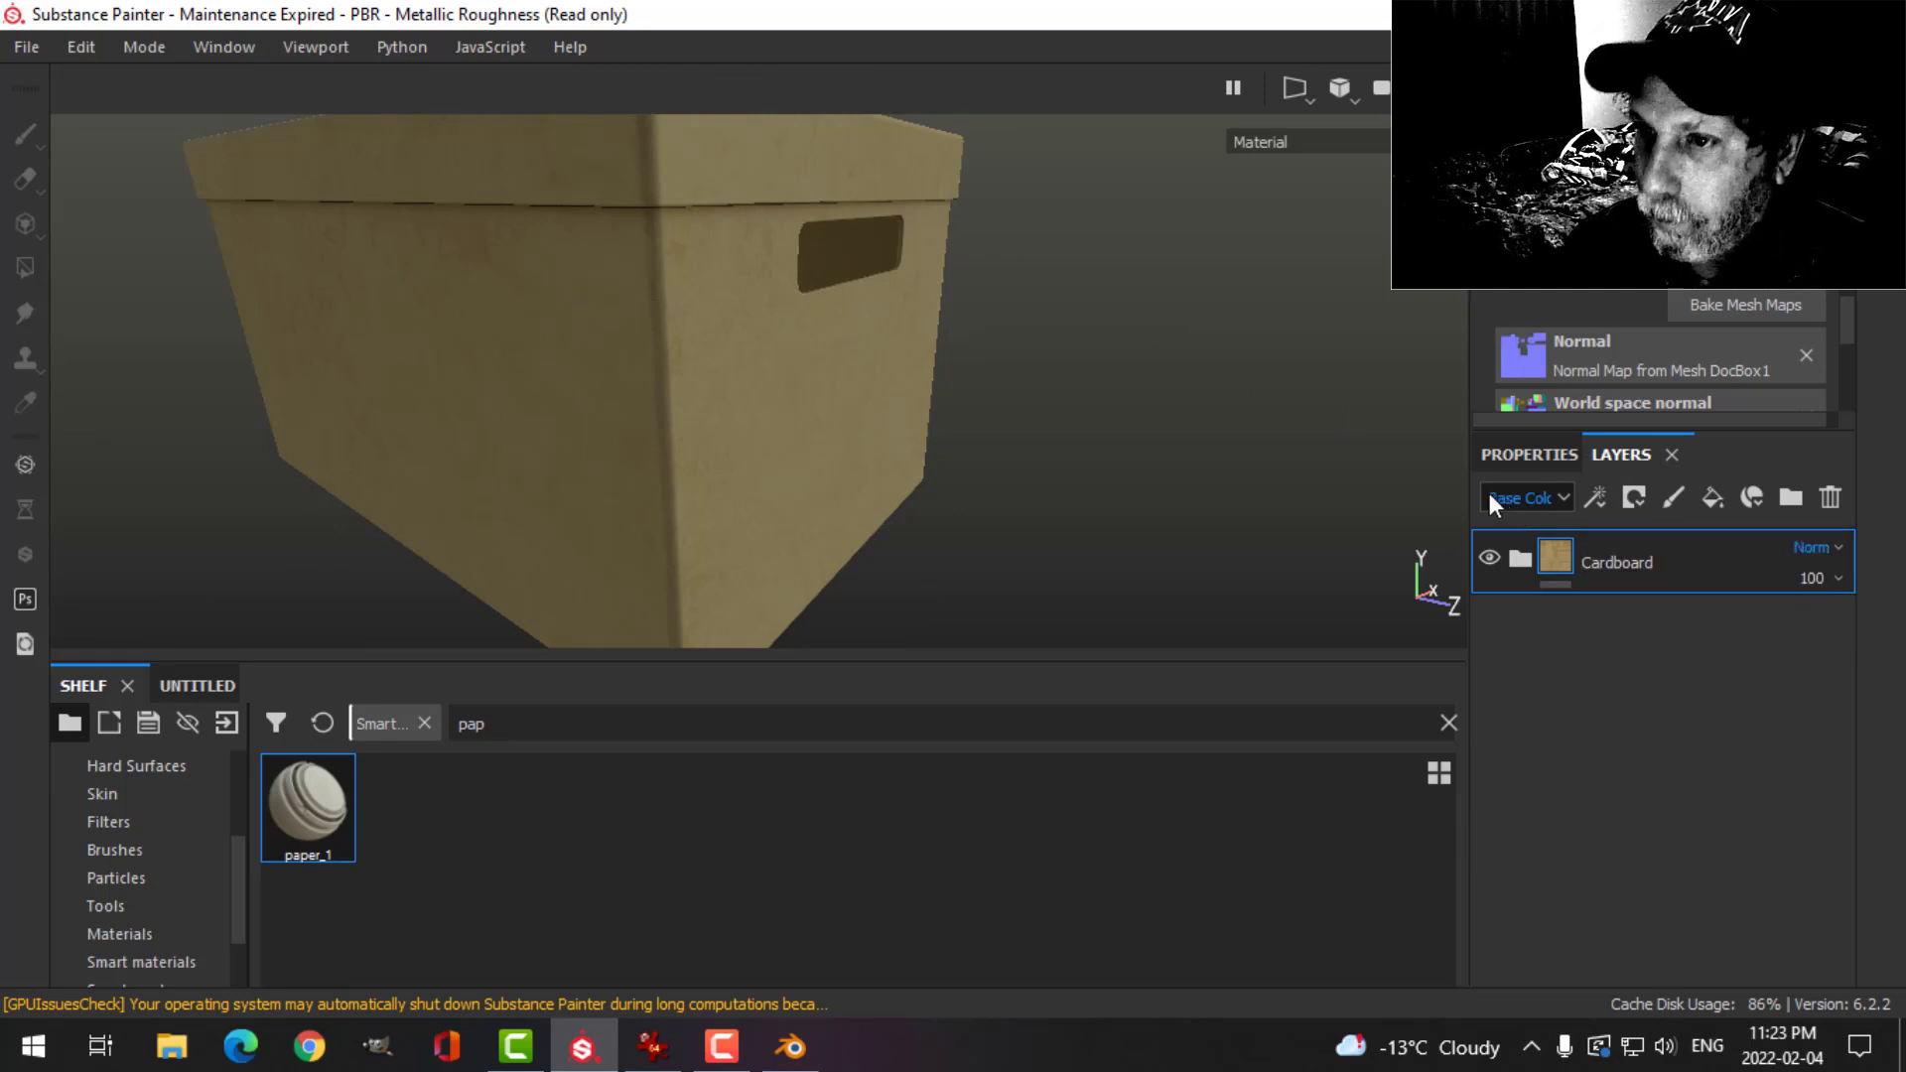
- Examine the cardboard finish from several sides of the box, ending with a straight-on view of a handle end
left_click_drag(998, 633, 1023, 477, "alt")
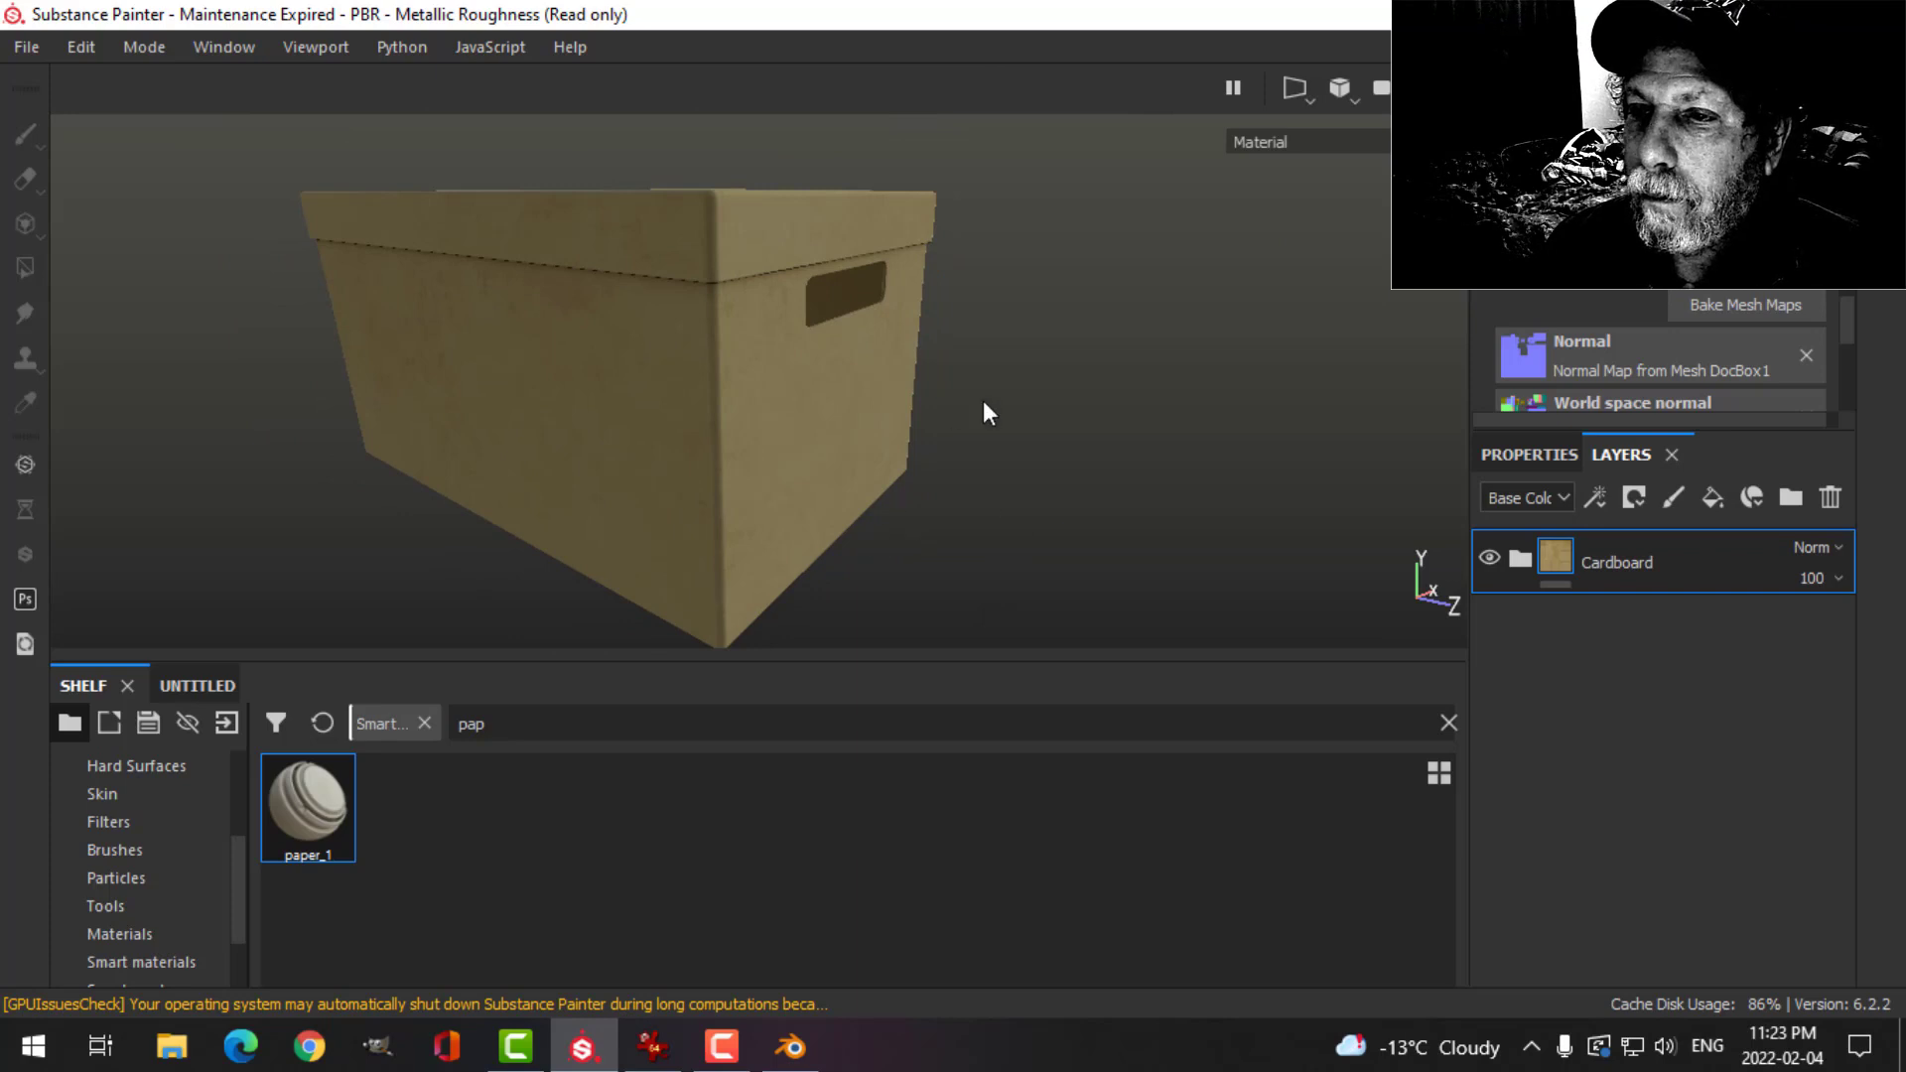
left_click_drag(986, 412, 720, 271, "alt")
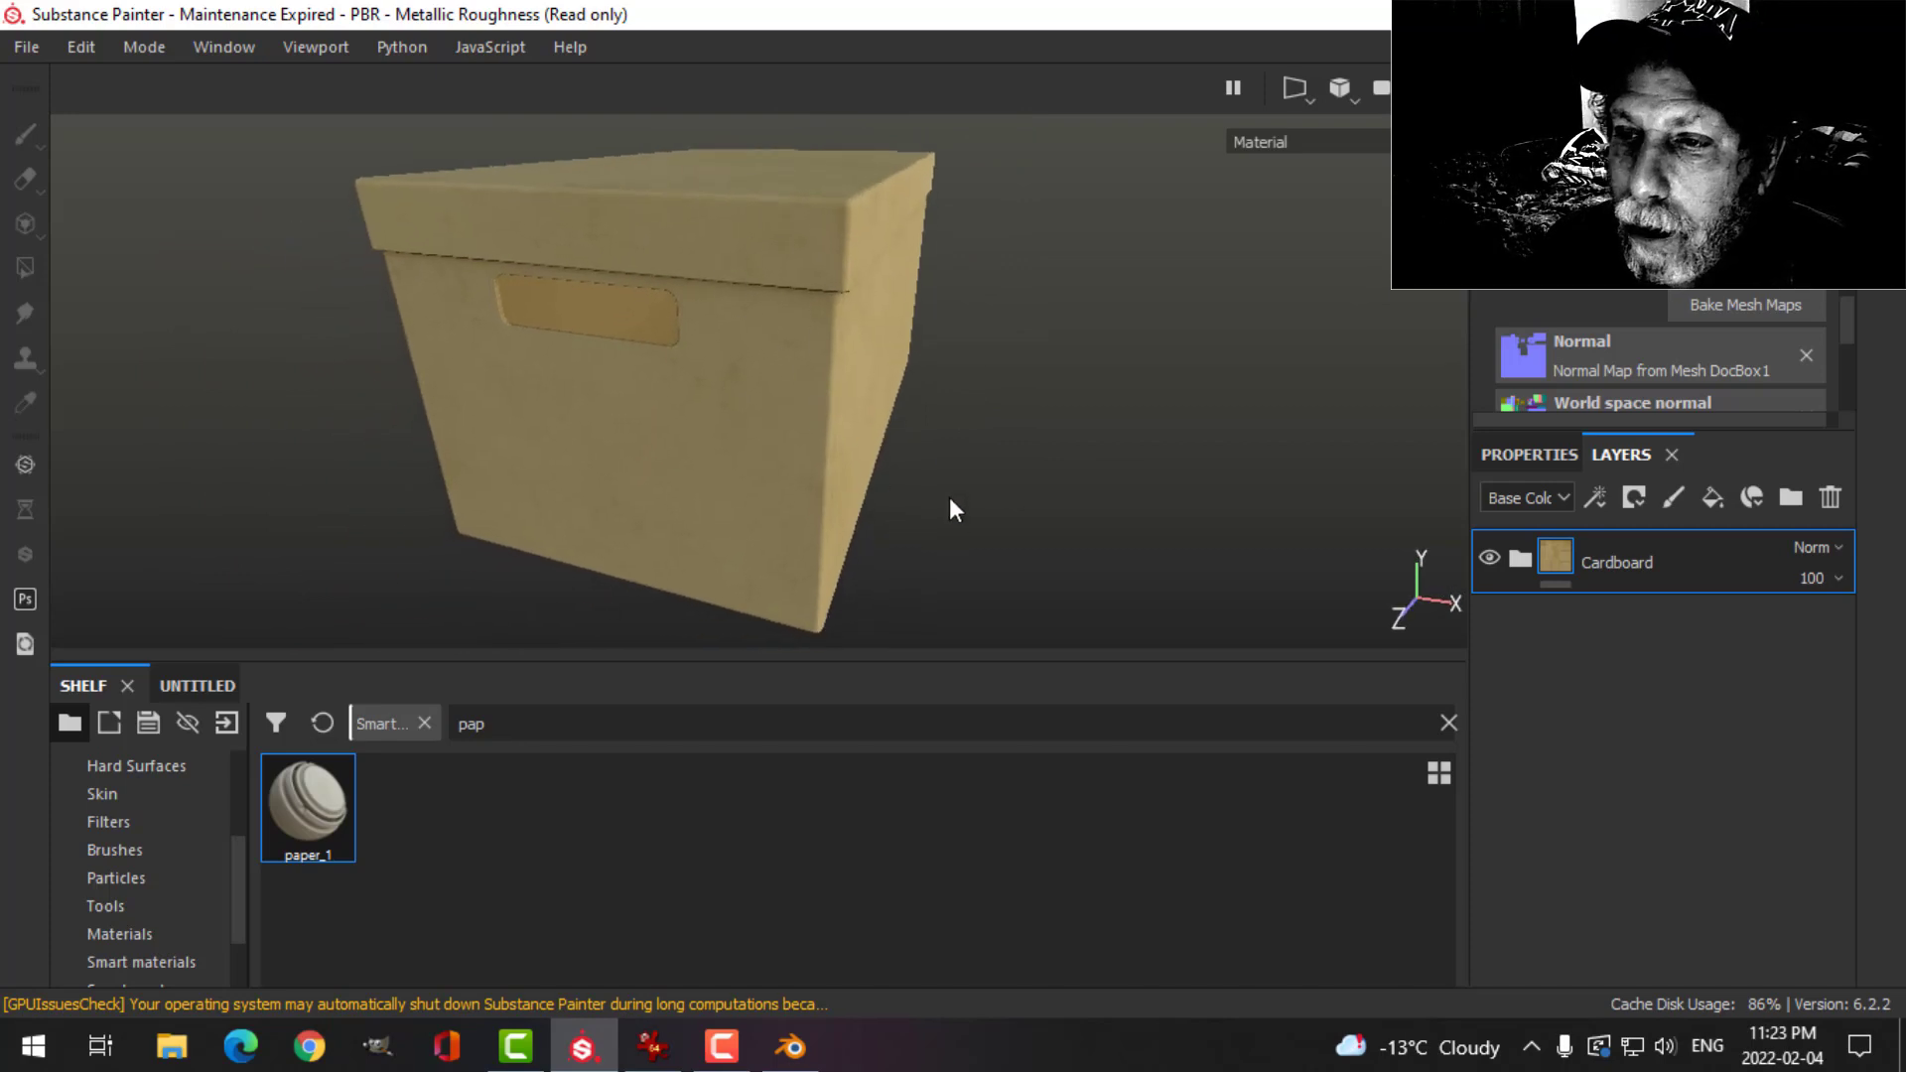
mouse_move(950, 500)
left_mouse_down("alt")
mouse_move(881, 473)
mouse_move(902, 510)
mouse_move(859, 464)
mouse_move(911, 439)
left_mouse_up("alt")
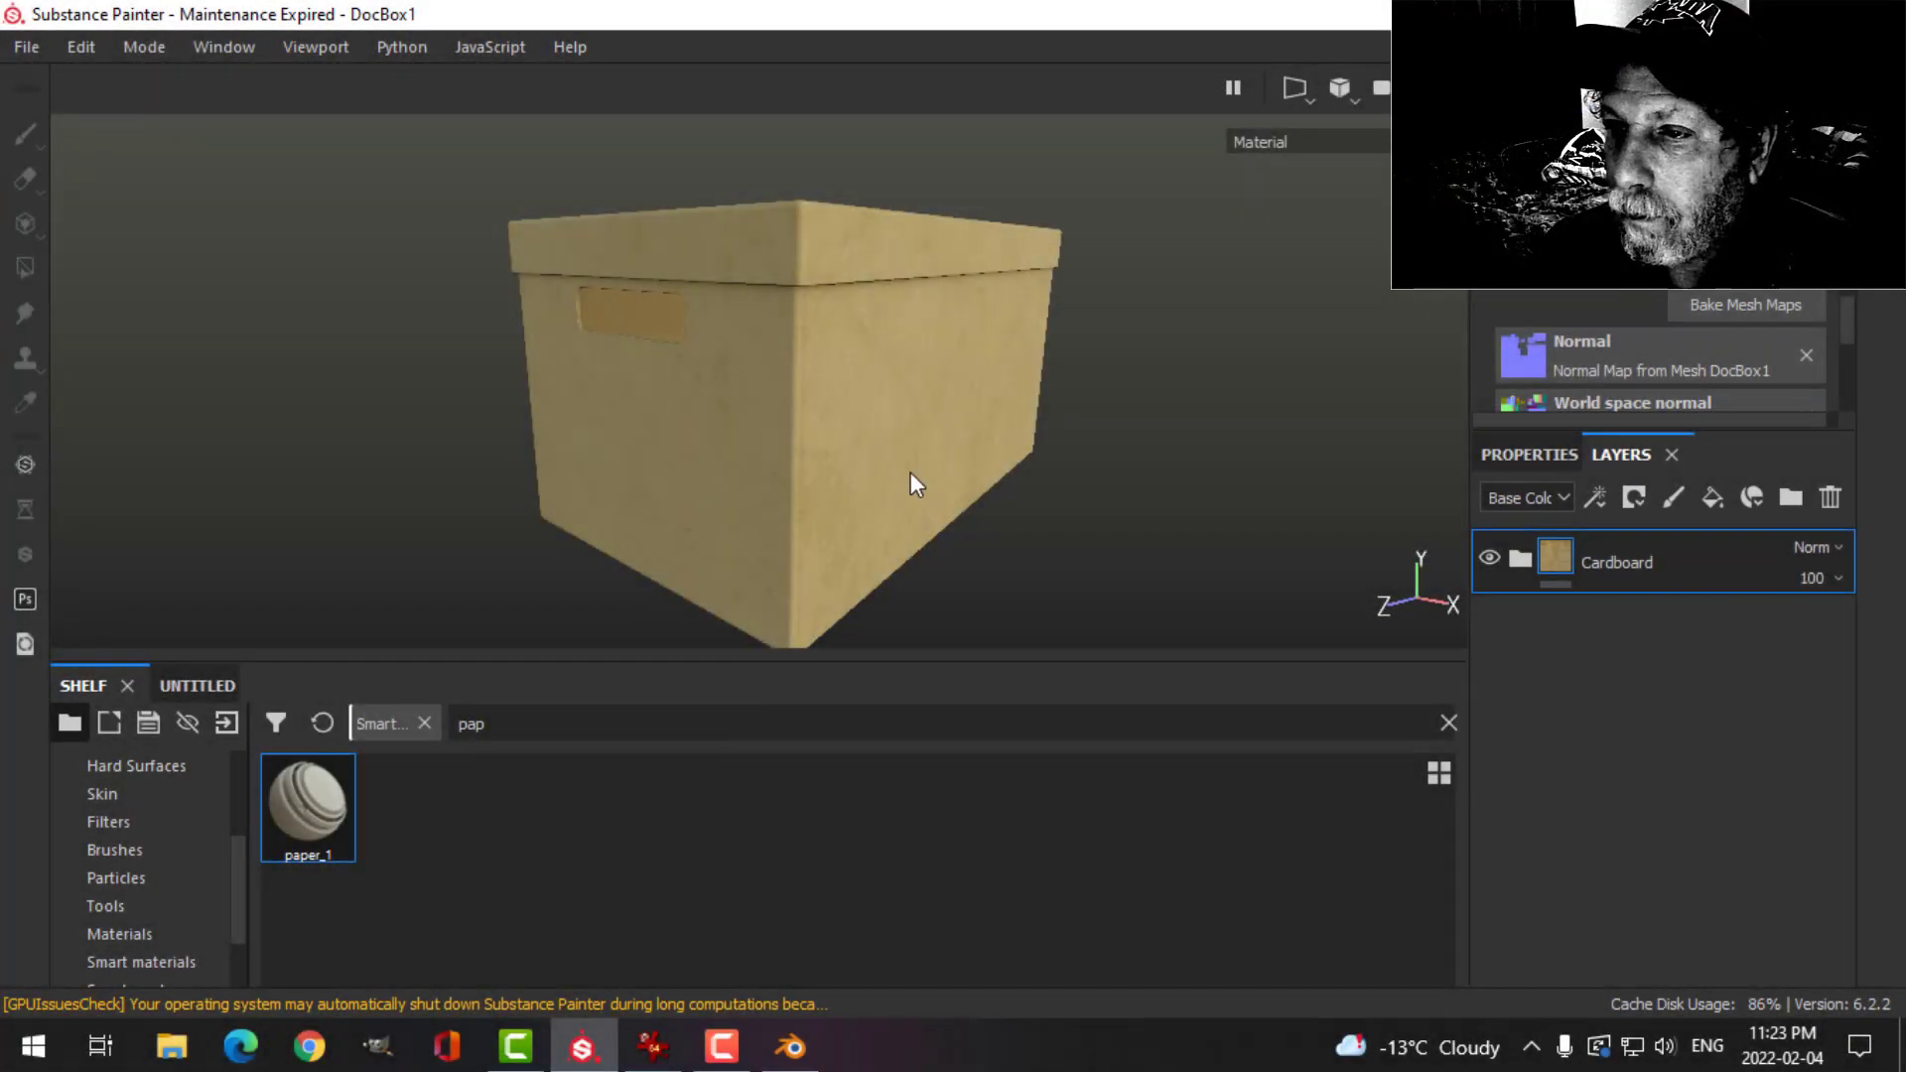
left_click_drag(909, 473, 871, 402, "alt")
key("alt+shift")
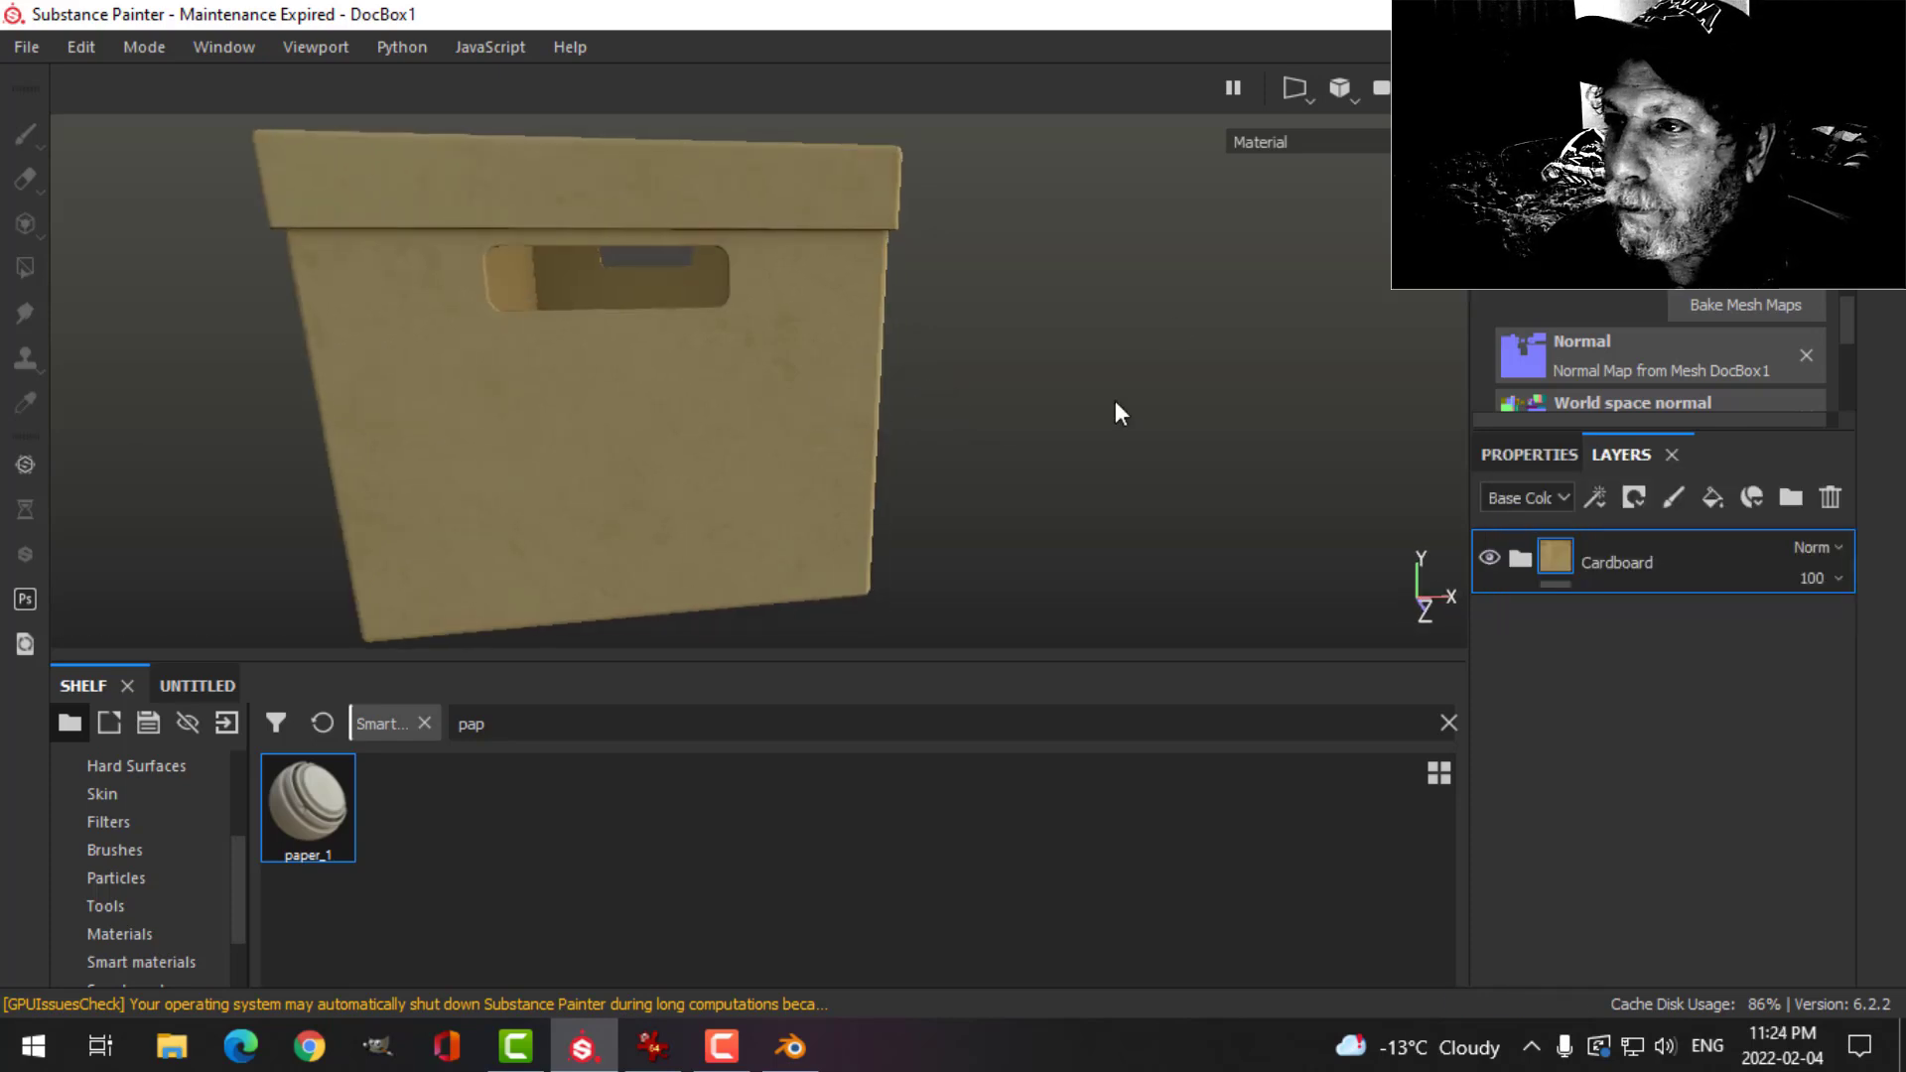
left_click(1360, 94)
left_click(1371, 164)
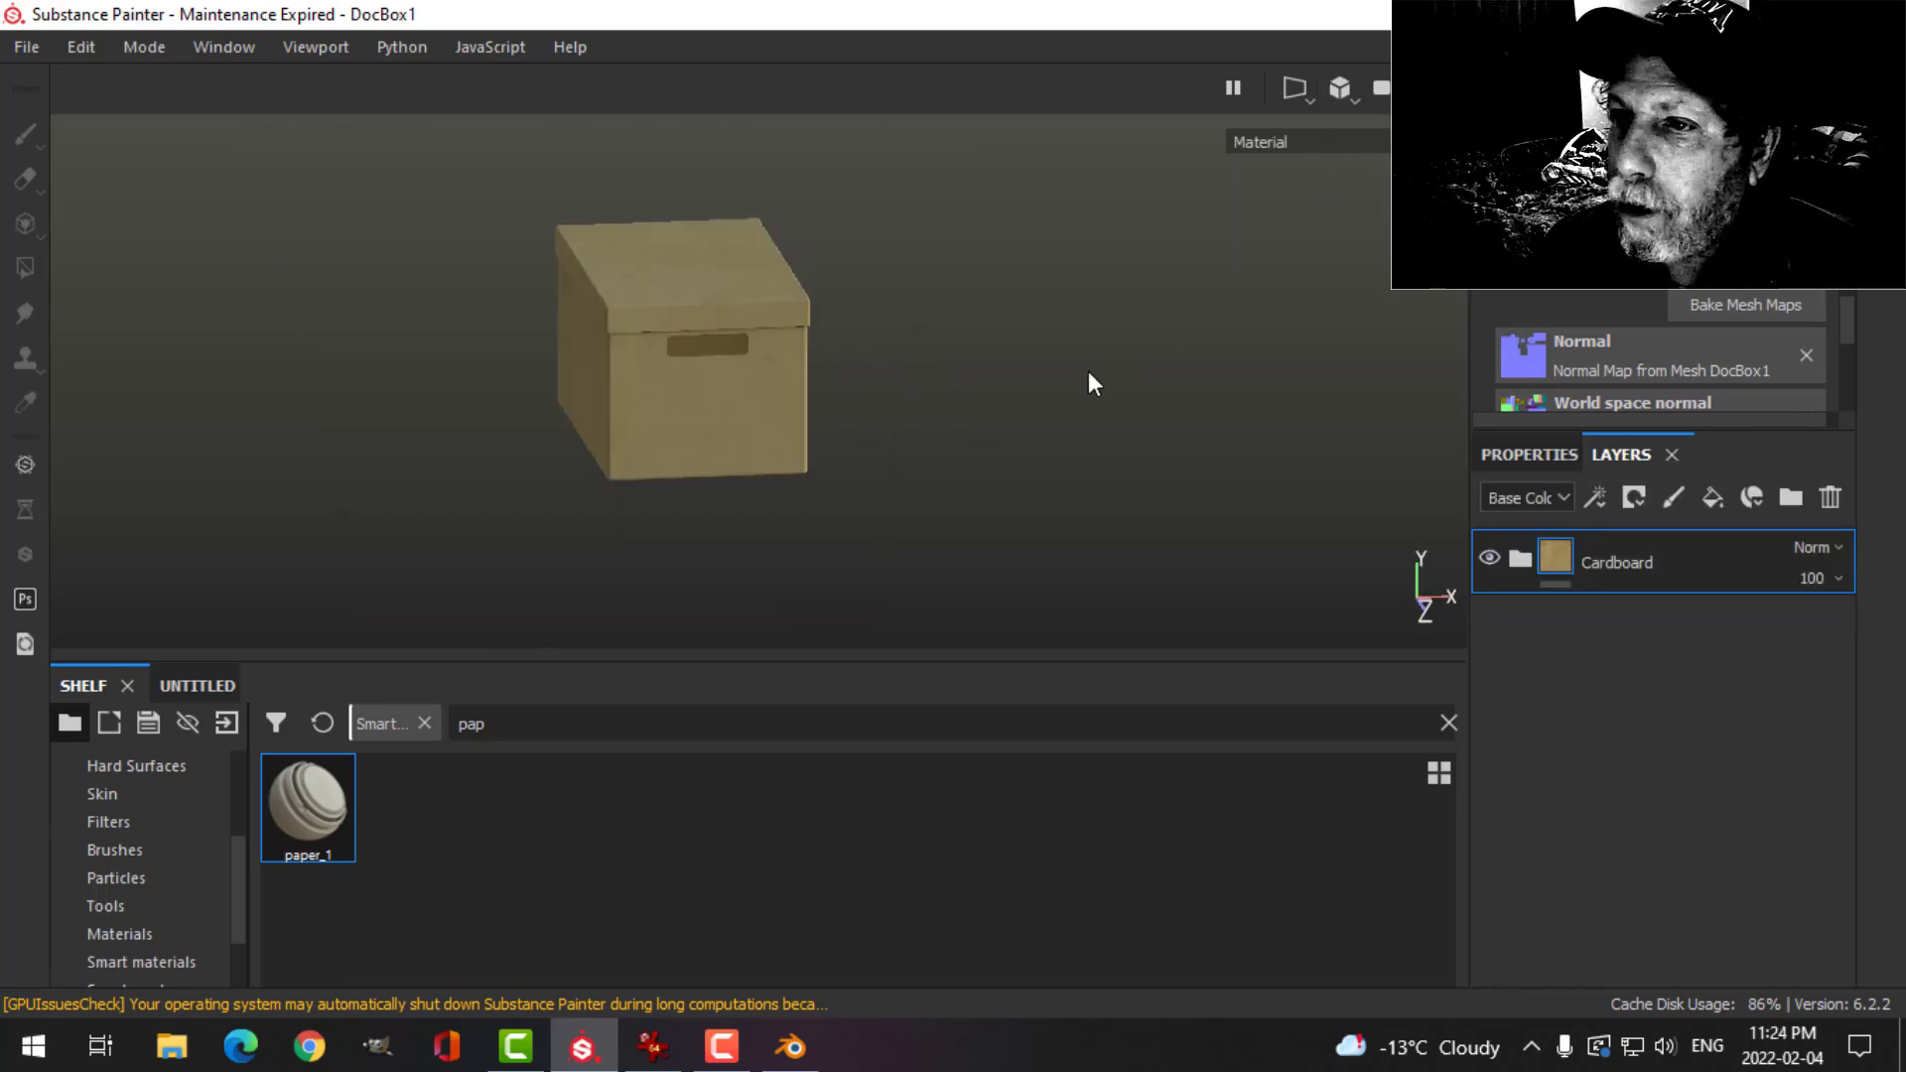
left_click_drag(1088, 372, 1003, 342, "alt")
middle_click_drag(992, 353, 927, 397, "alt")
scroll(987, 416, "up", 5)
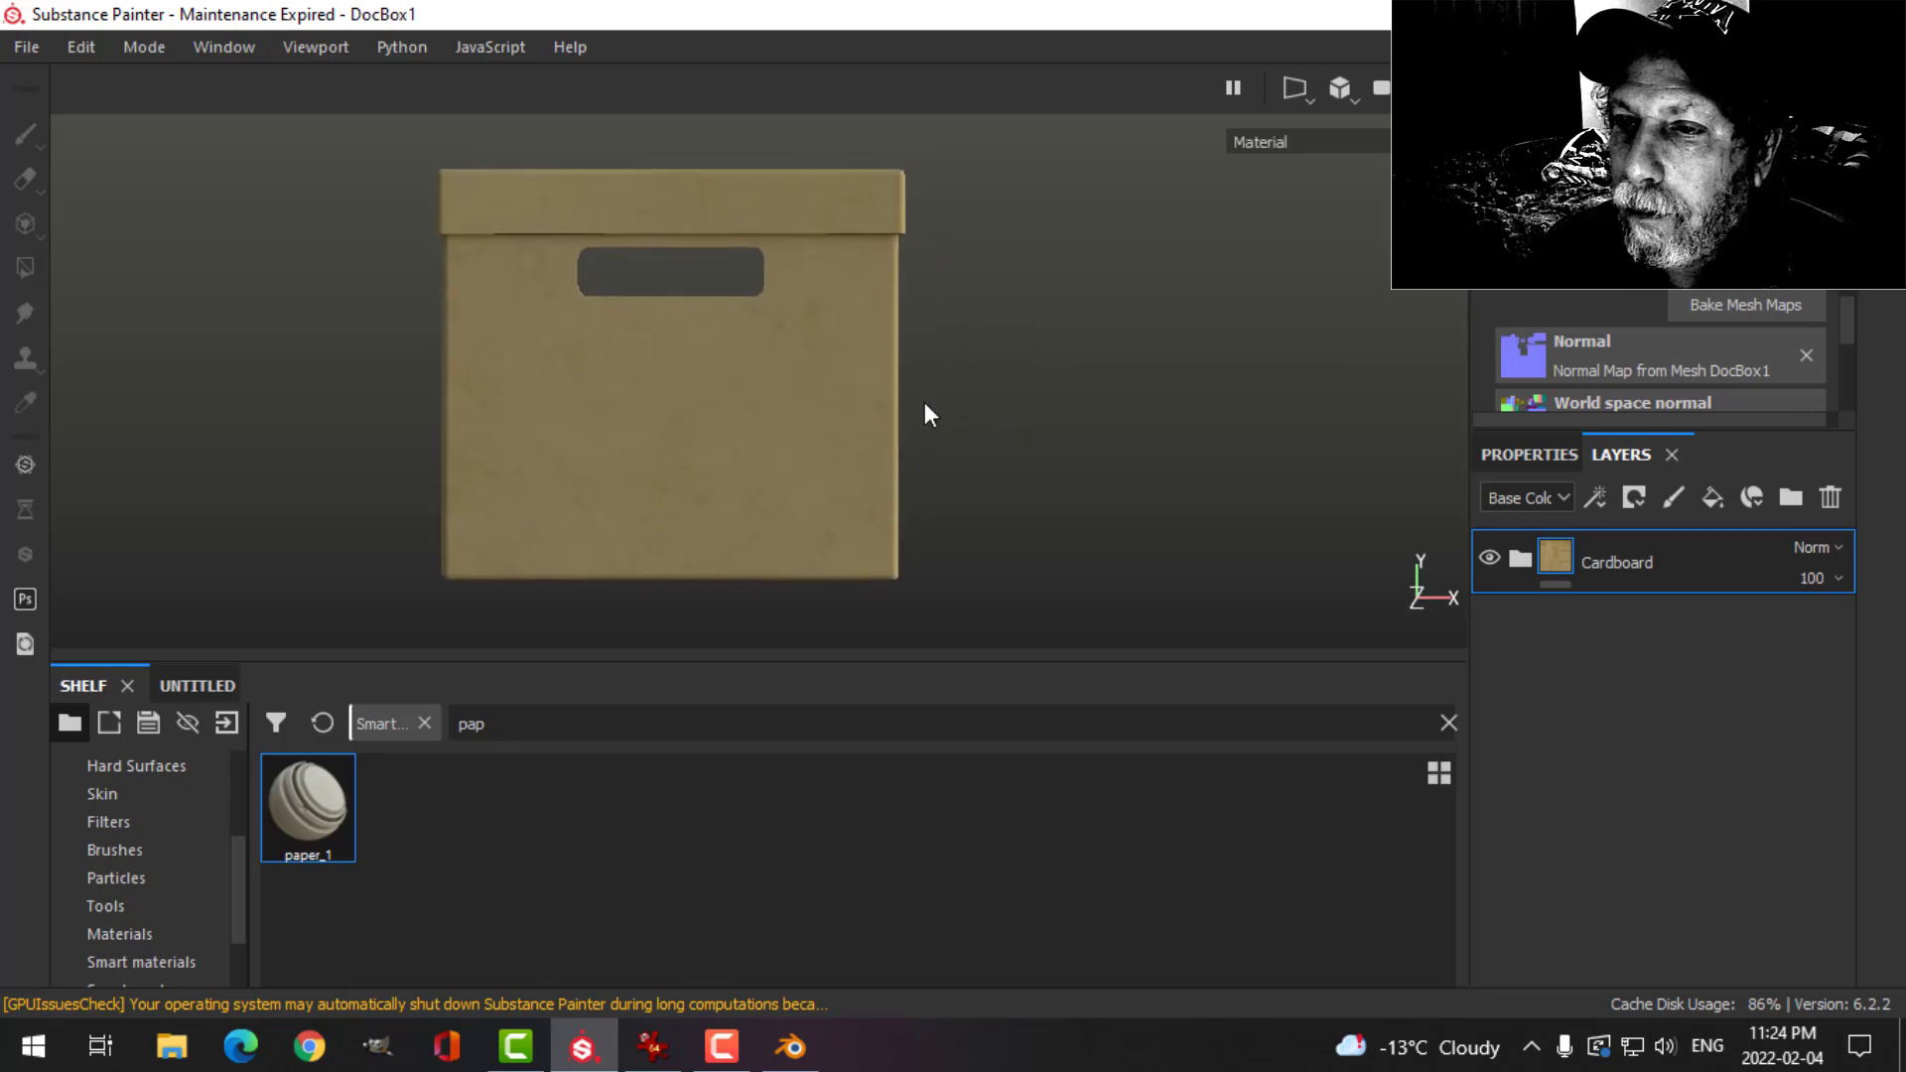
scroll(933, 405, "up", 2)
mouse_move(939, 401)
left_mouse_down("alt")
mouse_move(940, 378)
mouse_move(939, 399)
left_mouse_up("alt")
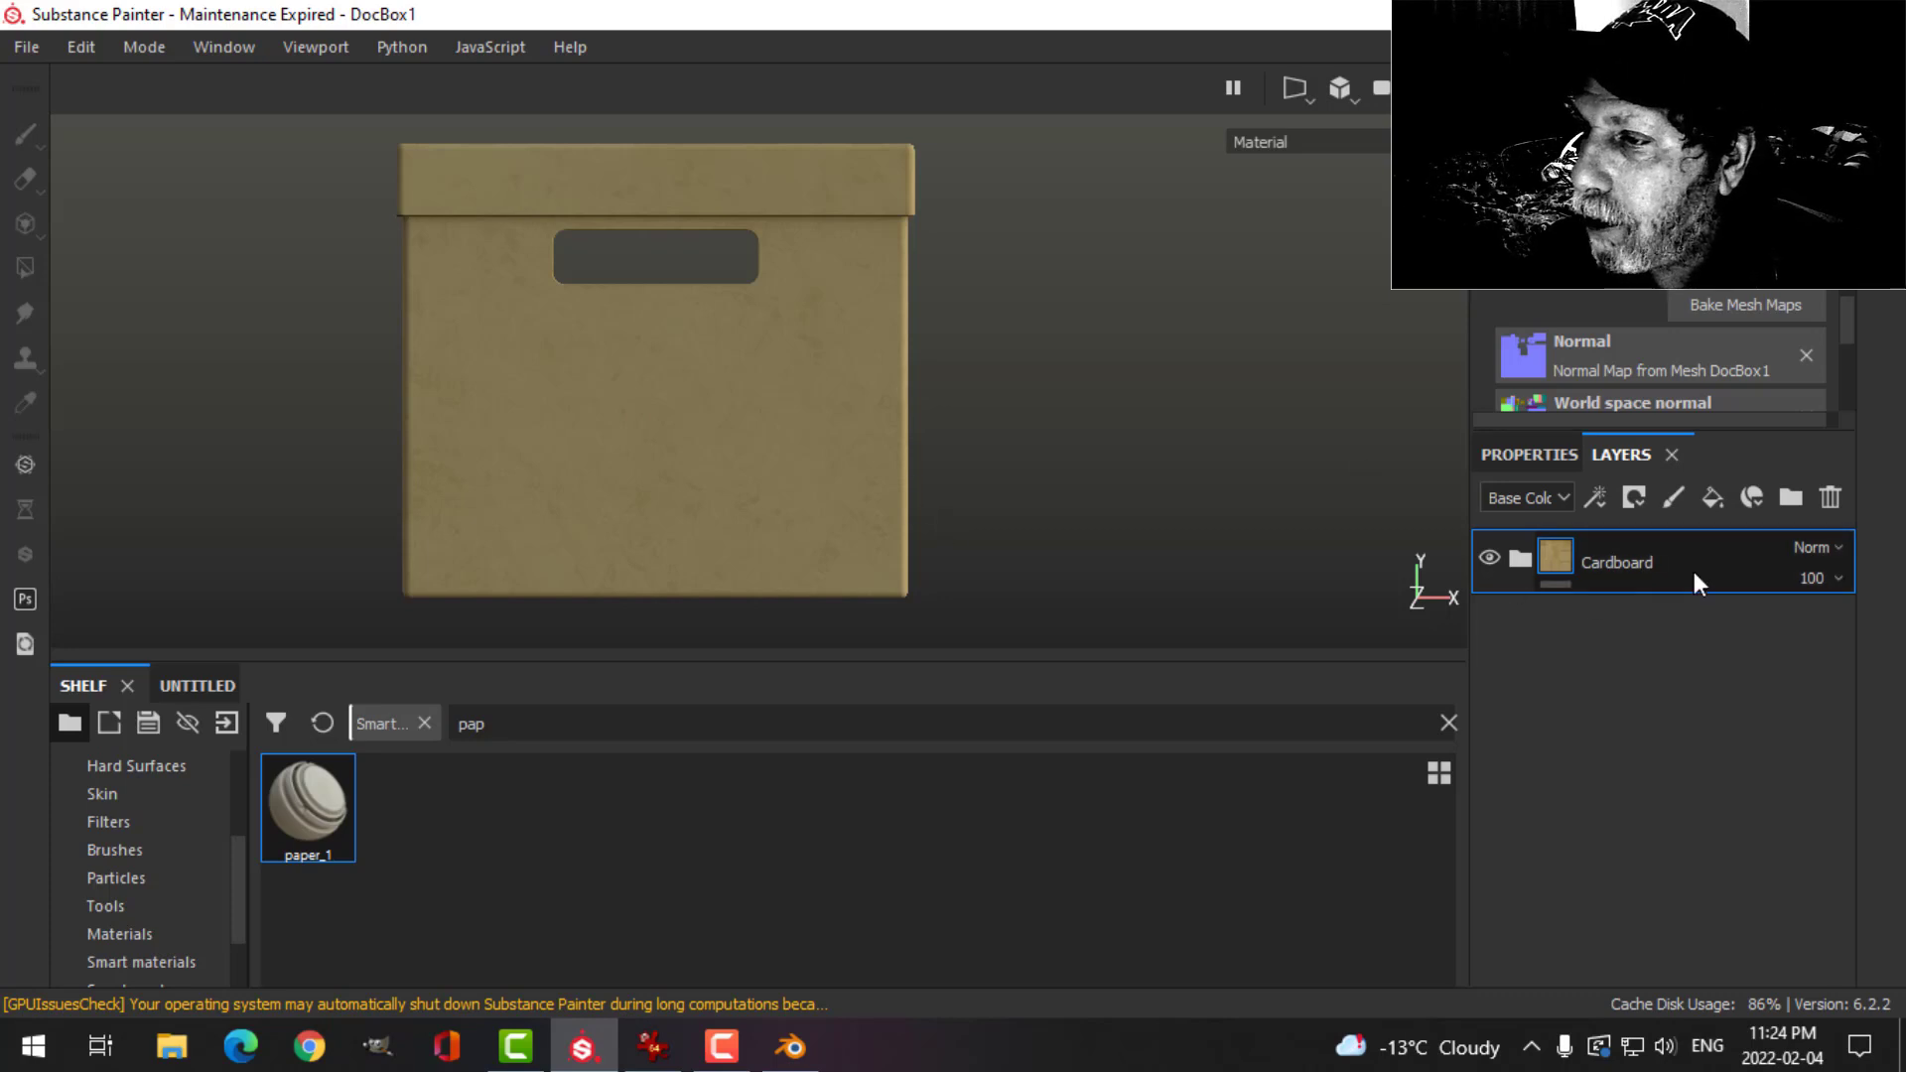
- Add a paint layer, limit the brush material to the color channel, and activate the Projection tool
left_click(1673, 496)
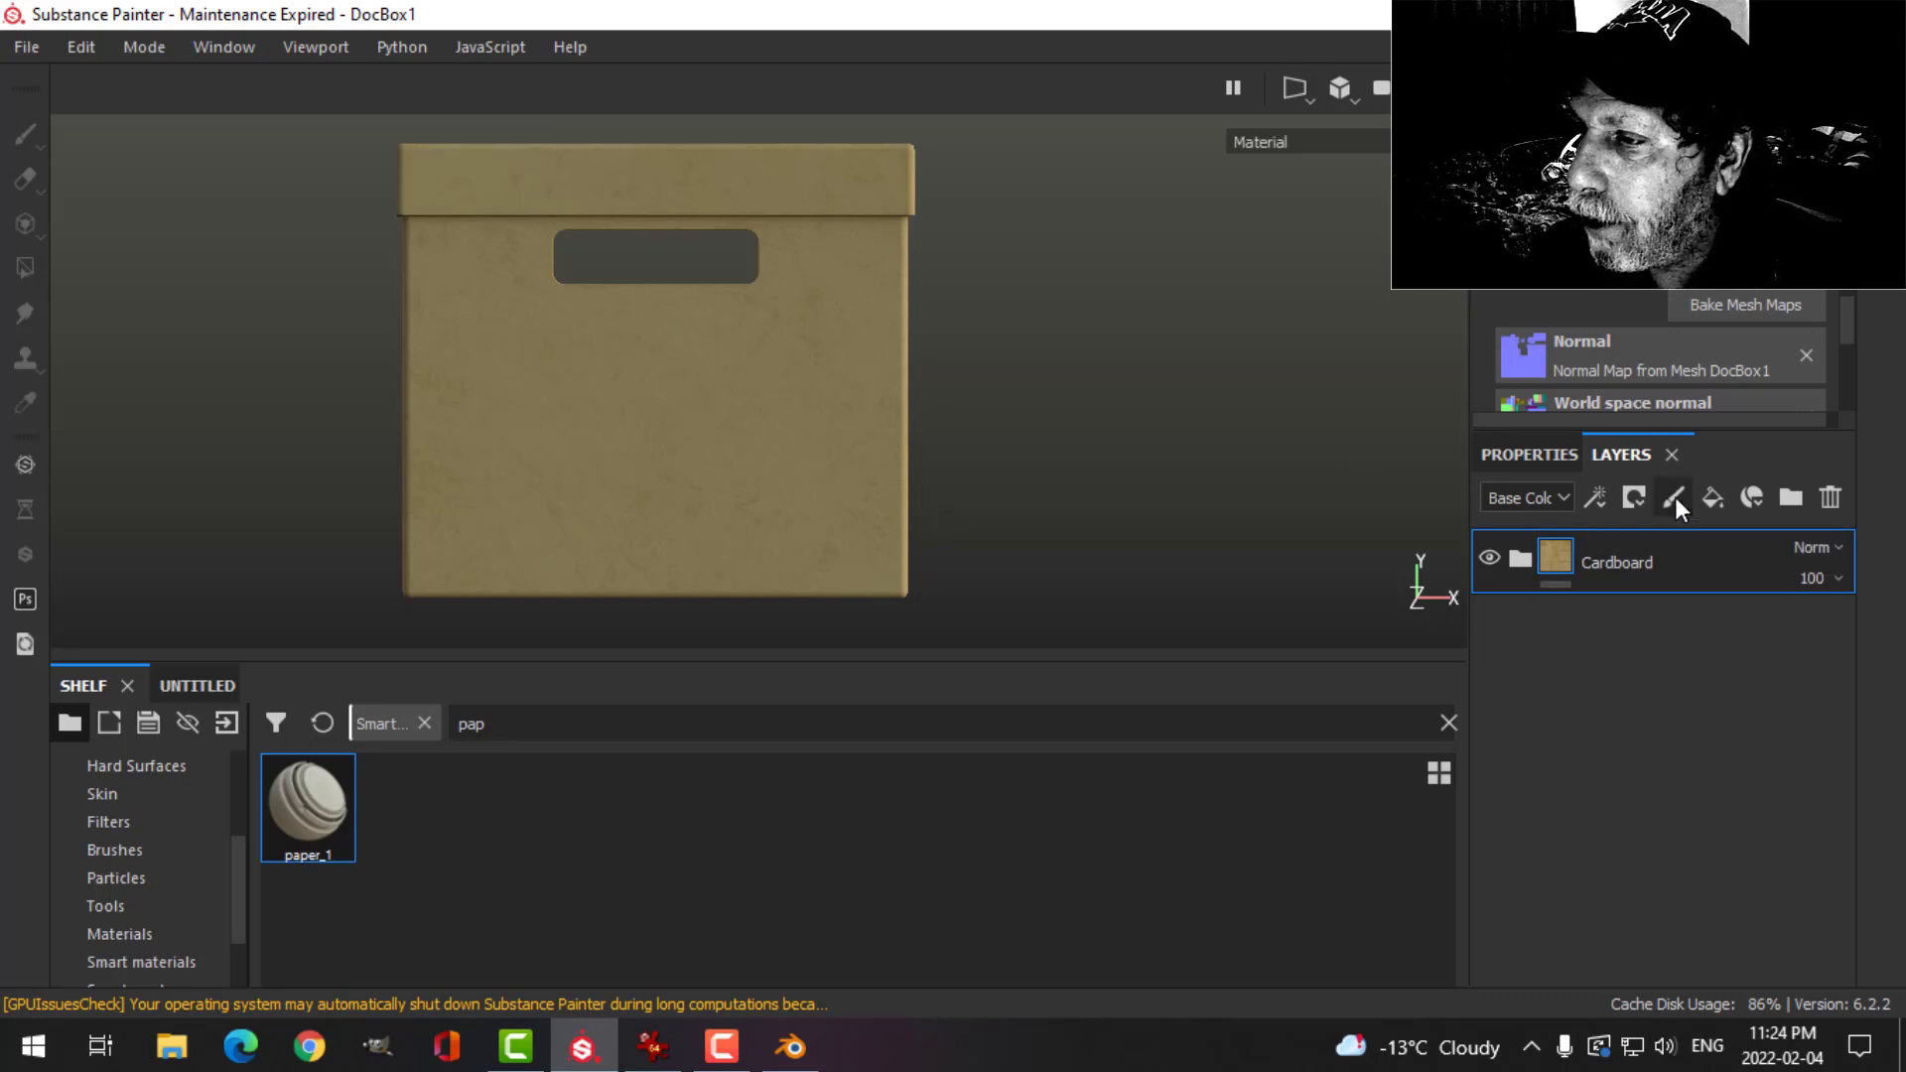
left_click(1541, 453)
scroll(1586, 782, "down", 5)
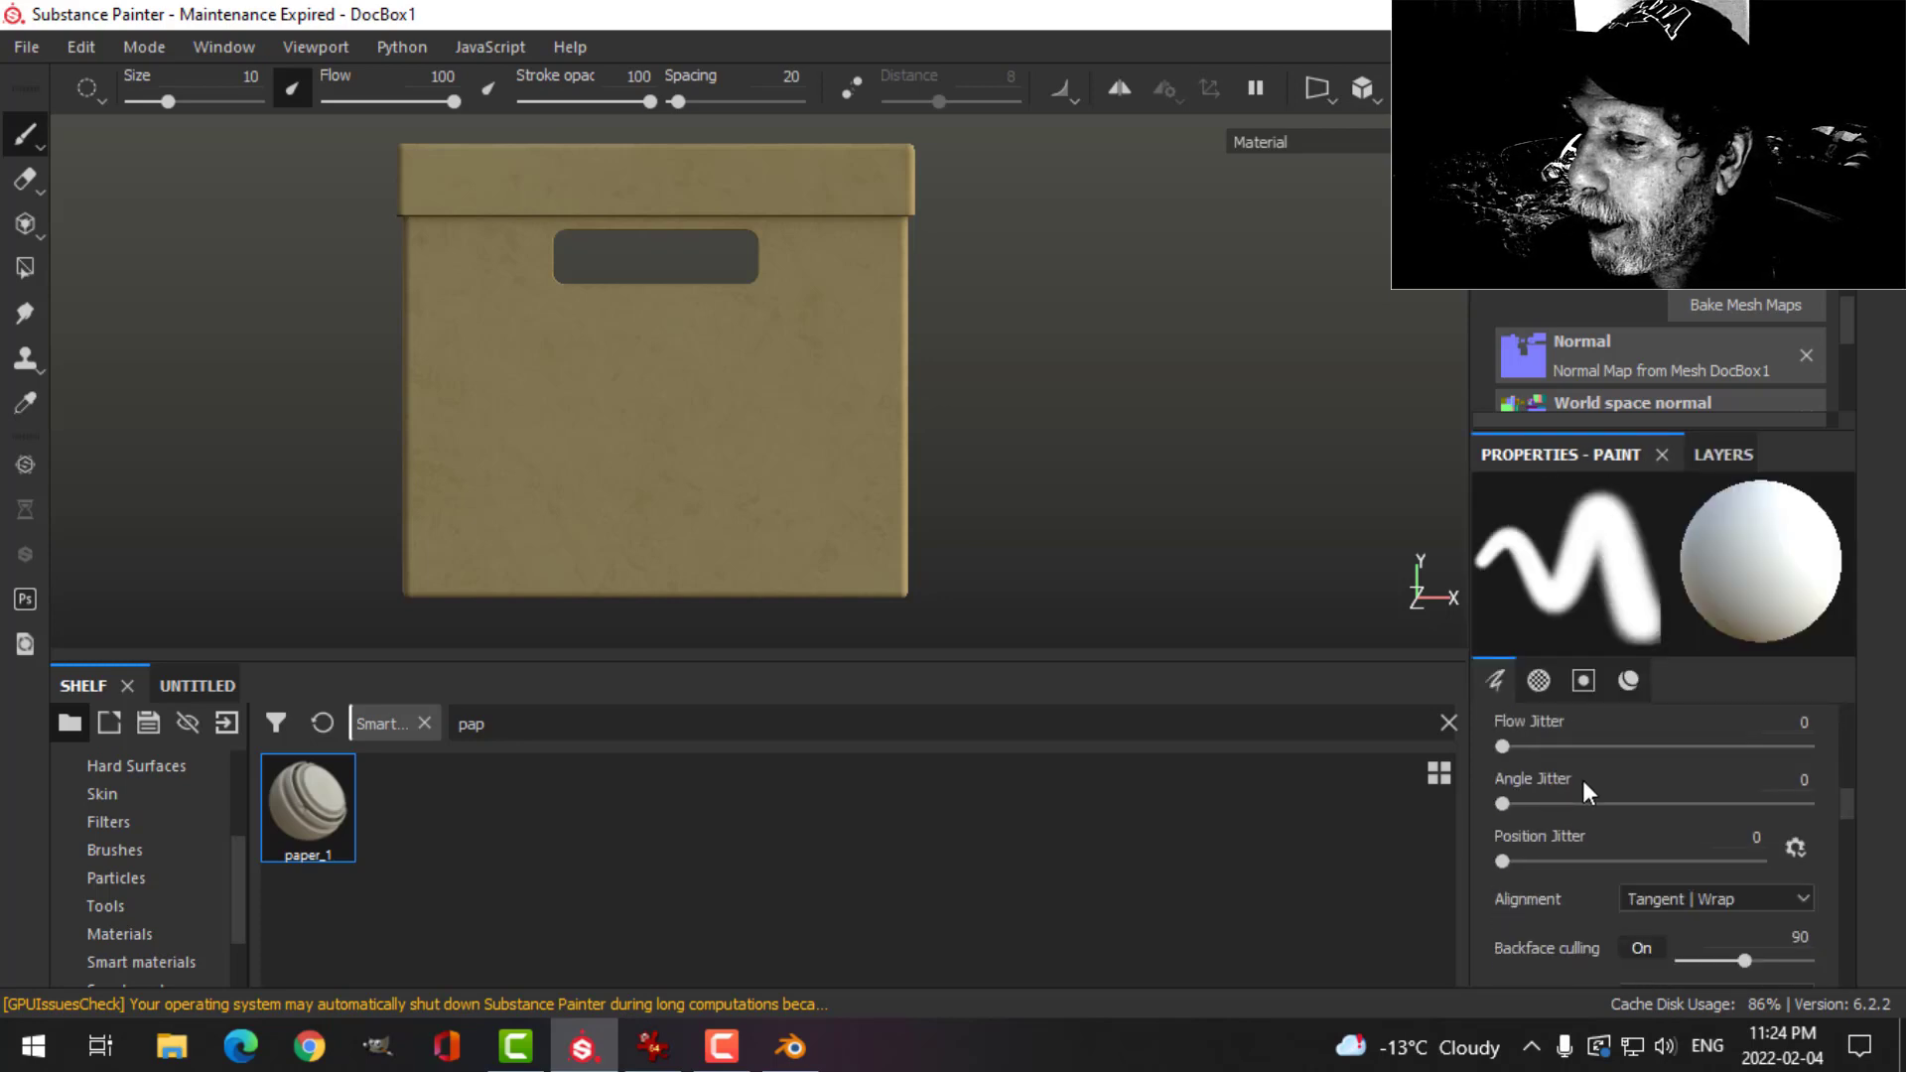
scroll(1582, 781, "down", 10)
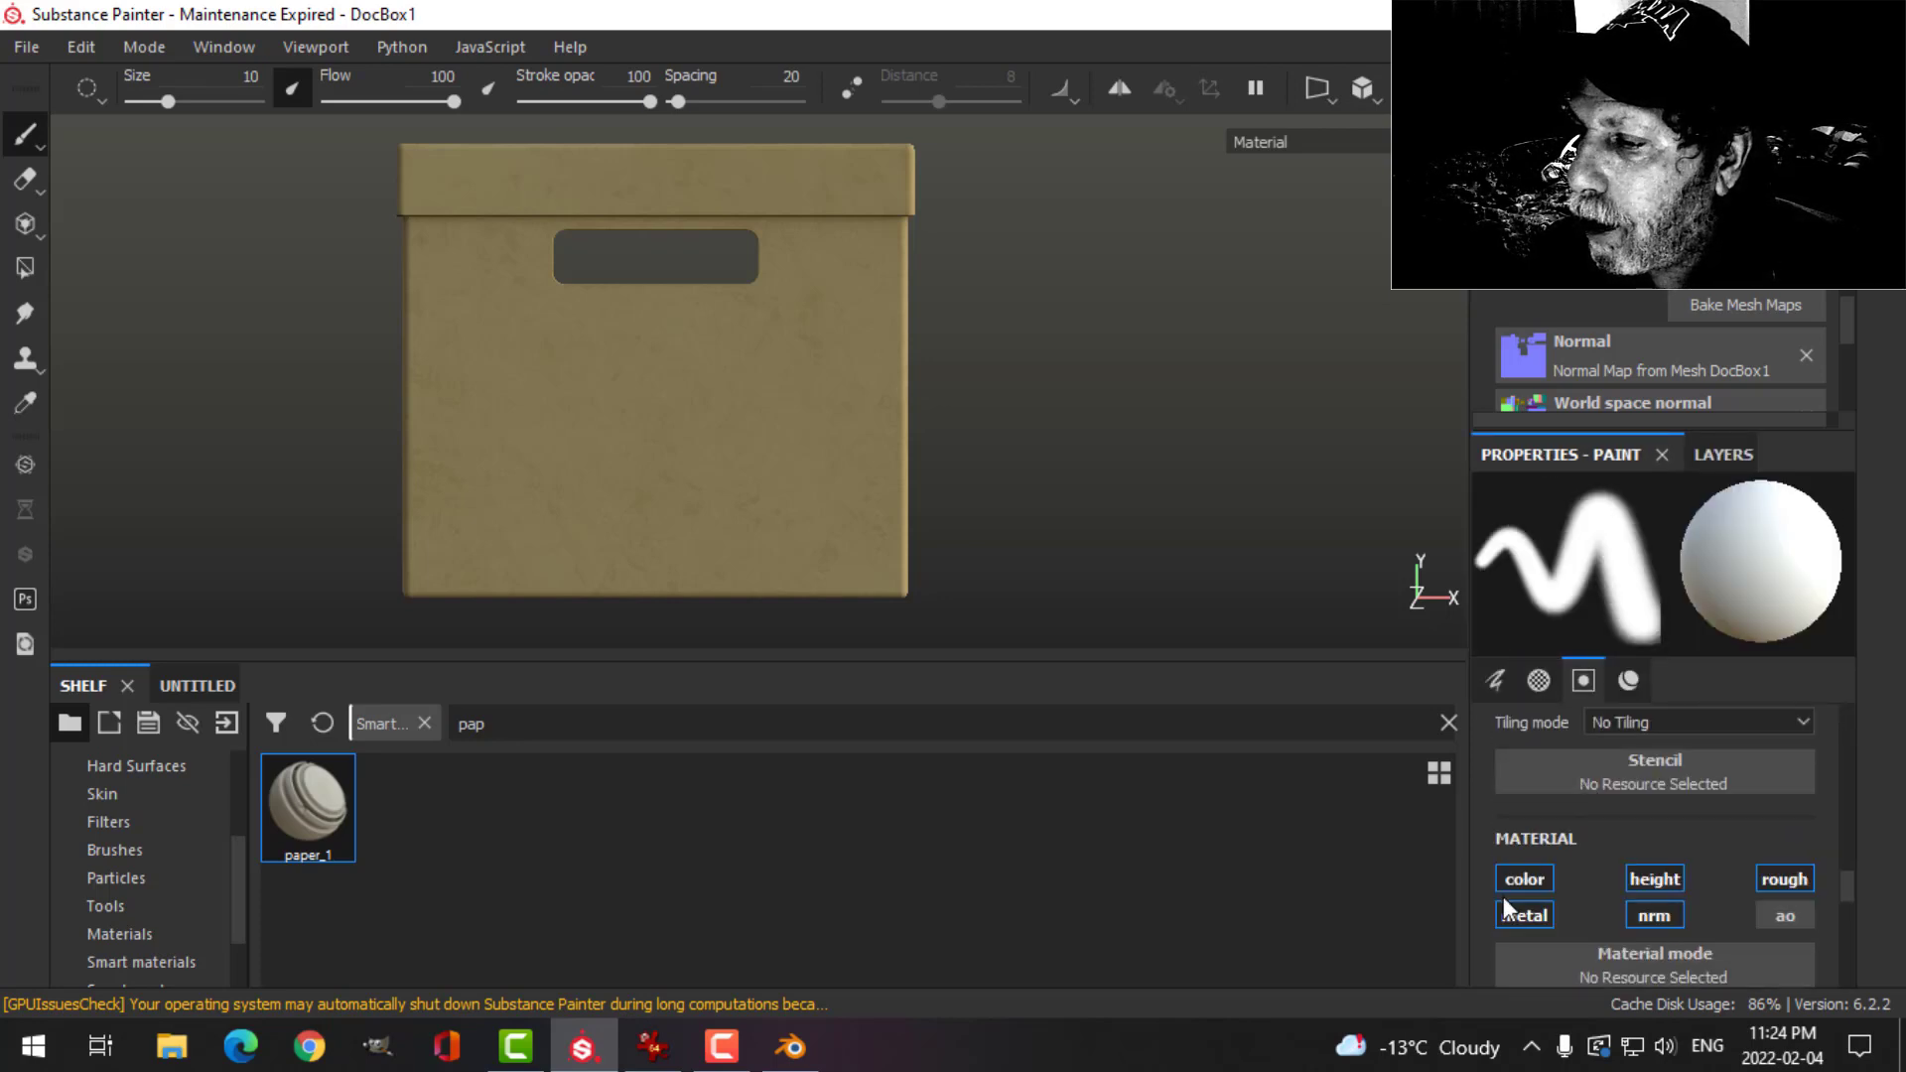
left_click(1515, 875)
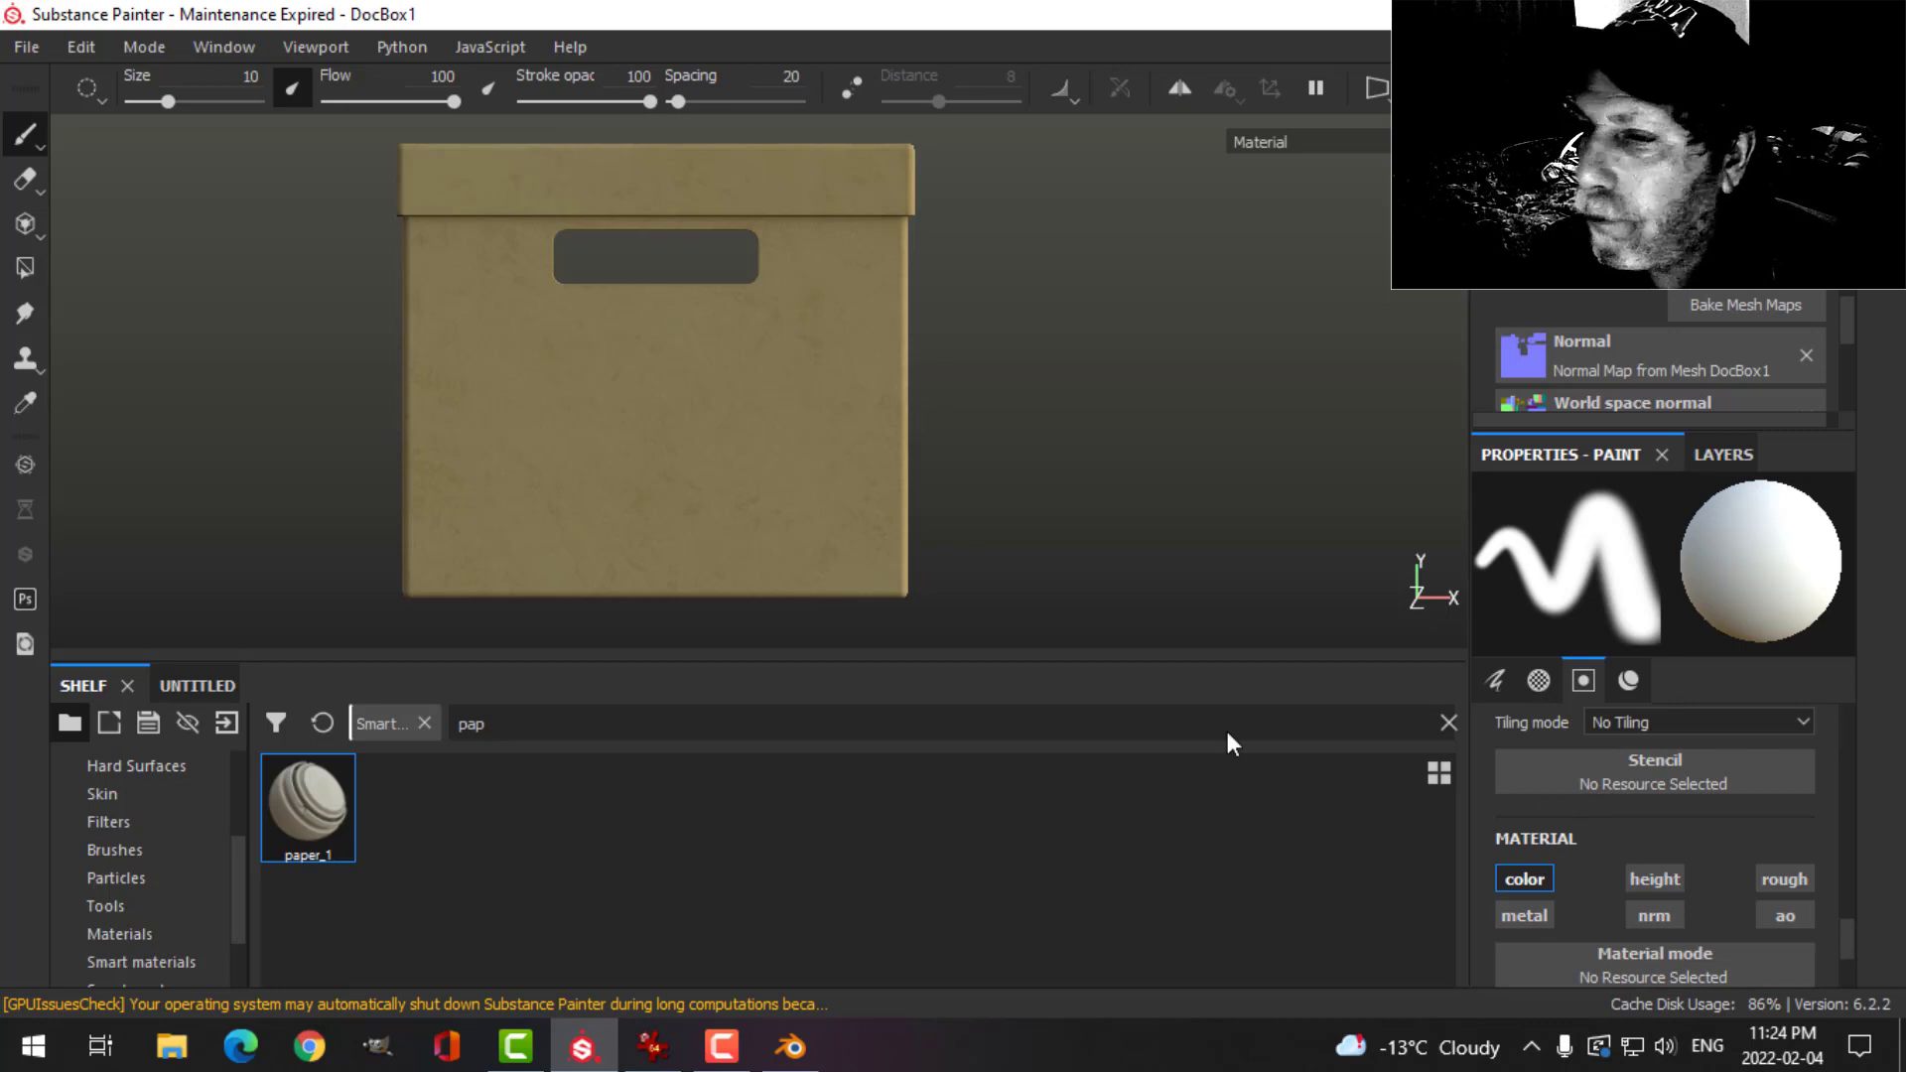
left_click(25, 225)
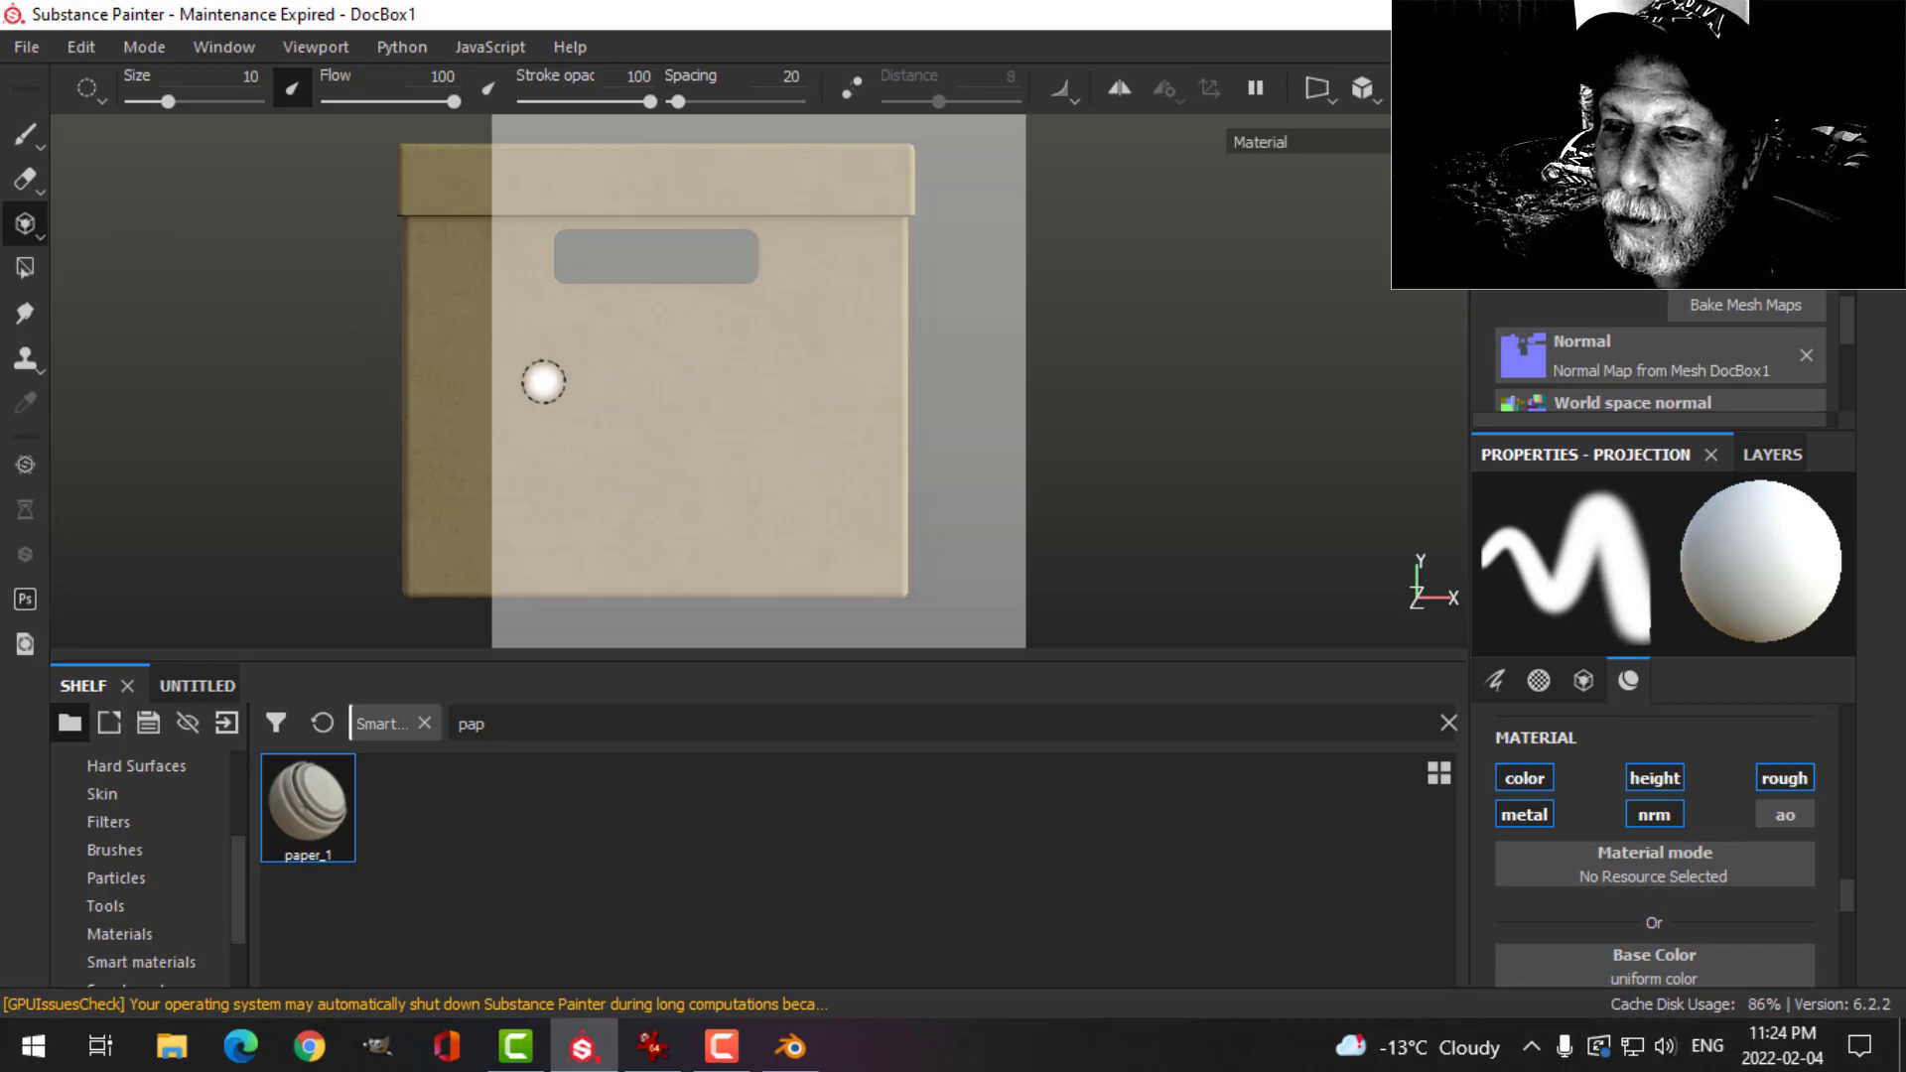
- Add 2ca96506c91df27a605dfc2cf46f40aa.jpg from the BLENDER\TEXTURES\LABELS AND DECALS folder as a resource to import
left_click(228, 724)
left_click(1094, 146)
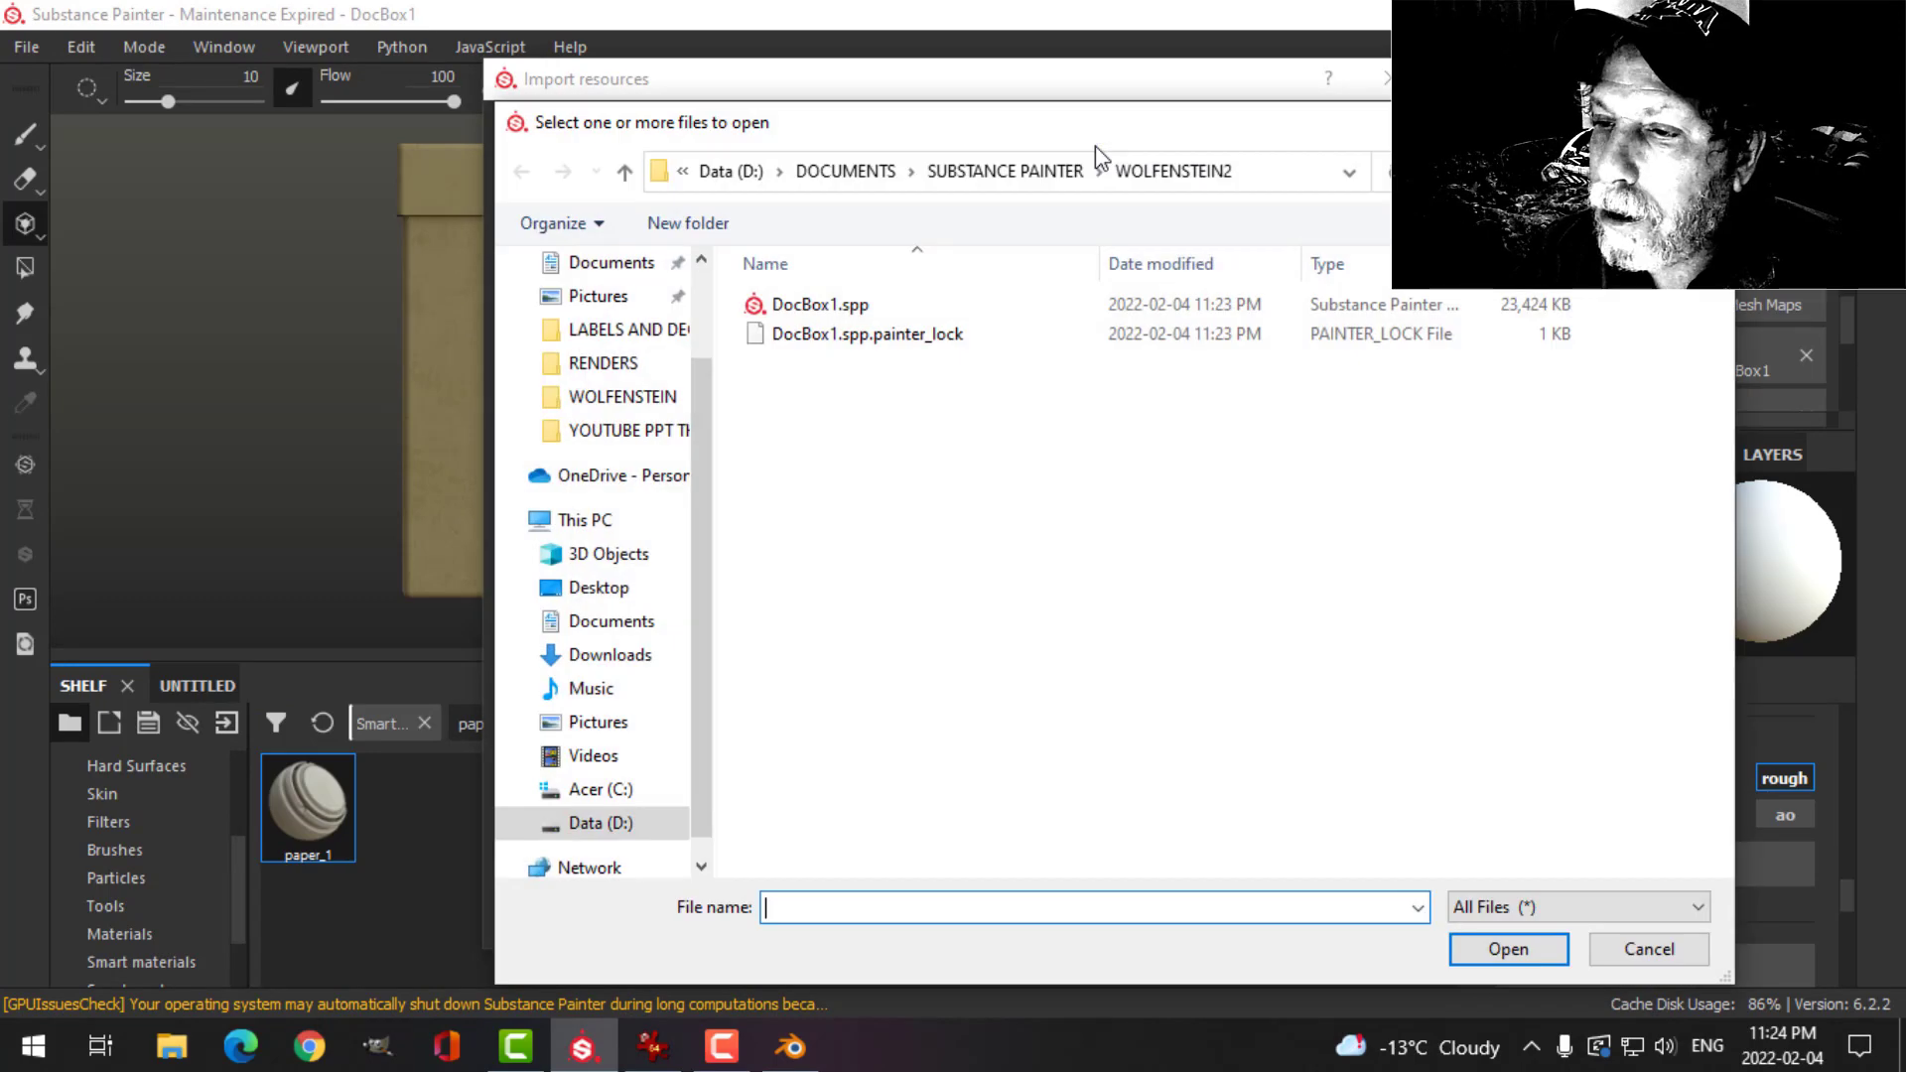
left_click(601, 823)
double_click(852, 600)
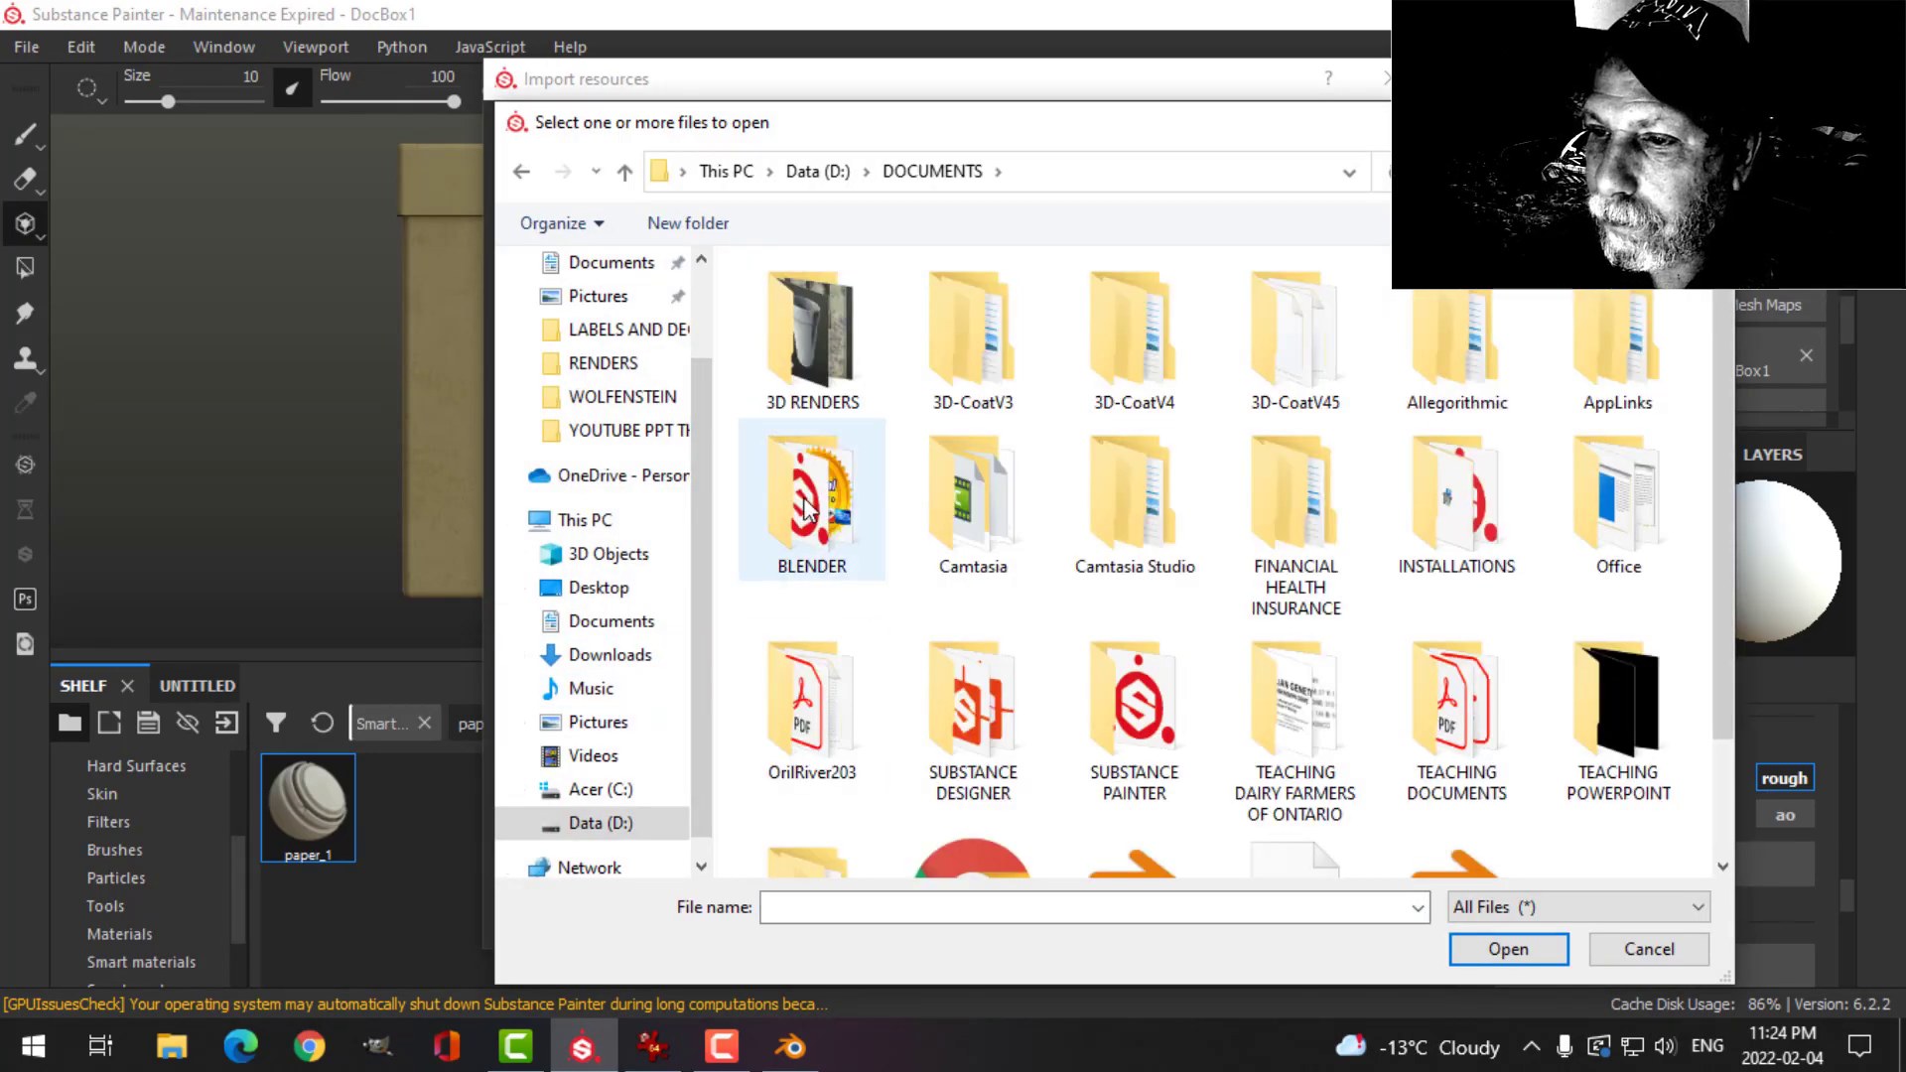
double_click(812, 546)
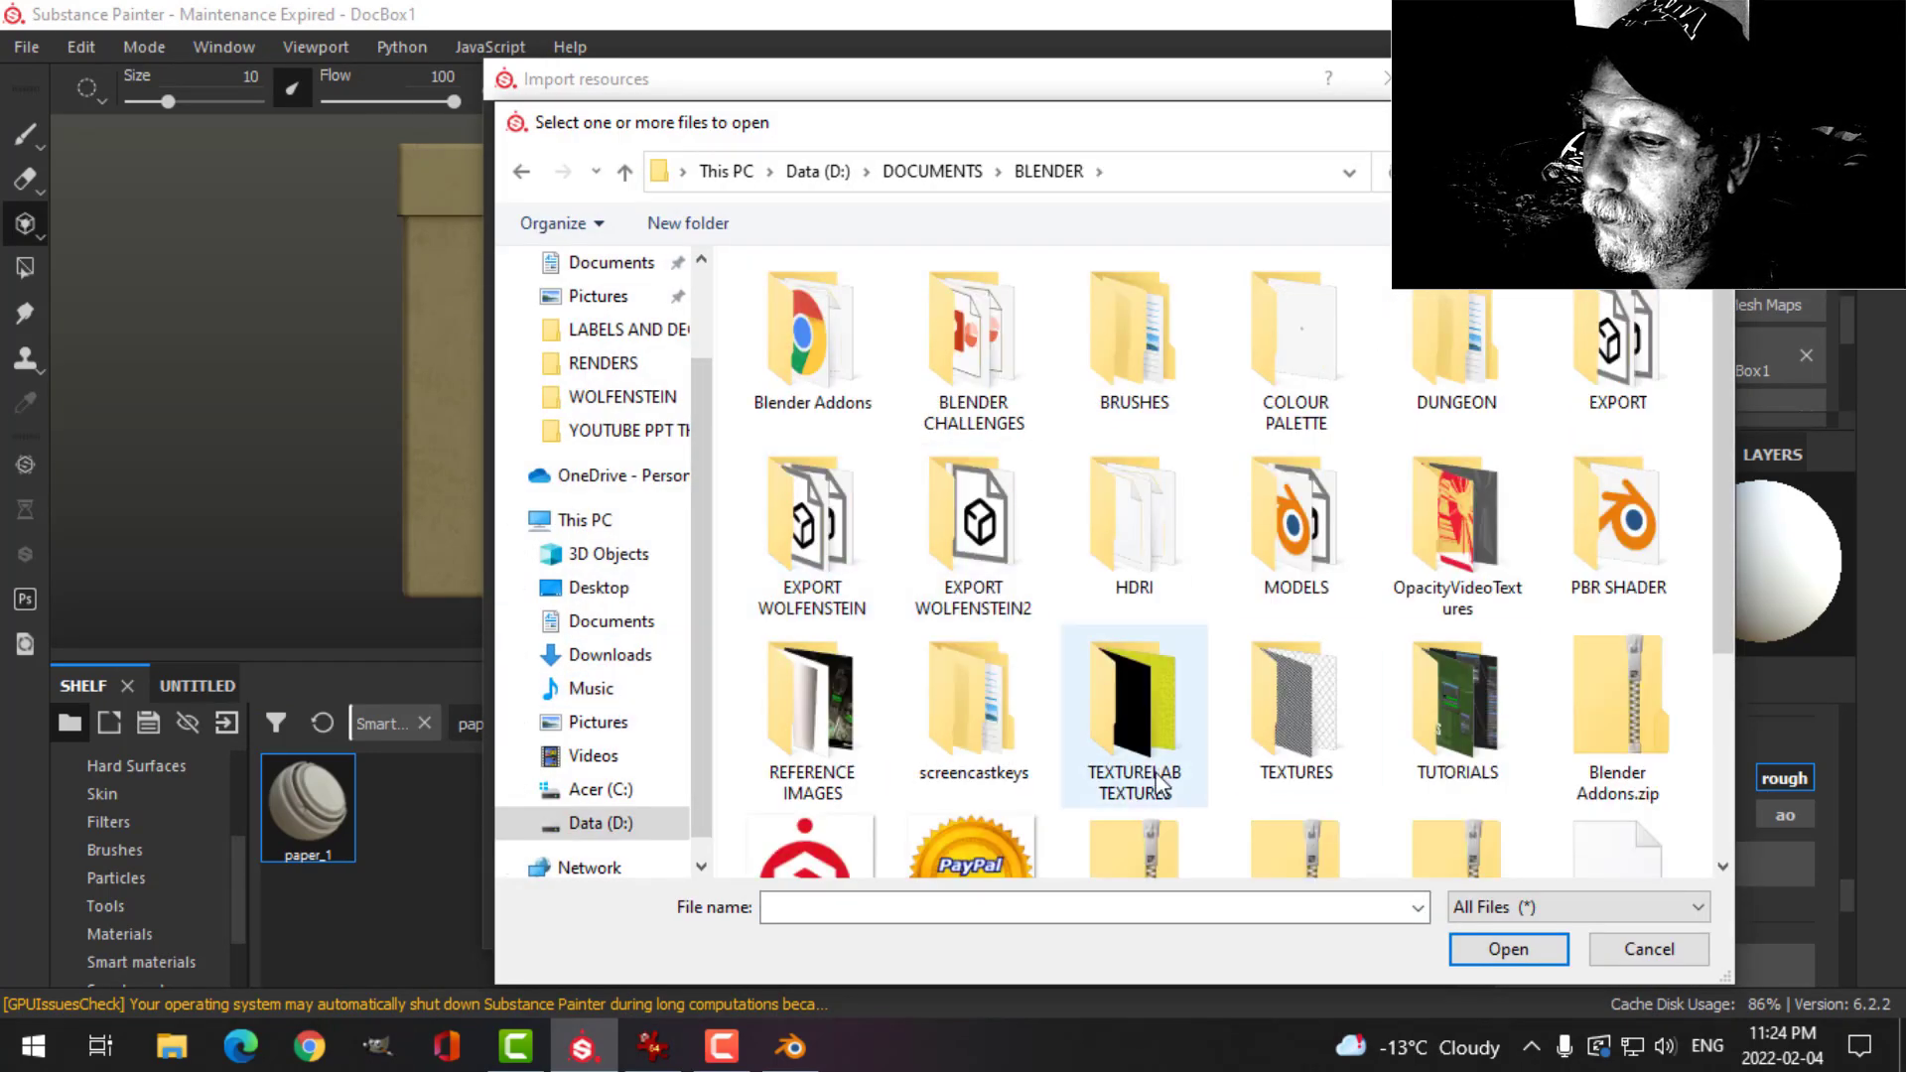
double_click(1296, 711)
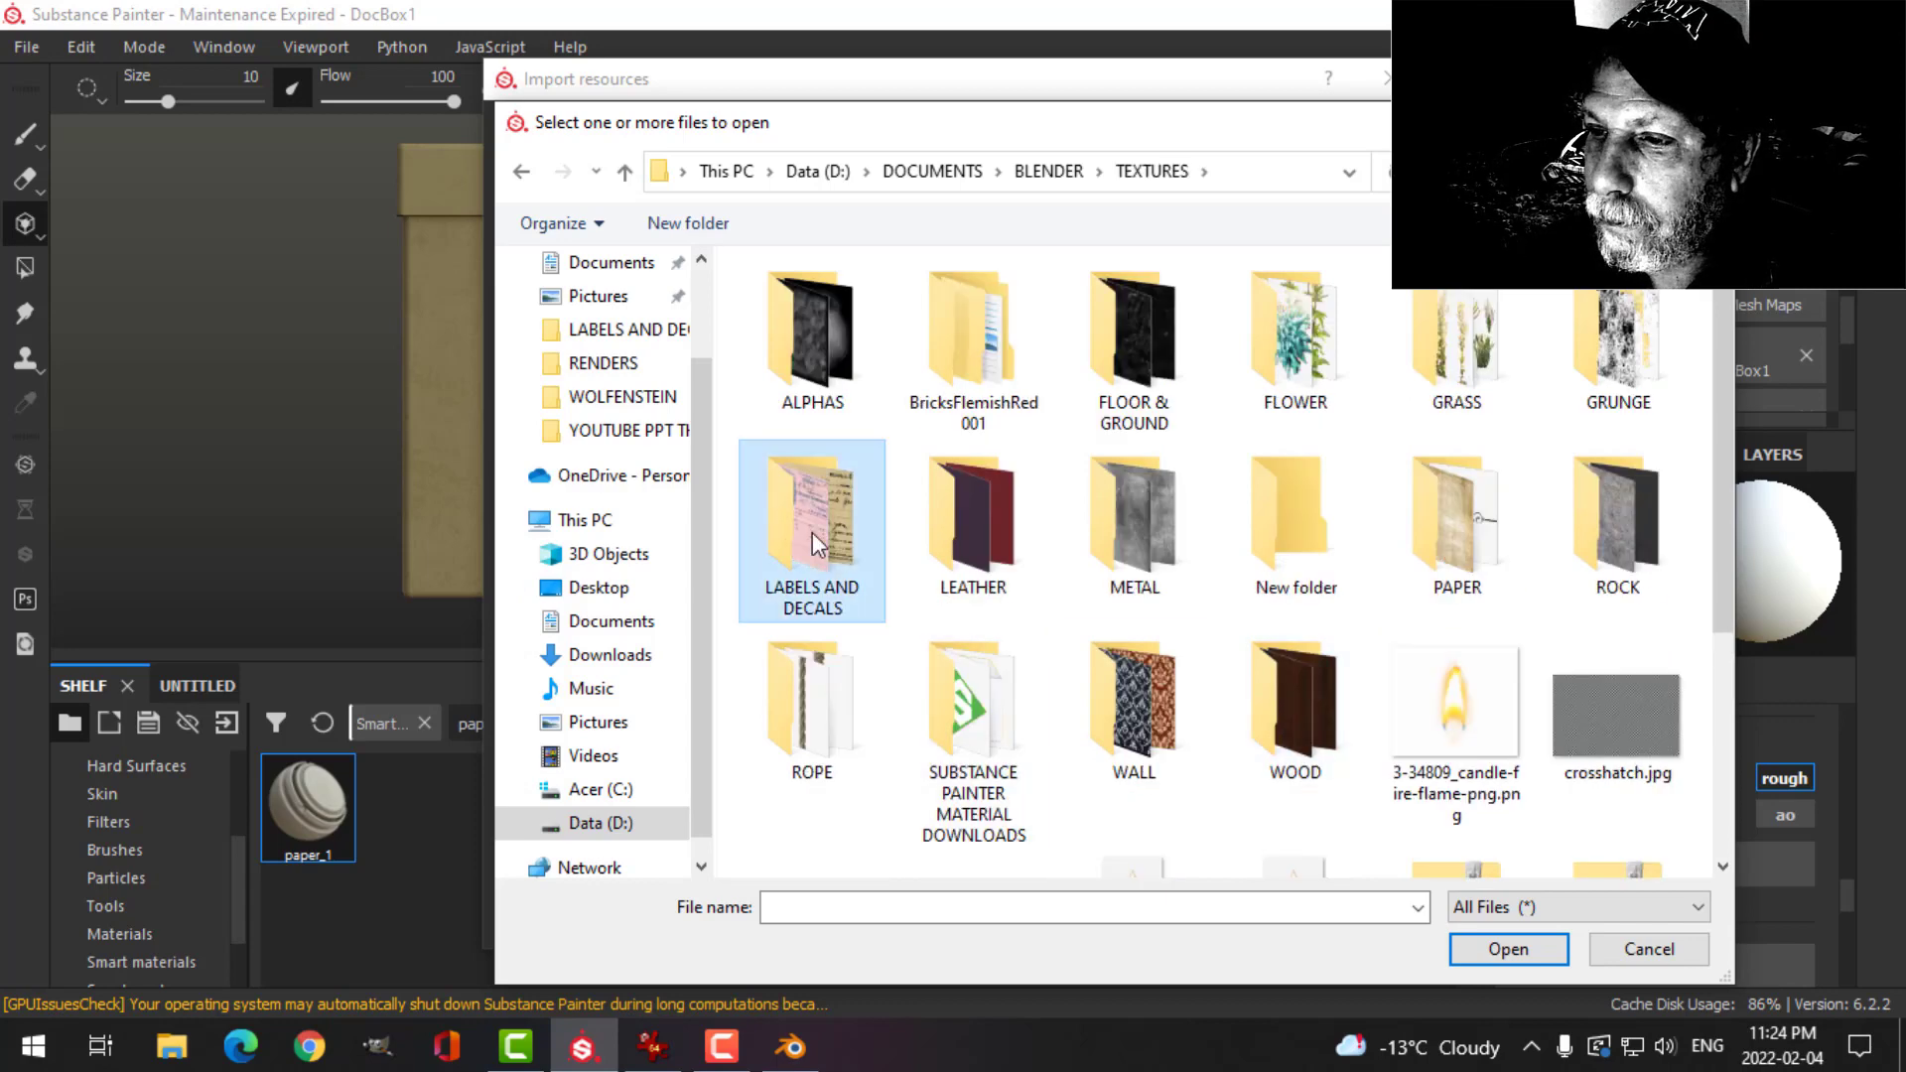
double_click(812, 532)
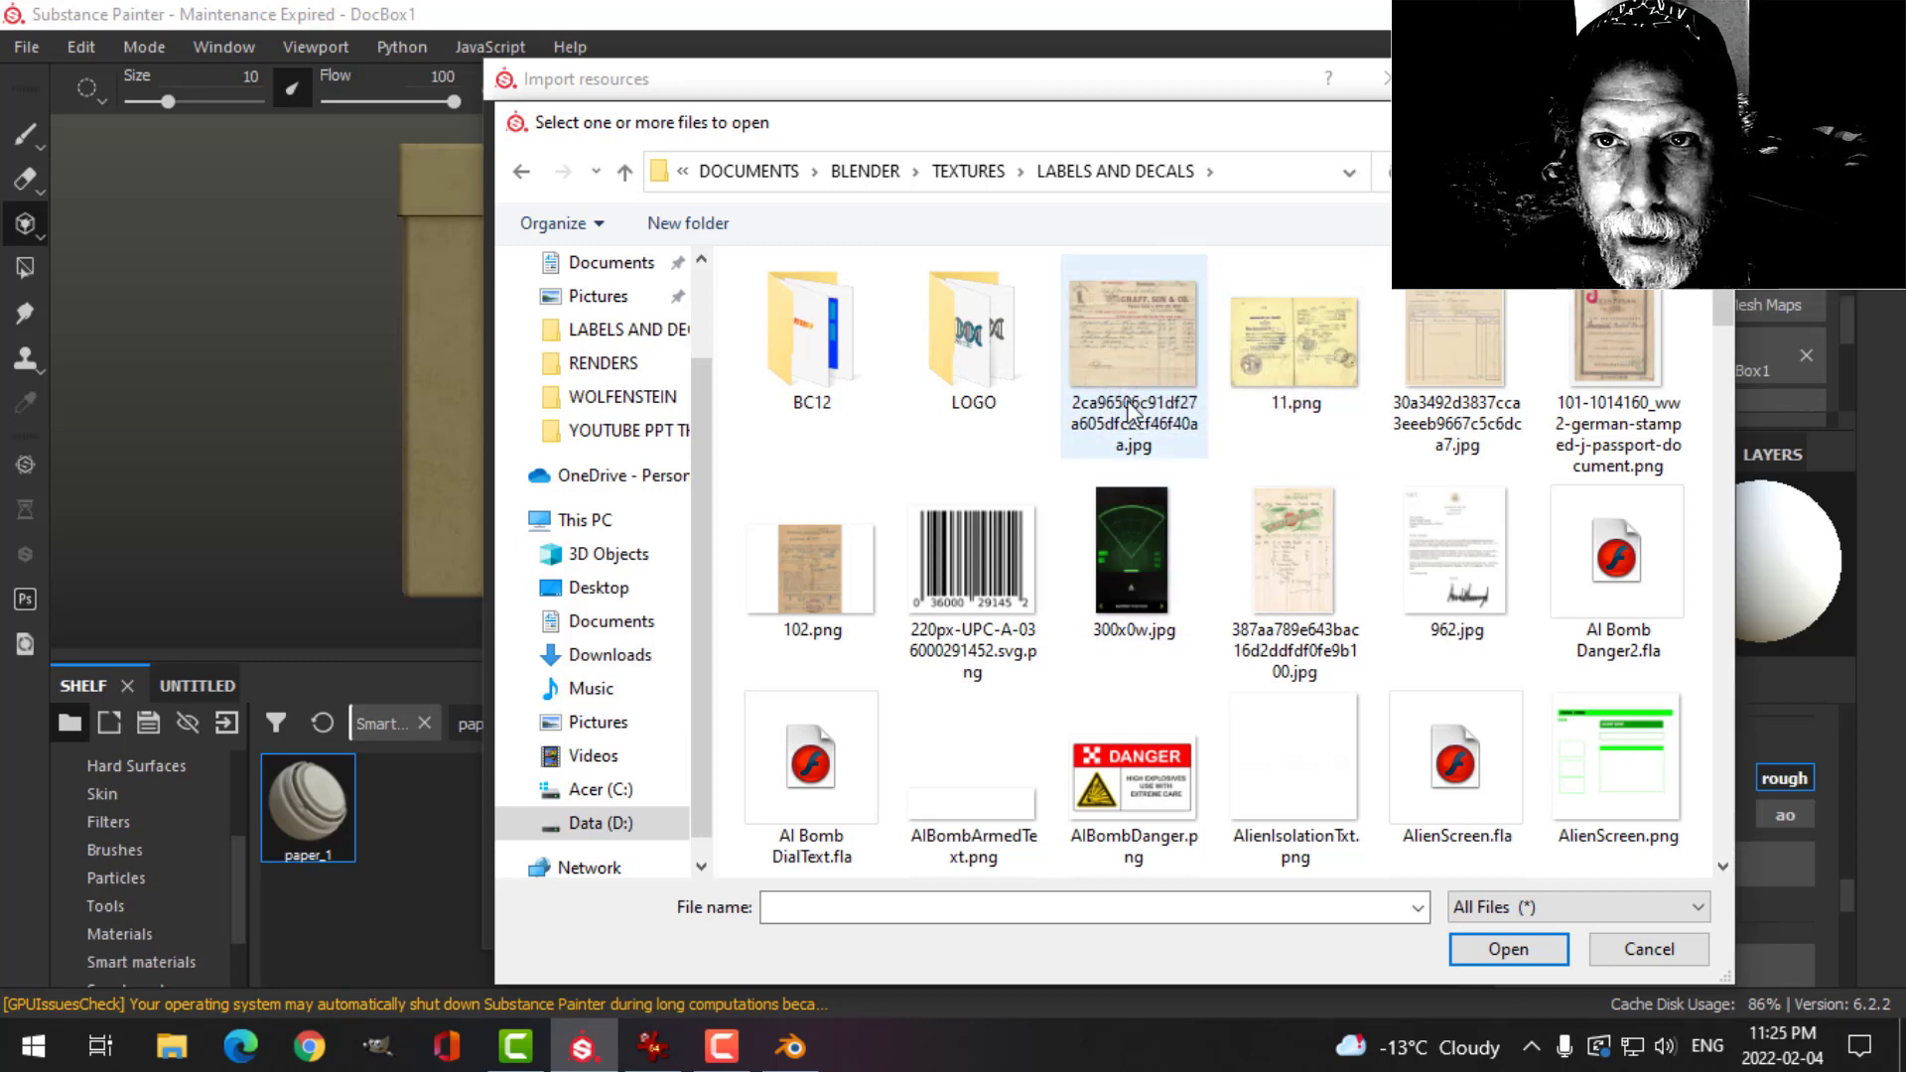
left_click(1122, 349)
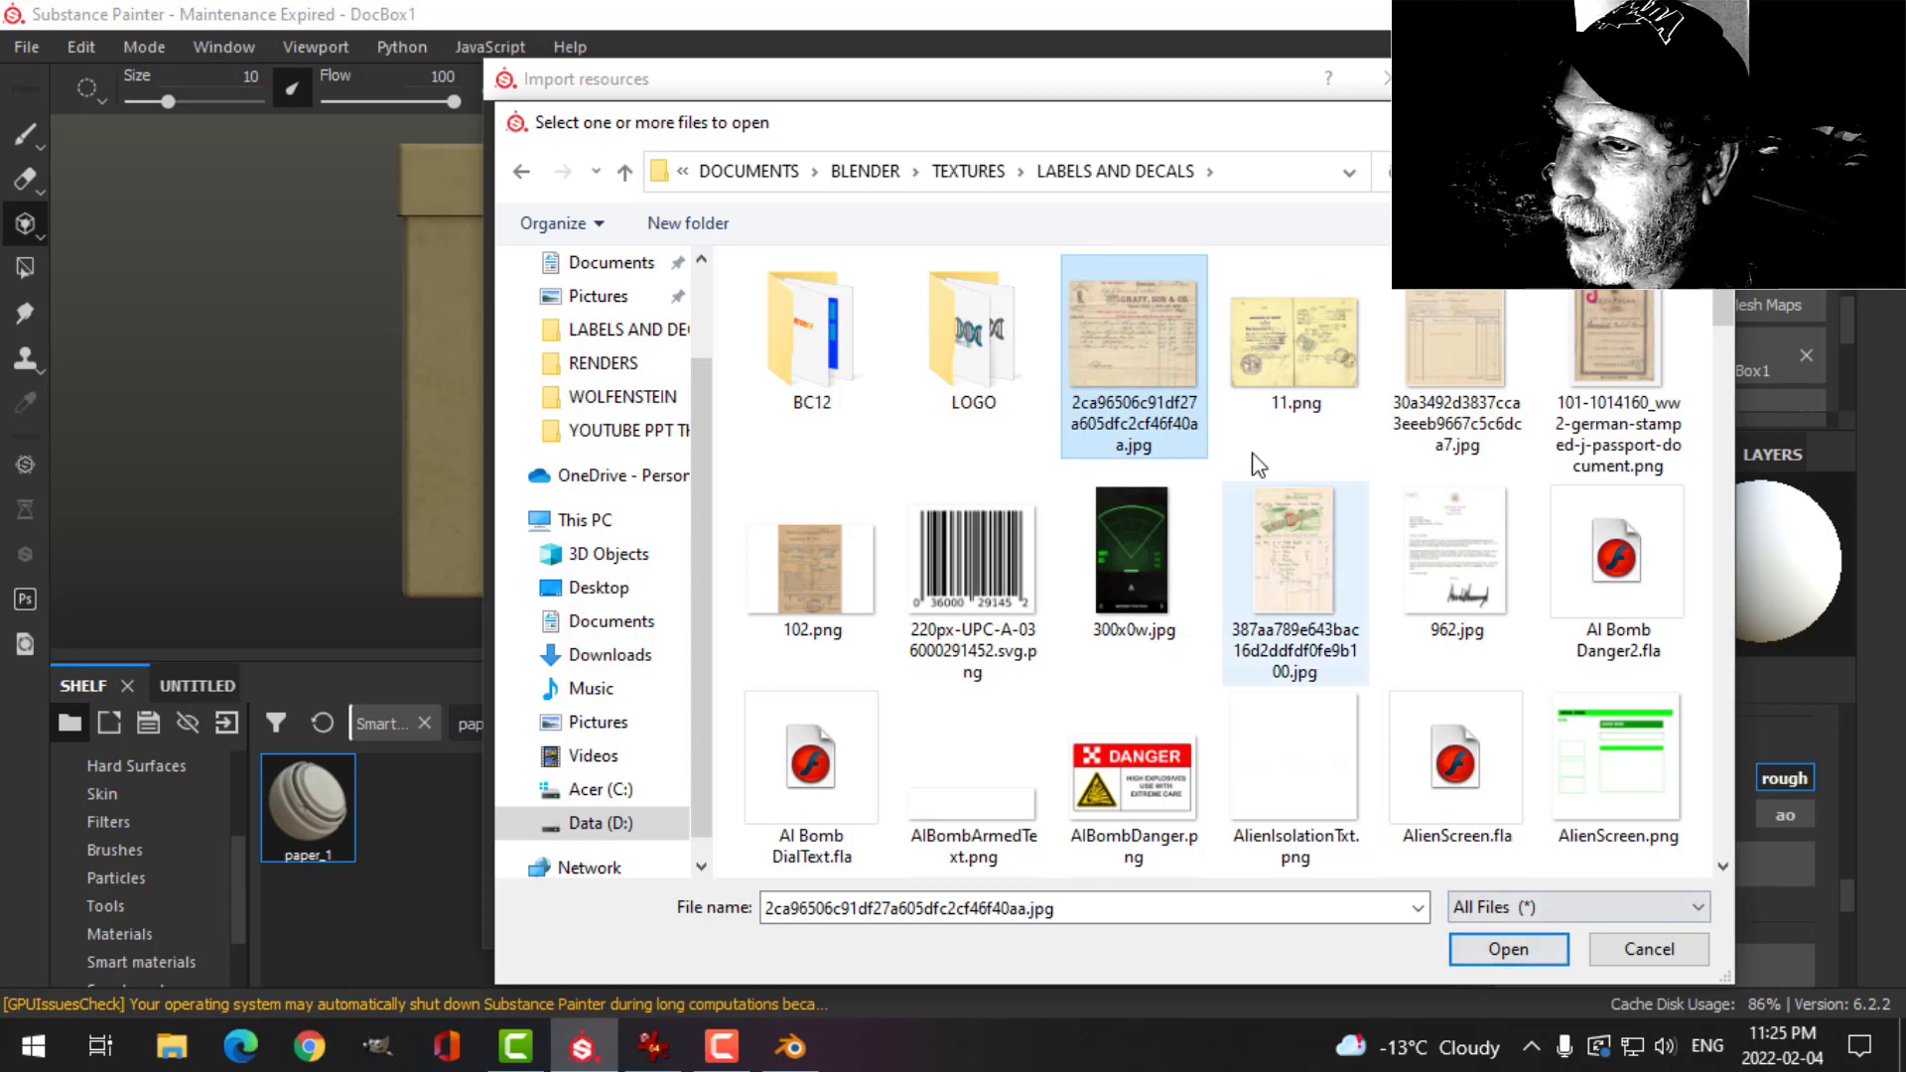
left_click(1506, 950)
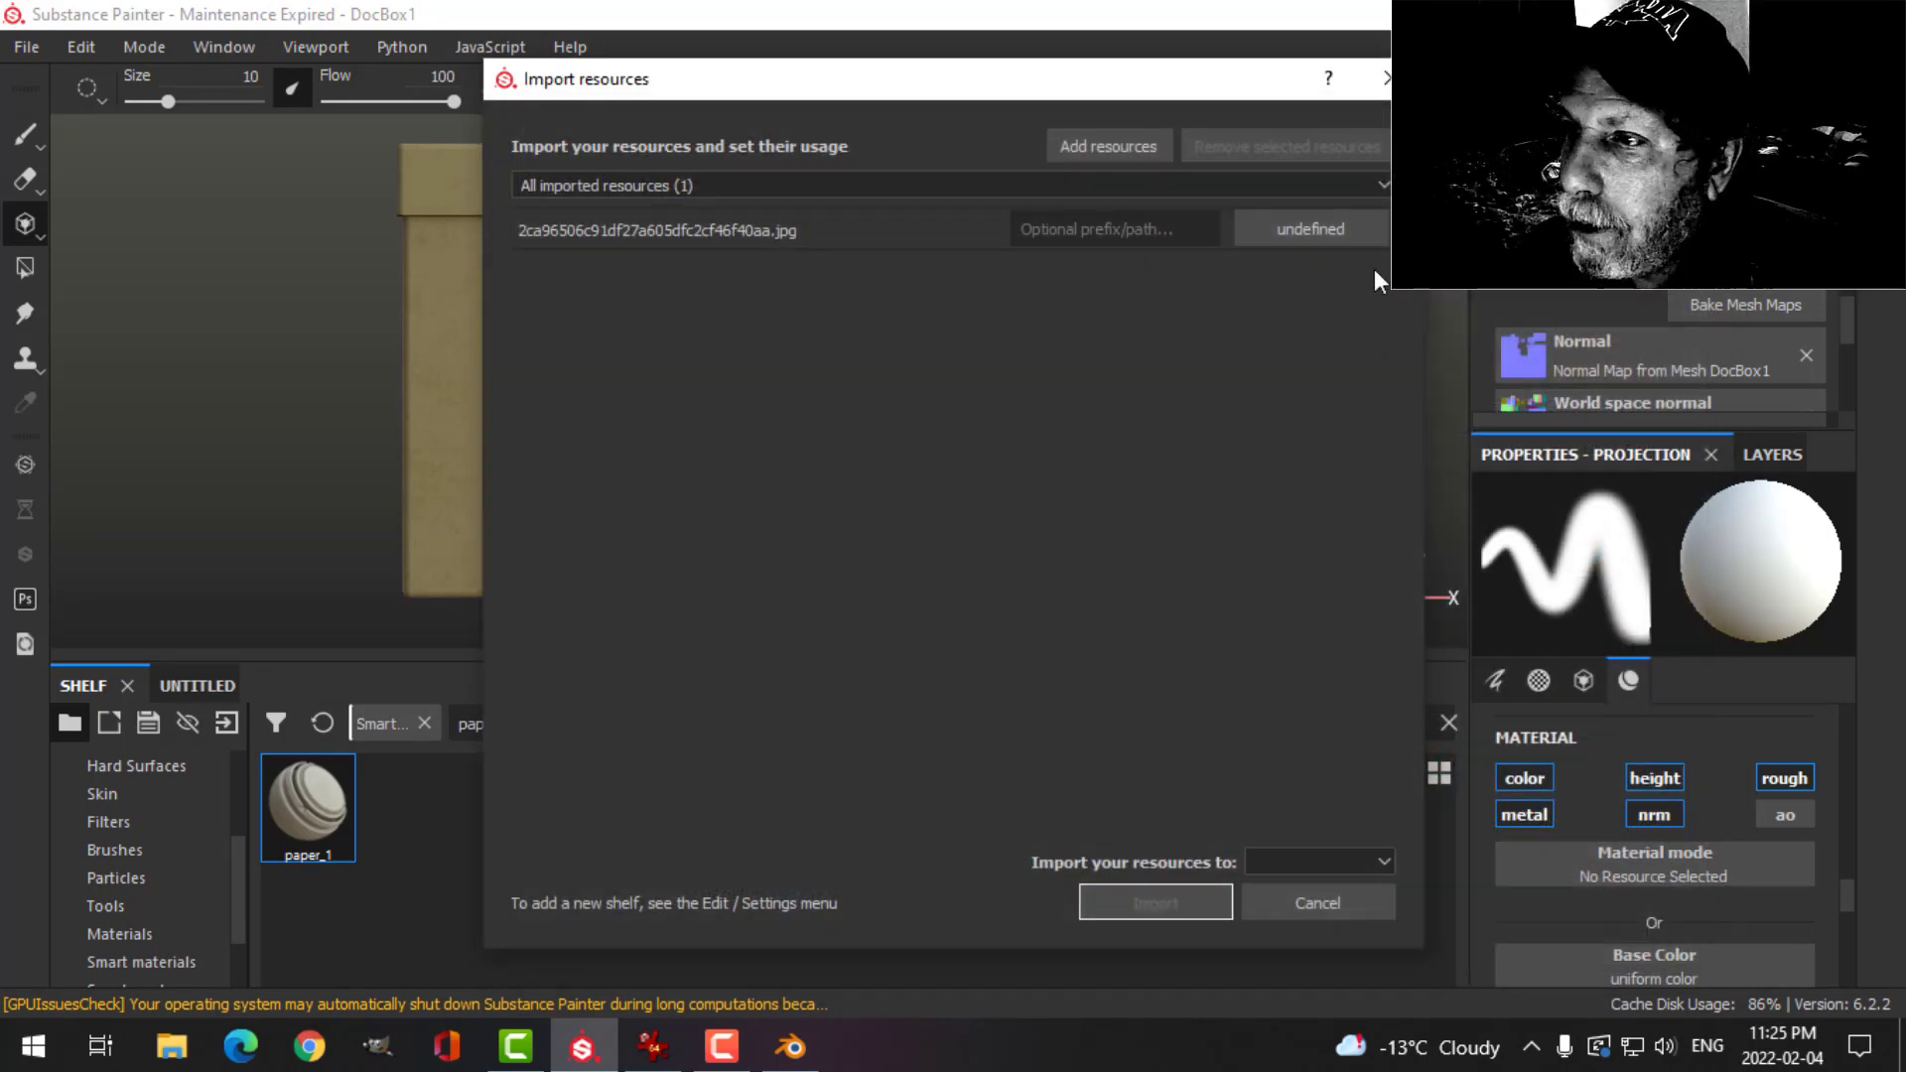
- Define the old invoice image as a texture and import it into project 'DocBox1'
left_click(1306, 227)
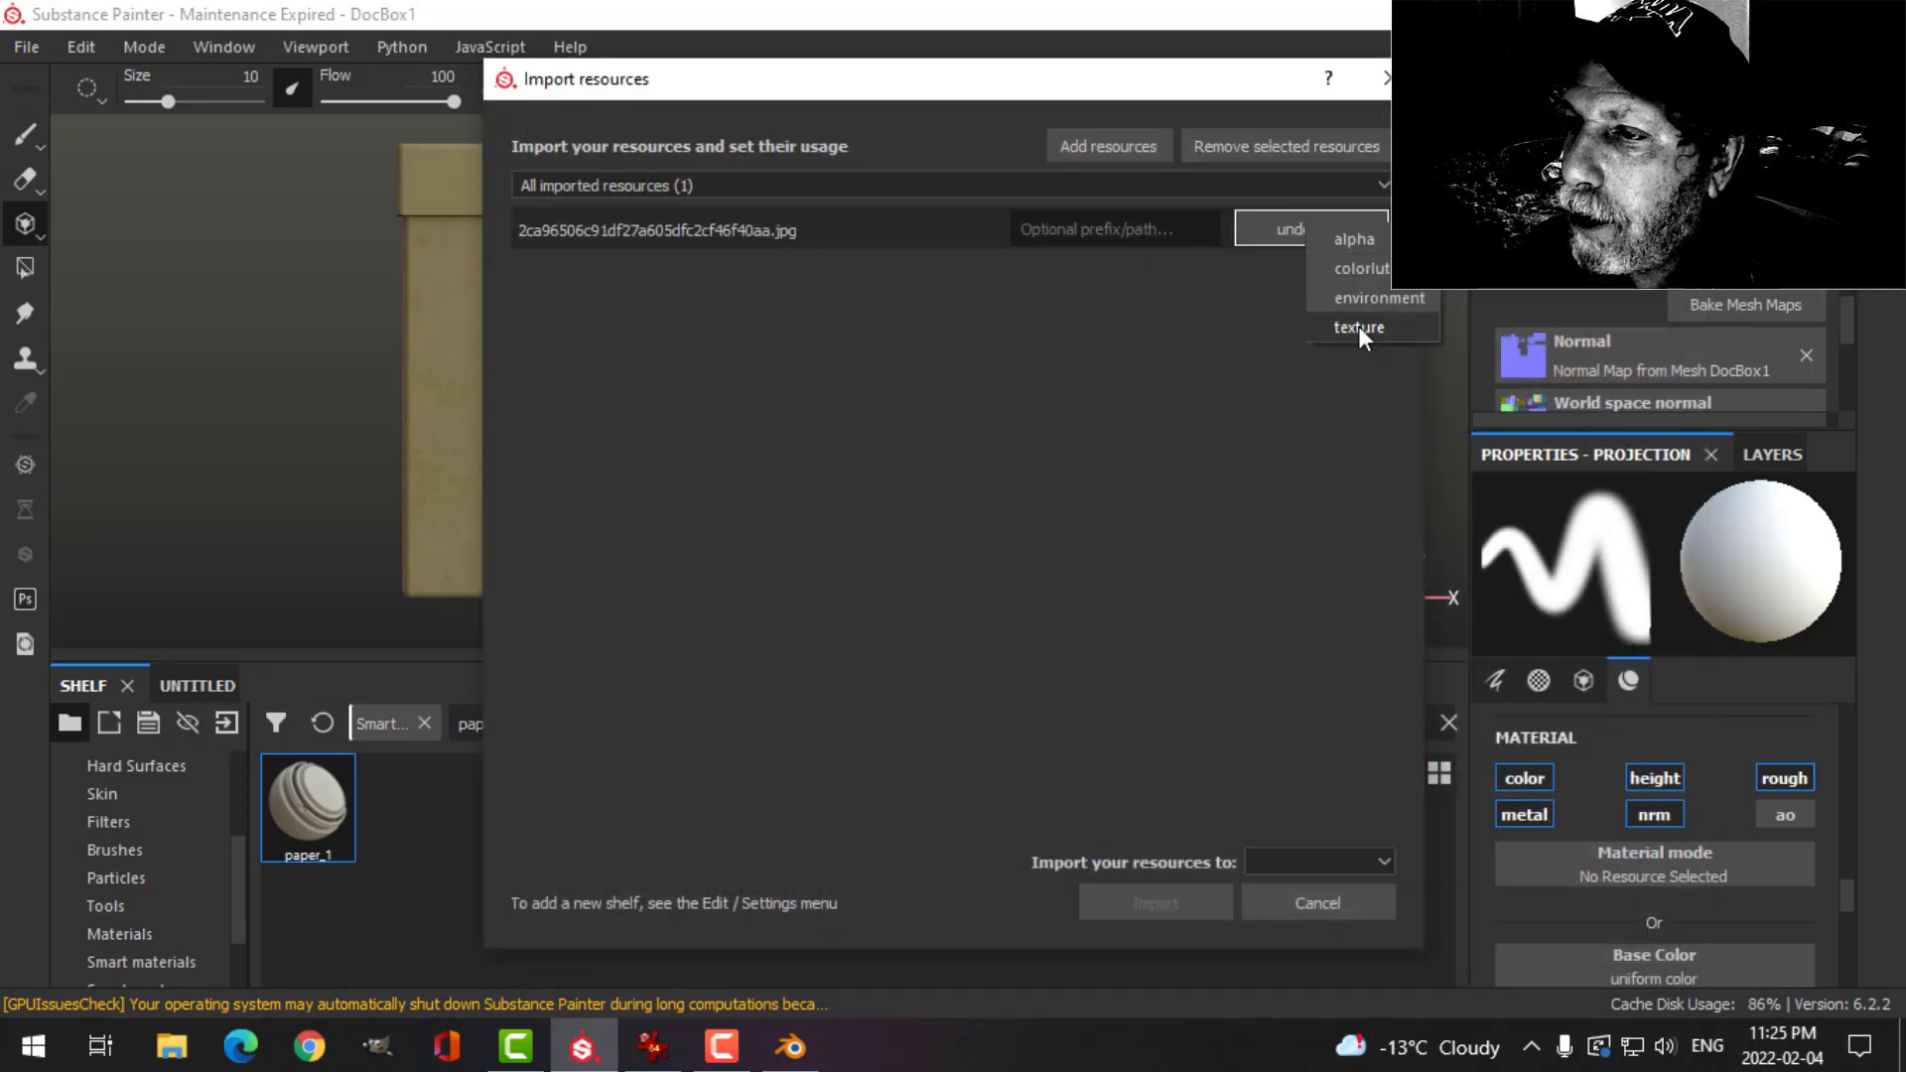
left_click(1358, 326)
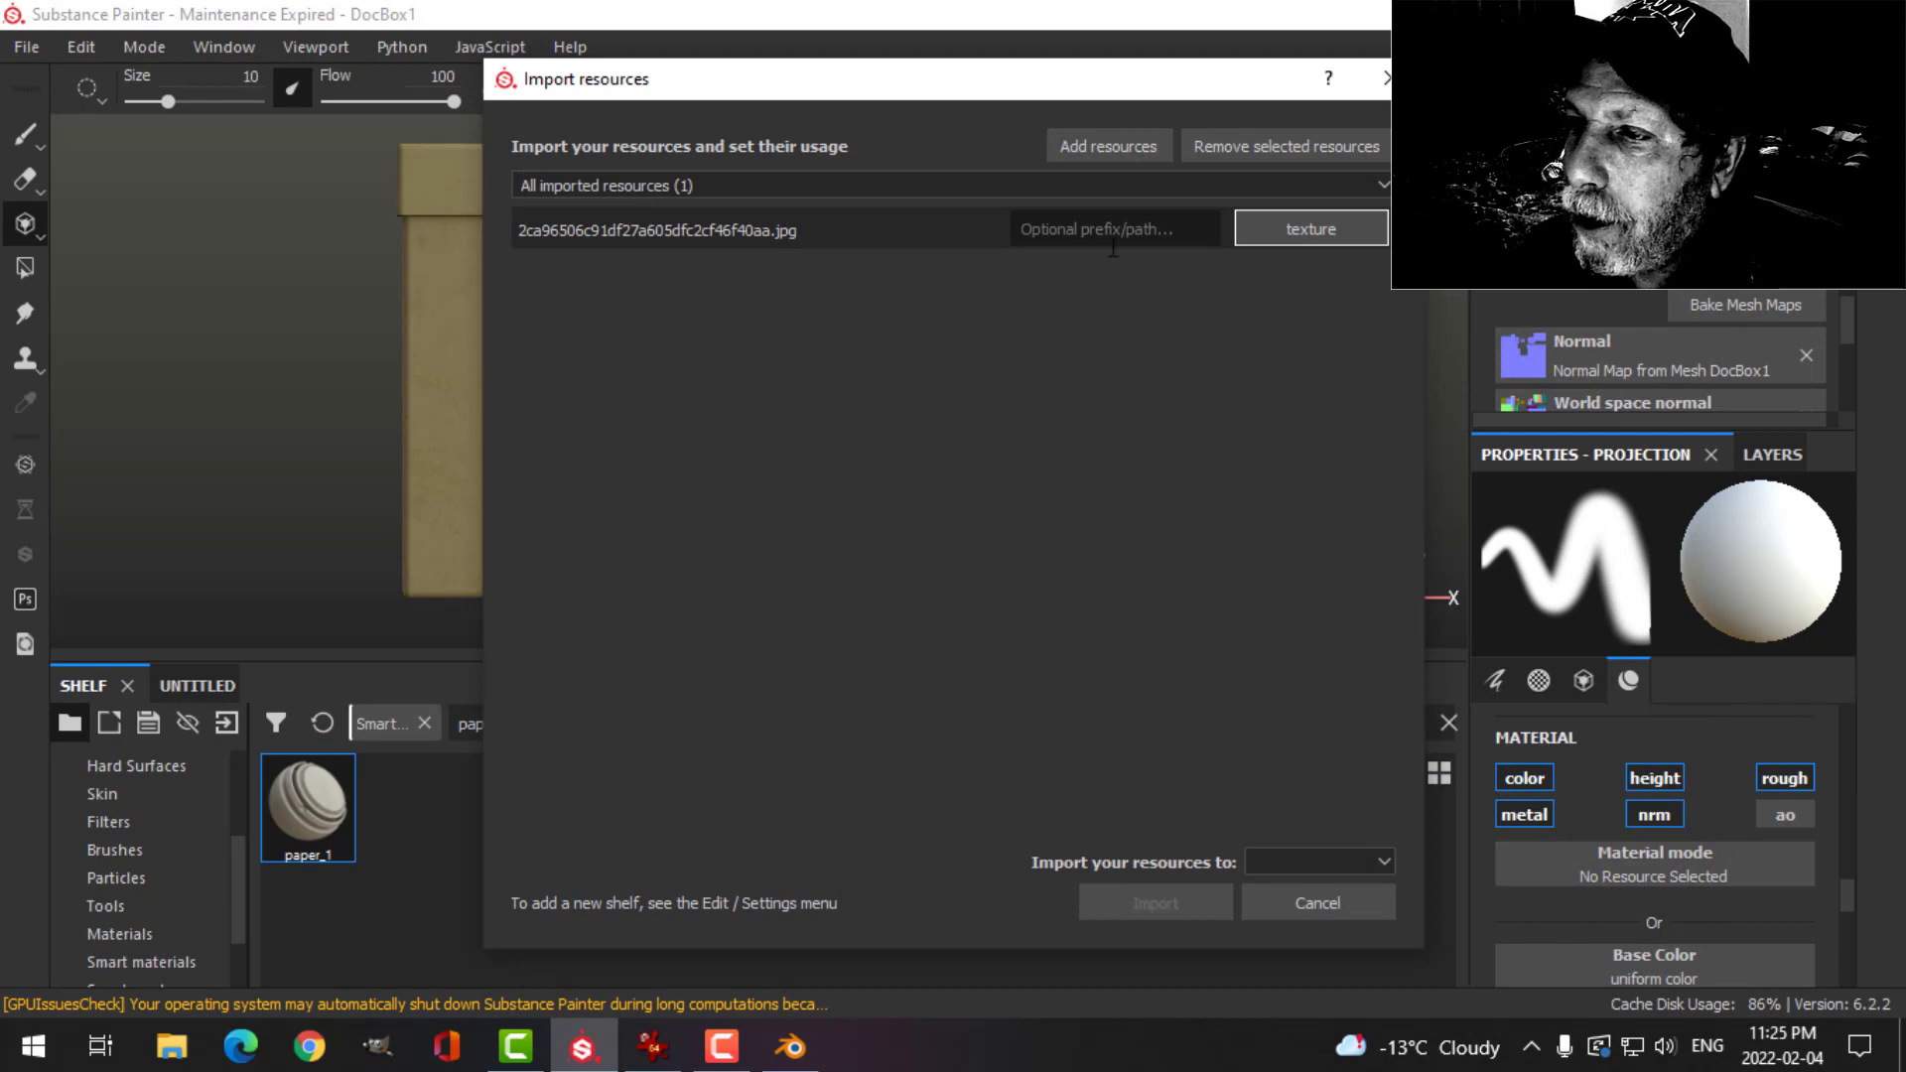
left_click(1301, 859)
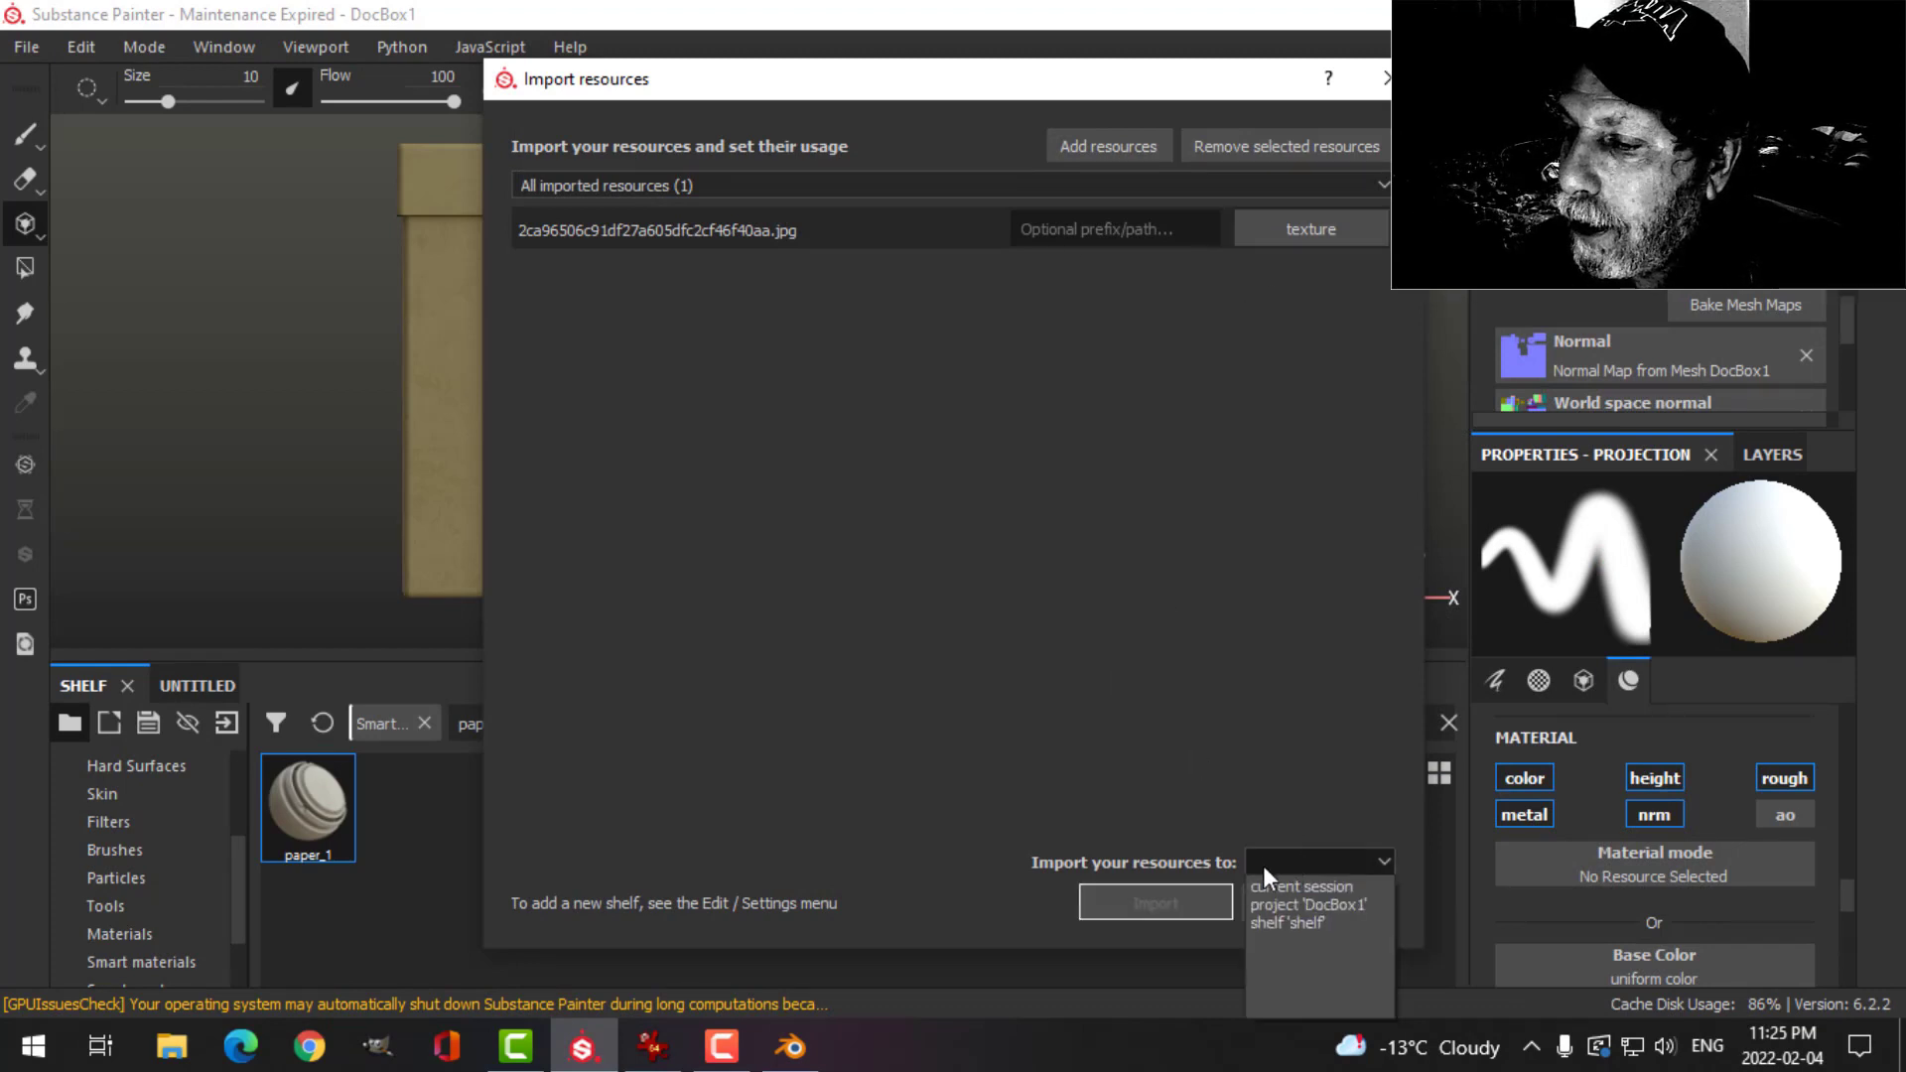
left_click(1320, 909)
left_click(1171, 908)
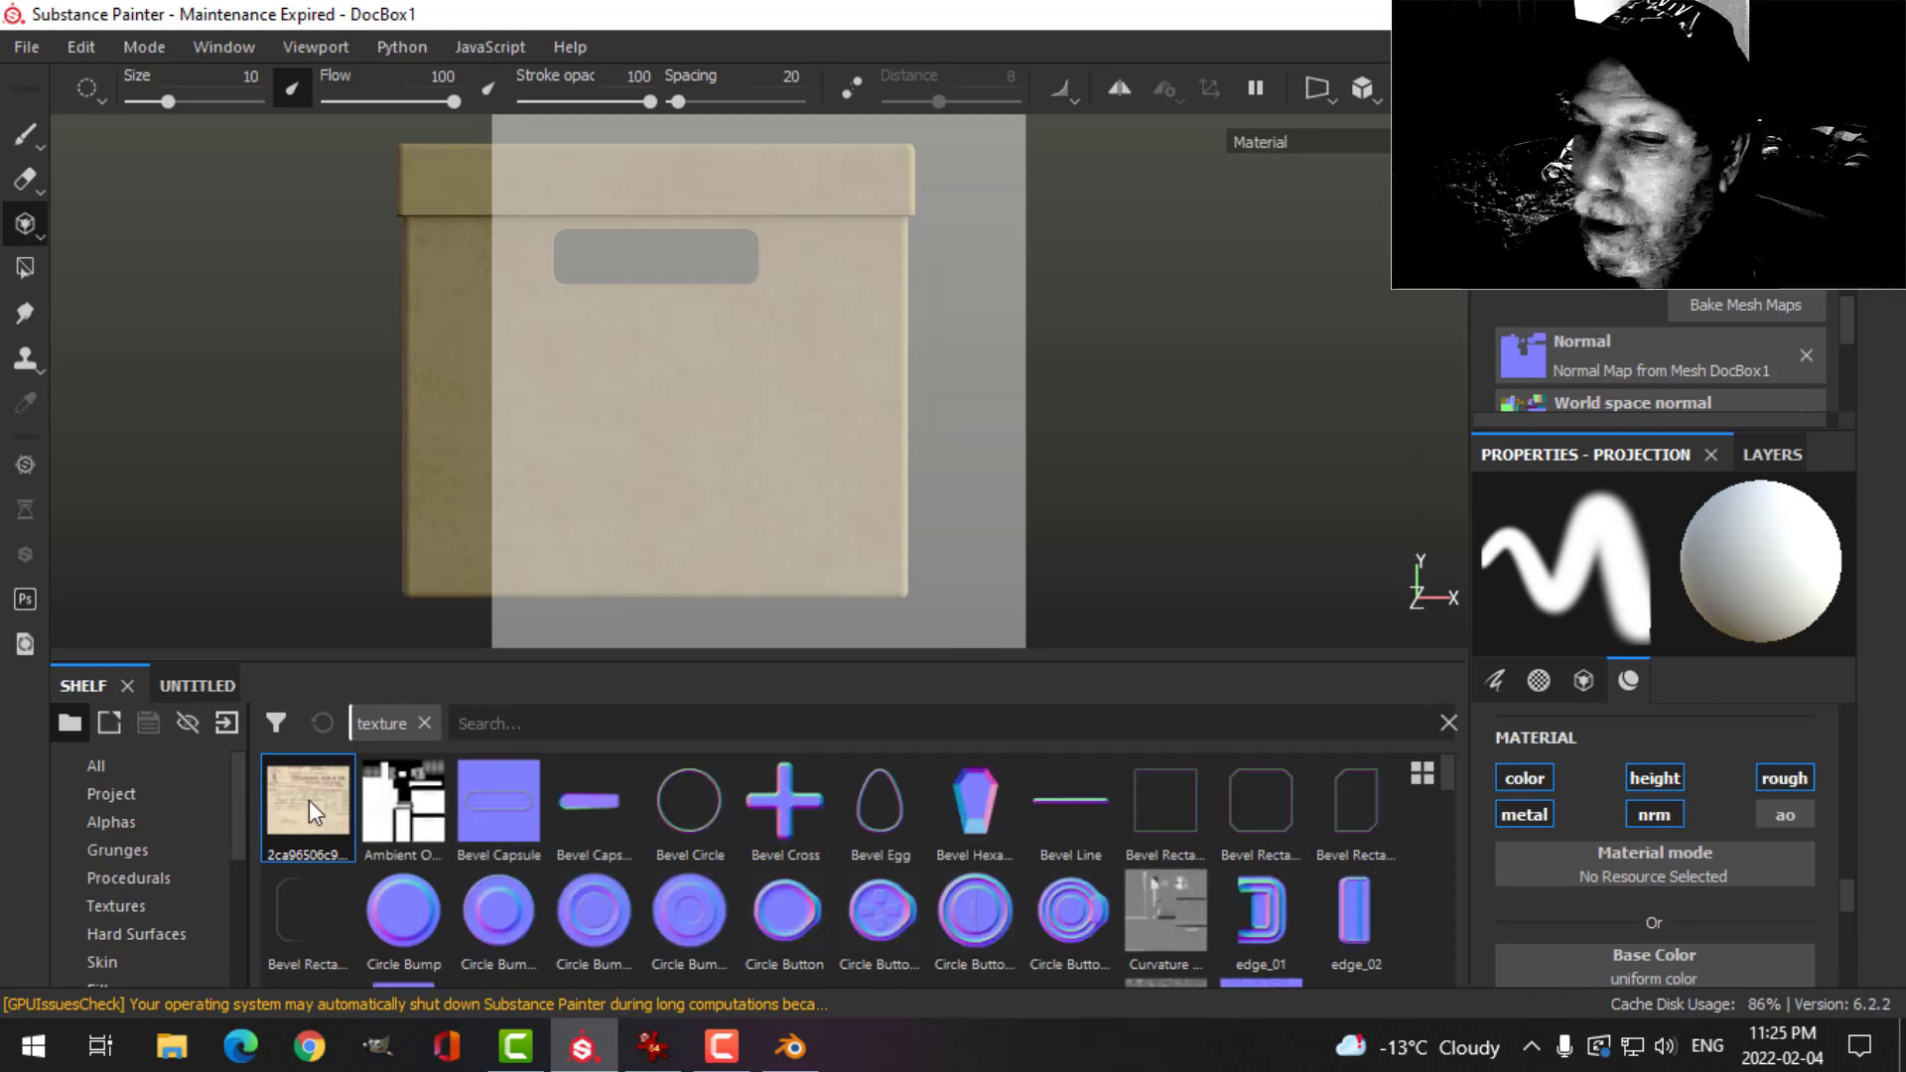
- Assign the imported invoice texture as the Base Color of the projection over the box's handle end
left_click_drag(308, 800, 1655, 968)
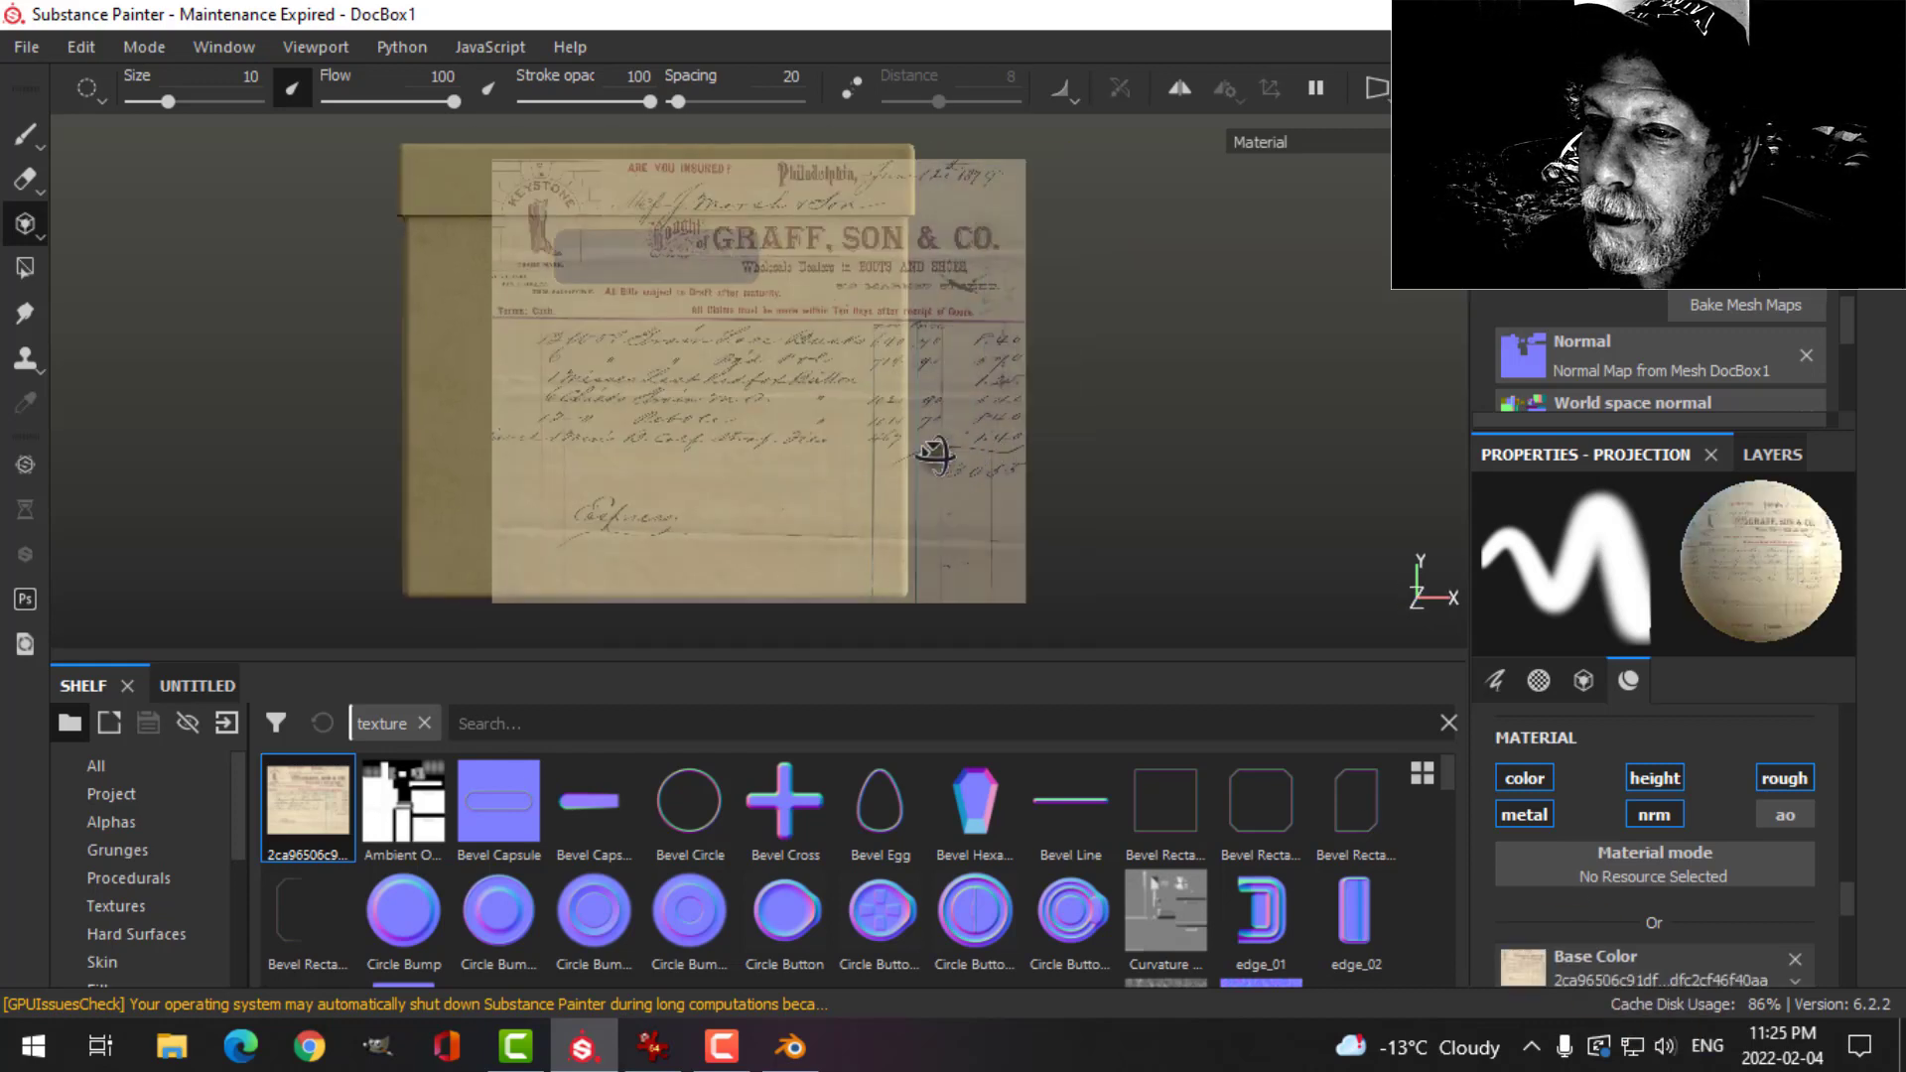
middle_click_drag(954, 471, 1040, 480, "alt")
scroll(1040, 479, "up", 2)
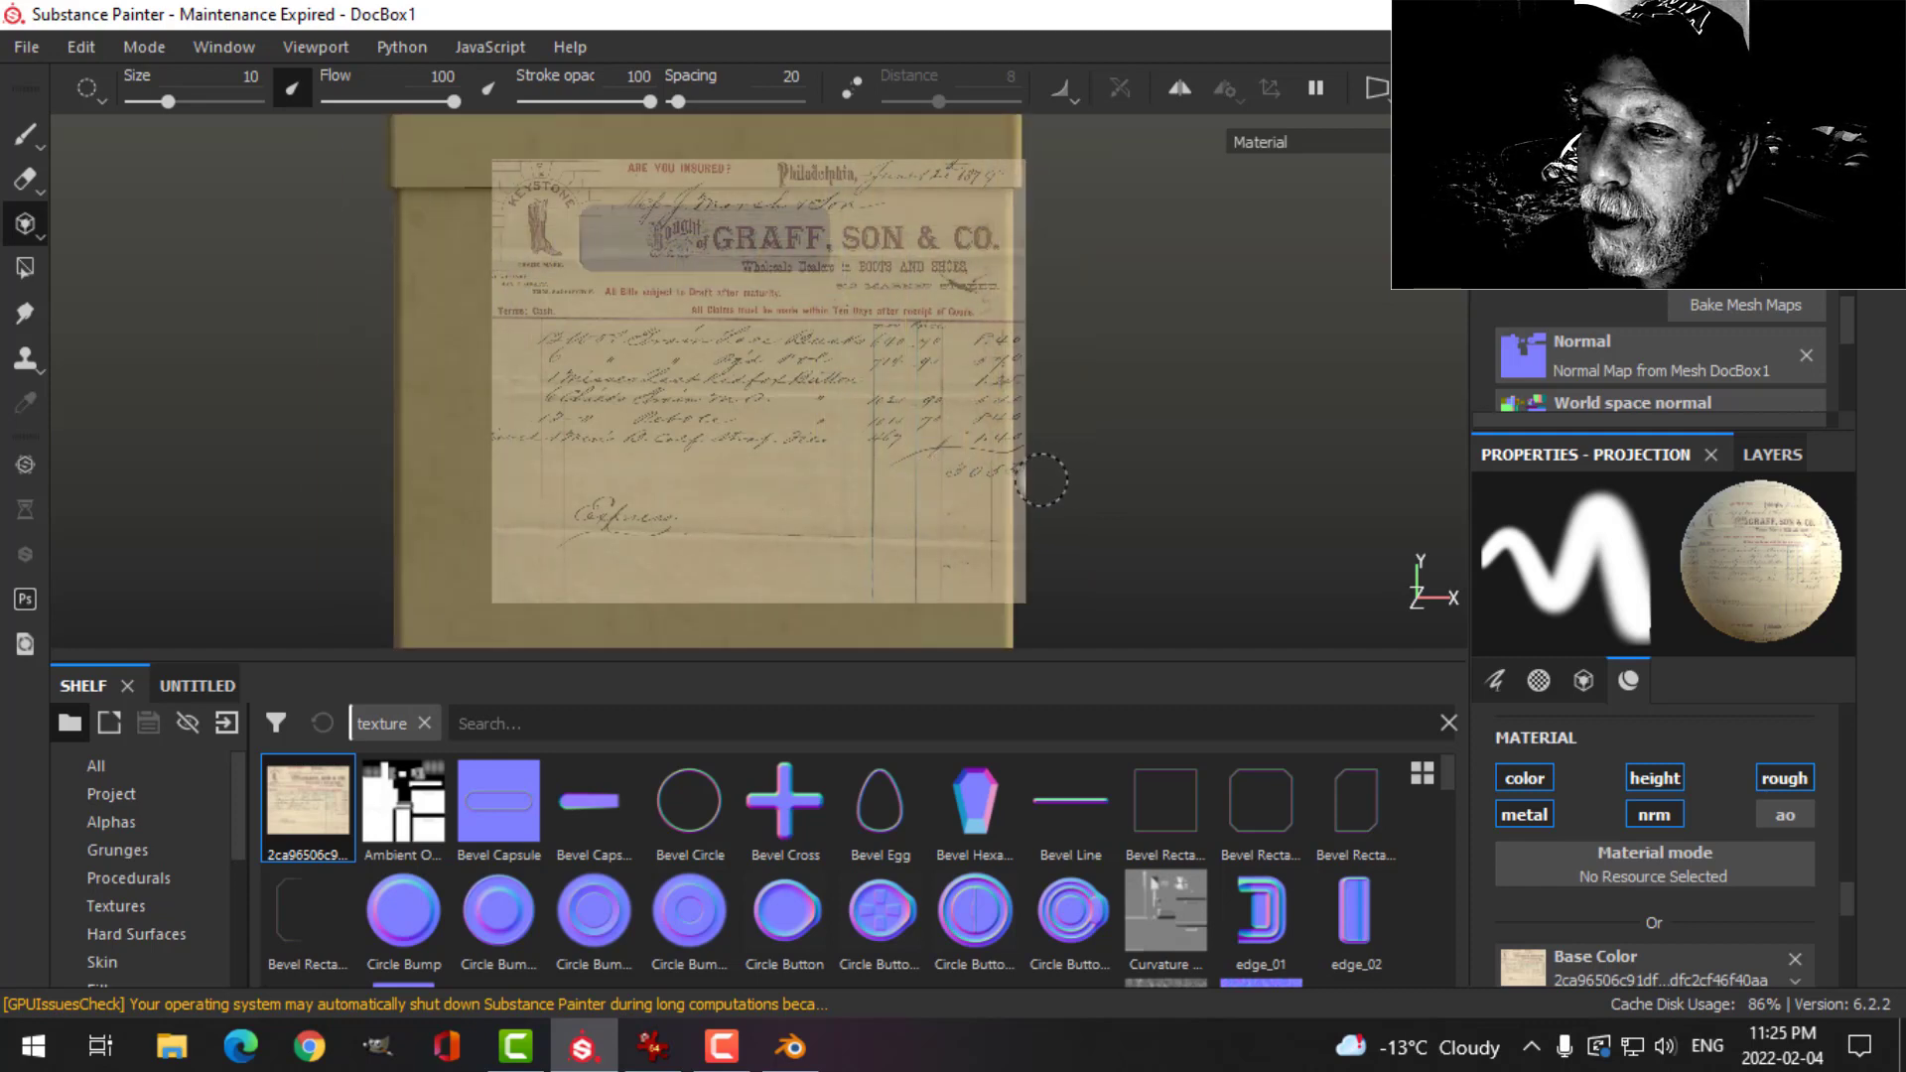
- Shrink the invoice projection stencil and line it up beneath the handle opening on the box's end face
scroll(1040, 480, "down", 2)
key("s")
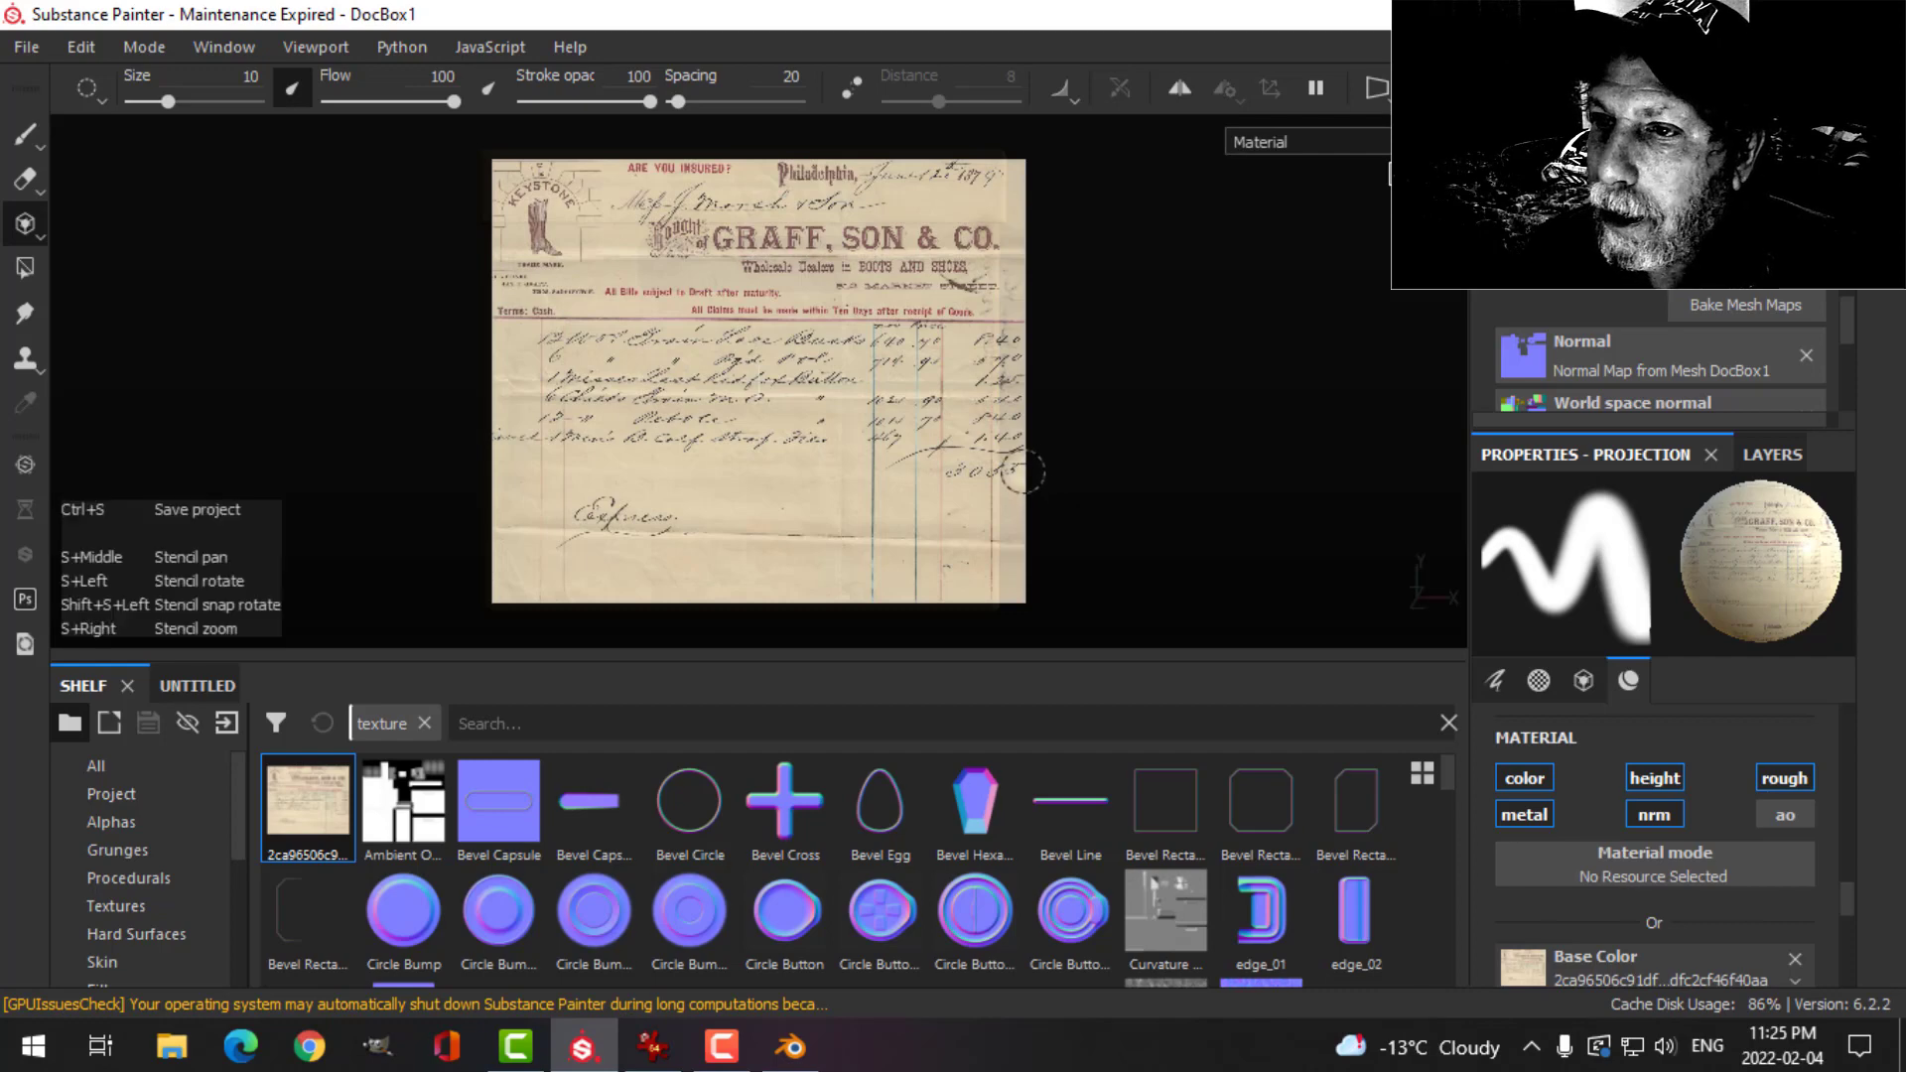
mouse_move(1013, 471)
left_mouse_down()
mouse_move(975, 434)
mouse_move(992, 472)
left_mouse_up()
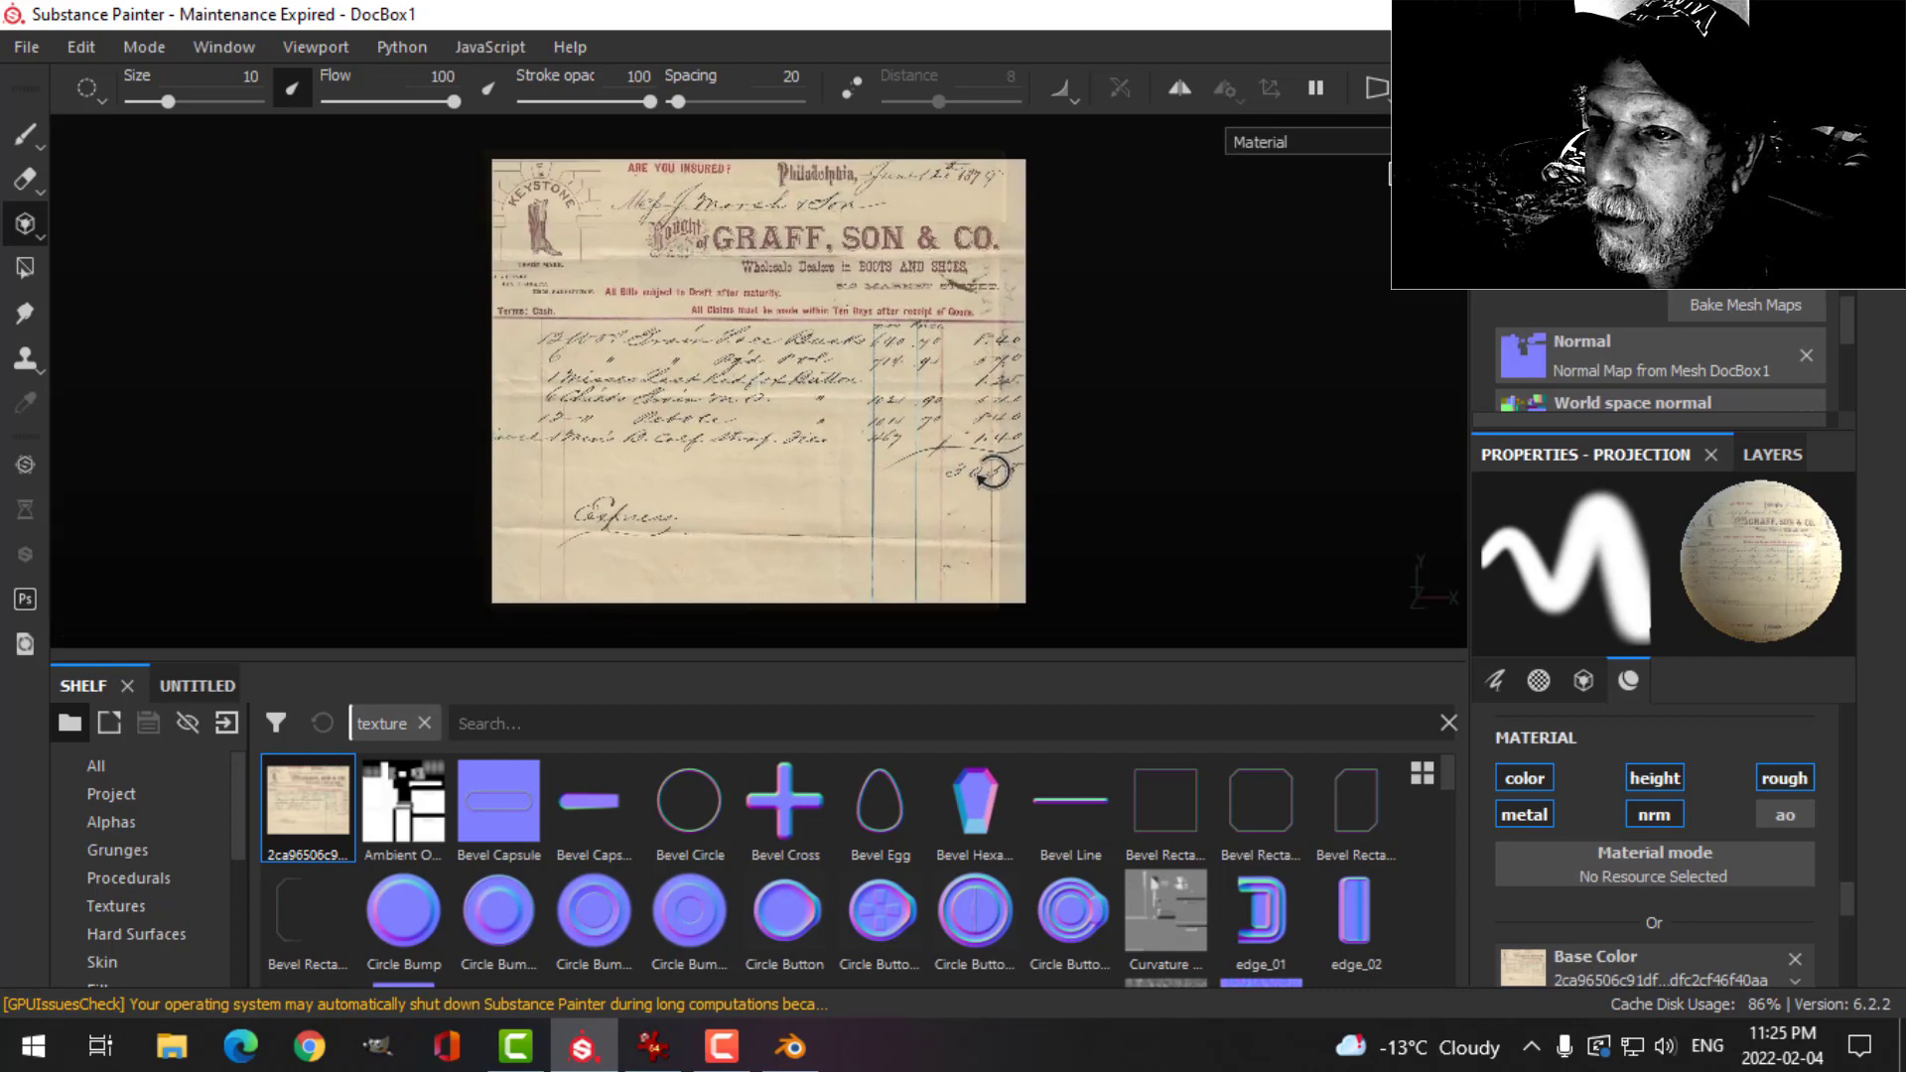
right_click_drag(966, 474, 940, 408)
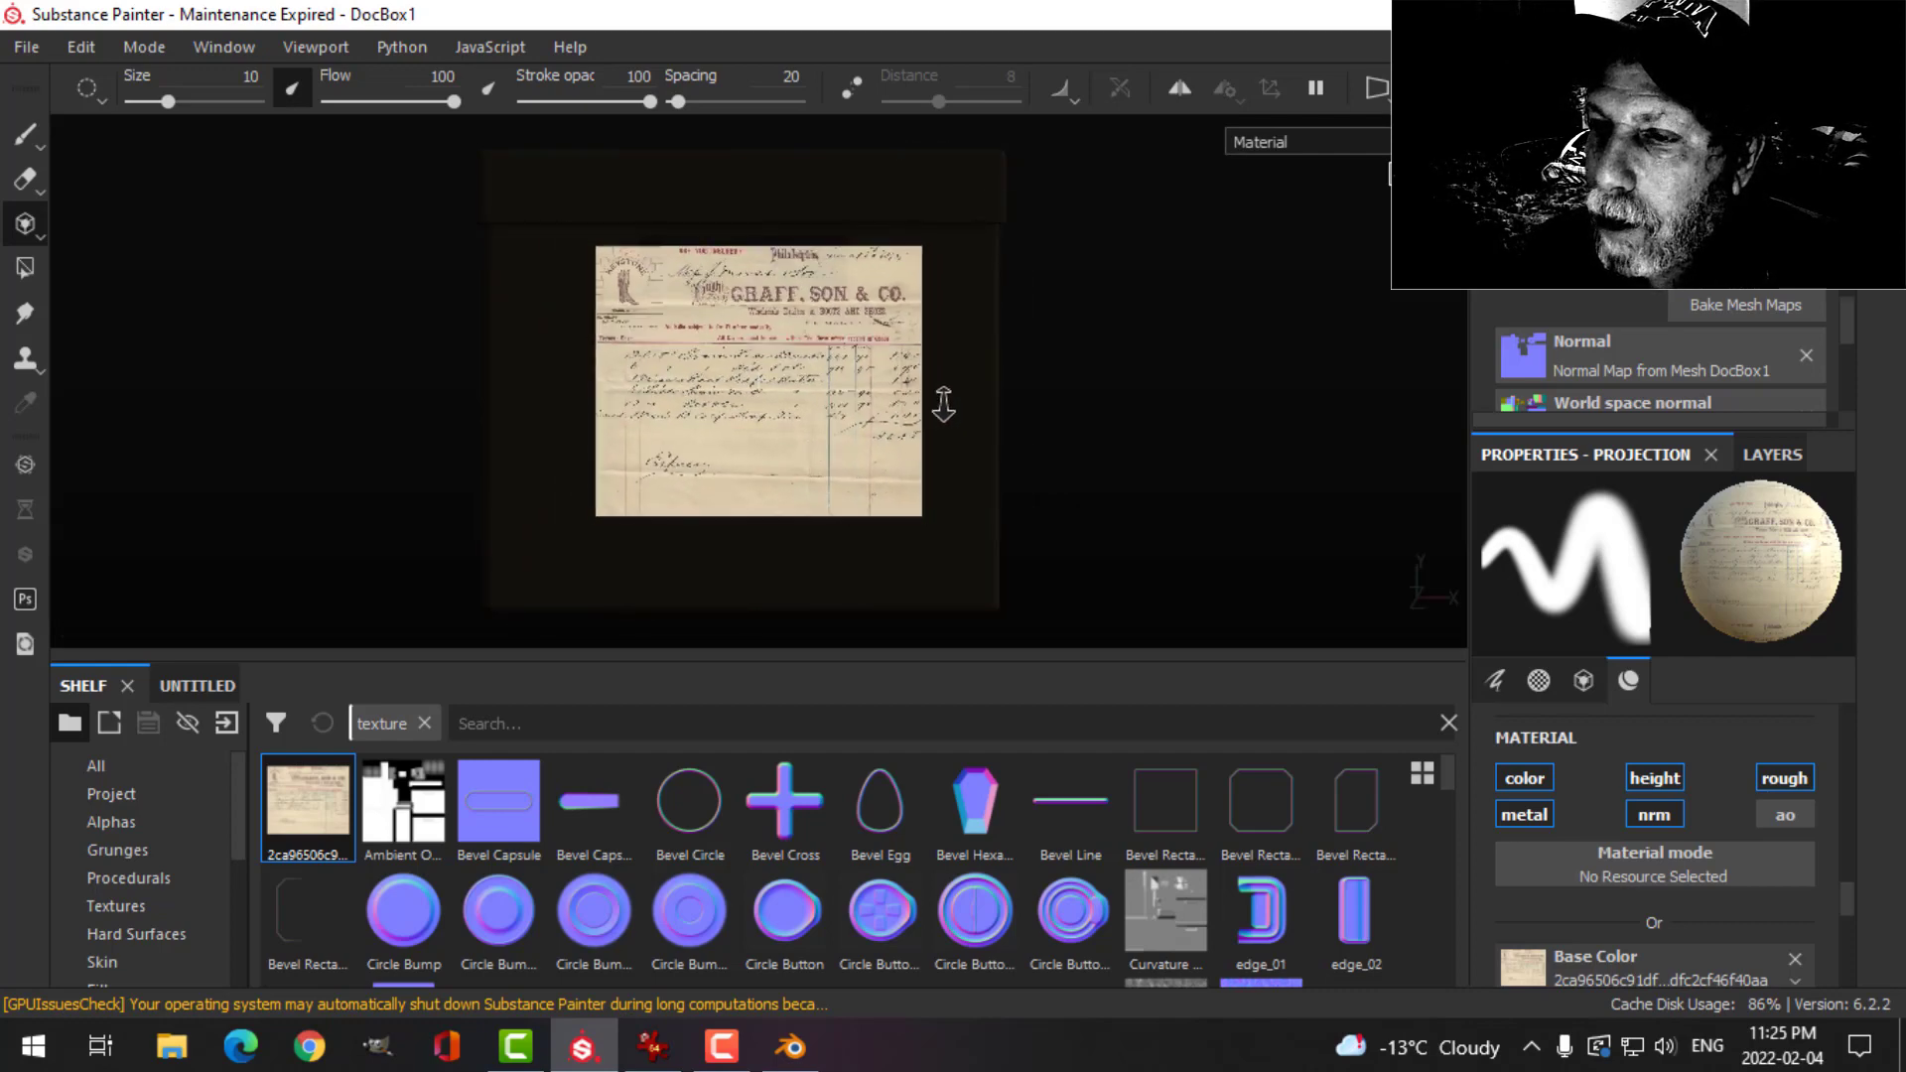
middle_click_drag(950, 435, 967, 373, "alt")
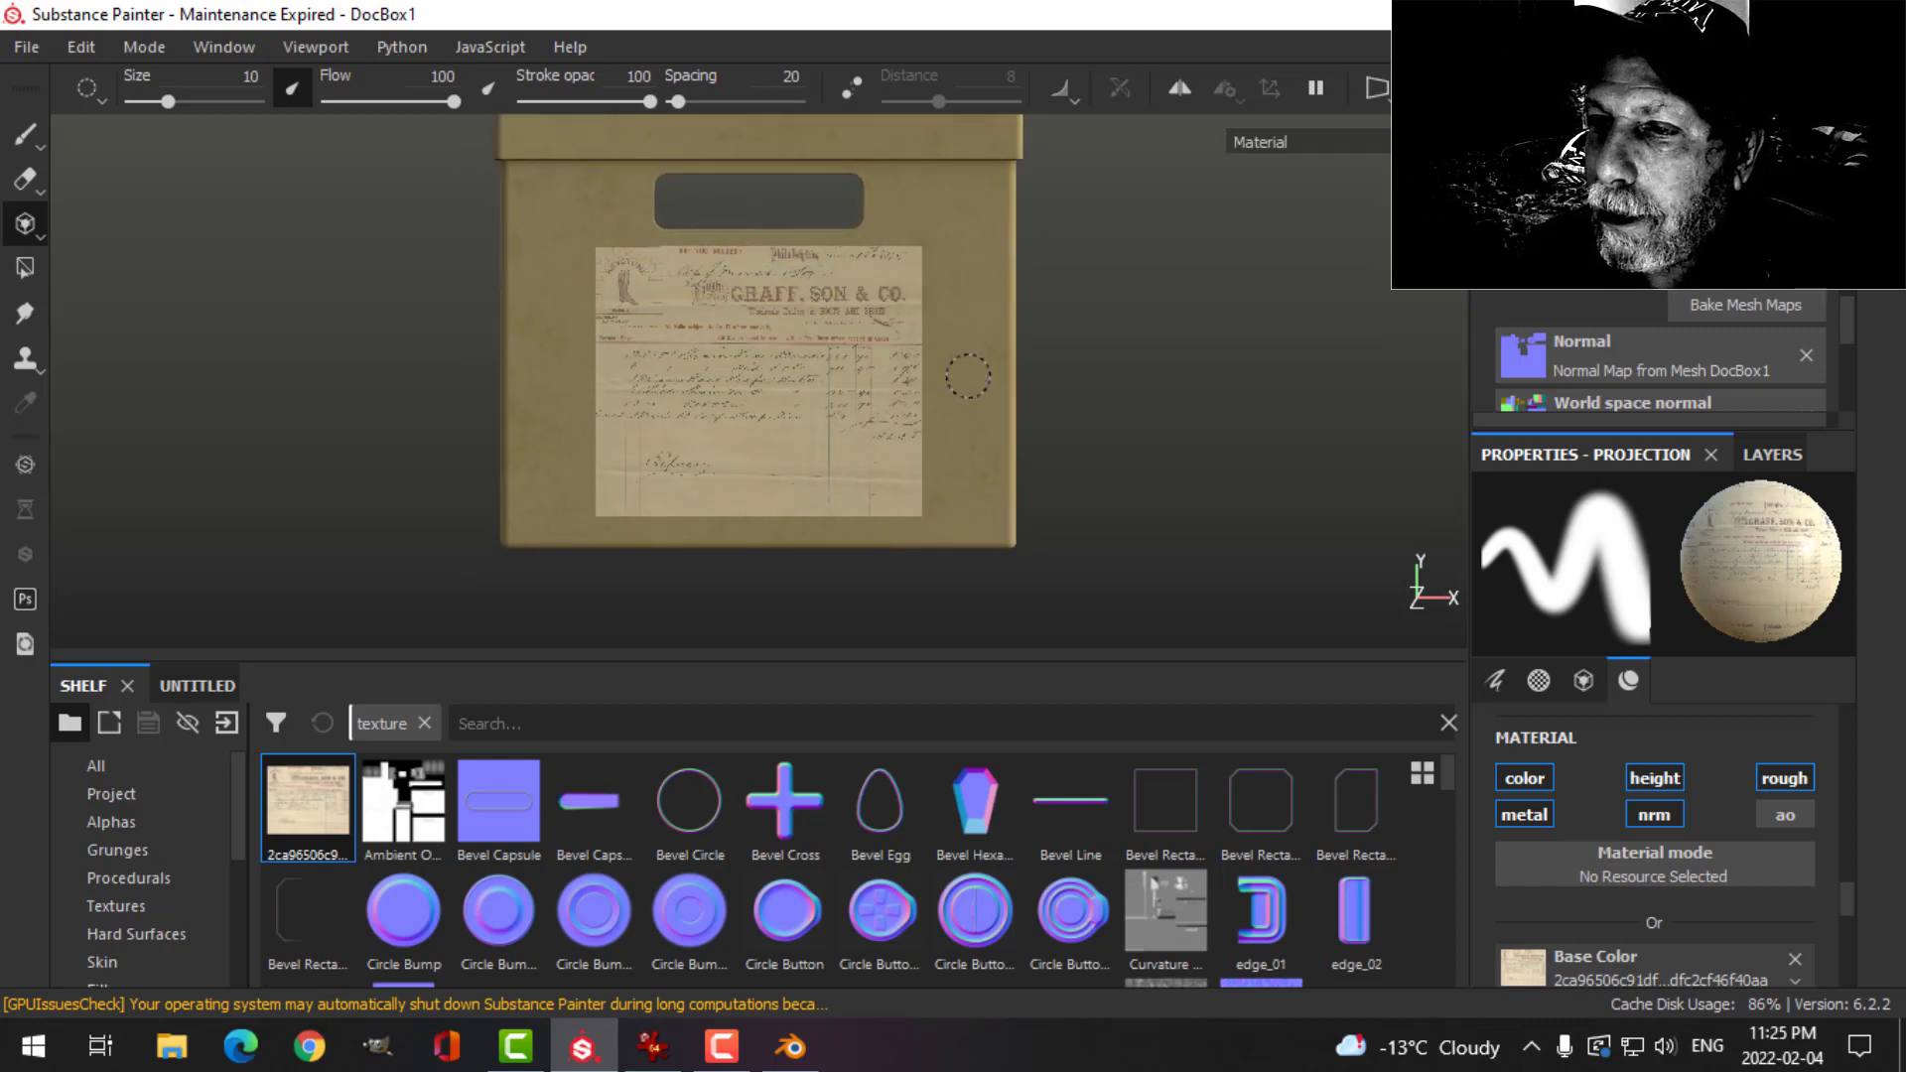
right_click_drag(968, 375, 982, 386, "alt")
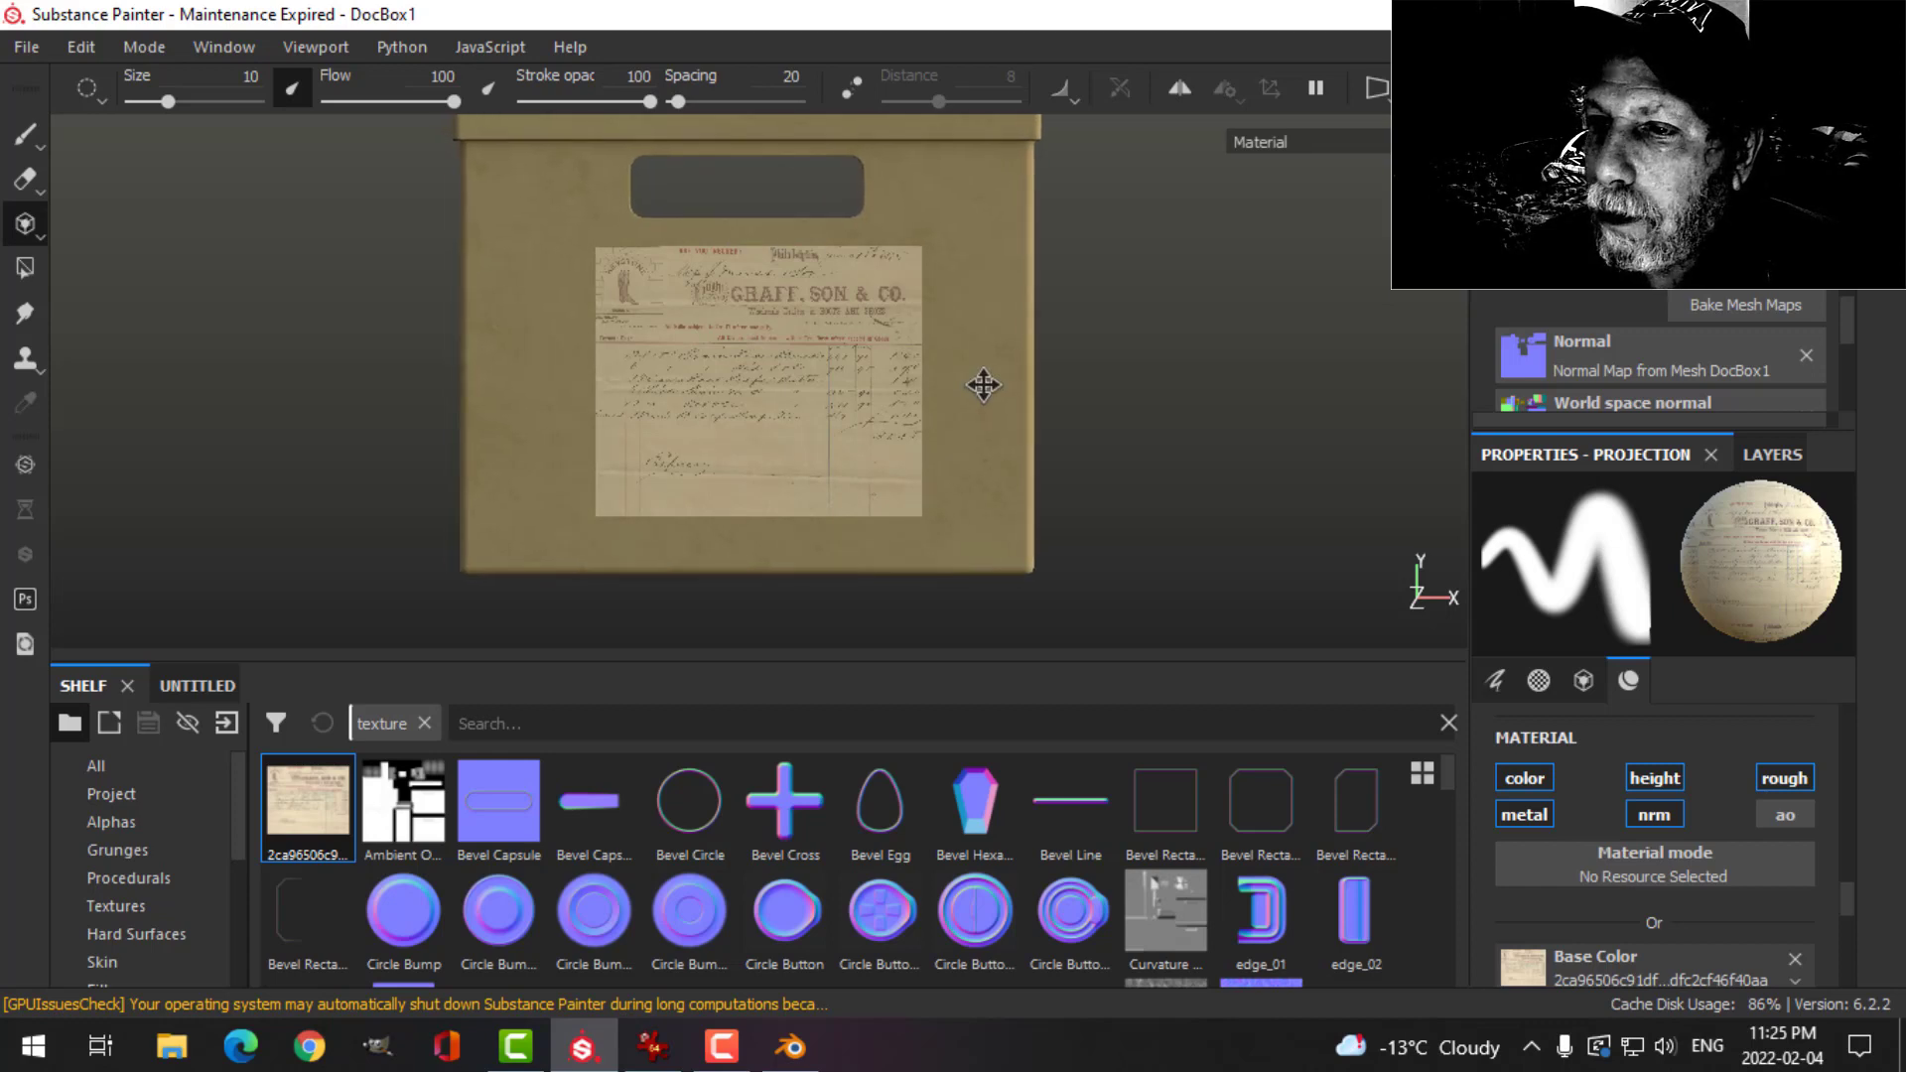
middle_click_drag(982, 385, 990, 392, "alt")
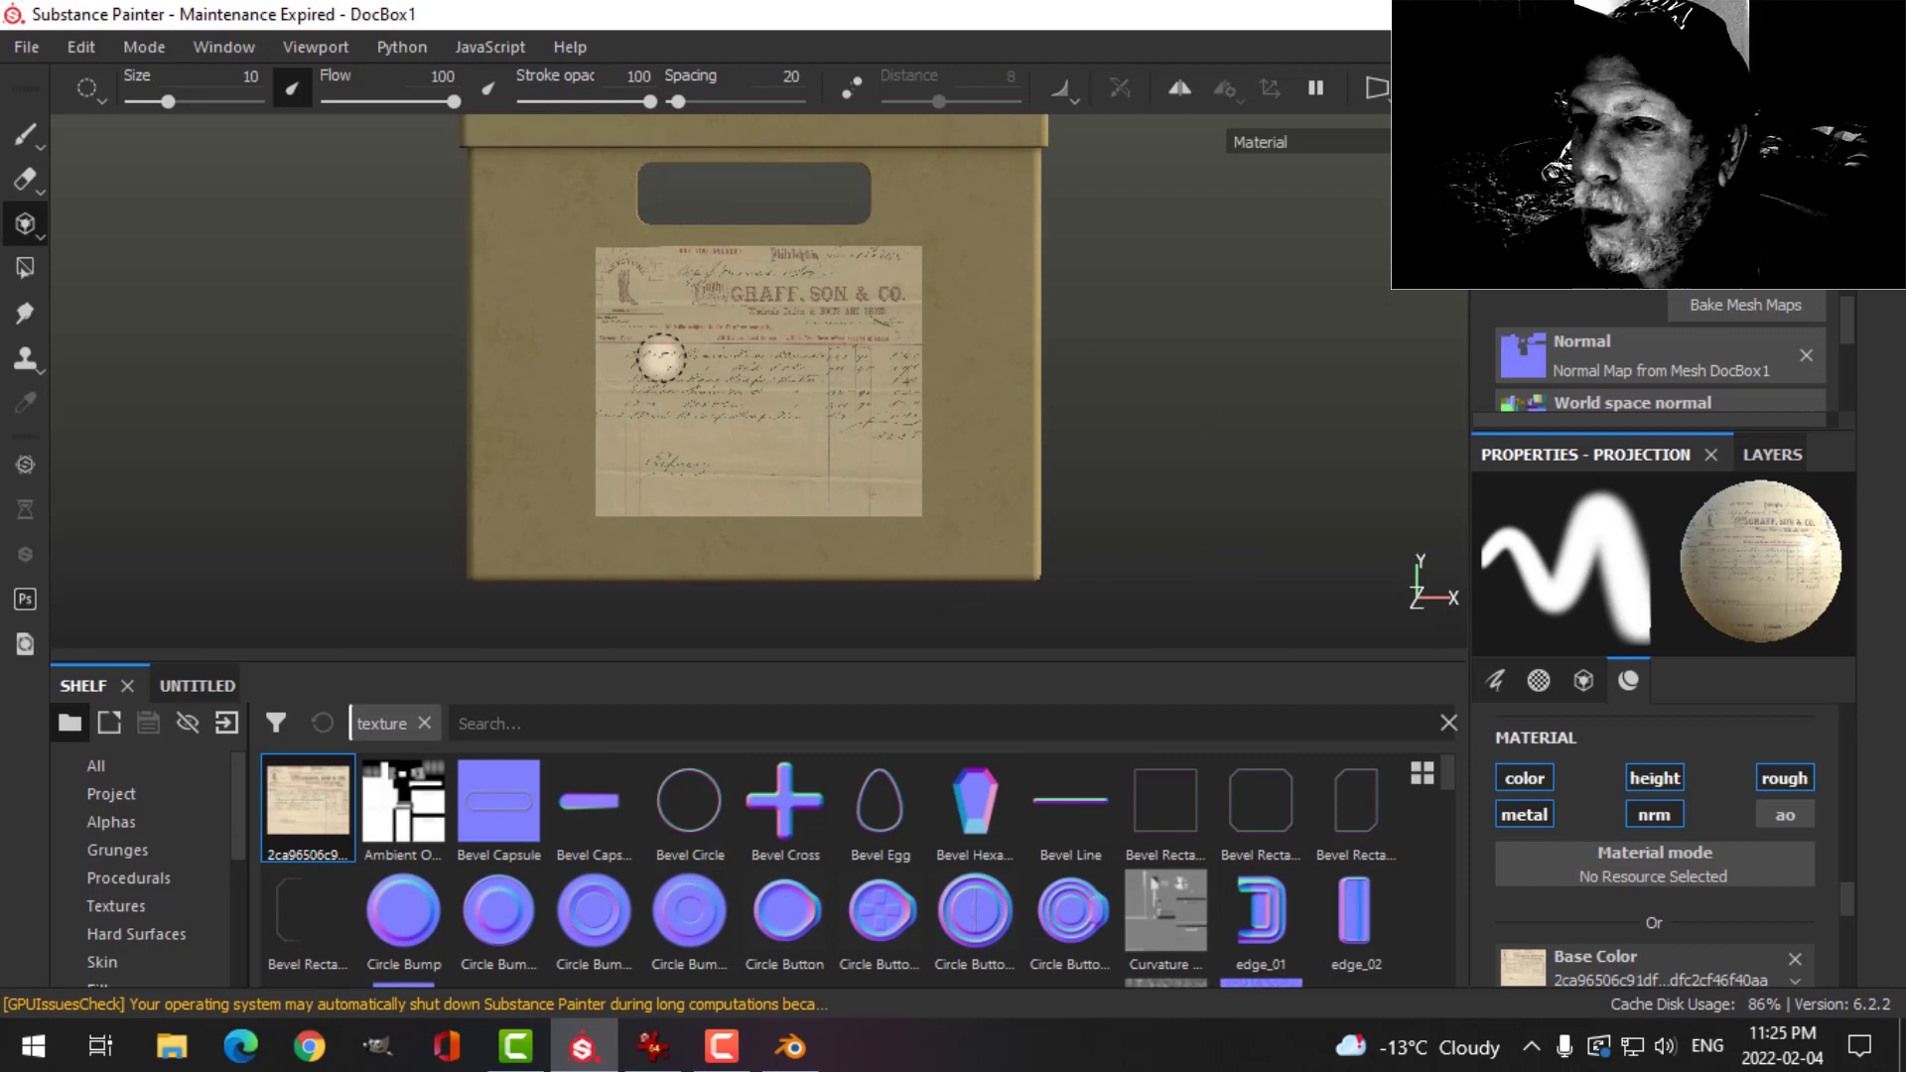
- Try projecting the invoice onto the box's handle end with brush size 17.49 and inspect the label in 3D
right_click_drag(716, 316, 735, 316, "ctrl")
mouse_move(607, 269)
left_mouse_down()
mouse_move(883, 290)
mouse_move(770, 288)
mouse_move(566, 379)
mouse_move(743, 401)
mouse_move(617, 456)
mouse_move(808, 349)
mouse_move(999, 468)
mouse_move(650, 471)
mouse_move(489, 502)
mouse_move(910, 519)
mouse_move(561, 525)
left_mouse_up()
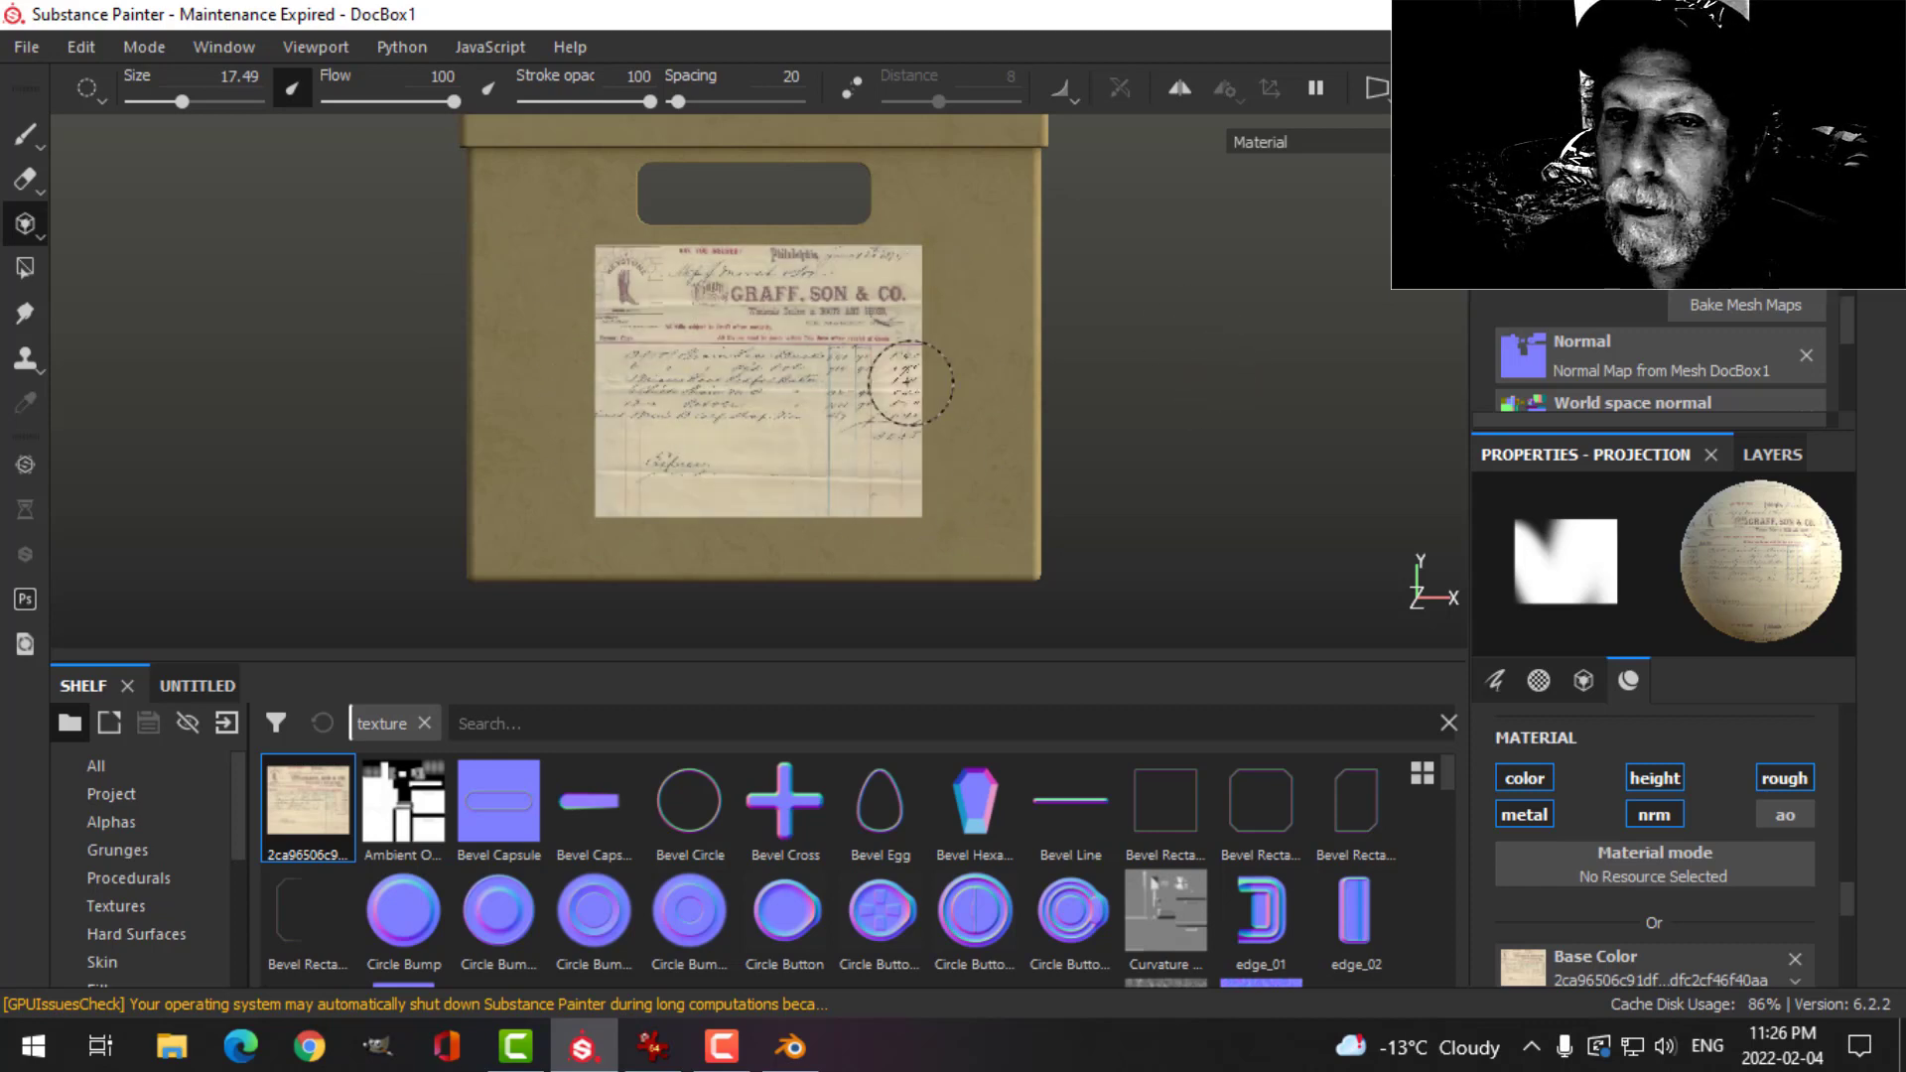
left_click(15, 149)
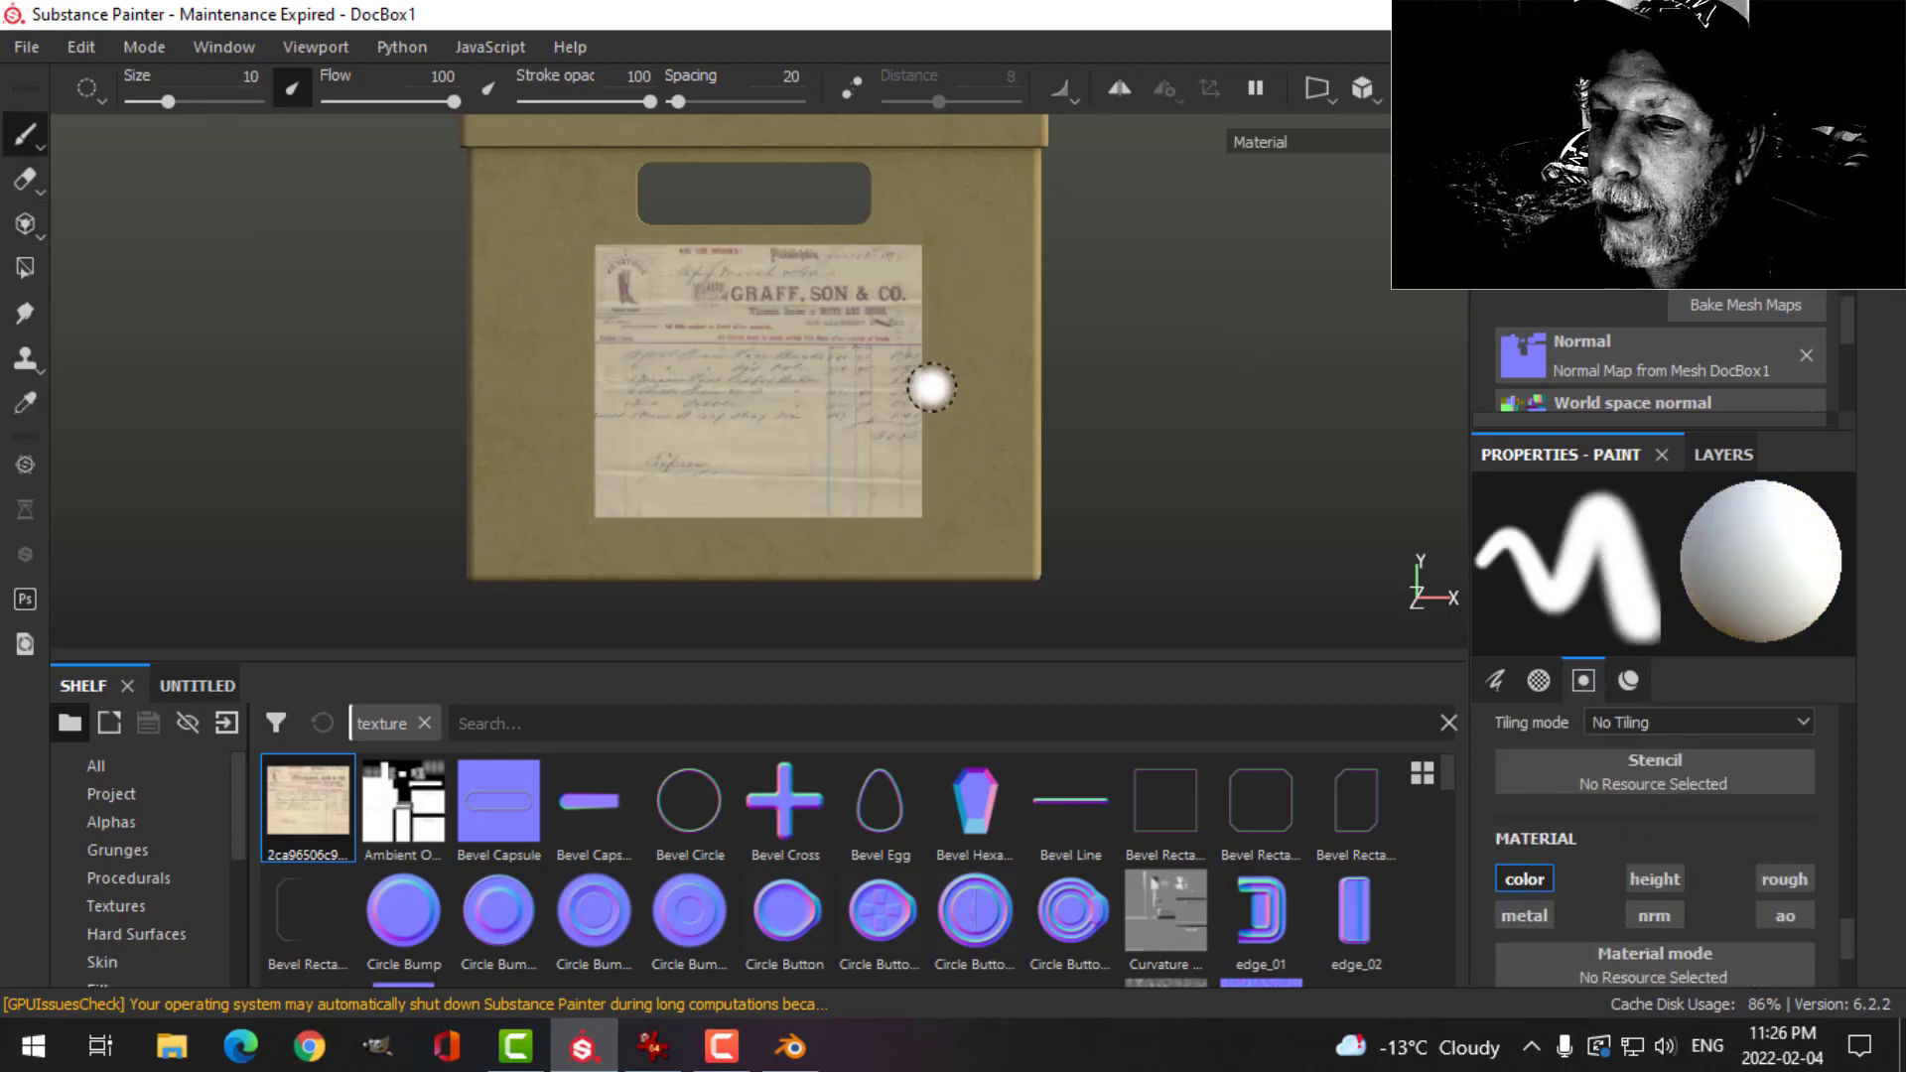
mouse_move(933, 387)
left_mouse_down("alt")
mouse_move(1002, 382)
mouse_move(977, 373)
mouse_move(1063, 408)
mouse_move(974, 430)
mouse_move(1115, 392)
mouse_move(1009, 332)
mouse_move(1149, 341)
mouse_move(1059, 374)
mouse_move(1109, 379)
left_mouse_up("alt")
scroll(1109, 379, "up", 3)
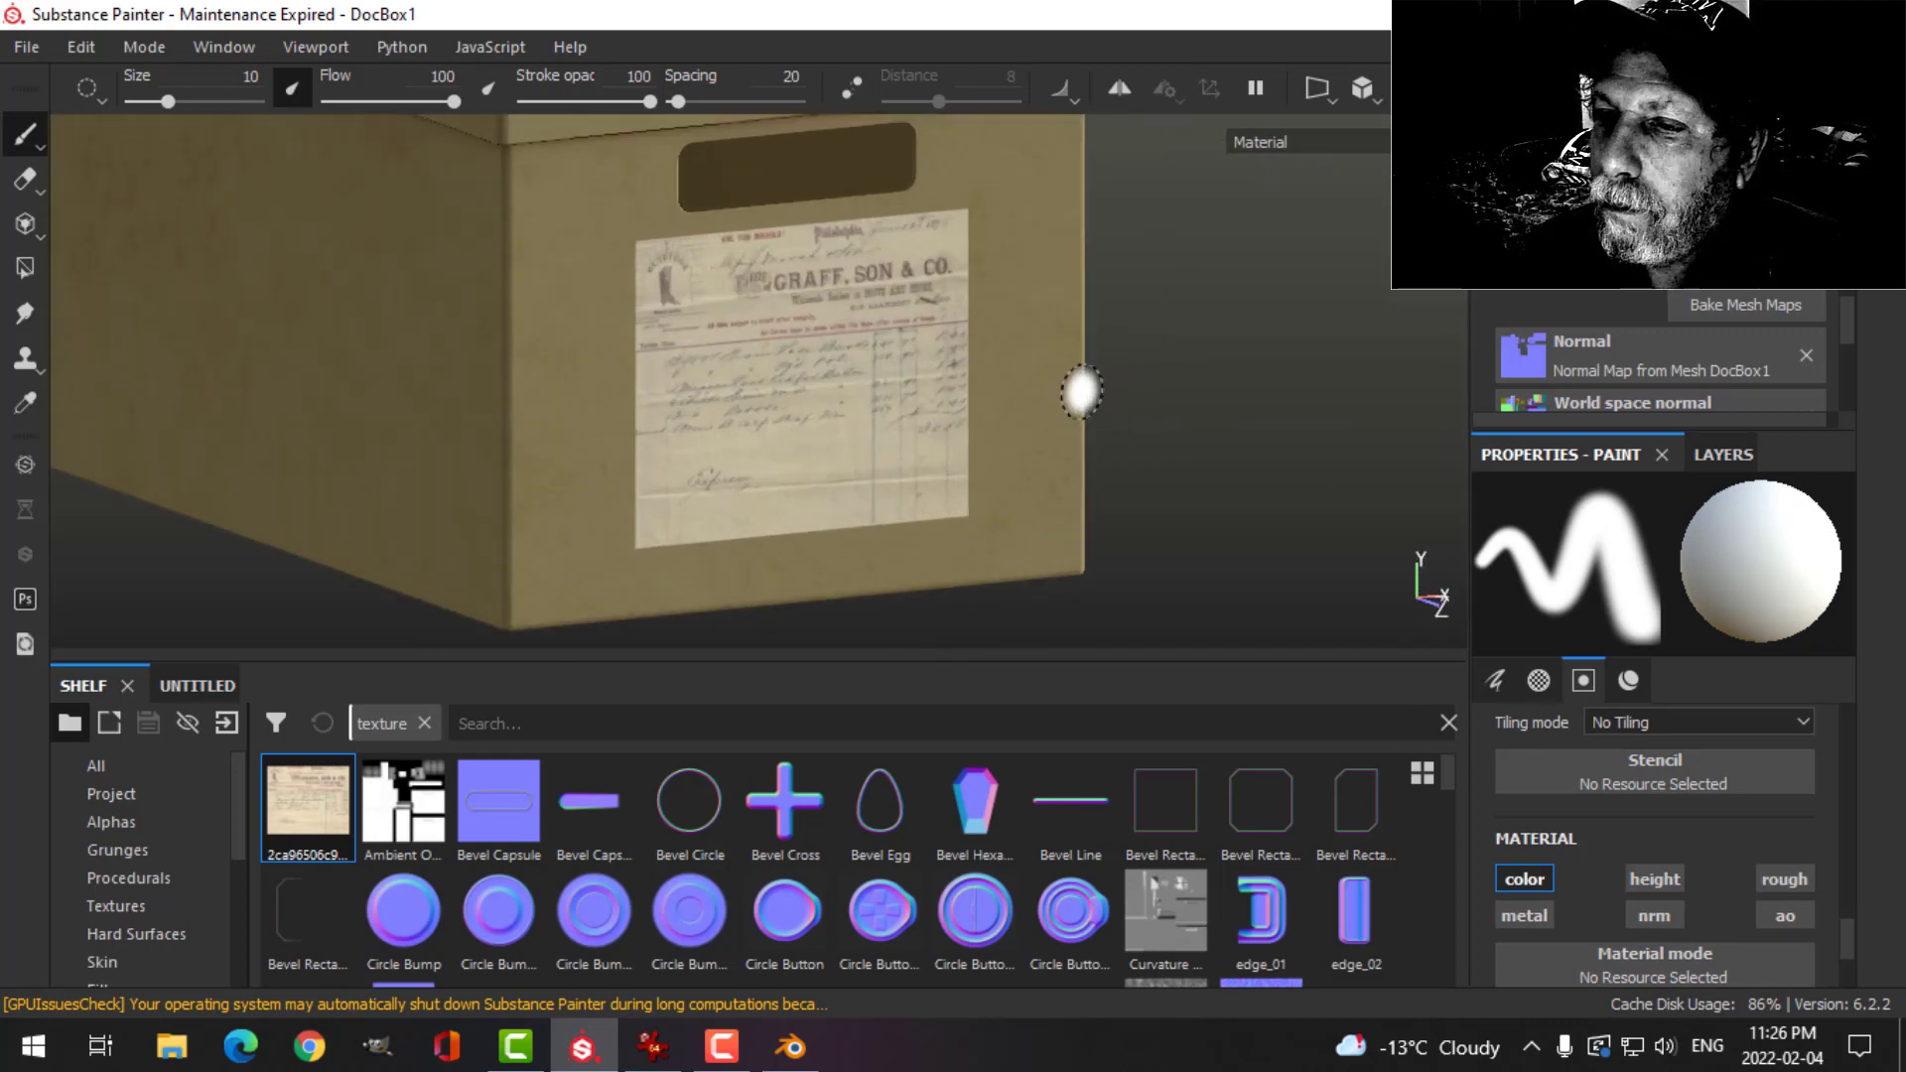
scroll(1081, 392, "down", 5)
middle_click_drag(1089, 404, 1012, 369, "alt")
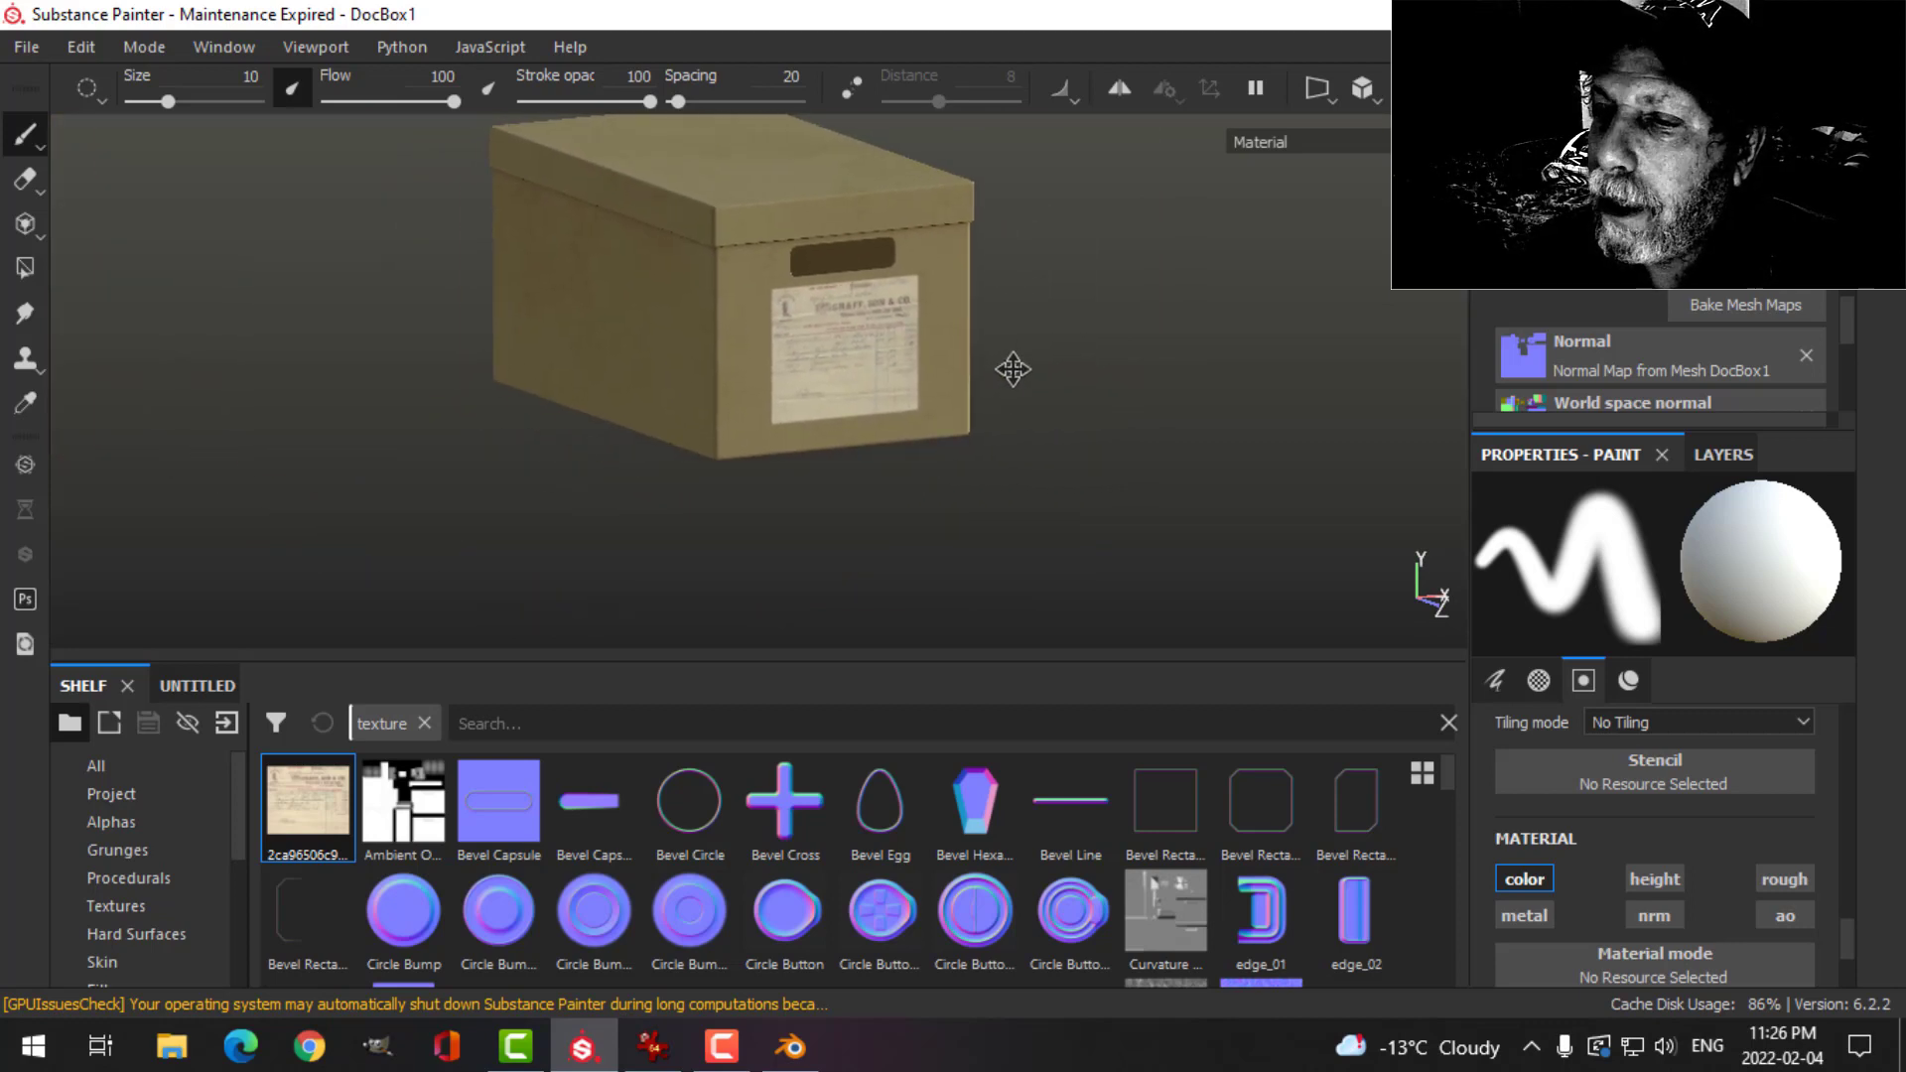
mouse_move(1012, 369)
left_mouse_down("alt")
mouse_move(966, 391)
mouse_move(1018, 387)
mouse_move(874, 436)
left_mouse_up("alt")
middle_click_drag(906, 388, 834, 417, "alt")
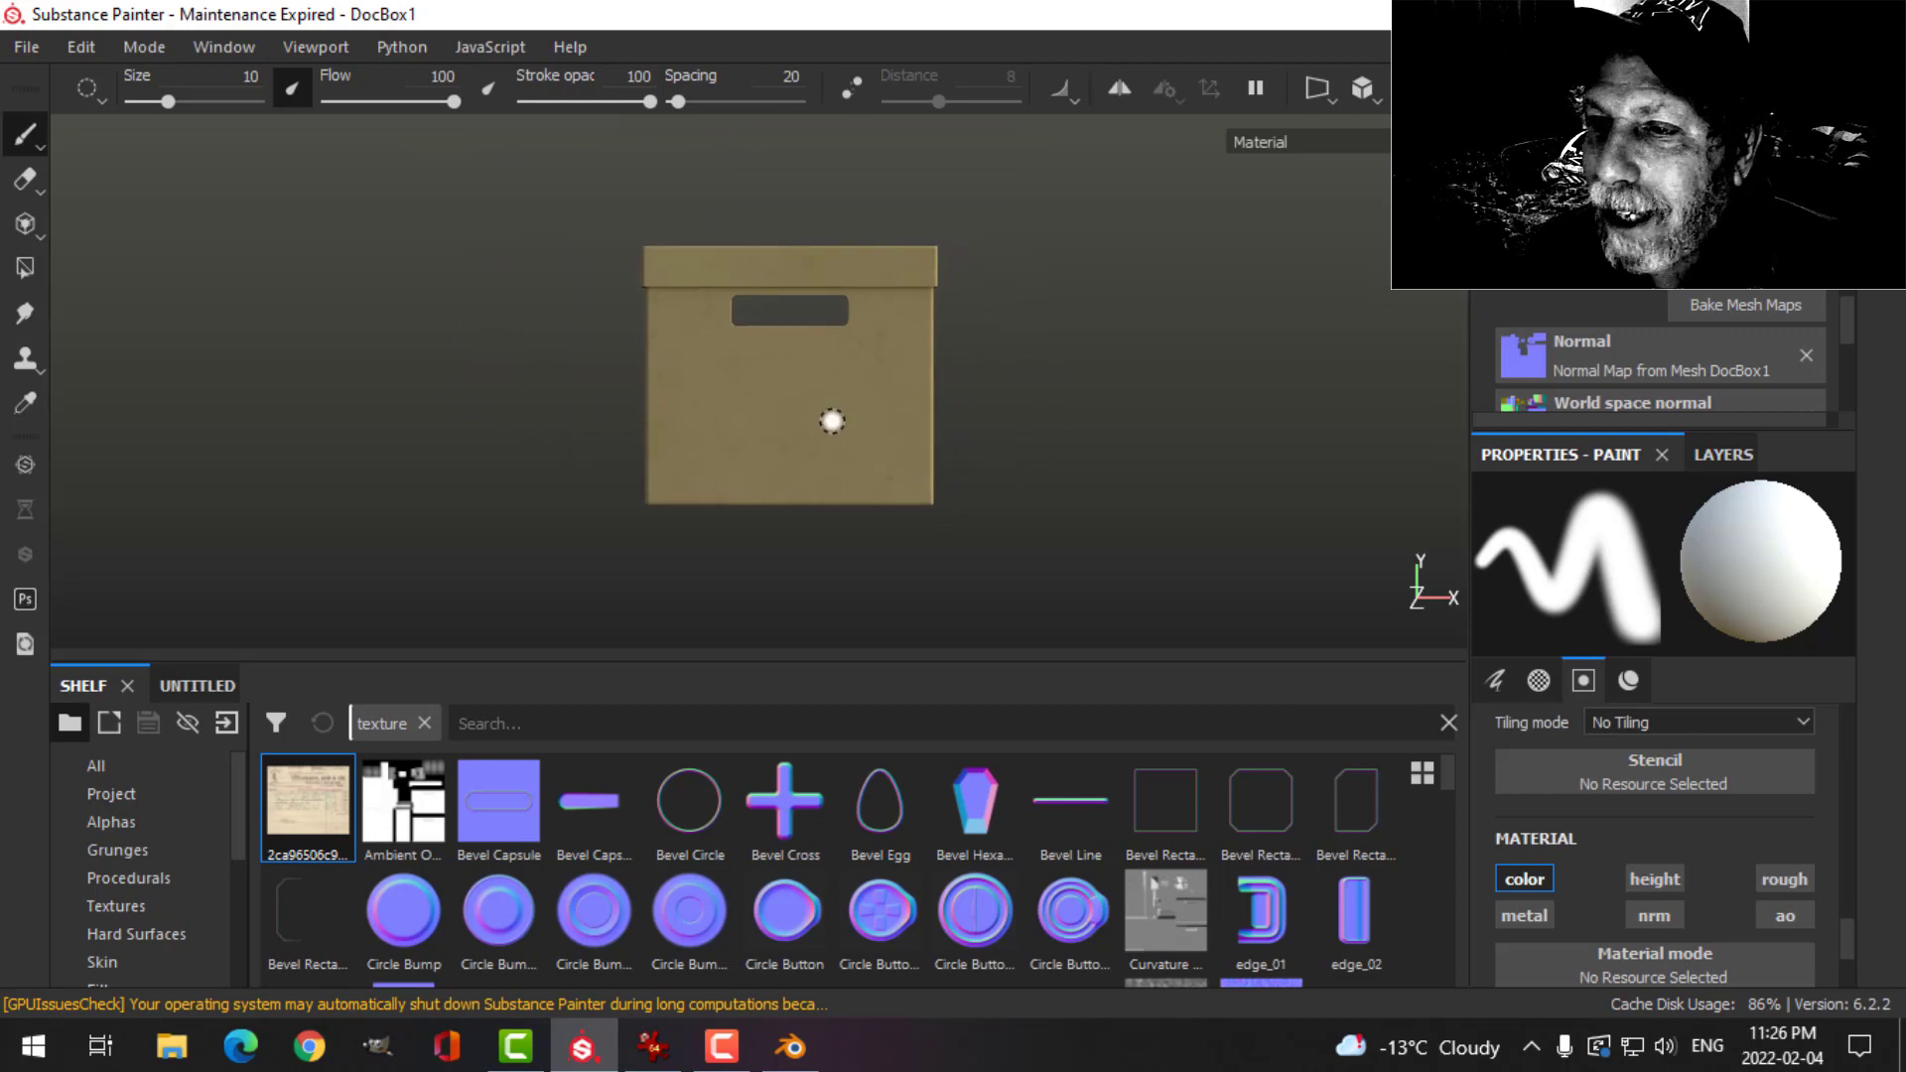
scroll(834, 417, "up", 3)
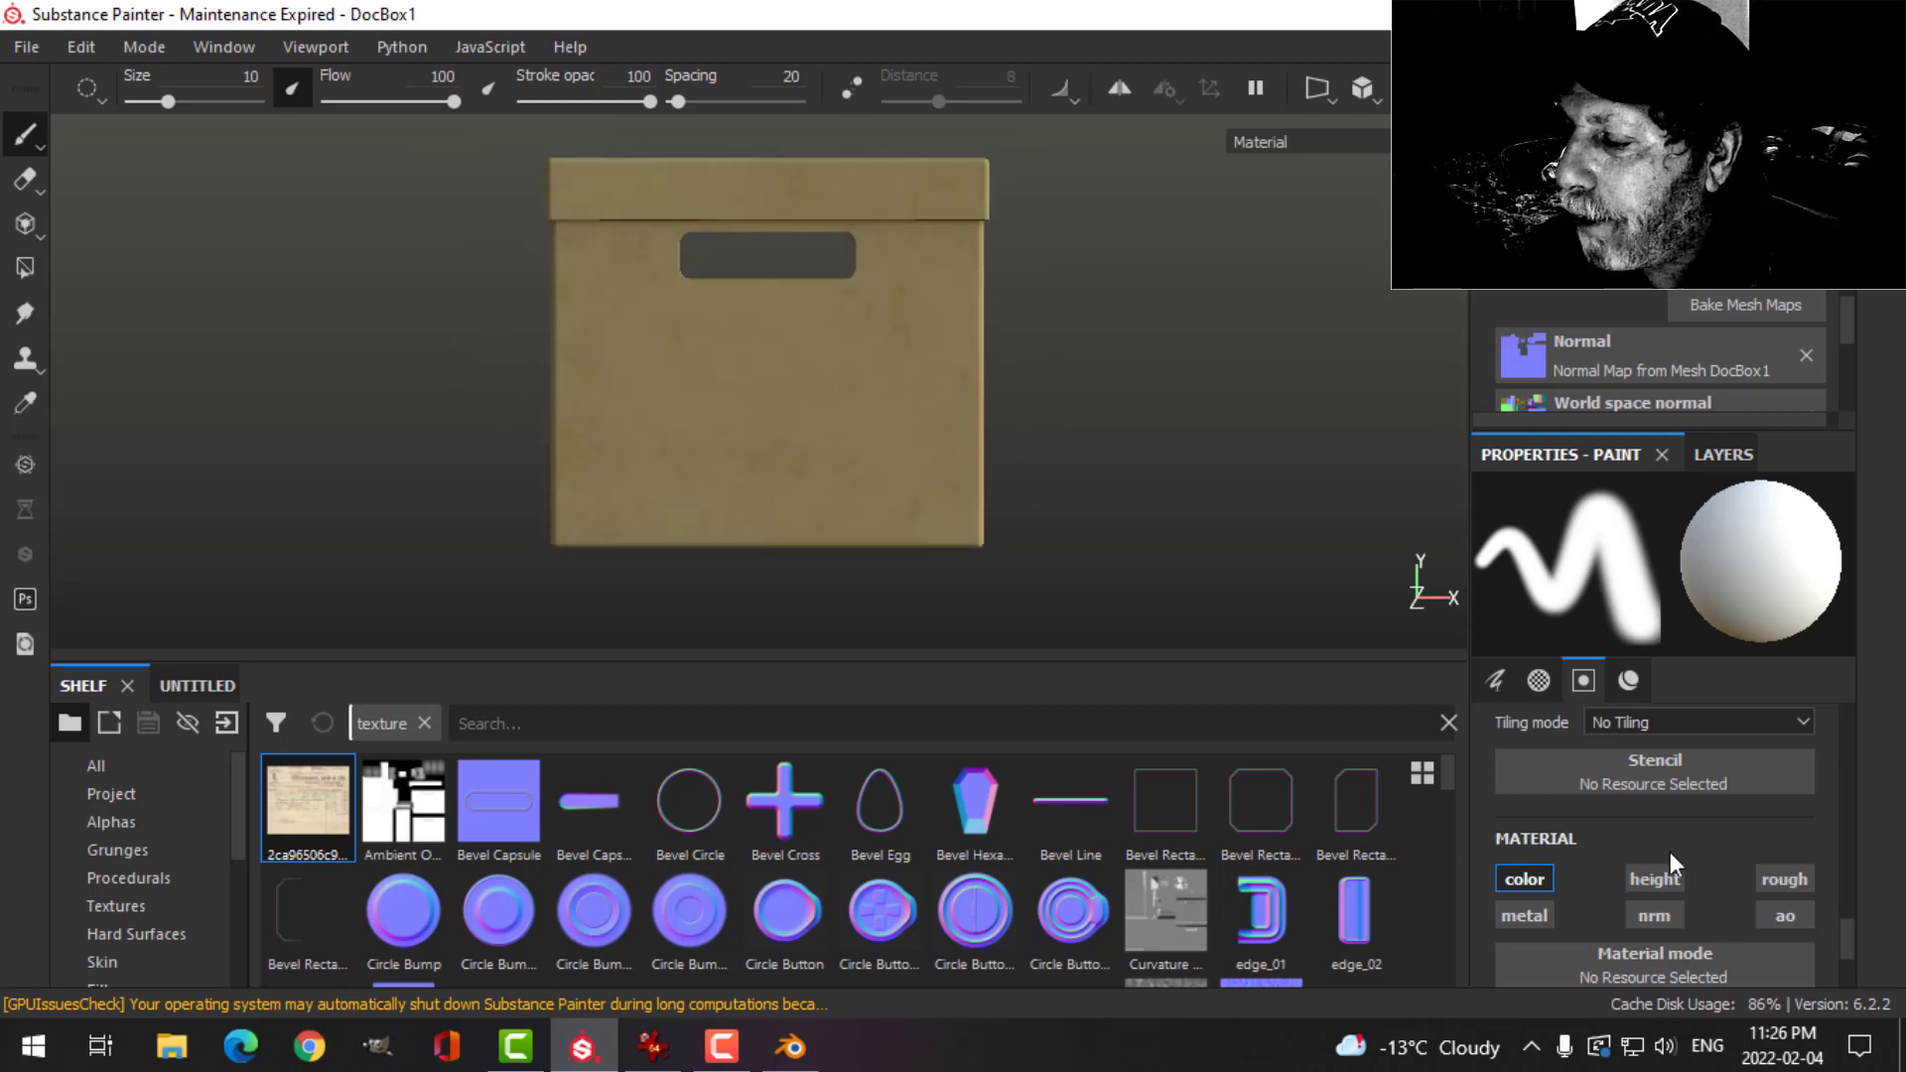
- Enable the height channel for the paint brush and set its Height to 0.0338
left_click(1652, 878)
scroll(1672, 879, "down", 3)
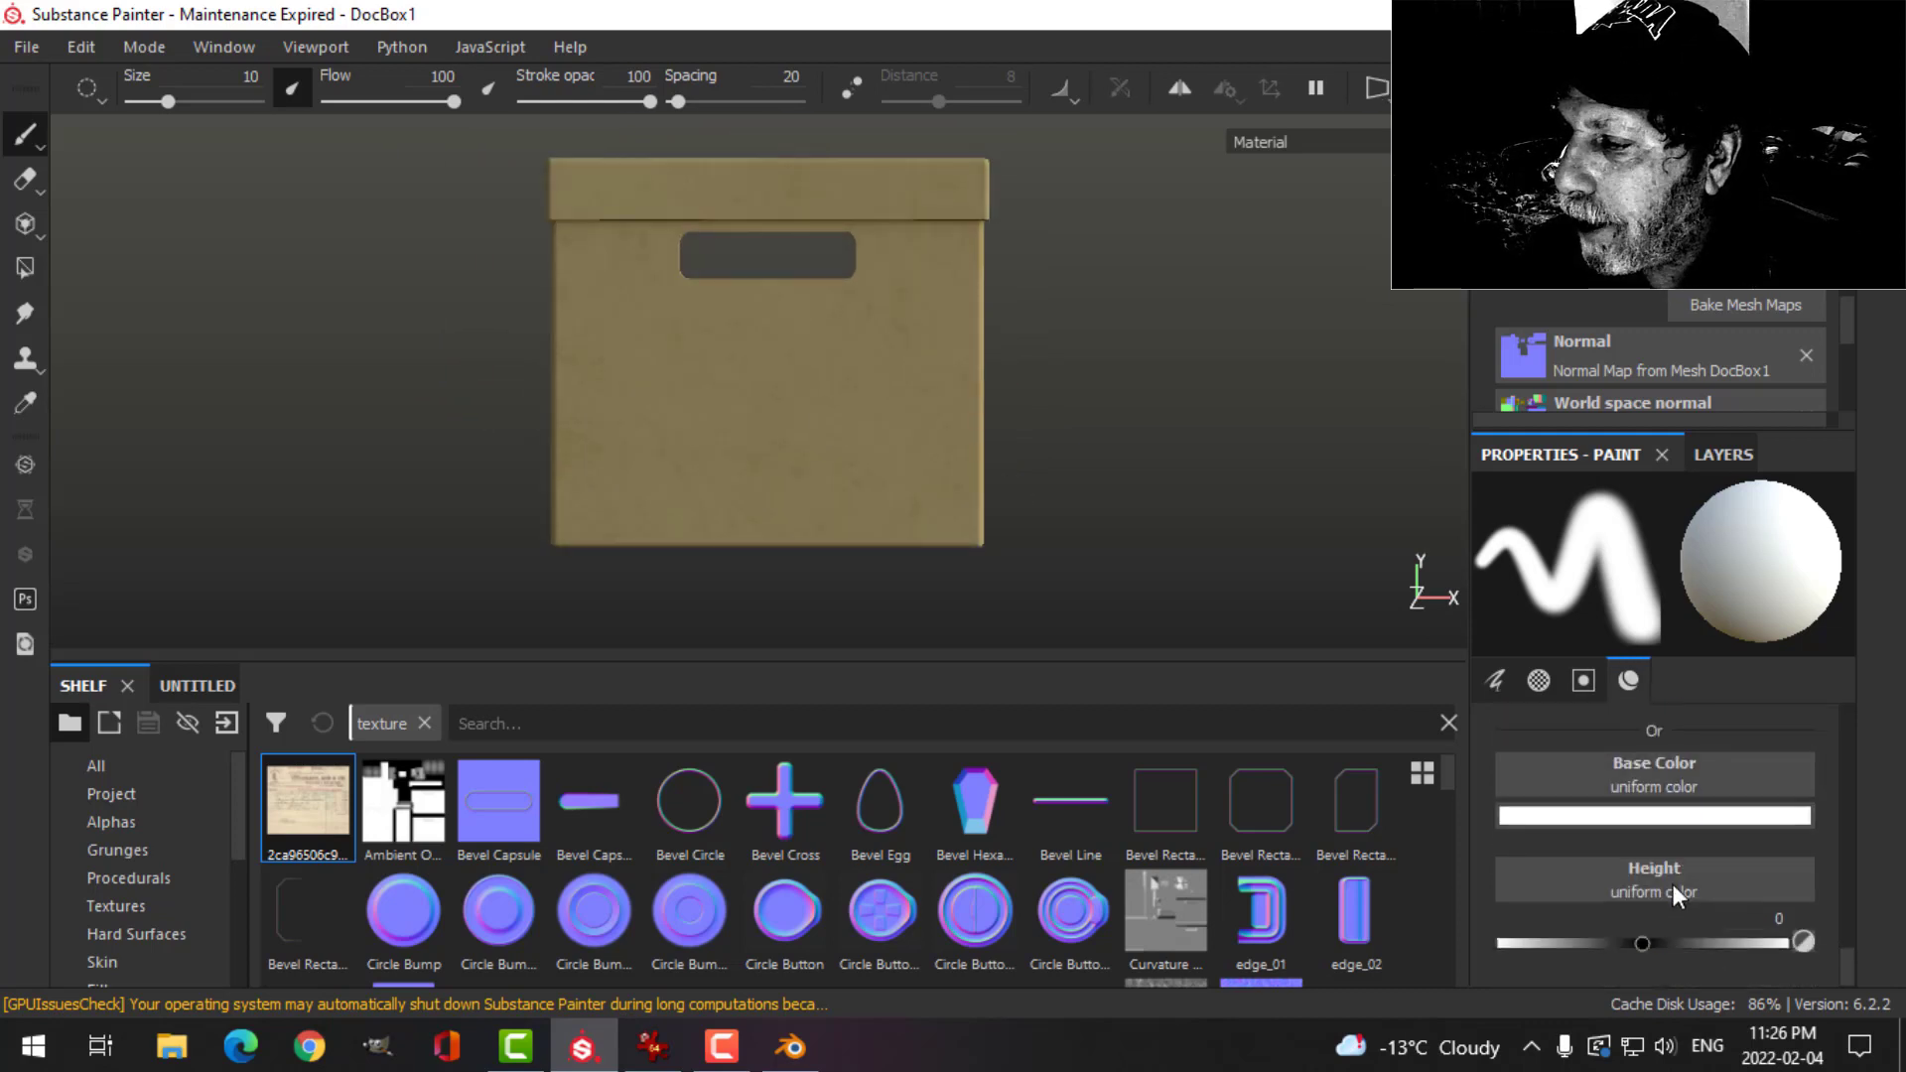
left_click(1642, 943)
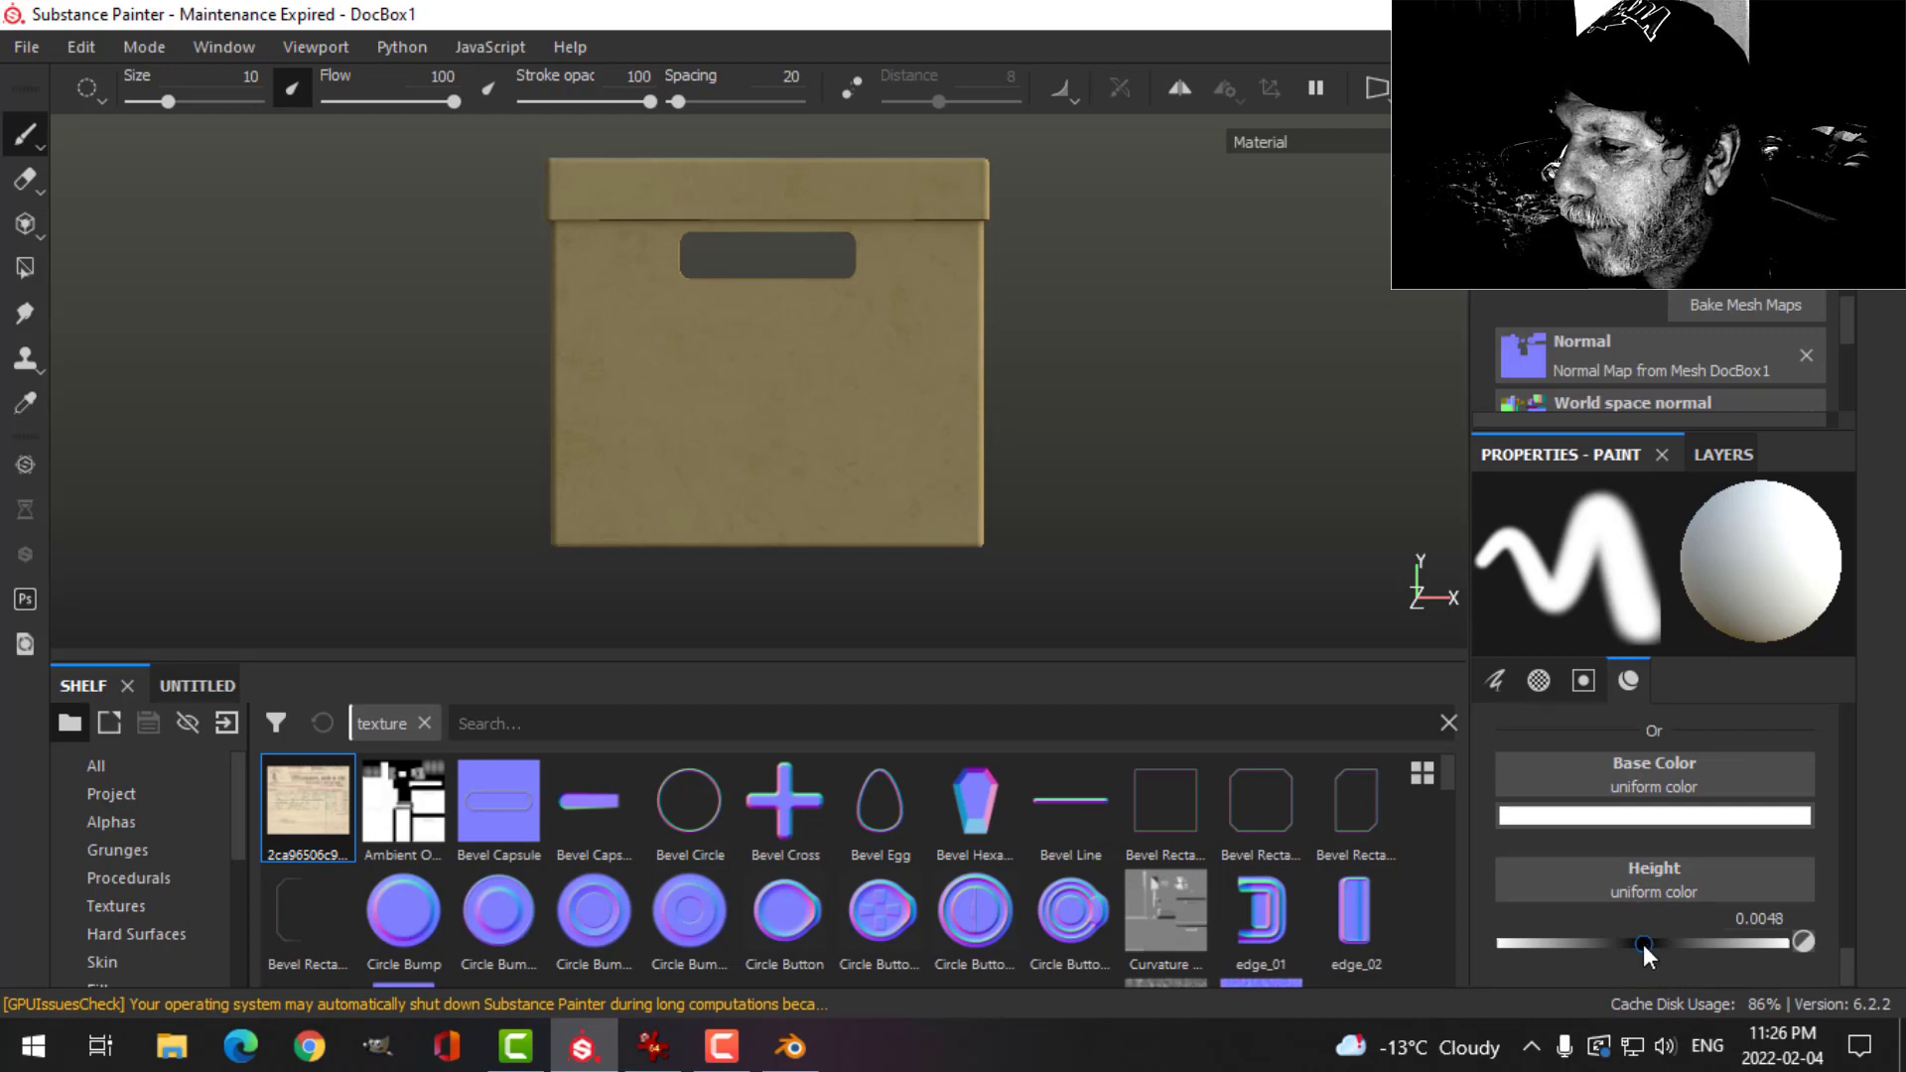
left_click_drag(1644, 944, 1647, 944)
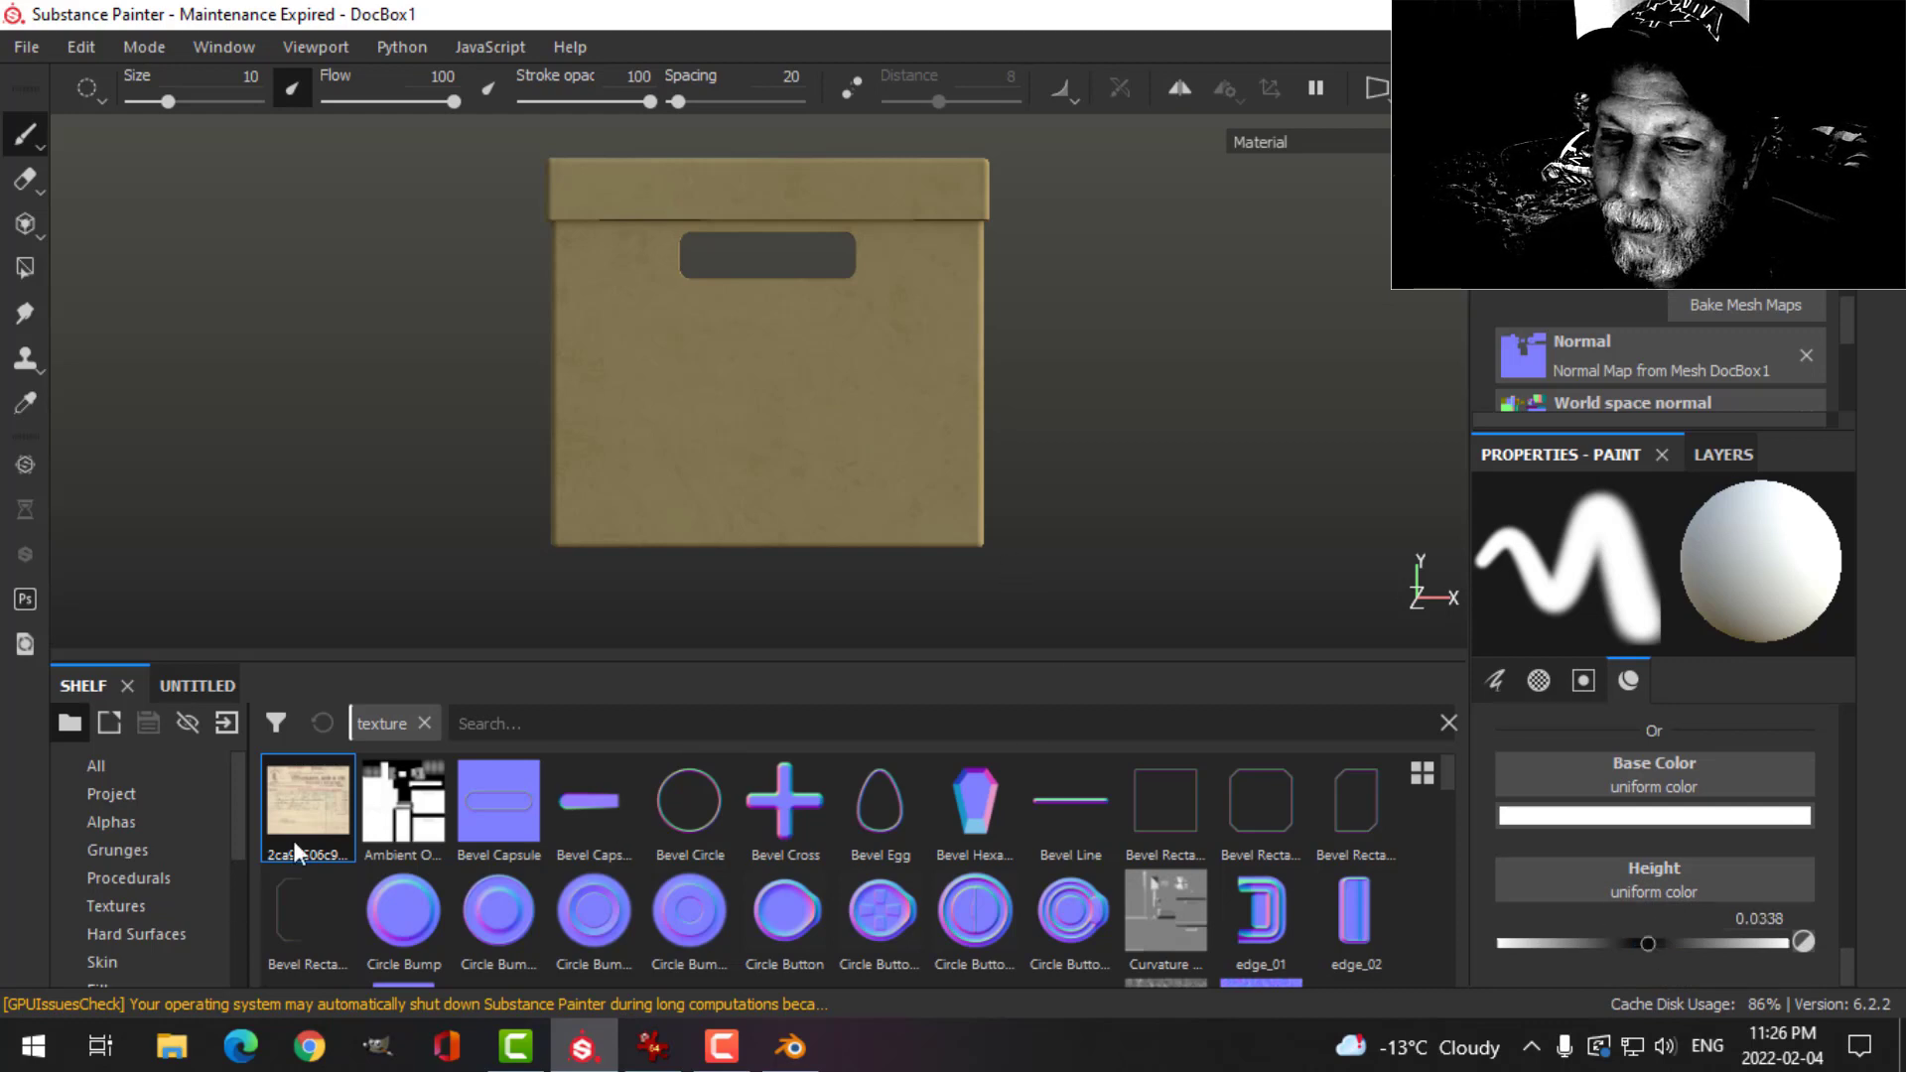
- Realign the box end with the invoice stencil, project the whole invoice below the handle opening, and return to the Paint tool
left_click(25, 224)
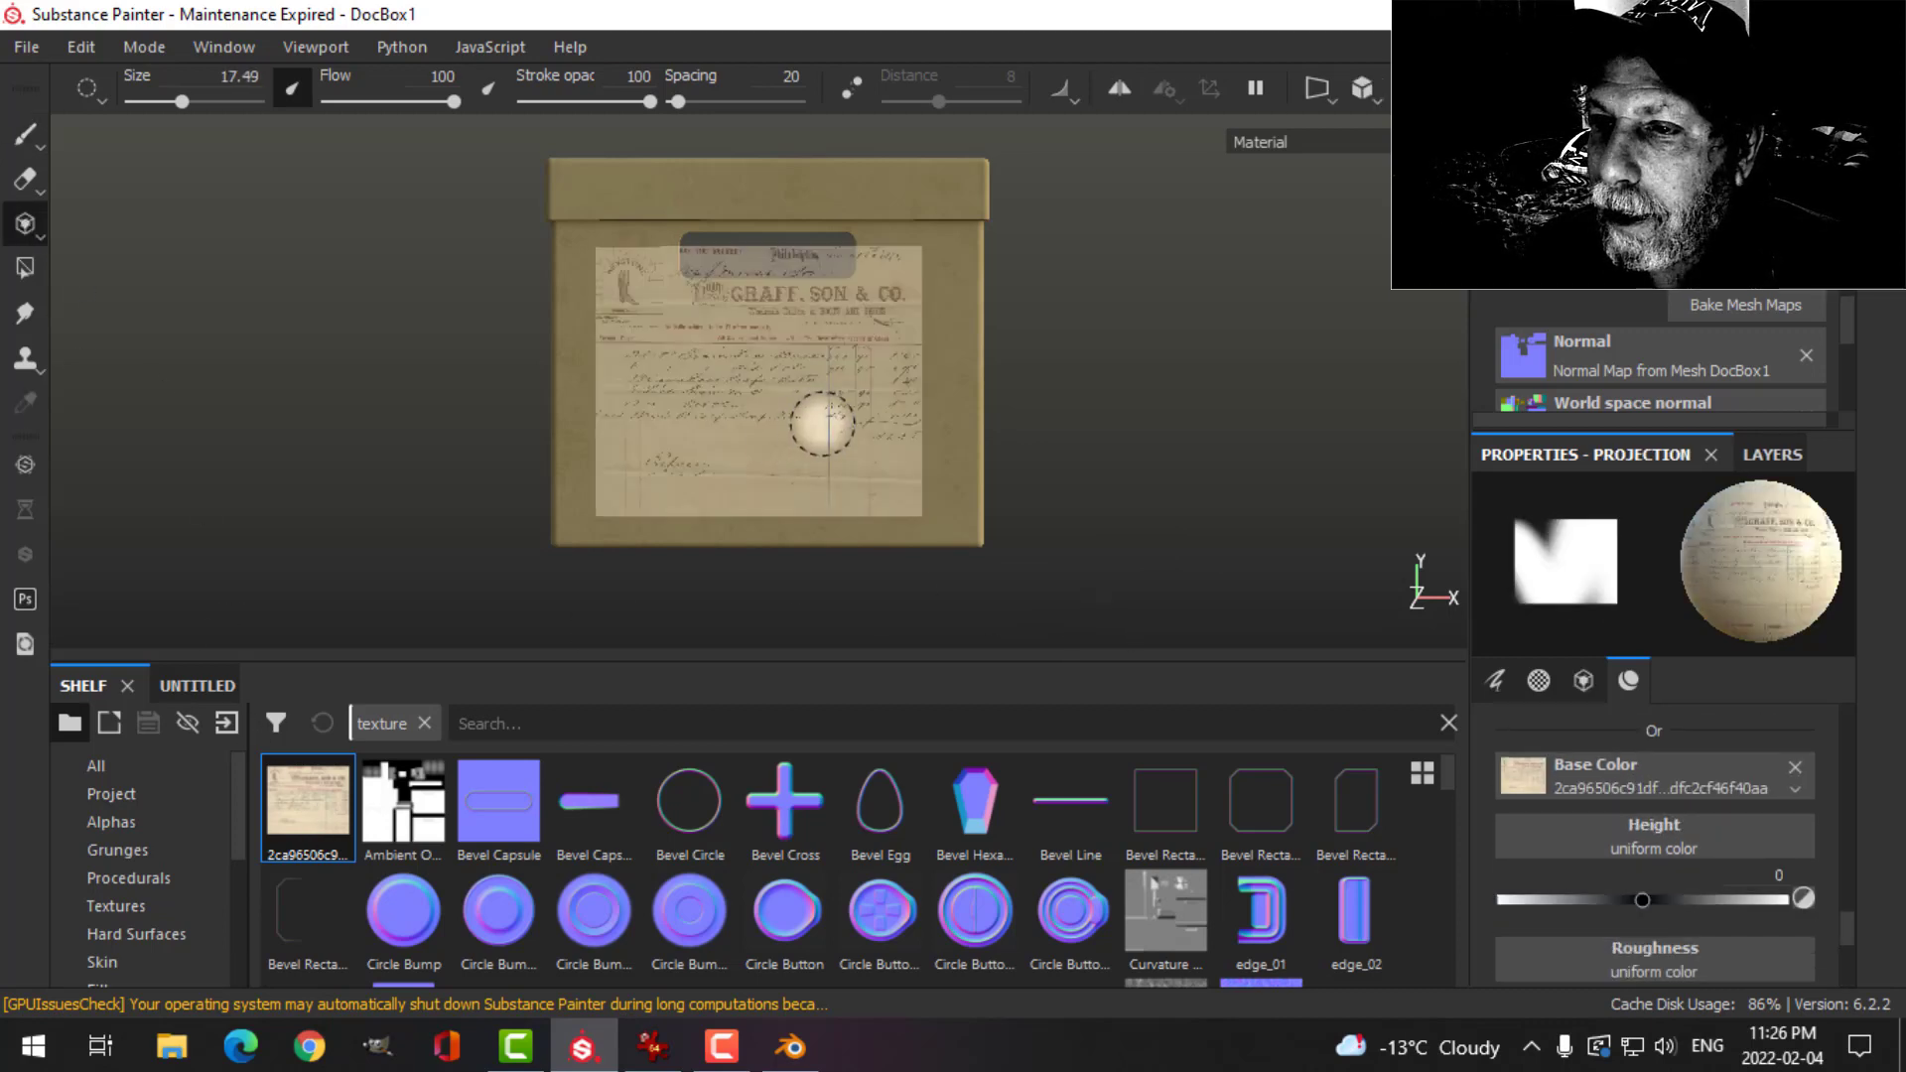
scroll(822, 424, "up", 3)
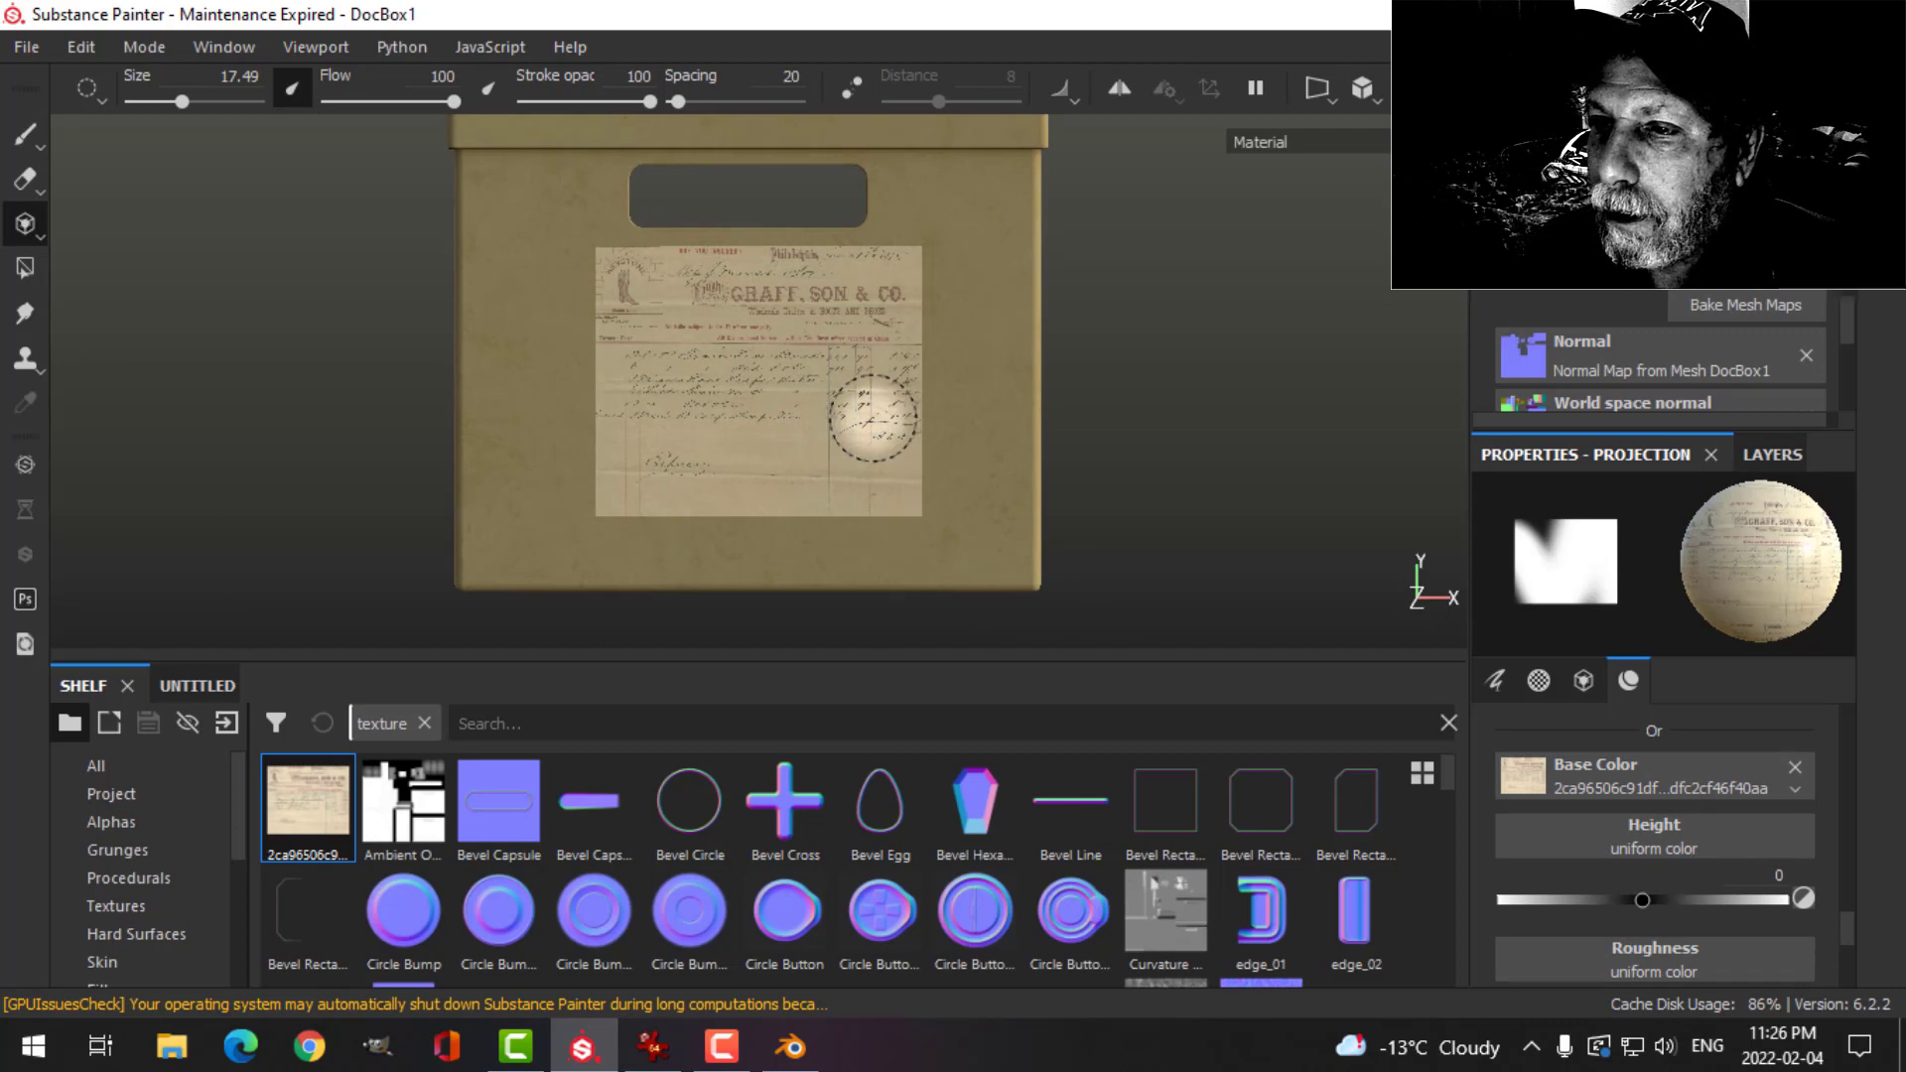
middle_click_drag(873, 417, 885, 417)
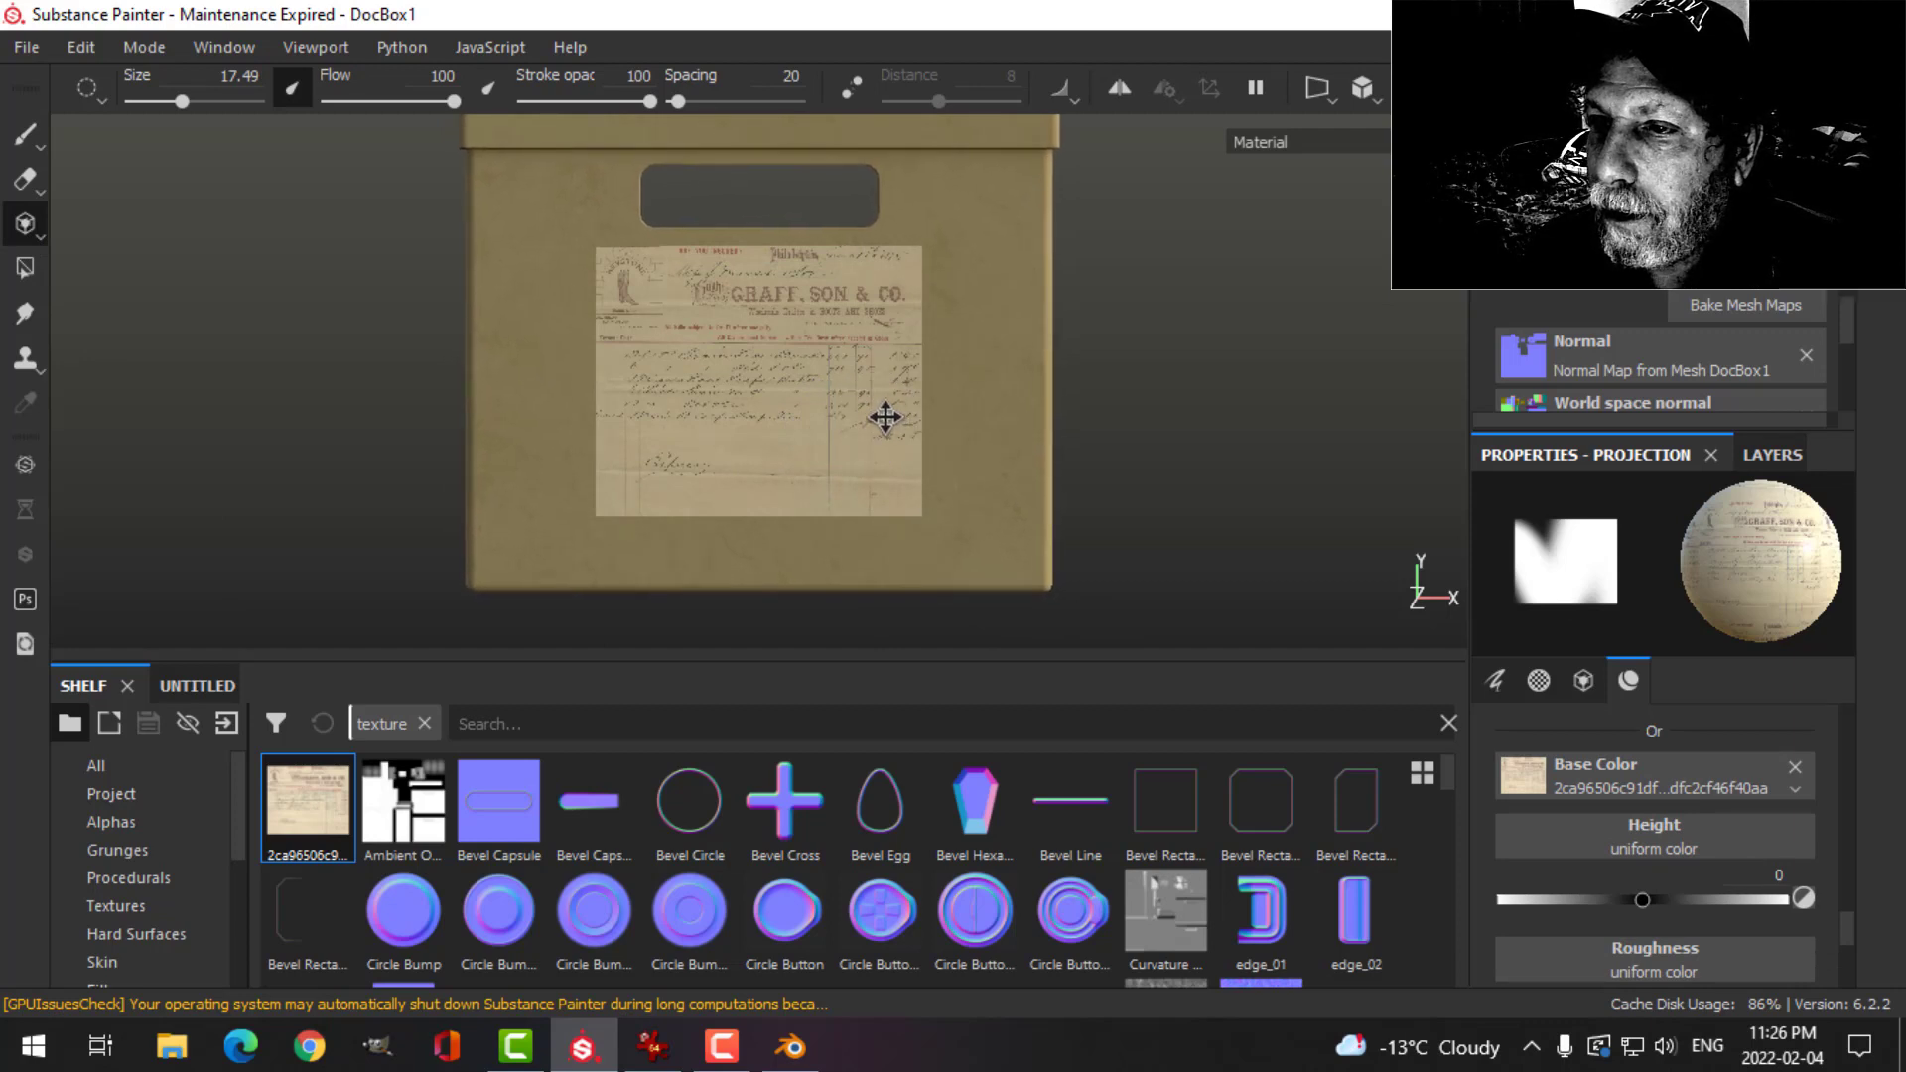
mouse_move(618, 341)
left_mouse_down()
mouse_move(668, 263)
mouse_move(821, 349)
mouse_move(556, 427)
mouse_move(784, 352)
left_mouse_up()
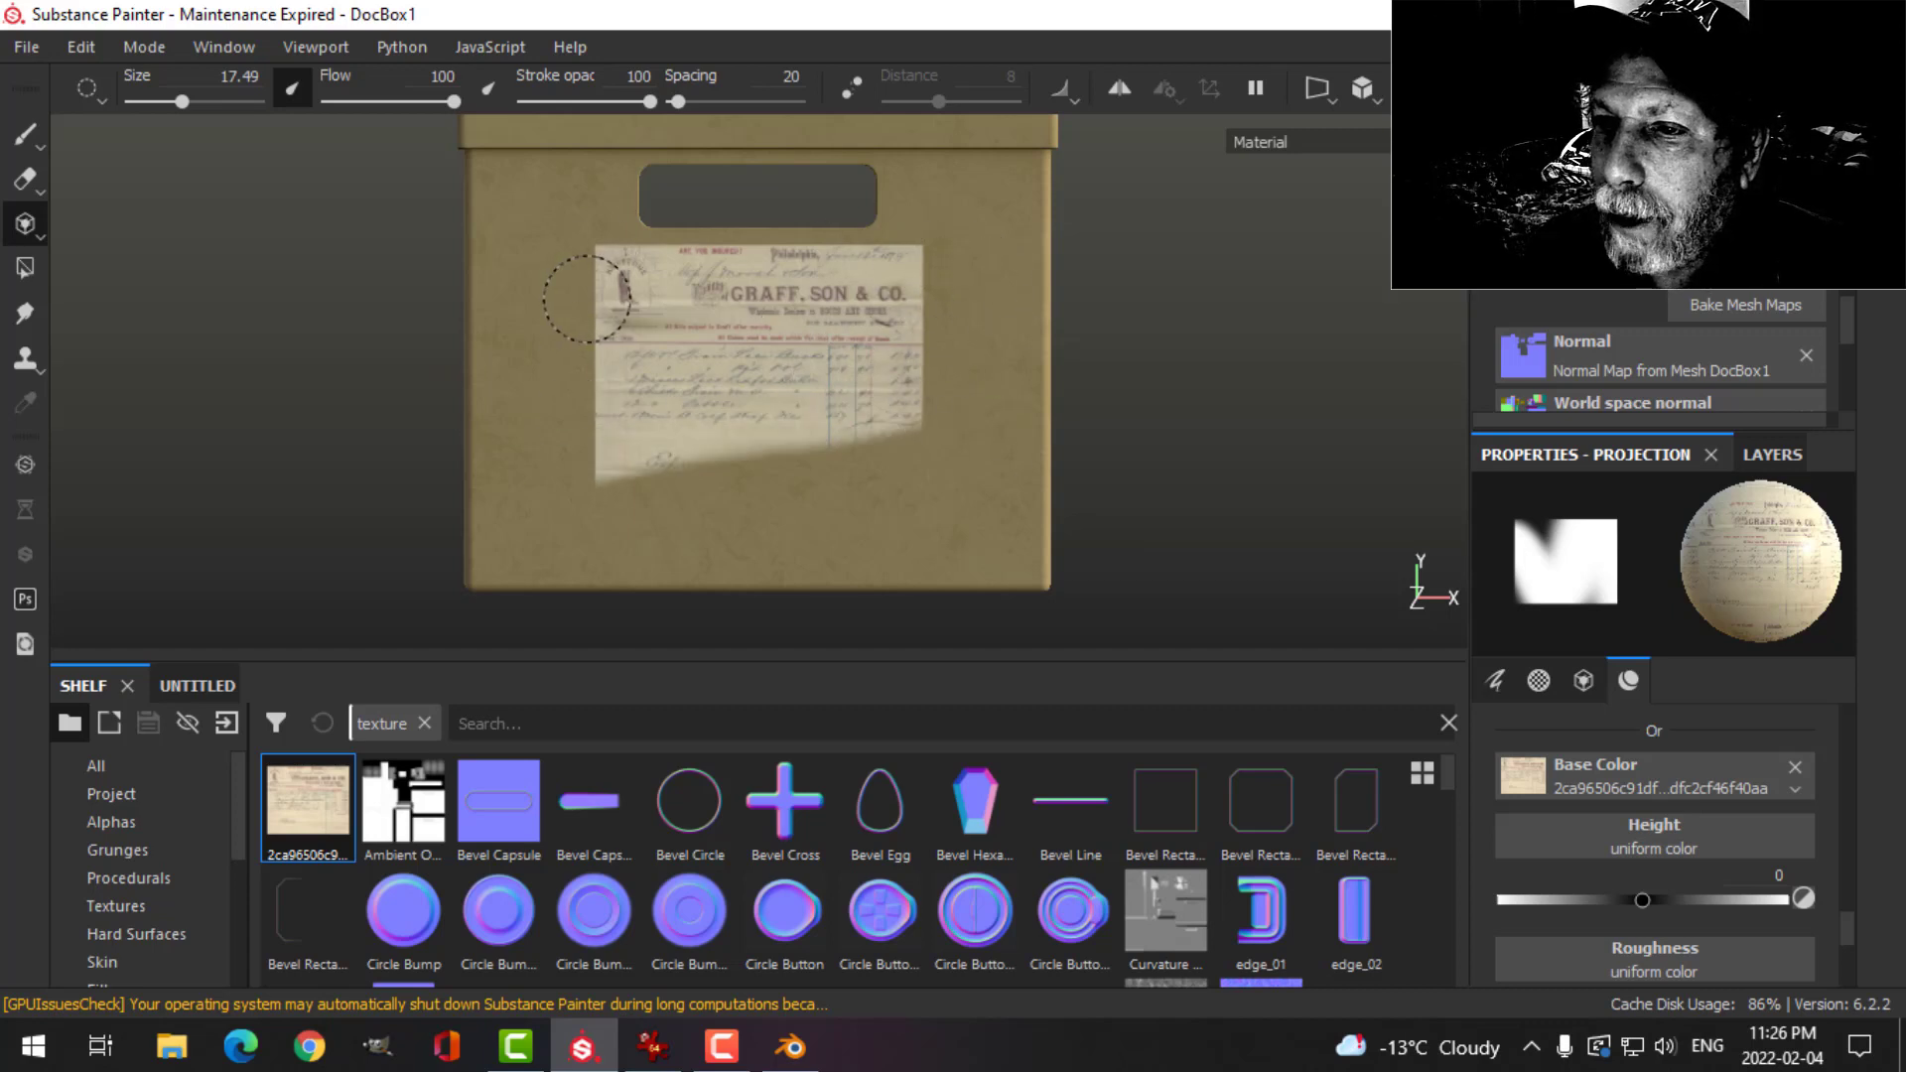
left_click_drag(586, 298, 693, 326)
mouse_move(891, 250)
left_mouse_down()
mouse_move(689, 468)
mouse_move(610, 517)
left_mouse_up()
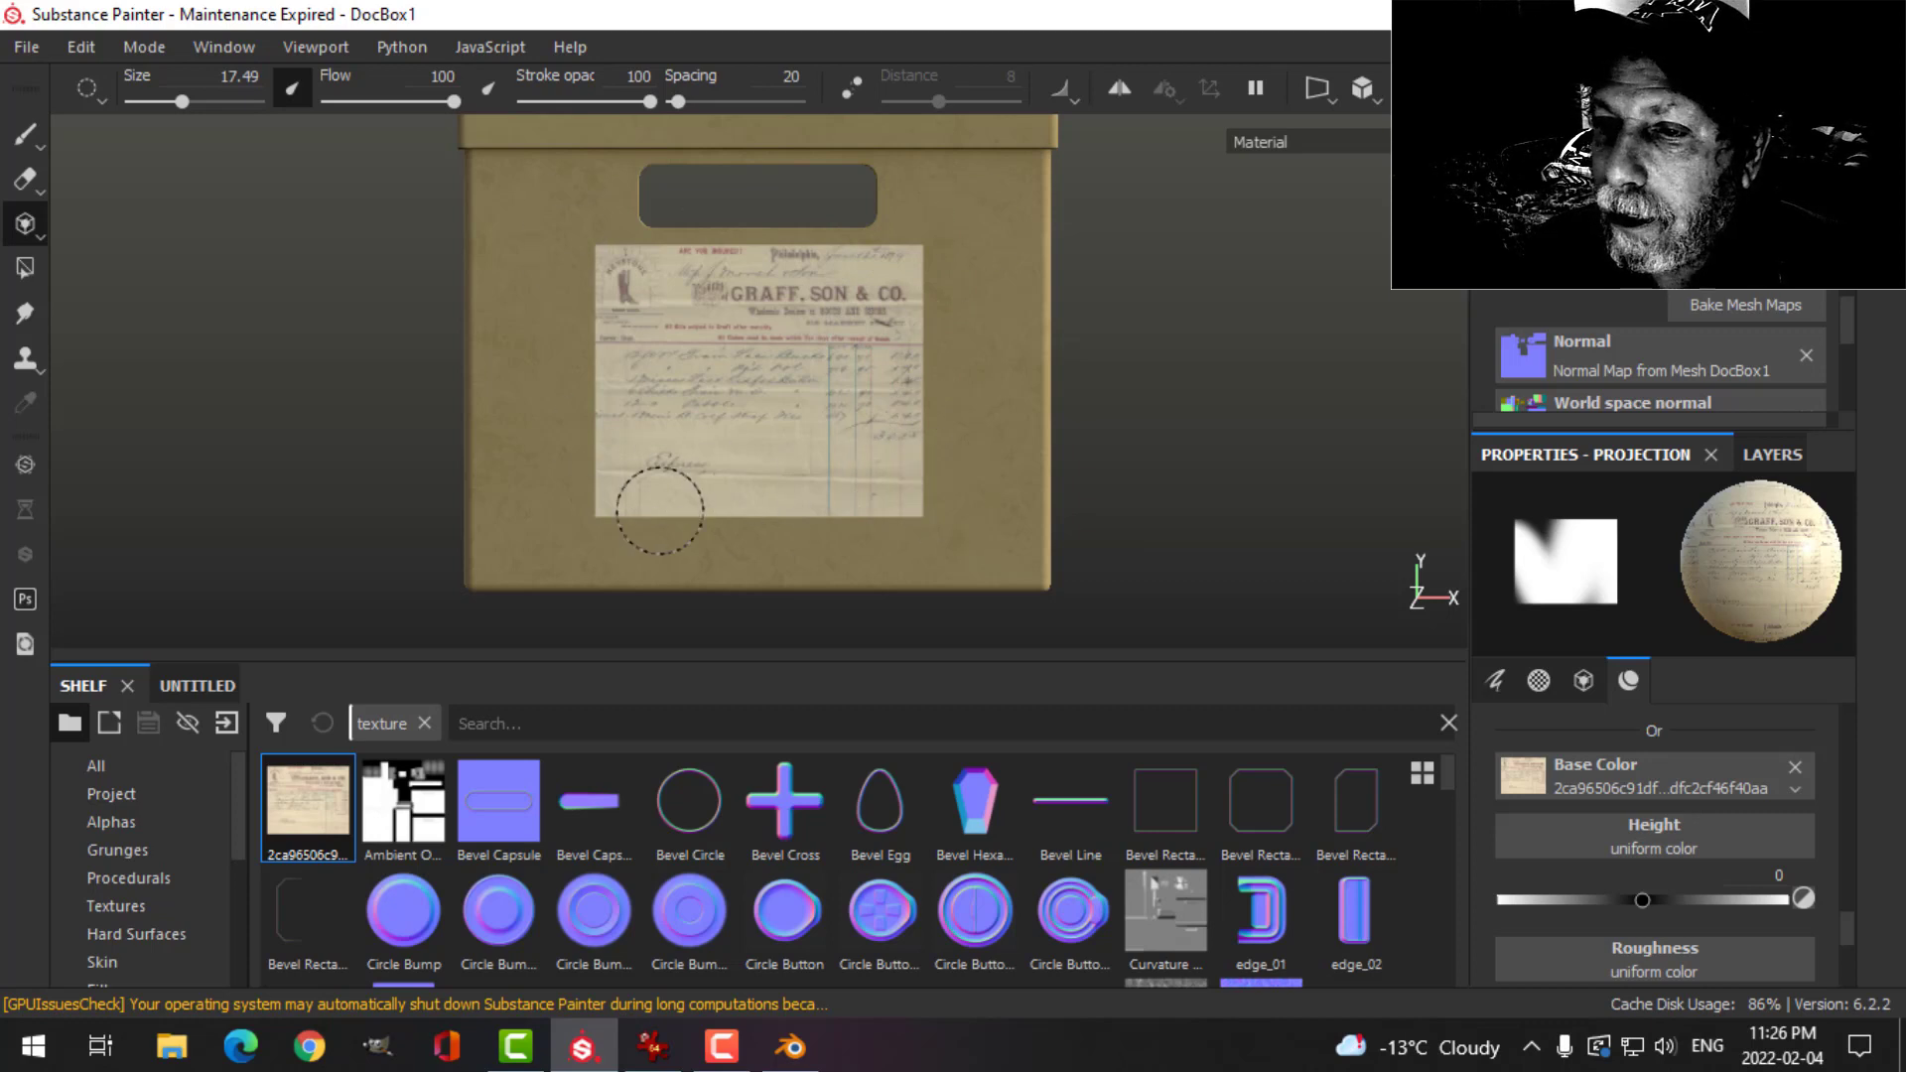
key("1")
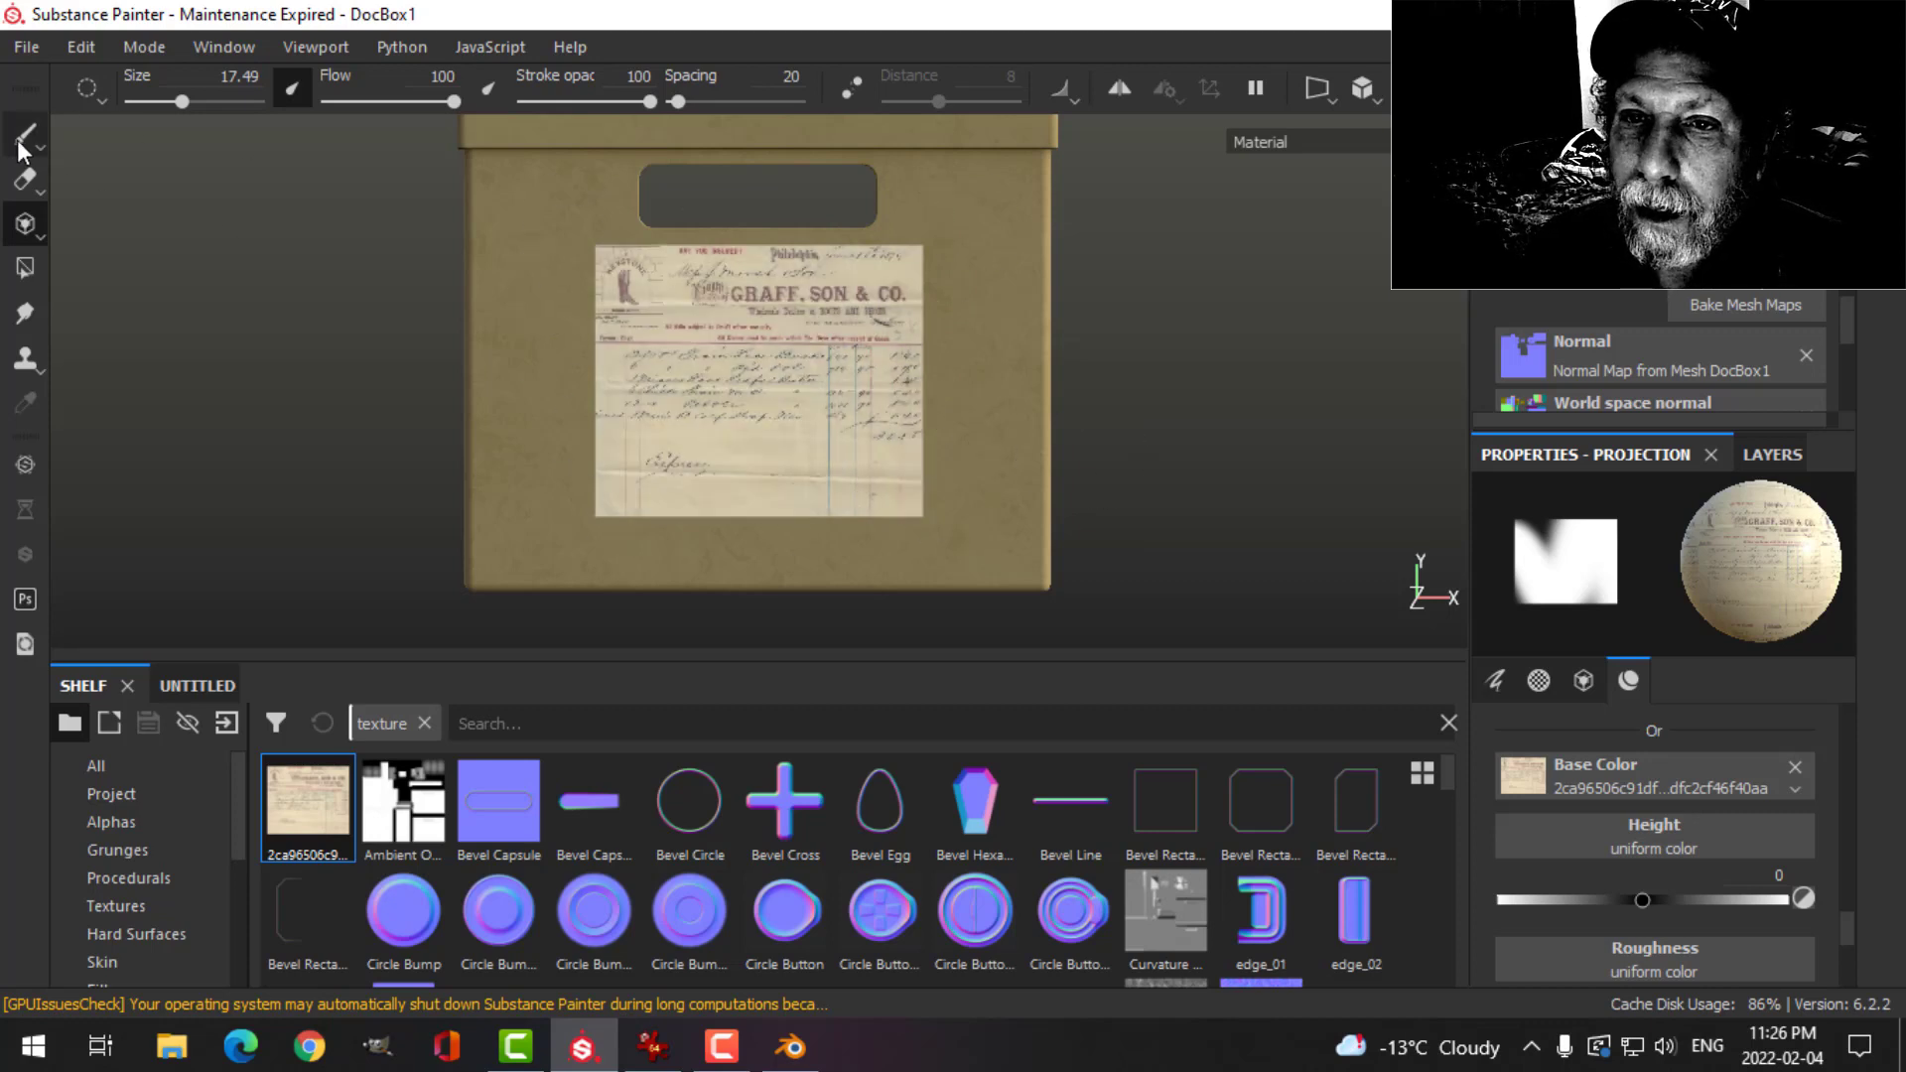
left_click_drag(849, 317, 914, 444, "alt")
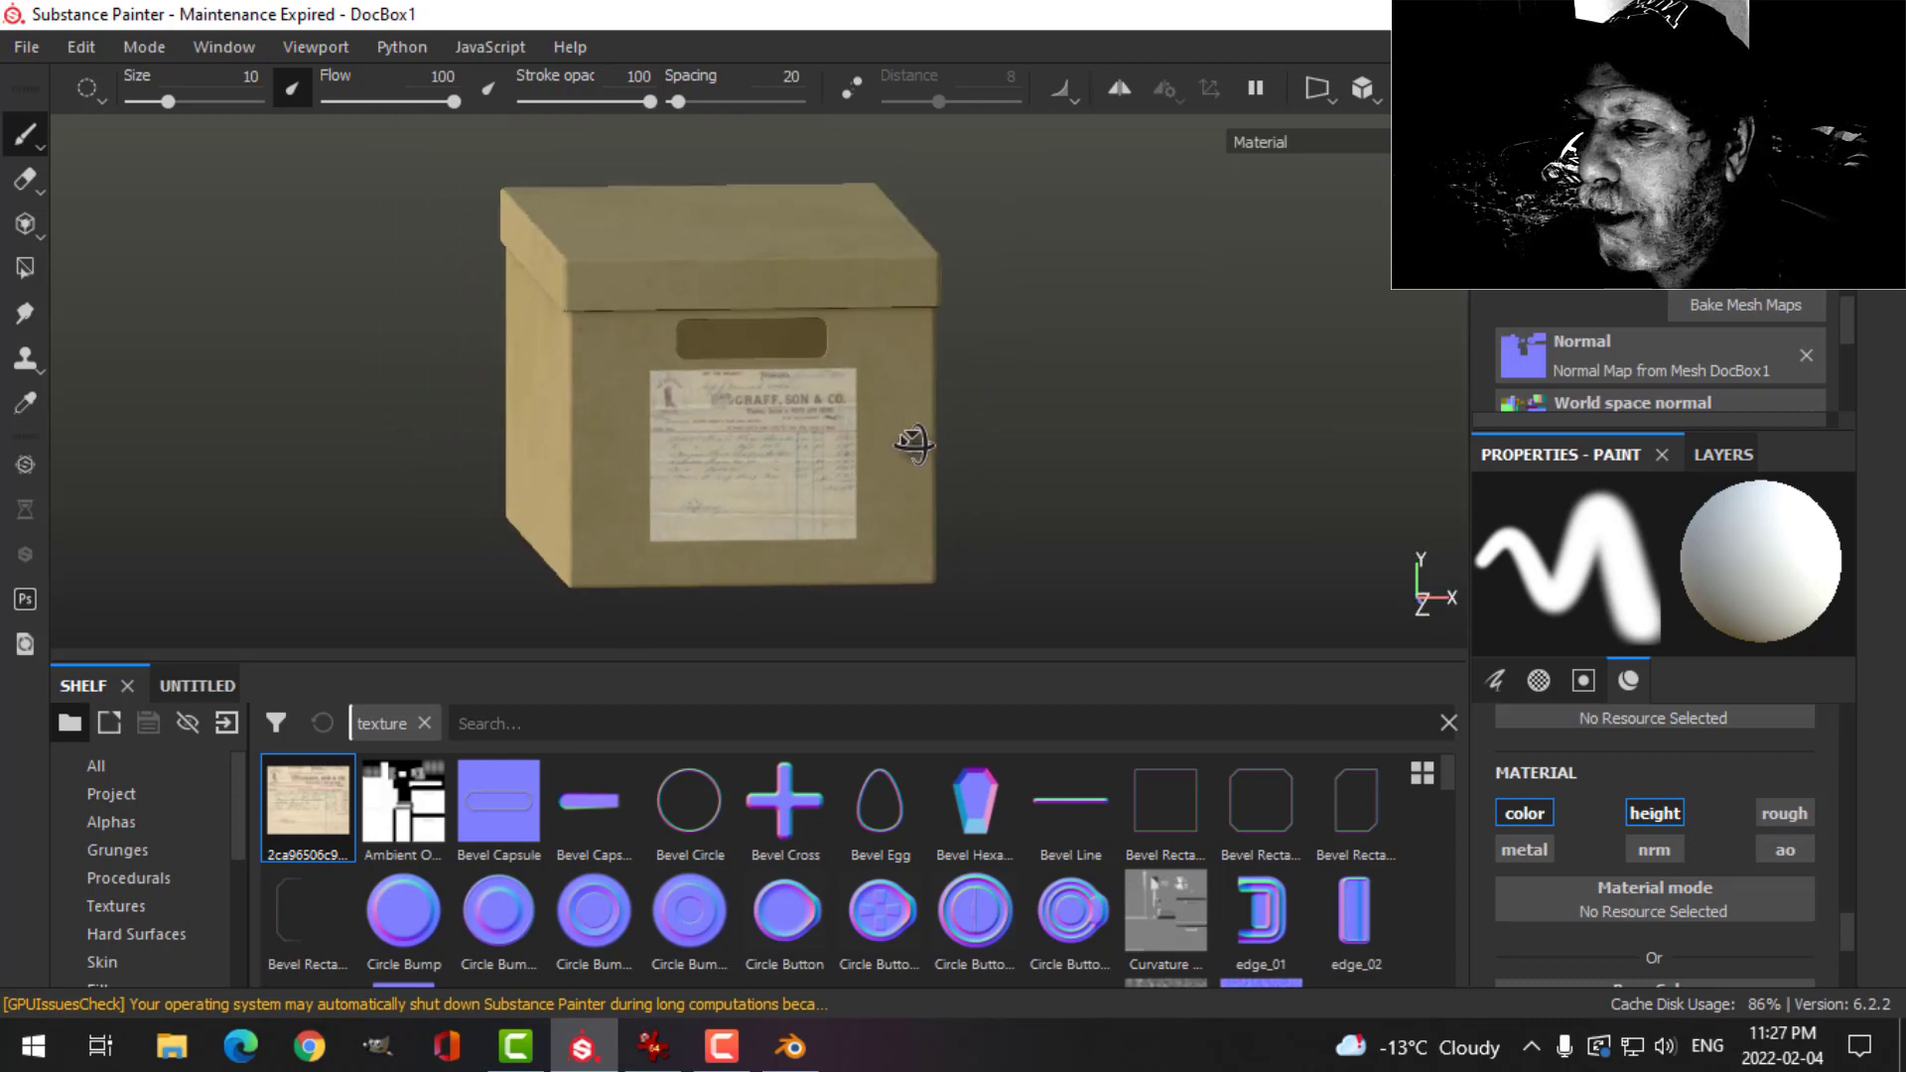
- Rename the paint layer Layer 1 to Label
left_click(1732, 453)
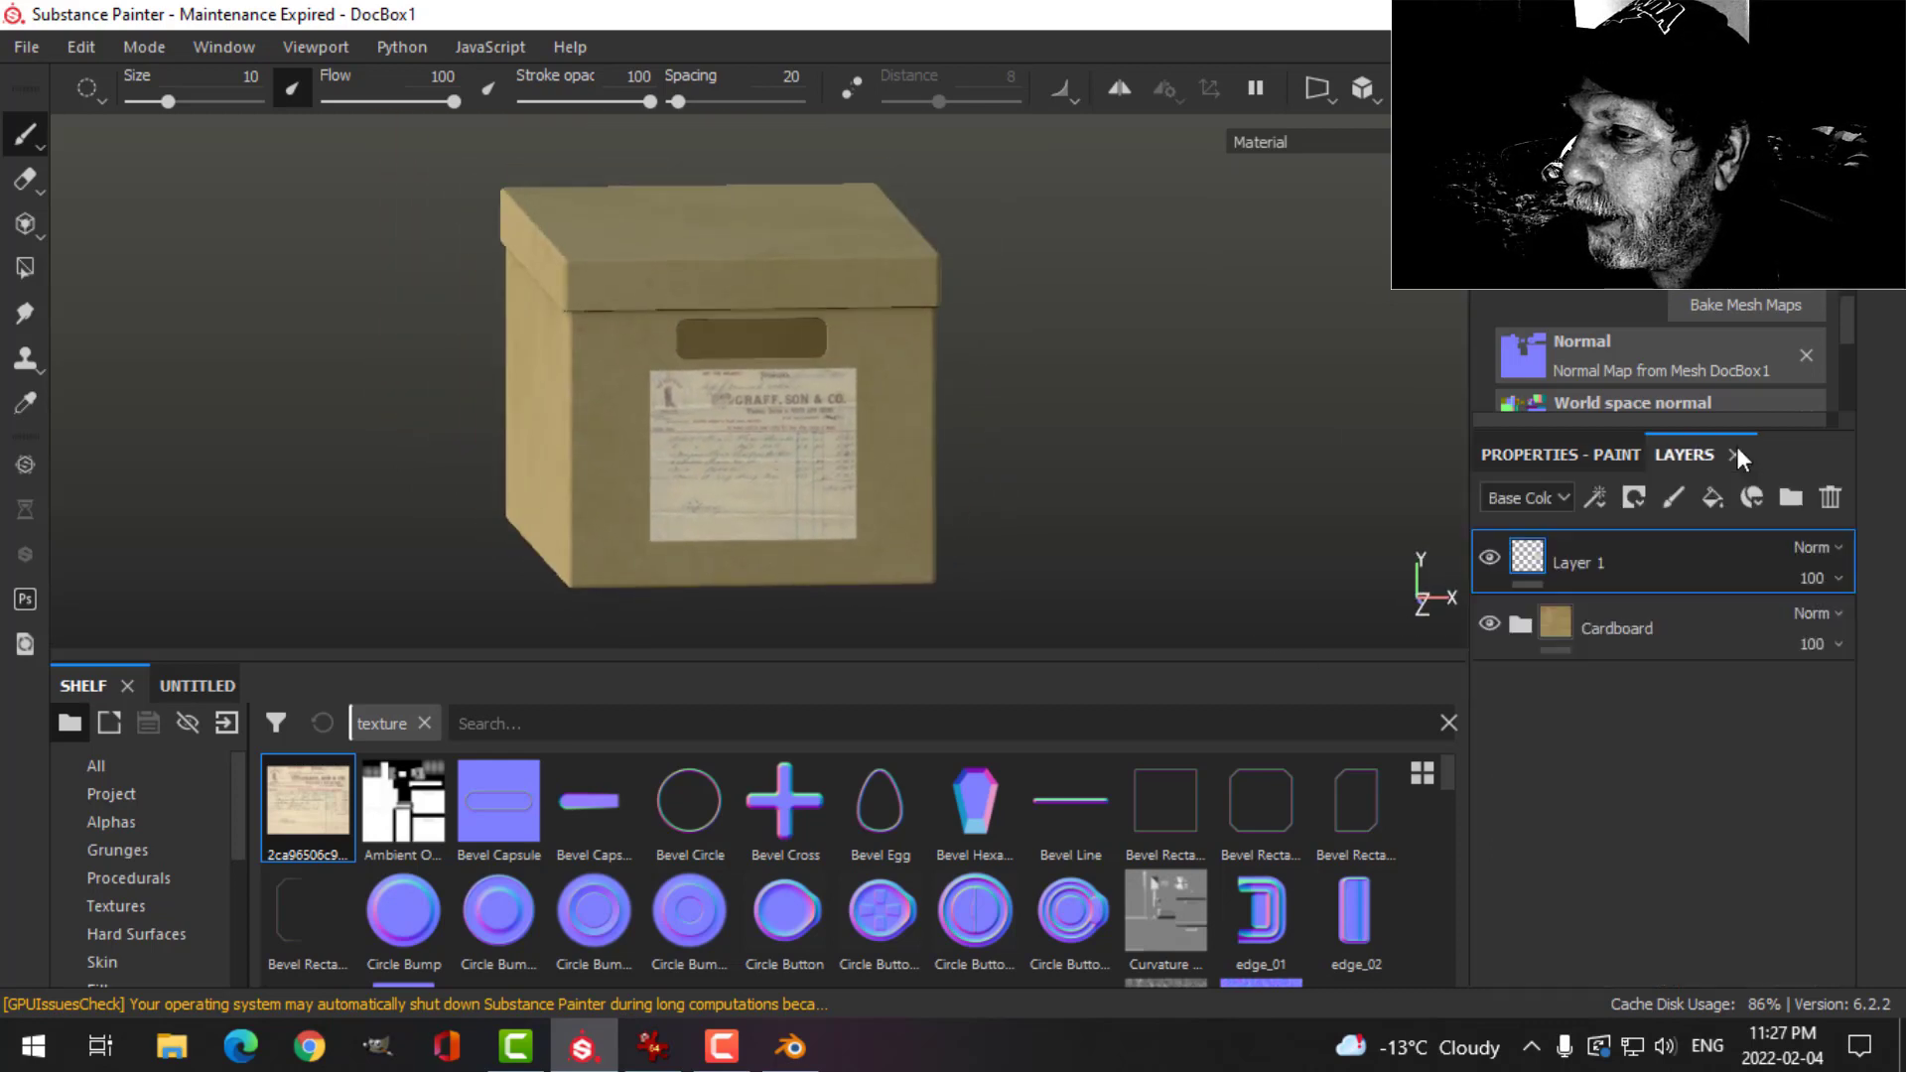
double_click(1588, 562)
type("Labe")
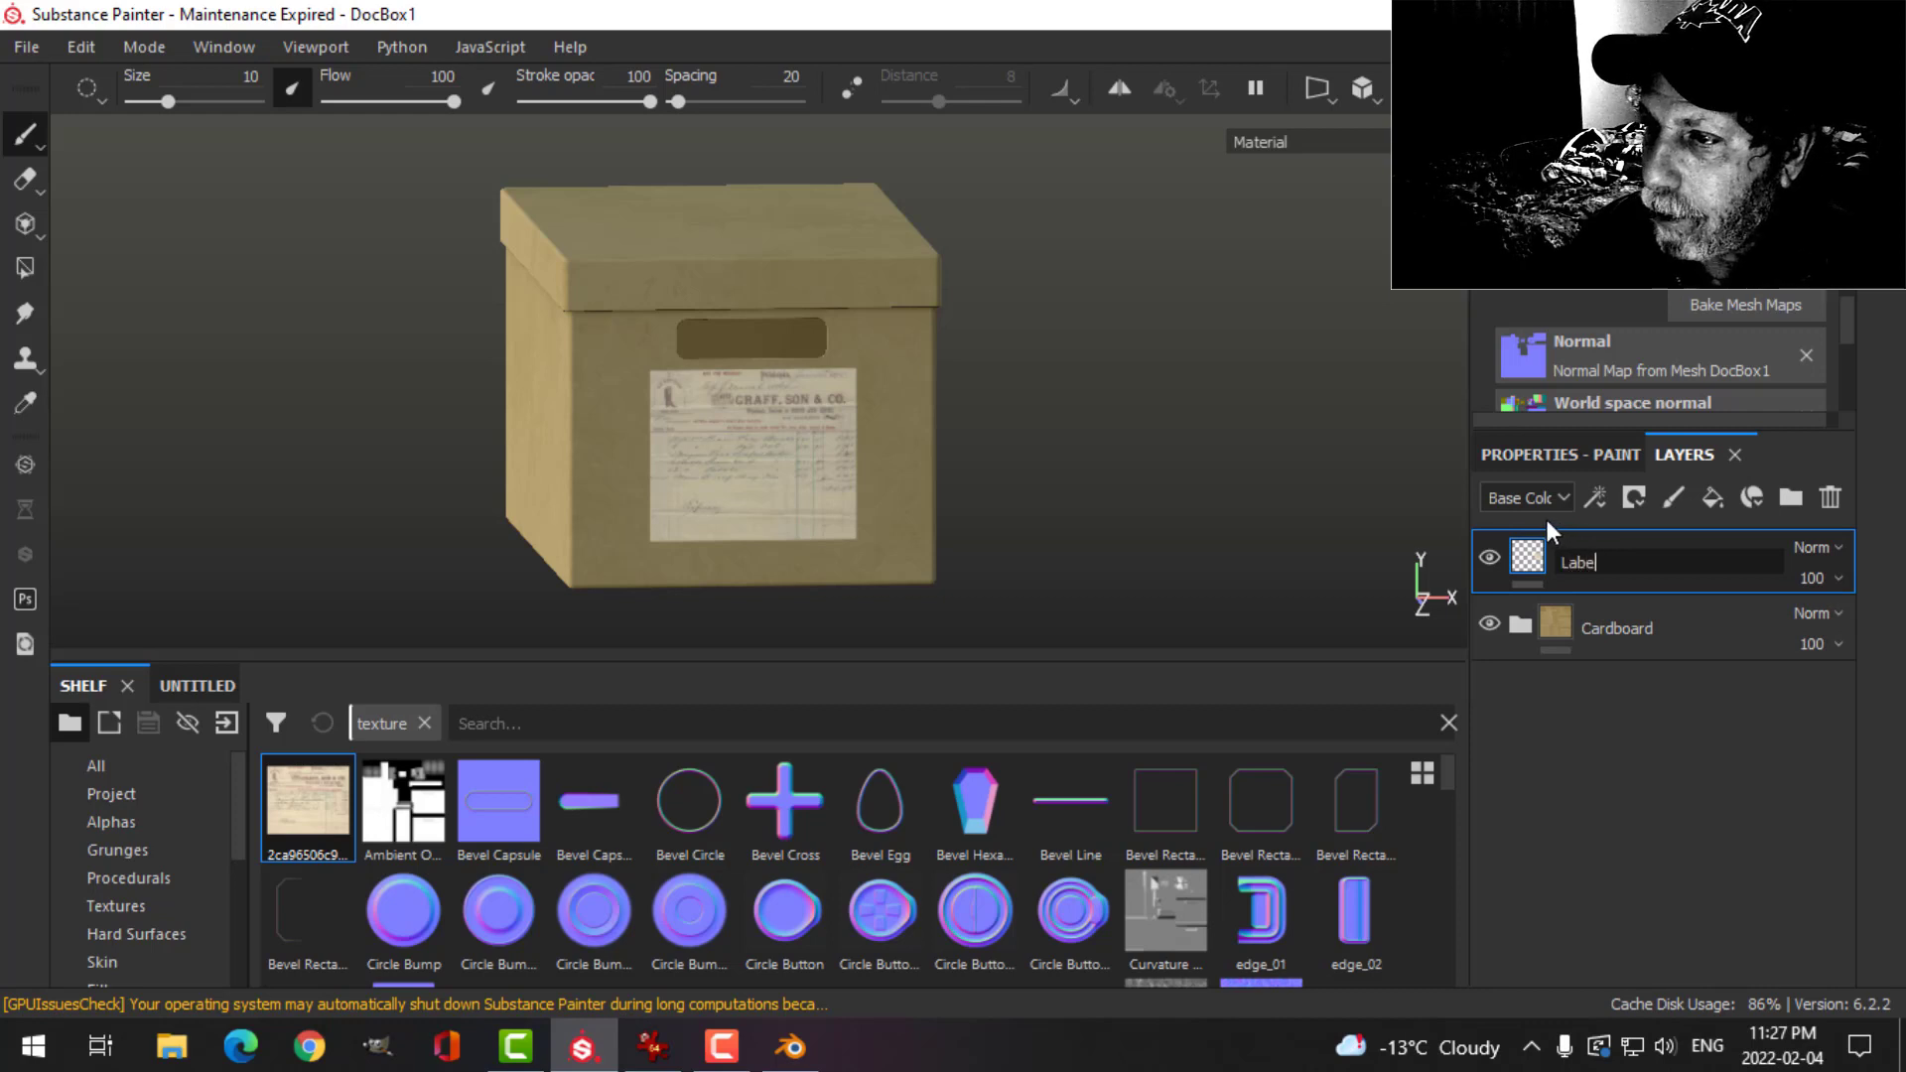
type("l")
key("Return")
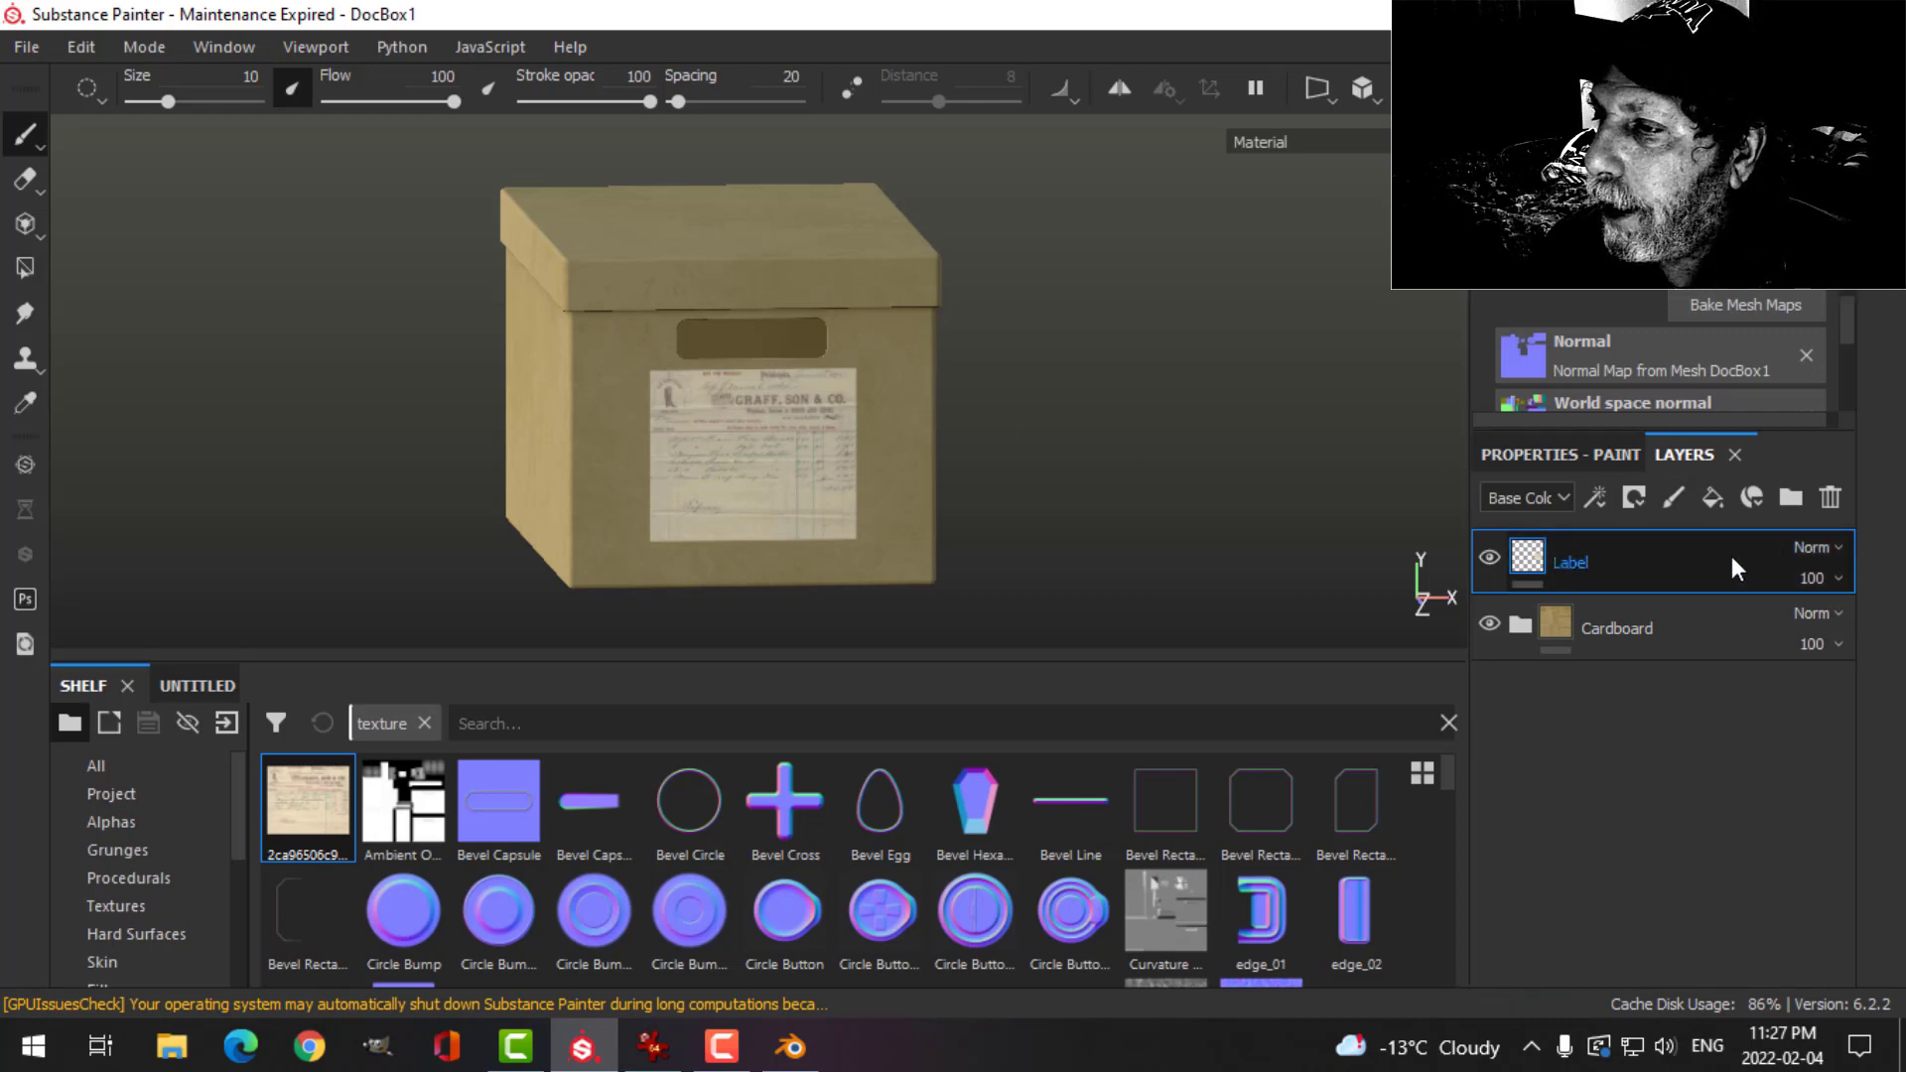
- Add a fill layer with a black mask above the Label layer and display the smart masks
left_click(1715, 499)
left_click(1633, 500)
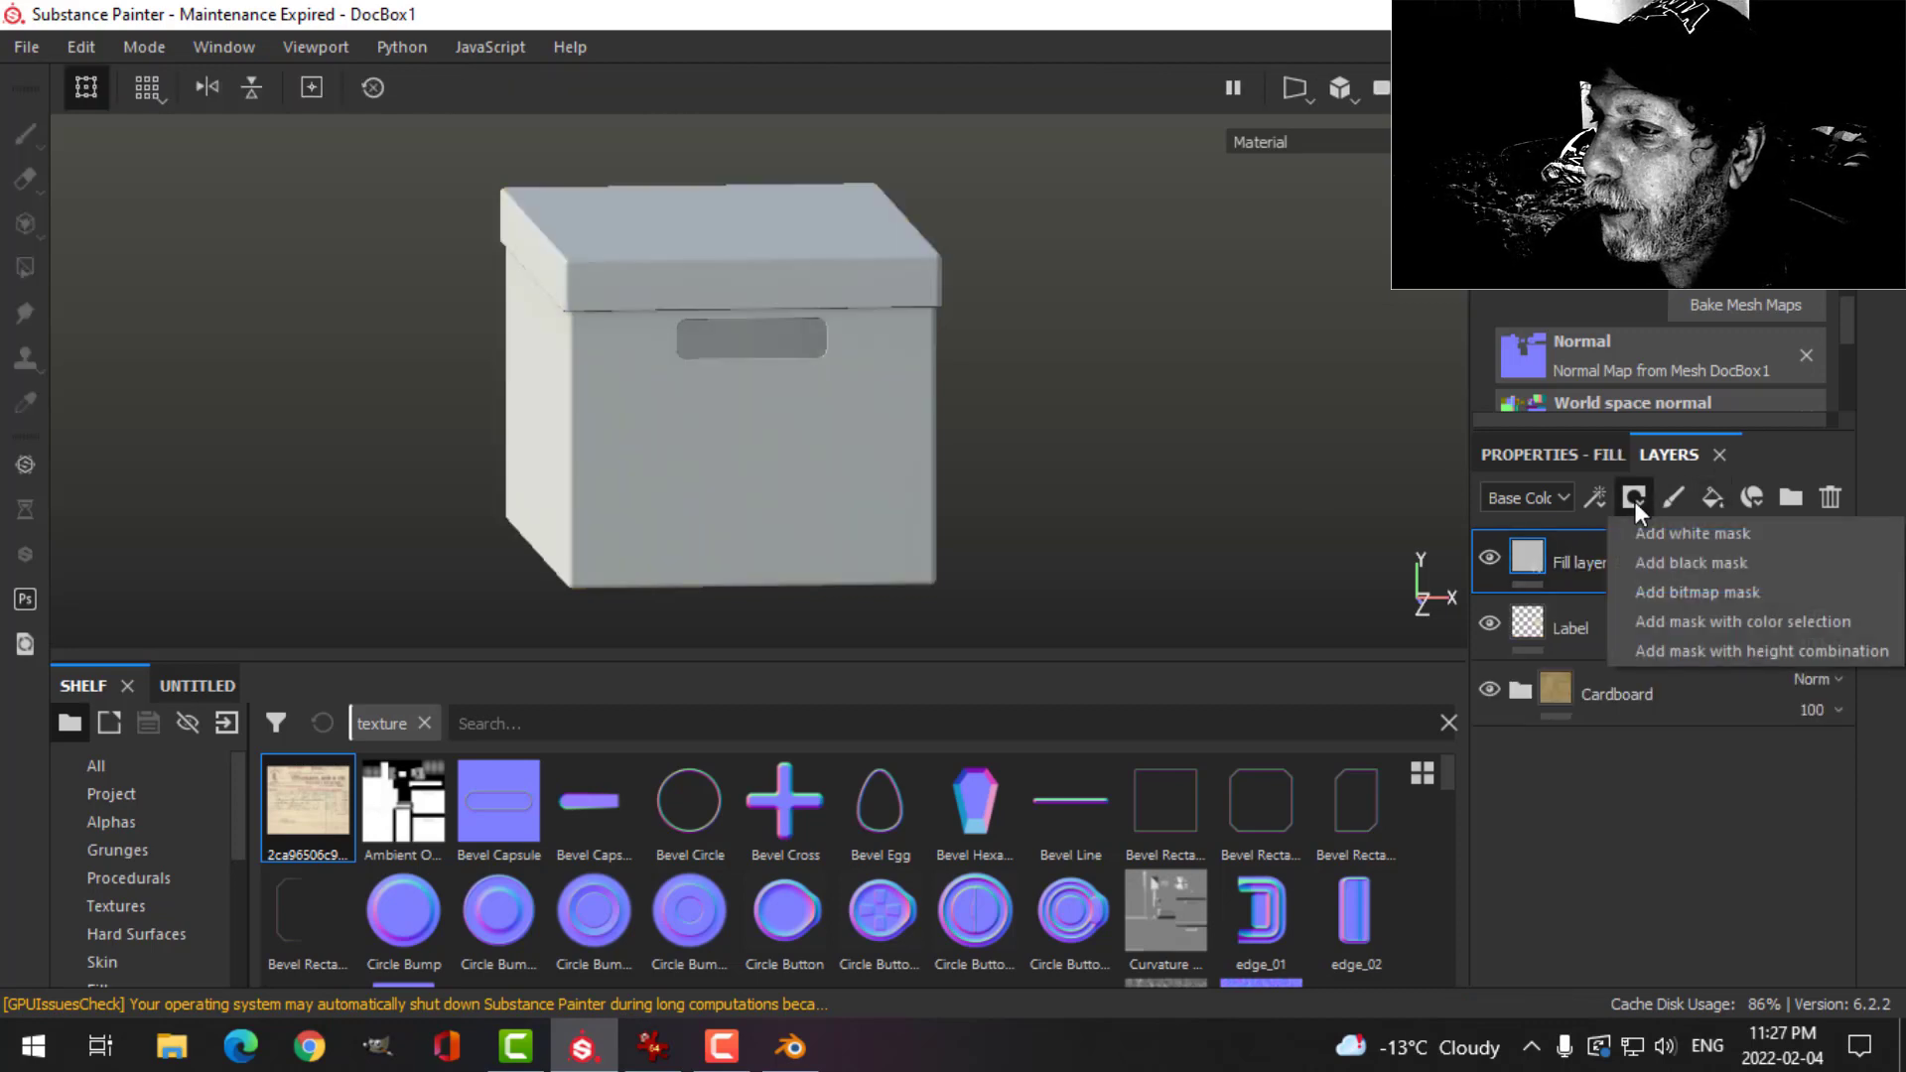
left_click(1688, 569)
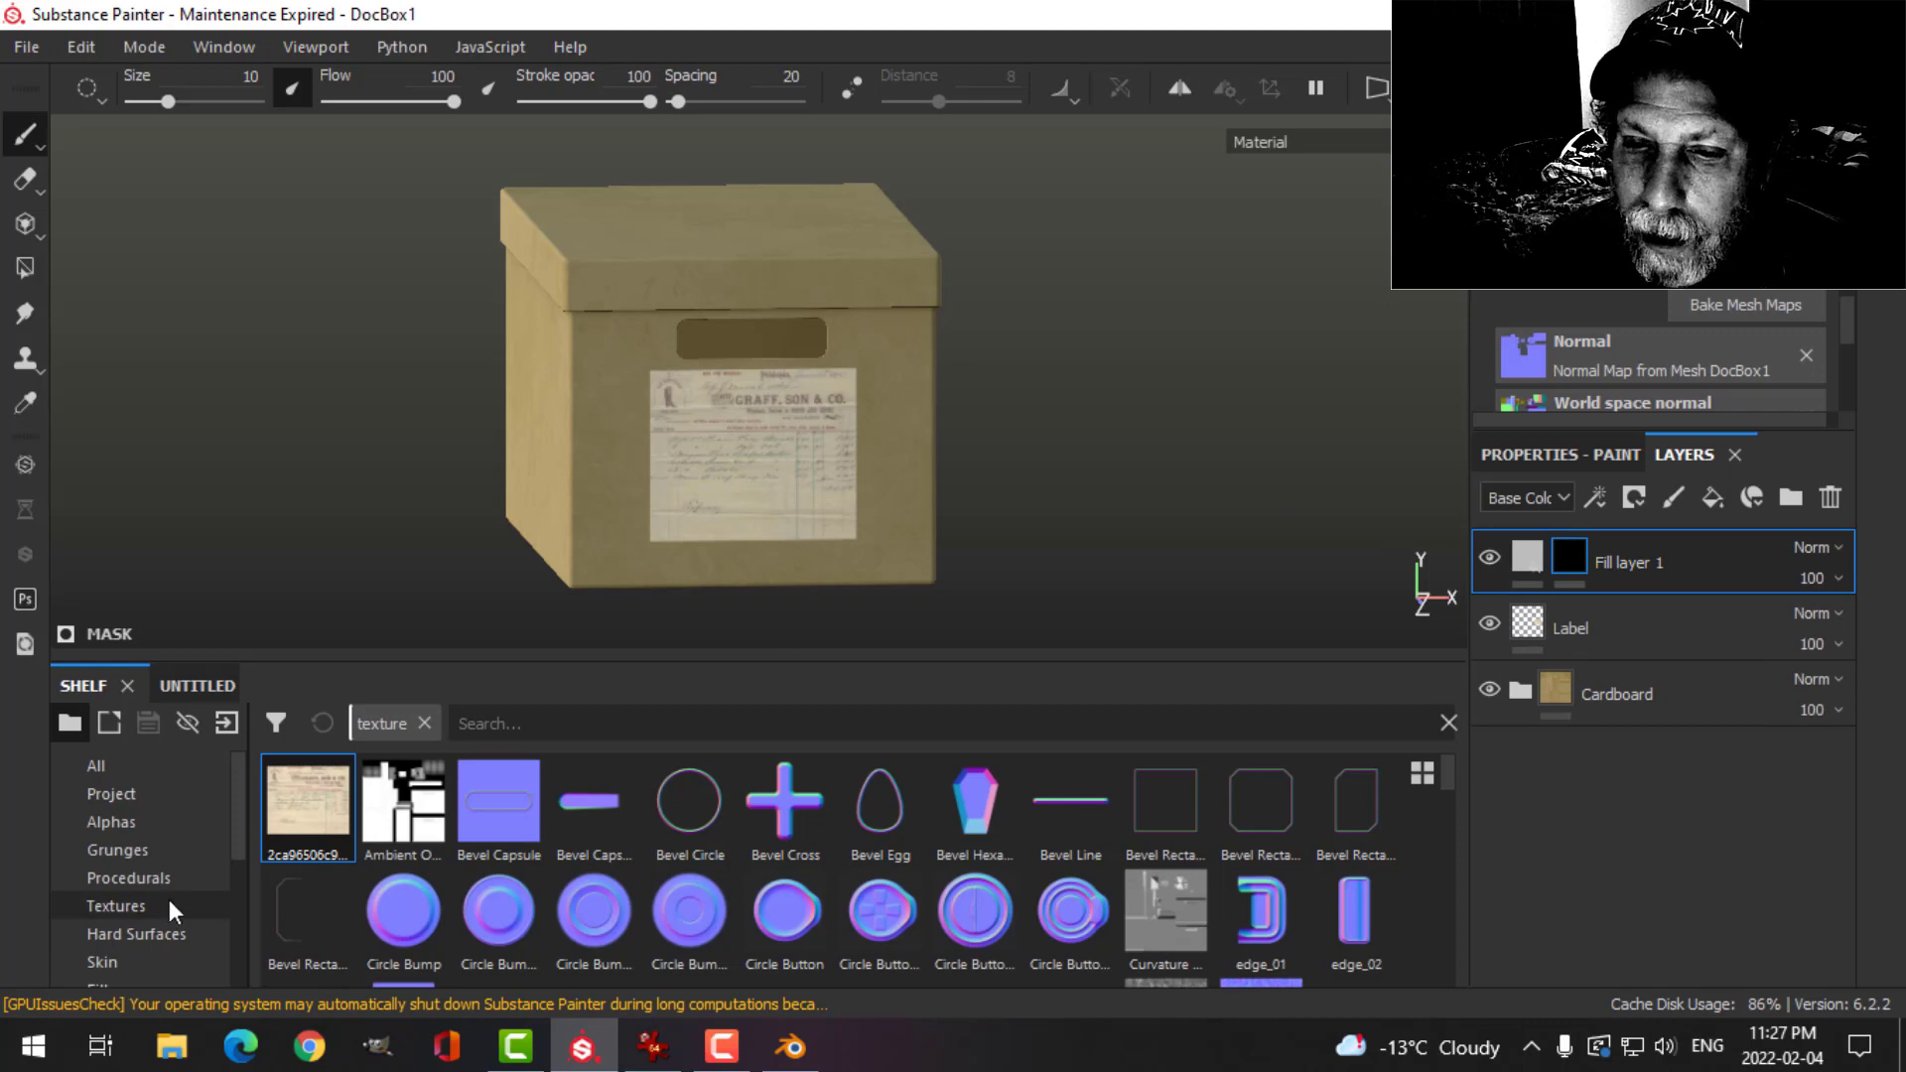
scroll(153, 868, "down", 3)
left_click(135, 906)
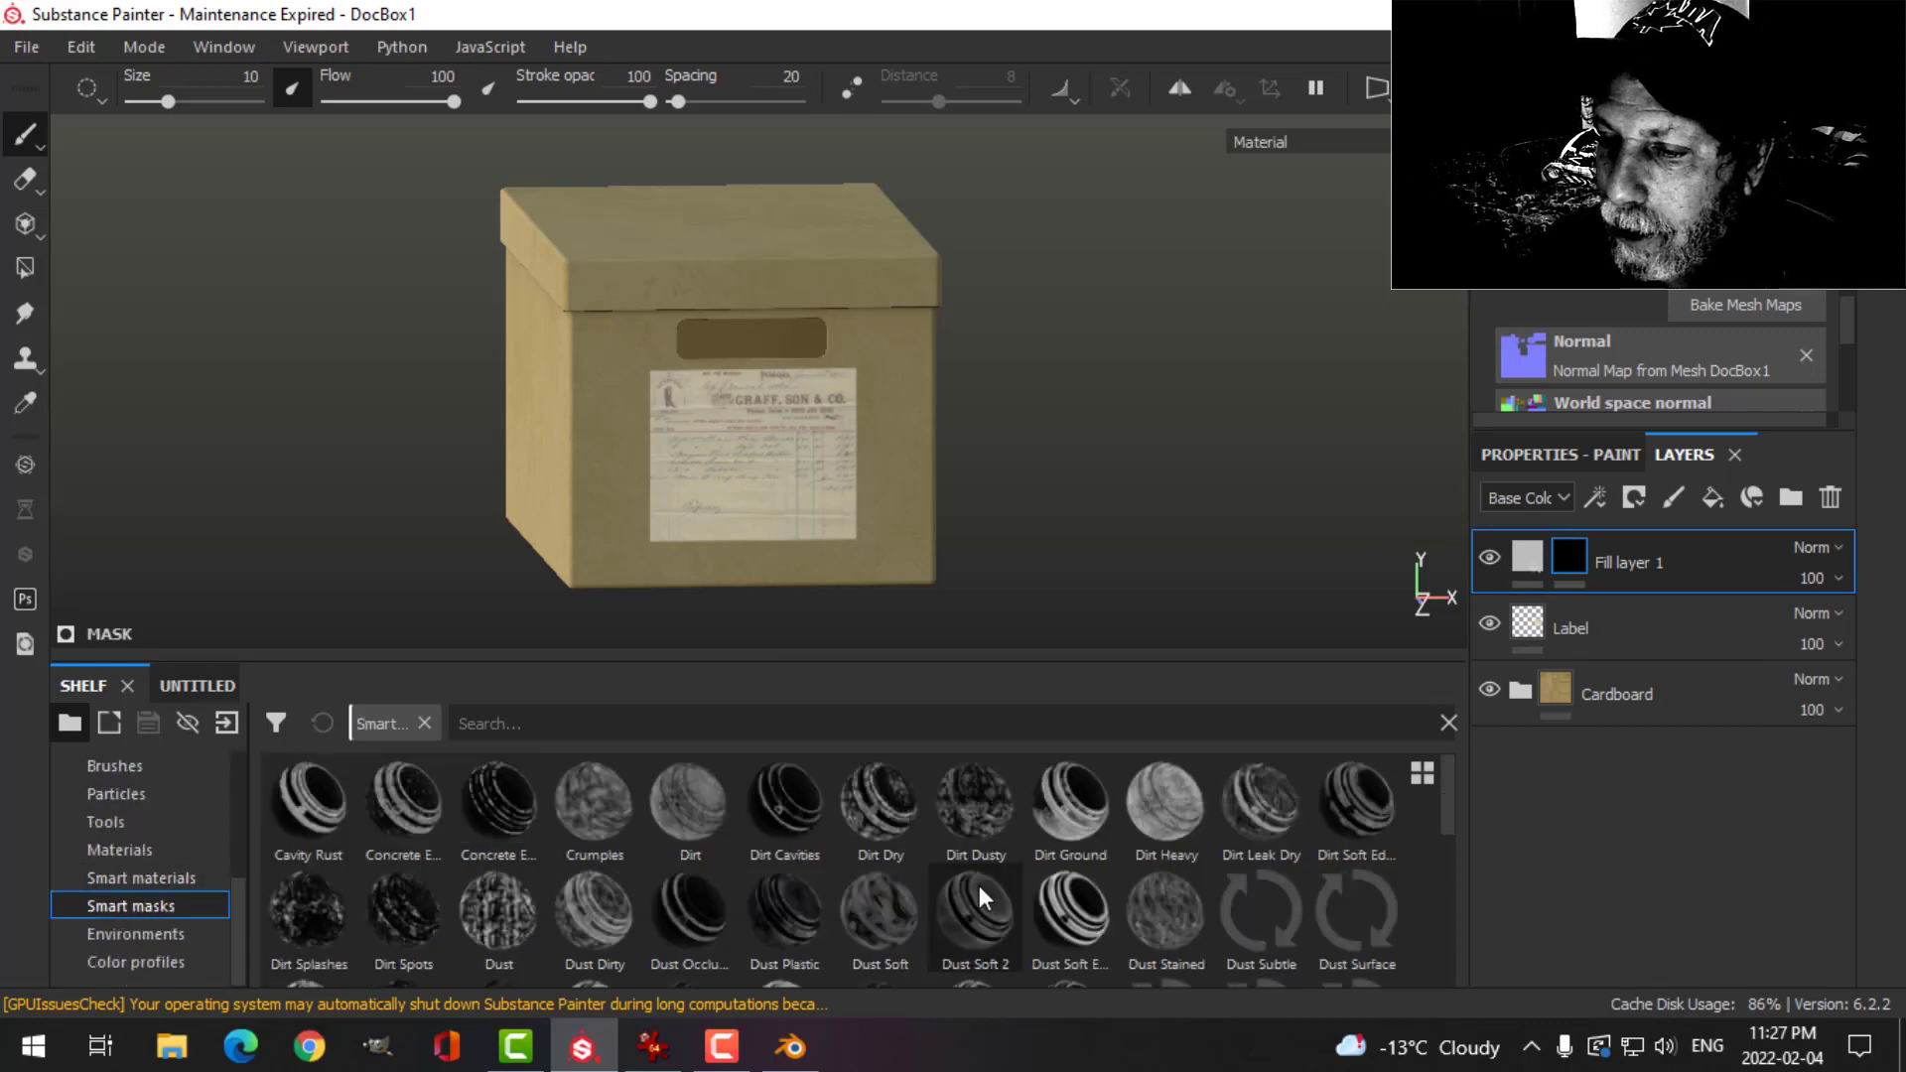
- Try the Dirt Dusty smart mask on the fill layer's mask and undo it
left_click_drag(979, 822, 1566, 561)
left_click_drag(1139, 470, 1260, 443, "alt")
key("ctrl+z")
- Apply the Dirt Ground smart mask to the fill layer and set its base color to dark brown, RGB 0.047, 0.036, 0.007
left_click_drag(1075, 829, 1562, 553)
left_click_drag(1239, 432, 1106, 429, "alt")
left_click(1529, 554)
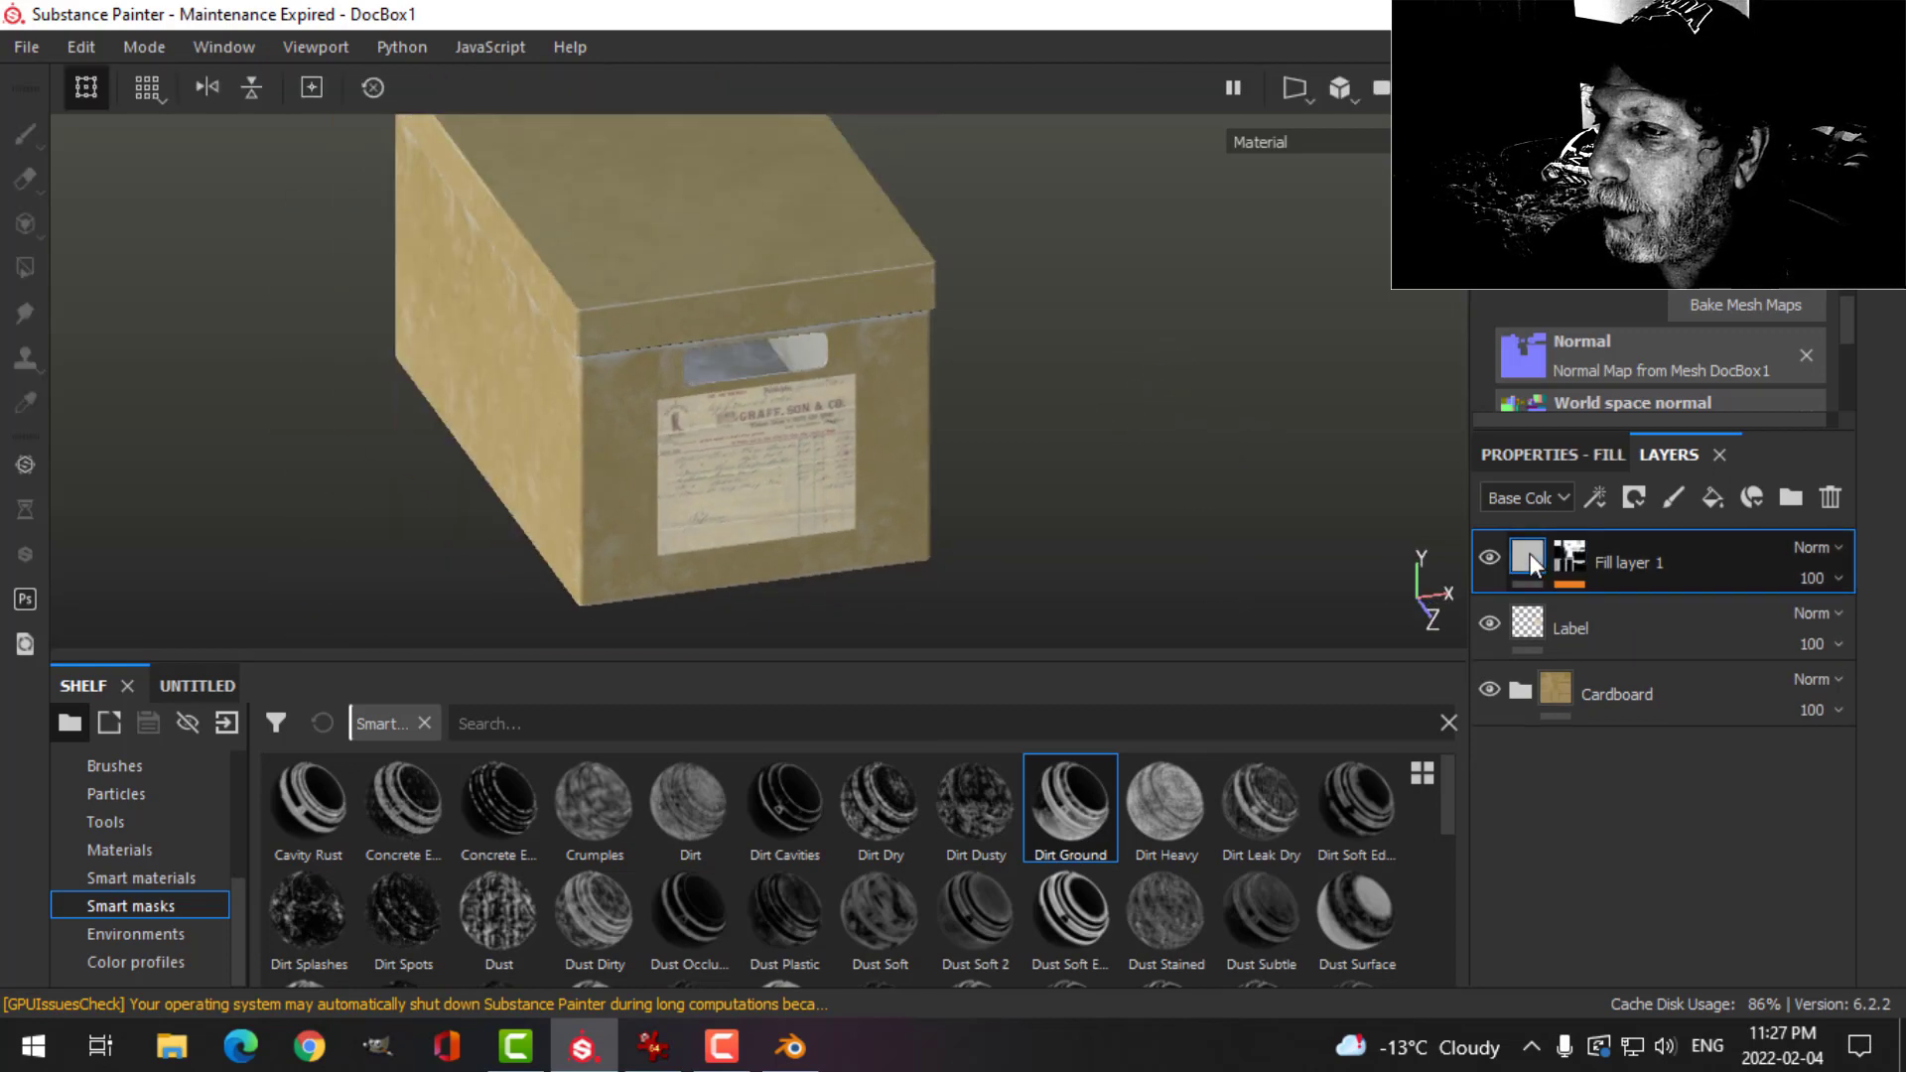
left_click(1544, 458)
left_click(1625, 854)
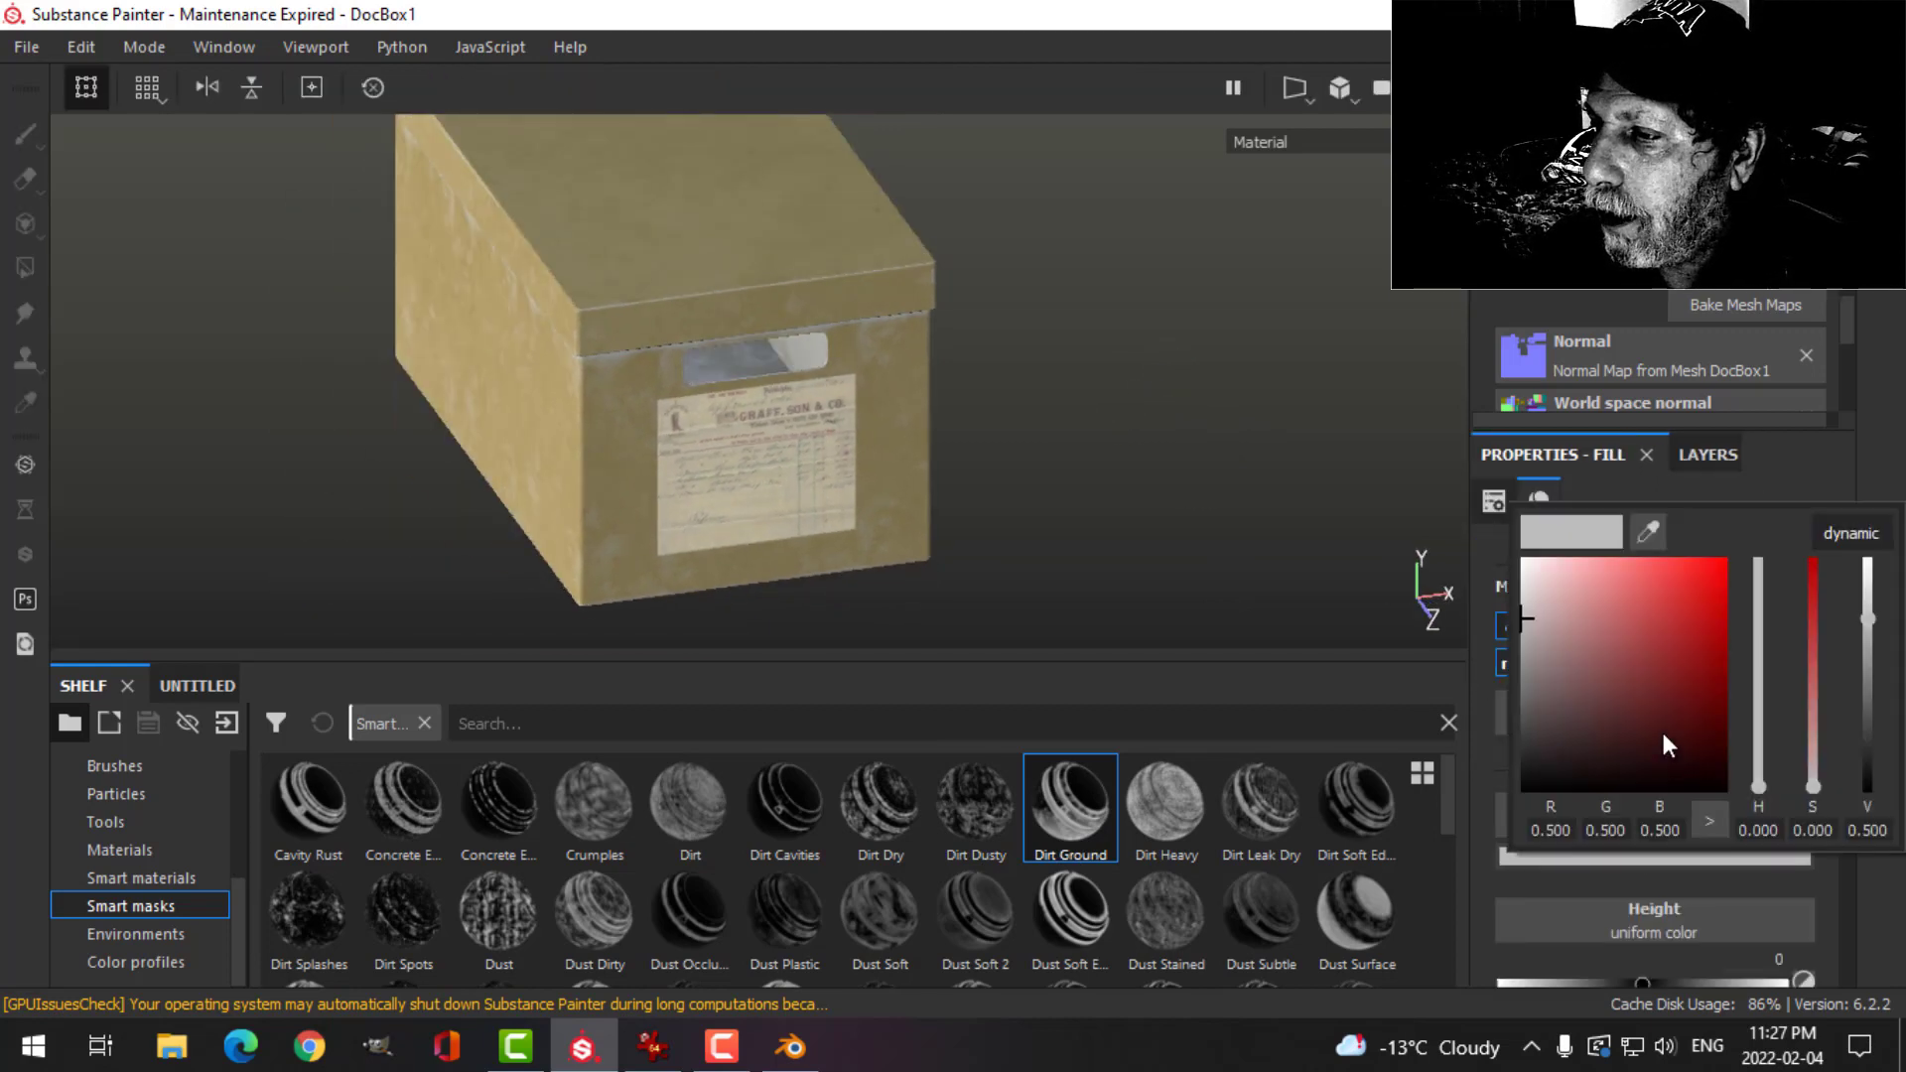
left_click(1755, 769)
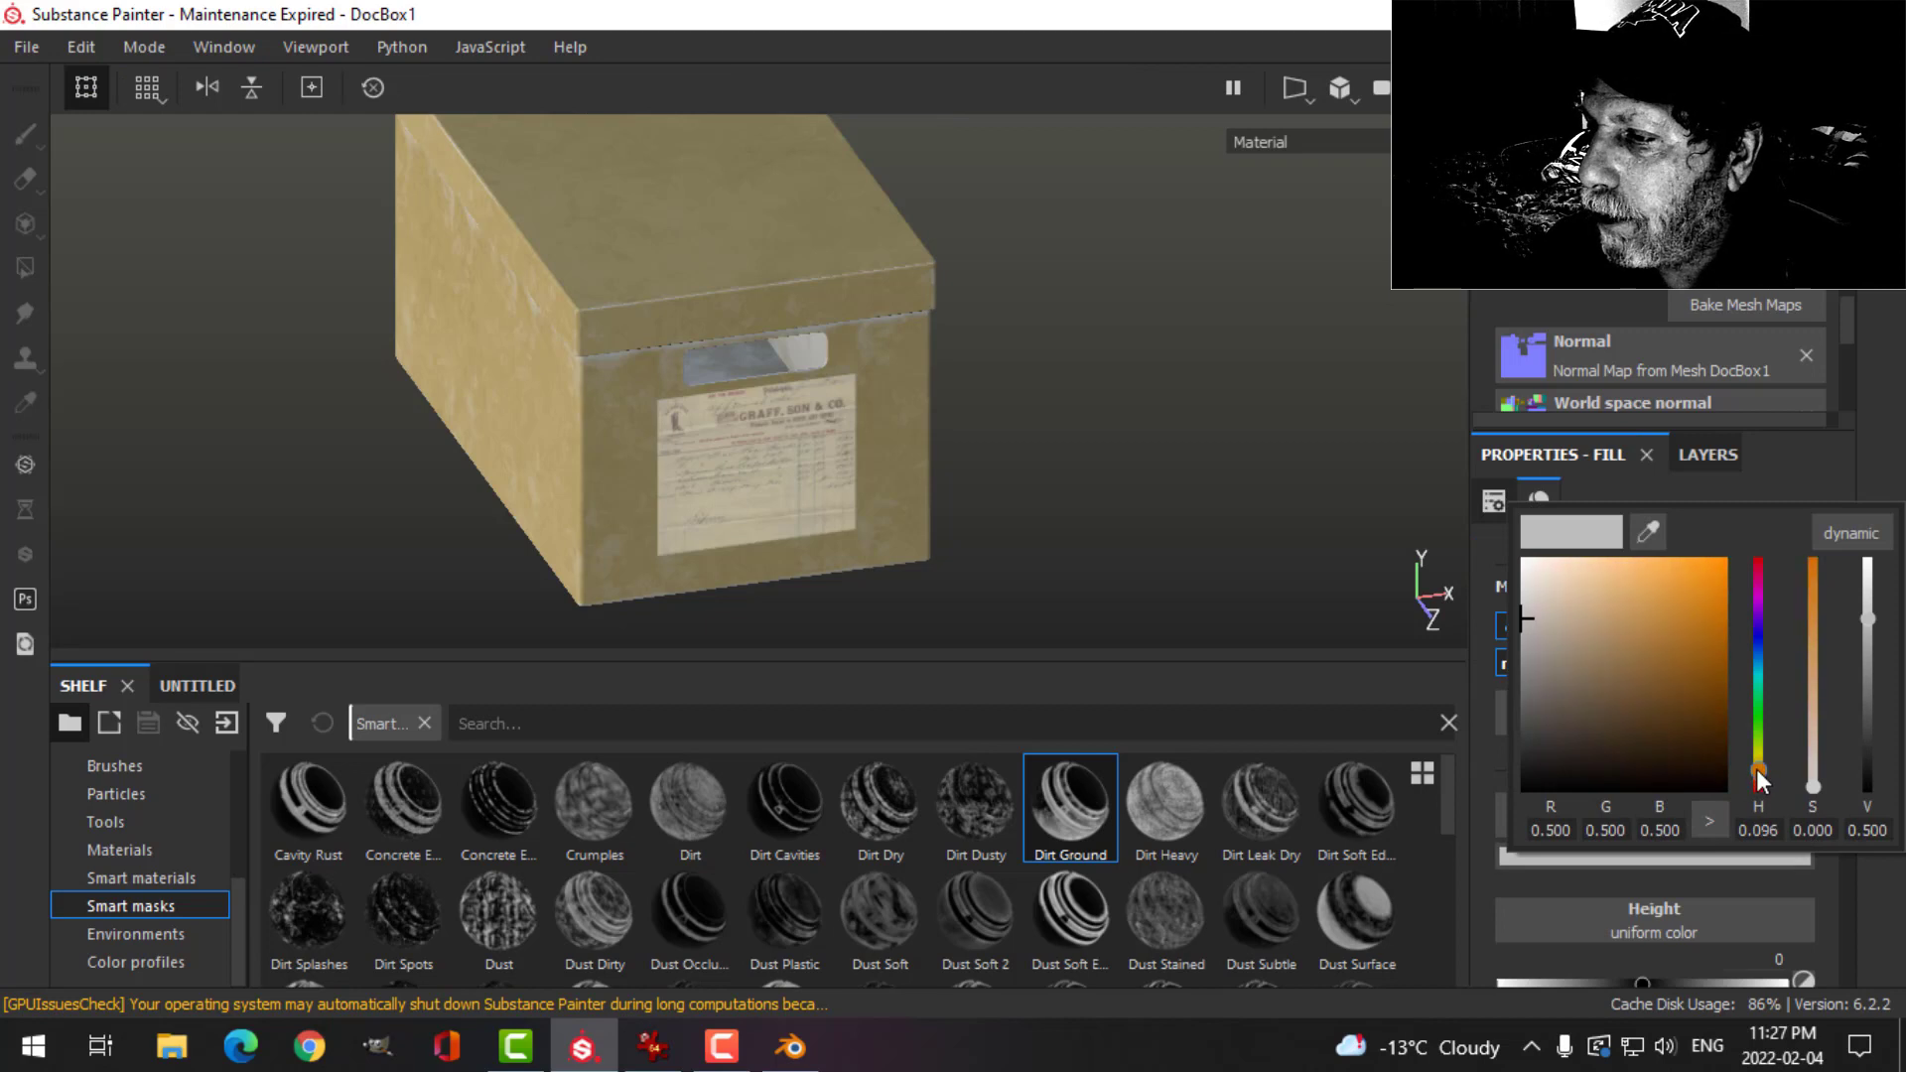
left_click_drag(1669, 679, 1640, 735)
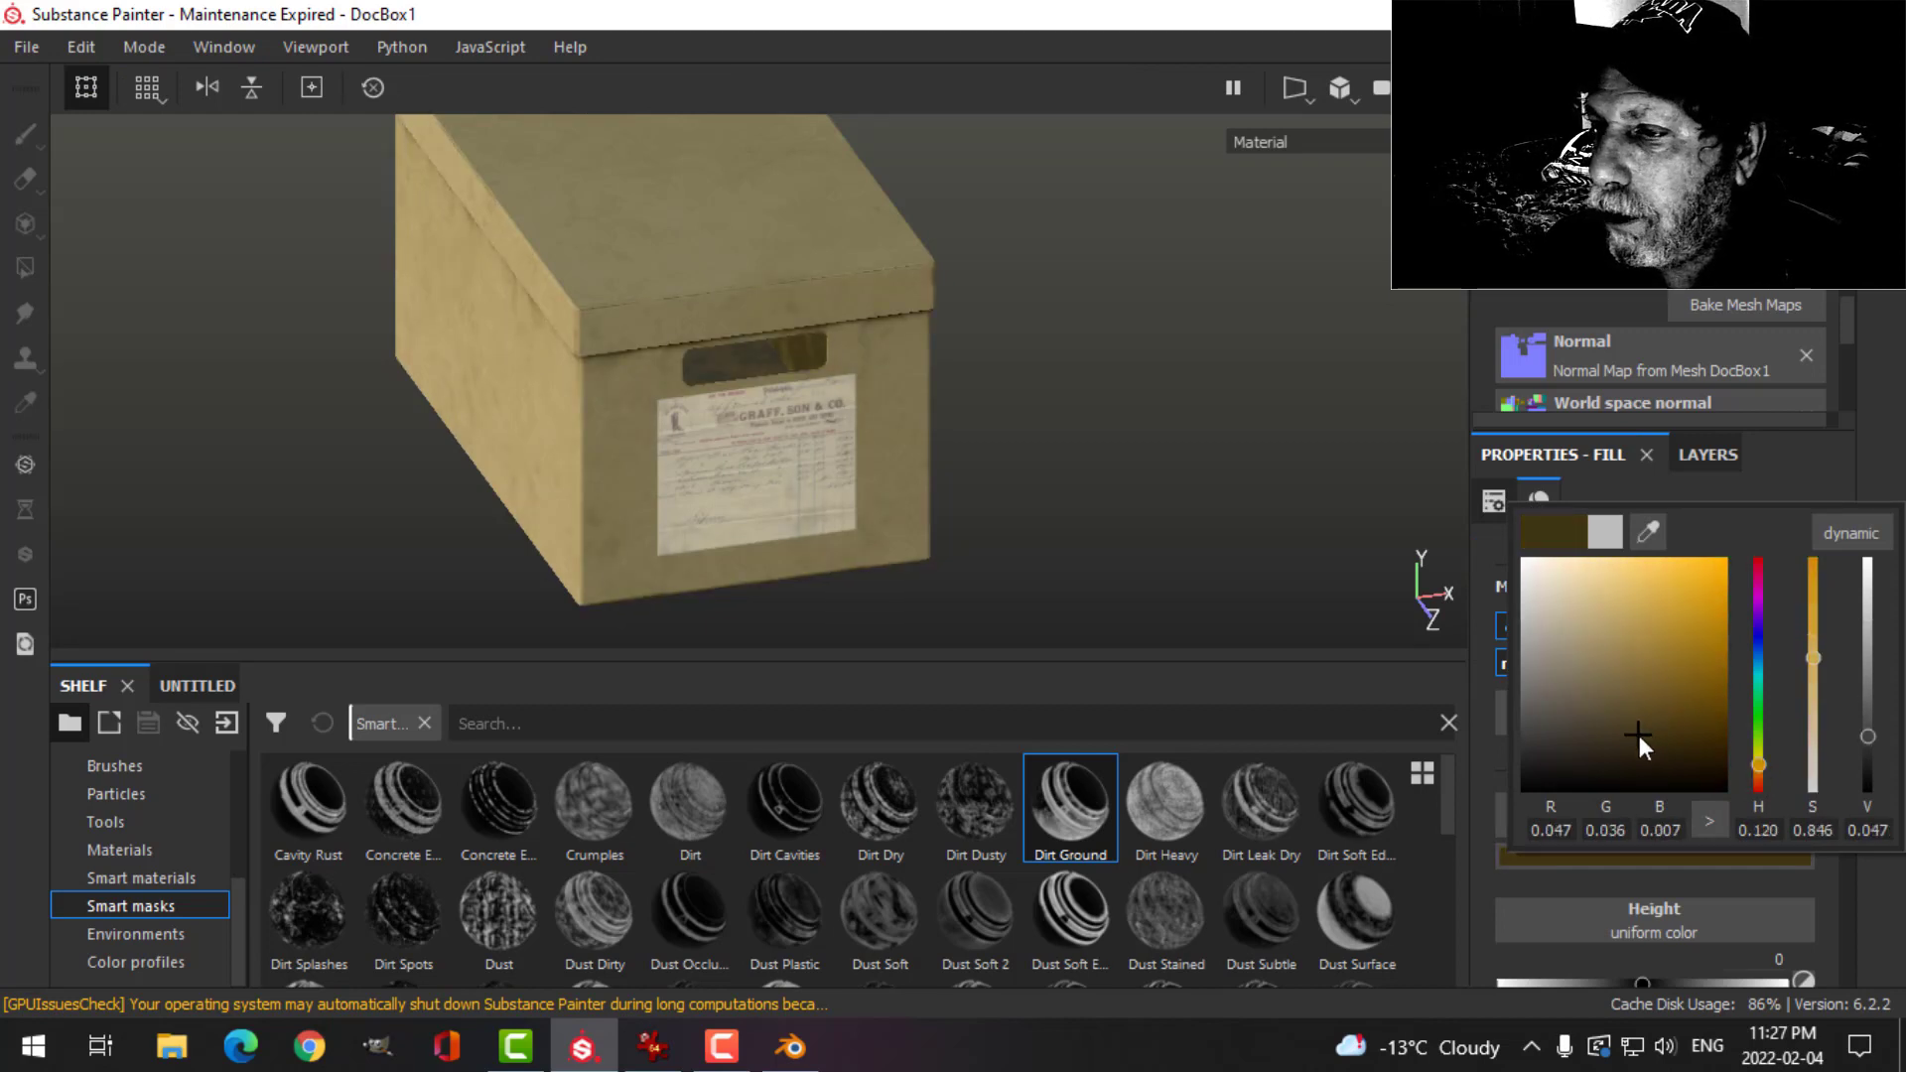
left_click_drag(1250, 556, 1161, 472, "alt")
- In the Dirt Ground mask's generator on the fill layer, set Level to 0.47 and Grunge to 0.15
left_click(1707, 453)
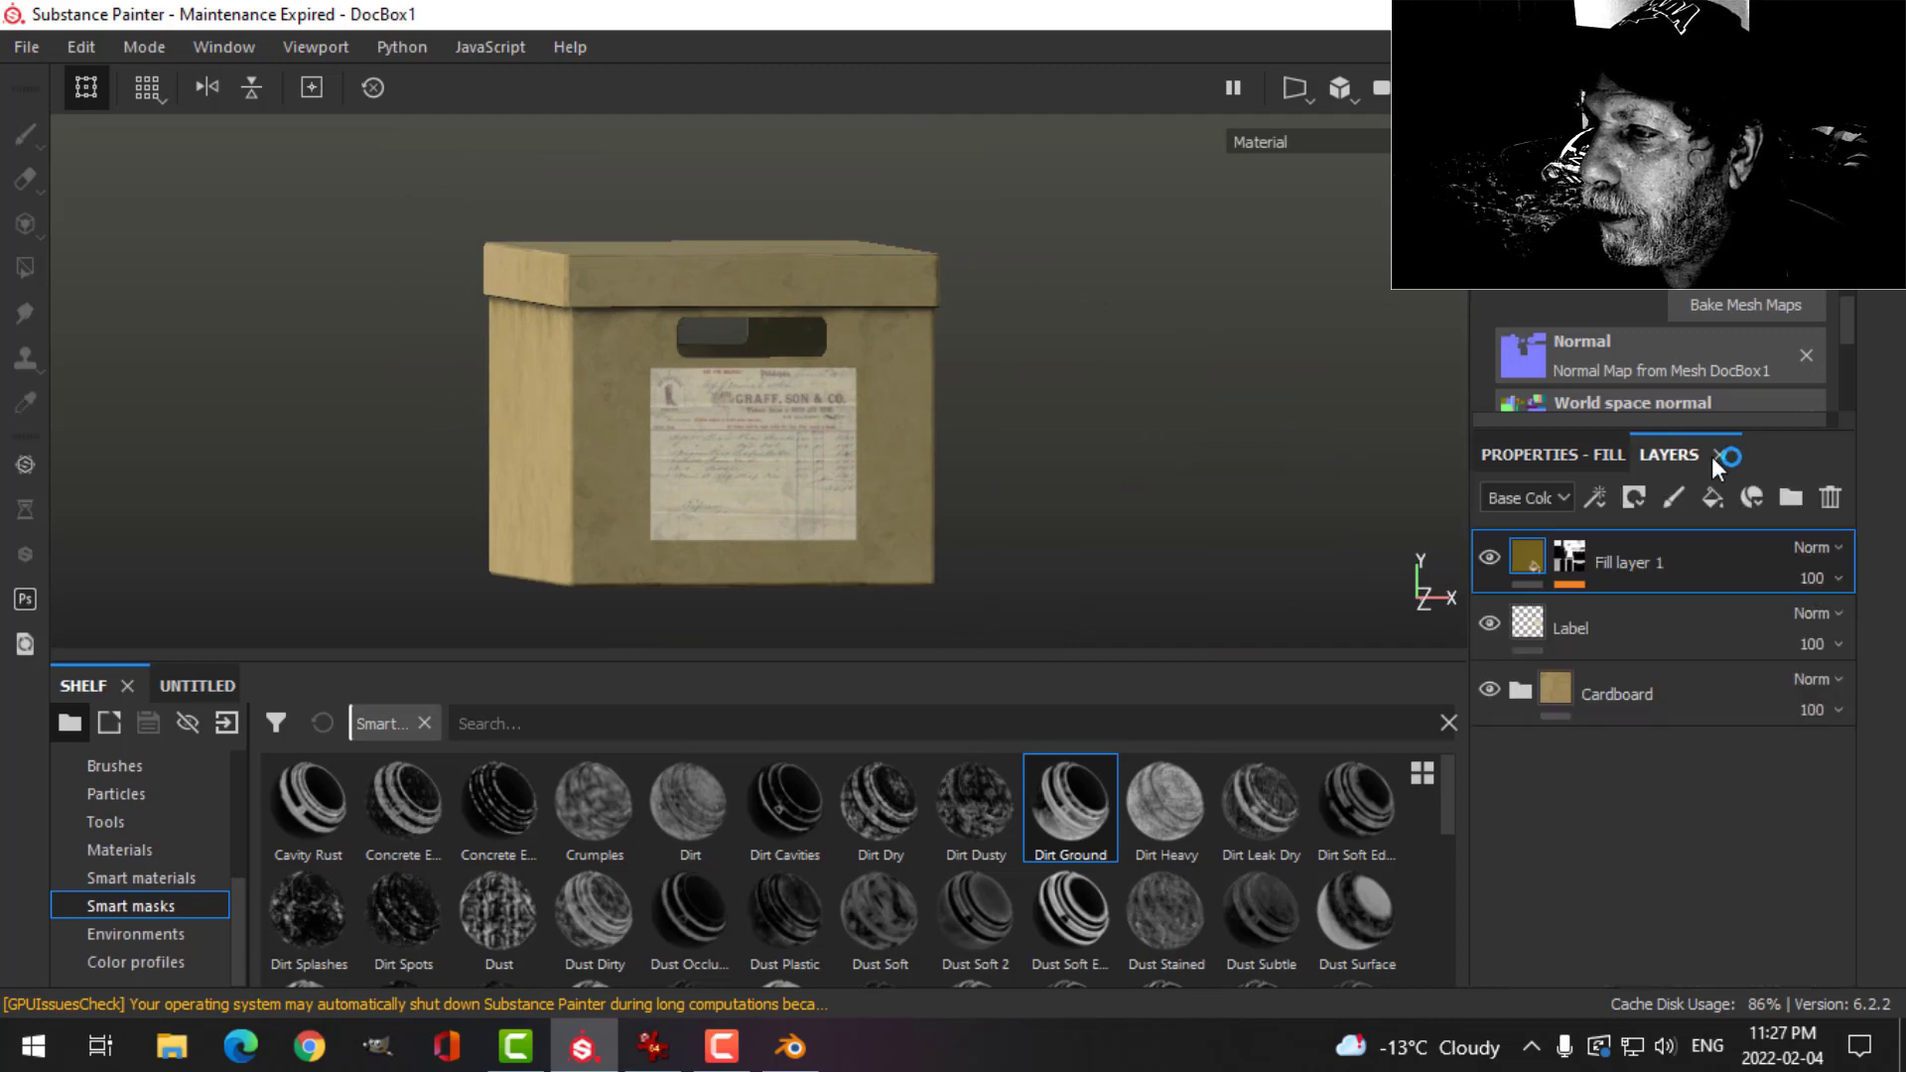
left_click(1580, 557)
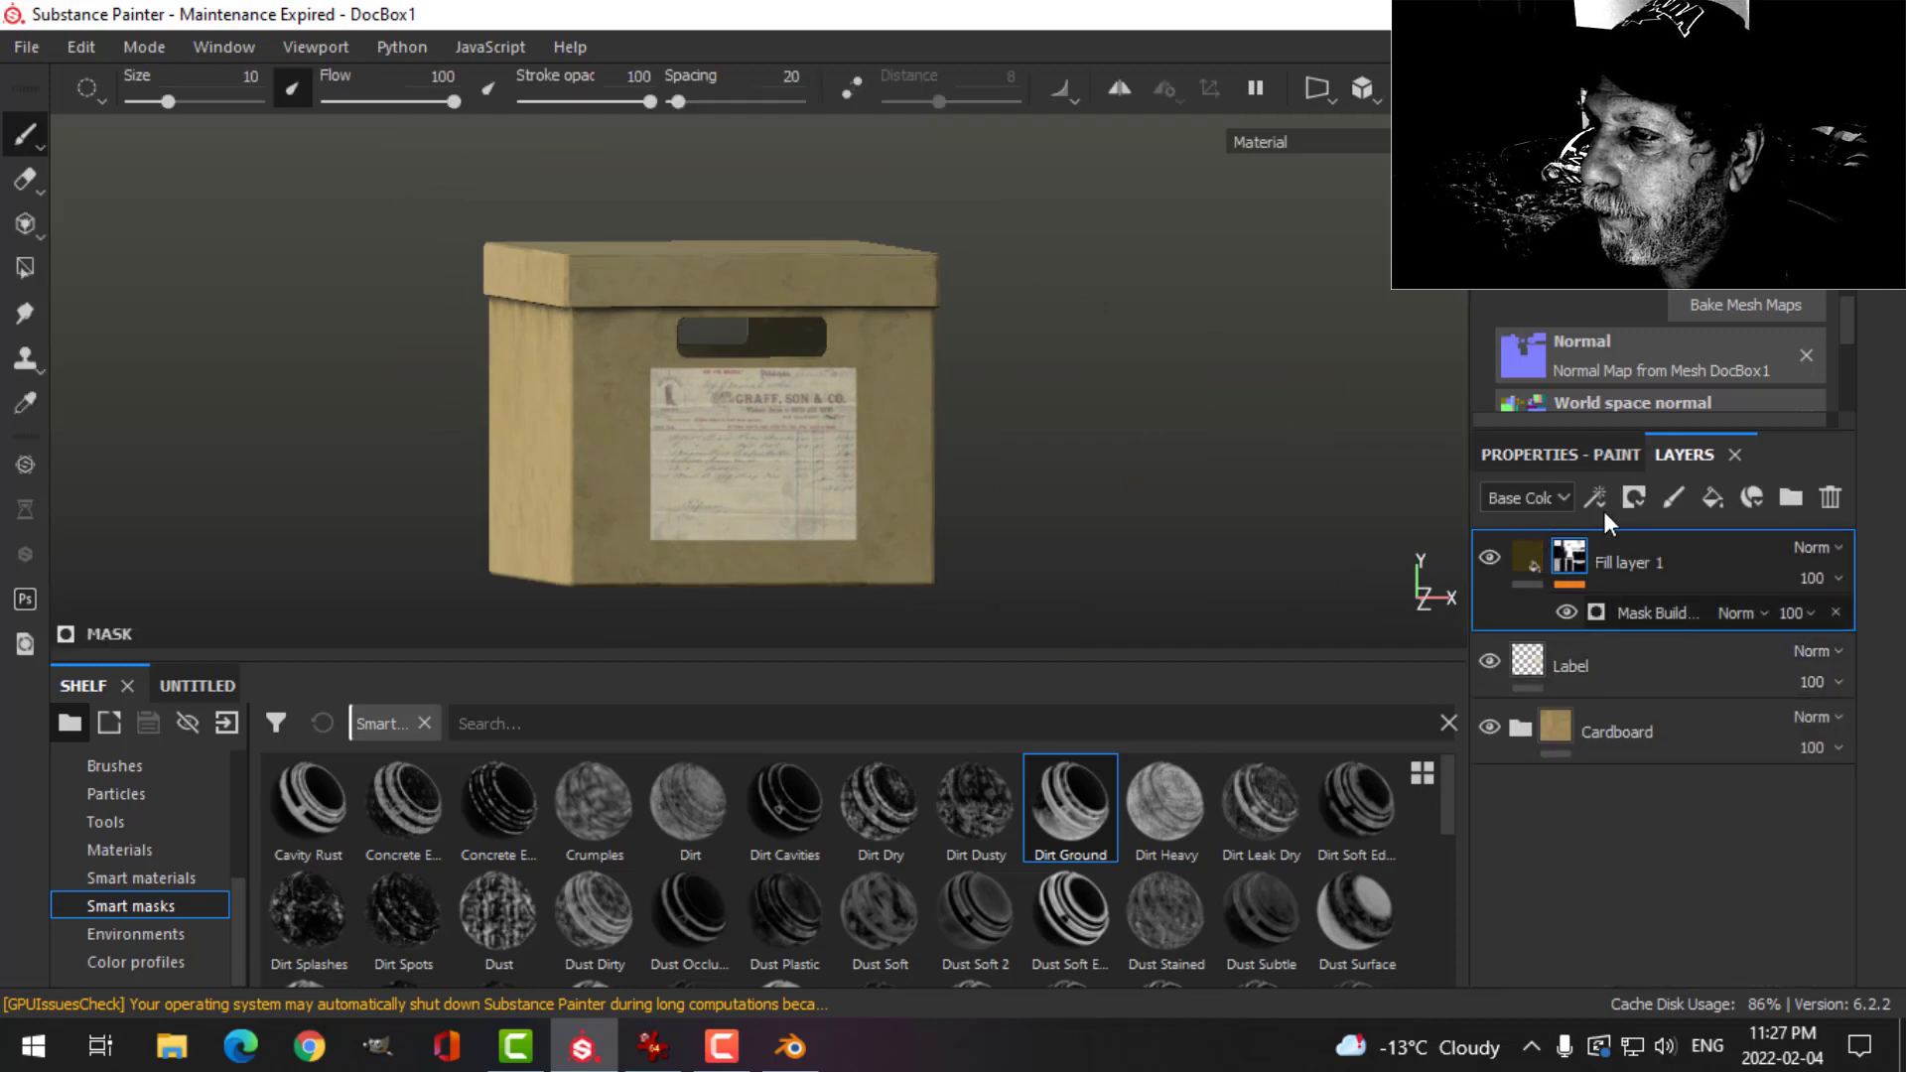
left_click(1586, 455)
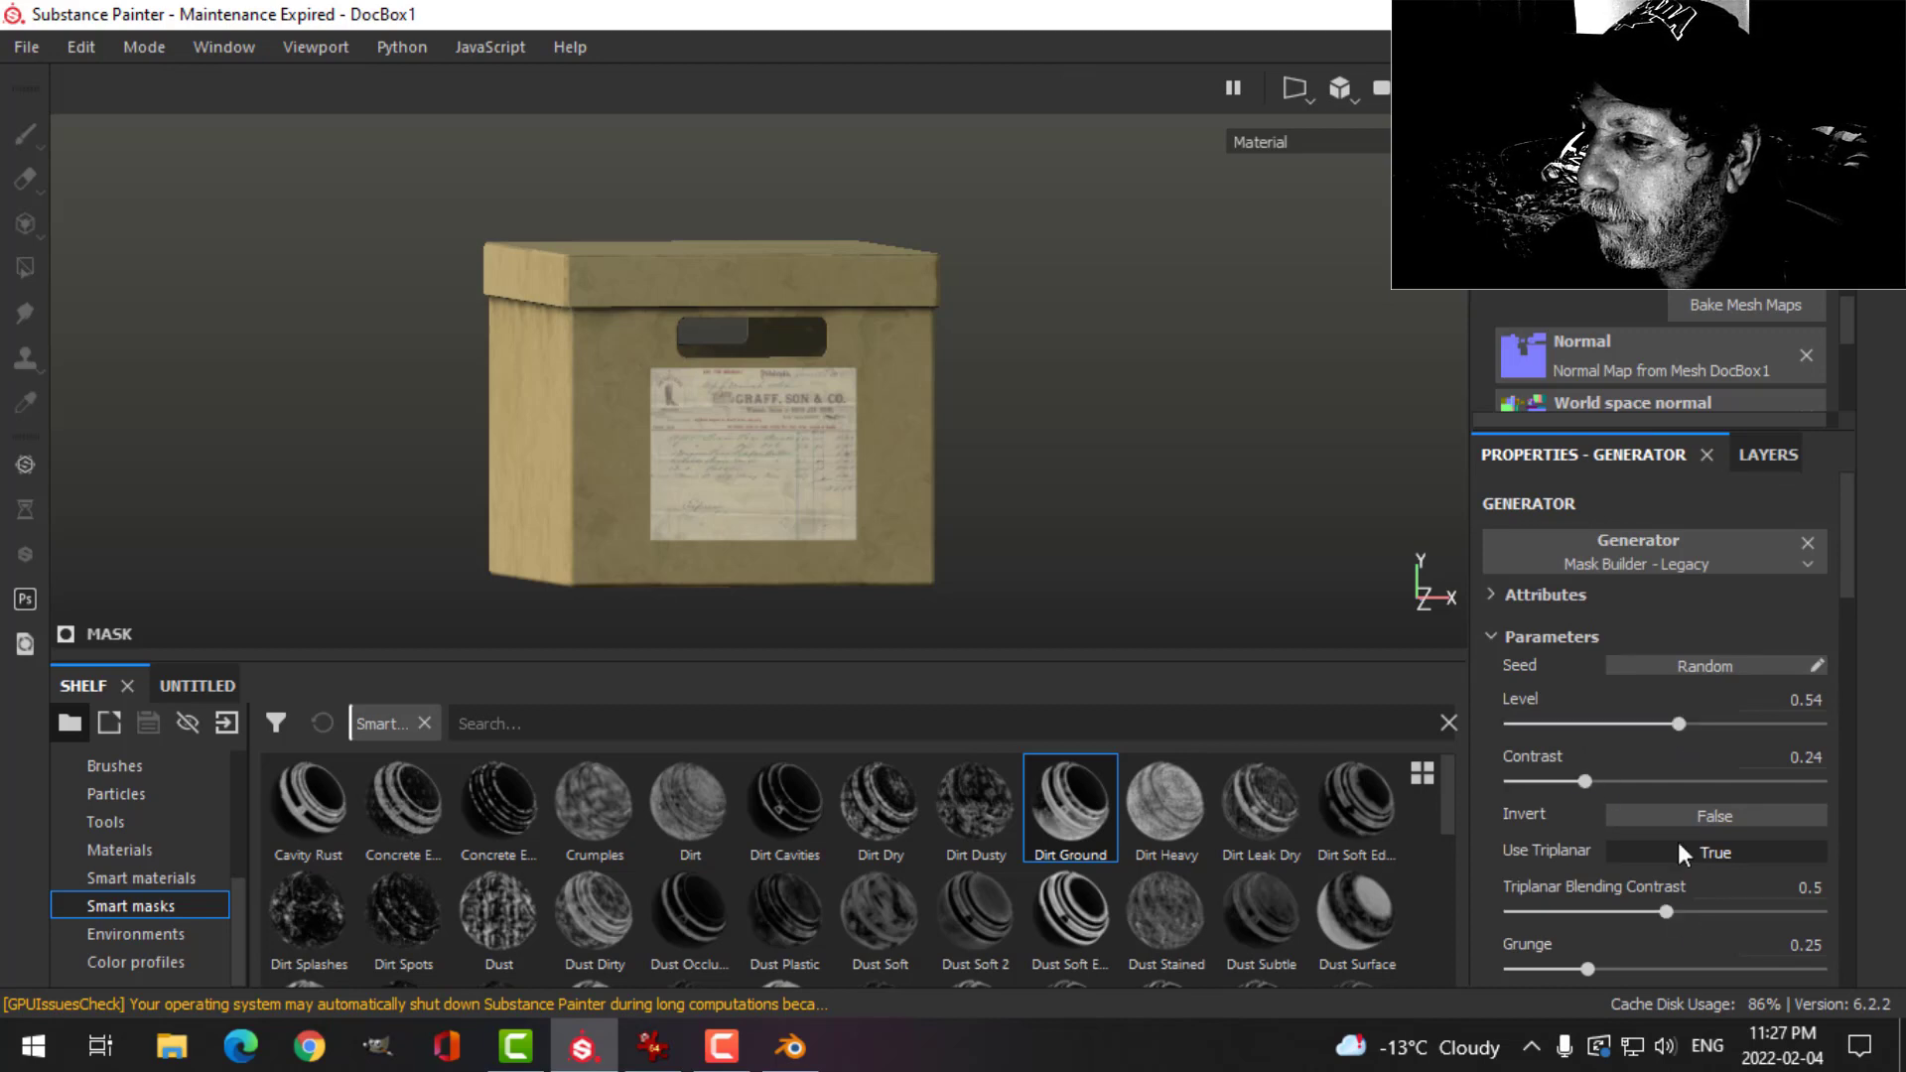
left_click_drag(1678, 724, 1654, 729)
scroll(1644, 904, "down", 2)
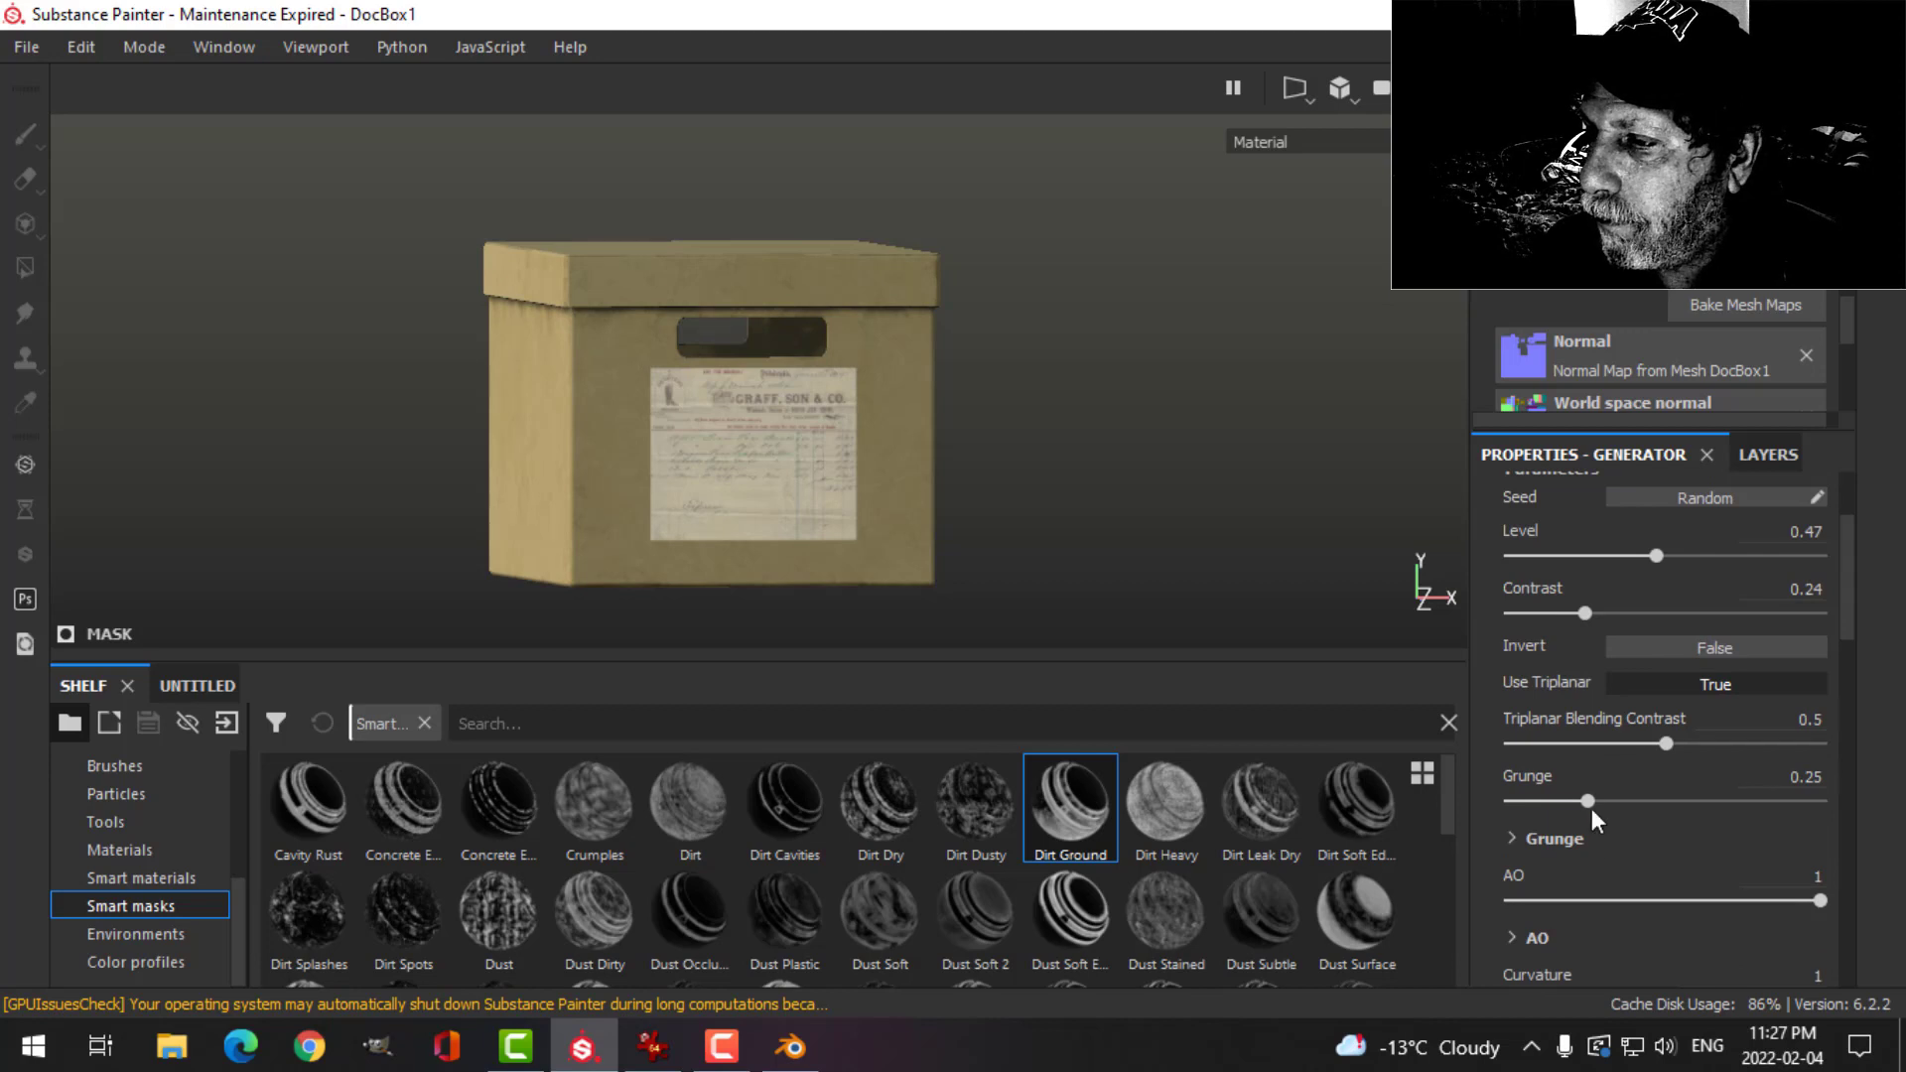
left_click_drag(1588, 800, 1555, 801)
- Examine the softened dirt around the box's handle cutout, invoice label and lower corner from several angles
left_click_drag(1012, 457, 814, 450, "alt")
scroll(735, 417, "up", 5)
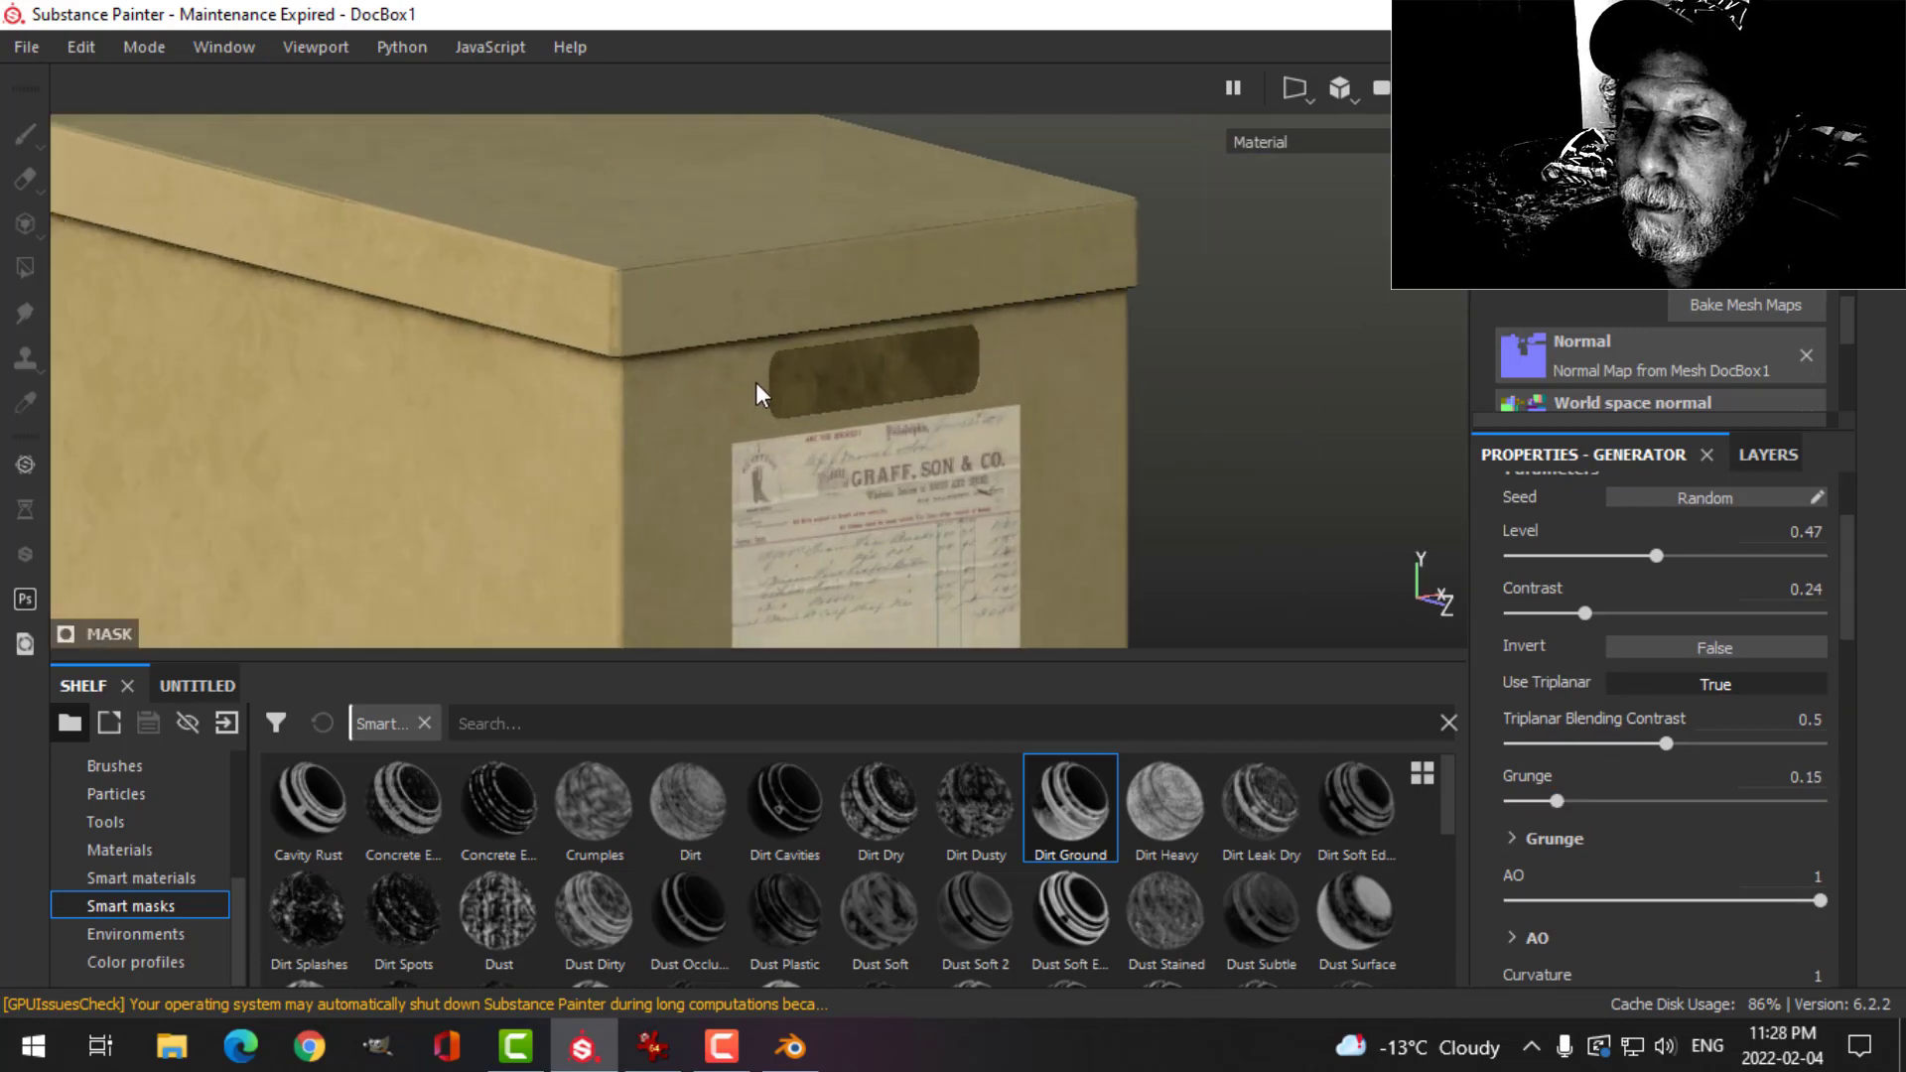
middle_click_drag(758, 396, 749, 285, "alt")
left_click_drag(784, 400, 787, 346, "alt")
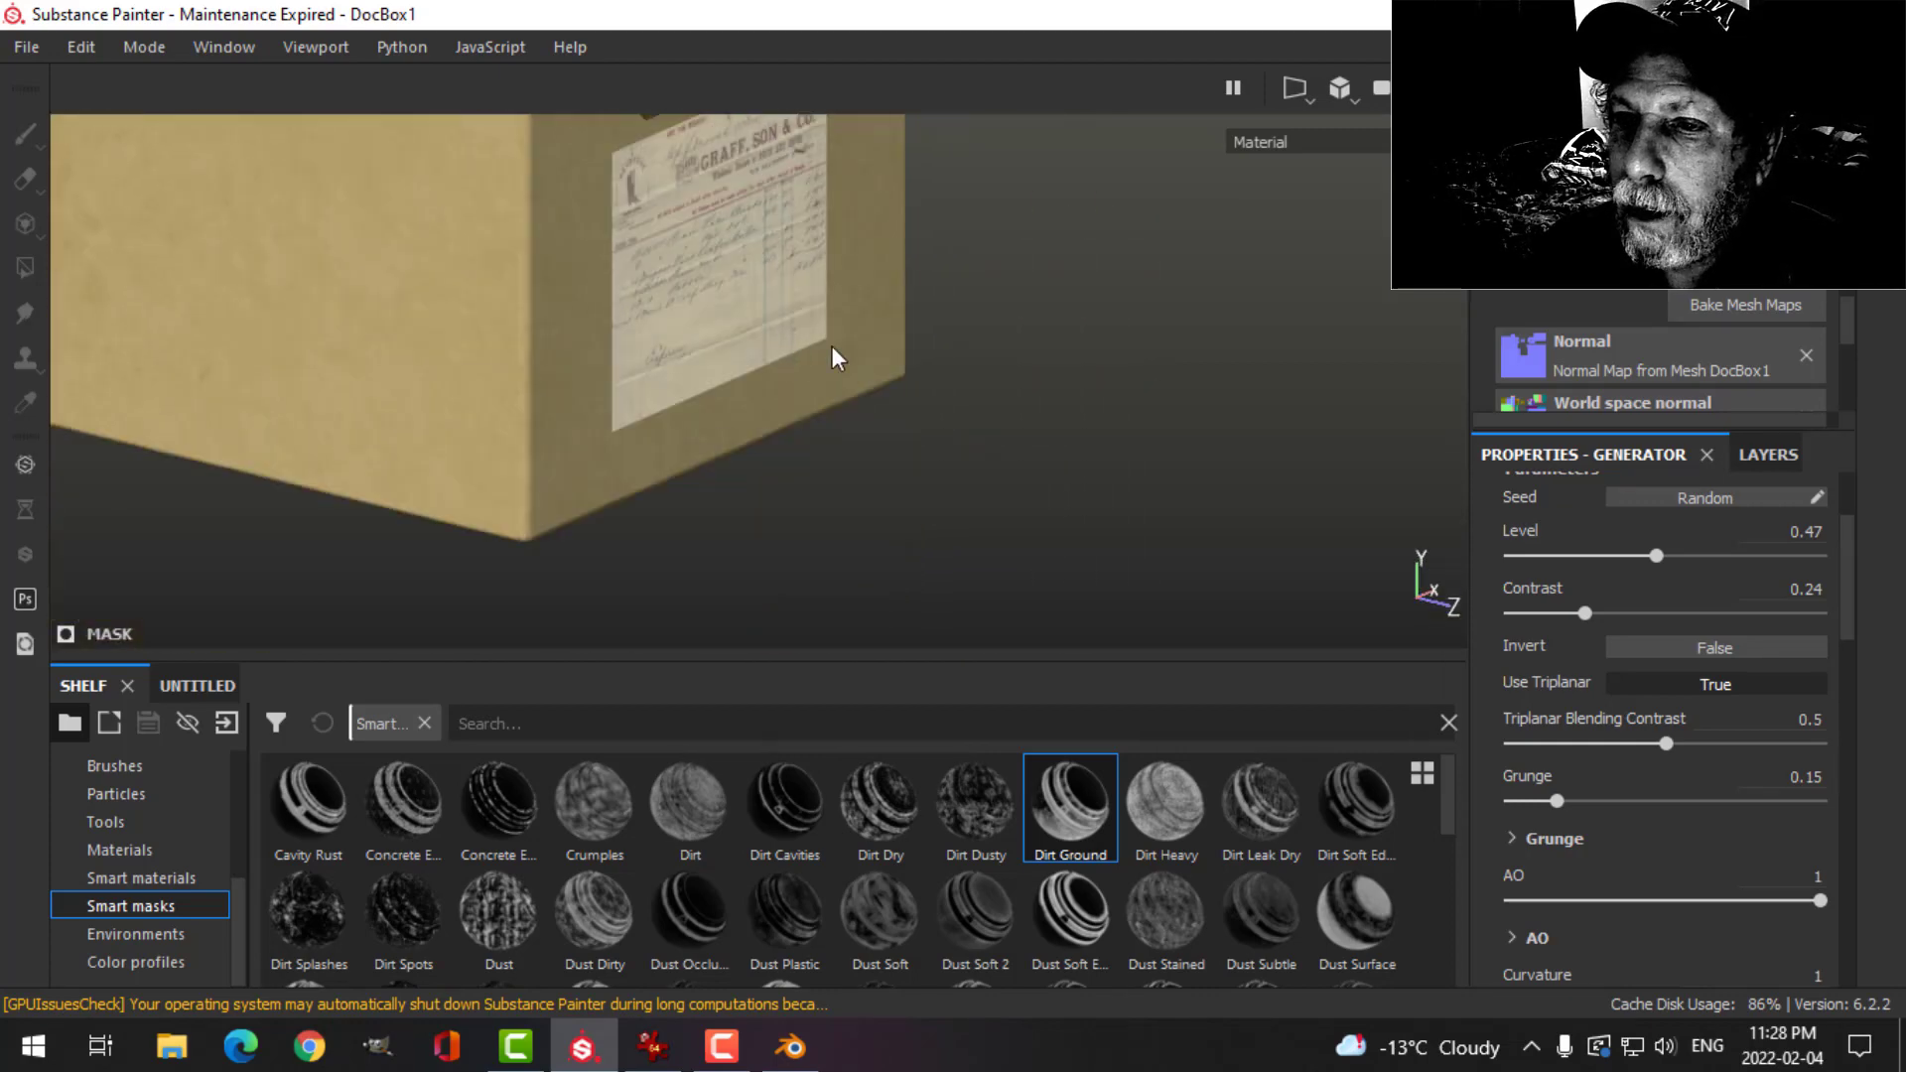
scroll(836, 359, "down", 3)
scroll(929, 364, "down", 2)
middle_click_drag(928, 364, 923, 347, "alt")
left_click_drag(924, 347, 855, 391, "alt")
- Rename the masked dirt fill layer as Dirt1
left_click(1768, 454)
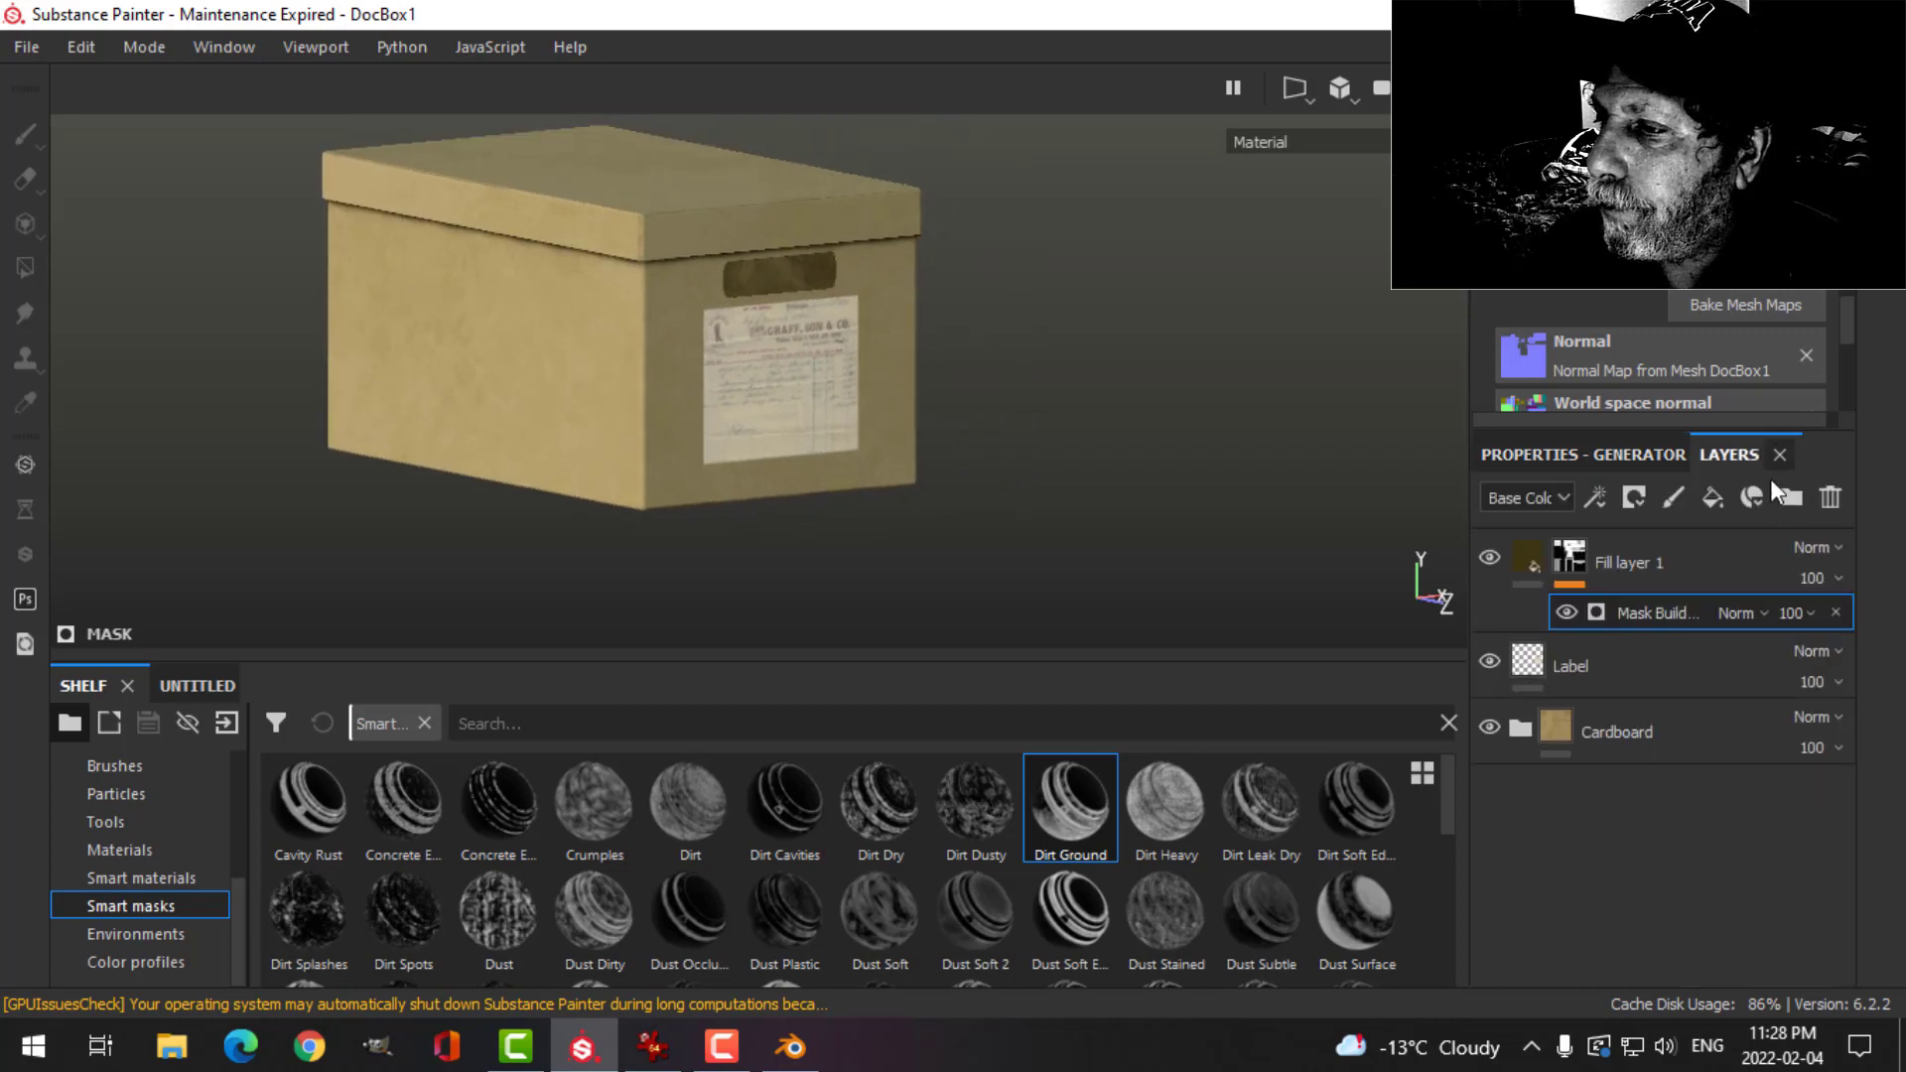
left_click(1632, 568)
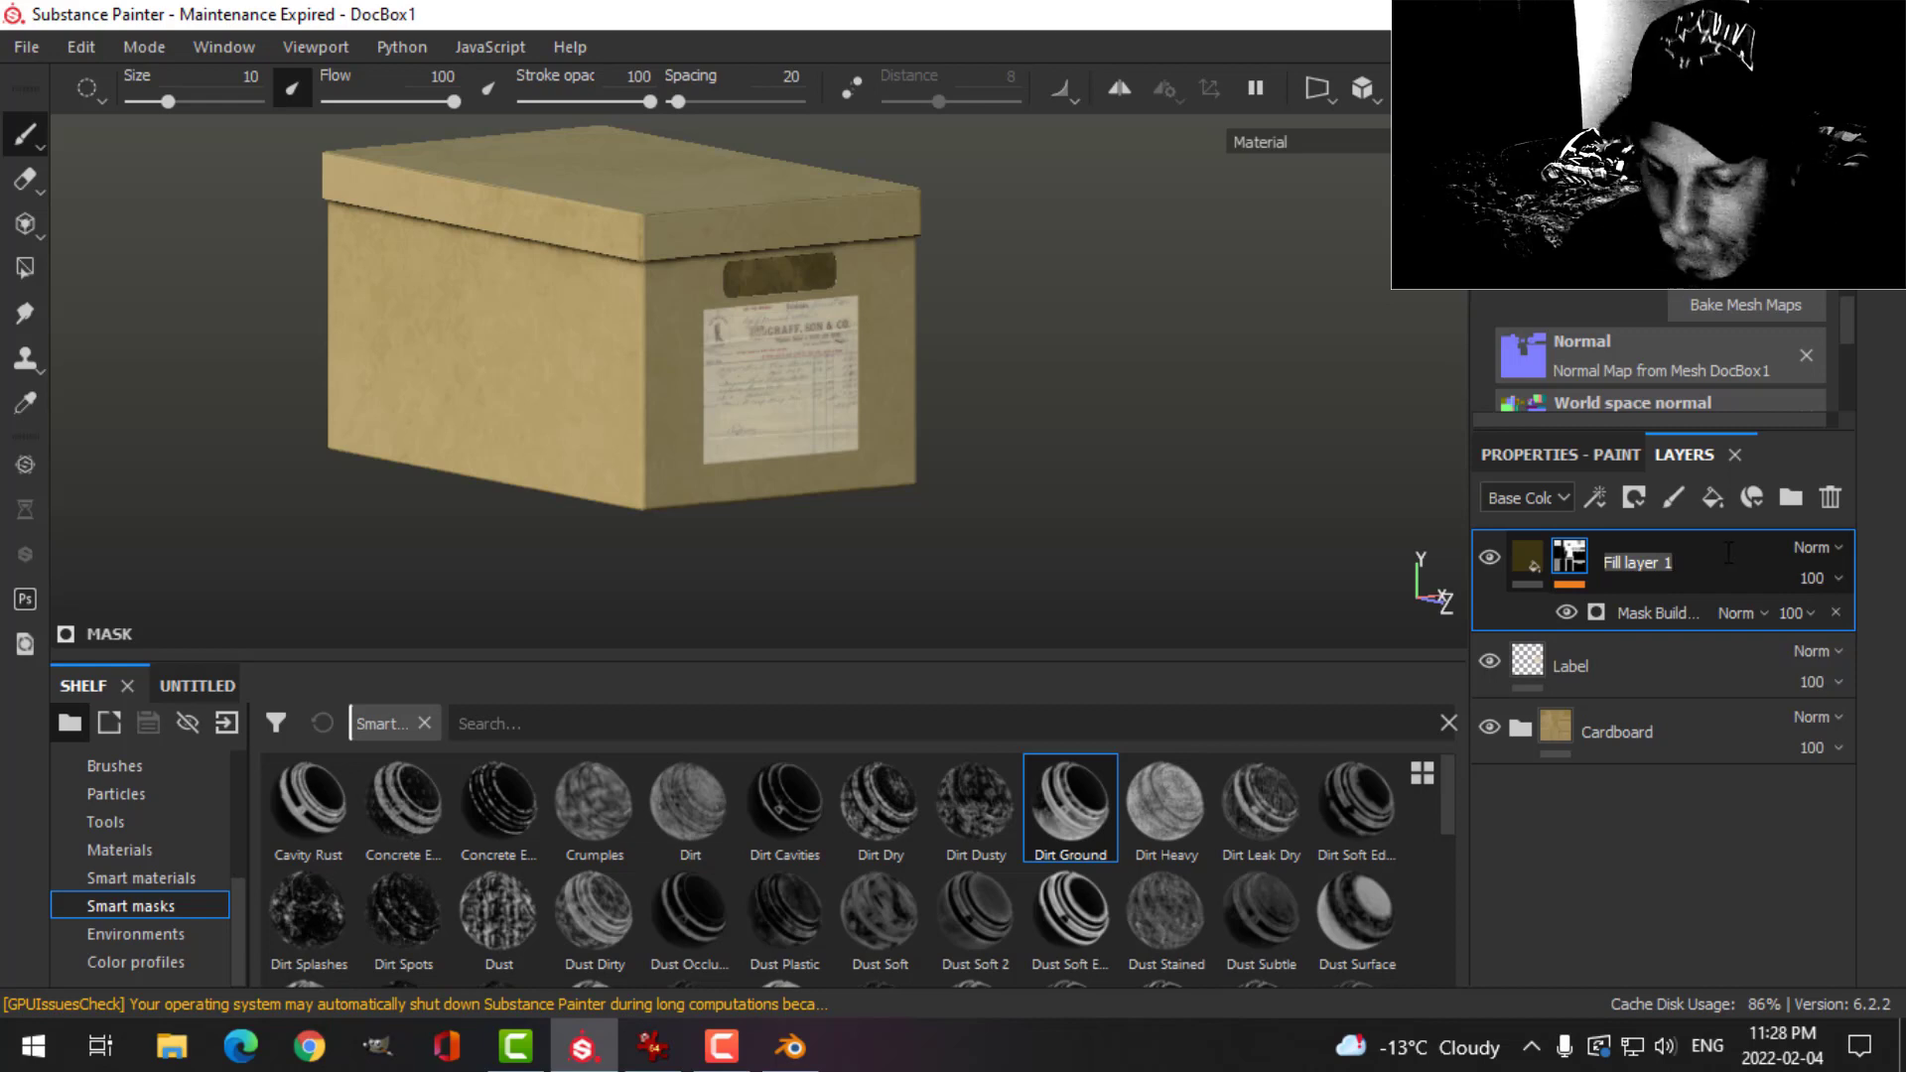
type("irt1")
key("Return")
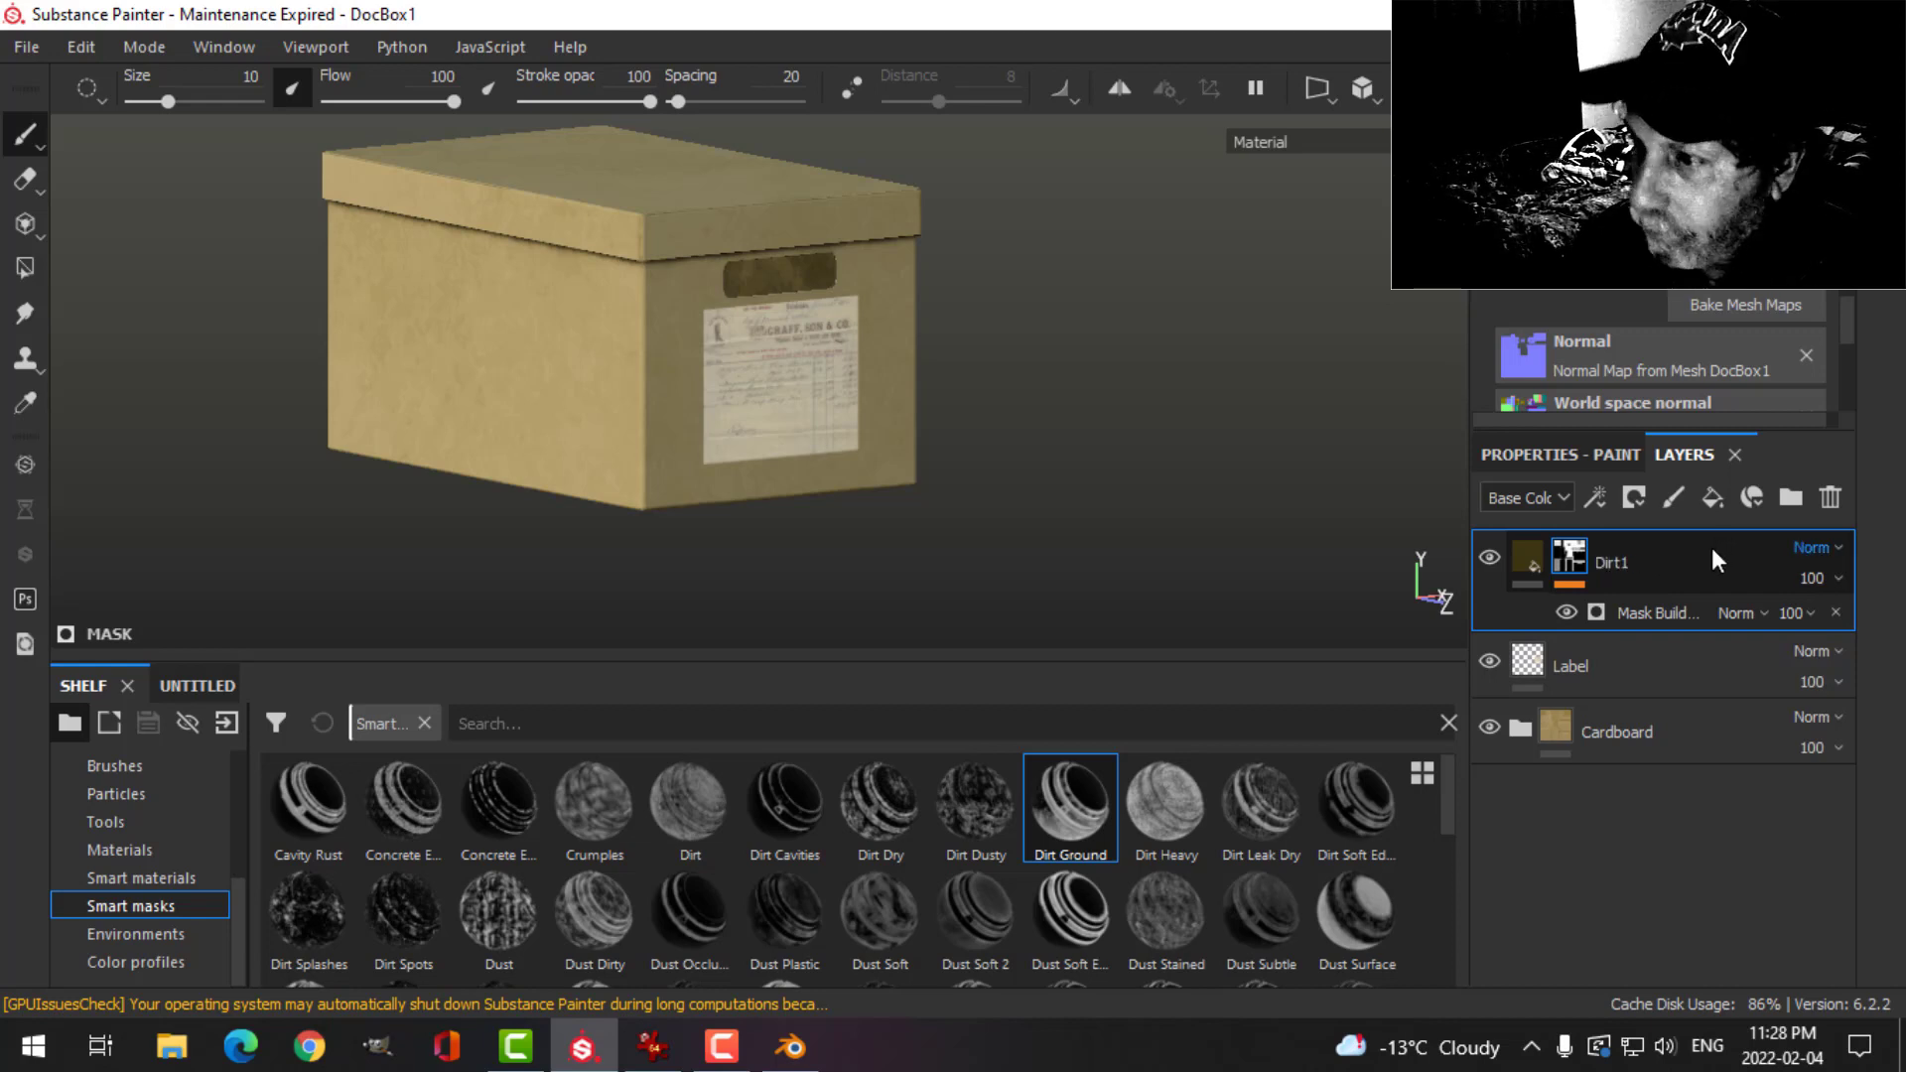
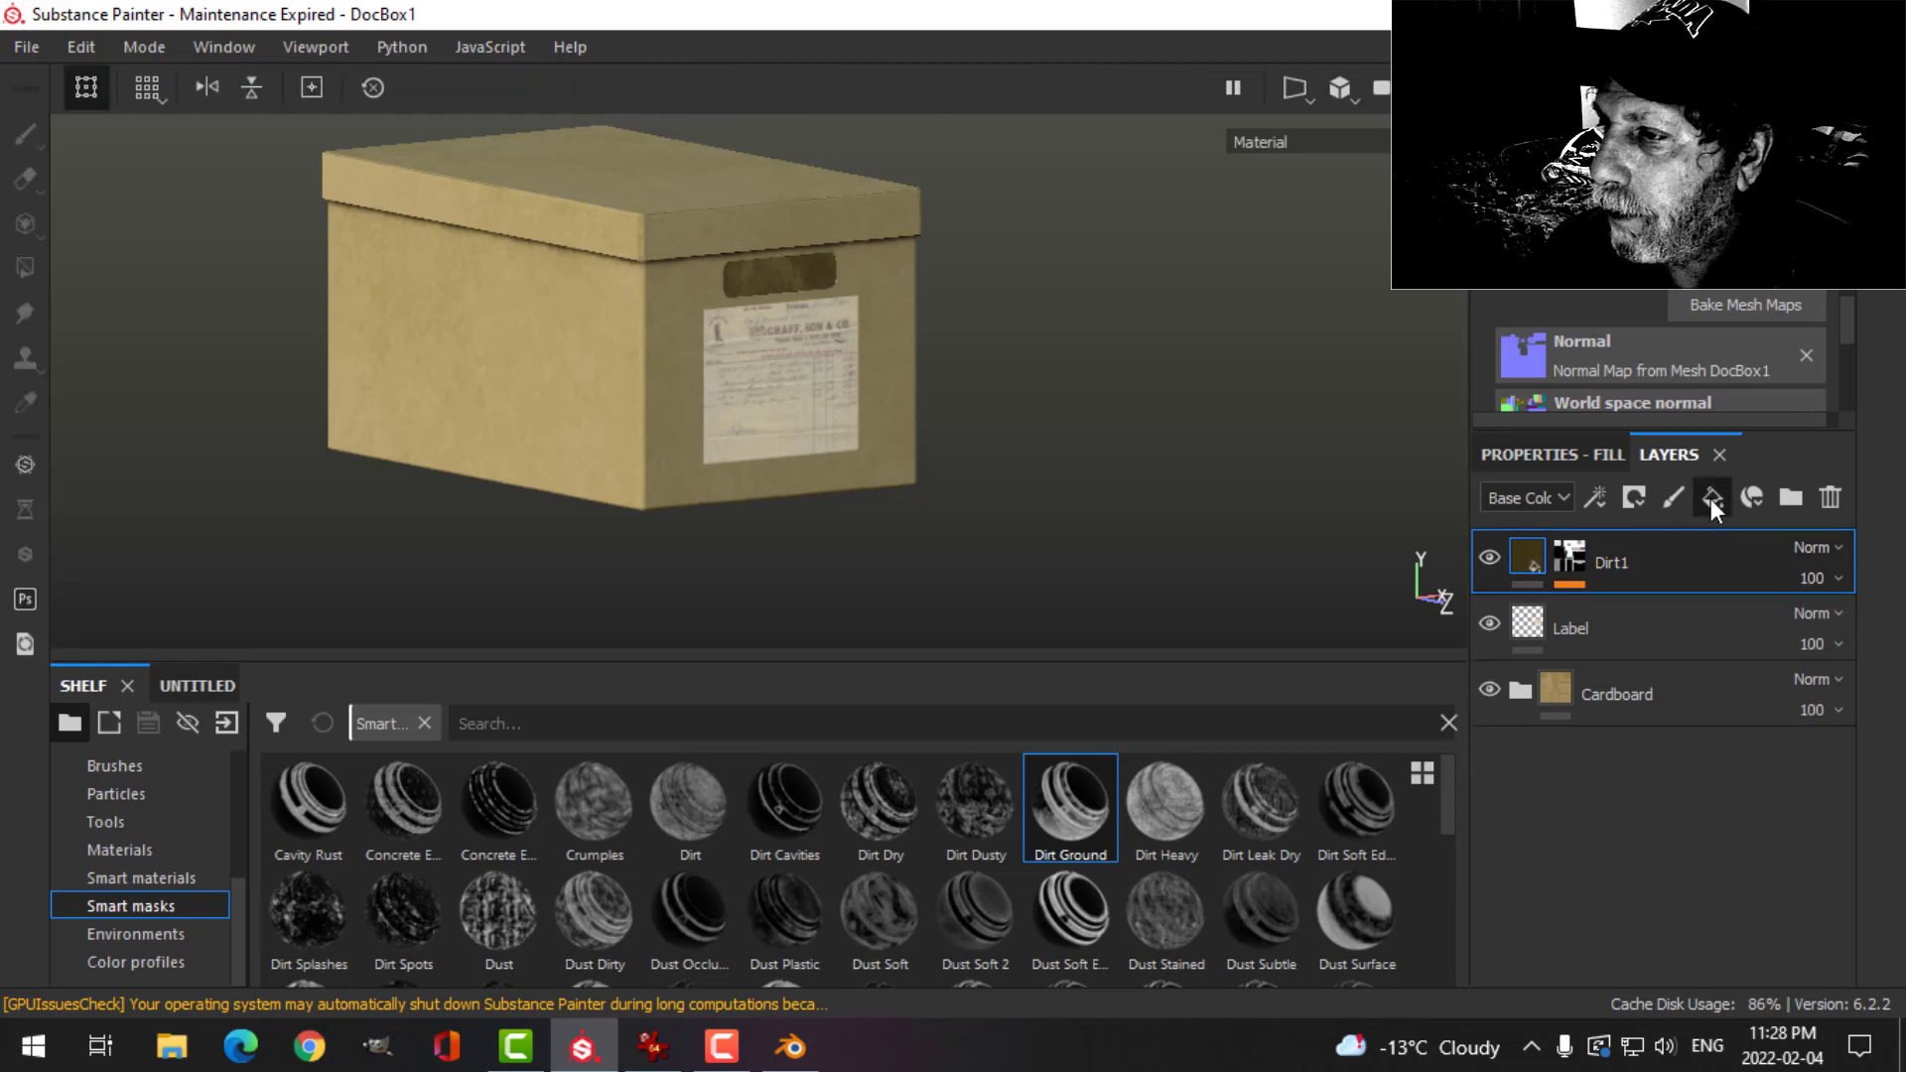
- Add a new fill layer with a black mask above the Dirt1 layer
left_click(1711, 498)
left_click(1636, 498)
left_click(1665, 557)
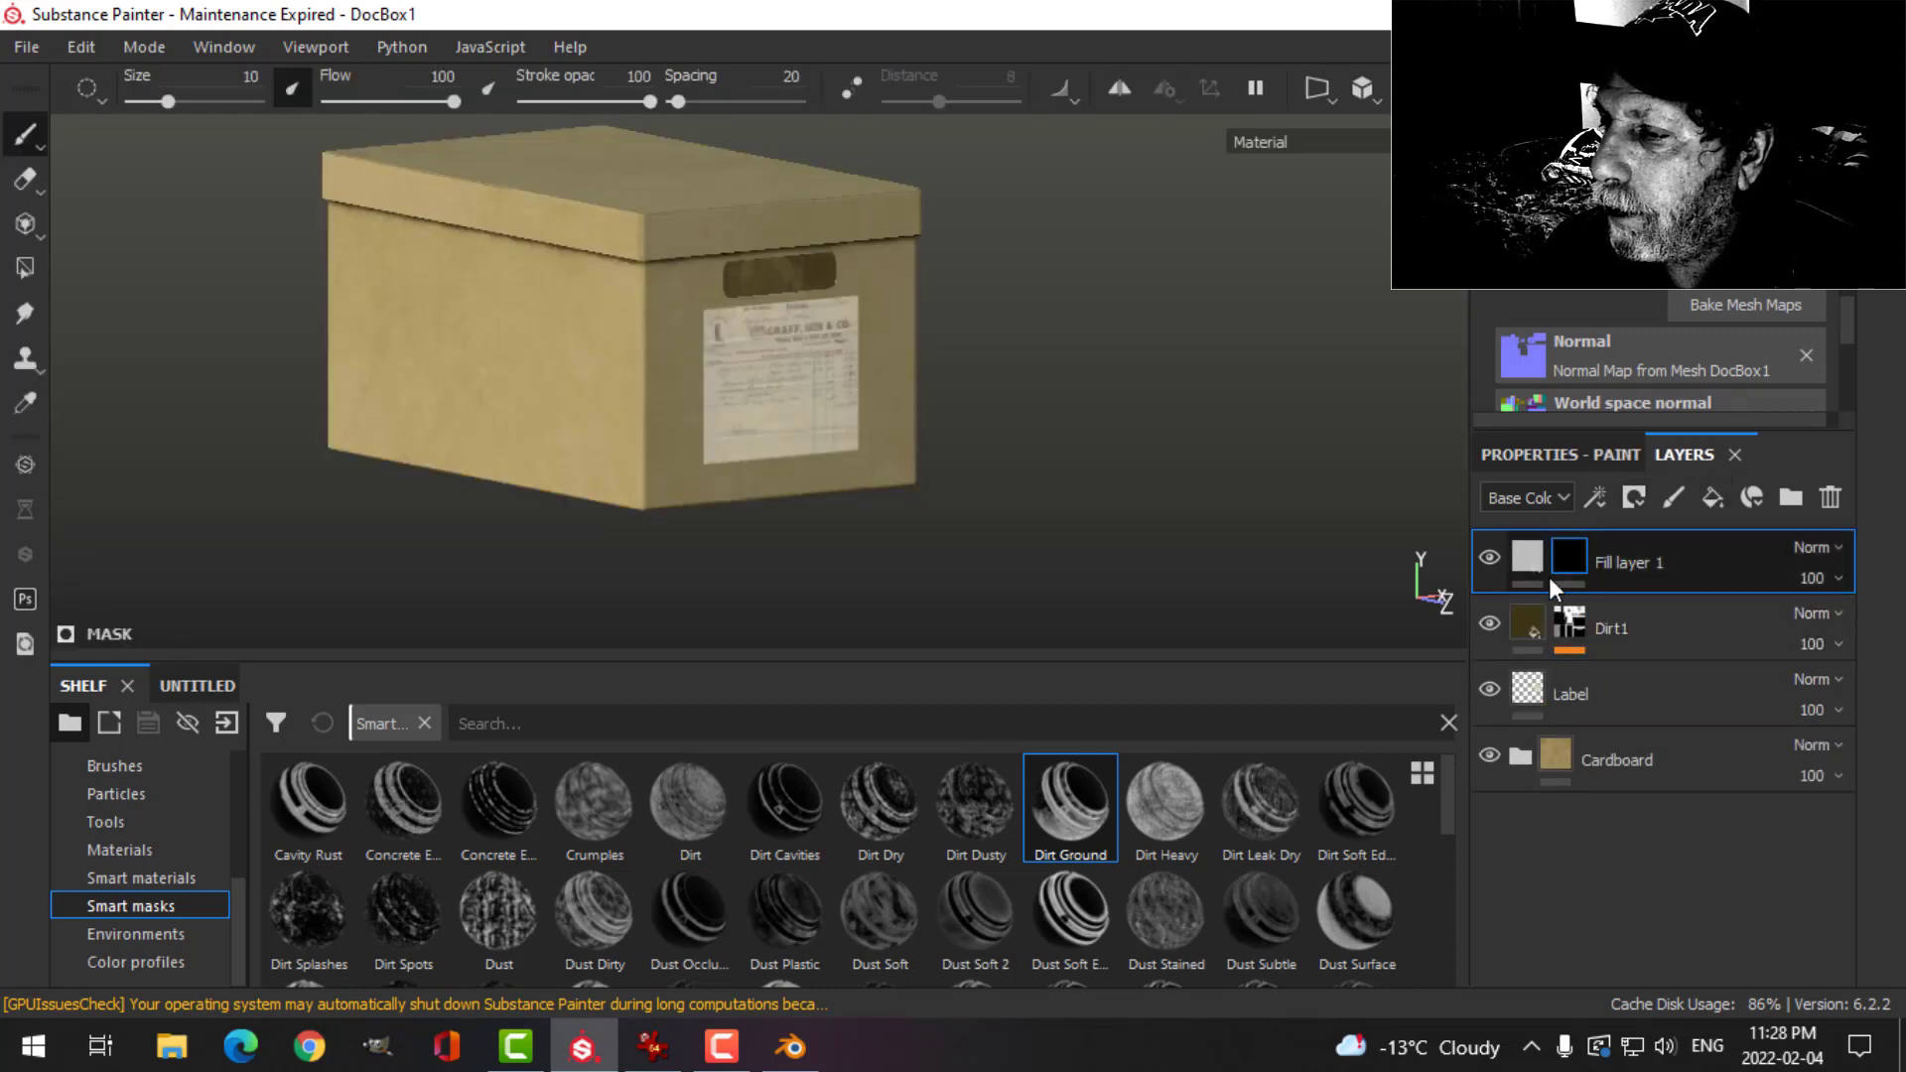
- Try a Curvature generator on the new fill layer's mask, check it on the box and clear it
left_click(1599, 496)
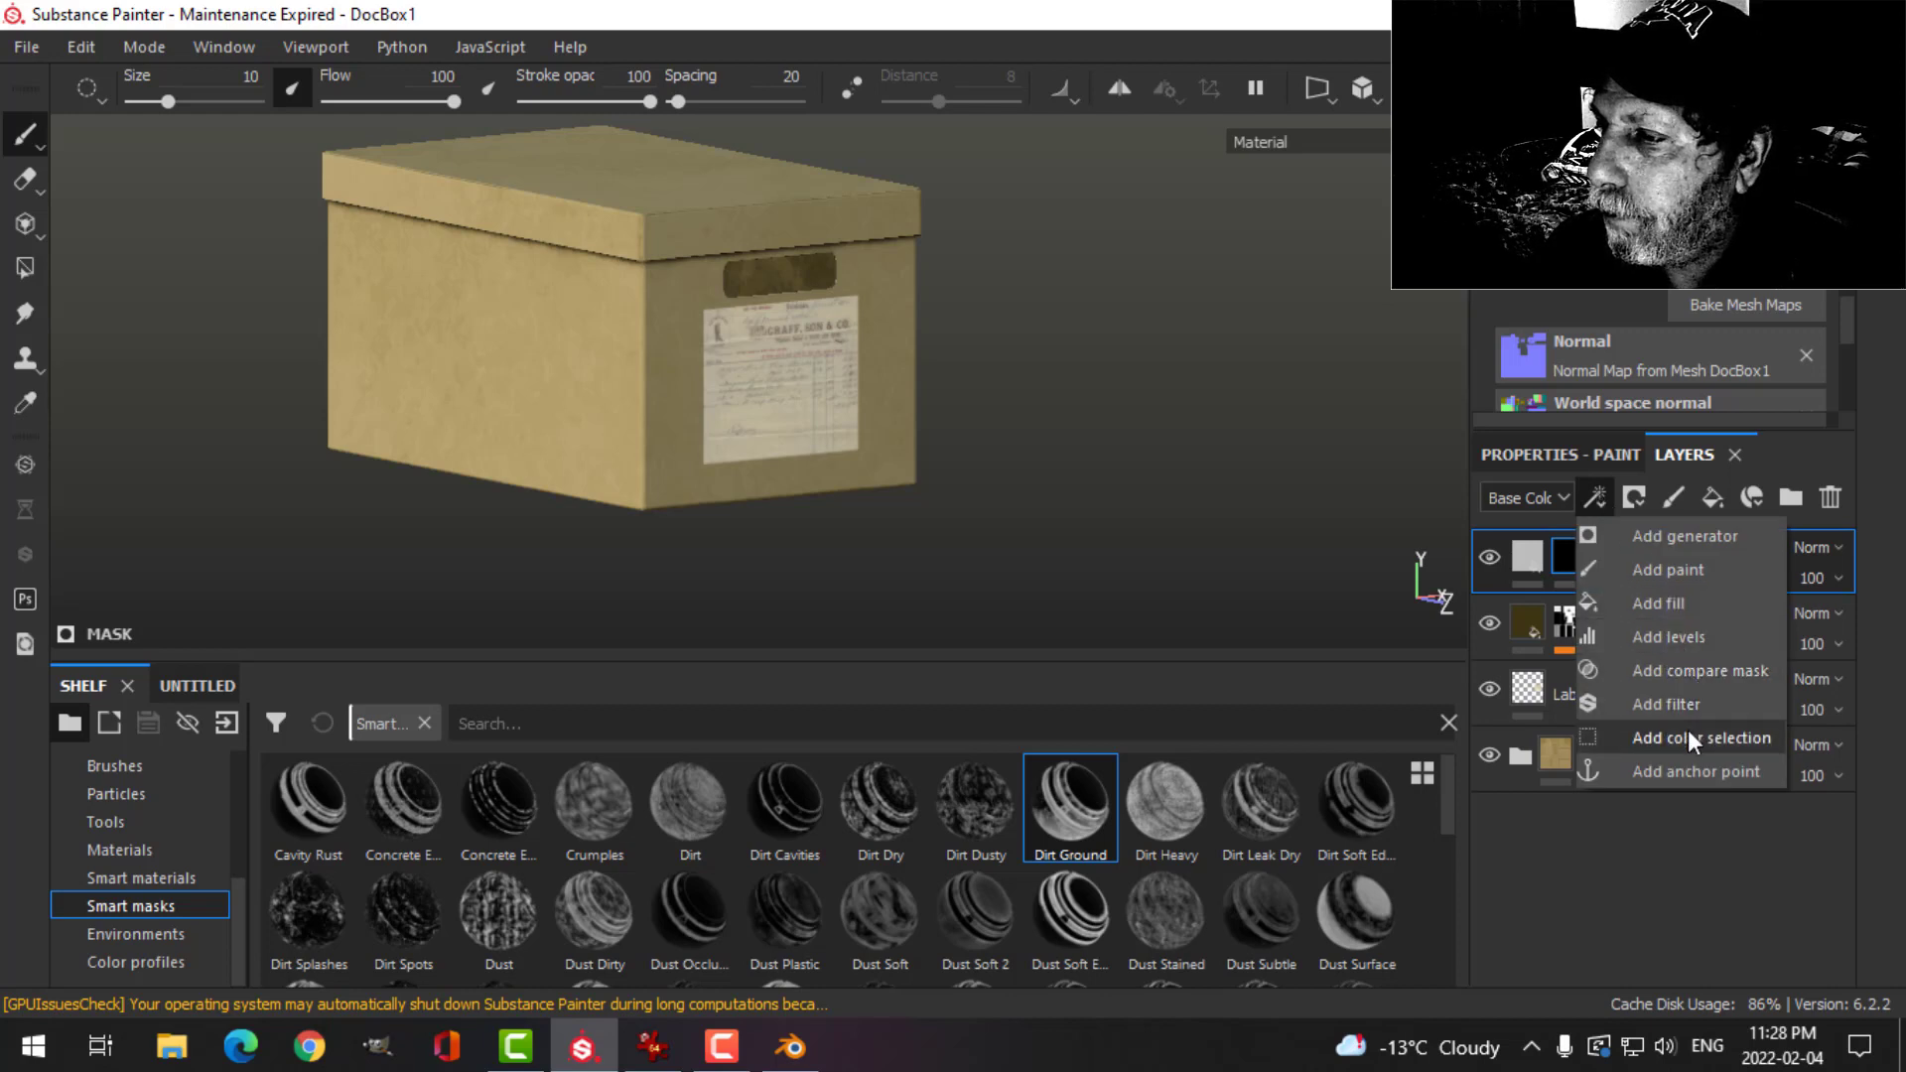
left_click(1675, 537)
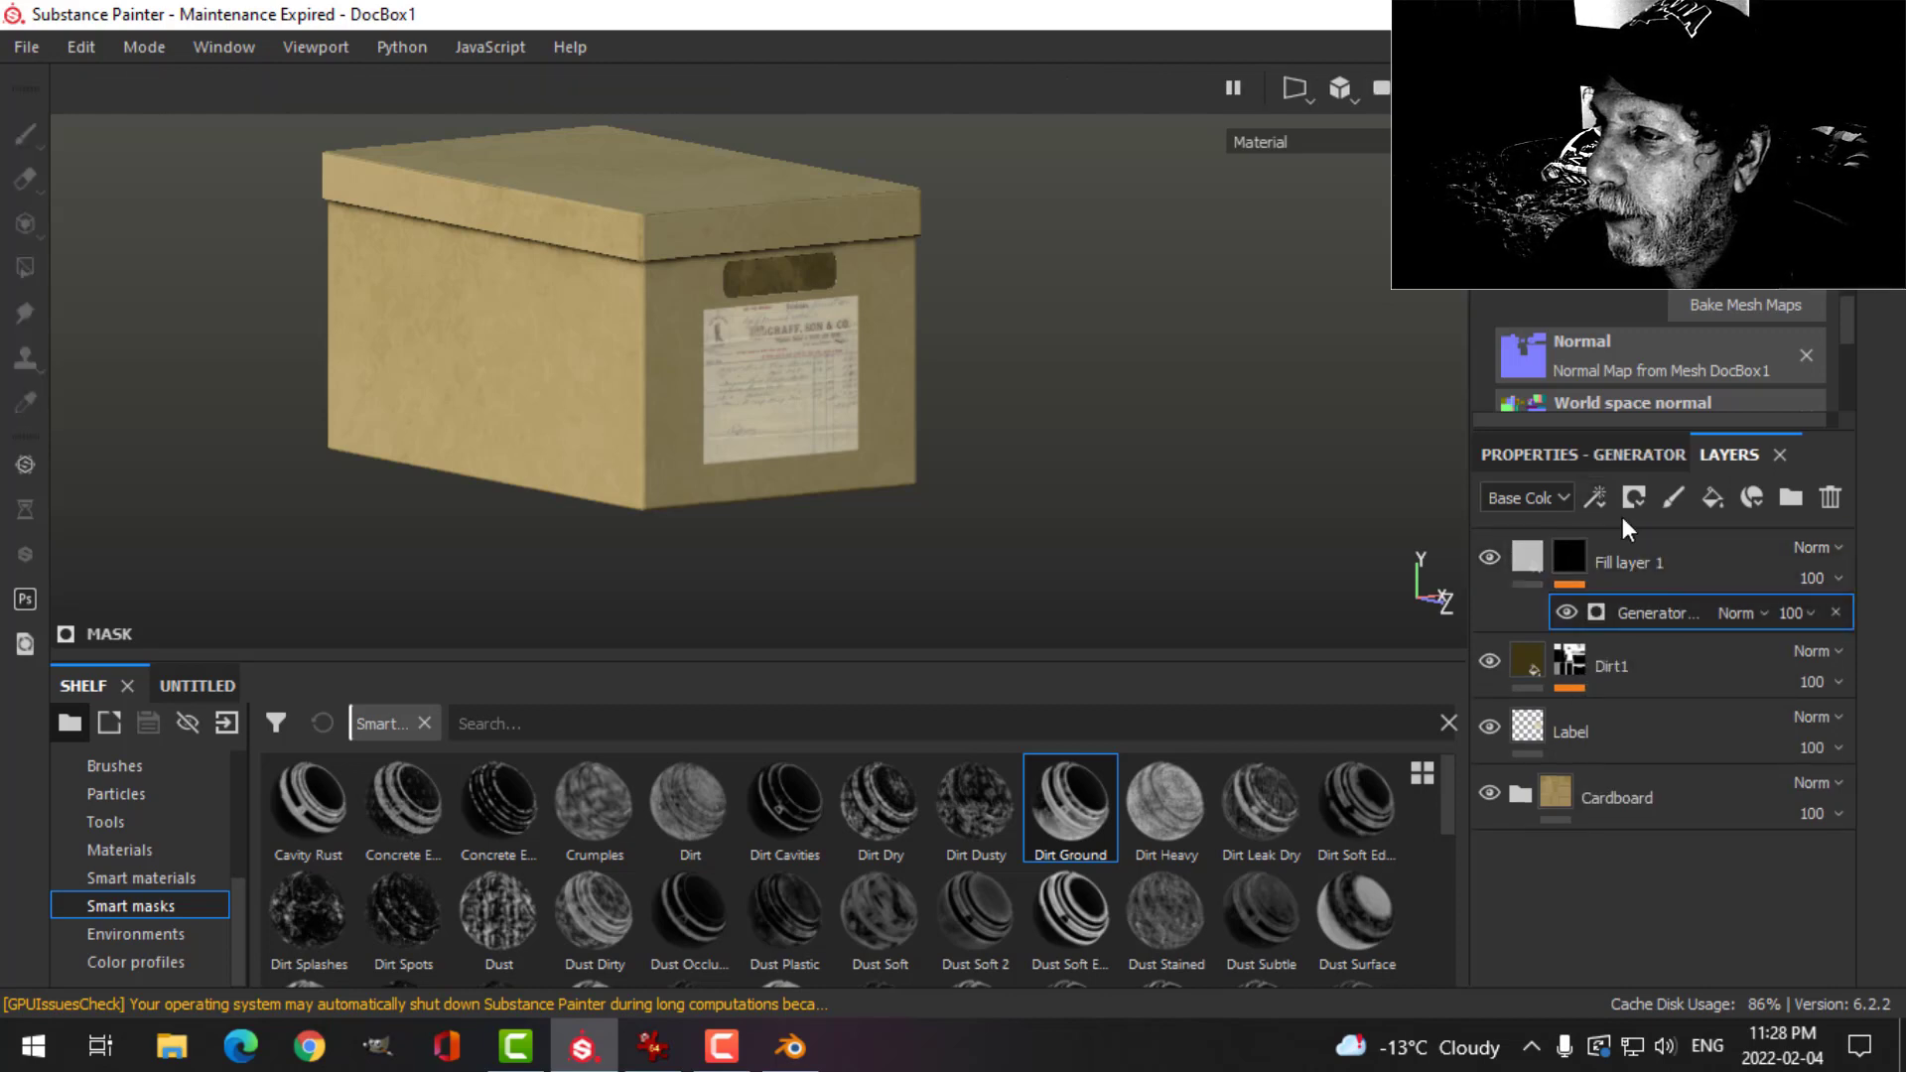
left_click(1585, 455)
left_click(1648, 543)
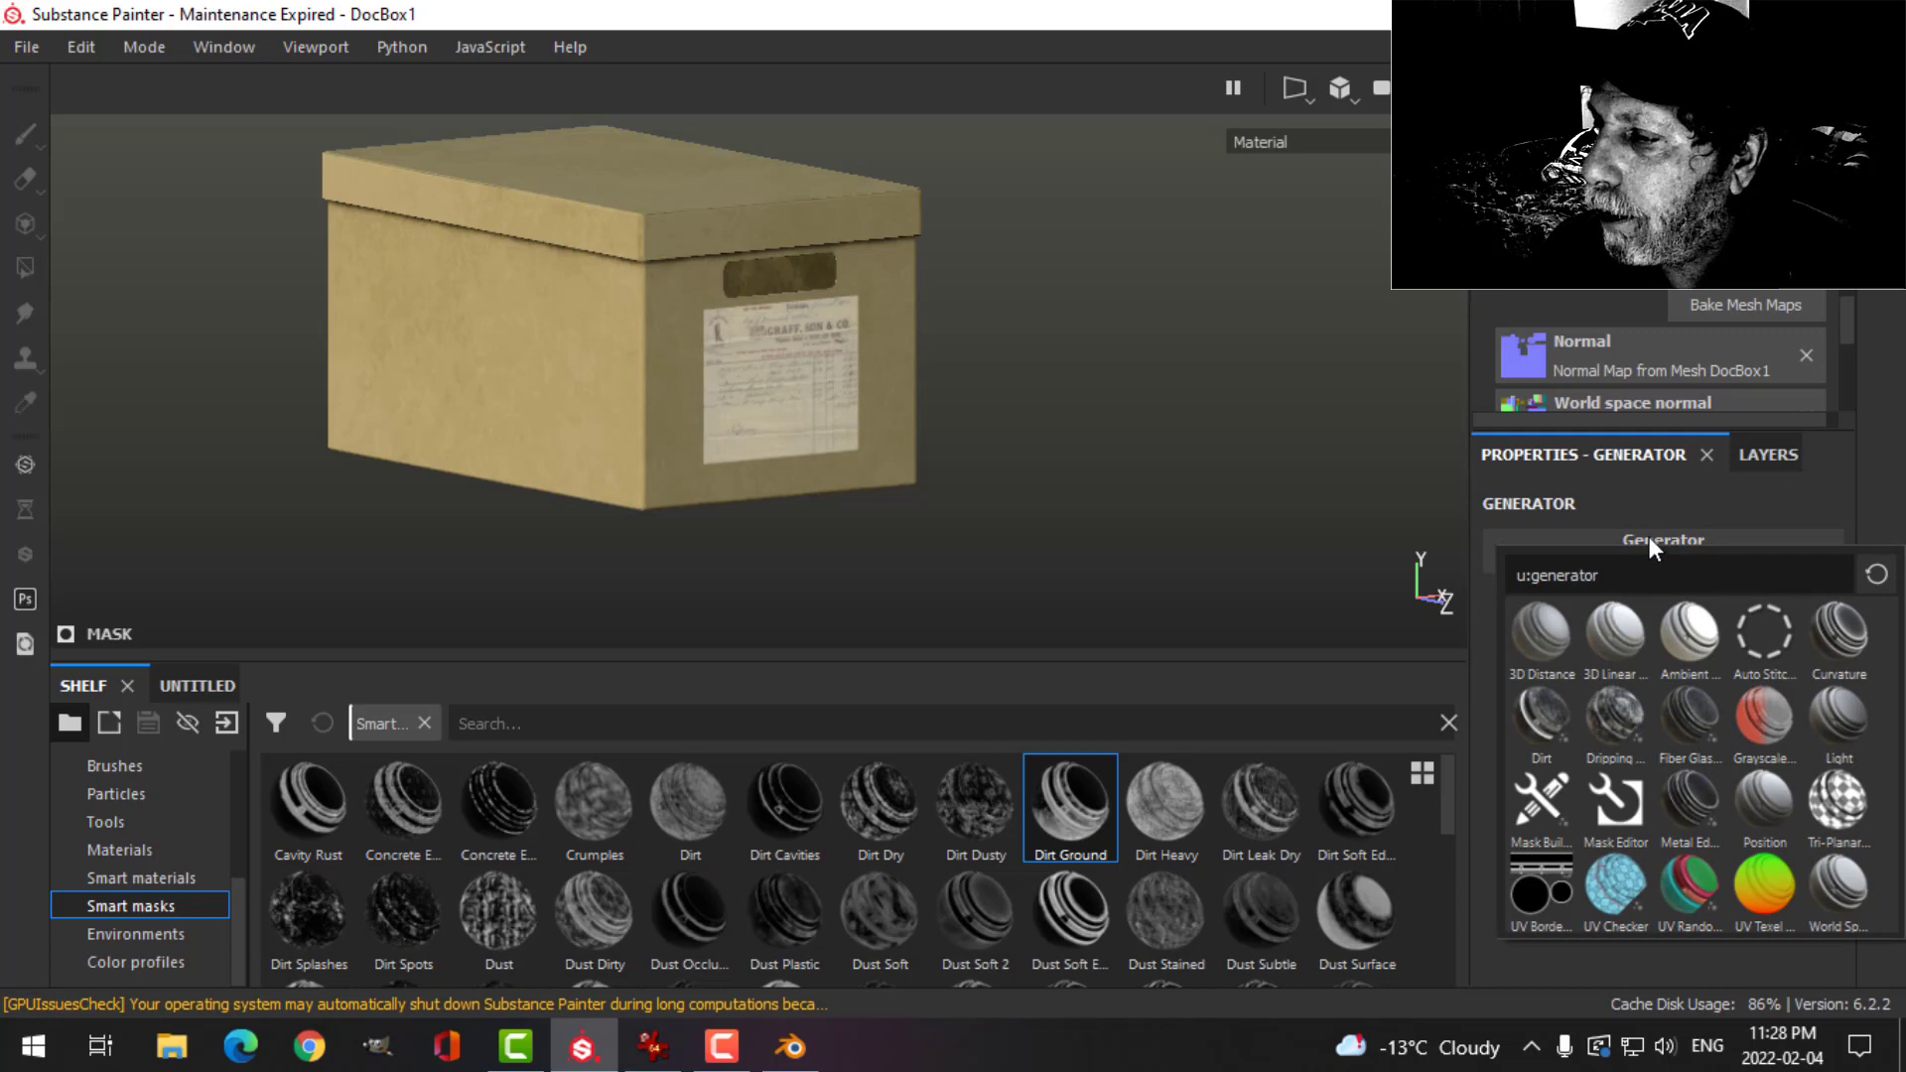
left_click(1838, 631)
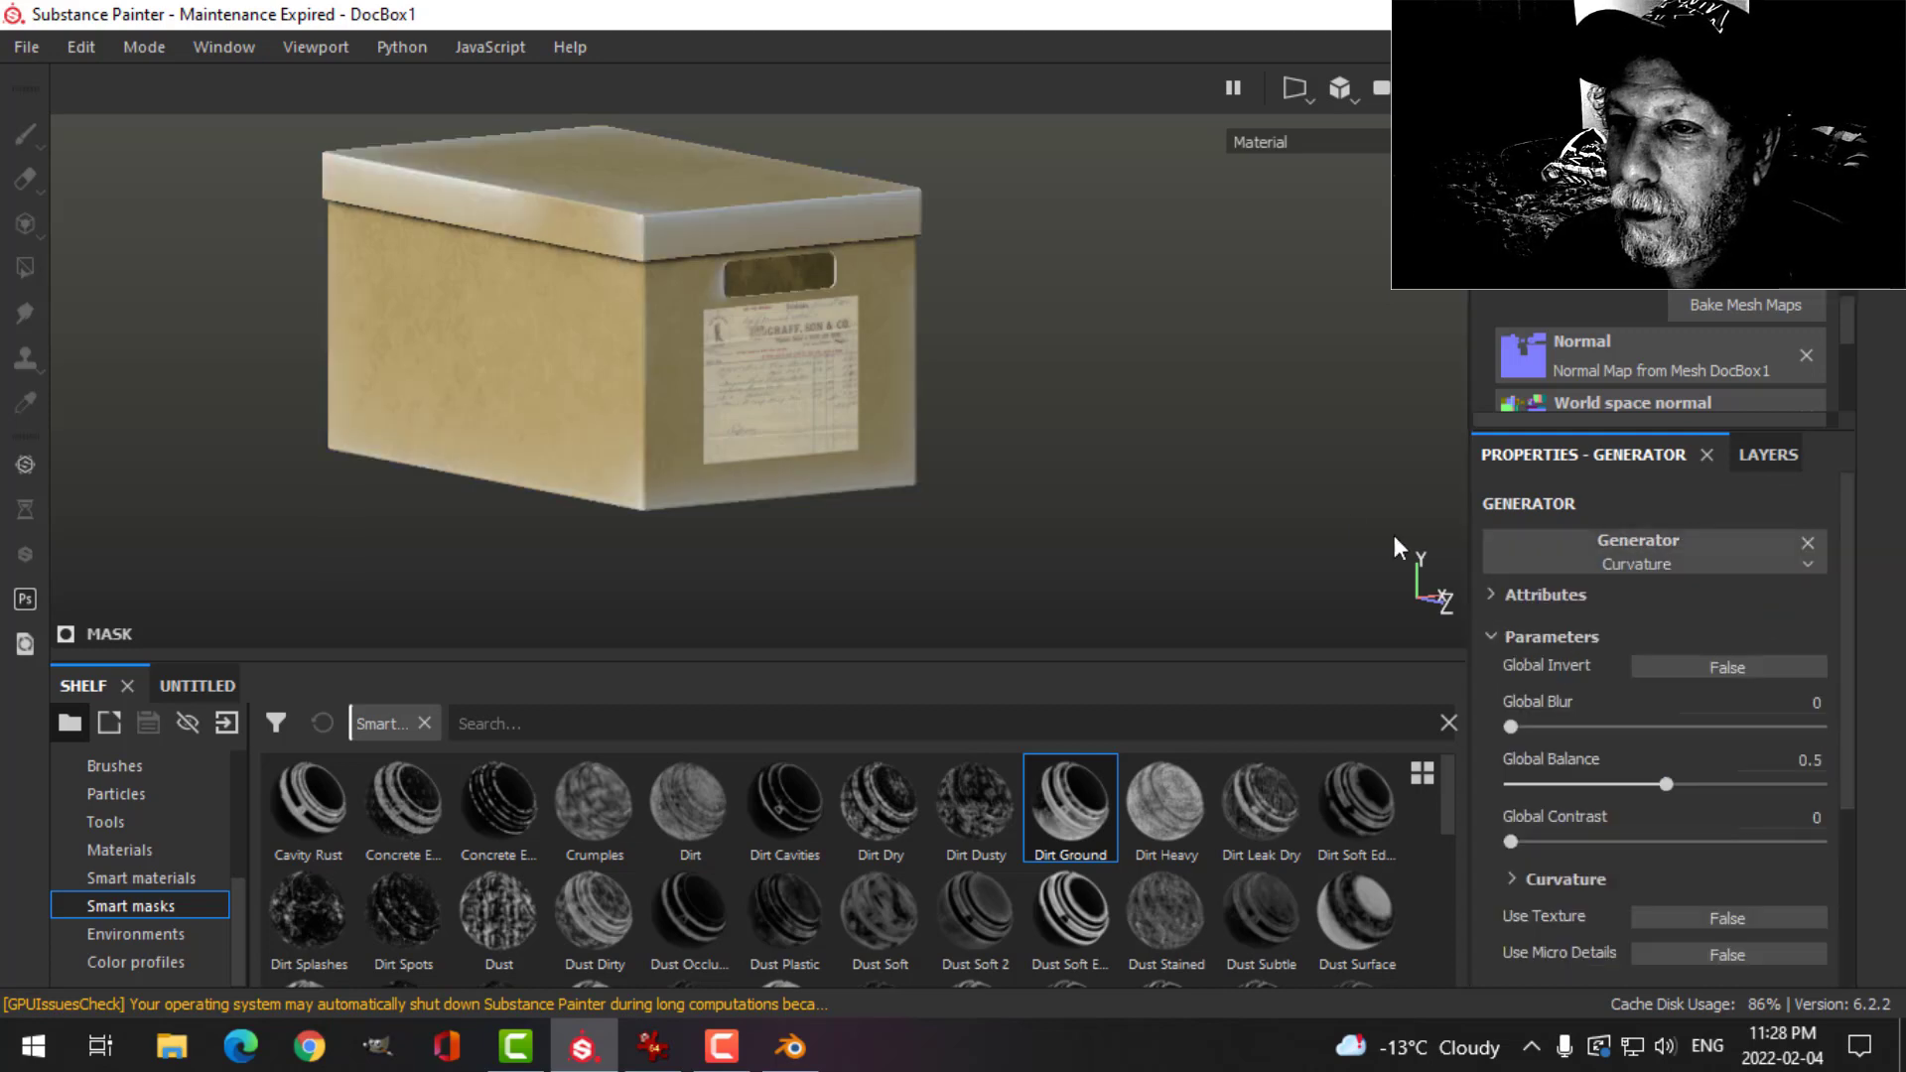
left_click_drag(1163, 429, 1244, 441, "alt")
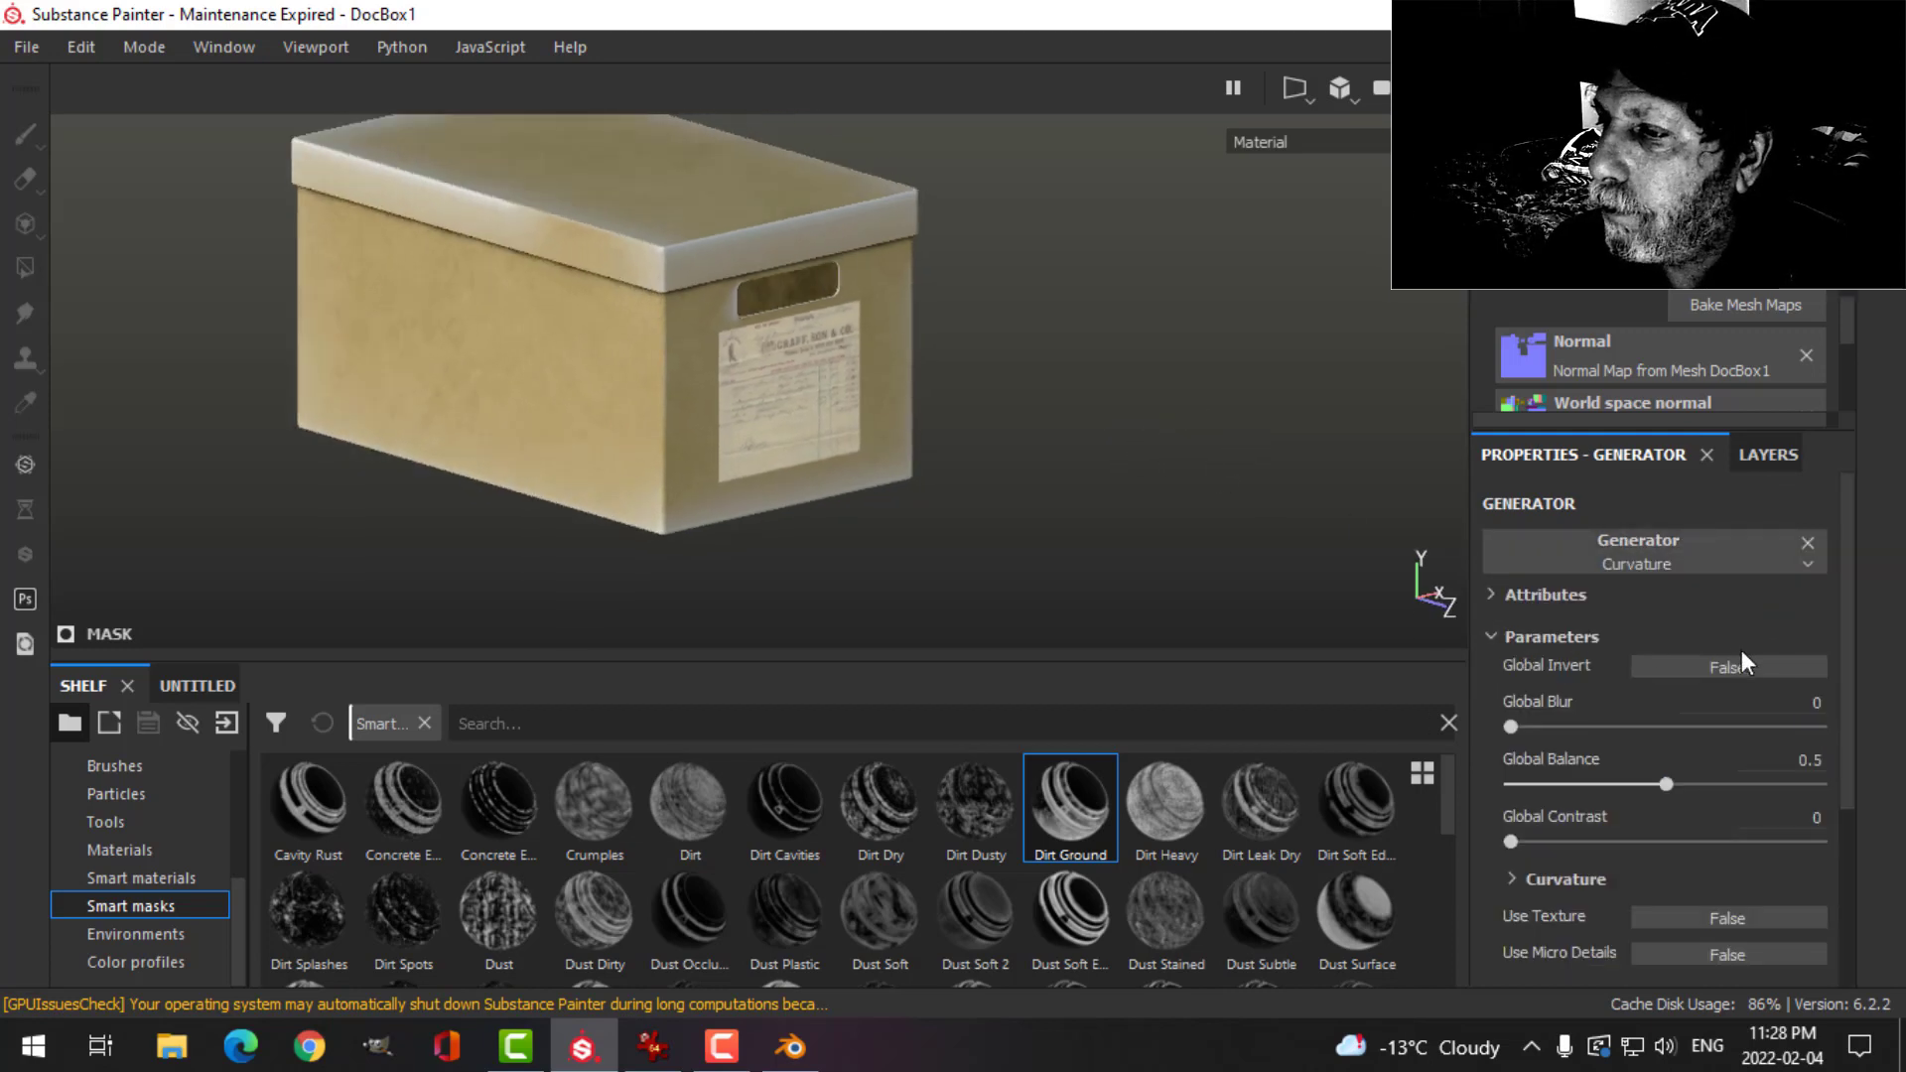
left_click(1811, 541)
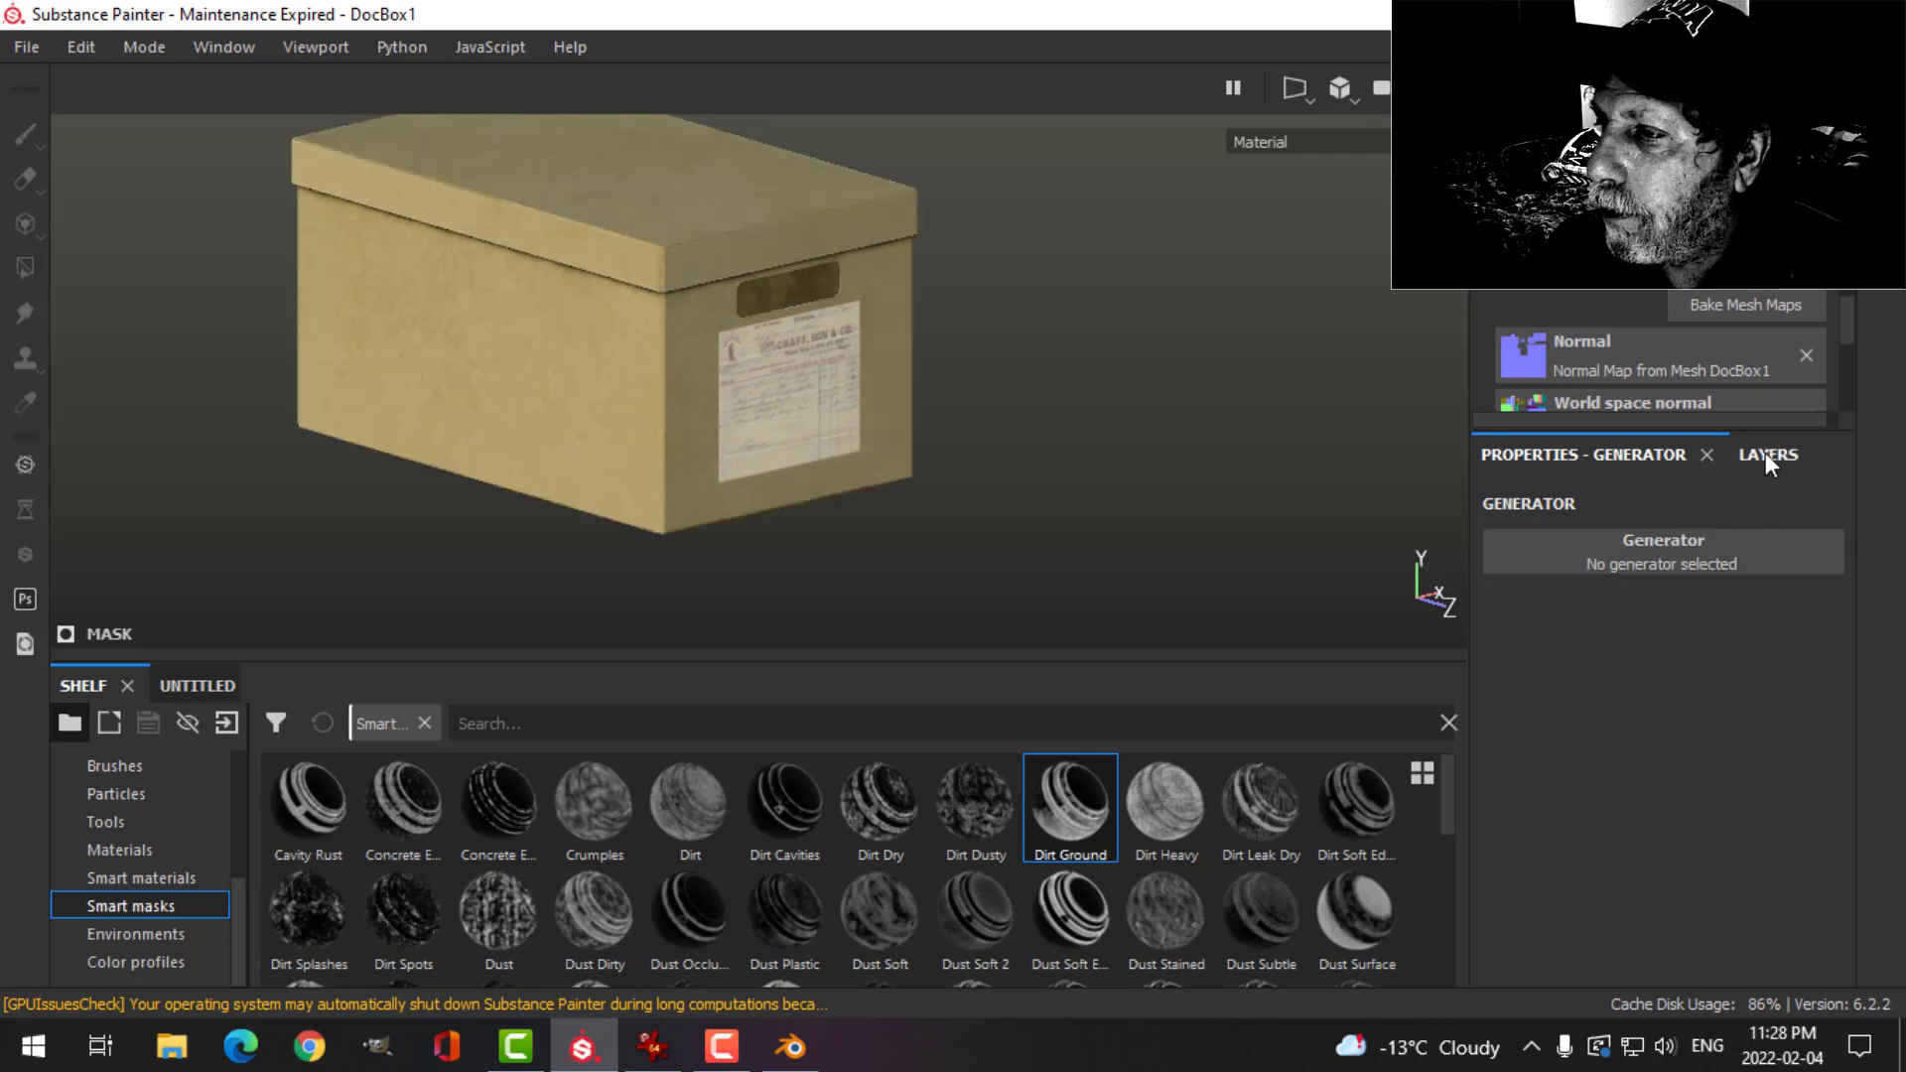
- Try the Dirt generator on the mask with Dirt Level at 0.59, and remove the generator effect
left_click(1695, 550)
left_click(1534, 714)
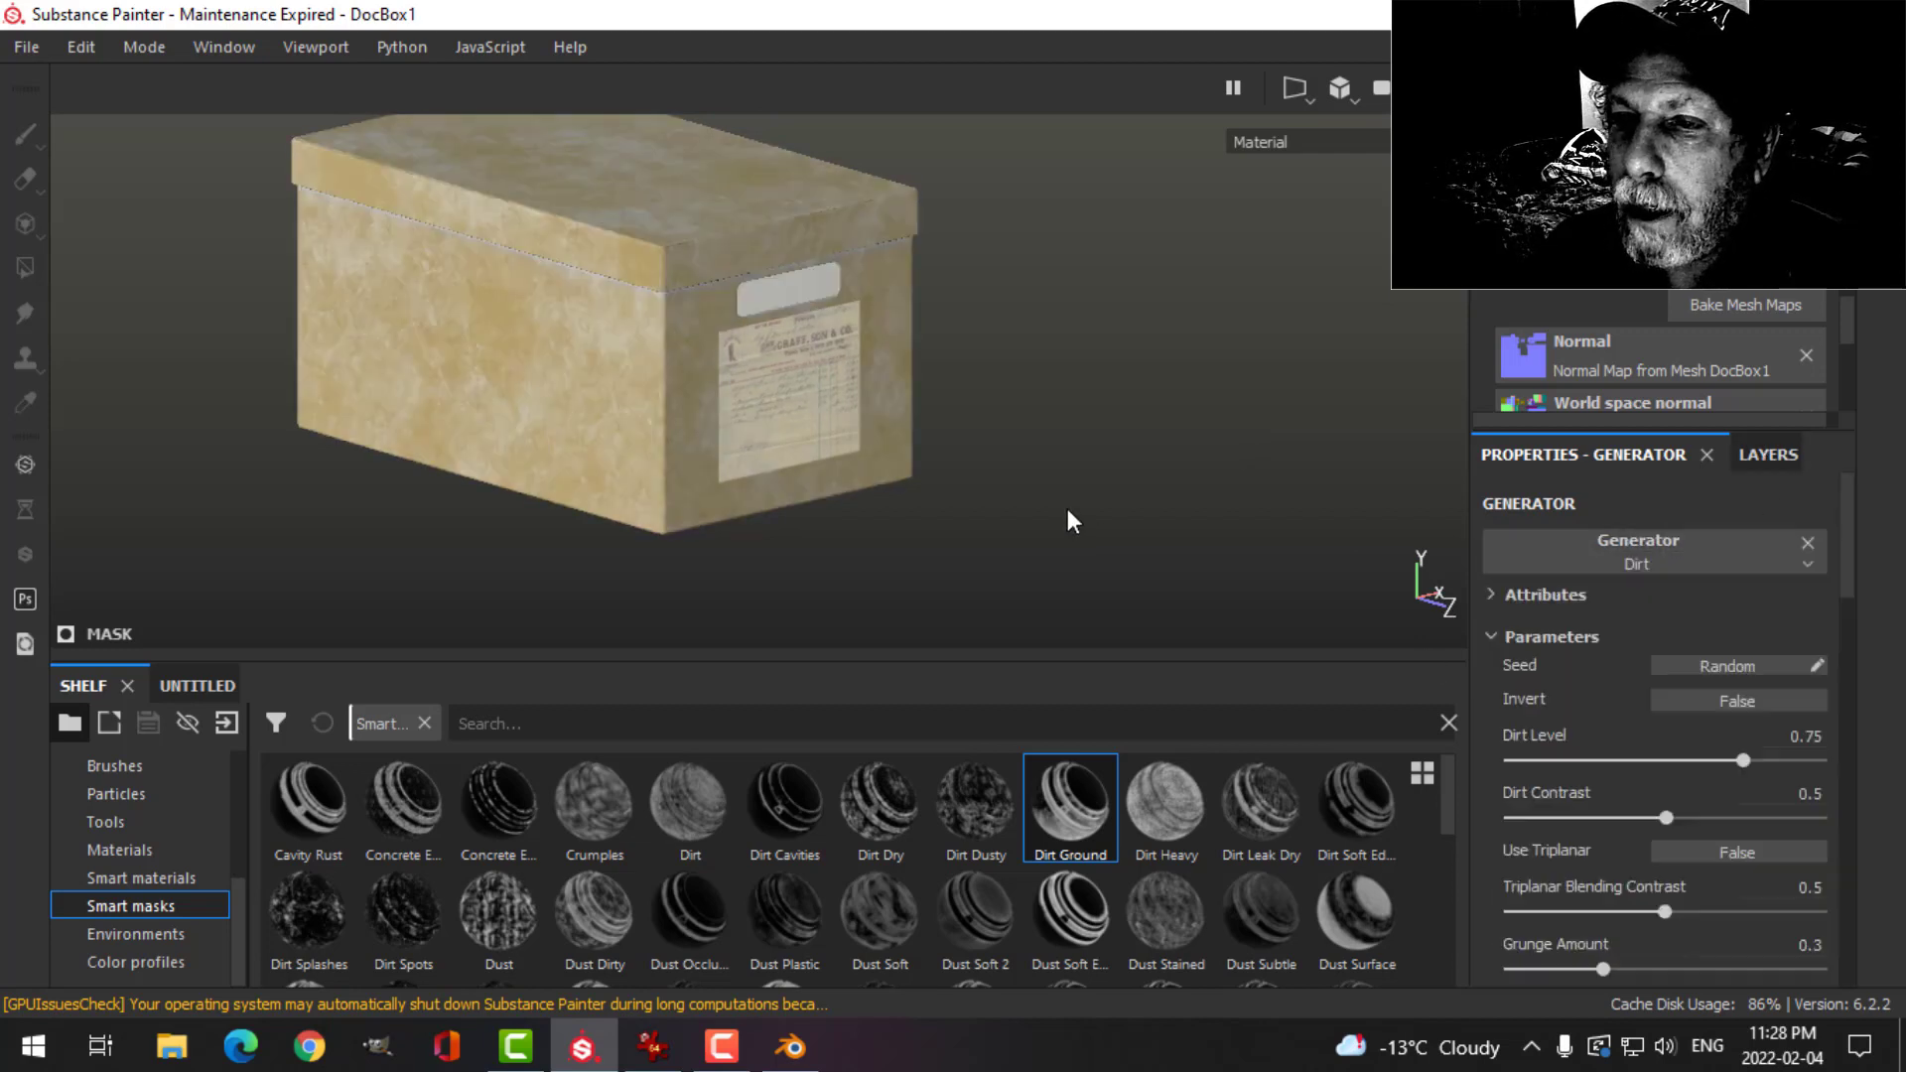
left_click_drag(1028, 461, 1102, 419, "alt")
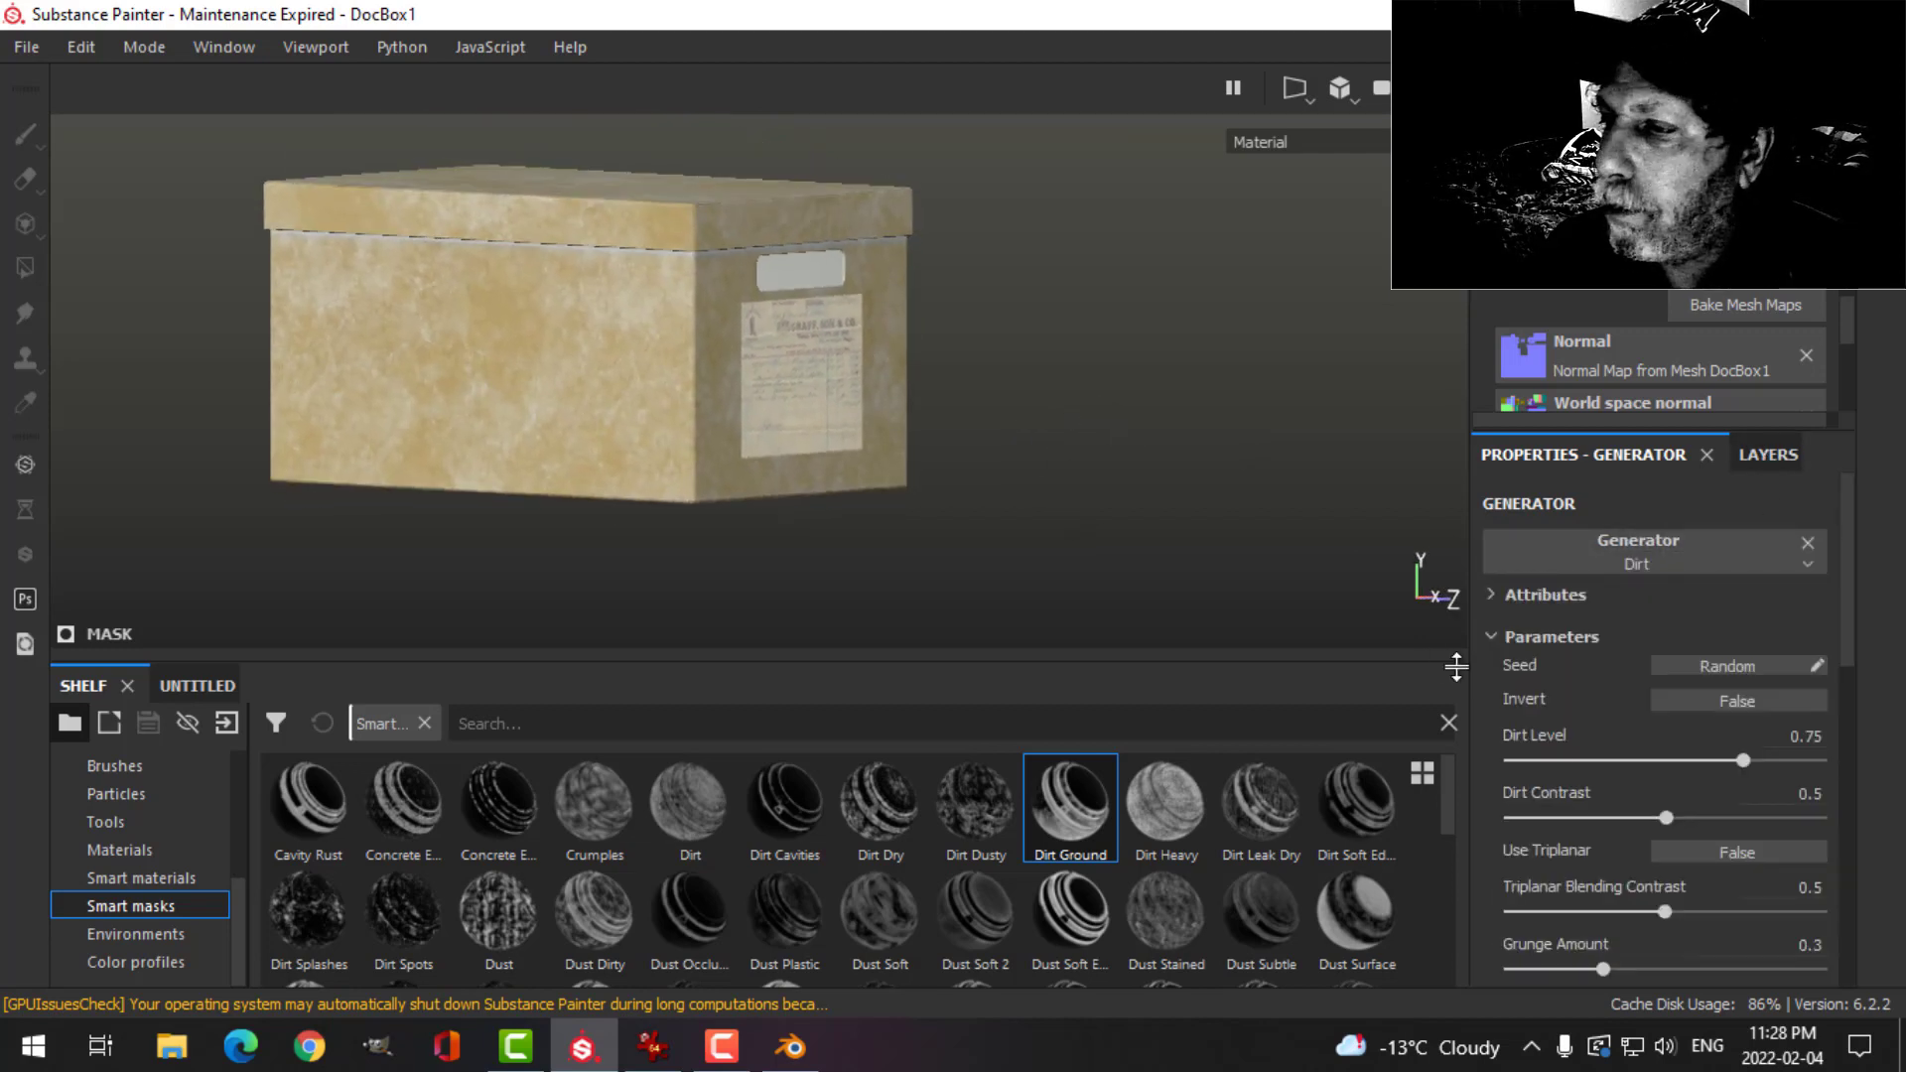
left_click_drag(1743, 754, 1691, 745)
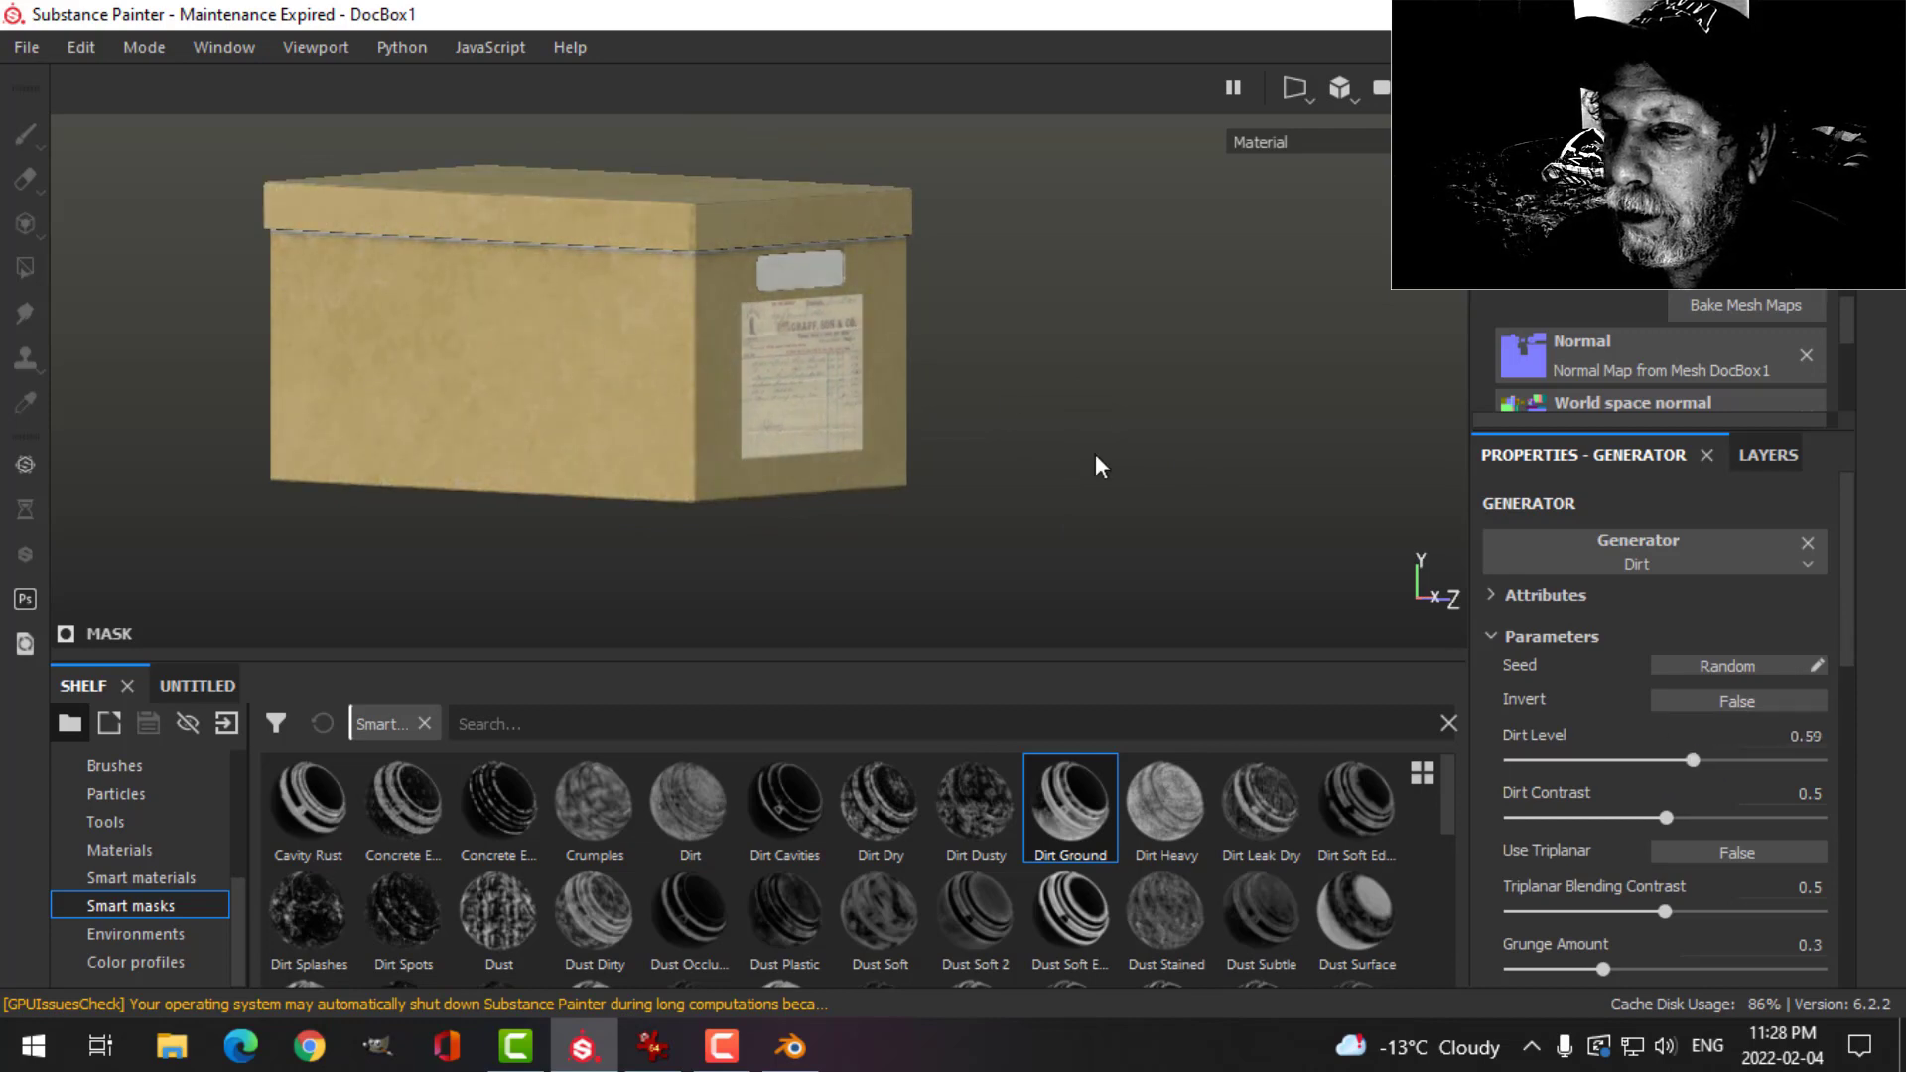
left_click(1768, 455)
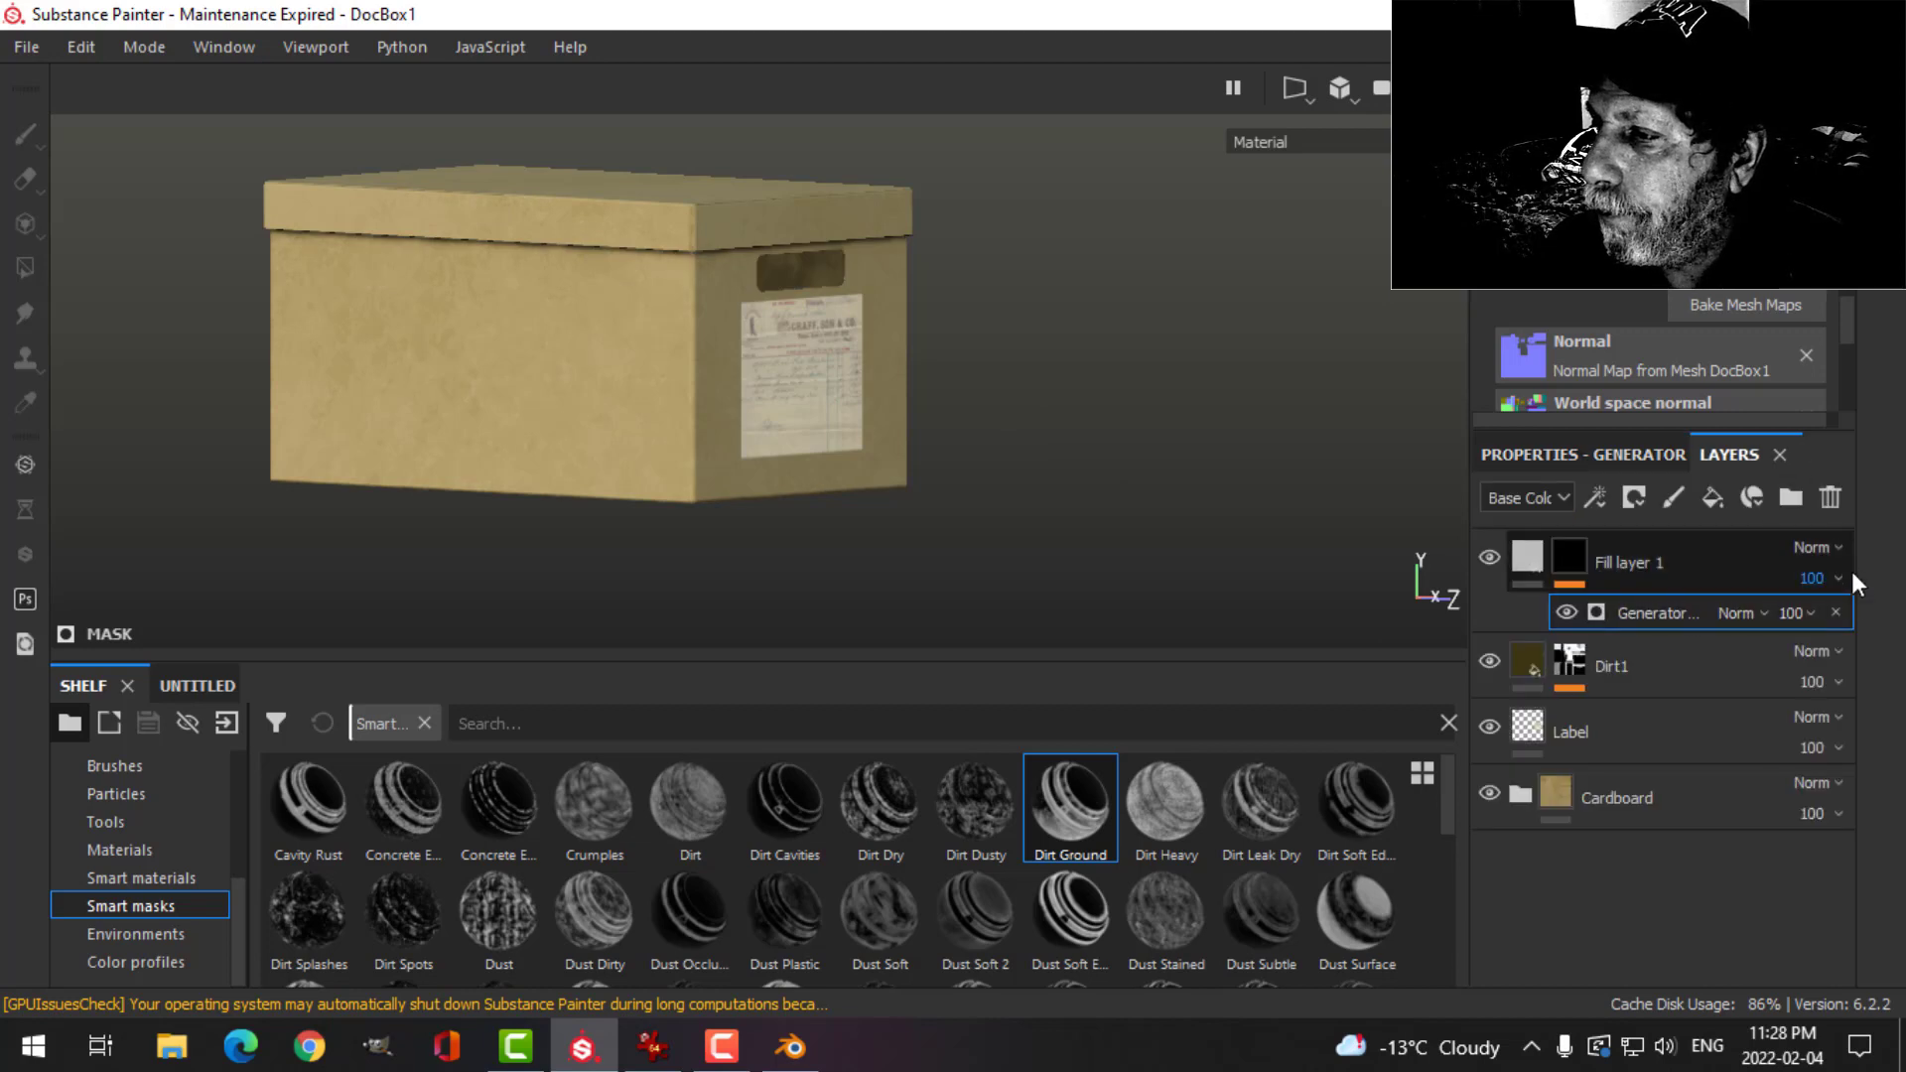
left_click(1835, 612)
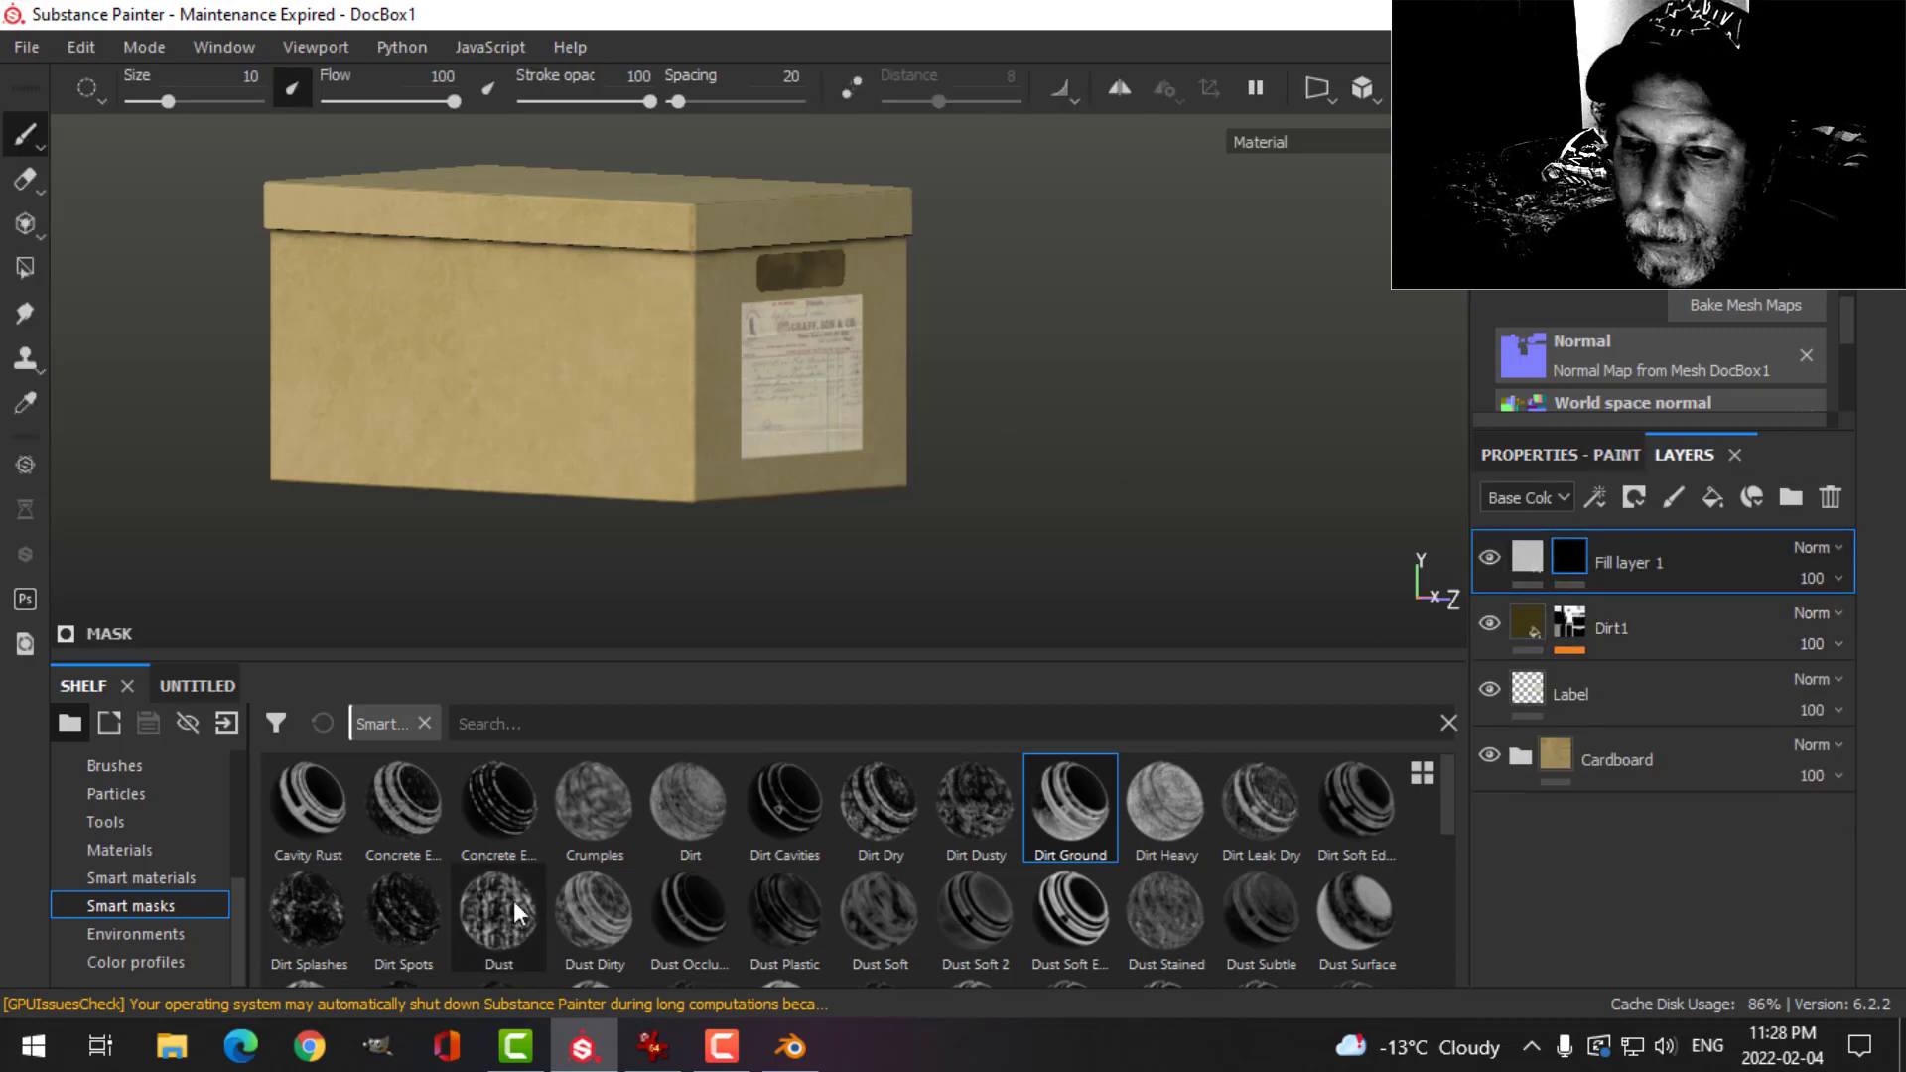
- Apply the Ground Dirt smart mask to the new fill layer above Dirt1
scroll(599, 861, "down", 3)
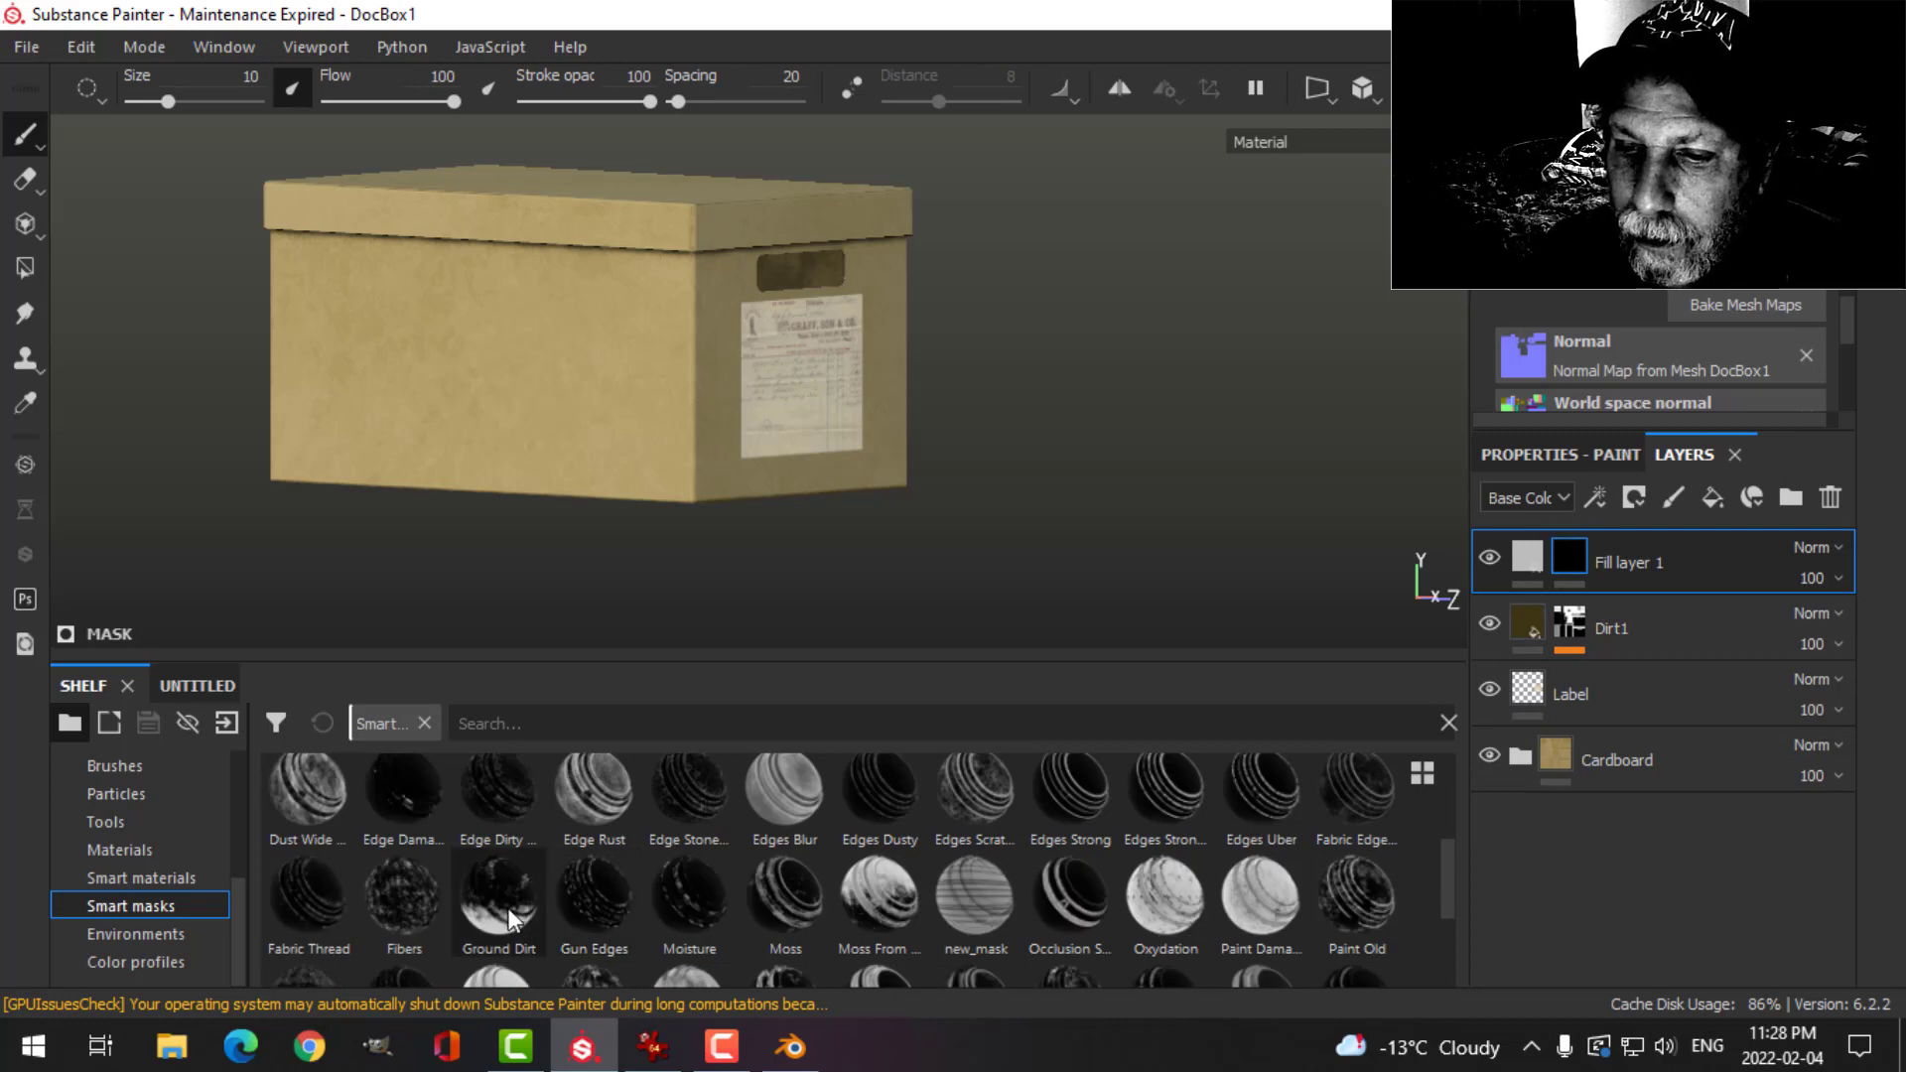
left_click_drag(509, 901, 1608, 596)
left_click_drag(1311, 554, 1240, 541, "alt")
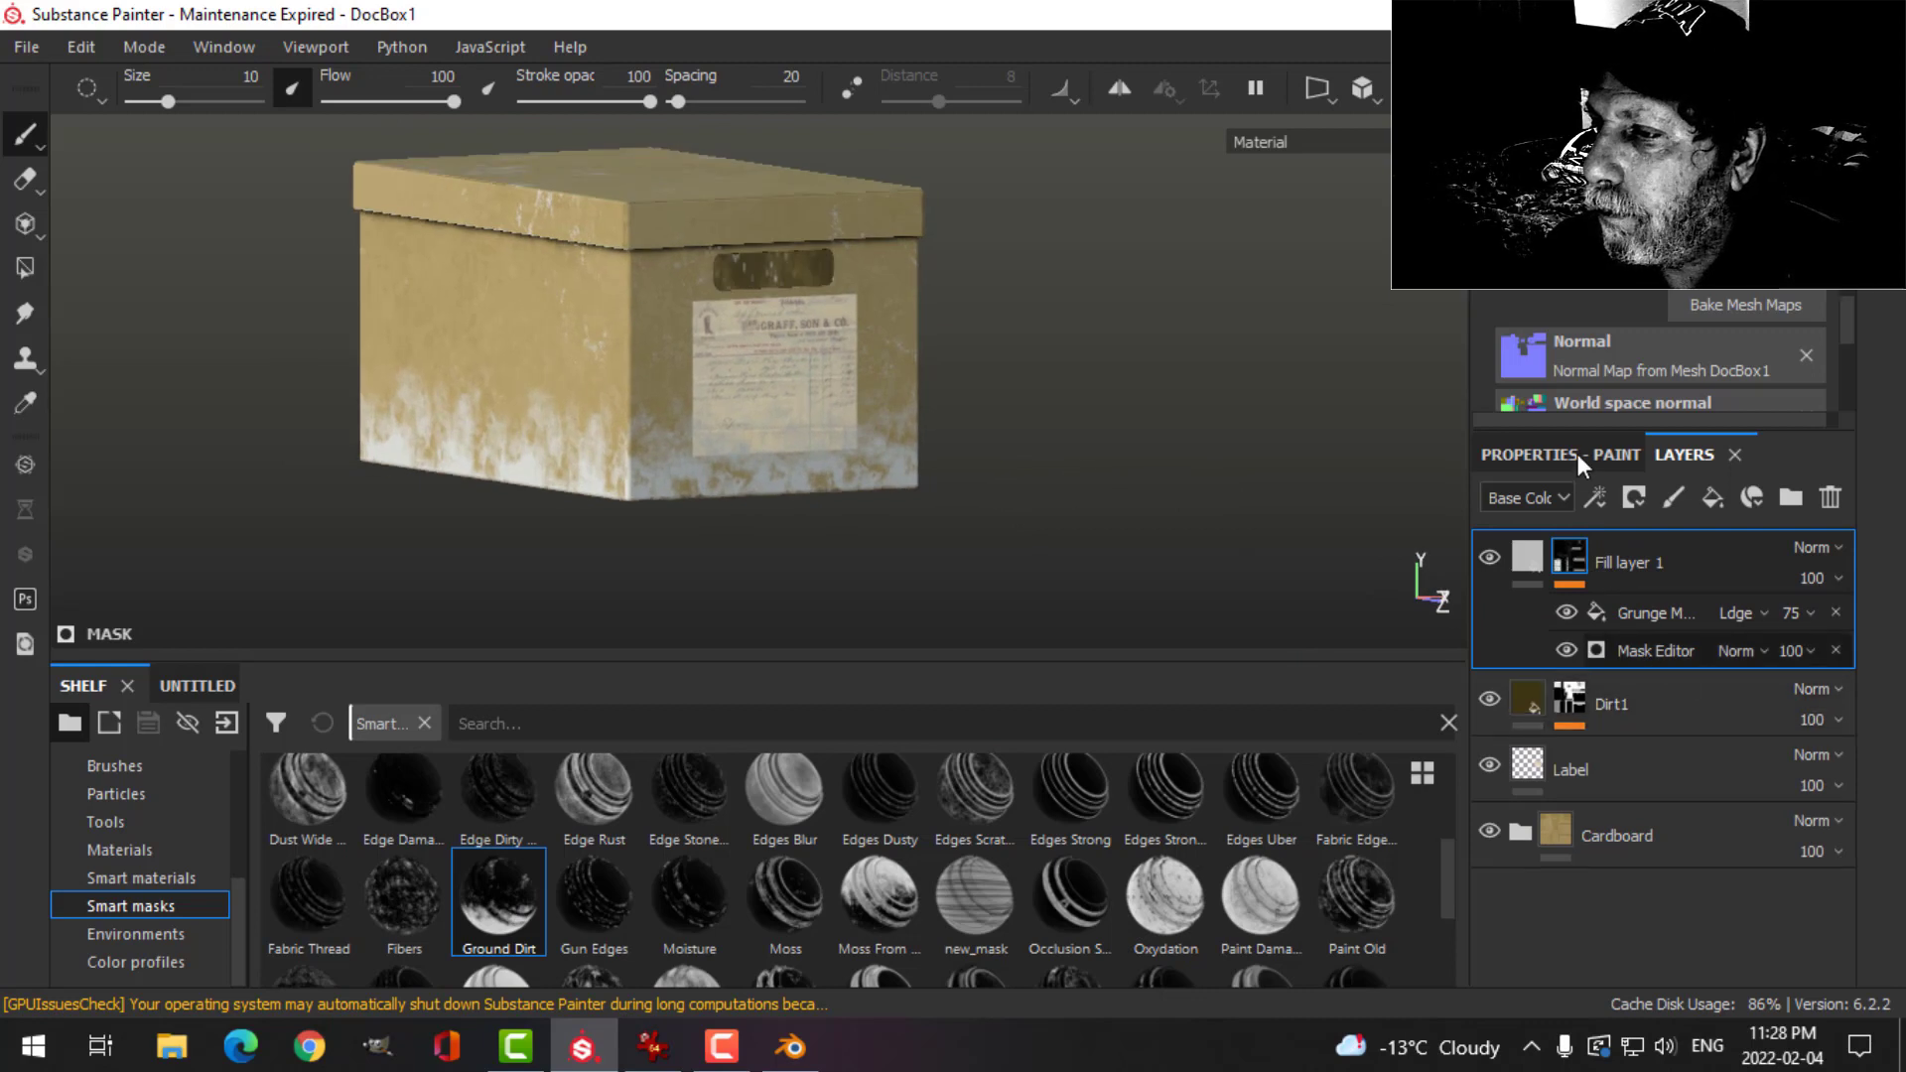
- Set the Global Balance of the Ground Dirt mask's Mask Editor generator to 0.81
left_click(1668, 650)
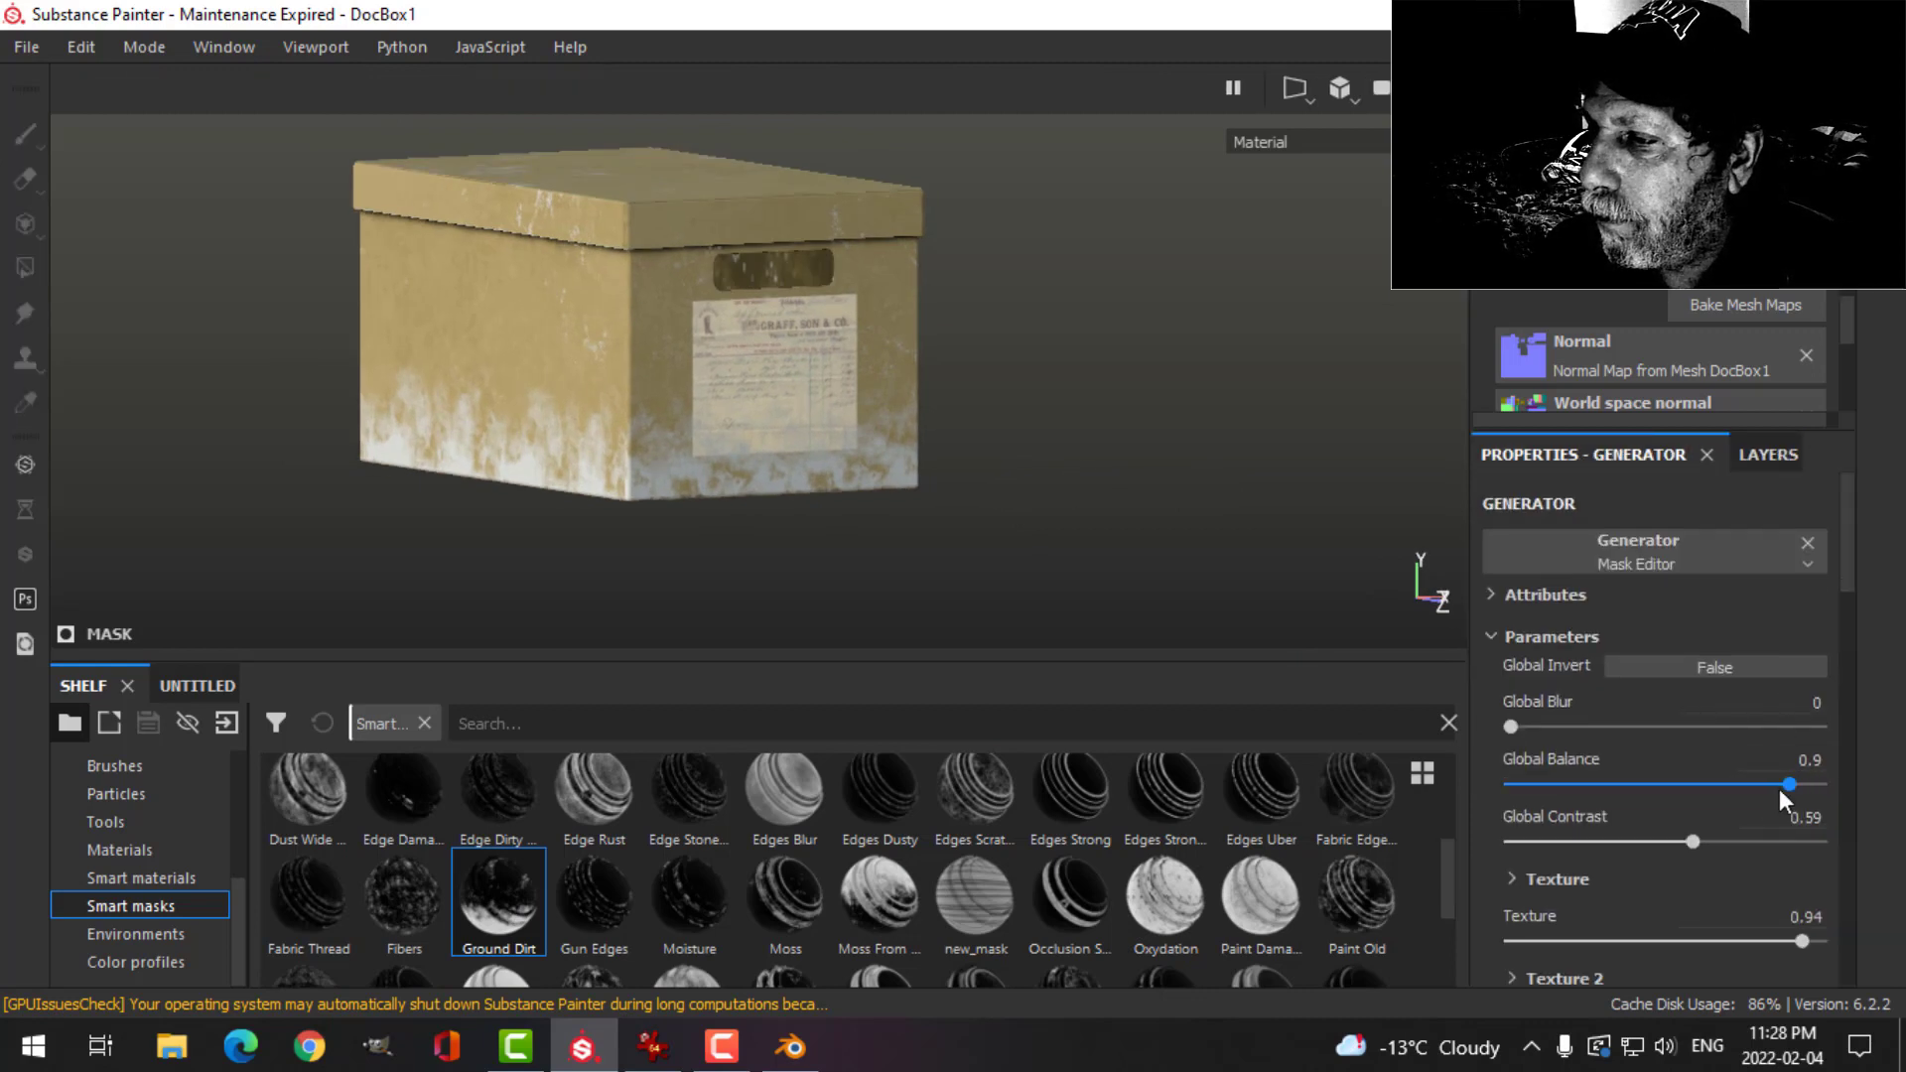
left_click_drag(1749, 789, 1719, 782)
left_click_drag(982, 397, 820, 449, "alt")
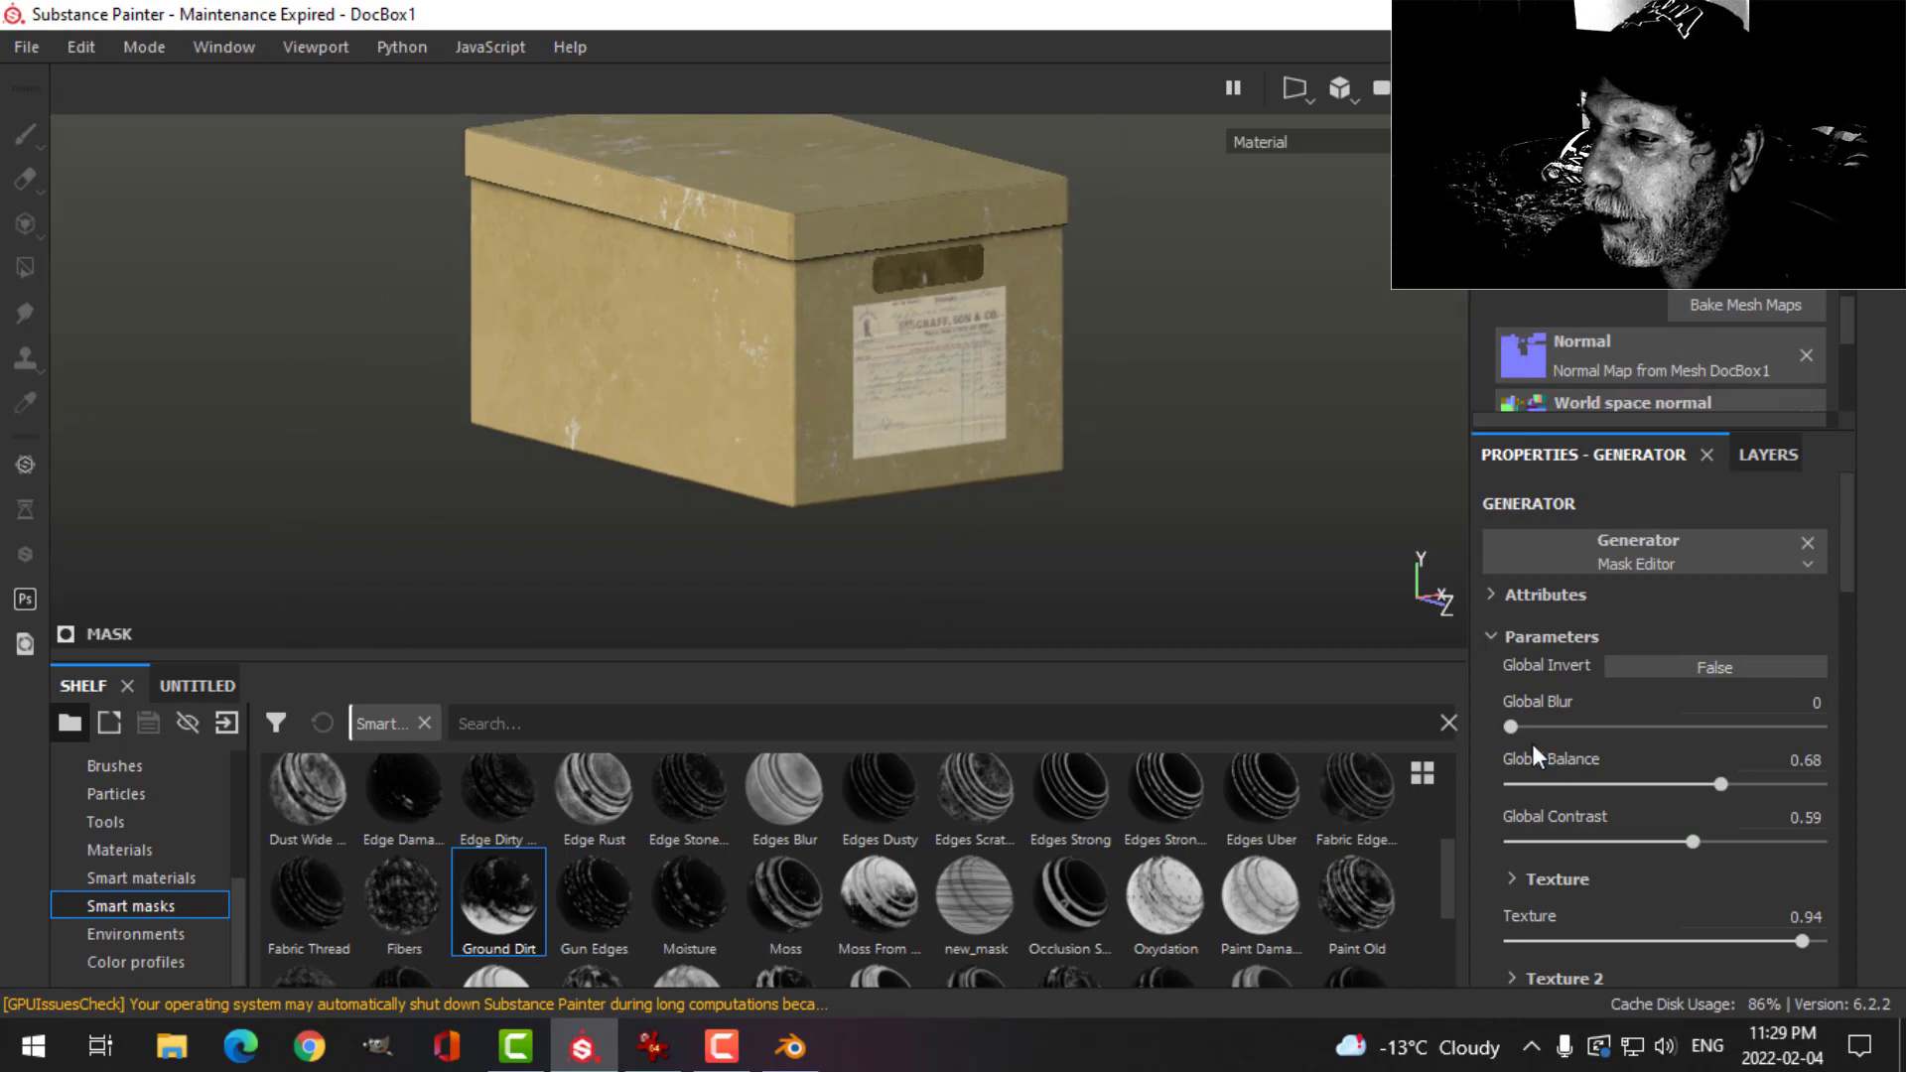
left_click_drag(1721, 788, 1761, 786)
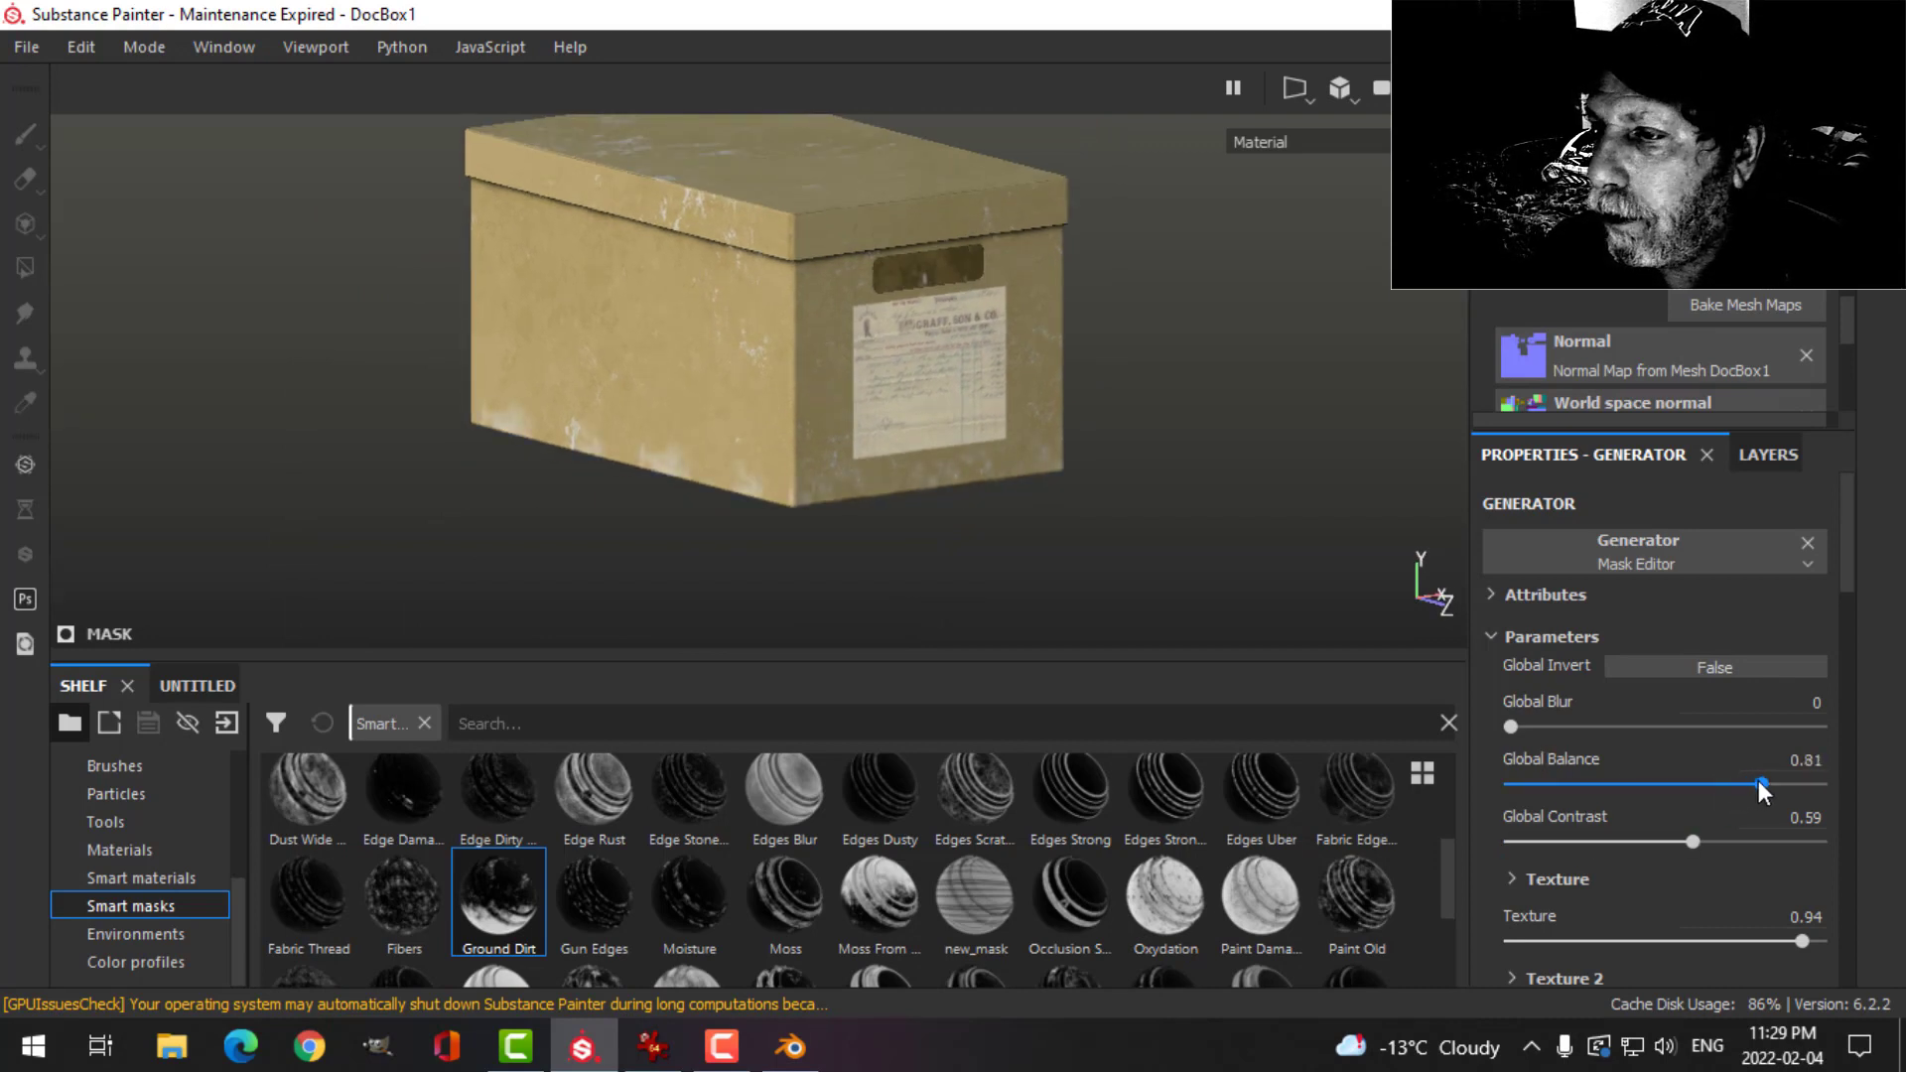
- Set the base color of the Ground Dirt fill layer to dark brown, RGB 0.064, 0.034, 0.007
left_click(1757, 455)
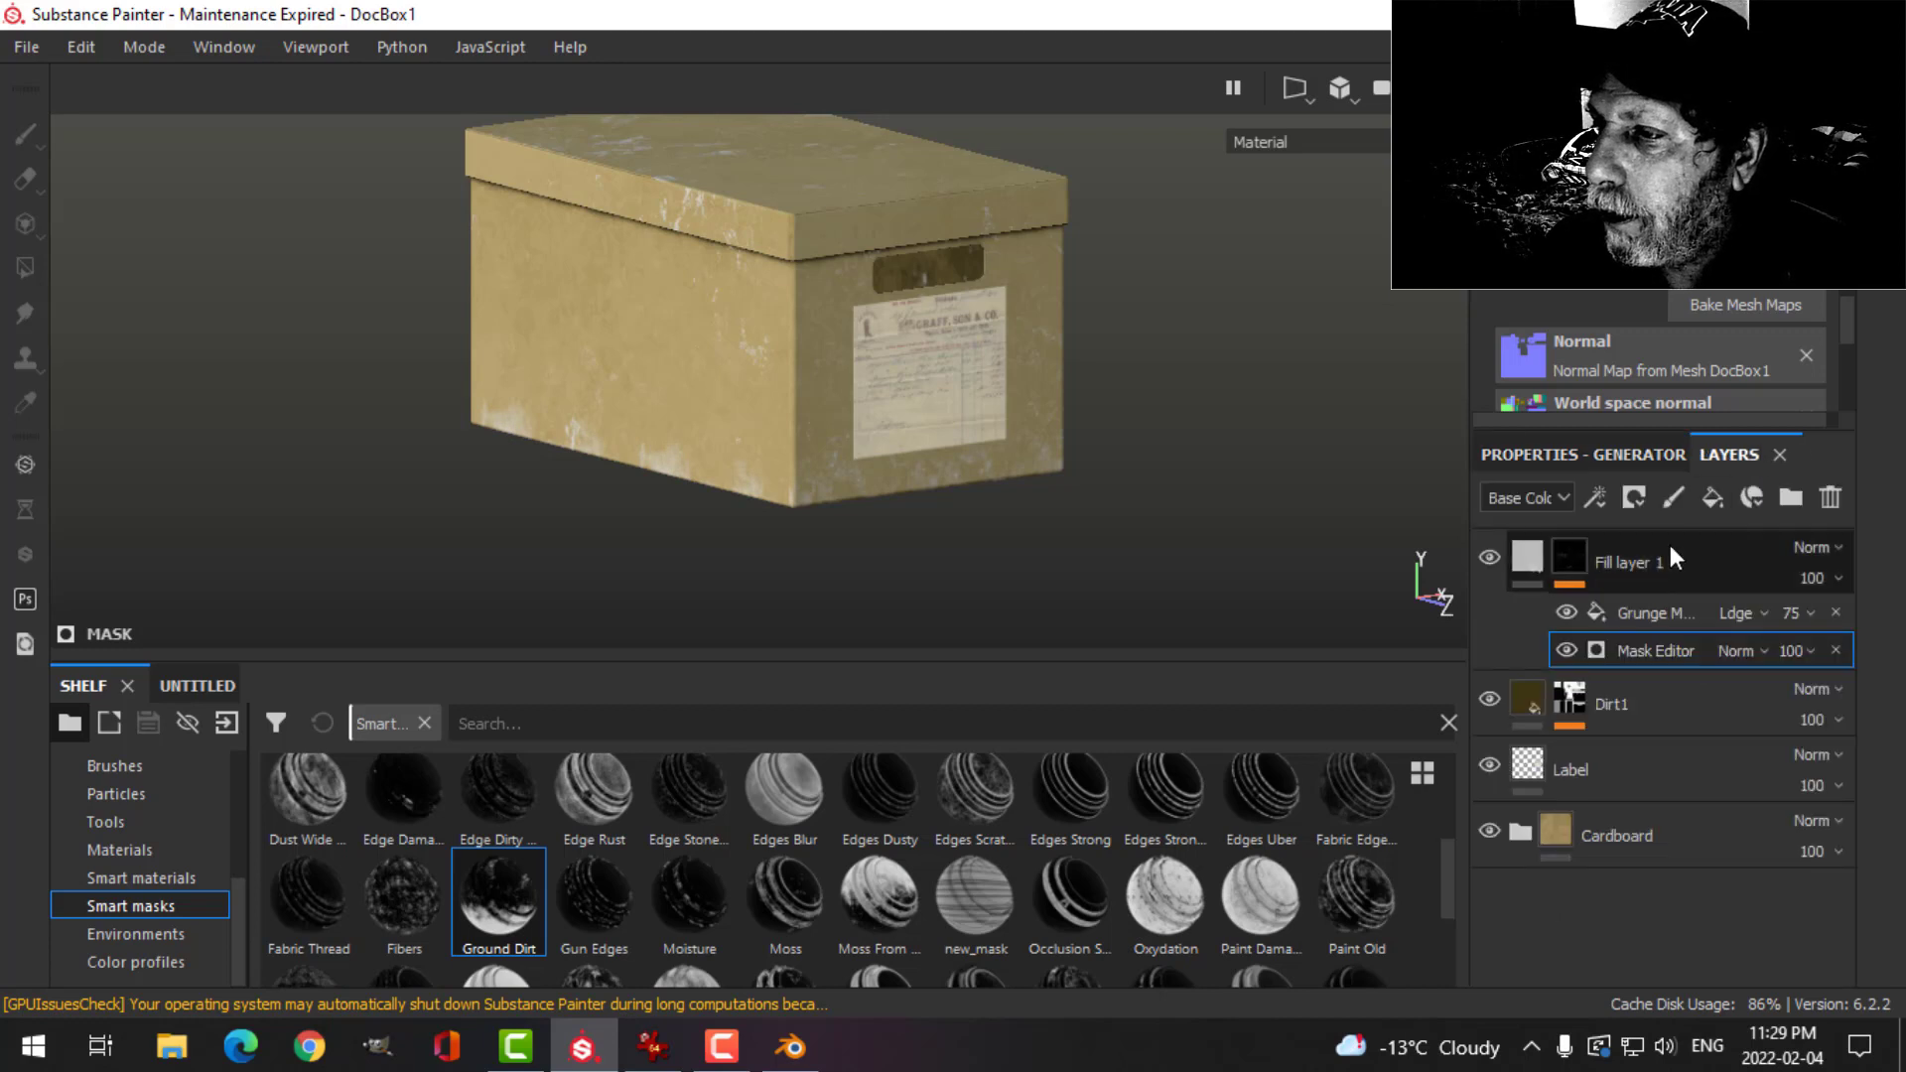
left_click(1528, 551)
scroll(1731, 693, "down", 1)
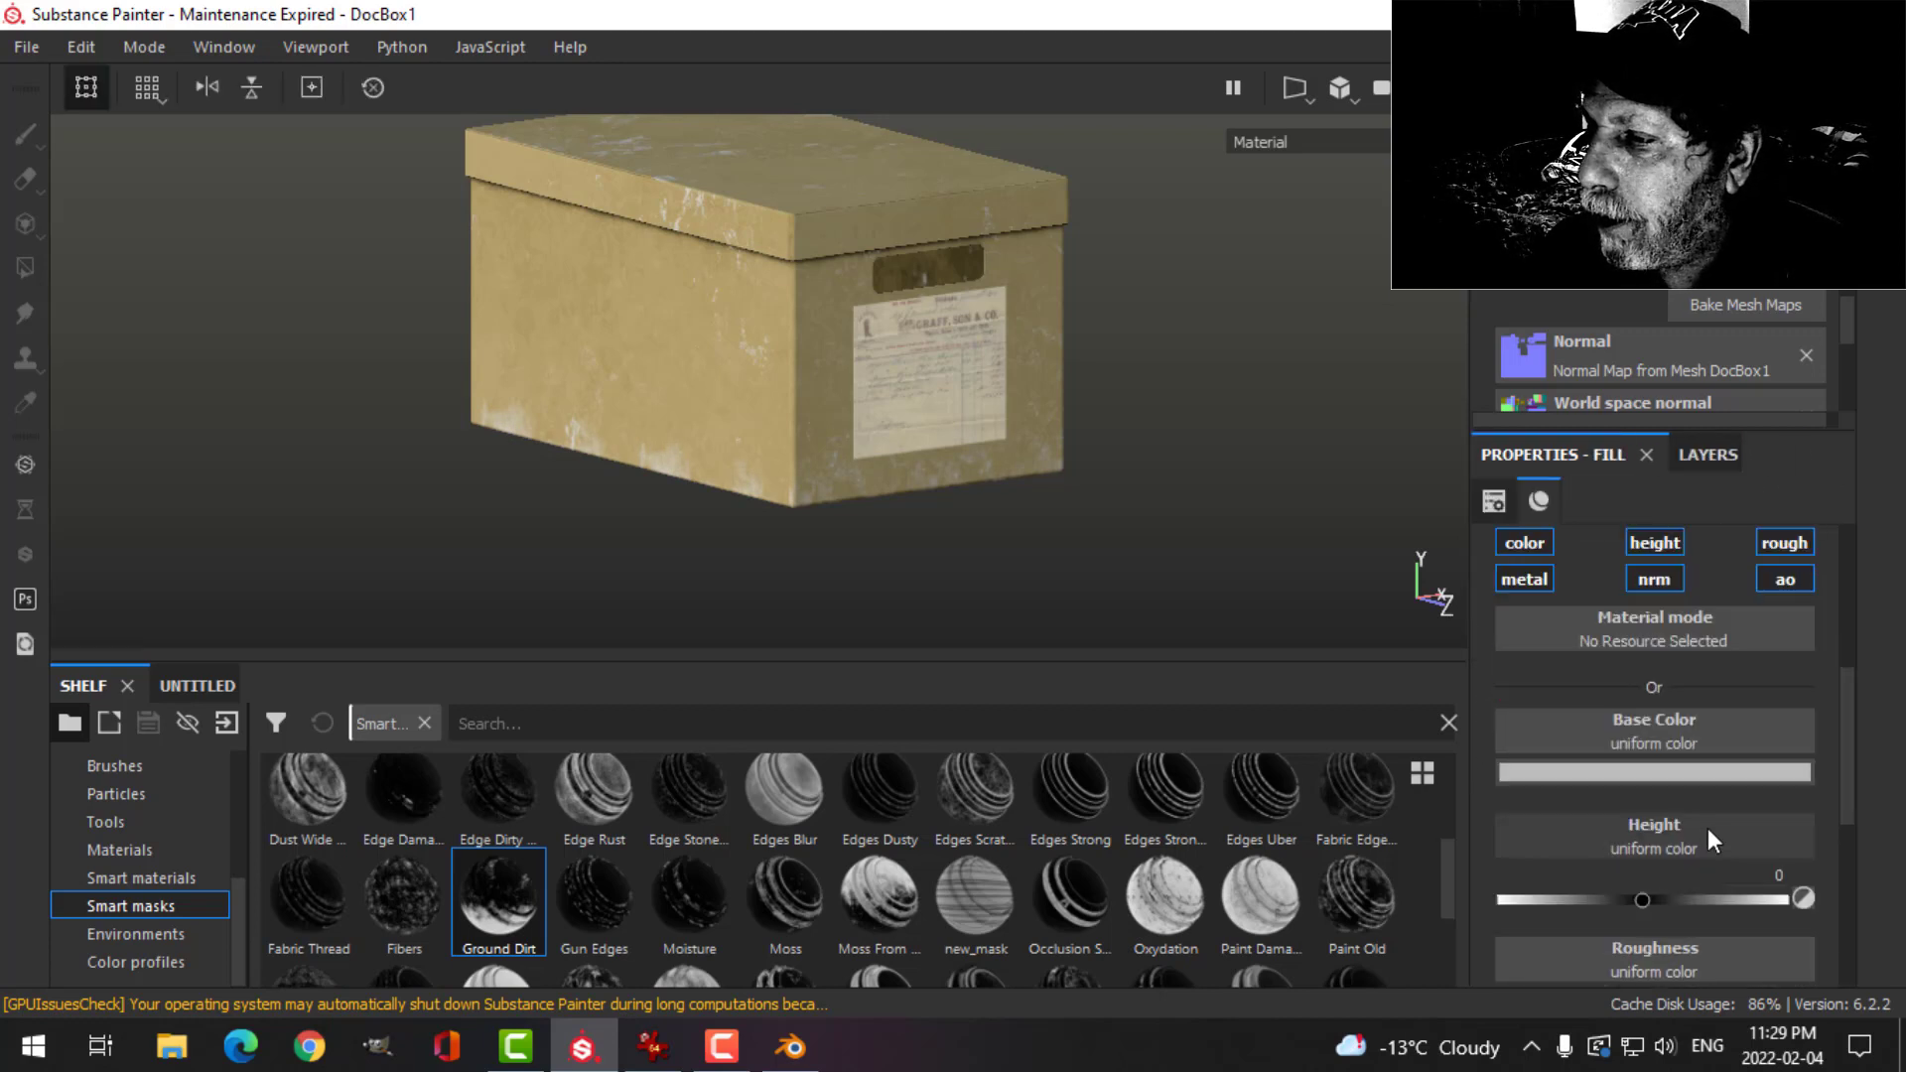
left_click(1677, 774)
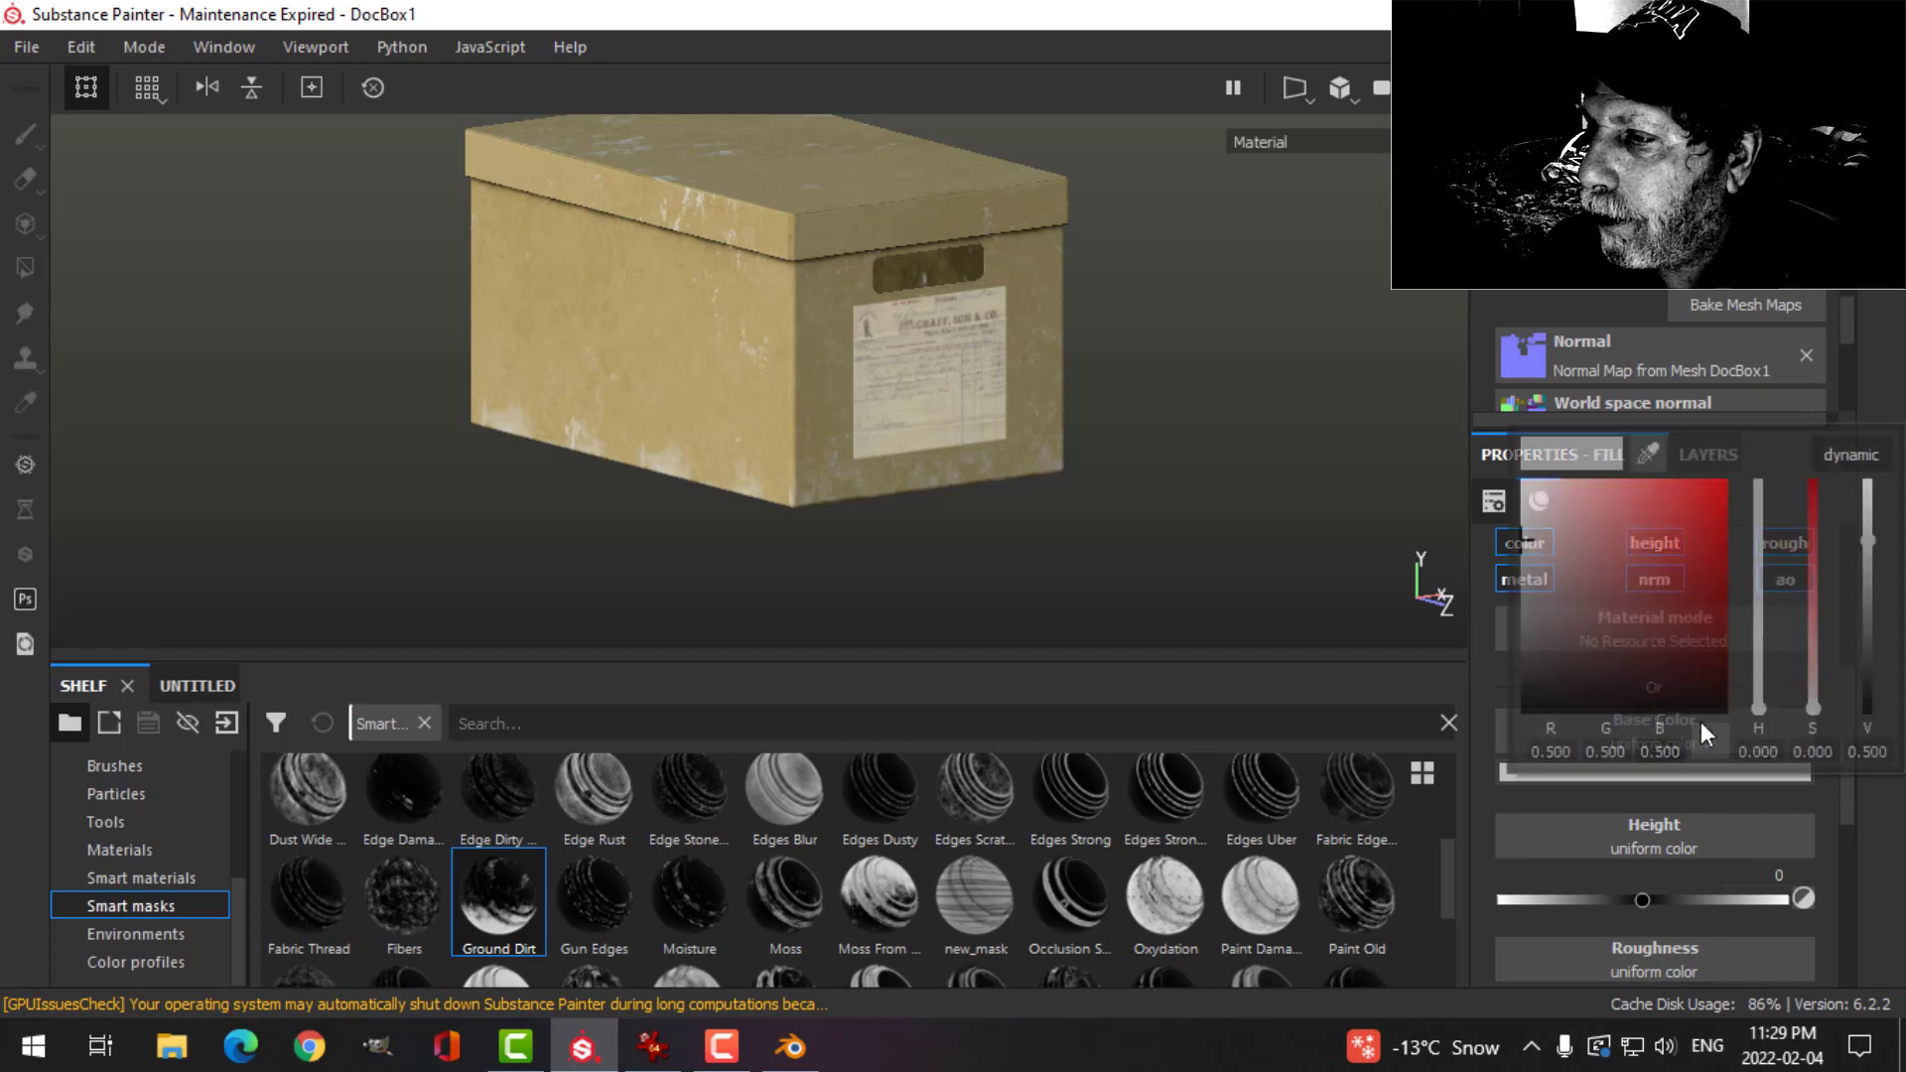
left_click(1752, 695)
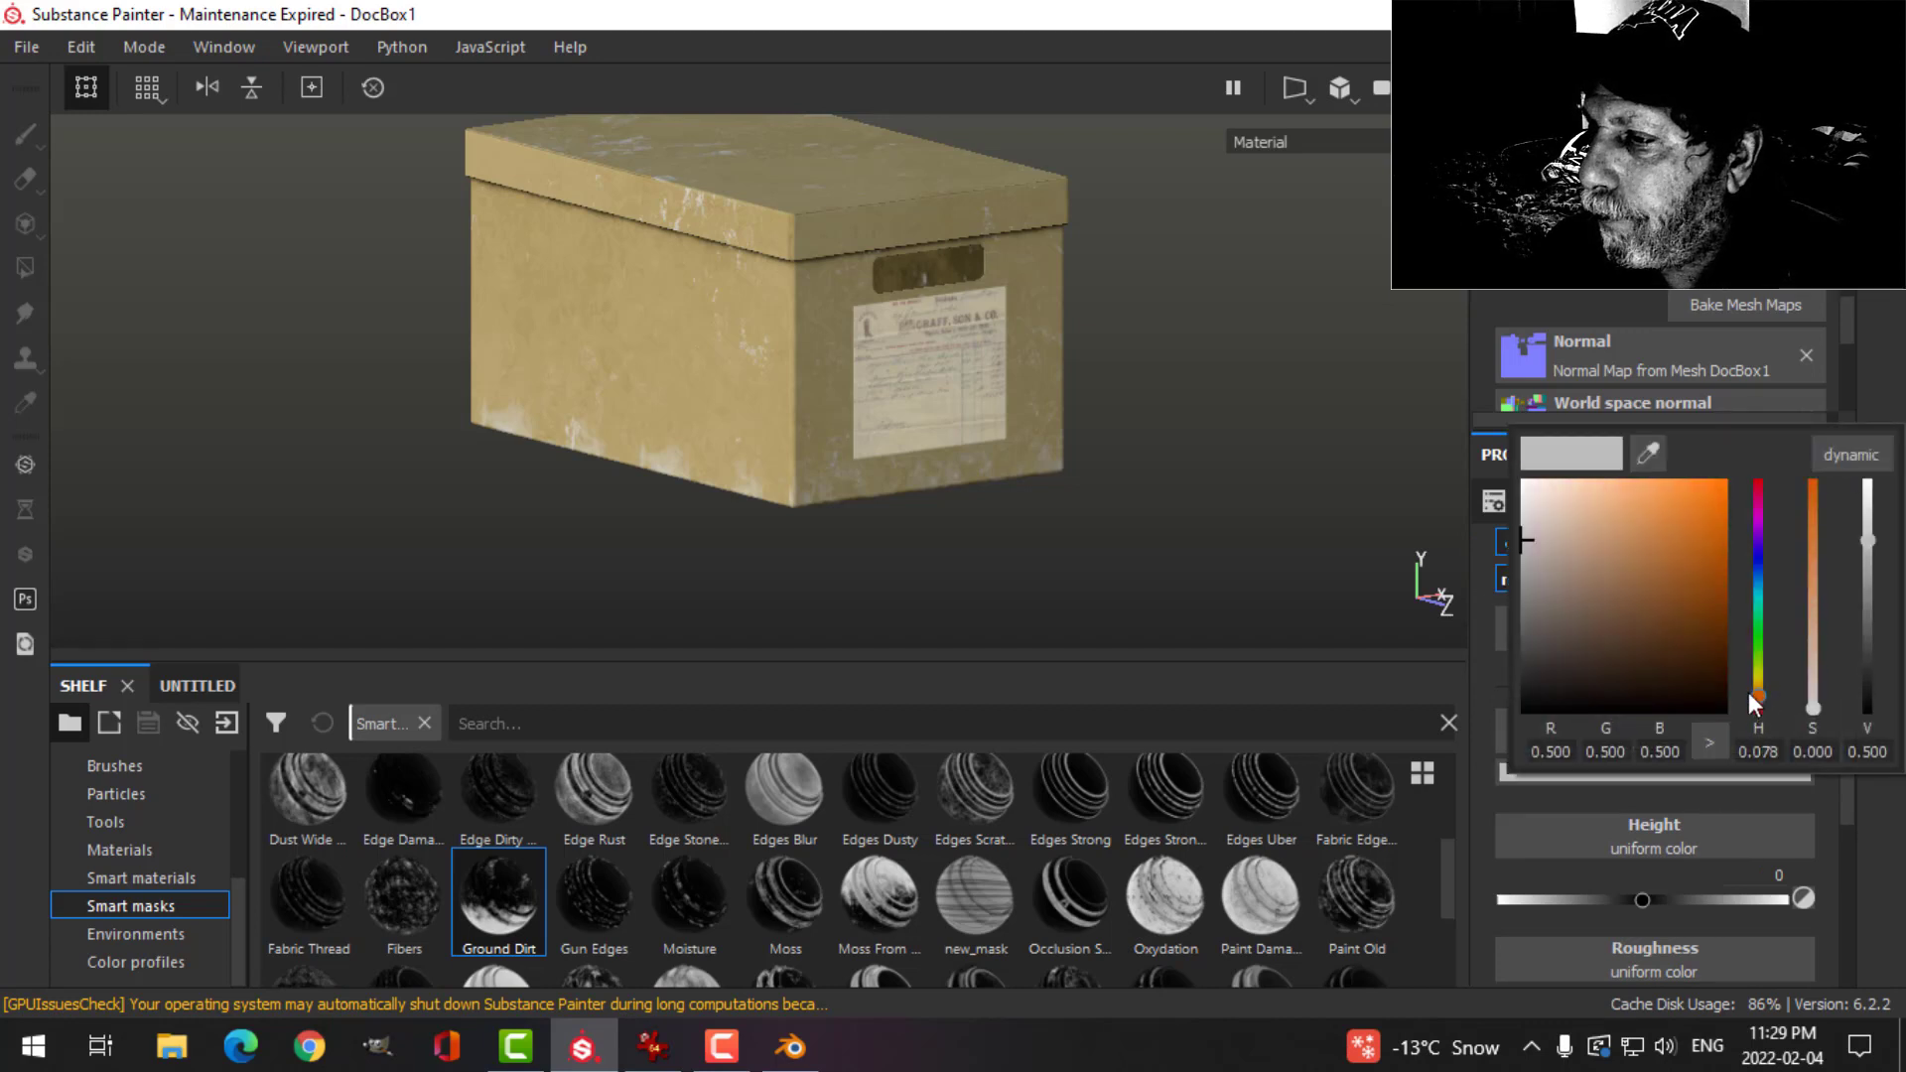
left_click_drag(1665, 600, 1653, 642)
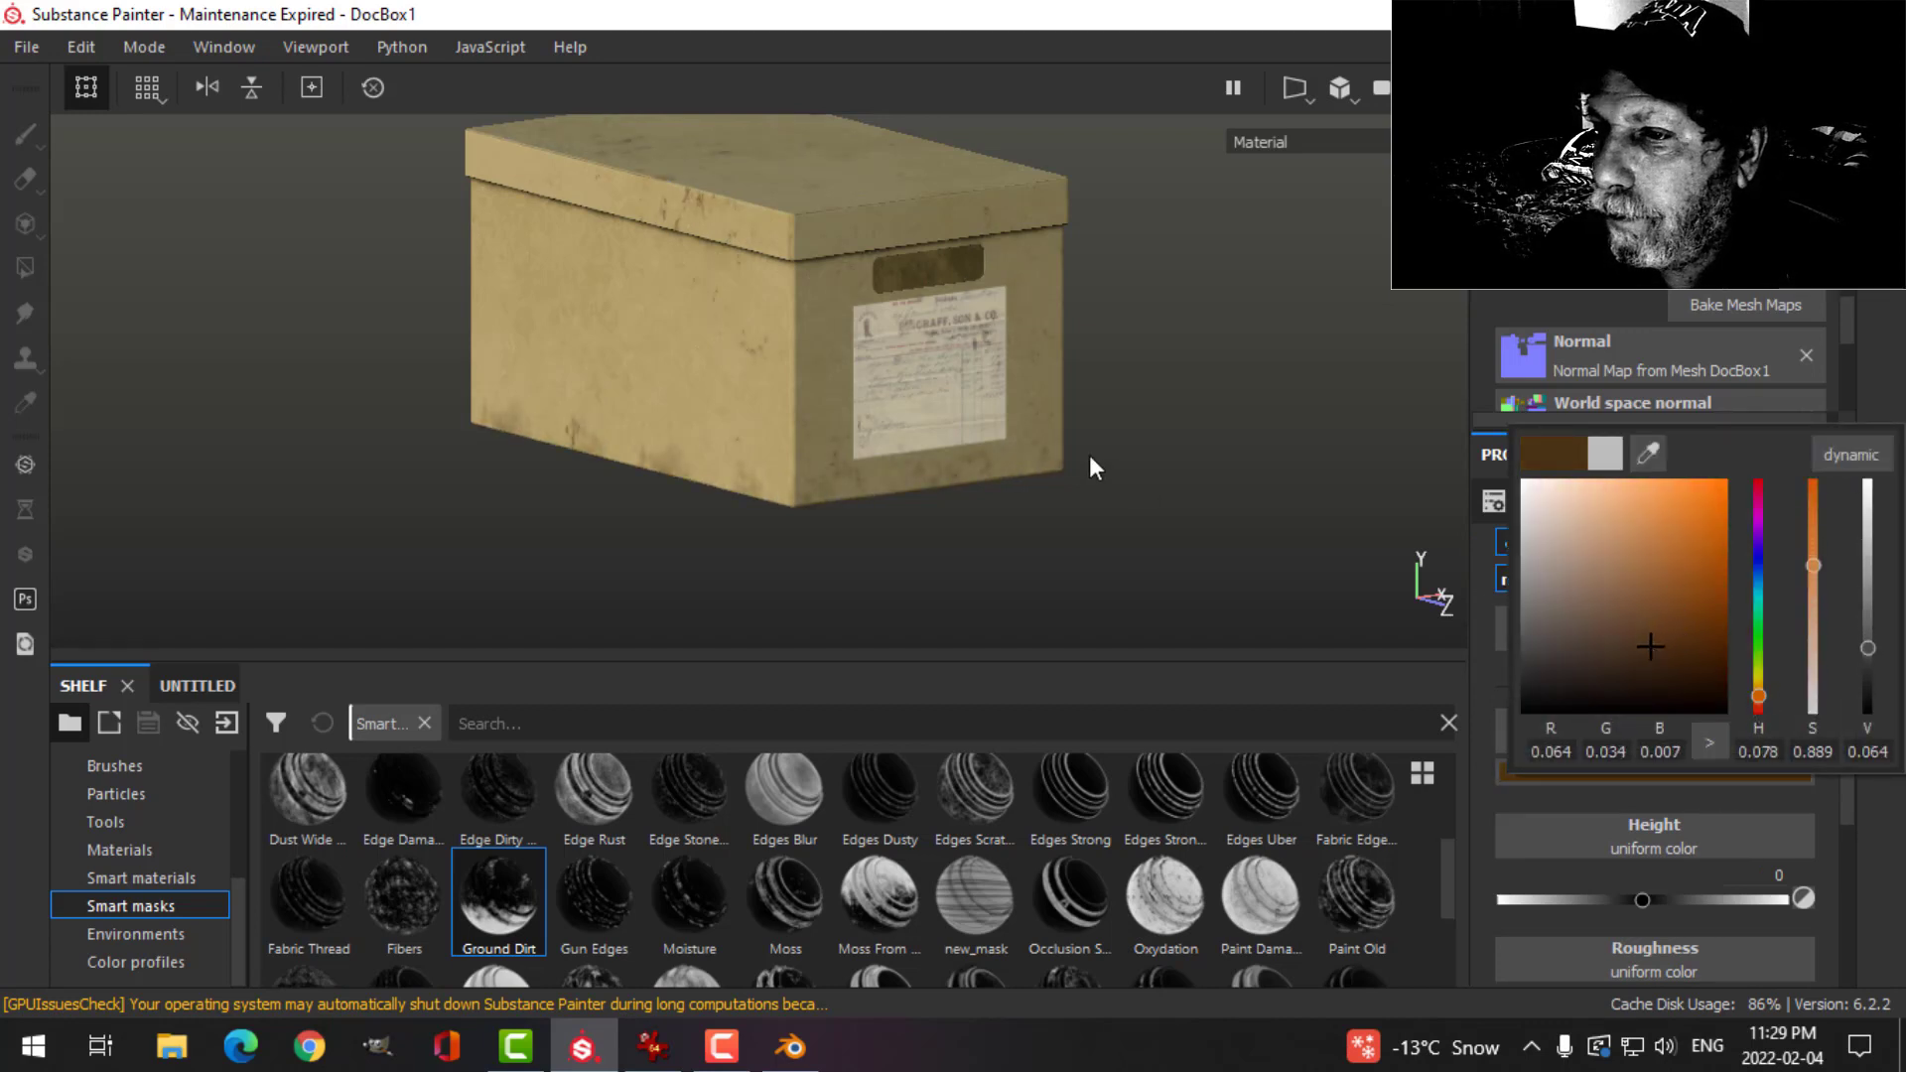
- Inspect the brown stains on the label and sides of the box, and set the top fill layer's opacity to 43
left_click_drag(1088, 455, 433, 453, "alt")
scroll(893, 464, "up", 5)
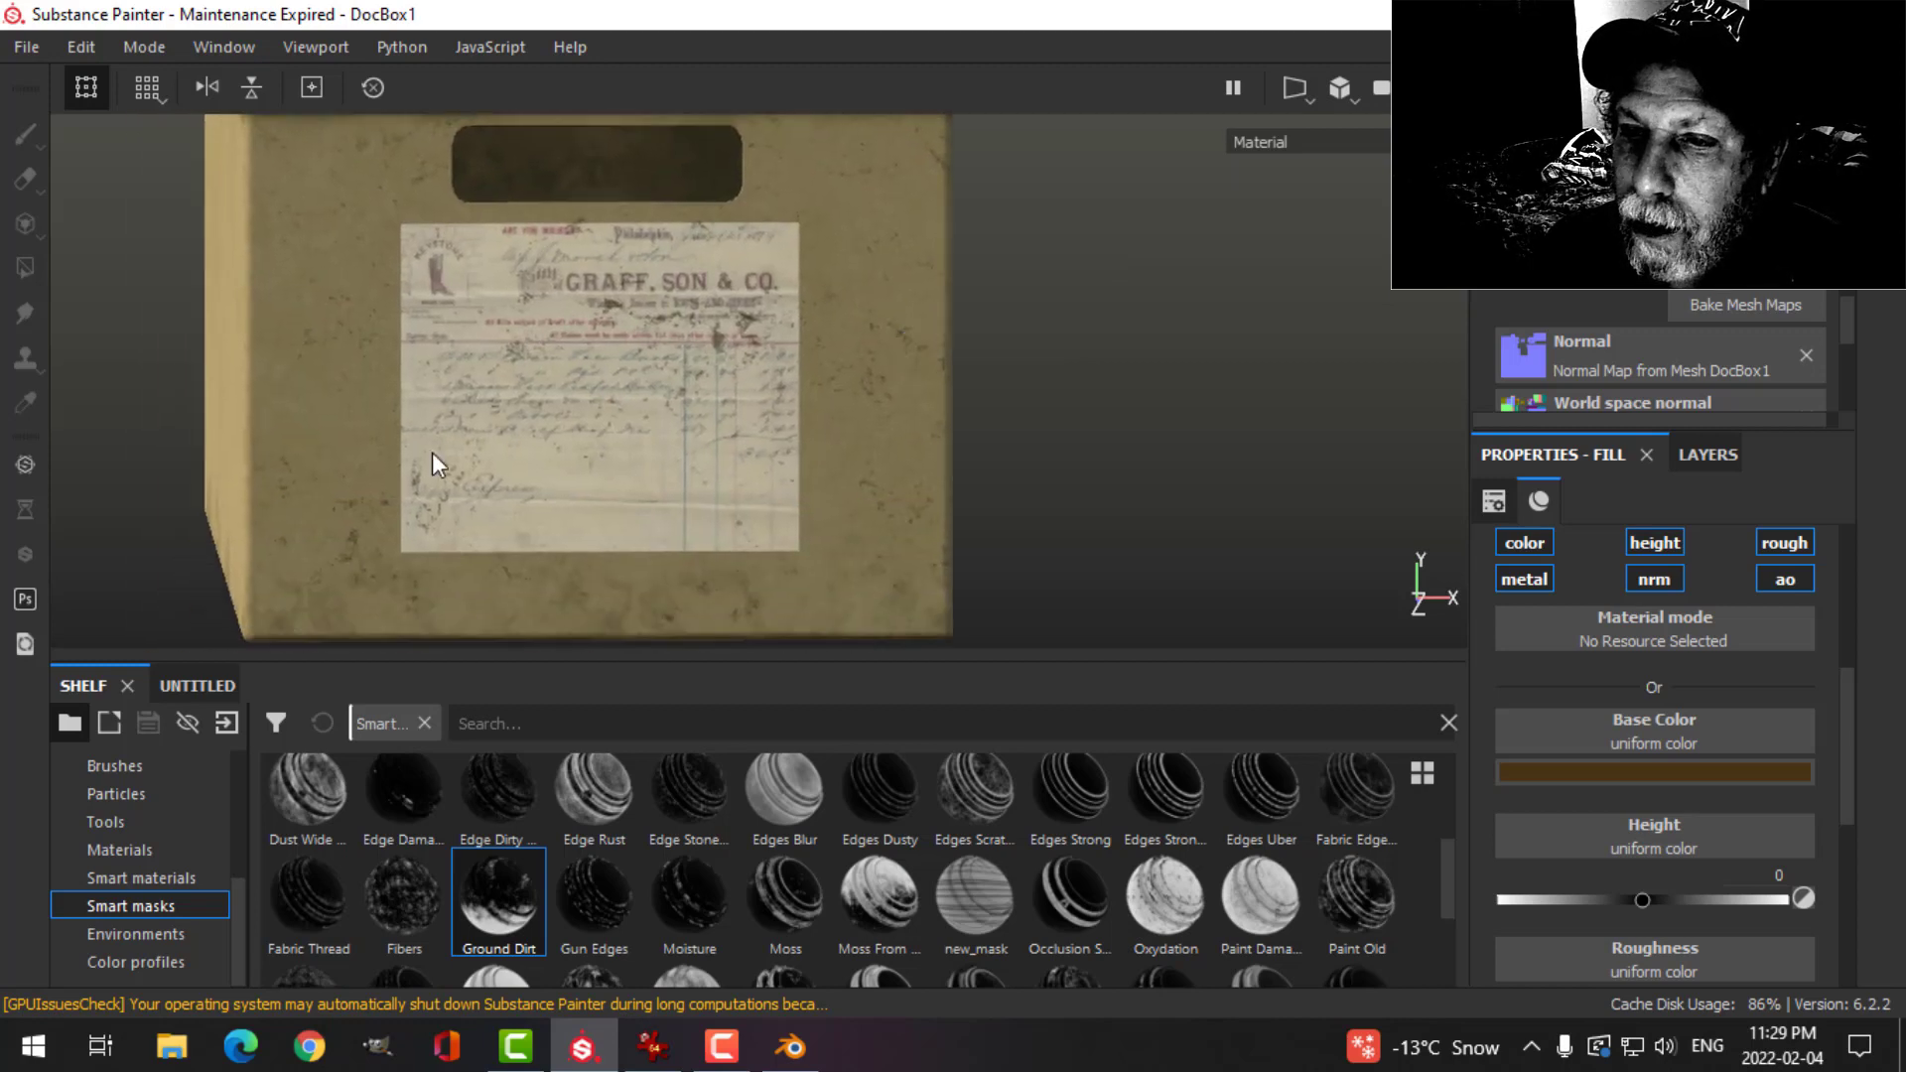
mouse_move(970, 356)
left_mouse_down("alt")
mouse_move(1127, 318)
mouse_move(970, 387)
mouse_move(940, 358)
left_mouse_up("alt")
left_click(1707, 453)
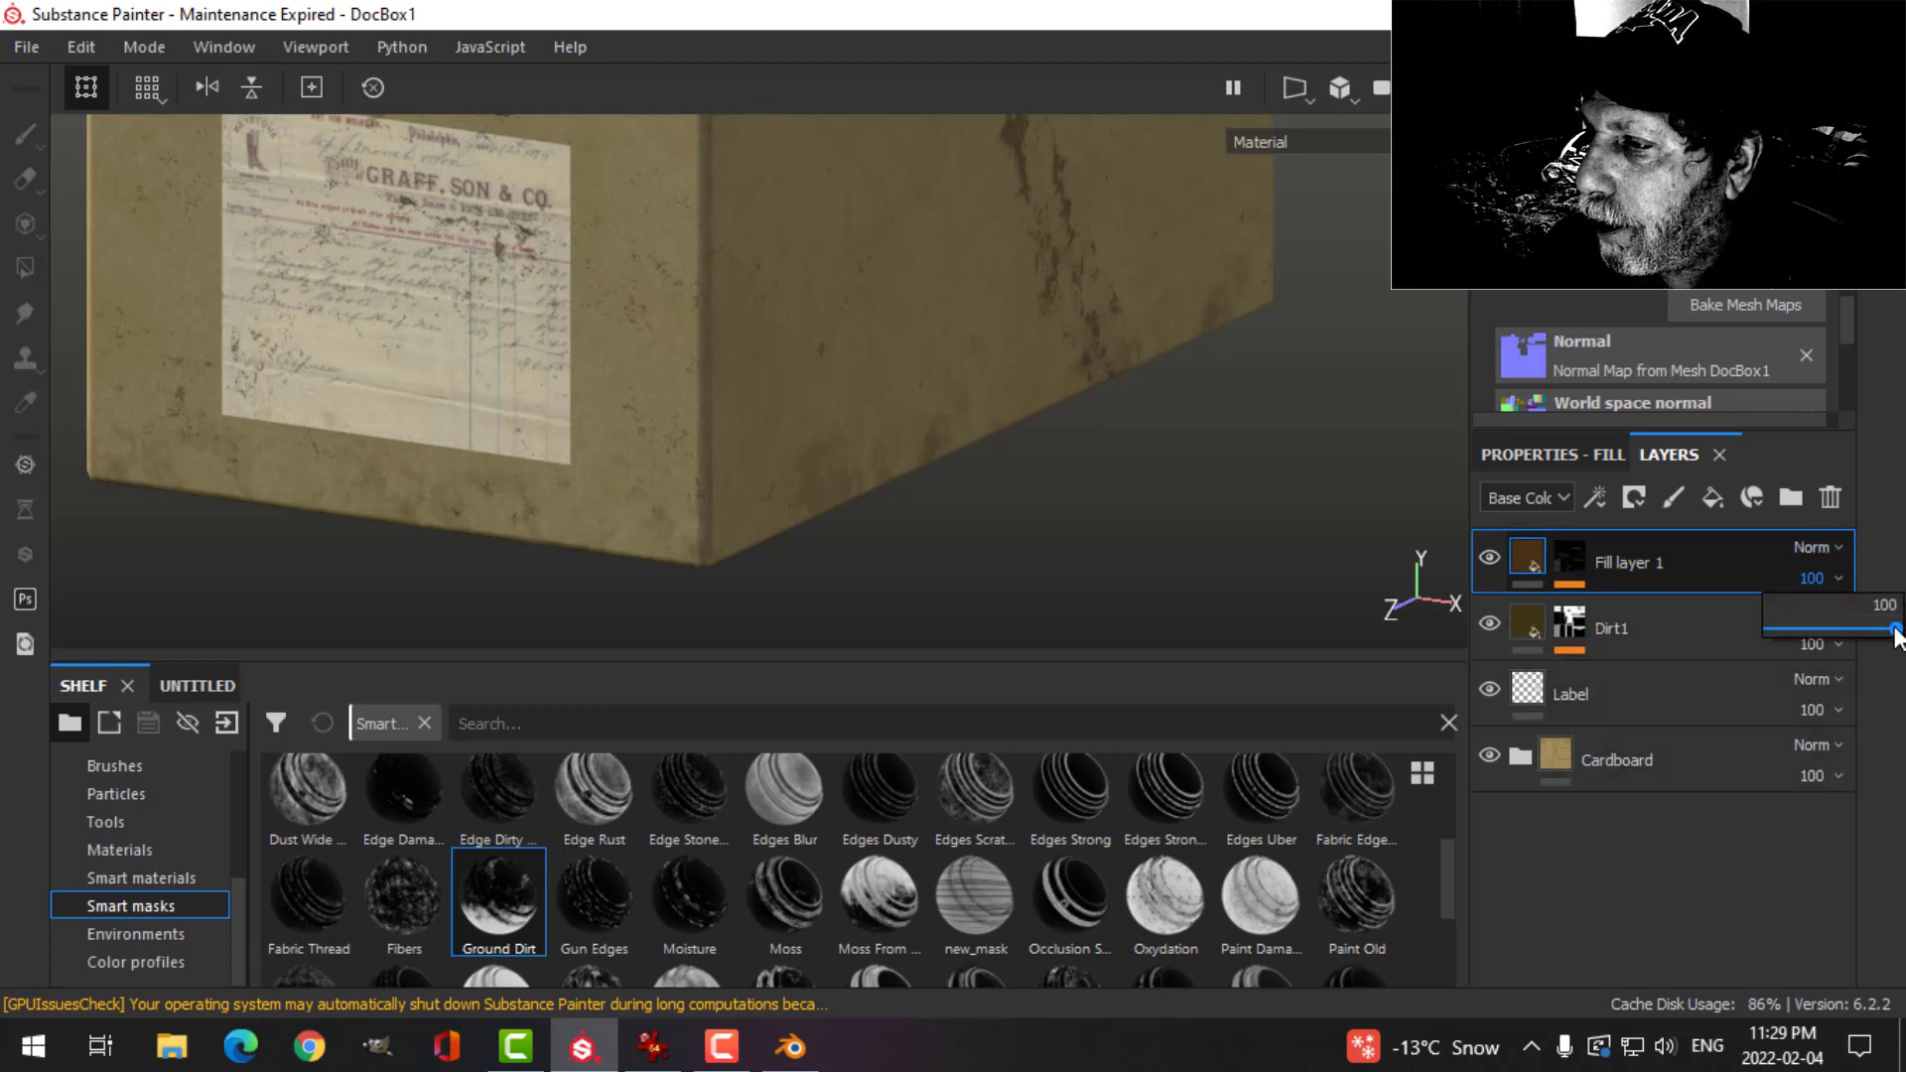
left_click_drag(1894, 628, 1821, 629)
left_click_drag(868, 332, 1127, 242, "alt")
scroll(771, 438, "up", 3)
scroll(766, 437, "down", 4)
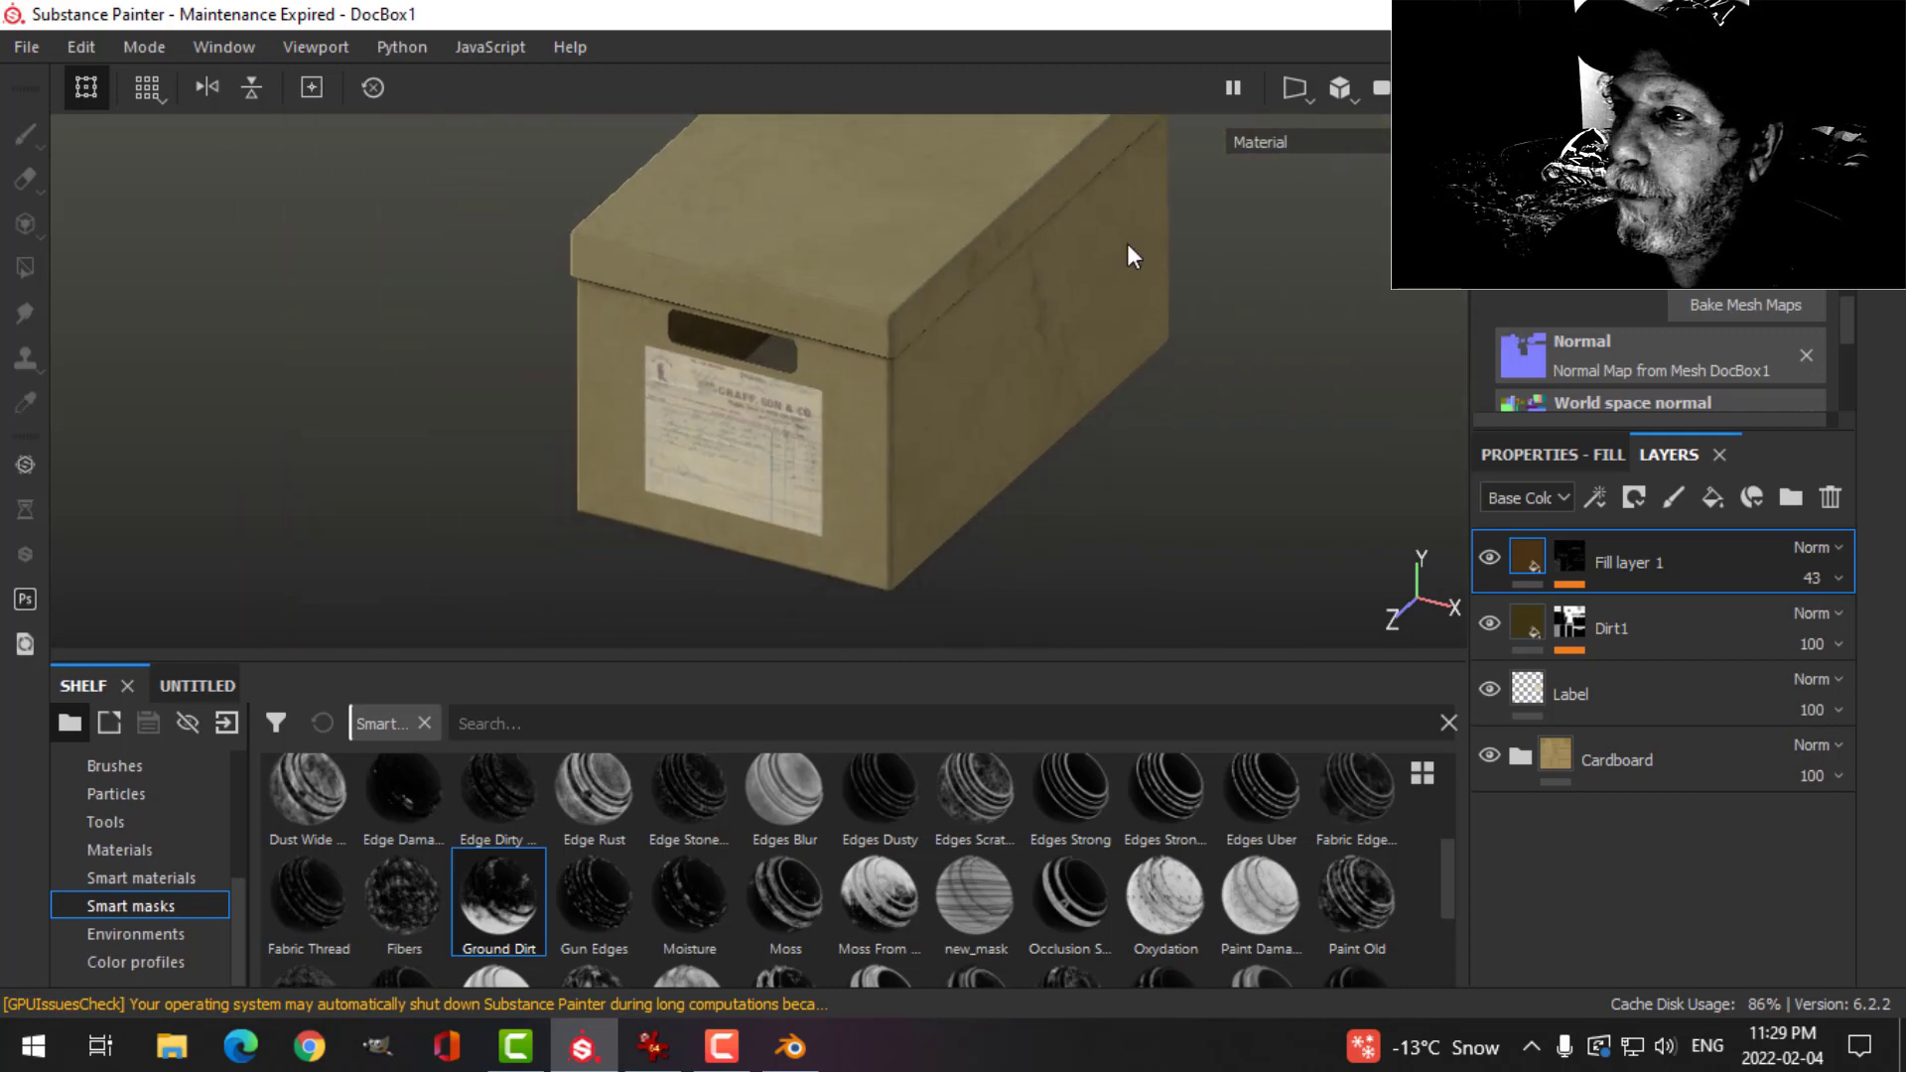
- Examine the label, lid and both long sides of the textured box for dirt and stain coverage
left_click_drag(1354, 104, 993, 347, "alt")
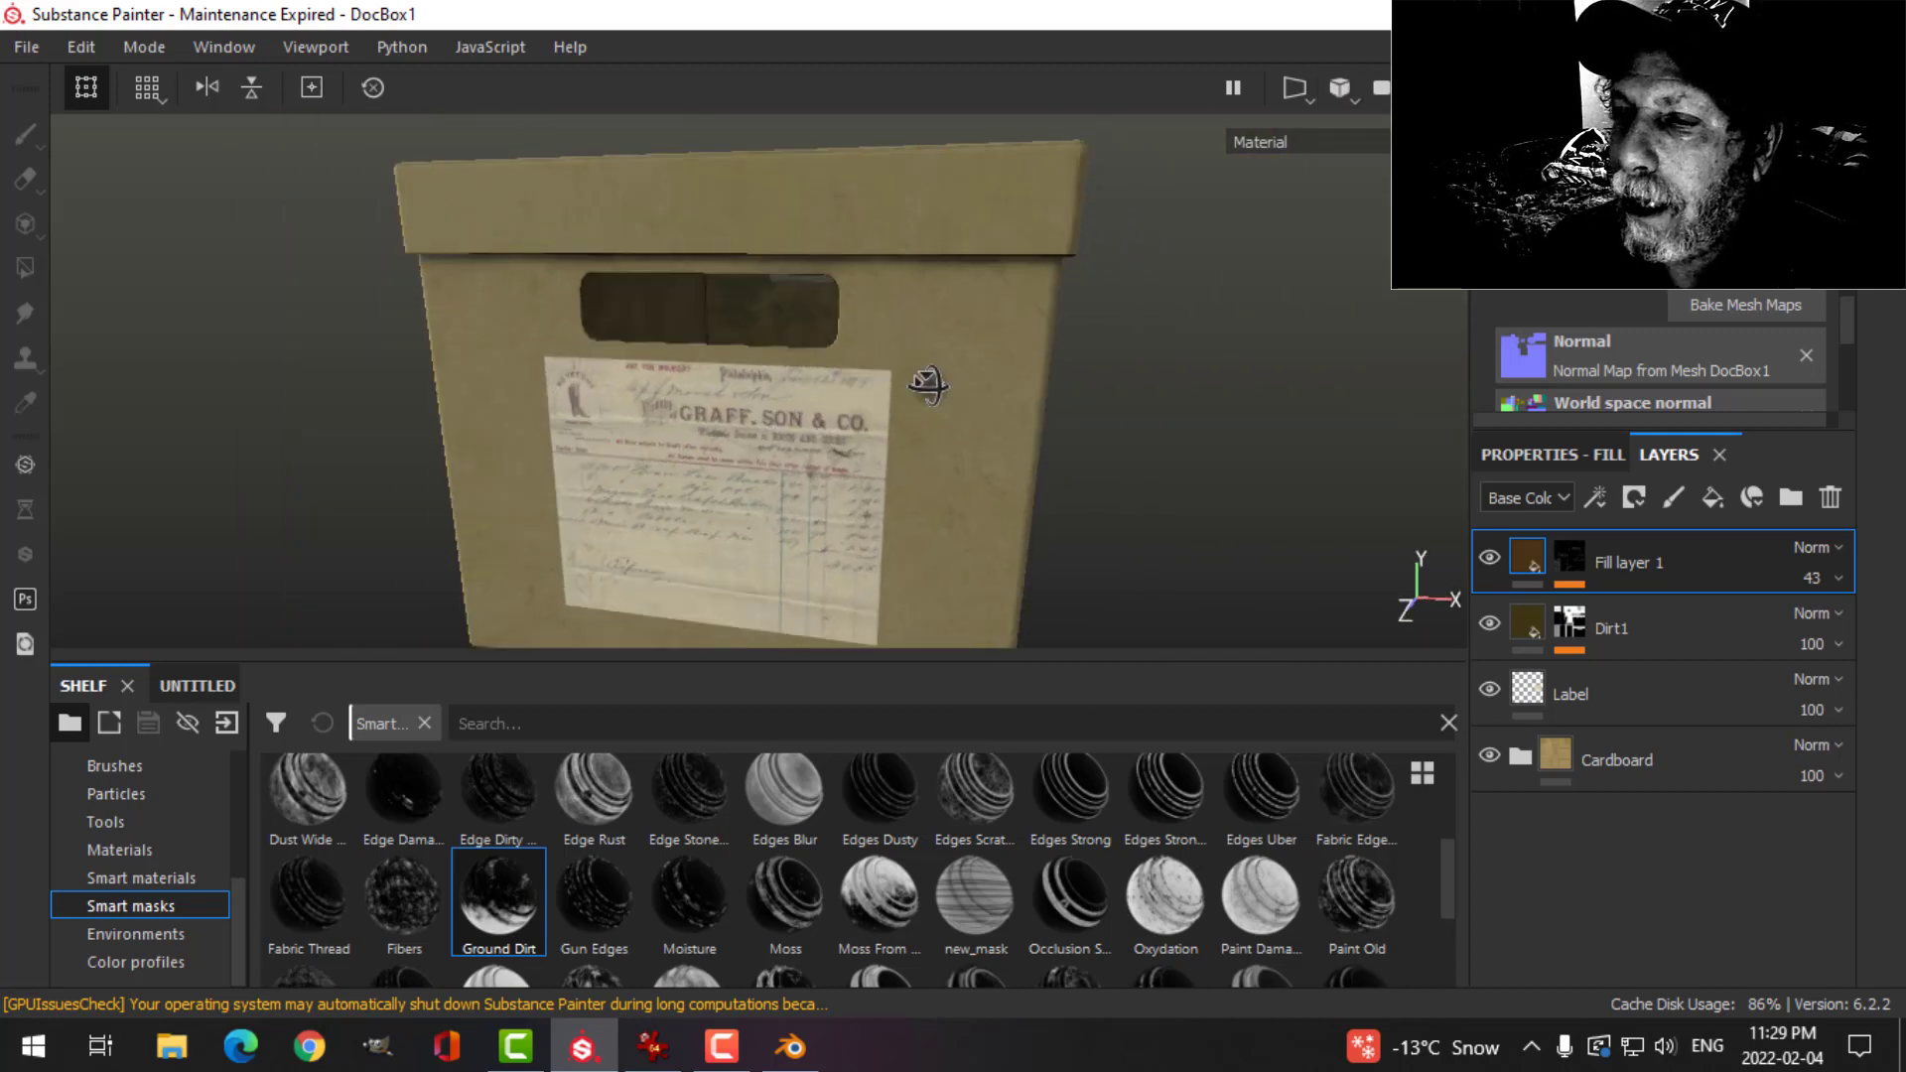
scroll(890, 451, "up", 3)
scroll(891, 452, "down", 4)
left_click_drag(890, 455, 973, 422, "alt")
right_click_drag(1155, 407, 904, 457, "shift")
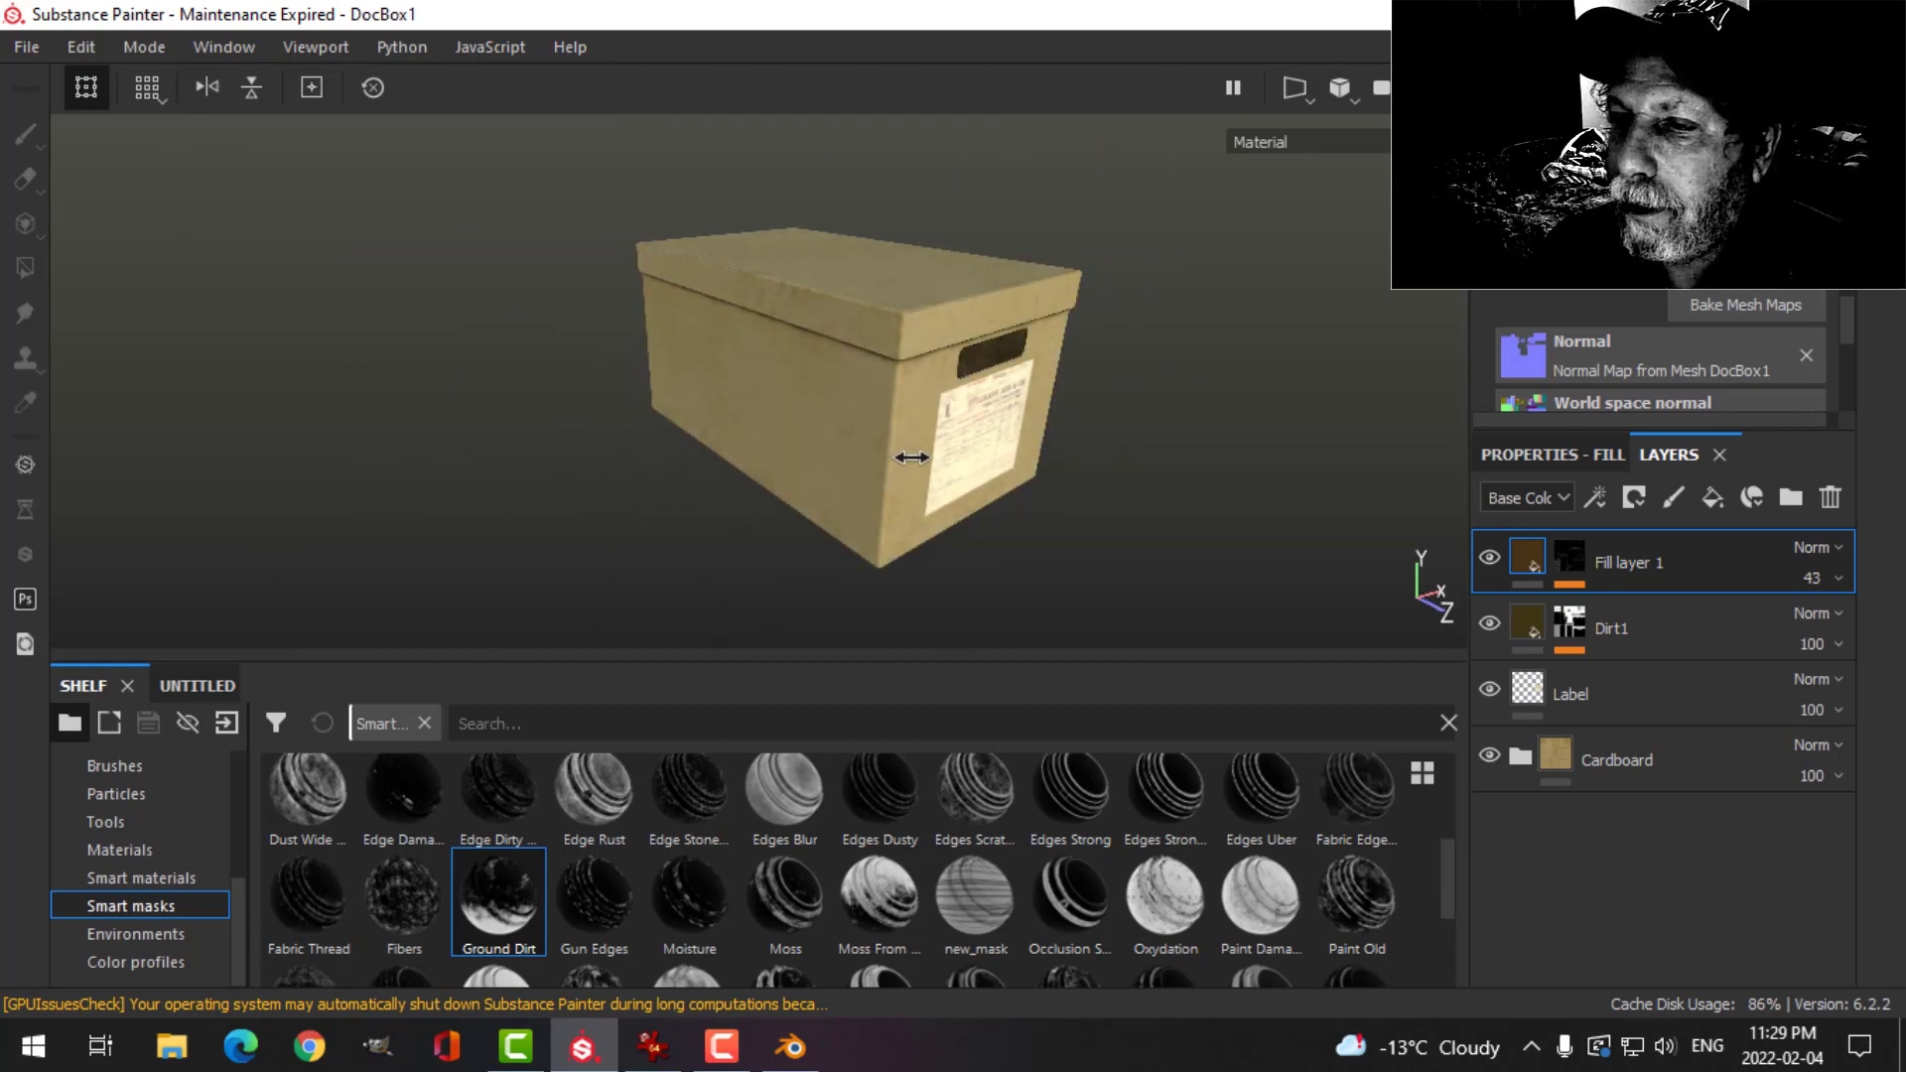
left_click_drag(1072, 410, 1004, 386, "alt")
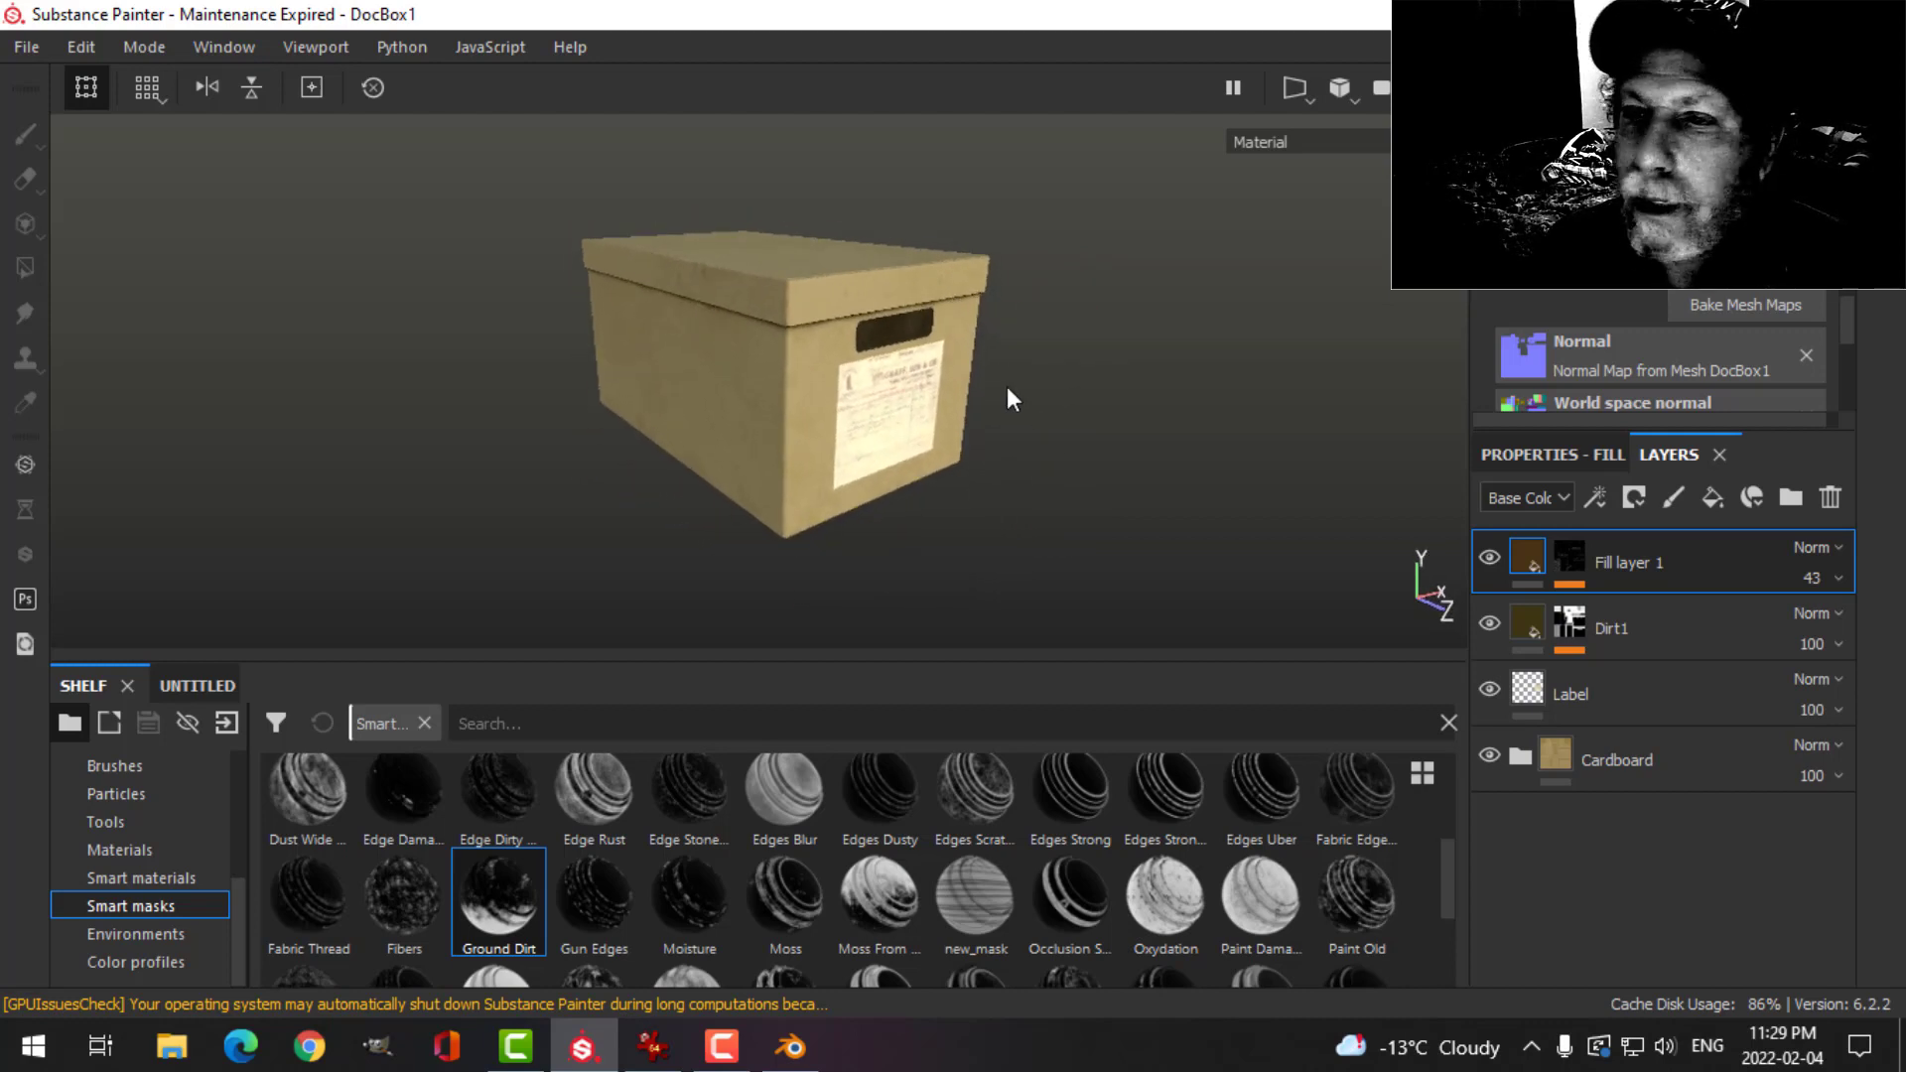
- Hide the docked panels for a full-size viewport and review the anti-aliasing options in the display settings
key("Tab")
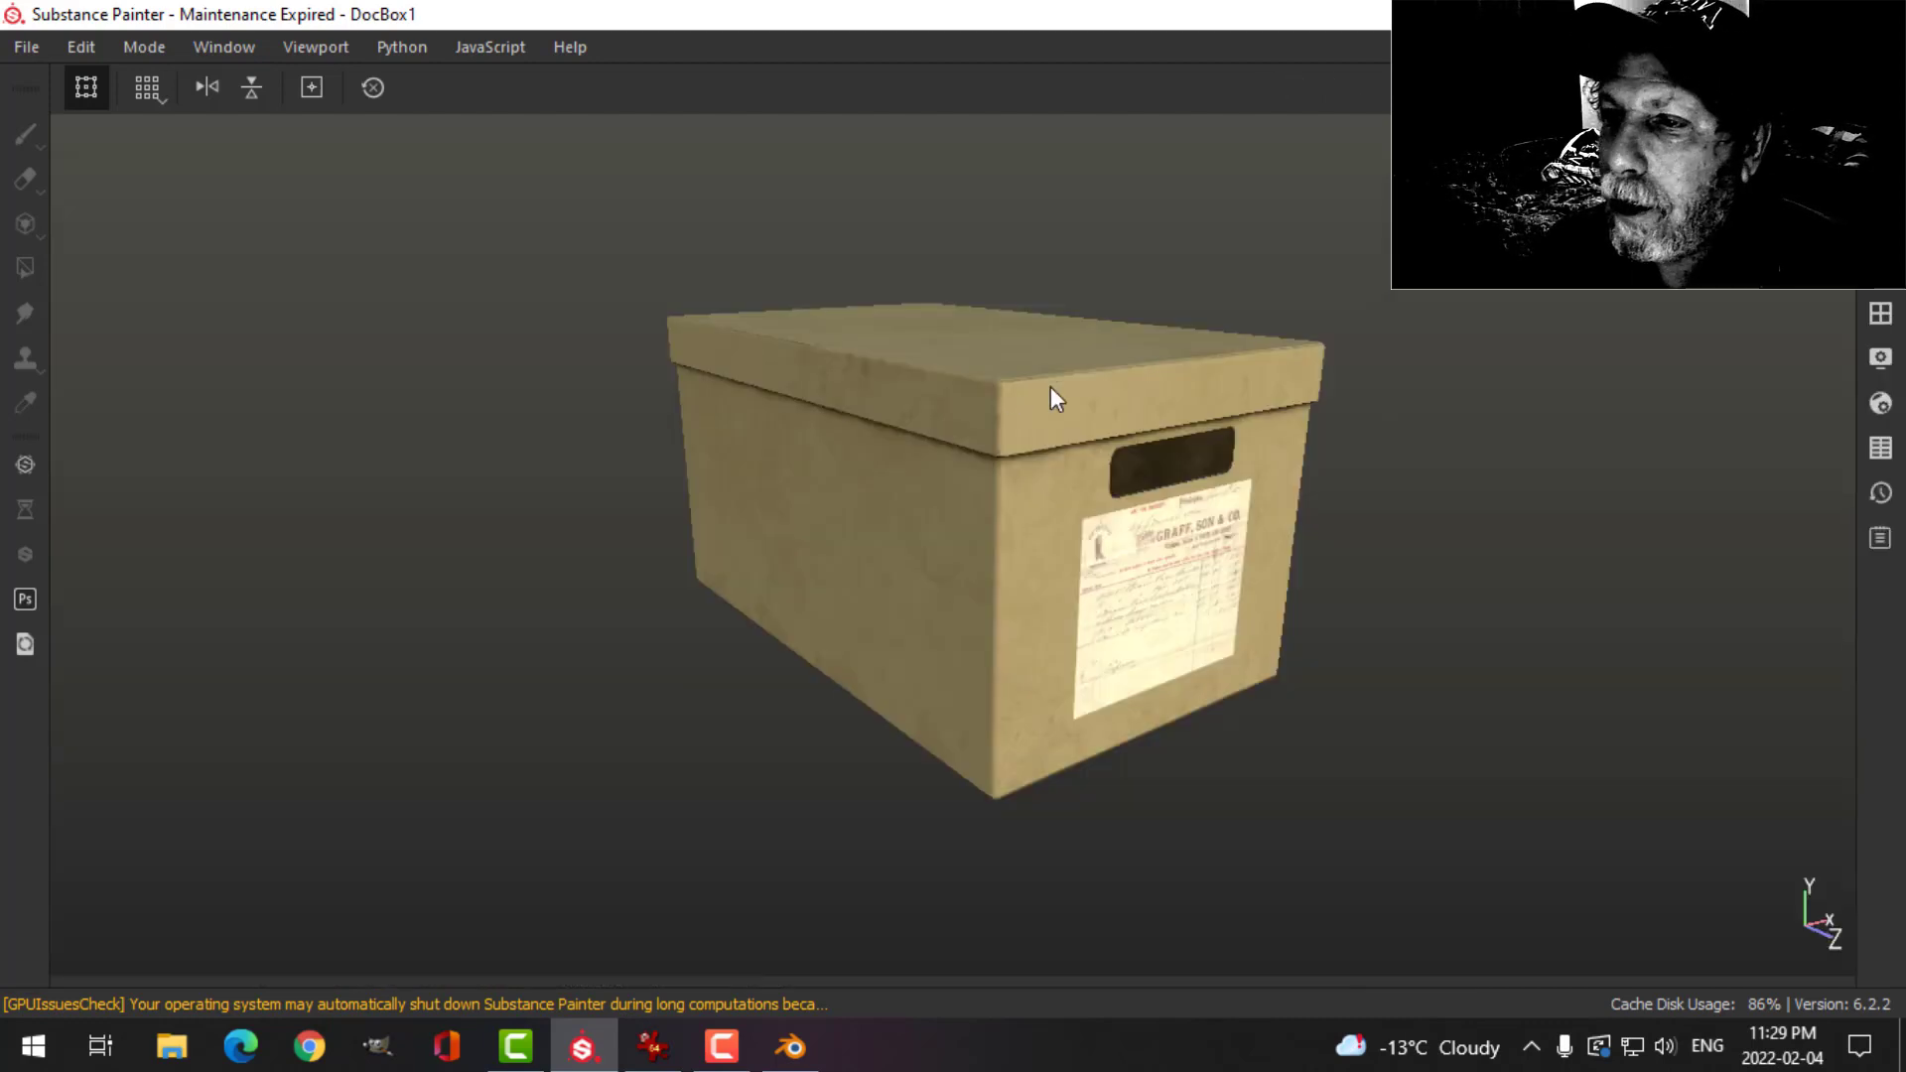
left_click(1861, 365)
scroll(1479, 743, "down", 10)
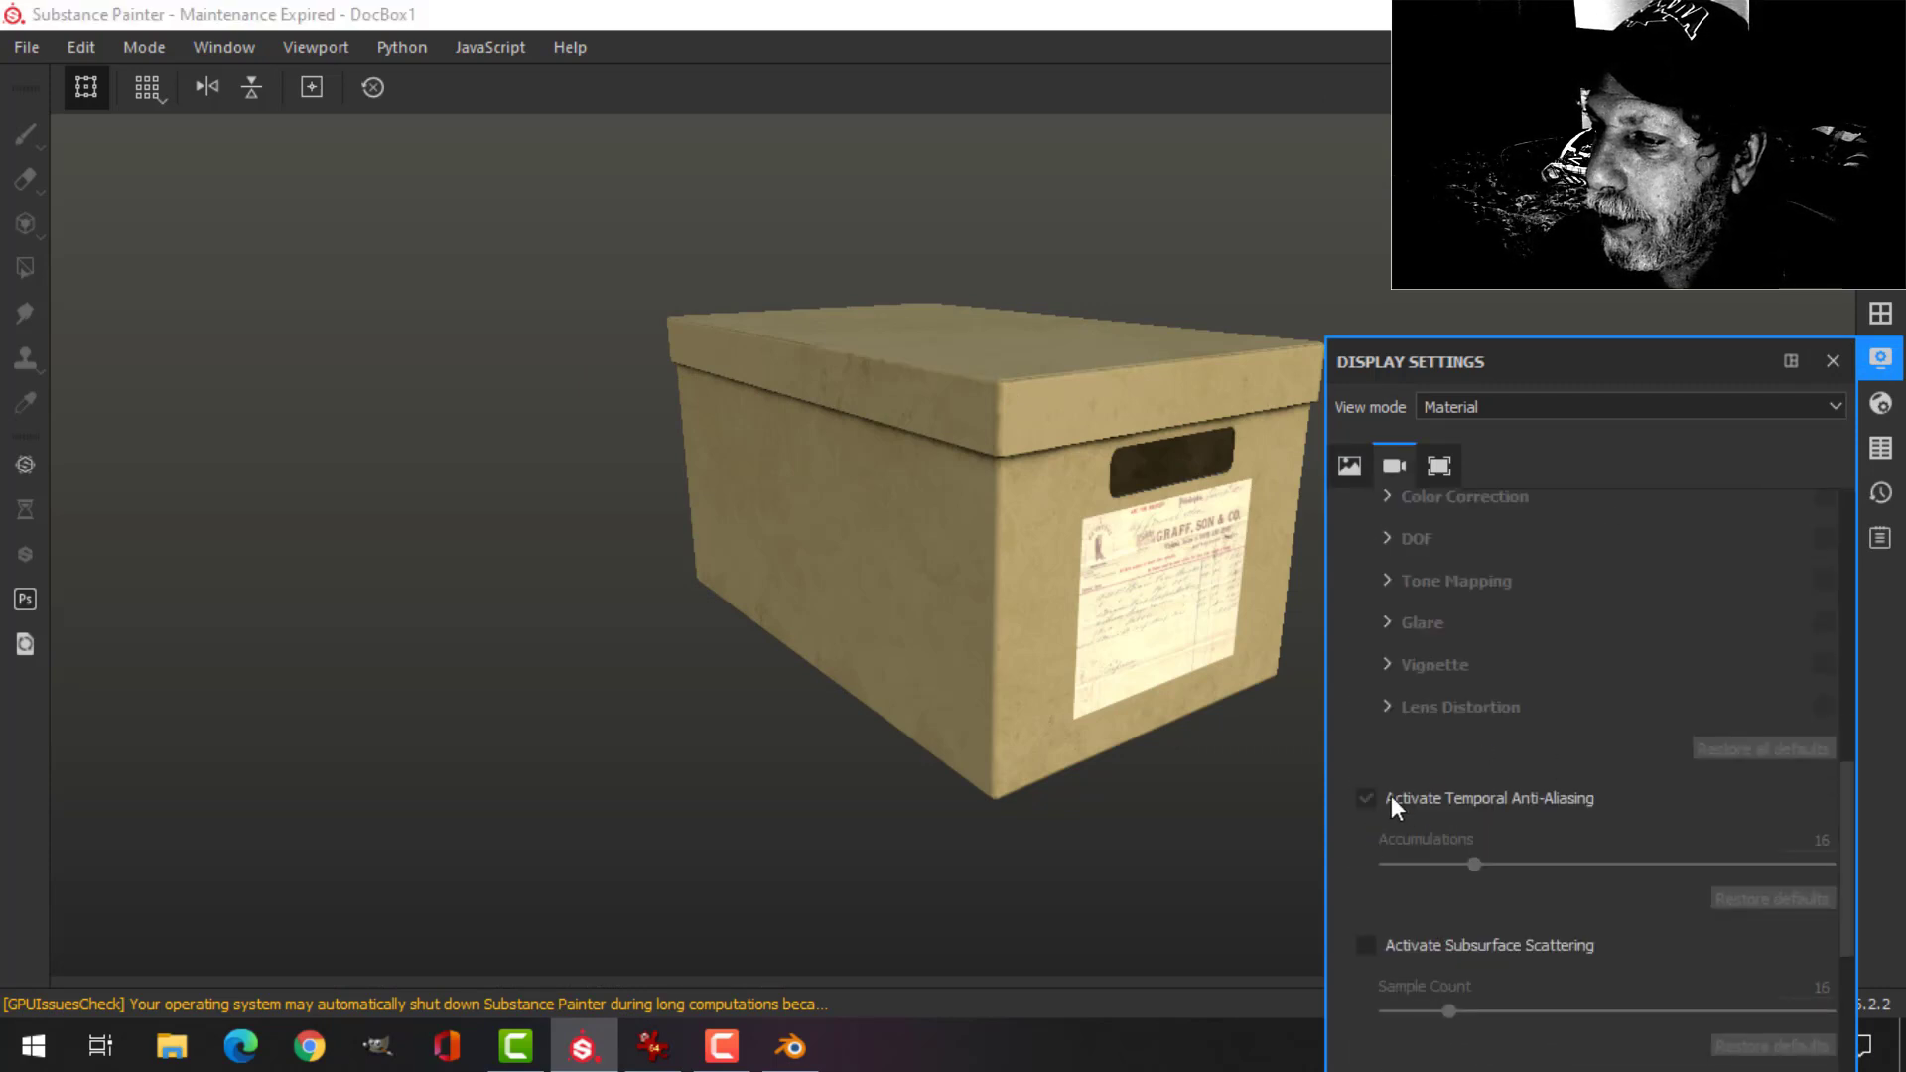
left_click(1898, 358)
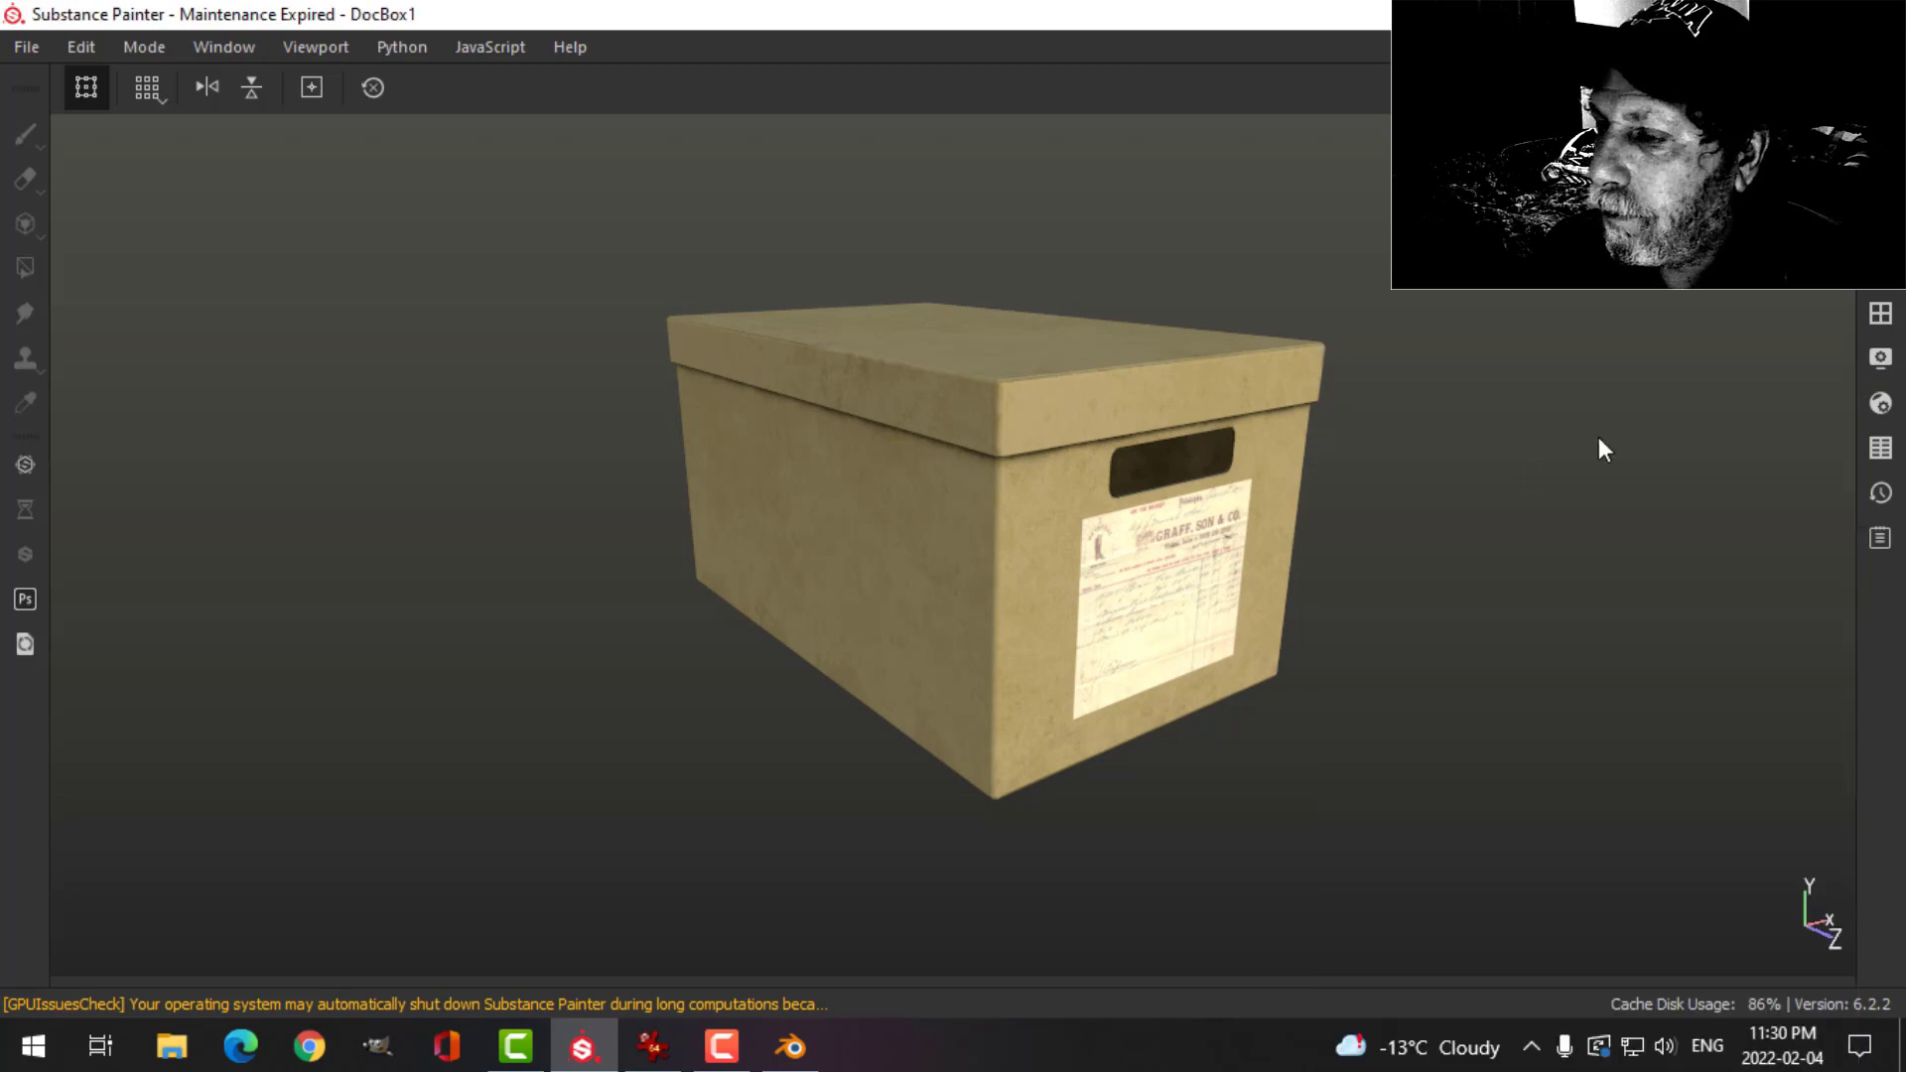
- Examine the finished box in the enlarged viewport from both sides, near and far, and frame it
left_click_drag(1489, 452, 997, 493, "alt")
scroll(1364, 443, "up", 3)
scroll(1362, 443, "down", 5)
scroll(991, 482, "up", 3)
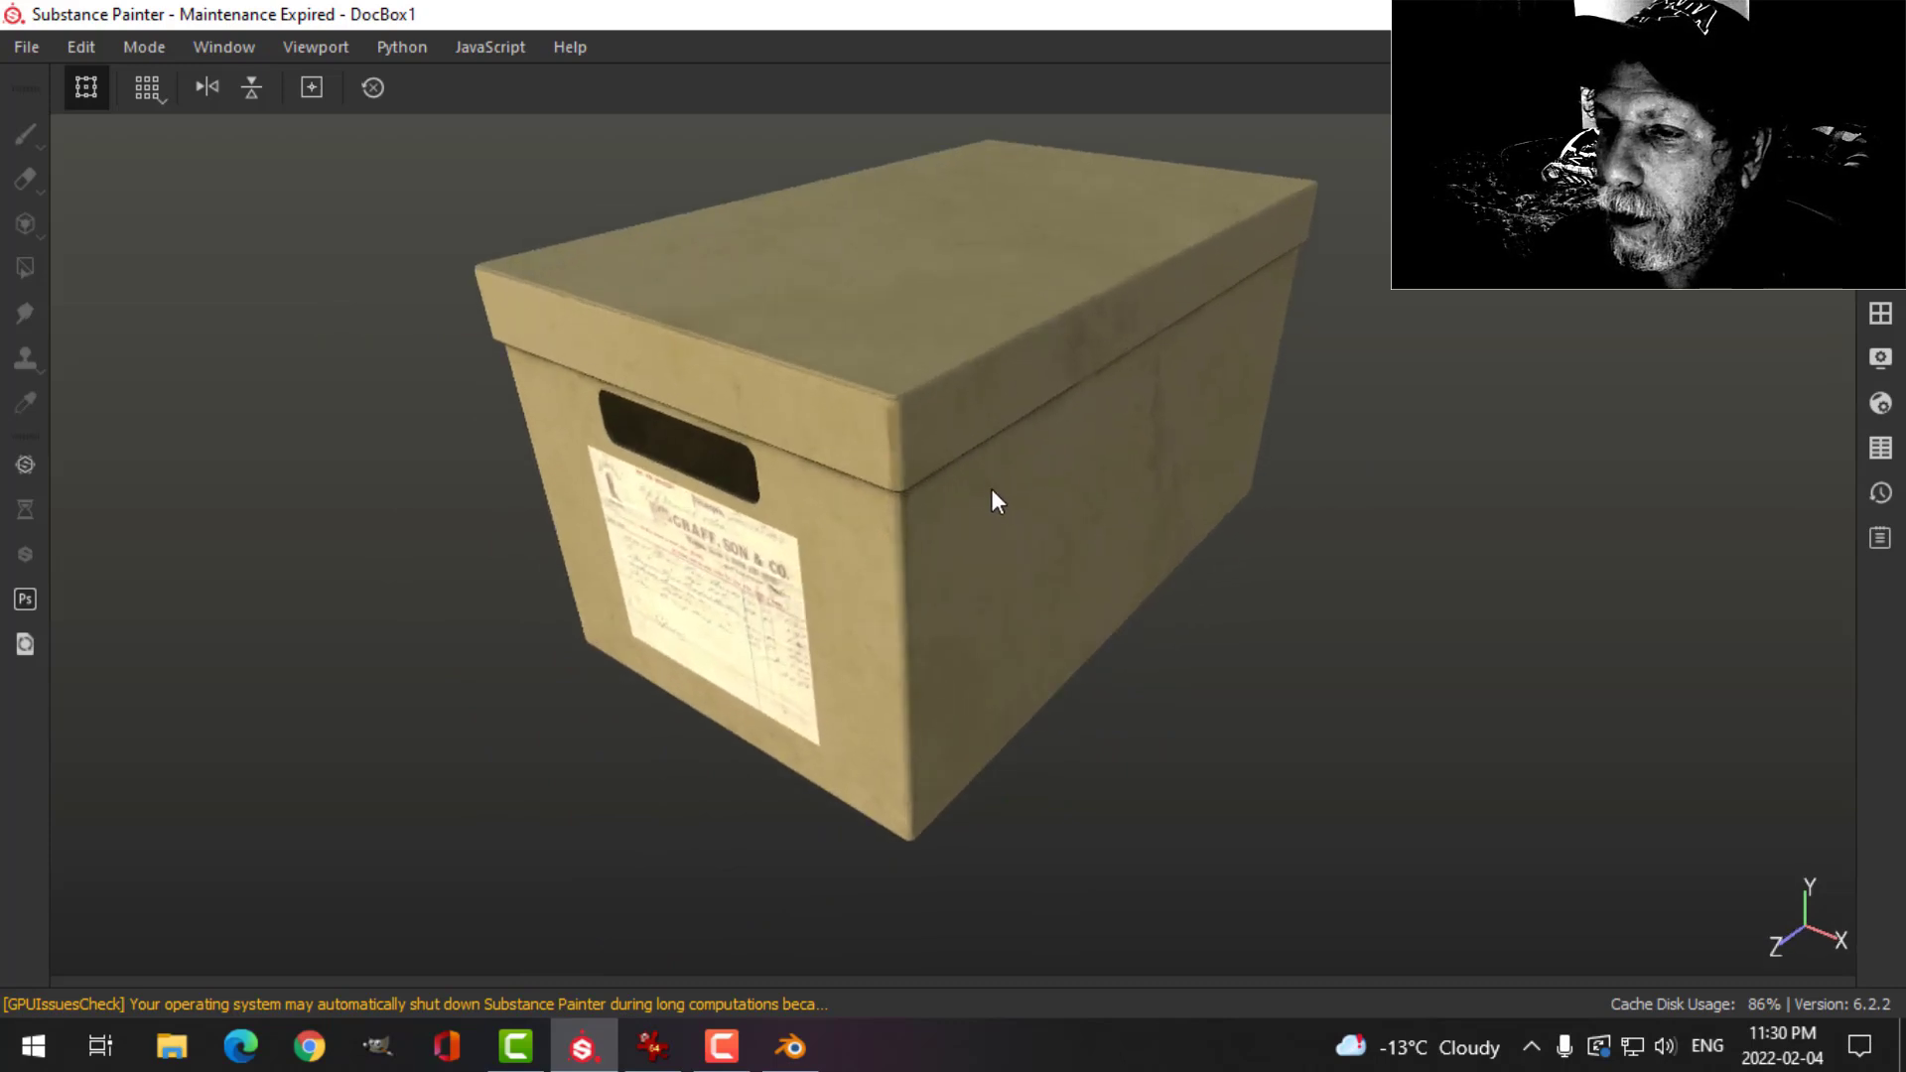
scroll(990, 489, "down", 2)
scroll(983, 506, "down", 2)
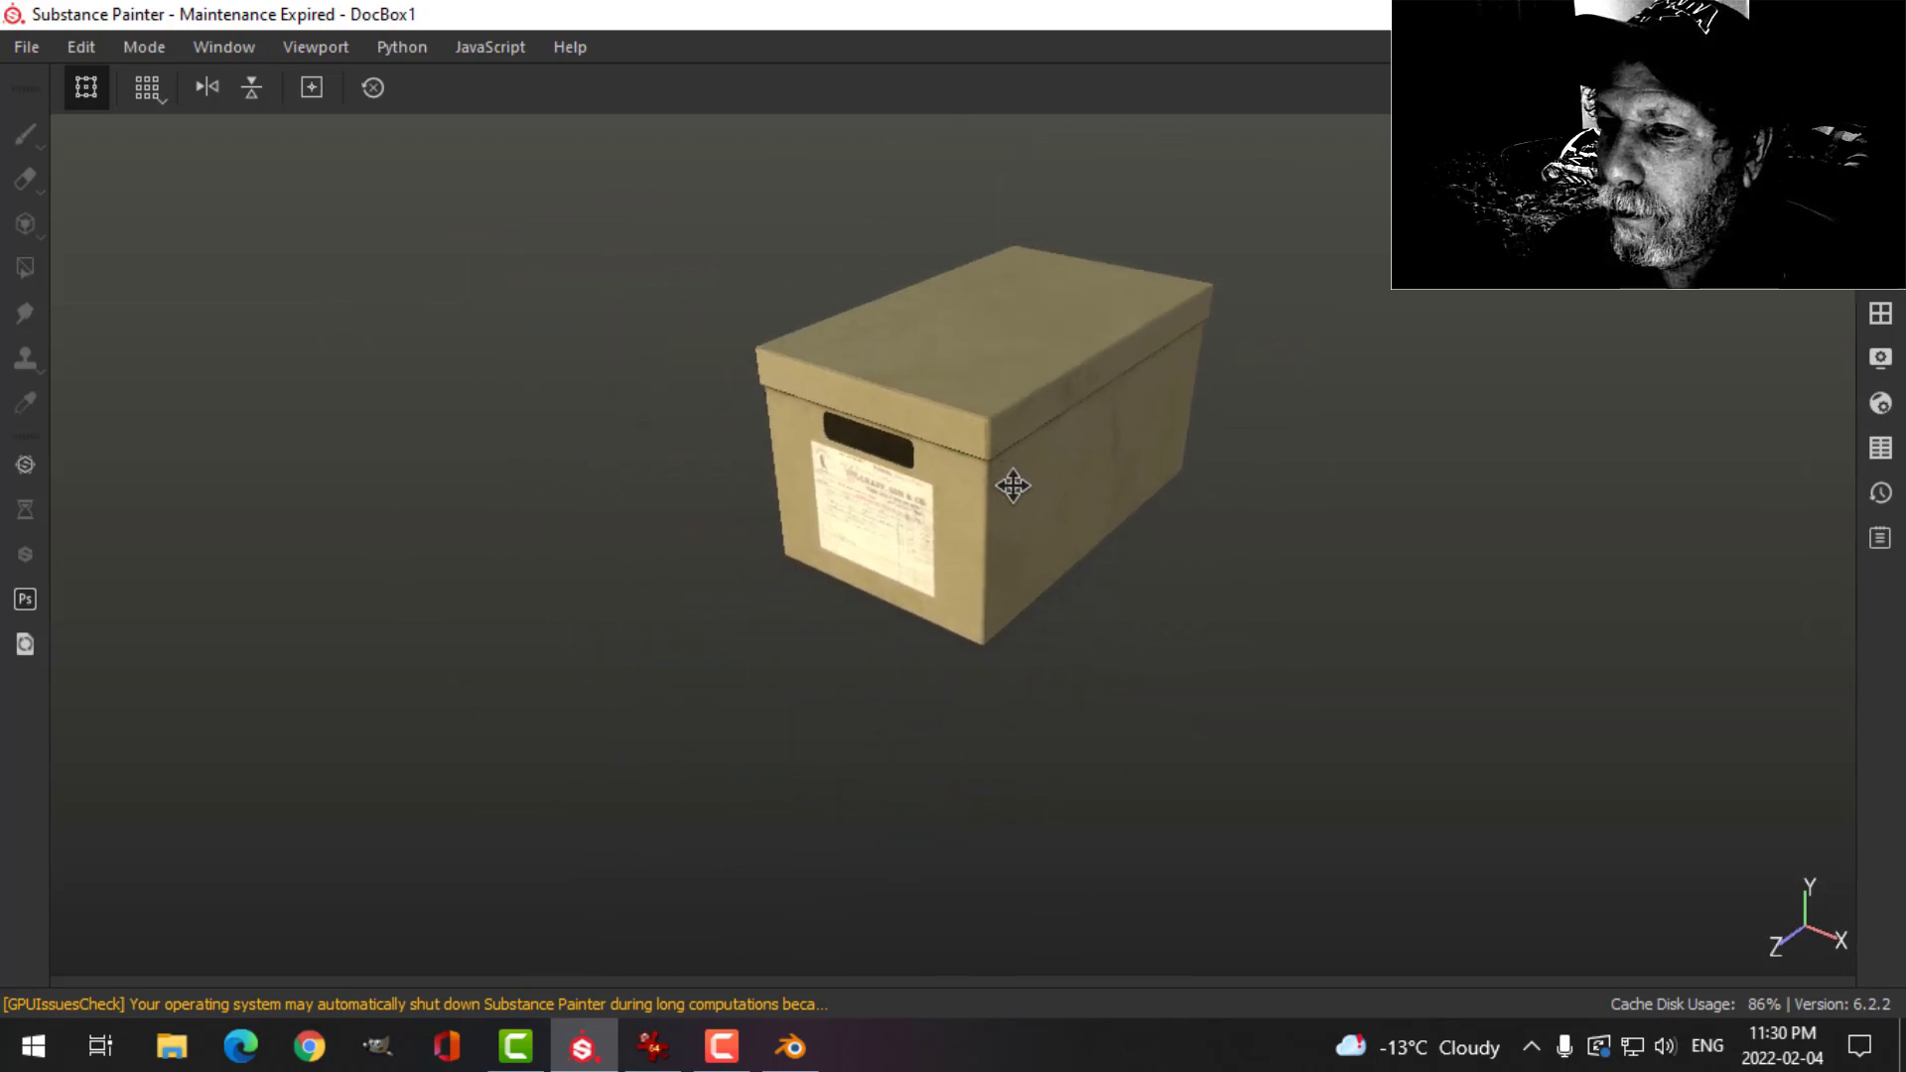
left_click_drag(1013, 485, 1493, 545, "alt")
key("f")
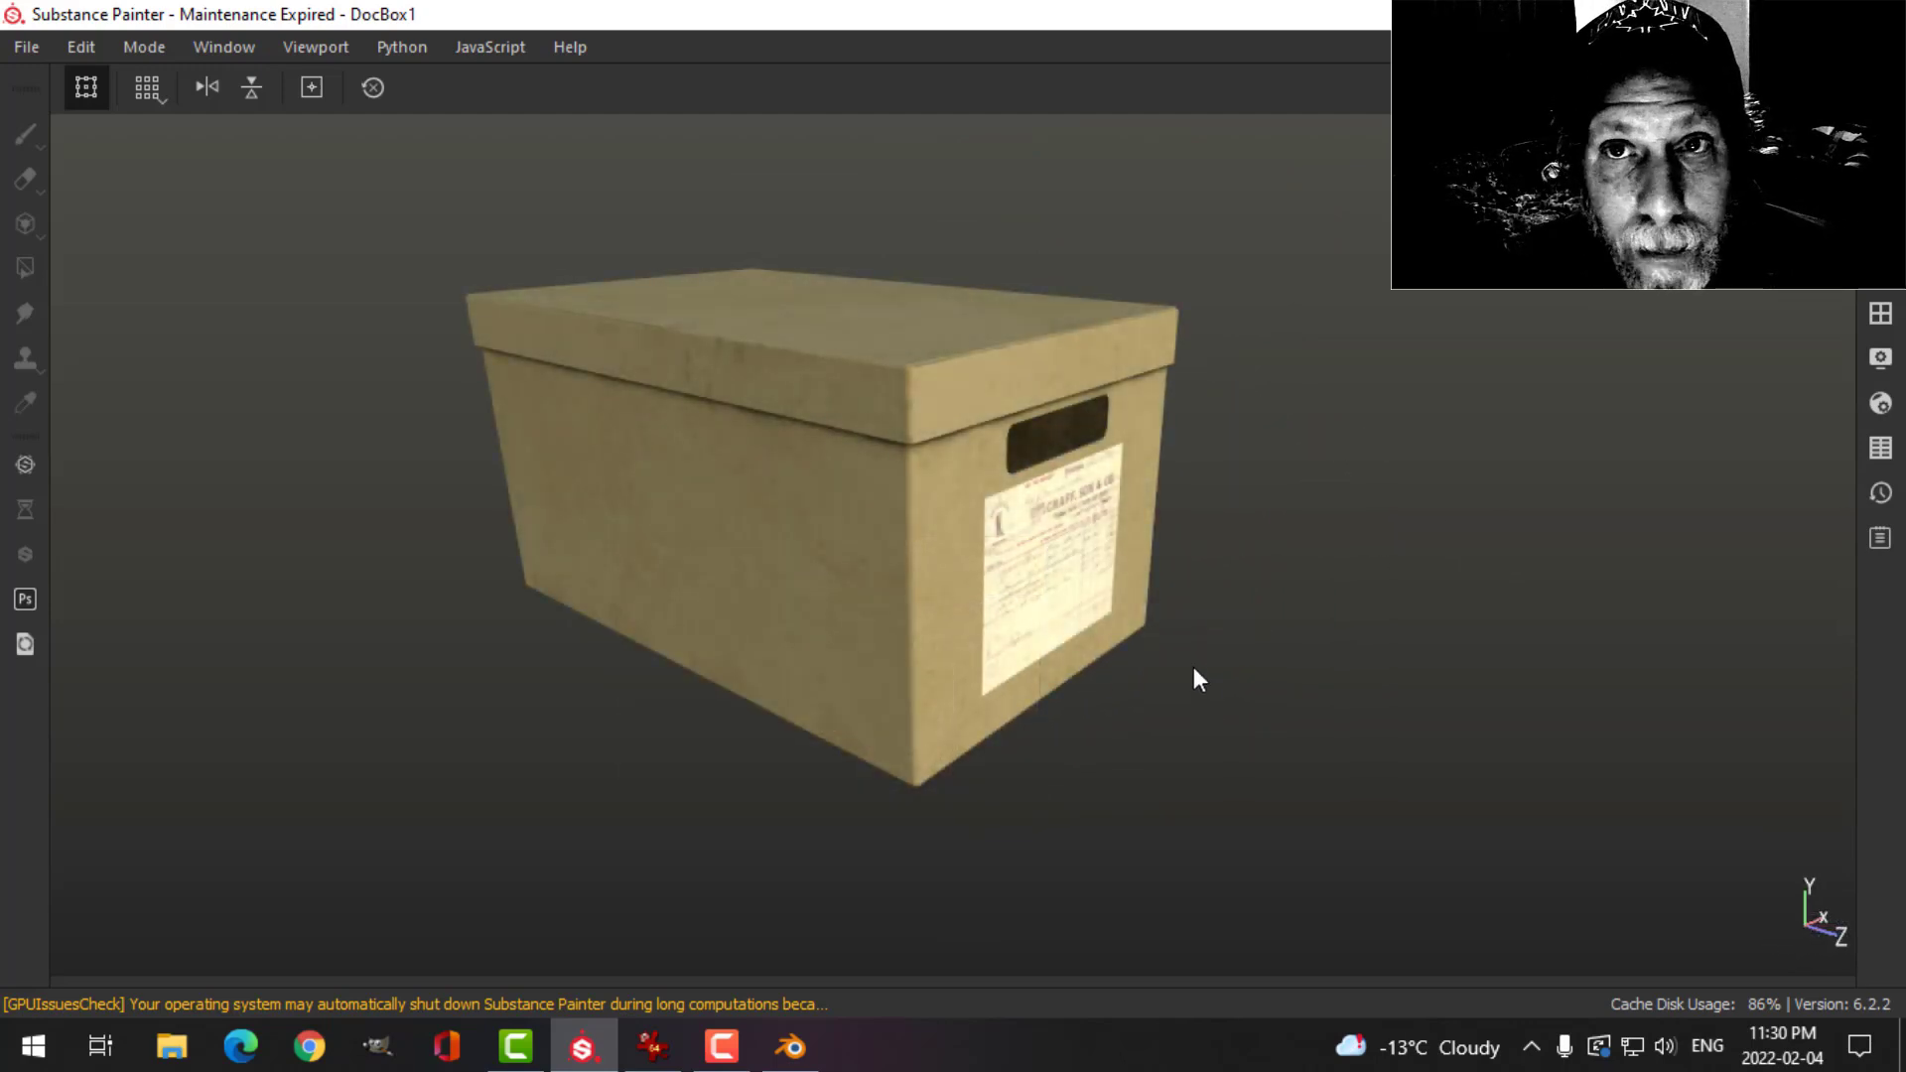
- Export the DocBox1 texture set as 8-bit 1024x1024 PNG maps and close the export dialog
key("ctrl+shift+e")
left_click(1578, 861)
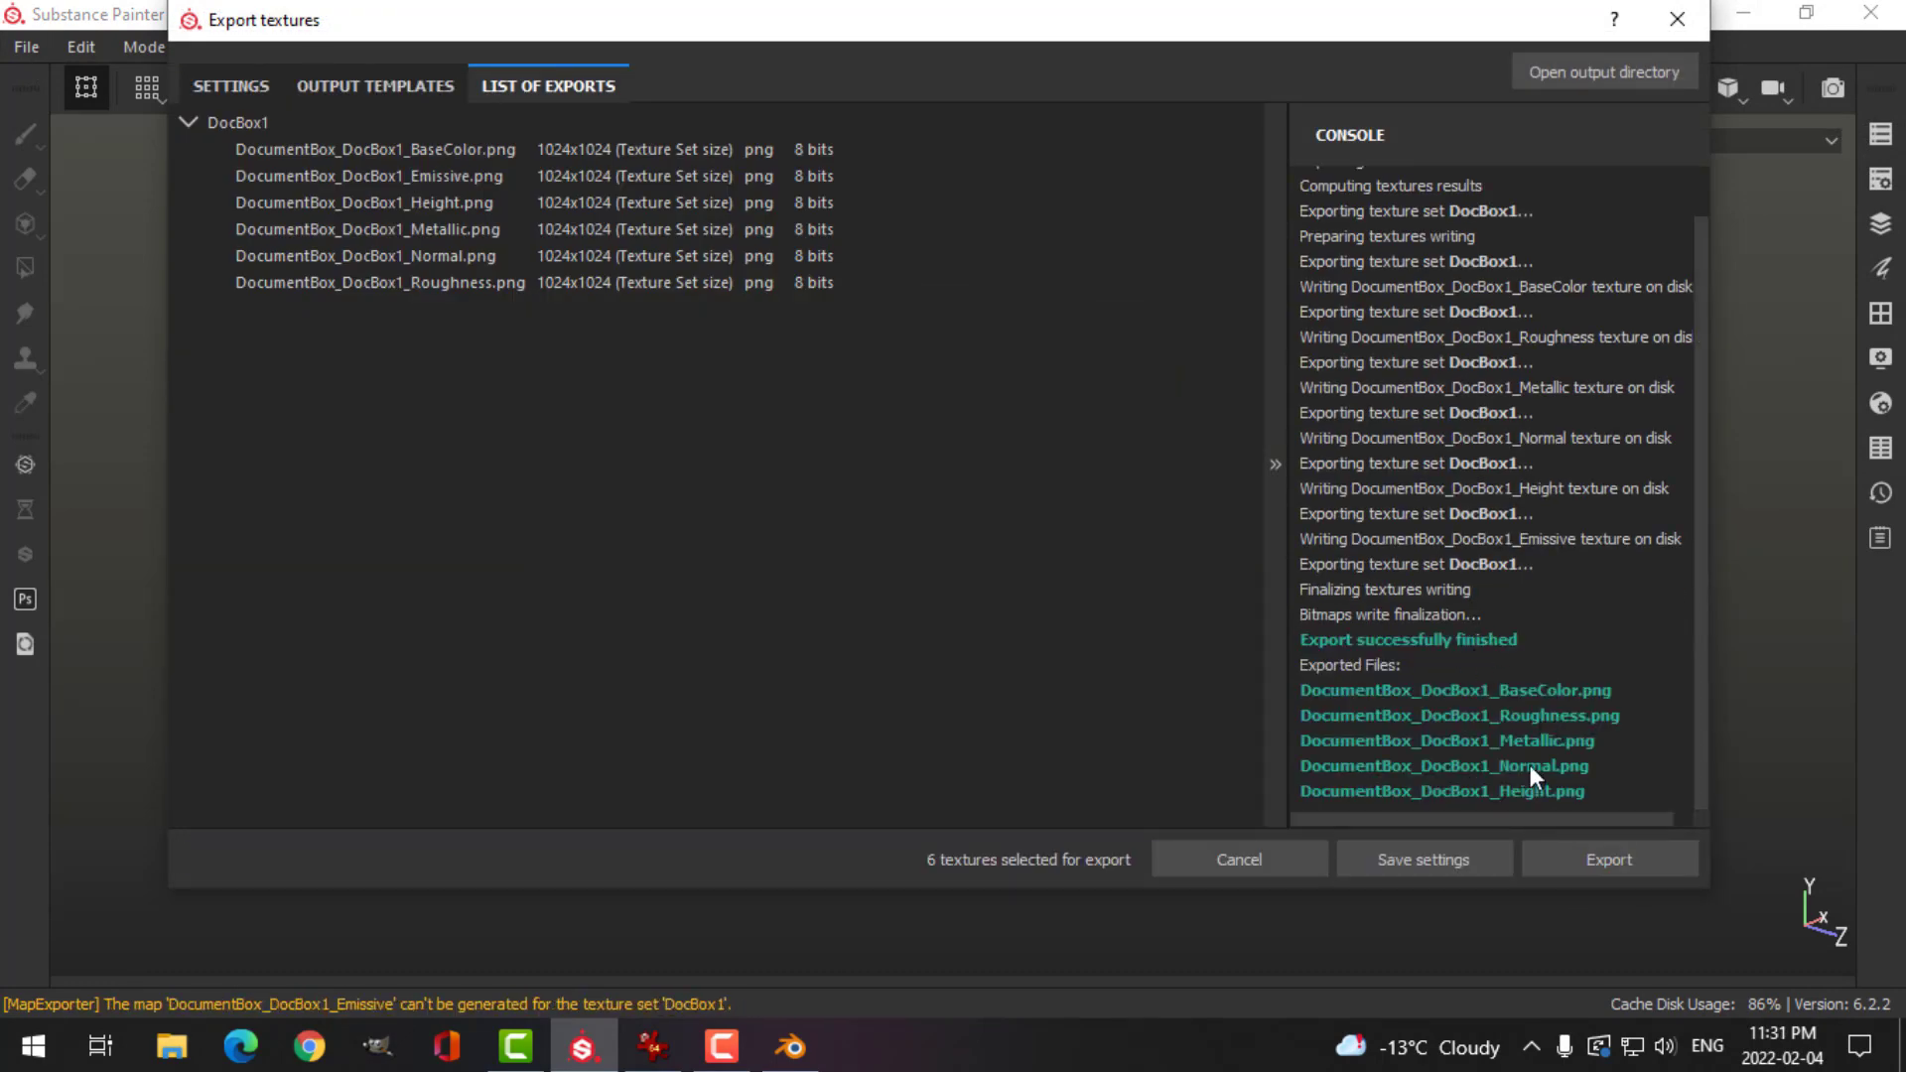
left_click(1700, 38)
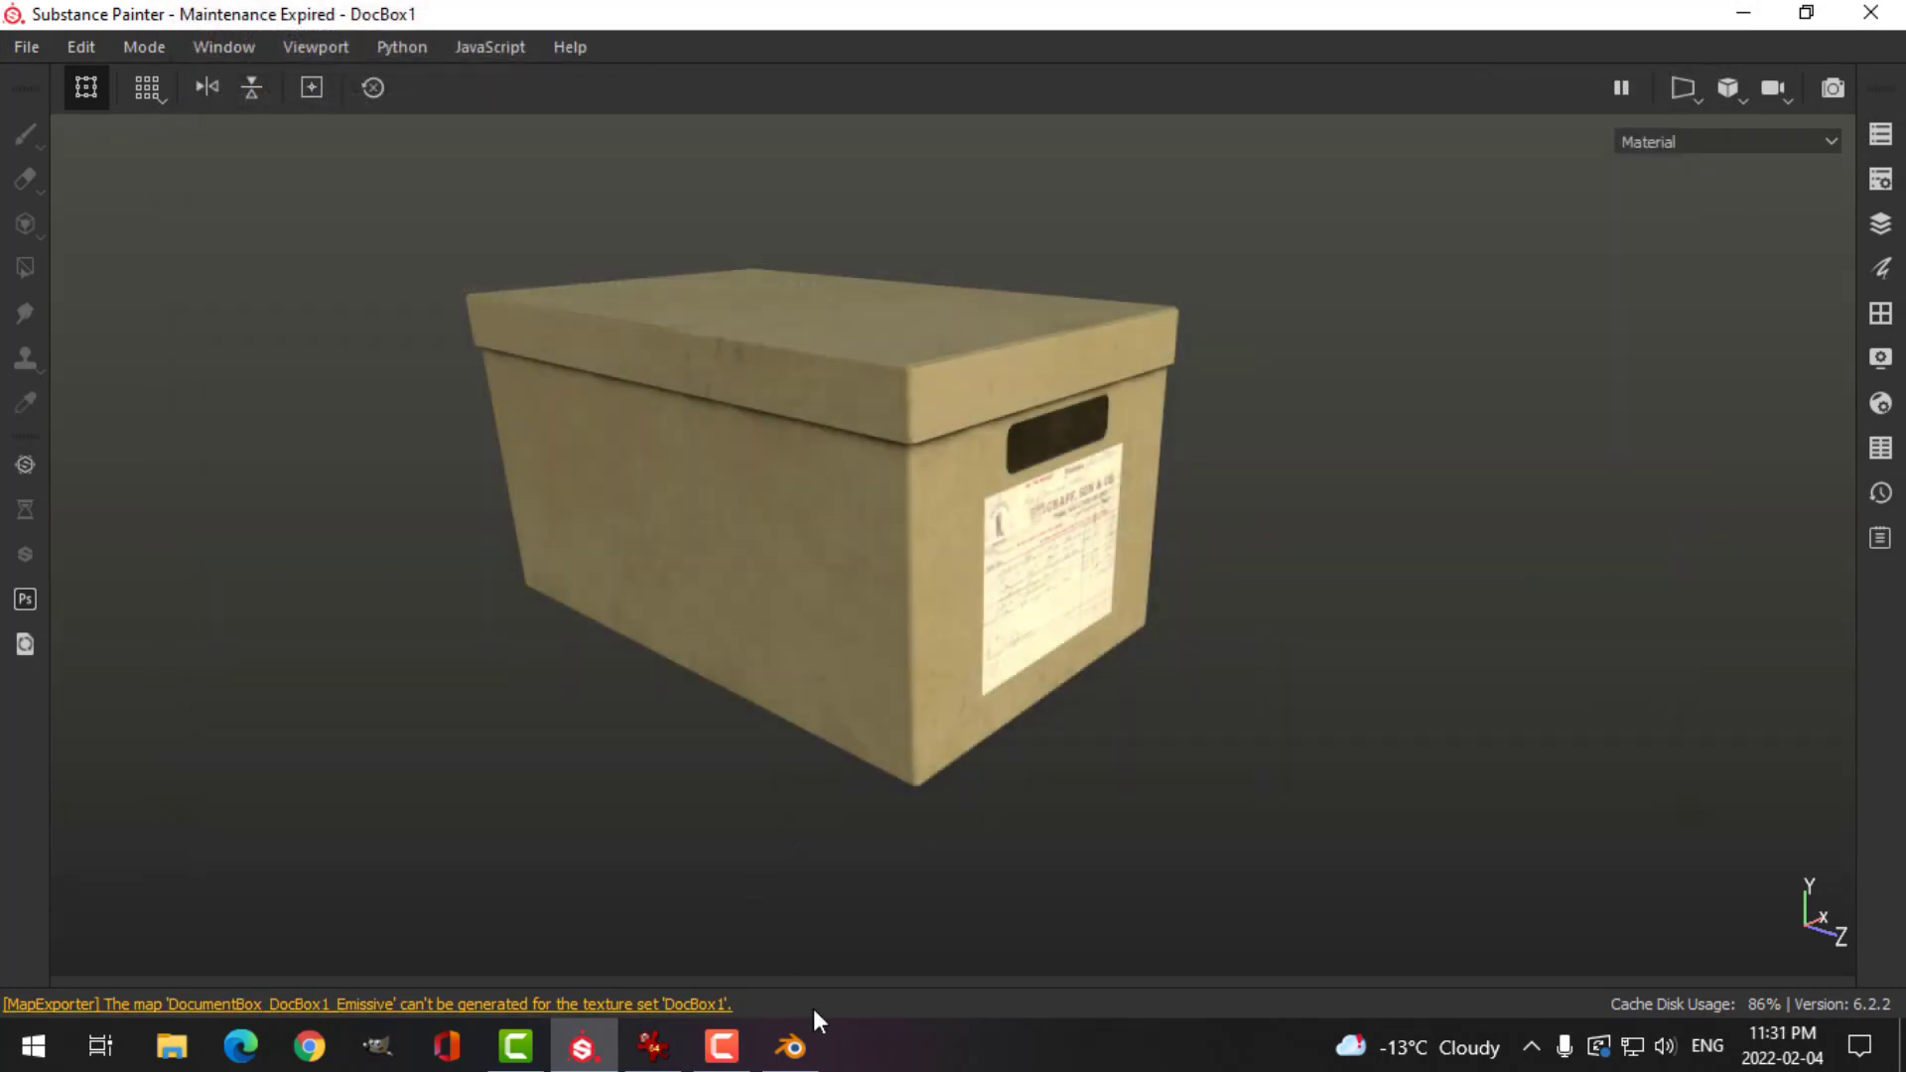
- Switch to Blender's Shading workspace and remove the file browser and image editor areas by joining them into their neighbours
left_click(790, 1046)
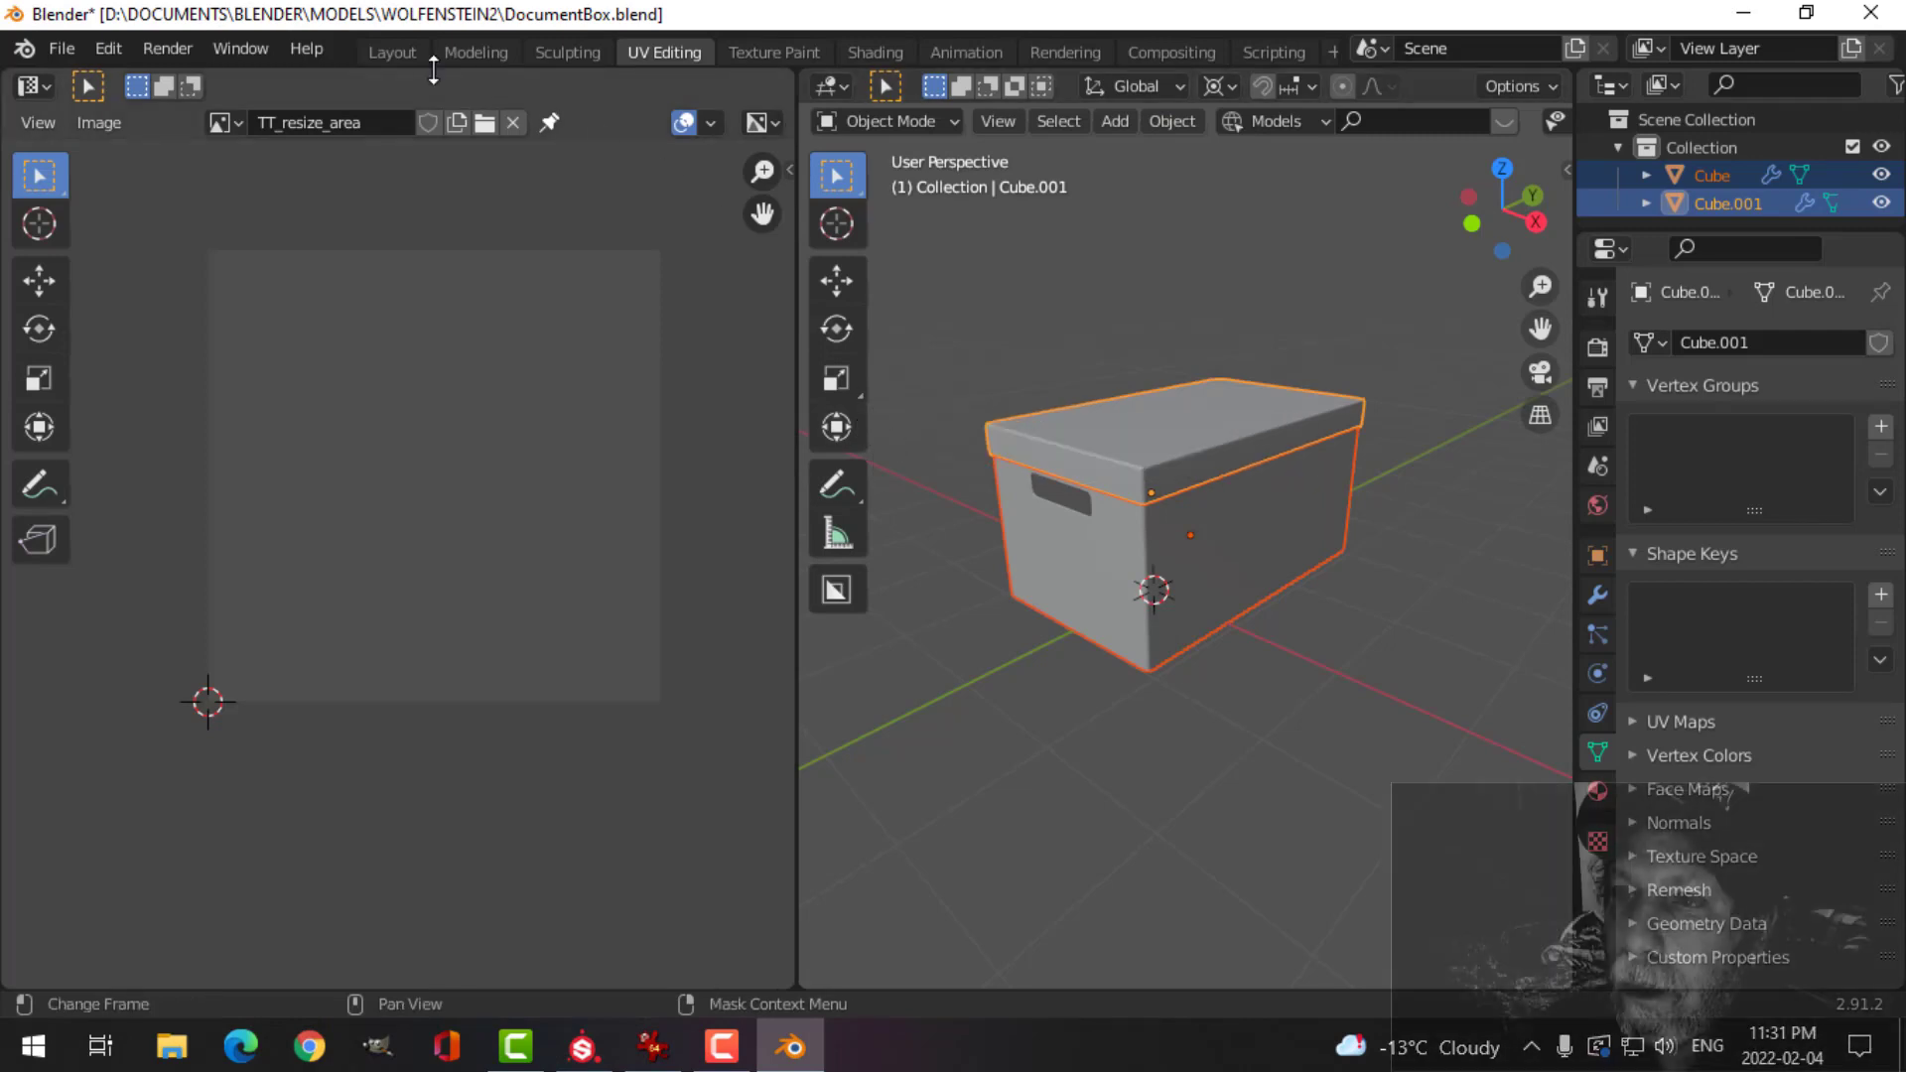
left_click(873, 51)
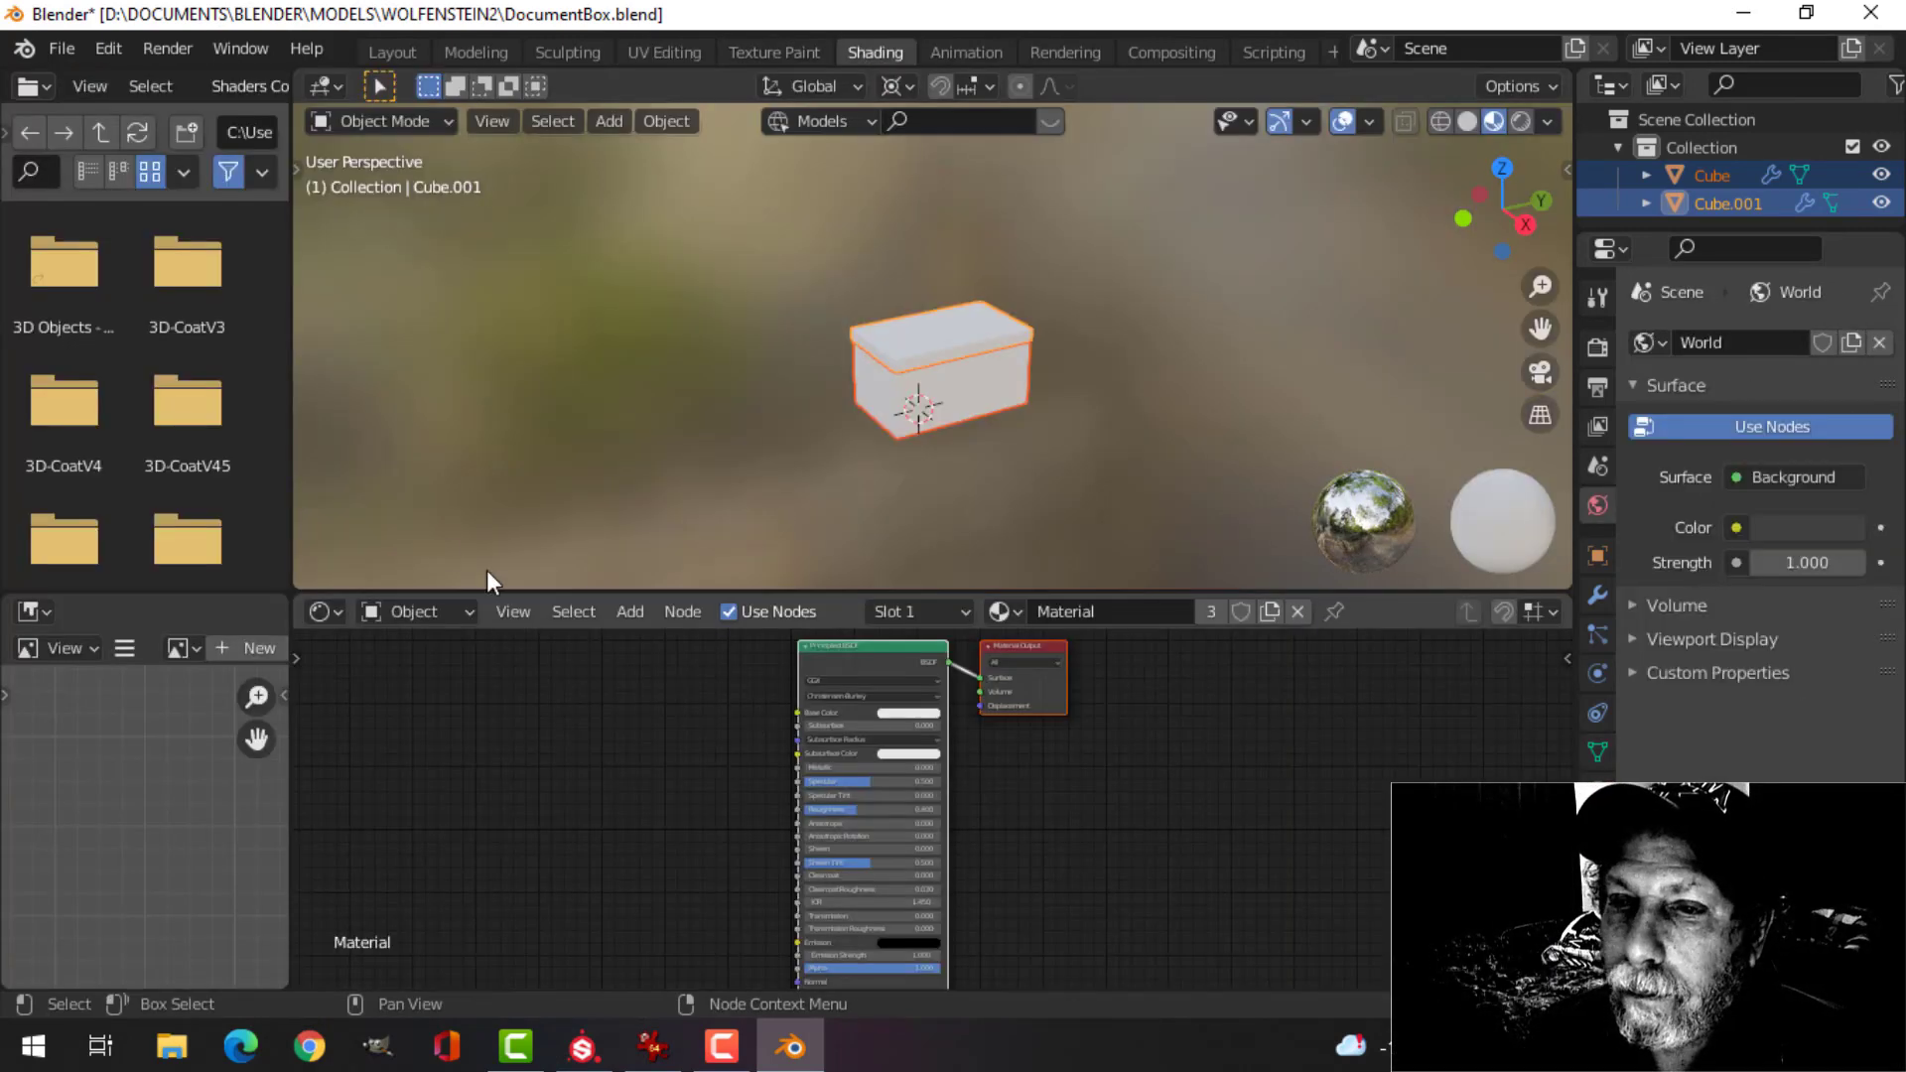
right_click(289, 382)
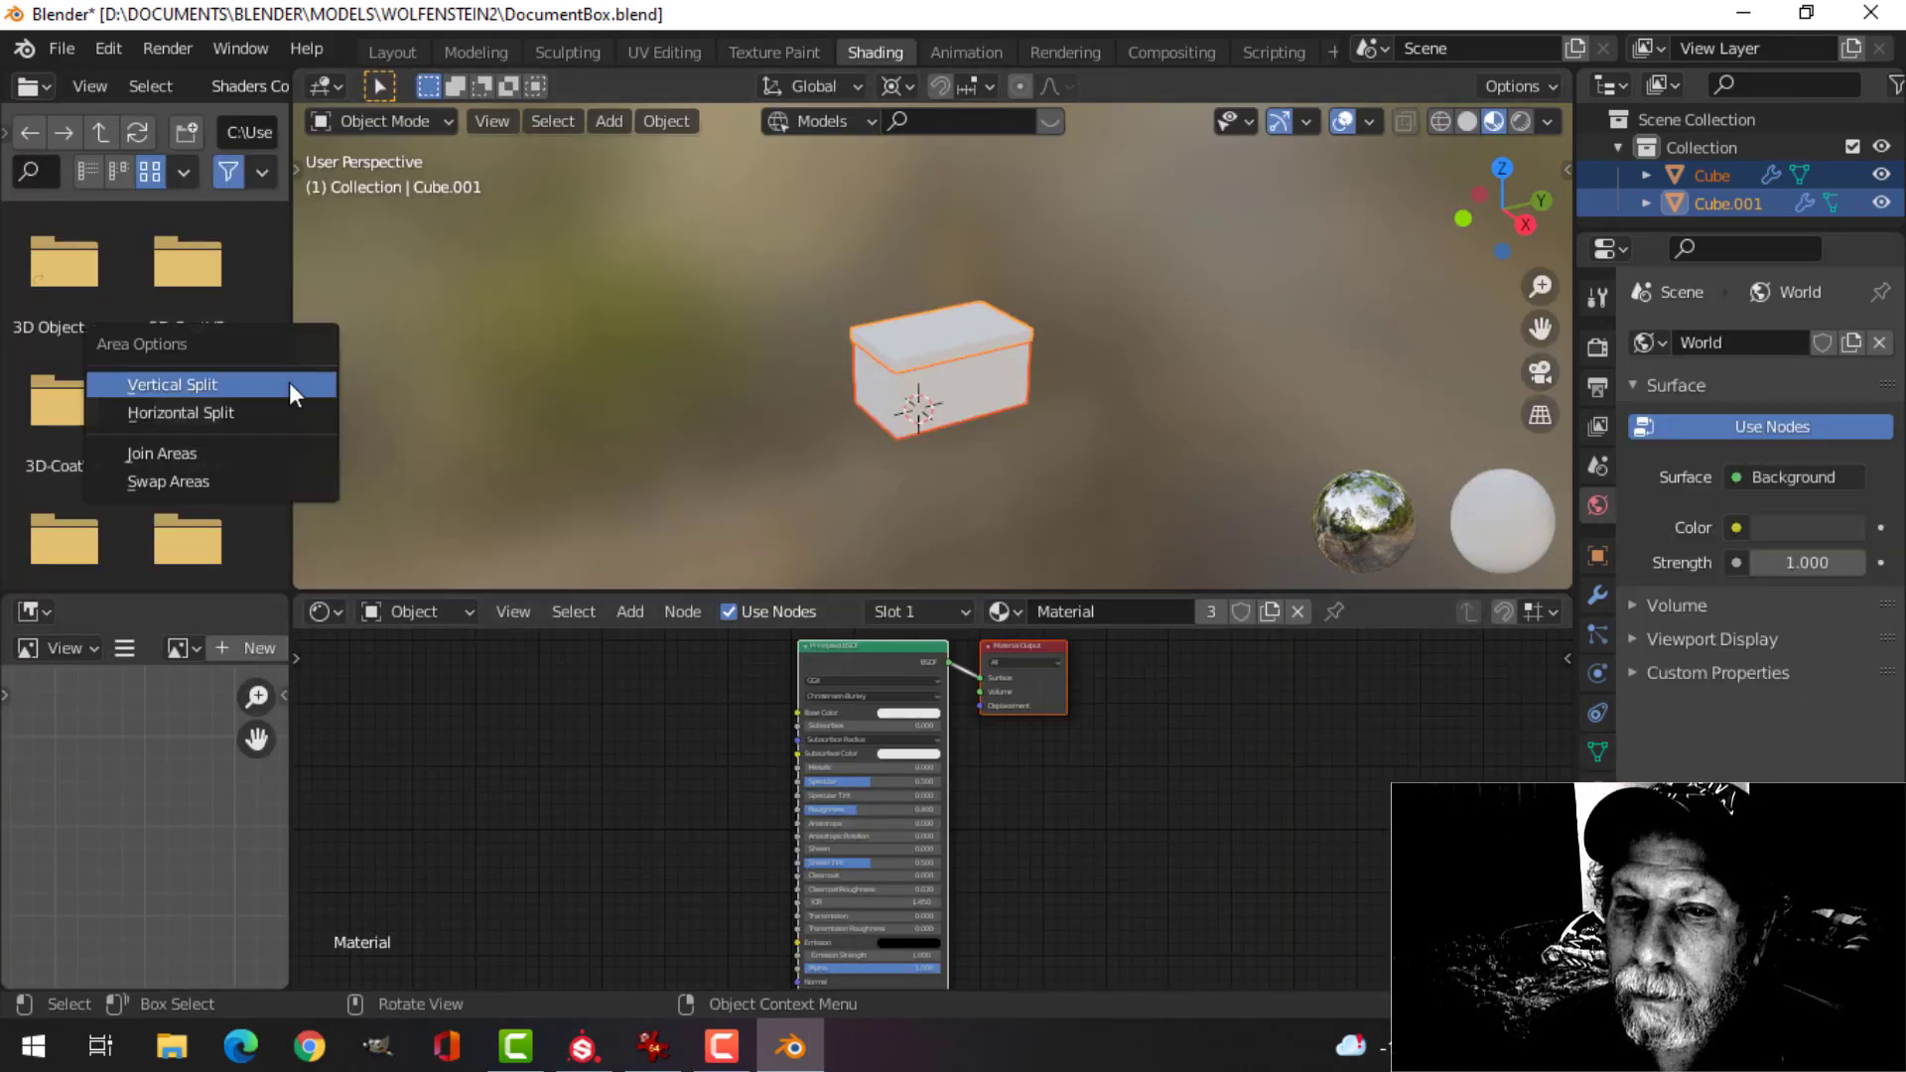
left_click(226, 429)
left_click(206, 447)
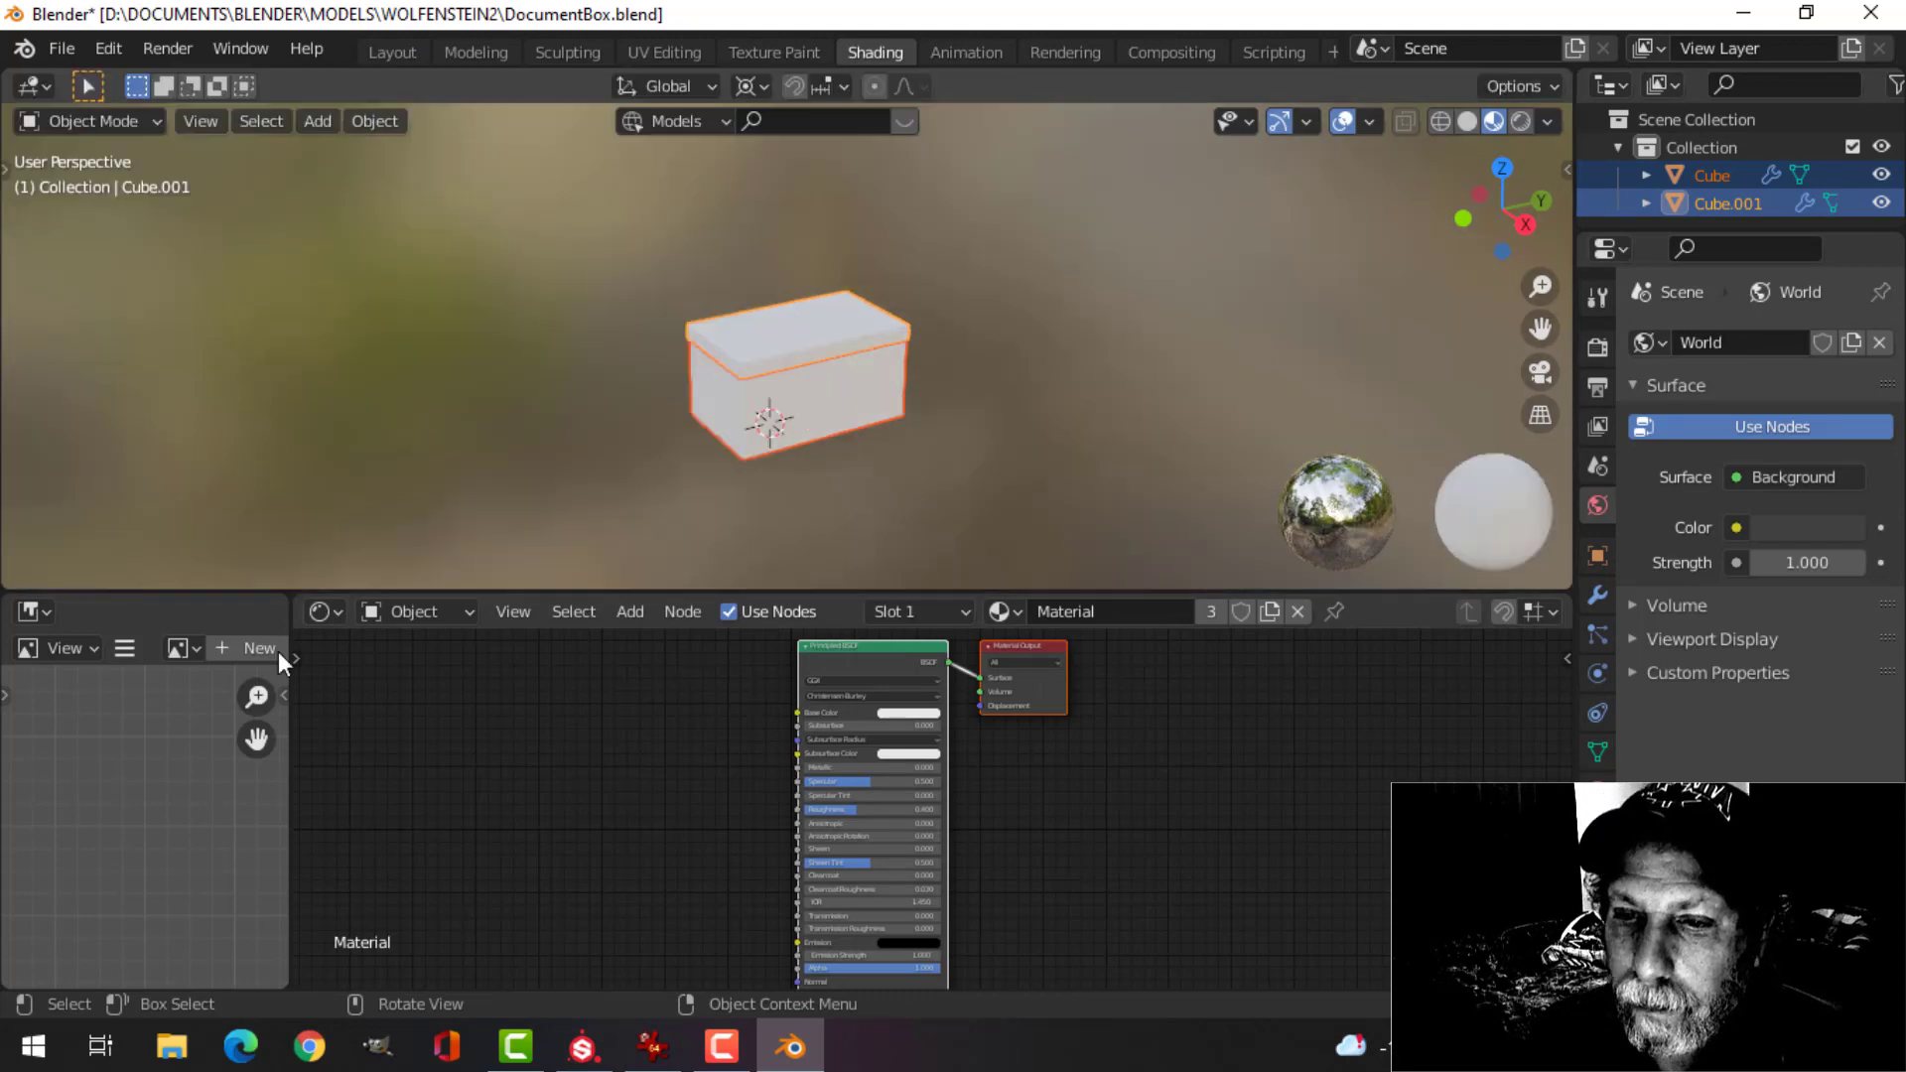
right_click(287, 774)
left_click(285, 777)
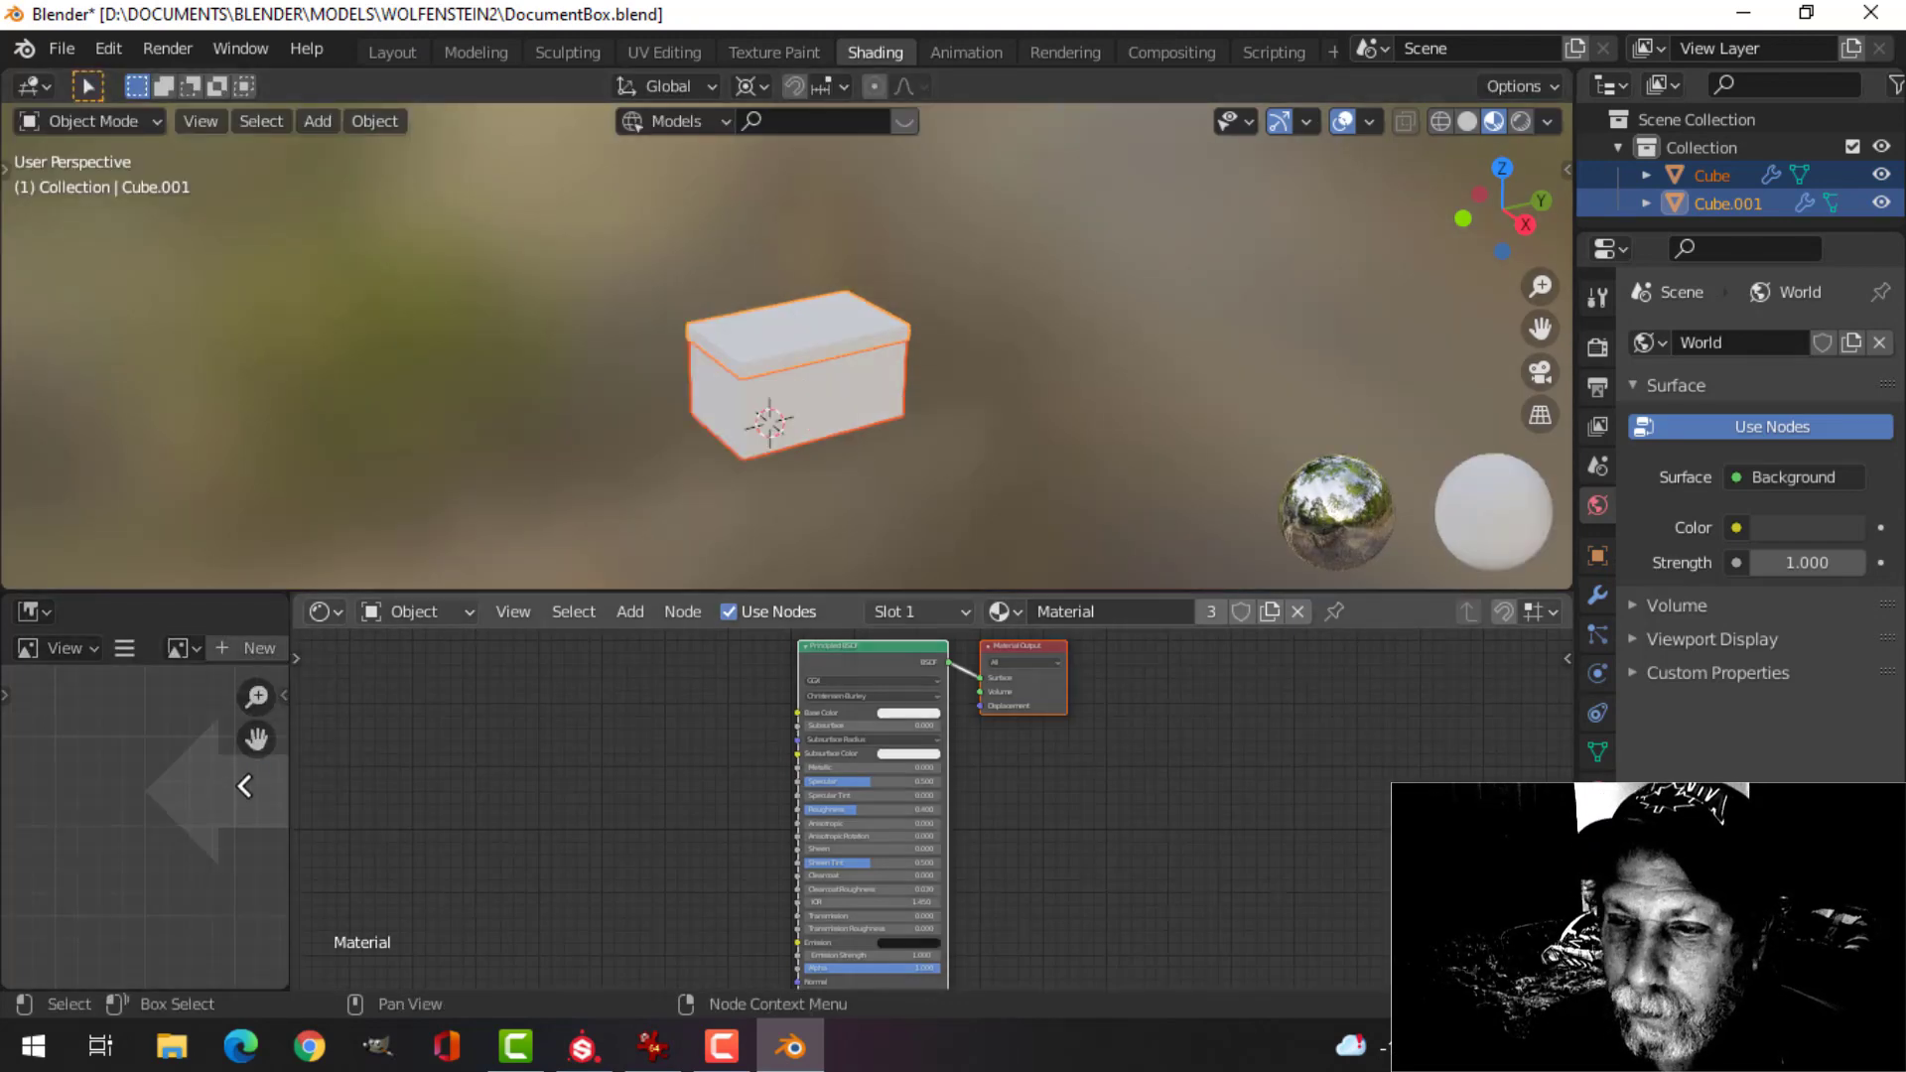
left_click(248, 764)
- Rename the box body's material to DocBox1
left_click(784, 431)
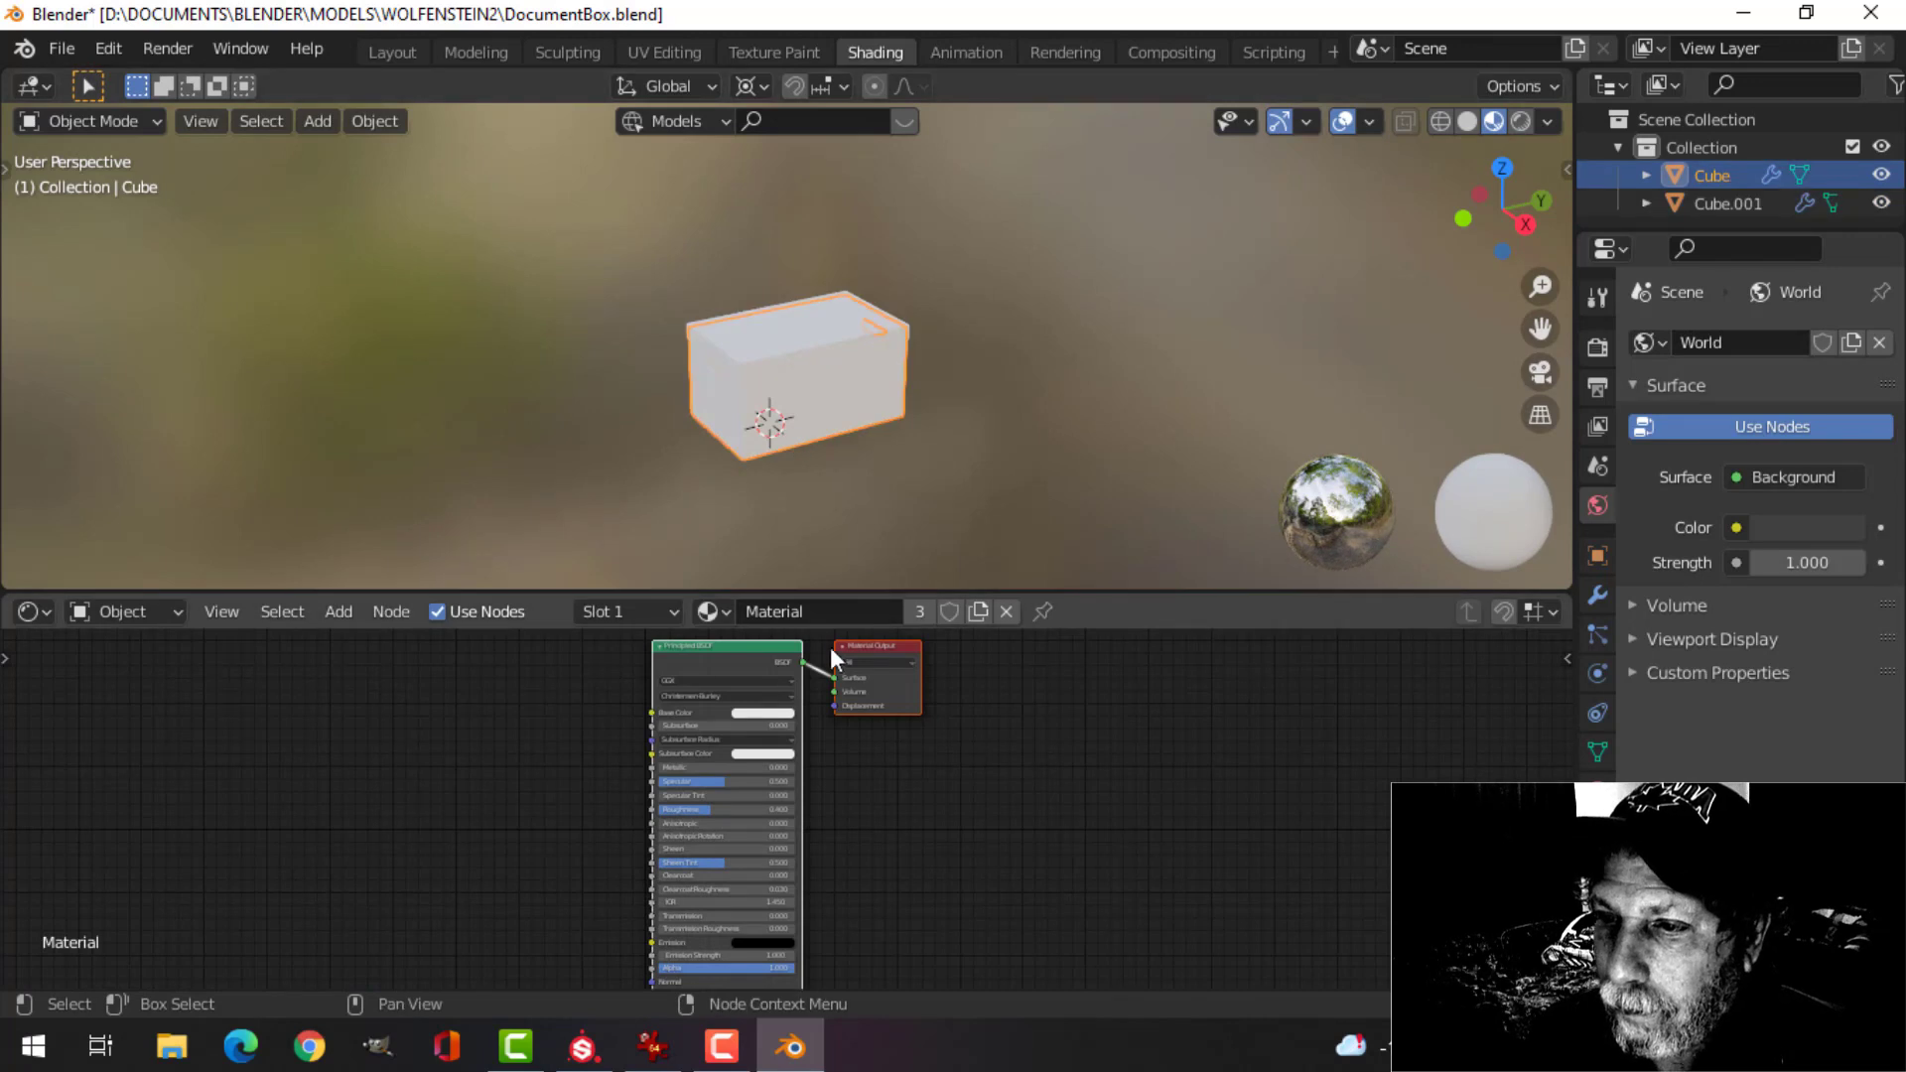
double_click(824, 612)
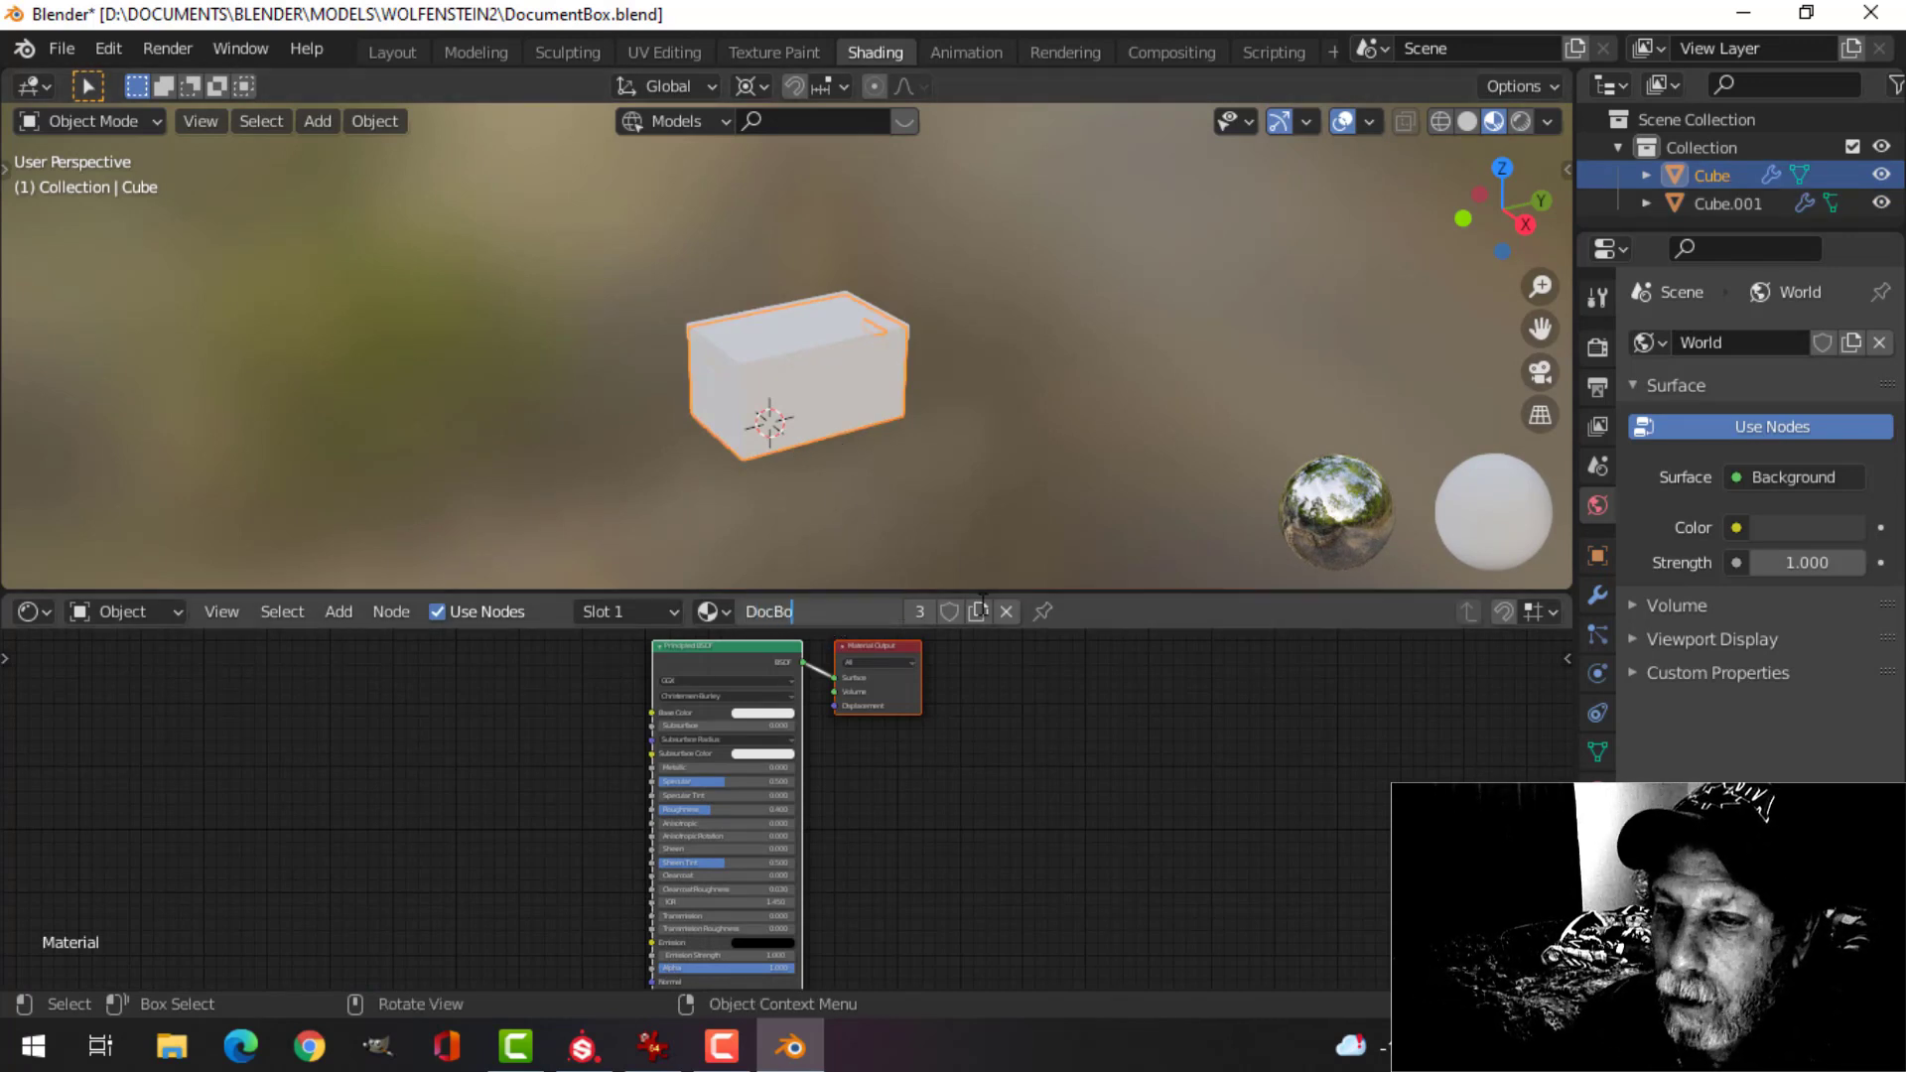
key("Return")
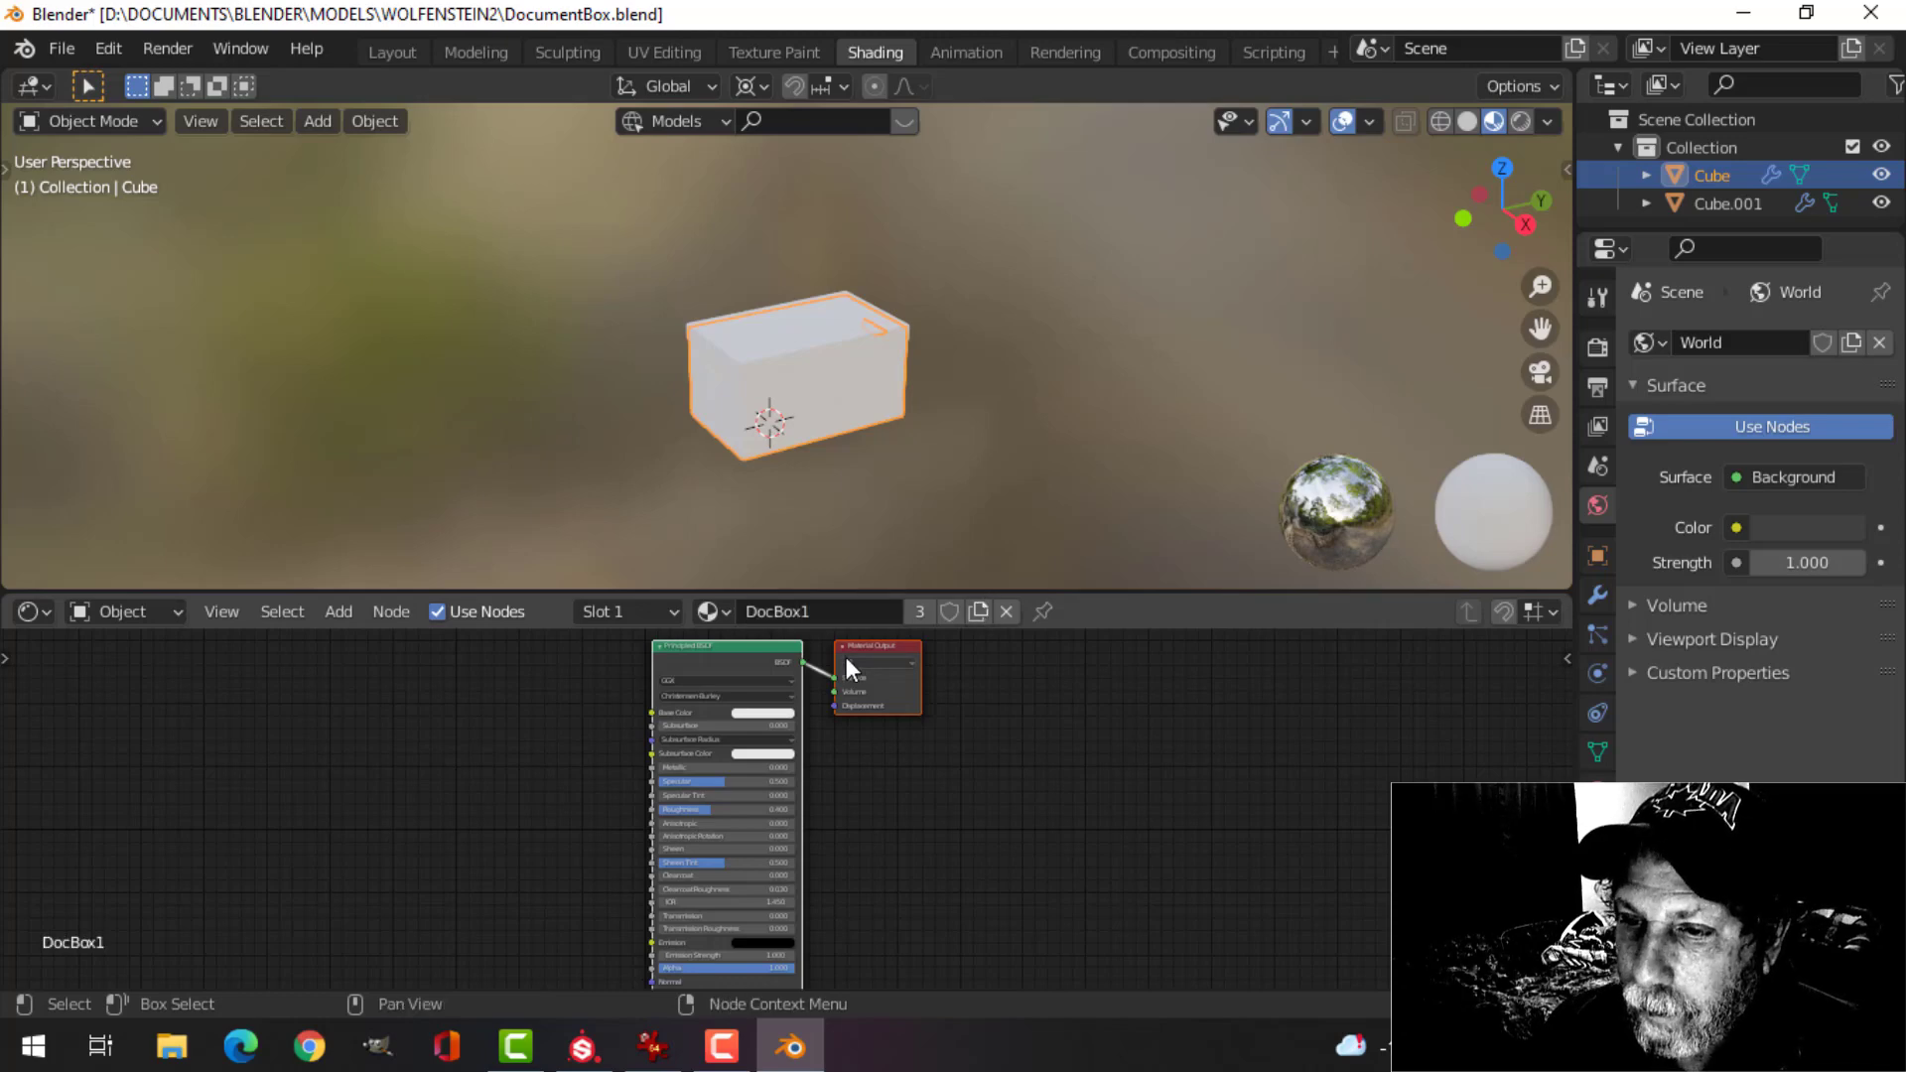
- Load the DocumentBox_DocBox1 BaseColor, Height, Metallic, Normal and Roughness PNGs from the TEXTURES folder into the Principled BSDF with Principled Texture Setup
scroll(924, 379, "up", 3)
middle_click_drag(954, 383, 713, 349)
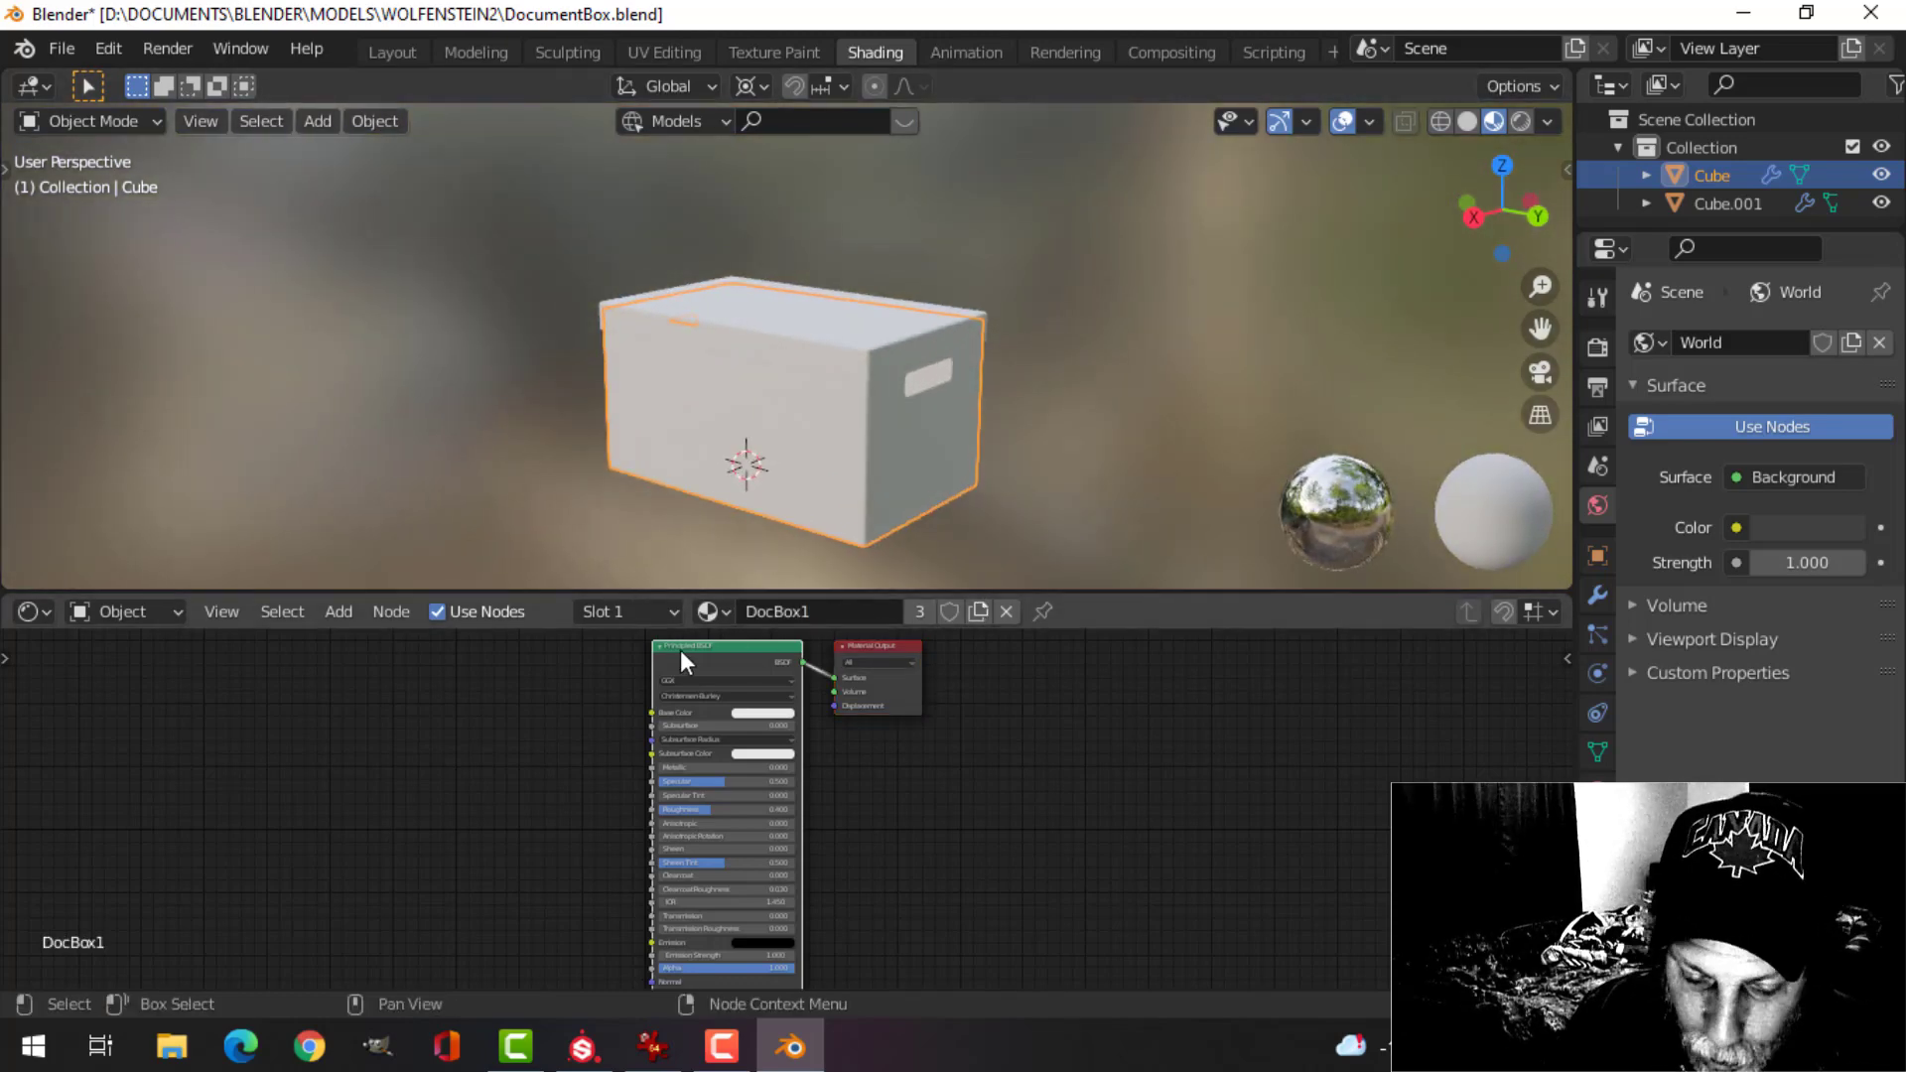
key("ctrl+shift+t")
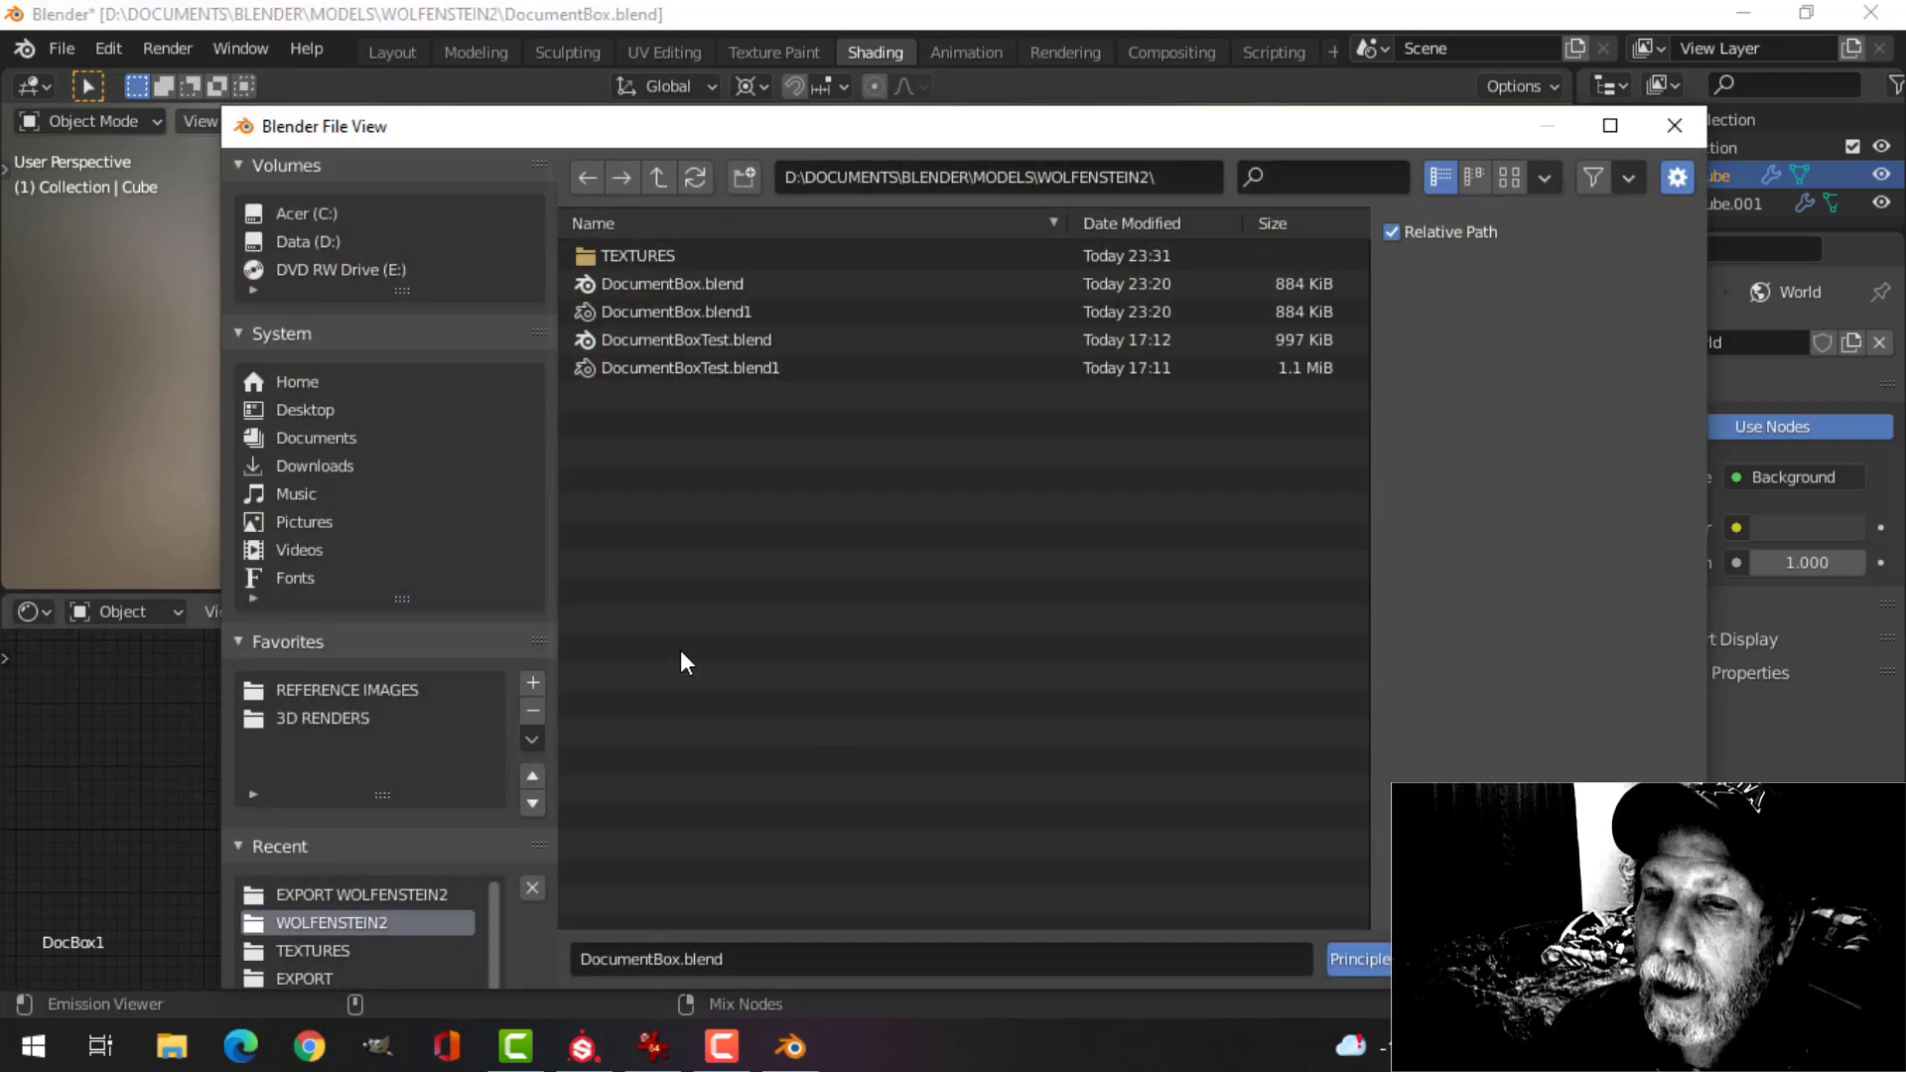
left_click(655, 259)
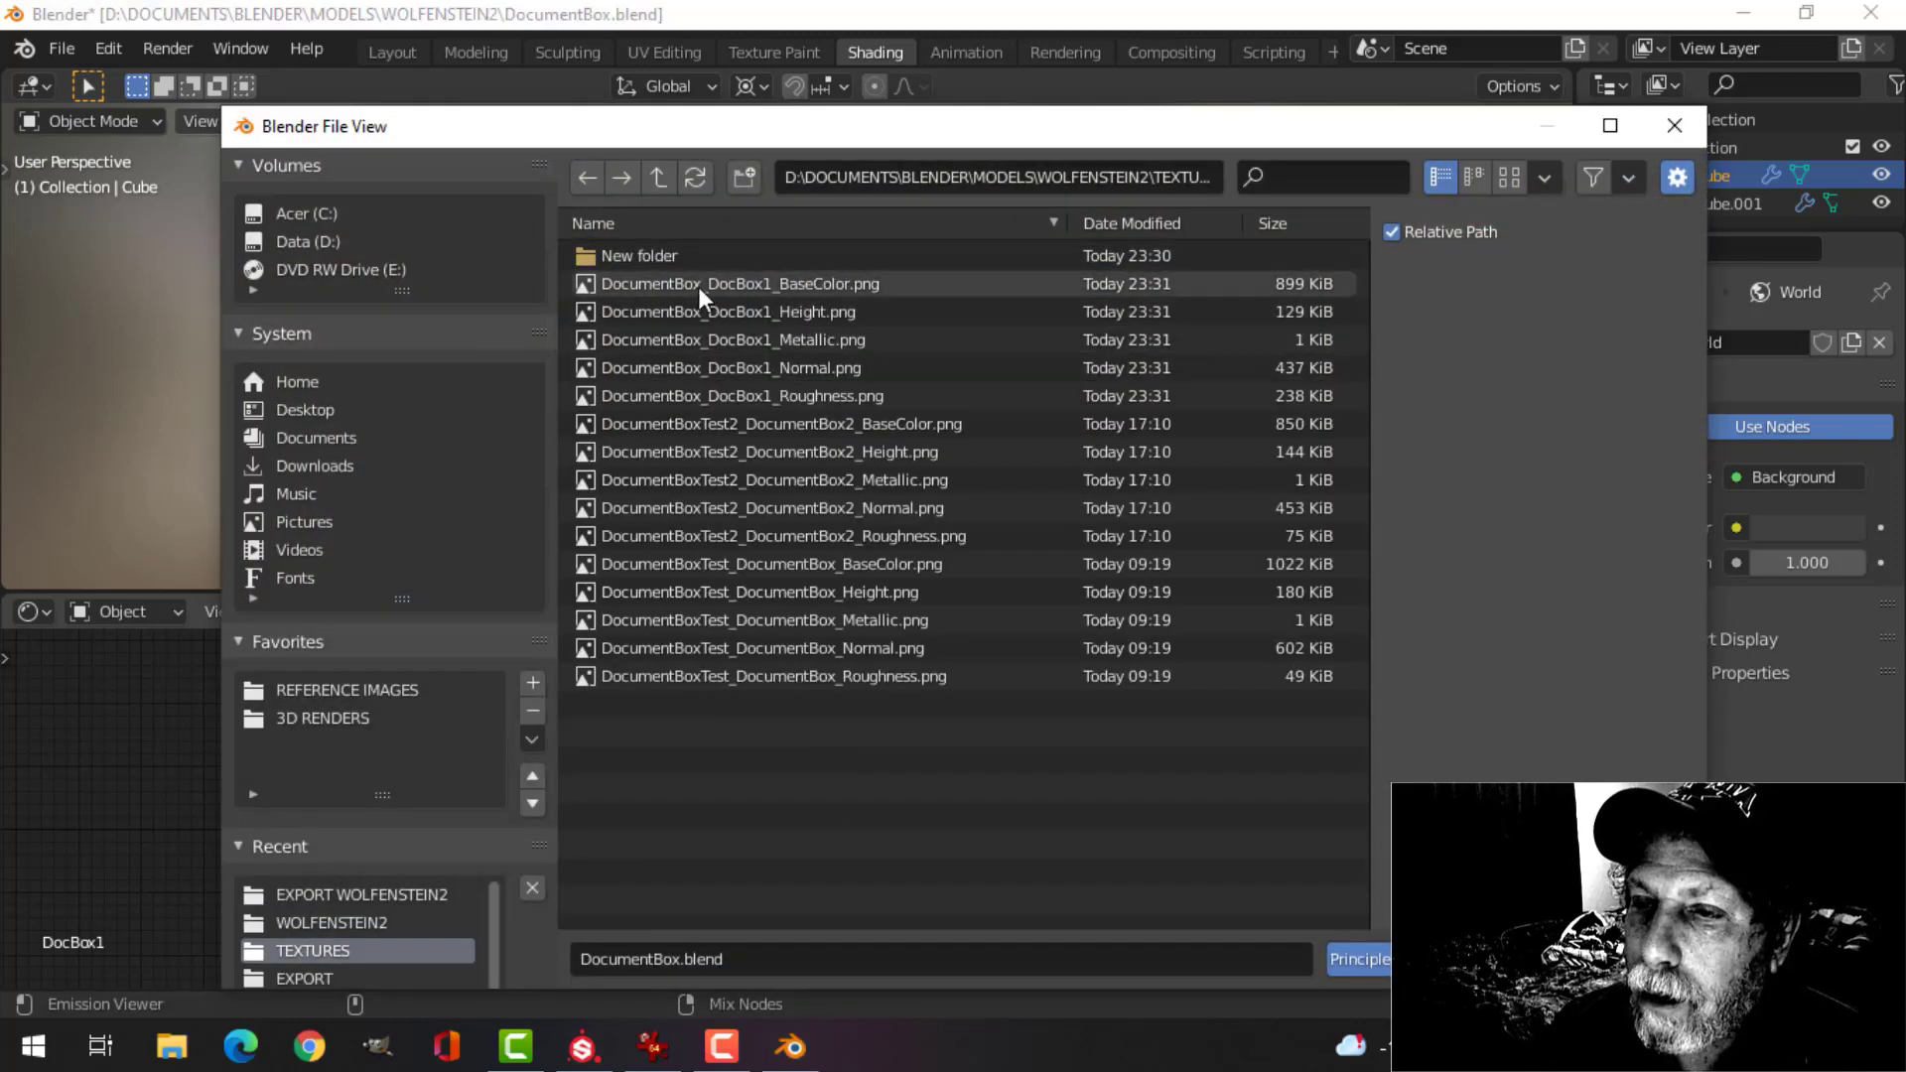
left_click(830, 283)
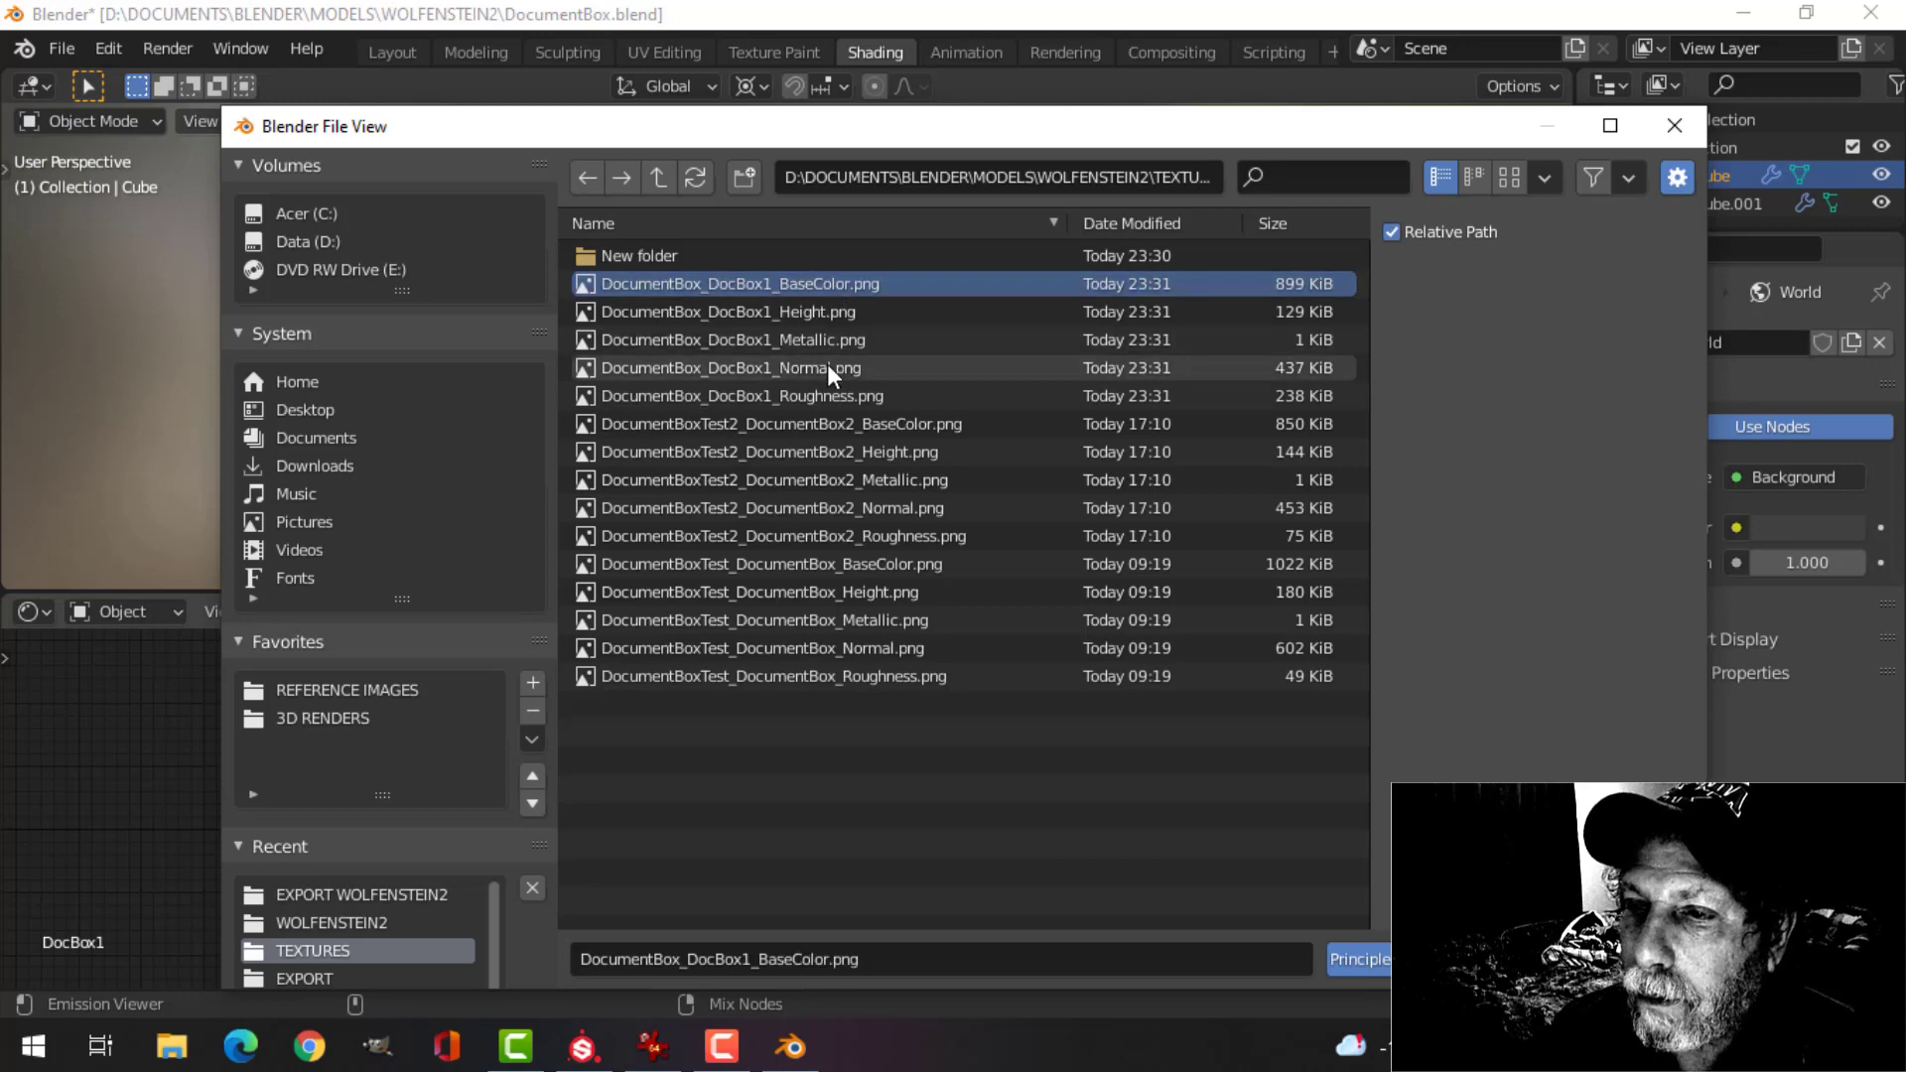
left_click(834, 393, "shift")
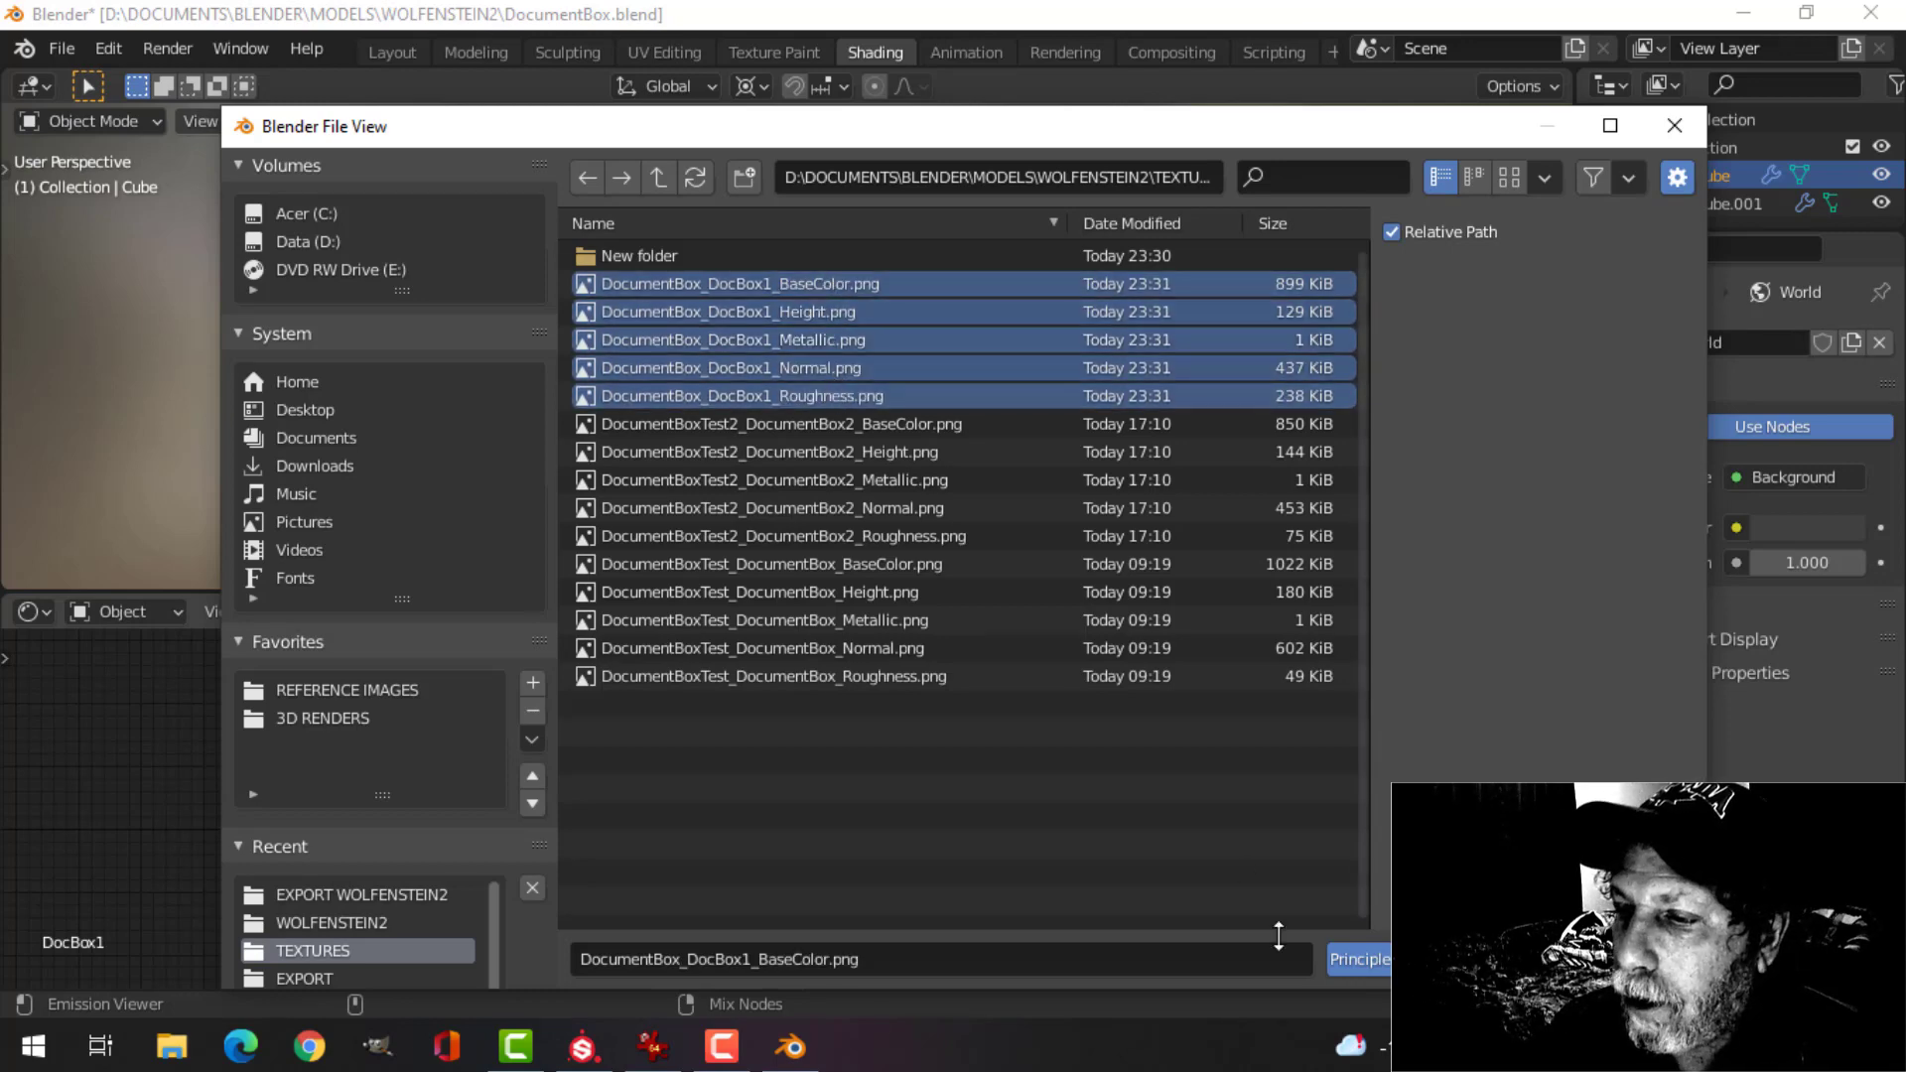
left_click(1361, 958)
- Deselect the box, check its applied textures, and save DocumentBox.blend
middle_click_drag(1022, 438, 1173, 399)
left_click(1062, 451)
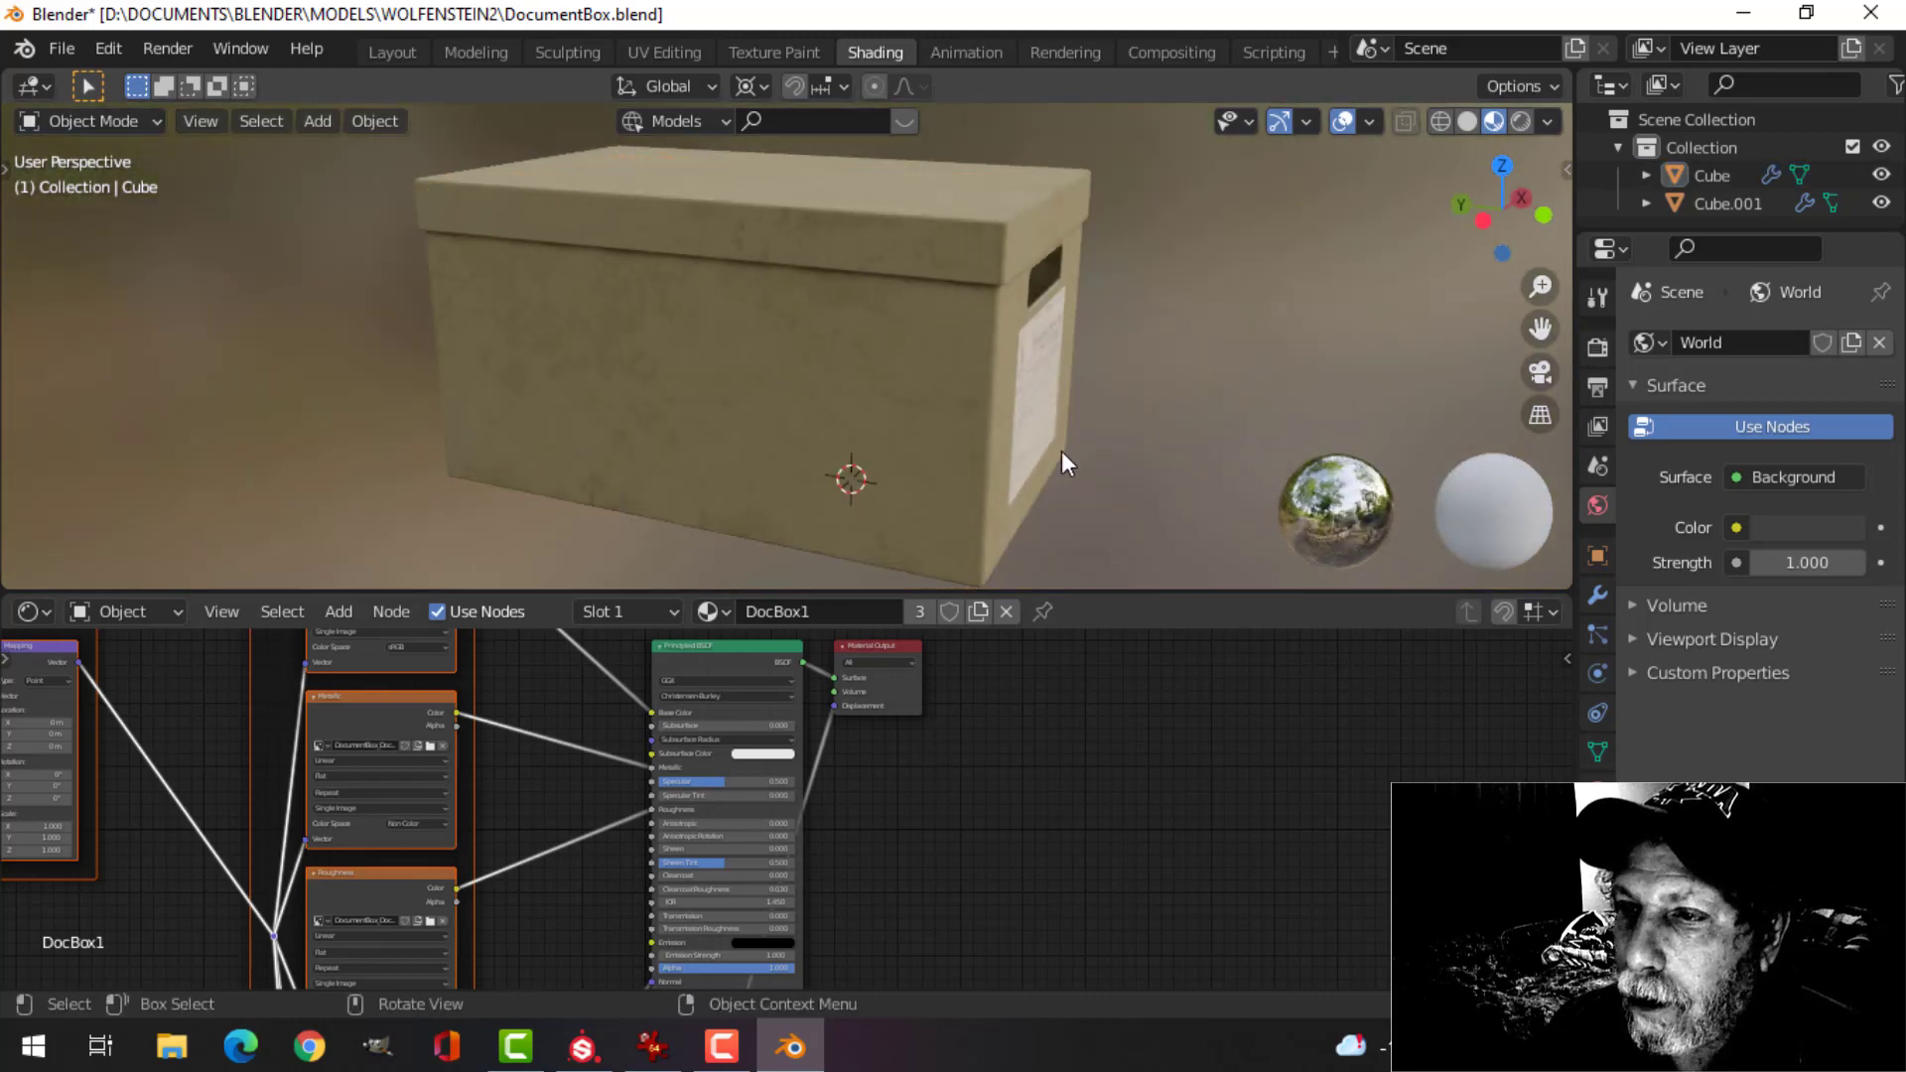
scroll(1004, 427, "down", 2)
middle_click_drag(1004, 427, 1084, 419)
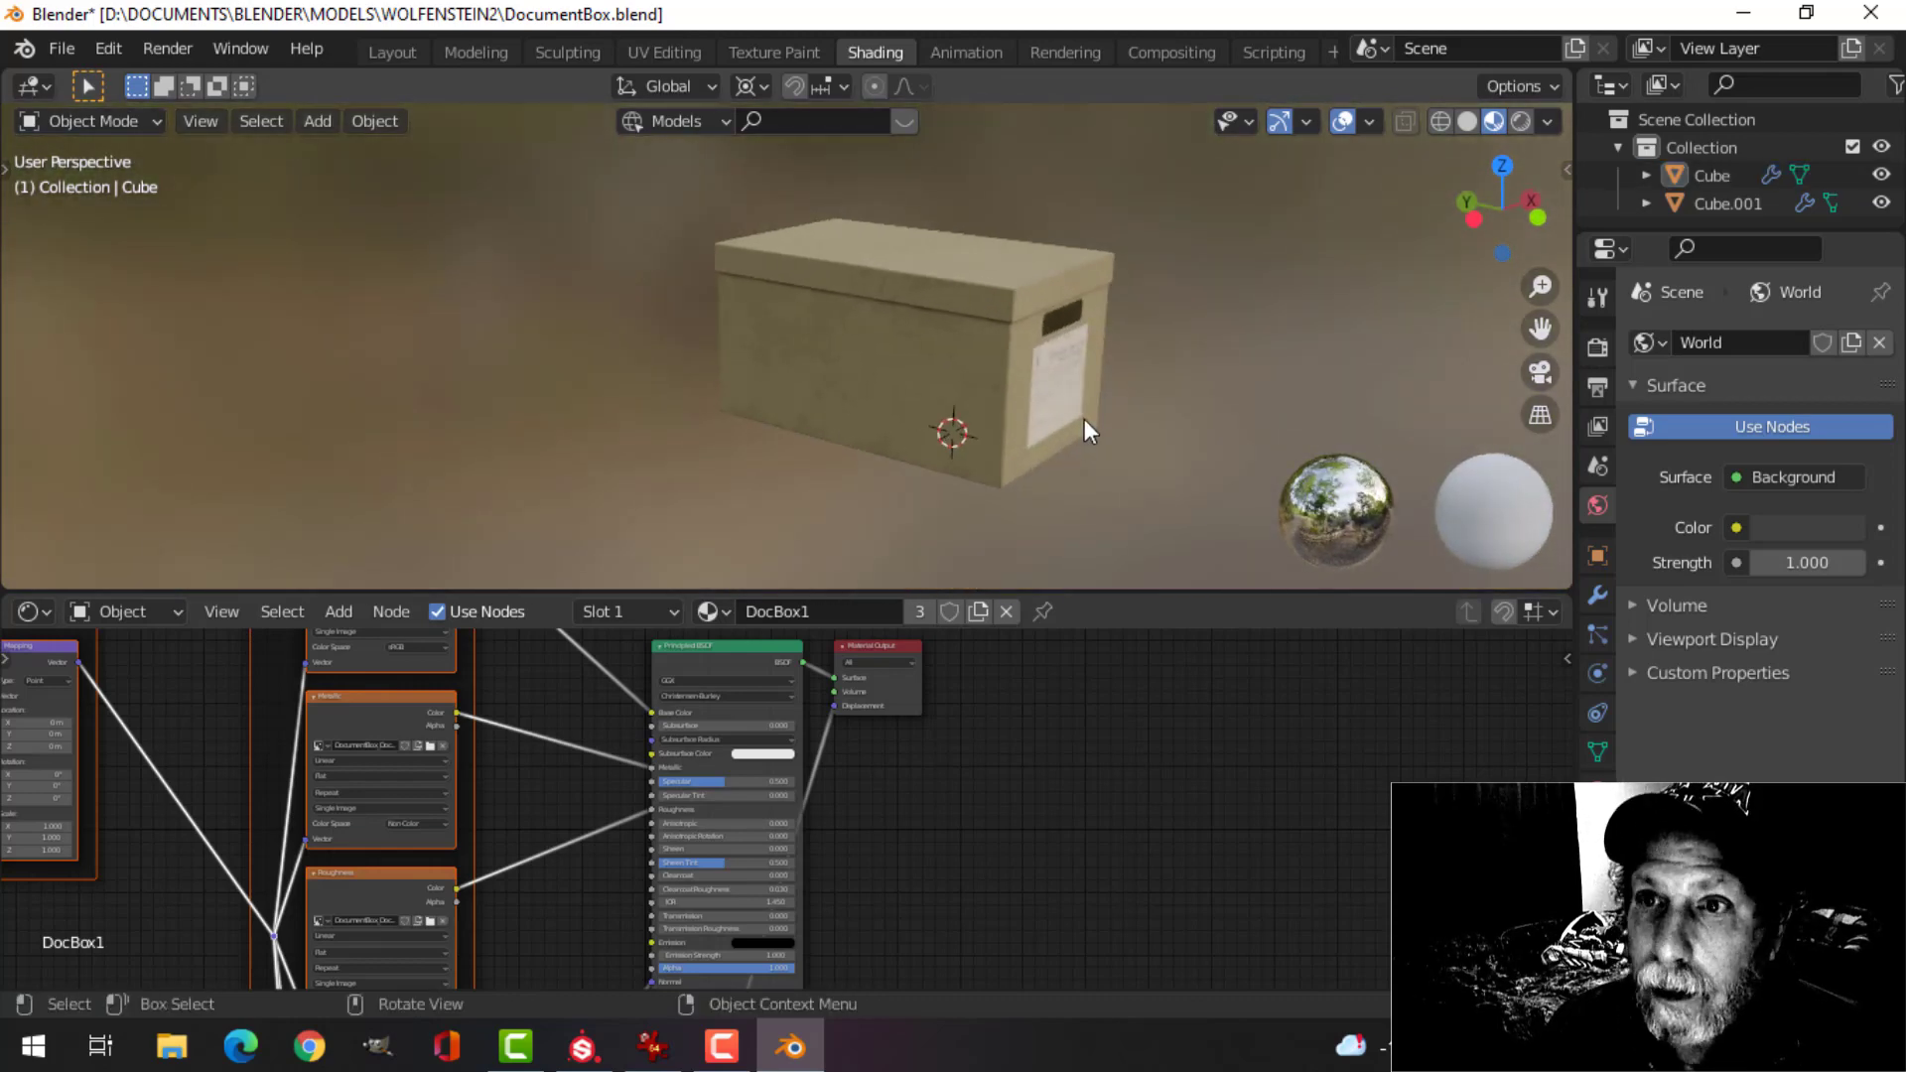
key("ctrl+s")
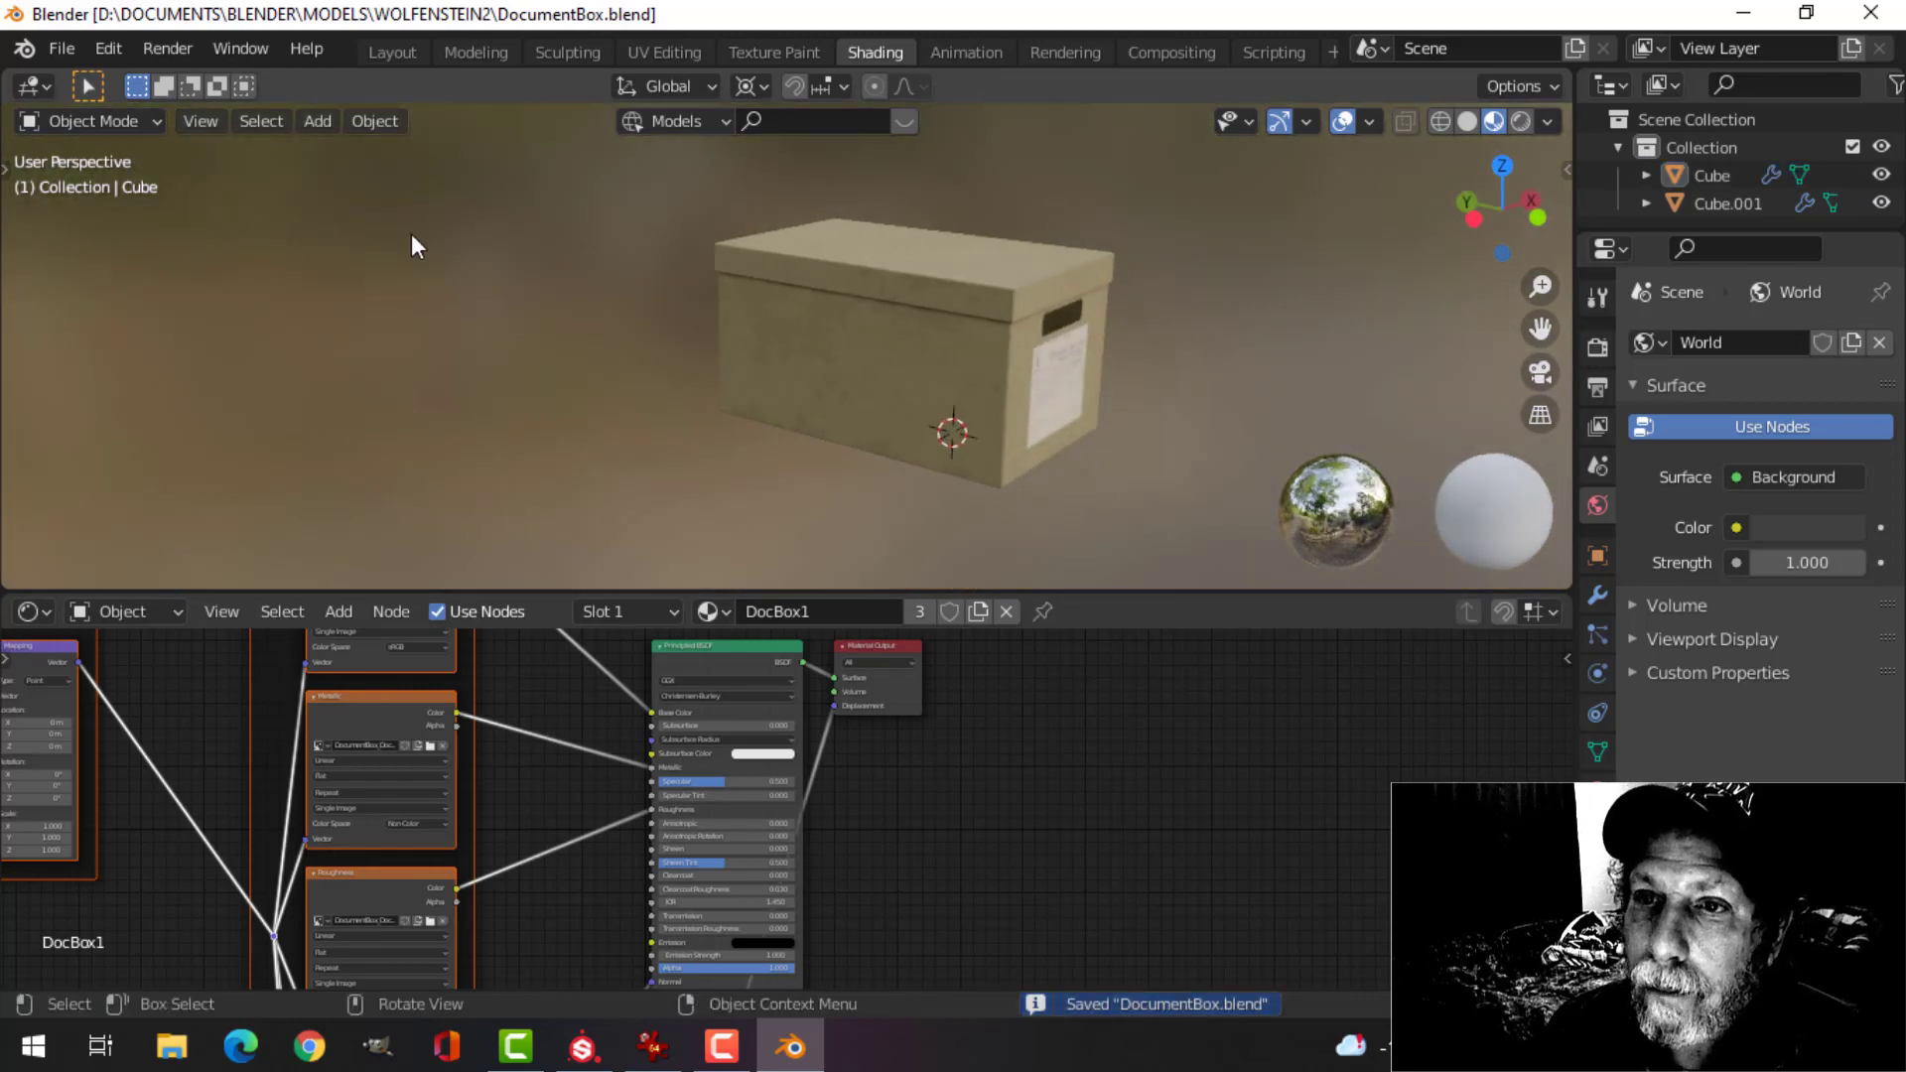
- Display the box in material preview in the Layout workspace and choose a different, warmer HDRI for the viewport lighting
left_click(393, 52)
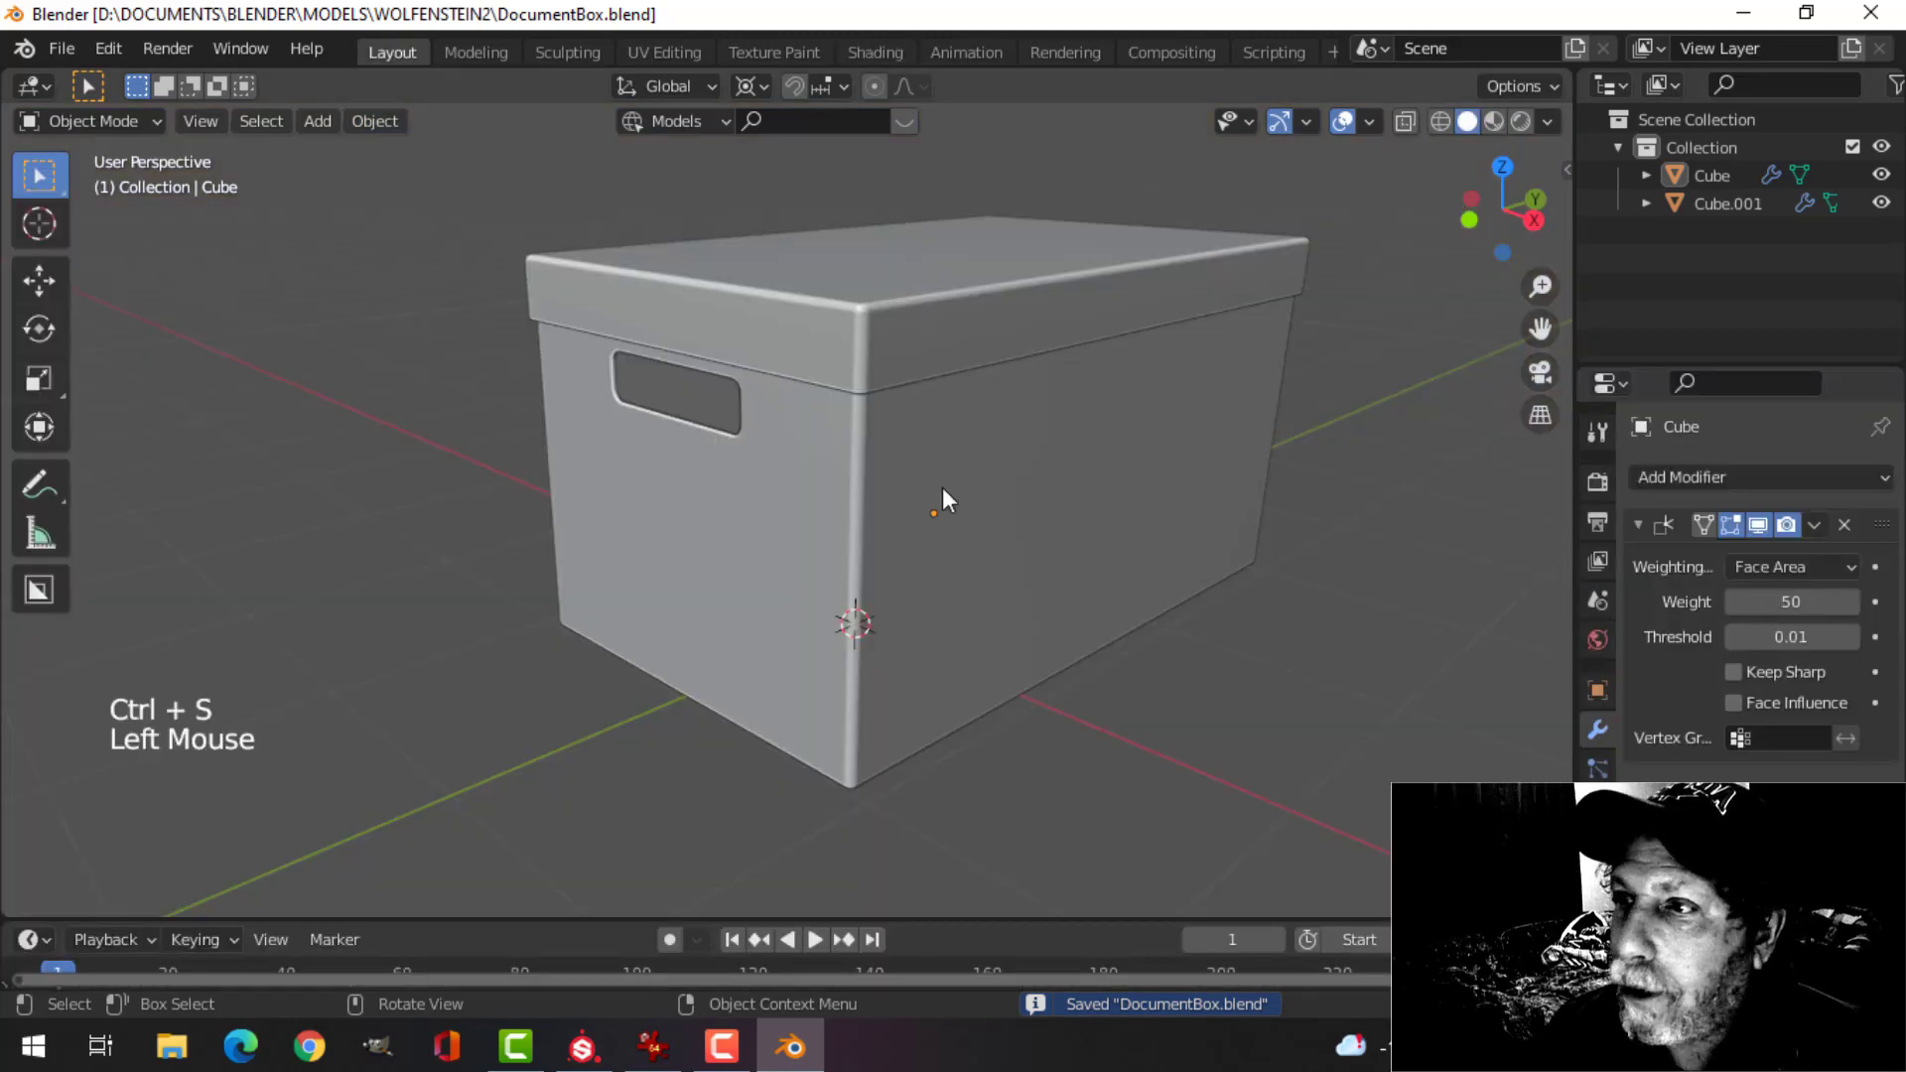
left_click(1494, 121)
scroll(921, 470, "down", 2)
mouse_move(921, 470)
middle_mouse_down()
mouse_move(1051, 511)
mouse_move(1084, 493)
mouse_move(1033, 493)
middle_mouse_up()
left_click(1546, 119)
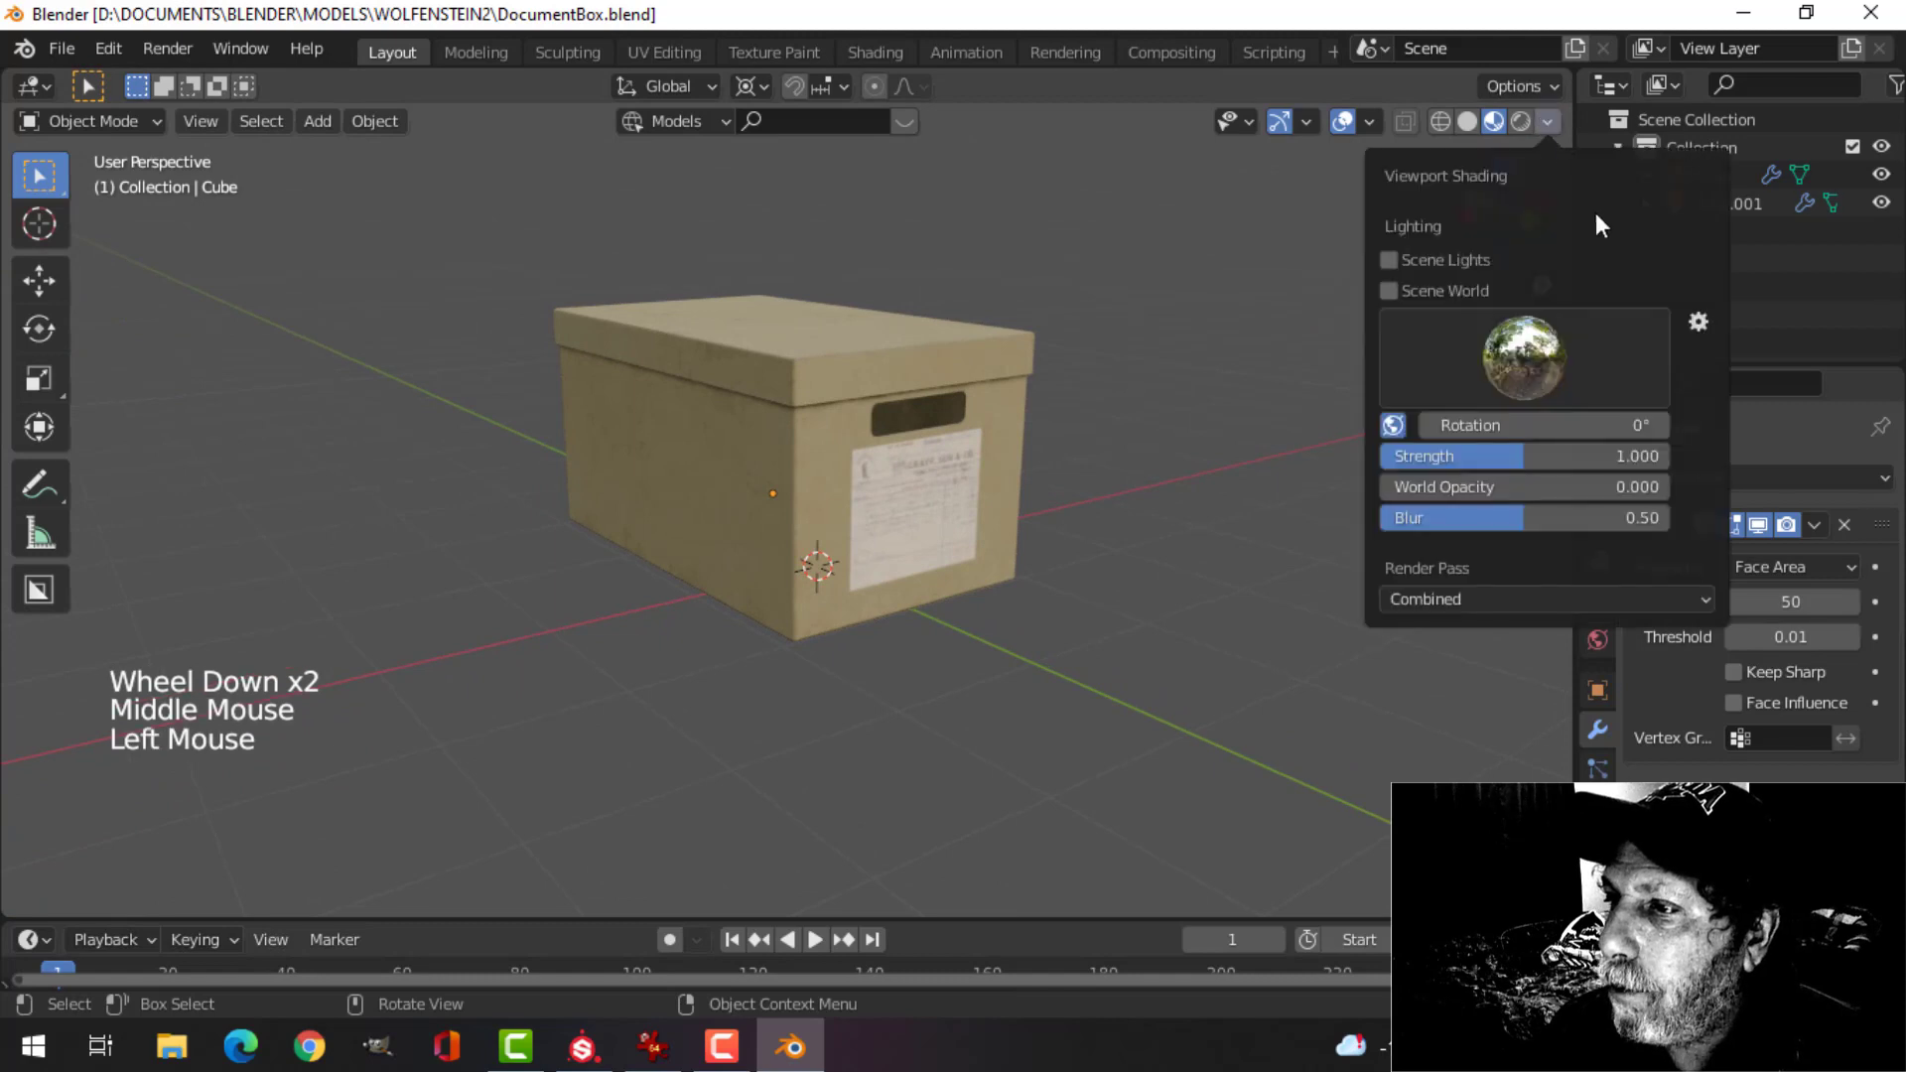
left_click(1459, 382)
left_click(1291, 467)
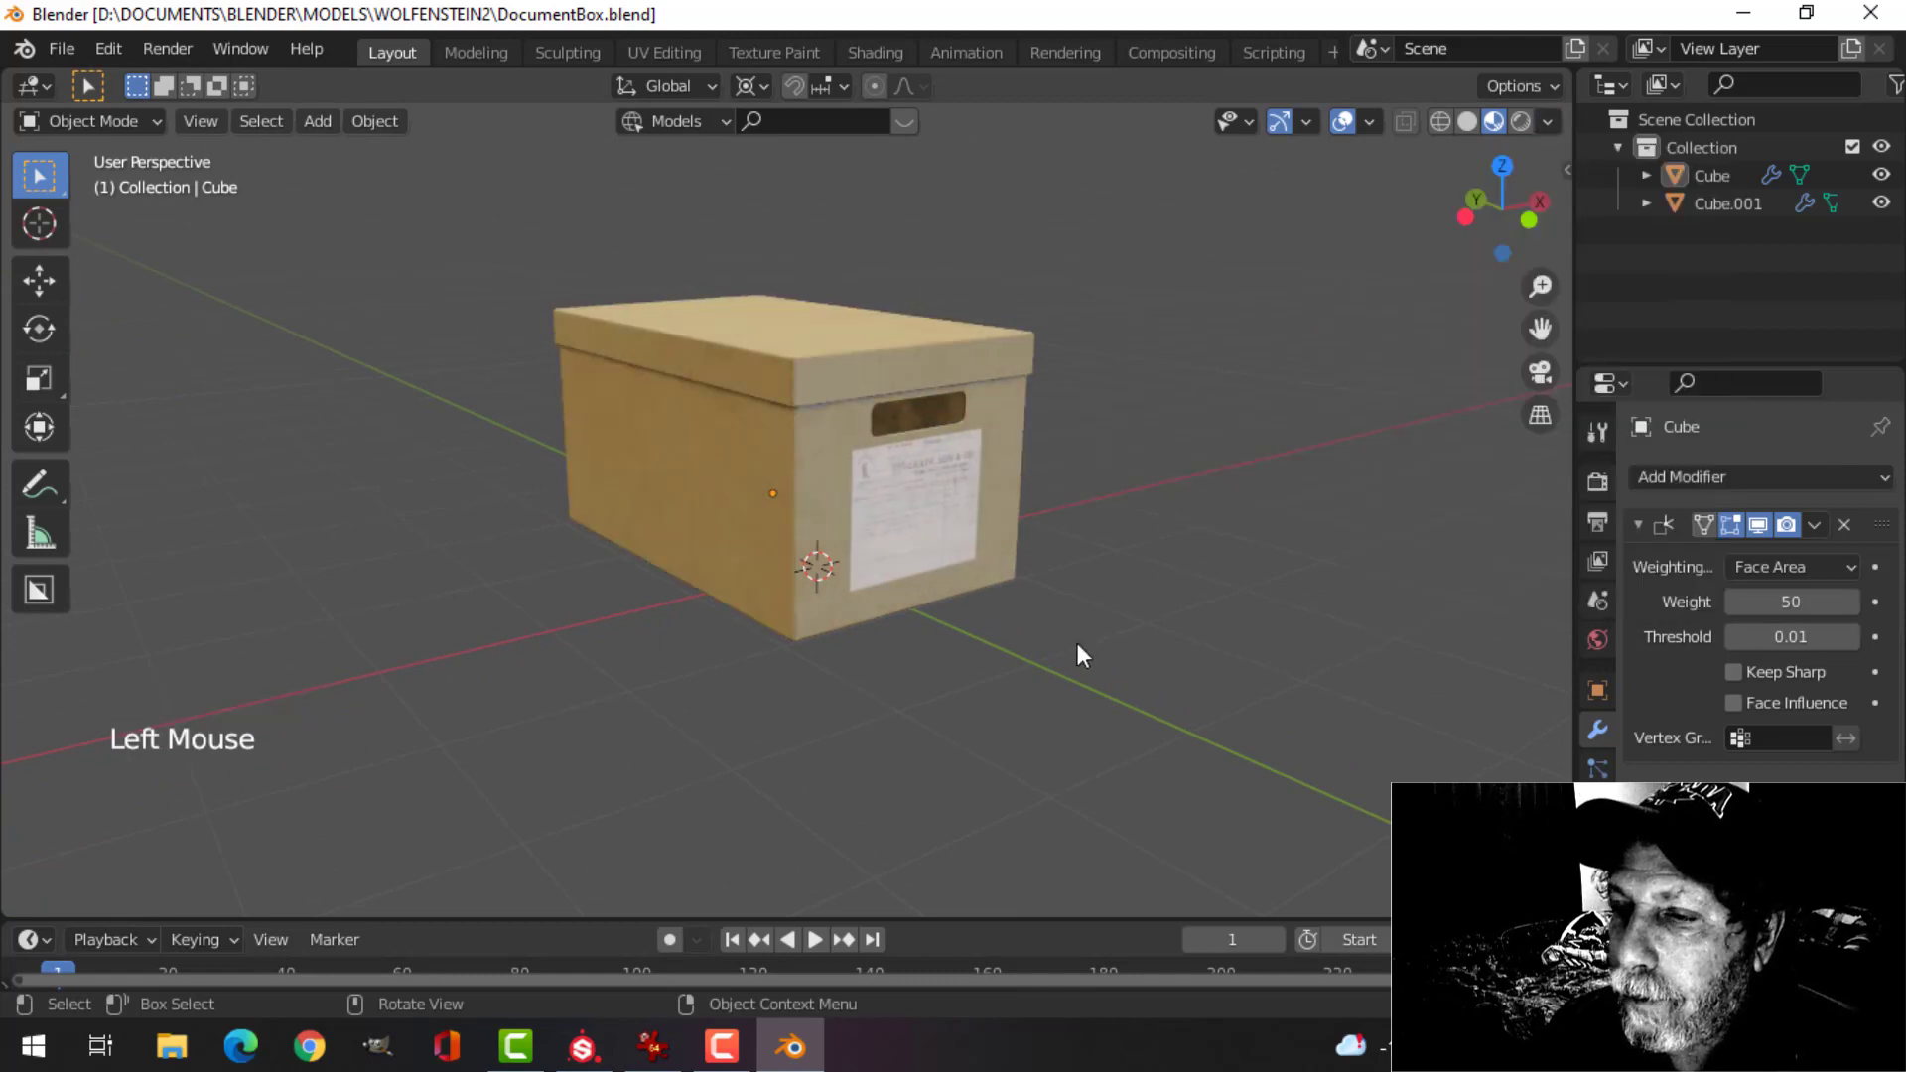
- Enable Ambient Occlusion and Bloom in the Eevee render settings
scroll(1048, 566, "up", 3)
mouse_move(1048, 566)
middle_mouse_down()
mouse_move(945, 504)
mouse_move(965, 486)
mouse_move(911, 510)
mouse_move(995, 480)
mouse_move(1063, 532)
mouse_move(1128, 527)
mouse_move(973, 540)
mouse_move(1157, 596)
mouse_move(1157, 536)
mouse_move(1112, 559)
mouse_move(1089, 545)
mouse_move(1257, 541)
middle_mouse_up()
scroll(1076, 562, "down", 4)
scroll(1050, 548, "up", 3)
scroll(1110, 557, "down", 1)
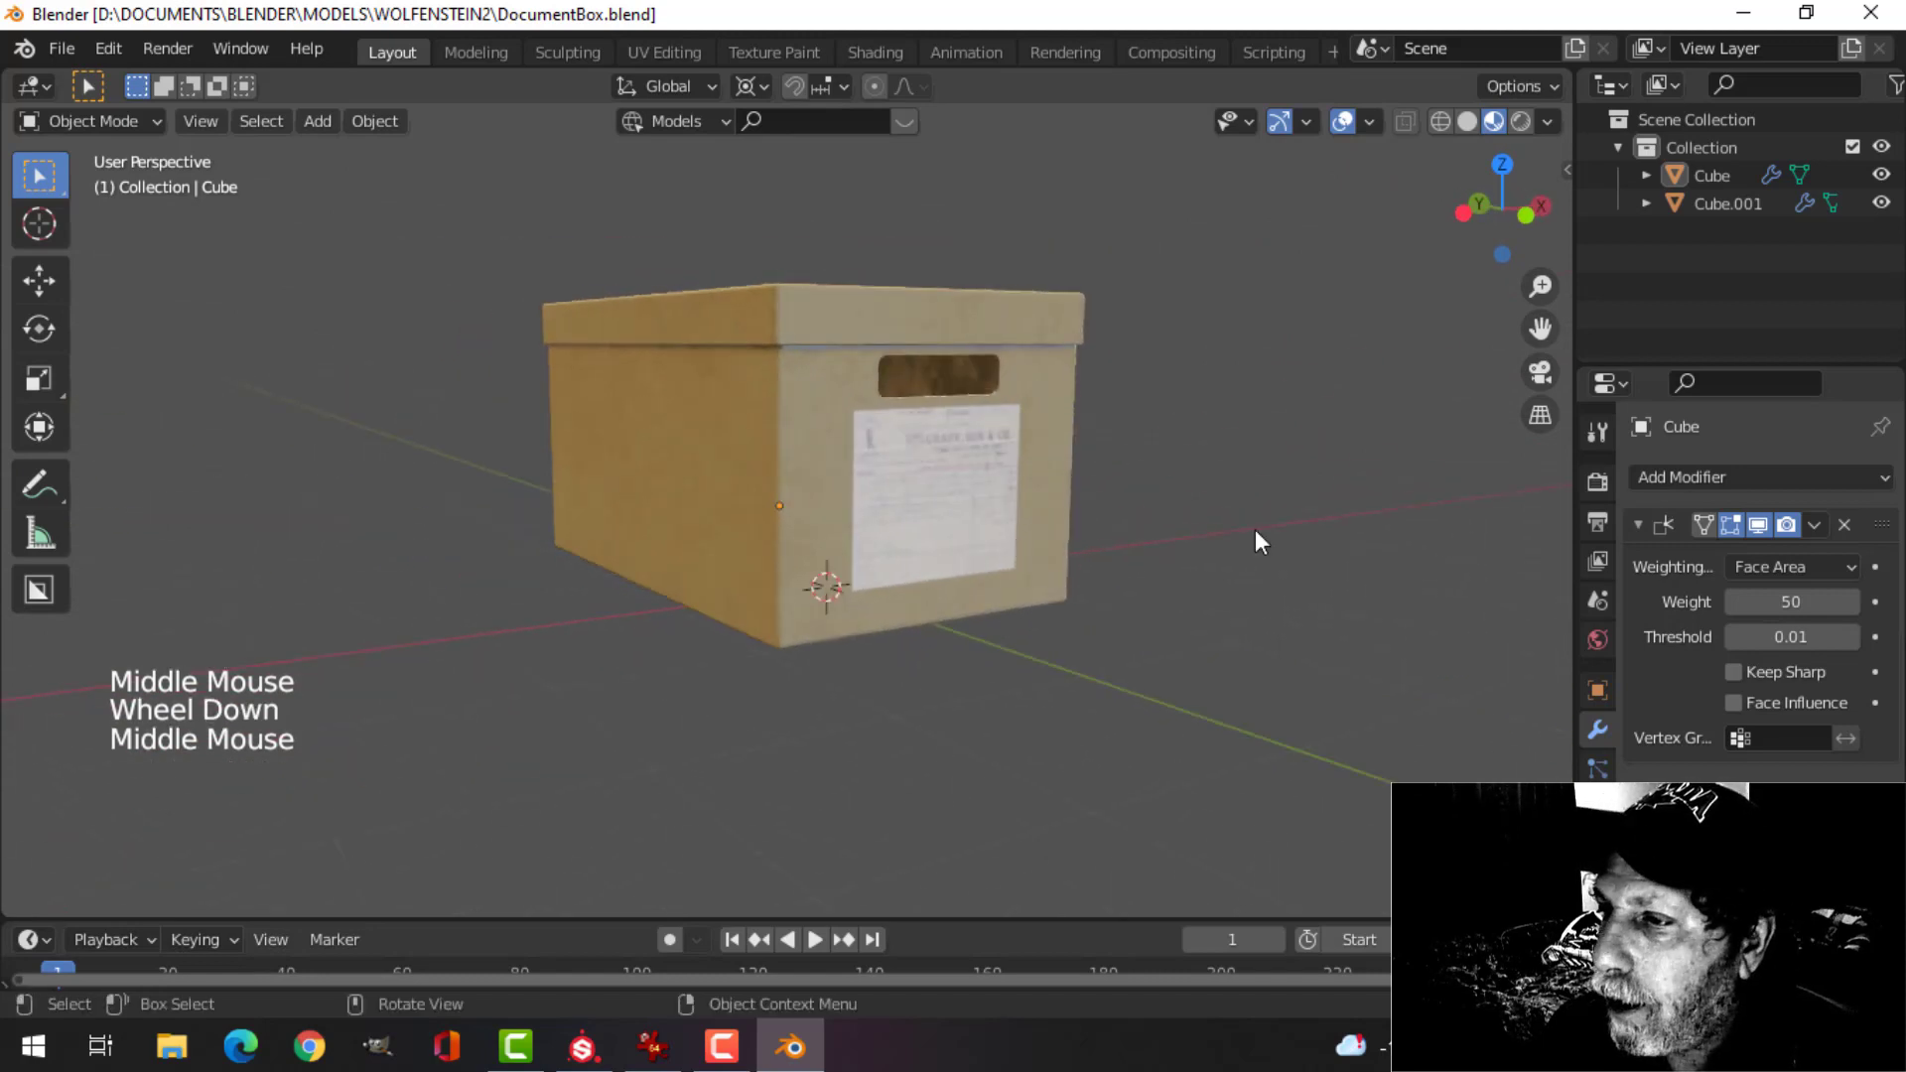
left_click(1597, 483)
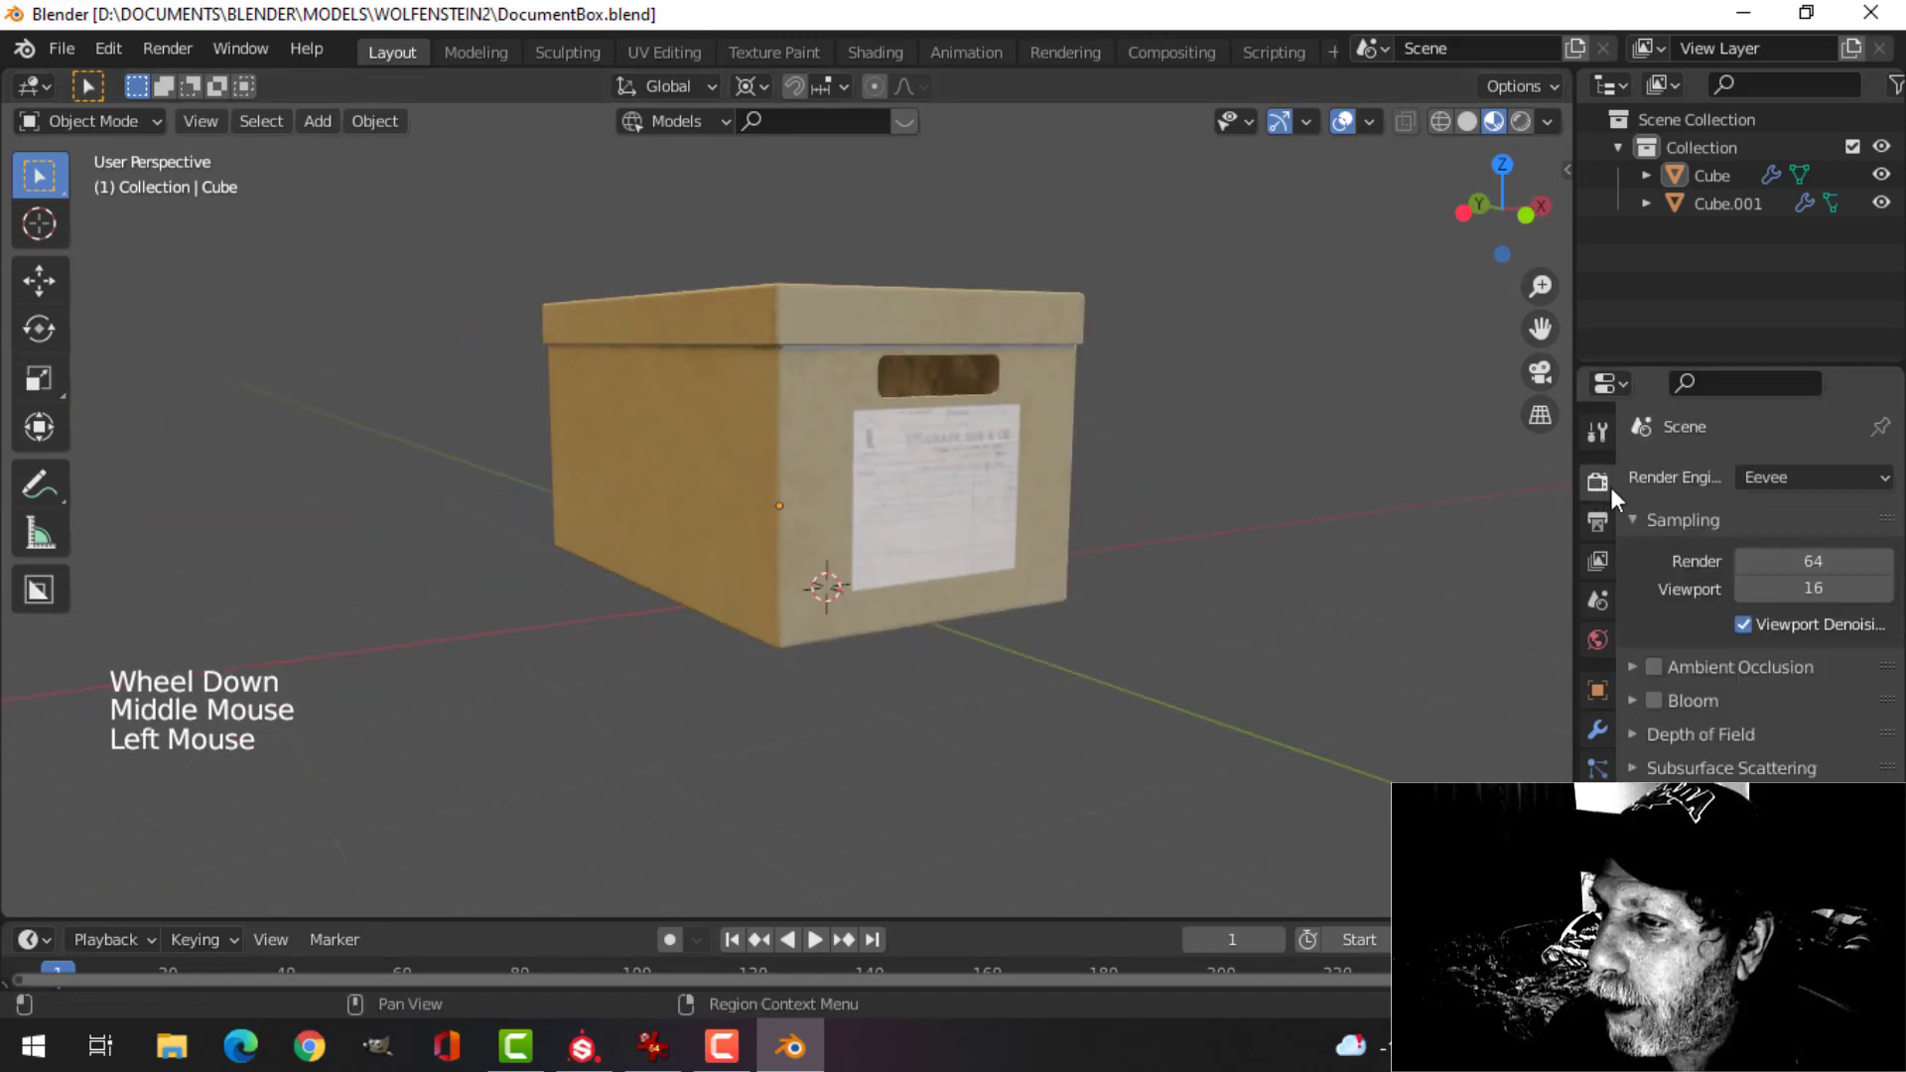
left_click(1653, 665)
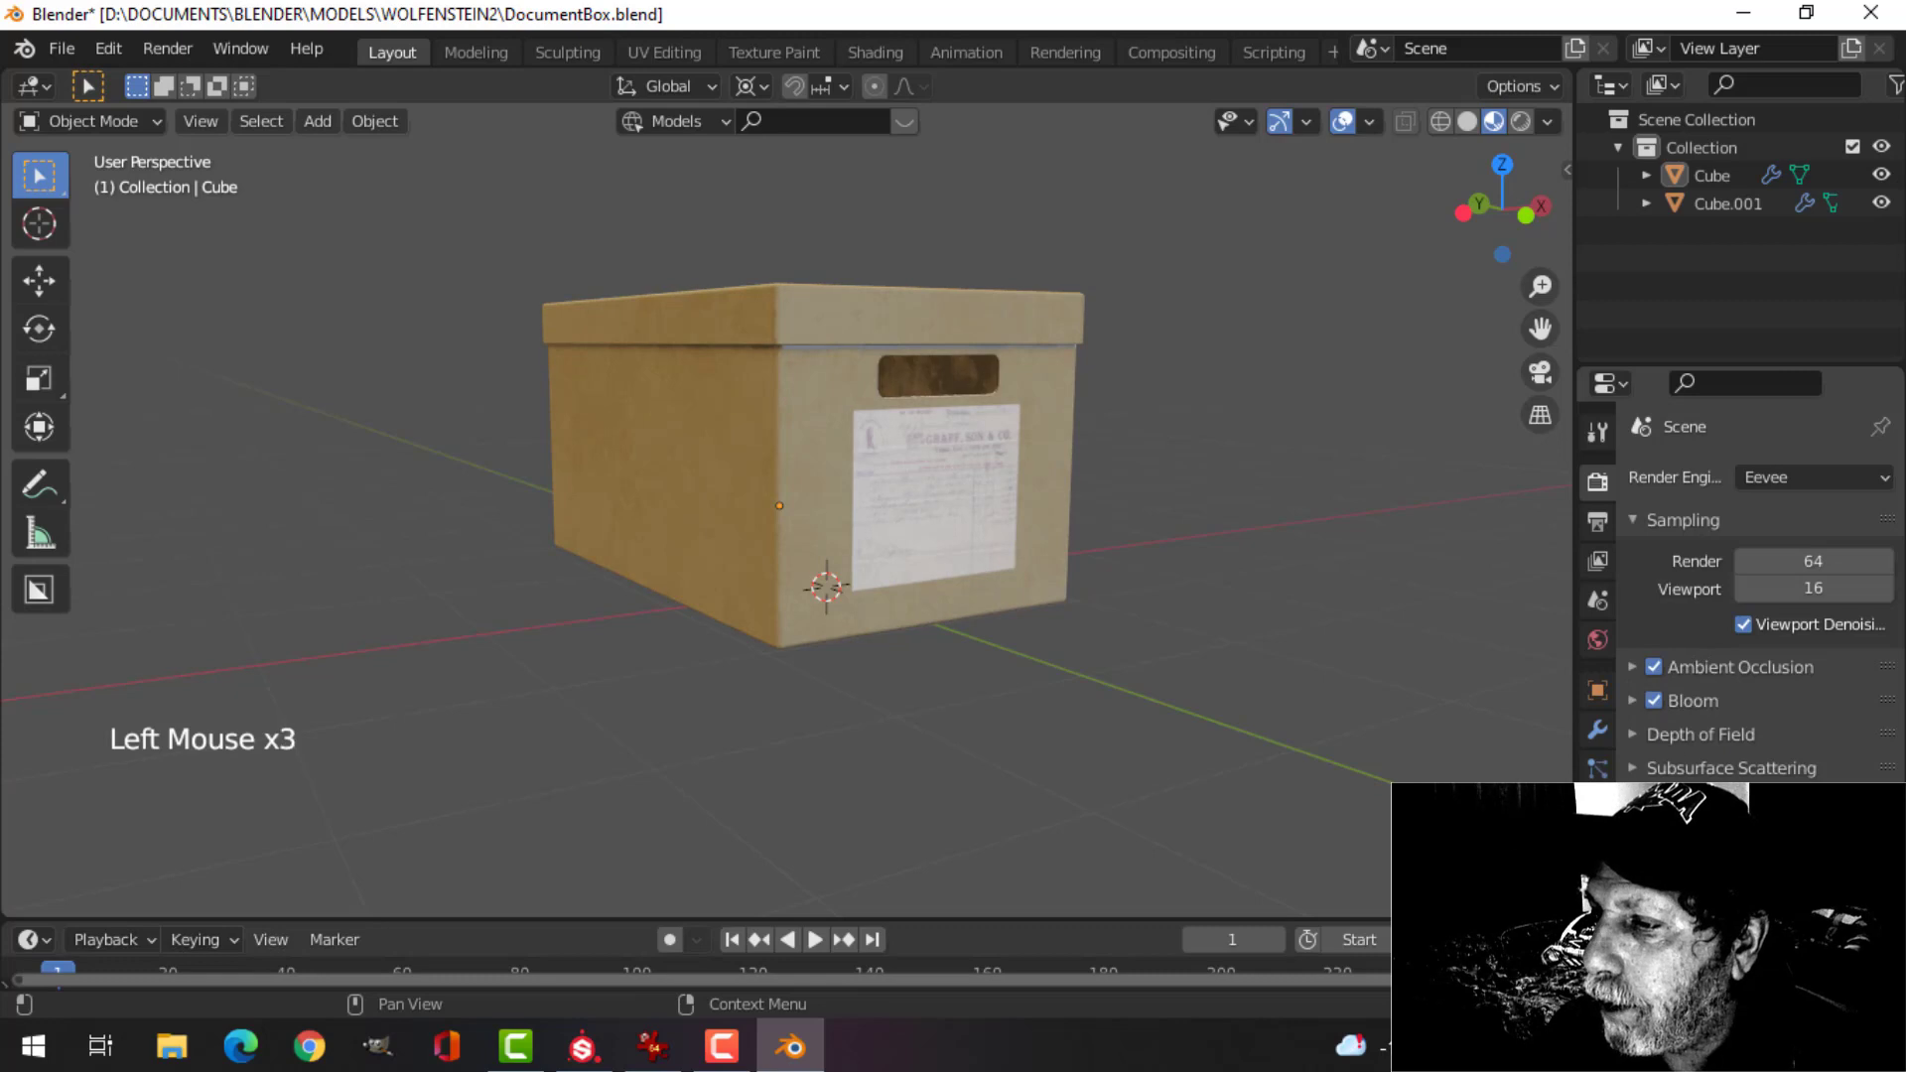
- Expand the Ambient Occlusion settings and adjust the Factor
scroll(1688, 710, "up", 2)
left_click(1642, 670)
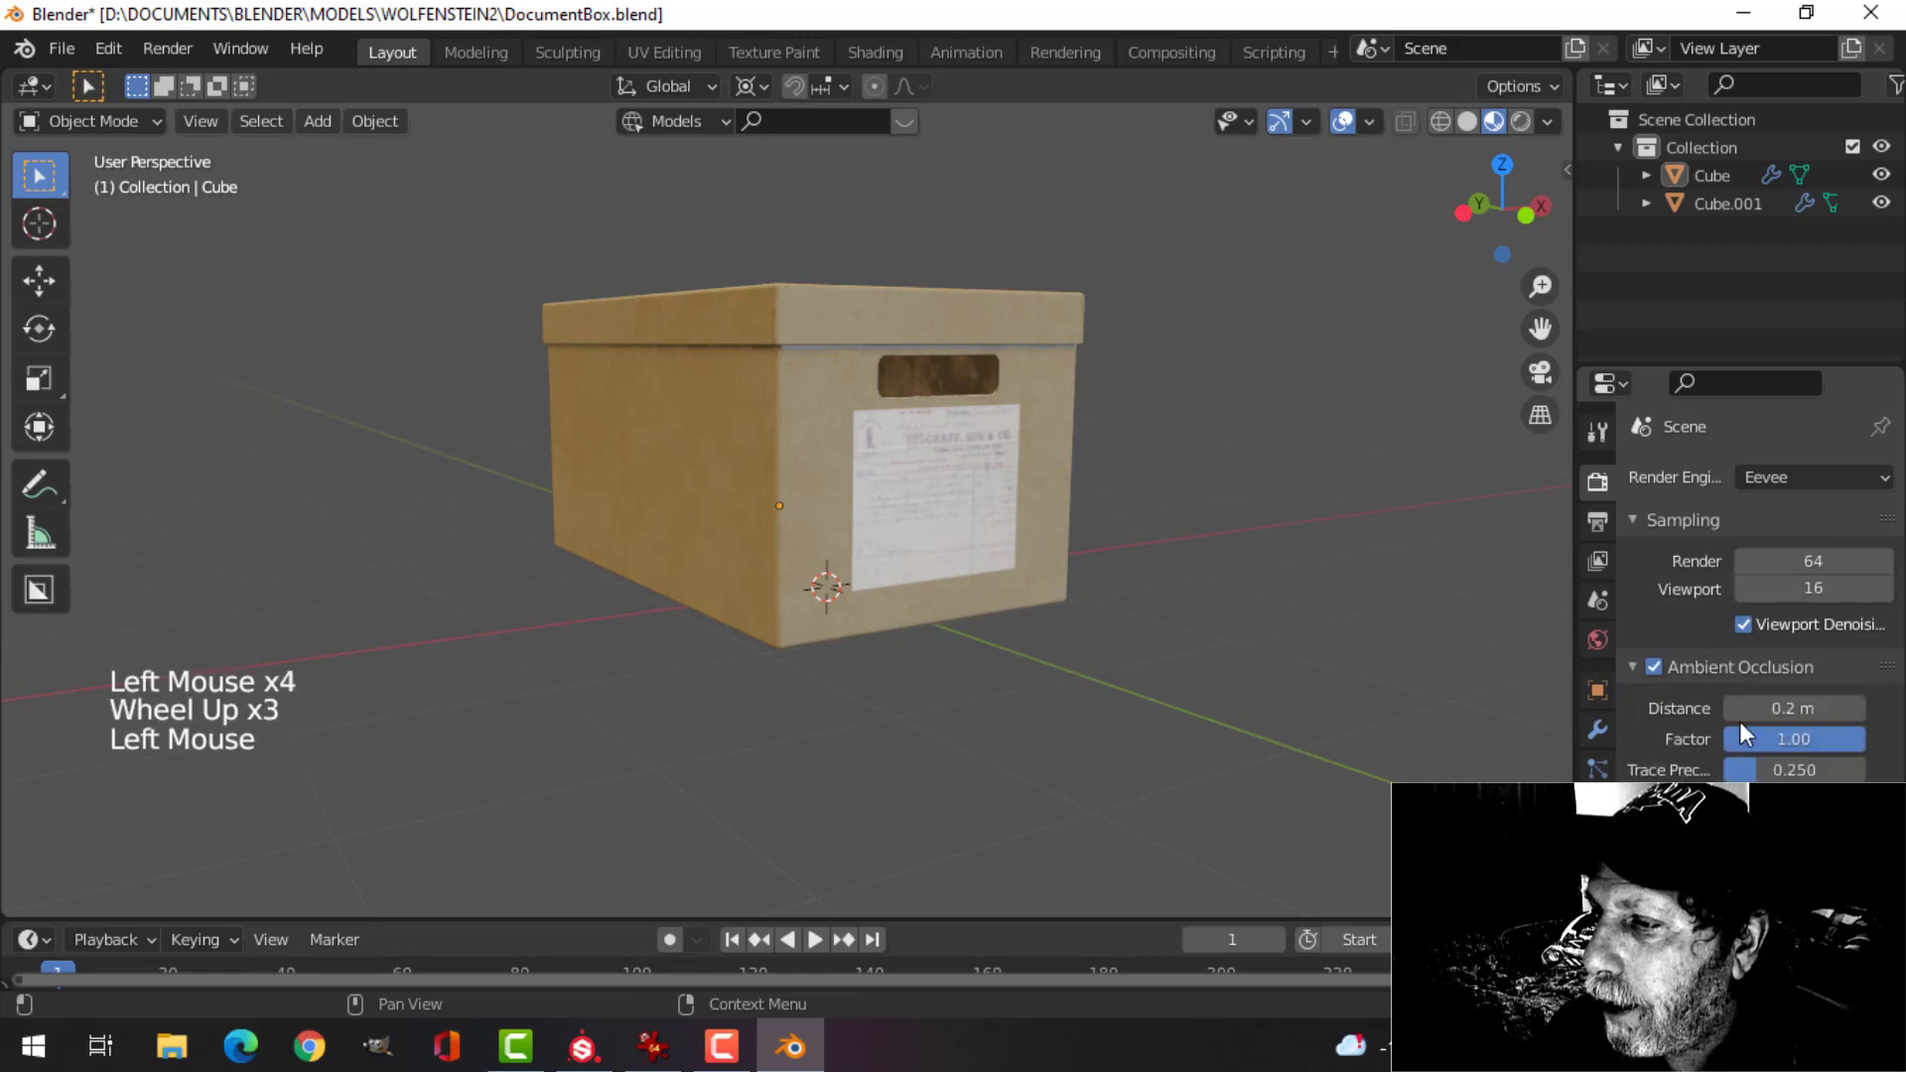
left_click_drag(1787, 742, 1889, 752)
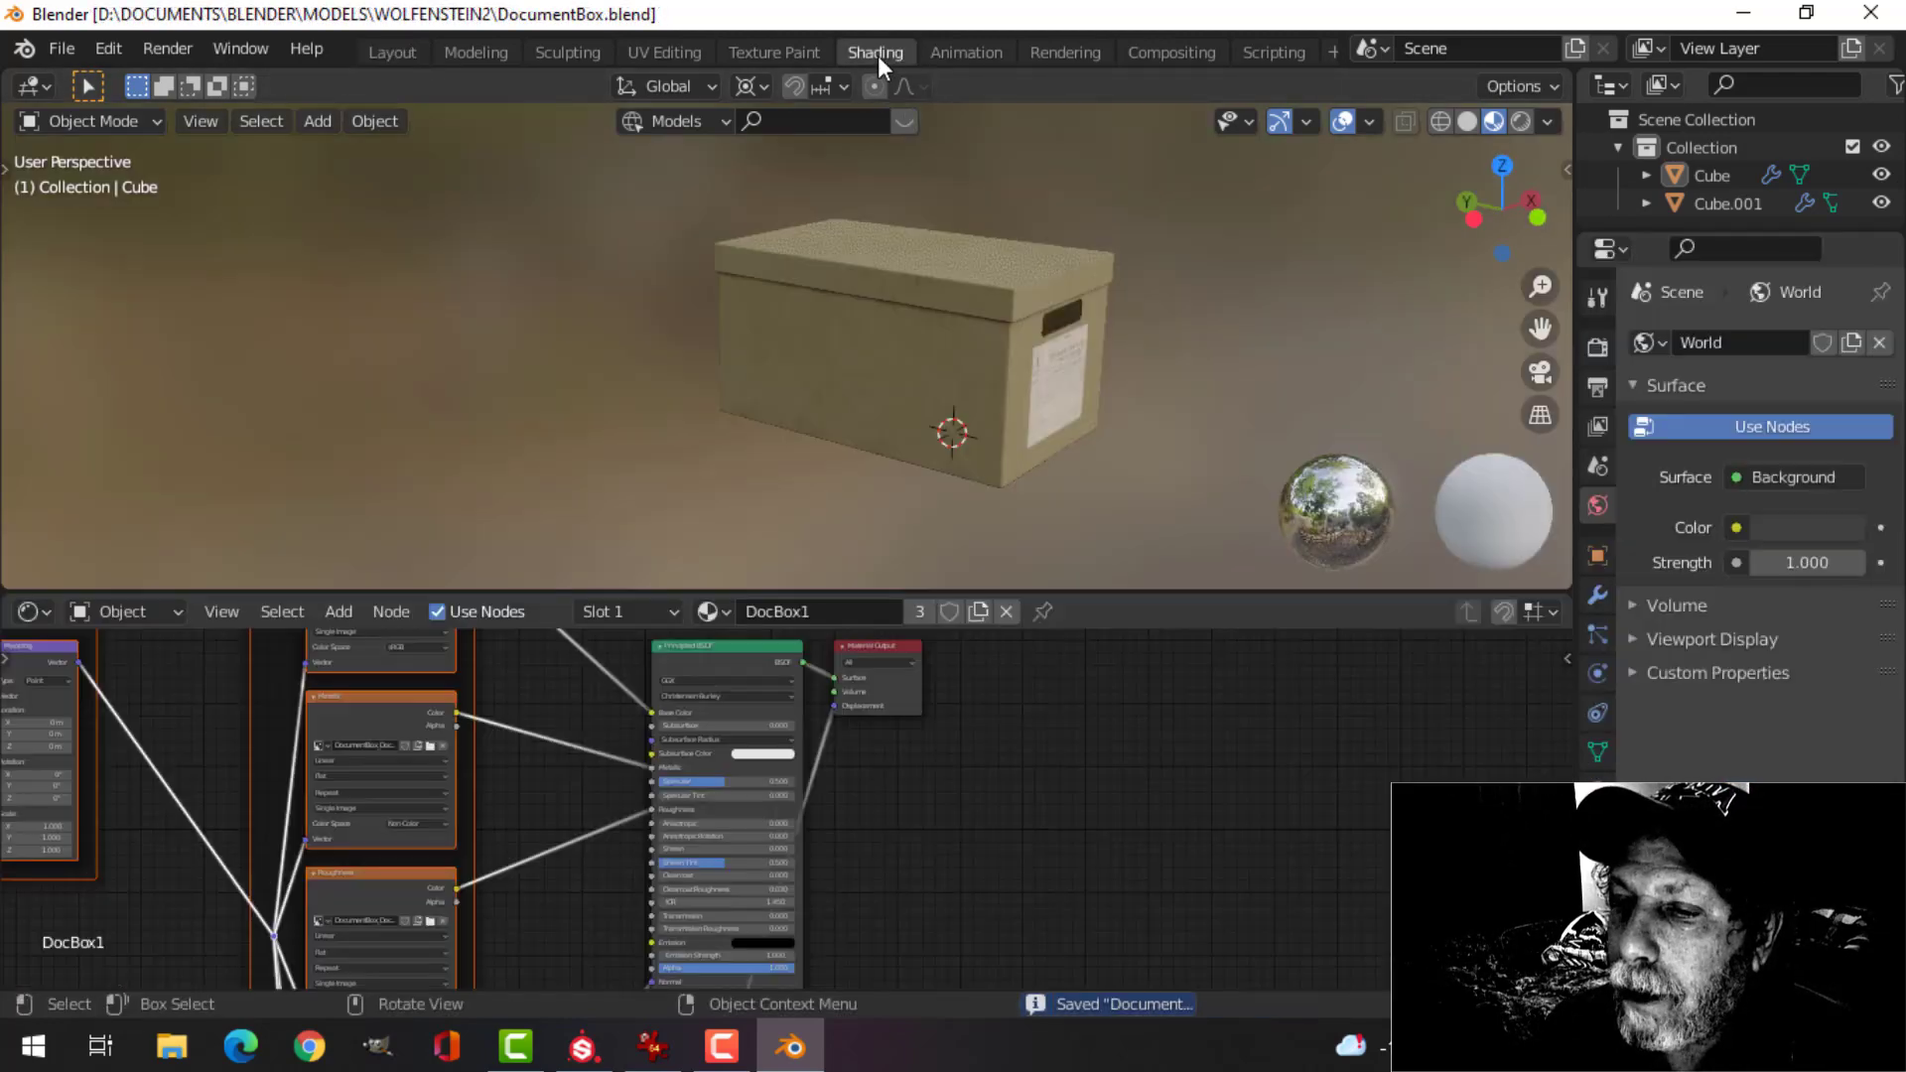
- Move the Principled BSDF and Material Output nodes farther away from the texture nodes to make room between them
scroll(854, 348, "down", 2)
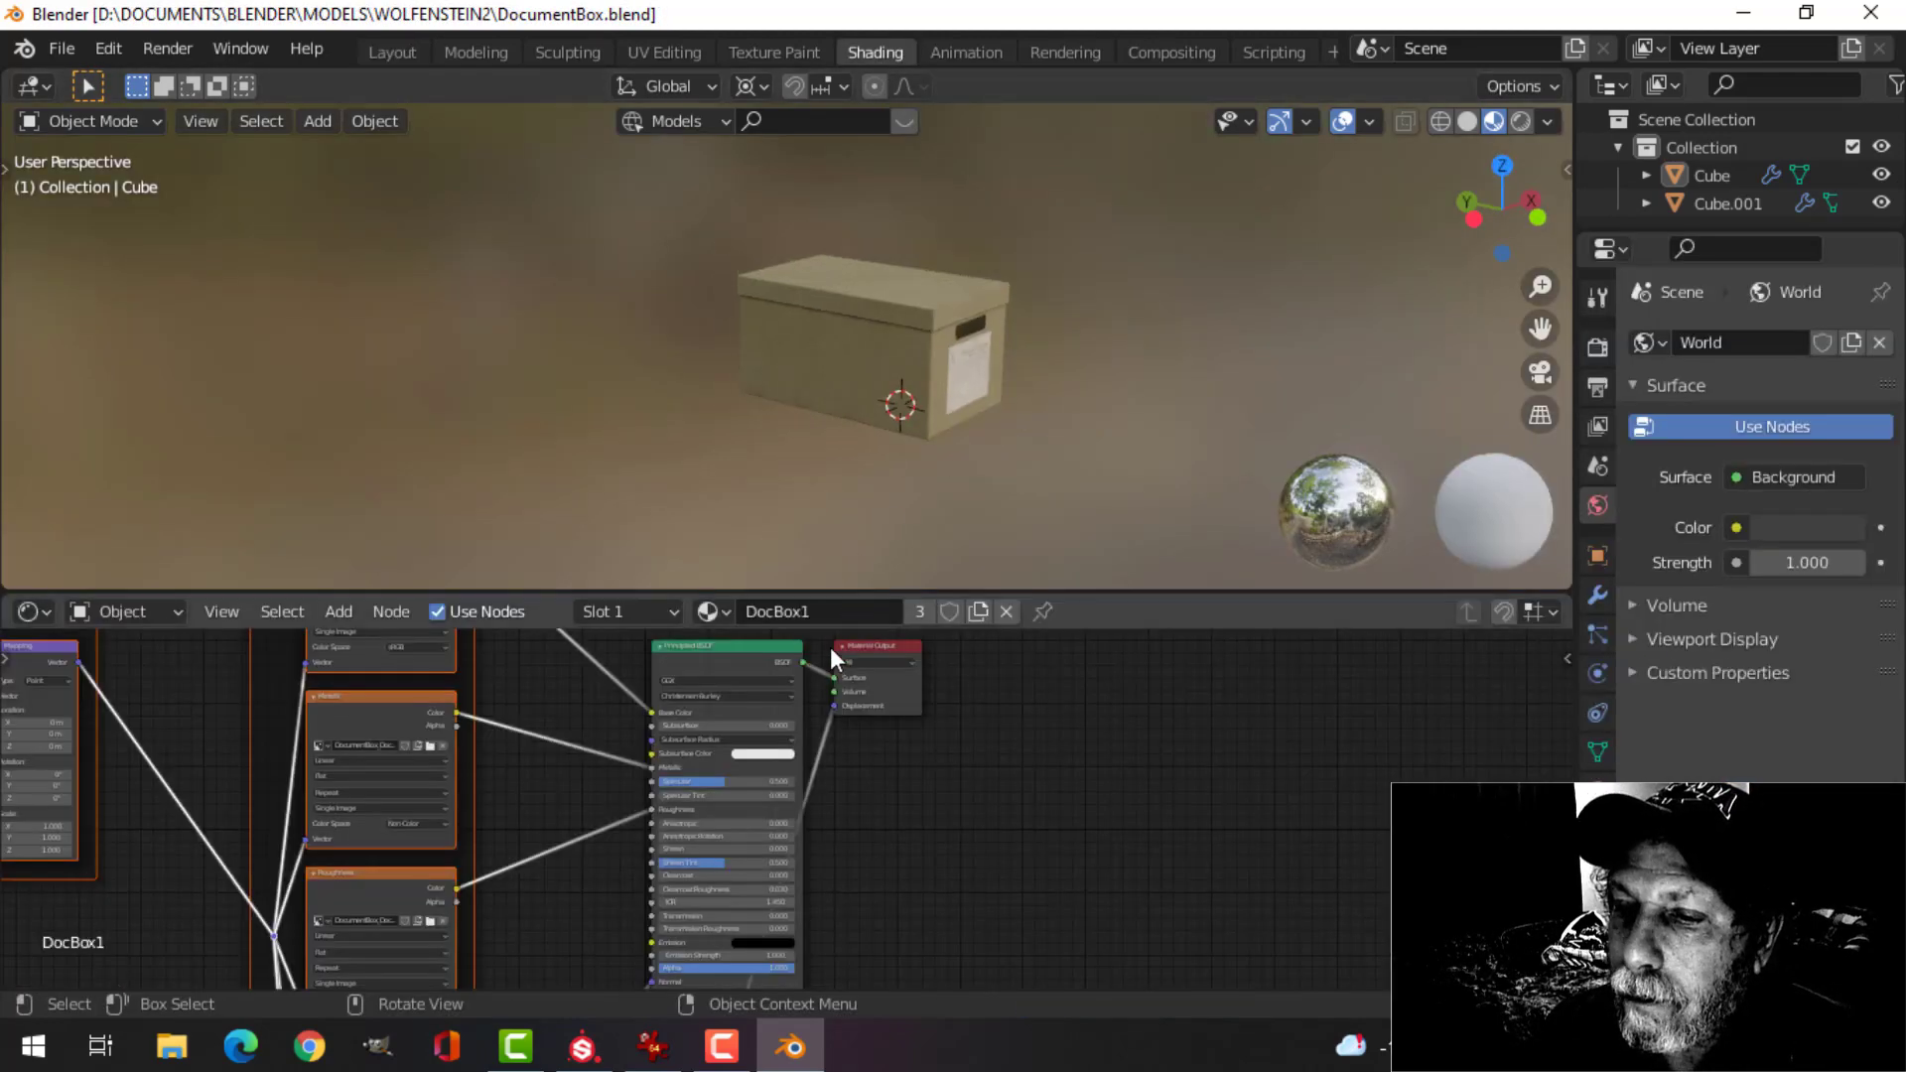
scroll(974, 493, "up", 4)
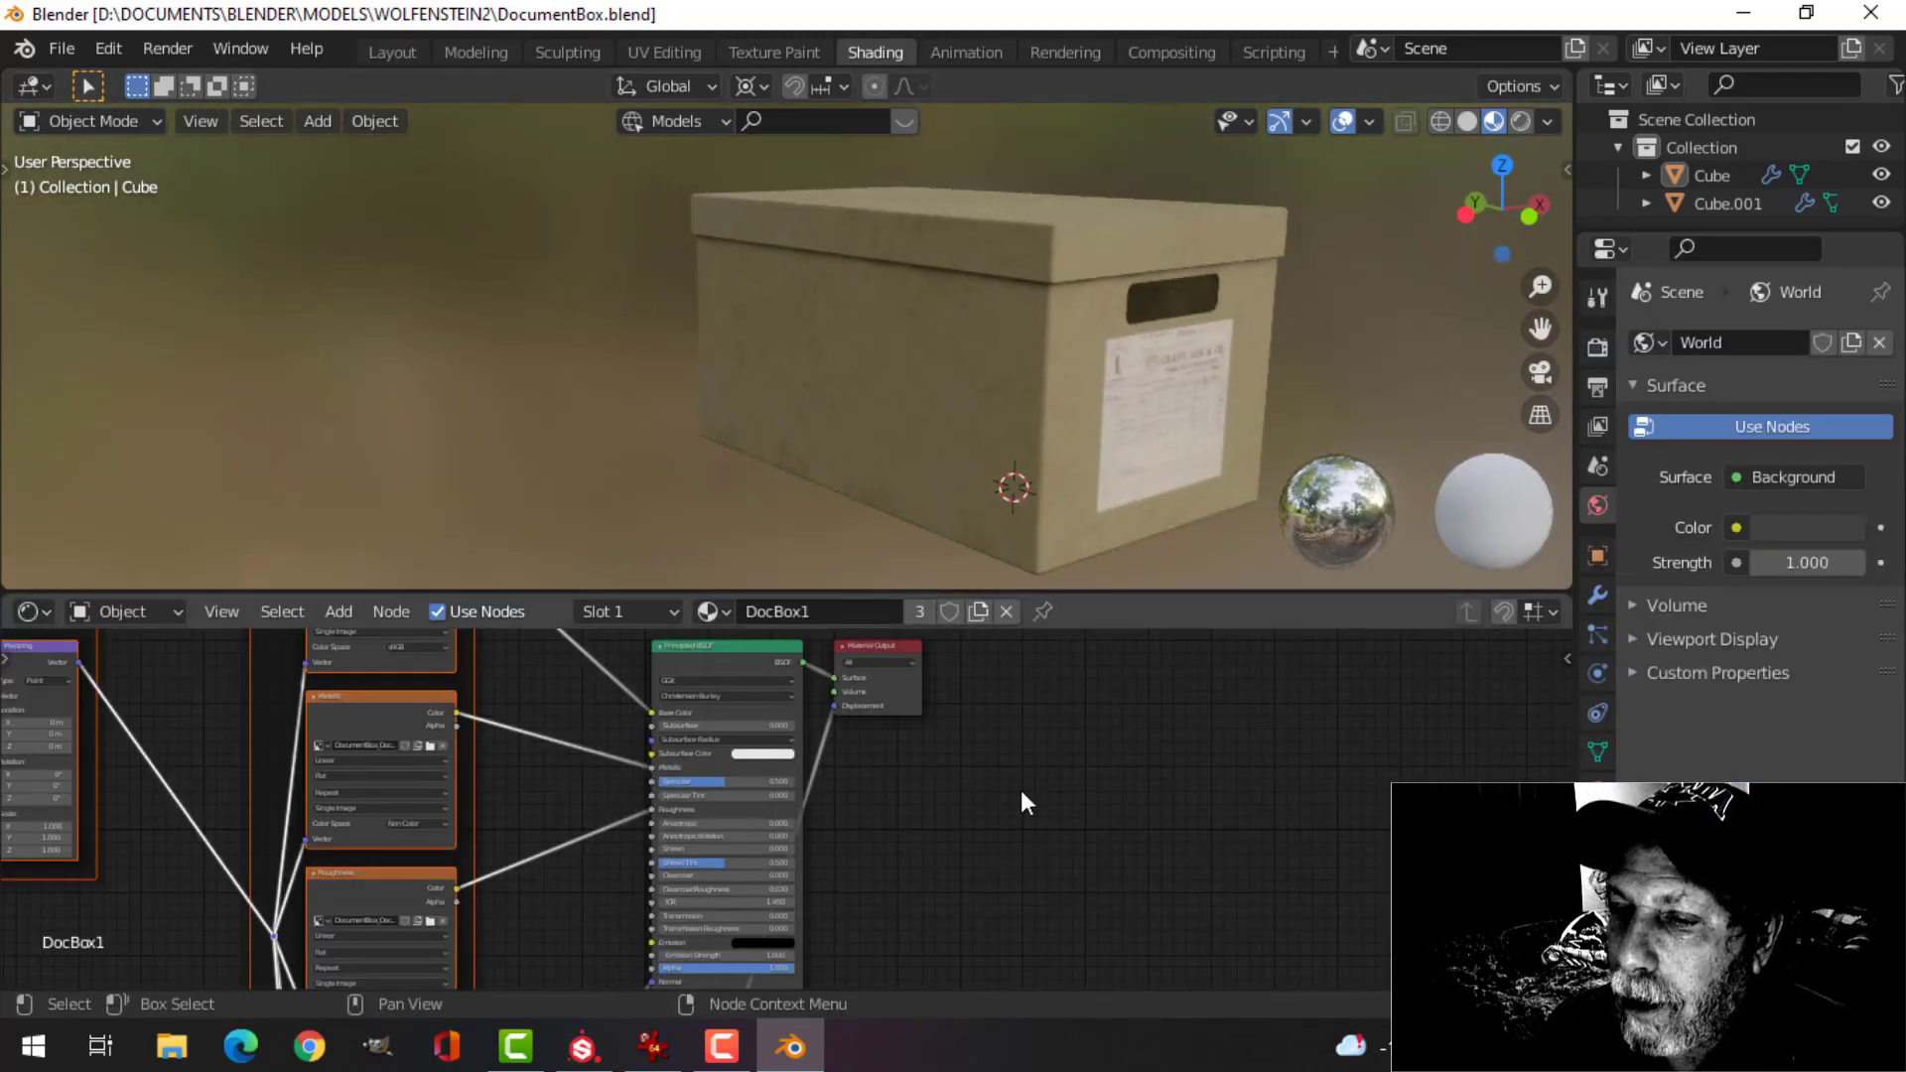
scroll(926, 797, "down", 2)
scroll(928, 797, "down", 1)
left_click(862, 713)
left_click_drag(861, 713, 1024, 768)
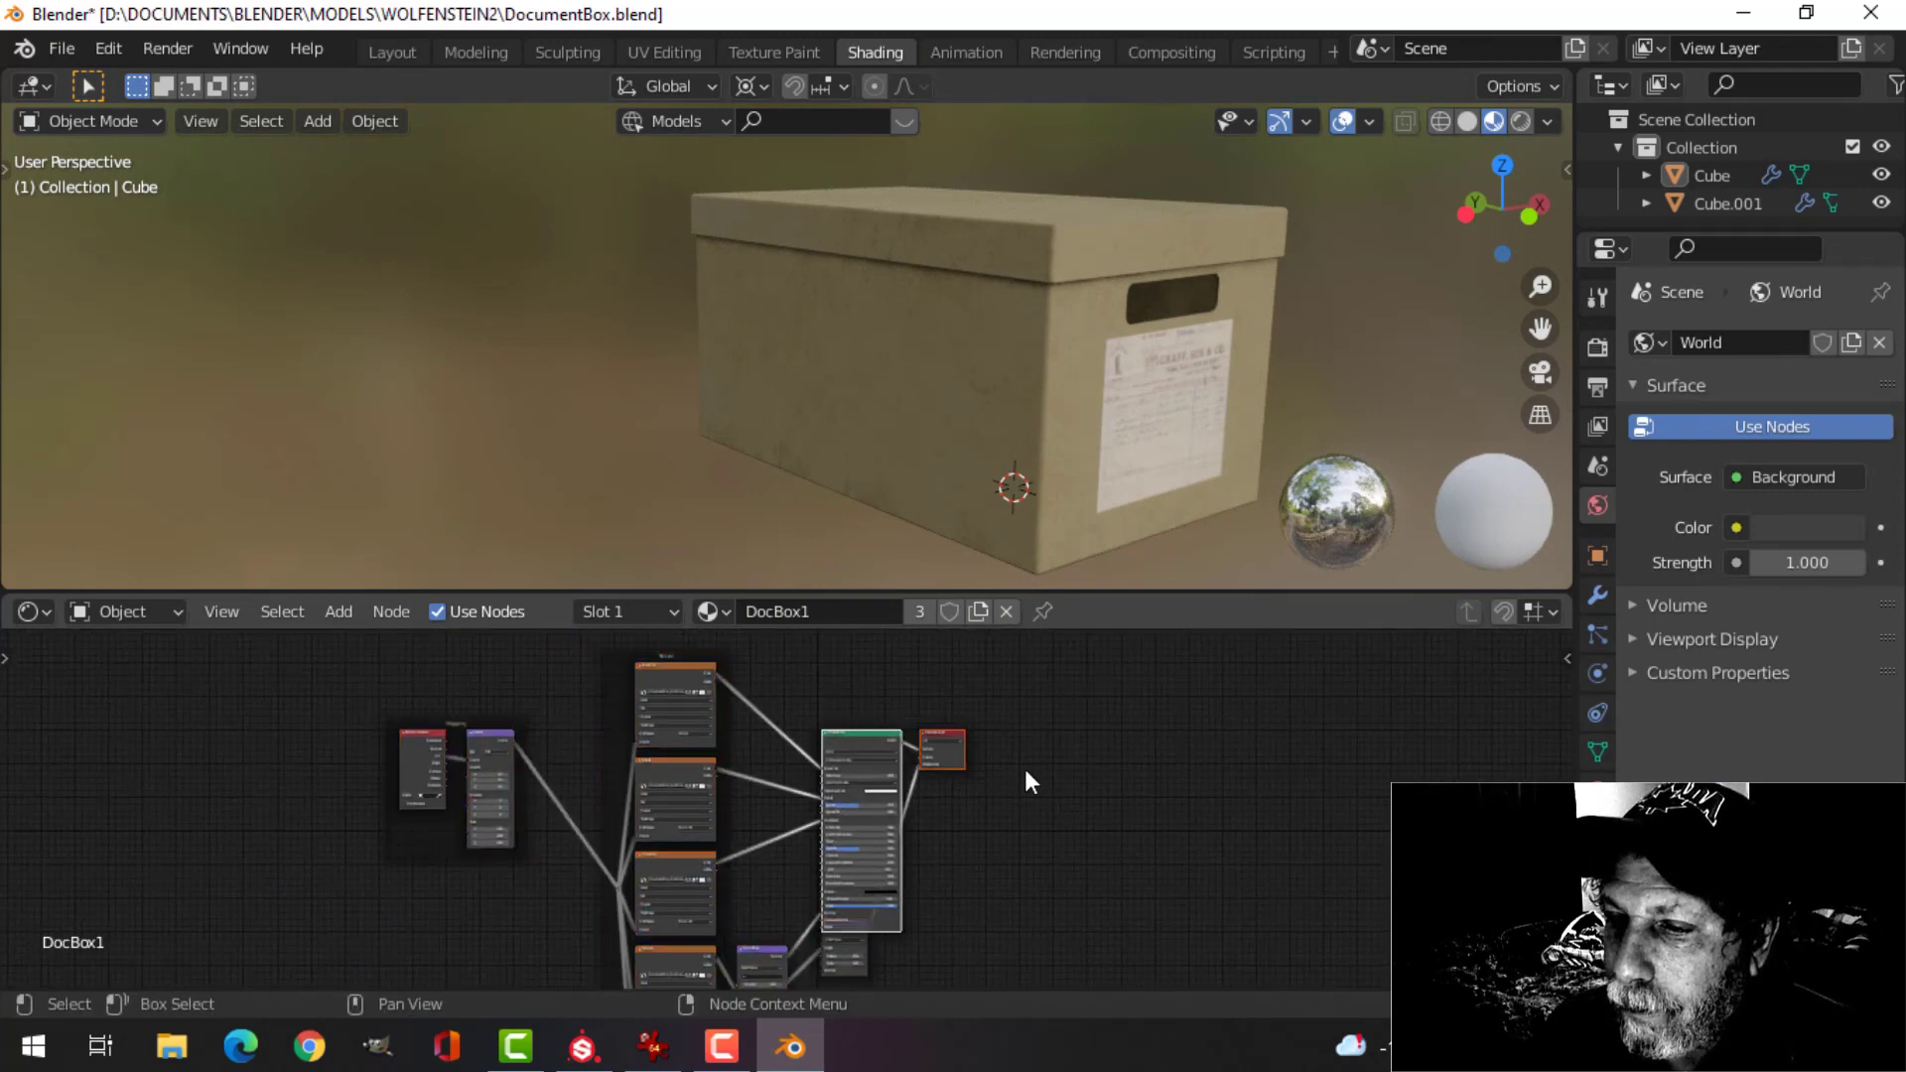
key("g")
left_click(1340, 752)
scroll(863, 784, "up", 2)
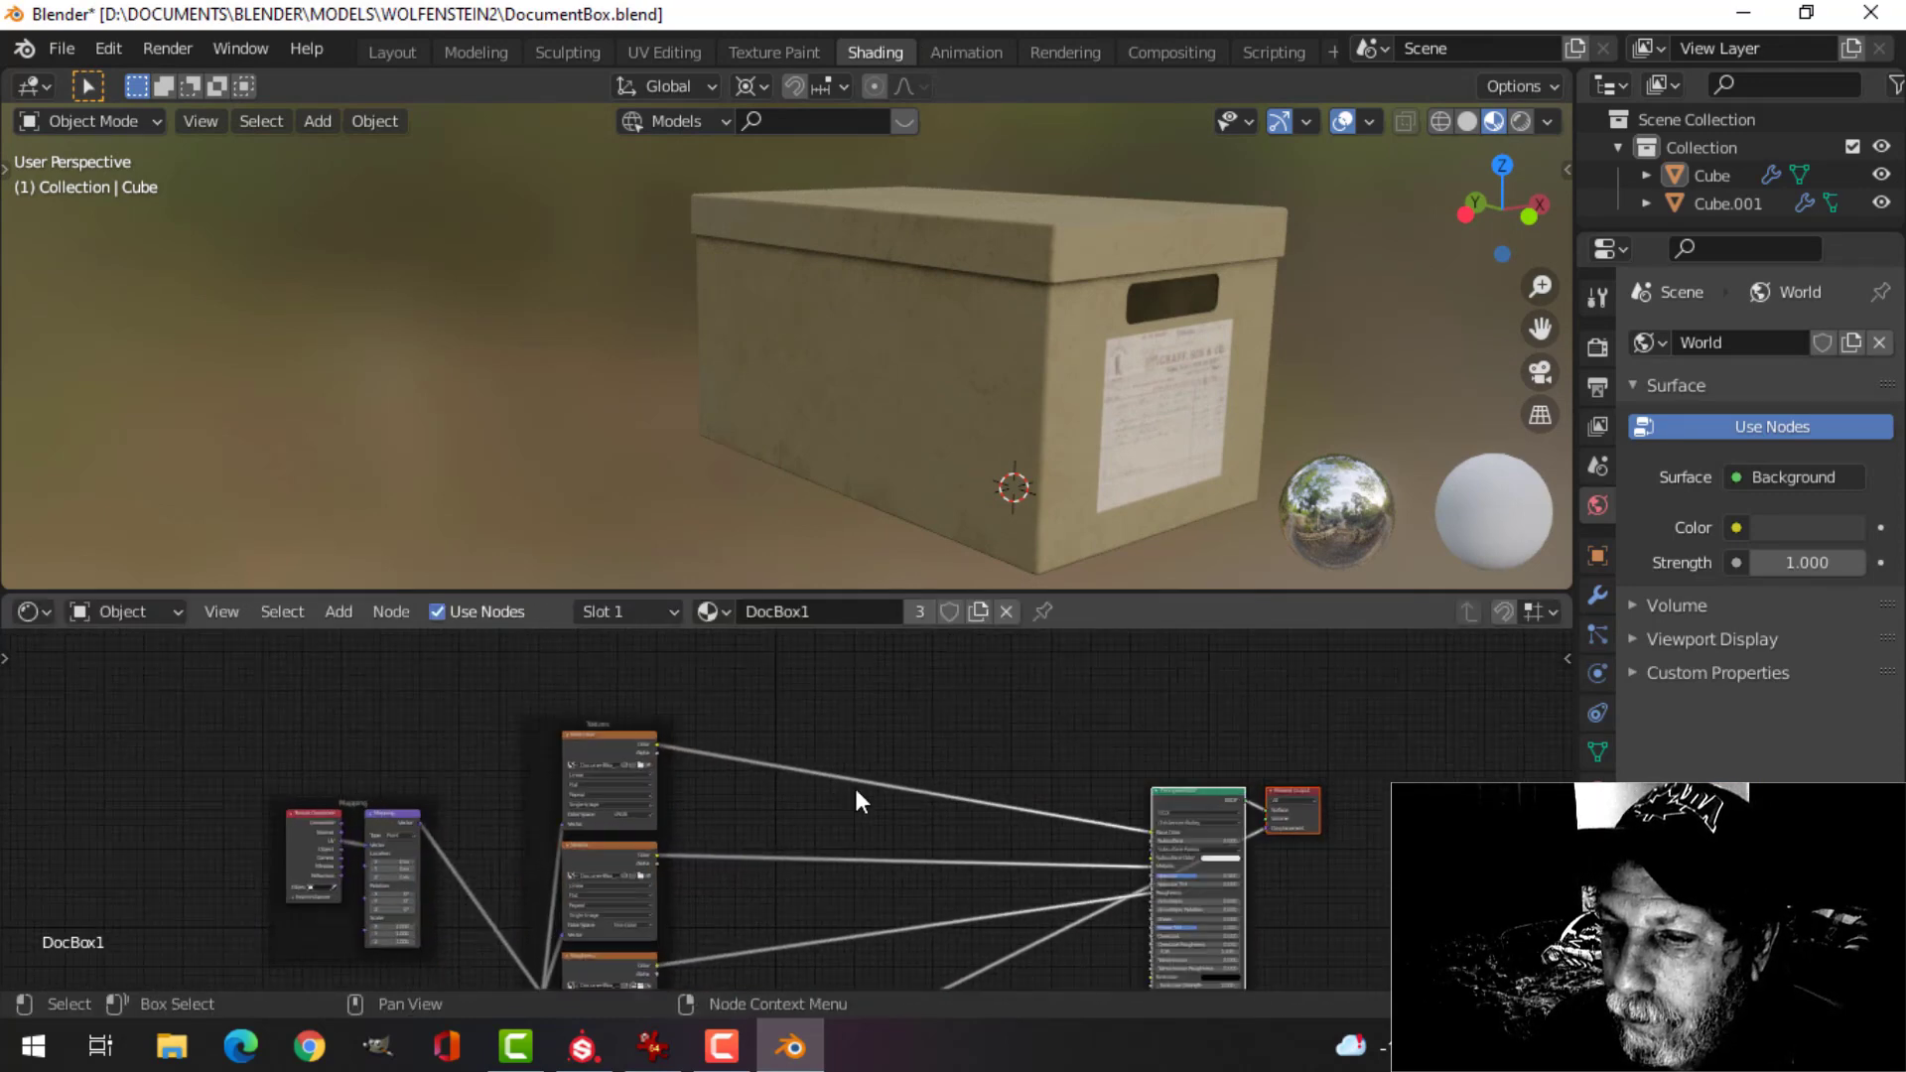
scroll(772, 814, "up", 3)
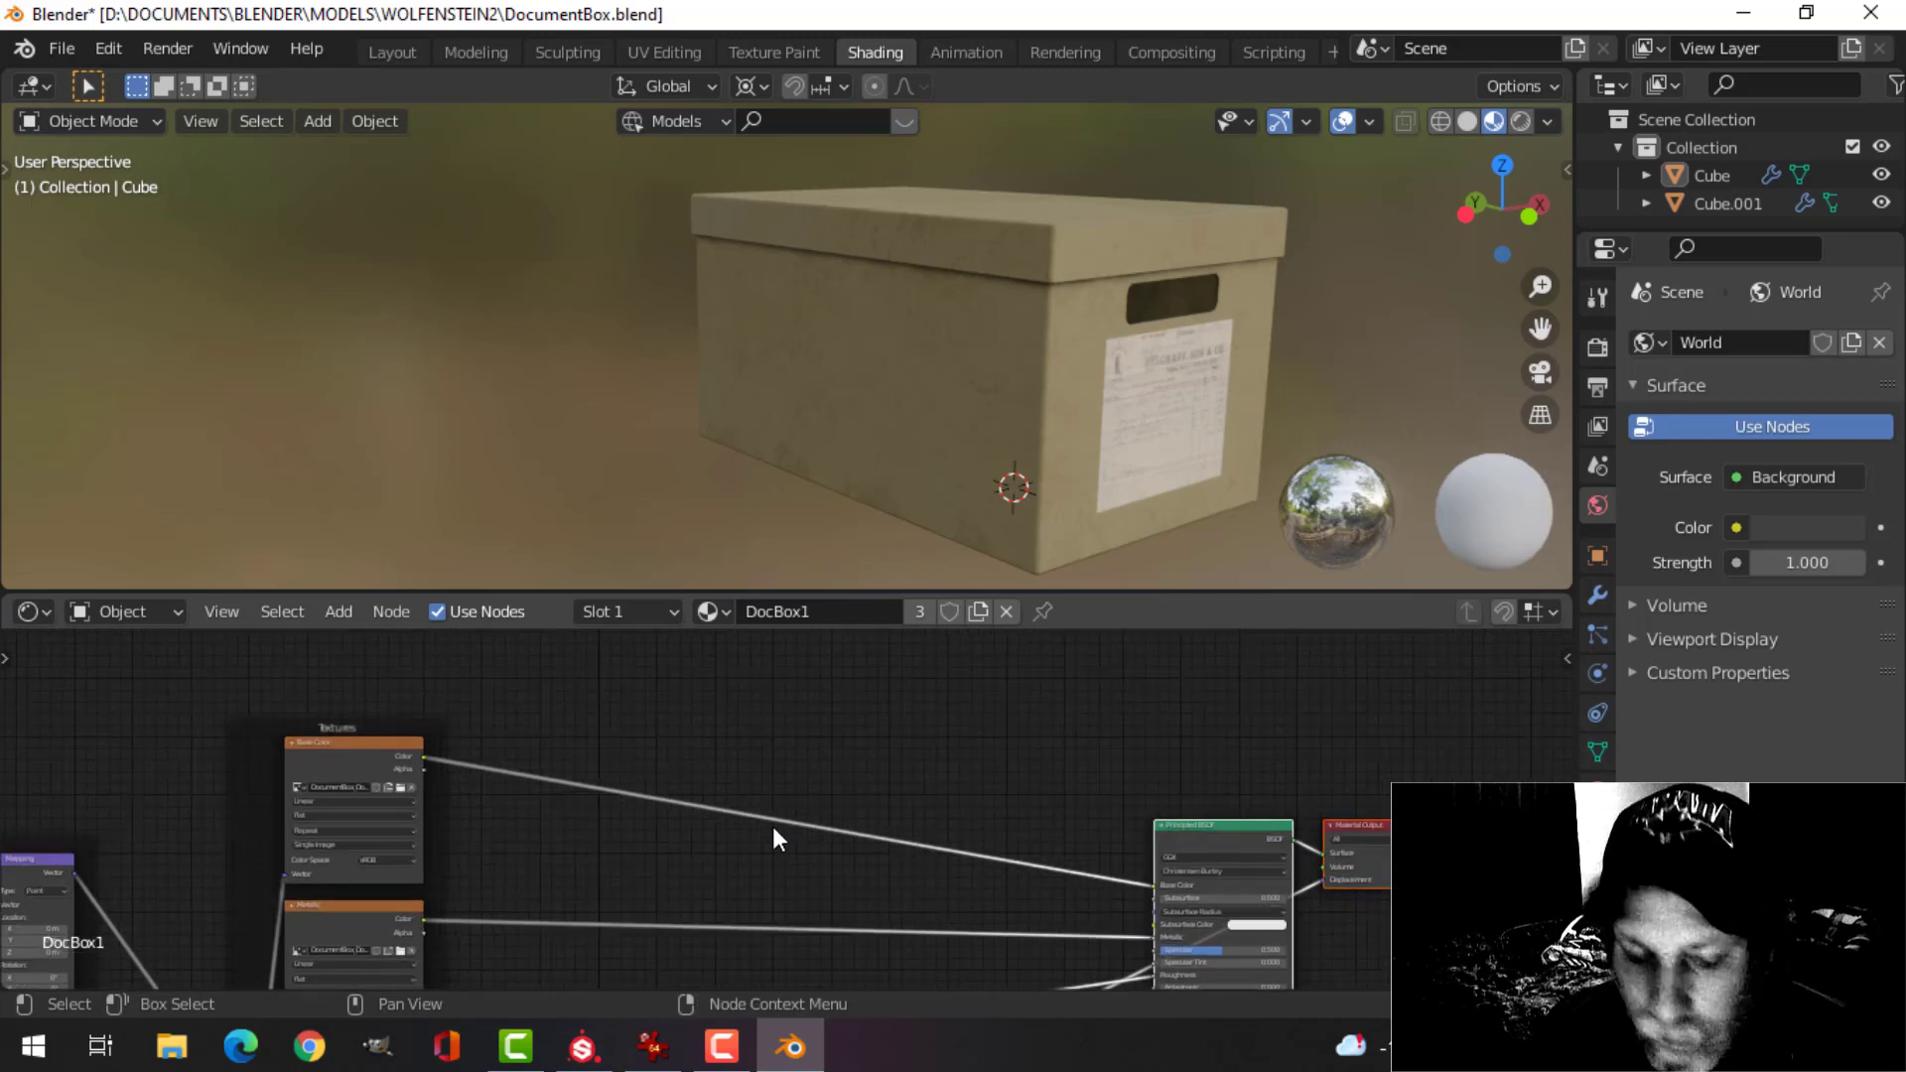
- Add an Ambient Occlusion node beside the Base Color texture and undo its automatic insertion into the Base Color link
key("shift+a")
mouse_move(683, 729)
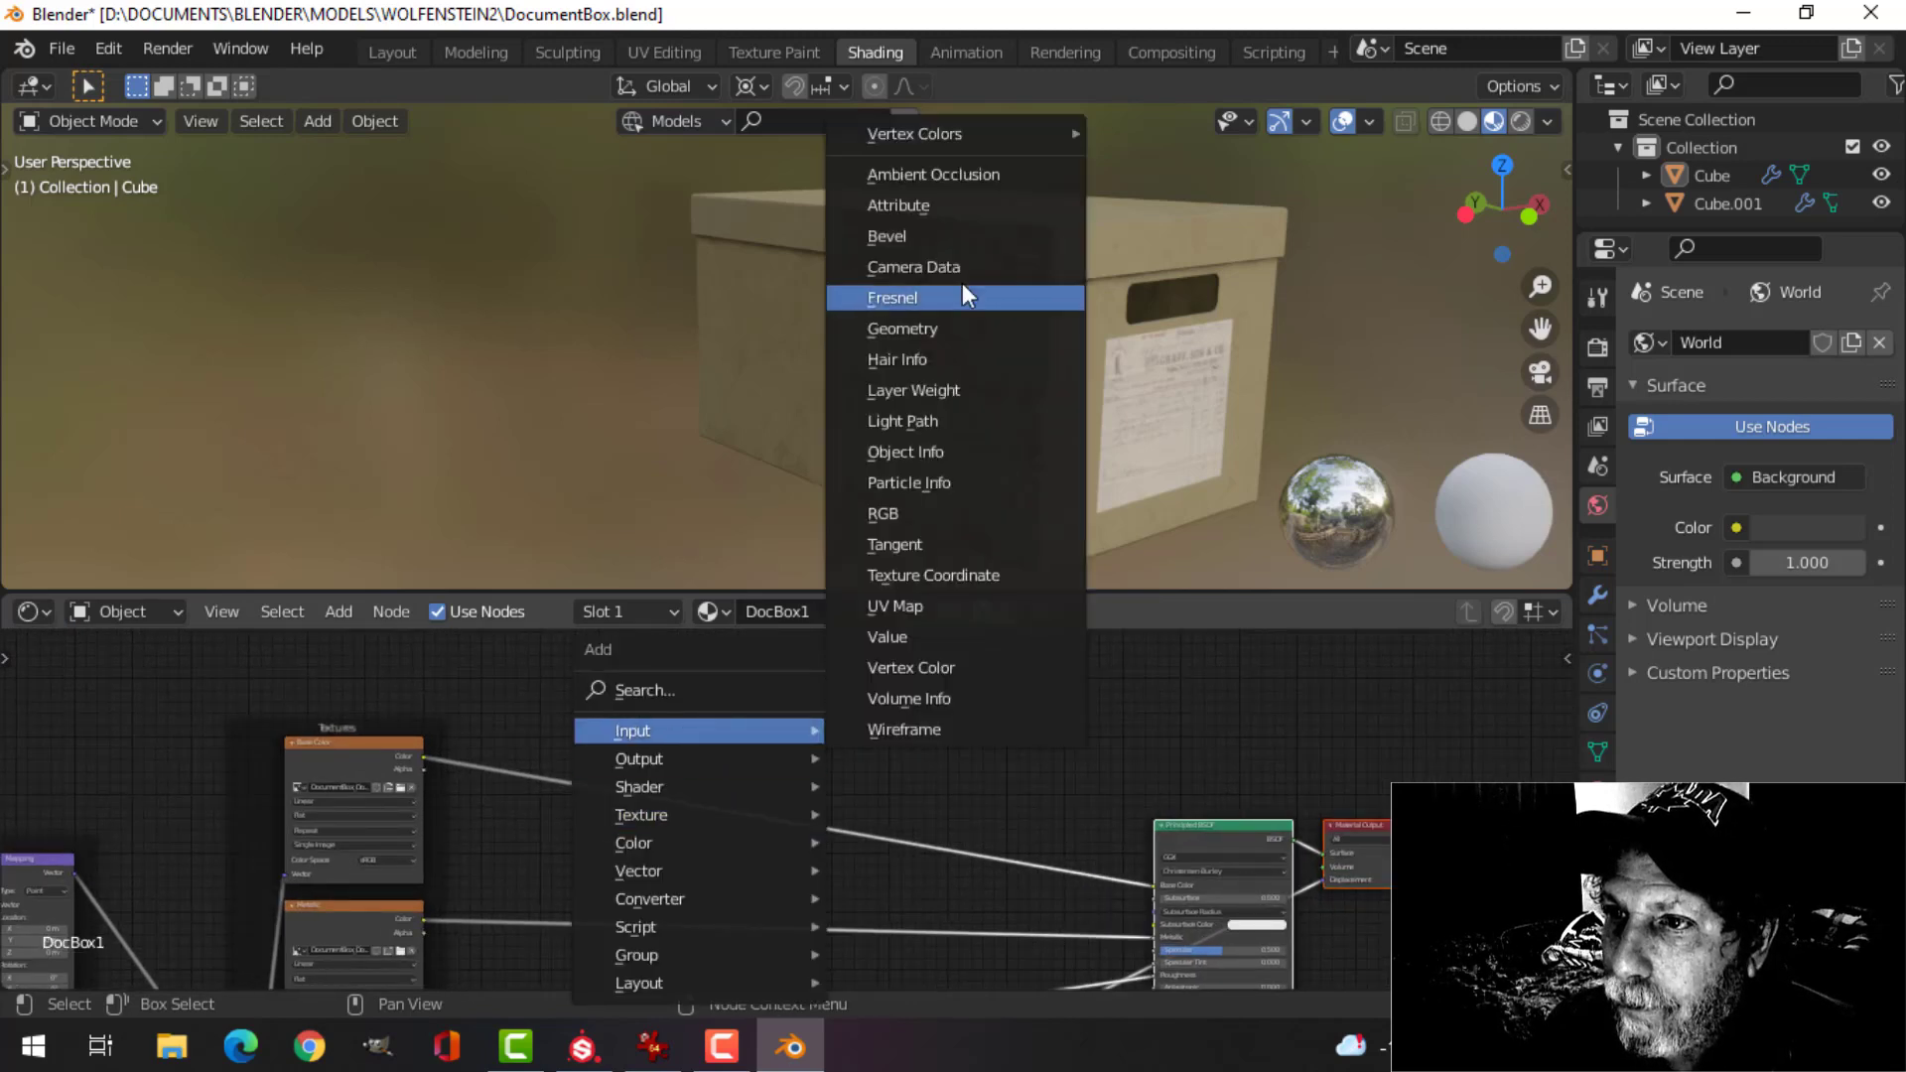
left_click(959, 174)
left_click(599, 664)
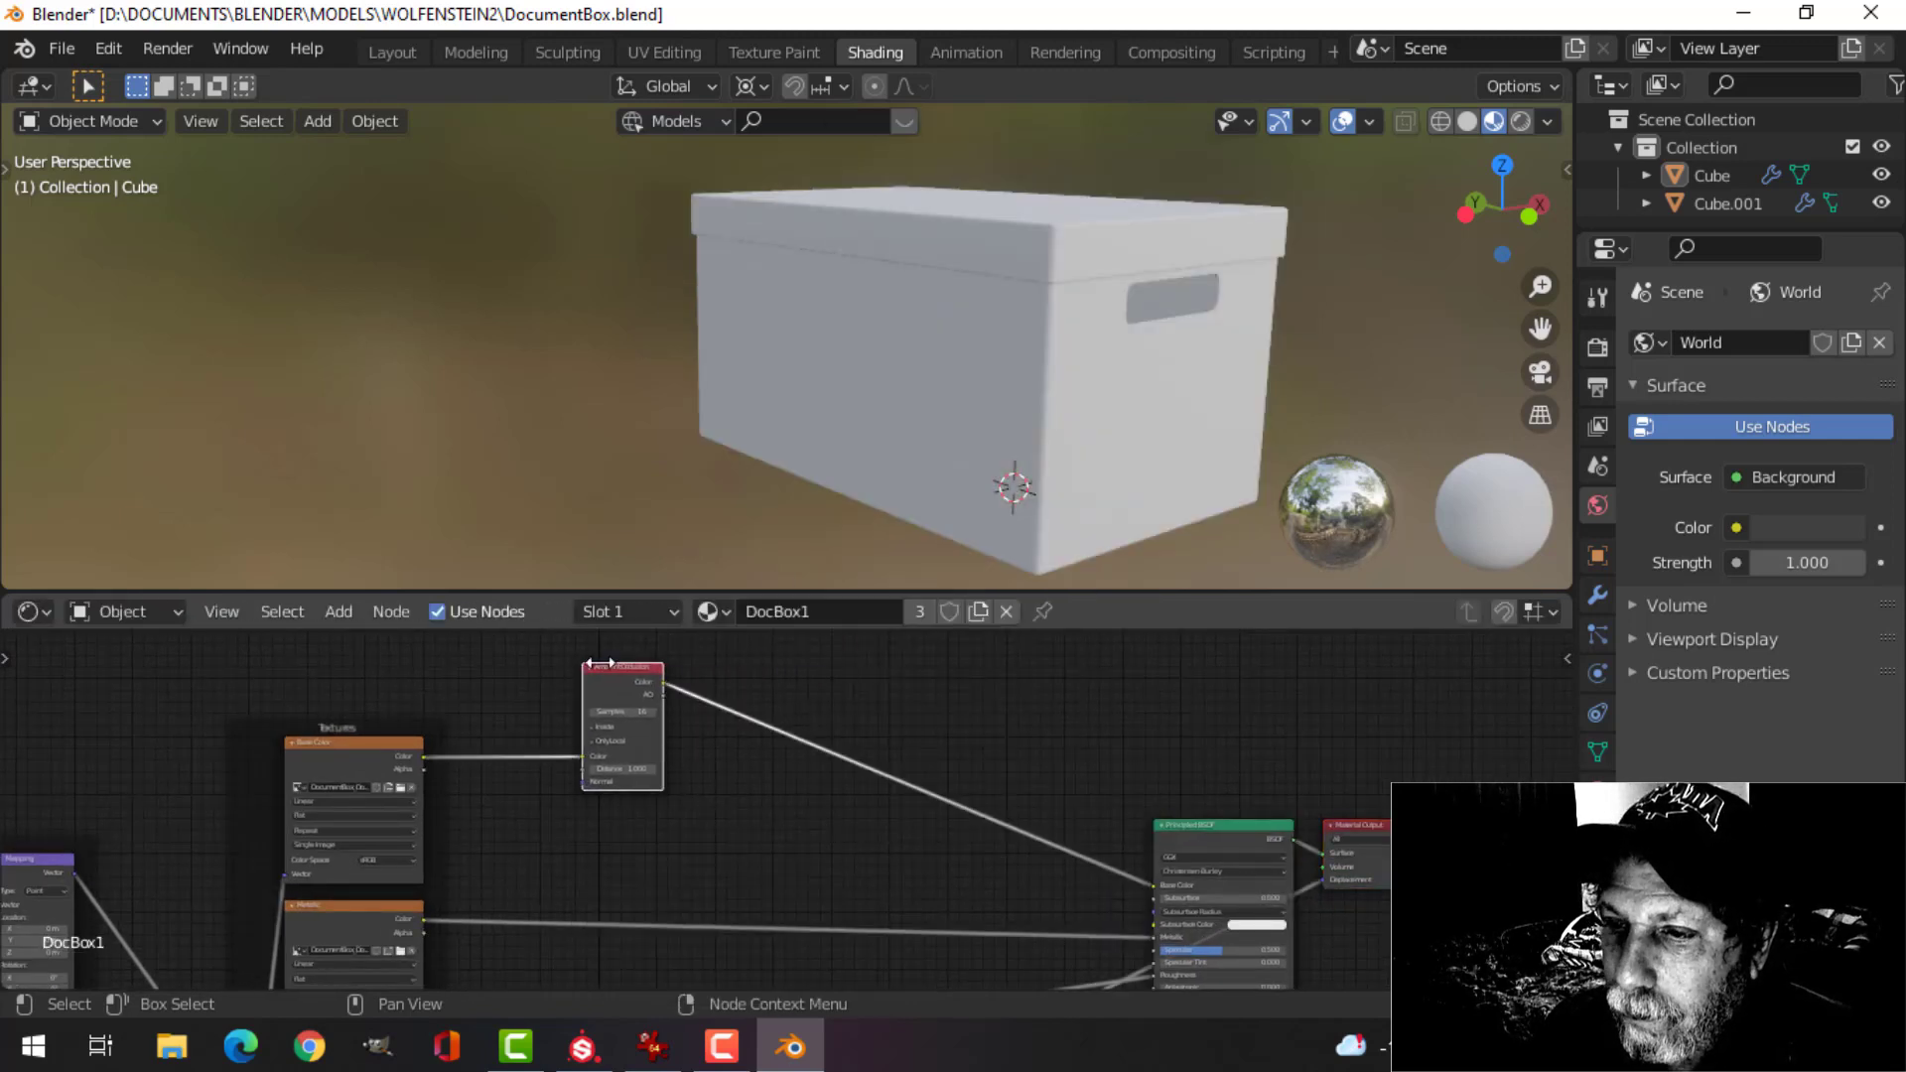
key("ctrl+z")
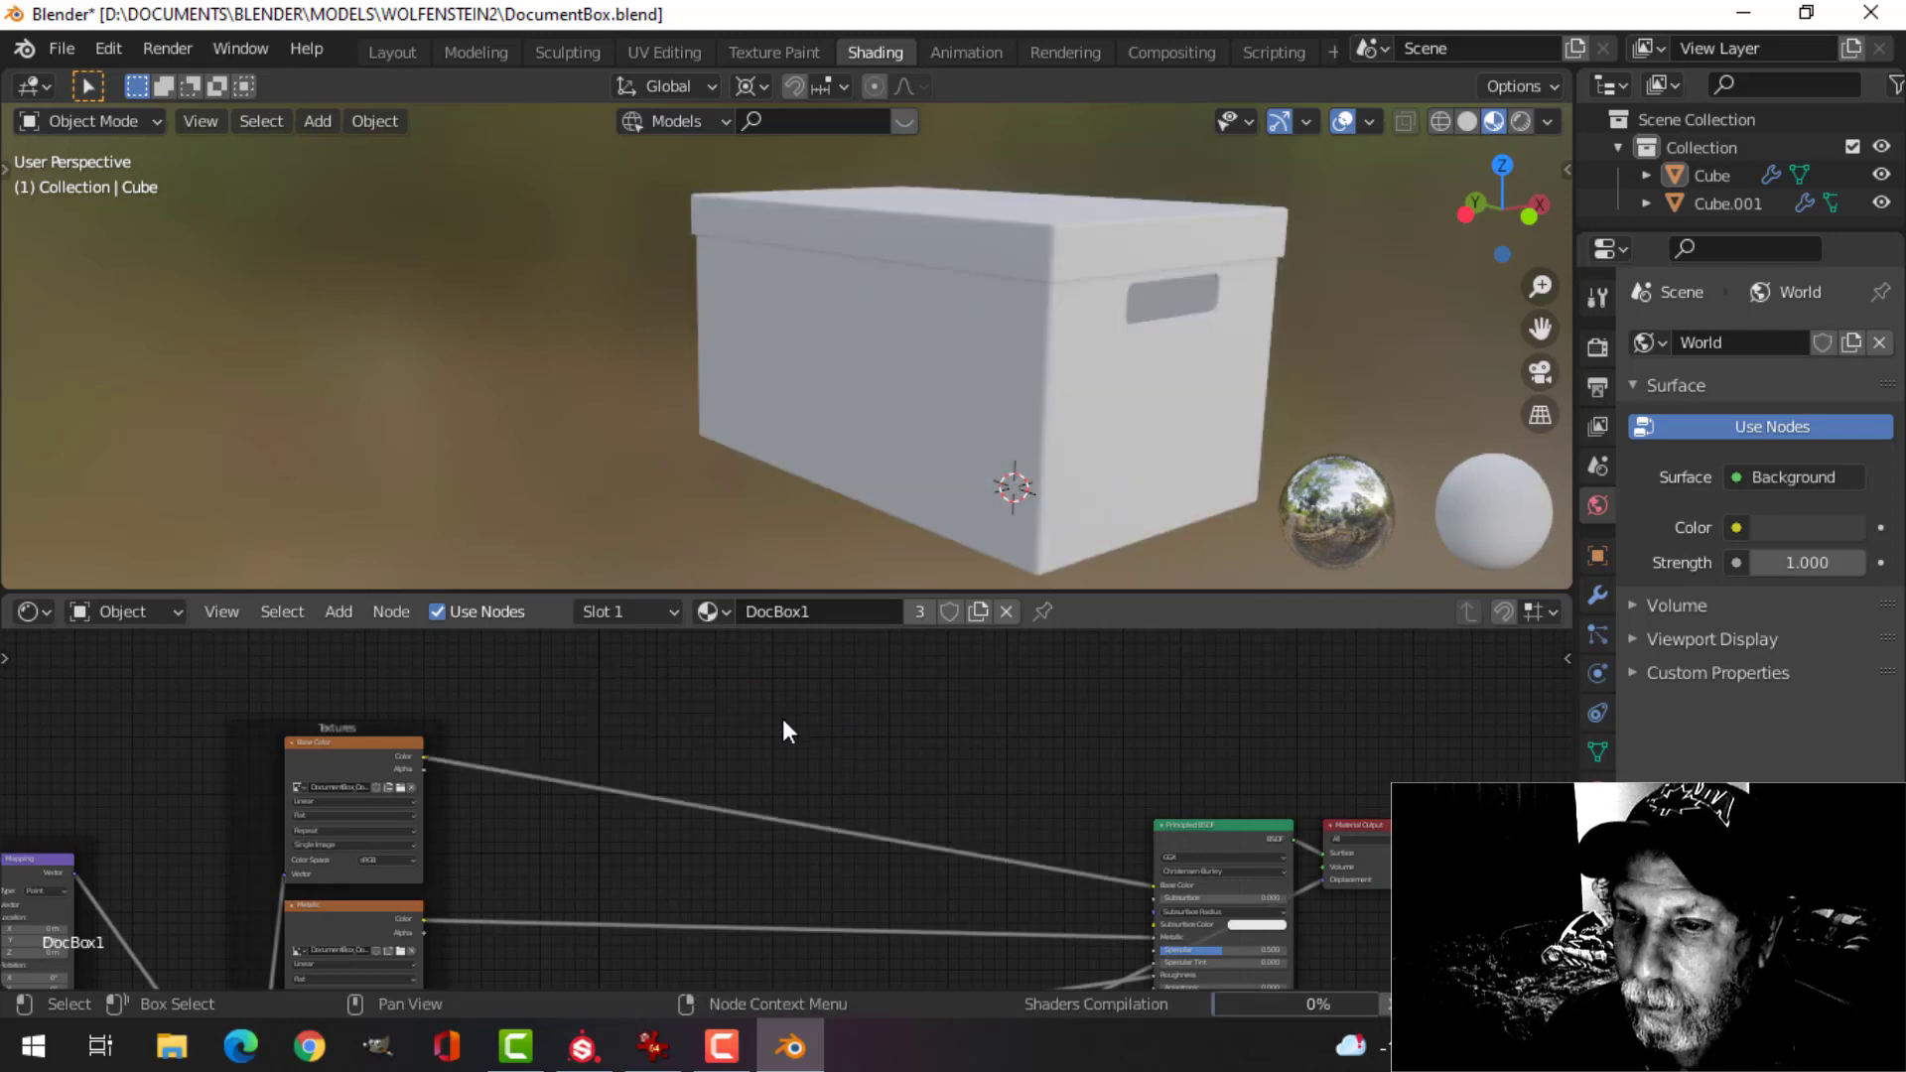
- Maximize the shader node editor and place the unconnected Ambient Occlusion node just above the Base Color link, next to the Textures frame
scroll(770, 755, "down", 2)
key("ctrl+space")
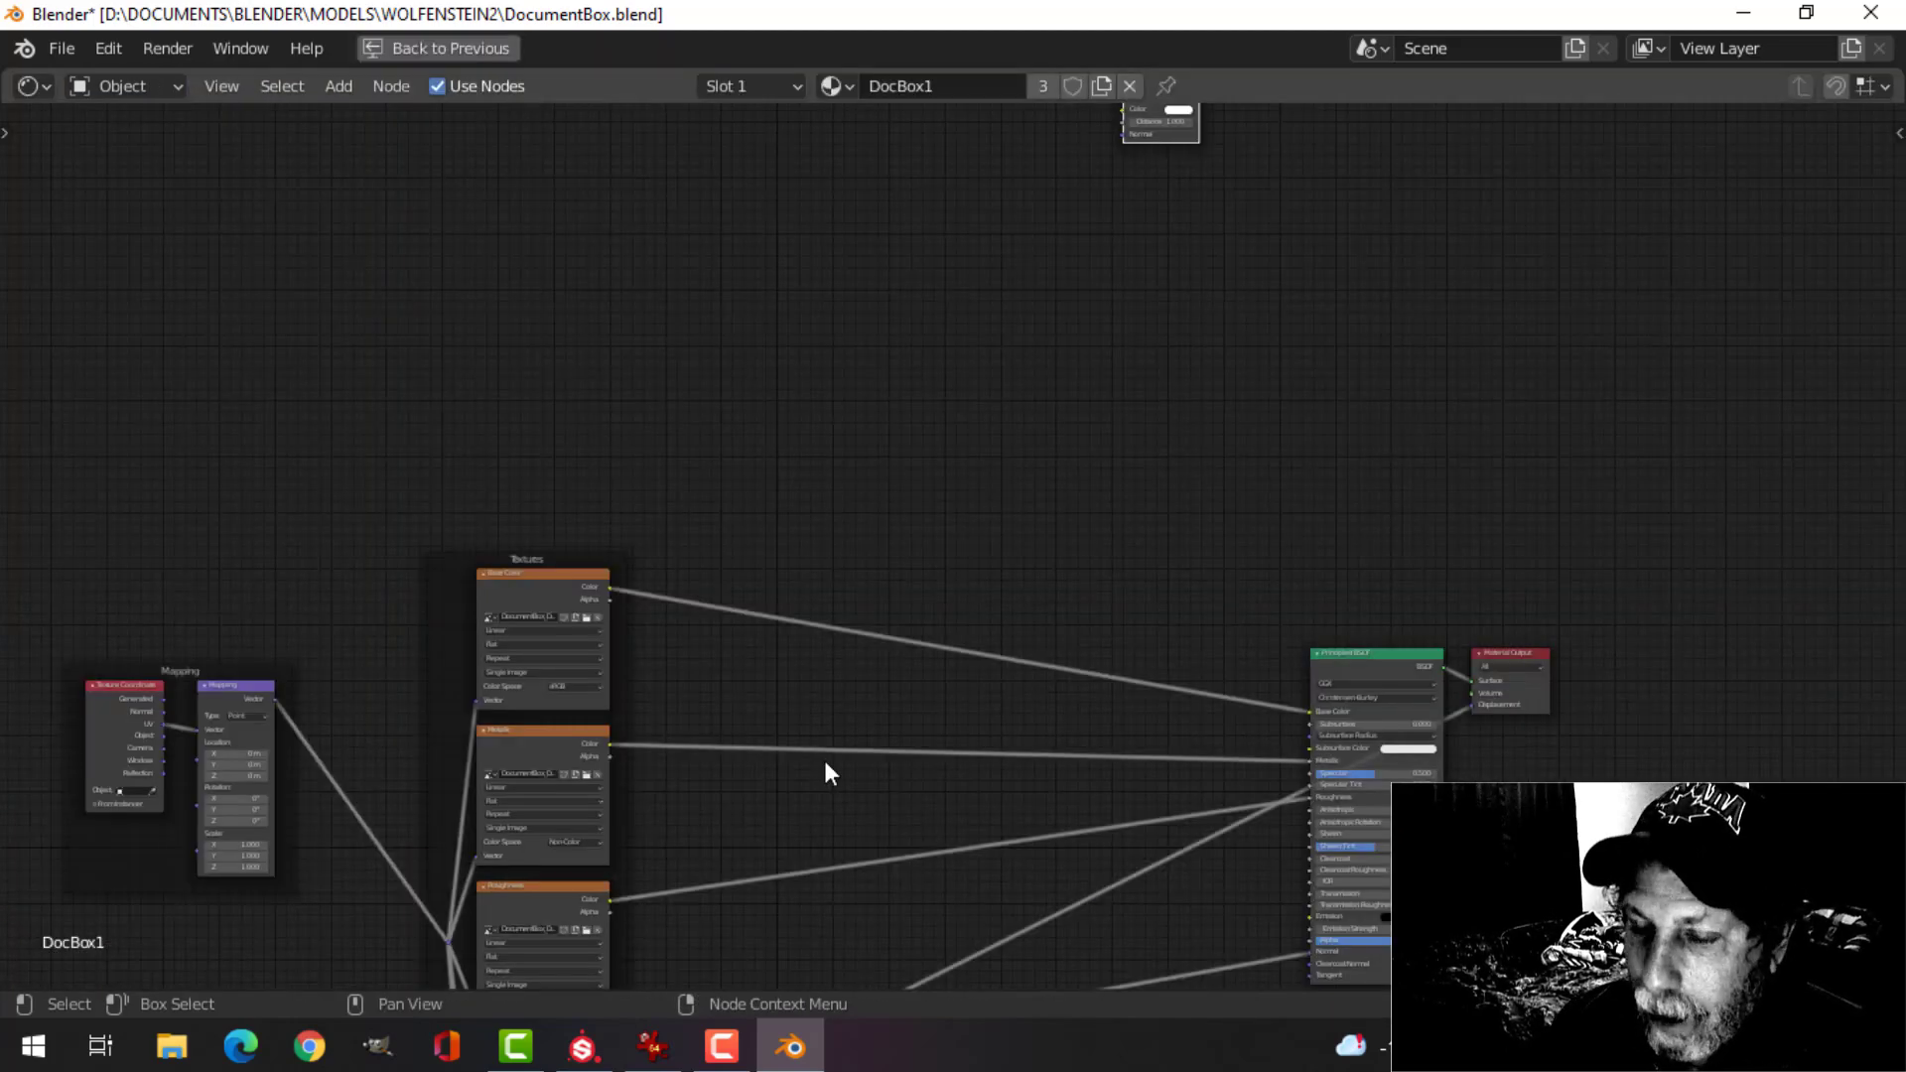
scroll(794, 595, "up", 2)
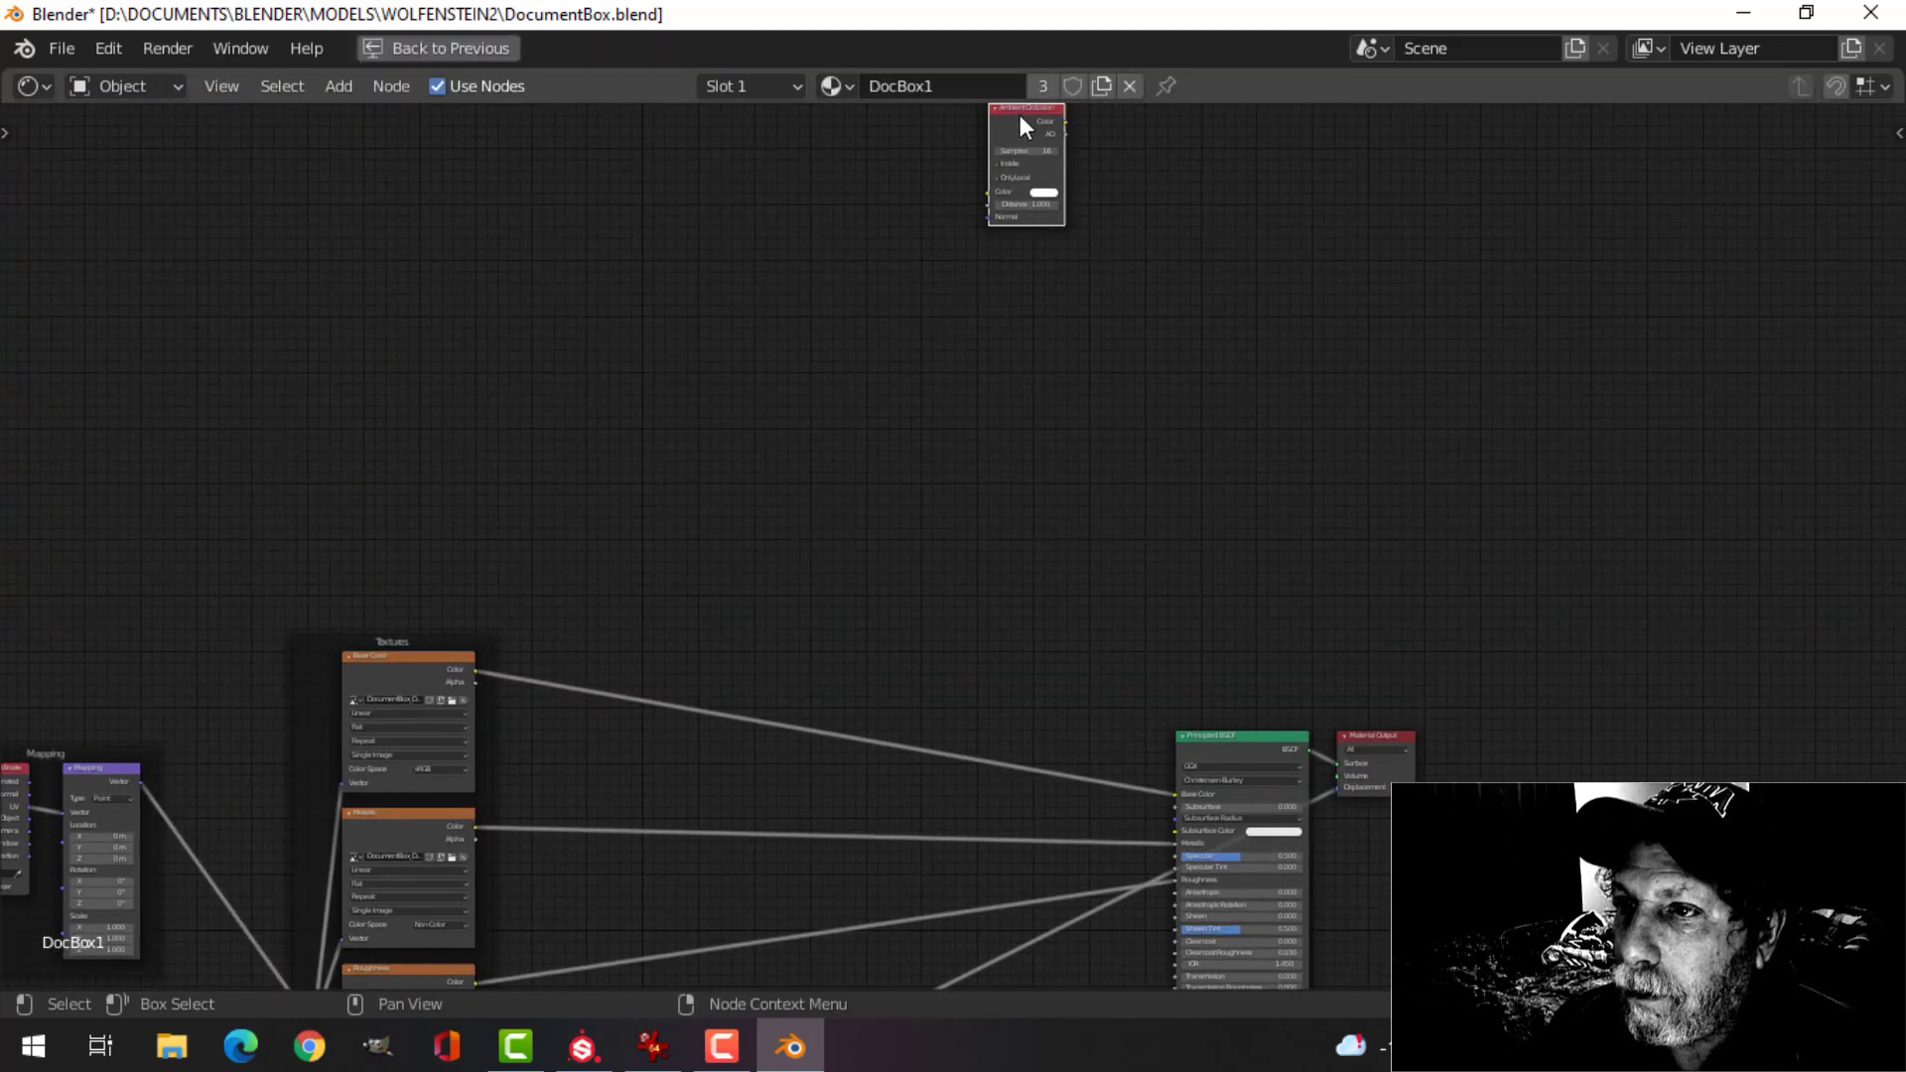
left_click_drag(1020, 115, 611, 471)
scroll(673, 538, "up", 2)
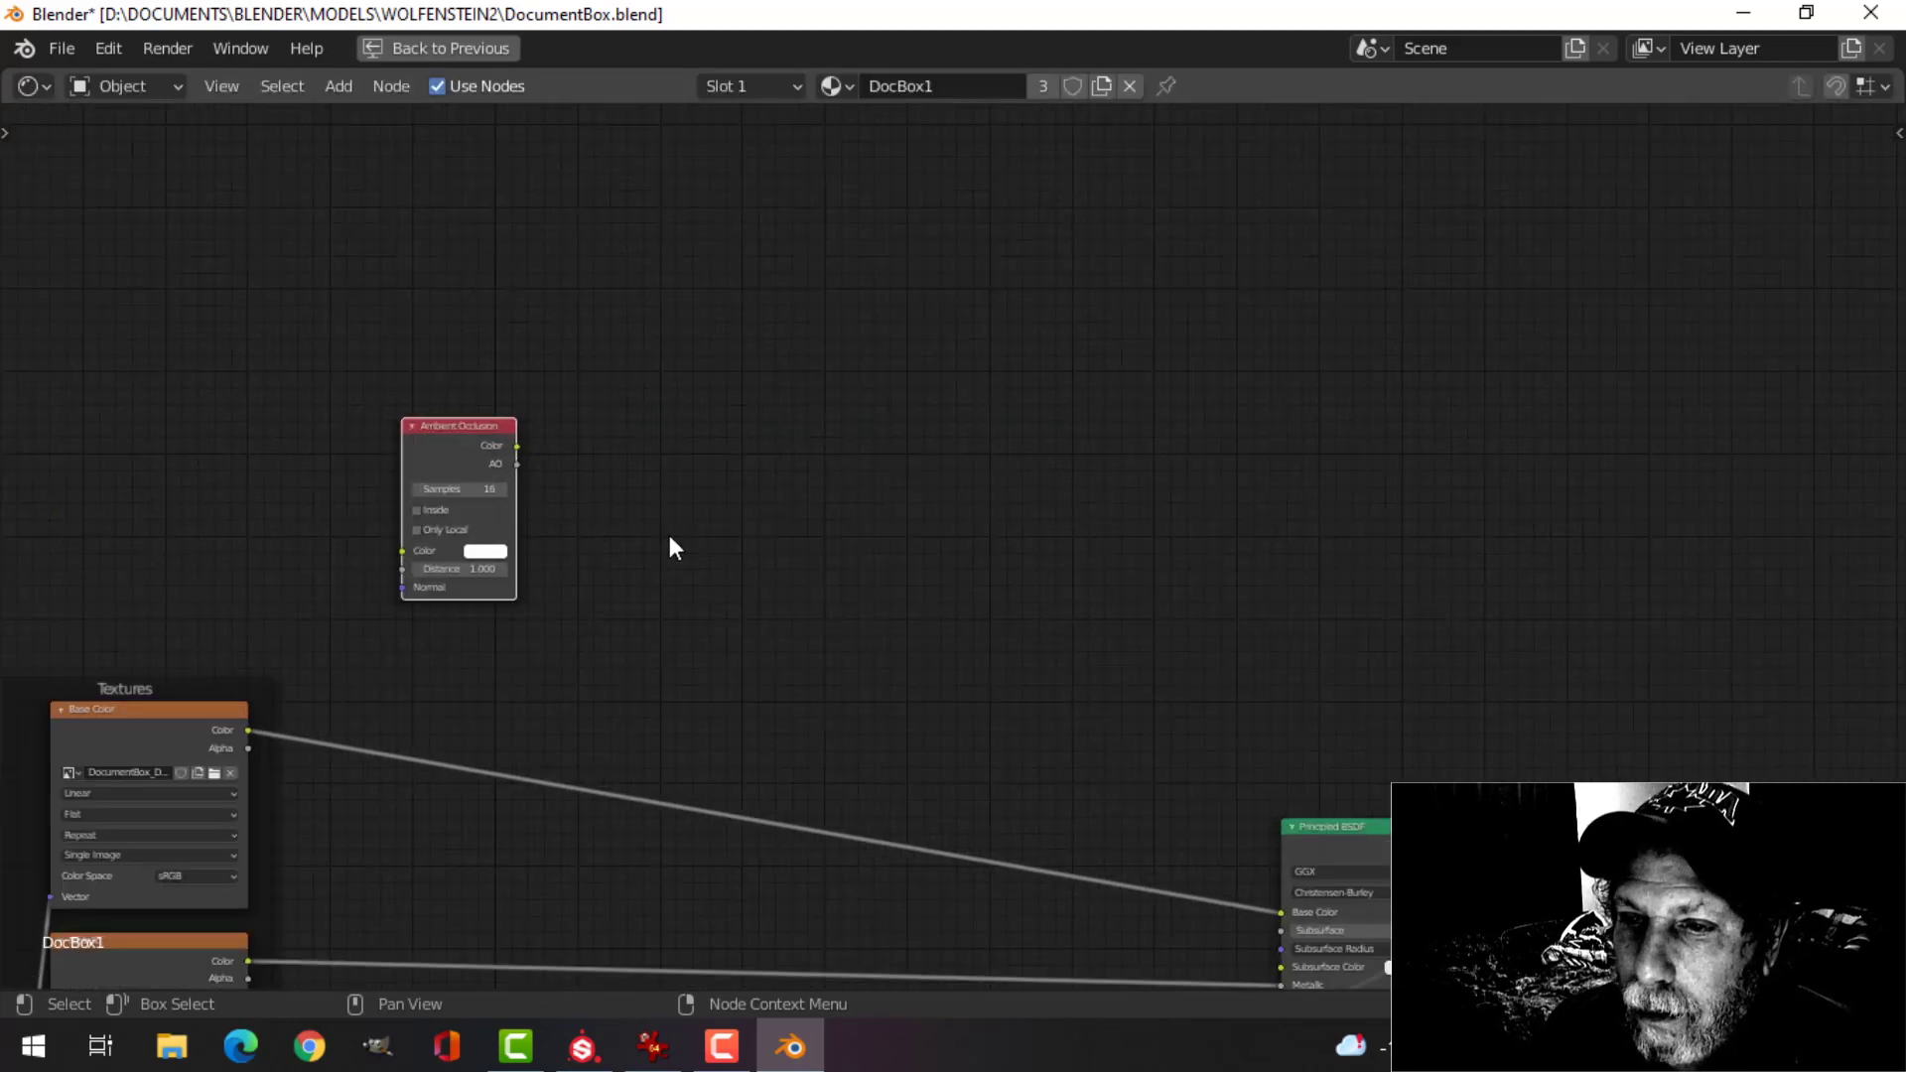
middle_click_drag(672, 541, 745, 462)
scroll(581, 390, "down", 1)
key("g")
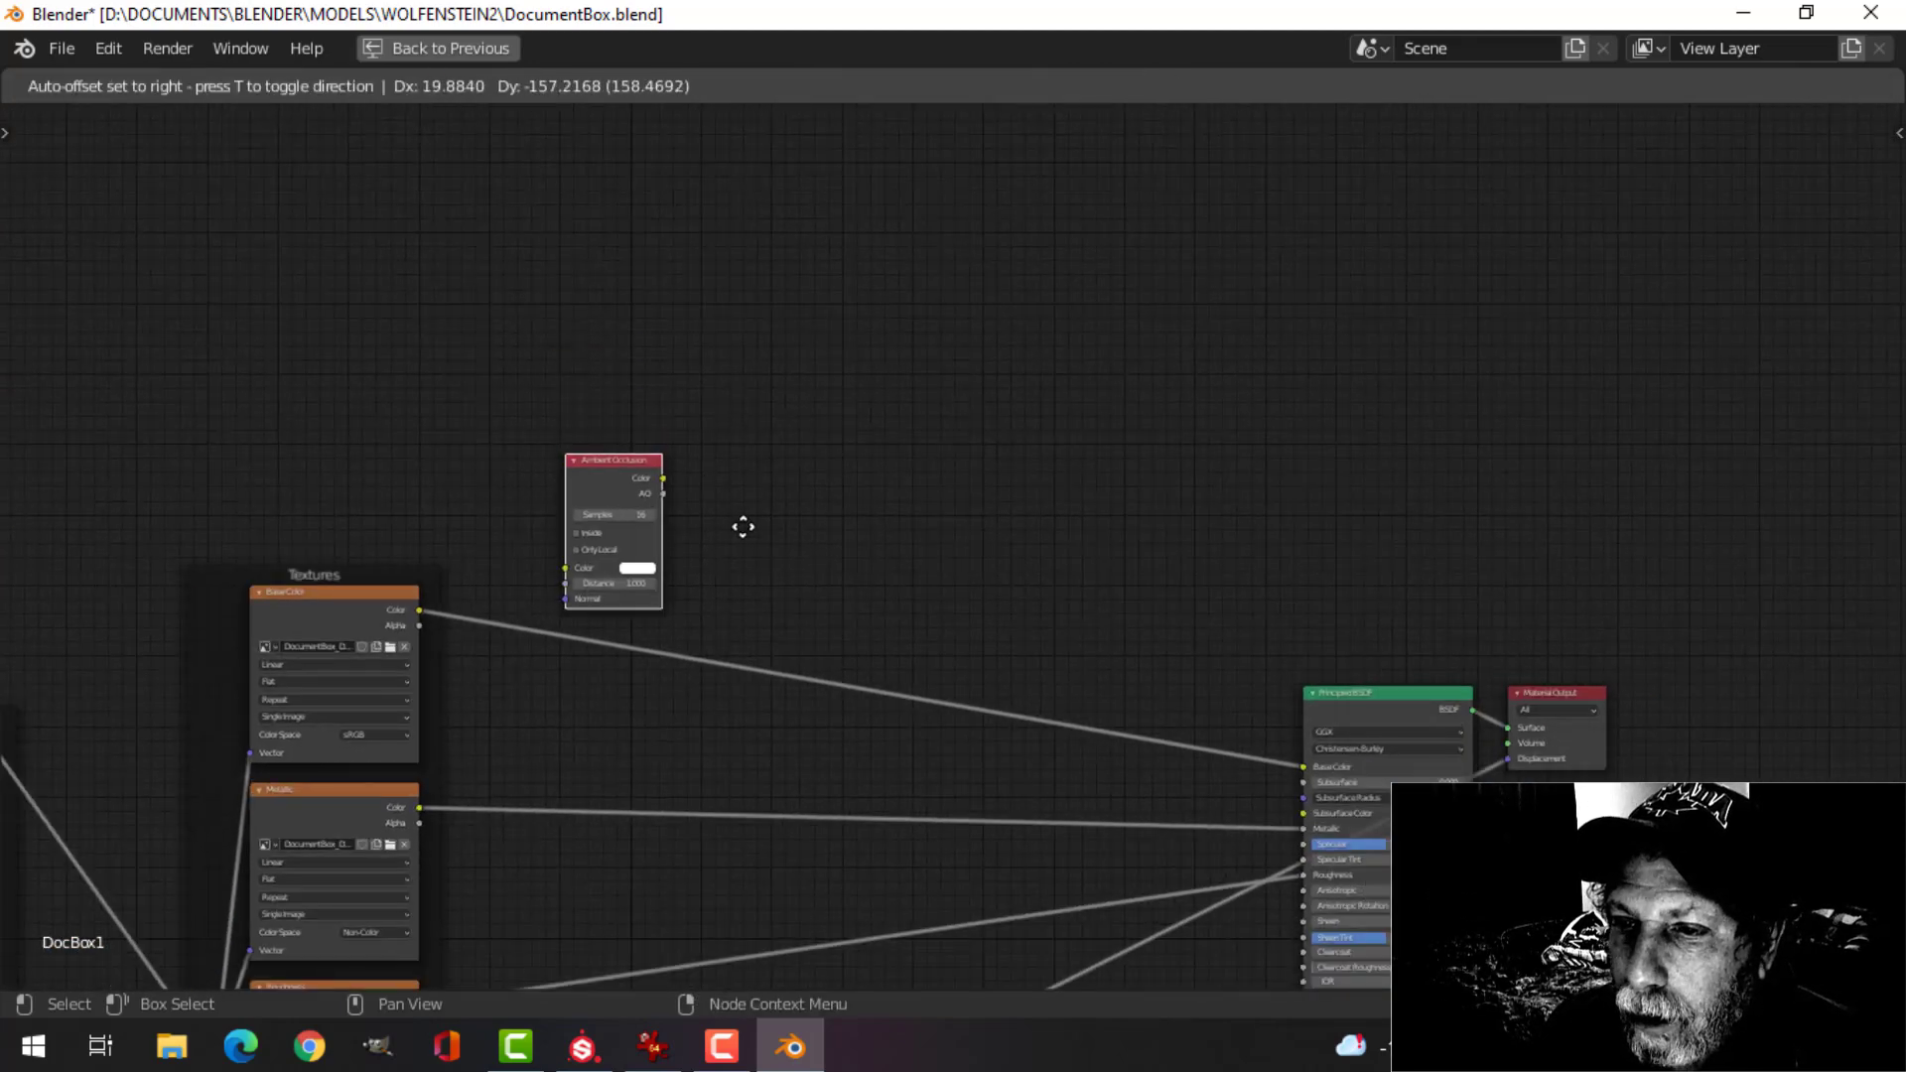
left_click(744, 503)
scroll(838, 502, "up", 2)
middle_click_drag(827, 427, 860, 426)
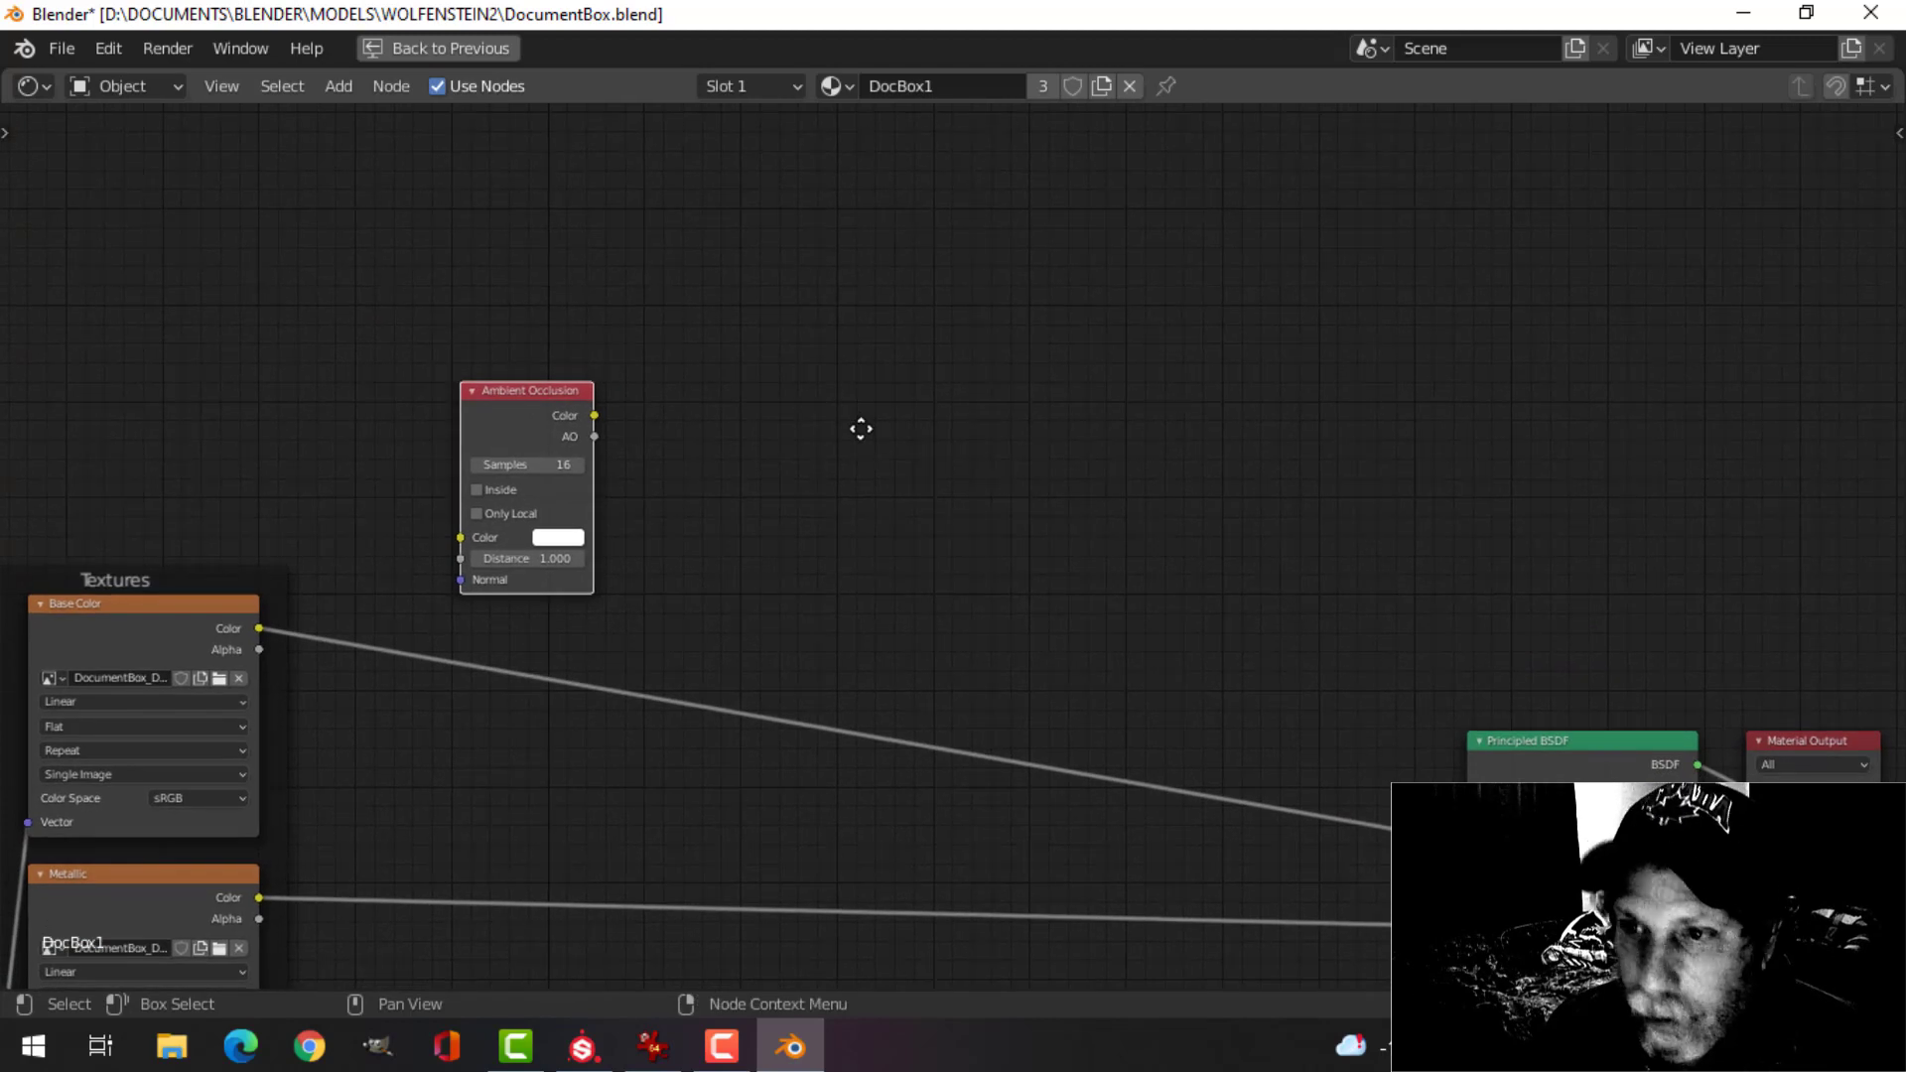
- Add a ColorRamp node beside the Ambient Occlusion node and connect the Ambient Occlusion Color output to its Fac input
key("shift+a")
mouse_move(798, 568)
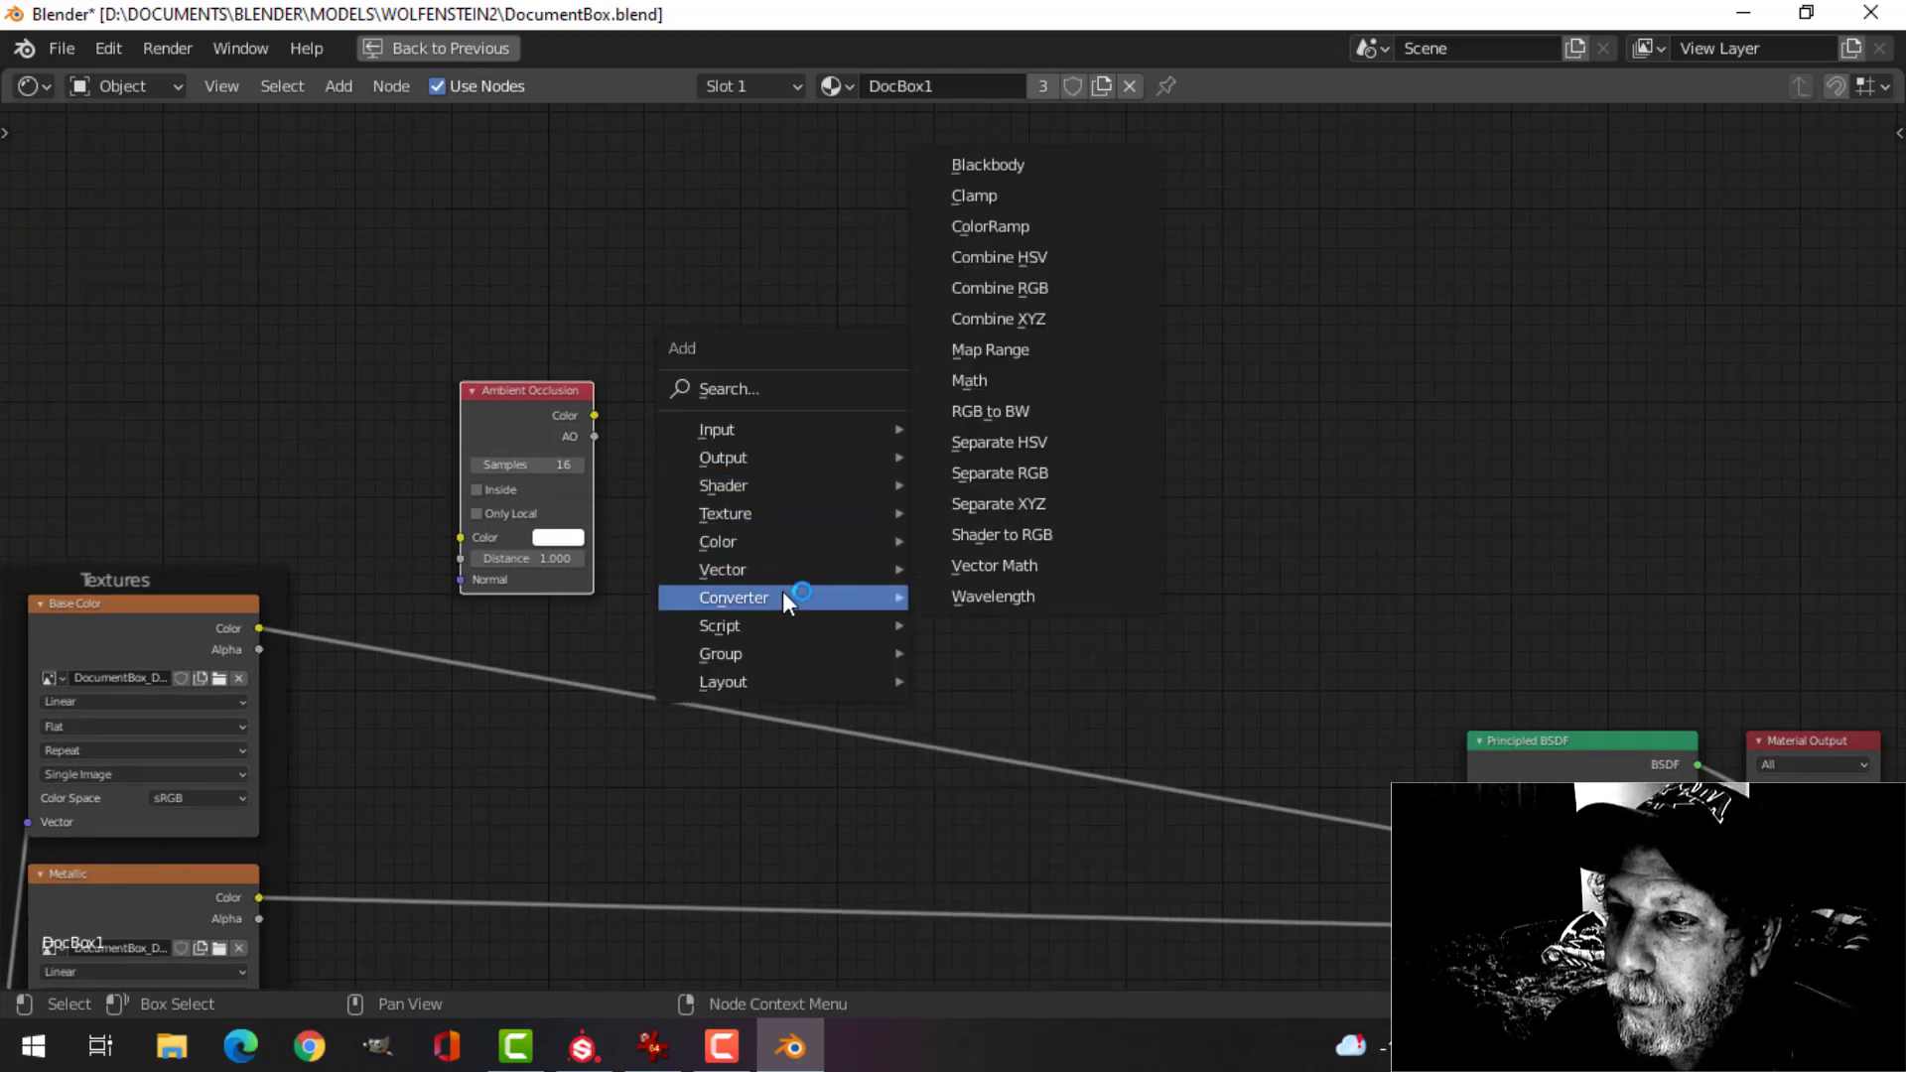
left_click(1000, 226)
left_click(735, 414)
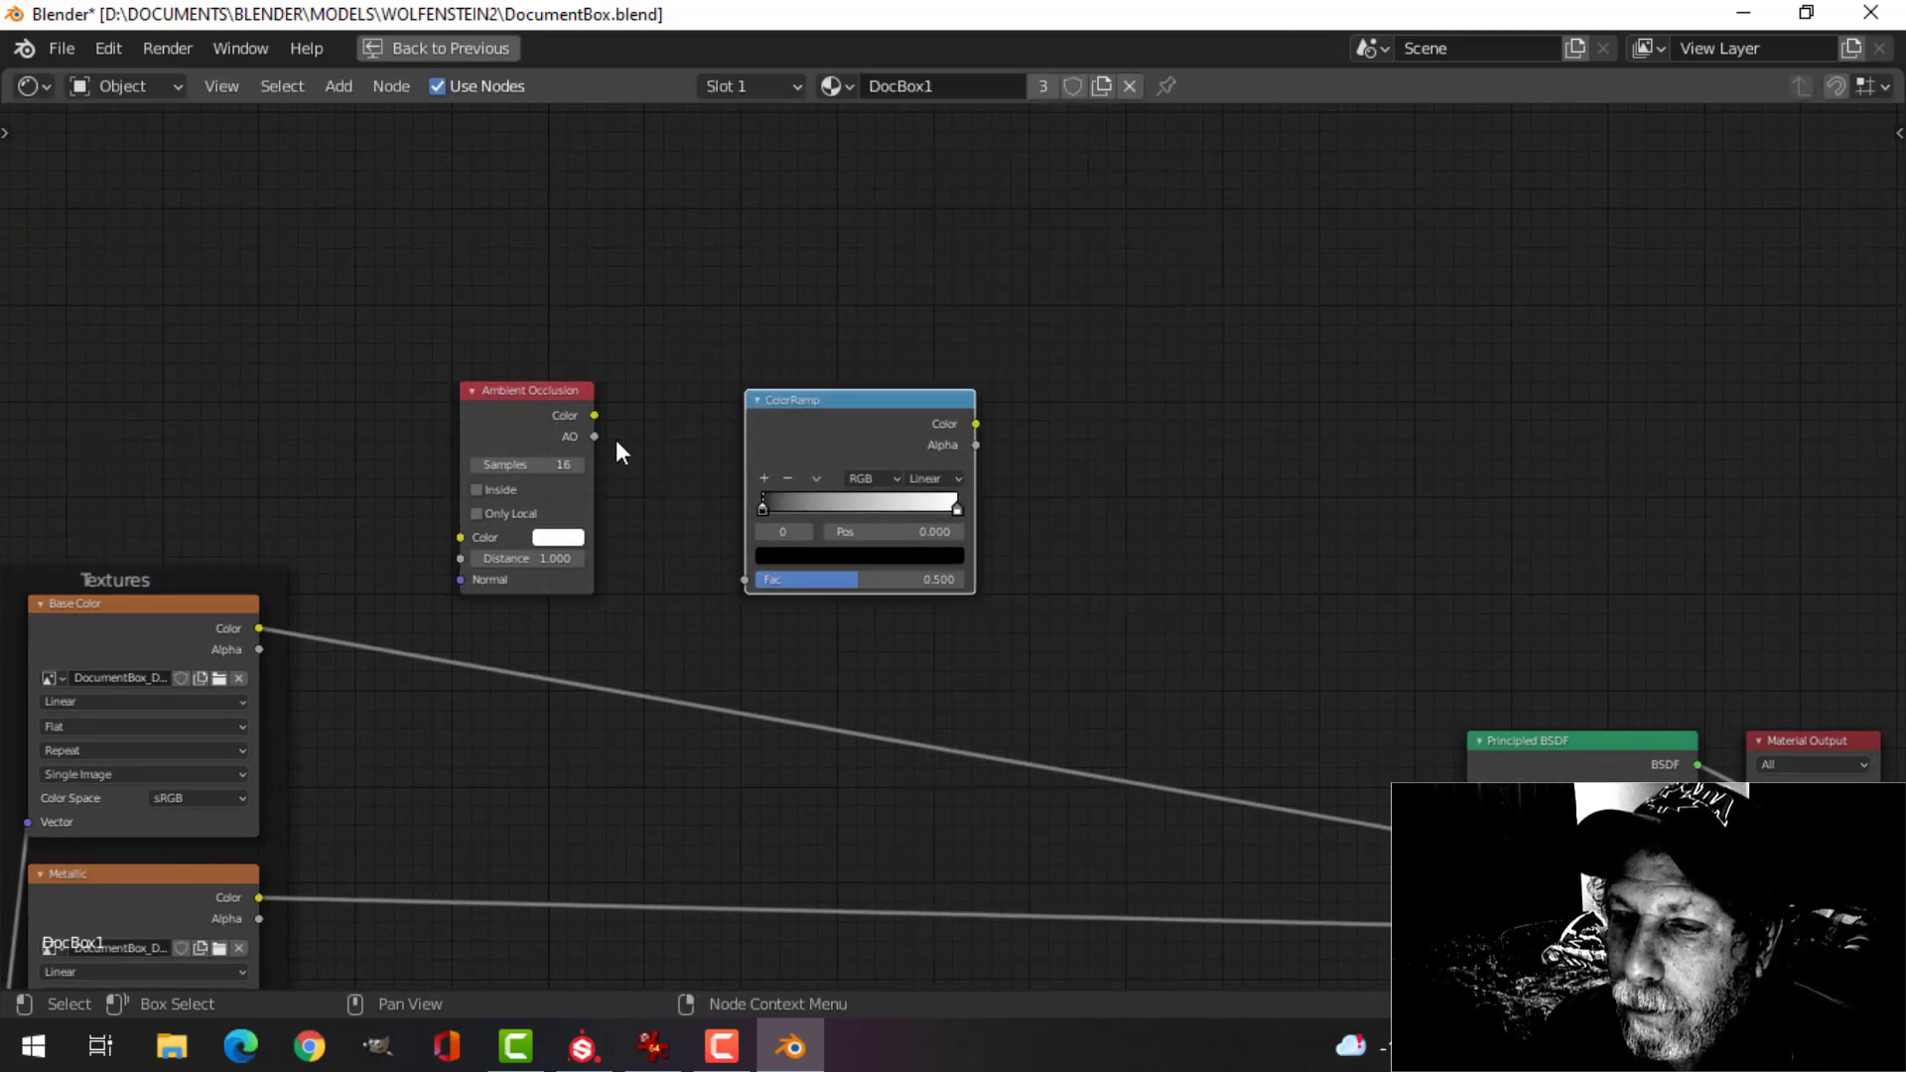
left_click_drag(596, 415, 745, 579)
- Set the ColorRamp's black stop to position 0.300 and white stop to 0.864, and move the node closer to Ambient Occlusion
scroll(919, 575, "up", 2)
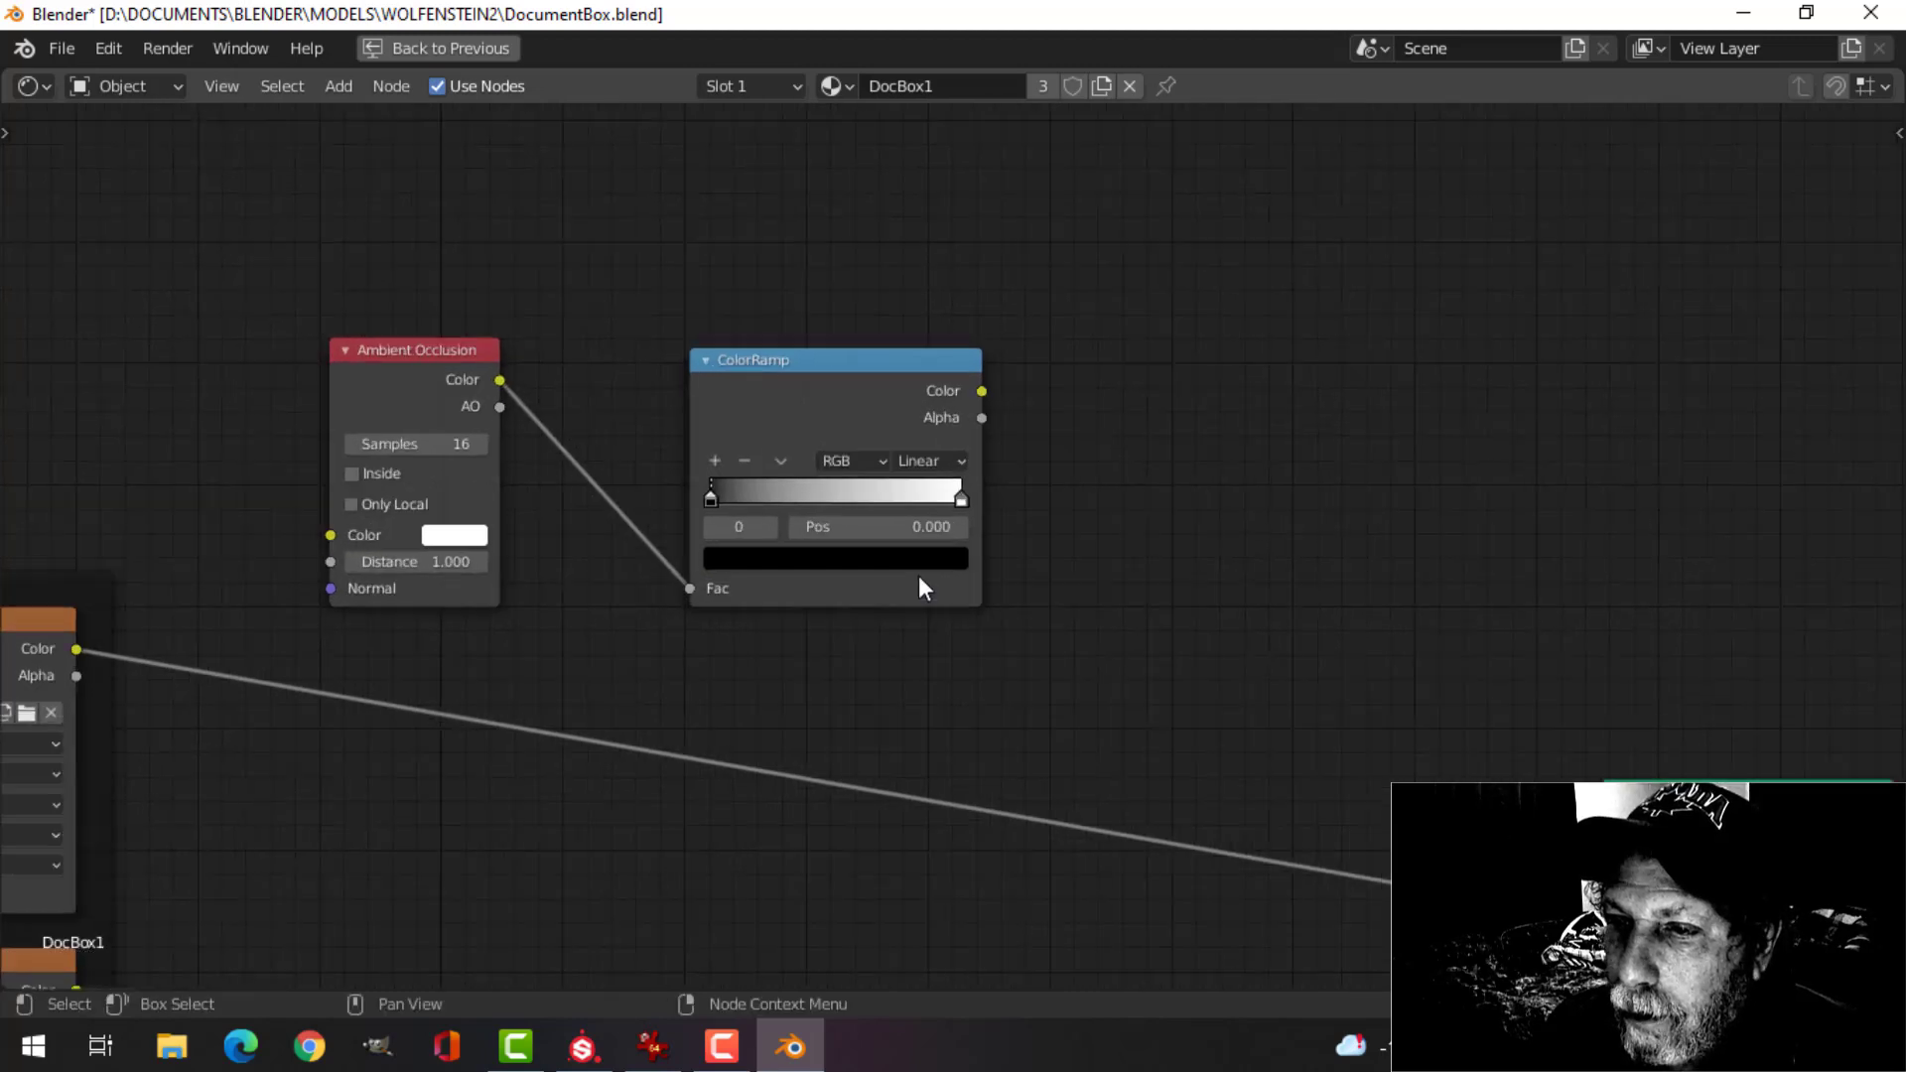
left_click_drag(704, 496, 776, 508)
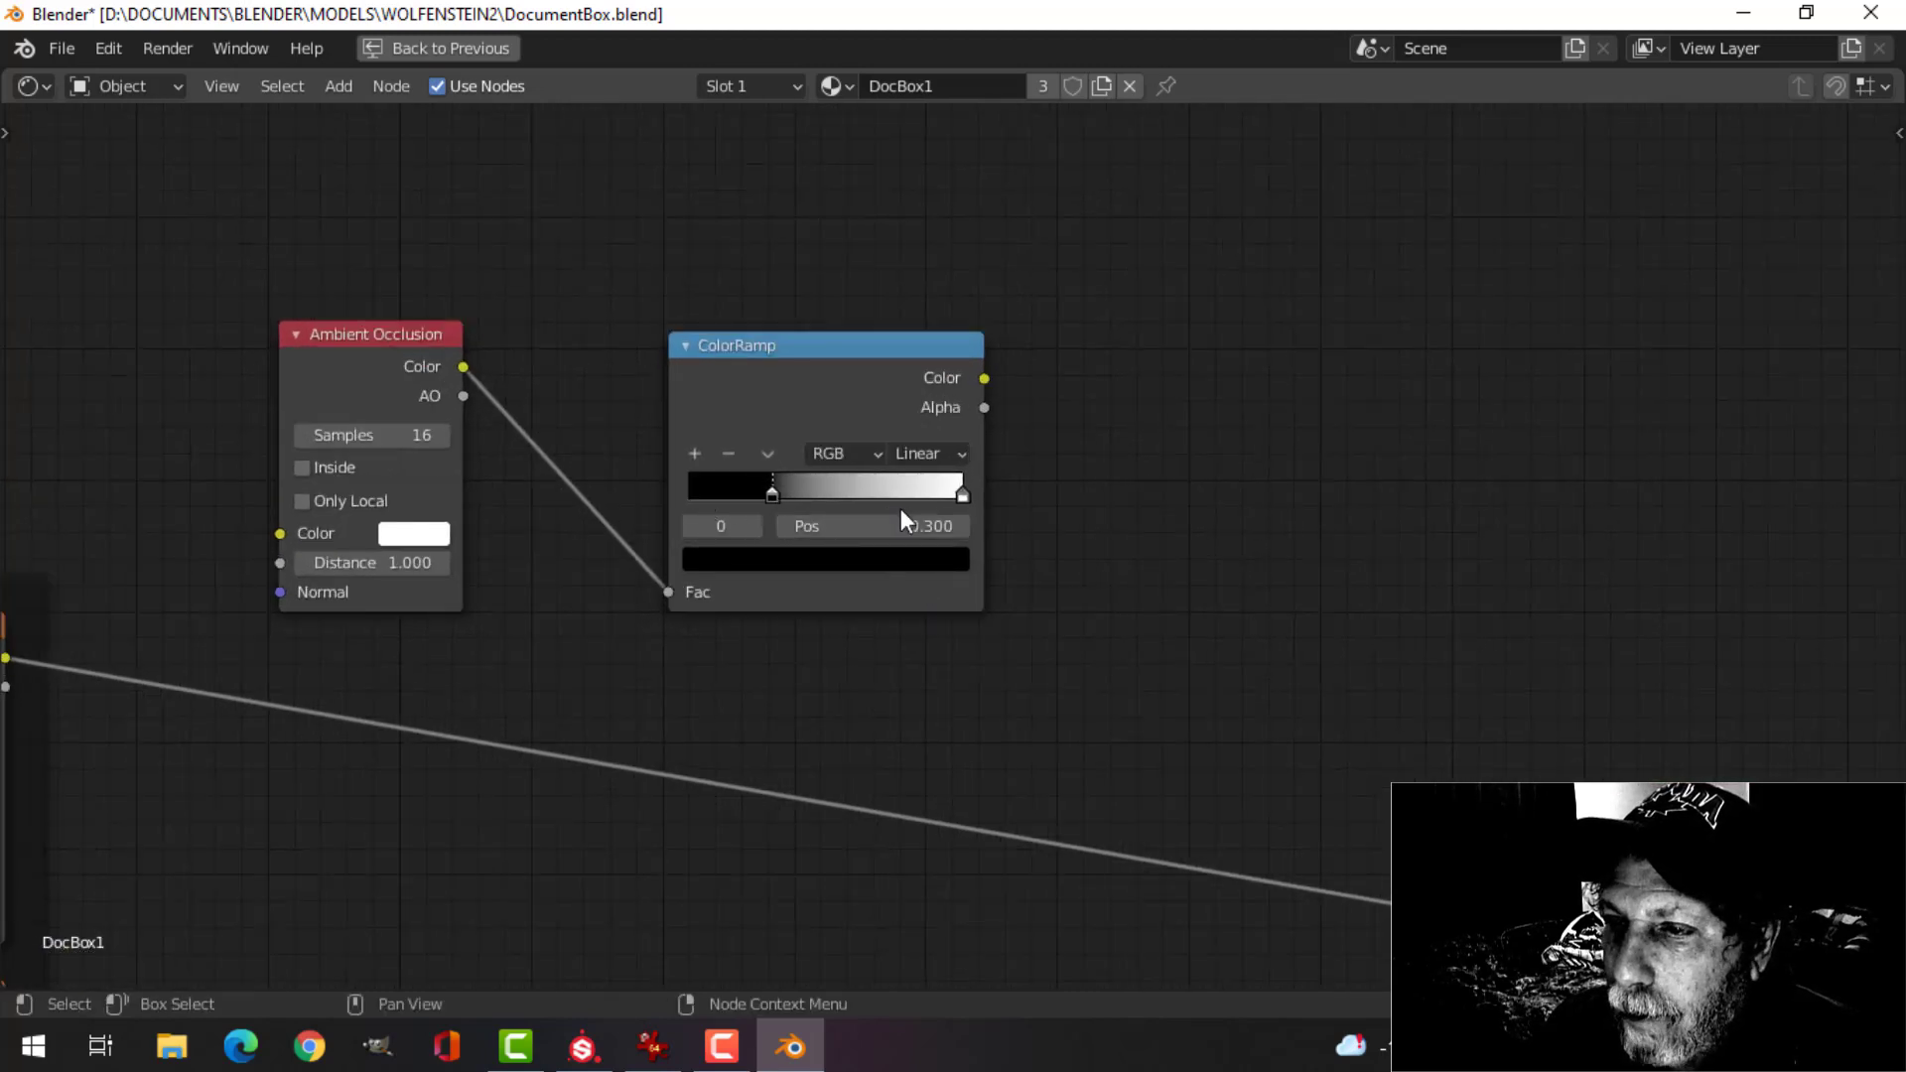
left_click_drag(962, 494, 925, 495)
scroll(923, 551, "down", 1)
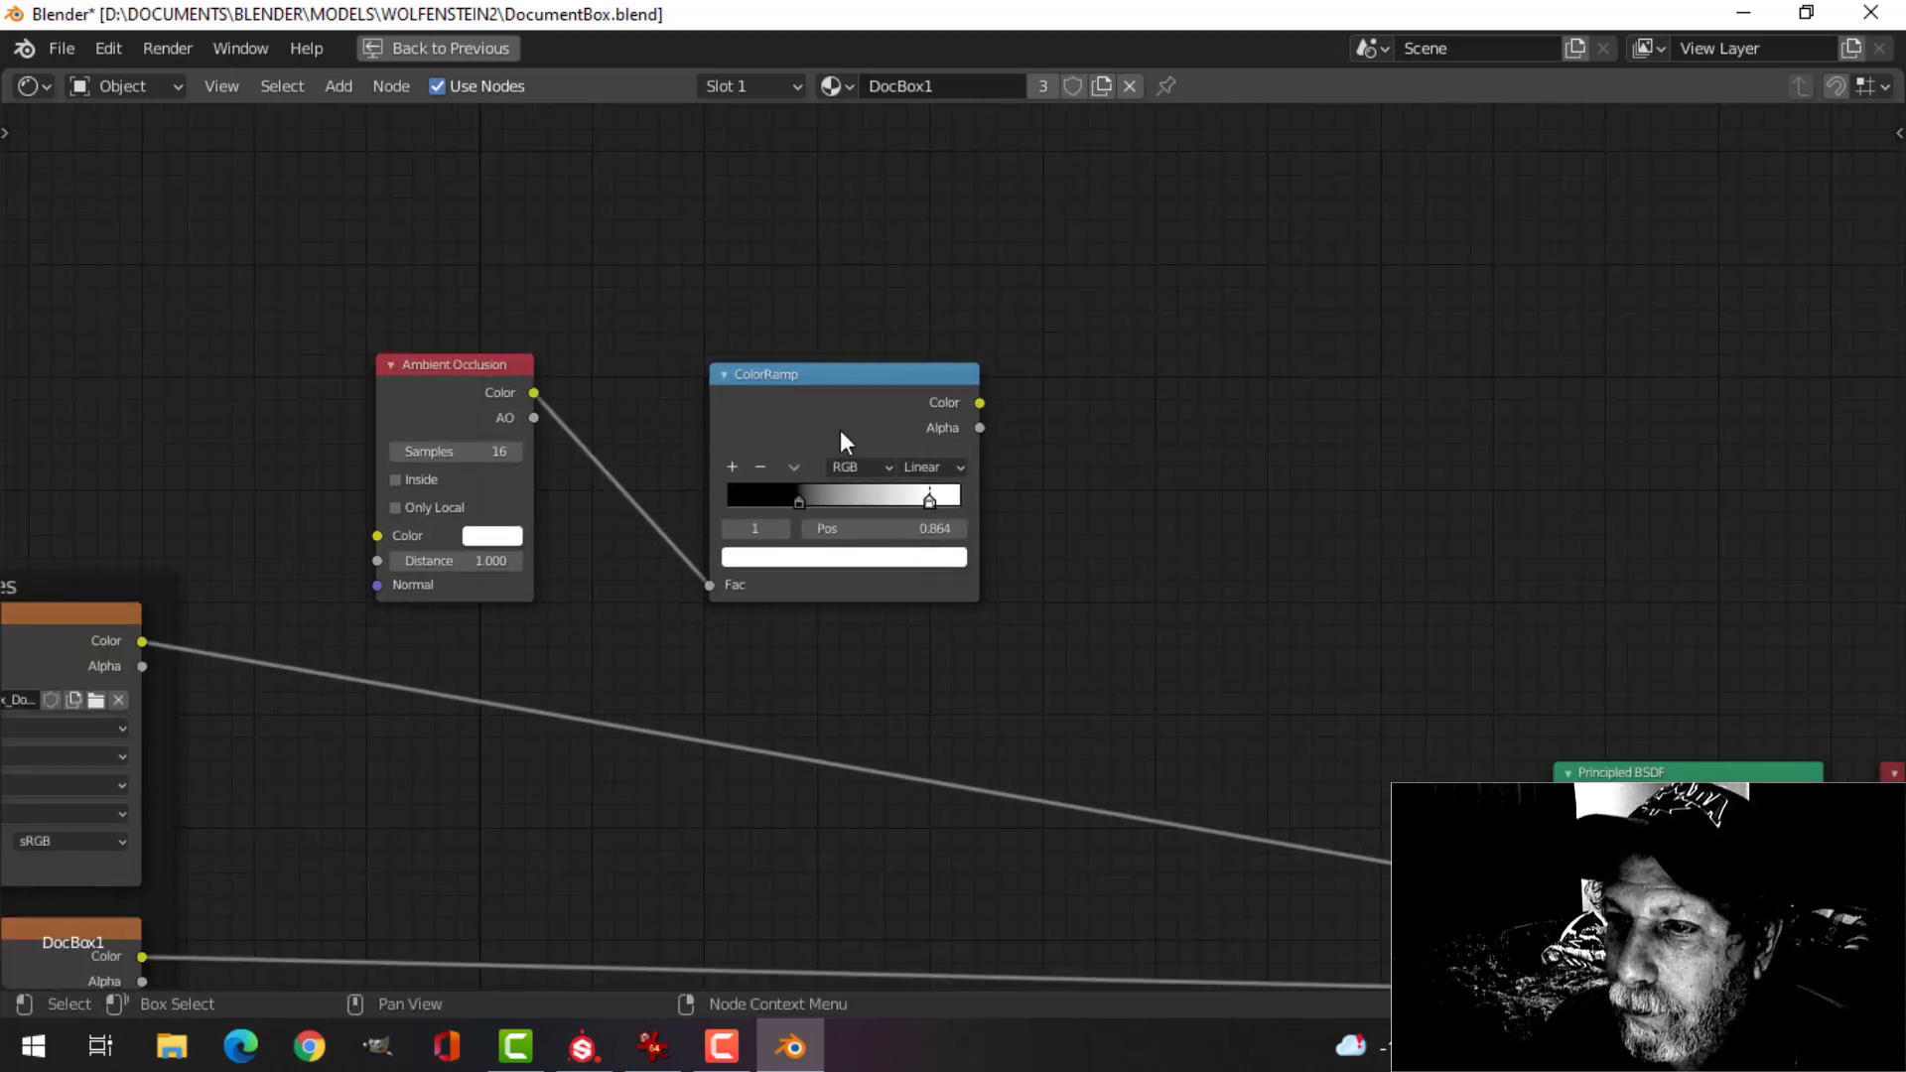
left_click_drag(824, 381, 754, 381)
- Insert a MixRGB node into the link between the Base Color texture and the Principled BSDF's Base Color input
middle_click_drag(1113, 536, 929, 482)
key("shift+a")
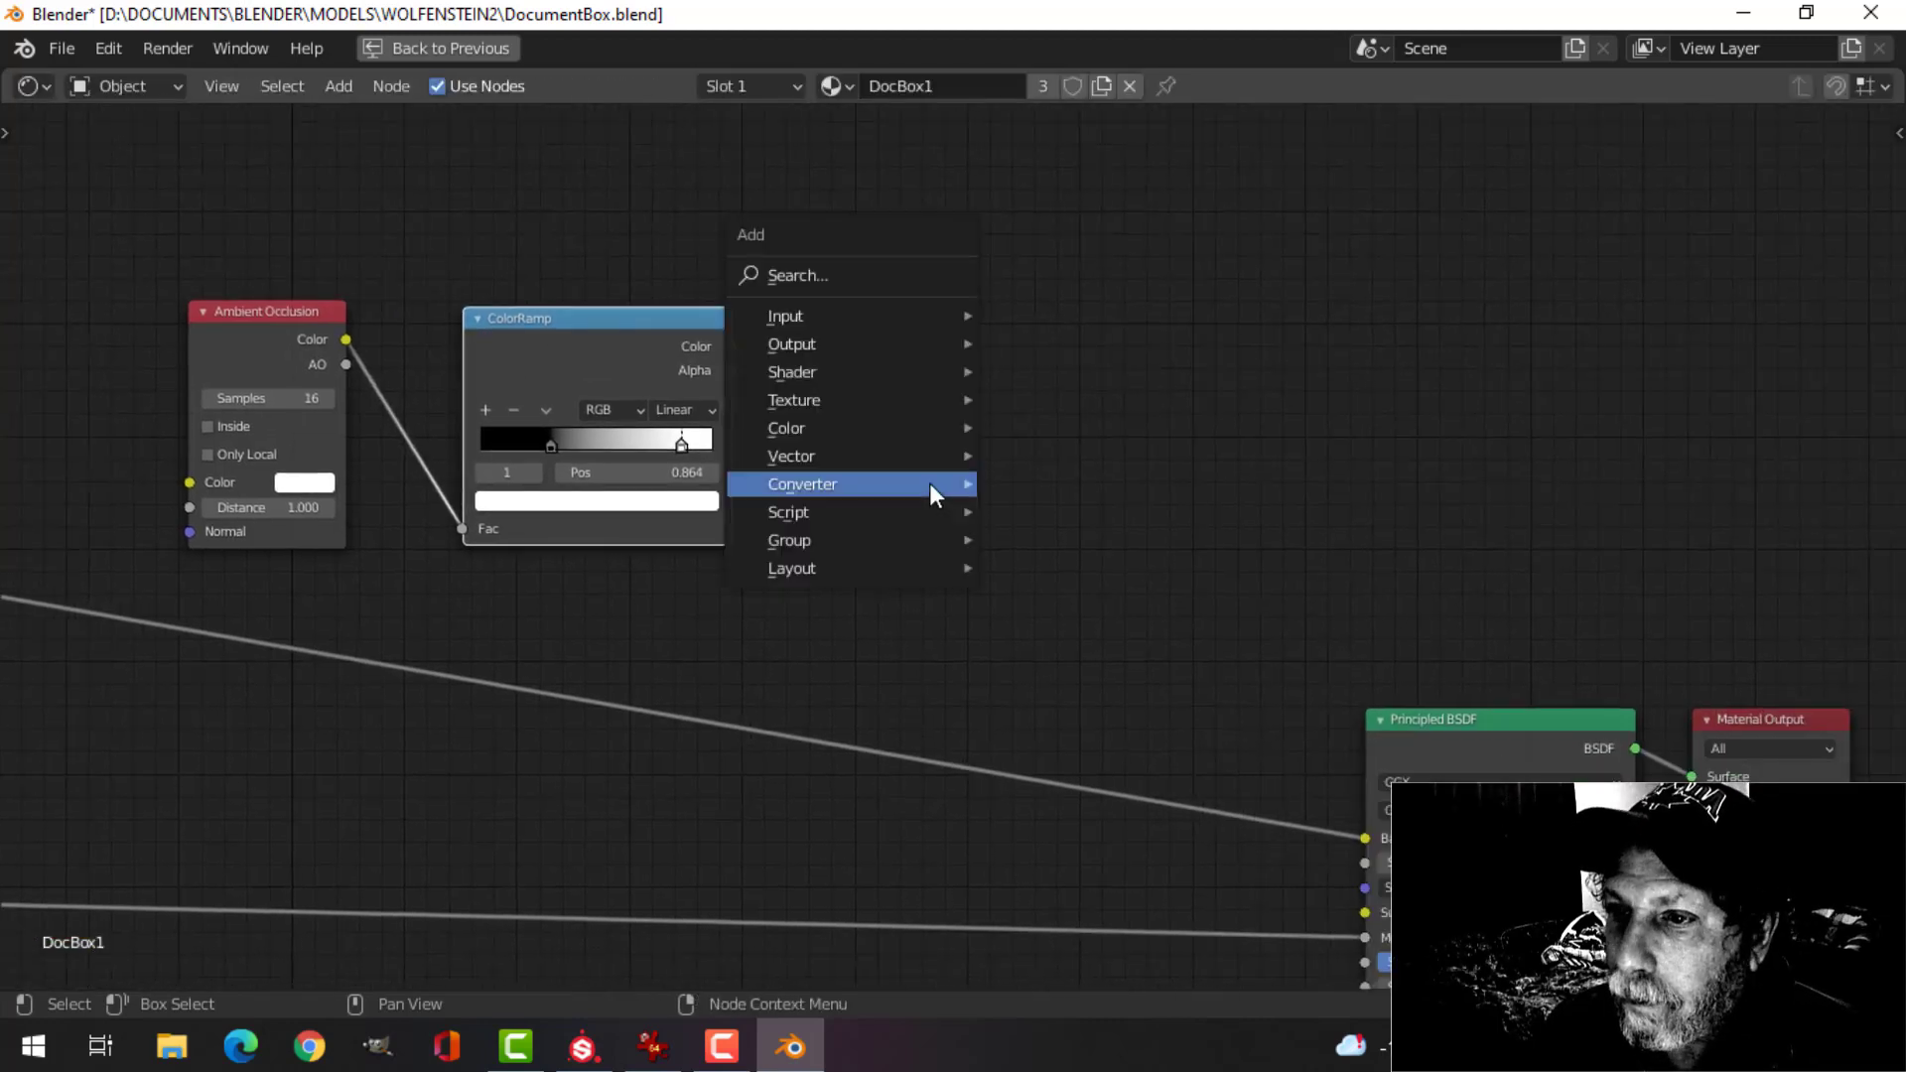
mouse_move(849, 435)
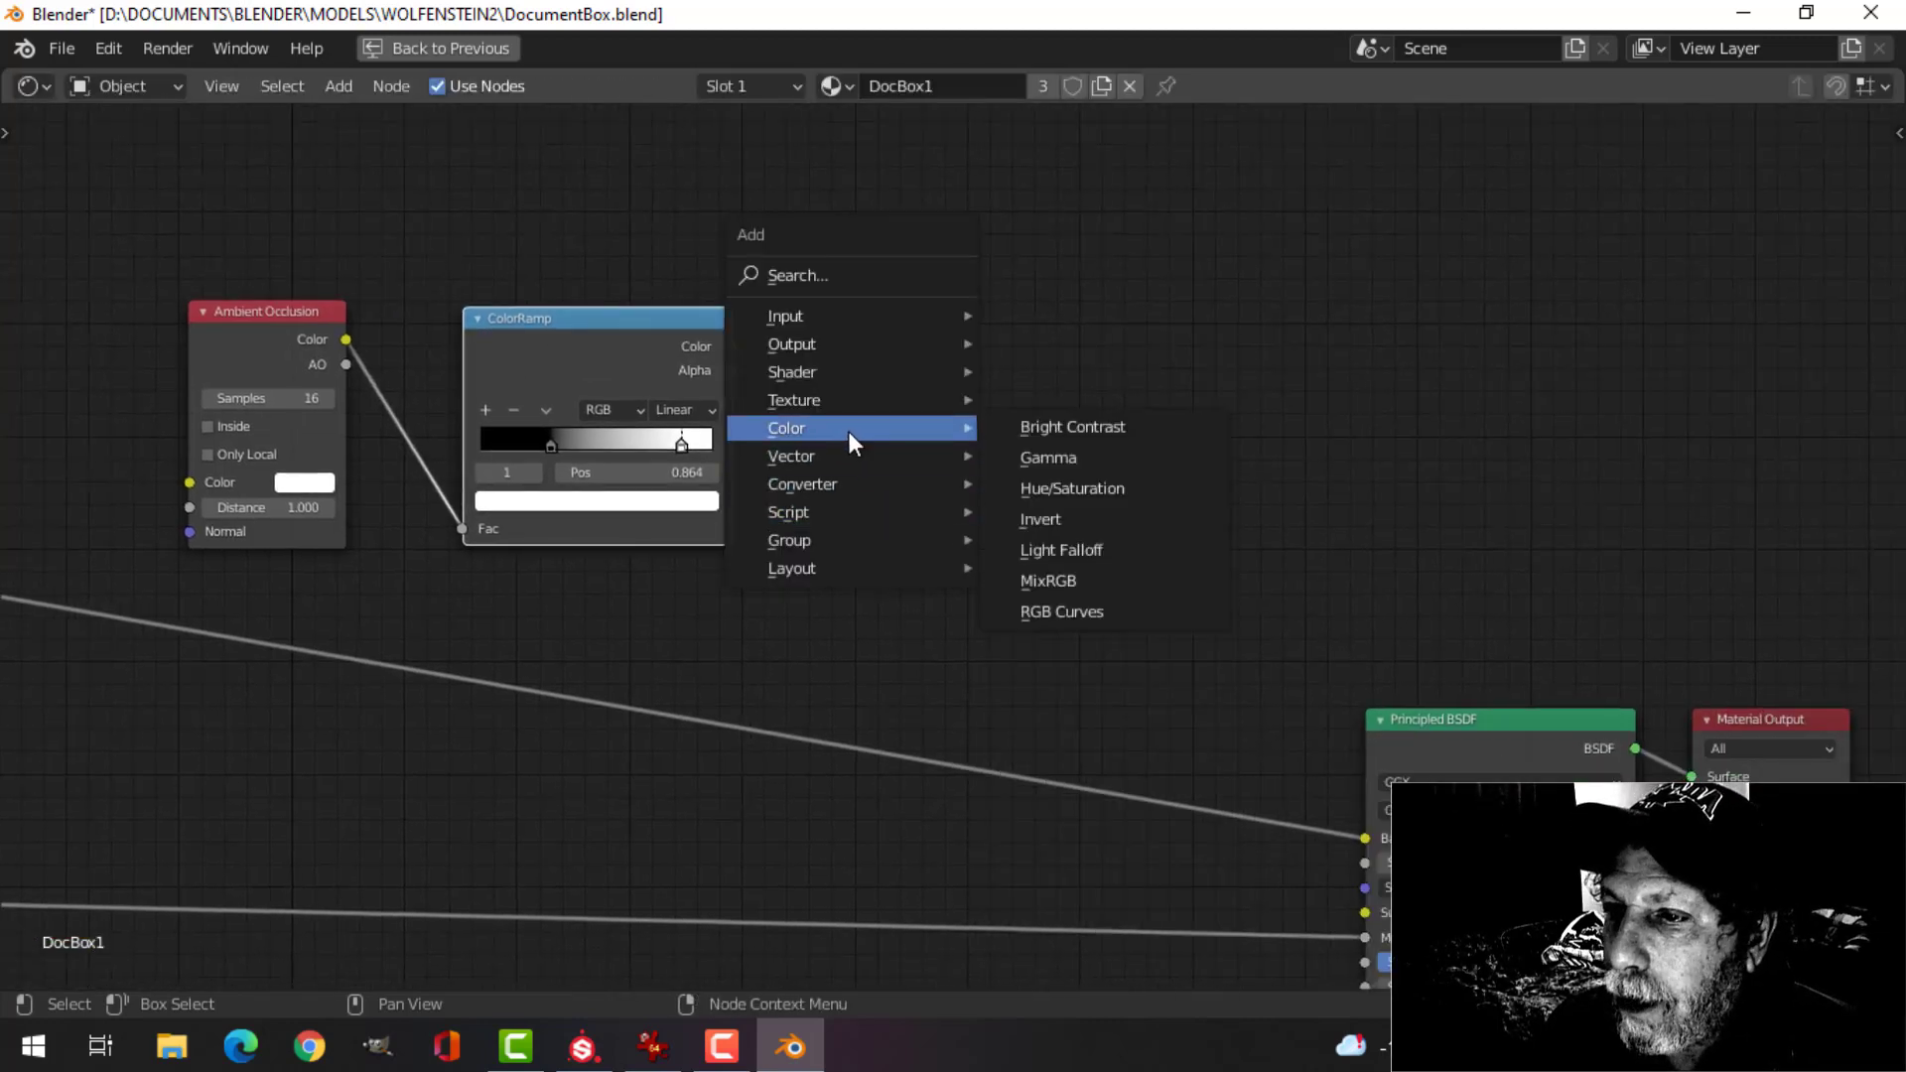
left_click(1033, 575)
left_click(961, 626)
middle_click_drag(1140, 689, 1057, 514)
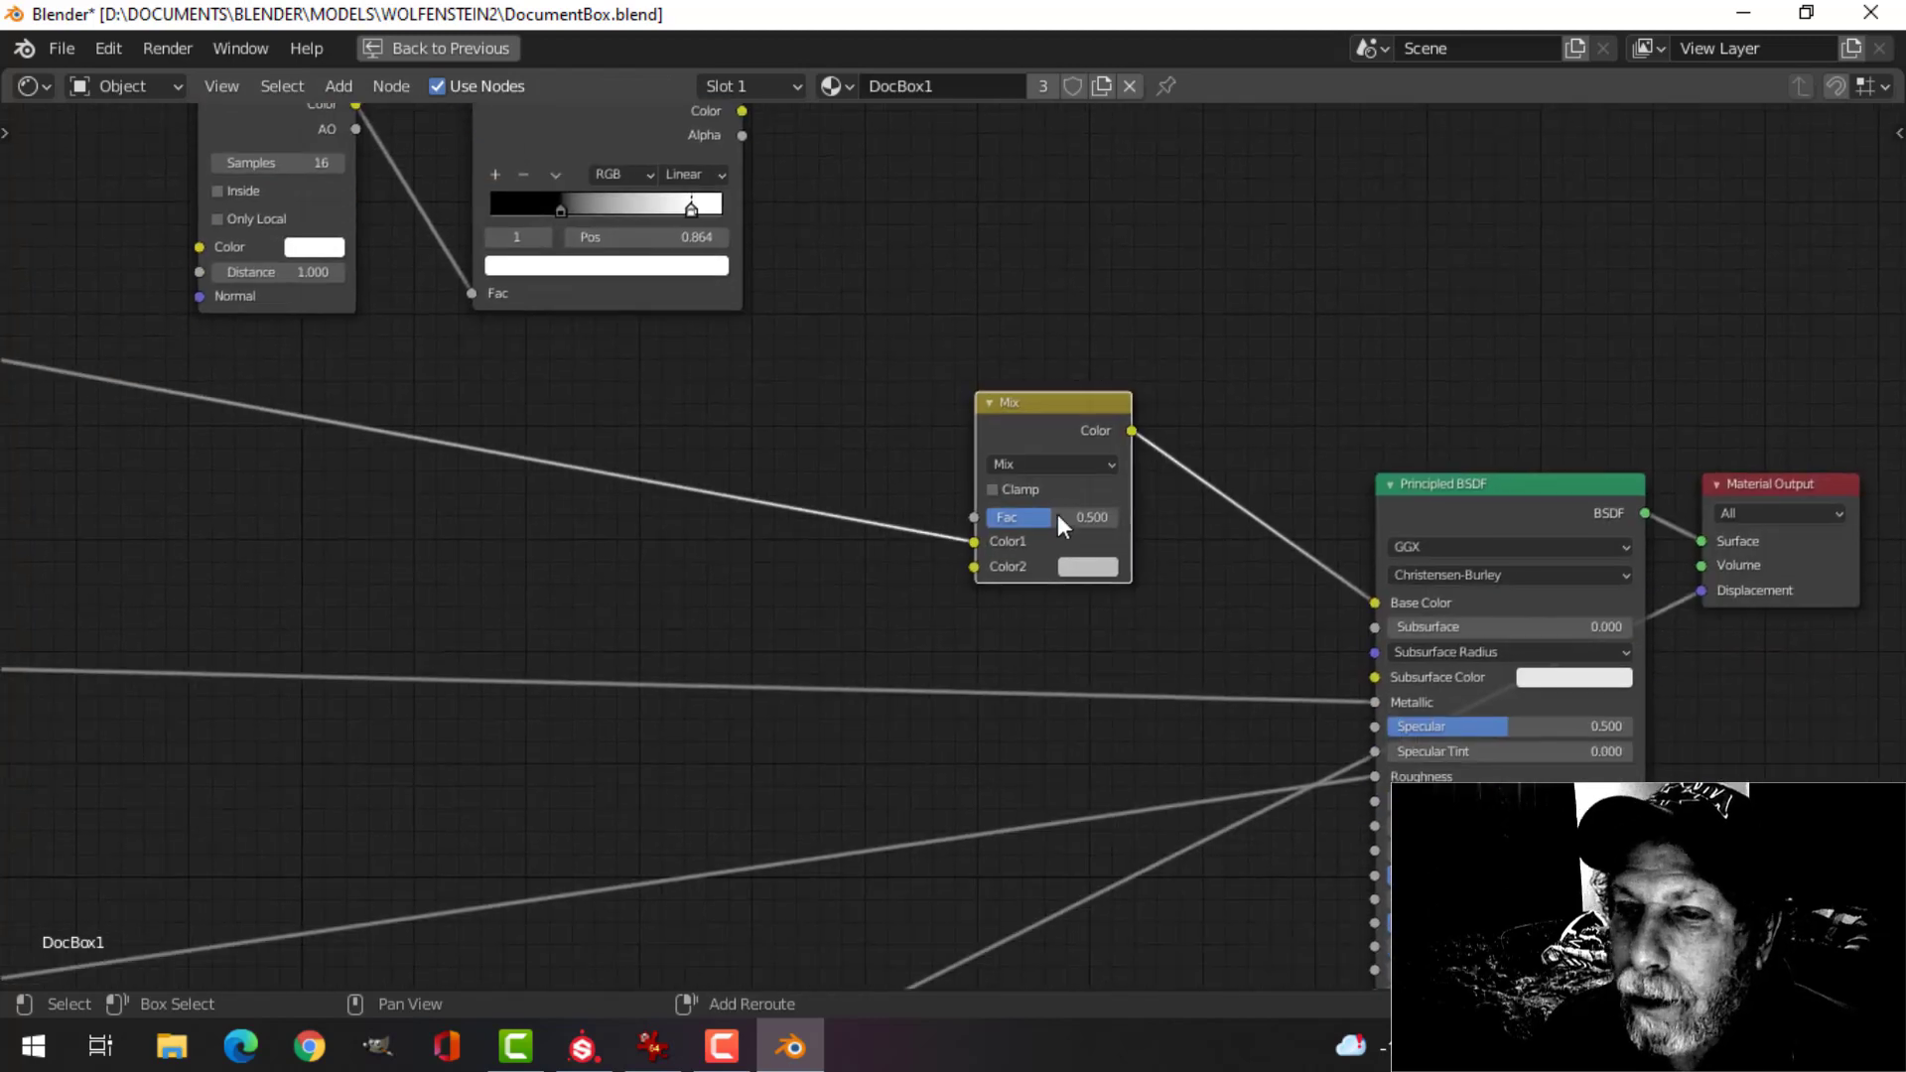
scroll(1057, 514, "down", 2)
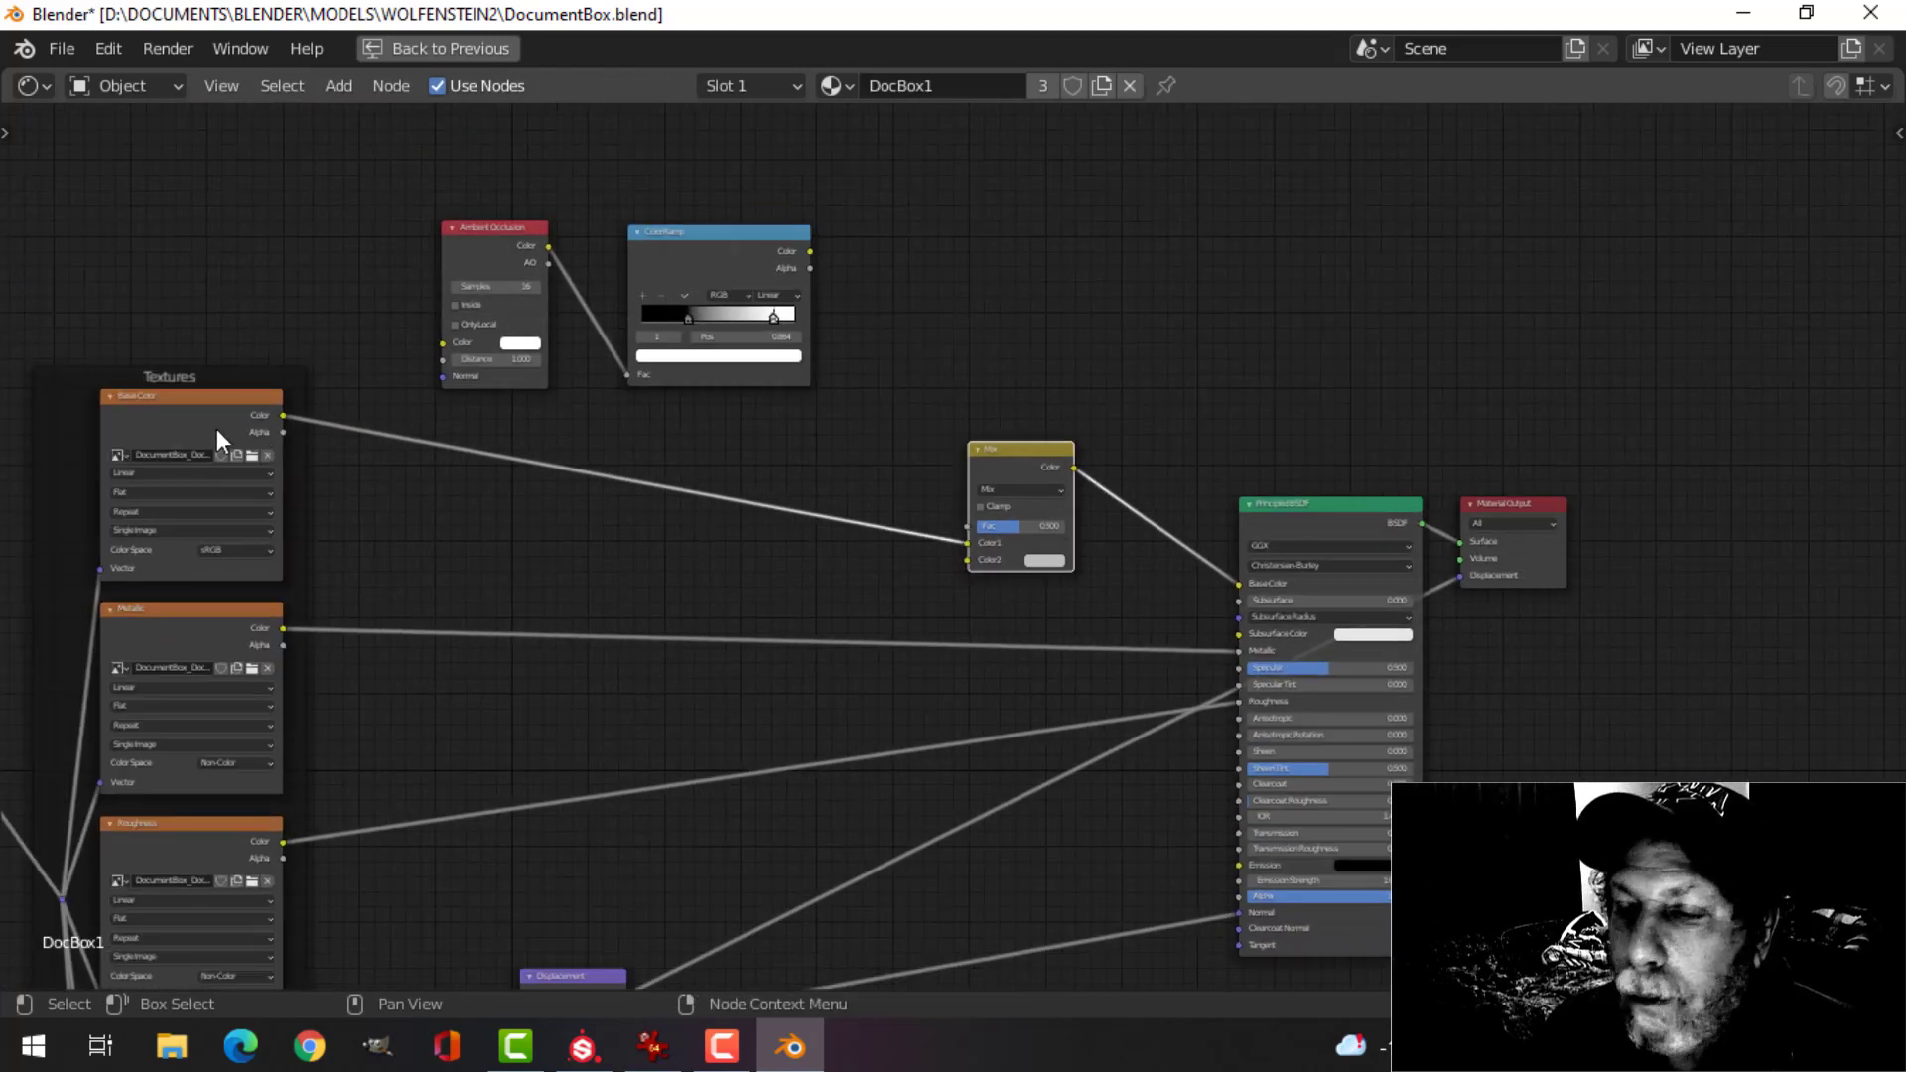
scroll(1176, 589, "up", 3)
middle_click_drag(1176, 589, 1255, 680)
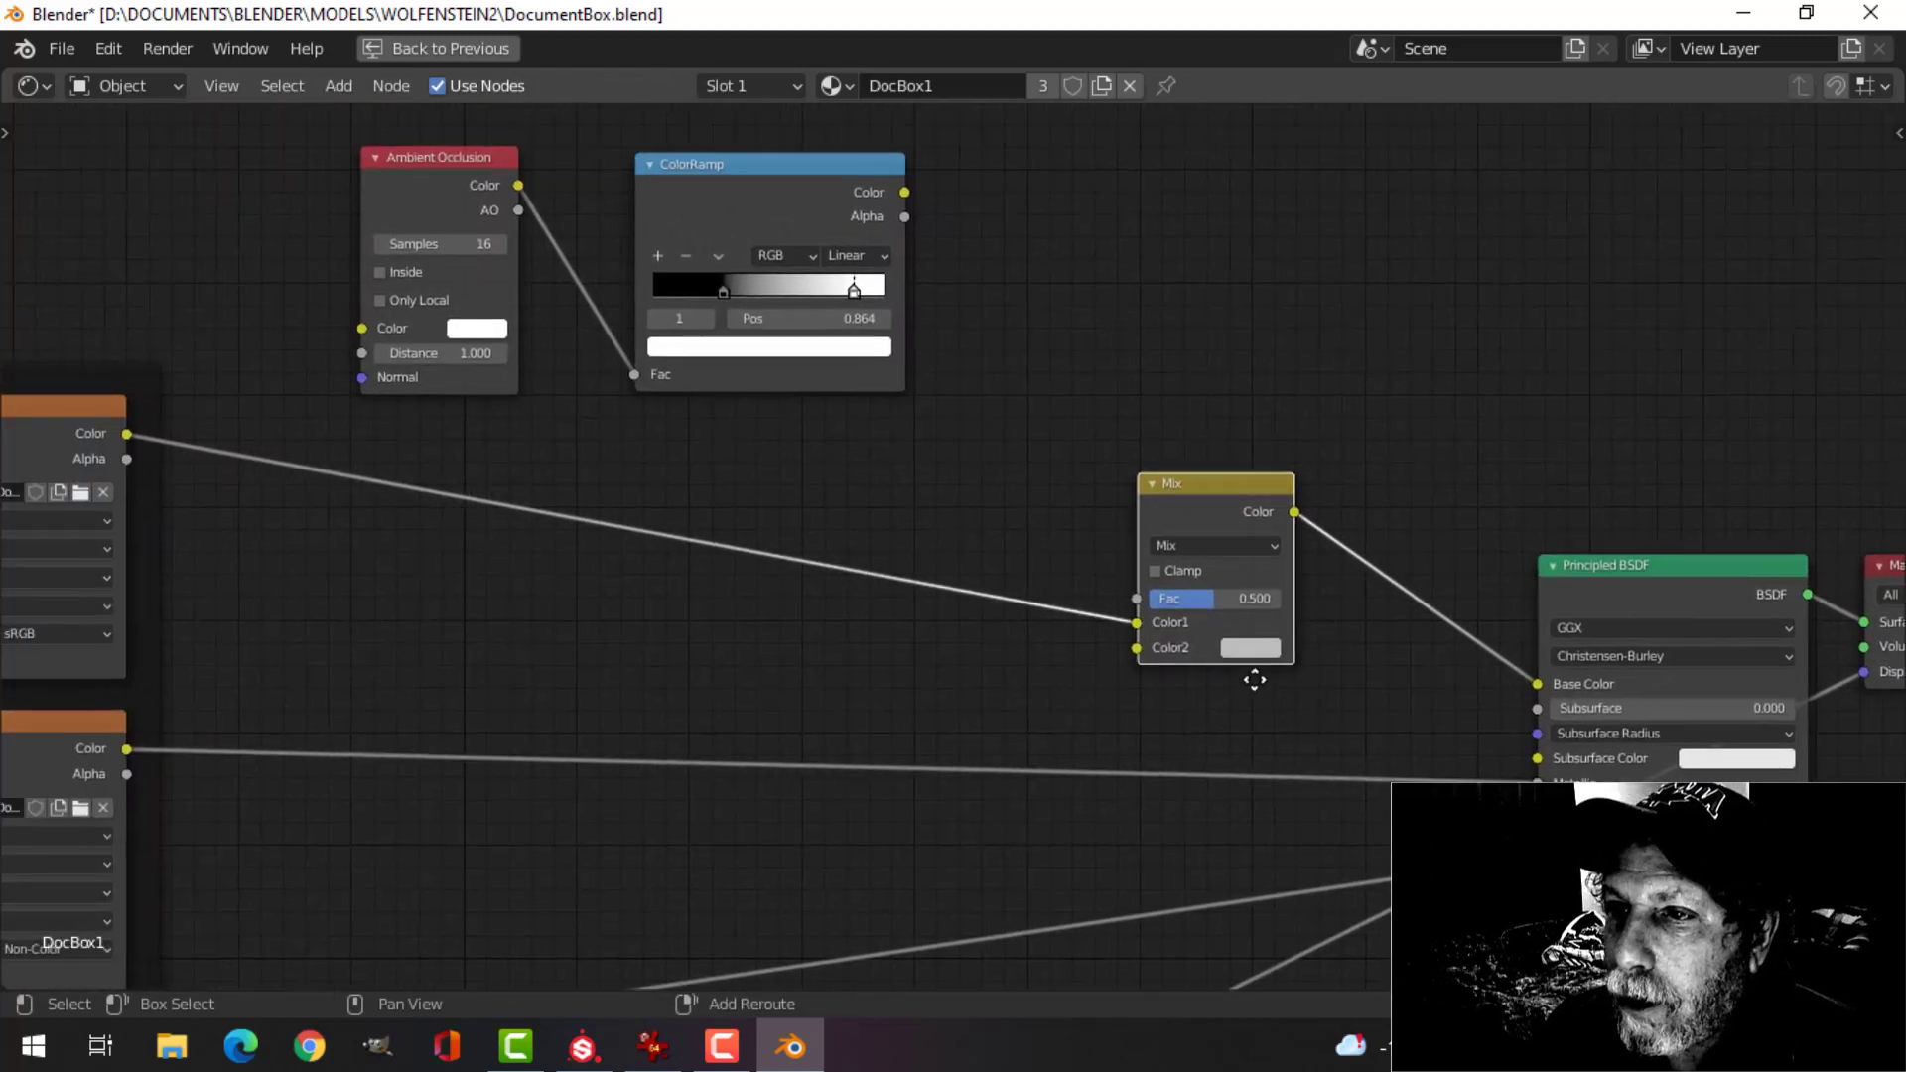
- Move the ColorRamp slightly lower and connect its Color output to the Mix node's Fac input
left_click_drag(830, 164, 847, 249)
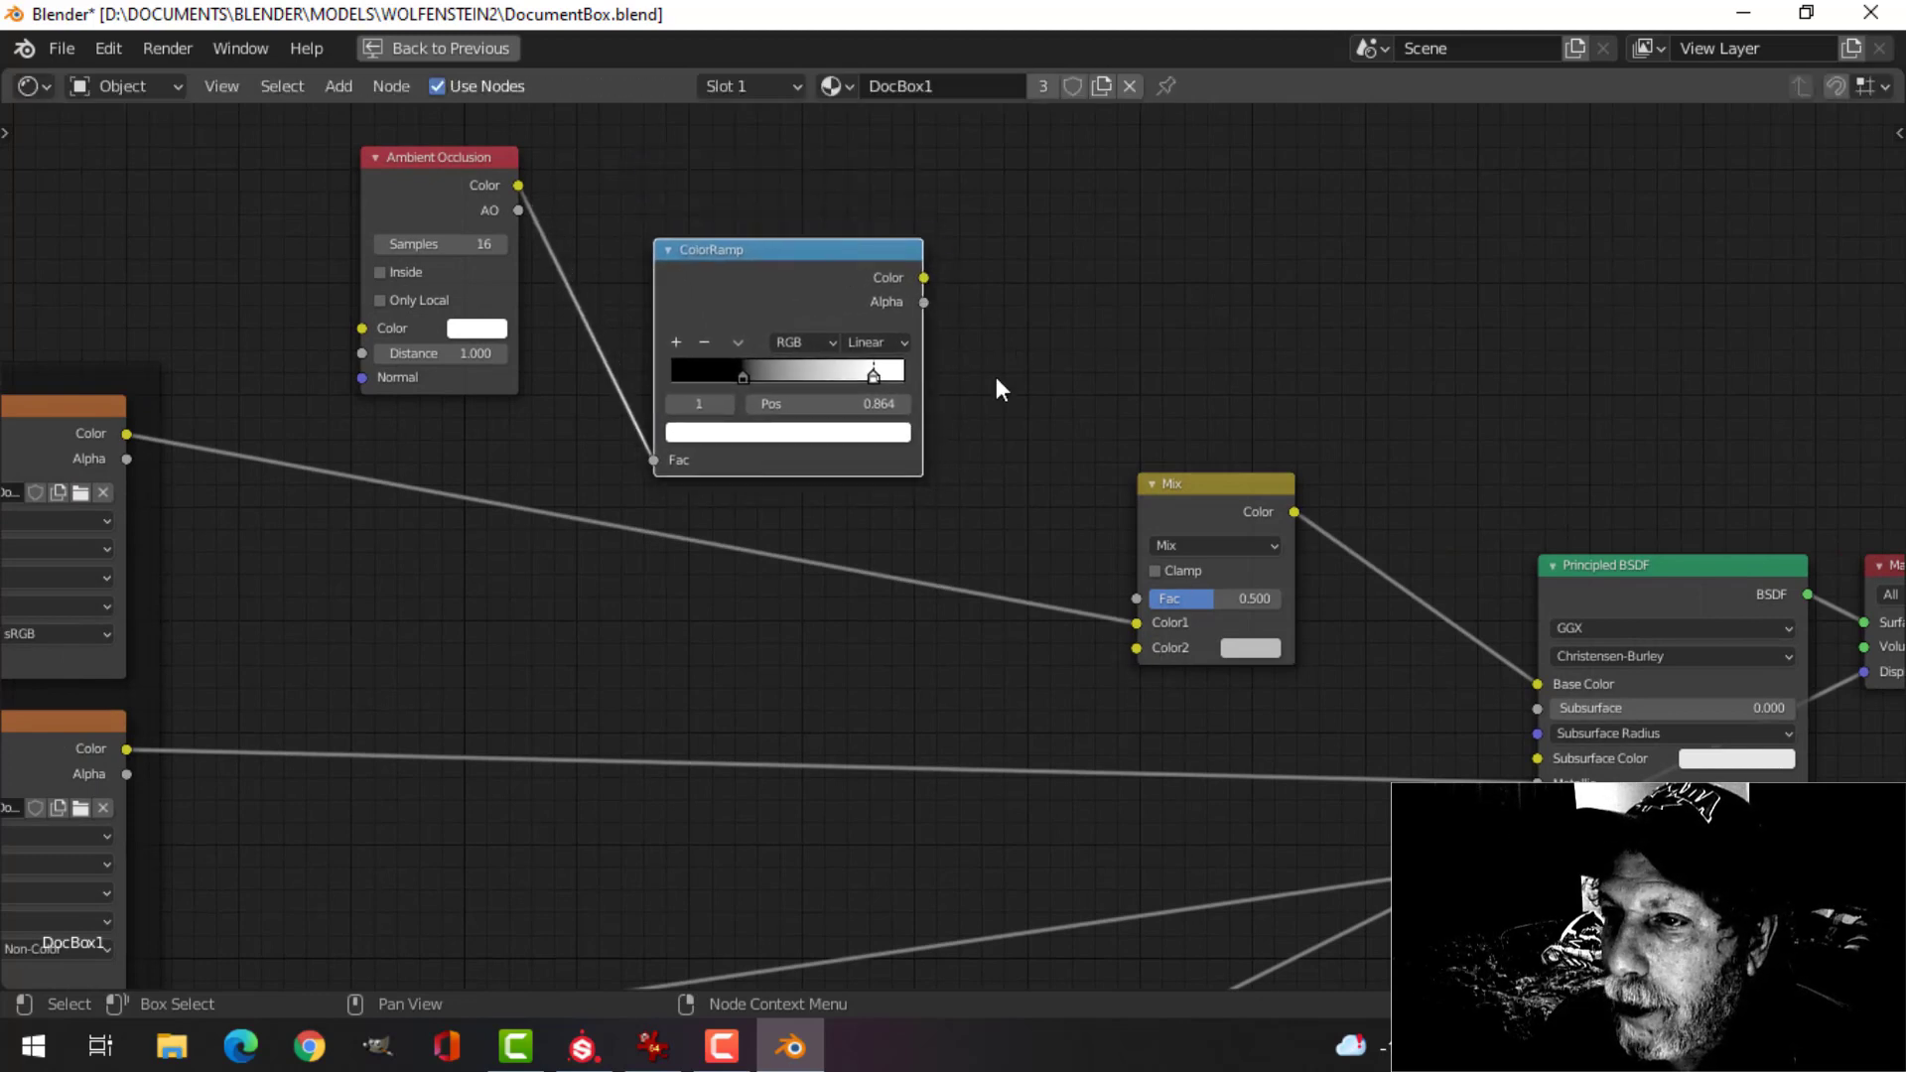
left_click_drag(924, 278, 1138, 599)
scroll(1310, 503, "down", 3)
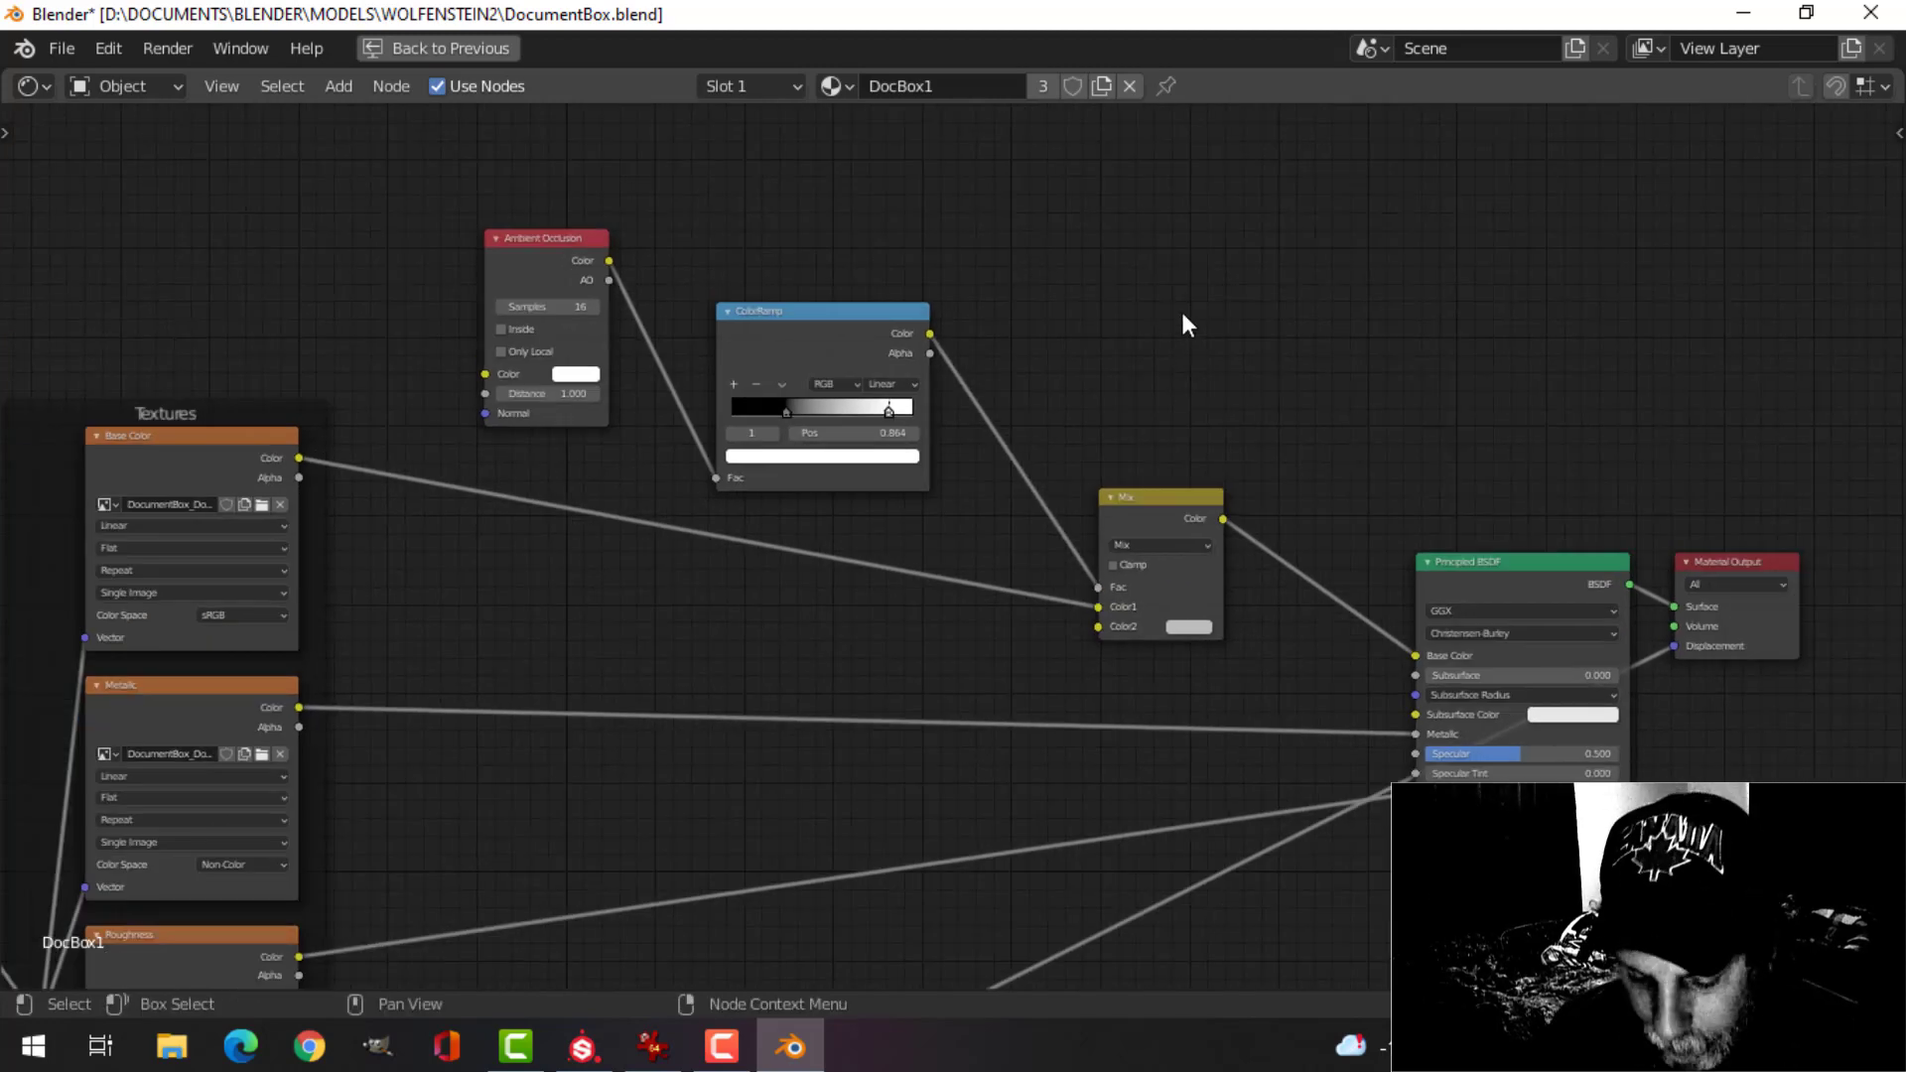
- Restore the full Shading workspace and set the Mix node's blend mode to Multiply
key("ctrl+space")
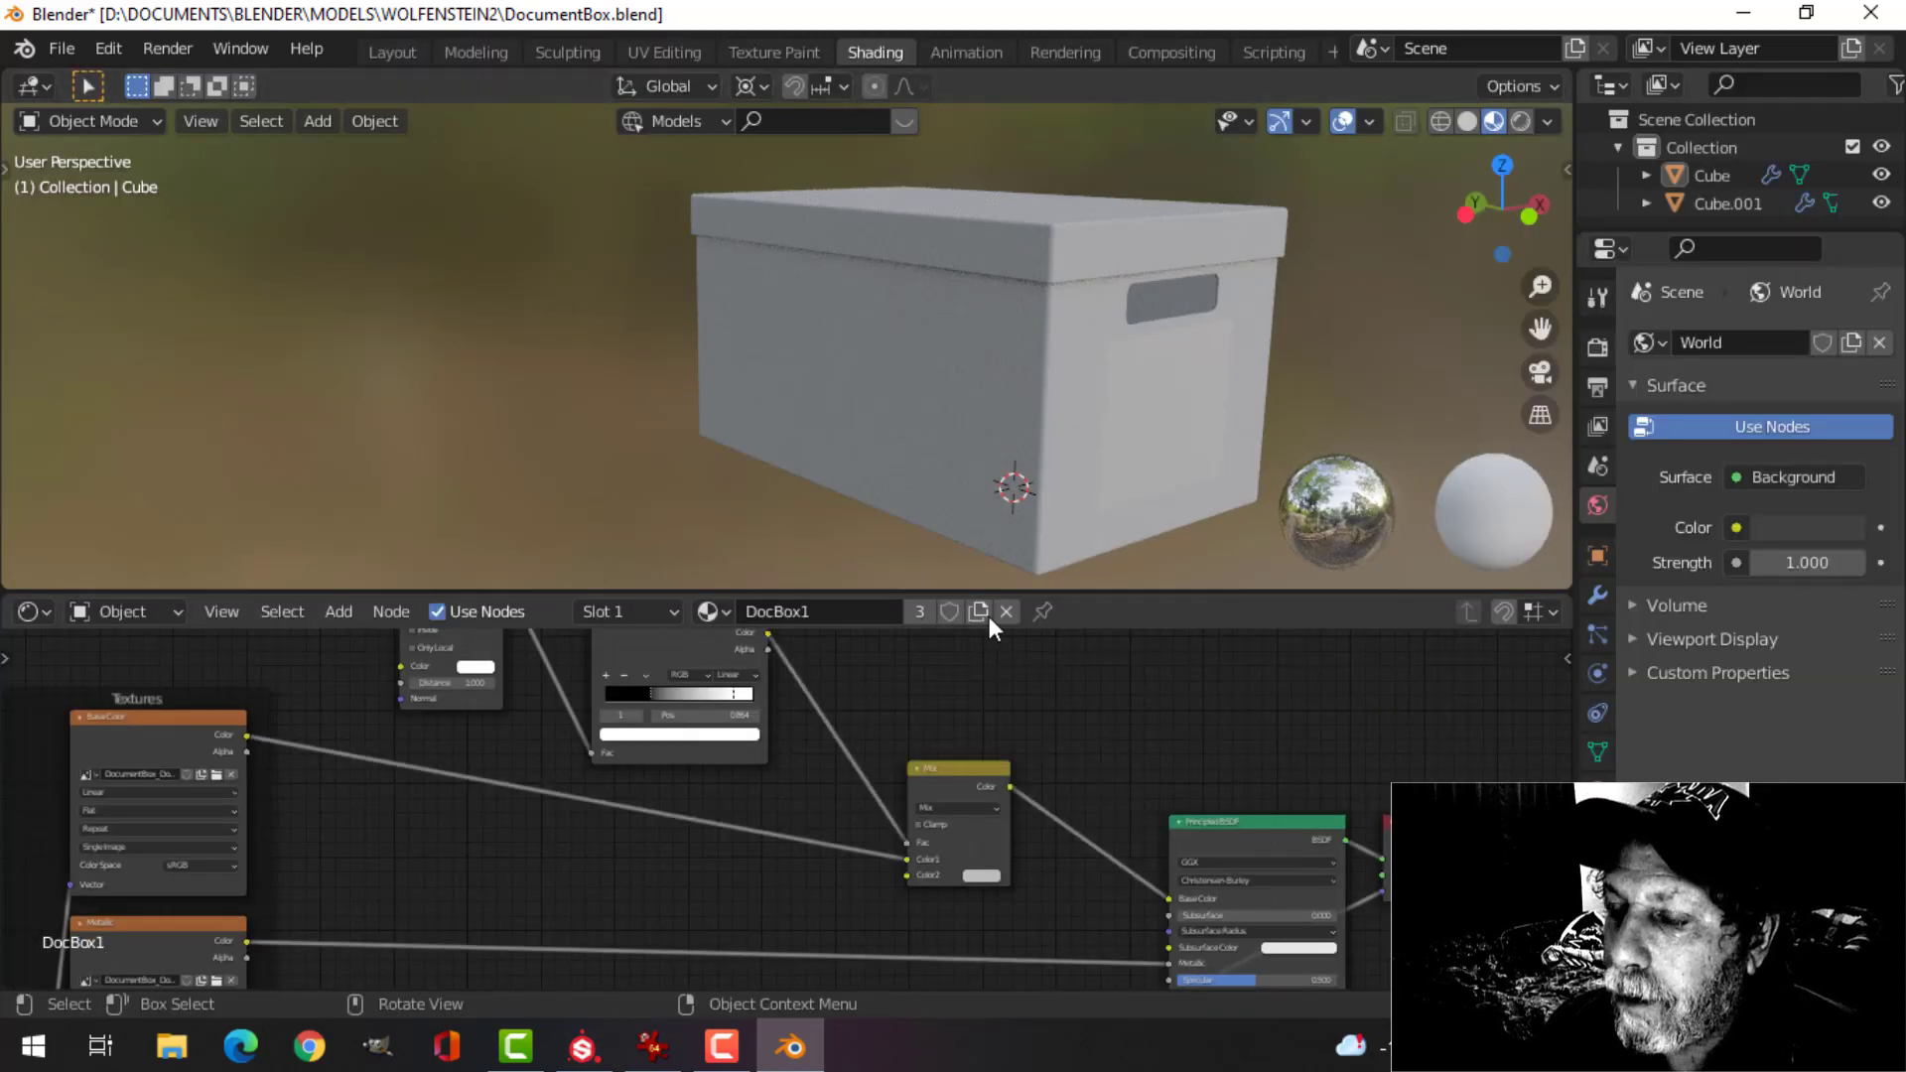
scroll(983, 844, "up", 2)
scroll(1023, 802, "up", 2)
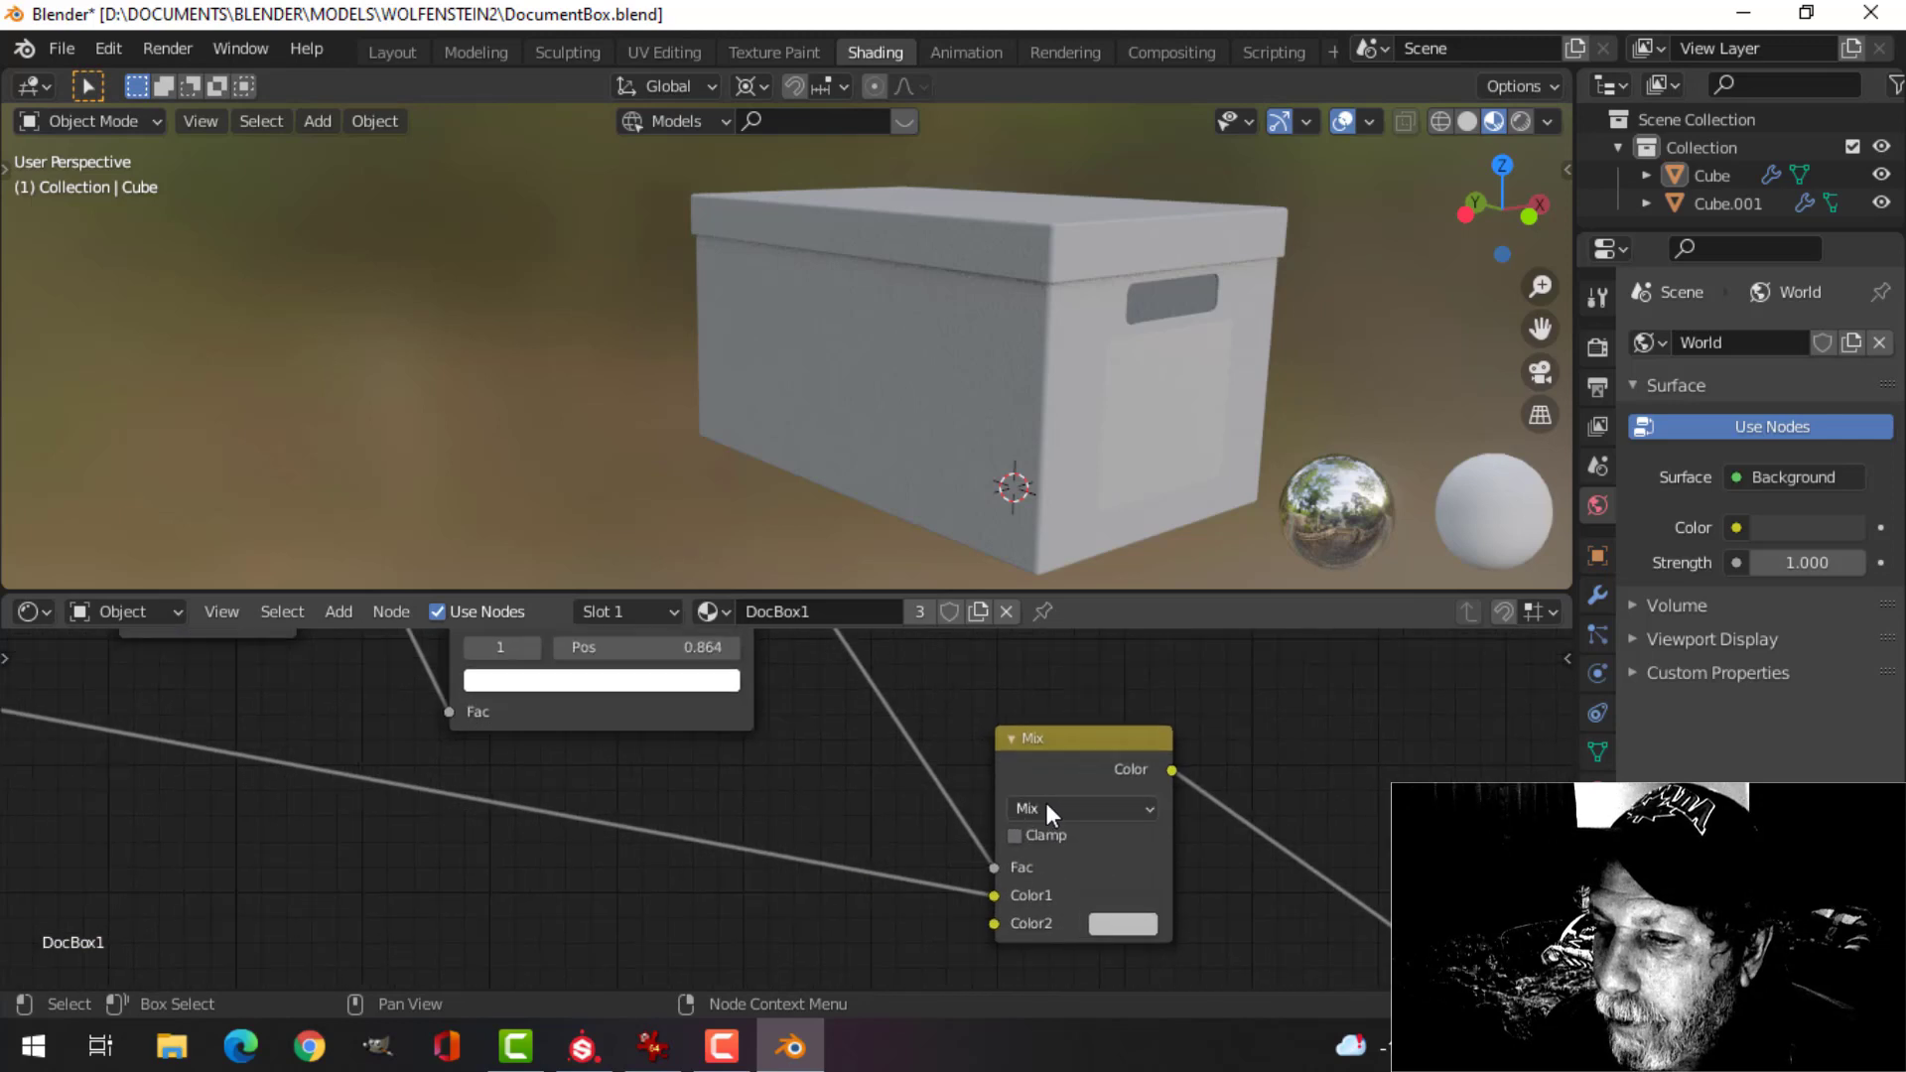
left_click(1046, 804)
left_click(1056, 721)
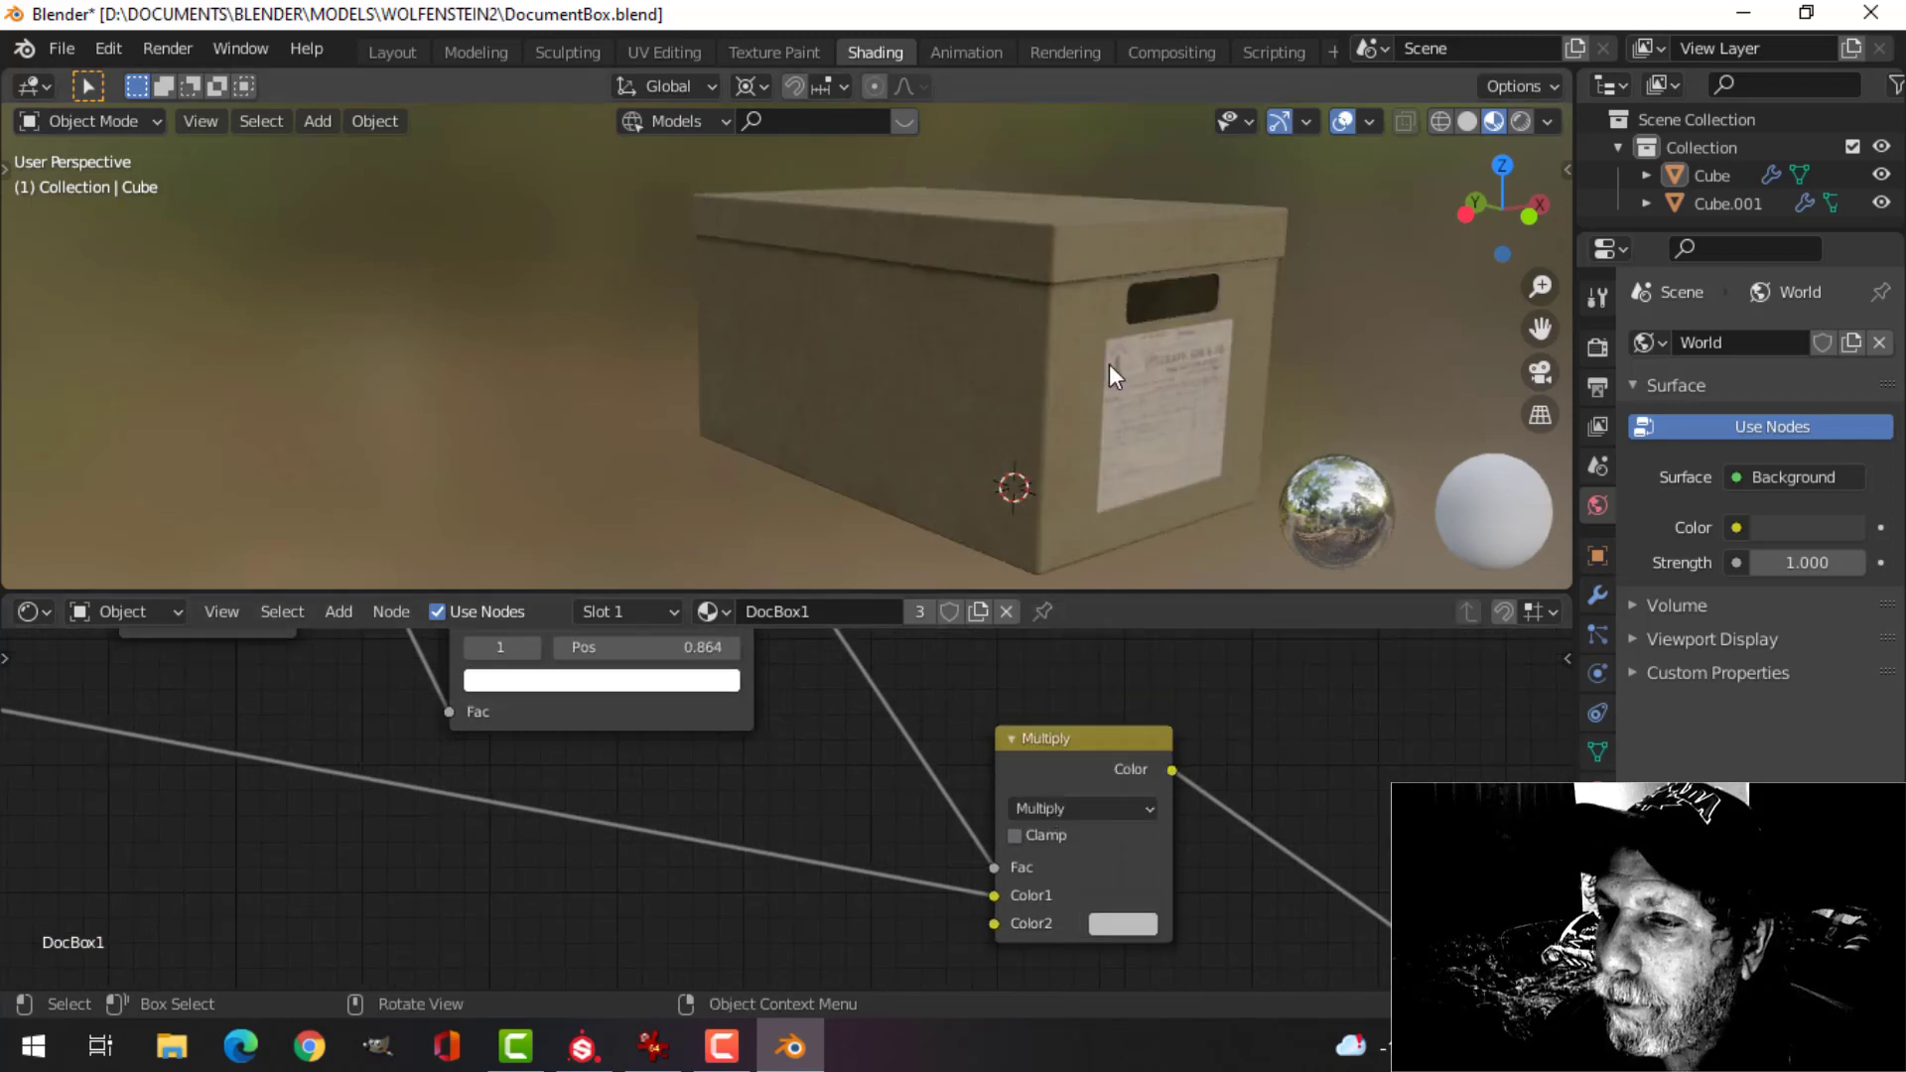
- Disconnect the ColorRamp from the Multiply node's Fac input and connect its Color output to Color2
scroll(854, 663, "down", 2)
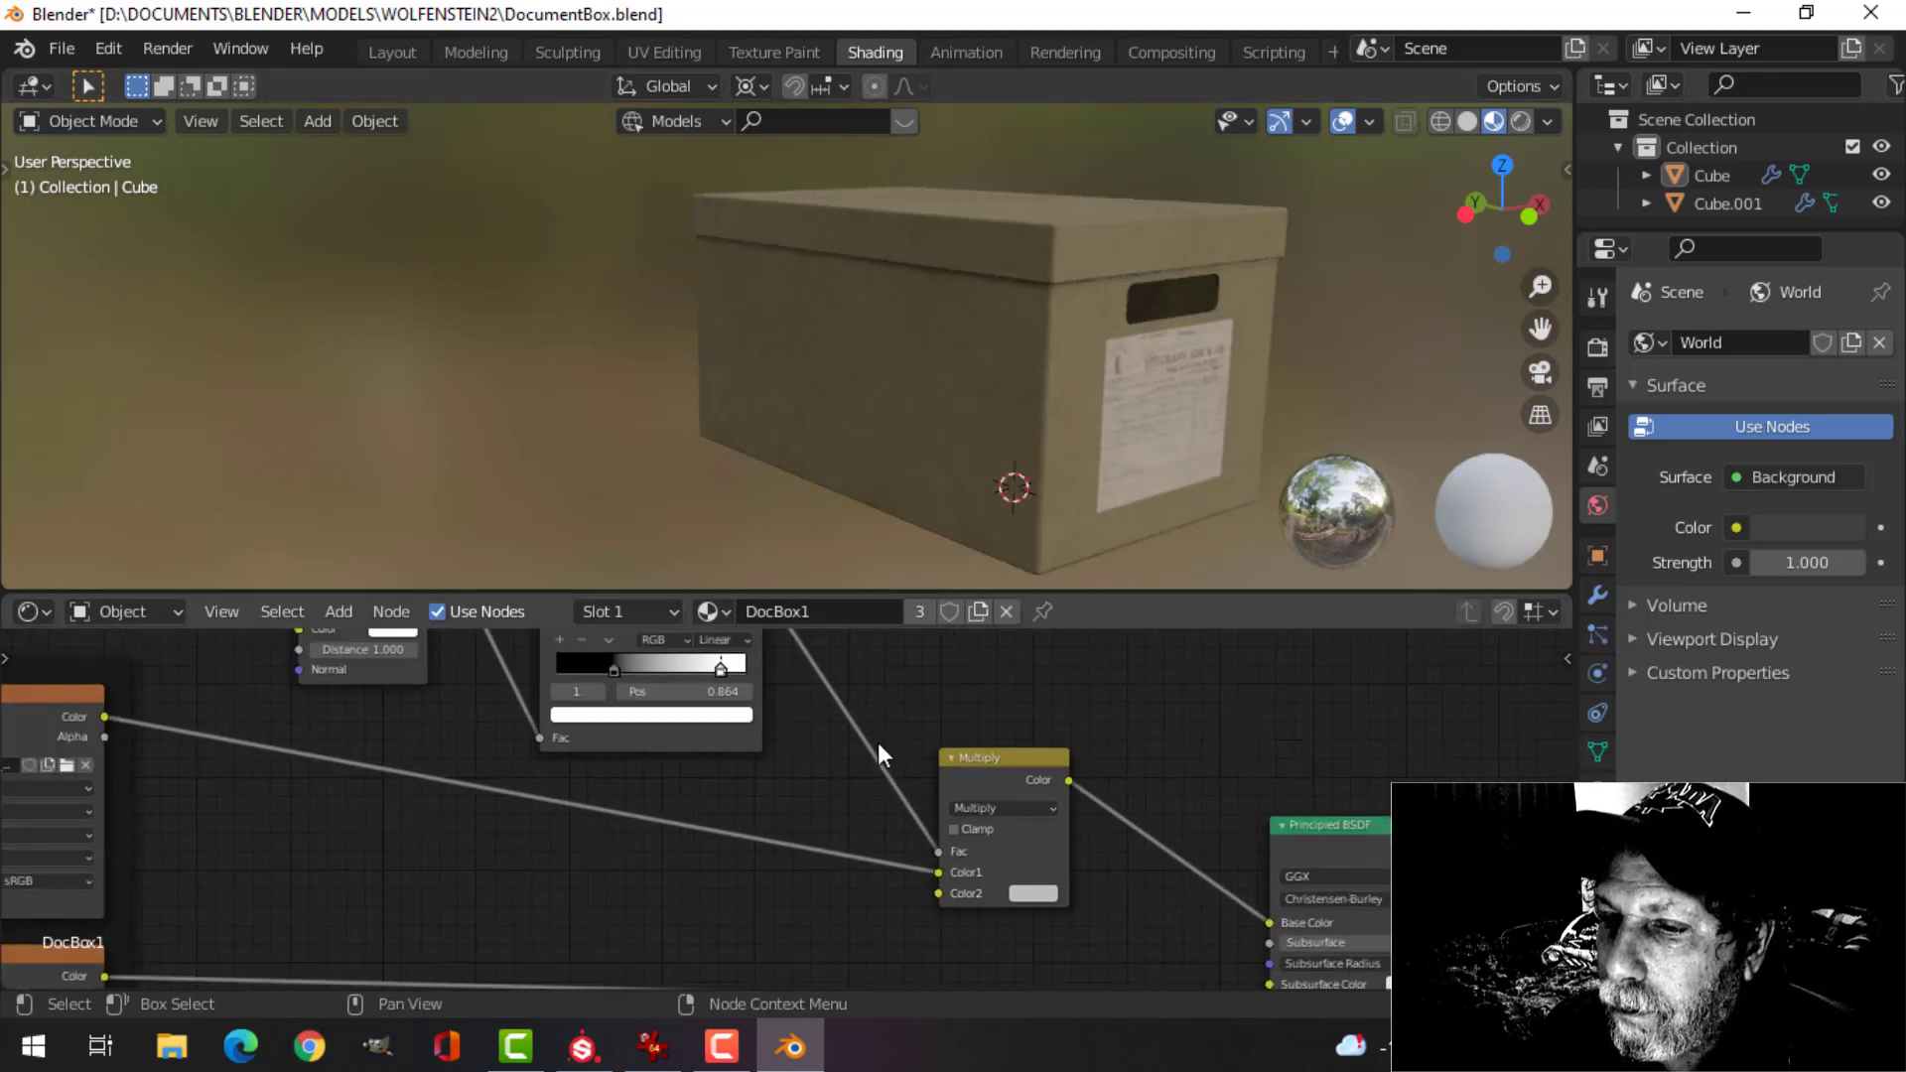
scroll(878, 742, "down", 2, "shift")
left_click_drag(930, 789, 944, 807)
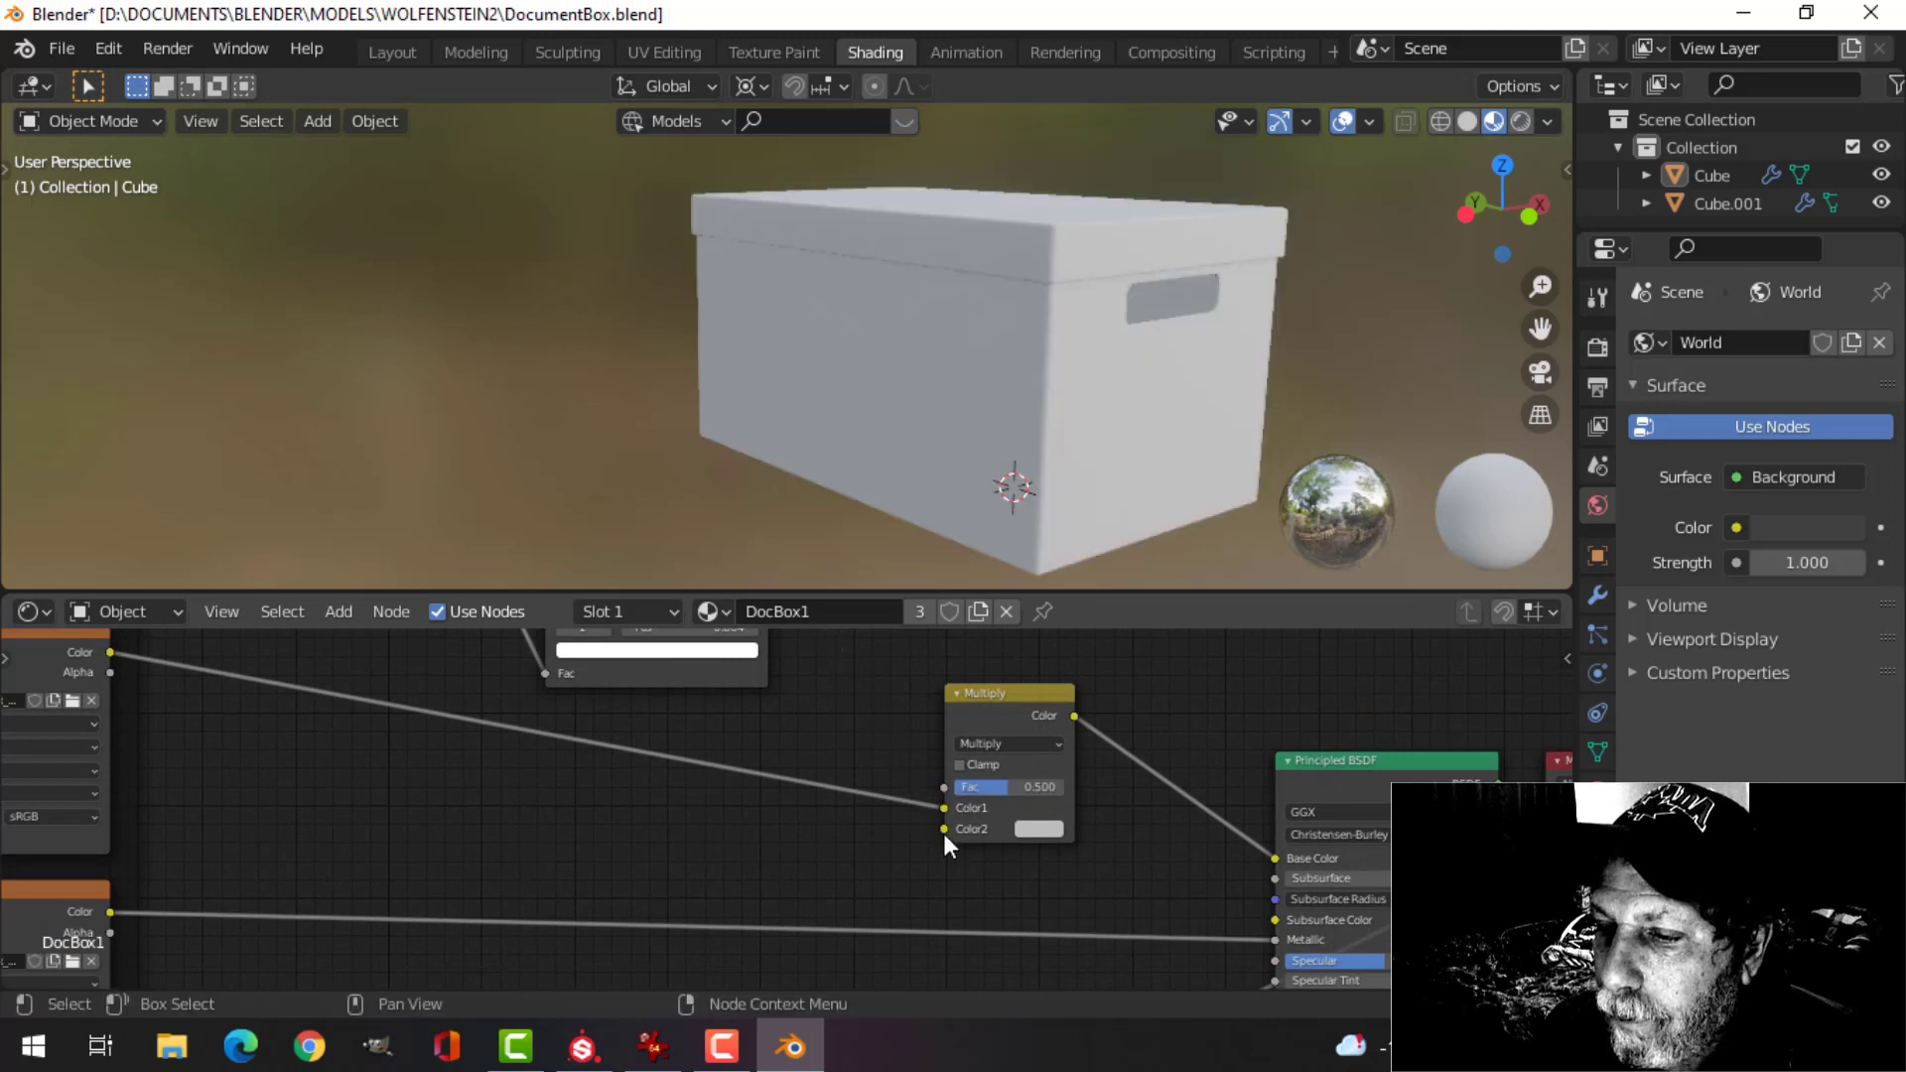
scroll(810, 705, "down", 2)
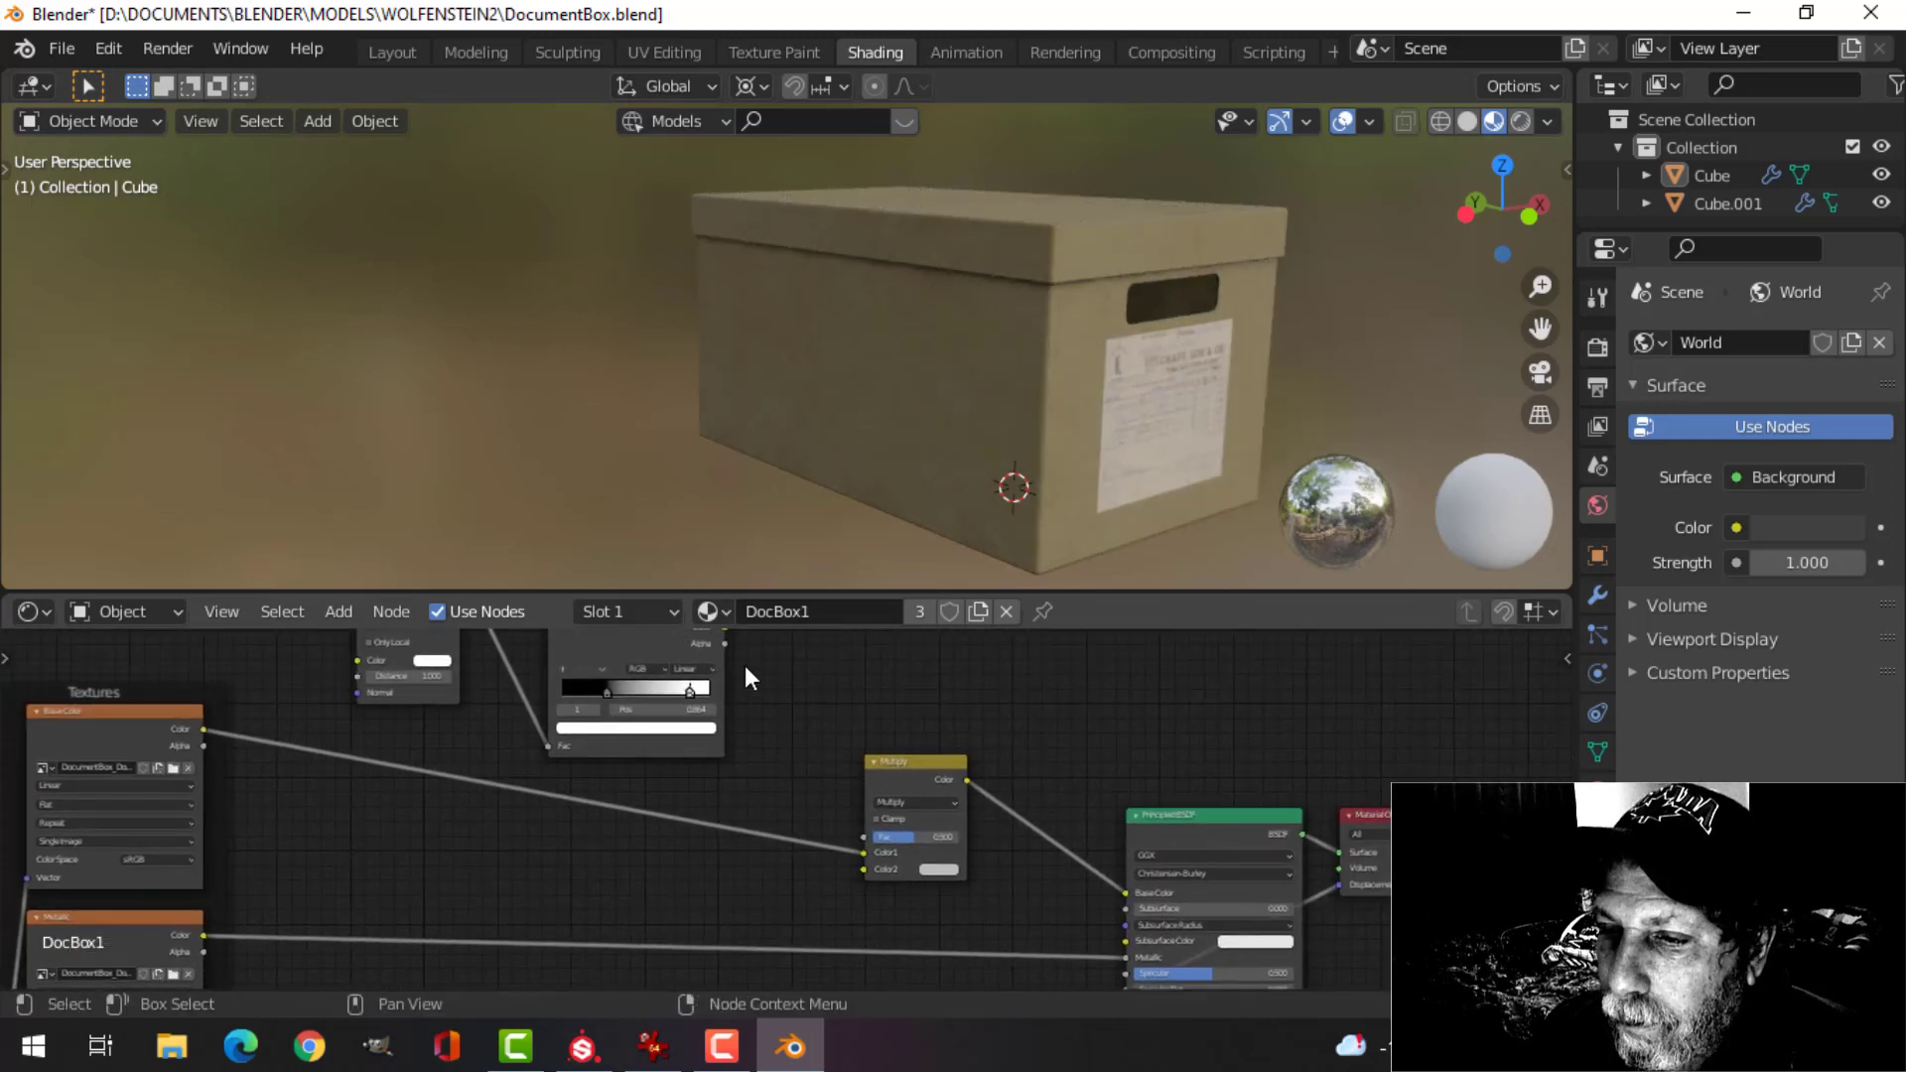
scroll(744, 665, "down", 1)
left_click_drag(700, 654, 842, 897)
- Examine the ambient occlusion shading on the box up close and from several angles, including in the Layout workspace
scroll(1112, 417, "up", 5)
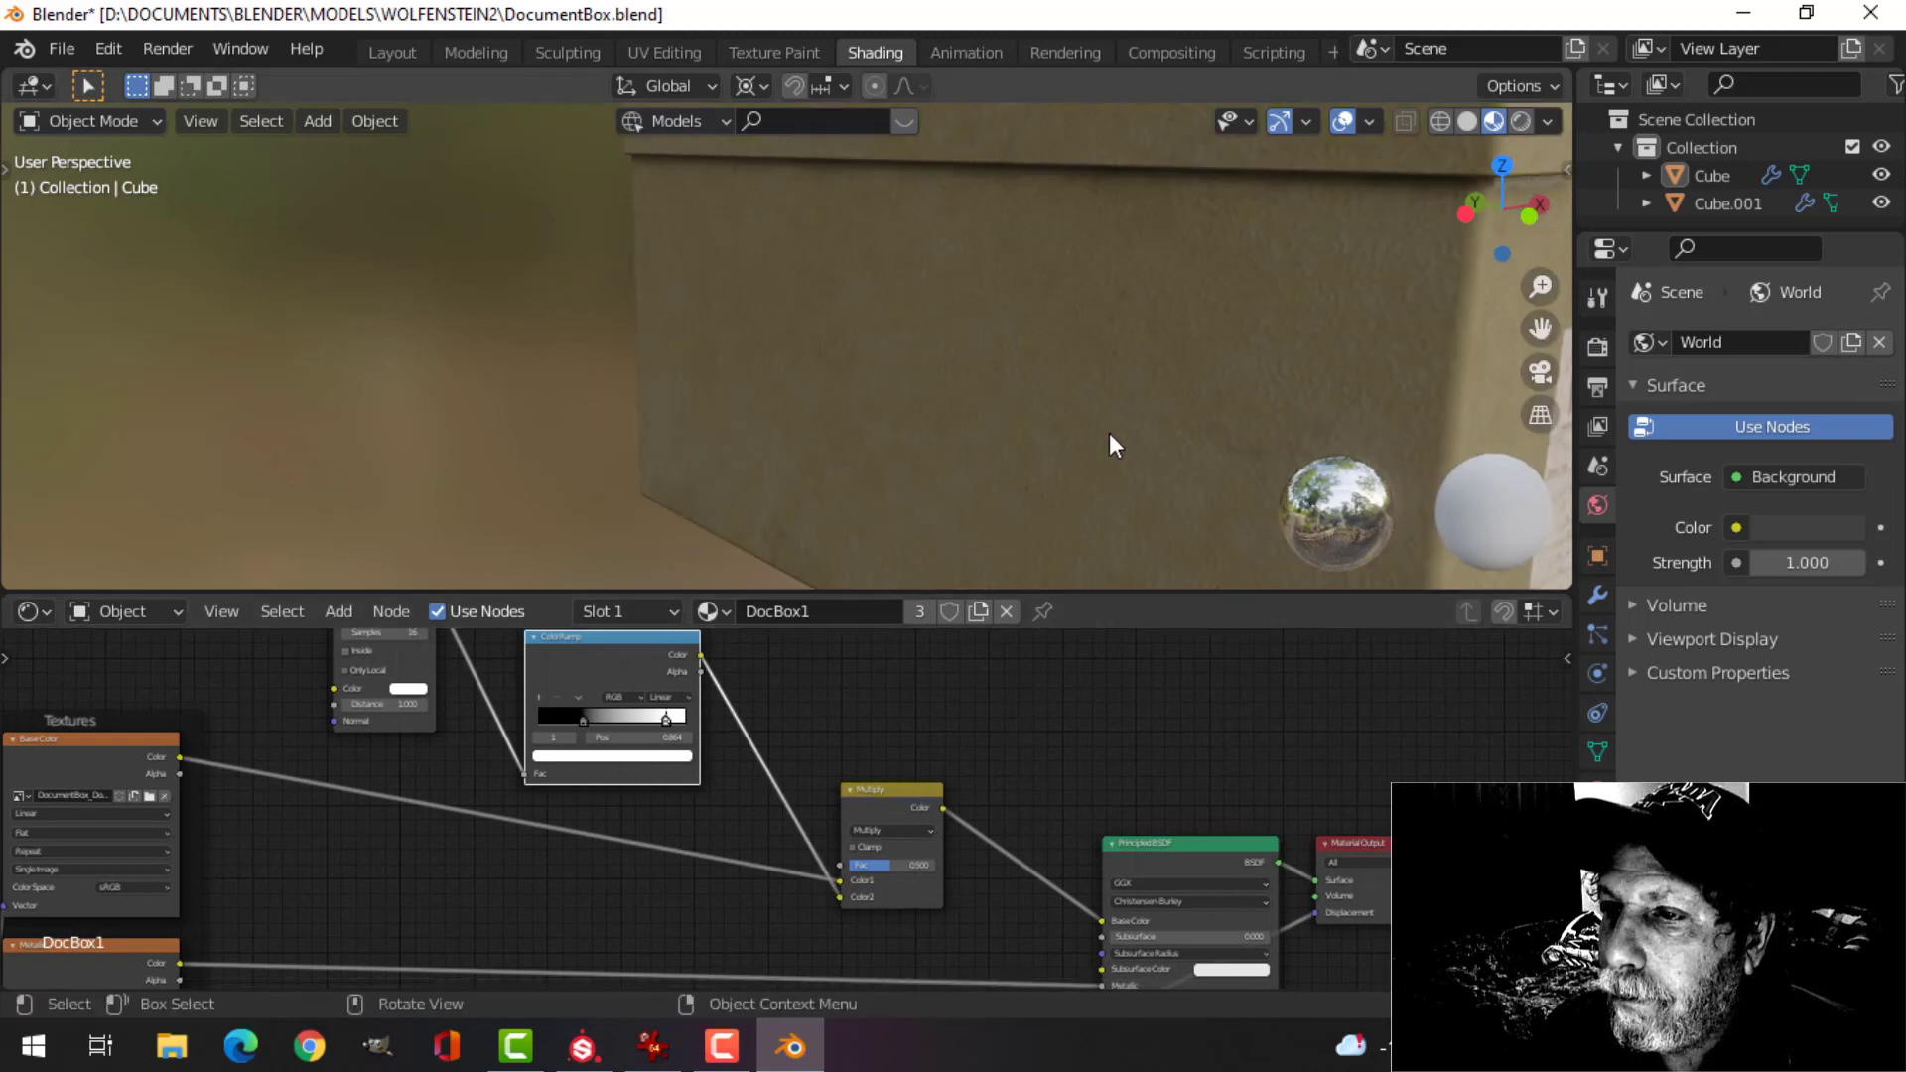
scroll(1051, 409, "down", 3)
scroll(1068, 377, "down", 5)
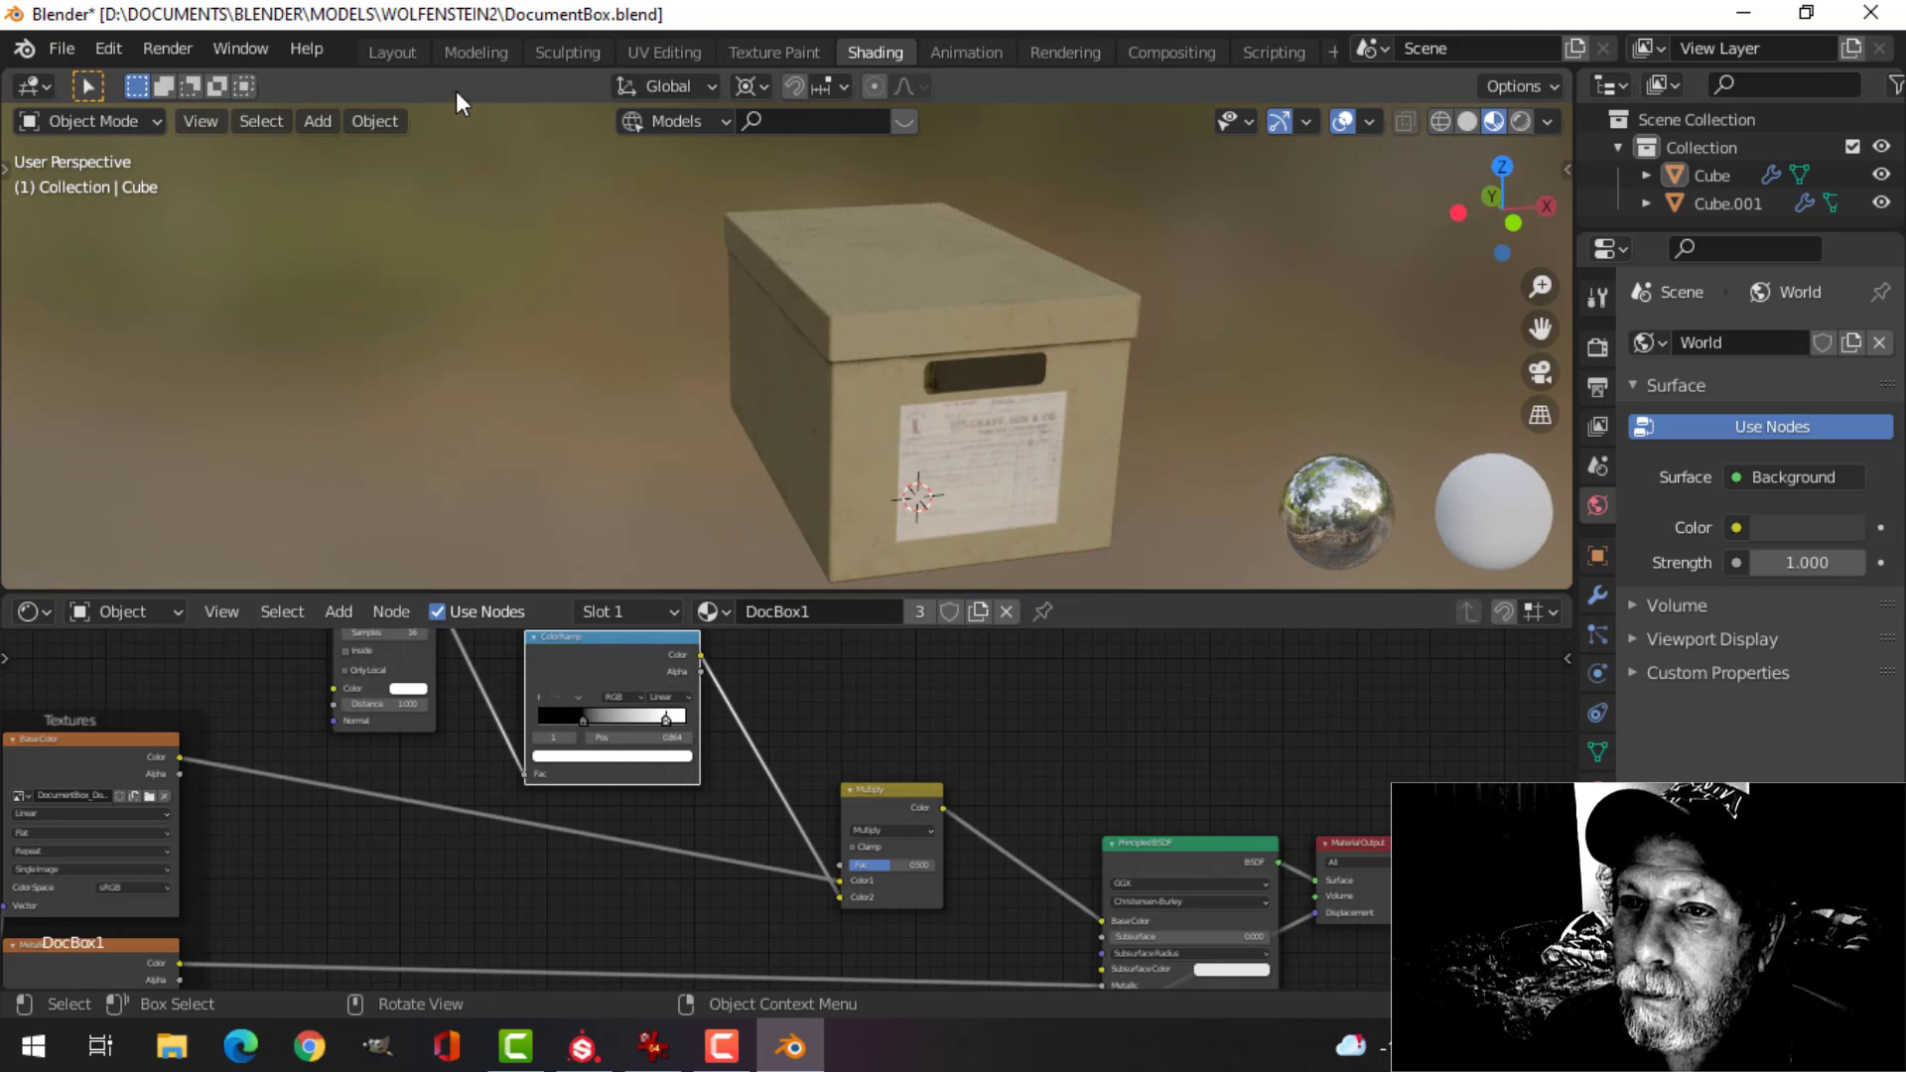
left_click(391, 52)
scroll(893, 342, "up", 2)
mouse_move(894, 341)
middle_mouse_down()
mouse_move(903, 391)
mouse_move(997, 280)
mouse_move(1062, 243)
mouse_move(987, 325)
middle_mouse_up()
scroll(961, 390, "down", 4)
middle_click_drag(961, 390, 1044, 522)
scroll(981, 532, "down", 3)
scroll(981, 532, "up", 1)
scroll(912, 540, "up", 3)
scroll(935, 479, "down", 3)
- Rename the box's collection as DocBox1 and collapse its contents in the scene hierarchy
key("a")
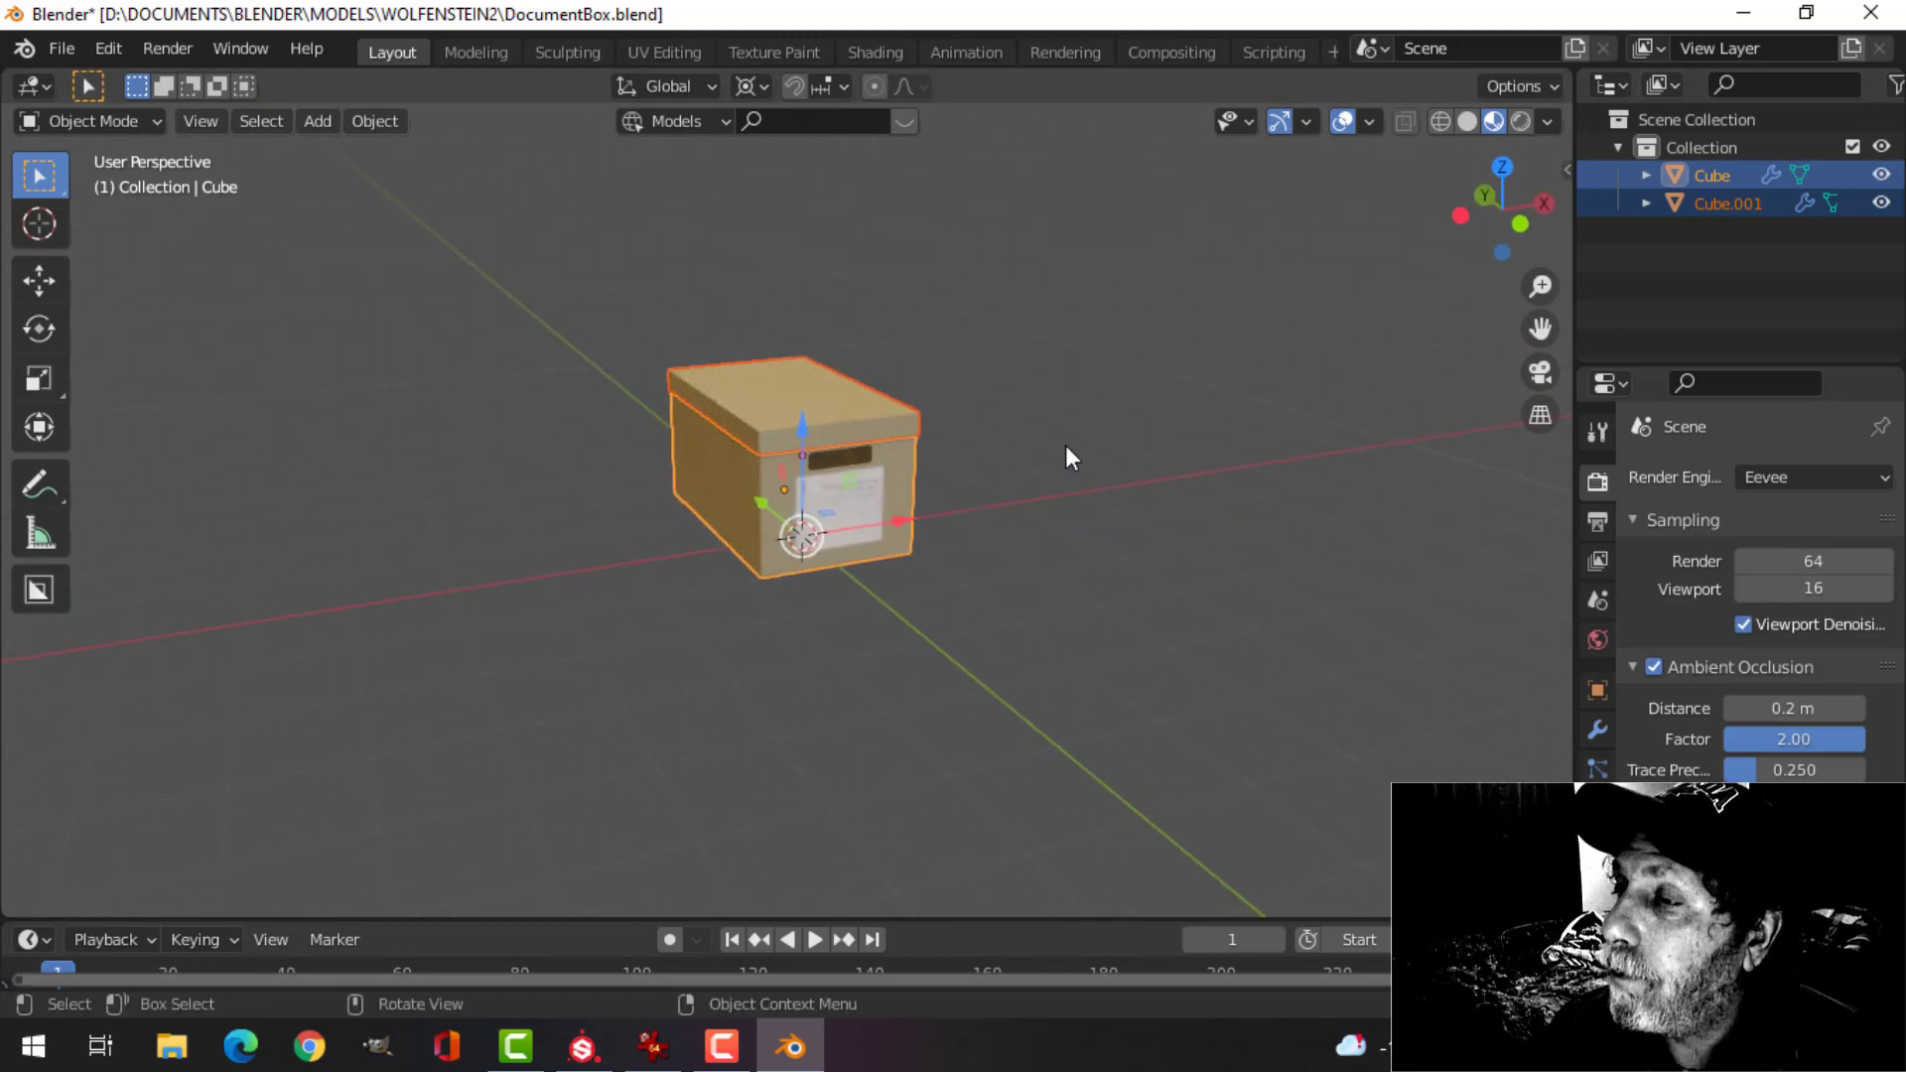
triple_click(1709, 147)
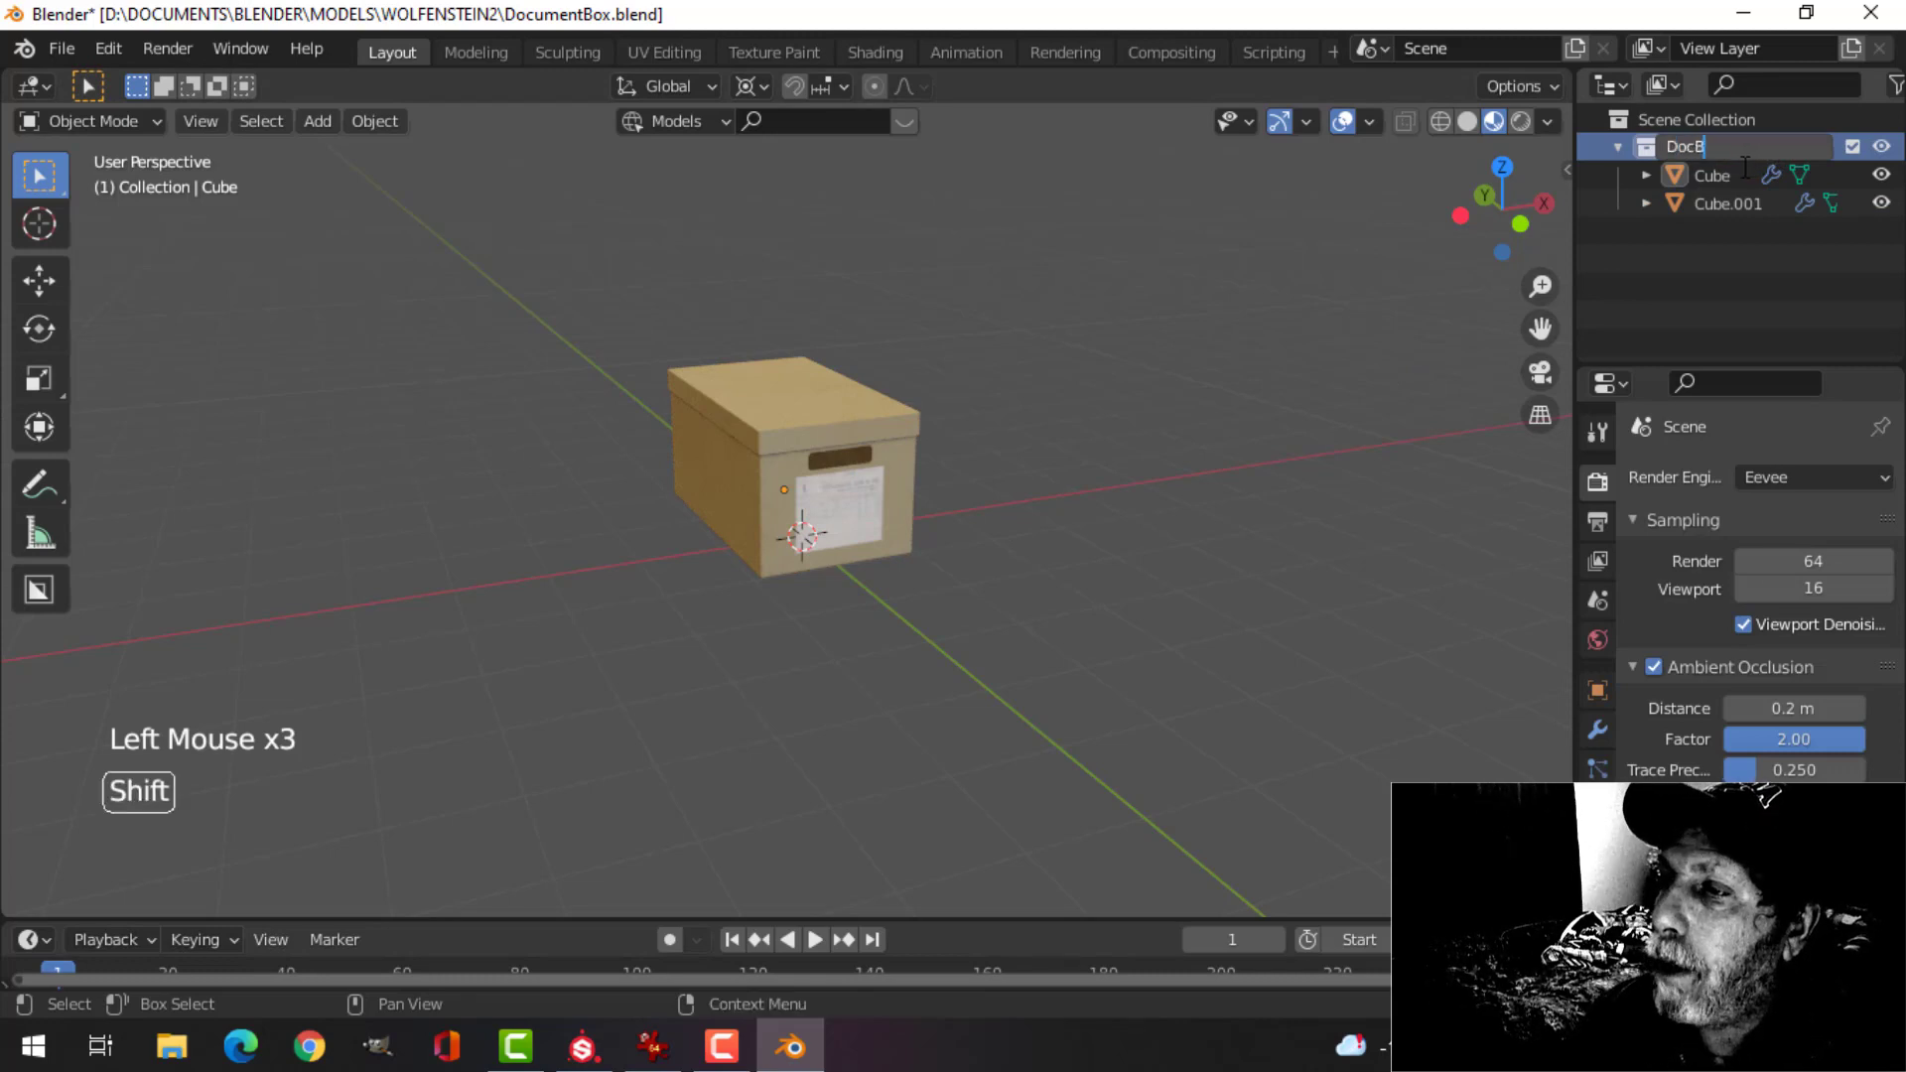
type("DocBox1")
key("Return")
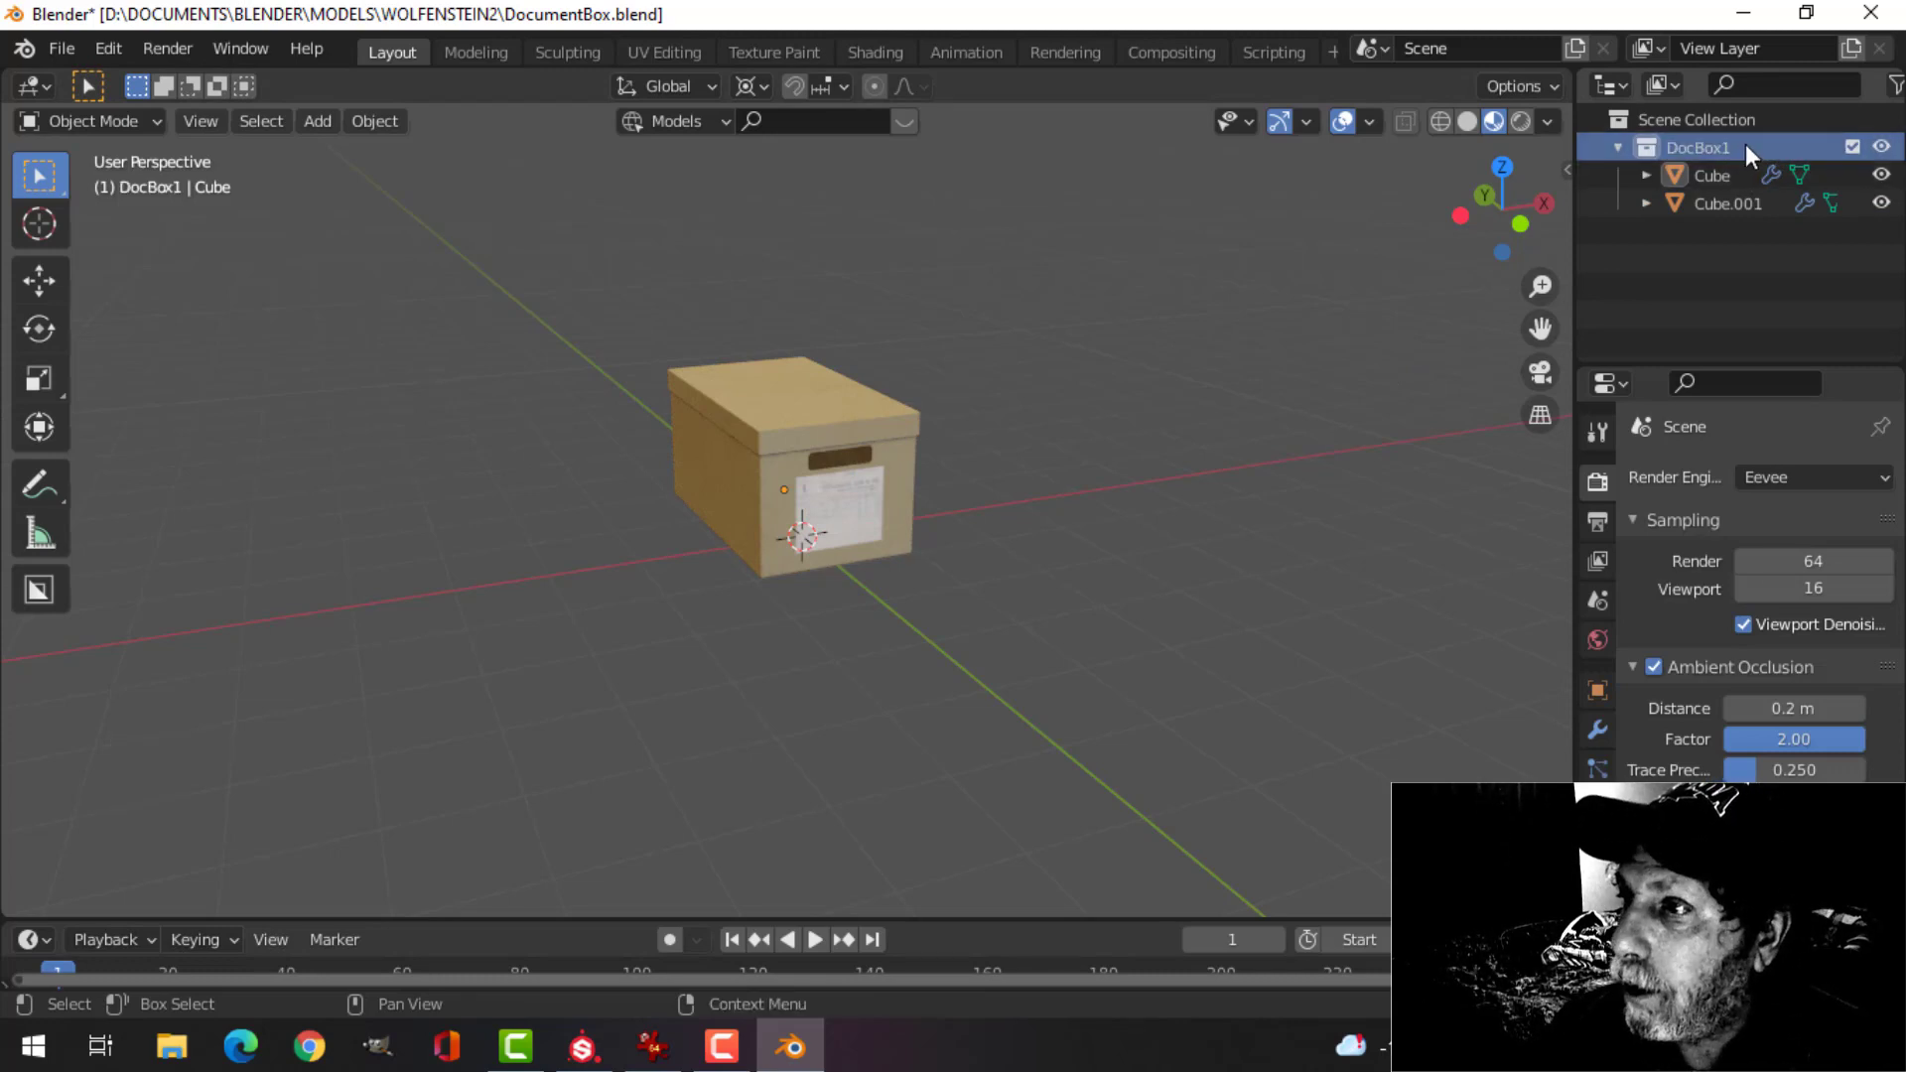
left_click(1620, 149)
- Add a collection instance of DocBox1 and move it along the X axis beside the original box
middle_click_drag(967, 465, 931, 493)
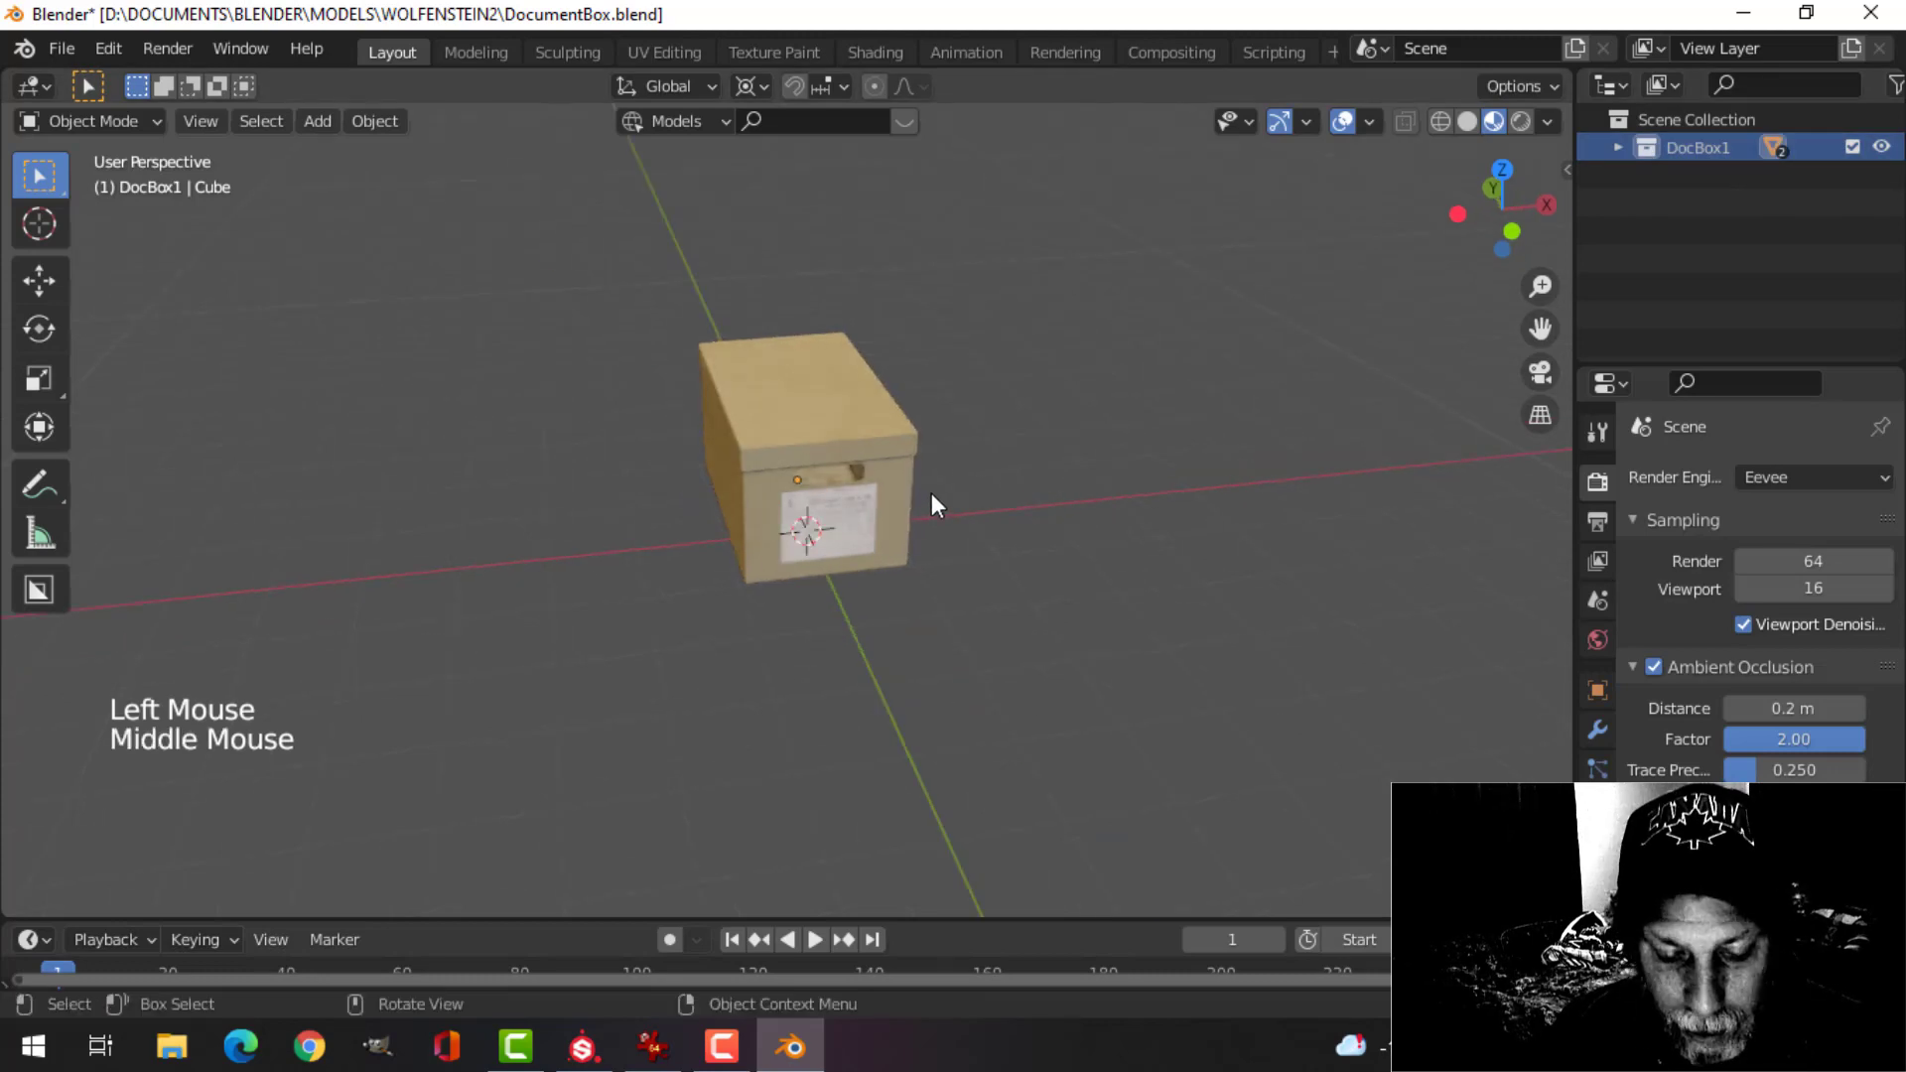
key("shift+a")
mouse_move(816, 930)
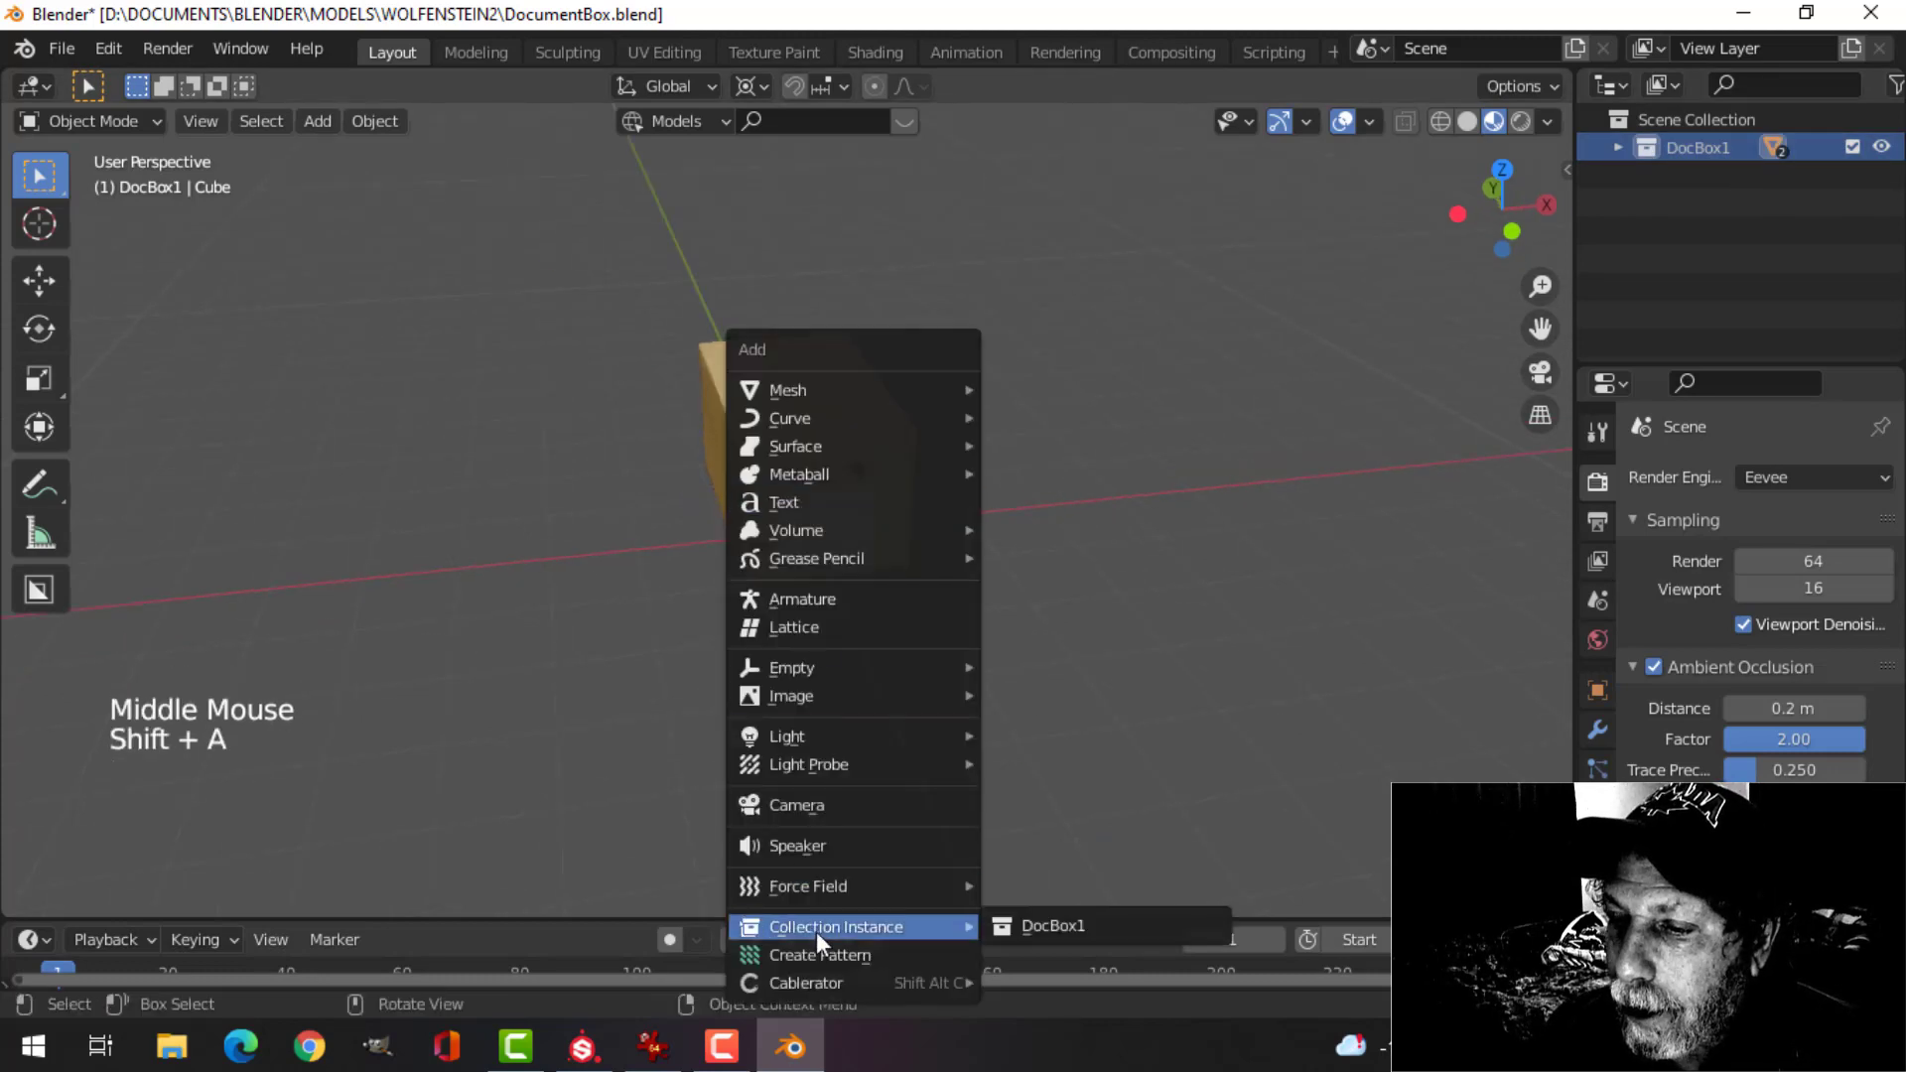
left_click(1027, 925)
middle_click_drag(1058, 538, 955, 545)
left_click_drag(955, 545, 1177, 506)
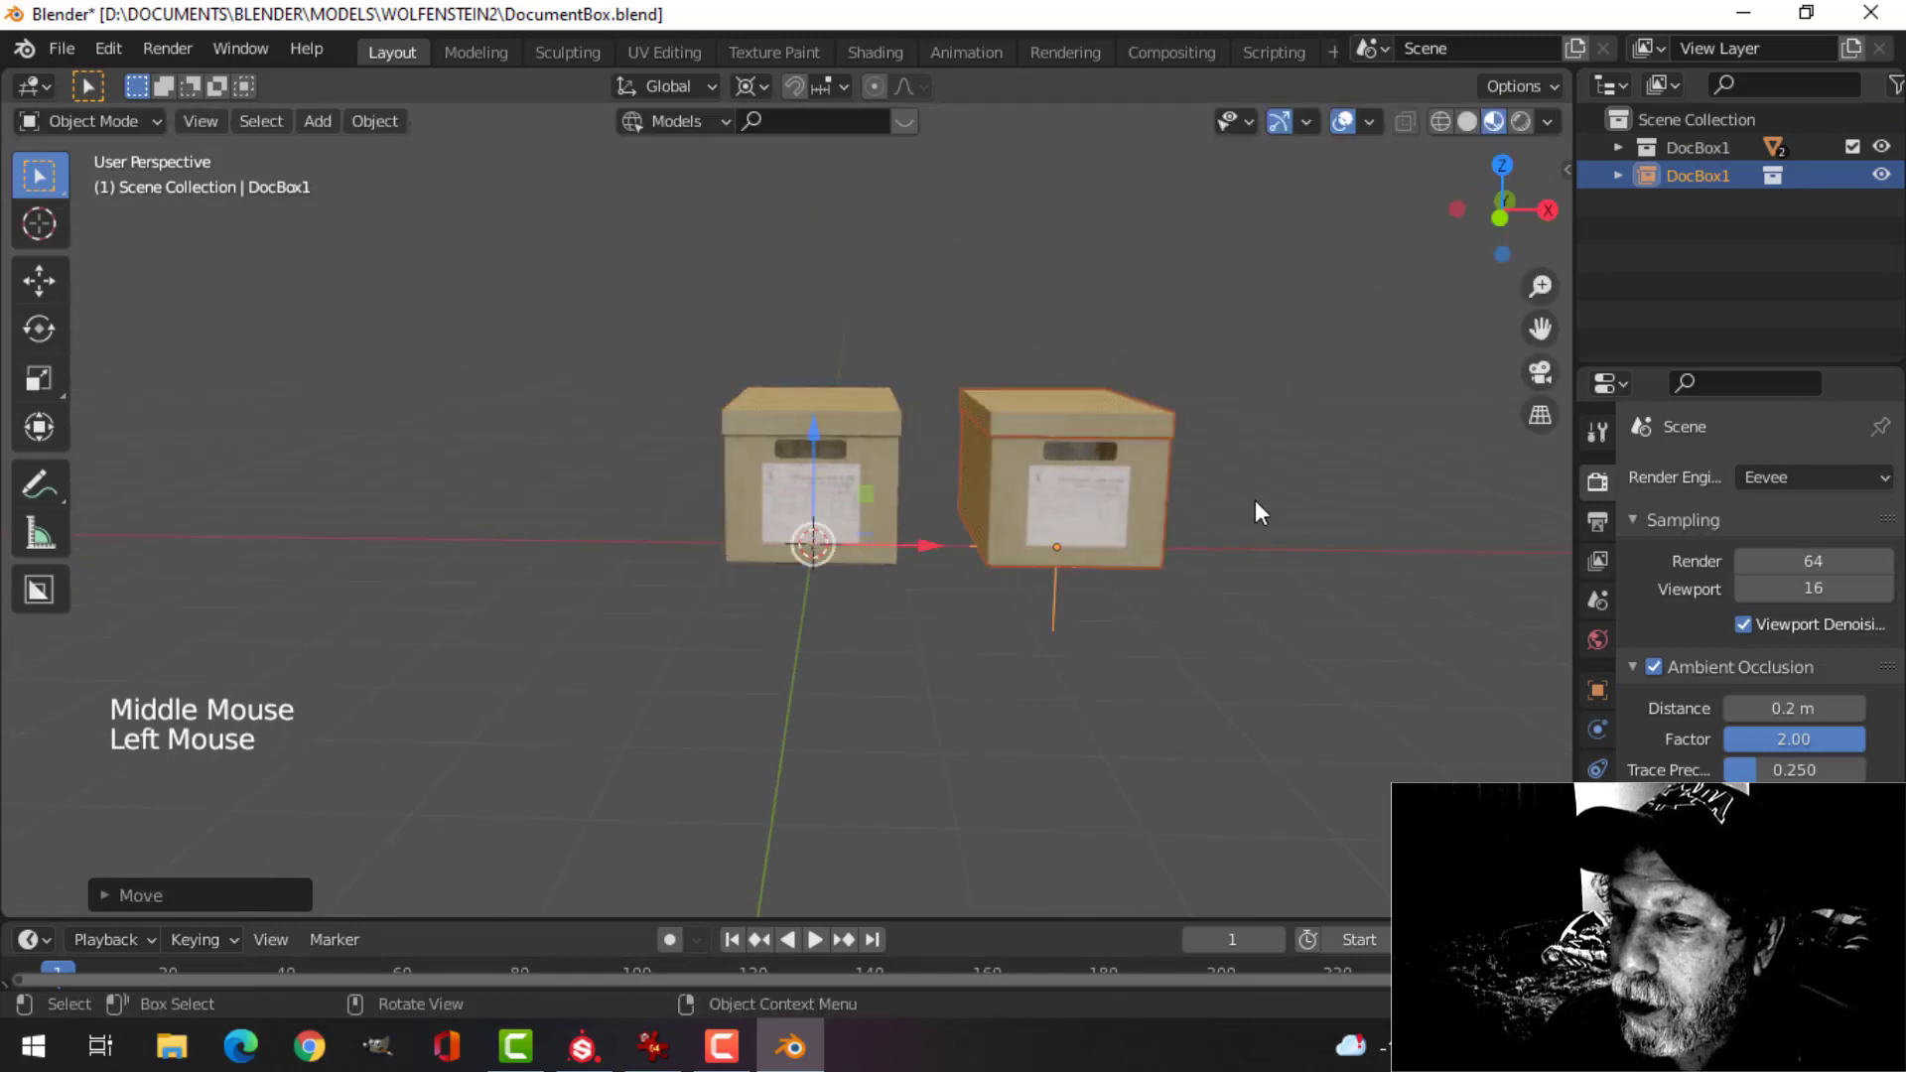
middle_click_drag(1255, 502, 1151, 545, "shift")
scroll(1151, 546, "up", 2)
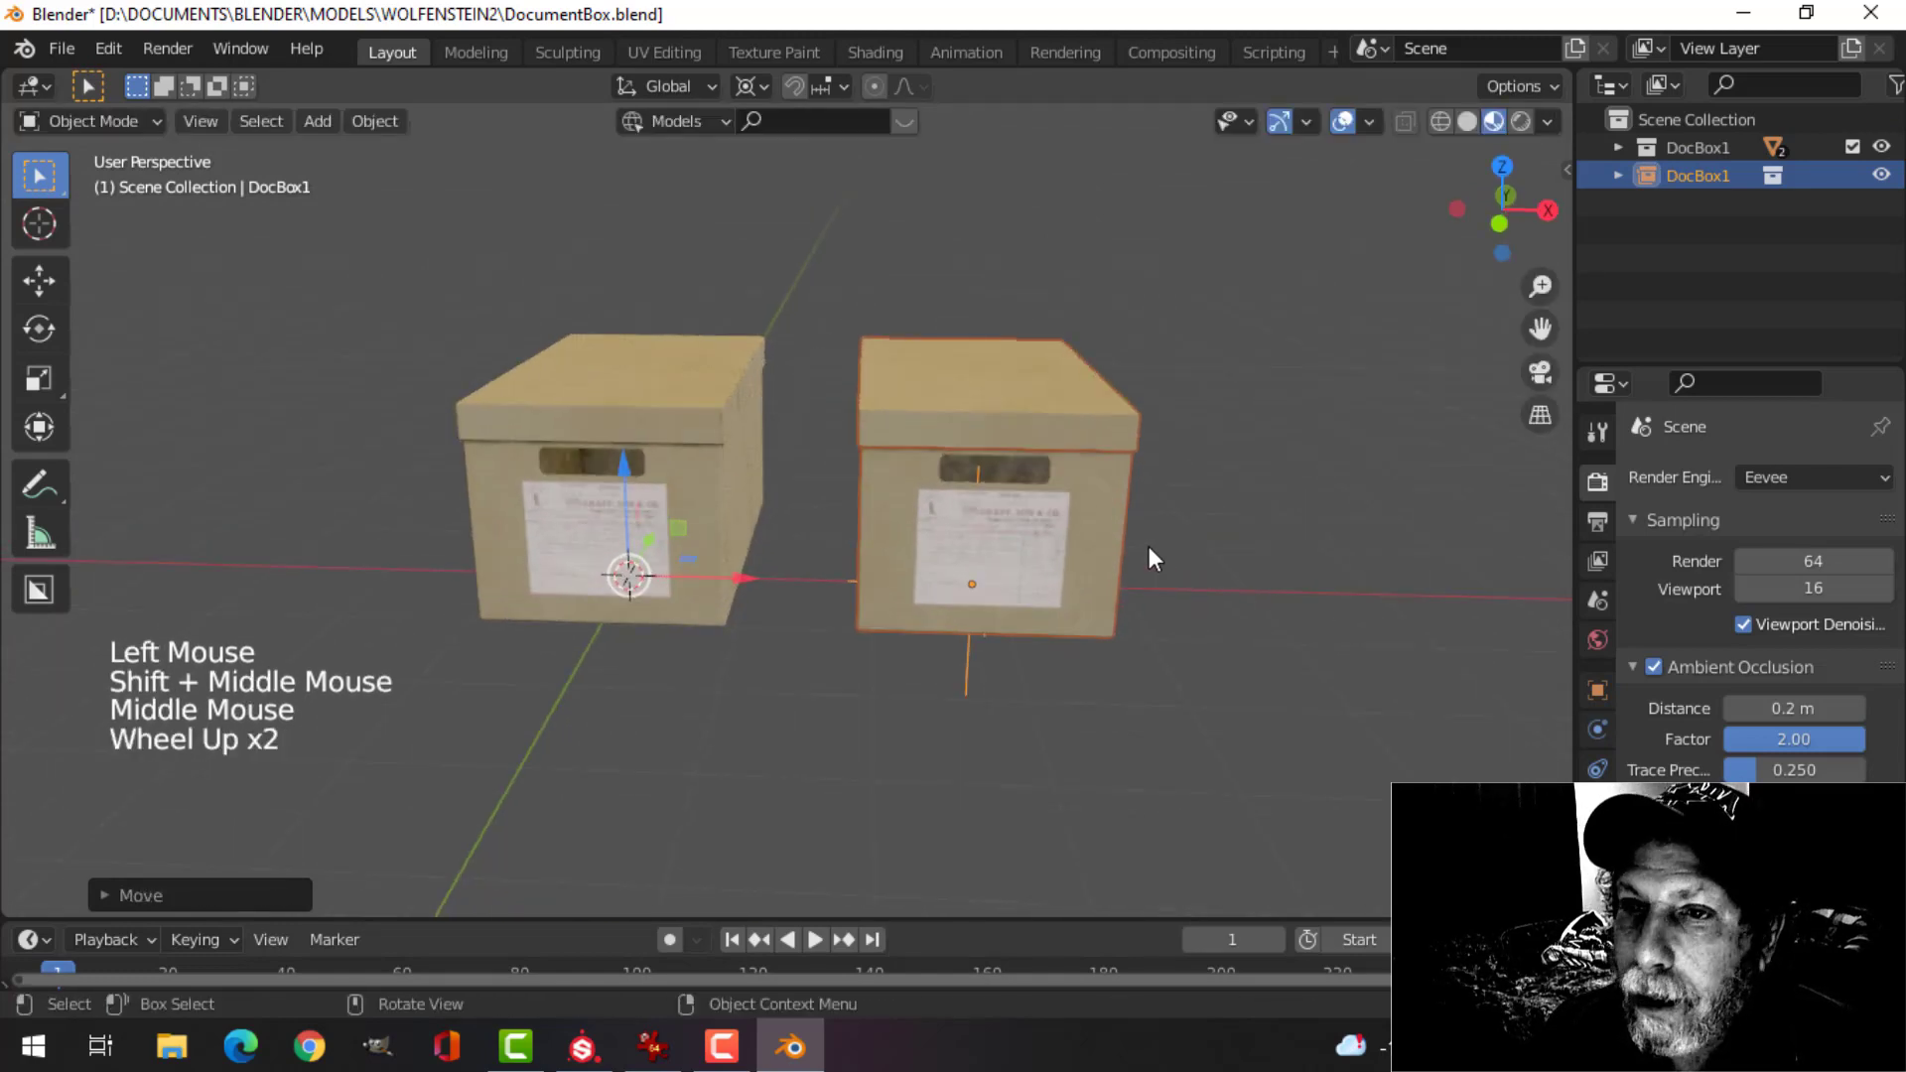
- Set the instance's origin to its geometry and rotate it about the global Z axis around the 3D cursor
left_click(374, 120)
mouse_move(420, 177)
left_click(706, 211)
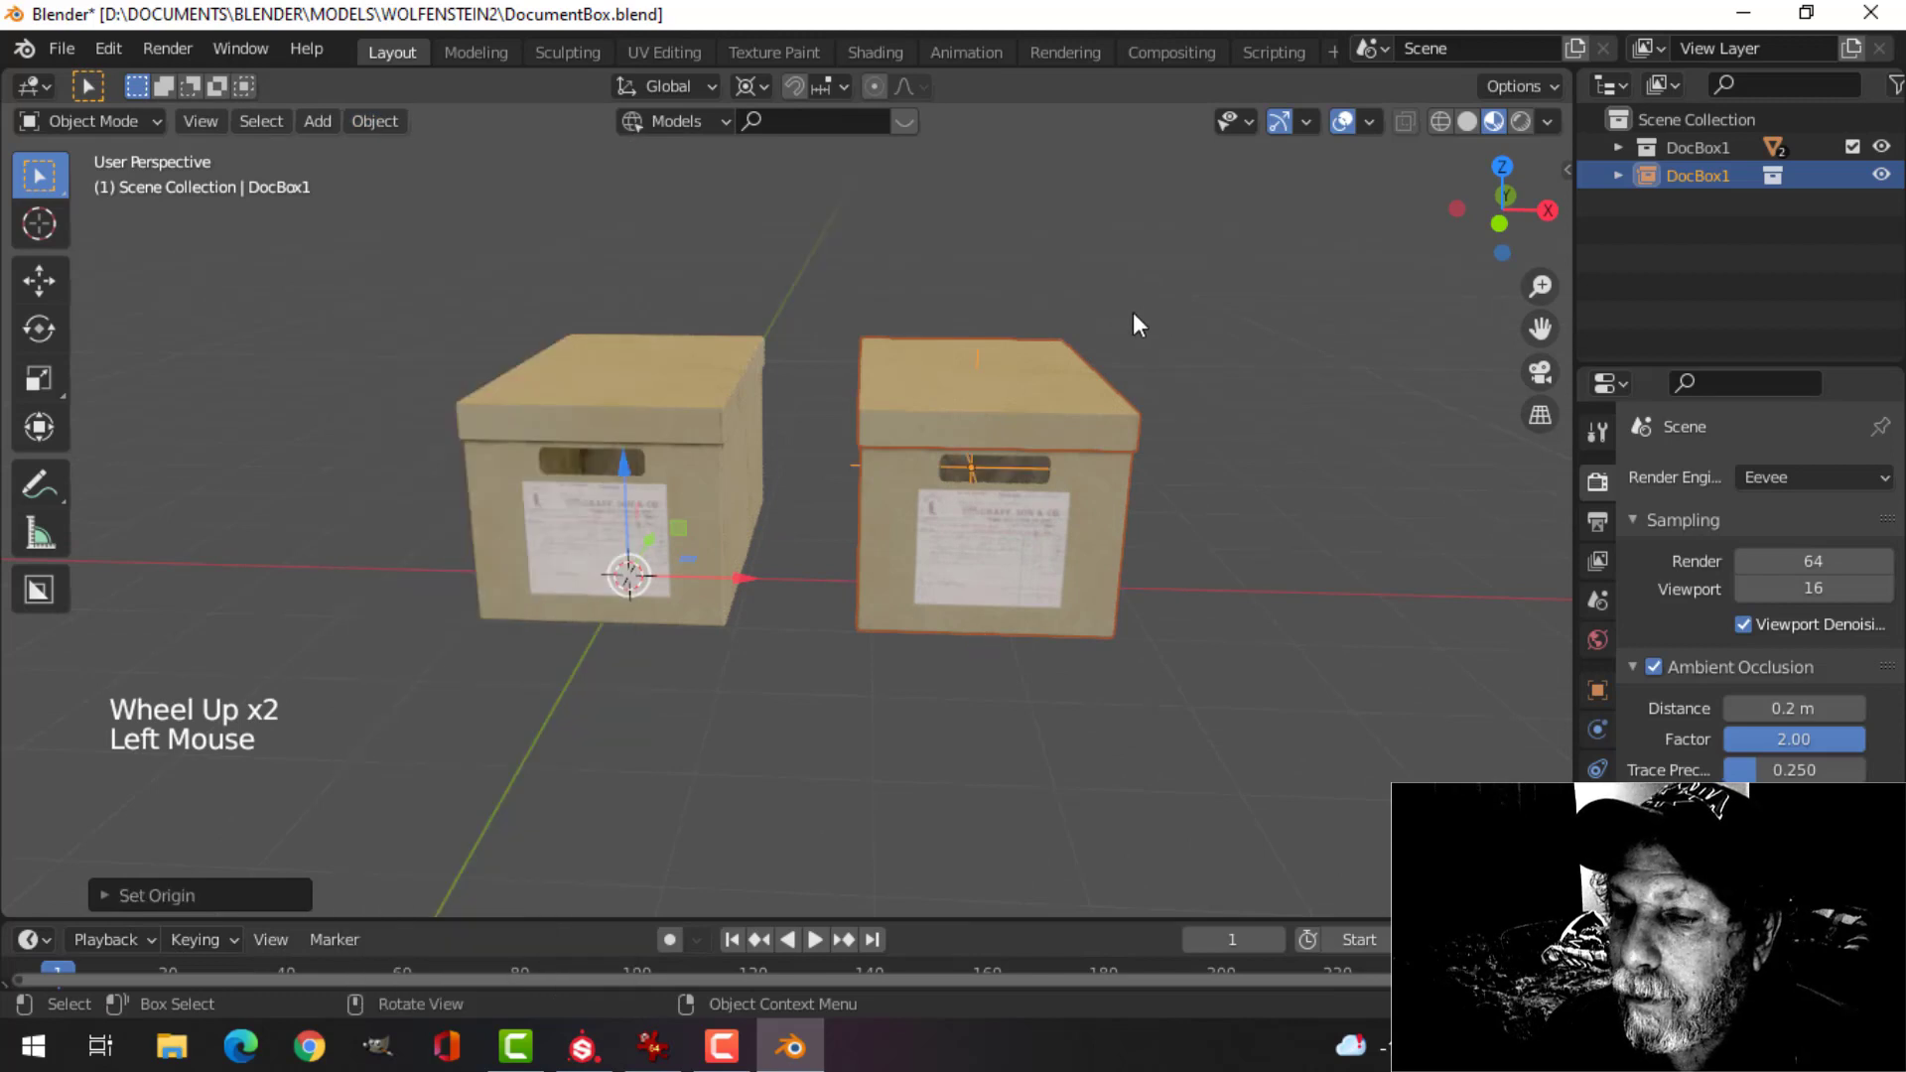
middle_click_drag(1133, 326, 1161, 347)
key("r")
key("z")
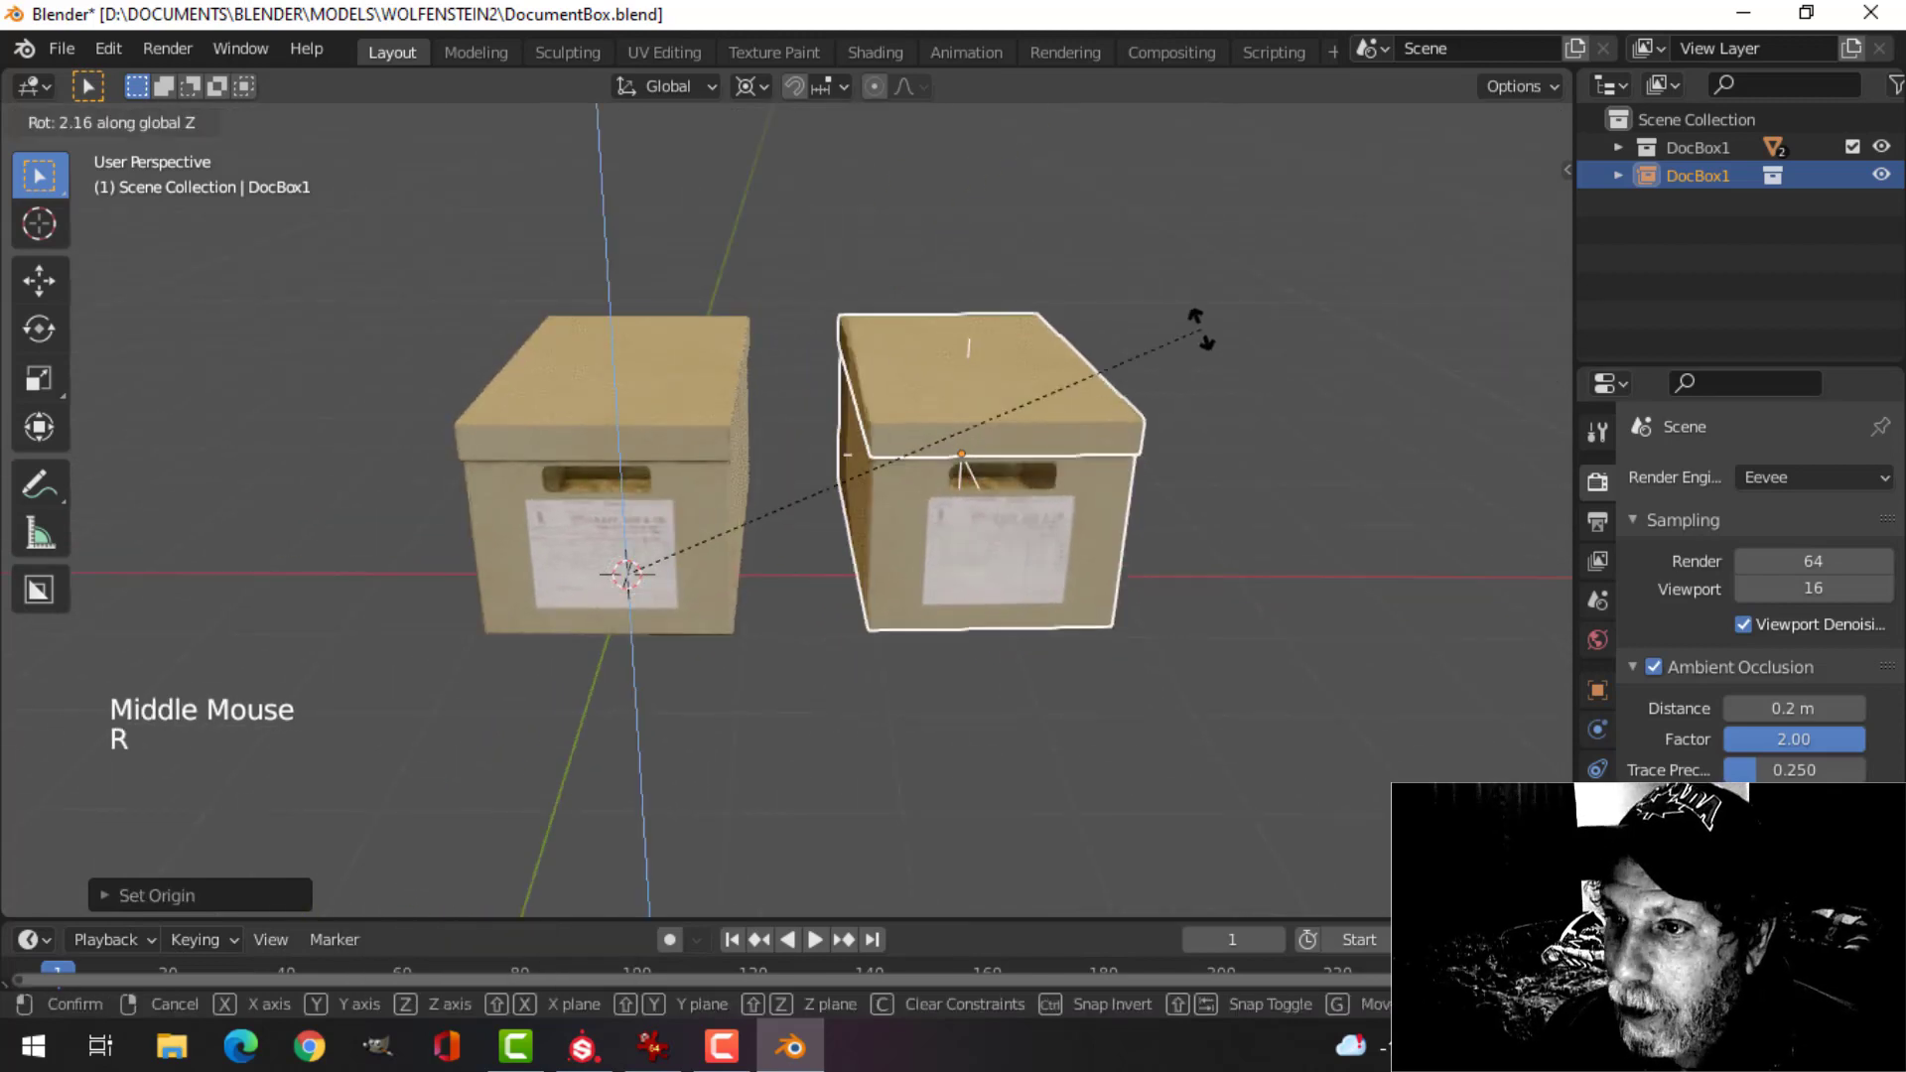
left_click(1128, 199)
- Change the transform pivot point to Median Point and rotate the instance further about the global Z axis
left_click(749, 87)
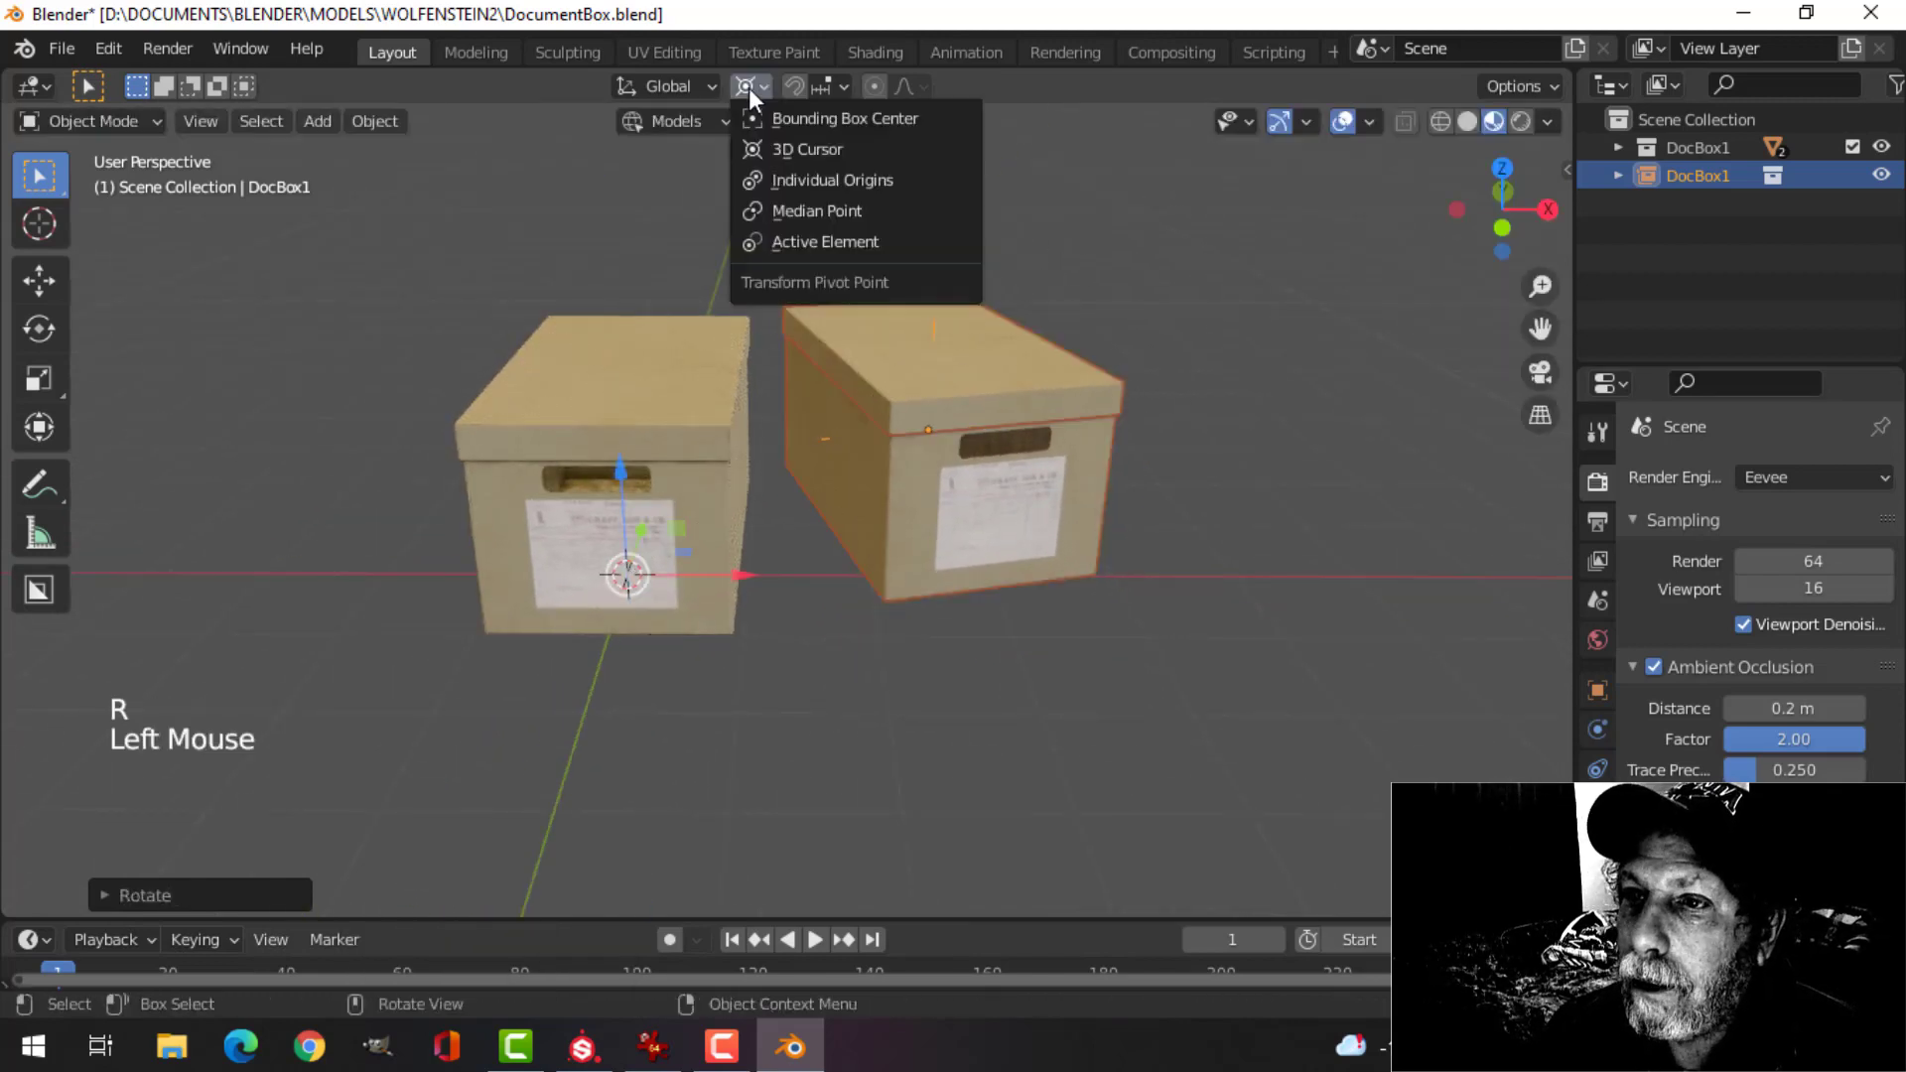
left_click(808, 210)
middle_click_drag(1035, 332, 1085, 472)
key("r")
key("z")
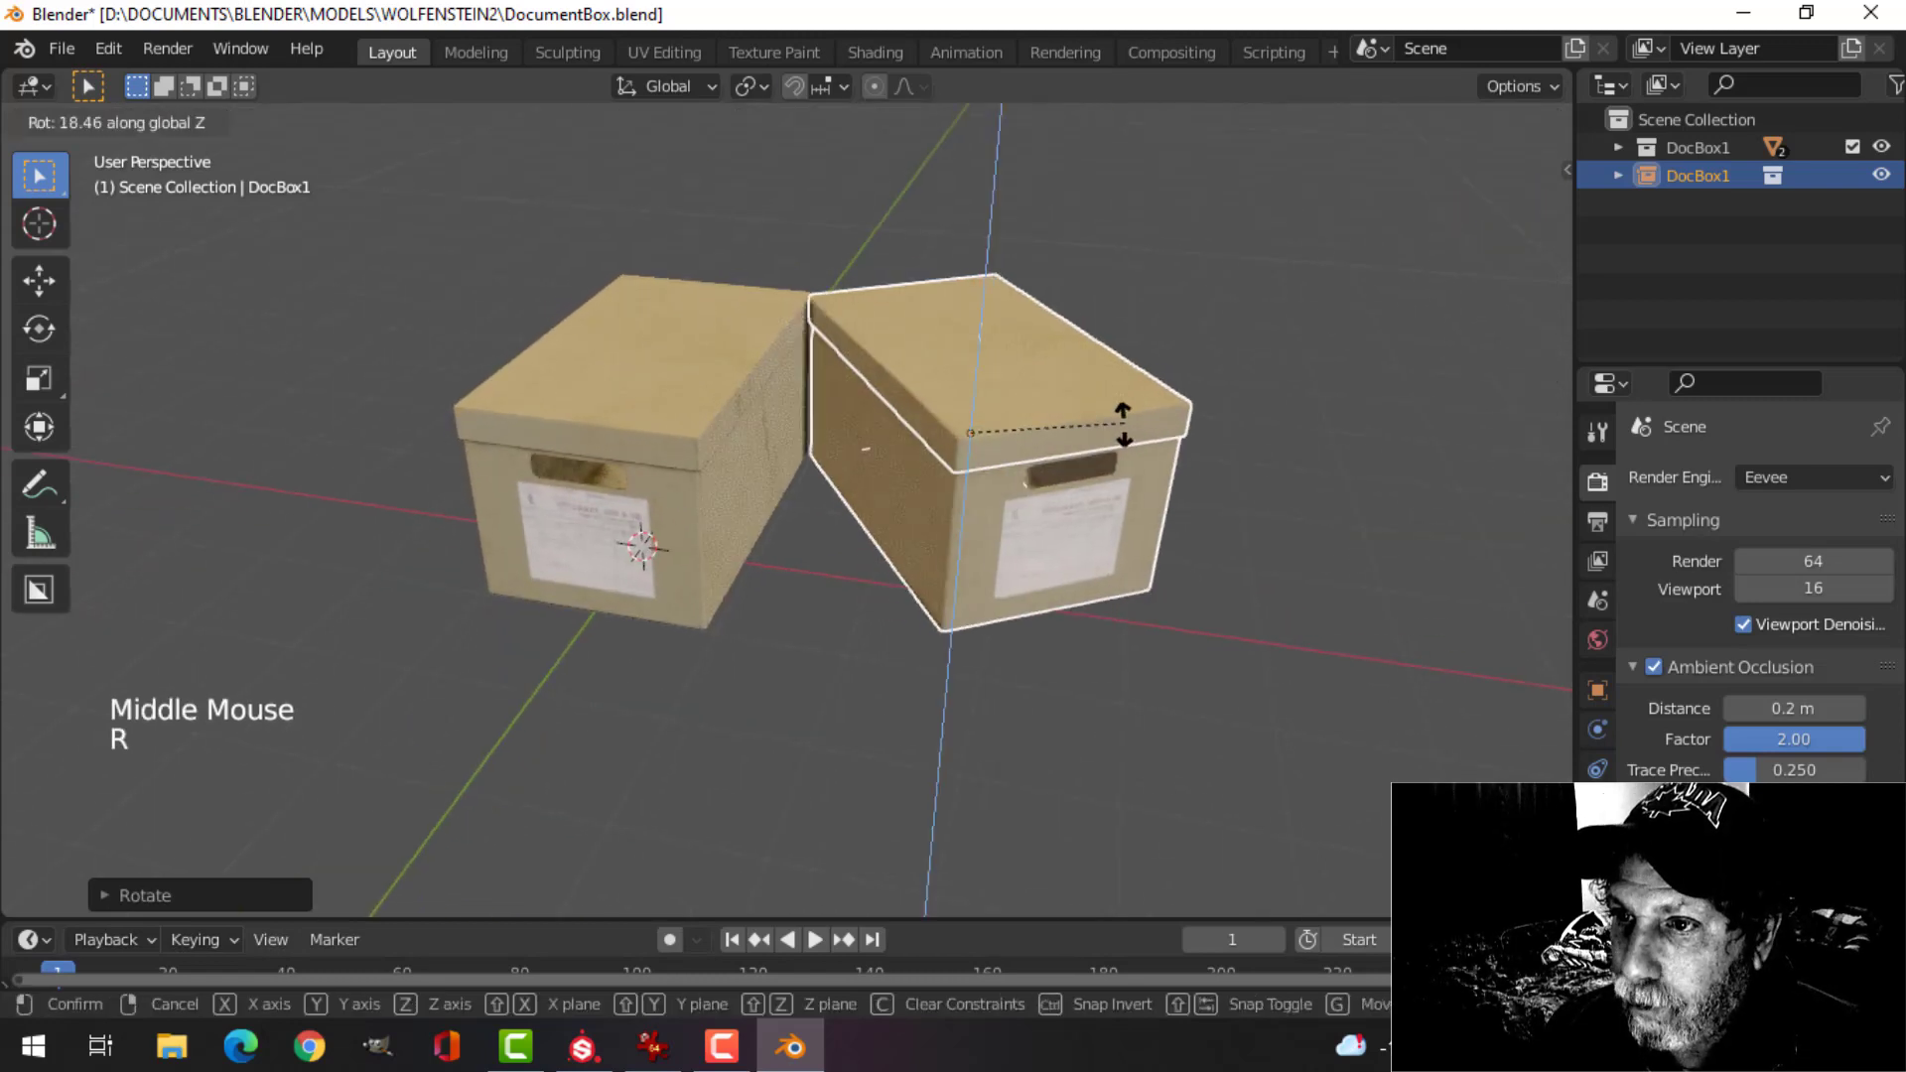
left_click(1125, 427)
left_click(1062, 465)
- Move the rotated instance so that a small gap separates it from the original box
middle_click_drag(1062, 466, 1082, 471)
middle_click_drag(1264, 466, 962, 556)
left_click_drag(1062, 665, 826, 641)
middle_click_drag(826, 641, 1159, 528)
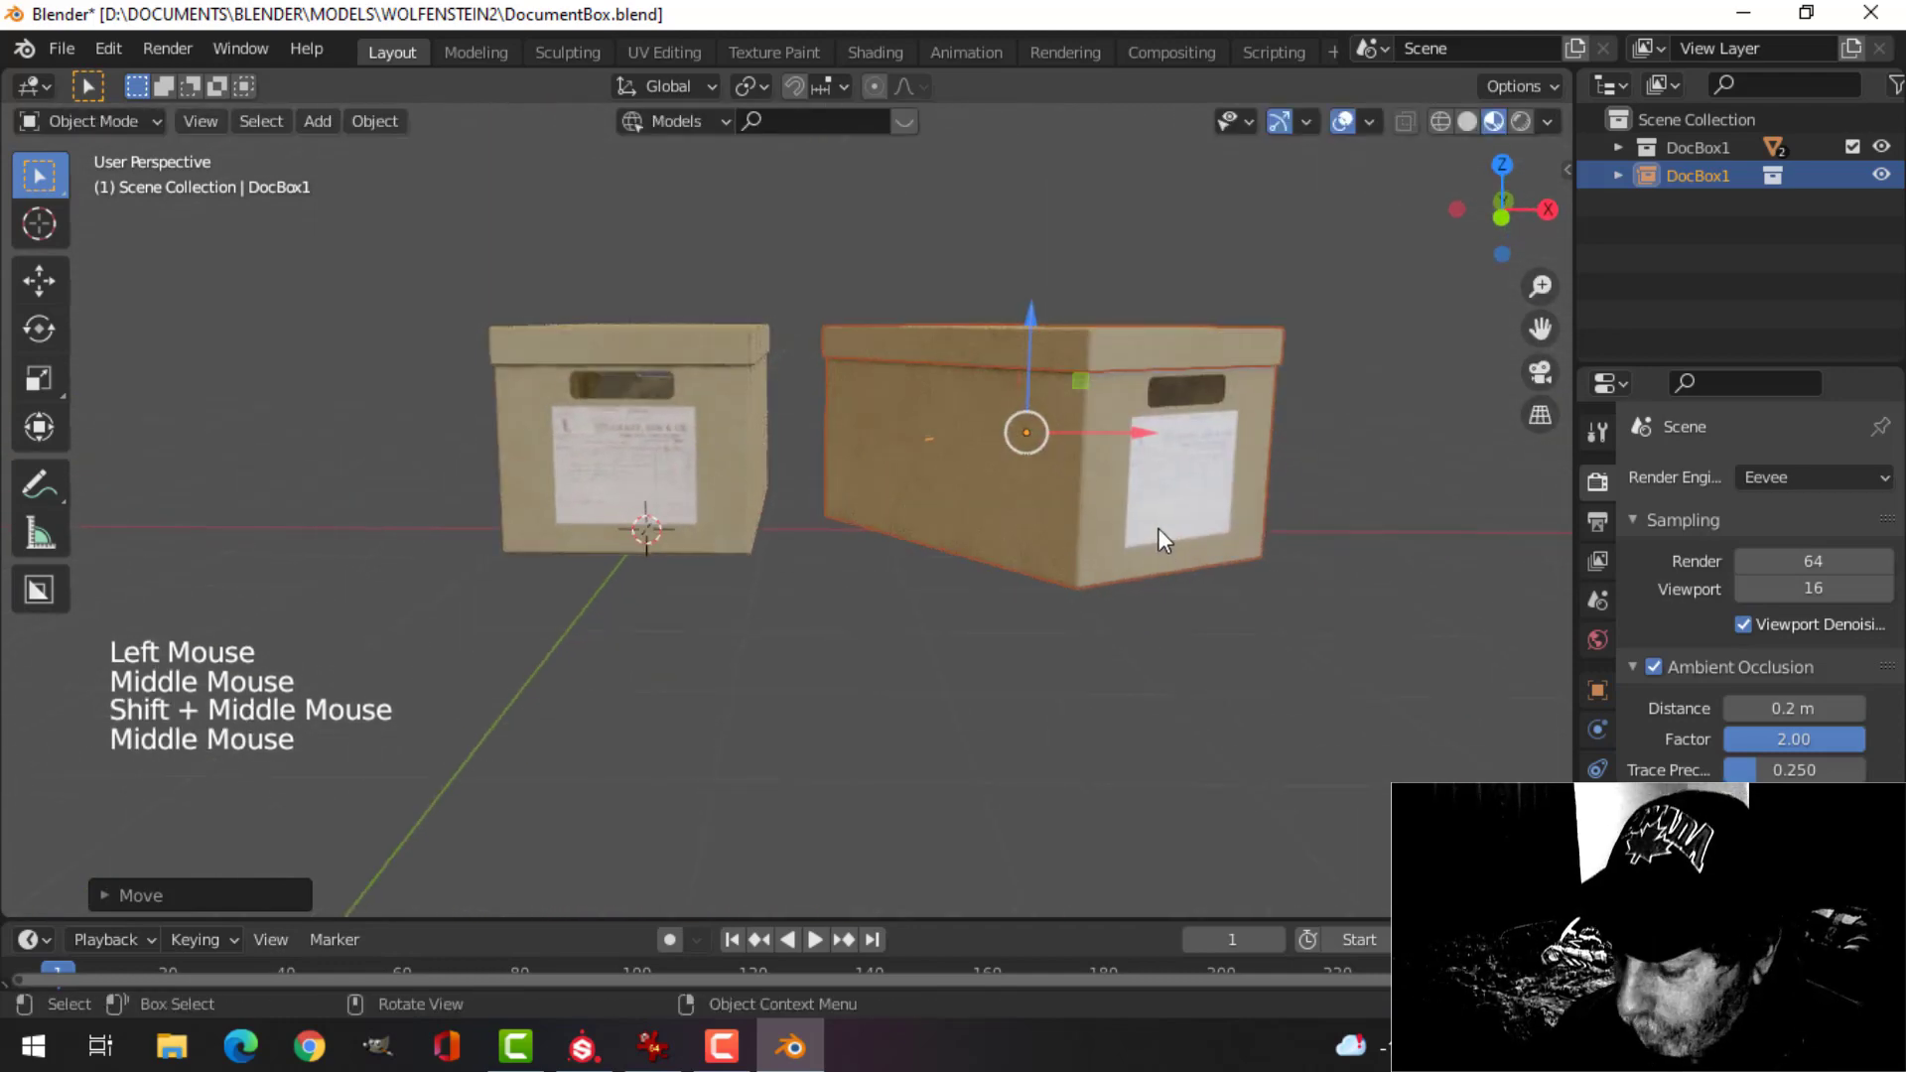
- Duplicate the instance in front view and place the copy on top, bridging the two lower boxes
key("KP_1")
key("shift+d")
key("g")
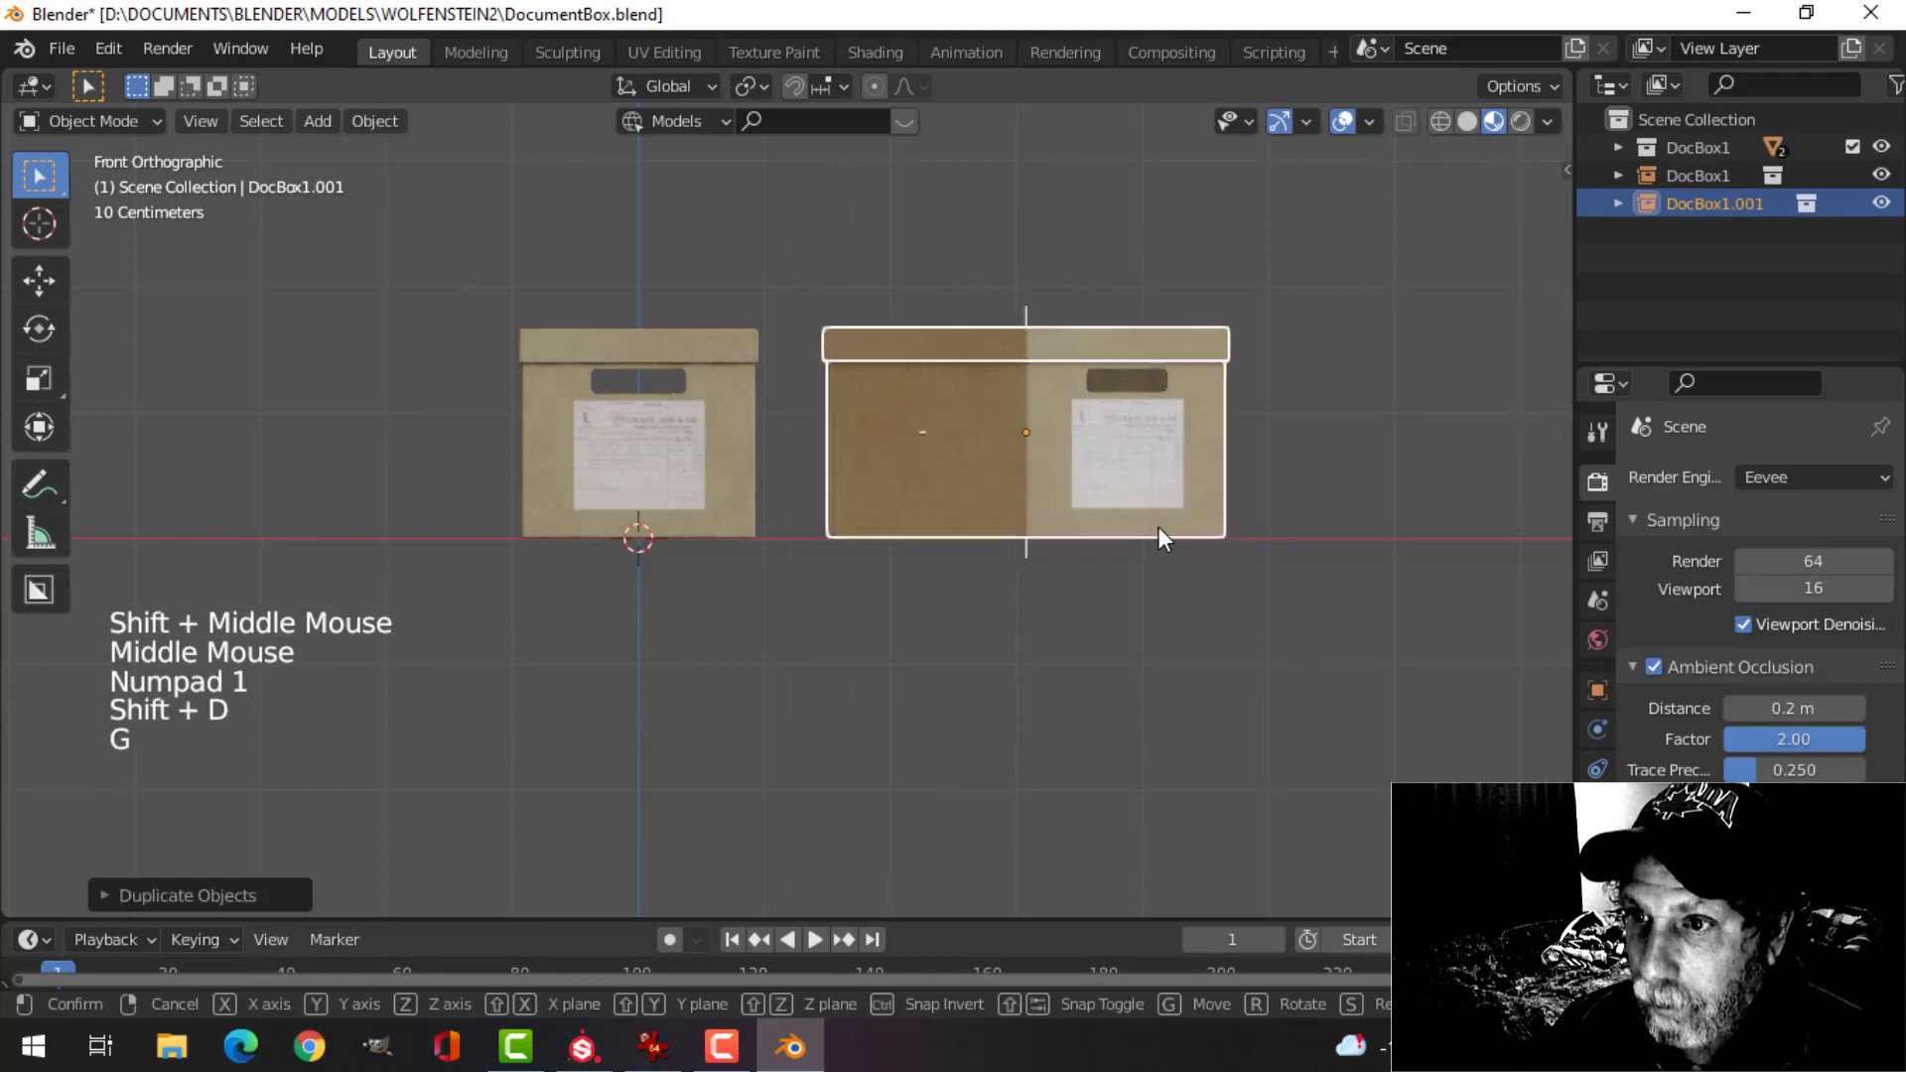
left_click(970, 316)
middle_click_drag(971, 316, 1082, 447)
scroll(961, 437, "down", 2)
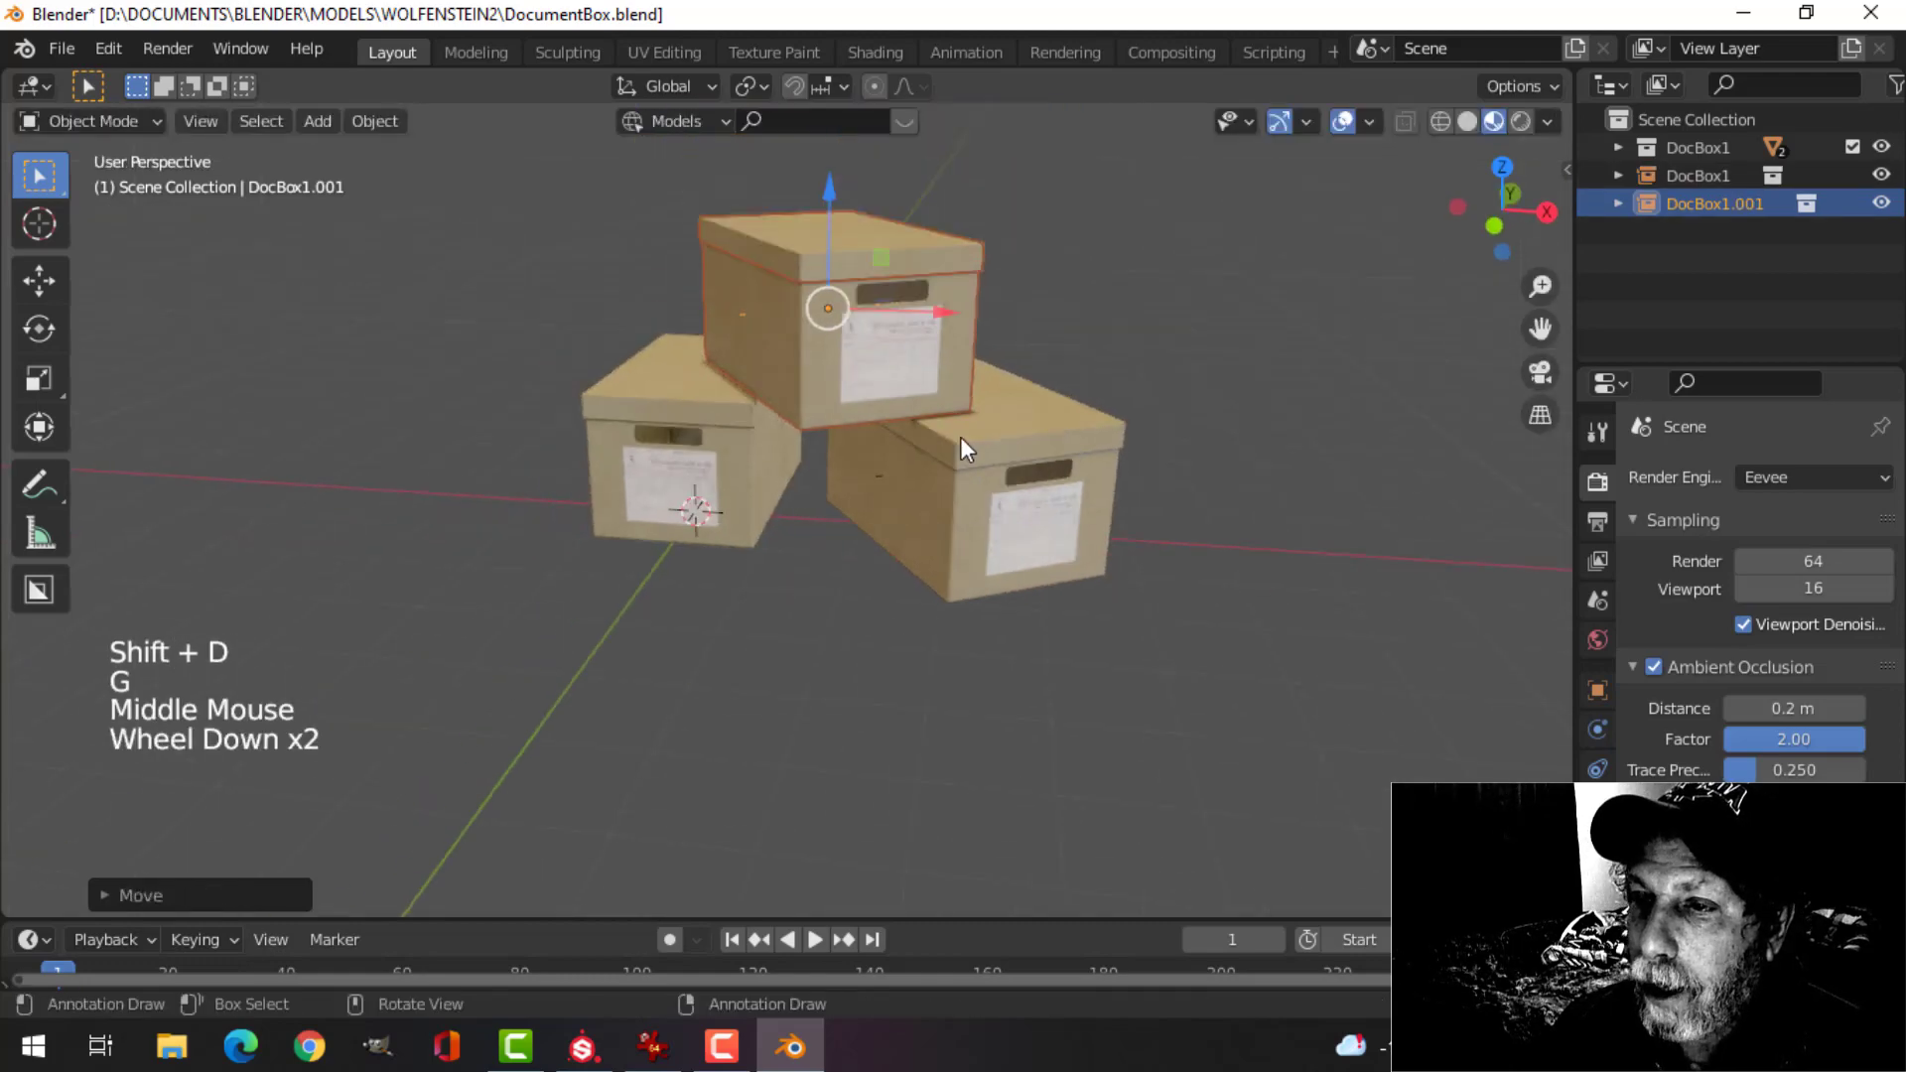
- Rotate the top box about the global Z axis so its label end faces another way, and deselect everything
middle_click_drag(961, 437, 1012, 466, "shift")
middle_click_drag(1012, 466, 1064, 505)
key("r")
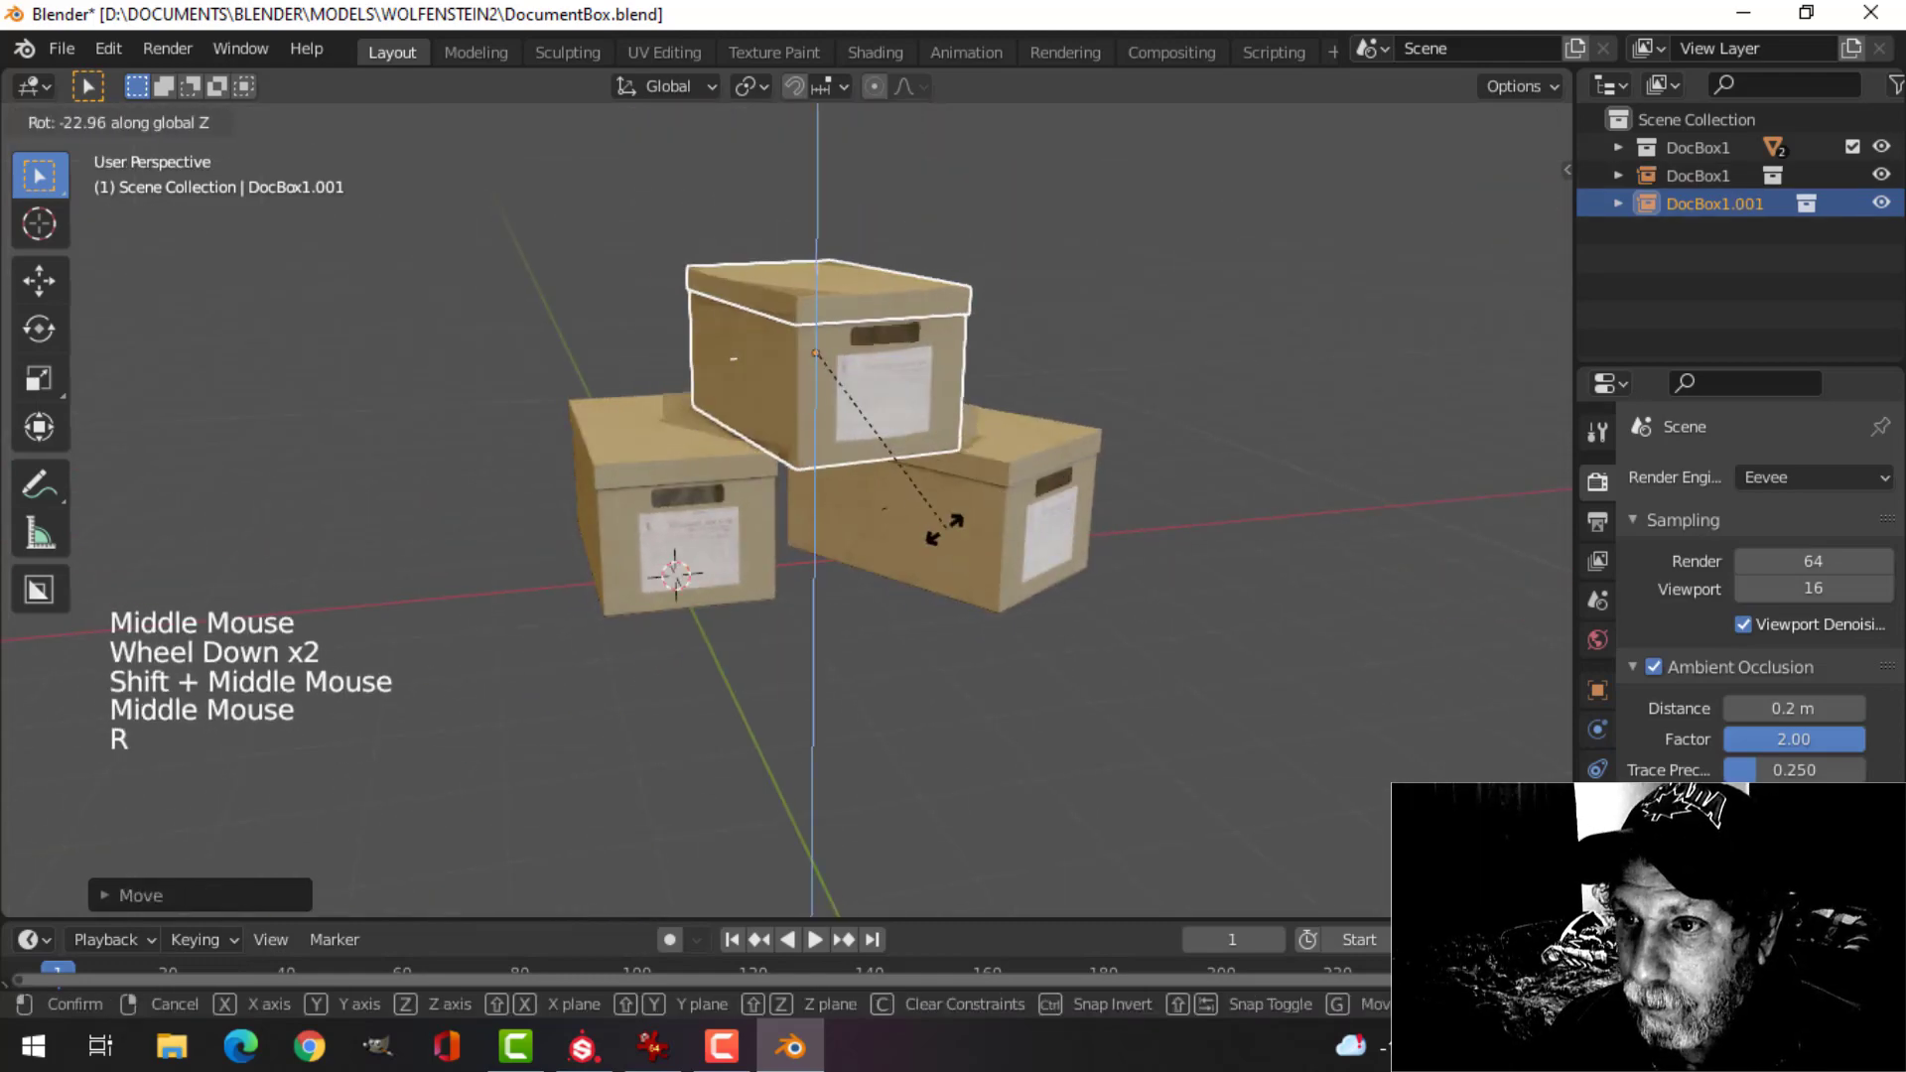
left_click(865, 490)
key("alt+a")
- Hide the viewport gizmos and overlays to show the three stacked boxes without distractions
mouse_move(925, 462)
middle_mouse_down()
mouse_move(902, 373)
mouse_move(935, 441)
mouse_move(899, 459)
middle_mouse_up()
scroll(961, 435, "down", 1)
scroll(903, 452, "up", 3)
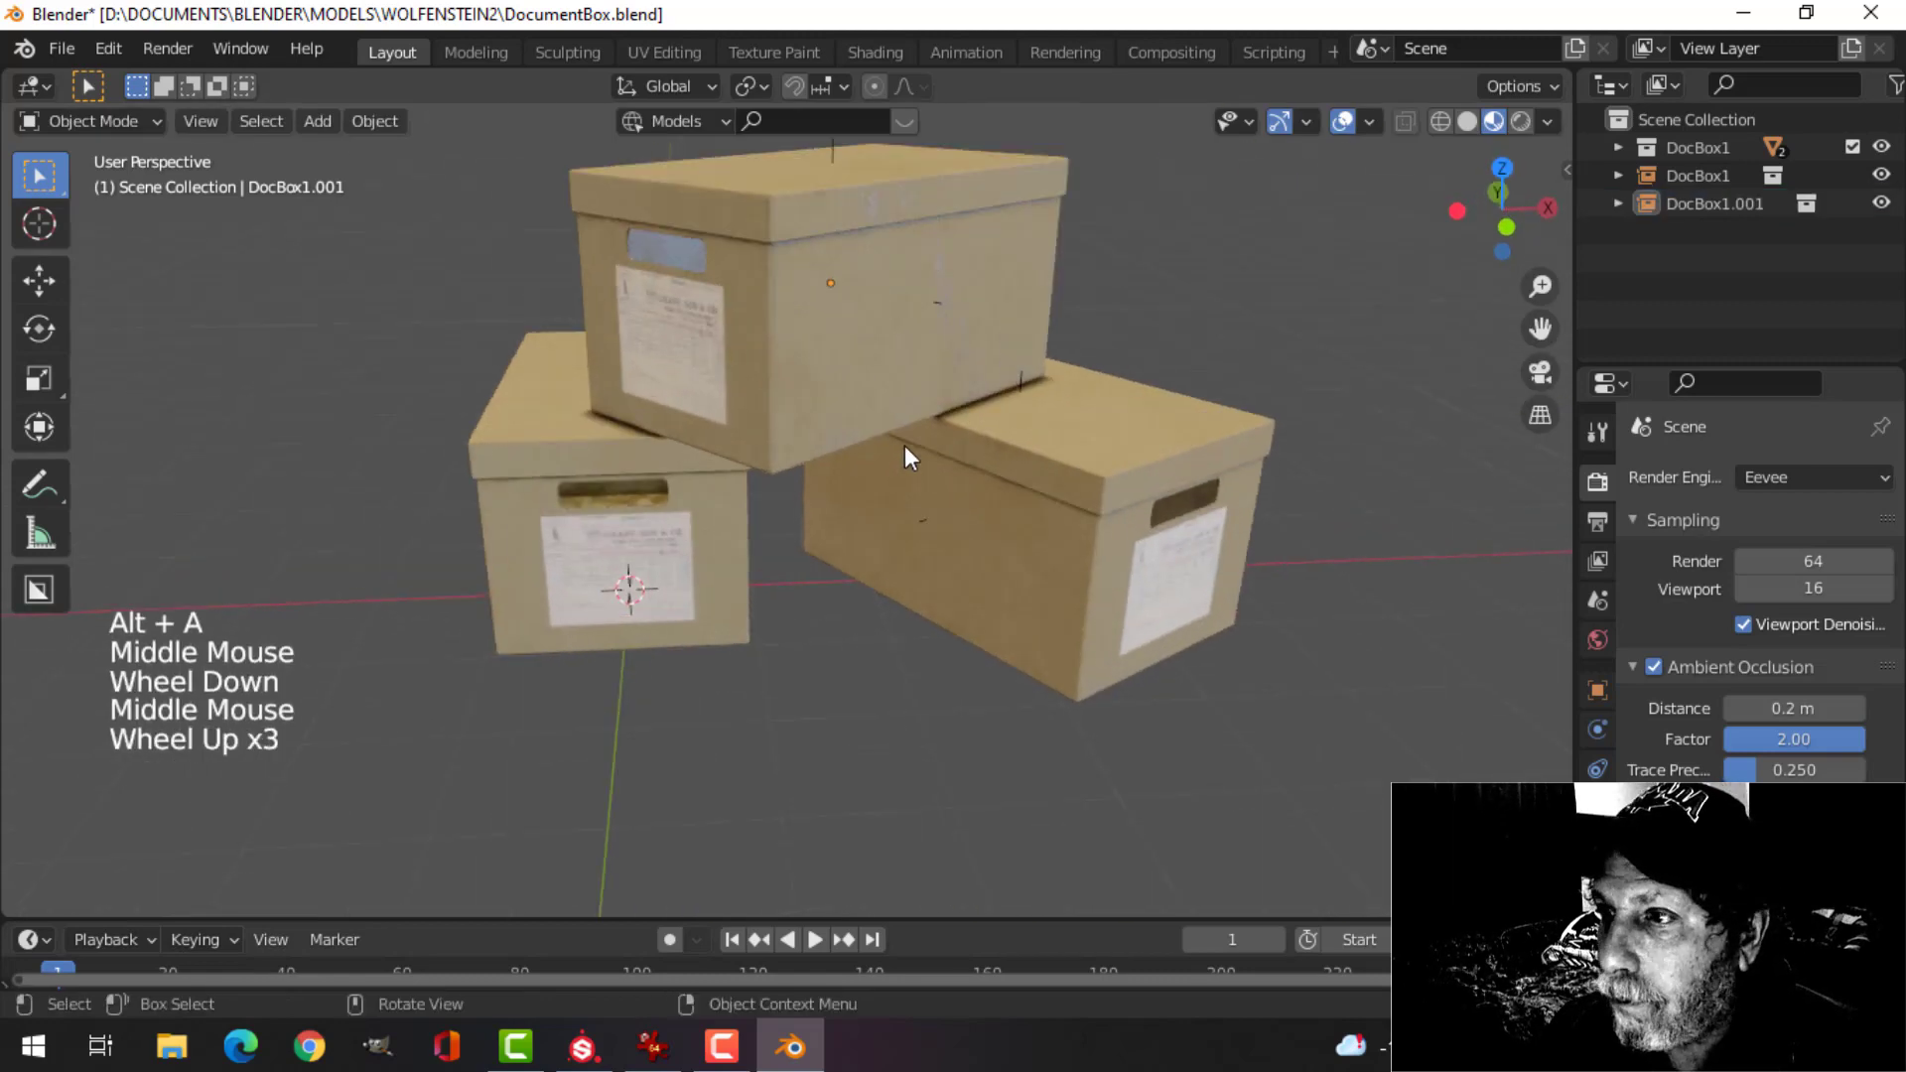
left_click(1279, 121)
left_click(1342, 121)
middle_click_drag(1122, 324, 1062, 521, "shift")
scroll(1070, 432, "up", 2)
scroll(1045, 411, "down", 2)
middle_click_drag(1062, 521, 1135, 506)
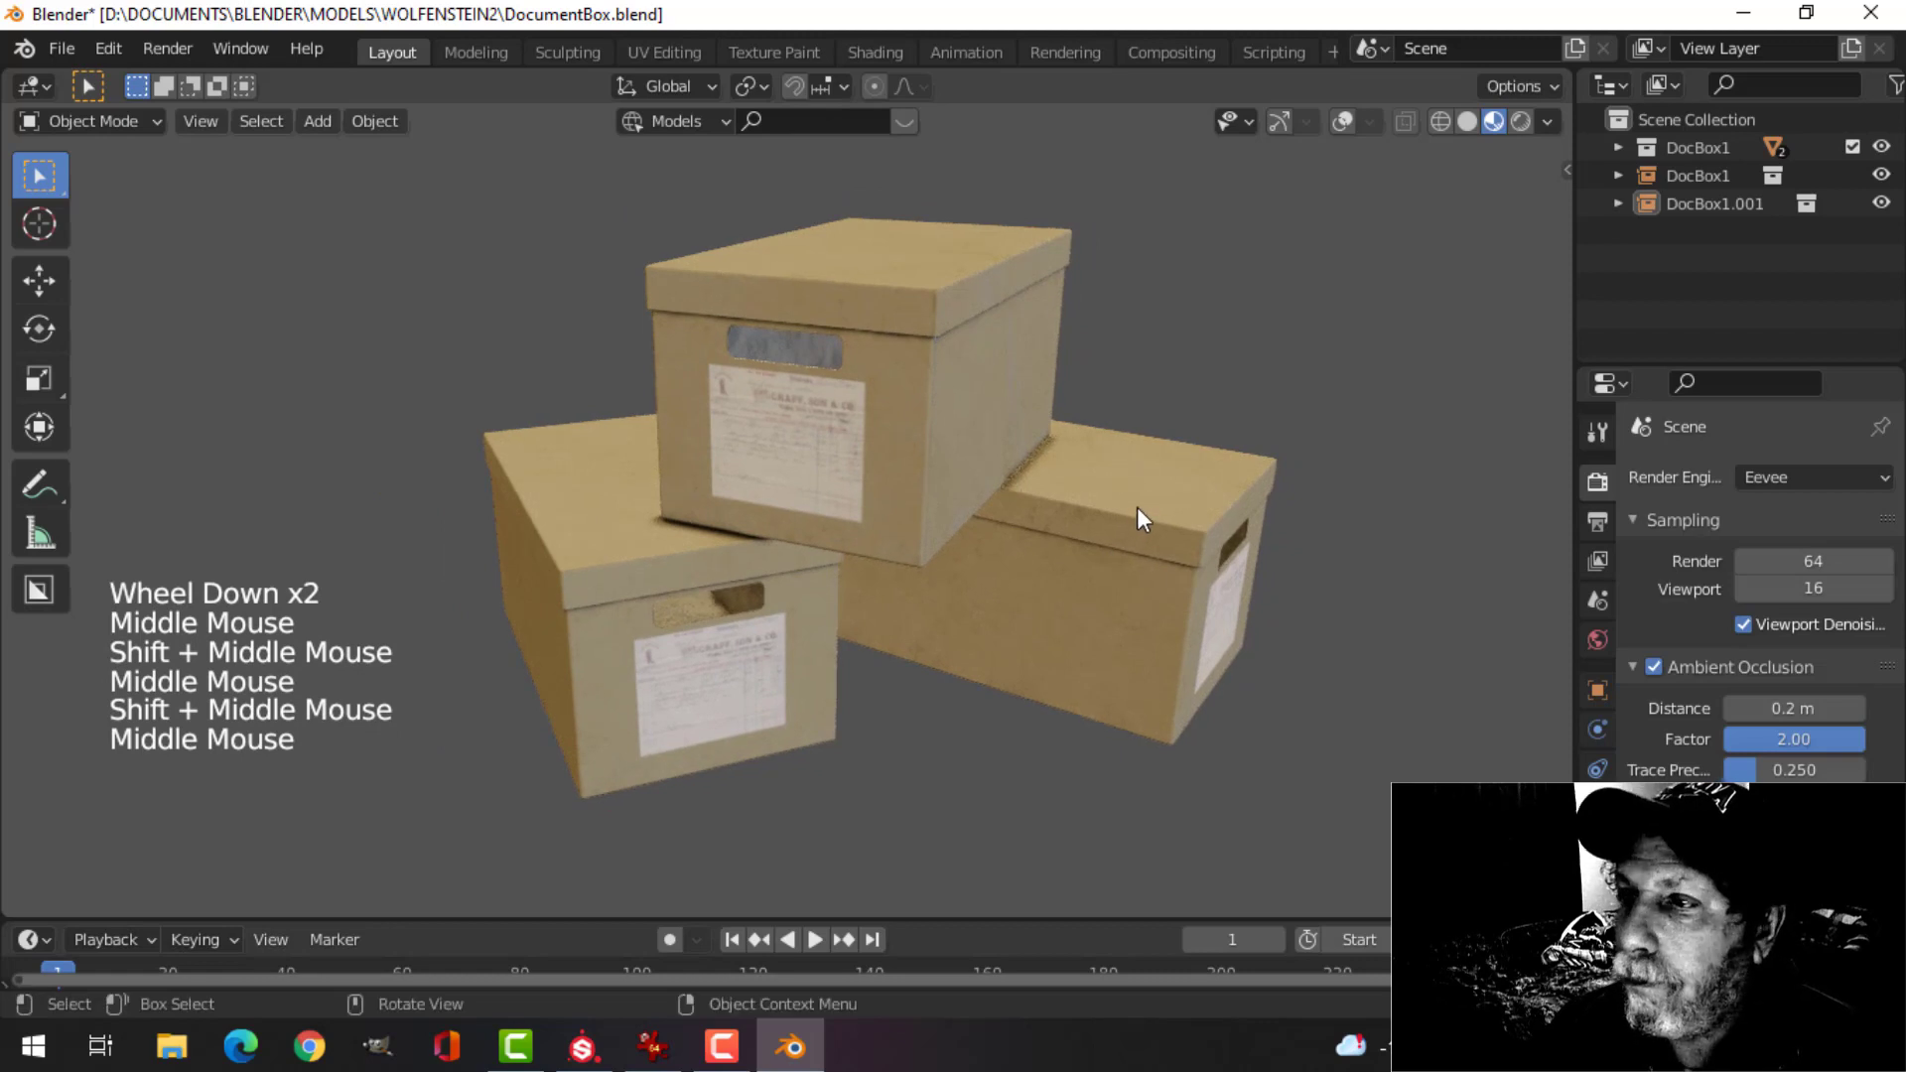
- Try the city, forest, dusk and meadow environments as viewport lighting and settle on the last environment in the set
left_click(1547, 121)
left_click(1516, 365)
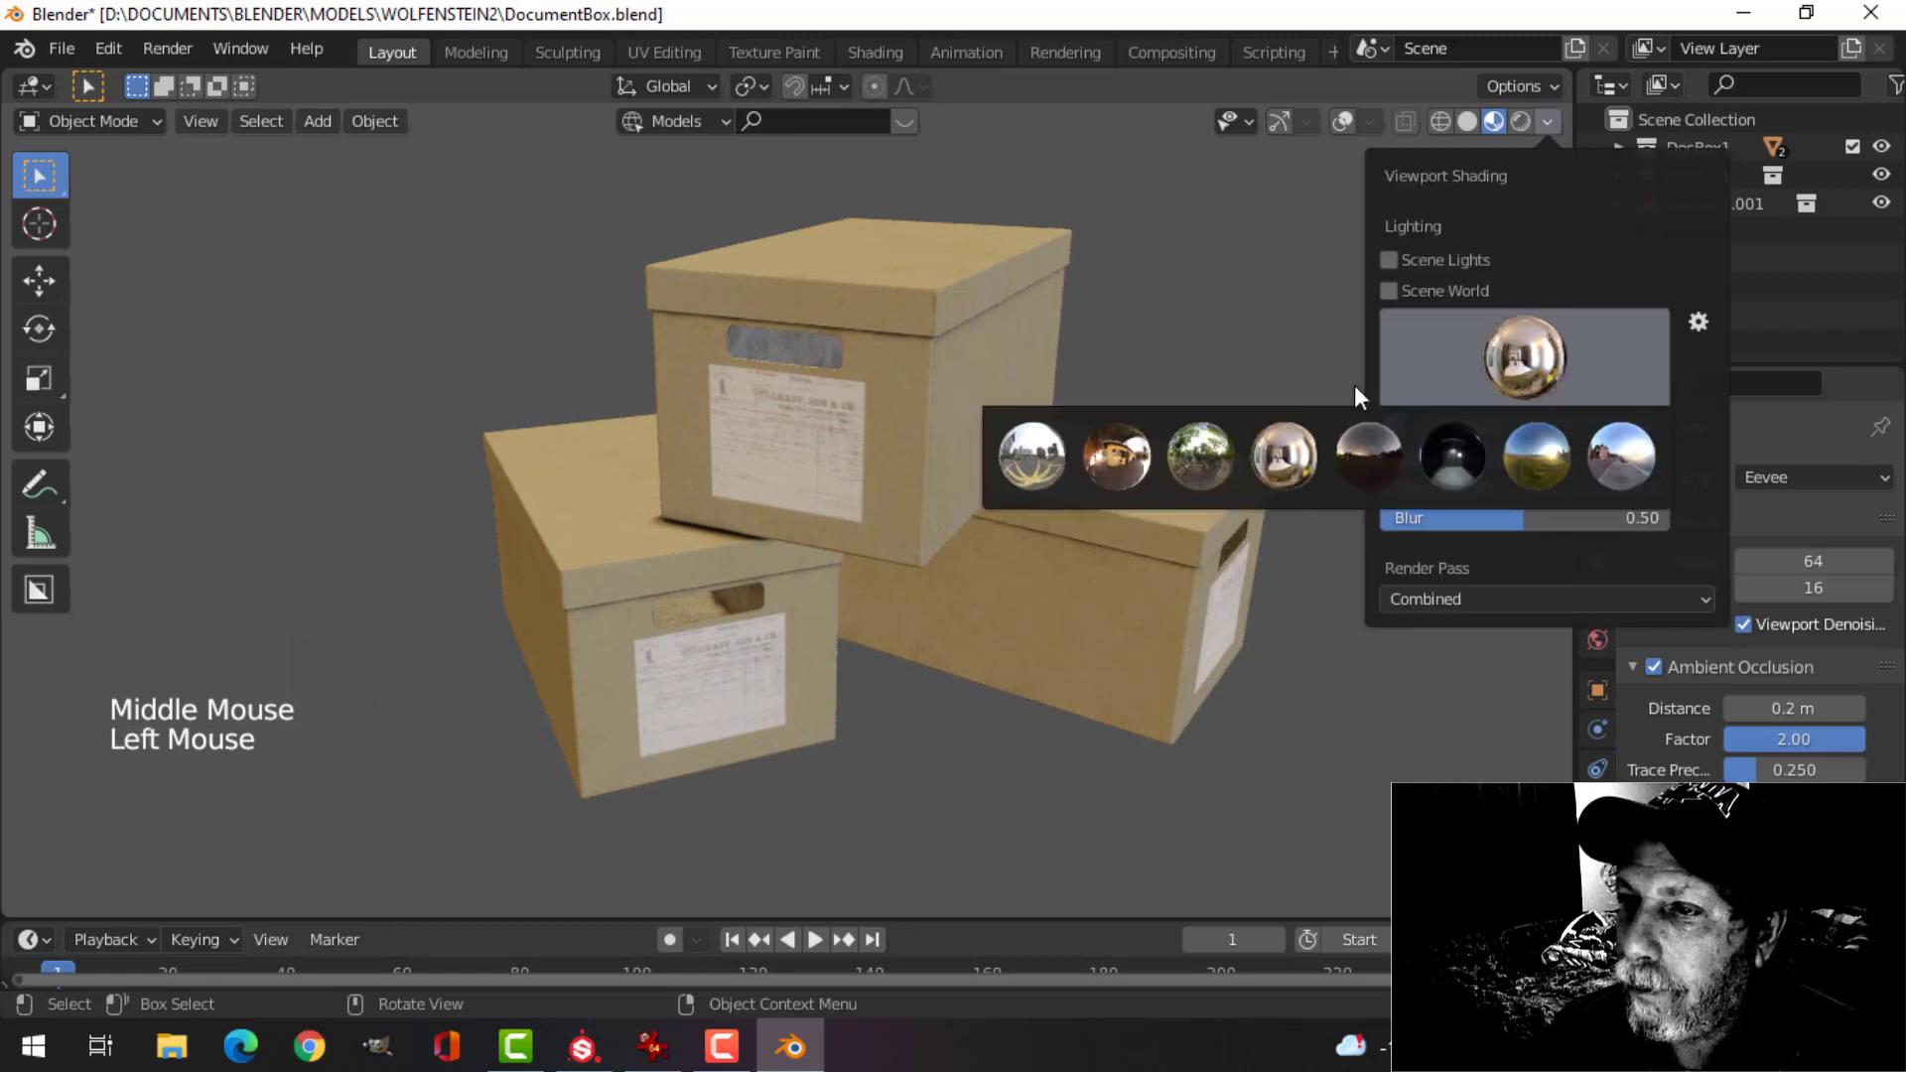
left_click(1009, 448)
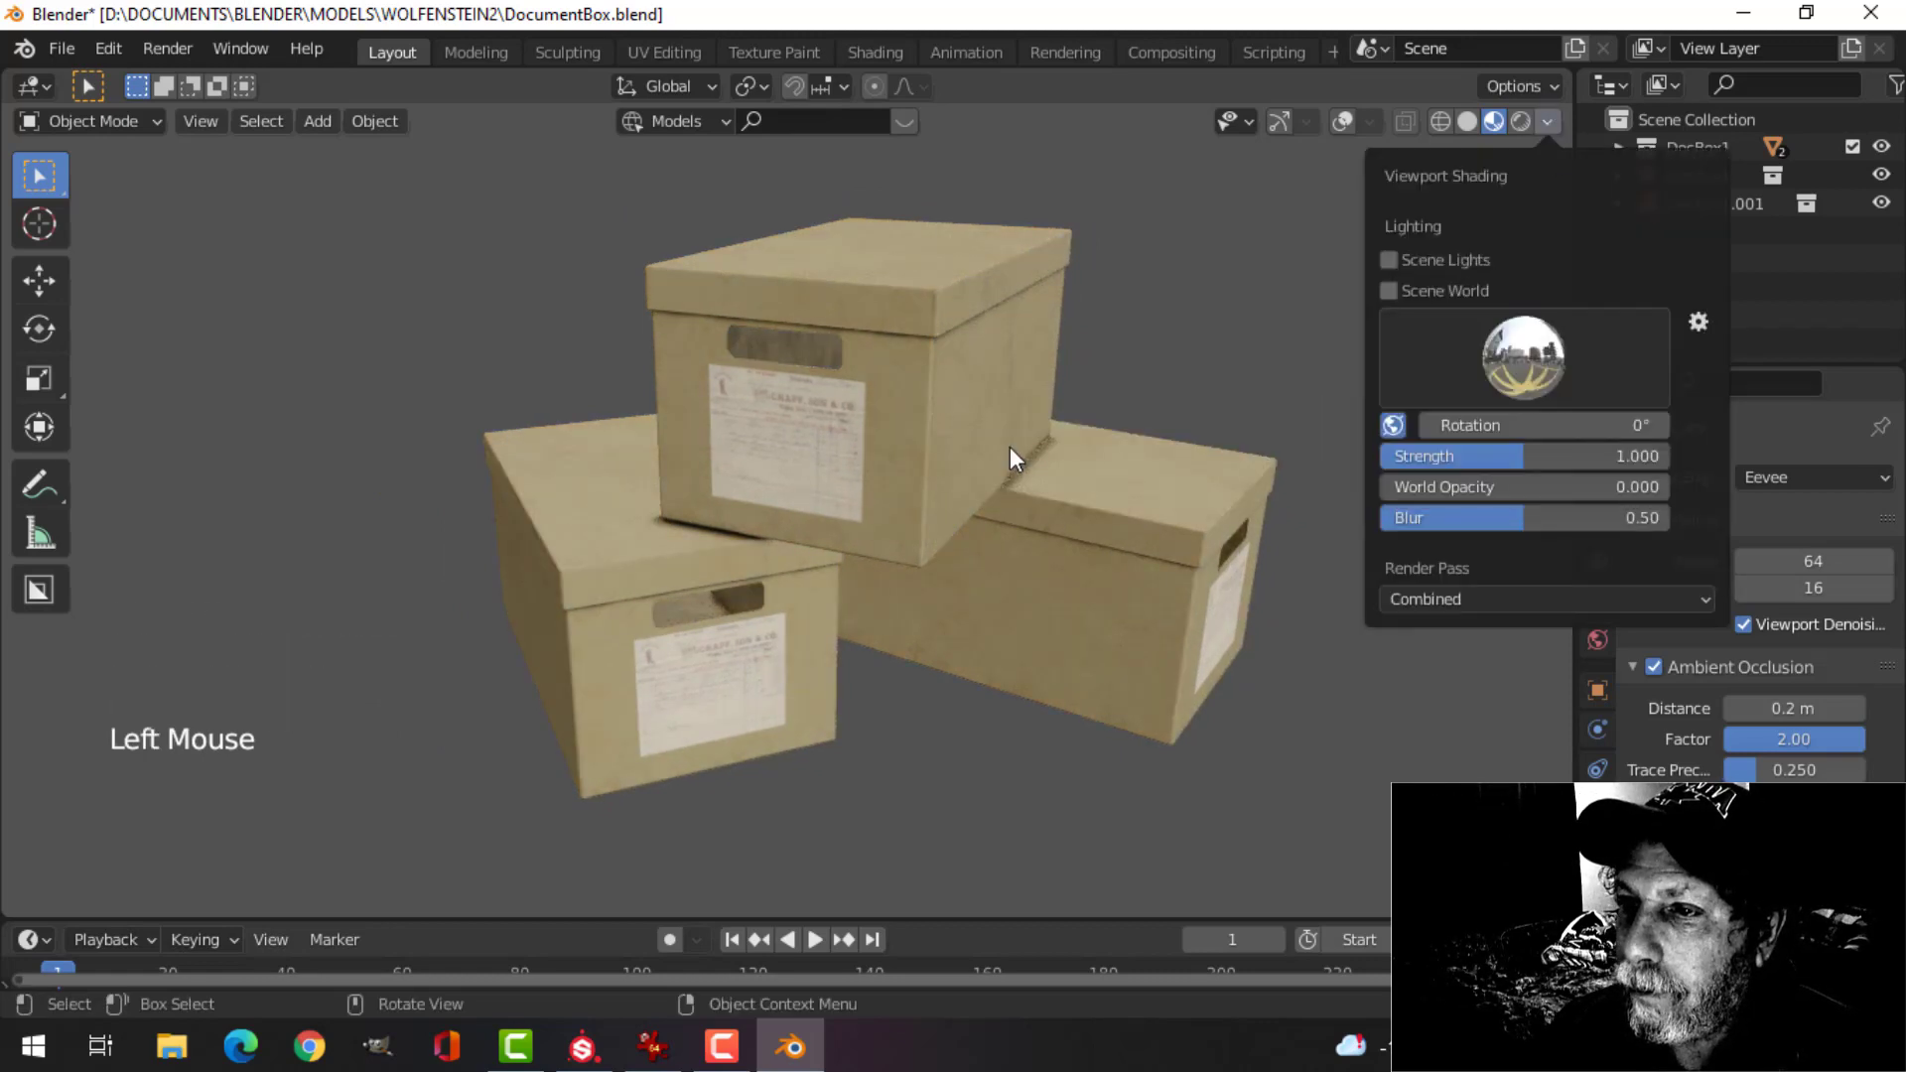
left_click(1529, 360)
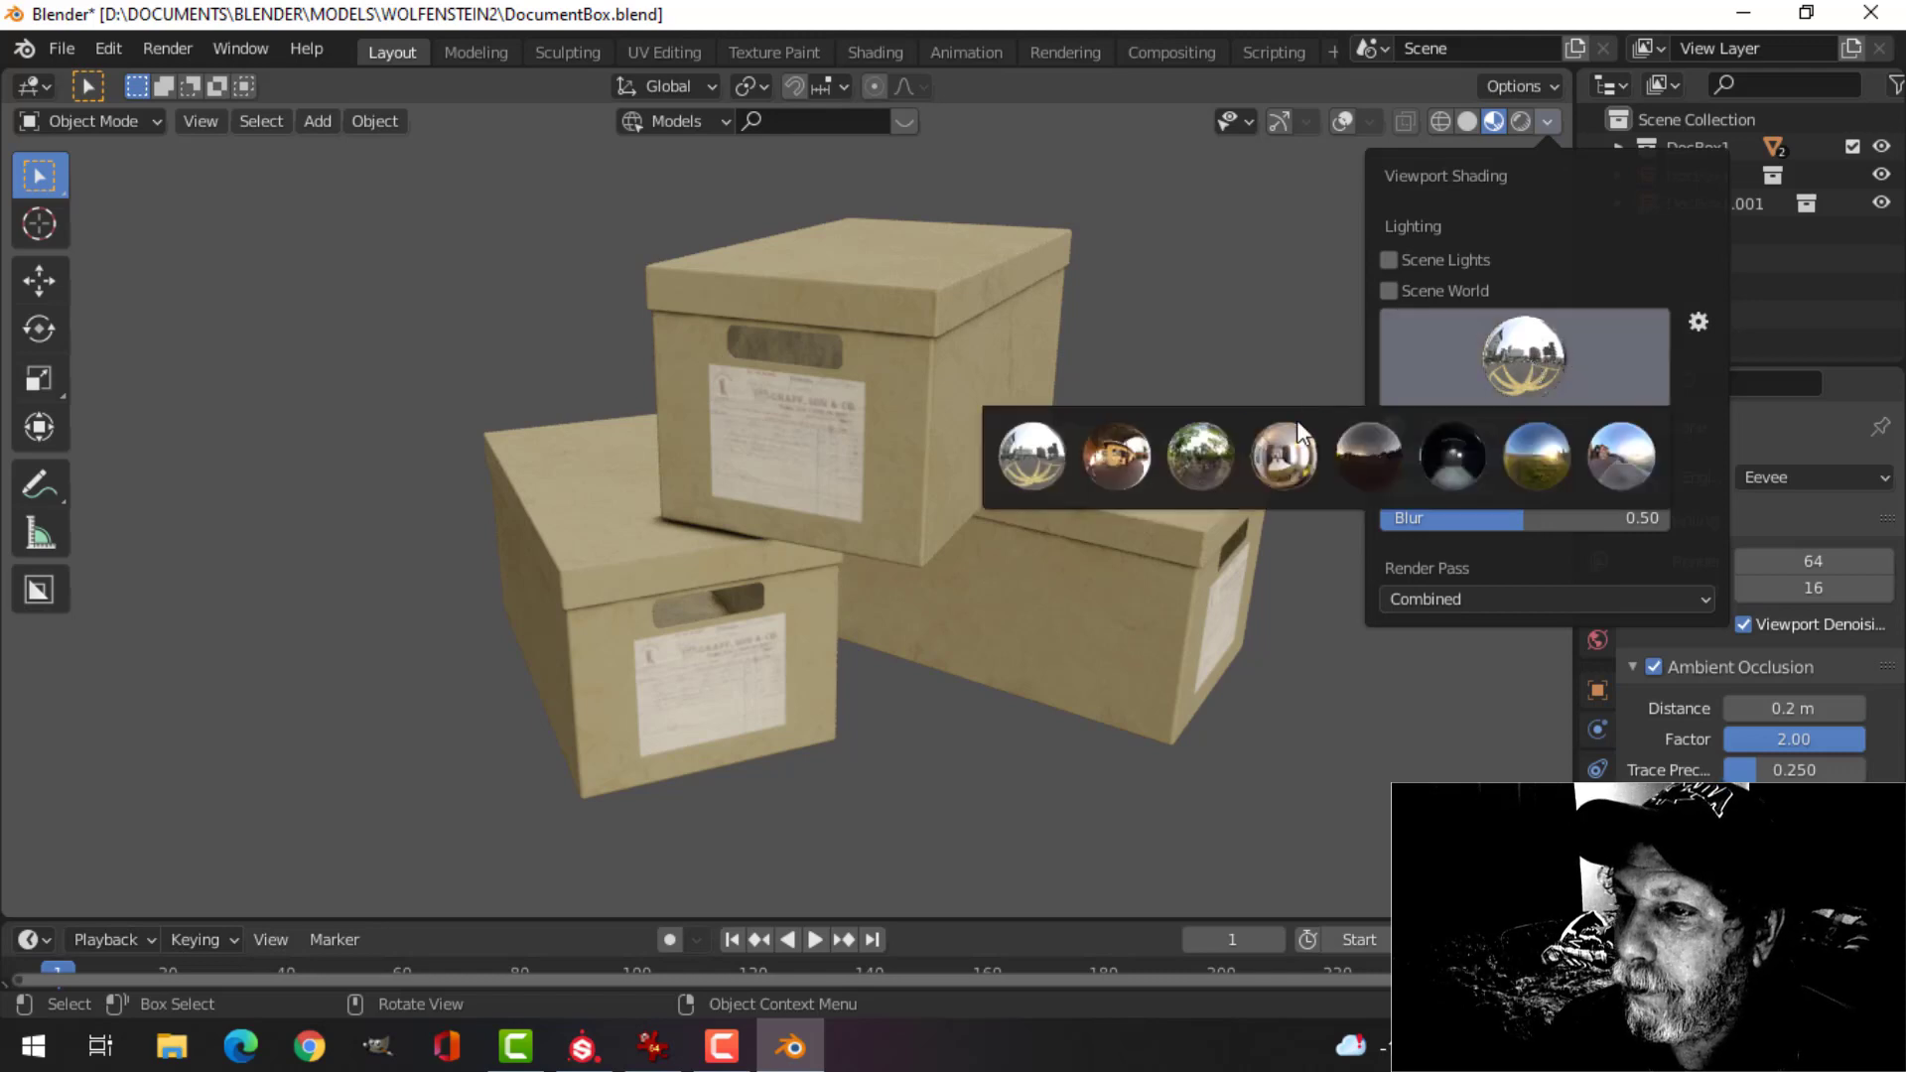
left_click(1225, 456)
left_click(1529, 353)
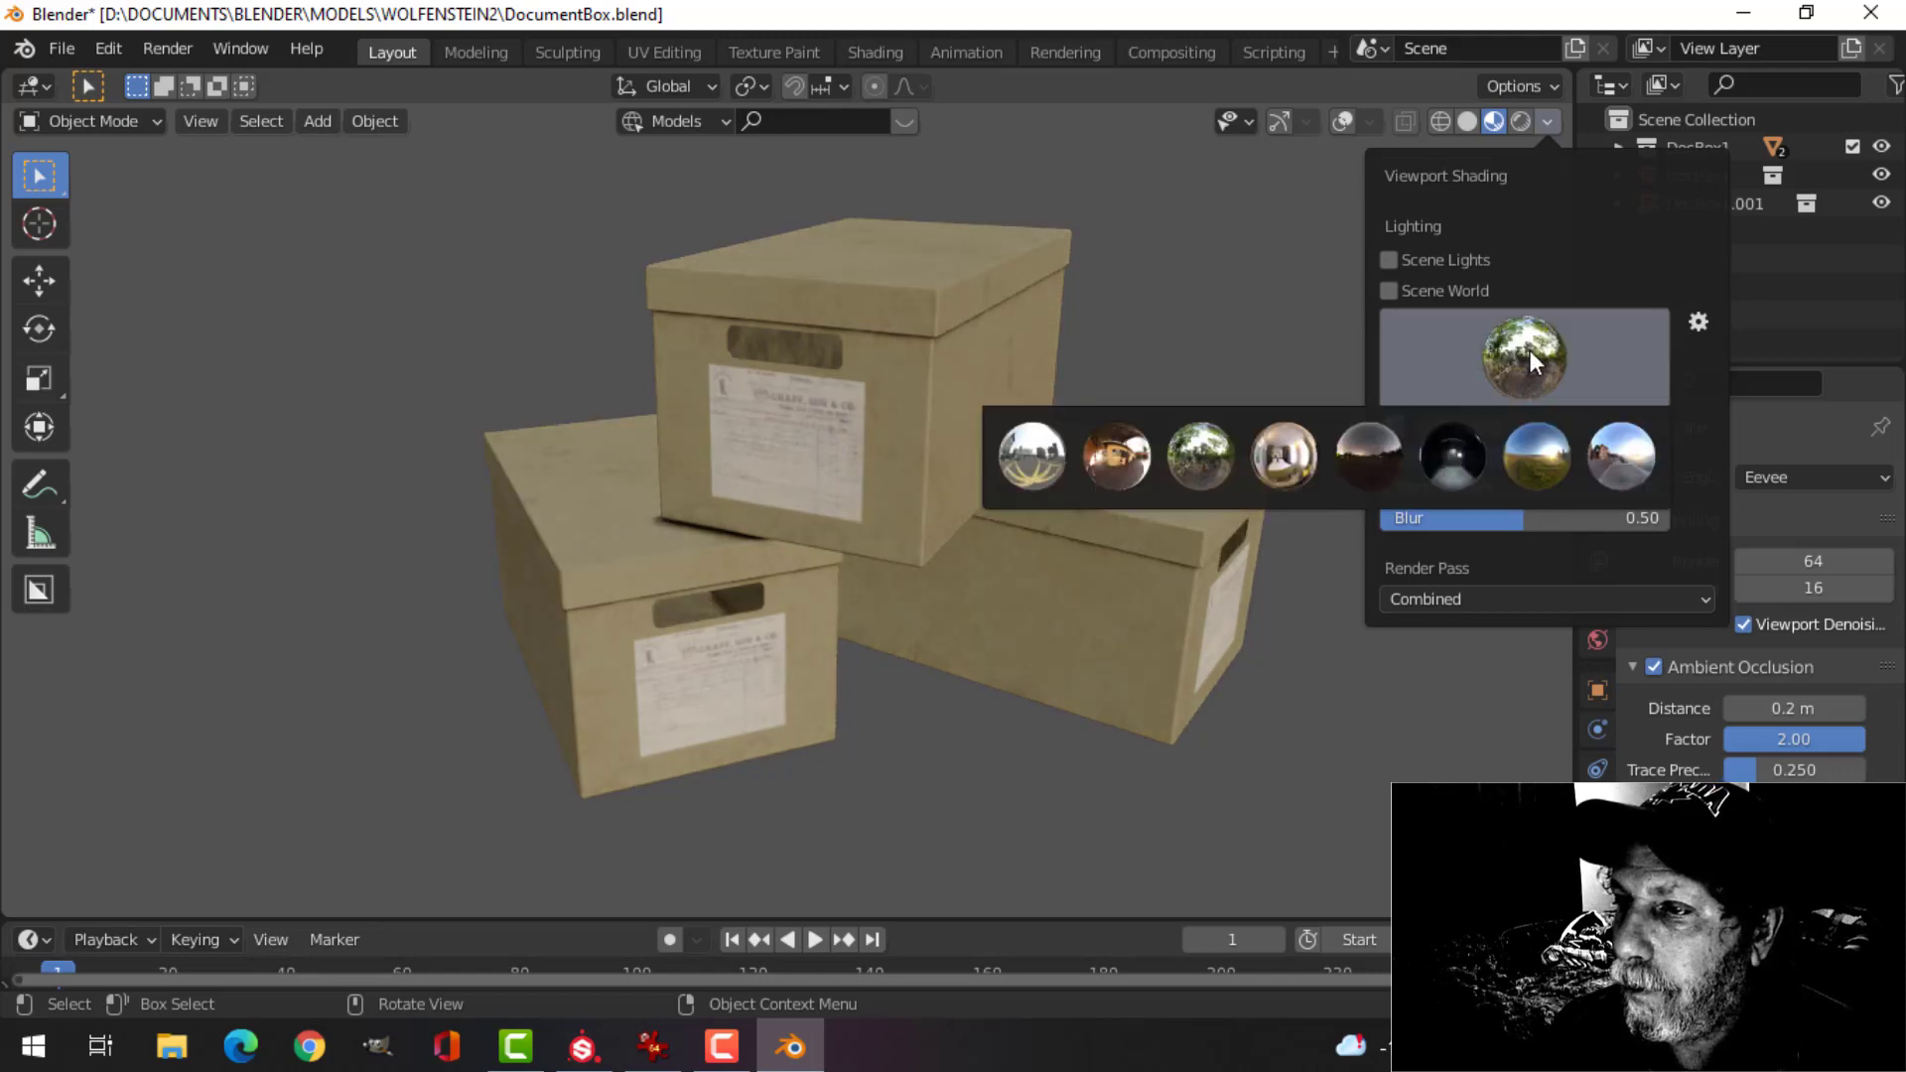
left_click(1376, 439)
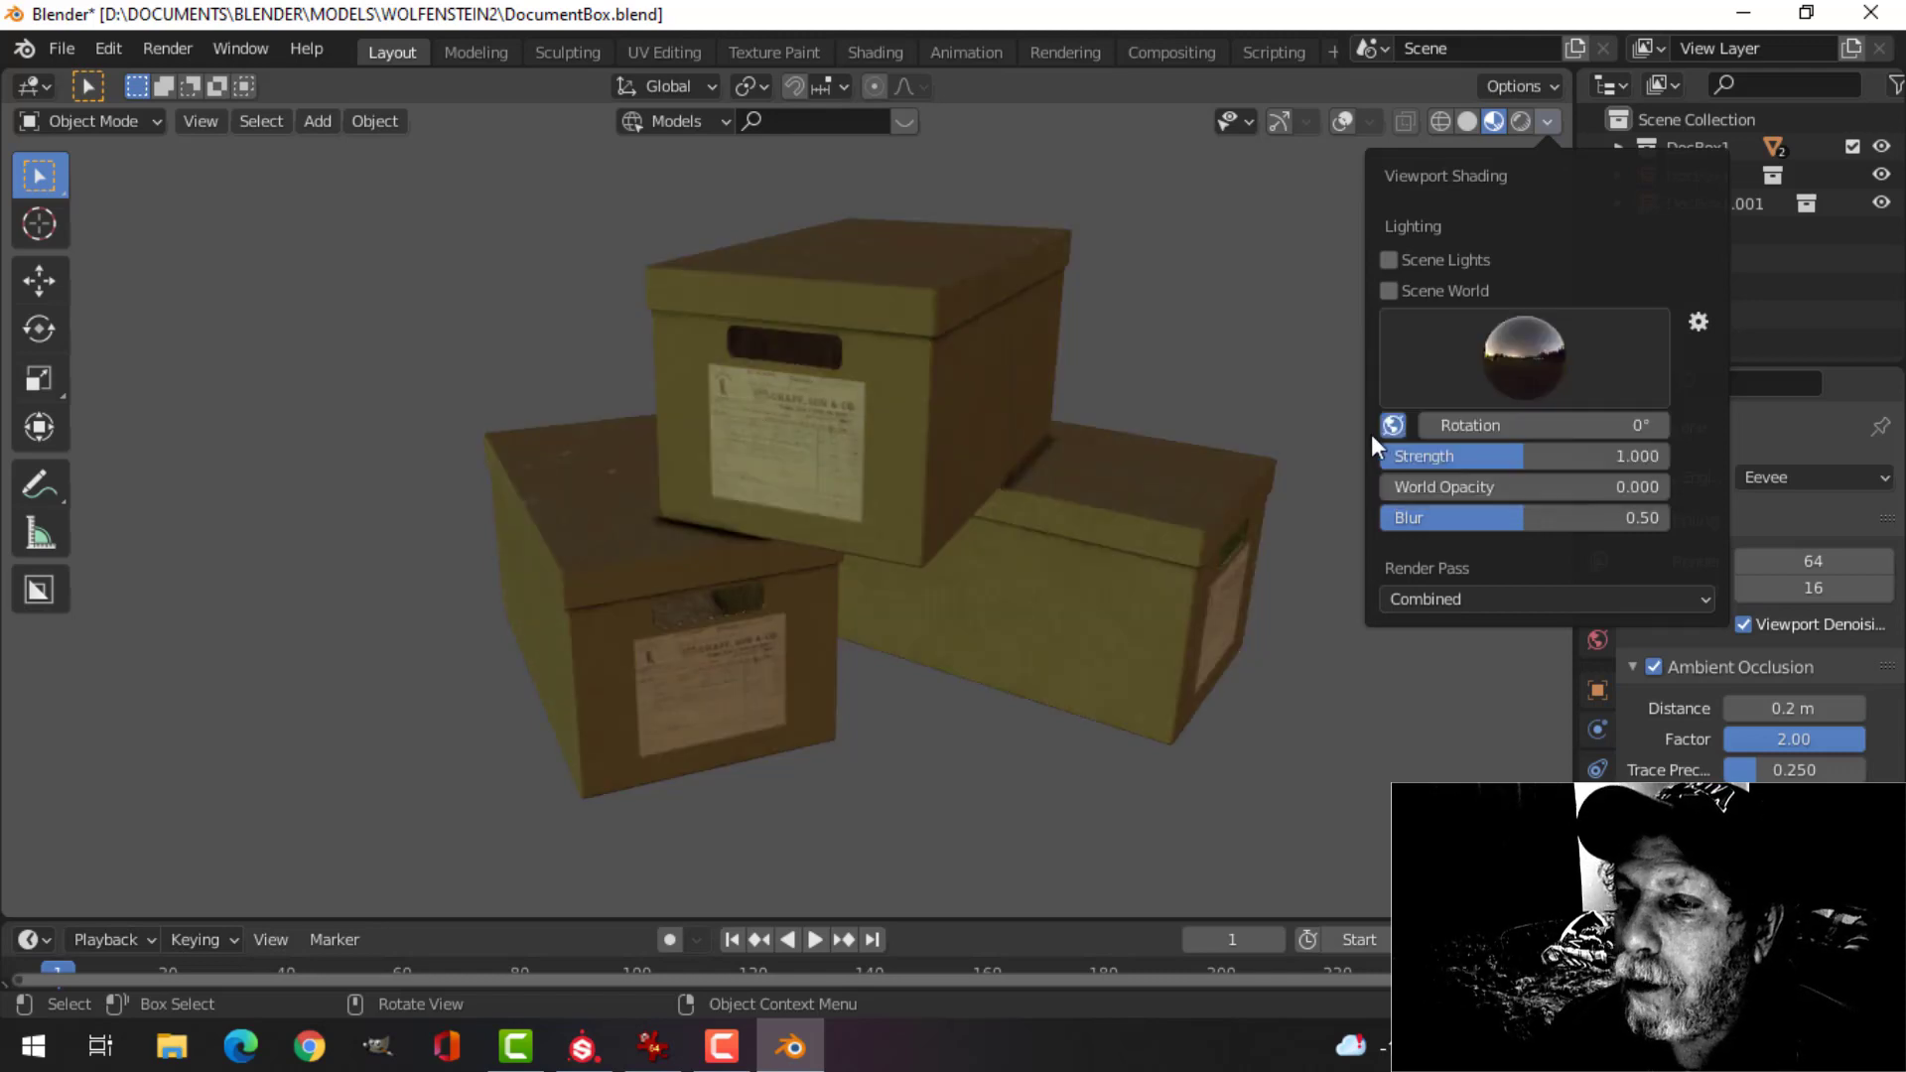
left_click(1522, 362)
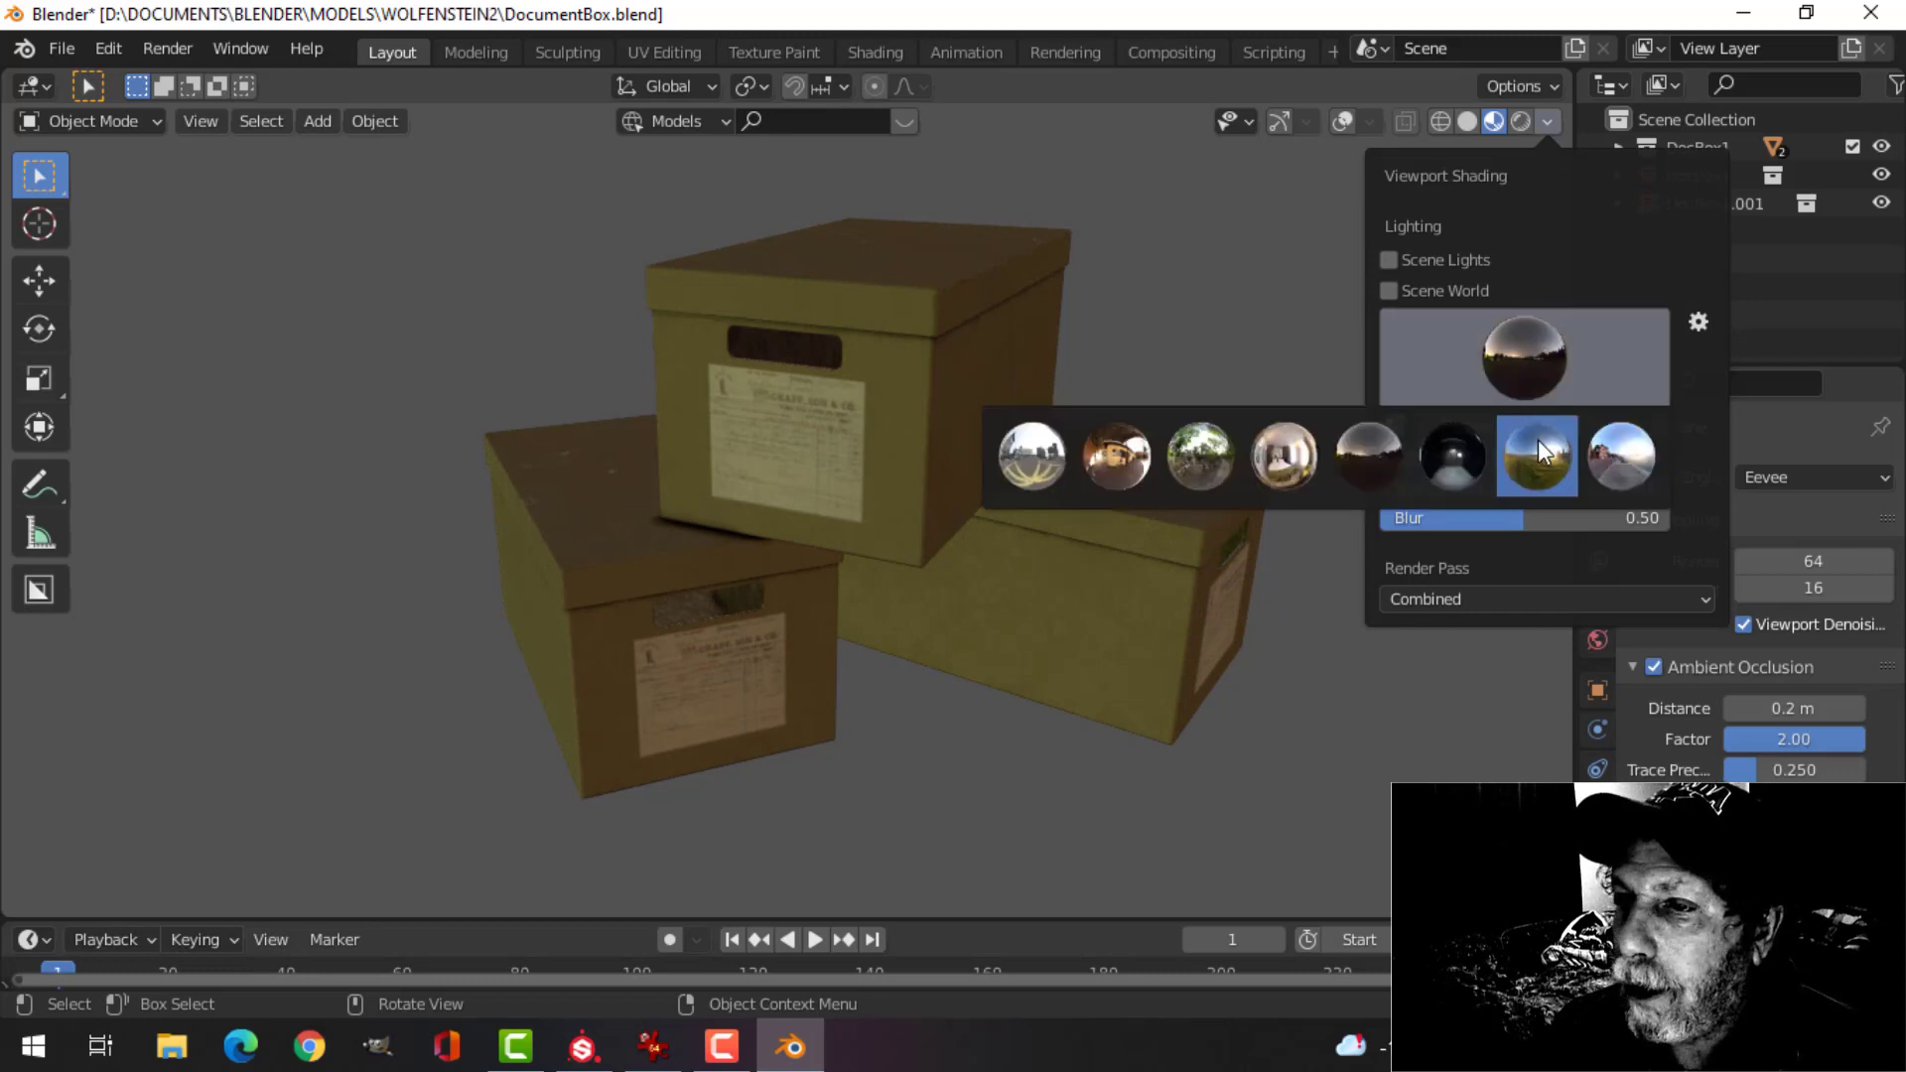
left_click(1538, 438)
left_click(1541, 372)
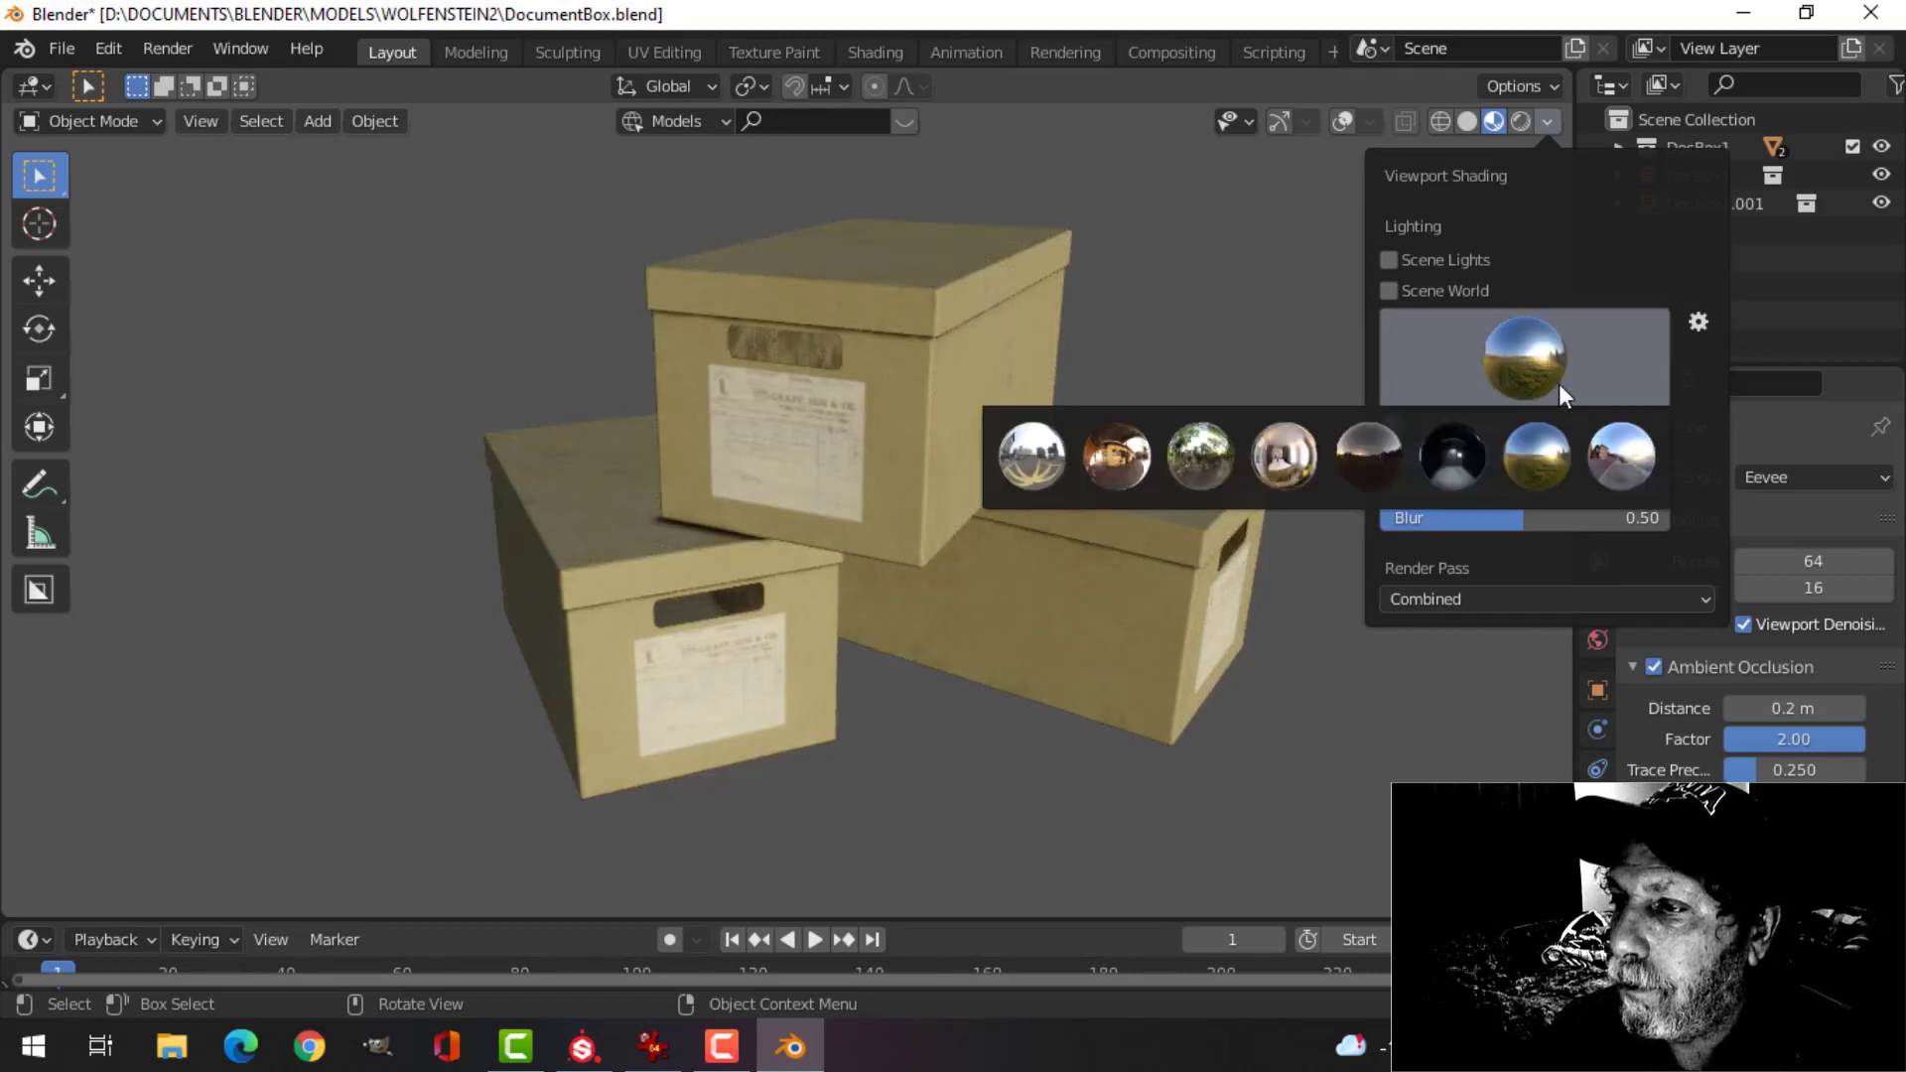
left_click(1602, 450)
- Examine the stacked boxes, their labels and contact shadows up close and from several angles under the chosen lighting
middle_click_drag(1001, 528, 1052, 524)
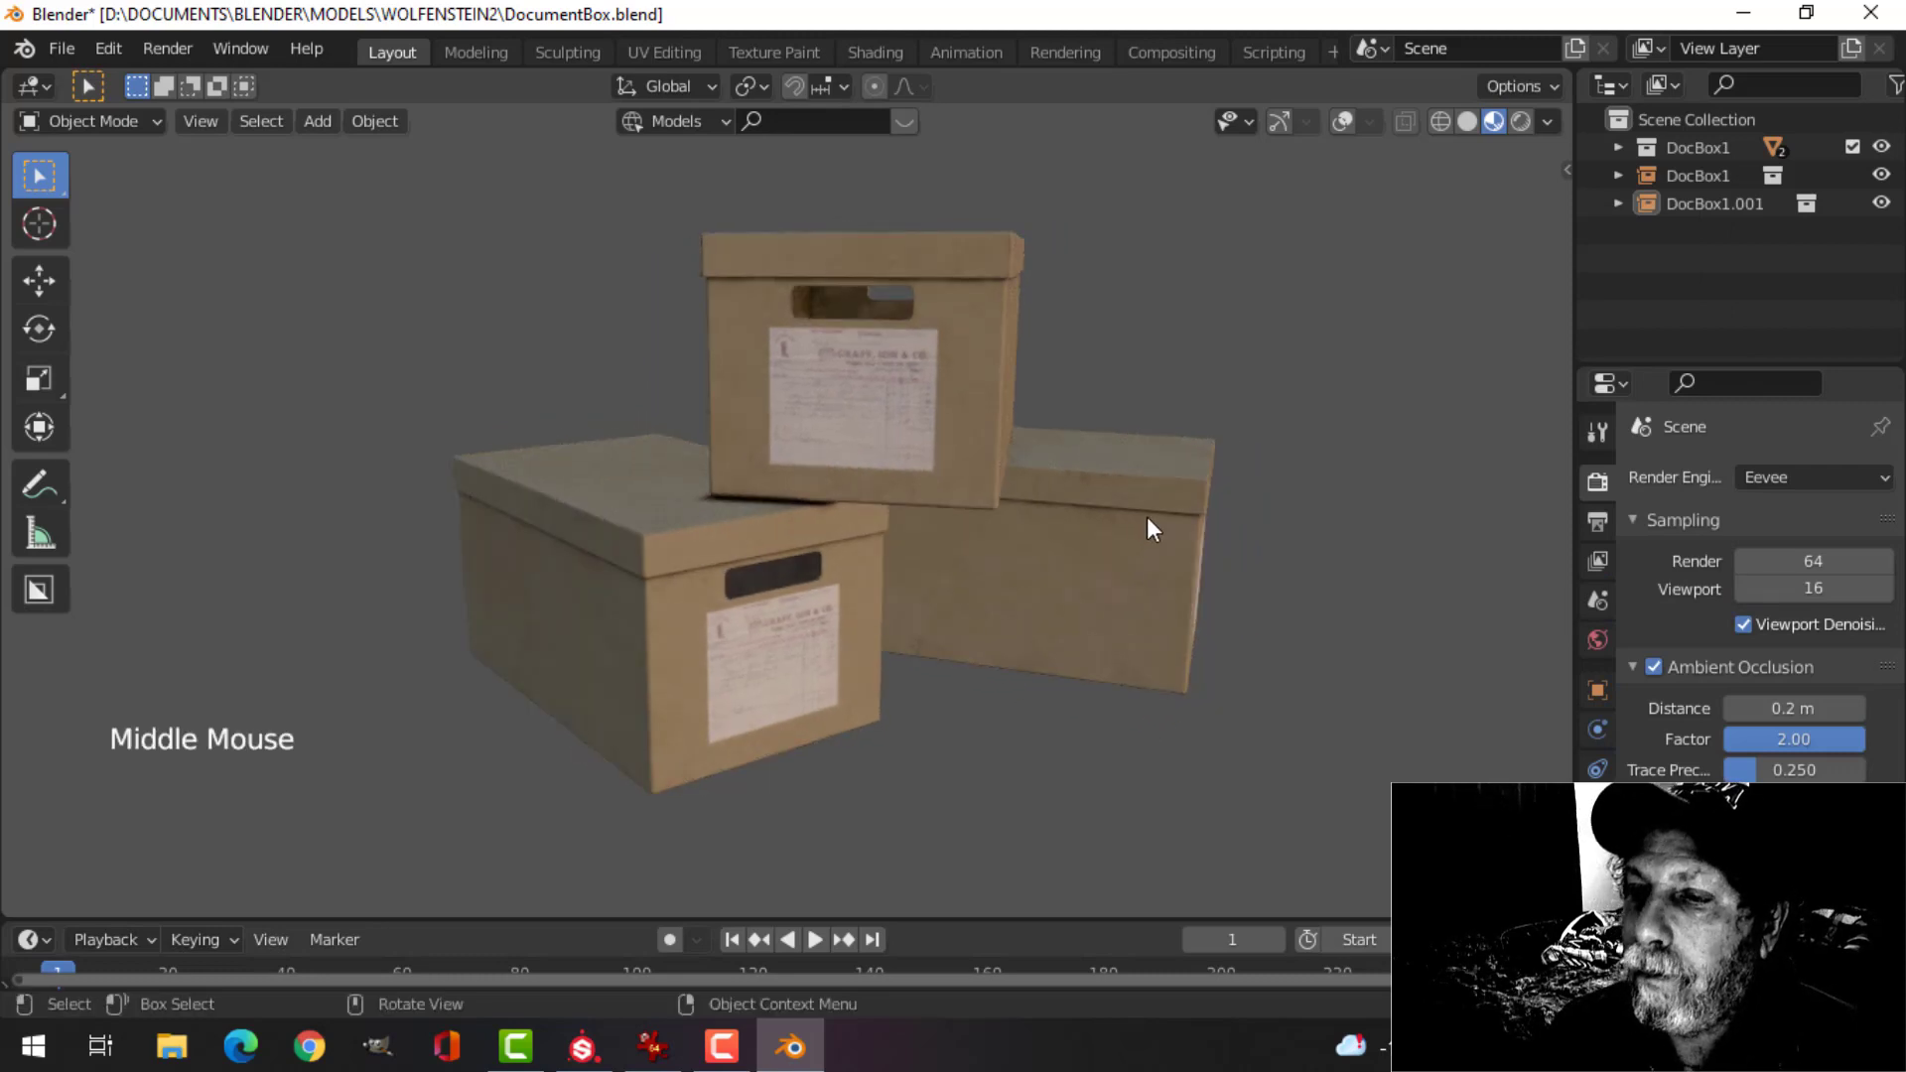
middle_click_drag(1208, 527, 1108, 543)
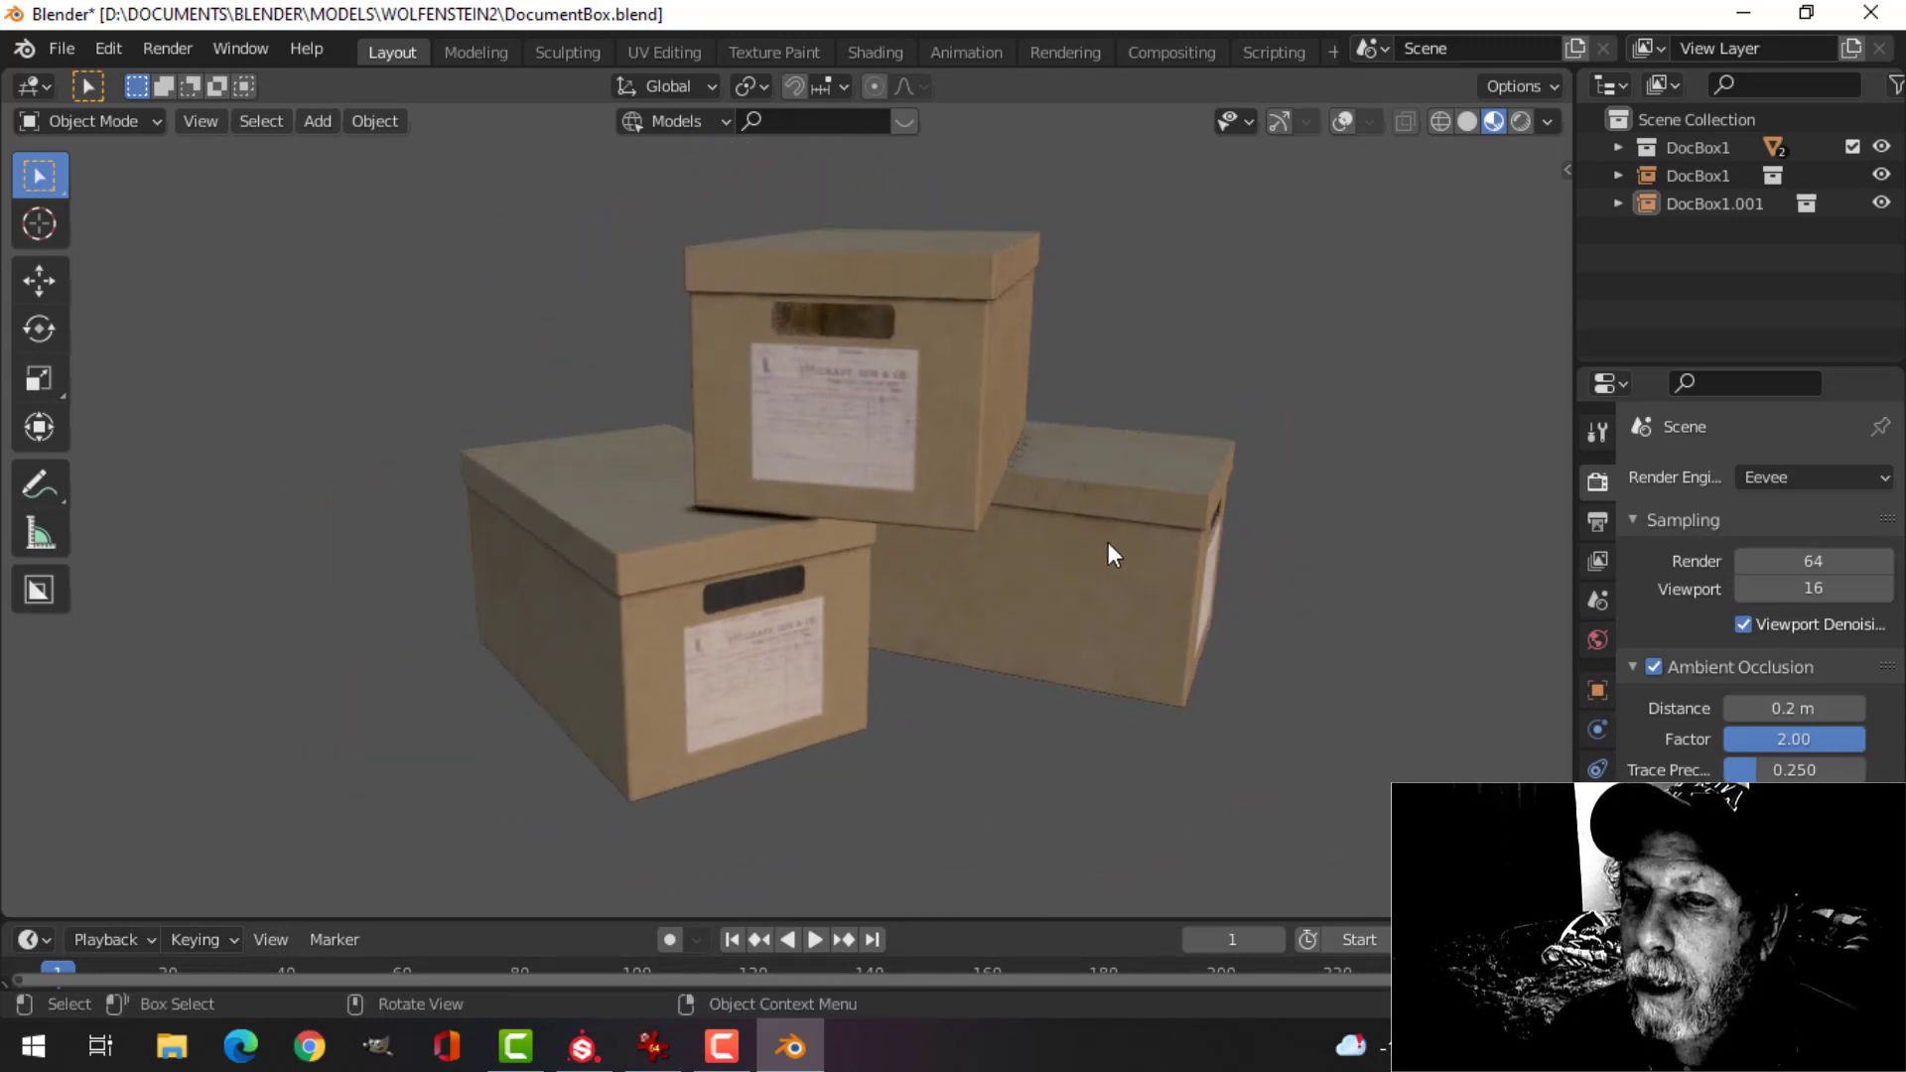
scroll(1003, 489, "up", 3)
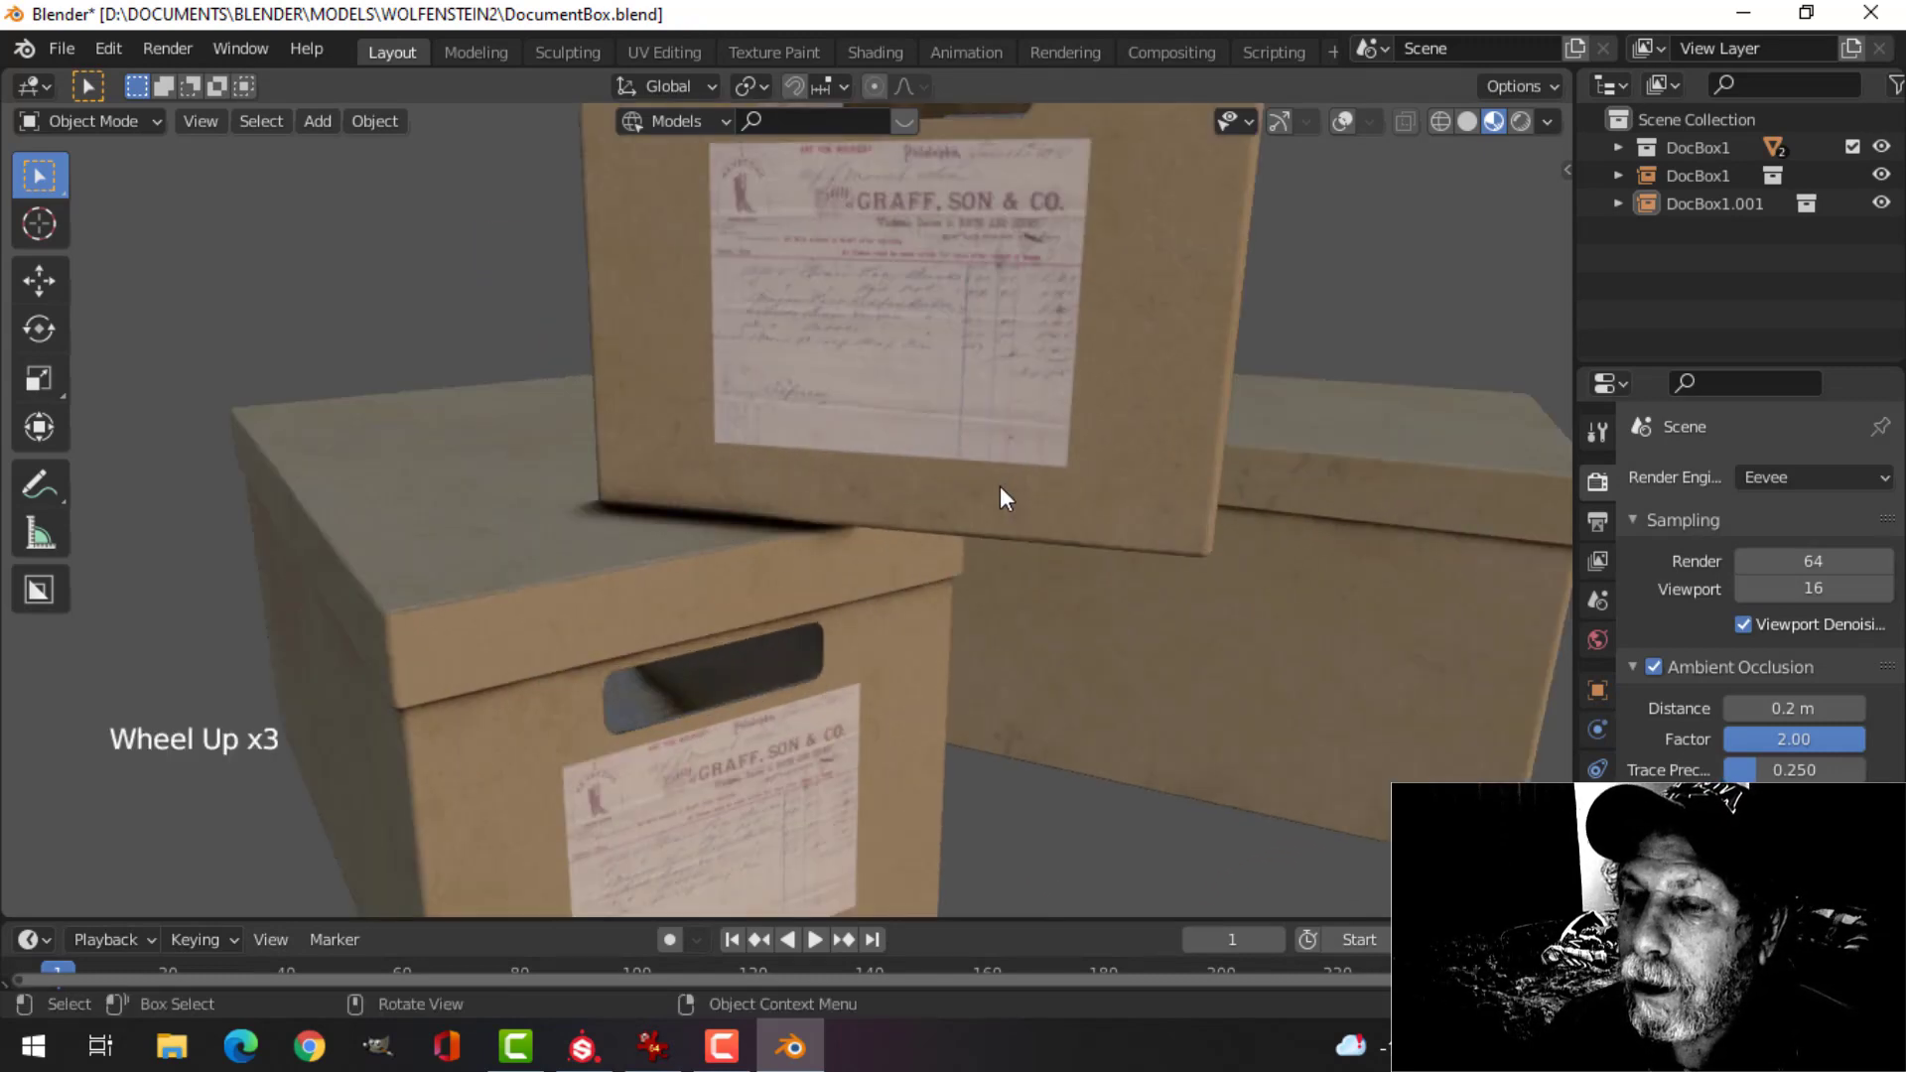
scroll(1003, 488, "down", 4)
scroll(1033, 496, "down", 1)
middle_click_drag(1034, 496, 992, 528)
scroll(1068, 557, "up", 3)
scroll(1076, 527, "down", 1)
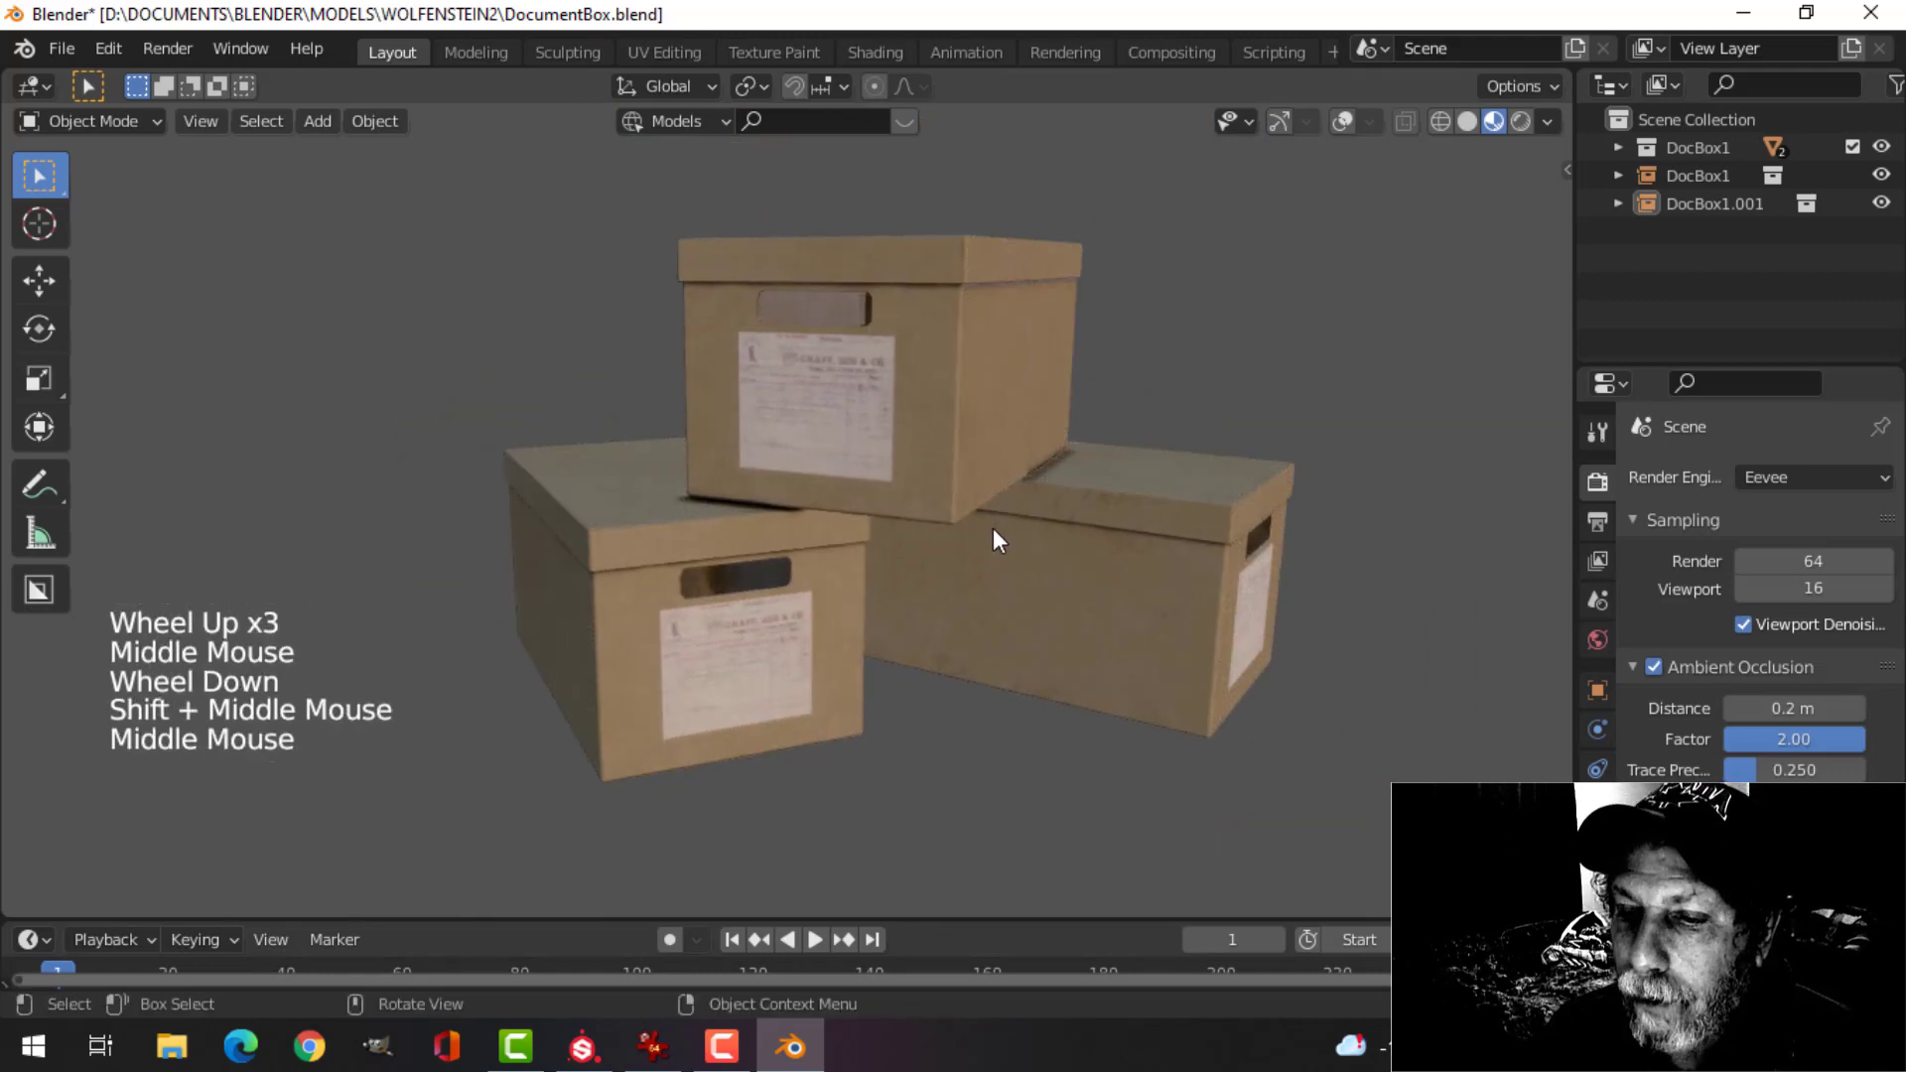
- Switch to IrfanView to compare the boxes with the reference image download.jpg, and return to Blender
left_click(651, 1046)
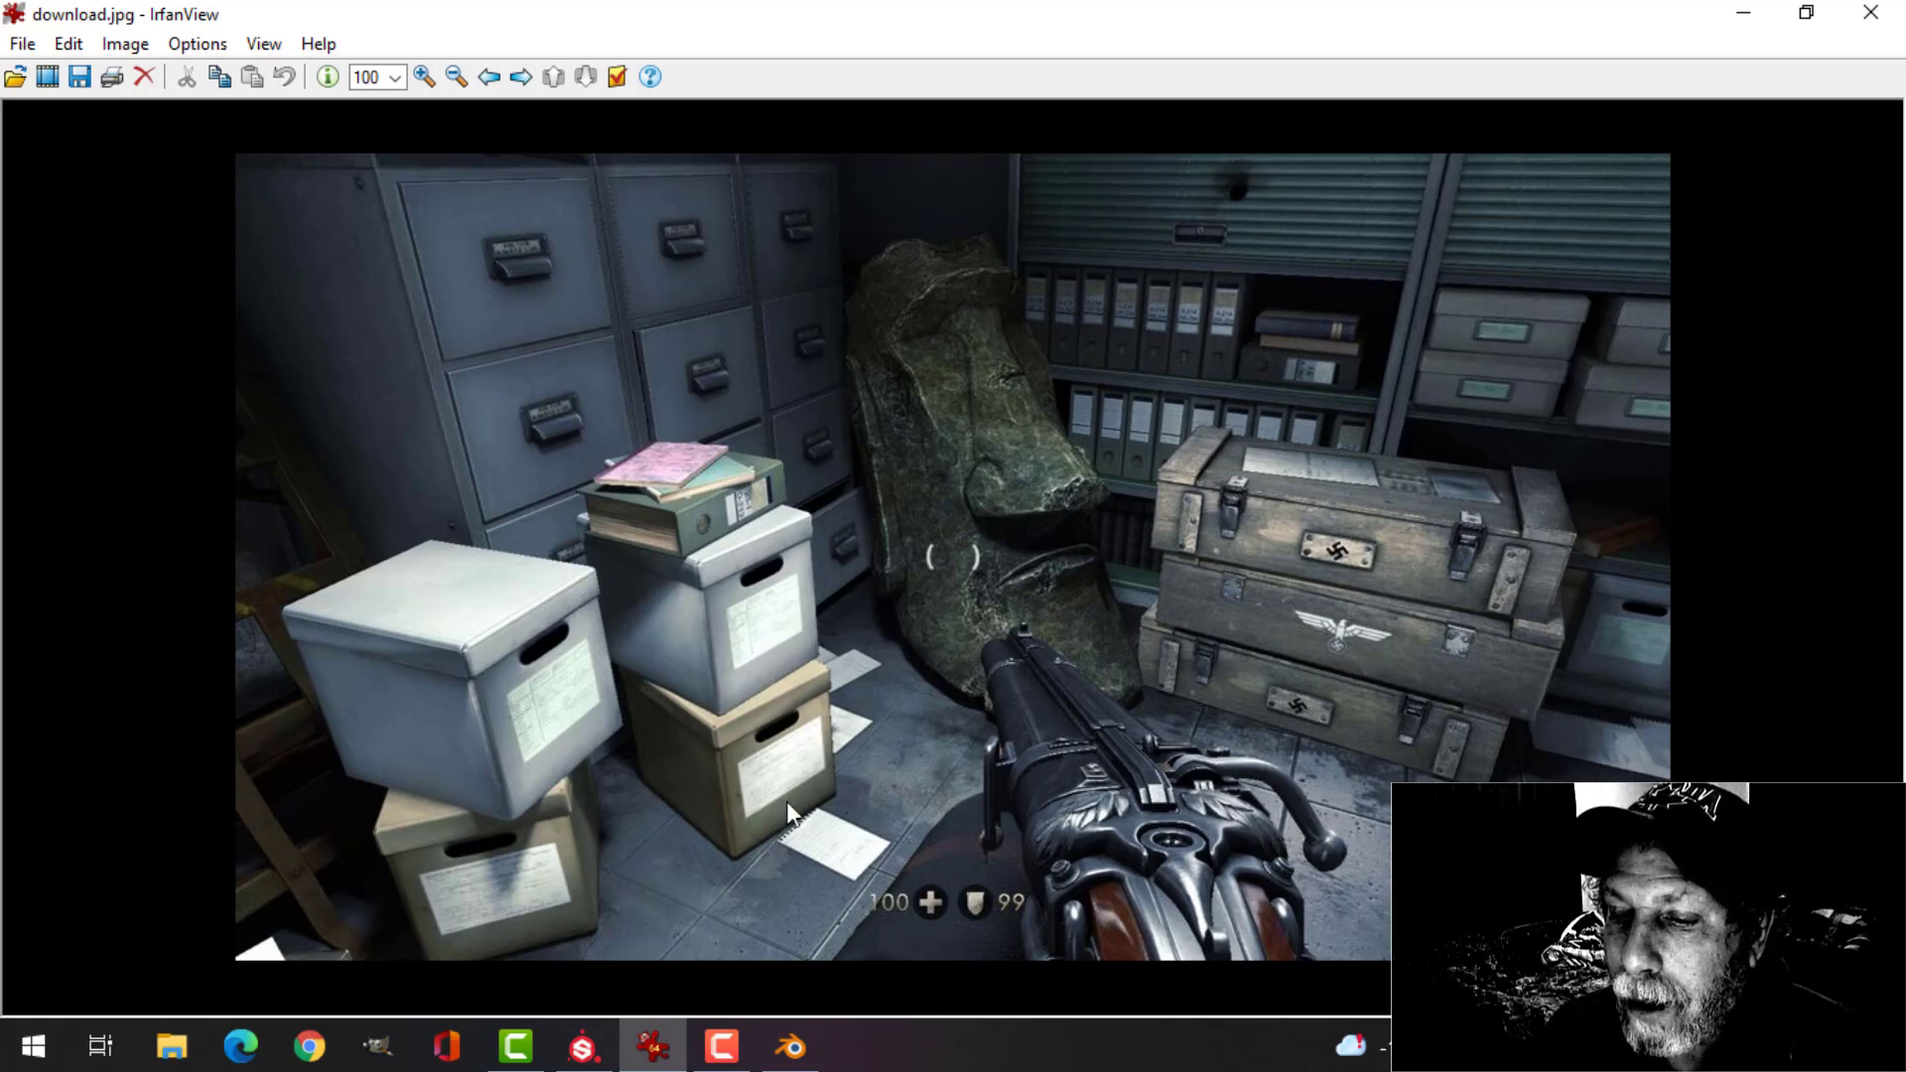
mouse_move(794, 1058)
left_click(927, 889)
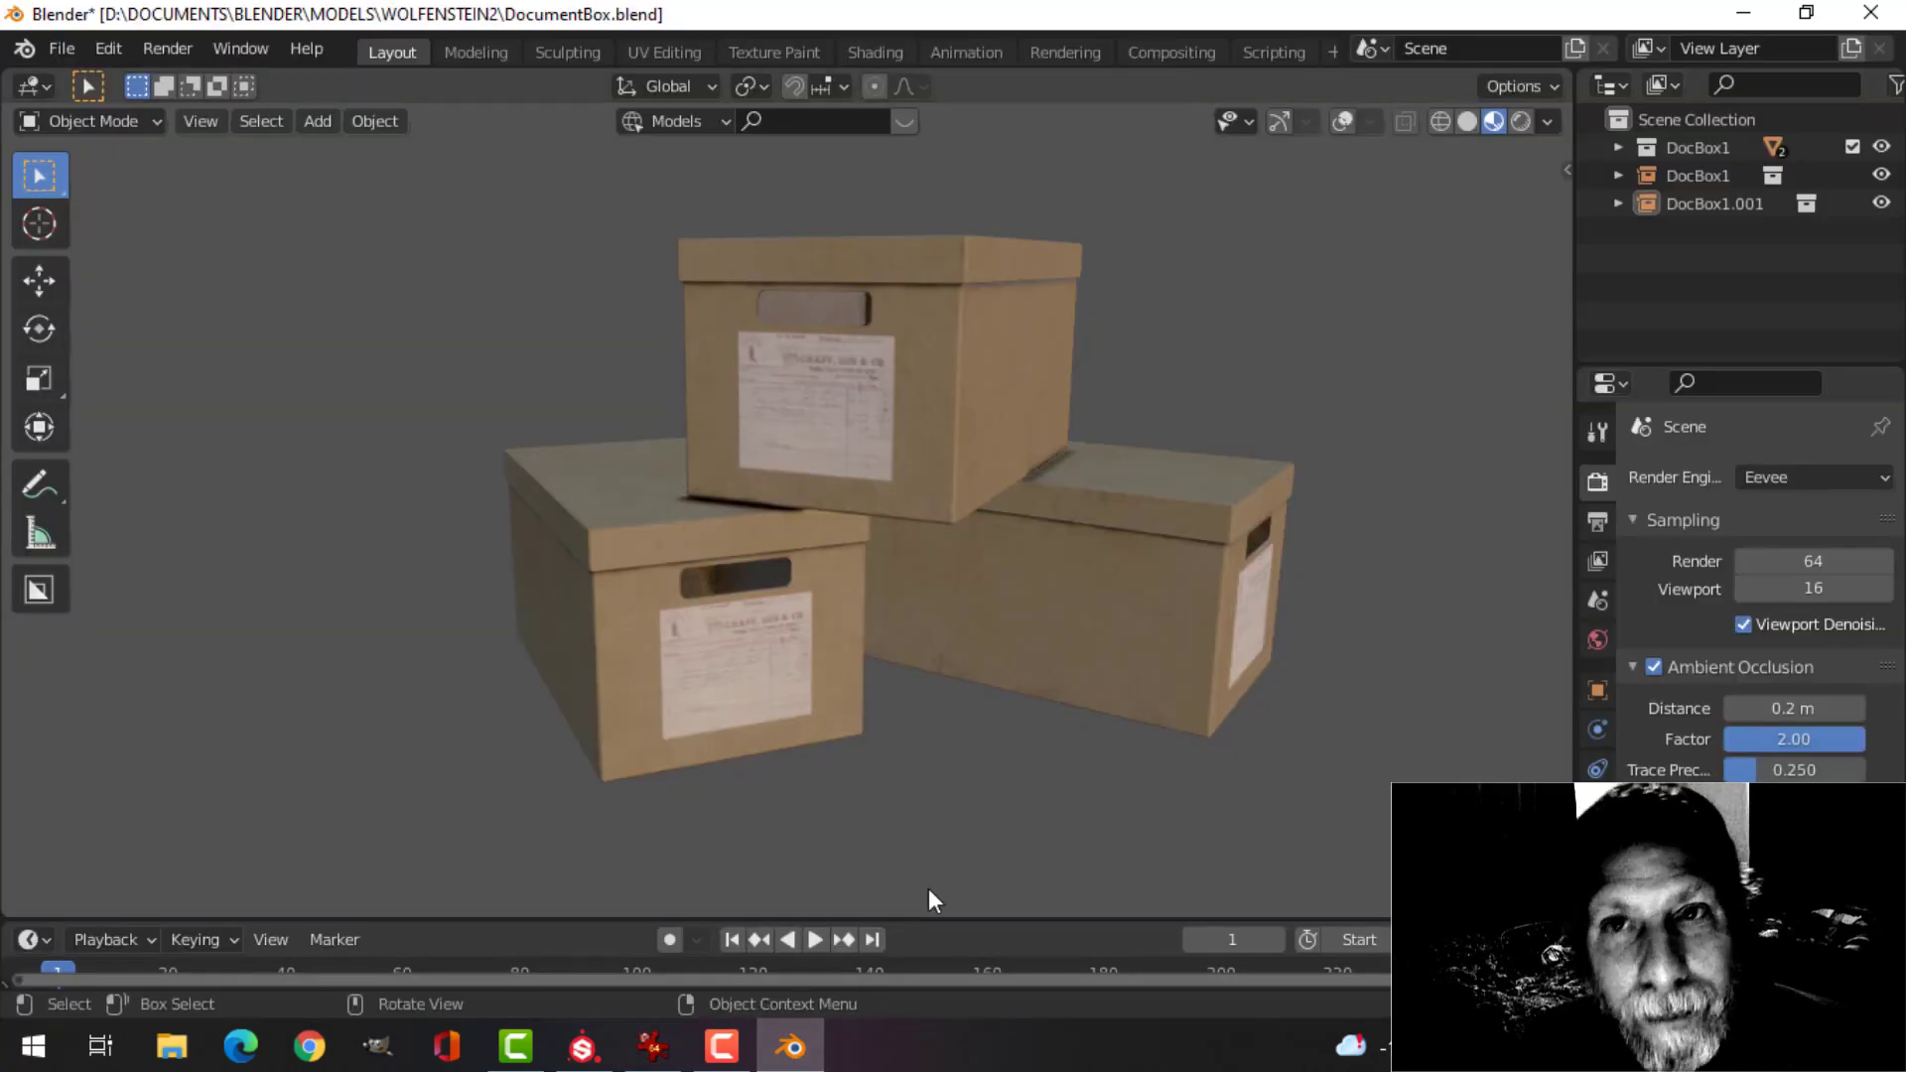